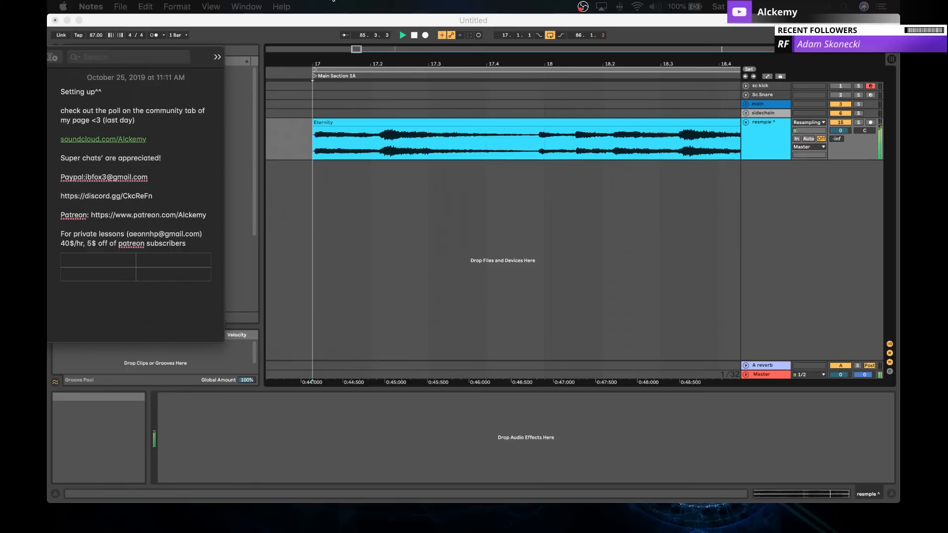
Step: Lower the volume of the resmple track to -55.4 dB and delete the track from the arrangement
{"action": "left_click", "coordinate": [479, 59]}
{"action": "left_click_drag", "start_coordinate": [479, 60], "coordinate": [479, 36]}
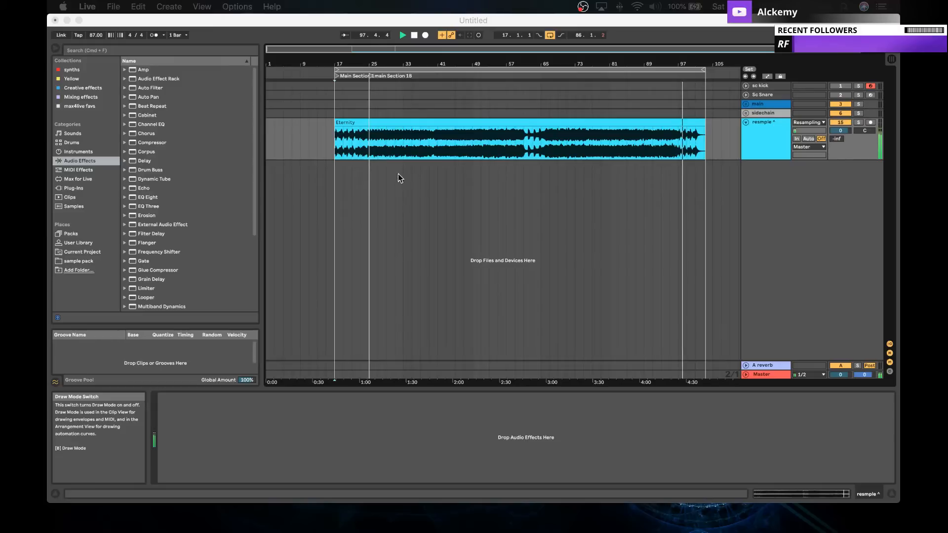
{"action": "left_click", "coordinate": [841, 131]}
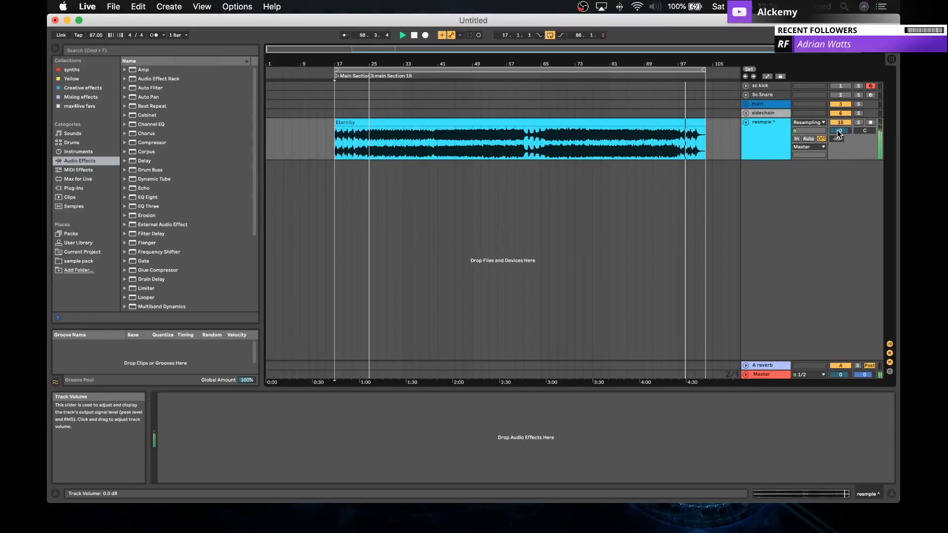
{"action": "left_click_drag", "start_coordinate": [843, 133], "coordinate": [842, 181]}
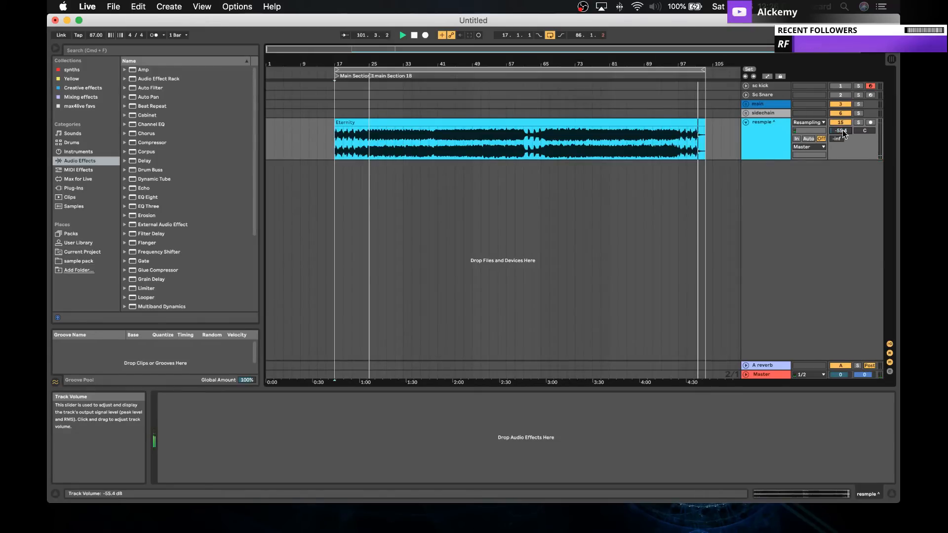
{"action": "left_click", "coordinate": [783, 132]}
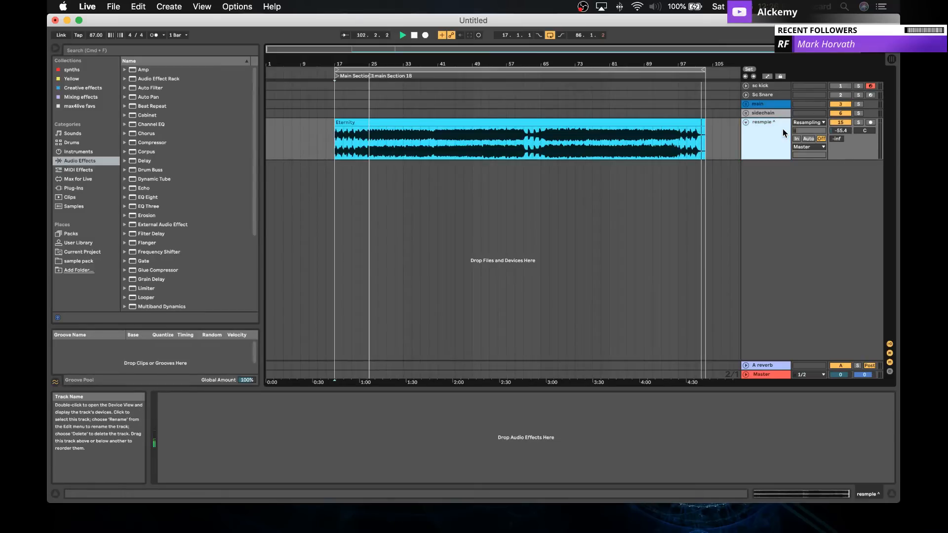
{"action": "key", "text": "BackSpace"}
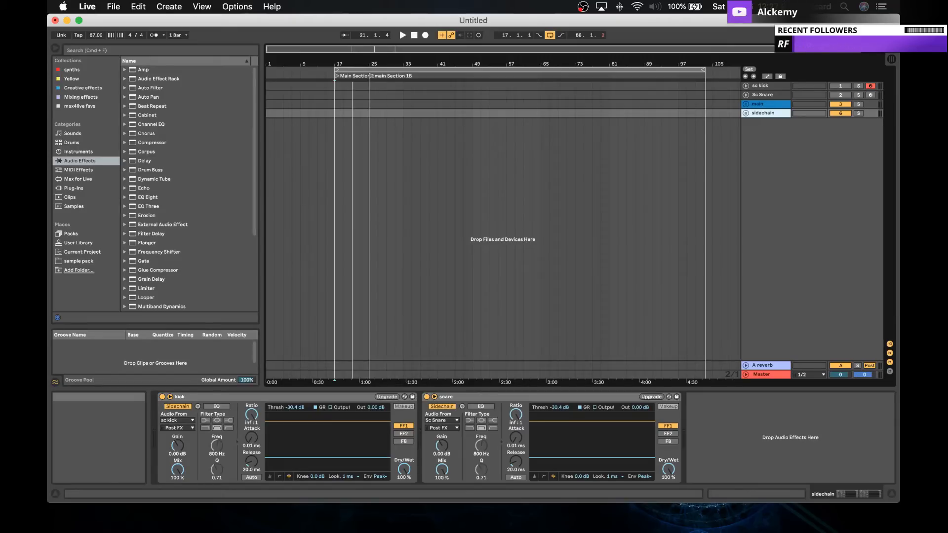
Step: Switch to Notes, select the Discord invite link in the Setting up note, and dismiss the Notes window
{"action": "key", "text": "super+Tab"}
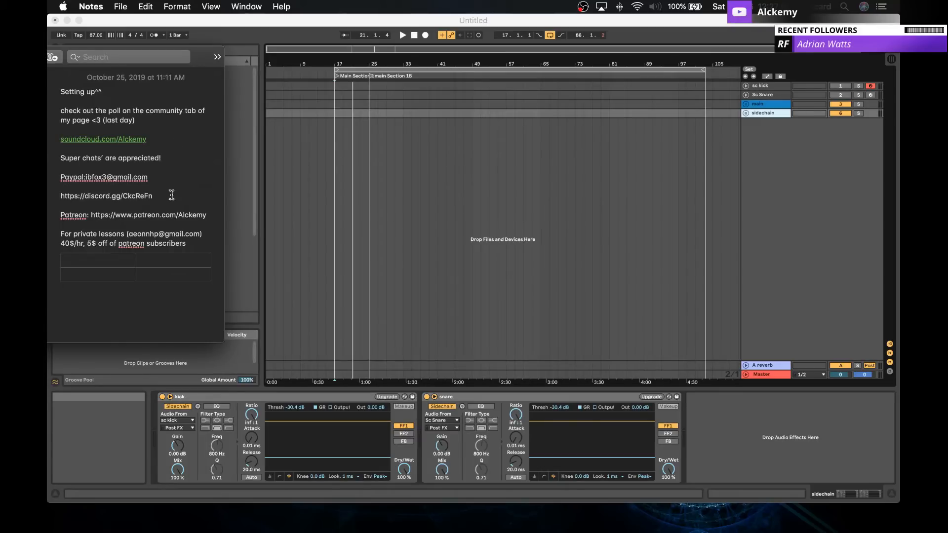
{"action": "left_click_drag", "start_coordinate": [166, 197], "coordinate": [60, 195]}
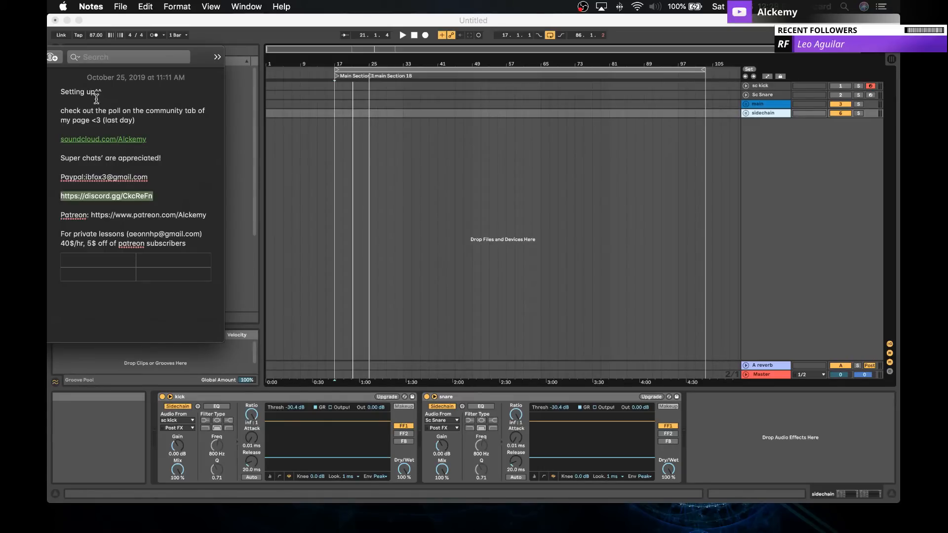
{"action": "left_click_drag", "start_coordinate": [194, 61], "coordinate": [376, 63]}
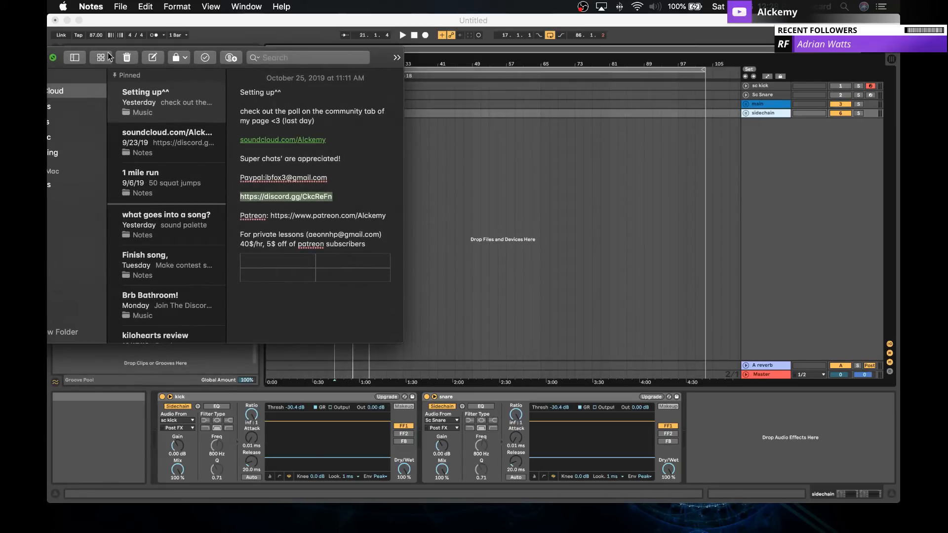
{"action": "left_click_drag", "start_coordinate": [374, 62], "coordinate": [442, 62]}
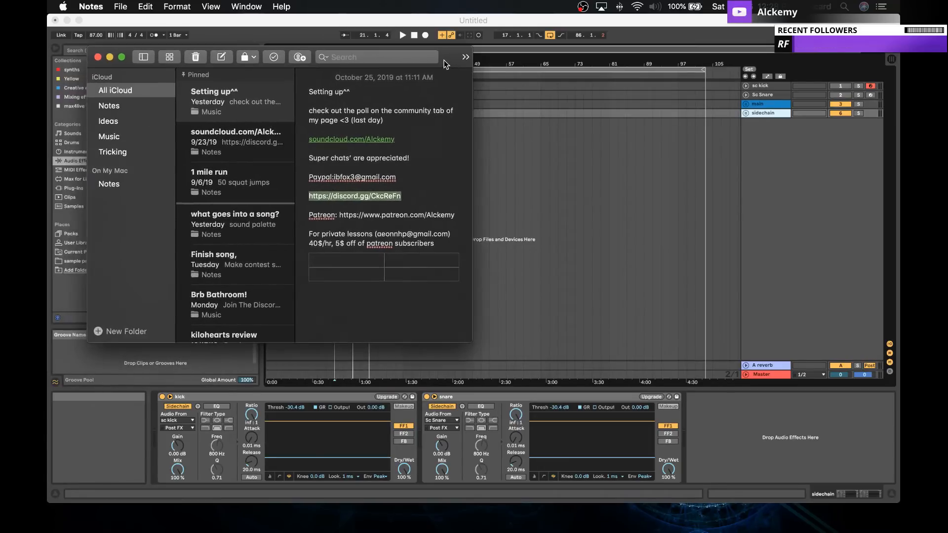
{"action": "left_click", "coordinate": [103, 58]}
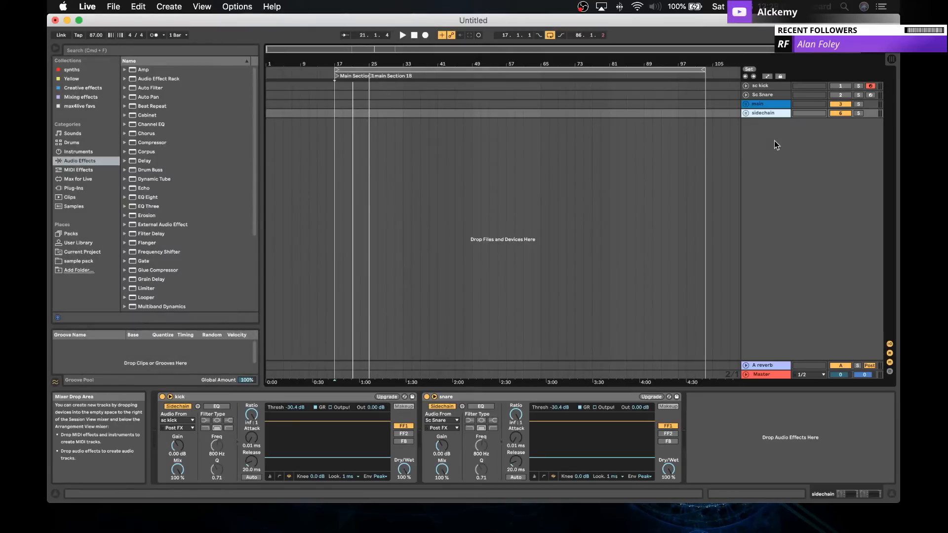
Step: Insert a new MIDI track below sidechain and load Phase Plant onto it from the synths collection
{"action": "key", "text": "super+shift+t"}
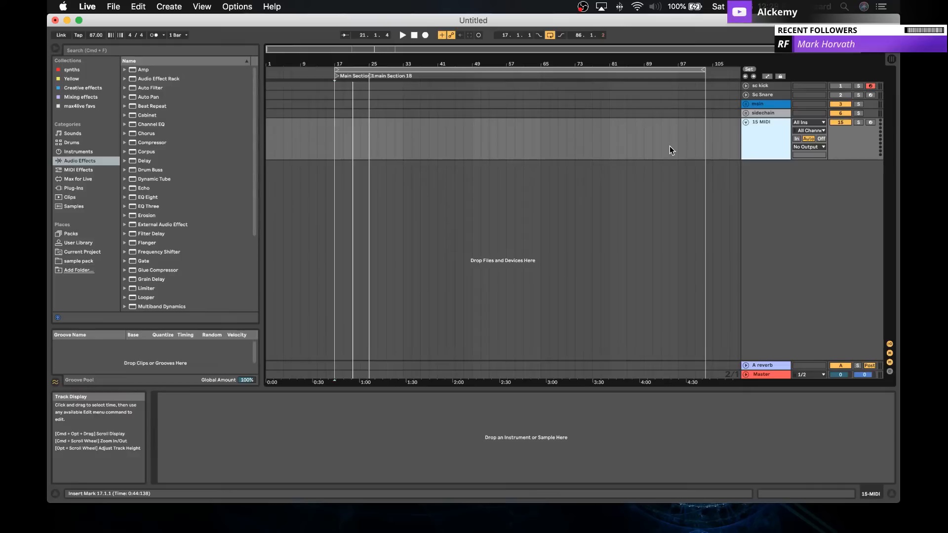
{"action": "left_click", "coordinate": [331, 147]}
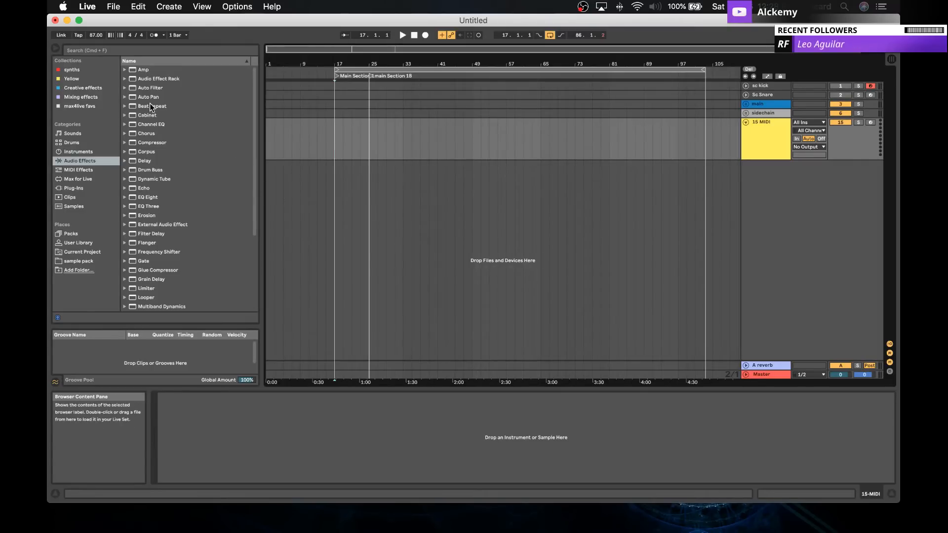
{"action": "left_click", "coordinate": [80, 71]}
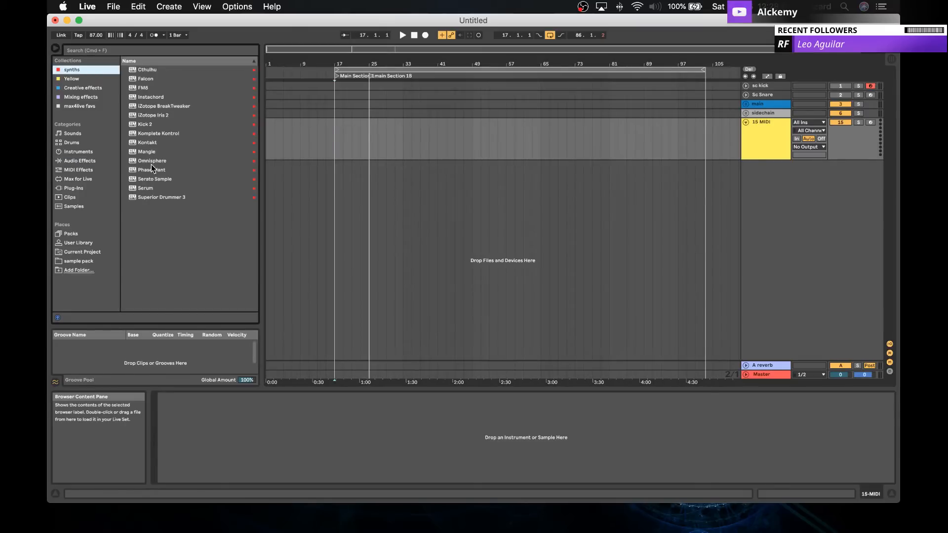
{"action": "left_click_drag", "start_coordinate": [152, 169], "coordinate": [367, 152]}
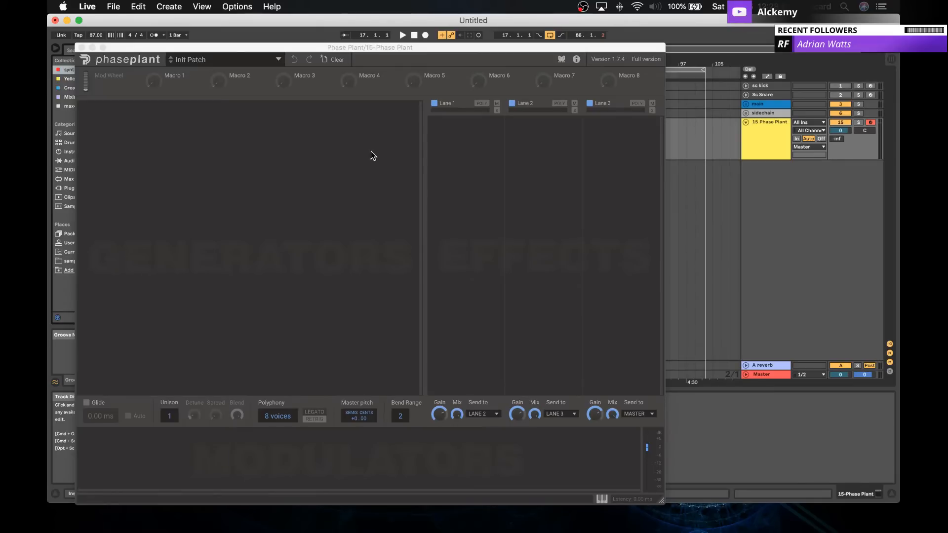
Step: Add a Filter to Lane 1, try its band pass, high pass, notch, low shelf, peak and high shelf shapes, and remove it
{"action": "left_click", "coordinate": [461, 137]}
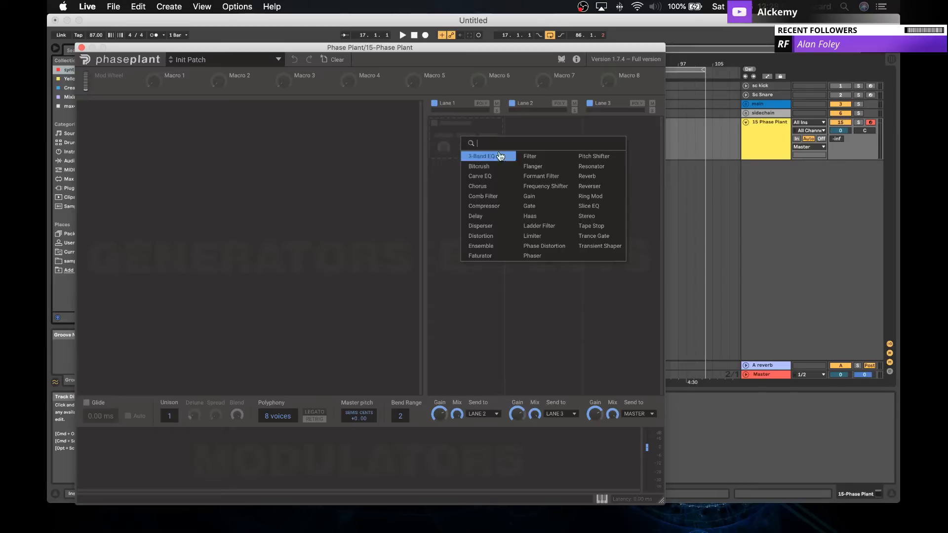
{"action": "left_click", "coordinate": [529, 156]}
{"action": "left_click", "coordinate": [446, 202]}
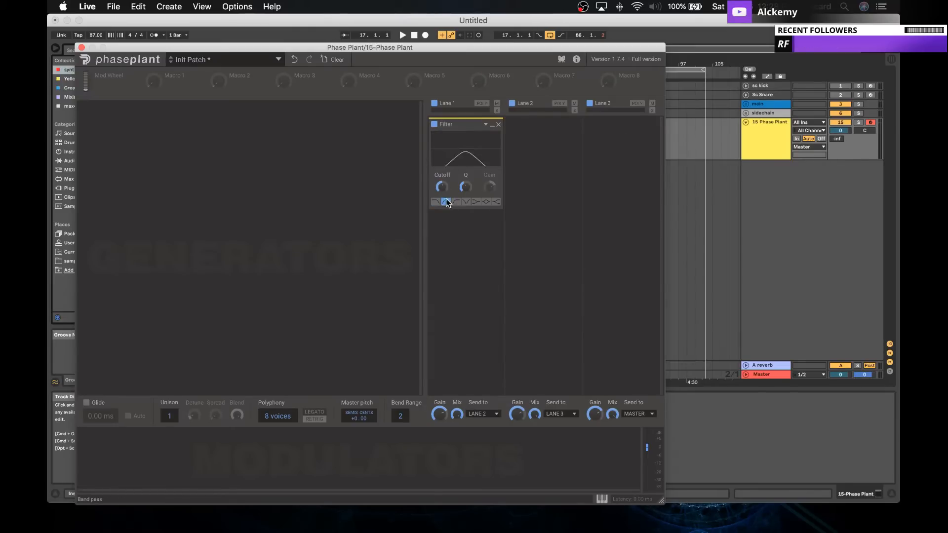
{"action": "left_click", "coordinate": [456, 202]}
{"action": "left_click", "coordinate": [466, 202]}
{"action": "left_click", "coordinate": [477, 203]}
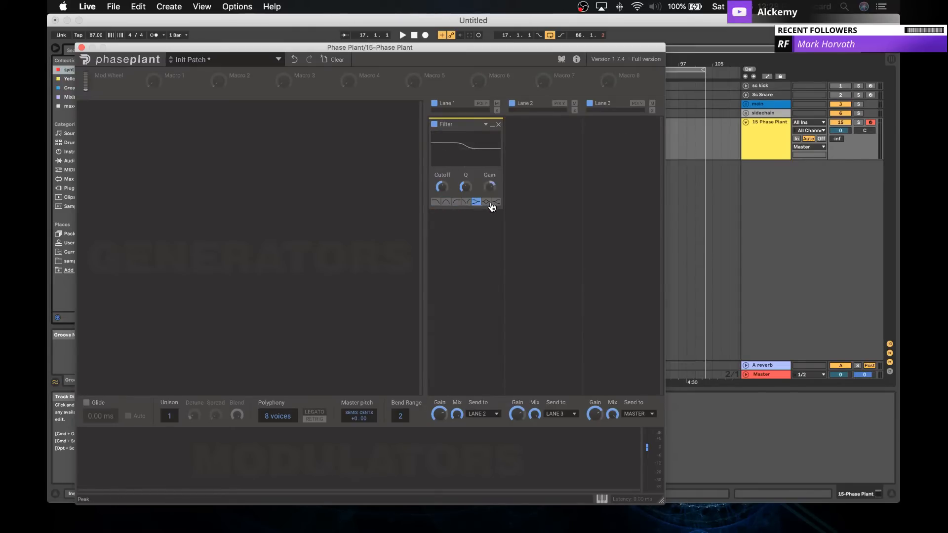
{"action": "left_click", "coordinate": [486, 202]}
{"action": "left_click", "coordinate": [496, 202]}
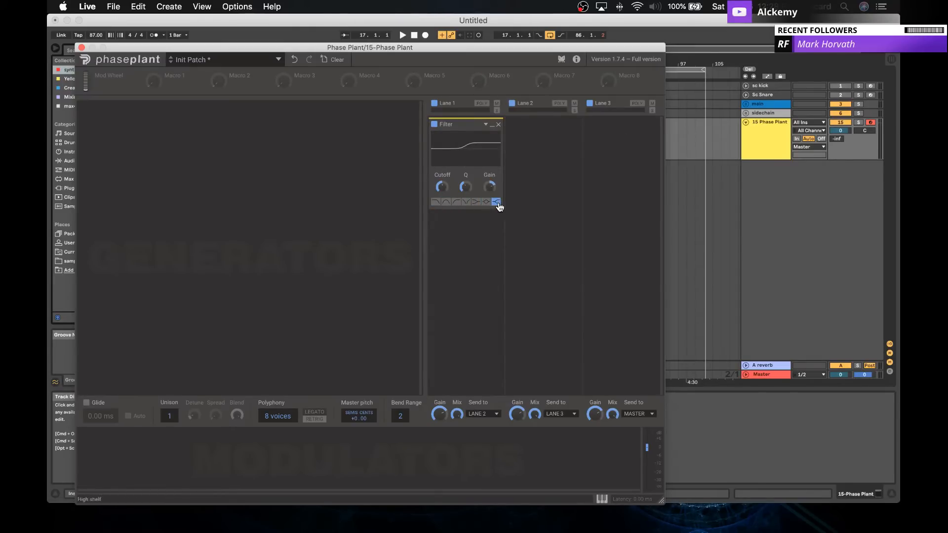
{"action": "left_click", "coordinate": [499, 126]}
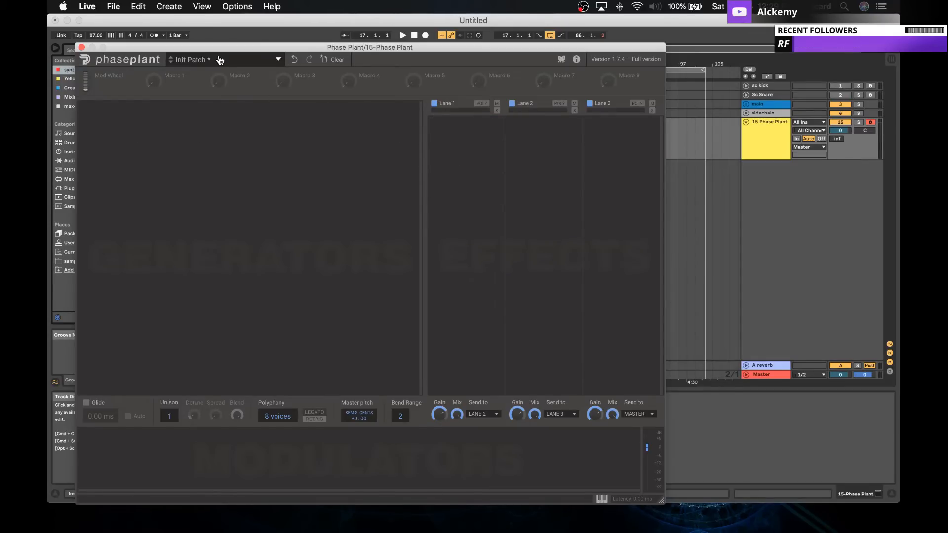
Step: Close the Phase Plant window and load FabFilter Pro-Q 3 after it from the Mixing effects collection
{"action": "left_click", "coordinate": [473, 132]}
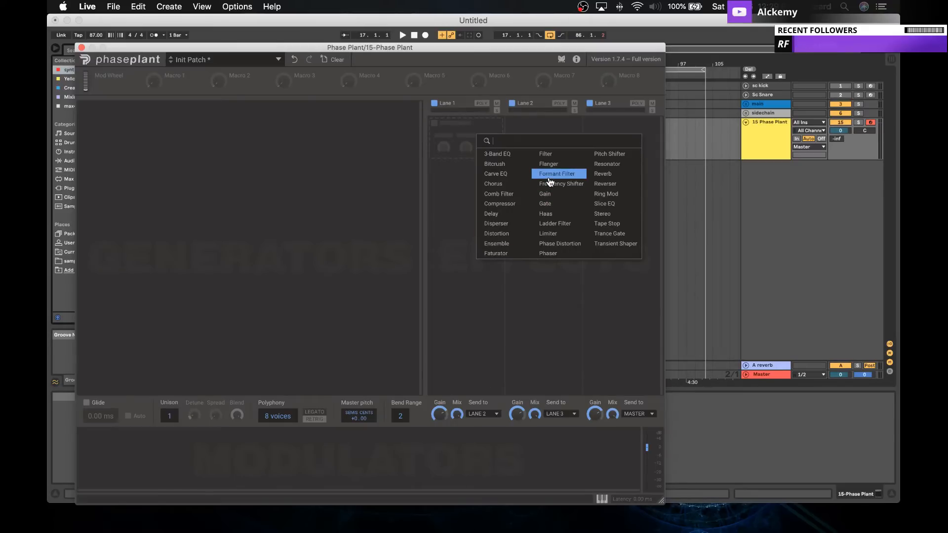
{"action": "left_click", "coordinate": [82, 48]}
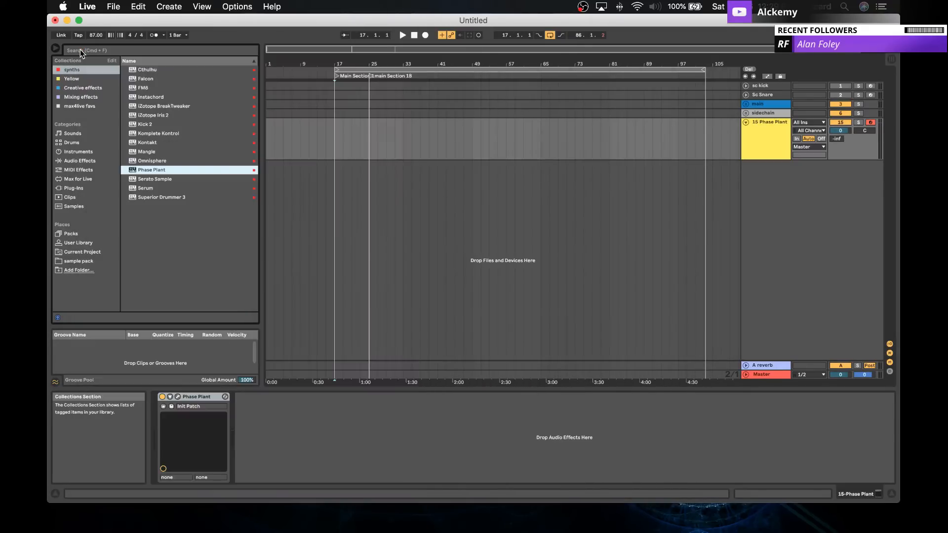
{"action": "left_click", "coordinate": [94, 88]}
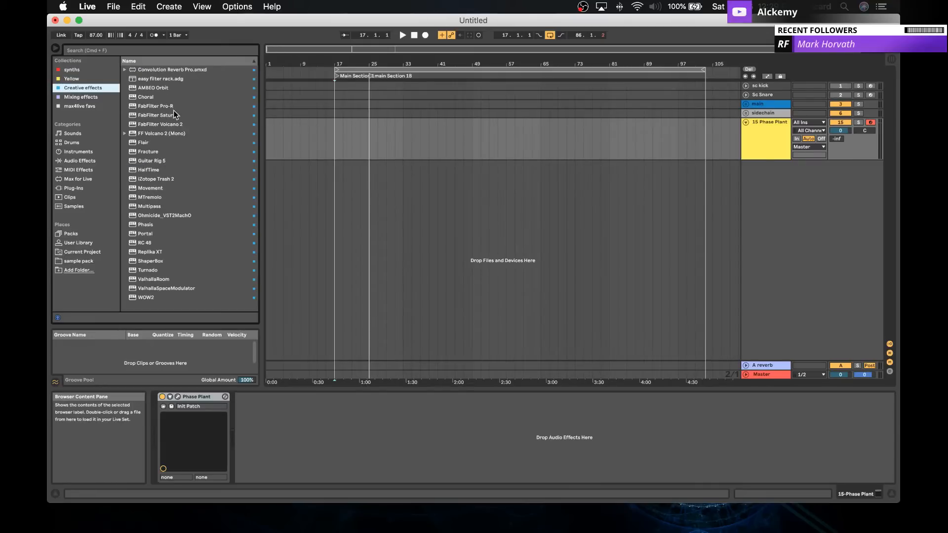
{"action": "left_click", "coordinate": [102, 97]}
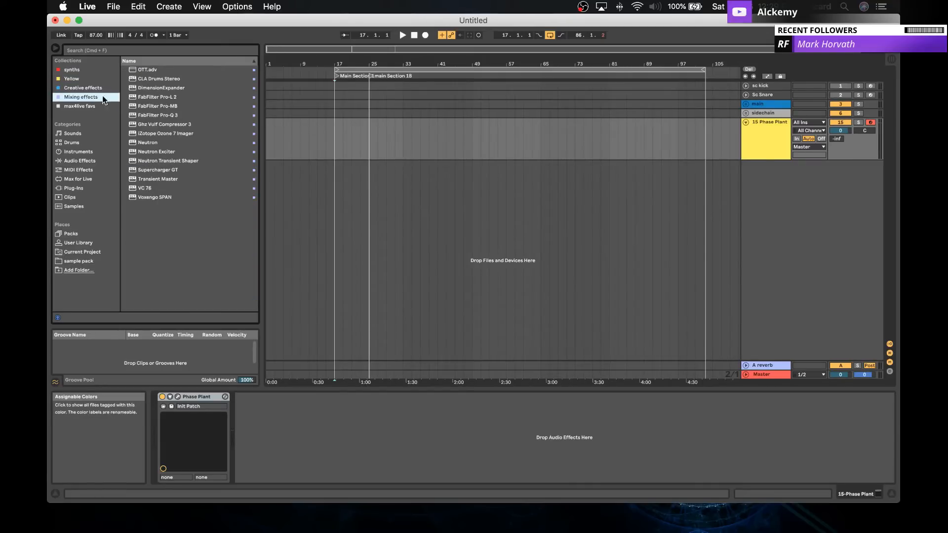
{"action": "left_click_drag", "start_coordinate": [151, 115], "coordinate": [329, 409]}
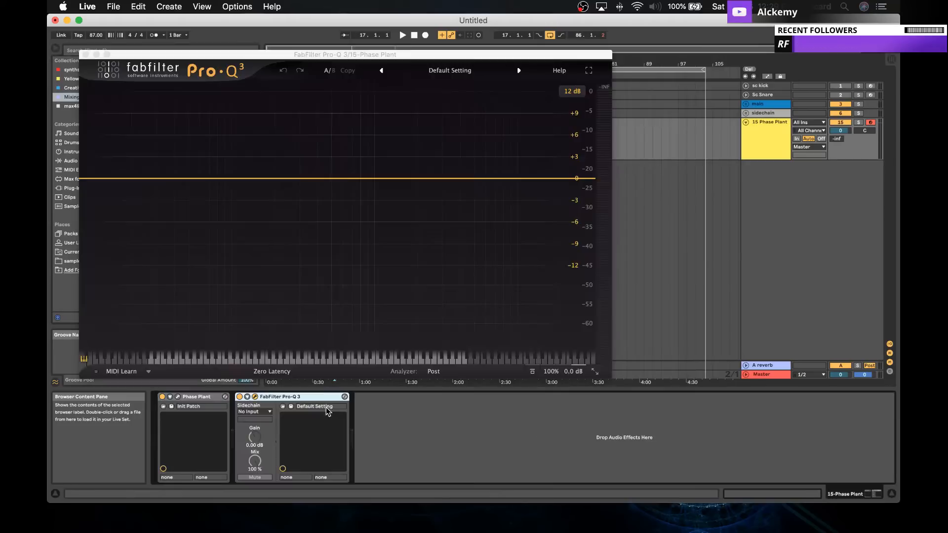
Step: Add three EQ bands in Pro-Q 3 at about 114 Hz, 1115 Hz and 2883 Hz
{"action": "left_click", "coordinate": [240, 174]}
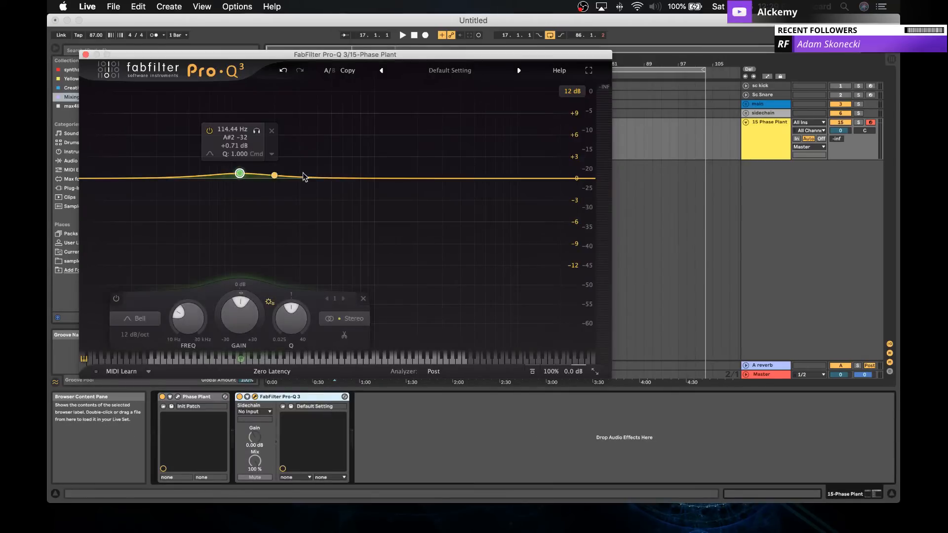
{"action": "left_click", "coordinate": [381, 178]}
{"action": "left_click", "coordinate": [440, 178]}
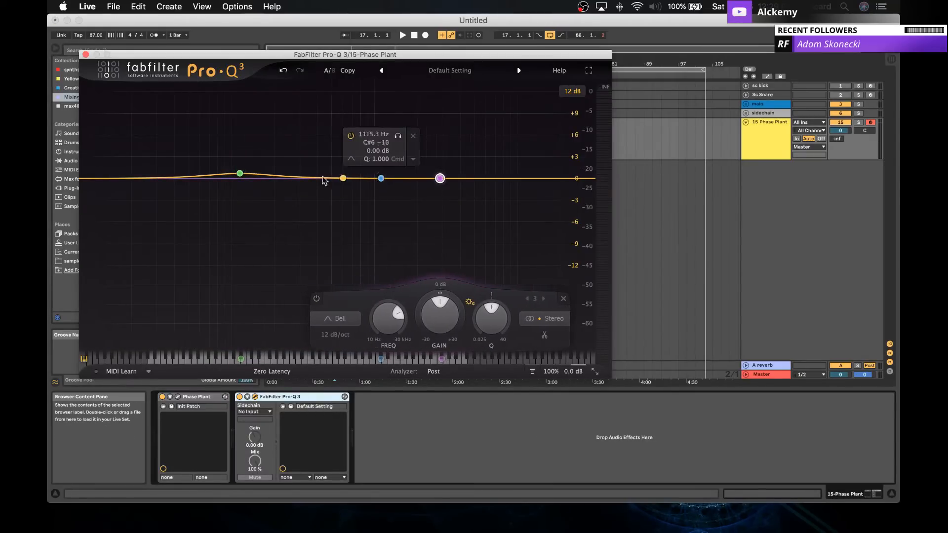
Step: Change the shape of the lowest EQ band, at about 114 Hz, to Band Pass
{"action": "left_click", "coordinate": [239, 174]}
{"action": "left_click", "coordinate": [148, 322]}
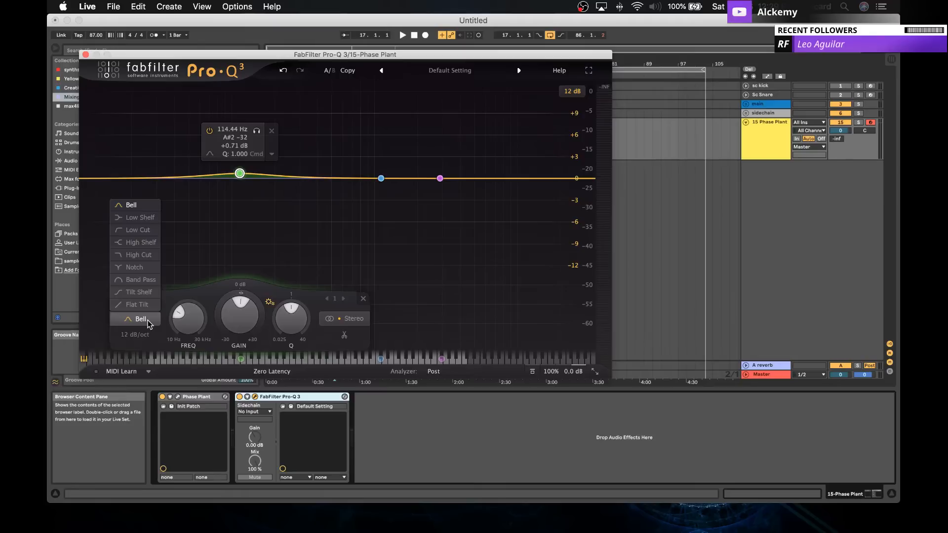
{"action": "left_click", "coordinate": [139, 281]}
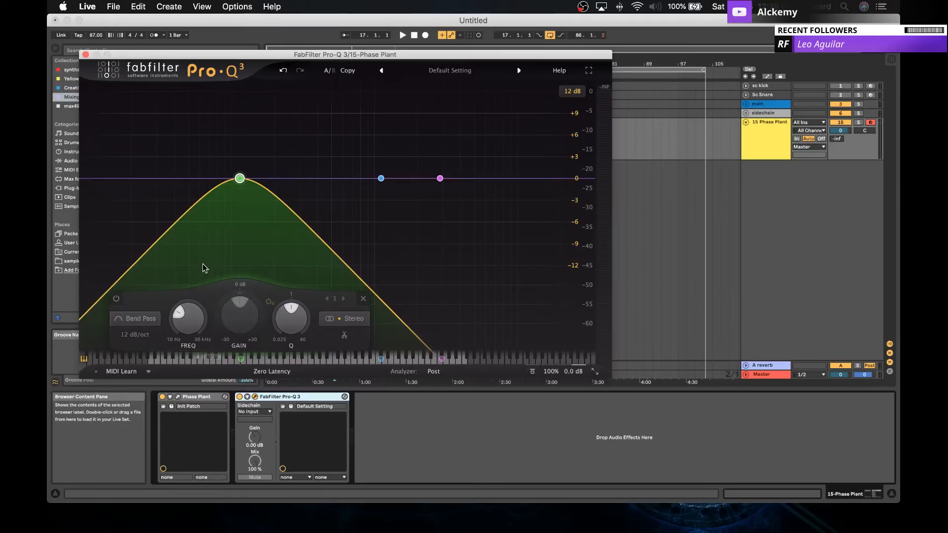
Step: Change the shape of the middle and highest EQ bands to Notch
{"action": "left_click", "coordinate": [380, 178]}
{"action": "left_click", "coordinate": [279, 319]}
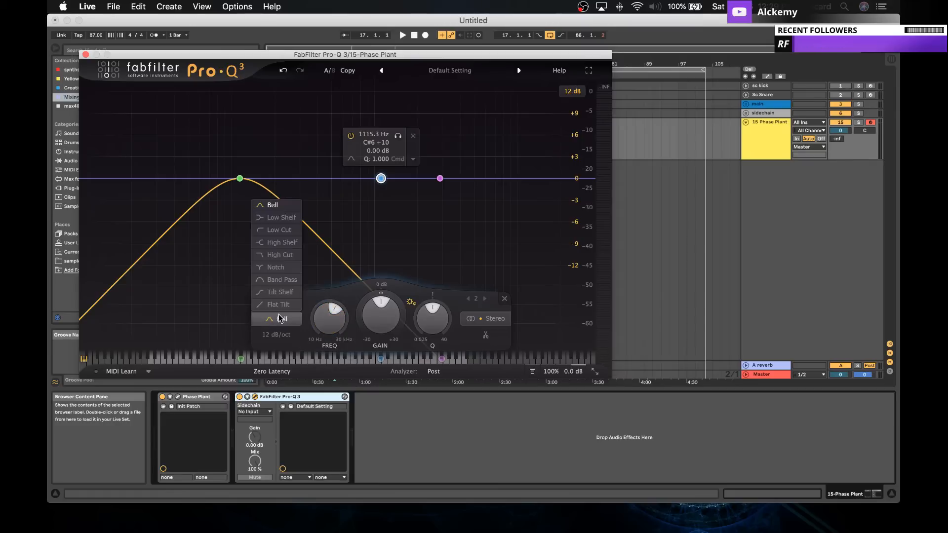
{"action": "left_click", "coordinate": [276, 267]}
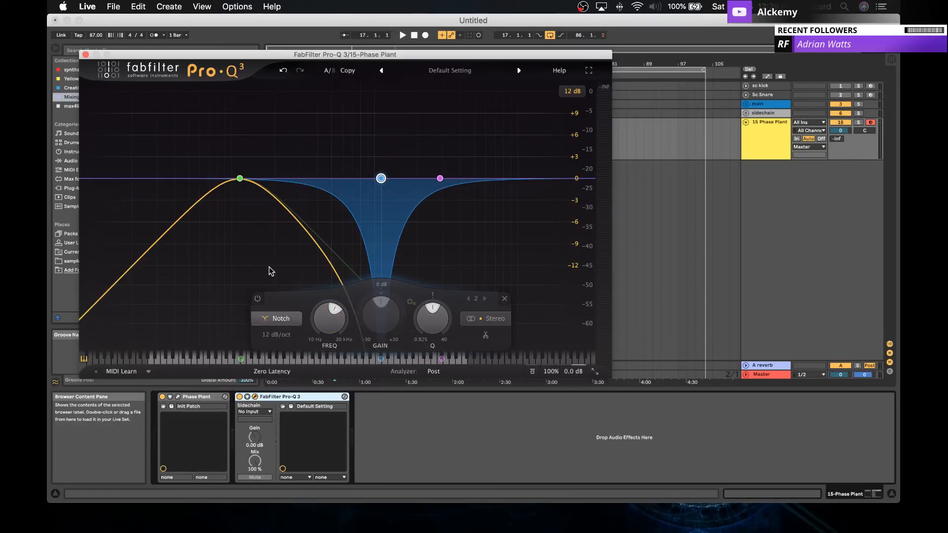
{"action": "left_click", "coordinate": [441, 180]}
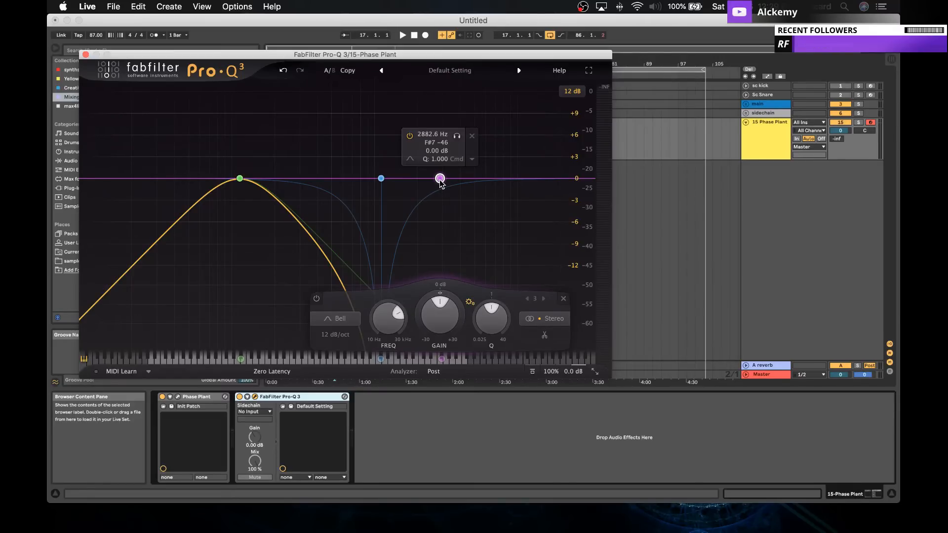
{"action": "left_click", "coordinate": [339, 319]}
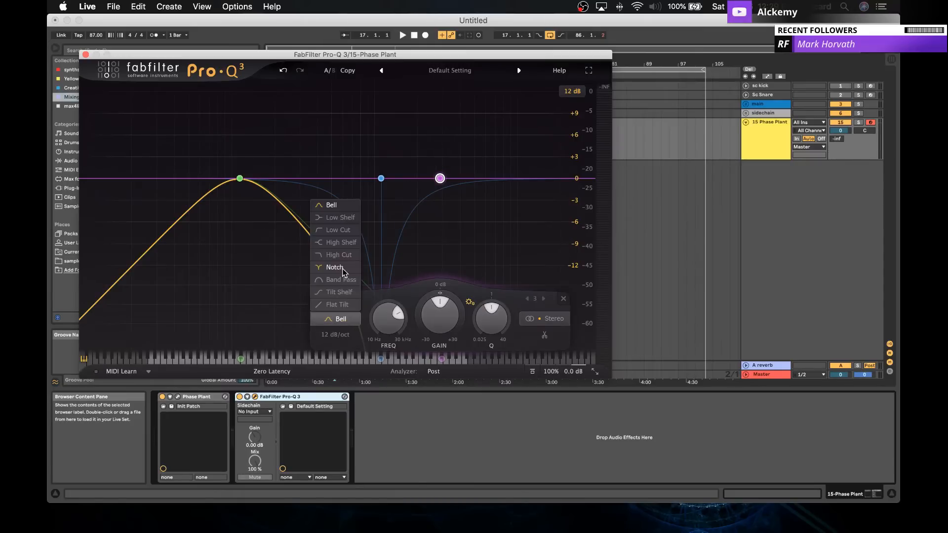
{"action": "left_click", "coordinate": [343, 269]}
Step: Move the middle notch band down in frequency, closer to the band-pass band, keeping it at 0 dB
{"action": "left_click", "coordinate": [380, 178]}
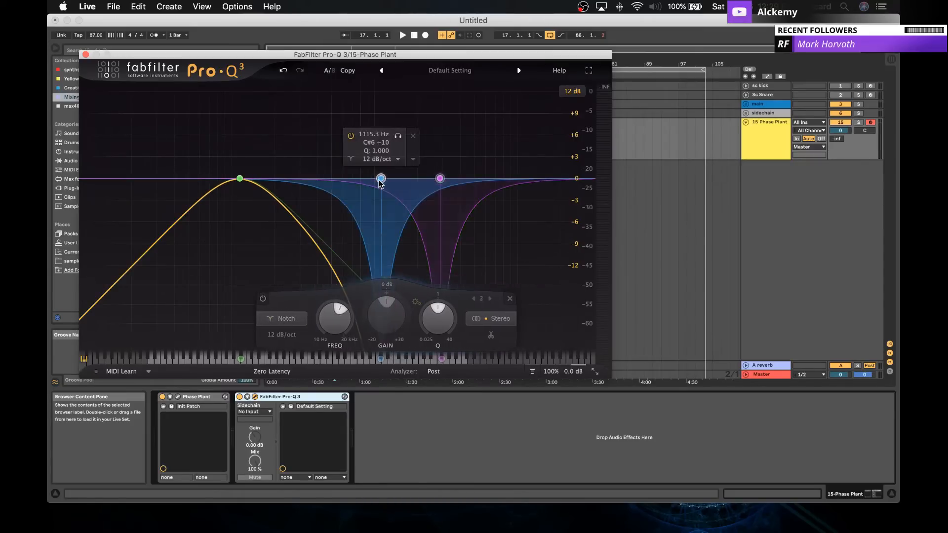
{"action": "double_click", "coordinate": [381, 179]}
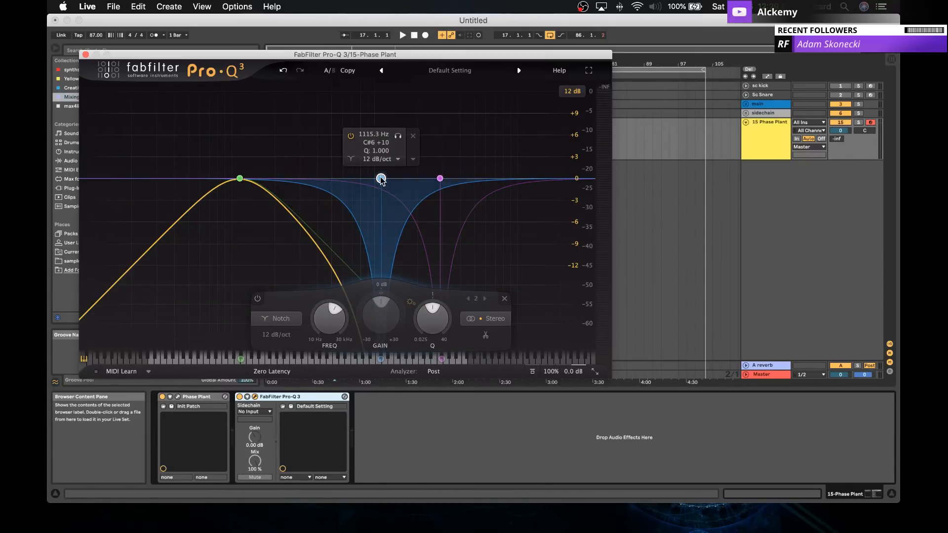
{"action": "left_click_drag", "start_coordinate": [381, 179], "coordinate": [338, 180]}
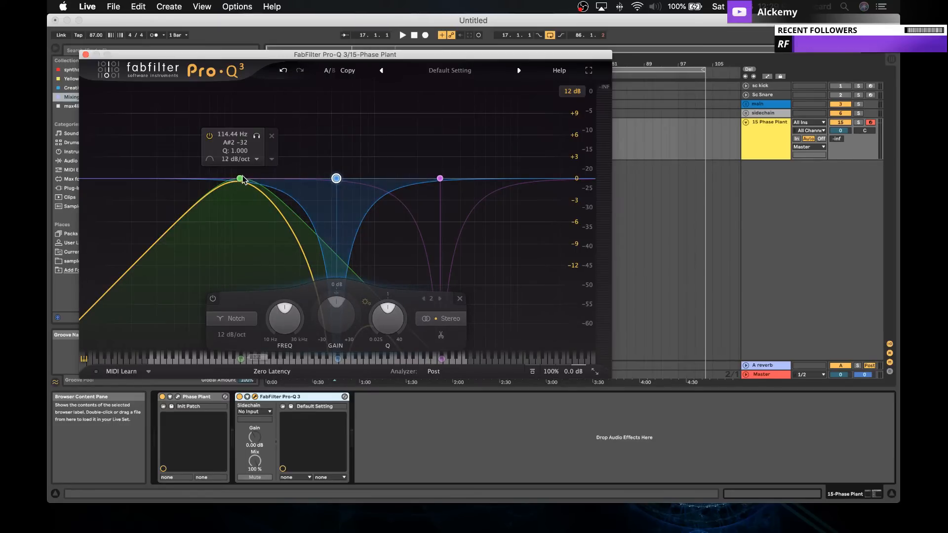
Step: Lower the band-pass band and the middle notch, the notch to about 408 Hz, and add a bell band boosted about 12 dB between them
{"action": "left_click_drag", "start_coordinate": [241, 179], "coordinate": [197, 179]}
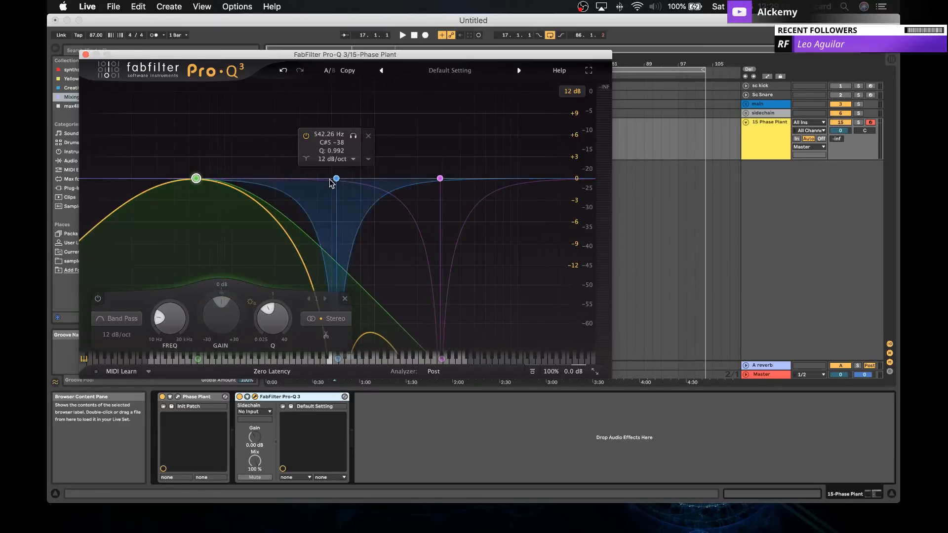
{"action": "mouse_move", "coordinate": [331, 182]}
{"action": "left_mouse_down"}
{"action": "mouse_move", "coordinate": [248, 179]}
{"action": "mouse_move", "coordinate": [317, 179]}
{"action": "left_mouse_up"}
{"action": "left_click", "coordinate": [226, 179]}
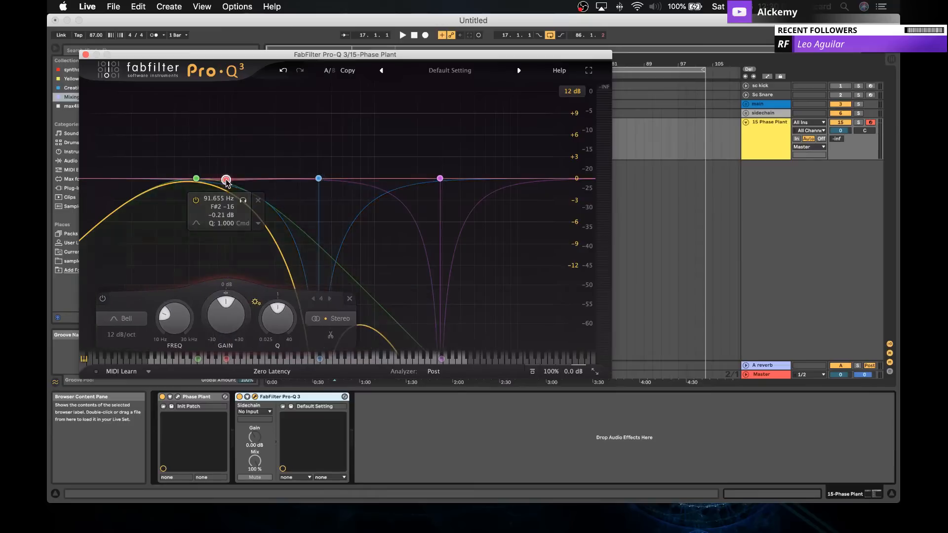
{"action": "left_click_drag", "start_coordinate": [225, 180], "coordinate": [237, 91]}
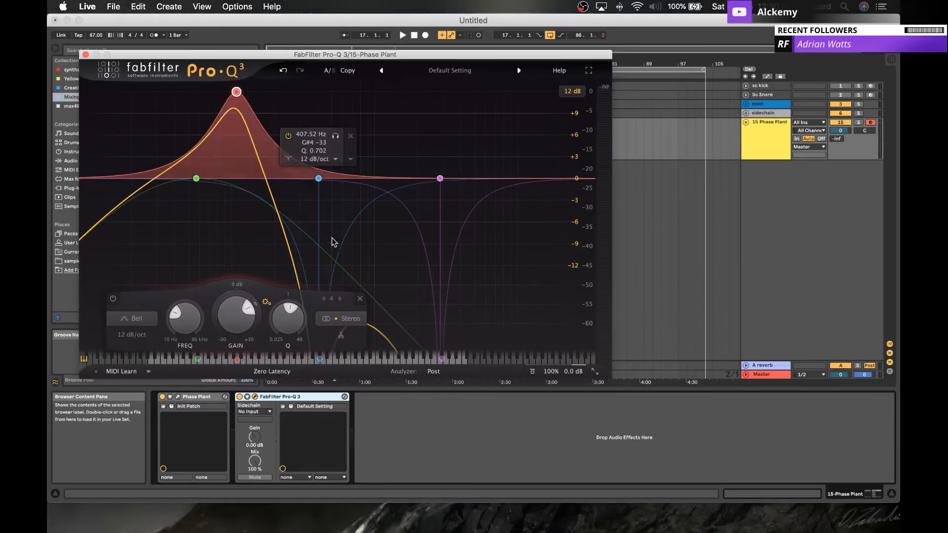
{"action": "left_click", "coordinate": [85, 55]}
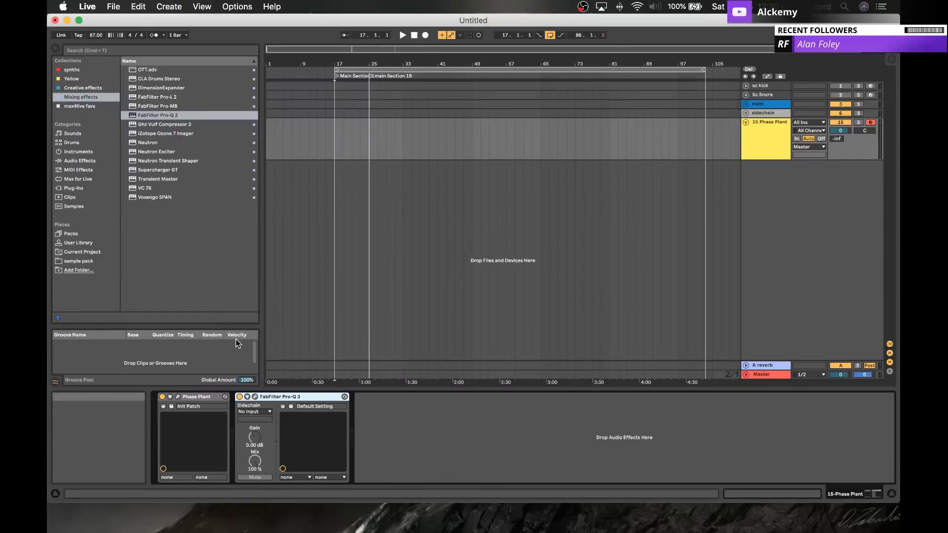
Step: Add a Slice EQ effect to Lane 1 in Phase Plant and open its editor
{"action": "left_click", "coordinate": [177, 397]}
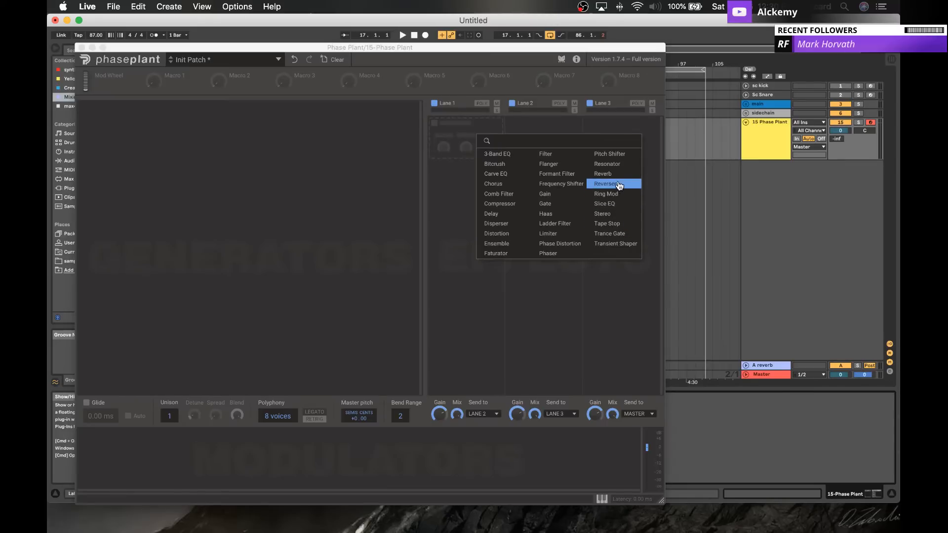
{"action": "left_click", "coordinate": [614, 204]}
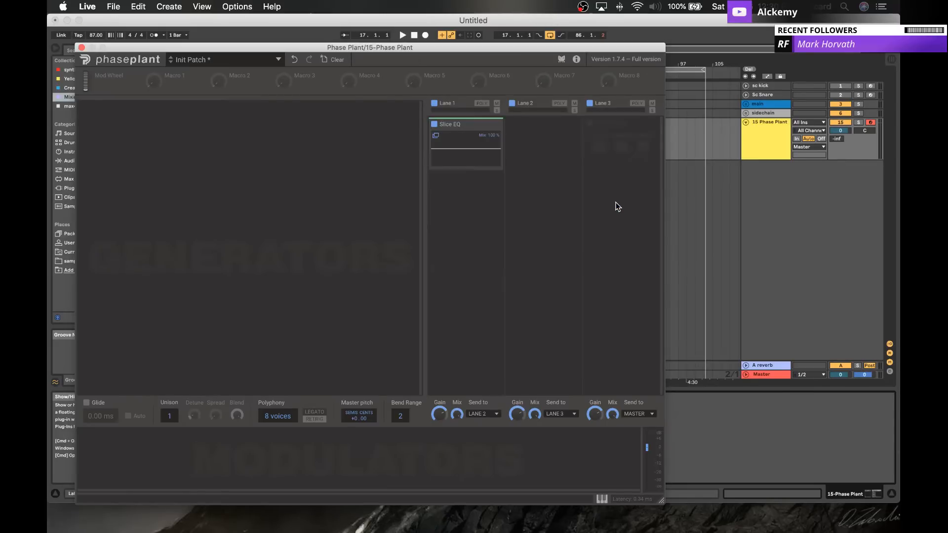
{"action": "left_click", "coordinate": [444, 142]}
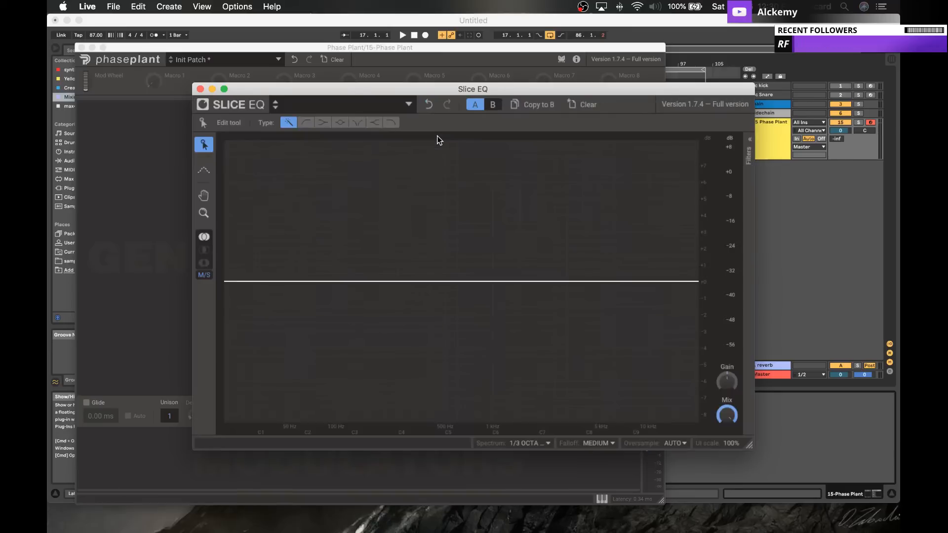
Step: Show the Slice EQ filter list and add a peak filter at about 84 Hz with about 3.8 dB of gain
{"action": "left_click", "coordinate": [750, 141]}
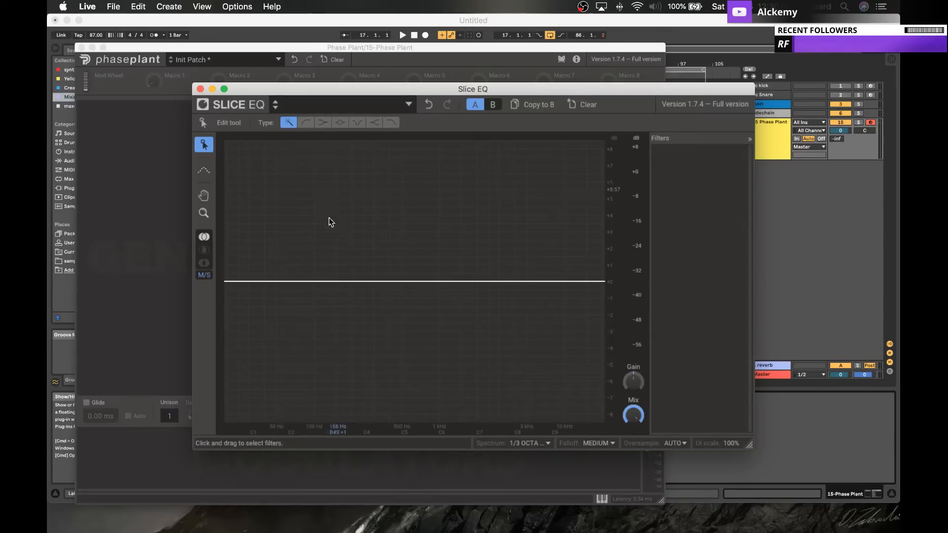
{"action": "left_click", "coordinate": [298, 282]}
{"action": "left_click_drag", "start_coordinate": [298, 283], "coordinate": [306, 221]}
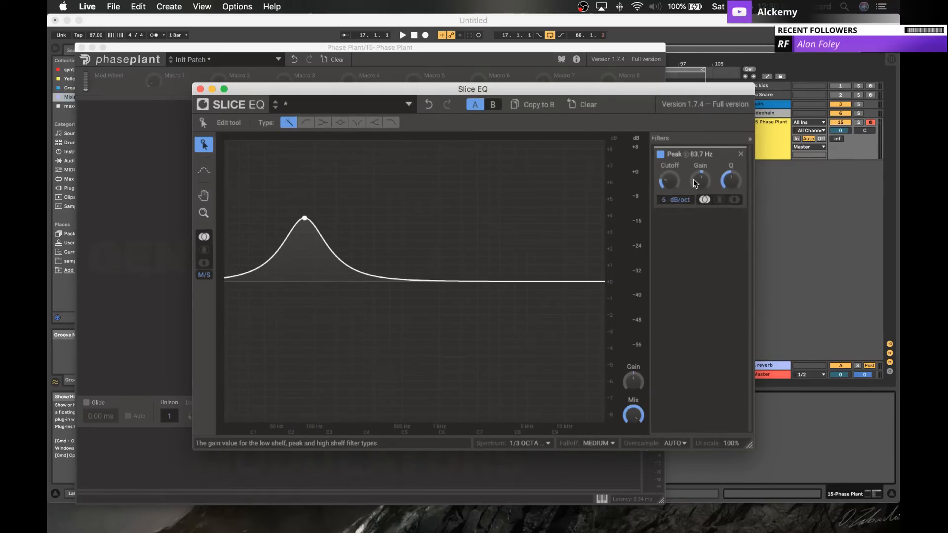
Step: Try the peak filter on the mid channel only and the side channel only, and return it to stereo
{"action": "mouse_move", "coordinate": [672, 200]}
{"action": "left_mouse_down"}
{"action": "mouse_move", "coordinate": [671, 170]}
{"action": "mouse_move", "coordinate": [671, 200]}
{"action": "left_mouse_up"}
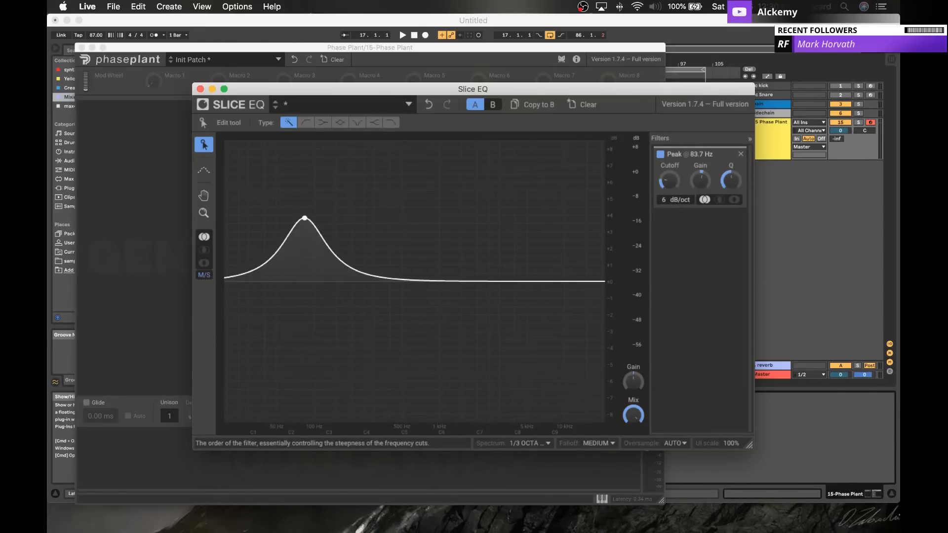
{"action": "left_click", "coordinate": [721, 200]}
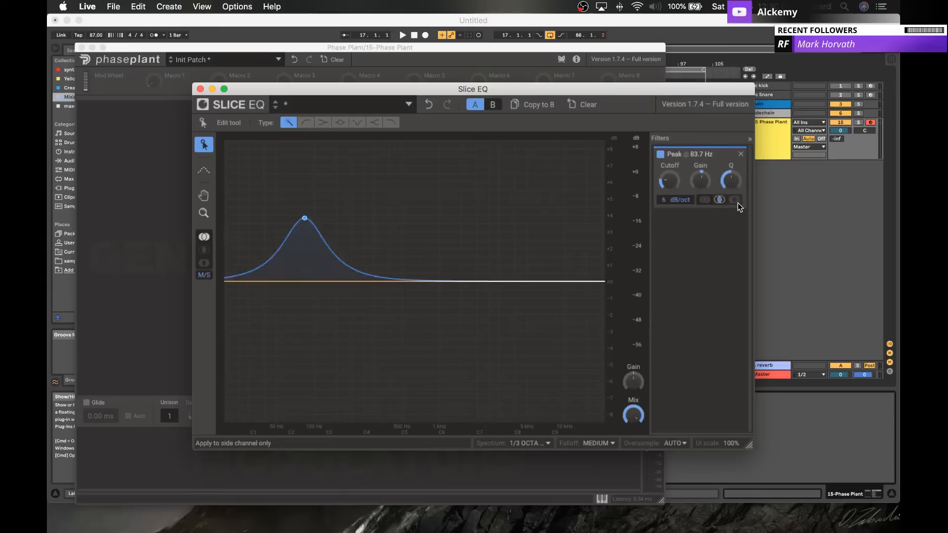
{"action": "left_click", "coordinate": [735, 200]}
{"action": "left_click", "coordinate": [705, 200]}
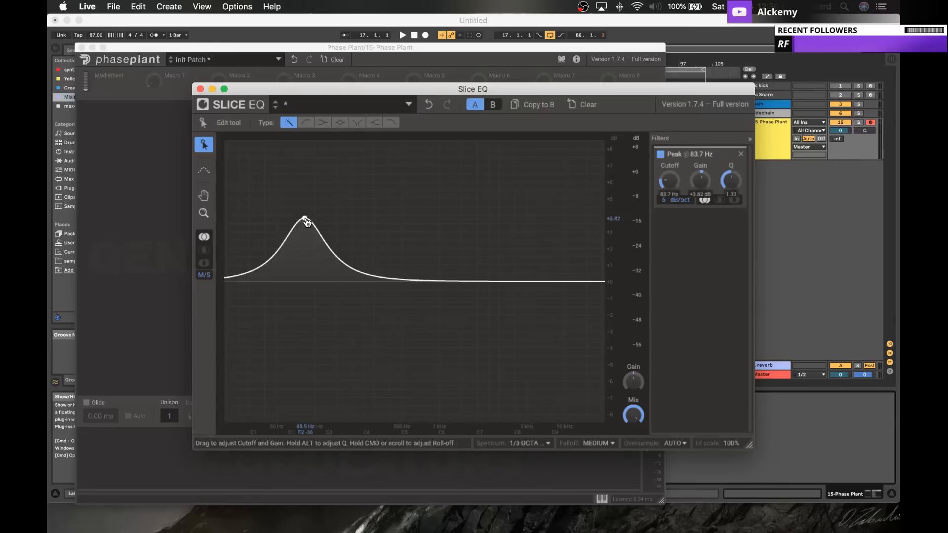
Step: Move the peak filter to about 72 Hz with about 7 dB of gain, and widen its curve by lowering the Q
{"action": "left_click_drag", "start_coordinate": [305, 221], "coordinate": [299, 169]}
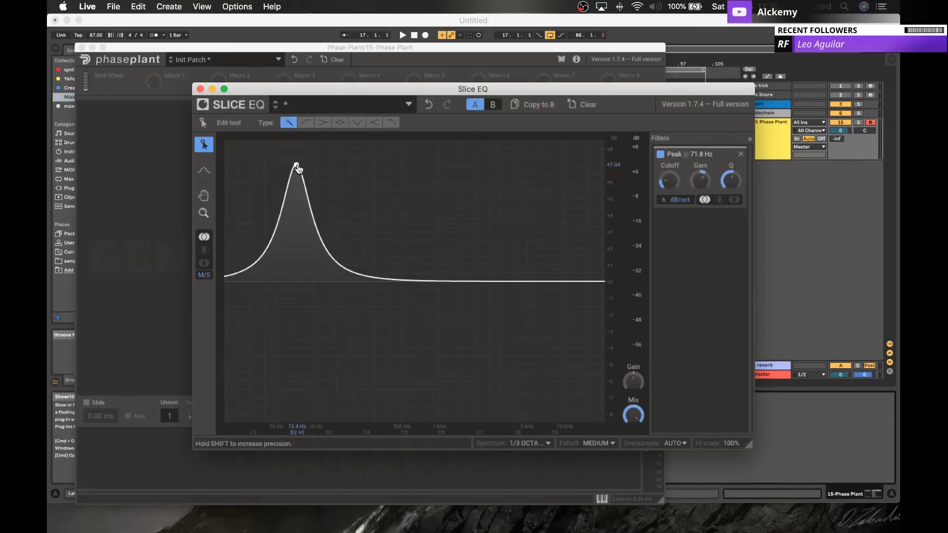
{"action": "scroll", "coordinate": [298, 169], "scroll_direction": "down", "scroll_amount": 5}
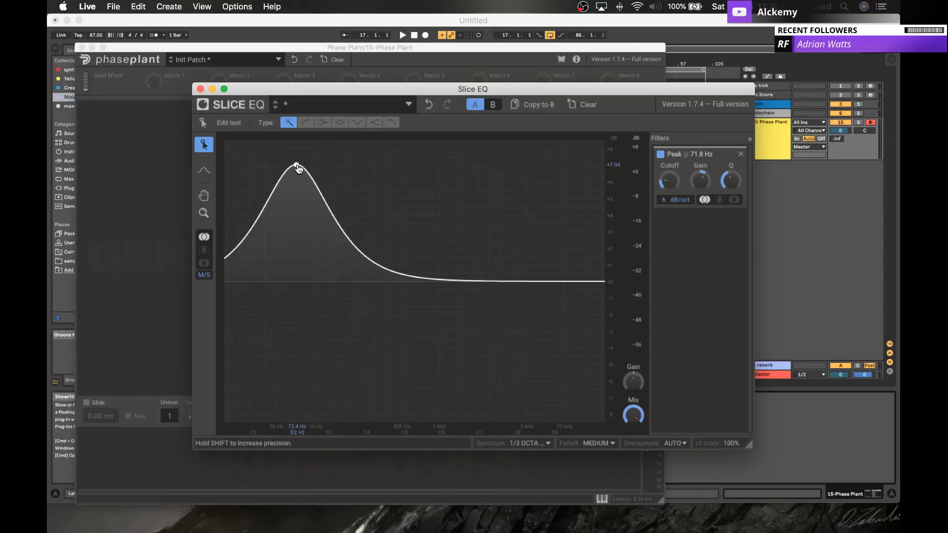
{"action": "scroll", "coordinate": [298, 168], "scroll_direction": "down", "scroll_amount": 5}
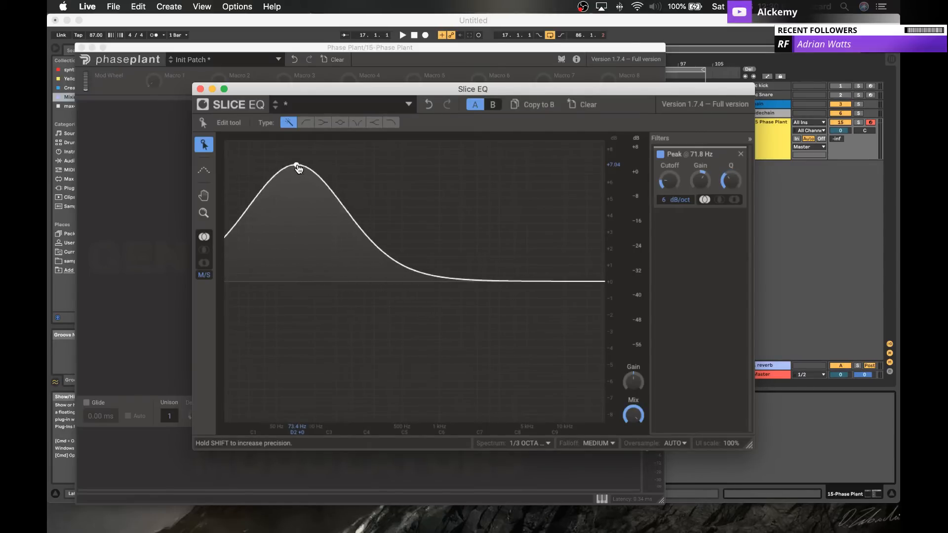
{"action": "scroll", "coordinate": [298, 168], "scroll_direction": "up", "scroll_amount": 3}
{"action": "scroll", "coordinate": [298, 168], "scroll_direction": "down", "scroll_amount": 2}
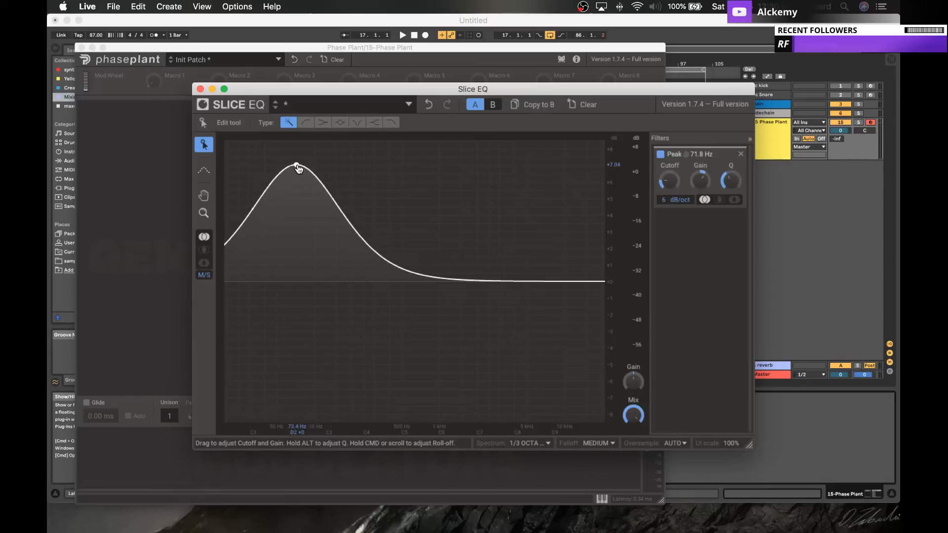
{"action": "scroll", "coordinate": [298, 169], "scroll_direction": "down", "scroll_amount": 2}
{"action": "scroll", "coordinate": [298, 168], "scroll_direction": "up", "scroll_amount": 1}
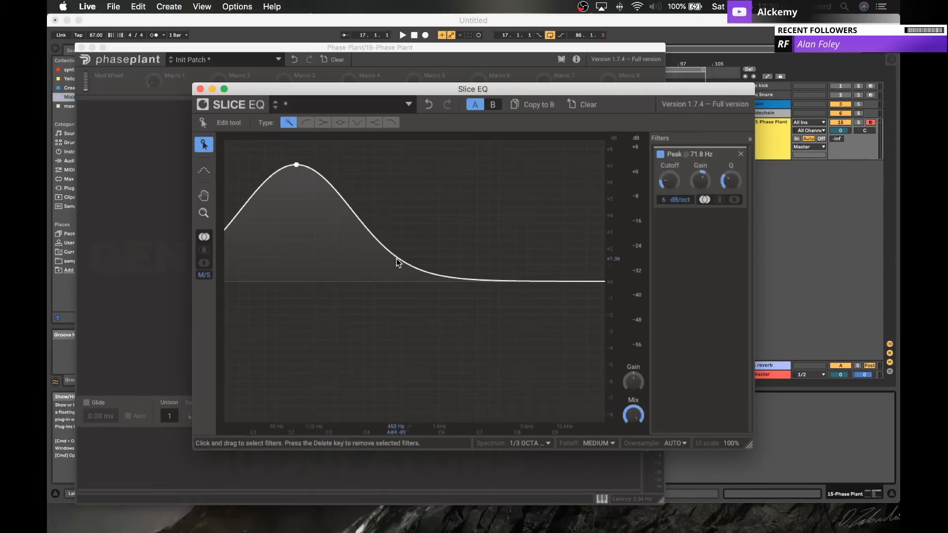
Step: Add two notch filters to the Slice EQ, at about 881 Hz and 5.20 kHz
{"action": "left_click", "coordinate": [355, 124]}
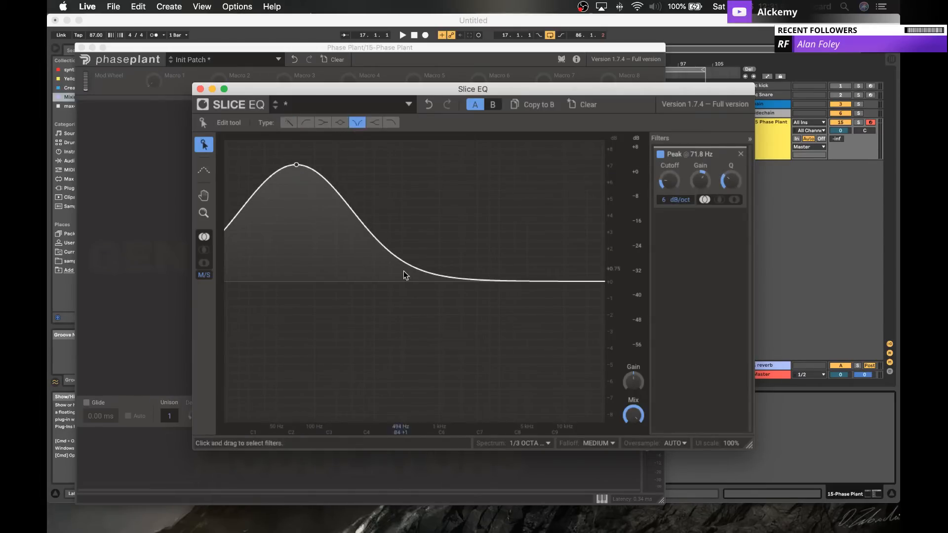
{"action": "left_click", "coordinate": [433, 281]}
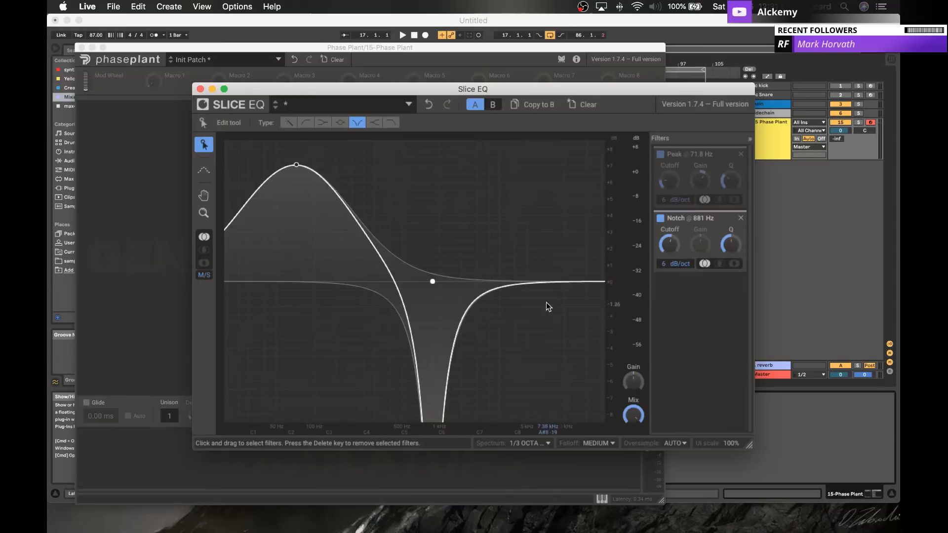
{"action": "left_click", "coordinate": [530, 281]}
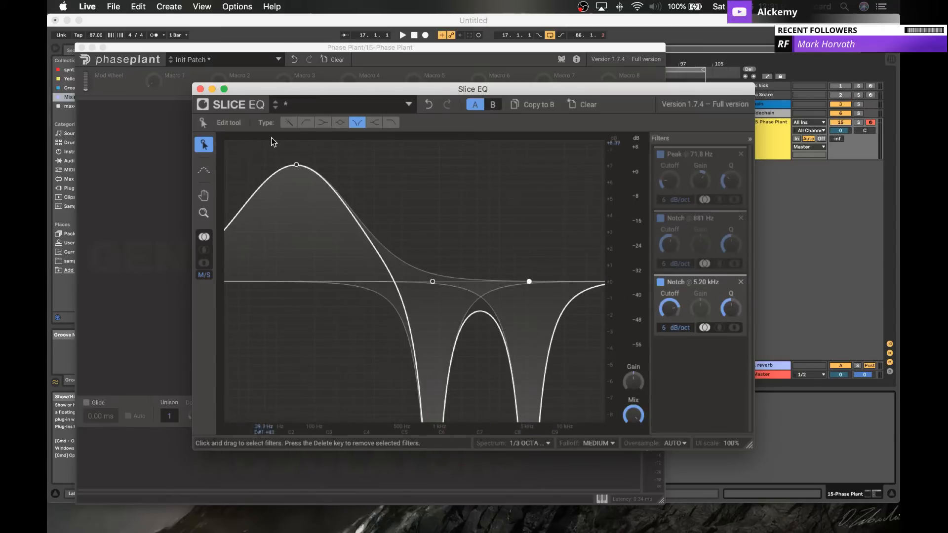
Step: Add a low cut filter at about 21 Hz and a high cut filter at about 19.9 kHz
{"action": "left_click", "coordinate": [305, 123]}
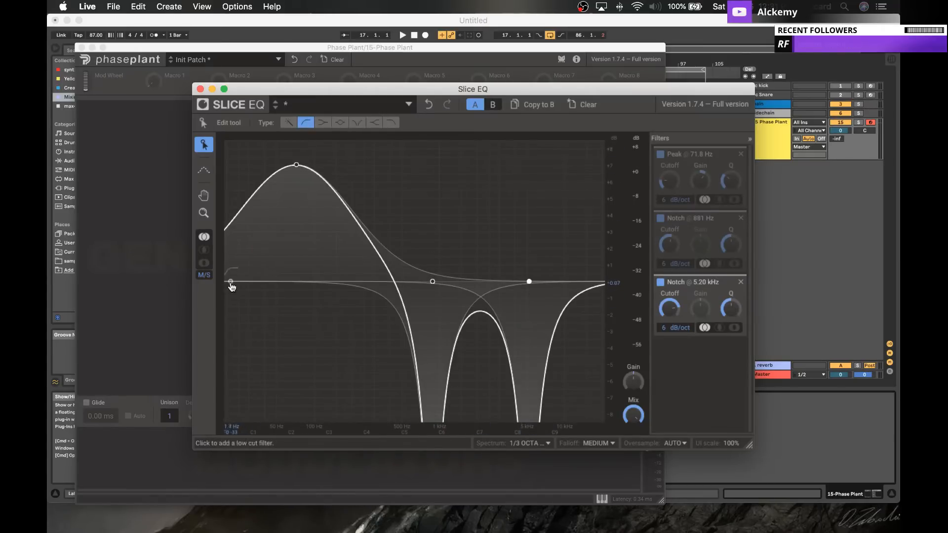
{"action": "left_click_drag", "start_coordinate": [230, 284], "coordinate": [230, 331]}
{"action": "left_click", "coordinate": [391, 123]}
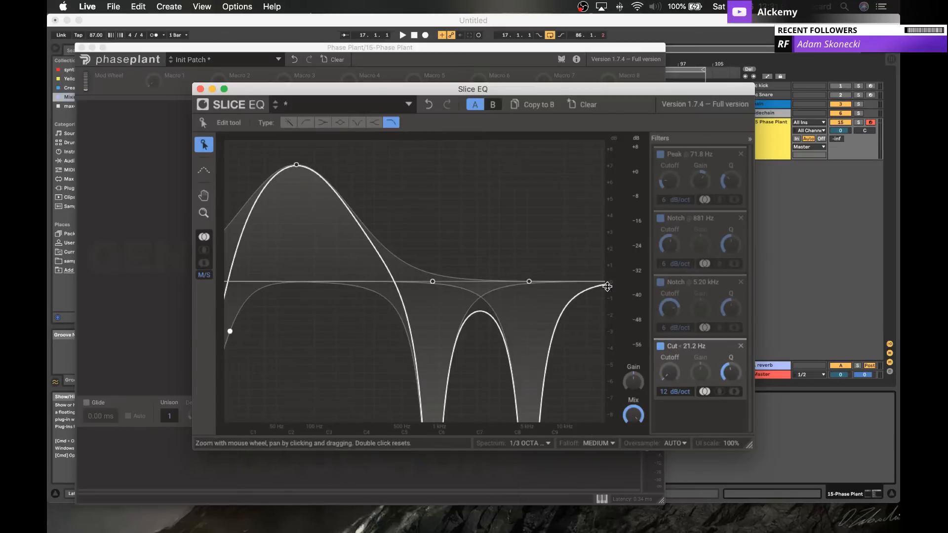
{"action": "left_click_drag", "start_coordinate": [603, 282], "coordinate": [603, 331]}
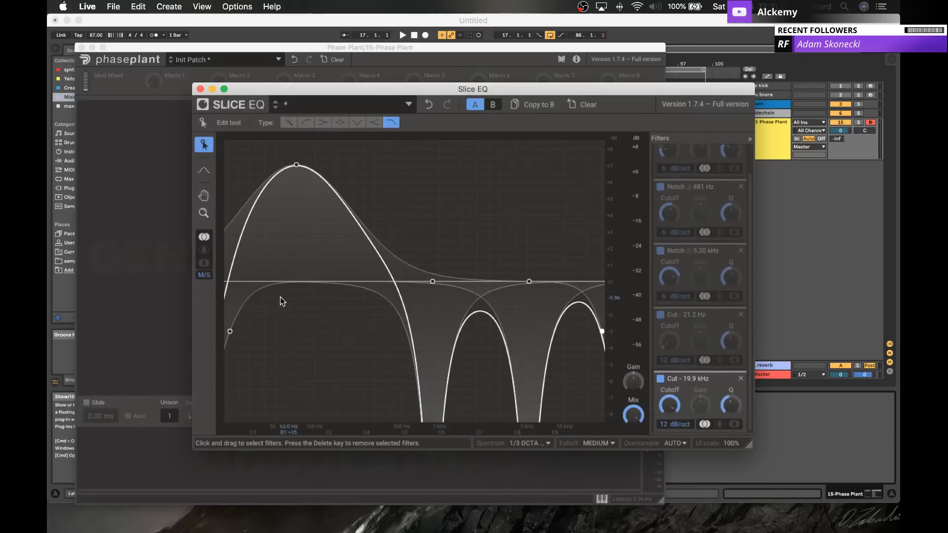
Step: Move the peak filter to about 86 Hz with a narrower curve, and the lower notch to about 393 Hz
{"action": "mouse_move", "coordinate": [296, 165]}
{"action": "left_mouse_down"}
{"action": "mouse_move", "coordinate": [362, 169]}
{"action": "mouse_move", "coordinate": [306, 164]}
{"action": "left_mouse_up"}
{"action": "left_click_drag", "start_coordinate": [407, 284], "coordinate": [364, 284]}
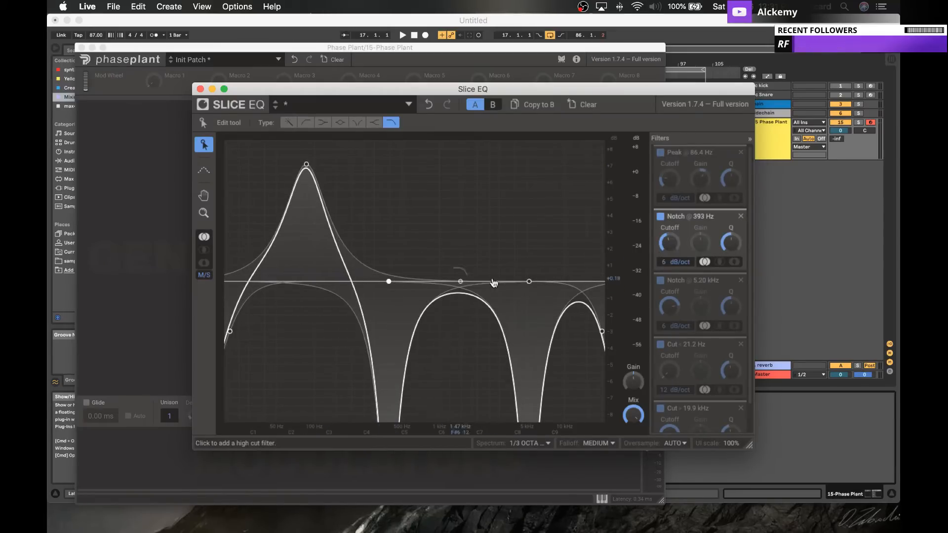
Step: Move the high cut to about 15.0 kHz and the low cut to about 28 Hz, and close the Slice EQ editor
{"action": "left_click_drag", "start_coordinate": [604, 335], "coordinate": [589, 317]}
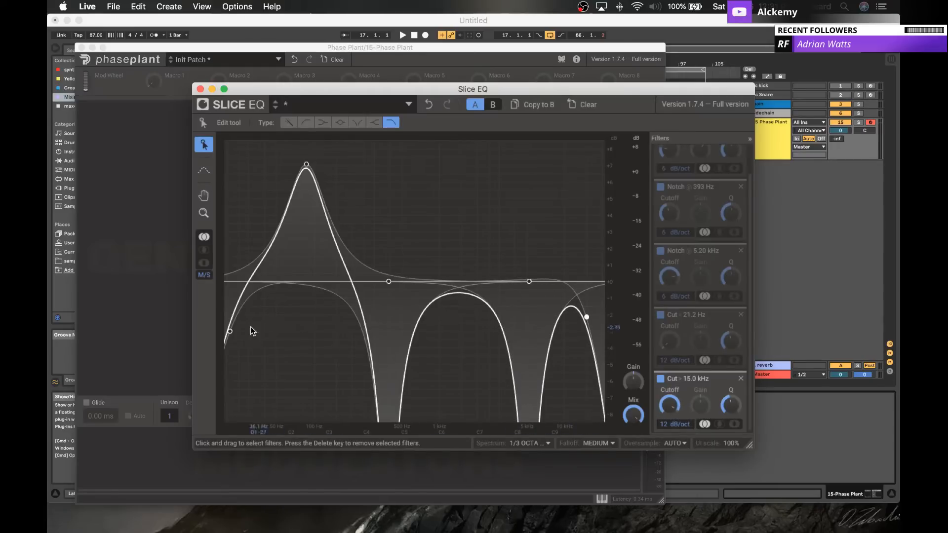
{"action": "mouse_move", "coordinate": [230, 331]}
{"action": "left_mouse_down"}
{"action": "mouse_move", "coordinate": [284, 332]}
{"action": "mouse_move", "coordinate": [240, 316]}
{"action": "left_mouse_up"}
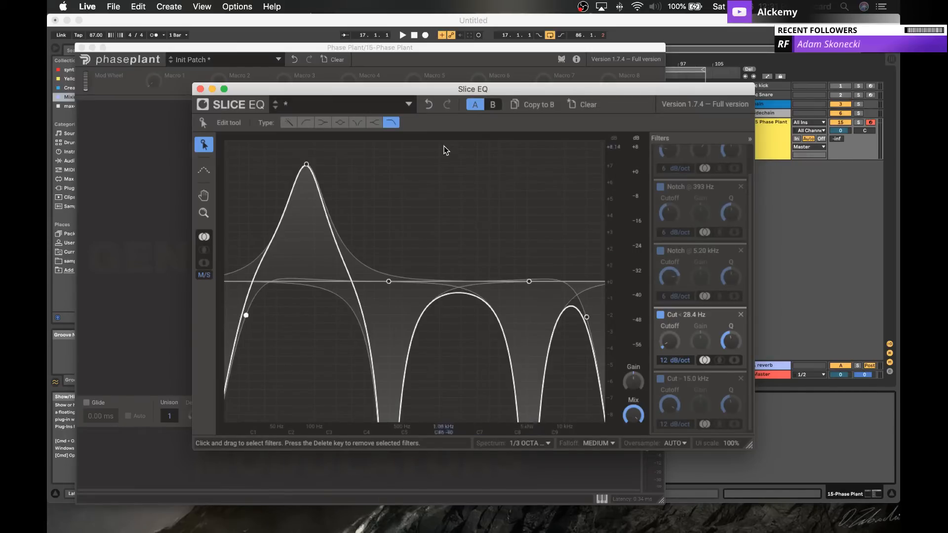
{"action": "left_click", "coordinate": [200, 89]}
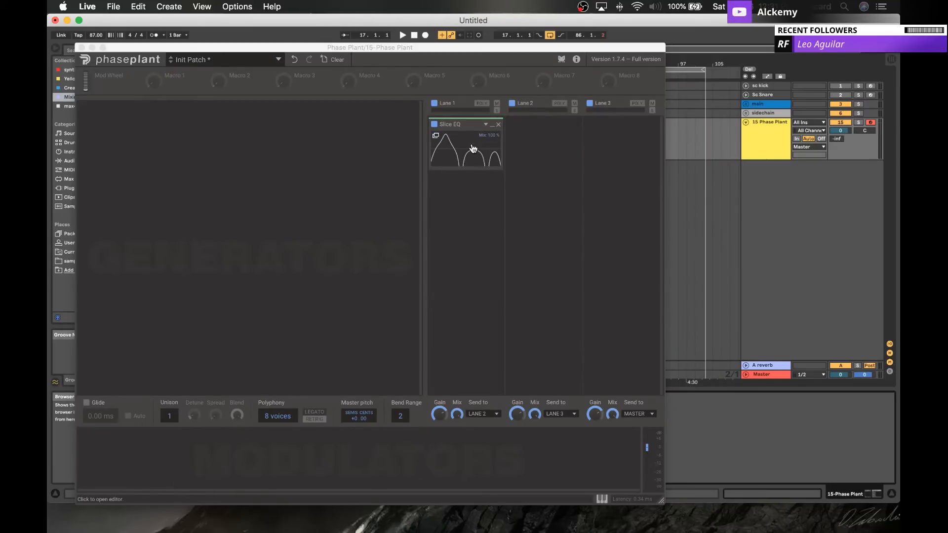
Step: Add an LFO to Phase Plant's modulators and open its sine shape in the Curve Editor
{"action": "left_click", "coordinate": [157, 460]}
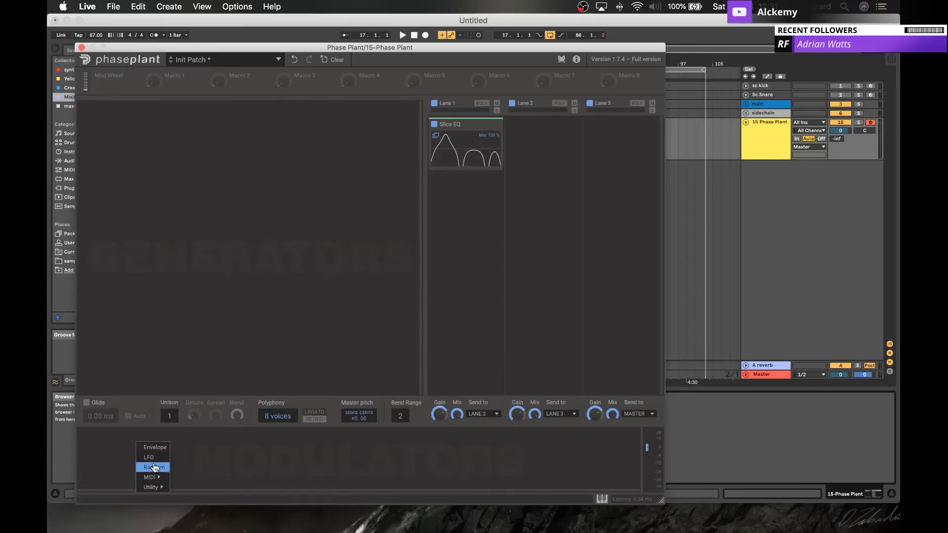
{"action": "left_click", "coordinate": [149, 457]}
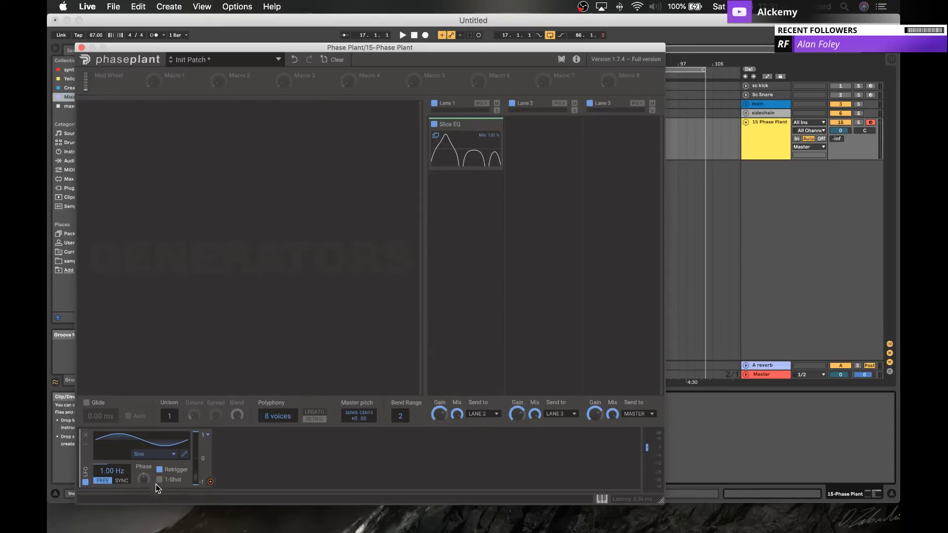
{"action": "left_click", "coordinate": [185, 454]}
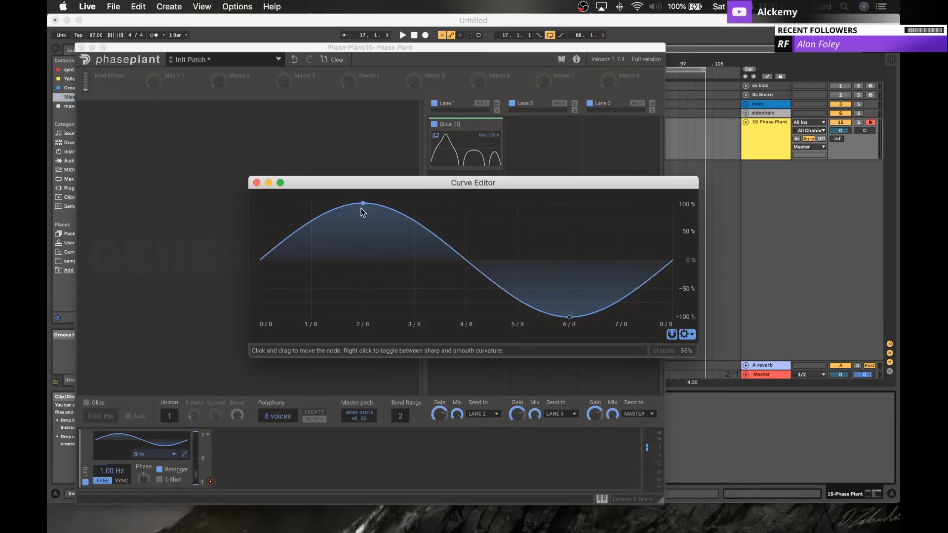
Step: Reshape the LFO's sine into an irregular curve with several added peaks and dips, and set its rate to 0.10 Hz
{"action": "left_click_drag", "start_coordinate": [363, 204], "coordinate": [307, 210]}
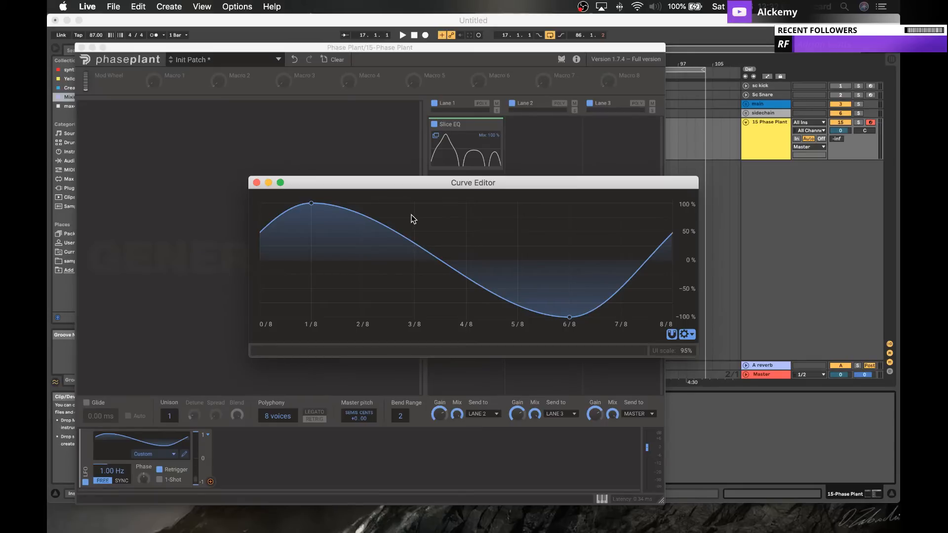
{"action": "left_click_drag", "start_coordinate": [392, 231], "coordinate": [418, 335]}
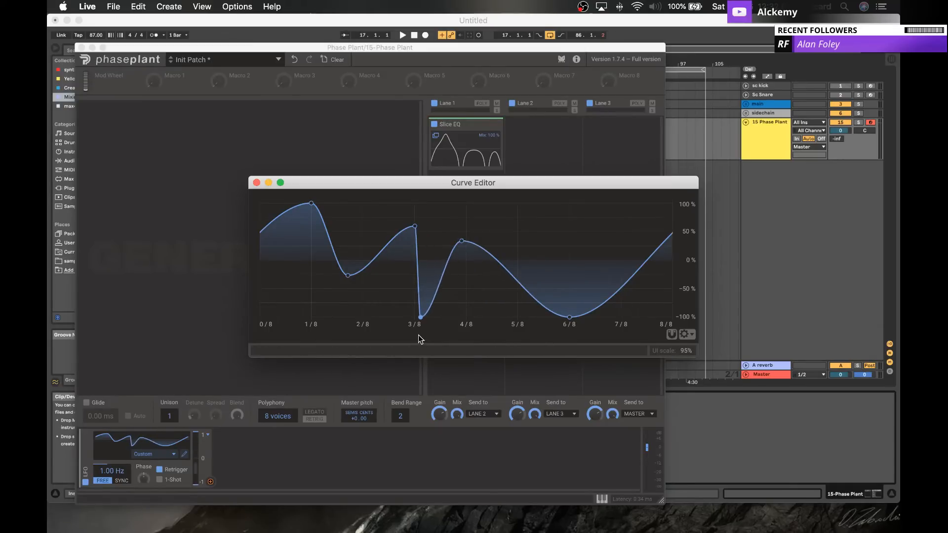
{"action": "left_click_drag", "start_coordinate": [463, 242], "coordinate": [522, 231]}
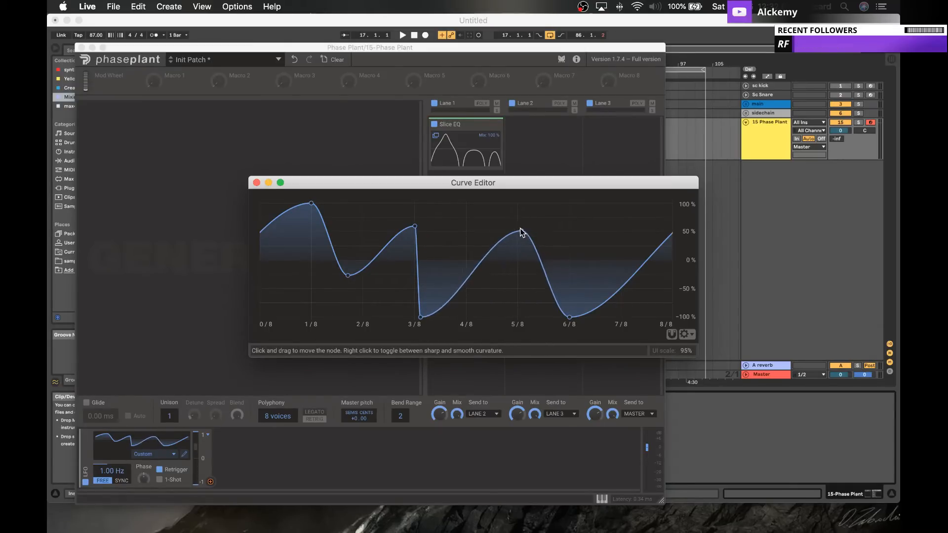
{"action": "left_click_drag", "start_coordinate": [571, 320], "coordinate": [667, 310]}
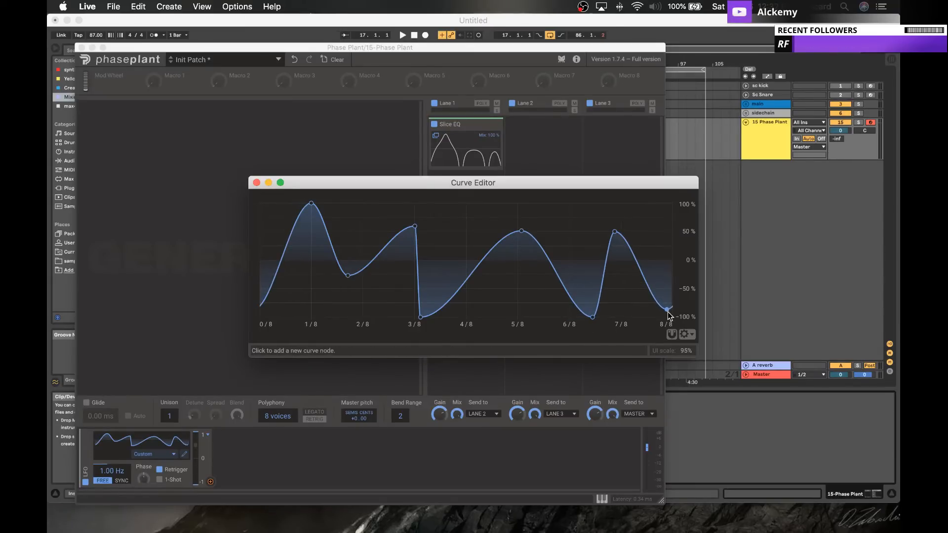
{"action": "left_click", "coordinate": [150, 462]}
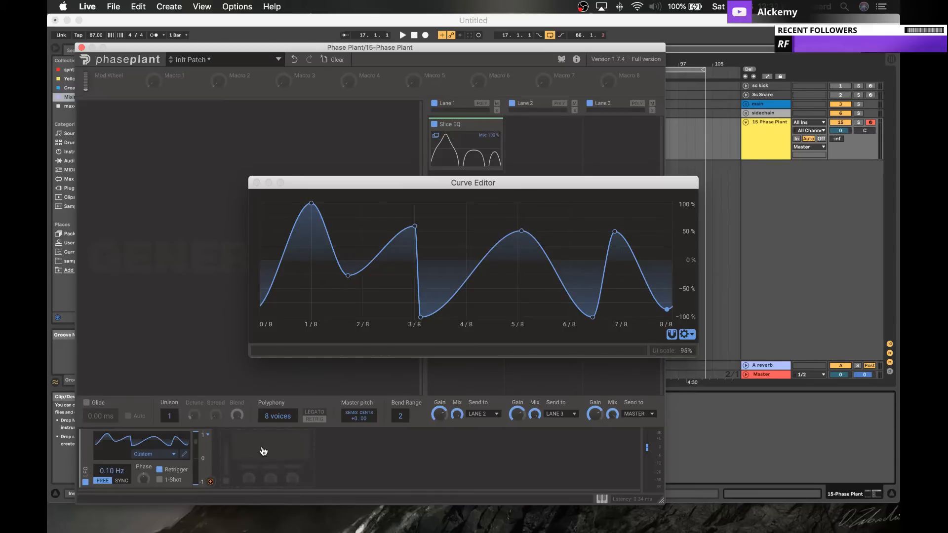
Step: Add a second sine LFO at 0.10 Hz, assign it to modulate the first LFO's rate, and close the Curve Editor
{"action": "left_click", "coordinate": [235, 460]}
{"action": "left_click", "coordinate": [247, 457]}
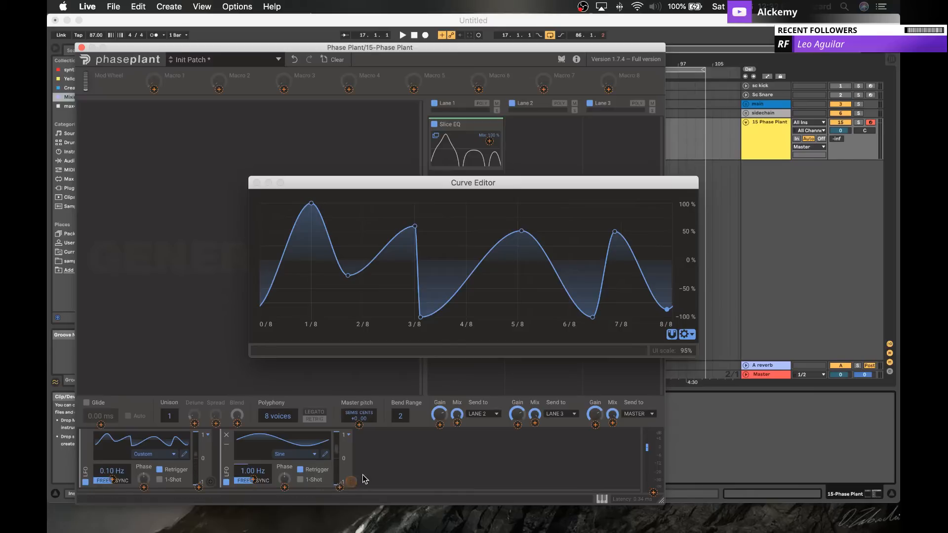
{"action": "left_click_drag", "start_coordinate": [351, 481], "coordinate": [258, 491]}
{"action": "left_click_drag", "start_coordinate": [118, 482], "coordinate": [113, 478]}
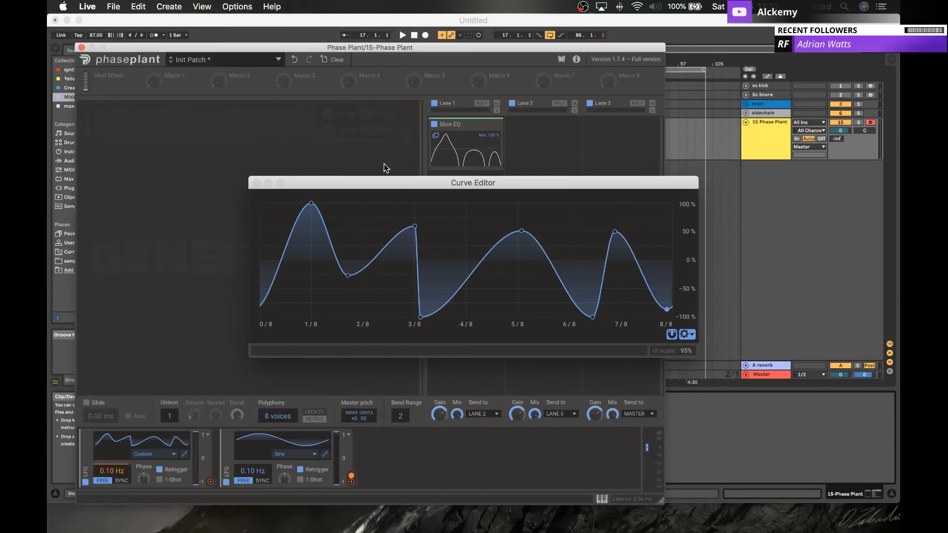
{"action": "left_click", "coordinate": [257, 183]}
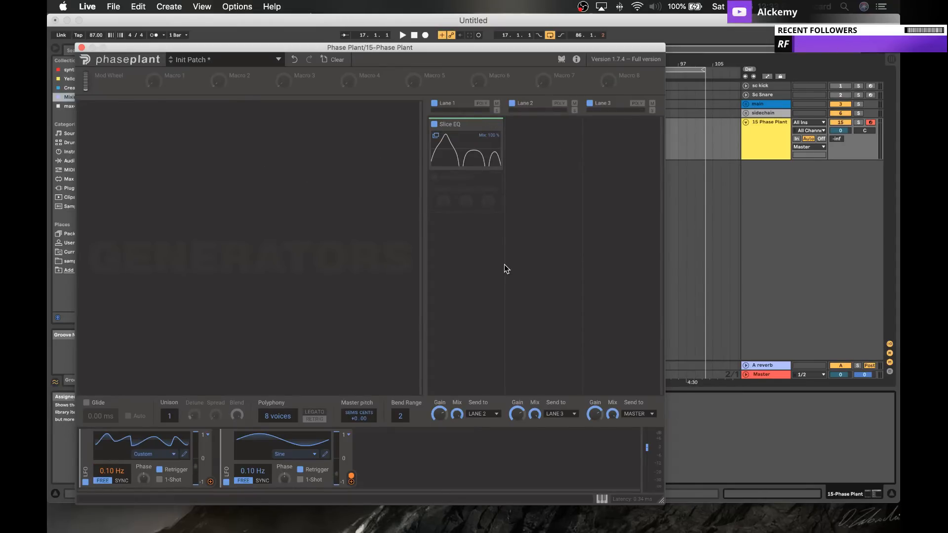
{"action": "left_click", "coordinate": [464, 207]}
{"action": "left_click", "coordinate": [532, 224]}
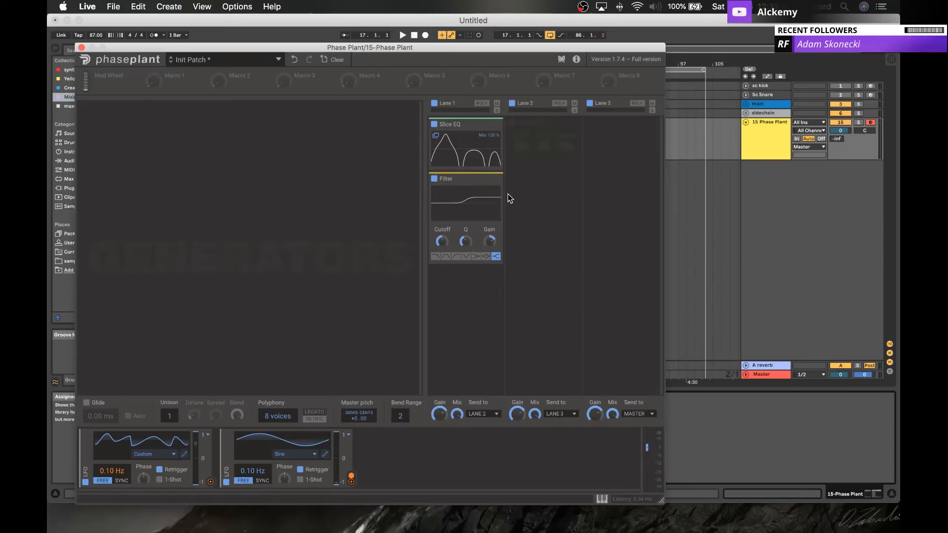
{"action": "left_click", "coordinate": [498, 180]}
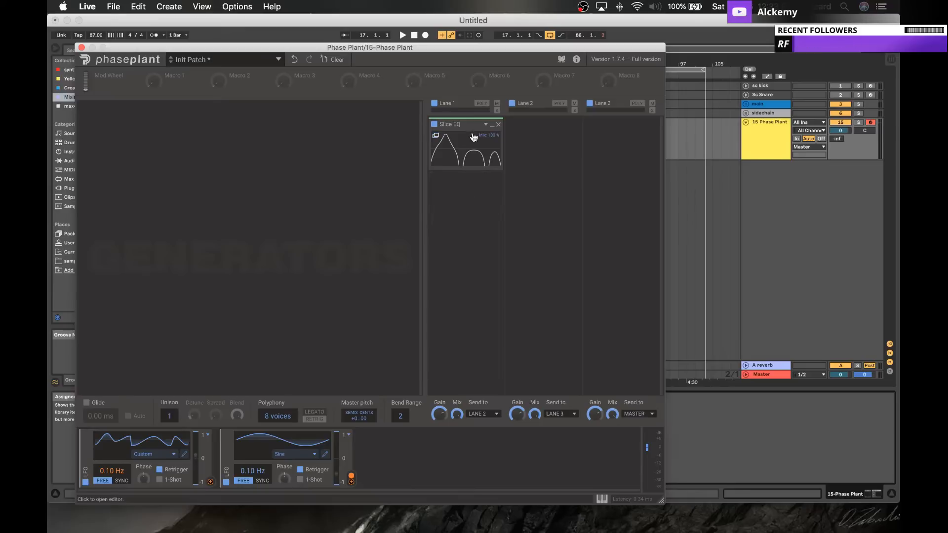
Step: Open the Slice EQ editor with its filter list and assign the custom-curve LFO to the peak filter's cutoff
{"action": "left_click", "coordinate": [437, 137]}
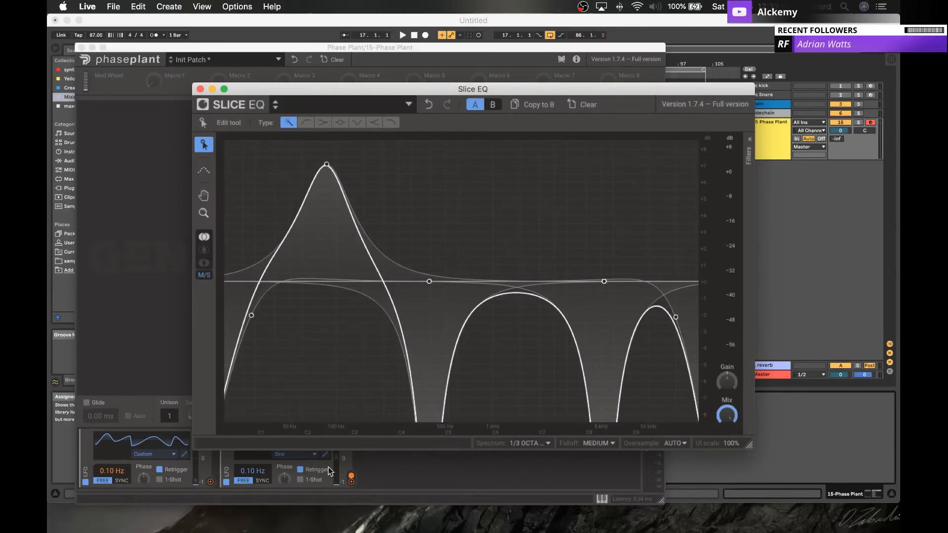
{"action": "left_click", "coordinate": [749, 139]}
{"action": "left_click_drag", "start_coordinate": [211, 485], "coordinate": [206, 461]}
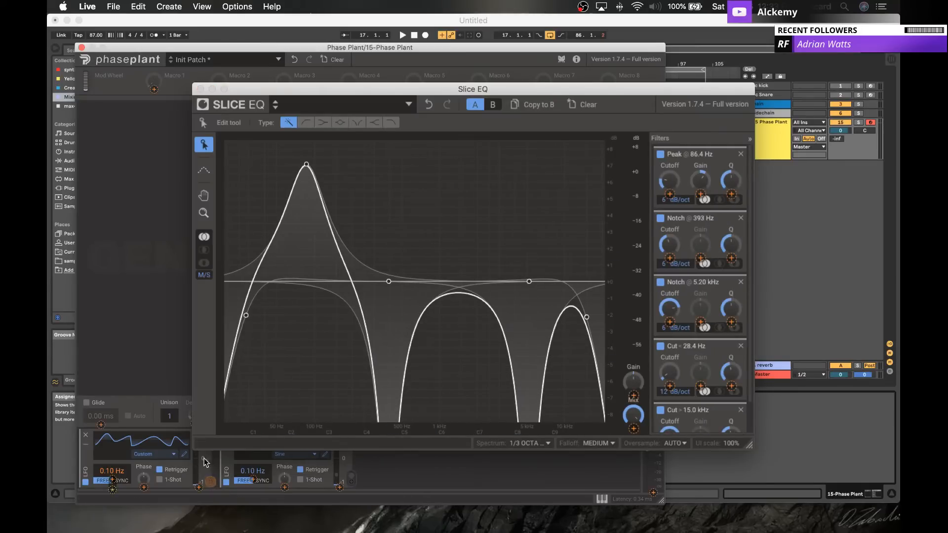
{"action": "left_click_drag", "start_coordinate": [641, 210], "coordinate": [670, 186]}
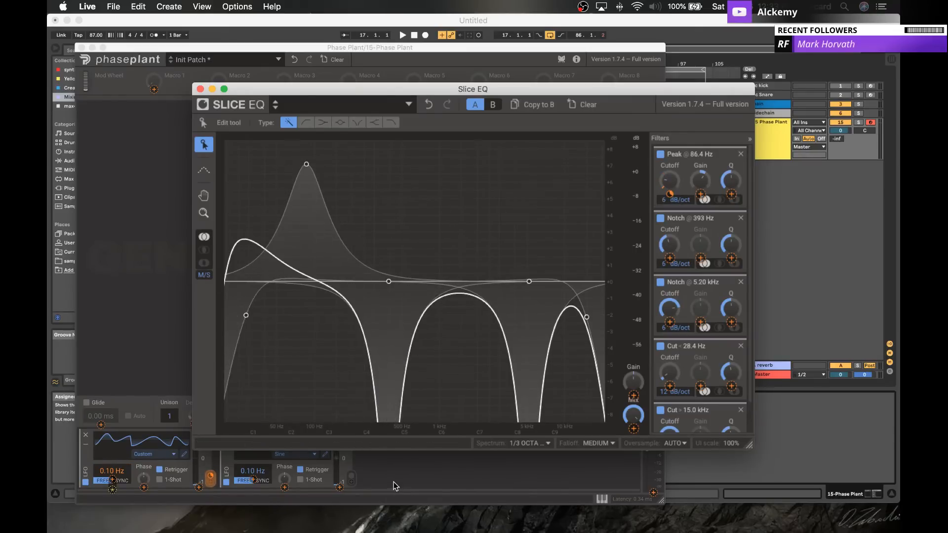
{"action": "left_click", "coordinate": [212, 479]}
{"action": "left_click_drag", "start_coordinate": [211, 477], "coordinate": [212, 530]}
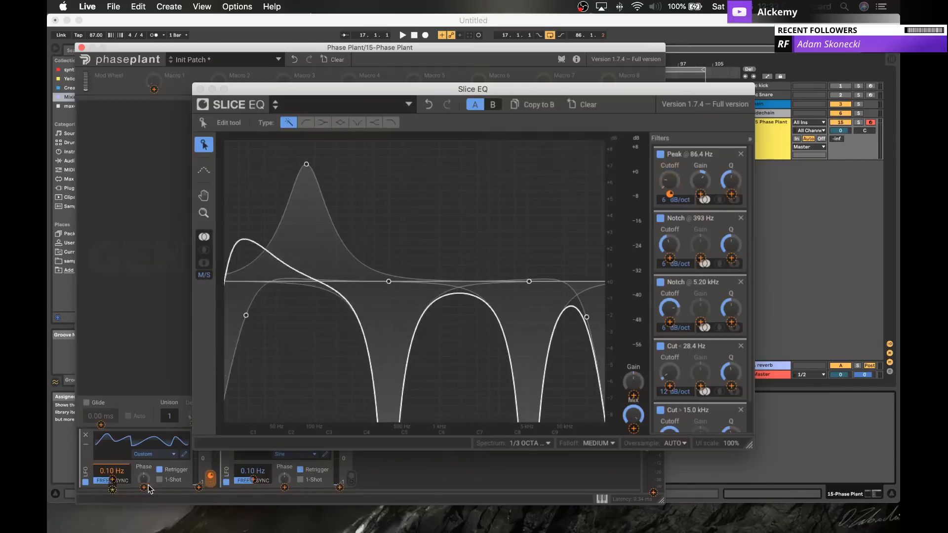
Step: Switch the first LFO to a tempo-synced rate of 64/4
{"action": "left_click", "coordinate": [123, 481]}
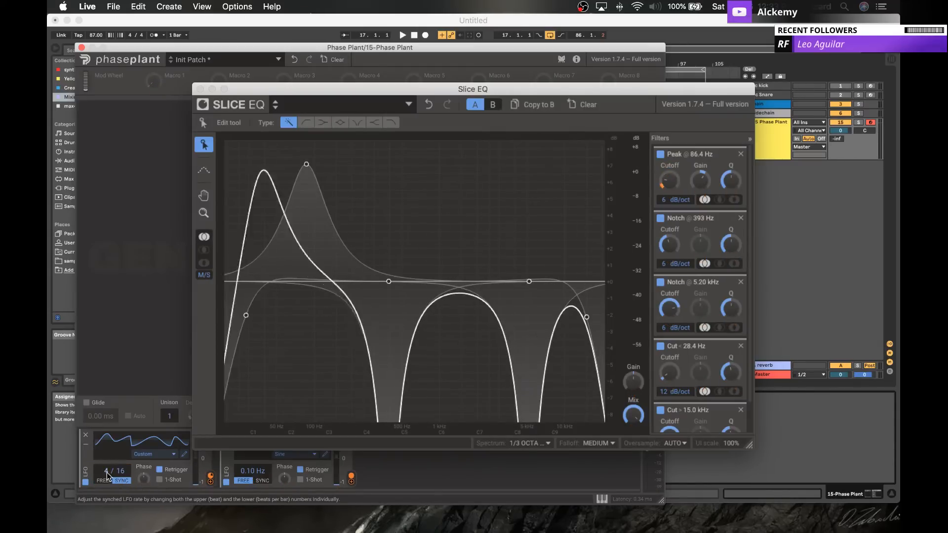
{"action": "left_click_drag", "start_coordinate": [106, 473], "coordinate": [106, 430]}
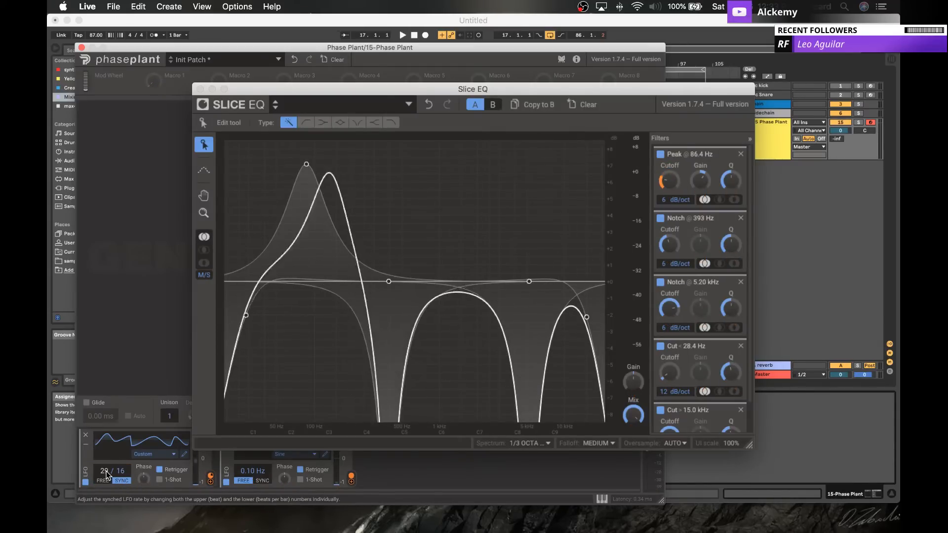
{"action": "left_click_drag", "start_coordinate": [106, 476], "coordinate": [106, 436]}
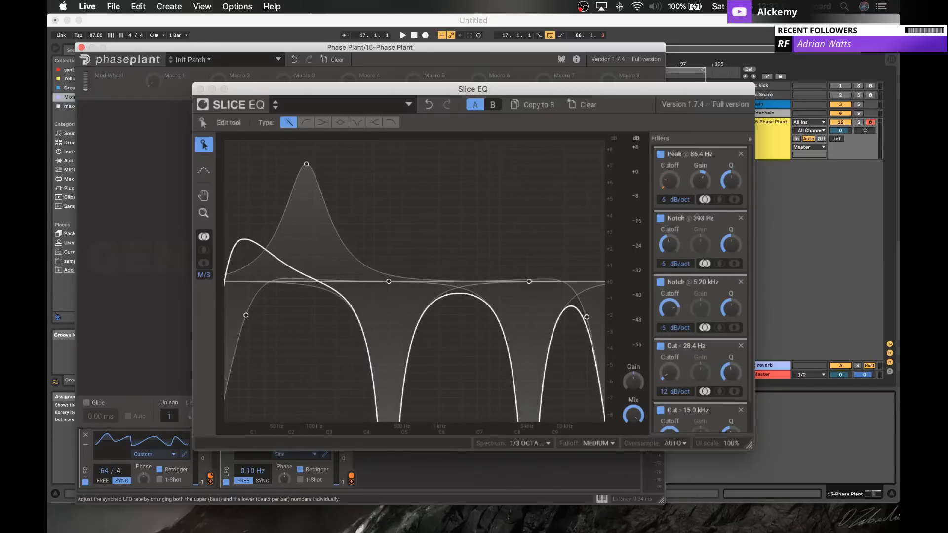
{"action": "left_click_drag", "start_coordinate": [119, 471], "coordinate": [118, 475]}
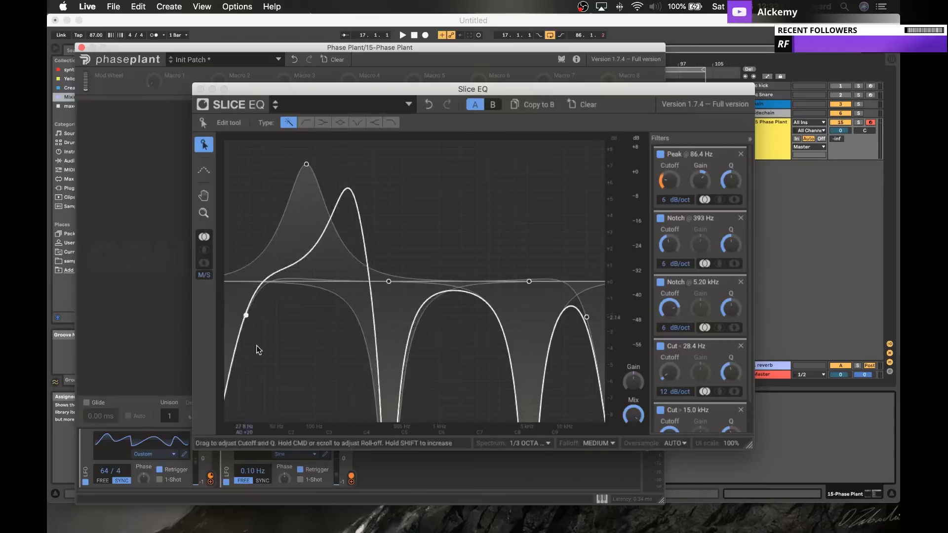
Step: Assign the first LFO to the cutoffs of both notches, the low cut and the high cut, and close the Slice EQ editor
{"action": "left_click", "coordinate": [210, 480]}
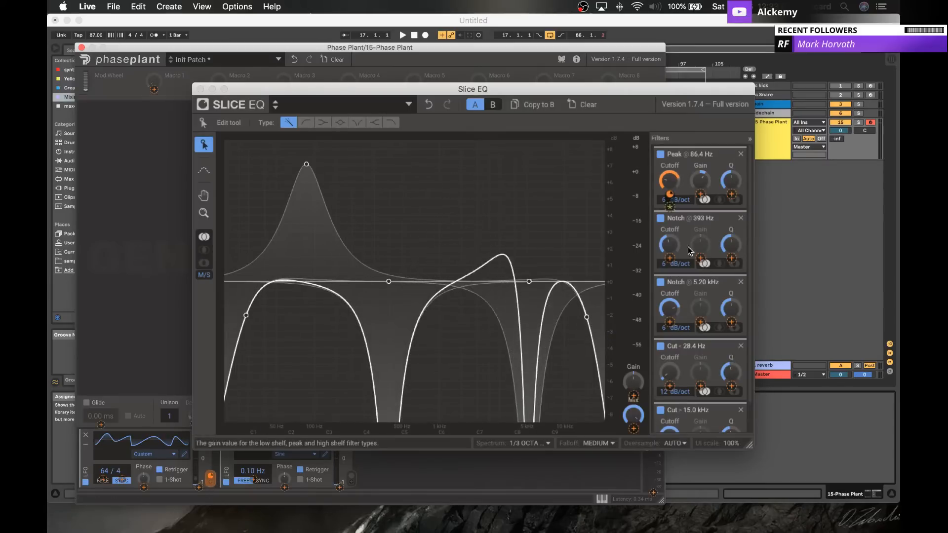
{"action": "left_click_drag", "start_coordinate": [669, 258], "coordinate": [669, 239]}
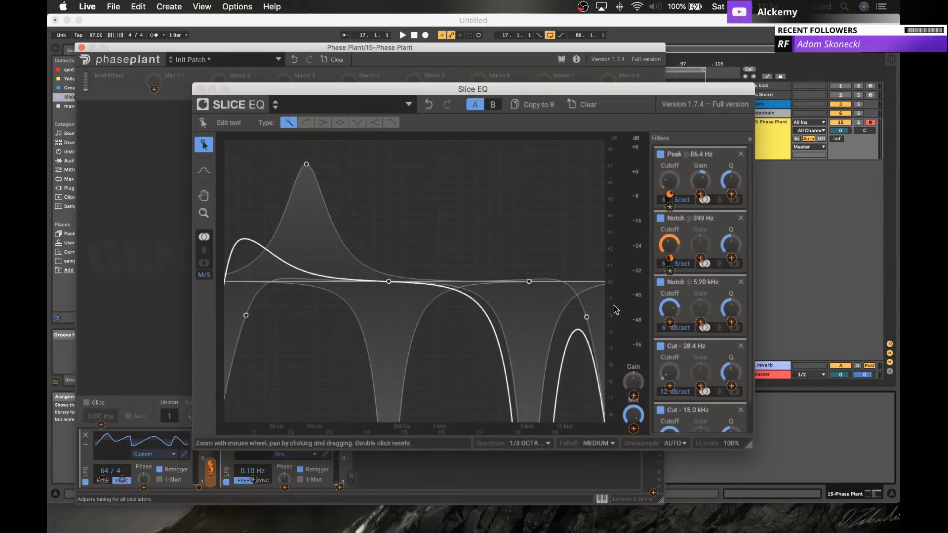
{"action": "left_click_drag", "start_coordinate": [670, 322], "coordinate": [670, 357]}
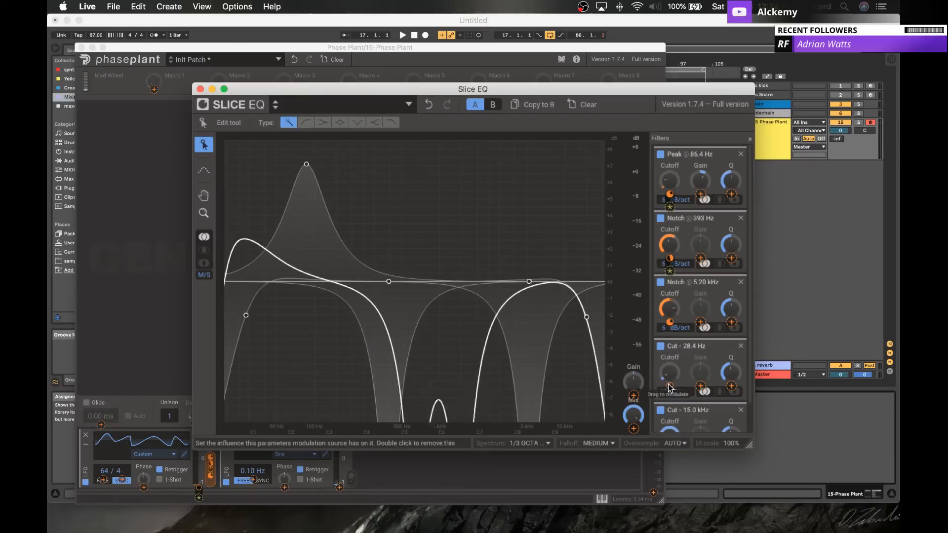
{"action": "left_click_drag", "start_coordinate": [670, 389], "coordinate": [670, 366]}
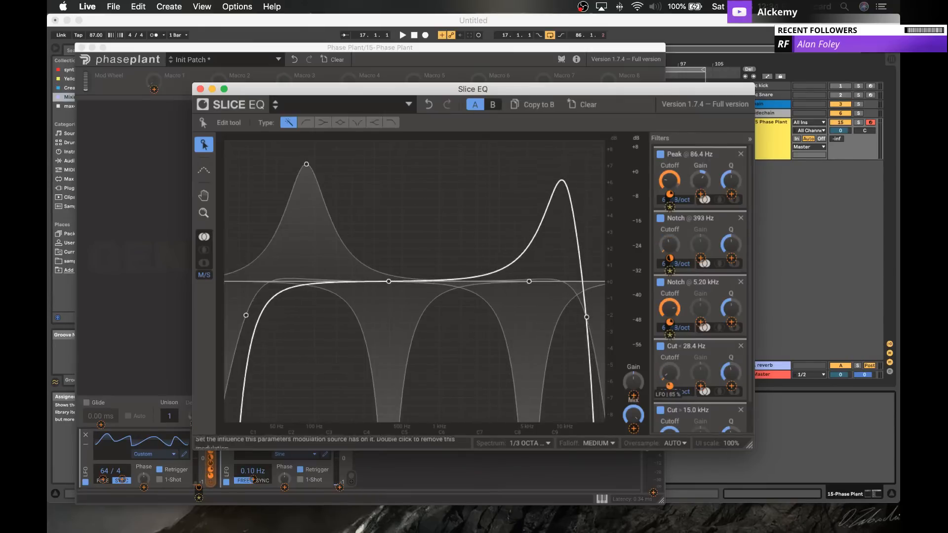
{"action": "scroll", "coordinate": [671, 389], "scroll_direction": "down", "scroll_amount": 2}
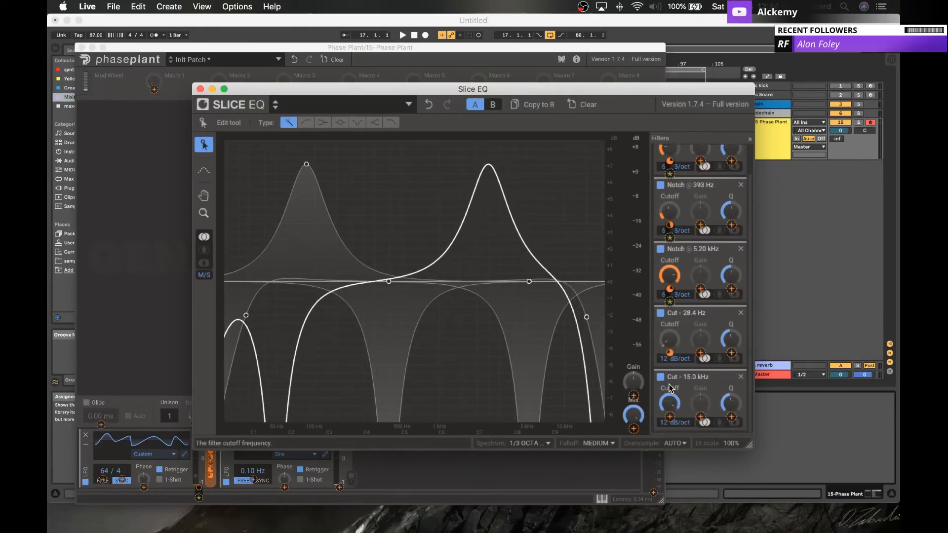
{"action": "left_click_drag", "start_coordinate": [670, 389], "coordinate": [670, 401]}
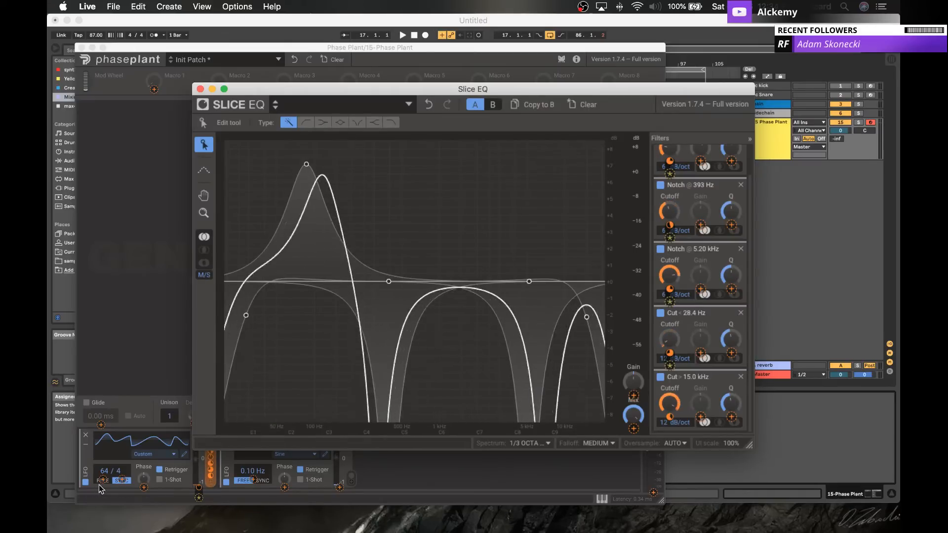
{"action": "left_click", "coordinate": [187, 485]}
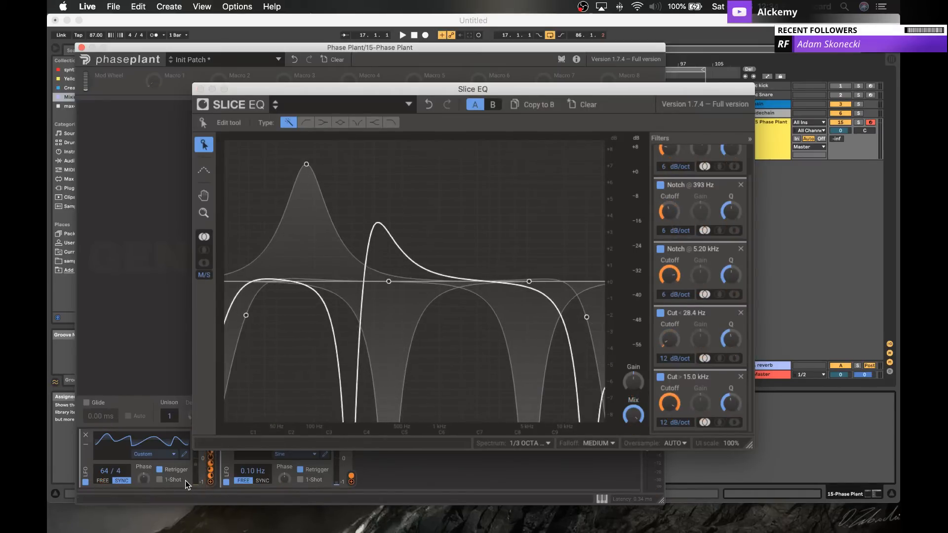
{"action": "left_click", "coordinate": [201, 90]}
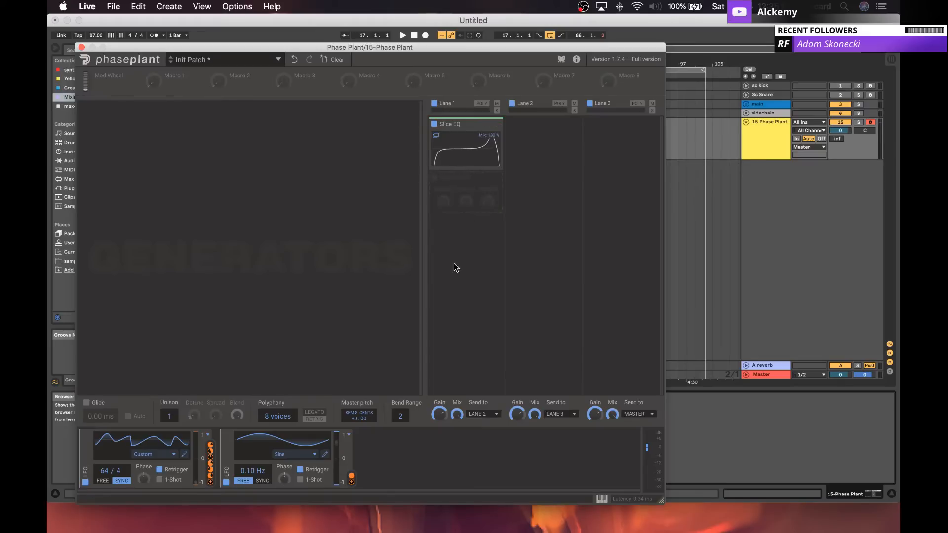
Step: Add an Analog generator with a square wave, set its unison to 2, and adjust its stereo spread
{"action": "left_click", "coordinate": [105, 125]}
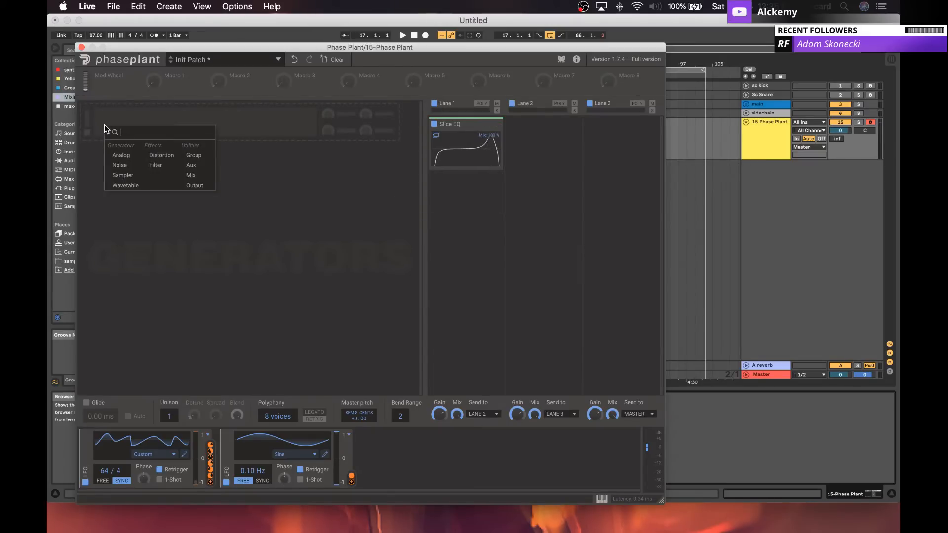
{"action": "left_click", "coordinate": [109, 154]}
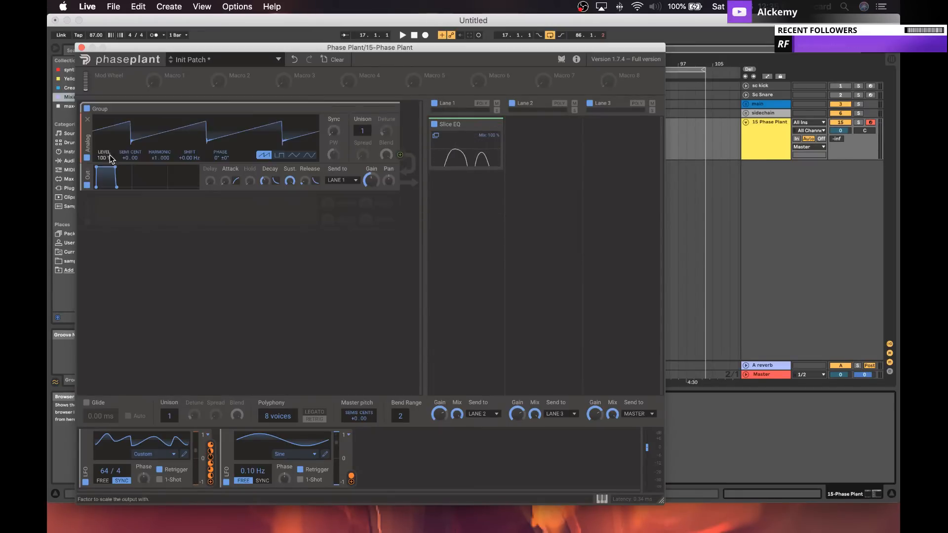
{"action": "left_click", "coordinate": [285, 157]}
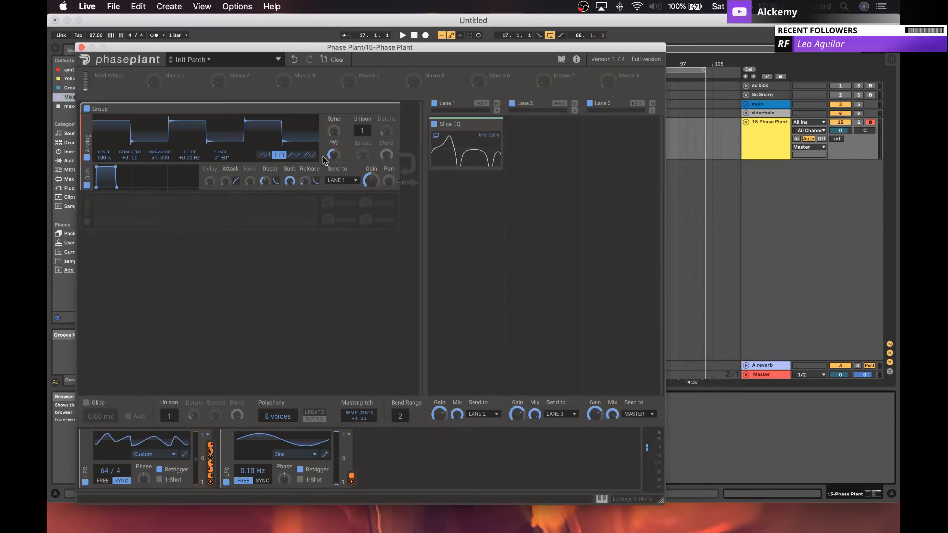
{"action": "left_click_drag", "start_coordinate": [371, 131], "coordinate": [387, 121]}
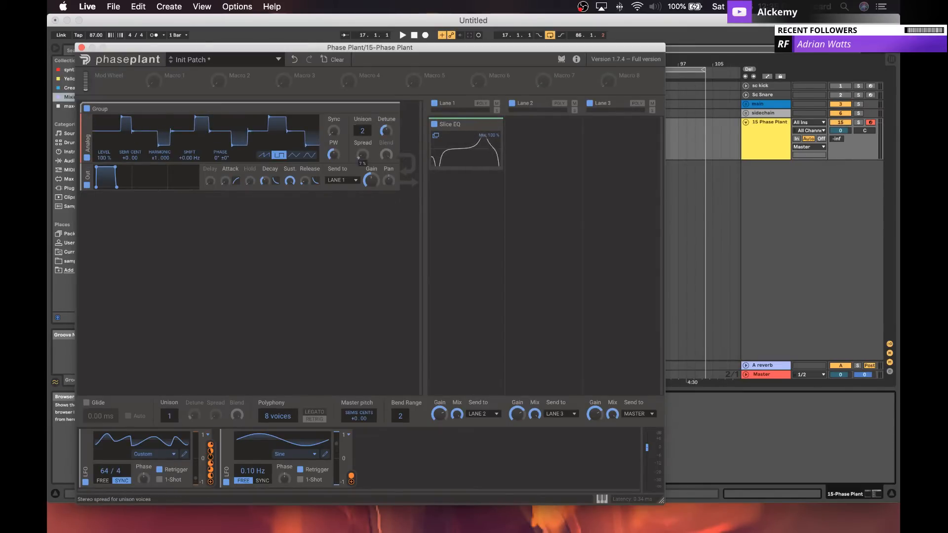
Step: Add a Wavetable generator, load Spectral Growl 009 from the user tables, and route it to modulate the Analog oscillator's phase
{"action": "left_click", "coordinate": [198, 212]}
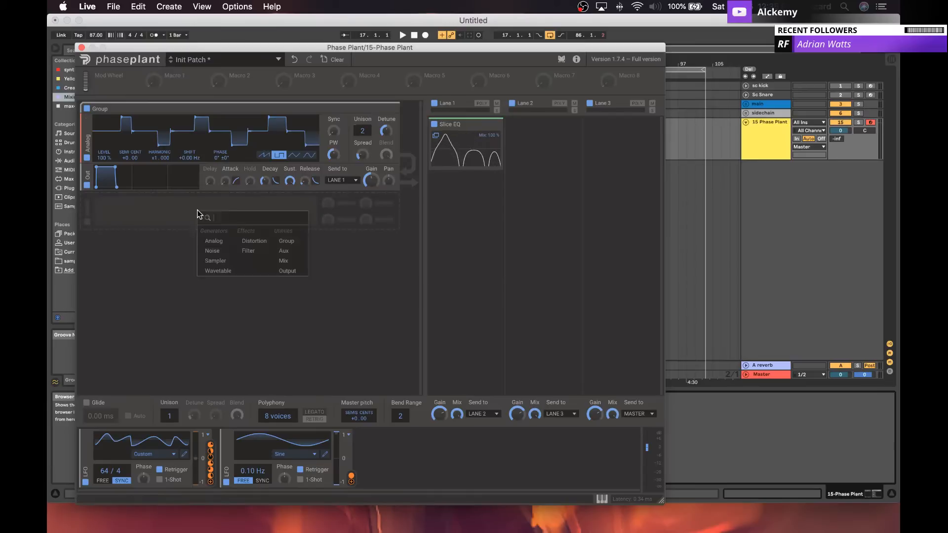
{"action": "left_click", "coordinate": [215, 272]}
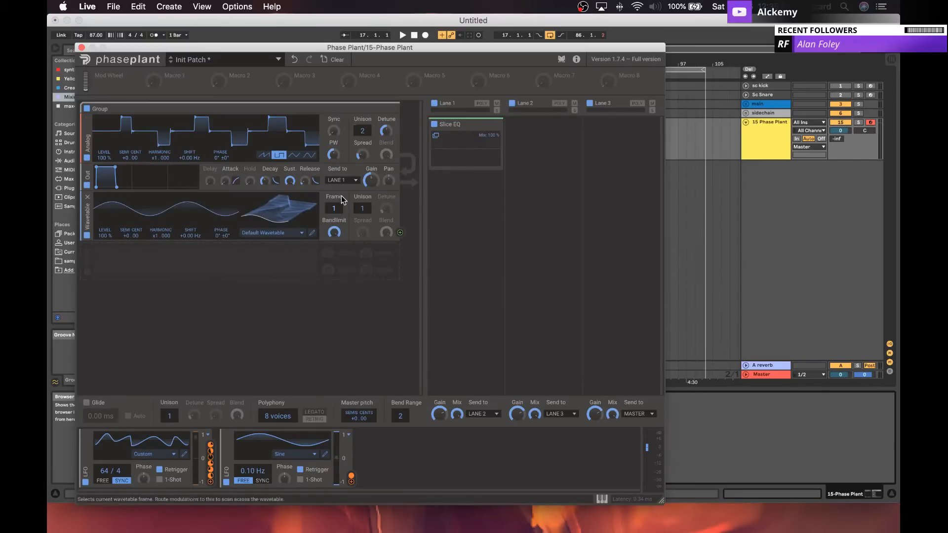
{"action": "left_click", "coordinate": [279, 233]}
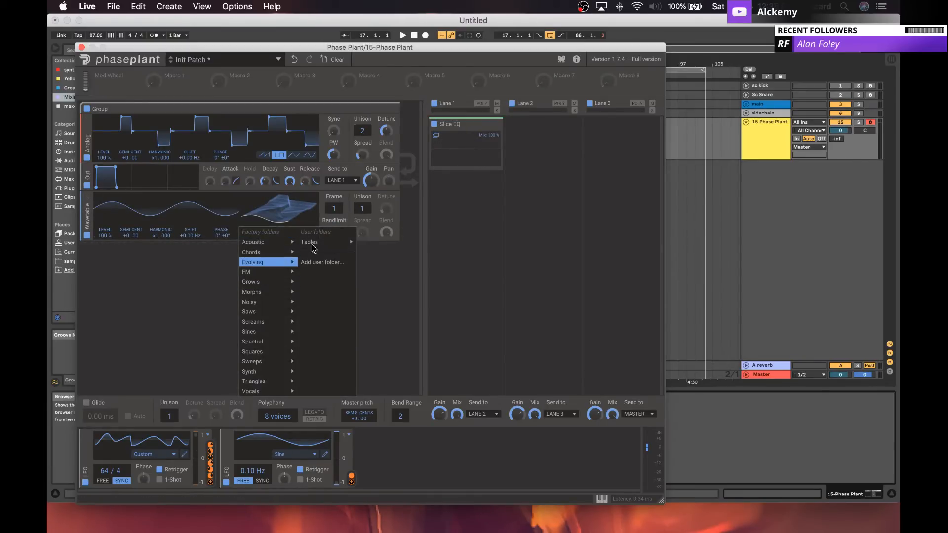
{"action": "mouse_move", "coordinate": [316, 246]}
{"action": "mouse_move", "coordinate": [520, 249]}
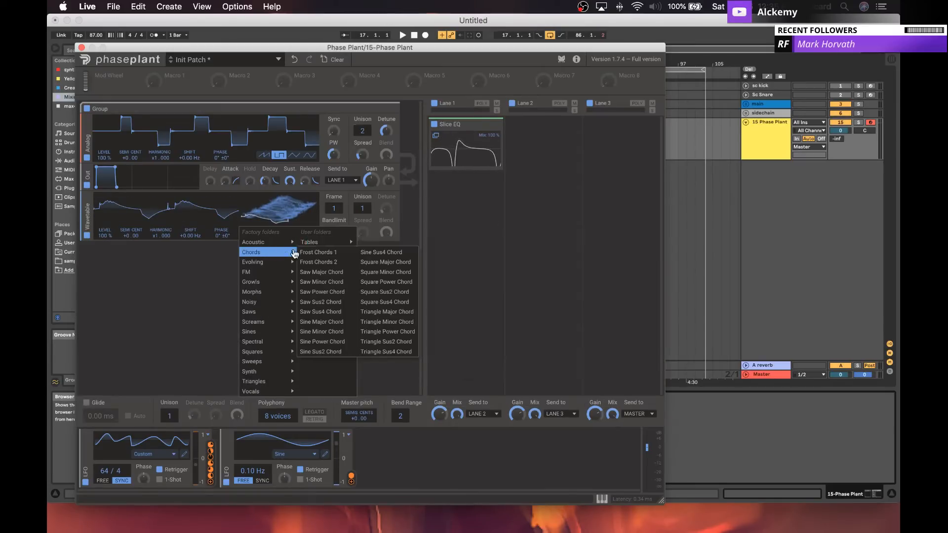
{"action": "mouse_move", "coordinate": [583, 243]}
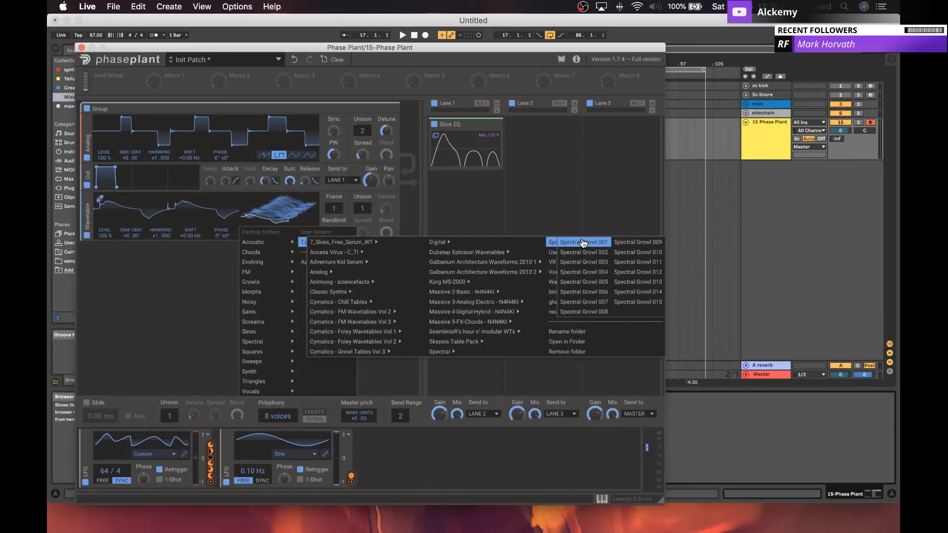
{"action": "left_click", "coordinate": [637, 242]}
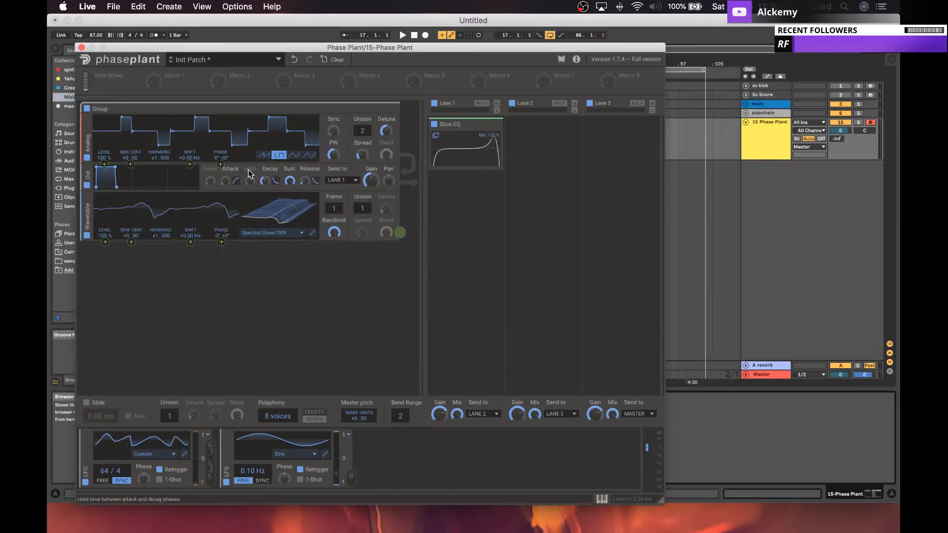
{"action": "left_click_drag", "start_coordinate": [400, 233], "coordinate": [221, 150]}
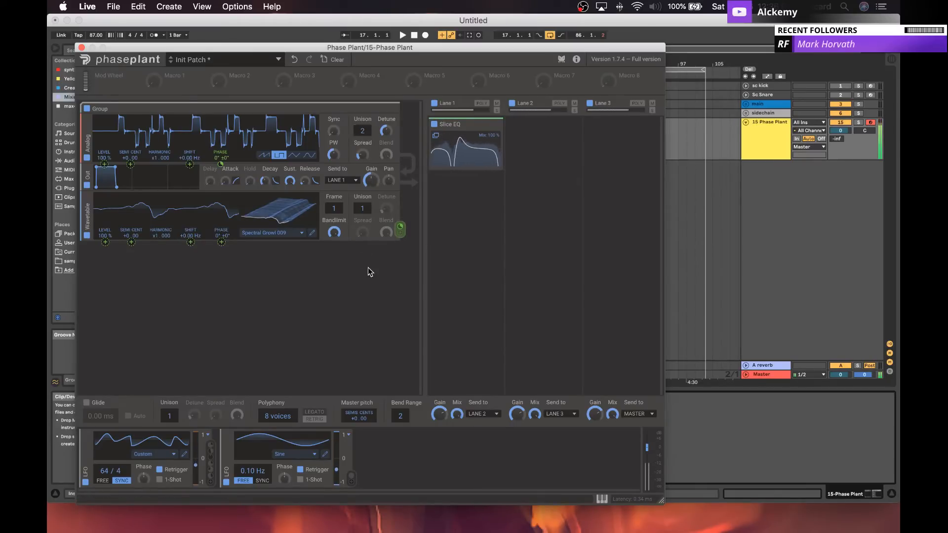
Step: Add a Distortion effect, move it between the Analog oscillator and its output, and adjust the drive and bias
{"action": "left_click", "coordinate": [268, 270]}
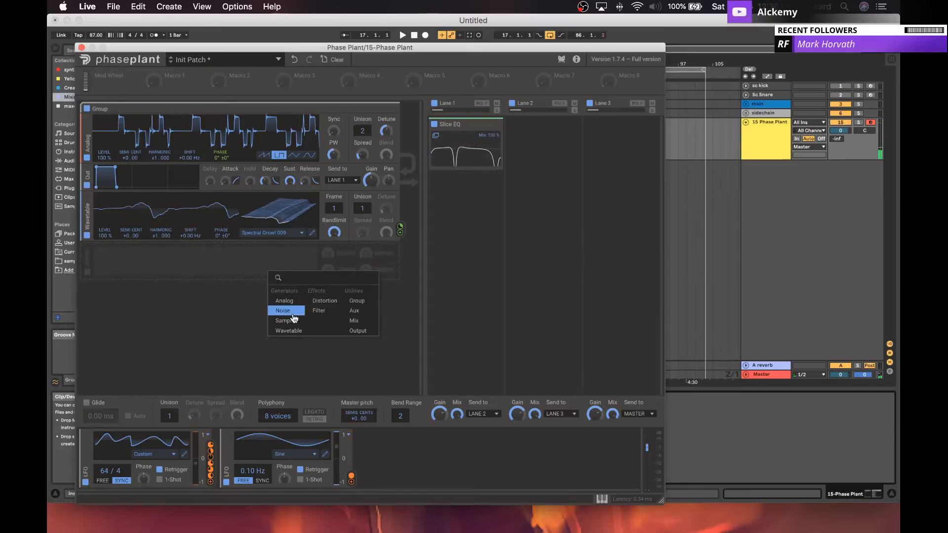
{"action": "left_click", "coordinate": [328, 301]}
{"action": "left_click_drag", "start_coordinate": [87, 262], "coordinate": [90, 175]}
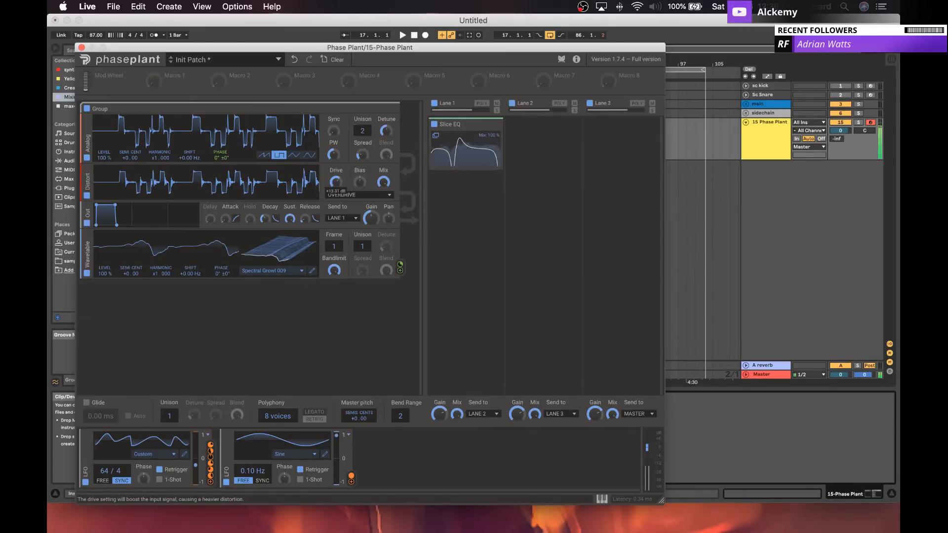
{"action": "left_click_drag", "start_coordinate": [360, 182], "coordinate": [360, 166]}
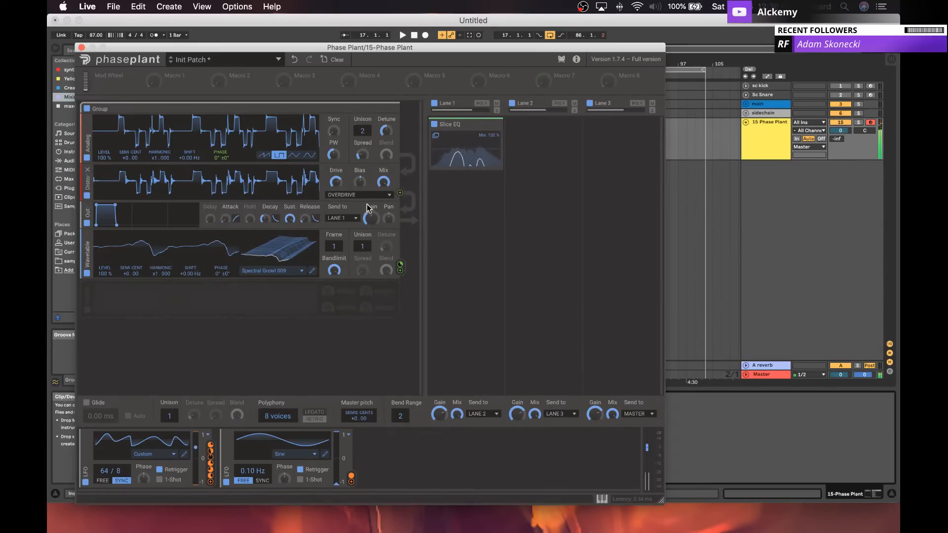
Step: Add a Distortion effect below Slice EQ in Lane 1 and set its type to Foldback
{"action": "left_click", "coordinate": [469, 201]}
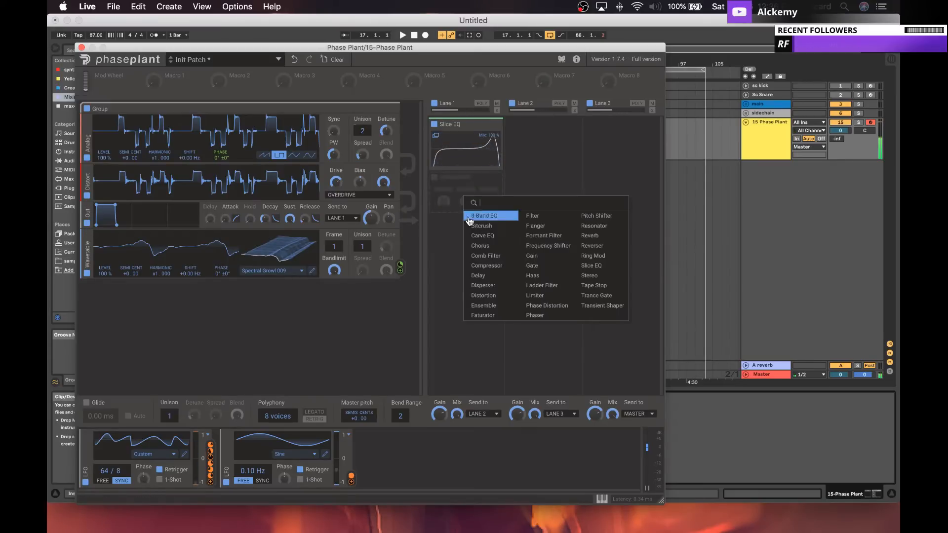
{"action": "left_click", "coordinate": [484, 295]}
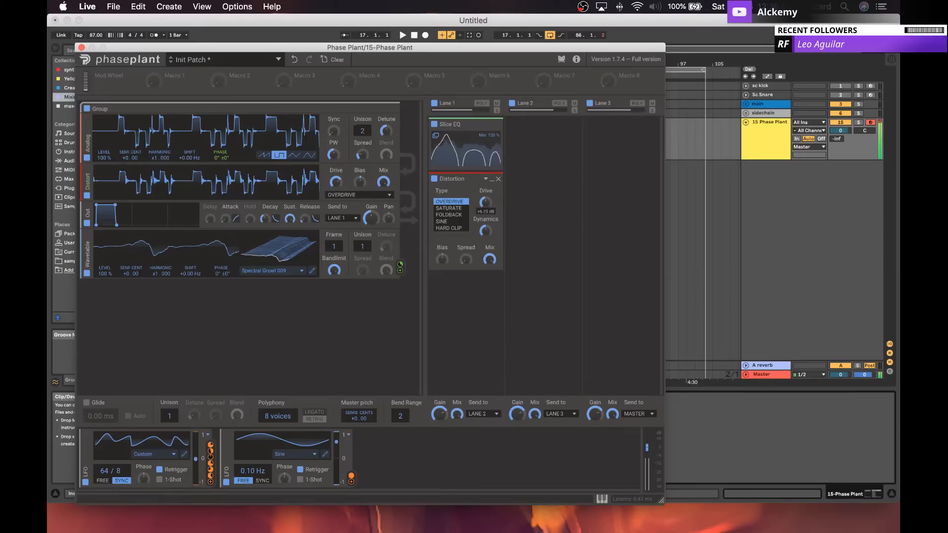
{"action": "left_click", "coordinate": [449, 208]}
{"action": "left_click", "coordinate": [448, 215]}
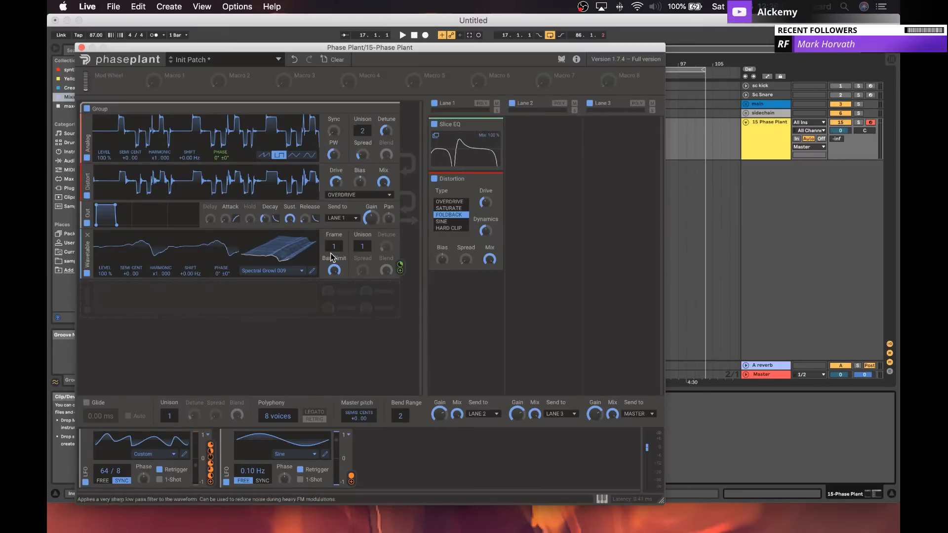
Step: Set the Wavetable oscillator's frame to 177
{"action": "left_click_drag", "start_coordinate": [334, 247], "coordinate": [334, 183]}
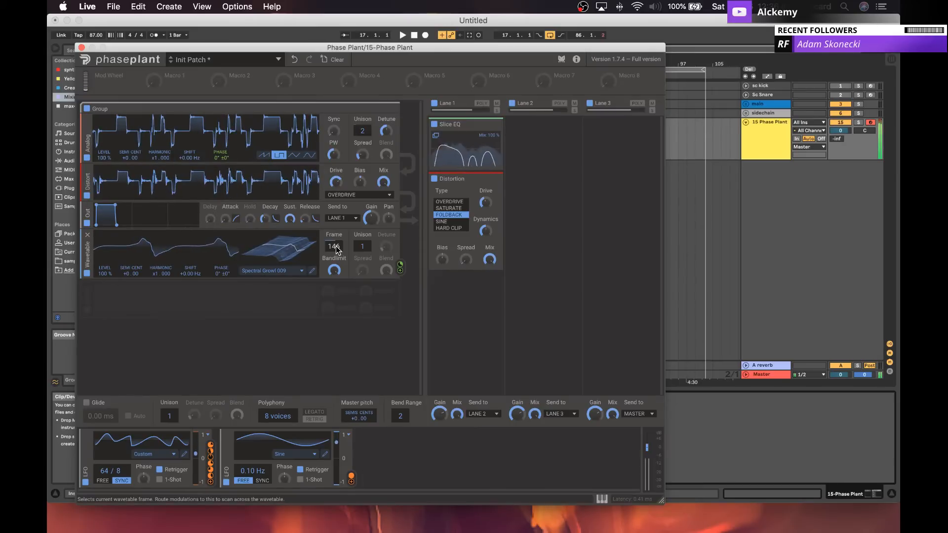
{"action": "left_click_drag", "start_coordinate": [335, 250], "coordinate": [335, 234]}
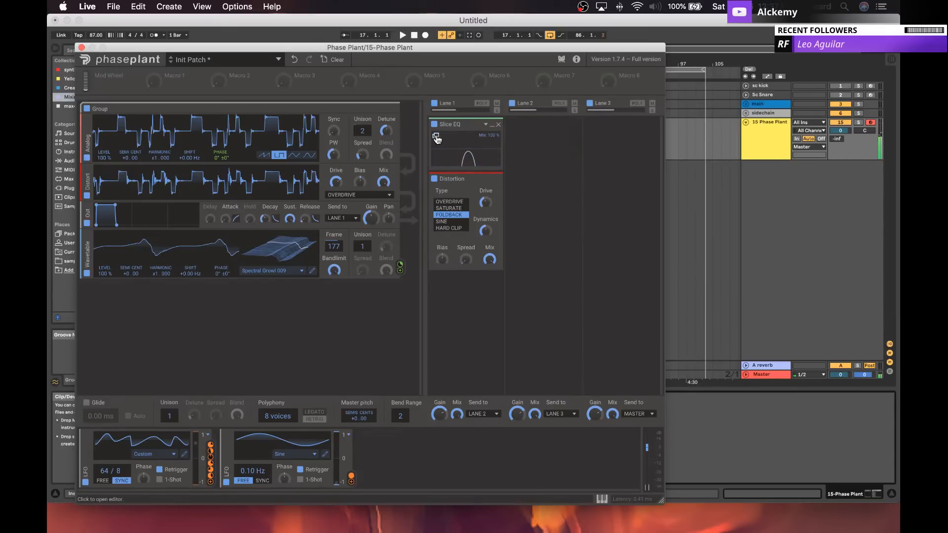
Step: Examine the modulated filter cutoffs in the Slice EQ editor's filter list, including the high cut, and close the editor
{"action": "left_click", "coordinate": [462, 159]}
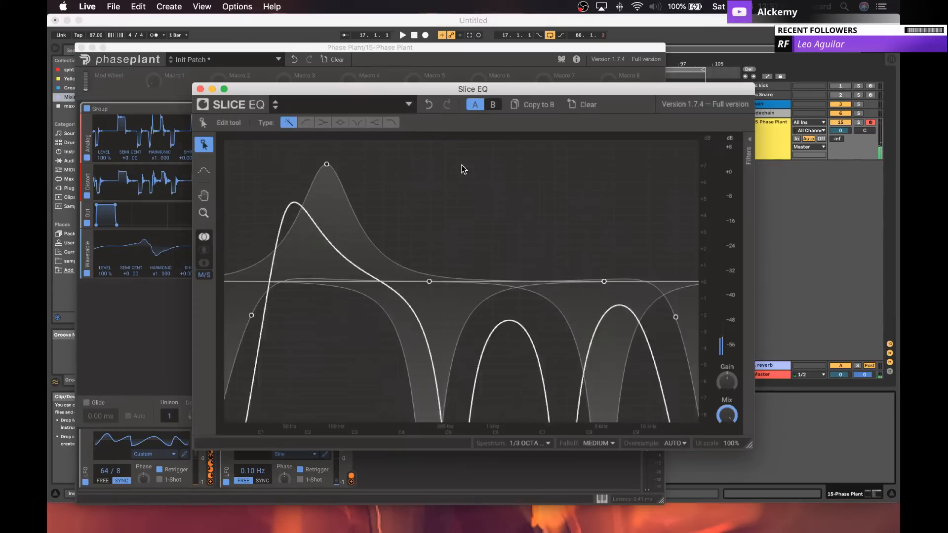
{"action": "left_click", "coordinate": [749, 154]}
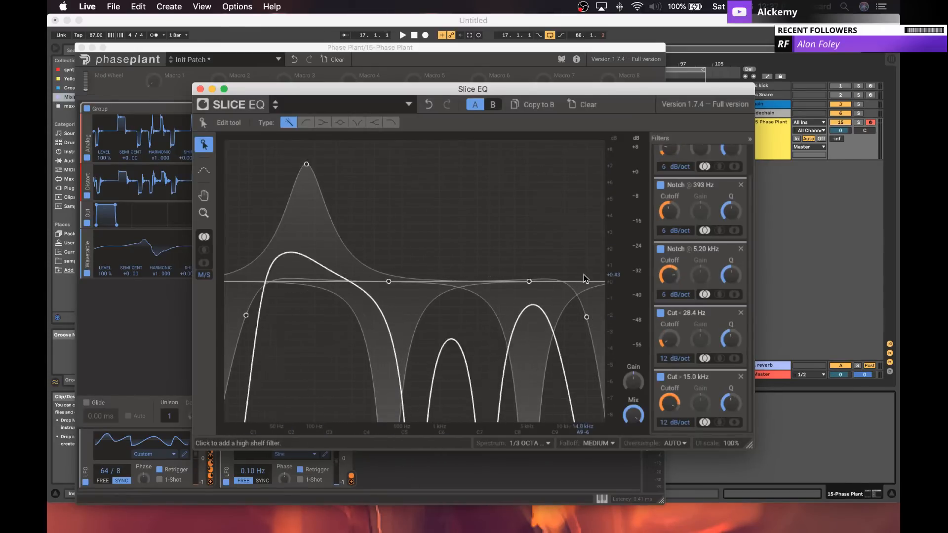
{"action": "left_click", "coordinate": [587, 317]}
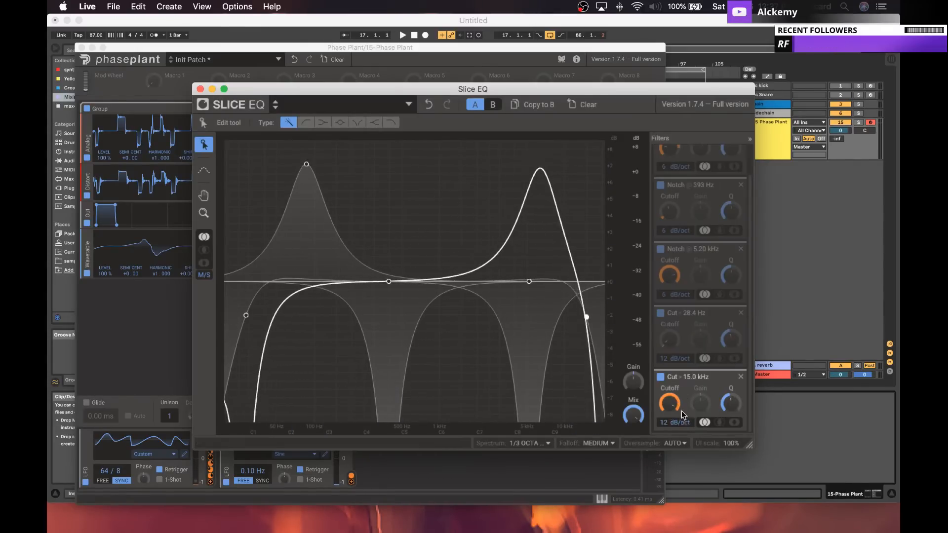
{"action": "mouse_move", "coordinate": [670, 417]}
{"action": "left_mouse_down"}
{"action": "mouse_move", "coordinate": [670, 440]}
{"action": "mouse_move", "coordinate": [670, 427]}
{"action": "left_mouse_up"}
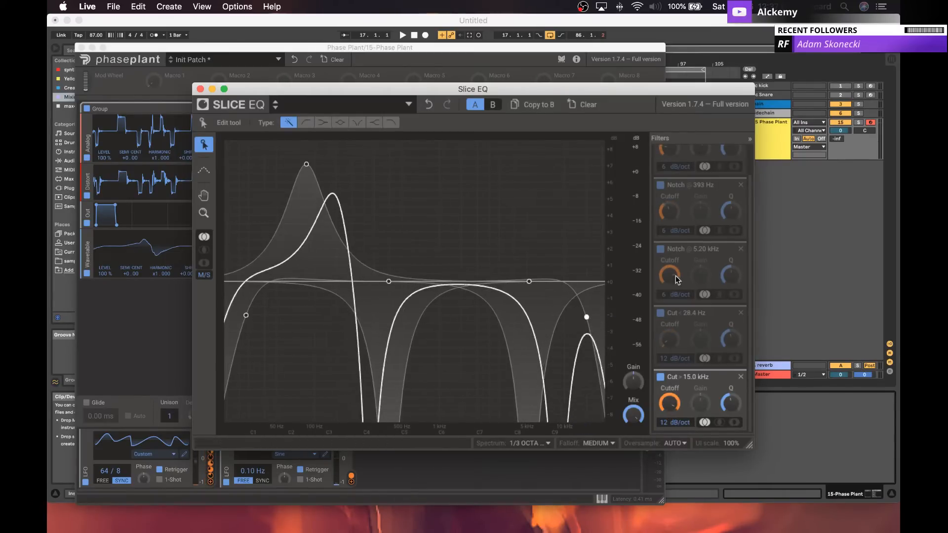
{"action": "left_click", "coordinate": [200, 89]}
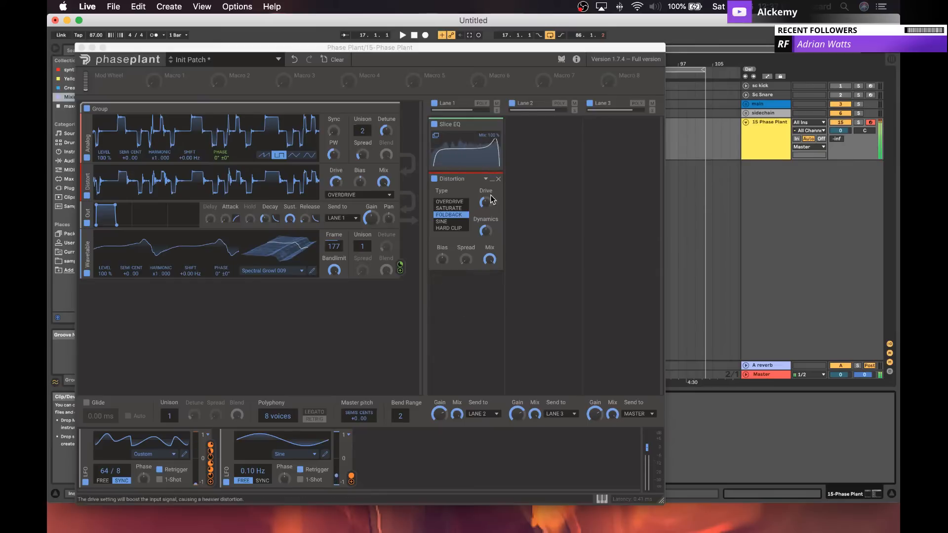
Step: Lower the Foldback distortion's mix to 30% and minimize the effect
{"action": "left_click_drag", "start_coordinate": [490, 260], "coordinate": [490, 290]}
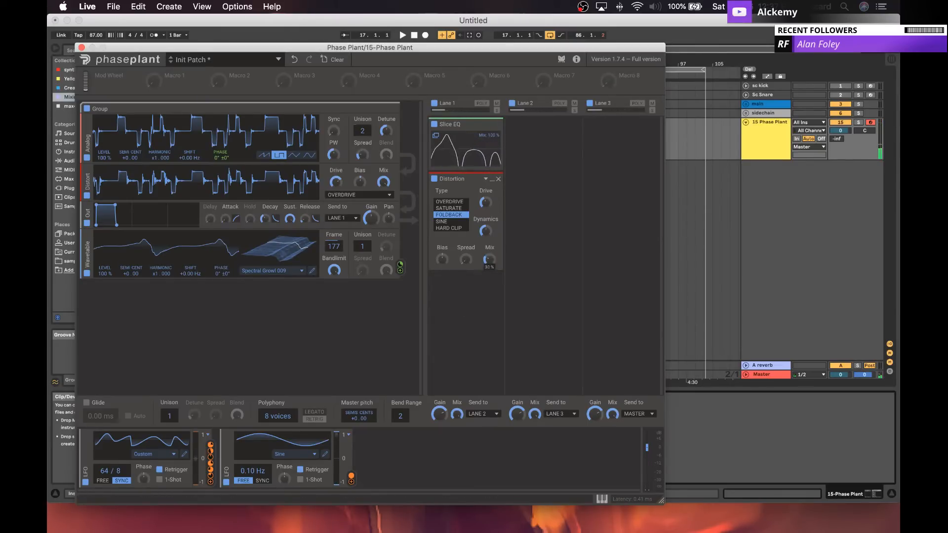
{"action": "left_click", "coordinate": [492, 180]}
Step: Add a second Distortion effect in Lane 1, set it to Saturate, adjust its drive and mix, and minimize it
{"action": "left_click", "coordinate": [459, 212]}
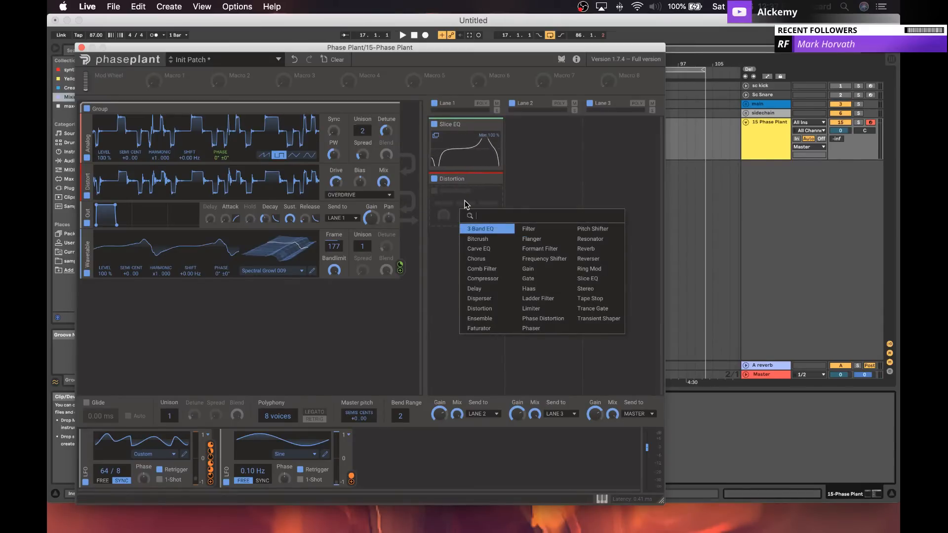
{"action": "left_click", "coordinate": [477, 309]}
{"action": "left_click", "coordinate": [448, 222]}
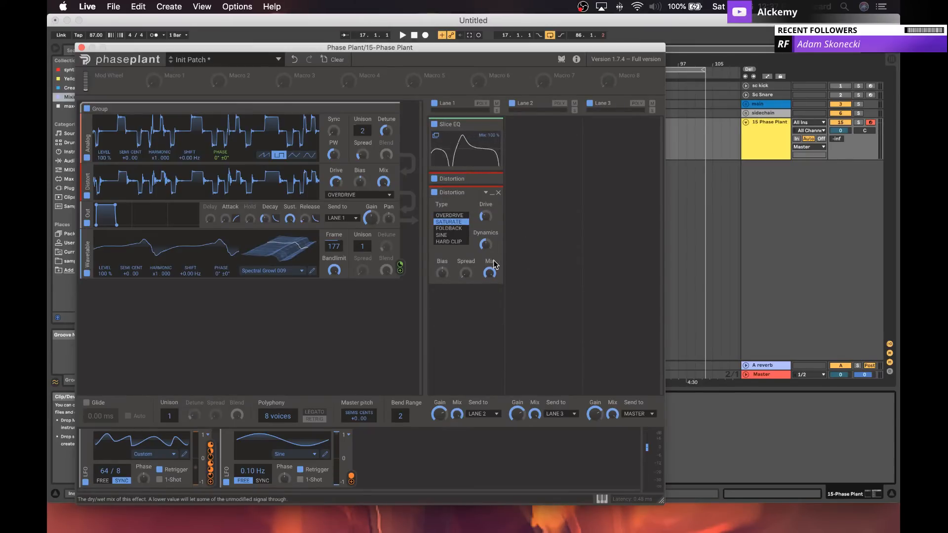
{"action": "left_click_drag", "start_coordinate": [489, 271], "coordinate": [489, 275]}
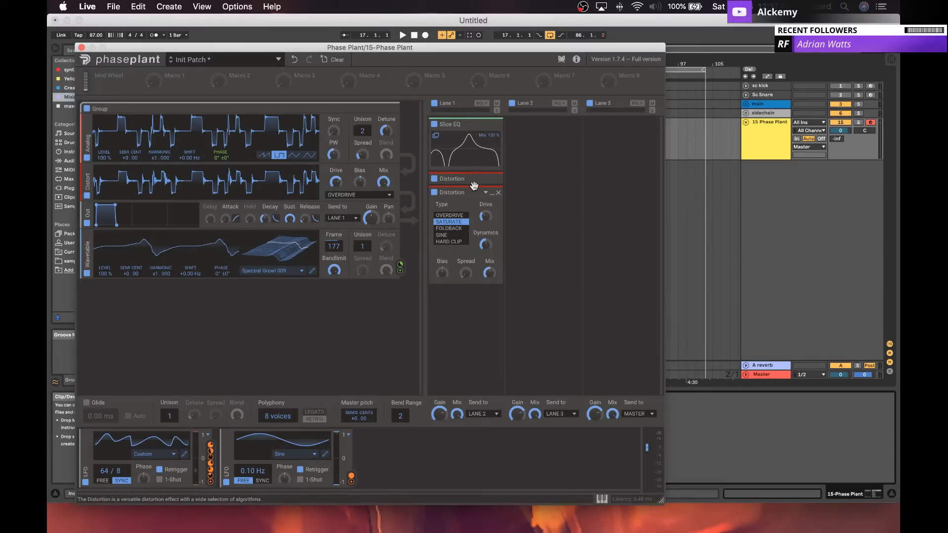
{"action": "left_click_drag", "start_coordinate": [485, 218], "coordinate": [486, 215]}
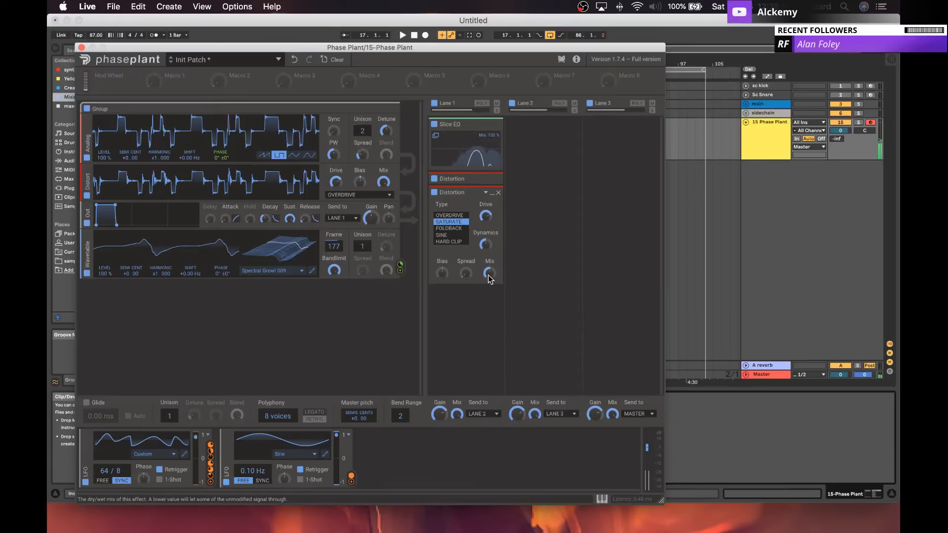
{"action": "left_click_drag", "start_coordinate": [489, 275], "coordinate": [489, 274]}
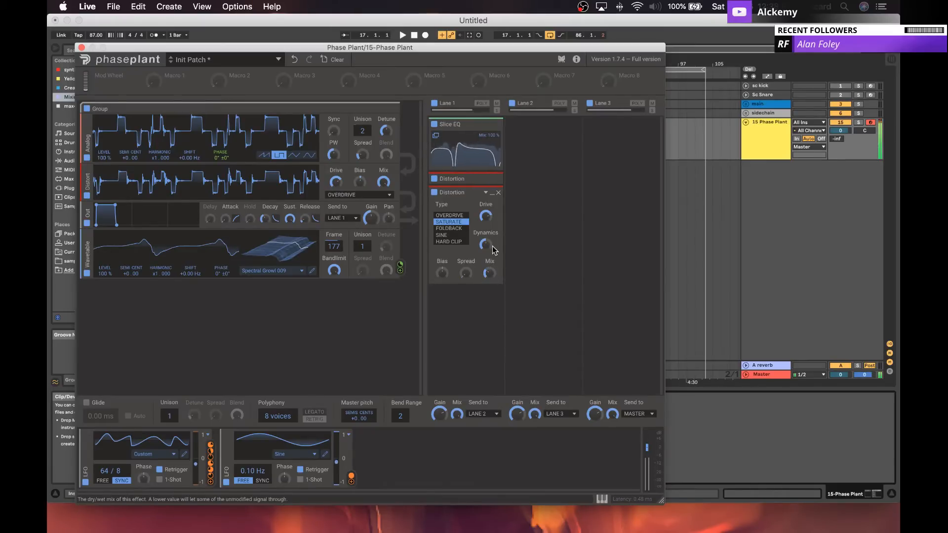
{"action": "left_click", "coordinate": [492, 193]}
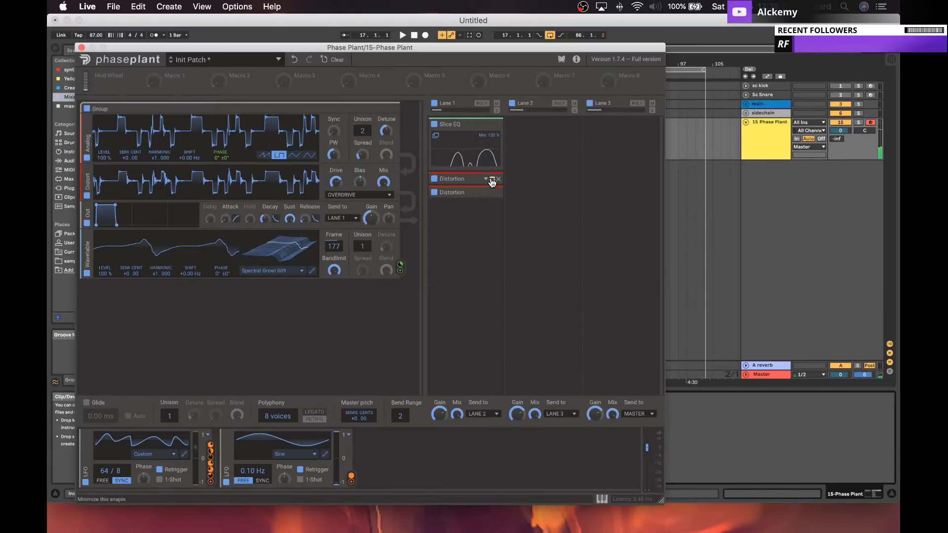
{"action": "left_click", "coordinate": [493, 182]}
Step: Add a Faturator effect to Lane 1, adjust its mix, and place it between the two distortions
{"action": "left_click", "coordinate": [464, 227]}
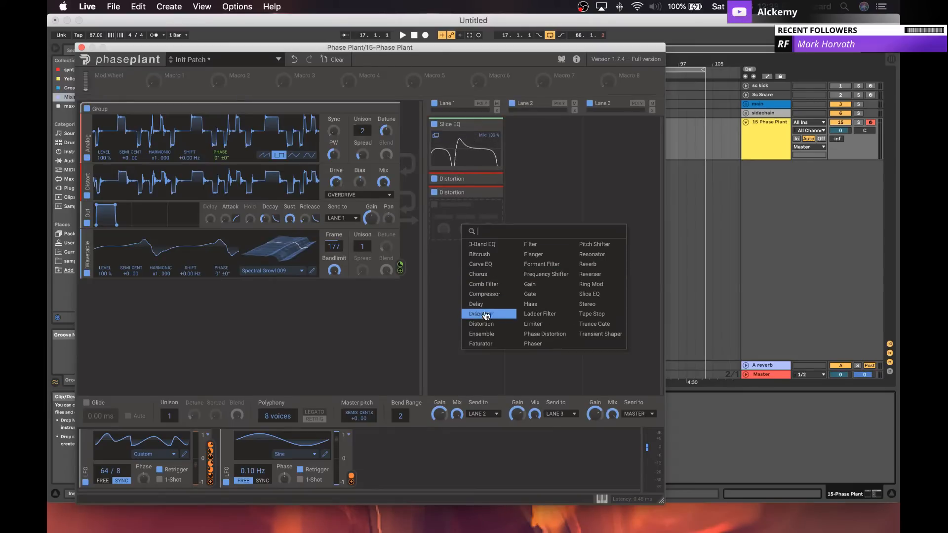
{"action": "left_click", "coordinate": [482, 344]}
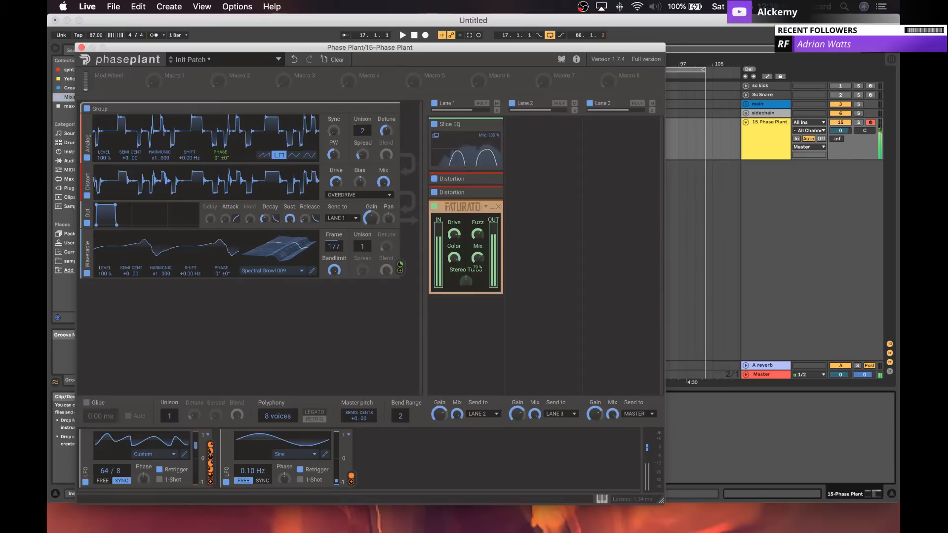
{"action": "left_click_drag", "start_coordinate": [477, 258], "coordinate": [478, 269]}
{"action": "mouse_move", "coordinate": [468, 206]}
{"action": "left_mouse_down"}
{"action": "mouse_move", "coordinate": [467, 177]}
{"action": "mouse_move", "coordinate": [493, 177]}
{"action": "mouse_move", "coordinate": [470, 196]}
{"action": "left_mouse_up"}
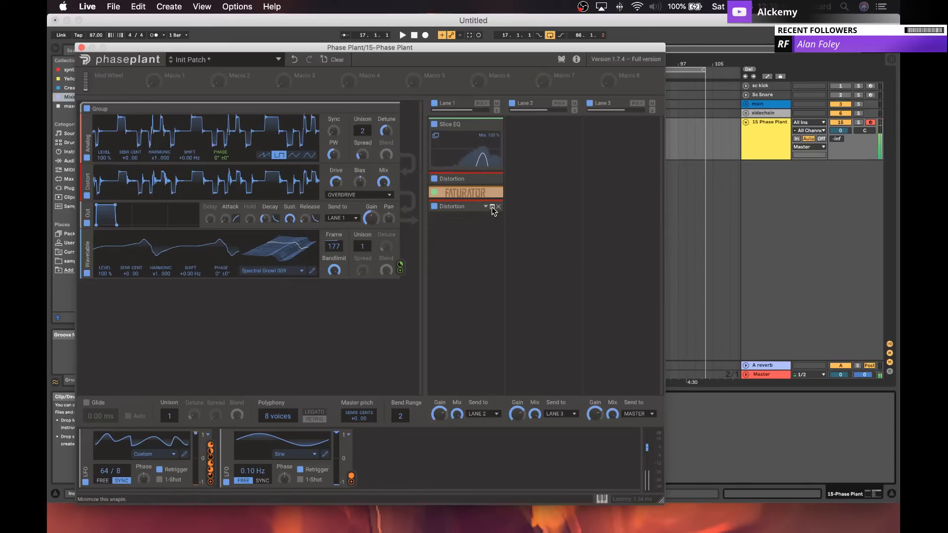
Step: Compare the sound with the Saturate distortion switched on and off, and remove that effect from Lane 1
{"action": "left_click", "coordinate": [493, 207]}
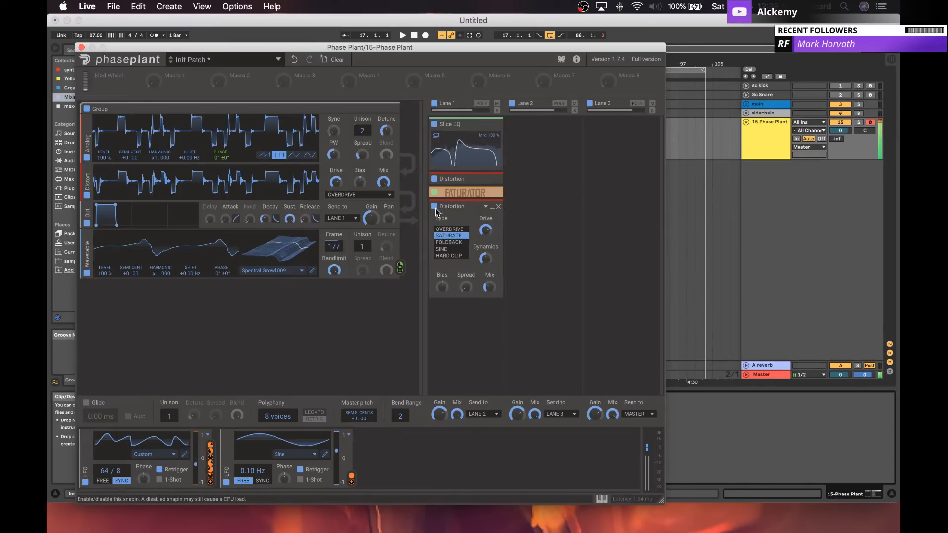
{"action": "left_click", "coordinate": [435, 207]}
{"action": "left_click", "coordinate": [436, 208]}
{"action": "left_click", "coordinate": [436, 208]}
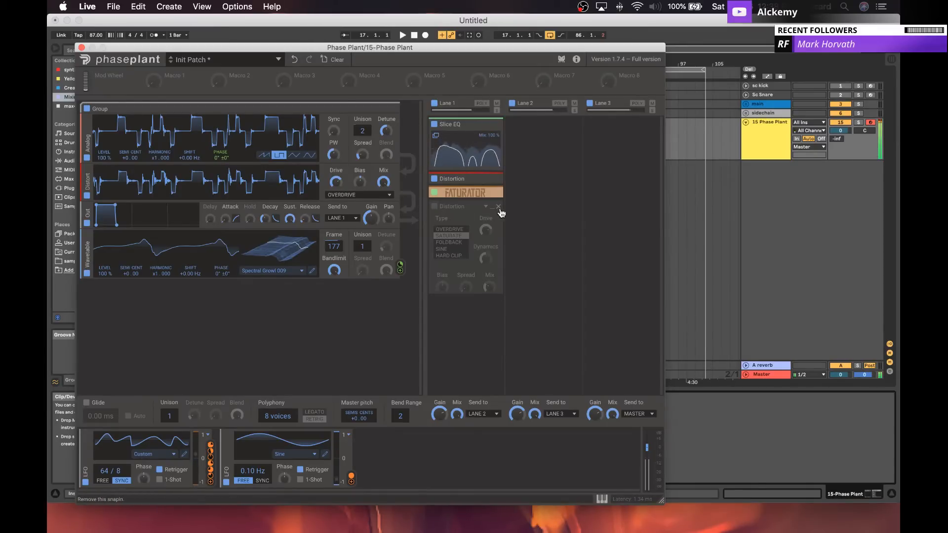
{"action": "left_click", "coordinate": [499, 207]}
Step: Try a Phase Distortion effect after Faturator with adjusted mix, drive and bias, and remove it from Lane 1
{"action": "left_click", "coordinate": [468, 224]}
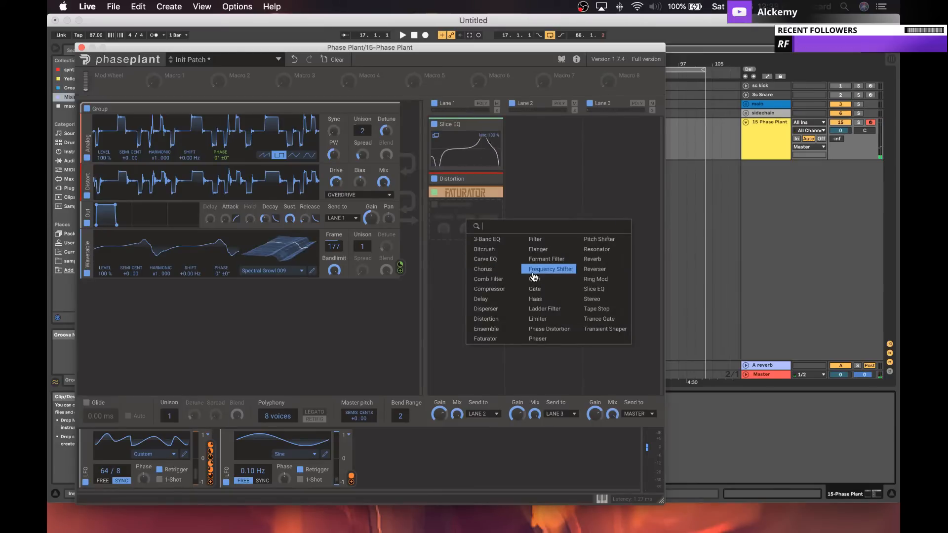
{"action": "left_click", "coordinate": [550, 329]}
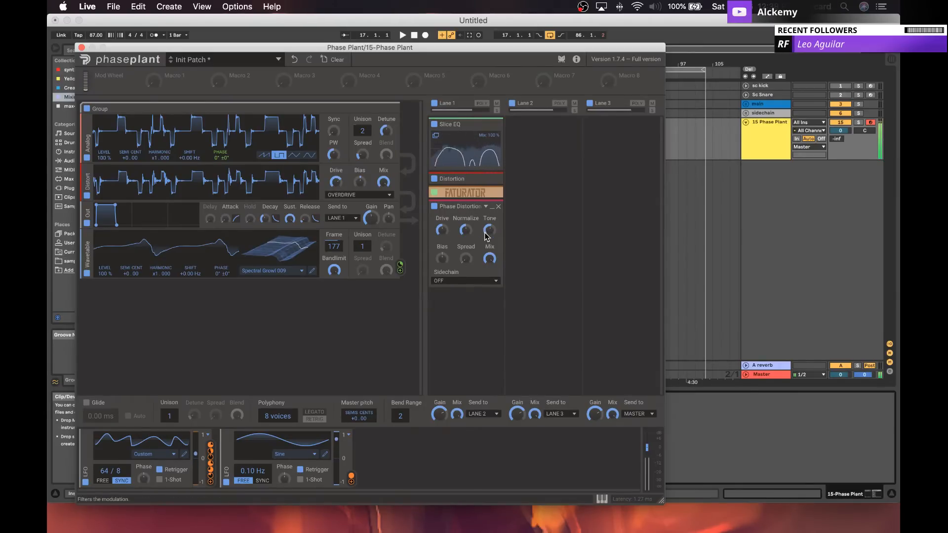
{"action": "left_click_drag", "start_coordinate": [489, 258], "coordinate": [489, 261]}
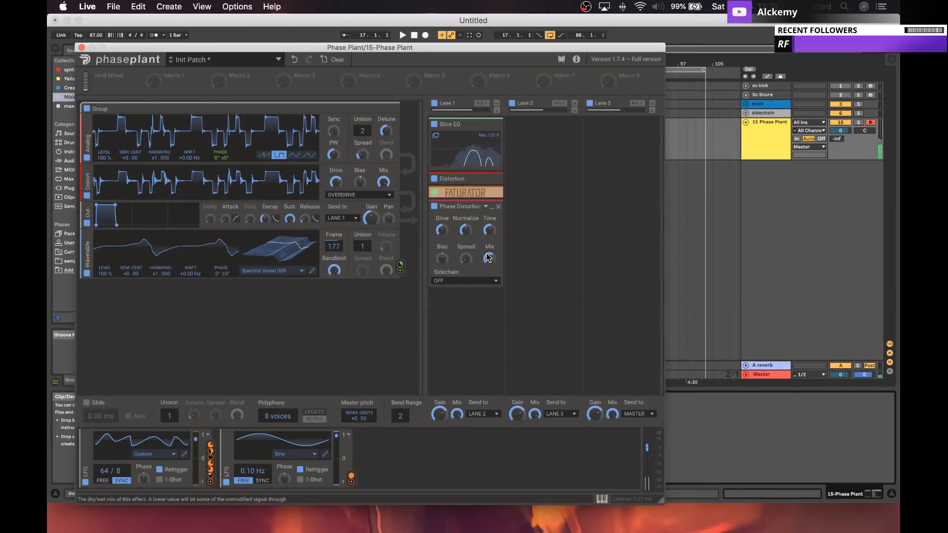
{"action": "left_click_drag", "start_coordinate": [467, 230], "coordinate": [442, 258]}
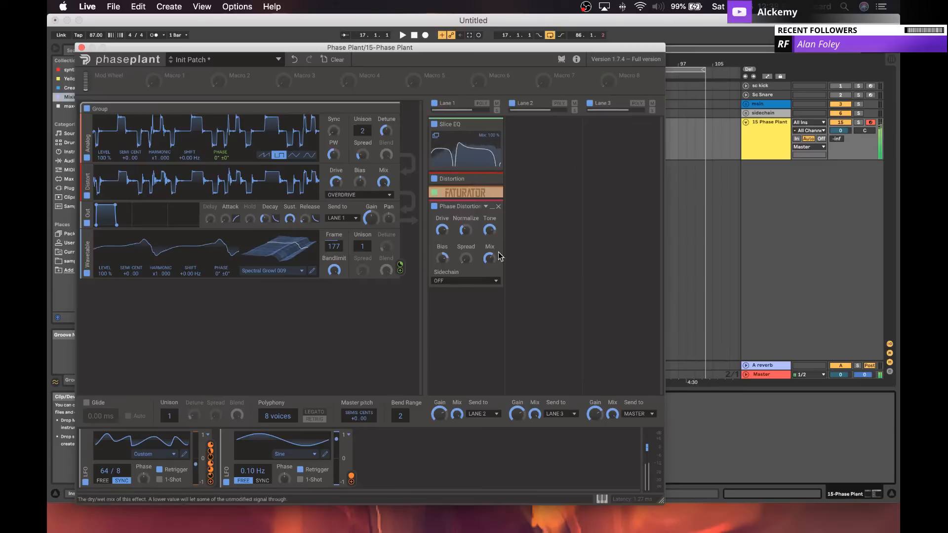
{"action": "left_click", "coordinate": [498, 207]}
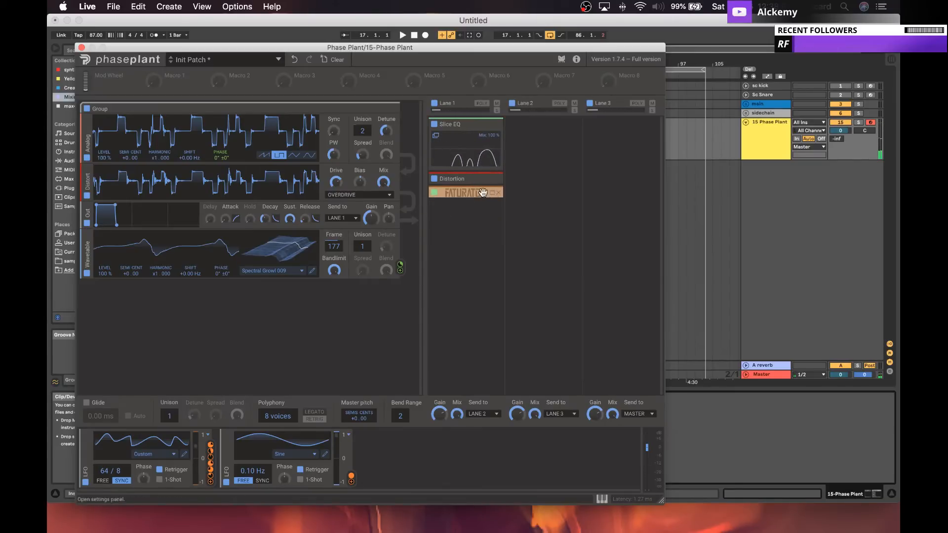
{"action": "left_click", "coordinate": [498, 193]}
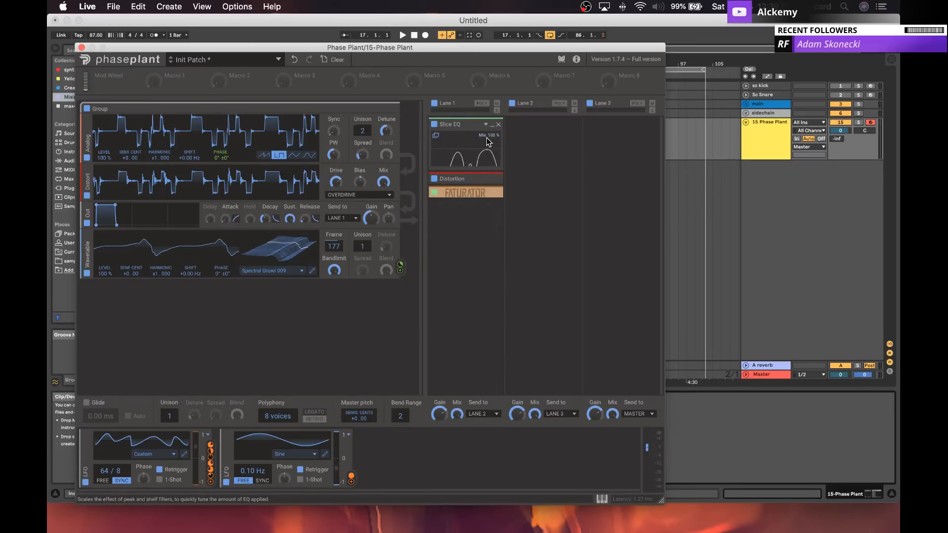
Step: Add a third LFO and assign it to modulate the Slice EQ mix
{"action": "left_click", "coordinate": [374, 443]}
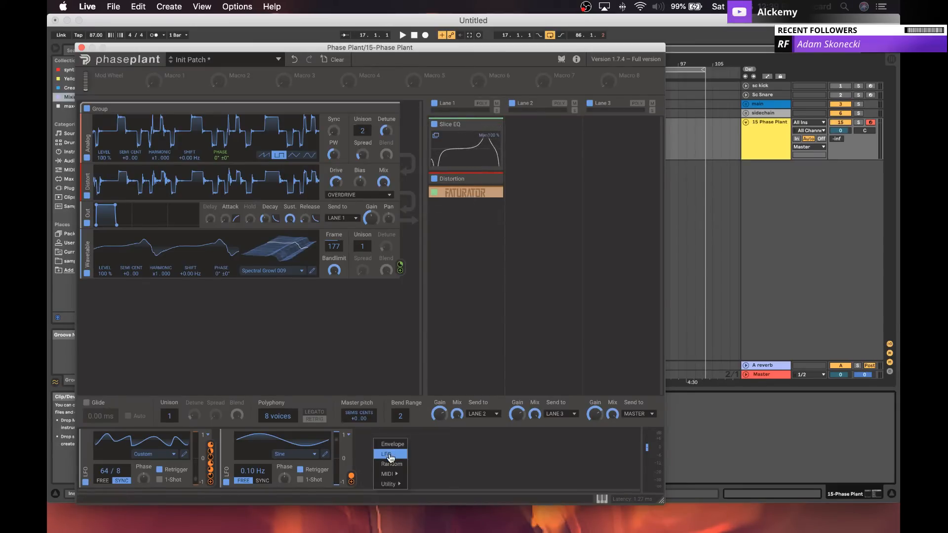
{"action": "left_click", "coordinate": [390, 456]}
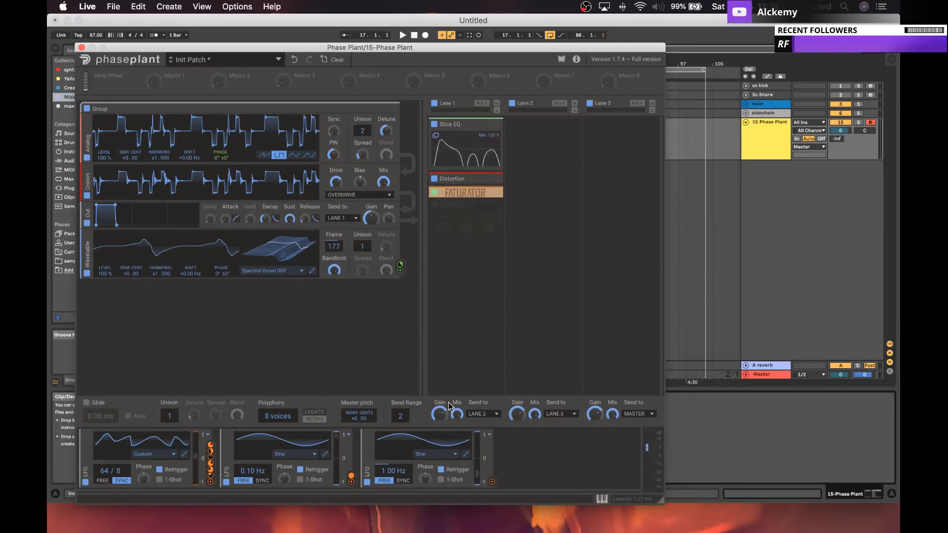
{"action": "left_click", "coordinate": [492, 482]}
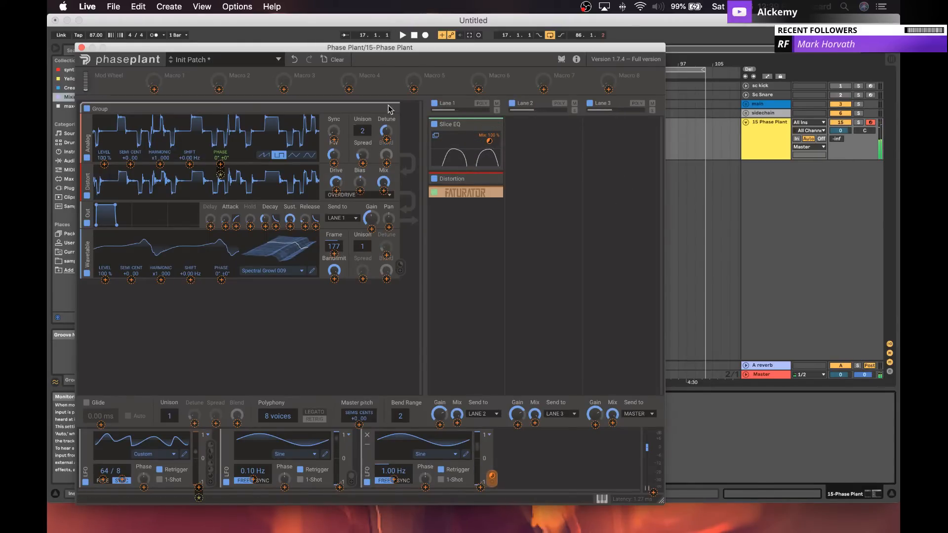
Step: Close the Phase Plant window and collapse the FabFilter Pro-Q 3 device on the track
{"action": "left_click", "coordinate": [82, 47]}
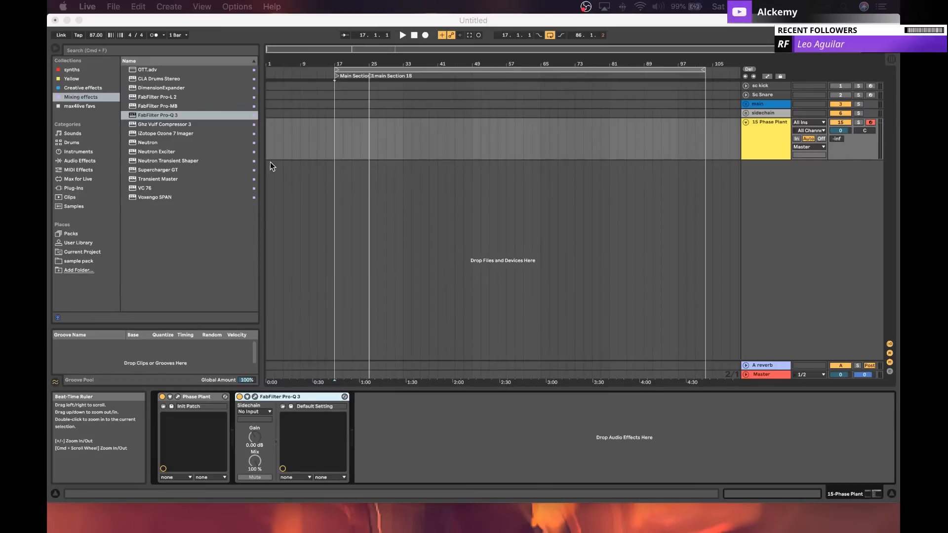
{"action": "left_click", "coordinate": [695, 157]}
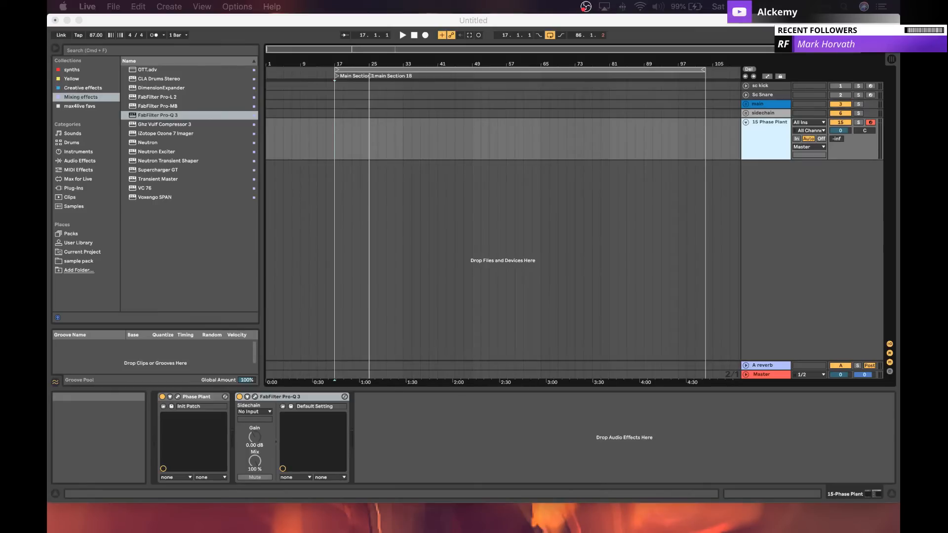
{"action": "left_click", "coordinate": [372, 166]}
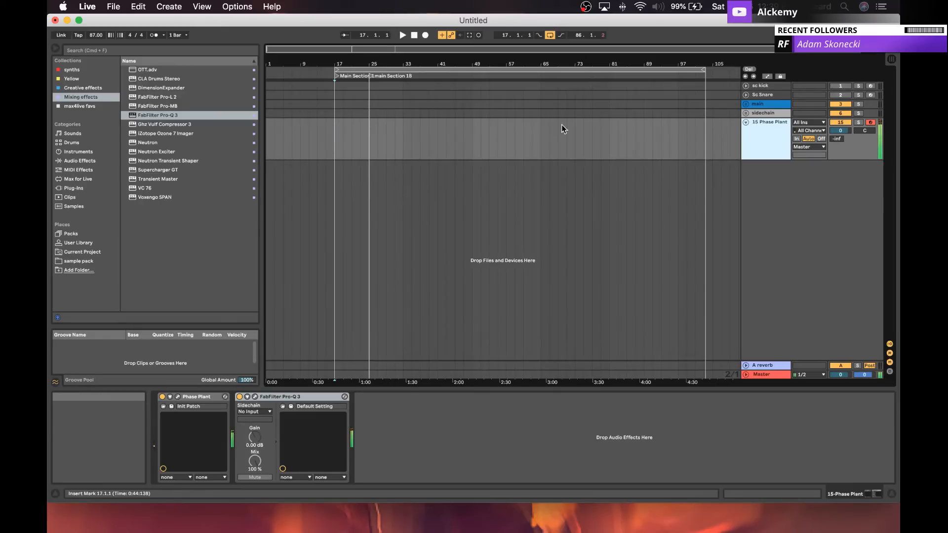
{"action": "double_click", "coordinate": [267, 398]}
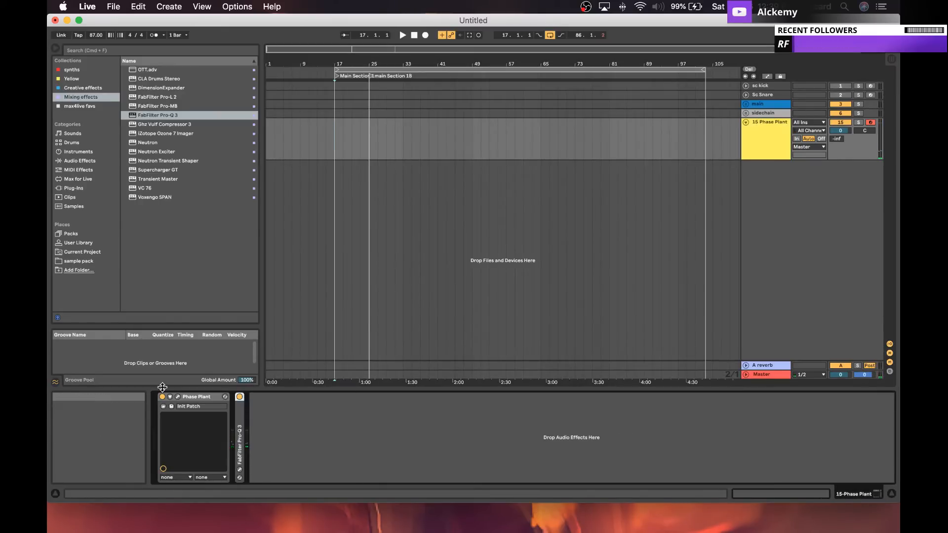
{"action": "double_click", "coordinate": [195, 397]}
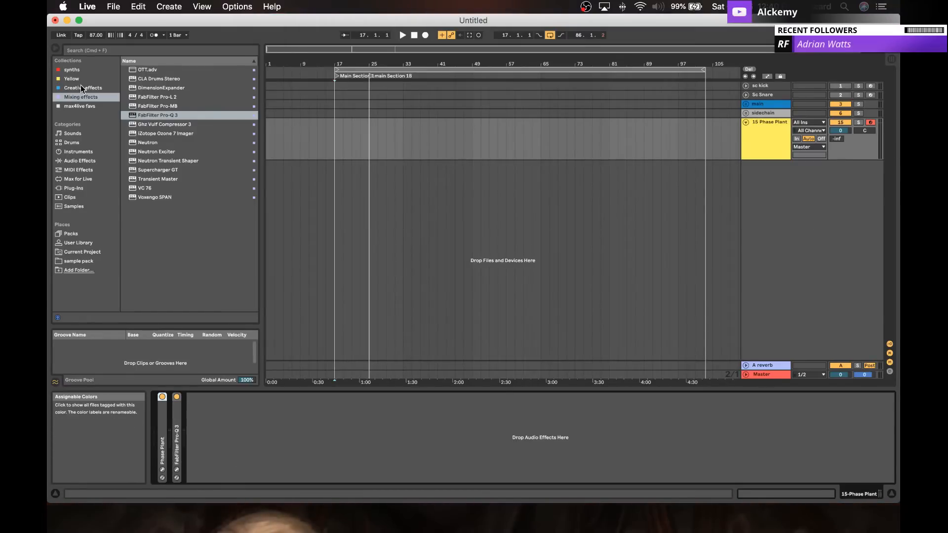
{"action": "left_click", "coordinate": [137, 70]}
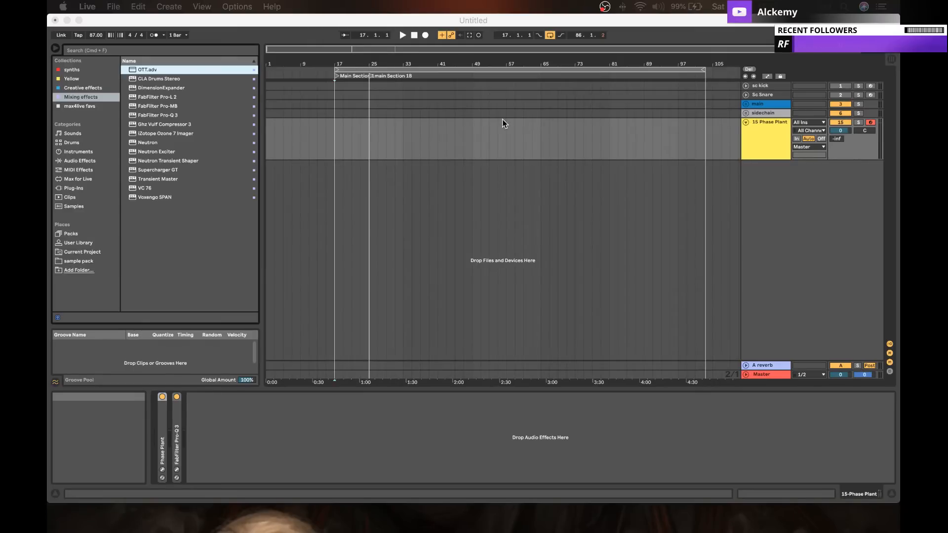
{"action": "left_click", "coordinate": [780, 131]}
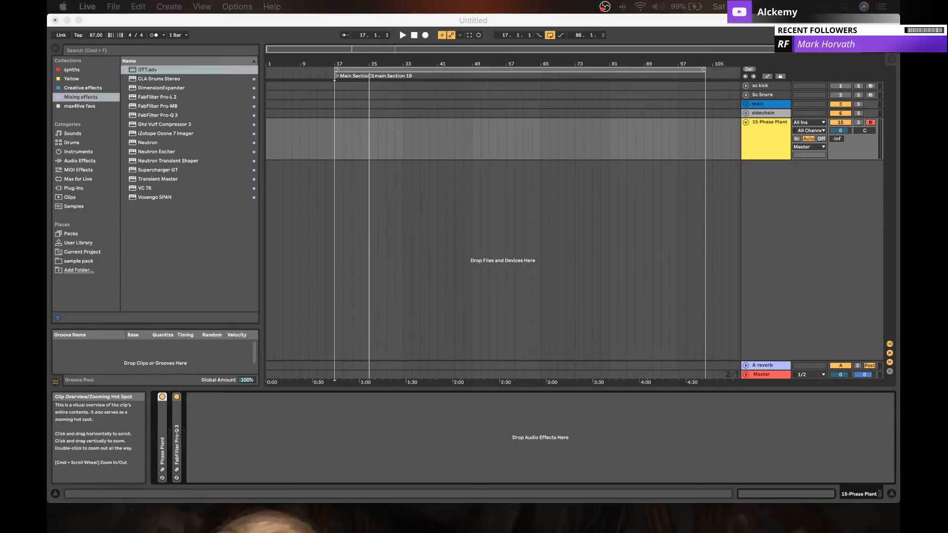
{"action": "left_click", "coordinate": [365, 130]}
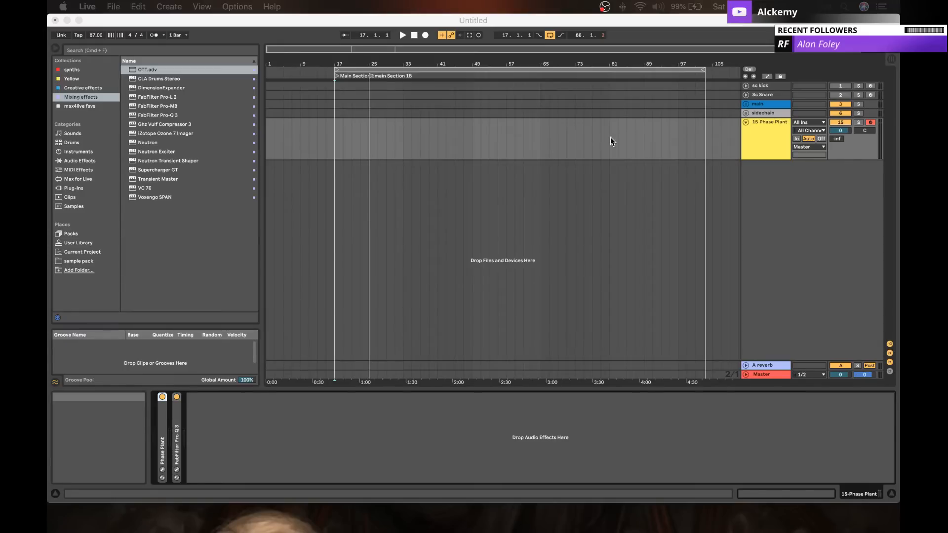
{"action": "left_click", "coordinate": [758, 150]}
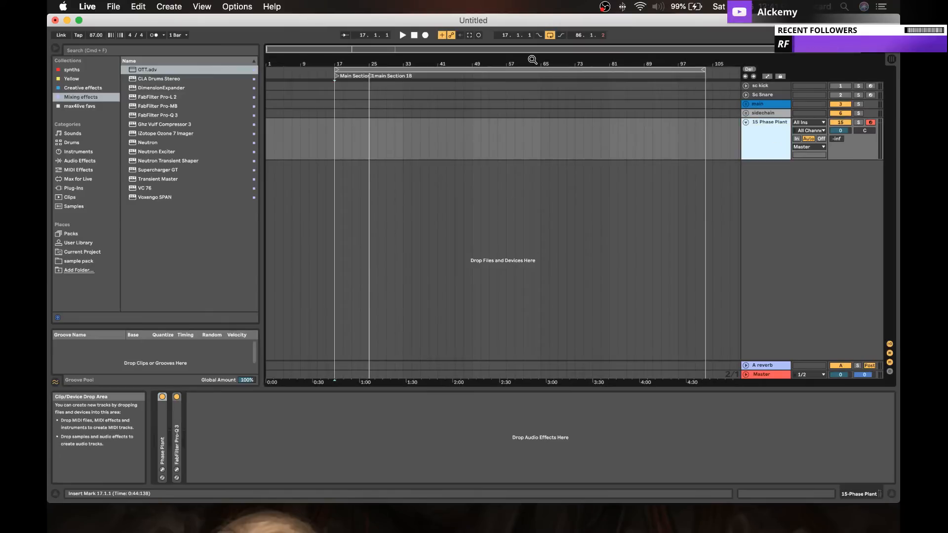
Step: Reopen Phase Plant, adjust the Slice EQ mix modulation depth, and set the third LFO's rate to 0.39 Hz
{"action": "double_click", "coordinate": [162, 417]}
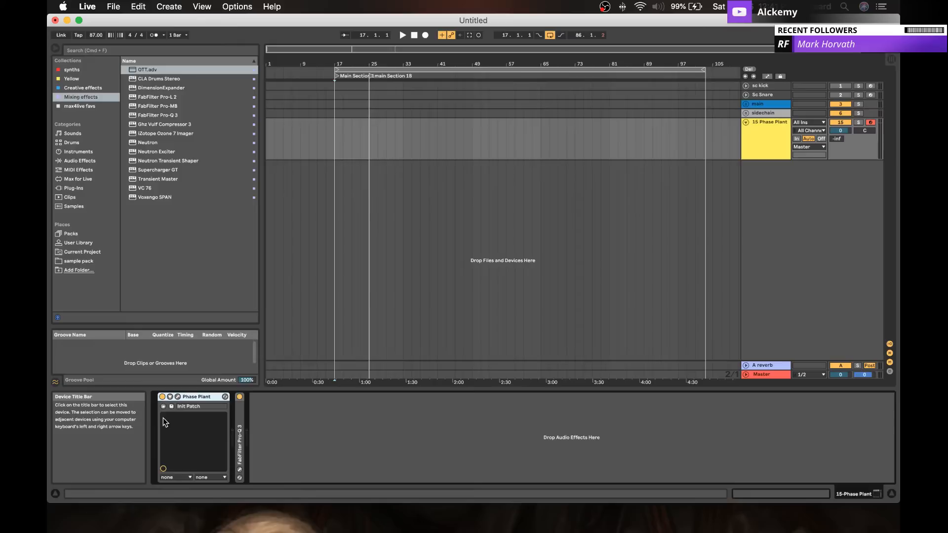
{"action": "left_click", "coordinate": [178, 397]}
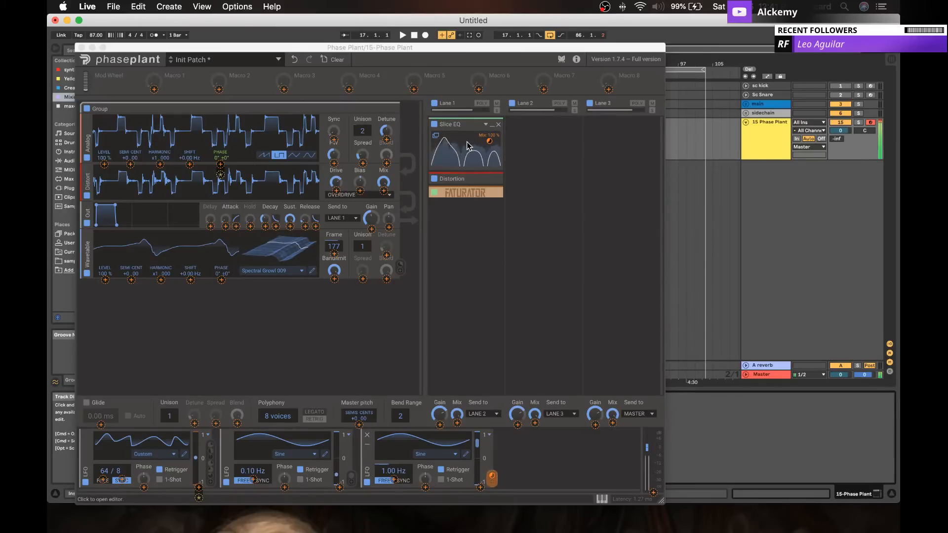
{"action": "left_click", "coordinate": [491, 143]}
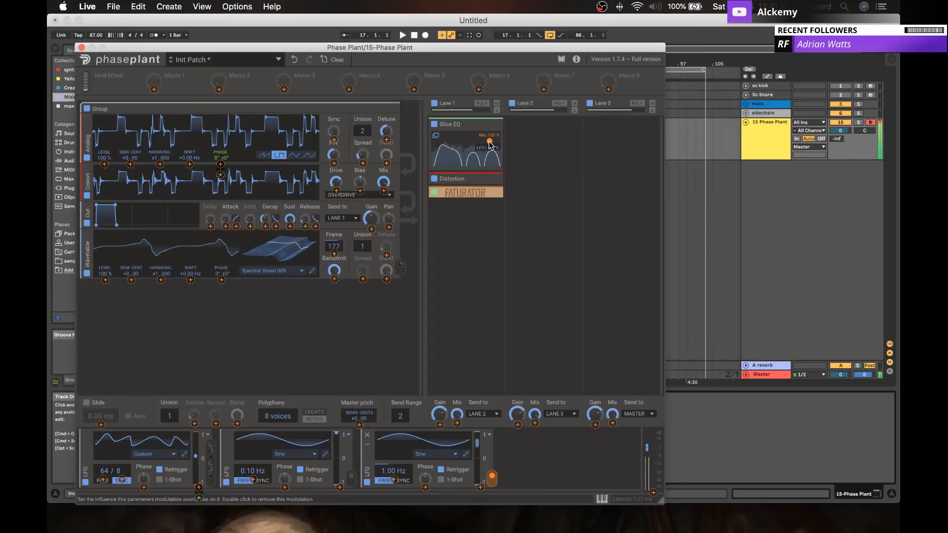
{"action": "left_click_drag", "start_coordinate": [394, 480], "coordinate": [391, 494]}
{"action": "double_click", "coordinate": [394, 481]}
{"action": "left_click", "coordinate": [391, 474]}
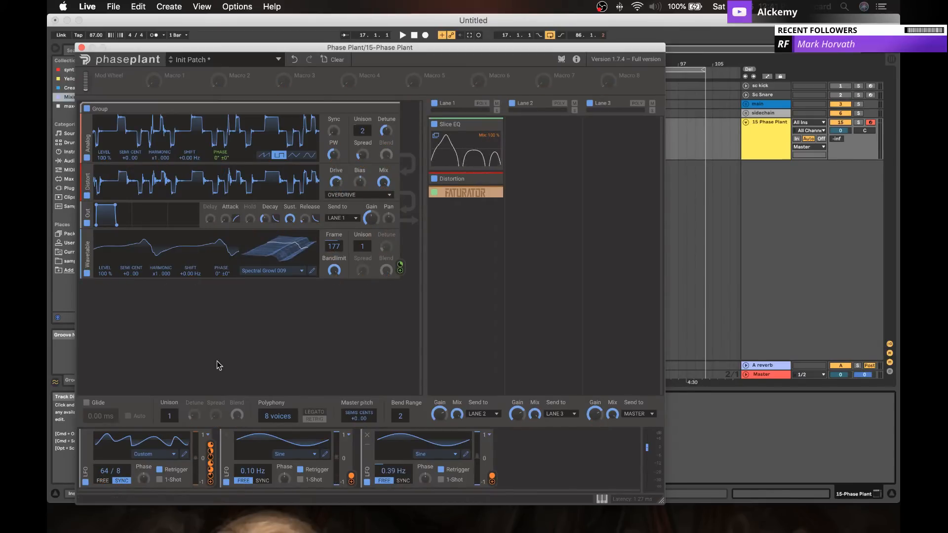
Step: Close the Phase Plant window and delete the FabFilter Pro-Q 3 device from the track
{"action": "left_click", "coordinate": [81, 47]}
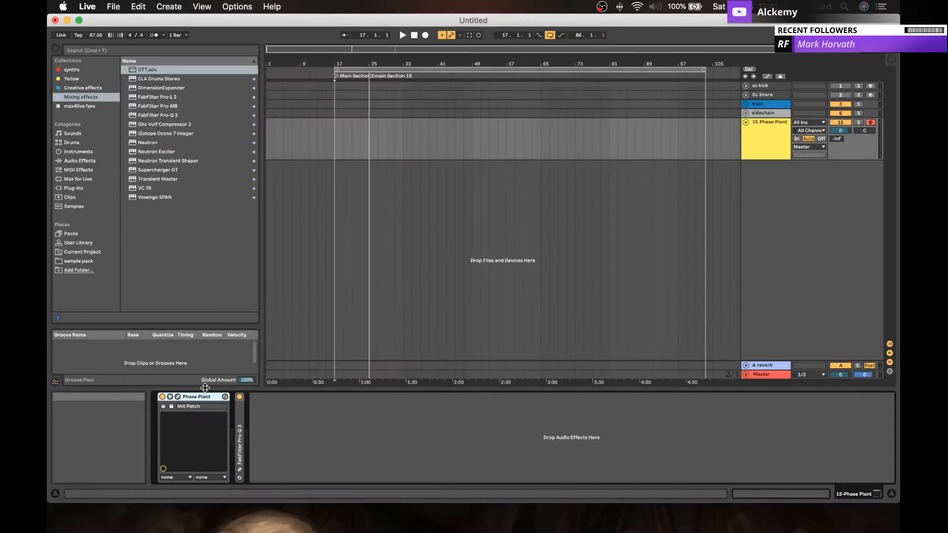
{"action": "double_click", "coordinate": [240, 401]}
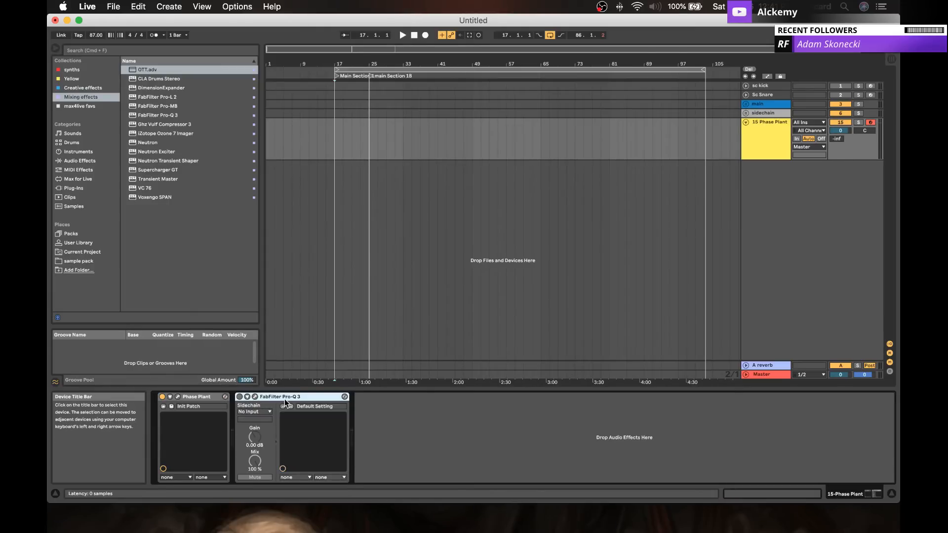
{"action": "key", "text": "Delete"}
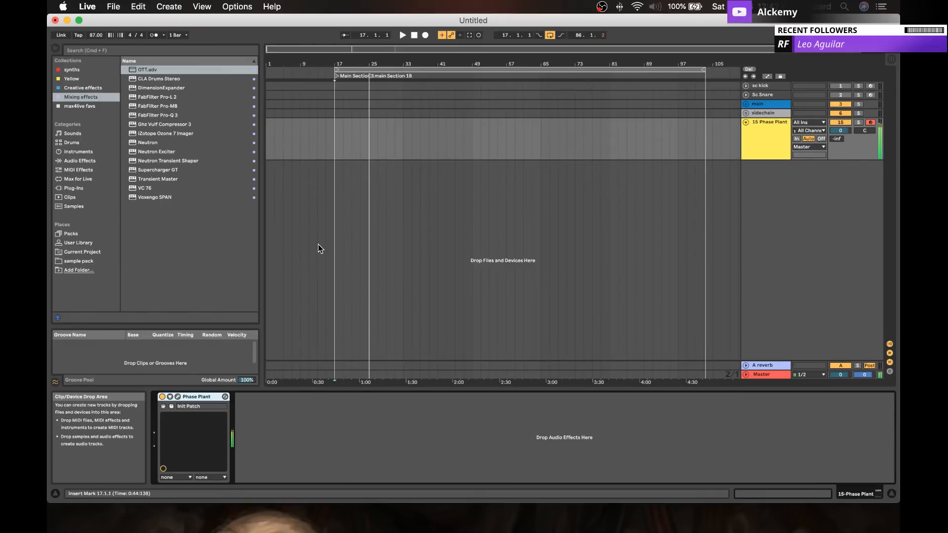
Step: Reopen Phase Plant and try lower Drive, Fuzz, Color and Mix settings on the Faturator in Lane 1
{"action": "left_click", "coordinate": [178, 397]}
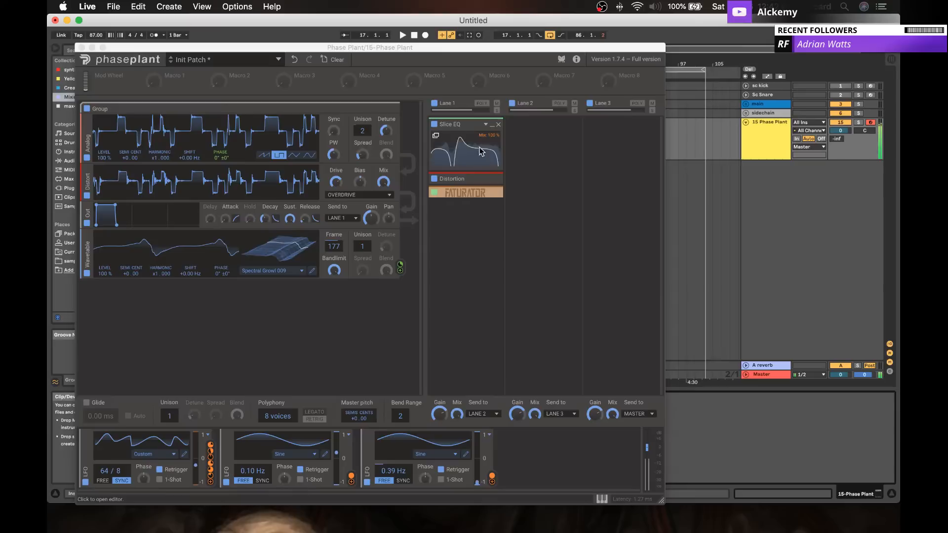
{"action": "left_click", "coordinate": [489, 192]}
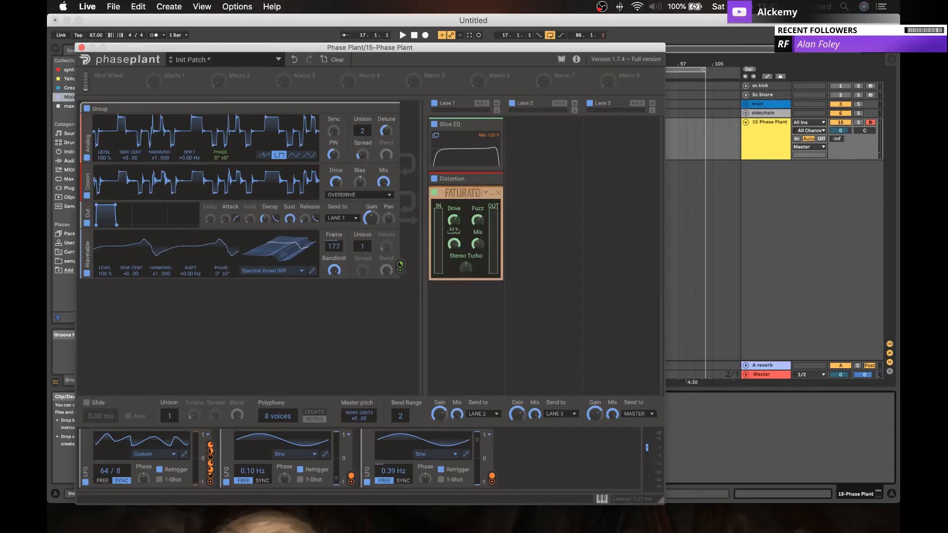
{"action": "left_click_drag", "start_coordinate": [478, 220], "coordinate": [456, 234]}
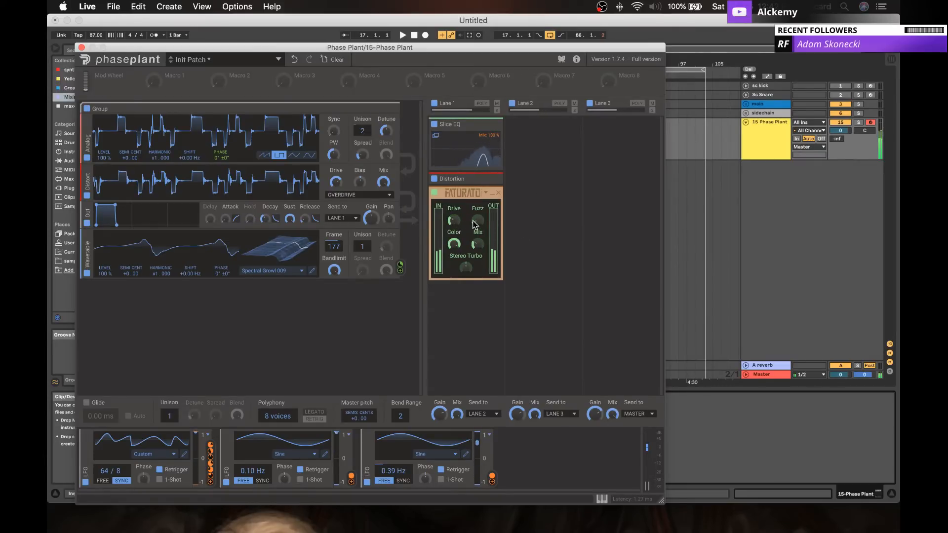
{"action": "left_click_drag", "start_coordinate": [457, 245], "coordinate": [478, 252]}
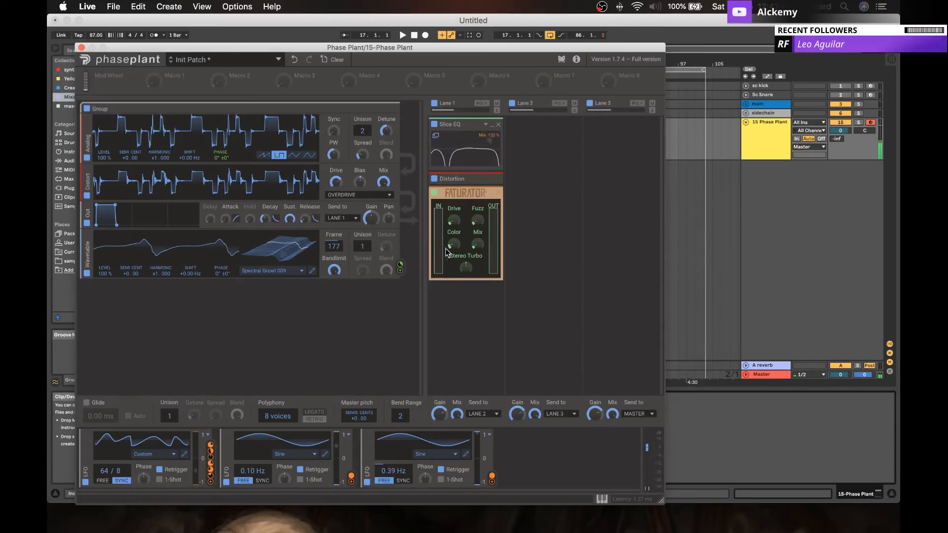
Step: Remove the third LFO and the Faturator effect in Lane 1
{"action": "left_click", "coordinate": [367, 435]}
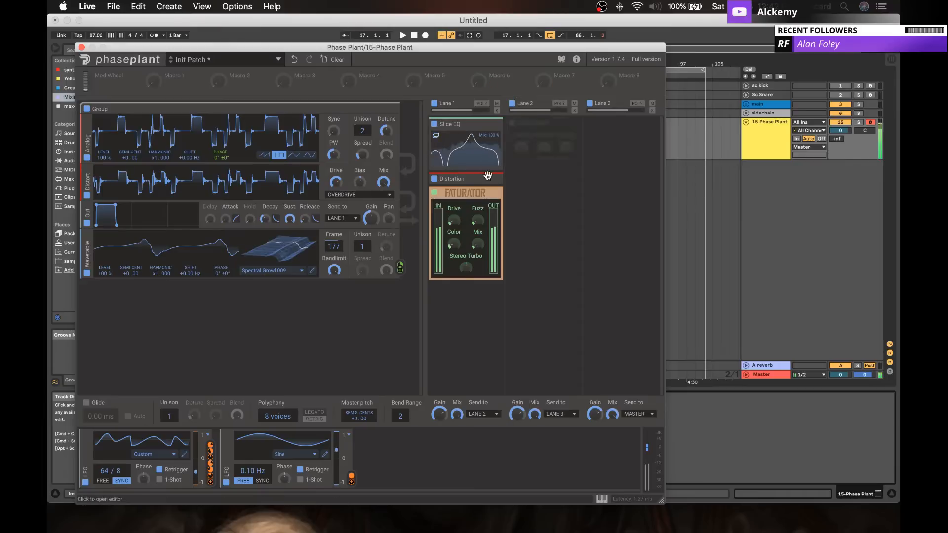
{"action": "left_click", "coordinate": [499, 193]}
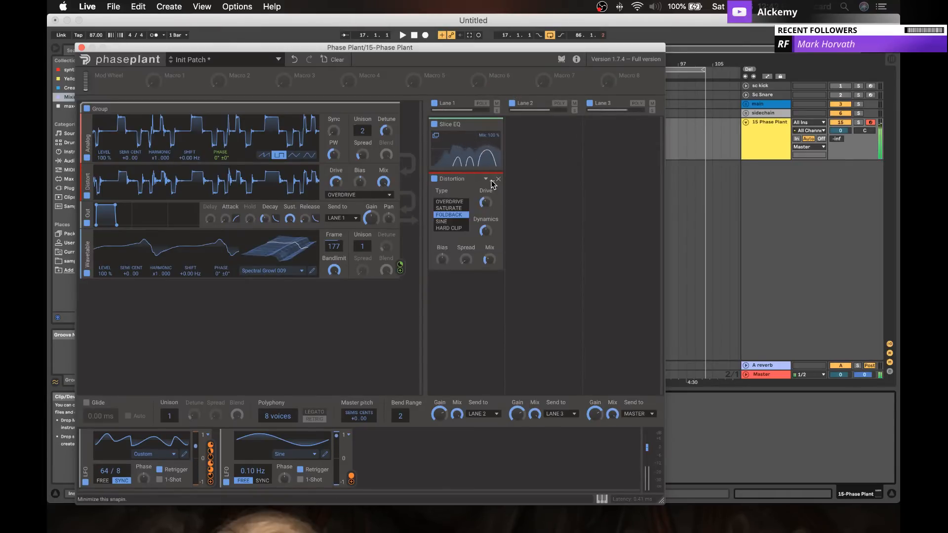
Step: Switch the Lane 1 Distortion type to Overdrive and check the high cut filter's cutoff modulation in the Slice EQ editor
{"action": "left_click_drag", "start_coordinate": [485, 202], "coordinate": [485, 202]}
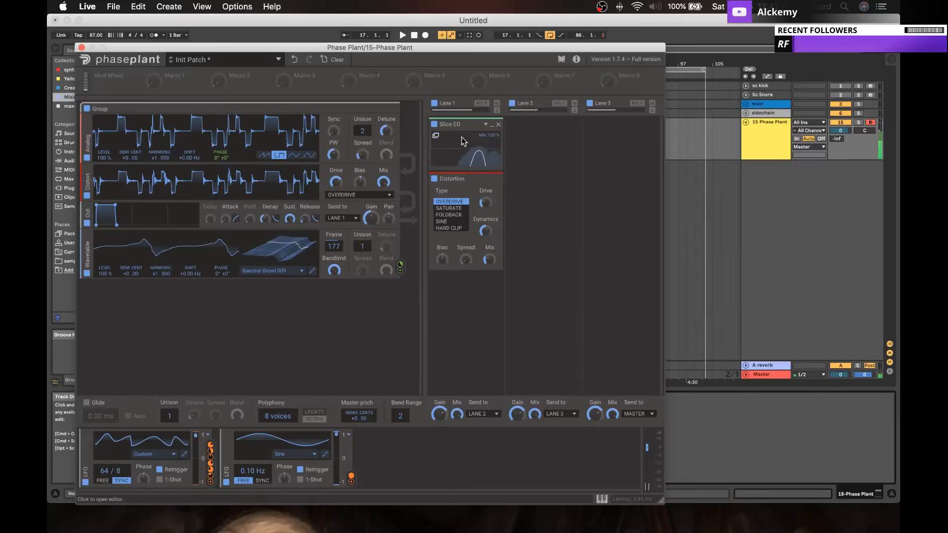
{"action": "left_click", "coordinate": [436, 137]}
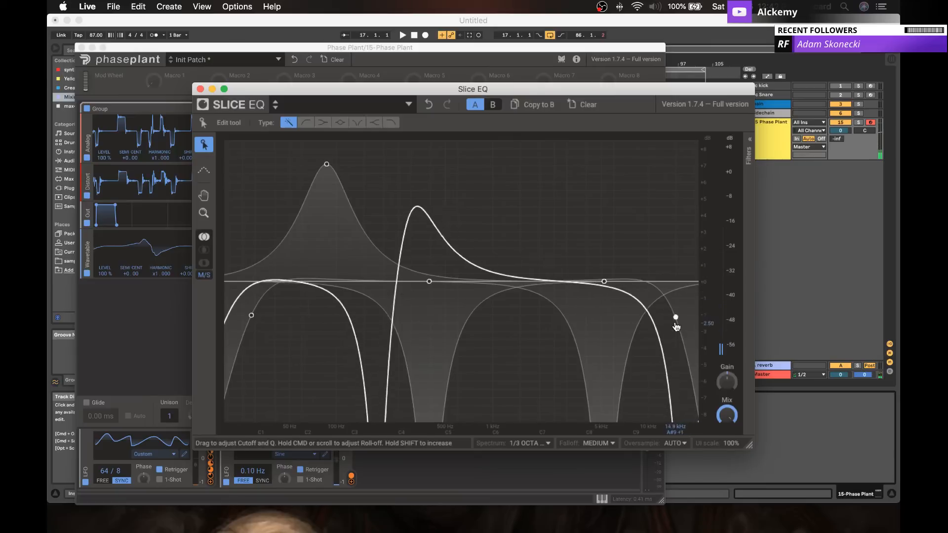
{"action": "left_click", "coordinate": [749, 147]}
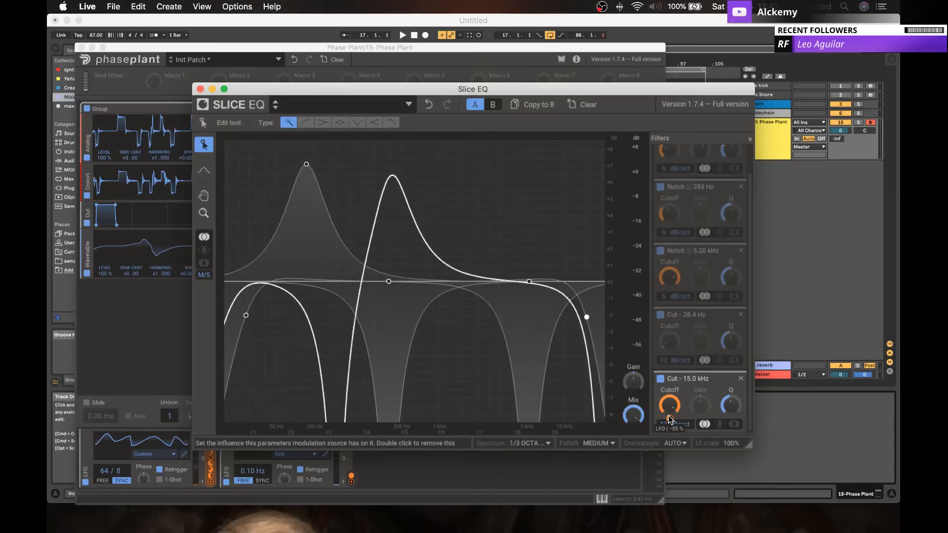
{"action": "left_click", "coordinate": [200, 89]}
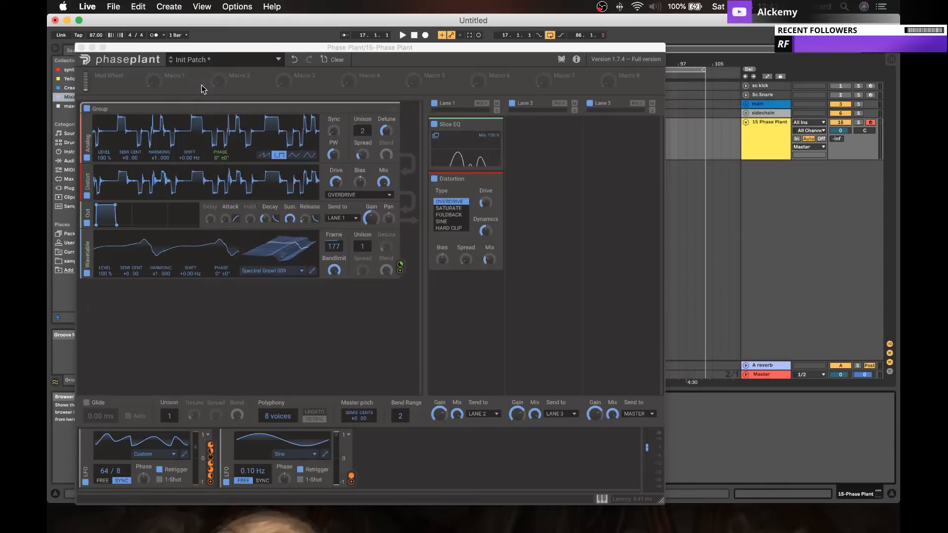
Step: Lower the Analog oscillator's unison detune to about 41.3 ct and raise its stereo spread
{"action": "left_click", "coordinate": [221, 166]}
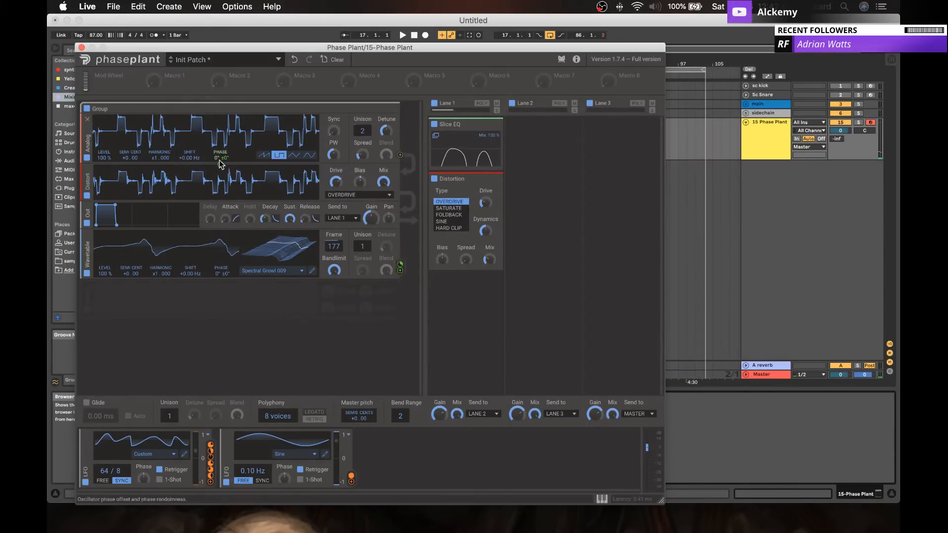
{"action": "mouse_move", "coordinate": [220, 164]}
{"action": "left_mouse_down"}
{"action": "mouse_move", "coordinate": [221, 181]}
{"action": "mouse_move", "coordinate": [221, 161]}
{"action": "left_mouse_up"}
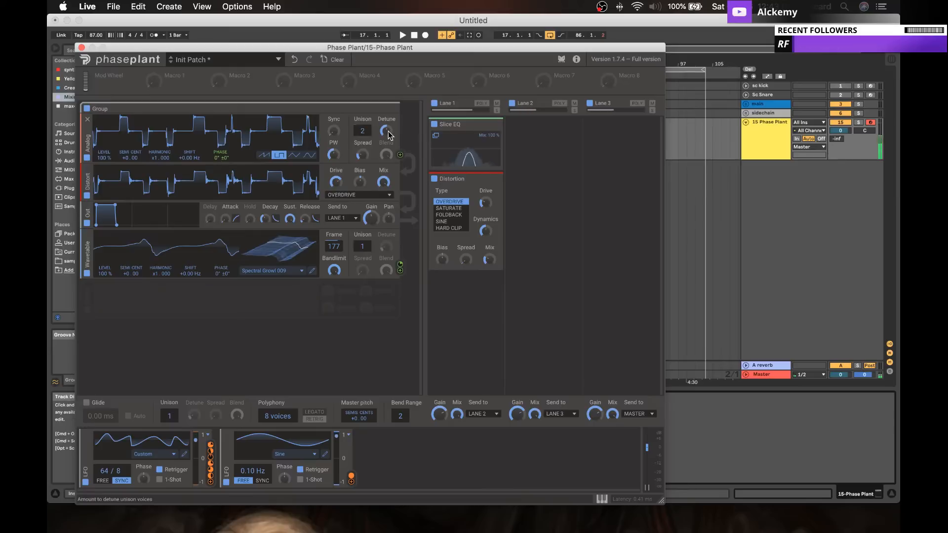
{"action": "left_click_drag", "start_coordinate": [386, 131], "coordinate": [362, 153]}
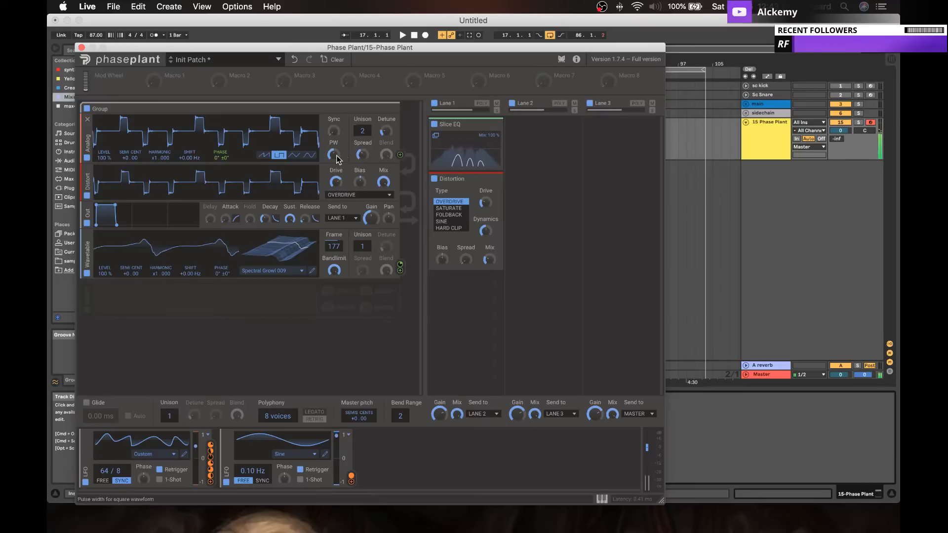
{"action": "left_click_drag", "start_coordinate": [386, 131], "coordinate": [386, 128]}
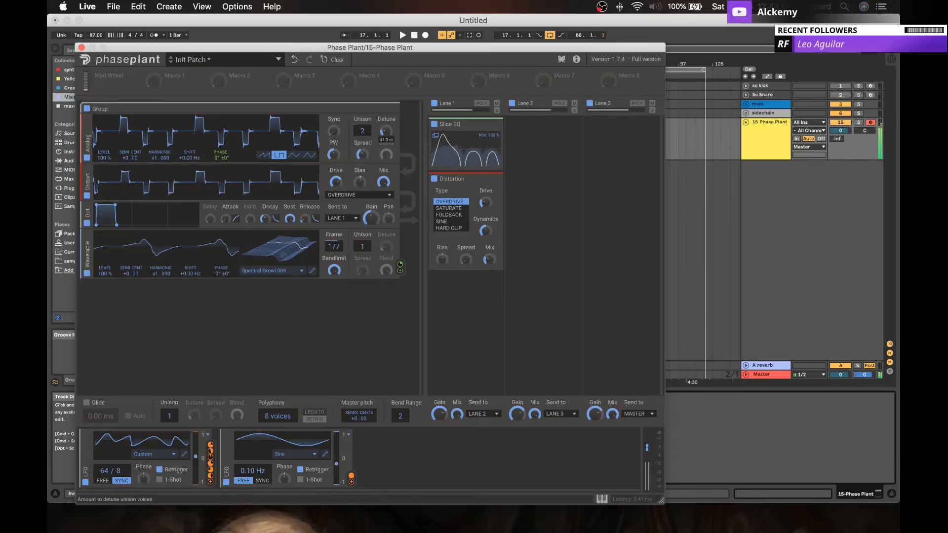
Step: Add a low-pass Filter after the Distortion in Lane 1 and modulate its cutoff with the first LFO, adjusting cutoff and modulation depth
{"action": "left_click", "coordinate": [492, 180]}
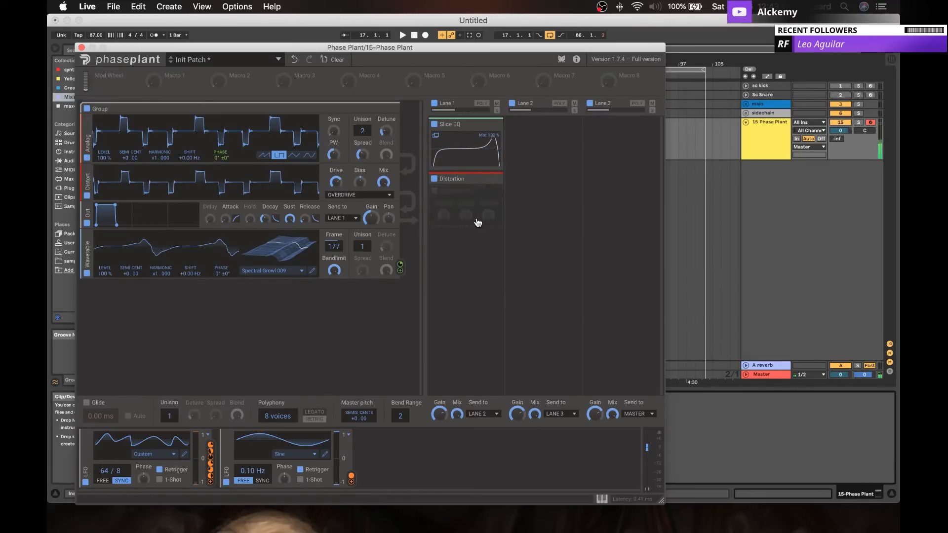
{"action": "left_click", "coordinate": [460, 197]}
{"action": "left_click", "coordinate": [528, 218]}
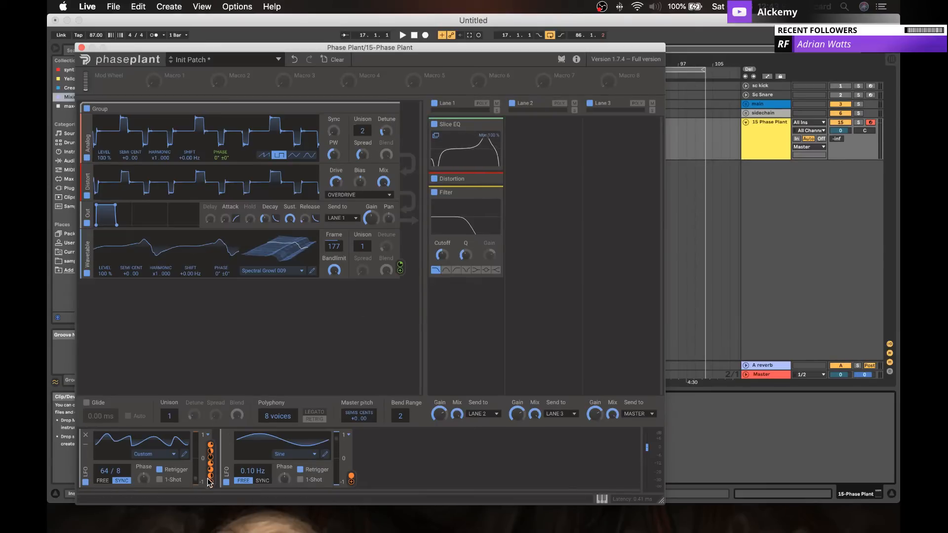
{"action": "left_click_drag", "start_coordinate": [211, 482], "coordinate": [210, 488]}
{"action": "left_click_drag", "start_coordinate": [414, 331], "coordinate": [442, 262]}
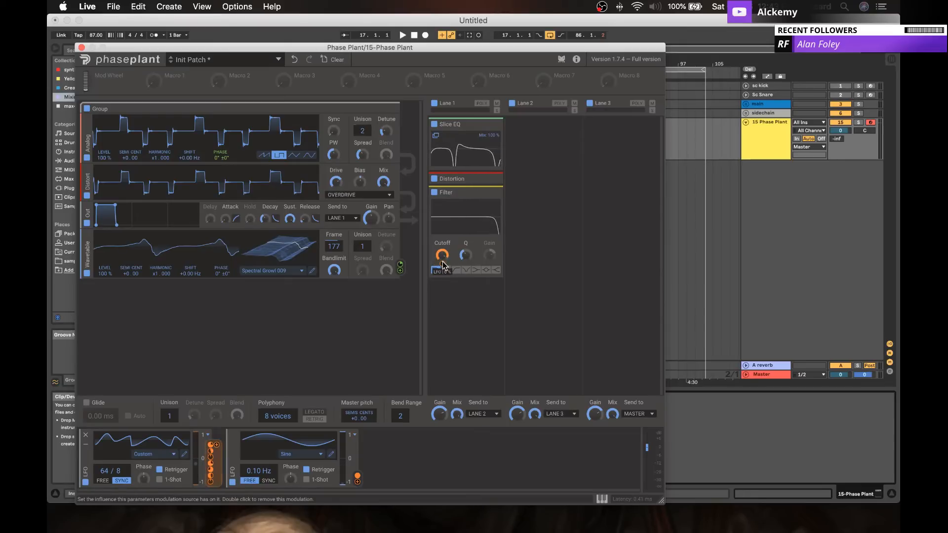
{"action": "mouse_move", "coordinate": [443, 256]}
{"action": "left_mouse_down"}
{"action": "mouse_move", "coordinate": [443, 242]}
{"action": "mouse_move", "coordinate": [443, 286]}
{"action": "mouse_move", "coordinate": [442, 262]}
{"action": "left_mouse_up"}
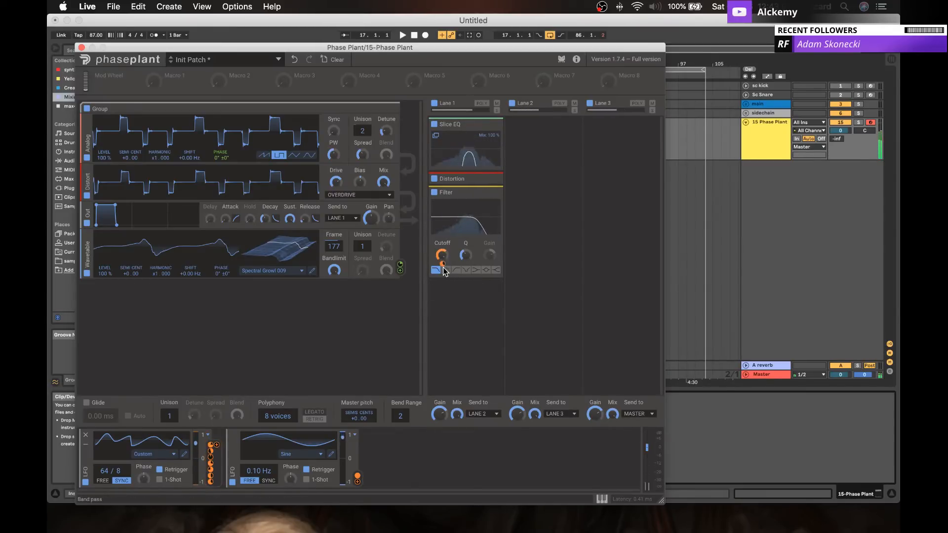
{"action": "left_click_drag", "start_coordinate": [442, 265], "coordinate": [443, 263]}
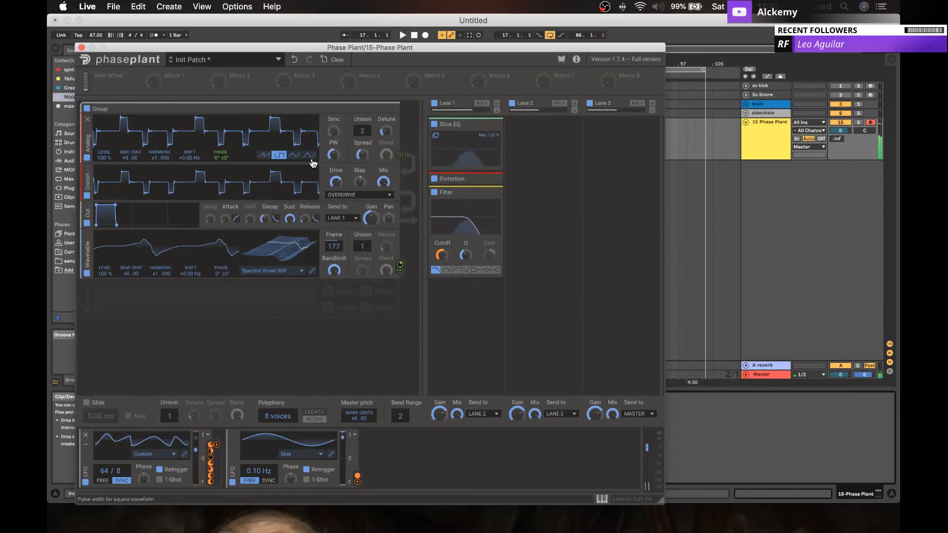
Step: Set the Spectral Growl wavetable oscillator's frame to 68
{"action": "left_click_drag", "start_coordinate": [334, 247], "coordinate": [333, 287]}
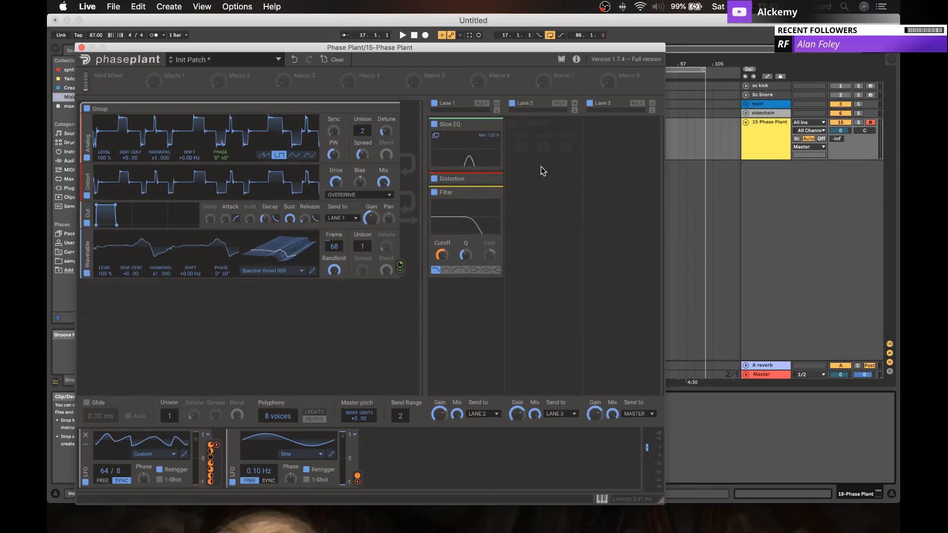
{"action": "left_click", "coordinate": [462, 292]}
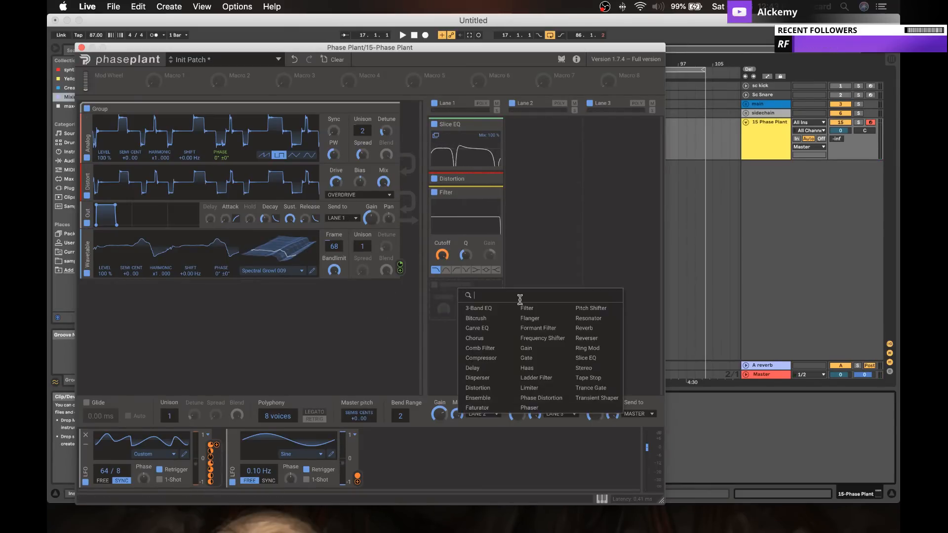
{"action": "left_click", "coordinate": [542, 263]}
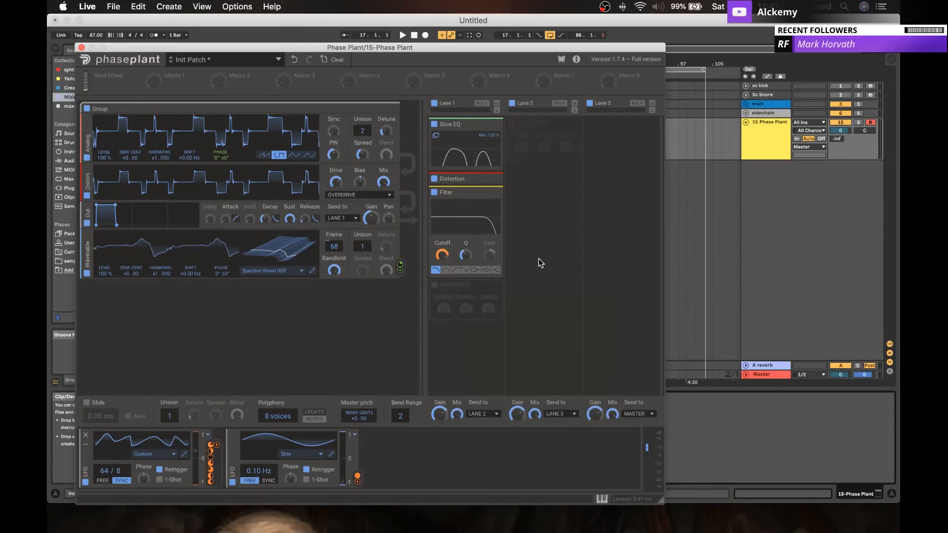
{"action": "left_click", "coordinate": [539, 153]}
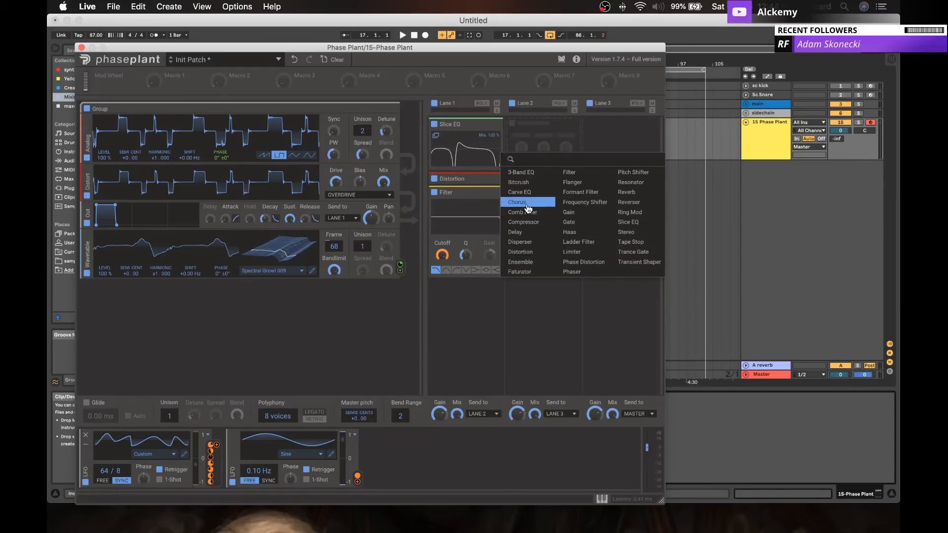
{"action": "left_click", "coordinate": [469, 301]}
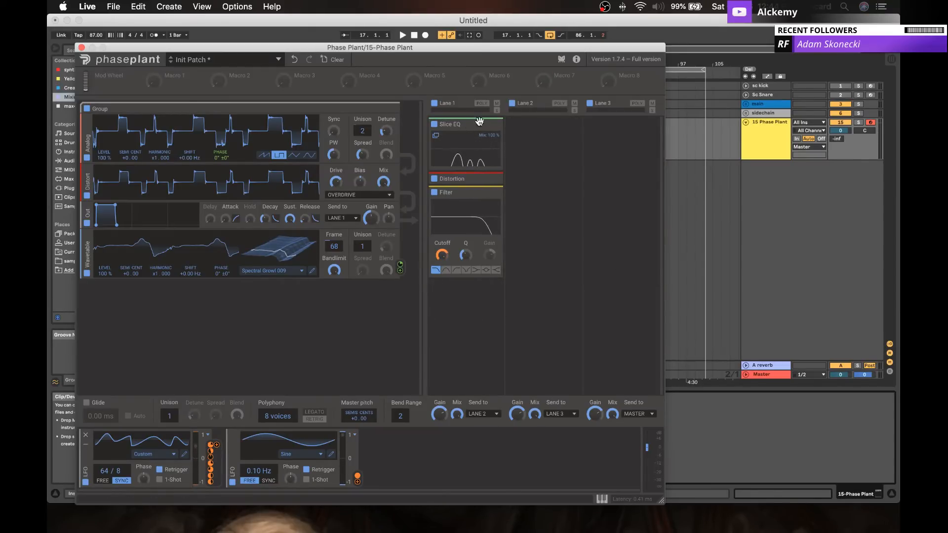
Step: Review the Slice EQ's filter curve and duplicate the Slice EQ into Lane 1 between the Distortion and the Filter
{"action": "left_click", "coordinate": [436, 136]}
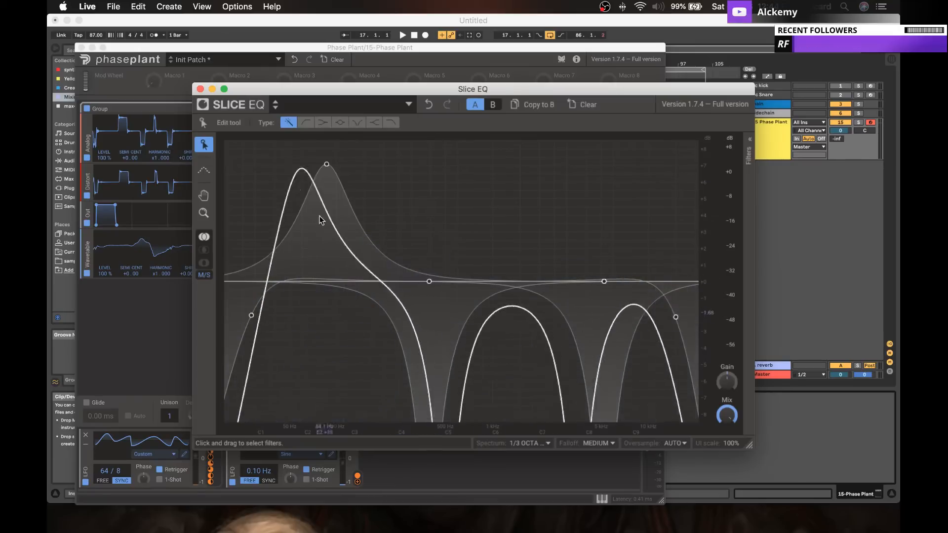
{"action": "left_click", "coordinate": [200, 89]}
{"action": "left_click", "coordinate": [458, 124]}
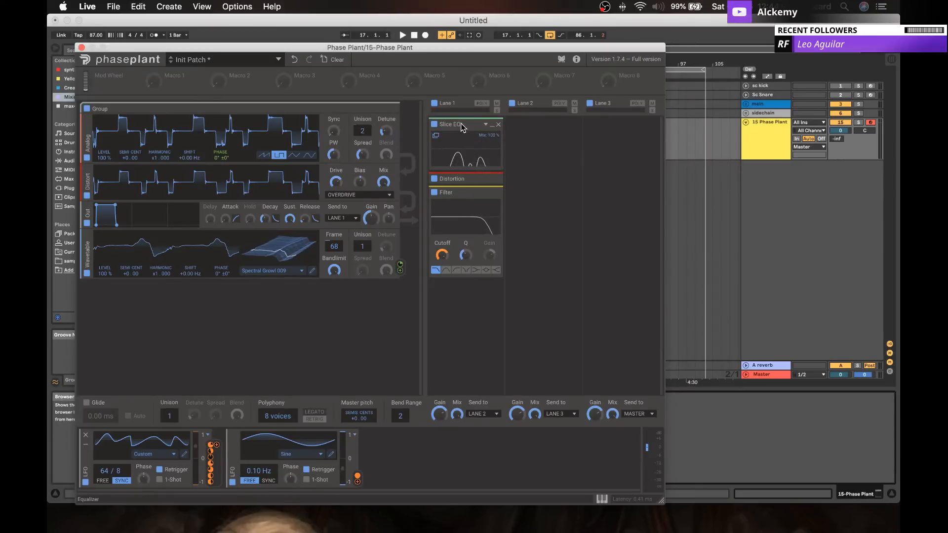
{"action": "left_click_drag", "start_coordinate": [468, 127], "coordinate": [468, 187]}
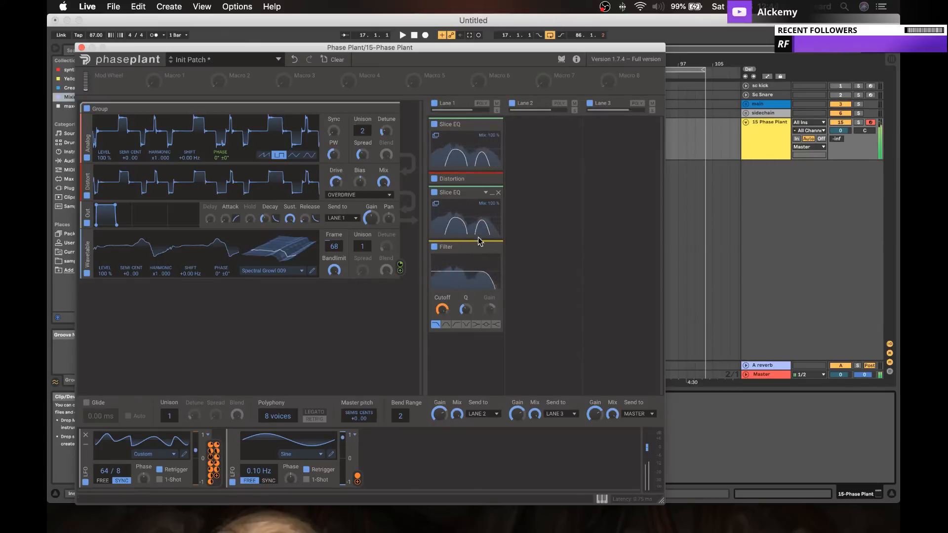
Step: Lower the low peak in the second Slice EQ to a gain of about +4 dB at about 78.5 Hz
{"action": "left_click", "coordinate": [436, 205]}
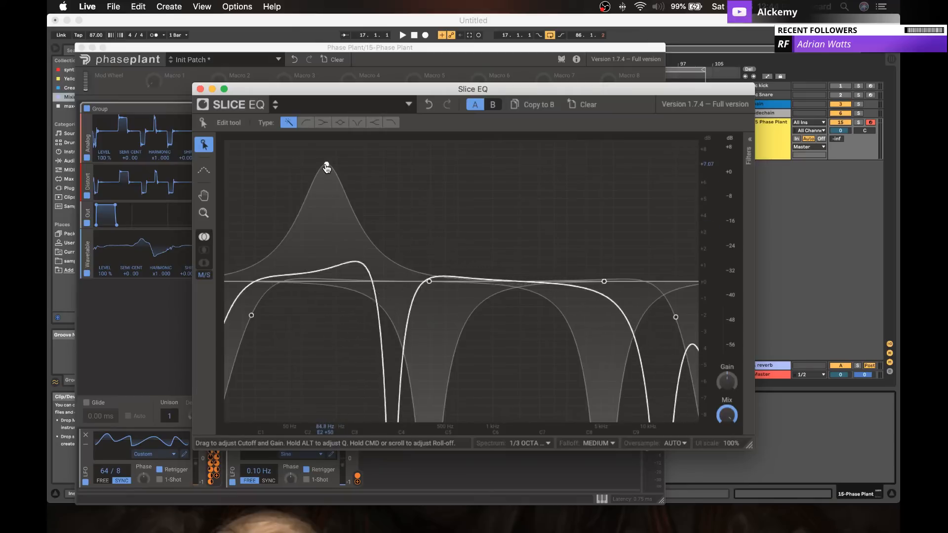
{"action": "left_click_drag", "start_coordinate": [324, 172], "coordinate": [320, 217]}
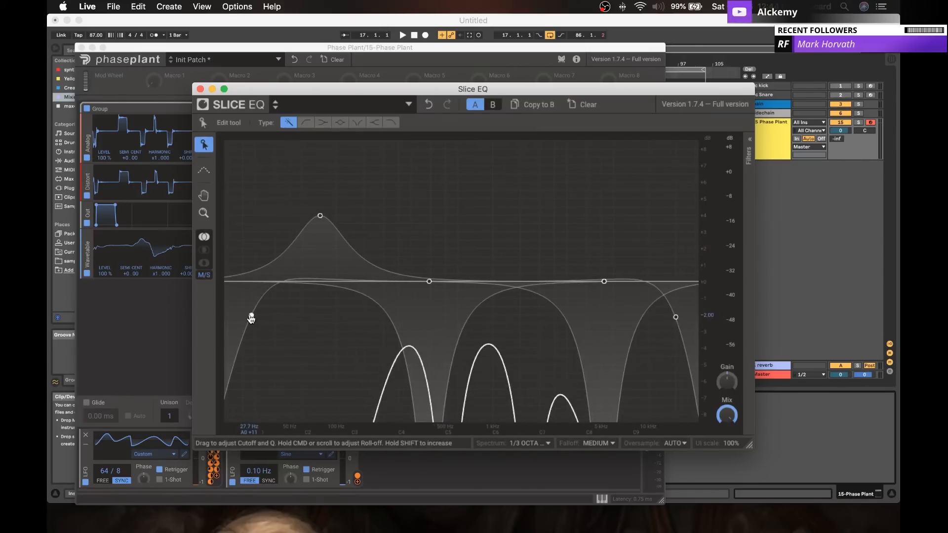
{"action": "left_click", "coordinate": [429, 282]}
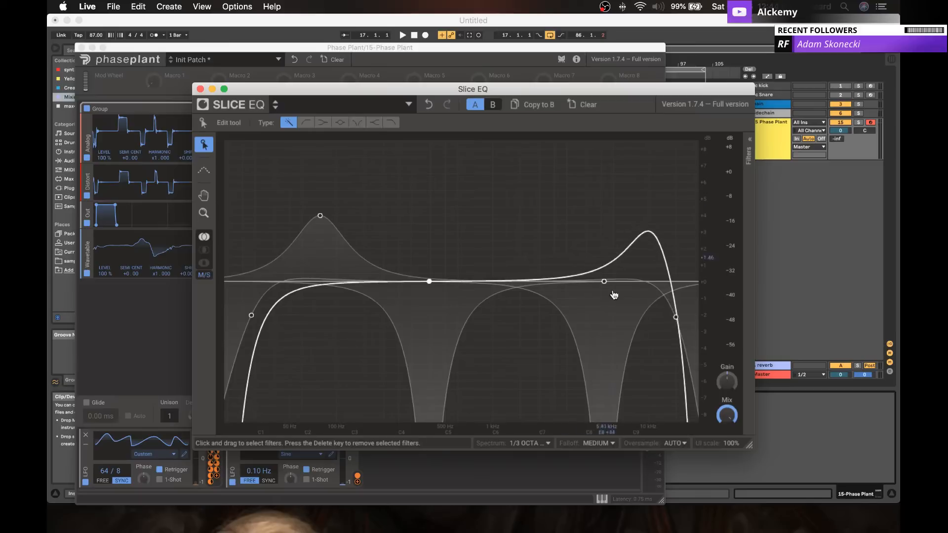
Step: With the first LFO temporarily disabled, reduce the second Slice EQ's low cut Q to about 0.531 and high cut Q to about 0.572
{"action": "left_click", "coordinate": [86, 482]}
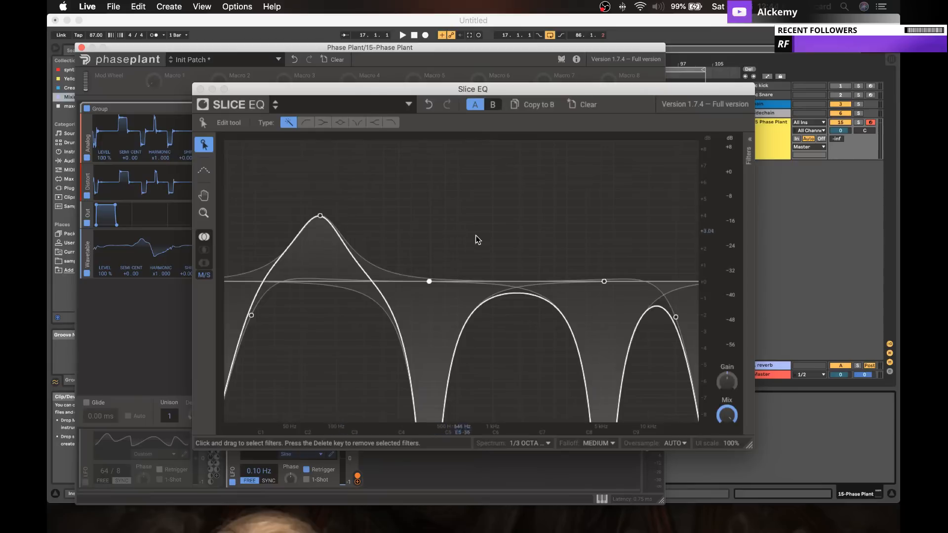
{"action": "left_click", "coordinate": [676, 317]}
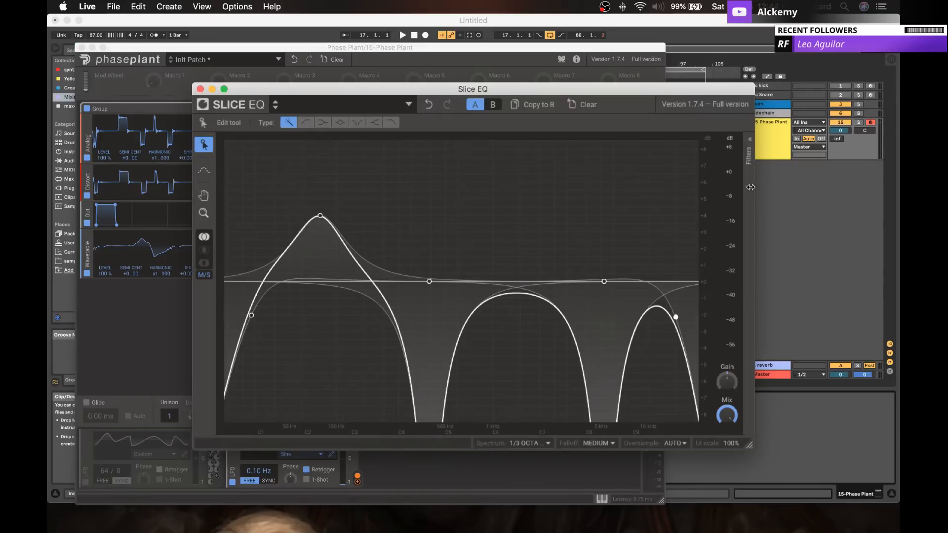
{"action": "left_click", "coordinate": [744, 156]}
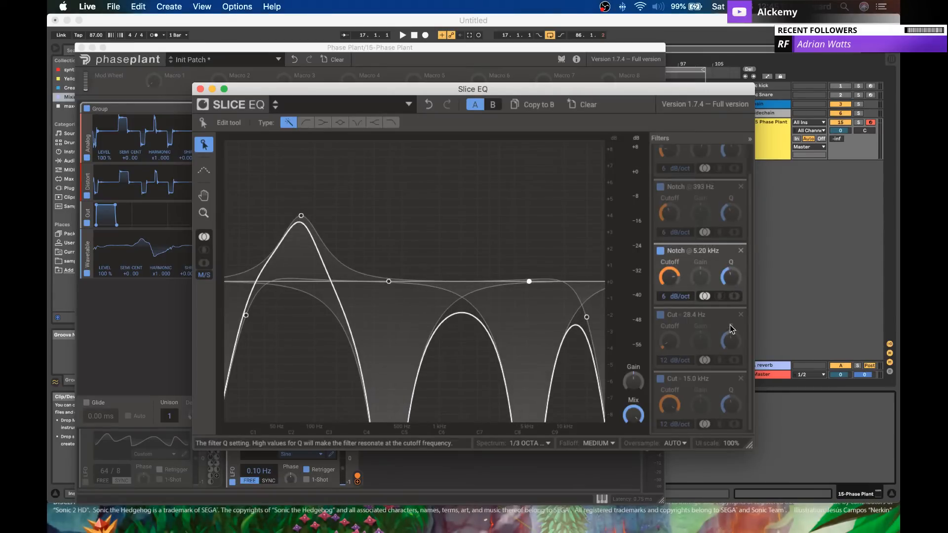
{"action": "left_click_drag", "start_coordinate": [731, 334], "coordinate": [730, 336]}
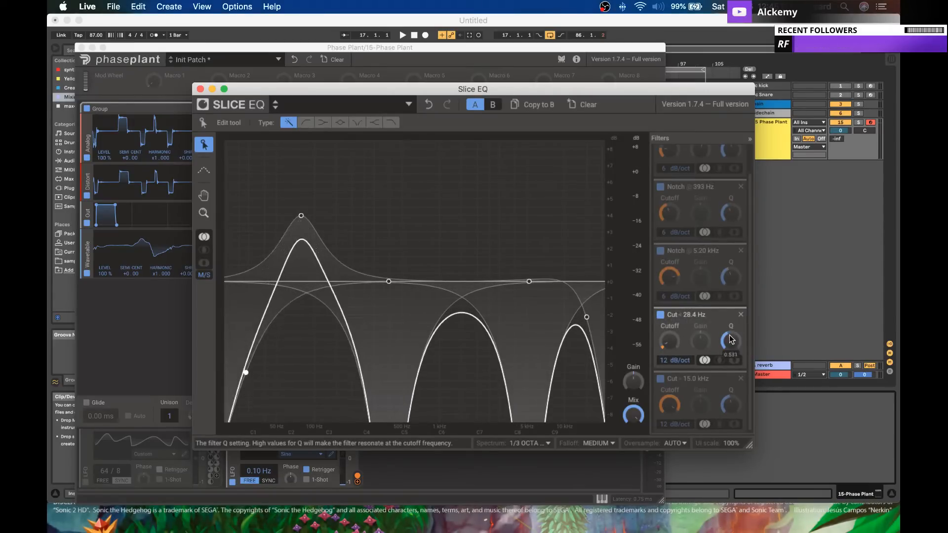
{"action": "left_click_drag", "start_coordinate": [728, 407], "coordinate": [728, 415]}
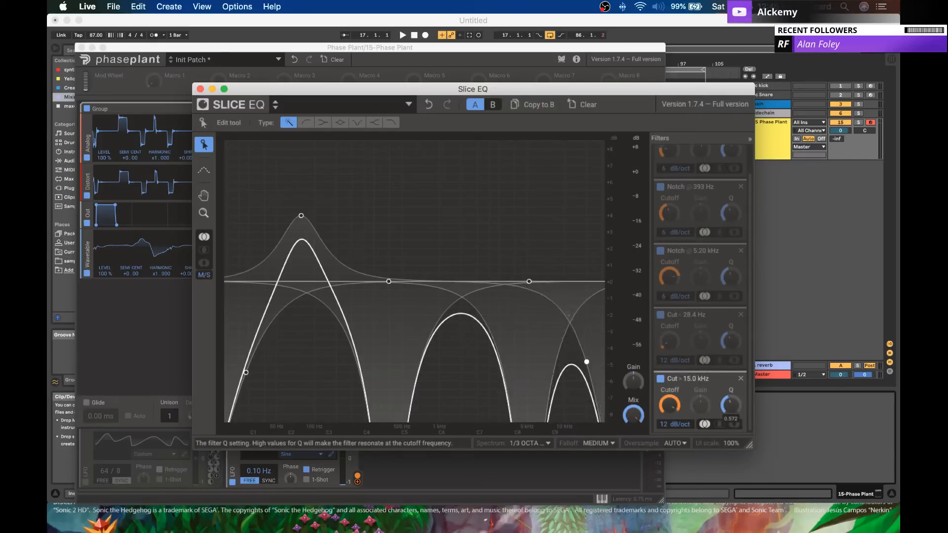
{"action": "scroll", "coordinate": [682, 320], "scroll_direction": "up", "scroll_amount": 2}
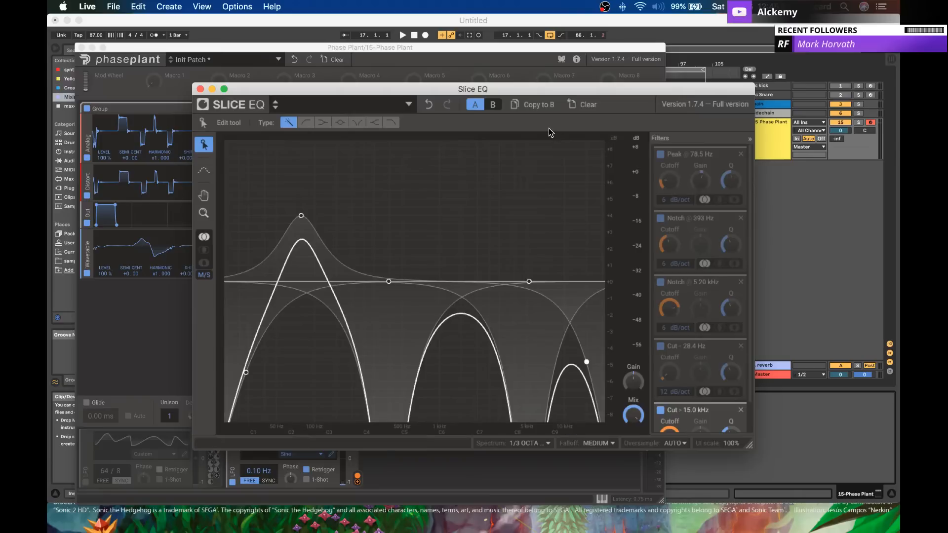
{"action": "left_click", "coordinate": [83, 483]}
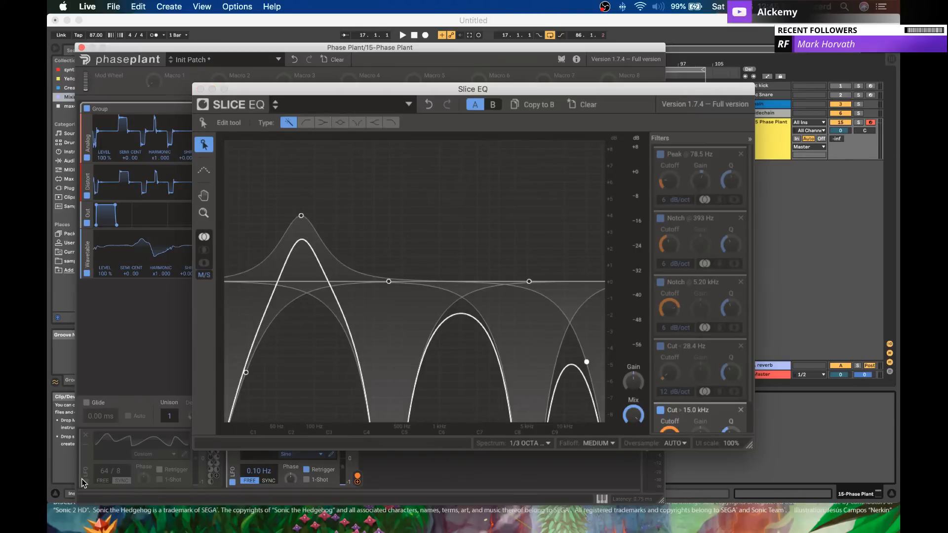
{"action": "left_click", "coordinate": [85, 484]}
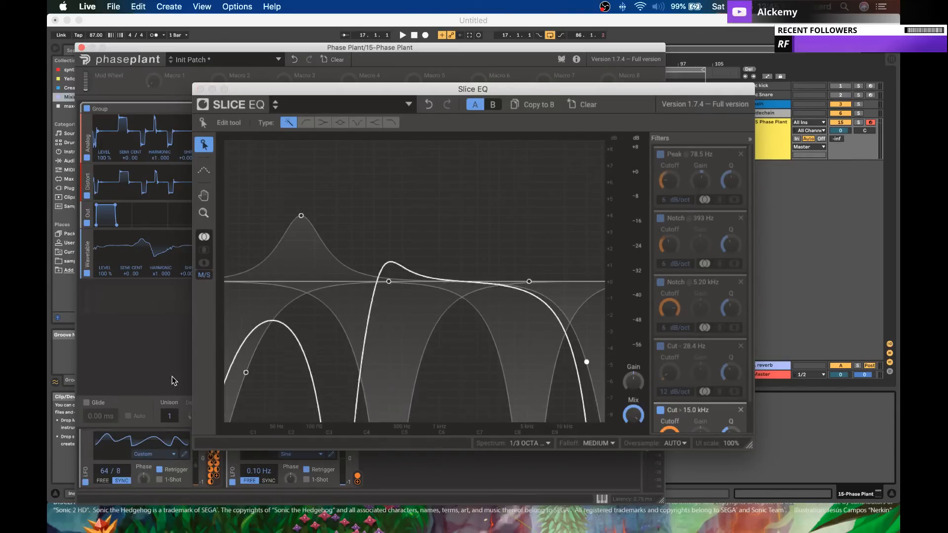
{"action": "left_click", "coordinate": [200, 89]}
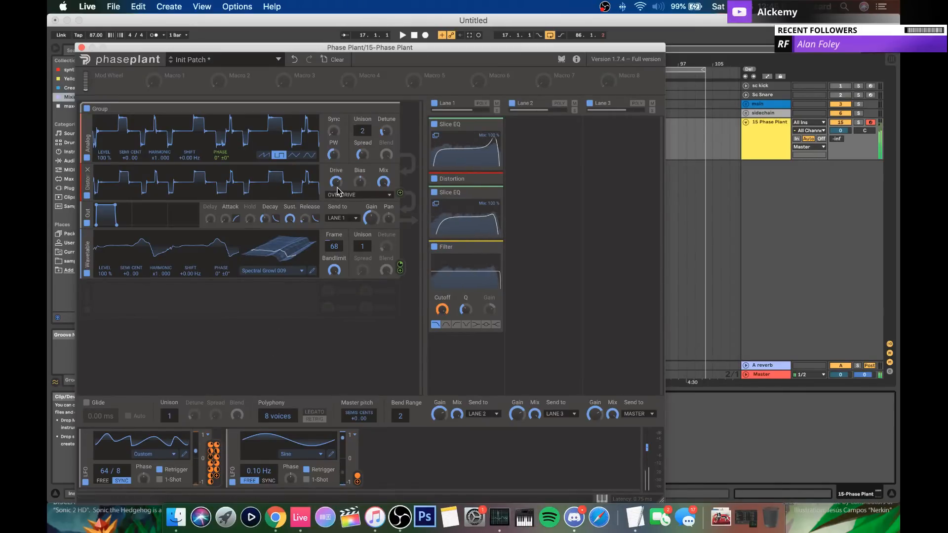
Step: Lower the drive of the Overdrive Distort module in the oscillator group
{"action": "left_click_drag", "start_coordinate": [336, 185], "coordinate": [335, 196]}
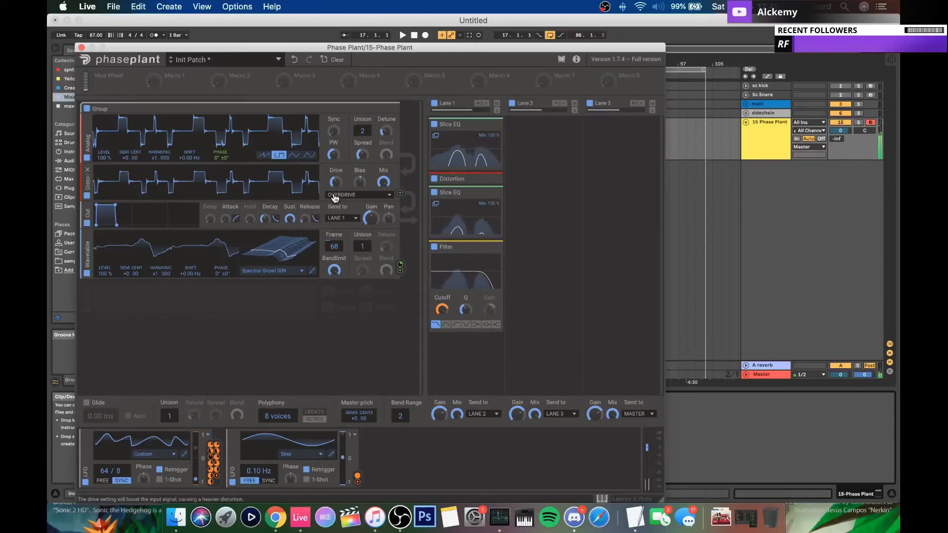
Step: Add a second Analog oscillator set to sine with its own Out module to Lane 1, and move the wavetable oscillator below them
{"action": "left_click", "coordinate": [93, 300]}
{"action": "left_click", "coordinate": [111, 330]}
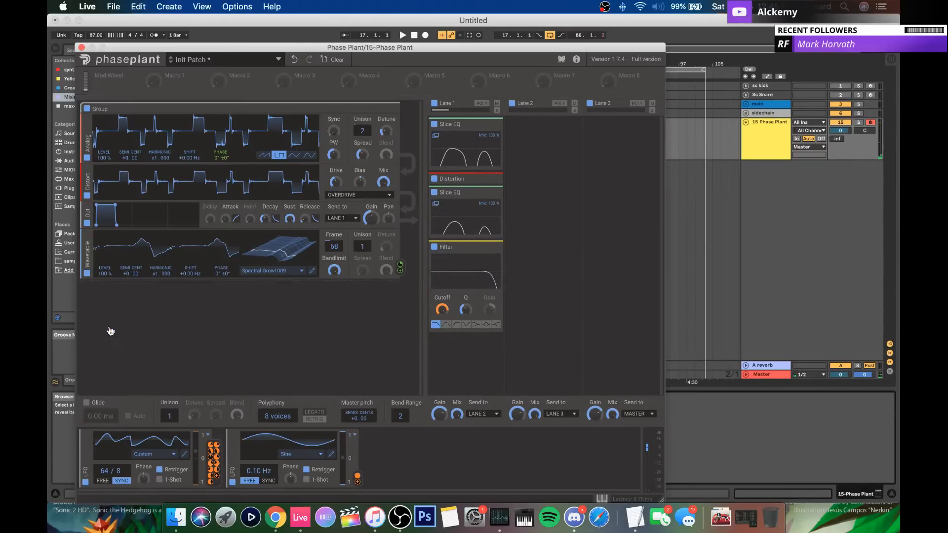
{"action": "left_click", "coordinate": [310, 321]}
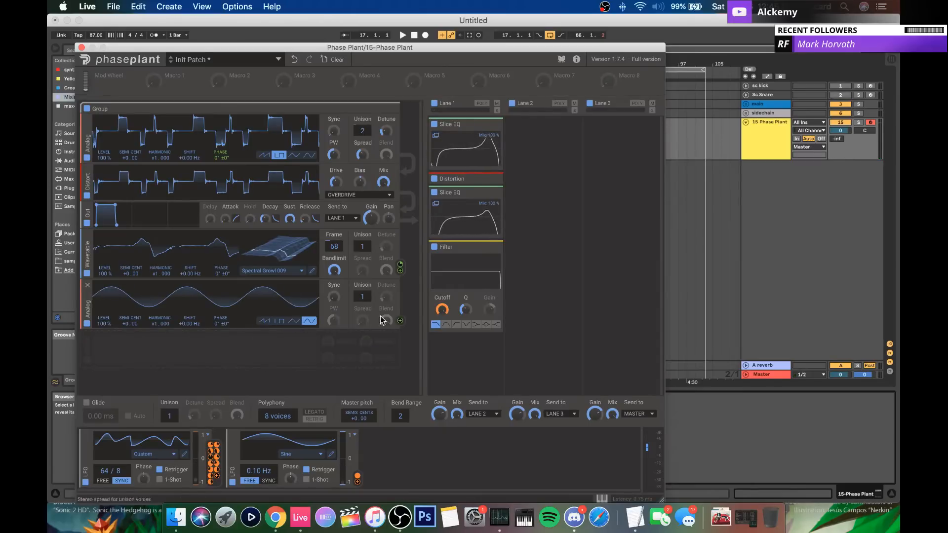
{"action": "left_click", "coordinate": [181, 342]}
{"action": "left_click", "coordinate": [271, 403]}
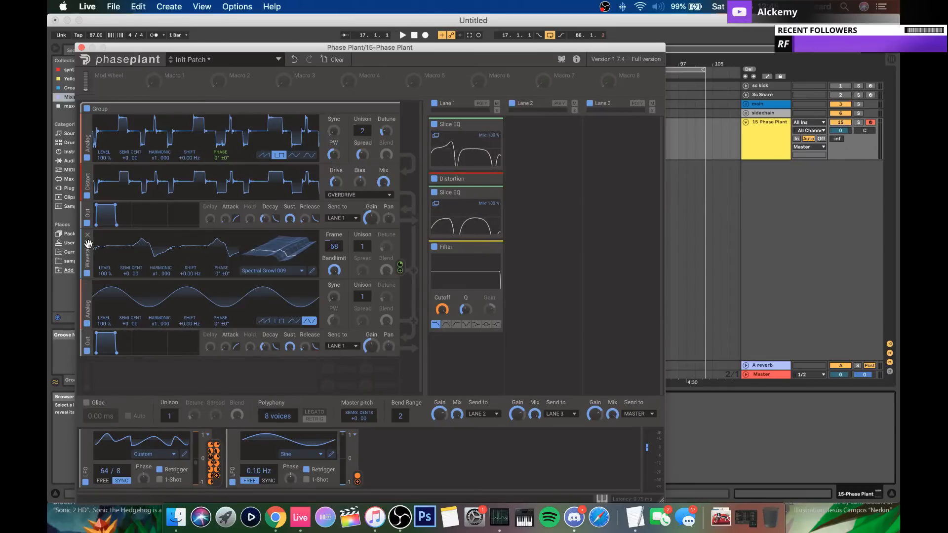
{"action": "left_click_drag", "start_coordinate": [85, 245], "coordinate": [85, 377]}
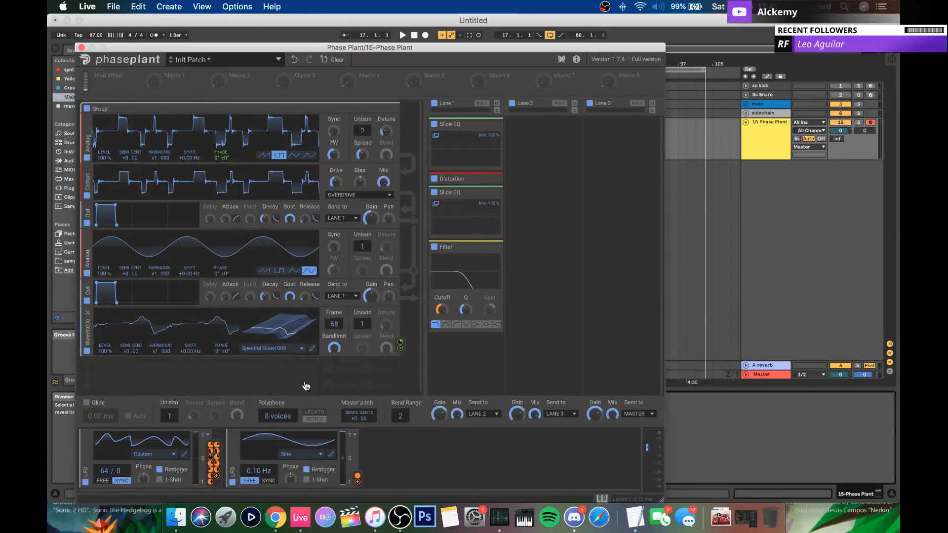
Step: Switch the first Analog oscillator to sine, increase its phase modulation from the wavetable, and set the wavetable frame to 56
{"action": "left_click_drag", "start_coordinate": [349, 326], "coordinate": [348, 277]}
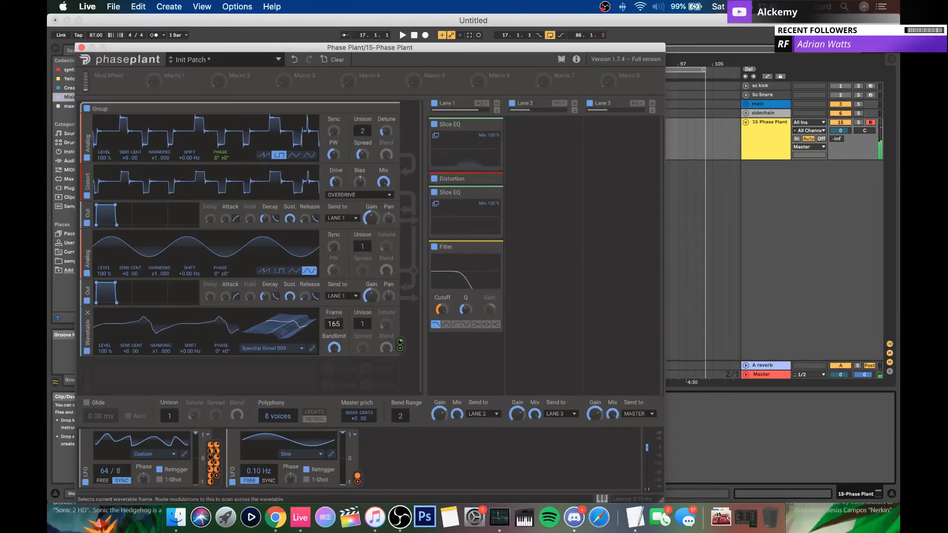
{"action": "left_click", "coordinate": [310, 155]}
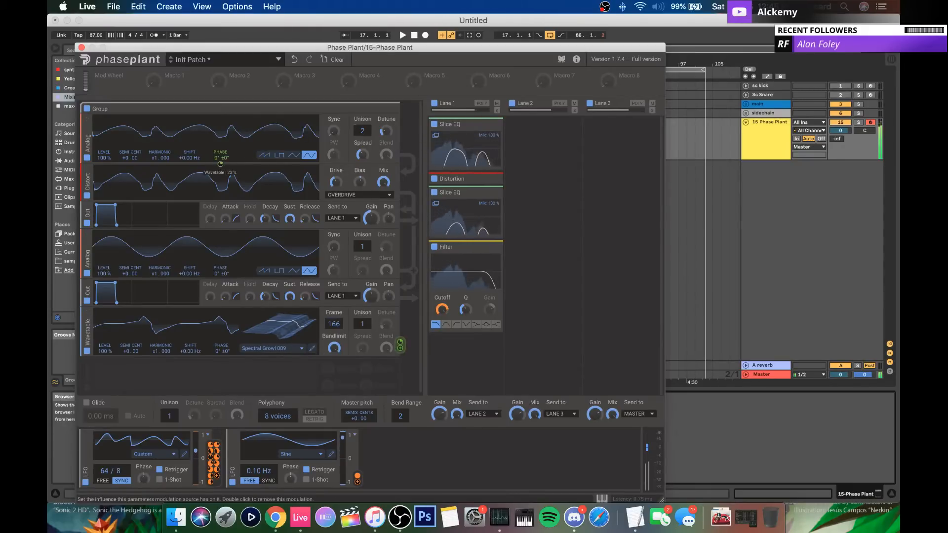
{"action": "left_click_drag", "start_coordinate": [220, 164], "coordinate": [220, 147]}
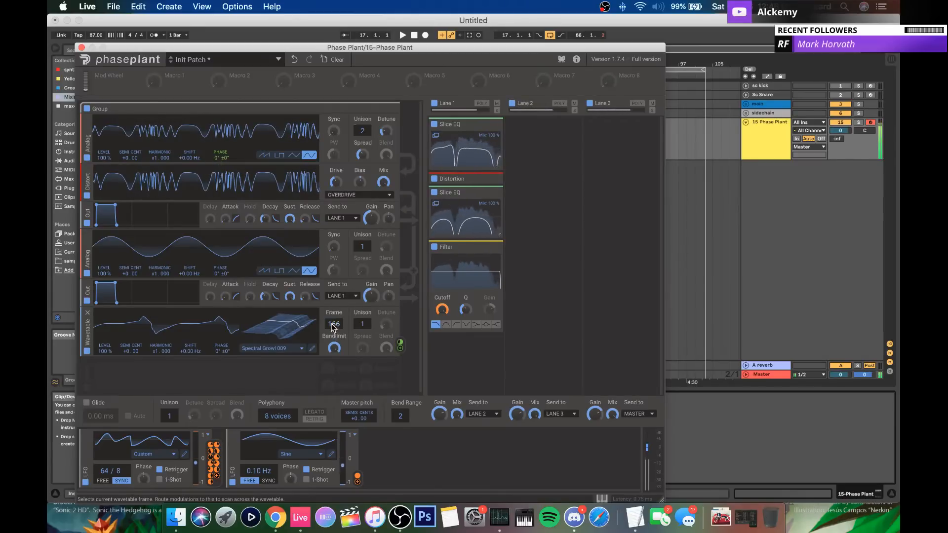
{"action": "left_click_drag", "start_coordinate": [334, 325], "coordinate": [333, 368]}
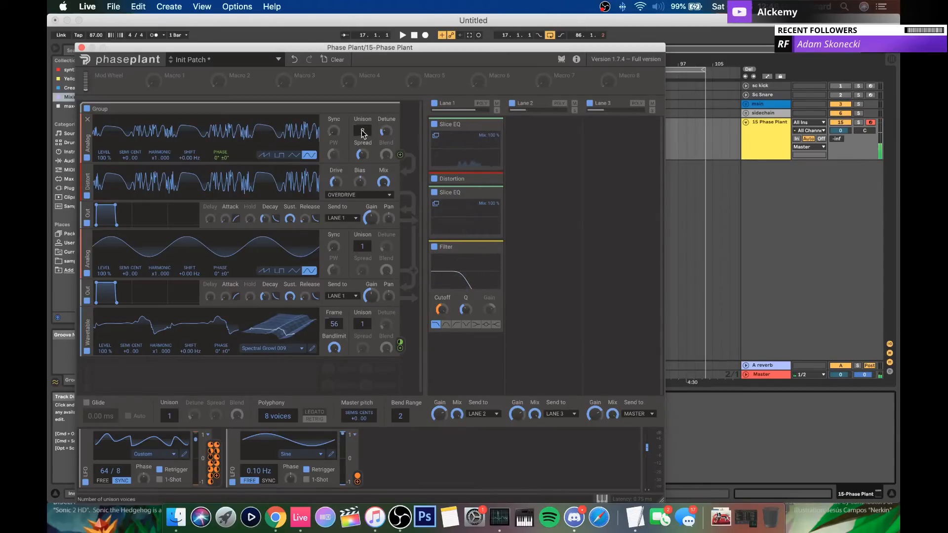
Step: Set the first Analog oscillator to 3 unison voices and slightly reduce its detune
{"action": "left_click_drag", "start_coordinate": [386, 132], "coordinate": [386, 136]}
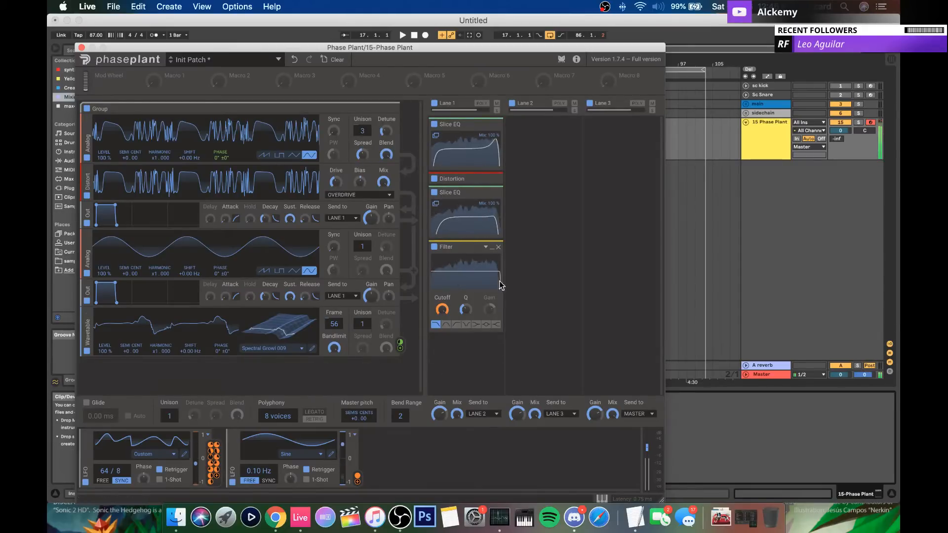
Step: Reshape the first LFO's curve by moving the late peak down to about -25% near 8/8 and the first peak to about 40% near the start
{"action": "left_click", "coordinate": [184, 453]}
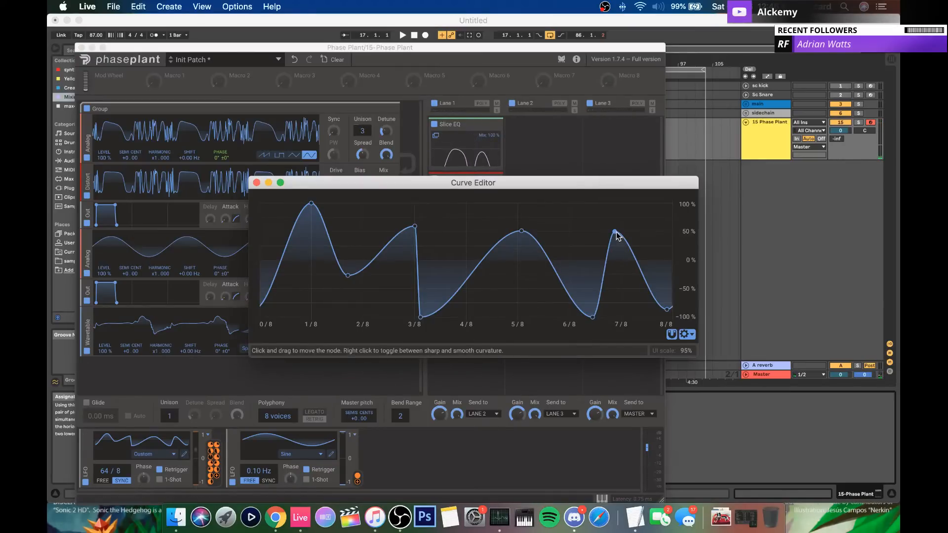
{"action": "left_click_drag", "start_coordinate": [615, 231], "coordinate": [667, 274]}
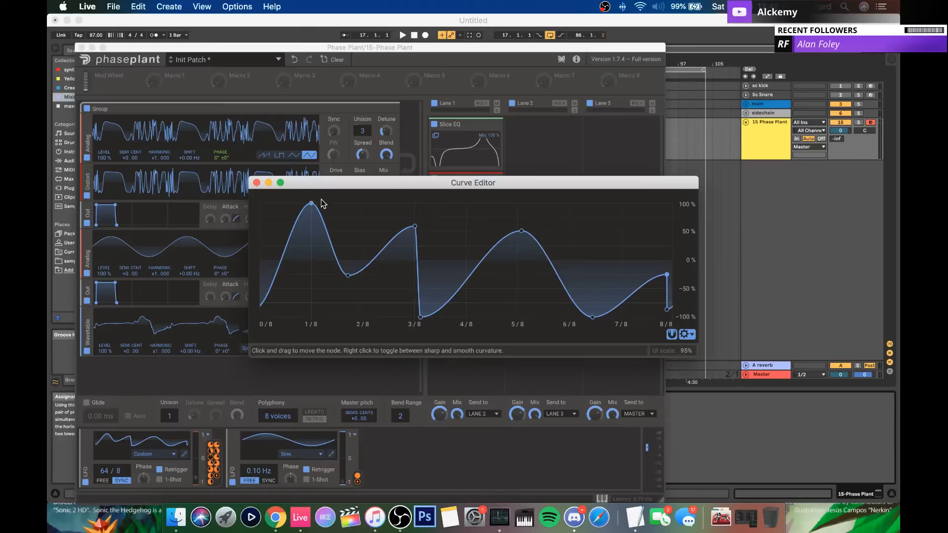
{"action": "left_click_drag", "start_coordinate": [283, 207], "coordinate": [282, 227]}
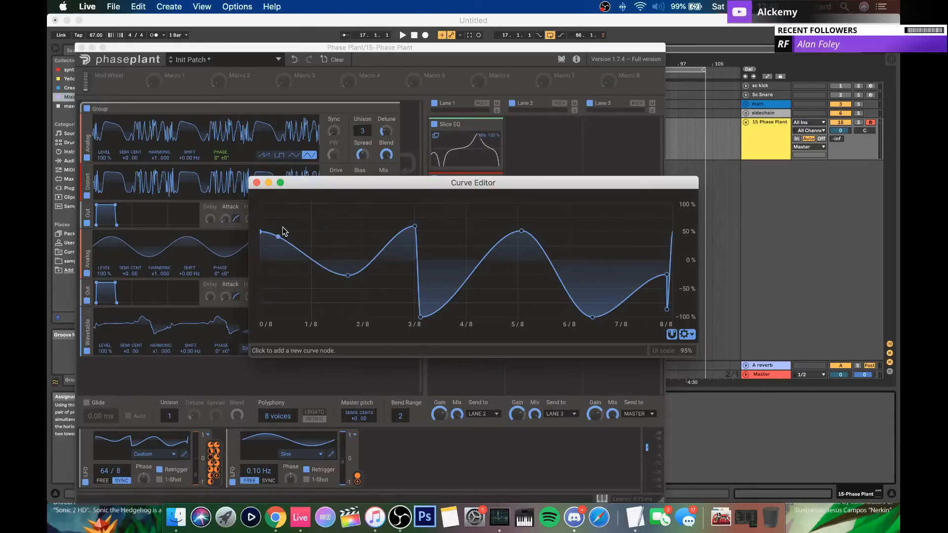
{"action": "left_click", "coordinate": [256, 183]}
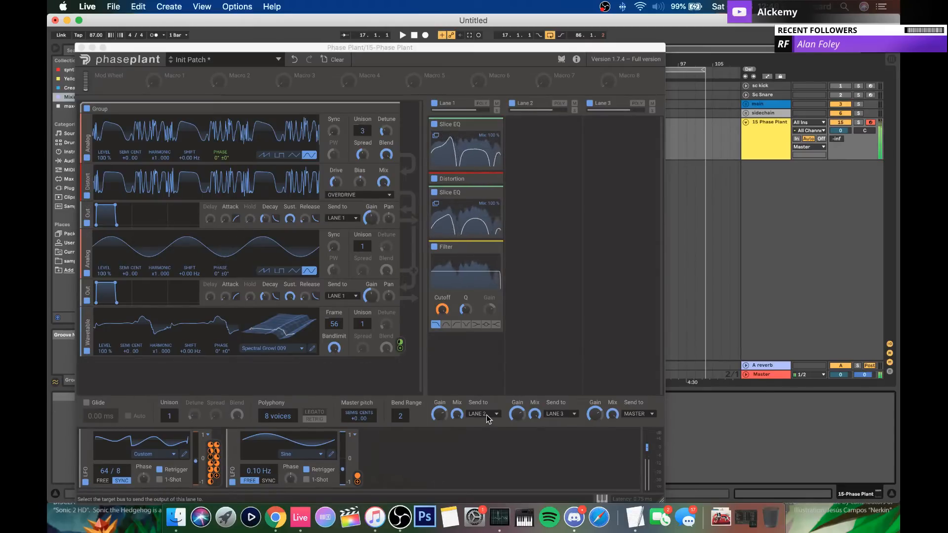
Step: Add a MIDI Note modulator after the second LFO
{"action": "left_click", "coordinate": [378, 452]}
{"action": "left_click", "coordinate": [377, 450]}
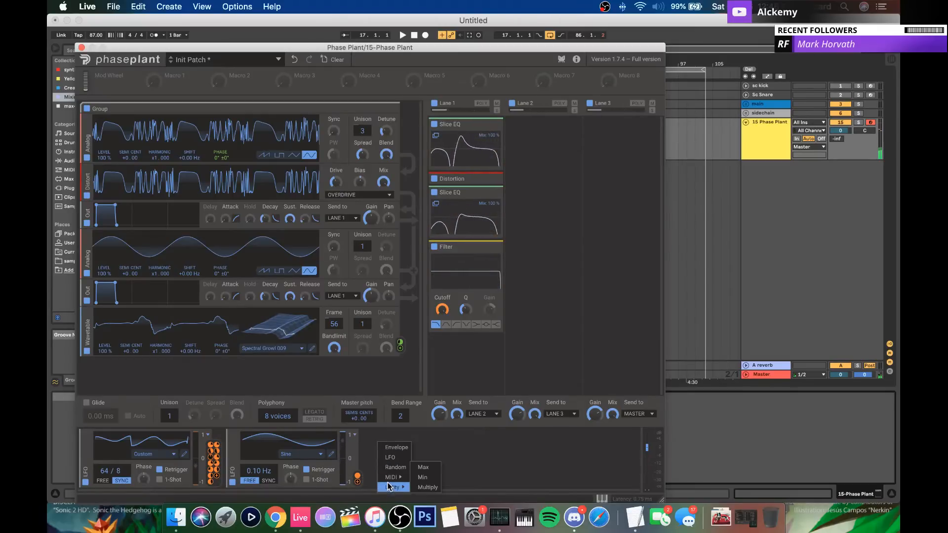
{"action": "left_click", "coordinate": [420, 478]}
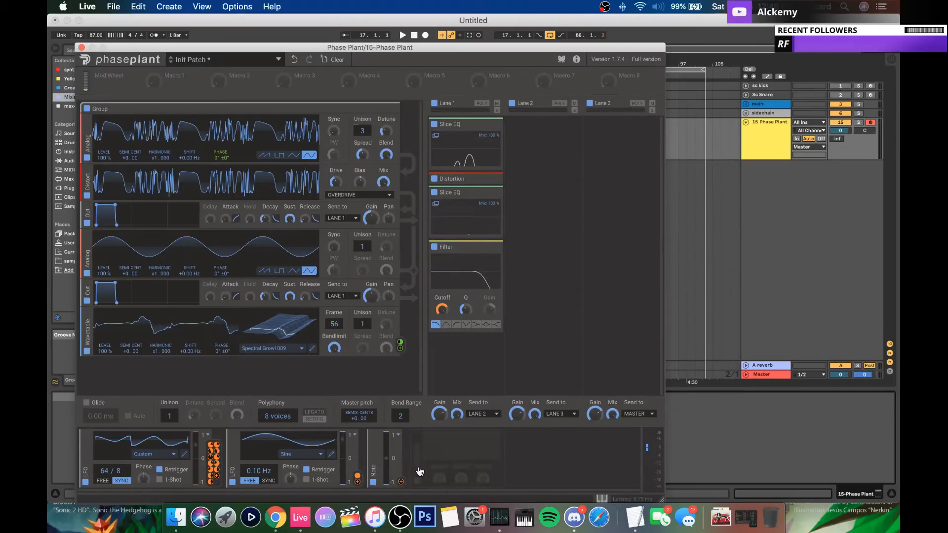
Step: Assign the Note modulator to the first LFO's synced rate
{"action": "left_click_drag", "start_coordinate": [401, 485], "coordinate": [198, 490]}
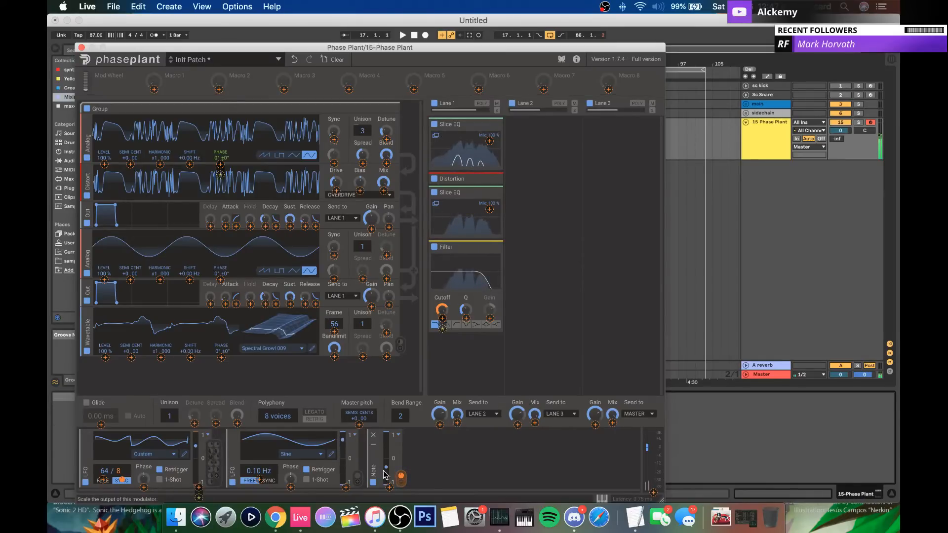
Step: Set the bend range to 24 and show the on-screen keyboard to audition pitch bends
{"action": "left_click", "coordinate": [402, 417]}
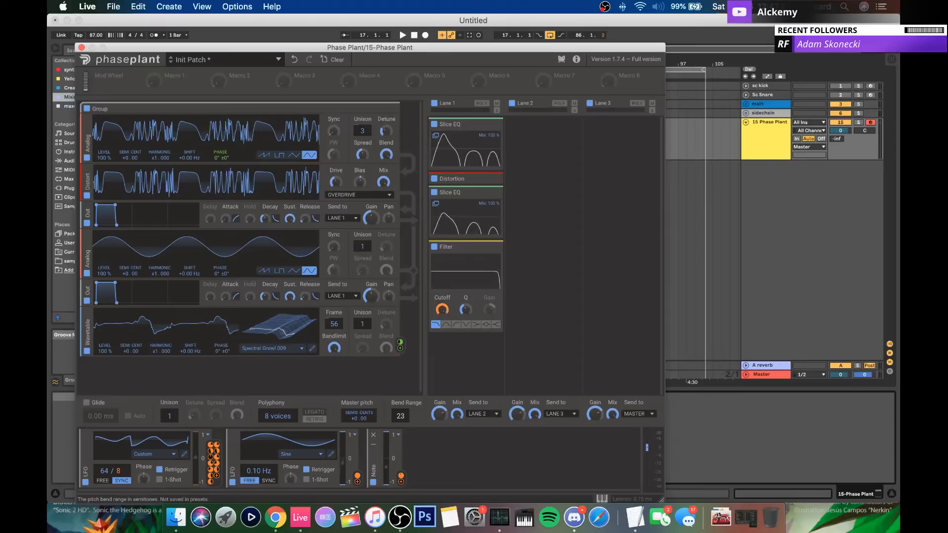
{"action": "left_click", "coordinate": [602, 499]}
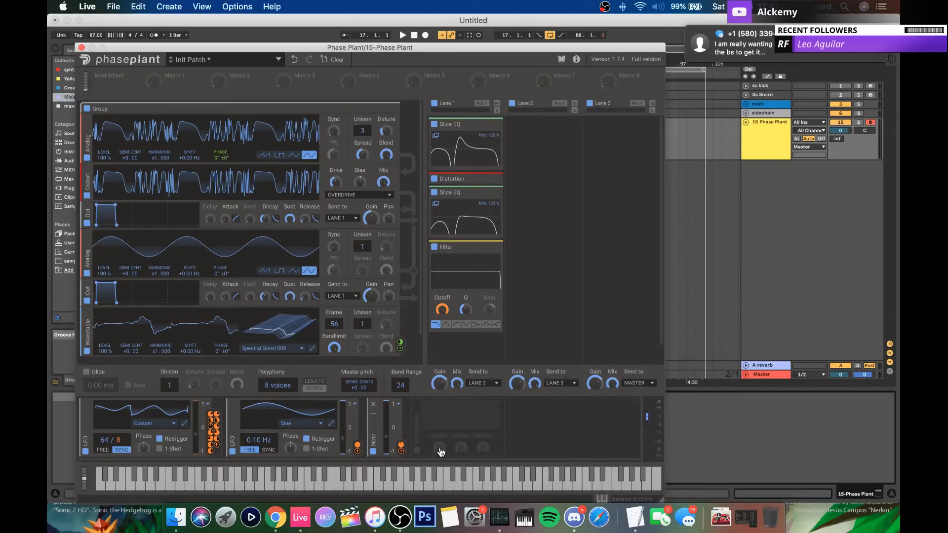
{"action": "left_click_drag", "start_coordinate": [84, 492], "coordinate": [79, 446]}
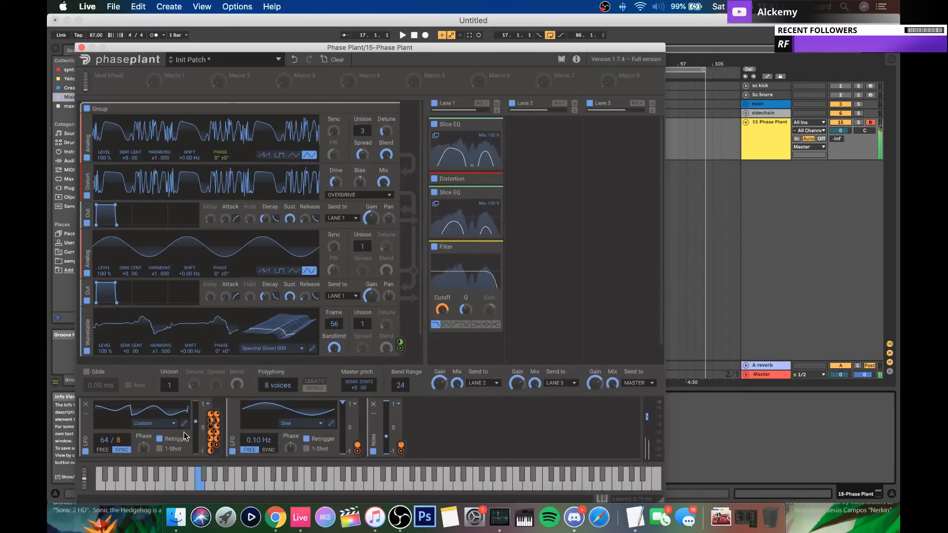
Step: Switch the first LFO to free rate, modulate that rate with the Note modulator, and audition it with the pitch wheel
{"action": "left_click", "coordinate": [104, 451]}
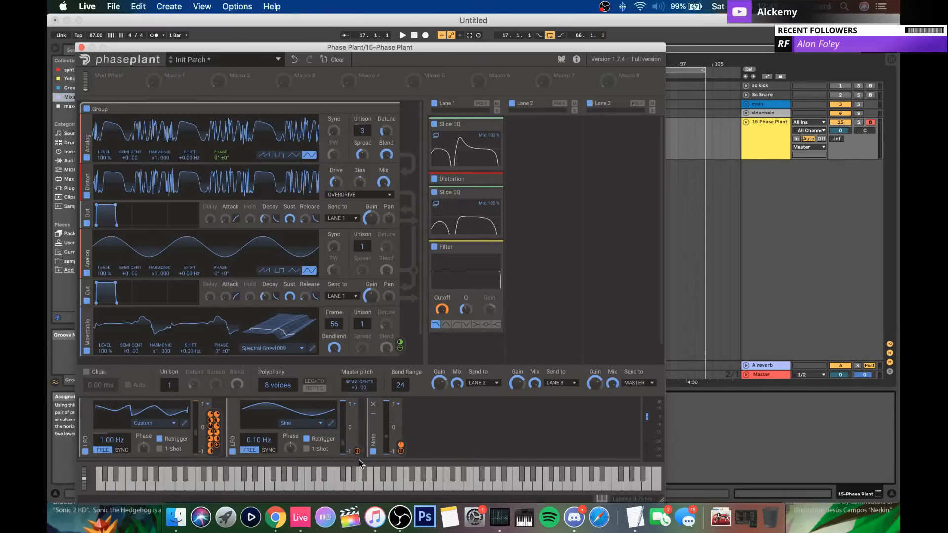
{"action": "left_click", "coordinate": [402, 452]}
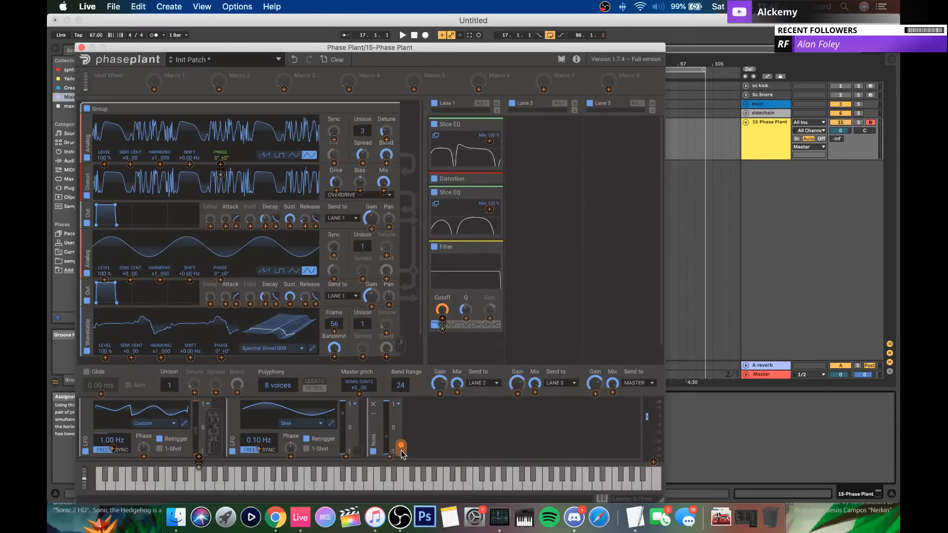
{"action": "left_click", "coordinate": [113, 449]}
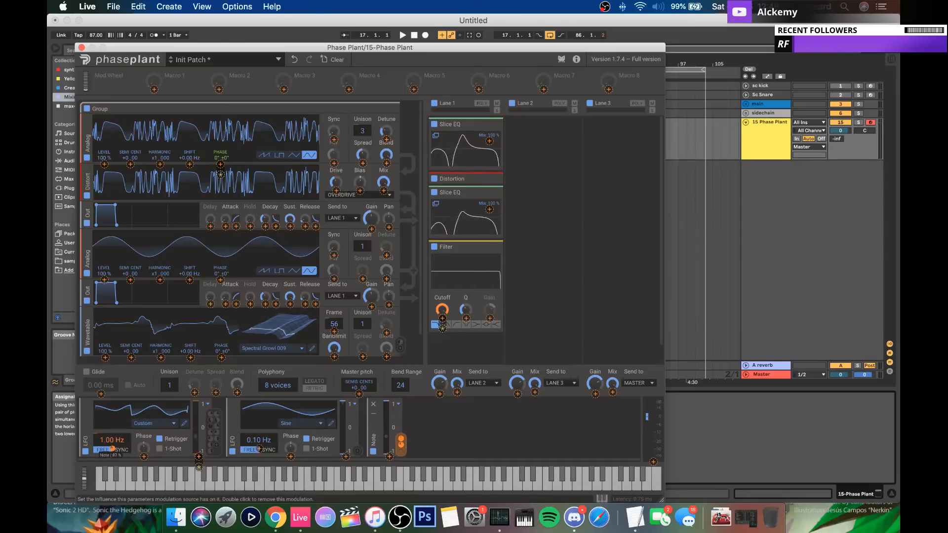
{"action": "left_click", "coordinate": [118, 459]}
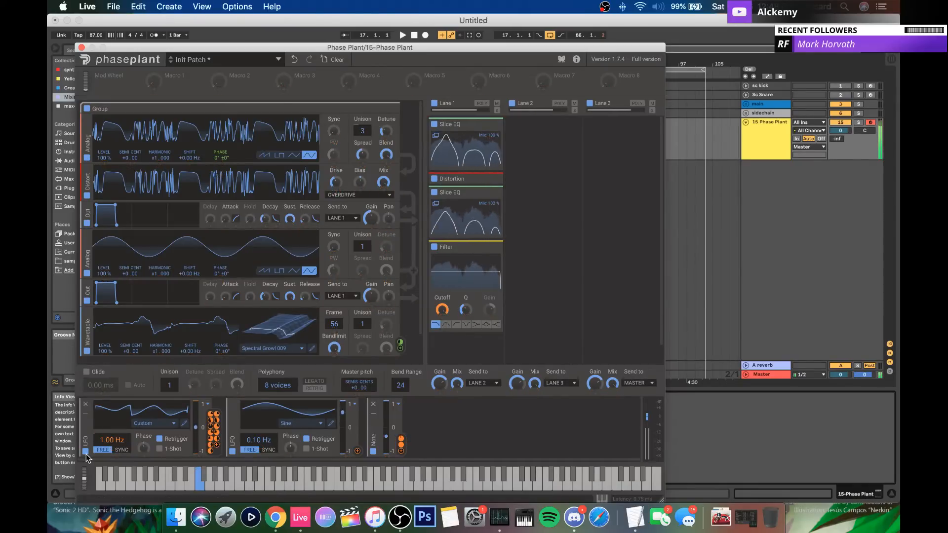
{"action": "left_click_drag", "start_coordinate": [86, 483], "coordinate": [78, 501]}
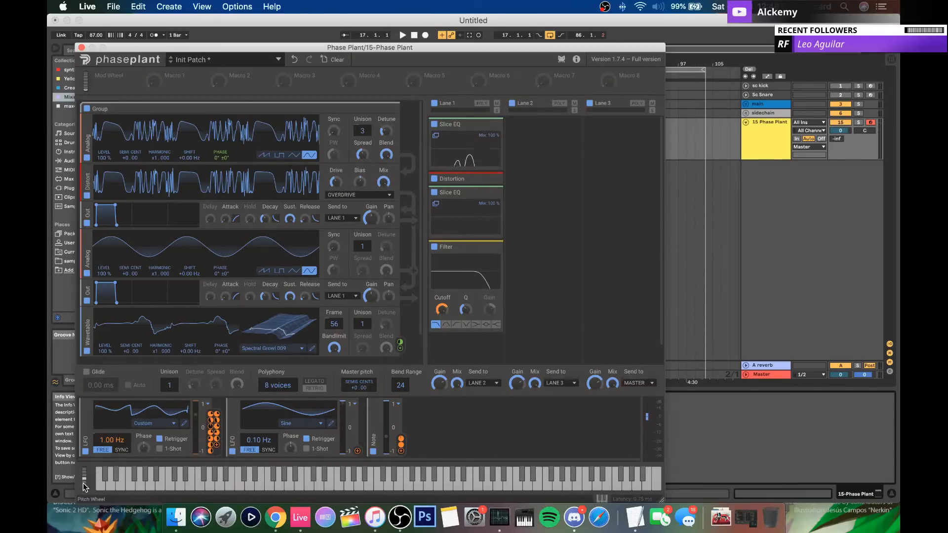
{"action": "mouse_move", "coordinate": [84, 480]}
{"action": "left_mouse_down"}
{"action": "mouse_move", "coordinate": [81, 467]}
{"action": "mouse_move", "coordinate": [81, 478]}
{"action": "left_mouse_up"}
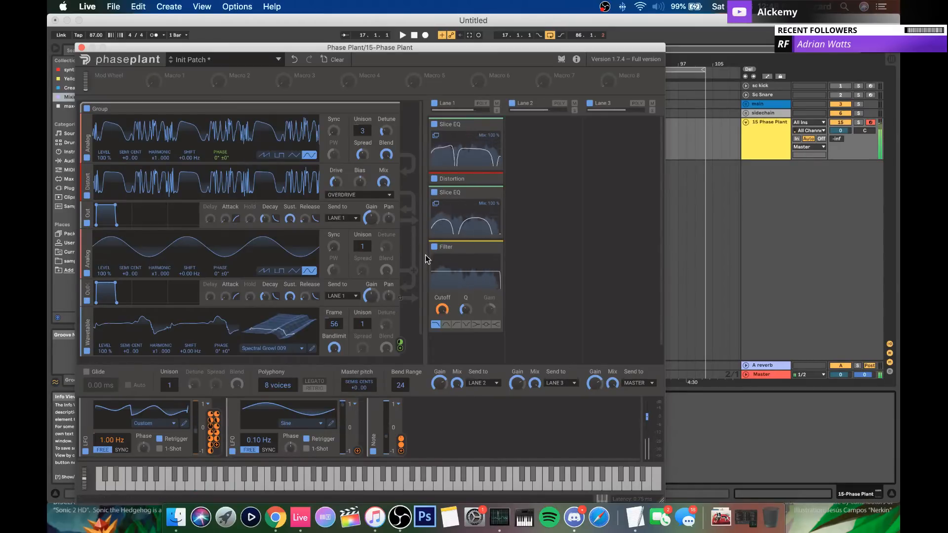
Step: Lower the low-frequency peak in the first Slice EQ to about +4.9 dB and audition it with pitch bends
{"action": "left_click", "coordinate": [463, 143]}
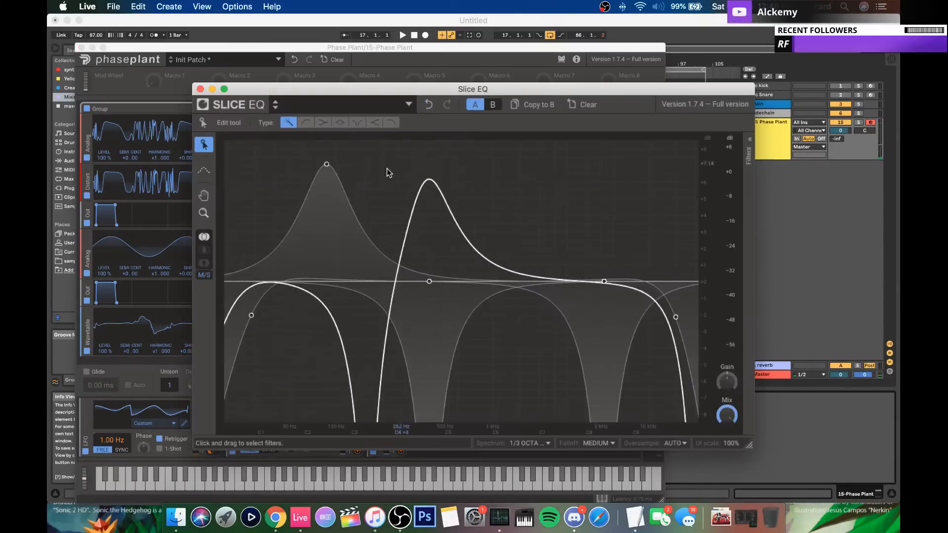
{"action": "left_click_drag", "start_coordinate": [328, 169], "coordinate": [327, 199]}
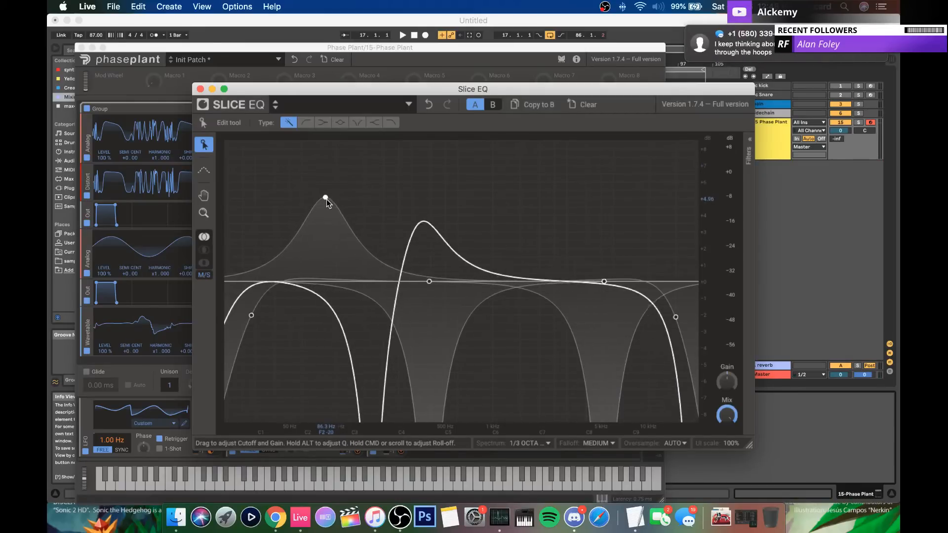
{"action": "left_click", "coordinate": [143, 475]}
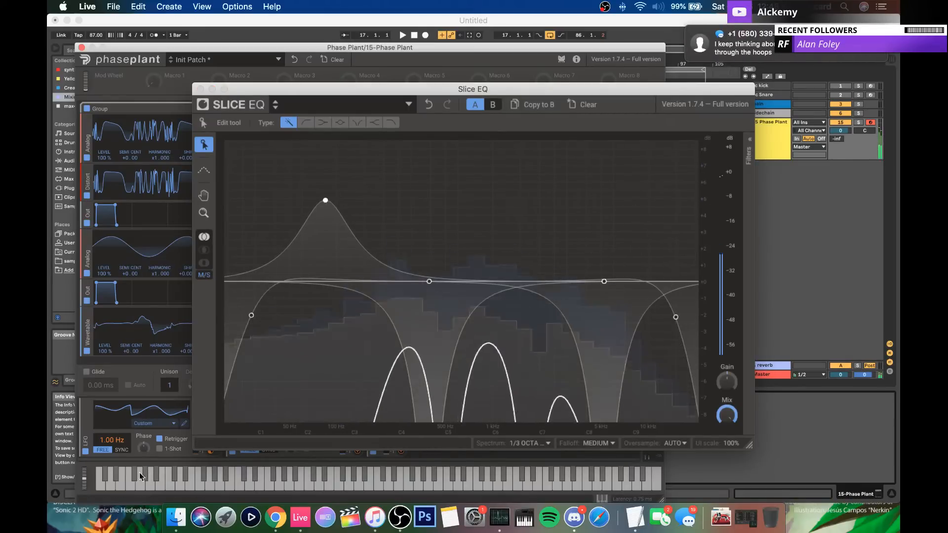
{"action": "left_click", "coordinate": [201, 88]}
{"action": "left_click", "coordinate": [201, 89]}
{"action": "left_click_drag", "start_coordinate": [83, 478], "coordinate": [73, 461]}
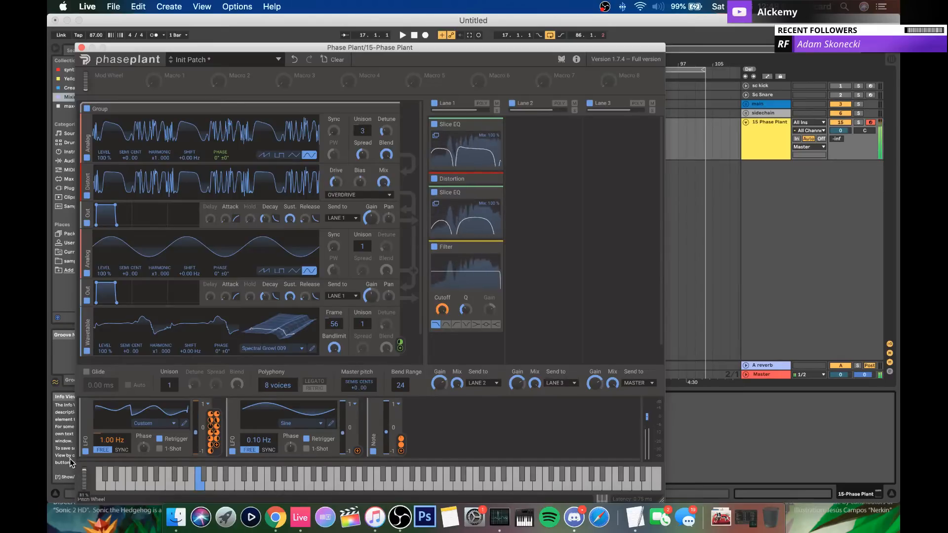
Step: In the first Slice EQ, adjust the LFO modulation of the peak's cutoff and raise the peak's gain to about +7 dB
{"action": "left_click", "coordinate": [436, 135]}
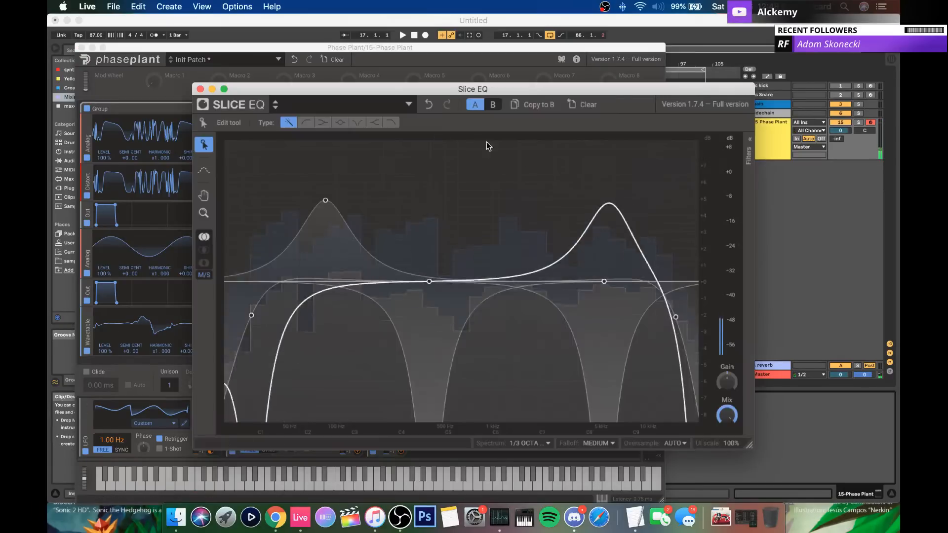
{"action": "left_click", "coordinate": [326, 201]}
{"action": "left_click", "coordinate": [745, 155]}
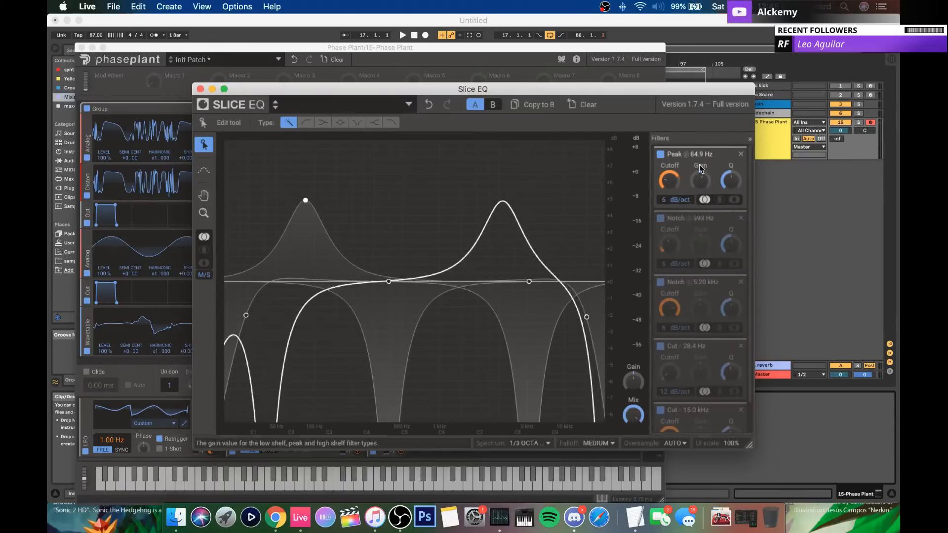
{"action": "left_click_drag", "start_coordinate": [669, 194], "coordinate": [670, 213]}
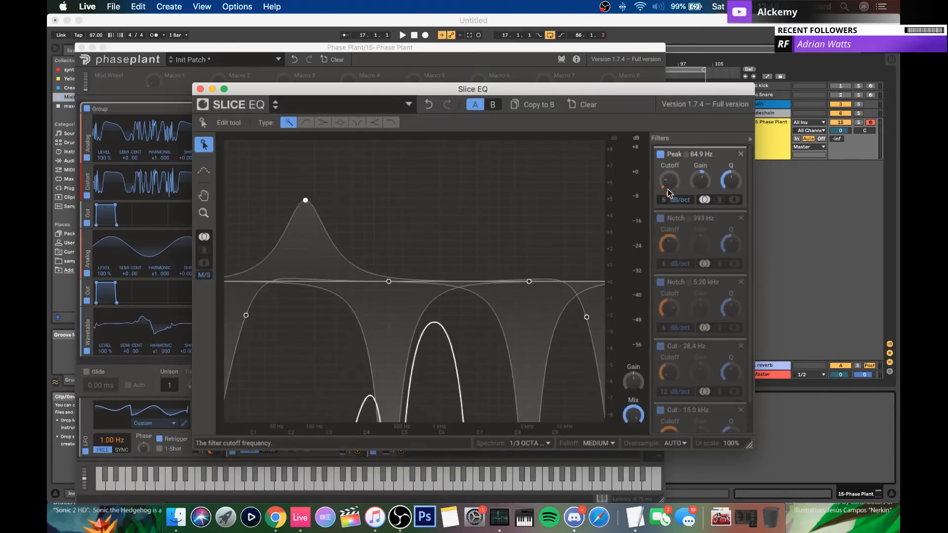
{"action": "left_click_drag", "start_coordinate": [670, 194], "coordinate": [669, 184]}
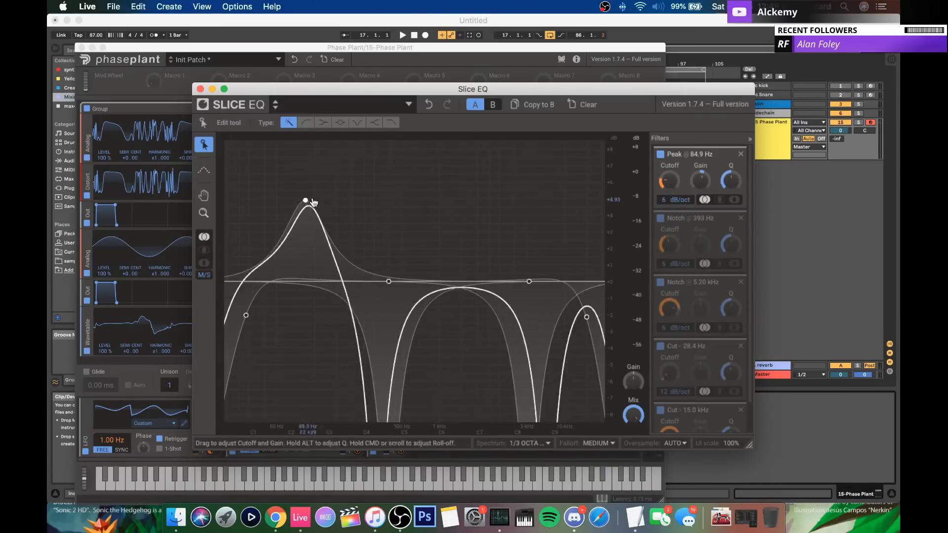
{"action": "left_click_drag", "start_coordinate": [306, 200], "coordinate": [305, 185]}
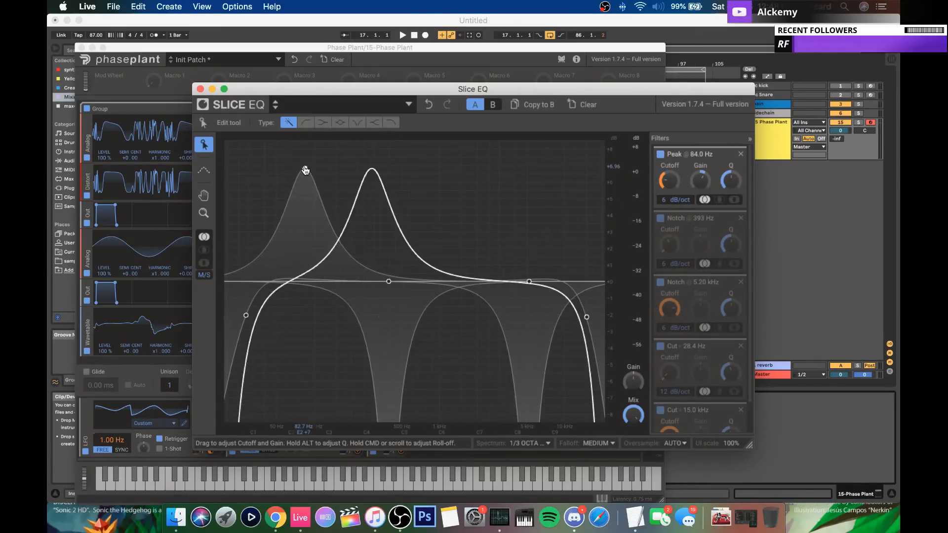
{"action": "left_click", "coordinate": [200, 89]}
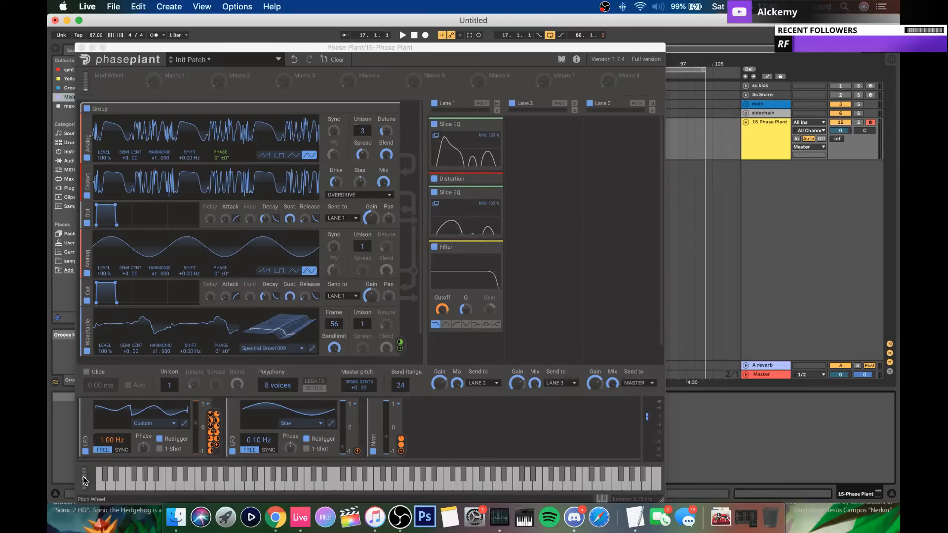
Step: Reduce the LFO modulation of the peak's cutoff in the second Slice EQ
{"action": "left_click", "coordinate": [437, 208]}
{"action": "left_click", "coordinate": [437, 207]}
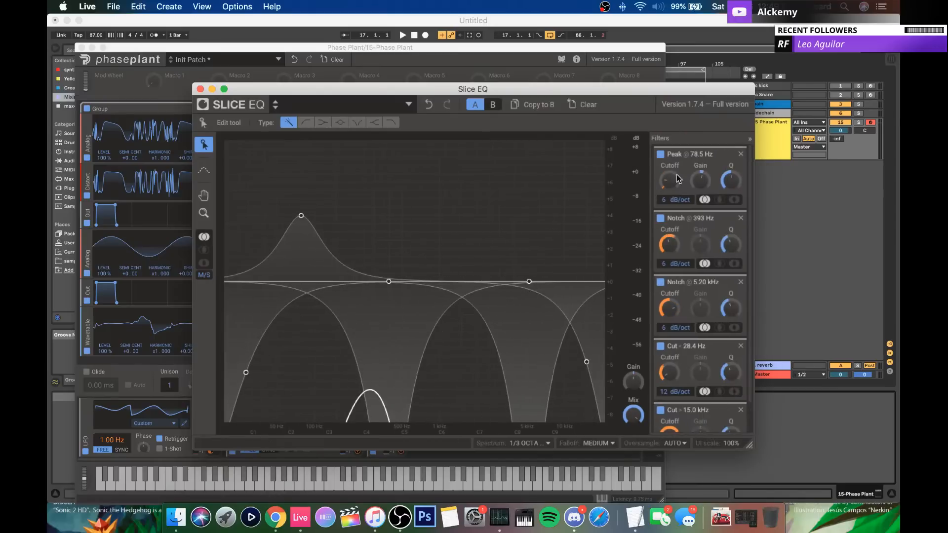
{"action": "mouse_move", "coordinate": [670, 194]}
{"action": "left_mouse_down"}
{"action": "mouse_move", "coordinate": [670, 242]}
{"action": "mouse_move", "coordinate": [670, 204]}
{"action": "left_mouse_up"}
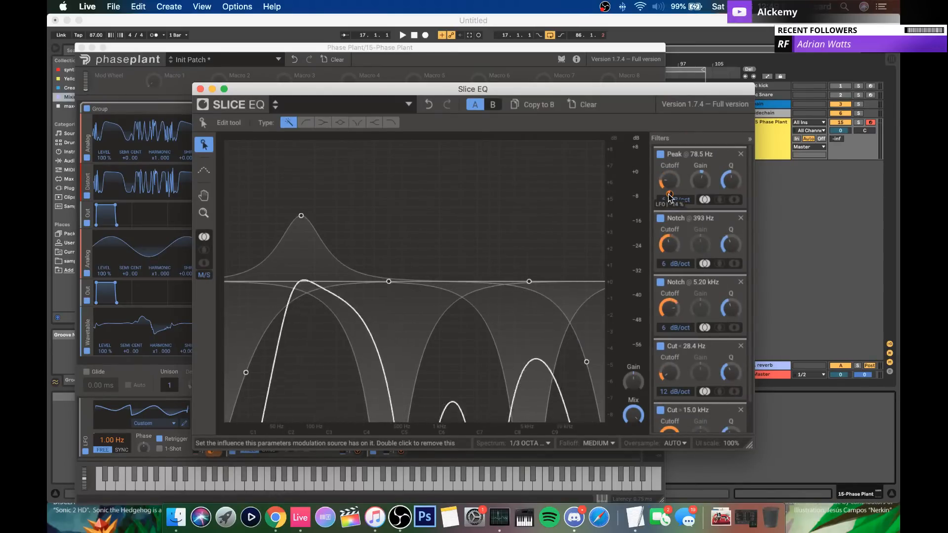
{"action": "left_click", "coordinate": [200, 89]}
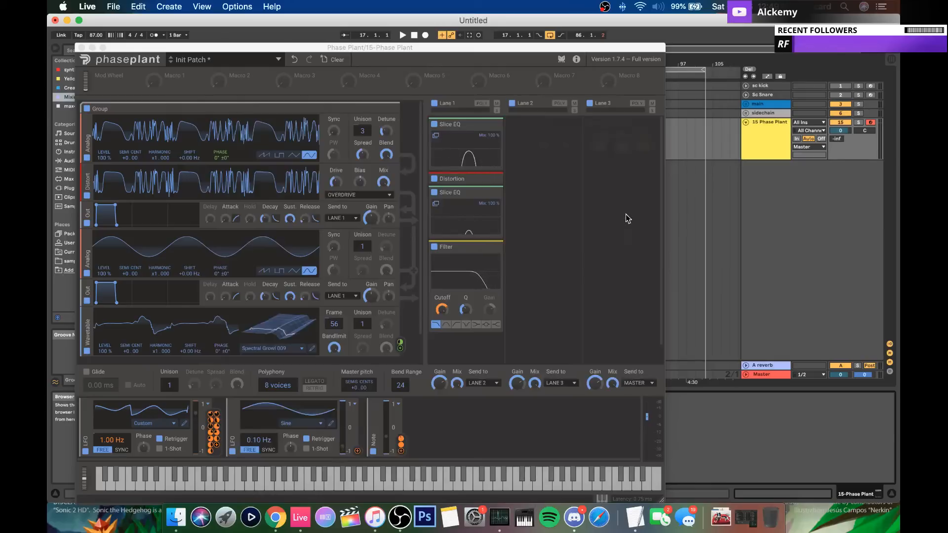
Step: Add a 3-Band EQ to Lane 1, move it ahead of the first Slice EQ, and raise its low band slightly
{"action": "left_click", "coordinate": [450, 345]}
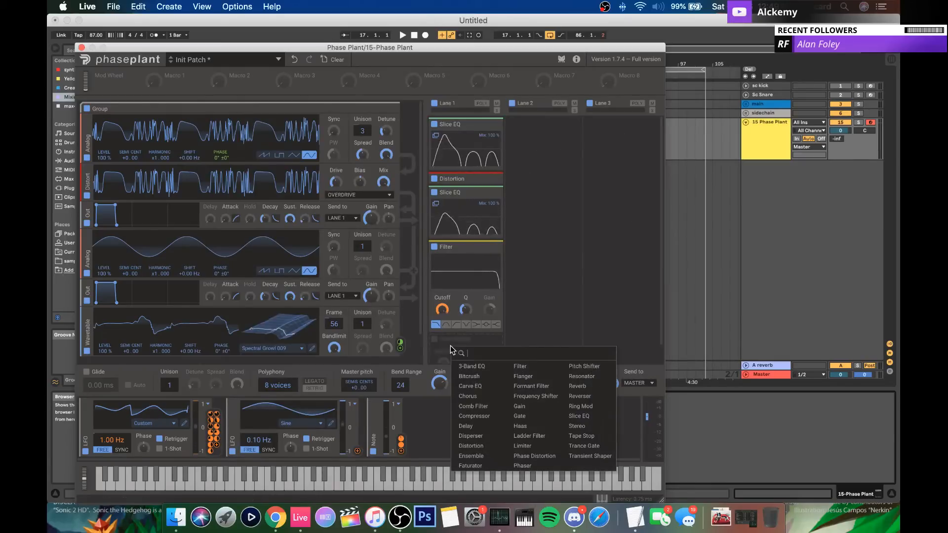
{"action": "left_click", "coordinate": [473, 366]}
{"action": "left_click_drag", "start_coordinate": [453, 231], "coordinate": [453, 122]}
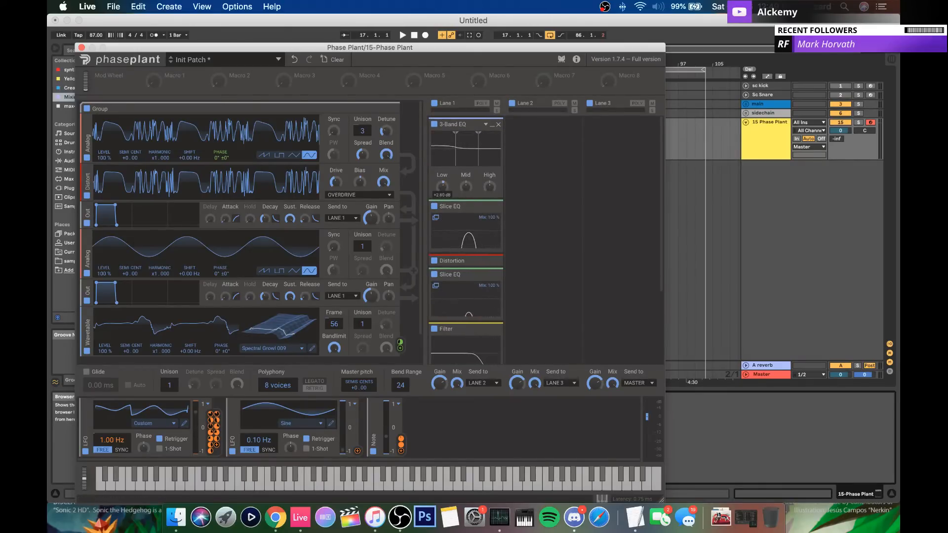
Step: Route the second Analog oscillator's output directly to Master
{"action": "scroll", "coordinate": [436, 235], "scroll_direction": "down", "scroll_amount": 4}
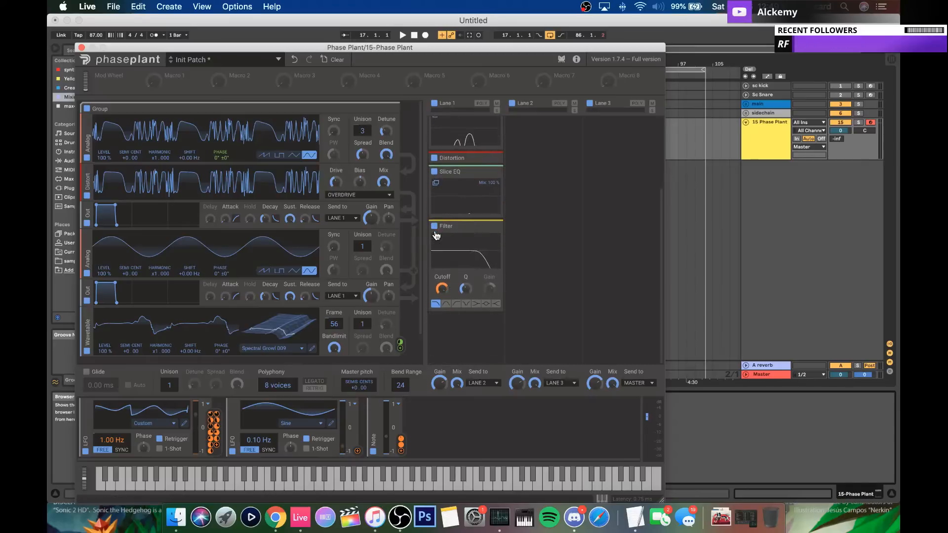
{"action": "scroll", "coordinate": [320, 268], "scroll_direction": "down", "scroll_amount": 1}
{"action": "left_click", "coordinate": [342, 263]}
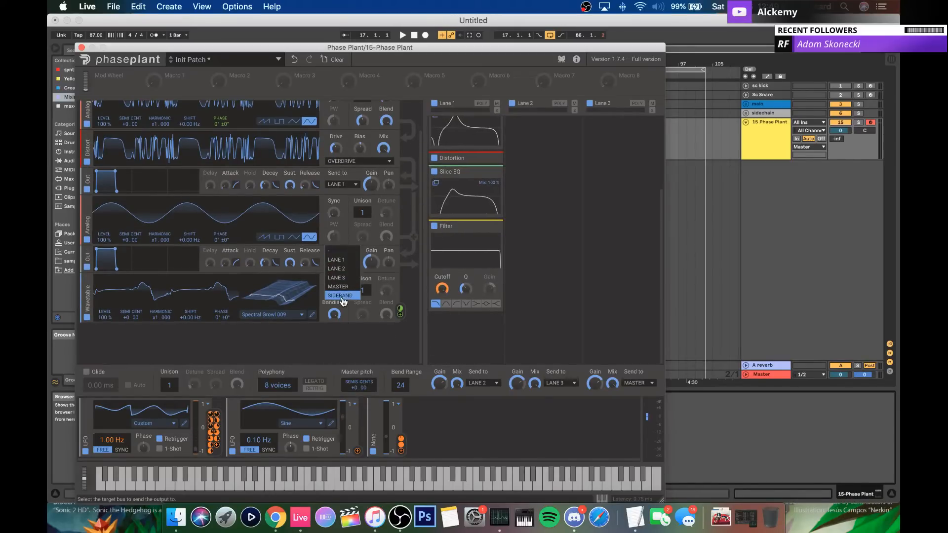
{"action": "left_click", "coordinate": [342, 290]}
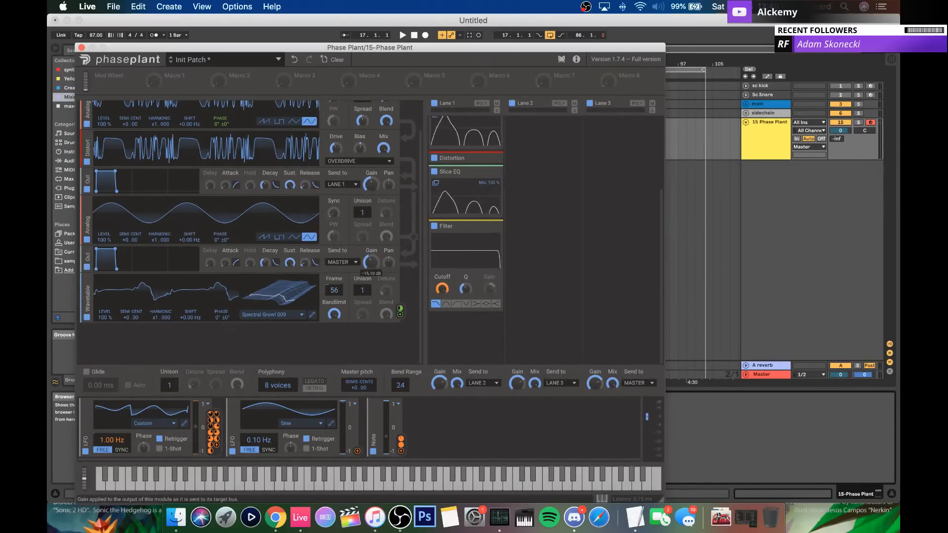
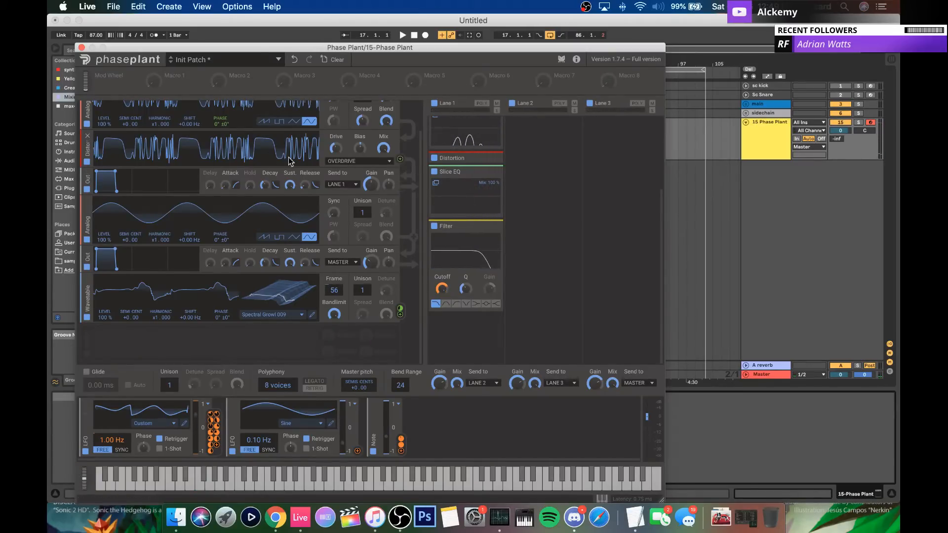
Step: Switch the first Analog oscillator to a square wave with slightly less distortion drive and weaker phase modulation
{"action": "scroll", "coordinate": [290, 161], "scroll_direction": "up", "scroll_amount": 3}
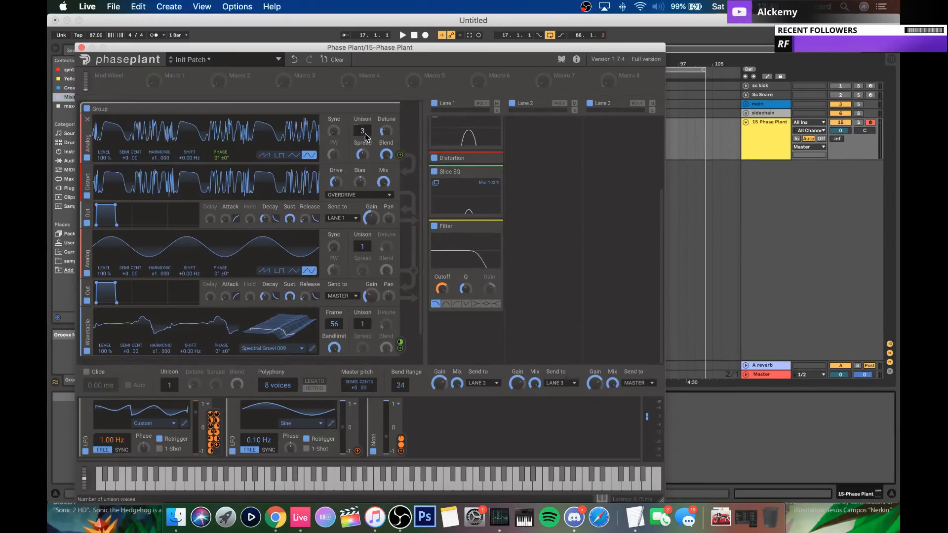
{"action": "left_click", "coordinate": [280, 156]}
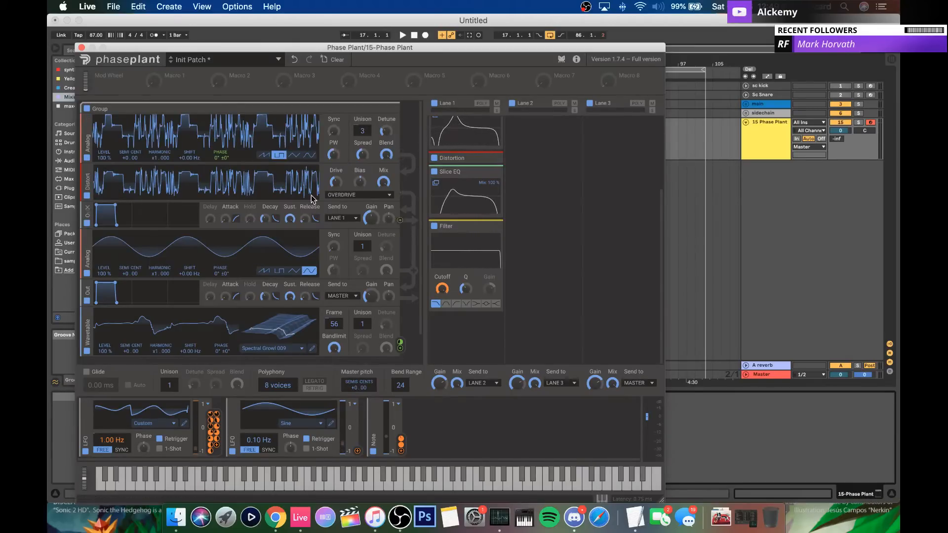
{"action": "left_click_drag", "start_coordinate": [336, 183], "coordinate": [336, 194]}
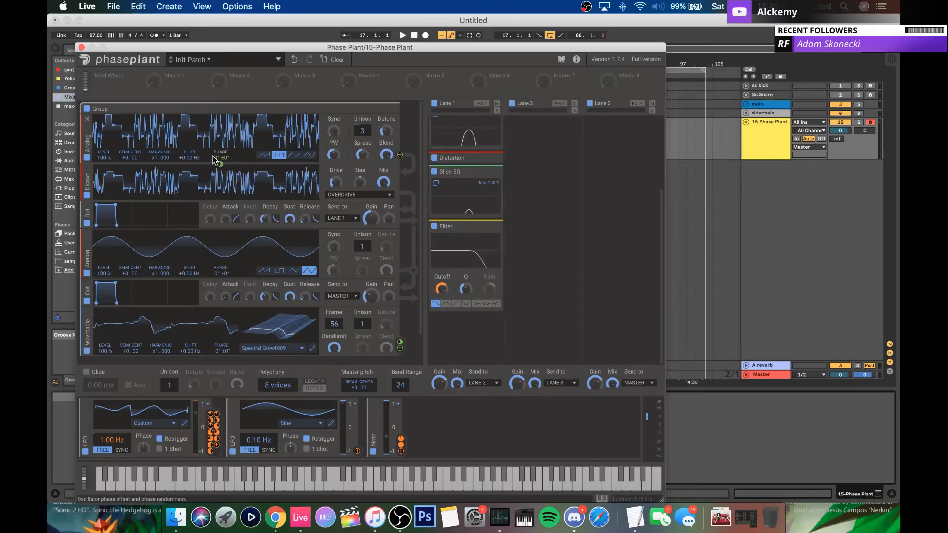
{"action": "mouse_move", "coordinate": [220, 164]}
{"action": "left_mouse_down"}
{"action": "mouse_move", "coordinate": [221, 182]}
{"action": "mouse_move", "coordinate": [220, 167]}
{"action": "left_mouse_up"}
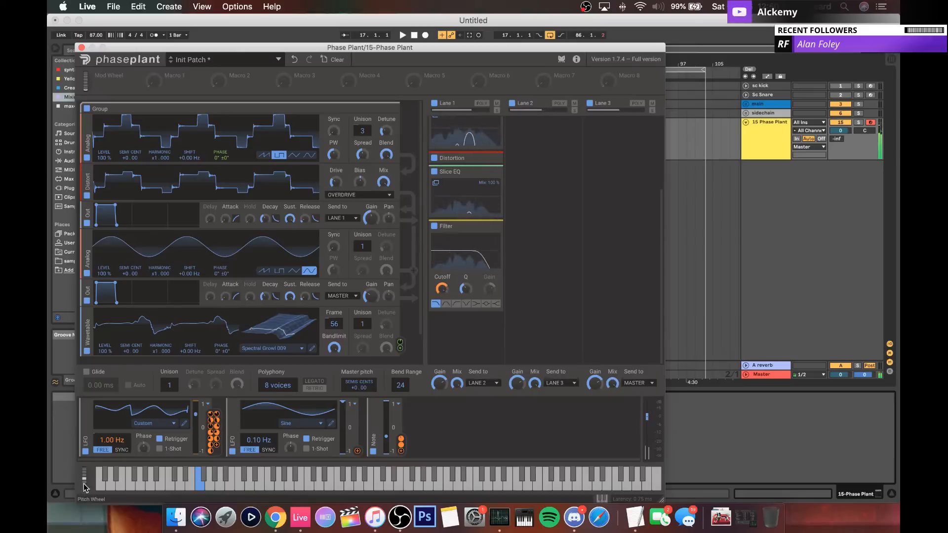
Step: Lower the Q of the 5.20 kHz notch and the 393 Hz notch in the second Slice EQ
{"action": "left_click_drag", "start_coordinate": [84, 484], "coordinate": [75, 467]}
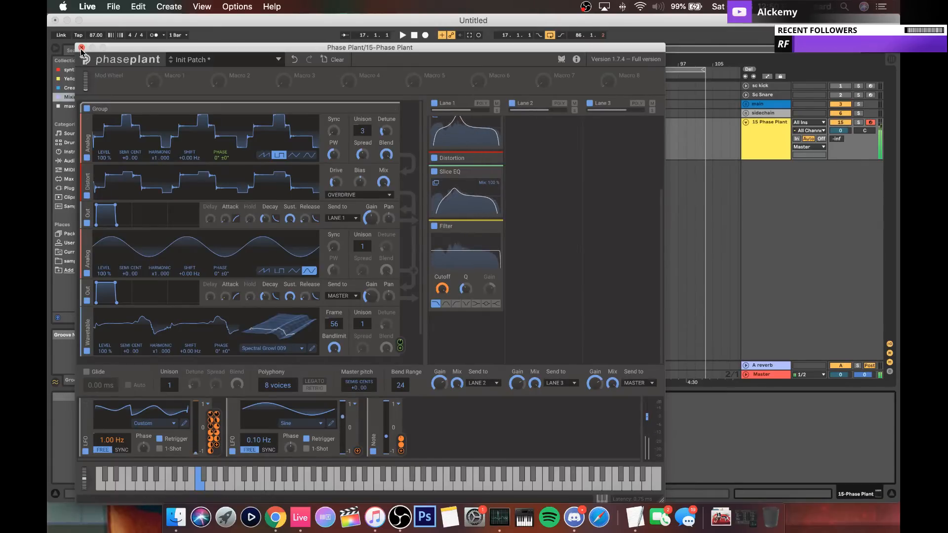
{"action": "left_click", "coordinate": [456, 185]}
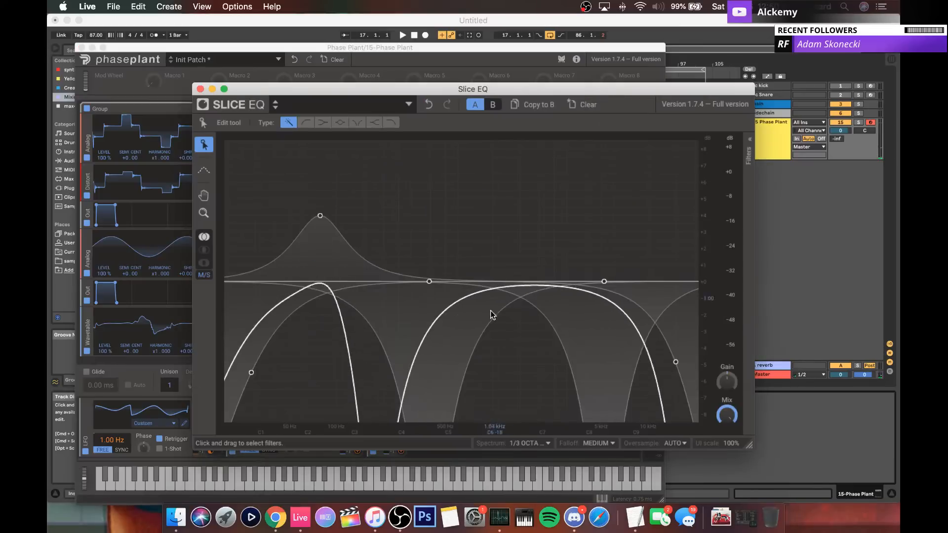
{"action": "left_click", "coordinate": [430, 283]}
{"action": "left_click", "coordinate": [604, 282]}
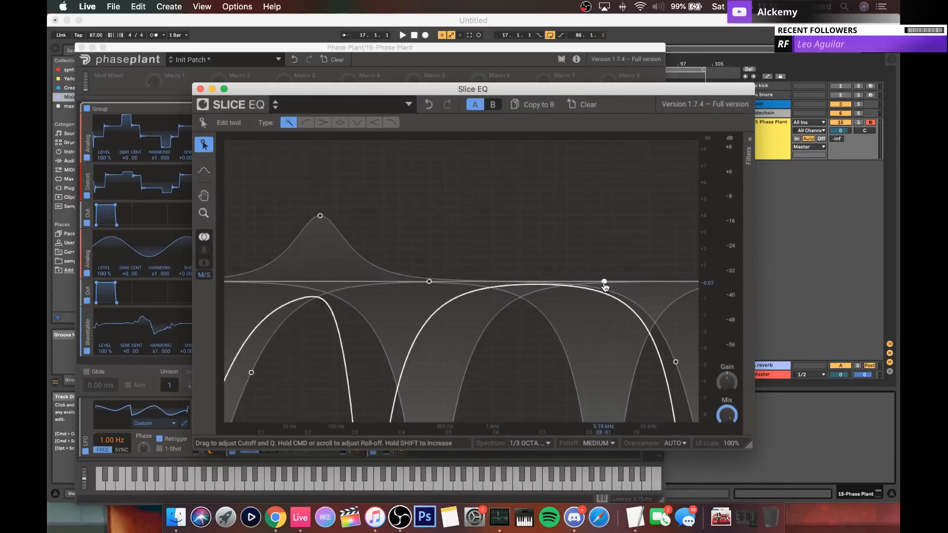
{"action": "left_click", "coordinate": [747, 144]}
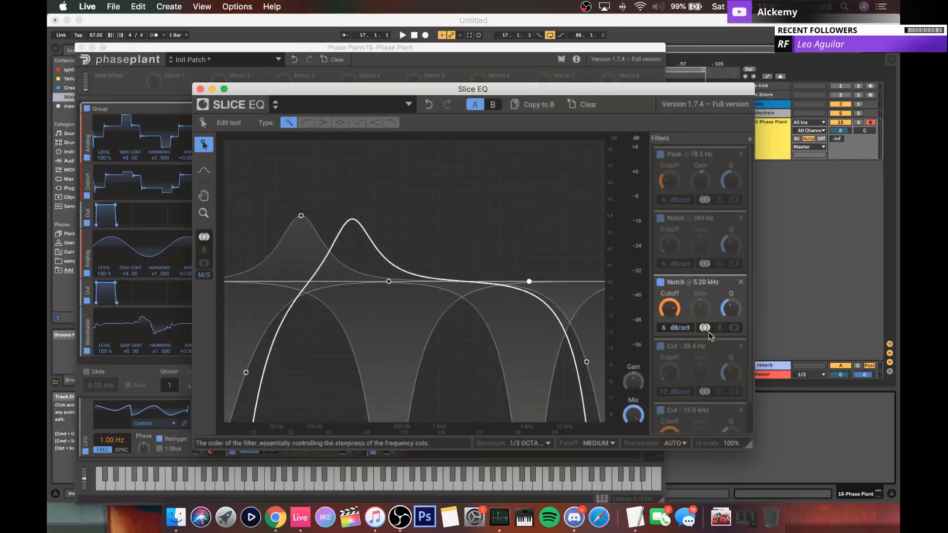
{"action": "left_click_drag", "start_coordinate": [731, 309], "coordinate": [731, 315]}
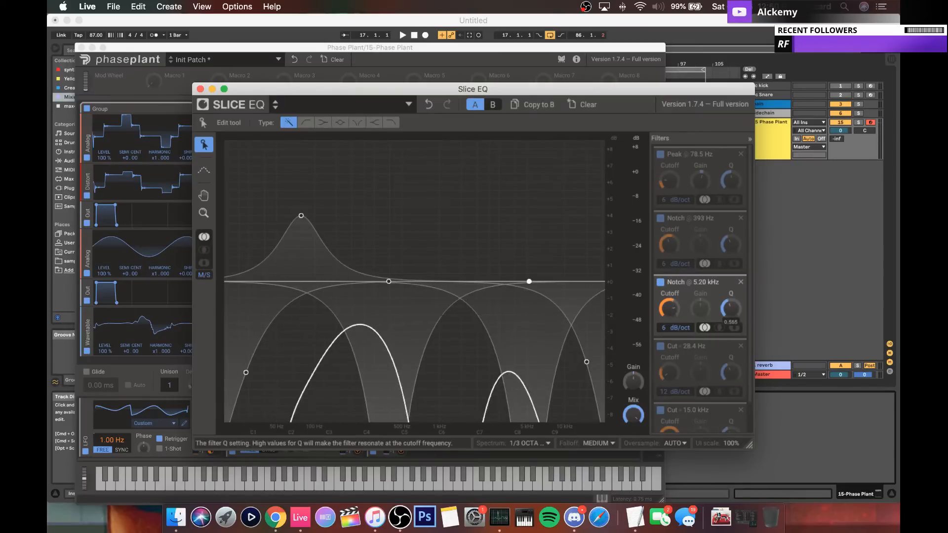
{"action": "left_click", "coordinate": [388, 283]}
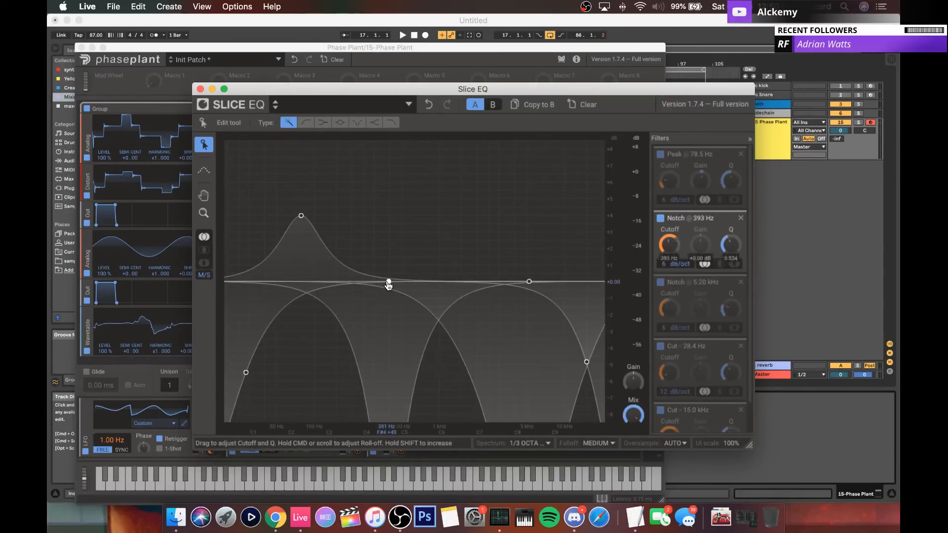
{"action": "left_click_drag", "start_coordinate": [730, 245], "coordinate": [730, 266]}
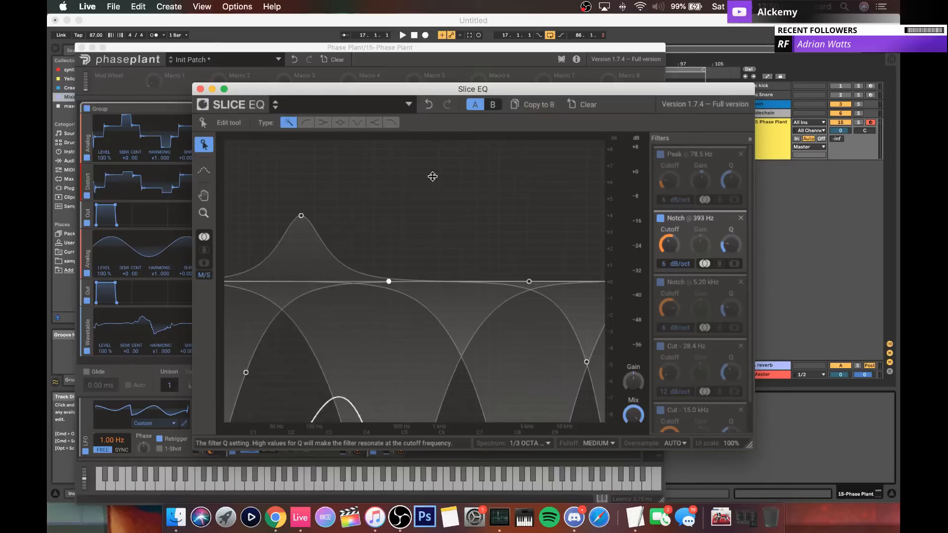
{"action": "left_click", "coordinate": [200, 89]}
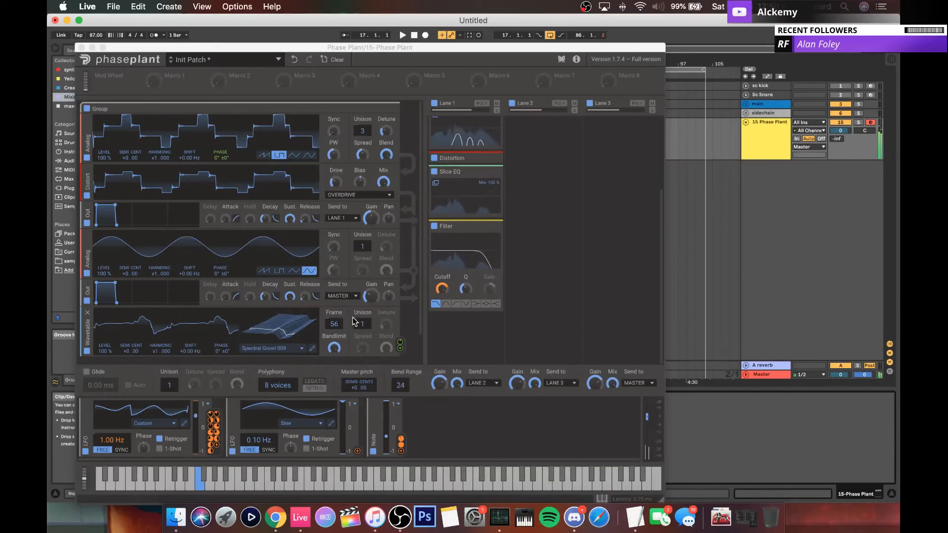
Step: Lower the sine oscillator's output gain, reduce the first Analog oscillator's detune, and readjust its unison spread
{"action": "left_click", "coordinate": [370, 297]}
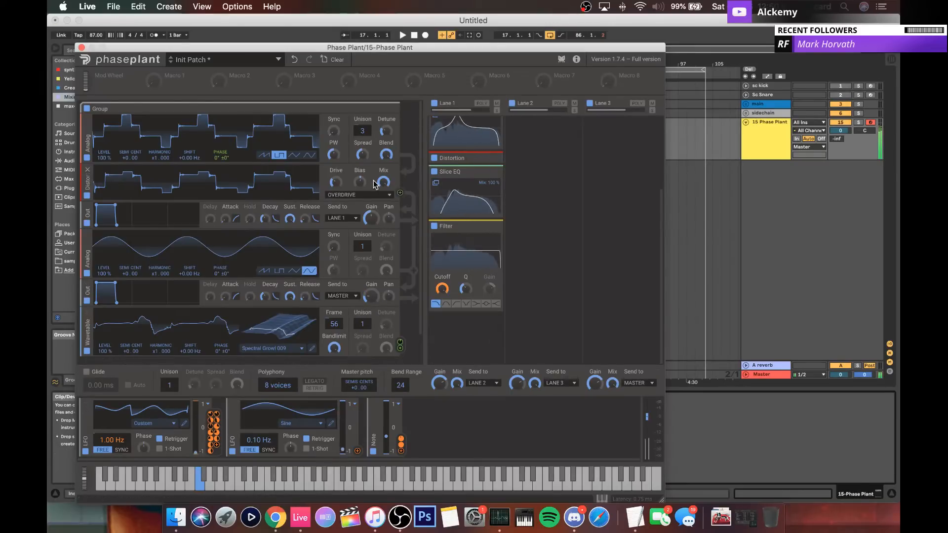
{"action": "left_click", "coordinate": [363, 159]}
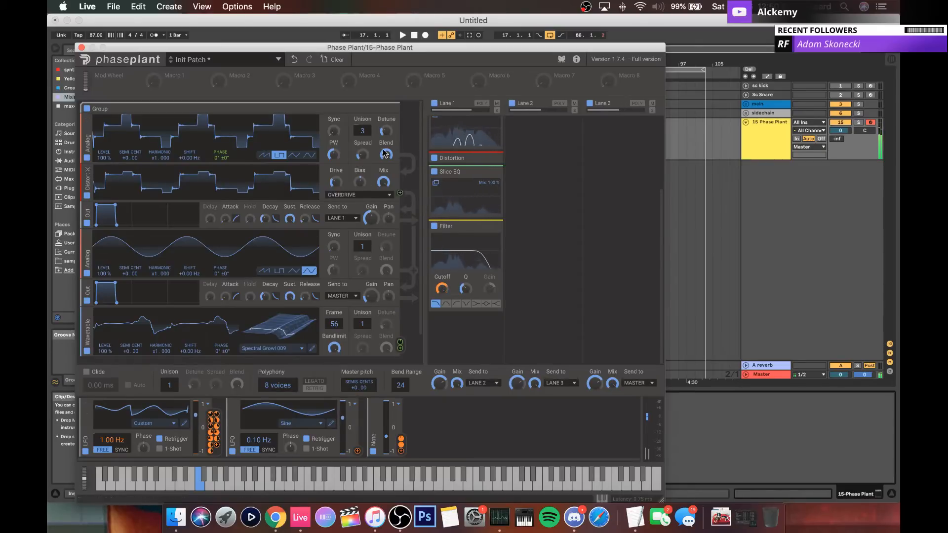
{"action": "left_click", "coordinate": [386, 132]}
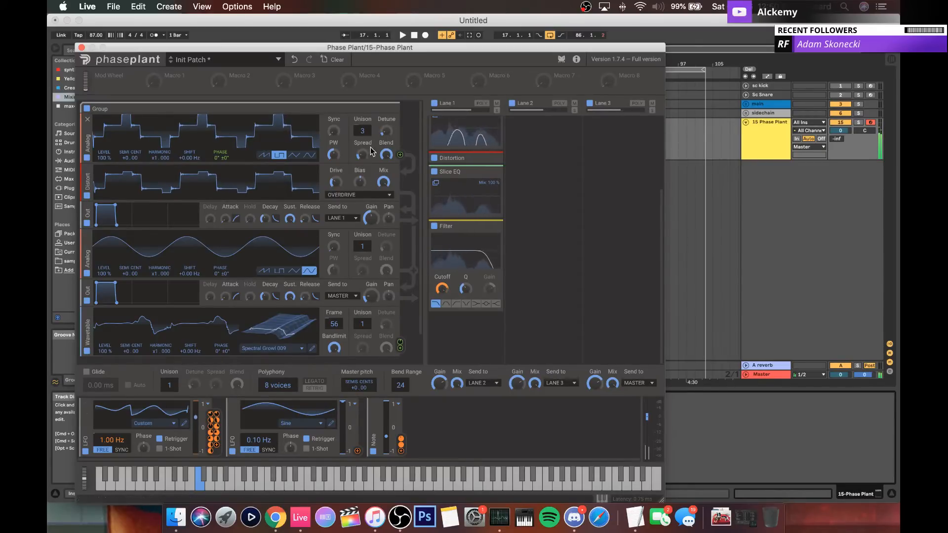
{"action": "left_click_drag", "start_coordinate": [370, 148], "coordinate": [370, 155]}
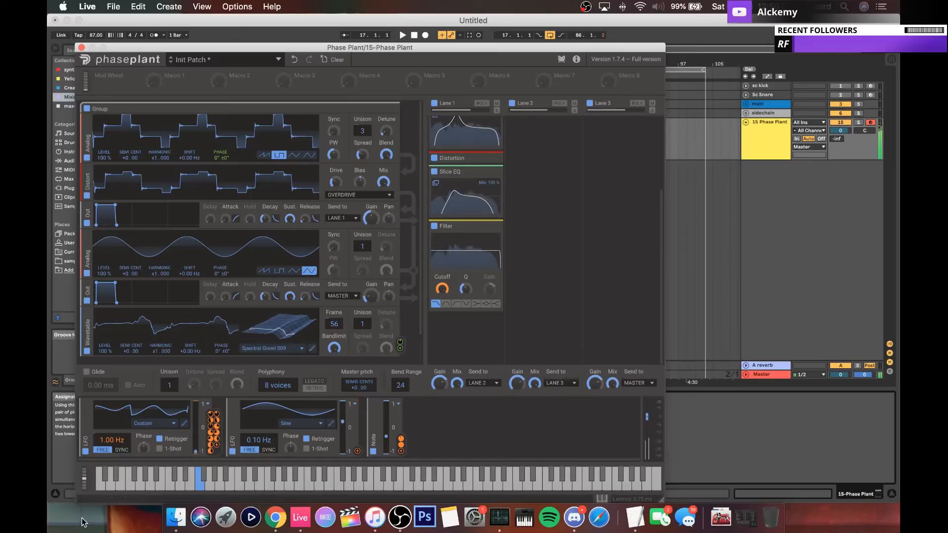
{"action": "left_click_drag", "start_coordinate": [82, 471], "coordinate": [78, 464]}
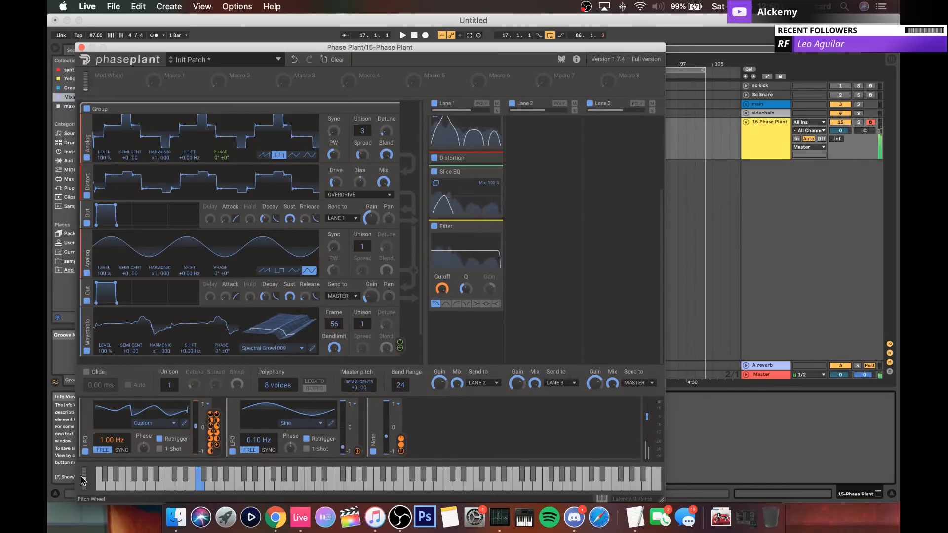
Step: Load iZotope Trash 2 from the Creative effects collection after Phase Plant on the bass track
{"action": "left_click", "coordinate": [81, 48]}
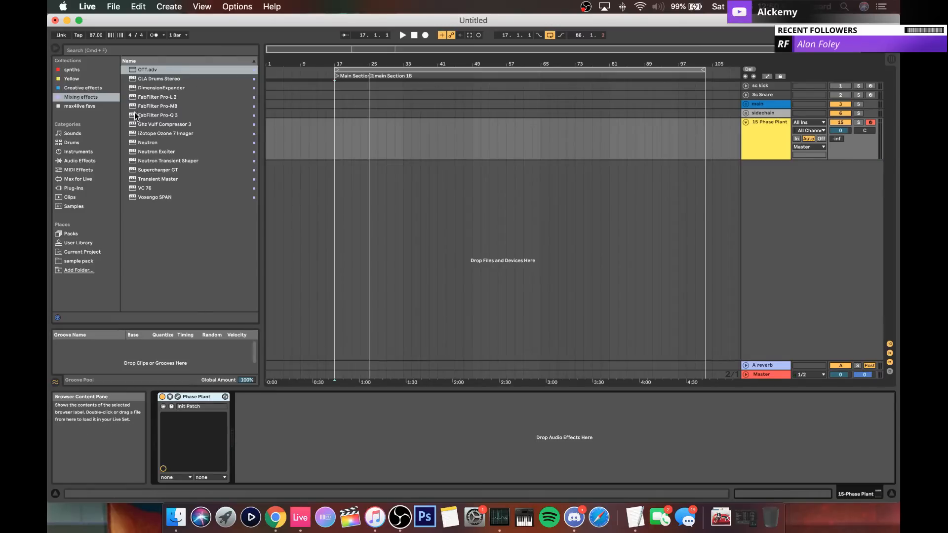
{"action": "left_click", "coordinate": [70, 70]}
{"action": "left_click", "coordinate": [76, 87]}
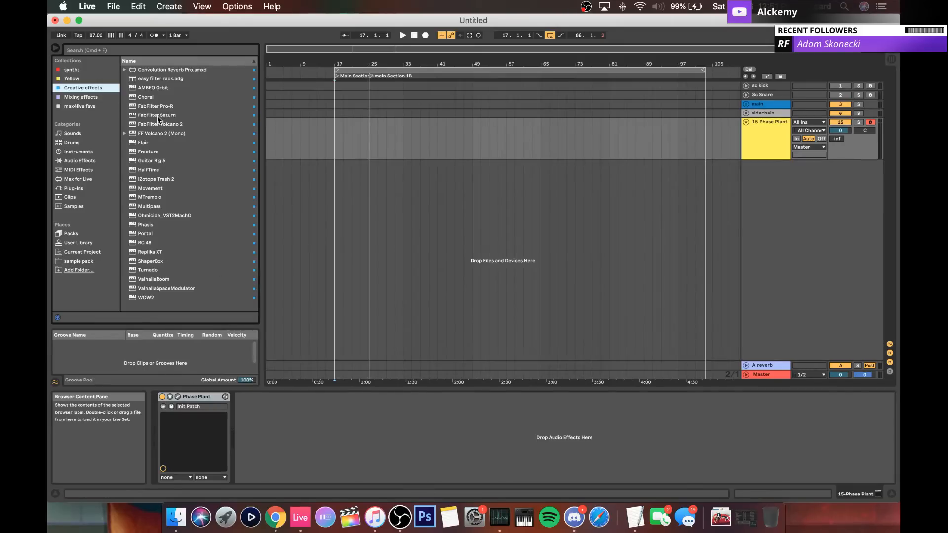
{"action": "left_click_drag", "start_coordinate": [157, 178], "coordinate": [254, 346]}
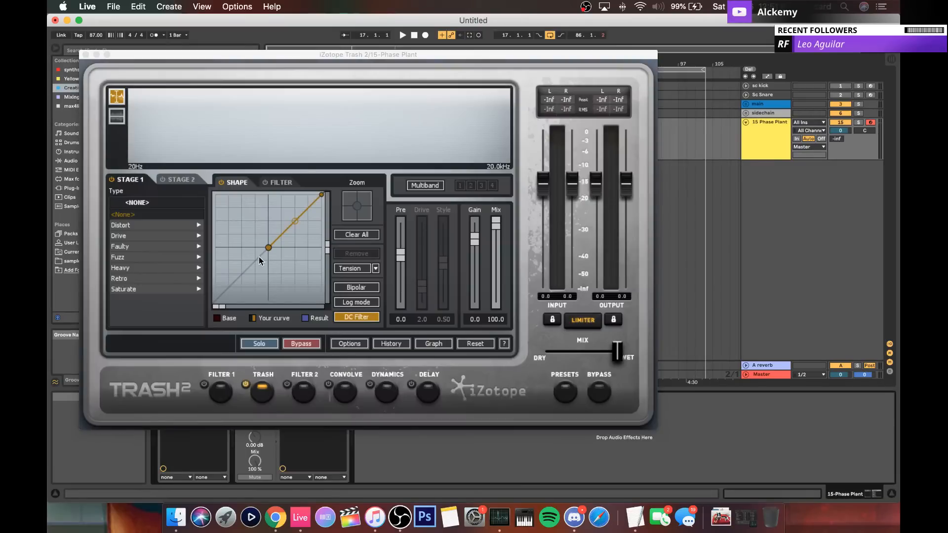
Step: Set Trash 2's Stage 1 to the Crungey Grunch drive type with a drive of 4.6
{"action": "left_click", "coordinate": [141, 226]}
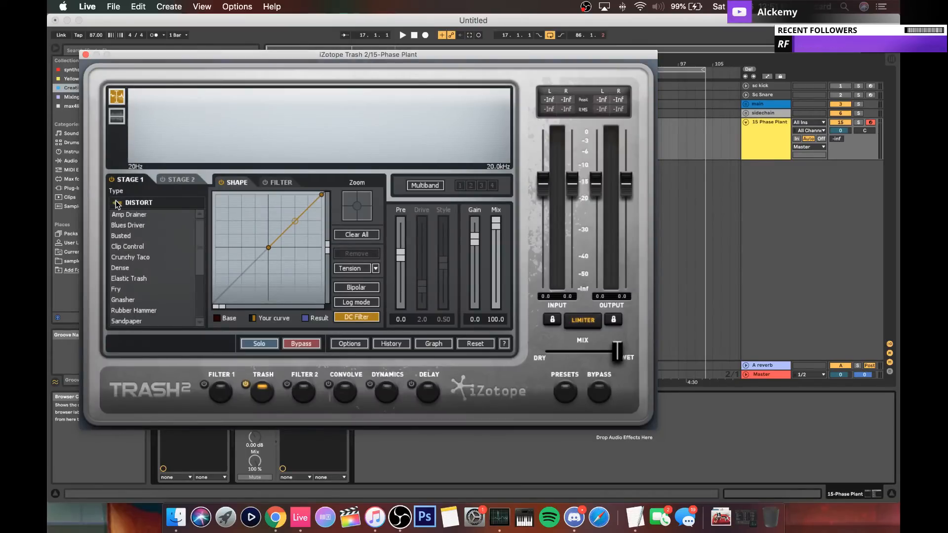
{"action": "left_click", "coordinate": [118, 204]}
{"action": "left_click", "coordinate": [131, 236]}
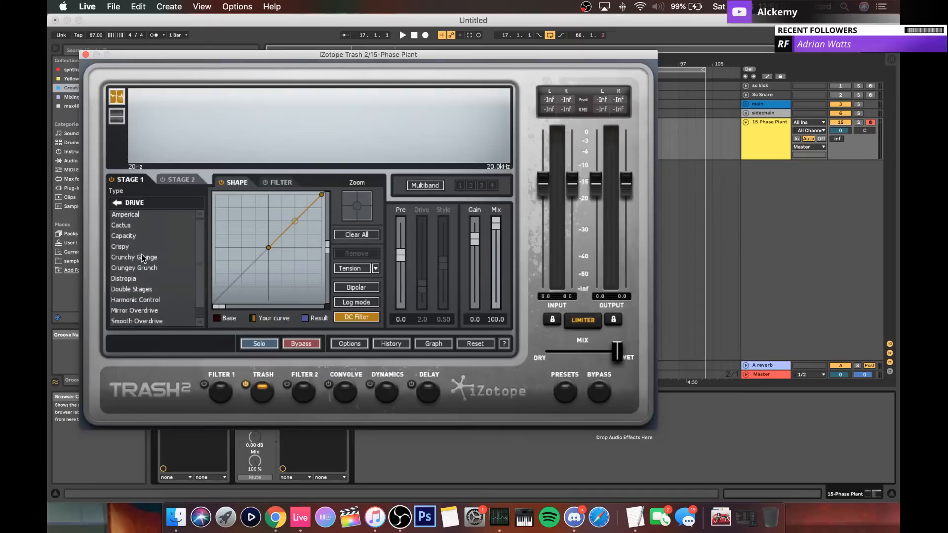
{"action": "left_click", "coordinate": [143, 268]}
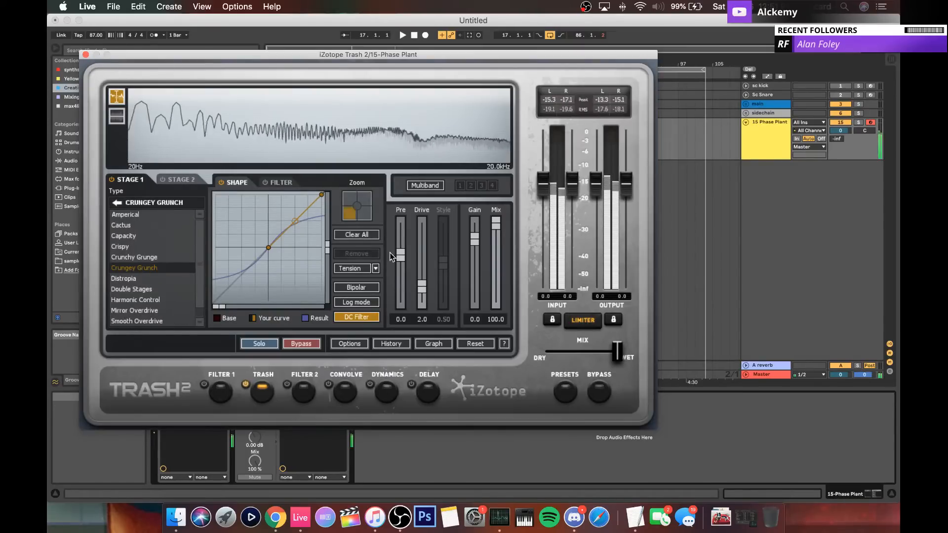
{"action": "left_click_drag", "start_coordinate": [422, 287], "coordinate": [417, 265]}
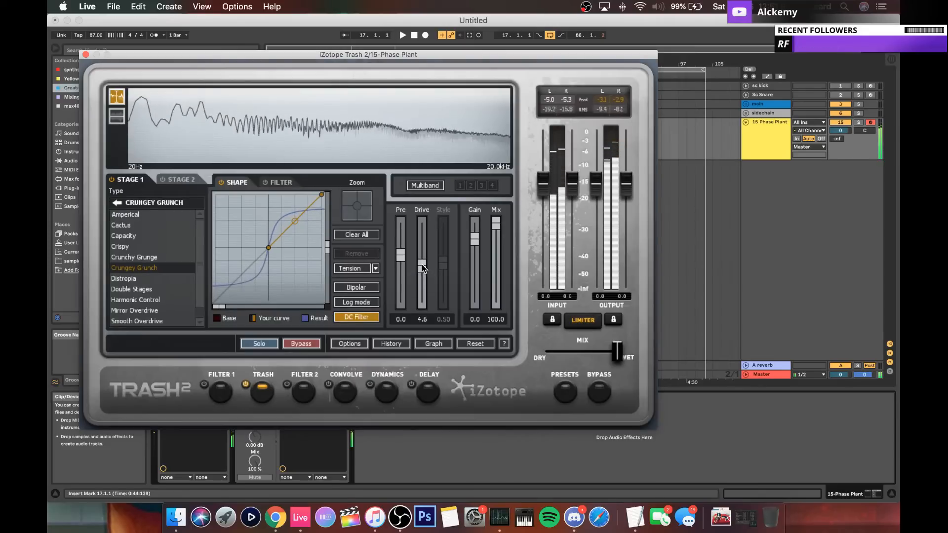
{"action": "left_click", "coordinate": [86, 54]}
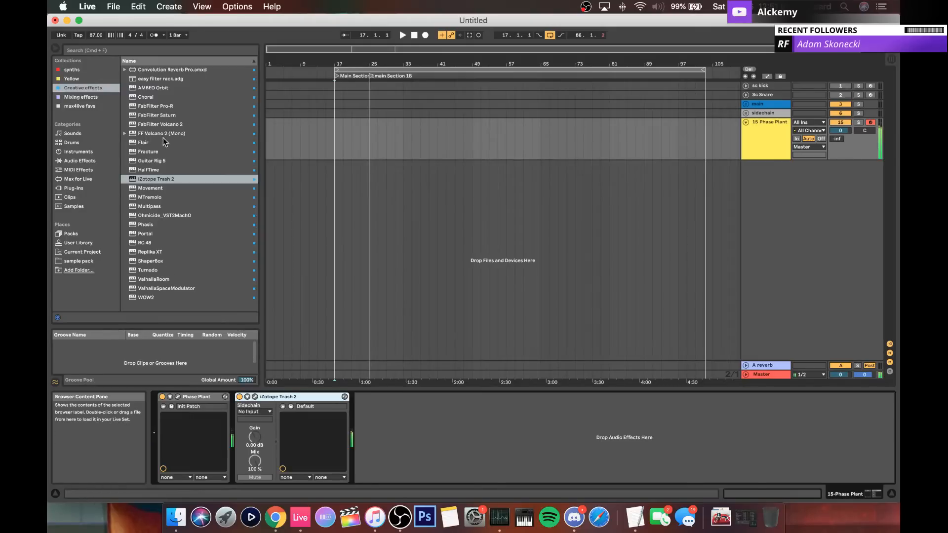
Step: Add FabFilter Saturn after Trash 2, split it into three bands with the upper crossover at about 770 Hz, and solo the middle band
{"action": "left_click", "coordinate": [148, 116]}
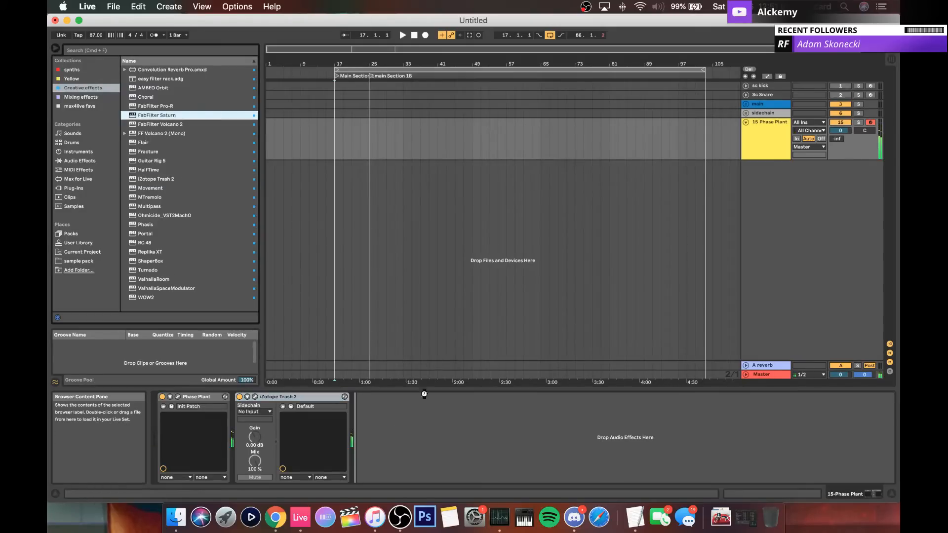
{"action": "key", "text": "Return"}
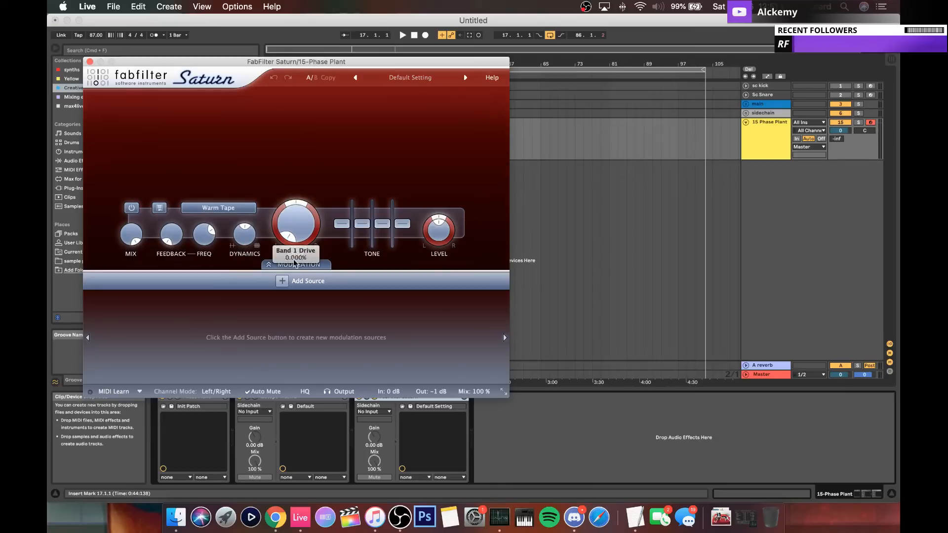
{"action": "left_click", "coordinate": [147, 99]}
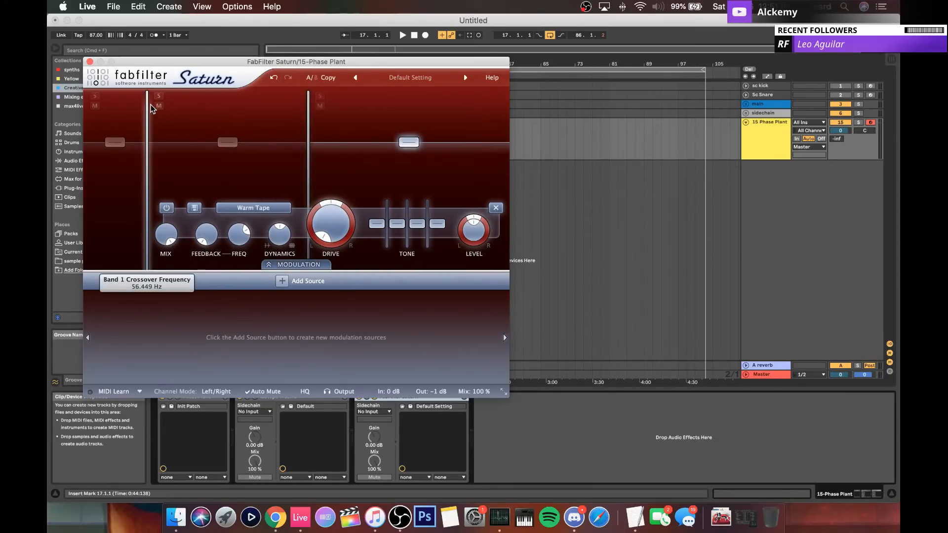
{"action": "left_click_drag", "start_coordinate": [151, 108], "coordinate": [227, 132]}
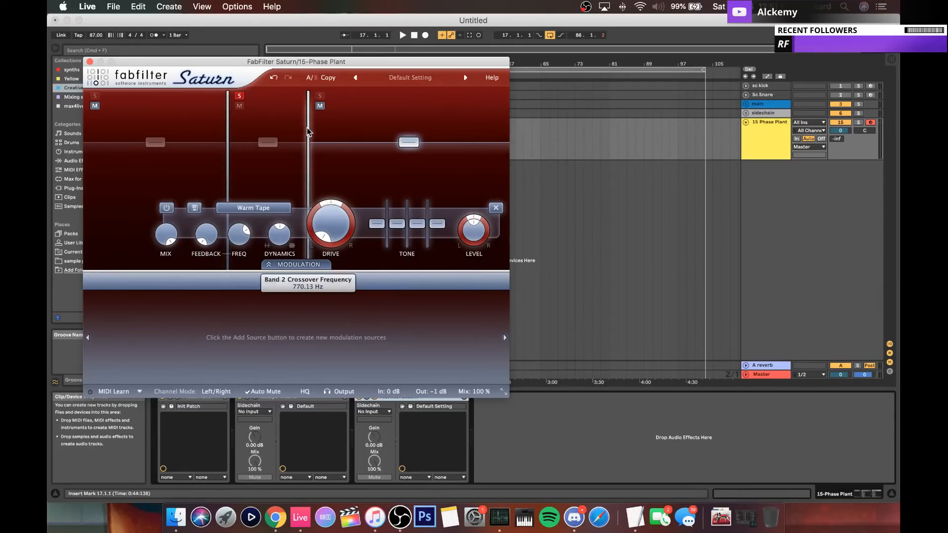
{"action": "mouse_move", "coordinate": [307, 131]}
{"action": "left_mouse_down"}
{"action": "mouse_move", "coordinate": [320, 133]}
{"action": "mouse_move", "coordinate": [308, 130]}
{"action": "left_mouse_up"}
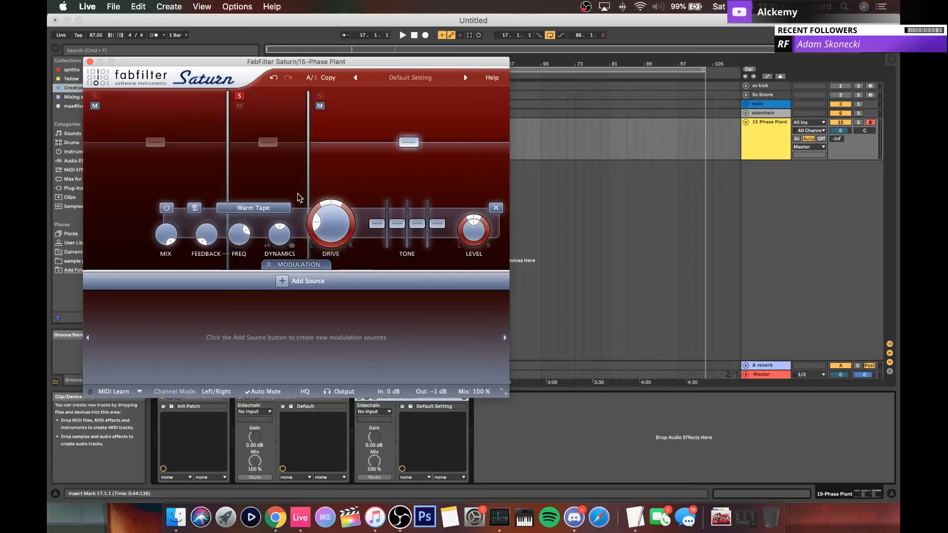
Step: Set Saturn's band 3 to Heavy Saturation with a drive of about 43%
{"action": "mouse_move", "coordinate": [331, 224]}
{"action": "left_mouse_down"}
{"action": "mouse_move", "coordinate": [326, 173]}
{"action": "mouse_move", "coordinate": [322, 226]}
{"action": "left_mouse_up"}
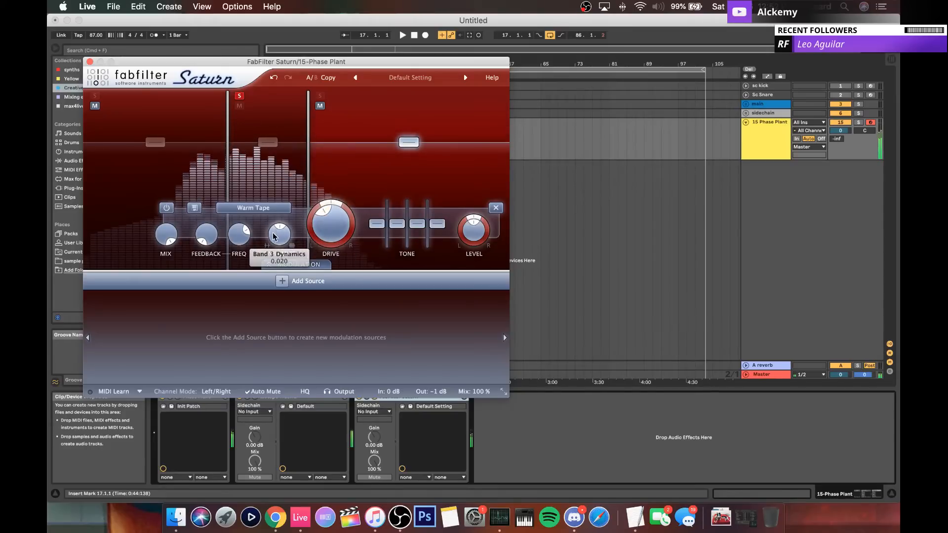
{"action": "left_click_drag", "start_coordinate": [267, 192], "coordinate": [291, 277]}
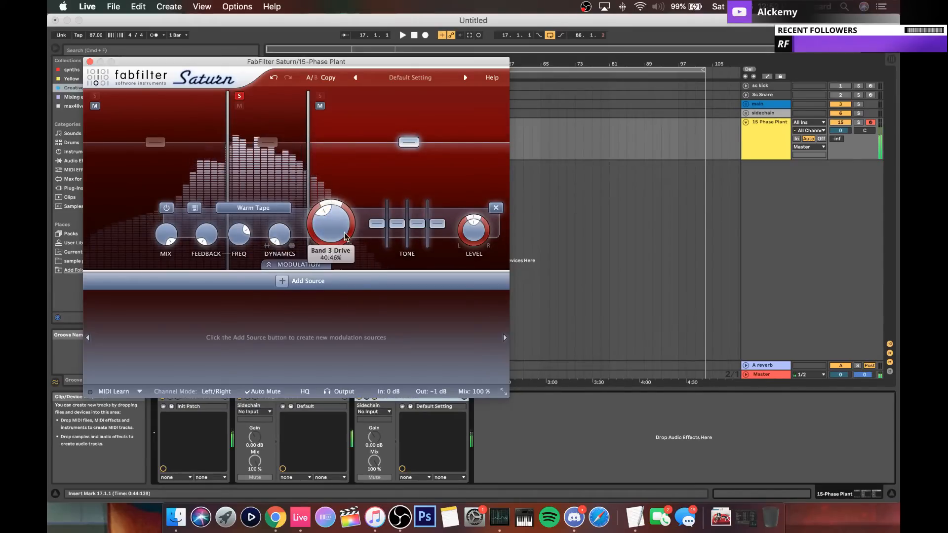
{"action": "left_click", "coordinate": [253, 208]}
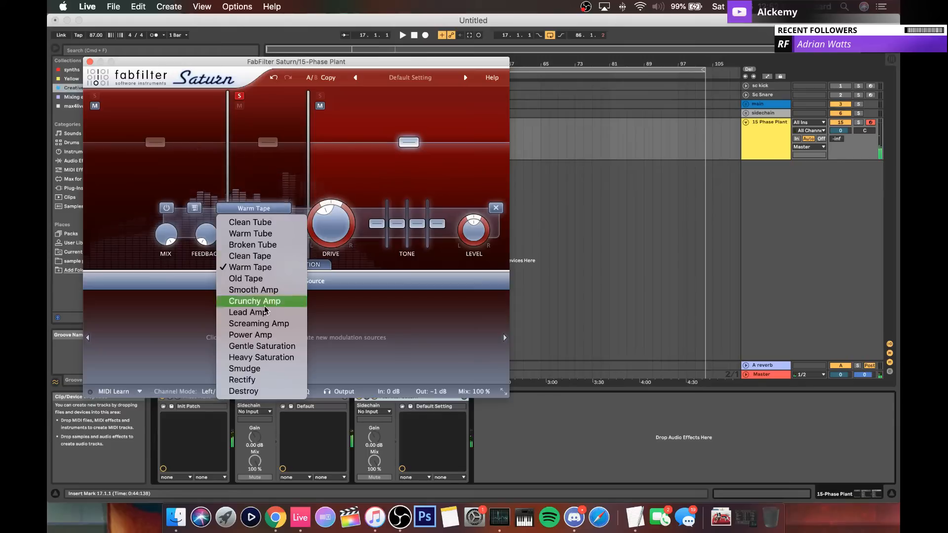
{"action": "left_click", "coordinate": [269, 358]}
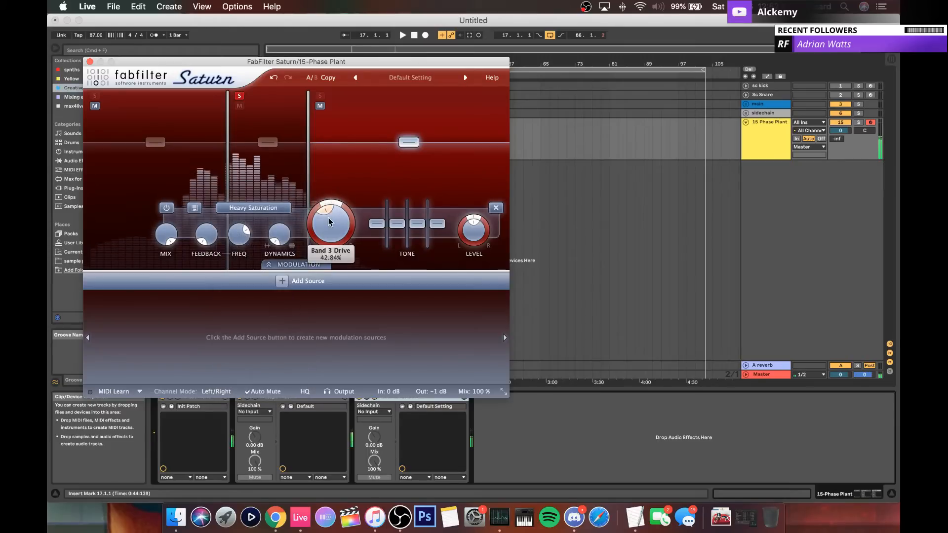
Step: Set Saturn's band 2 to Gentle Saturation, lower its dynamics, and raise its drive
{"action": "left_click", "coordinate": [268, 142]}
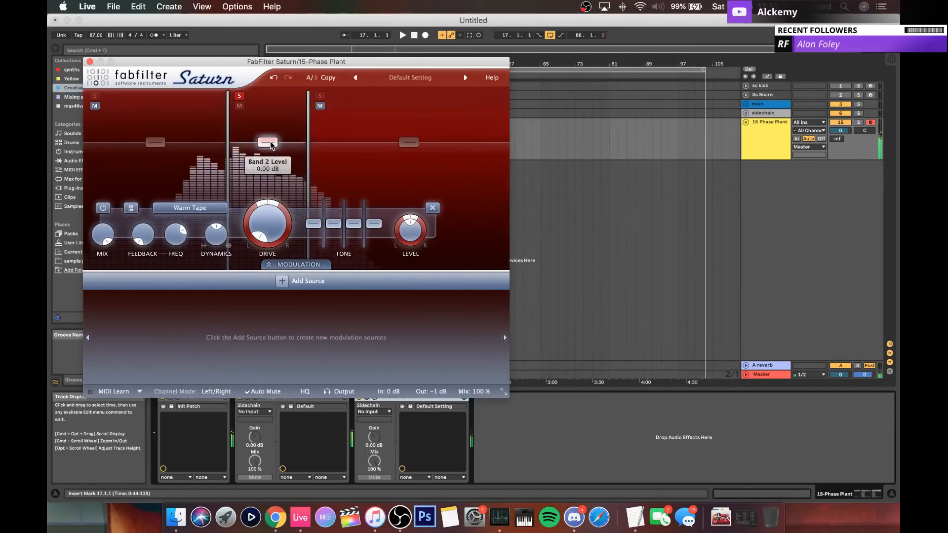
{"action": "left_click", "coordinate": [190, 208]}
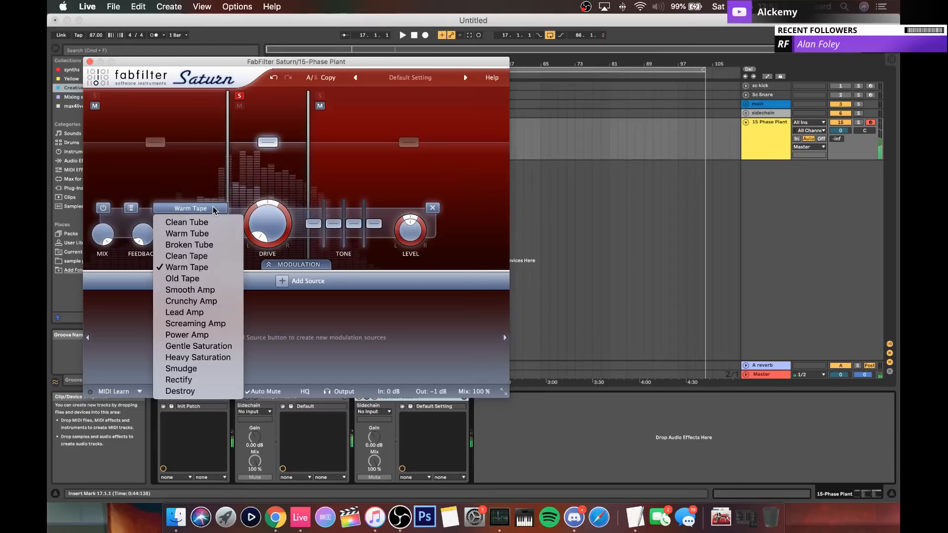
{"action": "left_click", "coordinate": [188, 348]}
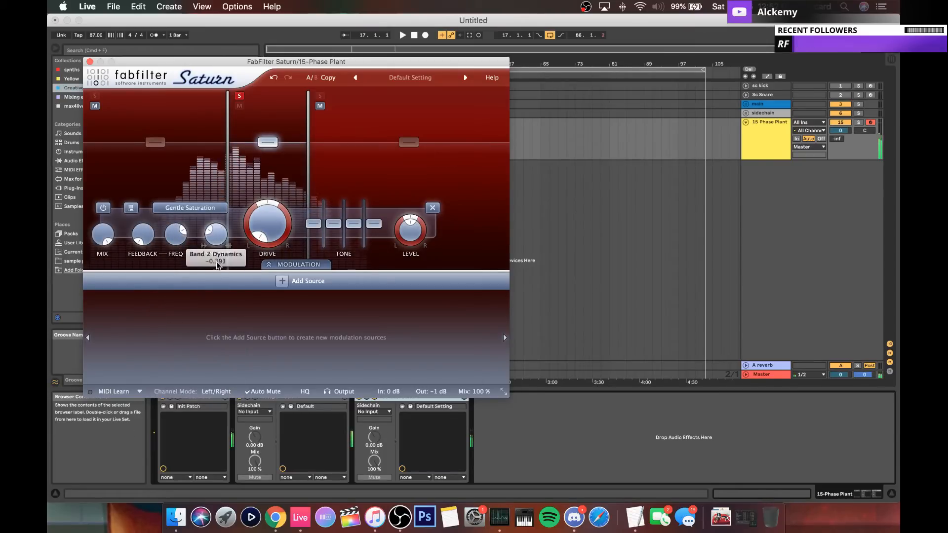
{"action": "left_click_drag", "start_coordinate": [217, 265], "coordinate": [222, 324]}
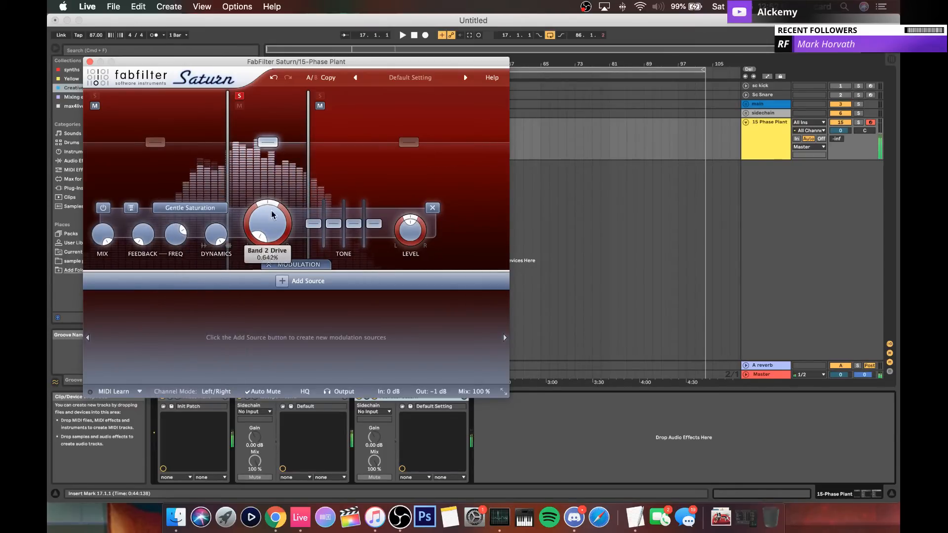
{"action": "left_click_drag", "start_coordinate": [267, 219], "coordinate": [261, 185]}
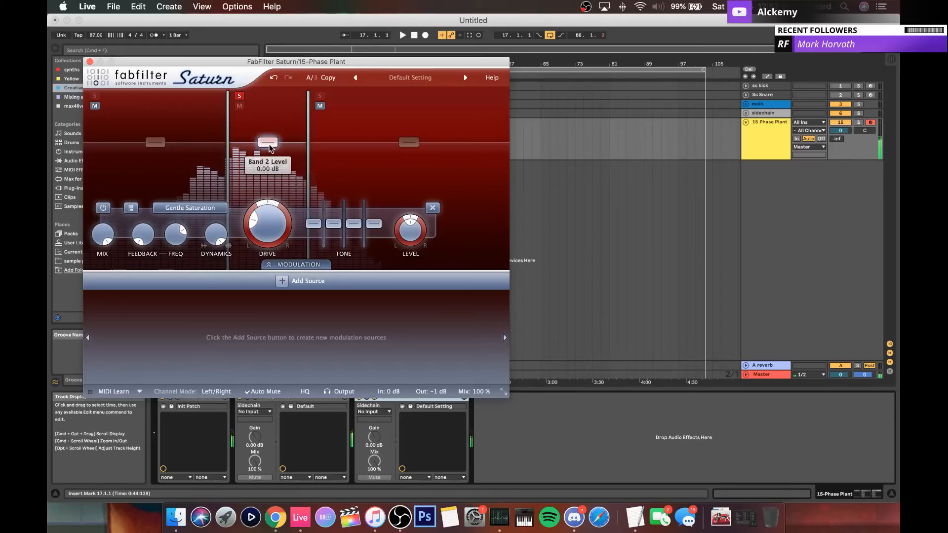
Step: Raise the level of Saturn's band 2 slightly and take the band out of solo
{"action": "left_click_drag", "start_coordinate": [270, 143], "coordinate": [271, 145]}
{"action": "left_click", "coordinate": [239, 97]}
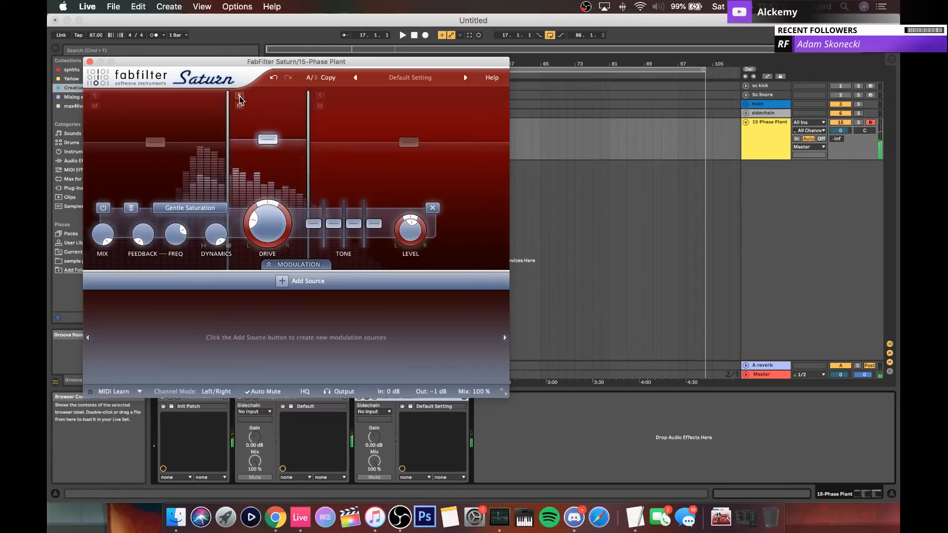
Step: Raise the drive and lower the dynamics of Saturn's band 1, soloing the band only while adjusting it
{"action": "left_click", "coordinate": [155, 142]}
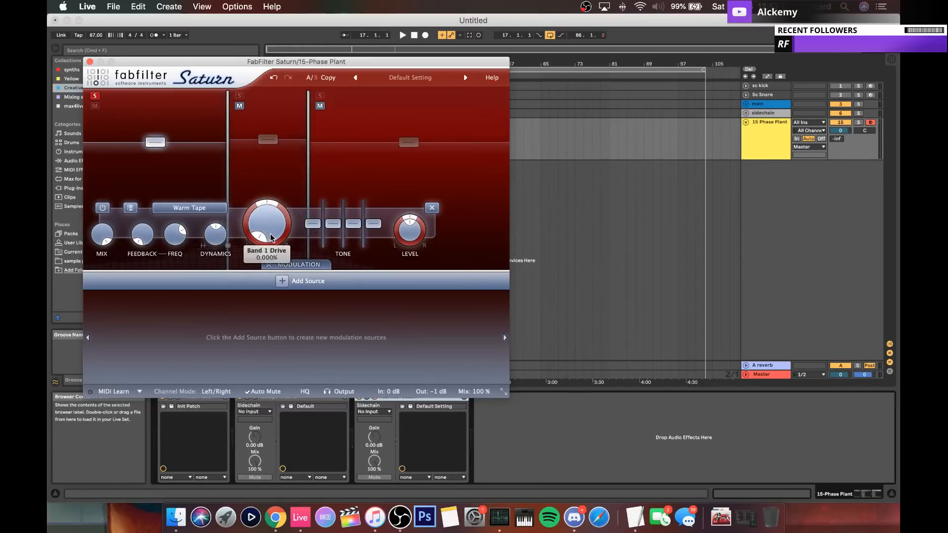
{"action": "left_click_drag", "start_coordinate": [262, 212], "coordinate": [260, 221]}
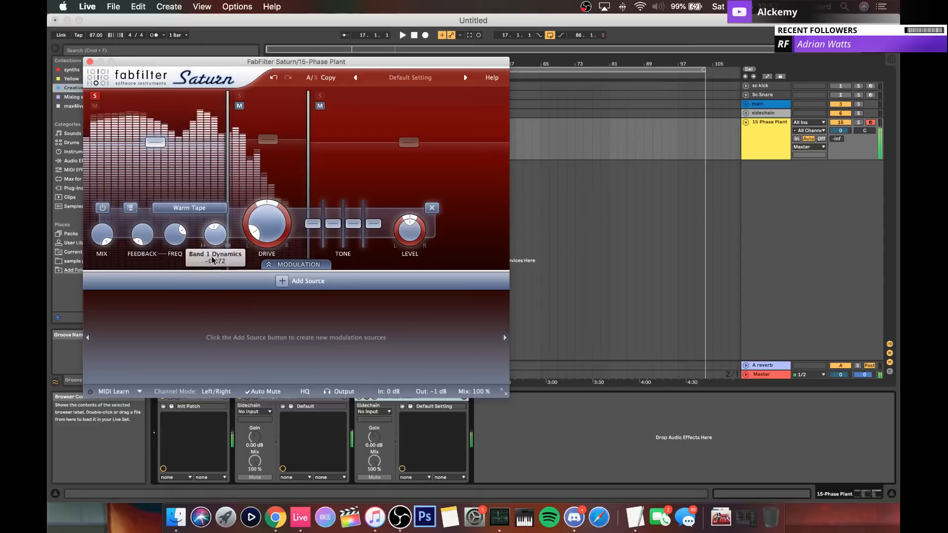
{"action": "left_click_drag", "start_coordinate": [213, 257], "coordinate": [221, 304]}
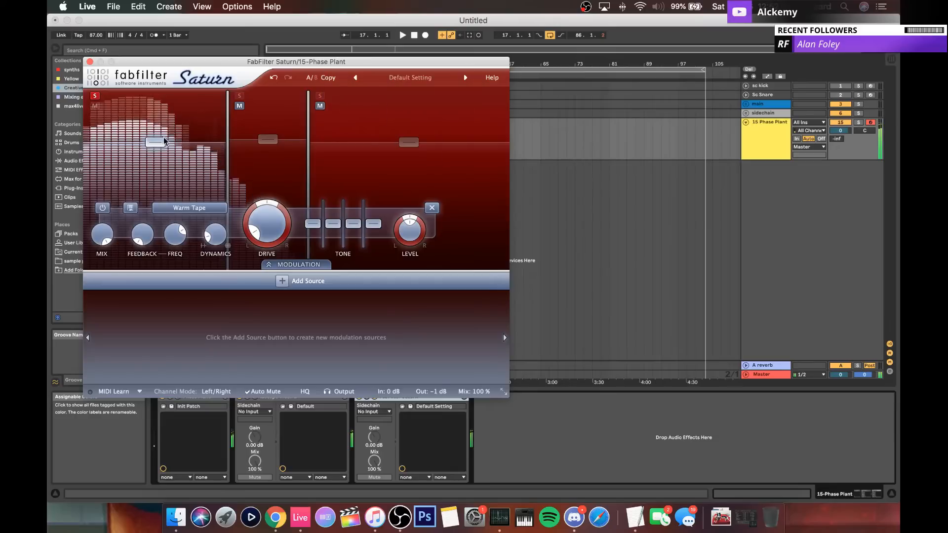
{"action": "left_click", "coordinate": [94, 97]}
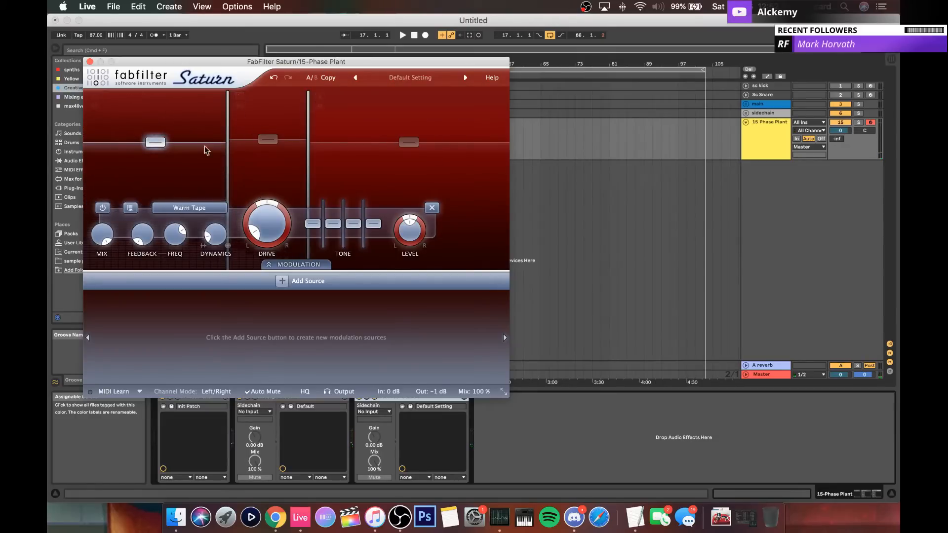
Step: Solo Saturn's band 3, raise its level slightly, and set its dynamics to about 0.59
{"action": "left_click", "coordinate": [320, 96]}
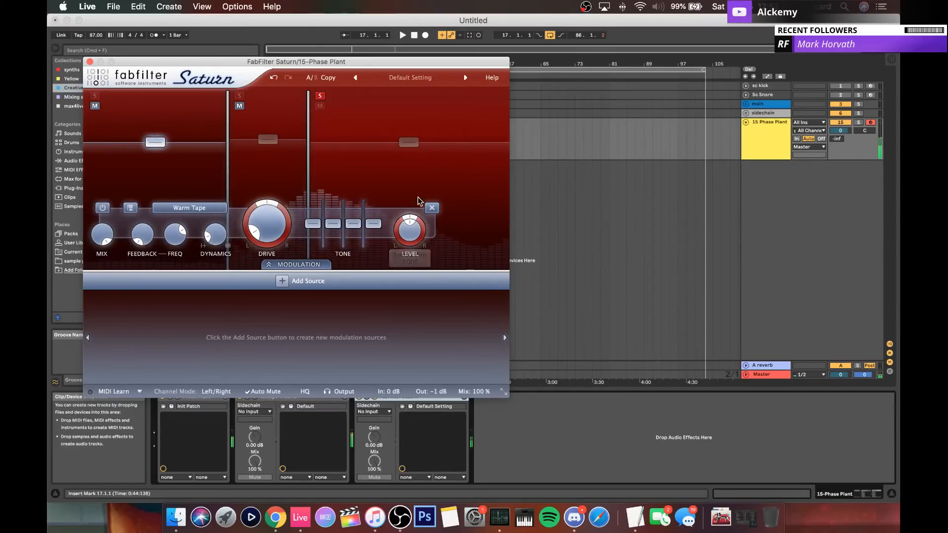
{"action": "left_click", "coordinate": [409, 142]}
{"action": "left_click_drag", "start_coordinate": [409, 143], "coordinate": [409, 139]}
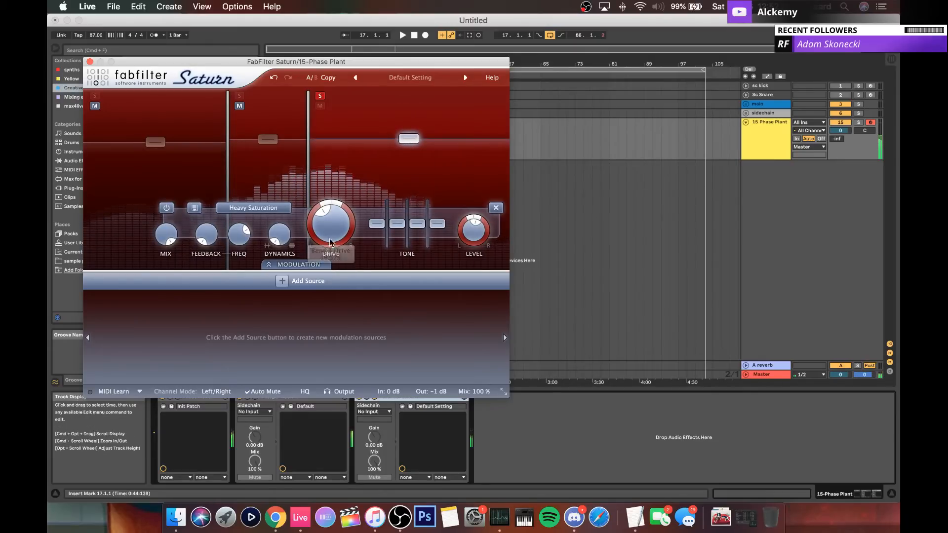
{"action": "left_click_drag", "start_coordinate": [279, 234], "coordinate": [281, 218]}
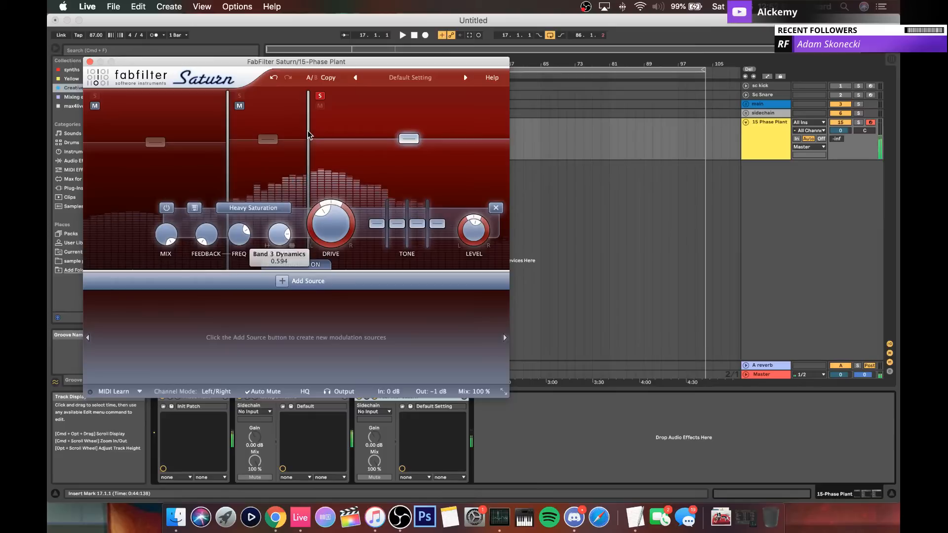
Step: Close the Saturn window and collapse the Trash 2 and Saturn devices in the chain
{"action": "left_click", "coordinate": [90, 62]}
{"action": "double_click", "coordinate": [287, 399]}
{"action": "double_click", "coordinate": [286, 399]}
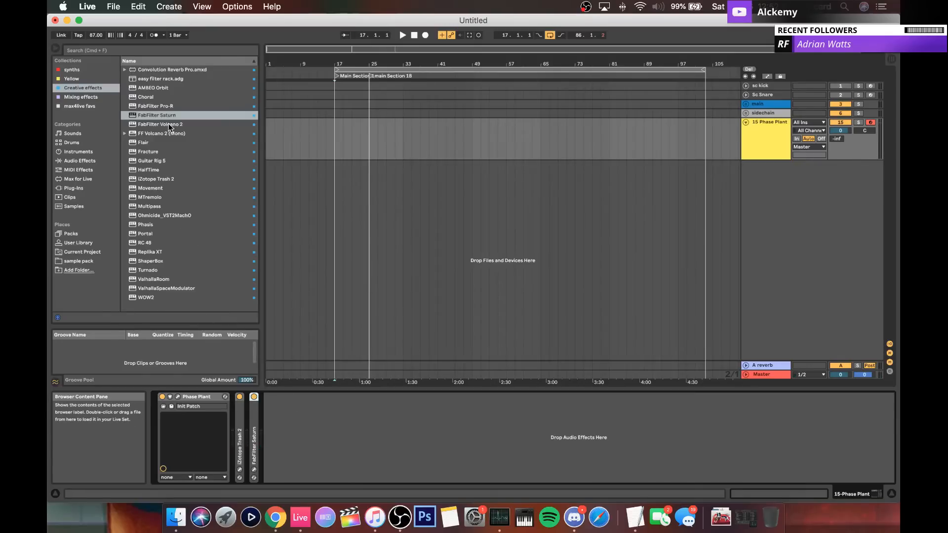
Step: Add a Utility after Saturn with Bass Mono enabled at 433 Hz, and collapse the device
{"action": "left_click", "coordinate": [79, 161]}
{"action": "scroll", "coordinate": [158, 183], "scroll_direction": "down", "scroll_amount": 5}
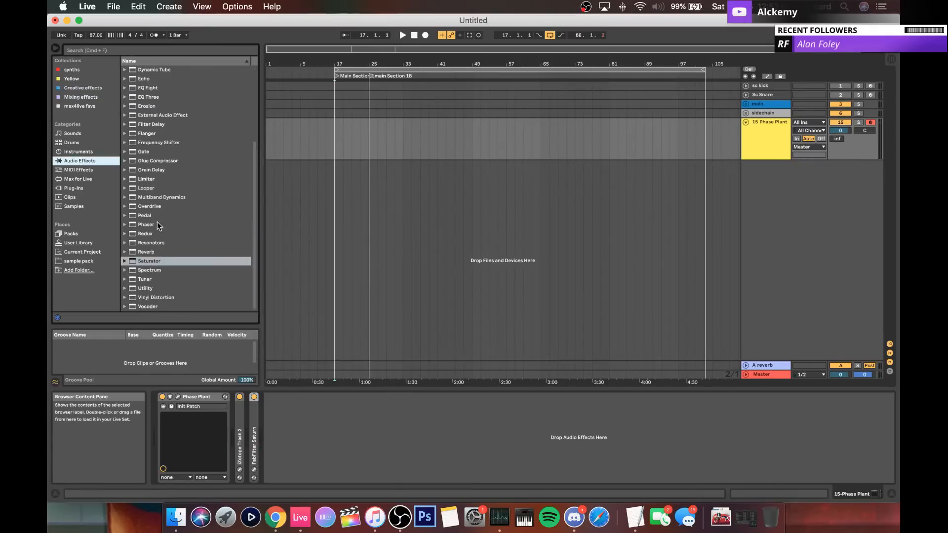
{"action": "left_click_drag", "start_coordinate": [144, 289], "coordinate": [308, 408]}
{"action": "left_click", "coordinate": [277, 469]}
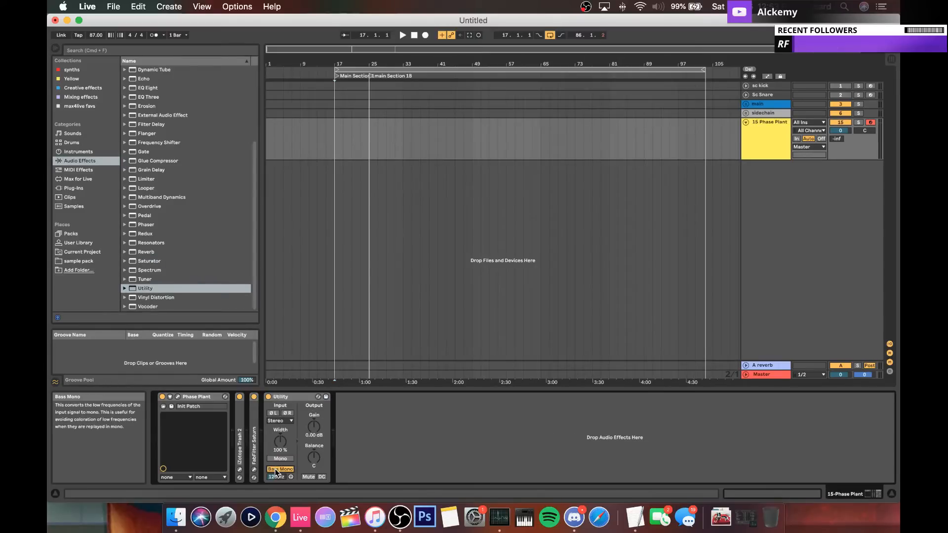
{"action": "left_click_drag", "start_coordinate": [277, 476], "coordinate": [277, 445]}
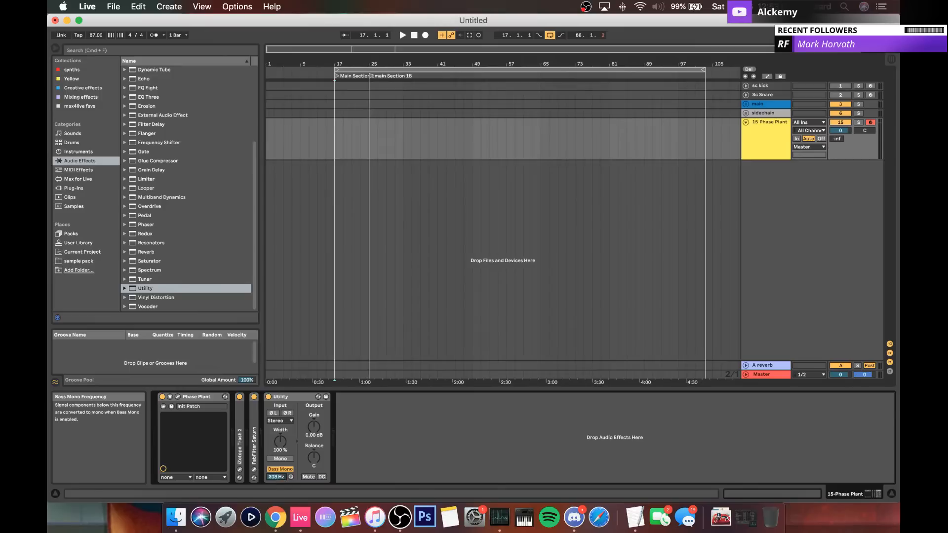
{"action": "left_click_drag", "start_coordinate": [278, 478], "coordinate": [277, 474]}
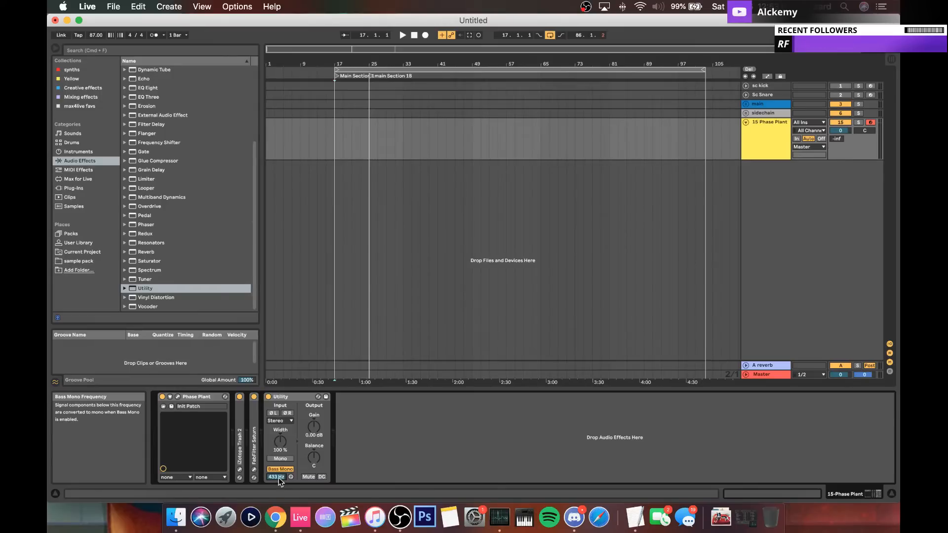
{"action": "left_click", "coordinate": [281, 398]}
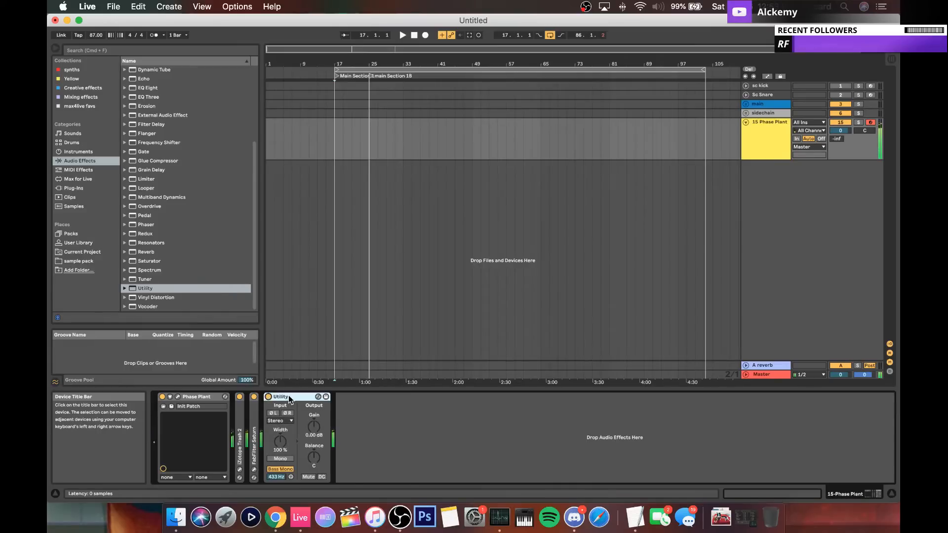
{"action": "double_click", "coordinate": [289, 397]}
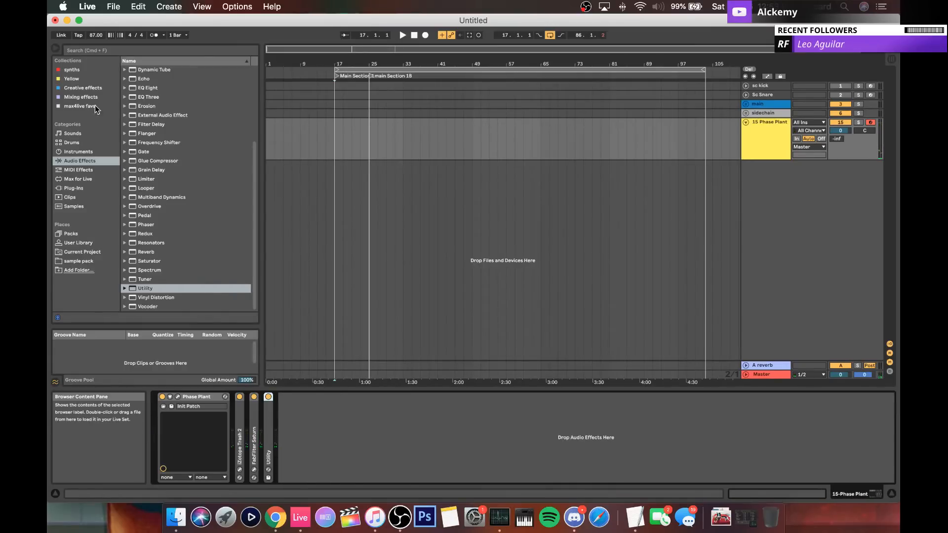
Step: Insert ValhallaSpaceModulator from the Creative effects collection between Saturn and Utility
{"action": "left_click", "coordinate": [81, 88]}
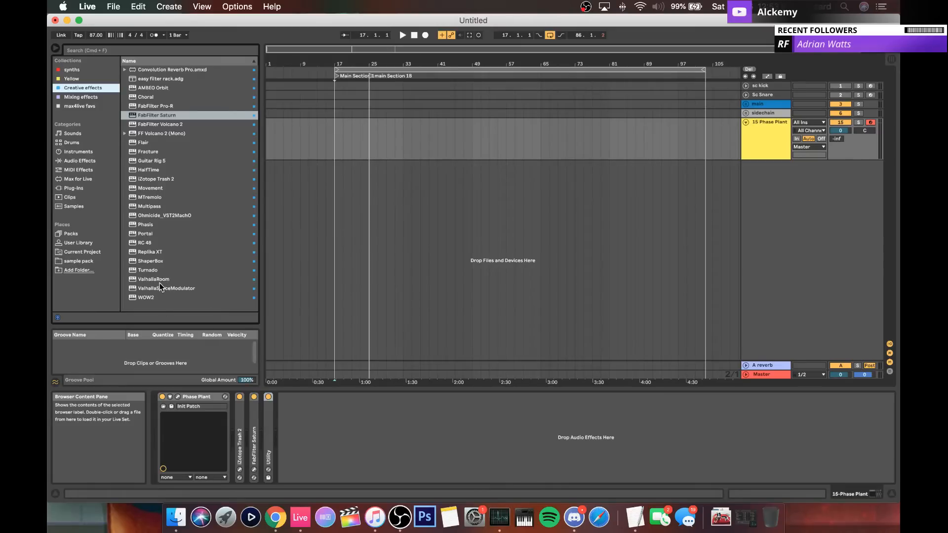
{"action": "left_click", "coordinate": [297, 410]}
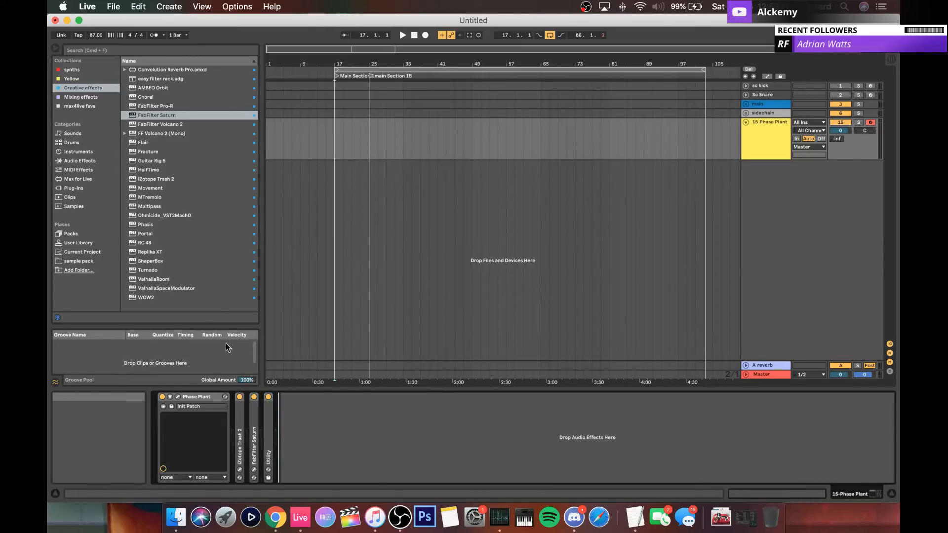
{"action": "left_click_drag", "start_coordinate": [174, 291], "coordinate": [266, 420]}
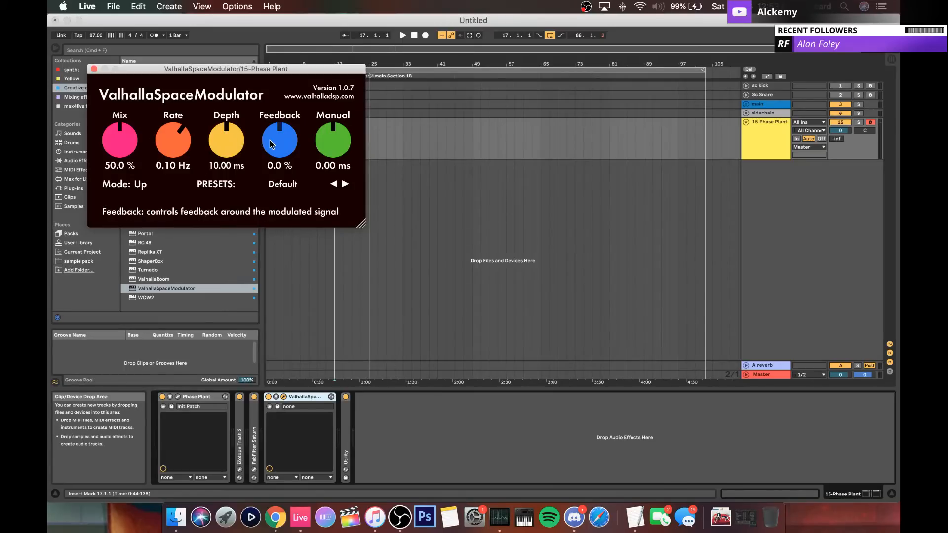
Step: Set ValhallaSpaceModulator to Up/Down mode with 29.6% feedback, 0.63 Hz rate, 23.02 ms depth and 59.6% mix
{"action": "left_click_drag", "start_coordinate": [278, 141], "coordinate": [271, 125]}
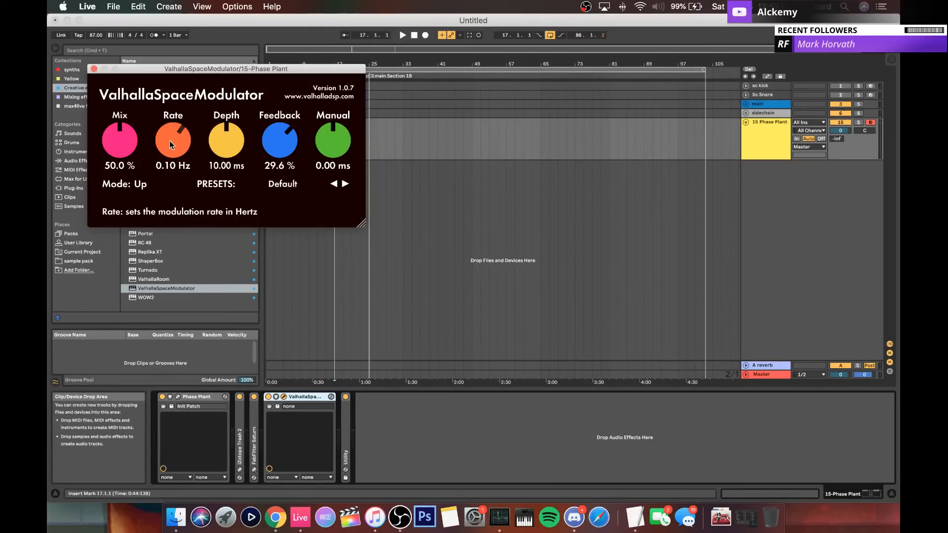
{"action": "mouse_move", "coordinate": [168, 141]}
{"action": "left_mouse_down"}
{"action": "mouse_move", "coordinate": [169, 124]}
{"action": "mouse_move", "coordinate": [169, 131]}
{"action": "left_mouse_up"}
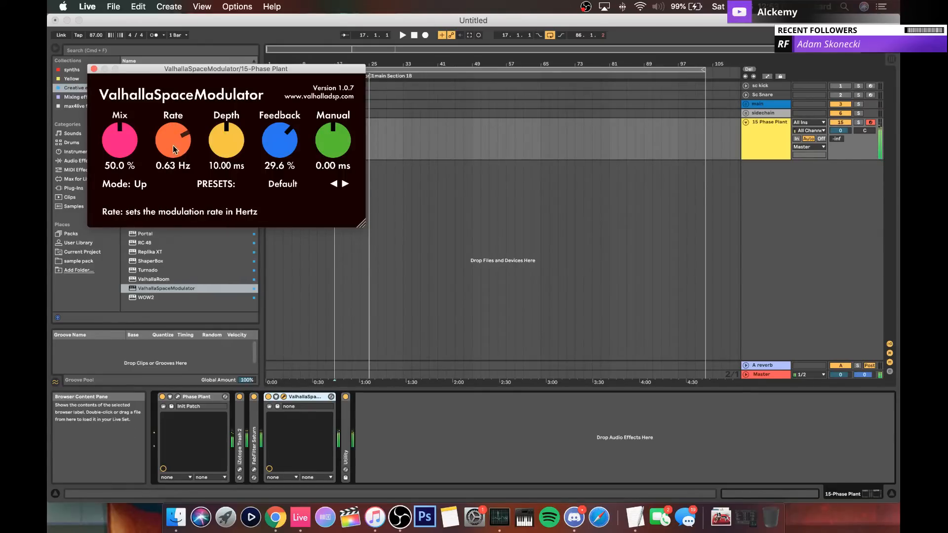
{"action": "left_click_drag", "start_coordinate": [226, 143], "coordinate": [249, 118]}
{"action": "left_click", "coordinate": [138, 184]}
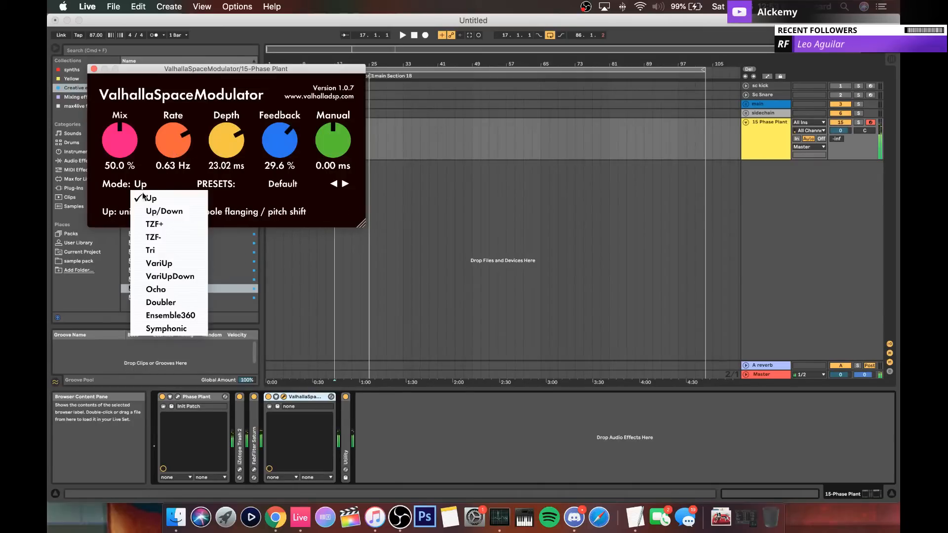
{"action": "left_click", "coordinate": [154, 211]}
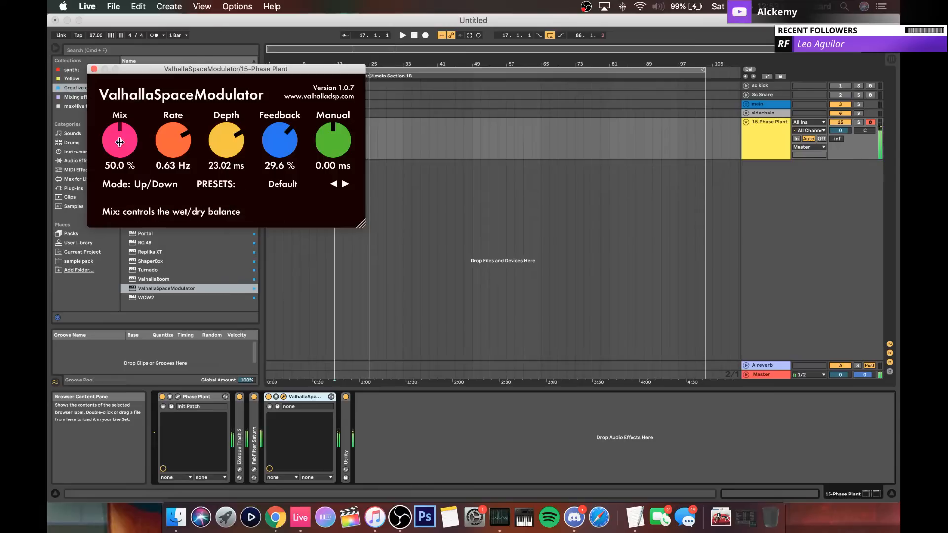
{"action": "mouse_move", "coordinate": [120, 148]}
{"action": "left_mouse_down"}
{"action": "mouse_move", "coordinate": [121, 170]}
{"action": "mouse_move", "coordinate": [114, 141]}
{"action": "left_mouse_up"}
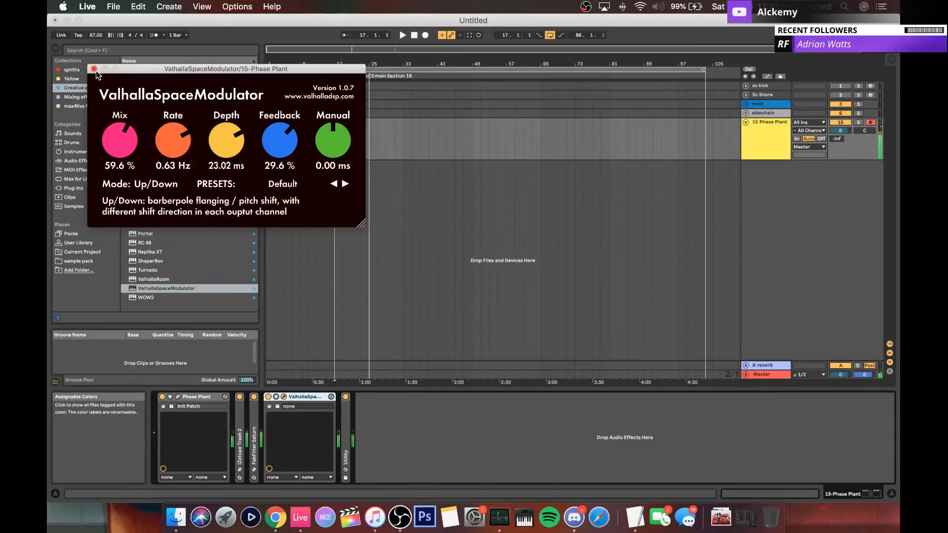
{"action": "left_click", "coordinate": [93, 69]}
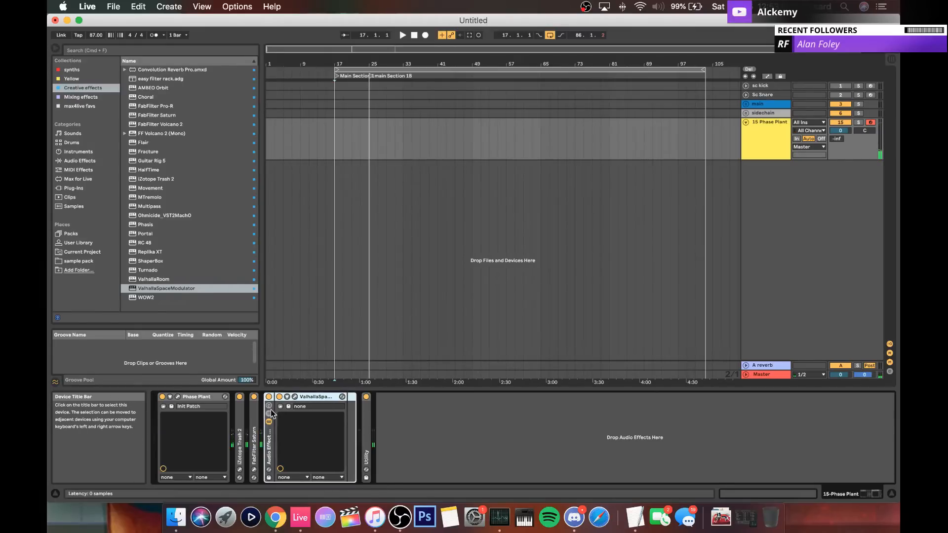
Step: Group ValhallaSpaceModulator into an Audio Effect Rack and add FabFilter Pro-Q 3 to its chain
{"action": "key", "text": "super+g"}
{"action": "left_click", "coordinate": [290, 421]}
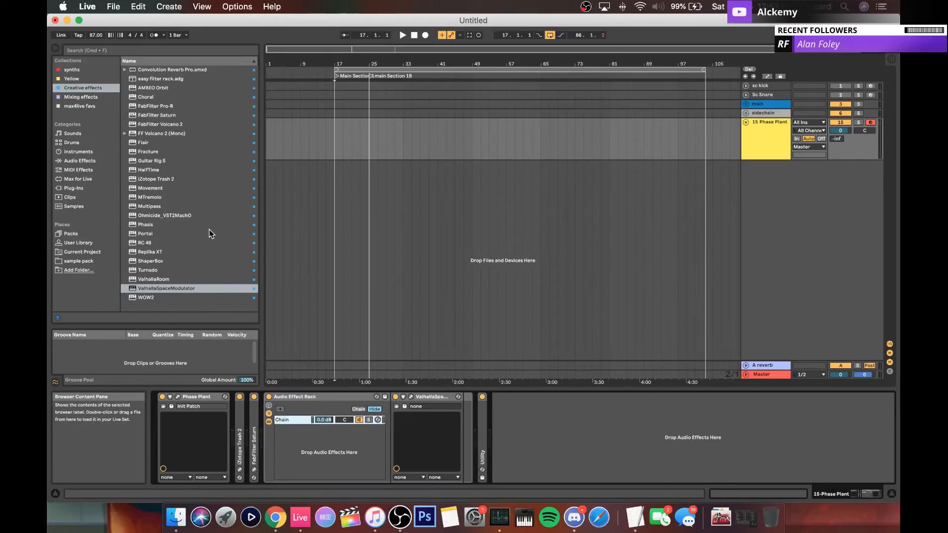
{"action": "left_click", "coordinate": [83, 88]}
{"action": "left_click", "coordinate": [84, 96]}
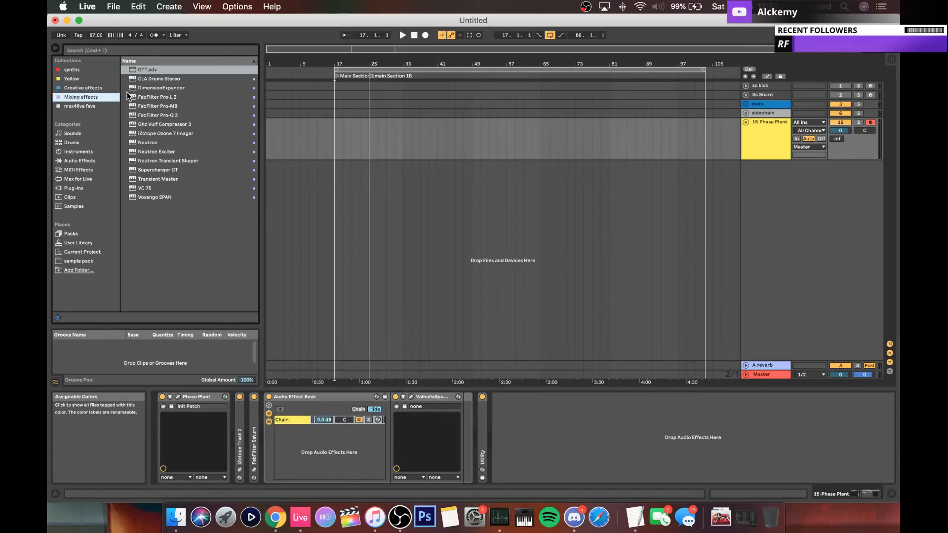
{"action": "left_click_drag", "start_coordinate": [163, 114], "coordinate": [303, 419]}
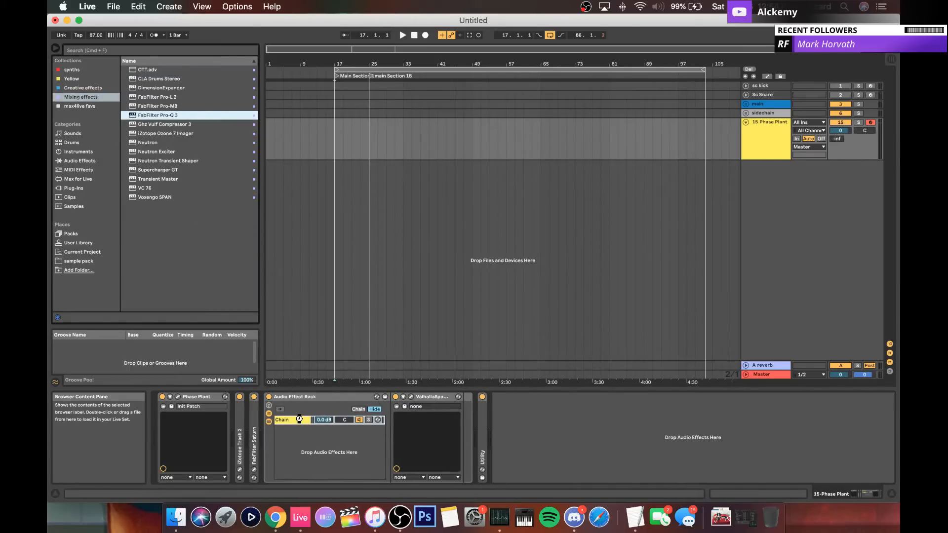
Step: Create a 72 dB/oct low cut at about 290 Hz in the rack chain's Pro-Q 3
{"action": "left_click", "coordinate": [118, 201]}
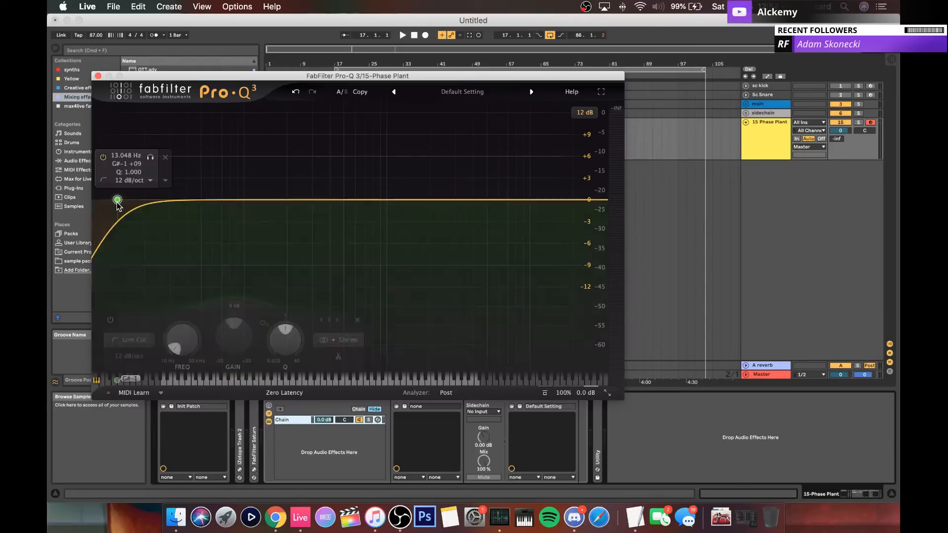
{"action": "left_click_drag", "start_coordinate": [116, 201], "coordinate": [310, 203]}
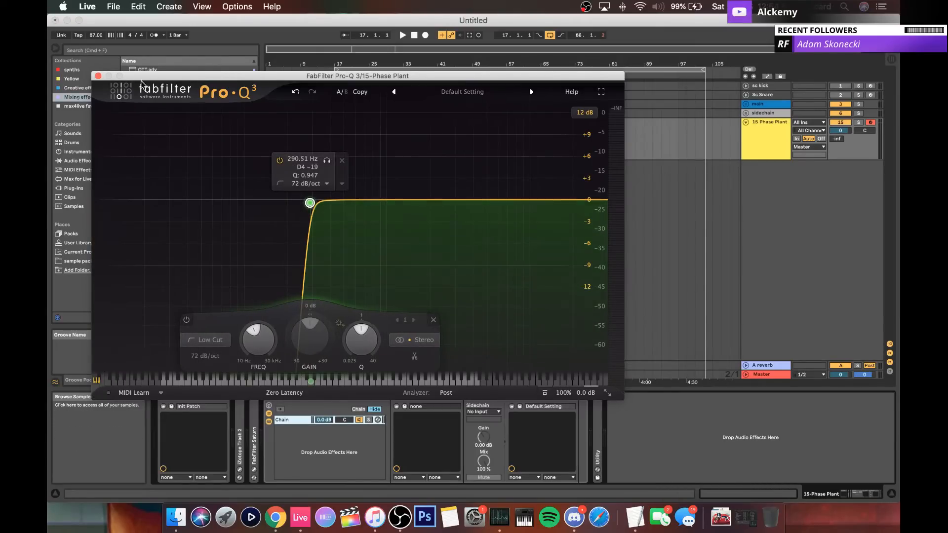
{"action": "left_click", "coordinate": [98, 75]}
Step: Duplicate the rack's chain and delete ValhallaSpaceModulator from the copy
{"action": "key", "text": "super+d"}
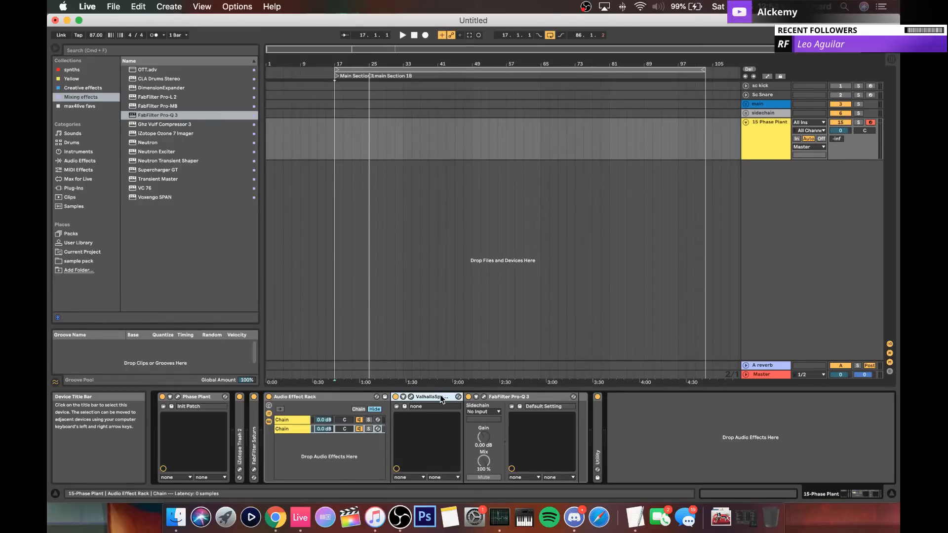
{"action": "key", "text": "Delete"}
Step: Change the Pro-Q 3 filter in the duplicated chain from a low cut to a high cut
{"action": "left_click", "coordinate": [411, 397]}
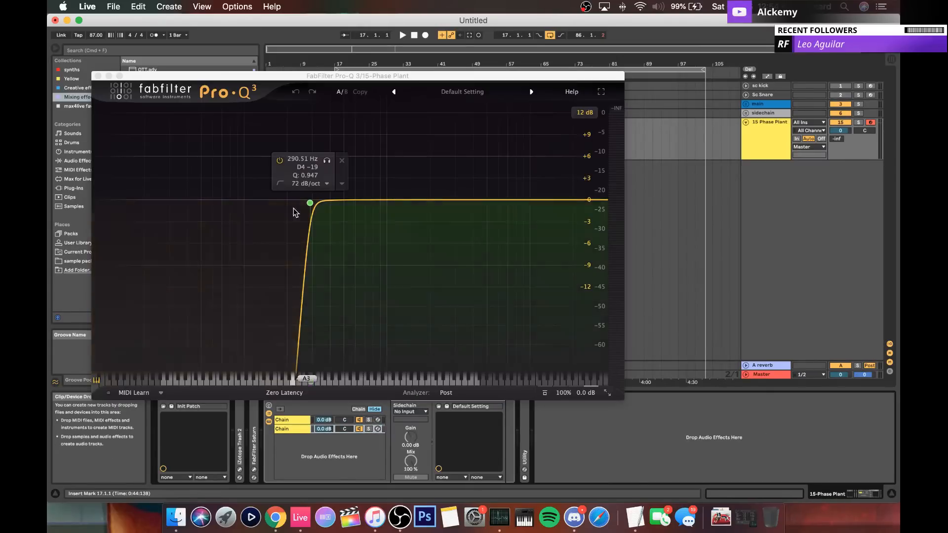
{"action": "left_click", "coordinate": [280, 185]}
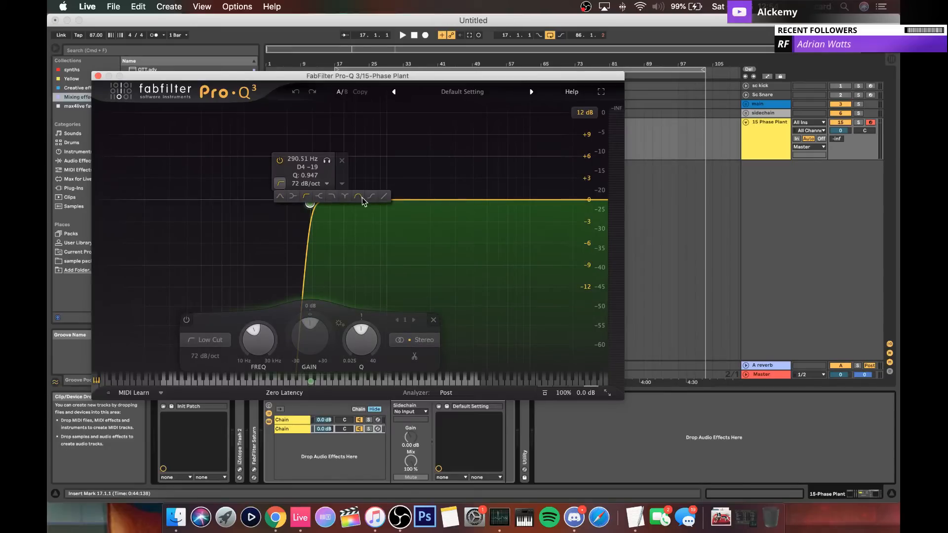
{"action": "left_click", "coordinate": [333, 197]}
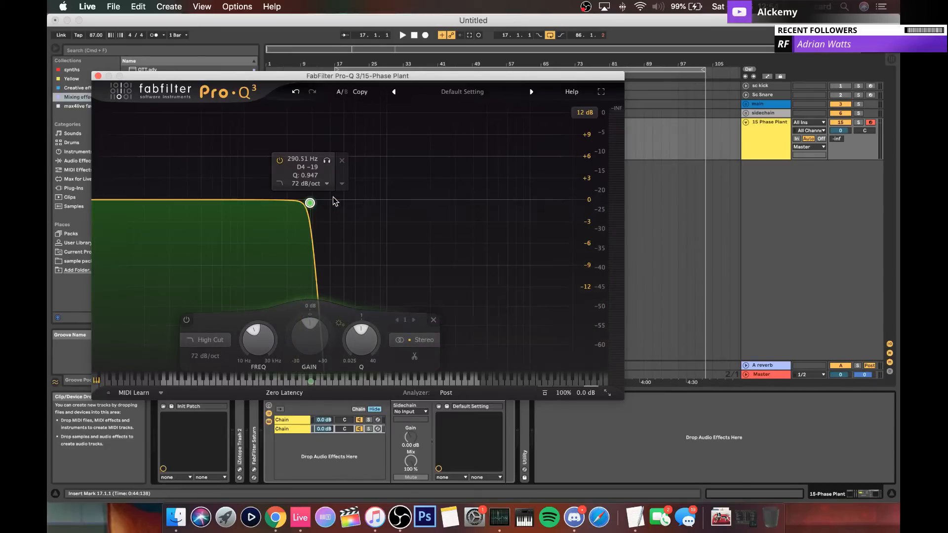
{"action": "left_click", "coordinate": [98, 76]}
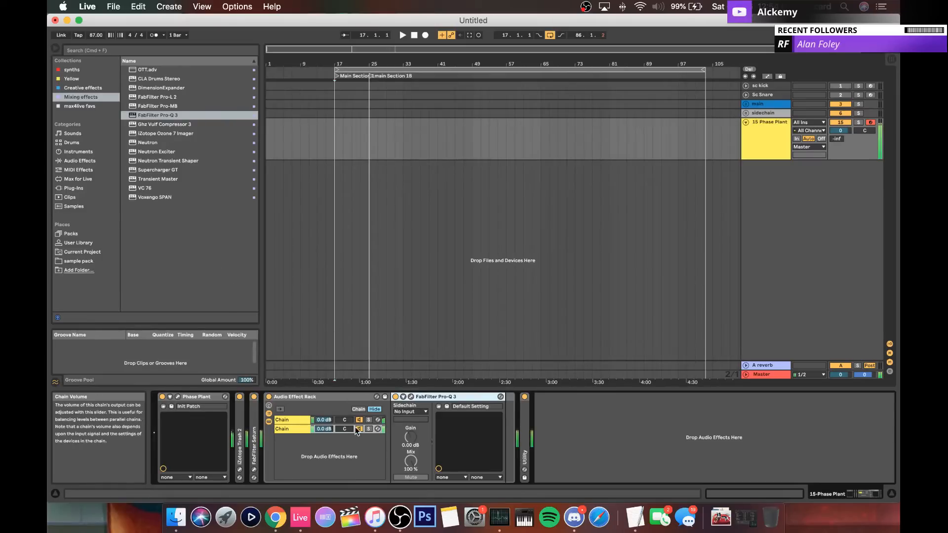
Step: Audition the two chains of the Audio Effect Rack by soloing them
{"action": "left_click", "coordinate": [368, 429]}
{"action": "left_click", "coordinate": [368, 429]}
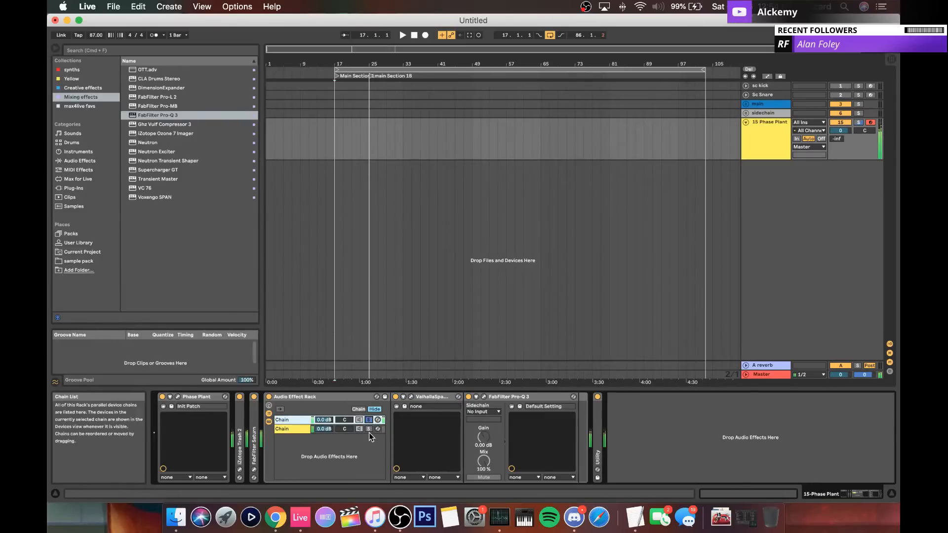
Step: Collapse the Audio Effect Rack and Phase Plant devices and add OTT after Utility
{"action": "double_click", "coordinate": [317, 398]}
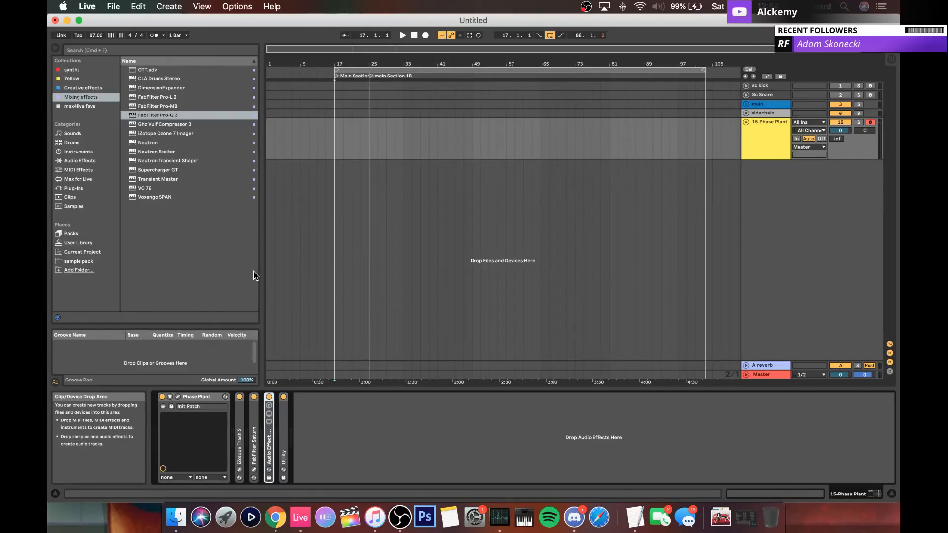
{"action": "double_click", "coordinate": [189, 396]}
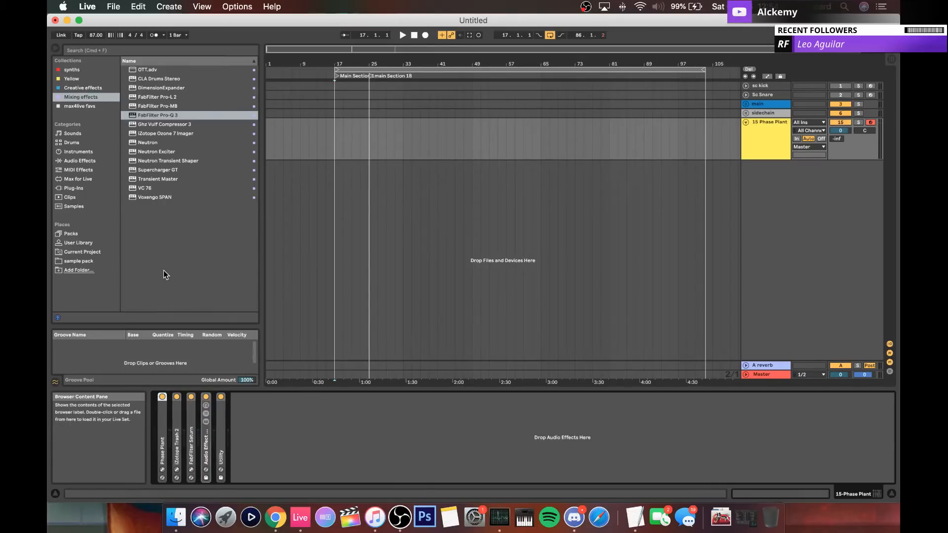
{"action": "left_click_drag", "start_coordinate": [142, 69], "coordinate": [349, 415]}
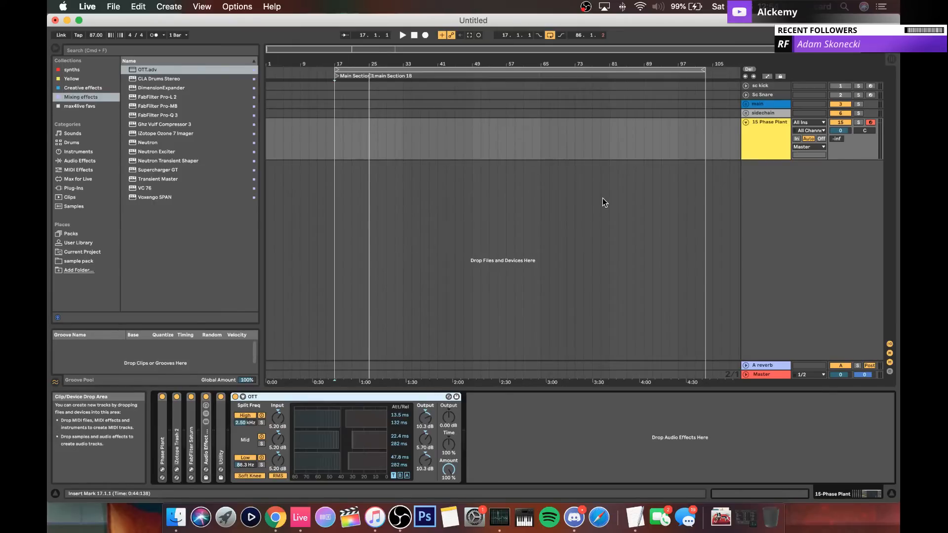
Step: Insert a new MIDI track below the Phase Plant track and load Serum on it
{"action": "left_click", "coordinate": [751, 154]}
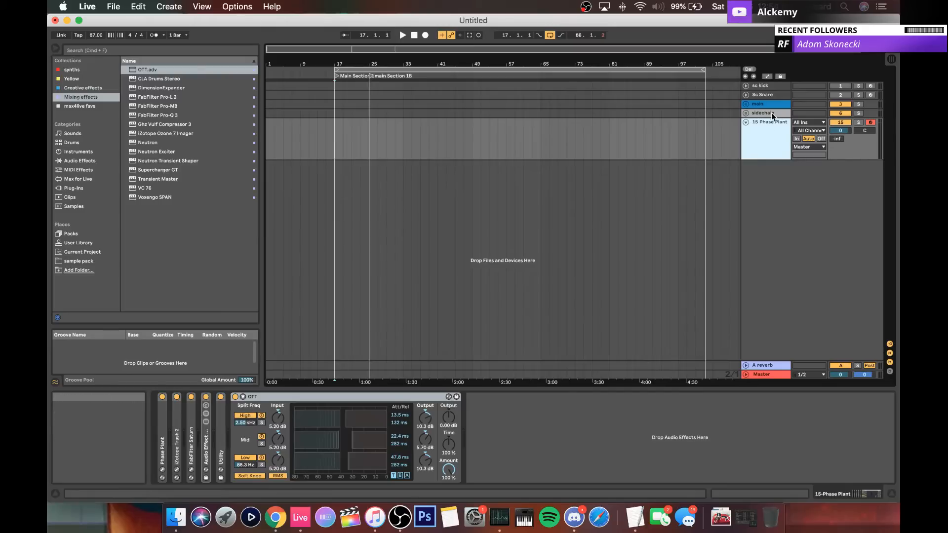
{"action": "key", "text": "super+shift+t"}
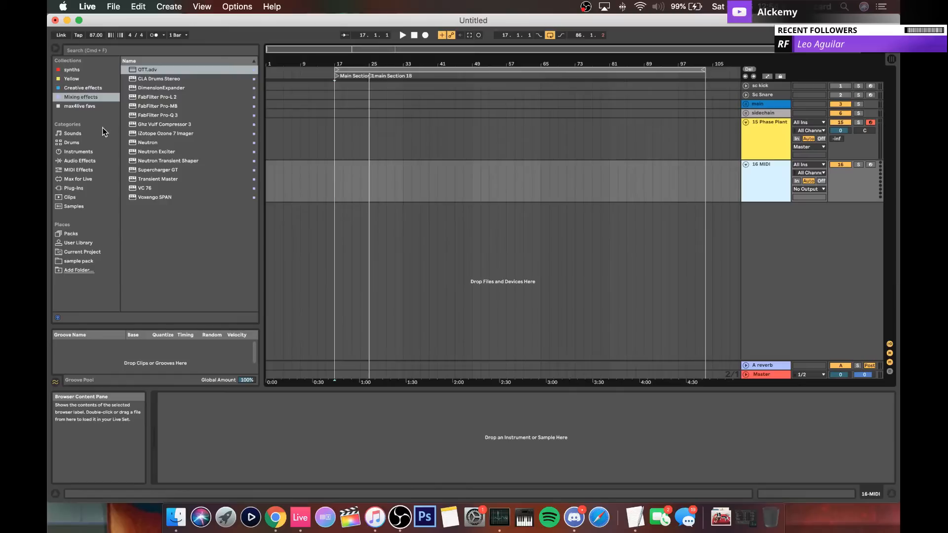
{"action": "left_click", "coordinate": [71, 69]}
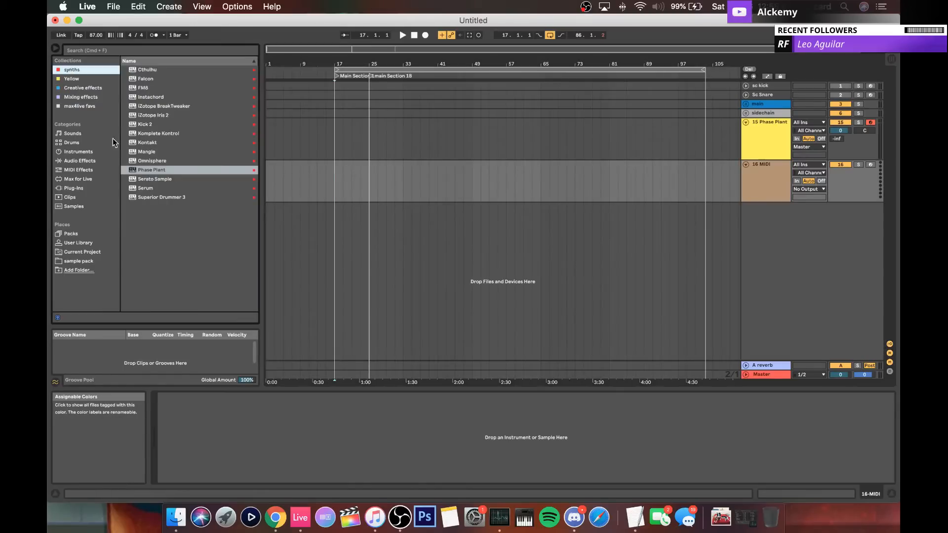
{"action": "left_click_drag", "start_coordinate": [143, 189], "coordinate": [361, 190]}
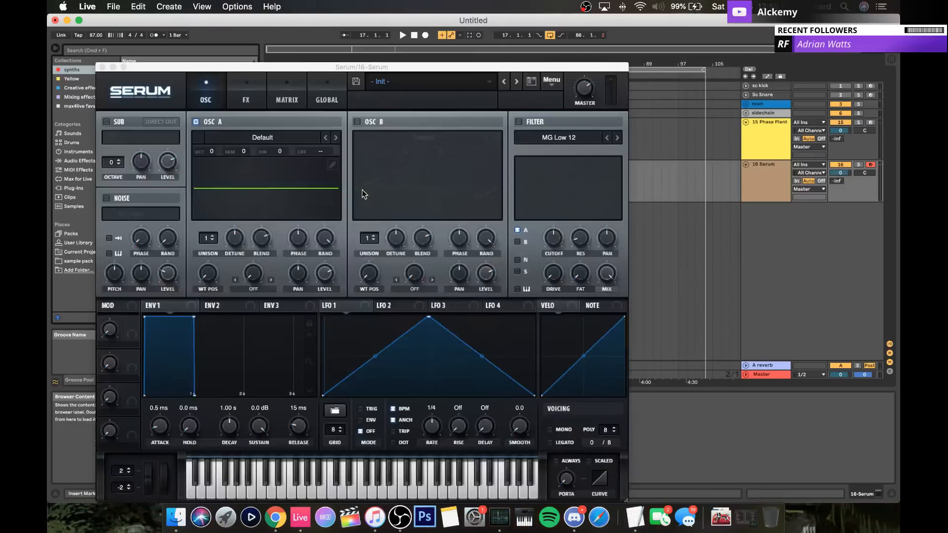
Step: Enable Serum's filter with the Flg + type and switch its display to the phase view
{"action": "left_click", "coordinate": [558, 138]}
{"action": "mouse_move", "coordinate": [557, 165]}
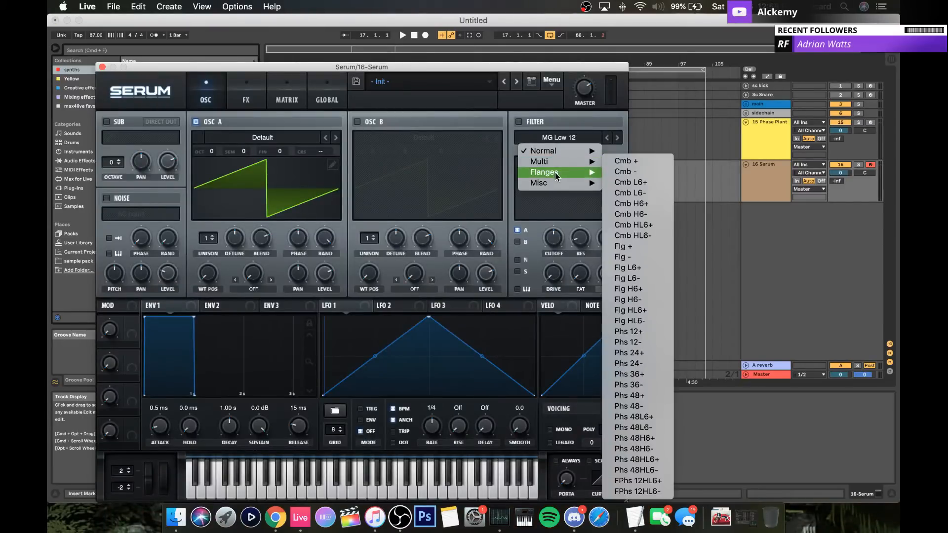
{"action": "left_click", "coordinate": [632, 247]}
{"action": "left_click", "coordinate": [519, 122]}
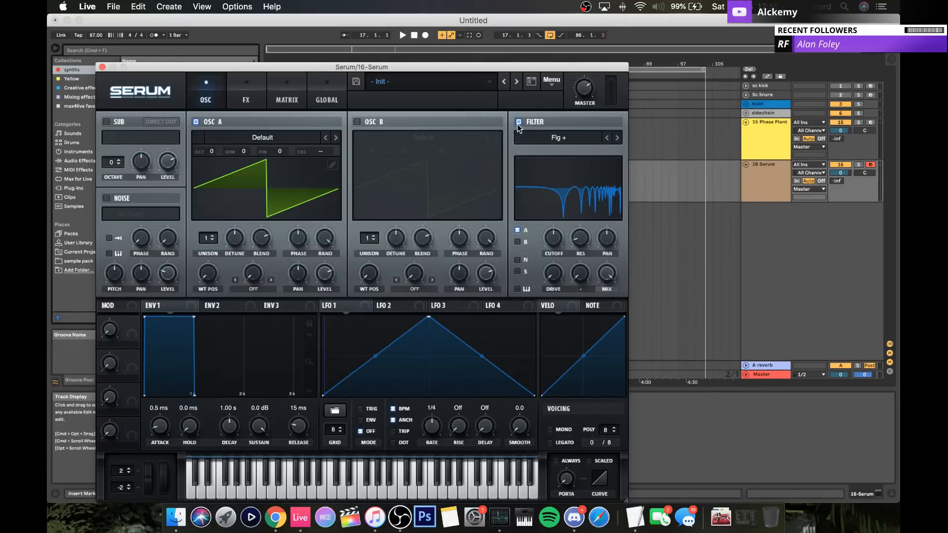
{"action": "left_click", "coordinate": [576, 182]}
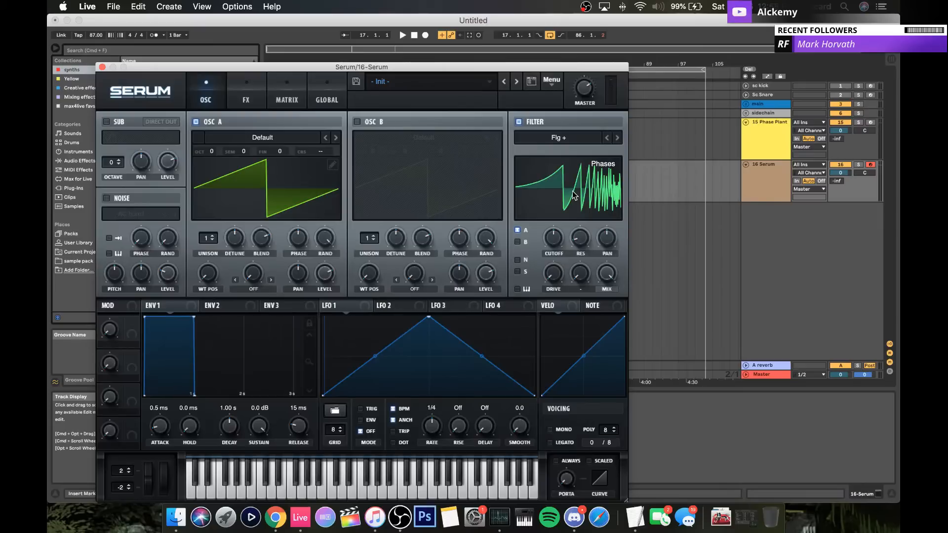
Step: Change Serum's filter type to Phs 12+ and compare its frequency and phase displays
{"action": "left_click", "coordinate": [558, 139]}
{"action": "mouse_move", "coordinate": [549, 174]}
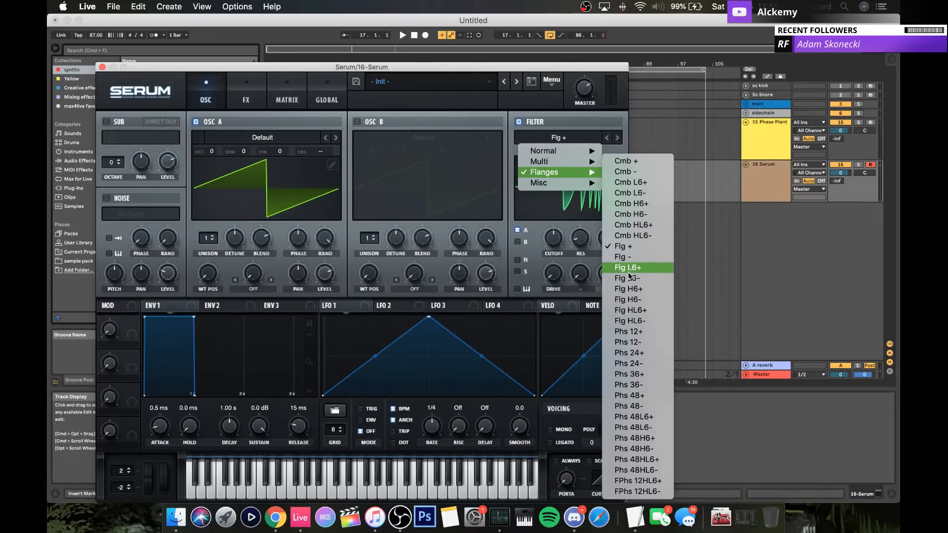
{"action": "left_click", "coordinate": [633, 335]}
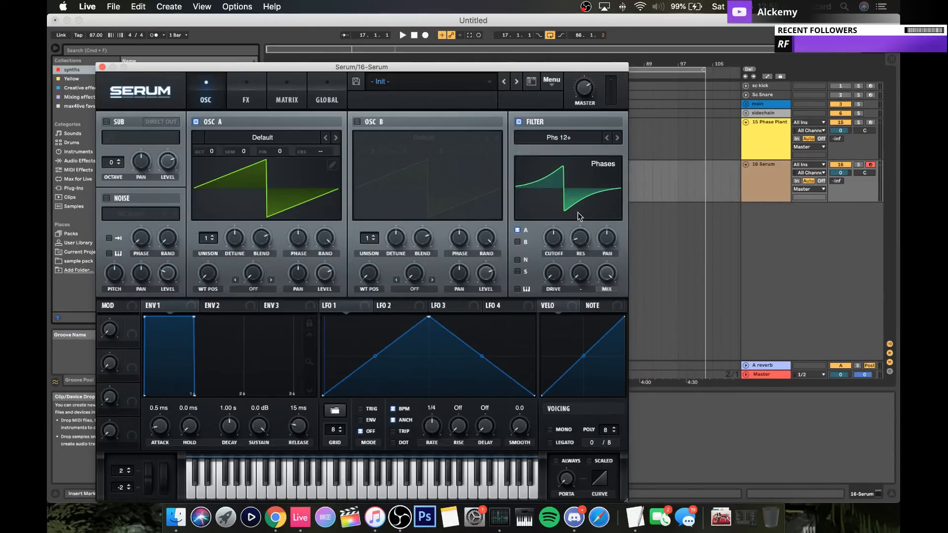
{"action": "left_click", "coordinate": [590, 185]}
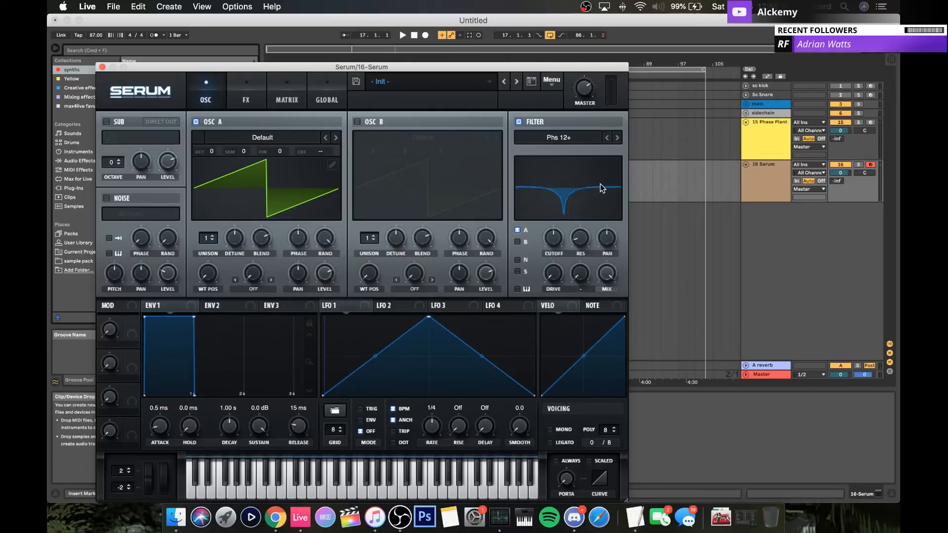
{"action": "left_click", "coordinate": [599, 184]}
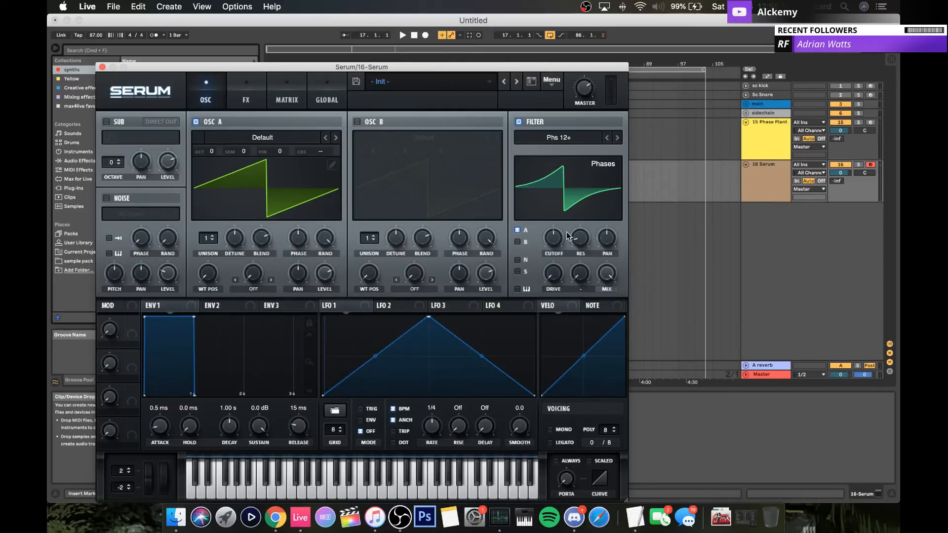
Step: Step Serum's filter through the steeper phaser types, settle on Phs 48-, and close the Serum window
{"action": "left_click", "coordinate": [619, 138]}
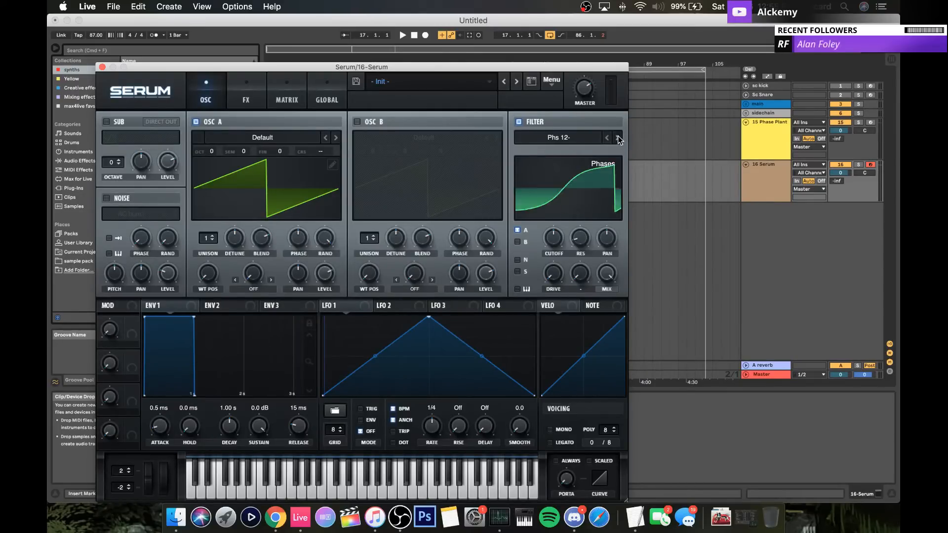
{"action": "left_click", "coordinate": [618, 138]}
{"action": "left_click", "coordinate": [617, 138]}
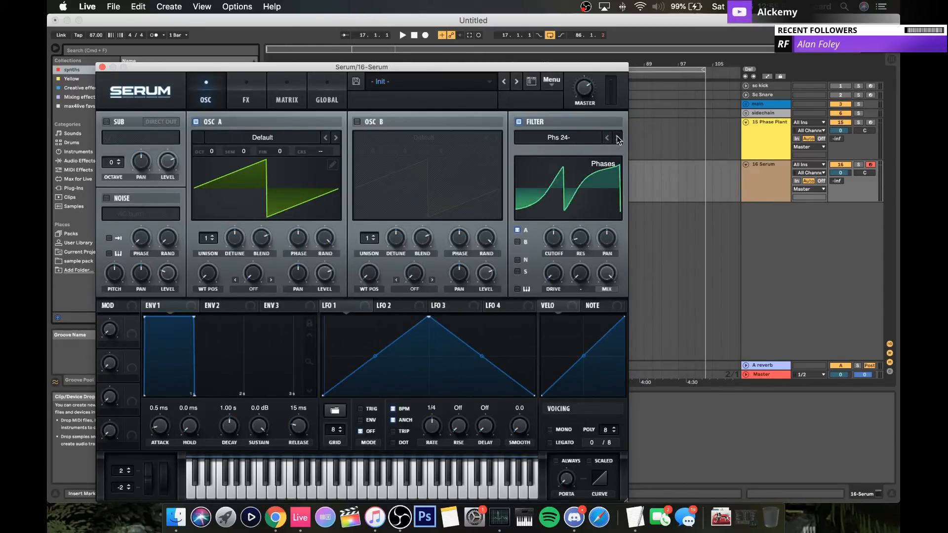
{"action": "left_click", "coordinate": [618, 138]}
{"action": "left_click", "coordinate": [617, 138]}
{"action": "left_click", "coordinate": [617, 138]}
{"action": "left_click", "coordinate": [618, 137]}
{"action": "left_click", "coordinate": [618, 138]}
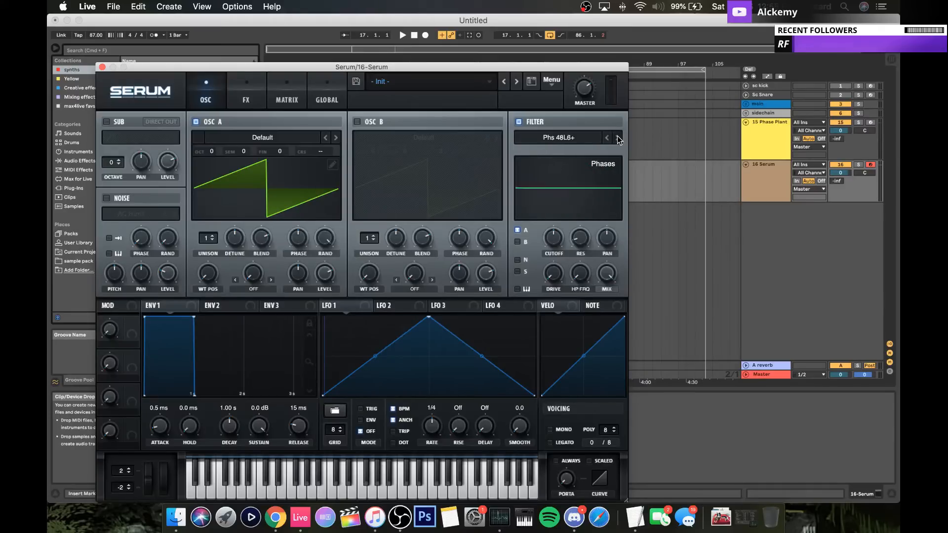
{"action": "left_click", "coordinate": [618, 137]}
{"action": "left_click", "coordinate": [618, 137]}
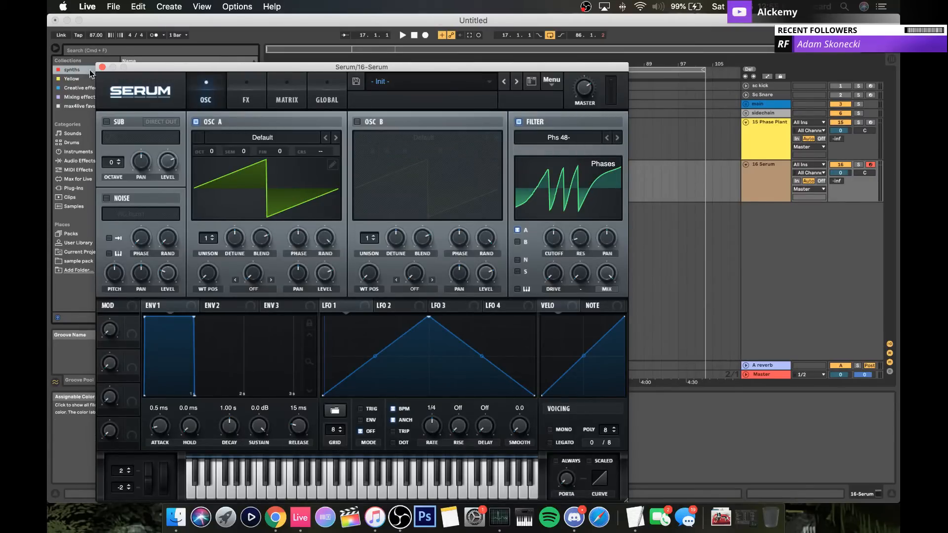
{"action": "left_click", "coordinate": [102, 67]}
{"action": "left_click", "coordinate": [178, 397]}
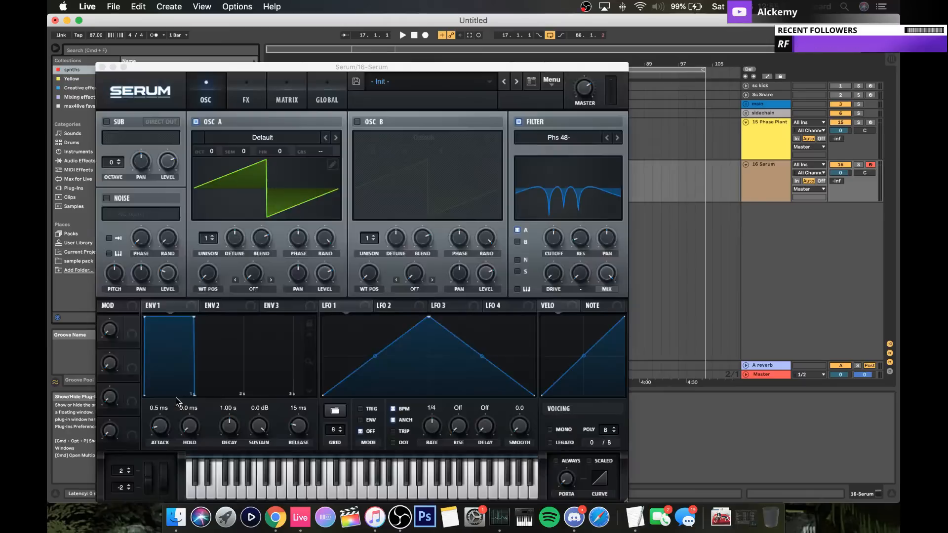
{"action": "left_click", "coordinate": [102, 67]}
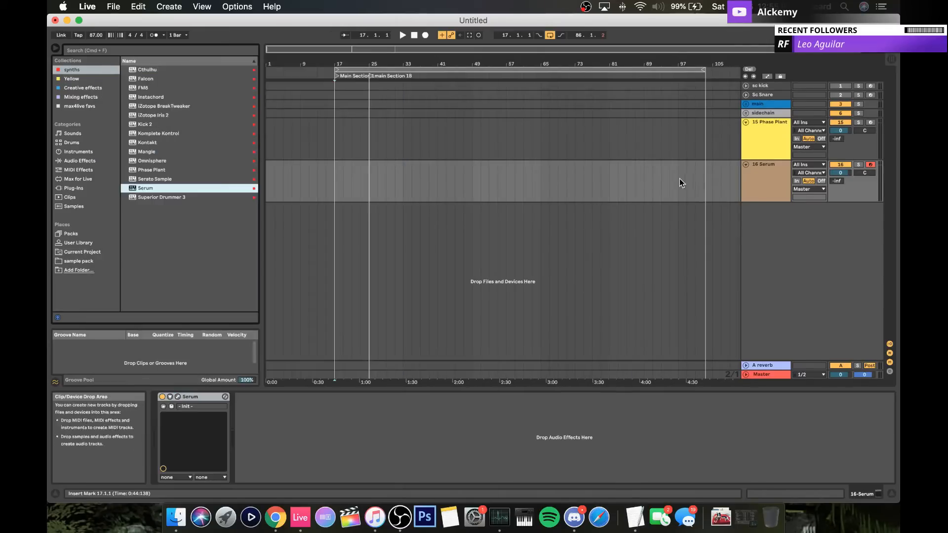
Step: Review the Phase Plant patch on its track and close the synth window
{"action": "left_click", "coordinate": [760, 183]}
{"action": "left_click", "coordinate": [750, 146]}
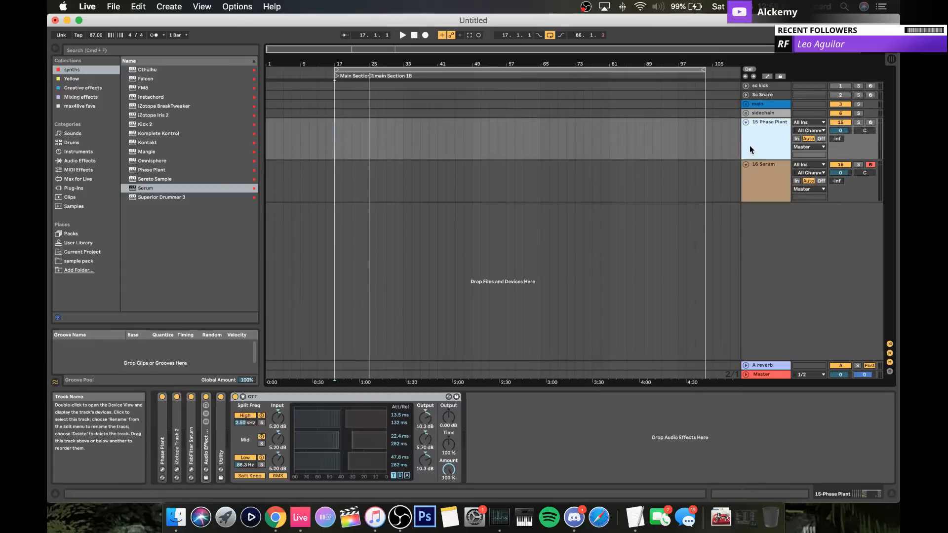
{"action": "double_click", "coordinate": [162, 408]}
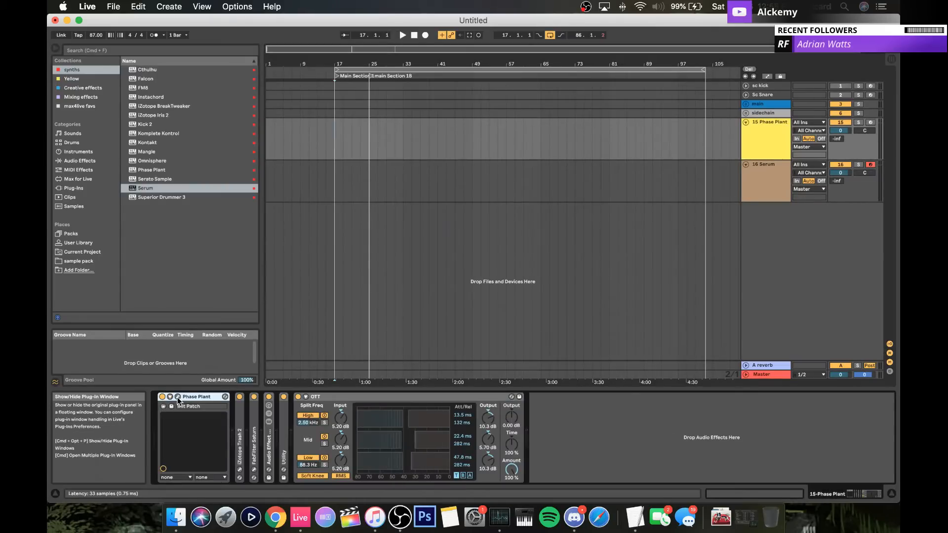
{"action": "left_click", "coordinate": [178, 397]}
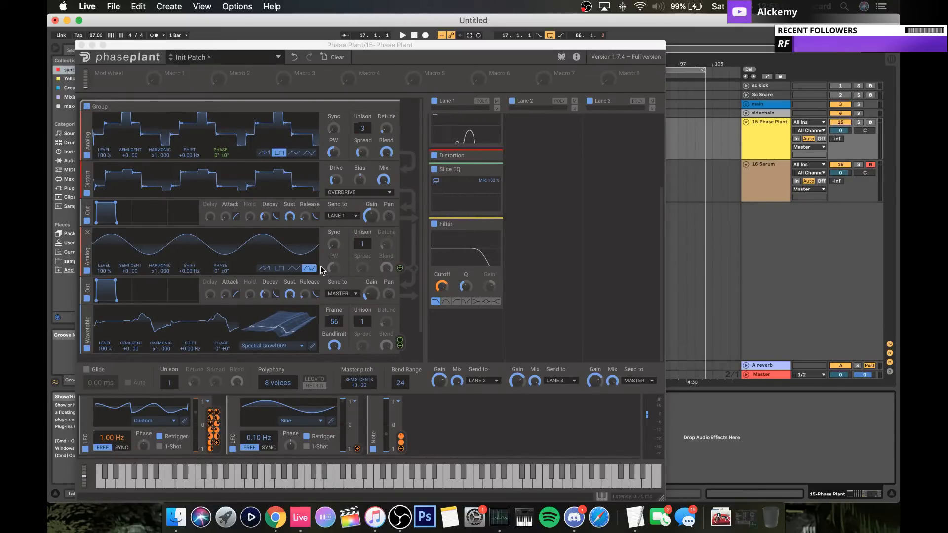
{"action": "left_click", "coordinate": [85, 44]}
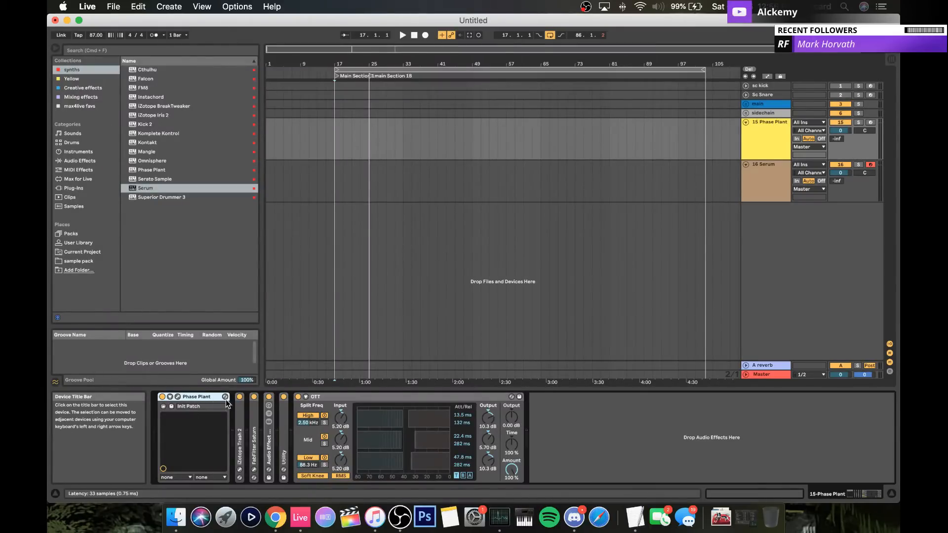
Step: Review the iZotope Trash 2 and Audio Effect Rack devices, collapse them again, and set OTT's amount to 47%
{"action": "double_click", "coordinate": [239, 435]}
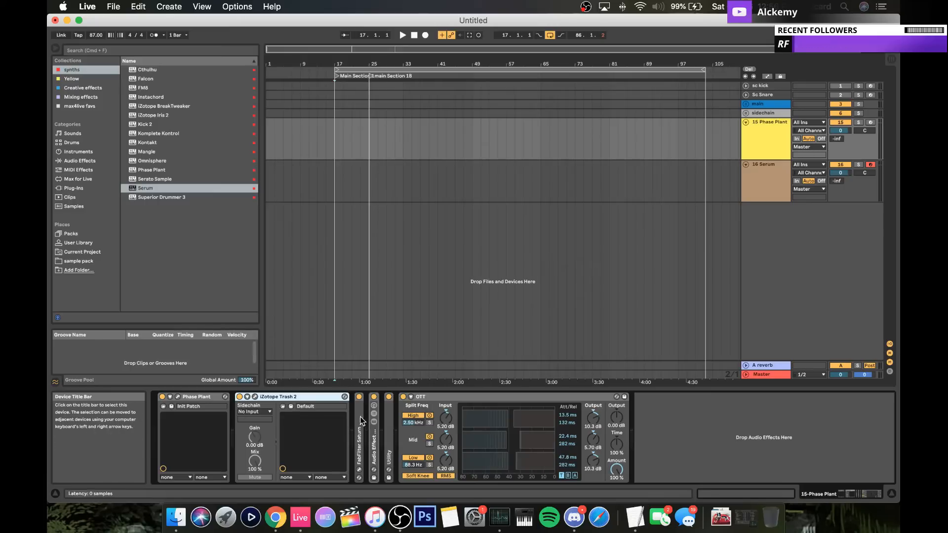
{"action": "double_click", "coordinate": [300, 397]}
{"action": "left_click", "coordinate": [271, 437]}
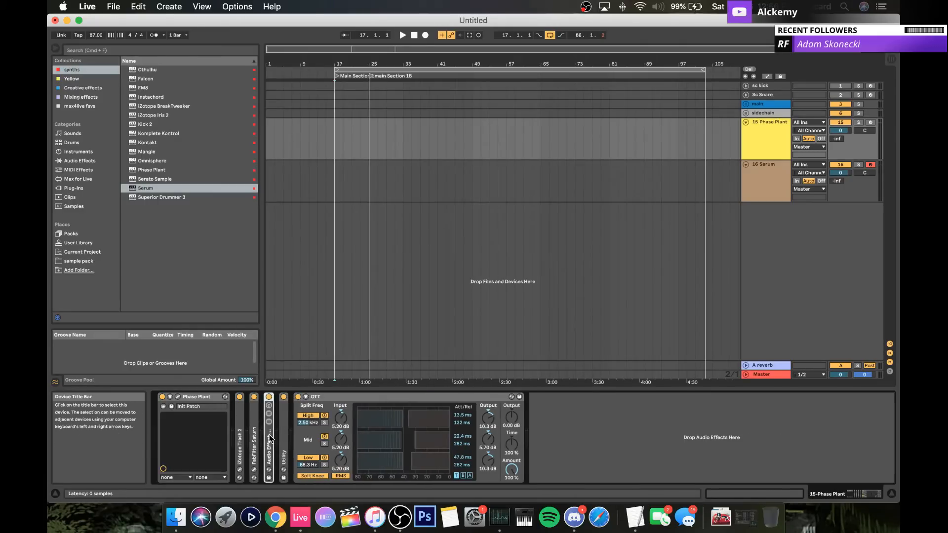
{"action": "double_click", "coordinate": [270, 437]}
{"action": "double_click", "coordinate": [324, 398]}
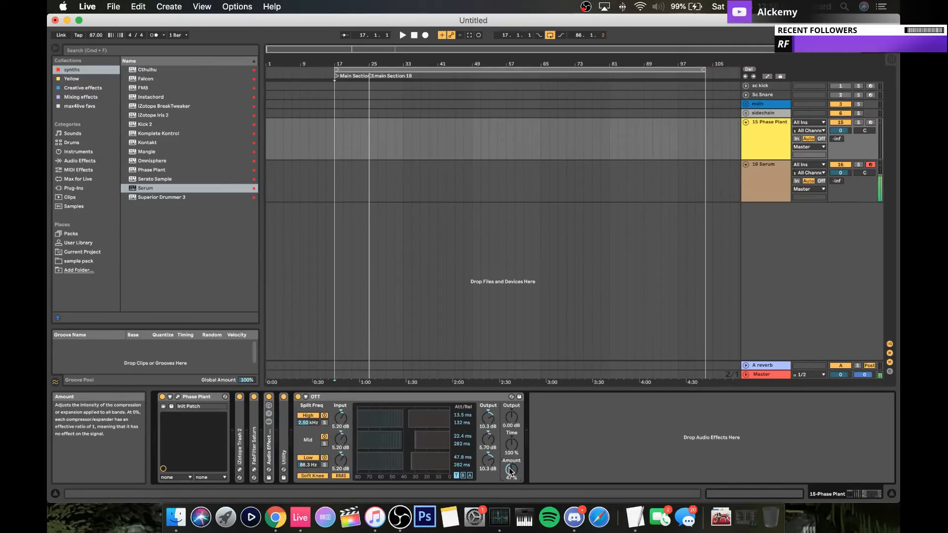
Step: Delete the Serum track
{"action": "left_click", "coordinate": [769, 171]}
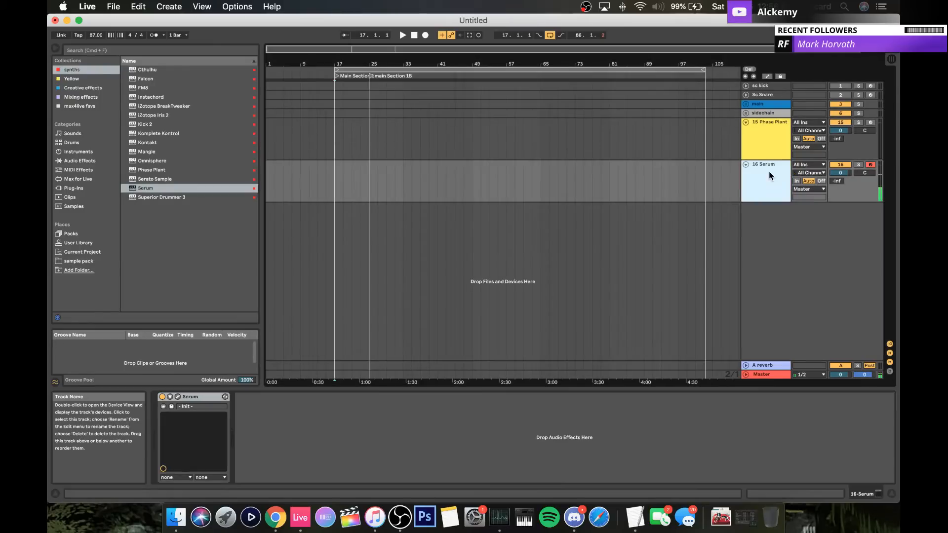
{"action": "key", "text": "Delete"}
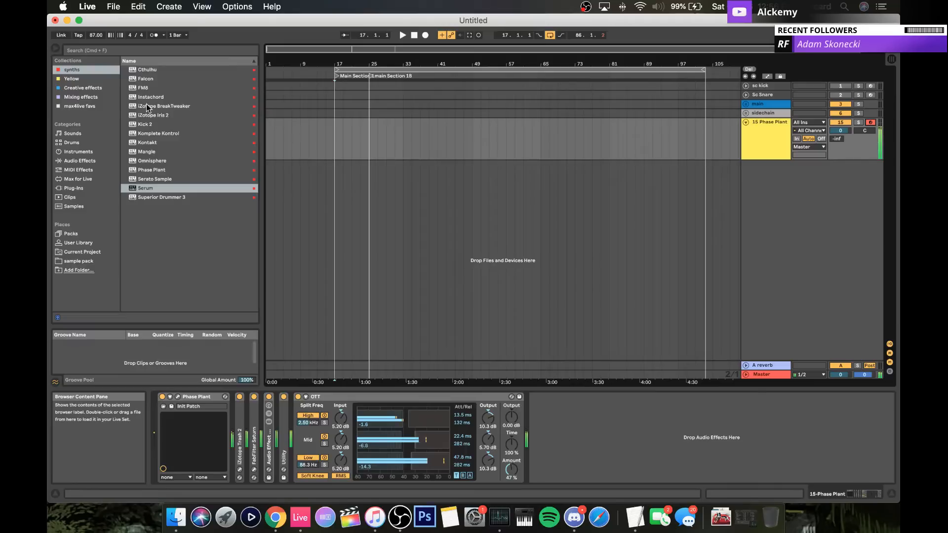
Step: Insert an Auto Filter between Phase Plant and iZotope Trash 2 as a notch filter with its frequency at 250 Hz
{"action": "left_click", "coordinate": [75, 88]}
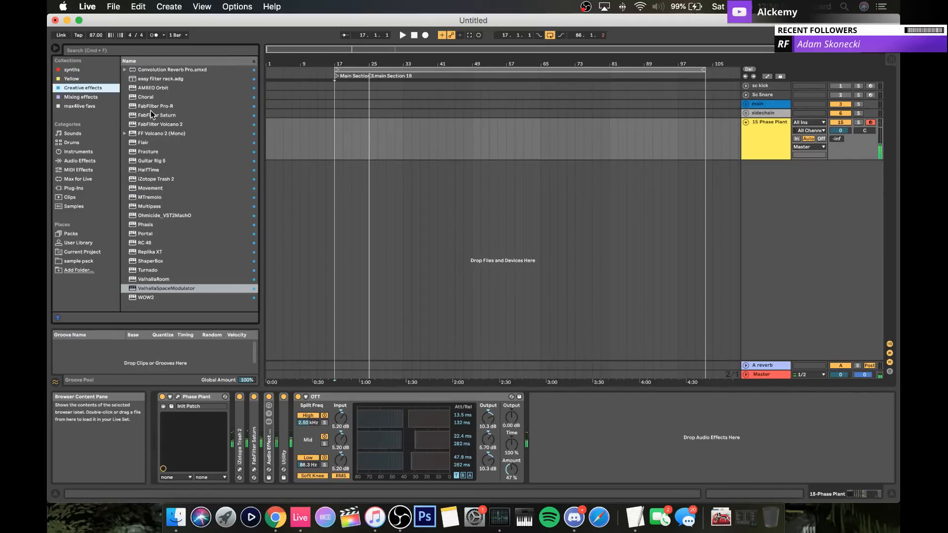
{"action": "left_click", "coordinate": [79, 160]}
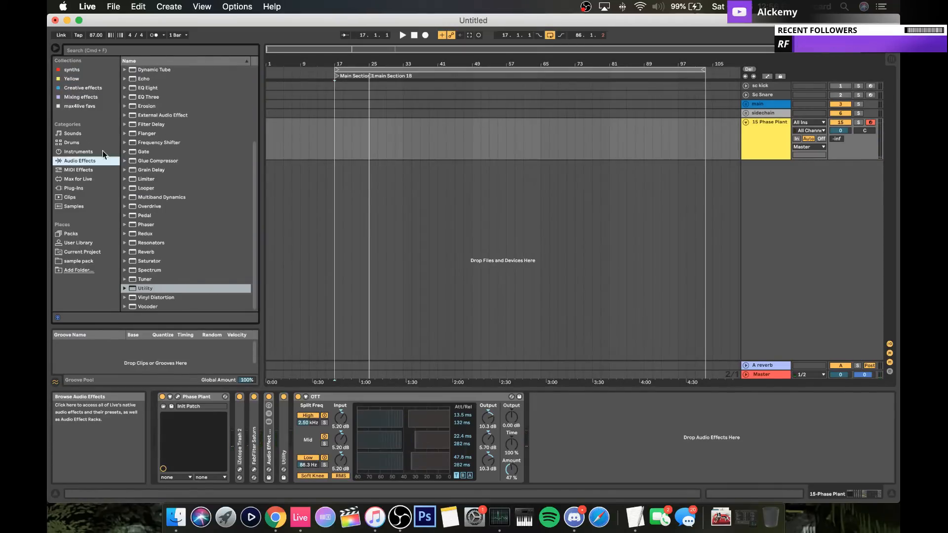
{"action": "left_click", "coordinate": [146, 94]}
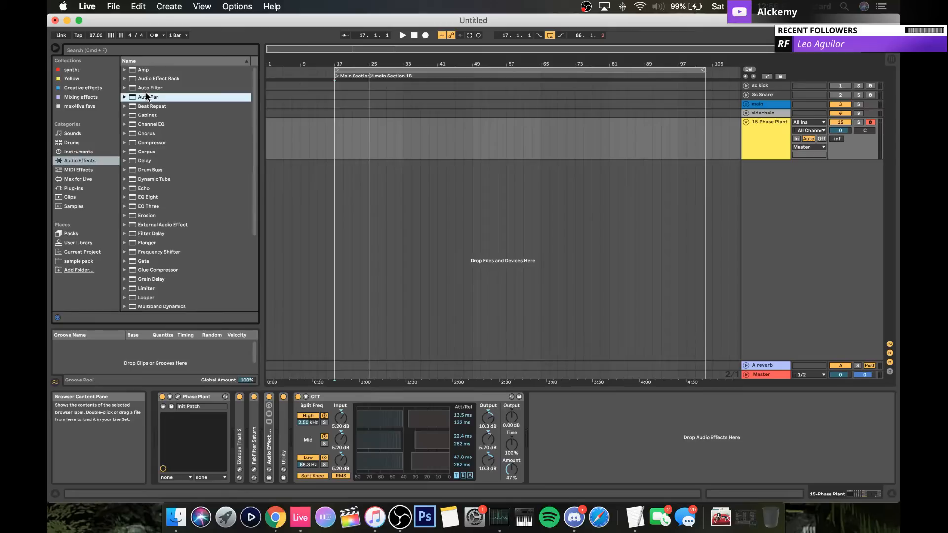
{"action": "left_click_drag", "start_coordinate": [142, 86], "coordinate": [236, 415]}
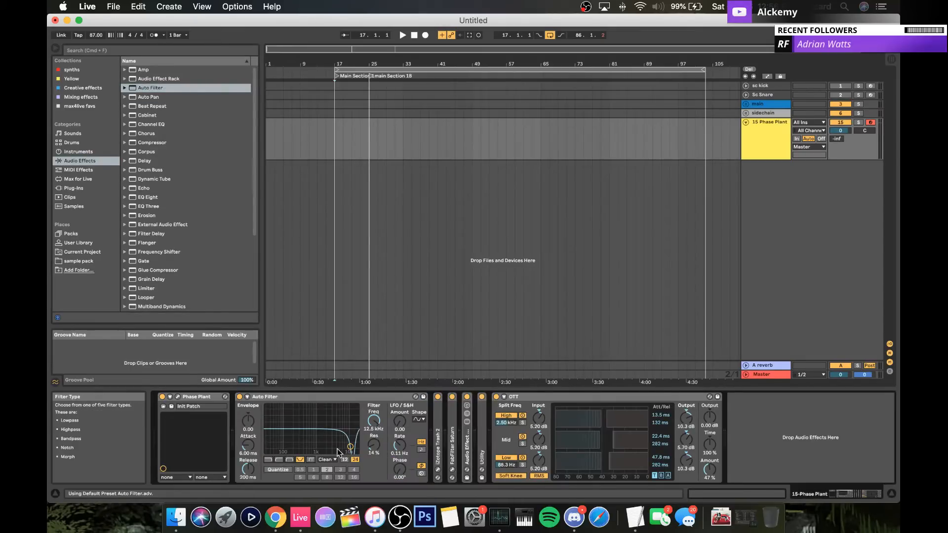
{"action": "left_click_drag", "start_coordinate": [373, 425], "coordinate": [373, 457]}
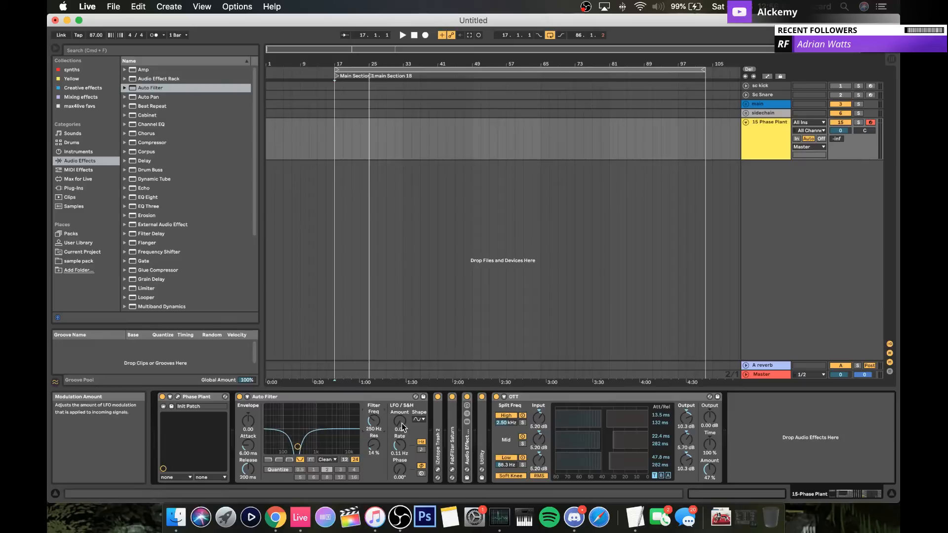
Step: Sync the Auto Filter's LFO to the tempo with an amount of about 20.7, set its resonance to 67%, and collapse the device
{"action": "left_click", "coordinate": [421, 450]}
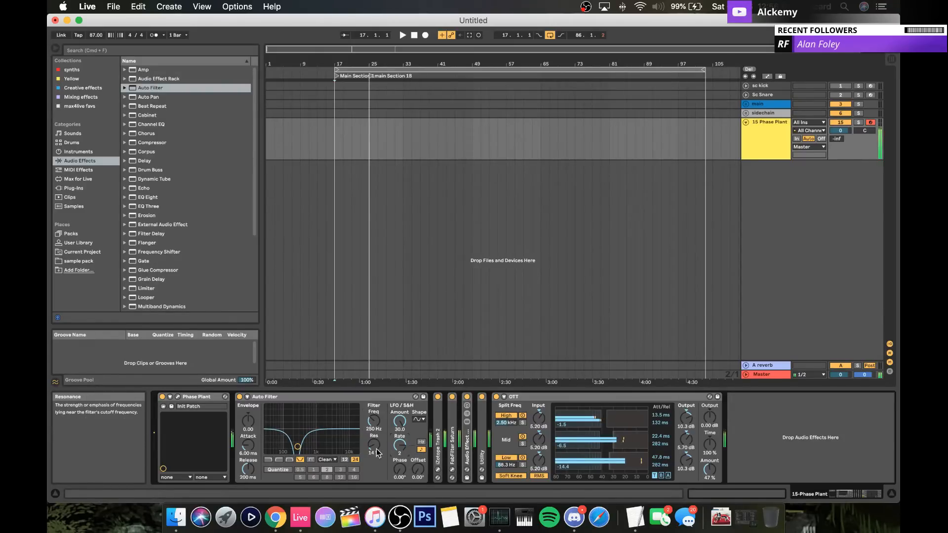
{"action": "left_click_drag", "start_coordinate": [375, 447], "coordinate": [402, 430]}
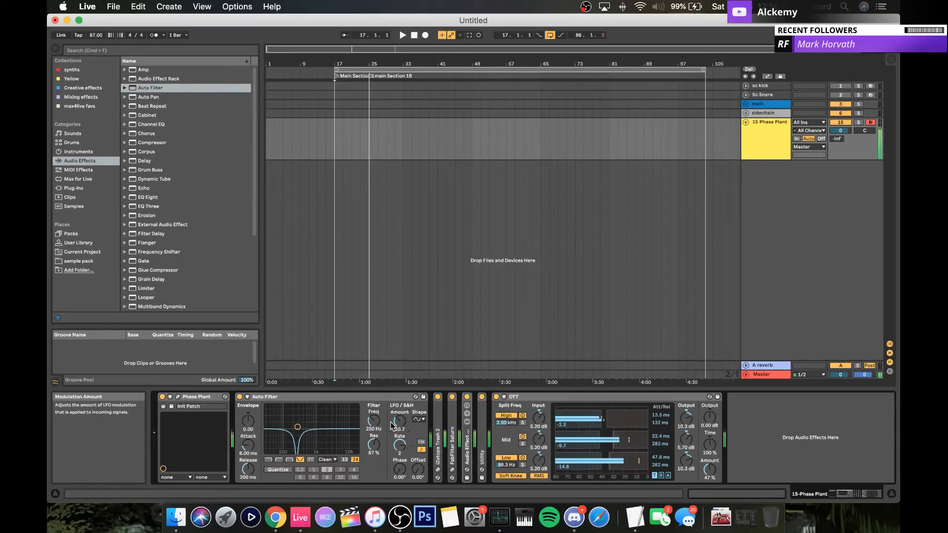
{"action": "double_click", "coordinate": [282, 398]}
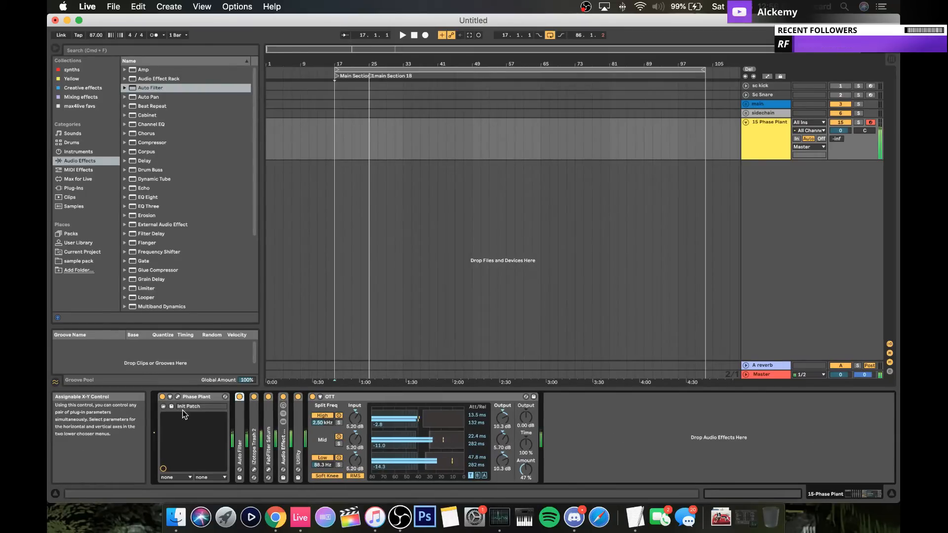
Step: Check the Phase Plant patch, set ValhallaSpaceModulator's mix in the Audio Effect Rack to 28%, and collapse both devices
{"action": "left_click", "coordinate": [177, 397]}
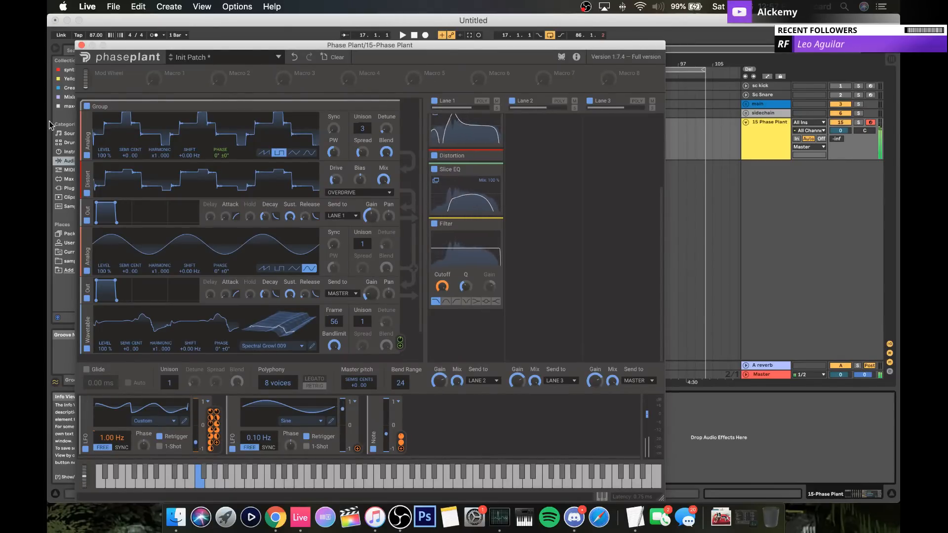
{"action": "left_click", "coordinate": [81, 45]}
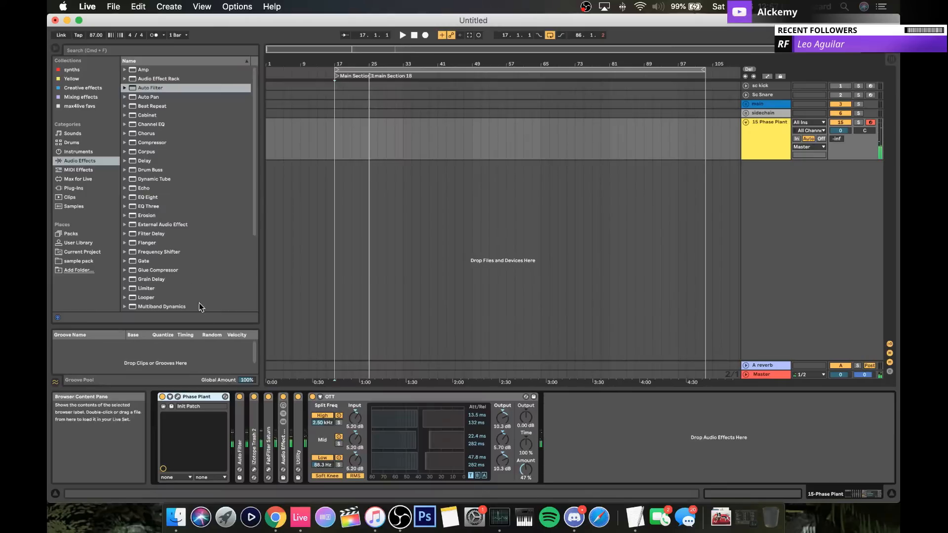
{"action": "double_click", "coordinate": [283, 447]}
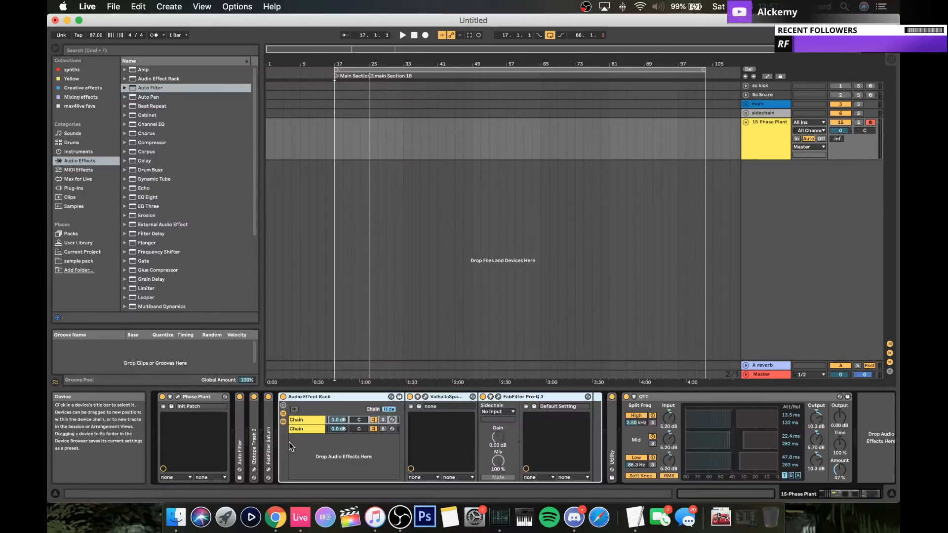
{"action": "left_click", "coordinate": [302, 420]}
{"action": "left_click", "coordinate": [426, 397]}
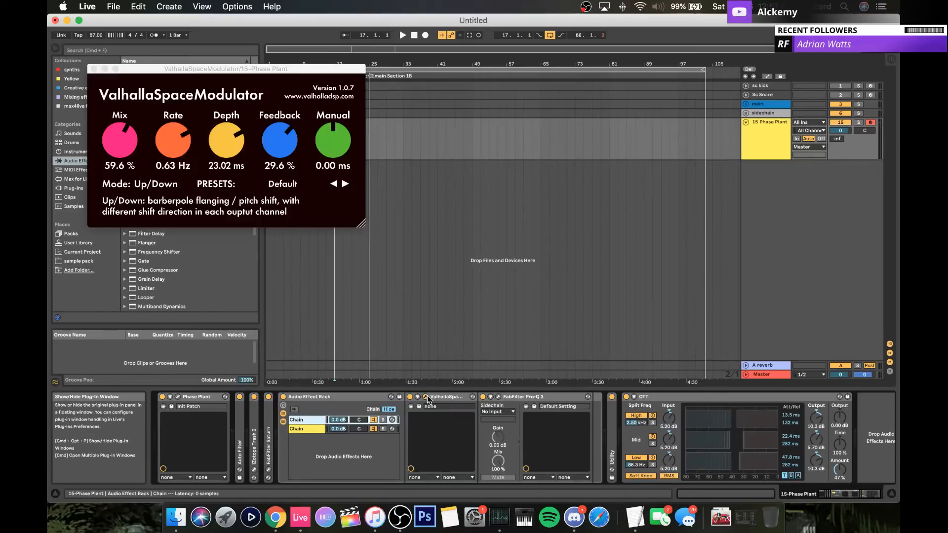
{"action": "left_click_drag", "start_coordinate": [133, 158], "coordinate": [128, 199]}
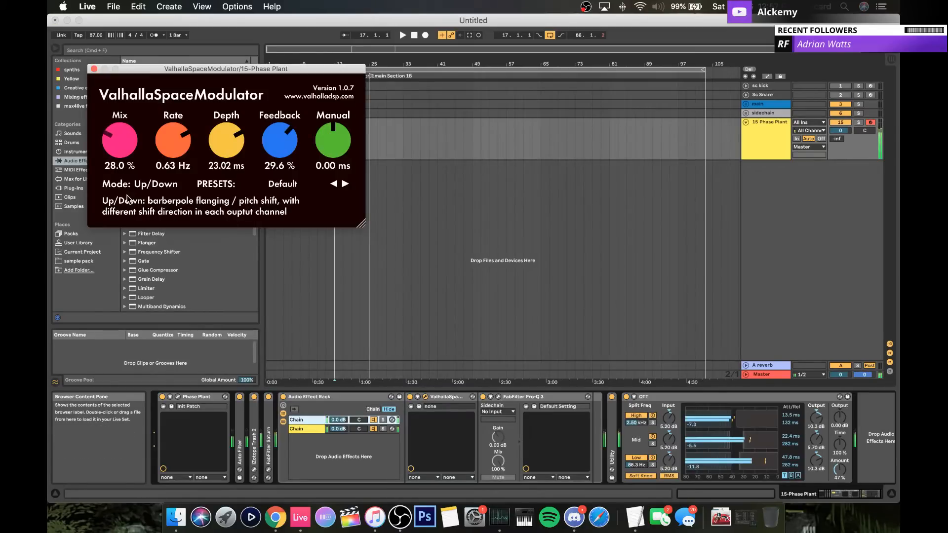
{"action": "left_click", "coordinate": [93, 68]}
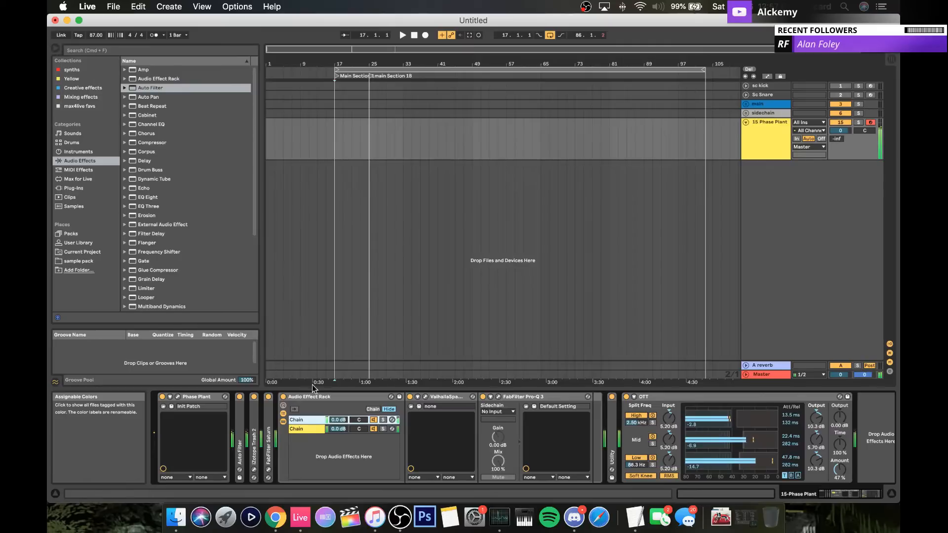
{"action": "double_click", "coordinate": [316, 398]}
{"action": "double_click", "coordinate": [201, 397]}
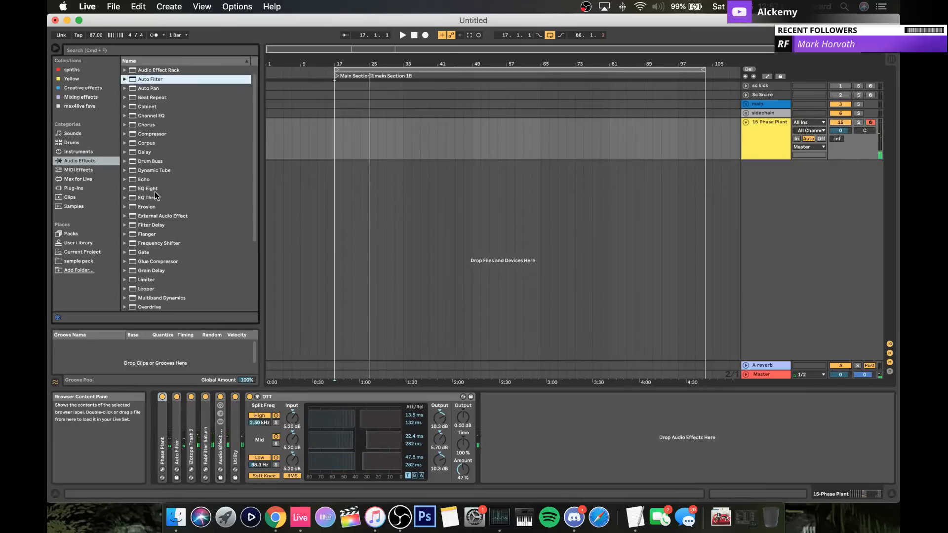
Step: Insert a Saturator between Utility and OTT with Soft Clip on, the Soft Sine curve and about 5.14 dB drive, and collapse both it and OTT
{"action": "scroll", "coordinate": [156, 197], "scroll_direction": "down", "scroll_amount": 5}
{"action": "left_click_drag", "start_coordinate": [146, 264], "coordinate": [248, 432]}
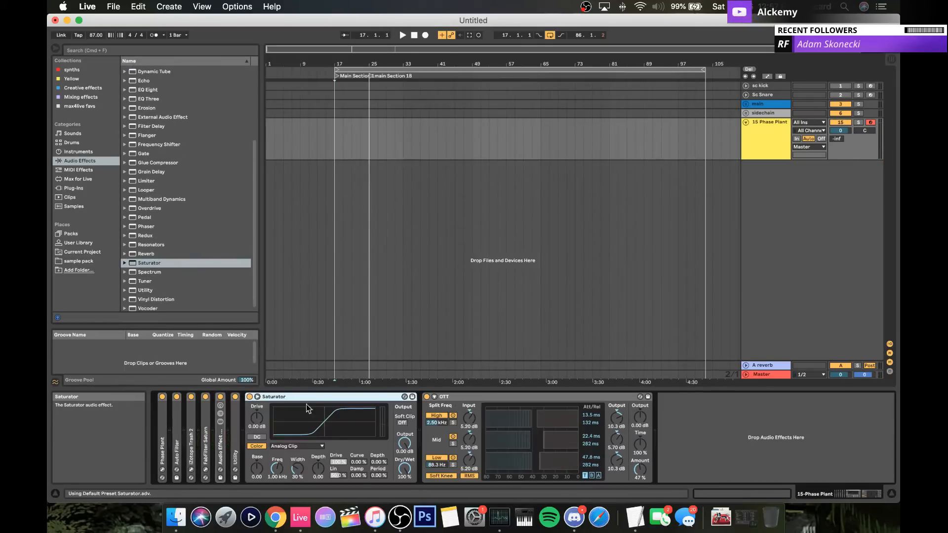
{"action": "left_click", "coordinate": [401, 423]}
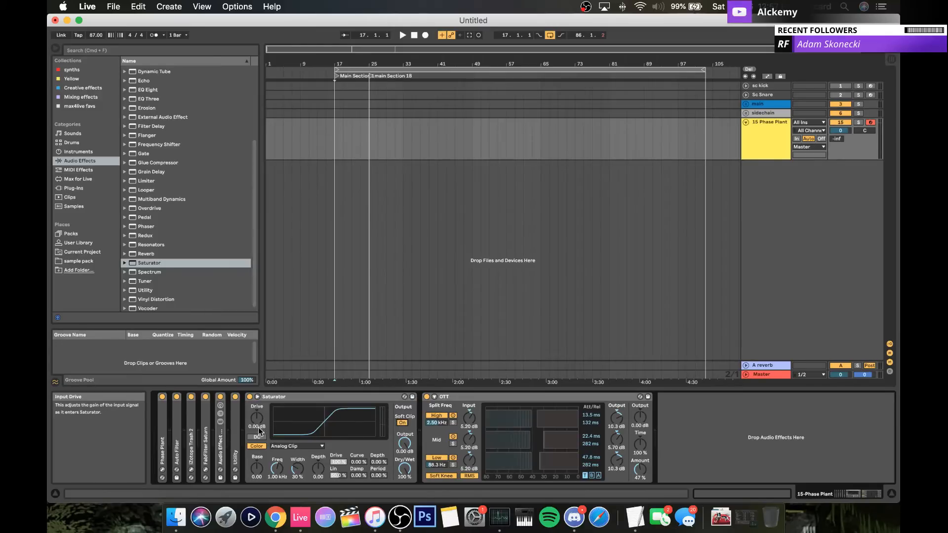
{"action": "left_click", "coordinate": [289, 446]}
{"action": "left_click", "coordinate": [284, 454]}
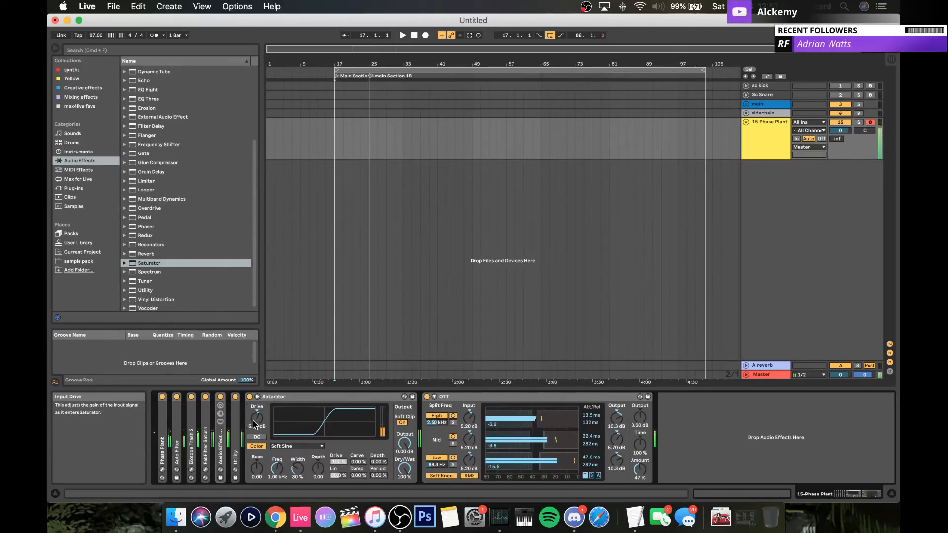
{"action": "double_click", "coordinate": [318, 399]}
{"action": "double_click", "coordinate": [318, 399]}
Step: Expand Phase Plant and audition the patch with its pitch wheel, closing the synth window when done
{"action": "double_click", "coordinate": [161, 410]}
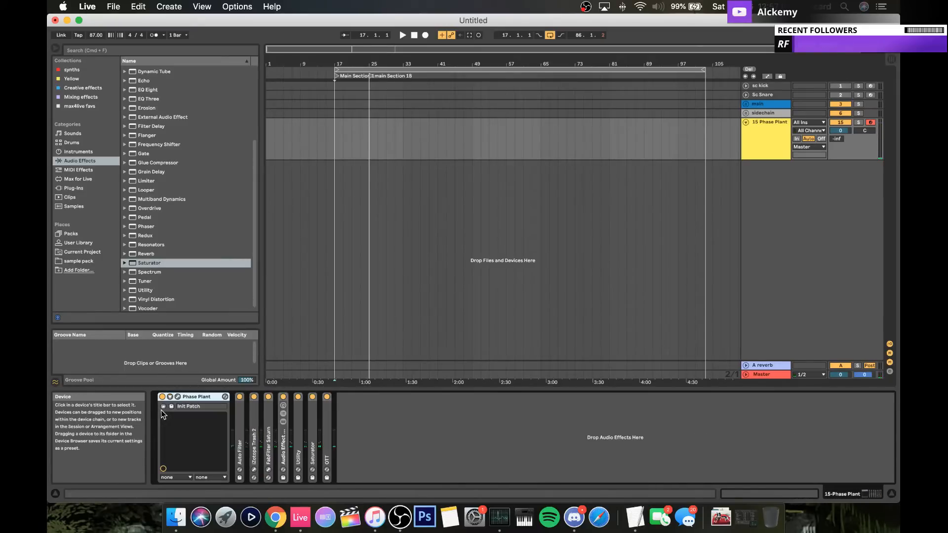
{"action": "left_click", "coordinate": [176, 397]}
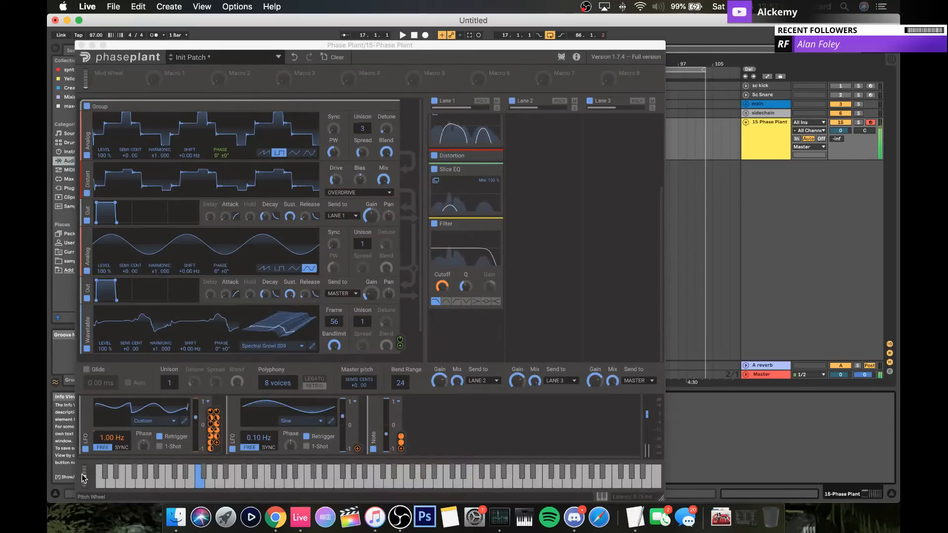
{"action": "mouse_move", "coordinate": [84, 477]}
{"action": "left_mouse_down"}
{"action": "mouse_move", "coordinate": [84, 499]}
{"action": "mouse_move", "coordinate": [74, 466]}
{"action": "mouse_move", "coordinate": [74, 489]}
{"action": "mouse_move", "coordinate": [71, 479]}
{"action": "left_mouse_up"}
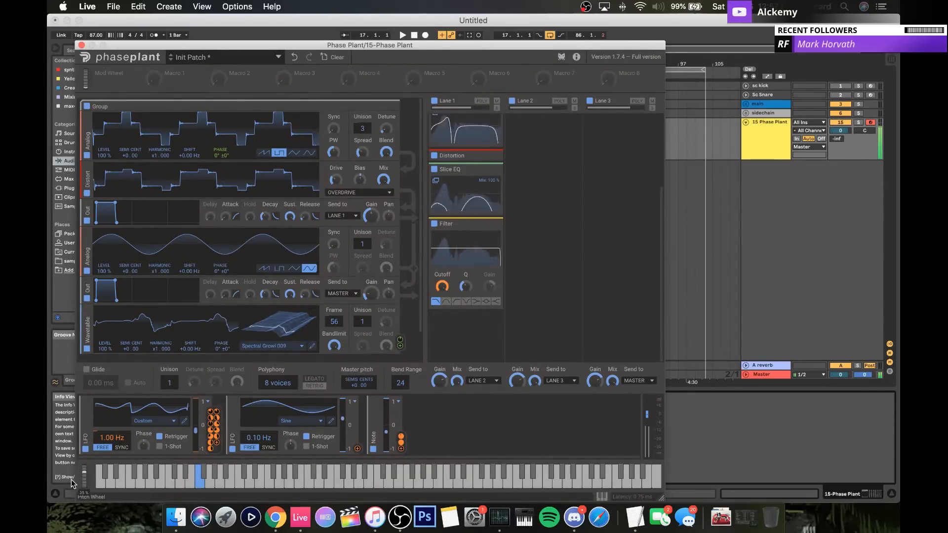
{"action": "left_click", "coordinate": [81, 45]}
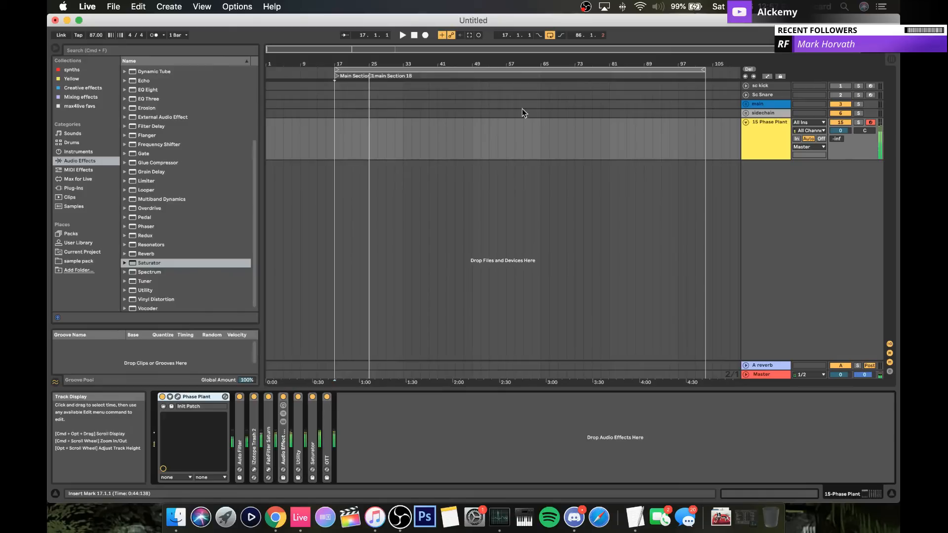
Step: Set the Saturator's drive to 0.57 dB and collapse the device again
{"action": "double_click", "coordinate": [313, 424]}
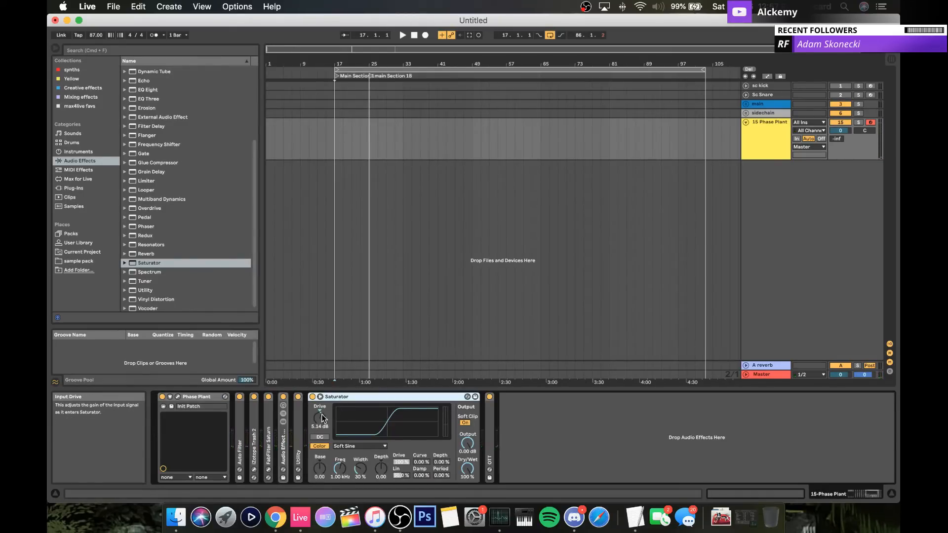
{"action": "left_click", "coordinate": [320, 413]}
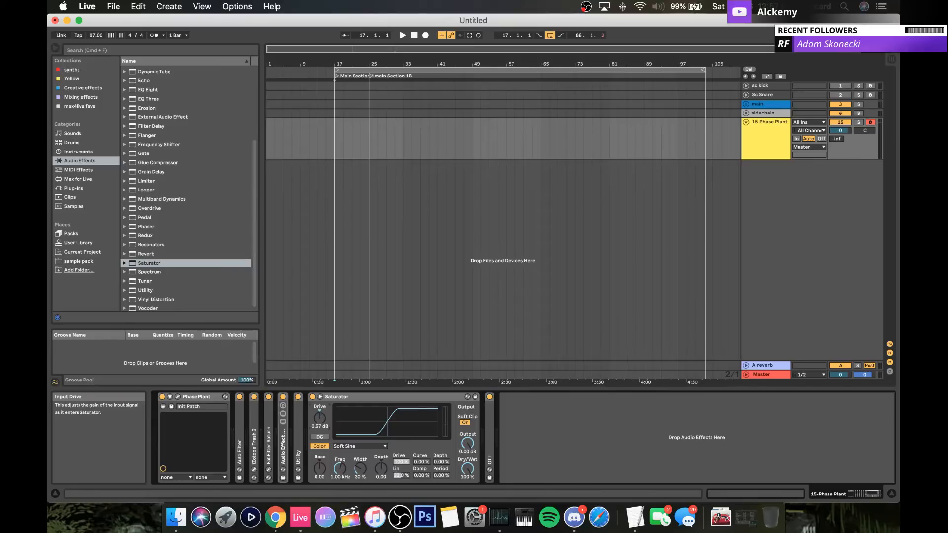
{"action": "double_click", "coordinate": [341, 397]}
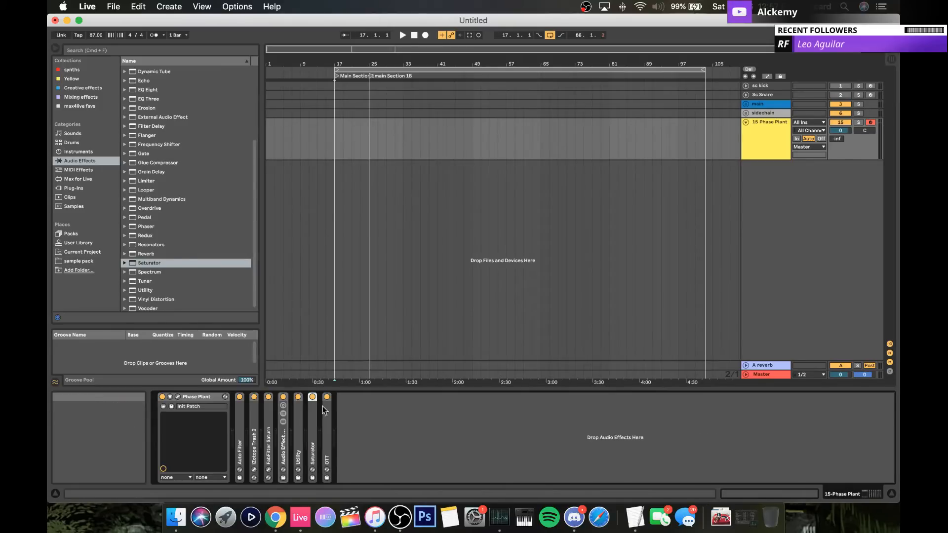
Step: Add FabFilter Pro-L 2 from the mixing effects after OTT and raise its gain to +6.13 dB
{"action": "left_click", "coordinate": [80, 88]}
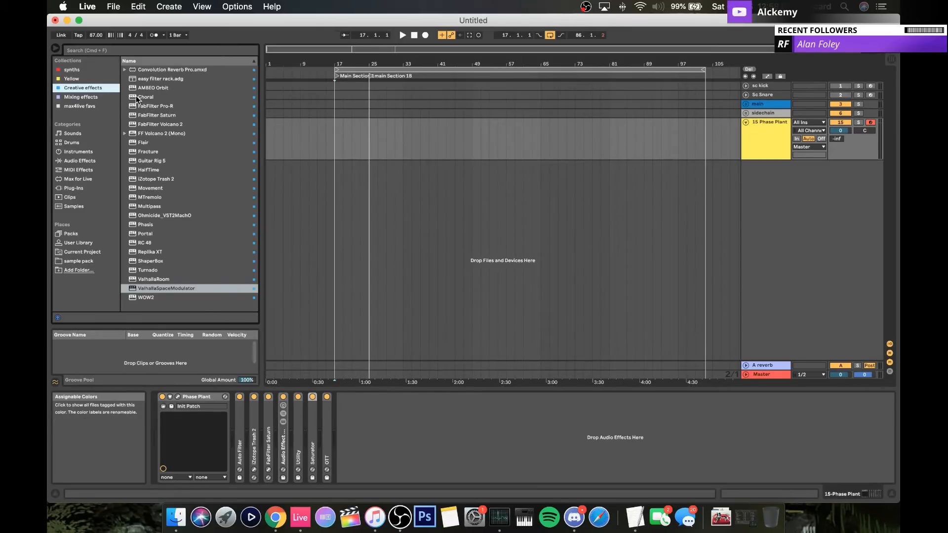
{"action": "left_click", "coordinate": [113, 98]}
{"action": "left_click", "coordinate": [166, 100]}
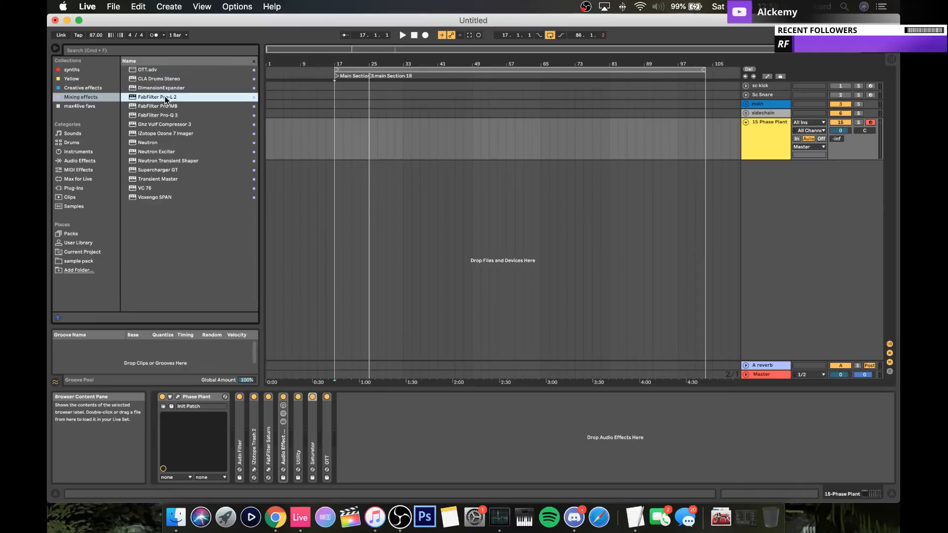
{"action": "left_click_drag", "start_coordinate": [166, 100], "coordinate": [352, 424]}
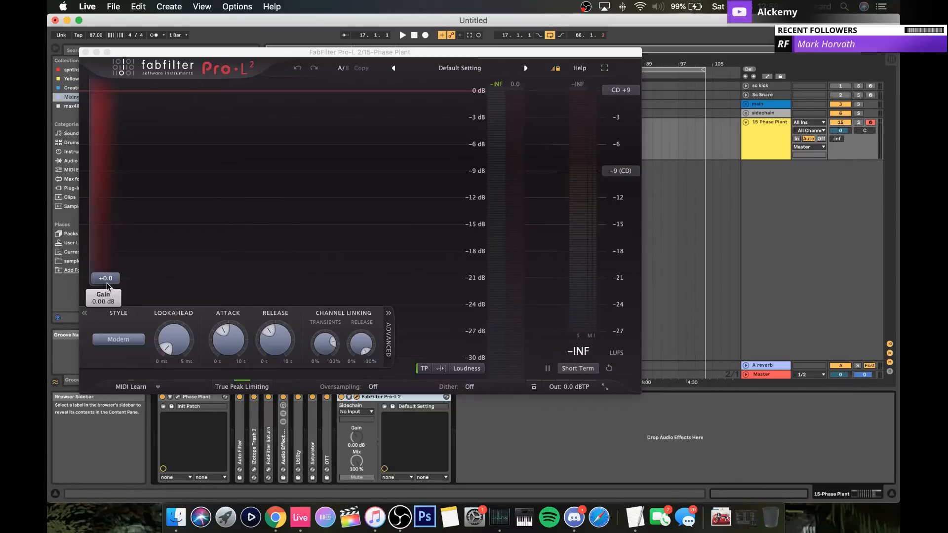
{"action": "left_click_drag", "start_coordinate": [105, 282], "coordinate": [107, 243]}
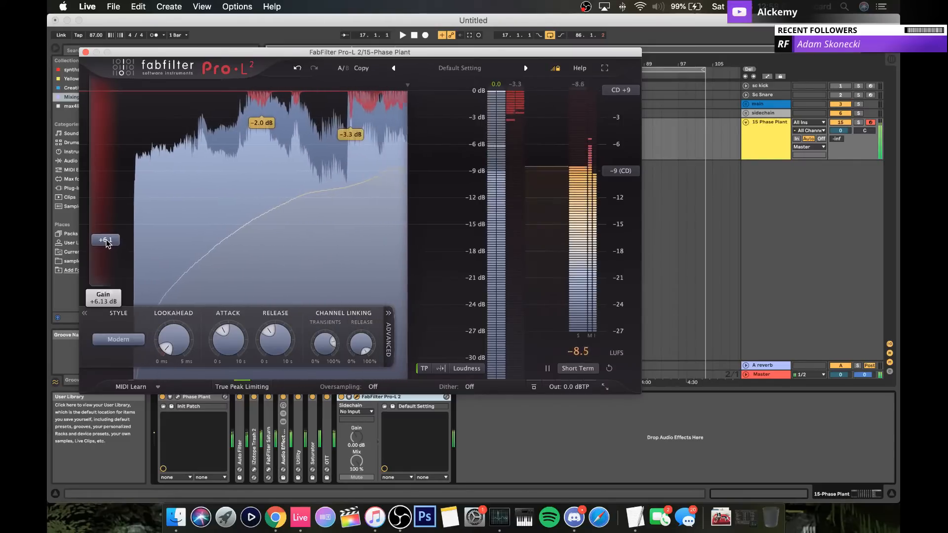
{"action": "left_click", "coordinate": [86, 52]}
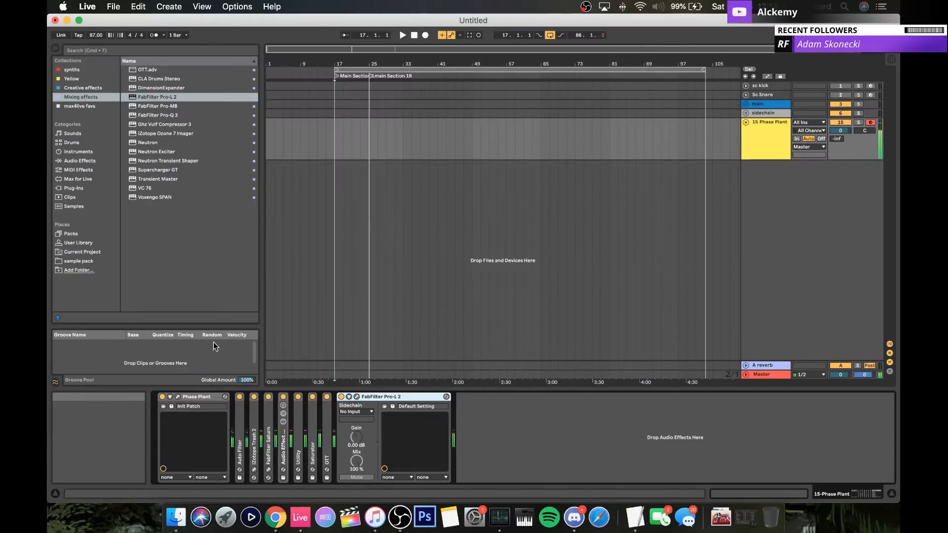
Step: Review the Phase Plant patch's Lane 1 effects and expand the Utility device to view its settings
{"action": "left_click", "coordinate": [177, 397]}
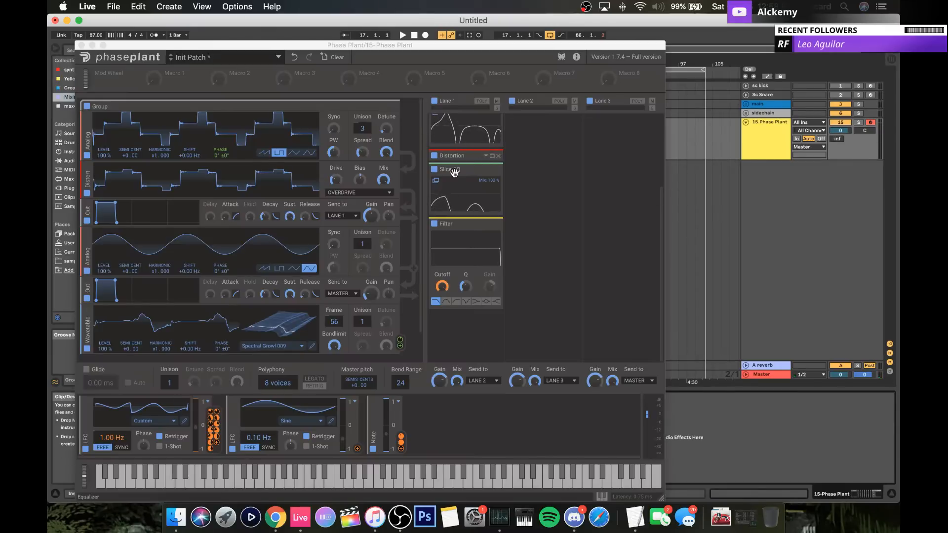
{"action": "left_click", "coordinate": [82, 46]}
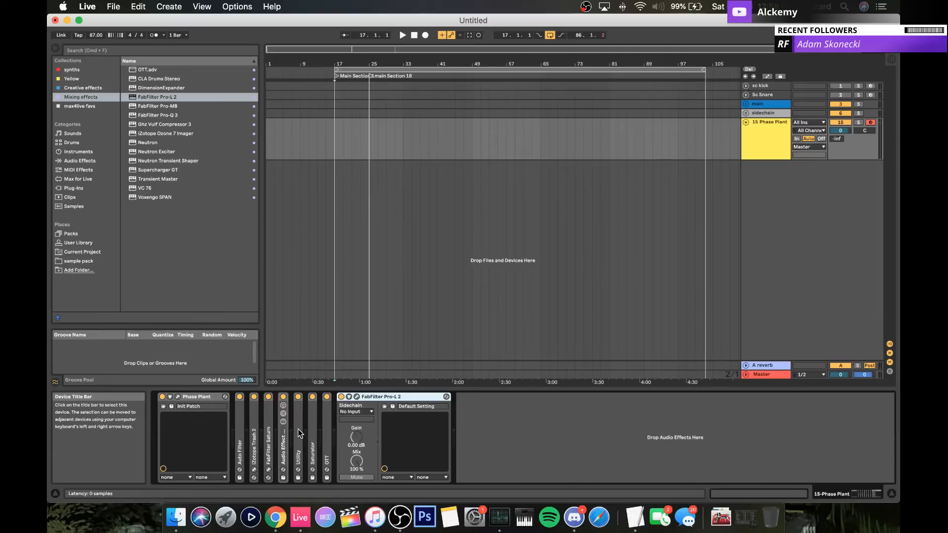
{"action": "double_click", "coordinate": [298, 428]}
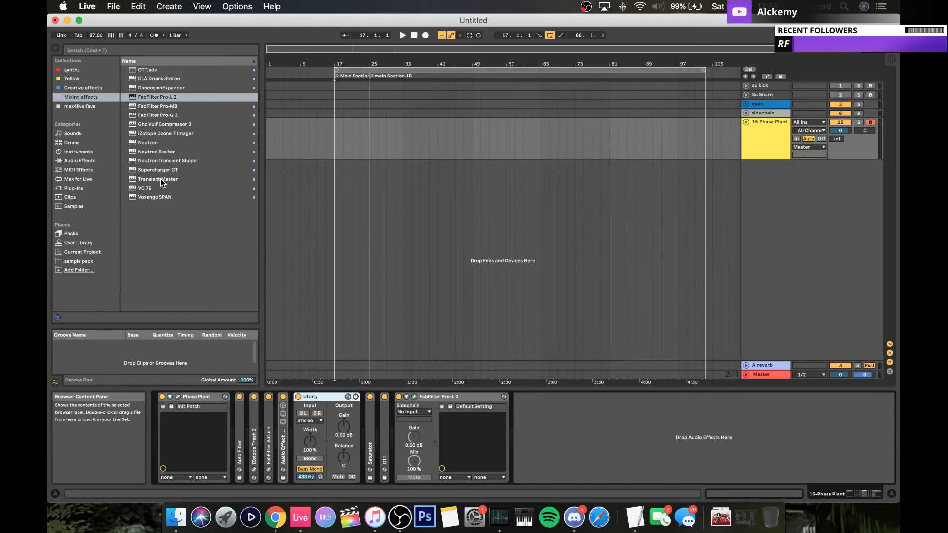
Step: Check the bass's stereo image in the iZotope Ozone 7 Imager on the Master track and close its window
{"action": "left_click", "coordinate": [759, 374]}
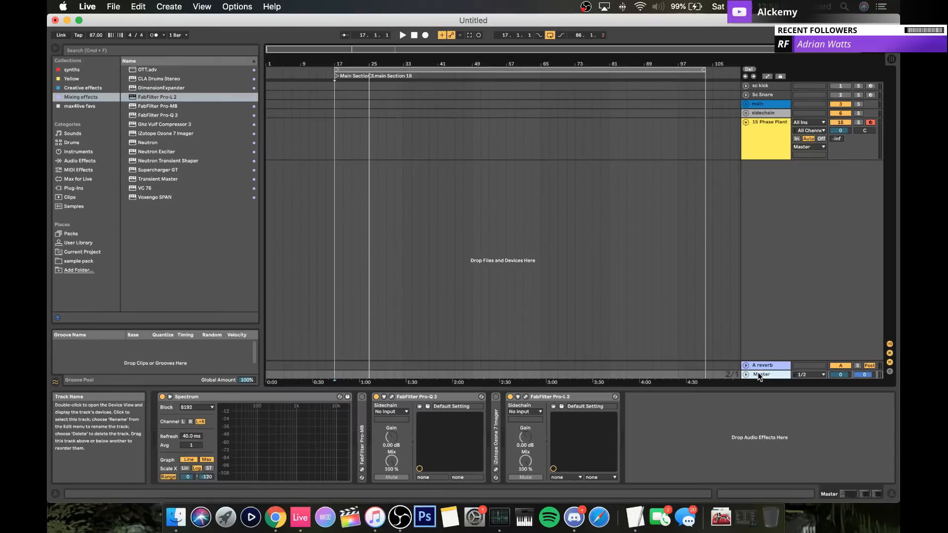
{"action": "left_click", "coordinate": [496, 397]}
{"action": "double_click", "coordinate": [496, 410]}
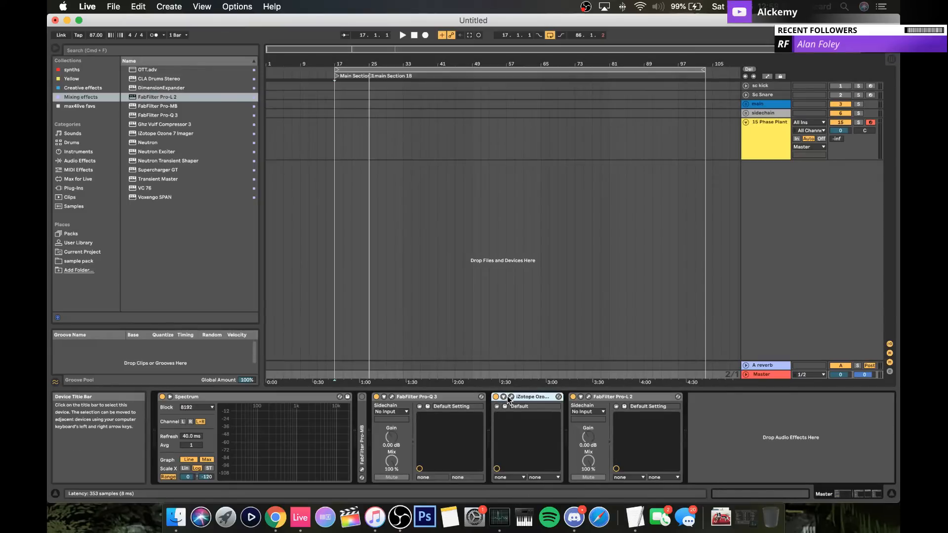
{"action": "left_click", "coordinate": [512, 397]}
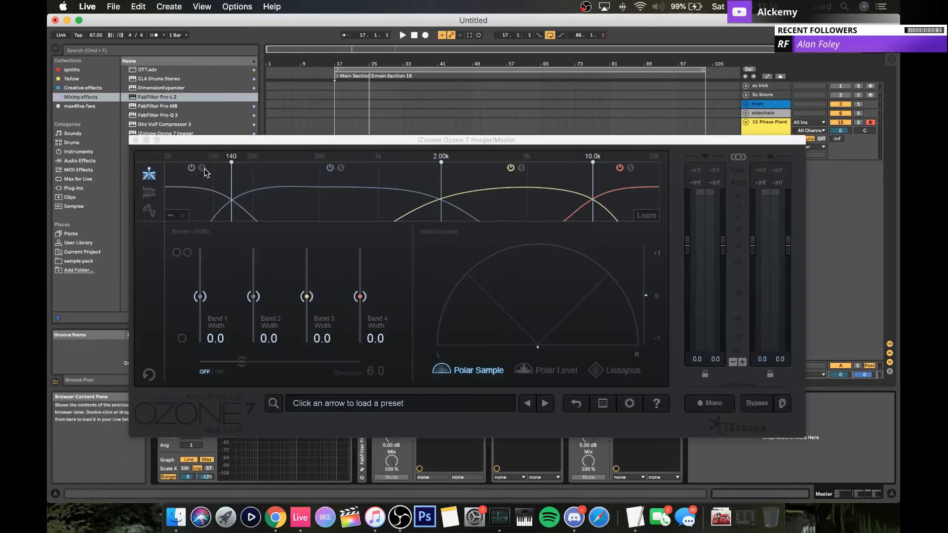
{"action": "key", "text": "space"}
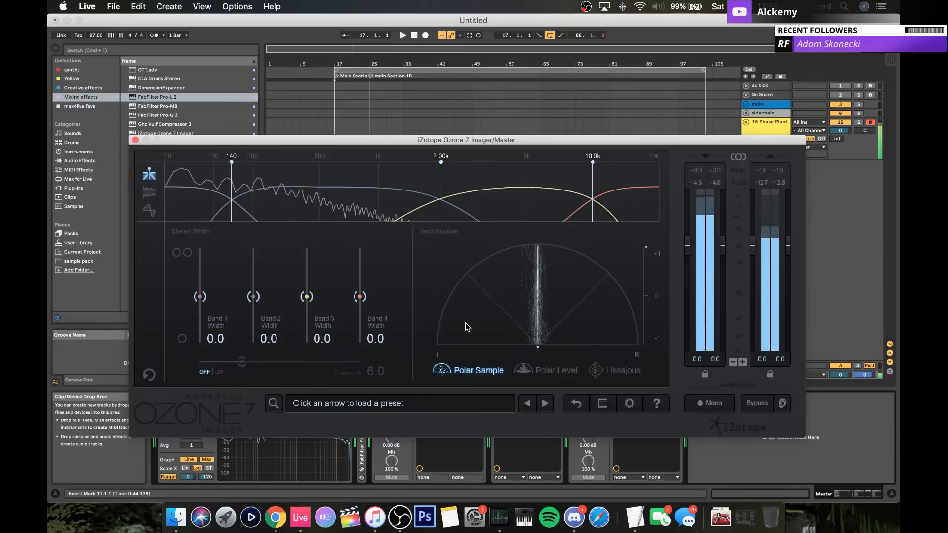
{"action": "left_click", "coordinate": [135, 141]}
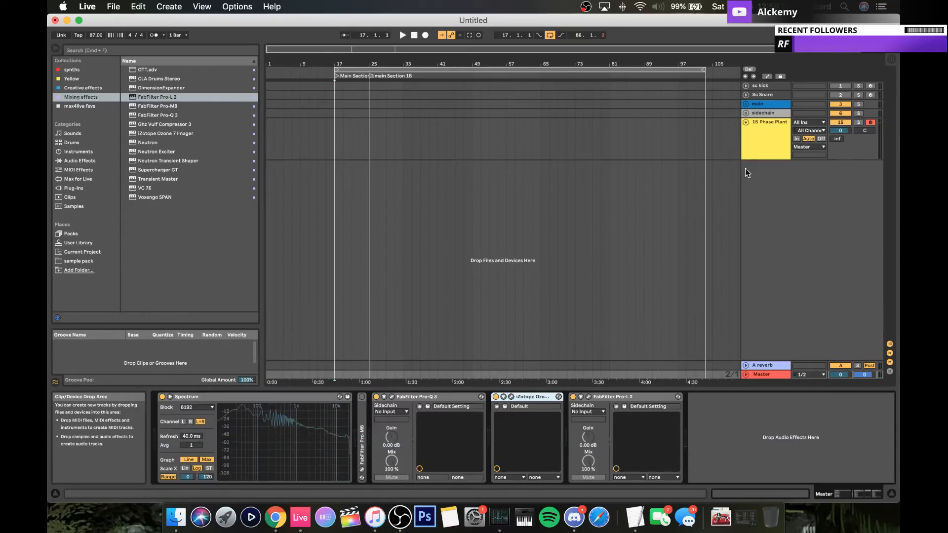
Step: Return to the Phase Plant track, review the top of Lane 1 in the synth, and collapse Utility and FabFilter Pro-L 2
{"action": "left_click", "coordinate": [756, 133]}
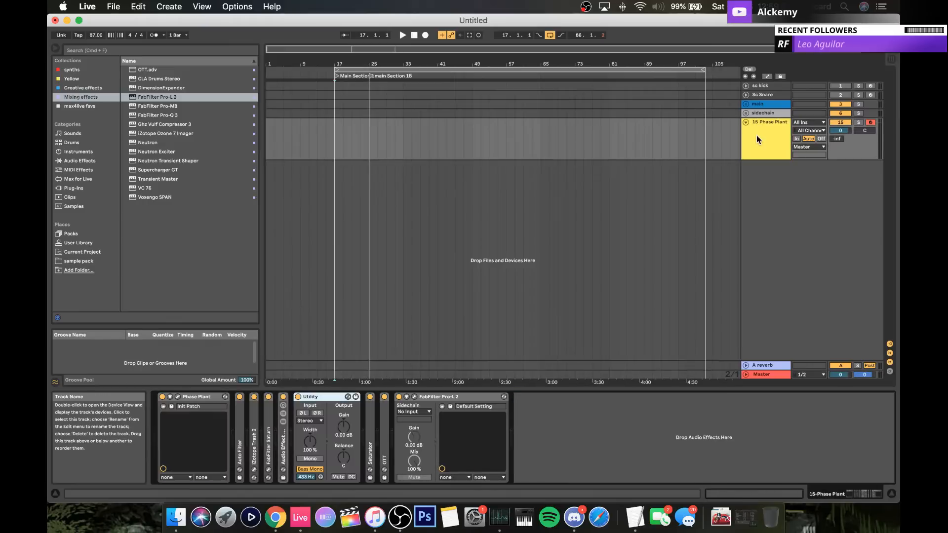
{"action": "left_click", "coordinate": [178, 398]}
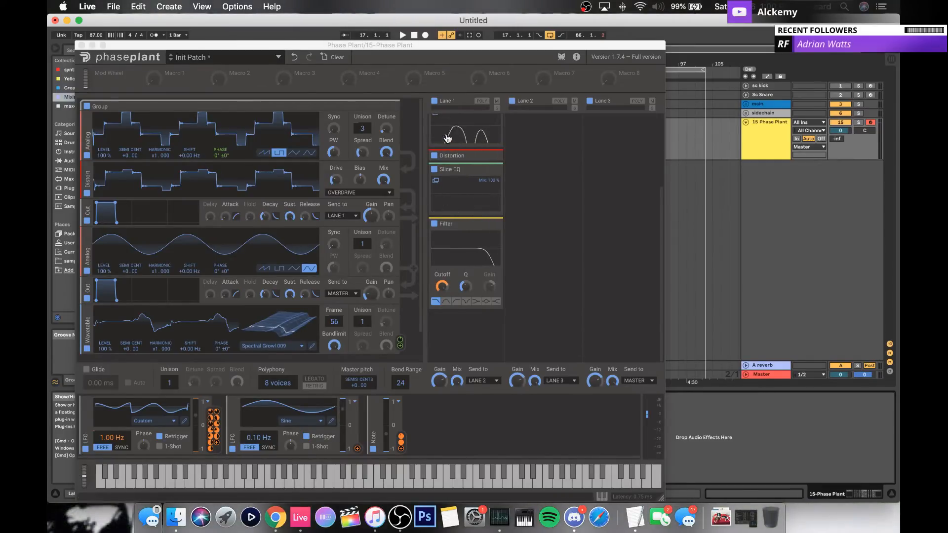
{"action": "scroll", "coordinate": [435, 141], "scroll_direction": "up", "scroll_amount": 5}
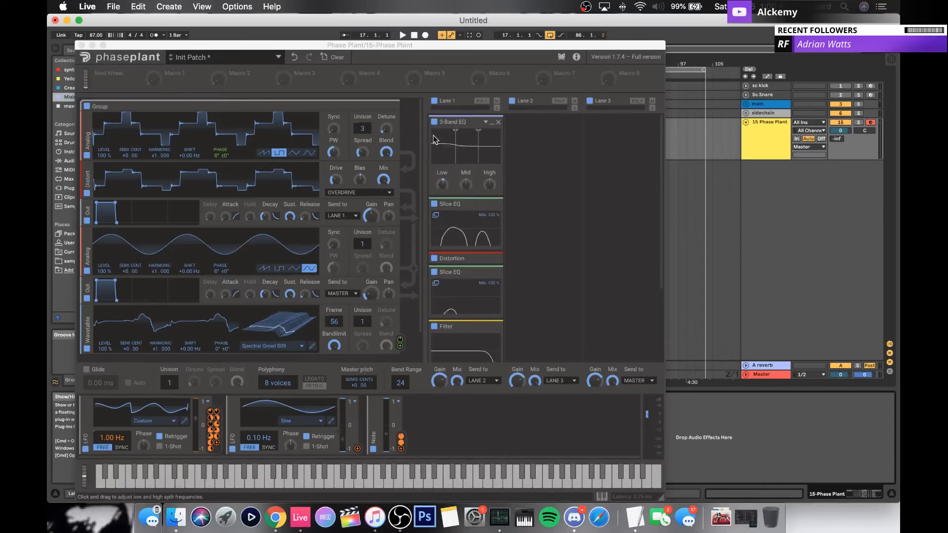
{"action": "left_click", "coordinate": [81, 46]}
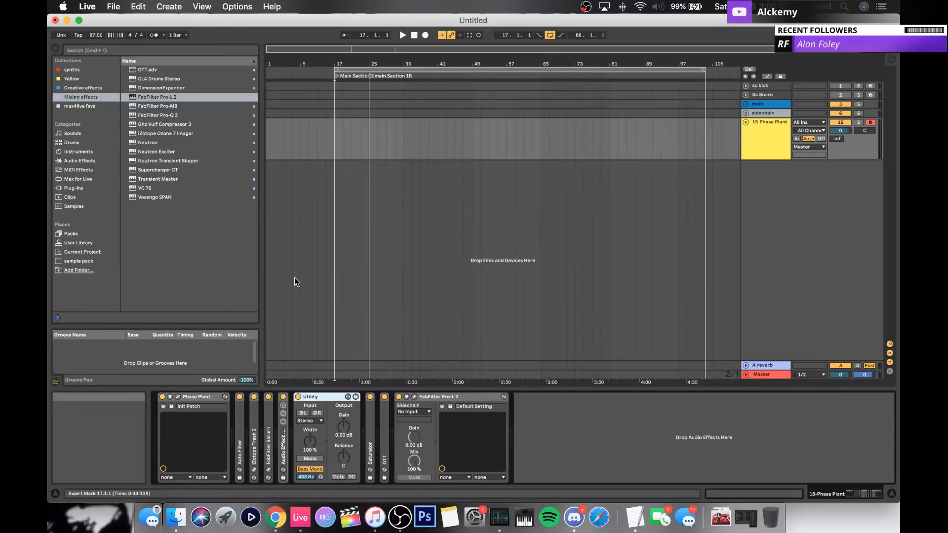
{"action": "left_click", "coordinate": [321, 398]}
{"action": "double_click", "coordinate": [371, 398]}
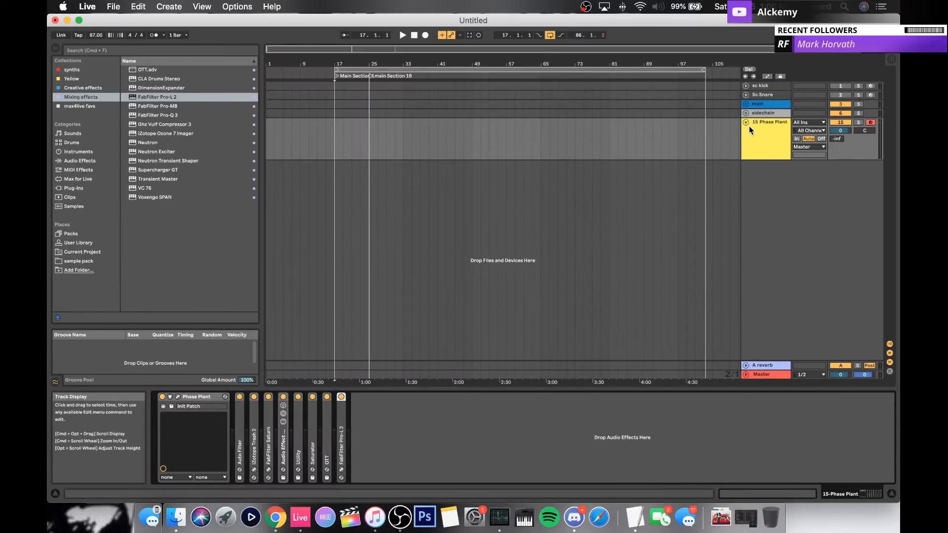
Step: Create a two-bar MIDI clip at bar 17 on the Phase Plant track, holding one F0 note stretched over its full length
{"action": "left_click", "coordinate": [594, 138]}
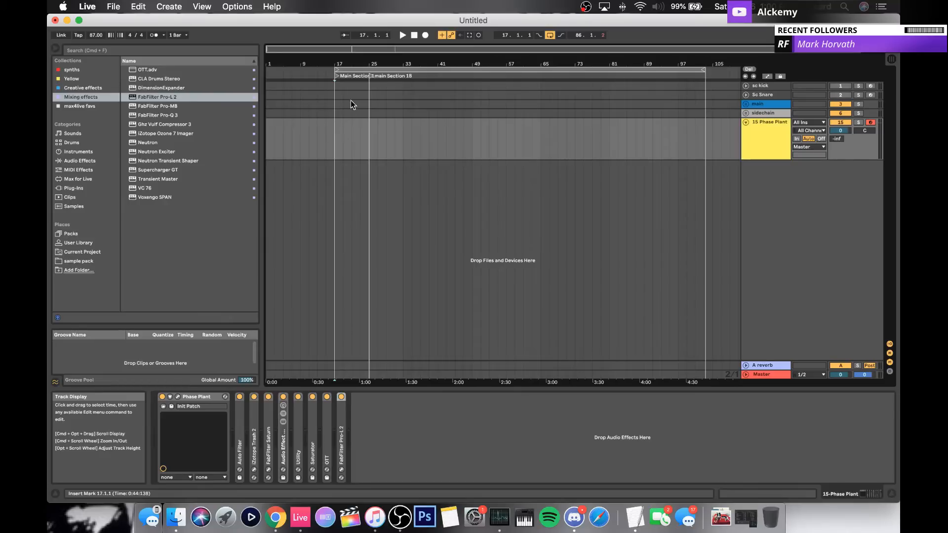
{"action": "left_click_drag", "start_coordinate": [341, 63], "coordinate": [340, 96]}
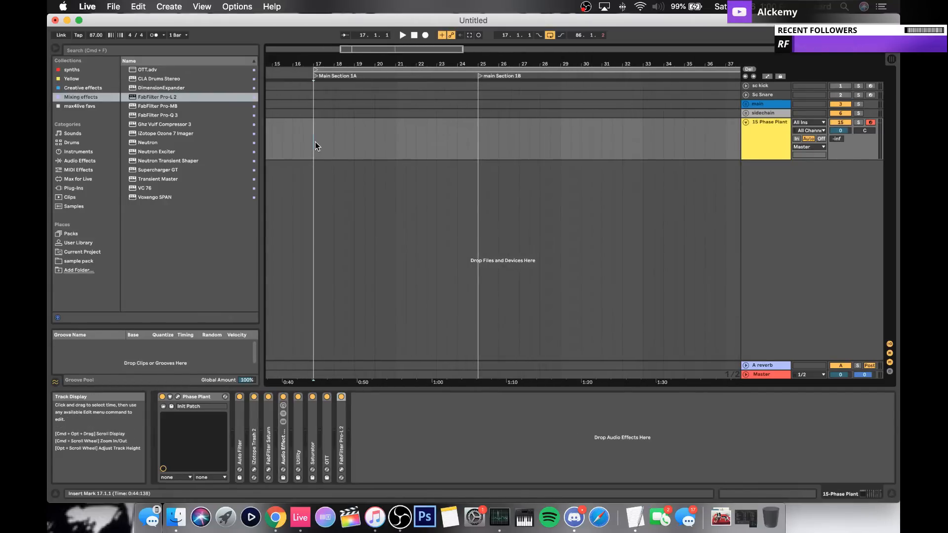
{"action": "left_click_drag", "start_coordinate": [315, 145], "coordinate": [350, 144]}
{"action": "key", "text": "super+shift+m"}
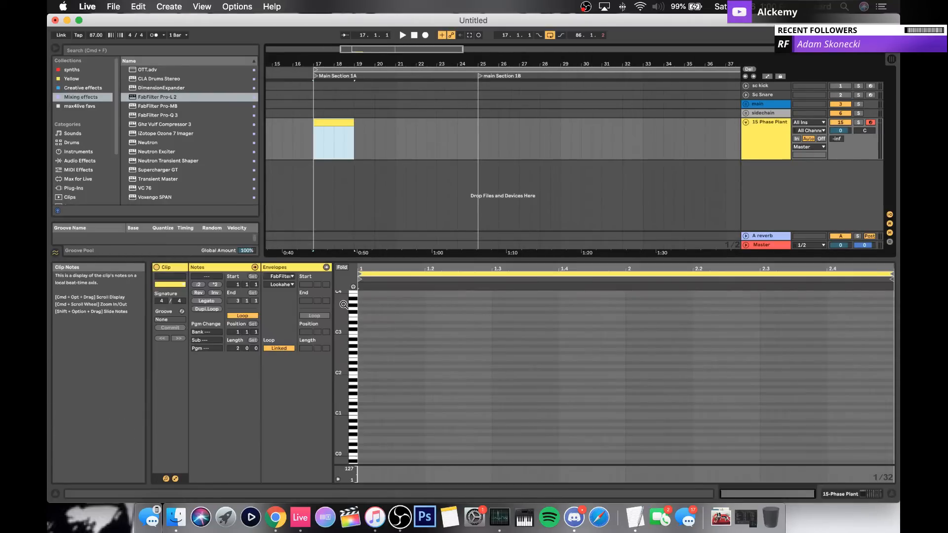
{"action": "double_click", "coordinate": [366, 378]}
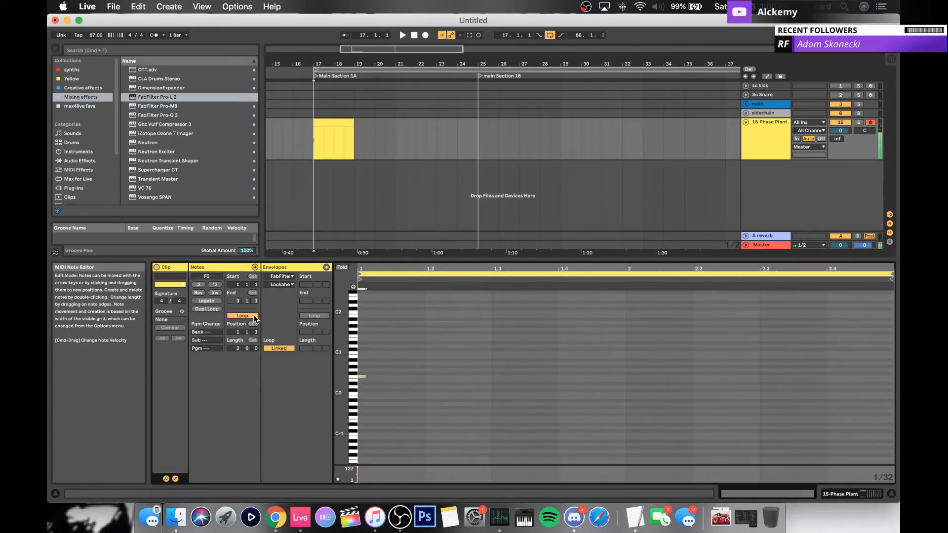
{"action": "left_click", "coordinate": [206, 301]}
Step: Switch off the iZotope Ozone device in the Master track's effect chain
{"action": "double_click", "coordinate": [764, 131]}
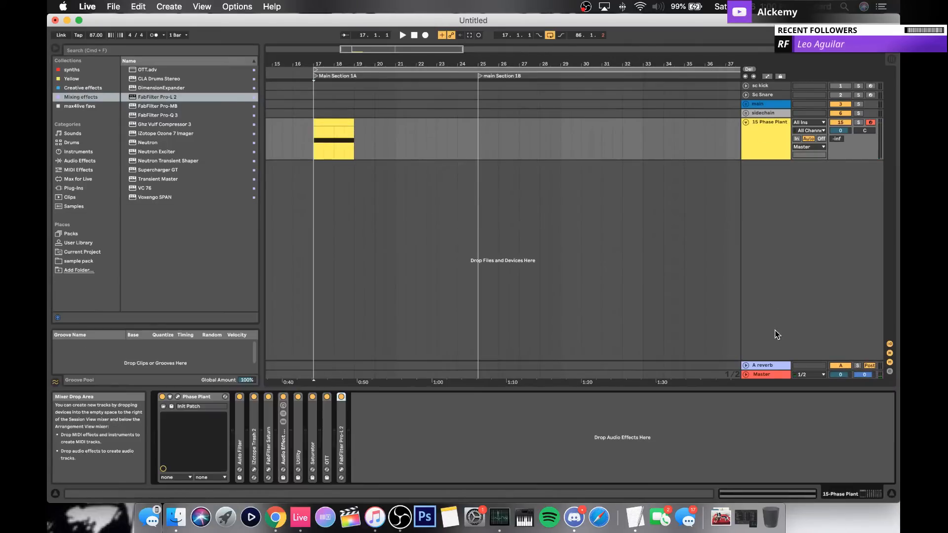
{"action": "left_click", "coordinate": [761, 376]}
{"action": "left_click", "coordinate": [496, 397]}
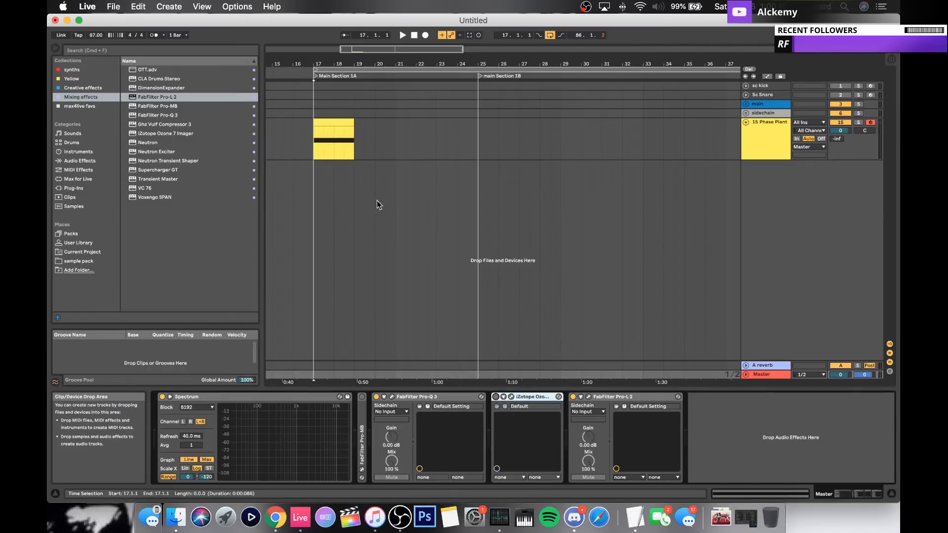
Step: Set the loop range to the two-bar Phase Plant clip and play it
{"action": "left_click", "coordinate": [326, 123]}
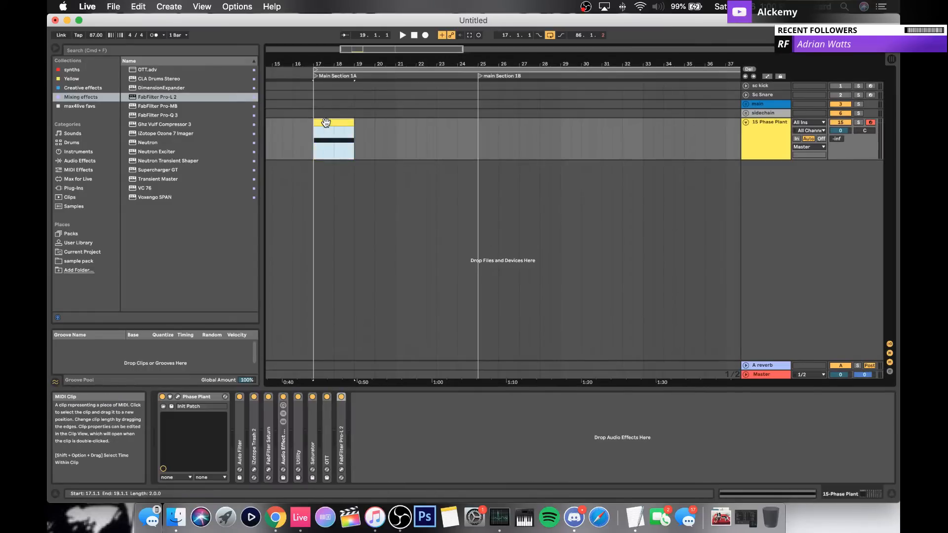
{"action": "key", "text": "super+l"}
{"action": "key", "text": "space"}
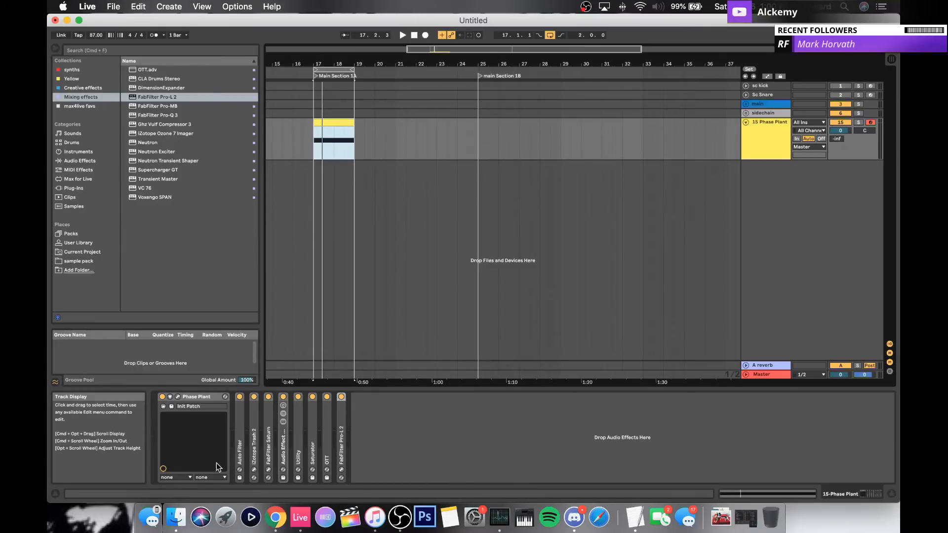
Step: Review the oscillators and effects of the Phase Plant patch and the Utility device's width and bass mono settings
{"action": "left_click", "coordinate": [178, 397]}
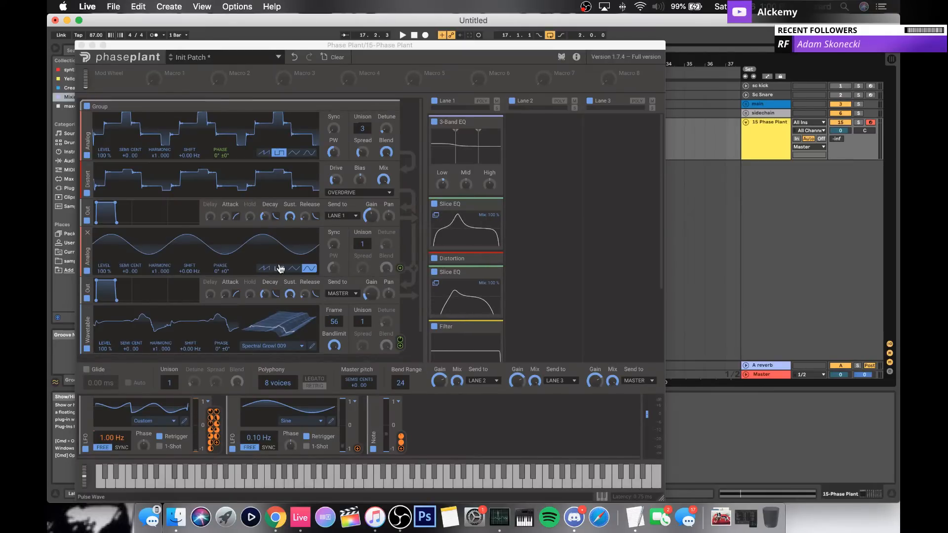
{"action": "scroll", "coordinate": [219, 221], "scroll_direction": "down", "scroll_amount": 2}
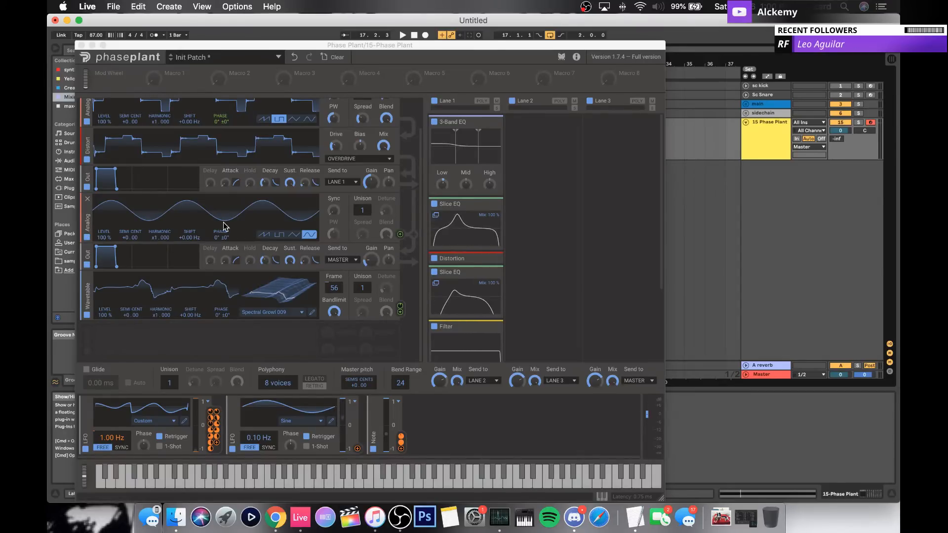
{"action": "scroll", "coordinate": [146, 301], "scroll_direction": "up", "scroll_amount": 2}
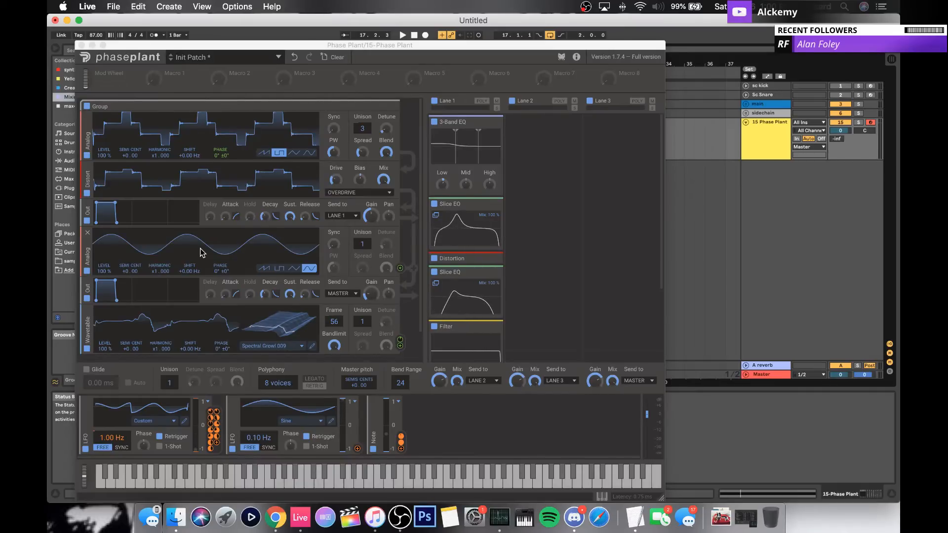
{"action": "left_click", "coordinate": [81, 45]}
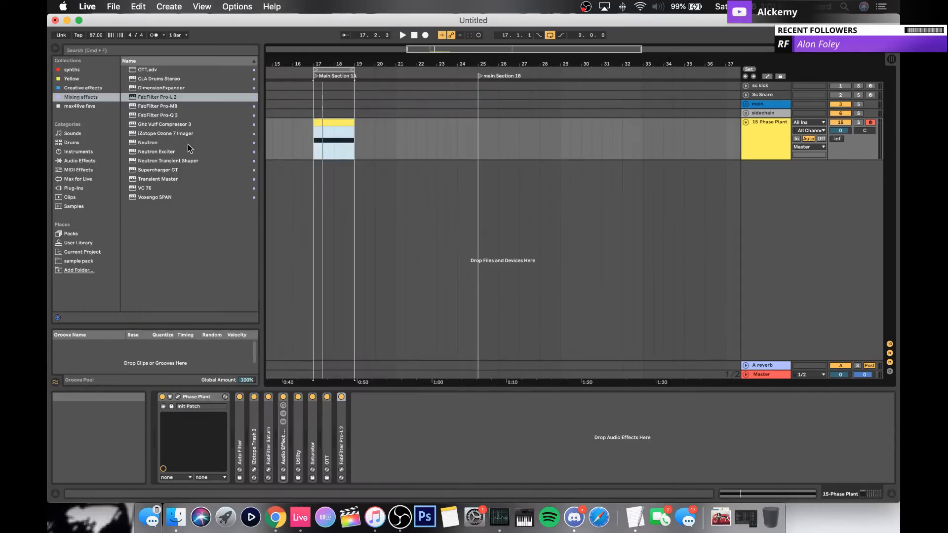
{"action": "double_click", "coordinate": [296, 434]}
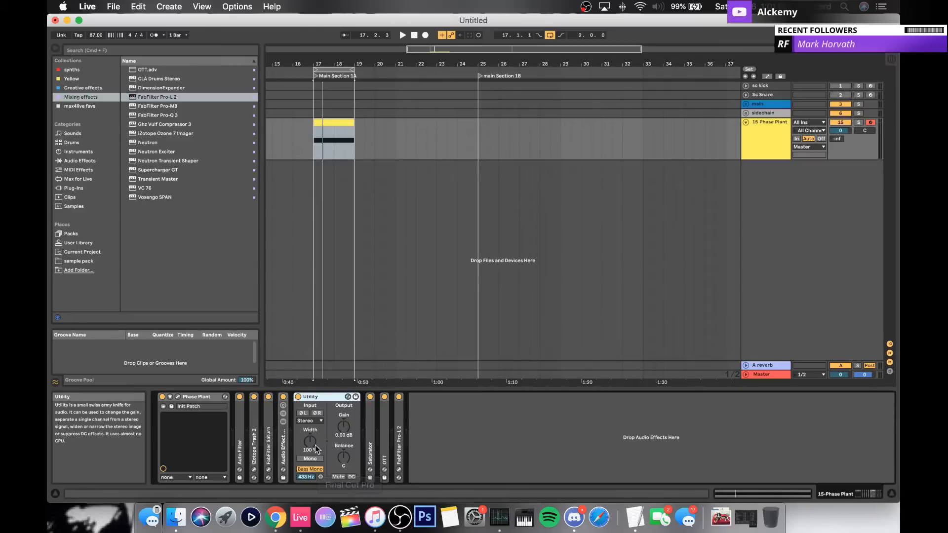
{"action": "double_click", "coordinate": [313, 397]}
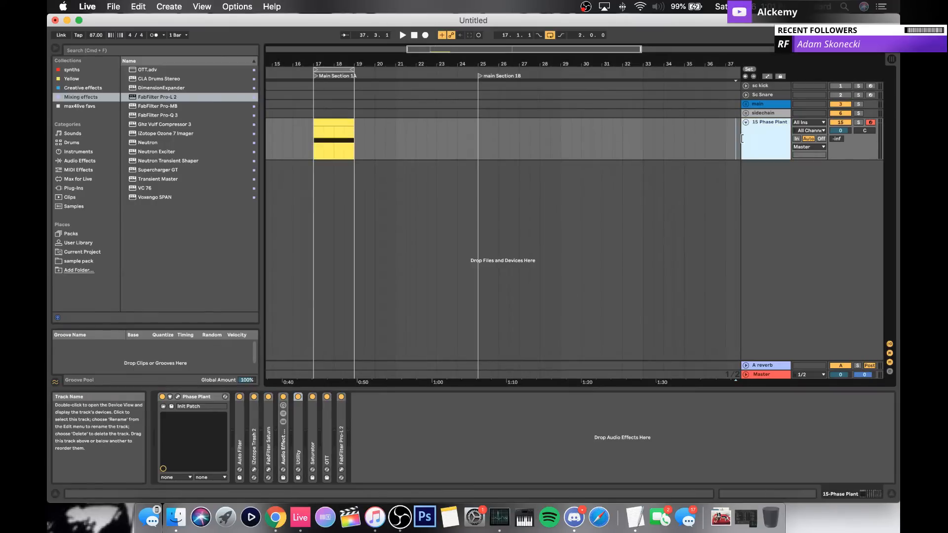
Step: Play the looped Phase Plant clip to listen to the current bass sound
{"action": "left_click", "coordinate": [345, 122]}
{"action": "key", "text": "space"}
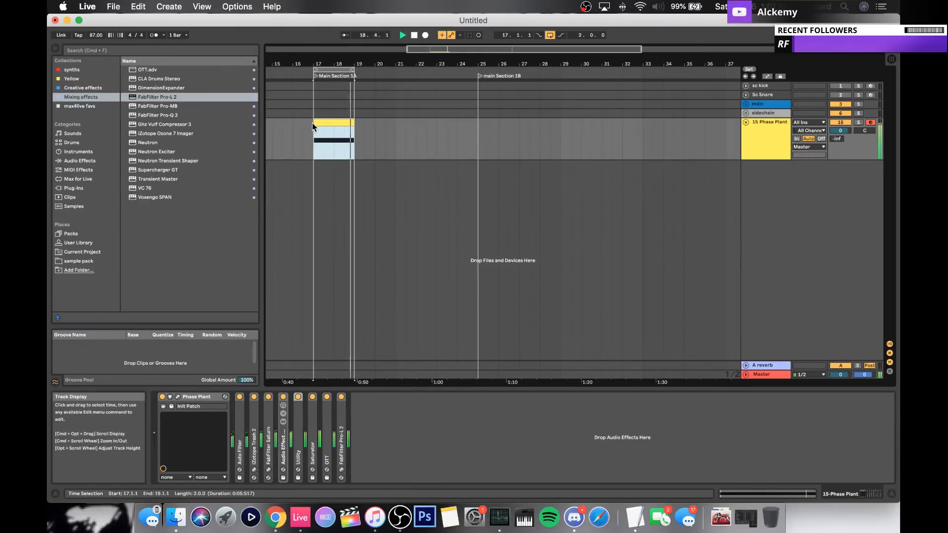
{"action": "left_click", "coordinate": [771, 133]}
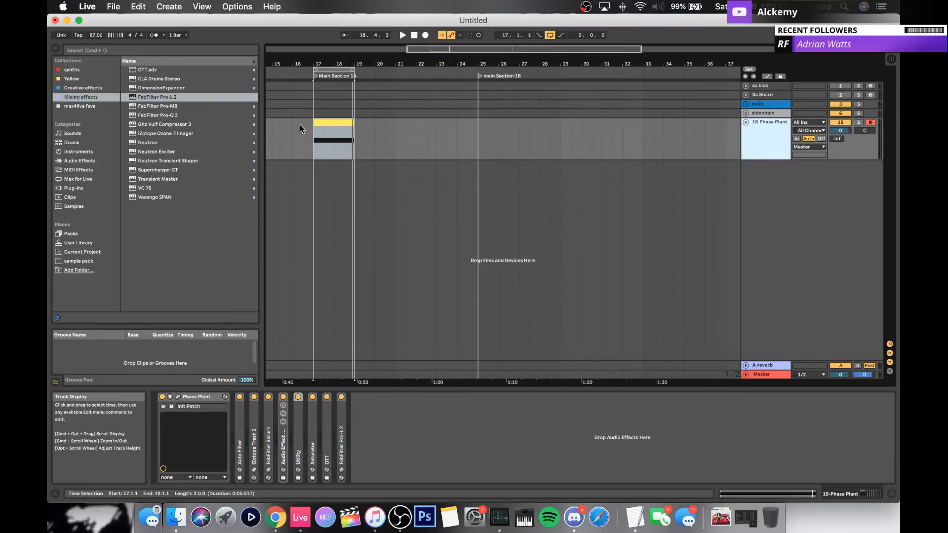
Step: Add Multipass from the Creative effects collection to the Phase Plant track, between Saturator and OTT
{"action": "left_click", "coordinate": [321, 131]}
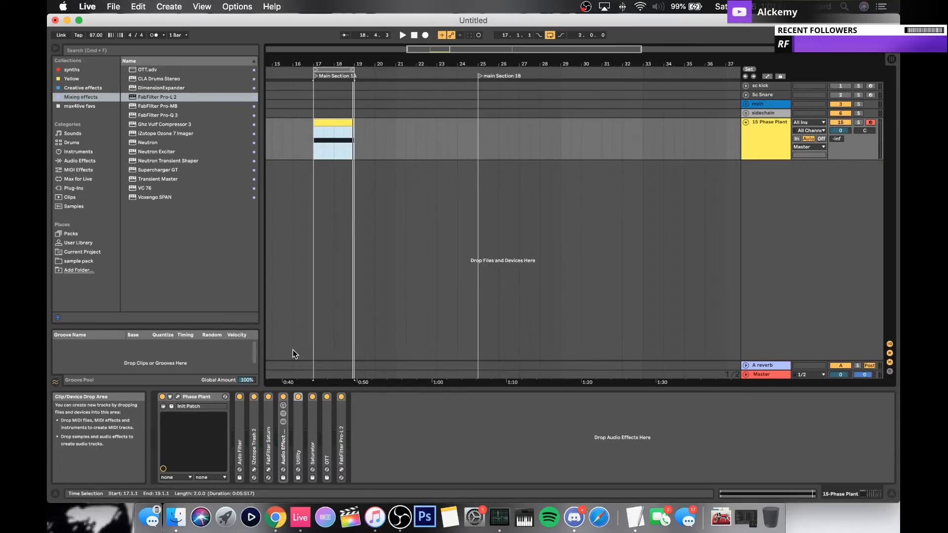
{"action": "left_click", "coordinate": [79, 88]}
{"action": "left_click_drag", "start_coordinate": [154, 210], "coordinate": [322, 447]}
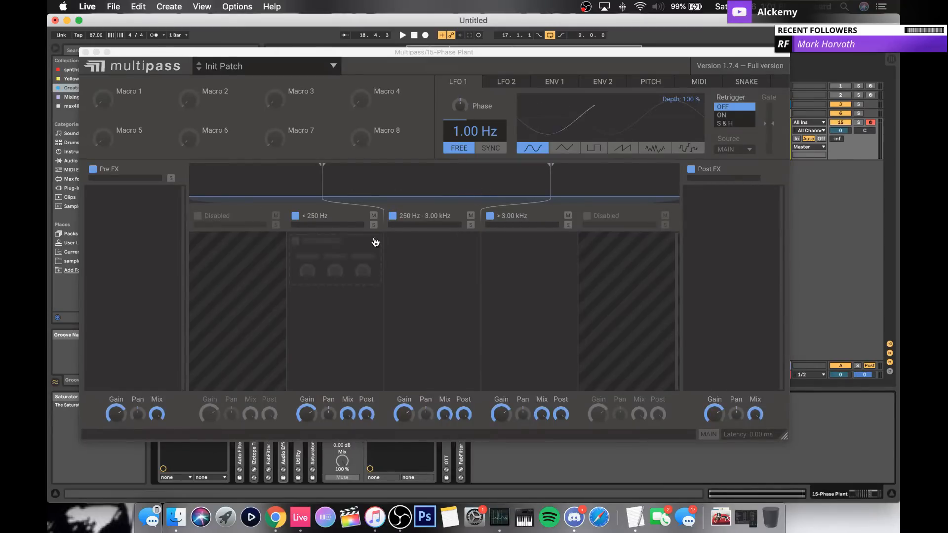
{"action": "left_click", "coordinate": [432, 249]}
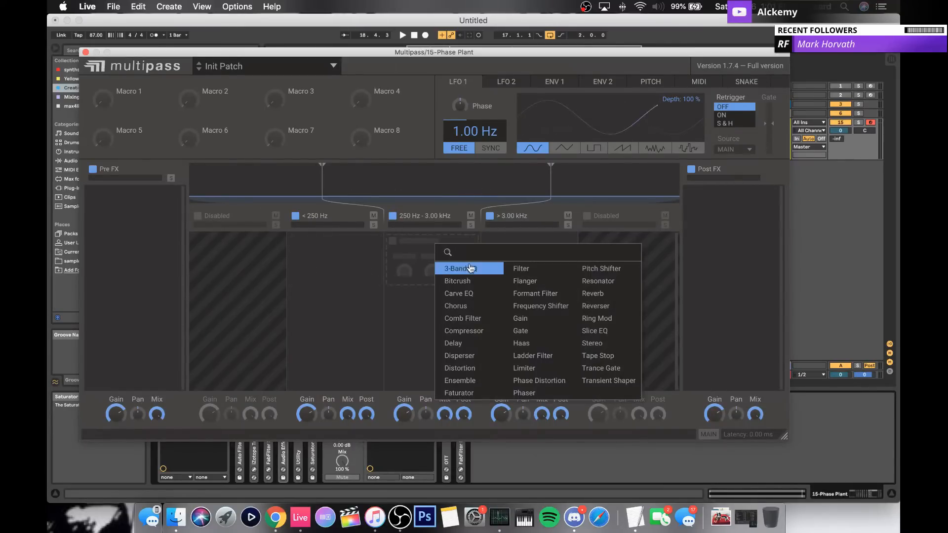
{"action": "left_click", "coordinate": [509, 269]}
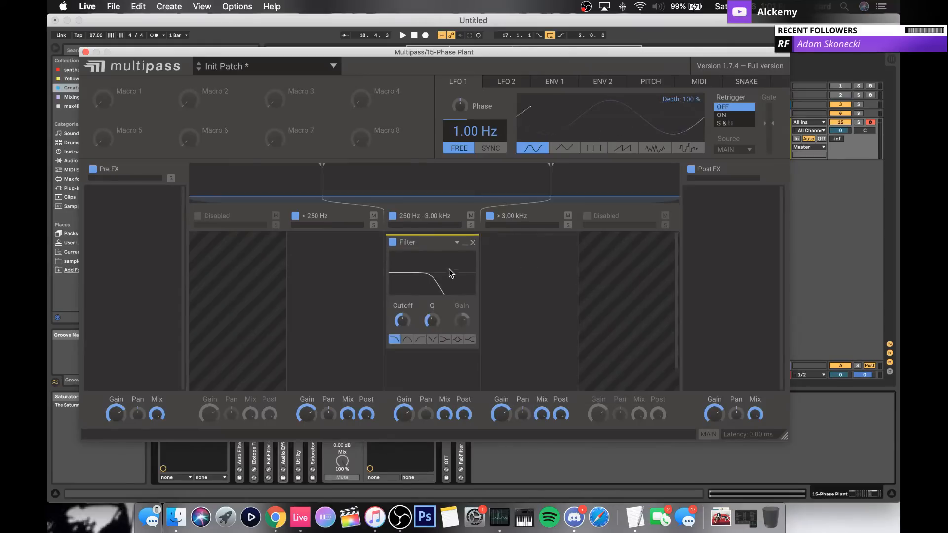
{"action": "left_click", "coordinate": [474, 244]}
Step: Add a Slice EQ to the 250 Hz - 3.00 kHz band of Multipass and open its editor with the filter list shown
{"action": "left_click", "coordinate": [455, 243]}
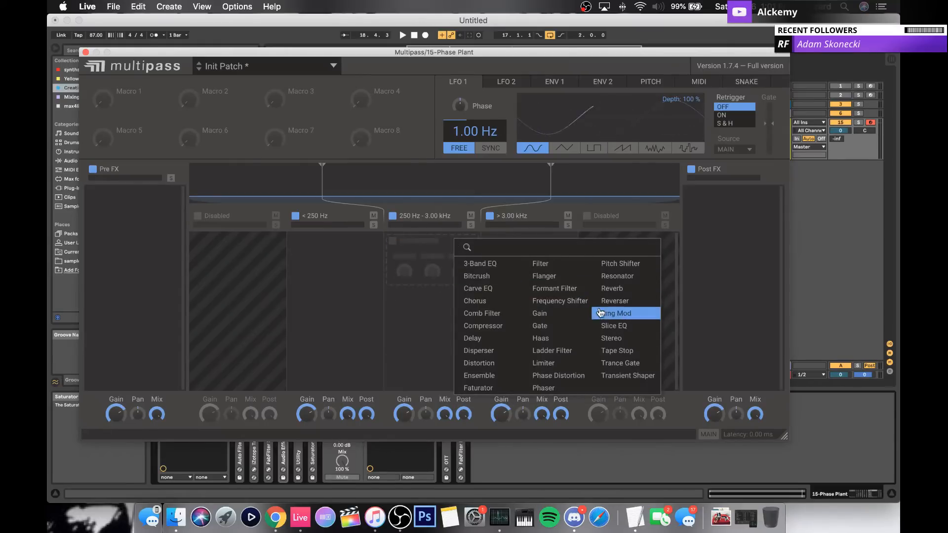
{"action": "left_click", "coordinate": [609, 327]}
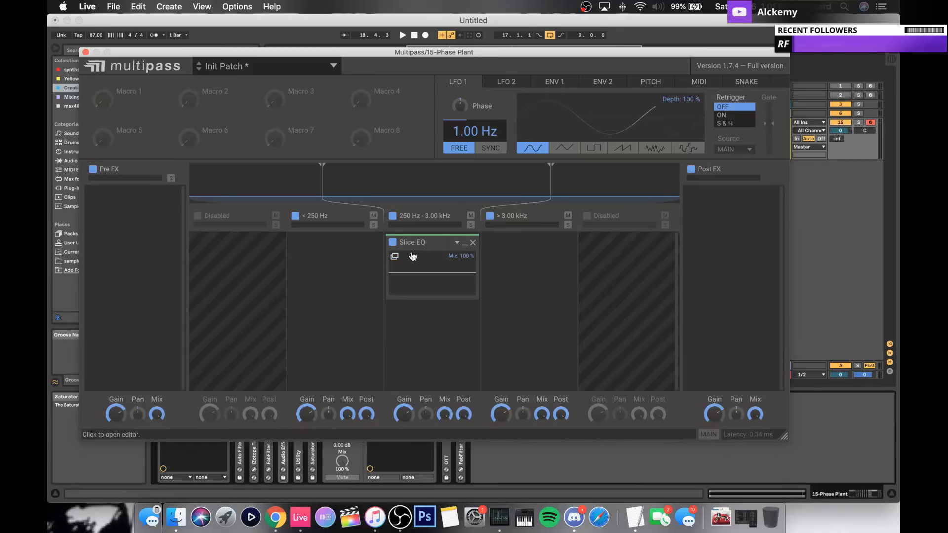
{"action": "left_click", "coordinate": [395, 256]}
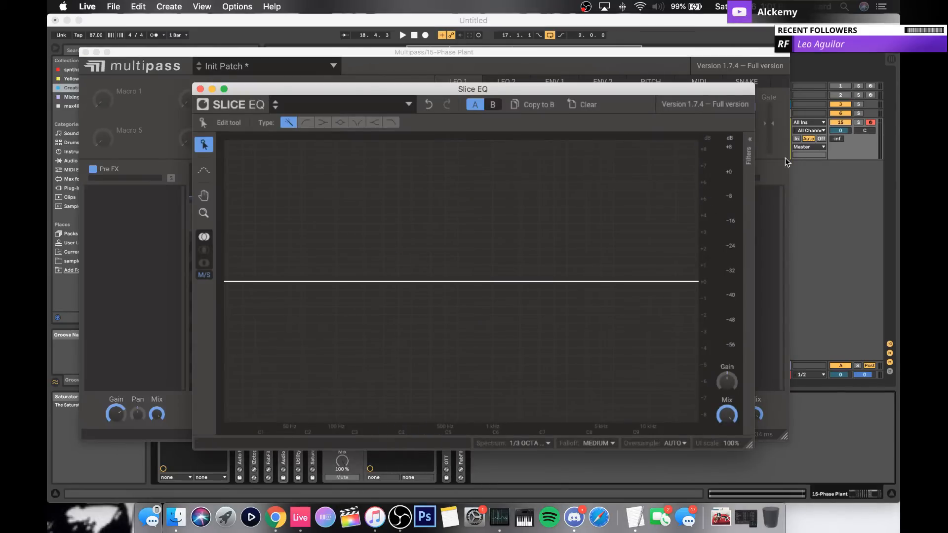
{"action": "left_click", "coordinate": [749, 144]}
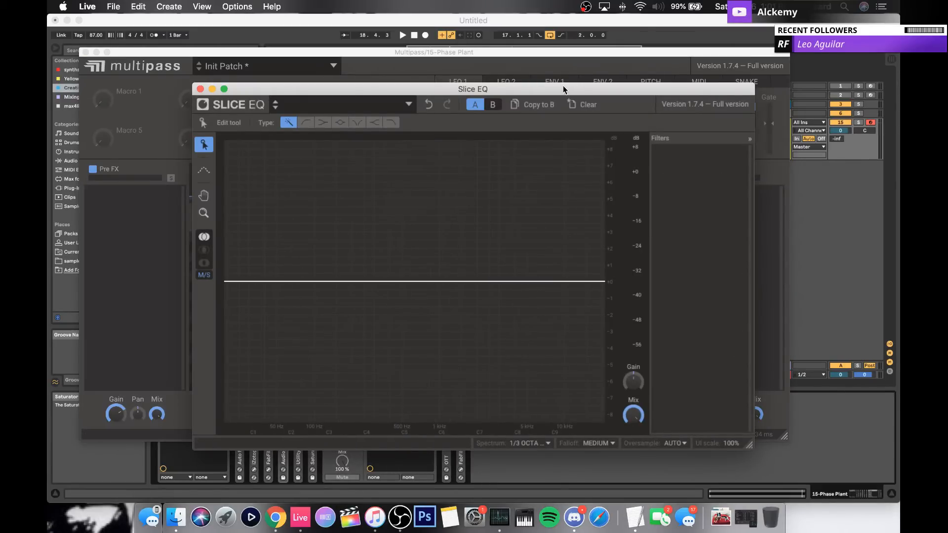
{"action": "left_click_drag", "start_coordinate": [562, 89], "coordinate": [537, 104]}
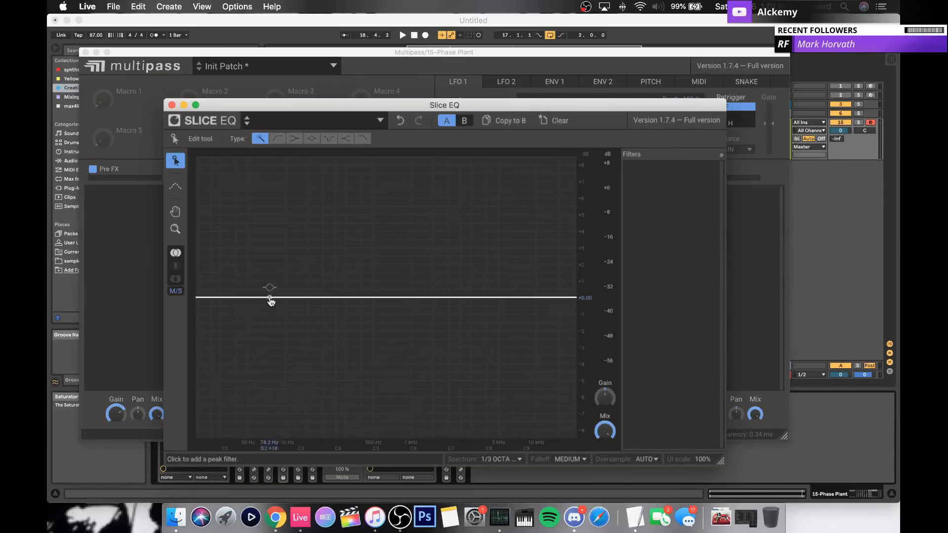
Step: Add a boosted peak filter at about 66.5 Hz and a second, slightly cut peak filter at about 266 Hz
{"action": "left_click", "coordinate": [285, 298]}
{"action": "left_click_drag", "start_coordinate": [285, 298], "coordinate": [266, 241]}
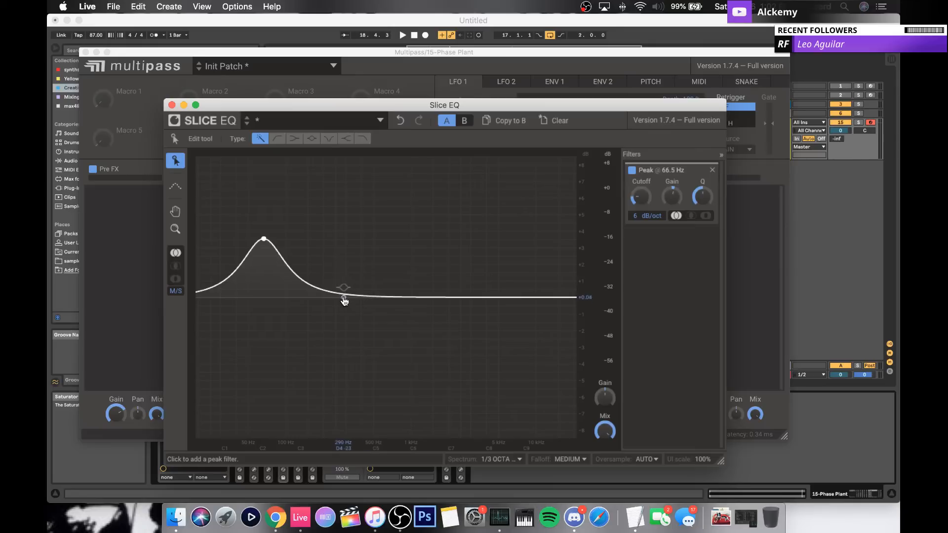
{"action": "double_click", "coordinate": [343, 298]}
{"action": "mouse_move", "coordinate": [343, 298]}
{"action": "left_mouse_down"}
{"action": "mouse_move", "coordinate": [344, 344]}
{"action": "mouse_move", "coordinate": [340, 305]}
{"action": "left_mouse_up"}
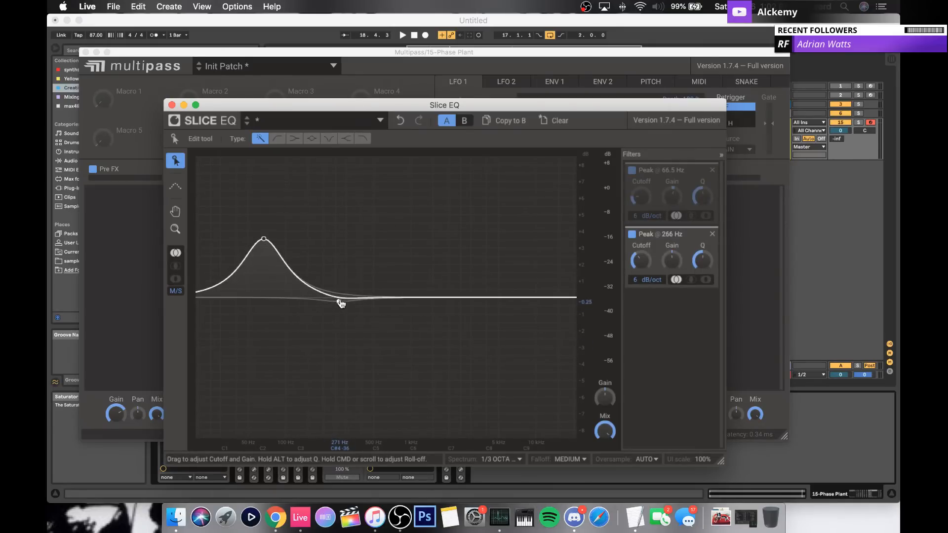
Step: Move the slightly cut peak filter to about 1.77 kHz and add a notch filter at about 320 Hz
{"action": "left_click", "coordinate": [329, 141]}
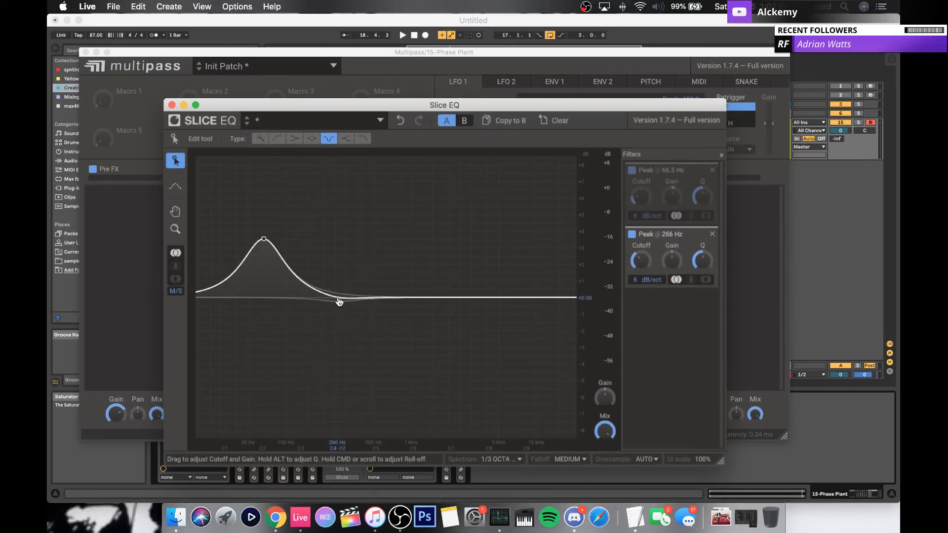
{"action": "left_click_drag", "start_coordinate": [340, 302], "coordinate": [442, 300]}
{"action": "double_click", "coordinate": [350, 297]}
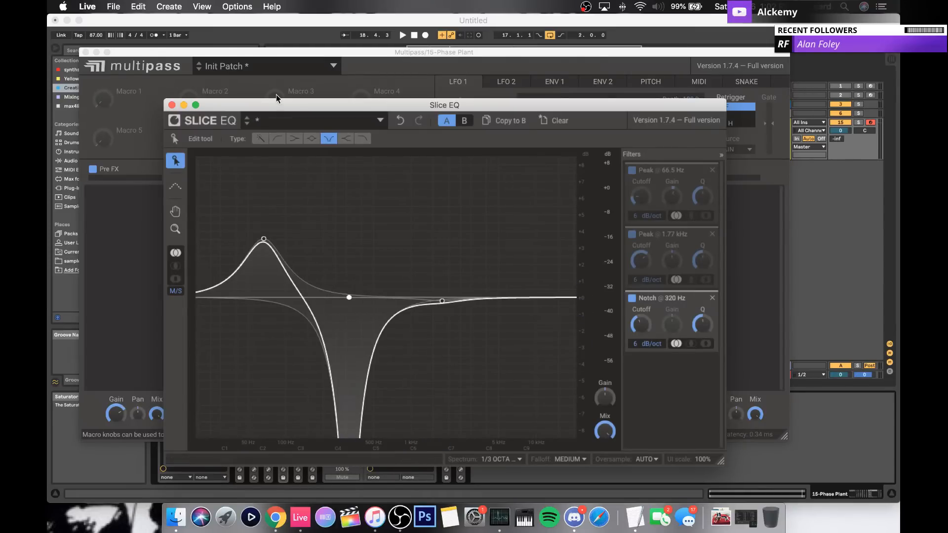
Step: Add a second notch filter at about 1.59 kHz, move the first notch to about 211 Hz, and close the Slice EQ editor
{"action": "double_click", "coordinate": [462, 298]}
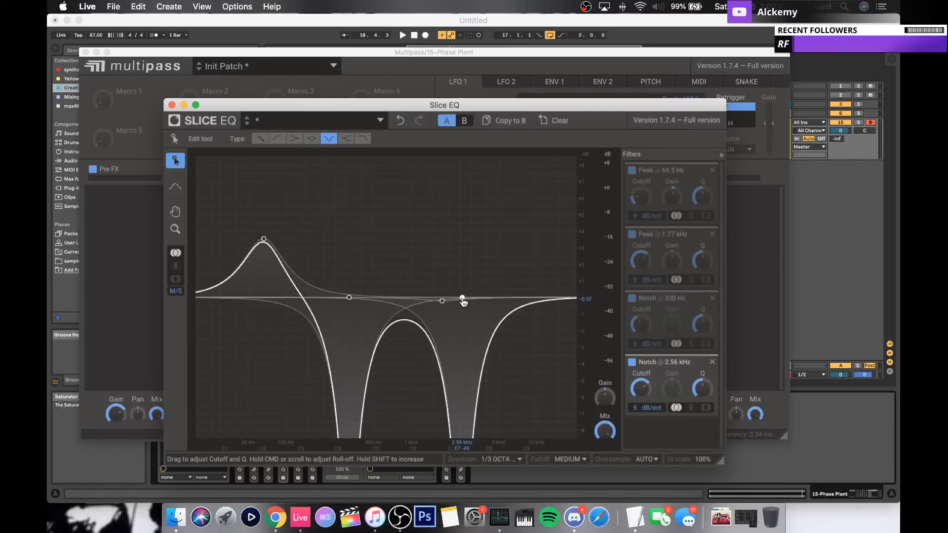
{"action": "left_click_drag", "start_coordinate": [462, 298], "coordinate": [437, 297]}
{"action": "left_click_drag", "start_coordinate": [349, 297], "coordinate": [327, 297]}
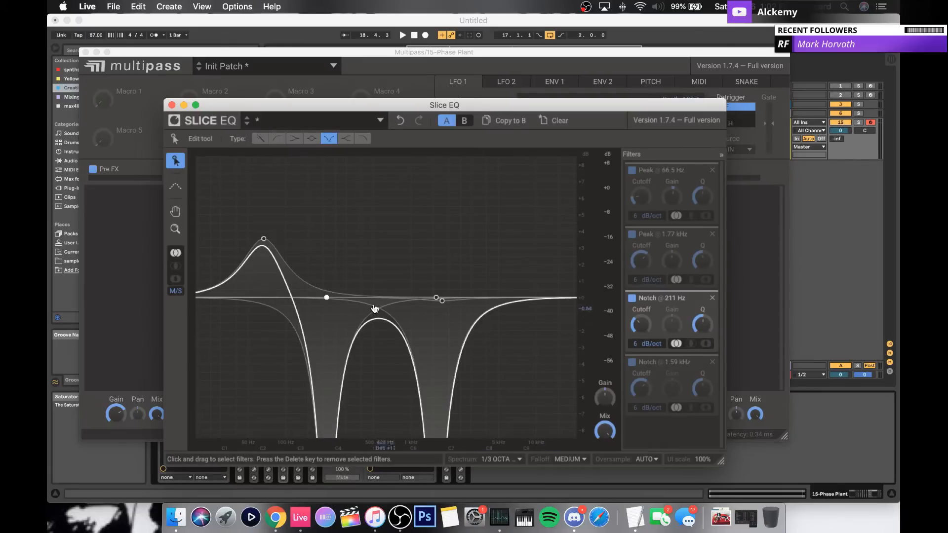
{"action": "left_click", "coordinate": [264, 239]}
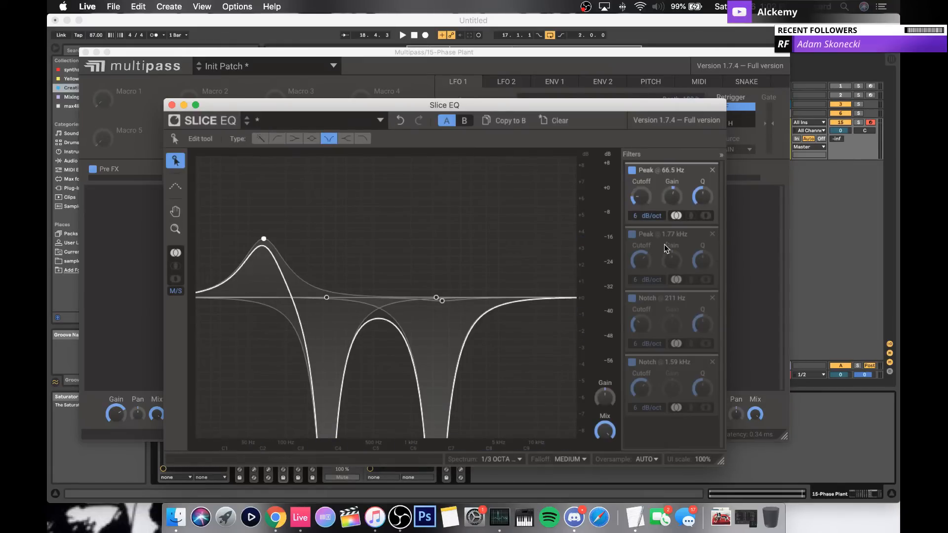
{"action": "left_click", "coordinate": [172, 106]}
Step: Add a Stereo effect to the < 250 Hz band of Multipass and reduce its width
{"action": "left_click", "coordinate": [334, 240]}
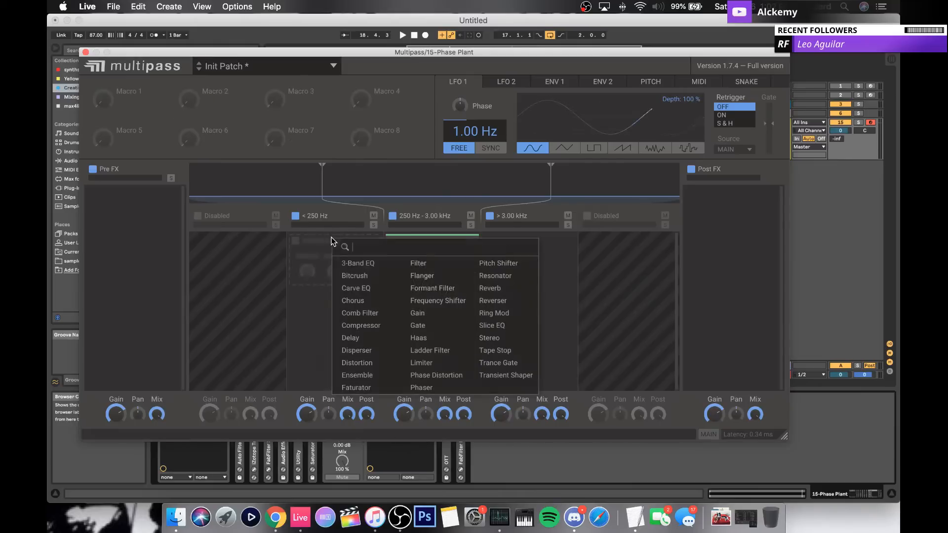
{"action": "left_click", "coordinate": [504, 340]}
{"action": "left_click_drag", "start_coordinate": [335, 272], "coordinate": [334, 284]}
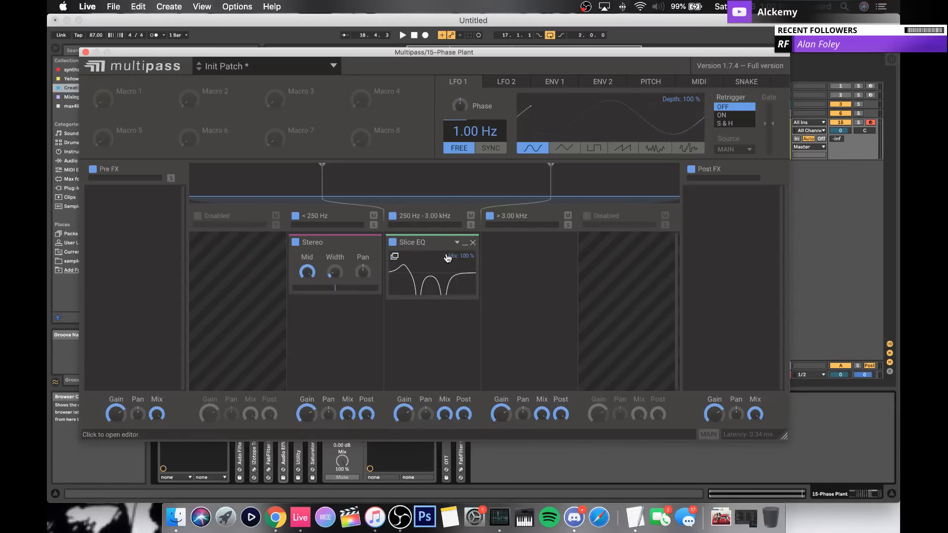
Step: Modulate the cutoff of Slice EQ's 66.5 Hz peak filter with LFO 1 at about 23% and turn the LFO's retrigger on
{"action": "left_click", "coordinate": [408, 258]}
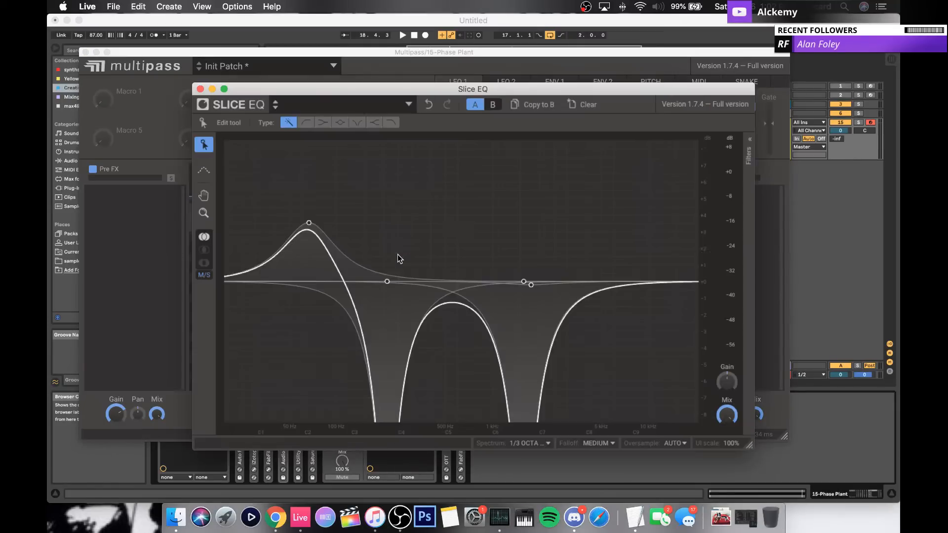
{"action": "left_click", "coordinate": [749, 152]}
{"action": "left_click_drag", "start_coordinate": [649, 89], "coordinate": [622, 171]}
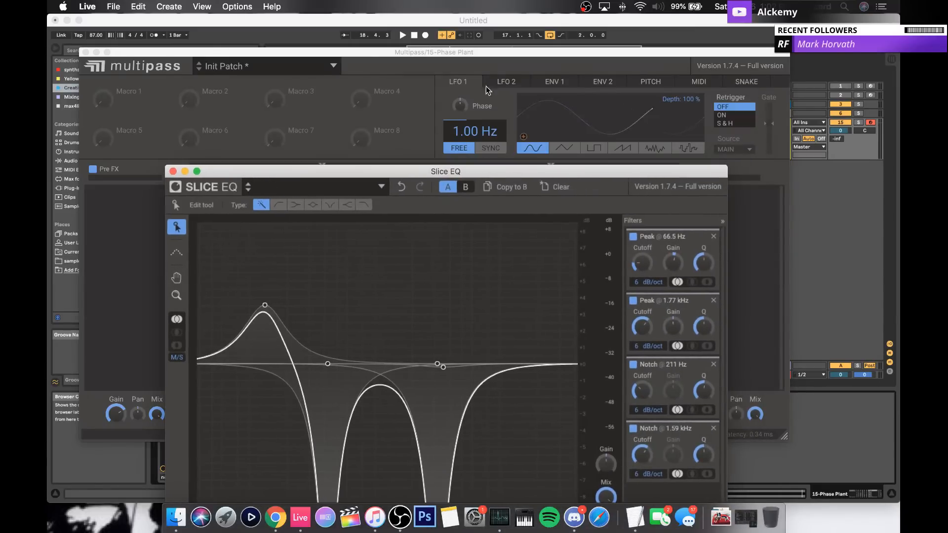
{"action": "left_click_drag", "start_coordinate": [524, 137], "coordinate": [643, 269]}
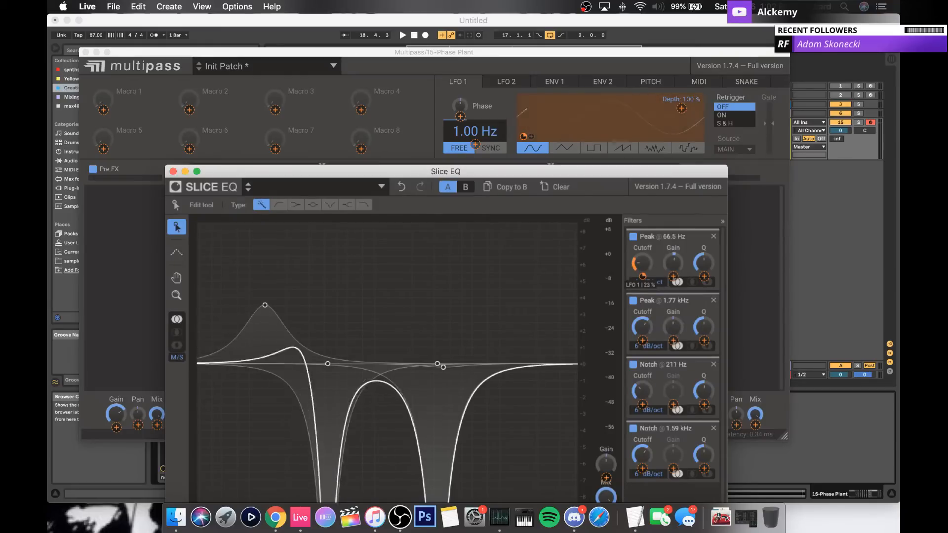
{"action": "left_click", "coordinate": [735, 119]}
{"action": "left_click", "coordinate": [735, 115]}
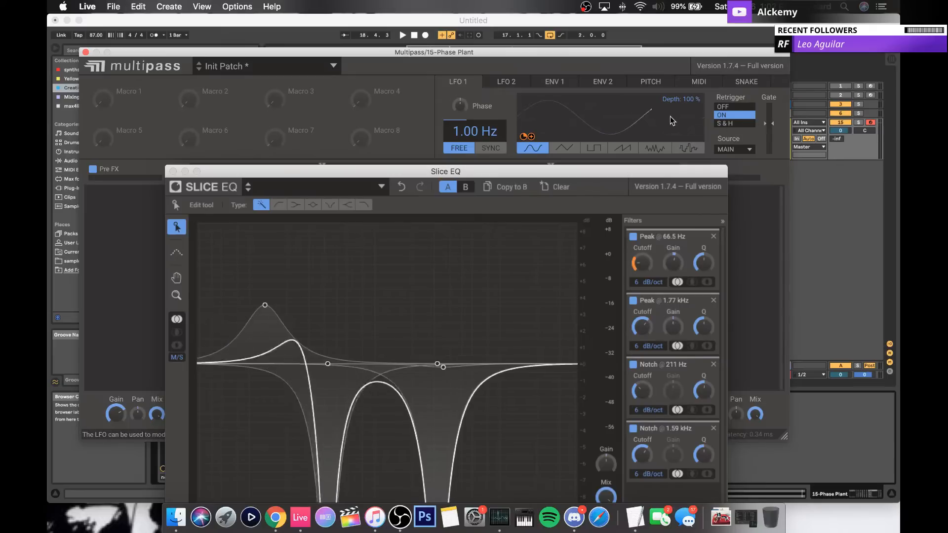
Step: Raise the cutoff of the boosted peak filter from Slice EQ's low end to about 425 Hz
{"action": "left_click", "coordinate": [629, 266]}
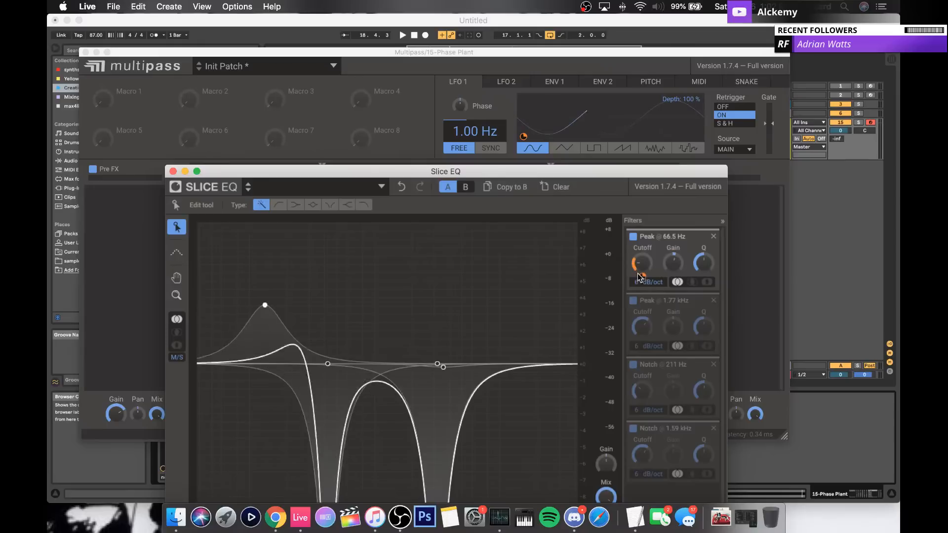
{"action": "mouse_move", "coordinate": [641, 280]}
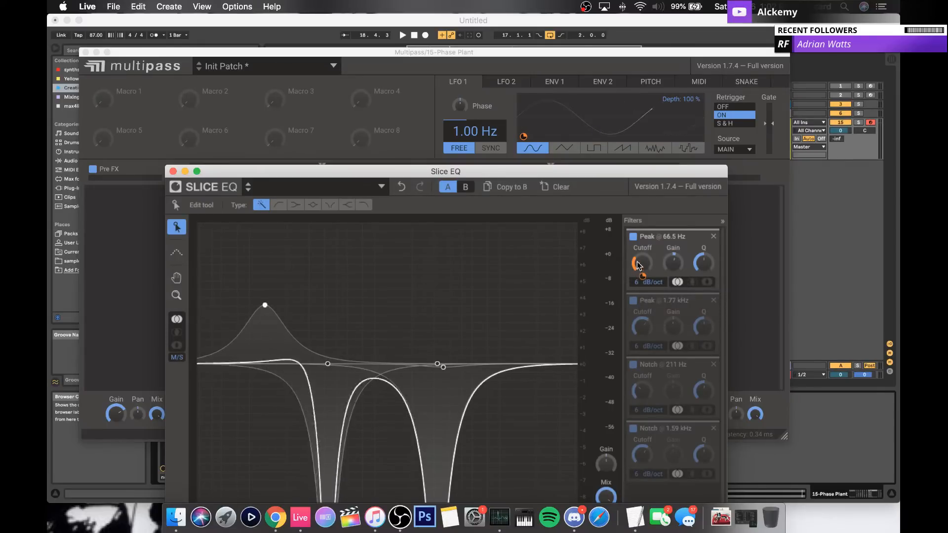
{"action": "left_click_drag", "start_coordinate": [545, 175], "coordinate": [551, 200]}
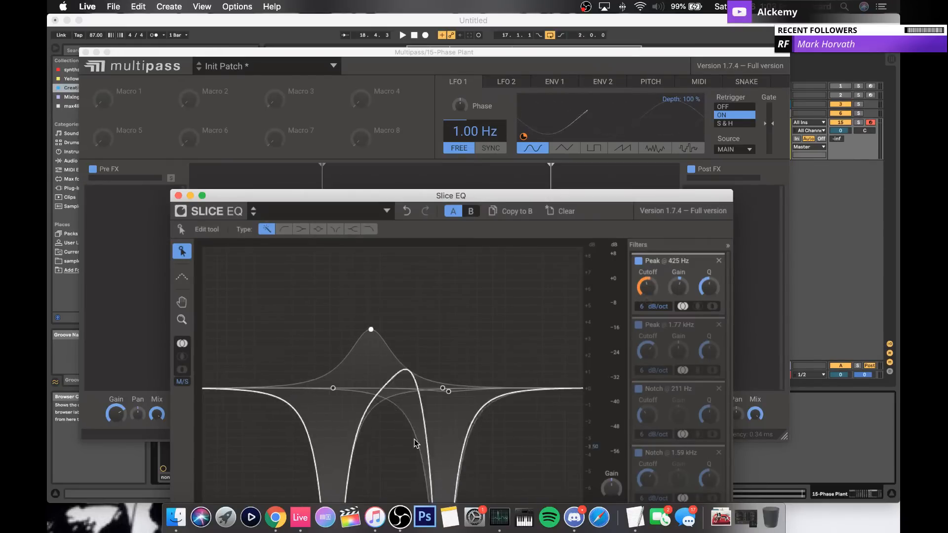
Step: Try modulating the 1.77 kHz peak filter's cutoff with LFO 1, and delete that filter
{"action": "left_click", "coordinate": [650, 348]}
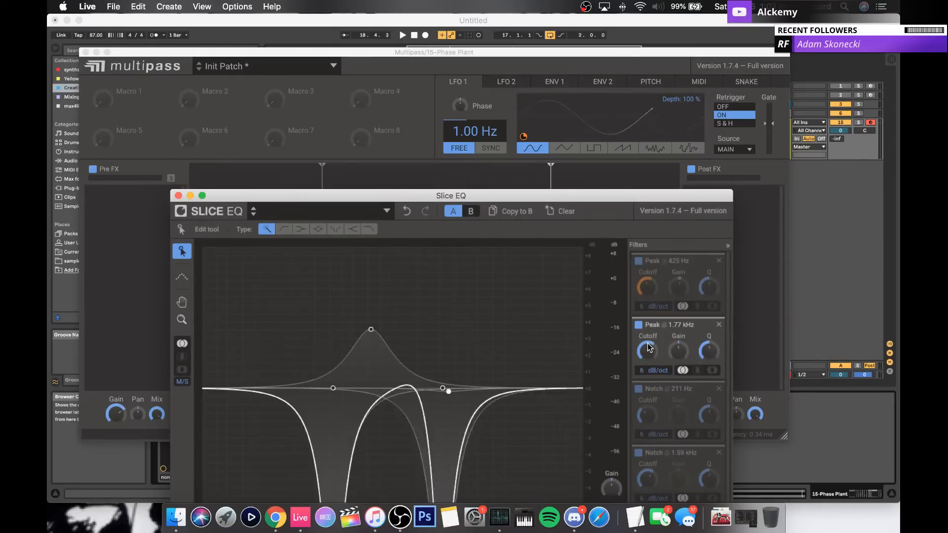
{"action": "left_click_drag", "start_coordinate": [539, 138], "coordinate": [648, 367]}
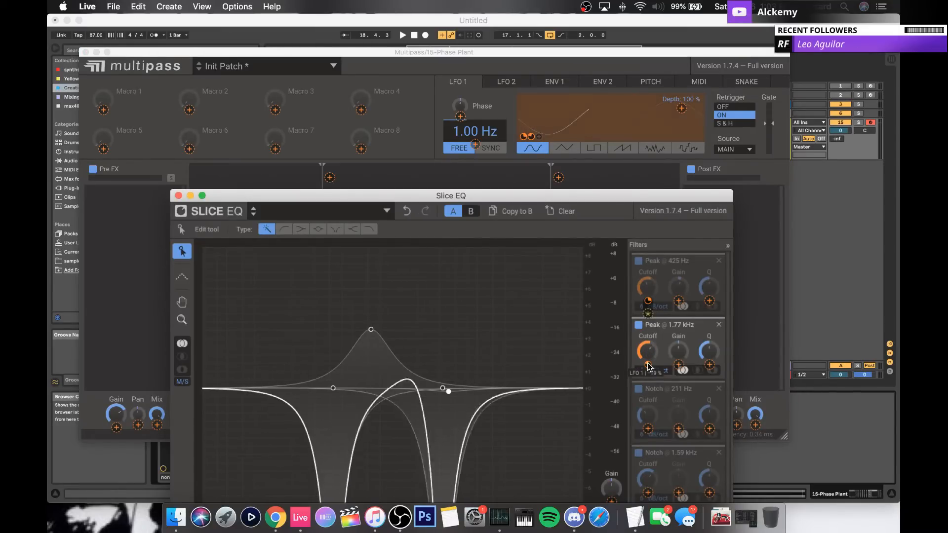
{"action": "left_click", "coordinate": [719, 325]}
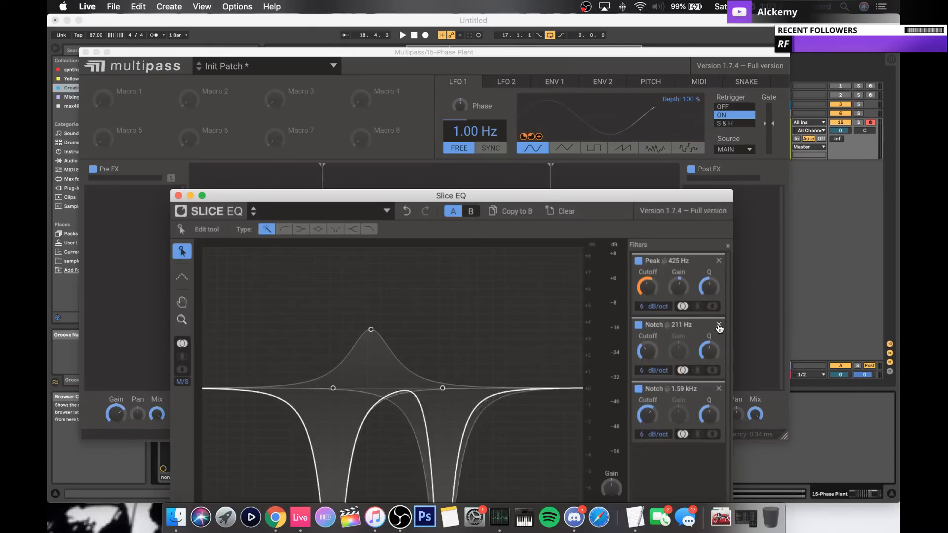
Step: Modulate the cutoffs of the 211 Hz and 1.59 kHz notch filters with LFO 1
{"action": "left_click", "coordinate": [649, 348]}
{"action": "left_click_drag", "start_coordinate": [544, 142], "coordinate": [648, 313]}
{"action": "left_click_drag", "start_coordinate": [648, 364], "coordinate": [648, 345]}
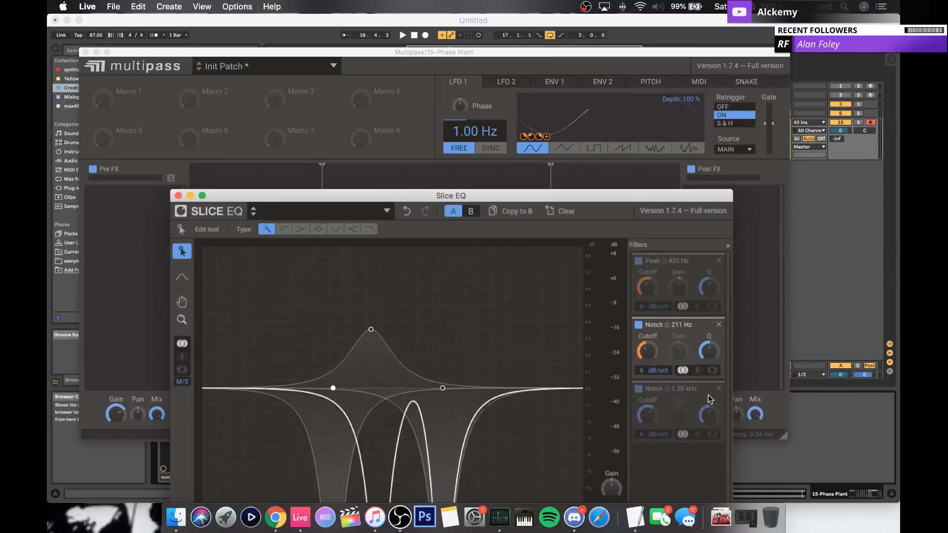
{"action": "left_click", "coordinate": [651, 391]}
{"action": "left_click", "coordinate": [547, 137]}
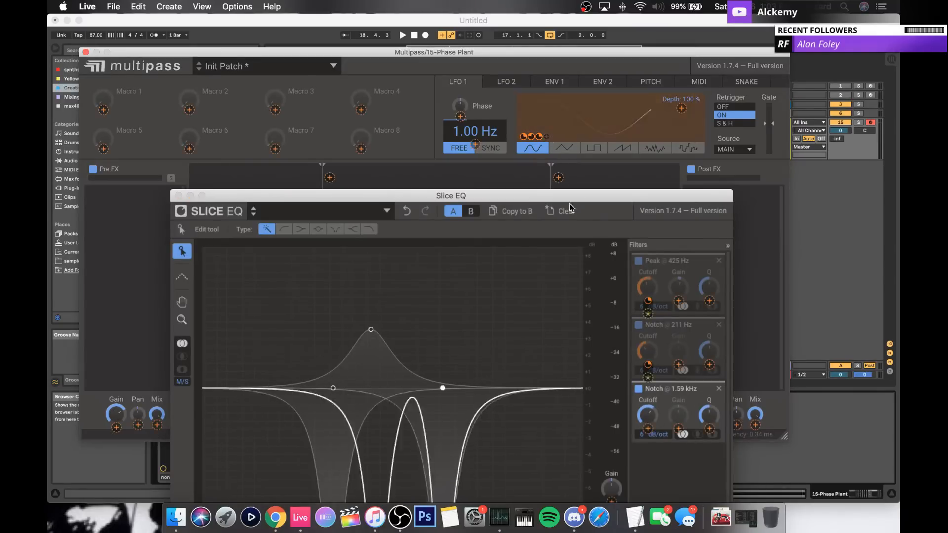
{"action": "left_click_drag", "start_coordinate": [648, 429], "coordinate": [648, 446]}
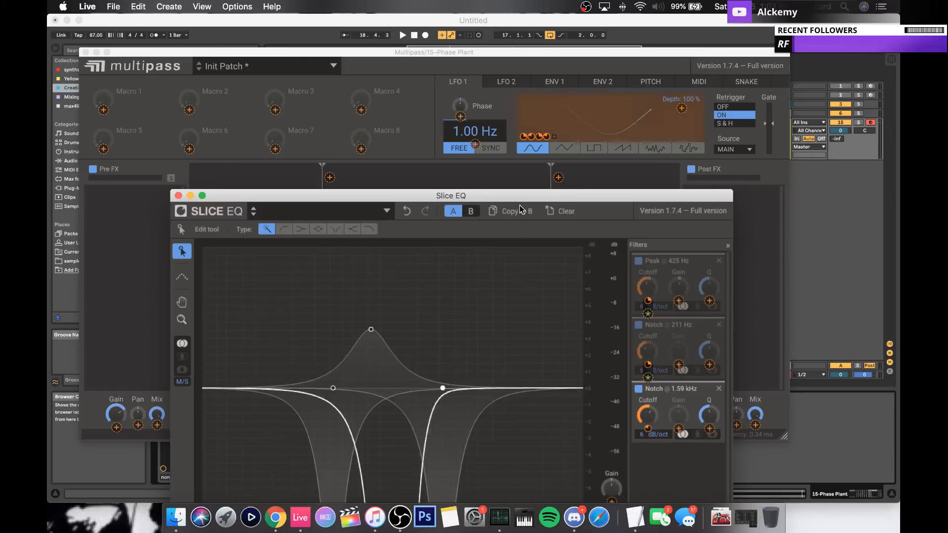
Step: Set the rate of LFO 1 to 0.58 Hz and close the Slice EQ editor
{"action": "left_click", "coordinate": [481, 132]}
{"action": "left_click_drag", "start_coordinate": [481, 132], "coordinate": [482, 148]}
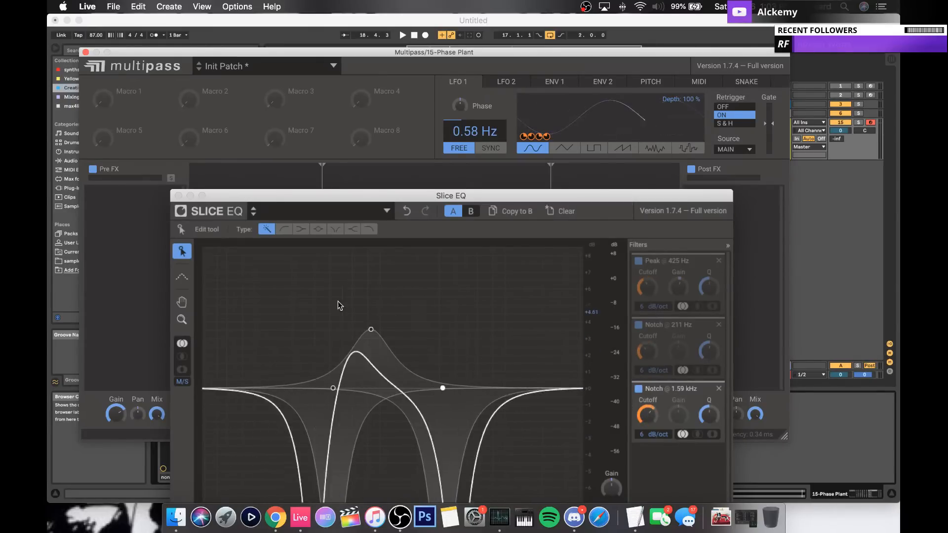
{"action": "left_click", "coordinate": [180, 196]}
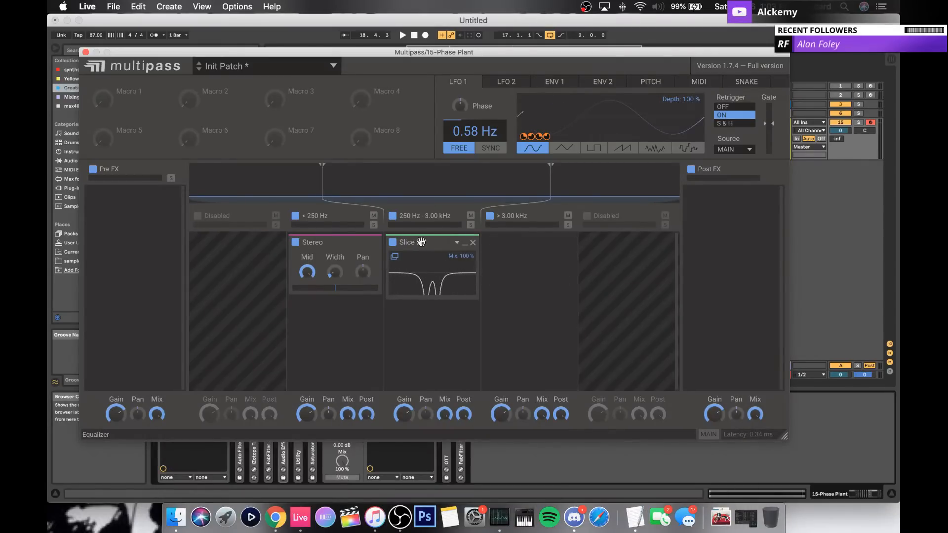
Step: Solo the 250 Hz - 3.00 kHz band during playback and add a Phaser below its Slice EQ
{"action": "key", "text": "space"}
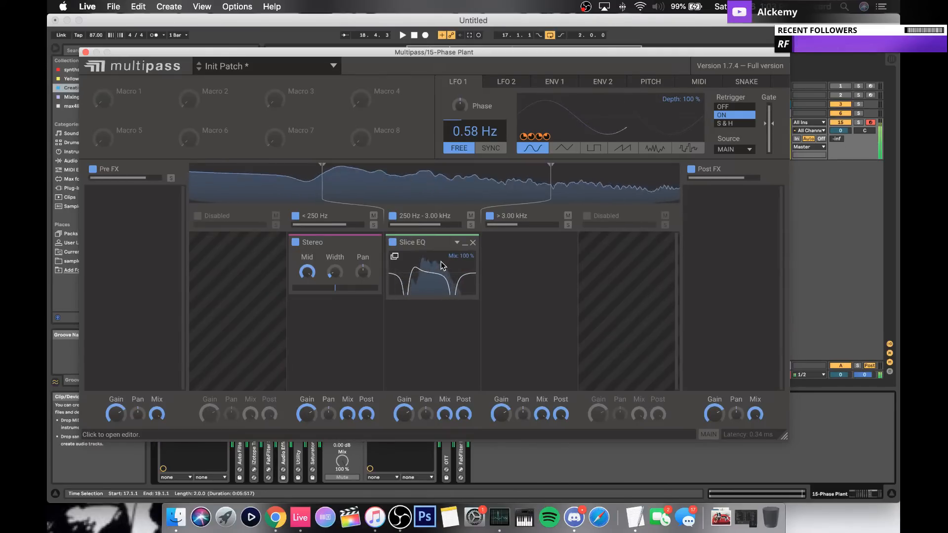
{"action": "left_click", "coordinate": [471, 225]}
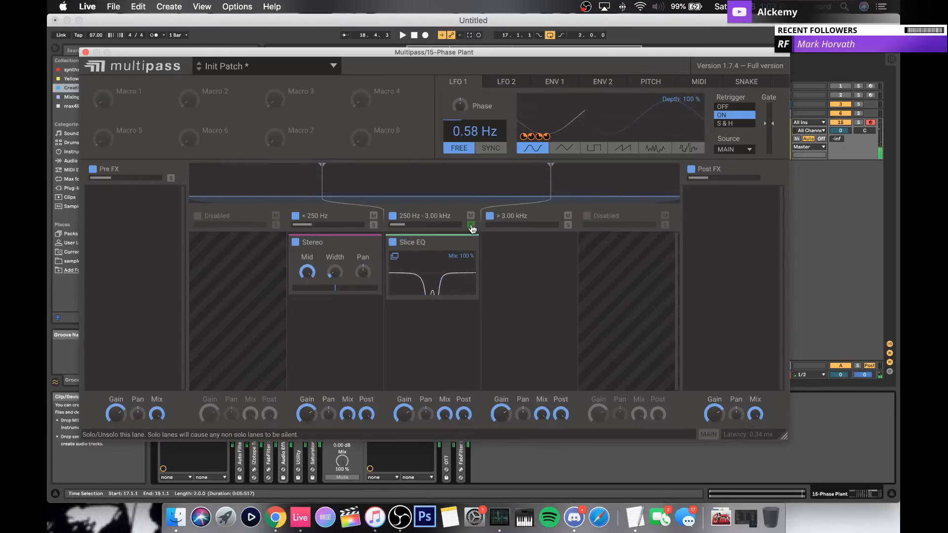
{"action": "left_click", "coordinate": [423, 322]}
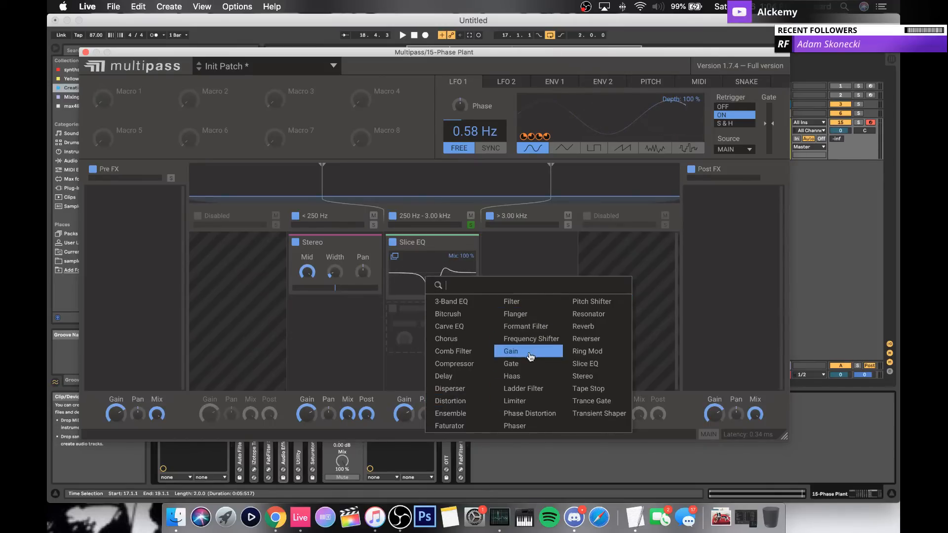
{"action": "left_click", "coordinate": [515, 426]}
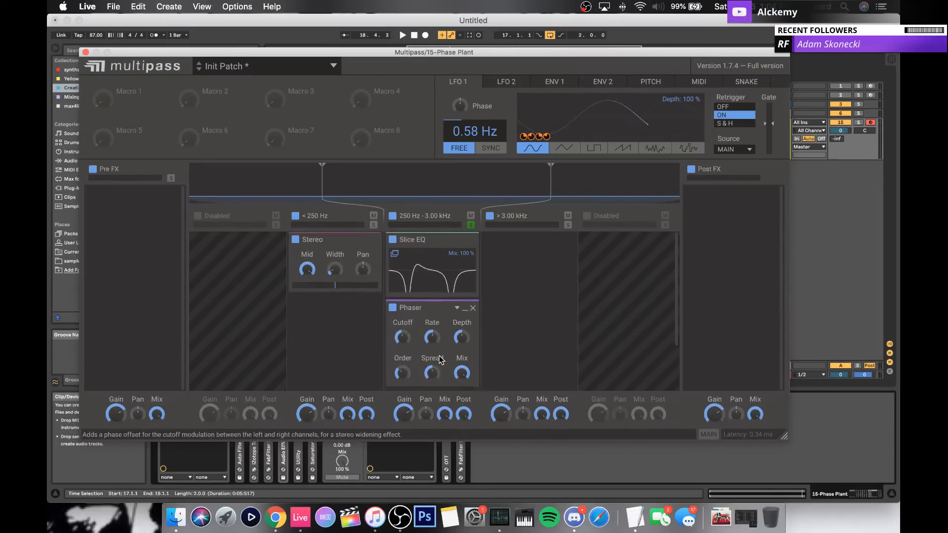
Step: Turn the Phaser's cutoff to its minimum and reduce its depth, spread and mix
{"action": "scroll", "coordinate": [412, 317], "scroll_direction": "down", "scroll_amount": 1}
{"action": "mouse_move", "coordinate": [403, 310]}
{"action": "left_mouse_down"}
{"action": "mouse_move", "coordinate": [403, 336]}
{"action": "mouse_move", "coordinate": [405, 303]}
{"action": "mouse_move", "coordinate": [403, 316]}
{"action": "left_mouse_up"}
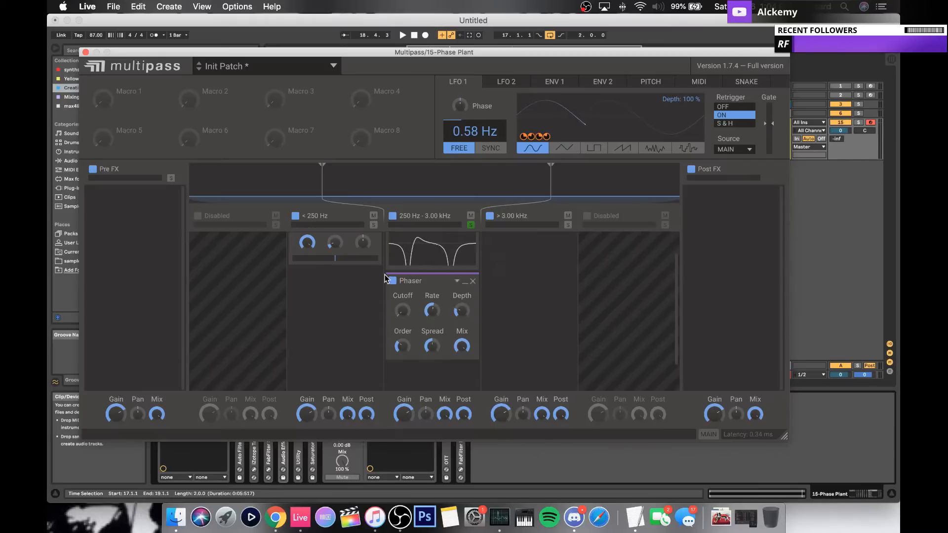
{"action": "left_click", "coordinate": [429, 348]}
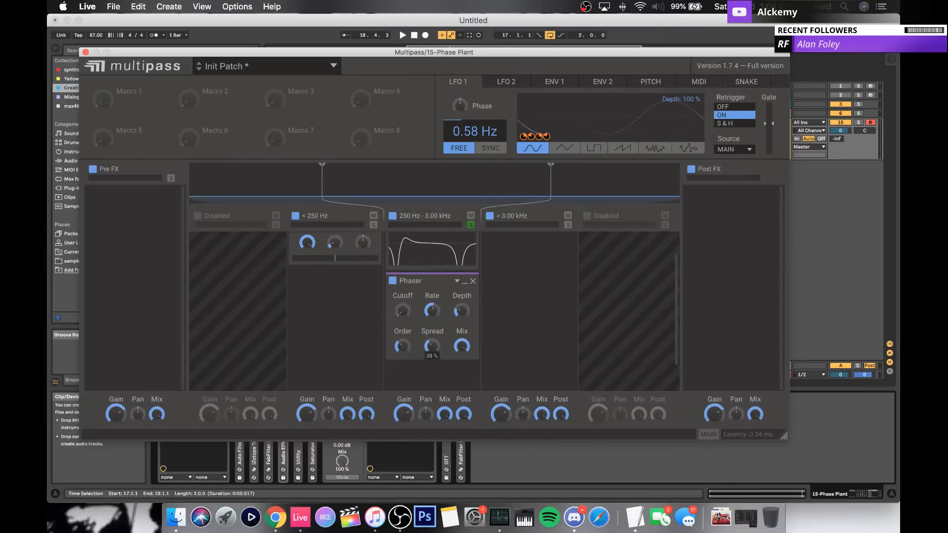
{"action": "left_click_drag", "start_coordinate": [429, 348], "coordinate": [479, 361]}
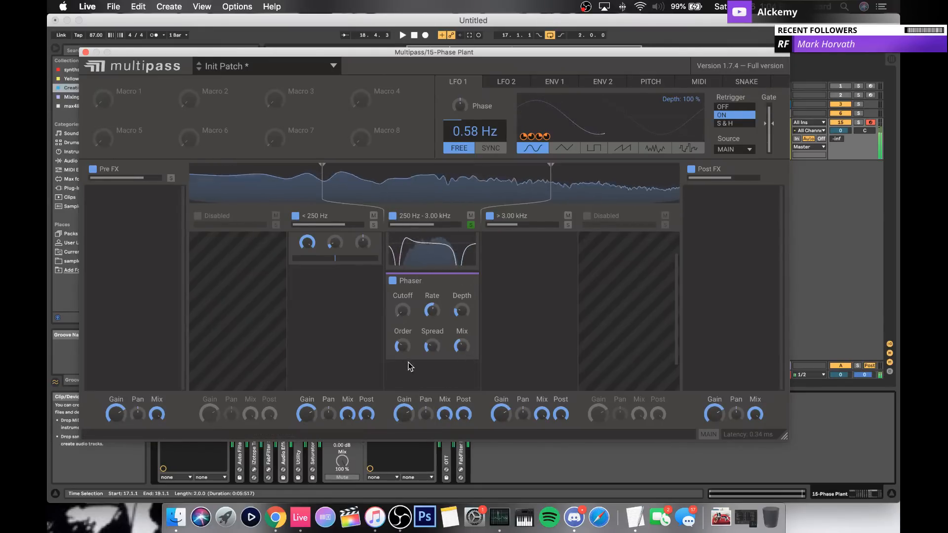
Step: Add an Overdrive Distortion below the Phaser with about +1.06 dB drive, collapse it, and set LFO 1's rate to 0.42 Hz
{"action": "left_click", "coordinate": [414, 379]}
{"action": "left_click", "coordinate": [445, 395]}
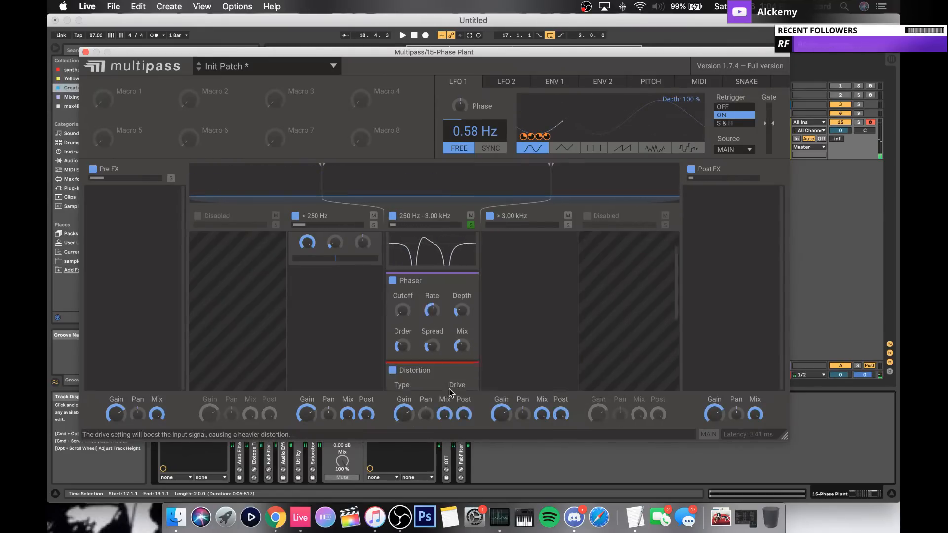
{"action": "scroll", "coordinate": [444, 332], "scroll_direction": "down", "scroll_amount": 4}
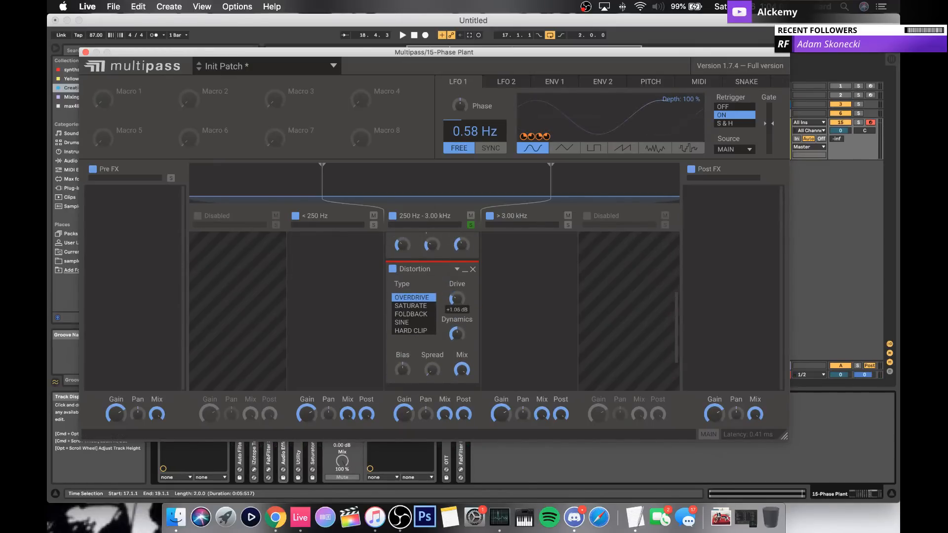
{"action": "left_click", "coordinate": [466, 271]}
{"action": "scroll", "coordinate": [429, 294], "scroll_direction": "up", "scroll_amount": 4}
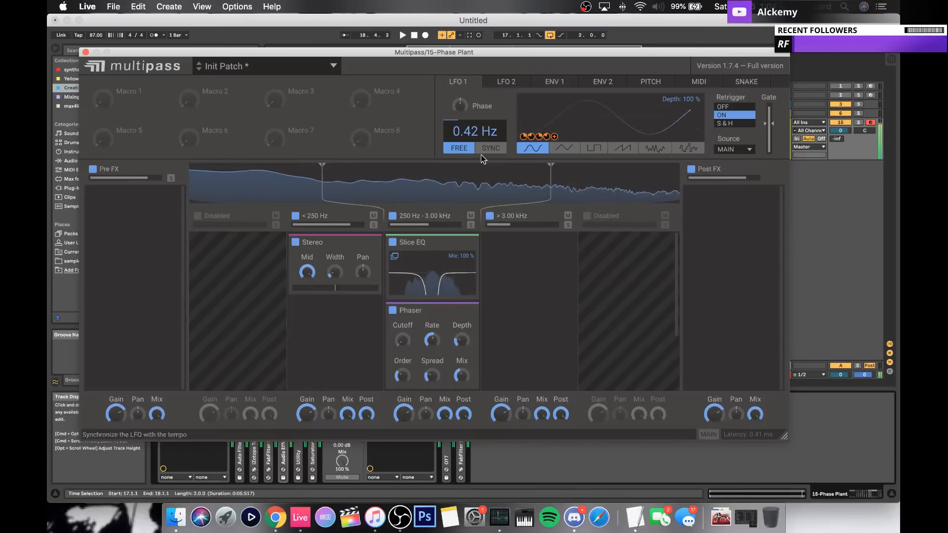
Step: Widen both Slice EQ notch filters by lowering their Q, and close the editor
{"action": "left_click", "coordinate": [394, 256]}
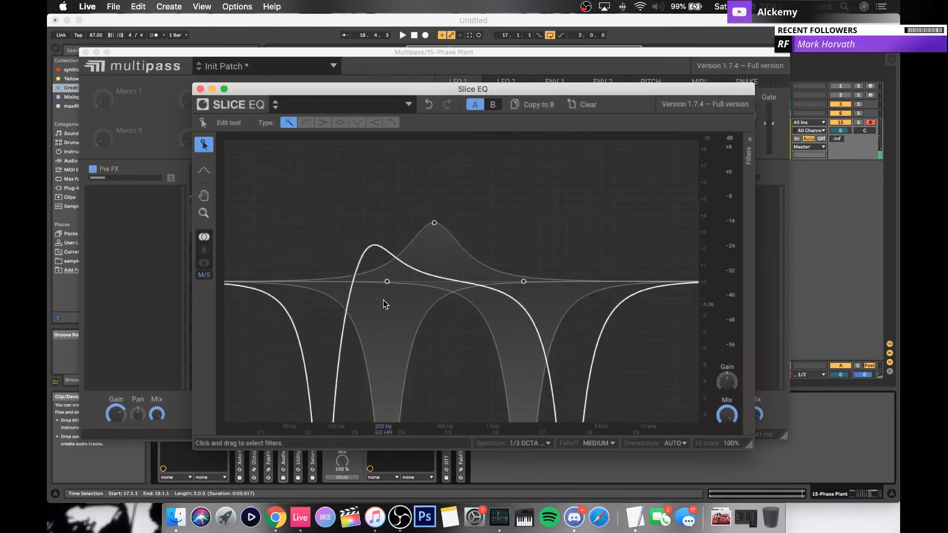
{"action": "left_click", "coordinate": [750, 143]}
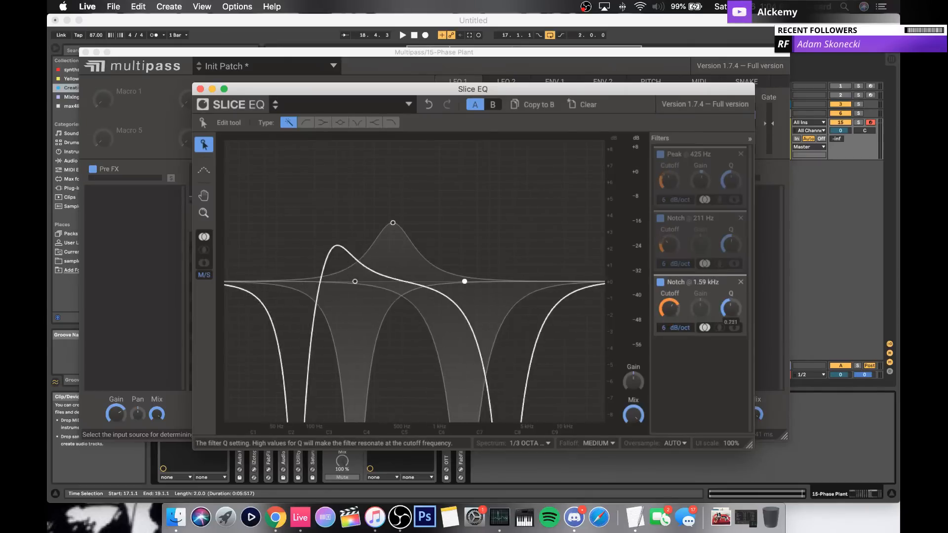
{"action": "left_click_drag", "start_coordinate": [732, 240], "coordinate": [732, 259]}
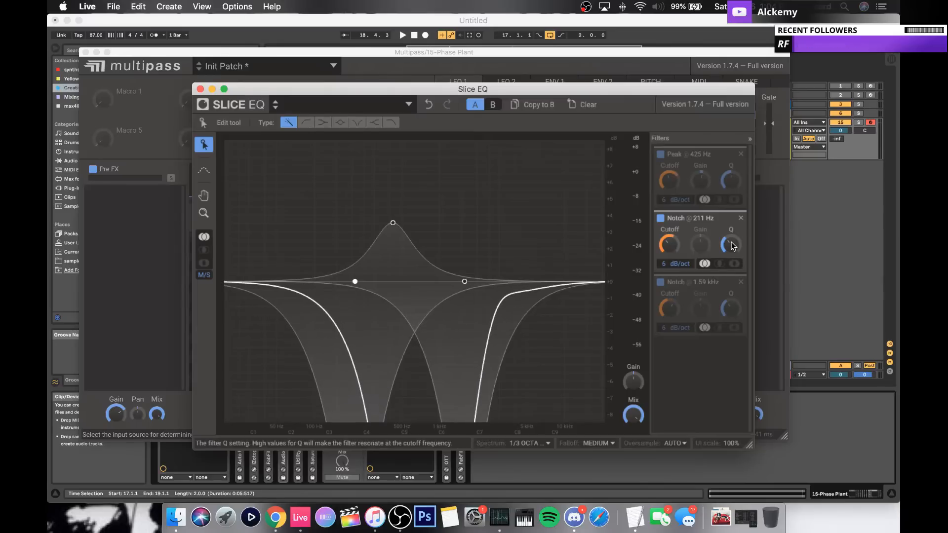
{"action": "left_click", "coordinate": [201, 89]}
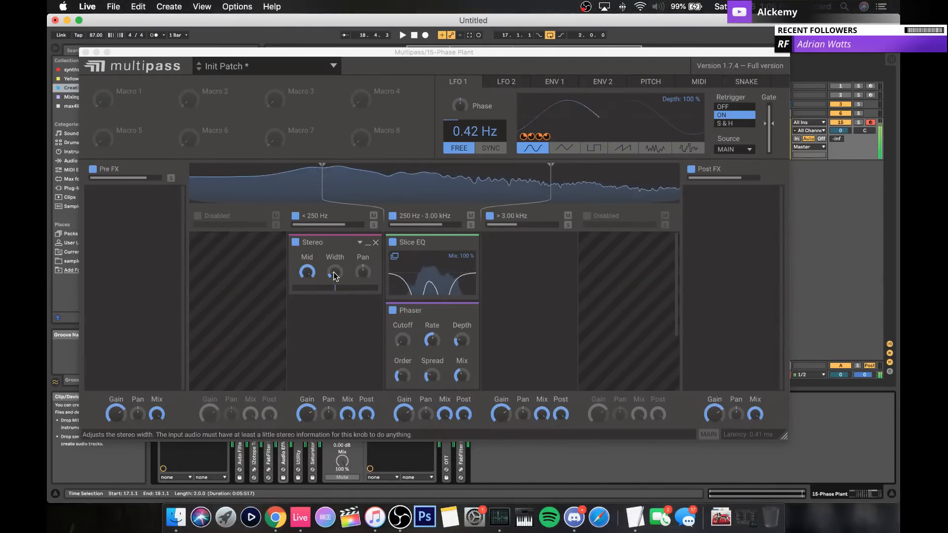
Step: Add a low-pass Filter to the > 3.00 kHz band and modulate its cutoff with LFO 2
{"action": "left_click", "coordinate": [493, 247]}
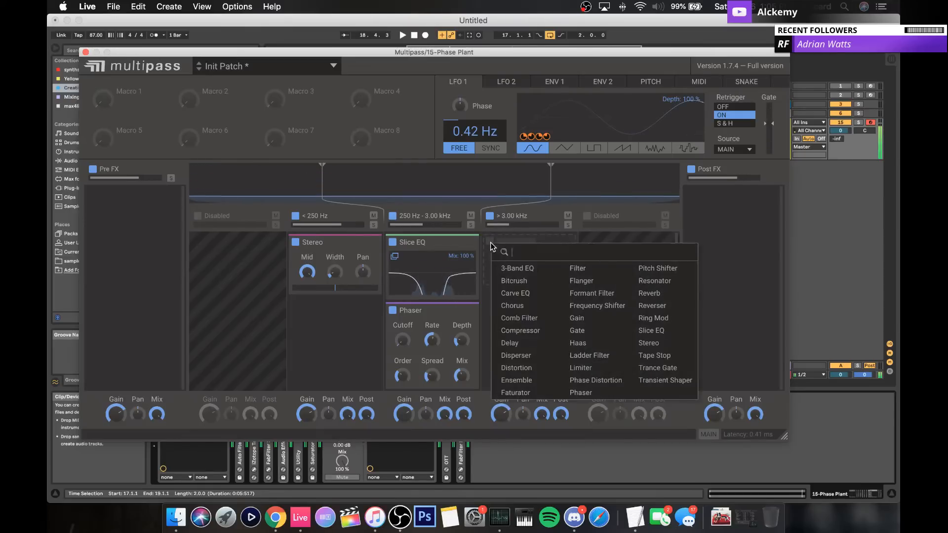
{"action": "left_click", "coordinate": [578, 268]}
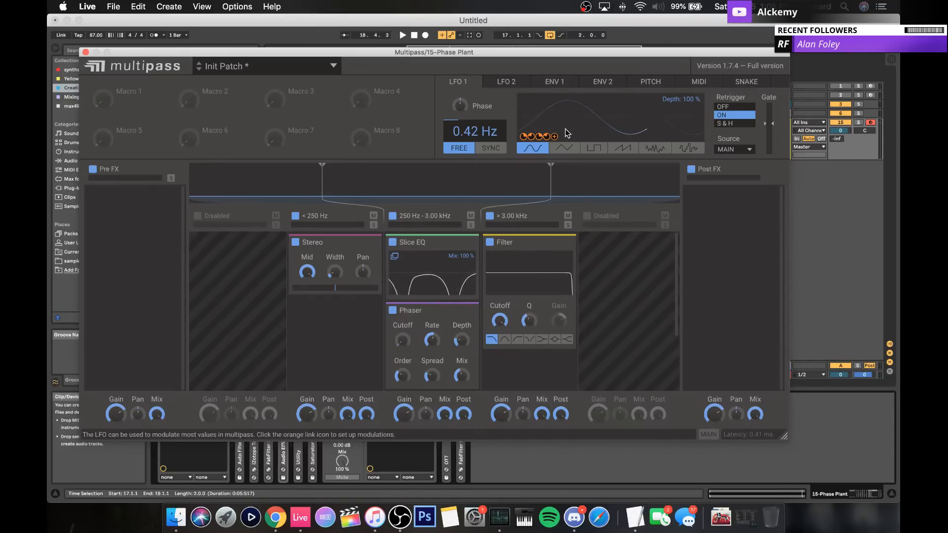
{"action": "left_click", "coordinate": [506, 81]}
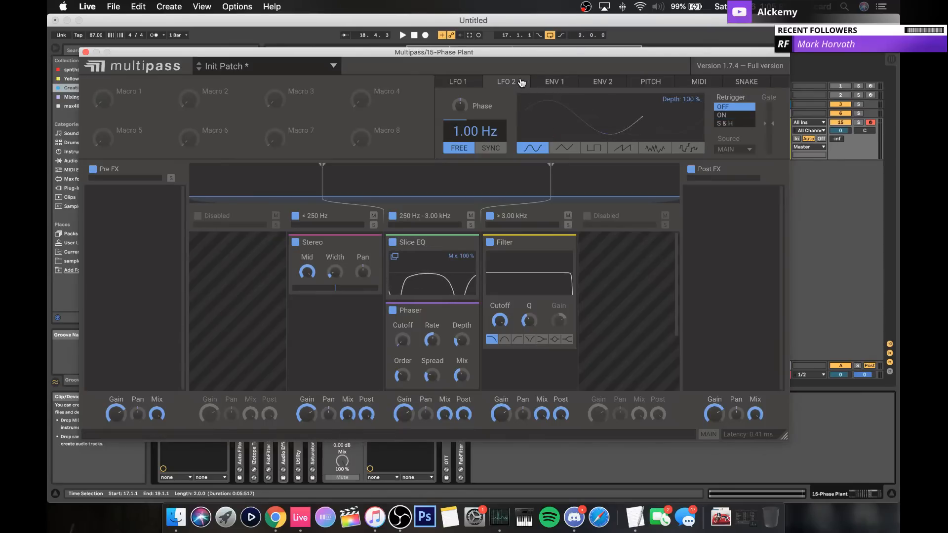
{"action": "left_click_drag", "start_coordinate": [523, 136], "coordinate": [507, 293]}
{"action": "left_click_drag", "start_coordinate": [505, 326], "coordinate": [501, 334]}
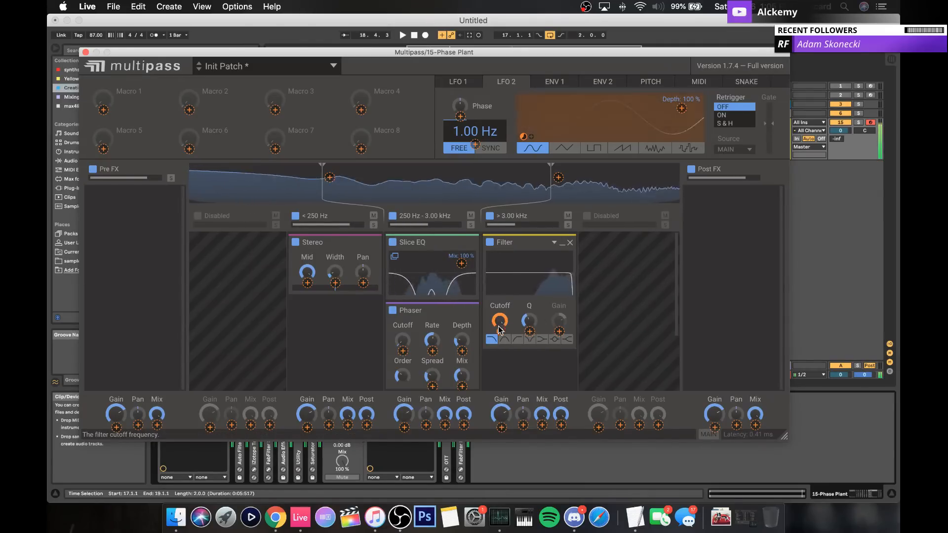
Step: Set the rate of LFO 2 to 0.64 Hz, lower the Filter's cutoff, and close Multipass
{"action": "left_click", "coordinate": [486, 138]}
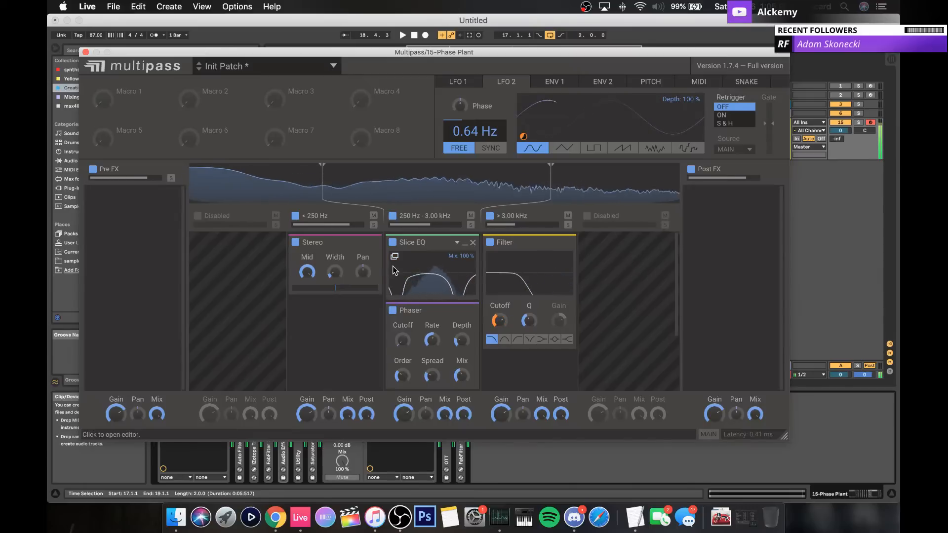
{"action": "left_click", "coordinate": [85, 52]}
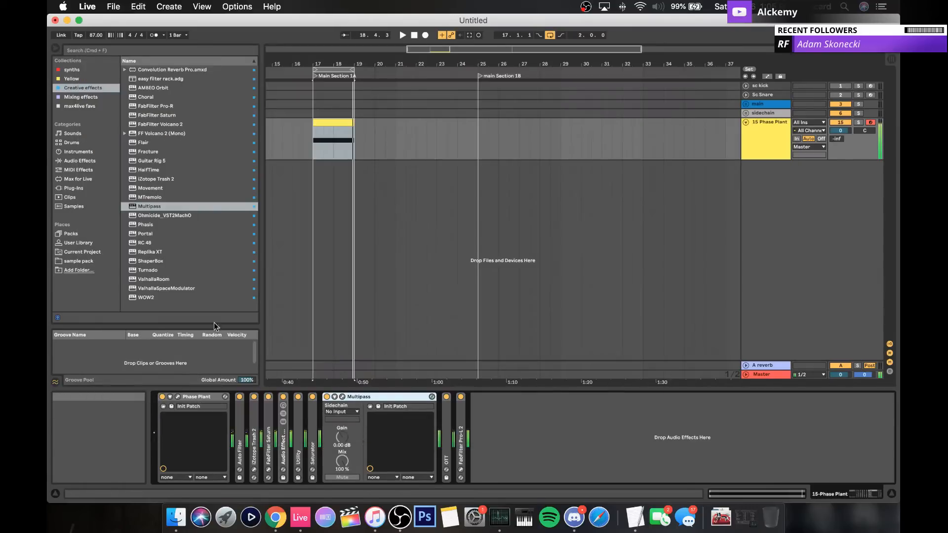
Step: Audition the bass with pitch bends in Phase Plant, trying a sine on the first oscillator before restoring its square waveform
{"action": "left_click", "coordinate": [178, 397]}
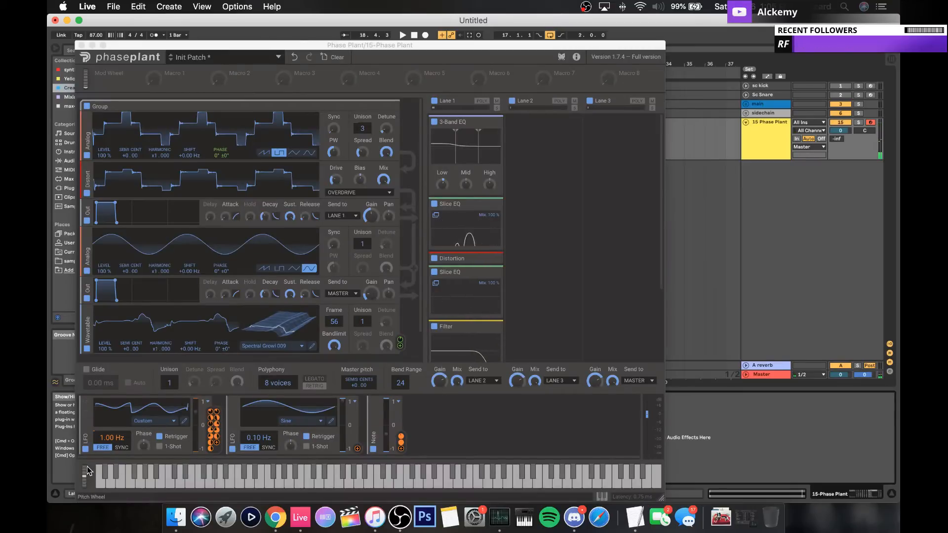
{"action": "mouse_move", "coordinate": [86, 473]}
{"action": "left_mouse_down"}
{"action": "mouse_move", "coordinate": [85, 494]}
{"action": "mouse_move", "coordinate": [84, 464]}
{"action": "left_mouse_up"}
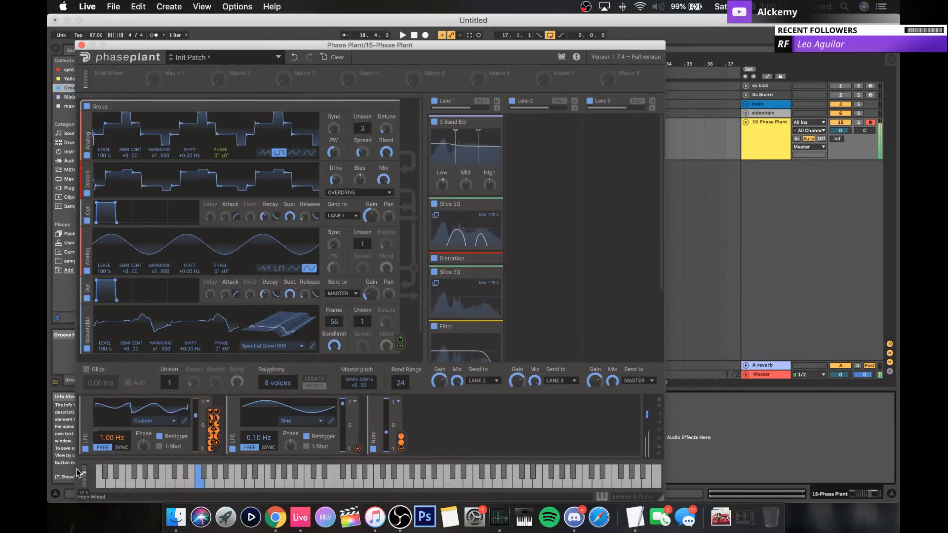
{"action": "mouse_move", "coordinate": [77, 473]}
{"action": "left_mouse_down"}
{"action": "mouse_move", "coordinate": [72, 464]}
{"action": "mouse_move", "coordinate": [72, 475]}
{"action": "left_mouse_up"}
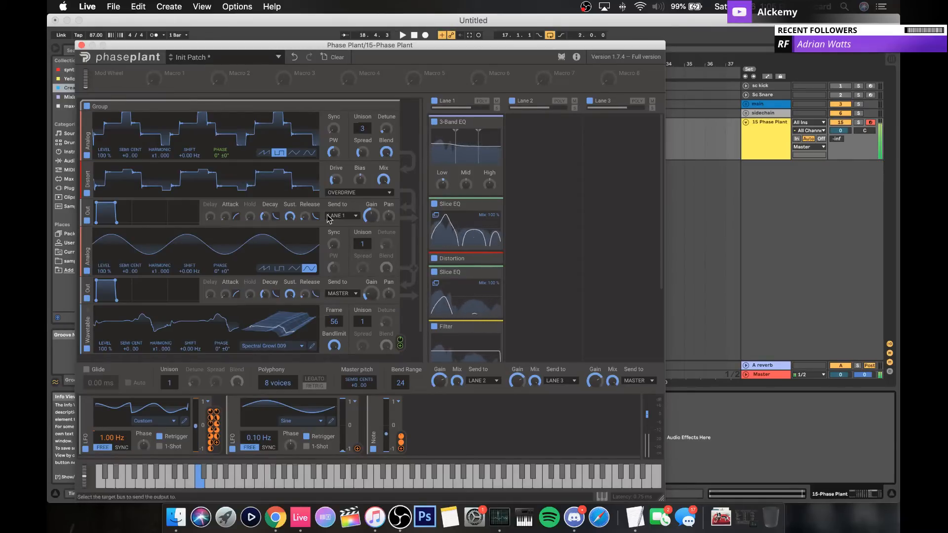
{"action": "left_click", "coordinate": [310, 153]}
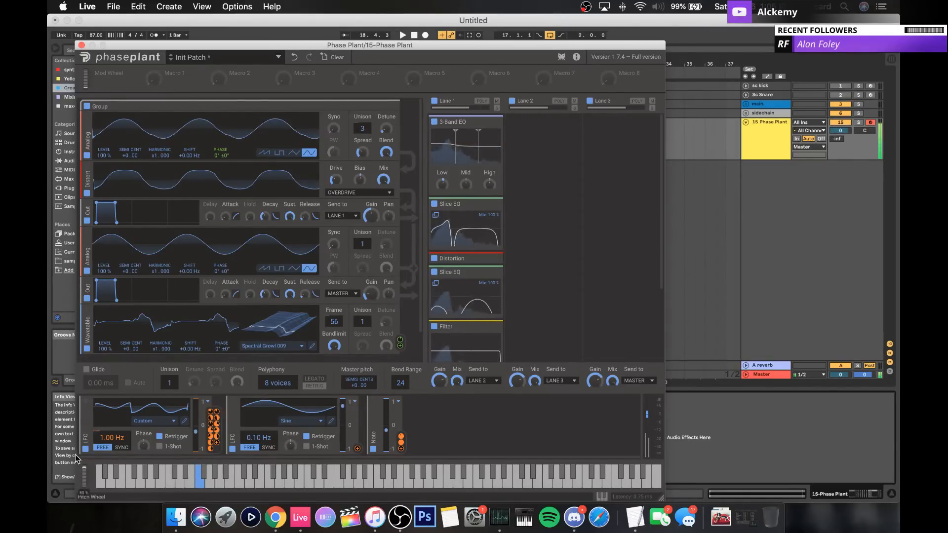
{"action": "left_click_drag", "start_coordinate": [72, 460], "coordinate": [73, 471]}
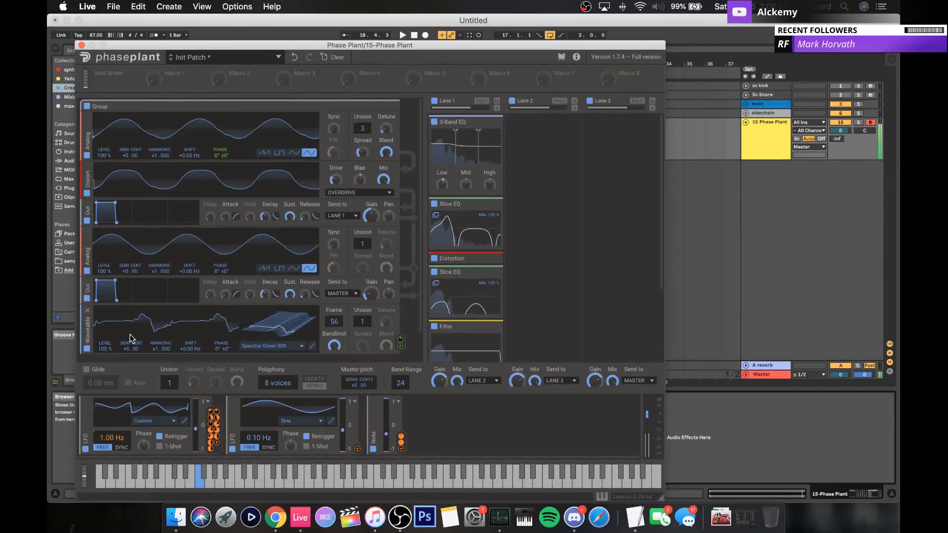
{"action": "left_click", "coordinate": [279, 152]}
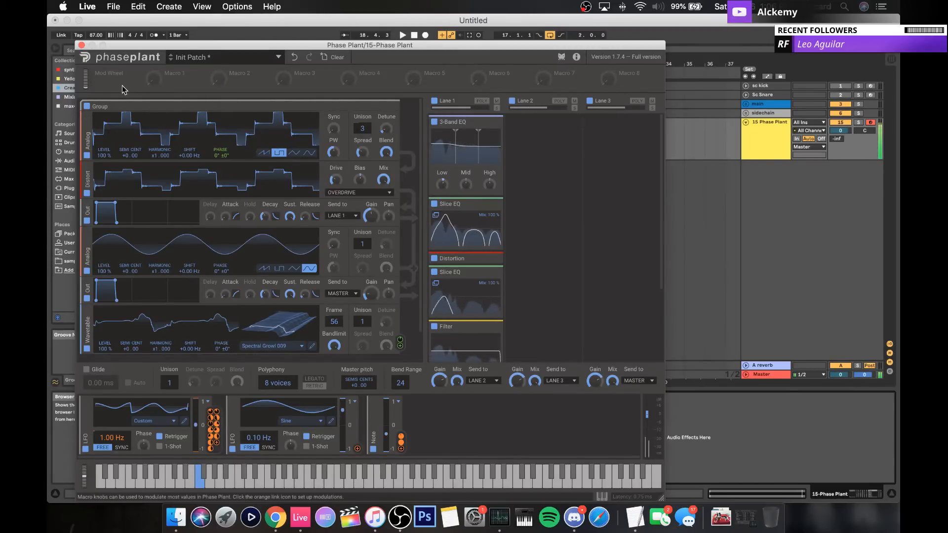
{"action": "left_click", "coordinate": [82, 45]}
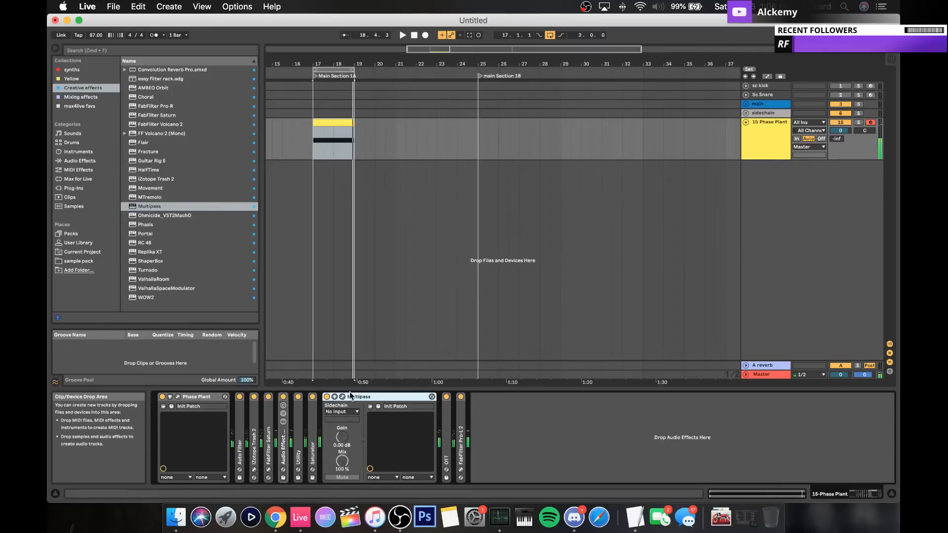
Step: Raise the gain of FabFilter Pro-L 2 to about +9.05 dB and close its window
{"action": "double_click", "coordinate": [461, 418]}
{"action": "left_click", "coordinate": [476, 397]}
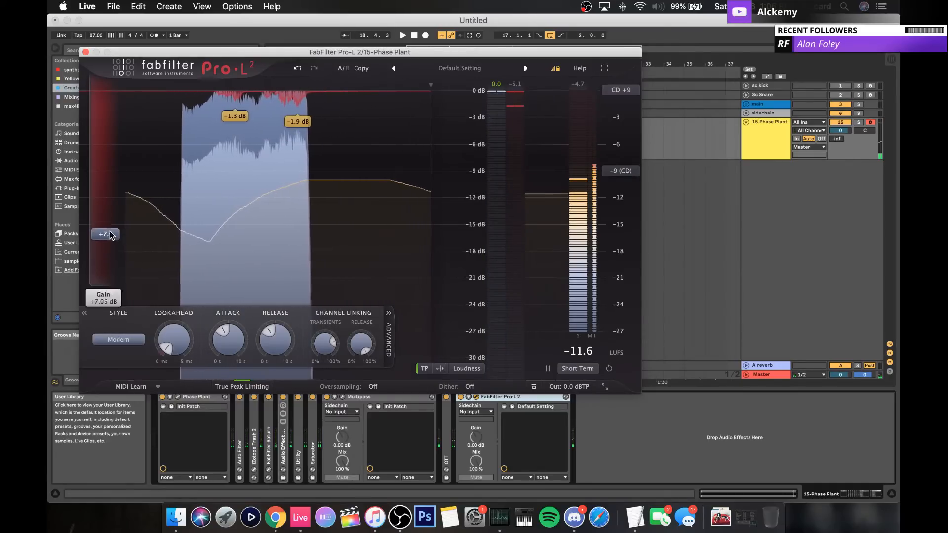
{"action": "left_click_drag", "start_coordinate": [105, 240], "coordinate": [113, 223]}
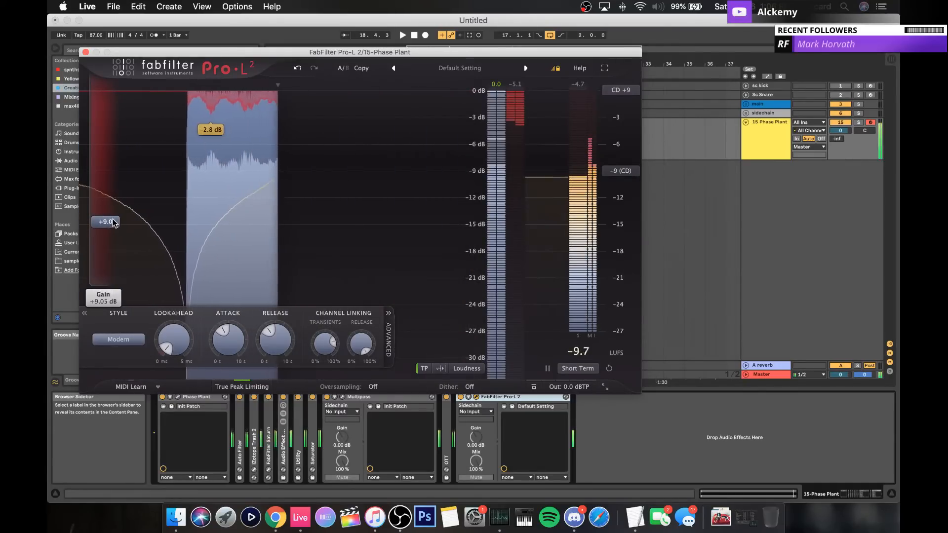
{"action": "left_click", "coordinate": [85, 53]}
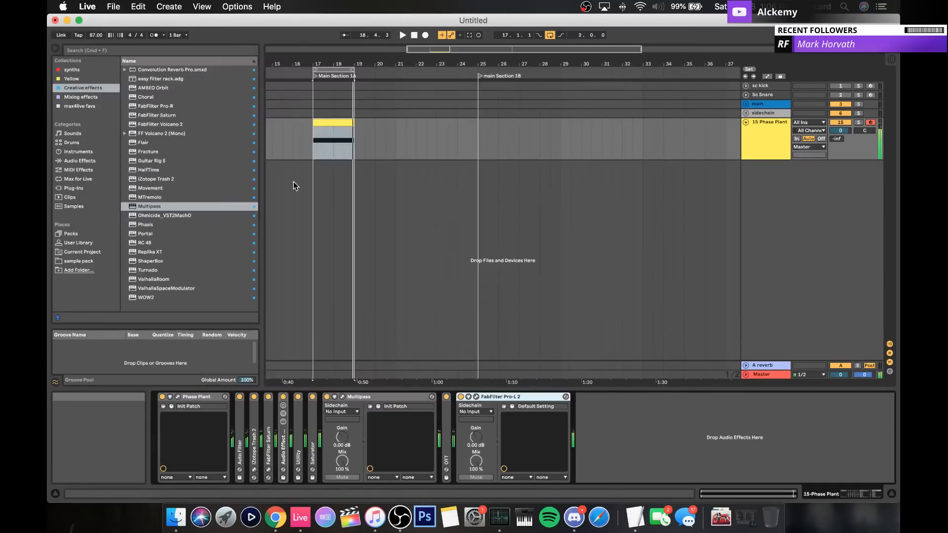
Step: Freeze the Phase Plant track and flatten a duplicate of it to audio
{"action": "left_click", "coordinate": [774, 143]}
{"action": "right_click", "coordinate": [773, 142]}
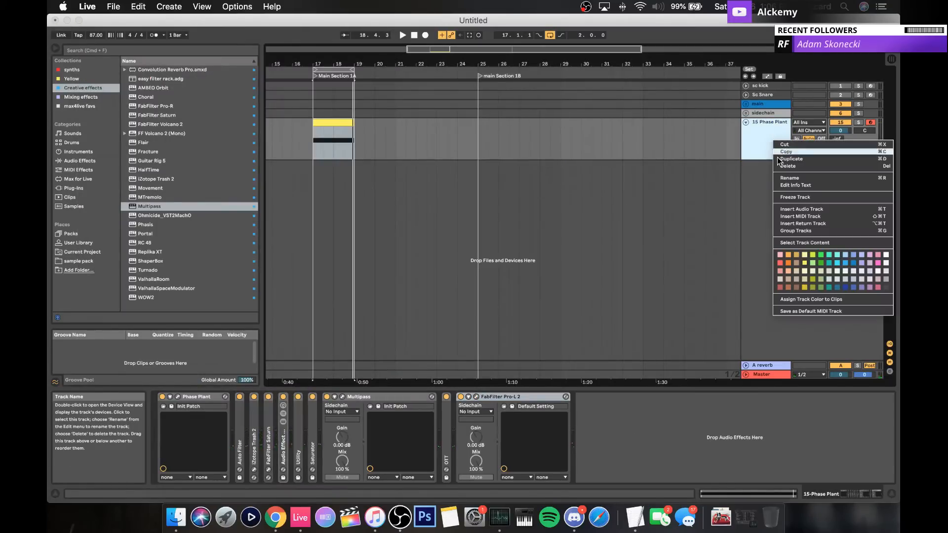
{"action": "left_click", "coordinate": [787, 194]}
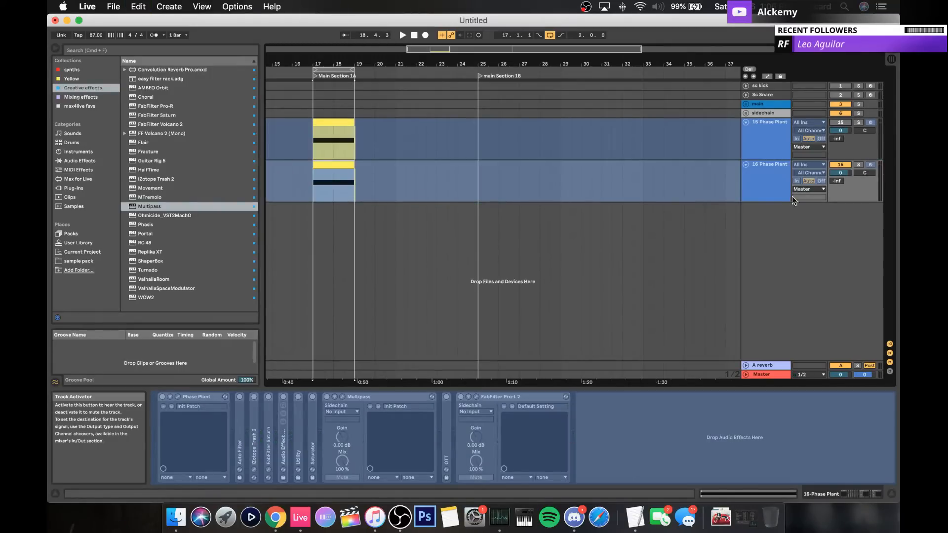
{"action": "right_click", "coordinate": [769, 190]}
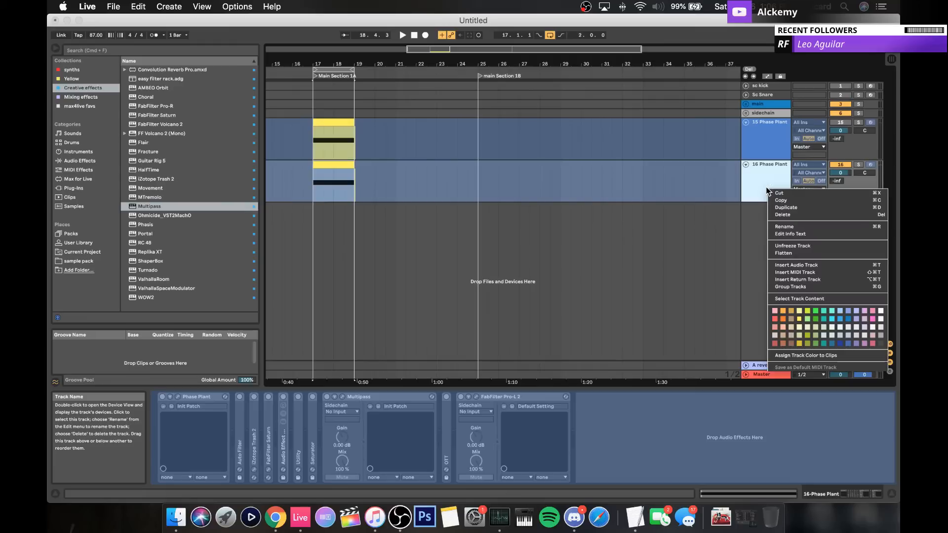
{"action": "left_click", "coordinate": [777, 253]}
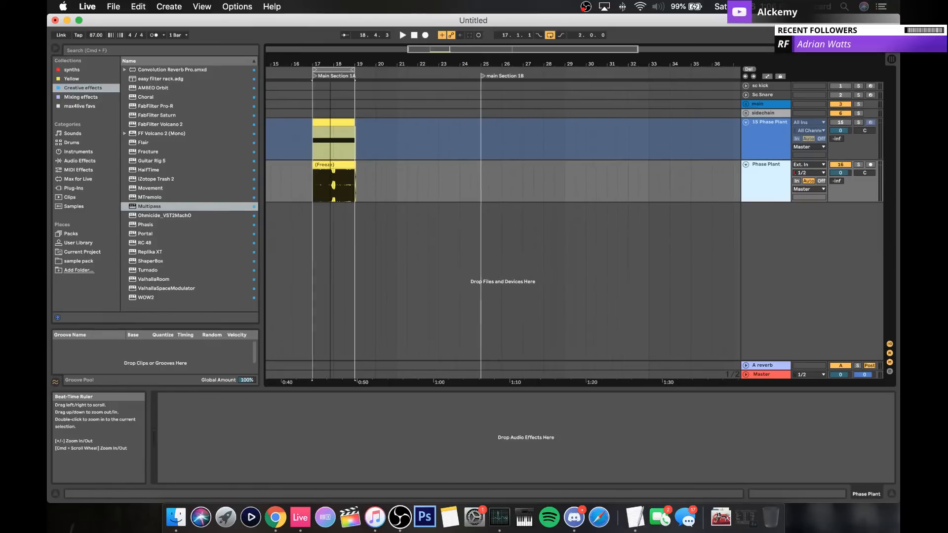
Step: Open the flattened audio clip's properties and lower its gain to -8.95 dB
{"action": "key", "text": "z"}
{"action": "scroll", "coordinate": [349, 137], "scroll_direction": "left", "scroll_amount": 5}
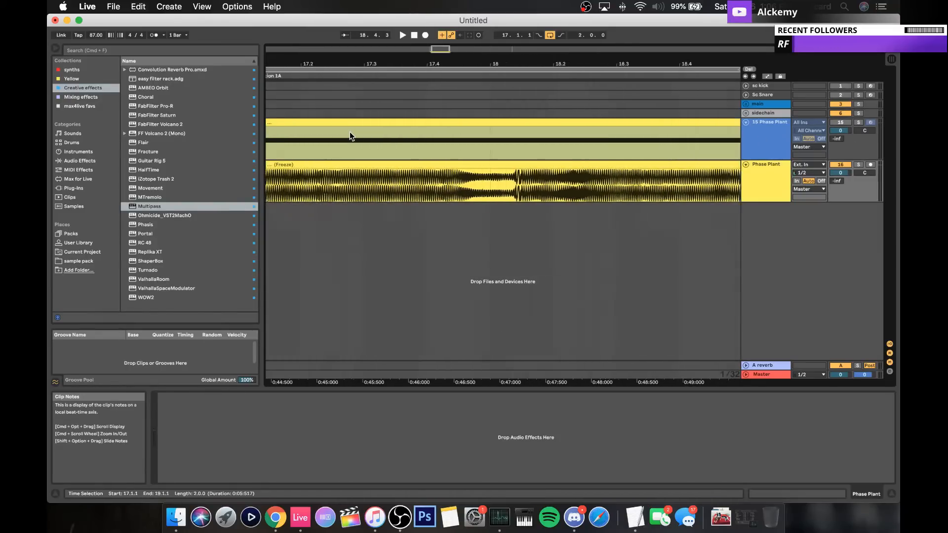
{"action": "left_click_drag", "start_coordinate": [369, 62], "coordinate": [368, 25]}
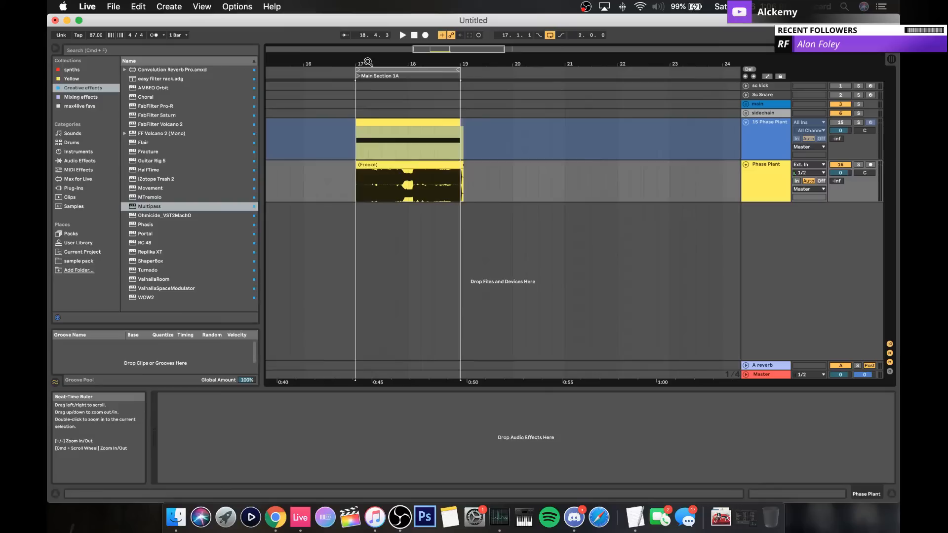
{"action": "left_click", "coordinate": [379, 163]}
{"action": "mouse_move", "coordinate": [388, 62]}
{"action": "left_mouse_down"}
{"action": "mouse_move", "coordinate": [388, 103]}
{"action": "mouse_move", "coordinate": [388, 56]}
{"action": "left_mouse_up"}
{"action": "double_click", "coordinate": [397, 166]}
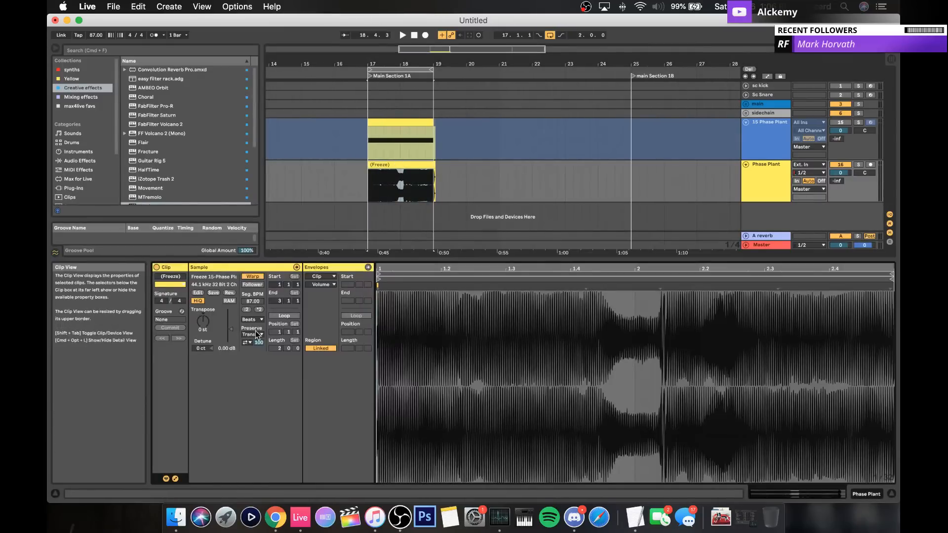
{"action": "left_click_drag", "start_coordinate": [230, 329], "coordinate": [234, 339]}
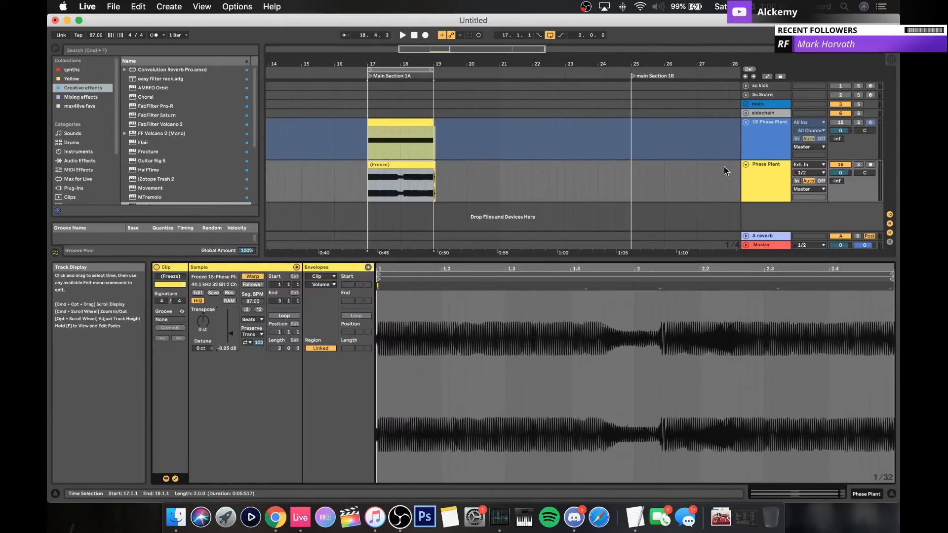
Step: Add an Auto Filter to the flattened Phase Plant audio track
{"action": "left_click", "coordinate": [751, 171]}
{"action": "double_click", "coordinate": [778, 167]}
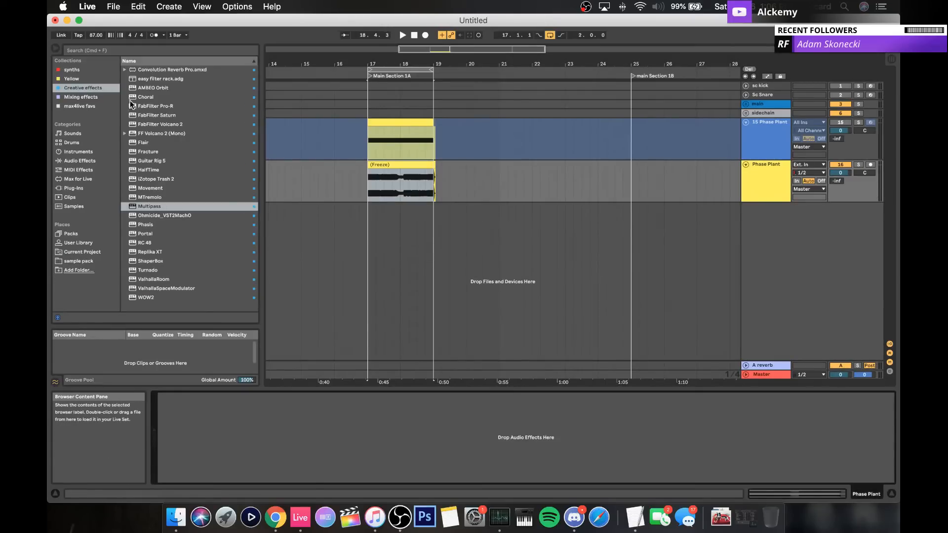
{"action": "left_click", "coordinate": [79, 159]}
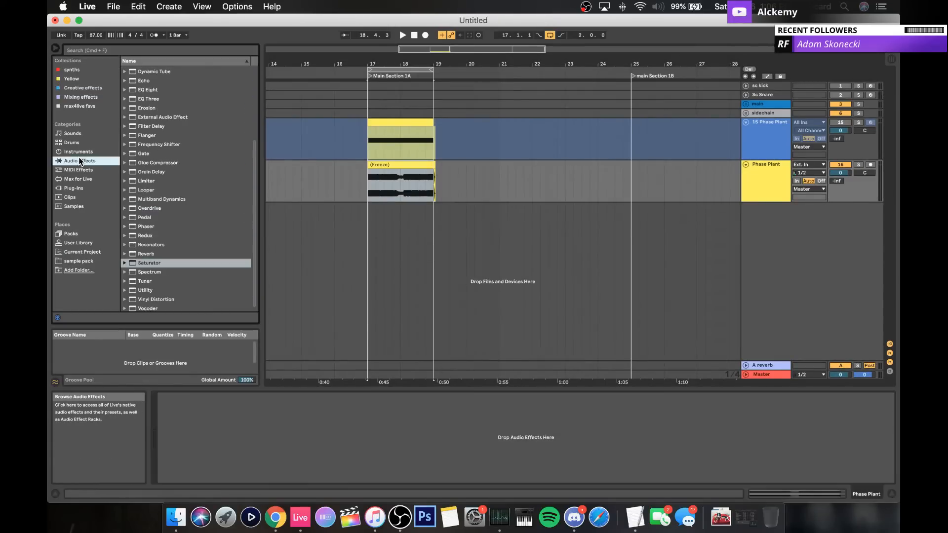
{"action": "left_click", "coordinate": [144, 89]}
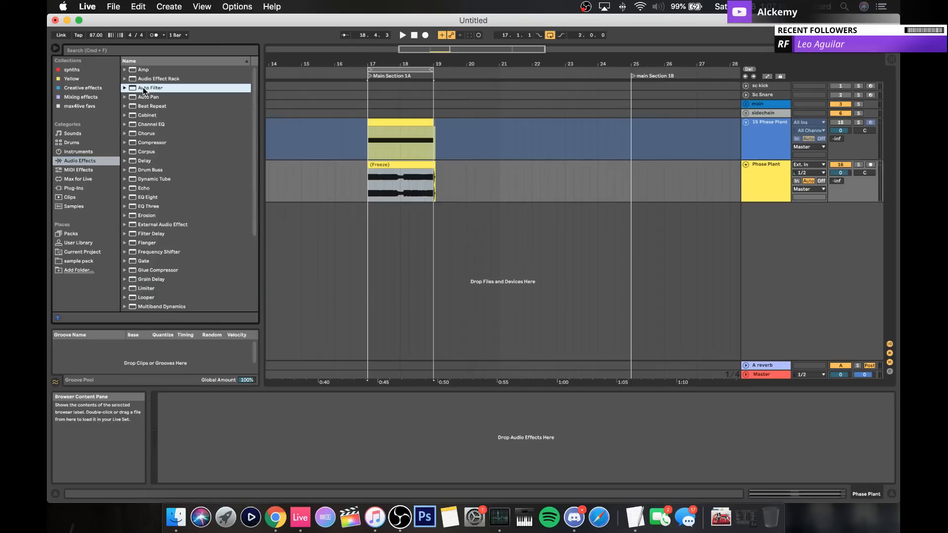
{"action": "left_click_drag", "start_coordinate": [143, 90], "coordinate": [375, 182]}
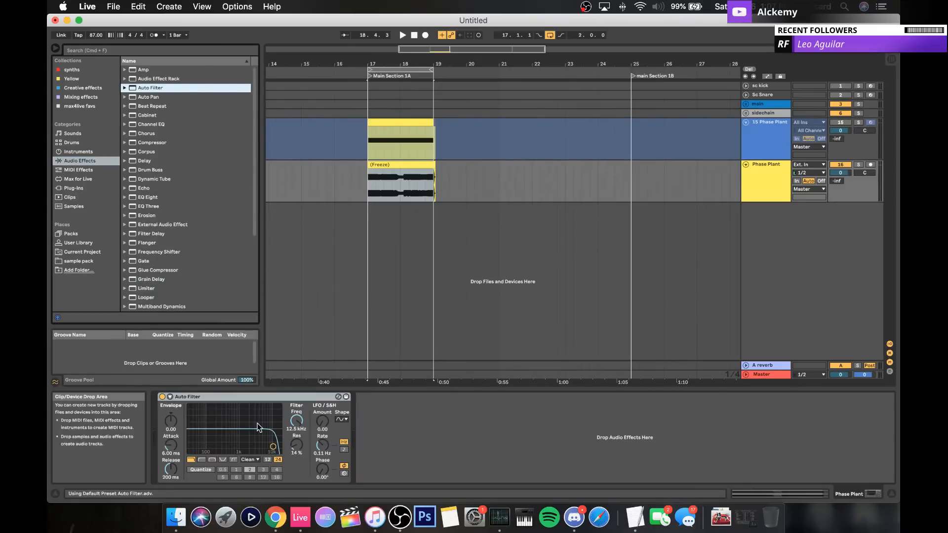
Step: Set the Auto Filter to a notch at 225 Hz with a tempo-synced LFO, amount 12.4, and start playback
{"action": "left_click", "coordinate": [223, 460]}
{"action": "left_click_drag", "start_coordinate": [296, 421], "coordinate": [296, 427]}
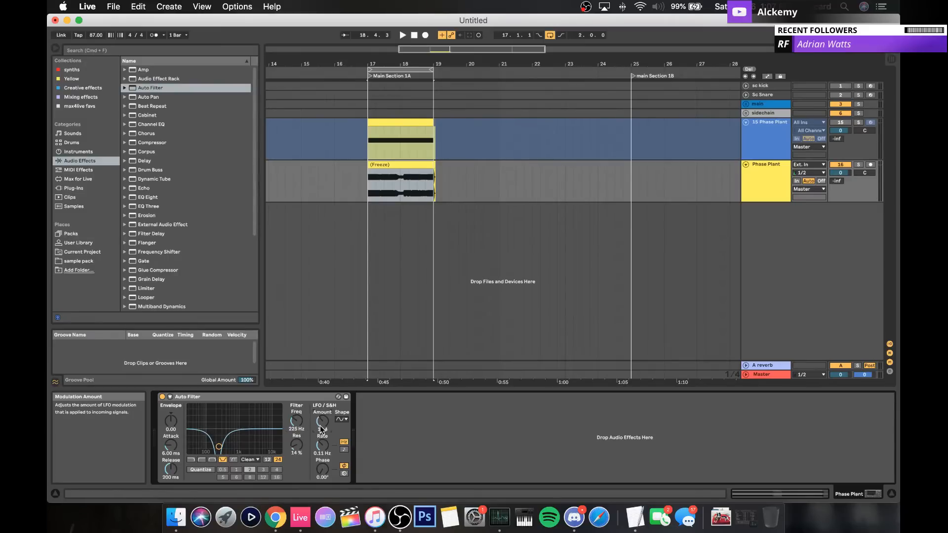
{"action": "left_click", "coordinate": [344, 449]}
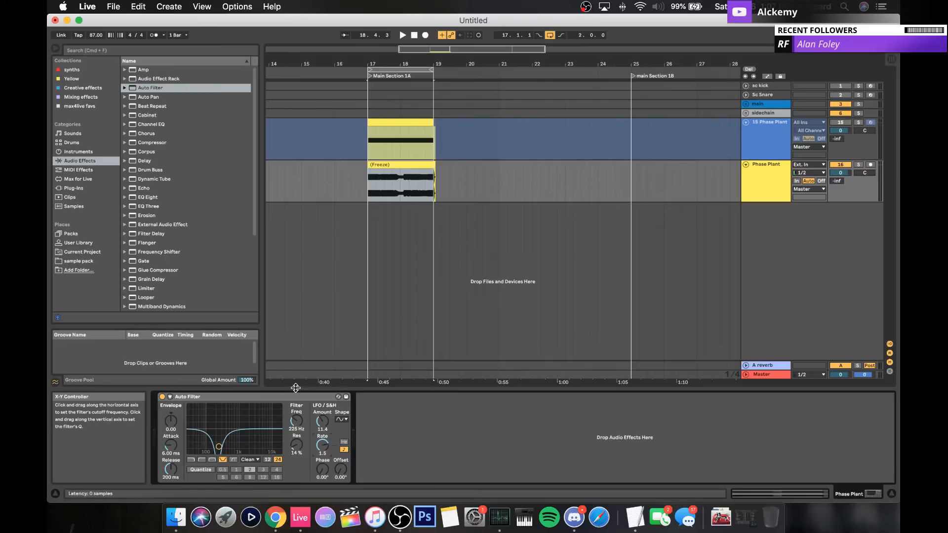
{"action": "key", "text": "space"}
{"action": "left_click_drag", "start_coordinate": [322, 422], "coordinate": [322, 423]}
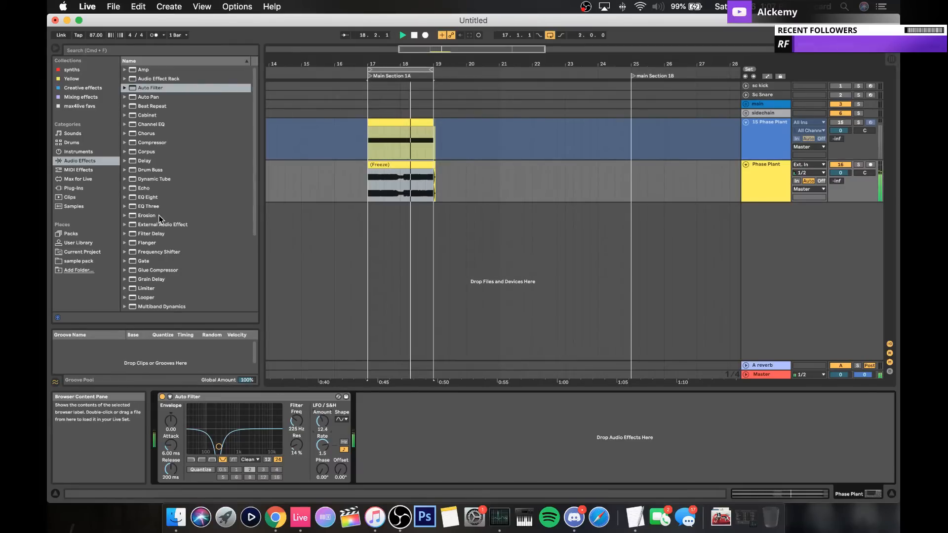
Step: Add a Glue Compressor after the Auto Filter with soft clipping enabled and 12.2 dB of makeup gain
{"action": "scroll", "coordinate": [159, 215], "scroll_direction": "down", "scroll_amount": 3}
{"action": "scroll", "coordinate": [158, 215], "scroll_direction": "down", "scroll_amount": 2}
{"action": "left_click_drag", "start_coordinate": [153, 219], "coordinate": [432, 433]}
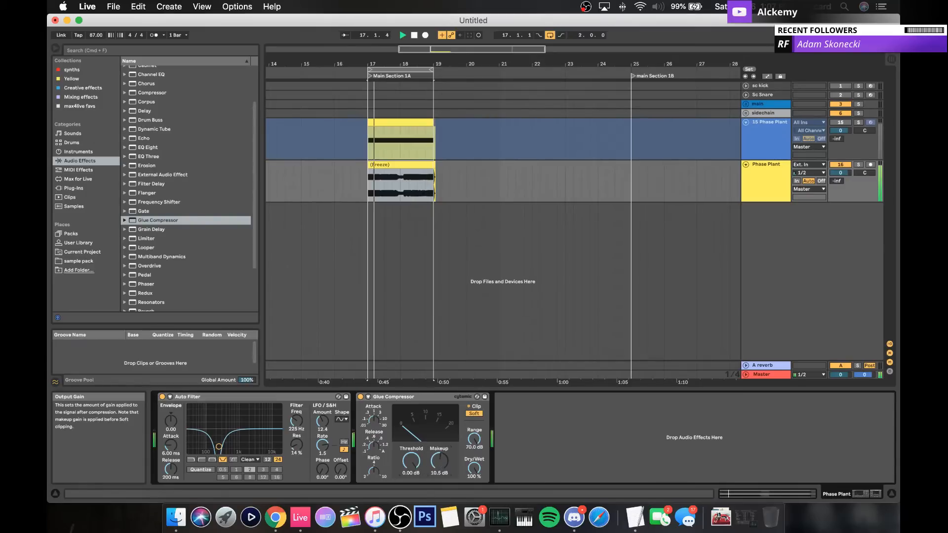
{"action": "left_click_drag", "start_coordinate": [440, 461], "coordinate": [440, 455]}
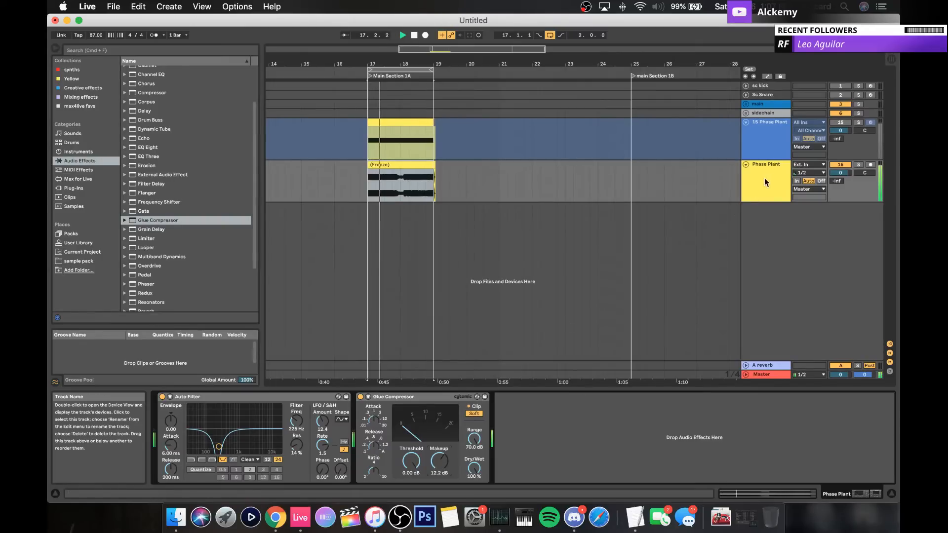
Step: Raise the Auto Filter's resonance to 38 %, stop playback, and reduce the LFO amount to 0
{"action": "left_click_drag", "start_coordinate": [292, 456], "coordinate": [292, 447]}
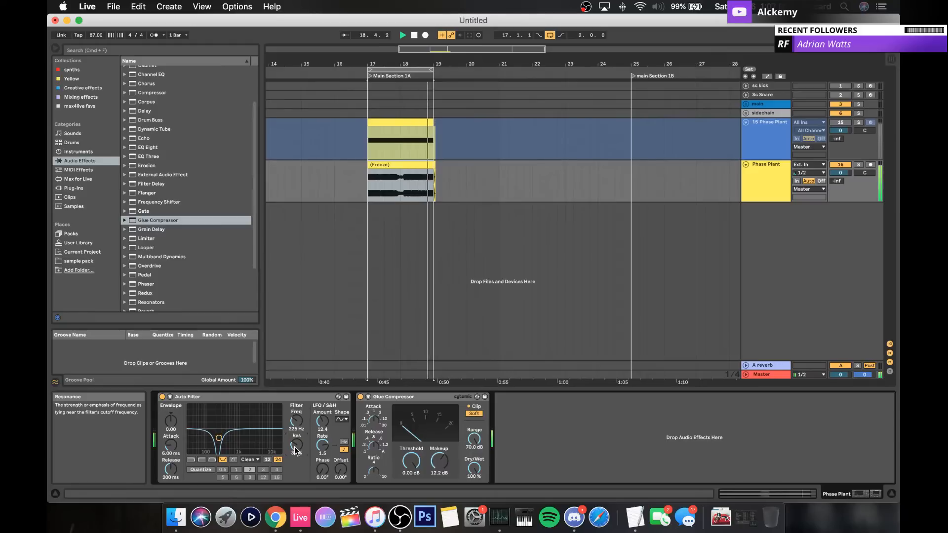
{"action": "key", "text": "space"}
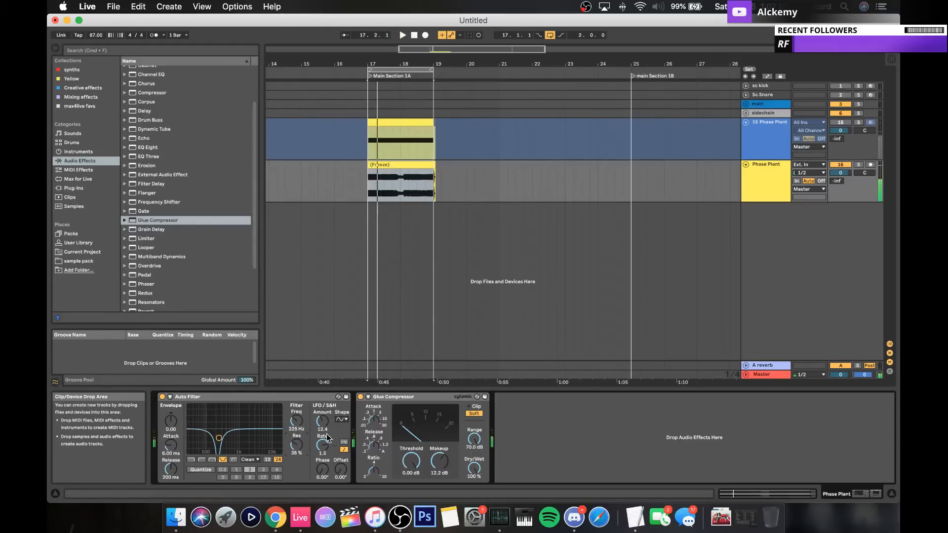
{"action": "left_click_drag", "start_coordinate": [322, 420], "coordinate": [322, 423]}
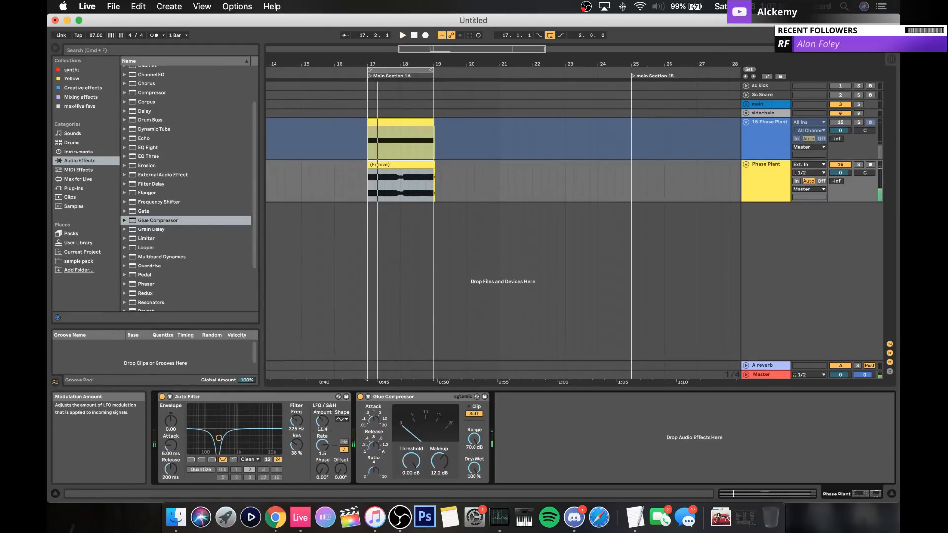
Step: Draw a zigzag automation curve for the Auto Filter's LFO amount across the flattened Phase Plant clip
{"action": "left_click", "coordinate": [768, 76]}
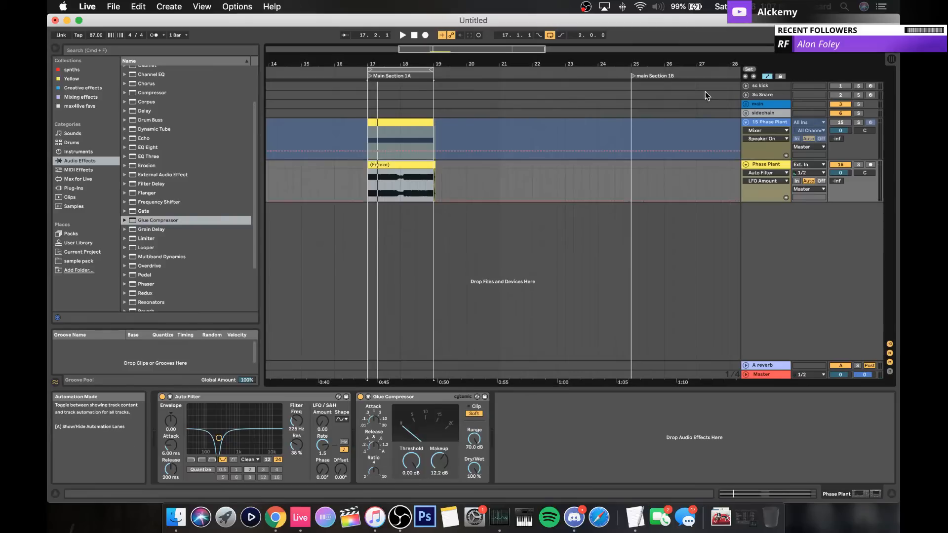
{"action": "left_click", "coordinate": [366, 201]}
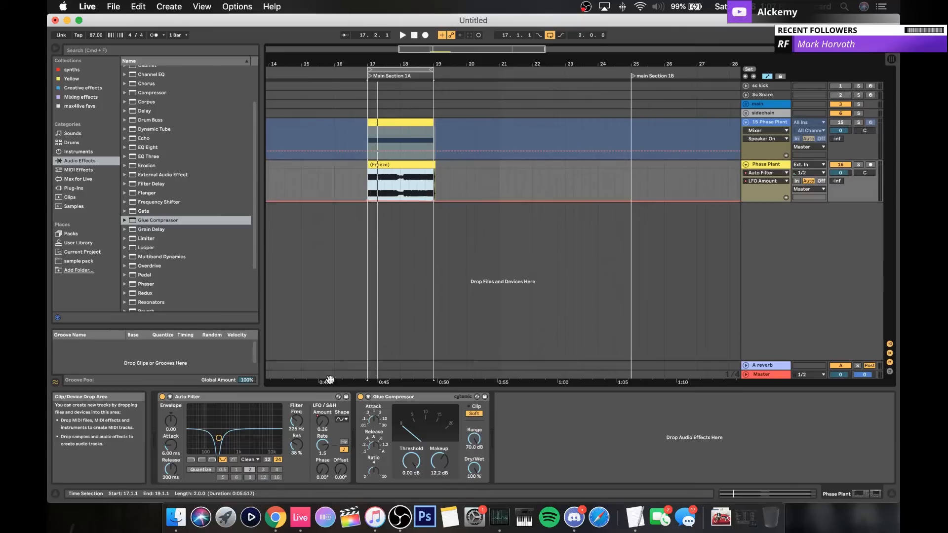
{"action": "mouse_move", "coordinate": [369, 200]}
{"action": "left_mouse_down"}
{"action": "mouse_move", "coordinate": [369, 182]}
{"action": "mouse_move", "coordinate": [377, 188]}
{"action": "left_mouse_up"}
{"action": "left_click", "coordinate": [384, 186]}
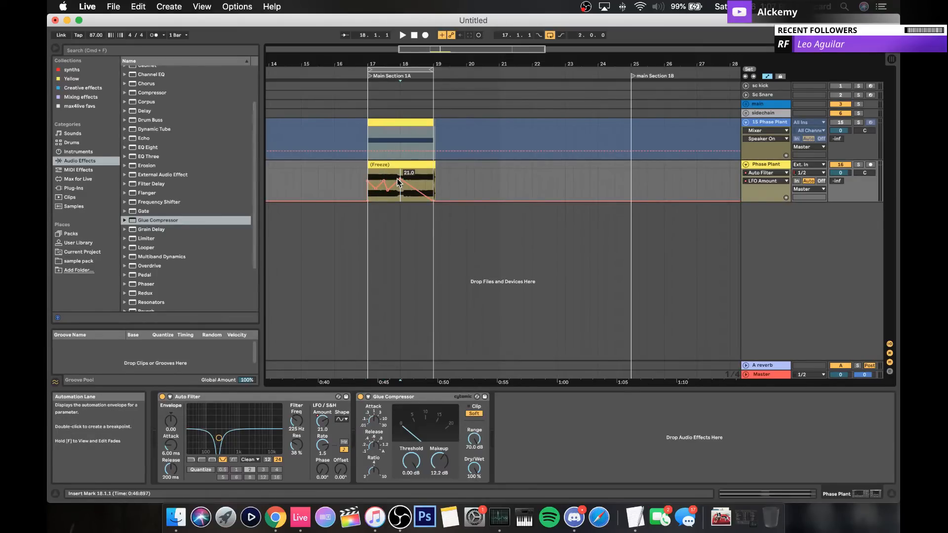
{"action": "left_click_drag", "start_coordinate": [413, 186], "coordinate": [407, 194]}
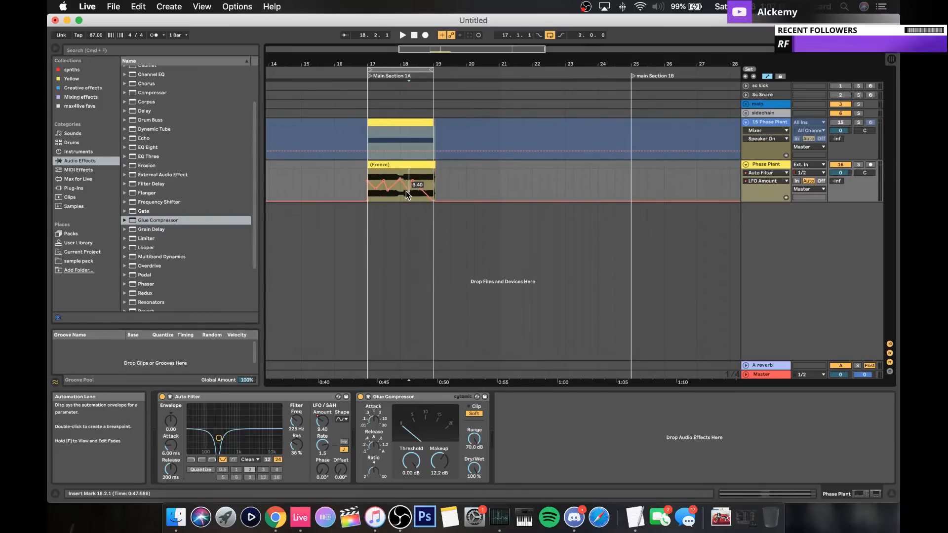
{"action": "double_click", "coordinate": [422, 178]}
{"action": "left_click", "coordinate": [418, 190]}
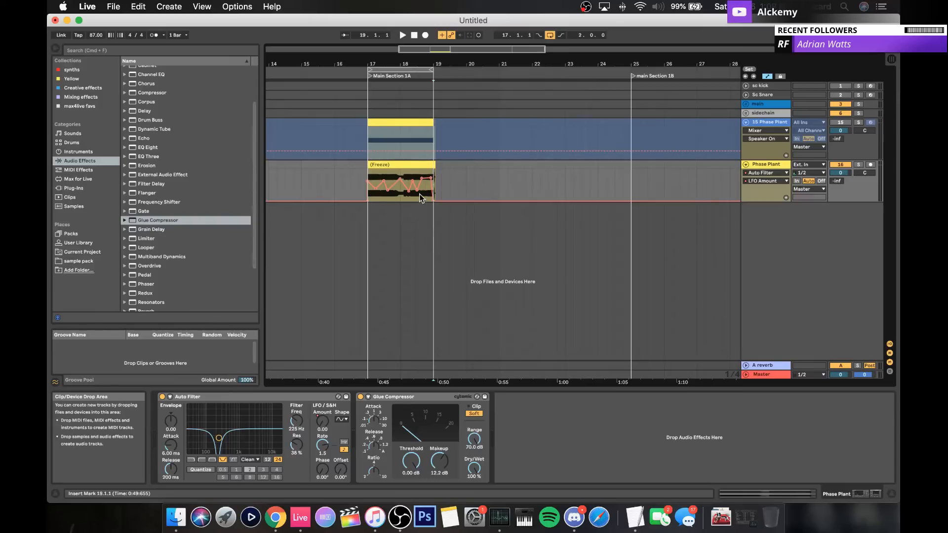
Step: Play back the looped section and lower the Auto Filter's resonance to 21 %
{"action": "key", "text": "space"}
{"action": "key", "text": "space"}
{"action": "left_click", "coordinate": [412, 165]}
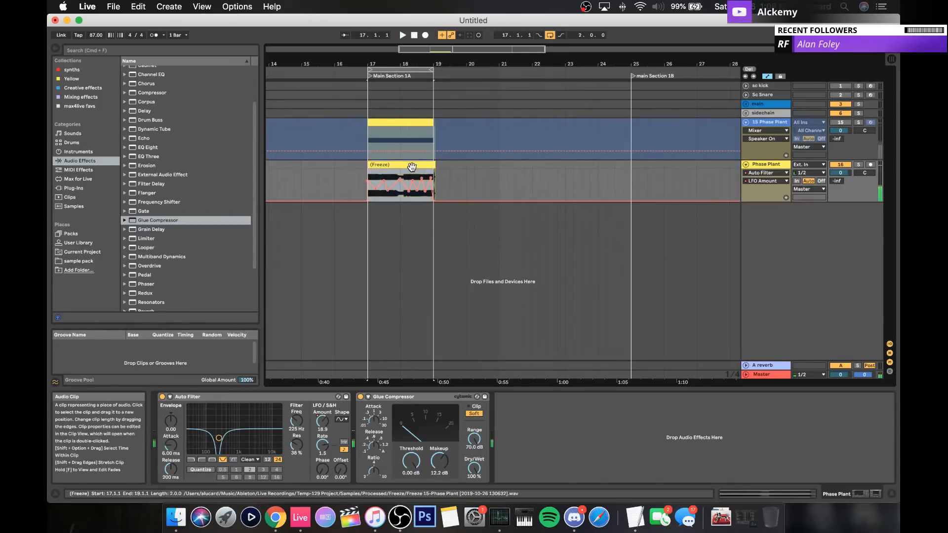
{"action": "key", "text": "space"}
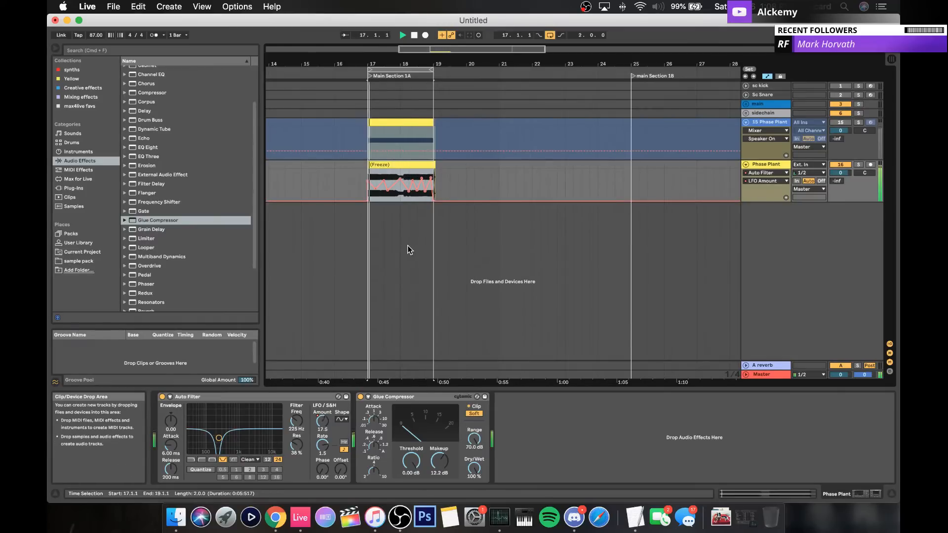
{"action": "left_click_drag", "start_coordinate": [296, 447], "coordinate": [296, 462]}
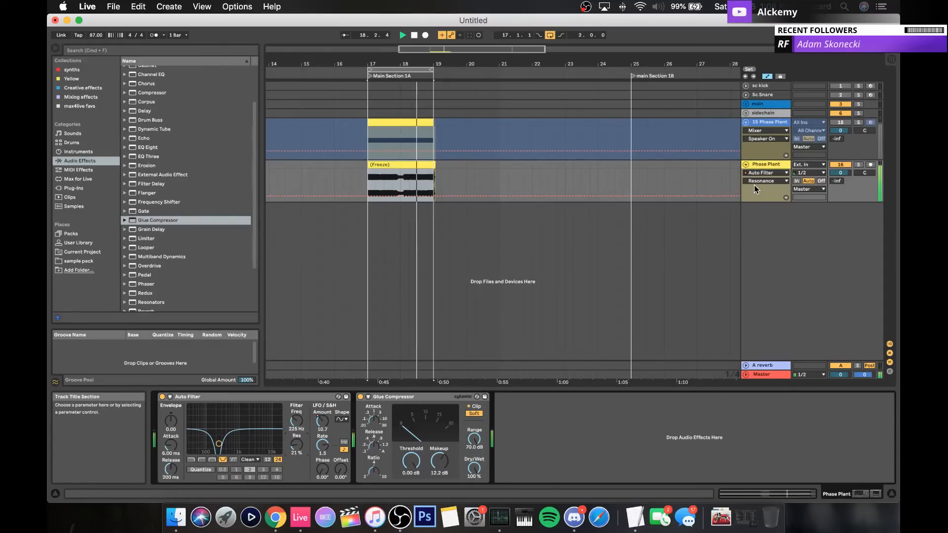
Step: Freeze the processed Phase Plant audio track, duplicate it, and flatten the duplicate to audio
{"action": "right_click", "coordinate": [758, 168]}
{"action": "left_click", "coordinate": [770, 239]}
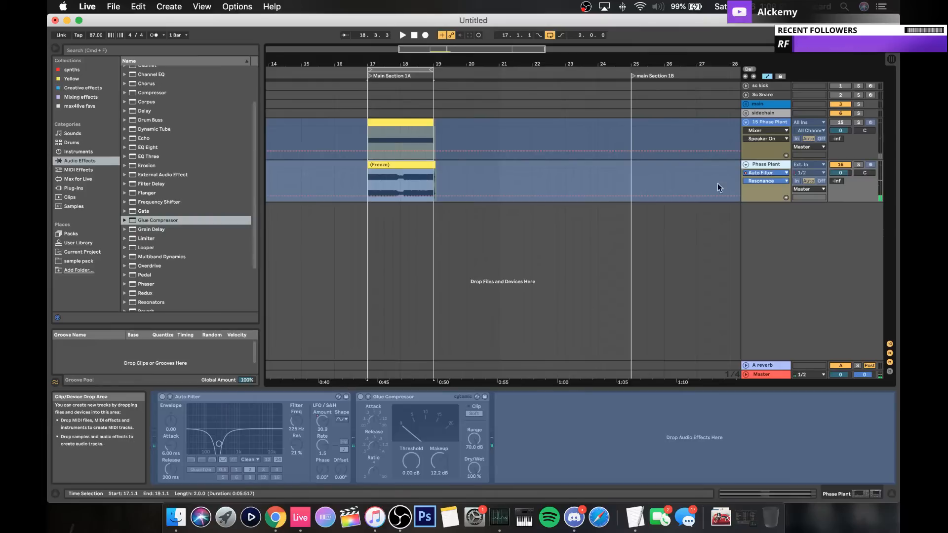
{"action": "key", "text": "super+d"}
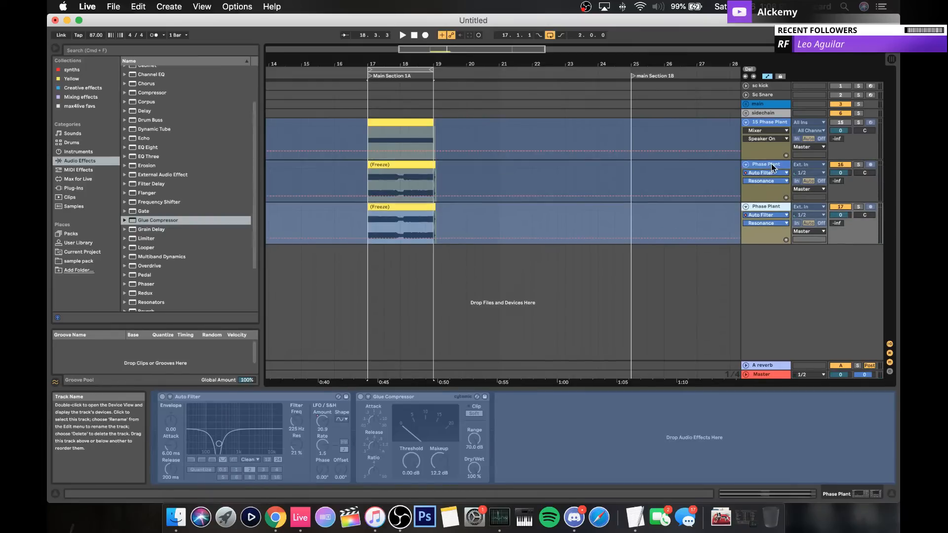
{"action": "right_click", "coordinate": [769, 206]}
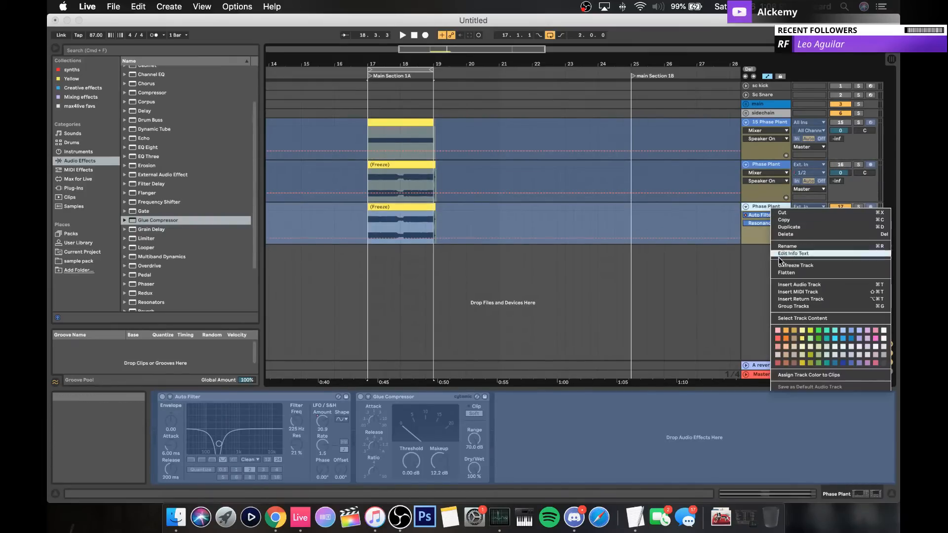
{"action": "left_click", "coordinate": [784, 273]}
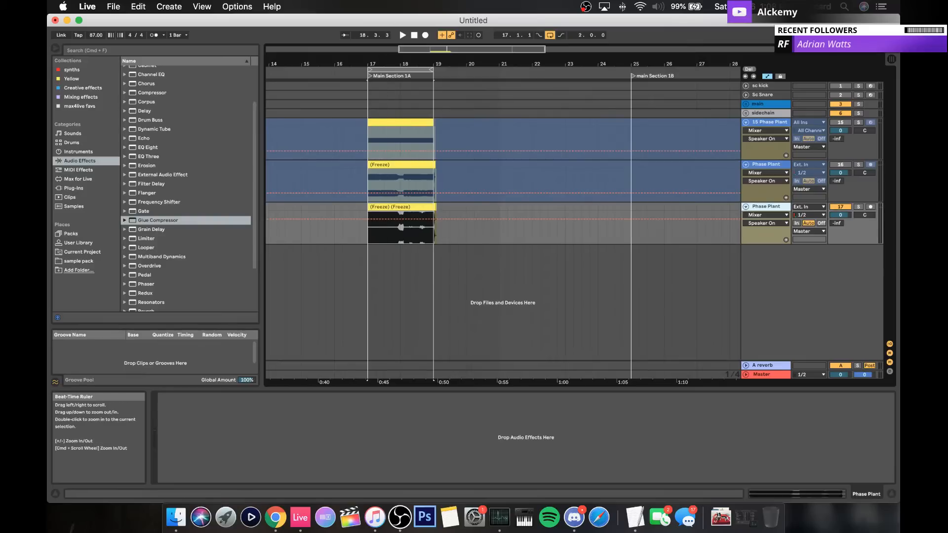
Step: Inspect and audition the newly flattened clip, and hide the automation lanes in the arrangement
{"action": "key", "text": "z"}
{"action": "double_click", "coordinate": [395, 203]}
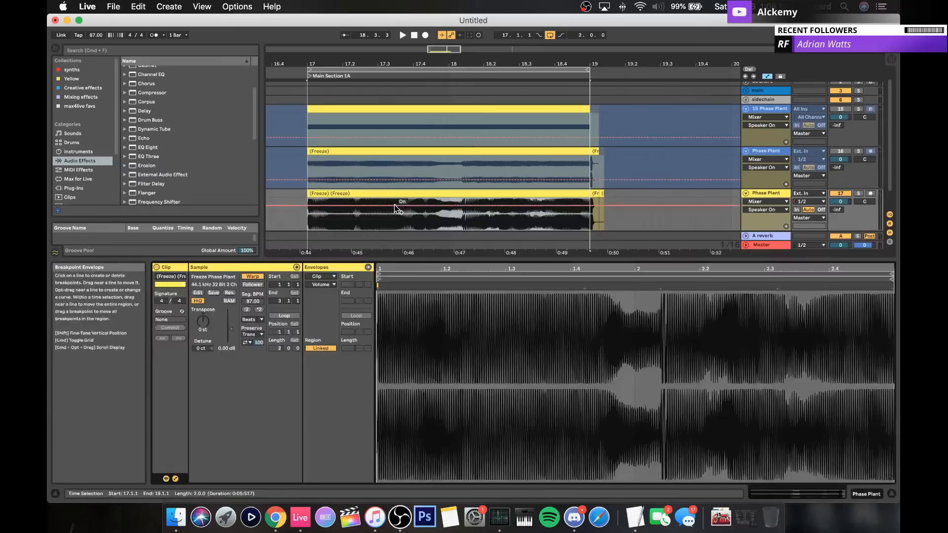
{"action": "key", "text": "space"}
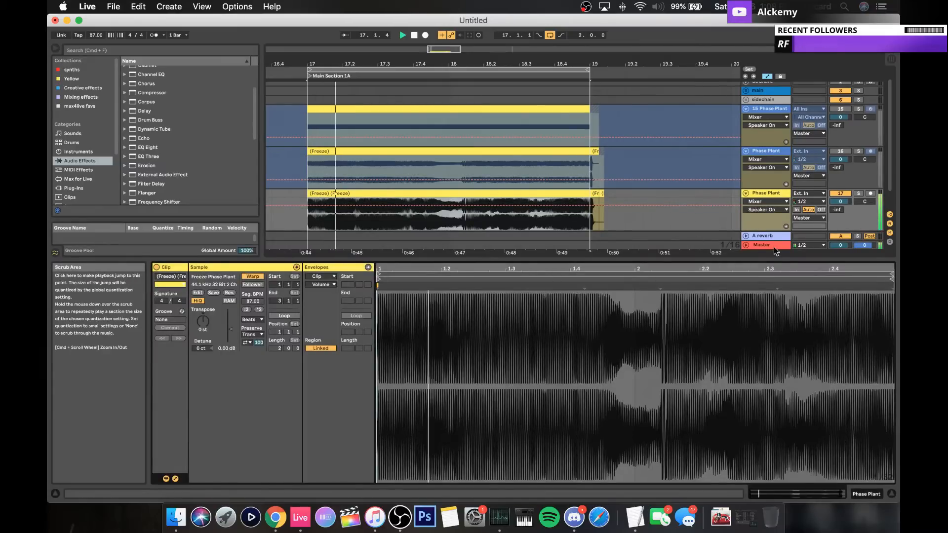
{"action": "left_click", "coordinate": [766, 193]}
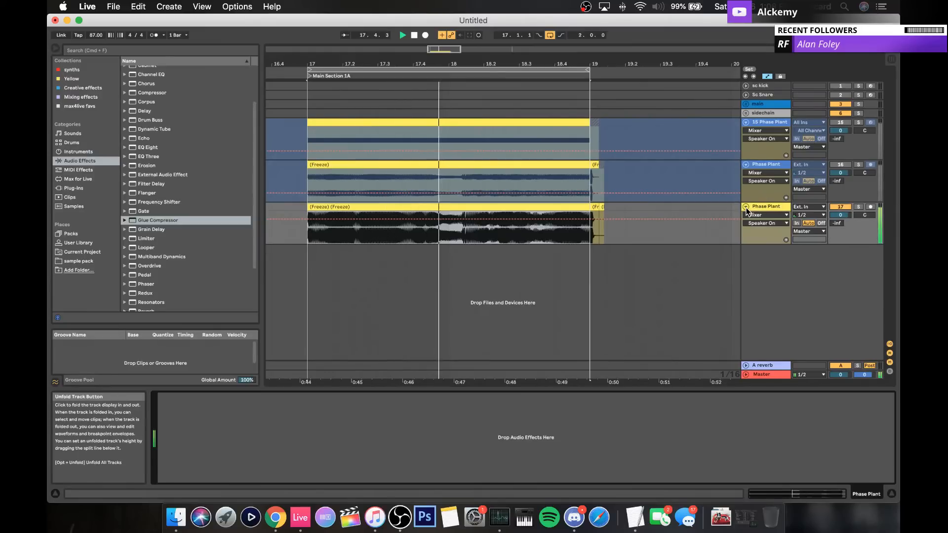
{"action": "left_click", "coordinate": [410, 239]}
{"action": "key", "text": "space"}
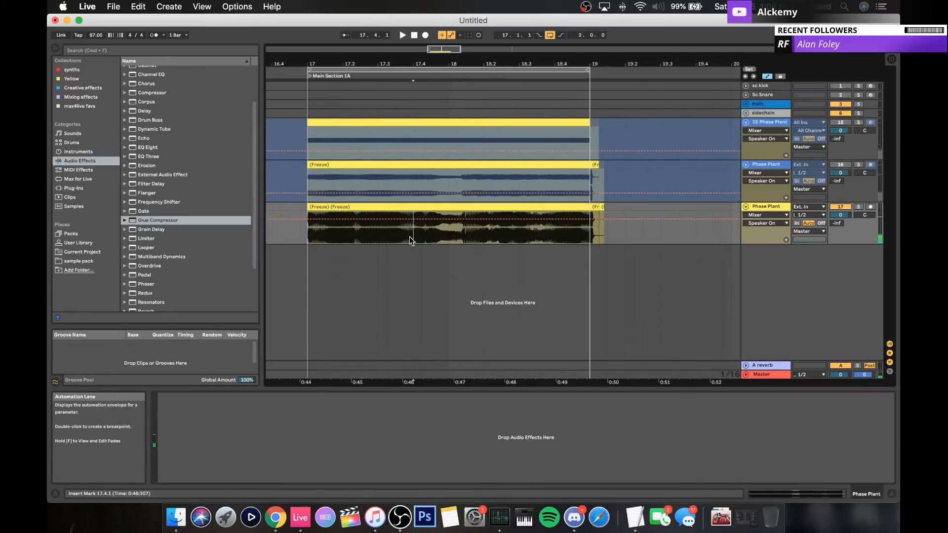
{"action": "key", "text": "space"}
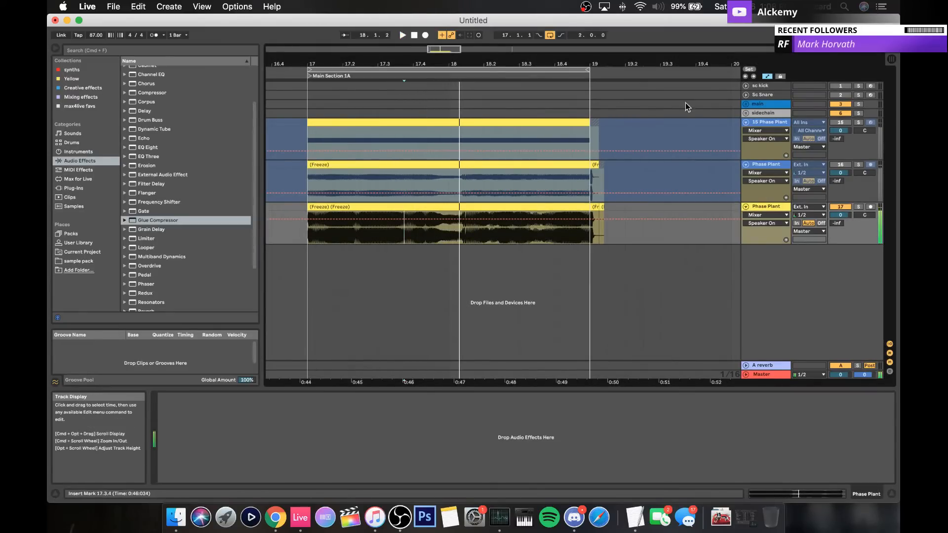
{"action": "left_click", "coordinate": [766, 76]}
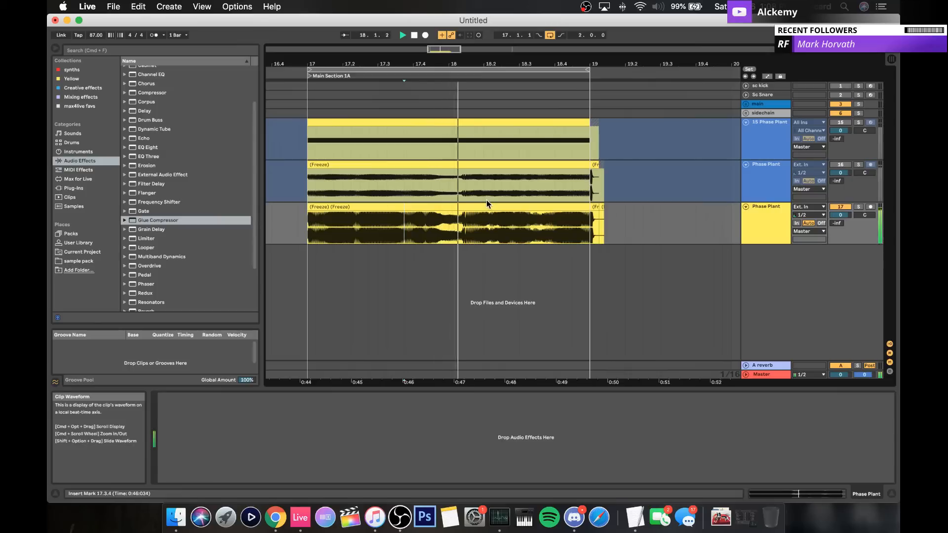
{"action": "key", "text": "space"}
Step: Add a MIDI track below the newly flattened track and load its resampled clip into a Simpler
{"action": "left_click", "coordinate": [745, 217]}
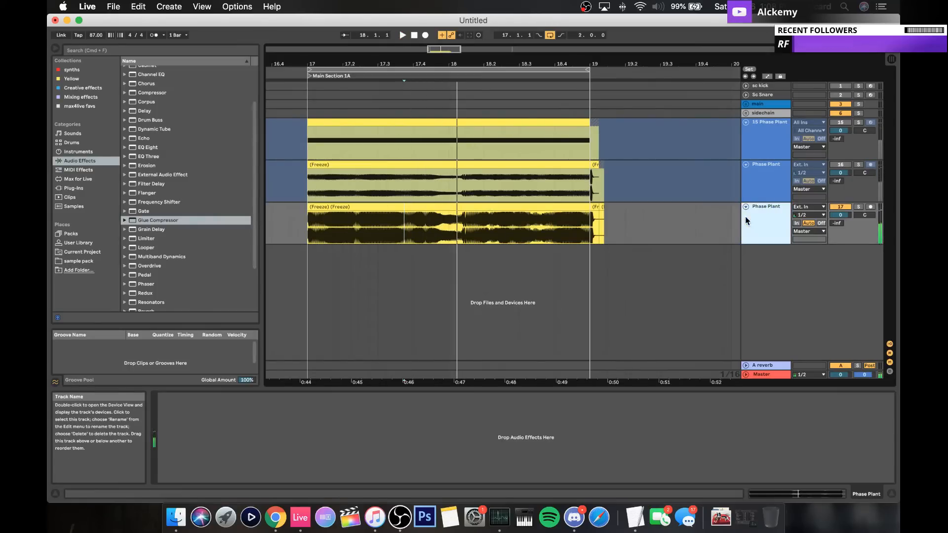
{"action": "key", "text": "super+shift+t"}
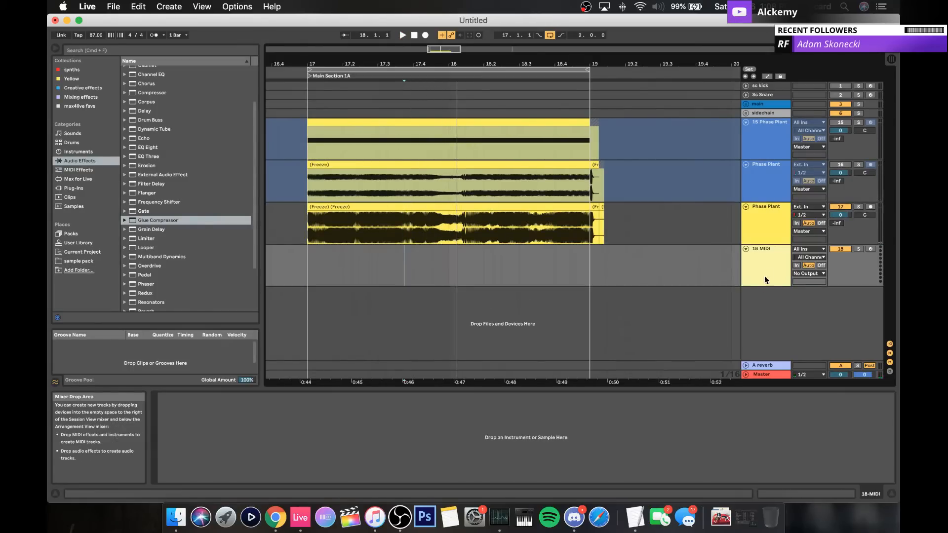
{"action": "left_click", "coordinate": [475, 206]}
{"action": "left_click_drag", "start_coordinate": [474, 207], "coordinate": [439, 436]}
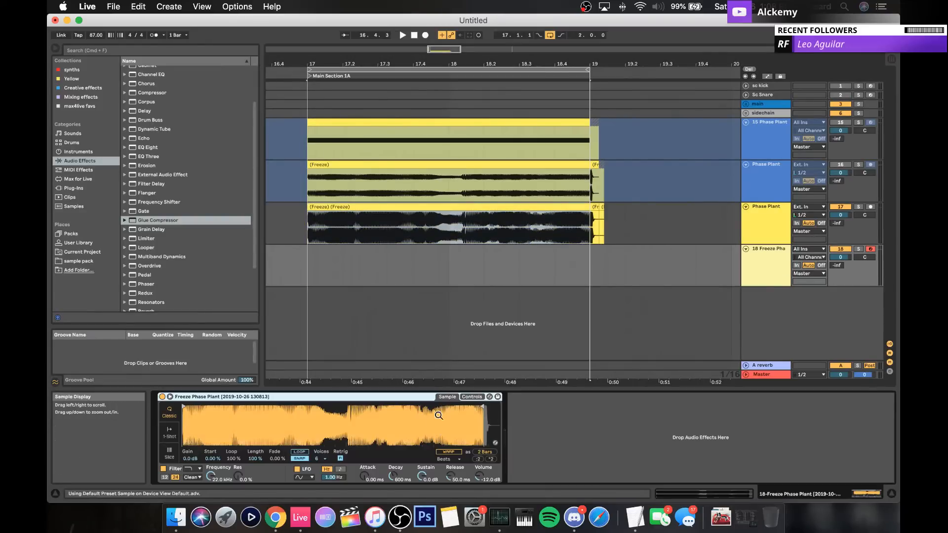
Step: Convert the Simpler on the new MIDI track into a Sampler
{"action": "right_click", "coordinate": [390, 396]}
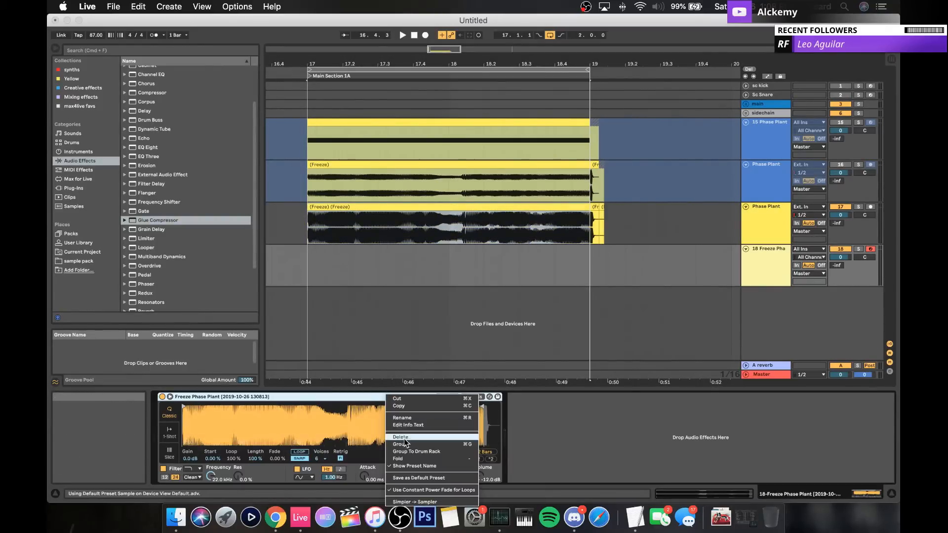
{"action": "left_click", "coordinate": [410, 502]}
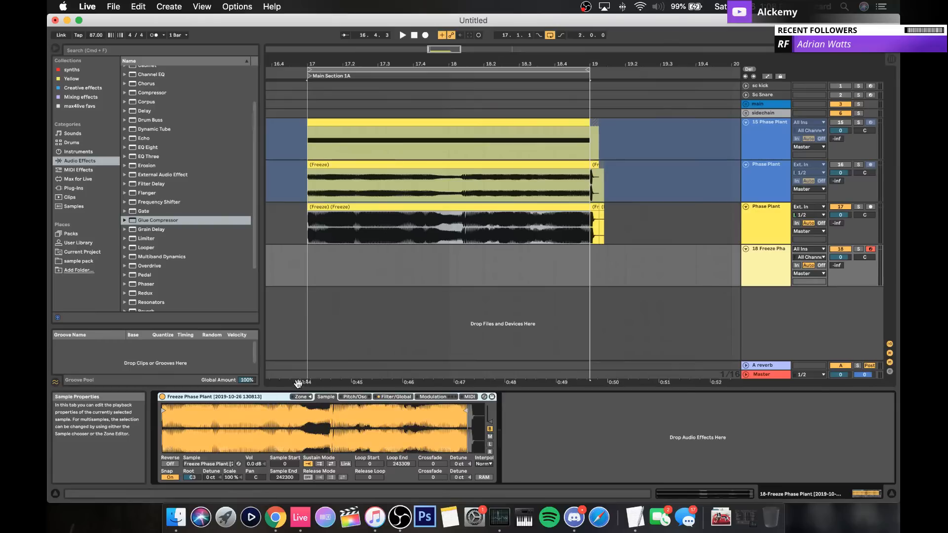
{"action": "left_click", "coordinate": [374, 207]}
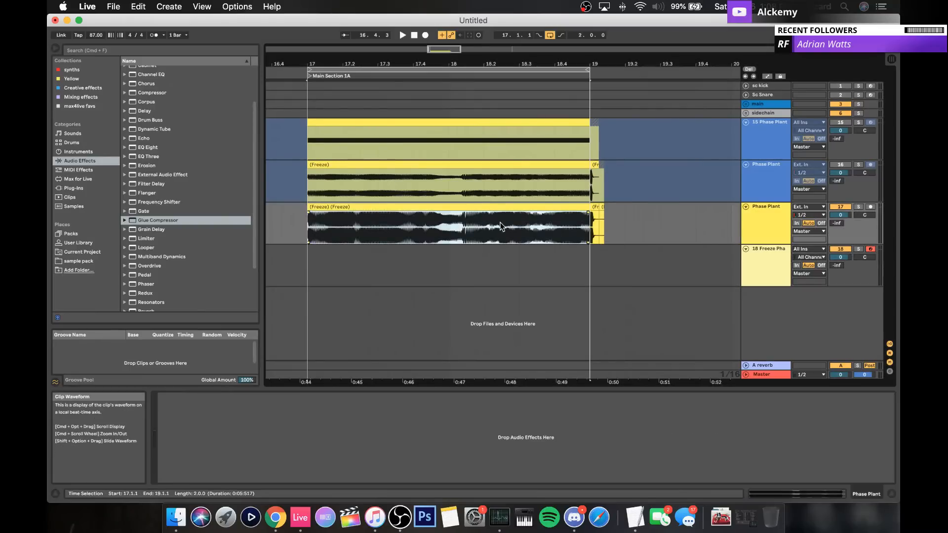
{"action": "left_click", "coordinate": [778, 268]}
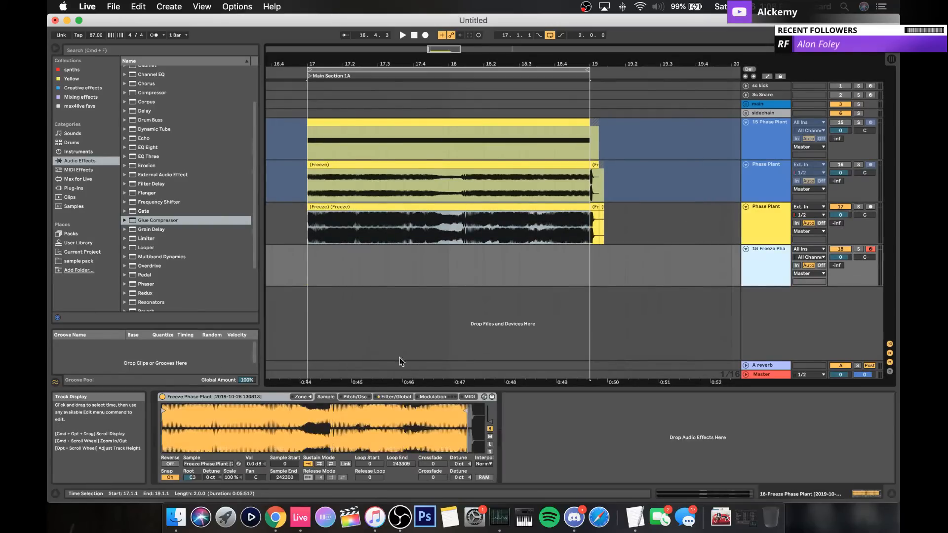
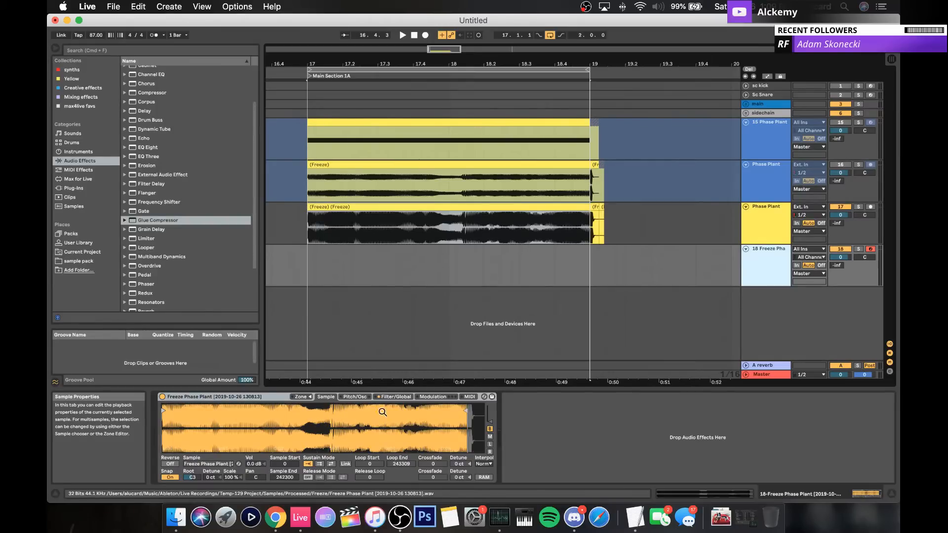
Step: Set the Sampler's global volume to -5 dB and turn off its filter
{"action": "left_click", "coordinate": [395, 397]}
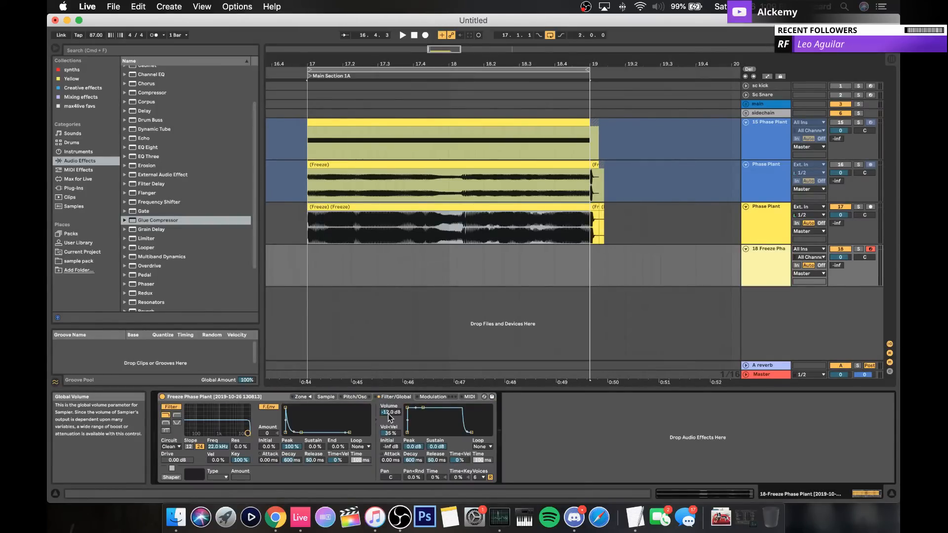
{"action": "key", "text": "Return"}
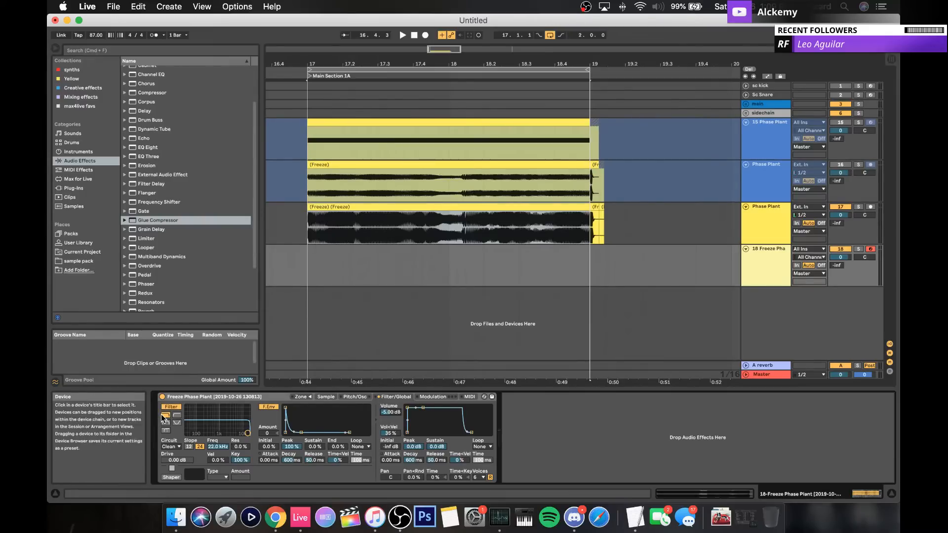
Step: Set the root key of the Sampler's sample to F0
{"action": "left_click", "coordinate": [326, 397]}
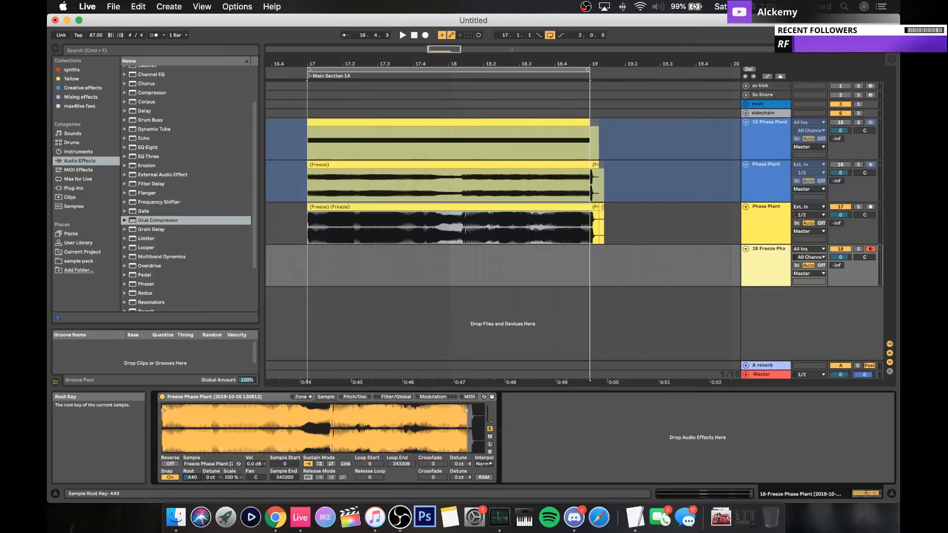
{"action": "left_click", "coordinate": [252, 392]}
{"action": "left_click", "coordinate": [766, 217]}
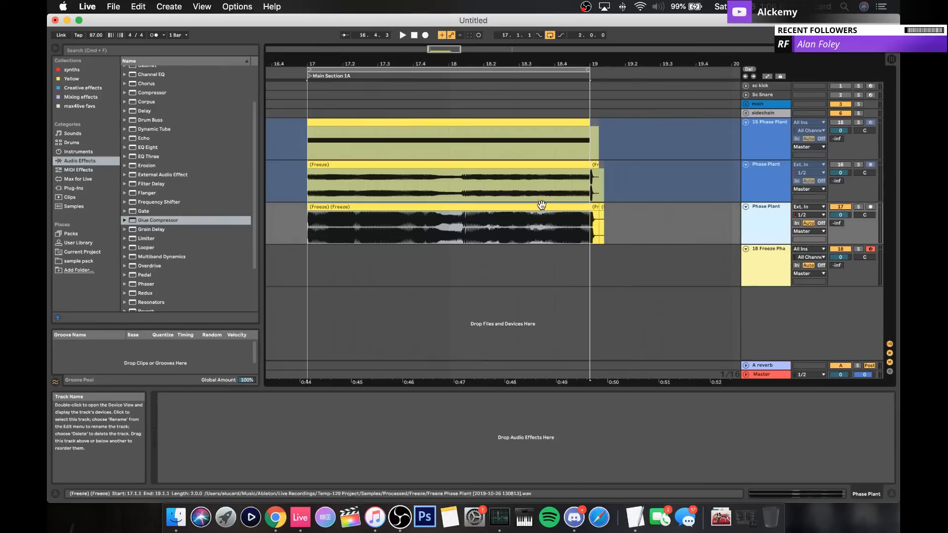
{"action": "left_click", "coordinate": [754, 255]}
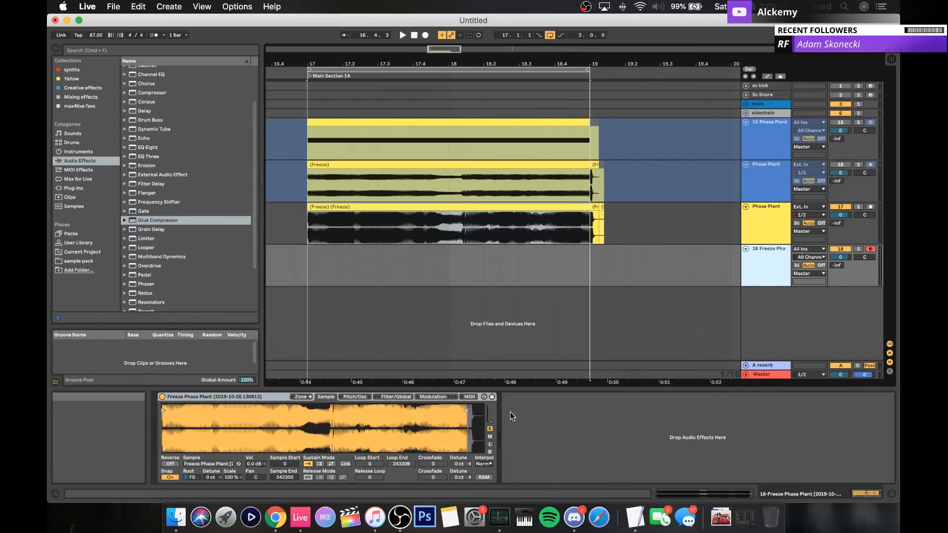
Step: Set the Sampler's global transpose to -3 semitones
{"action": "left_click", "coordinate": [390, 398]}
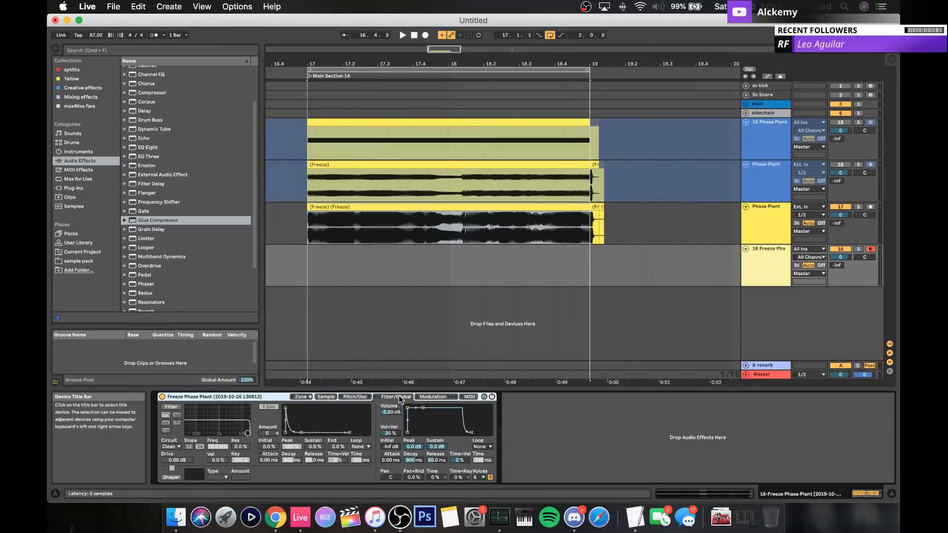
{"action": "left_click", "coordinate": [359, 397]}
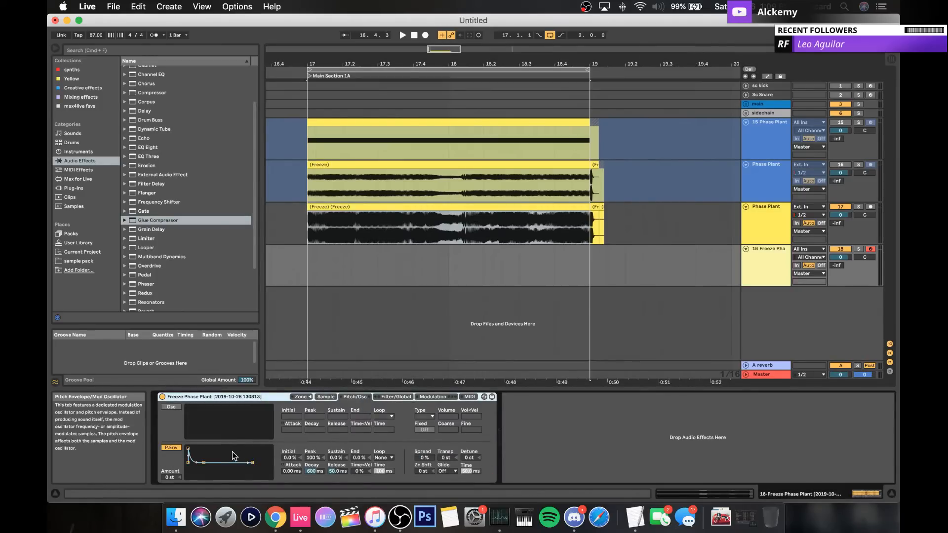
{"action": "left_click_drag", "start_coordinate": [446, 458], "coordinate": [446, 471]}
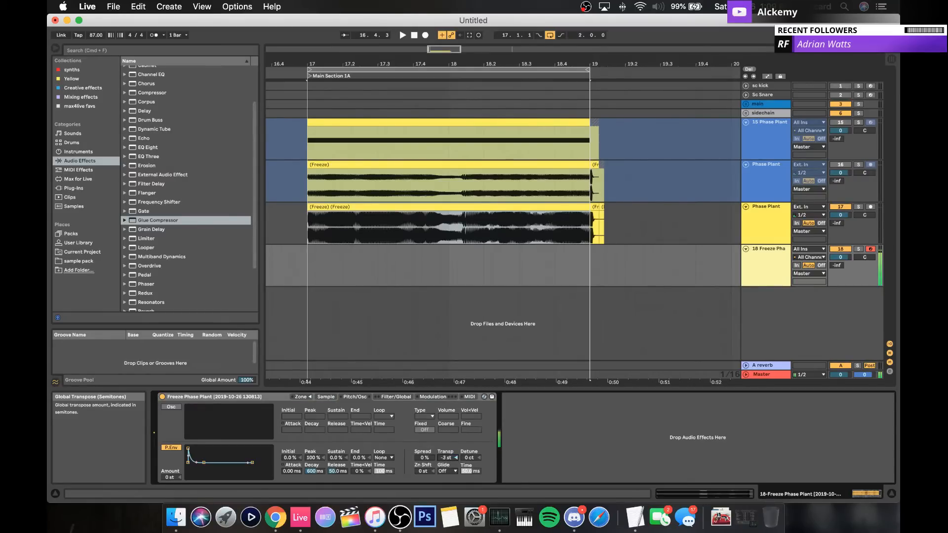
Step: Set the sample's sustain mode to back-and-forth looping and its release mode to loop
{"action": "left_click", "coordinate": [326, 397]}
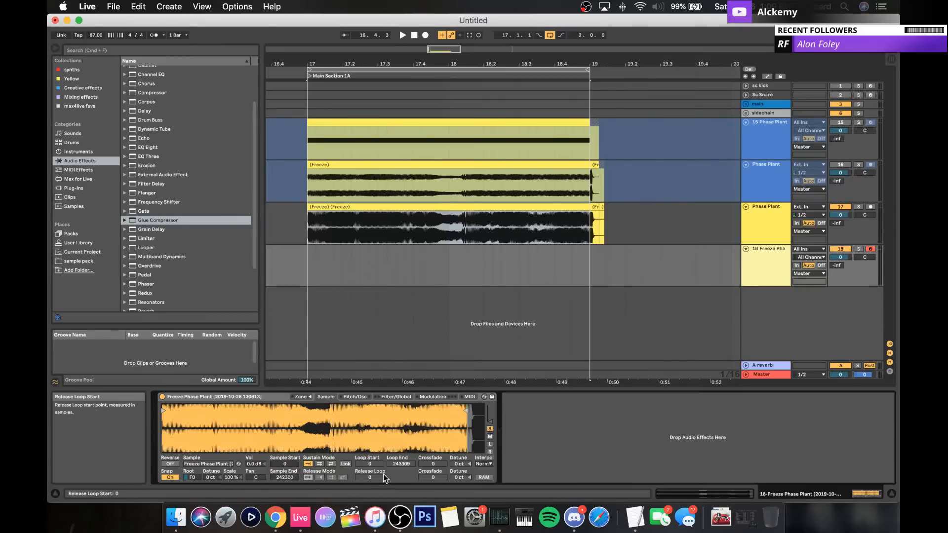
{"action": "left_click", "coordinate": [331, 464]}
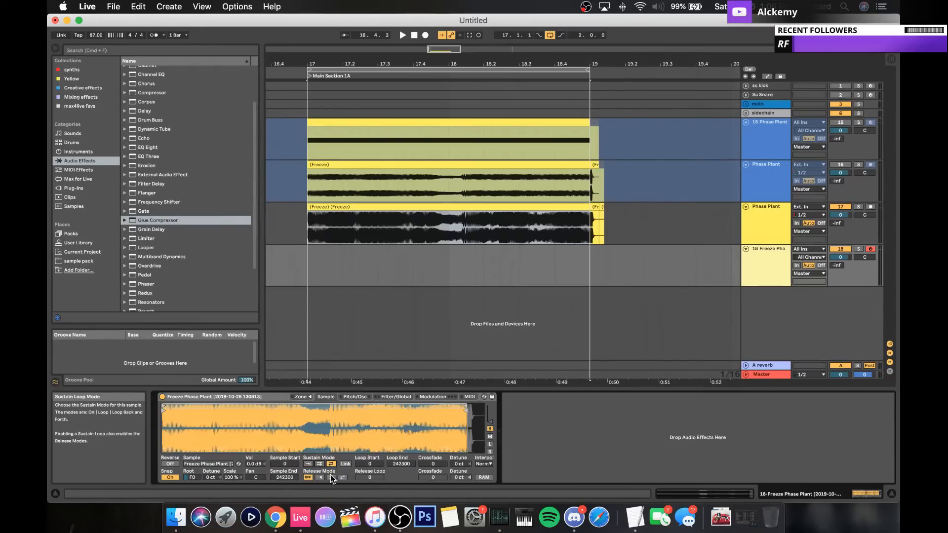
{"action": "left_click", "coordinate": [331, 478]}
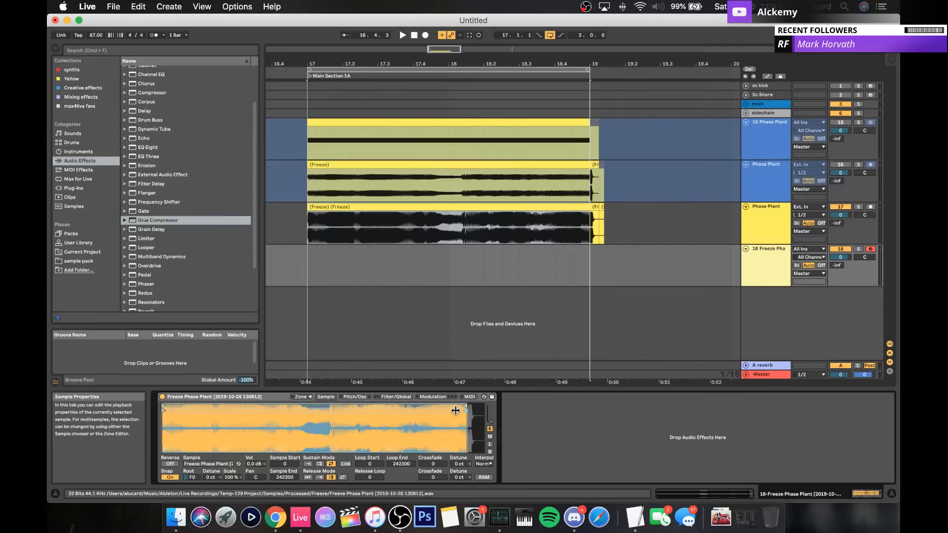
Step: Trim the sample to start at 41381 and end at 110275, with the loop end also at 110275
{"action": "left_click_drag", "start_coordinate": [463, 406], "coordinate": [298, 410]}
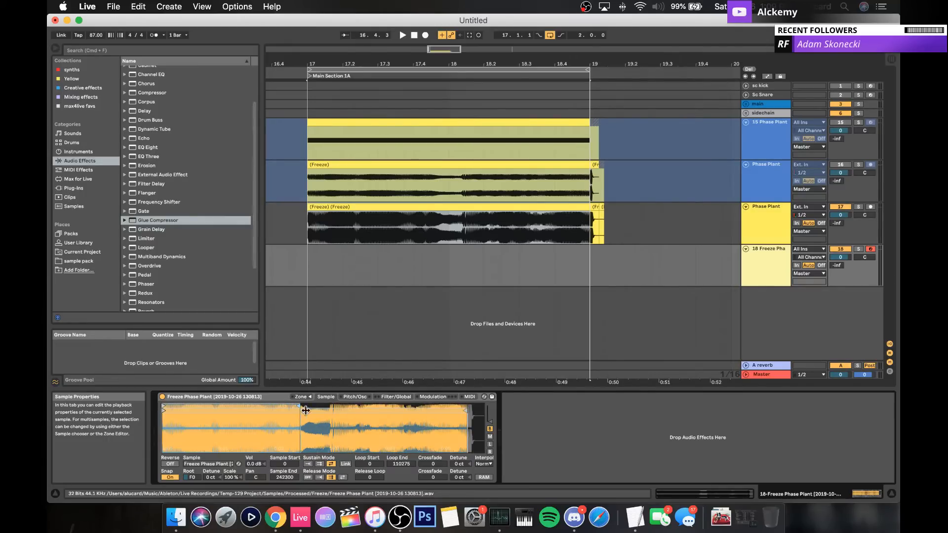
{"action": "left_click_drag", "start_coordinate": [464, 410], "coordinate": [297, 412]}
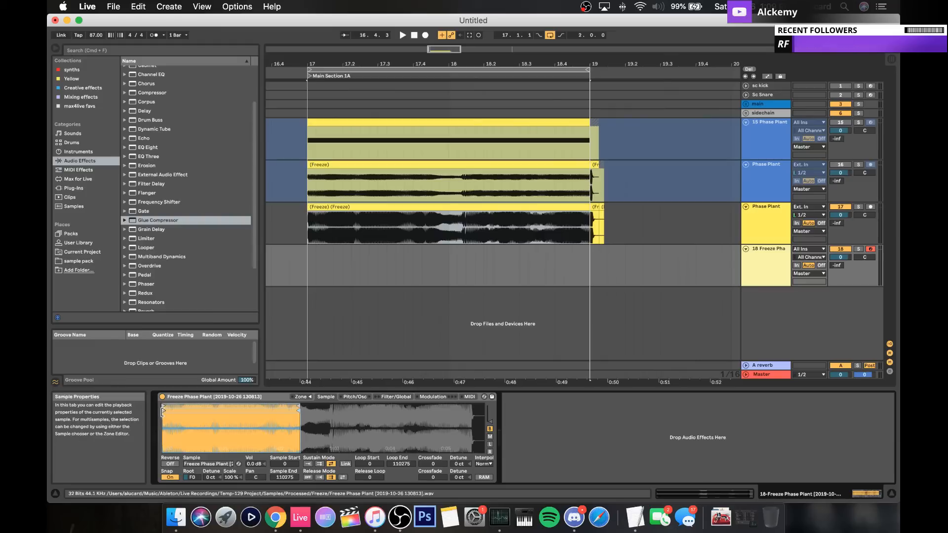
{"action": "left_click_drag", "start_coordinate": [163, 418], "coordinate": [217, 419]}
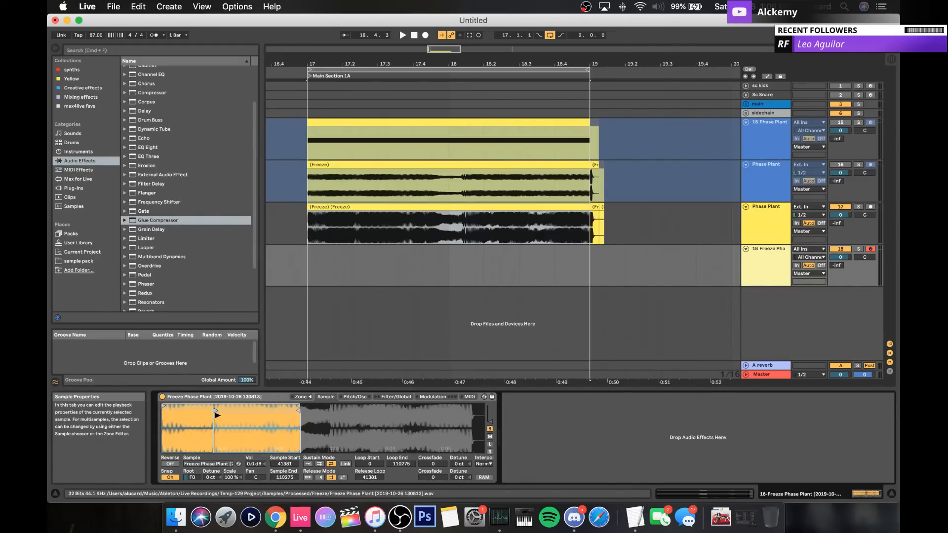
Step: Set the sample's loop start to 41381 and turn off zero-crossing snap
{"action": "left_click_drag", "start_coordinate": [163, 406], "coordinate": [216, 407]}
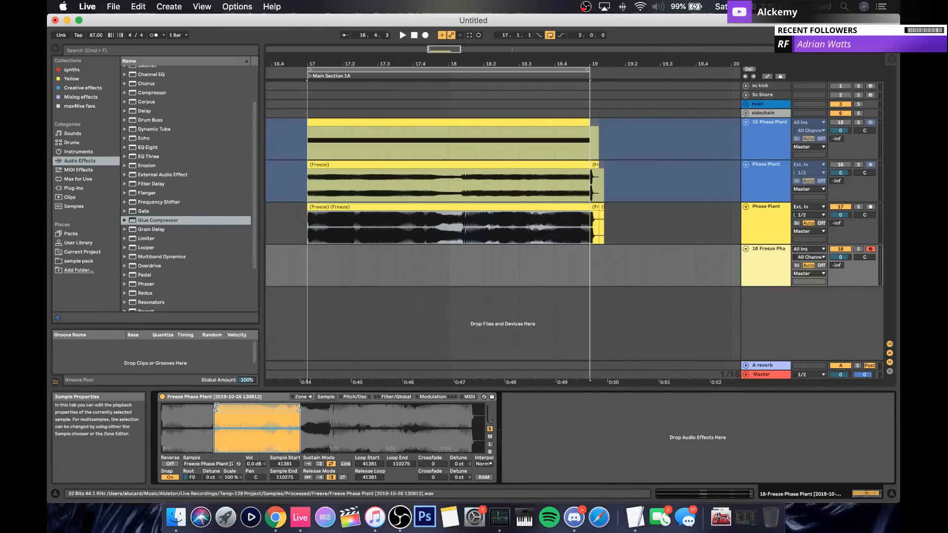
{"action": "left_click", "coordinate": [170, 478]}
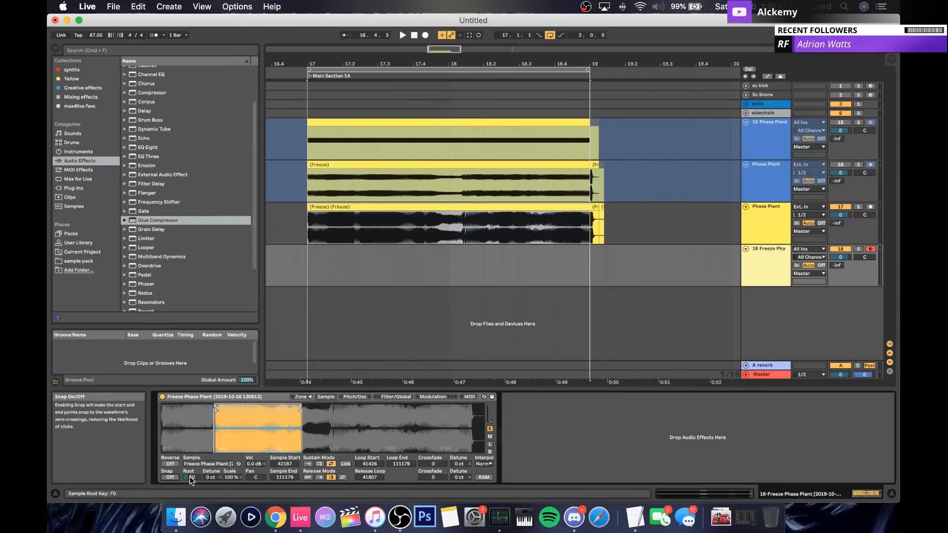
Step: Set the Sampler's global transpose to 0 semitones
{"action": "left_click", "coordinate": [396, 397]}
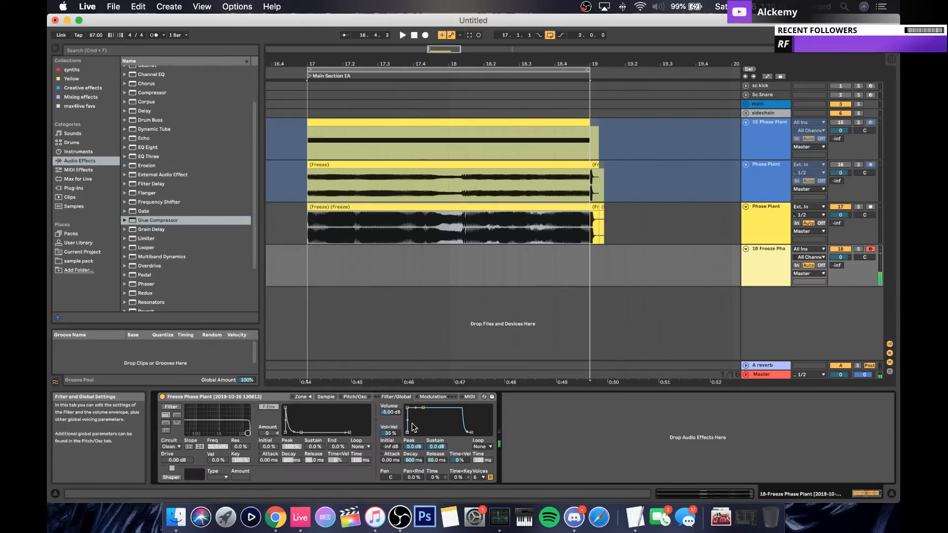
{"action": "left_click", "coordinate": [355, 397]}
{"action": "left_click", "coordinate": [446, 458]}
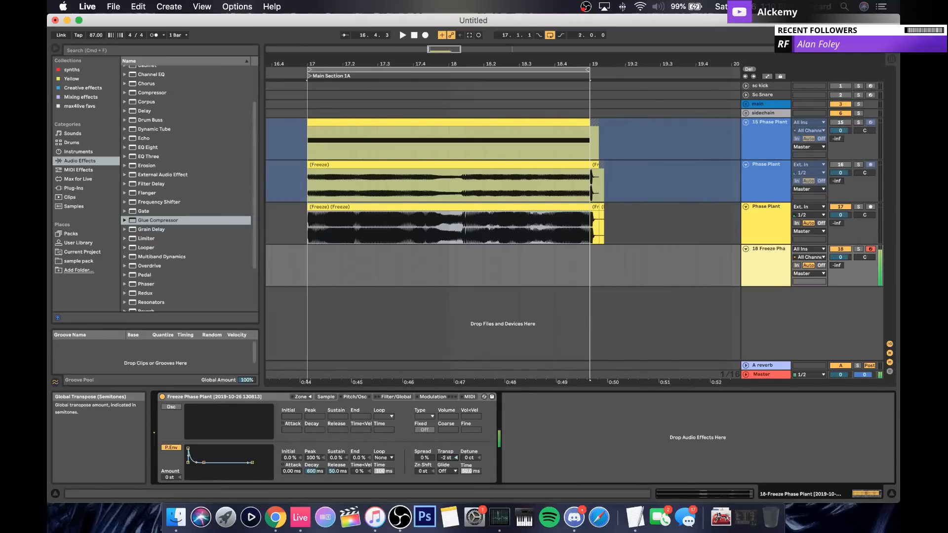
Step: Shorten the sample to start at 23184 and end at 53790, with the loop running from 23183 to 53790
{"action": "left_click", "coordinate": [326, 397]}
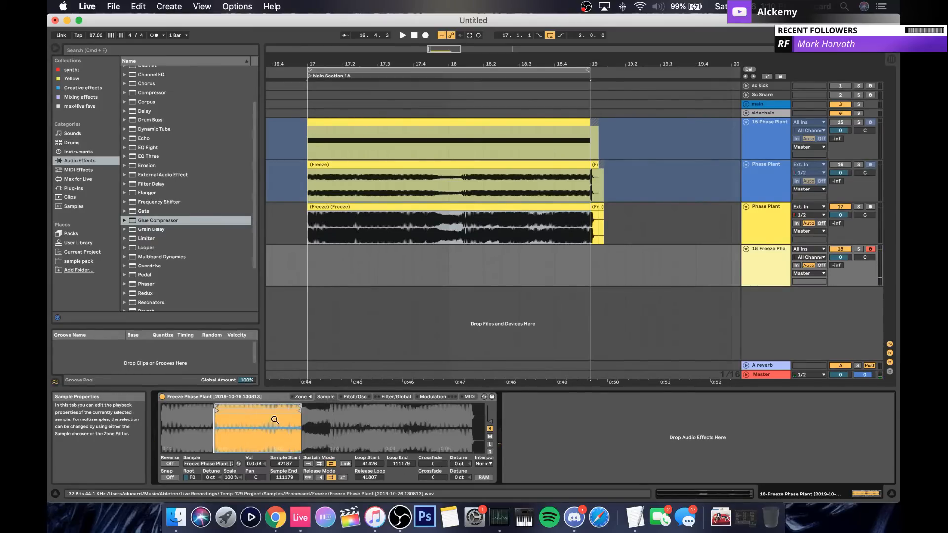
{"action": "left_click_drag", "start_coordinate": [229, 408], "coordinate": [207, 406]}
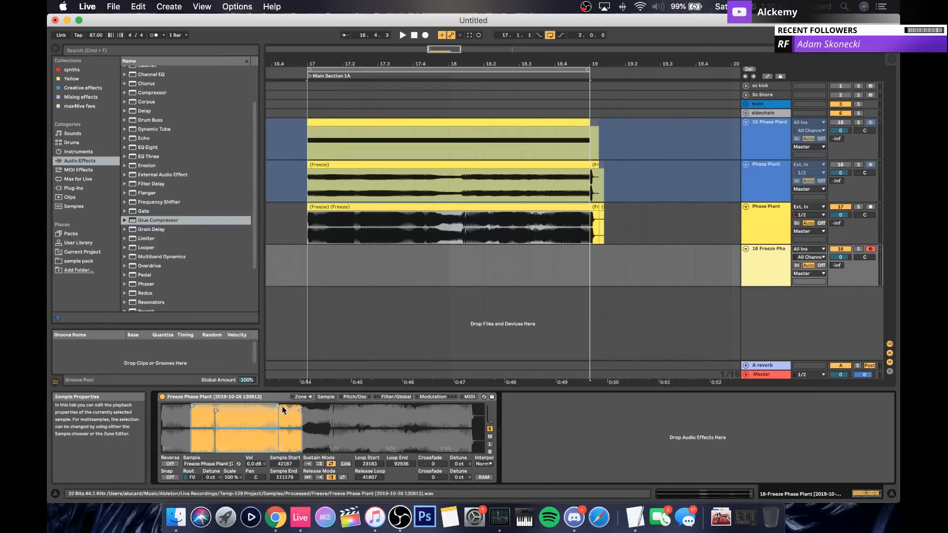
{"action": "left_click_drag", "start_coordinate": [268, 406], "coordinate": [192, 410]}
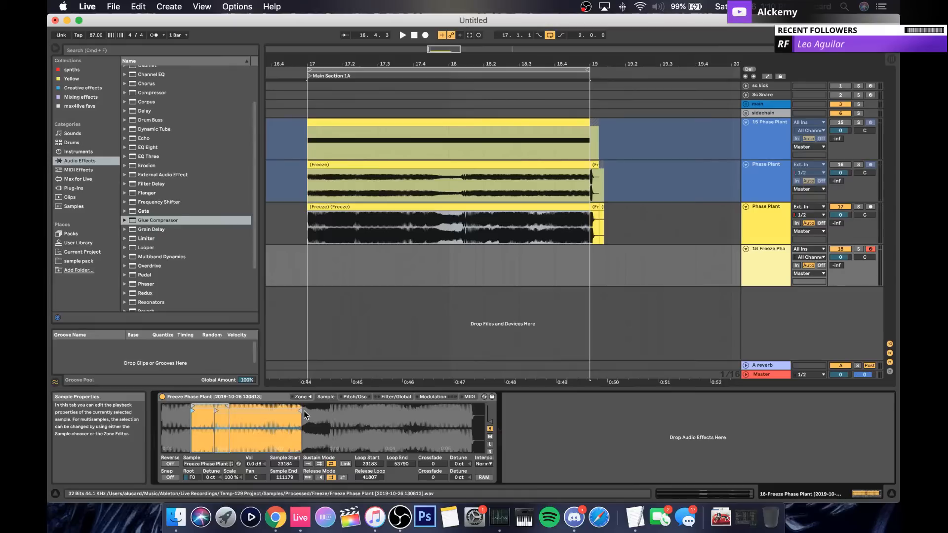
{"action": "left_click_drag", "start_coordinate": [298, 412], "coordinate": [226, 420]}
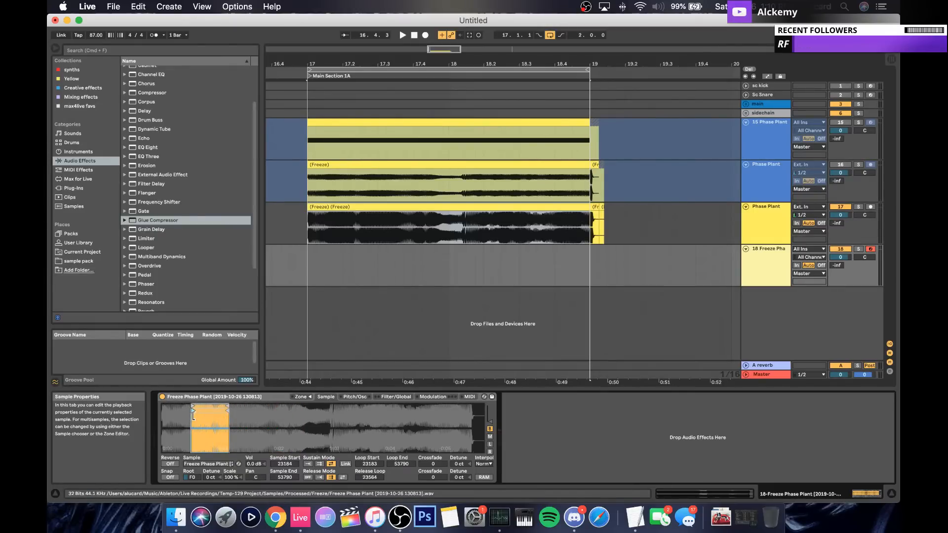
{"action": "left_click", "coordinate": [356, 397]}
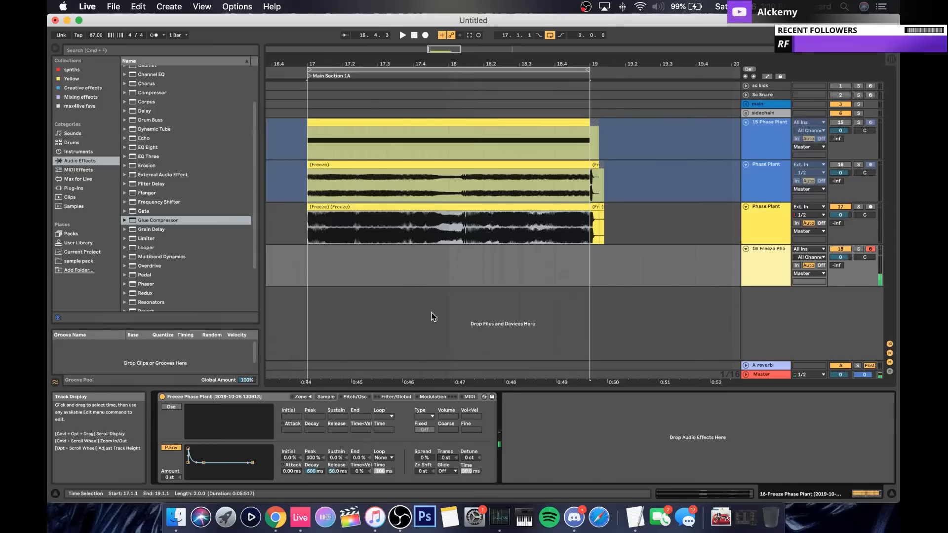
{"action": "left_click", "coordinate": [326, 397]}
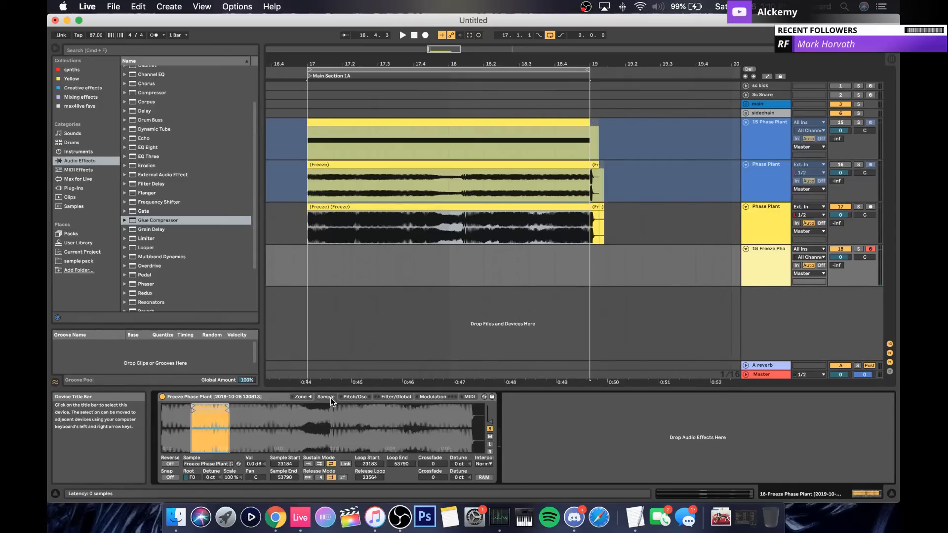
{"action": "left_click", "coordinate": [355, 397]}
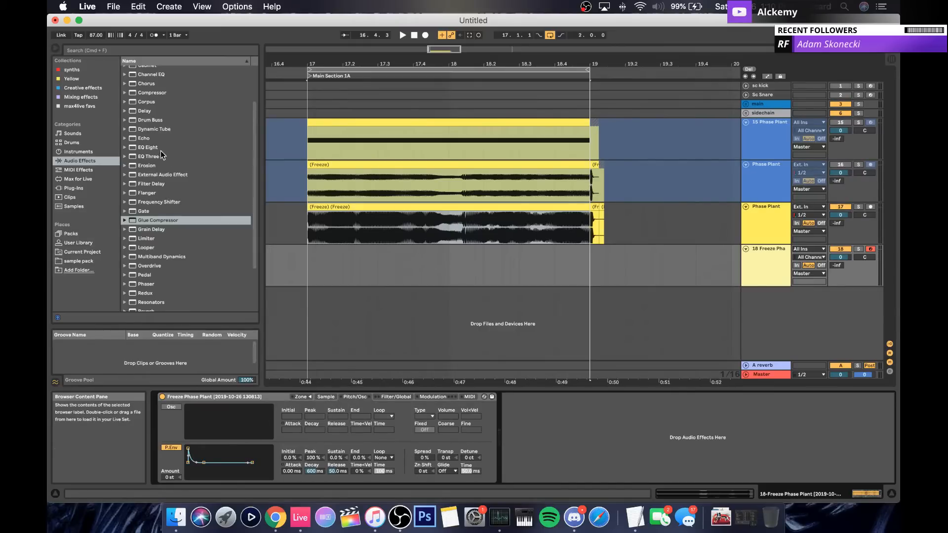
{"action": "scroll", "coordinate": [161, 151], "scroll_direction": "up", "scroll_amount": 3}
{"action": "left_click", "coordinate": [85, 88]}
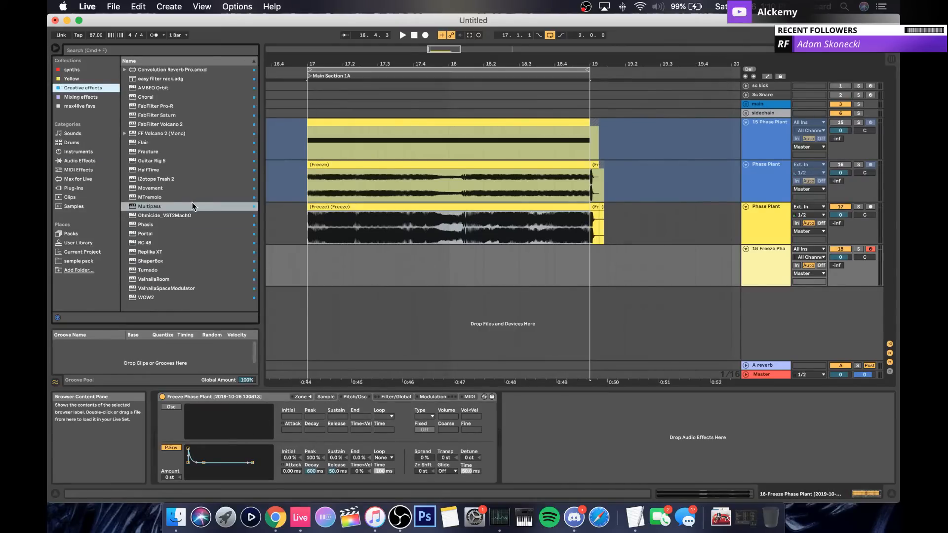
Step: Copy the two-bar MIDI clip from the 15 Phase Plant track to the Sampler track at bar 17 and play it back
{"action": "left_click_drag", "start_coordinate": [449, 124], "coordinate": [449, 251]}
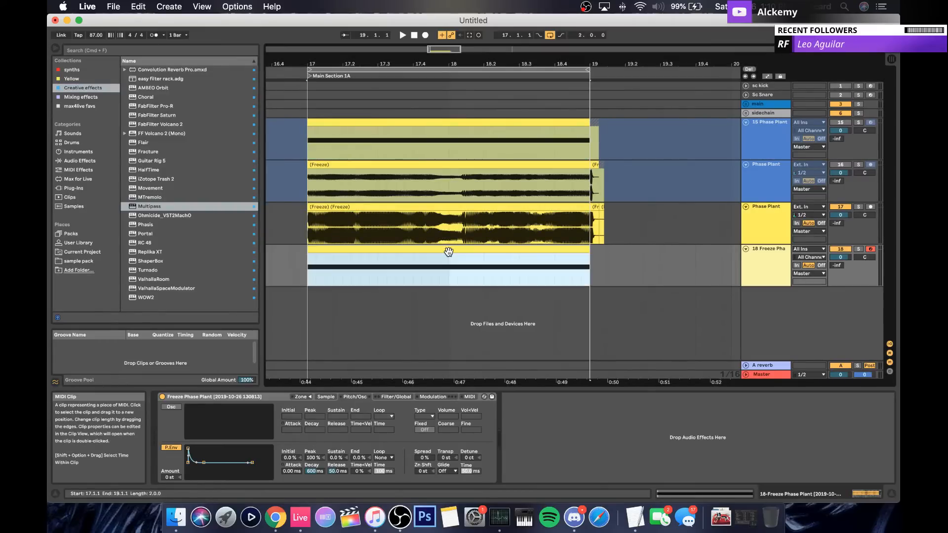
{"action": "left_click", "coordinate": [778, 259]}
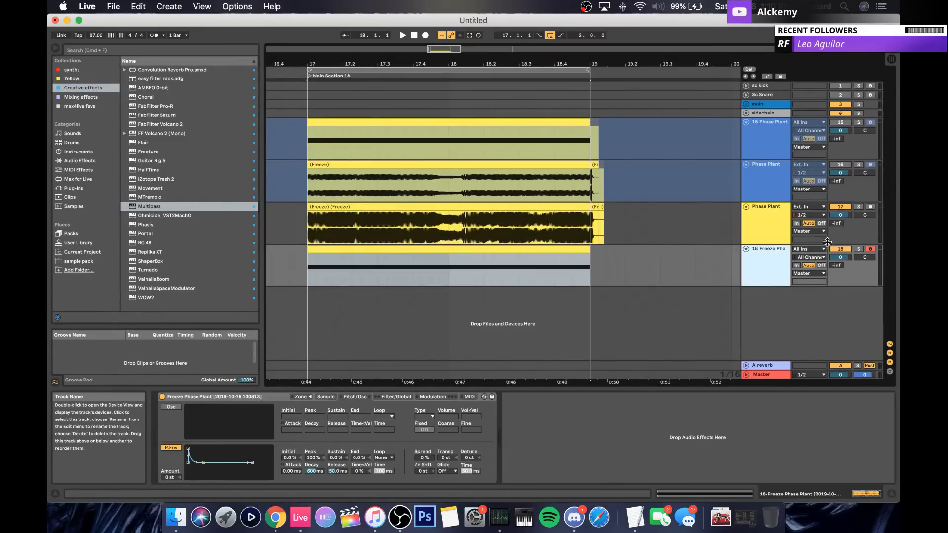
{"action": "left_click", "coordinate": [483, 251]}
{"action": "key", "text": "space"}
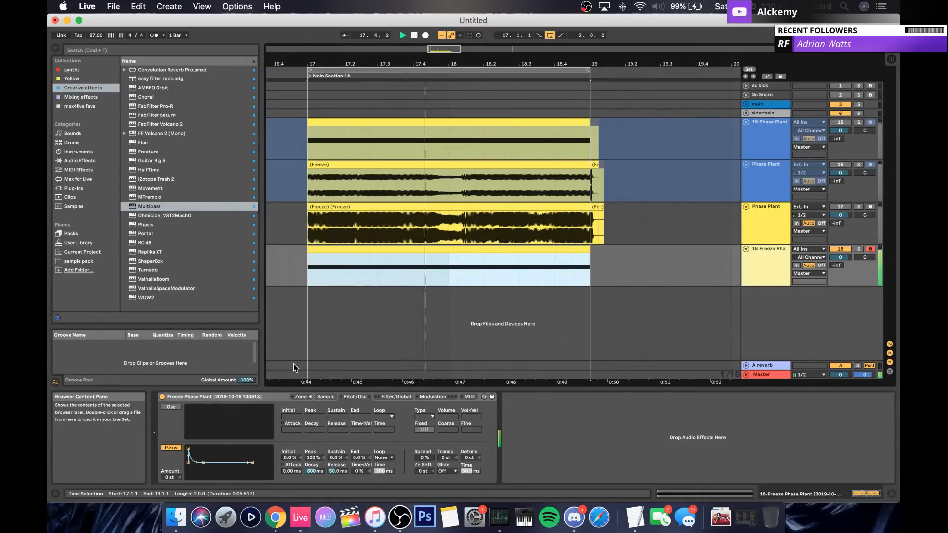
{"action": "left_click", "coordinate": [395, 397]}
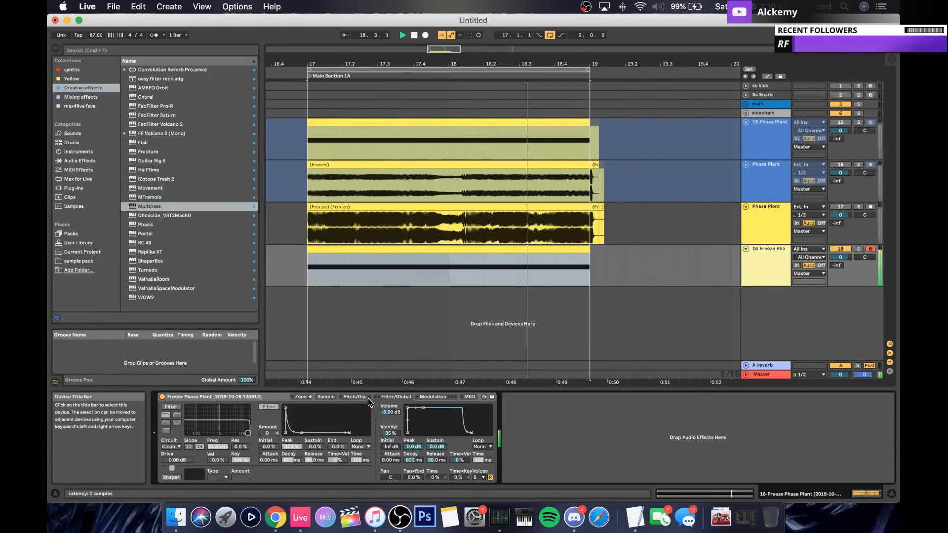
{"action": "left_click", "coordinate": [354, 398]}
{"action": "key", "text": "space"}
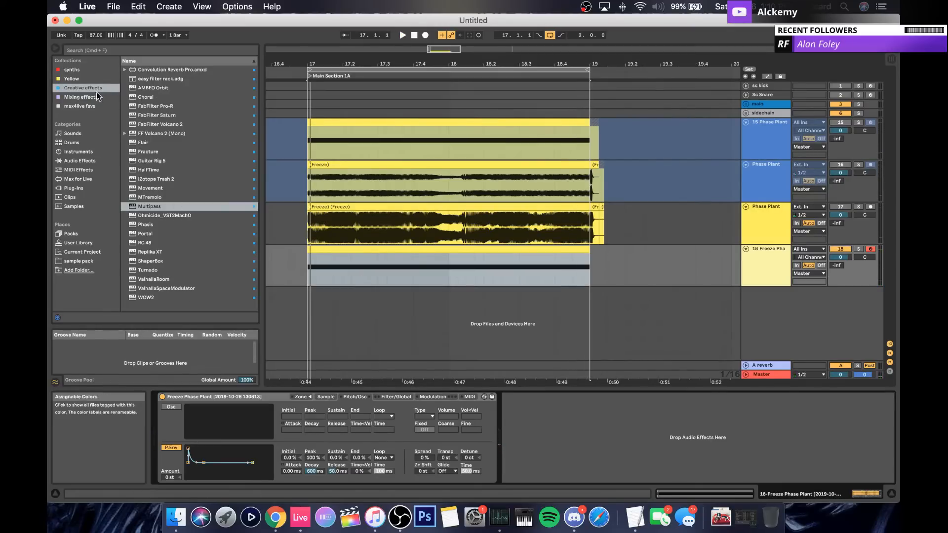
Step: Add an Auto Filter after the Sampler and delete the Phaser that follows it
{"action": "left_click", "coordinate": [77, 159]}
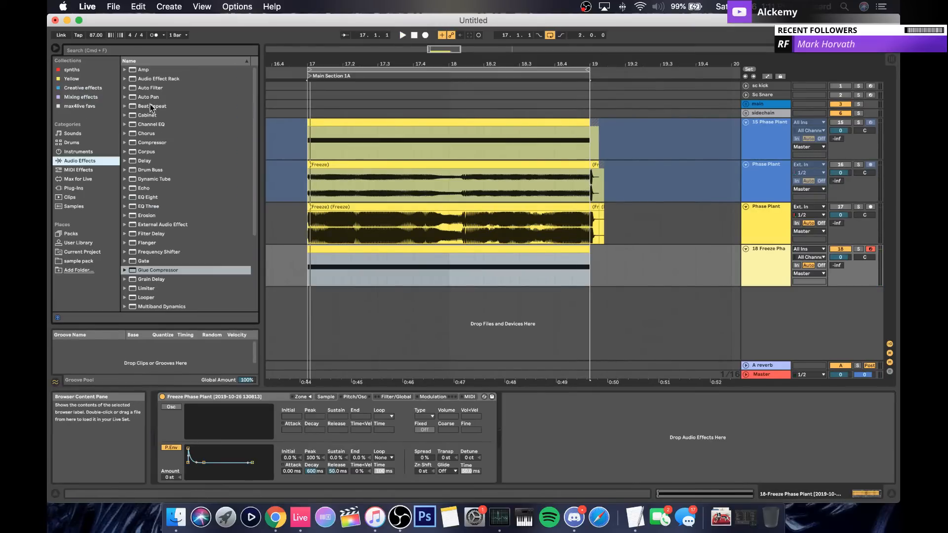
{"action": "left_click", "coordinate": [143, 90]}
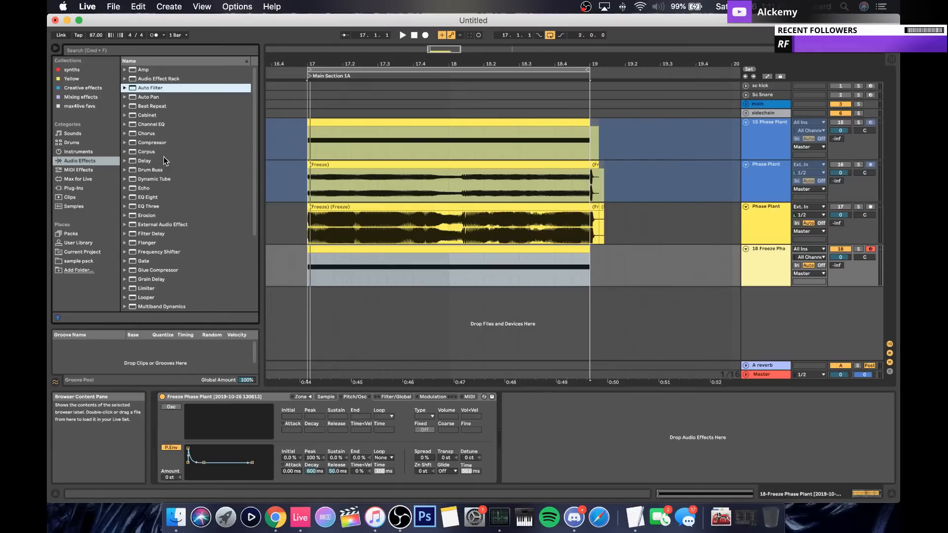
{"action": "left_click", "coordinate": [350, 216]}
{"action": "left_click", "coordinate": [359, 255]}
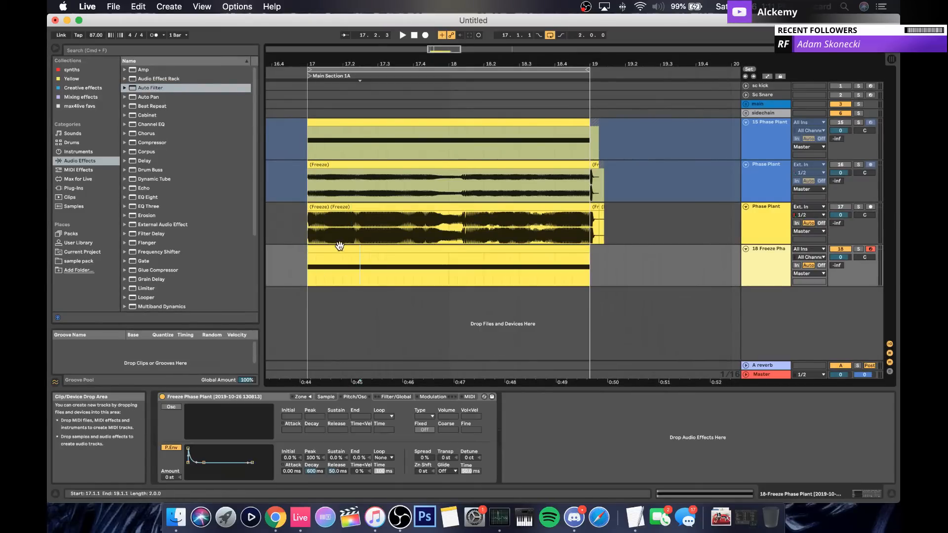
{"action": "double_click", "coordinate": [146, 88]}
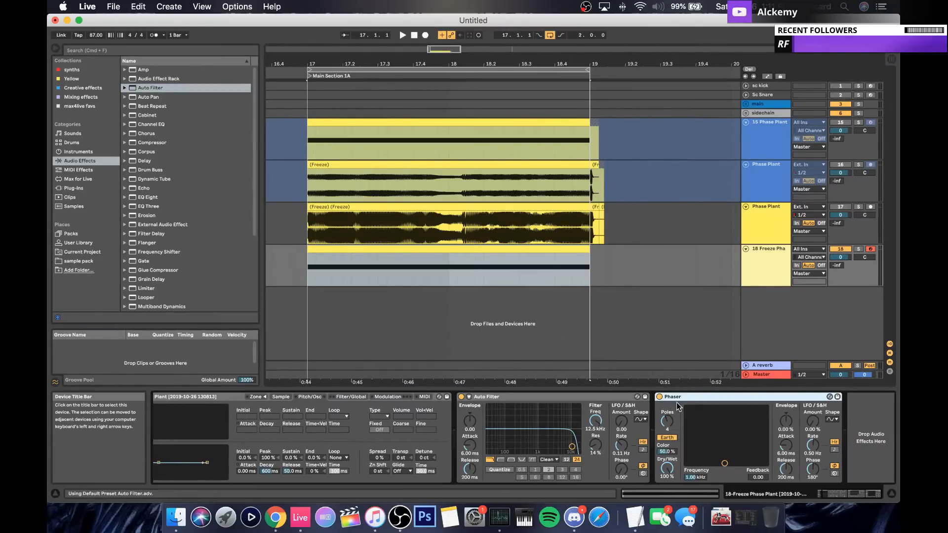
{"action": "key", "text": "Delete"}
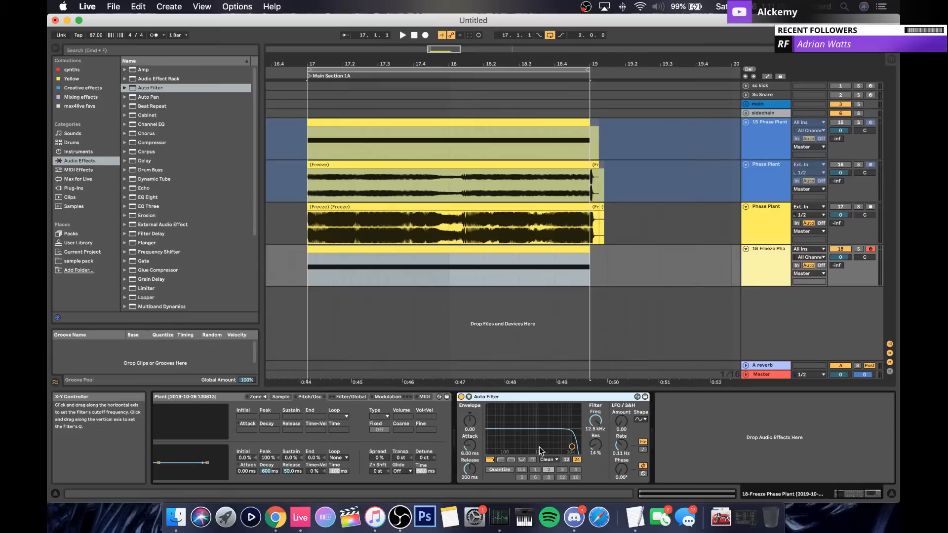
Step: Switch the Auto Filter to the Morph type with a 225 Hz cutoff and a morph of 9 lp/bp, and briefly audition it
{"action": "left_click", "coordinate": [522, 460]}
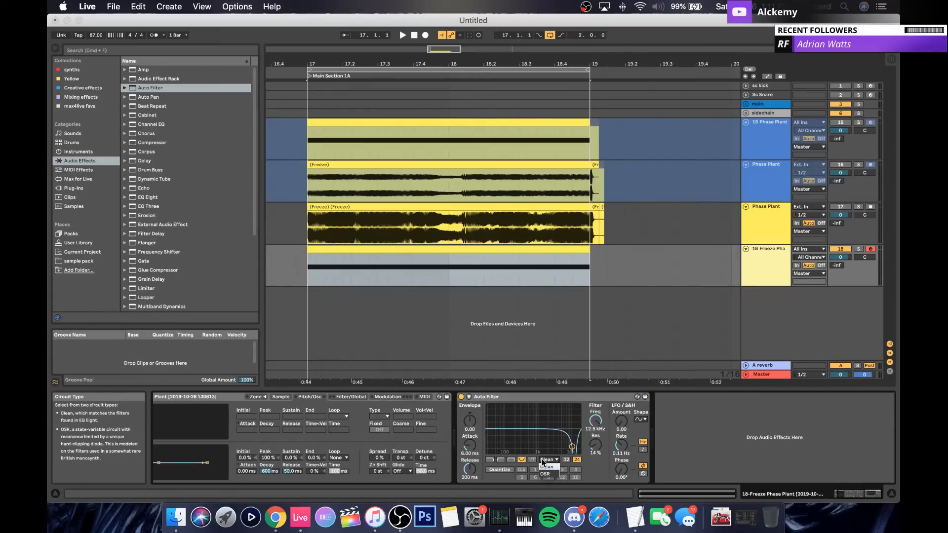
{"action": "left_click", "coordinate": [532, 460]}
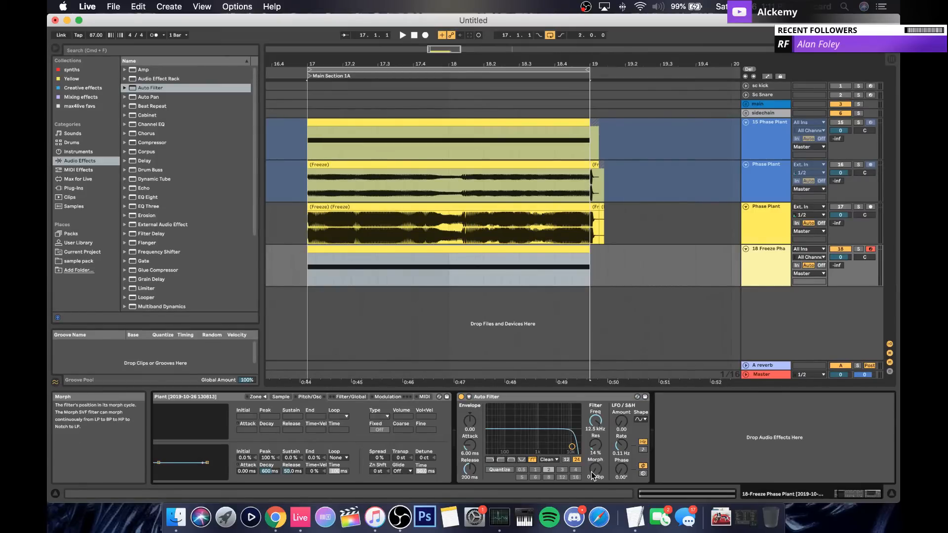
{"action": "left_click_drag", "start_coordinate": [572, 446], "coordinate": [519, 447]}
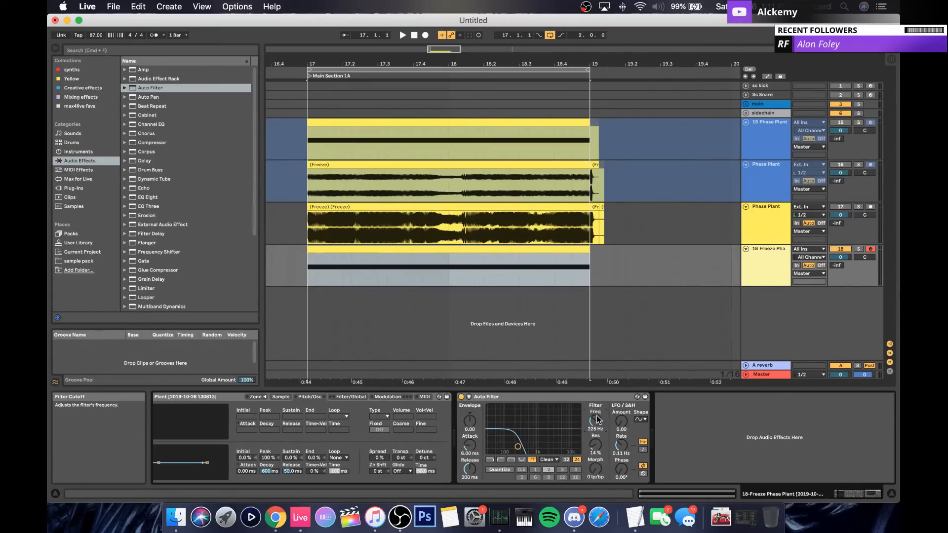
{"action": "mouse_move", "coordinate": [595, 469]}
{"action": "left_mouse_down"}
{"action": "mouse_move", "coordinate": [595, 483]}
{"action": "mouse_move", "coordinate": [596, 420]}
{"action": "mouse_move", "coordinate": [596, 470]}
{"action": "left_mouse_up"}
{"action": "key", "text": "space"}
{"action": "key", "text": "space"}
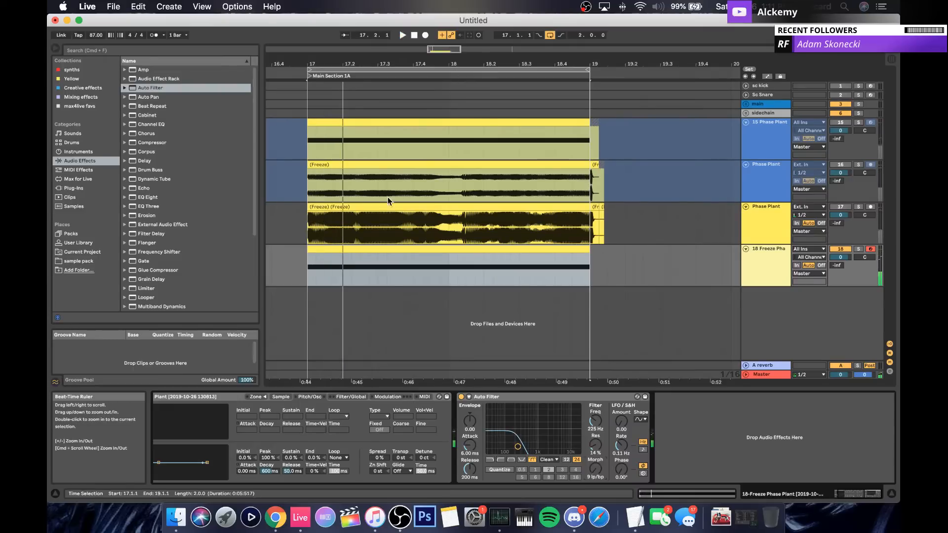
Step: Record an arrangement pass on the Sampler track from 16.3.1 while sweeping the Auto Filter's morph amount
{"action": "left_click", "coordinate": [310, 257]}
{"action": "scroll", "coordinate": [281, 257], "scroll_direction": "left", "scroll_amount": 1}
{"action": "scroll", "coordinate": [281, 258], "scroll_direction": "left", "scroll_amount": 1}
{"action": "left_click", "coordinate": [281, 258]}
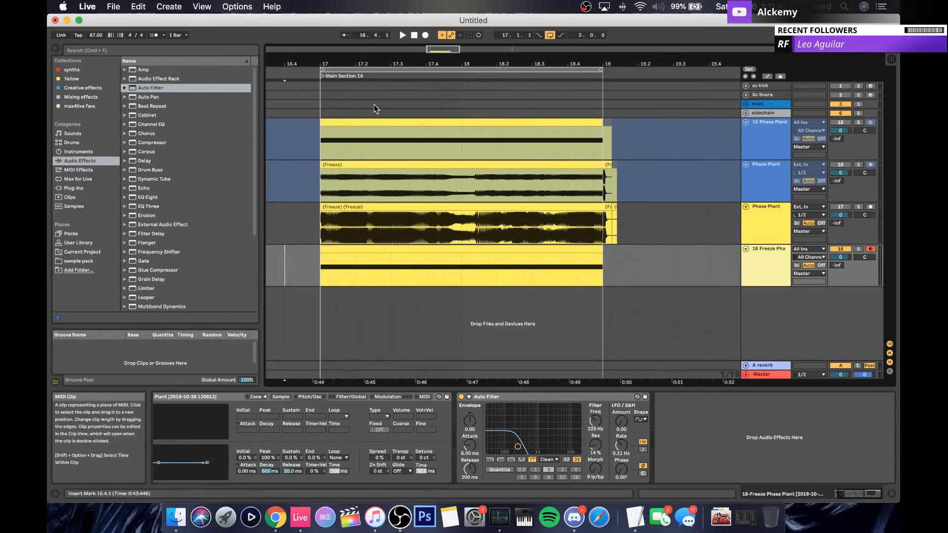
{"action": "scroll", "coordinate": [297, 180], "scroll_direction": "left", "scroll_amount": 7}
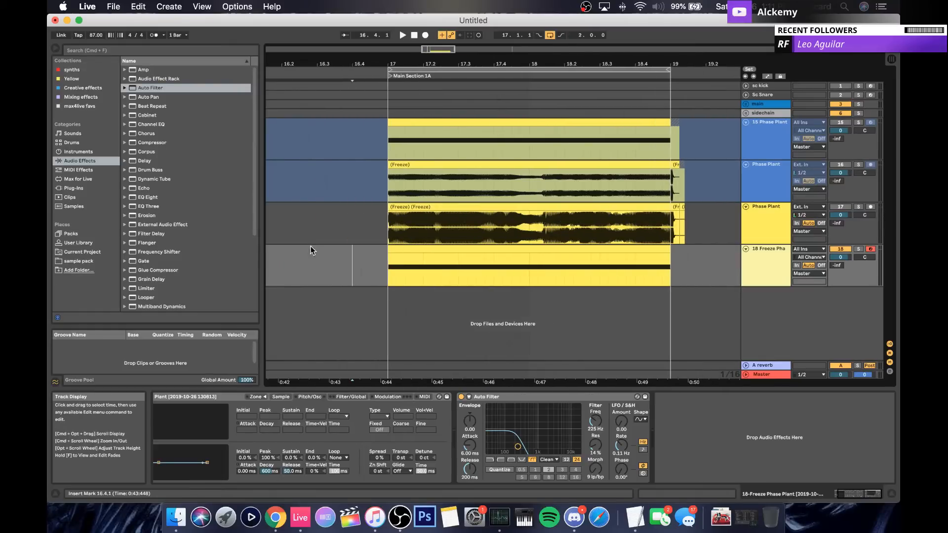
{"action": "left_click", "coordinate": [425, 35]}
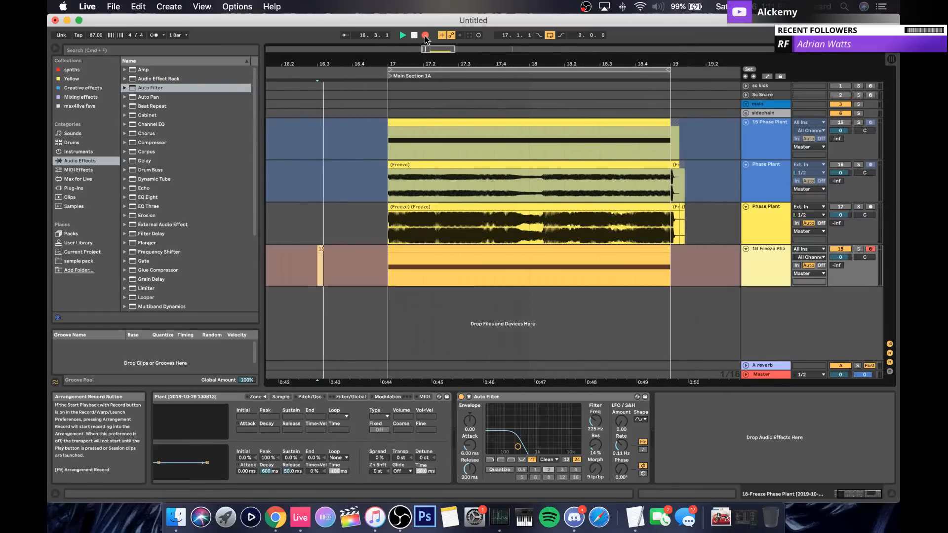
{"action": "mouse_move", "coordinate": [596, 464]}
{"action": "left_mouse_down"}
{"action": "mouse_move", "coordinate": [596, 456]}
{"action": "mouse_move", "coordinate": [596, 478]}
{"action": "mouse_move", "coordinate": [595, 453]}
{"action": "left_mouse_up"}
{"action": "key", "text": "space"}
Step: Duplicate the Auto Filter after the first one and make the copy a low-pass with its cutoff at 6.94 kHz
{"action": "left_click", "coordinate": [514, 398]}
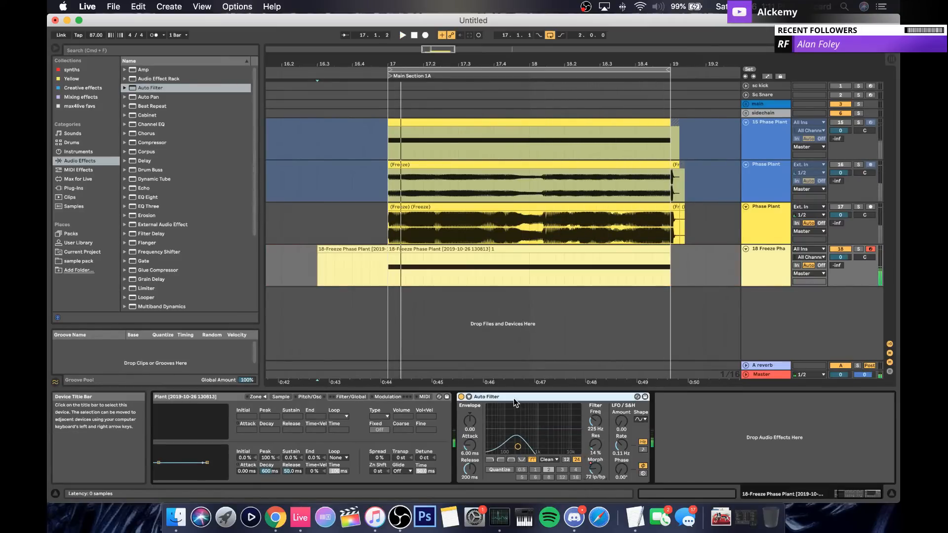
{"action": "left_click", "coordinate": [667, 405]}
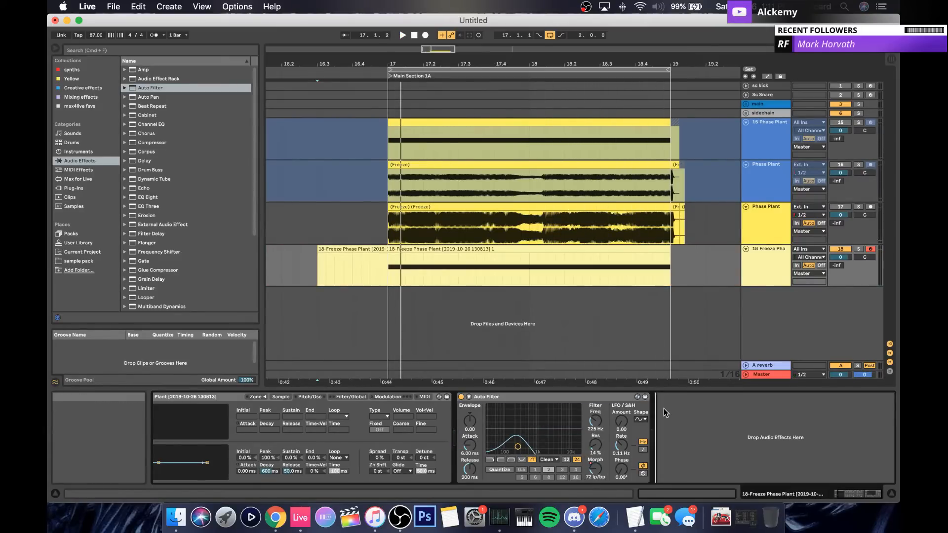
{"action": "left_click", "coordinate": [587, 396]}
{"action": "left_click_drag", "start_coordinate": [572, 396], "coordinate": [699, 400]}
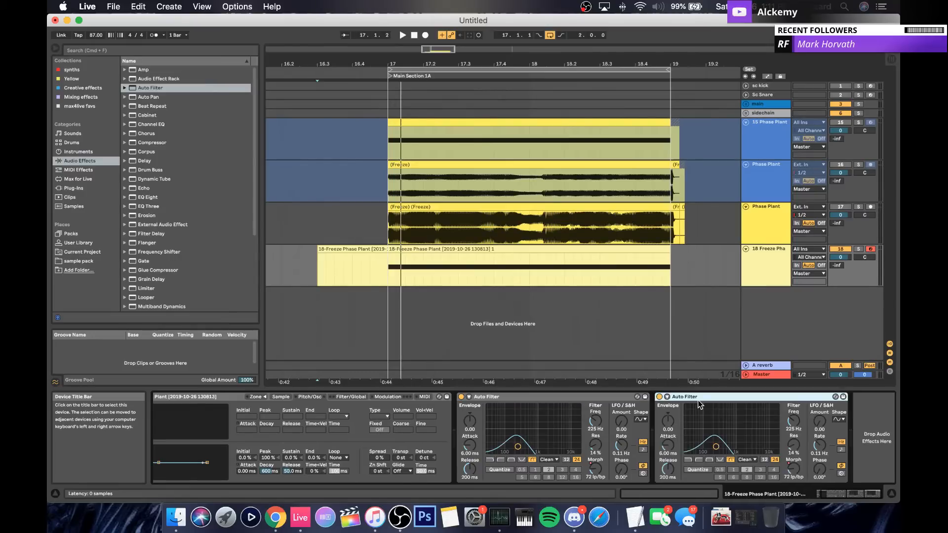
{"action": "left_click", "coordinate": [687, 460]}
{"action": "left_click_drag", "start_coordinate": [793, 421], "coordinate": [794, 392]}
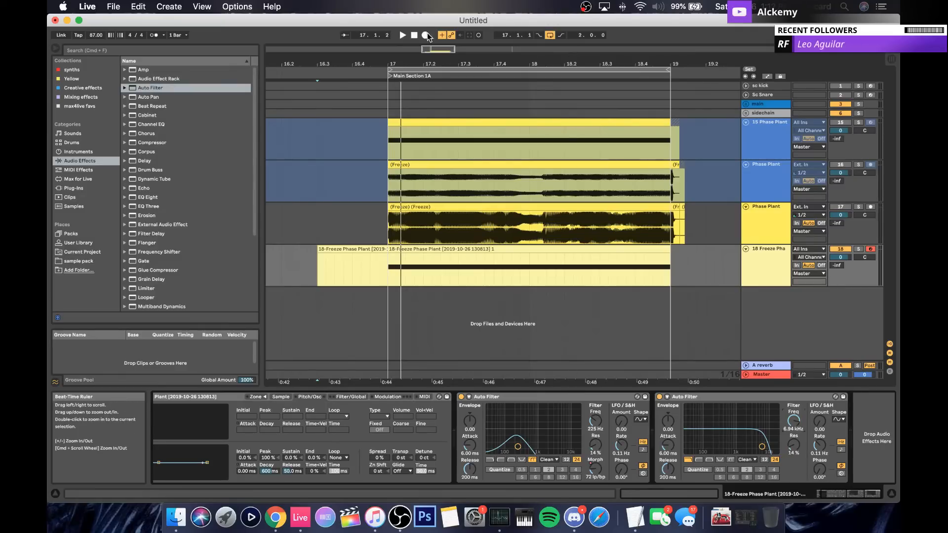
Step: Move the playback start to 16.3.1 and collapse the first Auto Filter in the device chain
{"action": "left_click", "coordinate": [318, 261]}
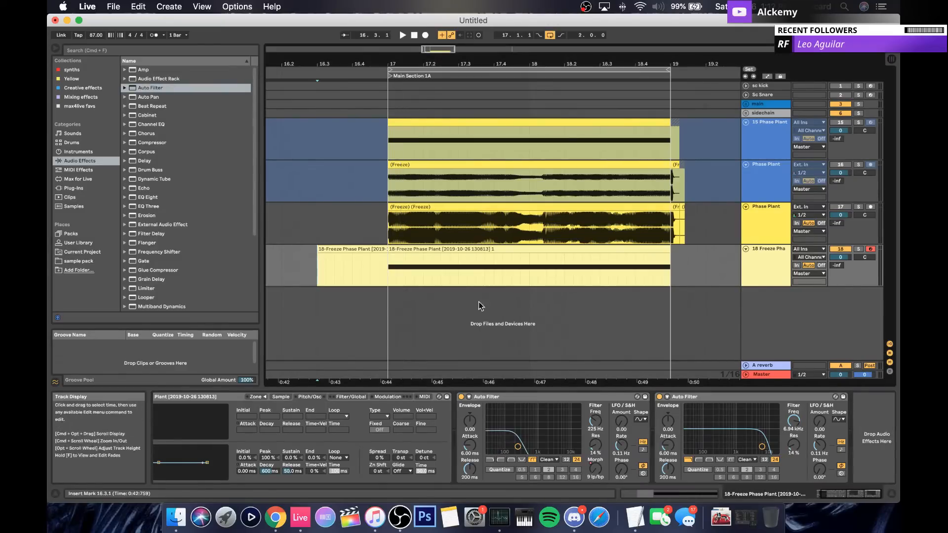
{"action": "double_click", "coordinate": [518, 398]}
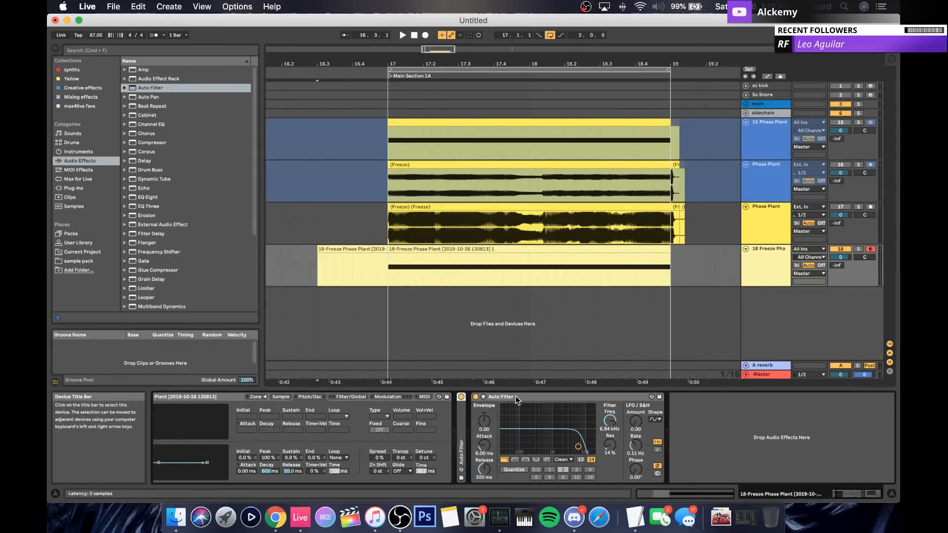
Step: Record an arrangement pass on the Sampler track while sweeping the low-pass Auto Filter's cutoff
{"action": "left_click", "coordinate": [425, 37]}
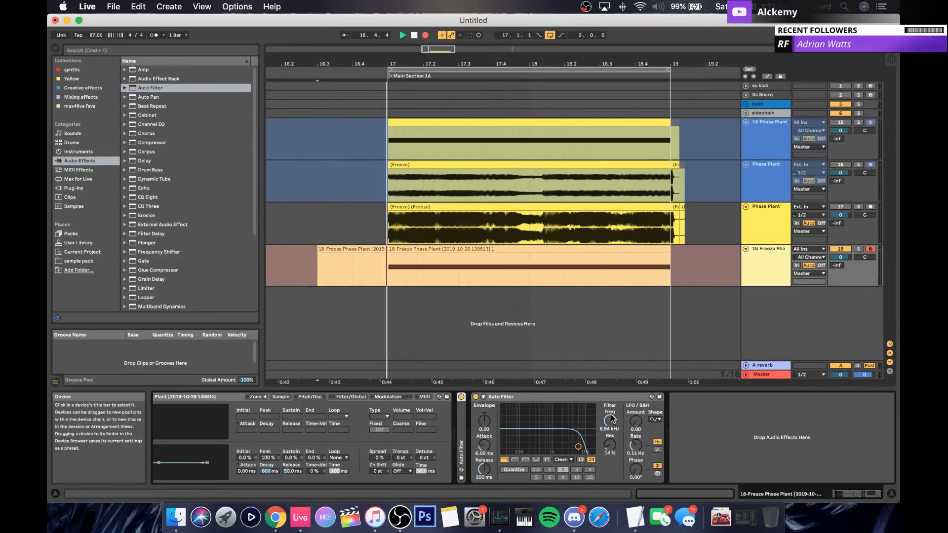
{"action": "left_click_drag", "start_coordinate": [579, 447], "coordinate": [610, 463]}
{"action": "key", "text": "space"}
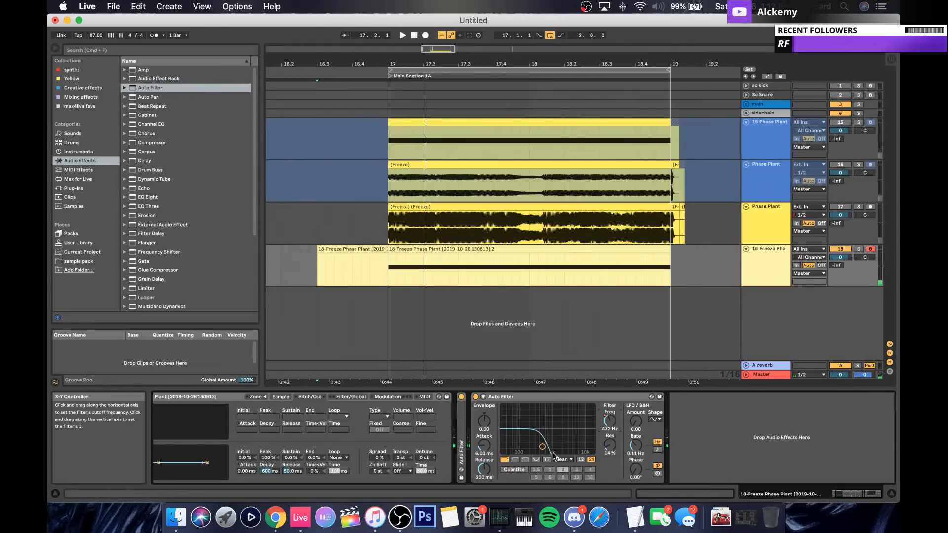
Step: Duplicate the low-pass Auto Filter and make the copy a high-pass with its cutoff raised to 2.83 kHz
{"action": "left_click", "coordinate": [526, 409]}
{"action": "key", "text": "super+d"}
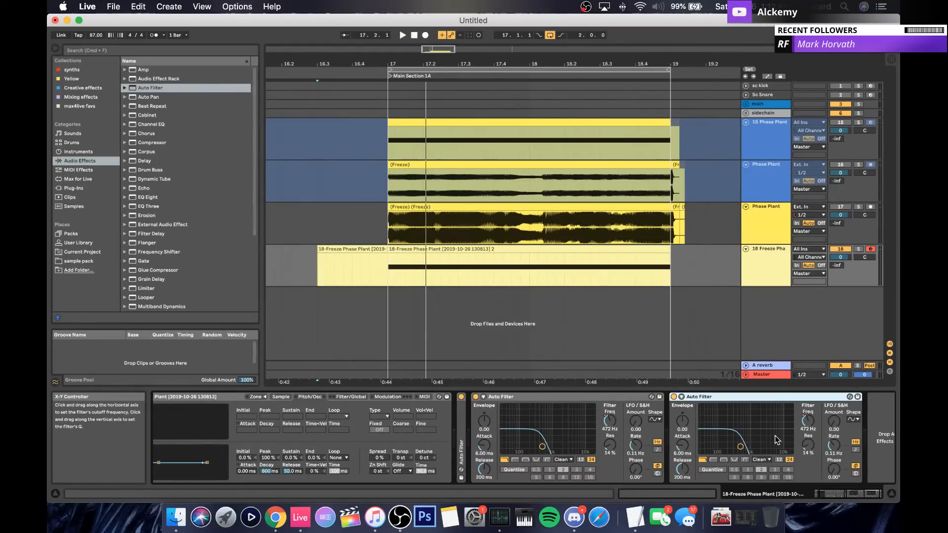
{"action": "left_click", "coordinate": [713, 461]}
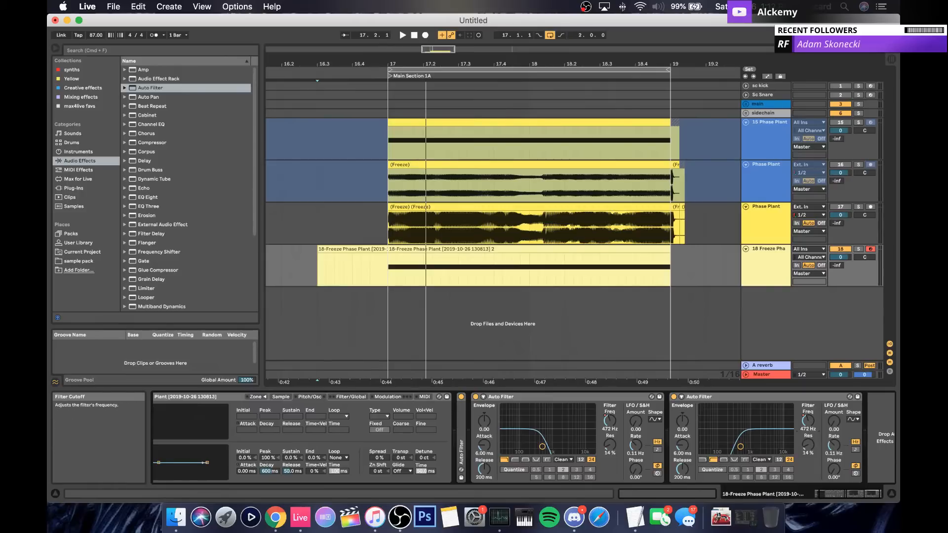
{"action": "mouse_move", "coordinate": [808, 421]}
{"action": "left_mouse_down"}
{"action": "mouse_move", "coordinate": [808, 390]}
{"action": "mouse_move", "coordinate": [808, 420]}
{"action": "left_mouse_up"}
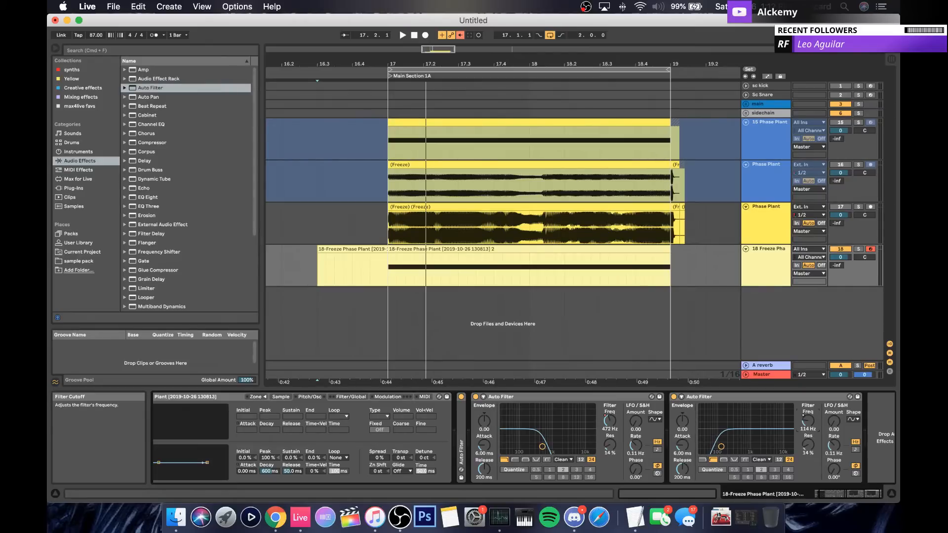
{"action": "left_click_drag", "start_coordinate": [808, 421], "coordinate": [808, 378]}
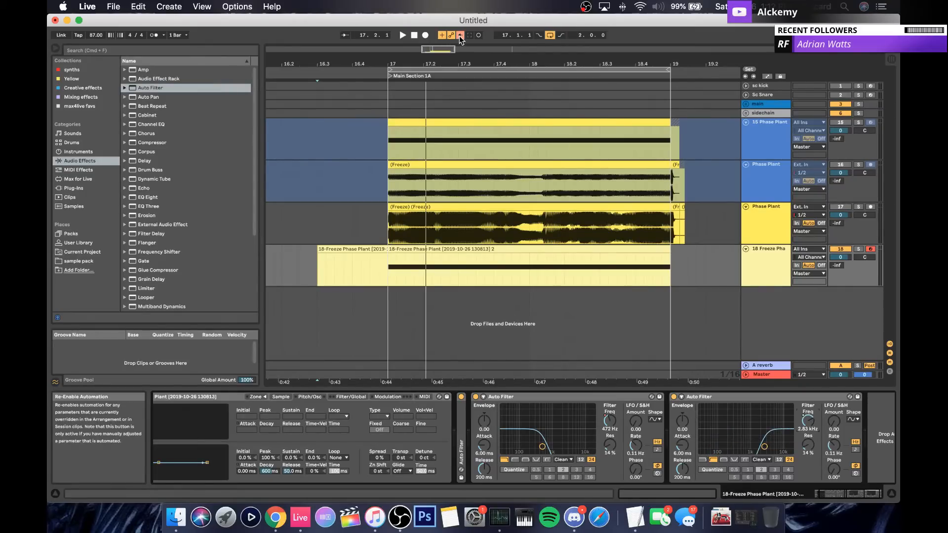
Step: Record an arrangement pass while sweeping the high-pass Auto Filter's cutoff, and play the result back
{"action": "left_click", "coordinate": [426, 35]}
{"action": "left_click_drag", "start_coordinate": [809, 420], "coordinate": [808, 481]}
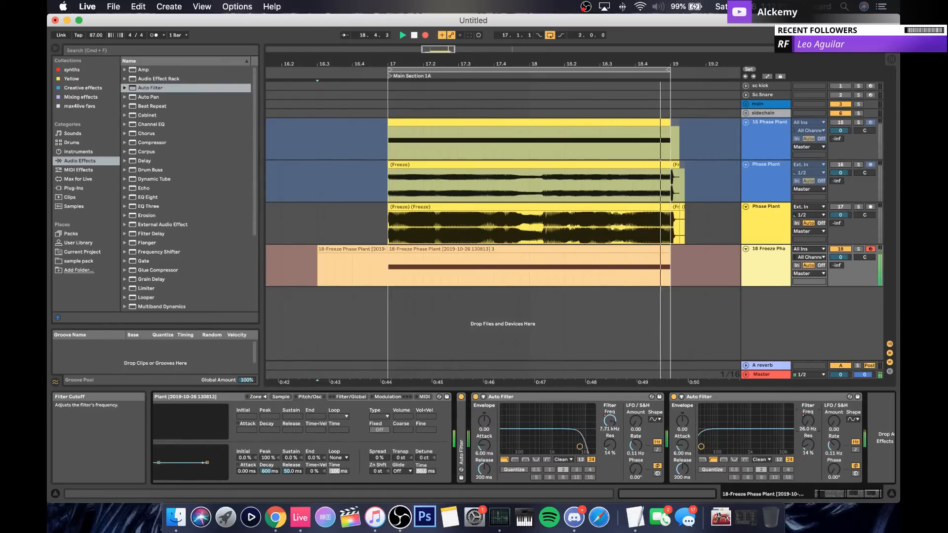
{"action": "key", "text": "space"}
{"action": "key", "text": "space"}
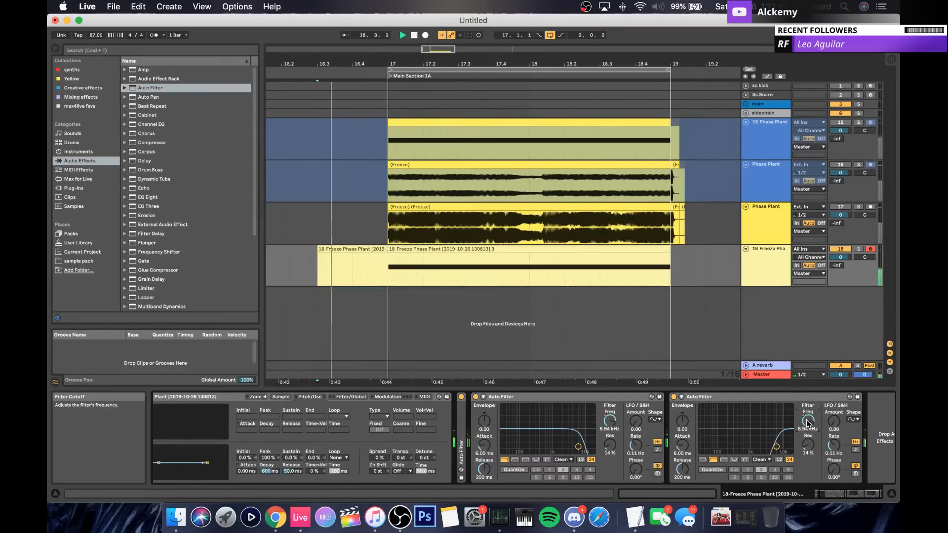
Step: Collapse the two expanded Auto Filters and the Sampler in the device chain
{"action": "double_click", "coordinate": [698, 396]}
{"action": "double_click", "coordinate": [543, 397]}
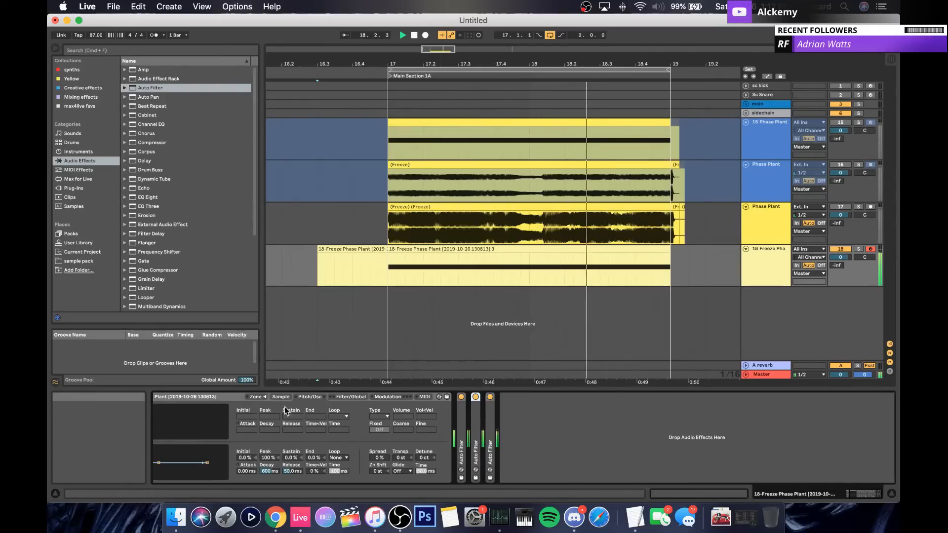
{"action": "double_click", "coordinate": [216, 398]}
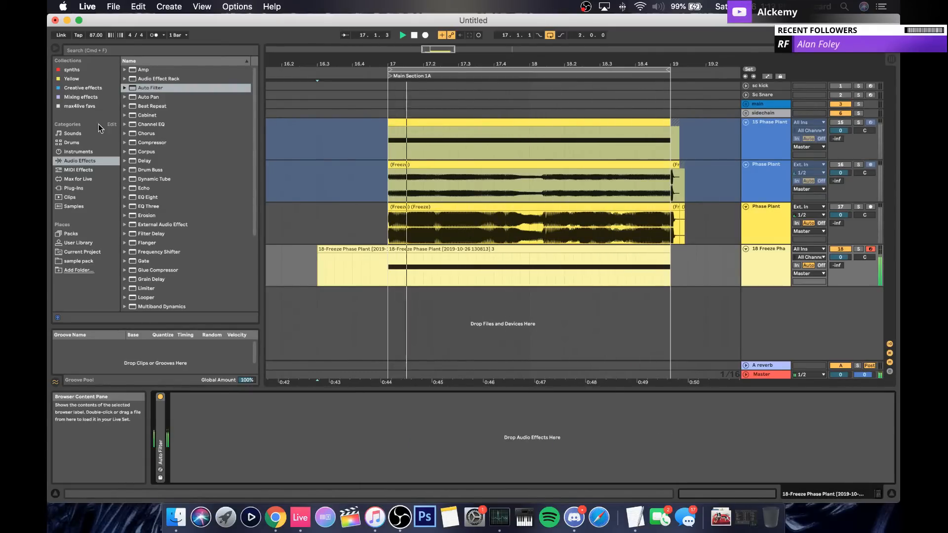
Step: Add the OTT preset after the Auto Filters with its amount at 38%, audition it, and move the playback start to 17.1.1
{"action": "left_click", "coordinate": [69, 89]}
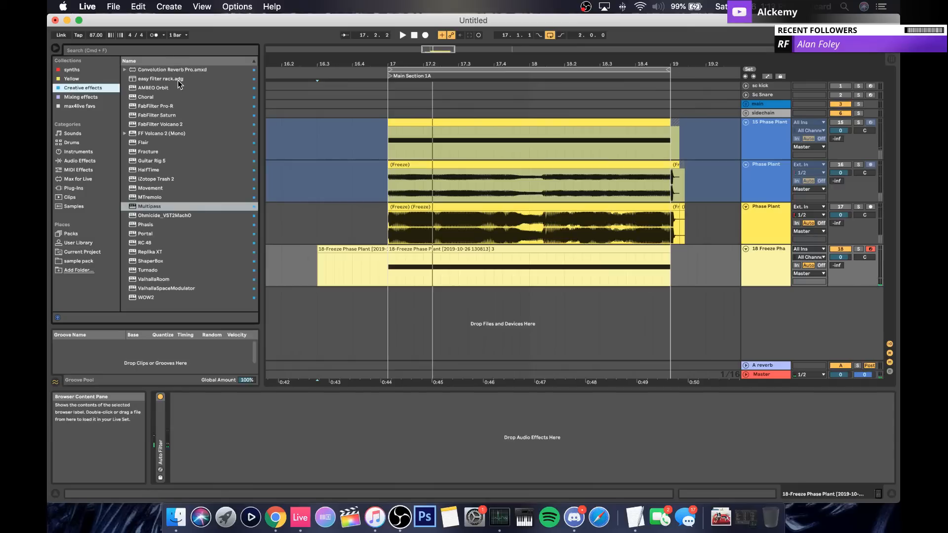
{"action": "left_click", "coordinate": [72, 70]}
{"action": "left_click", "coordinate": [76, 97]}
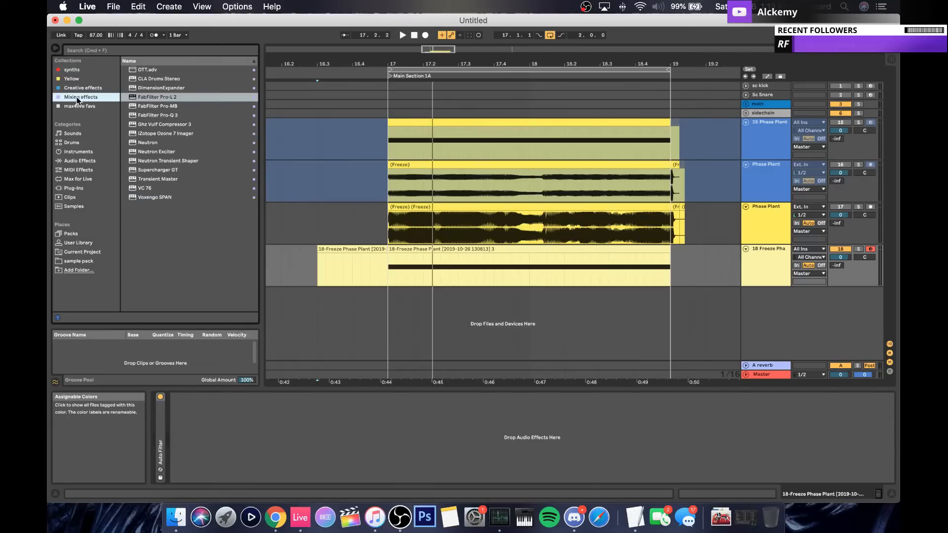
{"action": "left_click_drag", "start_coordinate": [150, 70], "coordinate": [208, 435]}
{"action": "left_click_drag", "start_coordinate": [387, 474], "coordinate": [387, 489]}
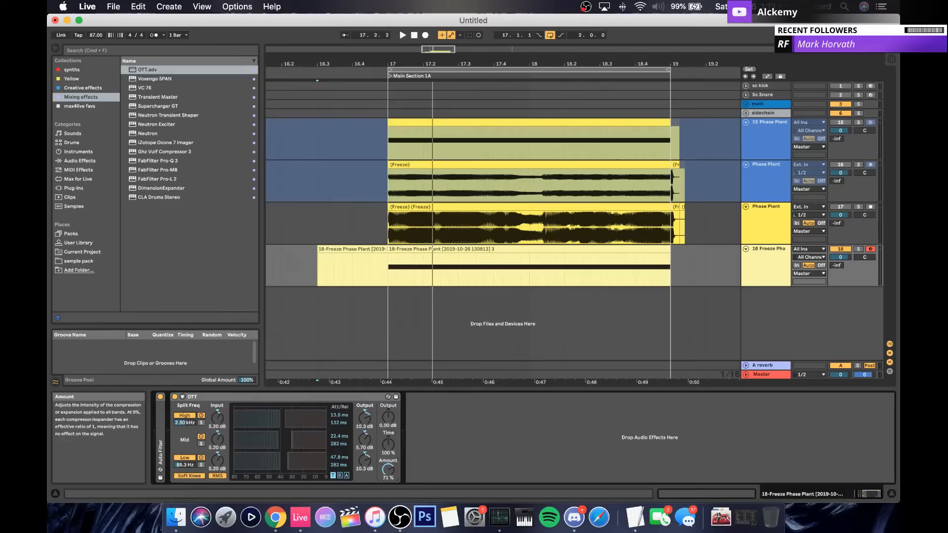
{"action": "key", "text": "space"}
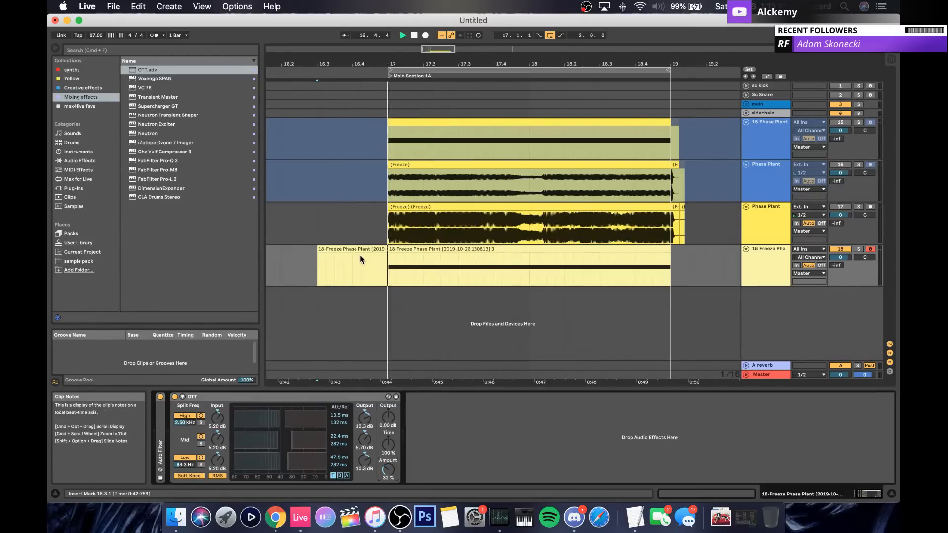
{"action": "left_click_drag", "start_coordinate": [388, 471], "coordinate": [388, 466]}
{"action": "key", "text": "space"}
{"action": "key", "text": "space"}
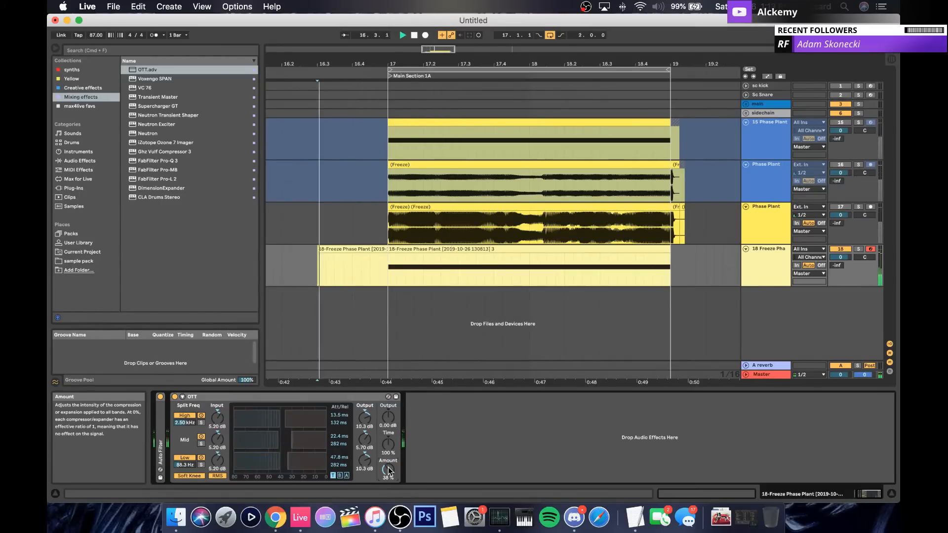
{"action": "left_click", "coordinate": [385, 268]}
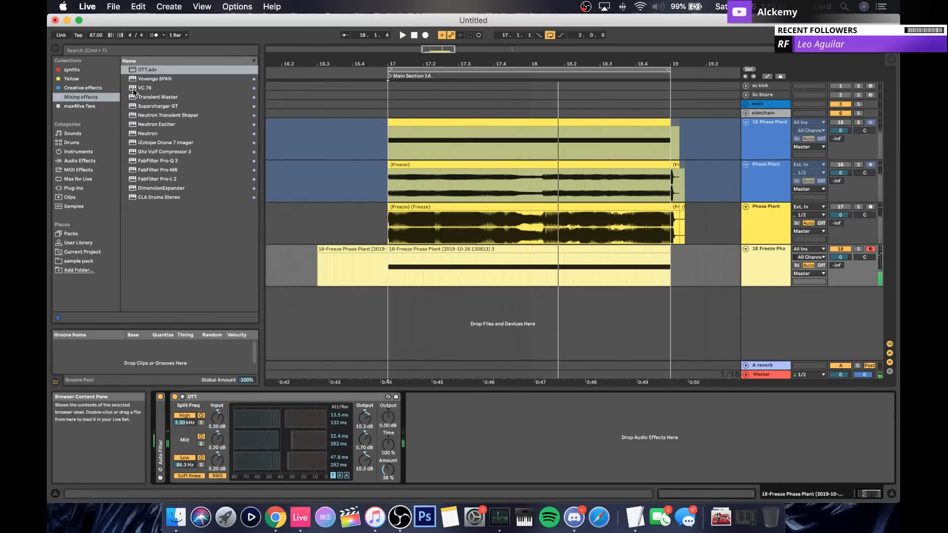
Step: Insert a Saturator before OTT with Soft Clip on, the Soft Sine curve and 0 dB drive, and audition it
{"action": "left_click", "coordinate": [72, 161]}
{"action": "left_click_drag", "start_coordinate": [161, 261], "coordinate": [197, 418]}
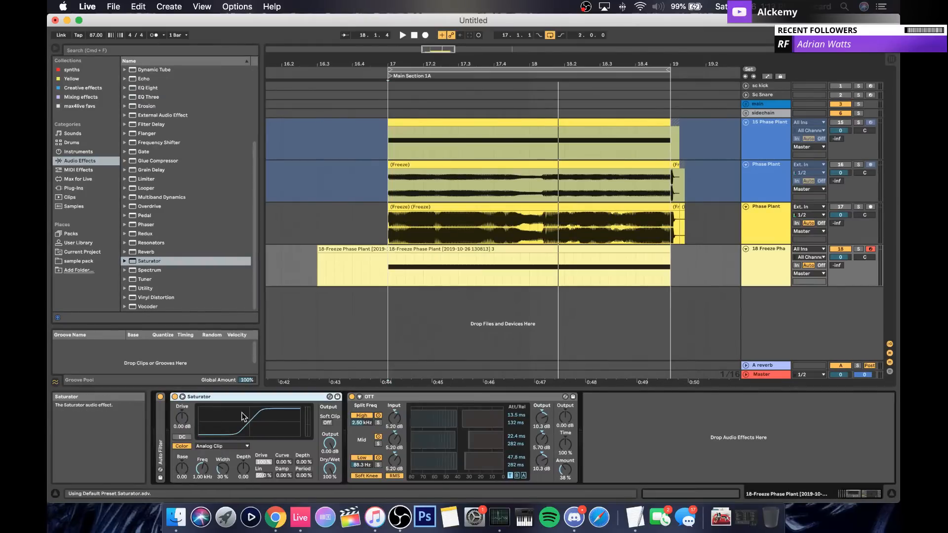
{"action": "left_click", "coordinate": [326, 423]}
{"action": "key", "text": "space"}
{"action": "left_click", "coordinate": [222, 446]}
{"action": "left_click", "coordinate": [215, 453]}
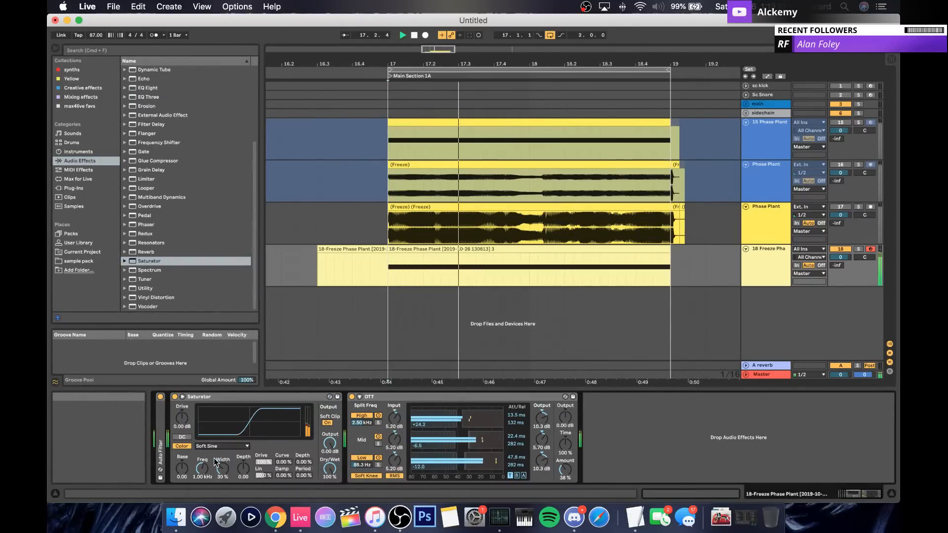
{"action": "mouse_move", "coordinate": [182, 419]}
{"action": "left_mouse_down"}
{"action": "mouse_move", "coordinate": [182, 409]}
{"action": "mouse_move", "coordinate": [181, 422]}
{"action": "left_mouse_up"}
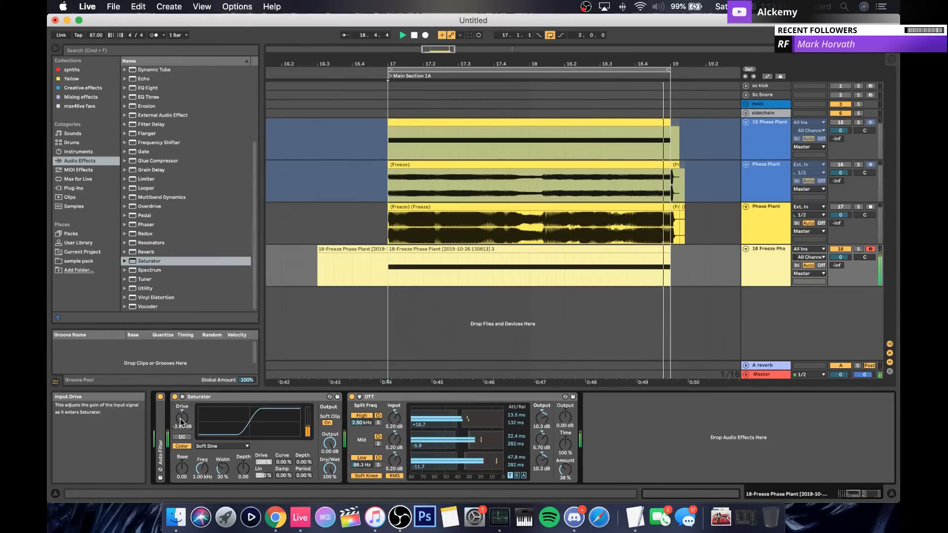
{"action": "double_click", "coordinate": [182, 421]}
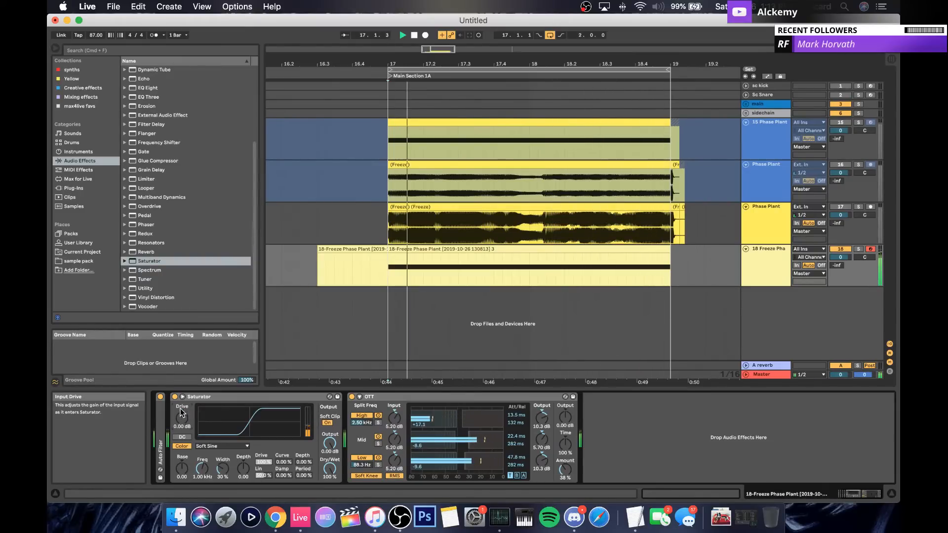
Step: Add FabFilter Pro-L 2 after OTT, raise its gain to +10.80 dB while auditioning, and close the plug-in window
{"action": "left_click", "coordinate": [84, 89]}
{"action": "key", "text": "space"}
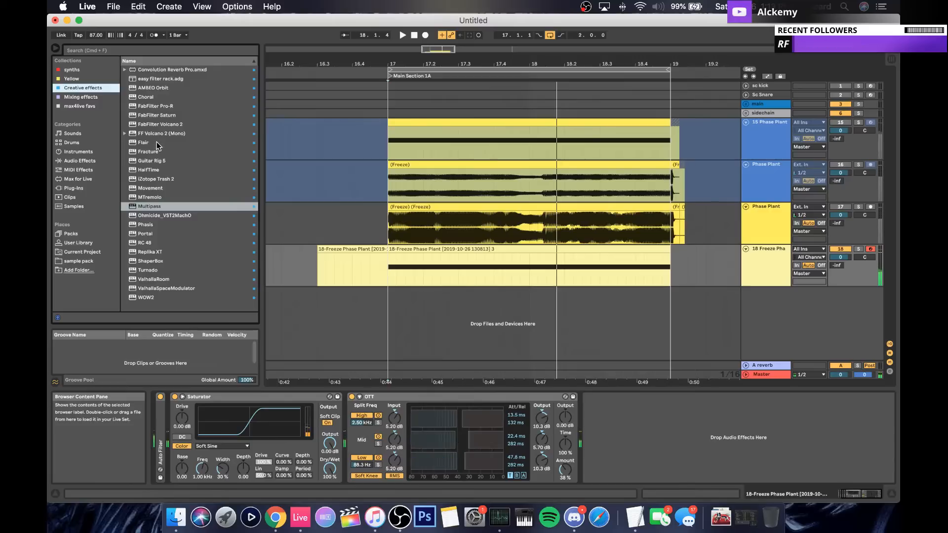
{"action": "left_click", "coordinate": [91, 97]}
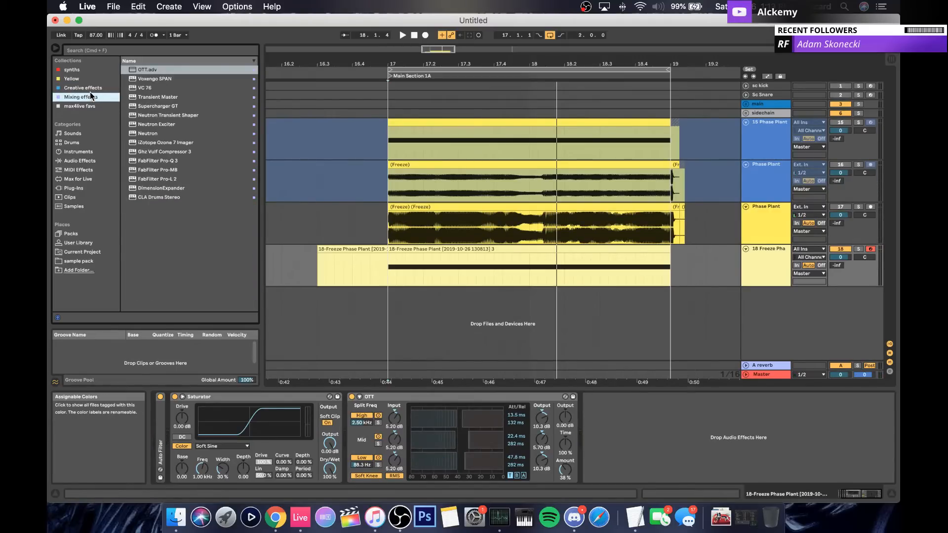
{"action": "left_click", "coordinate": [163, 181]}
{"action": "left_click_drag", "start_coordinate": [603, 393], "coordinate": [605, 400]}
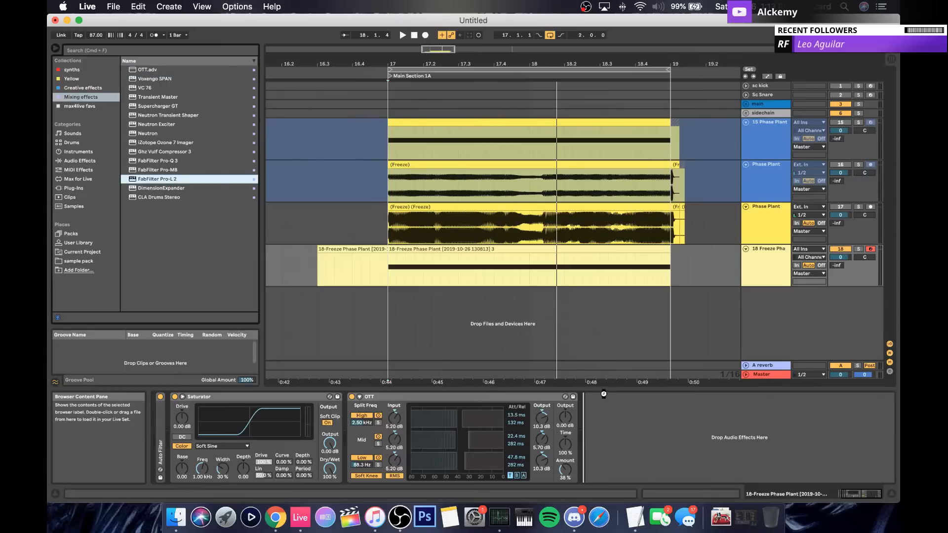
{"action": "key", "text": "space"}
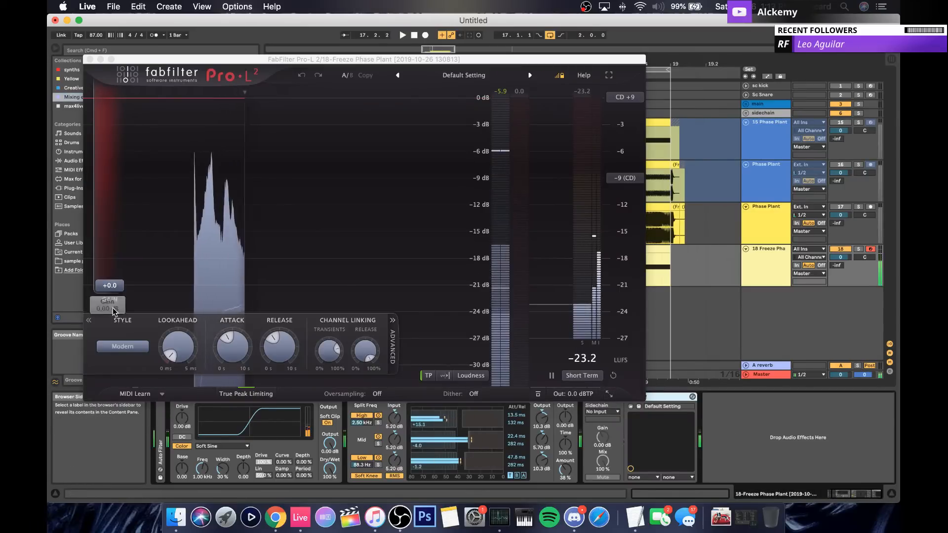
{"action": "left_click_drag", "start_coordinate": [108, 286], "coordinate": [114, 221]}
{"action": "key", "text": "space"}
{"action": "key", "text": "space"}
{"action": "key", "text": "space"}
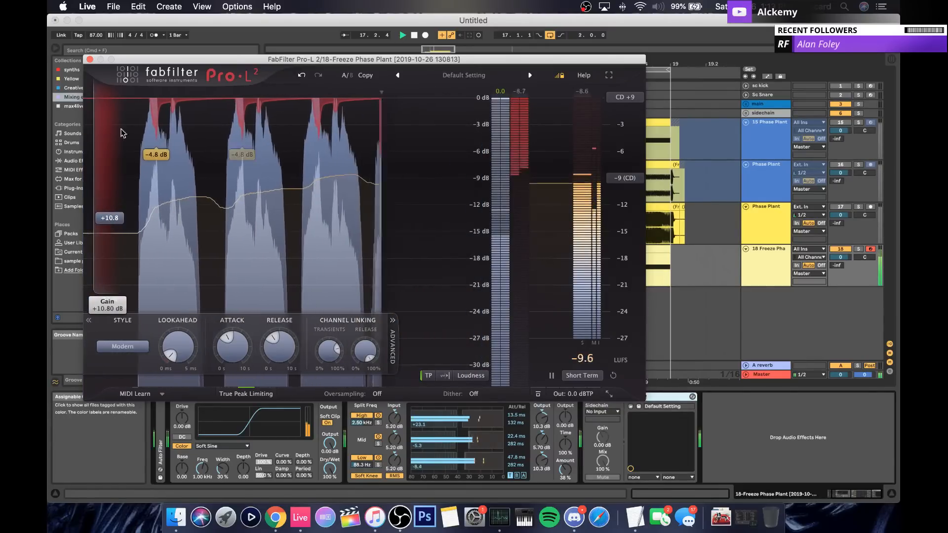
{"action": "left_click", "coordinate": [90, 59]}
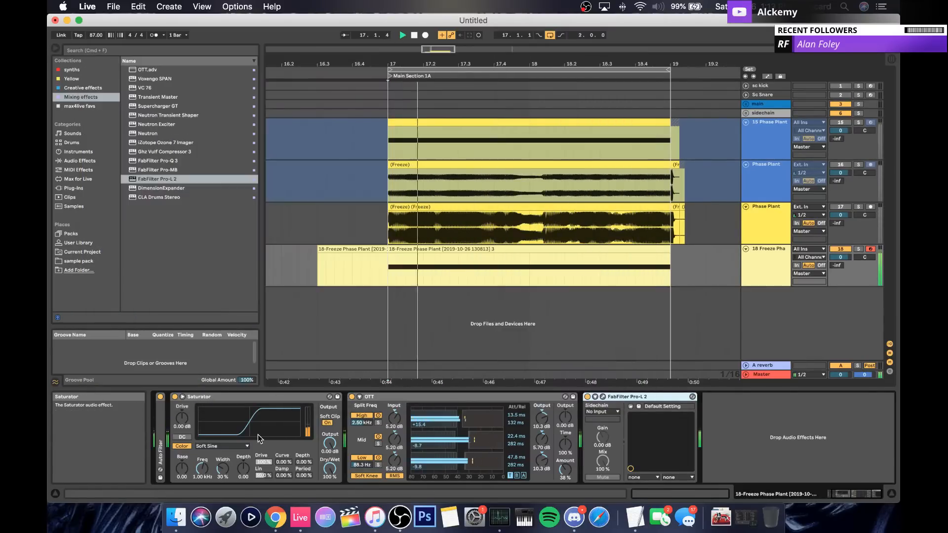
Step: Expand the Sampler and try transposing it down to -16 st and -7 st during playback before resetting it to 0 st
{"action": "scroll", "coordinate": [258, 435], "scroll_direction": "left", "scroll_amount": 3}
{"action": "double_click", "coordinate": [164, 420]}
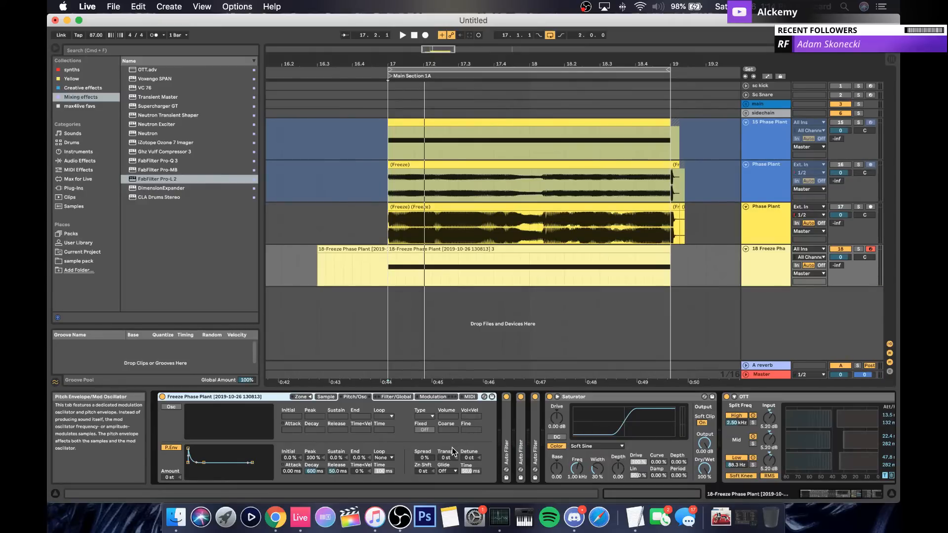
{"action": "left_click_drag", "start_coordinate": [446, 463], "coordinate": [446, 528]}
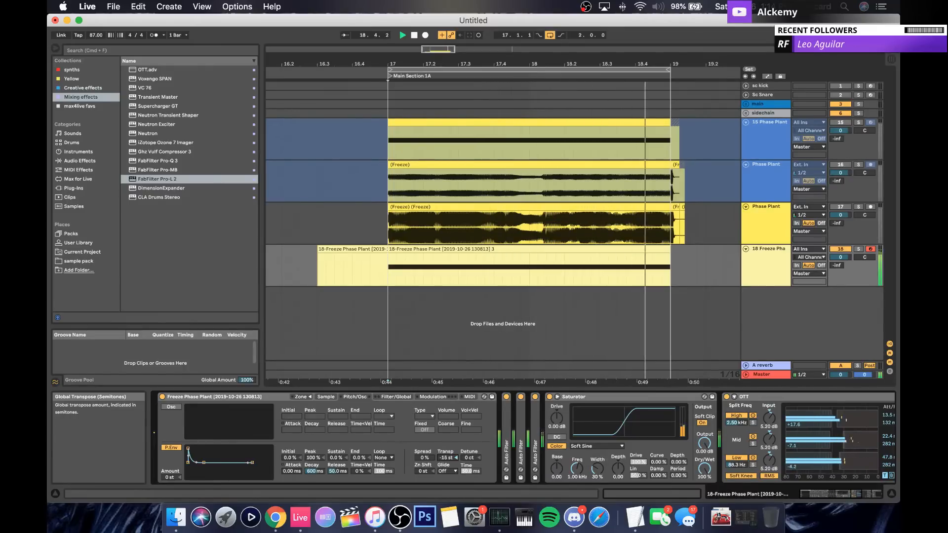
{"action": "mouse_move", "coordinate": [446, 457]}
{"action": "left_mouse_down"}
{"action": "mouse_move", "coordinate": [446, 448]}
{"action": "mouse_move", "coordinate": [451, 459]}
{"action": "left_mouse_up"}
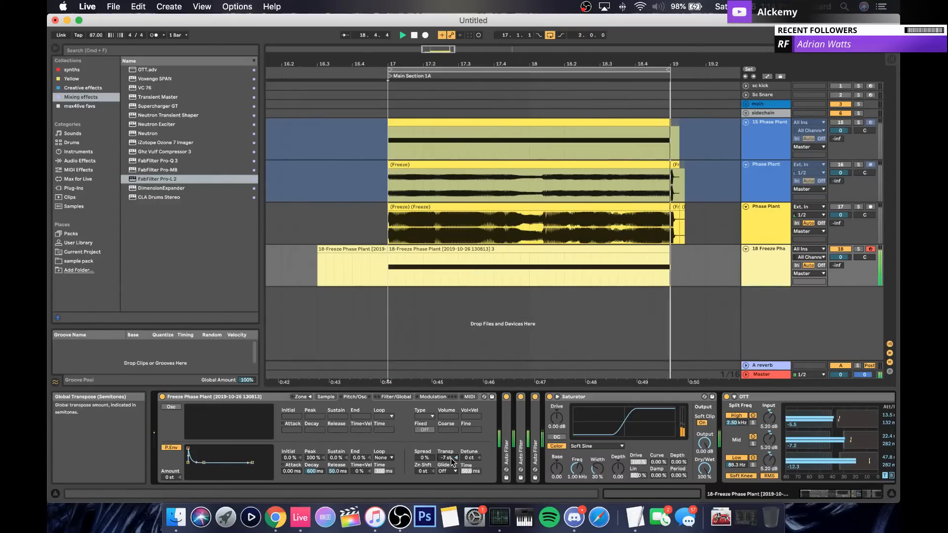
{"action": "left_click", "coordinate": [455, 459]}
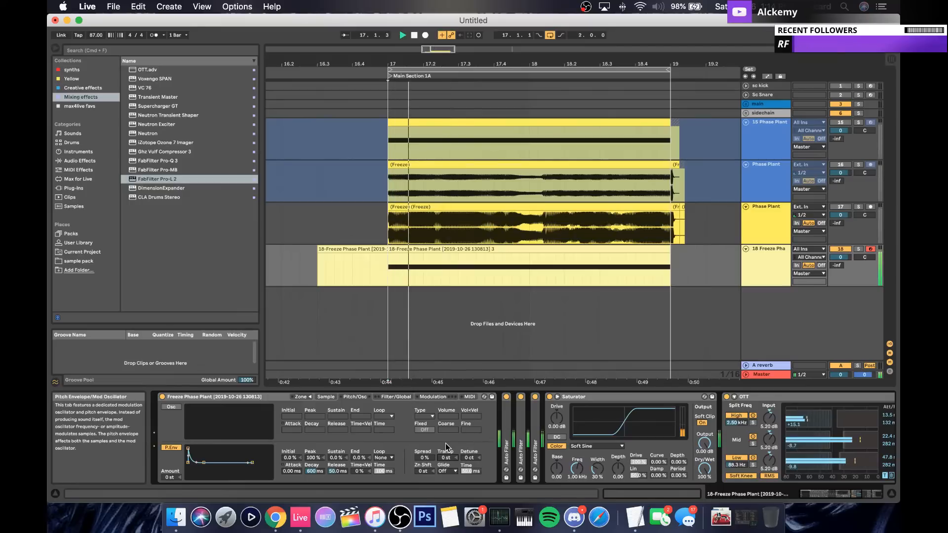
Step: Collapse the Saturator, OTT, FabFilter Pro-L 2 and the Sampler in the device chain
{"action": "scroll", "coordinate": [673, 399], "scroll_direction": "right", "scroll_amount": 5}
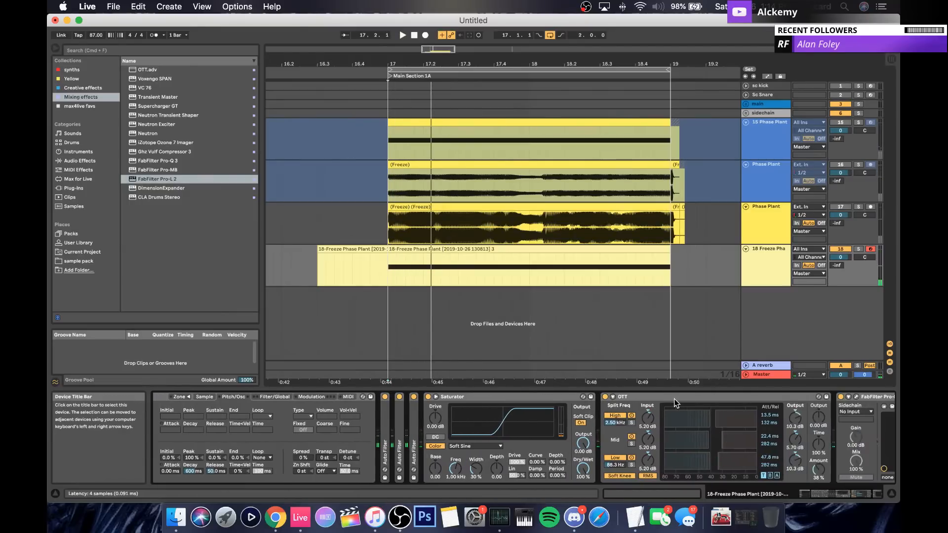
{"action": "double_click", "coordinate": [672, 399]}
{"action": "double_click", "coordinate": [672, 399]}
{"action": "double_click", "coordinate": [526, 398]}
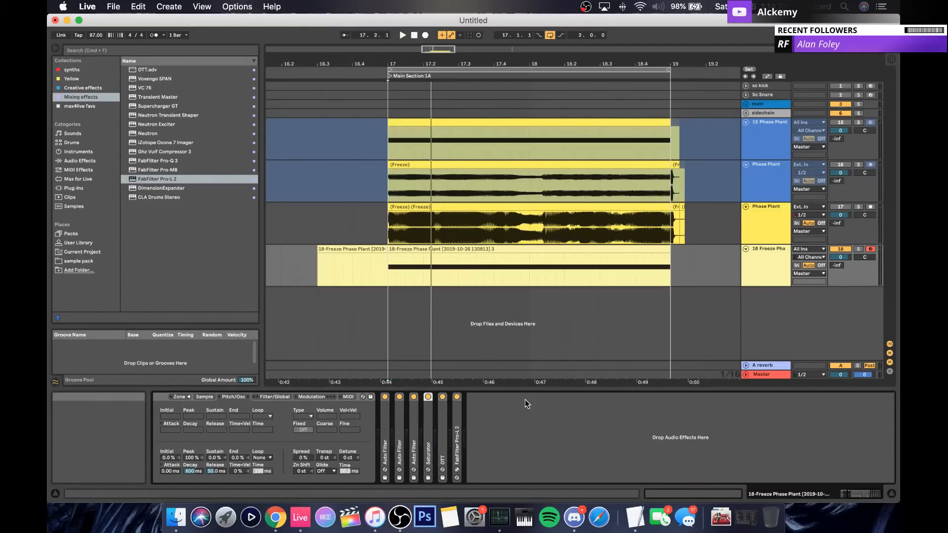
{"action": "scroll", "coordinate": [270, 404], "scroll_direction": "left", "scroll_amount": 5}
{"action": "double_click", "coordinate": [249, 398]}
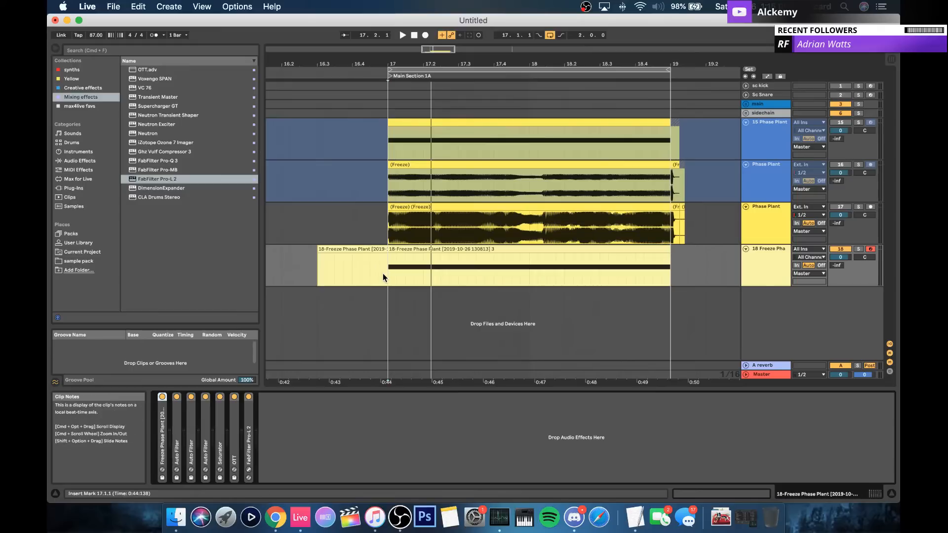
Step: Place the insert mark at 17.1.1 and inspect the devices on the frozen Phase Plant track 16
{"action": "left_click", "coordinate": [395, 275]}
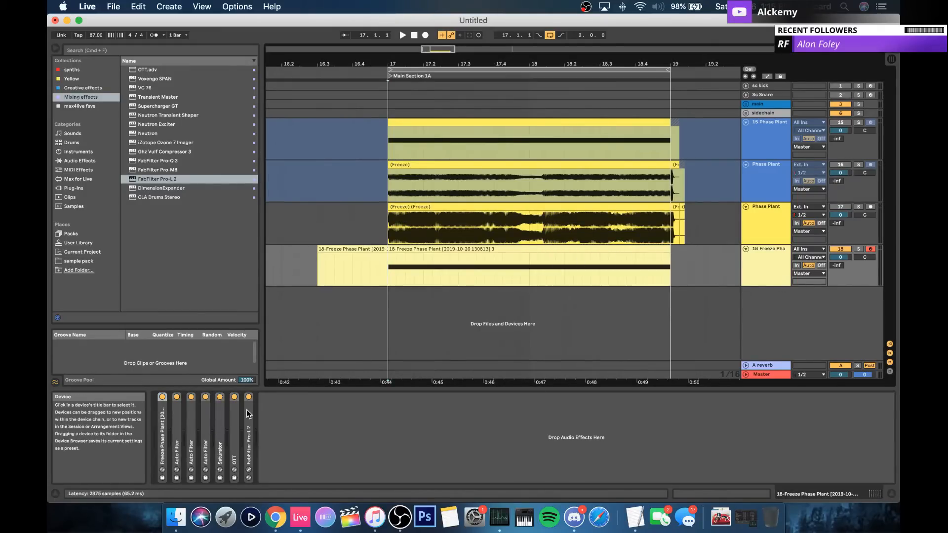
{"action": "left_click", "coordinate": [780, 221]}
{"action": "left_click", "coordinate": [775, 195]}
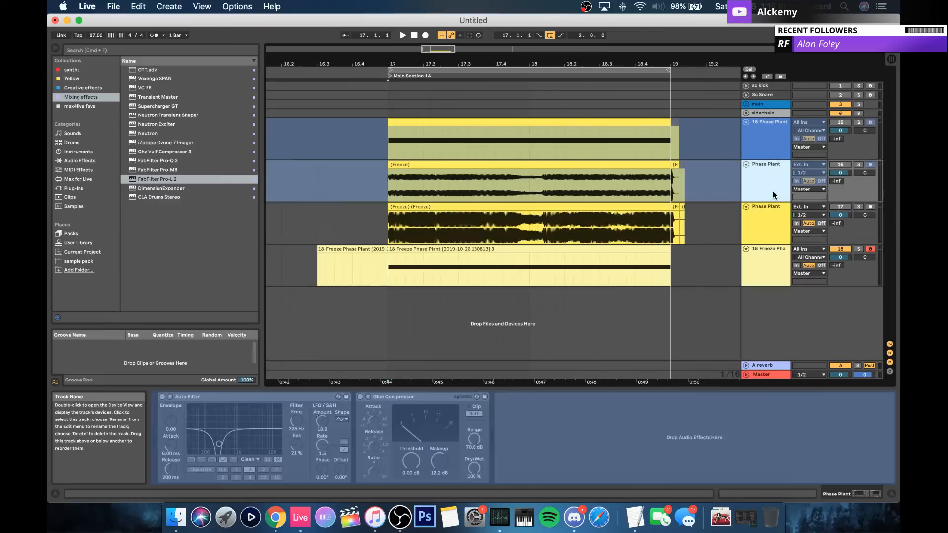
Step: Inspect the device chain and MIDI clip of frozen track 15, and return to the device chain of track 18
{"action": "left_click", "coordinate": [765, 128]}
{"action": "left_click", "coordinate": [558, 125]}
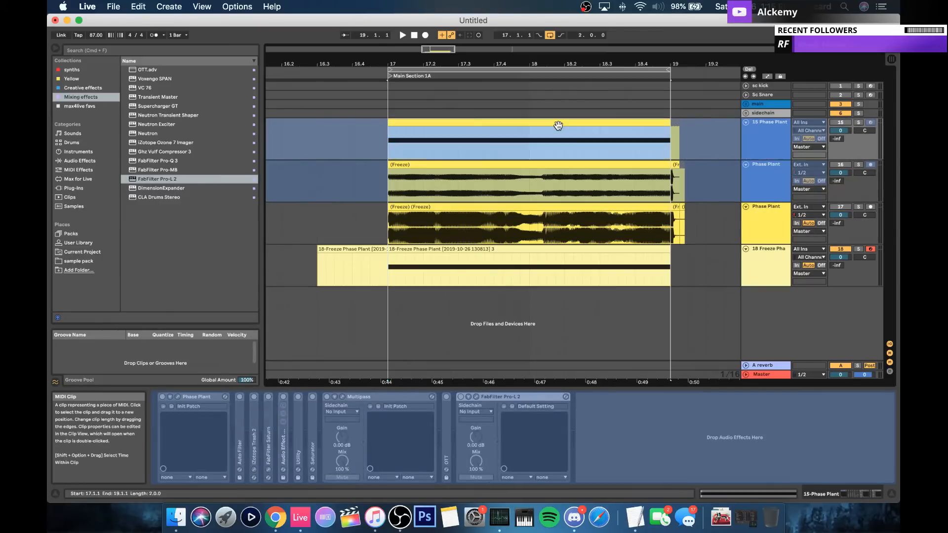
{"action": "left_click", "coordinate": [756, 273]}
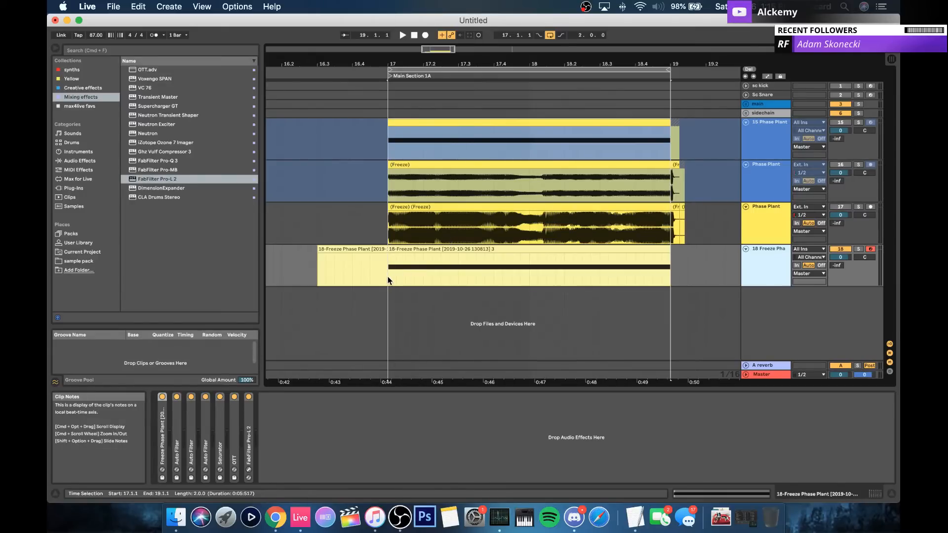
Step: Audition the resampled bass on track 18 and expand its Sampler in the device chain
{"action": "key", "text": "space"}
{"action": "key", "text": "space"}
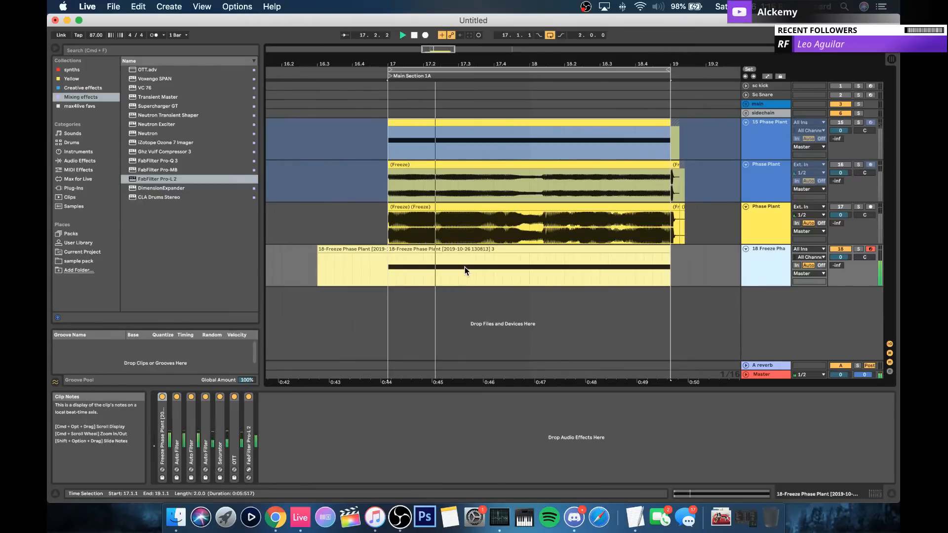
{"action": "key", "text": "space"}
{"action": "key", "text": "space"}
{"action": "double_click", "coordinate": [760, 264]}
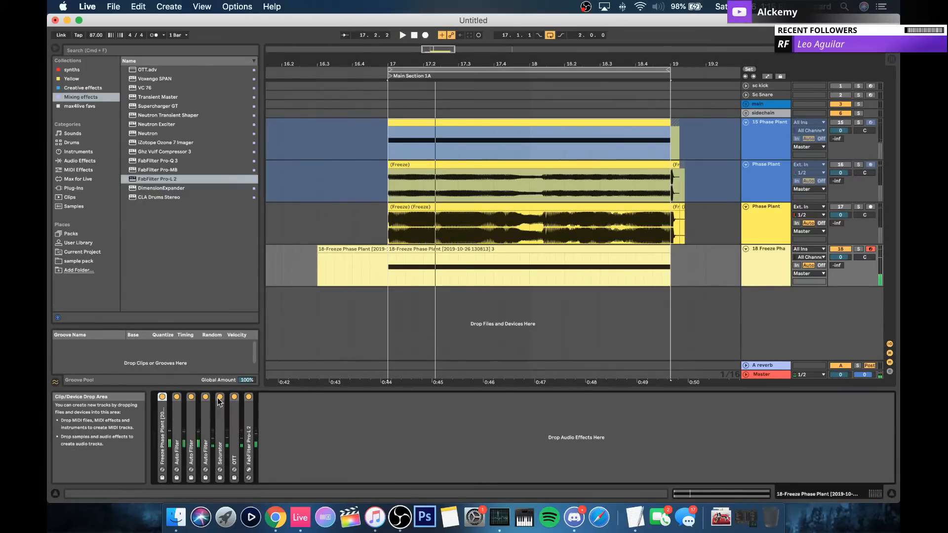
{"action": "double_click", "coordinate": [163, 429]}
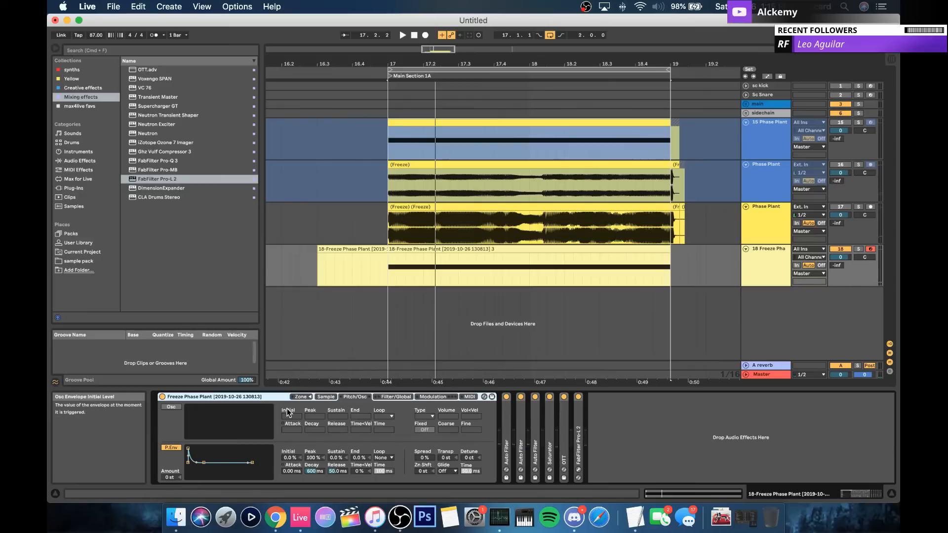
Step: Try raising the Sampler's Spread to 54% during playback and reset it to 0%
{"action": "left_click", "coordinate": [428, 457]}
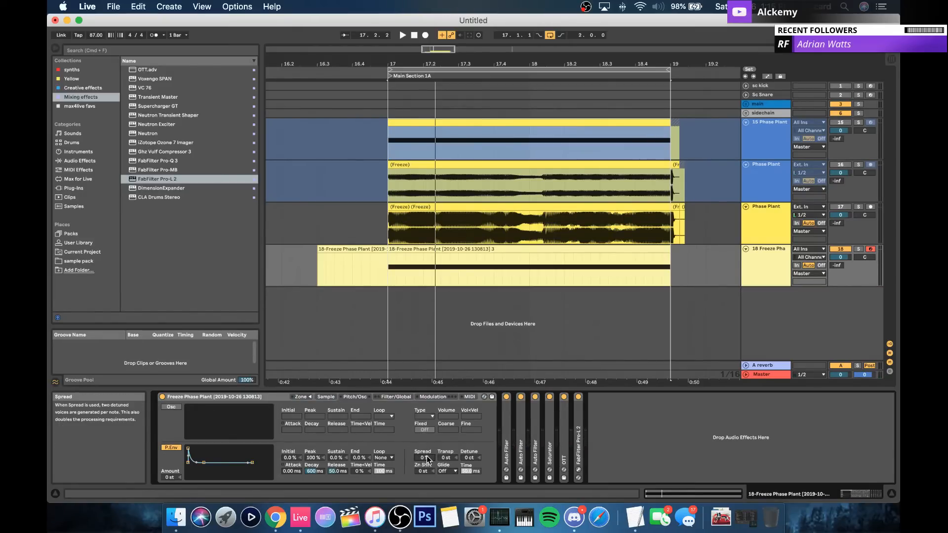
{"action": "left_click_drag", "start_coordinate": [428, 459], "coordinate": [428, 430]}
{"action": "key", "text": "space"}
{"action": "key", "text": "space"}
{"action": "key", "text": "space"}
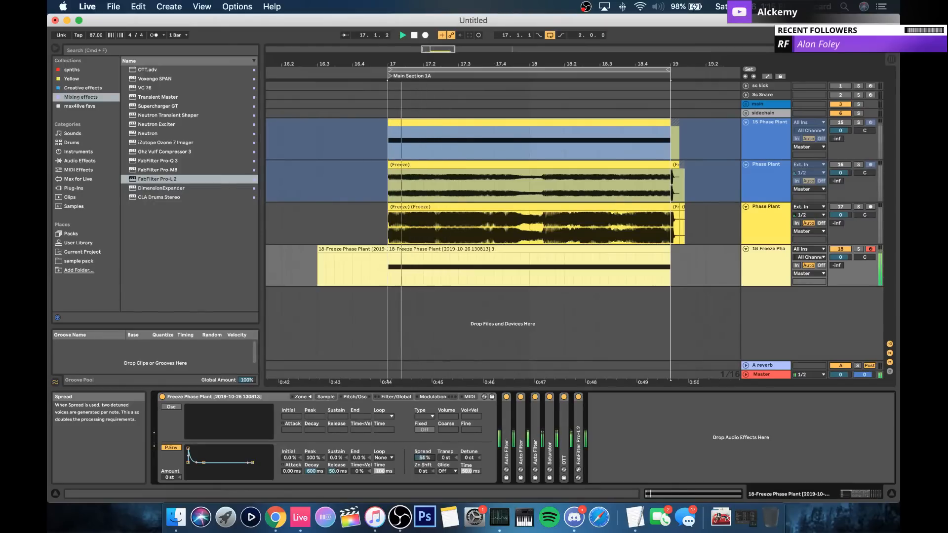
{"action": "left_click_drag", "start_coordinate": [428, 459], "coordinate": [428, 443]}
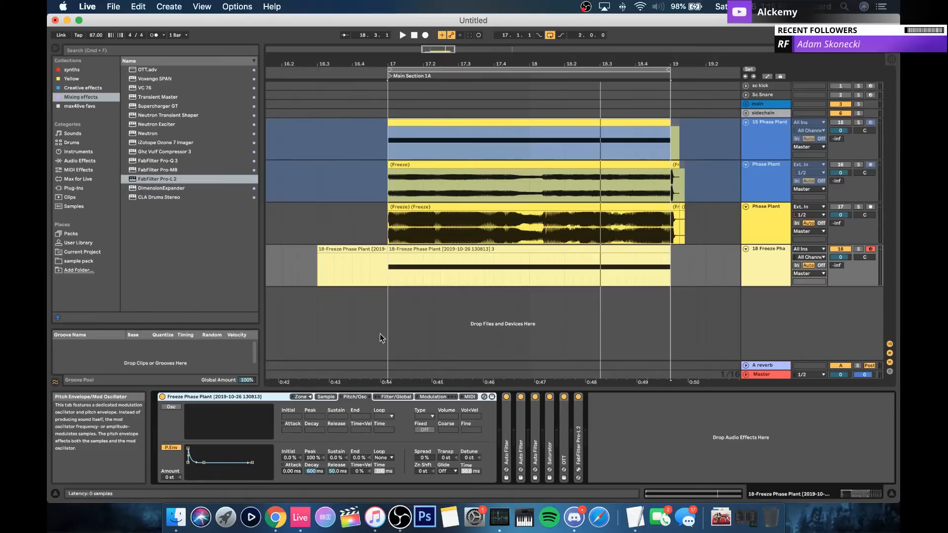
Step: Check frozen track 15 and fold the three Phase Plant tracks 15, 16 and 17 in the arrangement
{"action": "left_click", "coordinate": [774, 126]}
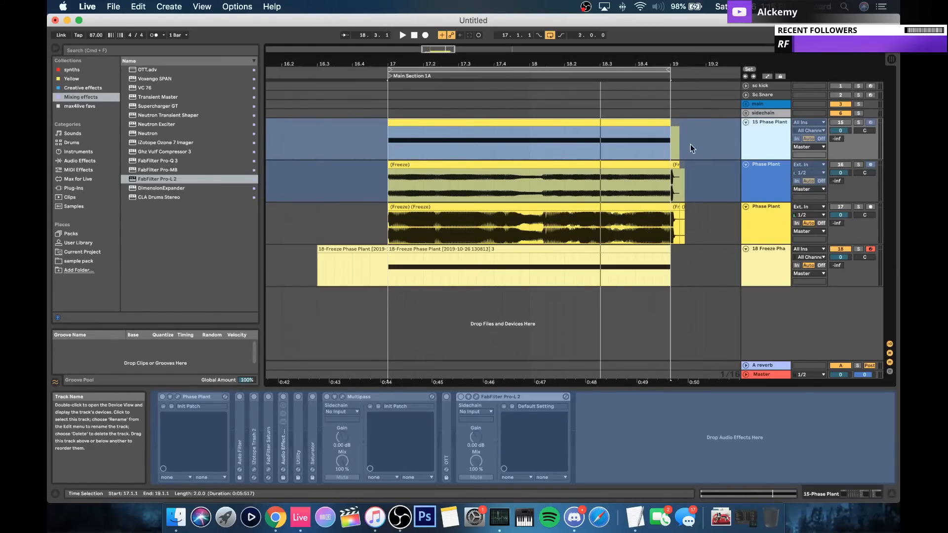
{"action": "left_click", "coordinate": [485, 123]}
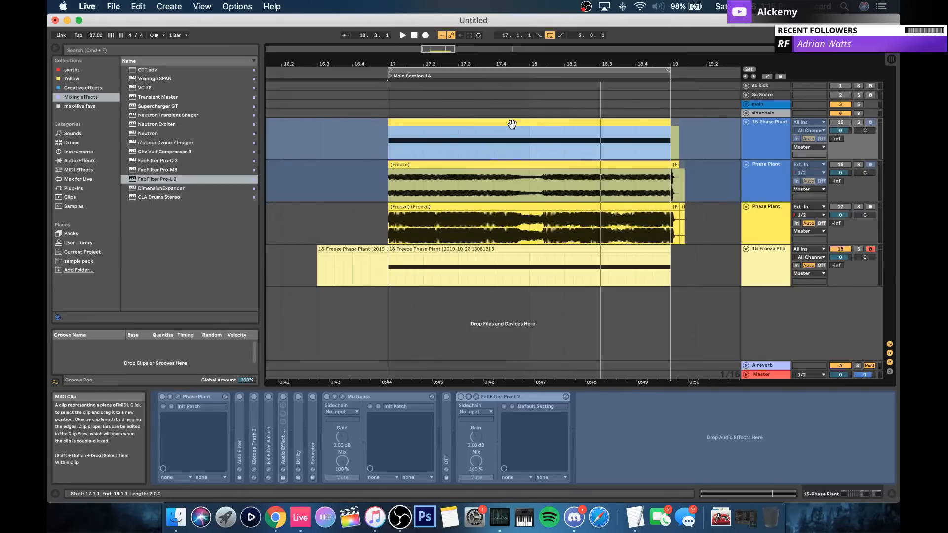
{"action": "left_click", "coordinate": [746, 122]}
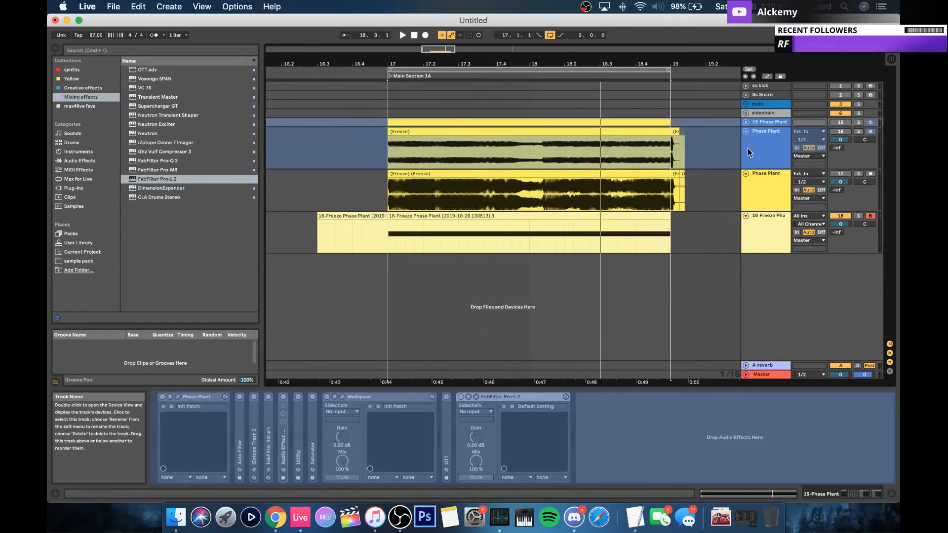
{"action": "left_click", "coordinate": [746, 132]}
{"action": "left_click", "coordinate": [745, 140]}
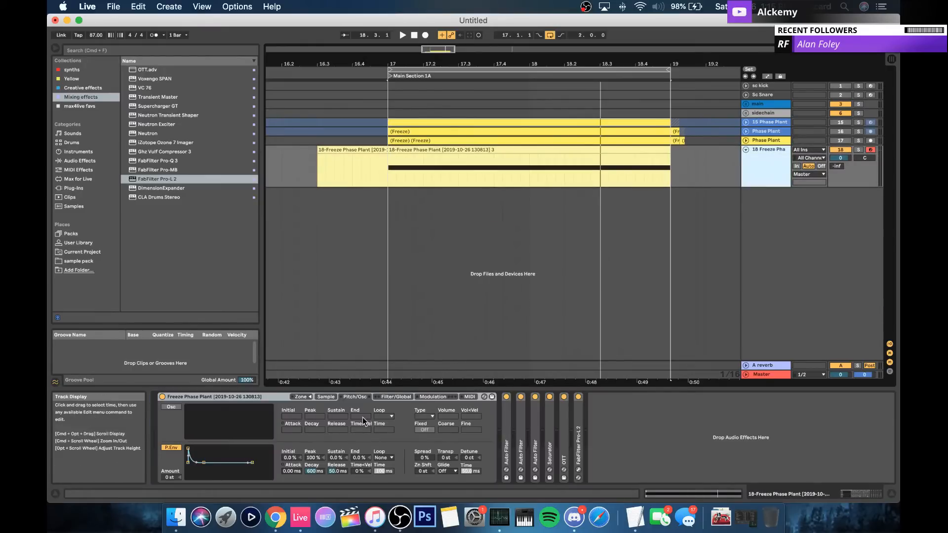
Step: In track 18's Sampler, set the sample region to about 72591–172749 and the sustain loop to about 71070–127522 while auditioning
{"action": "left_click", "coordinate": [325, 397]}
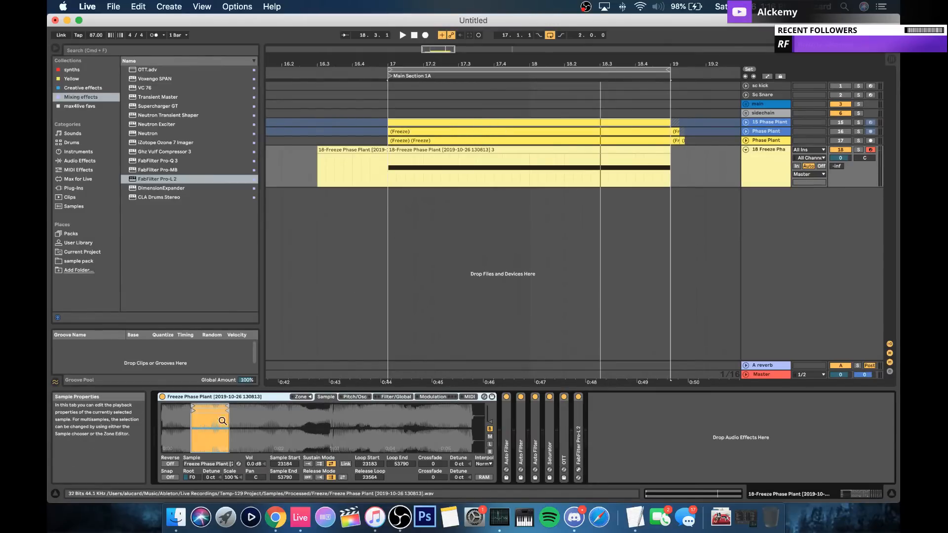
{"action": "left_click_drag", "start_coordinate": [209, 410], "coordinate": [358, 409]}
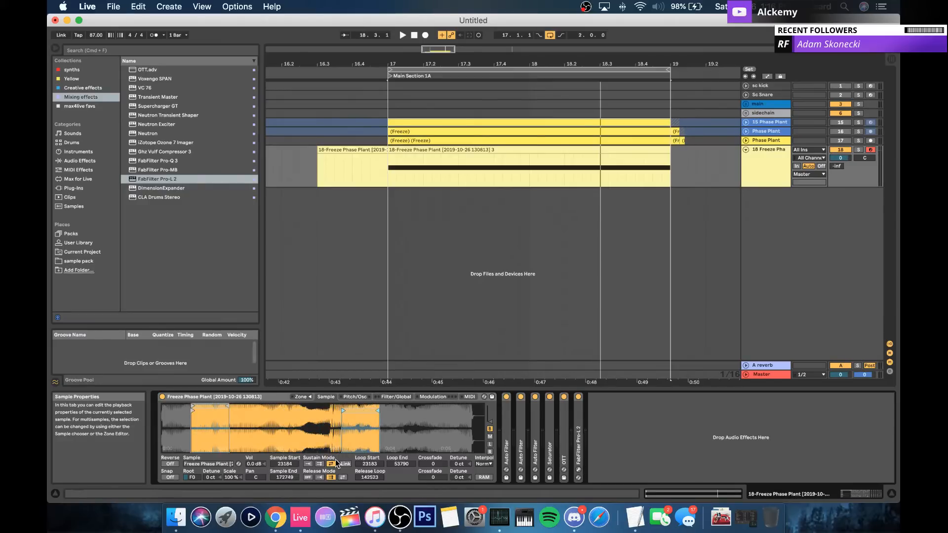
{"action": "key", "text": "space"}
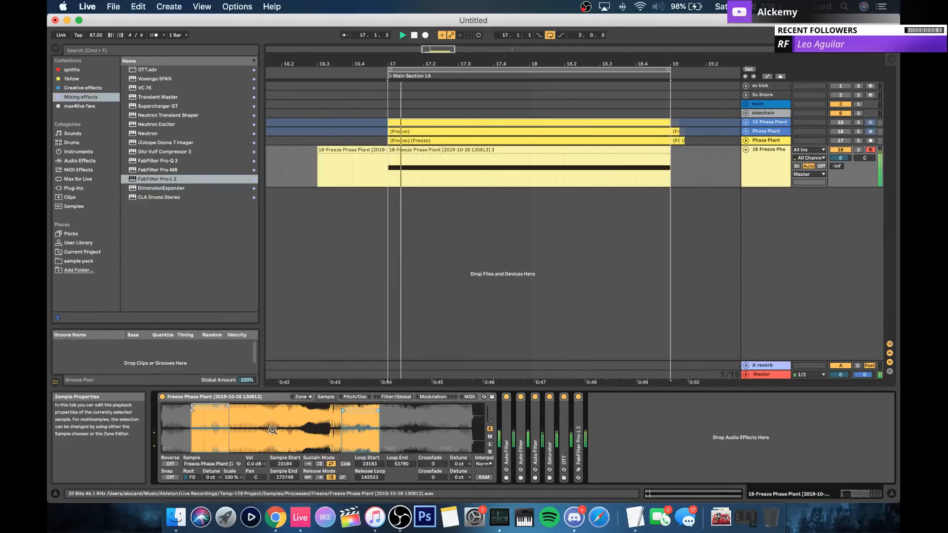
{"action": "left_click_drag", "start_coordinate": [228, 406], "coordinate": [322, 407]}
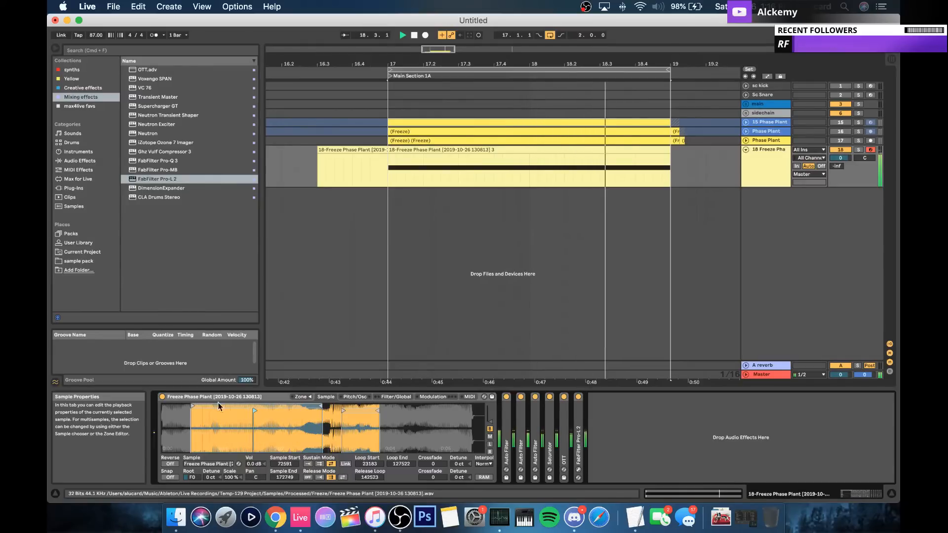
{"action": "left_click_drag", "start_coordinate": [193, 407], "coordinate": [251, 407]}
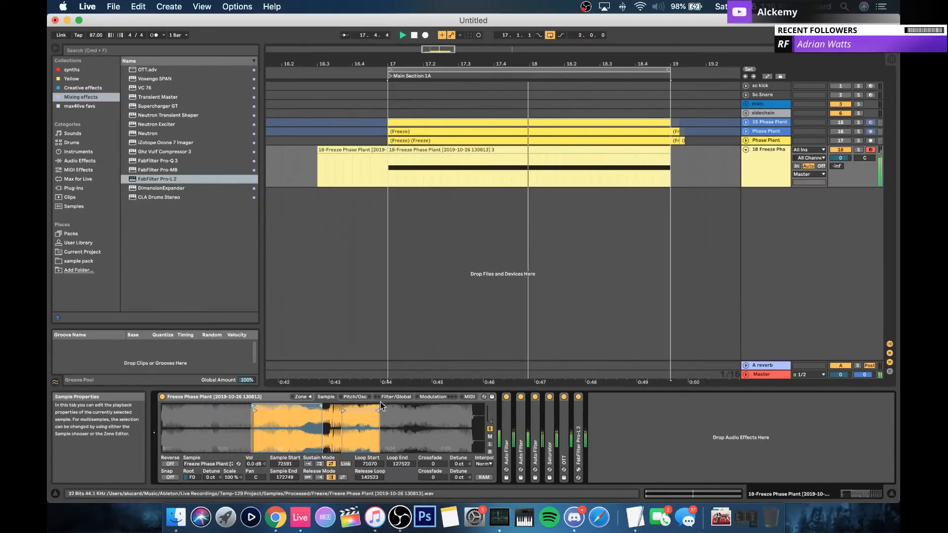
{"action": "key", "text": "space"}
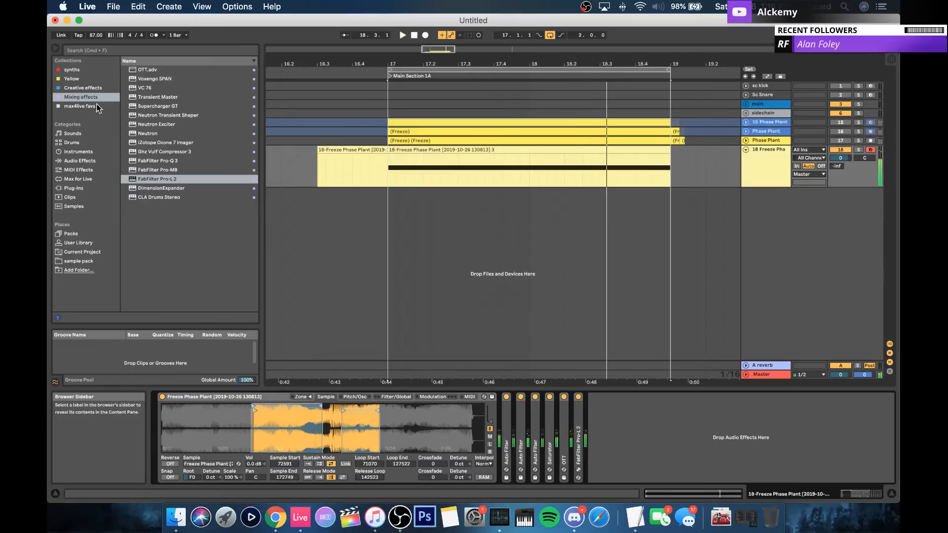
Step: Insert FabFilter Pro-Q 3 from the mixing effects directly after the Sampler on track 18
{"action": "left_click", "coordinate": [83, 88]}
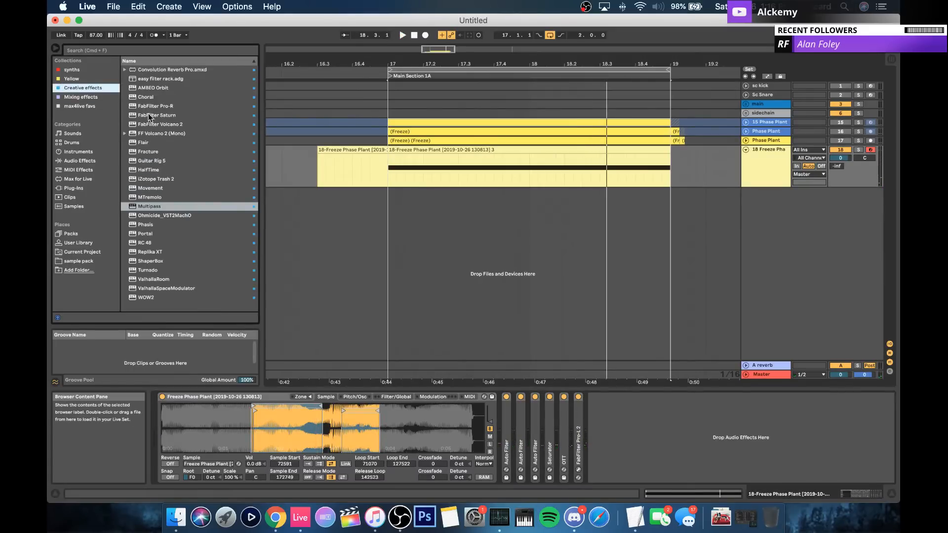
{"action": "left_click", "coordinate": [86, 97]}
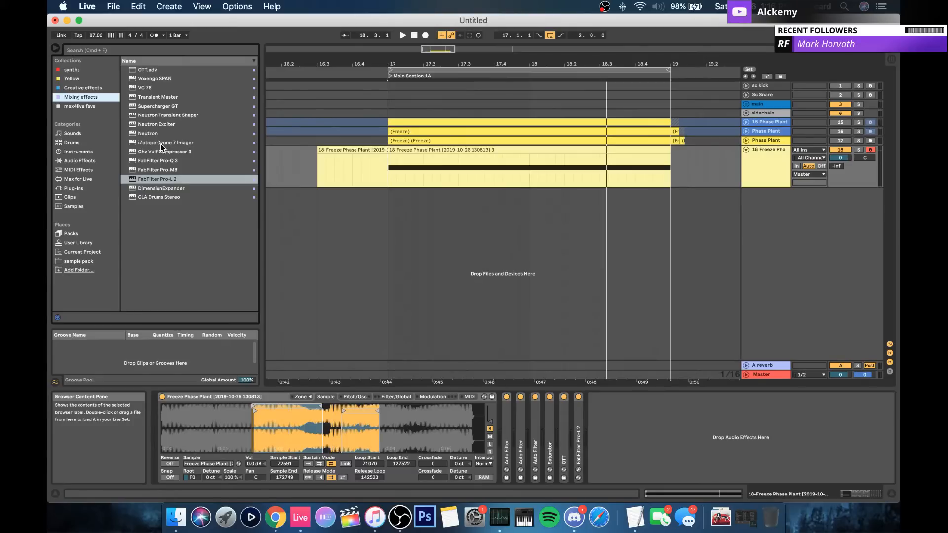
{"action": "left_click_drag", "start_coordinate": [156, 160], "coordinate": [514, 474]}
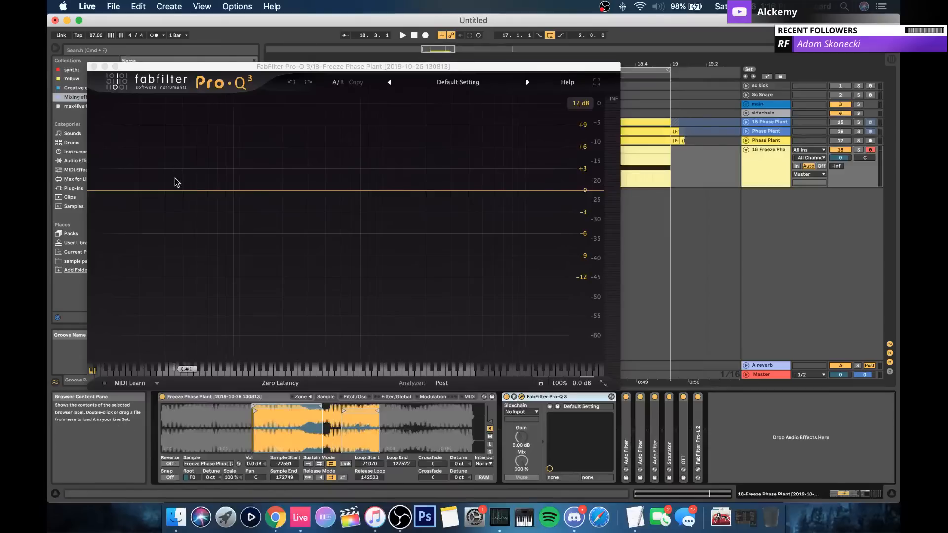
Step: Add a bell cut of about -12 dB at about 291 Hz in Pro-Q 3 while auditioning, and close the plug-in window
{"action": "left_click", "coordinate": [265, 191]}
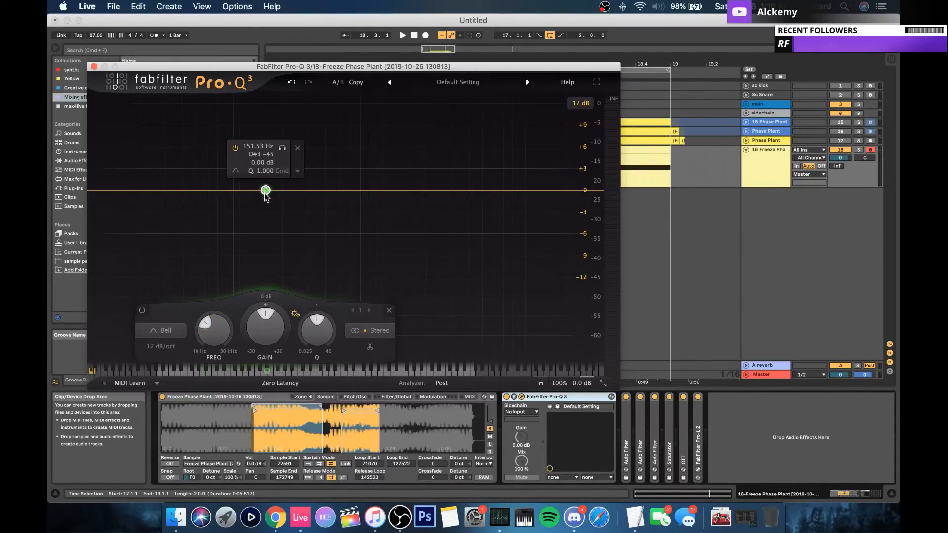
{"action": "left_click_drag", "start_coordinate": [265, 191], "coordinate": [338, 276]}
{"action": "key", "text": "space"}
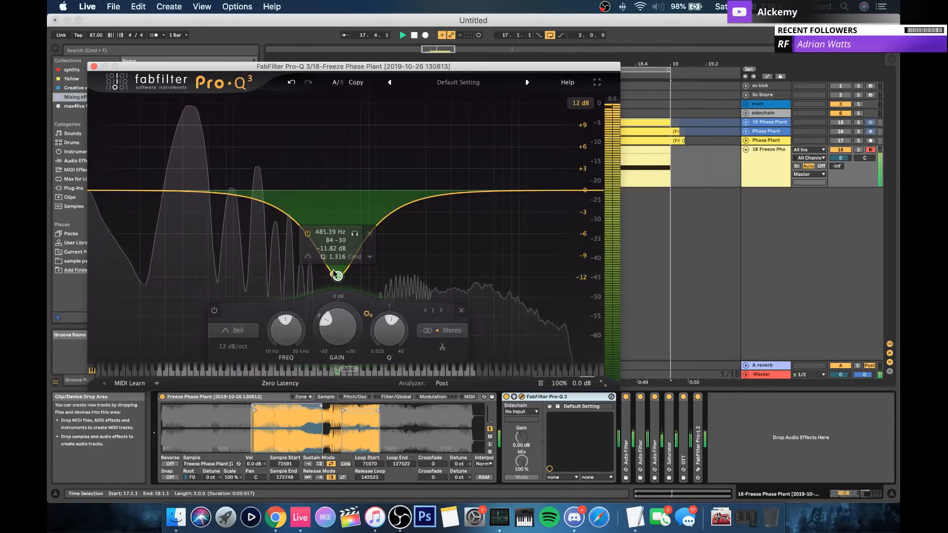
{"action": "left_click_drag", "start_coordinate": [333, 271], "coordinate": [306, 277]}
{"action": "key", "text": "space"}
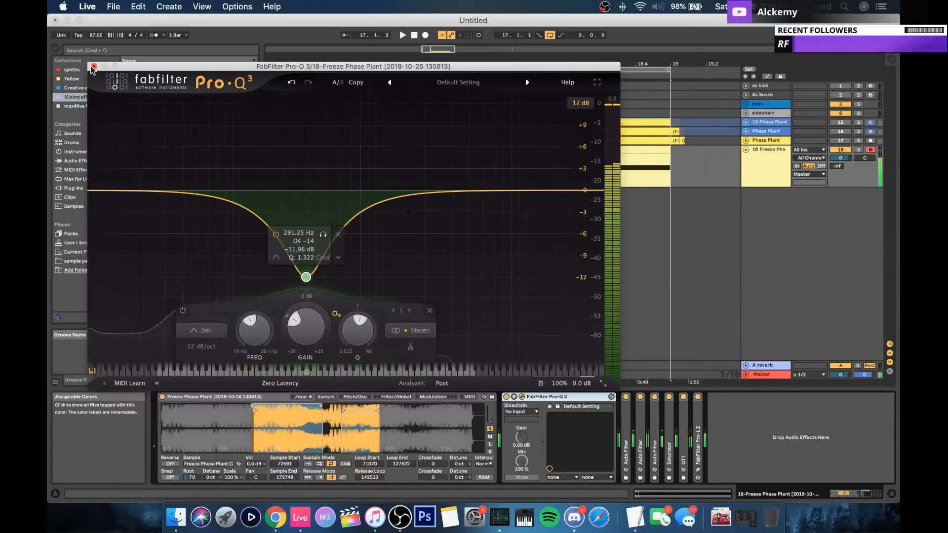
{"action": "left_click", "coordinate": [93, 67]}
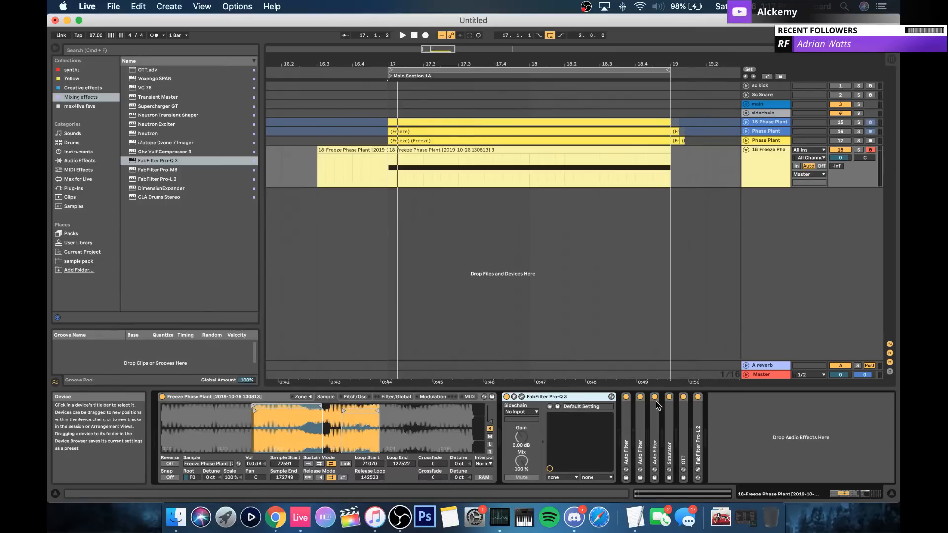
Step: Freeze track 18 and duplicate the frozen track
{"action": "left_click", "coordinate": [770, 185]}
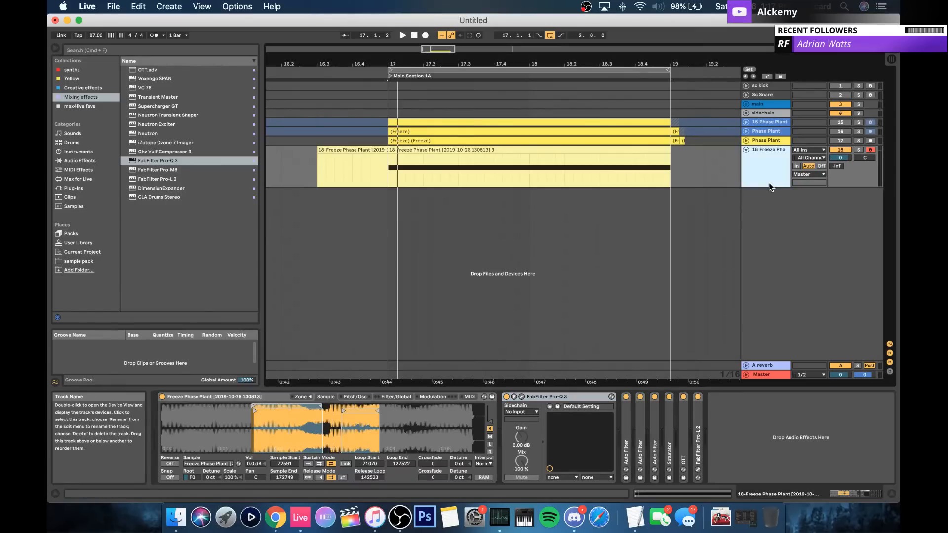
{"action": "right_click", "coordinate": [769, 183]}
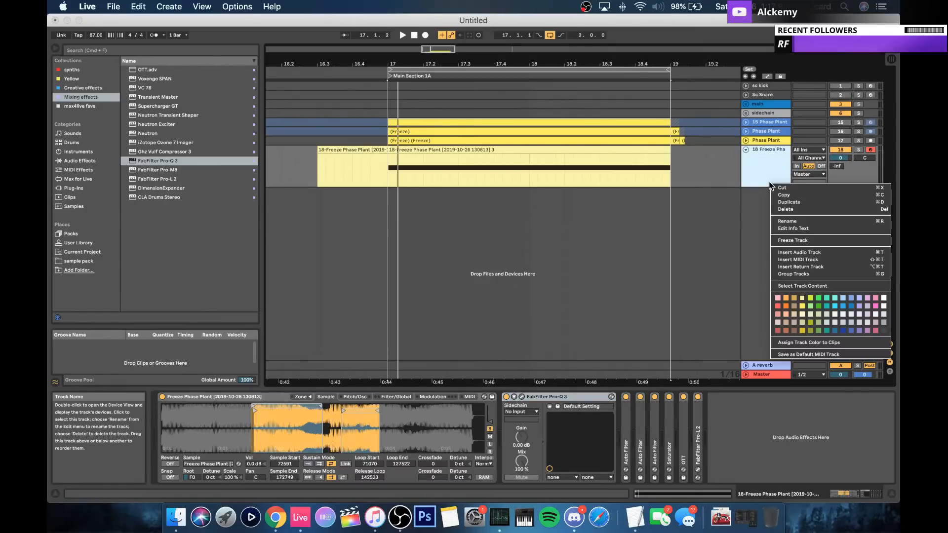
{"action": "left_click", "coordinate": [784, 241]}
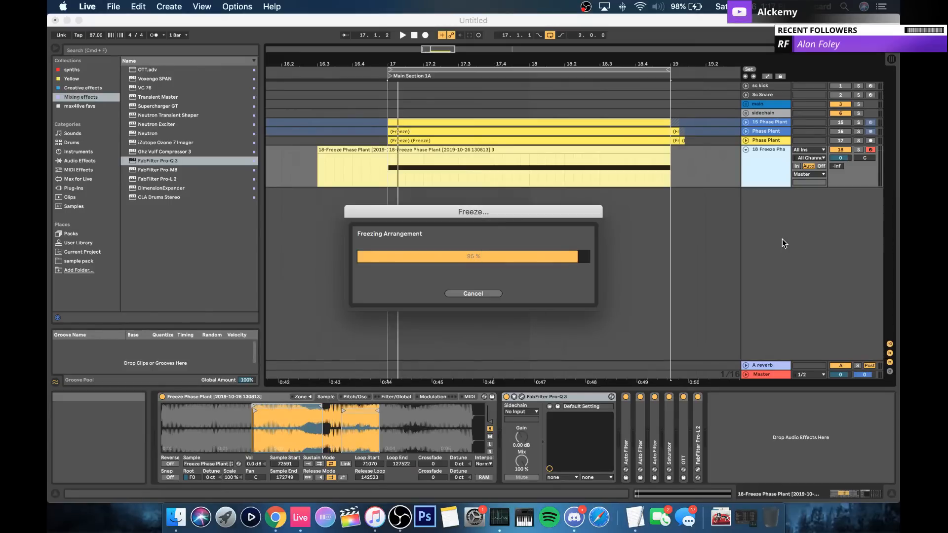
{"action": "key", "text": "super+d"}
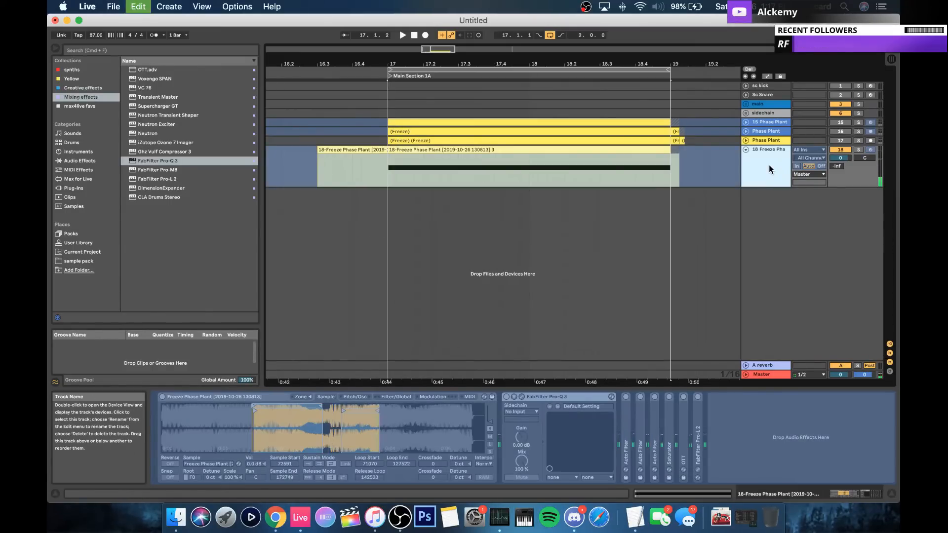
Step: Flatten the duplicated track 19 to audio and deactivate the frozen track 18
{"action": "right_click", "coordinate": [759, 200]}
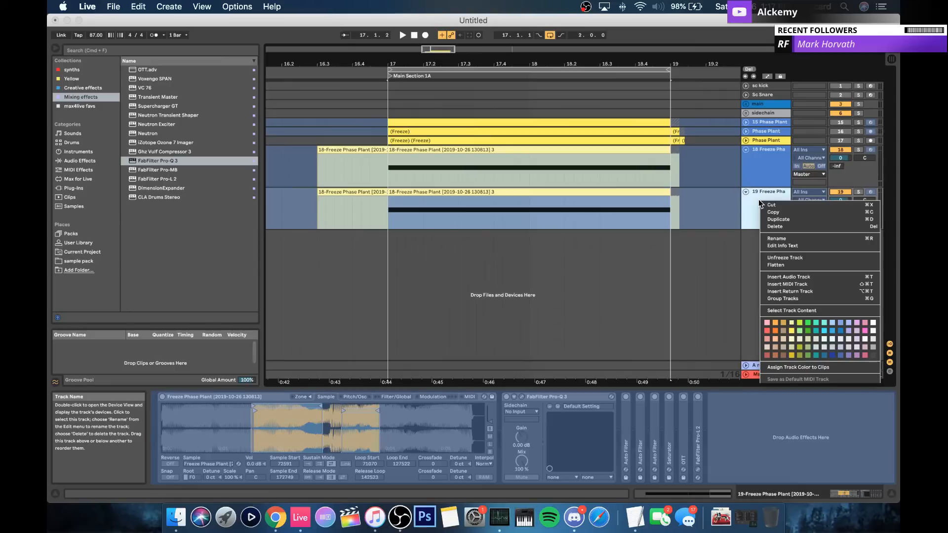
{"action": "left_click", "coordinate": [775, 265]}
{"action": "left_click", "coordinate": [842, 151]}
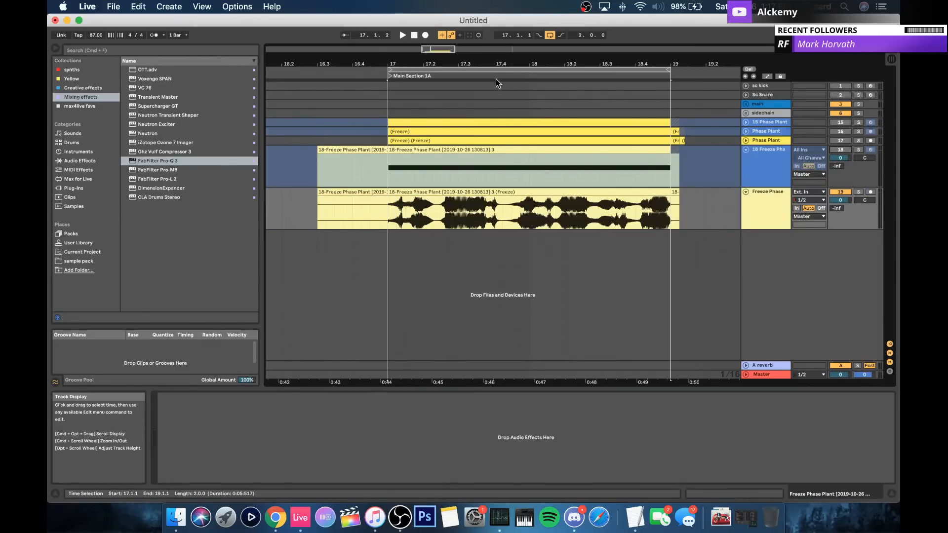
Step: Move the main flattened audio clip on track 19 out of Main Section 1A so that it starts at 20.3.4
{"action": "left_click_drag", "start_coordinate": [487, 63], "coordinate": [488, 49]}
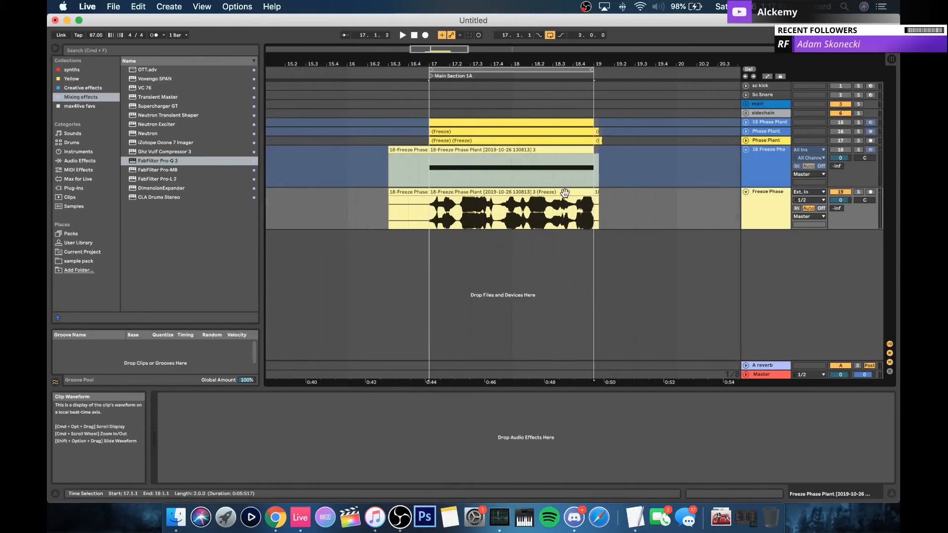
{"action": "left_click_drag", "start_coordinate": [501, 197], "coordinate": [710, 197]}
{"action": "scroll", "coordinate": [604, 187], "scroll_direction": "right", "scroll_amount": 5}
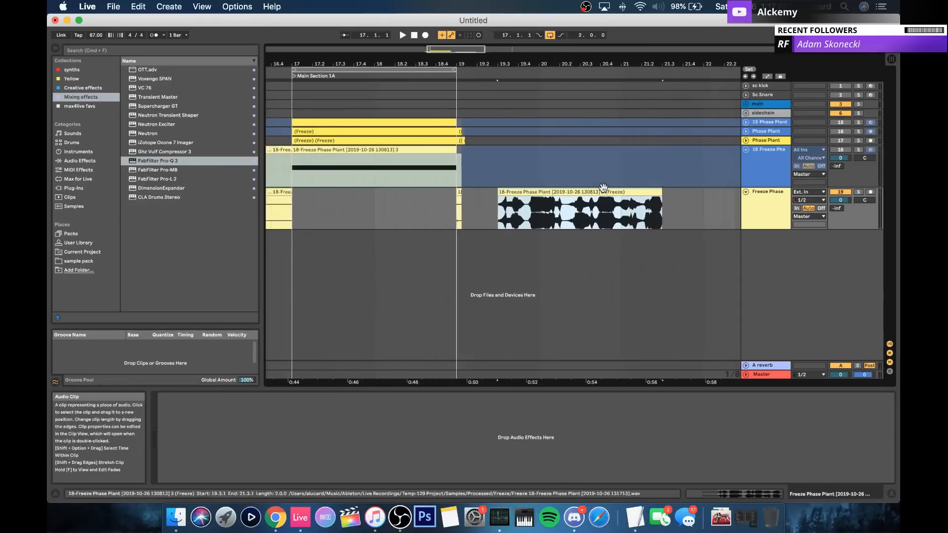
{"action": "left_click_drag", "start_coordinate": [496, 62], "coordinate": [495, 89]}
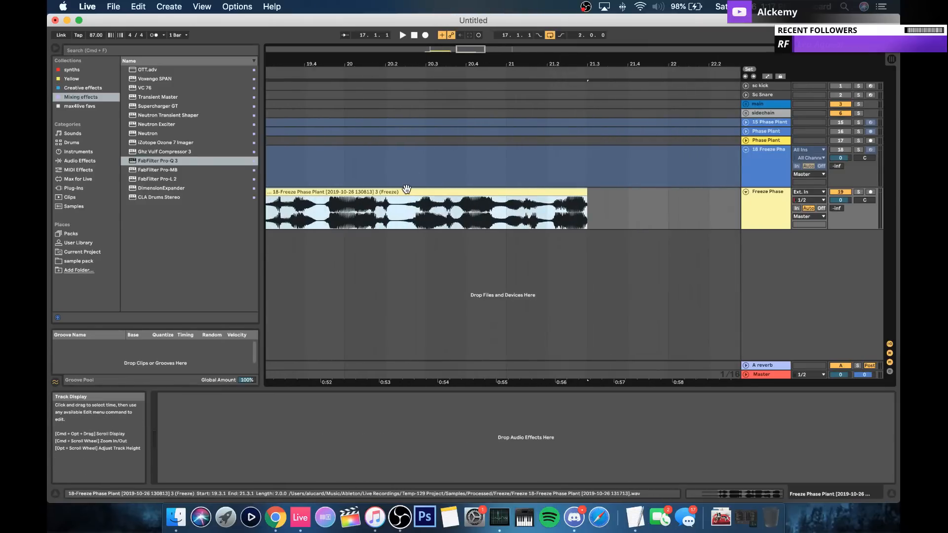
{"action": "left_click_drag", "start_coordinate": [399, 193], "coordinate": [596, 193]}
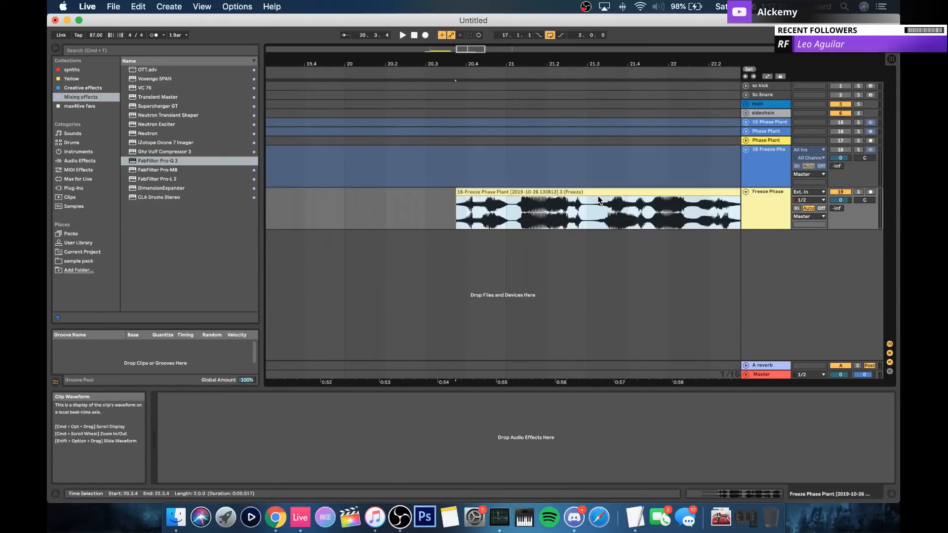
Step: Audition the start of the track 19 clip and copy its slice from 20.4.3 to 21.1.1 onto a new audio track at 20.1.1
{"action": "left_click", "coordinate": [466, 217]}
{"action": "key", "text": "space"}
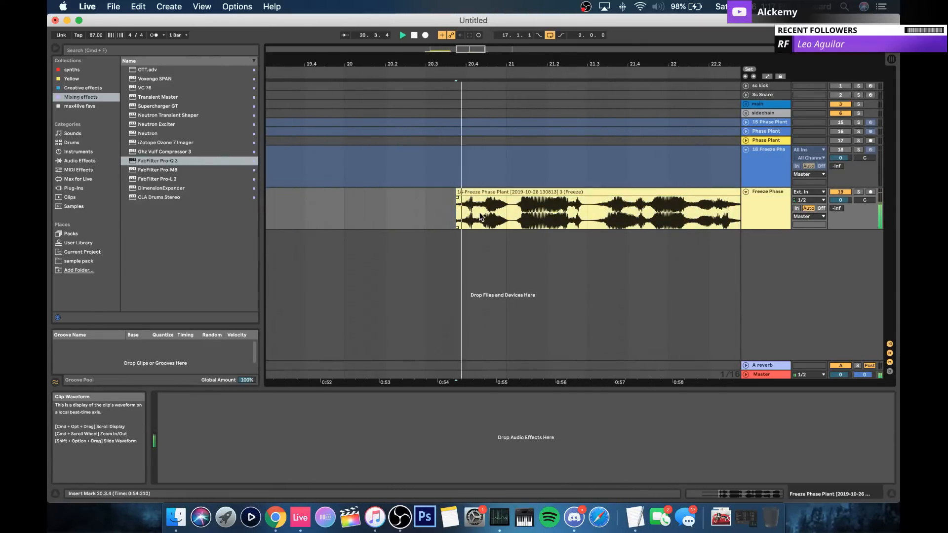
{"action": "key", "text": "space"}
{"action": "key", "text": "space"}
{"action": "key", "text": "space"}
{"action": "left_click_drag", "start_coordinate": [484, 213], "coordinate": [508, 211]}
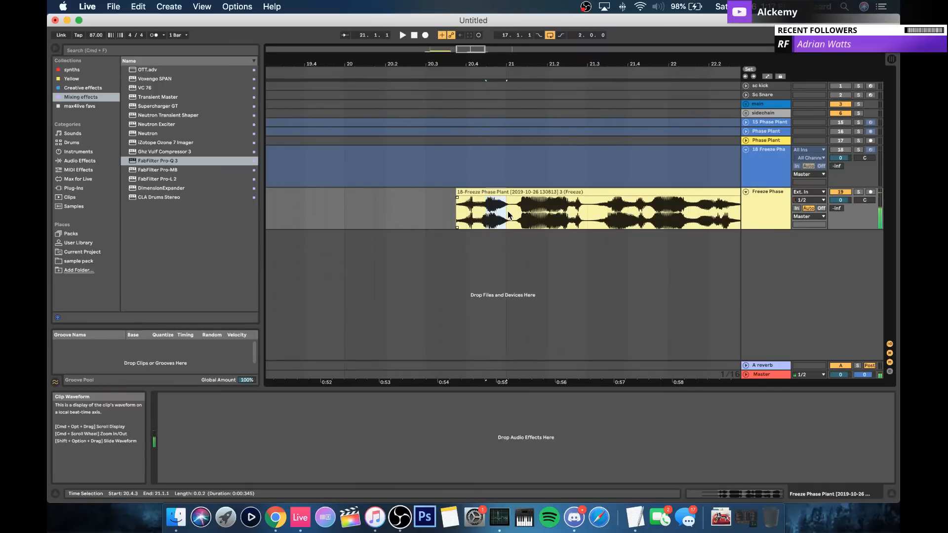
{"action": "key", "text": "super+t"}
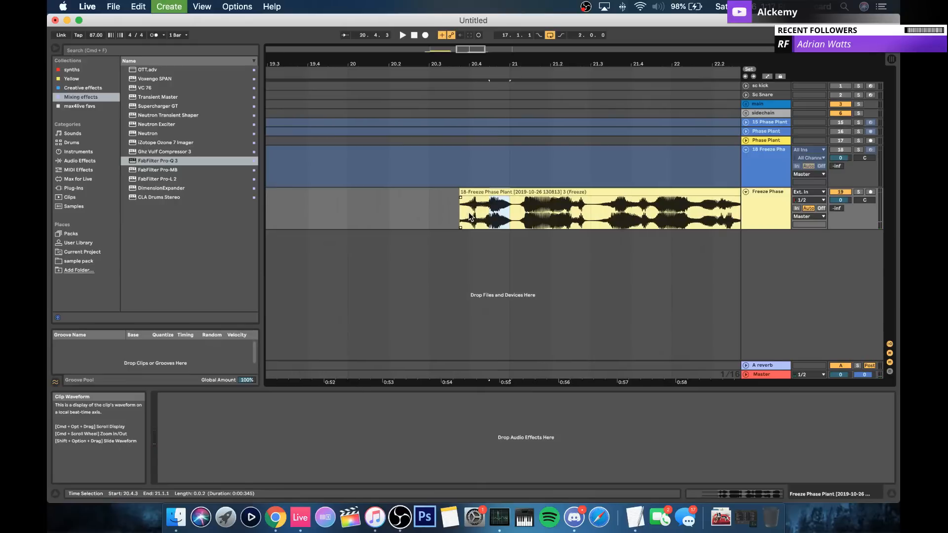
{"action": "left_click", "coordinate": [348, 246]}
{"action": "key", "text": "super+v"}
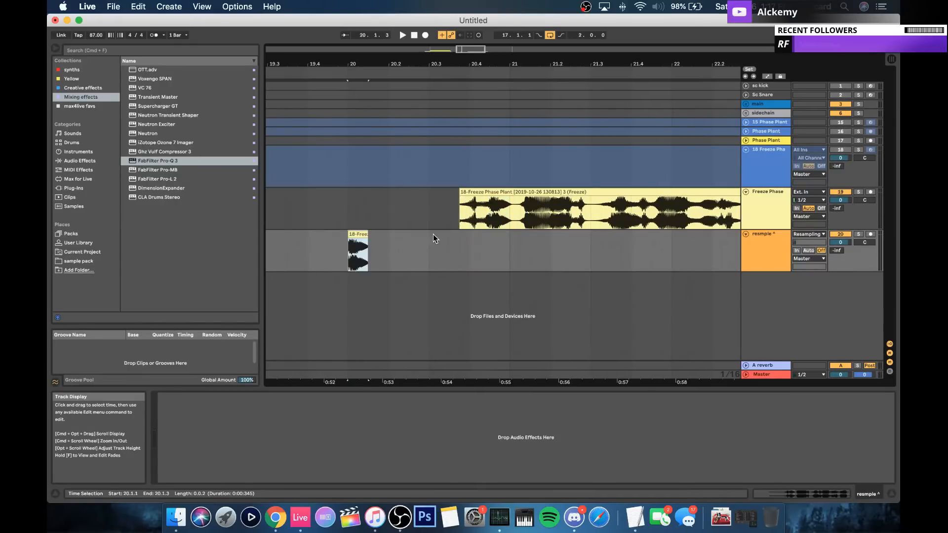
Step: Copy the slice from 21.2.1 to 21.2.3 of the track 19 clip onto track 20 at 20.2.1
{"action": "left_click", "coordinate": [552, 215]}
{"action": "key", "text": "space"}
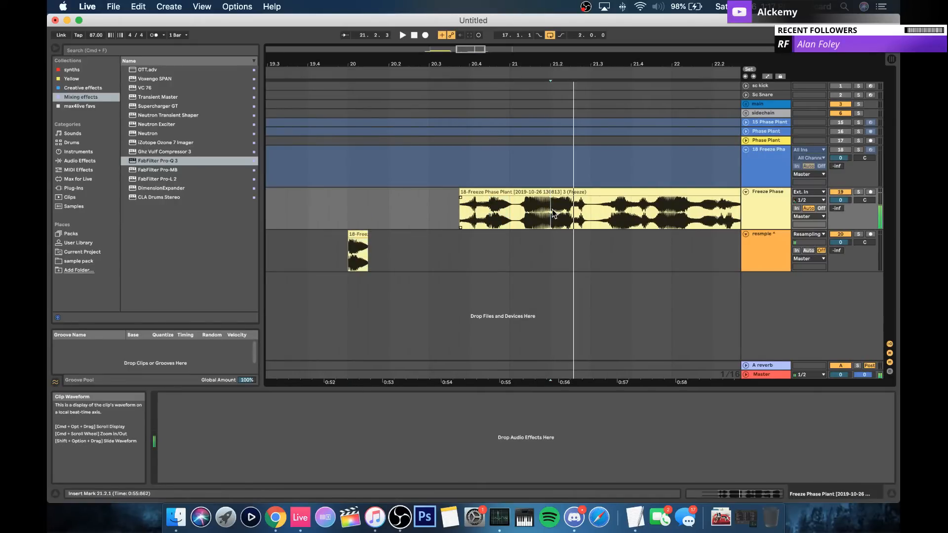
{"action": "left_click_drag", "start_coordinate": [552, 211], "coordinate": [572, 212]}
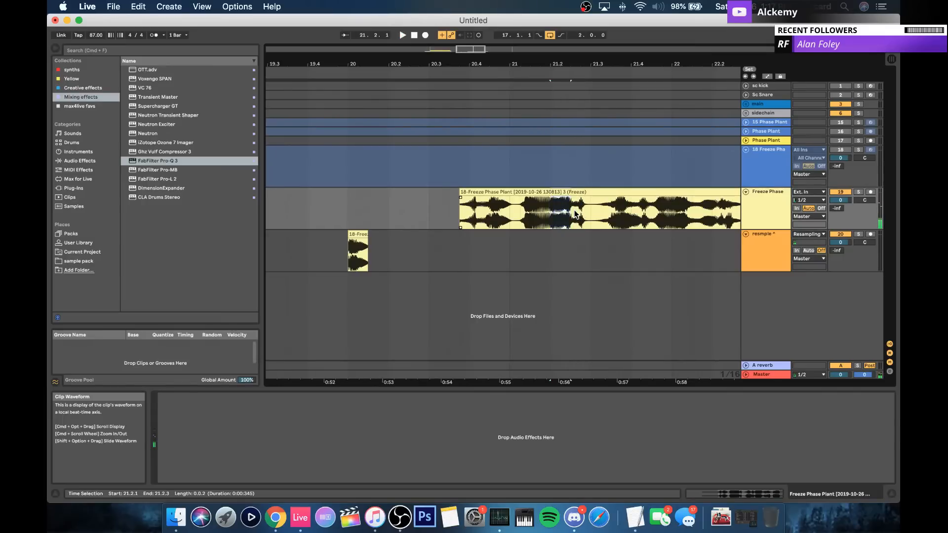
{"action": "key", "text": "super+c"}
{"action": "left_click", "coordinate": [392, 243]}
{"action": "key", "text": "super+v"}
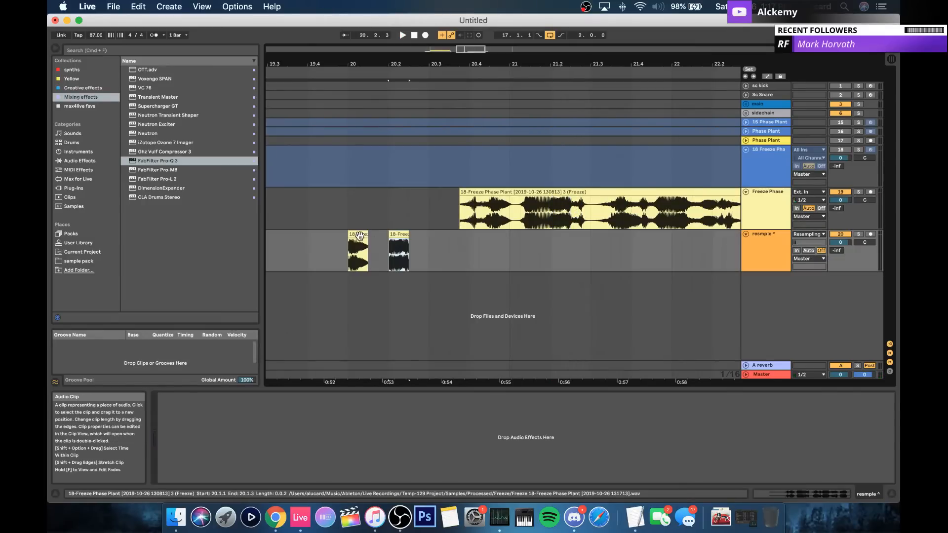
Step: Move the second slice on track 20 closer to the first, starting at 20.1.4, and play both slices back
{"action": "left_click", "coordinate": [358, 236]}
{"action": "key", "text": "space"}
{"action": "key", "text": "space"}
{"action": "left_click_drag", "start_coordinate": [402, 235], "coordinate": [393, 239]}
{"action": "left_click", "coordinate": [363, 234]}
{"action": "key", "text": "space"}
{"action": "key", "text": "space"}
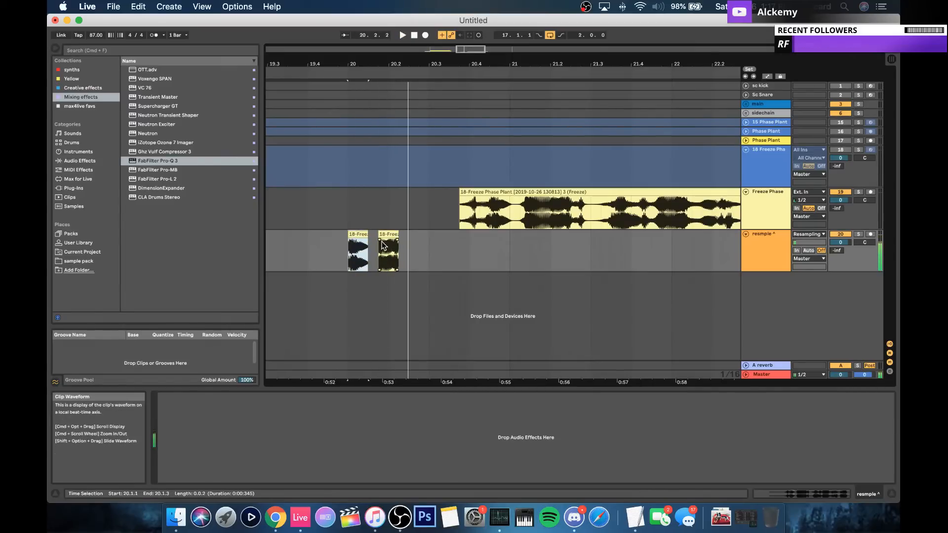
{"action": "key", "text": "f"}
{"action": "key", "text": "space"}
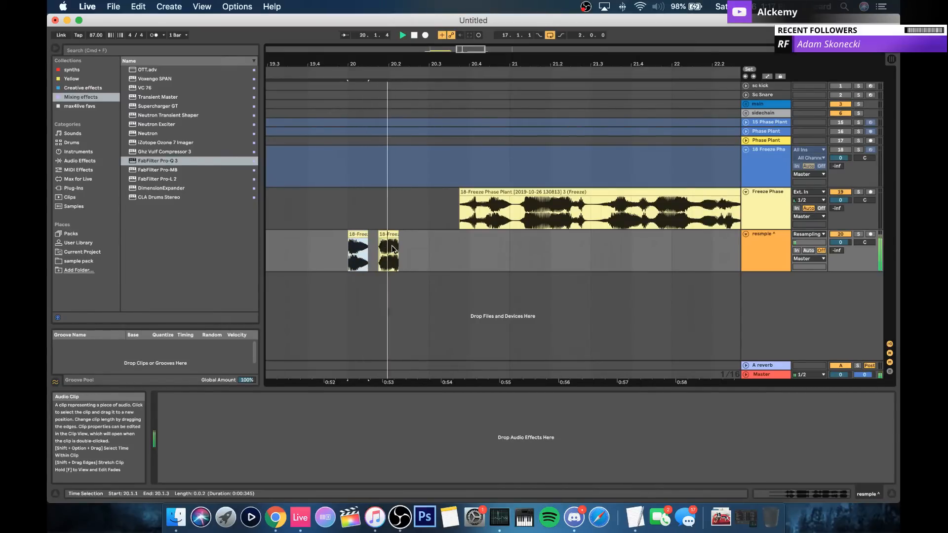
{"action": "key", "text": "f"}
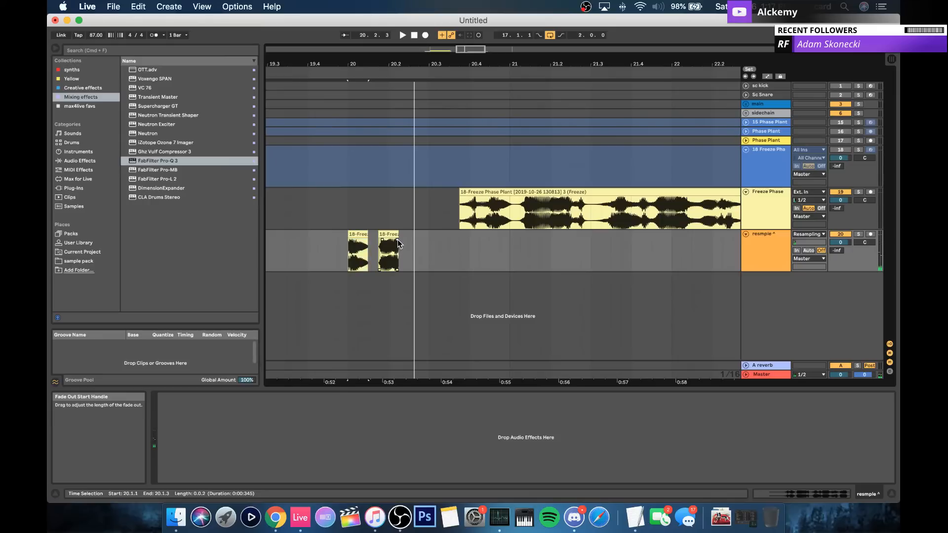
Step: Audition the track 19 clip from several points between 21.3.2 and 21.4.4 to choose a third slice
{"action": "left_click", "coordinate": [602, 216]}
{"action": "key", "text": "space"}
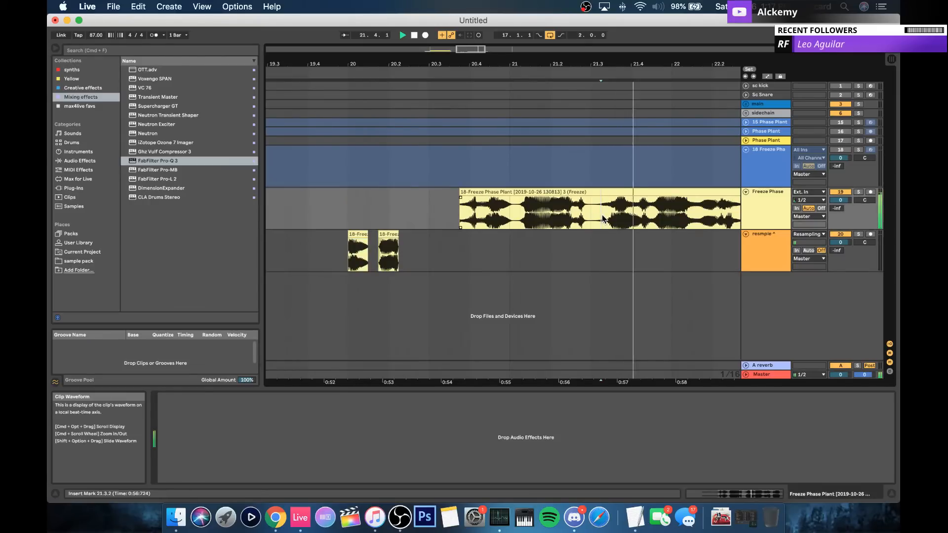
{"action": "key", "text": "space"}
{"action": "key", "text": "space"}
{"action": "key", "text": "space"}
{"action": "left_click_drag", "start_coordinate": [601, 216], "coordinate": [636, 218]}
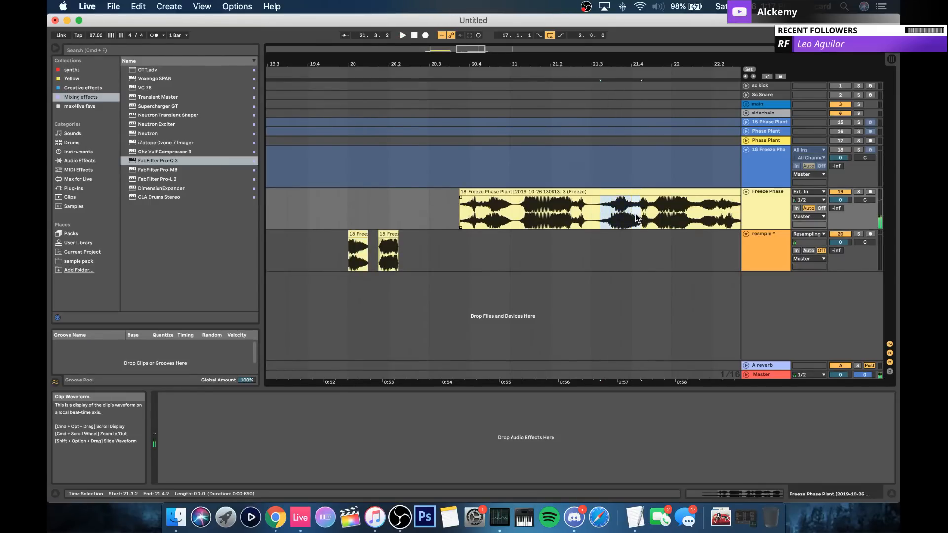
{"action": "scroll", "coordinate": [637, 218], "scroll_direction": "right", "scroll_amount": 2}
{"action": "left_click", "coordinate": [607, 212]}
{"action": "key", "text": "space"}
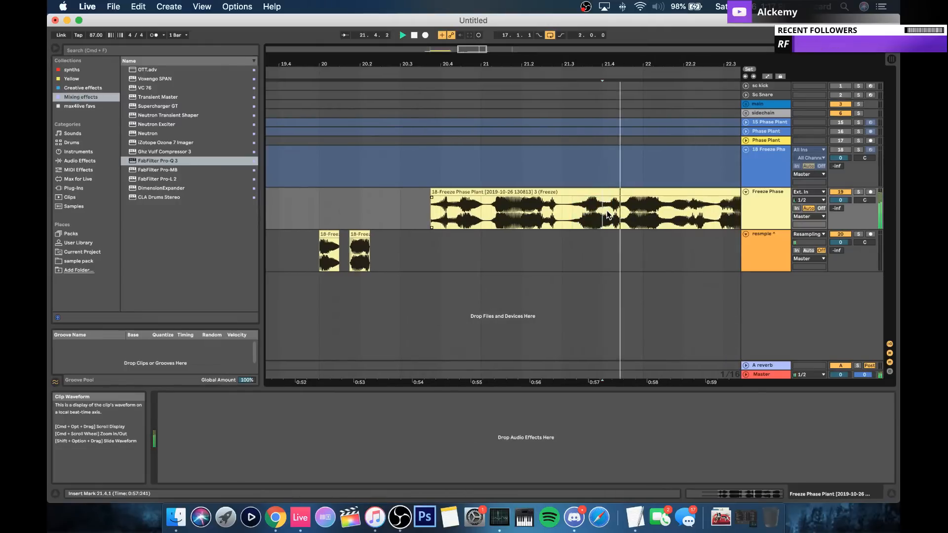
{"action": "left_click", "coordinate": [614, 212]}
{"action": "key", "text": "space"}
{"action": "key", "text": "space"}
{"action": "left_click", "coordinate": [635, 213]}
{"action": "key", "text": "space"}
{"action": "key", "text": "space"}
{"action": "key", "text": "space"}
{"action": "key", "text": "space"}
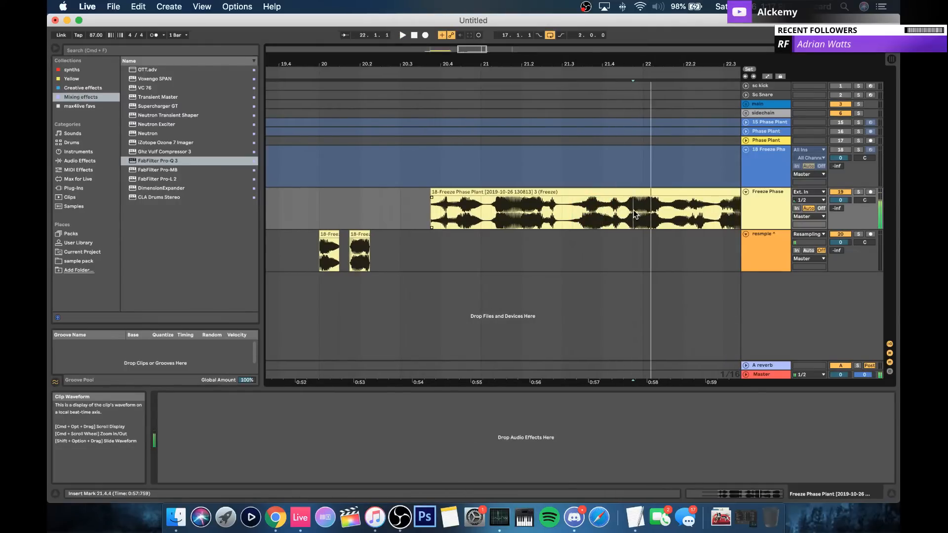
{"action": "key", "text": "space"}
Step: Copy the slice from 21.4.4 to 22.1.2 of the track 19 clip onto track 20 at 20.2.3
{"action": "left_click_drag", "start_coordinate": [637, 216], "coordinate": [652, 213]}
{"action": "key", "text": "super+c"}
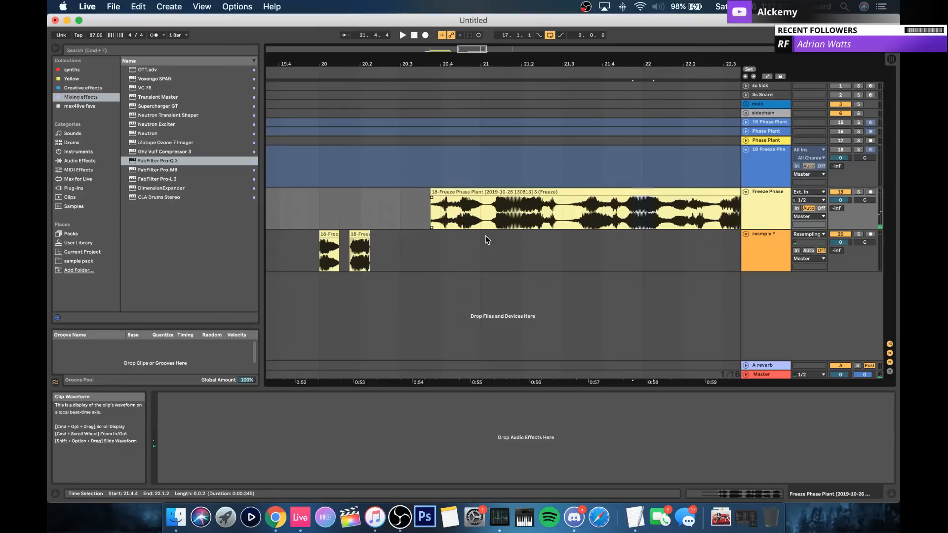
{"action": "left_click", "coordinate": [381, 247]}
{"action": "key", "text": "super+v"}
Step: Space the three slices on track 20 evenly so that they start at 19.4.1, 20.1.1 and 20.2.1
{"action": "left_click", "coordinate": [321, 236]}
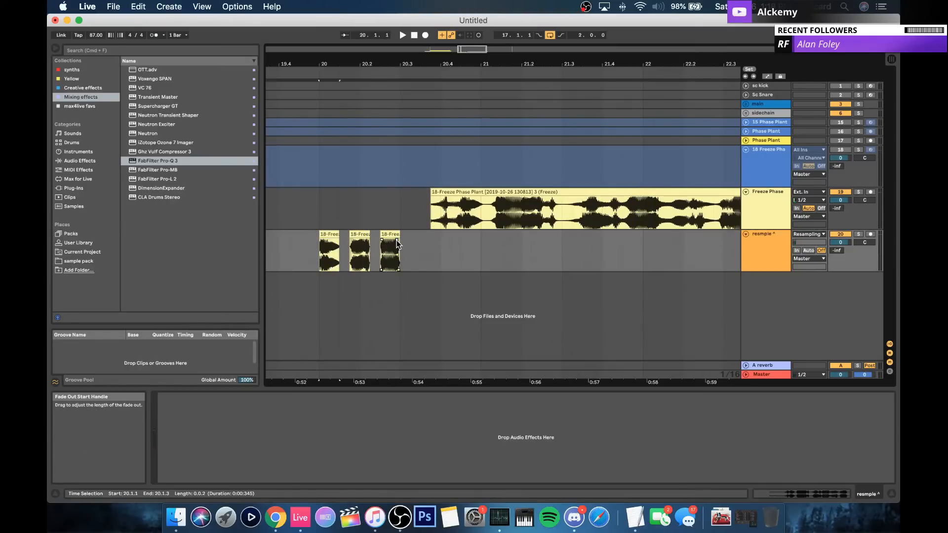
{"action": "scroll", "coordinate": [398, 243], "scroll_direction": "left", "scroll_amount": 5}
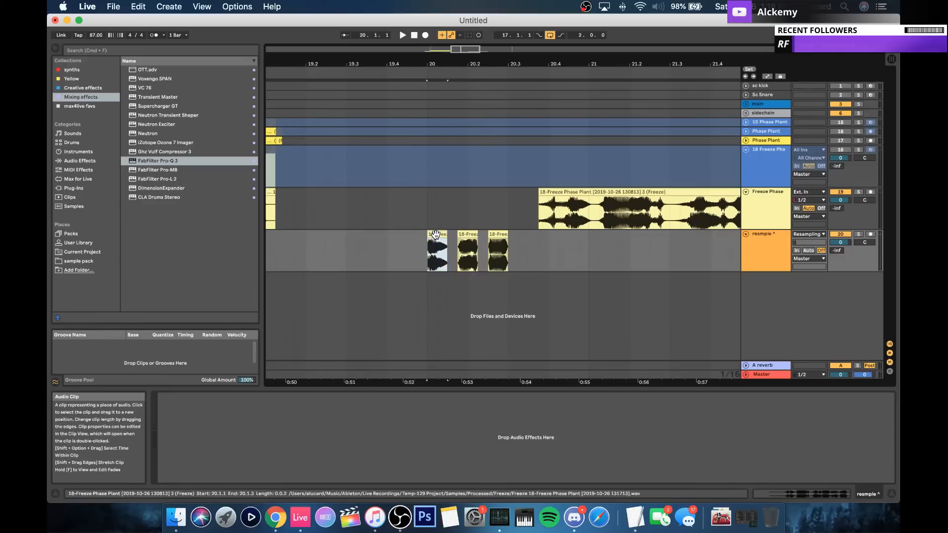
{"action": "left_click_drag", "start_coordinate": [436, 234], "coordinate": [397, 238]}
{"action": "mouse_move", "coordinate": [467, 235]}
{"action": "left_mouse_down"}
{"action": "mouse_move", "coordinate": [435, 239]}
{"action": "mouse_move", "coordinate": [473, 233]}
{"action": "left_mouse_up"}
{"action": "left_click", "coordinate": [473, 234]}
{"action": "scroll", "coordinate": [473, 233], "scroll_direction": "right", "scroll_amount": 8}
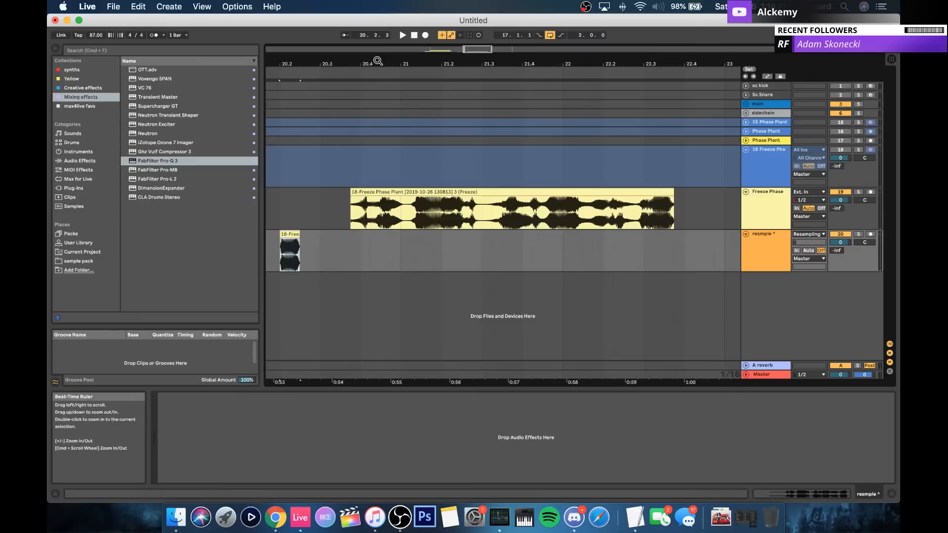
{"action": "left_click_drag", "start_coordinate": [378, 61], "coordinate": [367, 49]}
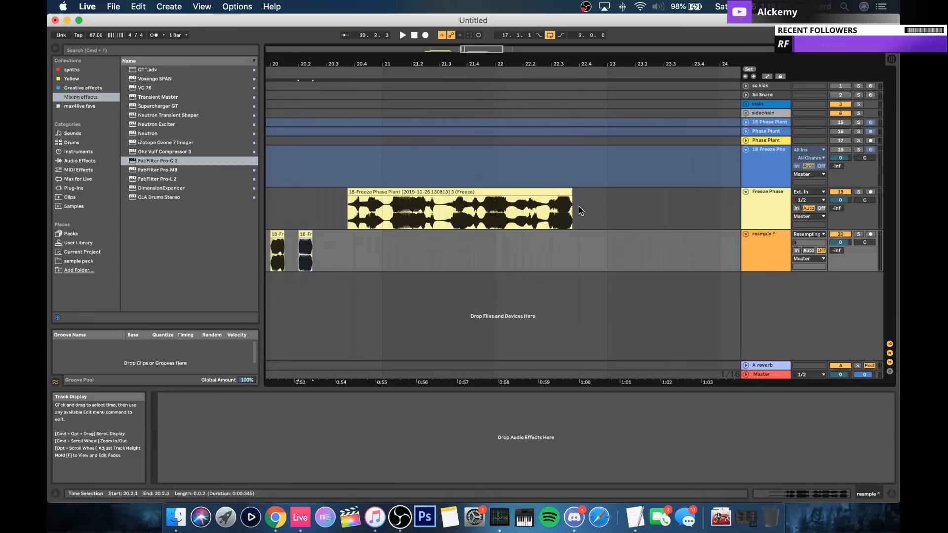
{"action": "scroll", "coordinate": [579, 208], "scroll_direction": "left", "scroll_amount": 7}
{"action": "left_click_drag", "start_coordinate": [438, 61], "coordinate": [438, 64]}
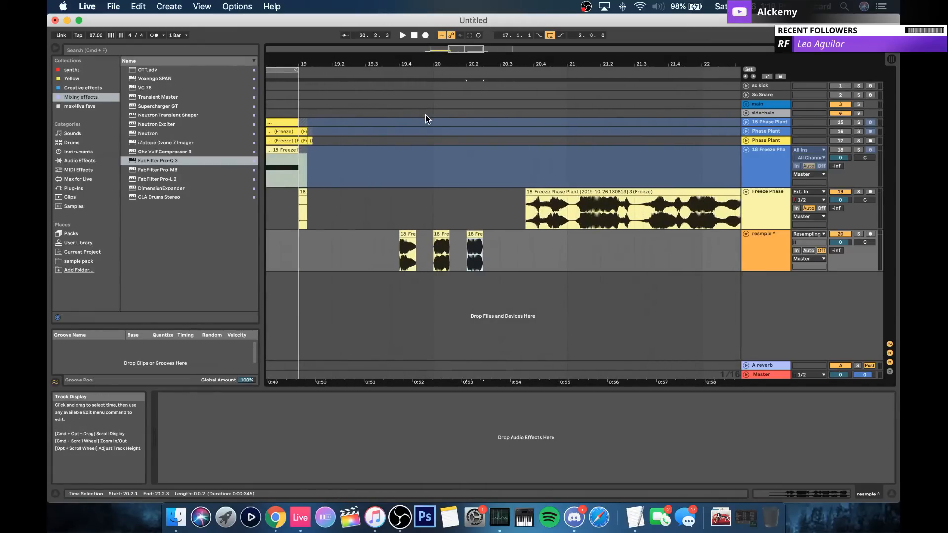
{"action": "scroll", "coordinate": [428, 130], "scroll_direction": "left", "scroll_amount": 1}
{"action": "scroll", "coordinate": [428, 129], "scroll_direction": "left", "scroll_amount": 1}
{"action": "left_click_drag", "start_coordinate": [429, 64], "coordinate": [428, 67]}
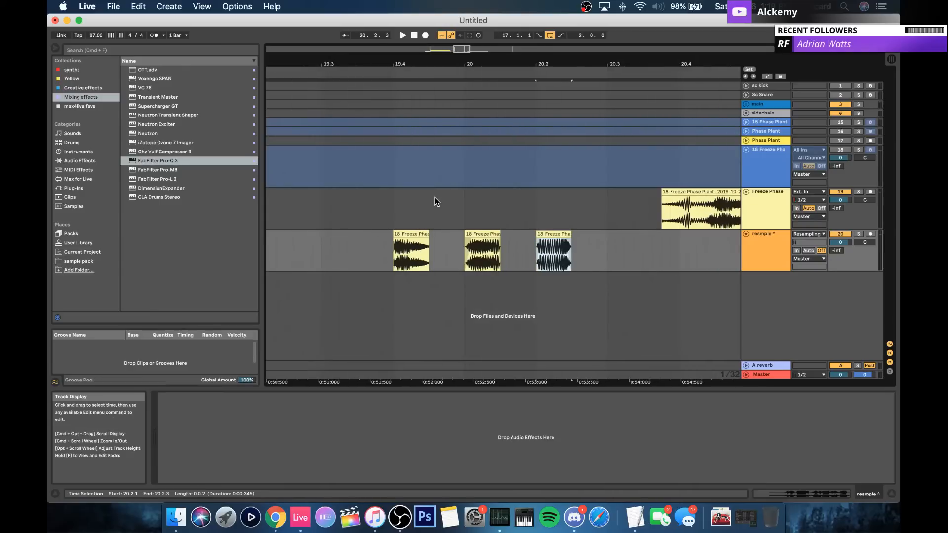
{"action": "scroll", "coordinate": [427, 192], "scroll_direction": "right", "scroll_amount": 7}
{"action": "left_click_drag", "start_coordinate": [360, 64], "coordinate": [349, 53]}
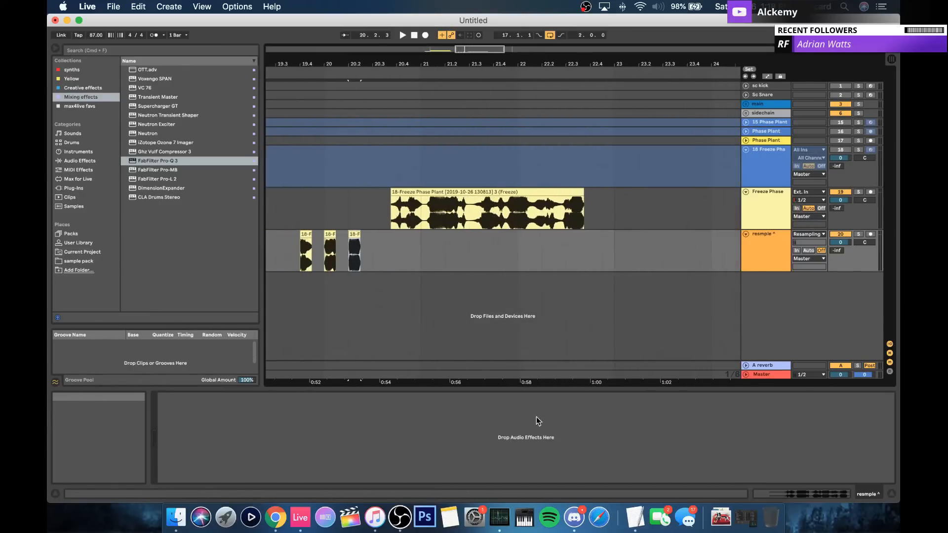
{"action": "scroll", "coordinate": [479, 206], "scroll_direction": "left", "scroll_amount": 10}
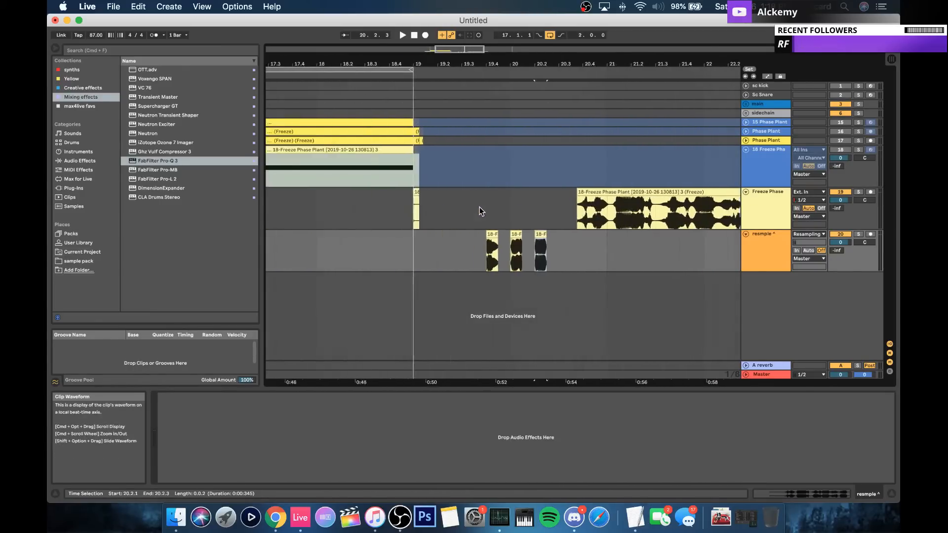
Step: Unfreeze track 18, the source MIDI track with the Sampler and effects chain
{"action": "scroll", "coordinate": [578, 208], "scroll_direction": "right", "scroll_amount": 2}
{"action": "left_click", "coordinate": [579, 183]}
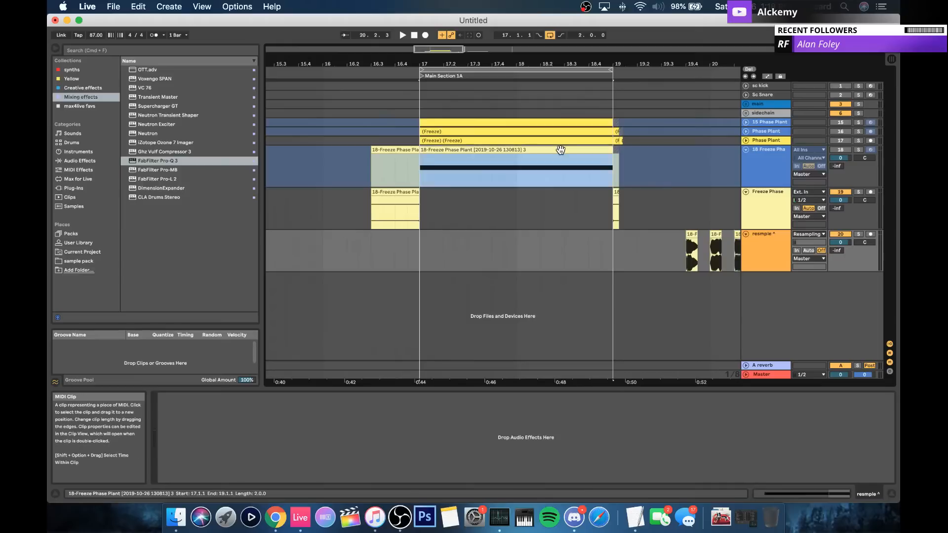
{"action": "right_click", "coordinate": [766, 168]}
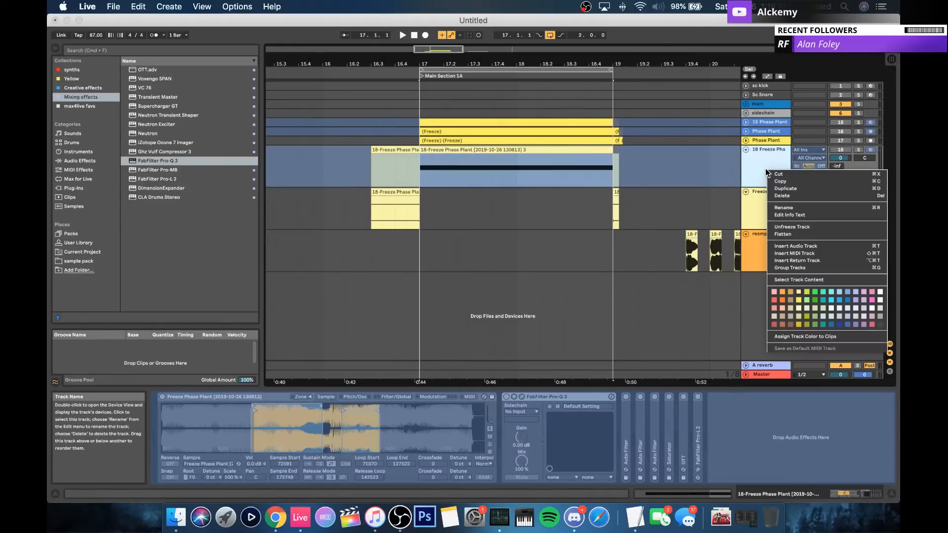
{"action": "left_click", "coordinate": [781, 224]}
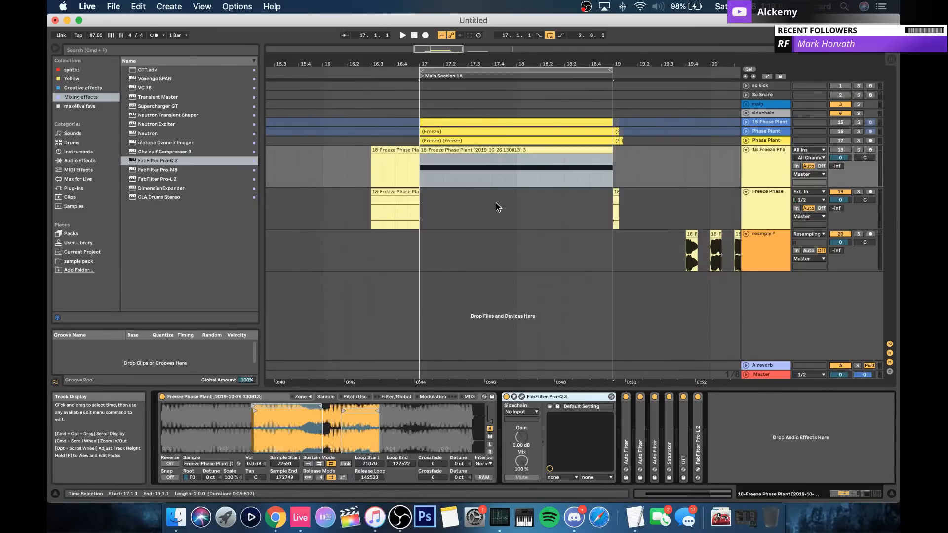
Step: Play back the three slices on track 20 from 19.4.1
{"action": "scroll", "coordinate": [496, 203], "scroll_direction": "right", "scroll_amount": 10}
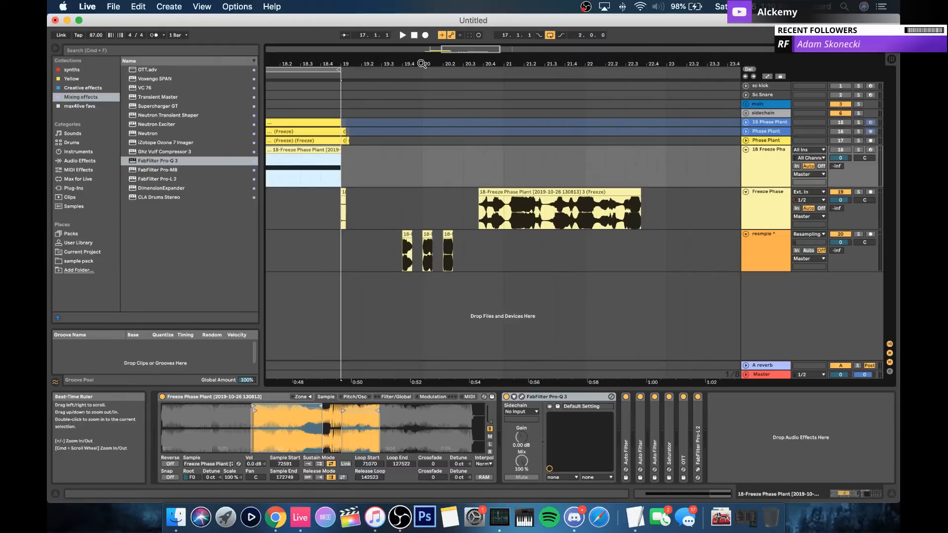
{"action": "left_click", "coordinate": [407, 234]}
{"action": "key", "text": "space"}
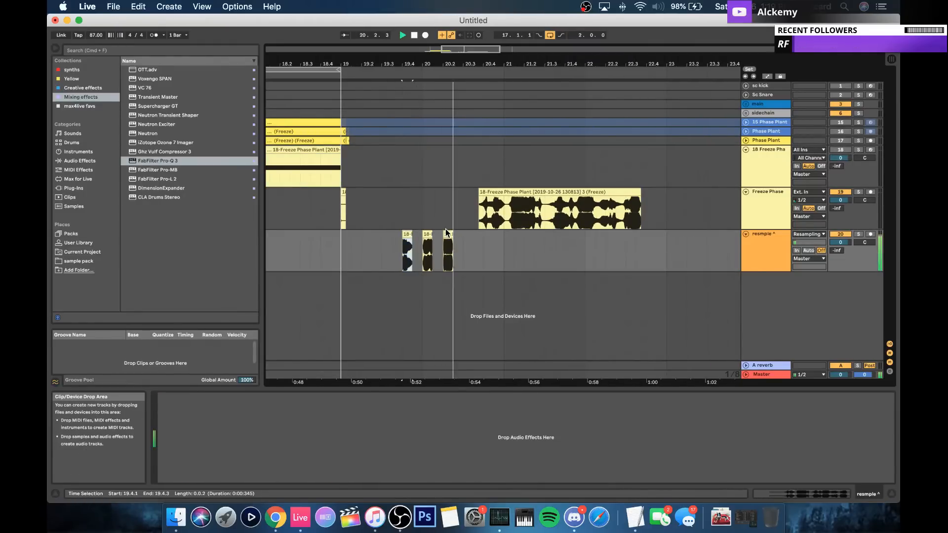
{"action": "key", "text": "space"}
{"action": "key", "text": "space"}
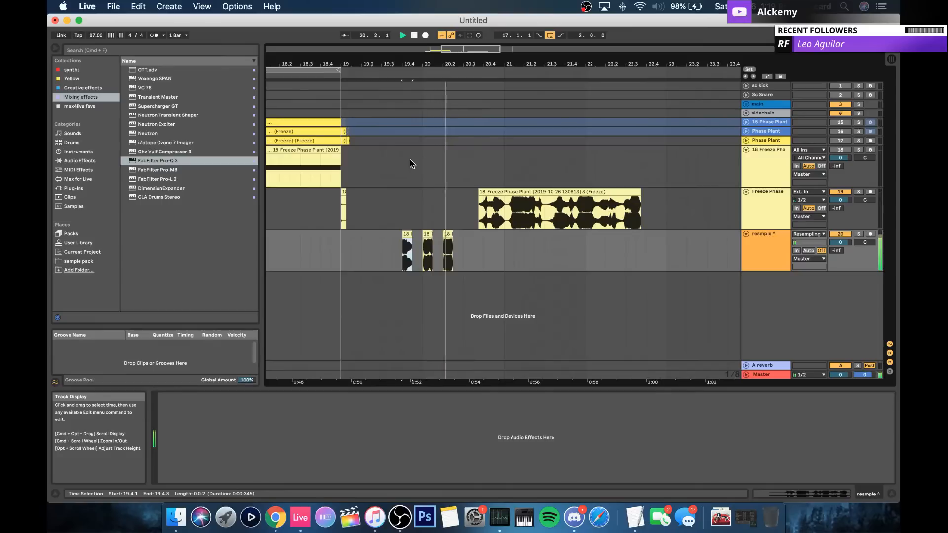
{"action": "left_click_drag", "start_coordinate": [399, 64], "coordinate": [399, 74]}
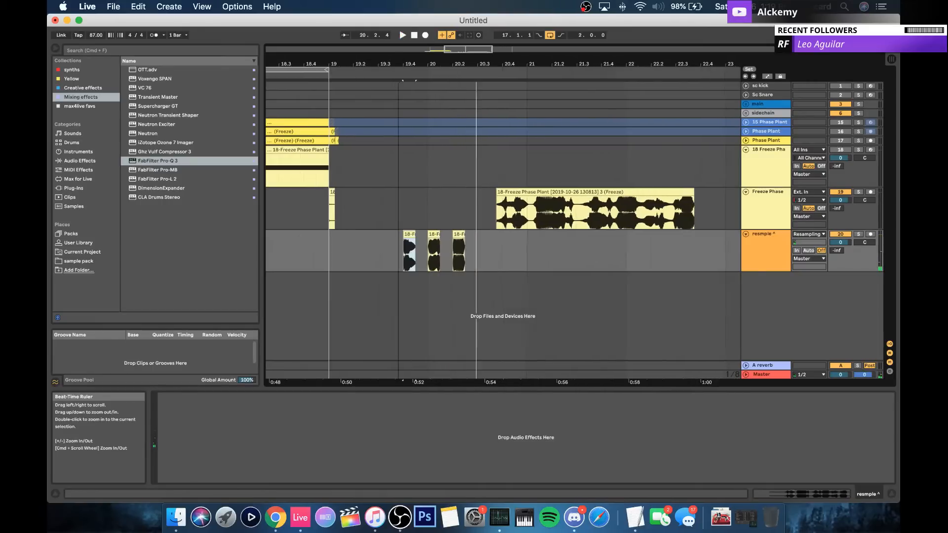
{"action": "scroll", "coordinate": [434, 188], "scroll_direction": "left", "scroll_amount": 5}
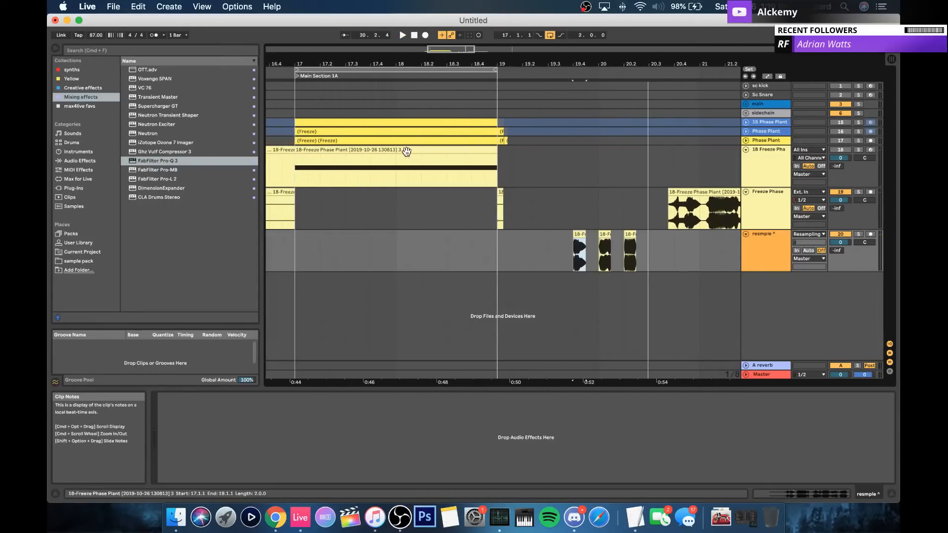
{"action": "left_click", "coordinate": [406, 152]}
{"action": "scroll", "coordinate": [693, 233], "scroll_direction": "right", "scroll_amount": 2}
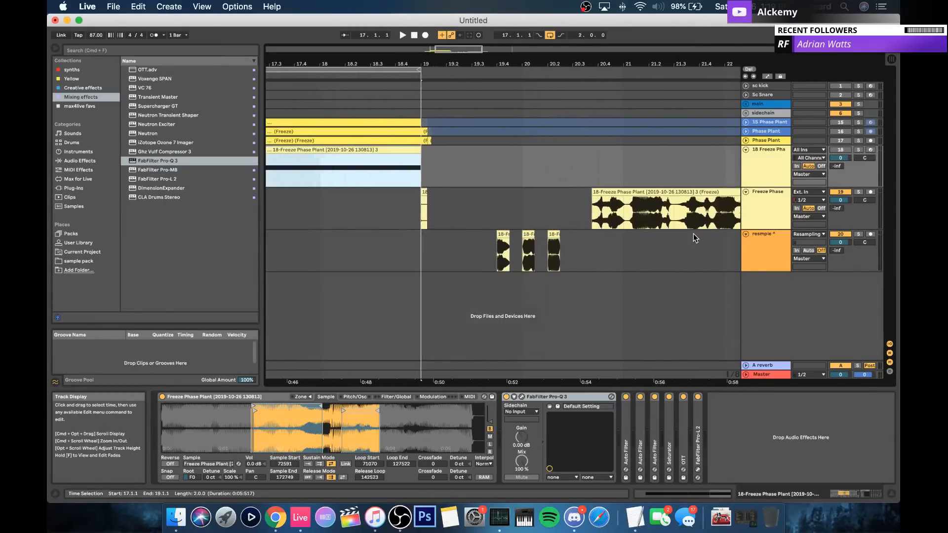
{"action": "scroll", "coordinate": [693, 233], "scroll_direction": "right", "scroll_amount": 1}
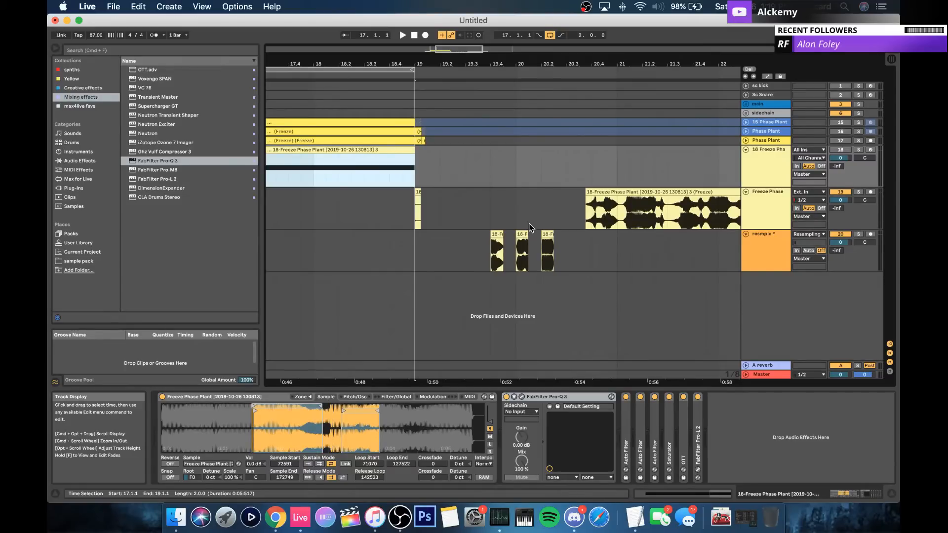
{"action": "left_click", "coordinate": [547, 237]}
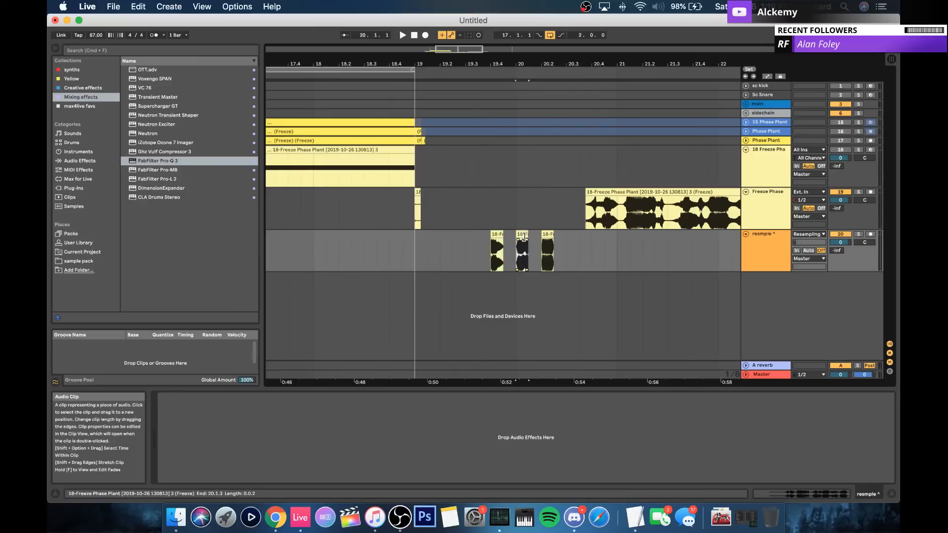
{"action": "scroll", "coordinate": [547, 239], "scroll_direction": "right", "scroll_amount": 1}
{"action": "scroll", "coordinate": [547, 235], "scroll_direction": "right", "scroll_amount": 10}
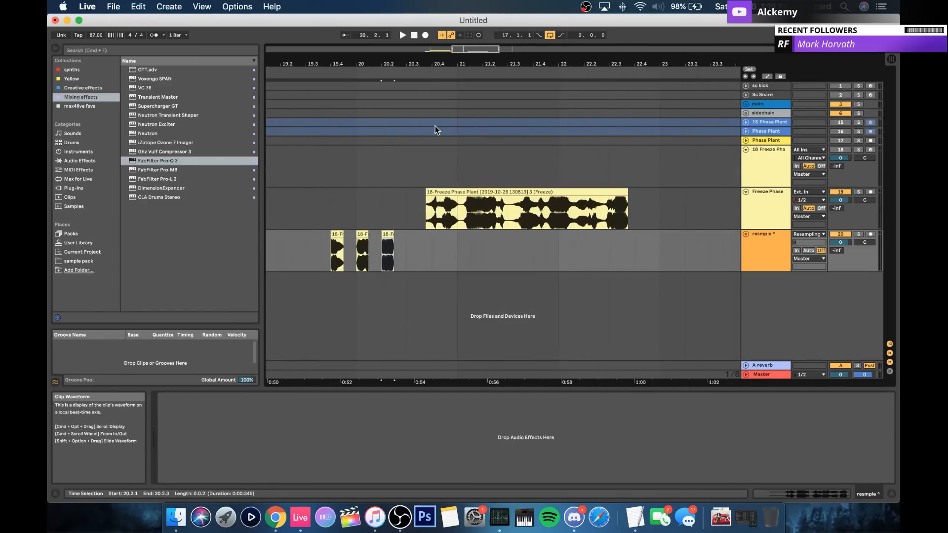
Step: Compare the three slices on track 20 with the long frozen clip on track 19 and the source MIDI clip on track 18
{"action": "left_click_drag", "start_coordinate": [370, 64], "coordinate": [370, 125]}
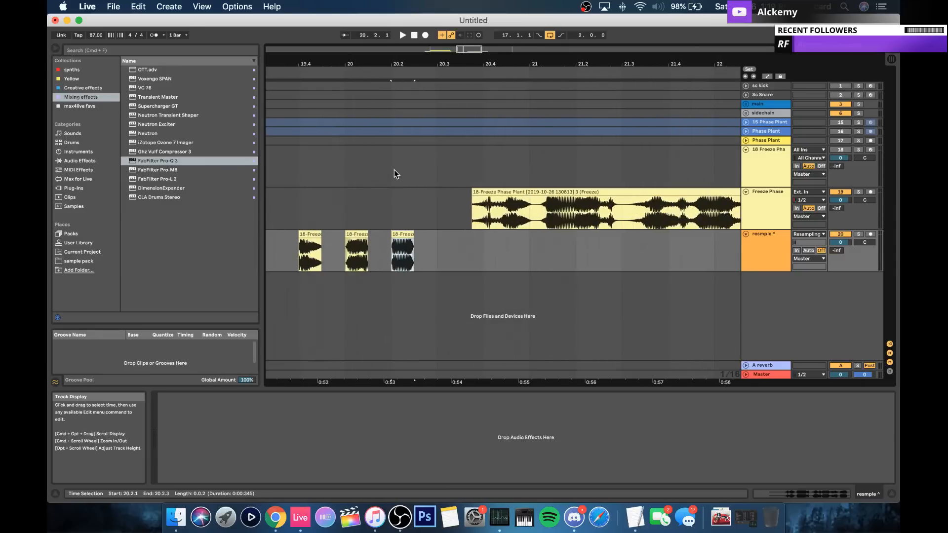
{"action": "scroll", "coordinate": [394, 170], "scroll_direction": "left", "scroll_amount": 3}
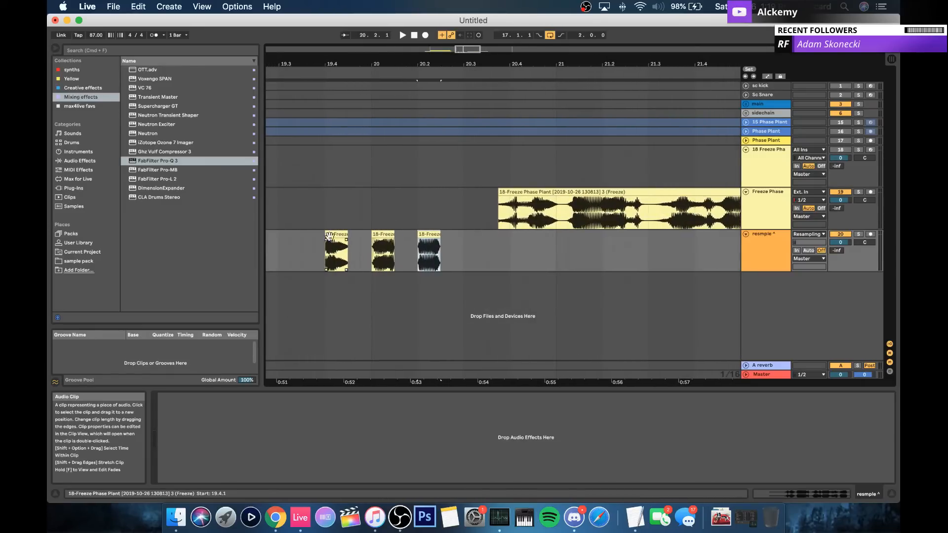
{"action": "scroll", "coordinate": [531, 212], "scroll_direction": "right", "scroll_amount": 5}
{"action": "scroll", "coordinate": [656, 233], "scroll_direction": "left", "scroll_amount": 10}
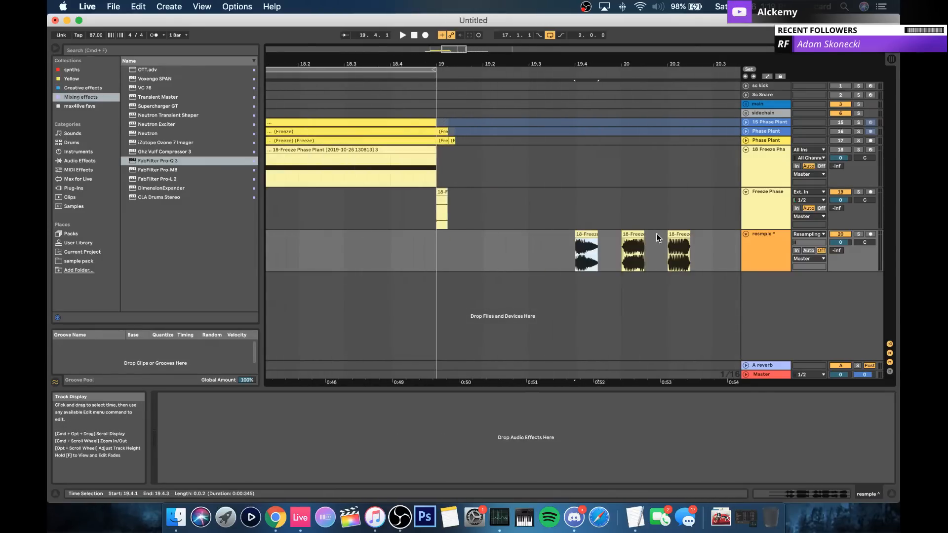
{"action": "scroll", "coordinate": [685, 235], "scroll_direction": "right", "scroll_amount": 8}
{"action": "scroll", "coordinate": [686, 229], "scroll_direction": "right", "scroll_amount": 4}
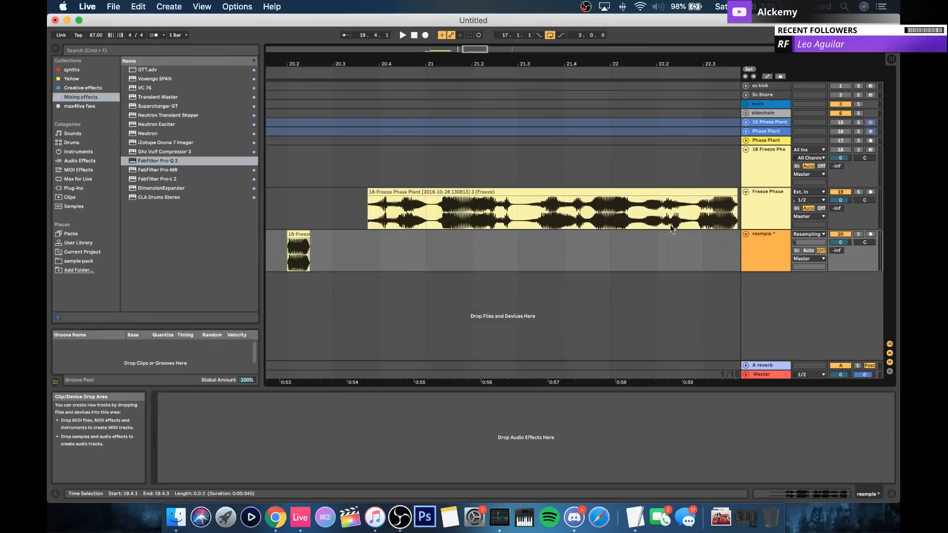
{"action": "left_click", "coordinate": [528, 210]}
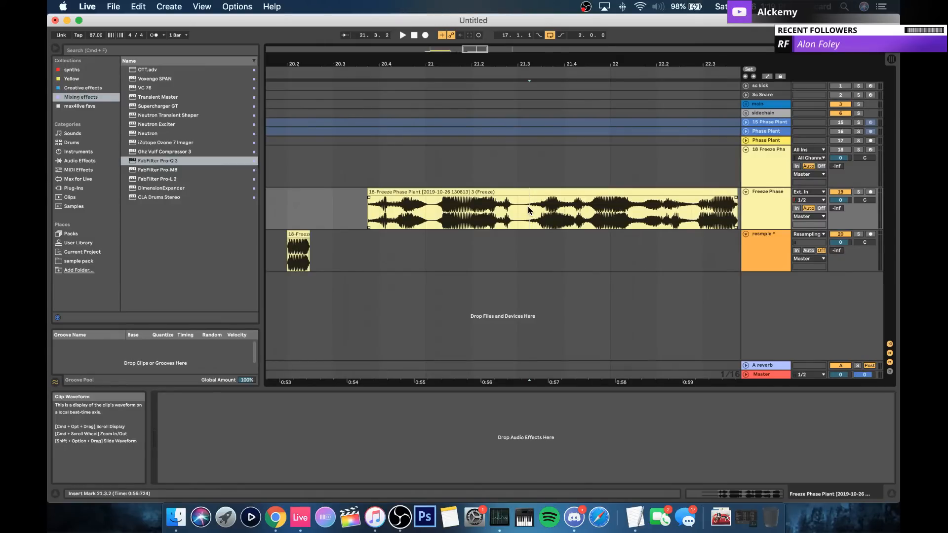
{"action": "scroll", "coordinate": [529, 210], "scroll_direction": "right", "scroll_amount": 3}
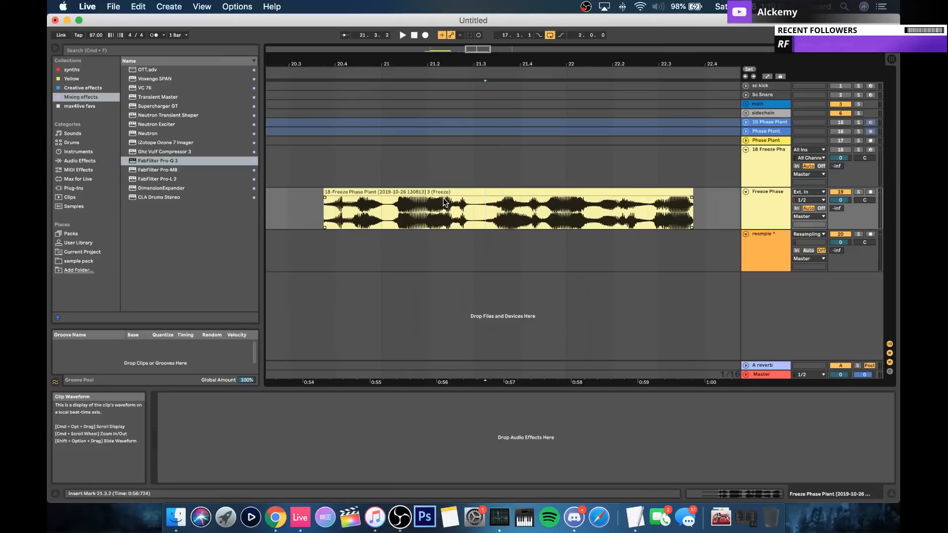
{"action": "left_click", "coordinate": [403, 191]}
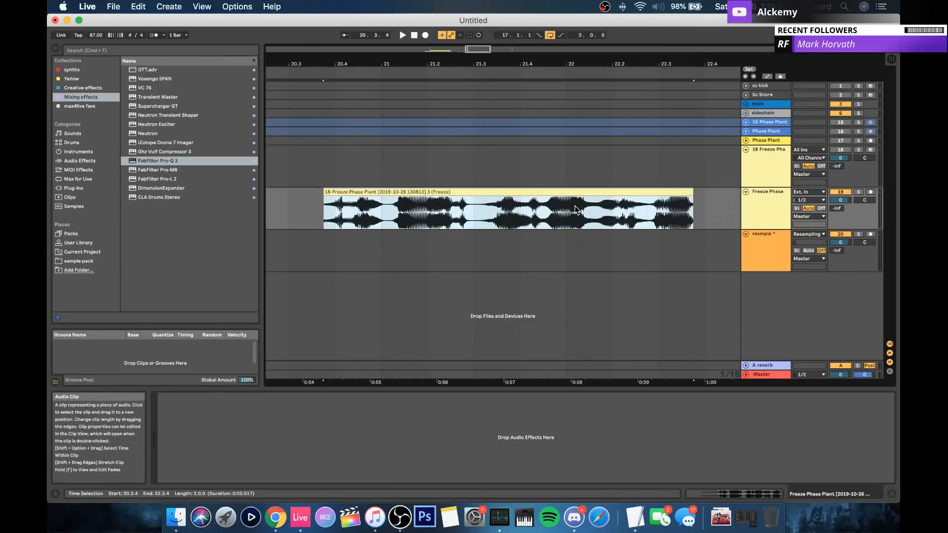
{"action": "scroll", "coordinate": [531, 210], "scroll_direction": "left", "scroll_amount": 5}
{"action": "scroll", "coordinate": [529, 206], "scroll_direction": "left", "scroll_amount": 8}
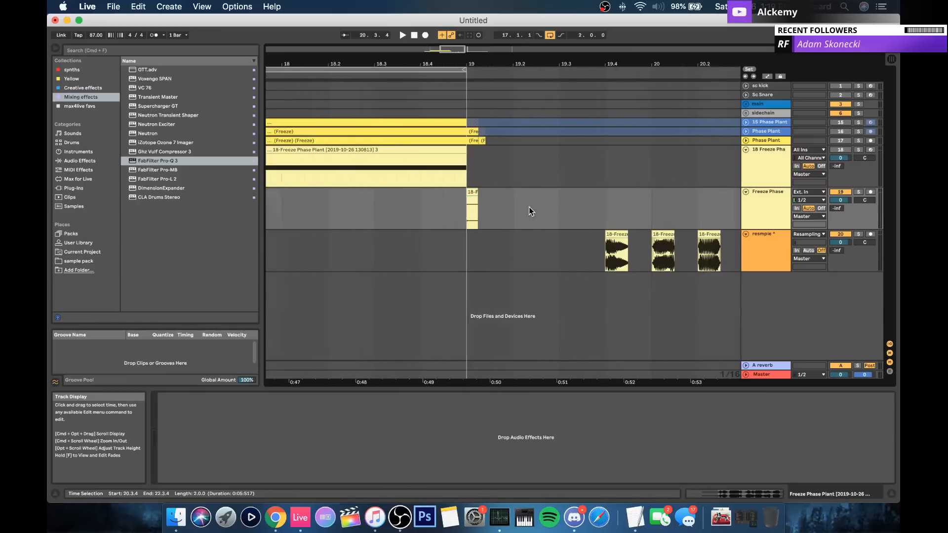
{"action": "left_click", "coordinate": [408, 152]}
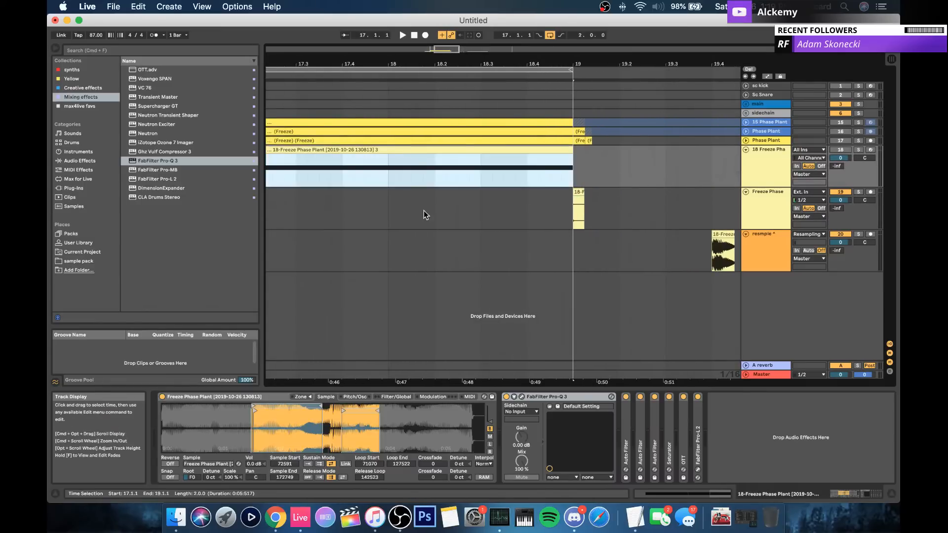
{"action": "scroll", "coordinate": [446, 206], "scroll_direction": "right", "scroll_amount": 8}
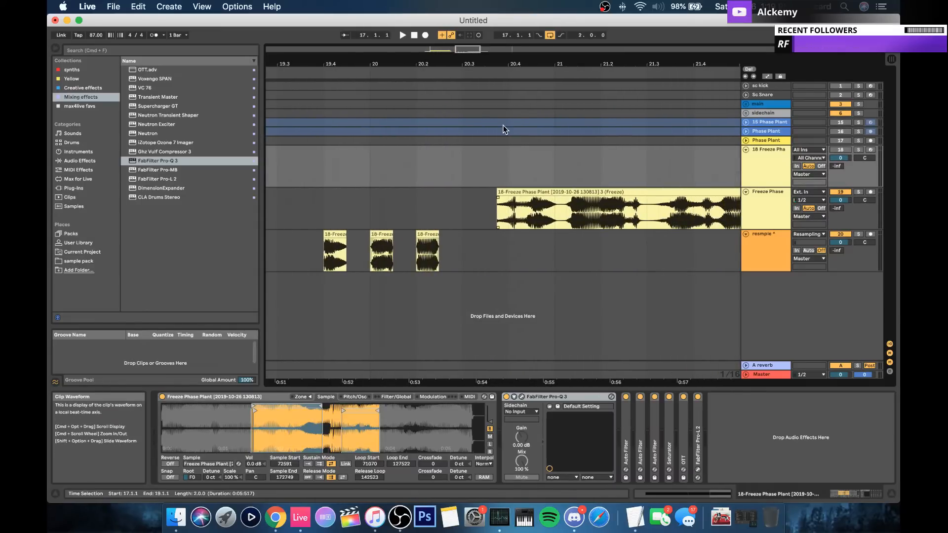
{"action": "scroll", "coordinate": [496, 94], "scroll_direction": "down", "scroll_amount": 3}
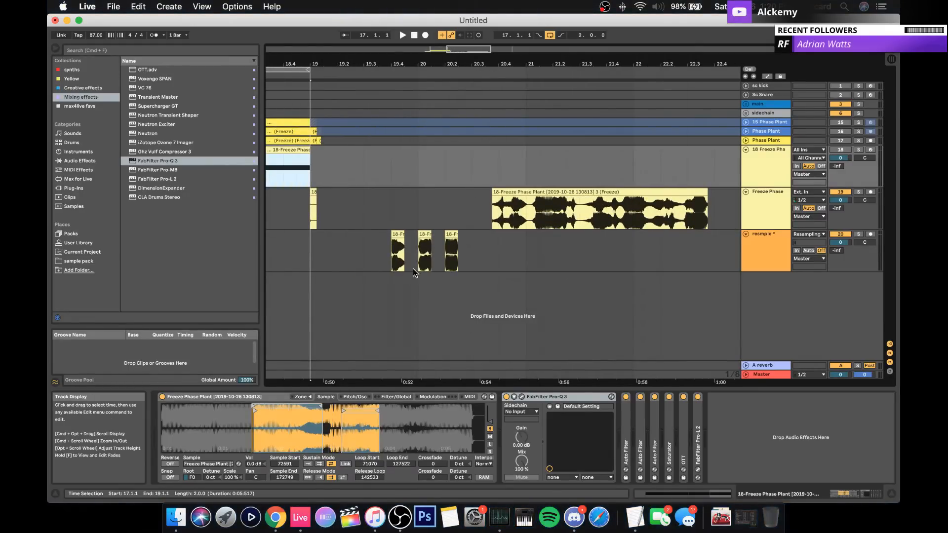
{"action": "left_click_drag", "start_coordinate": [377, 252], "coordinate": [508, 253]}
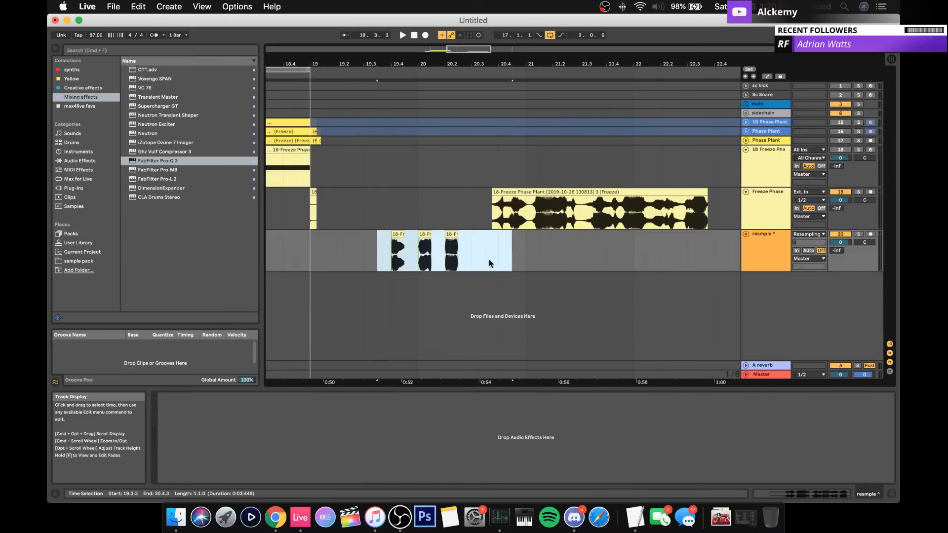
{"action": "scroll", "coordinate": [454, 238], "scroll_direction": "left", "scroll_amount": 2}
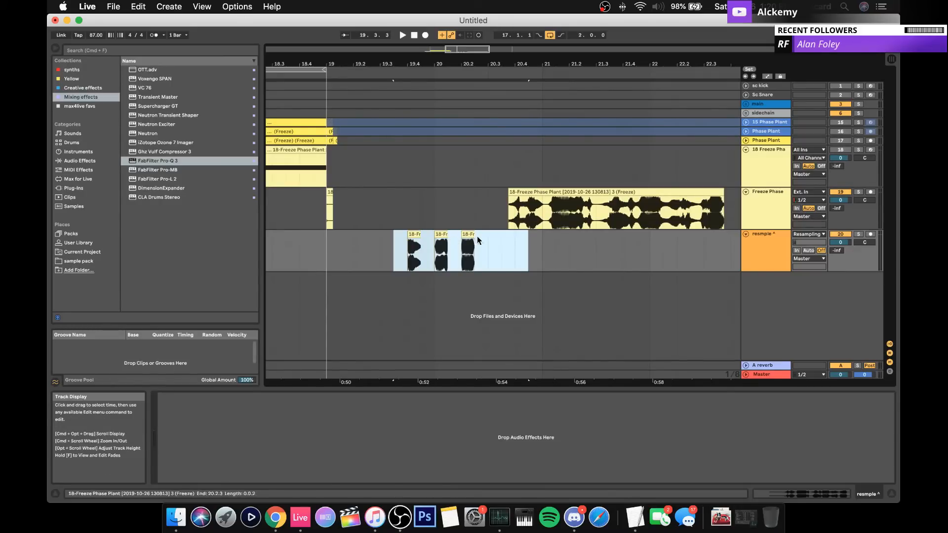
{"action": "left_click", "coordinate": [466, 233]}
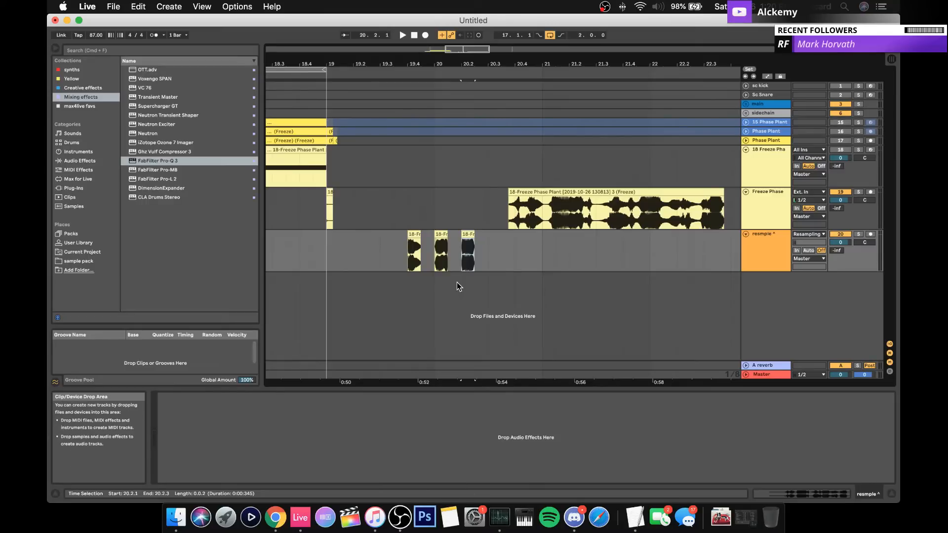
{"action": "scroll", "coordinate": [458, 282], "scroll_direction": "right", "scroll_amount": 2}
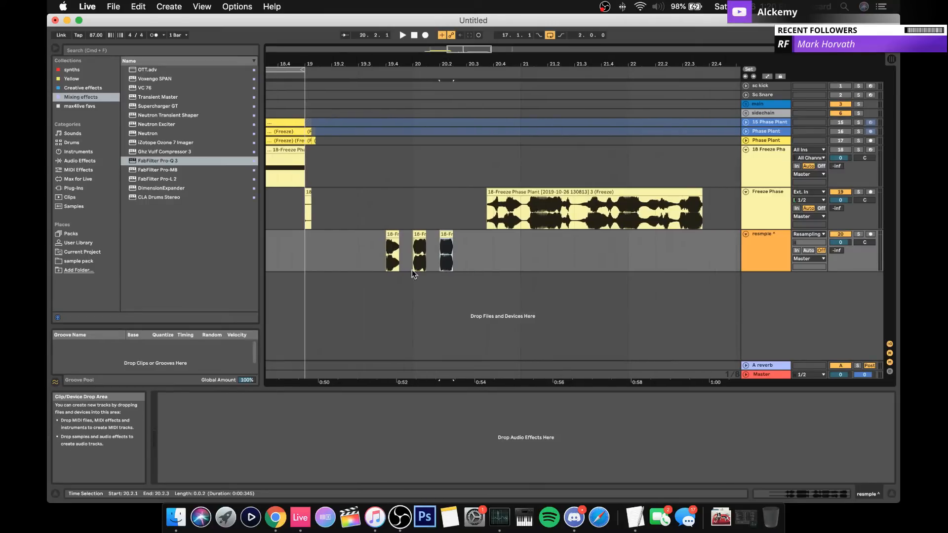
{"action": "left_click_drag", "start_coordinate": [384, 256], "coordinate": [468, 251]}
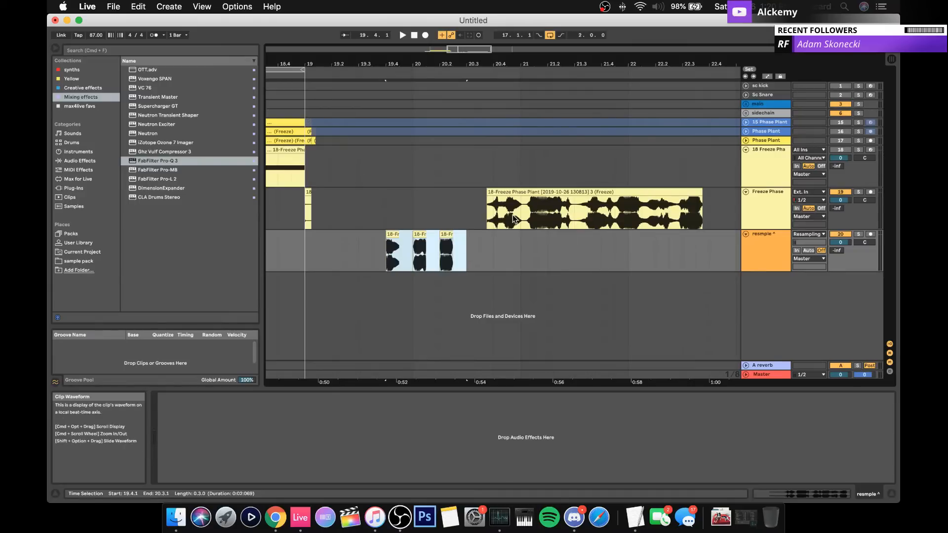
Step: Play back the long frozen clip on track 19 from 21.4.1 and stop near its end
{"action": "left_click", "coordinate": [587, 211]}
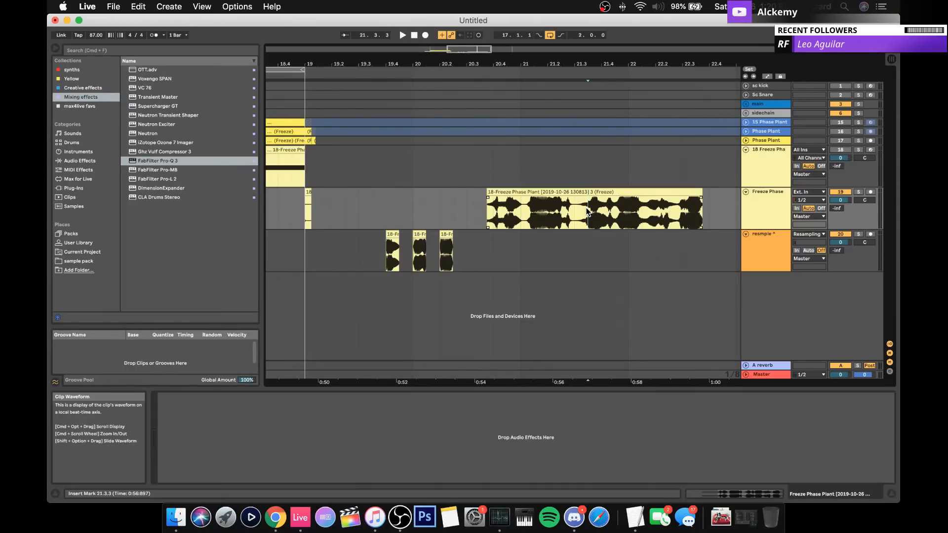
{"action": "left_click", "coordinate": [607, 205]}
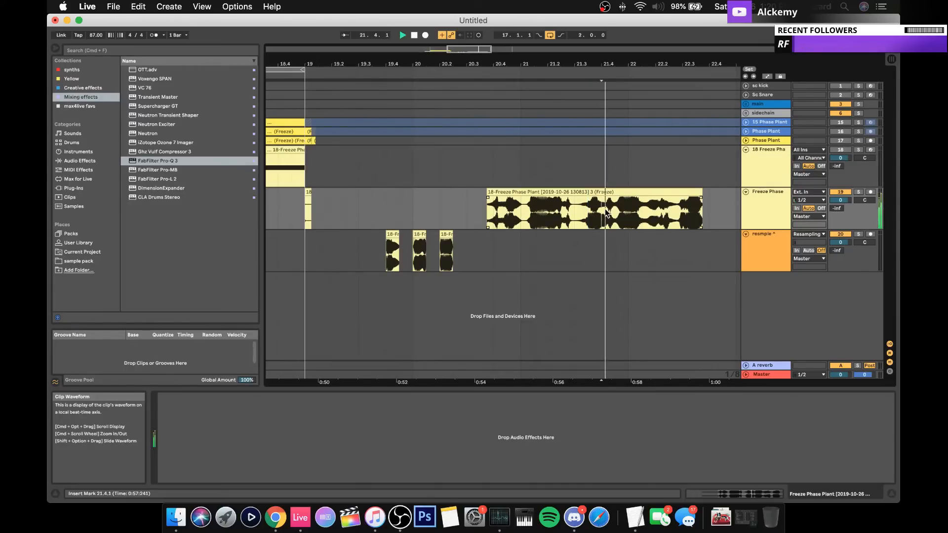
{"action": "key", "text": "space"}
{"action": "key", "text": "space"}
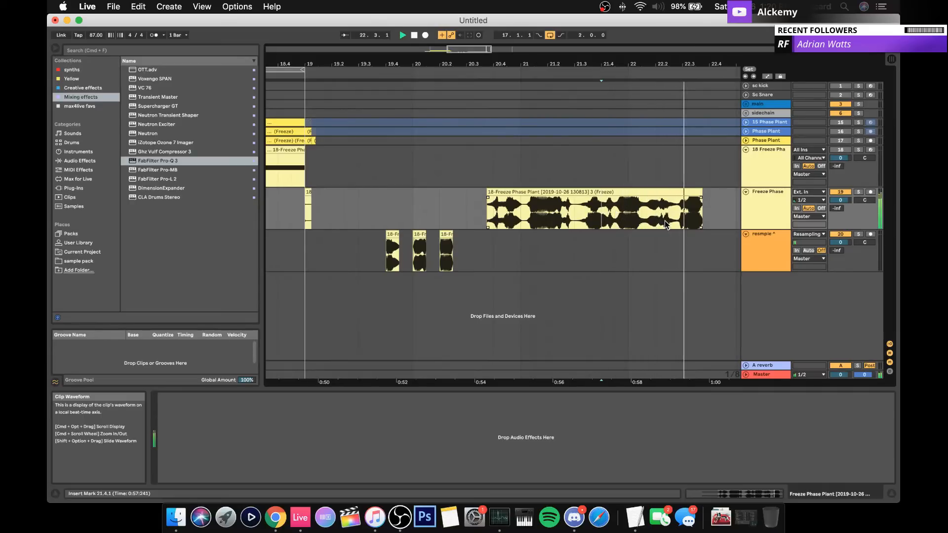
{"action": "key", "text": "space"}
Step: Move the three slices together from track 20 up to track 19, starting at 20.1.1 before the long clip
{"action": "left_click", "coordinate": [567, 192]}
{"action": "scroll", "coordinate": [565, 191], "scroll_direction": "left", "scroll_amount": 6}
{"action": "scroll", "coordinate": [515, 196], "scroll_direction": "right", "scroll_amount": 1}
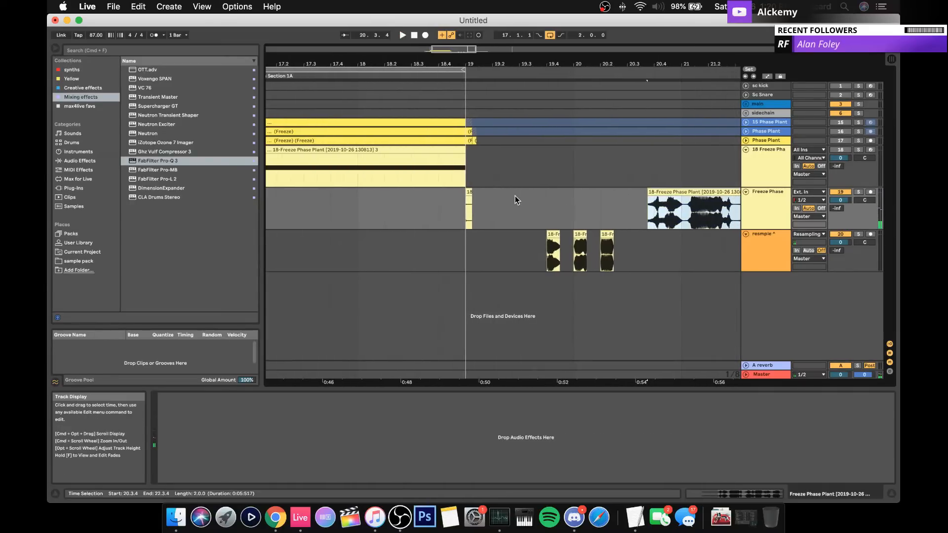
{"action": "scroll", "coordinate": [619, 226], "scroll_direction": "right", "scroll_amount": 5}
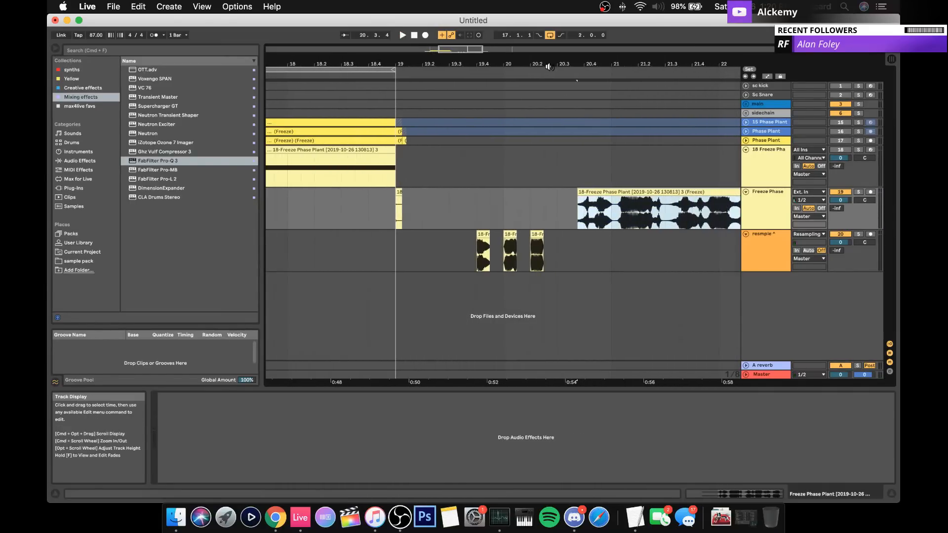
{"action": "left_click_drag", "start_coordinate": [548, 64], "coordinate": [549, 51]}
{"action": "left_click", "coordinate": [495, 227]}
{"action": "left_click", "coordinate": [496, 234]}
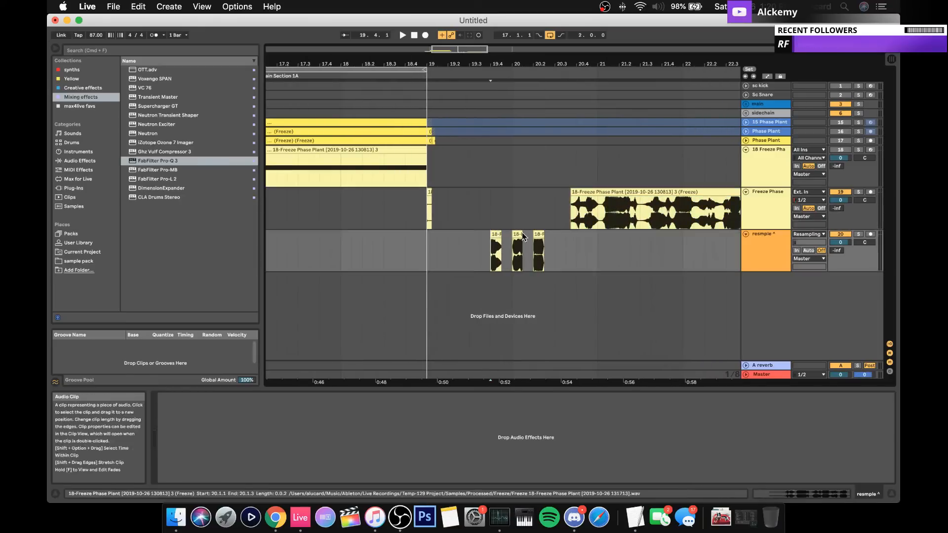
{"action": "left_click", "coordinate": [538, 234], "text": "shift"}
{"action": "left_click_drag", "start_coordinate": [500, 233], "coordinate": [523, 219]}
Step: Show the device chain of the MIDI clip on track 18 and collapse its Sampler
{"action": "scroll", "coordinate": [547, 216], "scroll_direction": "right", "scroll_amount": 4}
{"action": "scroll", "coordinate": [546, 216], "scroll_direction": "left", "scroll_amount": 12}
{"action": "scroll", "coordinate": [547, 221], "scroll_direction": "left", "scroll_amount": 3}
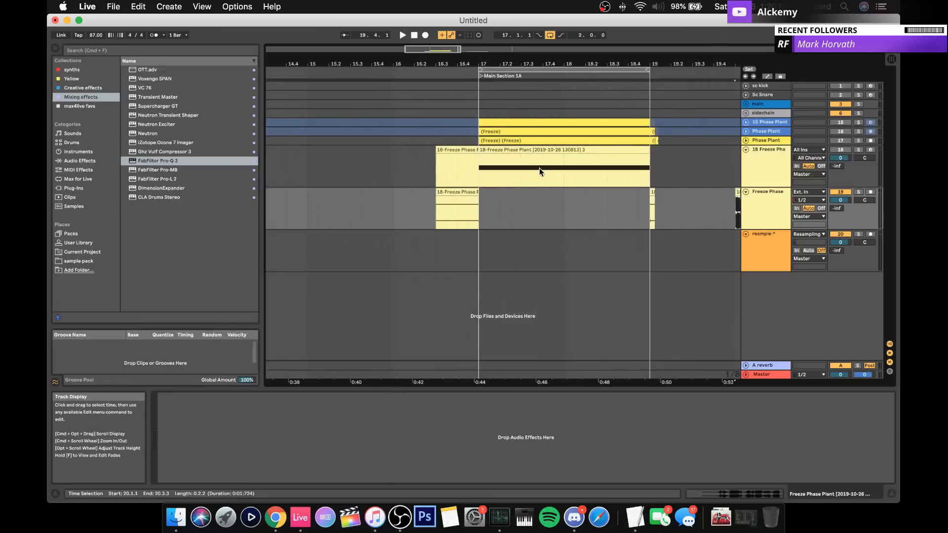
{"action": "left_click", "coordinate": [525, 151]}
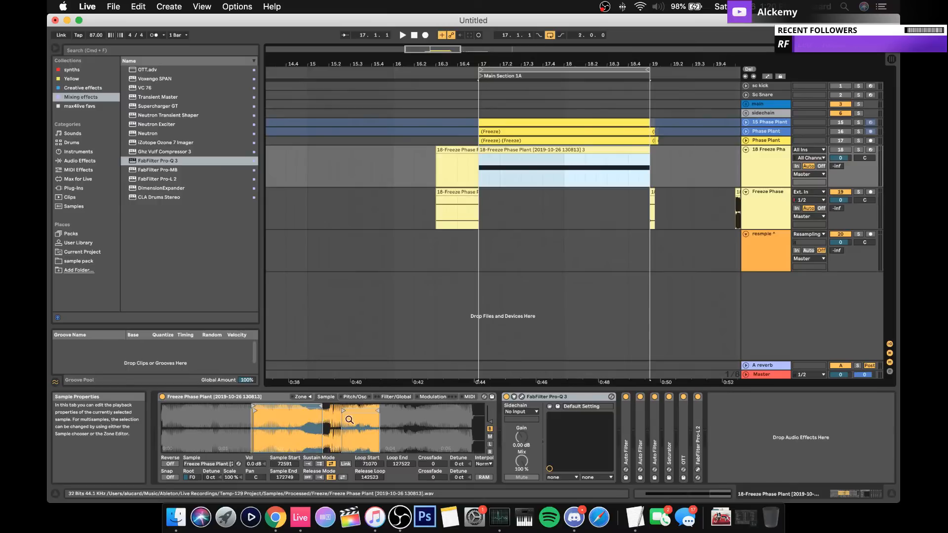
{"action": "double_click", "coordinate": [279, 397]}
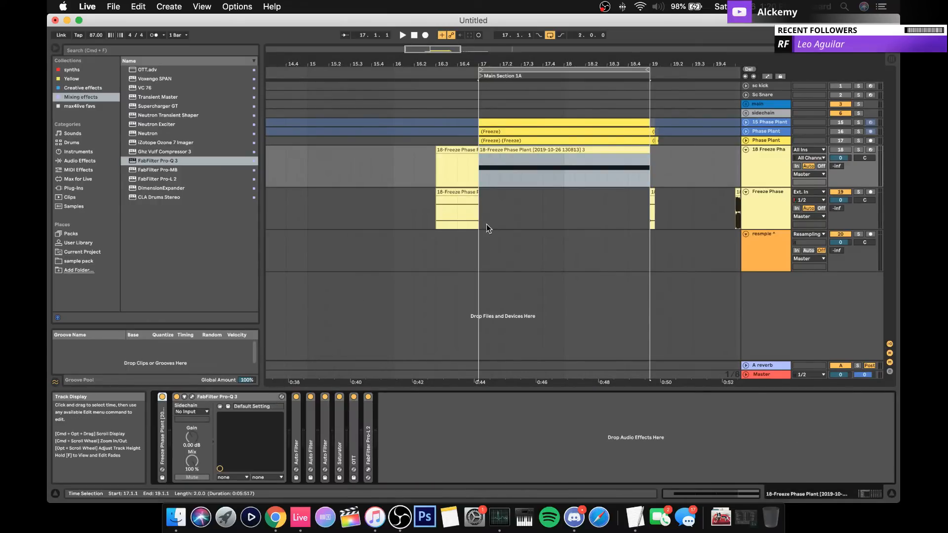
Step: Move the MIDI clip on track 18 ahead of Main Section 1A and shorten it to span 15.1.1 to 15.3.1
{"action": "left_click", "coordinate": [508, 150]}
{"action": "scroll", "coordinate": [508, 150], "scroll_direction": "left", "scroll_amount": 4}
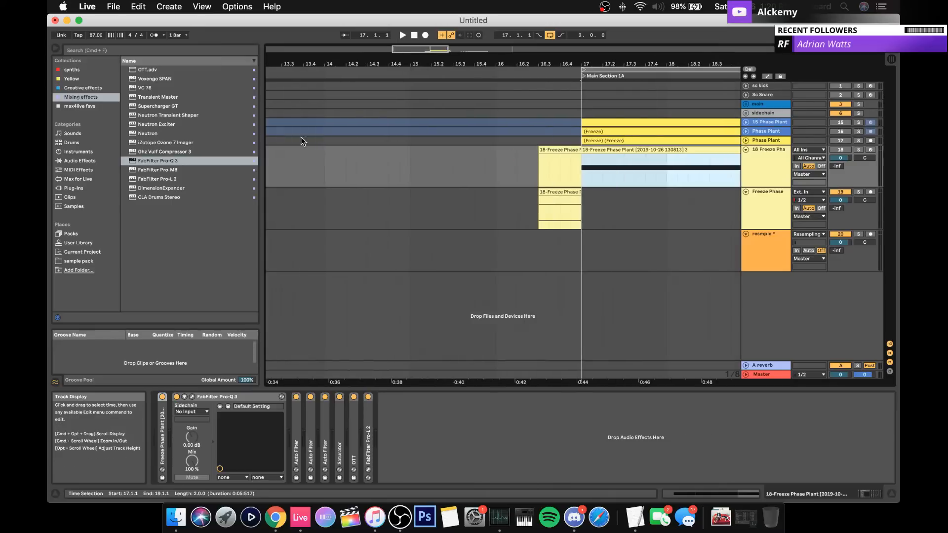
{"action": "left_click_drag", "start_coordinate": [628, 150], "coordinate": [411, 146]}
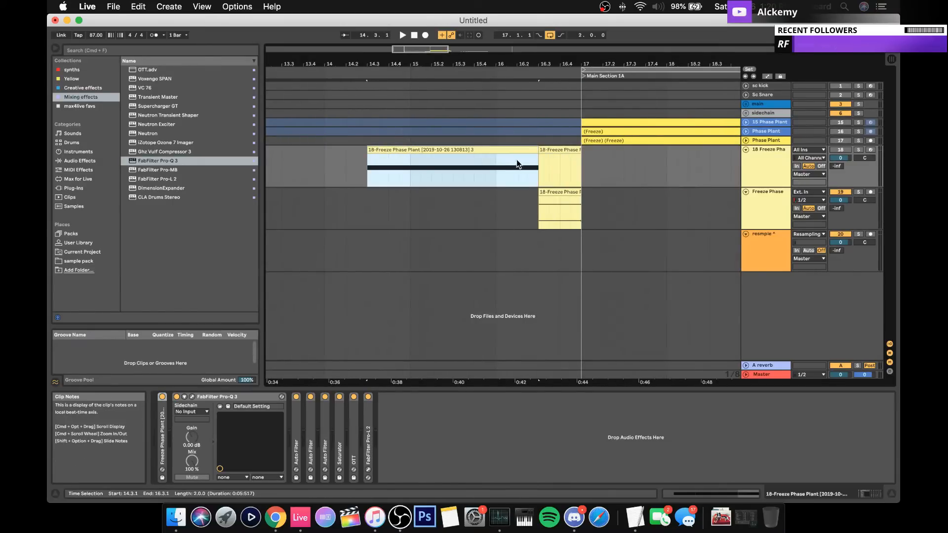
{"action": "left_click_drag", "start_coordinate": [537, 158], "coordinate": [436, 151]}
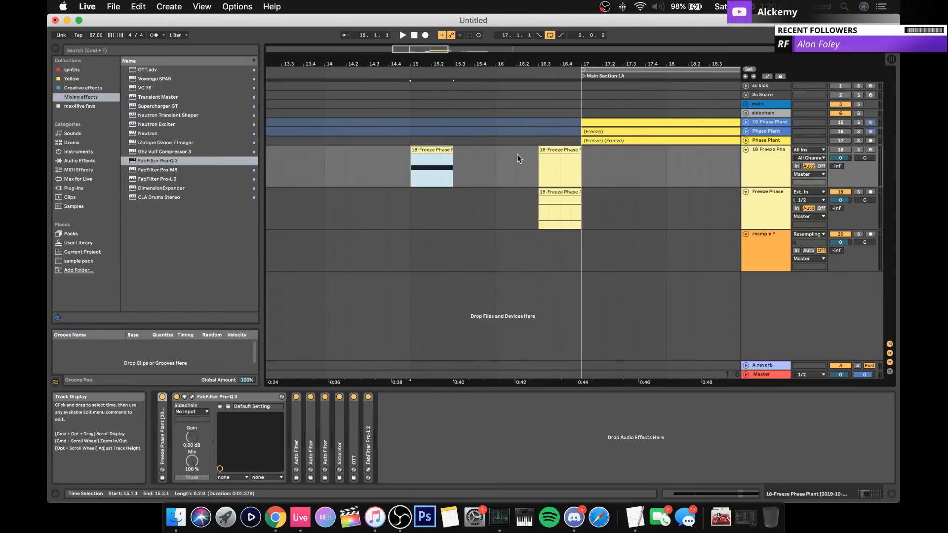
Step: Unfold track 17 to show its waveform and select its frozen Phase Plant clip starting at 17.1.1
{"action": "left_click", "coordinate": [747, 141]}
{"action": "scroll", "coordinate": [673, 156], "scroll_direction": "right", "scroll_amount": 5}
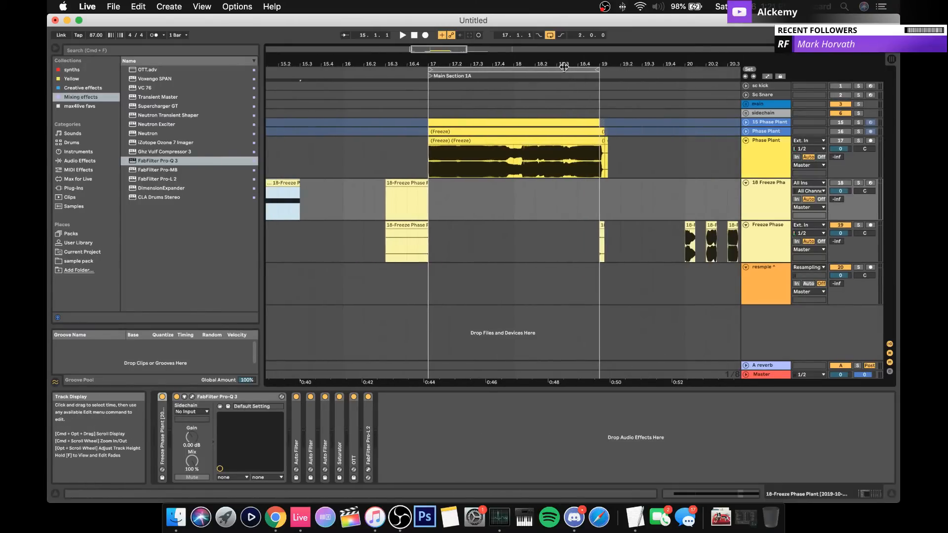
{"action": "left_click_drag", "start_coordinate": [564, 66], "coordinate": [548, 90]}
{"action": "left_click", "coordinate": [509, 141]}
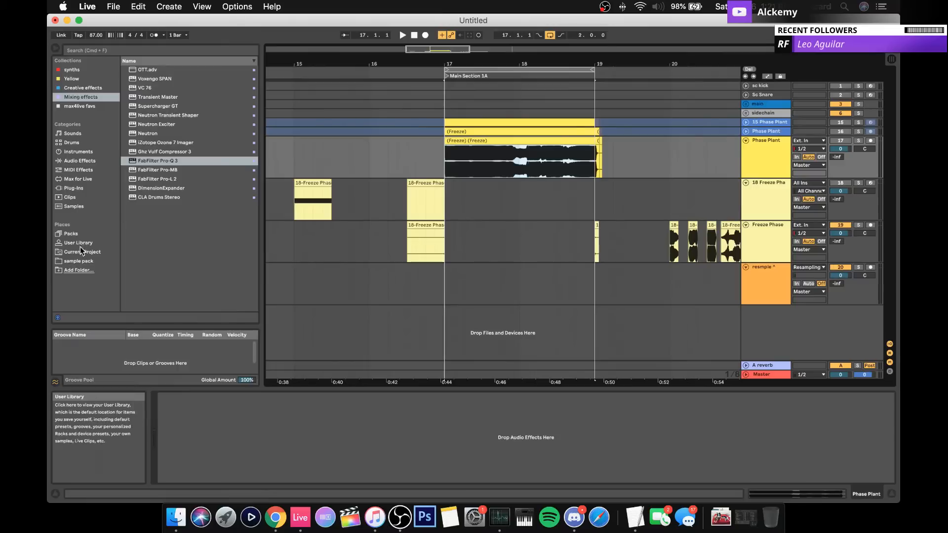
Step: Open the RC_Vol.1_Reese folder of BHK_D'n'B_Rough Connections_Vol.1, within the BHK Samples Gold Bundle in the sample pack folder
{"action": "left_click", "coordinate": [79, 261]}
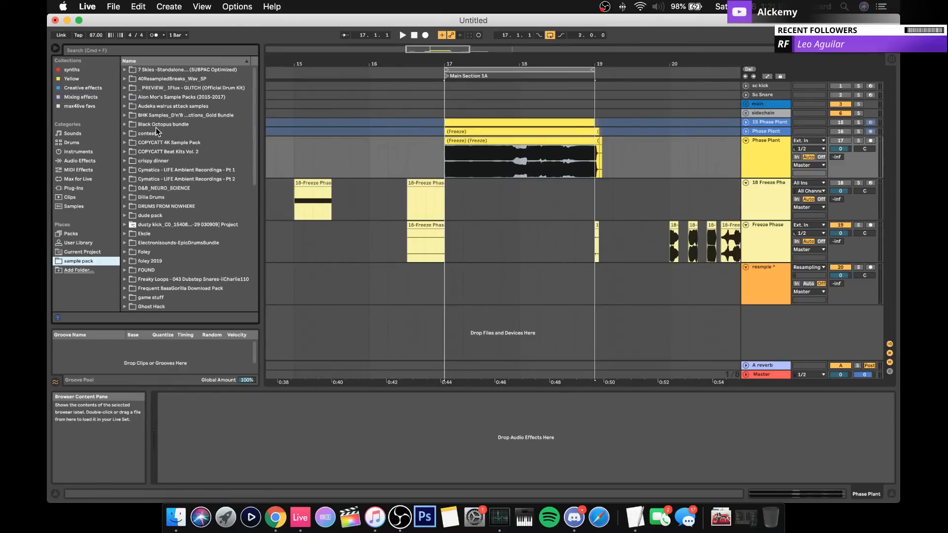
{"action": "left_click", "coordinate": [125, 115]}
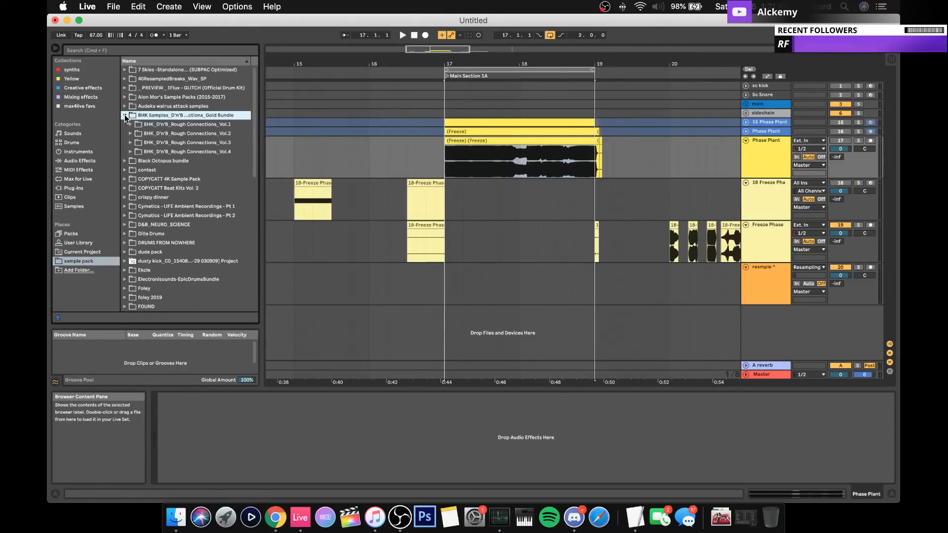
{"action": "left_click_drag", "start_coordinate": [260, 116], "coordinate": [257, 115]}
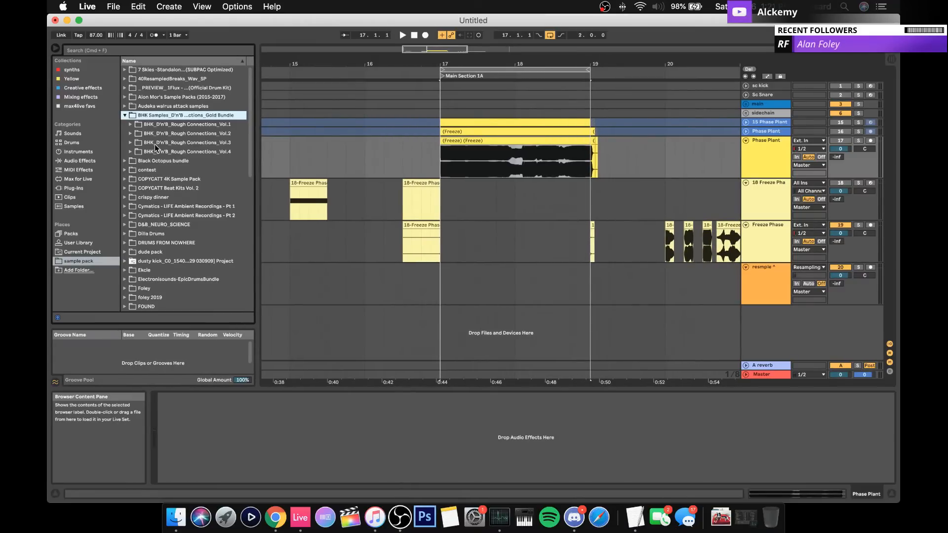
{"action": "left_click", "coordinate": [130, 124]}
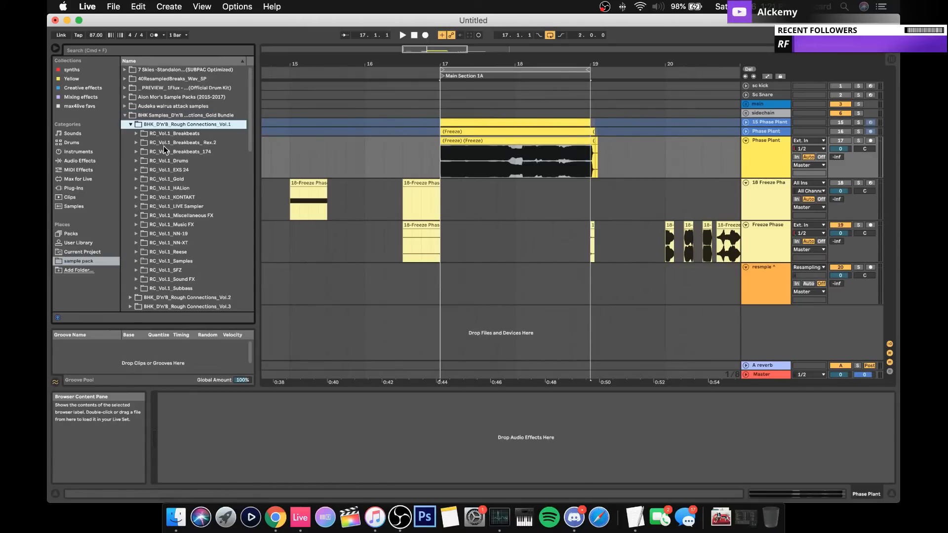
{"action": "scroll", "coordinate": [164, 147], "scroll_direction": "down", "scroll_amount": 4}
{"action": "scroll", "coordinate": [163, 153], "scroll_direction": "down", "scroll_amount": 3}
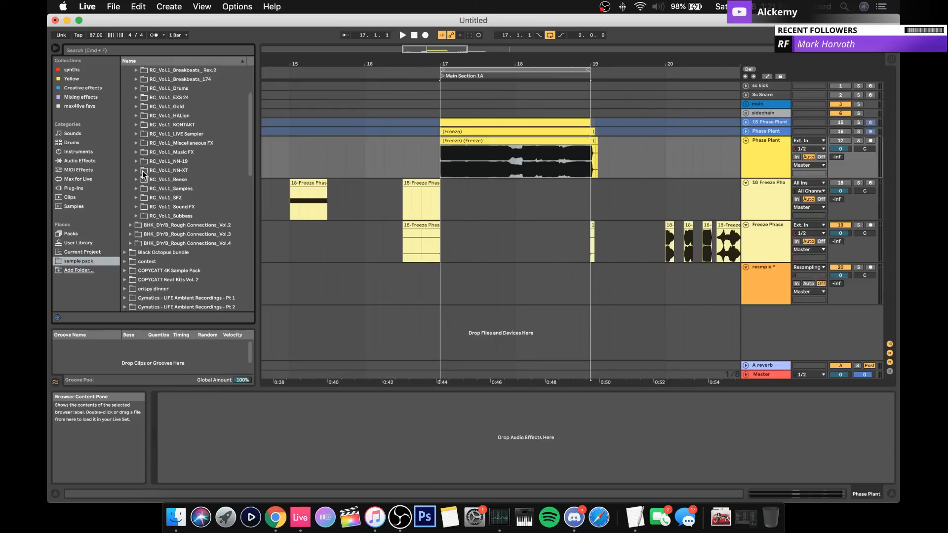
{"action": "left_click", "coordinate": [136, 180]}
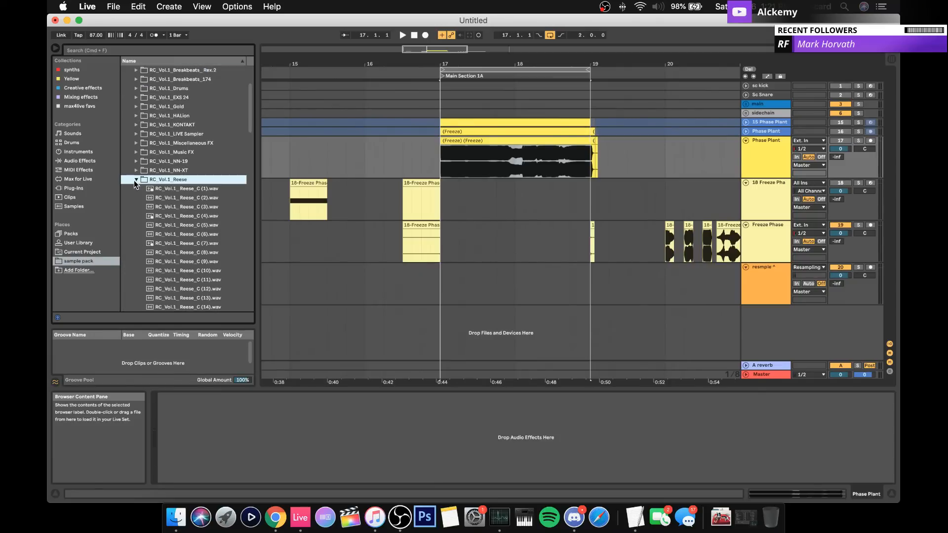
Step: Audition the Reese samples one after another, from RC_Vol.1_Reese_C (1) down to the end of the folder
{"action": "left_click", "coordinate": [184, 191]}
{"action": "left_click", "coordinate": [184, 233]}
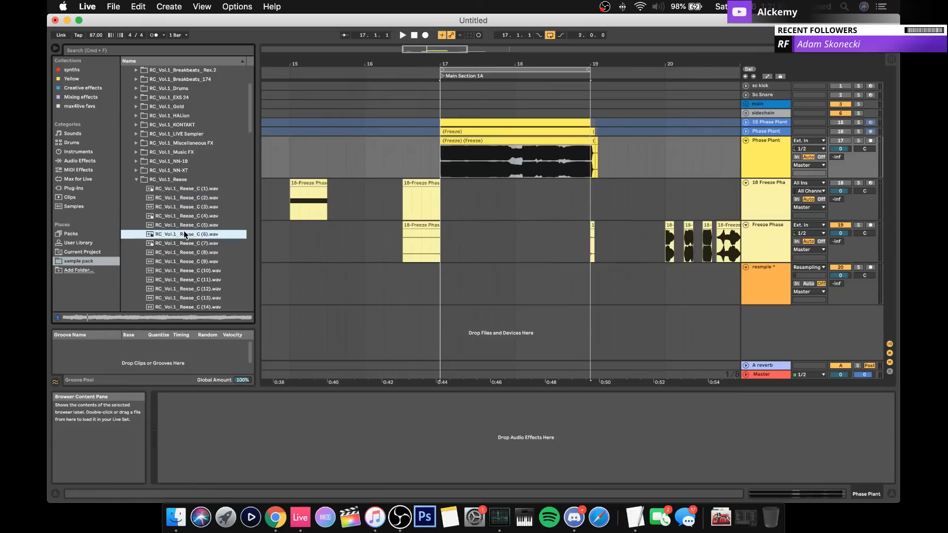
{"action": "left_click", "coordinate": [184, 272]}
{"action": "key", "text": "Down"}
{"action": "key", "text": "Down"}
{"action": "key", "text": "Down"}
{"action": "key", "text": "Down"}
{"action": "key", "text": "Down"}
{"action": "key", "text": "Down"}
{"action": "key", "text": "Down"}
{"action": "key", "text": "Down"}
{"action": "key", "text": "Down"}
{"action": "key", "text": "Down"}
{"action": "key", "text": "Down"}
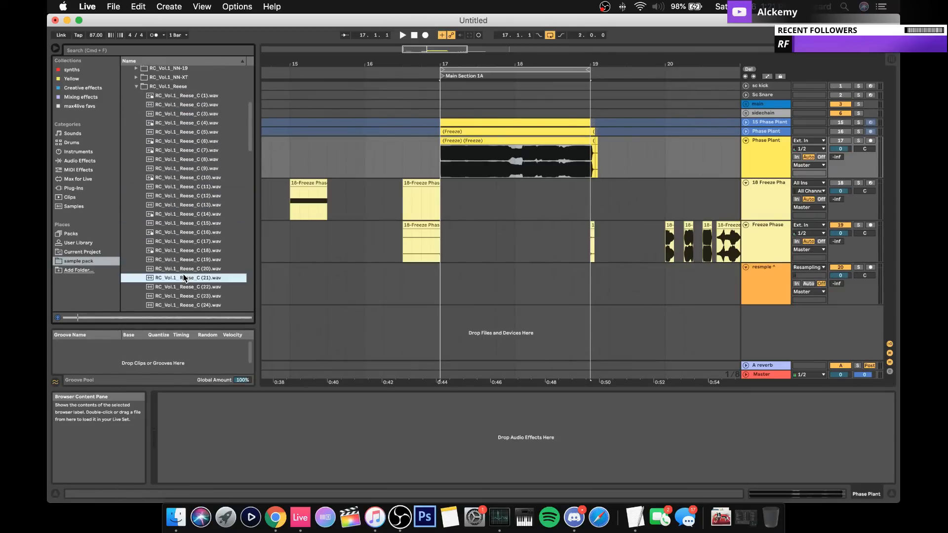
{"action": "key", "text": "Down"}
{"action": "key", "text": "Down"}
{"action": "key", "text": "Down"}
{"action": "key", "text": "Down"}
{"action": "key", "text": "Down"}
{"action": "key", "text": "Down"}
{"action": "key", "text": "Down"}
{"action": "key", "text": "Down"}
{"action": "key", "text": "Down"}
{"action": "key", "text": "Down"}
{"action": "key", "text": "Down"}
{"action": "key", "text": "Down"}
{"action": "key", "text": "Down"}
{"action": "key", "text": "Down"}
{"action": "key", "text": "Down"}
{"action": "key", "text": "Down"}
{"action": "key", "text": "Down"}
{"action": "key", "text": "Down"}
{"action": "key", "text": "Down"}
{"action": "key", "text": "Down"}
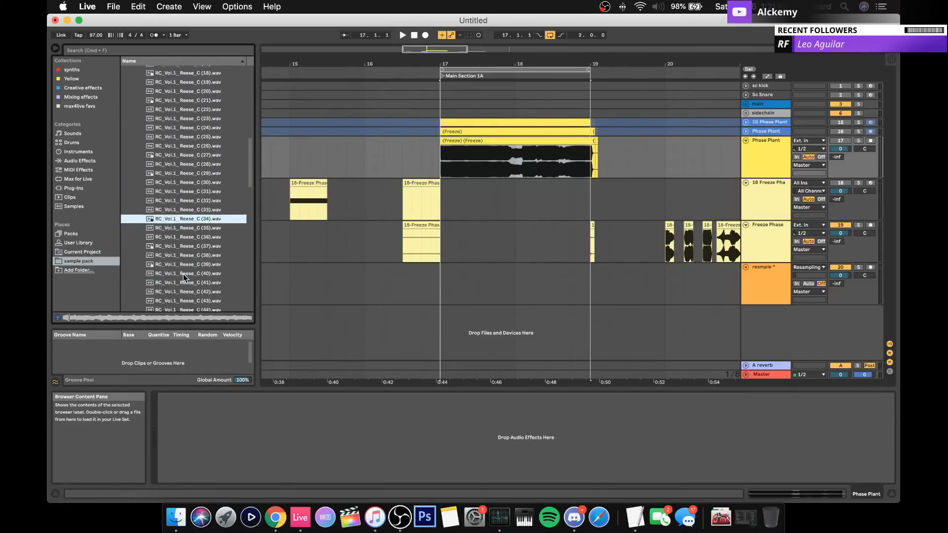
{"action": "scroll", "coordinate": [183, 279], "scroll_direction": "down", "scroll_amount": 5}
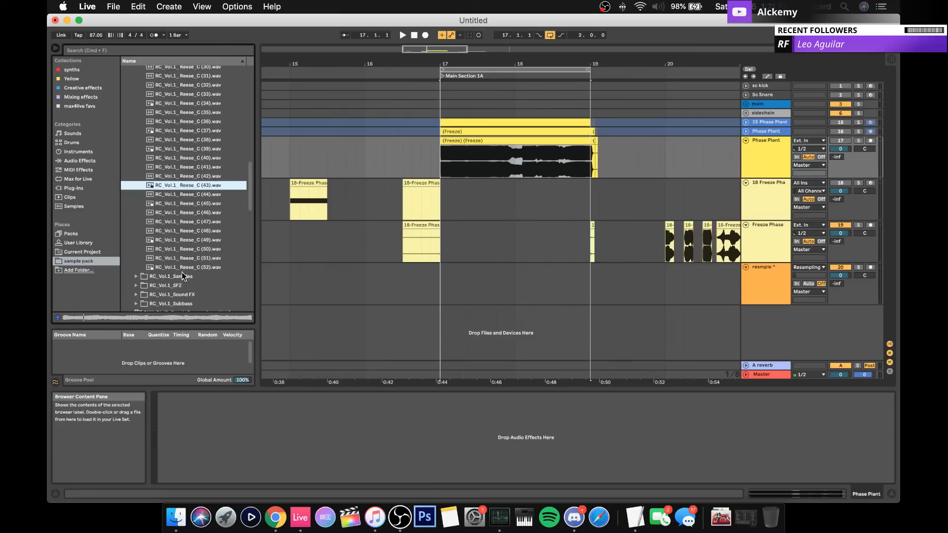
{"action": "left_click", "coordinate": [181, 269]}
Step: Collapse the RC_Vol.1_Reese folder and the whole BHK Samples bundle in the browser
{"action": "scroll", "coordinate": [180, 269], "scroll_direction": "up", "scroll_amount": 12}
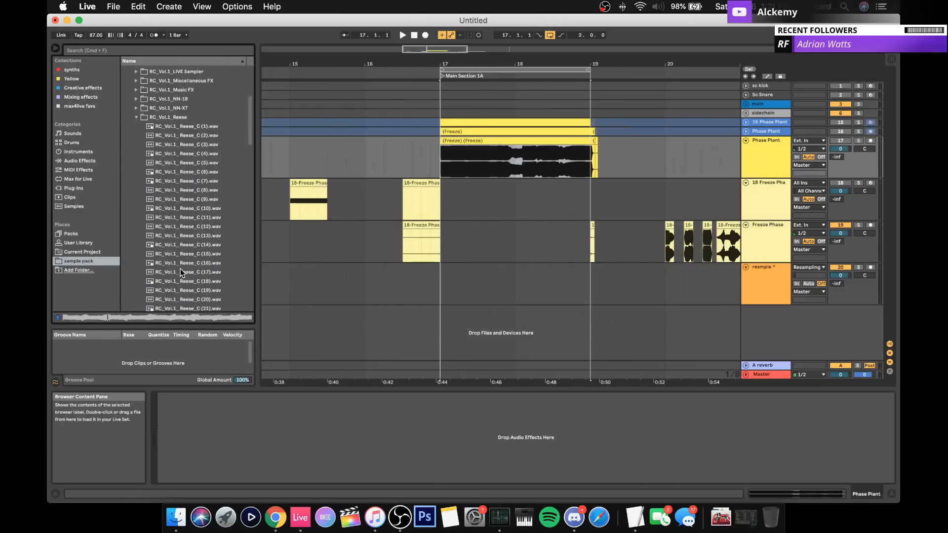
{"action": "left_click", "coordinate": [137, 117]}
{"action": "left_click", "coordinate": [166, 131]}
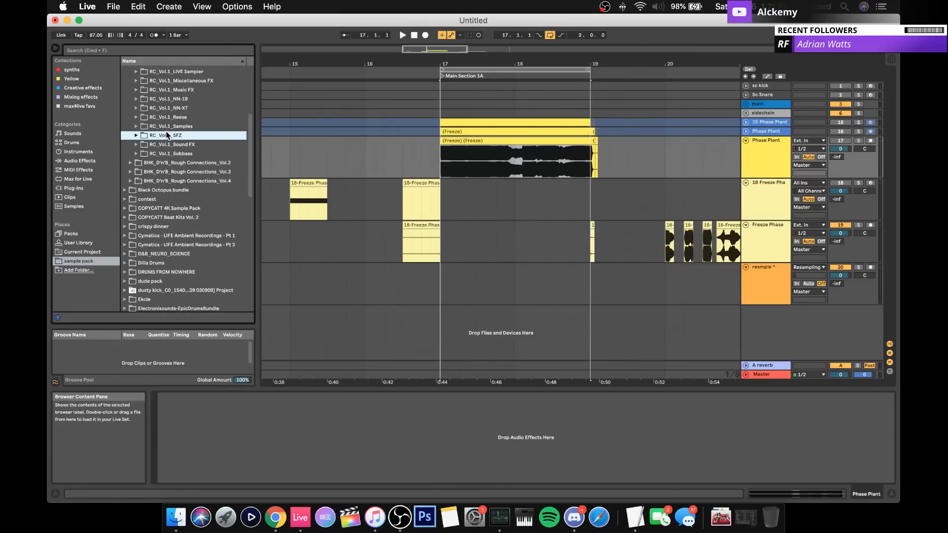
{"action": "scroll", "coordinate": [181, 103], "scroll_direction": "up", "scroll_amount": 2}
{"action": "scroll", "coordinate": [179, 100], "scroll_direction": "up", "scroll_amount": 4}
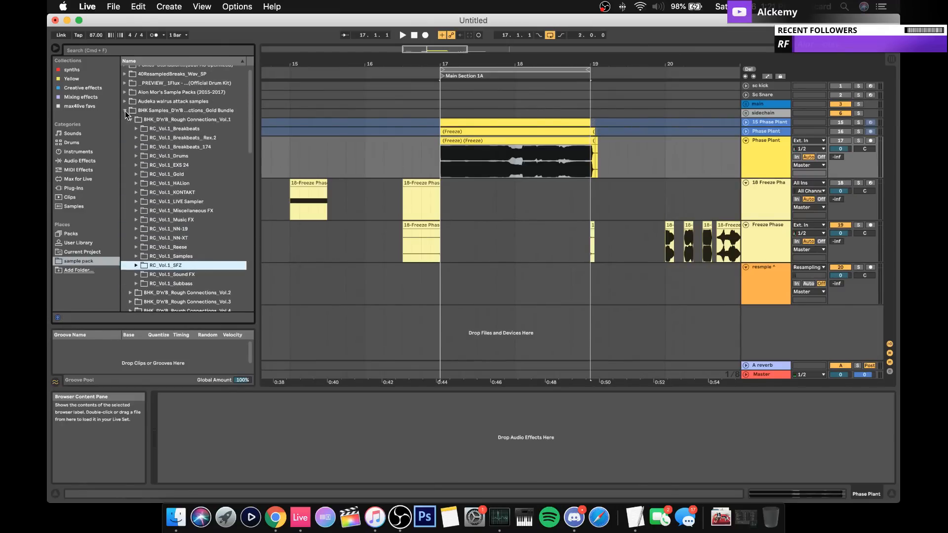
{"action": "left_click", "coordinate": [133, 111]}
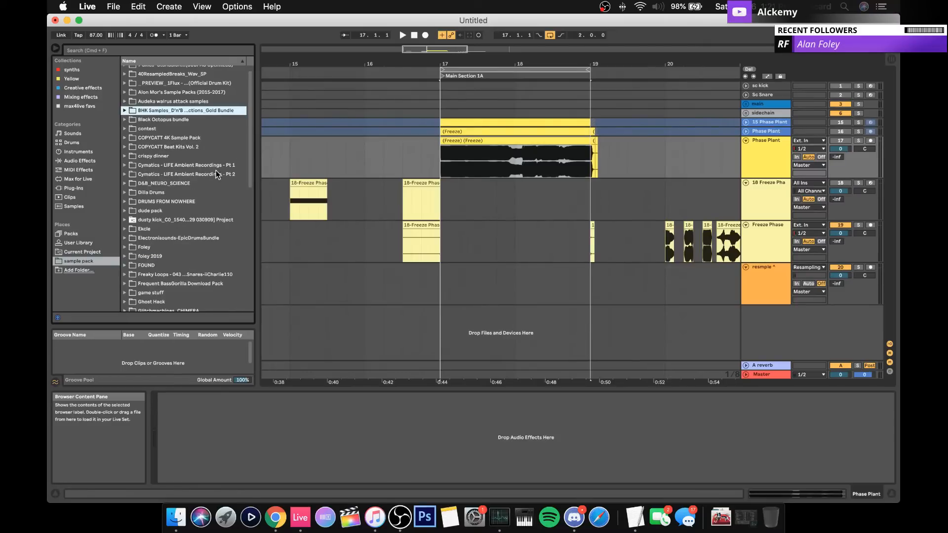
Step: Reopen the RC_Vol.1_Reese folder, place RC_Vol.1_Reese_C (12) on track 17 at 19.3.1 and show the clip's sample view
{"action": "left_click", "coordinate": [125, 111]}
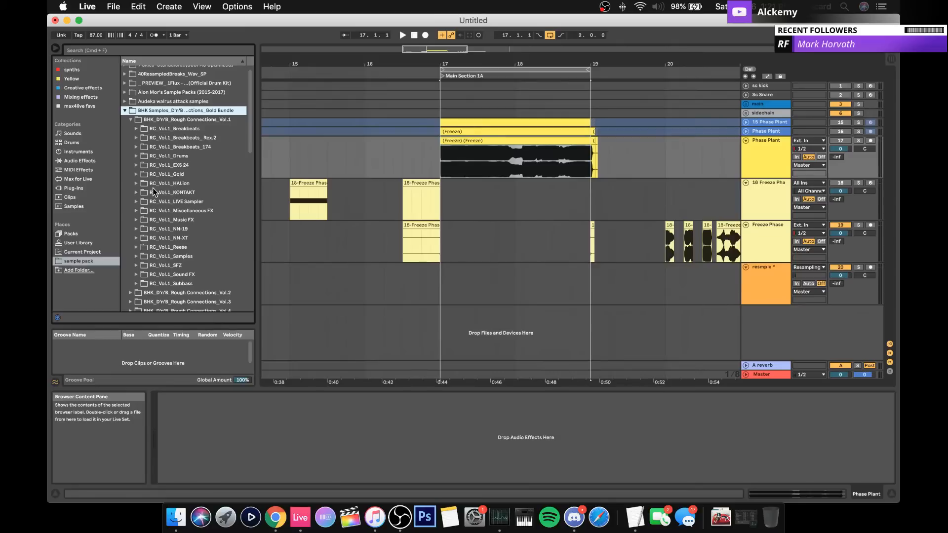
{"action": "scroll", "coordinate": [153, 188], "scroll_direction": "down", "scroll_amount": 2}
{"action": "left_click", "coordinate": [141, 213]}
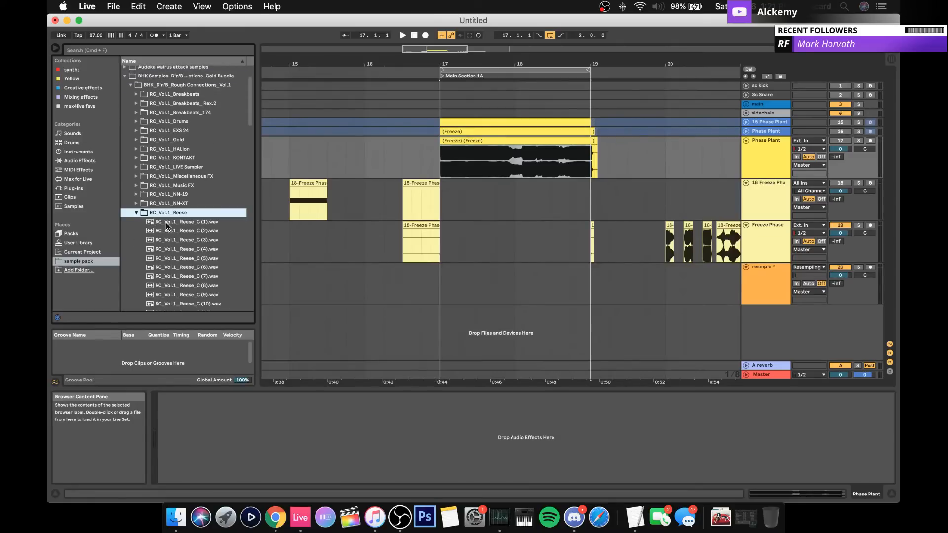
{"action": "left_click_drag", "start_coordinate": [170, 222], "coordinate": [630, 150]}
{"action": "scroll", "coordinate": [166, 257], "scroll_direction": "down", "scroll_amount": 5}
{"action": "double_click", "coordinate": [630, 151]}
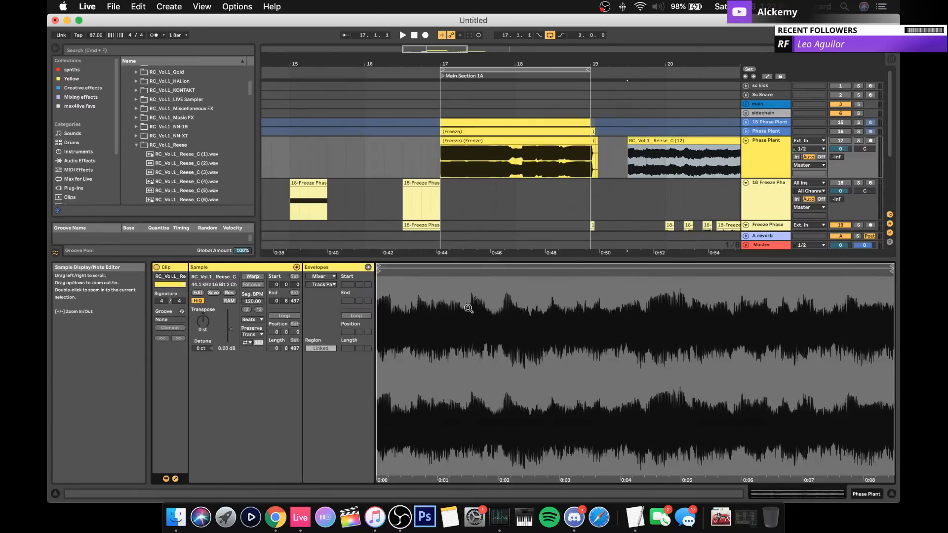
Step: Turn on Warp for the Reese clip and place the insert mark at 2.3.1 in its waveform
{"action": "left_click_drag", "start_coordinate": [455, 277], "coordinate": [454, 341]}
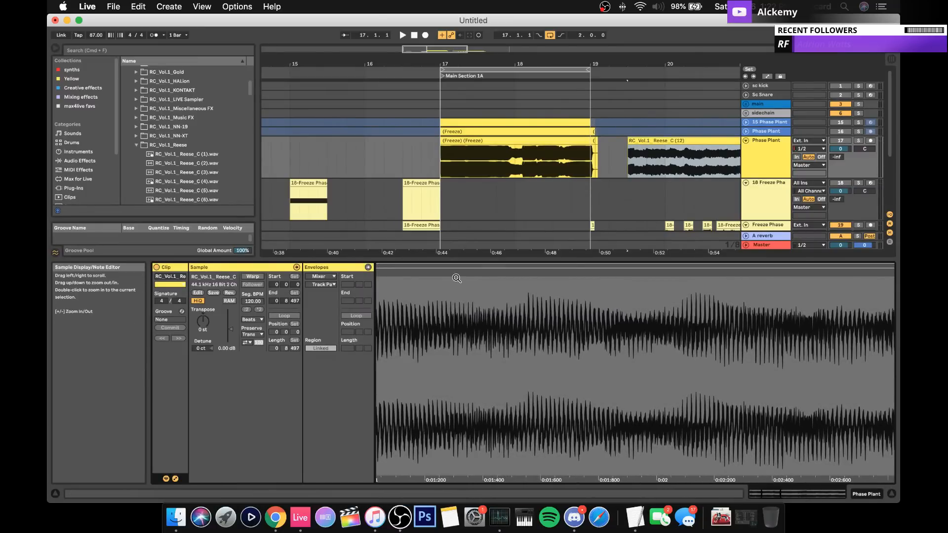
{"action": "scroll", "coordinate": [515, 350], "scroll_direction": "right", "scroll_amount": 3}
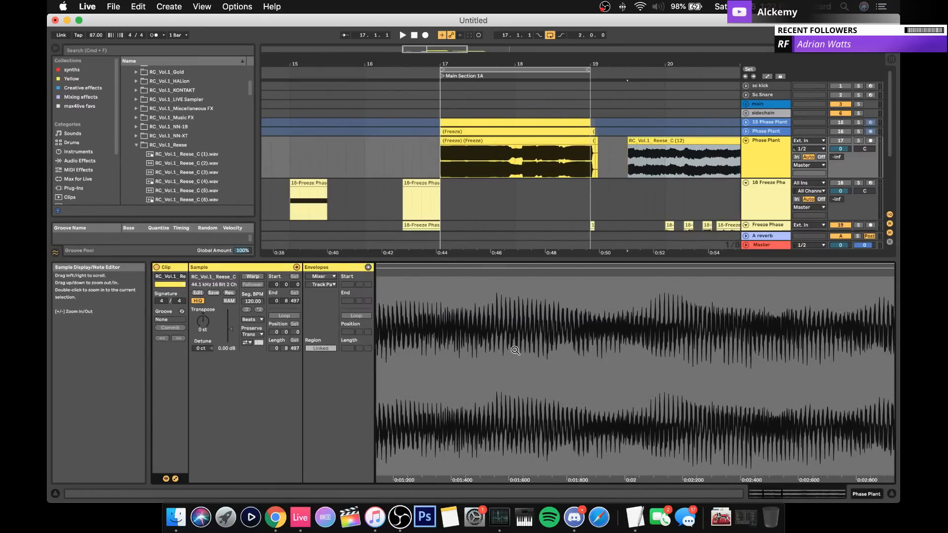
{"action": "scroll", "coordinate": [516, 350], "scroll_direction": "right", "scroll_amount": 5}
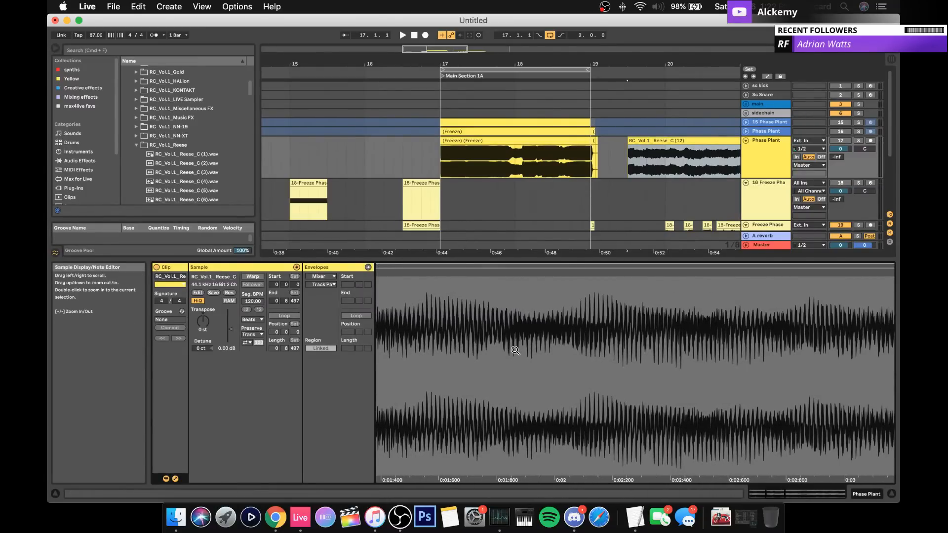
{"action": "scroll", "coordinate": [516, 350], "scroll_direction": "right", "scroll_amount": 9}
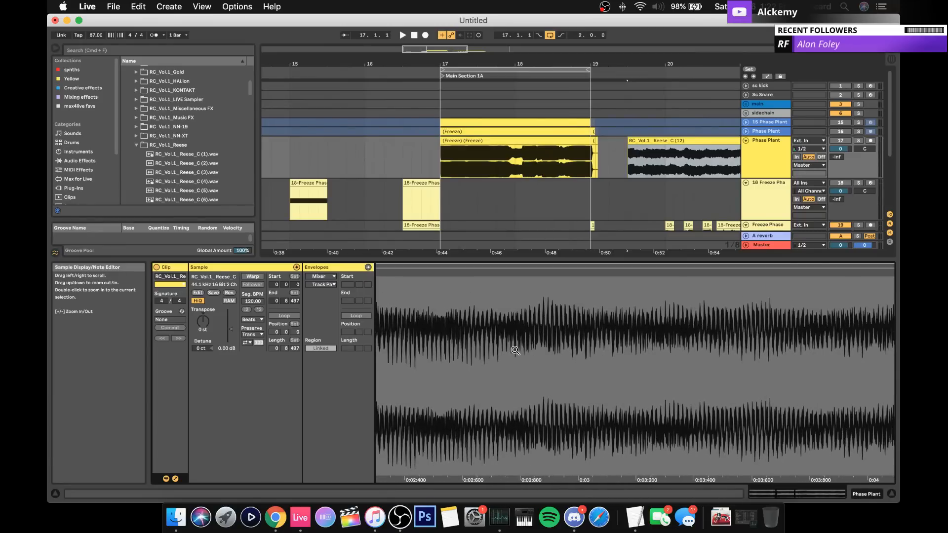
{"action": "left_click", "coordinate": [253, 276]}
{"action": "scroll", "coordinate": [505, 328], "scroll_direction": "right", "scroll_amount": 10}
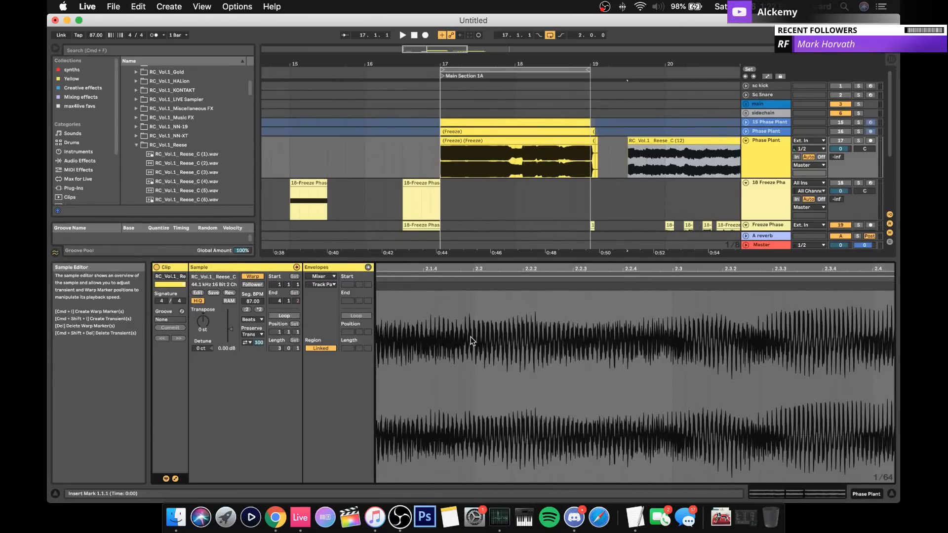
{"action": "scroll", "coordinate": [524, 354], "scroll_direction": "right", "scroll_amount": 5}
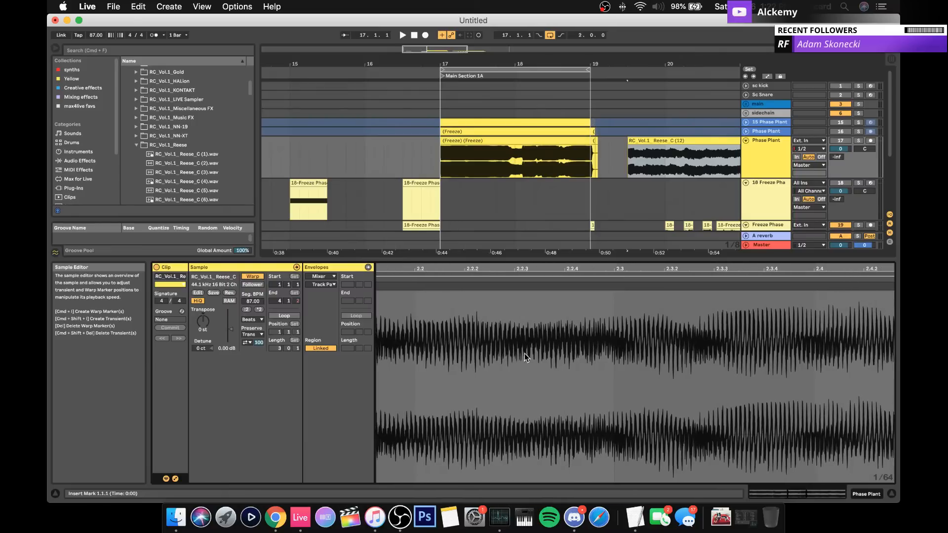
{"action": "scroll", "coordinate": [524, 354], "scroll_direction": "right", "scroll_amount": 3}
{"action": "left_click", "coordinate": [525, 353]}
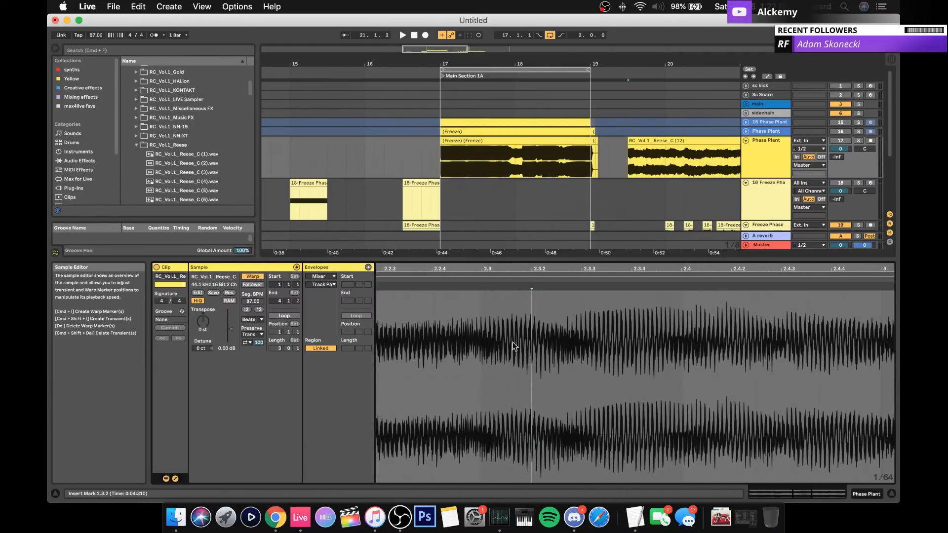
{"action": "left_click", "coordinate": [506, 296]}
{"action": "left_click", "coordinate": [519, 299]}
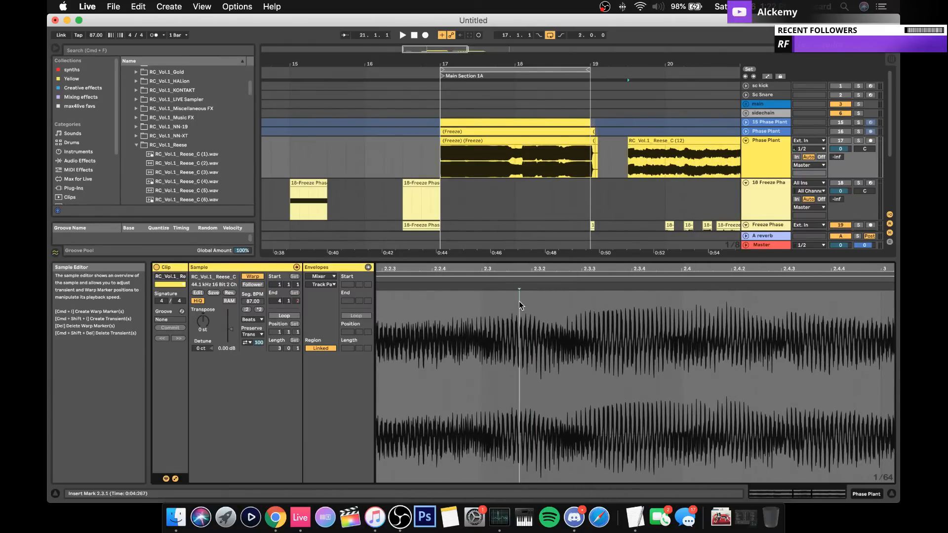
Step: Examine the individual wave cycles of the Reese clip around 2.3.2 to 2.4.2 for how their shape changes
{"action": "left_click", "coordinate": [645, 153]}
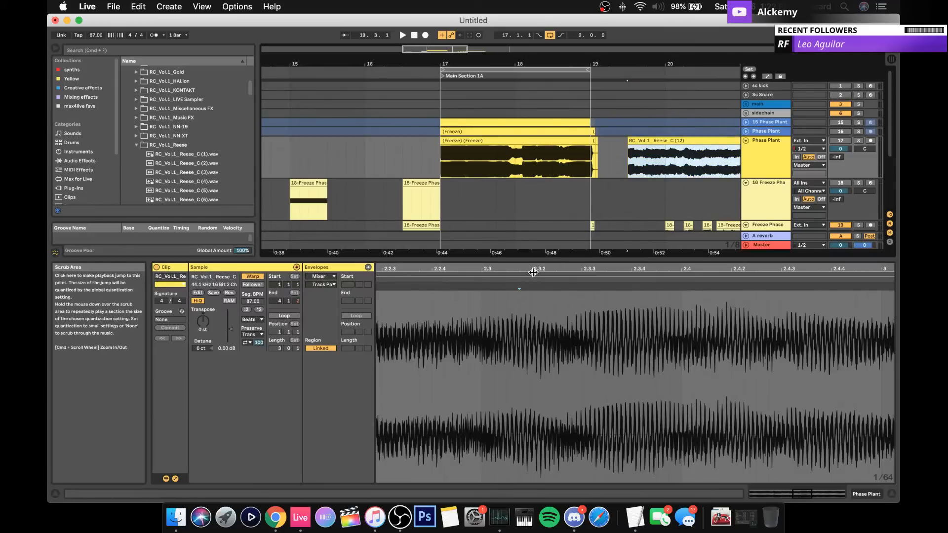
{"action": "left_click_drag", "start_coordinate": [535, 269], "coordinate": [530, 335]}
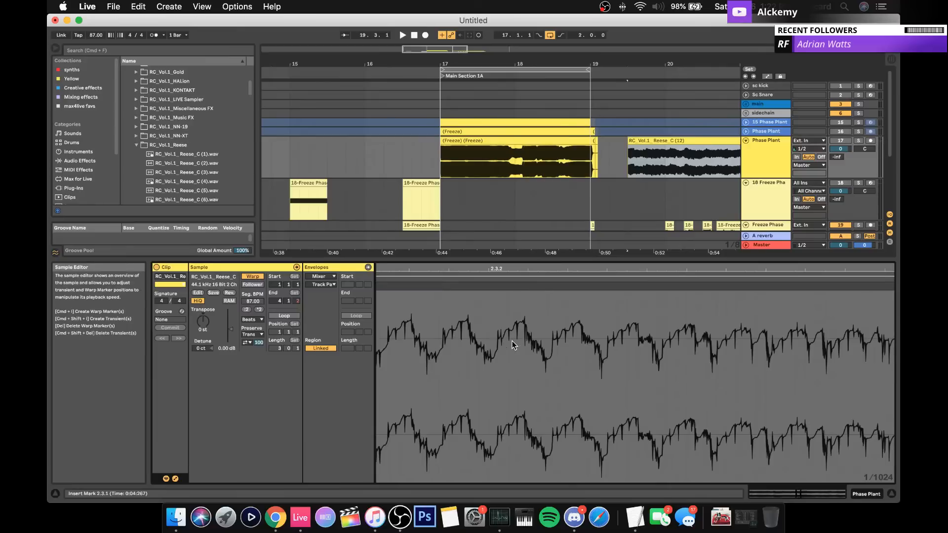
{"action": "scroll", "coordinate": [508, 342], "scroll_direction": "right", "scroll_amount": 5}
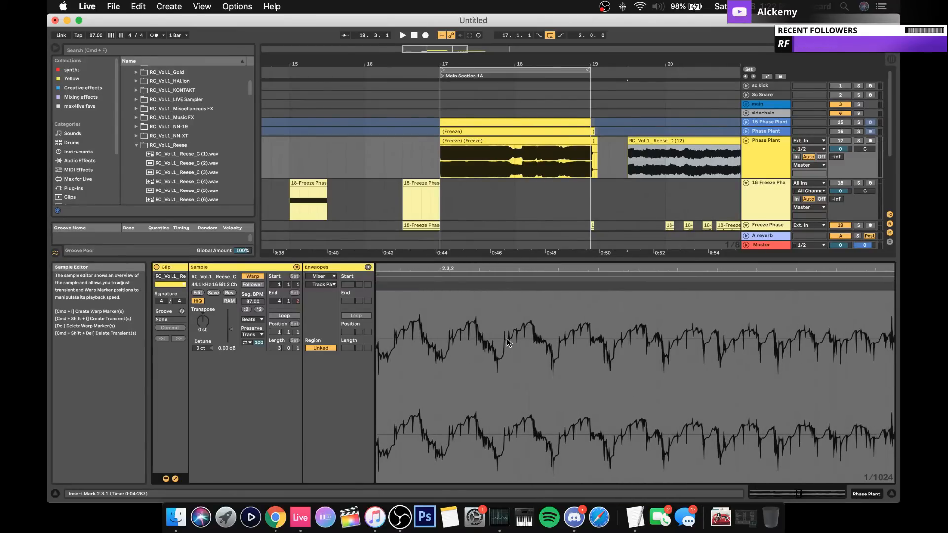
{"action": "scroll", "coordinate": [508, 340], "scroll_direction": "right", "scroll_amount": 5}
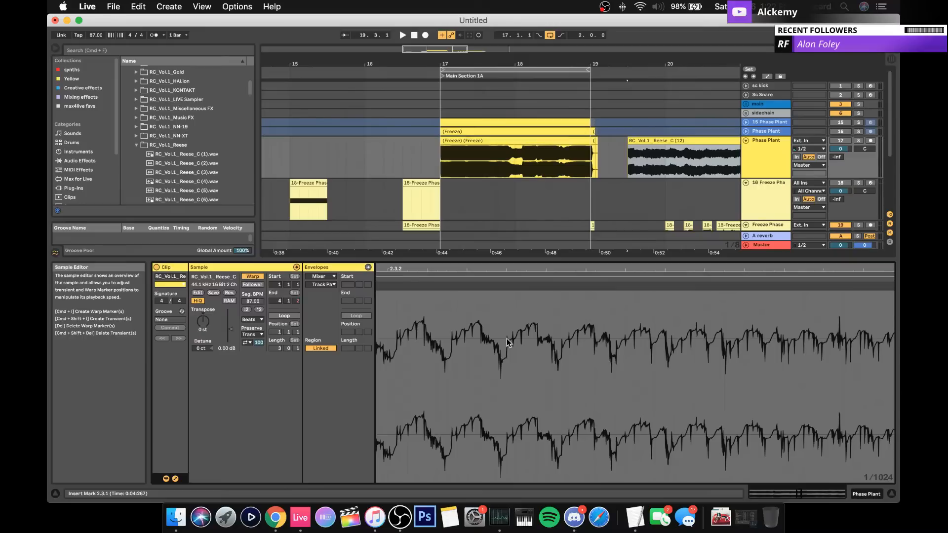
{"action": "scroll", "coordinate": [508, 340], "scroll_direction": "right", "scroll_amount": 5}
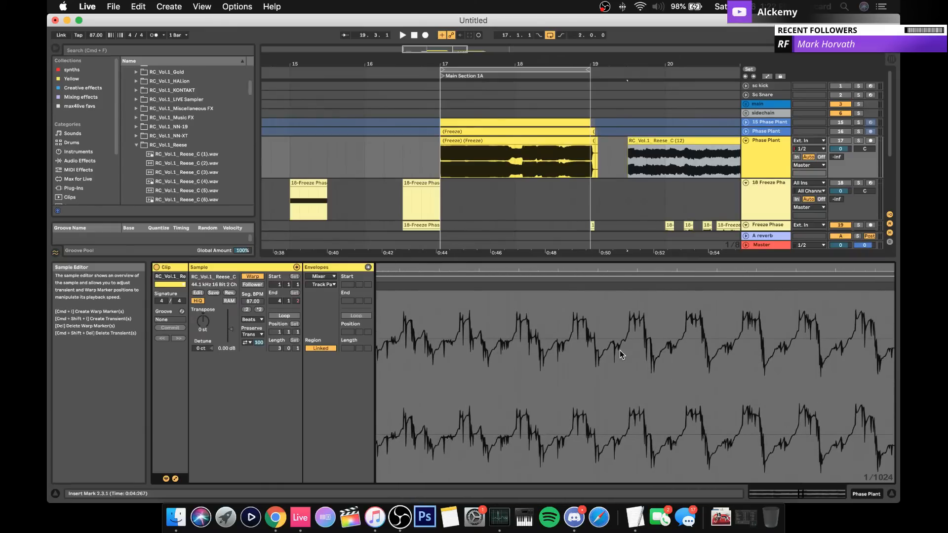
{"action": "left_click_drag", "start_coordinate": [597, 271], "coordinate": [596, 243]}
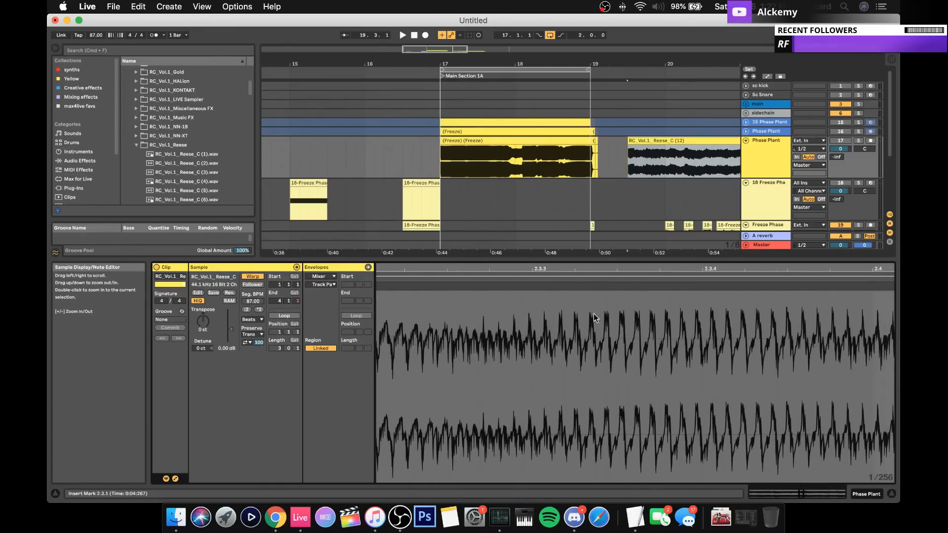
{"action": "scroll", "coordinate": [589, 330], "scroll_direction": "right", "scroll_amount": 5}
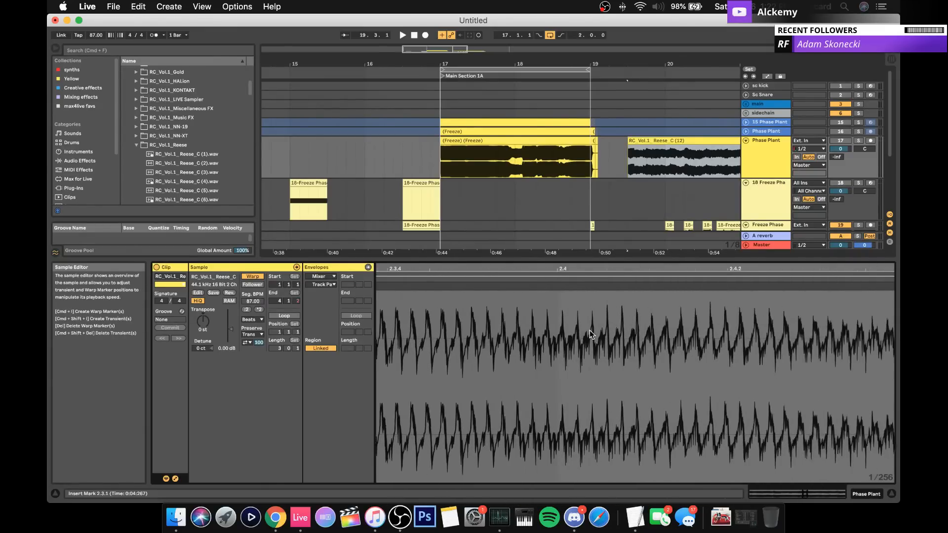
Step: Delete the Reese sample clip from track 17
{"action": "left_click_drag", "start_coordinate": [564, 272], "coordinate": [564, 245]}
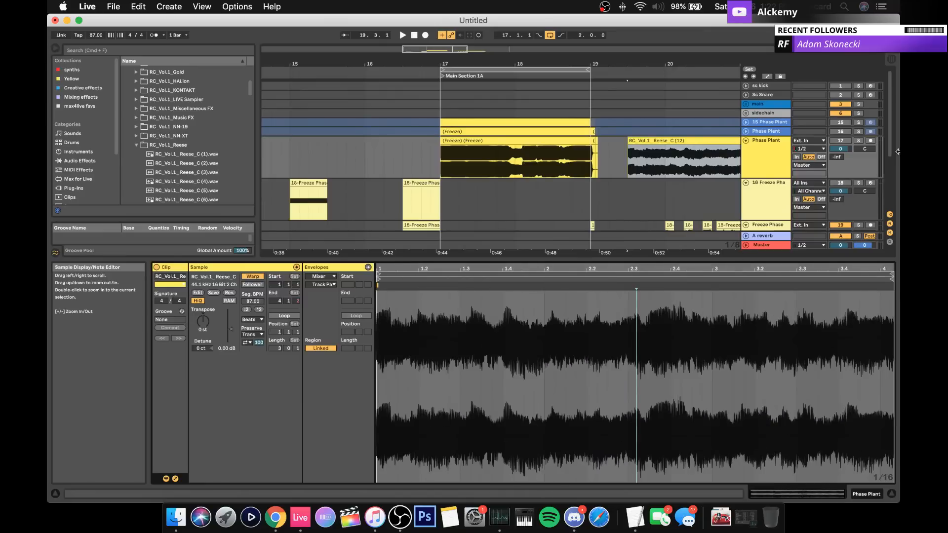
{"action": "left_click", "coordinate": [682, 141]}
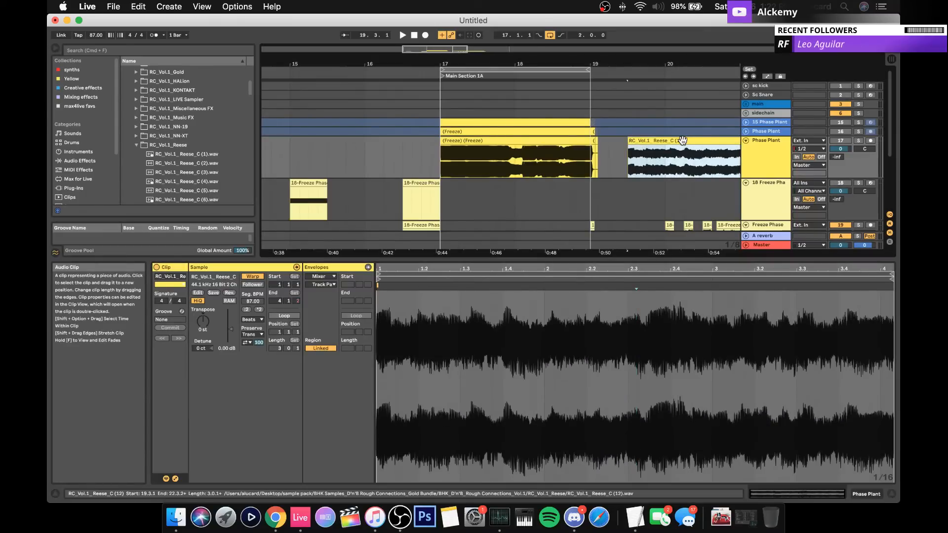
{"action": "key", "text": "Delete"}
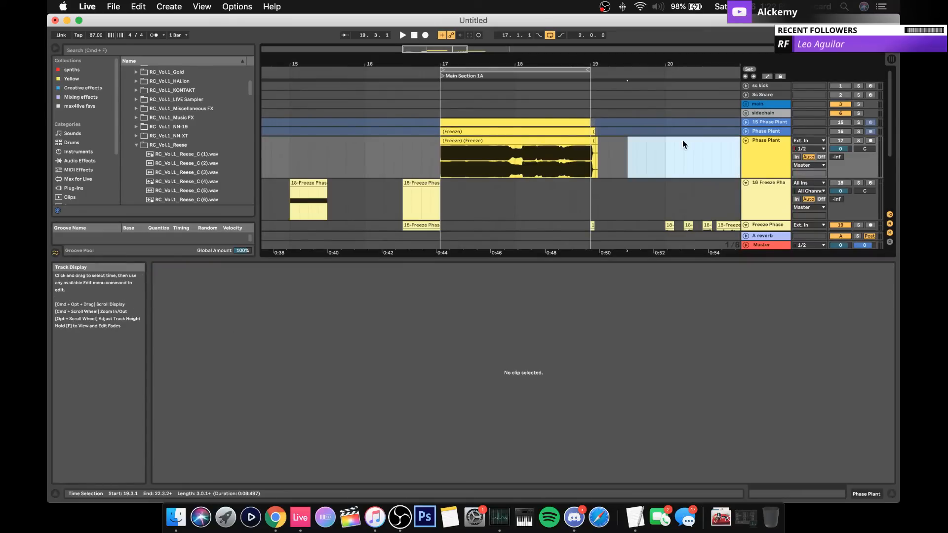
Step: Collapse the RC_Vol.1_Reese folder and show the sample view of the frozen Phase Plant clip at bar 17 on track 17
{"action": "left_click", "coordinate": [138, 146]}
{"action": "scroll", "coordinate": [151, 147], "scroll_direction": "up", "scroll_amount": 1}
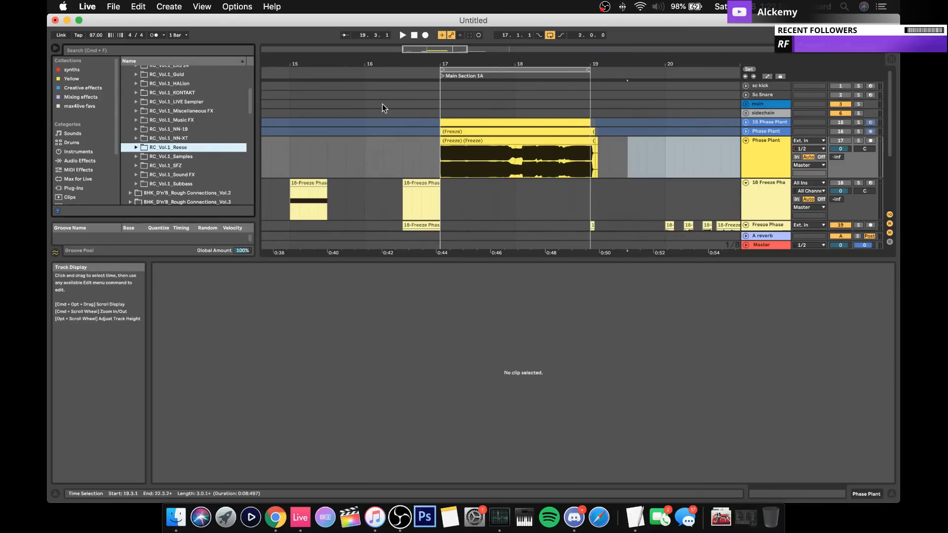
{"action": "left_click_drag", "start_coordinate": [474, 64], "coordinate": [475, 74]}
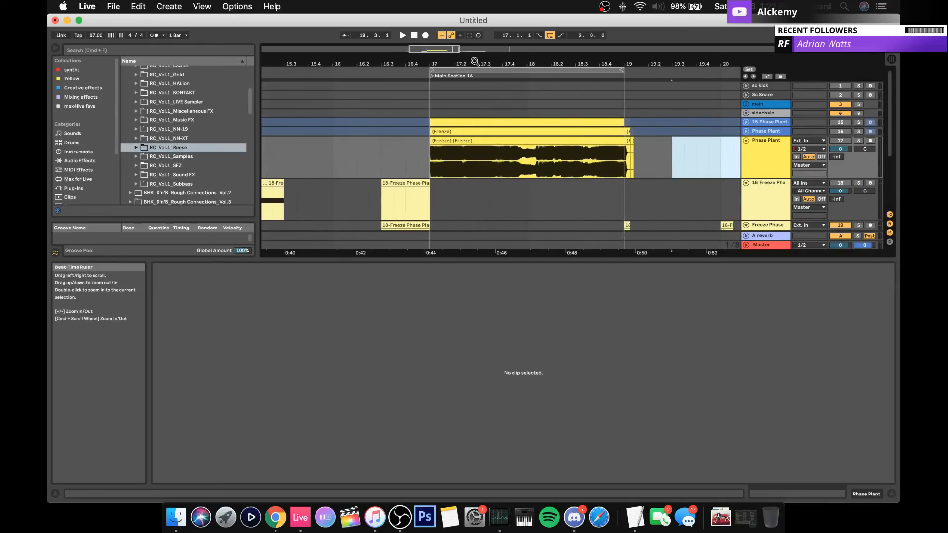
{"action": "left_click", "coordinate": [463, 140]}
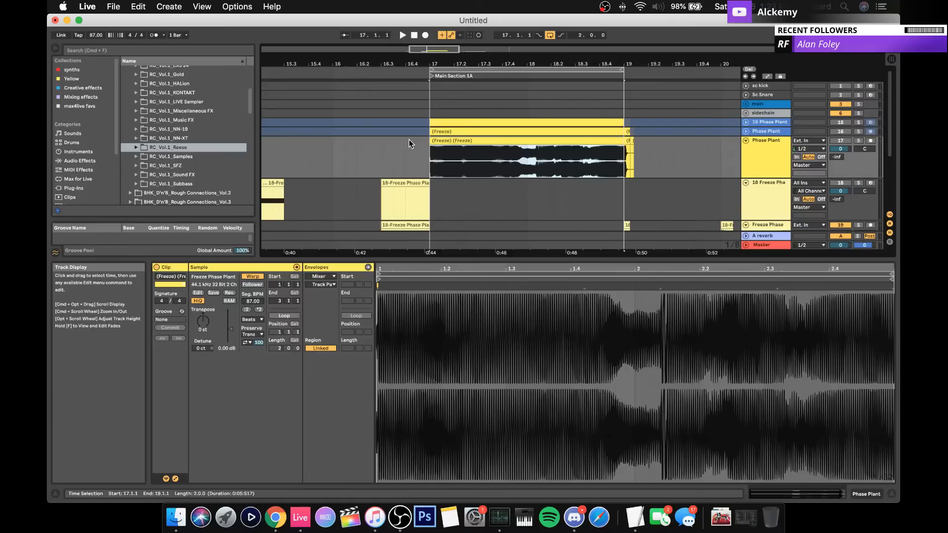
Step: Duplicate Phase Plant track 17 and add a Utility effect with Mono enabled to the copy
{"action": "left_click", "coordinate": [745, 155]}
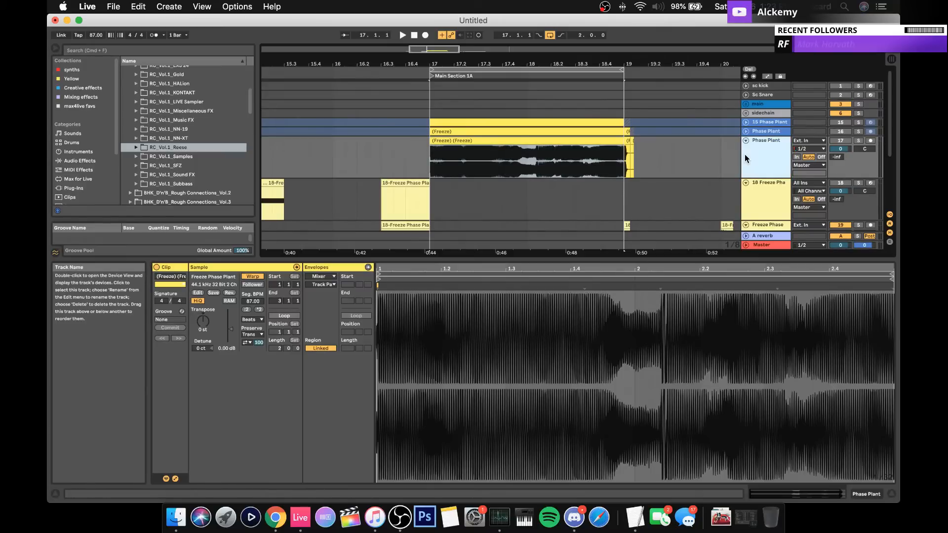
{"action": "key", "text": "cmd+d"}
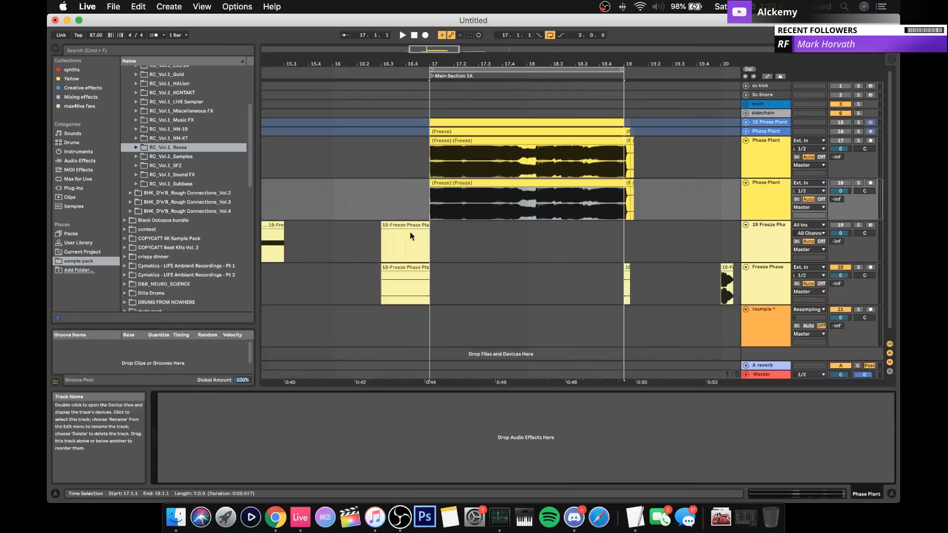
{"action": "left_click", "coordinate": [75, 161]}
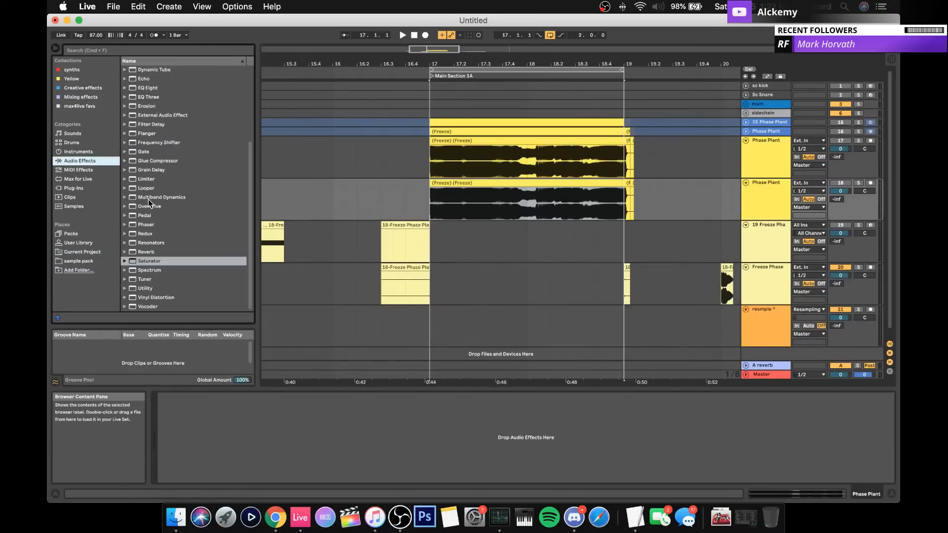
{"action": "left_click_drag", "start_coordinate": [148, 289], "coordinate": [466, 200]}
{"action": "left_click", "coordinate": [174, 458]}
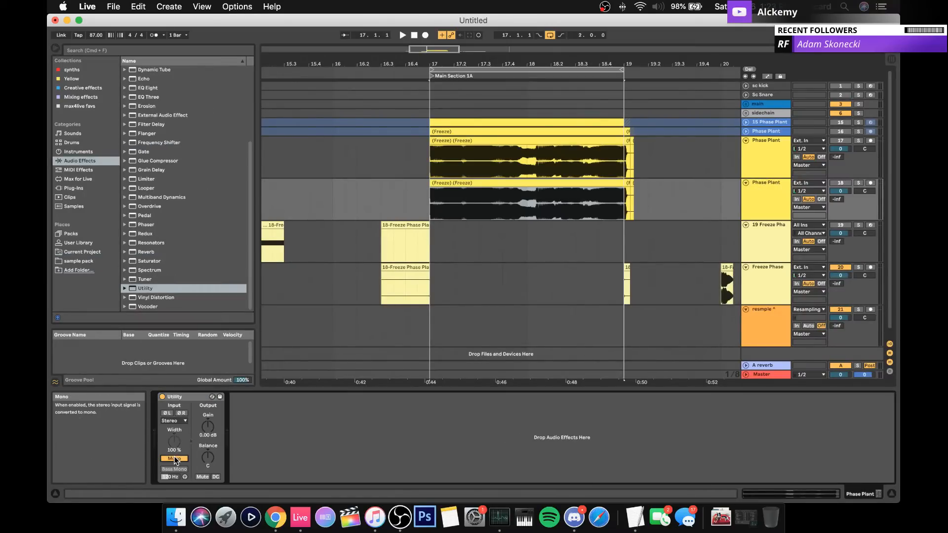
Step: Freeze and flatten the duplicated Phase Plant track 18
{"action": "right_click", "coordinate": [763, 197]}
{"action": "left_click", "coordinate": [778, 249]}
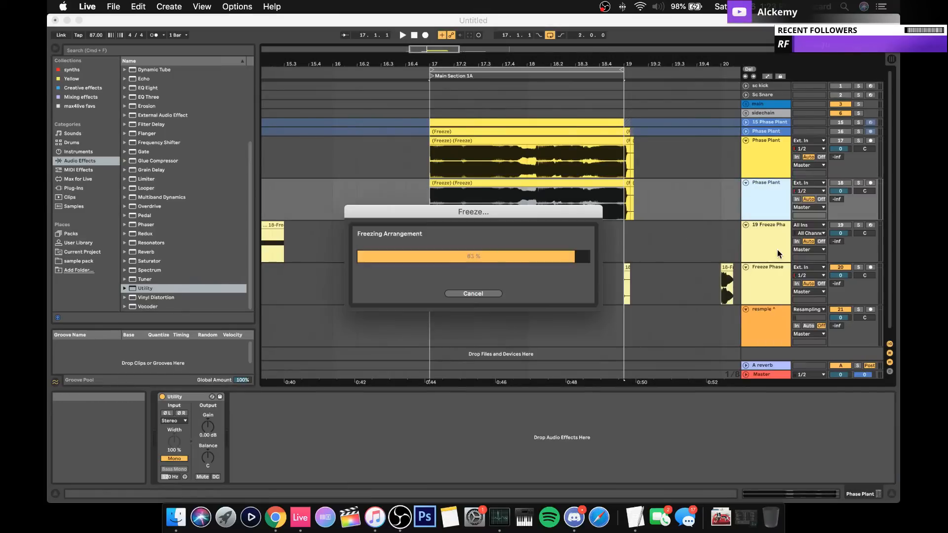
{"action": "right_click", "coordinate": [763, 195]}
{"action": "left_click", "coordinate": [772, 263]}
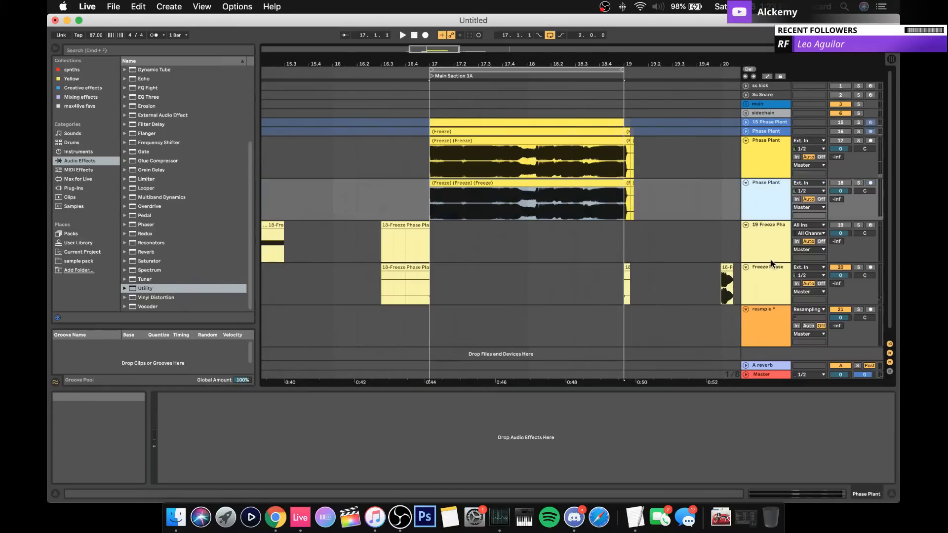
Step: Delete the flattened clip from 17.1.1 to 19.1.1 and the short tail clips after it on track 18
{"action": "left_click", "coordinate": [587, 183]}
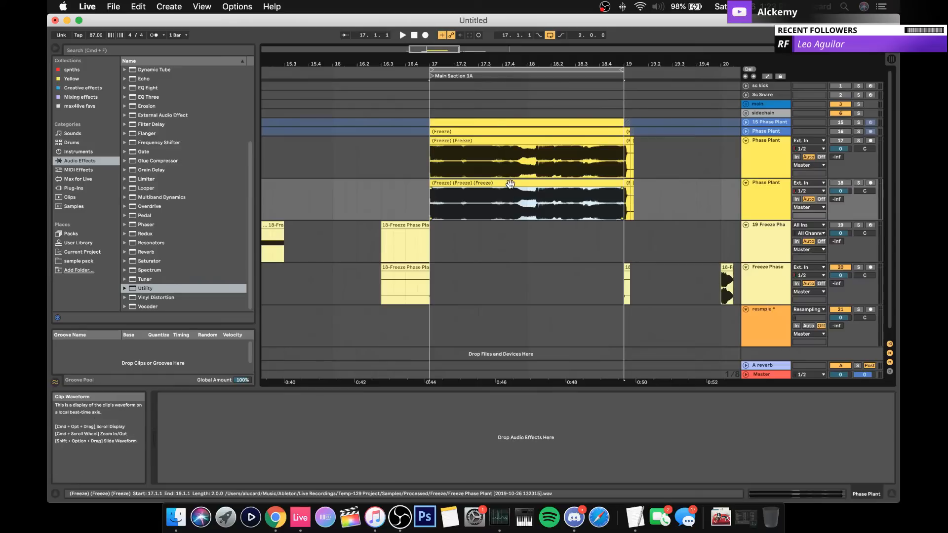
{"action": "key", "text": "Delete"}
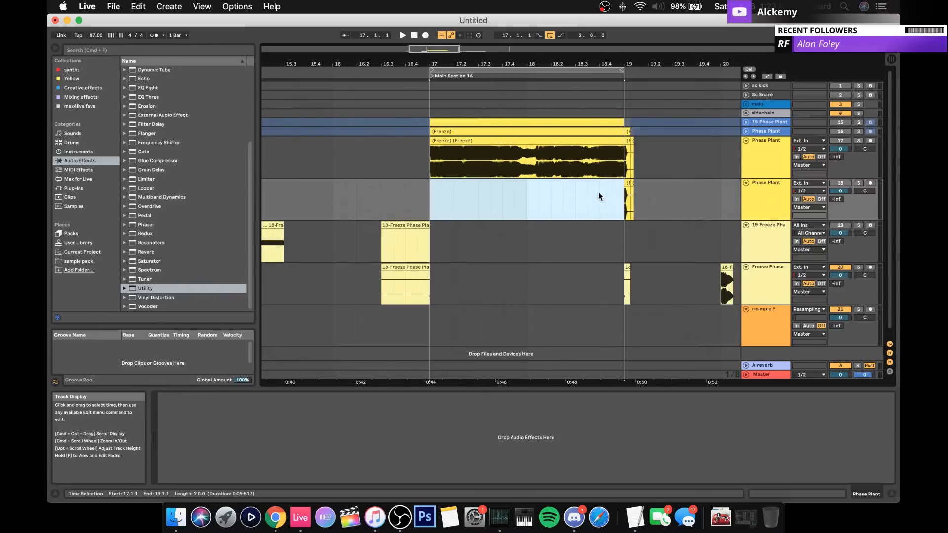
{"action": "left_click_drag", "start_coordinate": [617, 197], "coordinate": [645, 196]}
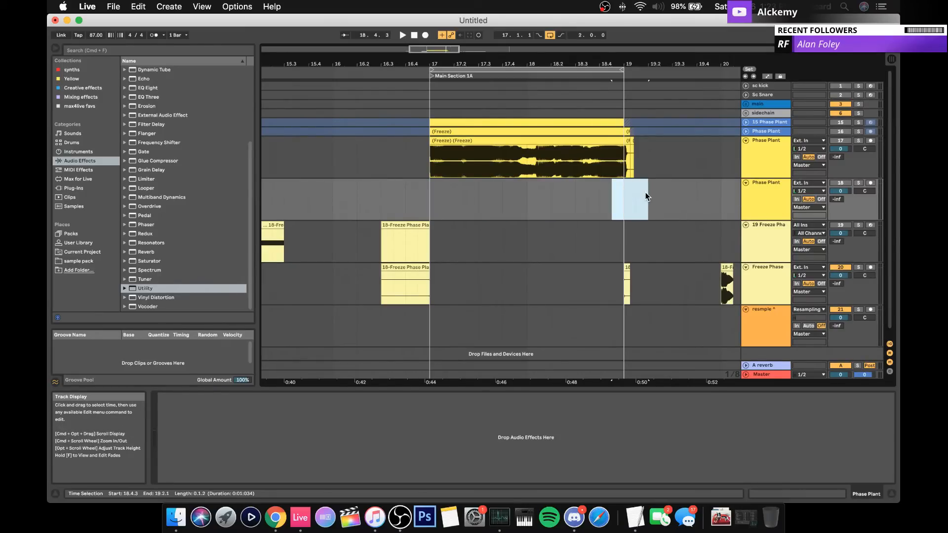
Step: Select the frozen clip on track 17 and display the device chain of the 19 Freeze Phase Plant track
{"action": "left_click", "coordinate": [616, 140]}
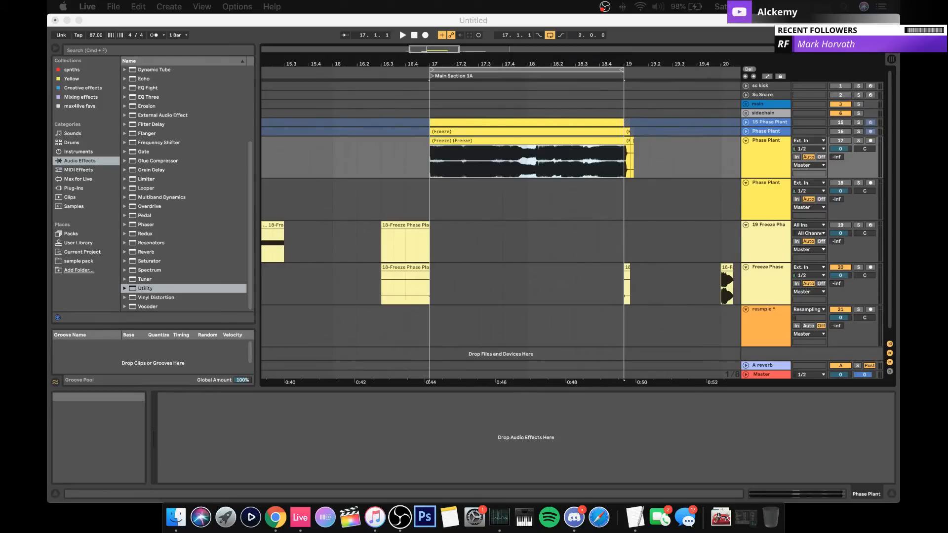
{"action": "scroll", "coordinate": [539, 212], "scroll_direction": "right", "scroll_amount": 5}
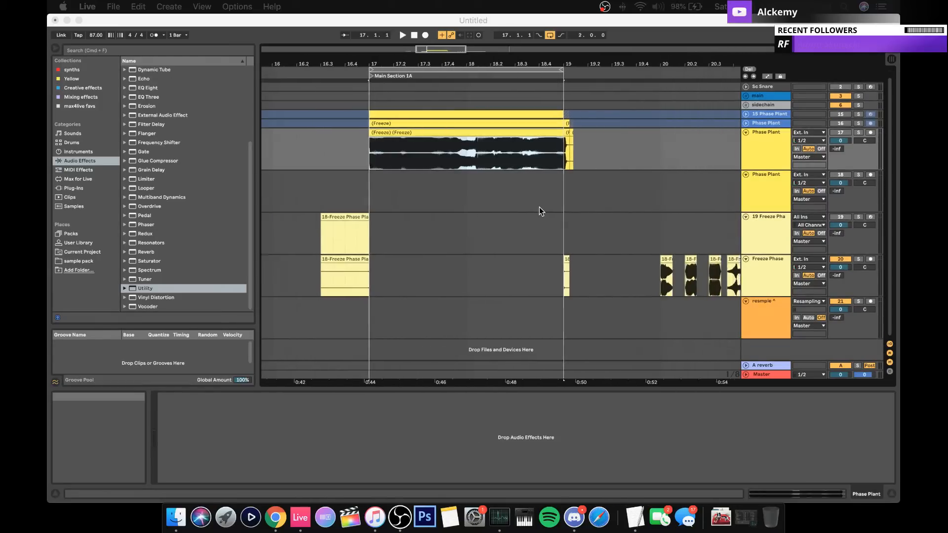
{"action": "scroll", "coordinate": [539, 211], "scroll_direction": "left", "scroll_amount": 5}
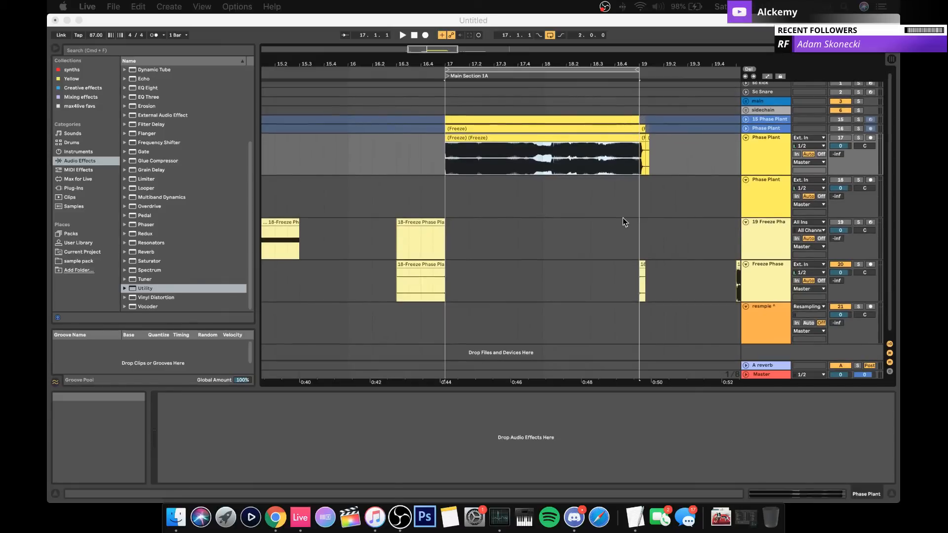
{"action": "left_click", "coordinate": [757, 242]}
{"action": "left_click", "coordinate": [756, 242]}
{"action": "left_click", "coordinate": [758, 277]}
{"action": "left_click", "coordinate": [758, 242]}
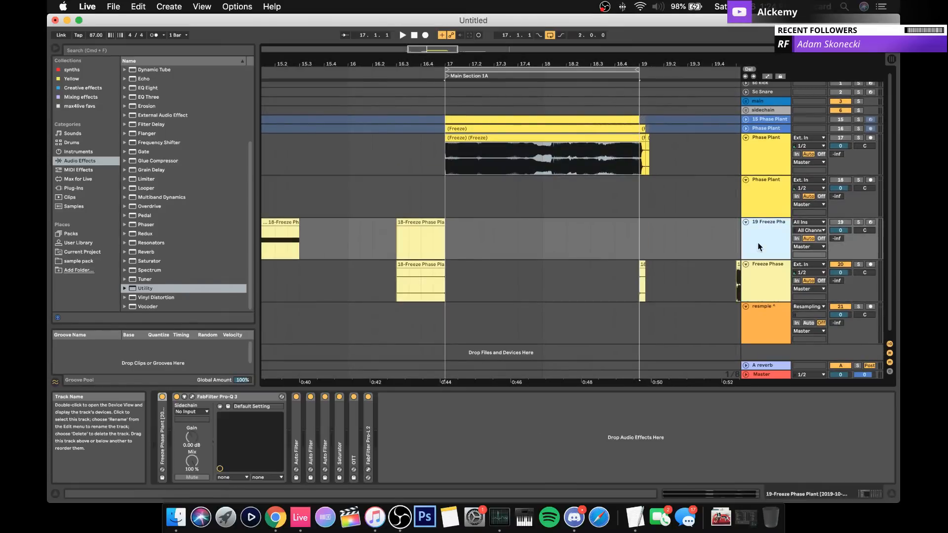
Step: Move the long frozen clip after bar 20 from track 20 to the resmple track and extend its start to 20.3.3
{"action": "left_click_drag", "start_coordinate": [446, 234], "coordinate": [555, 237]}
{"action": "scroll", "coordinate": [555, 236], "scroll_direction": "right", "scroll_amount": 3}
{"action": "scroll", "coordinate": [555, 236], "scroll_direction": "right", "scroll_amount": 5}
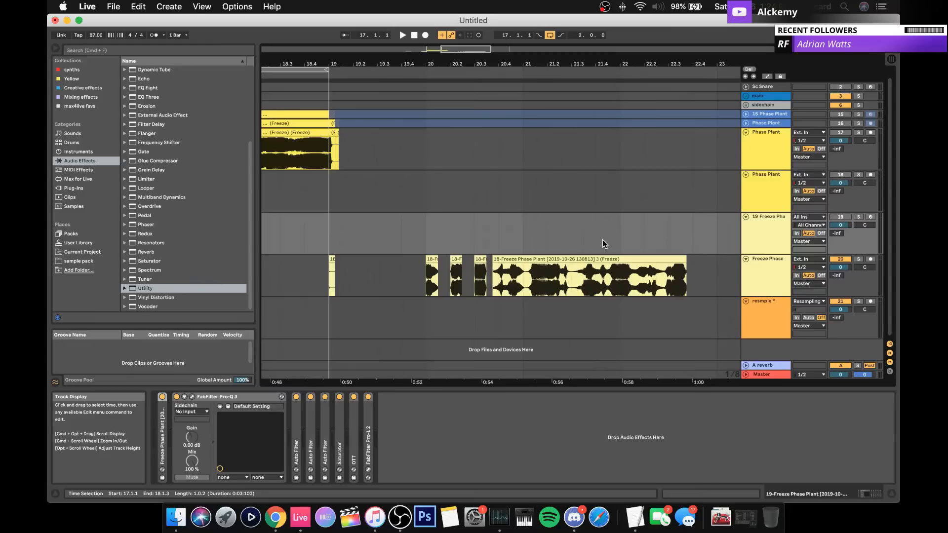
{"action": "left_click", "coordinate": [574, 278]}
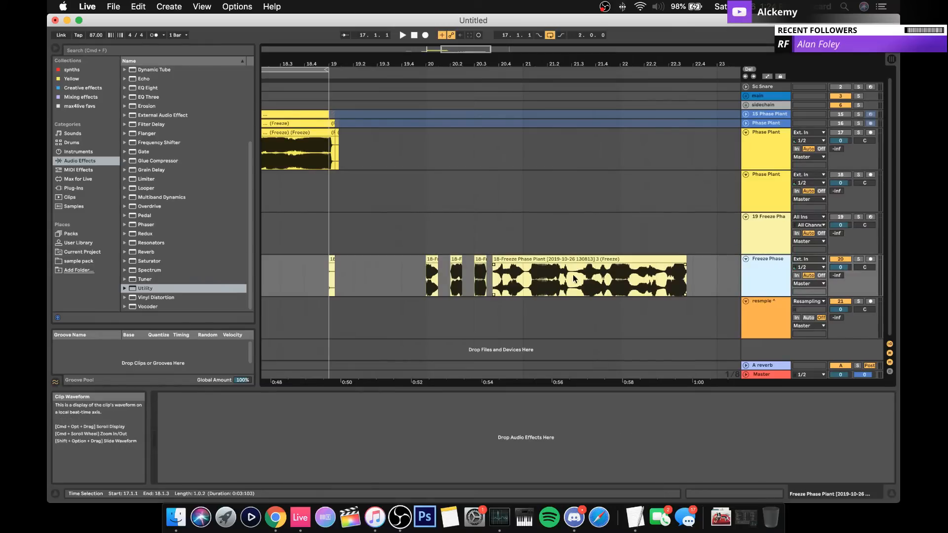
{"action": "mouse_move", "coordinate": [492, 259]}
{"action": "left_mouse_down"}
{"action": "mouse_move", "coordinate": [472, 260]}
{"action": "mouse_move", "coordinate": [489, 256]}
{"action": "left_mouse_up"}
{"action": "left_click", "coordinate": [751, 265]}
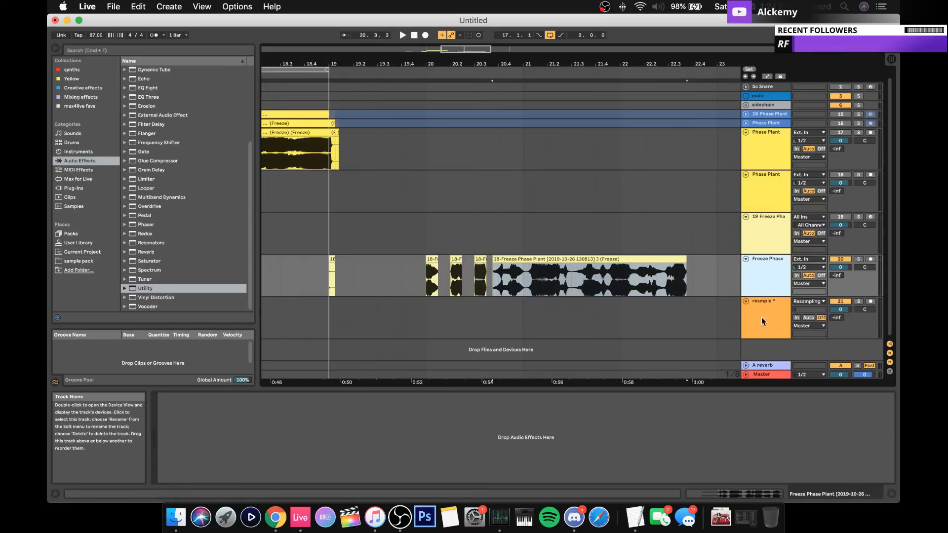
{"action": "left_click", "coordinate": [762, 321]}
{"action": "left_click_drag", "start_coordinate": [637, 260], "coordinate": [638, 304]}
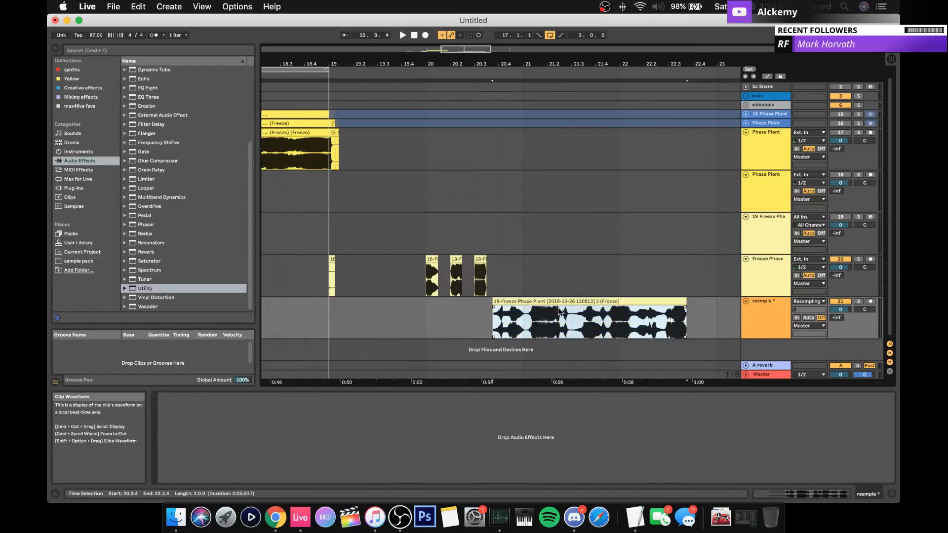
{"action": "mouse_move", "coordinate": [493, 306]}
{"action": "left_mouse_down"}
{"action": "mouse_move", "coordinate": [447, 307]}
{"action": "mouse_move", "coordinate": [487, 310]}
{"action": "left_mouse_up"}
Step: Unfold the first Auto Filter on track 19 and play the arrangement from 17.1.1
{"action": "scroll", "coordinate": [486, 310], "scroll_direction": "left", "scroll_amount": 3}
{"action": "scroll", "coordinate": [369, 256], "scroll_direction": "left", "scroll_amount": 3}
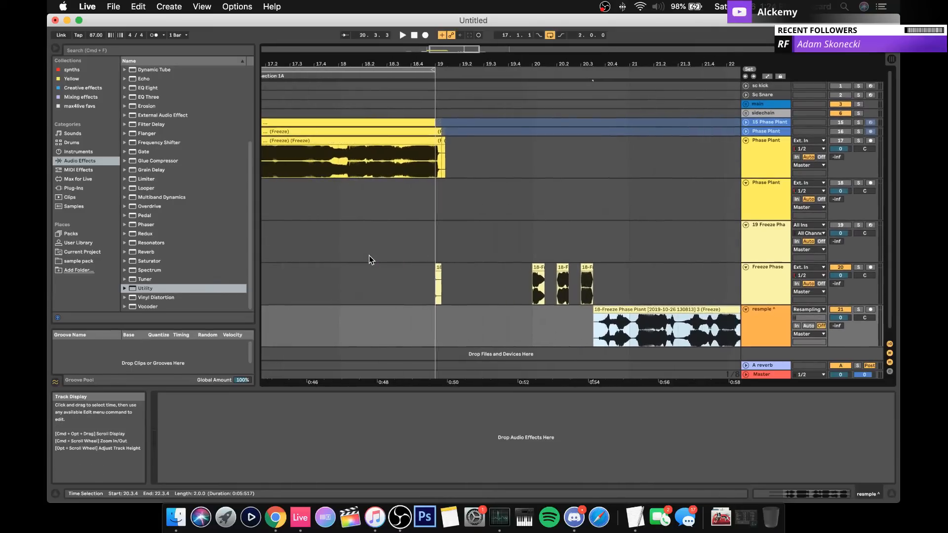
{"action": "scroll", "coordinate": [369, 256], "scroll_direction": "left", "scroll_amount": 3}
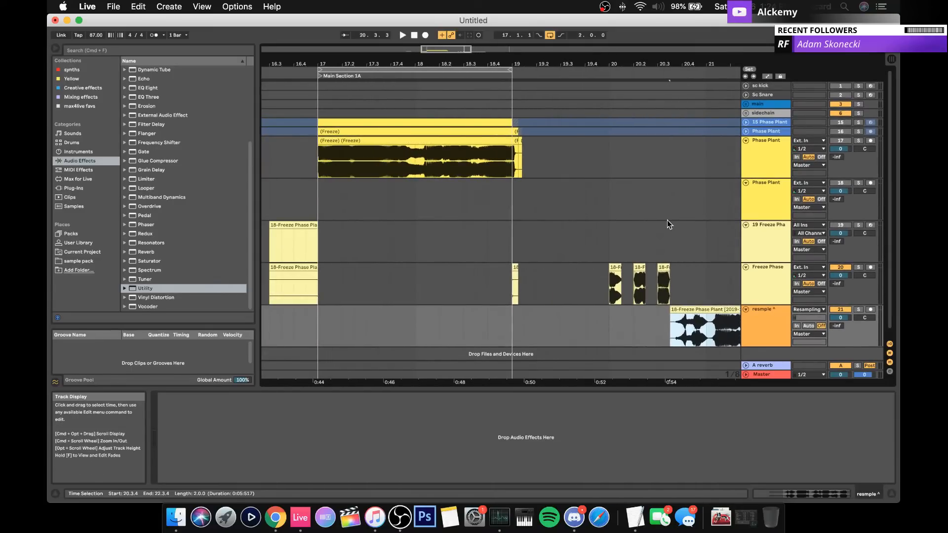
{"action": "left_click", "coordinate": [753, 204]}
{"action": "left_click", "coordinate": [755, 235]}
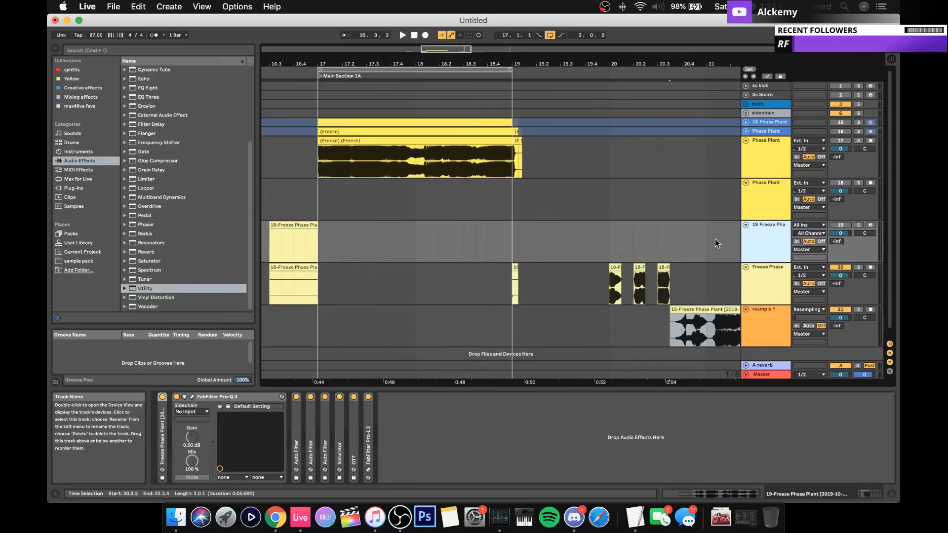
{"action": "left_click", "coordinate": [319, 241]}
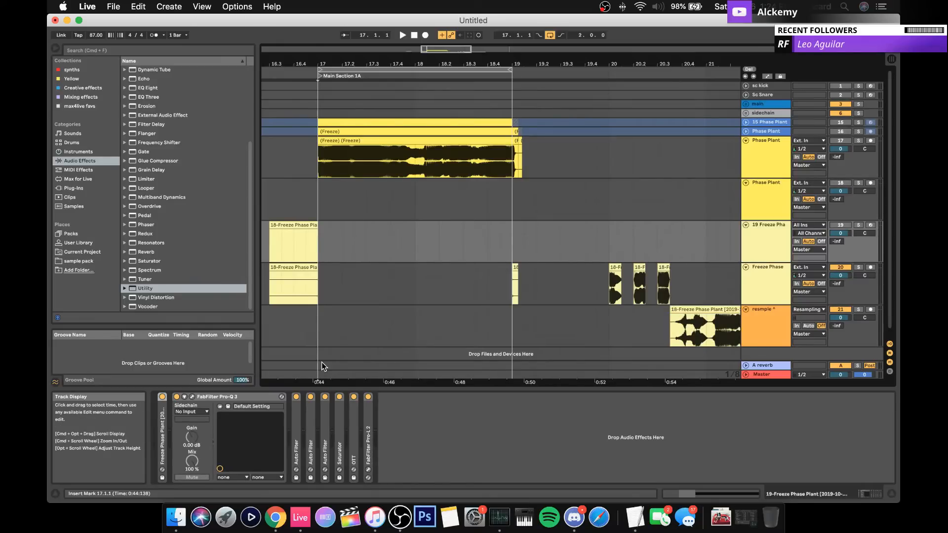
{"action": "double_click", "coordinate": [298, 409]}
{"action": "key", "text": "space"}
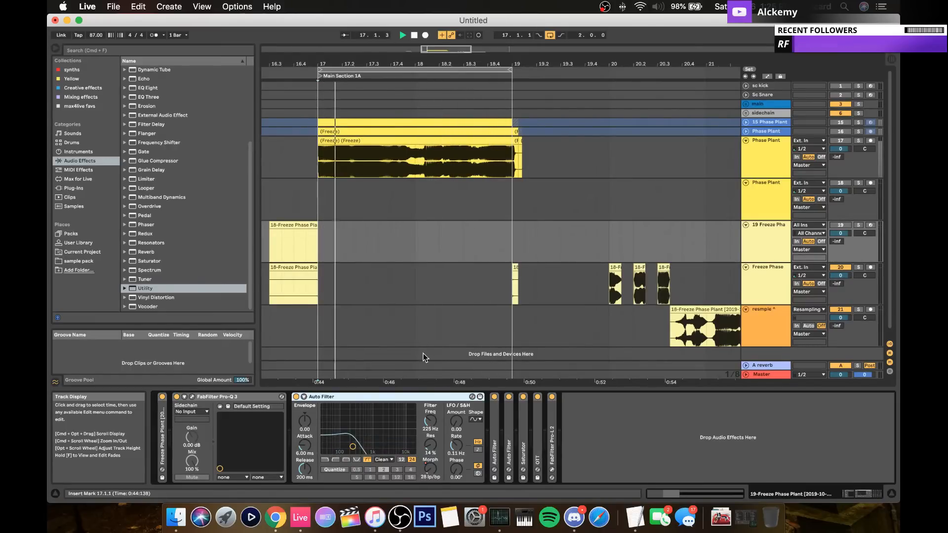
Step: Unfold the second Auto Filter in track 19's device chain and keep that track selected
{"action": "left_click", "coordinate": [493, 425]}
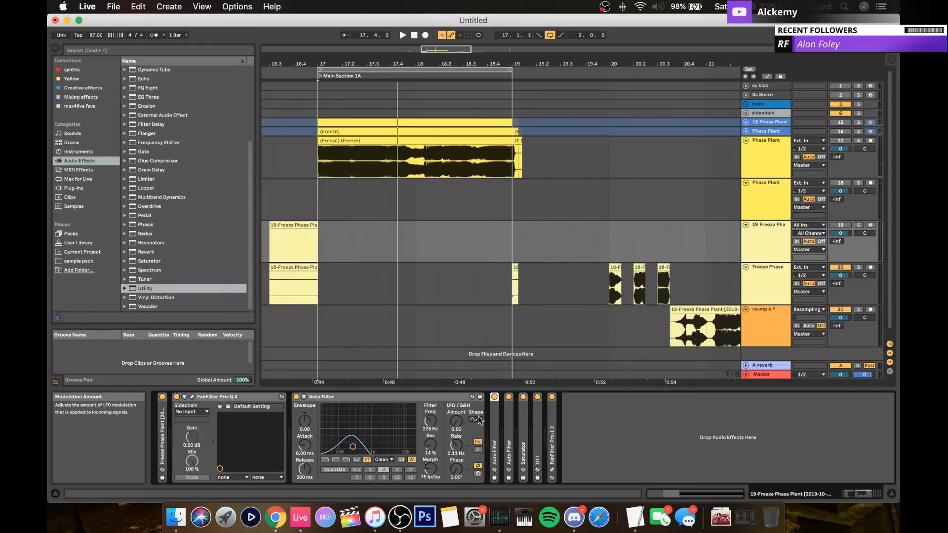
{"action": "double_click", "coordinate": [493, 415]}
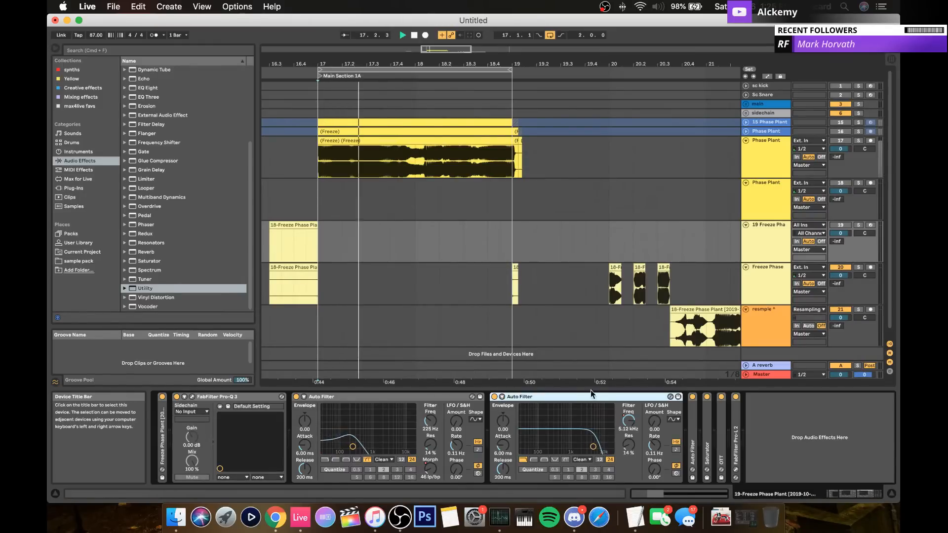
{"action": "left_click", "coordinate": [757, 271]}
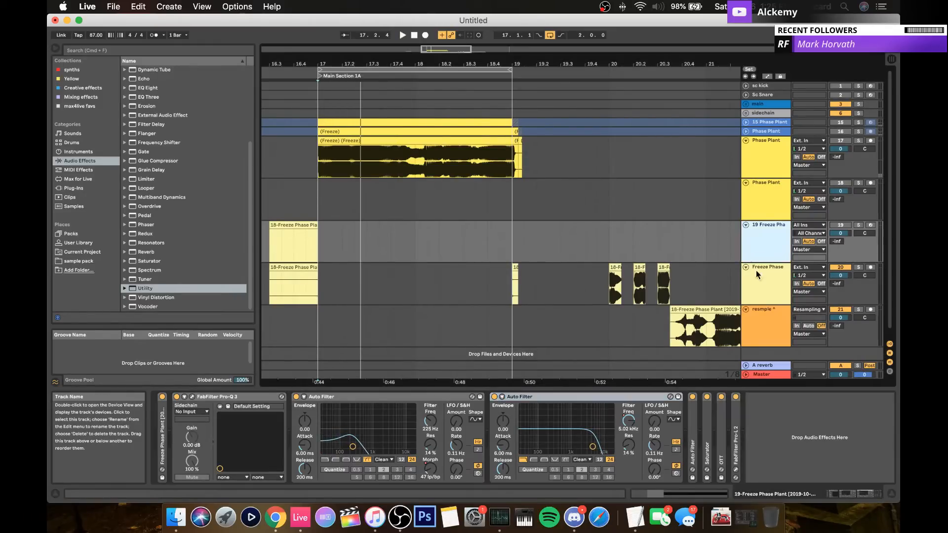
{"action": "left_click", "coordinate": [760, 247]}
Step: Move the long frozen clip on the resmple track so it starts at 21.1.1
{"action": "scroll", "coordinate": [667, 272], "scroll_direction": "right", "scroll_amount": 5}
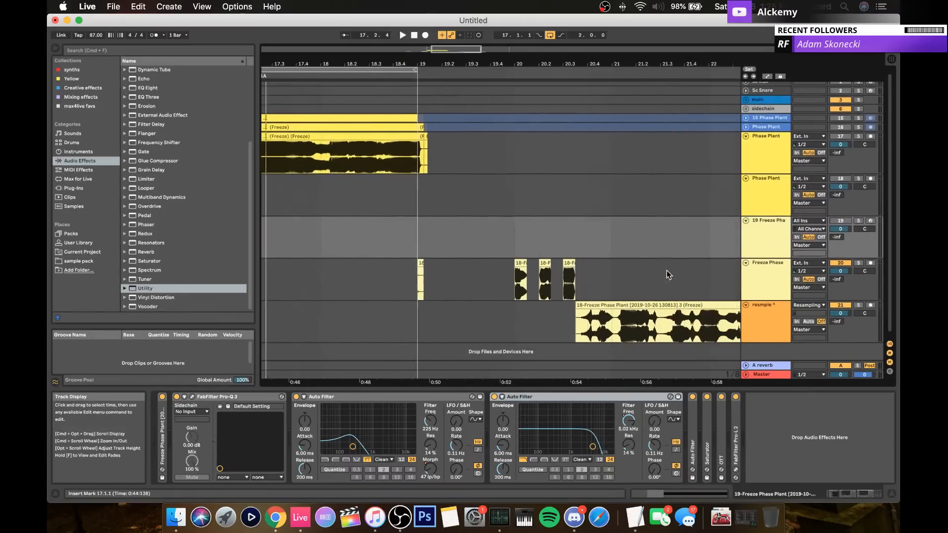
{"action": "scroll", "coordinate": [667, 271], "scroll_direction": "right", "scroll_amount": 2}
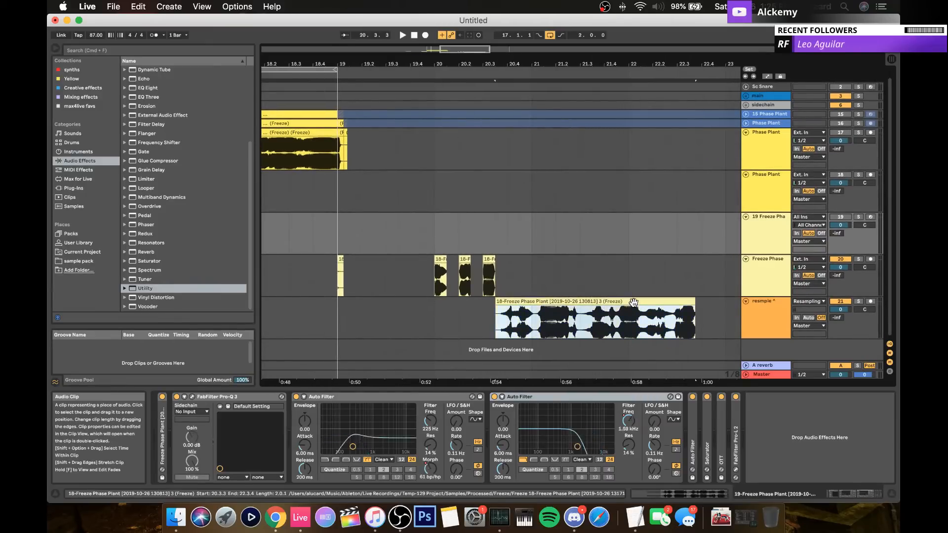
{"action": "left_click_drag", "start_coordinate": [573, 302], "coordinate": [609, 305]}
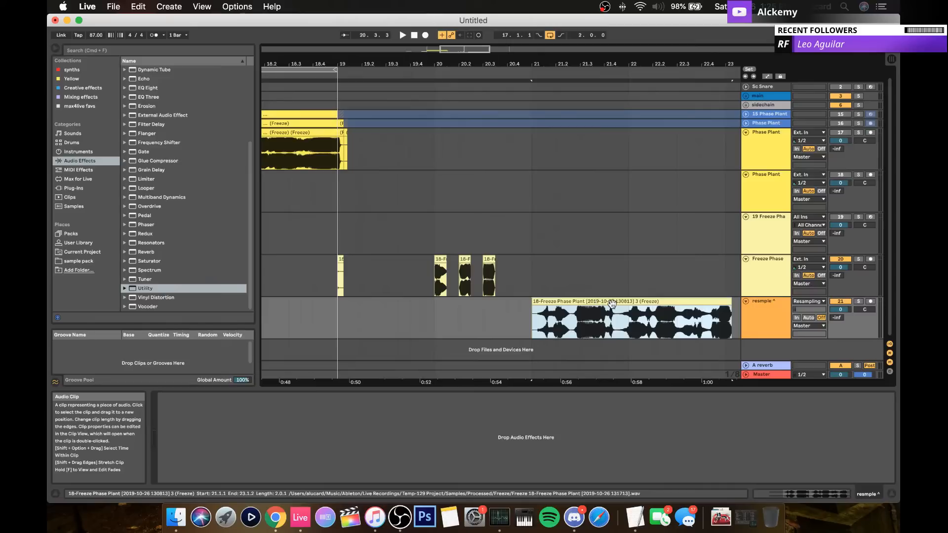
Step: Set the arrangement loop to span the frozen clip on the resmple track
{"action": "left_click", "coordinate": [764, 317]}
{"action": "double_click", "coordinate": [700, 301]}
{"action": "double_click", "coordinate": [752, 223]}
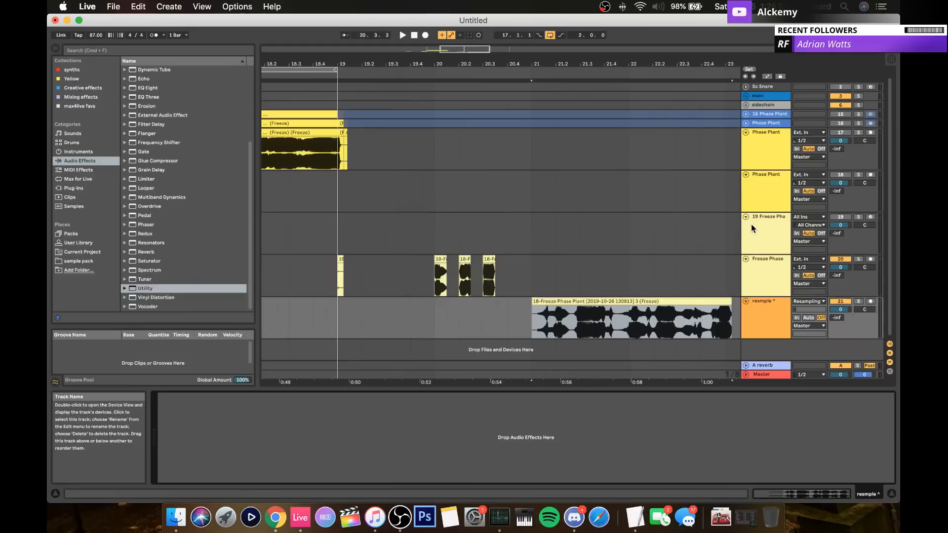
{"action": "left_click", "coordinate": [640, 298]}
{"action": "key", "text": "super+l"}
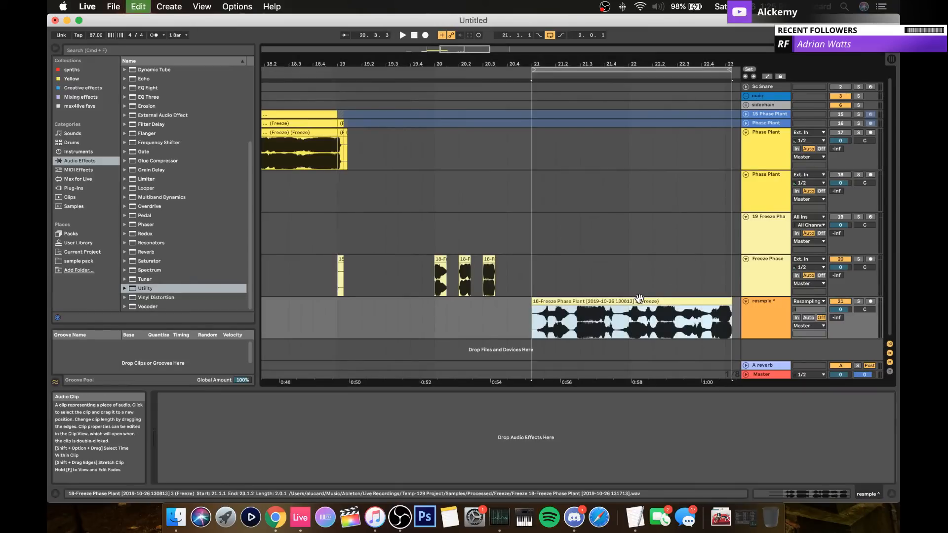
Step: Add the Portal effect from the Creative effects collection to the resmple track and close its plug-in window
{"action": "left_click", "coordinate": [90, 87]}
{"action": "double_click", "coordinate": [152, 235]}
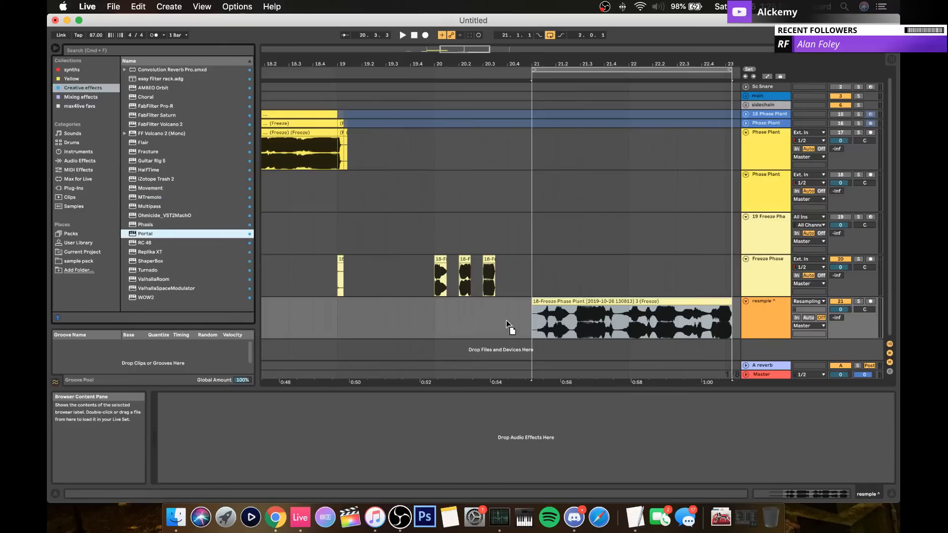
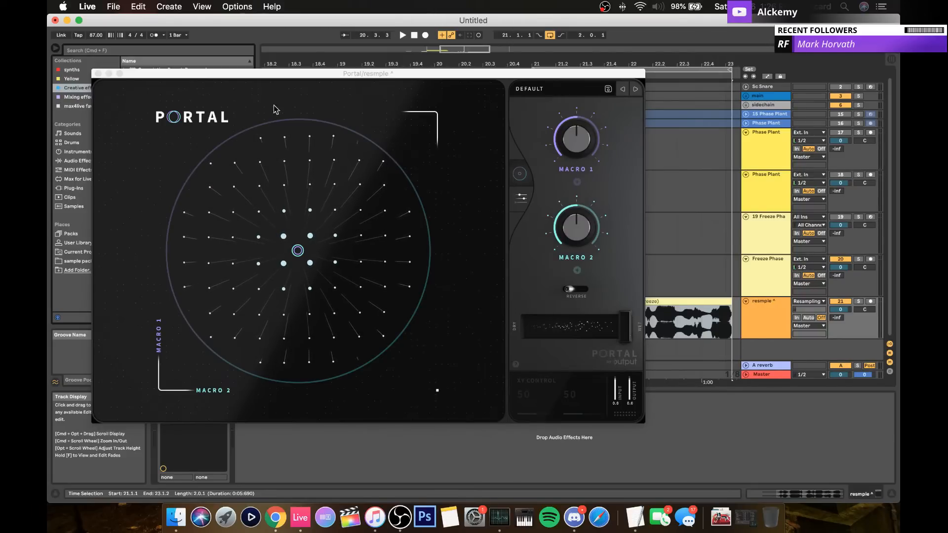
{"action": "left_click", "coordinate": [98, 73]}
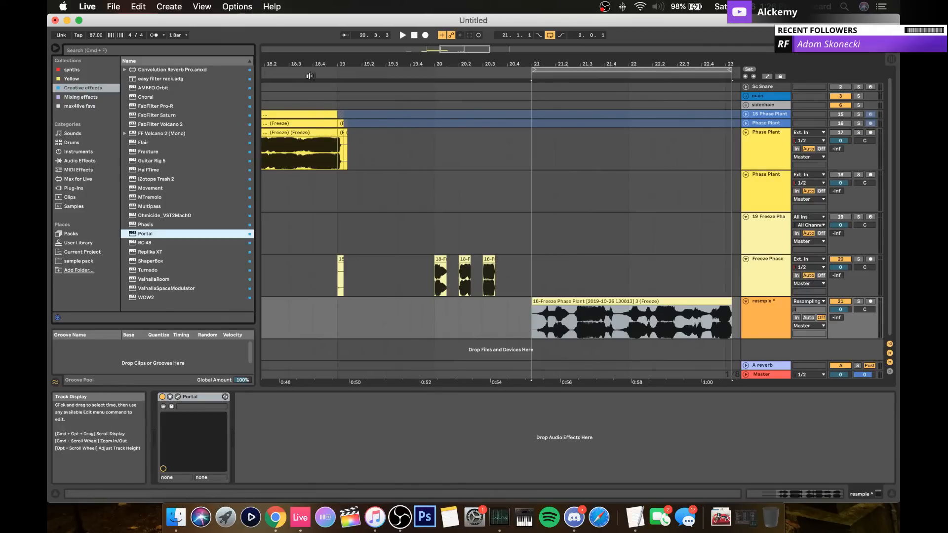
{"action": "left_click_drag", "start_coordinate": [305, 62], "coordinate": [306, 62]}
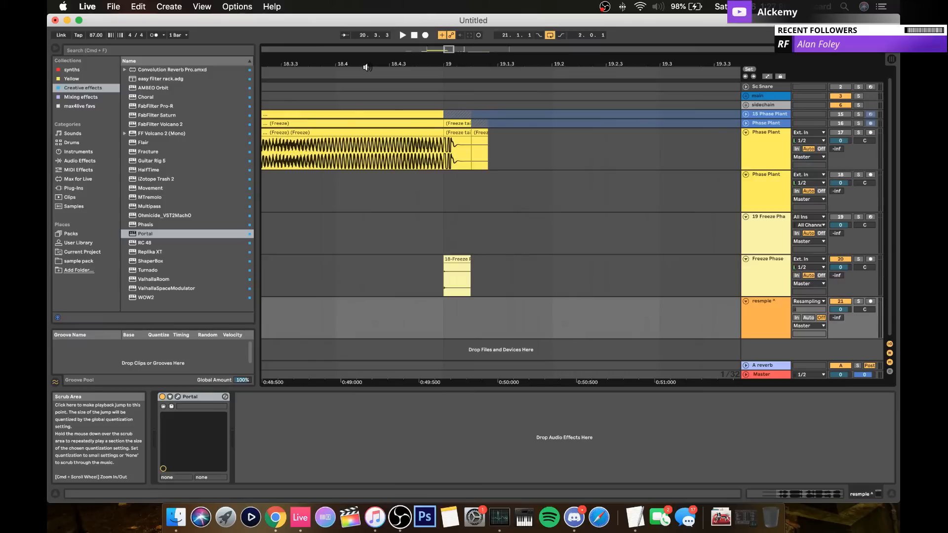
Step: Duplicate the resmple track that holds the Freeze Phase Plant clip and arm the new track for recording
{"action": "scroll", "coordinate": [381, 104], "scroll_direction": "left", "scroll_amount": 5}
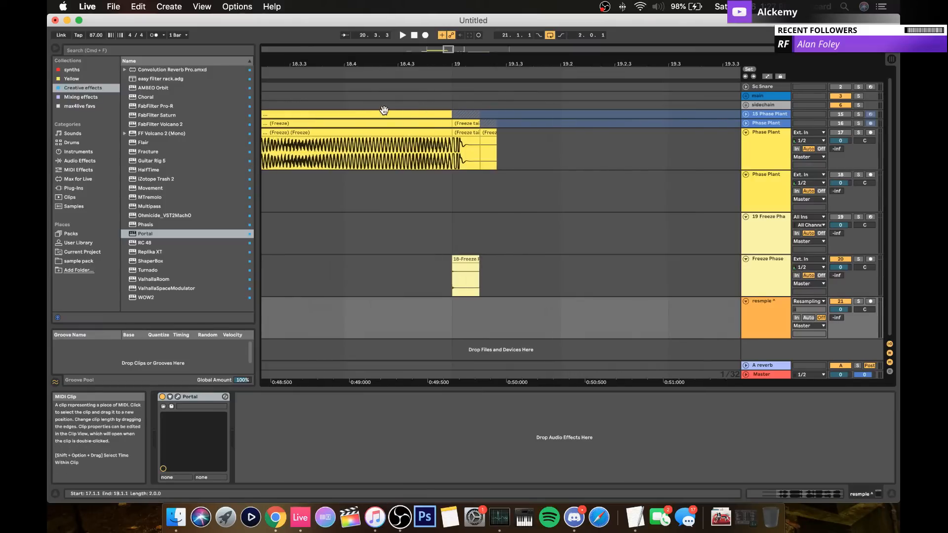
{"action": "left_click_drag", "start_coordinate": [360, 64], "coordinate": [360, 24]}
{"action": "scroll", "coordinate": [558, 209], "scroll_direction": "right", "scroll_amount": 5}
{"action": "scroll", "coordinate": [559, 209], "scroll_direction": "up", "scroll_amount": 1}
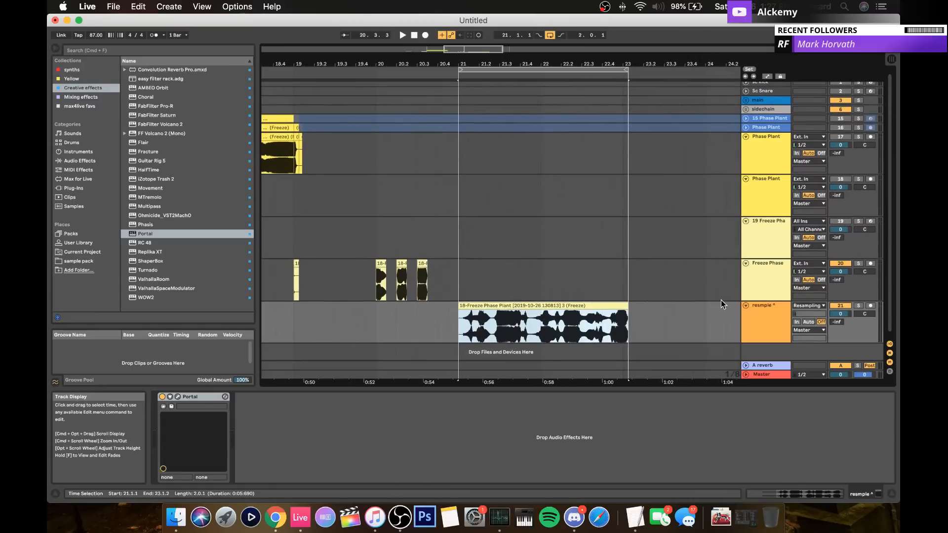
{"action": "left_click", "coordinate": [758, 319]}
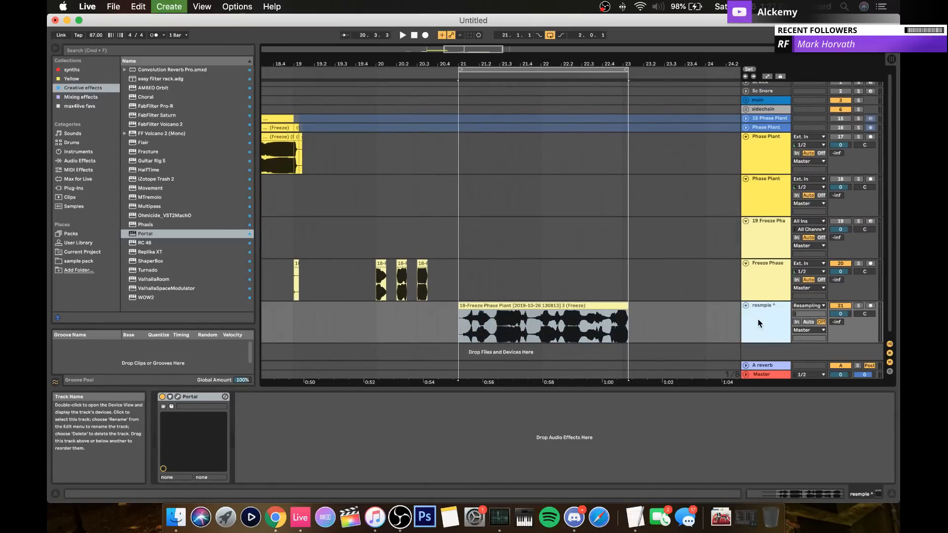
{"action": "key", "text": "super+d"}
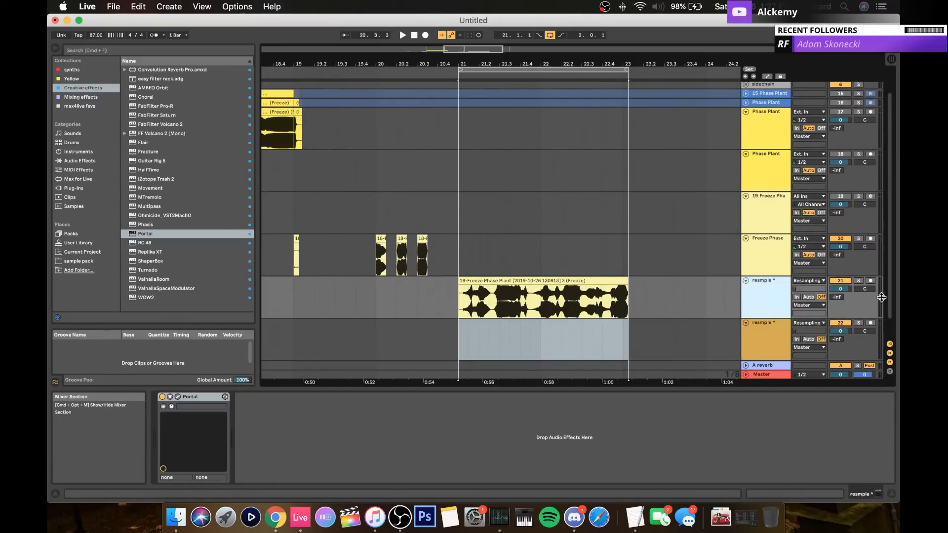
{"action": "left_click", "coordinate": [870, 323]}
Step: Open the Portal effect on the original resmple track and load the Crystalline Wish preset from the Pitch category
{"action": "left_click", "coordinate": [499, 284]}
{"action": "left_click", "coordinate": [772, 292]}
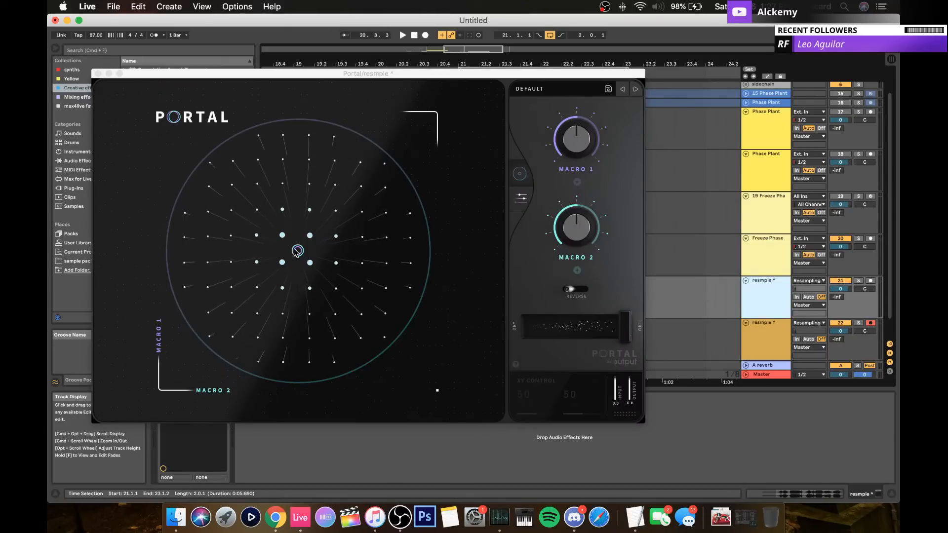
{"action": "left_click_drag", "start_coordinate": [298, 250], "coordinate": [300, 203]}
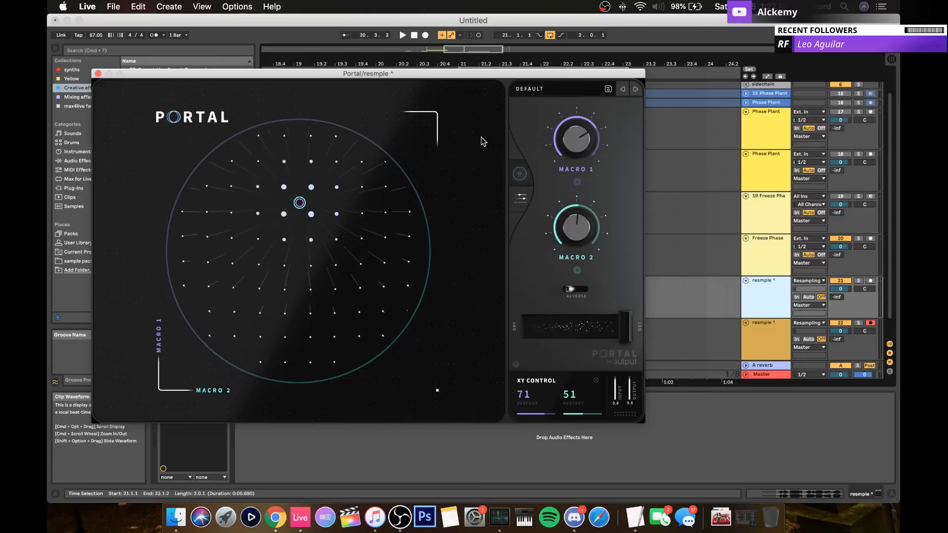
{"action": "left_click", "coordinate": [533, 90]}
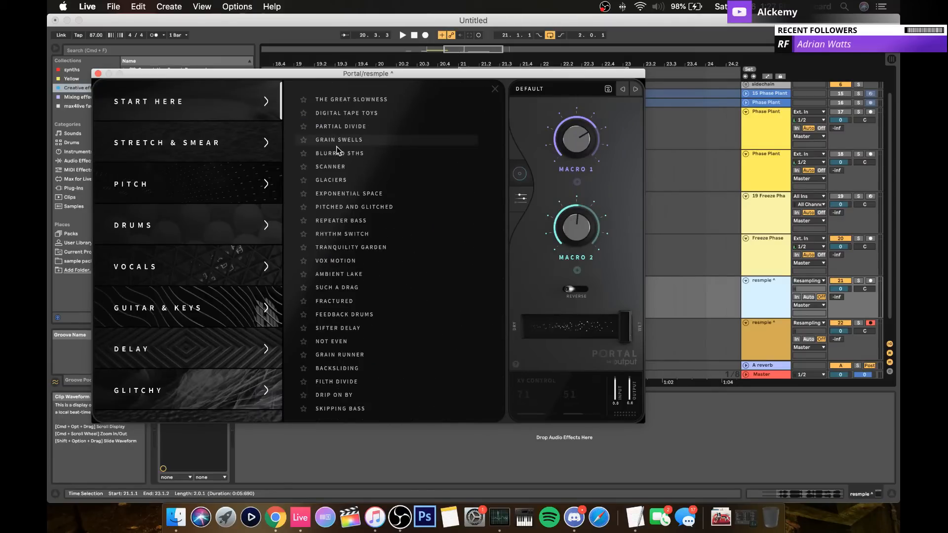
{"action": "left_click", "coordinate": [180, 181]}
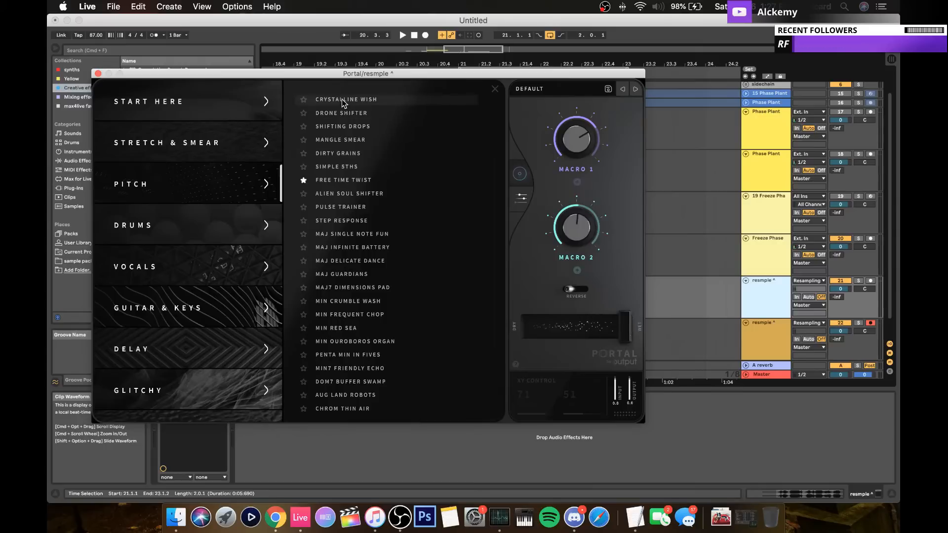
{"action": "left_click", "coordinate": [376, 100]}
{"action": "left_click", "coordinate": [515, 177]}
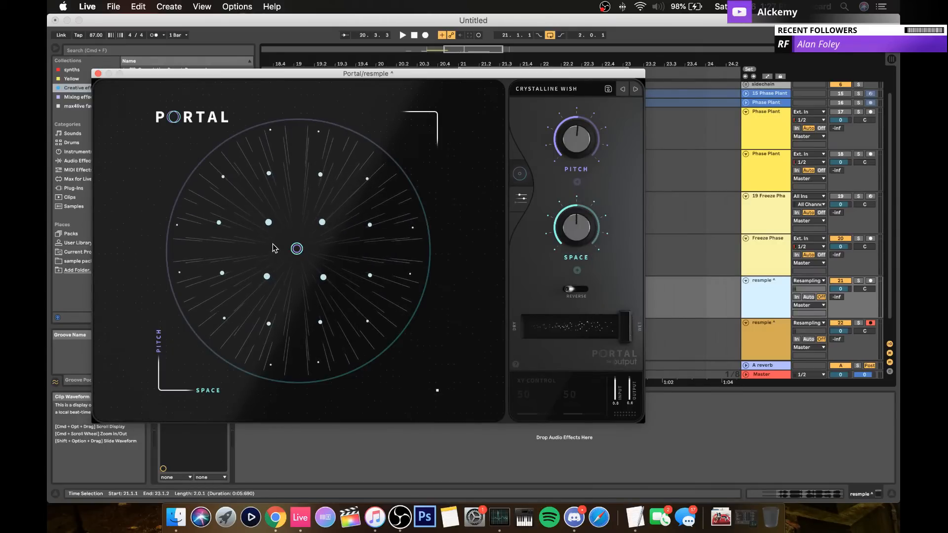
Step: Play the looped clip, start recording, and sweep Portal's XY control, finishing with Pitch at 100 and Space at 91 percent
{"action": "left_click_drag", "start_coordinate": [297, 249], "coordinate": [240, 202]}
{"action": "key", "text": "space"}
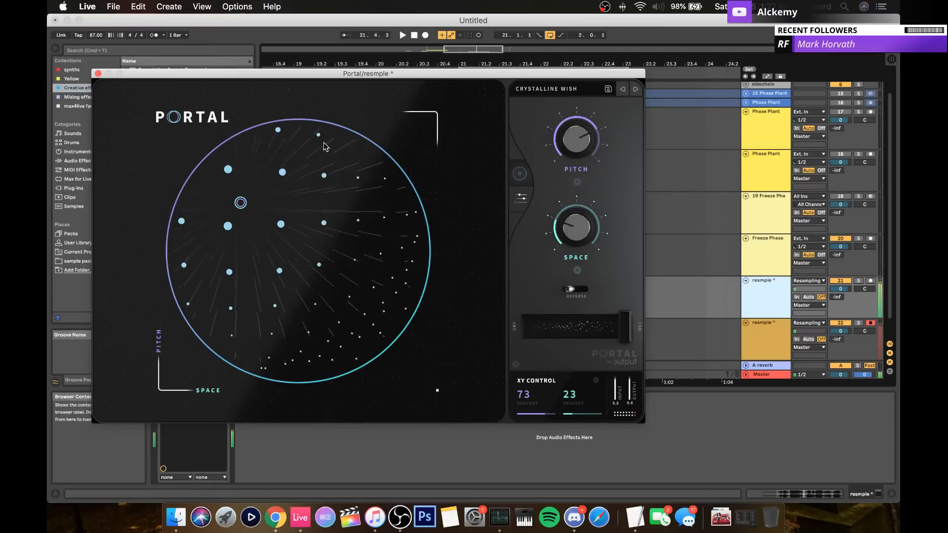
{"action": "left_click", "coordinate": [425, 35]}
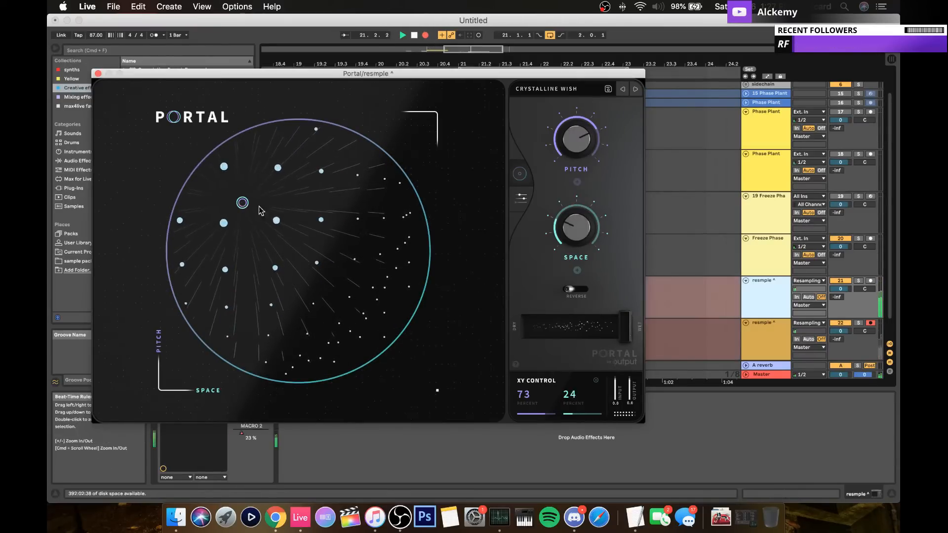
{"action": "left_click_drag", "start_coordinate": [261, 211], "coordinate": [387, 120]}
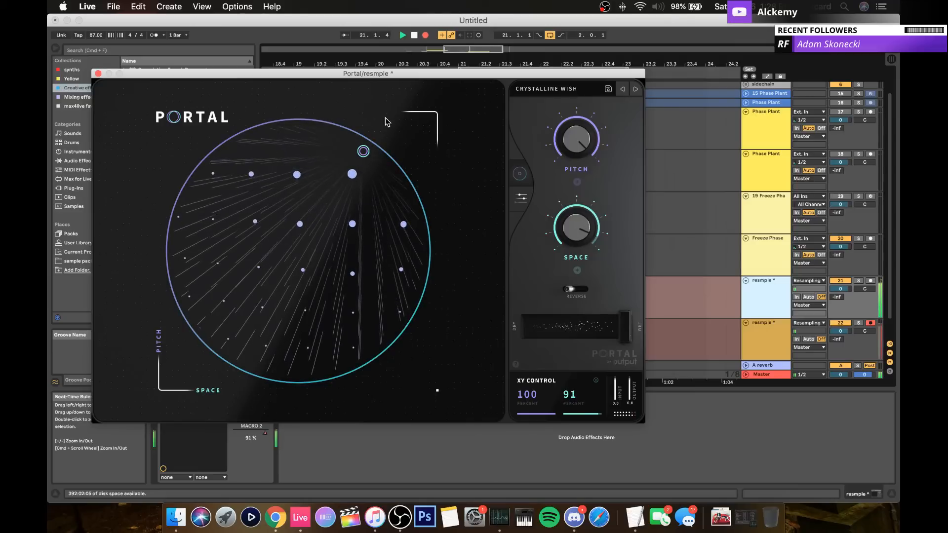
Step: Load the Free Time Twist preset in Portal and sweep its XY control, finishing with Time at 46 and Space at 4 percent
{"action": "left_click", "coordinate": [549, 89]}
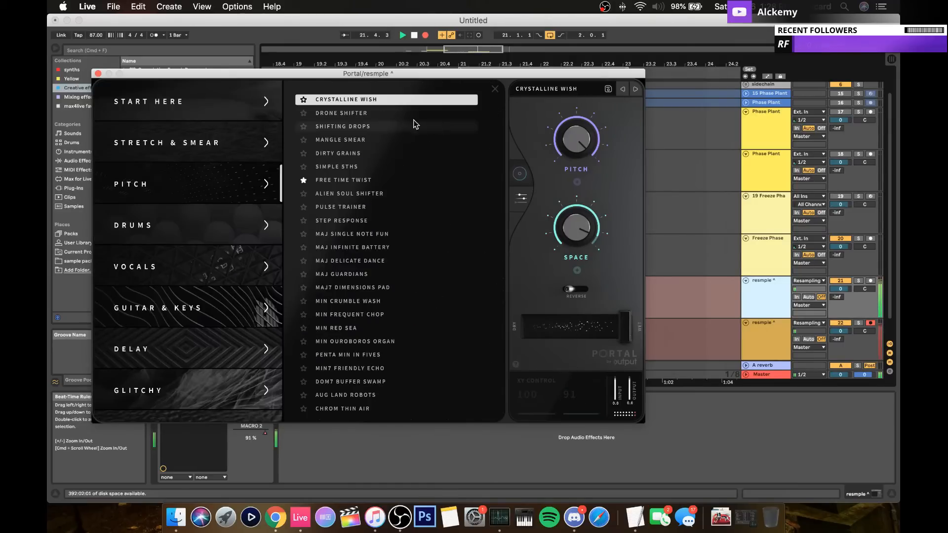
{"action": "left_click", "coordinate": [345, 180]}
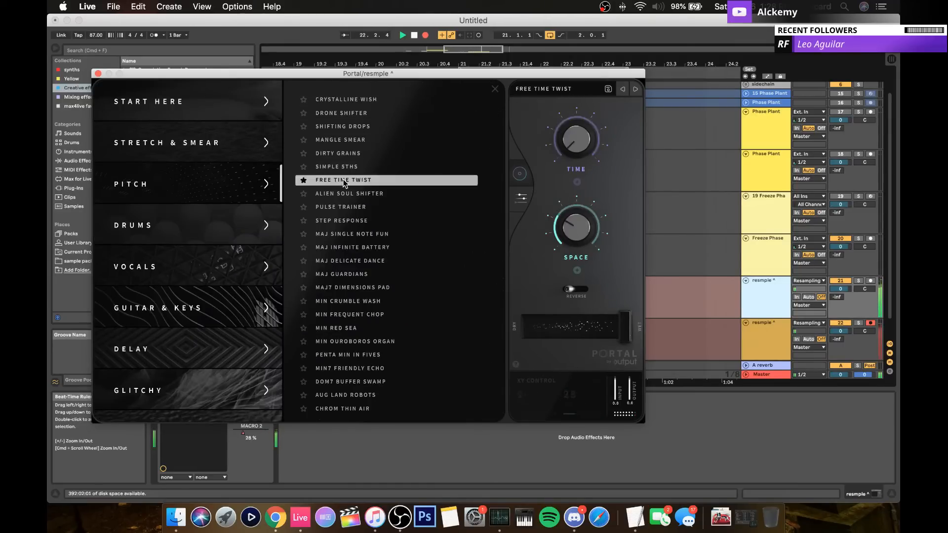
{"action": "left_click", "coordinate": [520, 174]}
{"action": "left_click_drag", "start_coordinate": [259, 363], "coordinate": [332, 125]}
{"action": "left_click_drag", "start_coordinate": [253, 128], "coordinate": [253, 370]}
{"action": "left_click_drag", "start_coordinate": [245, 322], "coordinate": [191, 257]}
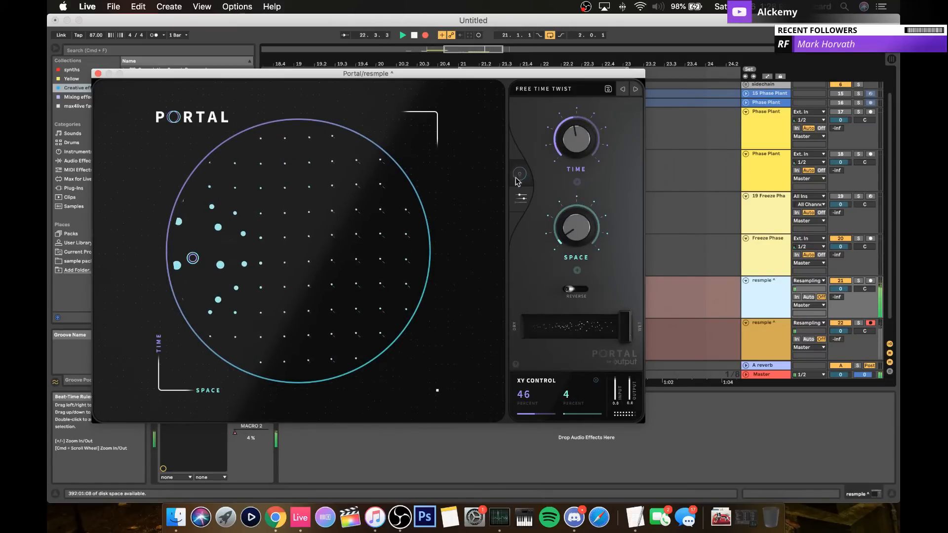
Step: Load the Min Crumble Wash preset in Portal and sweep its XY control, finishing with Crumble at 40 and Wash at 92 percent
{"action": "left_click", "coordinate": [521, 198]}
{"action": "left_click", "coordinate": [545, 88]}
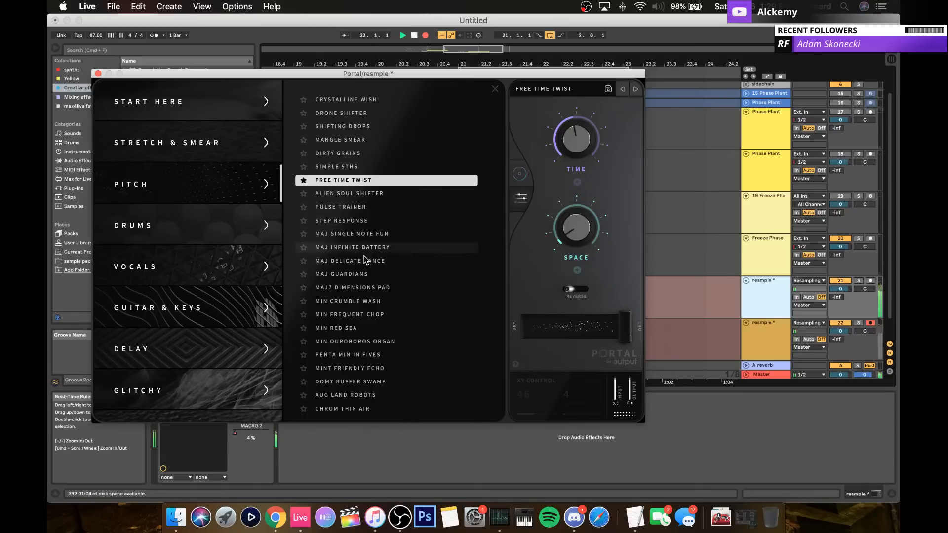
{"action": "left_click", "coordinate": [364, 301]}
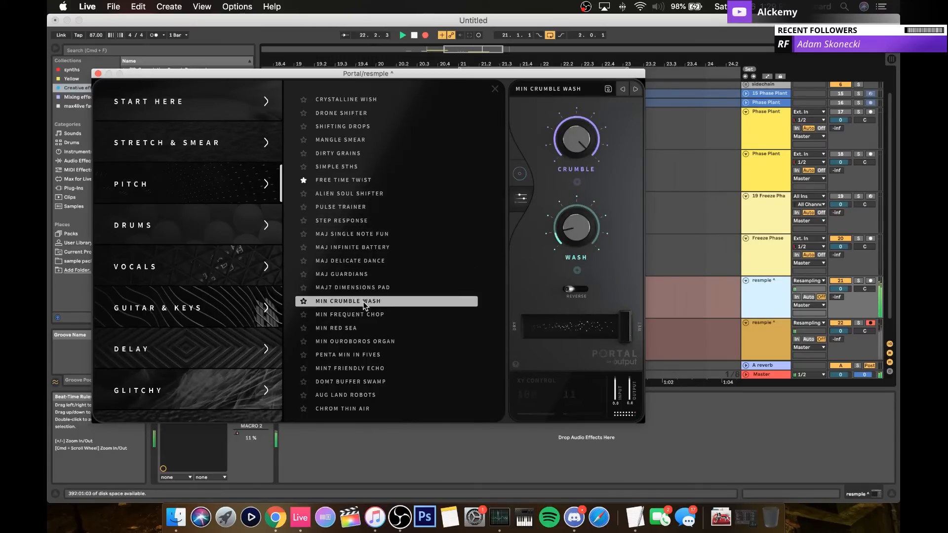
{"action": "left_click", "coordinate": [520, 173]}
{"action": "left_click_drag", "start_coordinate": [230, 152], "coordinate": [128, 211]}
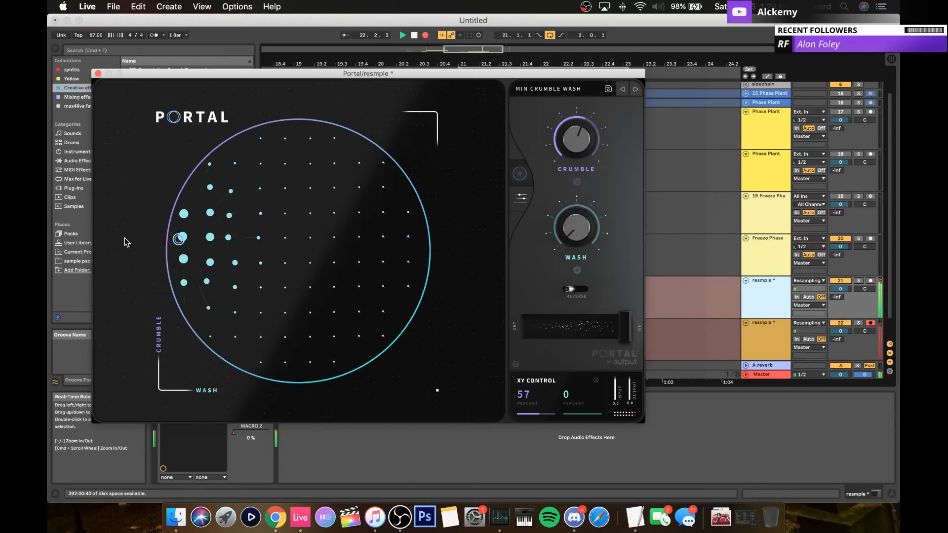
{"action": "left_click_drag", "start_coordinate": [126, 242], "coordinate": [474, 211]}
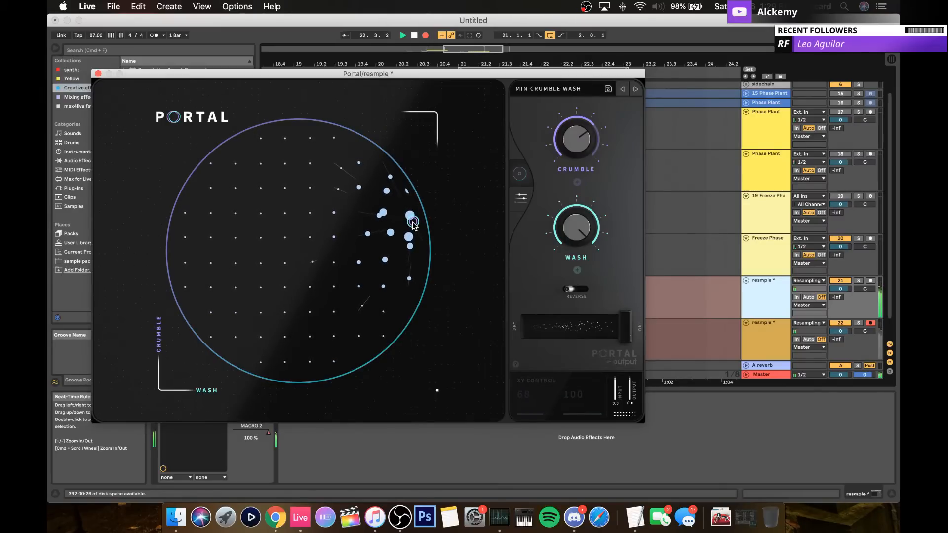
{"action": "left_click_drag", "start_coordinate": [412, 221], "coordinate": [392, 269]}
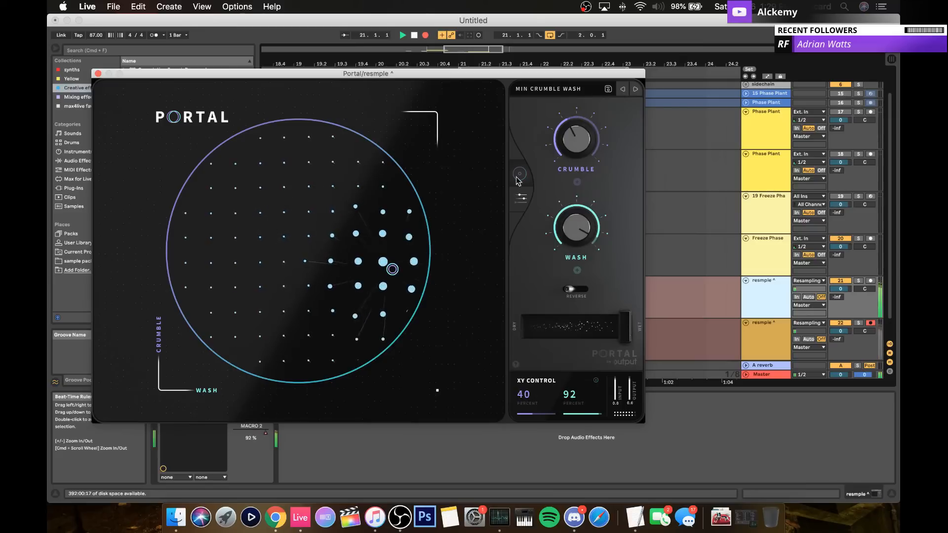
Step: Load the Min7 Friendly Echo preset in Portal and sweep its XY control to Pitch 100 and FX 0 percent
{"action": "left_click", "coordinate": [576, 94]}
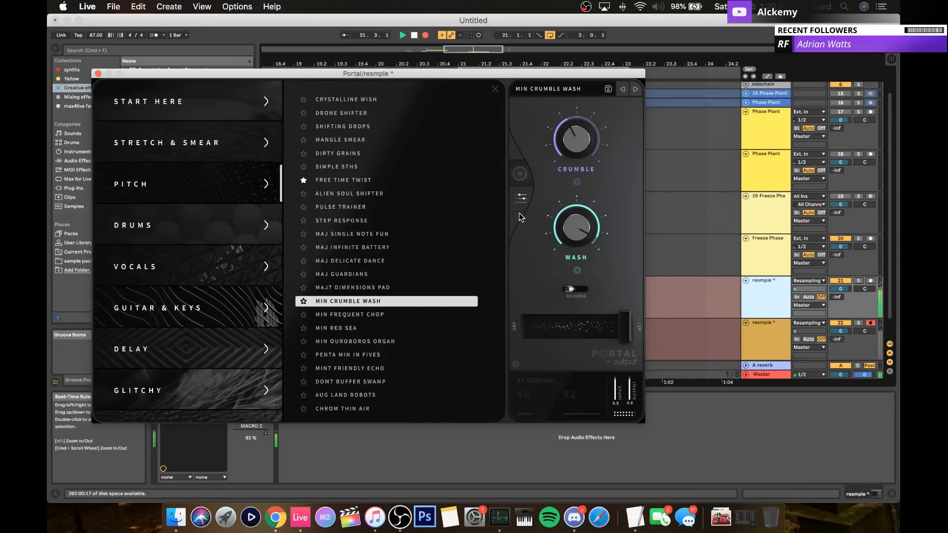
{"action": "left_click", "coordinate": [384, 369]}
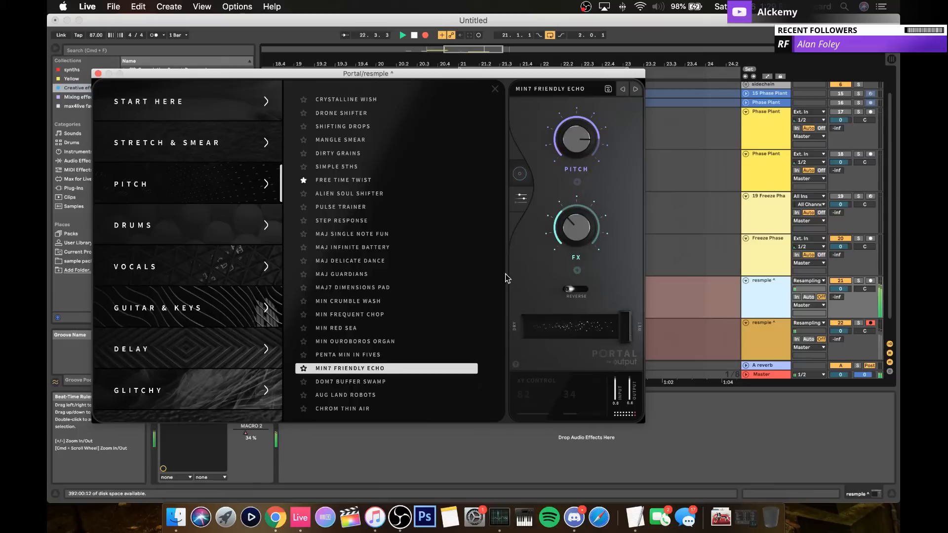
{"action": "left_click", "coordinate": [525, 176]}
{"action": "left_click_drag", "start_coordinate": [264, 175], "coordinate": [158, 107]}
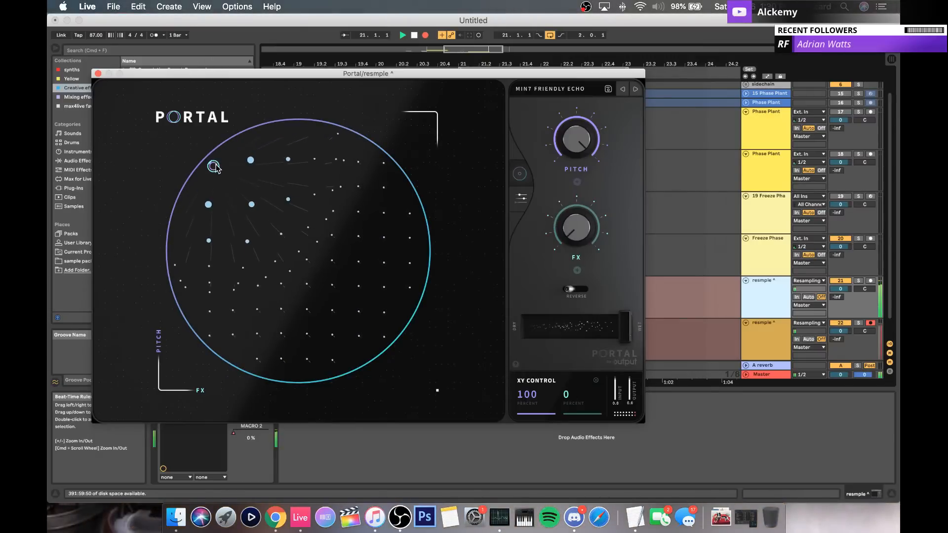
Step: Load the Chrom Thin Air preset in Portal and sweep Rhythm and FX across the XY control, finishing with FX at 54 percent
{"action": "left_click", "coordinate": [560, 87]}
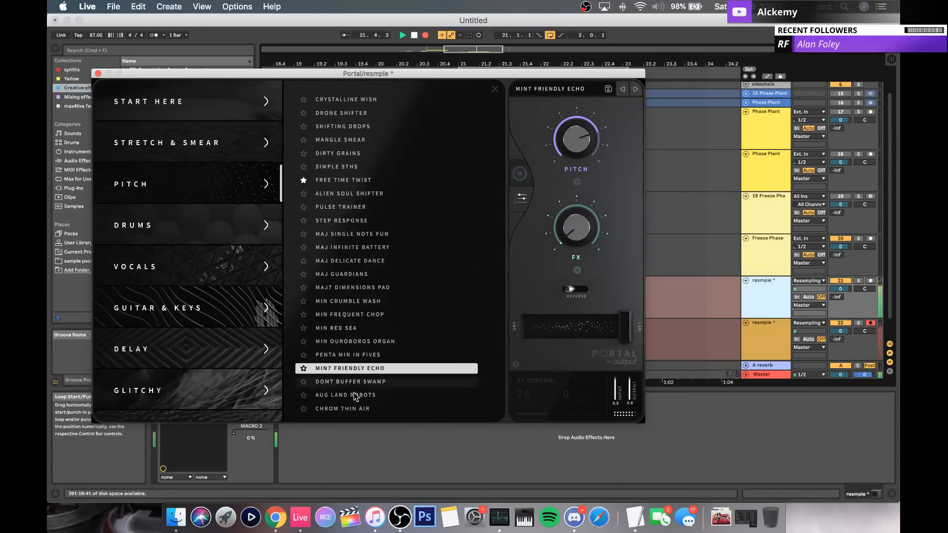
{"action": "left_click", "coordinate": [352, 411]}
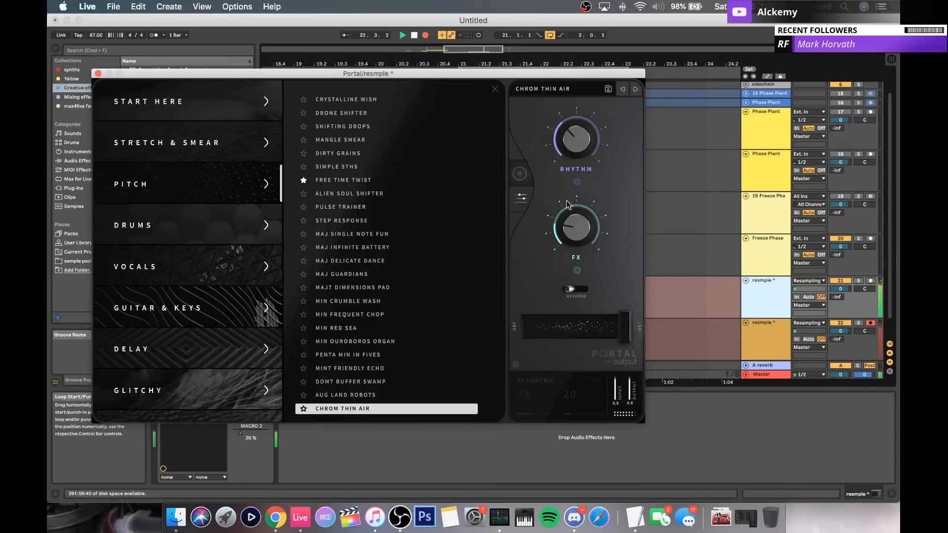
{"action": "left_click", "coordinate": [520, 174]}
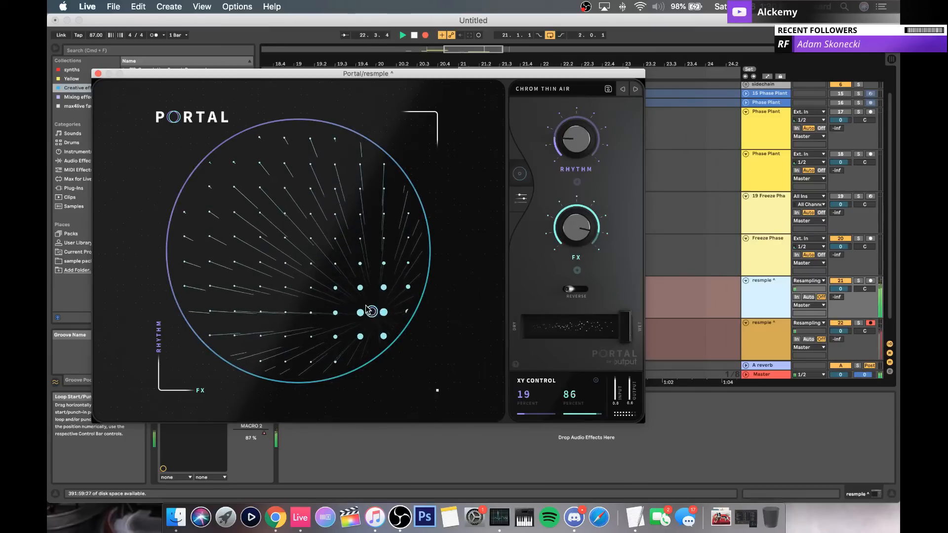
{"action": "left_click_drag", "start_coordinate": [305, 257], "coordinate": [246, 358]}
{"action": "left_click_drag", "start_coordinate": [223, 300], "coordinate": [253, 119]}
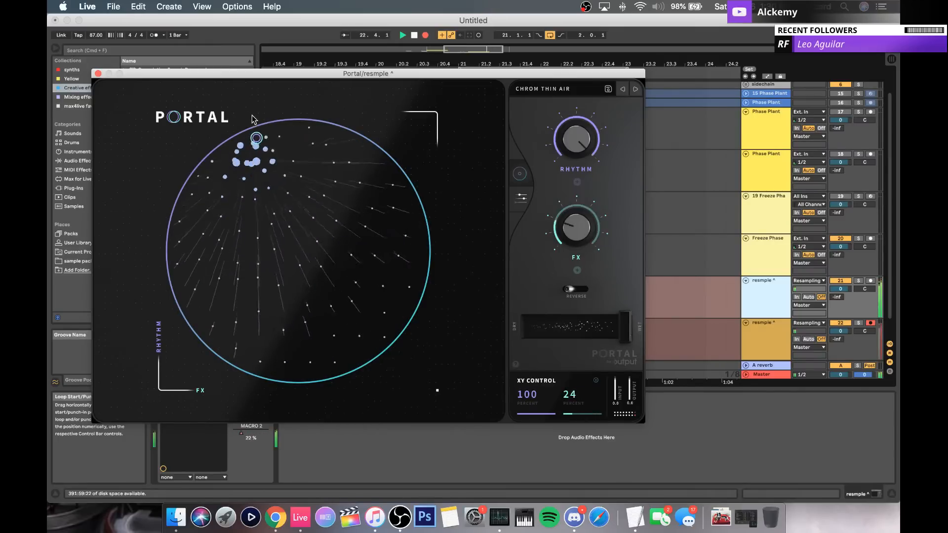
{"action": "left_click_drag", "start_coordinate": [284, 200], "coordinate": [306, 166]}
Step: Load No Edges from Portal's Stretch & Smear presets and sweep its XY control, finishing with Smear at 5 and WetFX at 0 percent
{"action": "left_click", "coordinate": [542, 89]}
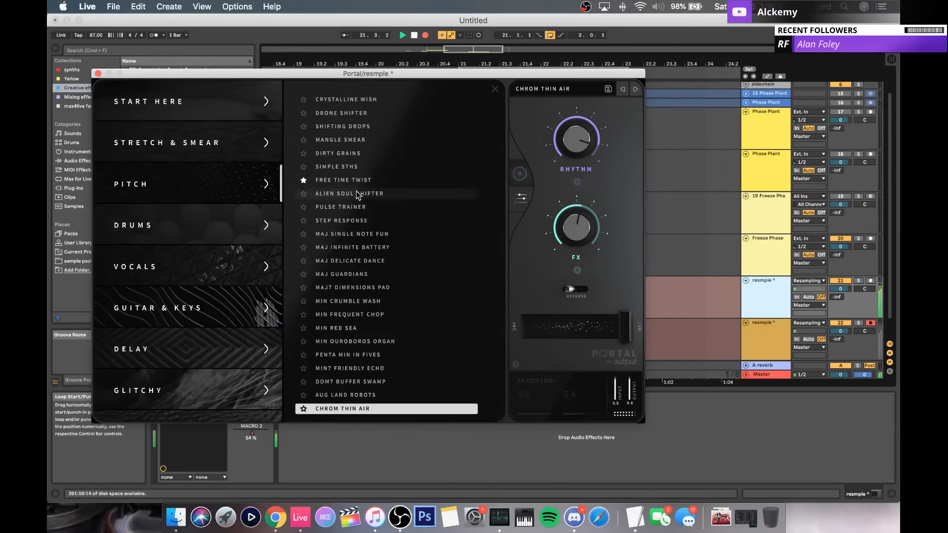
{"action": "left_click", "coordinate": [171, 146]}
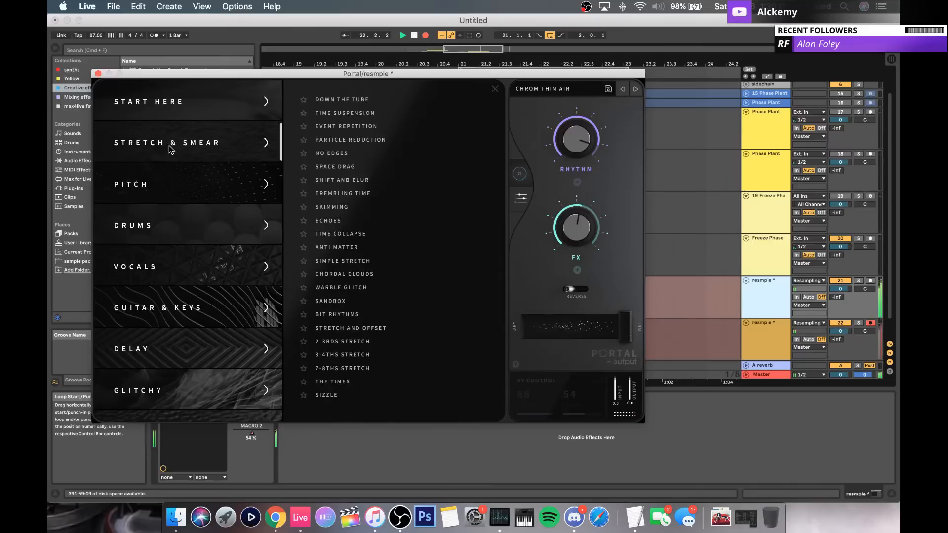
{"action": "left_click", "coordinate": [336, 154]}
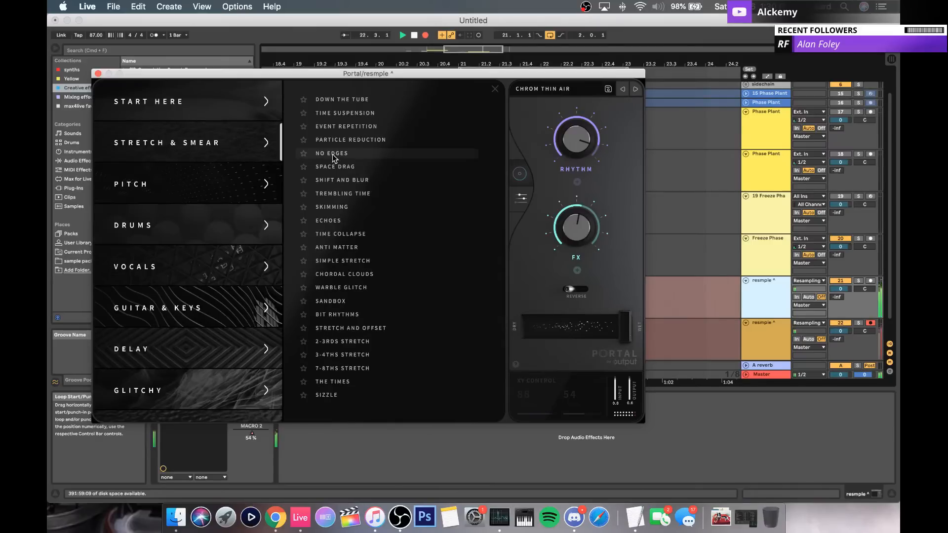
{"action": "left_click", "coordinate": [520, 175]}
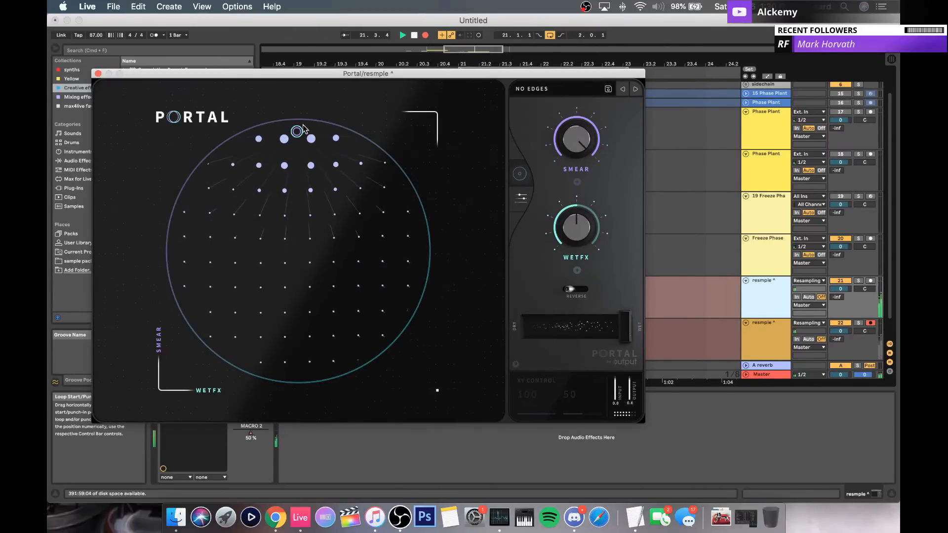
{"action": "left_click_drag", "start_coordinate": [297, 132], "coordinate": [162, 120]}
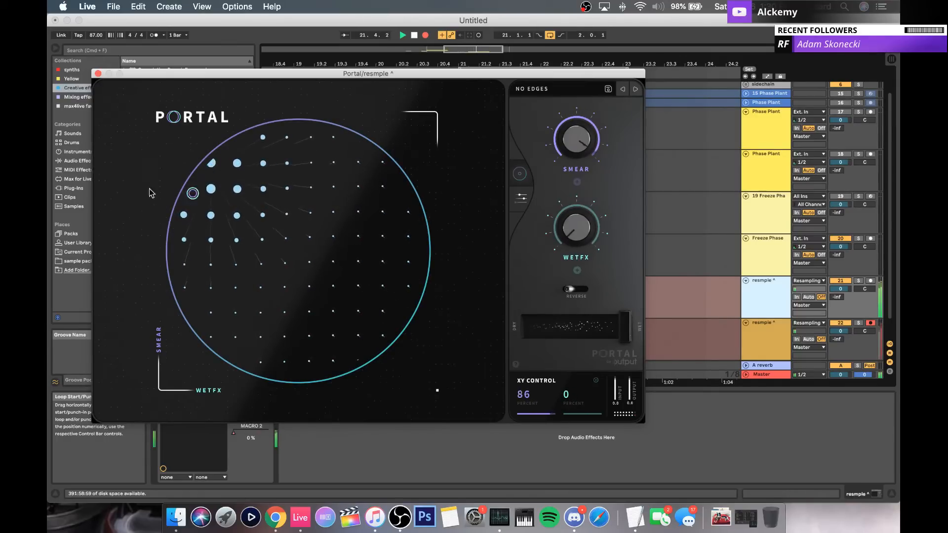
{"action": "left_click_drag", "start_coordinate": [149, 188], "coordinate": [203, 322]}
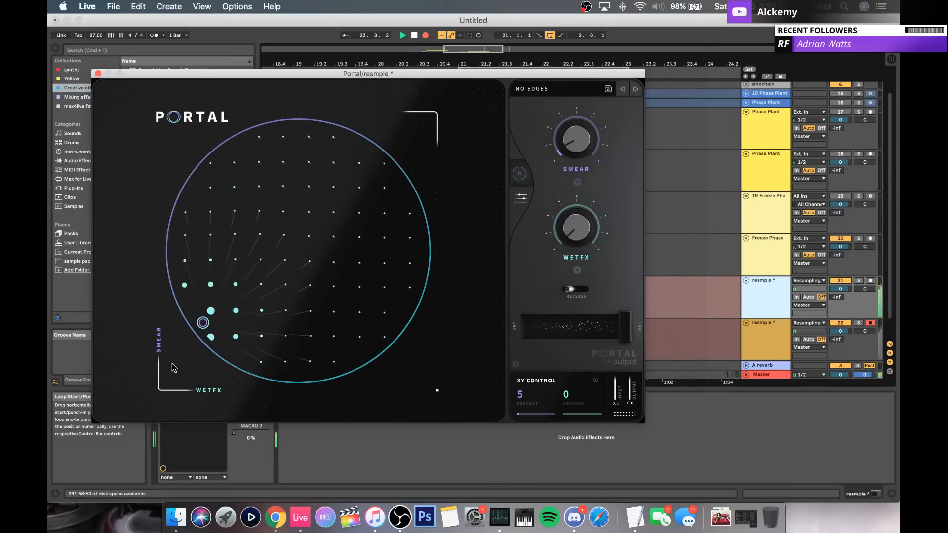
Step: Load Glaciers from Portal's Start Here presets and sweep its XY control, finishing with Flutter at 57 and Pad at 84 percent
{"action": "left_click", "coordinate": [532, 89]}
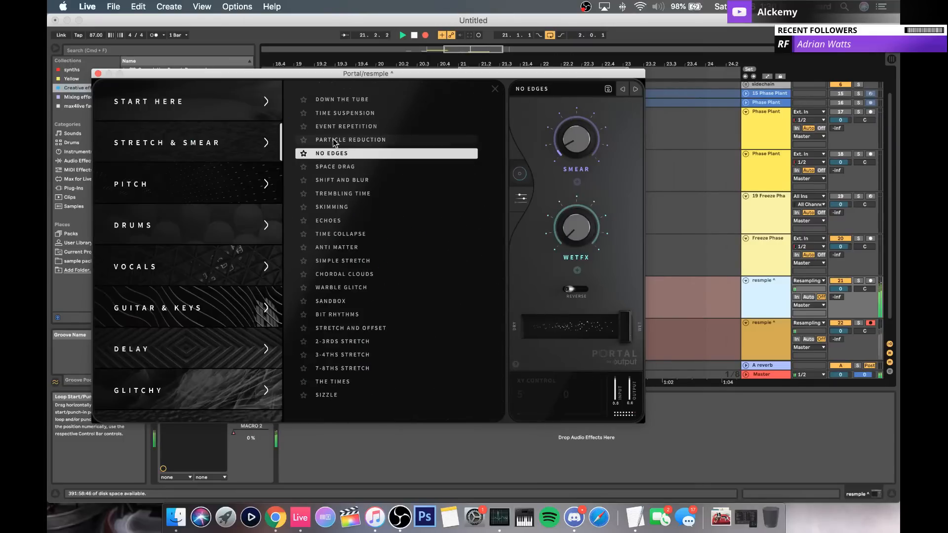
{"action": "left_click", "coordinate": [201, 101]}
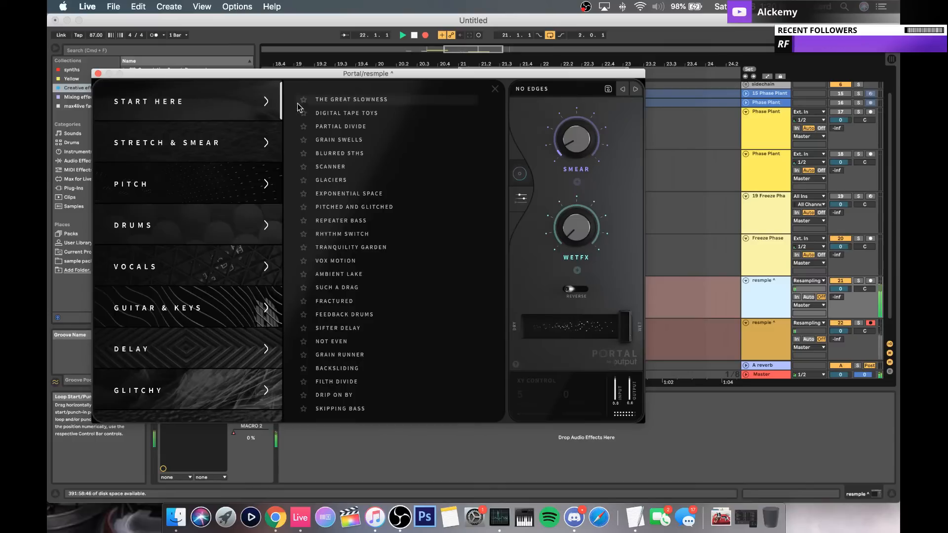
{"action": "left_click", "coordinate": [348, 180]}
{"action": "left_click", "coordinate": [525, 178]}
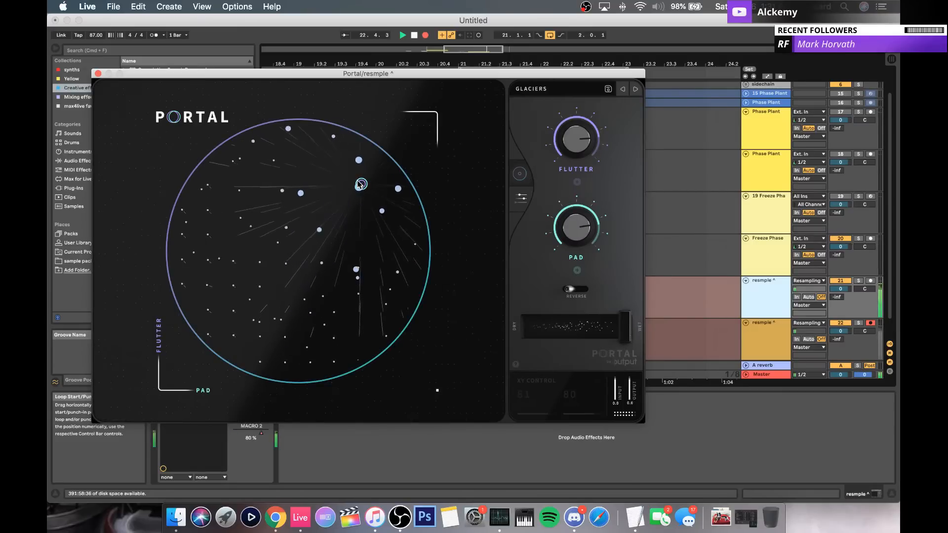
{"action": "left_click_drag", "start_coordinate": [361, 184], "coordinate": [287, 376]}
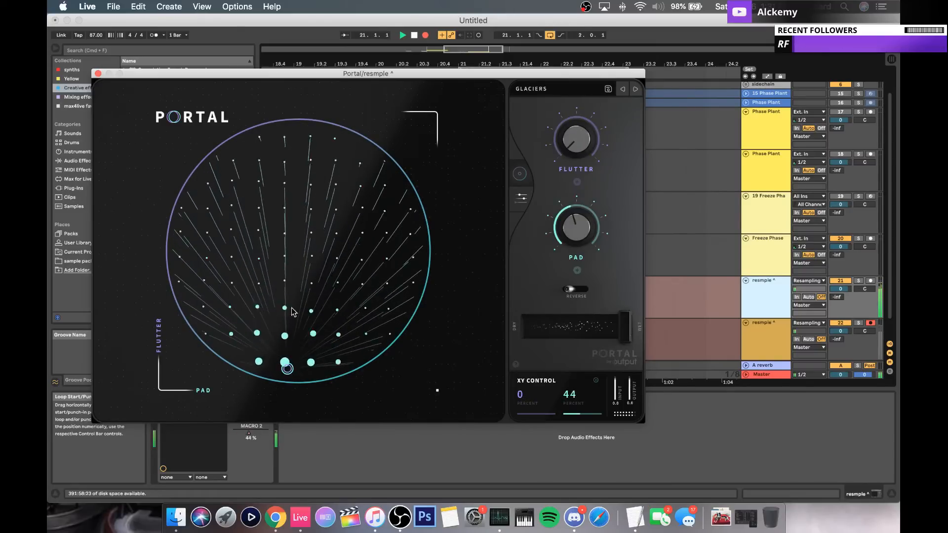
{"action": "left_click_drag", "start_coordinate": [292, 312], "coordinate": [375, 240]}
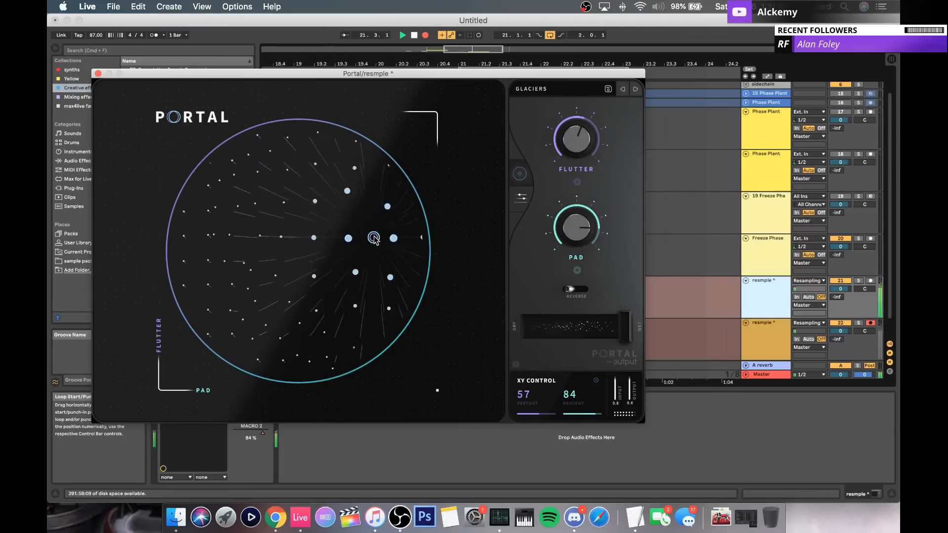
Step: Close Portal and end the resampling take, moving the recorded clip to about bar 36 on track 22 and extending it to show the whole recording
{"action": "left_click", "coordinate": [98, 73]}
{"action": "key", "text": "space"}
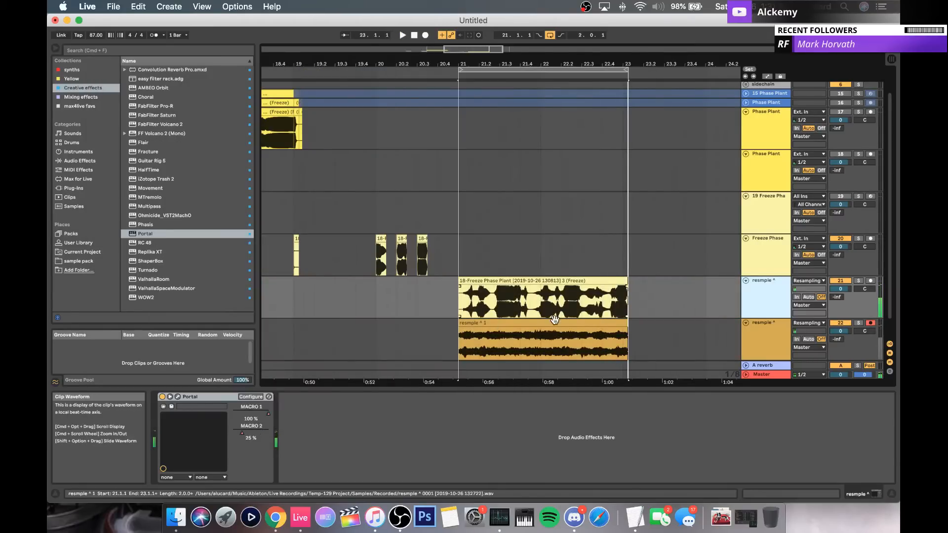
{"action": "left_click", "coordinate": [494, 336]}
{"action": "left_click_drag", "start_coordinate": [546, 61], "coordinate": [546, 42]}
{"action": "scroll", "coordinate": [546, 161], "scroll_direction": "down", "scroll_amount": 3}
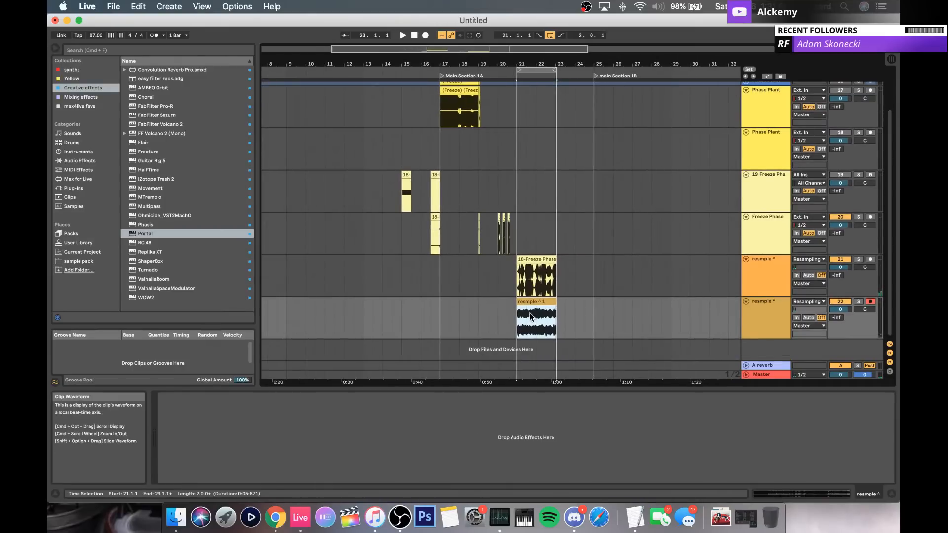
{"action": "left_click_drag", "start_coordinate": [529, 313], "coordinate": [712, 316]}
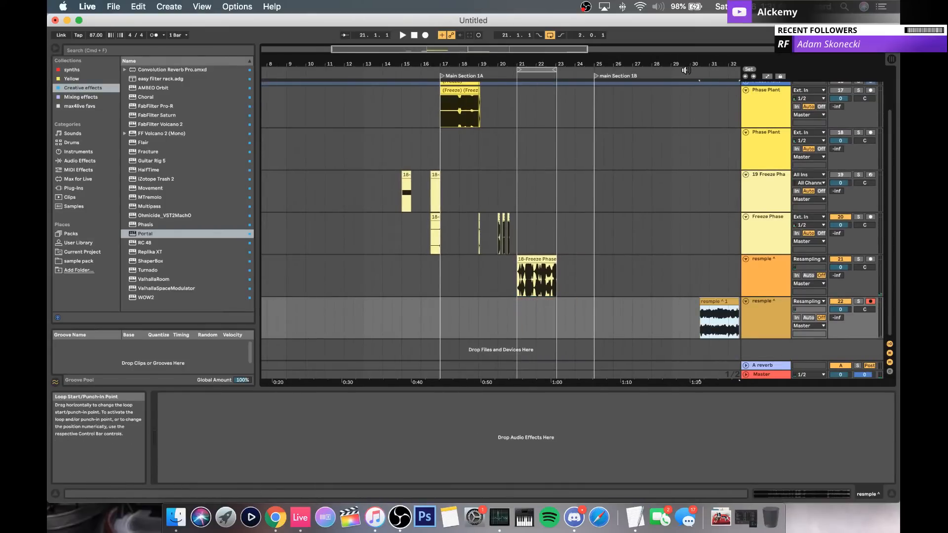
{"action": "left_click_drag", "start_coordinate": [678, 64], "coordinate": [678, 49]}
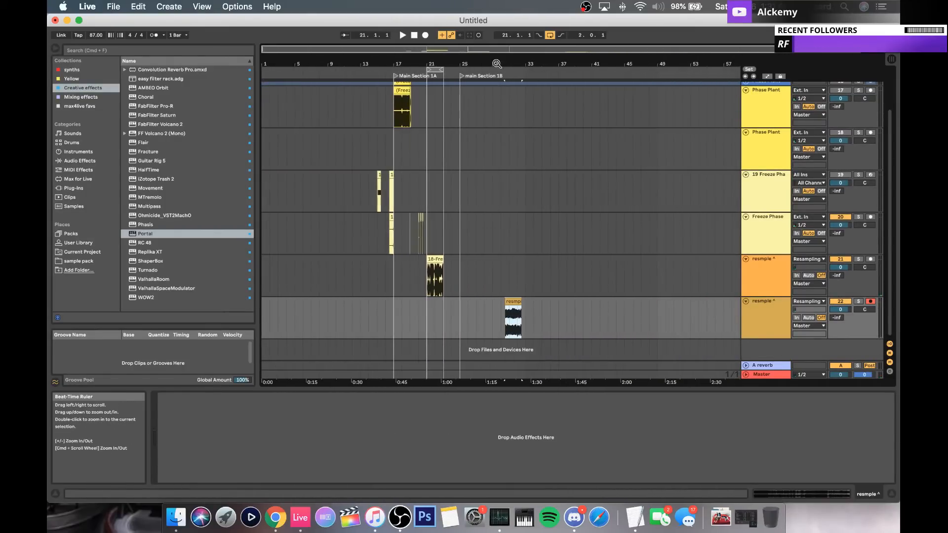
{"action": "left_click_drag", "start_coordinate": [514, 318], "coordinate": [553, 303]}
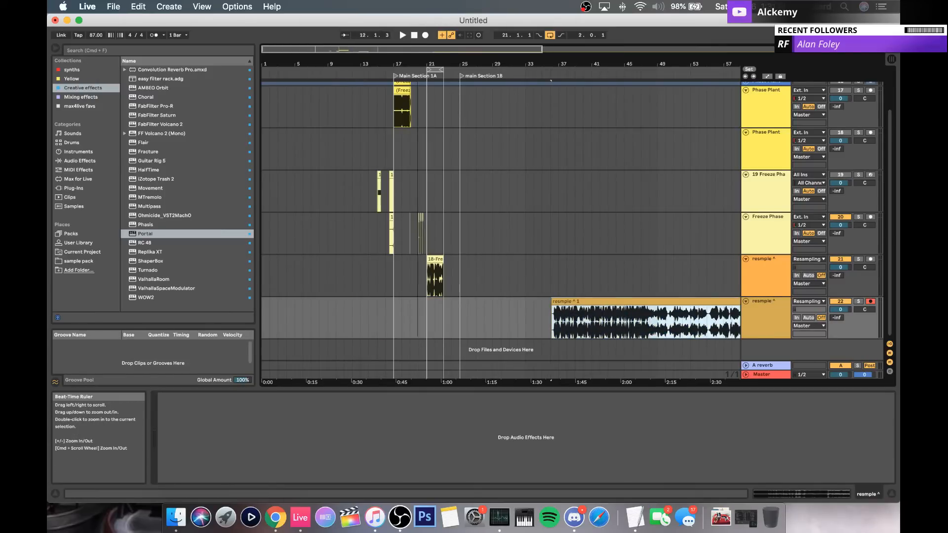
Step: Audition the first short frozen chop at bar 20 on the Freeze Phase track
{"action": "left_click_drag", "start_coordinate": [418, 64], "coordinate": [443, 212]}
{"action": "left_click", "coordinate": [438, 217]}
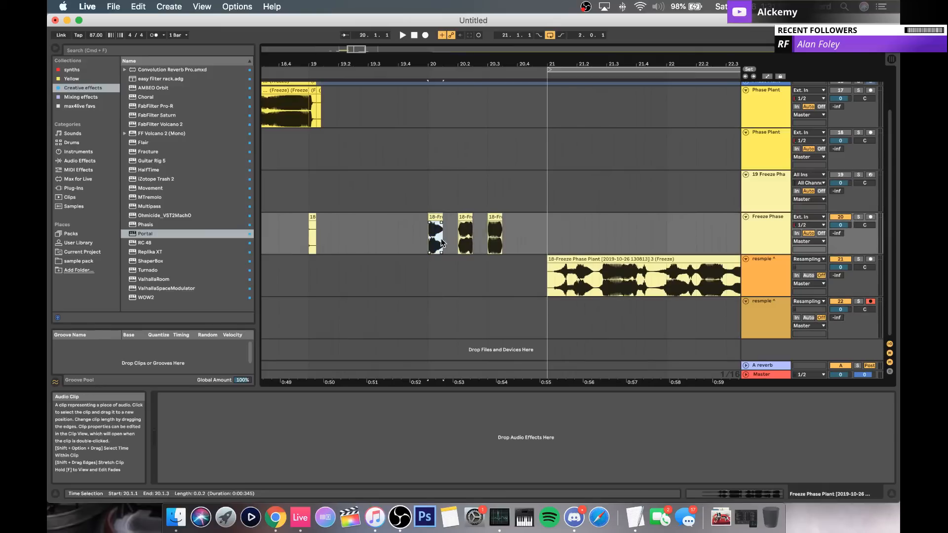
{"action": "key", "text": "space"}
{"action": "key", "text": "space"}
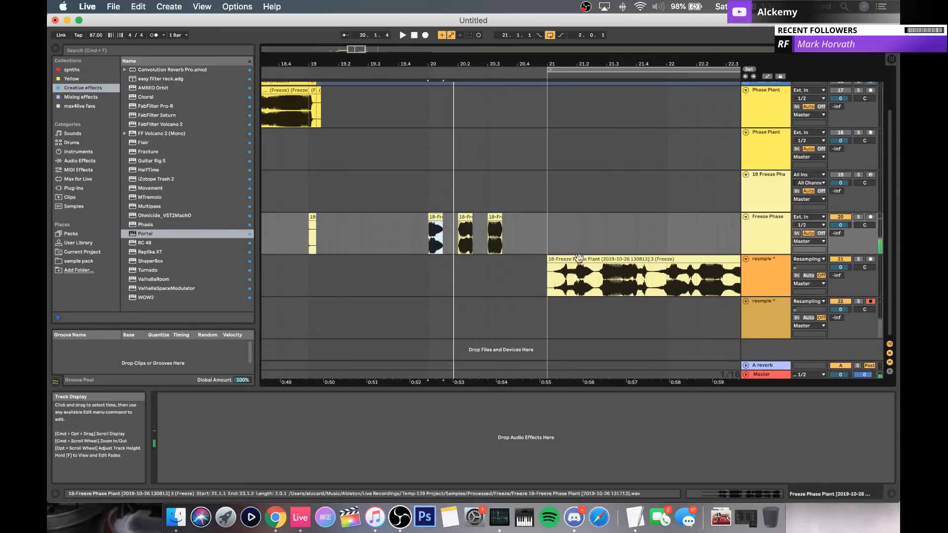
Step: Review the source clips around bars 17 to 23 and select the double-frozen clip at bar 17 on Phase Plant track 17
{"action": "scroll", "coordinate": [469, 230], "scroll_direction": "right", "scroll_amount": 10}
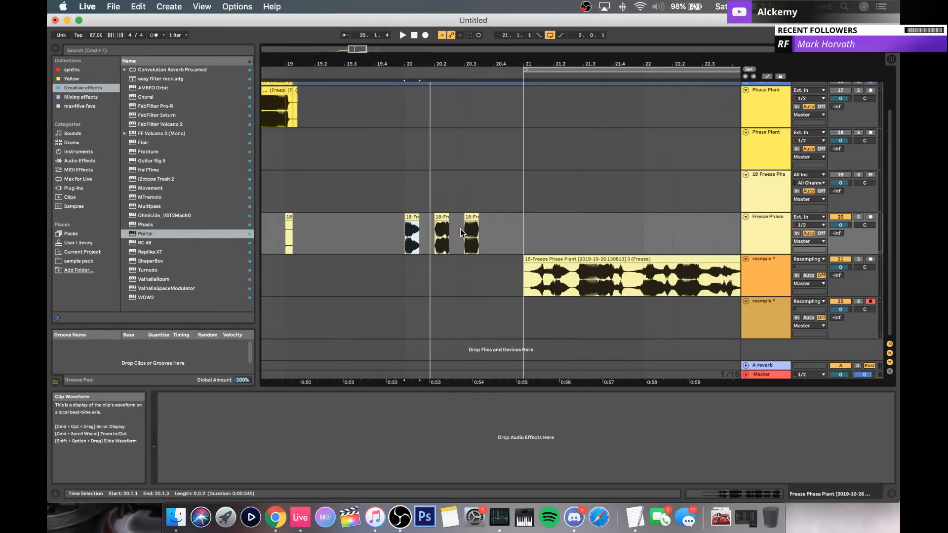
{"action": "scroll", "coordinate": [597, 264], "scroll_direction": "left", "scroll_amount": 10}
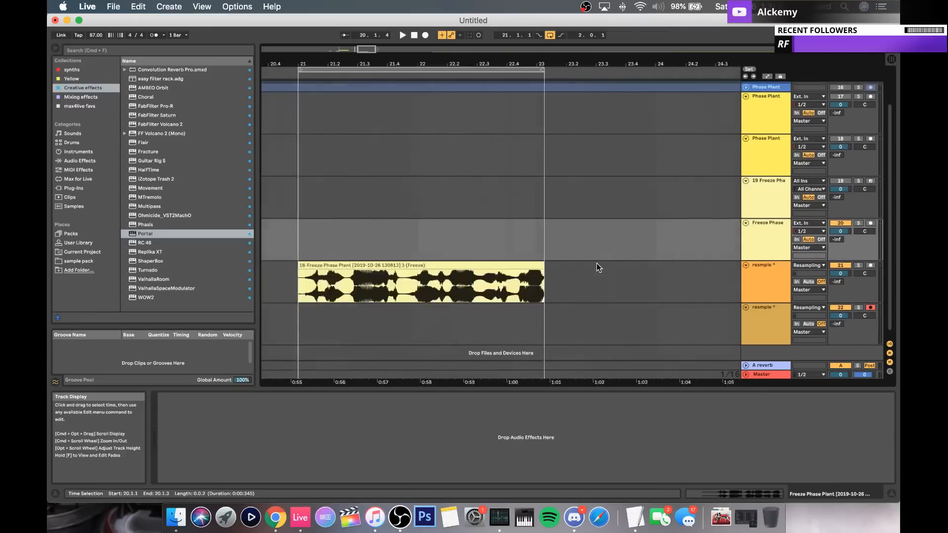
{"action": "scroll", "coordinate": [597, 264], "scroll_direction": "right", "scroll_amount": 3}
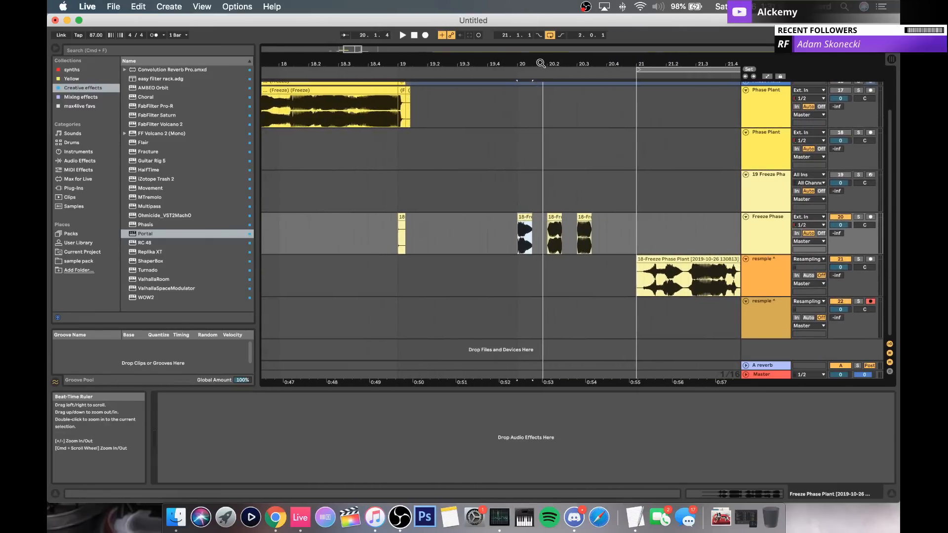
{"action": "left_click_drag", "start_coordinate": [541, 63], "coordinate": [540, 50]}
{"action": "scroll", "coordinate": [381, 169], "scroll_direction": "up", "scroll_amount": 1}
{"action": "scroll", "coordinate": [381, 169], "scroll_direction": "up", "scroll_amount": 3}
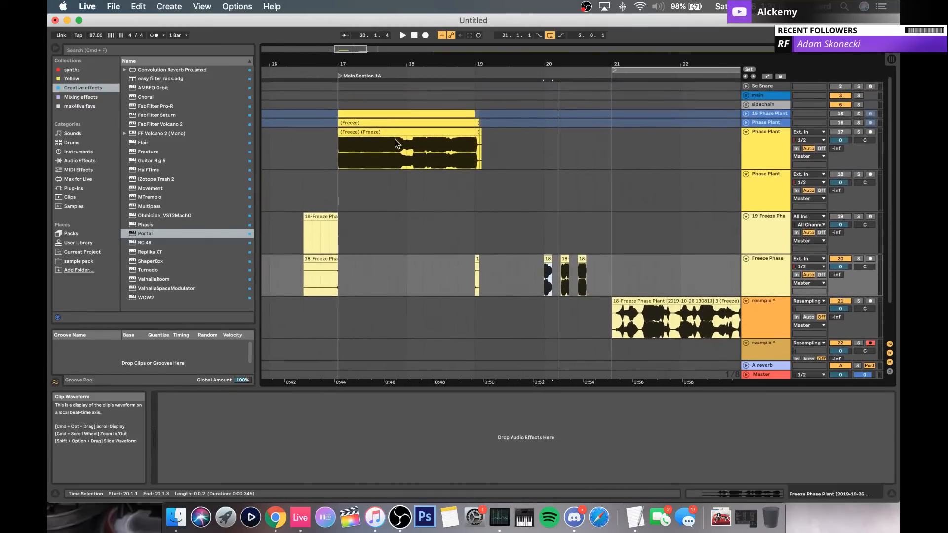
{"action": "left_click", "coordinate": [391, 132]}
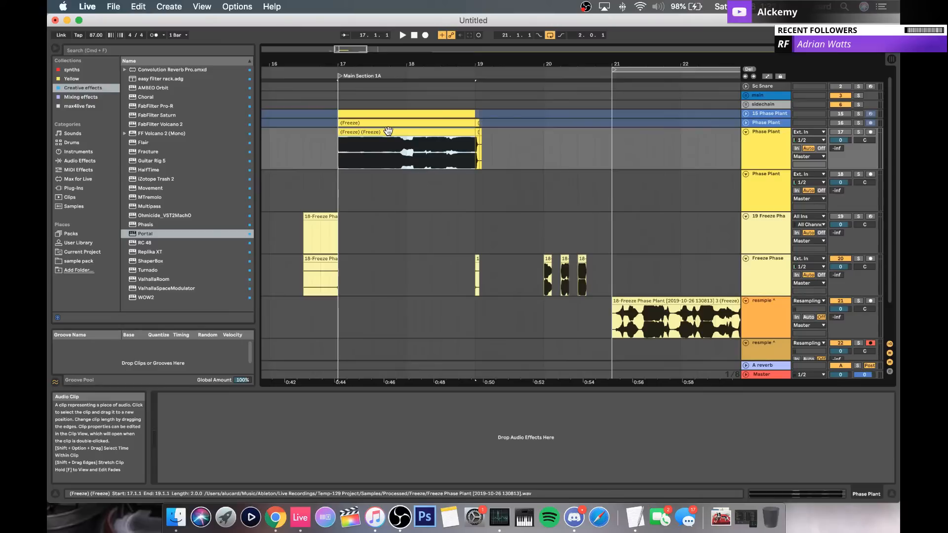
{"action": "left_click_drag", "start_coordinate": [404, 63], "coordinate": [404, 51]}
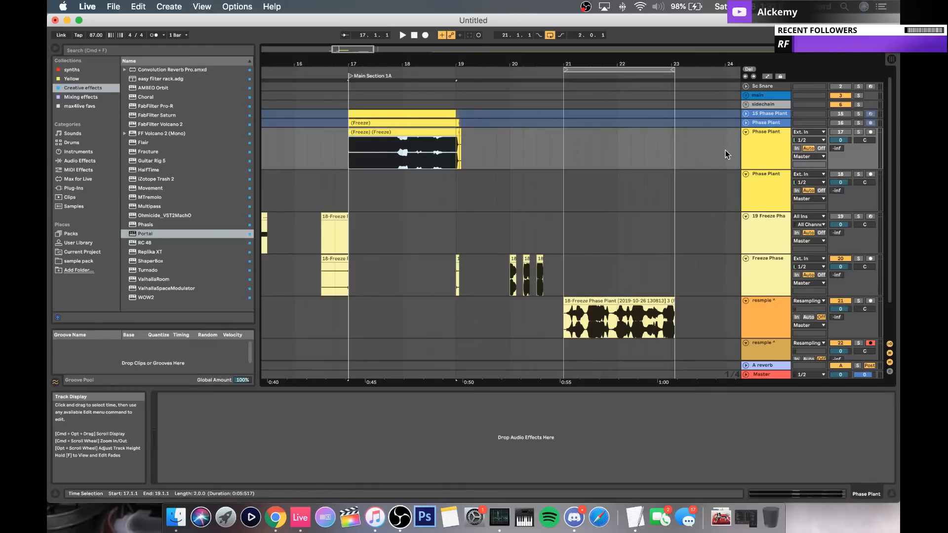
Step: Fold the two yellow Phase Plant tracks, the 19 Freeze Phase track and the Freeze Phase track
{"action": "left_click", "coordinate": [745, 132]}
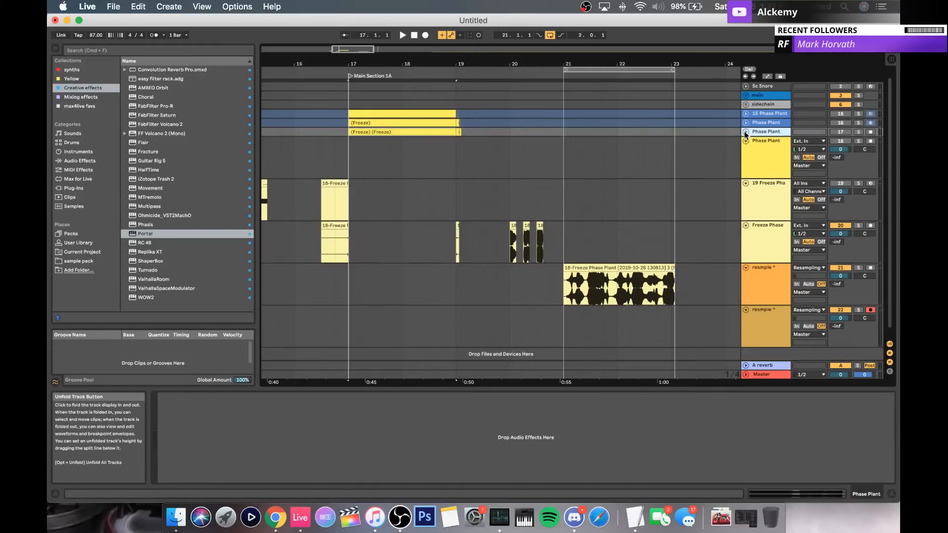
{"action": "left_click", "coordinate": [745, 141]}
{"action": "left_click", "coordinate": [748, 161]}
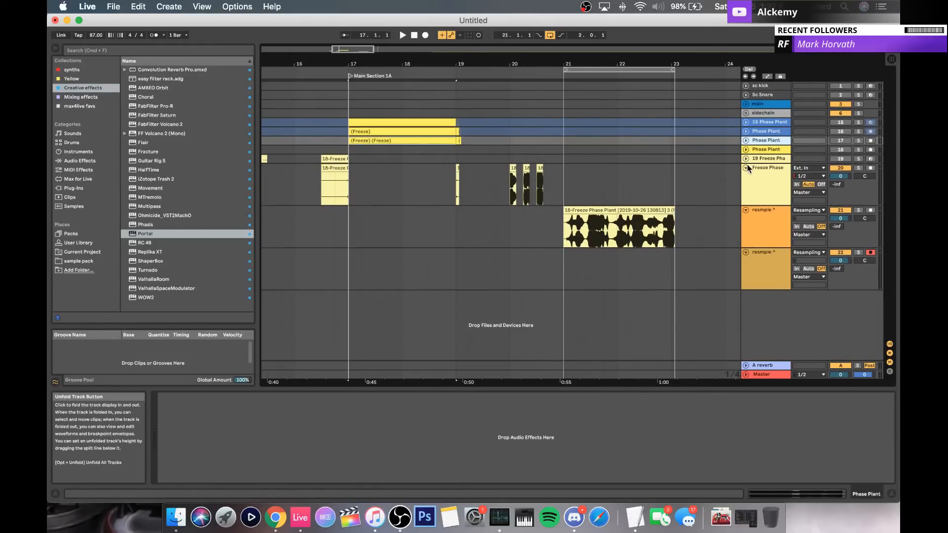
{"action": "left_click", "coordinate": [745, 168]}
Step: Select the frozen Phase Plant clip at bar 21 and solo its resampling track 21
{"action": "left_click", "coordinate": [629, 179]}
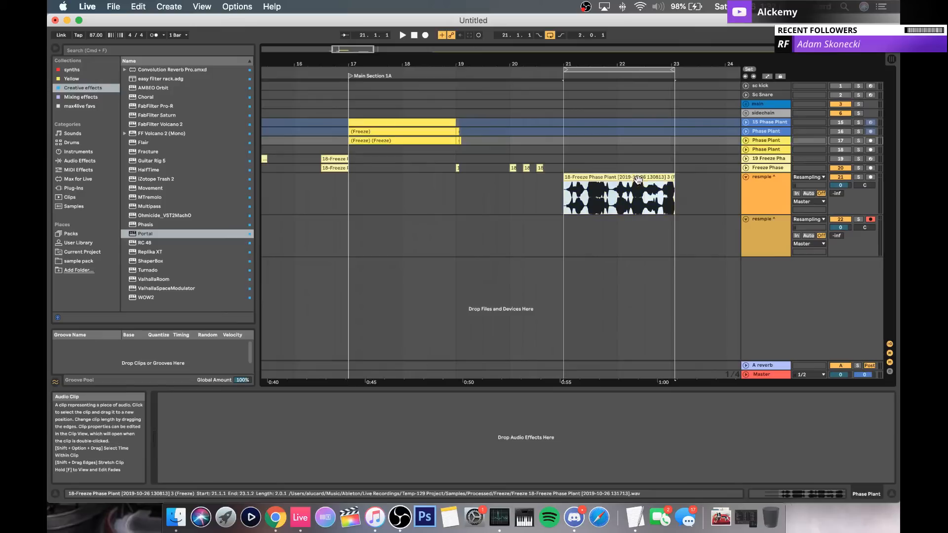
{"action": "left_click", "coordinate": [571, 209]}
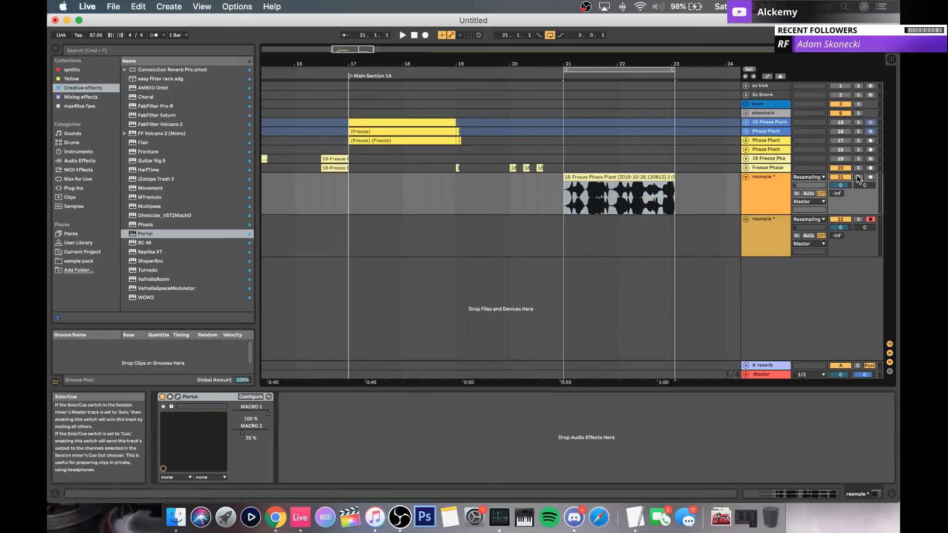
{"action": "left_click", "coordinate": [587, 177]}
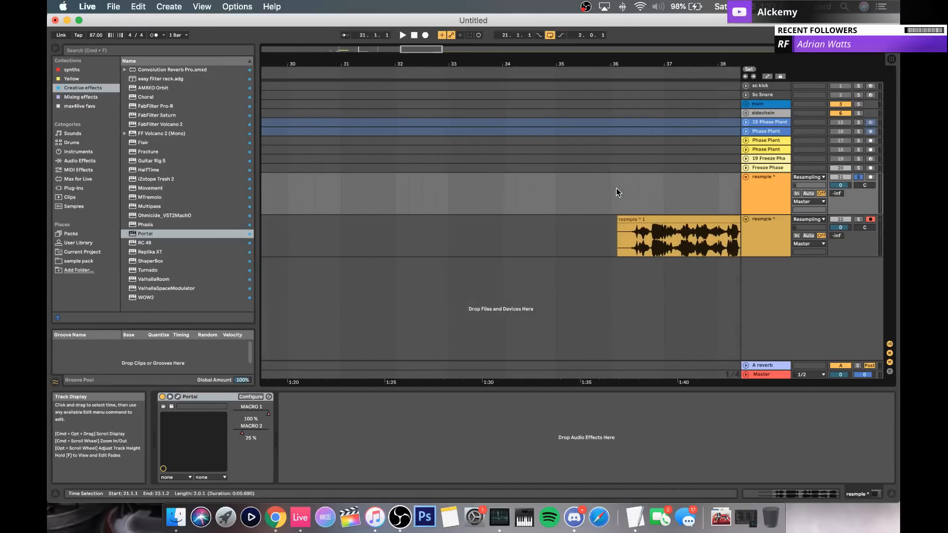
Step: Select the section from 39.2.1 to 41.1.1 in the long recorded clip on track 22
{"action": "scroll", "coordinate": [616, 190], "scroll_direction": "right", "scroll_amount": 5}
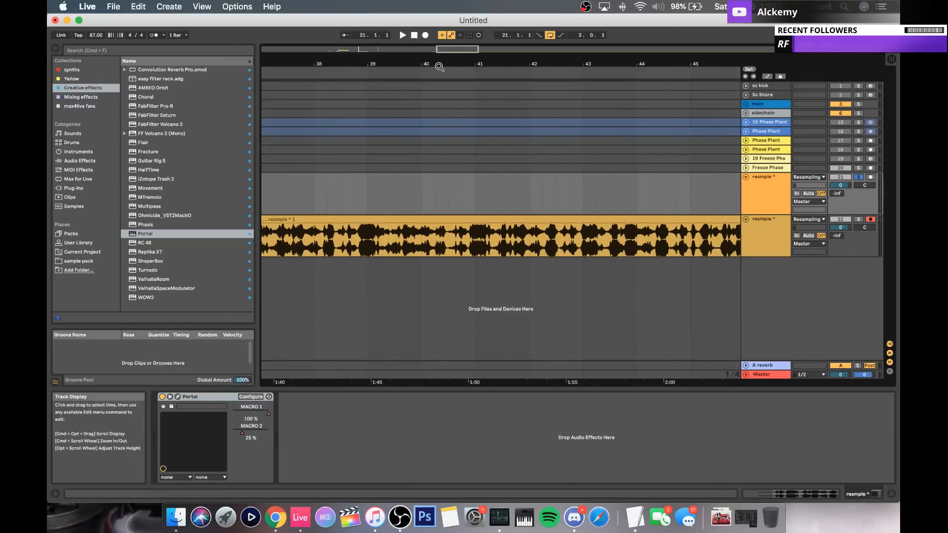
{"action": "left_click_drag", "start_coordinate": [436, 64], "coordinate": [436, 52]}
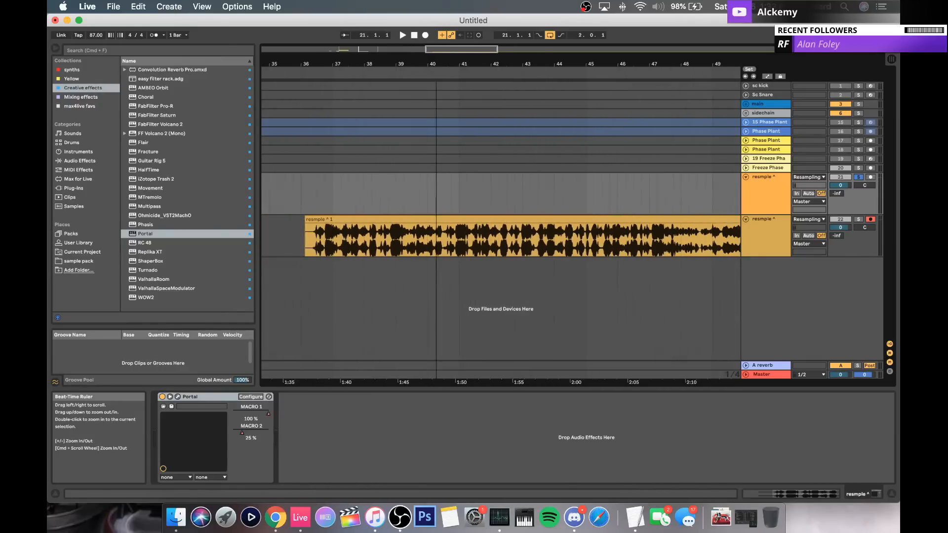
{"action": "left_click", "coordinate": [404, 241]}
{"action": "left_click_drag", "start_coordinate": [404, 242], "coordinate": [457, 245]}
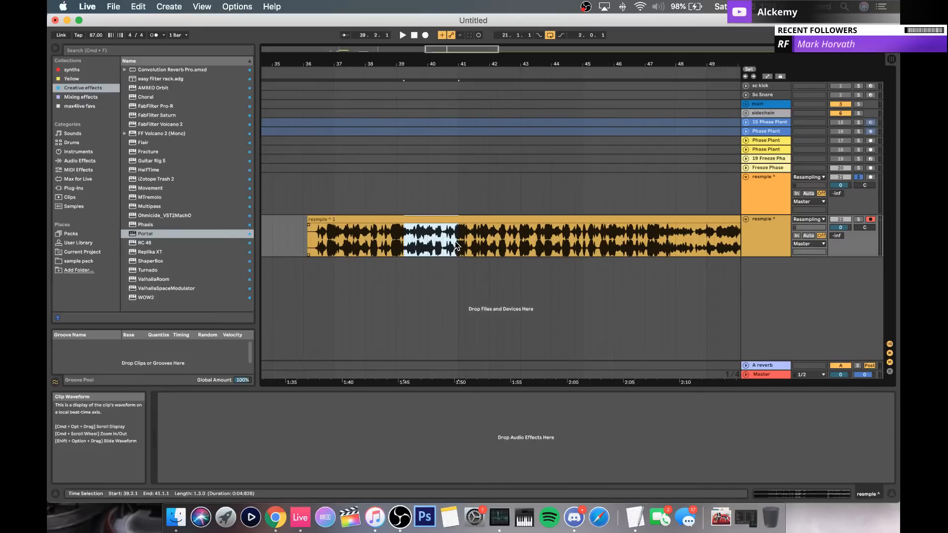
Step: Inspect the original 15 Phase Plant track's clip and device chain, folding the track again when done
{"action": "scroll", "coordinate": [456, 245], "scroll_direction": "left", "scroll_amount": 15}
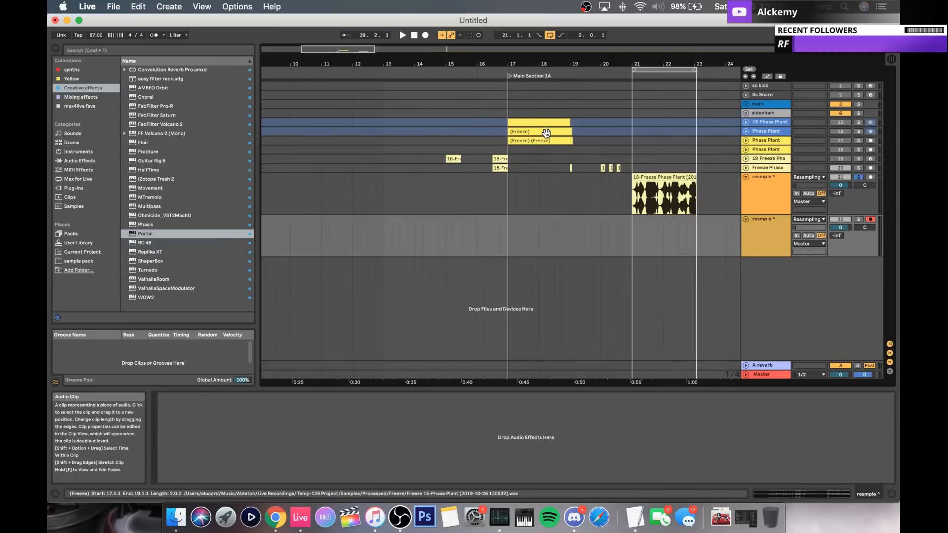
{"action": "left_click", "coordinate": [751, 131]}
{"action": "left_click", "coordinate": [747, 122]}
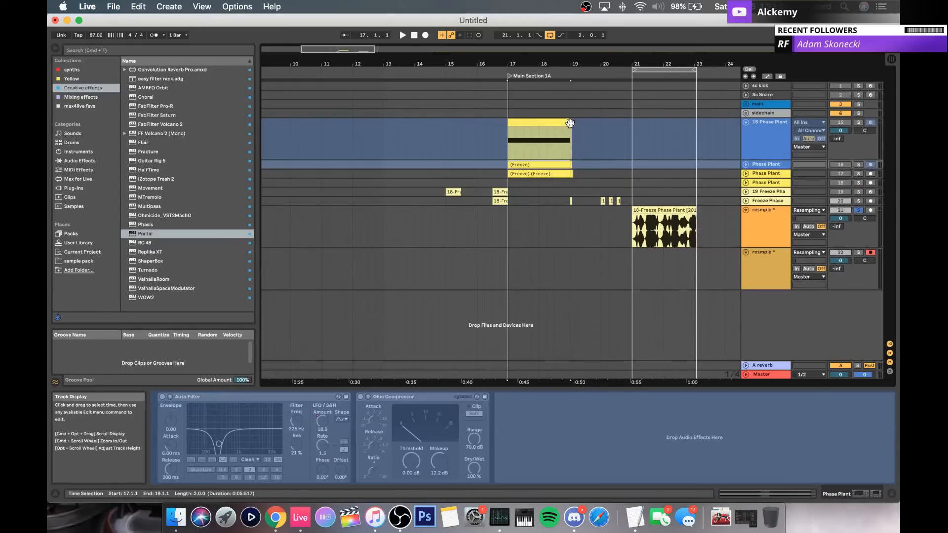
{"action": "left_click", "coordinate": [764, 123]}
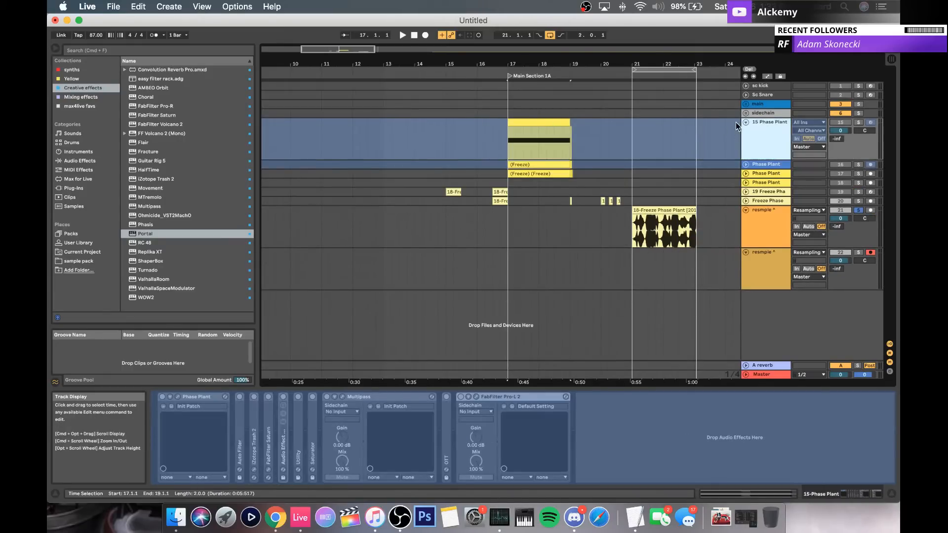
{"action": "left_click", "coordinate": [744, 123]}
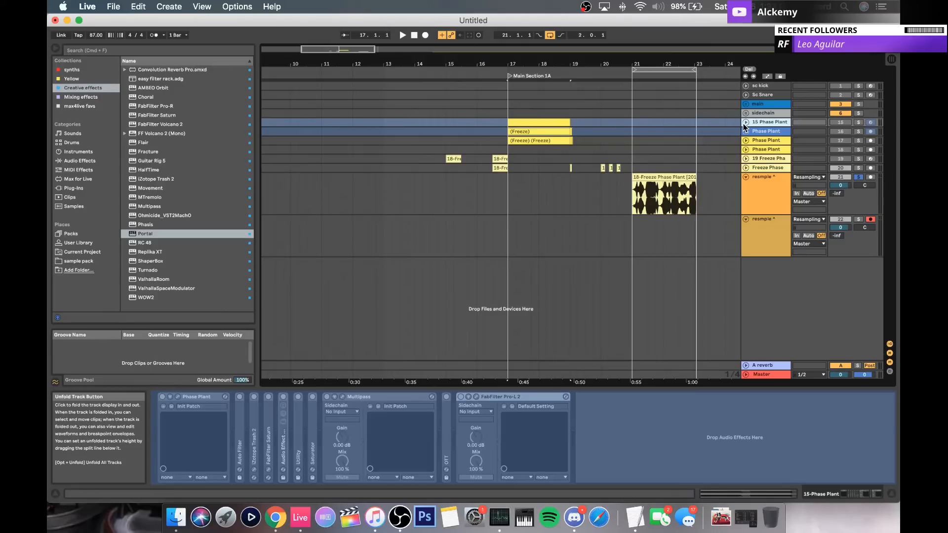
Step: Unfold Phase Plant tracks 16, 17 and 18 and select the double-frozen clip at bar 17 on track 17
{"action": "left_click", "coordinate": [745, 131]}
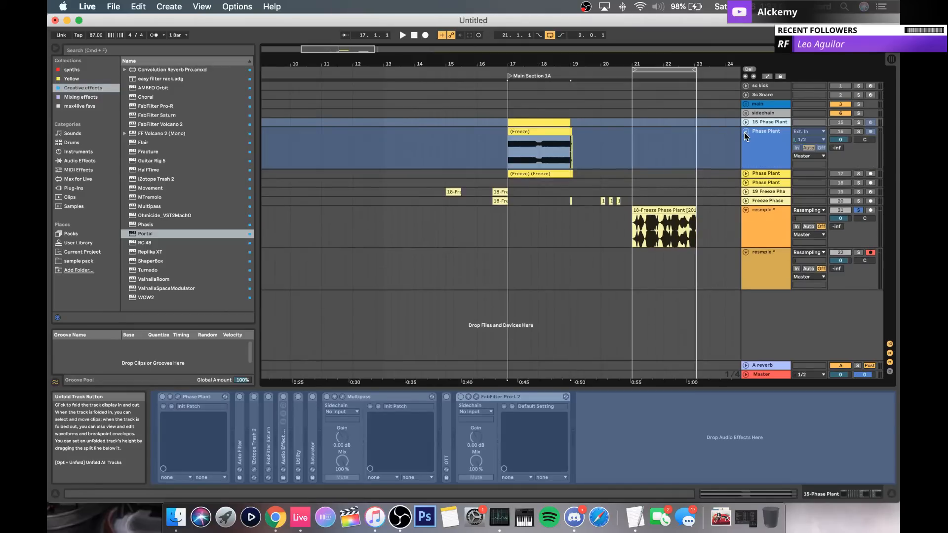
{"action": "left_click", "coordinate": [745, 173]}
{"action": "left_click", "coordinate": [557, 174]}
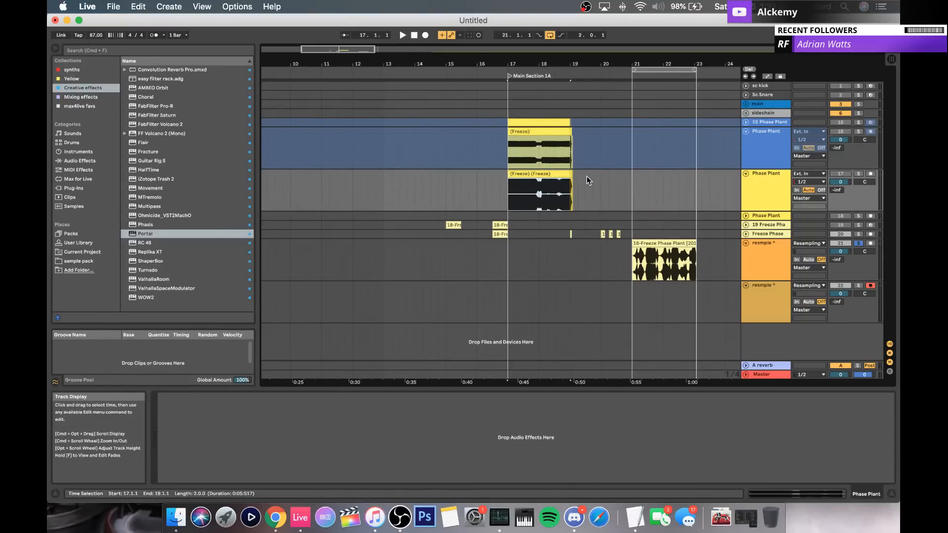
{"action": "left_click", "coordinate": [766, 204]}
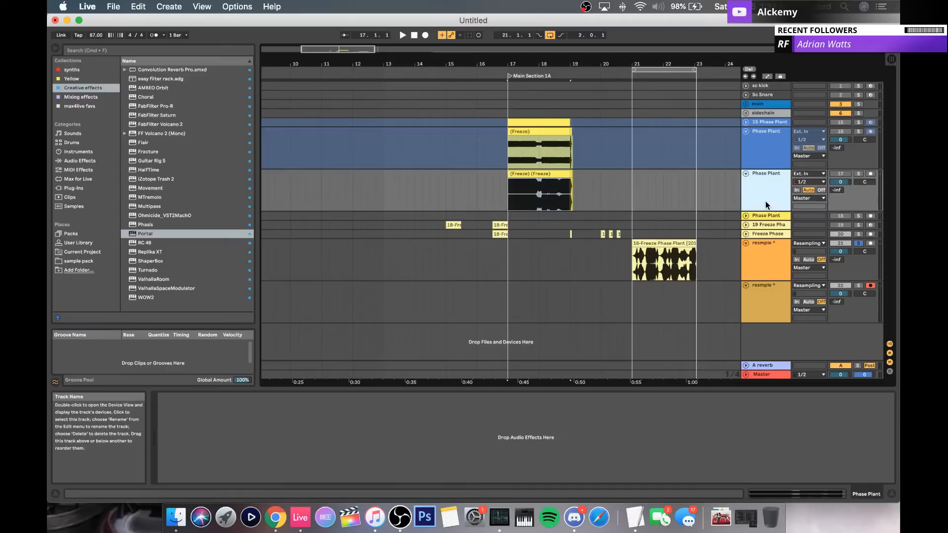
{"action": "left_click", "coordinate": [746, 215]}
{"action": "left_click", "coordinate": [748, 233]}
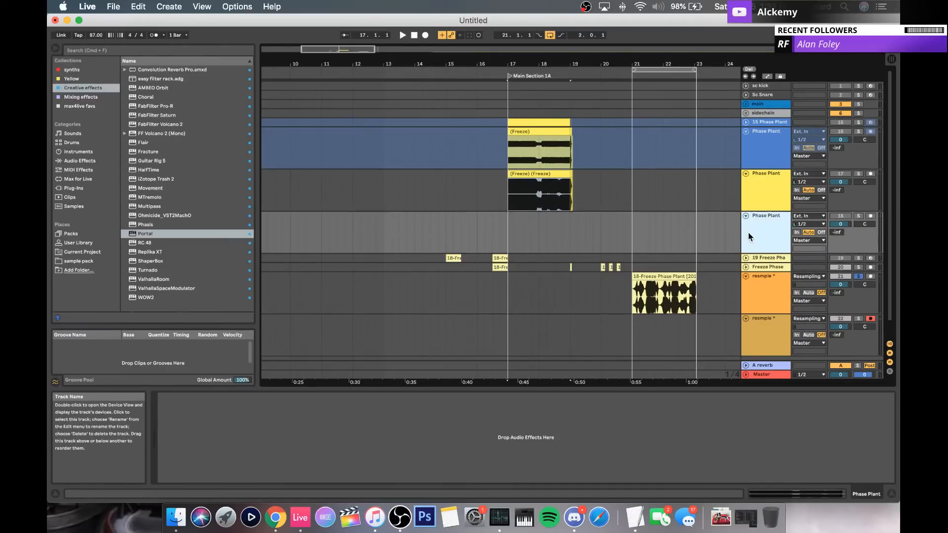
{"action": "left_click", "coordinate": [756, 256]}
{"action": "left_click", "coordinate": [524, 174]}
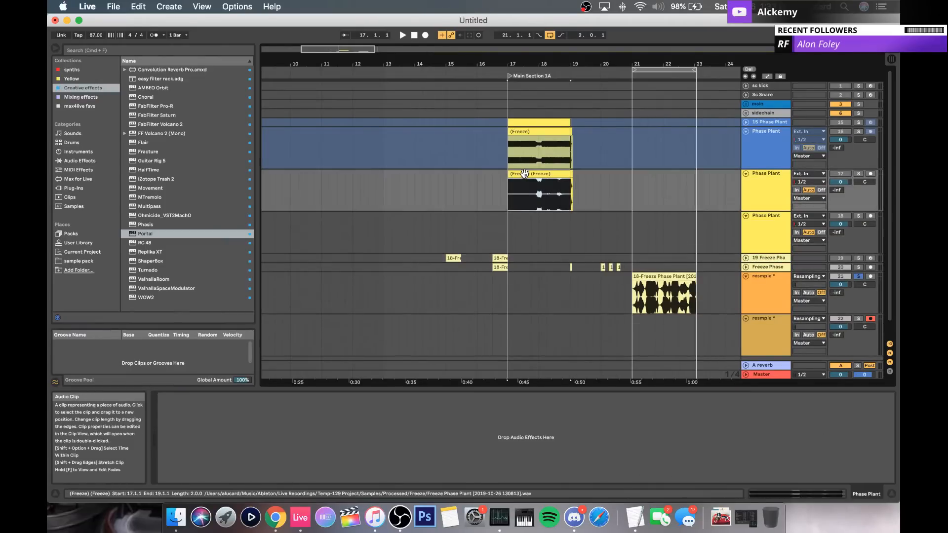
Step: Show the device chain of the frozen Phase Plant track 19
{"action": "left_click", "coordinate": [763, 257]}
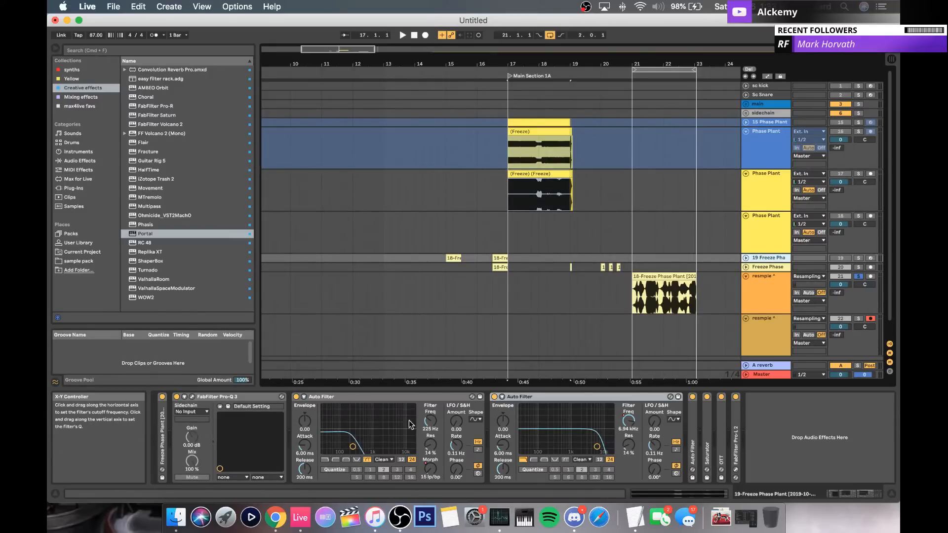
{"action": "scroll", "coordinate": [595, 326], "scroll_direction": "right", "scroll_amount": 1}
{"action": "scroll", "coordinate": [602, 327], "scroll_direction": "right", "scroll_amount": 10}
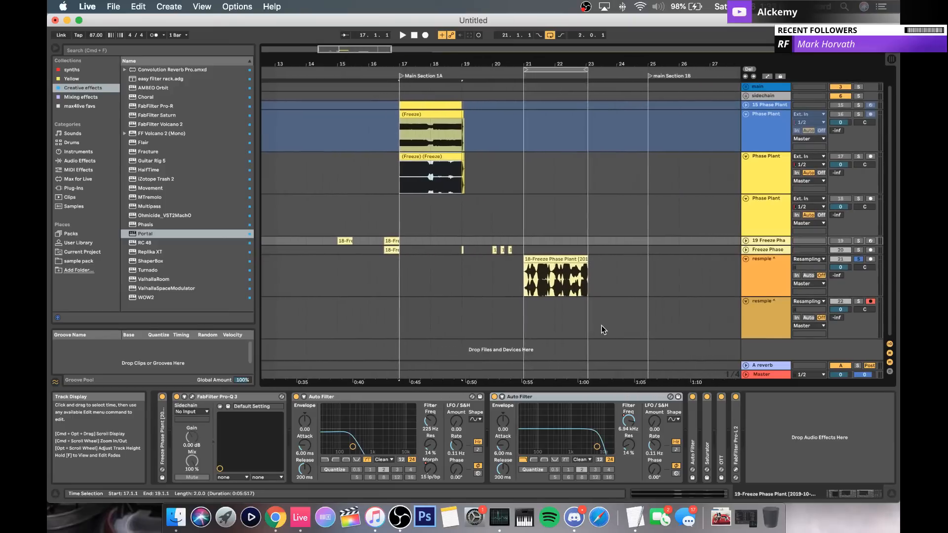
Step: Select the long recorded clip that starts at bar 36 on track 22 and look through its waveform
{"action": "double_click", "coordinate": [514, 64]}
{"action": "left_click_drag", "start_coordinate": [514, 64], "coordinate": [514, 15]}
{"action": "scroll", "coordinate": [526, 219], "scroll_direction": "right", "scroll_amount": 10}
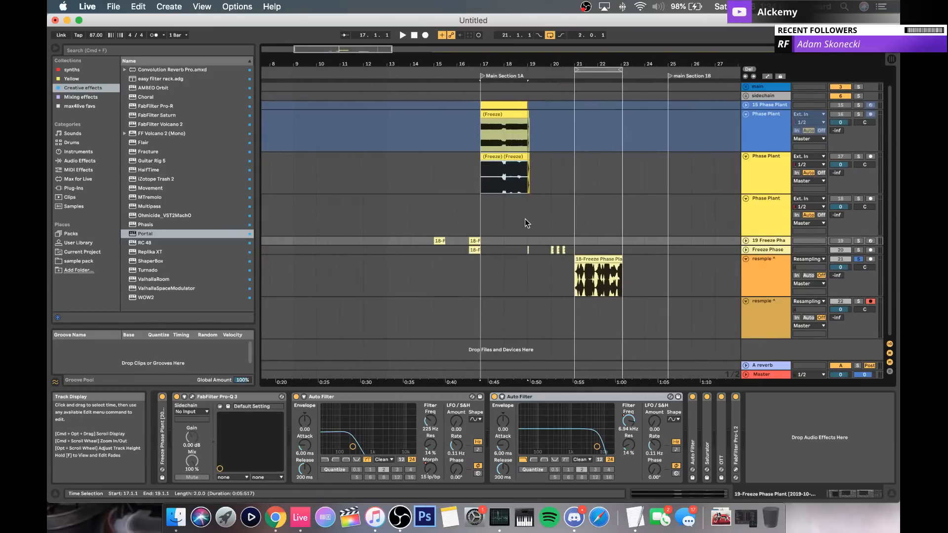
{"action": "scroll", "coordinate": [525, 218], "scroll_direction": "right", "scroll_amount": 8}
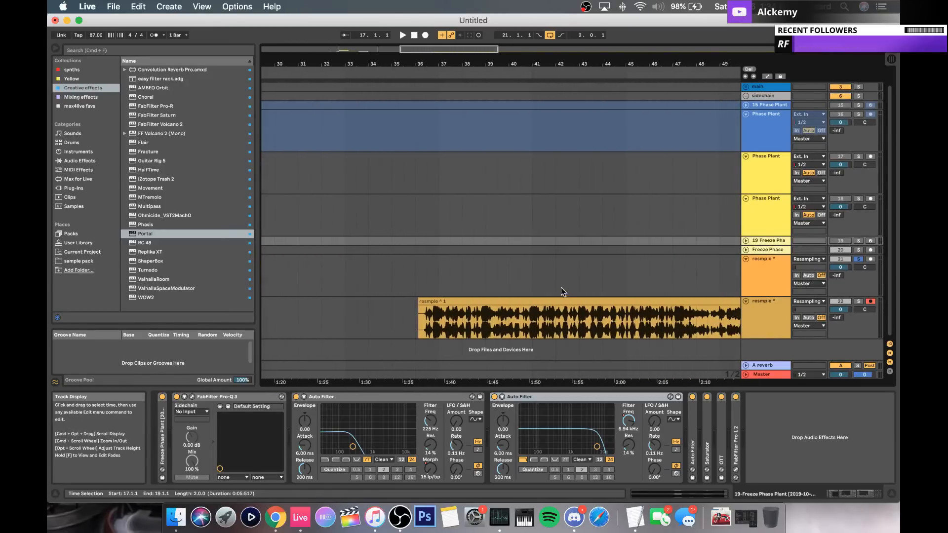
{"action": "left_click", "coordinate": [568, 301]}
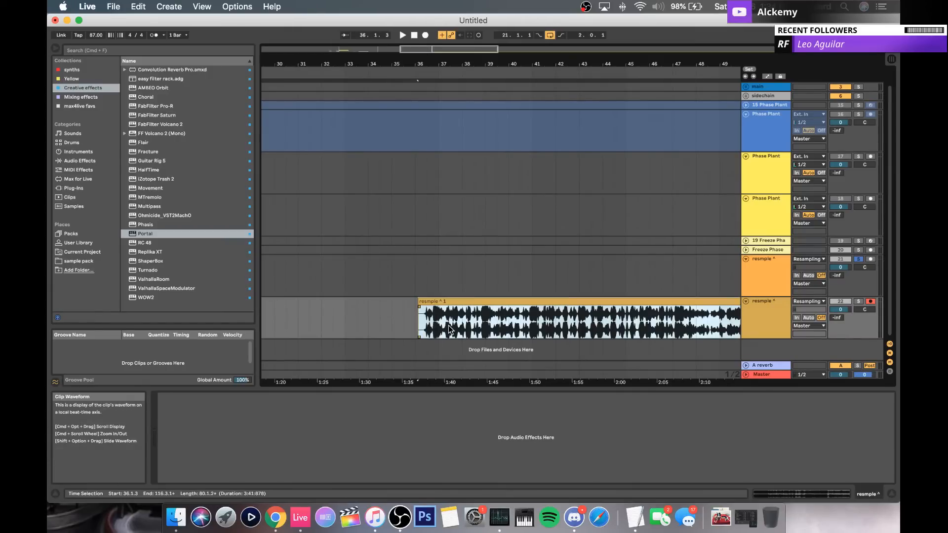
{"action": "scroll", "coordinate": [448, 325], "scroll_direction": "right", "scroll_amount": 2}
{"action": "scroll", "coordinate": [449, 325], "scroll_direction": "right", "scroll_amount": 5}
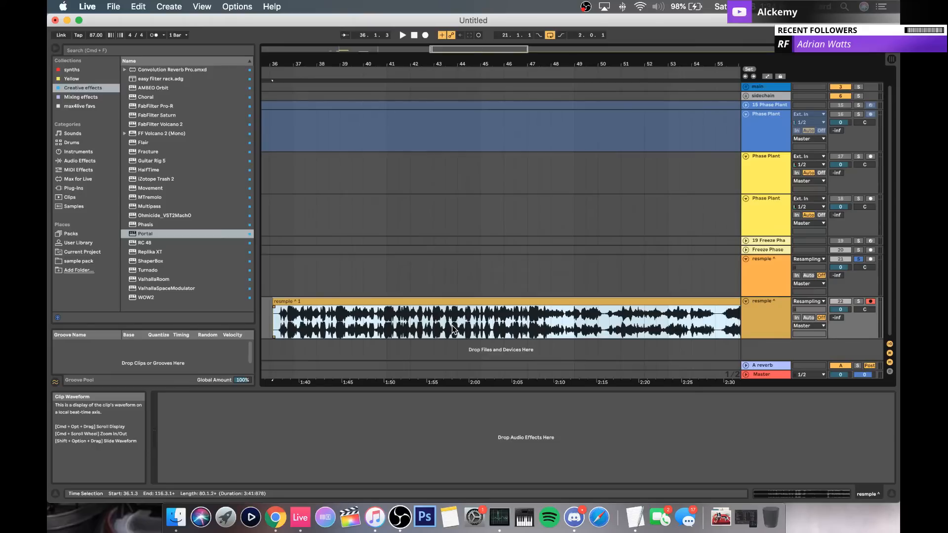
{"action": "scroll", "coordinate": [452, 325], "scroll_direction": "right", "scroll_amount": 1}
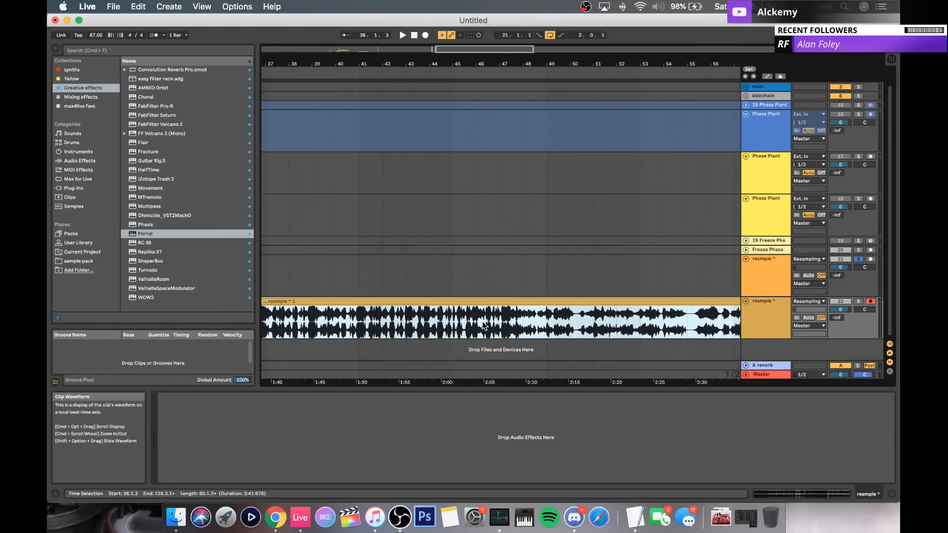
{"action": "scroll", "coordinate": [484, 326], "scroll_direction": "right", "scroll_amount": 3}
{"action": "left_click", "coordinate": [776, 311]}
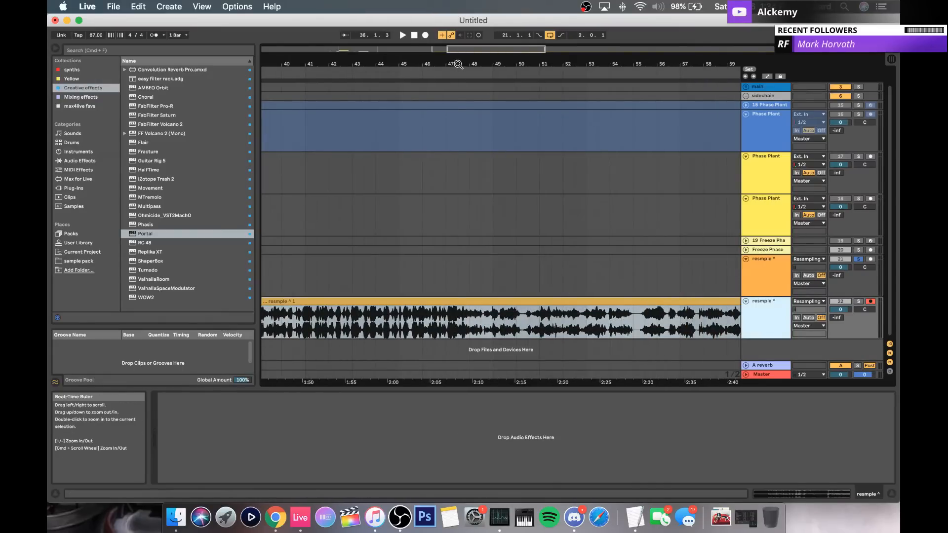
Step: Place the insert mark at 51.1.1 in the recorded clip and solo track 22
{"action": "mouse_move", "coordinate": [454, 64]}
{"action": "left_mouse_down"}
{"action": "mouse_move", "coordinate": [454, 42]}
{"action": "mouse_move", "coordinate": [467, 79]}
{"action": "left_mouse_up"}
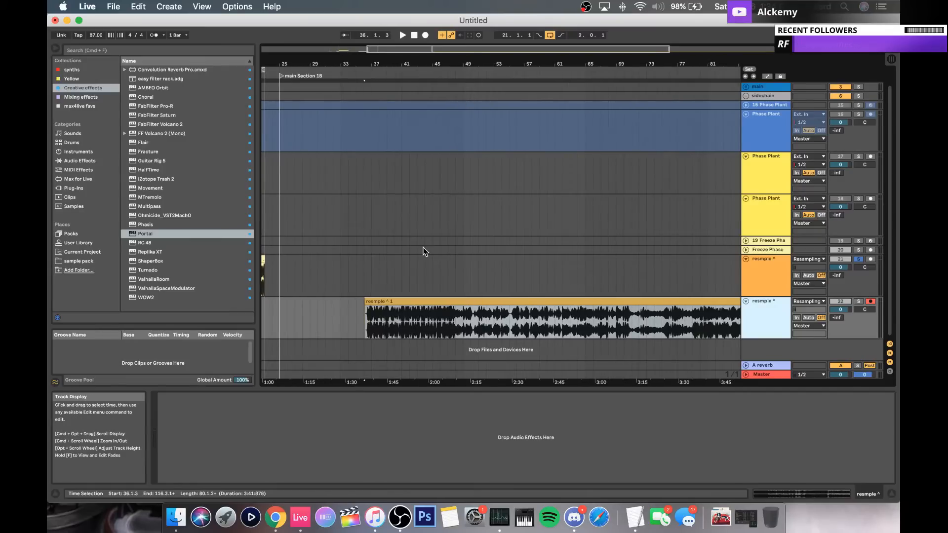
{"action": "scroll", "coordinate": [423, 248], "scroll_direction": "left", "scroll_amount": 3}
{"action": "scroll", "coordinate": [423, 247], "scroll_direction": "up", "scroll_amount": 1}
{"action": "scroll", "coordinate": [520, 329], "scroll_direction": "down", "scroll_amount": 1}
{"action": "scroll", "coordinate": [520, 329], "scroll_direction": "right", "scroll_amount": 1}
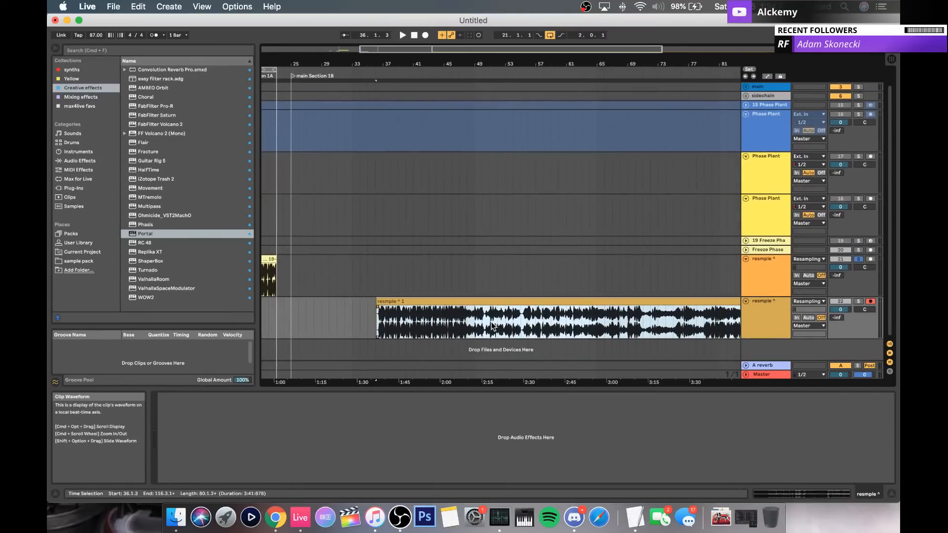
{"action": "left_click", "coordinate": [492, 327]}
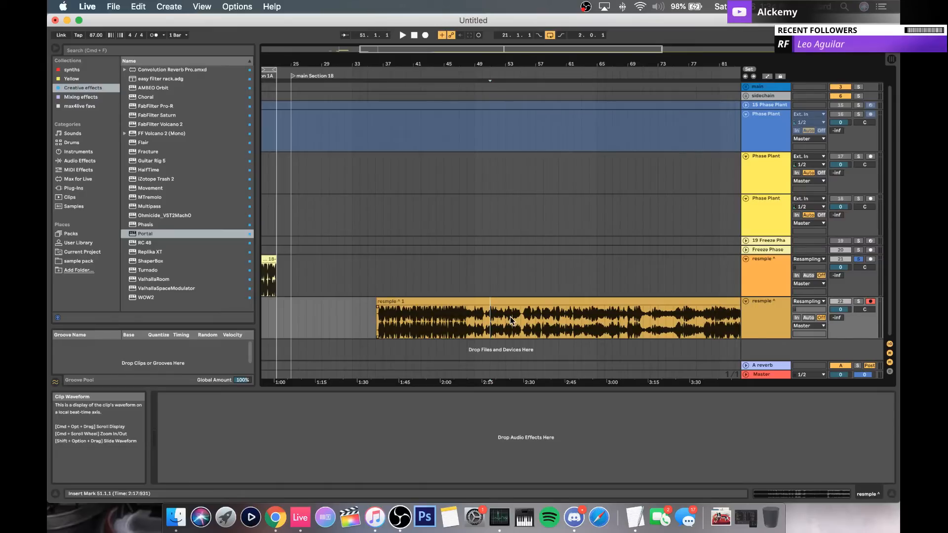
{"action": "scroll", "coordinate": [509, 321], "scroll_direction": "left", "scroll_amount": 2}
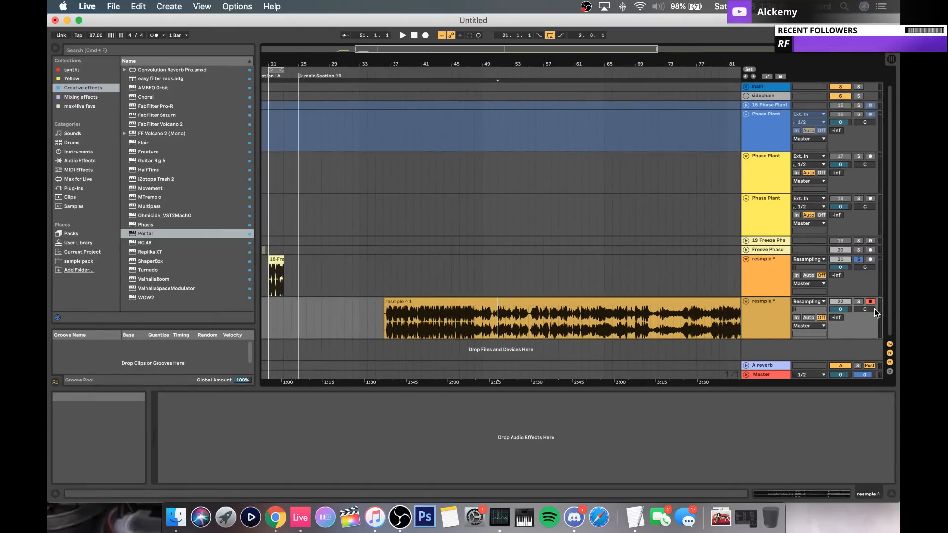
{"action": "left_click", "coordinate": [859, 301]}
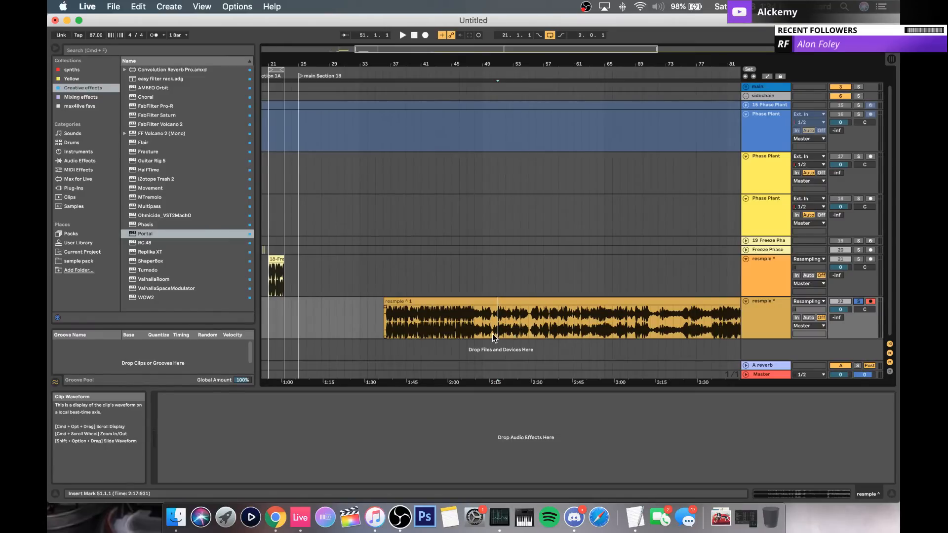
Step: Audition the recorded clip from 51.1.1
{"action": "key", "text": "space"}
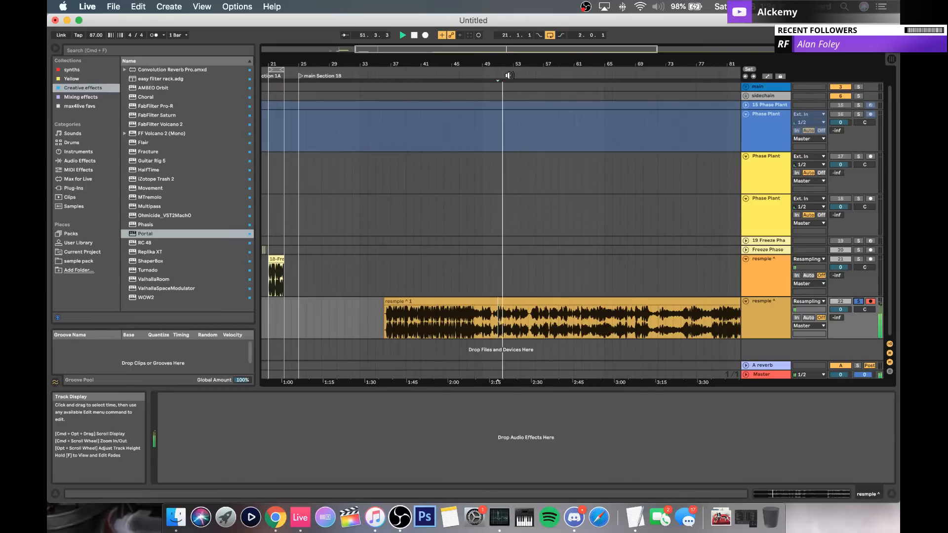
{"action": "key", "text": "space"}
{"action": "left_click_drag", "start_coordinate": [503, 64], "coordinate": [503, 93]}
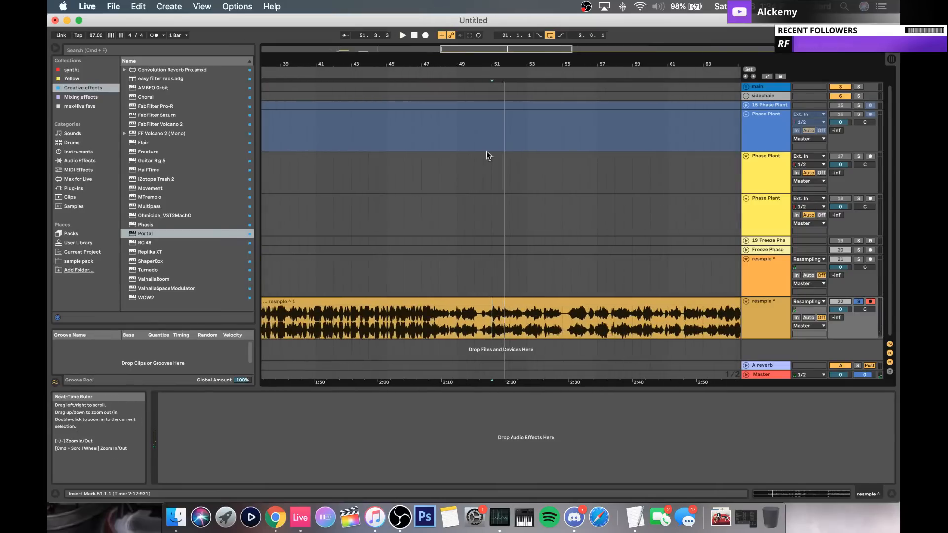
{"action": "key", "text": "space"}
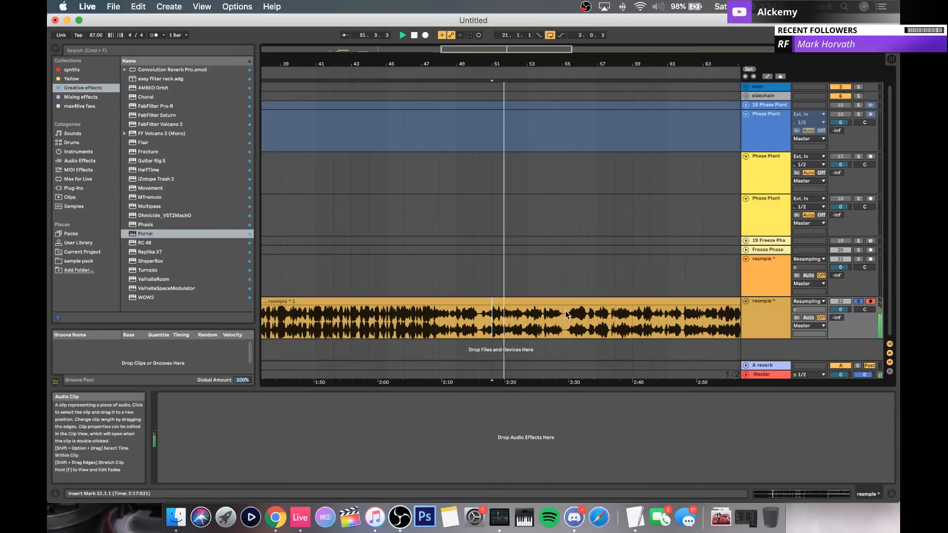
{"action": "key", "text": "space"}
Step: Move the insert mark to 50.3.1 in the recorded clip and play from there
{"action": "left_click", "coordinate": [510, 320]}
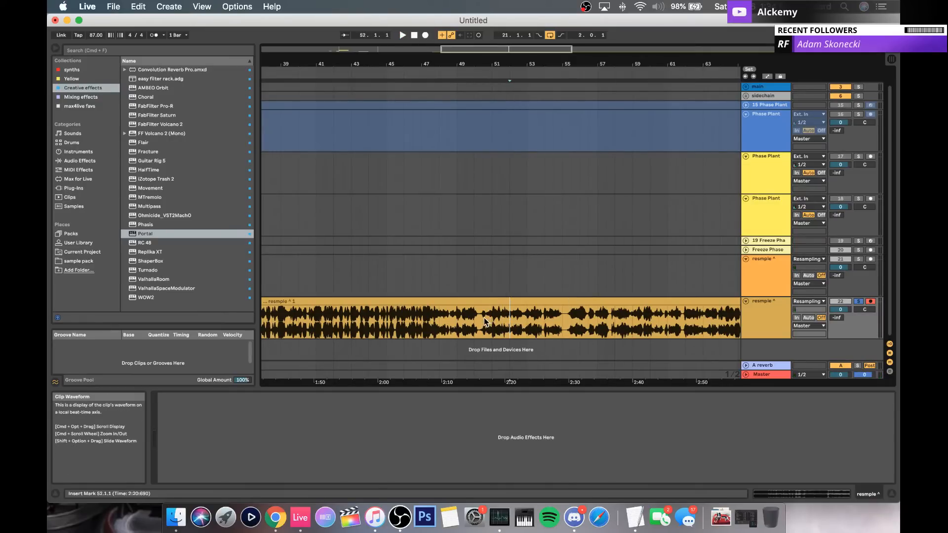
{"action": "scroll", "coordinate": [424, 326], "scroll_direction": "left", "scroll_amount": 3}
{"action": "left_click", "coordinate": [508, 319]}
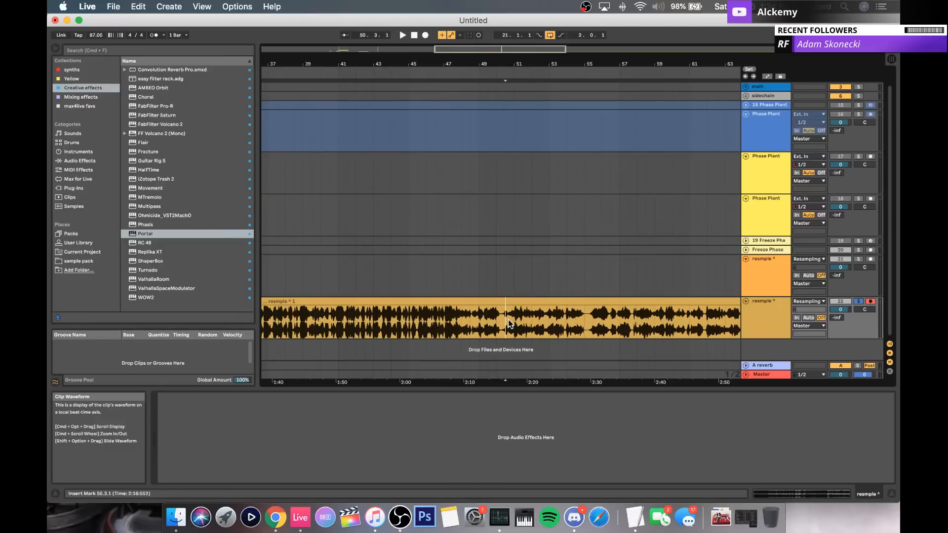
{"action": "key", "text": "space"}
{"action": "key", "text": "space"}
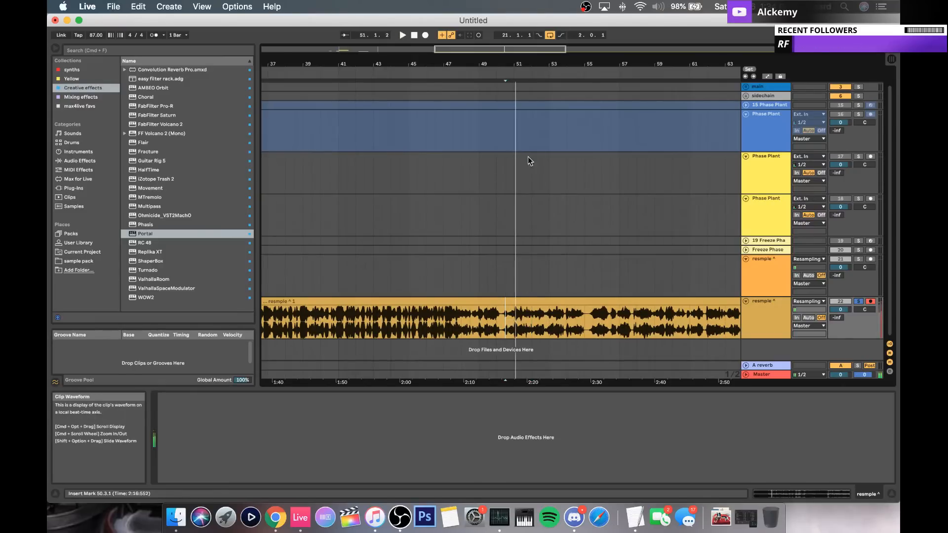
Step: Split the recorded clip at 50.3.1 and 51.1.1 to isolate that half-bar section
{"action": "left_click_drag", "start_coordinate": [511, 63], "coordinate": [511, 117]}
{"action": "key", "text": "space"}
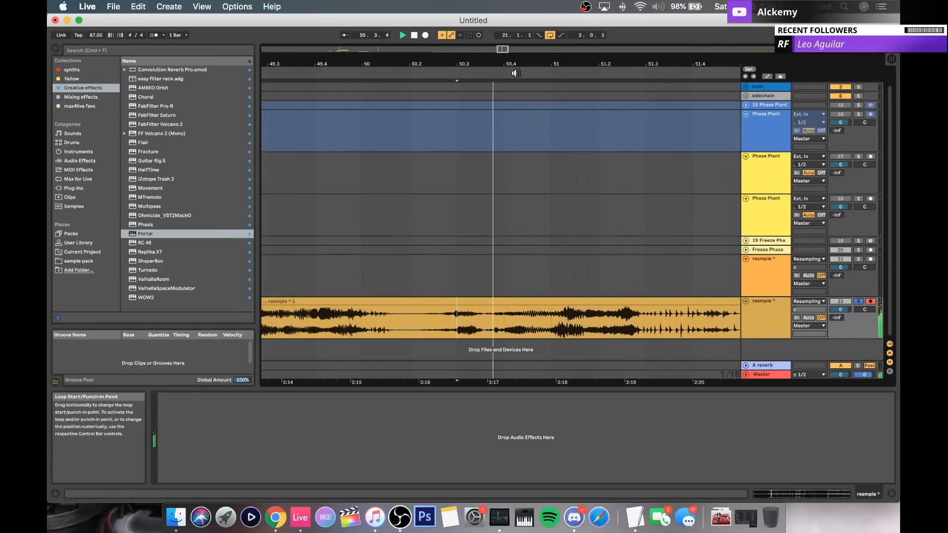
{"action": "key", "text": "space"}
{"action": "left_click_drag", "start_coordinate": [552, 315], "coordinate": [458, 321]}
{"action": "key", "text": "super+e"}
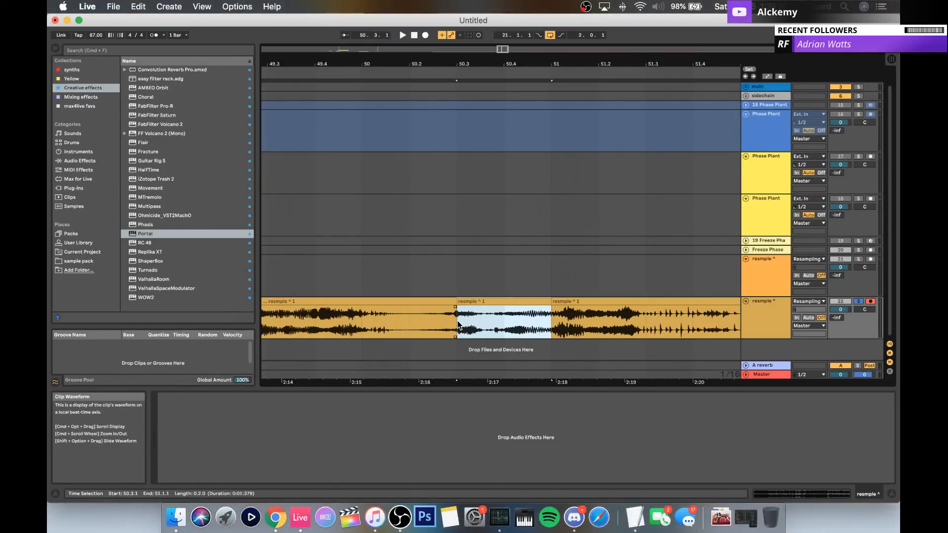
Step: Raise the isolated half-bar clip's gain to 5.88 dB and audition it
{"action": "double_click", "coordinate": [499, 301]}
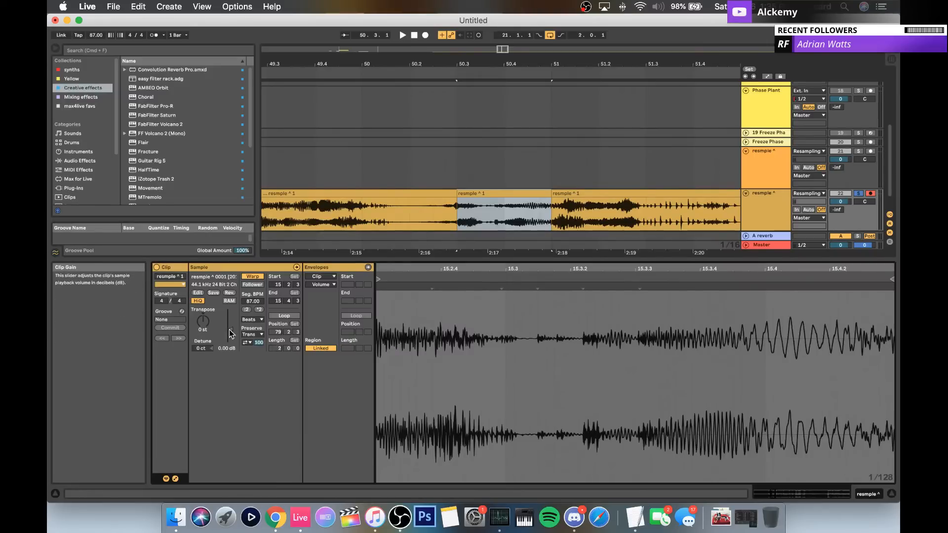
{"action": "left_click_drag", "start_coordinate": [228, 330], "coordinate": [229, 318]}
{"action": "key", "text": "space"}
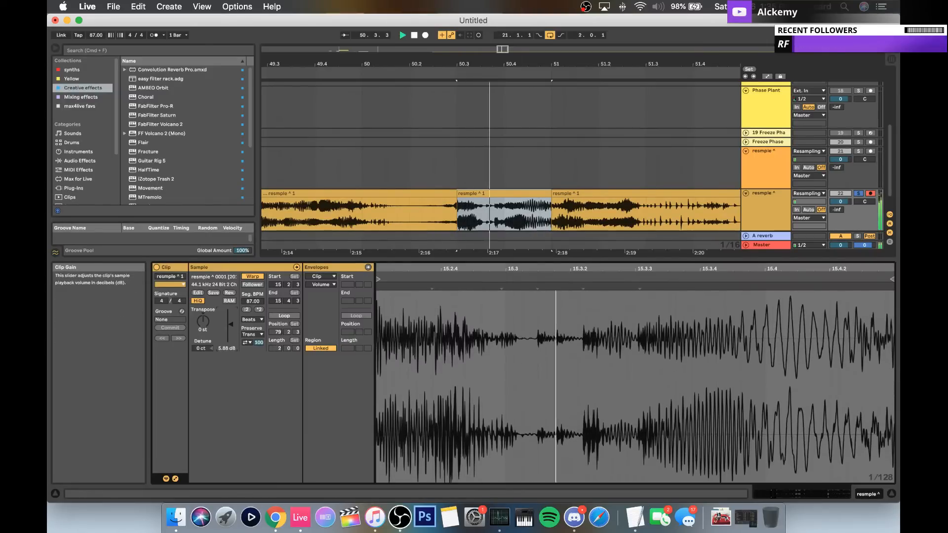
{"action": "key", "text": "space"}
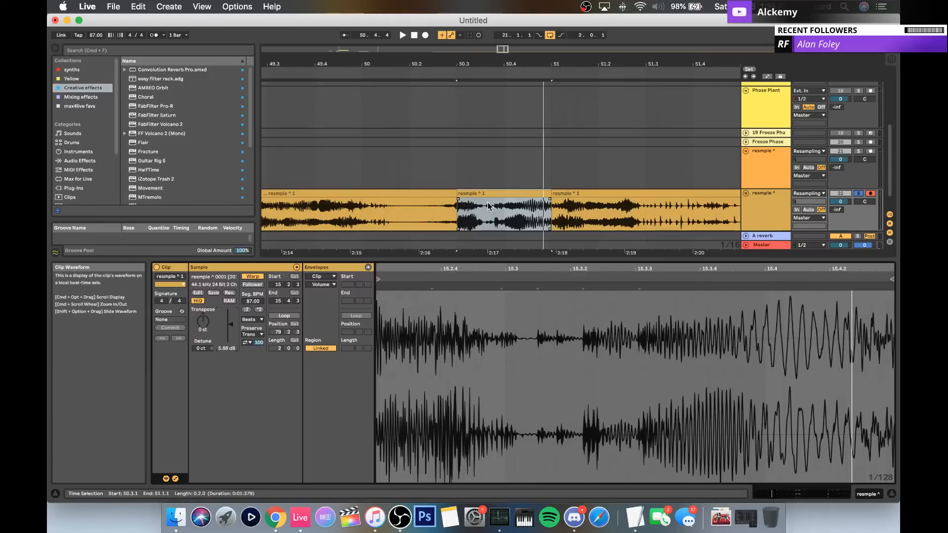
Step: Audition the boosted half-bar clip from 50.4.1 and select the whole clip again
{"action": "key", "text": "space"}
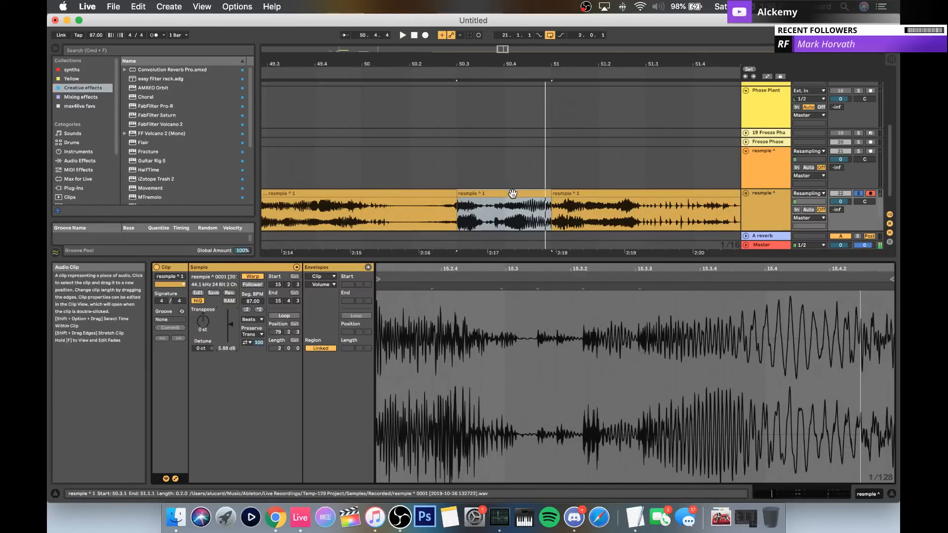
{"action": "left_click", "coordinate": [507, 214]}
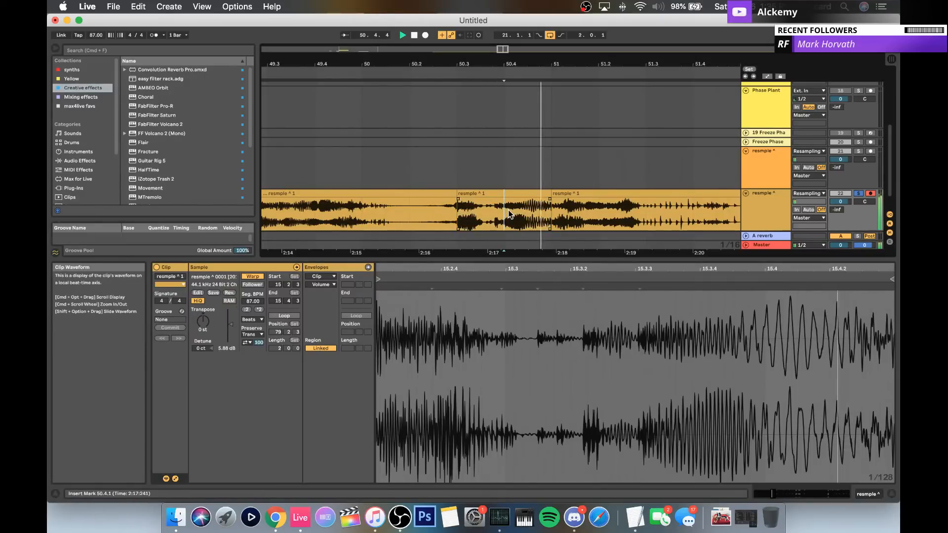
{"action": "key", "text": "space"}
{"action": "left_click", "coordinate": [486, 192]}
{"action": "key", "text": "space"}
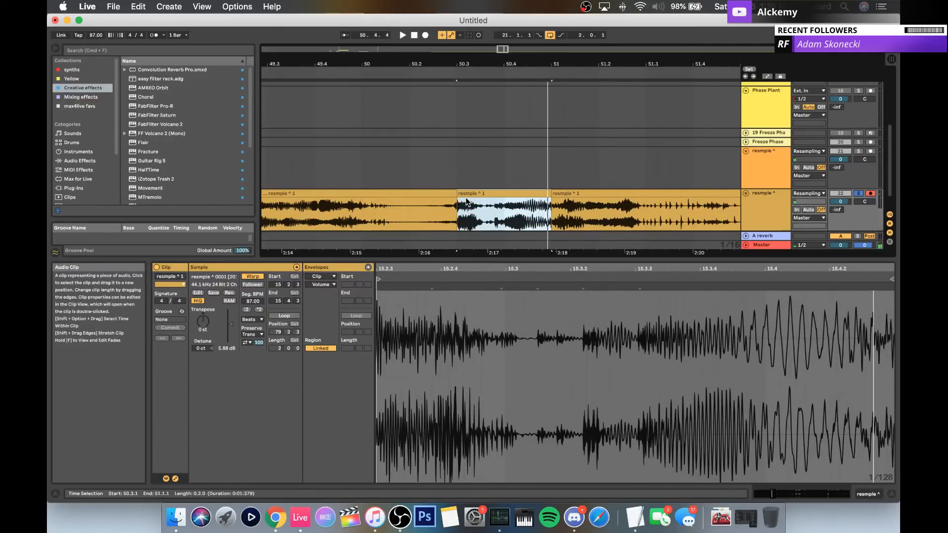
Step: Select the remaining recorded clip from 51.1.1 onward and audition its opening bar
{"action": "scroll", "coordinate": [432, 193], "scroll_direction": "left", "scroll_amount": 4}
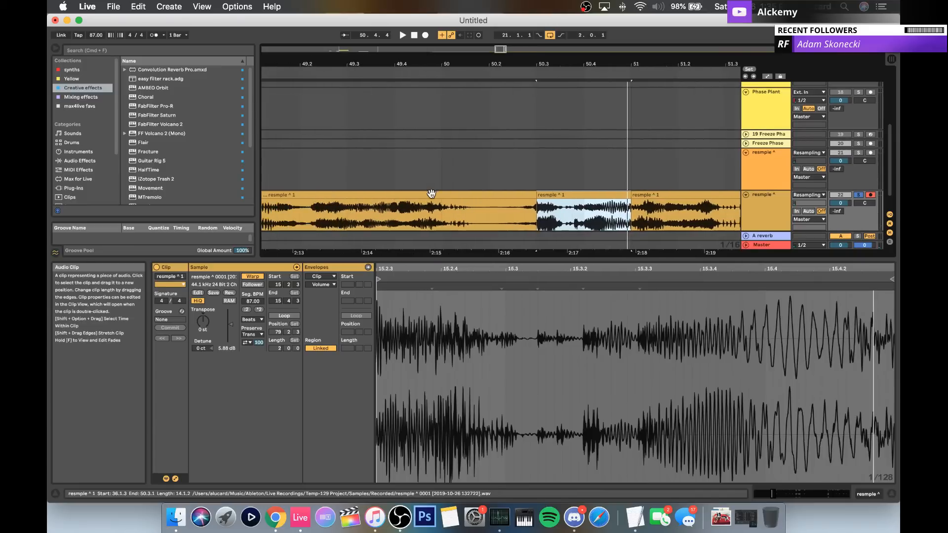
{"action": "left_click_drag", "start_coordinate": [415, 67], "coordinate": [416, 67]}
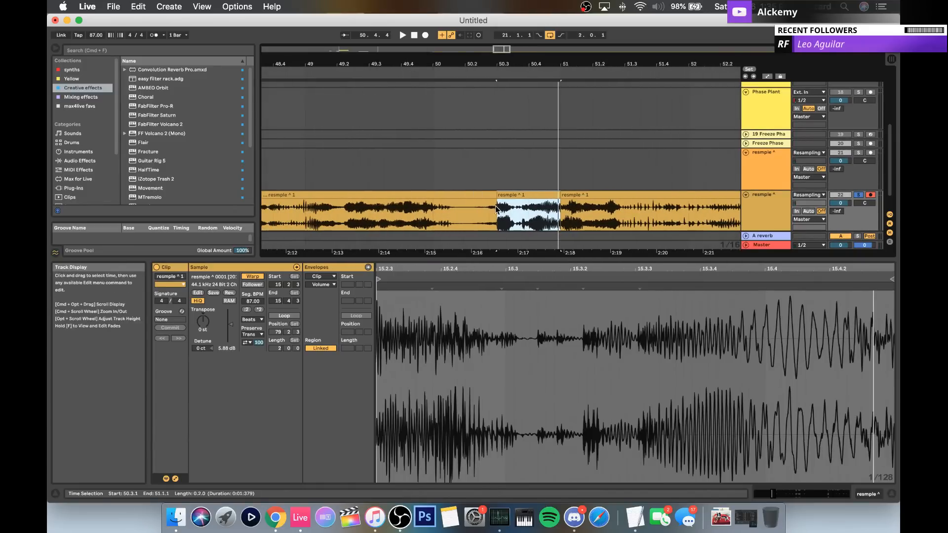
{"action": "left_click", "coordinate": [582, 196]}
{"action": "scroll", "coordinate": [544, 190], "scroll_direction": "right", "scroll_amount": 5}
{"action": "scroll", "coordinate": [543, 190], "scroll_direction": "down", "scroll_amount": 1}
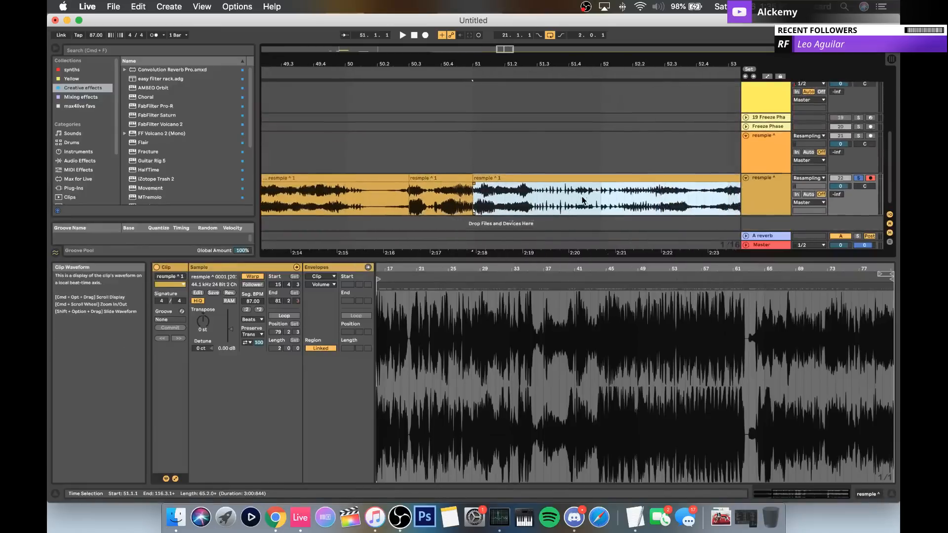
{"action": "key", "text": "space"}
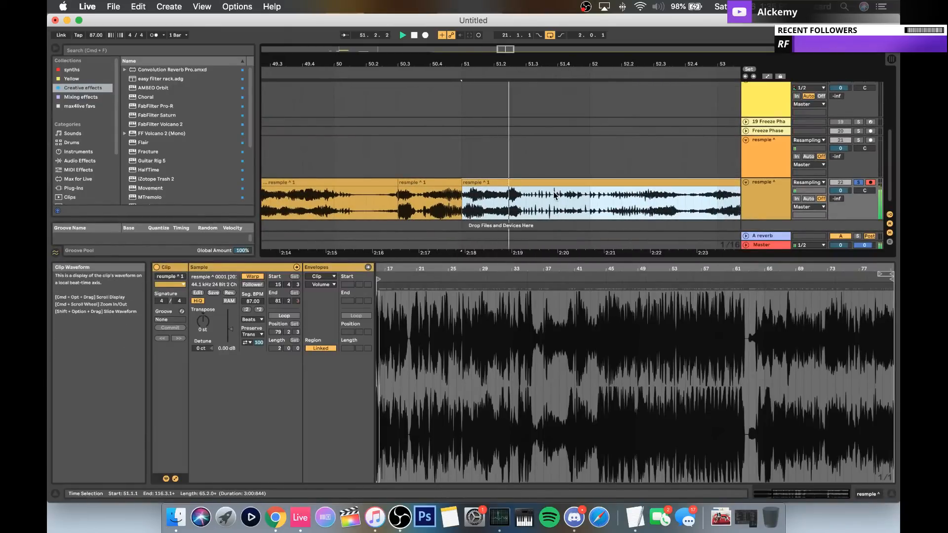
{"action": "scroll", "coordinate": [539, 204], "scroll_direction": "right", "scroll_amount": 5}
{"action": "scroll", "coordinate": [540, 205], "scroll_direction": "down", "scroll_amount": 1}
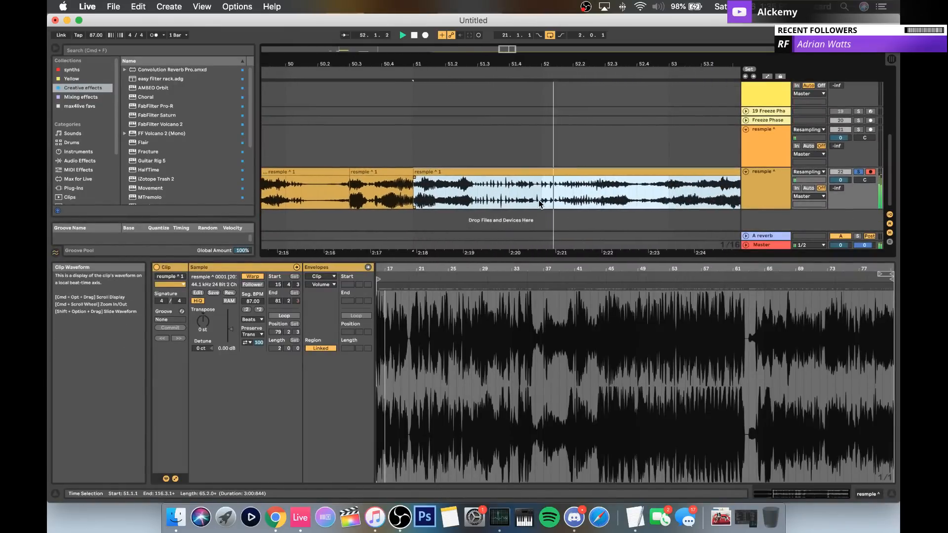
{"action": "key", "text": "space"}
Step: Audition the remaining recorded clip on track 22 from 52.3.1 to find its next usable section
{"action": "left_click_drag", "start_coordinate": [495, 60], "coordinate": [494, 47]}
{"action": "left_click", "coordinate": [517, 193]}
{"action": "key", "text": "space"}
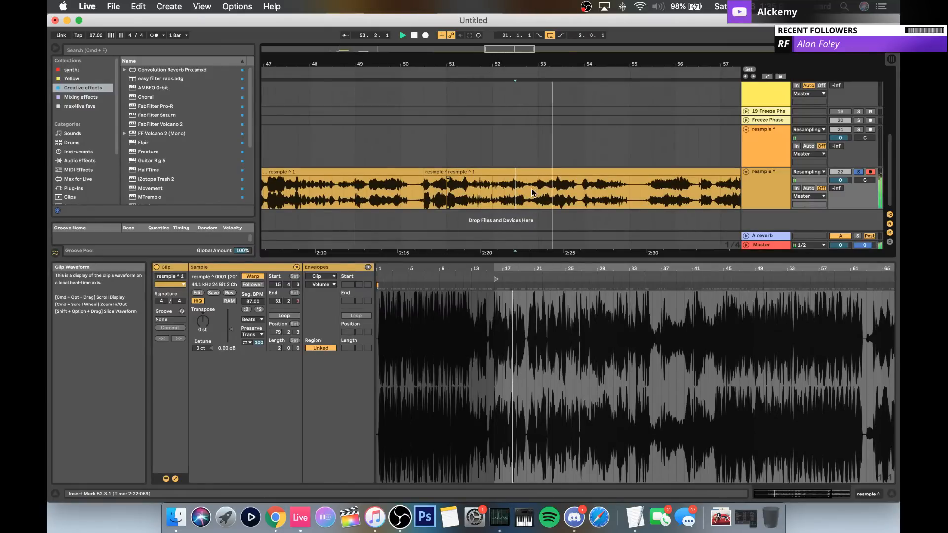
{"action": "key", "text": "space"}
{"action": "right_click", "coordinate": [523, 62]}
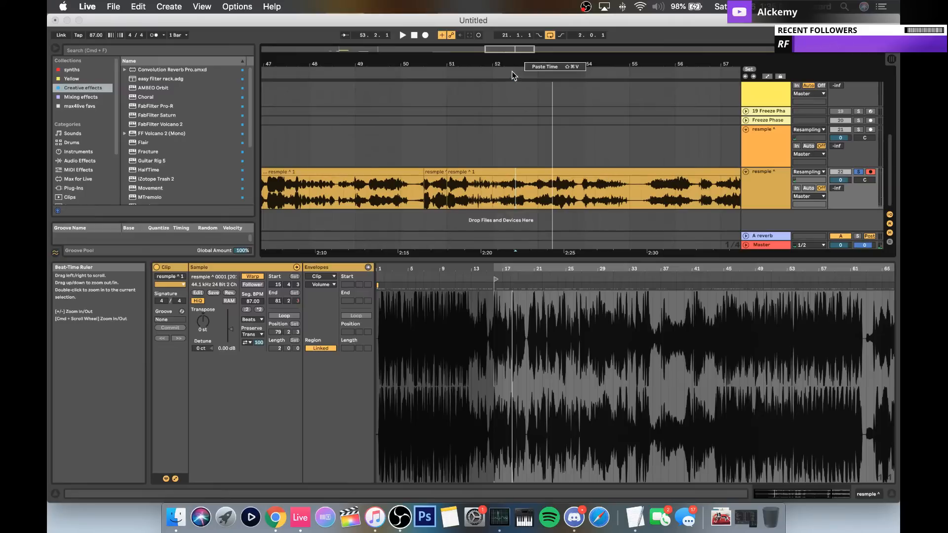
{"action": "left_click", "coordinate": [512, 73]}
{"action": "left_click_drag", "start_coordinate": [509, 63], "coordinate": [513, 94]}
{"action": "key", "text": "space"}
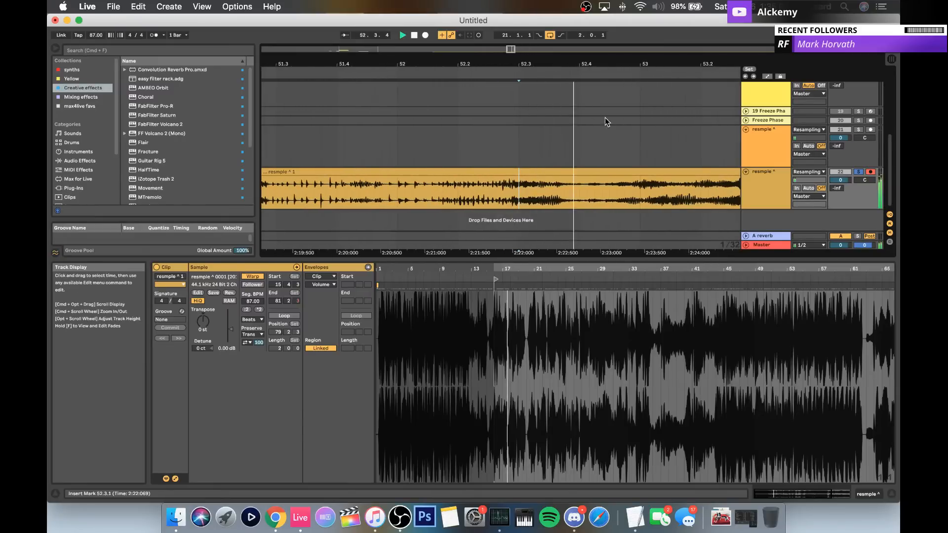
{"action": "key", "text": "space"}
Step: Split the recorded clip at 52.3.1 and 53.1.1, then raise the isolated half-bar clip's gain to 6.69 dB and audition it
{"action": "left_click_drag", "start_coordinate": [512, 186], "coordinate": [640, 200]}
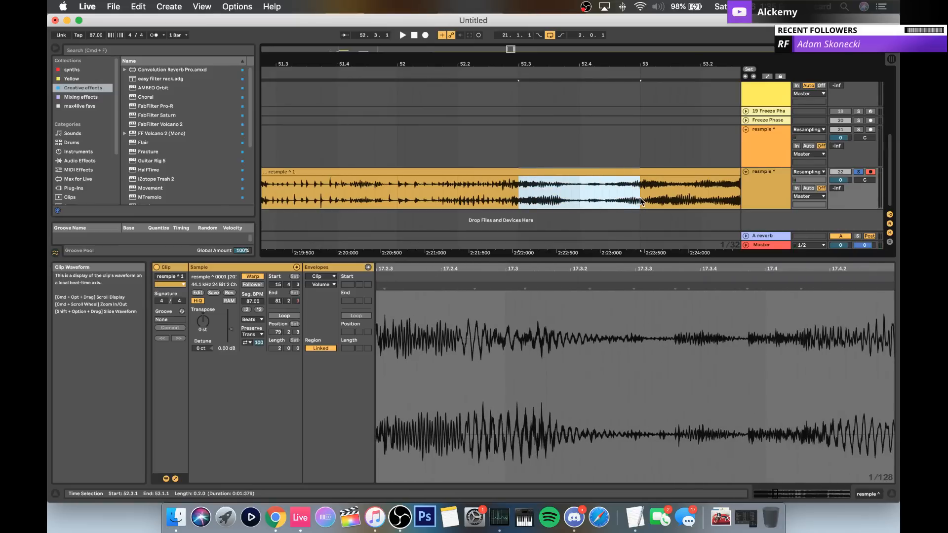
{"action": "key", "text": "super+e"}
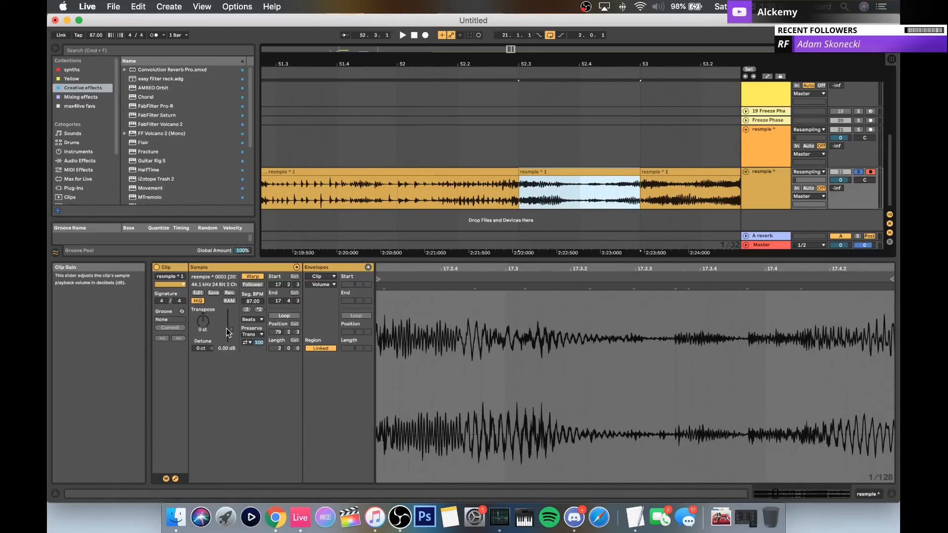
{"action": "left_click_drag", "start_coordinate": [229, 328], "coordinate": [234, 319]}
{"action": "key", "text": "space"}
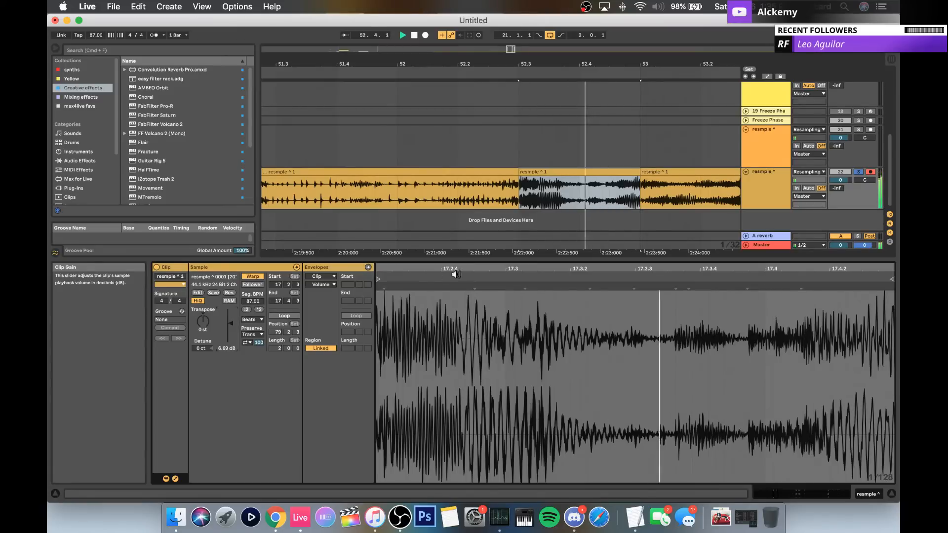
Step: Audition the rest of the recorded take from 53.1.1 through bar 60
{"action": "left_click", "coordinate": [543, 182]}
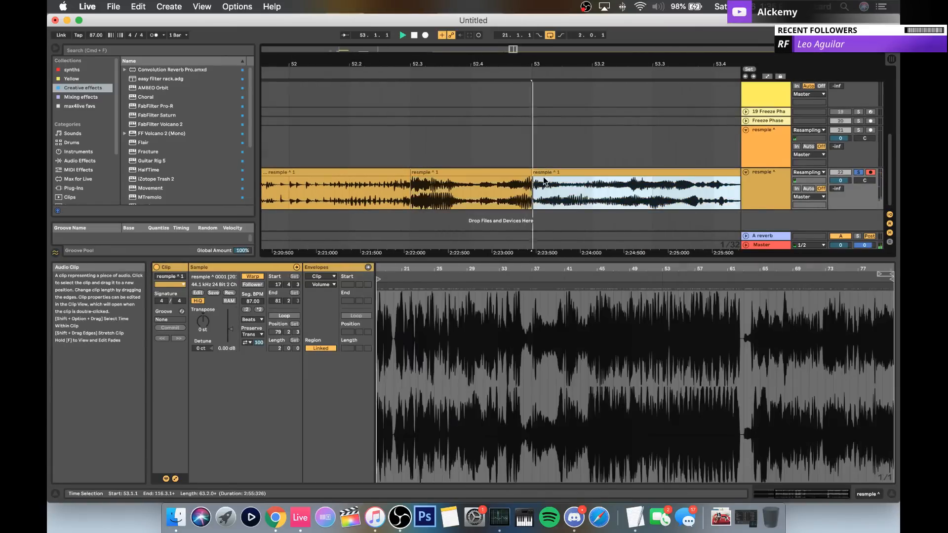
{"action": "left_click_drag", "start_coordinate": [593, 55], "coordinate": [587, 36]}
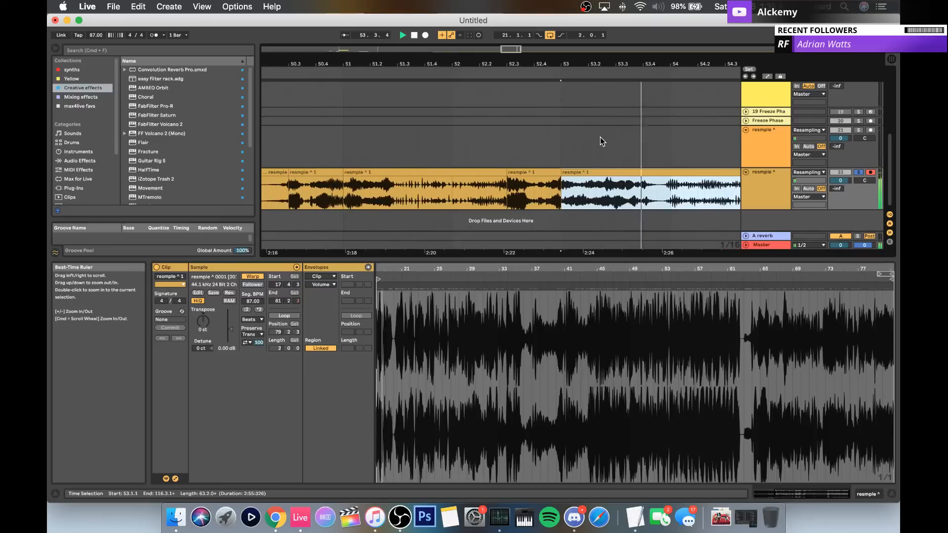
{"action": "scroll", "coordinate": [601, 138], "scroll_direction": "right", "scroll_amount": 2}
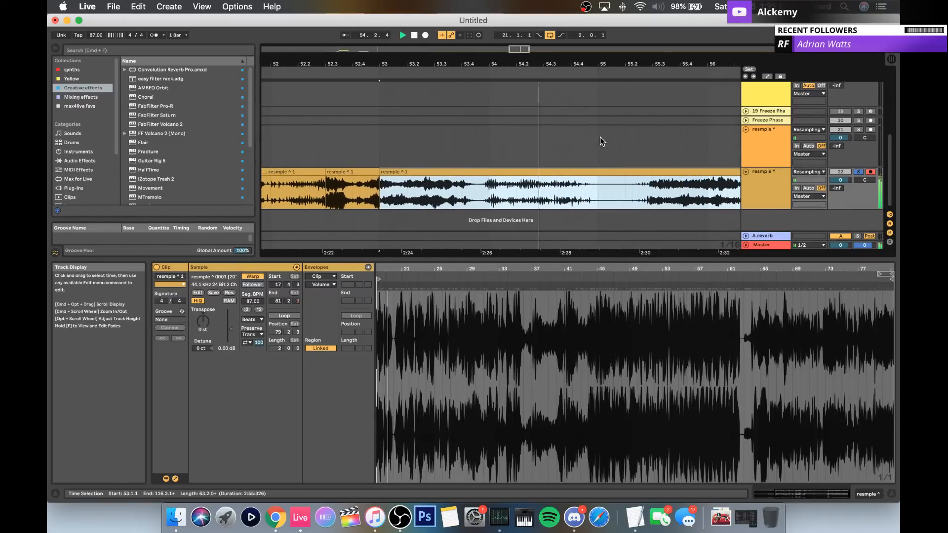
{"action": "left_click", "coordinate": [533, 188]}
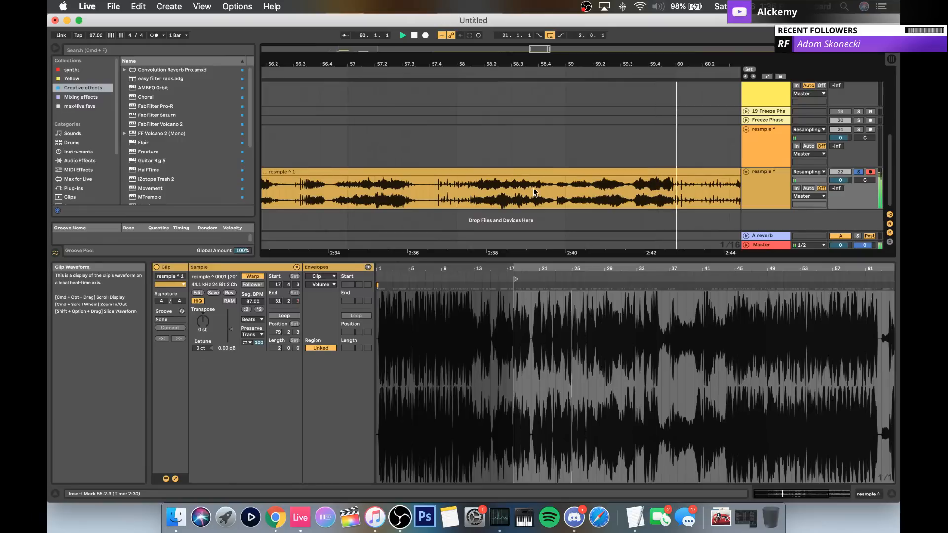
{"action": "key", "text": "space"}
Step: Return to Main Section 1A and inspect the device chains on the source Phase Plant tracks
{"action": "left_click_drag", "start_coordinate": [474, 65], "coordinate": [473, 40]}
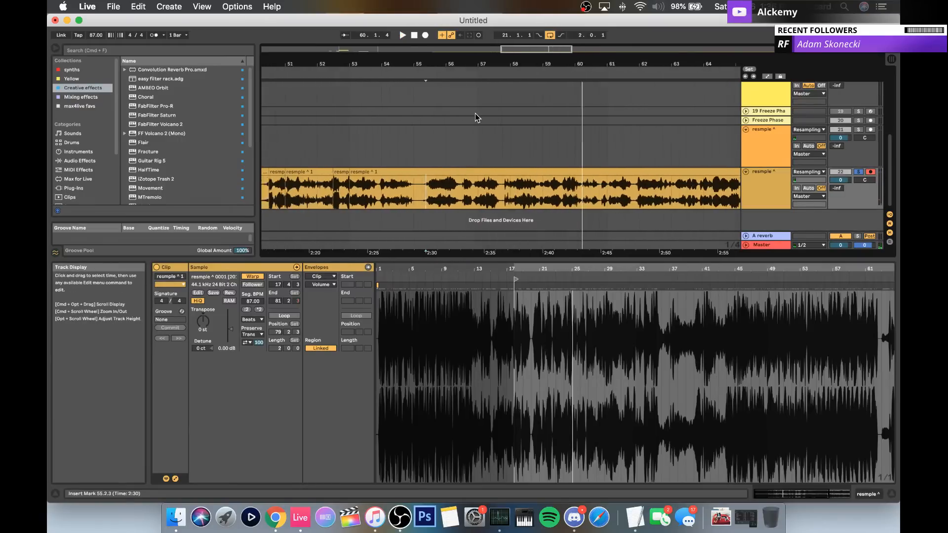
{"action": "scroll", "coordinate": [476, 114], "scroll_direction": "left", "scroll_amount": 15}
{"action": "scroll", "coordinate": [475, 114], "scroll_direction": "up", "scroll_amount": 10}
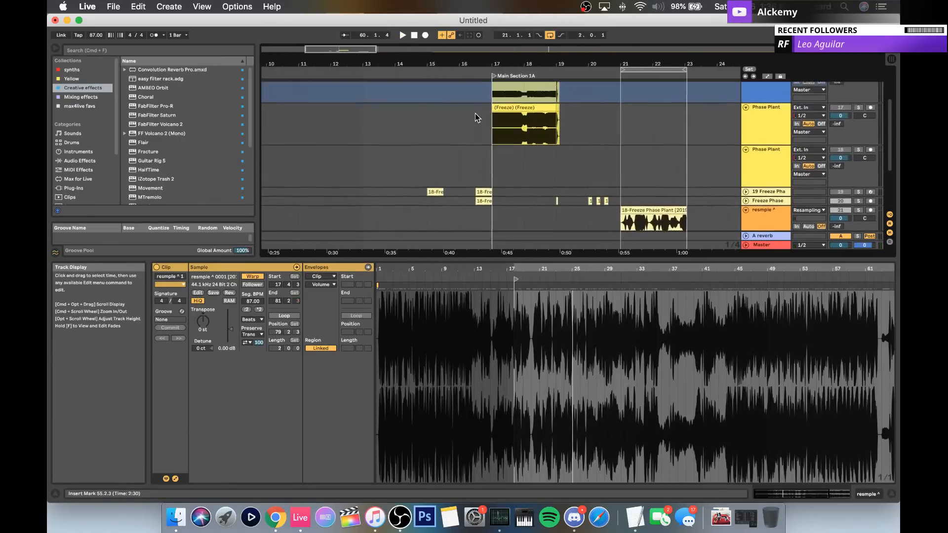
{"action": "left_click", "coordinate": [770, 137]}
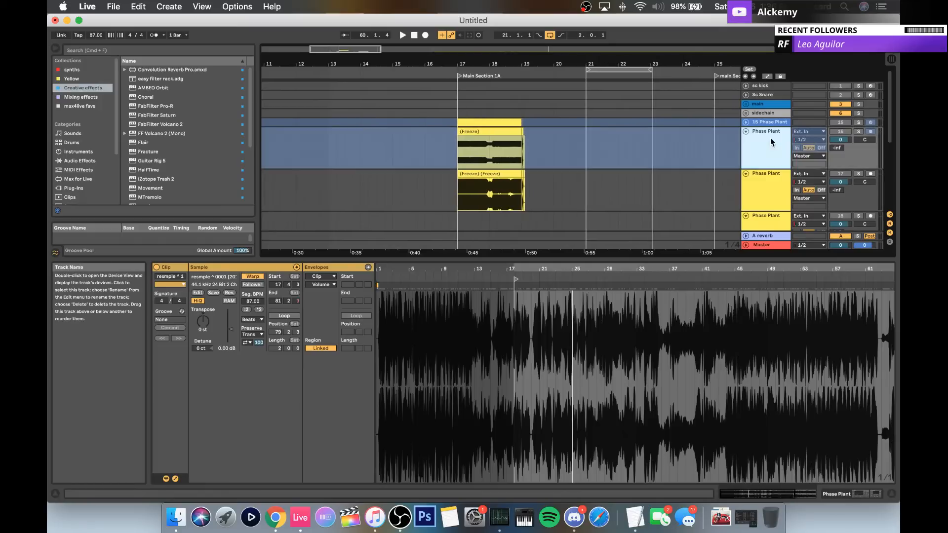
{"action": "double_click", "coordinate": [764, 184]}
{"action": "left_click", "coordinate": [769, 142]}
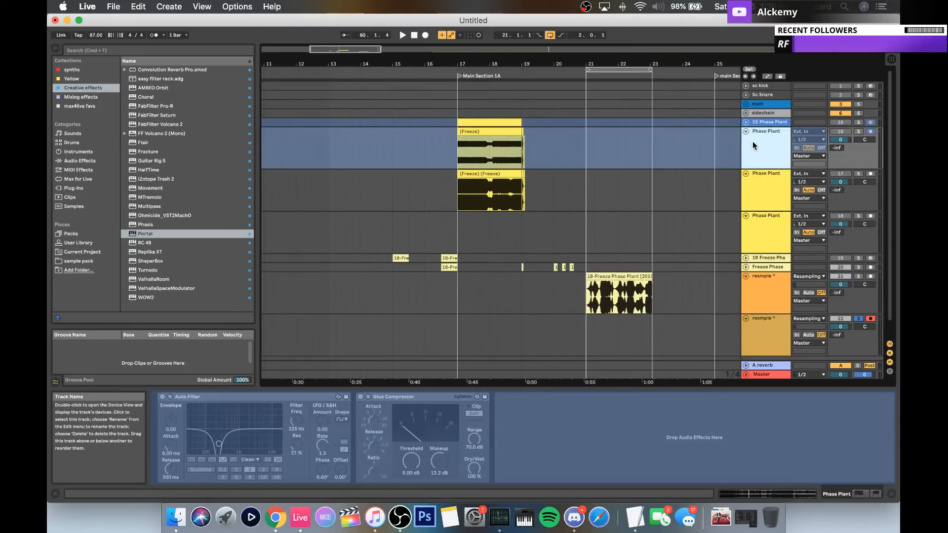
{"action": "left_click", "coordinate": [774, 123]}
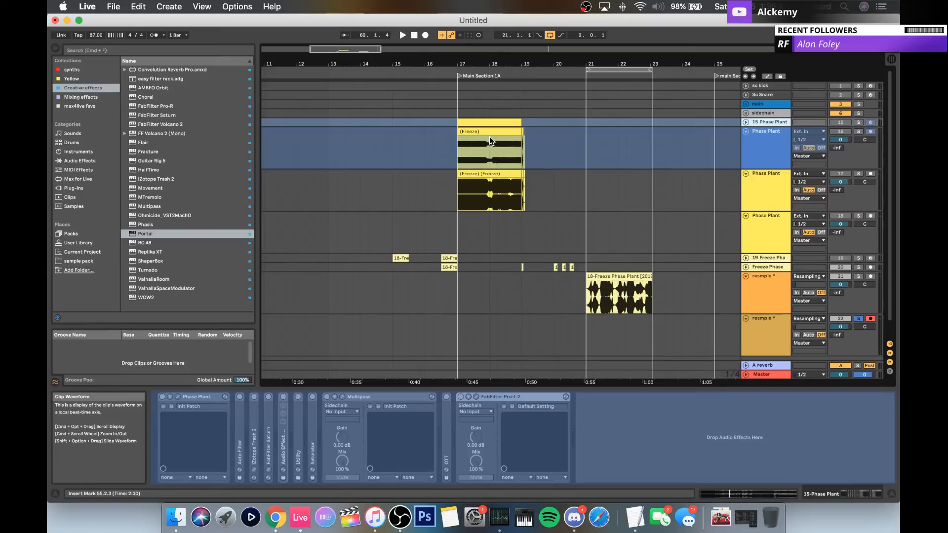
Step: Compare the frozen clips at 17.1.1 and the effects on Phase Plant tracks 15 to 18
{"action": "left_click", "coordinate": [500, 129]}
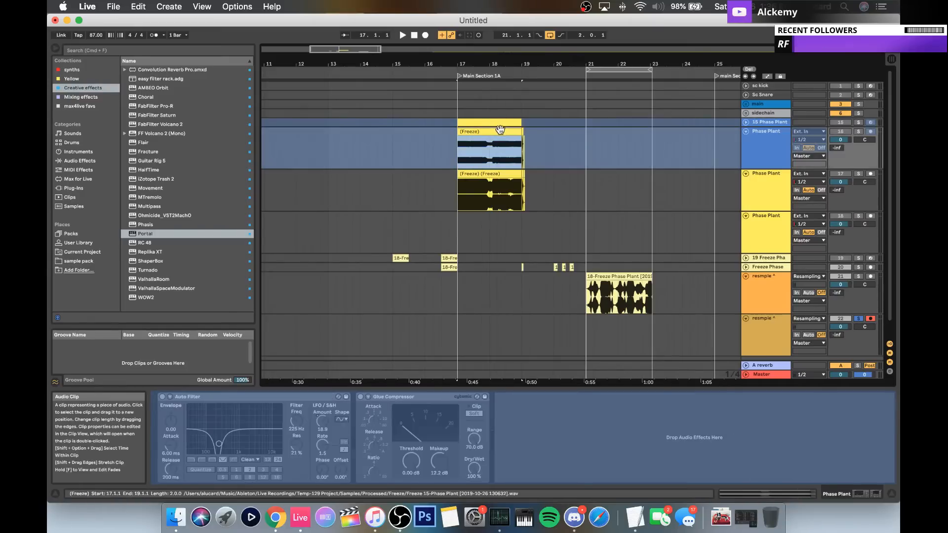
{"action": "left_click", "coordinate": [480, 177]}
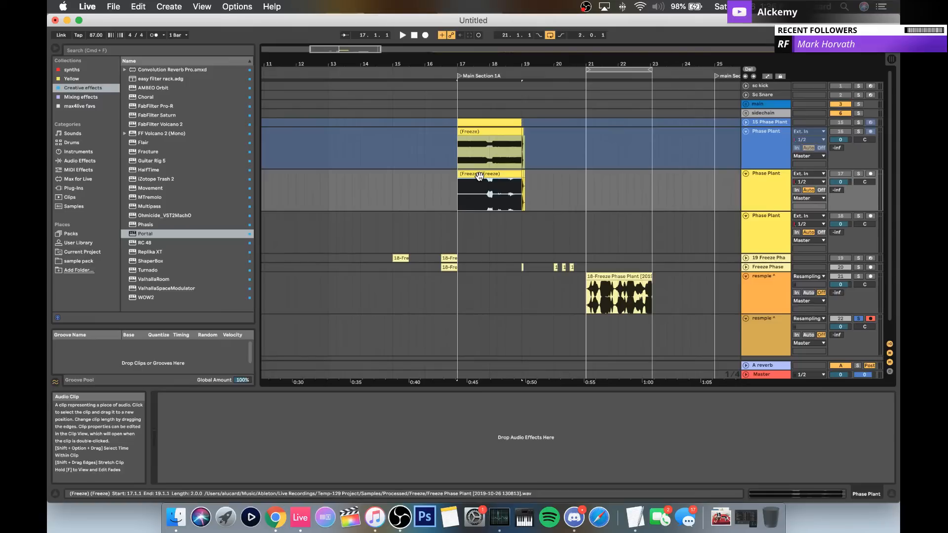
{"action": "key", "text": "Up"}
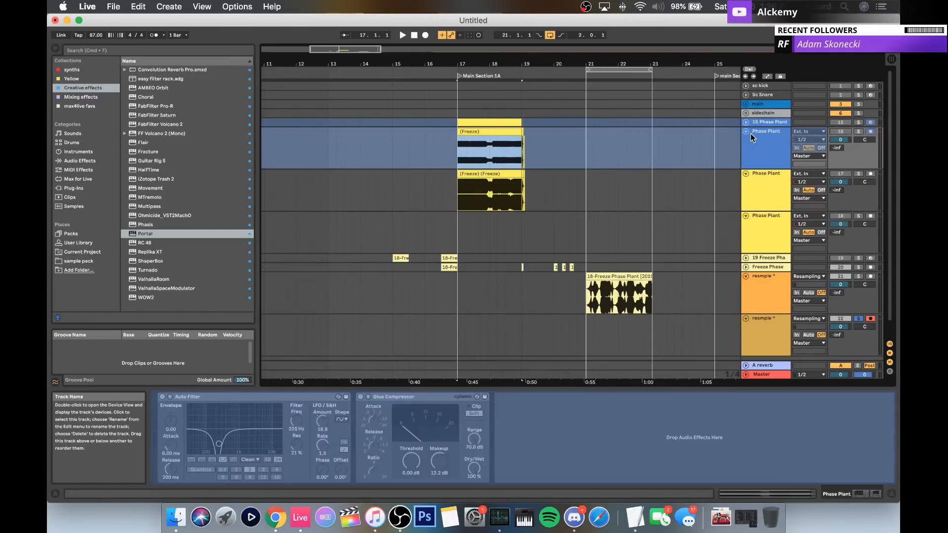
{"action": "left_click", "coordinate": [490, 122]}
{"action": "left_click", "coordinate": [489, 132]}
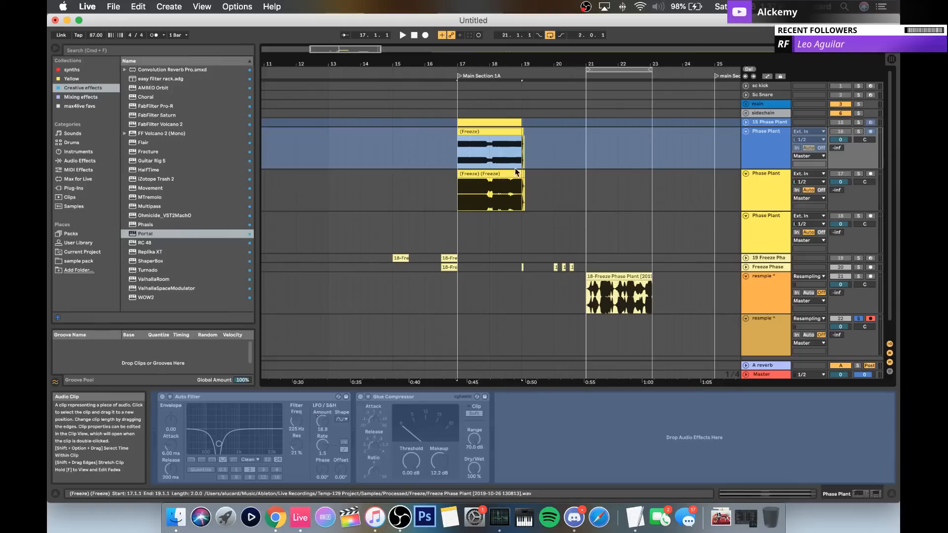
{"action": "left_click", "coordinate": [783, 184]}
{"action": "left_click", "coordinate": [762, 230]}
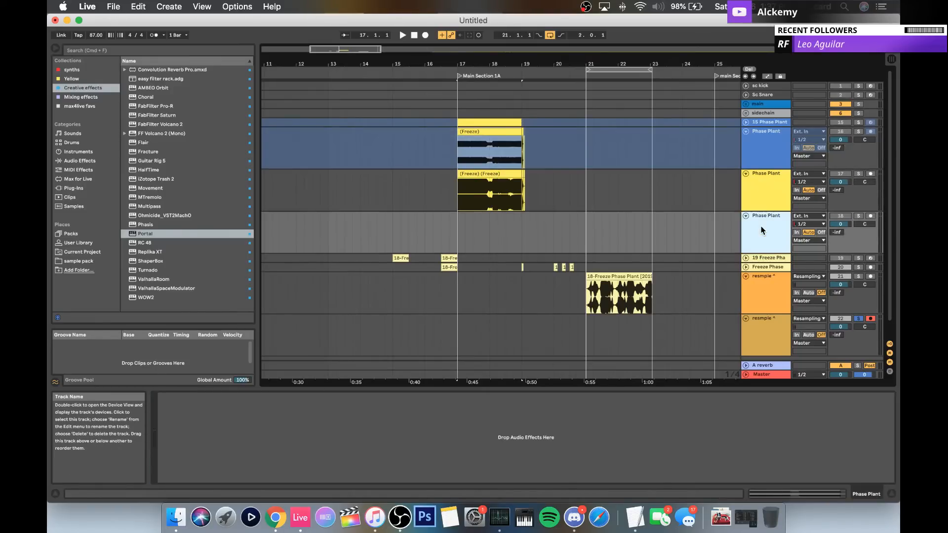
{"action": "left_click", "coordinate": [509, 123]}
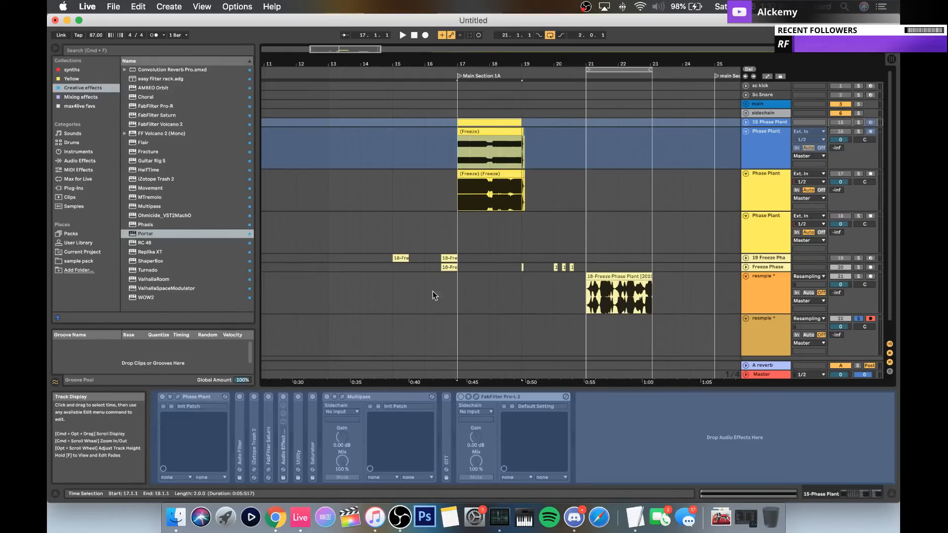
{"action": "left_click", "coordinate": [499, 174]}
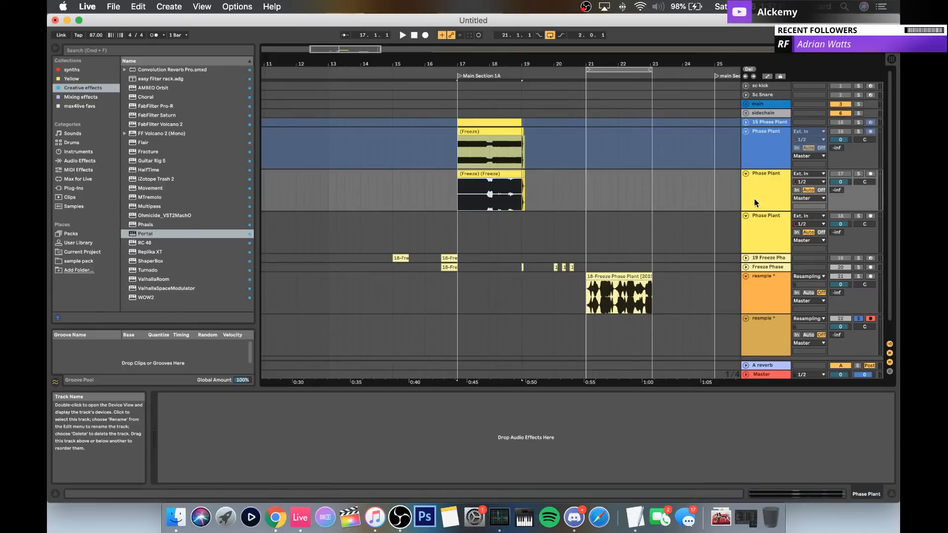
Step: Duplicate Phase Plant track 17, fold the original and the upper resample track, and move the duplicate's two-bar clip to 21.1.1
{"action": "left_click", "coordinate": [754, 198]}
{"action": "key", "text": "super+d"}
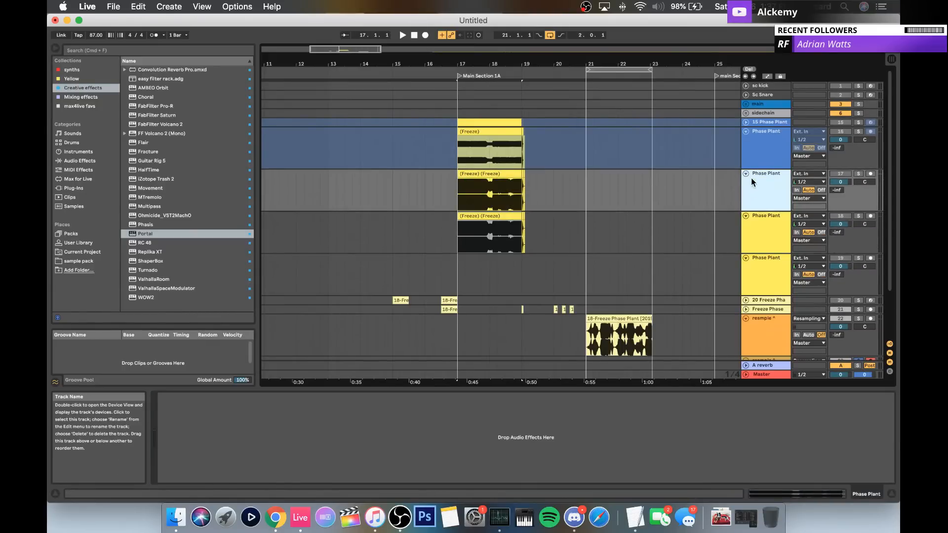
{"action": "left_click", "coordinate": [746, 173]}
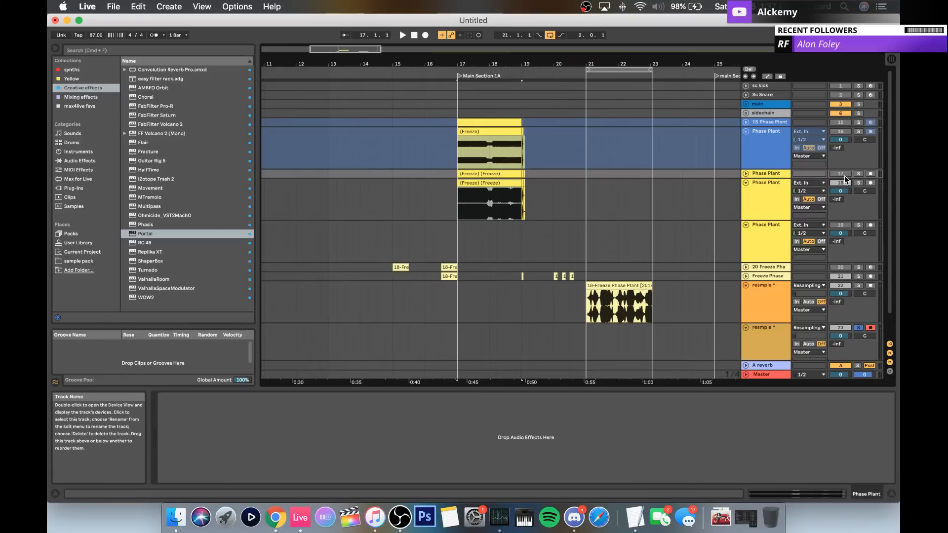
{"action": "scroll", "coordinate": [852, 131], "scroll_direction": "down", "scroll_amount": 3}
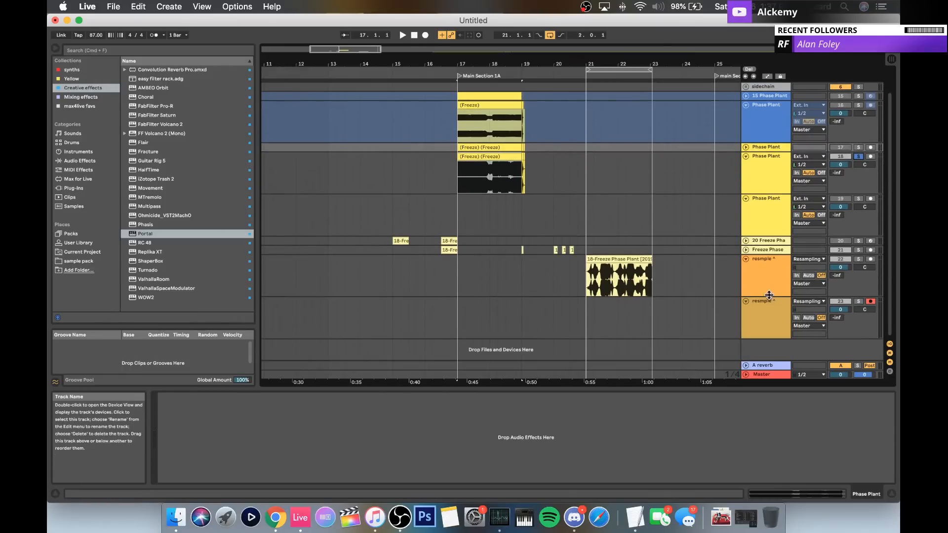
{"action": "left_click", "coordinate": [745, 259]}
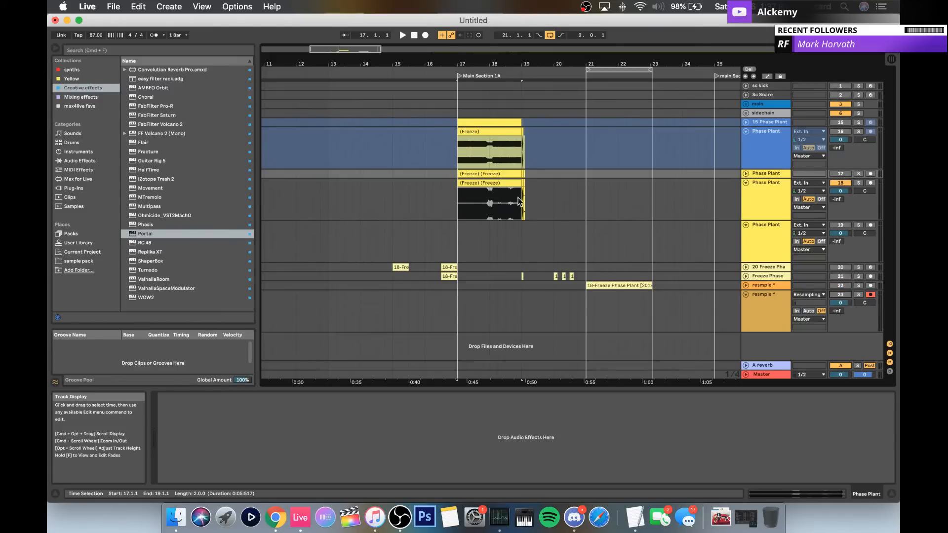
{"action": "left_click_drag", "start_coordinate": [493, 186], "coordinate": [621, 186]}
Step: Unfreeze the 15 Phase Plant track and group all effects after the synth into one audio effect rack
{"action": "right_click", "coordinate": [763, 122]}
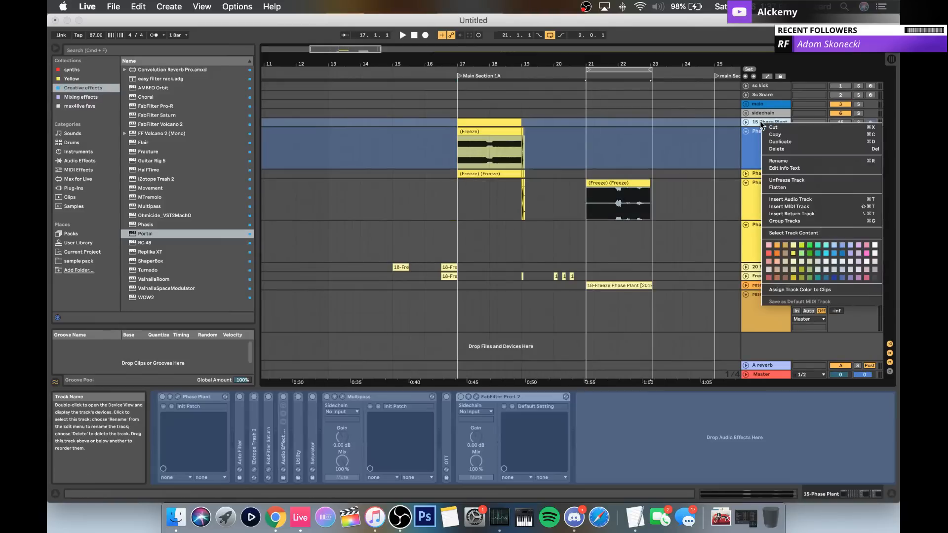
{"action": "left_click", "coordinate": [786, 180]}
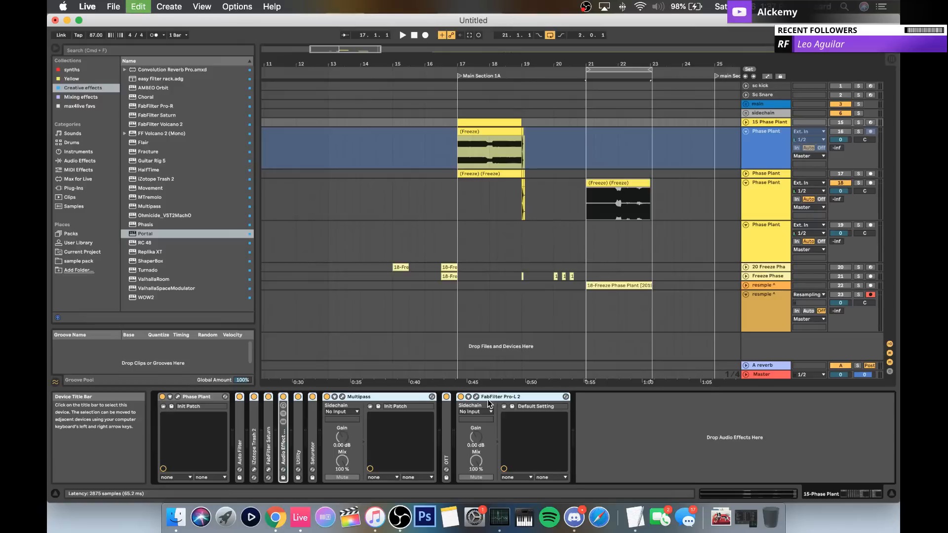
{"action": "key", "text": "super+g"}
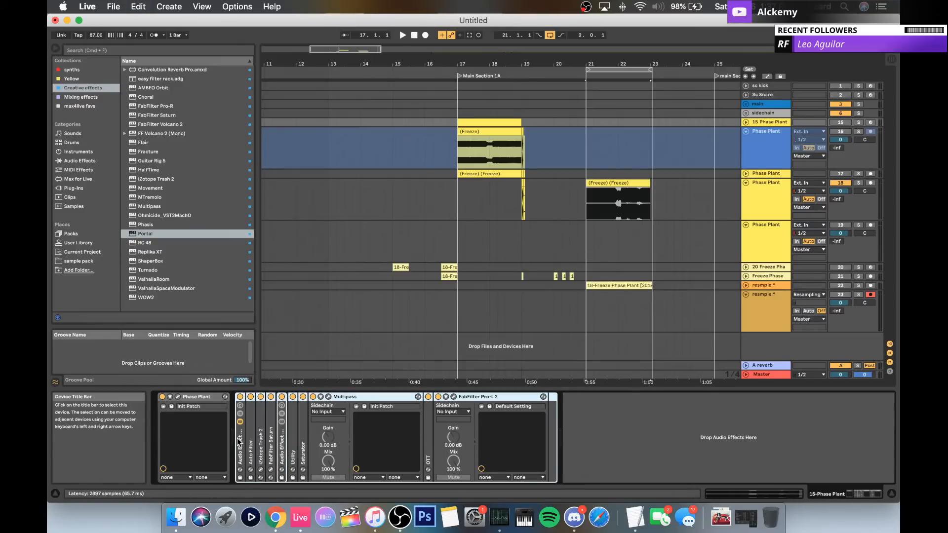
Step: Copy the grouped effect rack from the 15 Phase Plant track onto the duplicated track 18 and compare both tracks
{"action": "left_click_drag", "start_coordinate": [240, 440], "coordinate": [422, 367]}
{"action": "left_click_drag", "start_coordinate": [595, 248], "coordinate": [609, 196]}
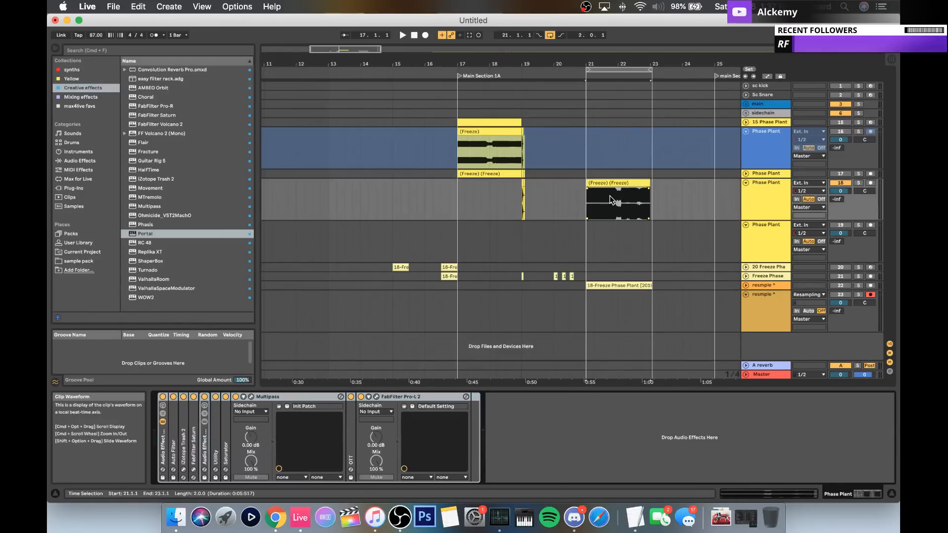
{"action": "left_click", "coordinate": [771, 195]}
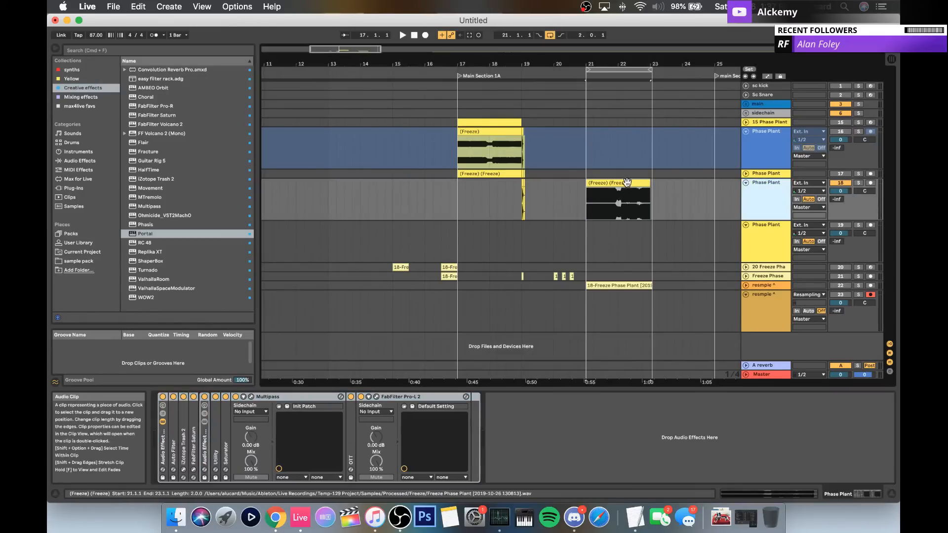
{"action": "left_click", "coordinate": [512, 123]}
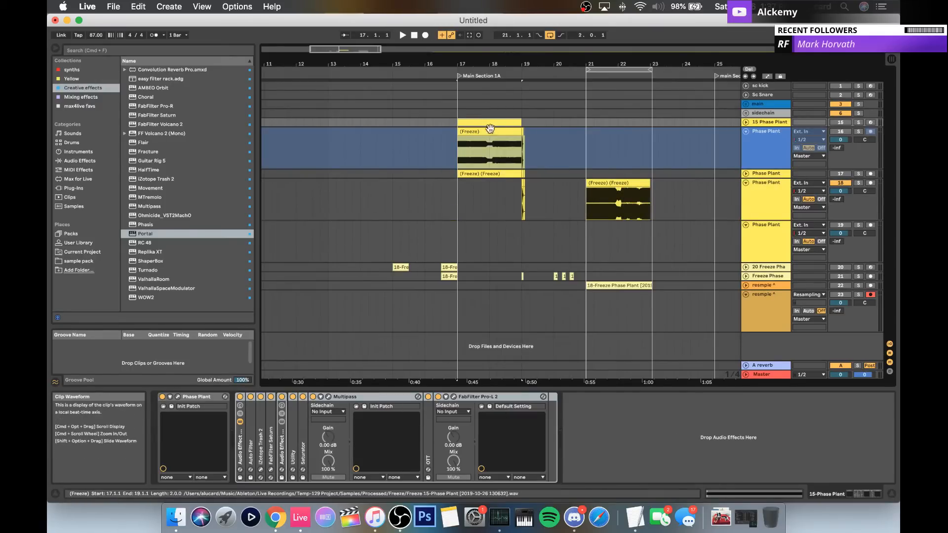
Step: Solo the duplicated Phase Plant track 18 and audition its clip at 21.1.1 through the copied rack
{"action": "left_click", "coordinate": [747, 204]}
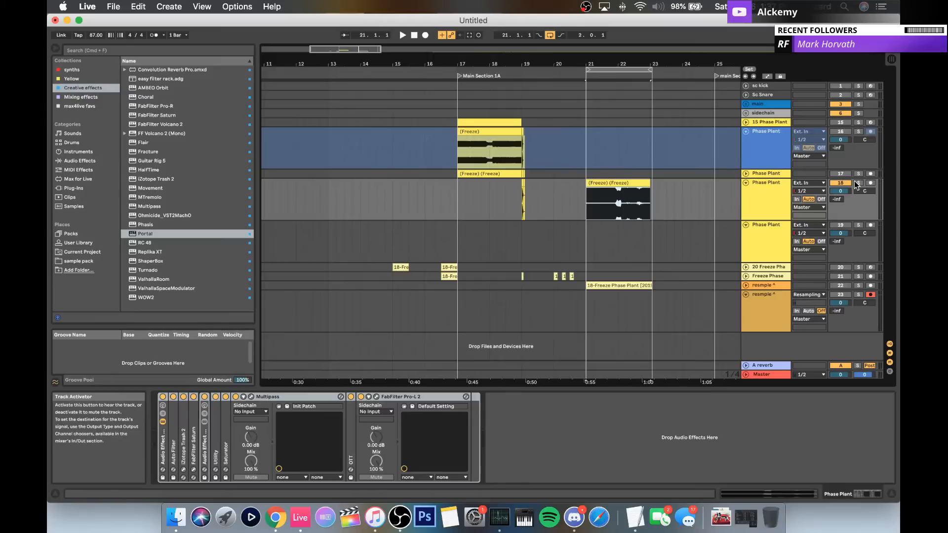
{"action": "left_click", "coordinate": [840, 182]}
{"action": "left_click", "coordinate": [858, 182]}
{"action": "key", "text": "space"}
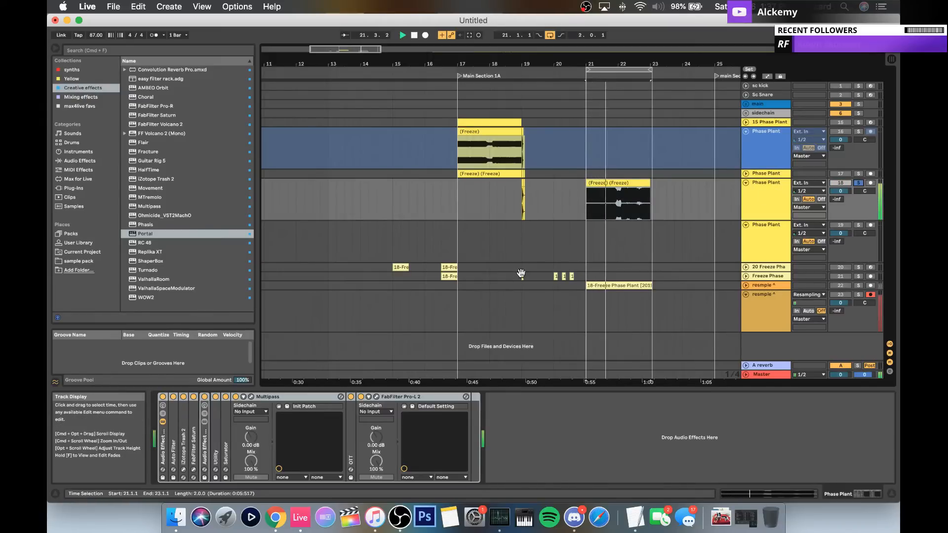
Step: Set the gain of track 18's FabFilter Pro-L 2 to +6.8 dB
{"action": "left_click", "coordinate": [373, 398]}
{"action": "left_click_drag", "start_coordinate": [112, 228], "coordinate": [114, 241]}
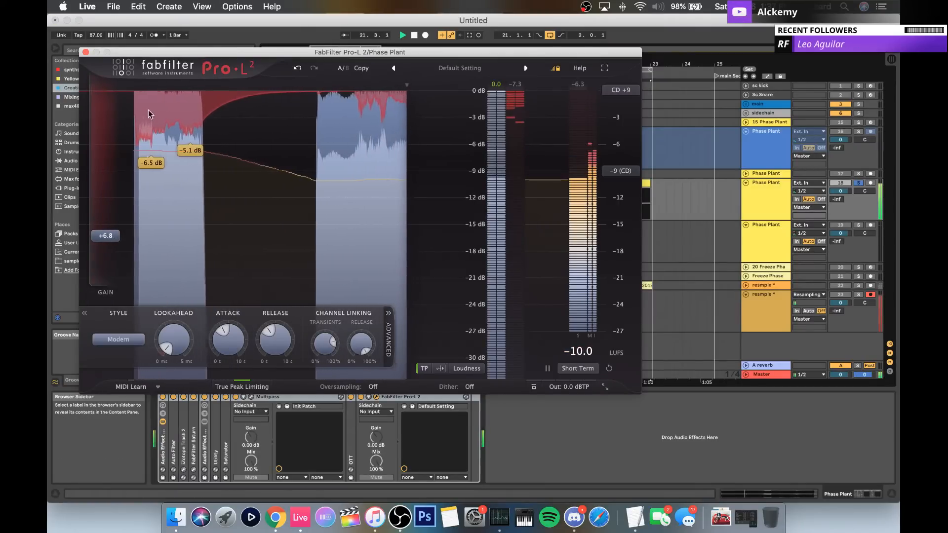
Step: Lower the clip gain of track 18's Phase Plant clip at 21.1.1 to -8.99 dB and audition it through the rack
{"action": "left_click", "coordinate": [86, 52]}
{"action": "key", "text": "space"}
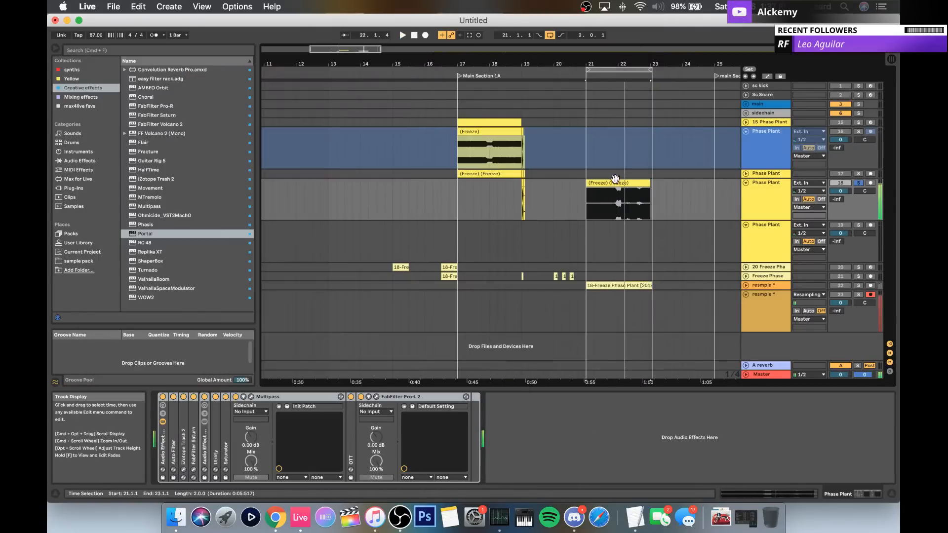
{"action": "double_click", "coordinate": [617, 182]}
{"action": "left_click_drag", "start_coordinate": [231, 333], "coordinate": [231, 363]}
{"action": "key", "text": "space"}
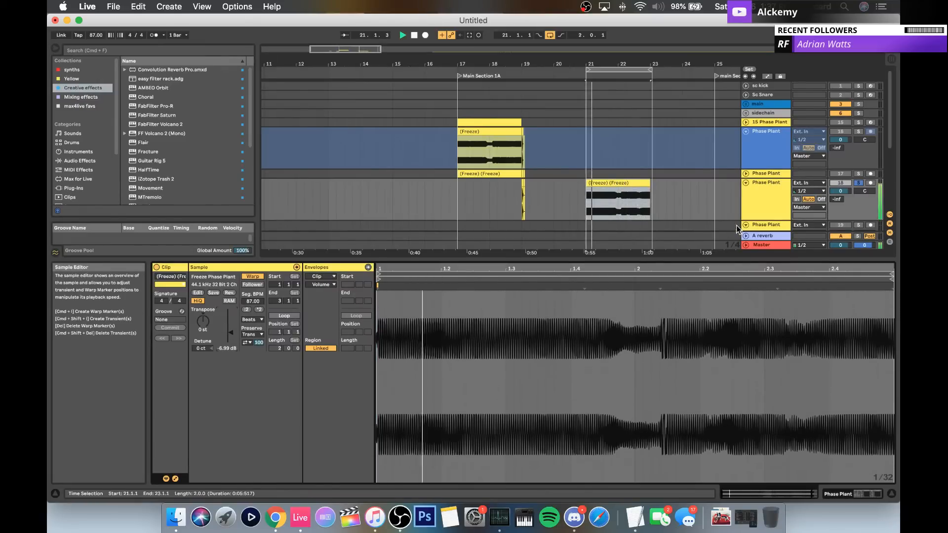
{"action": "left_click", "coordinate": [758, 206]}
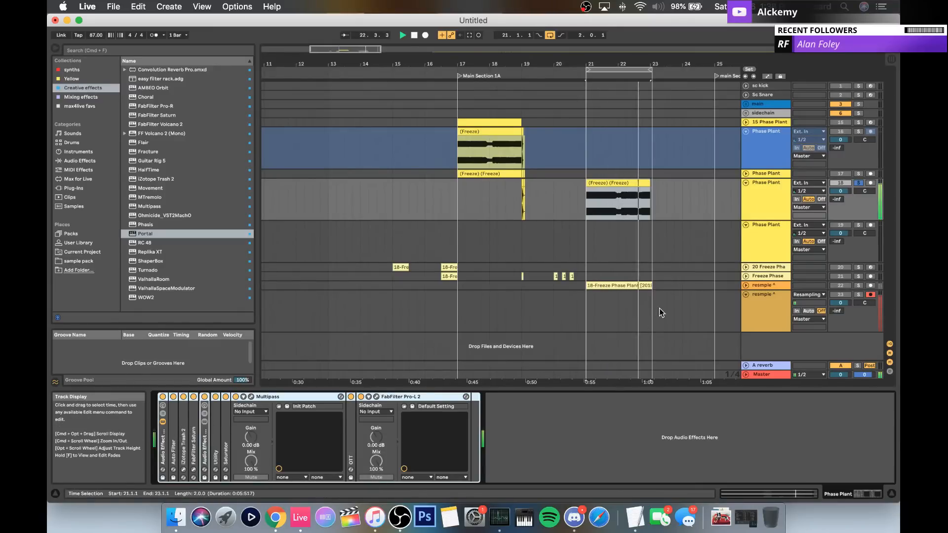
{"action": "key", "text": "space"}
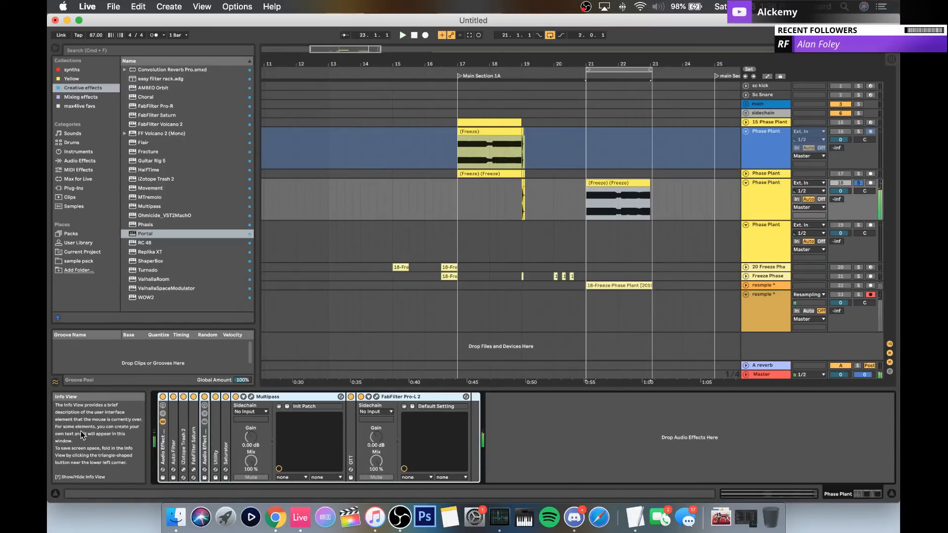
Step: Compare track 18's clip with its audio effect rack bypassed and active, and collapse the rack
{"action": "left_click", "coordinate": [163, 398]}
{"action": "key", "text": "space"}
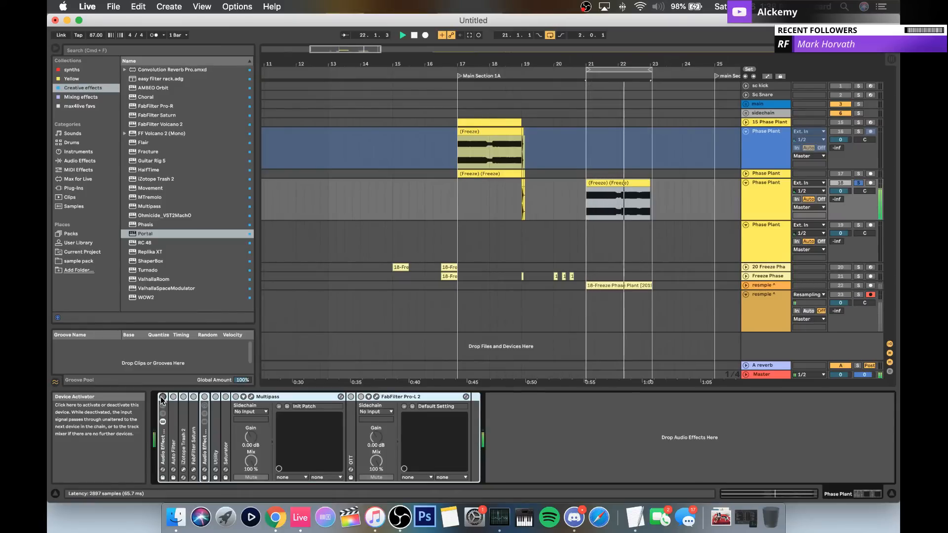
{"action": "left_click", "coordinate": [163, 398]}
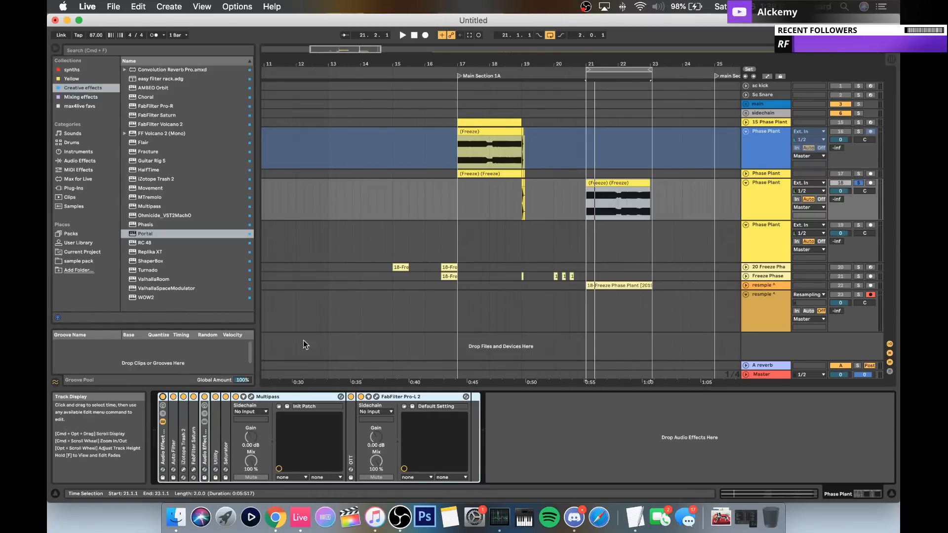
{"action": "left_click", "coordinate": [163, 414]}
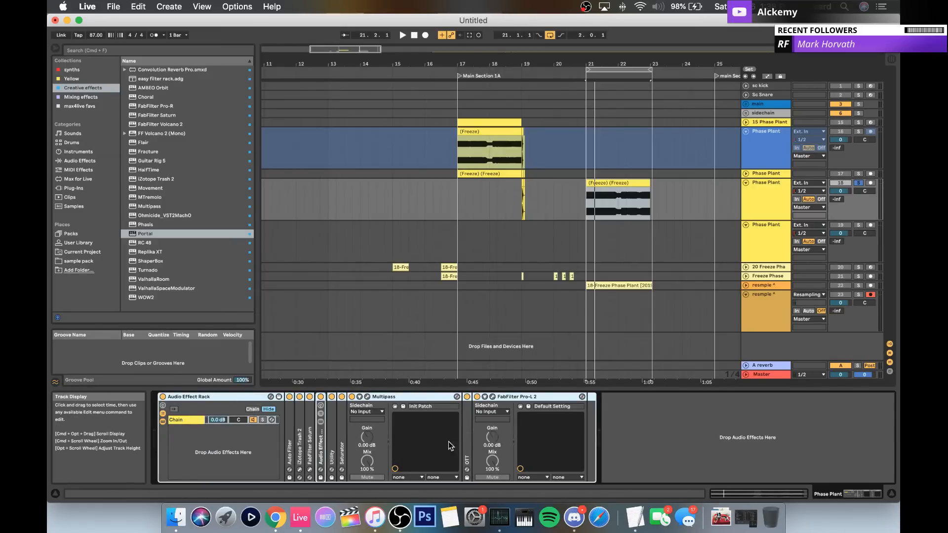
{"action": "double_click", "coordinate": [206, 395]}
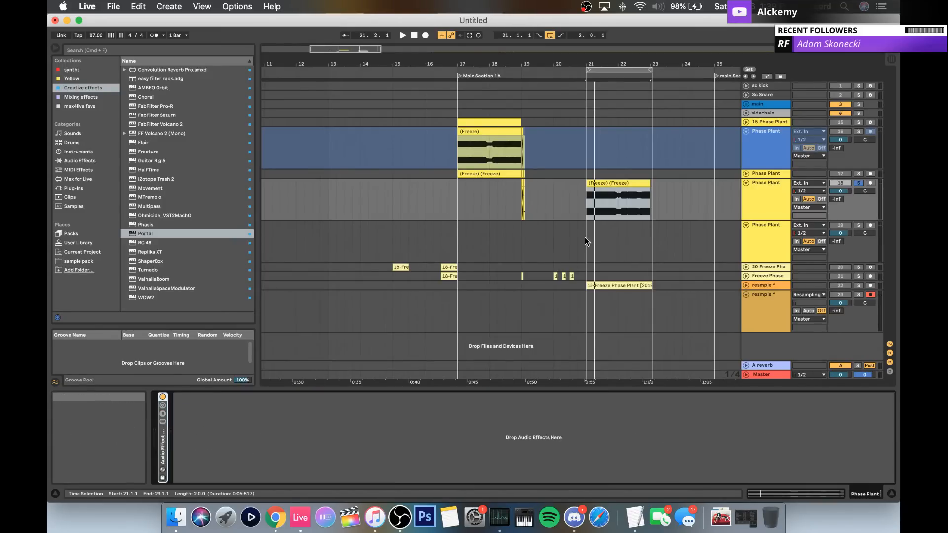
{"action": "left_click", "coordinate": [611, 184]}
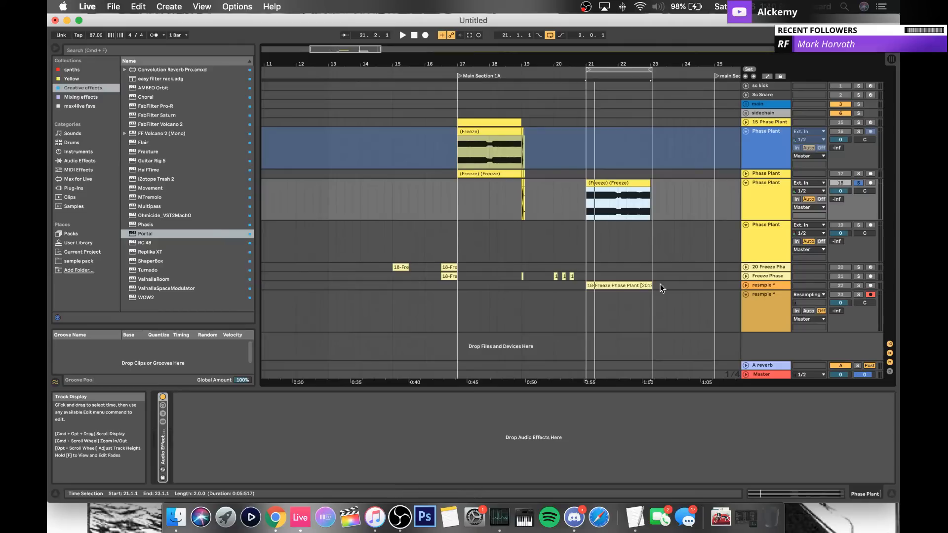
{"action": "key", "text": "Tab"}
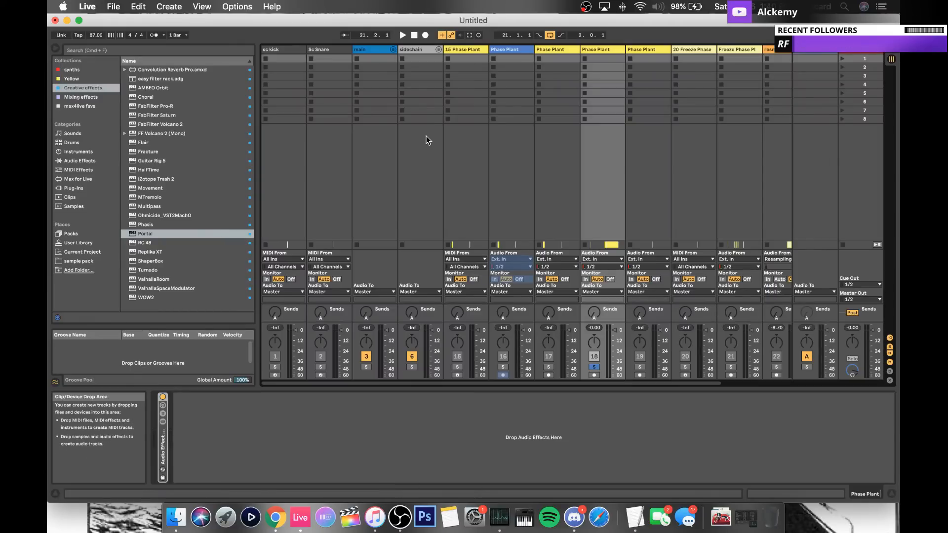
{"action": "key", "text": "Tab"}
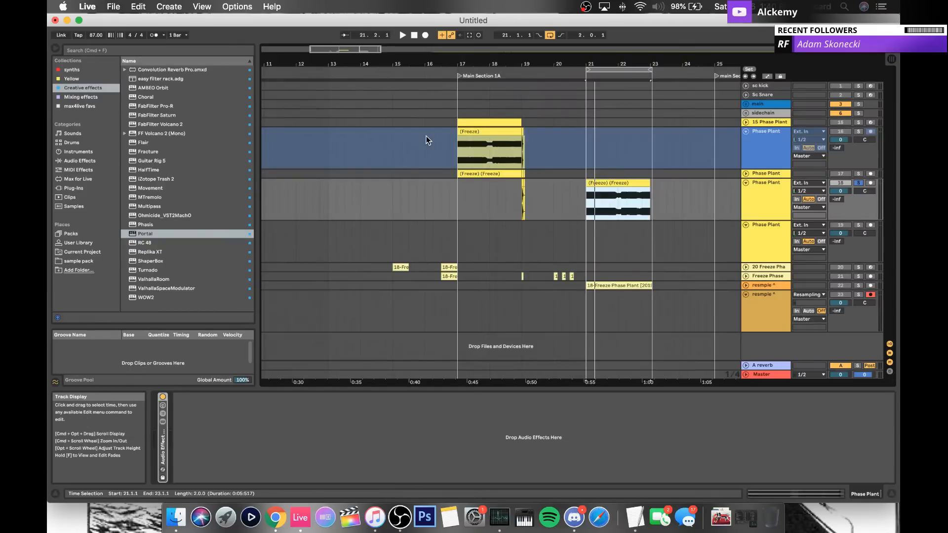
{"action": "left_click", "coordinate": [465, 206]}
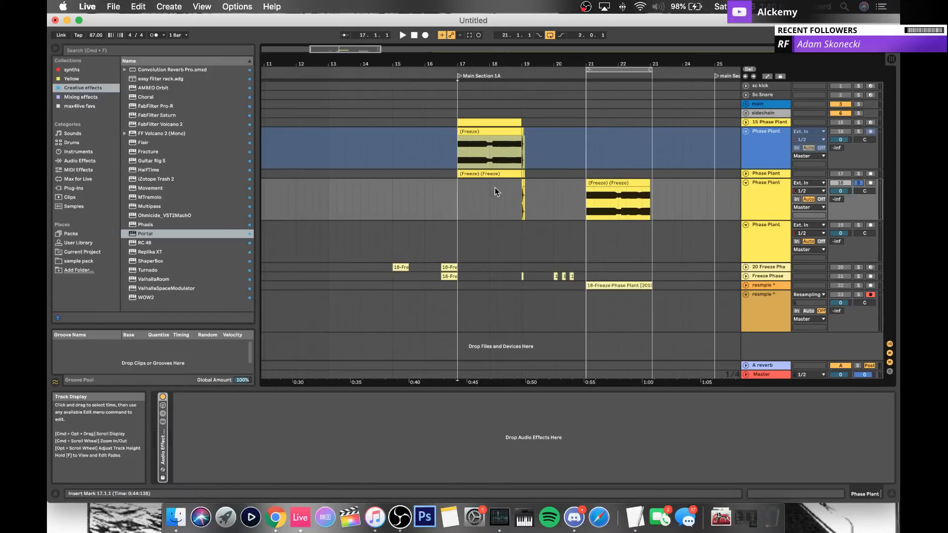
{"action": "left_click", "coordinate": [612, 182]}
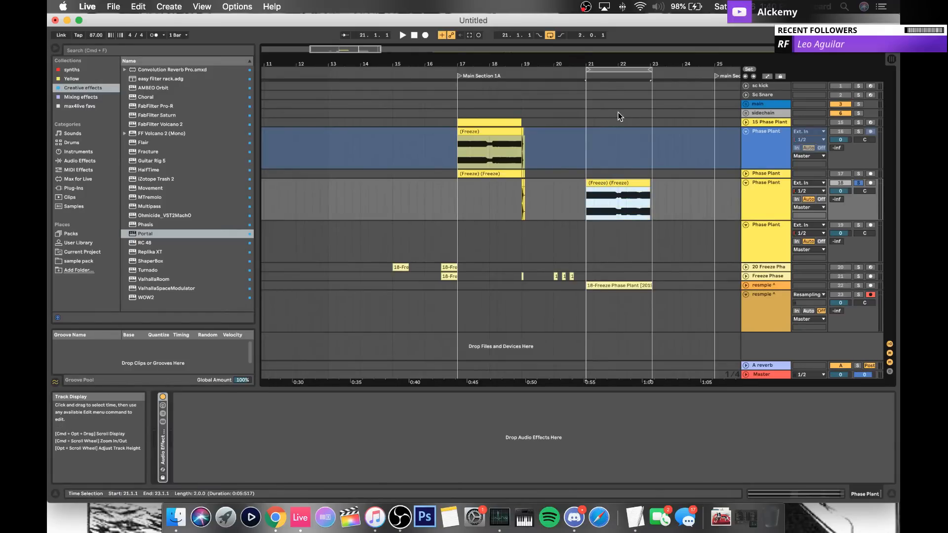
{"action": "scroll", "coordinate": [598, 202], "scroll_direction": "right", "scroll_amount": 5}
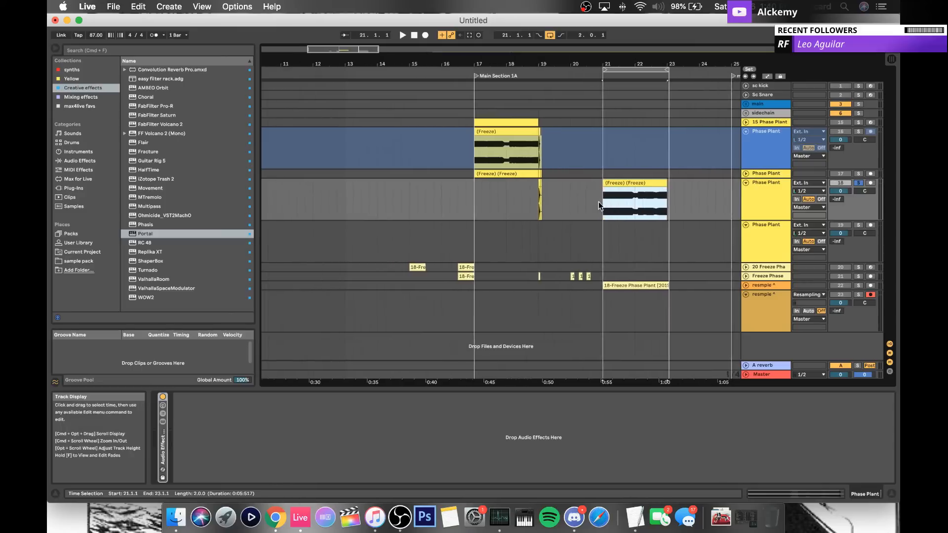
{"action": "scroll", "coordinate": [599, 203], "scroll_direction": "right", "scroll_amount": 2}
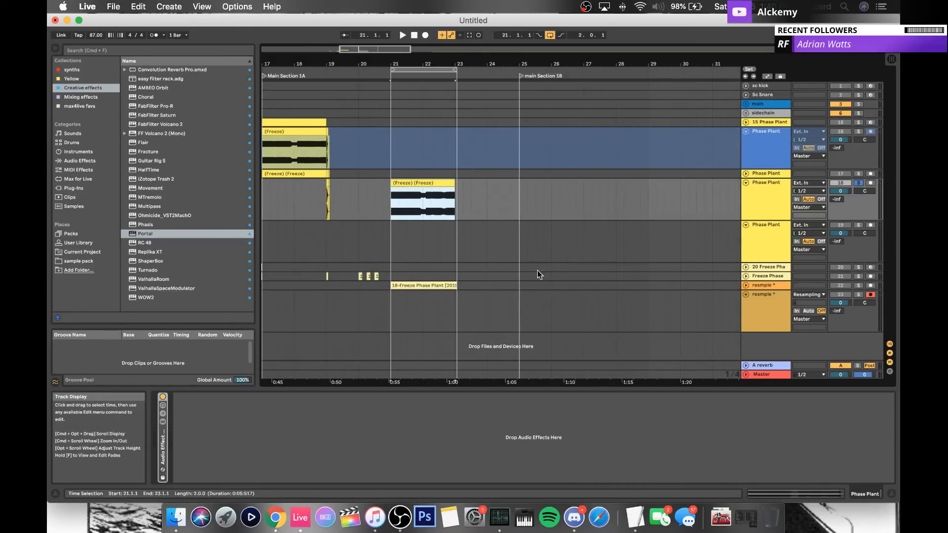
{"action": "scroll", "coordinate": [560, 276], "scroll_direction": "right", "scroll_amount": 3}
{"action": "scroll", "coordinate": [560, 276], "scroll_direction": "left", "scroll_amount": 5}
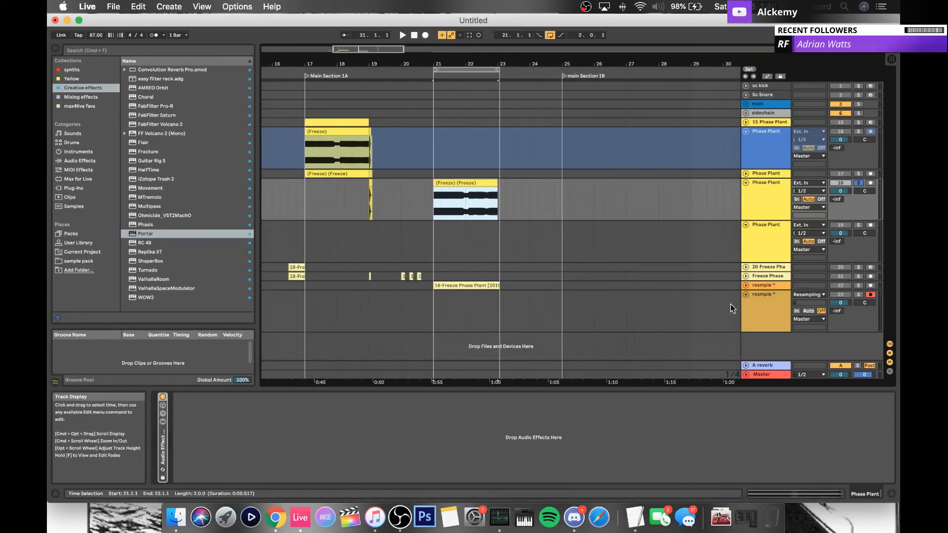
Step: Inspect the device on the resmple track 22, and fold track 22 and Phase Plant track 19
{"action": "left_click", "coordinate": [747, 285]}
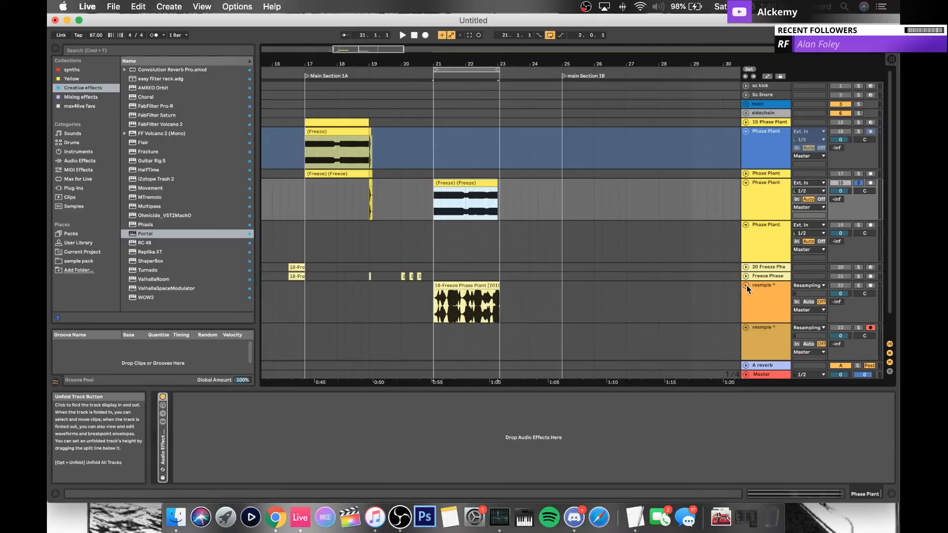
{"action": "scroll", "coordinate": [435, 239], "scroll_direction": "down", "scroll_amount": 2}
{"action": "left_click", "coordinate": [436, 231]}
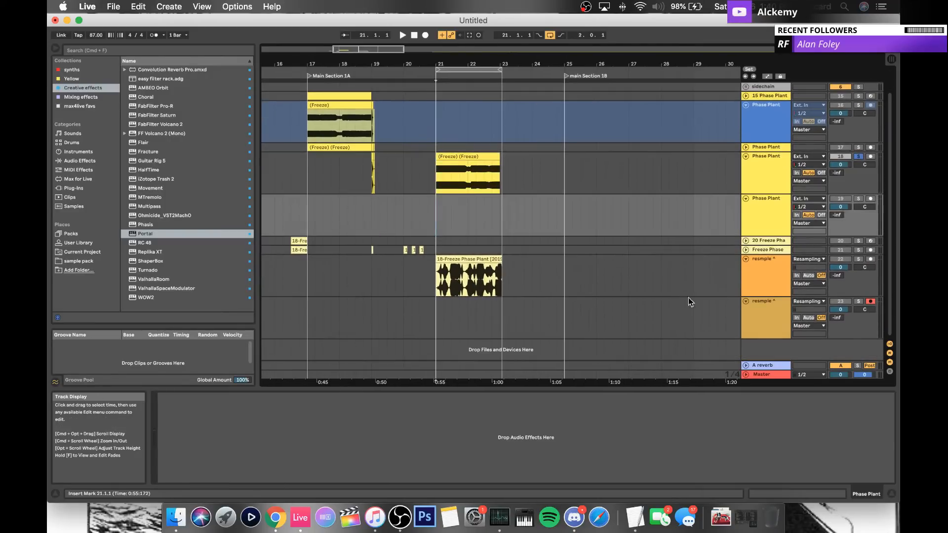
{"action": "left_click", "coordinate": [765, 276]}
{"action": "left_click", "coordinate": [746, 259]}
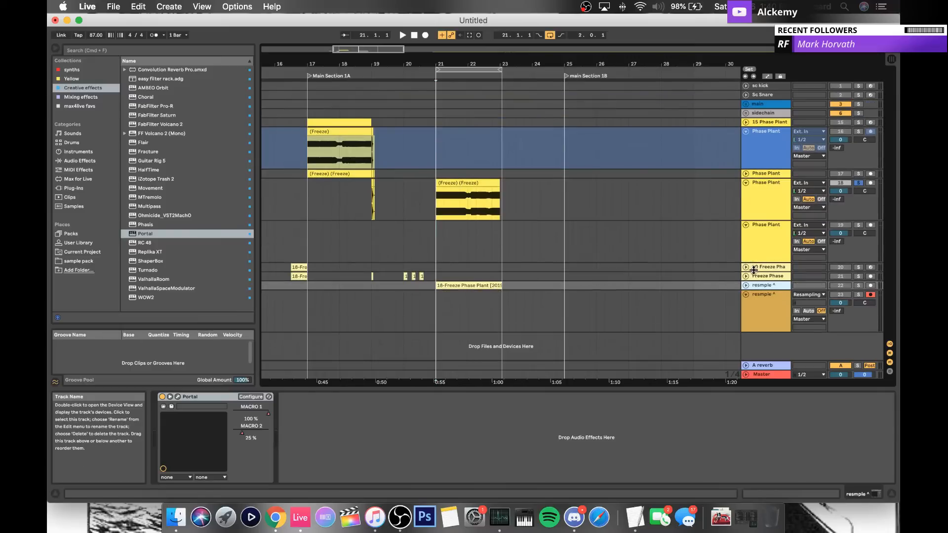
{"action": "left_click", "coordinate": [746, 224]}
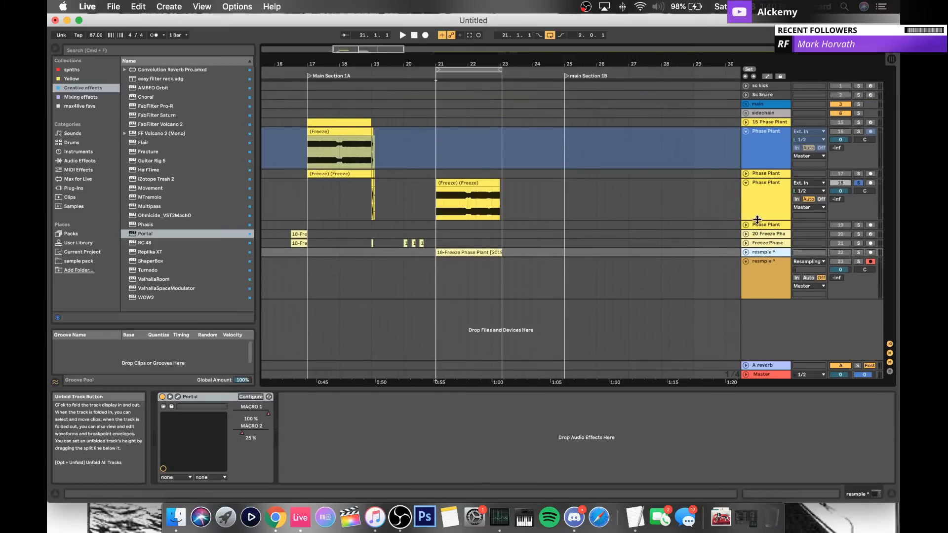
Step: Solo the resmple track 23 and audition its long recorded clip from 36.1.3
{"action": "scroll", "coordinate": [653, 273], "scroll_direction": "right", "scroll_amount": 10}
{"action": "left_click", "coordinate": [655, 261]}
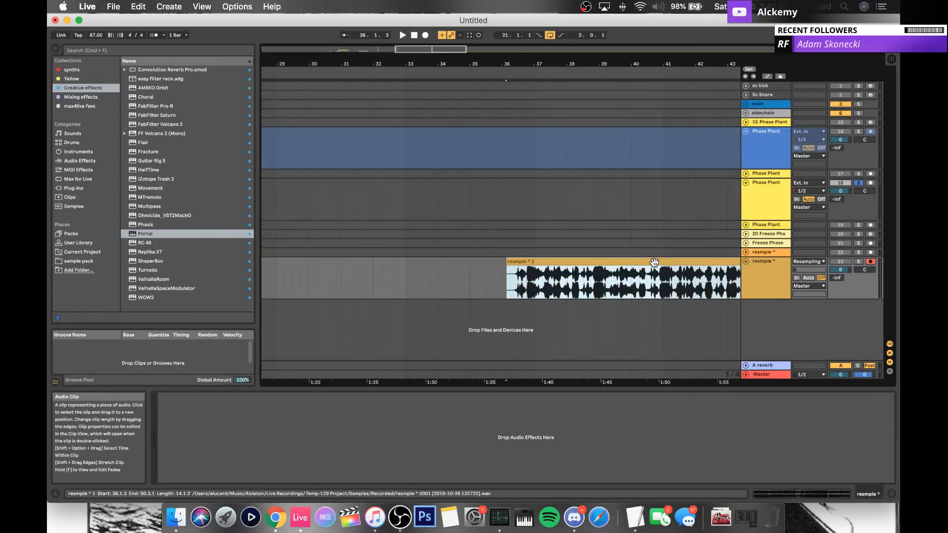
{"action": "left_click", "coordinate": [858, 259]}
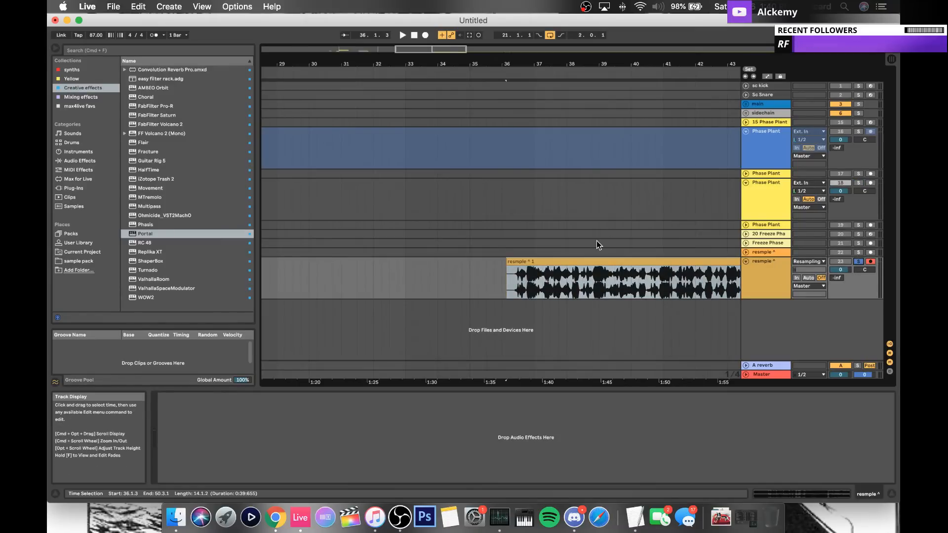
{"action": "key", "text": "space"}
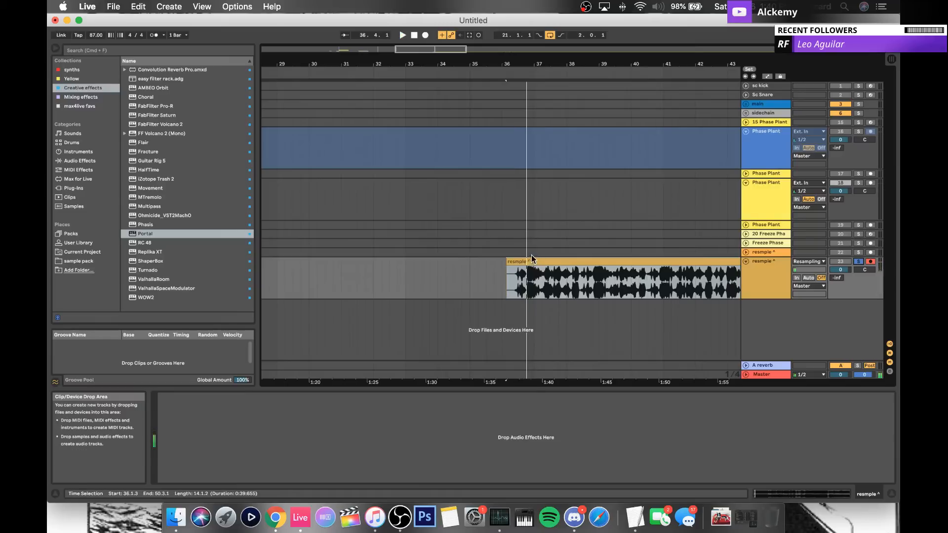
Step: Replay the opening of track 23's recording several times from 36.1.3 and place the insert marker at 36.2.3
{"action": "left_click_drag", "start_coordinate": [522, 66], "coordinate": [522, 120]}
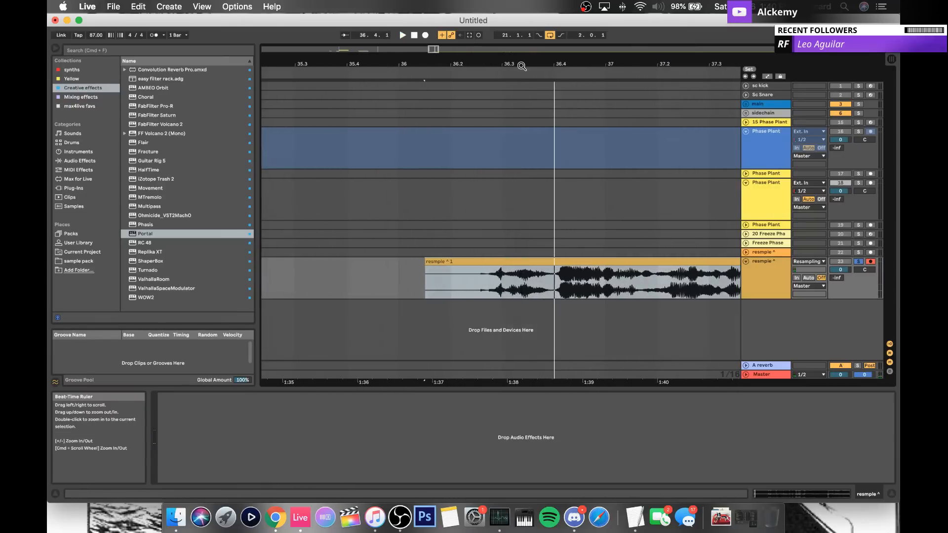
{"action": "left_click", "coordinate": [487, 280]}
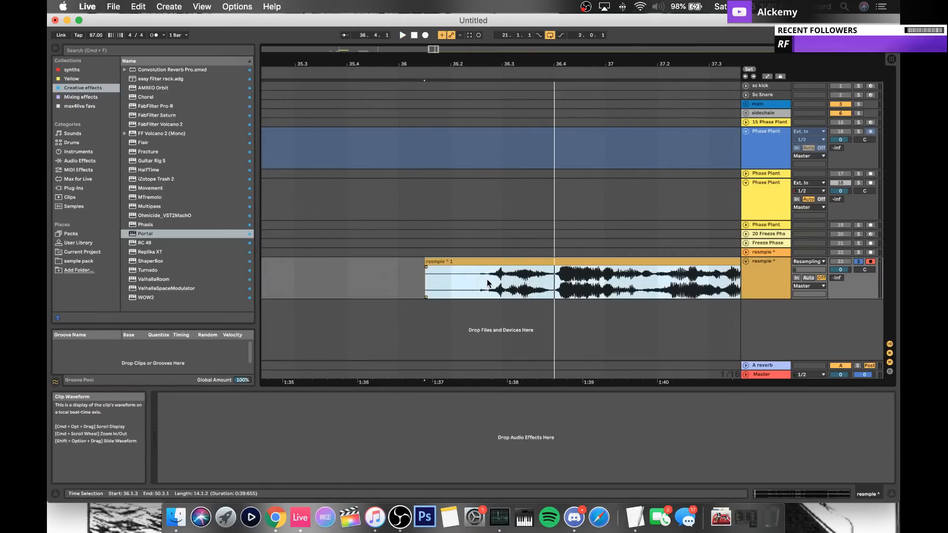
{"action": "left_click", "coordinate": [429, 274]}
{"action": "key", "text": "space"}
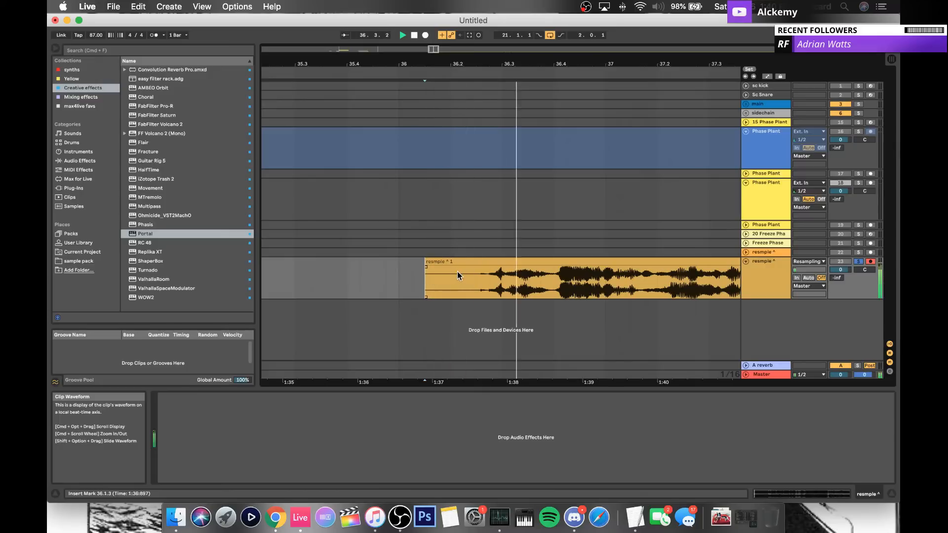
{"action": "key", "text": "space"}
{"action": "key", "text": "space"}
{"action": "key", "text": "space"}
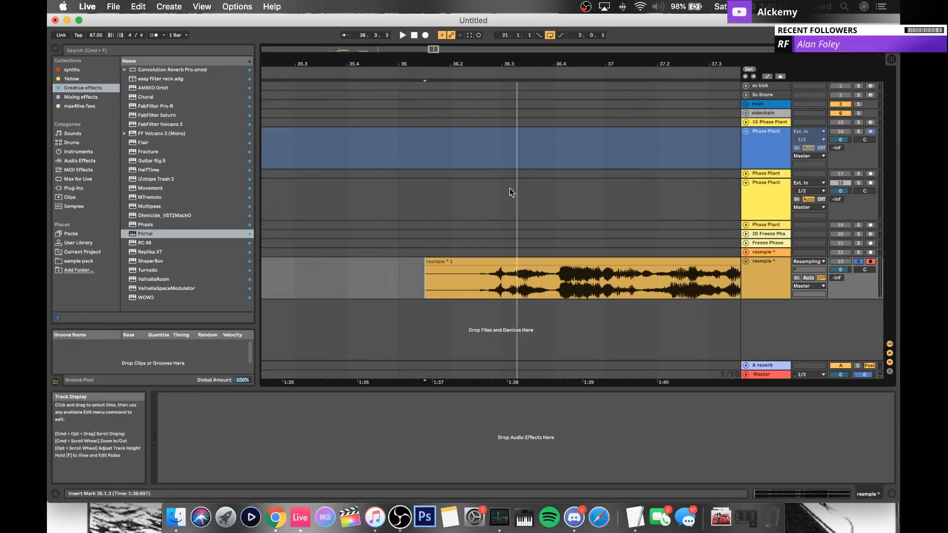
{"action": "key", "text": "space"}
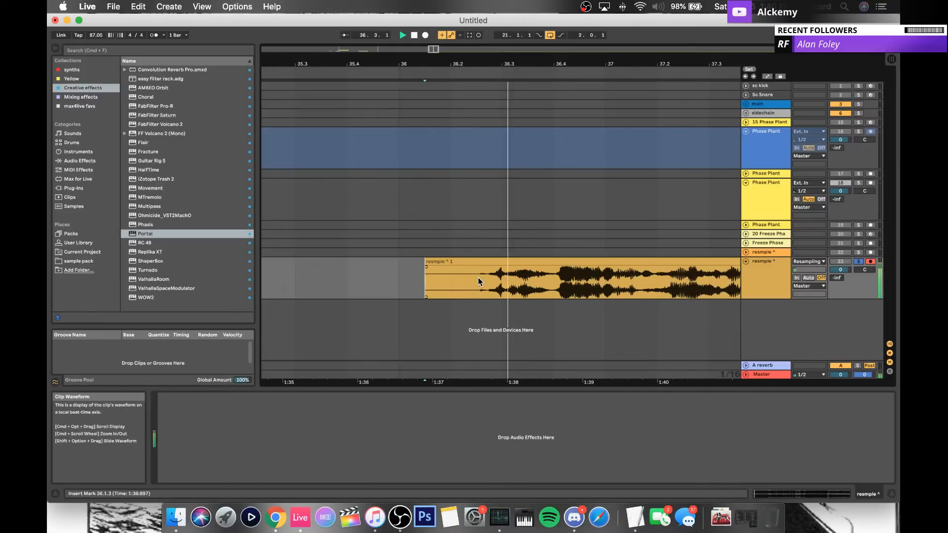
{"action": "key", "text": "space"}
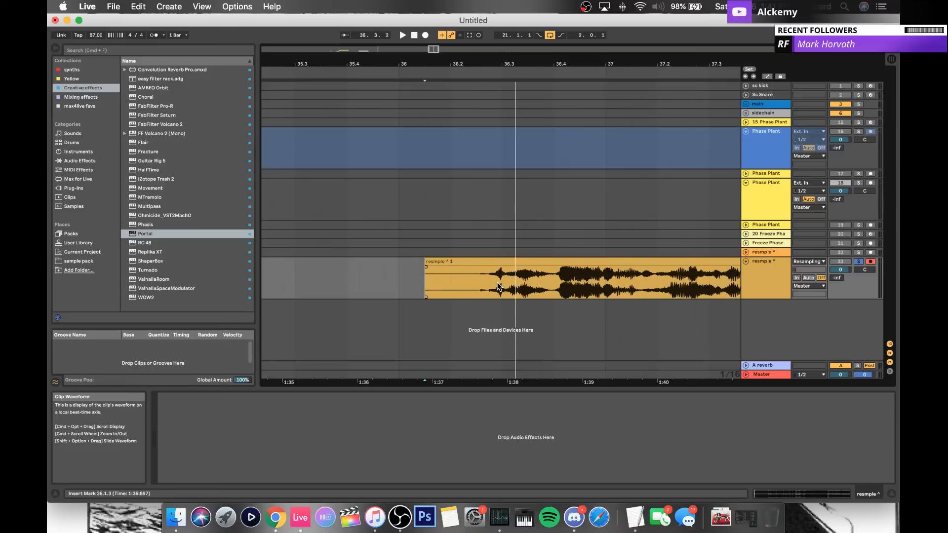
{"action": "left_click", "coordinate": [481, 277]}
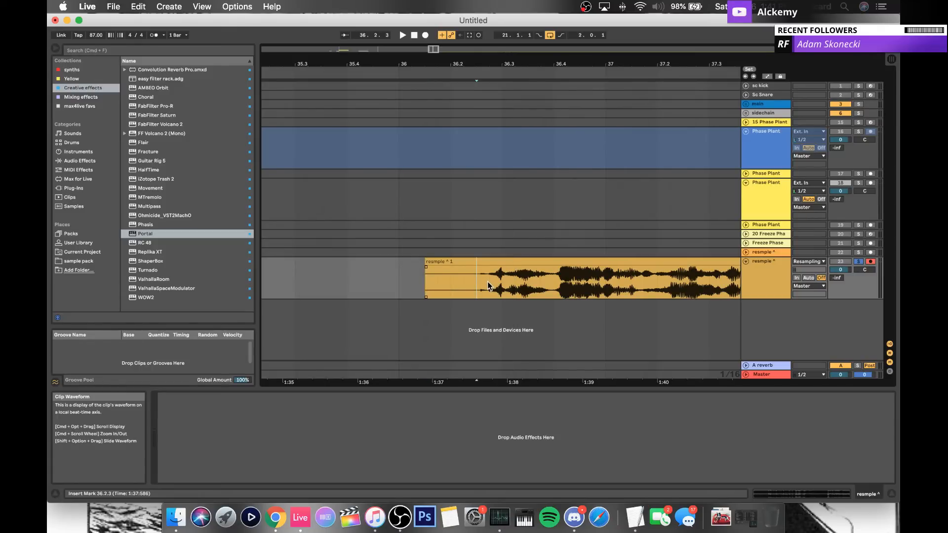
Step: Select the frozen Phase Plant clip at 17.1.1 on track 16 and fold tracks 18 and 23
{"action": "scroll", "coordinate": [602, 268], "scroll_direction": "right", "scroll_amount": 2}
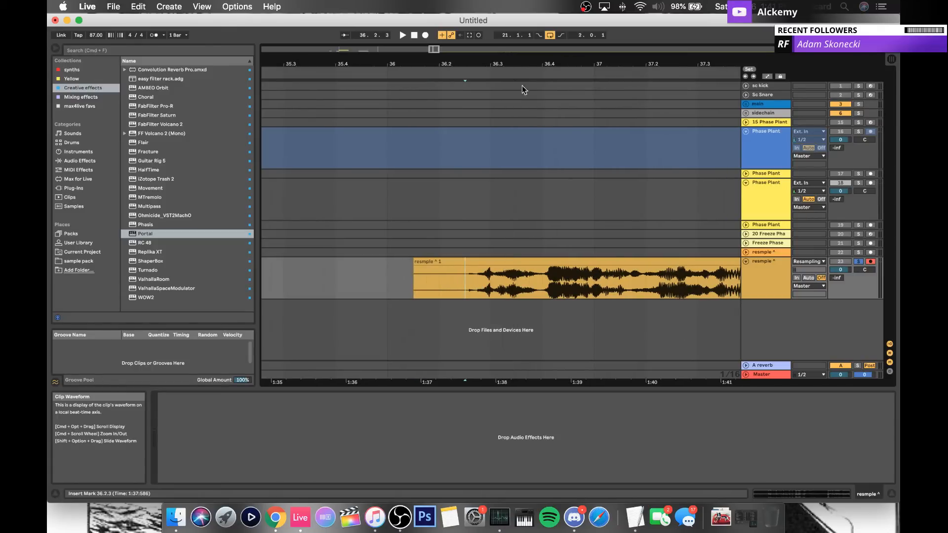
{"action": "left_click_drag", "start_coordinate": [490, 64], "coordinate": [489, 30]}
{"action": "scroll", "coordinate": [489, 151], "scroll_direction": "left", "scroll_amount": 8}
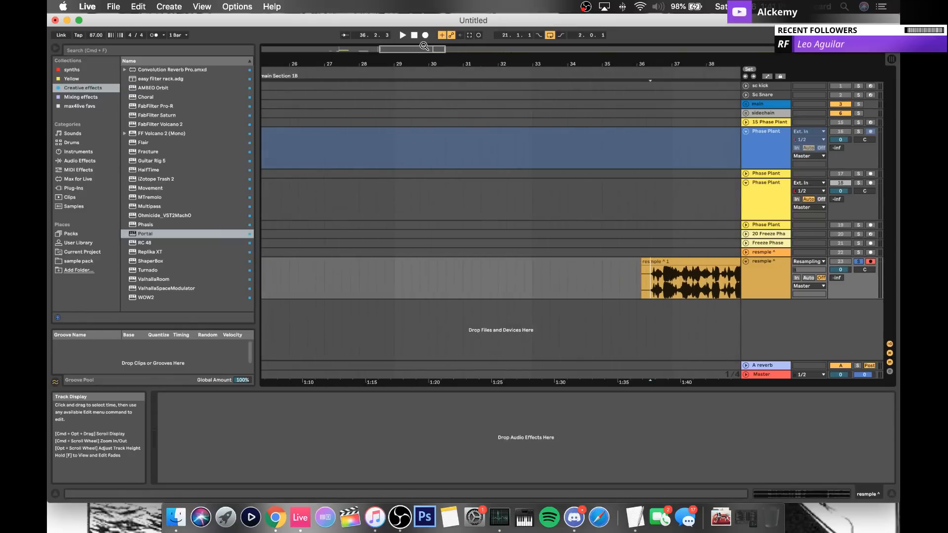
{"action": "left_click_drag", "start_coordinate": [421, 63], "coordinate": [420, 30]}
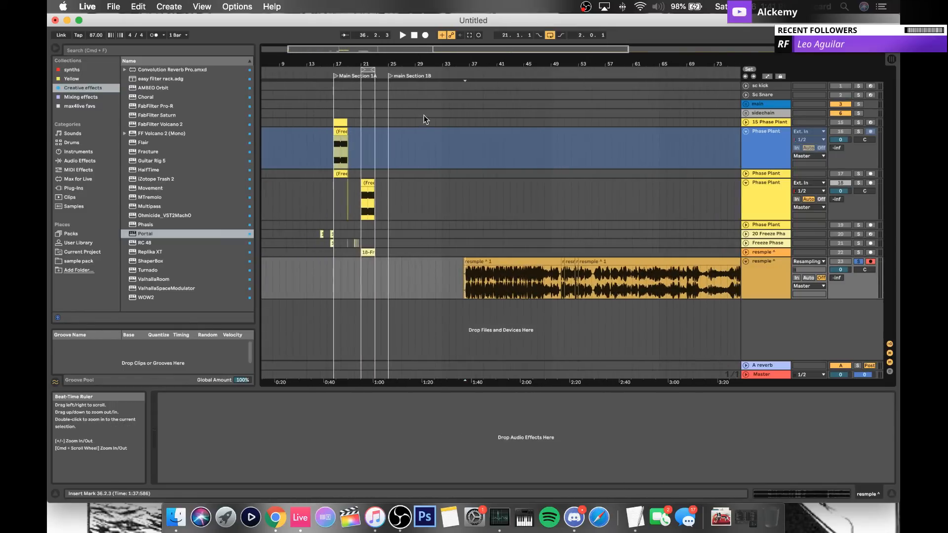
{"action": "left_click", "coordinate": [343, 125]}
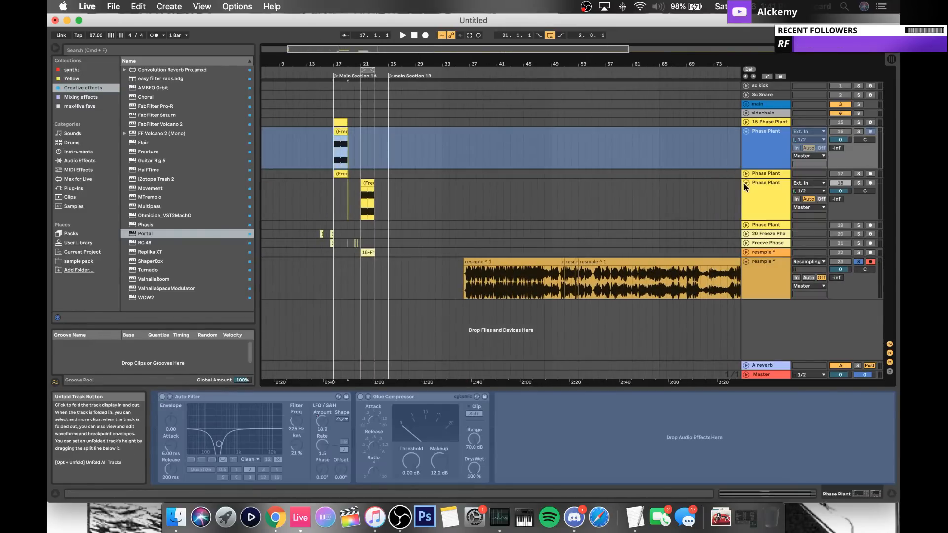
{"action": "left_click", "coordinate": [746, 183]}
{"action": "left_click", "coordinate": [746, 228]}
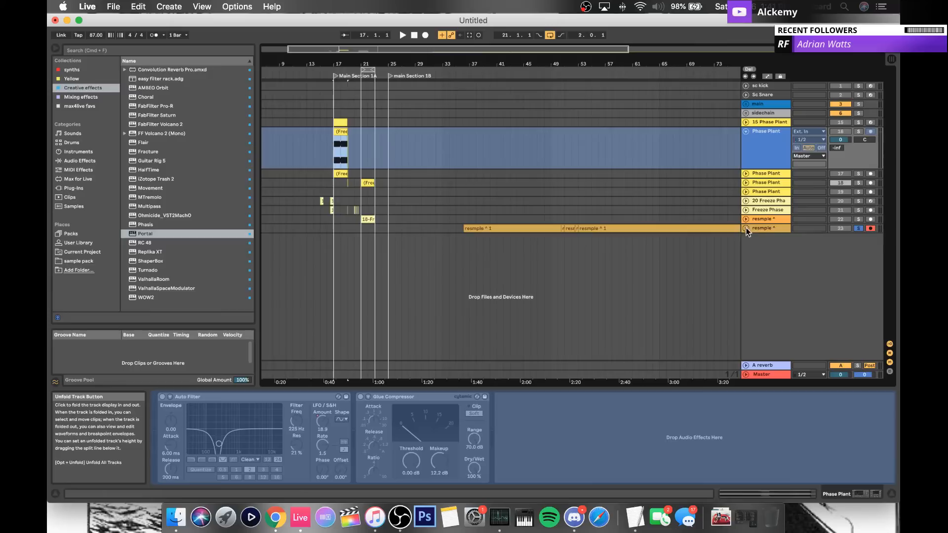
Step: Show the device chain of the 15 Phase Plant track, unfold that track and fold Phase Plant track 16
{"action": "left_click", "coordinate": [769, 125]}
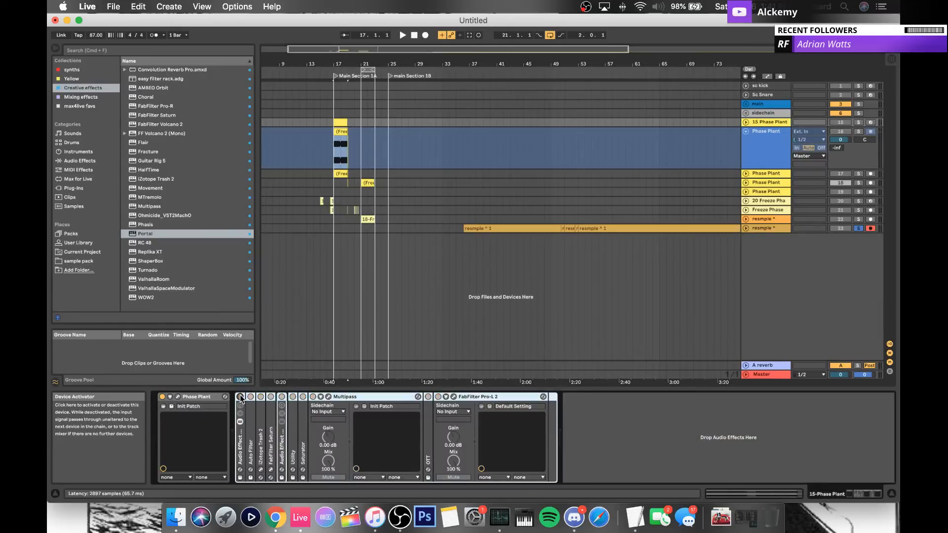
{"action": "left_click", "coordinate": [746, 123]}
{"action": "left_click", "coordinate": [747, 164]}
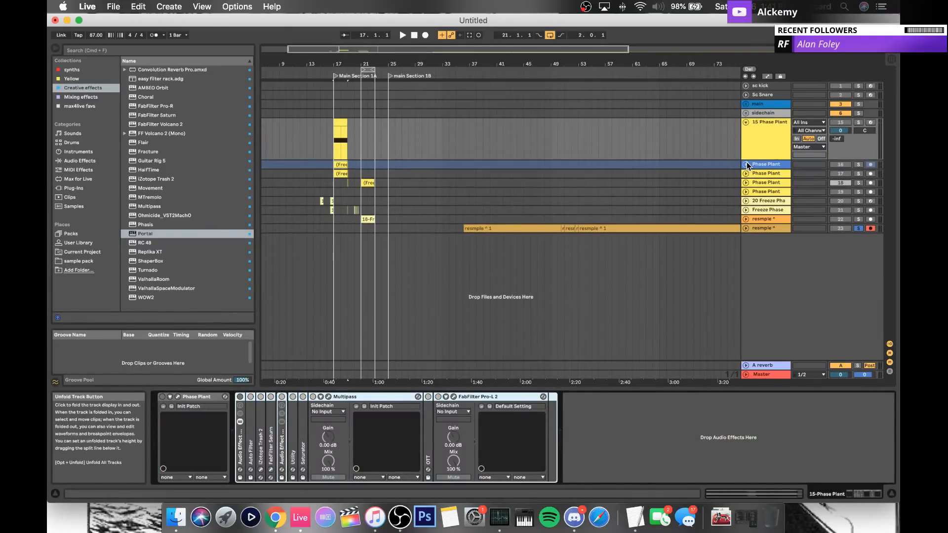
{"action": "left_click", "coordinate": [748, 226]}
{"action": "left_click", "coordinate": [747, 226]}
{"action": "left_click", "coordinate": [754, 228]}
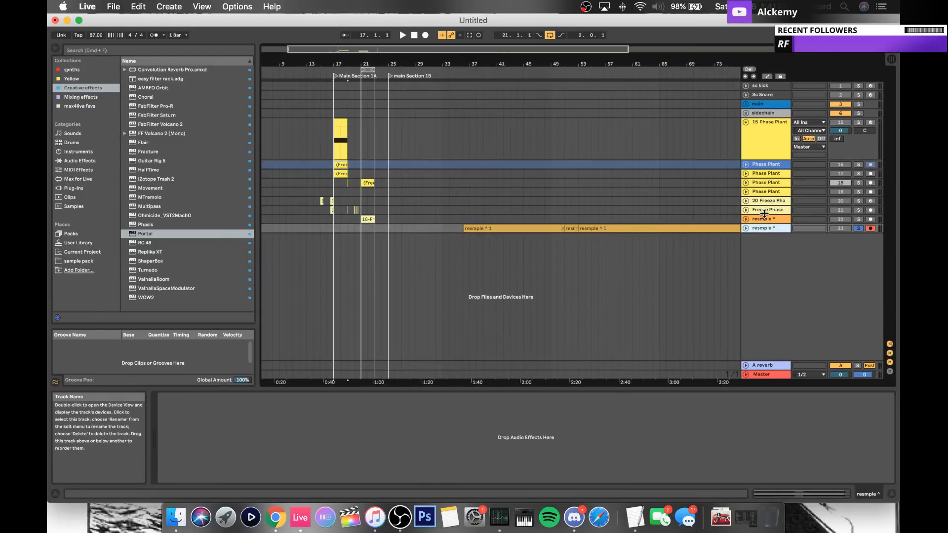
Step: Put the 15 Phase Plant track into a new track group and fold its contents away
{"action": "left_click", "coordinate": [766, 127]}
{"action": "key", "text": "super+g"}
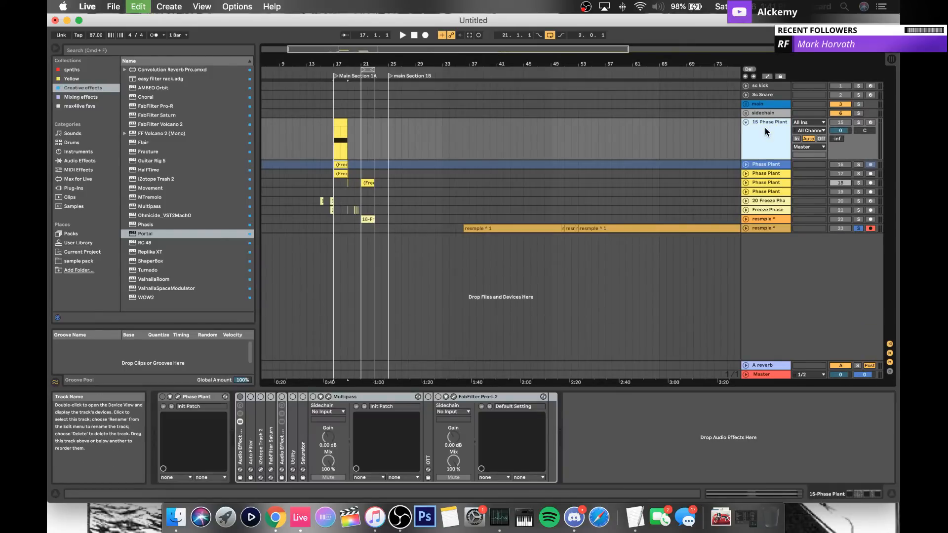
{"action": "left_click", "coordinate": [746, 122]}
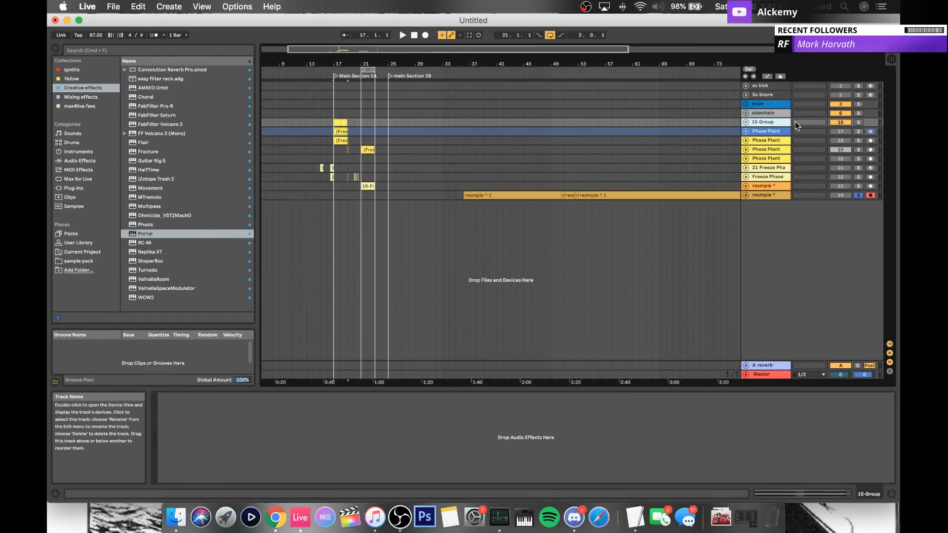
{"action": "left_click", "coordinate": [771, 123]}
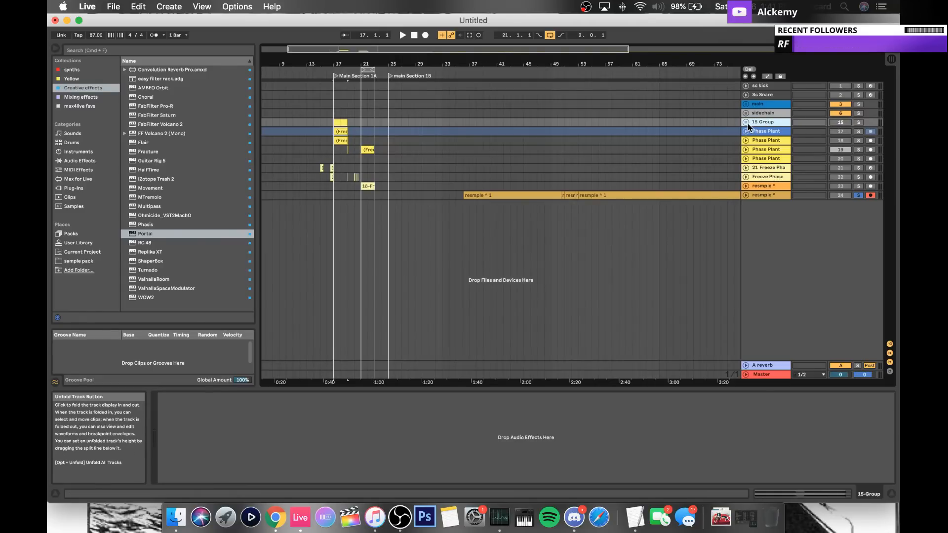
{"action": "left_click", "coordinate": [748, 123]}
{"action": "left_click", "coordinate": [748, 123]}
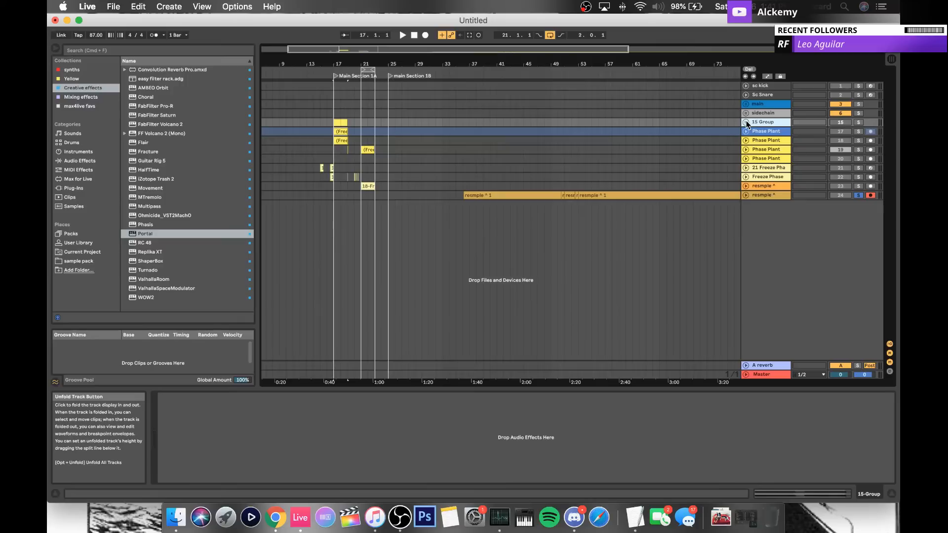
Step: Move all tracks from the first Phase Plant track below the group down to the last resmple track into 15 Group
{"action": "left_click", "coordinate": [763, 191]}
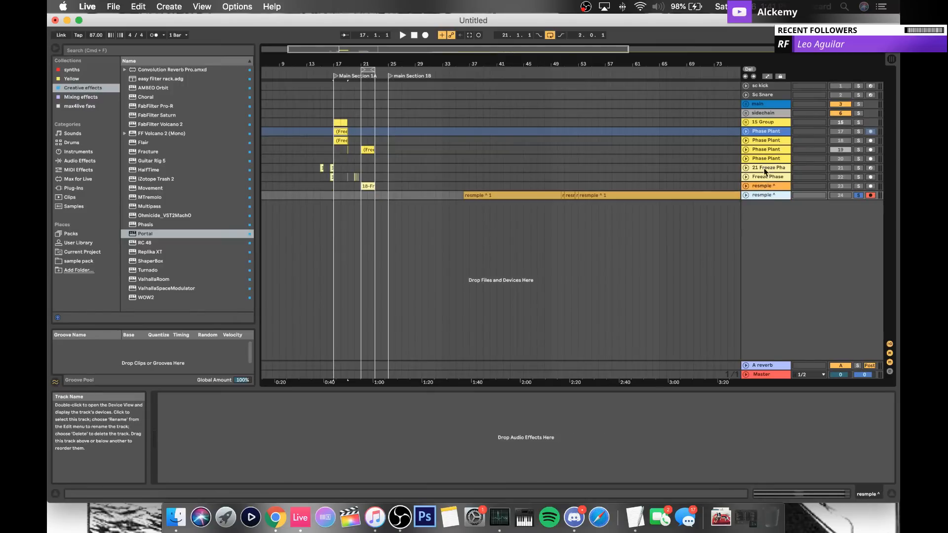
{"action": "left_click", "coordinate": [762, 133], "text": "shift"}
{"action": "left_click_drag", "start_coordinate": [761, 132], "coordinate": [760, 123]}
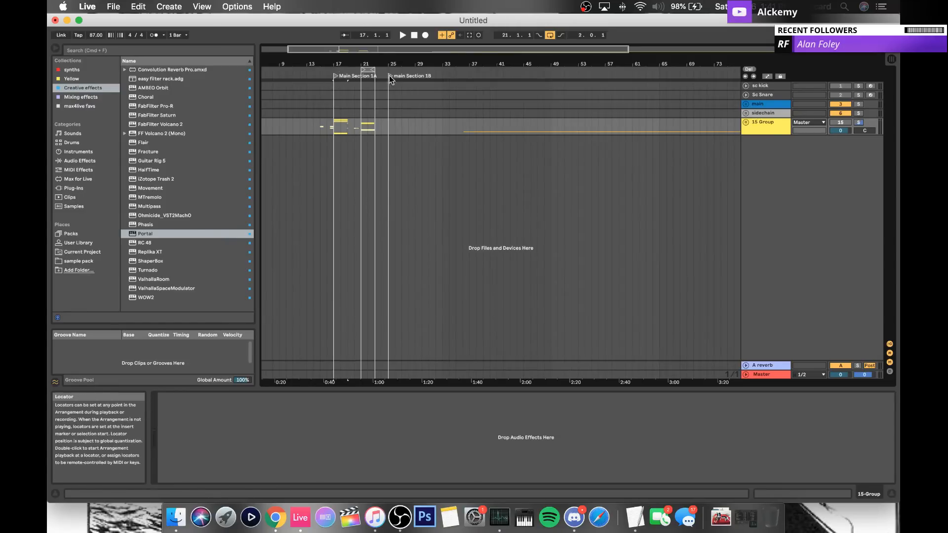
Step: Insert a new MIDI track below 15 Group and place the insert marker on it at 13.1.1
{"action": "left_click", "coordinate": [769, 124]}
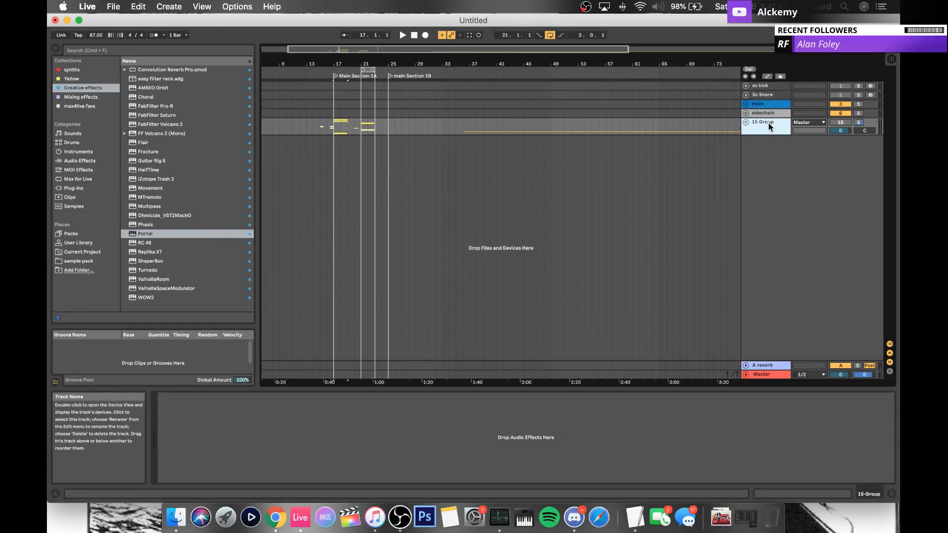
{"action": "key", "text": "super+shift+t"}
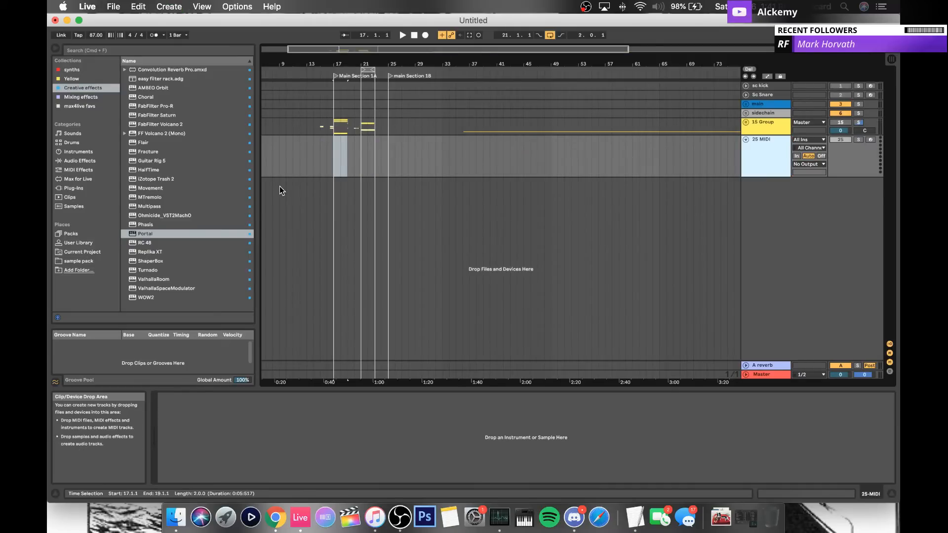
{"action": "scroll", "coordinate": [341, 217], "scroll_direction": "left", "scroll_amount": 3}
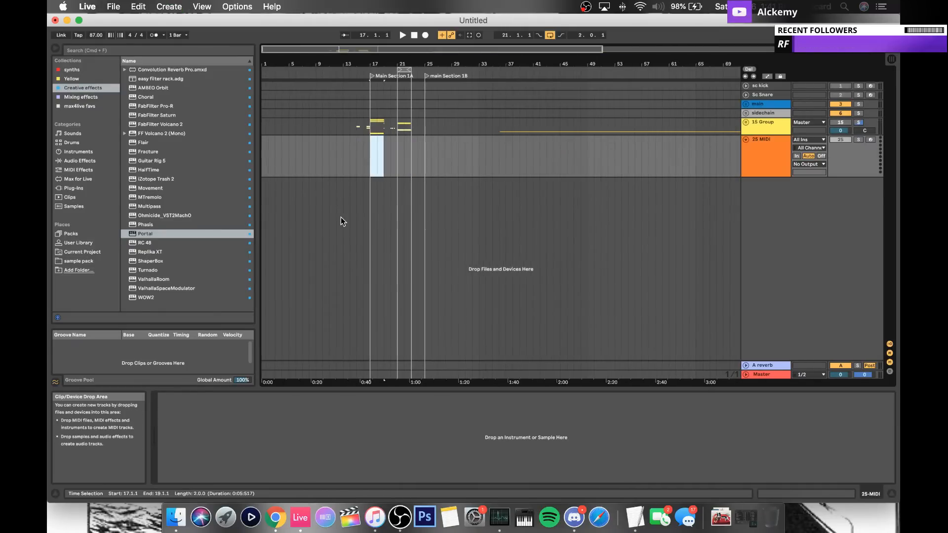
{"action": "left_click", "coordinate": [345, 158]}
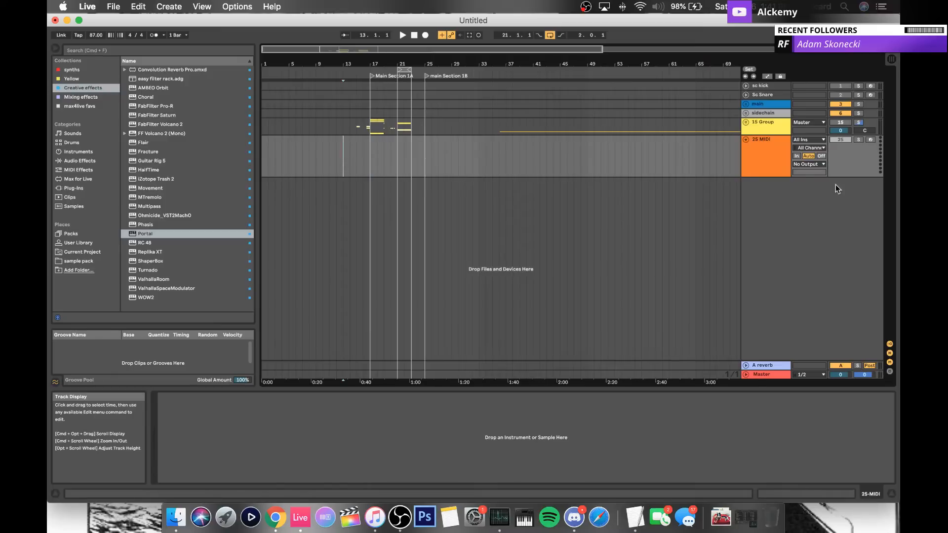
Step: Check the contents of 15 Group, fold it again and solo the empty 25 MIDI track, leaving that track unfolded
{"action": "left_click", "coordinate": [746, 123]}
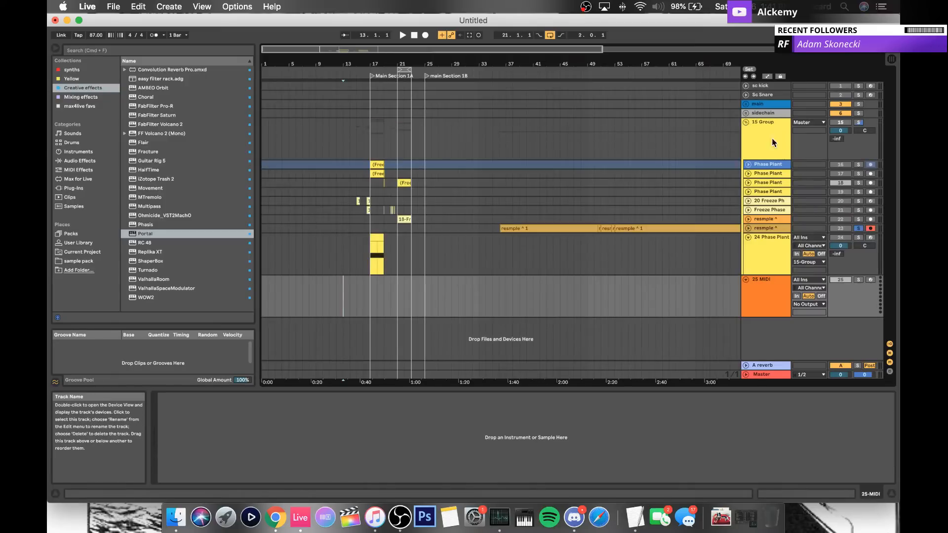
{"action": "left_click", "coordinate": [747, 122]}
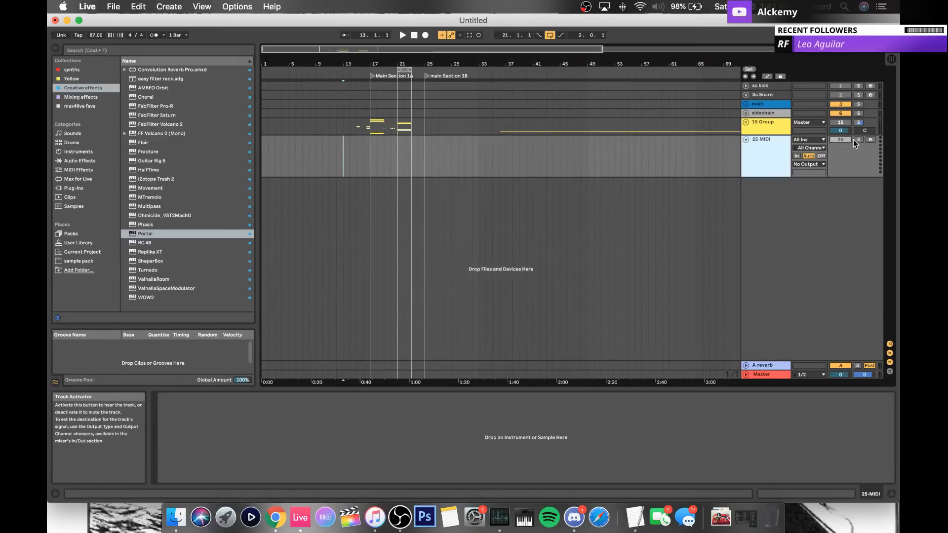
{"action": "left_click", "coordinate": [859, 140]}
{"action": "left_click", "coordinate": [746, 140]}
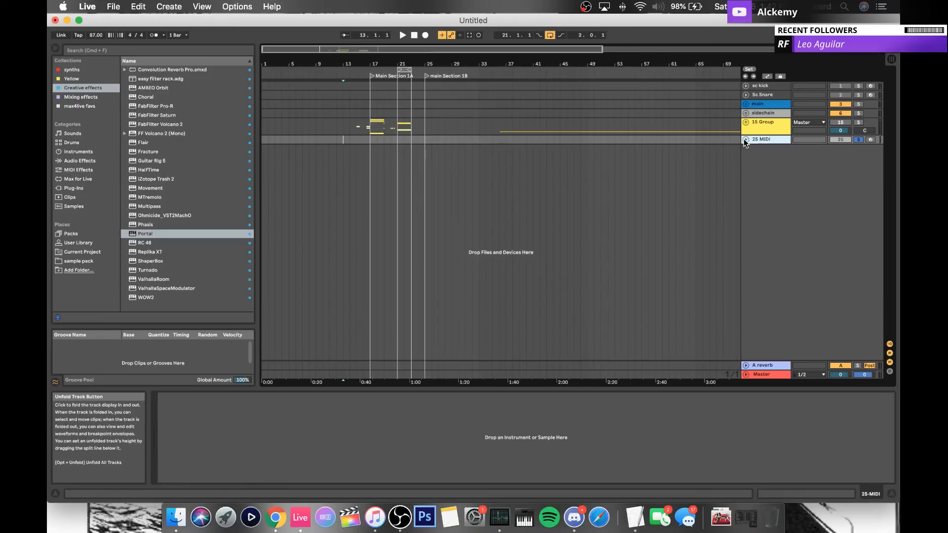
{"action": "left_click", "coordinate": [746, 140]}
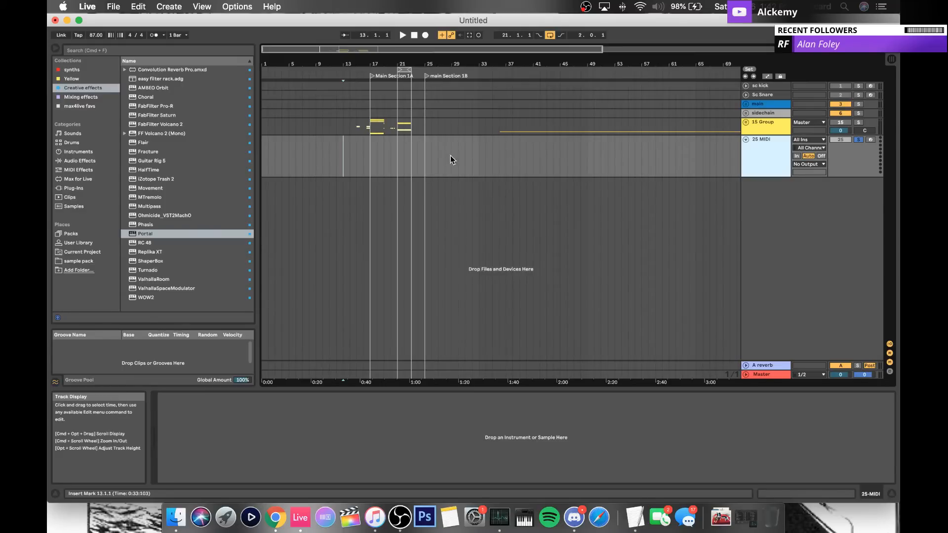
Step: Place the insert marker on the 25 MIDI track at 25.1.1, the start of main Section 1B
{"action": "left_click", "coordinate": [428, 152]}
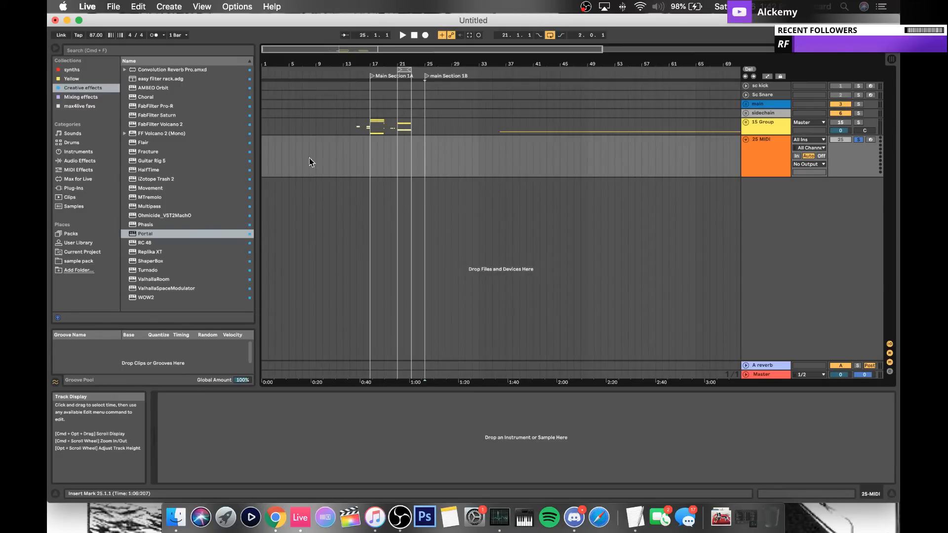
{"action": "left_click", "coordinate": [368, 158]}
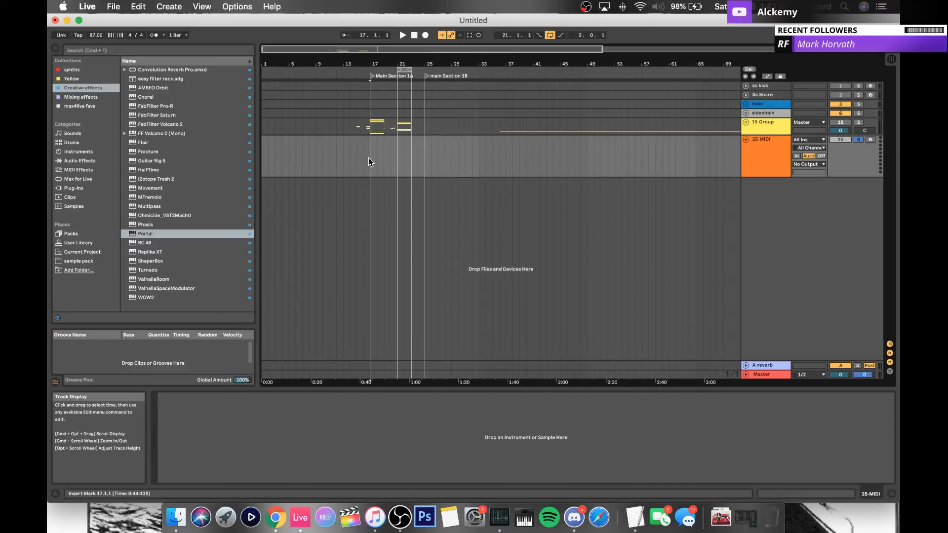
{"action": "left_click", "coordinate": [423, 151]}
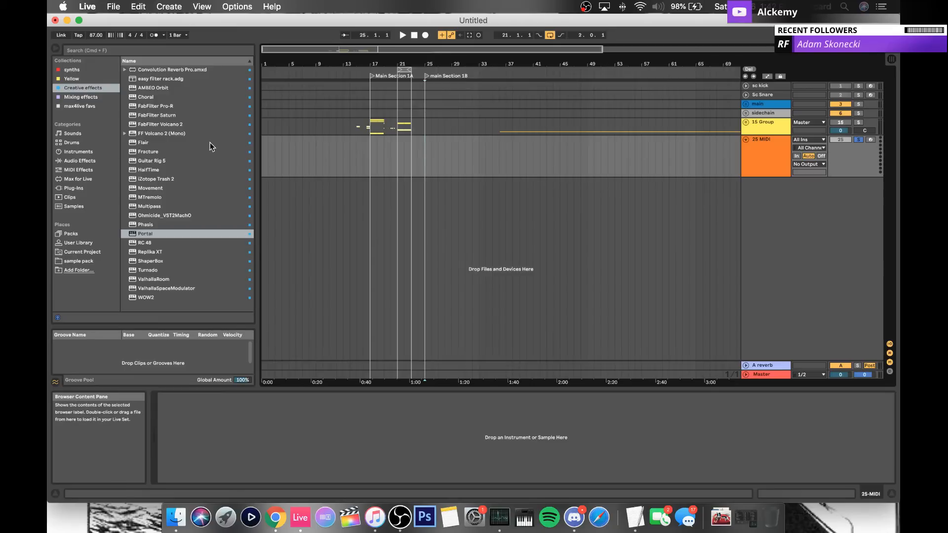
Step: Load Phase Plant from the synths collection onto the 25 MIDI track
{"action": "left_click", "coordinate": [84, 69]}
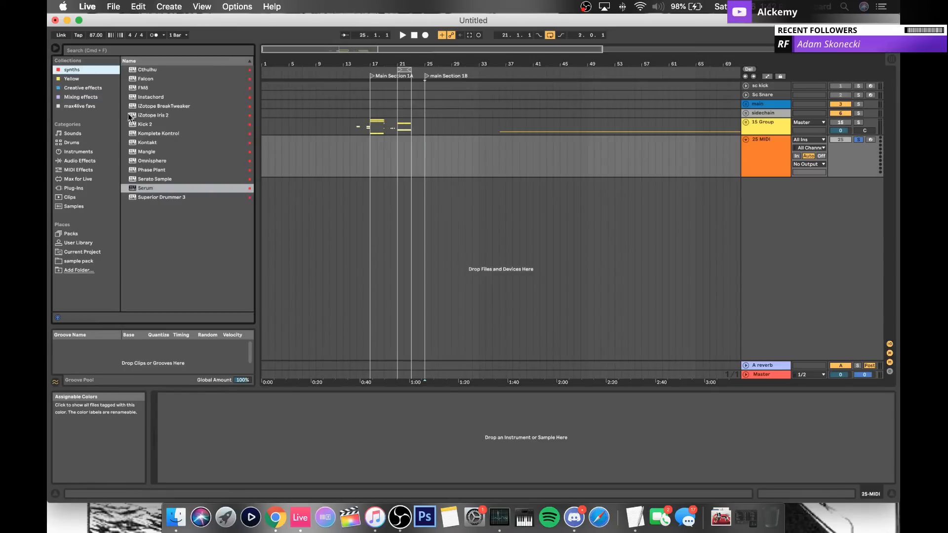
{"action": "left_click", "coordinate": [177, 188]}
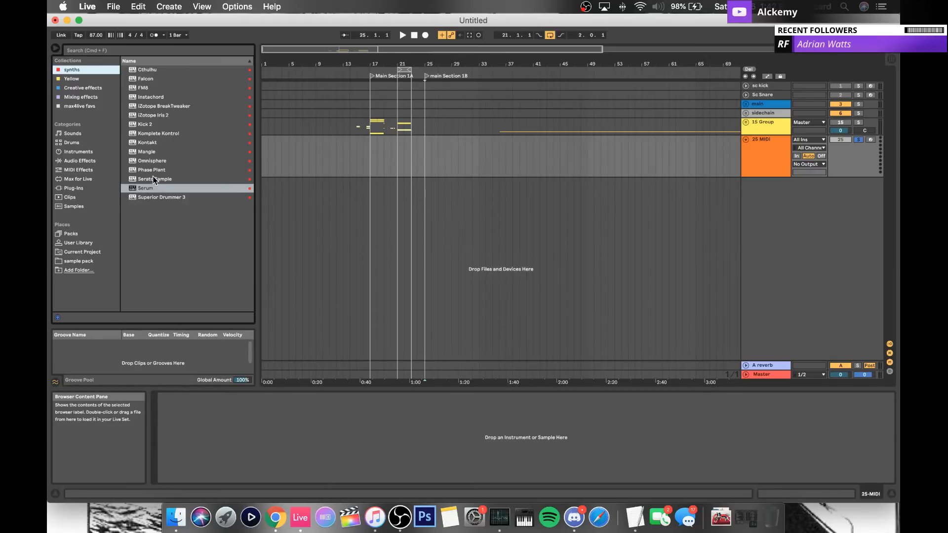
{"action": "left_click_drag", "start_coordinate": [149, 174], "coordinate": [383, 146]}
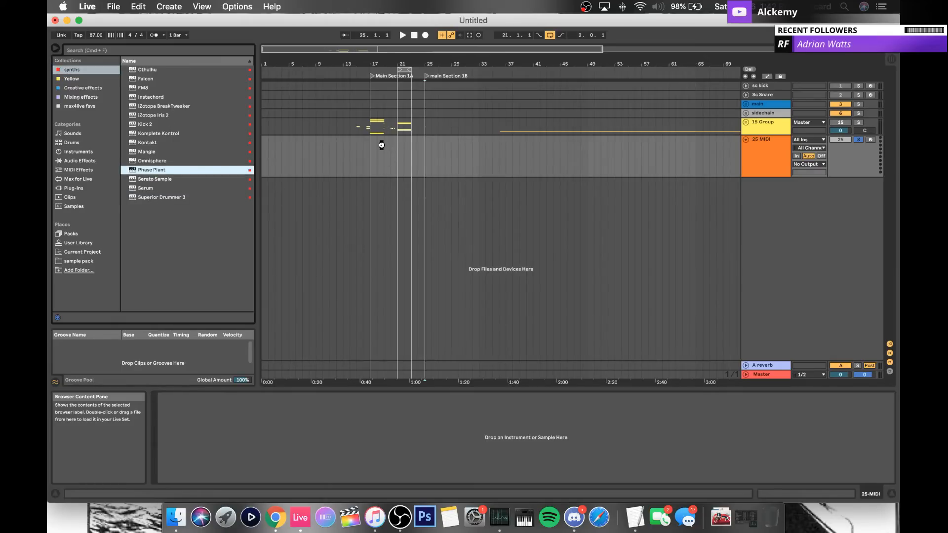
Step: Add an Analog generator with 7 unison voices, lengthen its output envelope's attack and increase the unison spread
{"action": "left_click", "coordinate": [183, 124]}
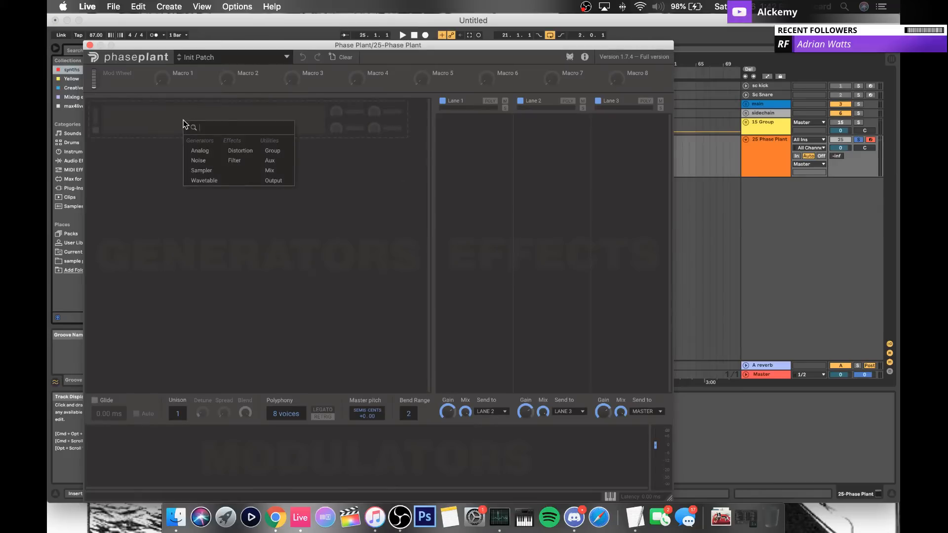
{"action": "left_click", "coordinate": [209, 151]}
{"action": "left_click_drag", "start_coordinate": [374, 130], "coordinate": [374, 105]}
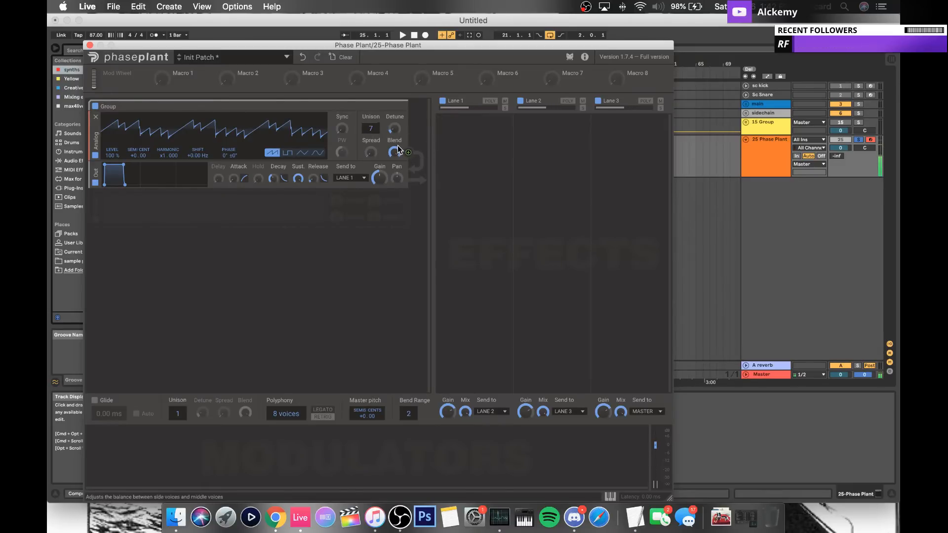
{"action": "left_click_drag", "start_coordinate": [233, 179], "coordinate": [233, 155]}
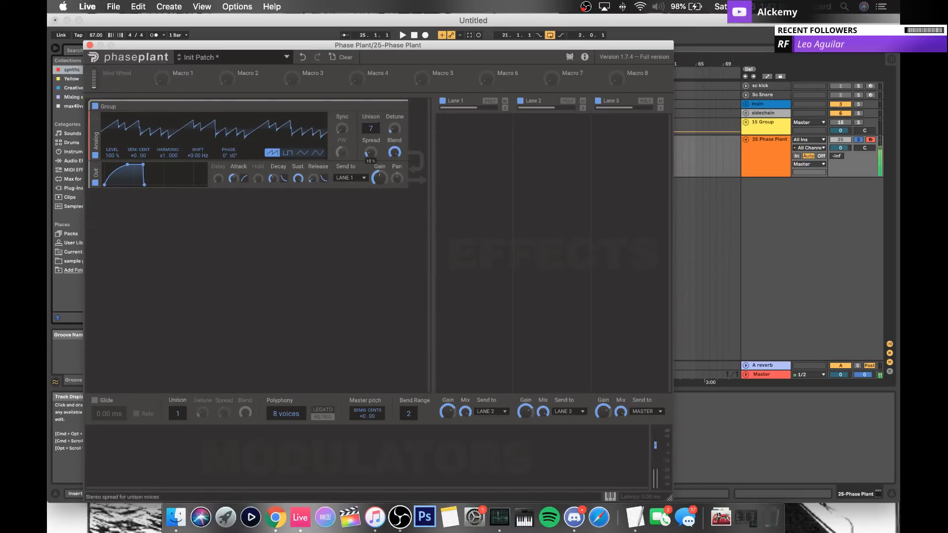
{"action": "left_click_drag", "start_coordinate": [370, 152], "coordinate": [370, 149]}
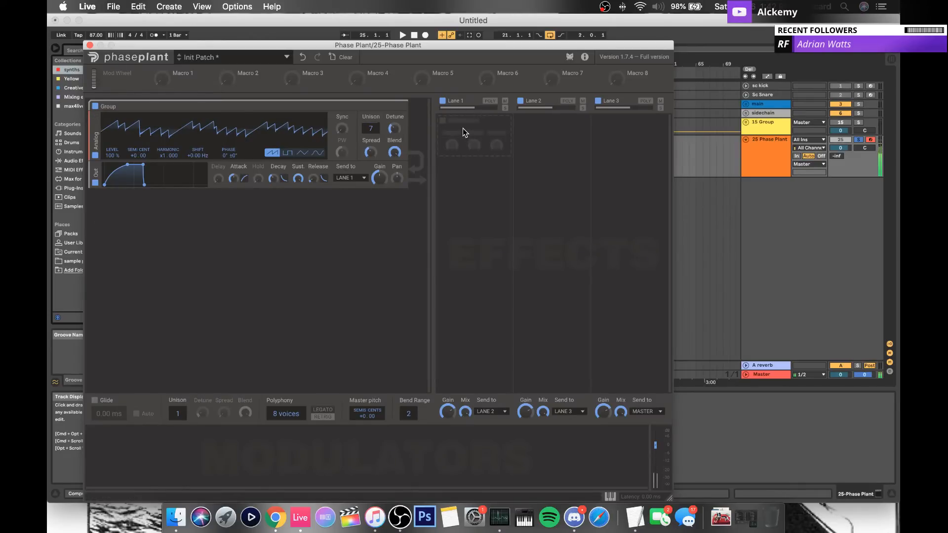
Step: Add a low-pass Filter to effects lane 1 and adjust its cutoff
{"action": "left_click", "coordinate": [463, 129]}
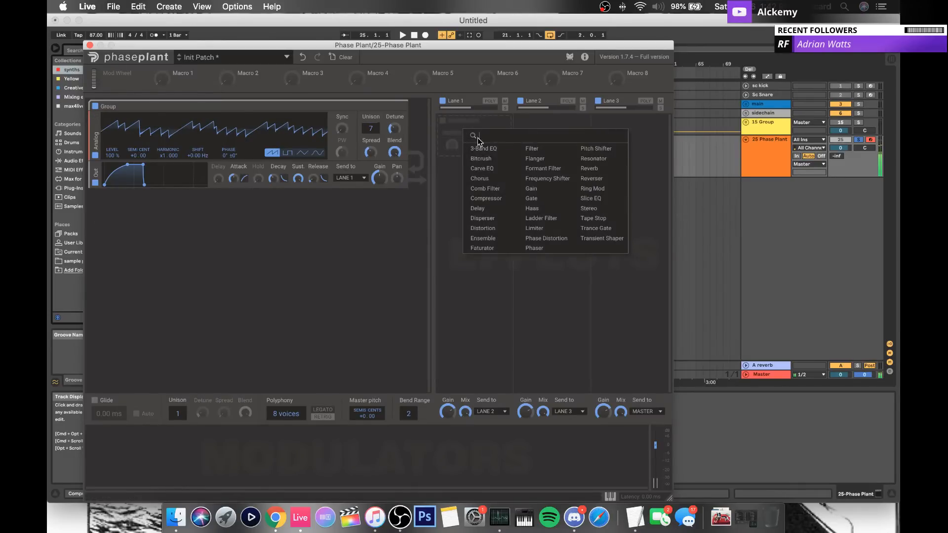
{"action": "left_click", "coordinate": [532, 154]}
{"action": "left_click_drag", "start_coordinate": [452, 186], "coordinate": [452, 184]}
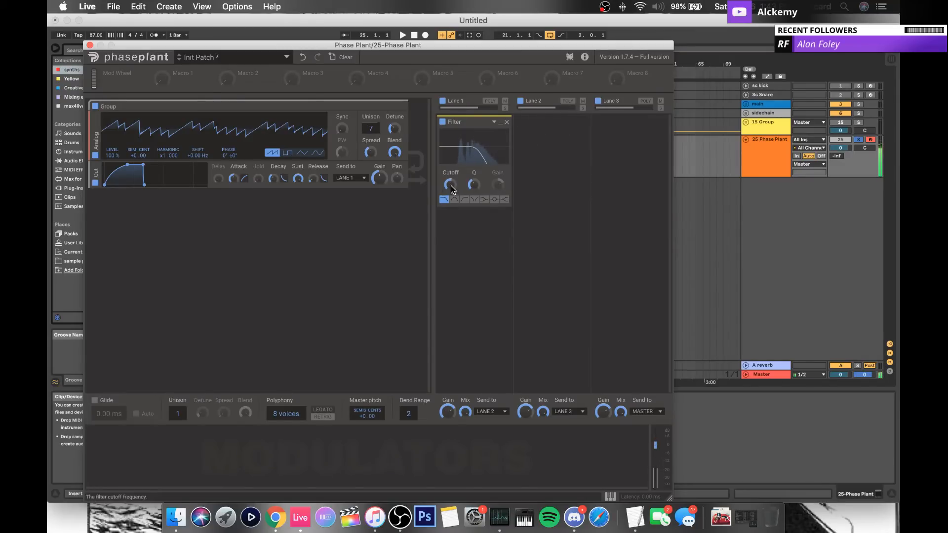
Step: Add a second Filter to lane 1 as a high-pass with a lowered cutoff, and lower the first filter's cutoff slightly
{"action": "left_click", "coordinate": [463, 231]}
{"action": "left_click", "coordinate": [530, 252]}
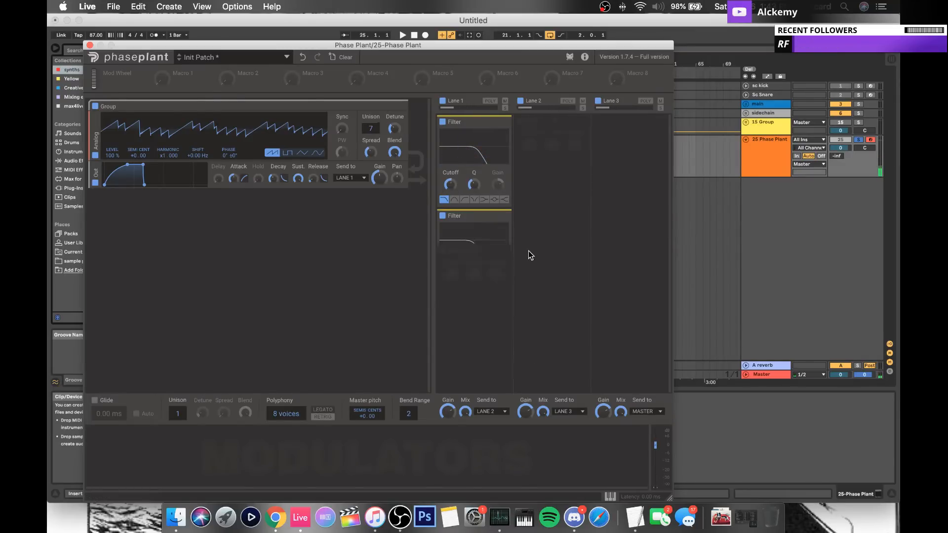
{"action": "left_click", "coordinate": [464, 294]}
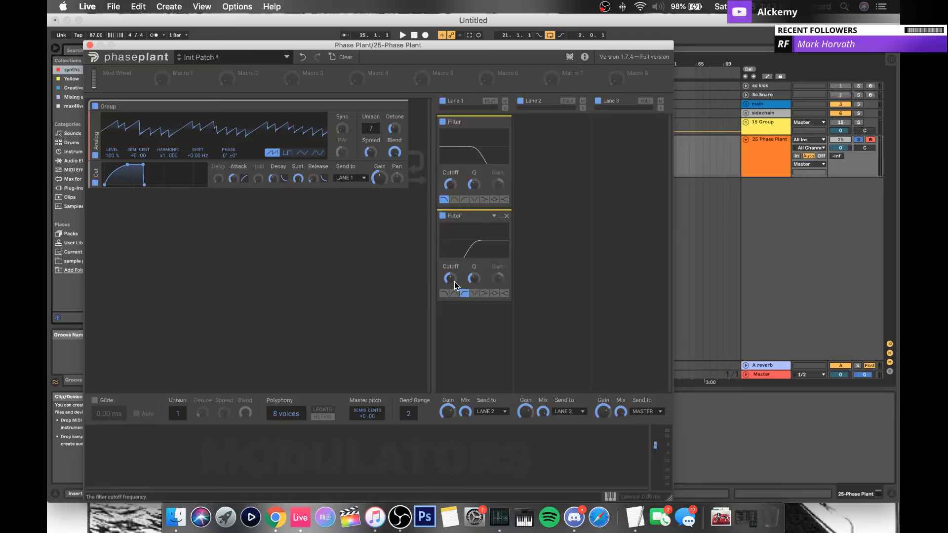
{"action": "mouse_move", "coordinate": [450, 280]}
{"action": "left_mouse_down"}
{"action": "mouse_move", "coordinate": [451, 289]}
{"action": "mouse_move", "coordinate": [450, 279]}
{"action": "left_mouse_up"}
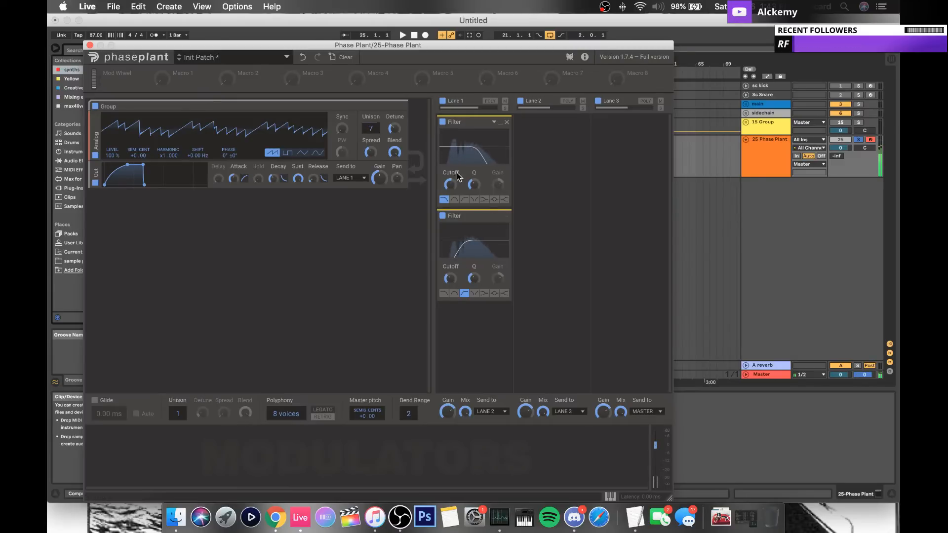
{"action": "left_click_drag", "start_coordinate": [450, 184], "coordinate": [451, 187]}
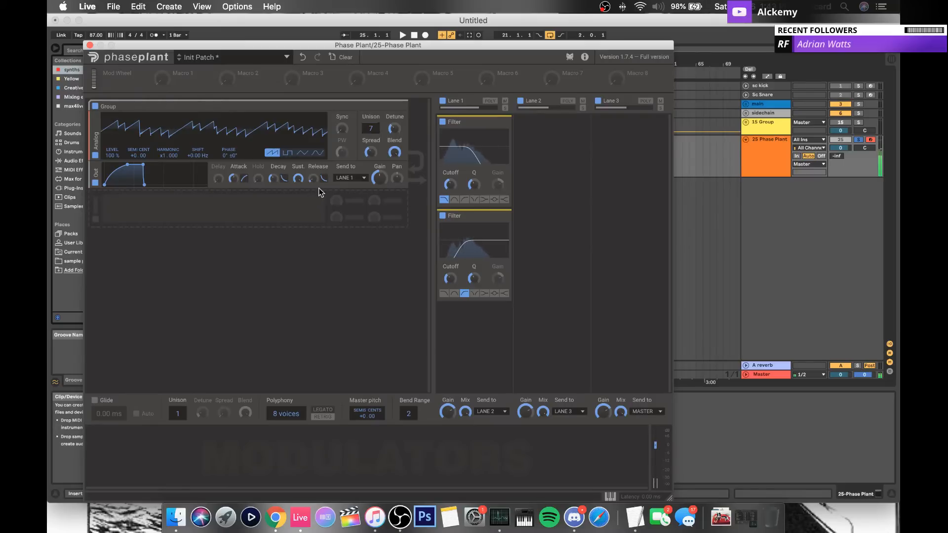
Step: Add a Phaser below the two filters in effects lane 1
{"action": "left_click", "coordinate": [464, 326]}
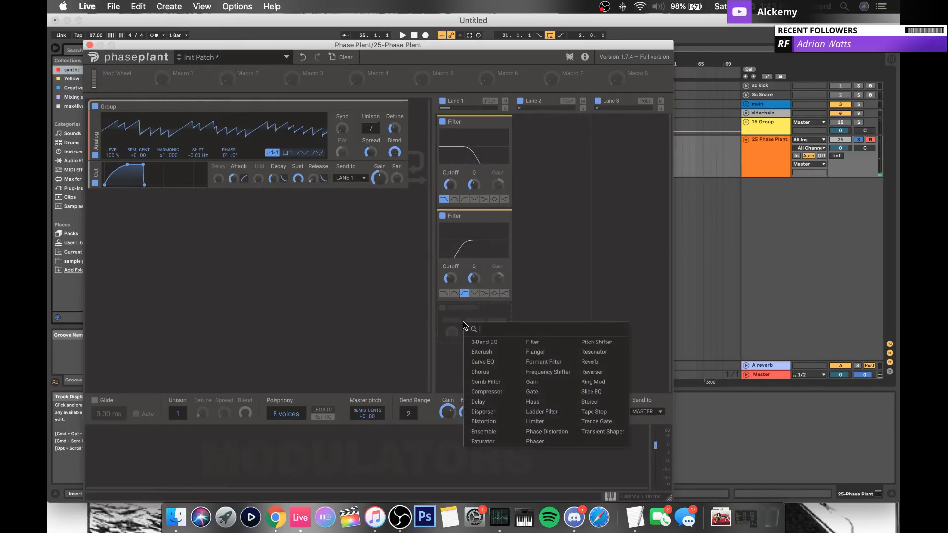
{"action": "left_click", "coordinate": [537, 442]}
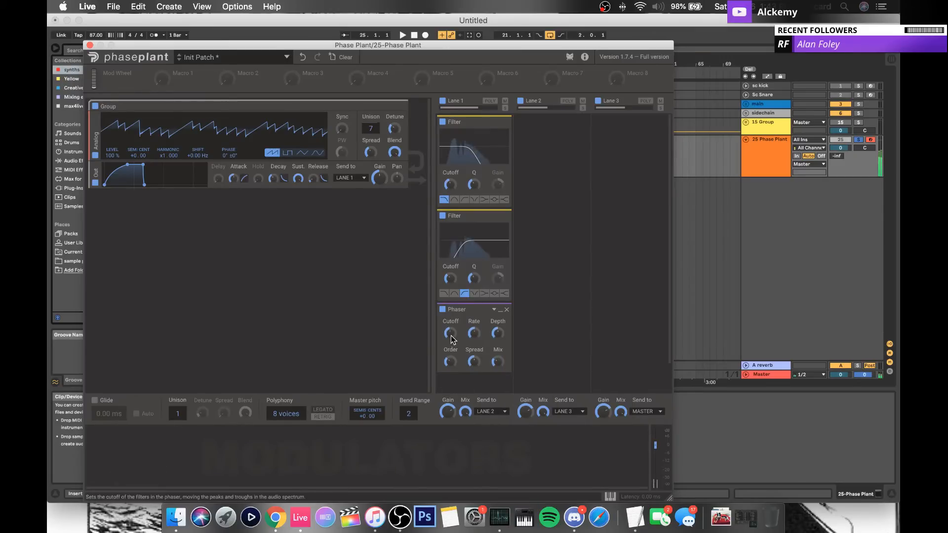
Step: Close the Phase Plant window and create an empty MIDI clip from bar 21 to bar 23 on the Phase Plant track
{"action": "left_click", "coordinate": [90, 45]}
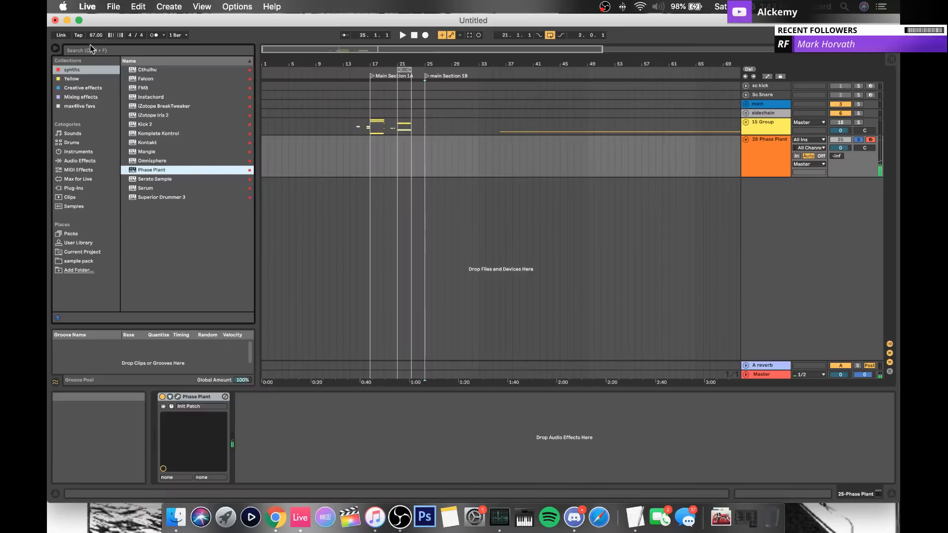
{"action": "left_click", "coordinate": [368, 170]}
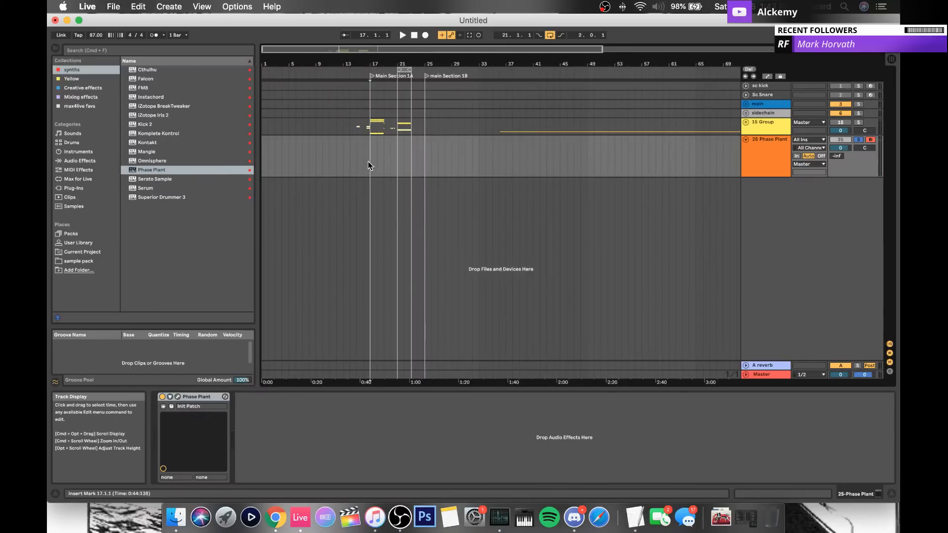
{"action": "left_click_drag", "start_coordinate": [369, 162], "coordinate": [410, 163]}
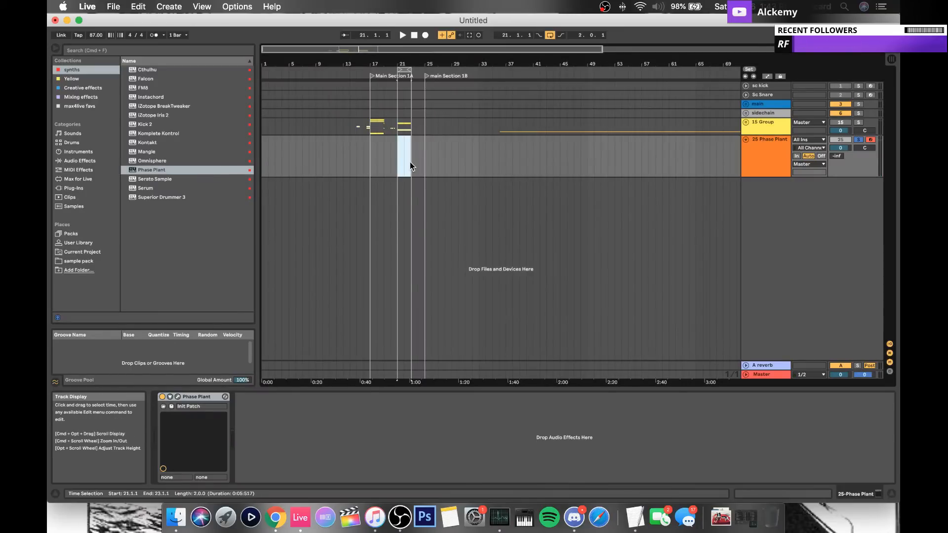
{"action": "key", "text": "super+shift+m"}
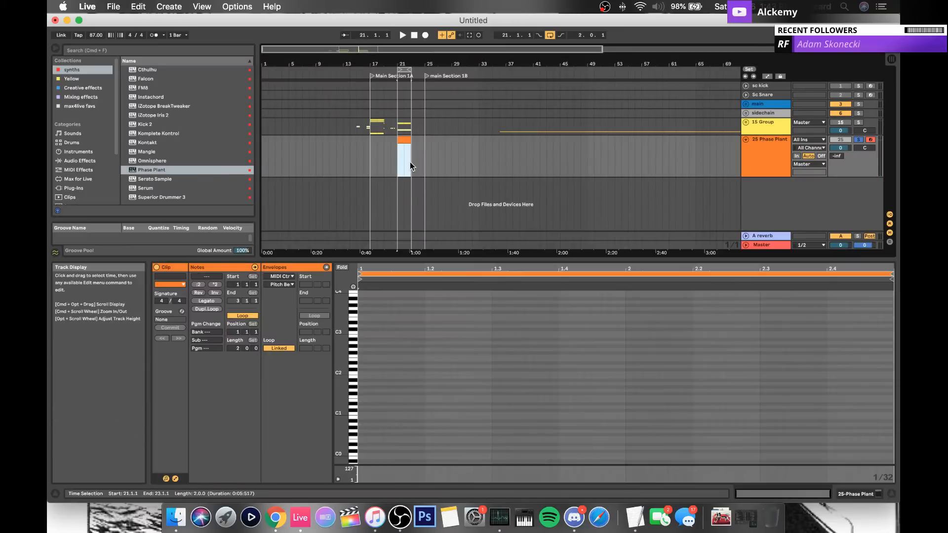
Step: Enter the chord F1, G#1, C2 and D#2 at the clip's start and extend all notes to fill the clip
{"action": "double_click", "coordinate": [362, 396]}
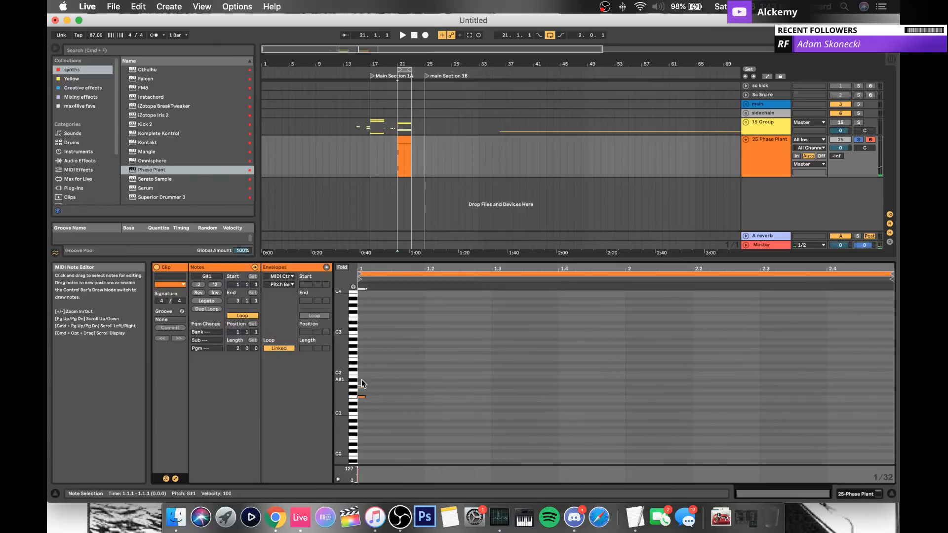
{"action": "double_click", "coordinate": [362, 372]}
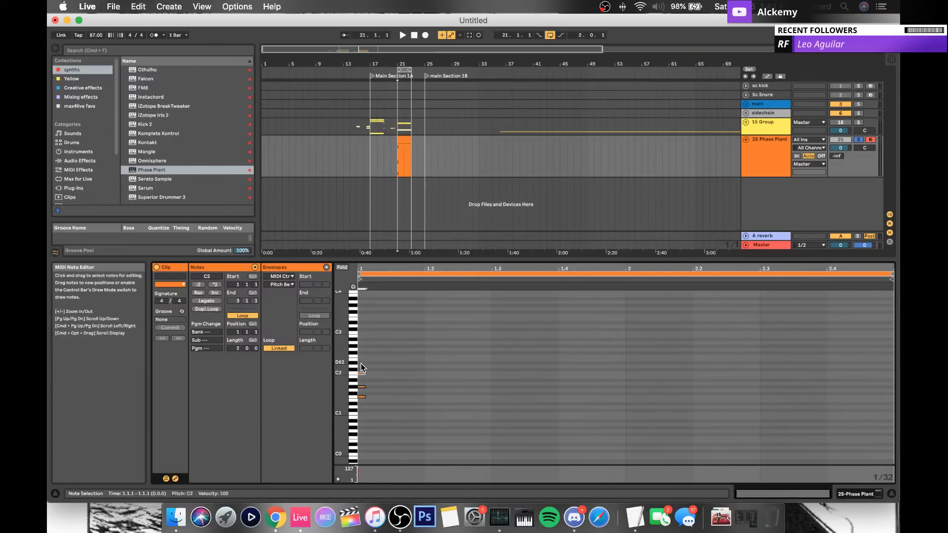
{"action": "double_click", "coordinate": [361, 364]}
{"action": "key", "text": "space"}
{"action": "key", "text": "space"}
{"action": "left_click_drag", "start_coordinate": [364, 404], "coordinate": [504, 366]}
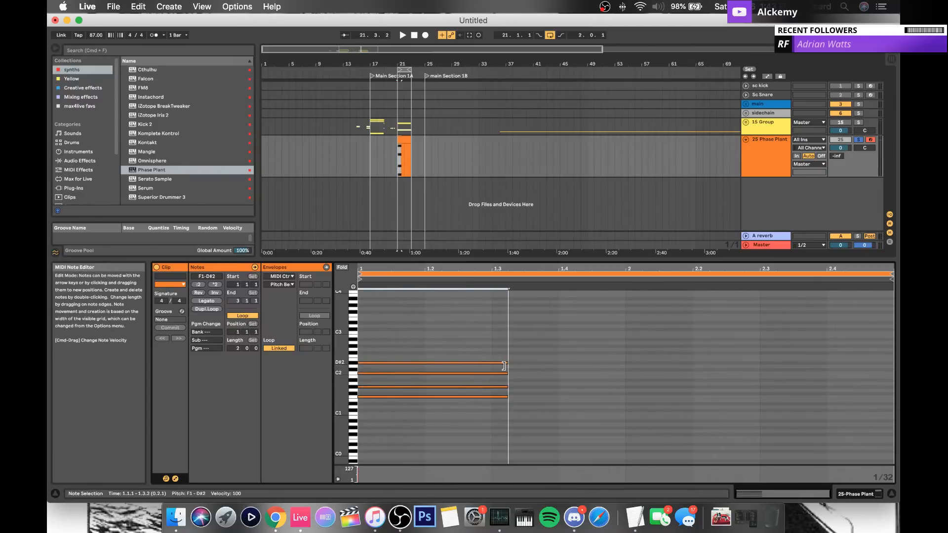
{"action": "left_click", "coordinate": [206, 300]}
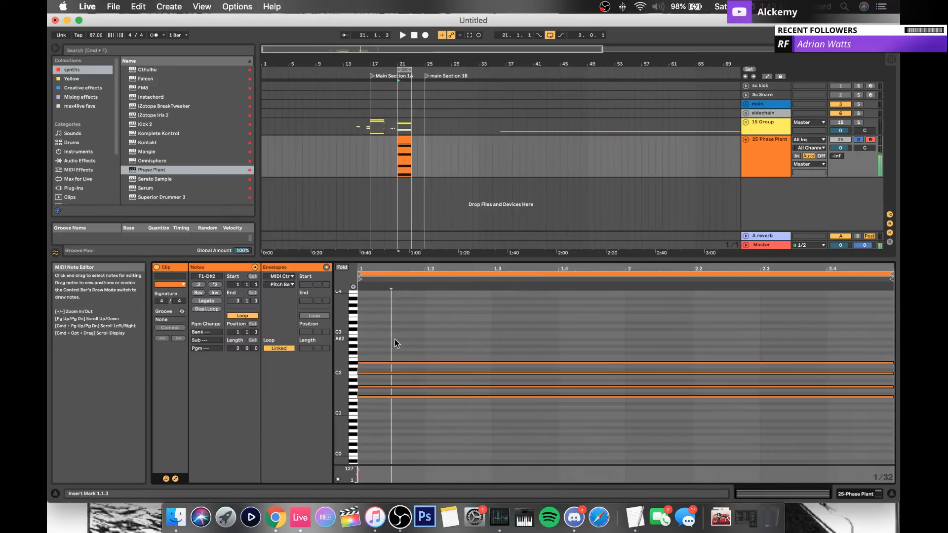
Step: Raise the D#2 note one octave to D#3 and move the C2 note up to G2
{"action": "left_click", "coordinate": [395, 365]}
{"action": "key", "text": "shift+Up"}
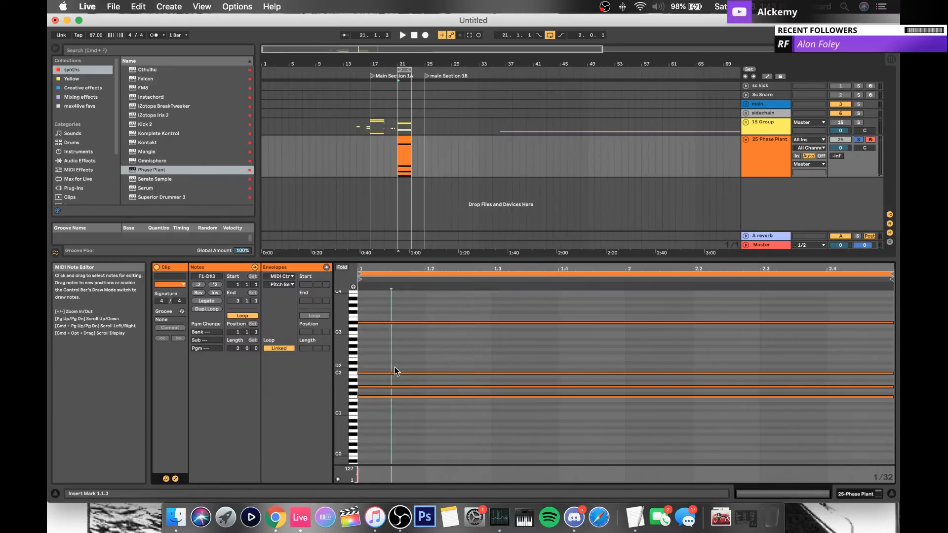
{"action": "left_click", "coordinate": [396, 373]}
{"action": "key", "text": "Up"}
{"action": "key", "text": "Up"}
{"action": "key", "text": "Up"}
{"action": "key", "text": "Up"}
{"action": "key", "text": "Up"}
{"action": "key", "text": "Up"}
{"action": "key", "text": "Up"}
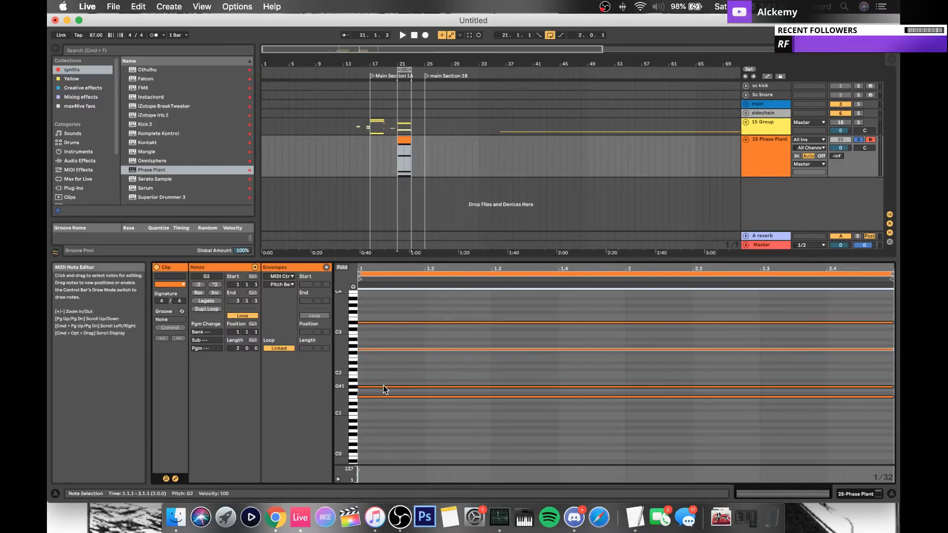
Step: Try the G#1 note an octave higher and move it back down
{"action": "left_click", "coordinate": [383, 386]}
{"action": "key", "text": "shift+Up"}
{"action": "key", "text": "shift+Up"}
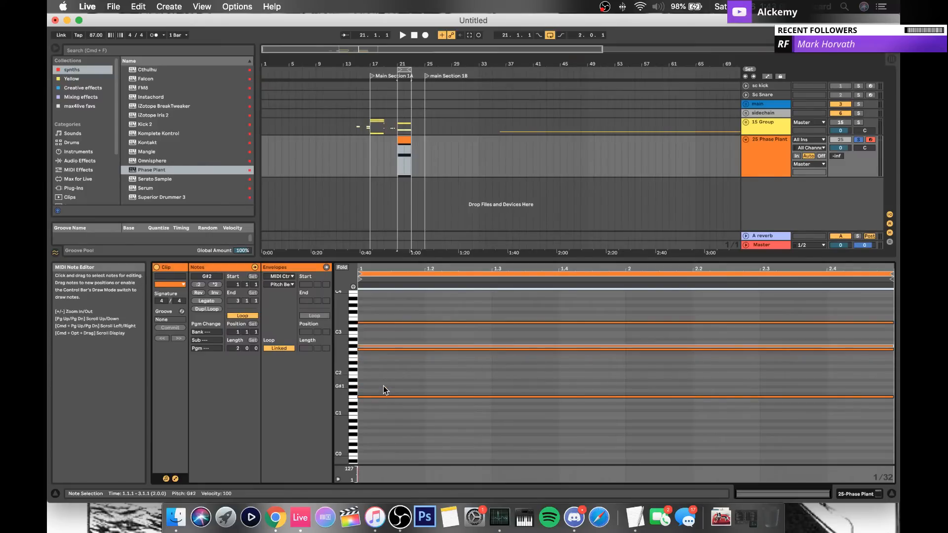
{"action": "key", "text": "shift+Down"}
{"action": "key", "text": "shift+Down"}
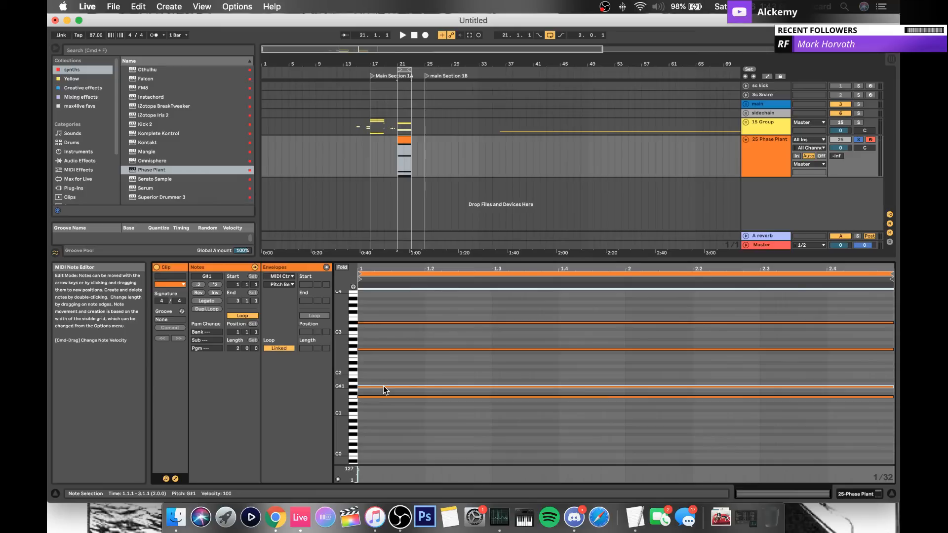
Step: Play the clip and lower the chord's top note to C3
{"action": "key", "text": "space"}
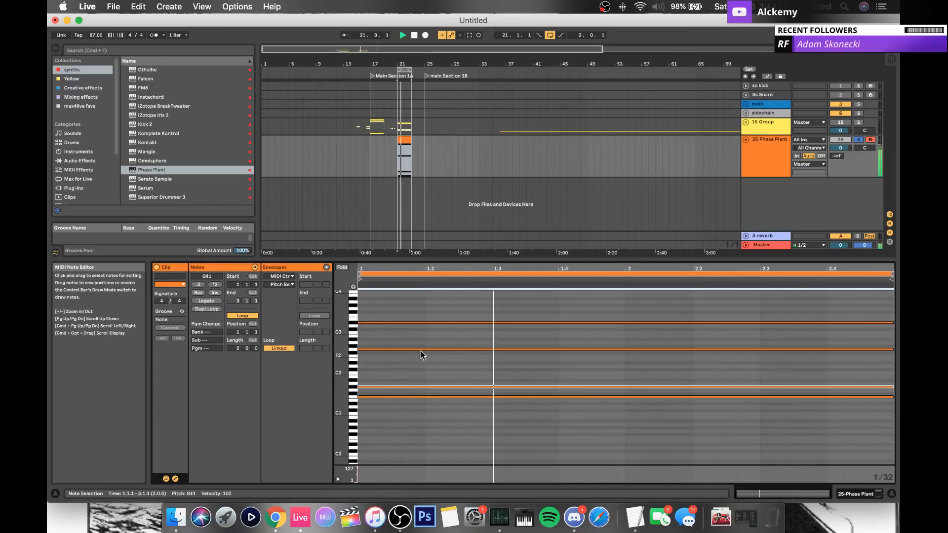
{"action": "left_click_drag", "start_coordinate": [380, 322], "coordinate": [380, 336]}
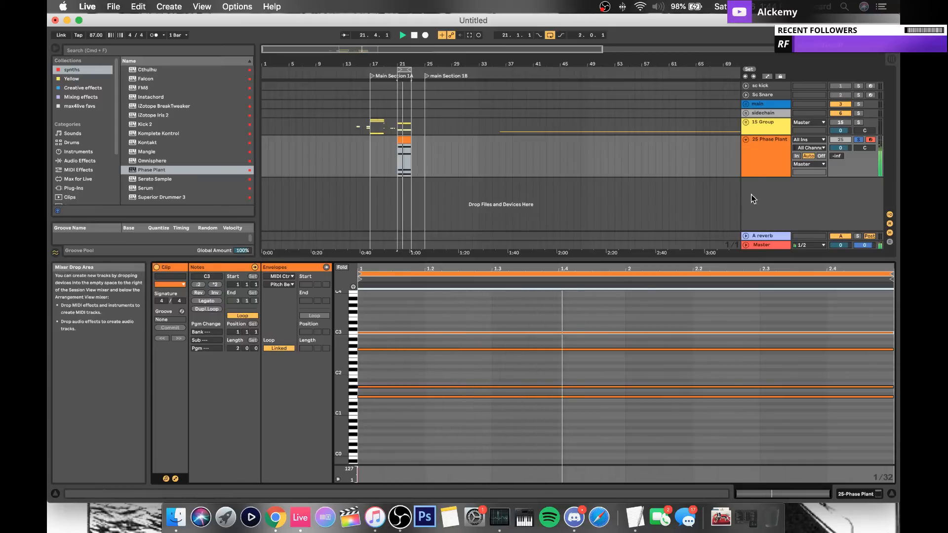
Step: Reopen Phase Plant from its track and add a Noise generator below the Analog group
{"action": "left_click", "coordinate": [756, 153]}
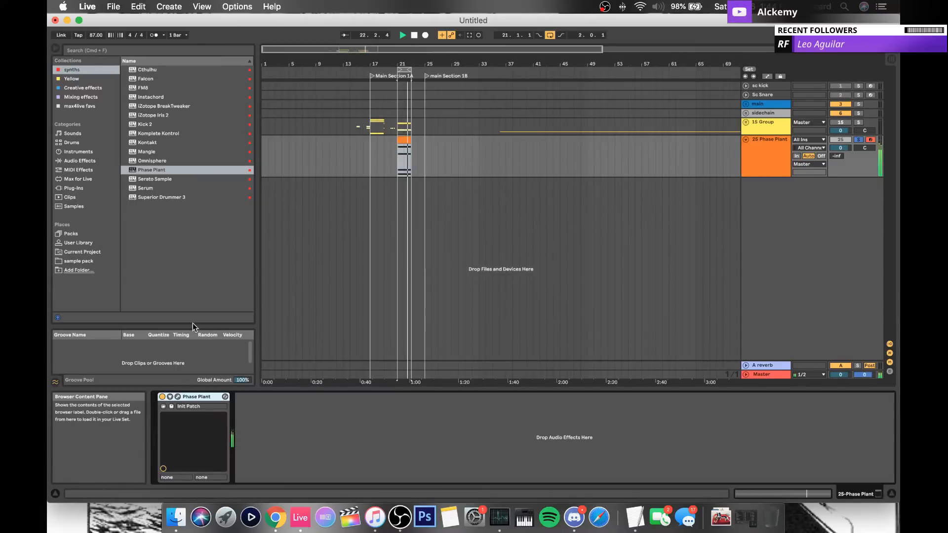
{"action": "left_click", "coordinate": [226, 397]}
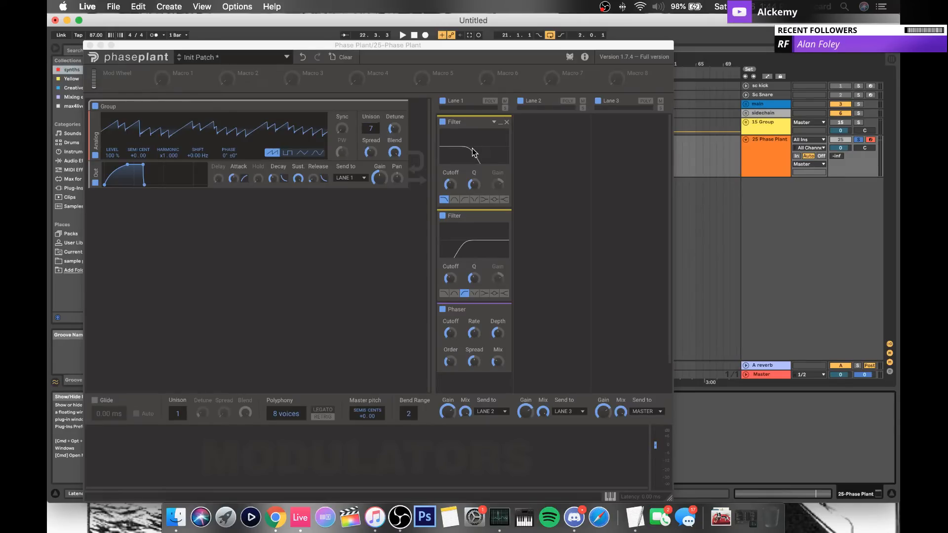
{"action": "left_click", "coordinate": [191, 218]}
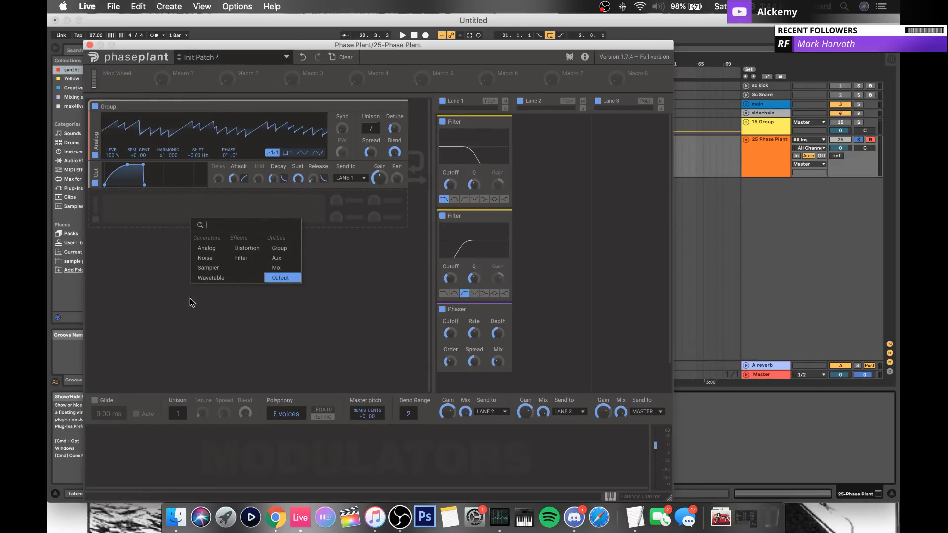
{"action": "left_click", "coordinate": [205, 258]}
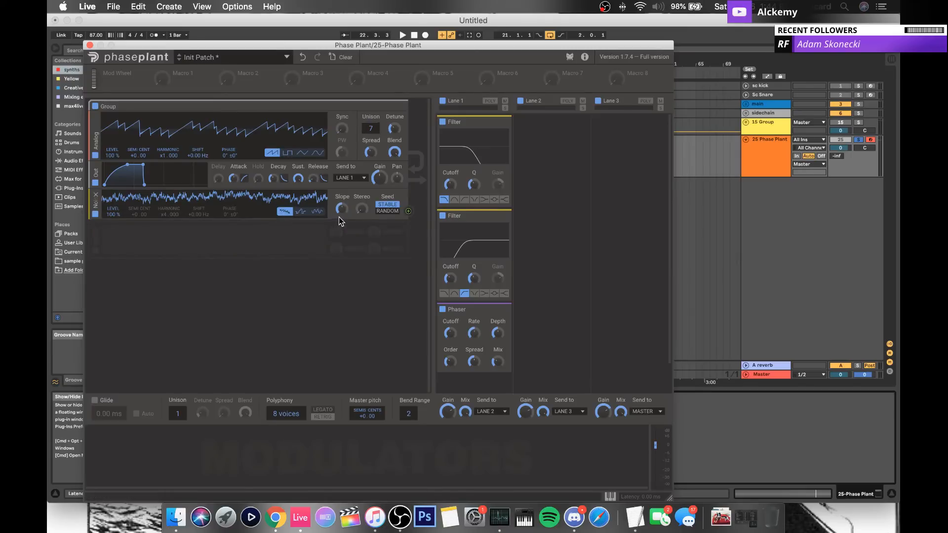
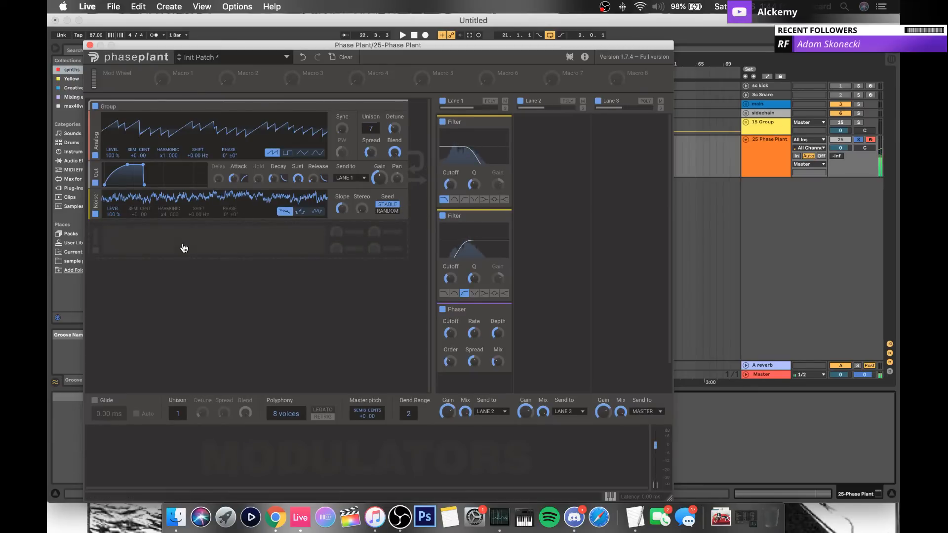
Step: Add a second Group and move the Noise generator into it
{"action": "left_click", "coordinate": [135, 246]}
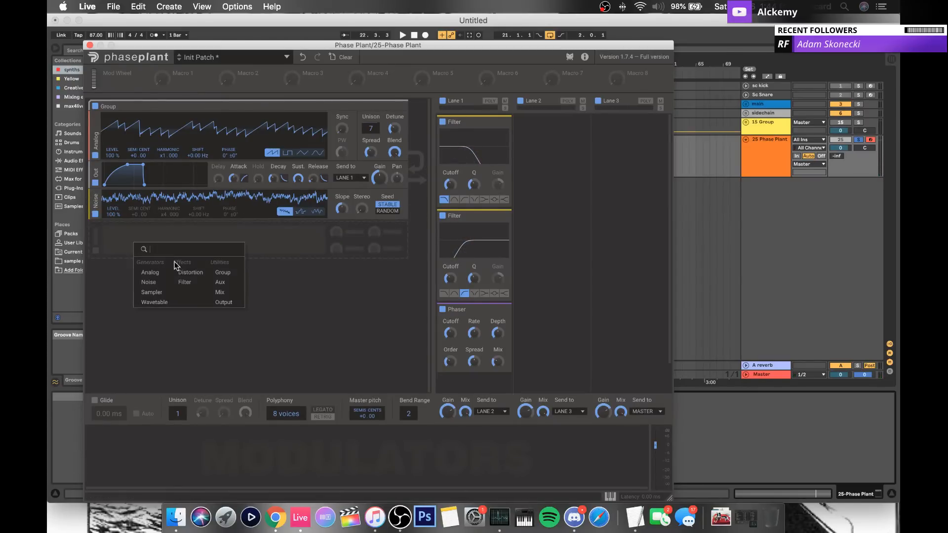
{"action": "left_click", "coordinate": [223, 278]}
{"action": "left_click_drag", "start_coordinate": [95, 207], "coordinate": [99, 241]}
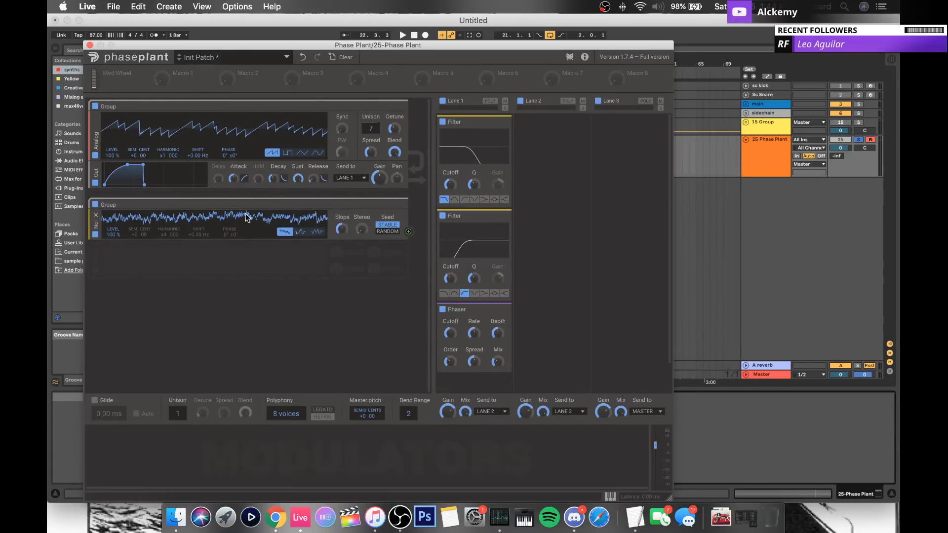
Step: Add an Output module below the Noise generator and play the result briefly
{"action": "left_click", "coordinate": [221, 250]}
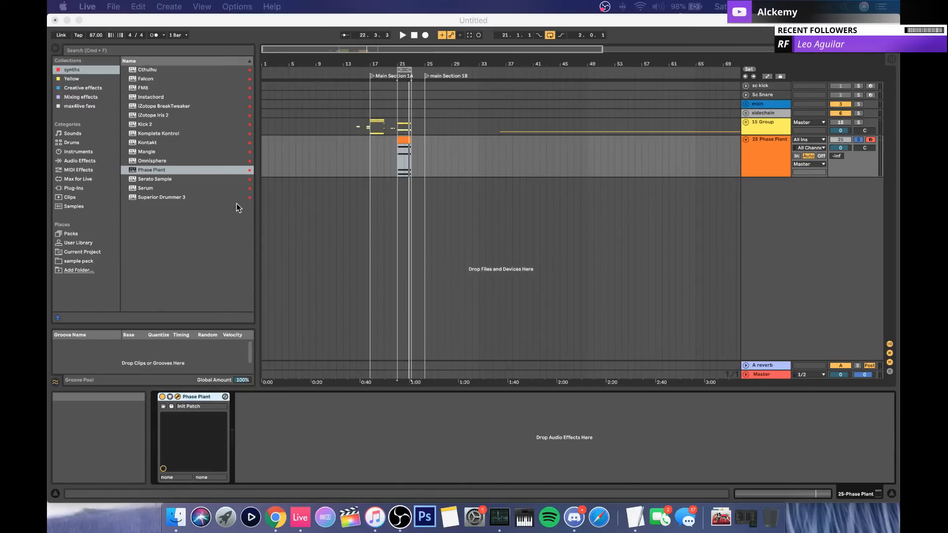
{"action": "left_click", "coordinate": [194, 395]}
{"action": "key", "text": "space"}
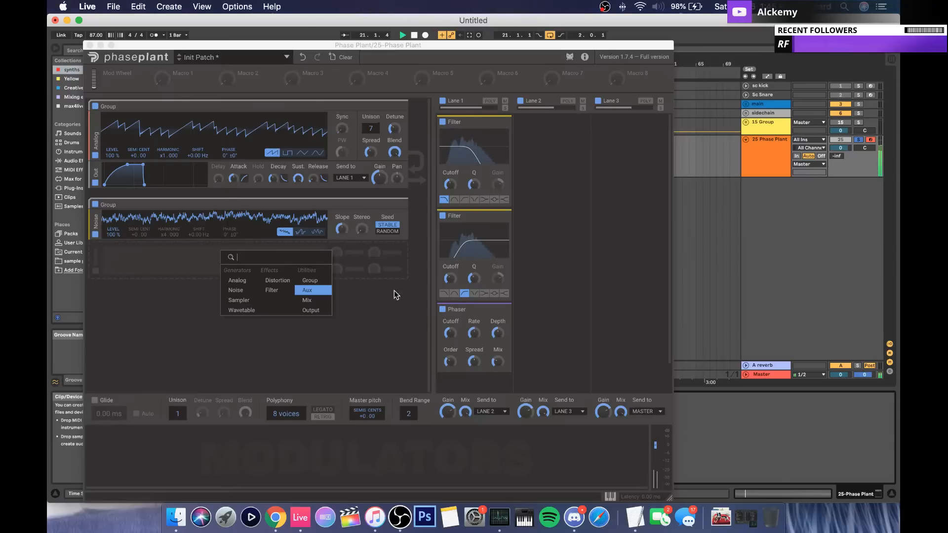
{"action": "left_click", "coordinate": [311, 310]}
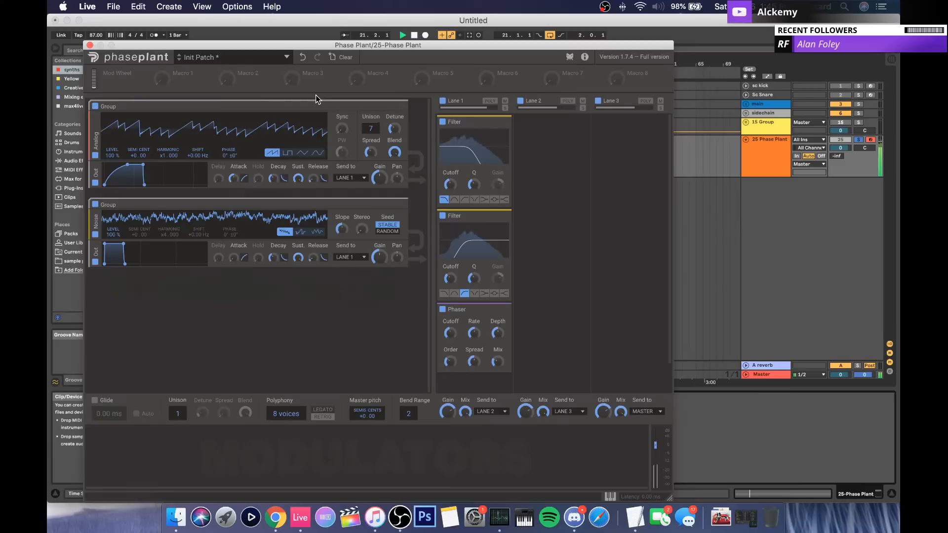
{"action": "key", "text": "space"}
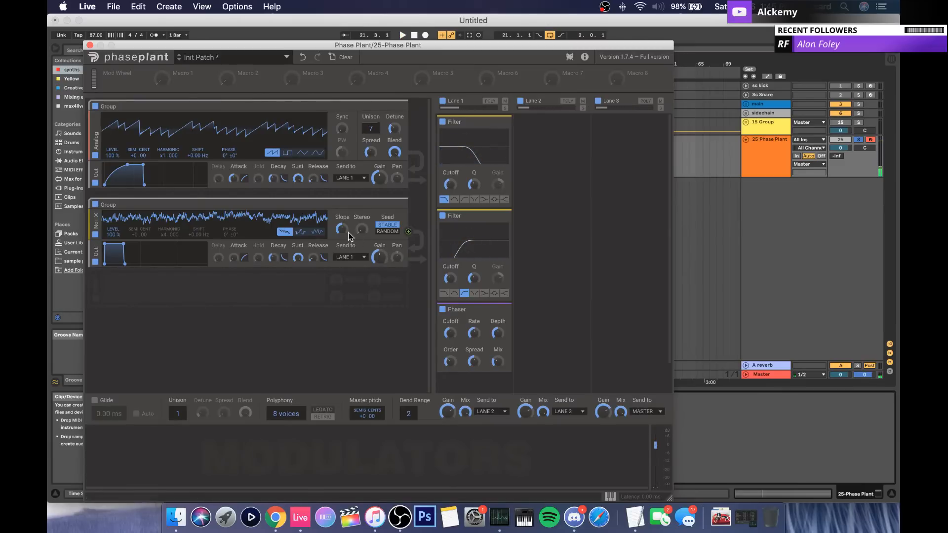
Step: Raise the noise slope to 6.0 dB/oct (brown) and reduce the noise group's output gain during playback
{"action": "left_click_drag", "start_coordinate": [341, 229], "coordinate": [342, 195]}
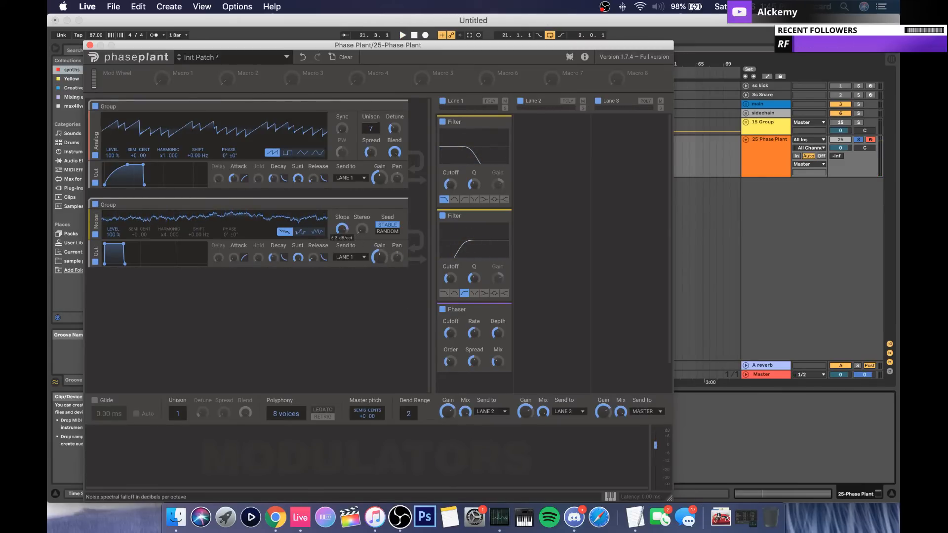
{"action": "key", "text": "space"}
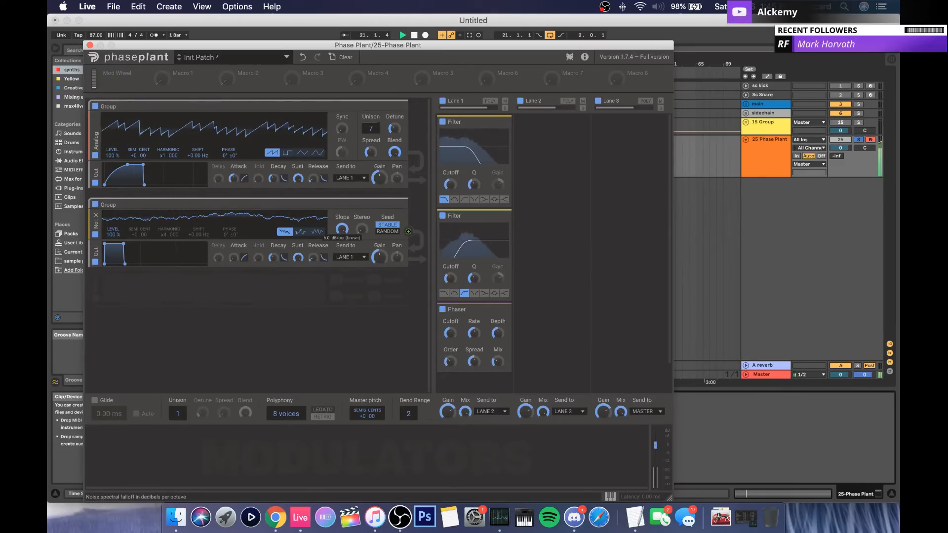
{"action": "left_click_drag", "start_coordinate": [379, 257], "coordinate": [379, 260]}
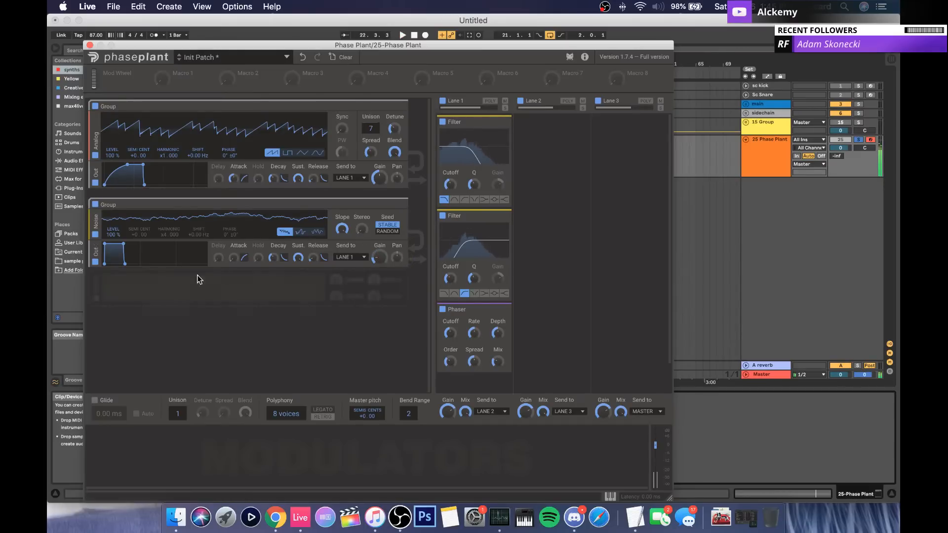
{"action": "key", "text": "space"}
Step: Insert a high-pass Filter between the Noise generator and its Output, and reduce the noise slope during playback
{"action": "left_click", "coordinate": [127, 282]}
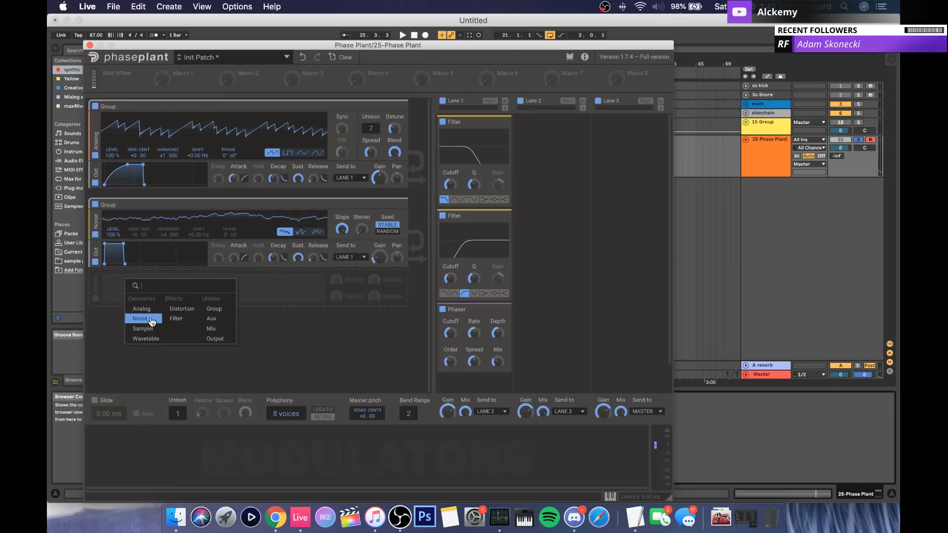
{"action": "left_click", "coordinate": [176, 319]}
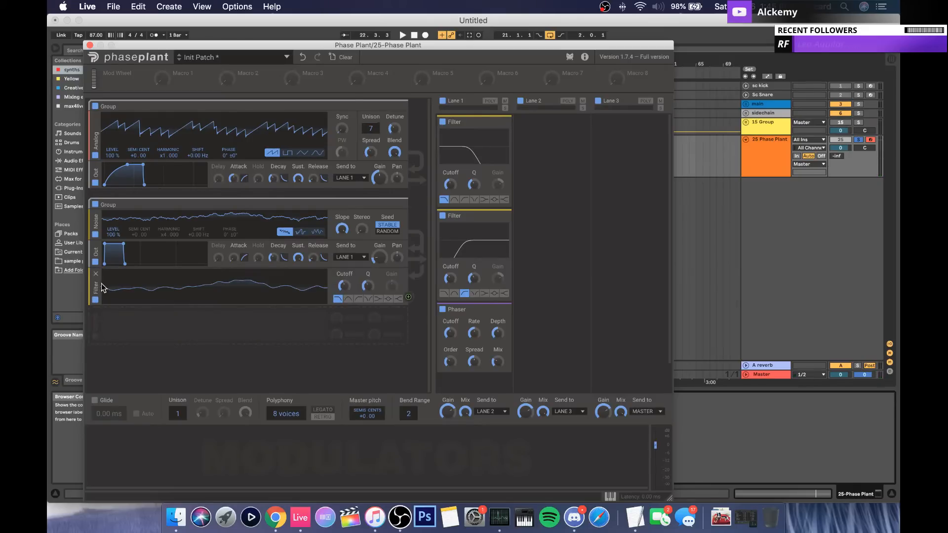
{"action": "left_click_drag", "start_coordinate": [95, 293], "coordinate": [95, 245]}
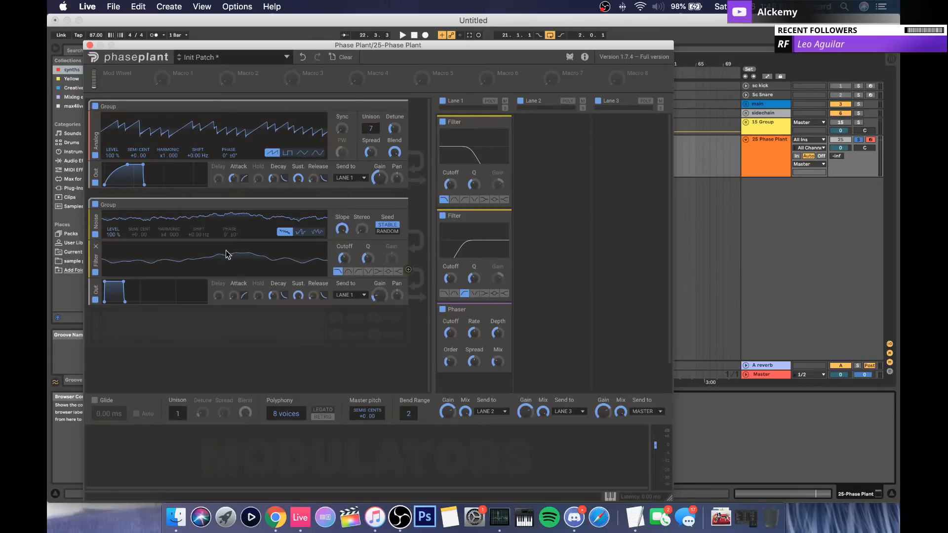
{"action": "left_click", "coordinate": [359, 271]}
{"action": "key", "text": "space"}
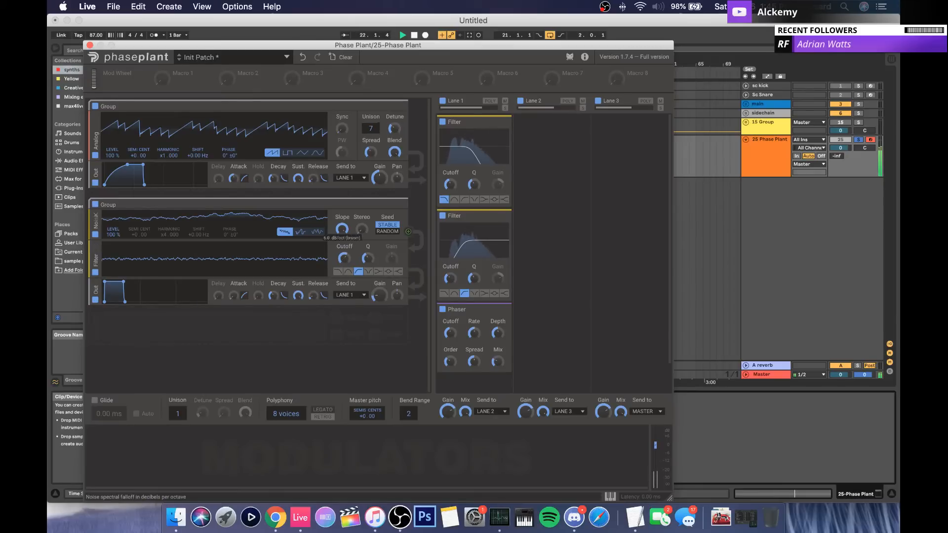
{"action": "left_click_drag", "start_coordinate": [342, 229], "coordinate": [342, 275]}
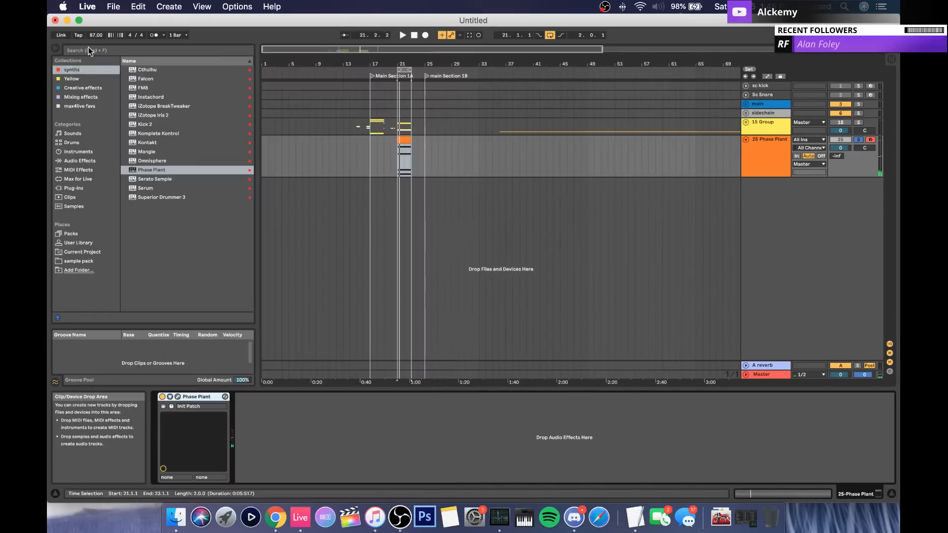
Step: Close the Phase Plant window, trim the arrangement loop's end to bar 23 and select the Phase Plant MIDI clip
{"action": "left_click", "coordinate": [89, 45]}
{"action": "left_click_drag", "start_coordinate": [408, 63], "coordinate": [484, 127]}
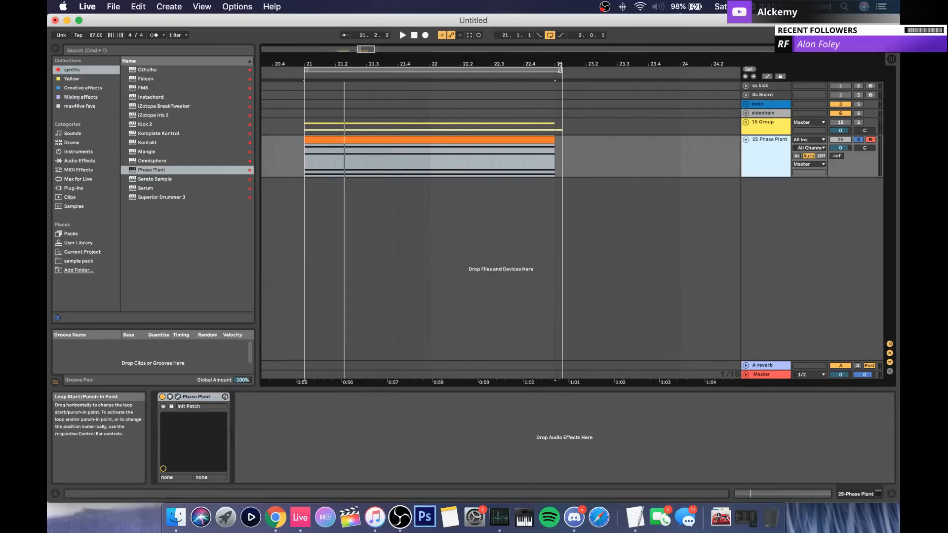
{"action": "left_click", "coordinate": [550, 139]}
{"action": "left_click", "coordinate": [459, 143]}
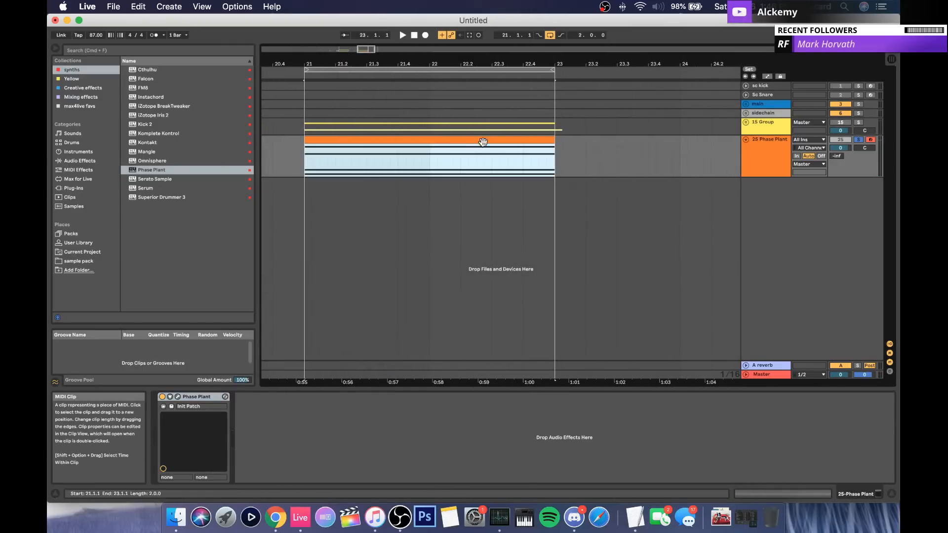
Step: Play the Phase Plant clip from the loop start and reopen the Phase Plant window
{"action": "left_click", "coordinate": [767, 146]}
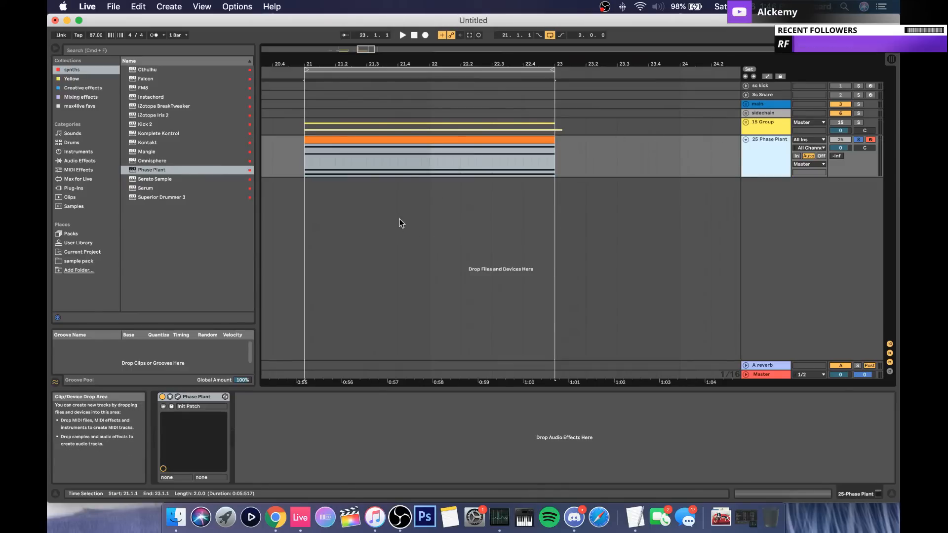
{"action": "left_click", "coordinate": [351, 147]}
{"action": "key", "text": "space"}
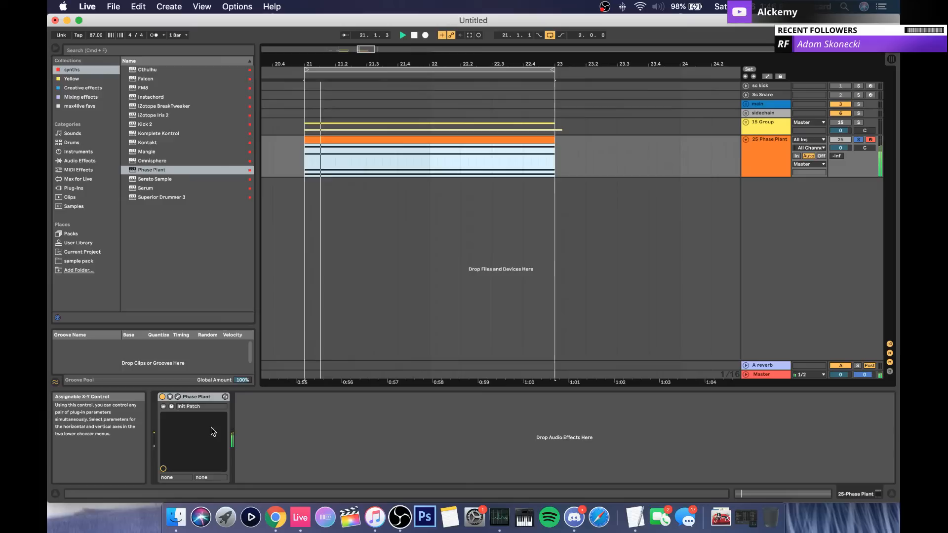
{"action": "left_click", "coordinate": [179, 398]}
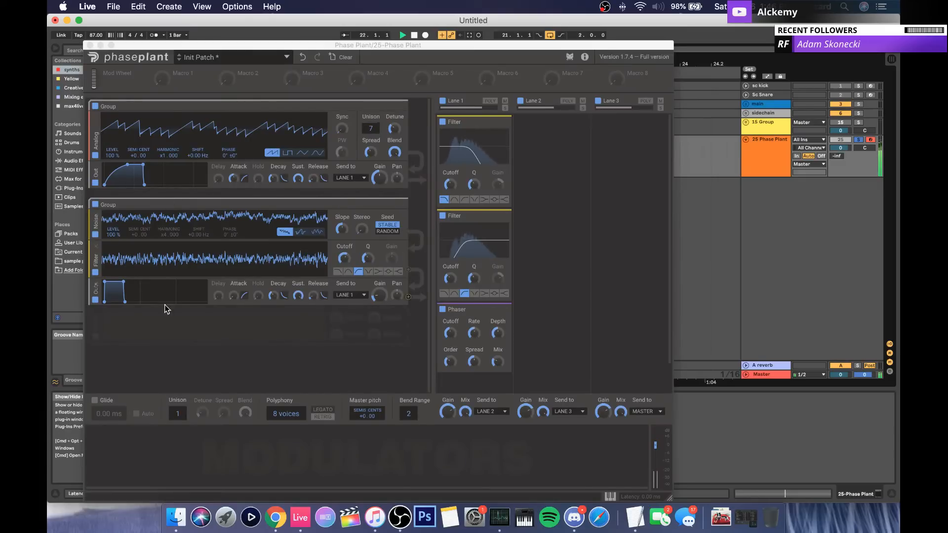
{"action": "left_click", "coordinate": [100, 327]}
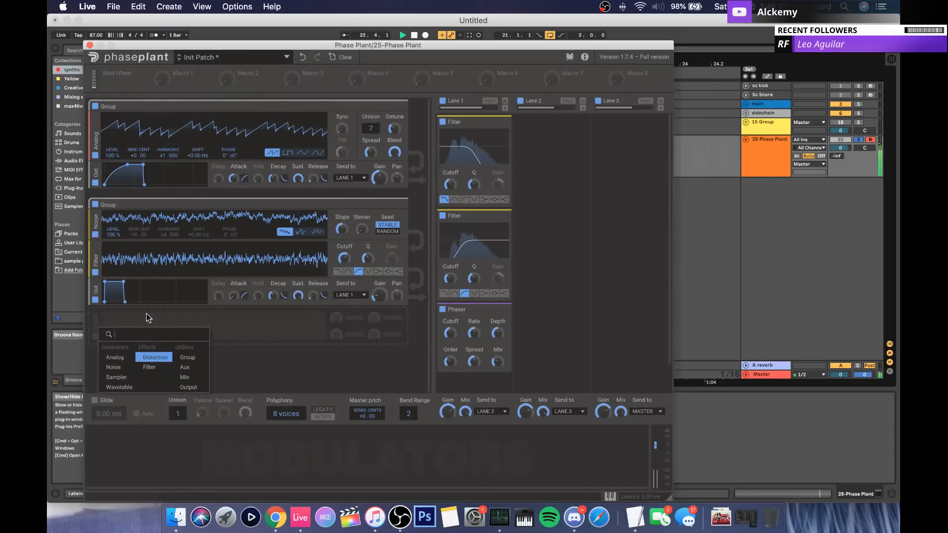
{"action": "left_click", "coordinate": [121, 310]}
{"action": "left_click", "coordinate": [109, 333]}
{"action": "left_click", "coordinate": [153, 316]}
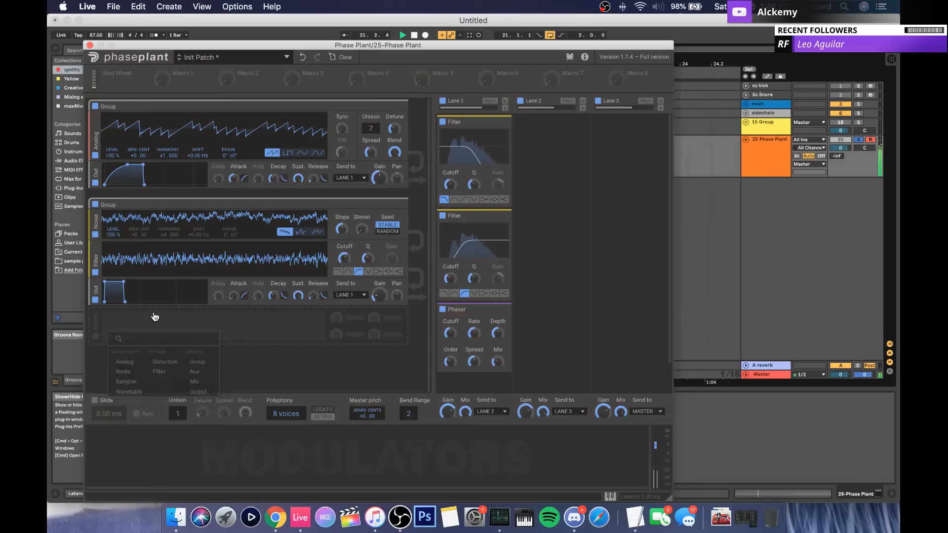
Step: Stop playback and add an LFO modulator with a tempo-synced rate of 24/4
{"action": "key", "text": "space"}
{"action": "left_click", "coordinate": [148, 464]}
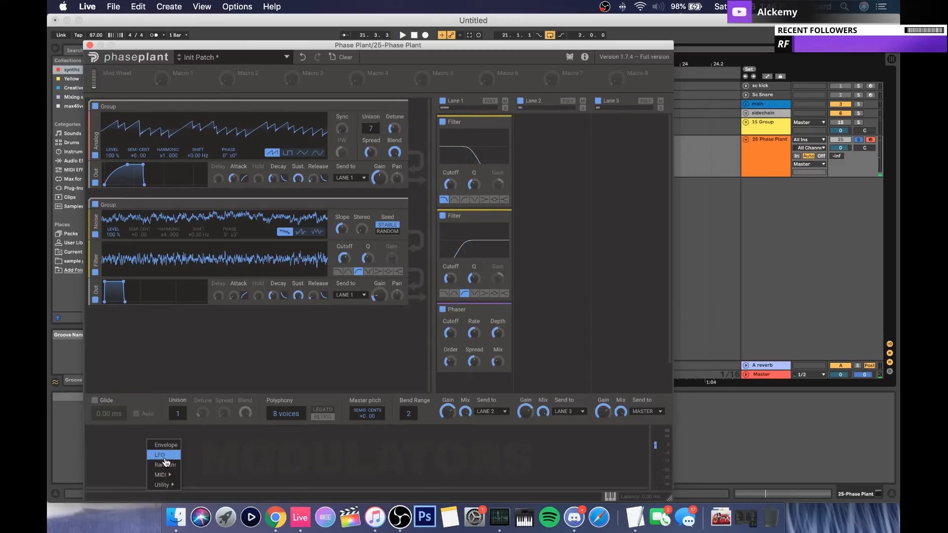
{"action": "left_click", "coordinate": [164, 457]}
{"action": "left_click", "coordinate": [130, 478]}
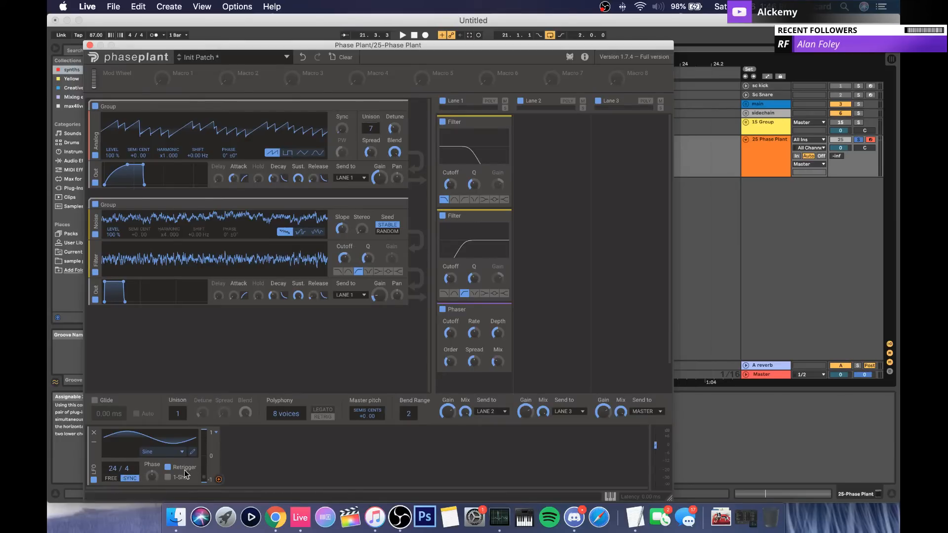
Step: Assign the LFO to the noise group's filter cutoff and to the first Lane 1 filter's cutoff at 17 %, and play the result
{"action": "left_click_drag", "start_coordinate": [218, 481], "coordinate": [344, 271]}
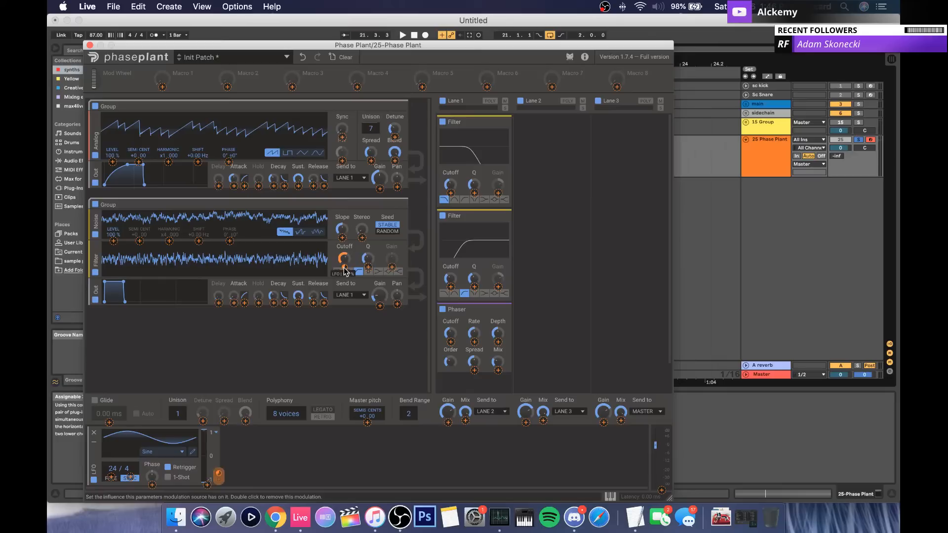
{"action": "left_click_drag", "start_coordinate": [344, 260], "coordinate": [344, 237]}
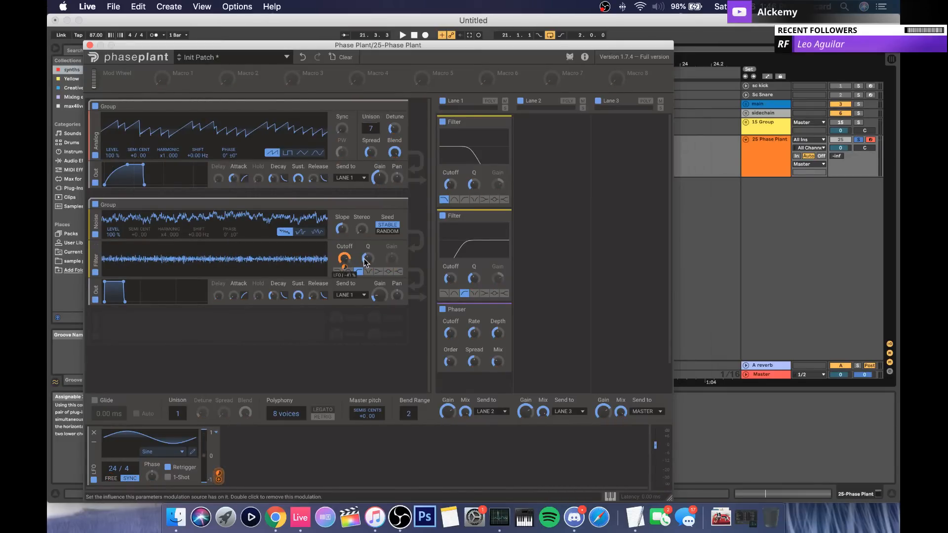
{"action": "left_click_drag", "start_coordinate": [218, 478], "coordinate": [450, 187]}
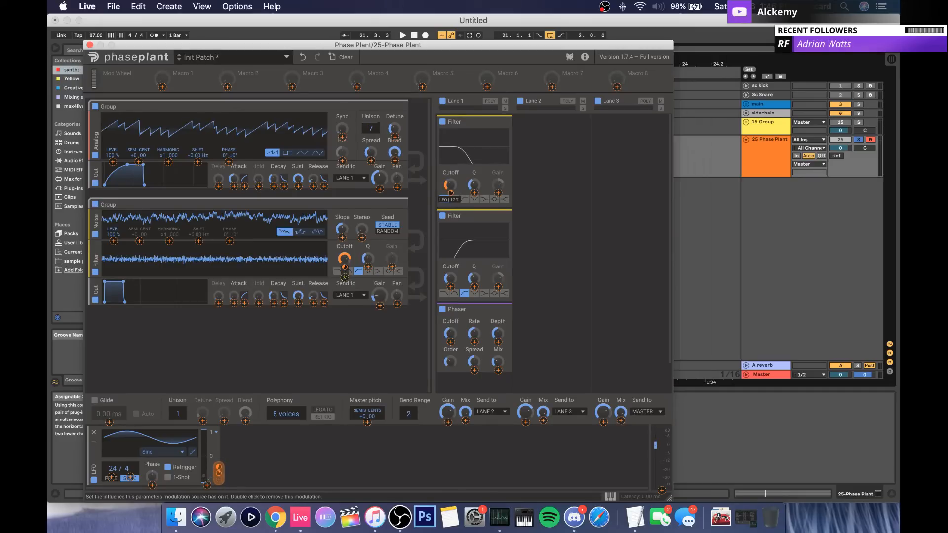
{"action": "left_click", "coordinate": [451, 188]}
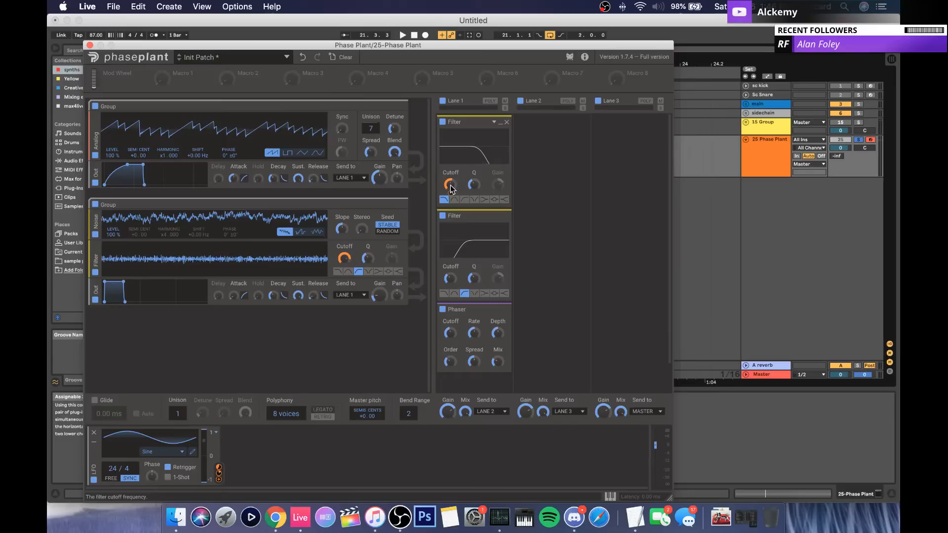
{"action": "key", "text": "space"}
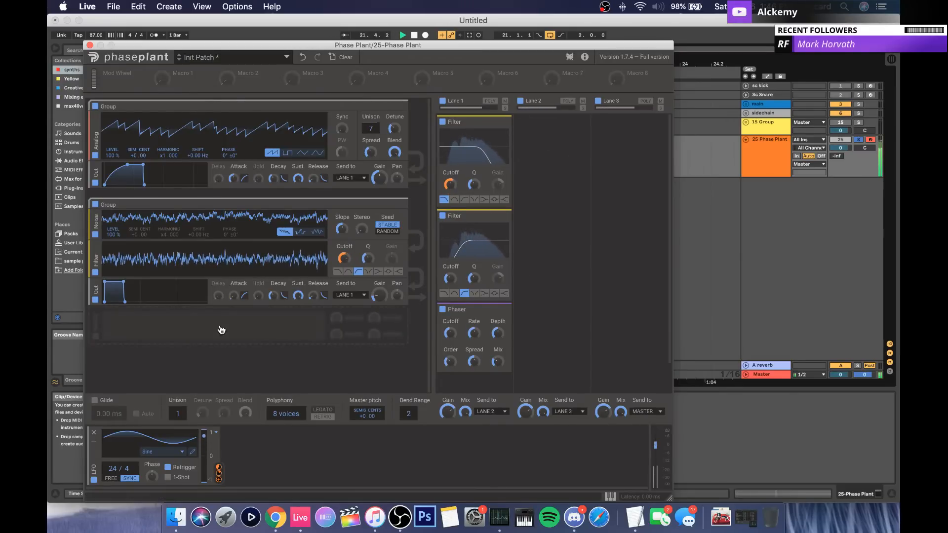
Step: Add an Analog generator below the noise group and set its waveform to sine
{"action": "left_click", "coordinate": [179, 325]}
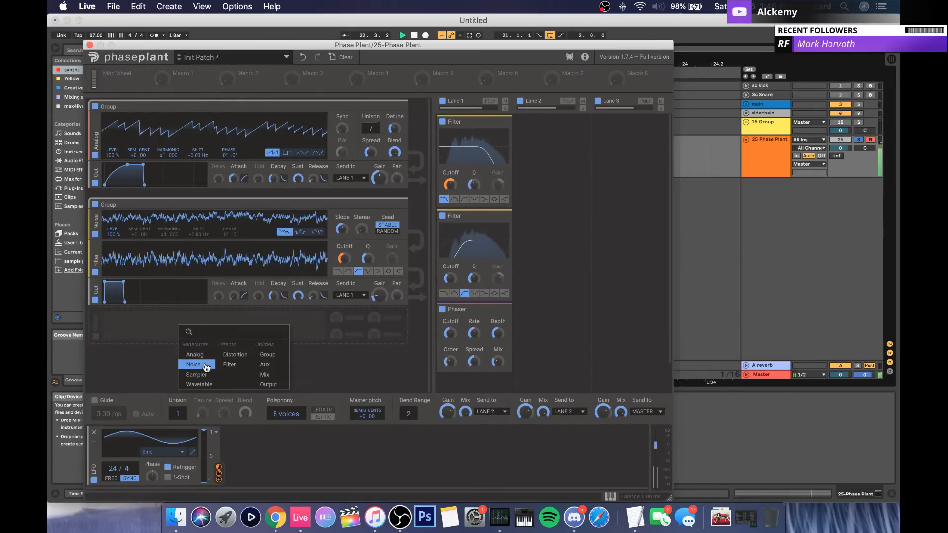
{"action": "left_click", "coordinate": [380, 298]}
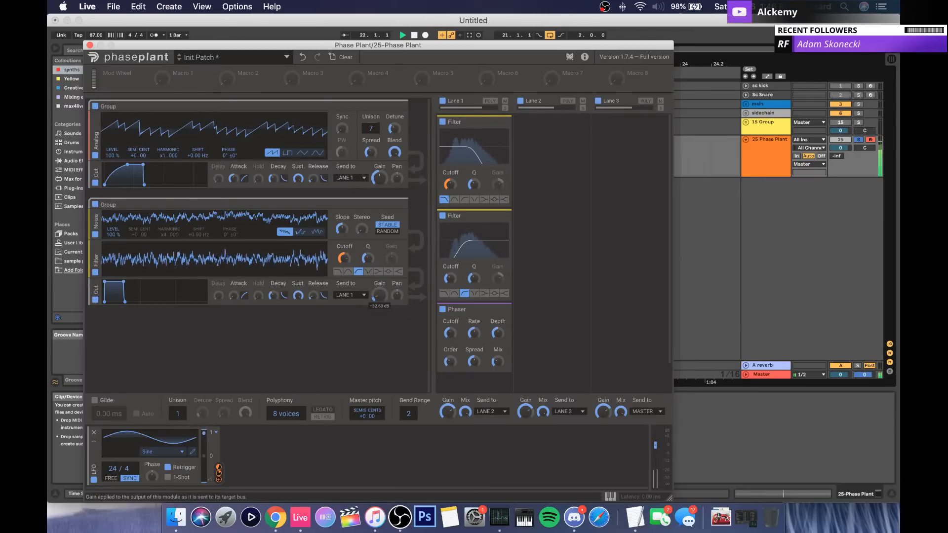
{"action": "left_click", "coordinate": [320, 337]}
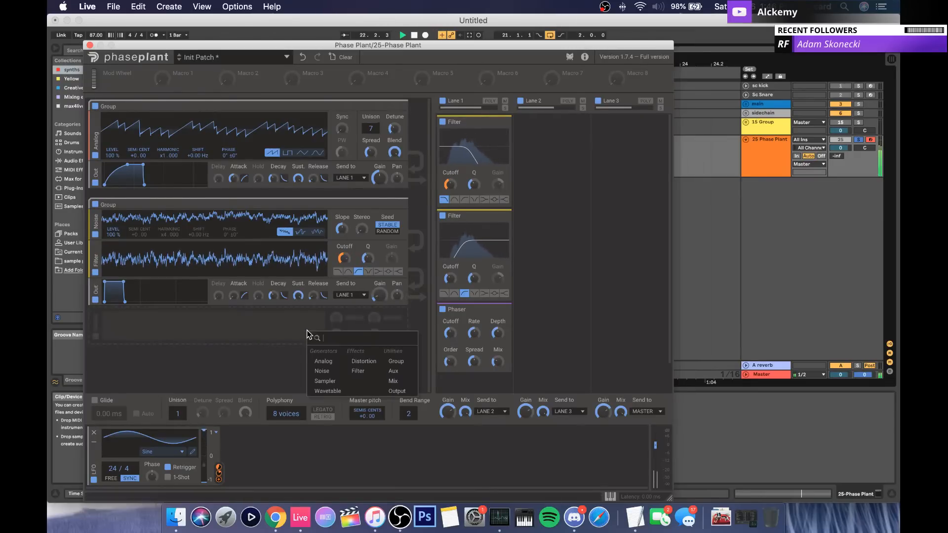
{"action": "left_click", "coordinate": [322, 366]}
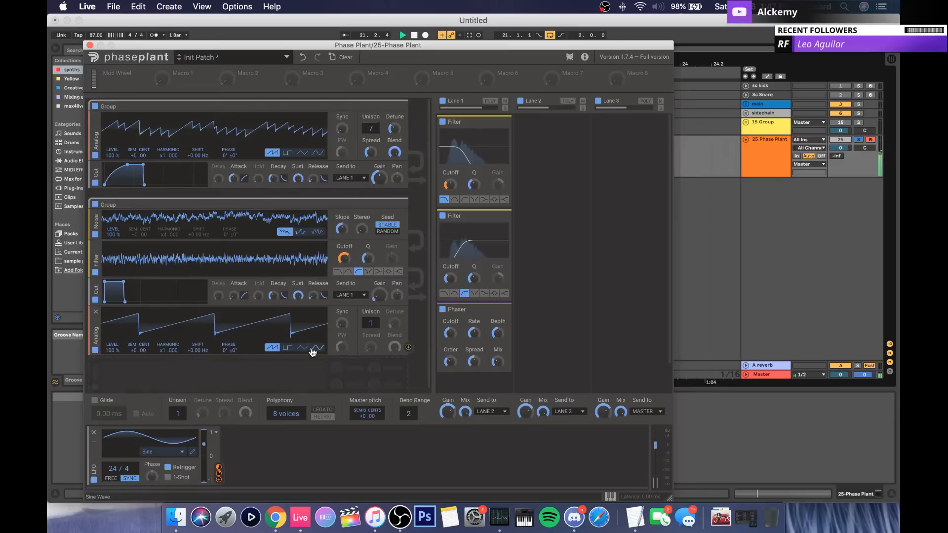
{"action": "left_click", "coordinate": [313, 348]}
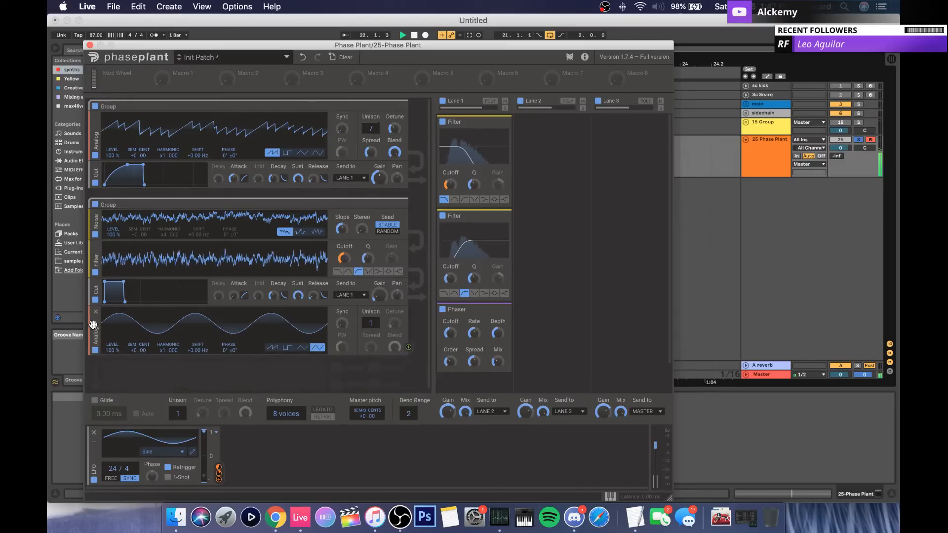
Step: Add a new Group, move the sine Analog generator into it and add an Output module beneath the generator
{"action": "left_click", "coordinate": [123, 366]}
{"action": "left_click", "coordinate": [223, 404]}
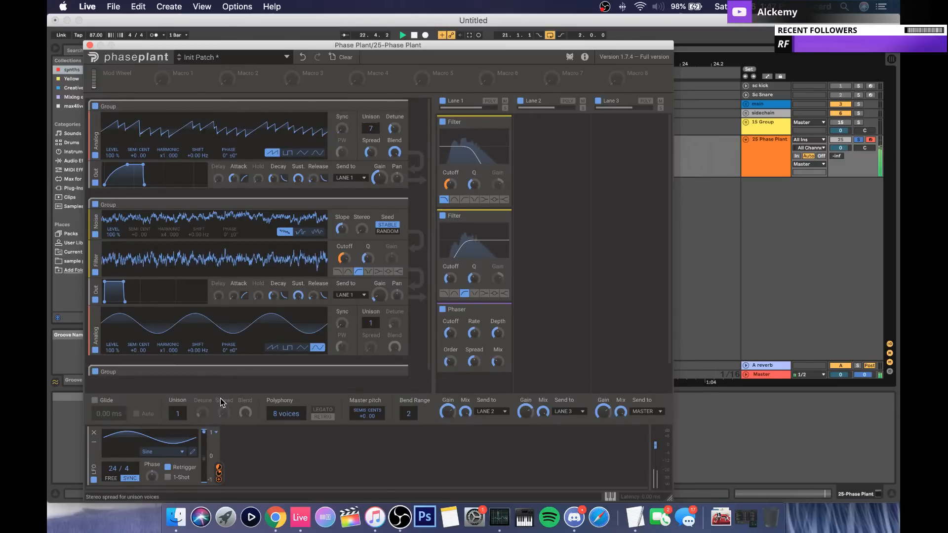
{"action": "scroll", "coordinate": [94, 303], "scroll_direction": "down", "scroll_amount": 1}
{"action": "left_click_drag", "start_coordinate": [94, 303], "coordinate": [95, 378]}
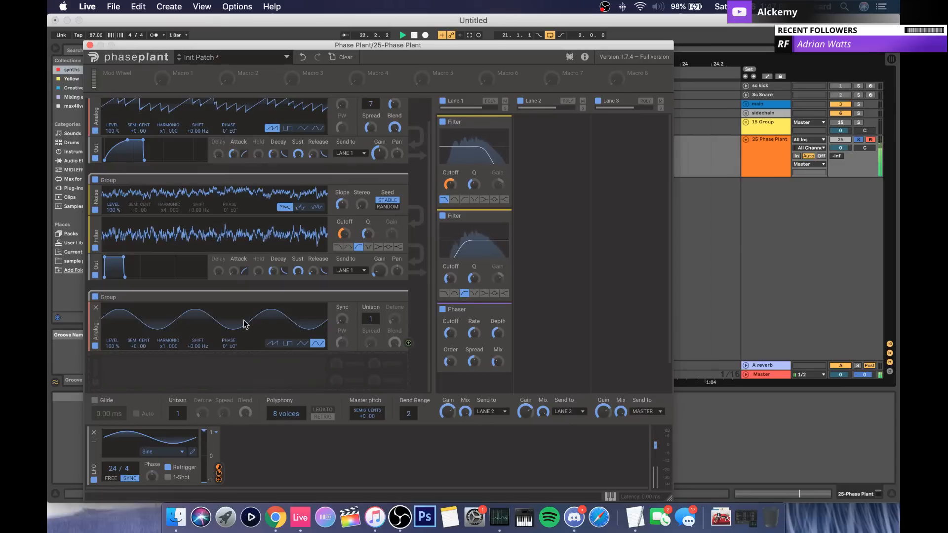
{"action": "left_click", "coordinate": [322, 366]}
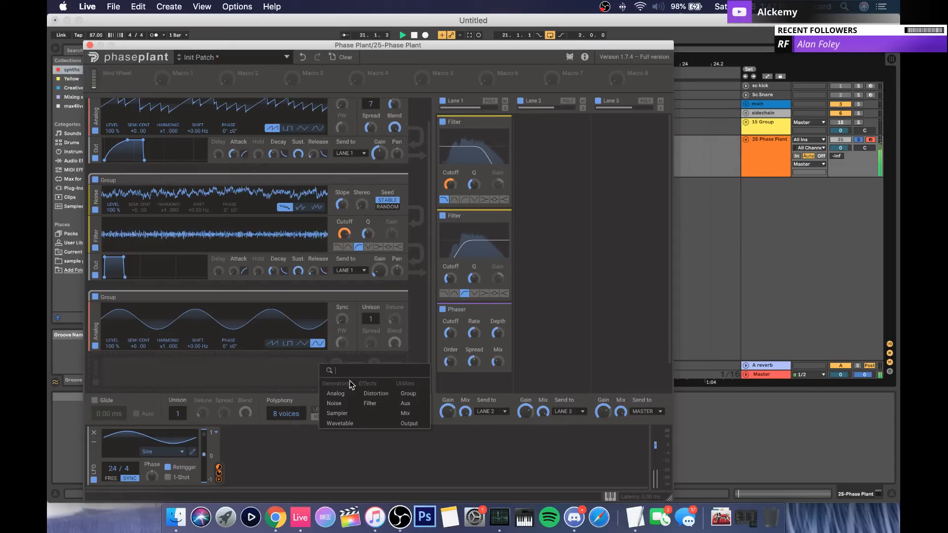
{"action": "left_click", "coordinate": [409, 423]}
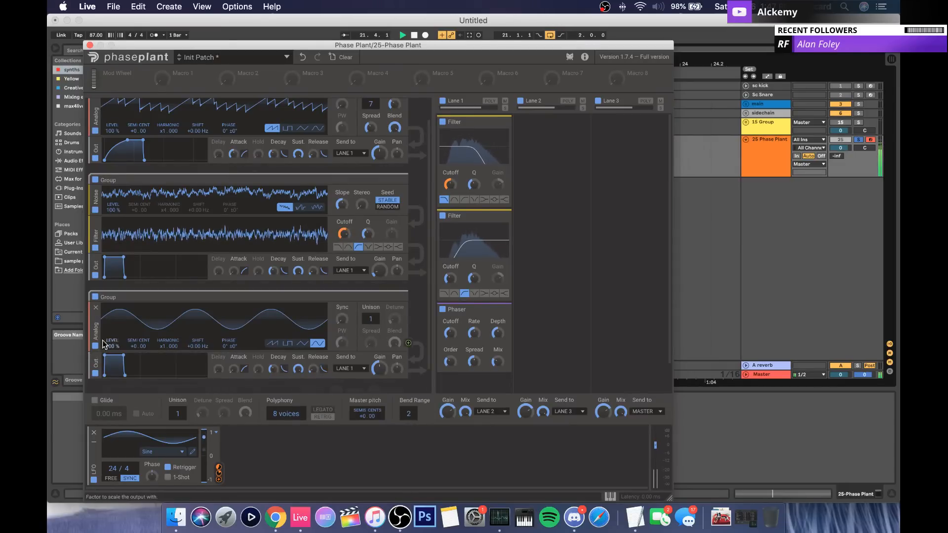
Step: Set the sine generator's harmonic to x3 and its unison to 4 voices, and increase the unison spread during playback
{"action": "left_click_drag", "start_coordinate": [168, 346], "coordinate": [168, 340]}
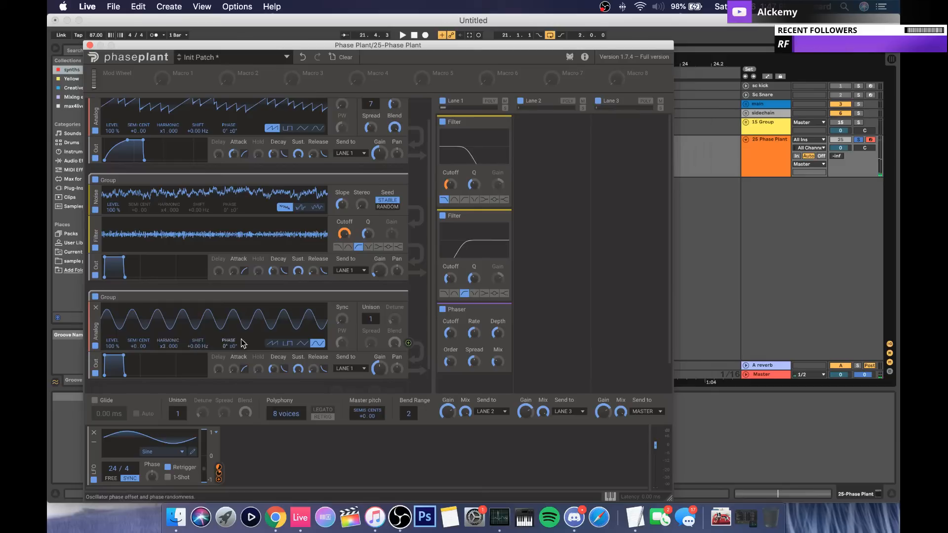
{"action": "left_click_drag", "start_coordinate": [371, 320], "coordinate": [371, 309]}
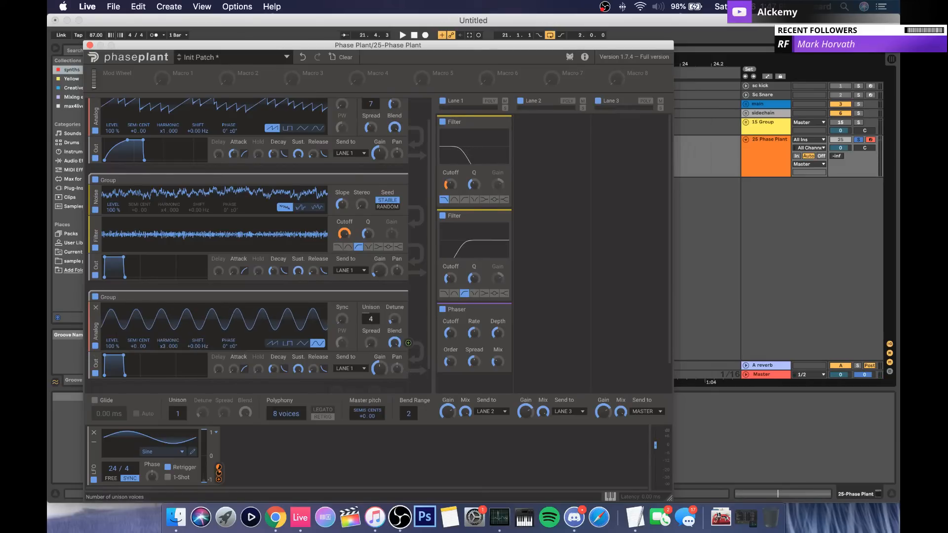
{"action": "key", "text": "space"}
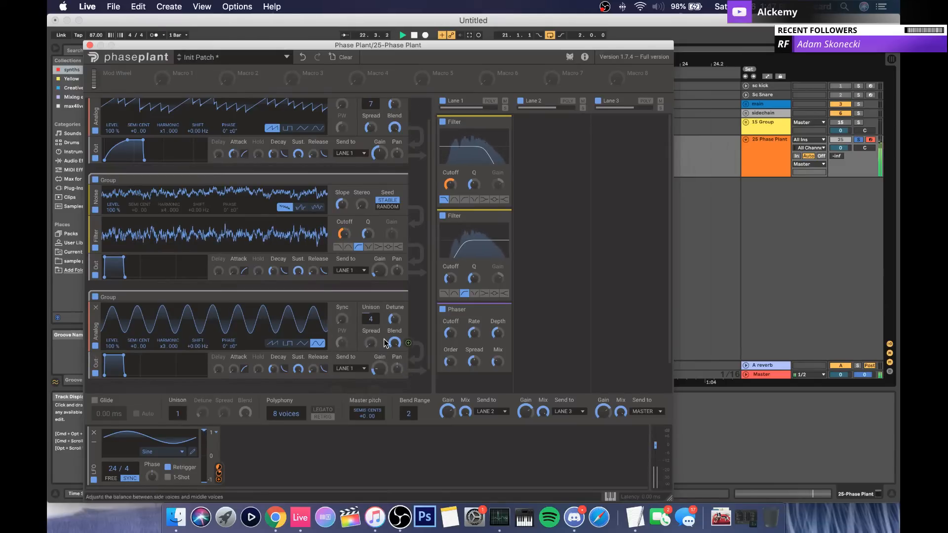
{"action": "left_click_drag", "start_coordinate": [371, 342], "coordinate": [370, 337]}
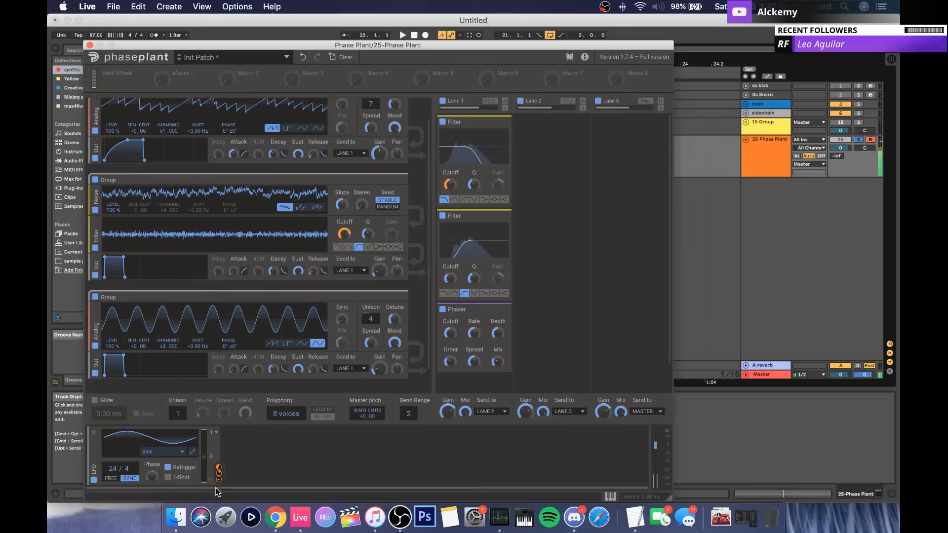
Step: Assign the LFO to the sine group's output gain and play the result
{"action": "left_click_drag", "start_coordinate": [218, 479], "coordinate": [380, 386]}
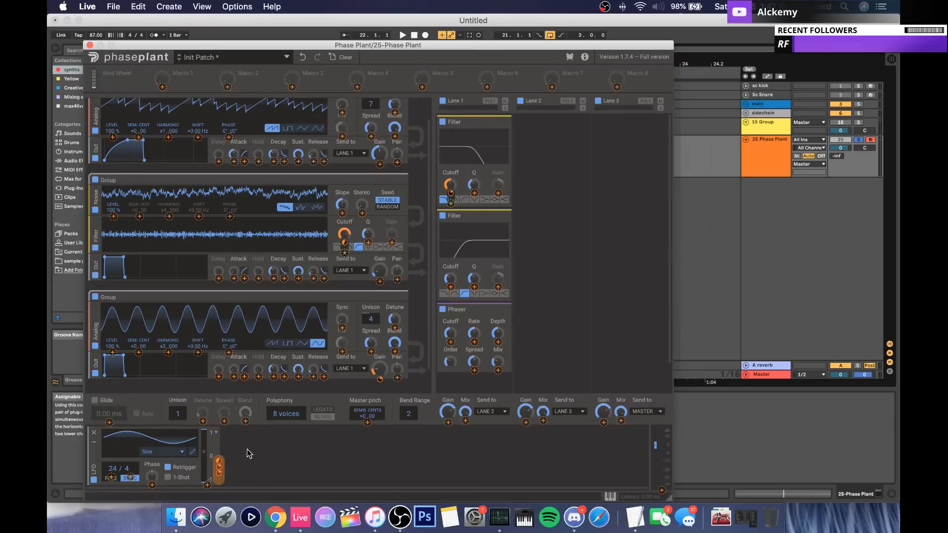
{"action": "left_click", "coordinate": [388, 354]}
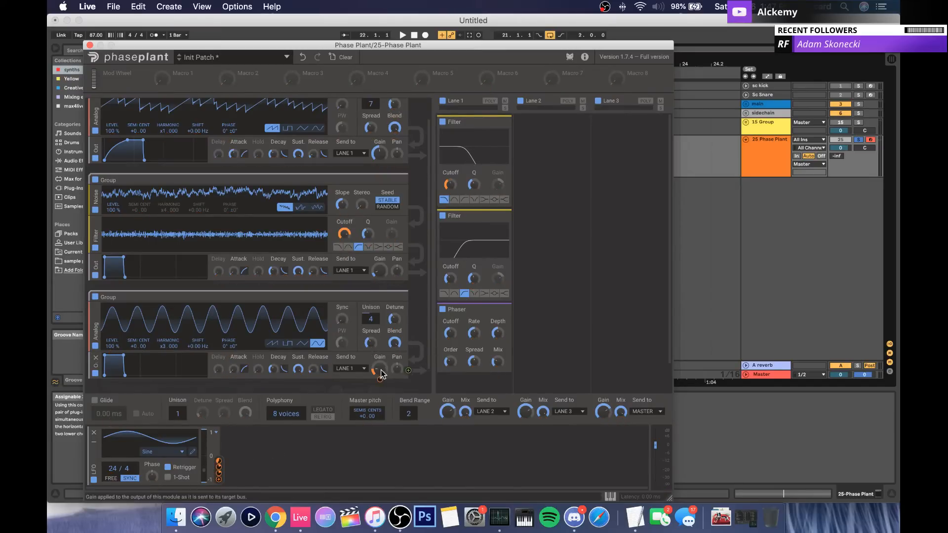
{"action": "key", "text": "space"}
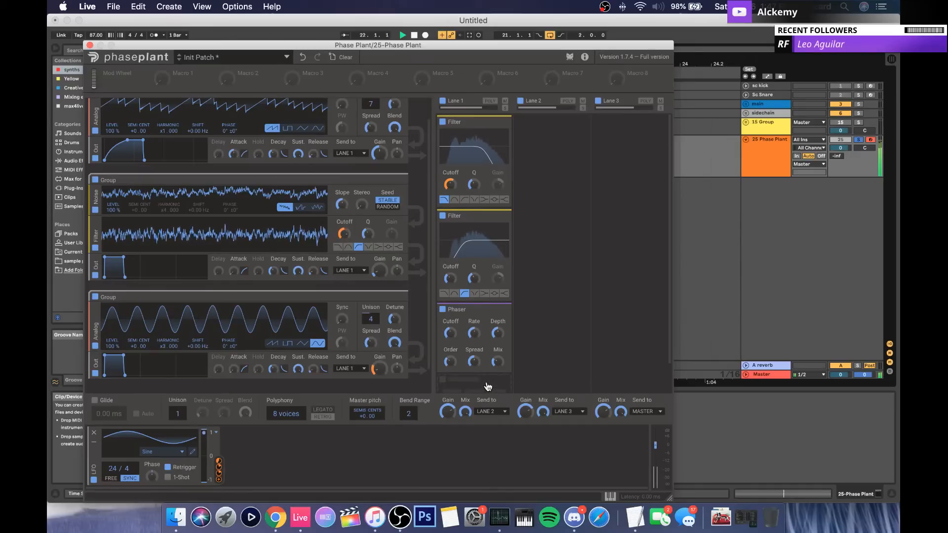
Step: Add a Chorus after the Phaser in Lane 1, raising its depth and lowering its mix
{"action": "scroll", "coordinate": [488, 386], "scroll_direction": "down", "scroll_amount": 2}
{"action": "left_click", "coordinate": [478, 367]}
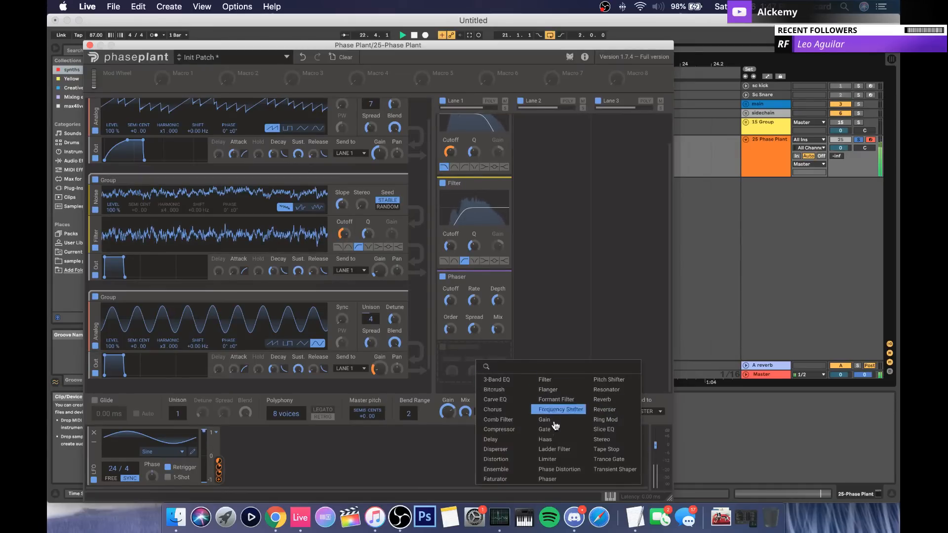
{"action": "left_click", "coordinate": [493, 409]}
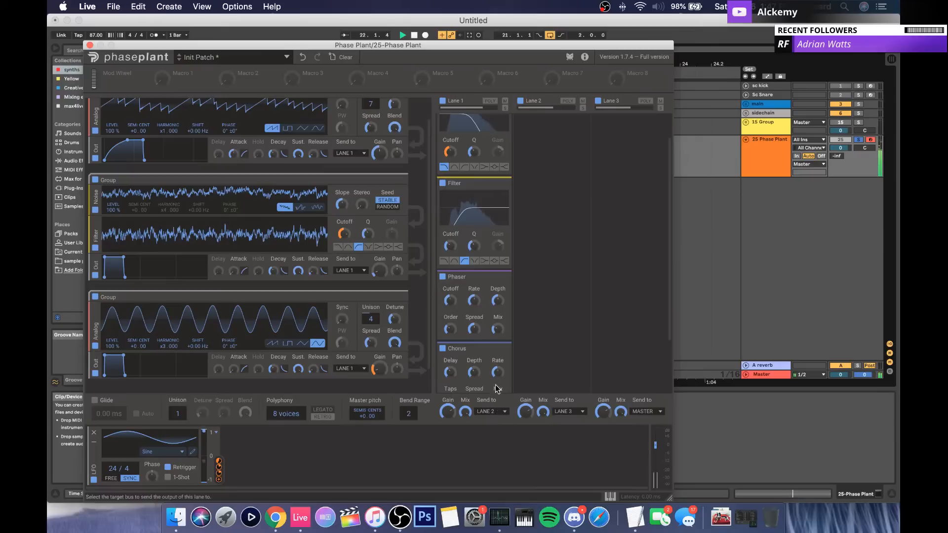
{"action": "scroll", "coordinate": [478, 345], "scroll_direction": "down", "scroll_amount": 4}
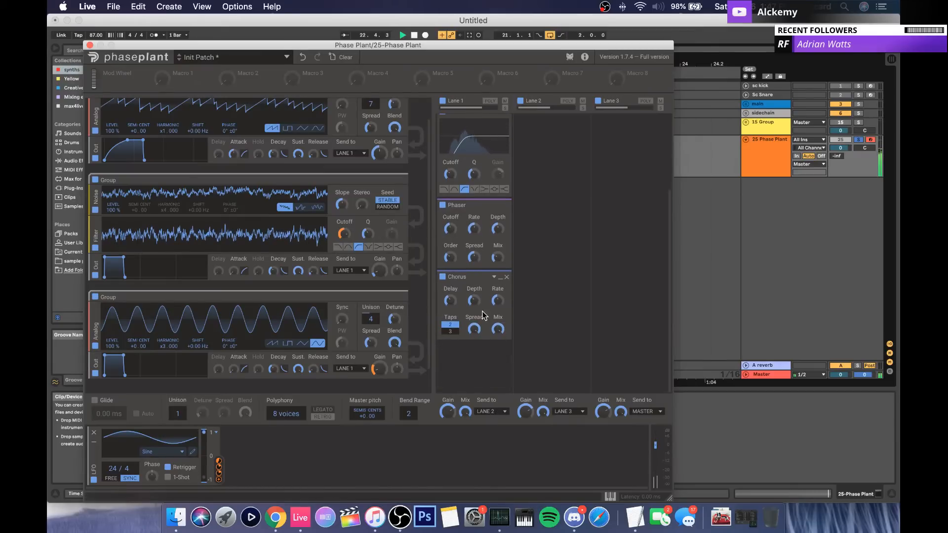
{"action": "left_click_drag", "start_coordinate": [475, 302], "coordinate": [498, 327]}
Step: Add a second LFO modulator and assign it to the Chorus mix
{"action": "left_click", "coordinate": [263, 441]}
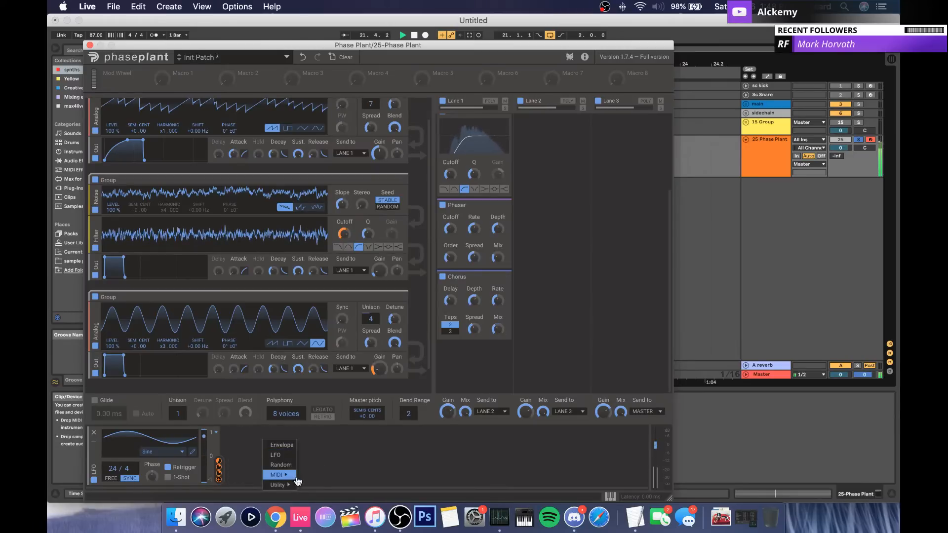
{"action": "left_click", "coordinate": [278, 455]}
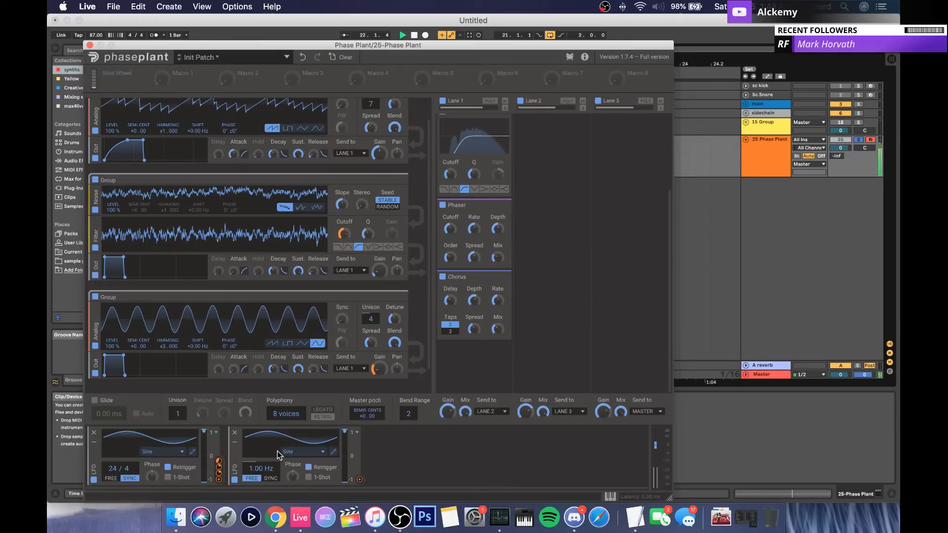
{"action": "left_click", "coordinate": [360, 480]}
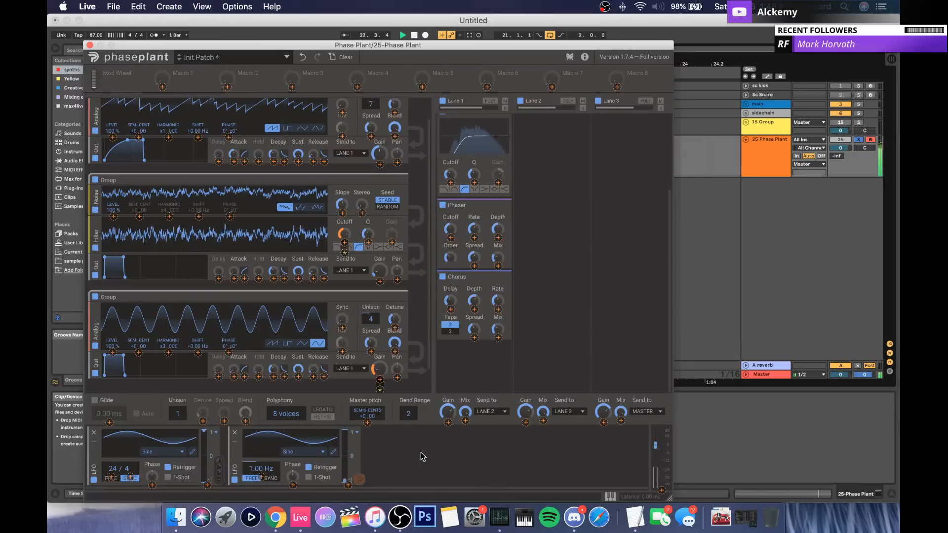
{"action": "left_click", "coordinate": [498, 338]}
{"action": "left_click_drag", "start_coordinate": [498, 329], "coordinate": [498, 329]}
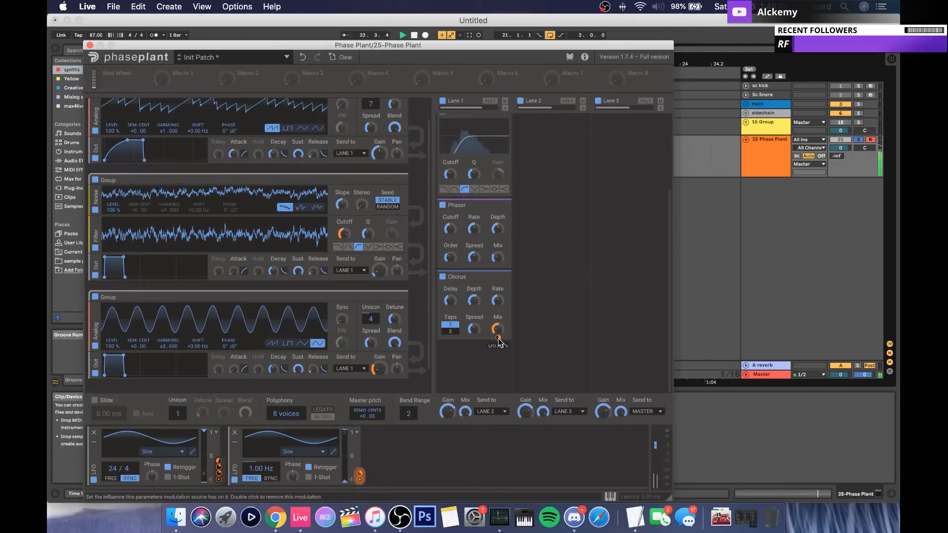
Step: Sync the second LFO to tempo at 49 / 8, adjust the Chorus depth, and close the Phase Plant window
{"action": "left_click", "coordinate": [271, 479]}
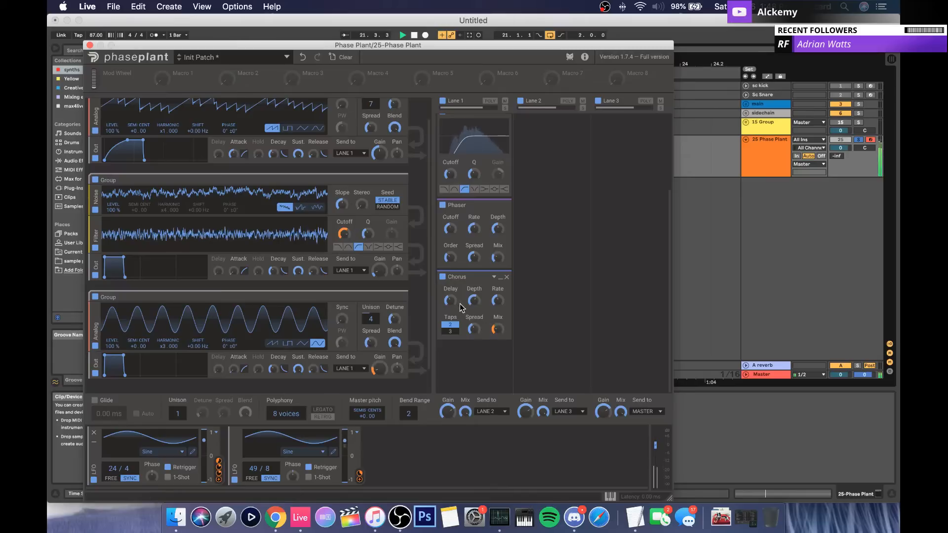
{"action": "left_click_drag", "start_coordinate": [474, 299], "coordinate": [497, 300]}
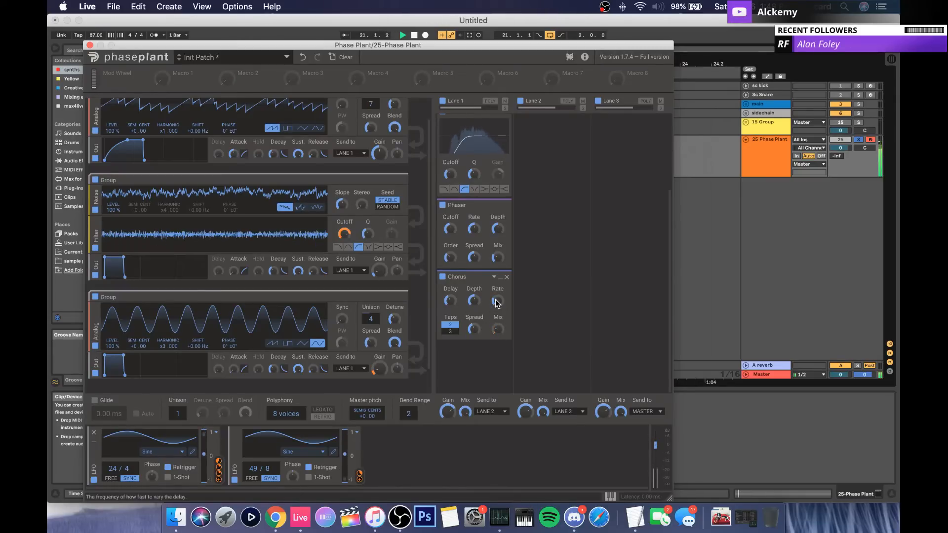
{"action": "left_click", "coordinate": [396, 299]}
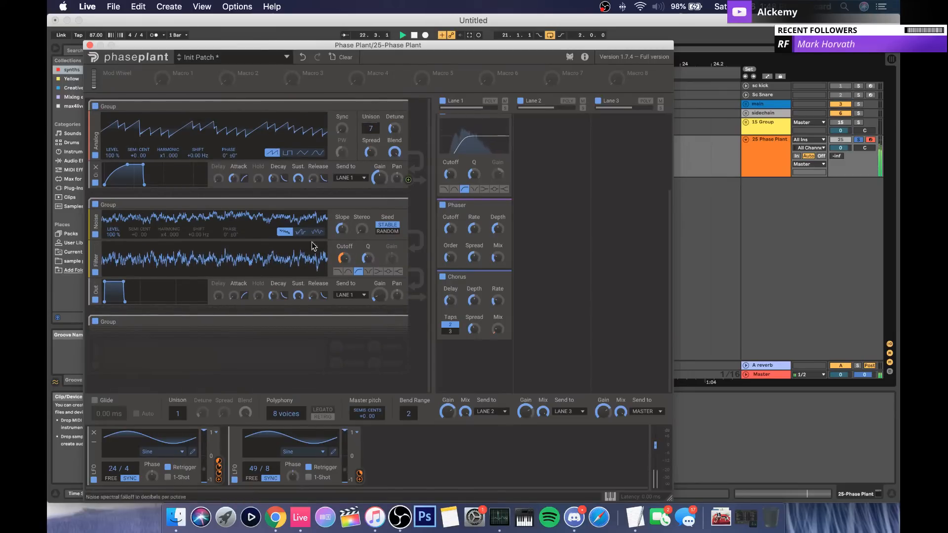
{"action": "left_click", "coordinate": [89, 45]}
{"action": "key", "text": "space"}
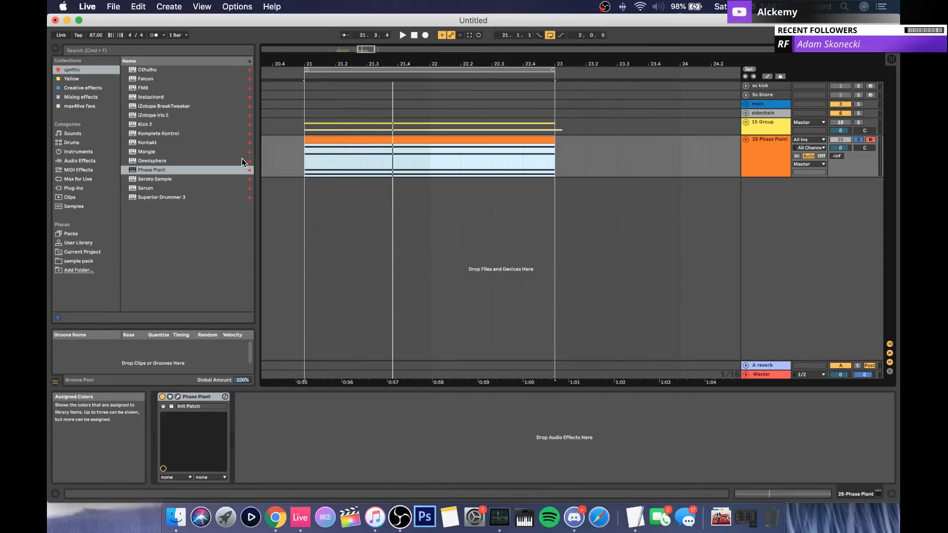
Step: Add ValhallaRoom after Phase Plant with a 15000 Hz high cut, 33.6 % mix and 100 % depth, auditioning it during playback
{"action": "left_click", "coordinate": [79, 88]}
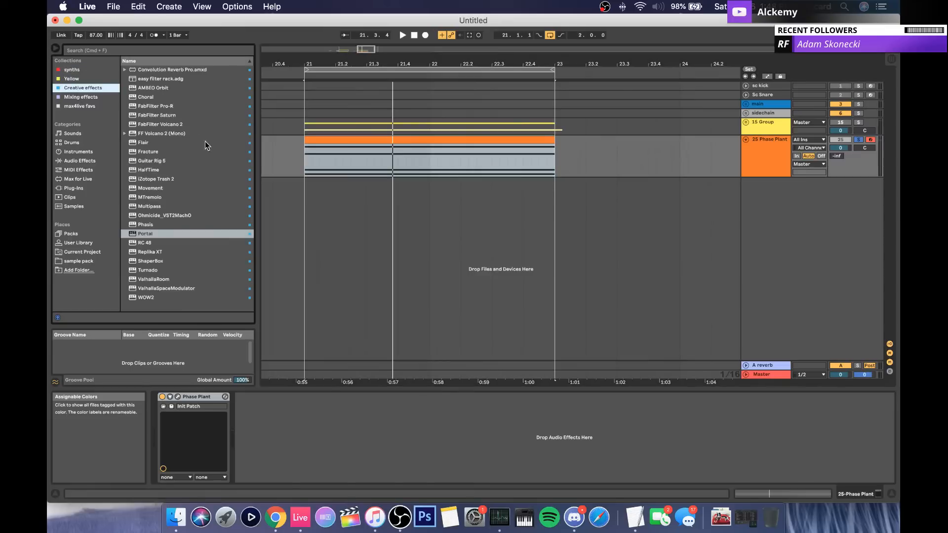
{"action": "left_click_drag", "start_coordinate": [170, 280], "coordinate": [363, 162]}
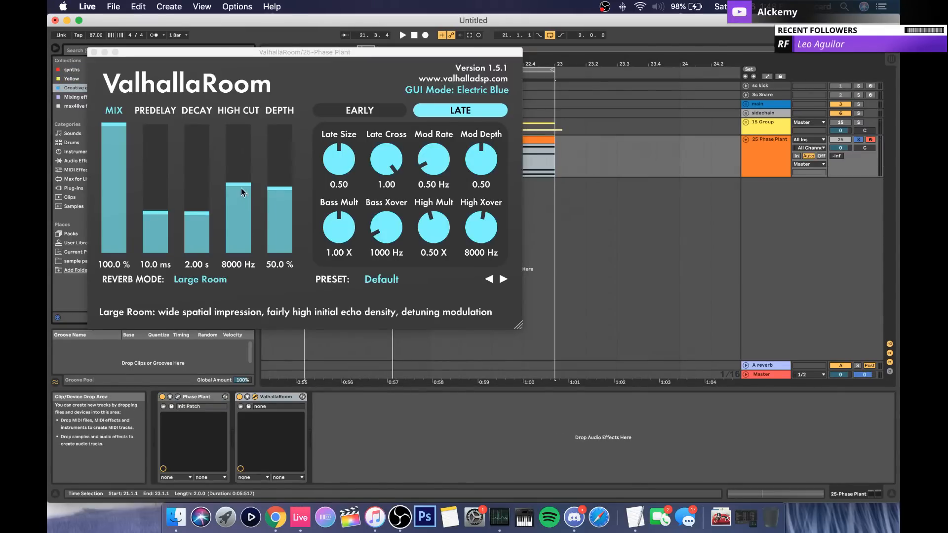
{"action": "left_click_drag", "start_coordinate": [241, 190], "coordinate": [241, 41]}
{"action": "left_click_drag", "start_coordinate": [116, 143], "coordinate": [113, 214]}
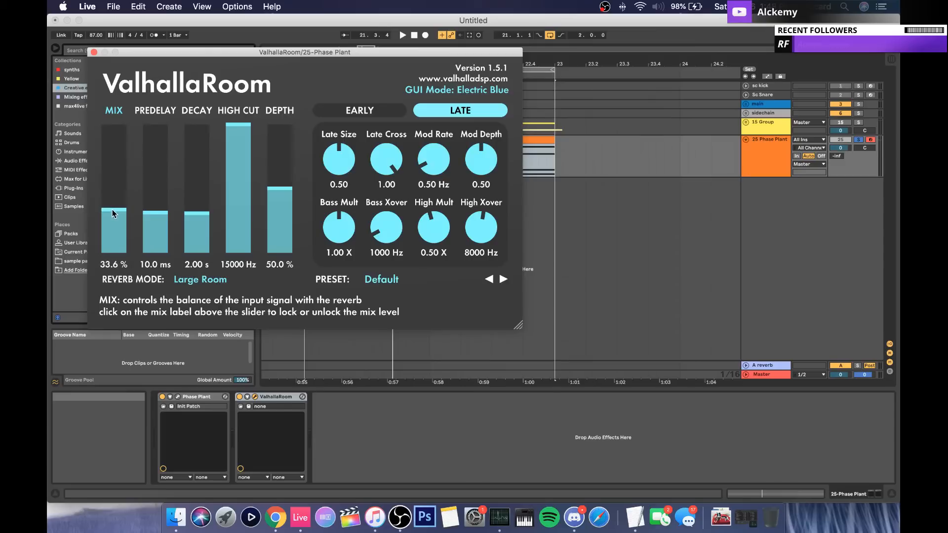
{"action": "key", "text": "space"}
{"action": "left_click_drag", "start_coordinate": [280, 190], "coordinate": [281, 117]}
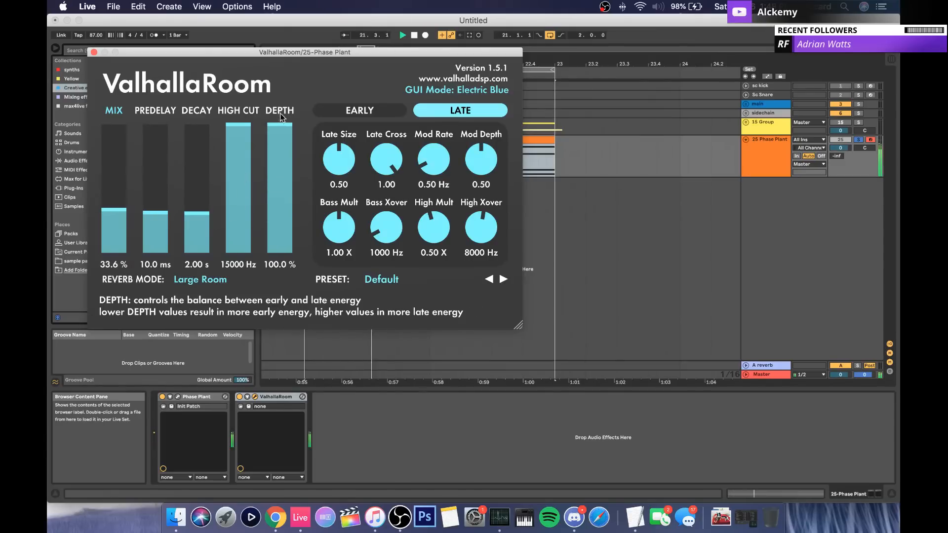
{"action": "left_click_drag", "start_coordinate": [187, 221], "coordinate": [157, 223]}
{"action": "left_click", "coordinate": [95, 52]}
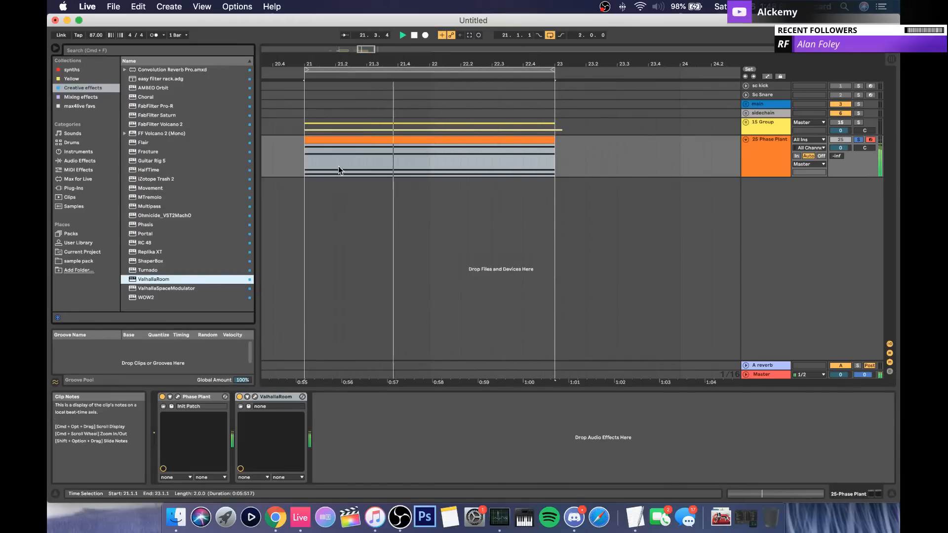
Step: Try the chord clip's notes one octave lower during playback, and restore their original octave
{"action": "double_click", "coordinate": [350, 141]}
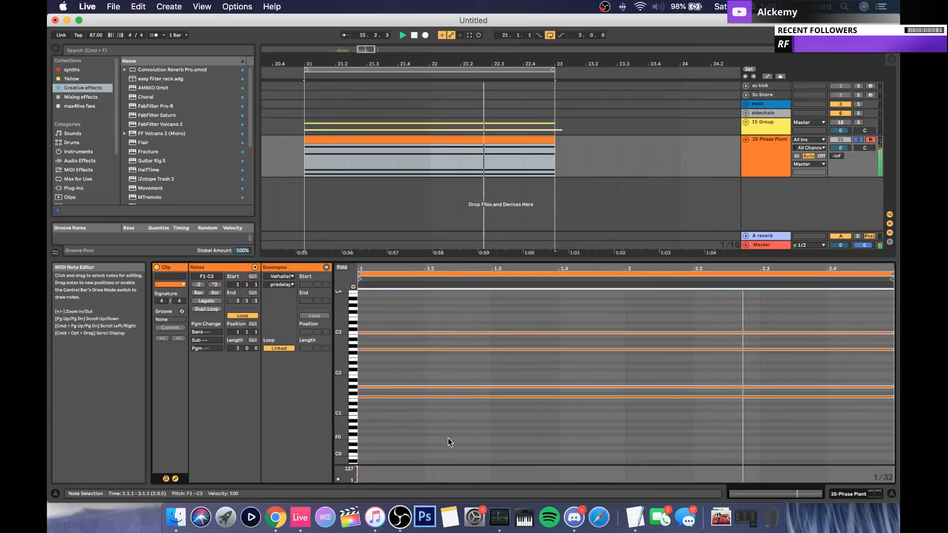
{"action": "key", "text": "shift+Down"}
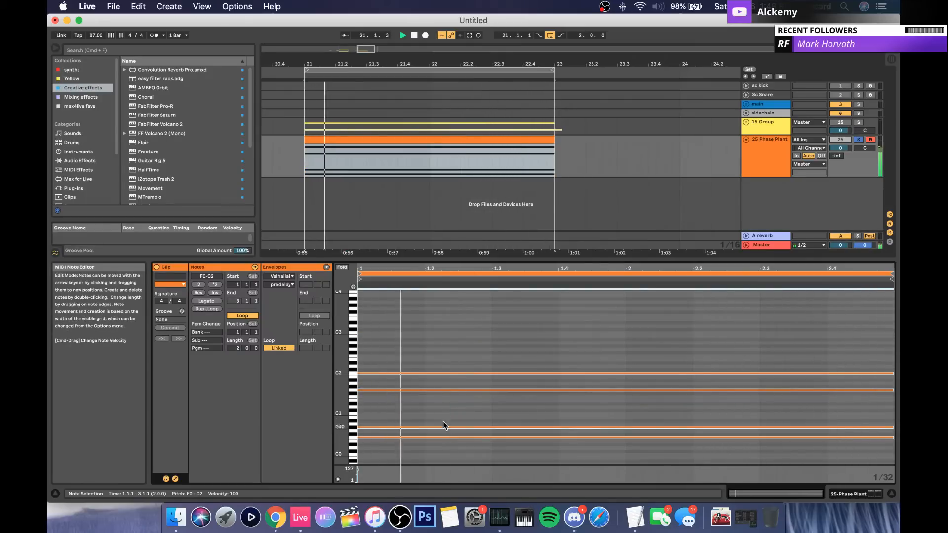
{"action": "left_click", "coordinate": [761, 167]}
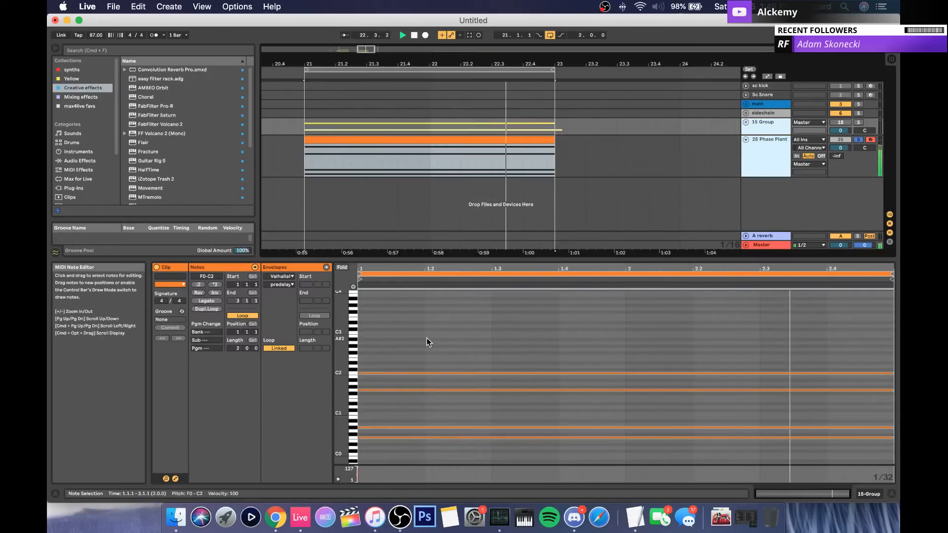
{"action": "key", "text": "Up"}
{"action": "key", "text": "space"}
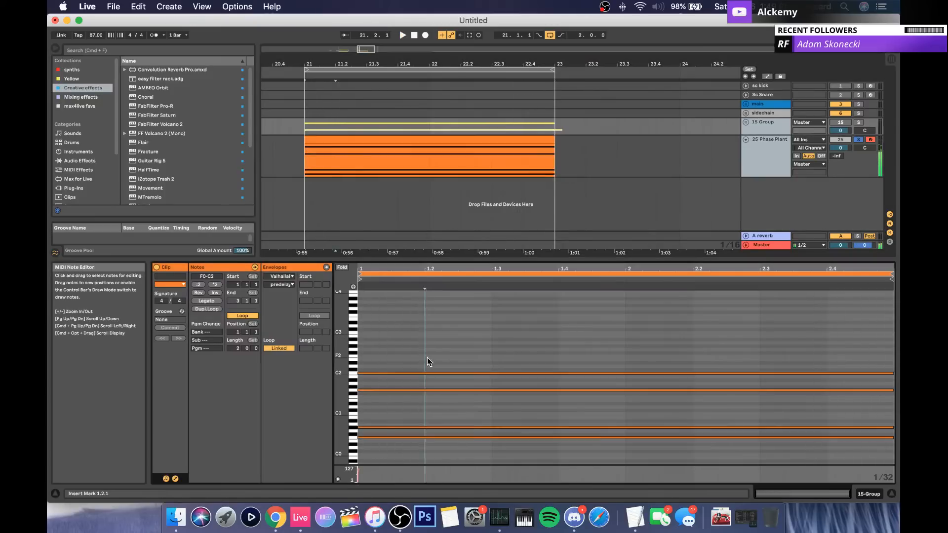
{"action": "key", "text": "shift+Up"}
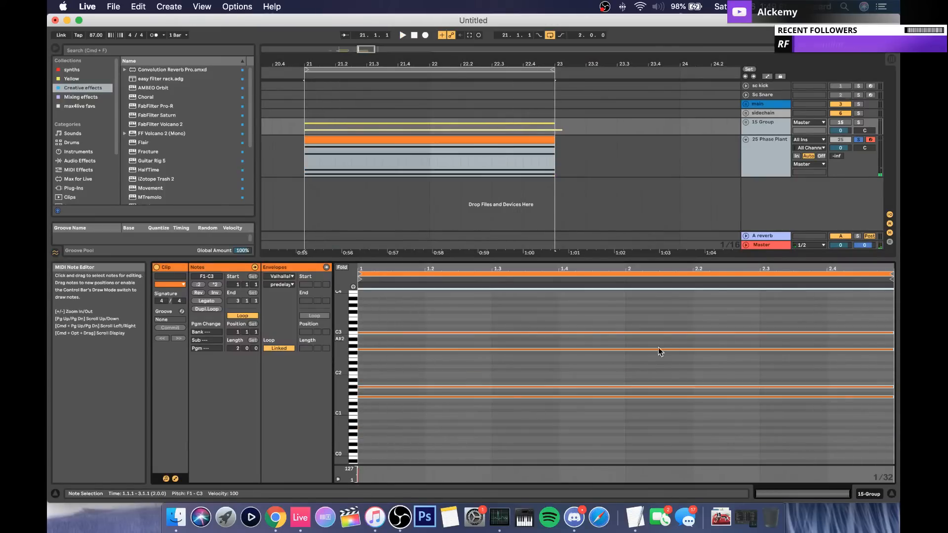
{"action": "left_click_drag", "start_coordinate": [420, 426], "coordinate": [416, 399]}
{"action": "key", "text": "space"}
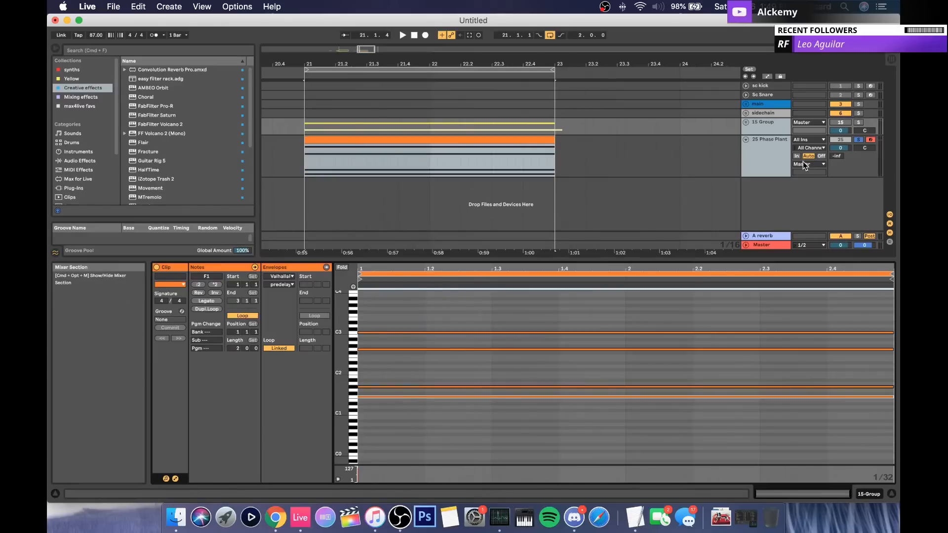
Step: Add an Auto Filter to the Phase Plant track and lower its cutoff to 497 Hz during playback
{"action": "left_click", "coordinate": [771, 155]}
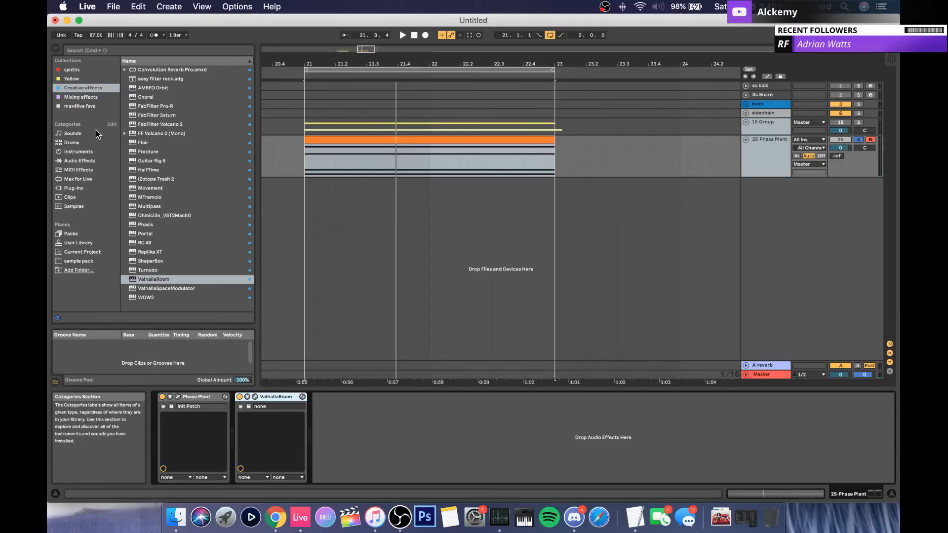
{"action": "left_click", "coordinate": [85, 161]}
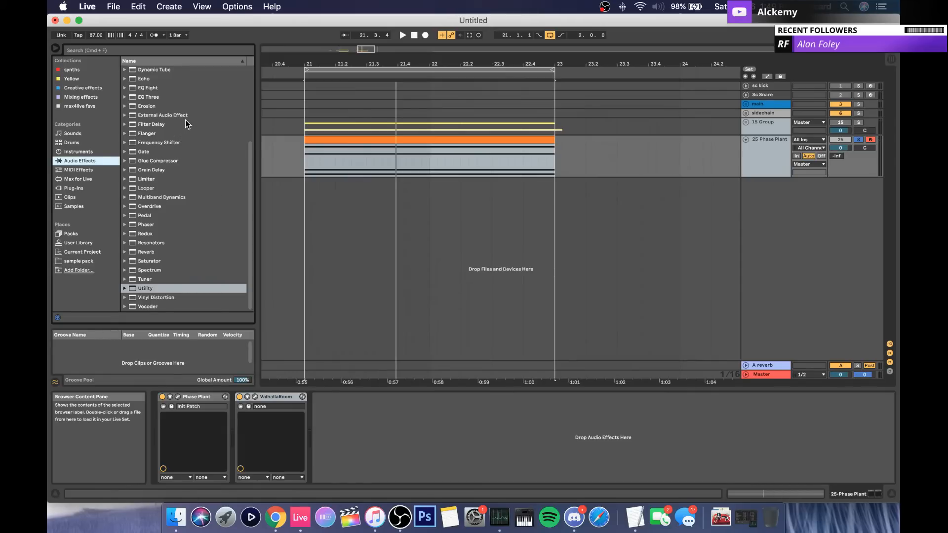
{"action": "scroll", "coordinate": [156, 97], "scroll_direction": "up", "scroll_amount": 5}
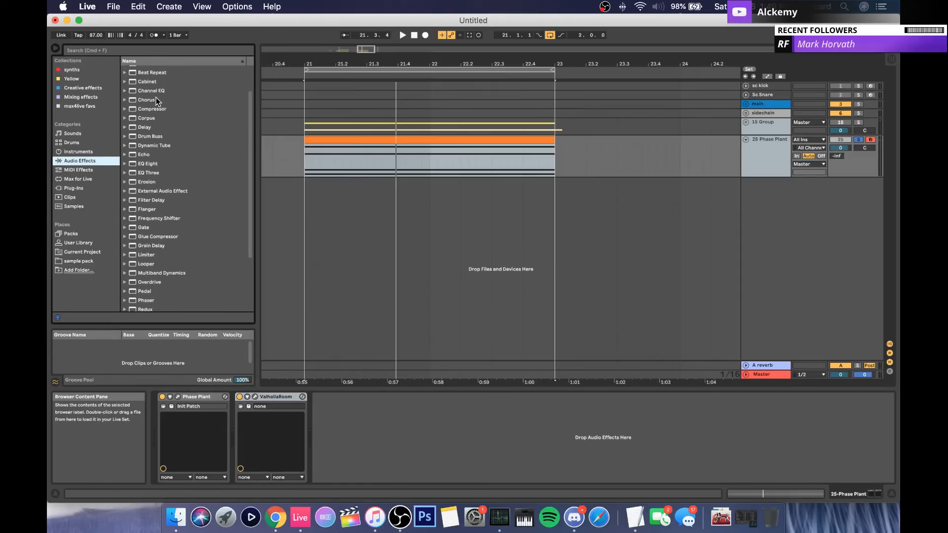
{"action": "left_click_drag", "start_coordinate": [150, 88], "coordinate": [359, 428]}
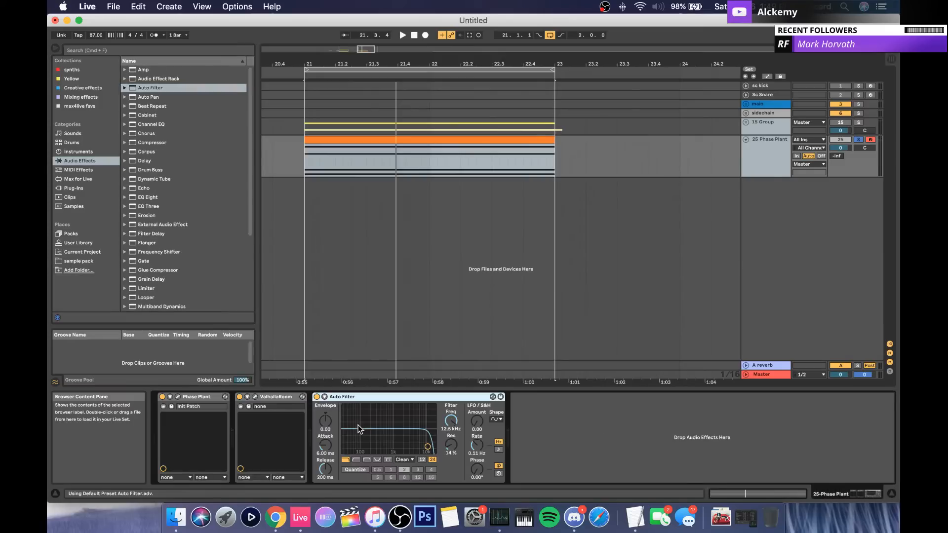
{"action": "left_click", "coordinate": [449, 422]}
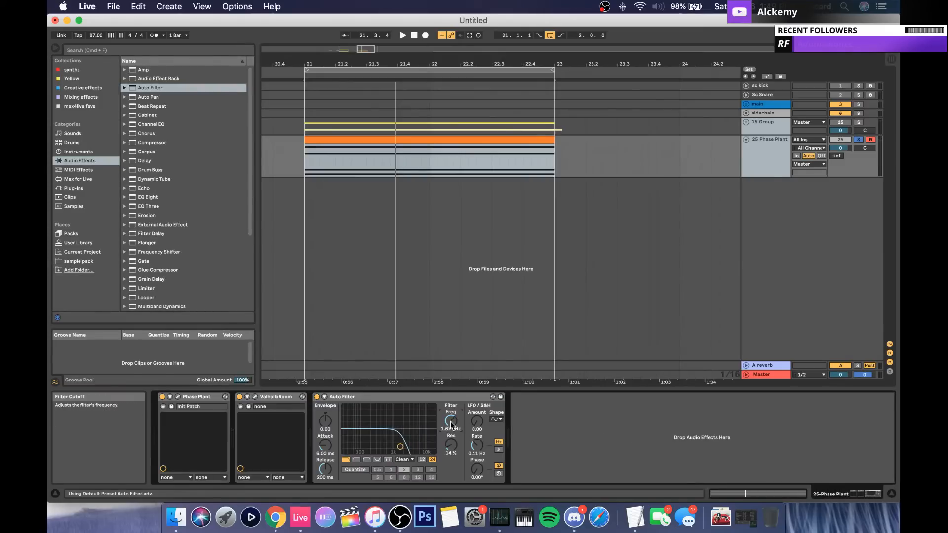
{"action": "key", "text": "space"}
{"action": "left_click_drag", "start_coordinate": [451, 424], "coordinate": [477, 409]}
Step: Raise the Auto Filter's LFO amount and sync the LFO to tempo with a rate of 4
{"action": "left_click", "coordinate": [477, 422]}
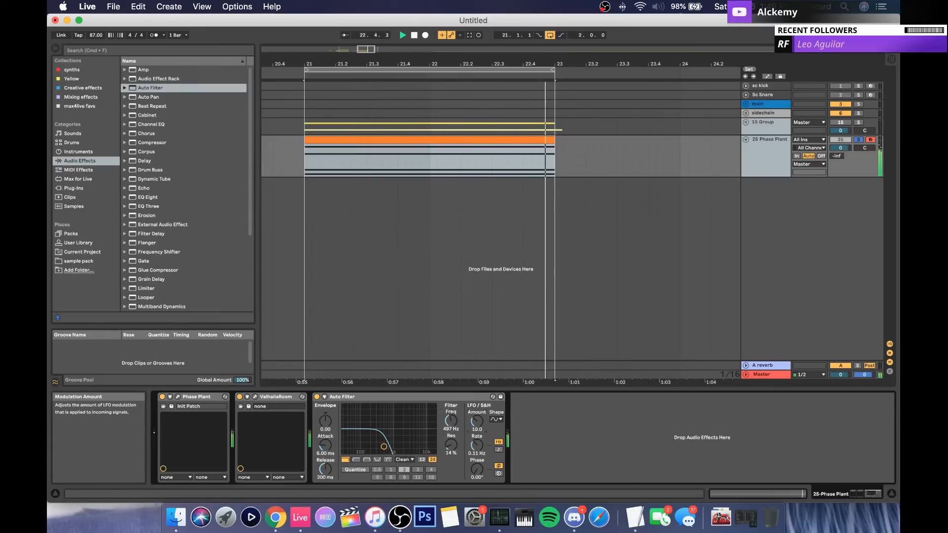
{"action": "left_click", "coordinate": [499, 450]}
{"action": "left_click", "coordinate": [477, 446]}
{"action": "left_click_drag", "start_coordinate": [477, 446], "coordinate": [477, 453]}
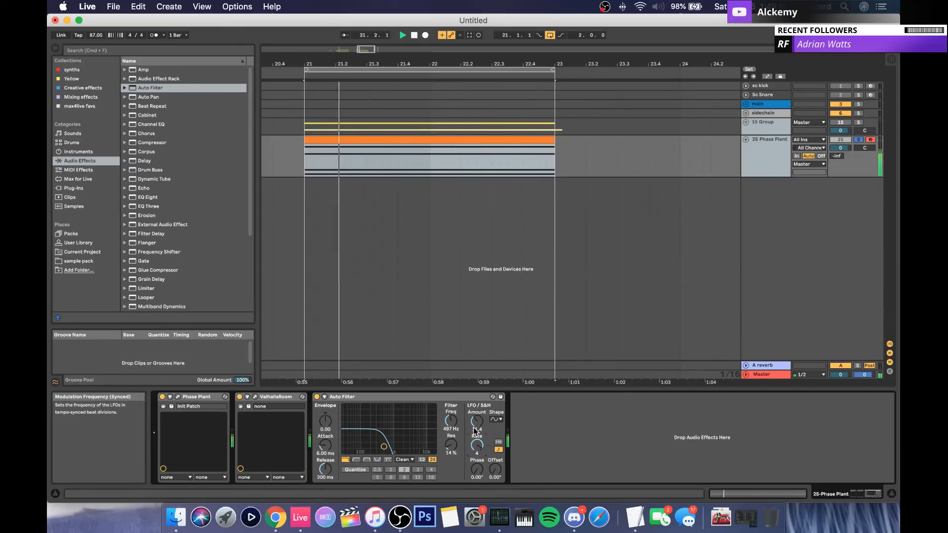
{"action": "left_click_drag", "start_coordinate": [475, 432], "coordinate": [476, 430]}
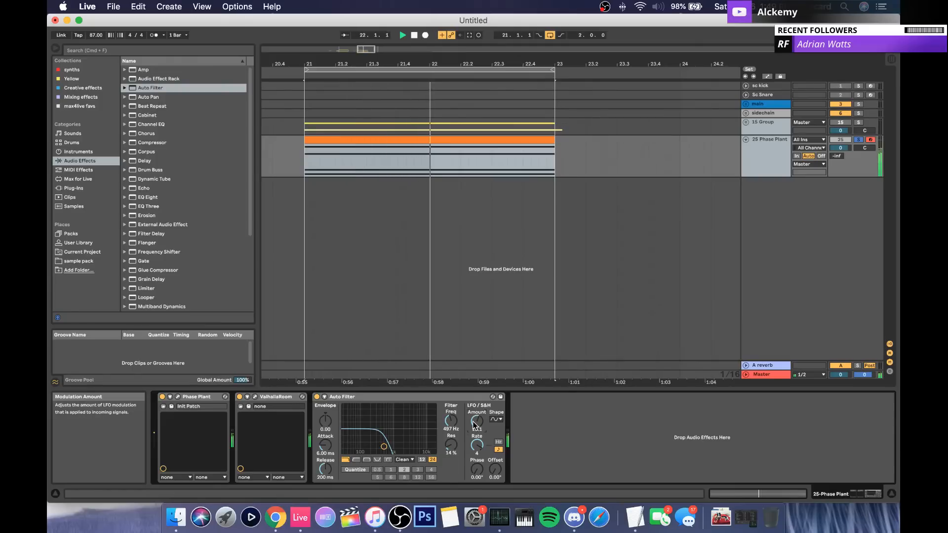
Step: Place ValhallaRoom behind the Auto Filter in the device chain and fold the Auto Filter and Phase Plant devices
{"action": "double_click", "coordinate": [351, 398]}
{"action": "left_click_drag", "start_coordinate": [272, 397], "coordinate": [287, 404]}
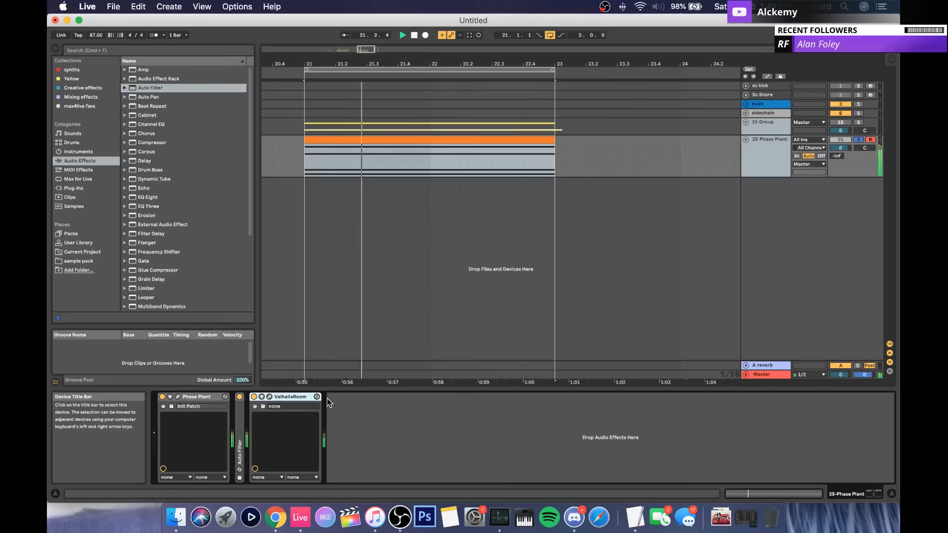
{"action": "double_click", "coordinate": [197, 398]}
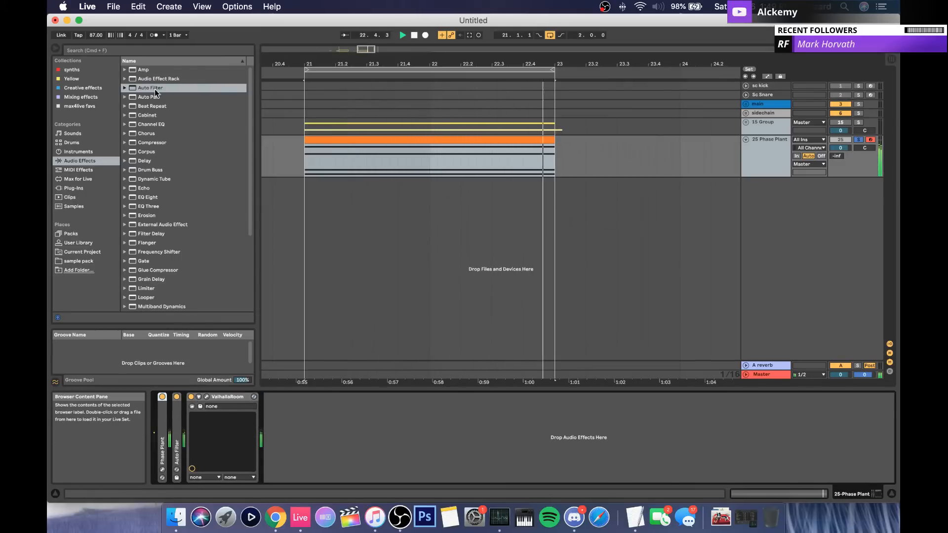
Step: Add a second Auto Filter after Phase Plant as a 12 dB notch at 203 Hz with 30 % resonance and LFO amount 30
{"action": "mouse_move", "coordinate": [155, 89]}
{"action": "left_mouse_down"}
{"action": "mouse_move", "coordinate": [180, 404]}
{"action": "mouse_move", "coordinate": [172, 424]}
{"action": "left_mouse_up"}
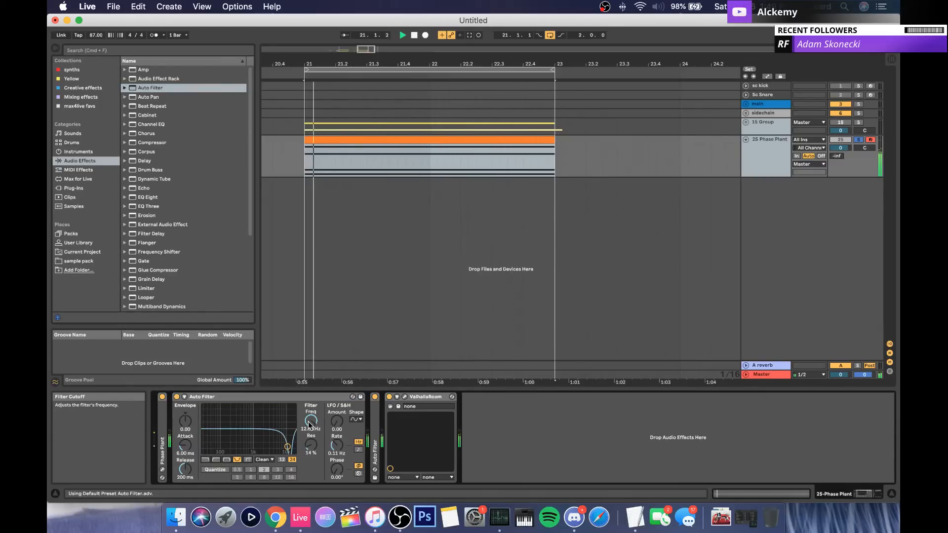
{"action": "left_click_drag", "start_coordinate": [288, 447], "coordinate": [232, 440]}
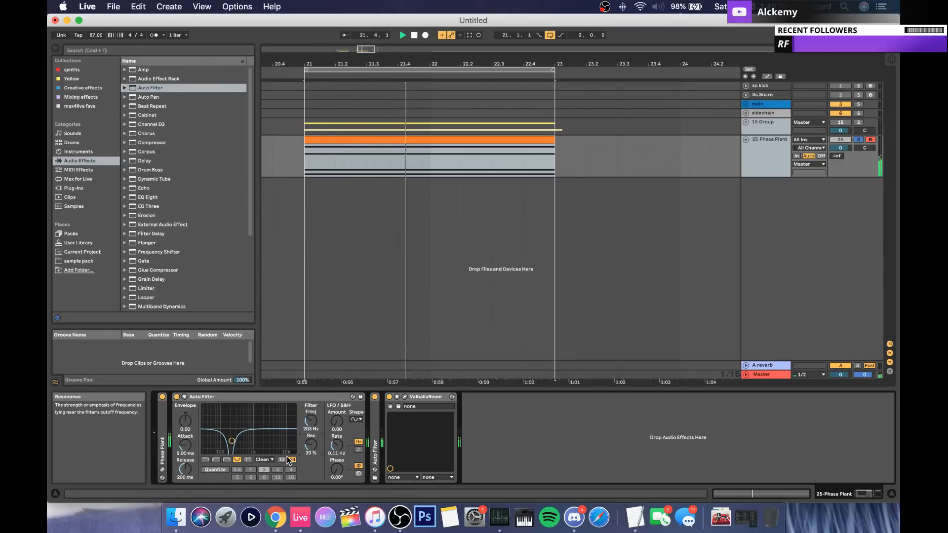
{"action": "left_click_drag", "start_coordinate": [337, 435], "coordinate": [337, 420]}
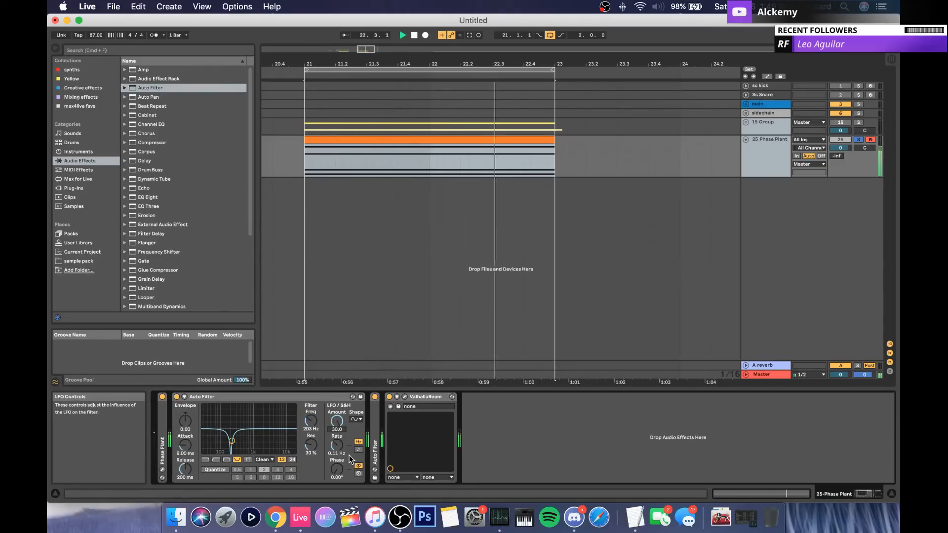
{"action": "double_click", "coordinate": [226, 396]}
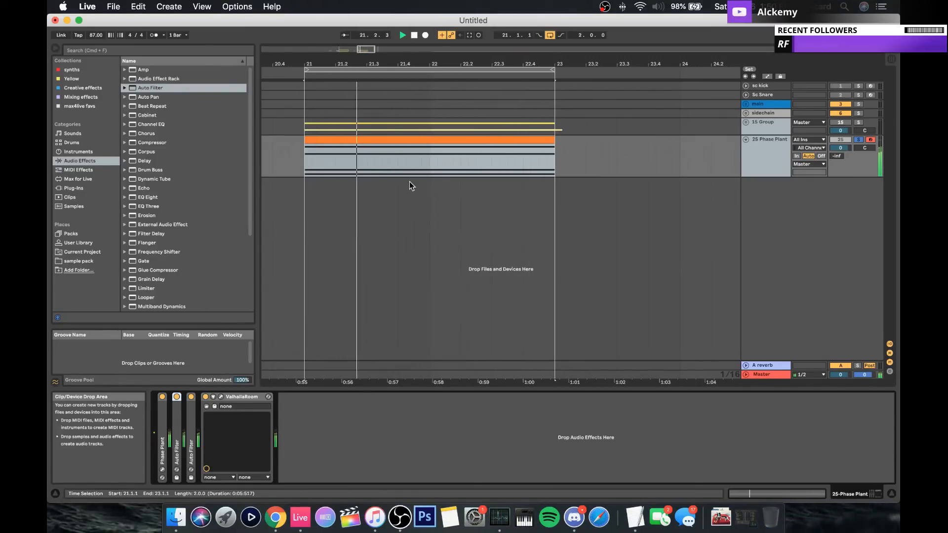
Step: Duplicate the Phase Plant chord clip so the copy spans bars 23 to 25
{"action": "left_click", "coordinate": [411, 142]}
{"action": "key", "text": "super+d"}
{"action": "key", "text": "space"}
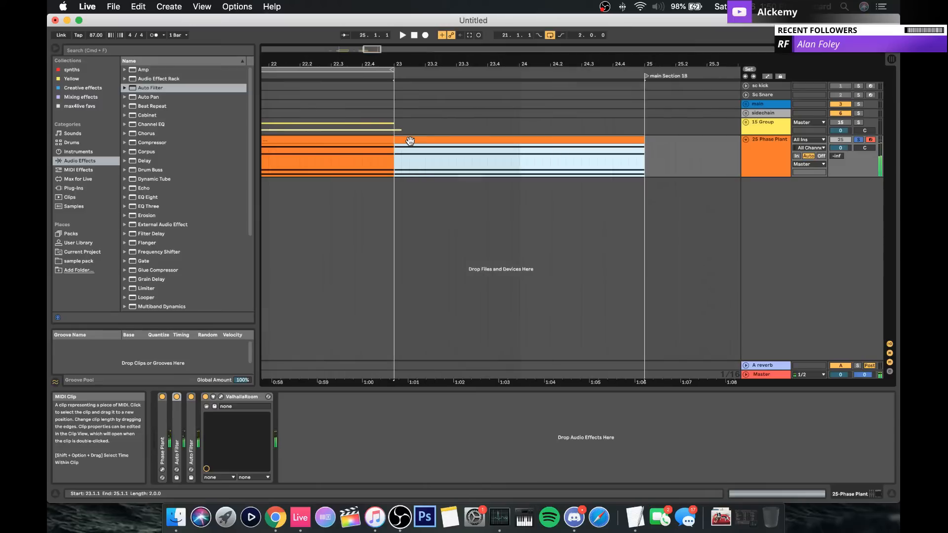
Step: Move the two lowest notes of the duplicated clip to D#1 and A#1 and audition the chord
{"action": "double_click", "coordinate": [468, 140]}
{"action": "left_click", "coordinate": [396, 328]}
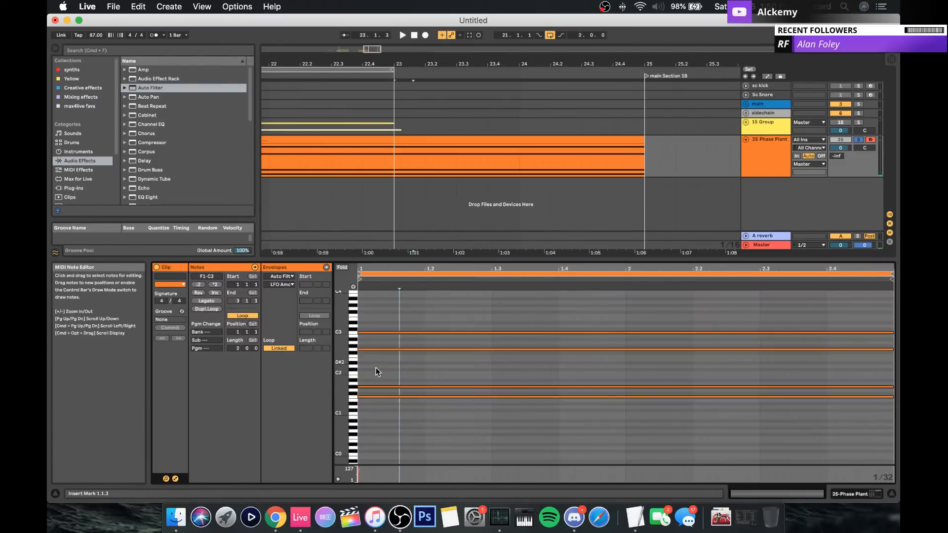
{"action": "left_click_drag", "start_coordinate": [374, 387], "coordinate": [372, 405]}
{"action": "left_click", "coordinate": [372, 397]}
{"action": "key", "text": "space"}
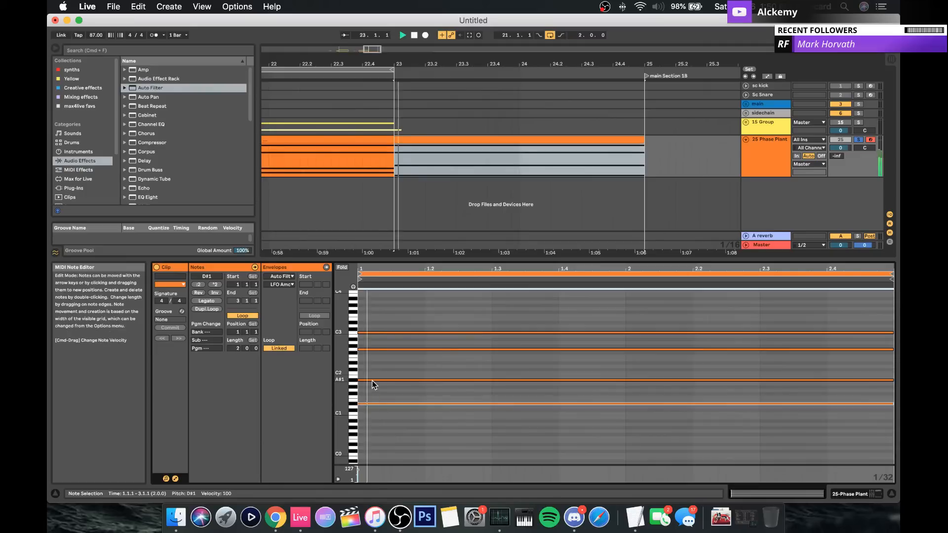
{"action": "key", "text": "space"}
Step: Raise the copy's top note a semitone, lower the next note two semitones, move the A#1 note to G#1, and audition the chord
{"action": "left_click_drag", "start_coordinate": [391, 333], "coordinate": [369, 387]}
{"action": "key", "text": "space"}
{"action": "key", "text": "space"}
{"action": "key", "text": "space"}
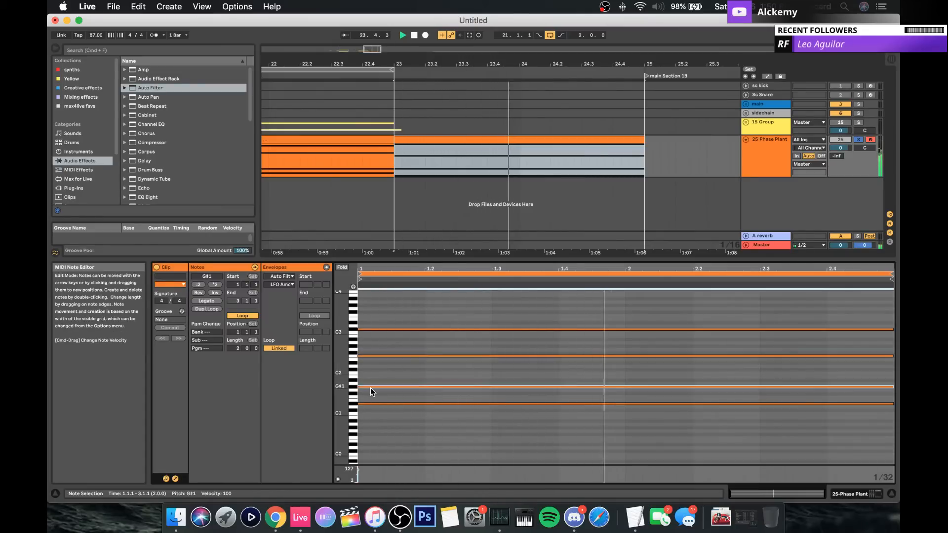
{"action": "key", "text": "space"}
{"action": "key", "text": "space"}
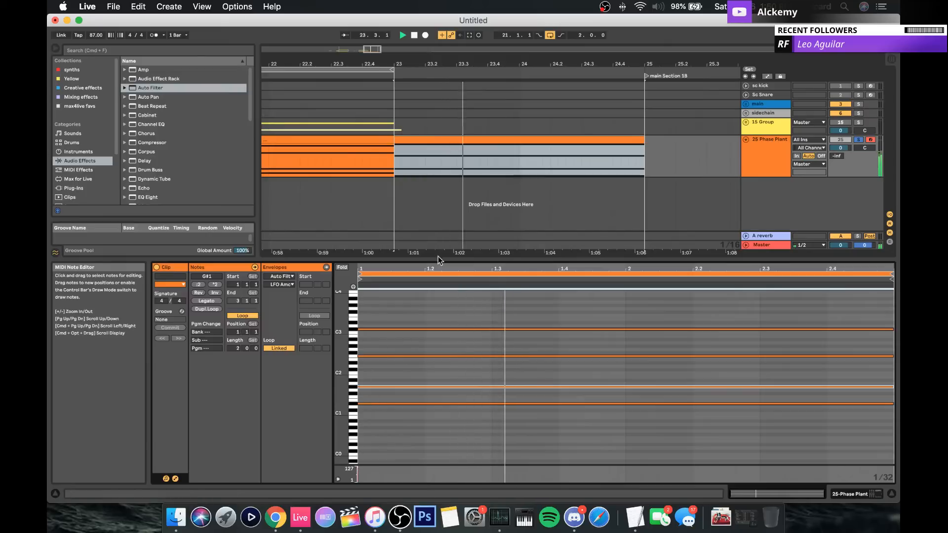
{"action": "left_click", "coordinate": [461, 141]}
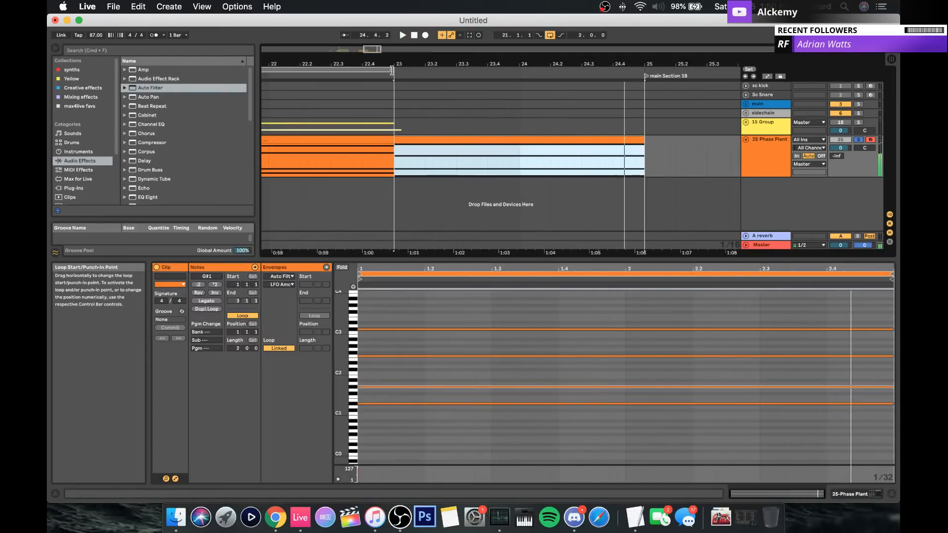
Step: Extend the playback loop to bars 21 to 25 and play both Phase Plant chords in sequence
{"action": "left_click_drag", "start_coordinate": [393, 69], "coordinate": [645, 110]}
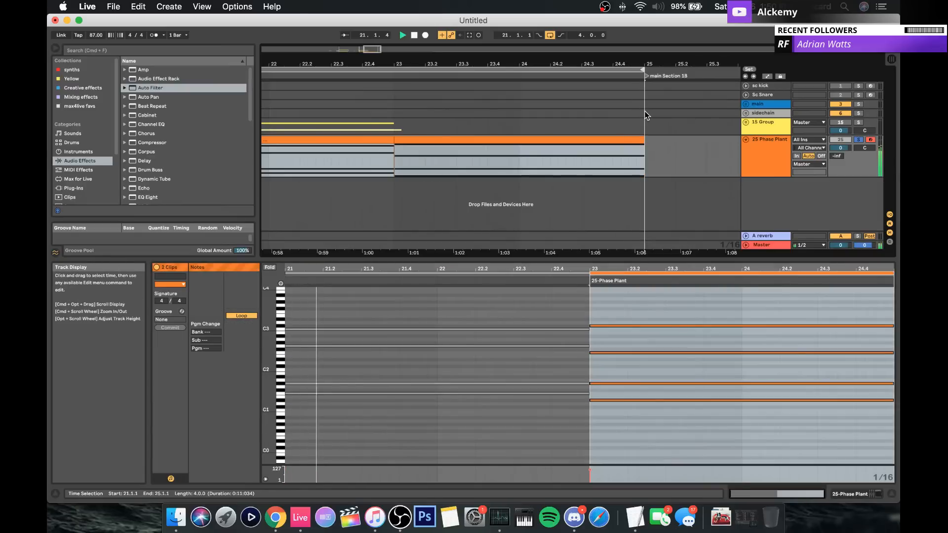
{"action": "left_click", "coordinate": [758, 163]}
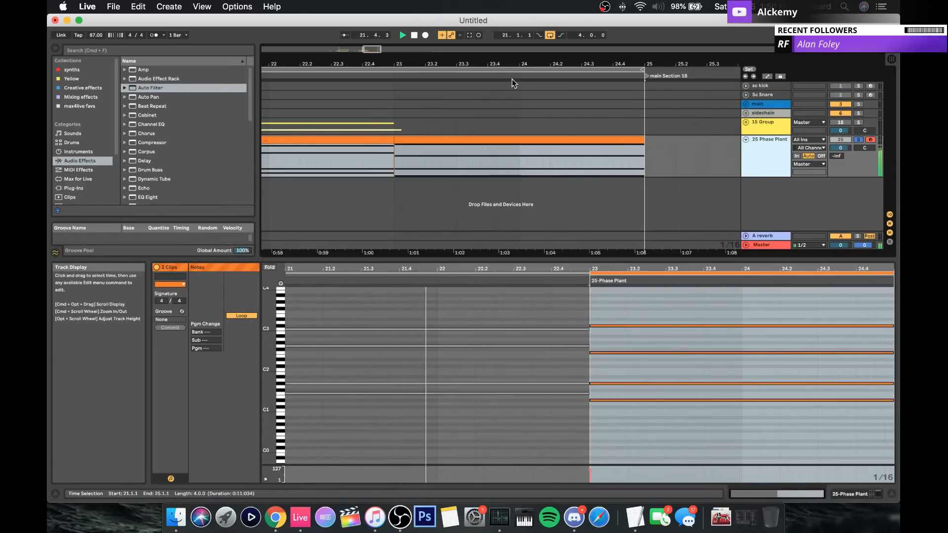
{"action": "left_click_drag", "start_coordinate": [484, 62], "coordinate": [481, 60]}
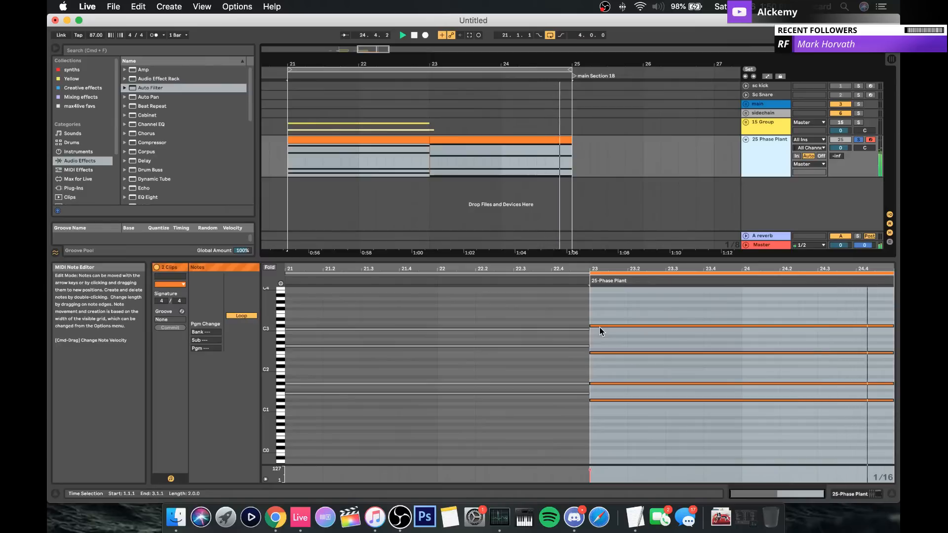
Step: Try the top note of the chord in bars 23 to 25 at G#2 and audition the change
{"action": "left_click_drag", "start_coordinate": [599, 327], "coordinate": [601, 343]}
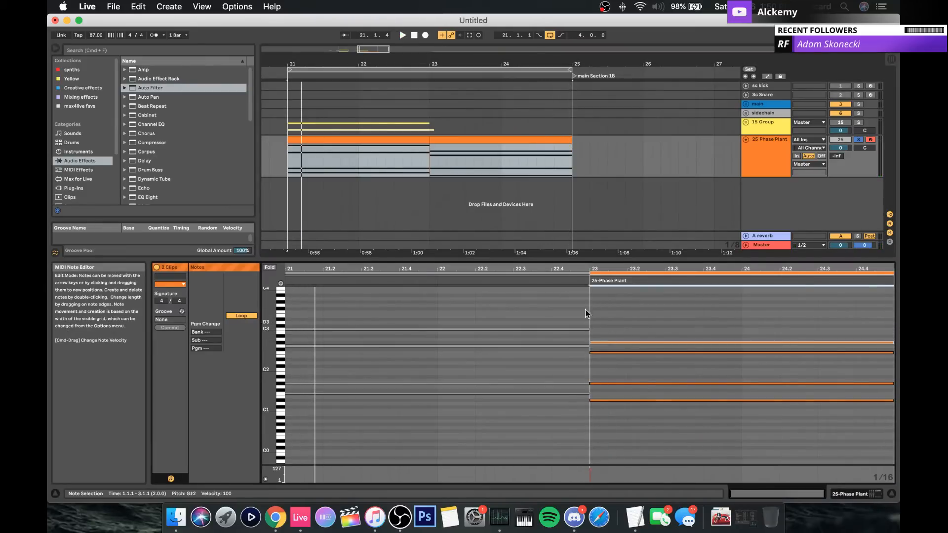
{"action": "key", "text": "space"}
{"action": "left_click", "coordinate": [433, 161]}
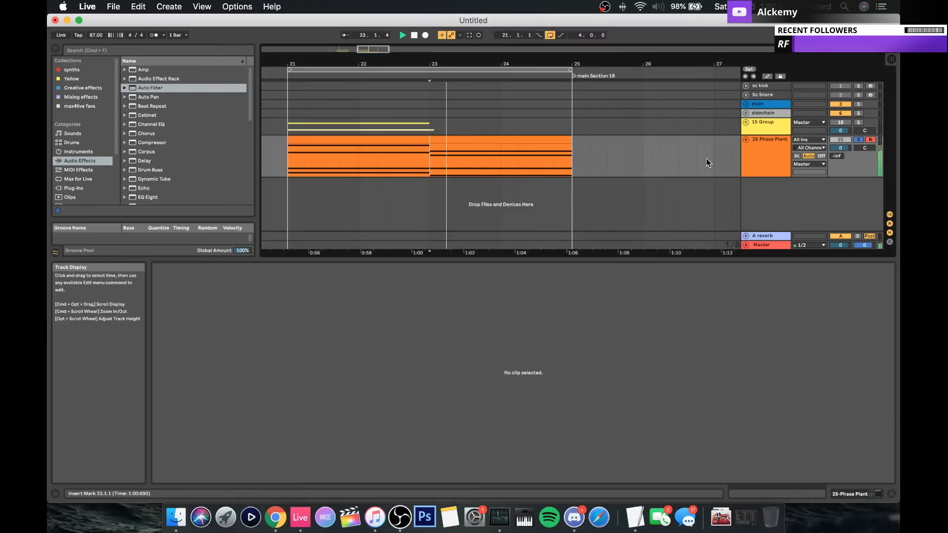
{"action": "key", "text": "space"}
Step: Try raising the second chord's G#2 top note to A#2 and audition the chord
{"action": "left_click", "coordinate": [536, 139]}
{"action": "left_click", "coordinate": [498, 319]}
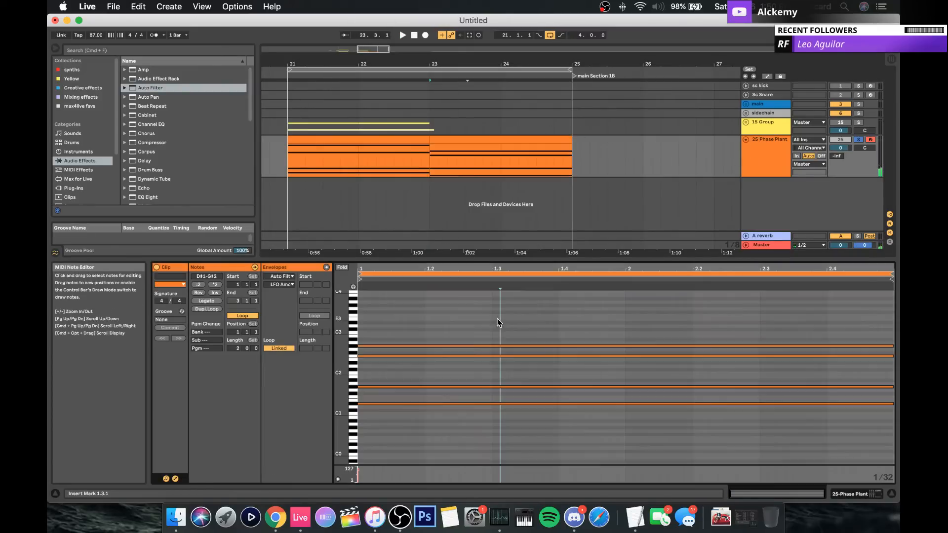
{"action": "left_click", "coordinate": [496, 345]}
{"action": "key", "text": "Up"}
{"action": "key", "text": "Up"}
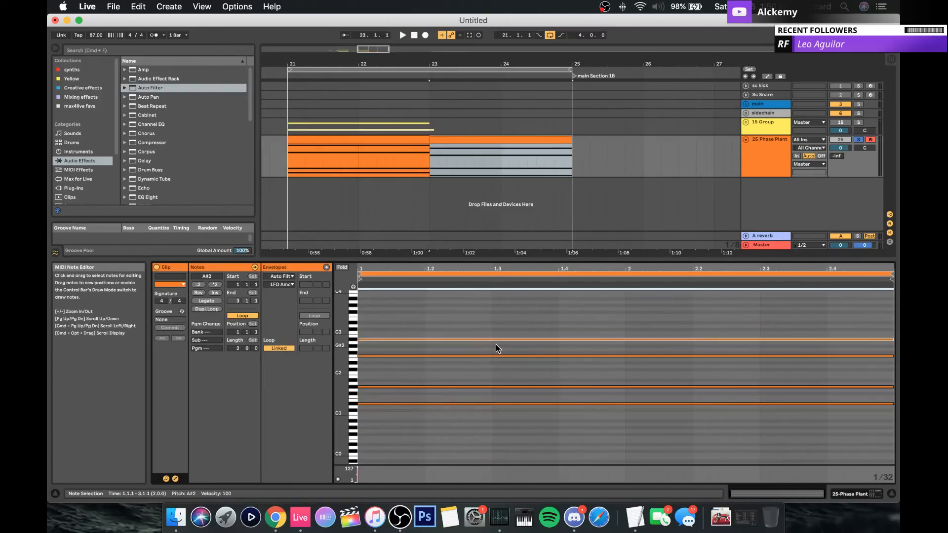
{"action": "key", "text": "space"}
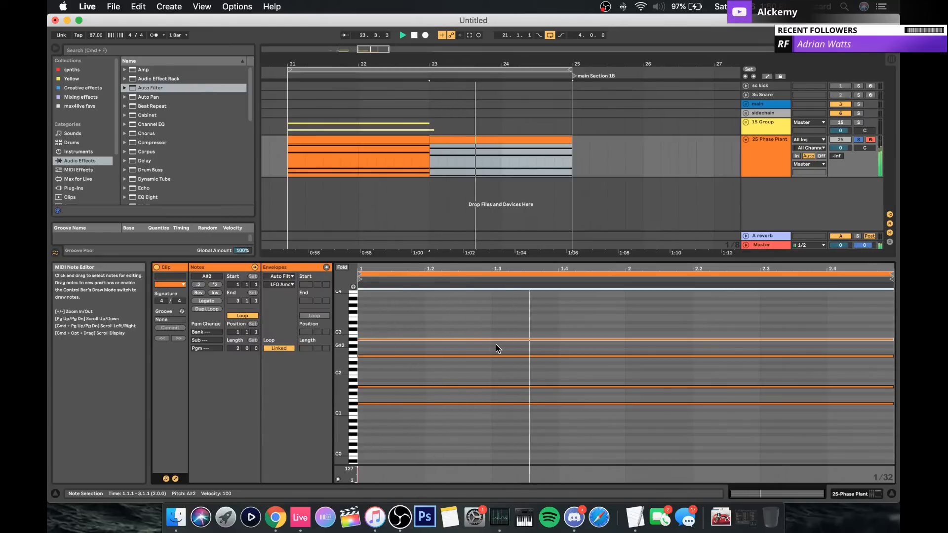
Step: Lower the second chord's A#2 note to C#2 and audition the new voicing
{"action": "key", "text": "Down"}
{"action": "key", "text": "Down"}
{"action": "key", "text": "Down"}
{"action": "key", "text": "Down"}
{"action": "key", "text": "Down"}
{"action": "key", "text": "Down"}
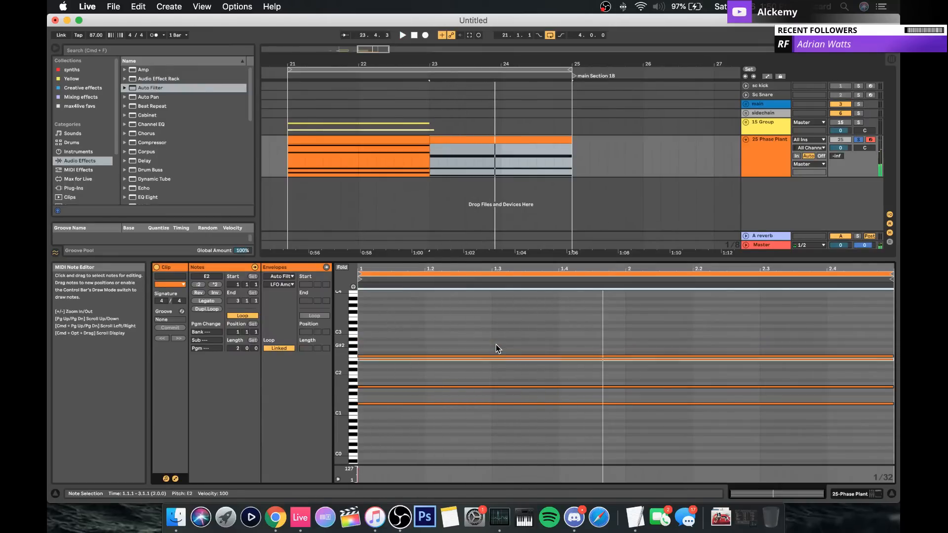
{"action": "key", "text": "Down"}
{"action": "key", "text": "Down"}
{"action": "key", "text": "Down"}
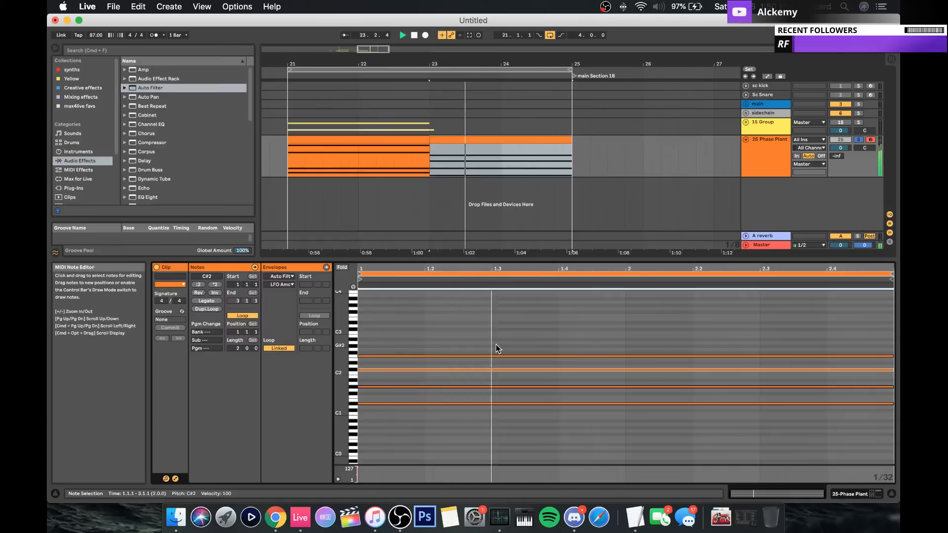
Step: Duplicate the two chord clips to bars 25 to 29 and consolidate the copies into one clip
{"action": "left_click", "coordinate": [410, 159]}
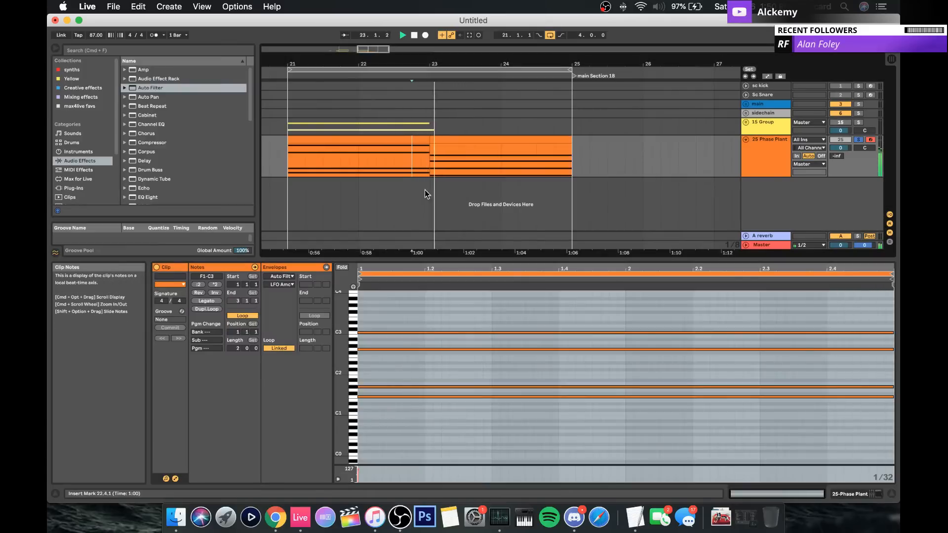
{"action": "left_click", "coordinate": [545, 143]}
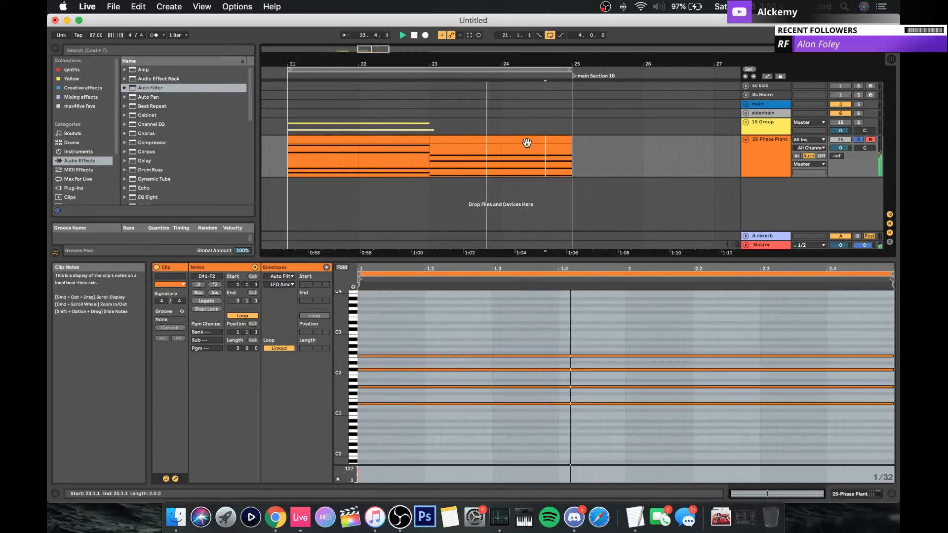
{"action": "left_click", "coordinate": [527, 144]}
{"action": "left_click", "coordinate": [404, 138], "text": "shift"}
{"action": "key", "text": "super+d"}
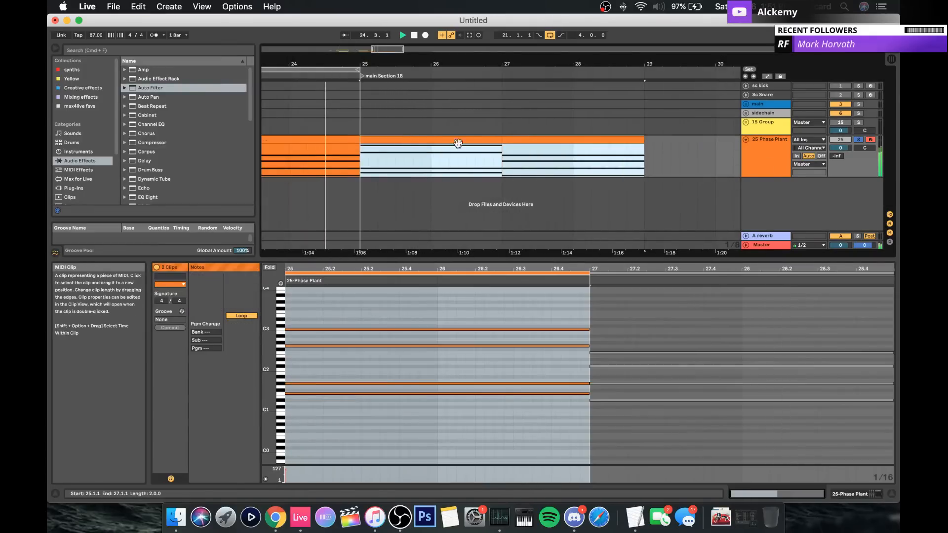
{"action": "key", "text": "super+j"}
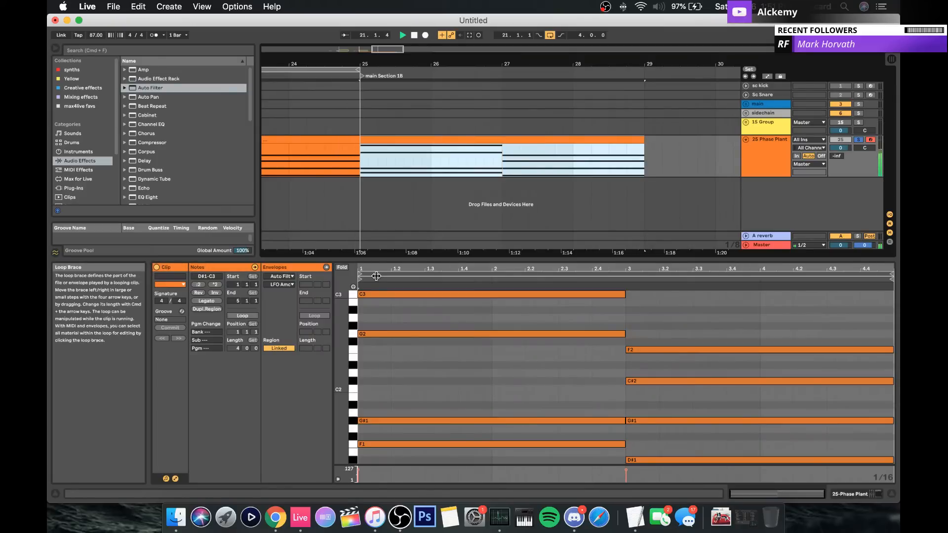
Step: Stop playback and invert all the notes of the consolidated clip
{"action": "key", "text": "space"}
{"action": "left_click", "coordinate": [377, 307]}
{"action": "key", "text": "super+a"}
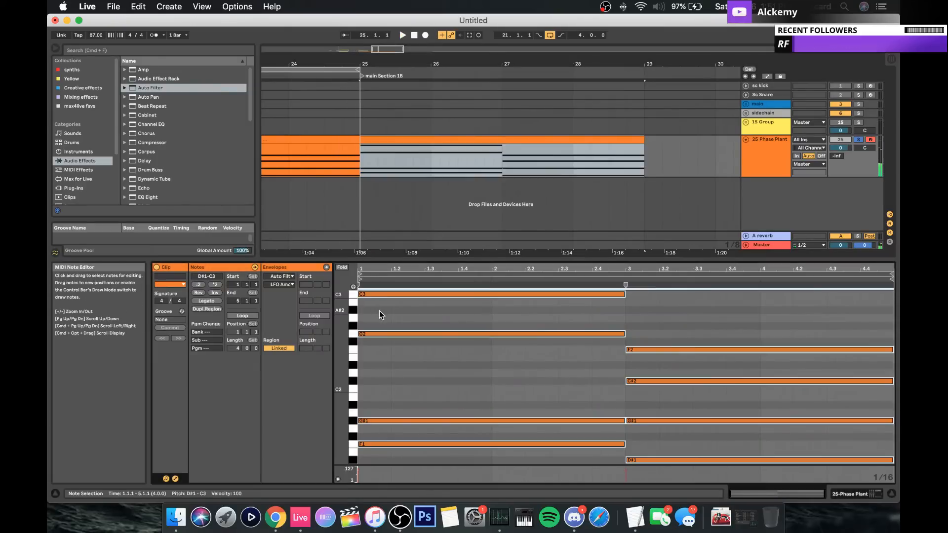
{"action": "left_click", "coordinate": [215, 293]}
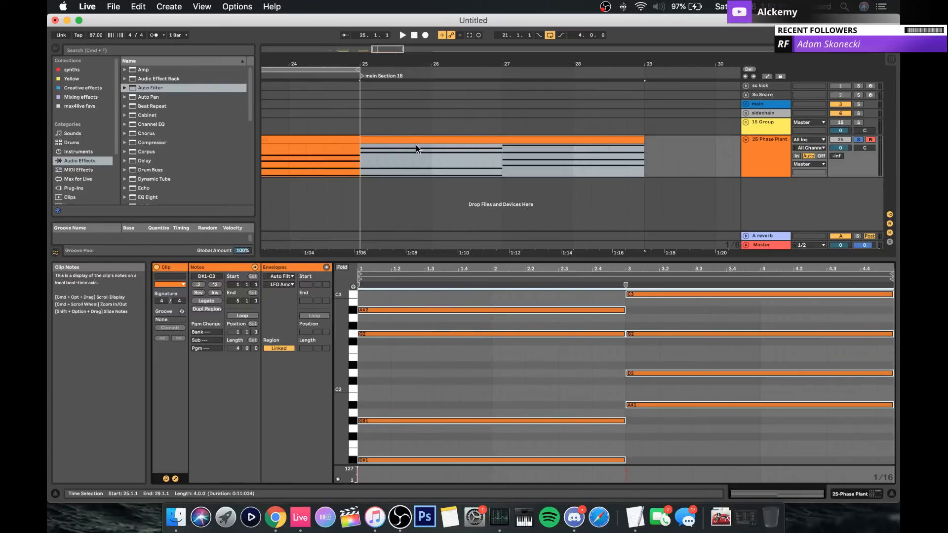
Step: Extend the loop to bars 21 to 29, play the full progression, and review the inverted clip's lower notes
{"action": "left_click_drag", "start_coordinate": [362, 72], "coordinate": [641, 102]}
{"action": "key", "text": "space"}
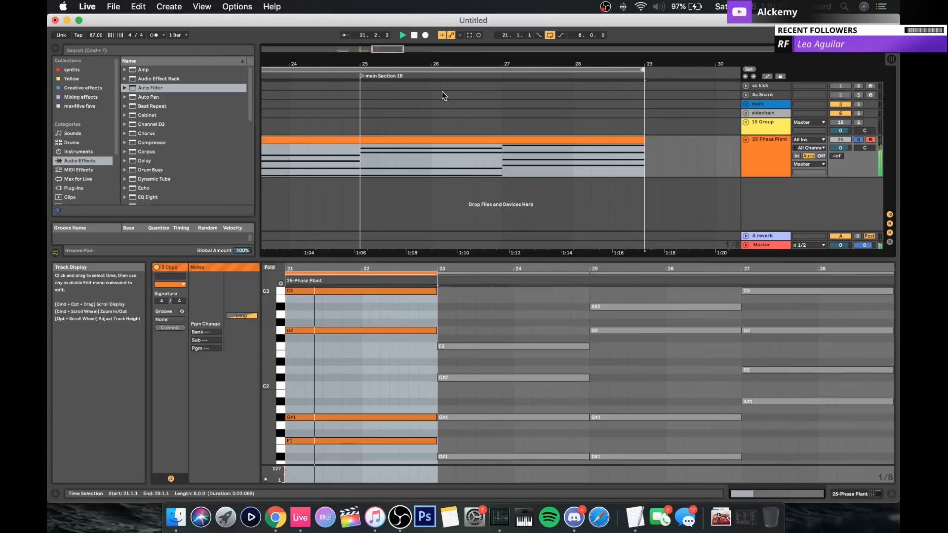
{"action": "scroll", "coordinate": [430, 84], "scroll_direction": "left", "scroll_amount": 5}
{"action": "left_click_drag", "start_coordinate": [412, 75], "coordinate": [392, 64]}
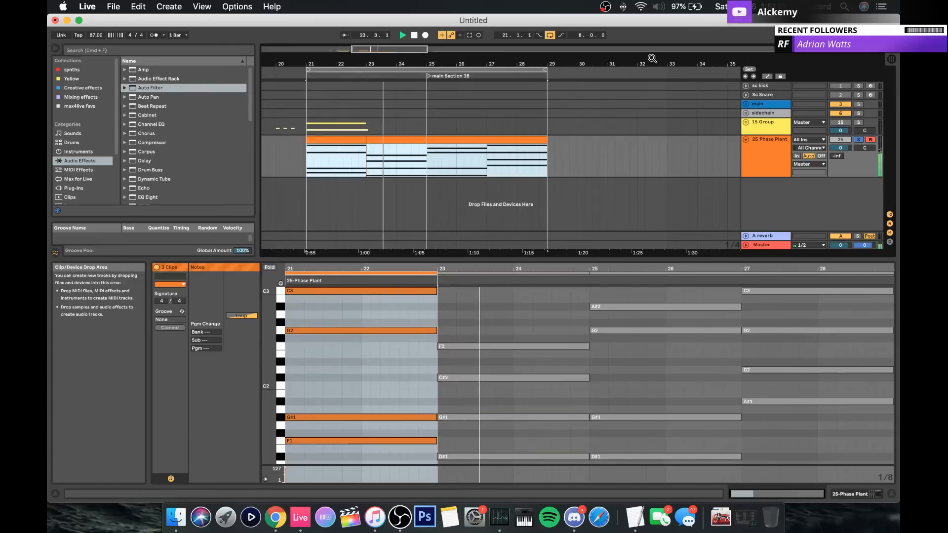
{"action": "left_click", "coordinate": [757, 147]}
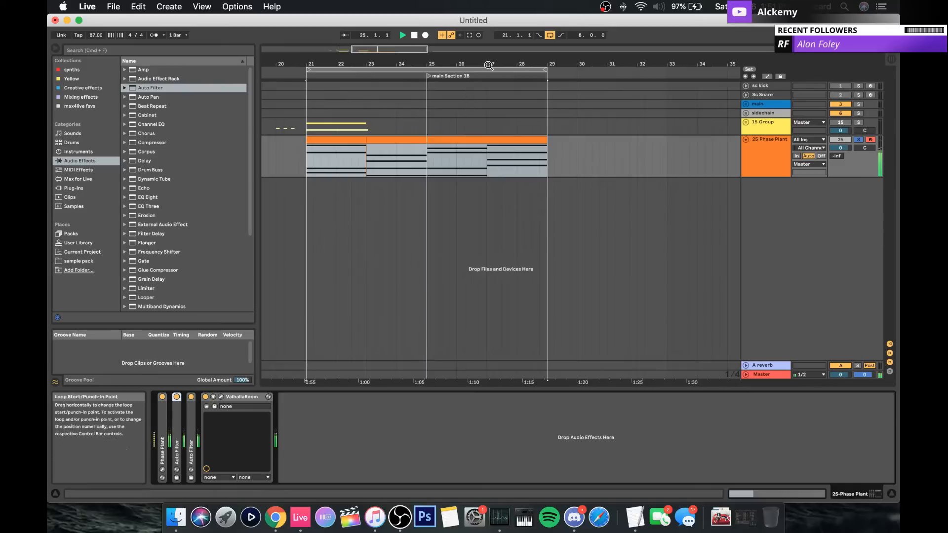
{"action": "double_click", "coordinate": [455, 139]}
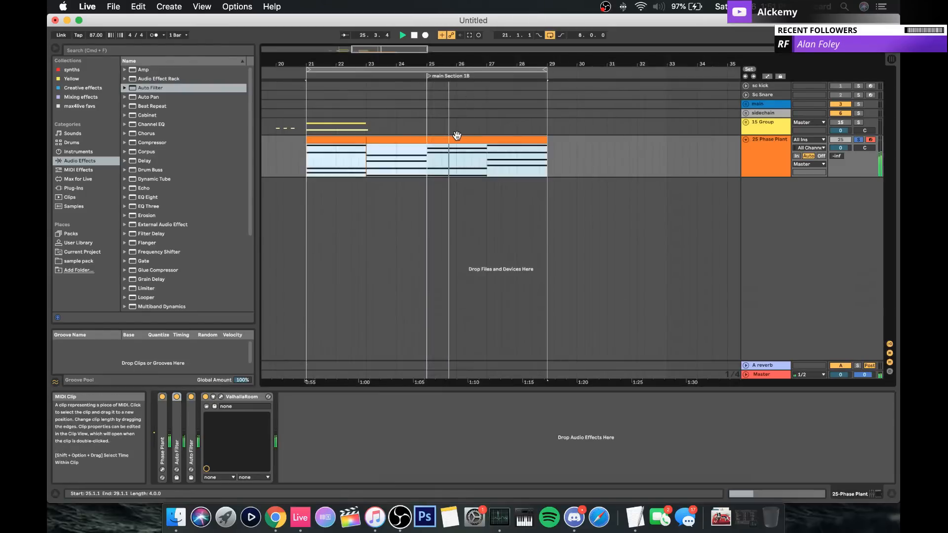
{"action": "scroll", "coordinate": [394, 419], "scroll_direction": "down", "scroll_amount": 2}
{"action": "scroll", "coordinate": [394, 422], "scroll_direction": "down", "scroll_amount": 1}
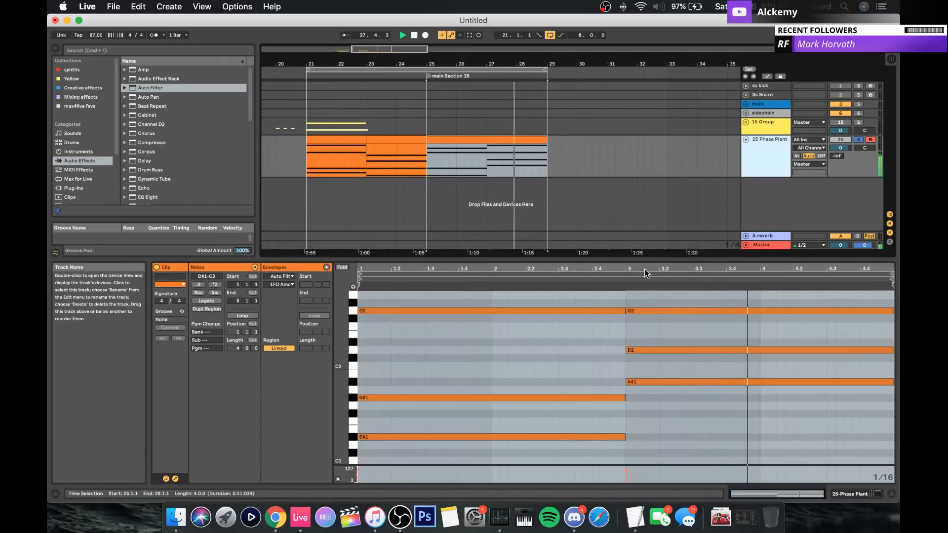
{"action": "scroll", "coordinate": [423, 444], "scroll_direction": "down", "scroll_amount": 3}
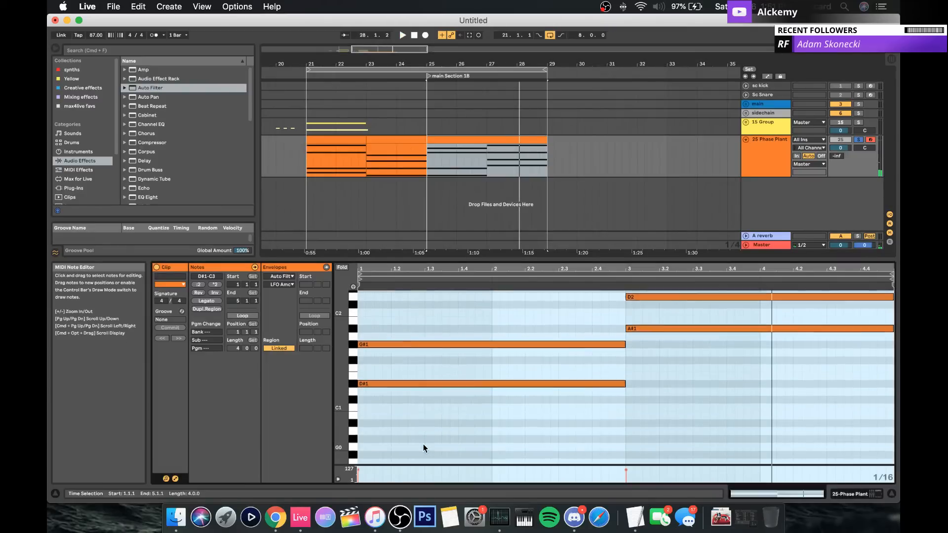
Step: Unfold the low-pass Auto Filter before ValhallaRoom and set its tempo-synced LFO rate to 2
{"action": "left_click", "coordinate": [778, 148]}
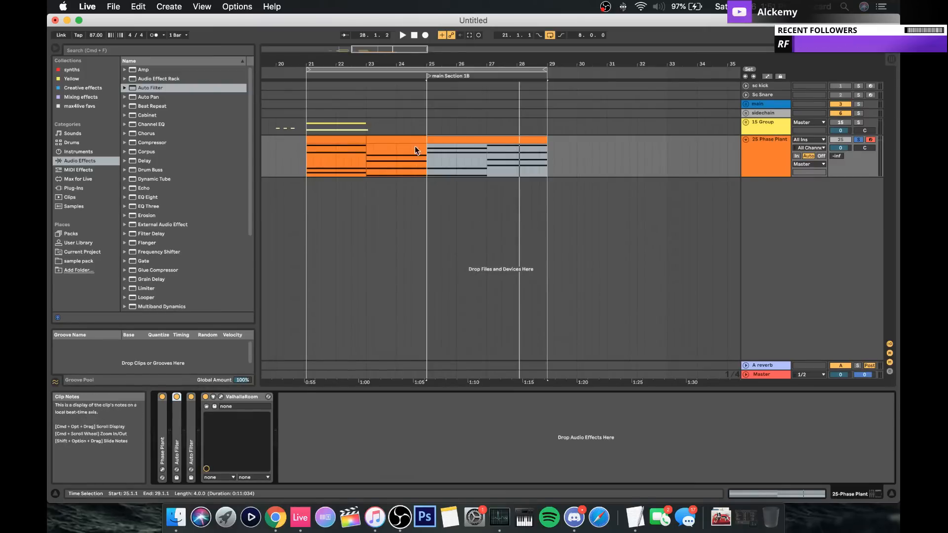
{"action": "double_click", "coordinate": [163, 418]}
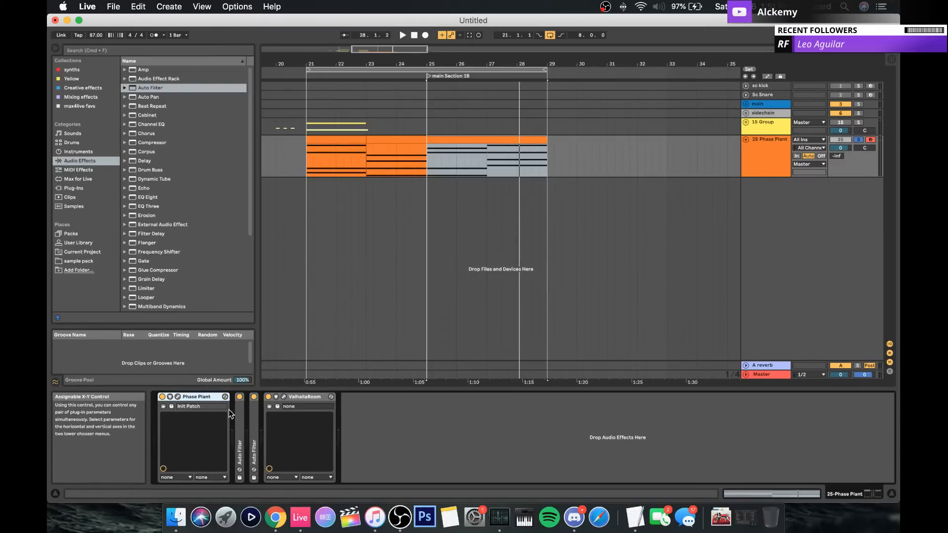
{"action": "double_click", "coordinate": [255, 420]}
{"action": "left_click", "coordinate": [413, 445]}
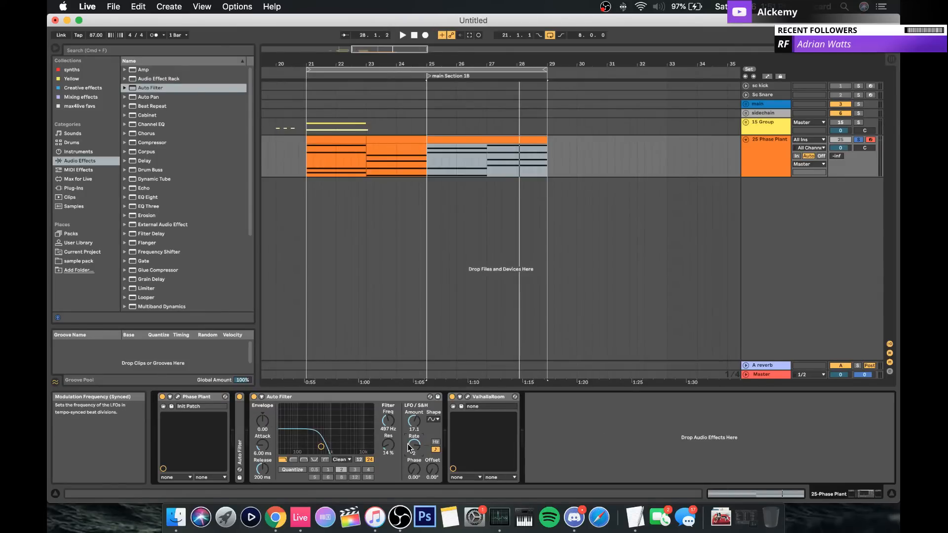
Step: Set Phase Plant's two synced LFO rates to 16/4 and 48/8, and close the plug-in window
{"action": "left_click", "coordinate": [172, 407]}
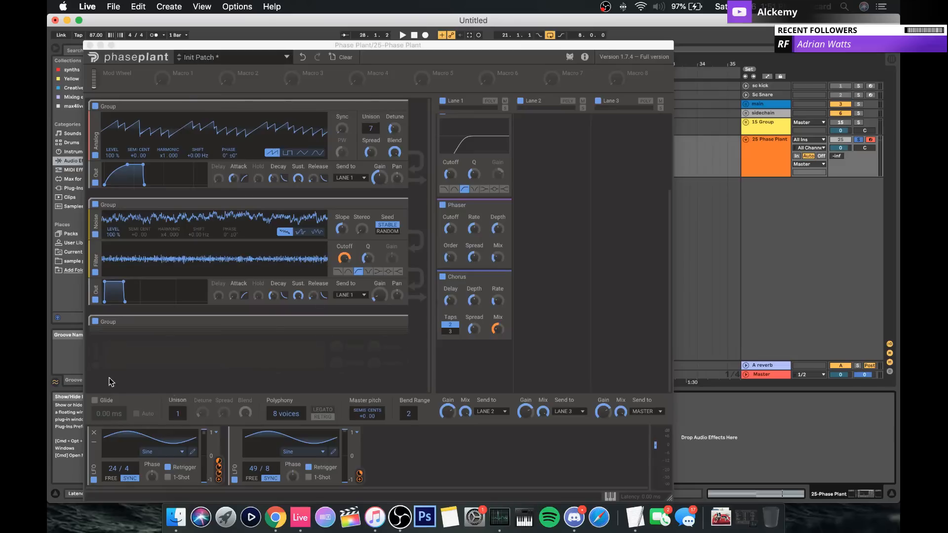
{"action": "left_click", "coordinate": [120, 471]}
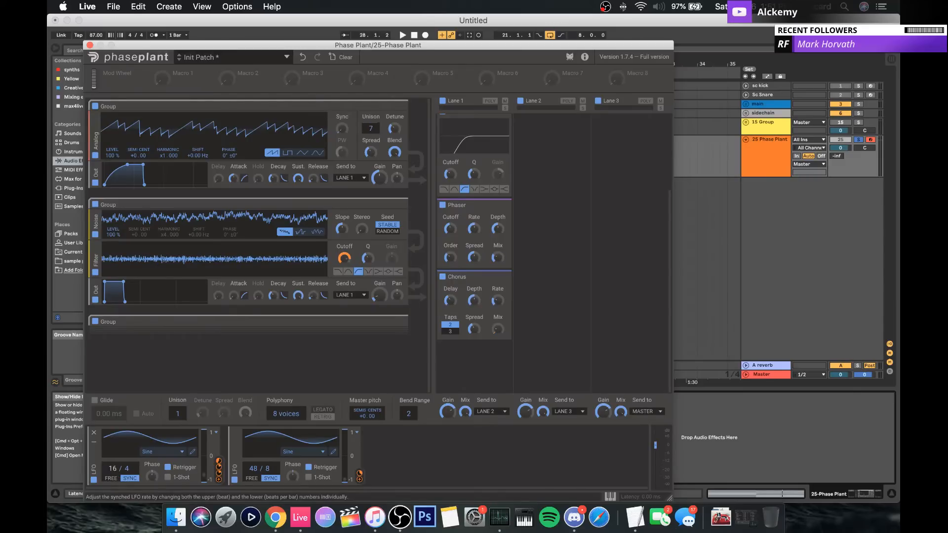
{"action": "left_click", "coordinate": [89, 45]}
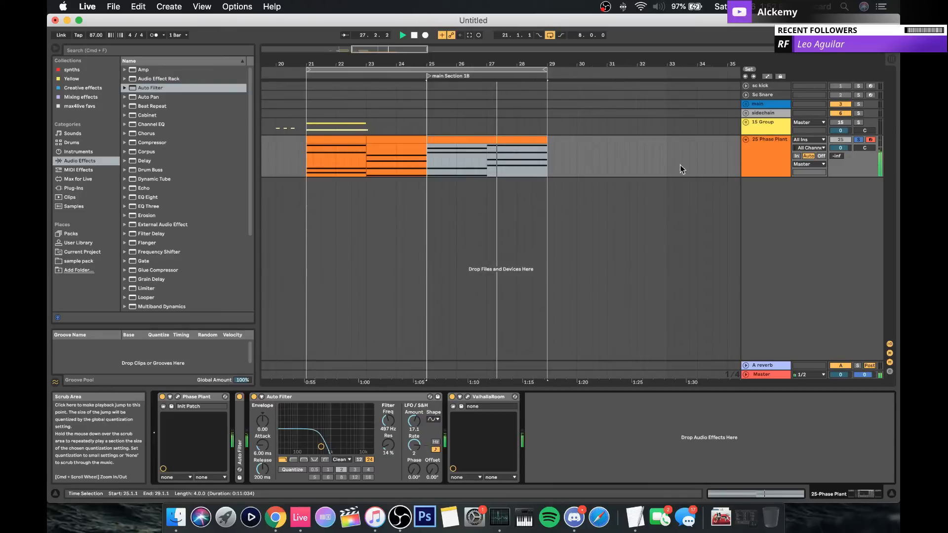
Step: Raise the G#1 note of the inverted clip's first chord to A#1 and audition it
{"action": "double_click", "coordinate": [475, 140]}
{"action": "key", "text": "space"}
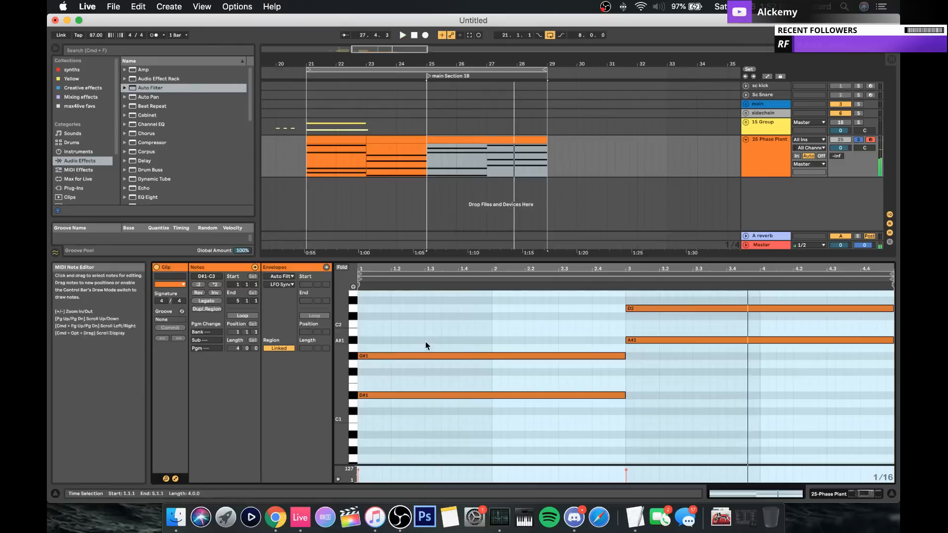
{"action": "scroll", "coordinate": [390, 352], "scroll_direction": "down", "scroll_amount": 2}
{"action": "left_click_drag", "start_coordinate": [338, 352], "coordinate": [320, 371]}
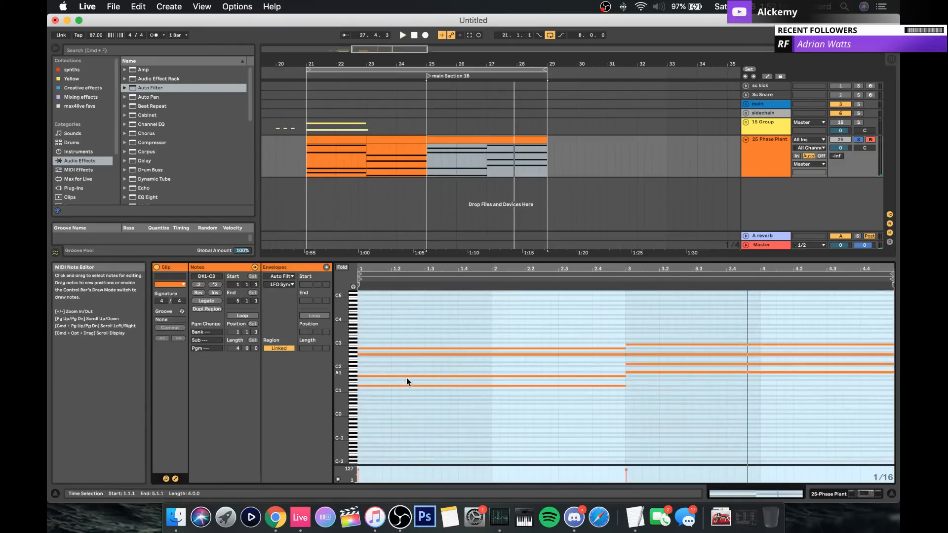
{"action": "left_click", "coordinate": [405, 378]}
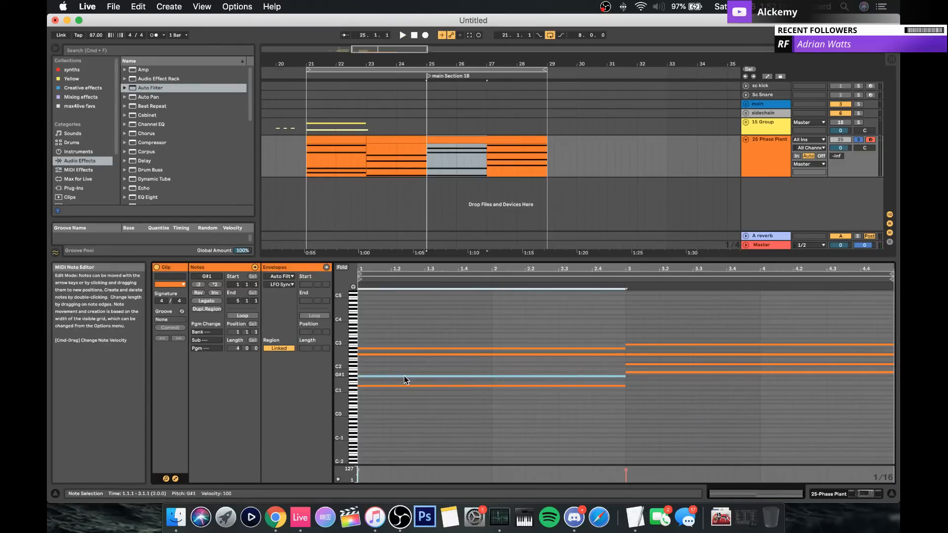
{"action": "key", "text": "Up"}
{"action": "key", "text": "Up"}
{"action": "key", "text": "space"}
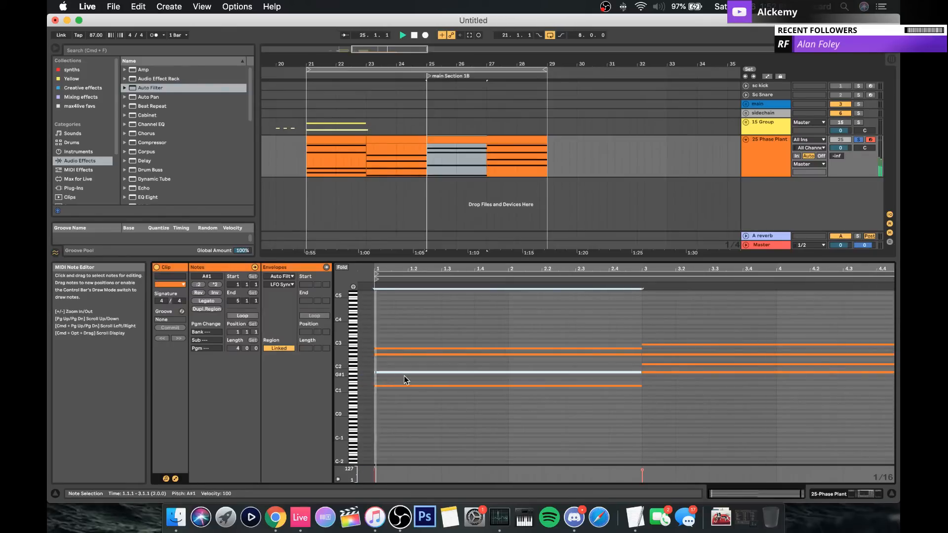
{"action": "key", "text": "space"}
Step: Raise the A#2 top note of the inverted clip's first chord to G3, auditioning the voicing along the way
{"action": "left_click", "coordinate": [389, 349]}
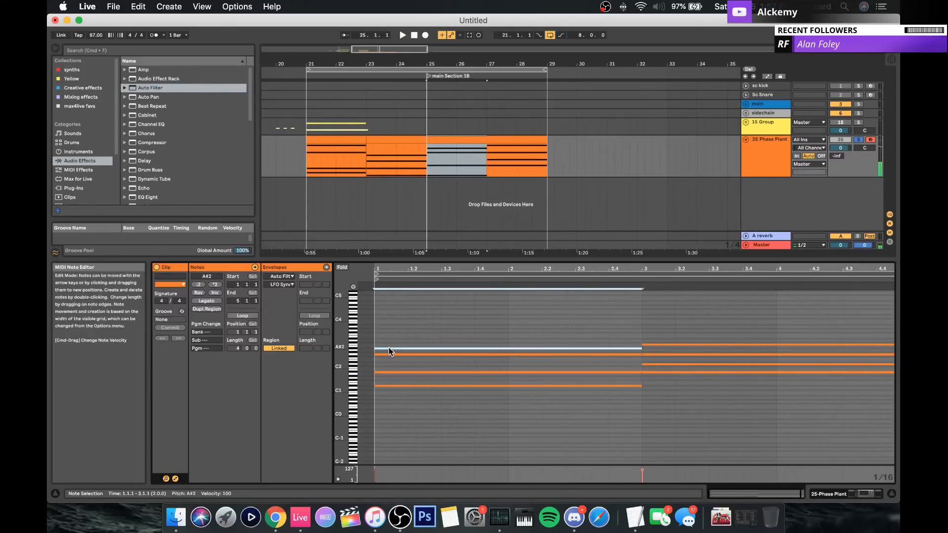
{"action": "key", "text": "Up"}
{"action": "key", "text": "Up"}
{"action": "key", "text": "Up"}
{"action": "key", "text": "Up"}
{"action": "key", "text": "Up"}
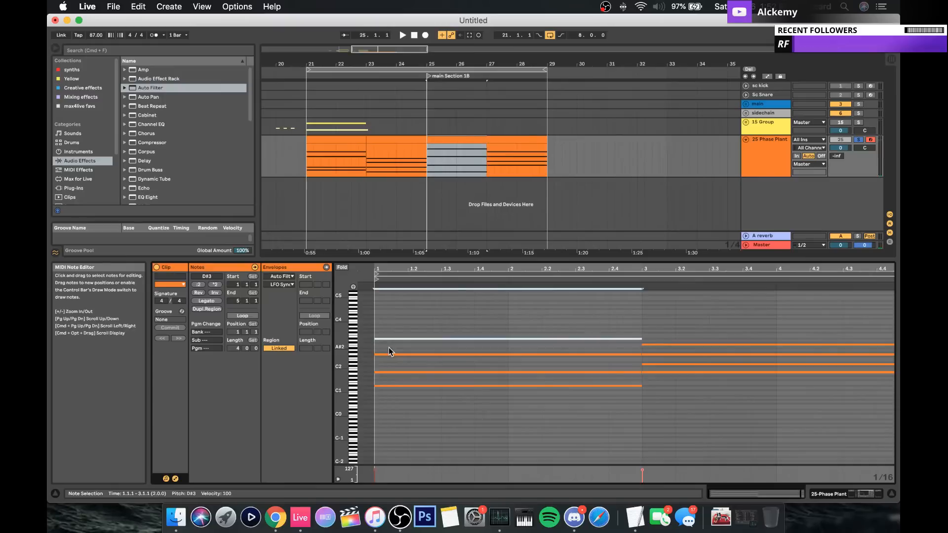
{"action": "key", "text": "space"}
{"action": "key", "text": "Up"}
{"action": "key", "text": "Up"}
{"action": "key", "text": "Up"}
{"action": "key", "text": "Up"}
{"action": "key", "text": "Up"}
{"action": "key", "text": "Up"}
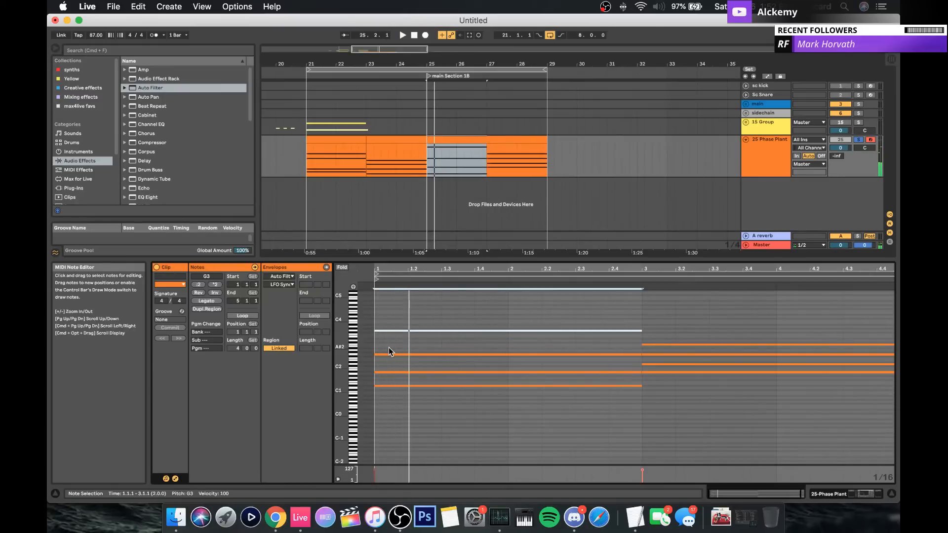
Step: Try the first chord's top note at G#3, return it to G3, and raise the G2 note to G#2
{"action": "key", "text": "Down"}
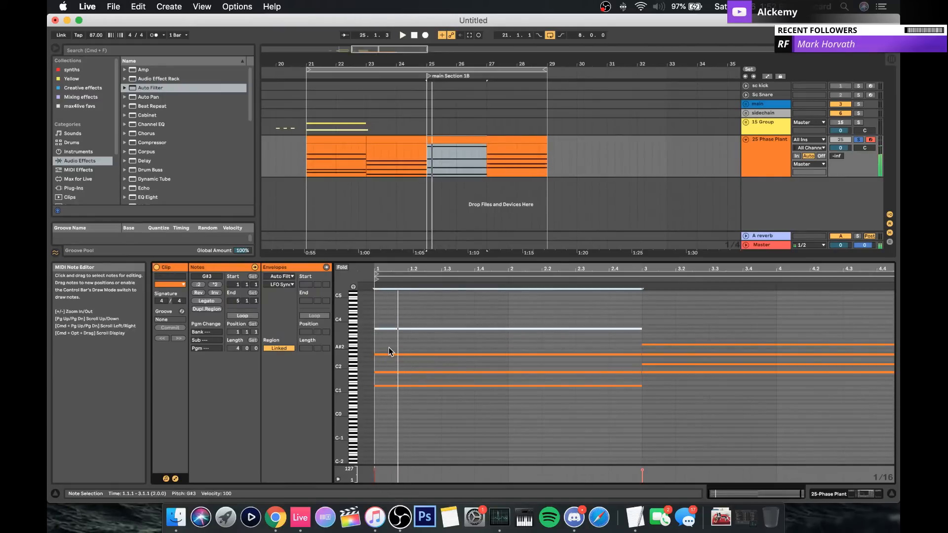
{"action": "key", "text": "Down"}
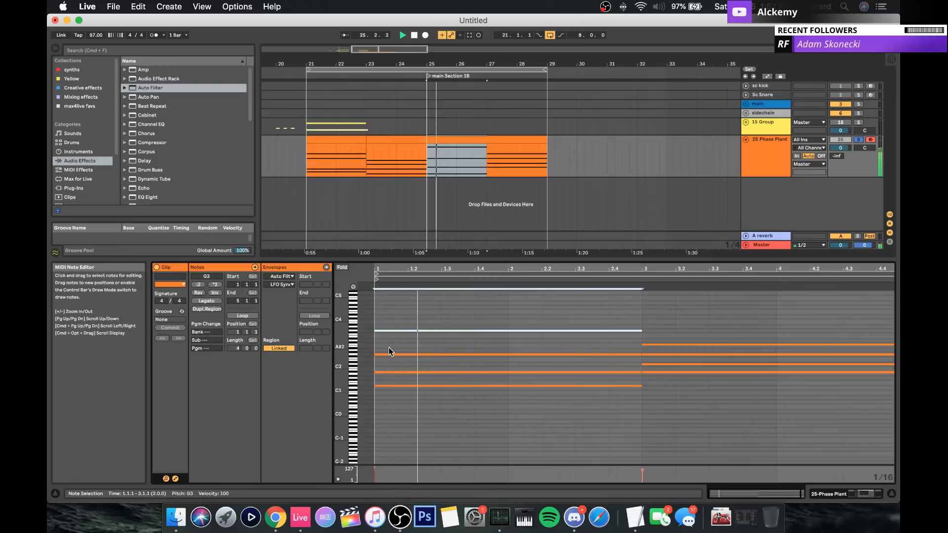
{"action": "left_click", "coordinate": [418, 354]}
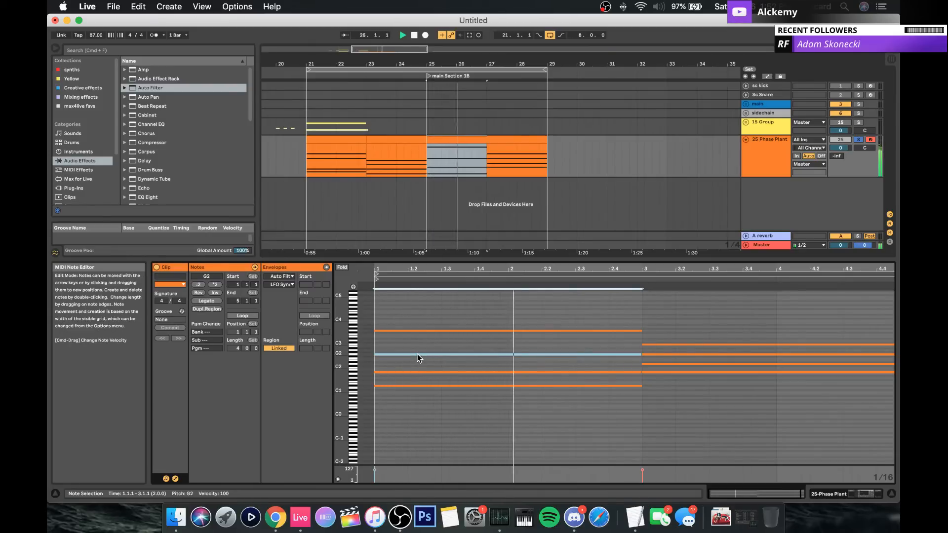
{"action": "key", "text": "Up"}
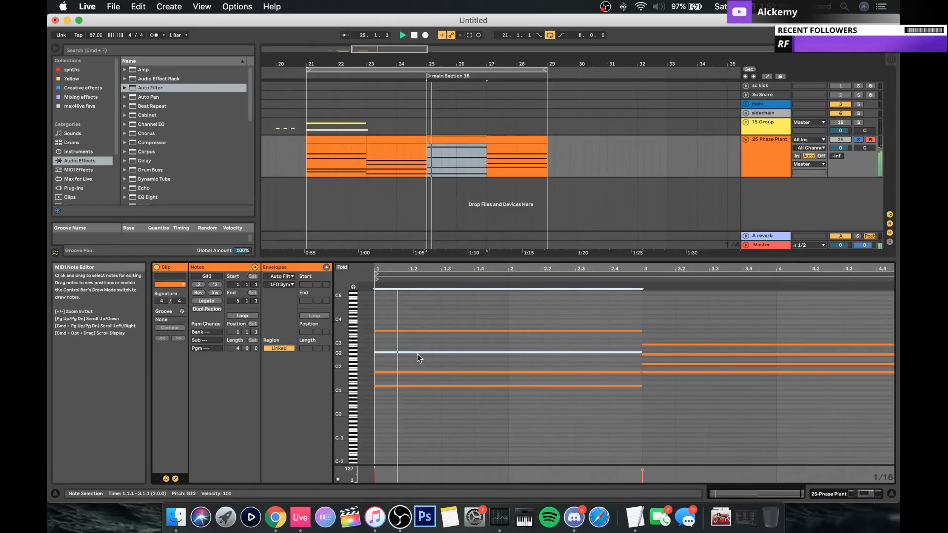
Step: Try lowering the G#1 note of the clip at bar 23 to G1, audition it and undo the change
{"action": "left_click", "coordinate": [404, 169]}
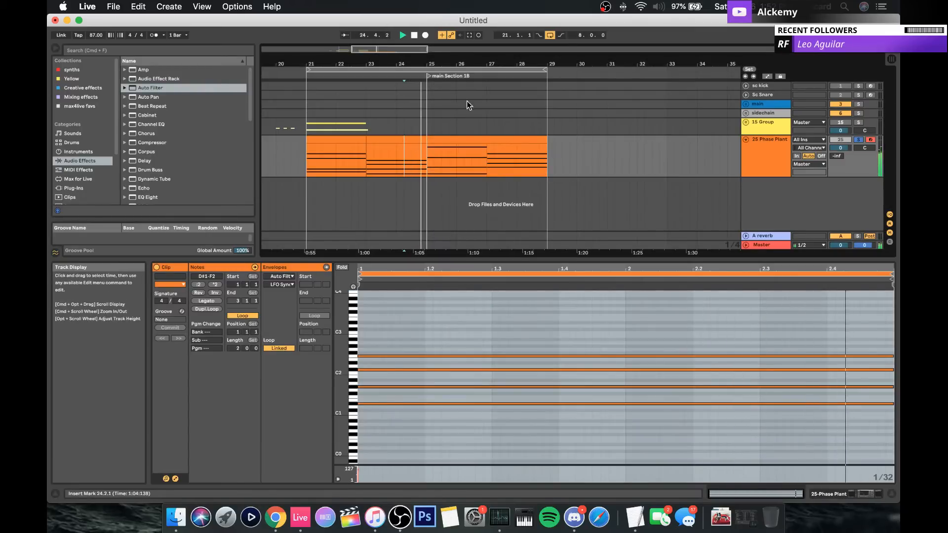
{"action": "key", "text": "space"}
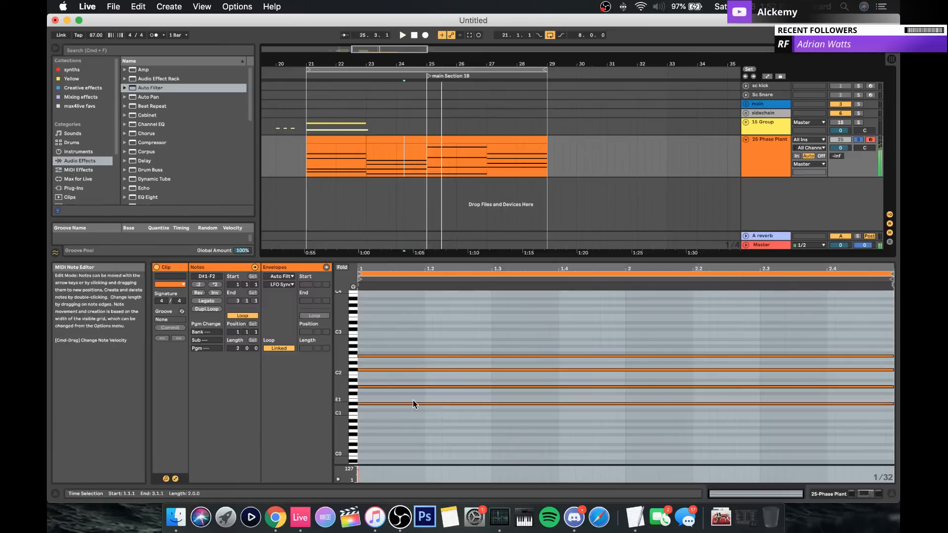
{"action": "left_click", "coordinate": [391, 387]}
{"action": "key", "text": "Down"}
{"action": "key", "text": "space"}
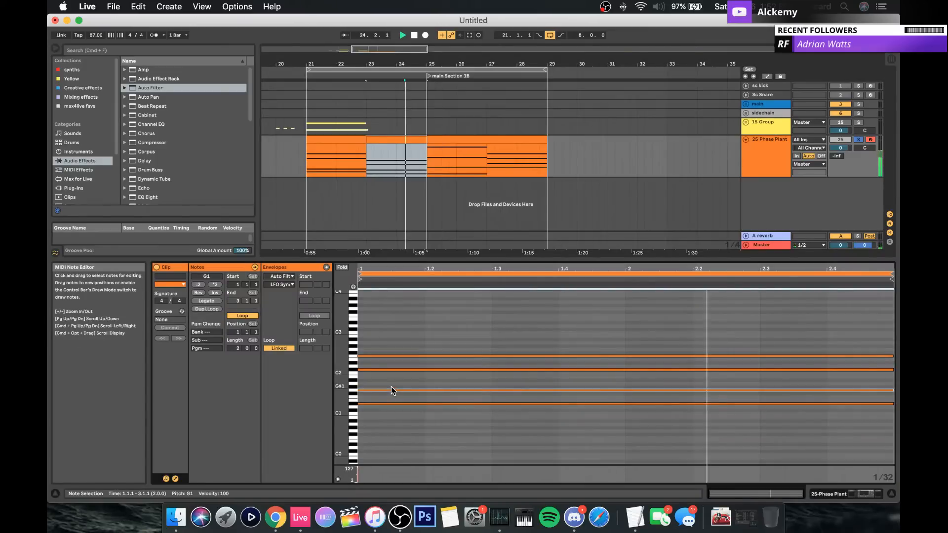
{"action": "left_click", "coordinate": [369, 341]}
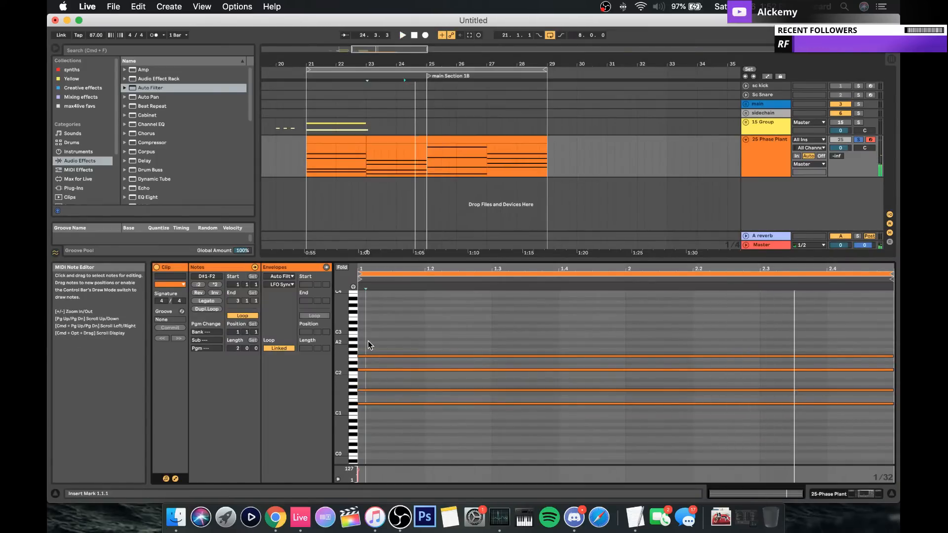
{"action": "key", "text": "super+a"}
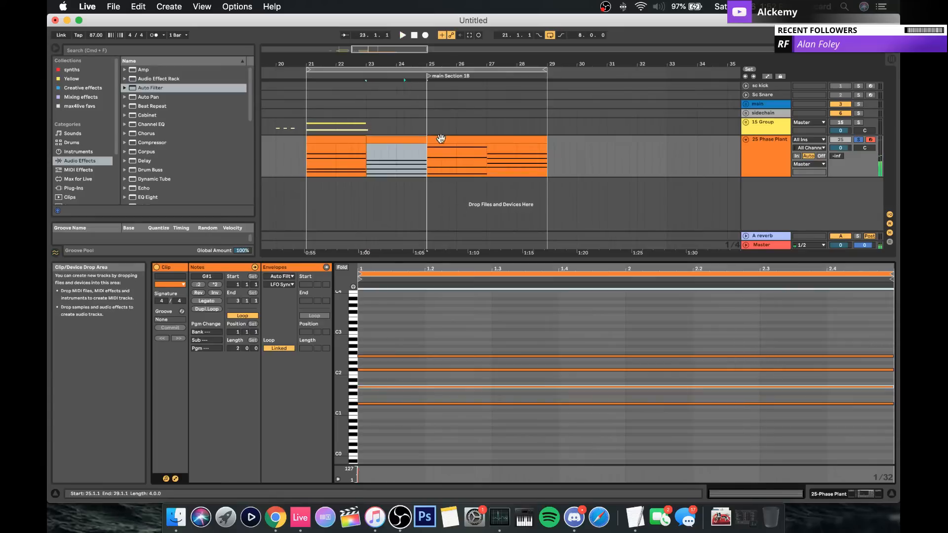
Step: Try lowering the A#1 note of the bar 25 clip's first chord to G1, then return it to A#1
{"action": "left_click", "coordinate": [439, 139]}
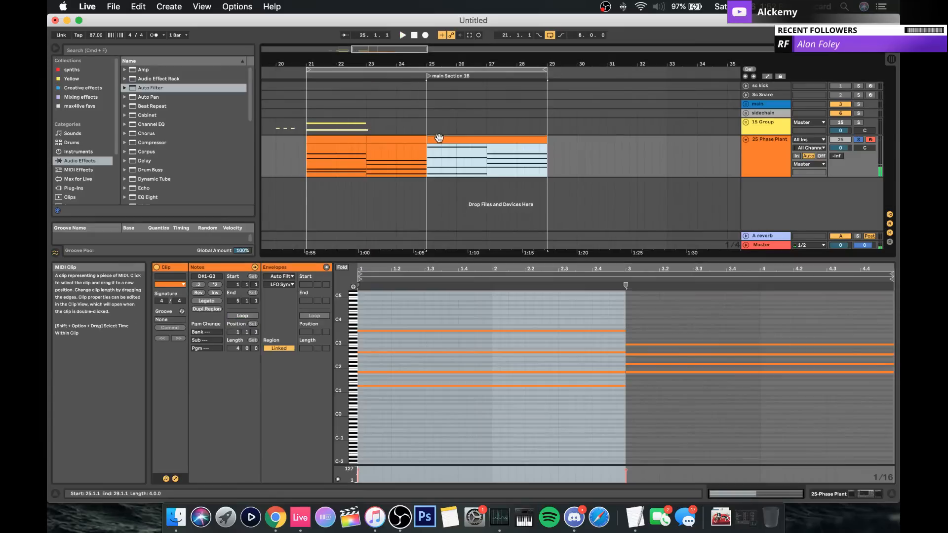
{"action": "left_click", "coordinate": [369, 372]}
{"action": "key", "text": "space"}
{"action": "key", "text": "Down"}
{"action": "key", "text": "Down"}
{"action": "key", "text": "Down"}
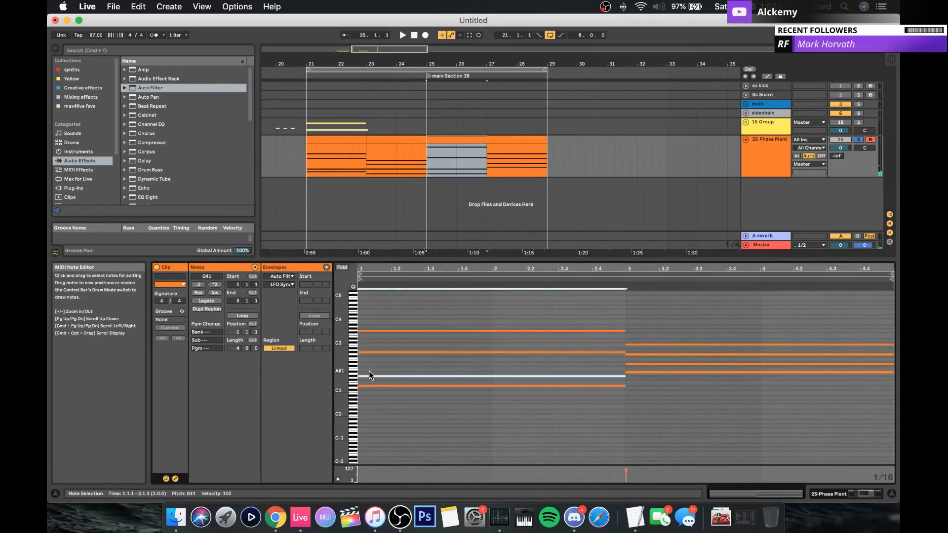
{"action": "key", "text": "space"}
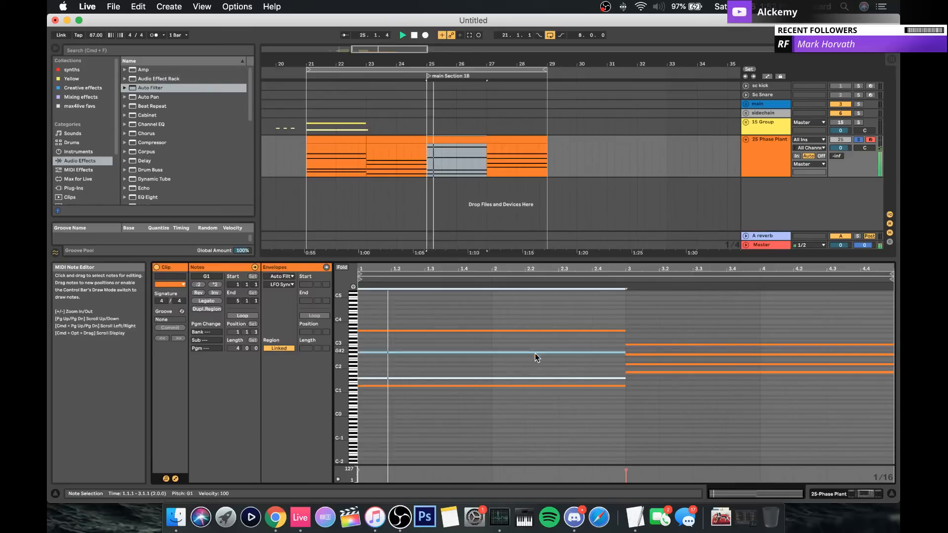
{"action": "key", "text": "Up"}
{"action": "key", "text": "Up"}
{"action": "key", "text": "Up"}
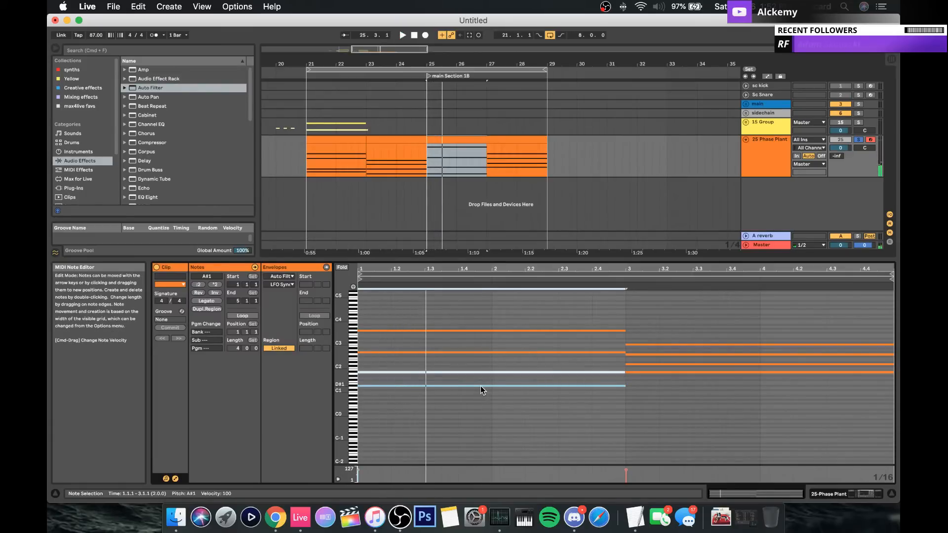
Step: Change the G#2 note of the bar 25 clip's first chord to F2 and audition the voicing
{"action": "key", "text": "space"}
{"action": "key", "text": "Up"}
{"action": "key", "text": "Up"}
{"action": "key", "text": "Up"}
{"action": "key", "text": "Up"}
{"action": "key", "text": "Up"}
{"action": "key", "text": "Up"}
{"action": "key", "text": "Up"}
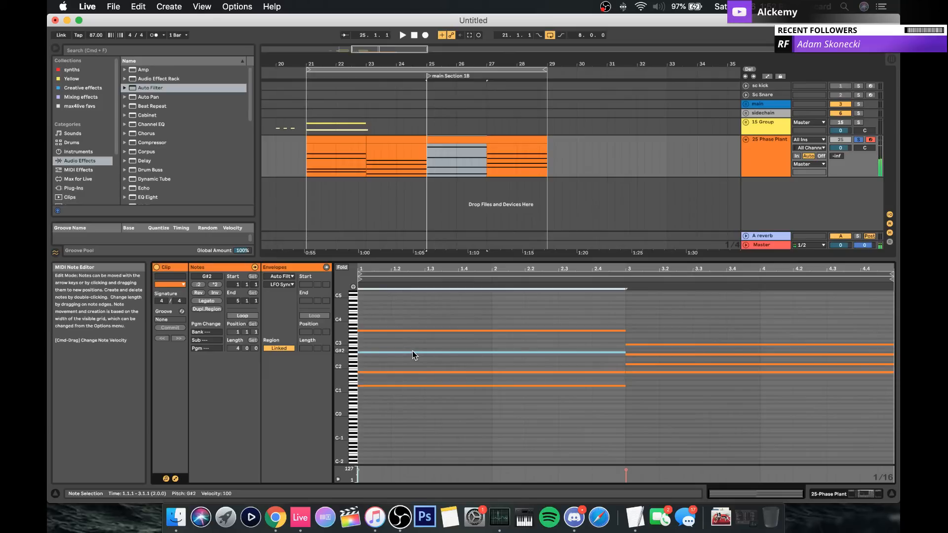
{"action": "key", "text": "space"}
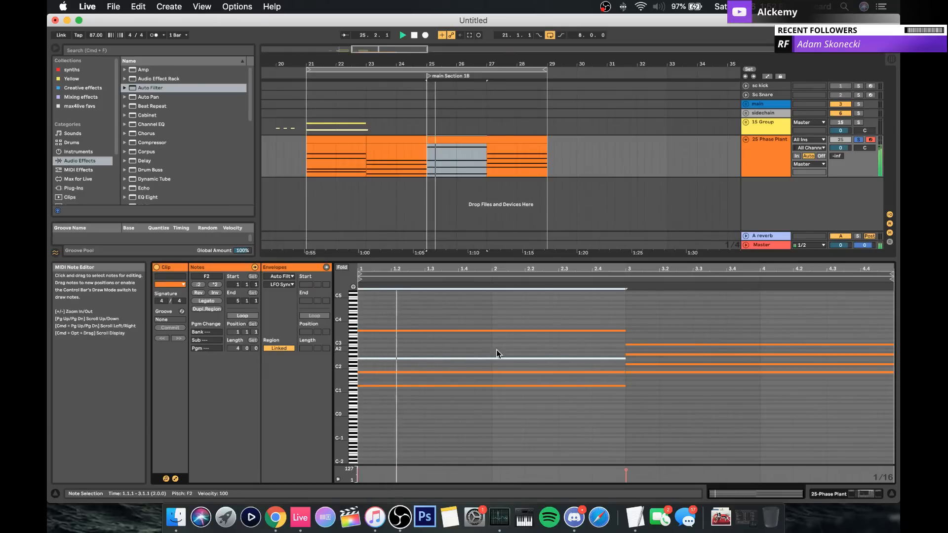
Step: Raise the top note of the clip's second chord to A#3 and drop its lowest note to C1
{"action": "left_click_drag", "start_coordinate": [654, 344], "coordinate": [653, 324]}
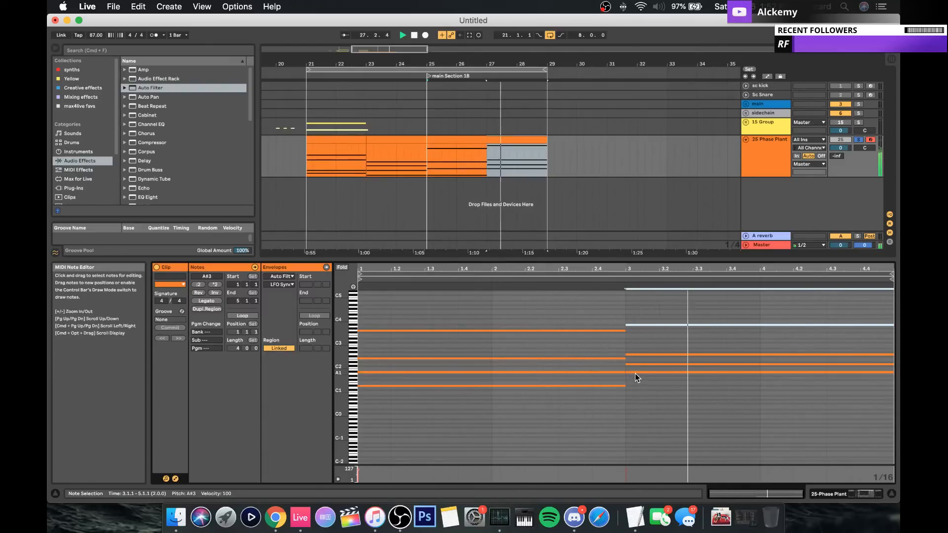
{"action": "left_click_drag", "start_coordinate": [635, 373], "coordinate": [636, 393]}
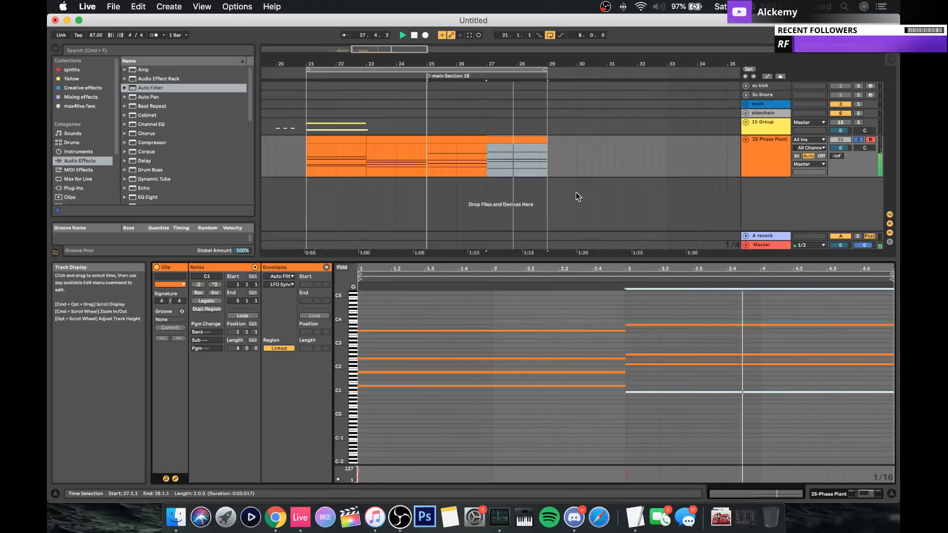
Step: Set the synced rate of Phase Plant's first LFO to 8/4 and close the plug-in window
{"action": "left_click", "coordinate": [757, 159]}
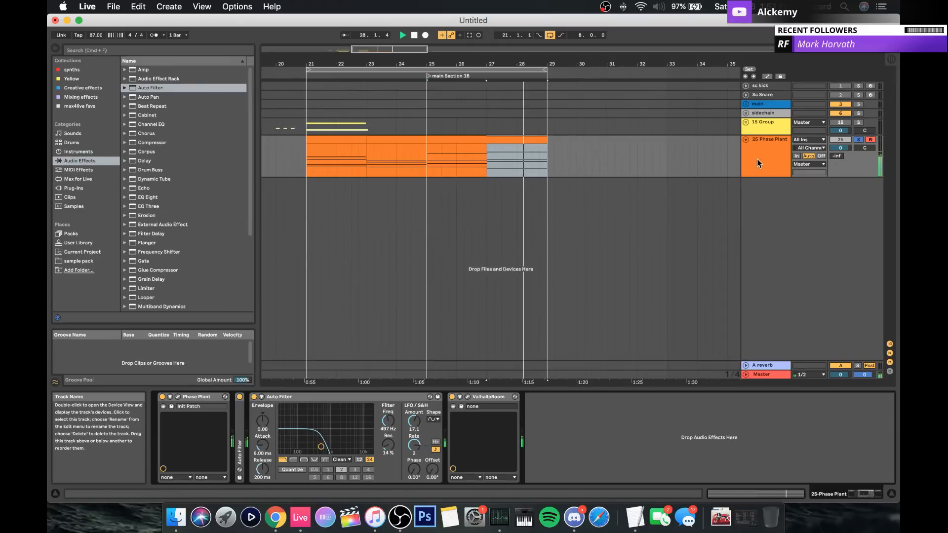
{"action": "left_click", "coordinate": [178, 398]}
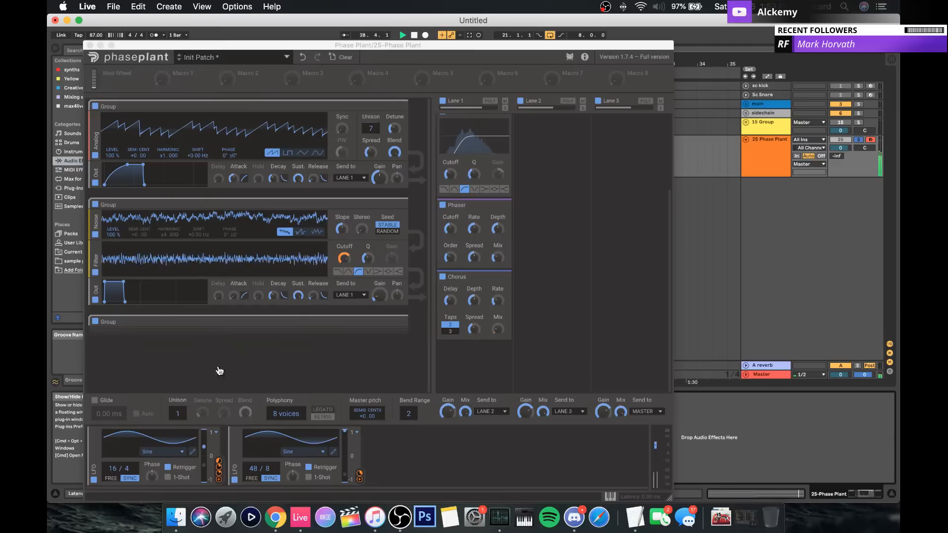
{"action": "left_click", "coordinate": [114, 472]}
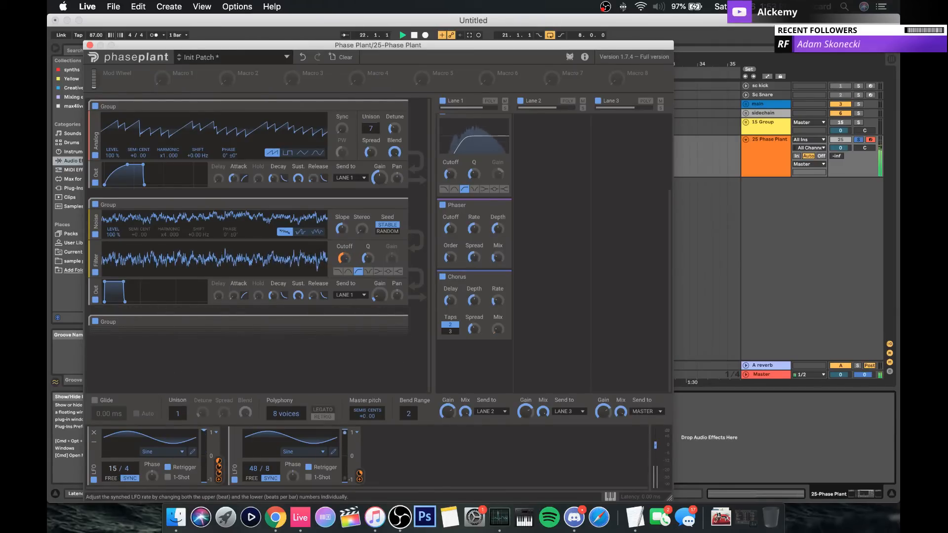
{"action": "left_click_drag", "start_coordinate": [114, 472], "coordinate": [114, 478]}
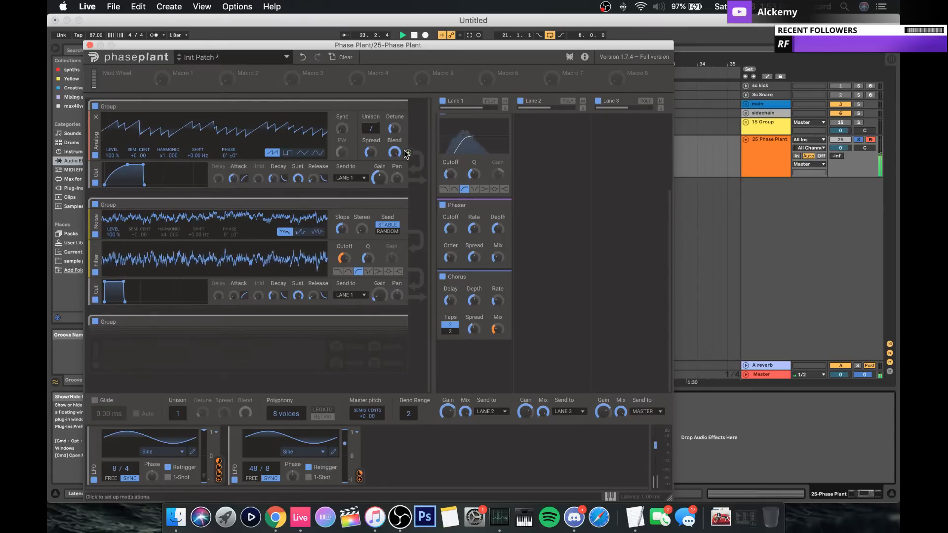
{"action": "left_click", "coordinate": [90, 45]}
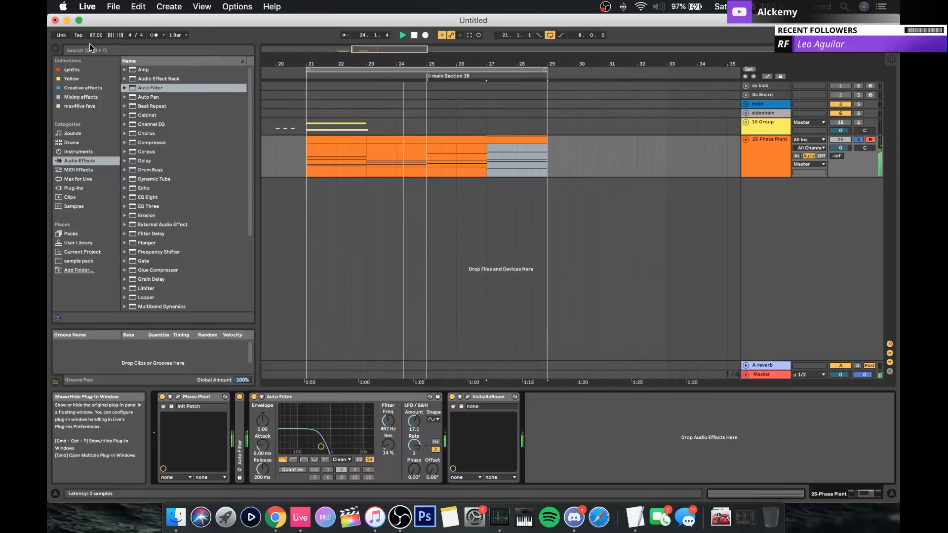
Step: Add a Saturator before ValhallaRoom with Soft Clip on, the Soft Sine curve and 2.86 dB of drive
{"action": "left_click", "coordinate": [770, 150]}
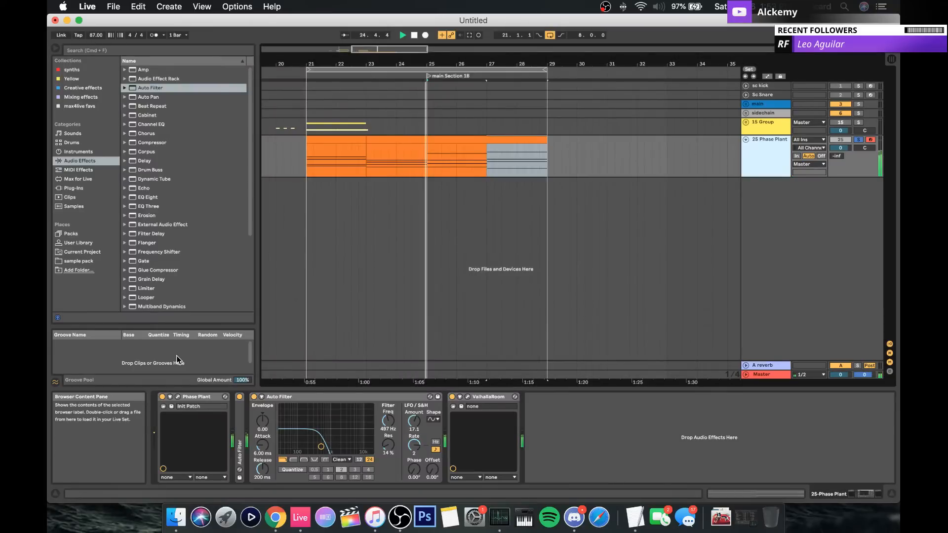
{"action": "scroll", "coordinate": [170, 175], "scroll_direction": "down", "scroll_amount": 5}
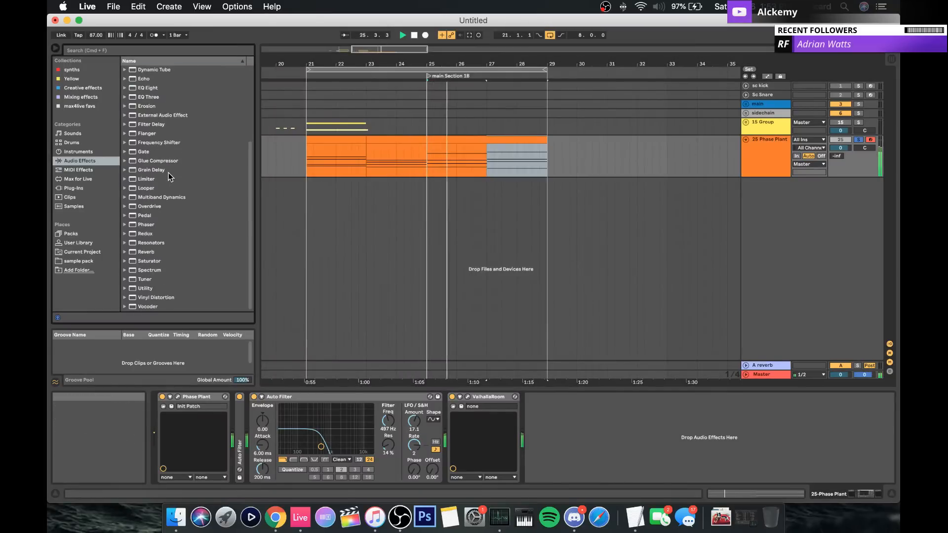
{"action": "left_click_drag", "start_coordinate": [145, 261], "coordinate": [513, 433]}
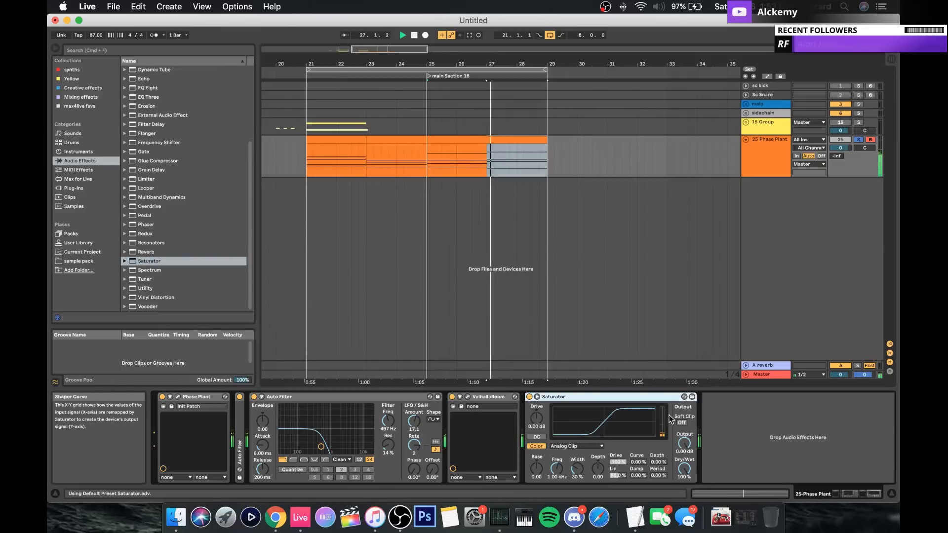
{"action": "left_click", "coordinate": [682, 423]}
{"action": "left_click", "coordinate": [576, 446]}
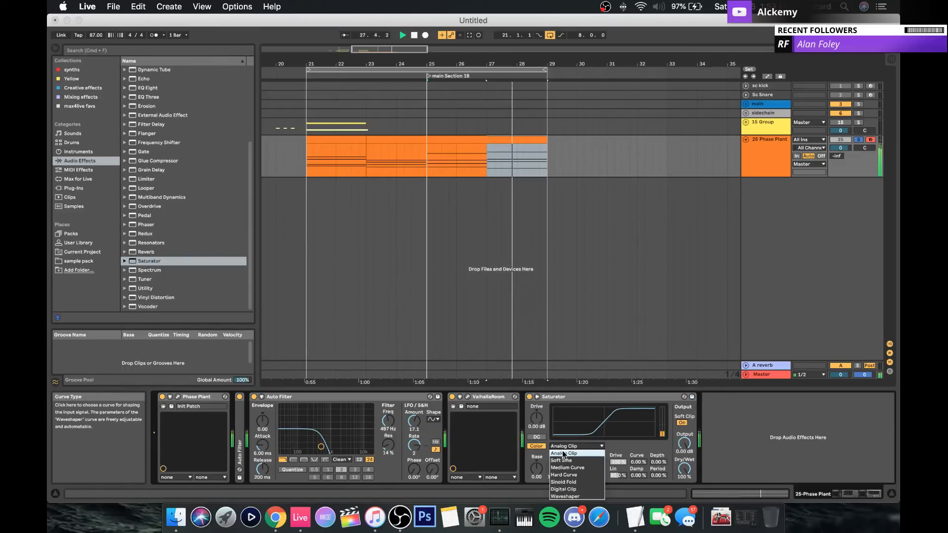
{"action": "left_click", "coordinate": [563, 458]}
{"action": "left_click_drag", "start_coordinate": [537, 425], "coordinate": [451, 398]}
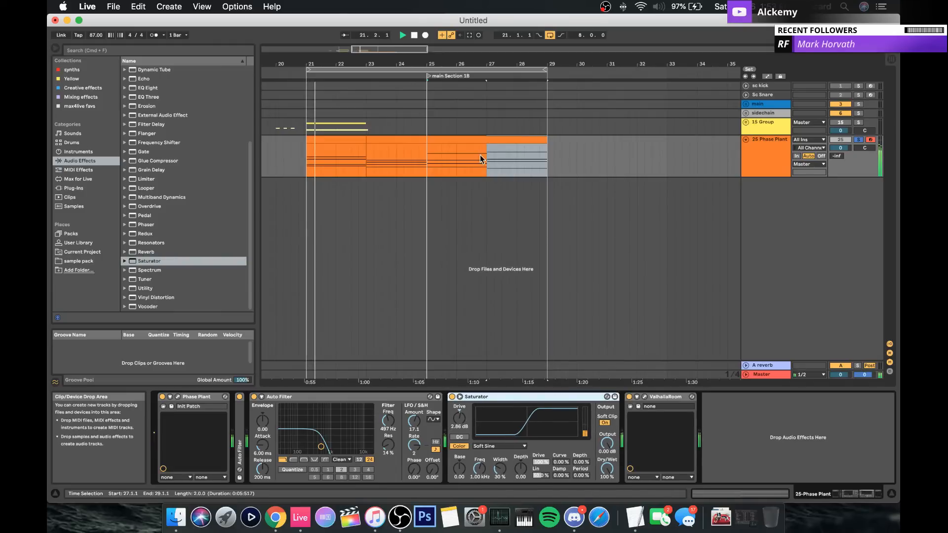
Step: Set the low-pass Auto Filter's cutoff to 888 Hz and the Saturator's drive to 0 dB, and play the progression
{"action": "left_click", "coordinate": [353, 143]}
{"action": "left_click", "coordinate": [375, 143]}
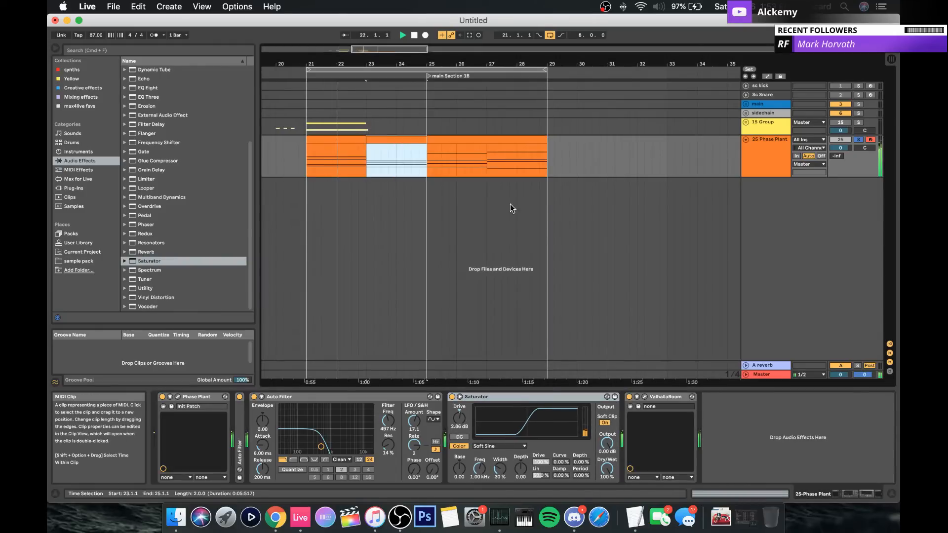
{"action": "left_click", "coordinate": [760, 155]}
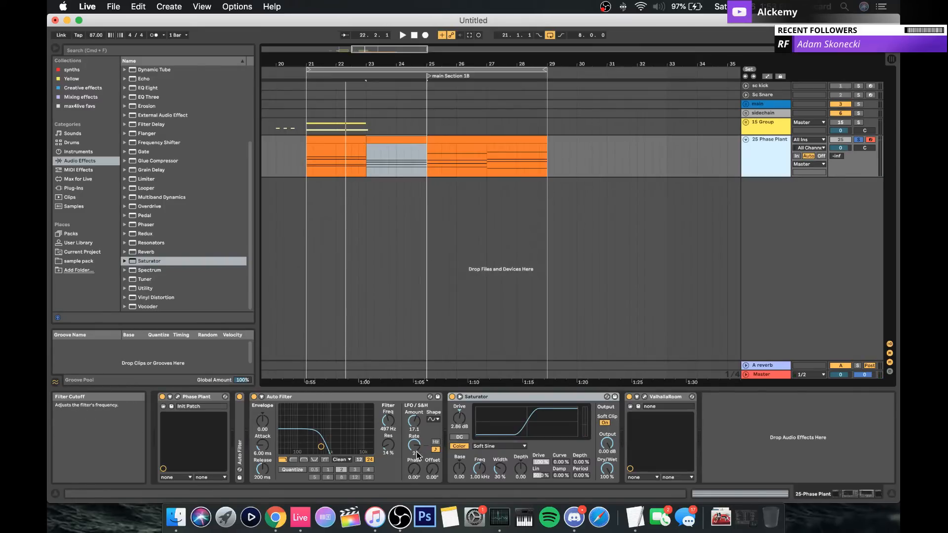
{"action": "left_click", "coordinate": [390, 423]}
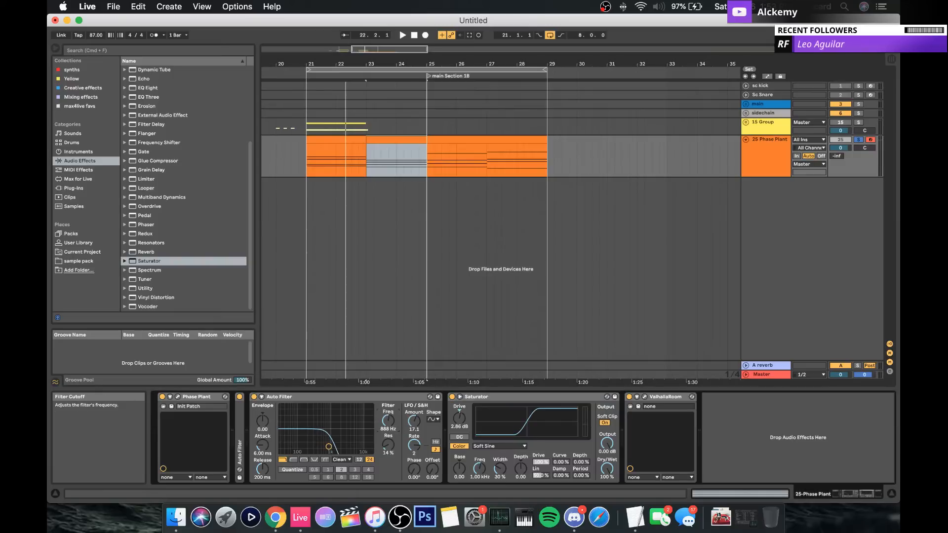
{"action": "key", "text": "space"}
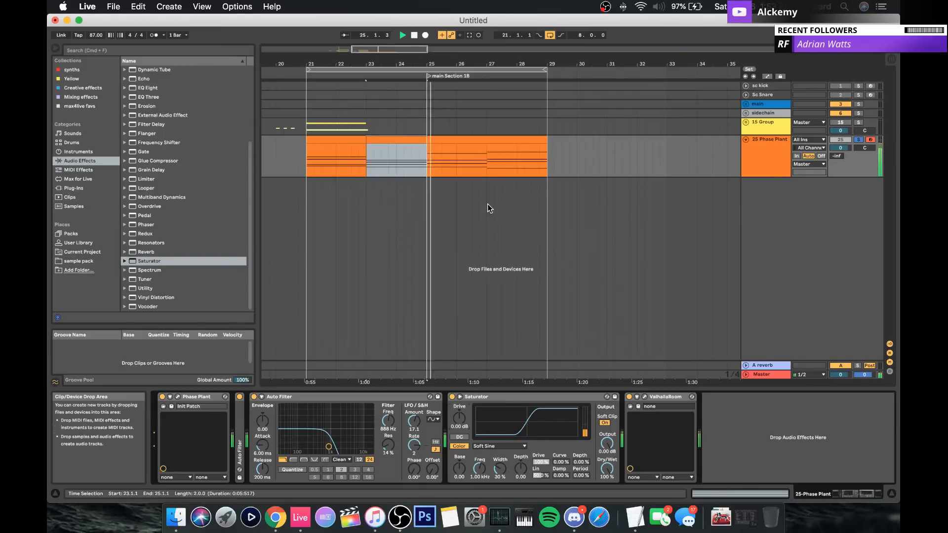
Step: Fold the low-pass Auto Filter and add a Delay with Ping-Pong on after the Chorus in Phase Plant's Lane 1
{"action": "left_click", "coordinate": [261, 397]}
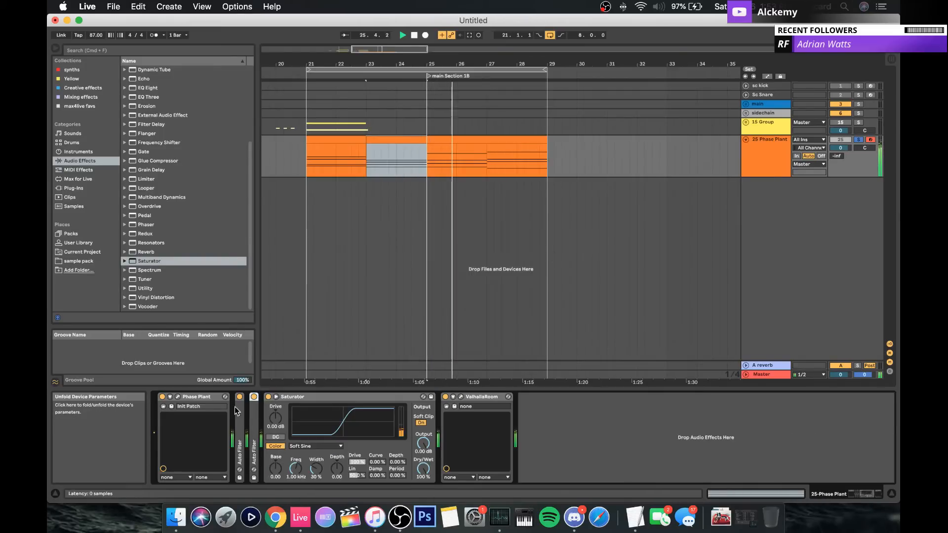
{"action": "left_click", "coordinate": [177, 397]}
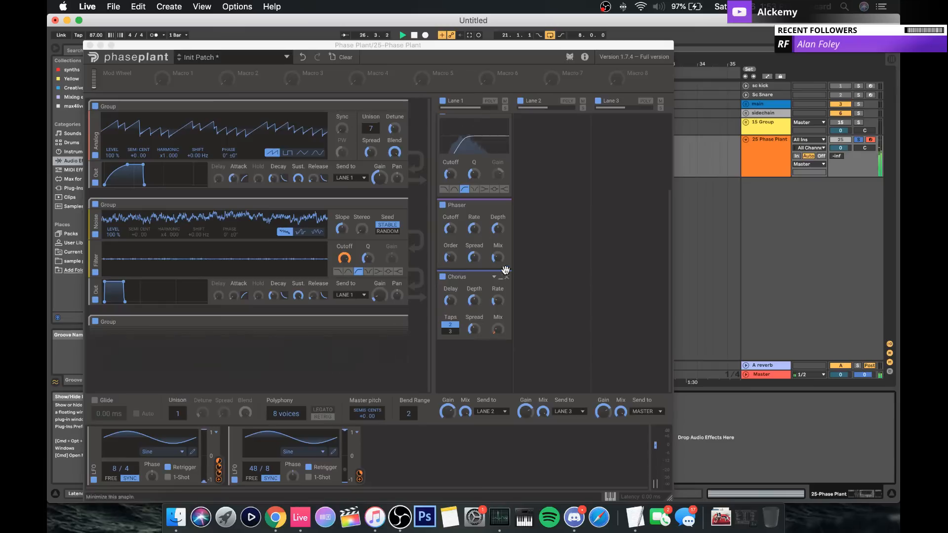
{"action": "left_click", "coordinate": [450, 372]}
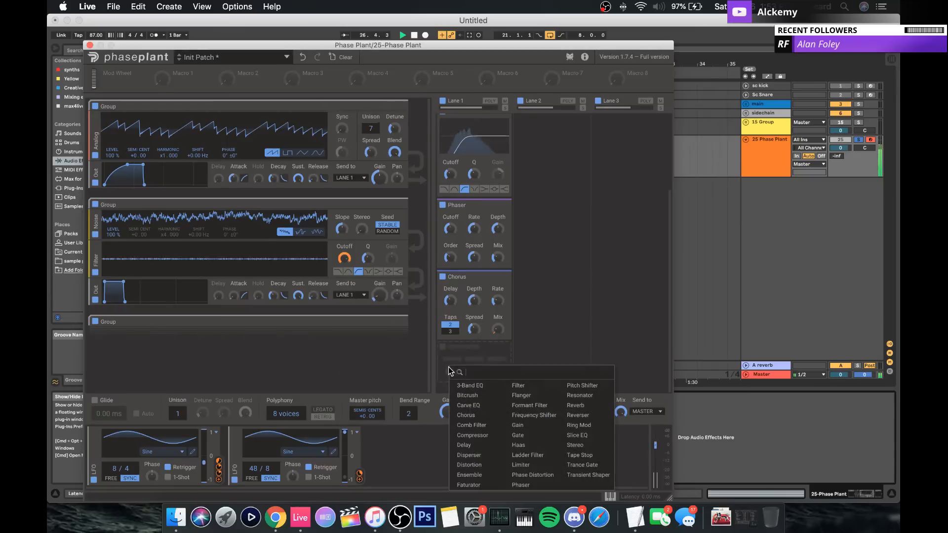
{"action": "left_click", "coordinate": [483, 446]}
{"action": "scroll", "coordinate": [482, 364], "scroll_direction": "down", "scroll_amount": 3}
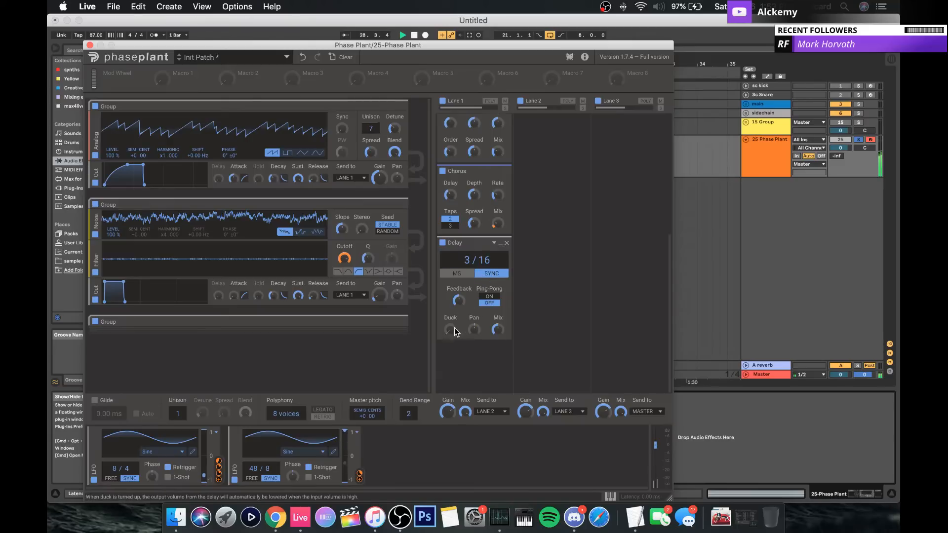
{"action": "left_click", "coordinate": [489, 297]}
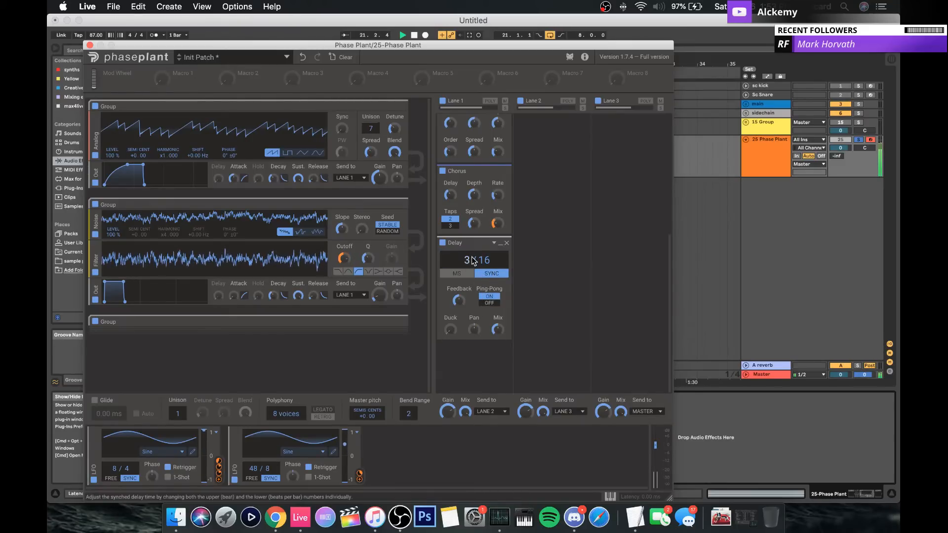
Step: Set the Phase Plant Delay's synced time to 2/16 and fine-tune its feedback while the loop plays
{"action": "left_click_drag", "start_coordinate": [469, 266], "coordinate": [469, 258]}
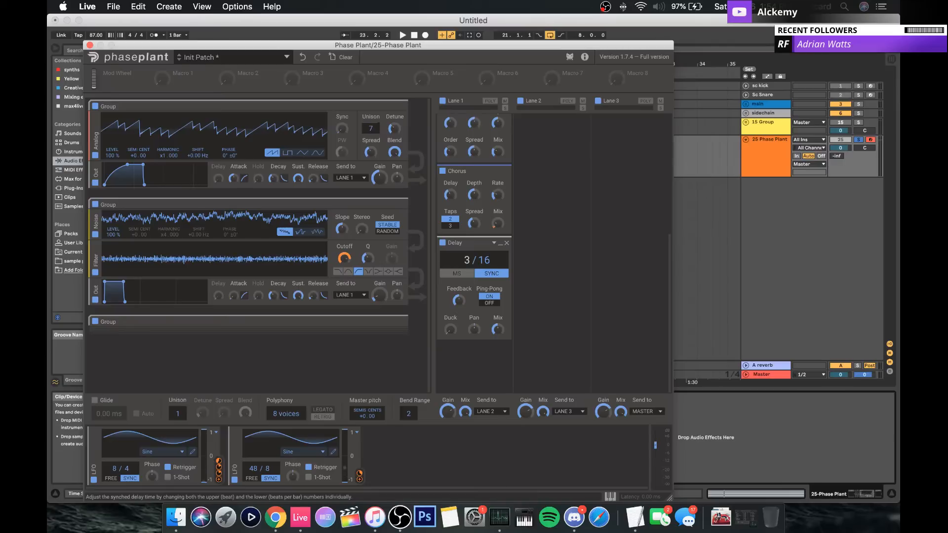
{"action": "key", "text": "space"}
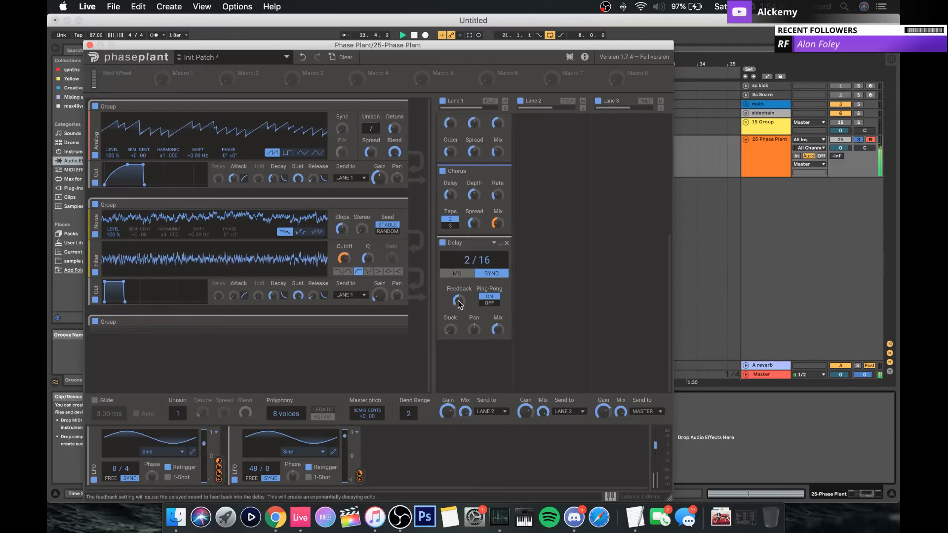
{"action": "left_click_drag", "start_coordinate": [459, 301], "coordinate": [459, 299]}
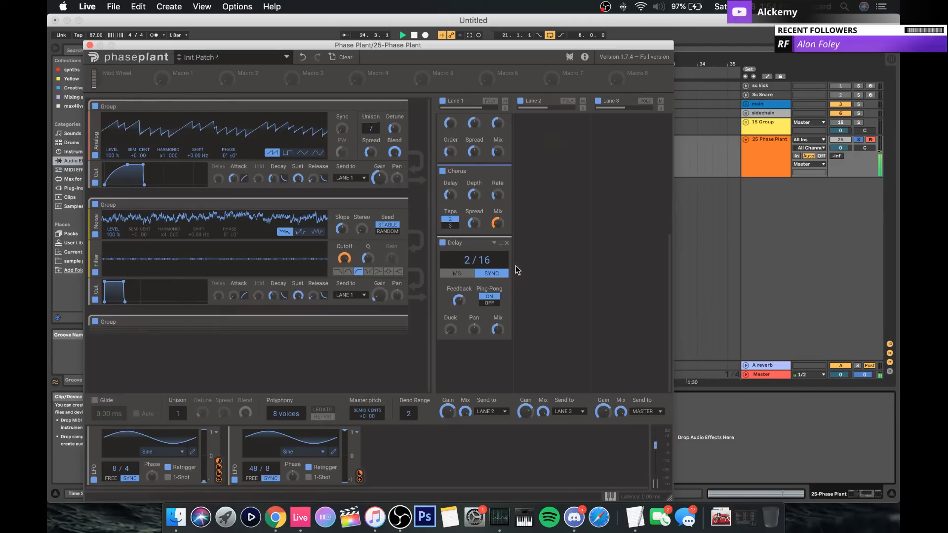
Step: Try modulating the Delay's mix with the 48/8 LFO, and remove that modulation
{"action": "left_click", "coordinate": [90, 46]}
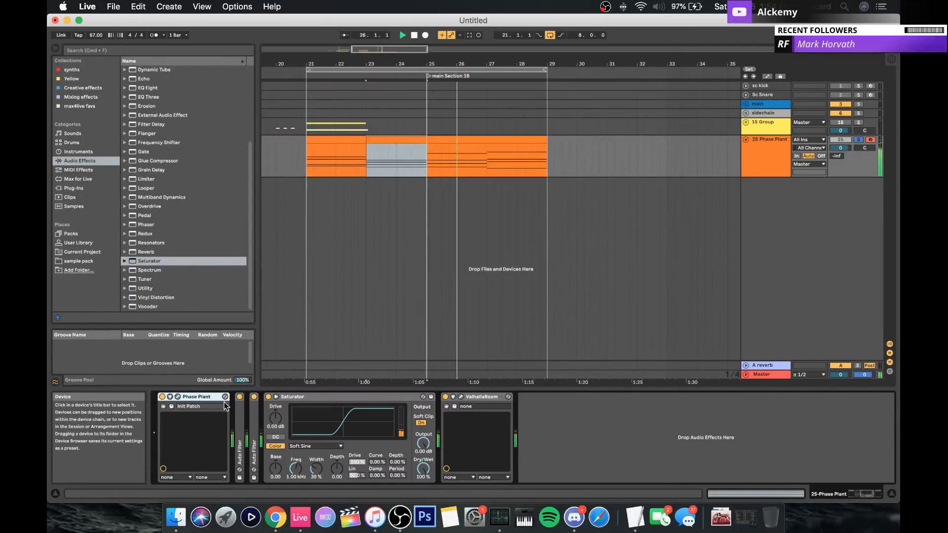
{"action": "left_click", "coordinate": [182, 399]}
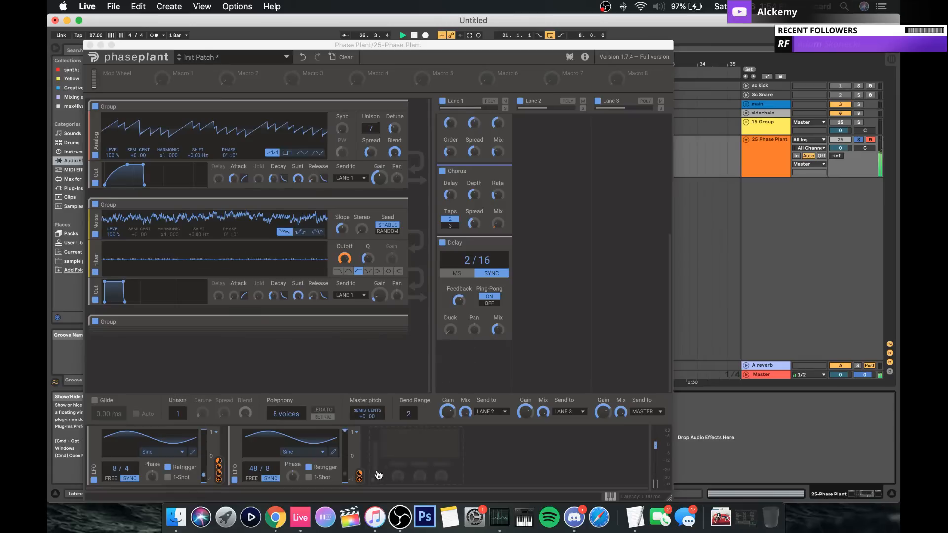
{"action": "left_click_drag", "start_coordinate": [359, 475], "coordinate": [497, 332]}
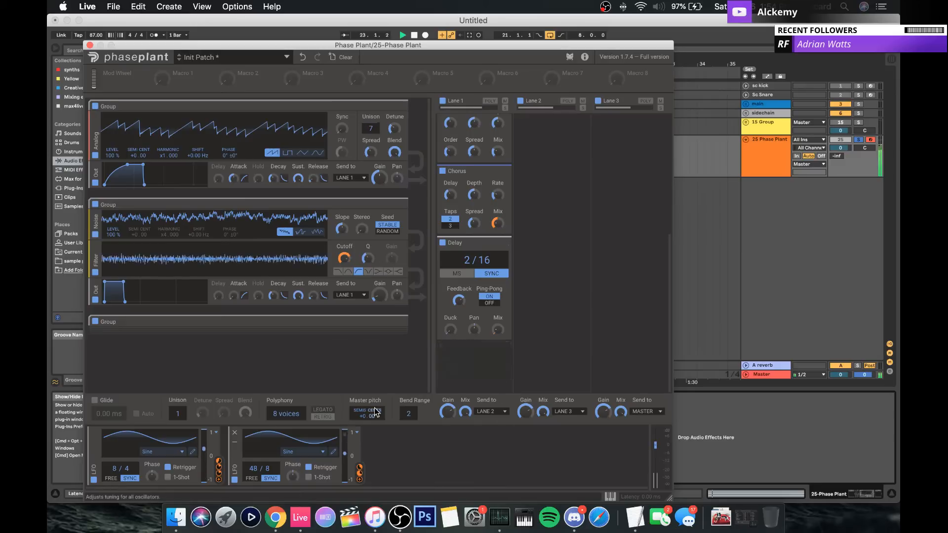
{"action": "left_click_drag", "start_coordinate": [497, 353], "coordinate": [392, 463]}
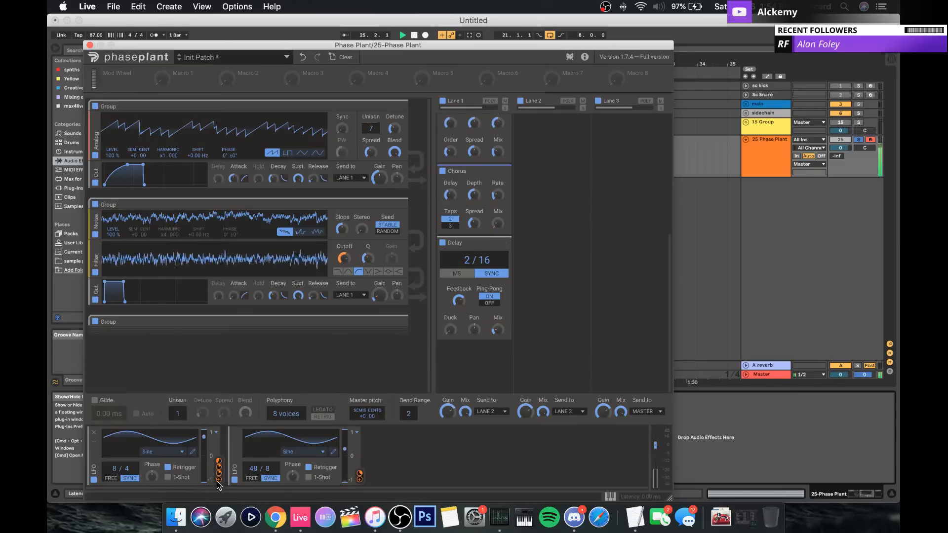
Step: Assign the 8/4 LFO to modulate the Delay's mix, and close the Phase Plant window
{"action": "left_click_drag", "start_coordinate": [219, 473], "coordinate": [220, 483]}
{"action": "left_click_drag", "start_coordinate": [482, 351], "coordinate": [498, 330]}
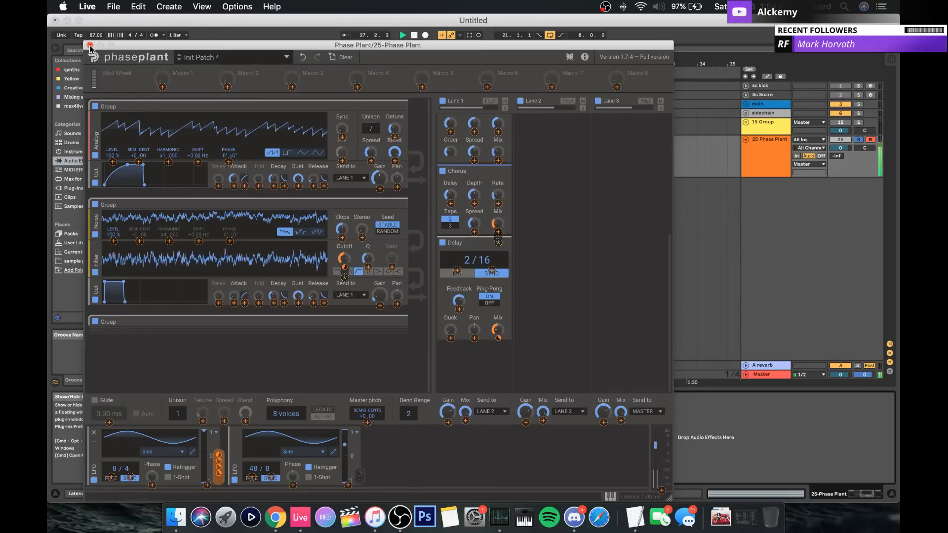
{"action": "key", "text": "super+alt+p"}
{"action": "left_click", "coordinate": [770, 151]}
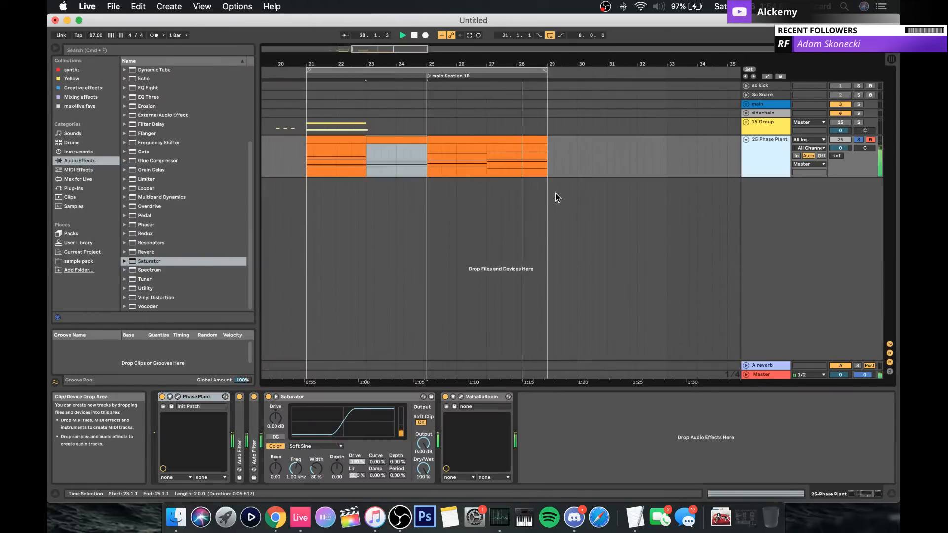
Step: Stop playback and open all four clips on the Phase Plant track together in the note editor
{"action": "key", "text": "space"}
{"action": "left_click", "coordinate": [357, 141]}
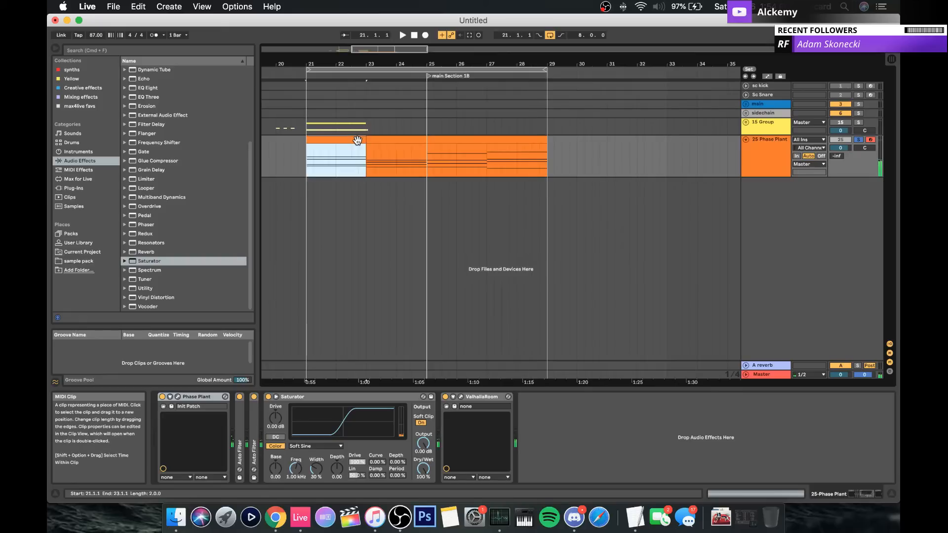
{"action": "left_click", "coordinate": [524, 144], "text": "shift"}
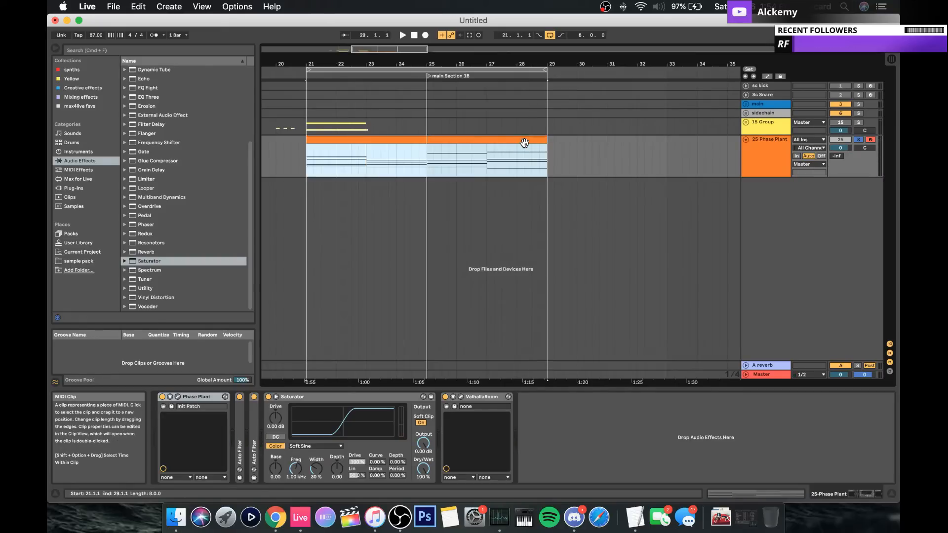
{"action": "double_click", "coordinate": [524, 143]}
Step: Copy the top notes of the chords one octave higher, to C4–A#4, and return to the device view
{"action": "left_click_drag", "start_coordinate": [445, 324], "coordinate": [836, 386]}
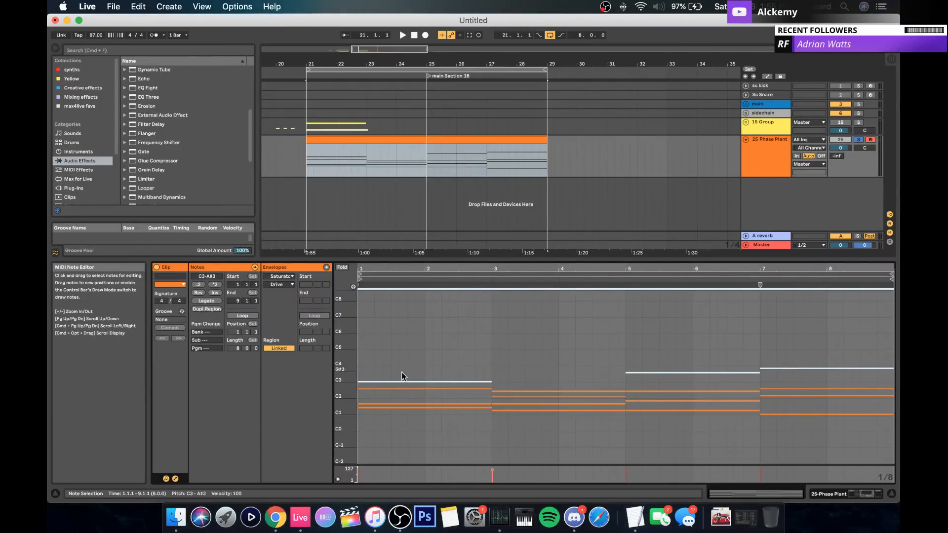
{"action": "left_click_drag", "start_coordinate": [405, 382], "coordinate": [404, 366]}
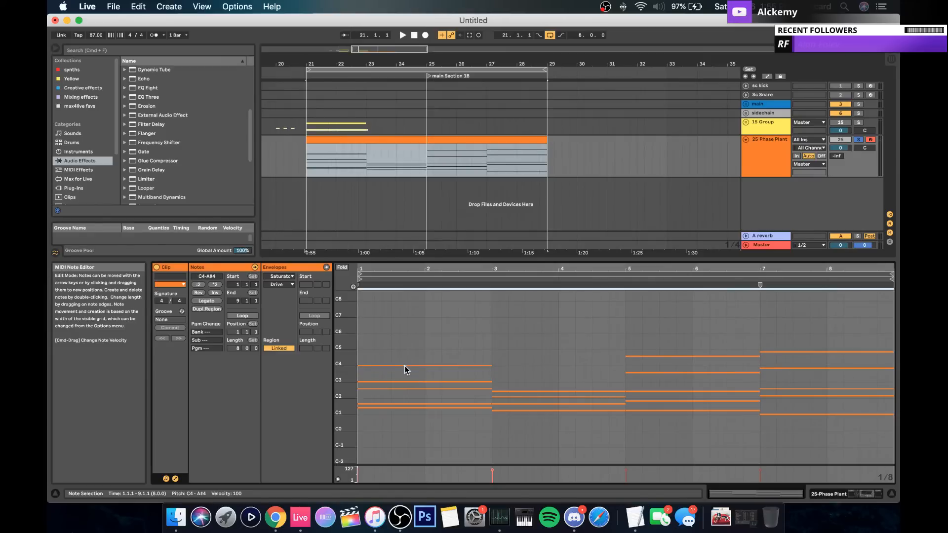
{"action": "key", "text": "super+z"}
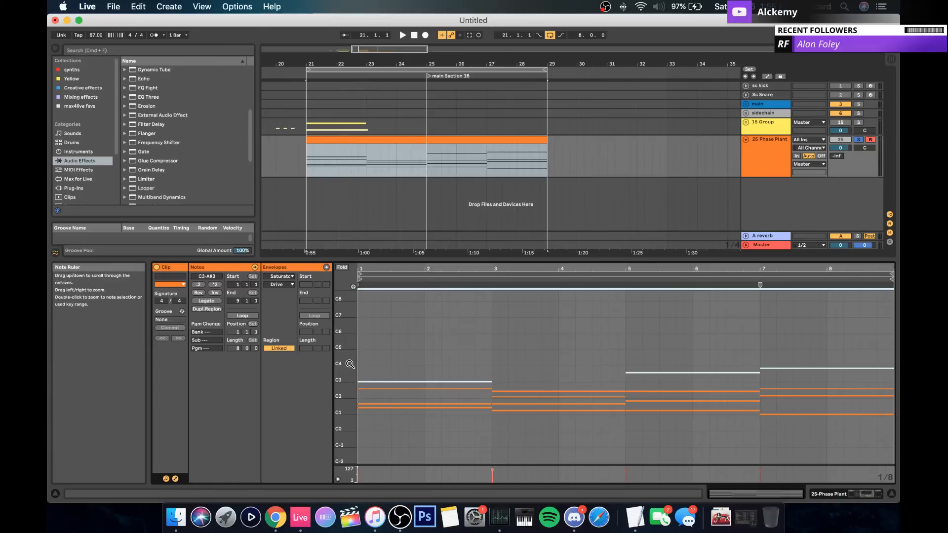
{"action": "left_click_drag", "start_coordinate": [349, 364], "coordinate": [386, 302]}
{"action": "scroll", "coordinate": [444, 380], "scroll_direction": "down", "scroll_amount": 5}
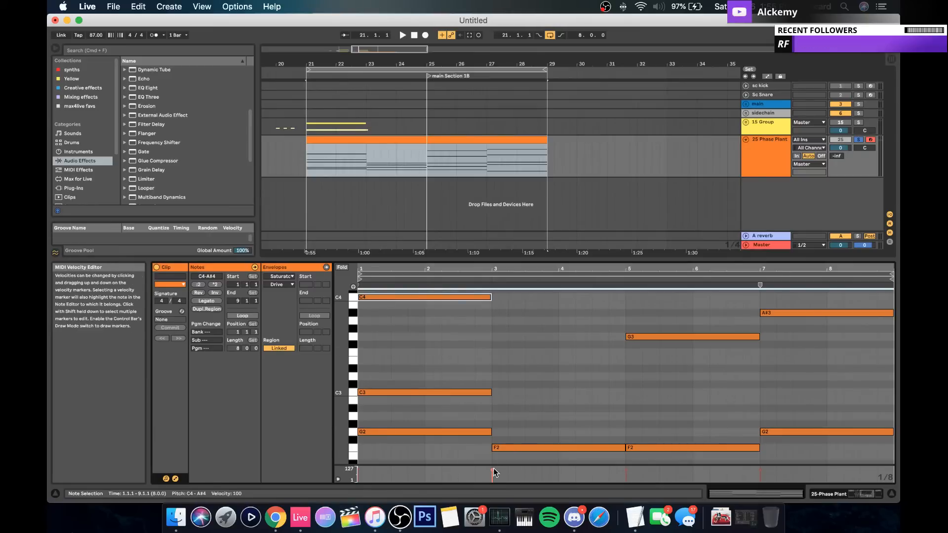
{"action": "key", "text": "shift+Tab"}
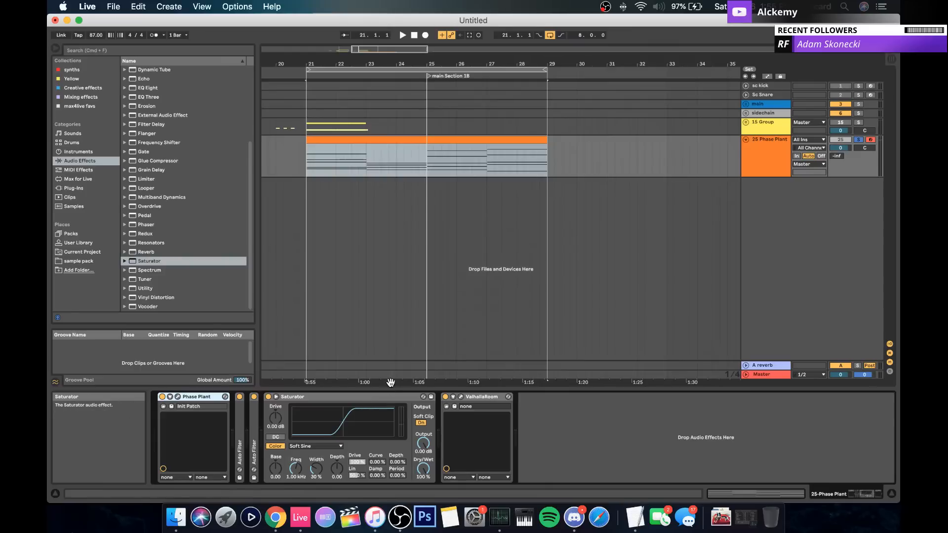
Step: Play the loop and add a two-bar F3 note above the second chord at bar 3 of the clips
{"action": "key", "text": "space"}
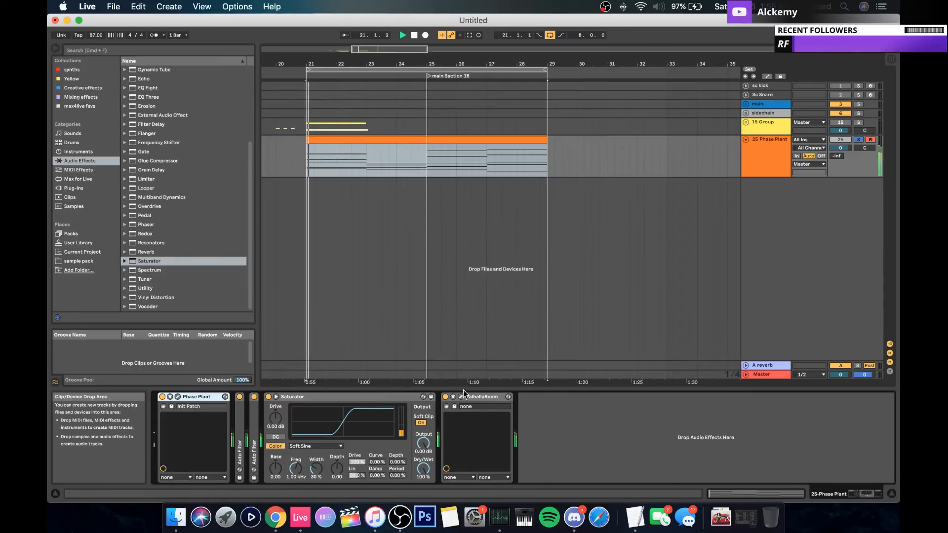
{"action": "double_click", "coordinate": [404, 142]}
{"action": "mouse_move", "coordinate": [507, 362]}
{"action": "left_mouse_down"}
{"action": "mouse_move", "coordinate": [517, 449]}
{"action": "mouse_move", "coordinate": [514, 351]}
{"action": "left_mouse_up"}
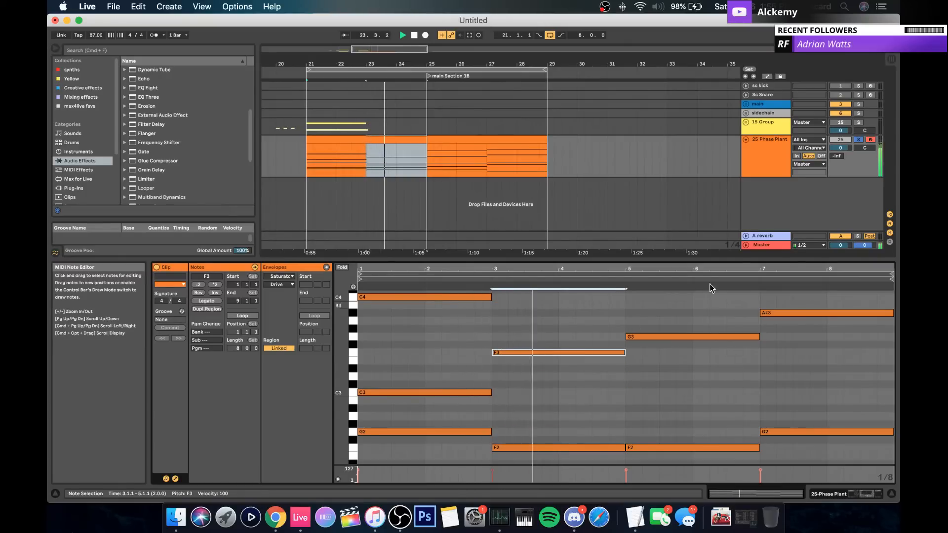
{"action": "left_click", "coordinate": [775, 171]}
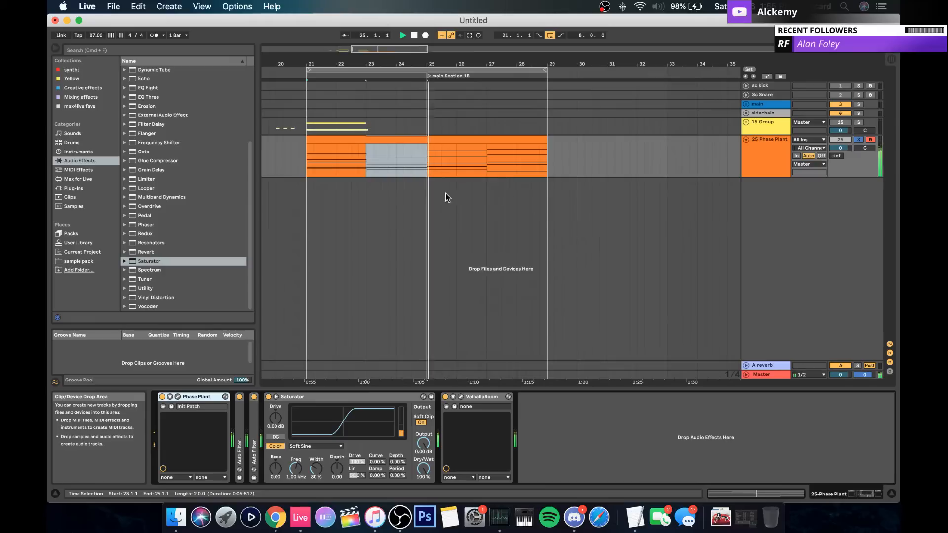
Step: Open the last Phase Plant clip, starting at bar 27, in the note editor and stop playback
{"action": "left_click", "coordinate": [462, 140]}
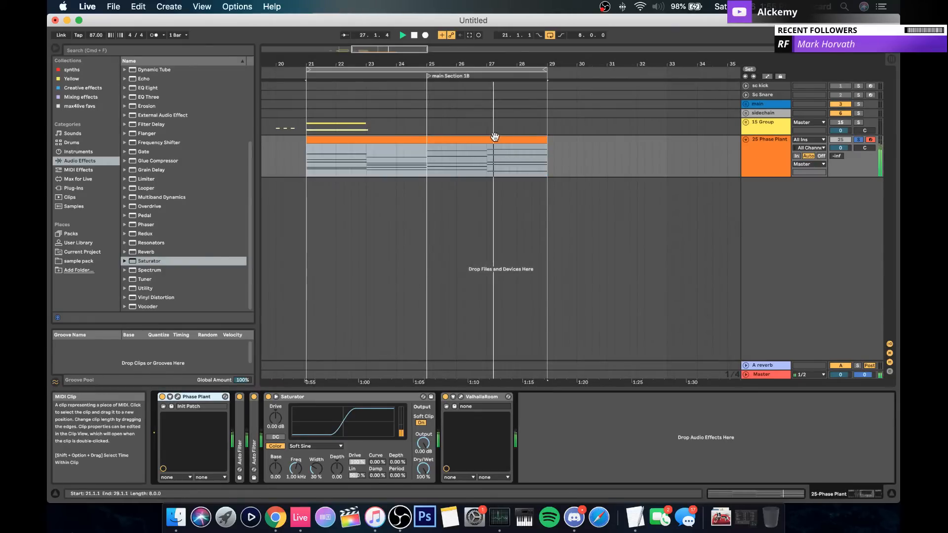
{"action": "double_click", "coordinate": [495, 136]}
{"action": "key", "text": "space"}
Step: Lower the last chord's A#3 note to F3 and audition the passage from bar 25
{"action": "left_click", "coordinate": [792, 318]}
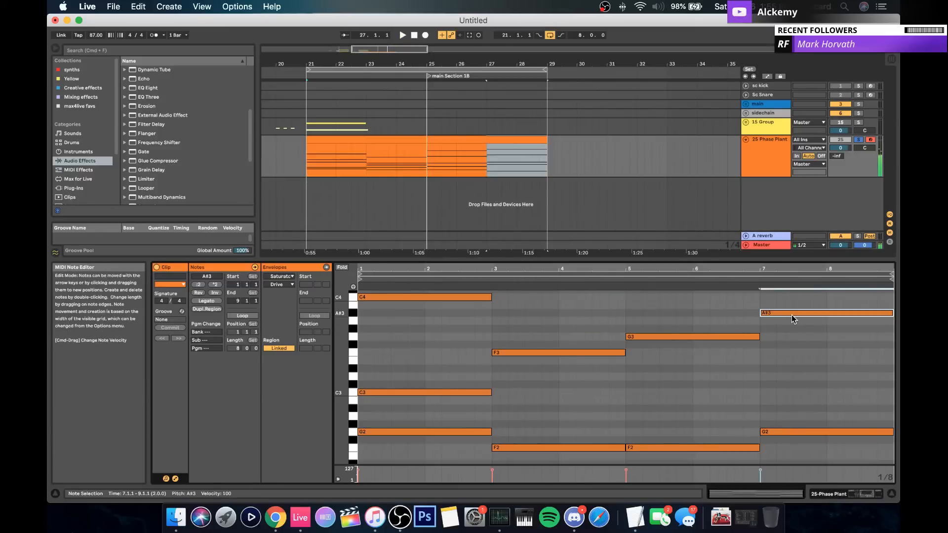
{"action": "key", "text": "Down"}
{"action": "key", "text": "Down"}
{"action": "key", "text": "Down"}
{"action": "key", "text": "Down"}
{"action": "key", "text": "Down"}
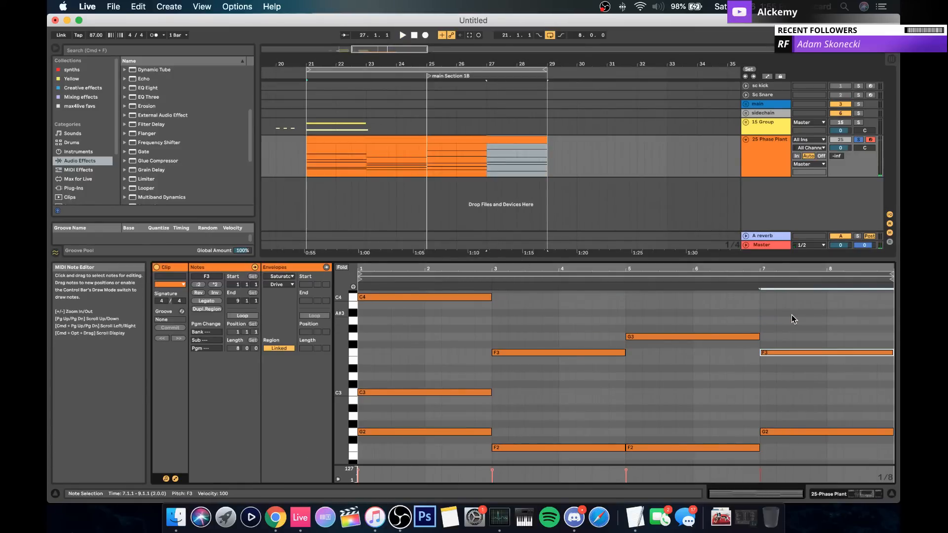
{"action": "left_click", "coordinate": [431, 158]}
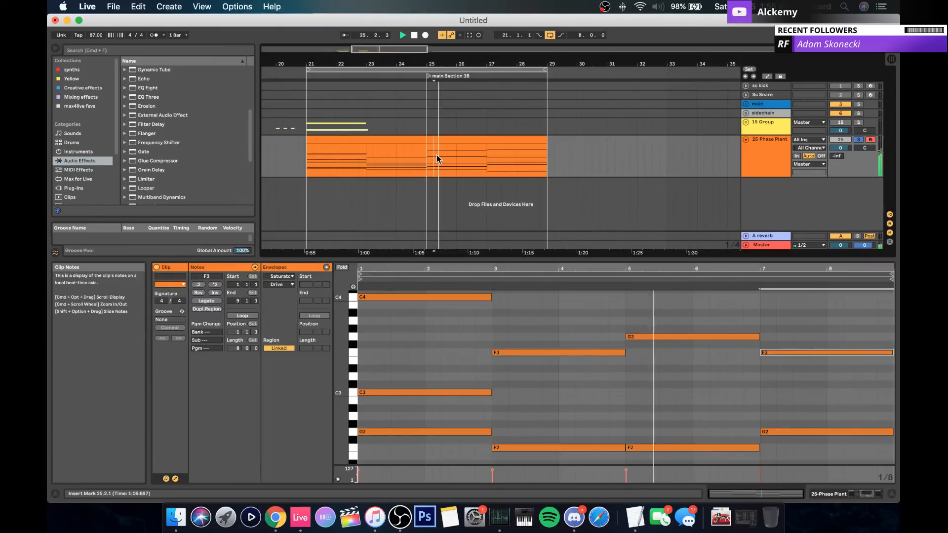
{"action": "left_click", "coordinate": [464, 159]}
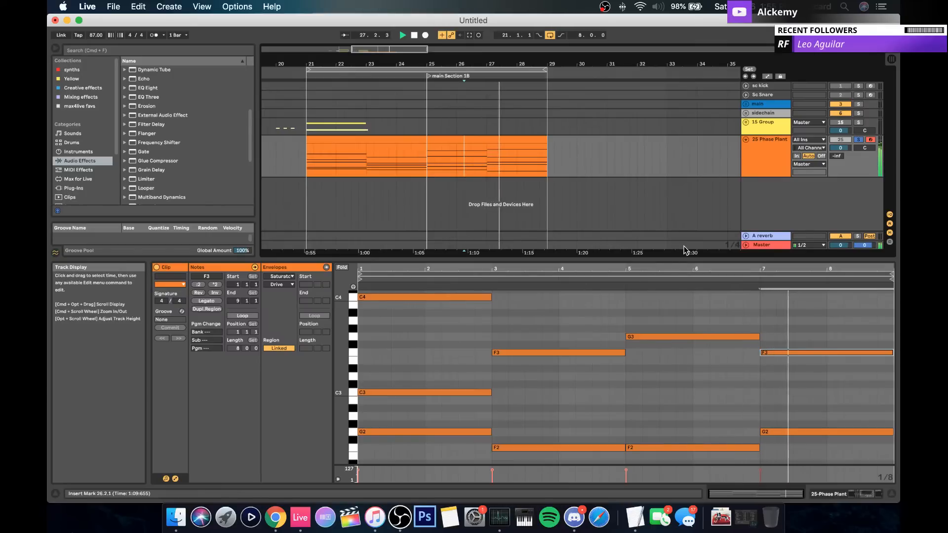
Step: Lower the last chord's F3 note to D#3 and its D2 note to C2, and listen to the change
{"action": "key", "text": "space"}
{"action": "left_click_drag", "start_coordinate": [781, 353], "coordinate": [777, 369]}
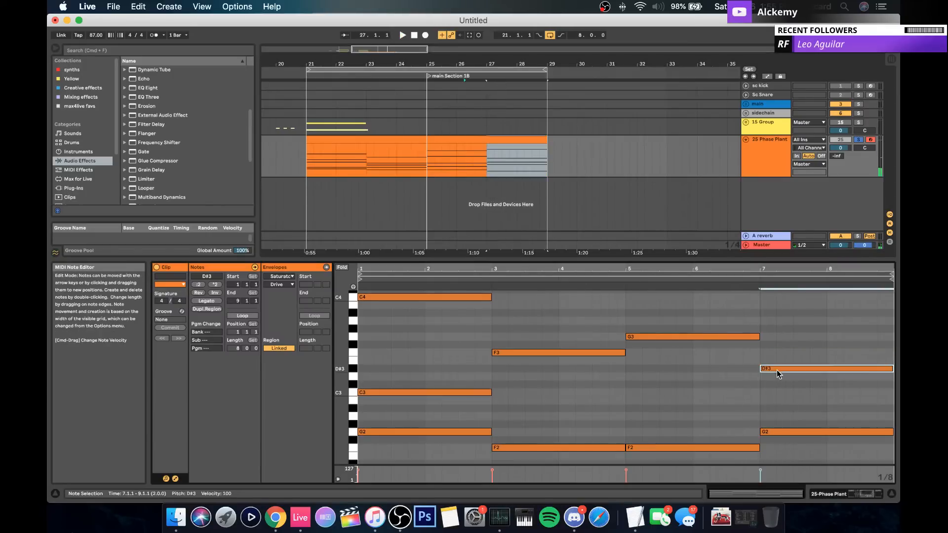
{"action": "scroll", "coordinate": [770, 387], "scroll_direction": "down", "scroll_amount": 6}
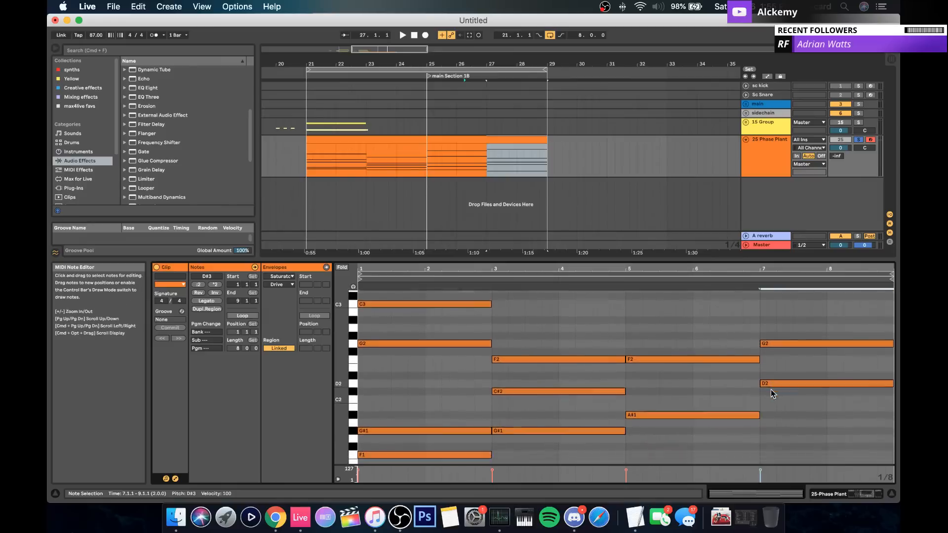
{"action": "scroll", "coordinate": [771, 389], "scroll_direction": "down", "scroll_amount": 1}
{"action": "left_click", "coordinate": [771, 377]}
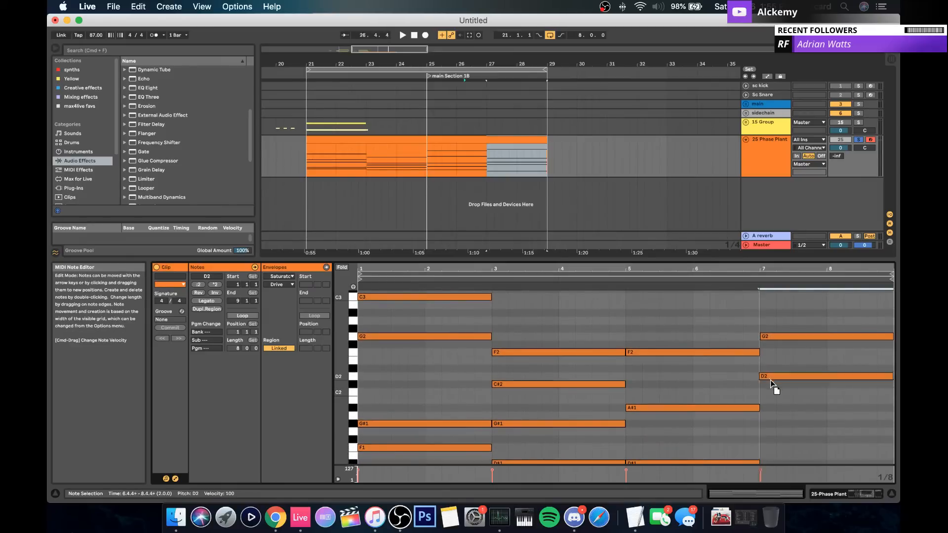
{"action": "left_click_drag", "start_coordinate": [771, 380], "coordinate": [771, 388]}
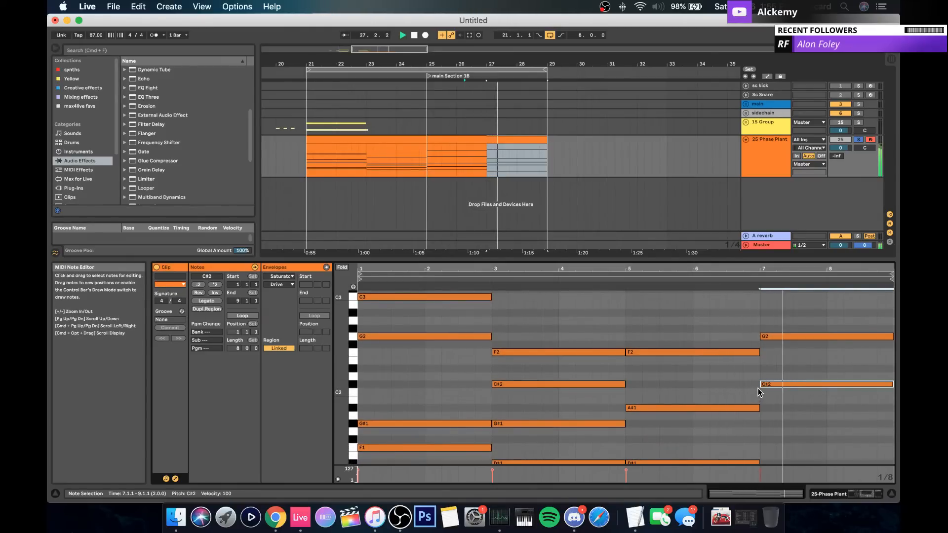
{"action": "scroll", "coordinate": [757, 388], "scroll_direction": "down", "scroll_amount": 1}
{"action": "left_click_drag", "start_coordinate": [761, 381], "coordinate": [765, 387]}
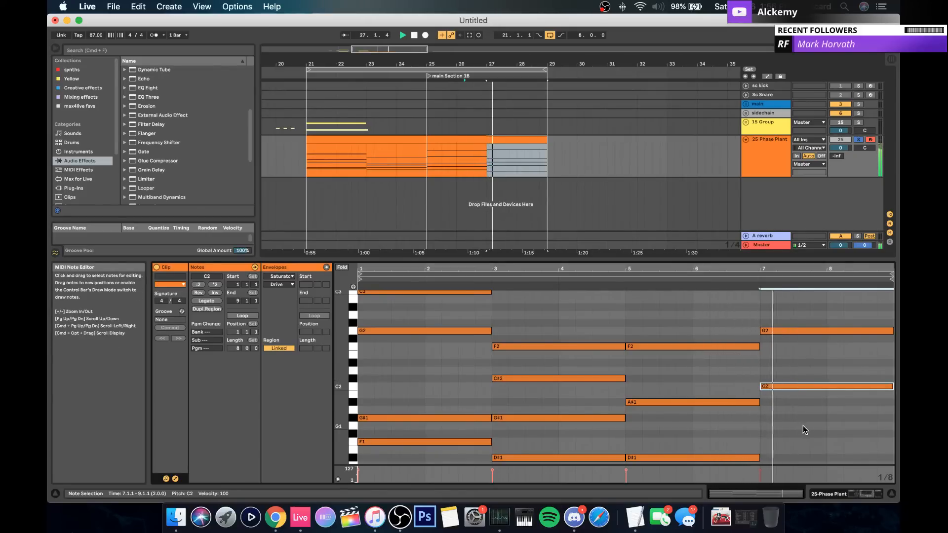
{"action": "scroll", "coordinate": [803, 426], "scroll_direction": "down", "scroll_amount": 2}
{"action": "scroll", "coordinate": [803, 426], "scroll_direction": "up", "scroll_amount": 4}
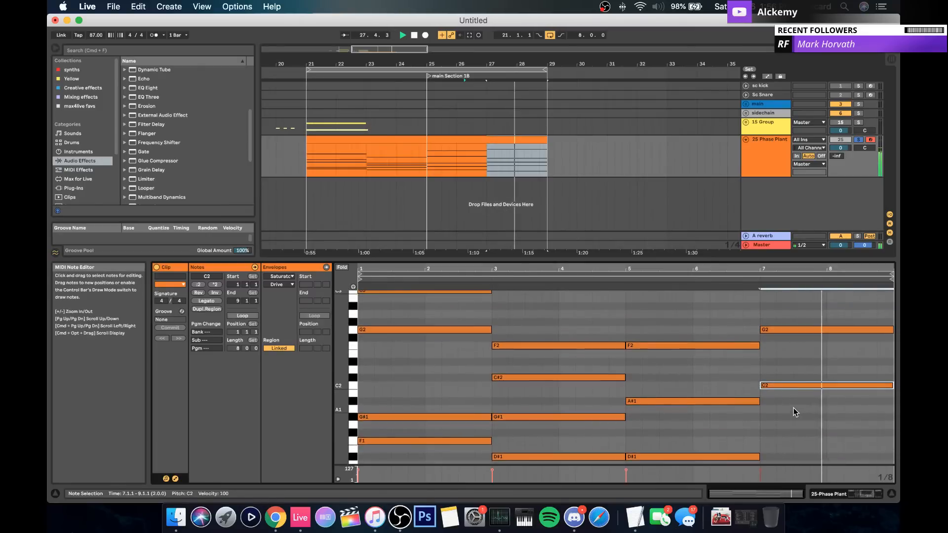
{"action": "scroll", "coordinate": [787, 393], "scroll_direction": "up", "scroll_amount": 6}
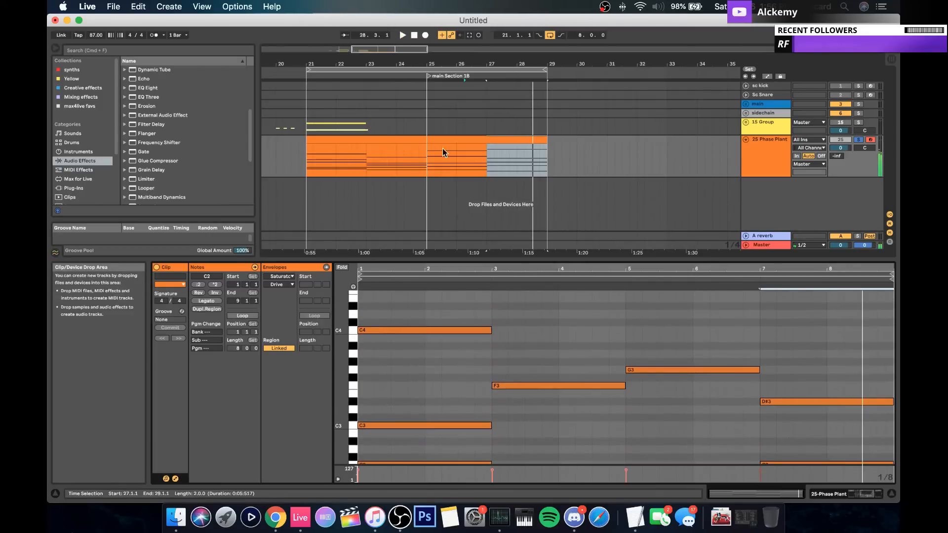
Step: Collapse the devices on the Phase Plant track and add the Portal effect from Creative effects after ValhallaRoom
{"action": "left_click", "coordinate": [424, 144]}
{"action": "left_click", "coordinate": [779, 141]}
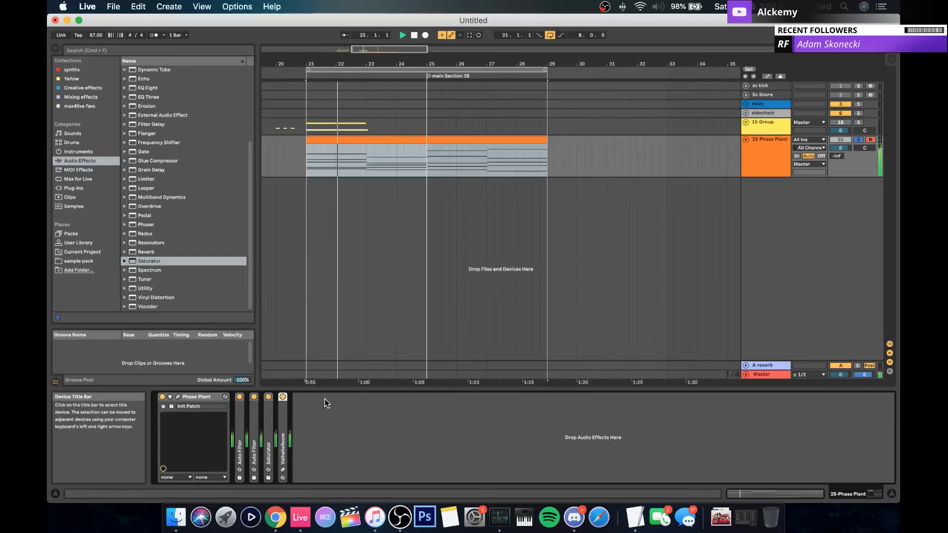
{"action": "double_click", "coordinate": [325, 399]}
{"action": "double_click", "coordinate": [196, 396]}
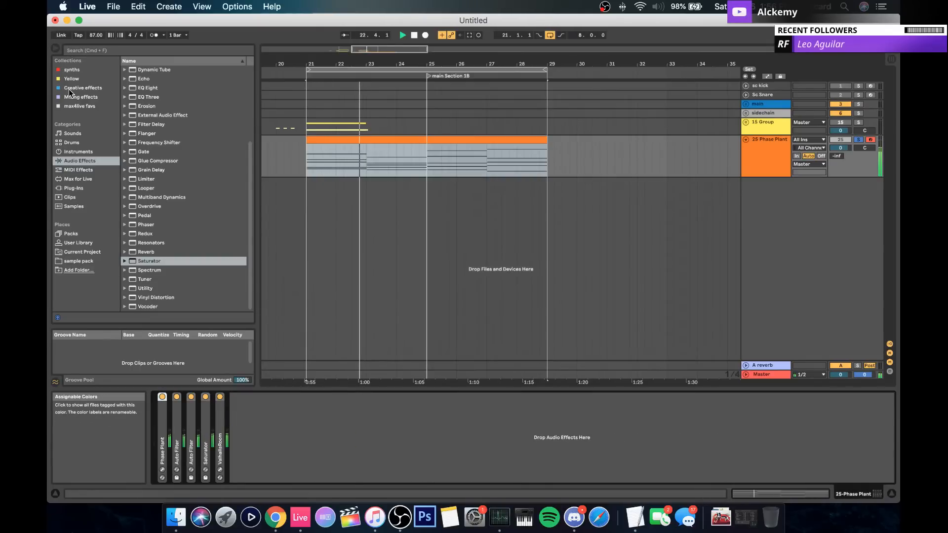
{"action": "left_click", "coordinate": [83, 87]}
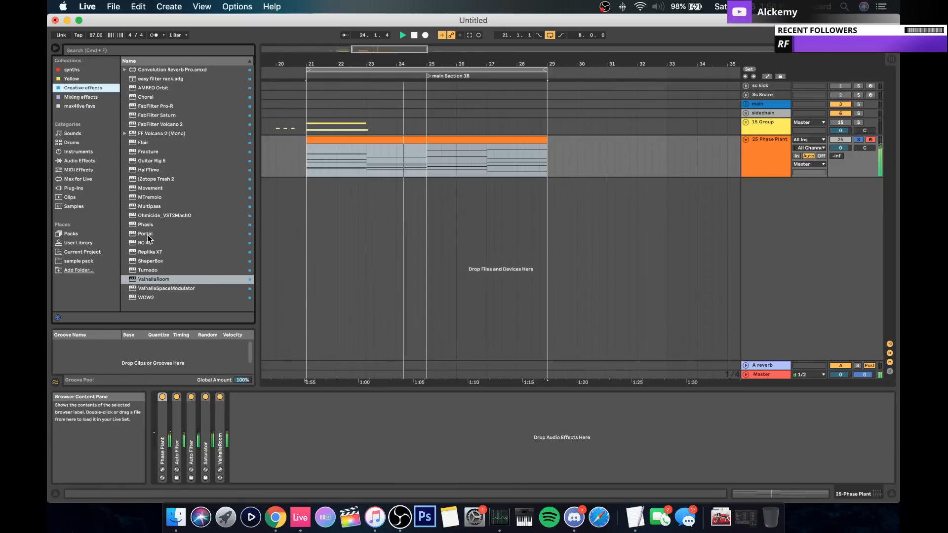
{"action": "left_click_drag", "start_coordinate": [162, 235], "coordinate": [304, 415]}
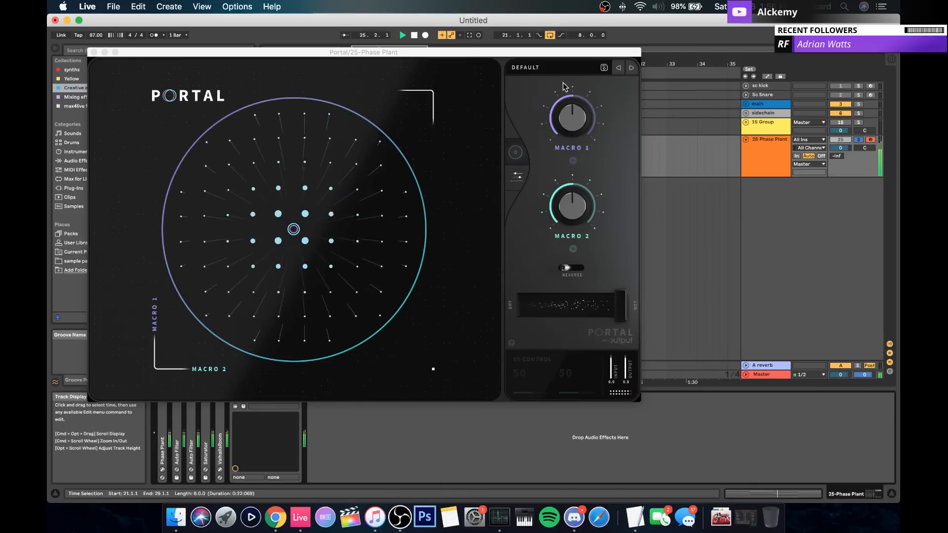
Step: Load Portal's Glaciers preset, look through the Pitch presets and close the plug-in window
{"action": "left_click", "coordinate": [535, 68]}
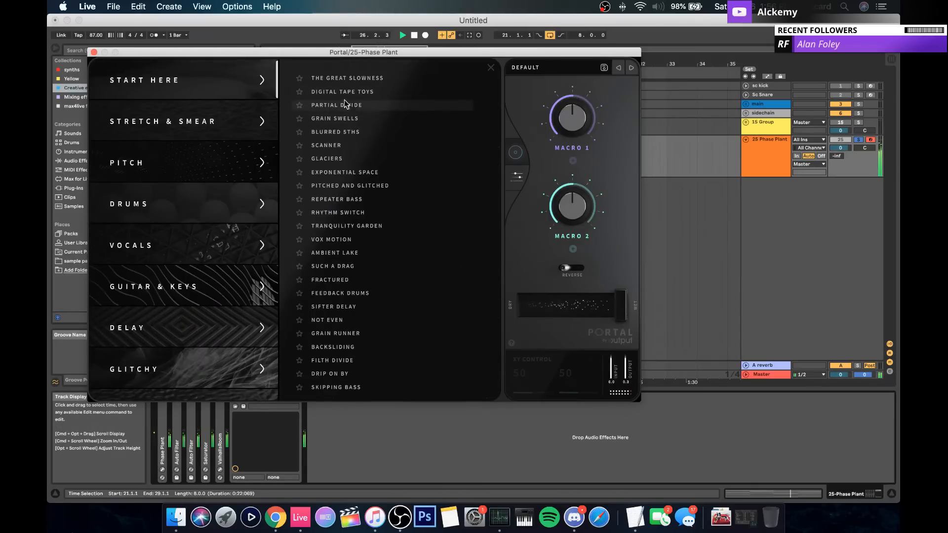
{"action": "left_click", "coordinate": [335, 159]}
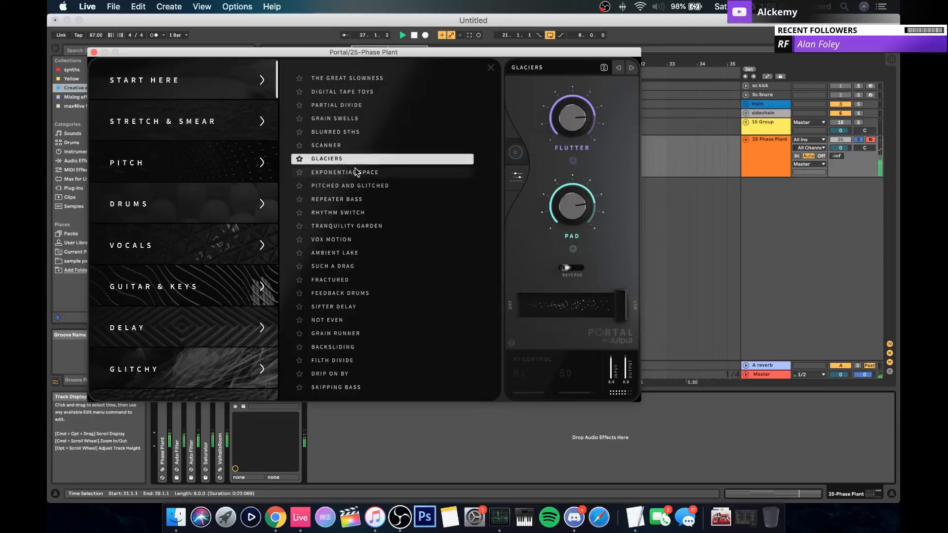
{"action": "left_click", "coordinate": [178, 164]}
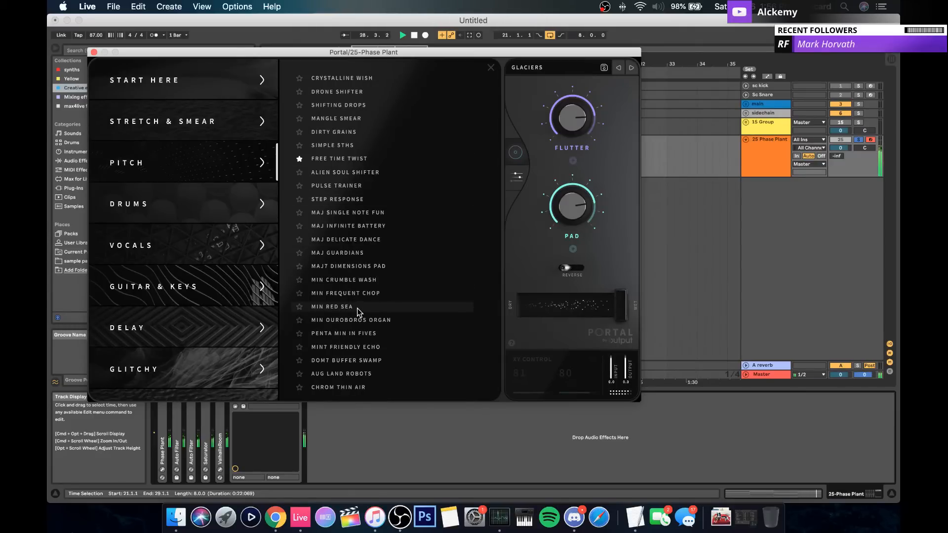
{"action": "left_click", "coordinate": [94, 52]}
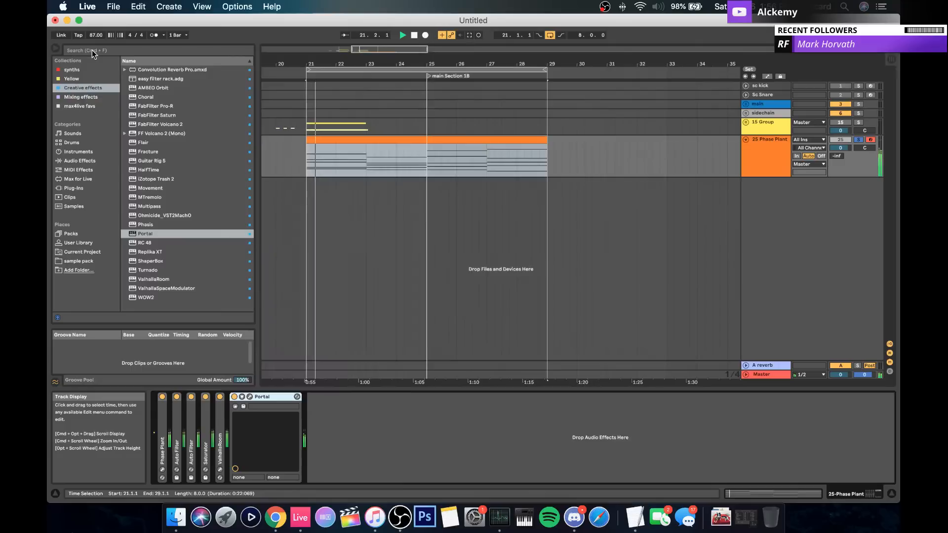
Step: Add a resmple audio track below the Phase Plant track with Resampling as its input, and arm it for recording
{"action": "left_click", "coordinate": [778, 172]}
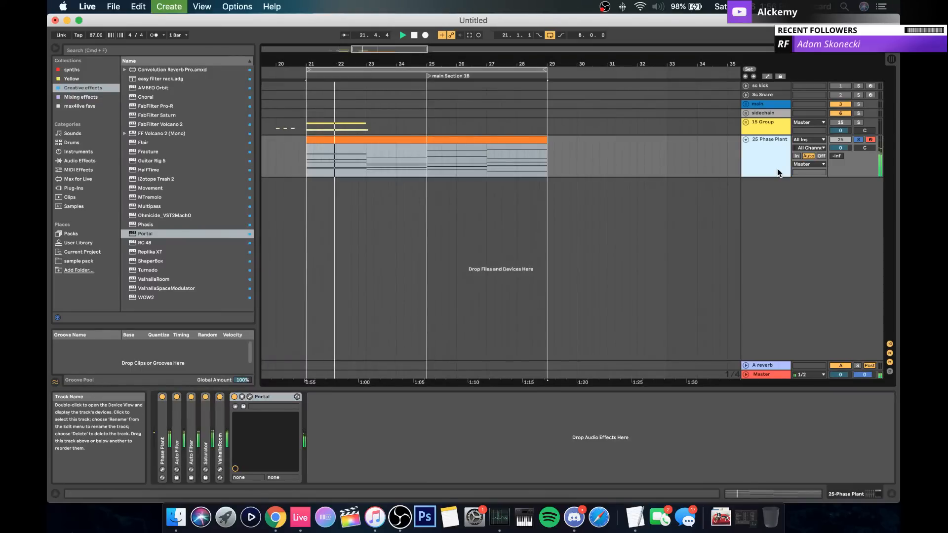
{"action": "key", "text": "super+t"}
{"action": "left_click", "coordinate": [774, 201]}
{"action": "key", "text": "space"}
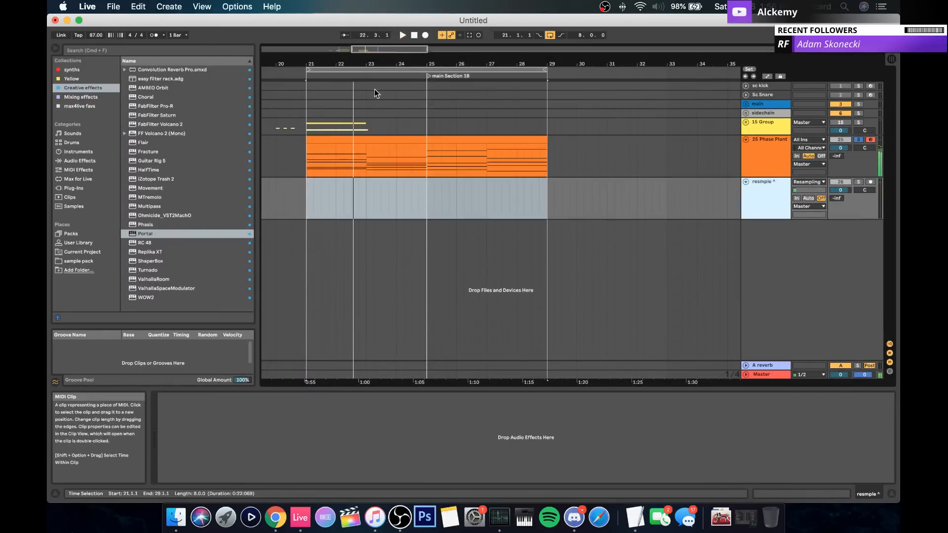
{"action": "left_click", "coordinate": [428, 34]}
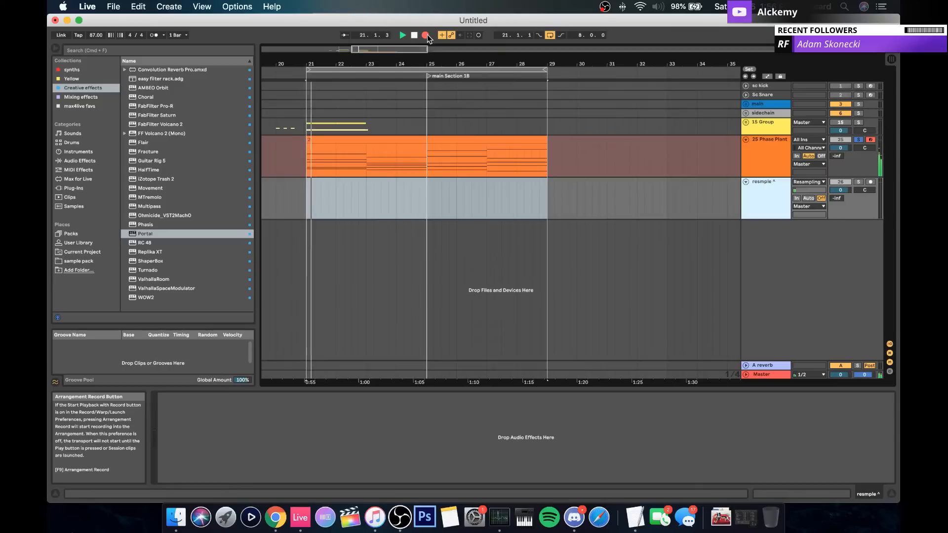
{"action": "left_click", "coordinate": [870, 182]}
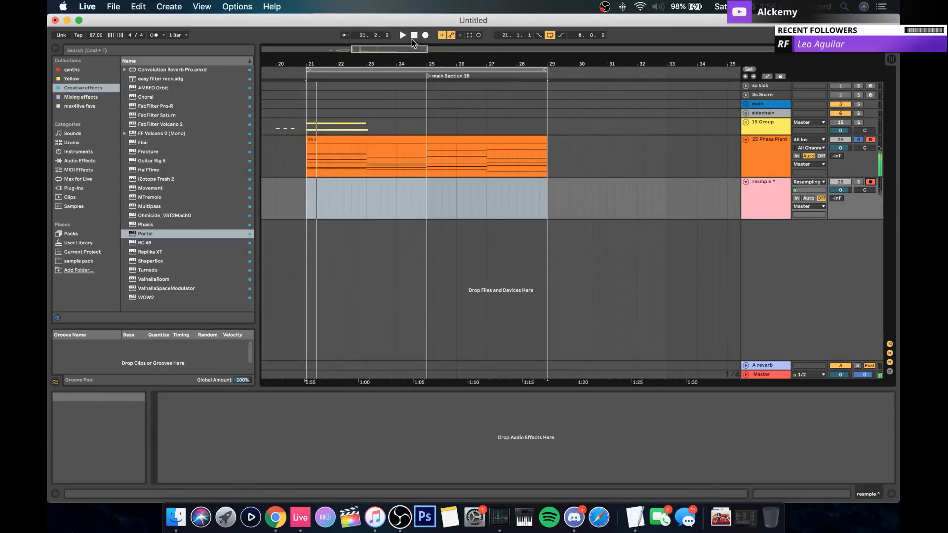
{"action": "left_click", "coordinate": [425, 36]}
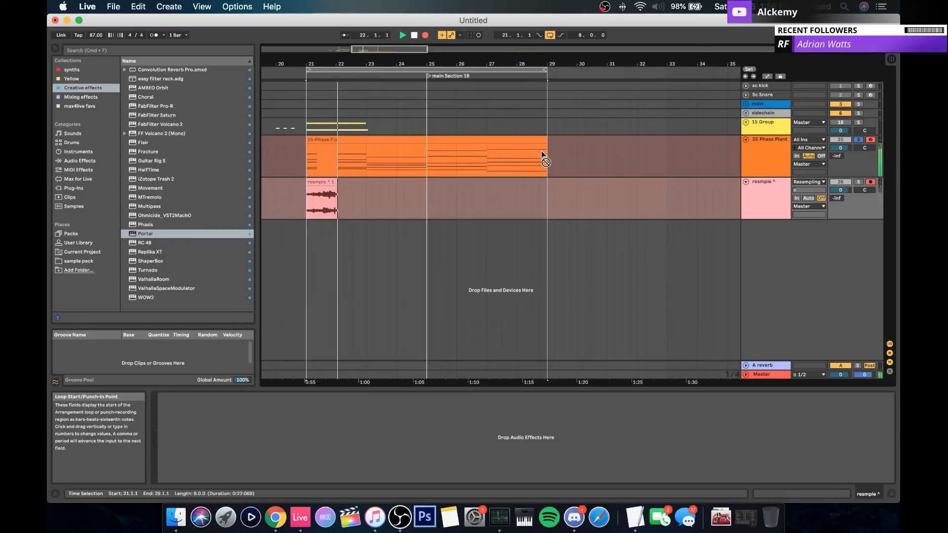
{"action": "double_click", "coordinate": [762, 163]}
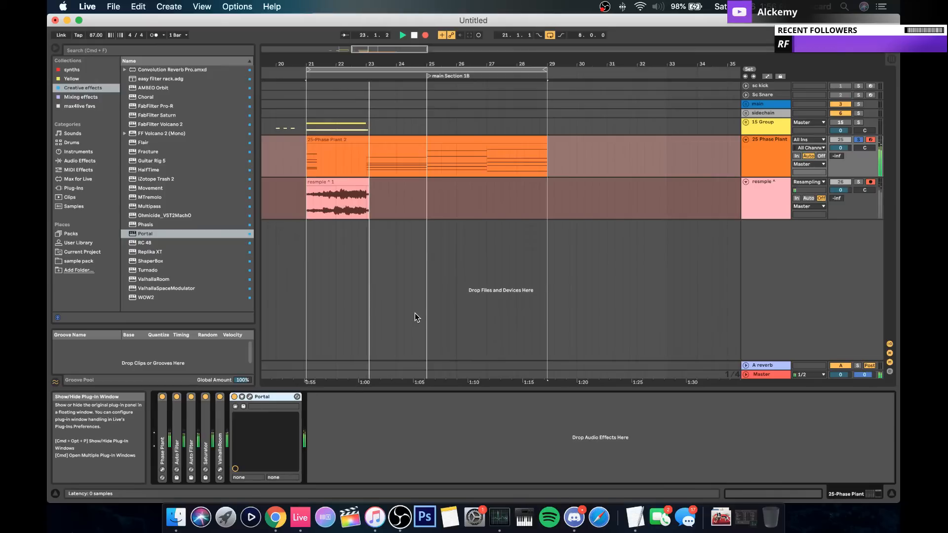
{"action": "key", "text": "space"}
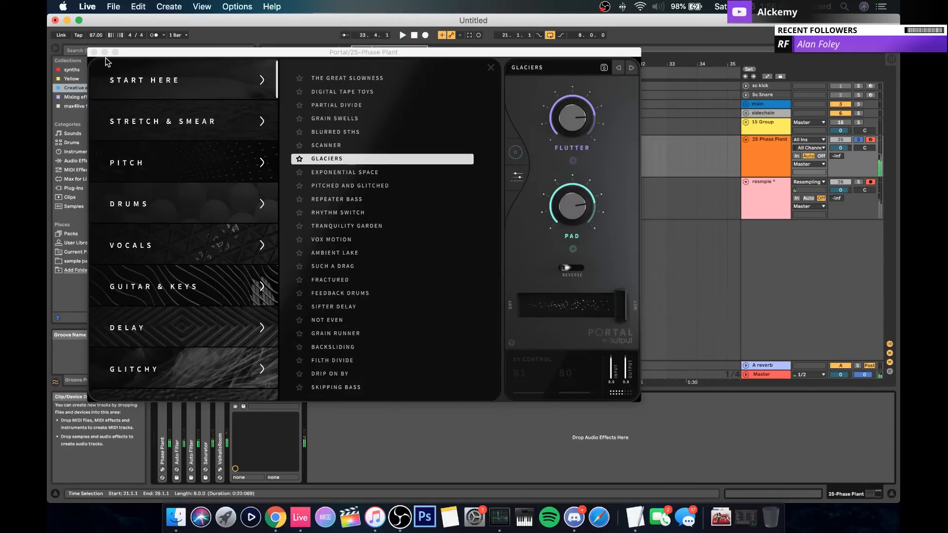
{"action": "left_click", "coordinate": [94, 51]}
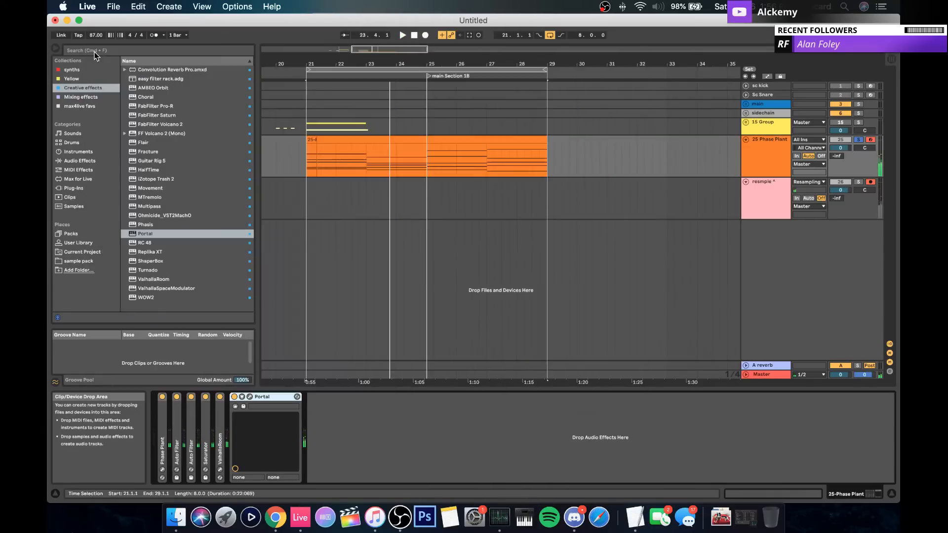
Step: Restore the original Phase Plant clips, disarm that track and start recording onto the resmple track from bar 21
{"action": "left_click", "coordinate": [310, 141]}
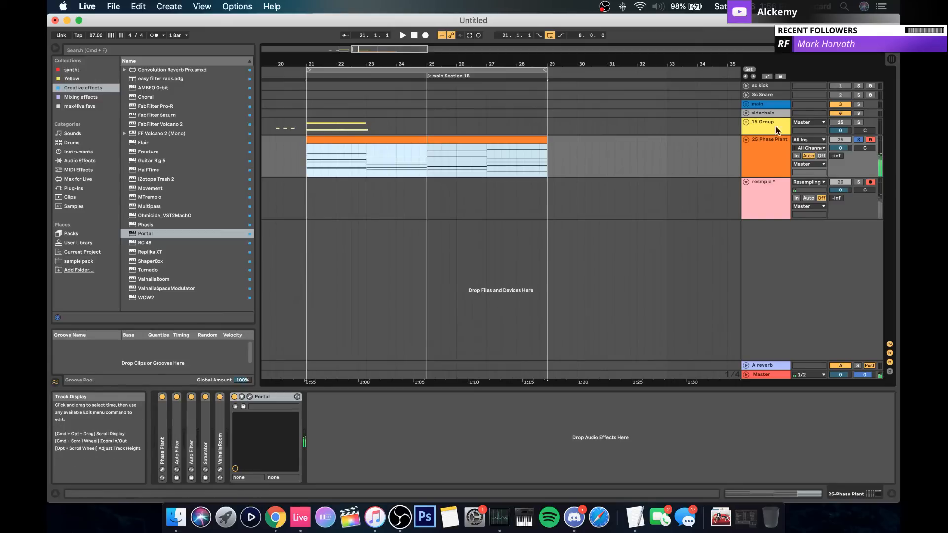
{"action": "left_click", "coordinate": [766, 213]}
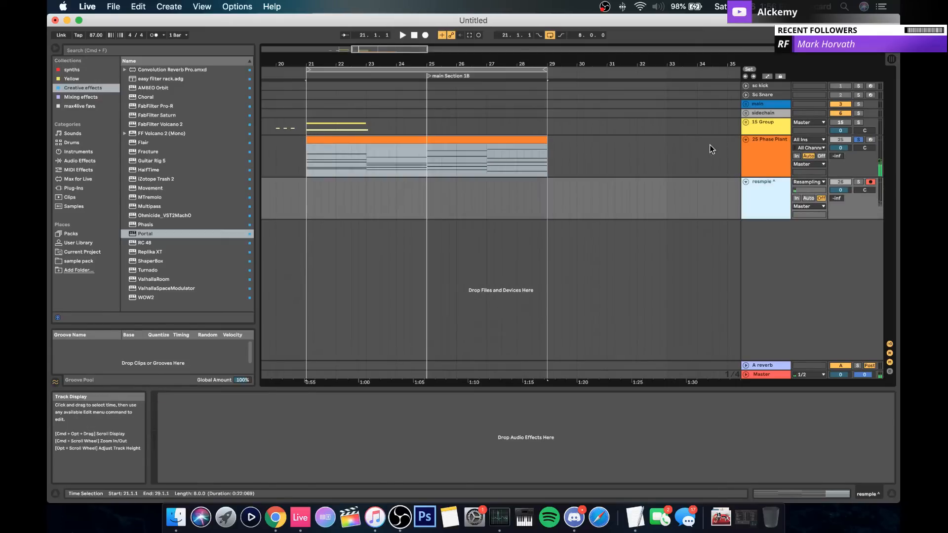
{"action": "left_click", "coordinate": [762, 159]}
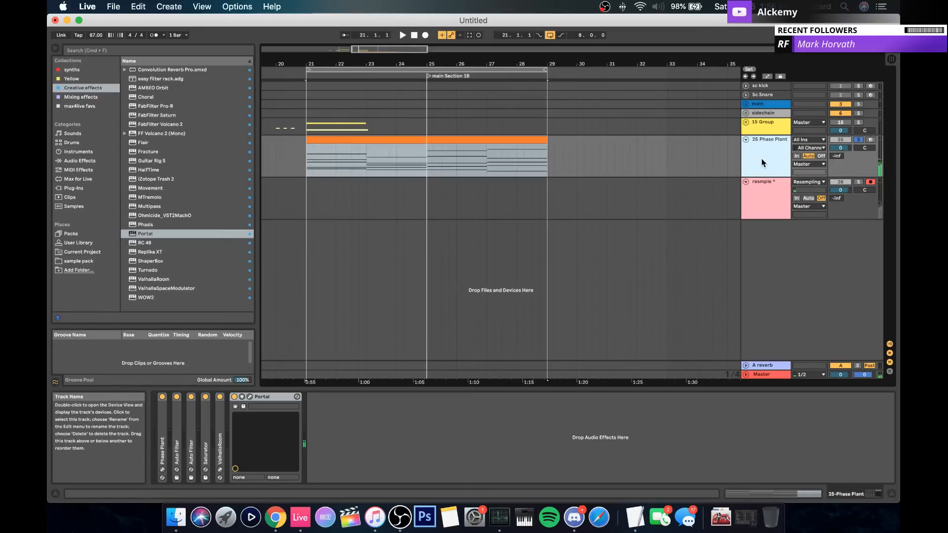
{"action": "left_click", "coordinate": [426, 36]}
Step: Reopen Portal and move the Glaciers XY control to 91% Flutter and 100% Pad during the recording
{"action": "left_click", "coordinate": [250, 397]}
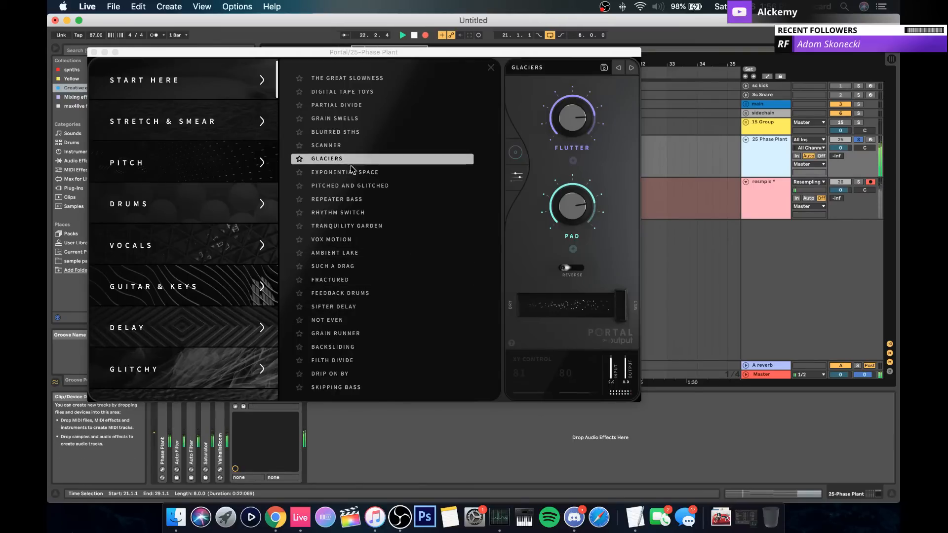
{"action": "left_click", "coordinate": [514, 154]}
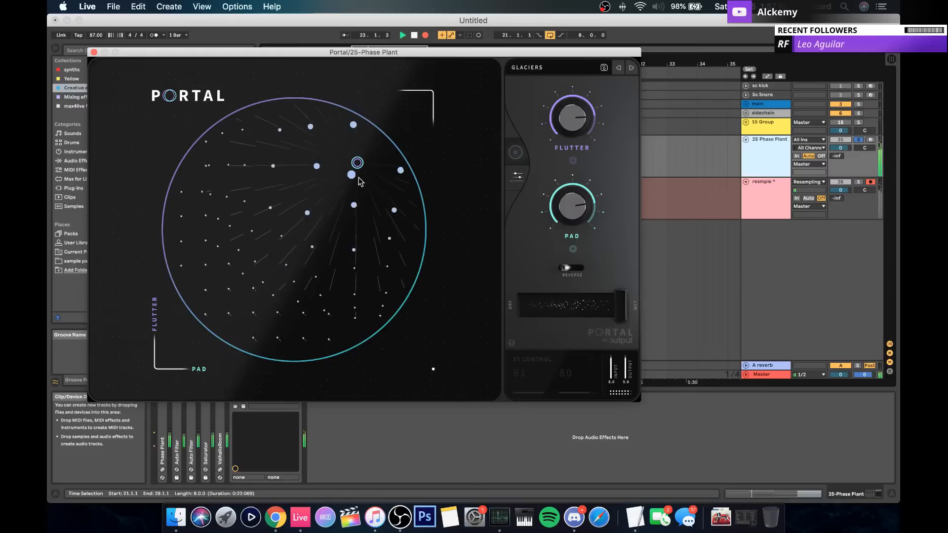
{"action": "left_click_drag", "start_coordinate": [354, 165], "coordinate": [402, 161]}
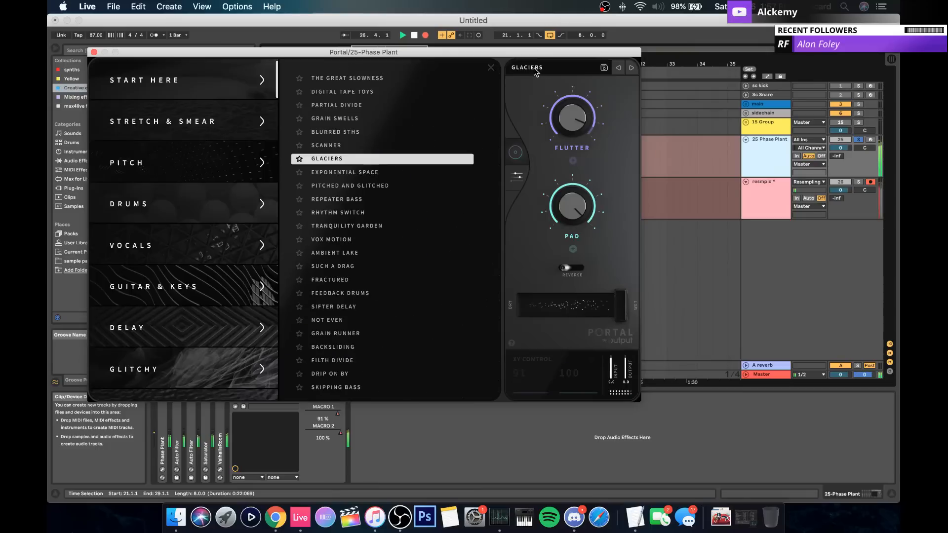
Step: Browse Portal's preset categories and load Min Crumble Wash from the Pitch category
{"action": "left_click", "coordinate": [528, 67]}
{"action": "scroll", "coordinate": [186, 321], "scroll_direction": "down", "scroll_amount": 3}
{"action": "scroll", "coordinate": [186, 323], "scroll_direction": "down", "scroll_amount": 3}
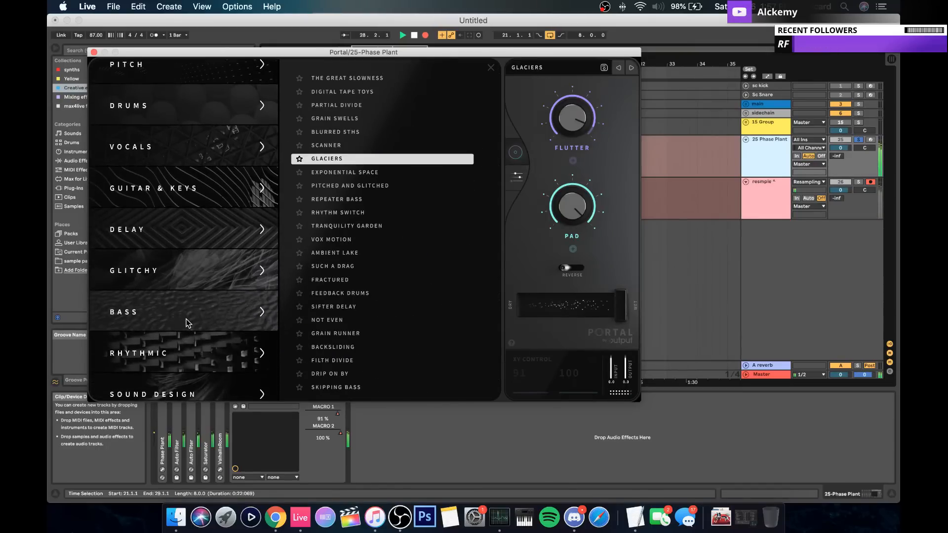
{"action": "scroll", "coordinate": [183, 298], "scroll_direction": "up", "scroll_amount": 3}
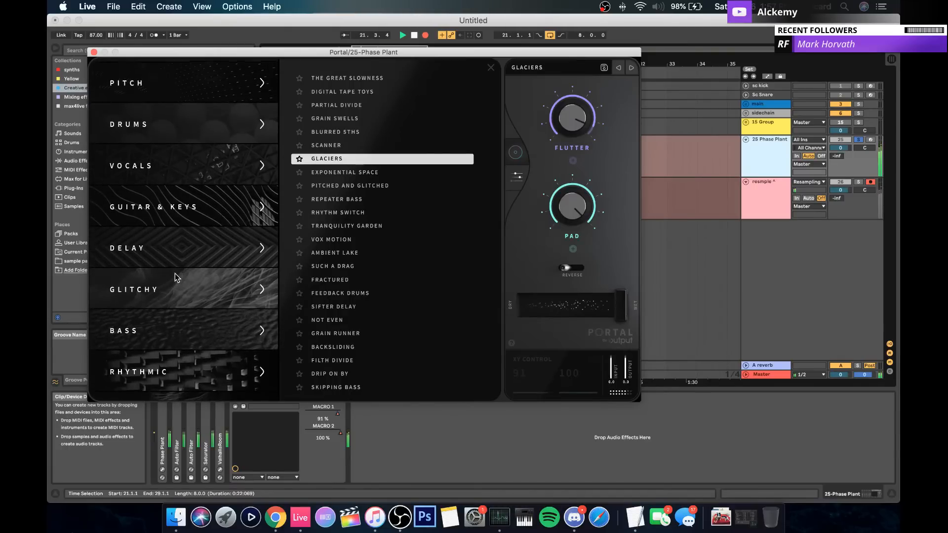
{"action": "scroll", "coordinate": [175, 277], "scroll_direction": "down", "scroll_amount": 3}
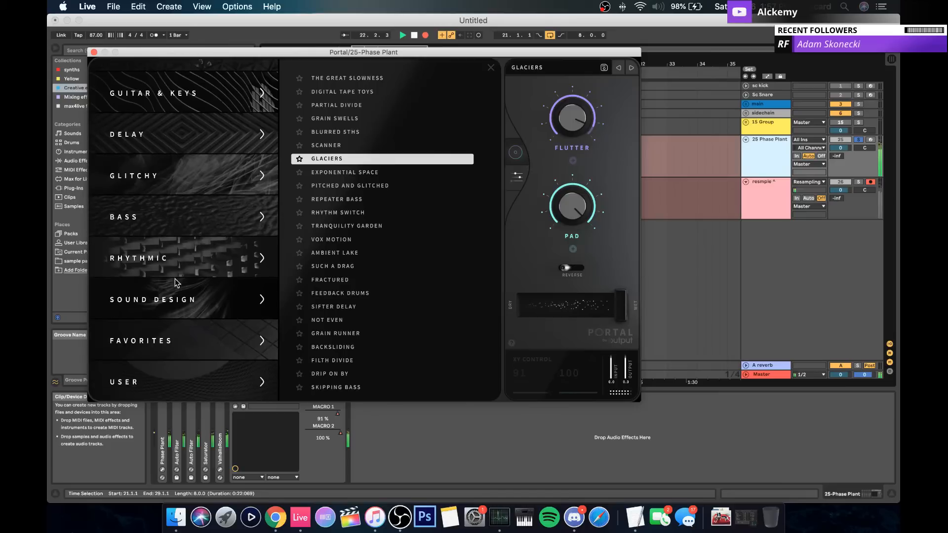
{"action": "scroll", "coordinate": [176, 288], "scroll_direction": "up", "scroll_amount": 3}
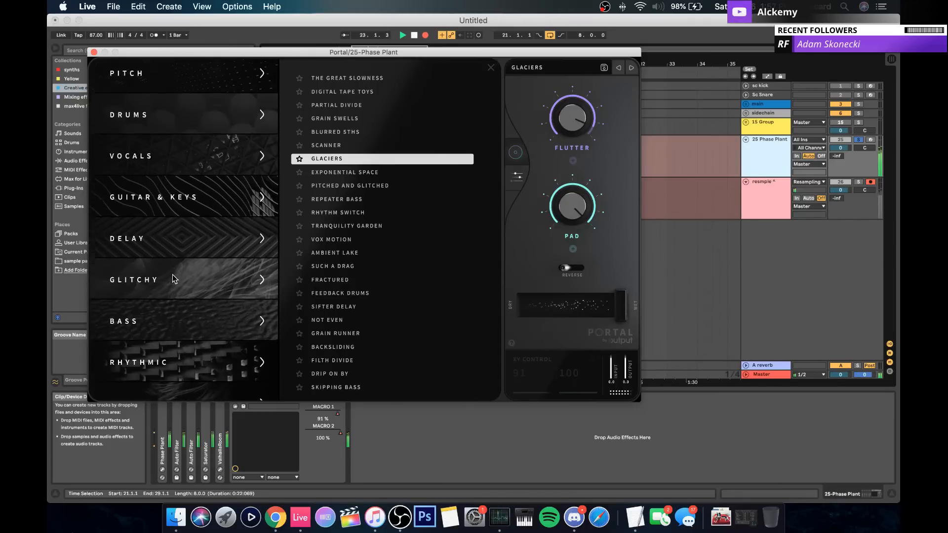
{"action": "scroll", "coordinate": [173, 275], "scroll_direction": "up", "scroll_amount": 2}
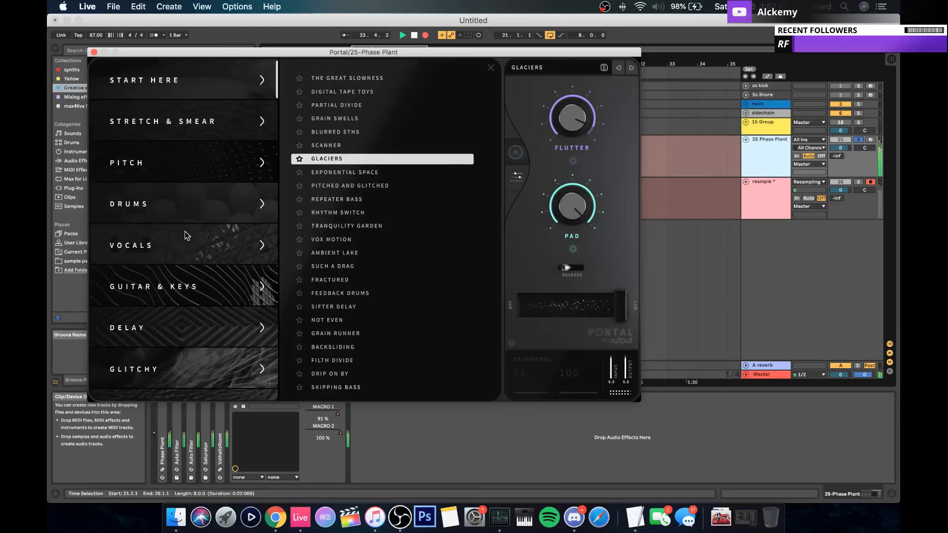
{"action": "left_click", "coordinate": [188, 163]}
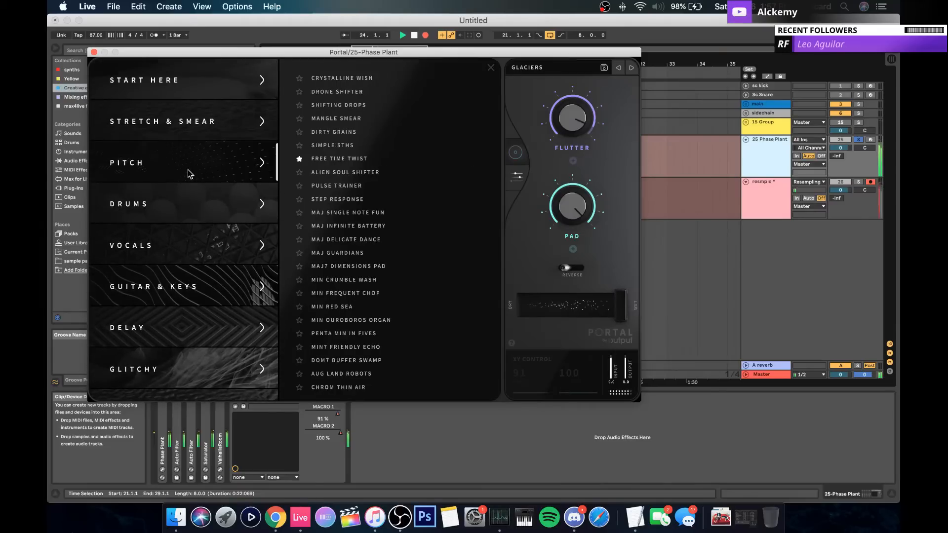
{"action": "left_click", "coordinate": [345, 280]}
Step: Sweep the Min Crumble Wash XY control around the circle while recording, ending at 77% Crumble and 46% Wash
{"action": "left_click", "coordinate": [516, 153]}
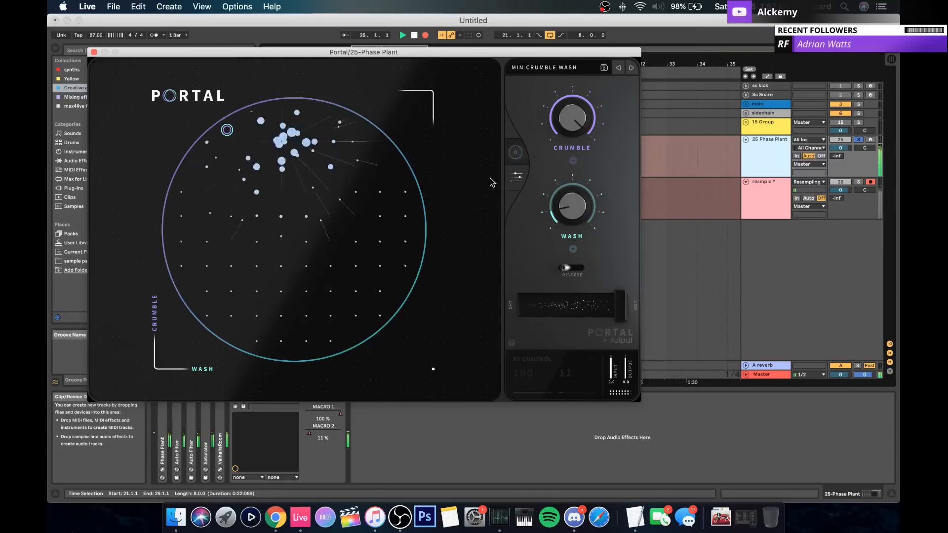
{"action": "left_click_drag", "start_coordinate": [227, 130], "coordinate": [162, 189]}
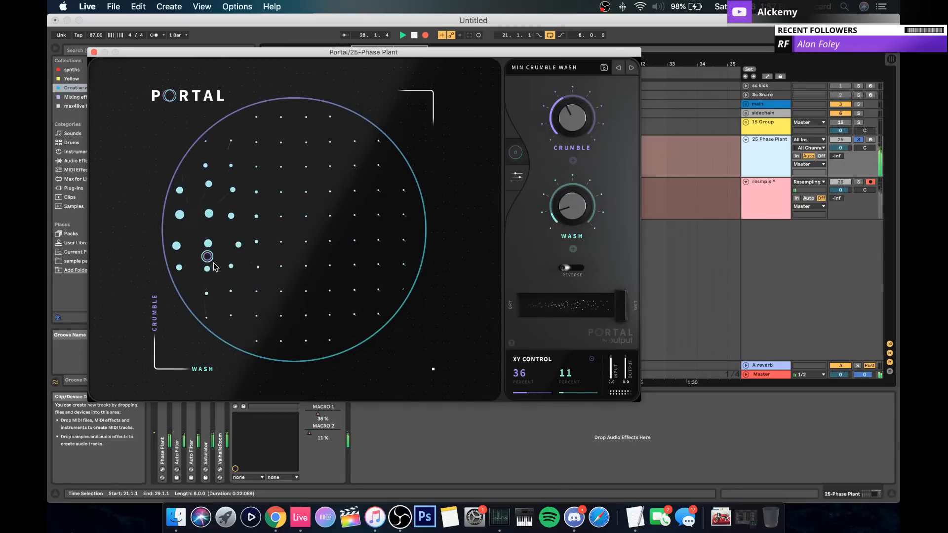
{"action": "left_click_drag", "start_coordinate": [214, 267], "coordinate": [303, 312]}
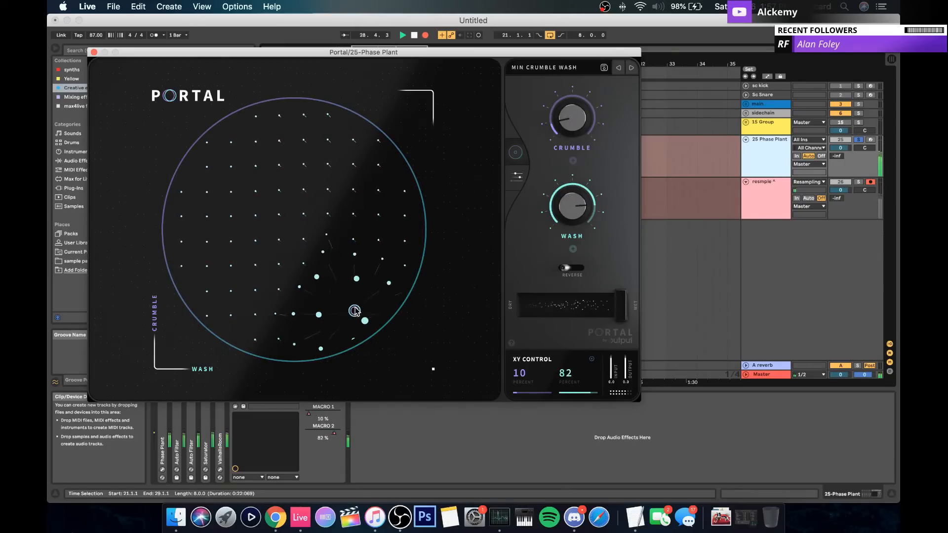
{"action": "left_click_drag", "start_coordinate": [376, 260], "coordinate": [305, 120]}
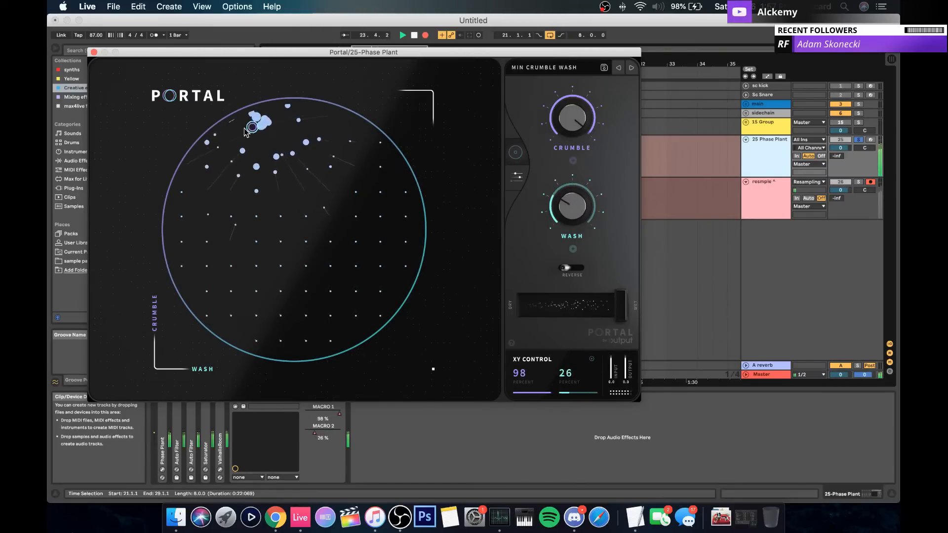
{"action": "left_click_drag", "start_coordinate": [245, 130], "coordinate": [399, 178]}
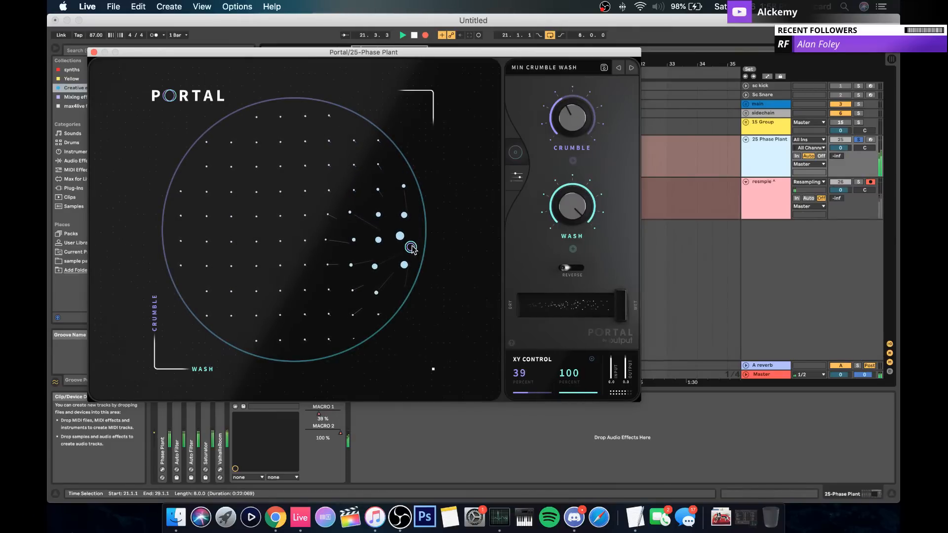
{"action": "left_click_drag", "start_coordinate": [386, 234], "coordinate": [286, 171]}
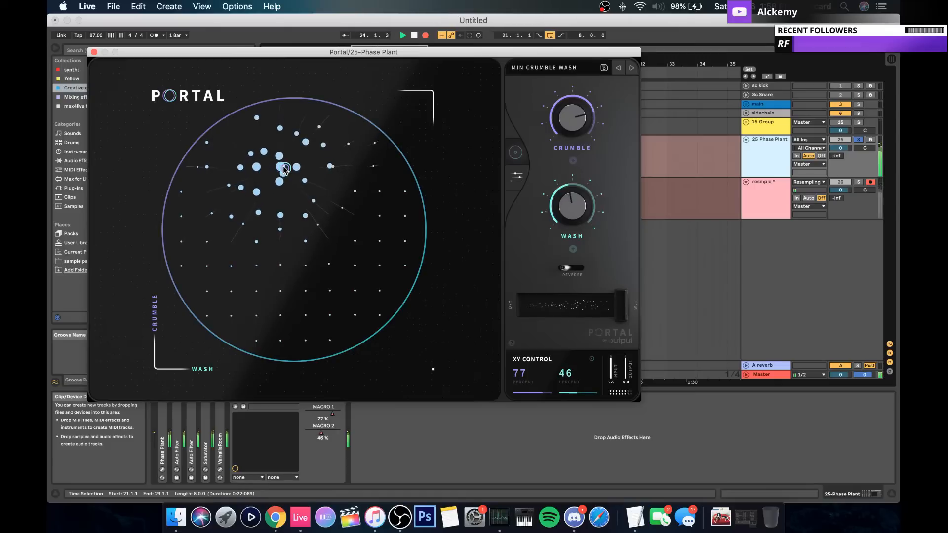
Step: Try the Min Frequent Chop preset in Portal and load Min Ouroboros Organ instead
{"action": "left_click", "coordinate": [632, 68]}
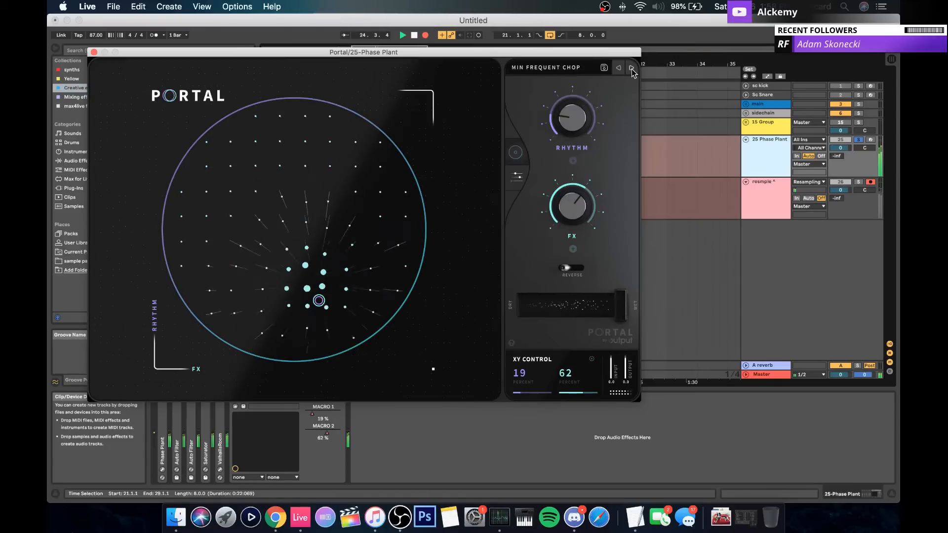
{"action": "left_click", "coordinate": [580, 70]}
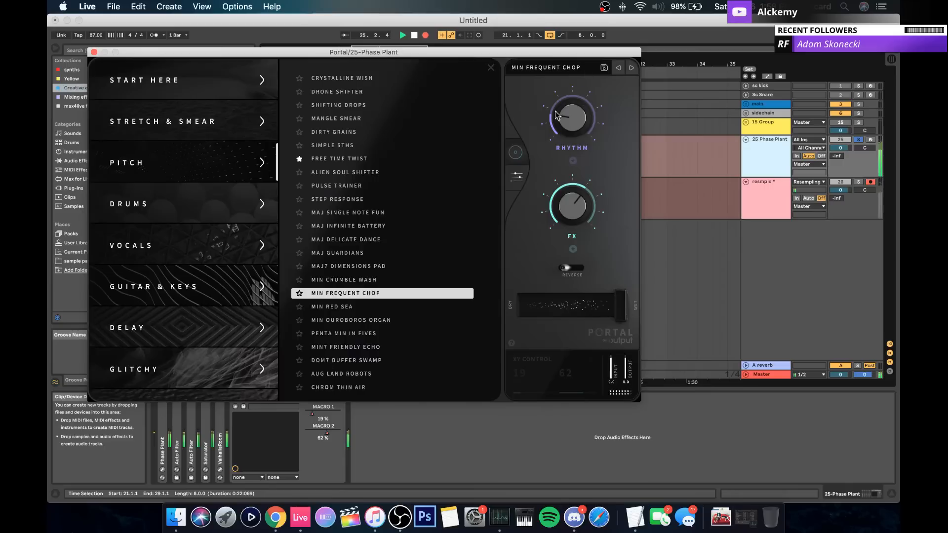
{"action": "left_click", "coordinate": [349, 321]}
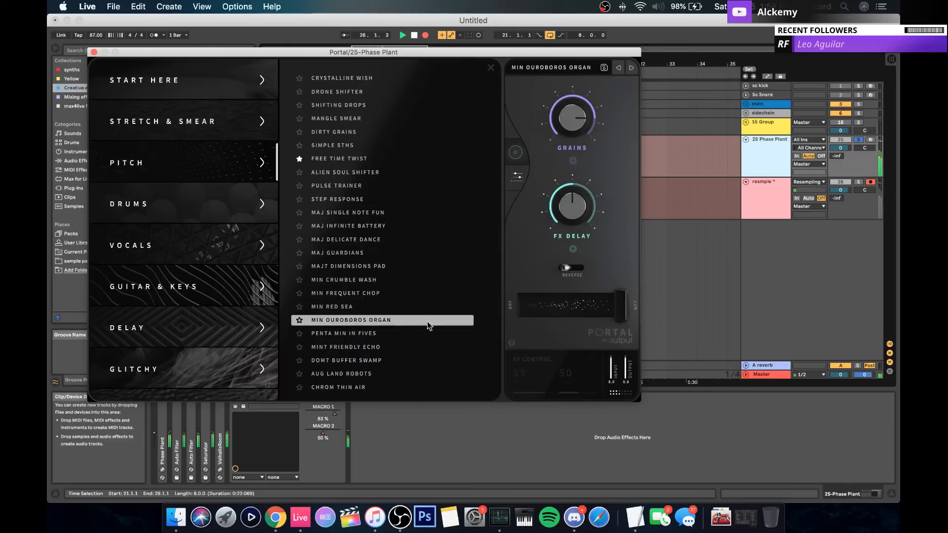
Step: Sweep the Min Ouroboros Organ XY control to 11% Grains and 20% FX Delay, and reopen Portal's preset browser
{"action": "left_click", "coordinate": [517, 151]}
{"action": "left_click_drag", "start_coordinate": [291, 155], "coordinate": [198, 217]}
{"action": "left_click_drag", "start_coordinate": [209, 255], "coordinate": [236, 310]}
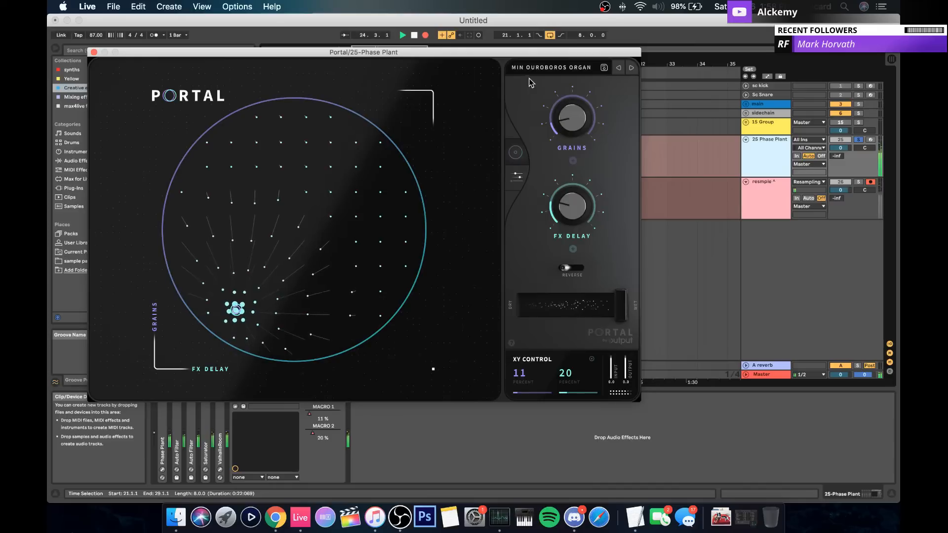
{"action": "left_click", "coordinate": [551, 67]}
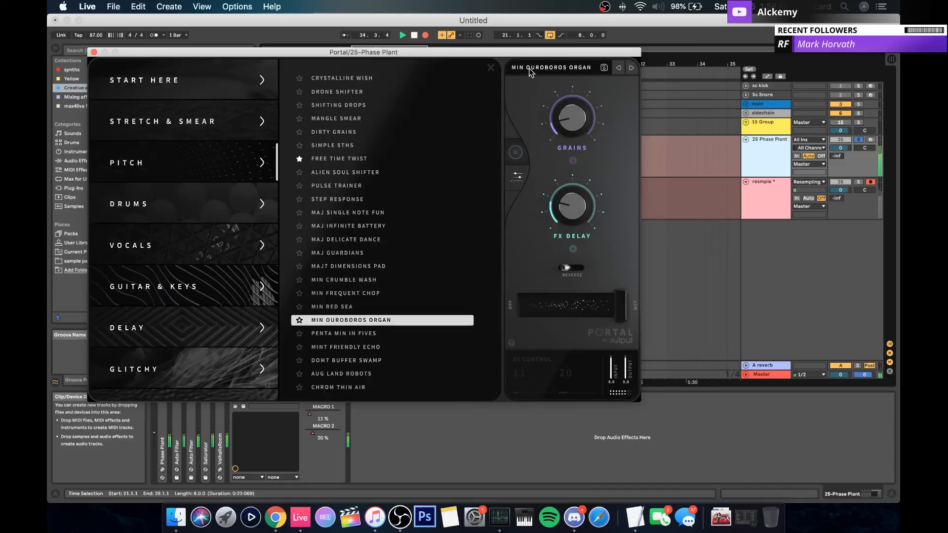
Step: Load the Penta Min In Fives preset in Portal and sweep its XY control, ending at 61% Speed and 66% Filter
{"action": "left_click", "coordinate": [363, 333]}
{"action": "left_click", "coordinate": [514, 157]}
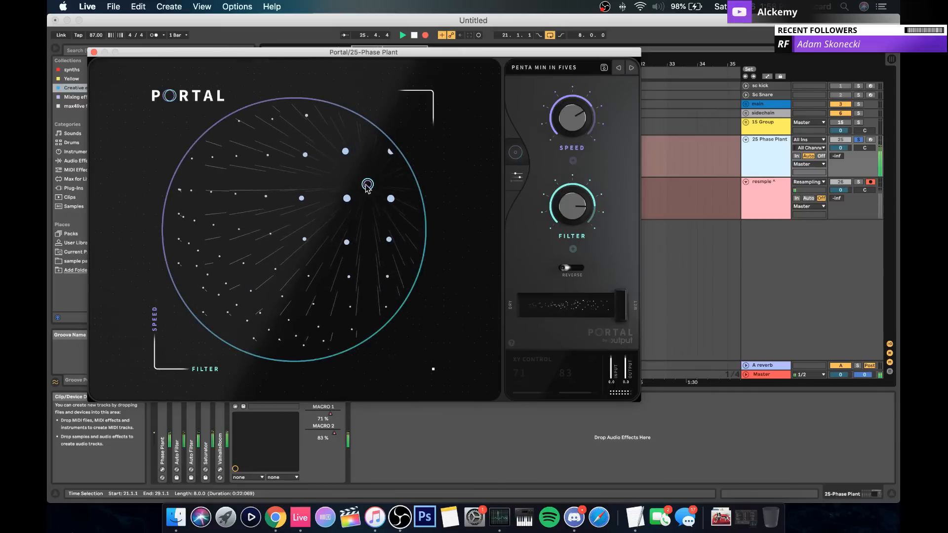
{"action": "left_click_drag", "start_coordinate": [313, 173], "coordinate": [256, 332]}
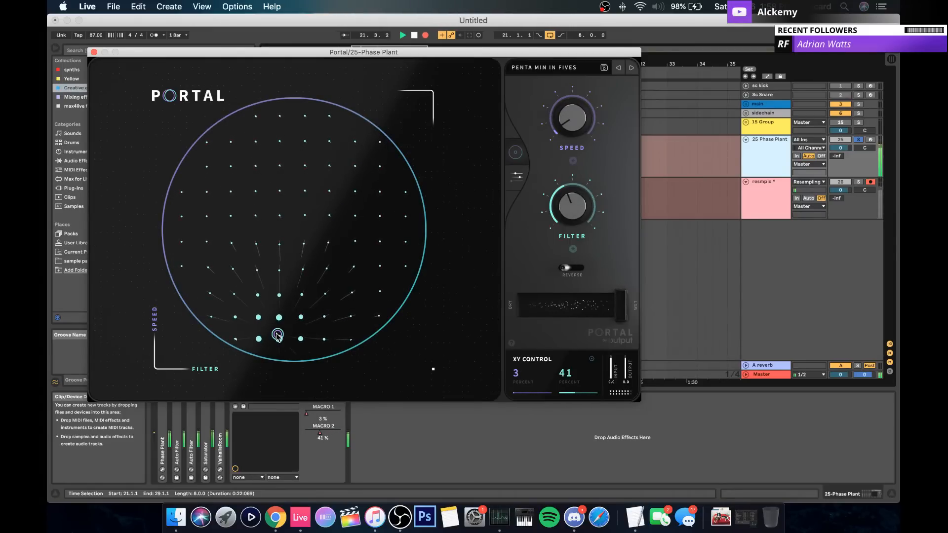
{"action": "left_click_drag", "start_coordinate": [233, 335], "coordinate": [236, 124]}
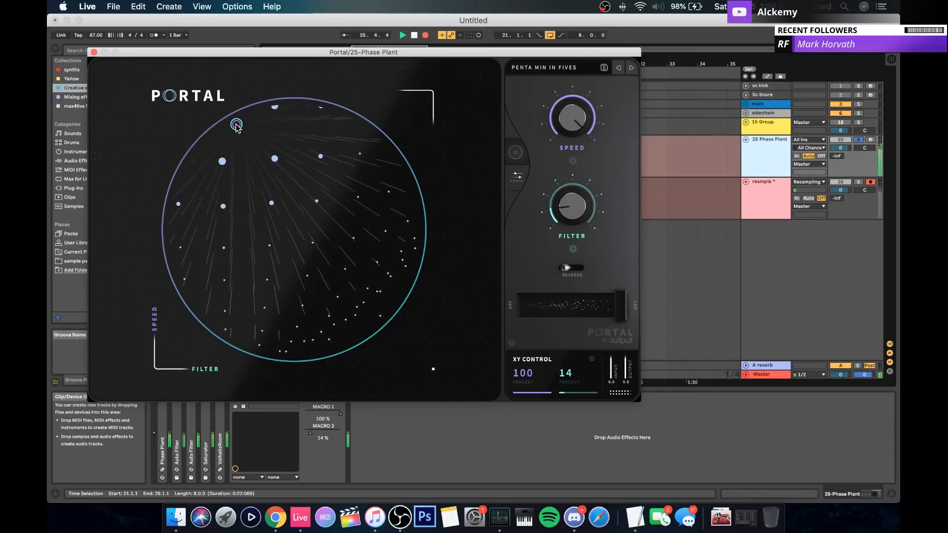
{"action": "left_click_drag", "start_coordinate": [236, 125], "coordinate": [348, 200]}
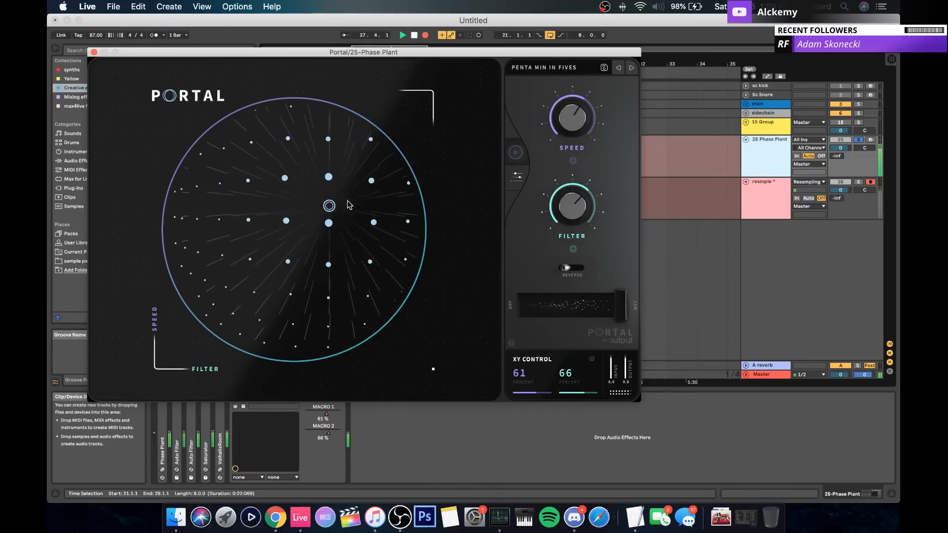
Step: Load Portal's Free Time Twist preset and sweep its XY control up to 100% Time and 82% Space
{"action": "left_click", "coordinate": [552, 70]}
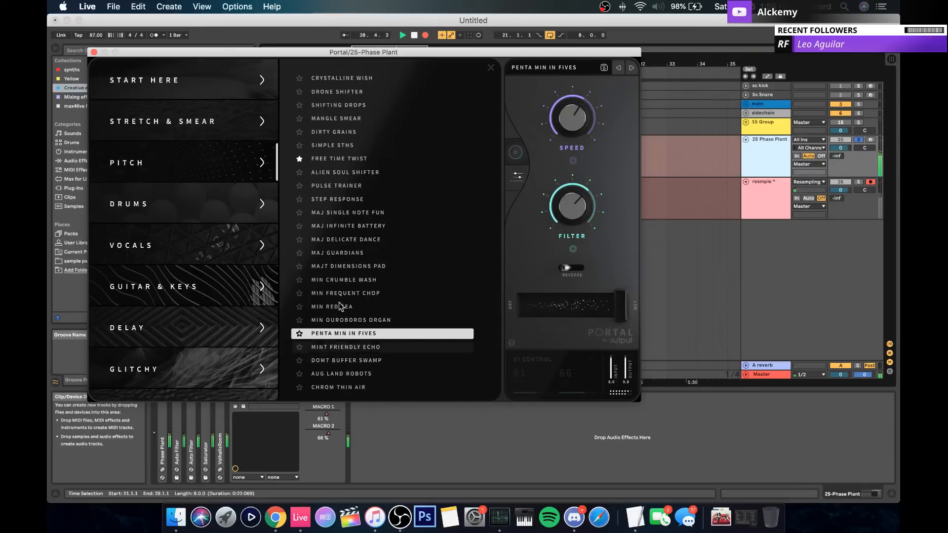
{"action": "left_click", "coordinate": [460, 158]}
{"action": "left_click", "coordinate": [517, 154]}
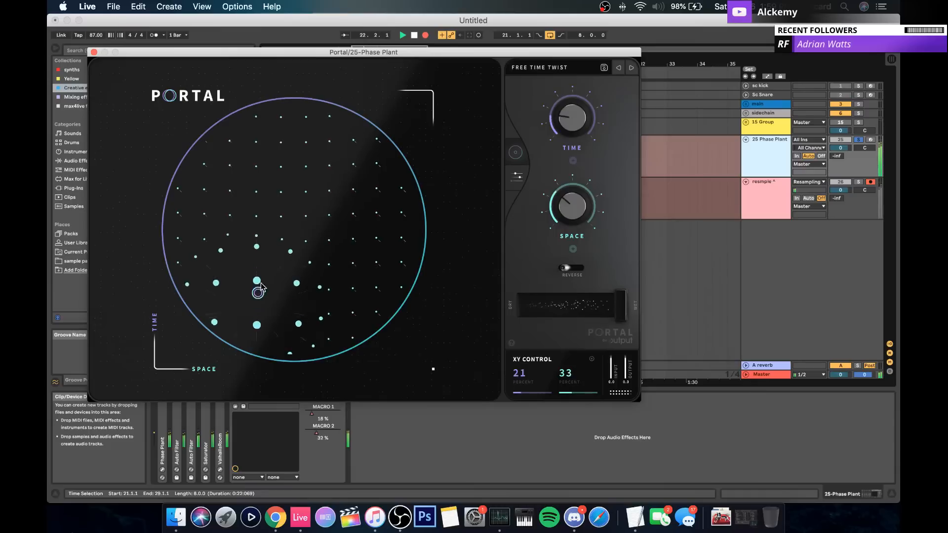
{"action": "left_click_drag", "start_coordinate": [278, 251], "coordinate": [326, 148]}
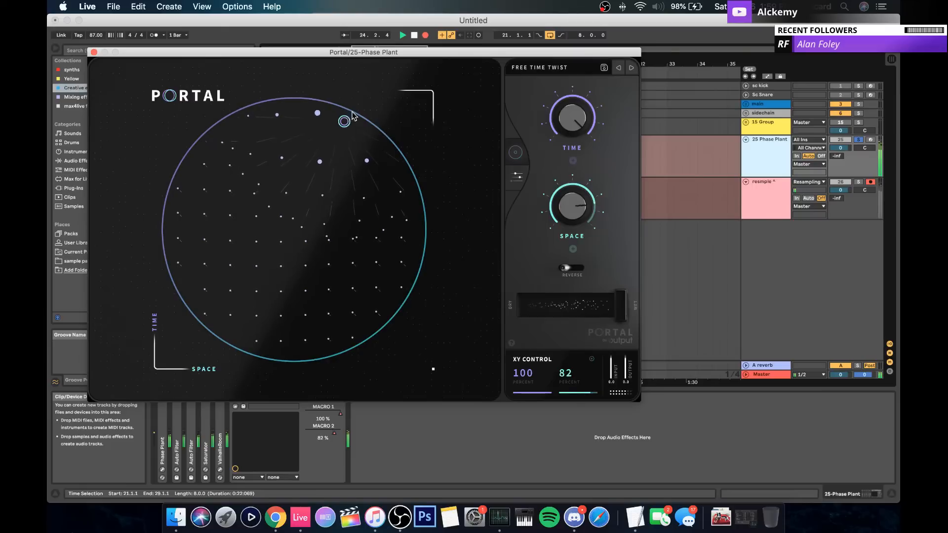
Step: Continue the Free Time Twist XY sweep with Reverse on, ending at 66% Time and 0% Space, and close Portal
{"action": "left_click_drag", "start_coordinate": [352, 116], "coordinate": [428, 149]}
{"action": "left_click_drag", "start_coordinate": [457, 194], "coordinate": [277, 263]}
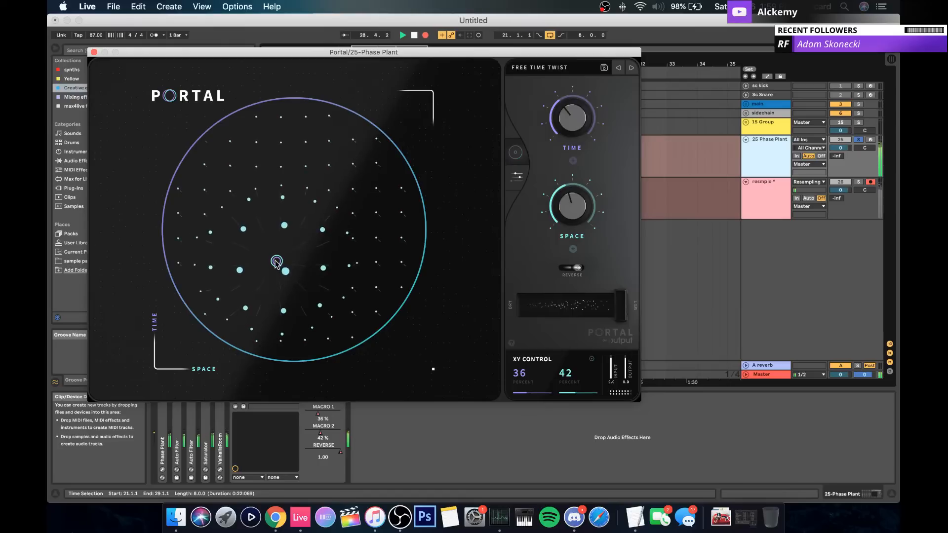
{"action": "left_click_drag", "start_coordinate": [277, 263], "coordinate": [178, 202]}
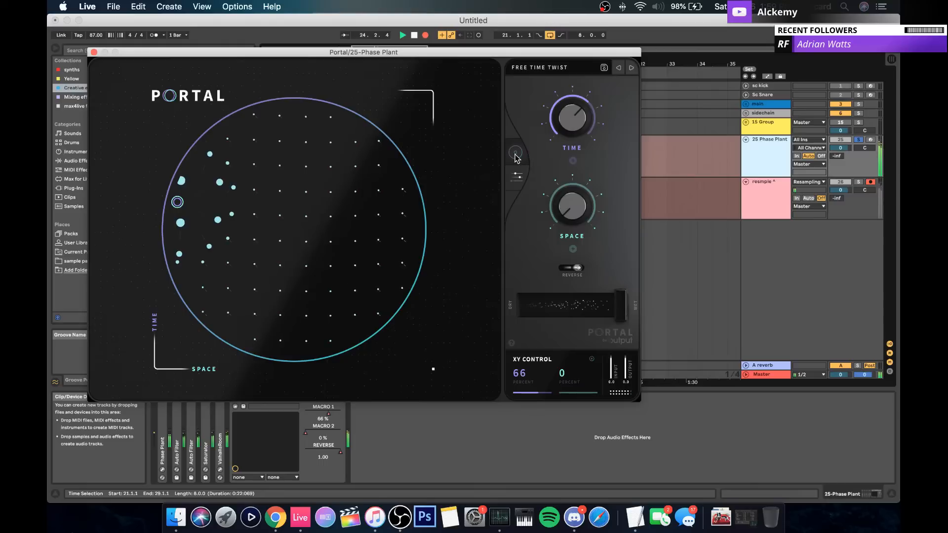
{"action": "left_click", "coordinate": [517, 176]}
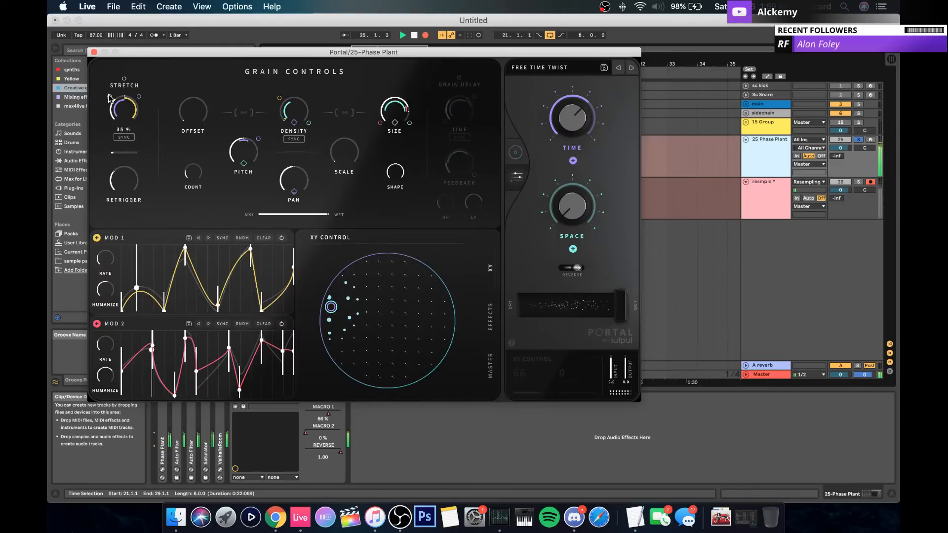
{"action": "left_click", "coordinate": [93, 52]}
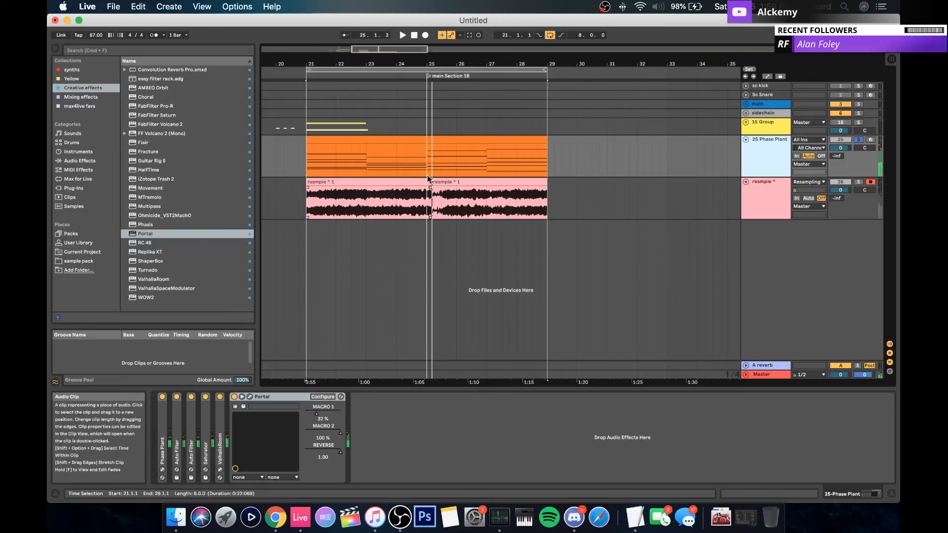
Step: Move the recorded audio clip on the resample track to about bar 61 and return the insert marker to bar 21
{"action": "left_click_drag", "start_coordinate": [433, 182], "coordinate": [649, 196]}
{"action": "scroll", "coordinate": [649, 195], "scroll_direction": "right", "scroll_amount": 10}
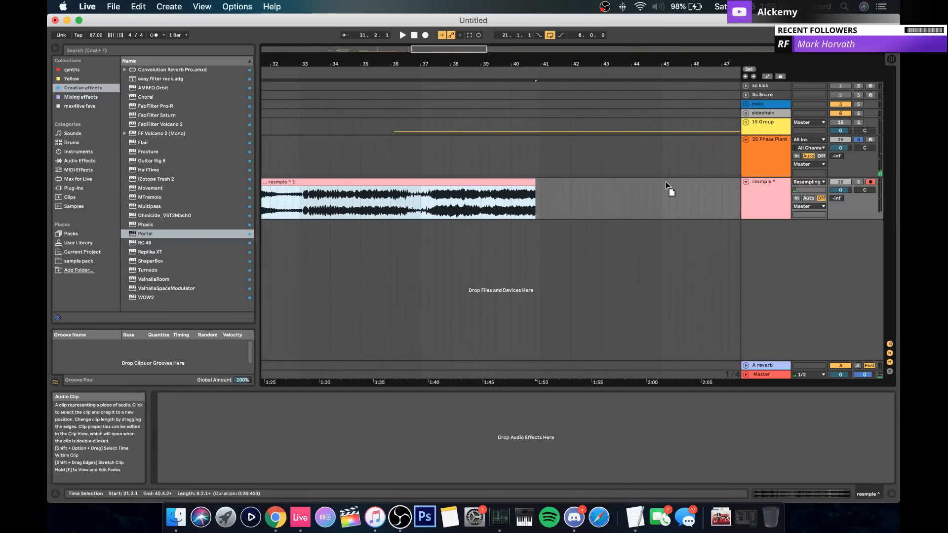
{"action": "left_click_drag", "start_coordinate": [435, 62], "coordinate": [435, 6]}
{"action": "left_click_drag", "start_coordinate": [393, 183], "coordinate": [251, 185]}
{"action": "left_click", "coordinate": [338, 195]}
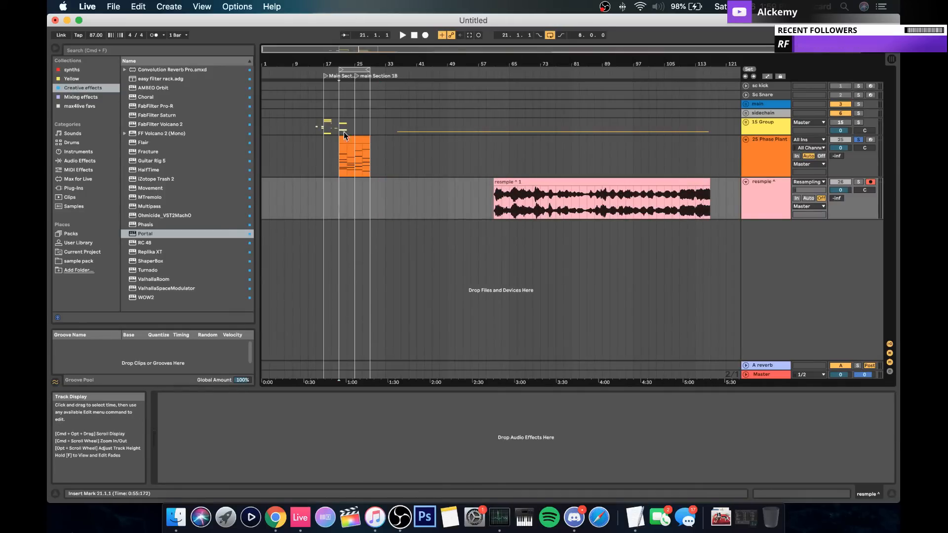
{"action": "left_click_drag", "start_coordinate": [345, 63], "coordinate": [347, 128]}
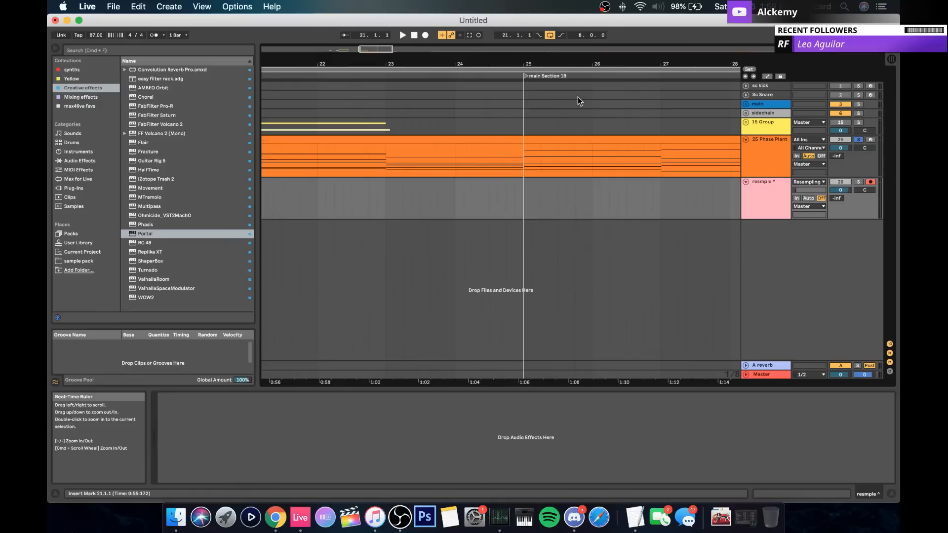
Step: Delete the recorded automation of Portal's Macro 1, Macro 2 and Reverse parameters on the Phase Plant track
{"action": "left_click", "coordinate": [776, 146]}
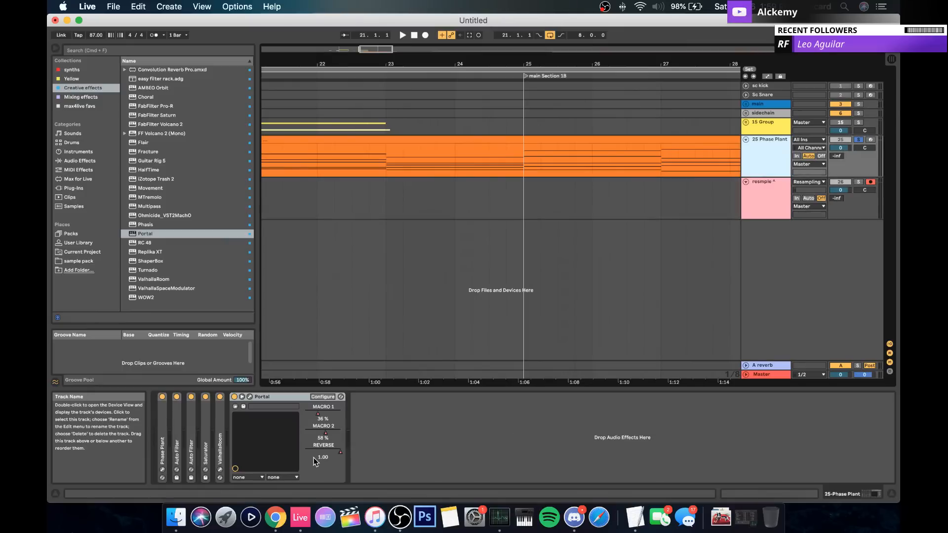
{"action": "right_click", "coordinate": [316, 418]}
{"action": "left_click", "coordinate": [344, 446]}
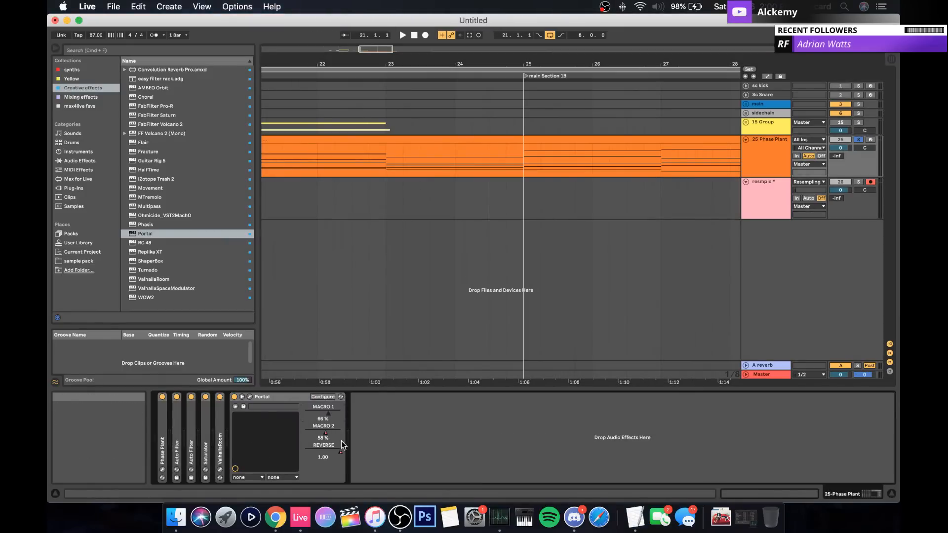
{"action": "right_click", "coordinate": [327, 434]}
{"action": "left_click", "coordinate": [338, 467]}
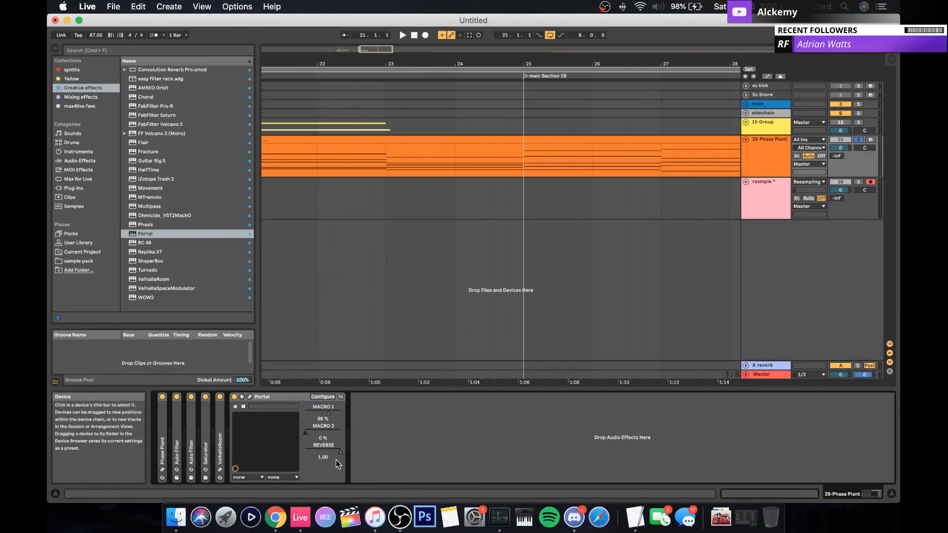
{"action": "right_click", "coordinate": [333, 452]}
{"action": "left_click", "coordinate": [346, 476]}
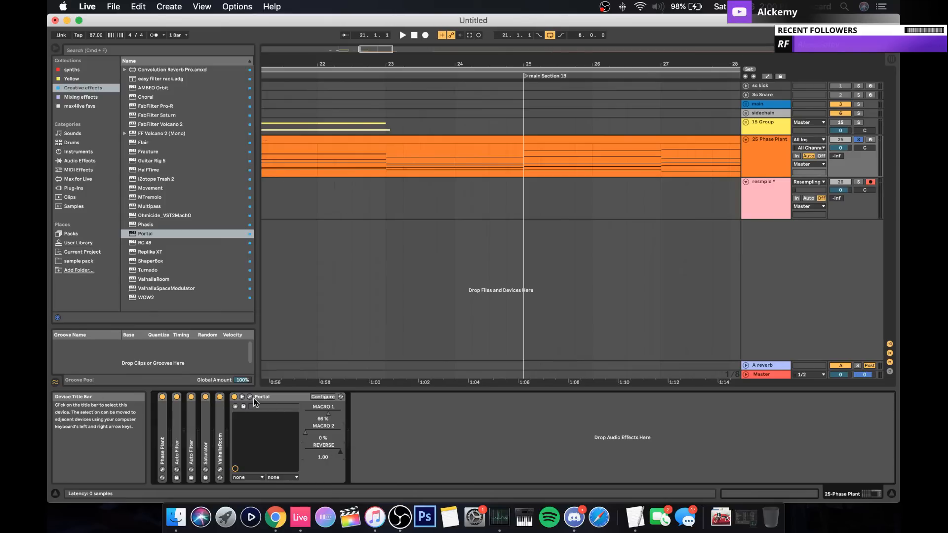
Step: Load First Preset from Portal's User category after trying Init, and set its grain scale to Minor 7th
{"action": "left_click", "coordinate": [446, 140]}
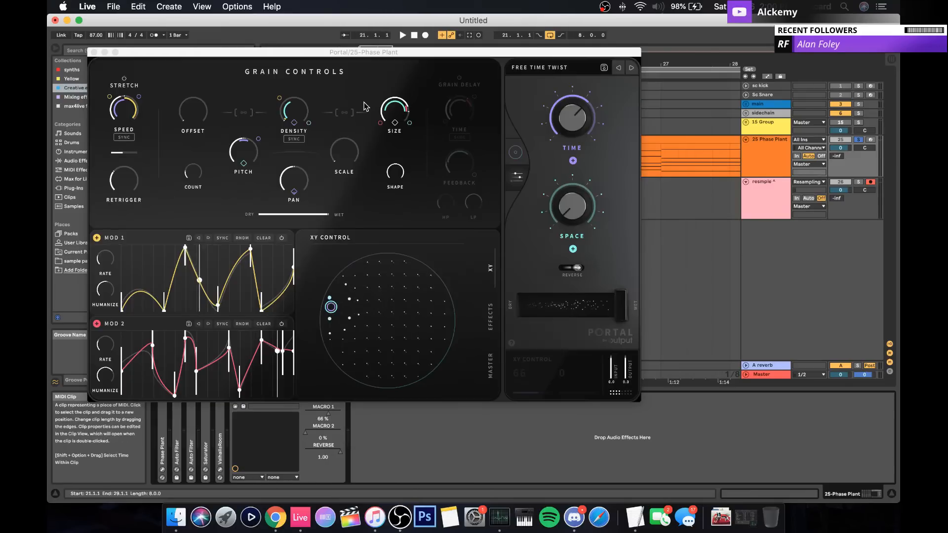
{"action": "left_click", "coordinate": [557, 71]}
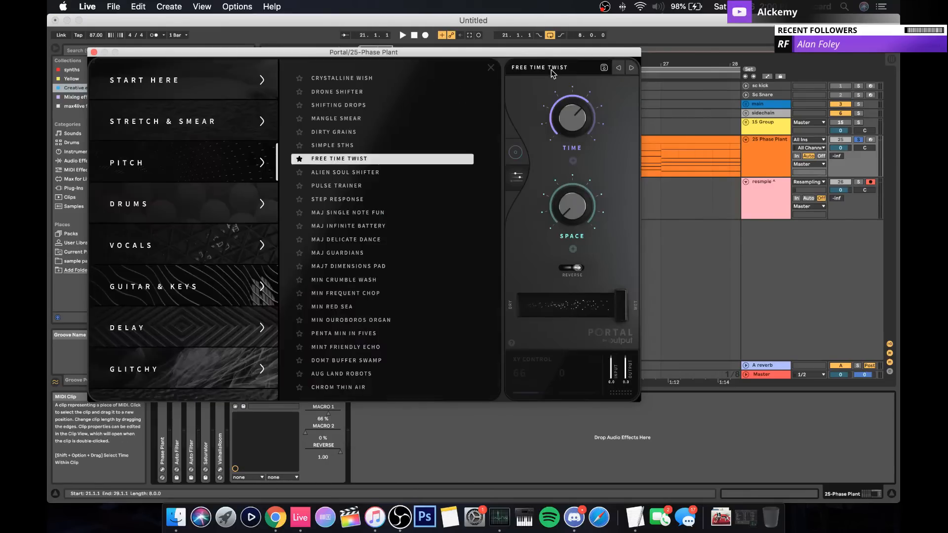
{"action": "scroll", "coordinate": [173, 390], "scroll_direction": "down", "scroll_amount": 5}
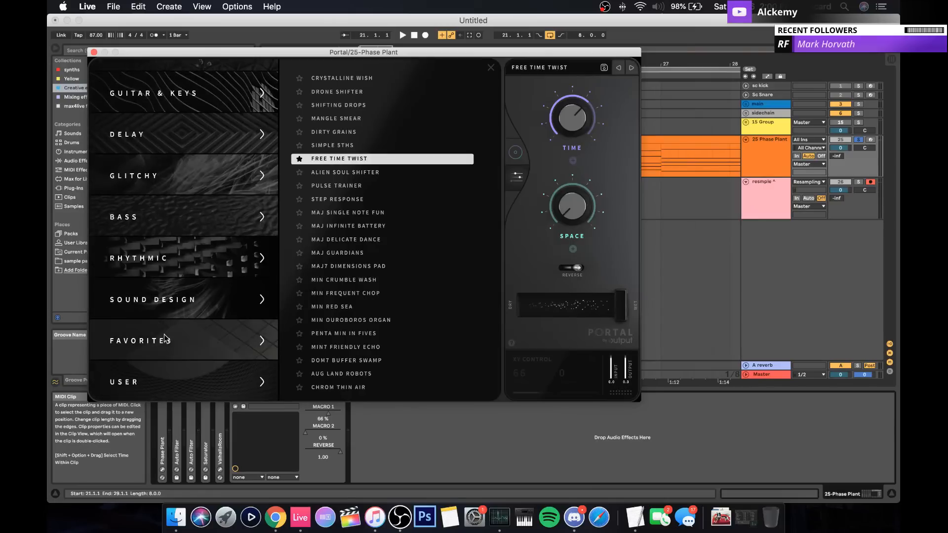
{"action": "left_click", "coordinate": [146, 377]}
{"action": "left_click", "coordinate": [329, 93]}
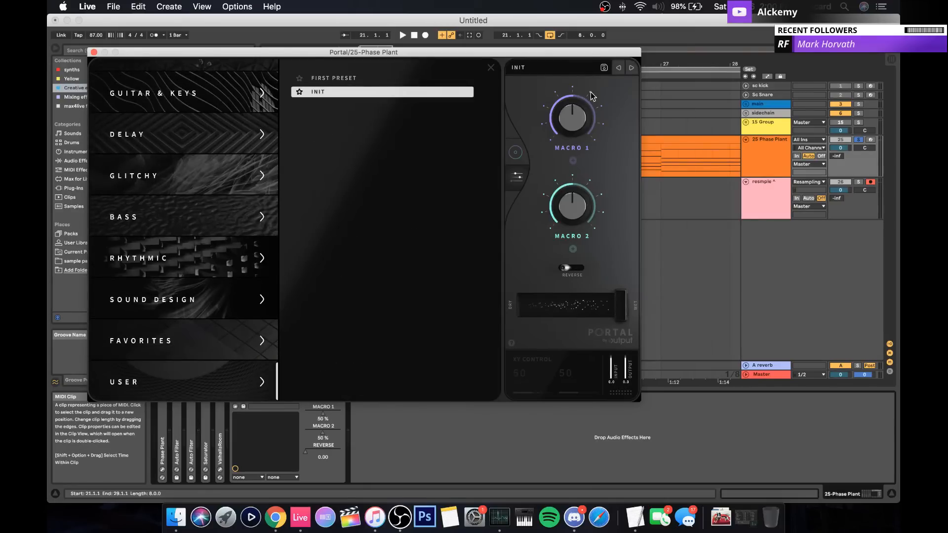
{"action": "left_click", "coordinate": [362, 79]}
{"action": "left_click", "coordinate": [514, 155]}
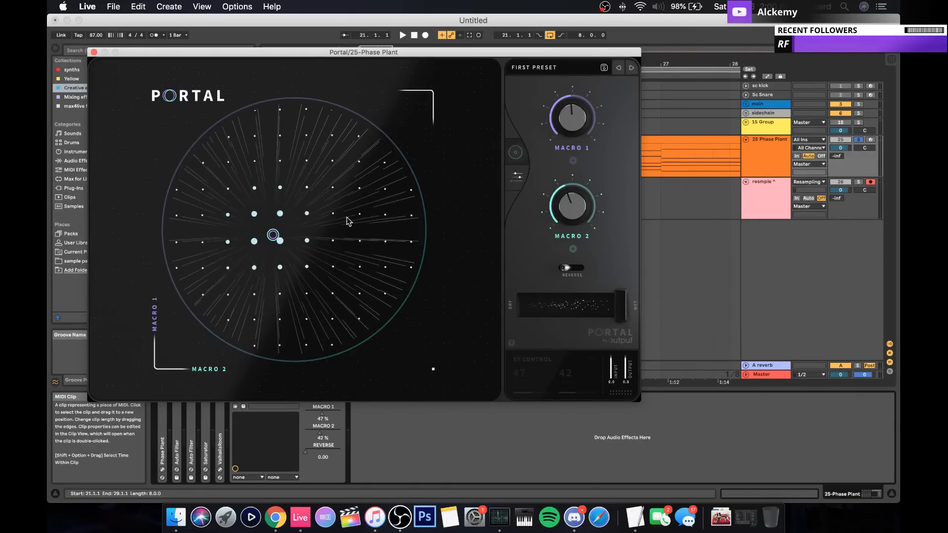
{"action": "left_click", "coordinate": [519, 179]}
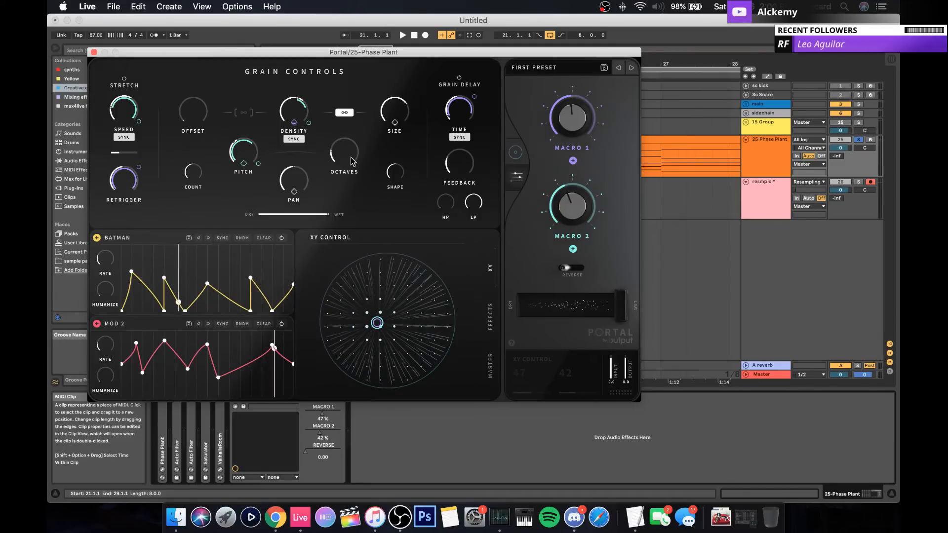
{"action": "left_click_drag", "start_coordinate": [347, 162], "coordinate": [345, 113]}
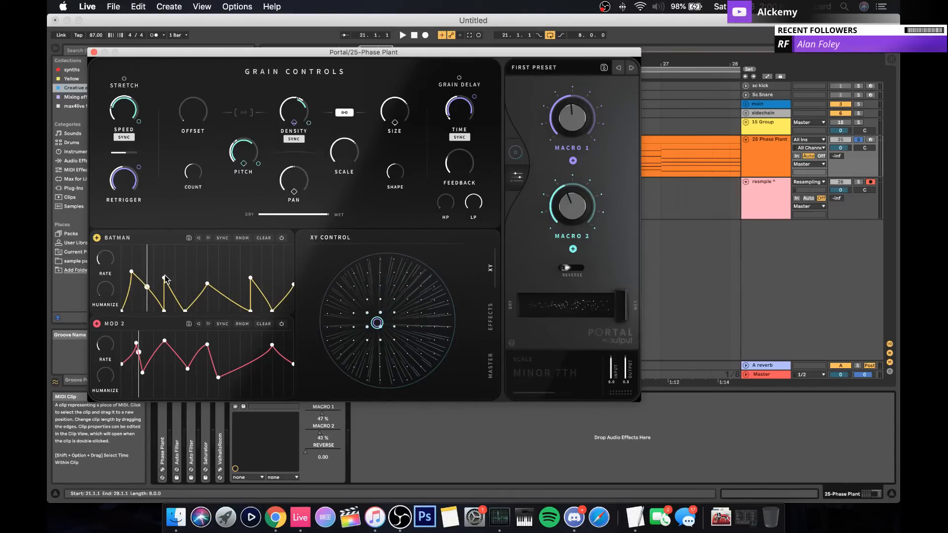
Step: Reshape the Batman modulator curve by shifting its second peak and an adjacent low point, and set its rate to 4
{"action": "left_click_drag", "start_coordinate": [165, 280], "coordinate": [187, 266]}
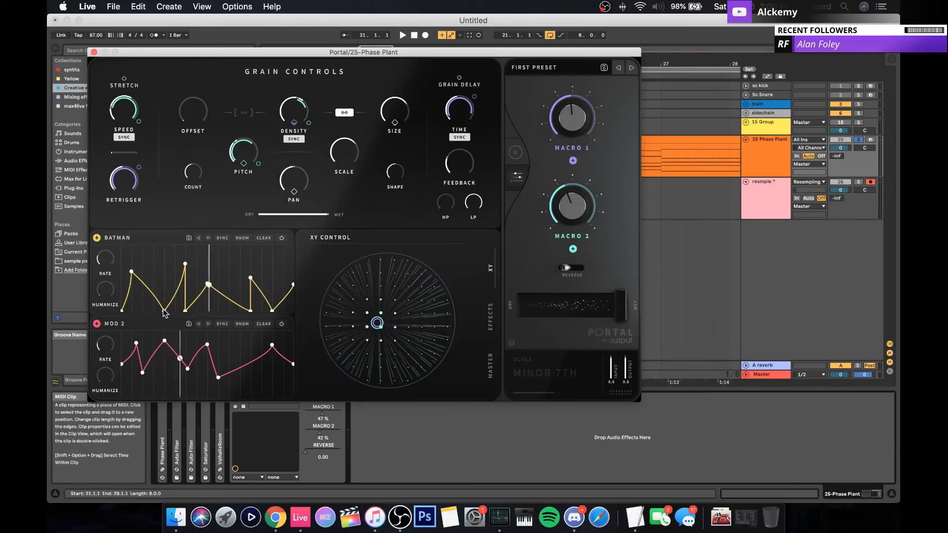
{"action": "left_click_drag", "start_coordinate": [170, 308], "coordinate": [154, 310]}
{"action": "left_click_drag", "start_coordinate": [101, 268], "coordinate": [106, 265]}
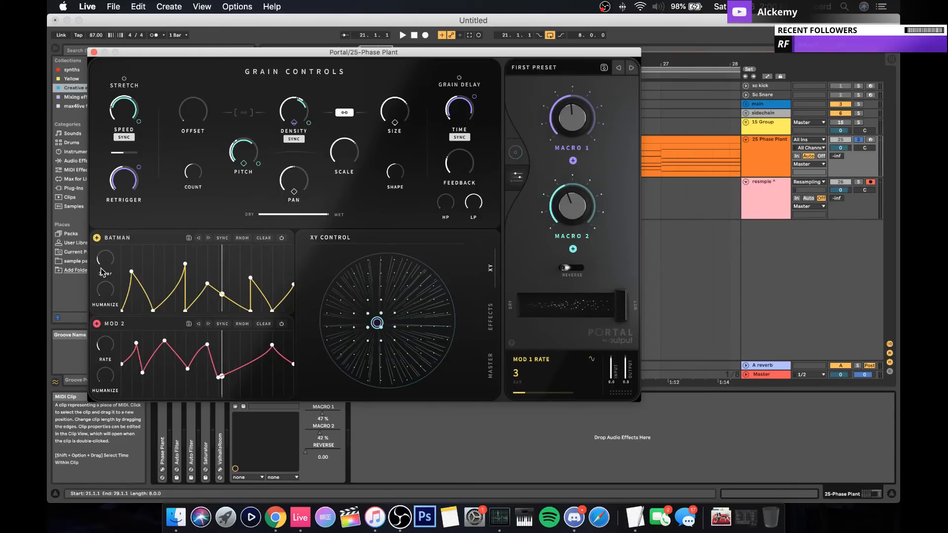
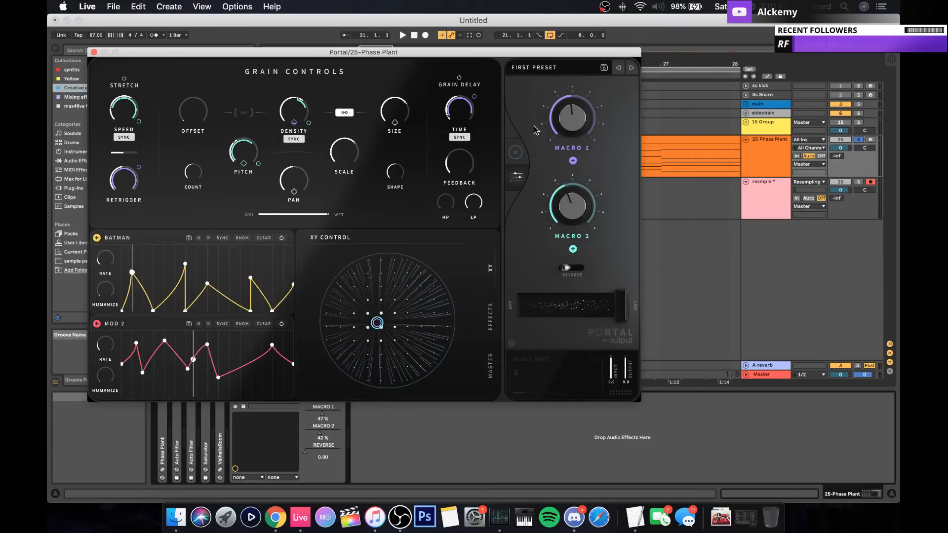
Step: Reduce Macro 1's modulation depth on Portal's Retrigger, and lower the Retrigger base value to 2 with Macro 1 at 0%
{"action": "mouse_move", "coordinate": [124, 181]}
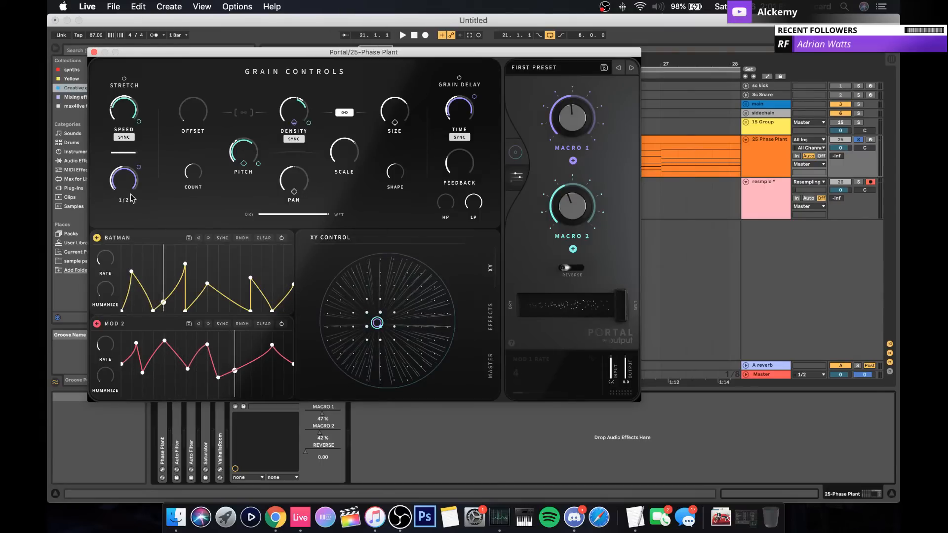
{"action": "left_click_drag", "start_coordinate": [138, 168], "coordinate": [127, 204]}
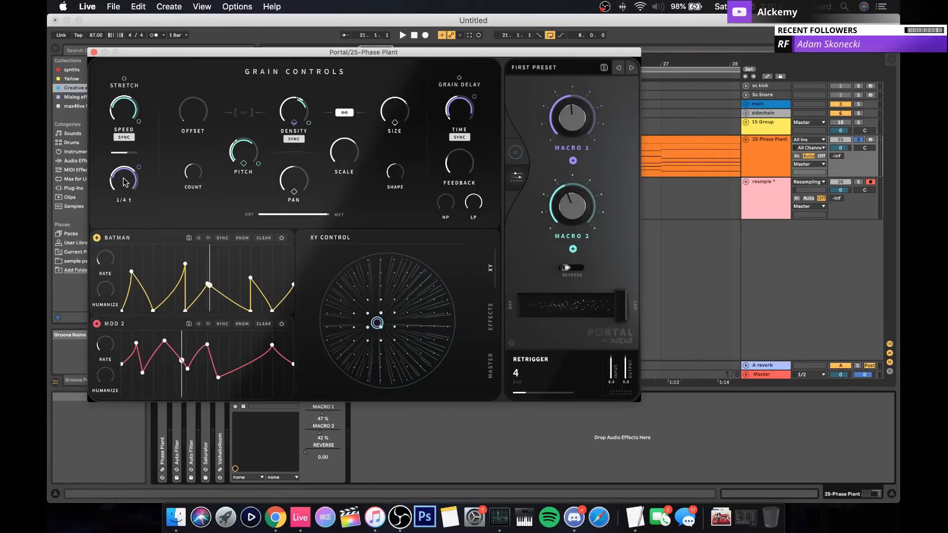
{"action": "left_click_drag", "start_coordinate": [129, 183], "coordinate": [127, 179]}
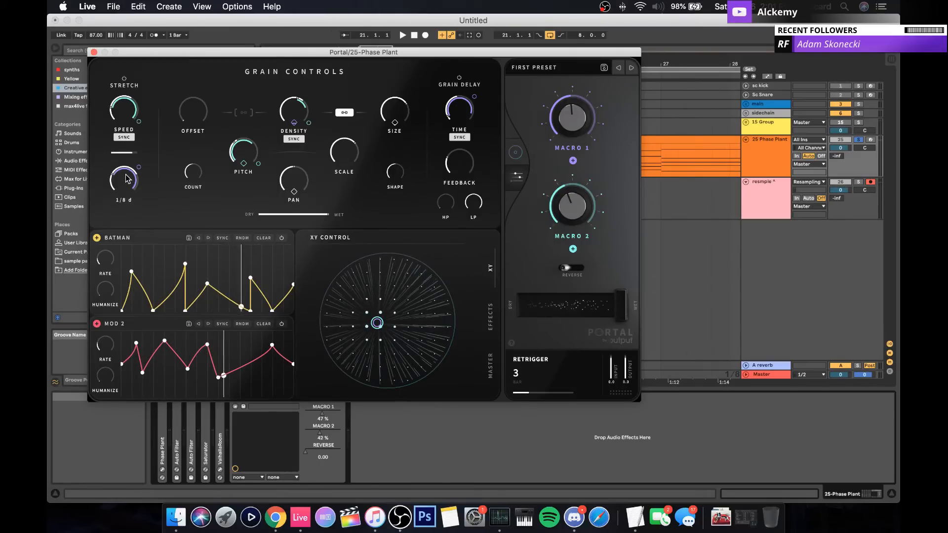
{"action": "left_click_drag", "start_coordinate": [572, 118], "coordinate": [569, 232]}
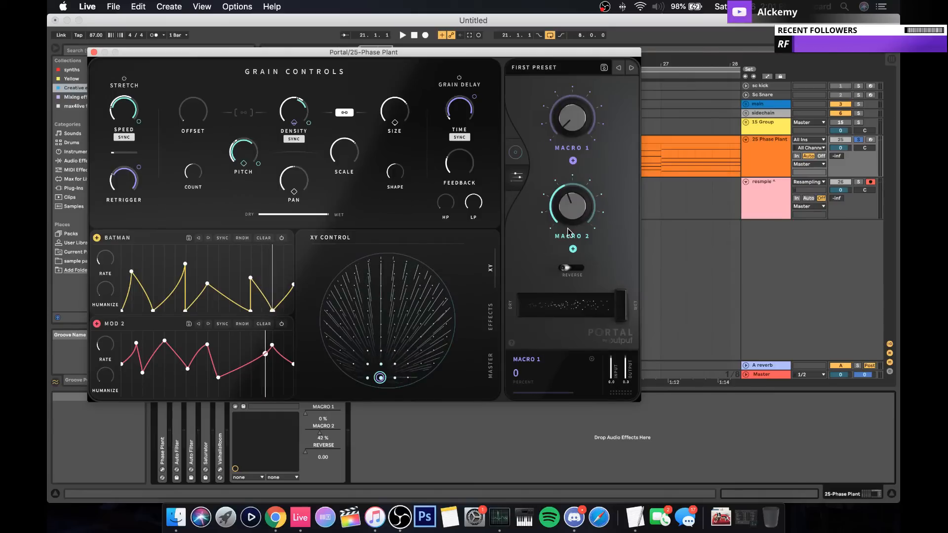
{"action": "mouse_move", "coordinate": [113, 185]}
{"action": "left_click_drag", "start_coordinate": [123, 183], "coordinate": [122, 180]}
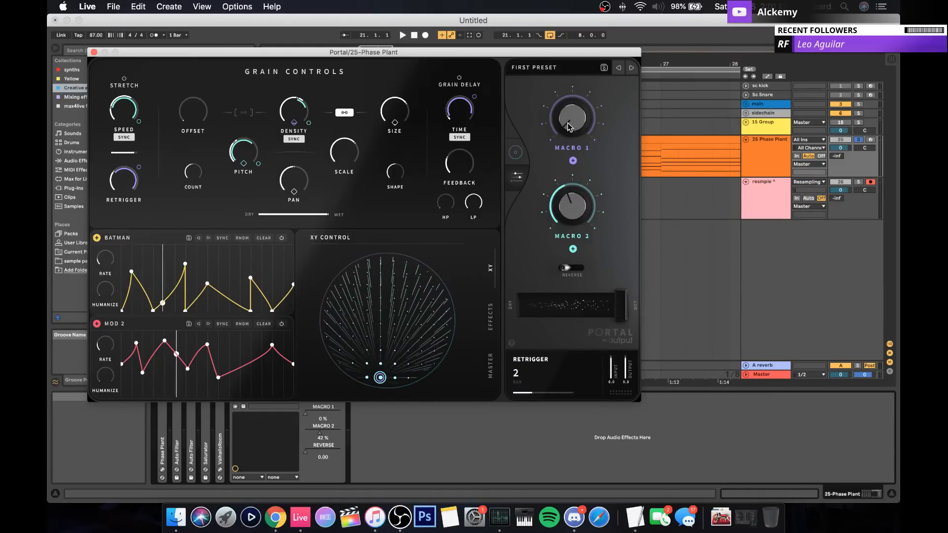
Step: Raise Macro 1 to 90% and trim its modulation depth on Retrigger to +66
{"action": "left_click_drag", "start_coordinate": [572, 121], "coordinate": [559, 45]}
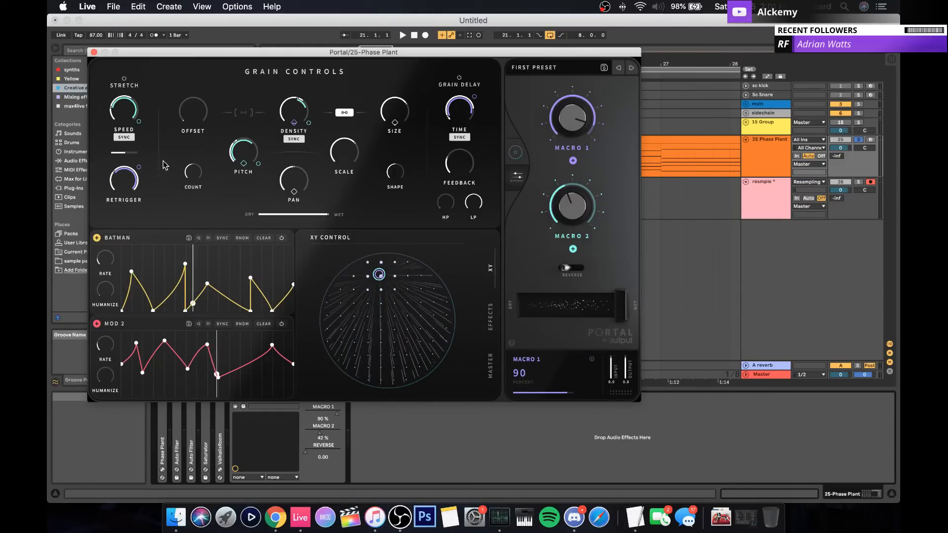
{"action": "mouse_move", "coordinate": [137, 166]}
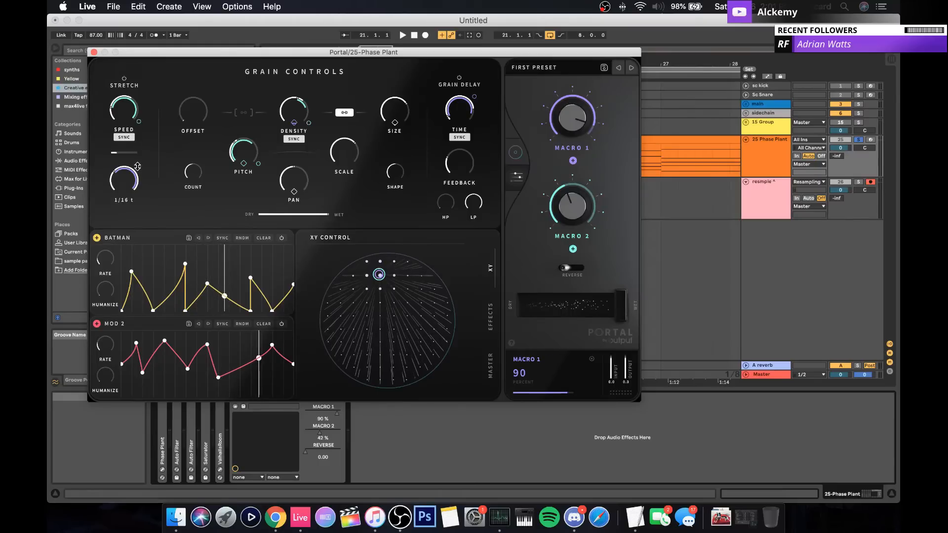
{"action": "left_click_drag", "start_coordinate": [138, 166], "coordinate": [139, 192]}
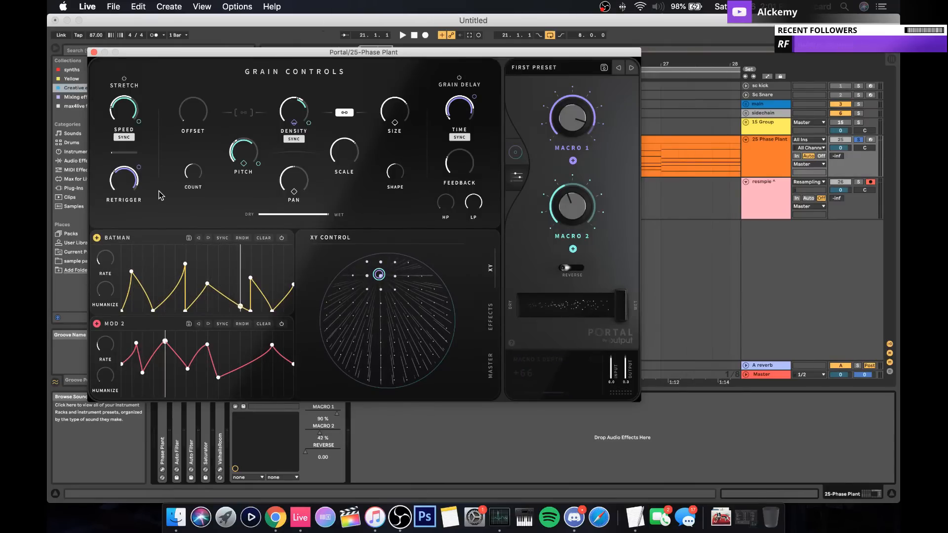
Step: Lower the Delay effect's dry/wet mix to 21% and open the effect choices for the Phaser slot
{"action": "left_click", "coordinate": [489, 310]}
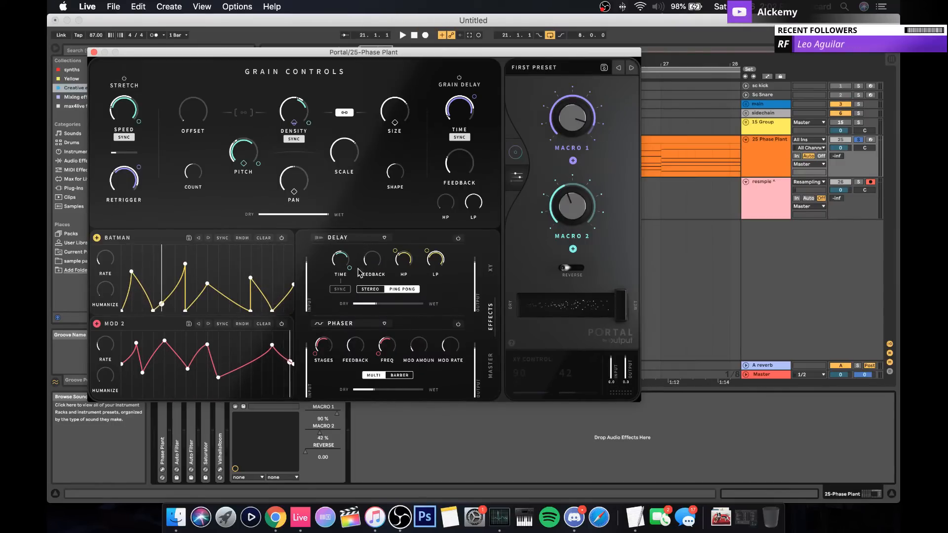
{"action": "left_click_drag", "start_coordinate": [371, 311], "coordinate": [364, 311]}
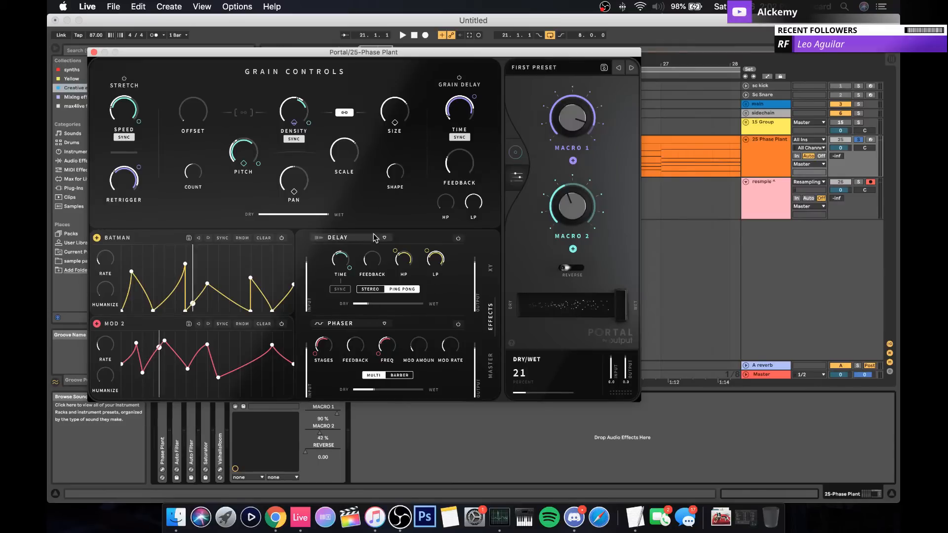
{"action": "left_click", "coordinate": [337, 324]}
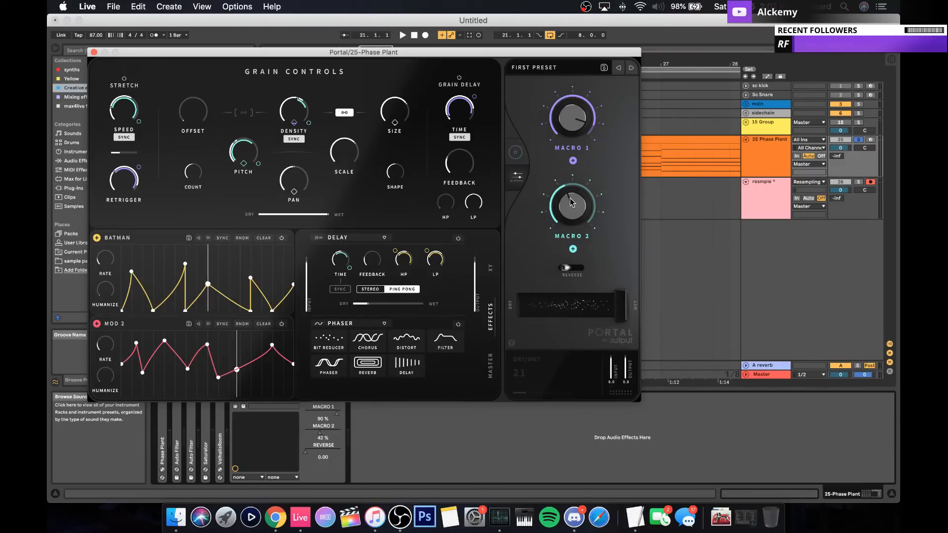
Step: Show Portal's large XY view, move its window clear of the arrangement, and start recording the resample from bar 21
{"action": "left_click", "coordinate": [519, 152]}
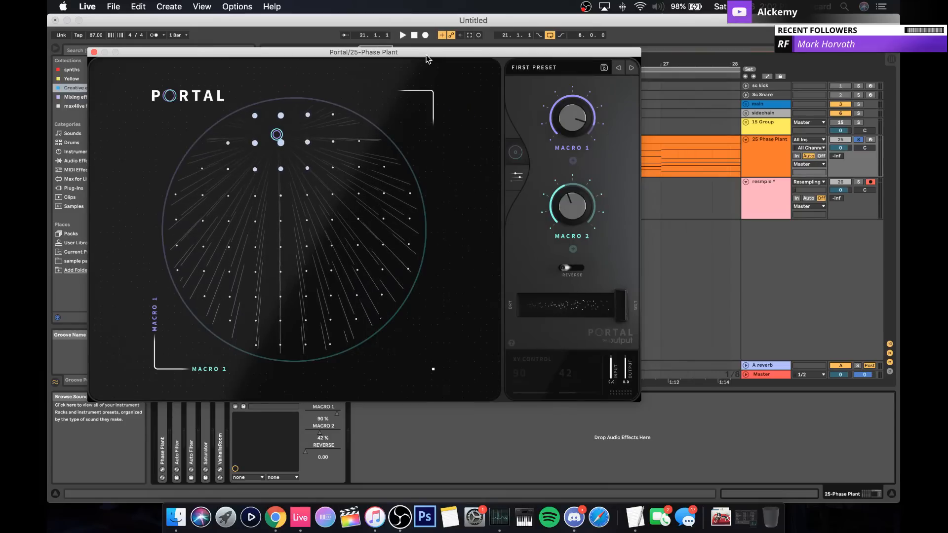
{"action": "left_click_drag", "start_coordinate": [428, 59], "coordinate": [486, 260]}
{"action": "scroll", "coordinate": [603, 62], "scroll_direction": "left", "scroll_amount": 10}
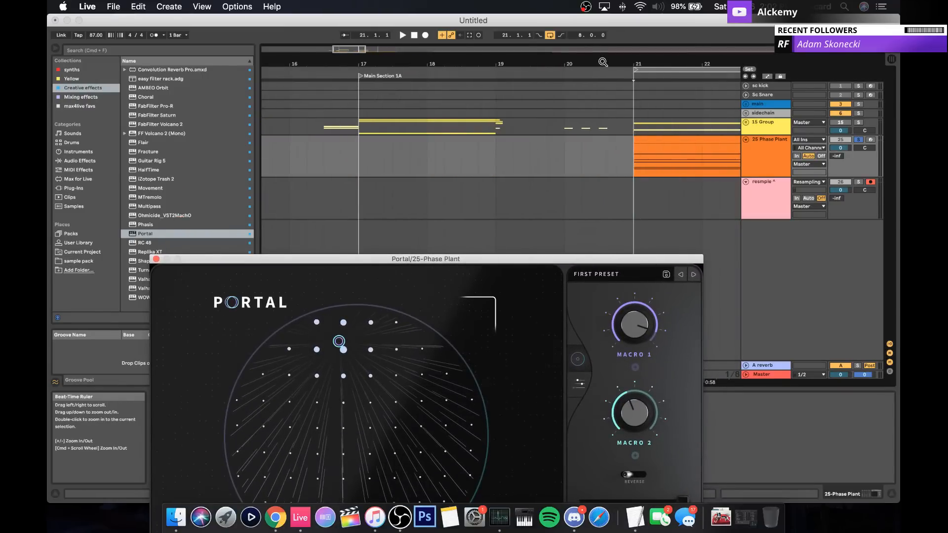
{"action": "left_click_drag", "start_coordinate": [603, 61], "coordinate": [588, 35]}
{"action": "scroll", "coordinate": [572, 139], "scroll_direction": "right", "scroll_amount": 8}
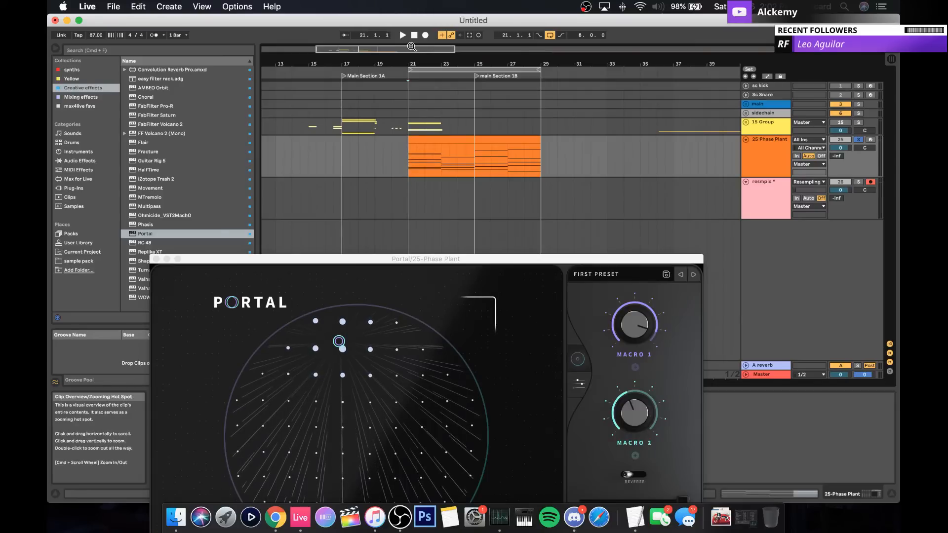
{"action": "left_click", "coordinate": [425, 36]}
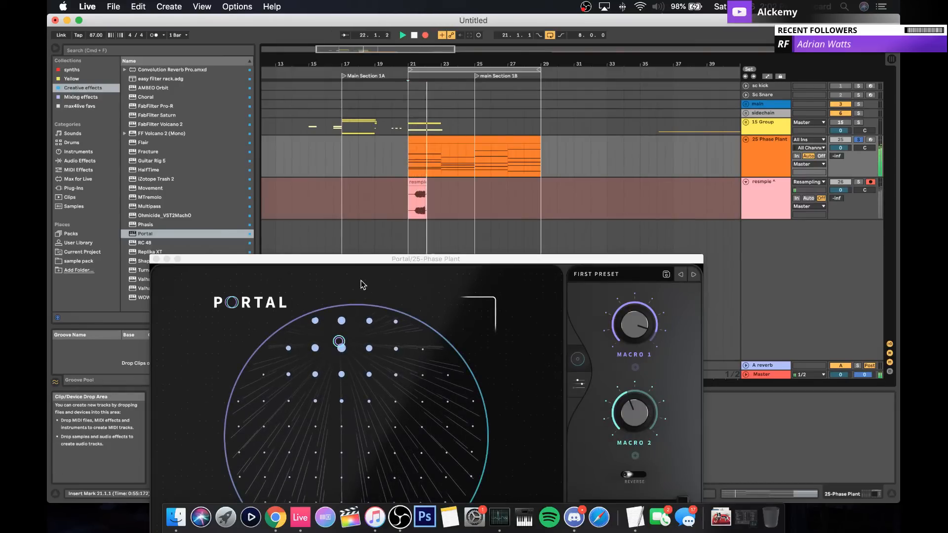
Step: Sweep the XY pad during recording through about 89% Macro 1 and 6% Macro 2, ending at about 84% and 32%
{"action": "left_click_drag", "start_coordinate": [359, 260], "coordinate": [351, 123]}
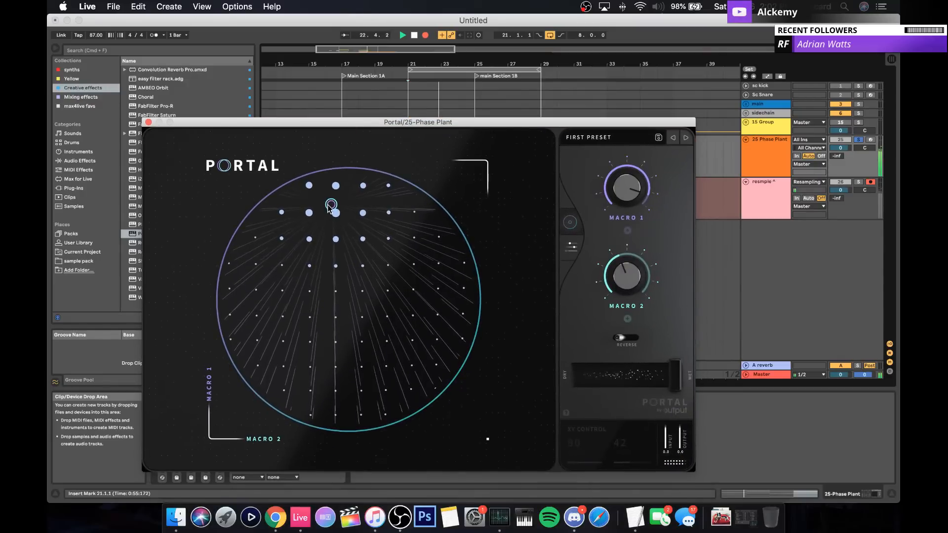
{"action": "left_click_drag", "start_coordinate": [331, 208], "coordinate": [264, 305]}
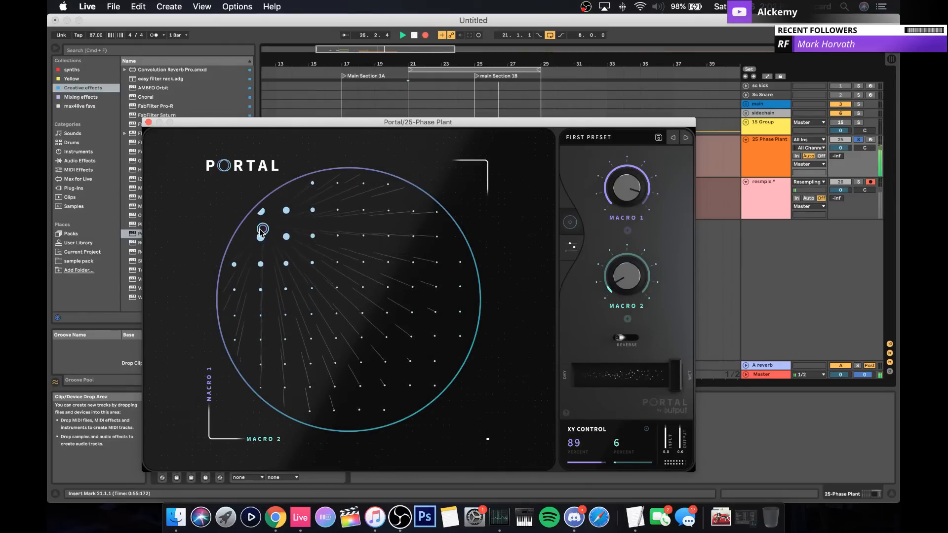
{"action": "left_click_drag", "start_coordinate": [264, 277], "coordinate": [312, 227]}
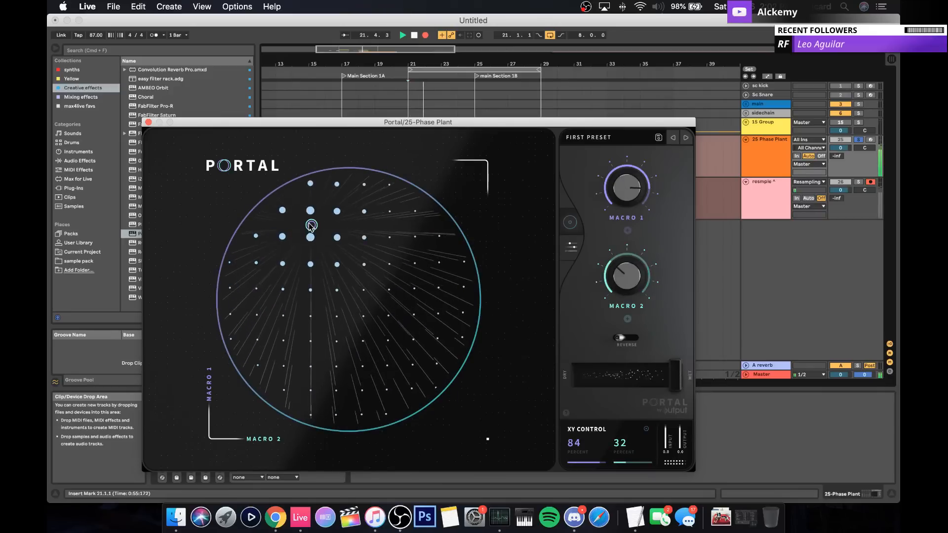
Step: Set the grain scale to Octaves and sweep the XY pad through about 72% Macro 1 and 2% Macro 2
{"action": "left_click", "coordinate": [571, 248]}
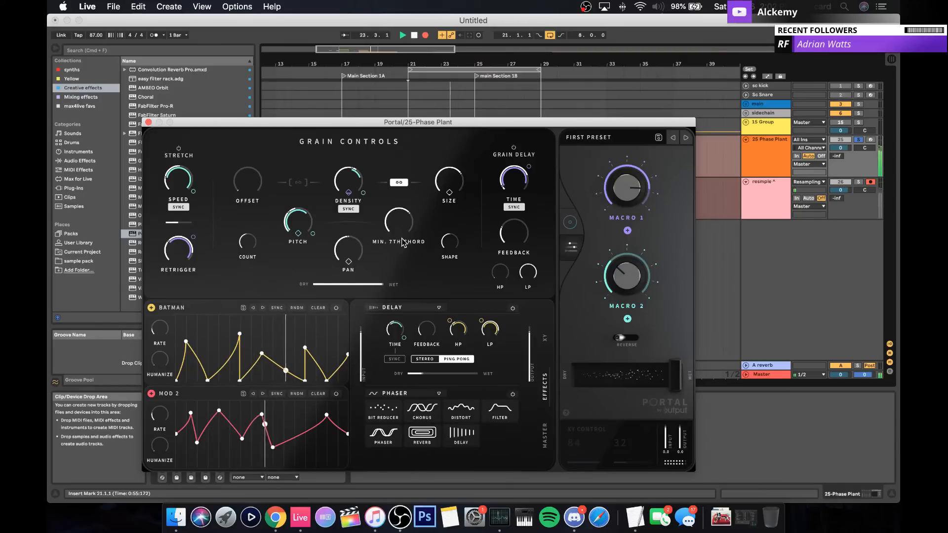
{"action": "left_click_drag", "start_coordinate": [402, 229], "coordinate": [405, 274]}
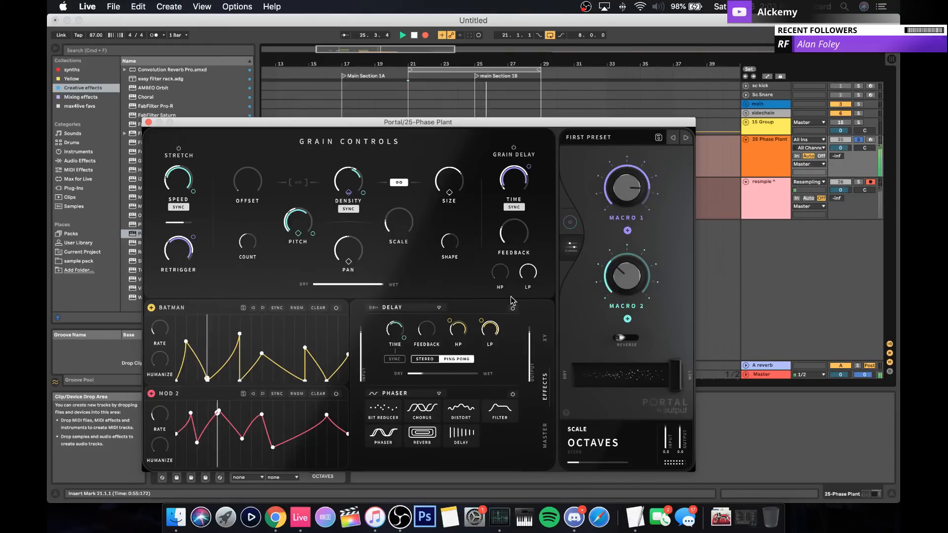
{"action": "left_click", "coordinate": [570, 223]}
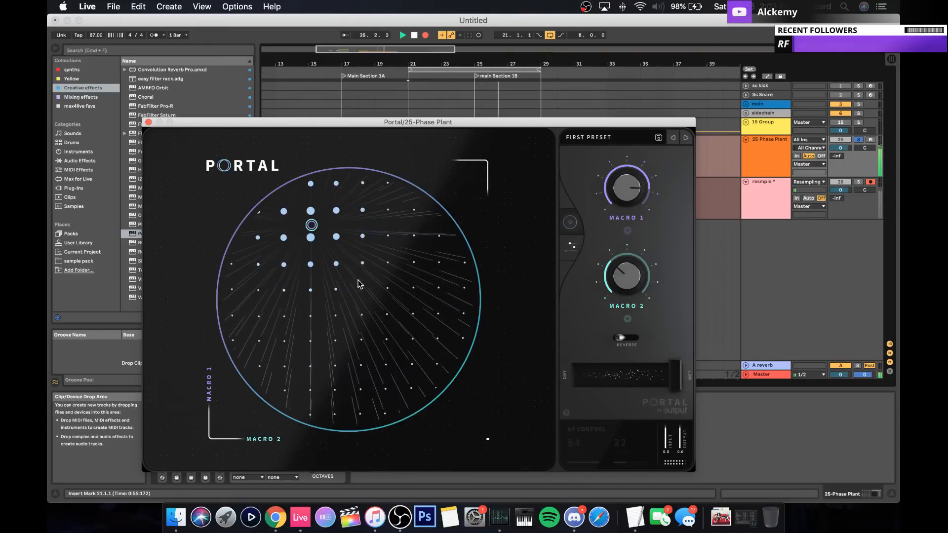
{"action": "left_click_drag", "start_coordinate": [314, 232], "coordinate": [248, 267]}
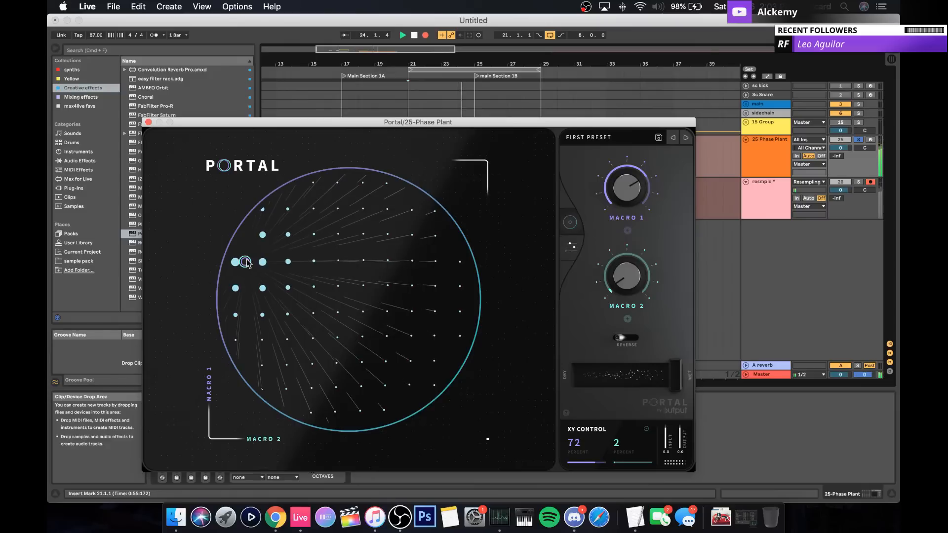
{"action": "left_click_drag", "start_coordinate": [249, 264], "coordinate": [270, 231]}
Step: Raise the Delay effect's dry/wet mix to about 49% and move the XY pad to about 87% Macro 1 and 38% Macro 2
{"action": "left_click", "coordinate": [571, 250]}
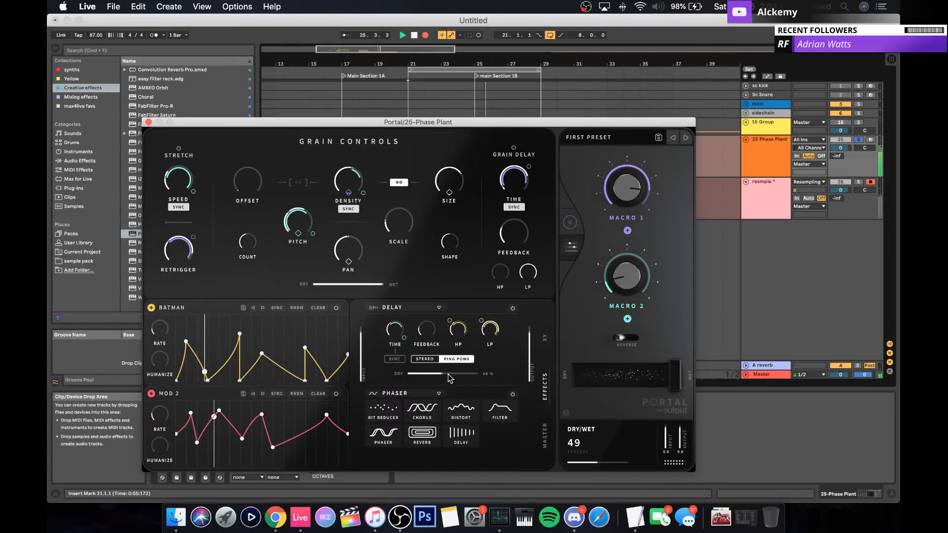
{"action": "left_click", "coordinate": [574, 244]}
{"action": "left_click_drag", "start_coordinate": [286, 237], "coordinate": [386, 197]}
Step: Replace the Phaser effect in Portal's second effect slot with Reverb
{"action": "left_click", "coordinate": [571, 246]}
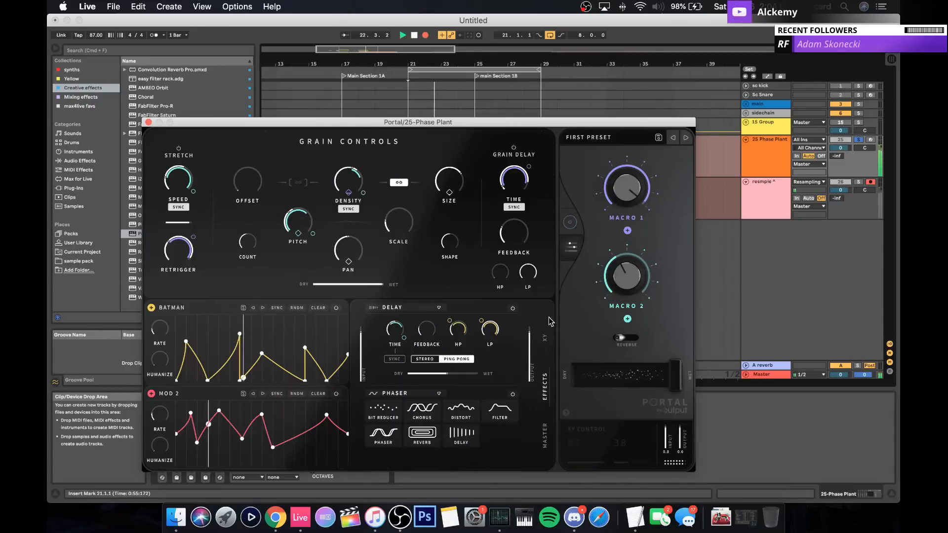
{"action": "left_click", "coordinate": [418, 395]}
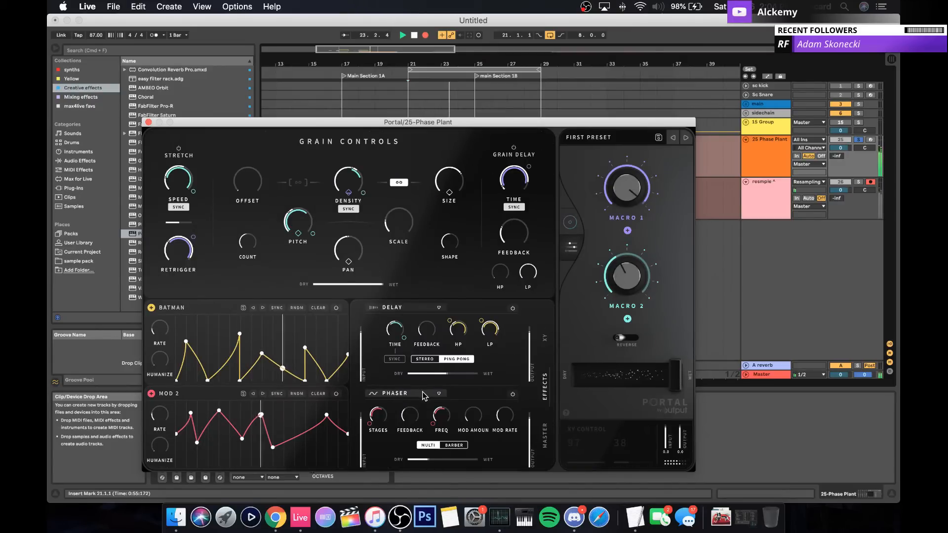
{"action": "left_click", "coordinate": [424, 396]}
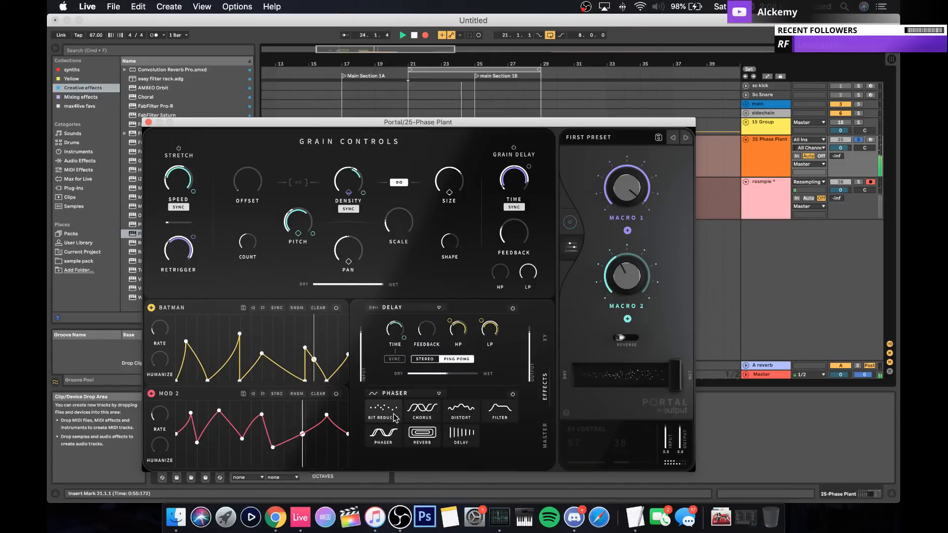
{"action": "left_click", "coordinate": [419, 434]}
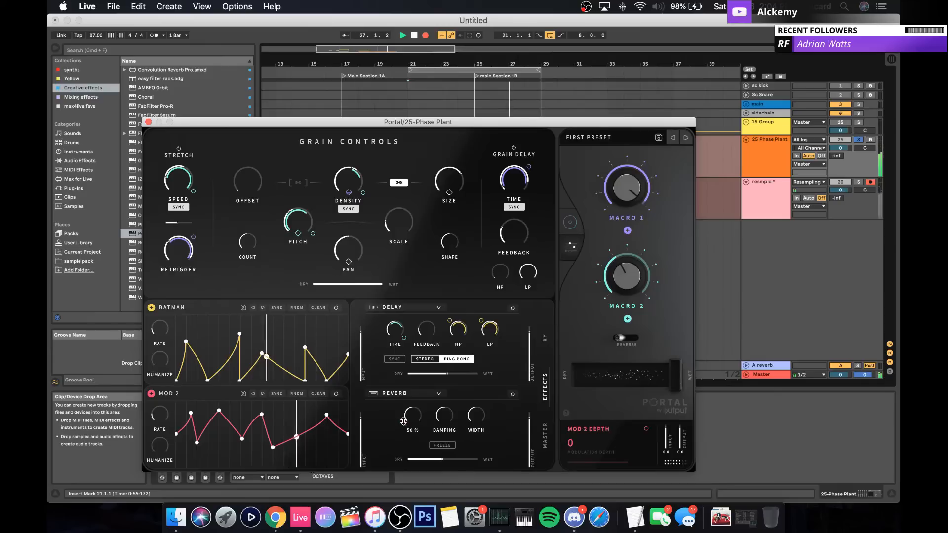
Step: Modulate the Reverb size with Mod 2, and lower the Reverb dry/wet mix with Macro 2 modulating it at a depth of +80
{"action": "left_click_drag", "start_coordinate": [402, 414], "coordinate": [400, 401]}
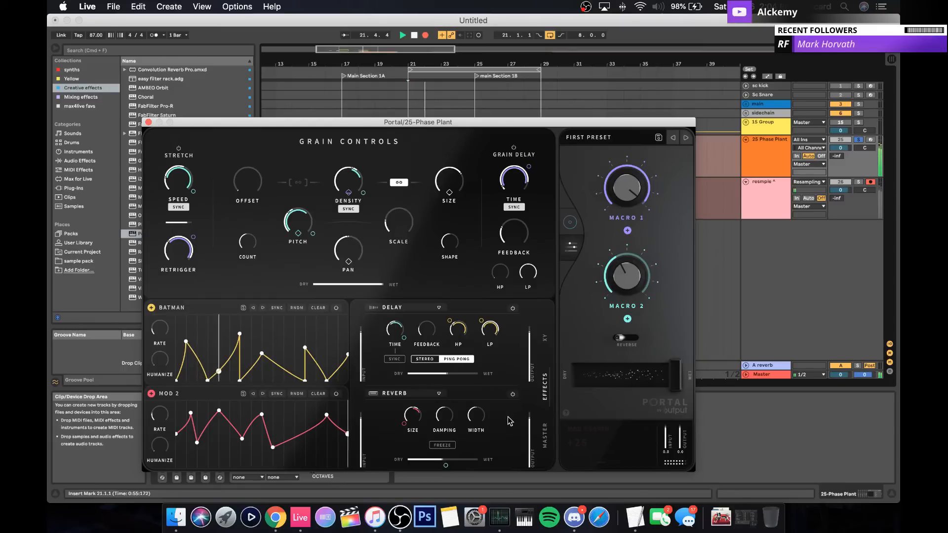
{"action": "left_click_drag", "start_coordinate": [445, 462], "coordinate": [442, 442]}
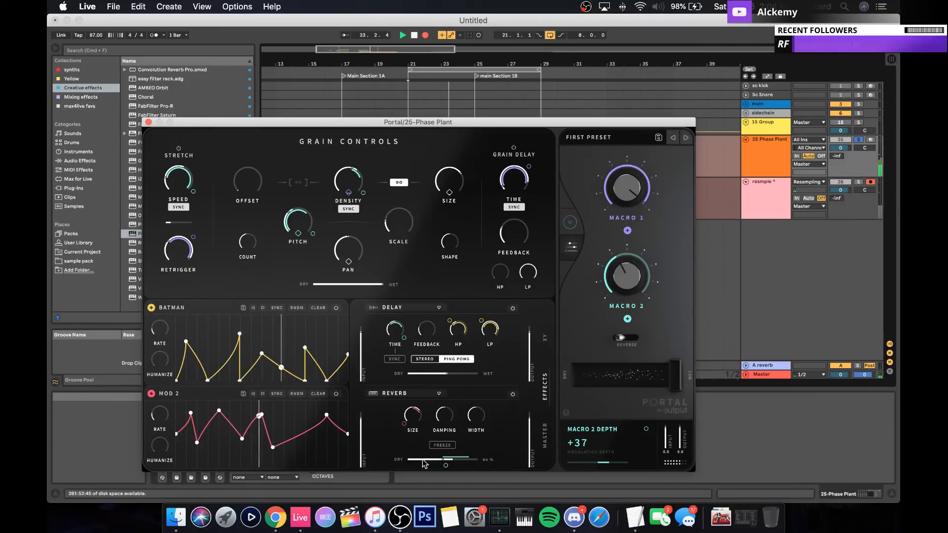
{"action": "left_click_drag", "start_coordinate": [440, 461], "coordinate": [429, 461]}
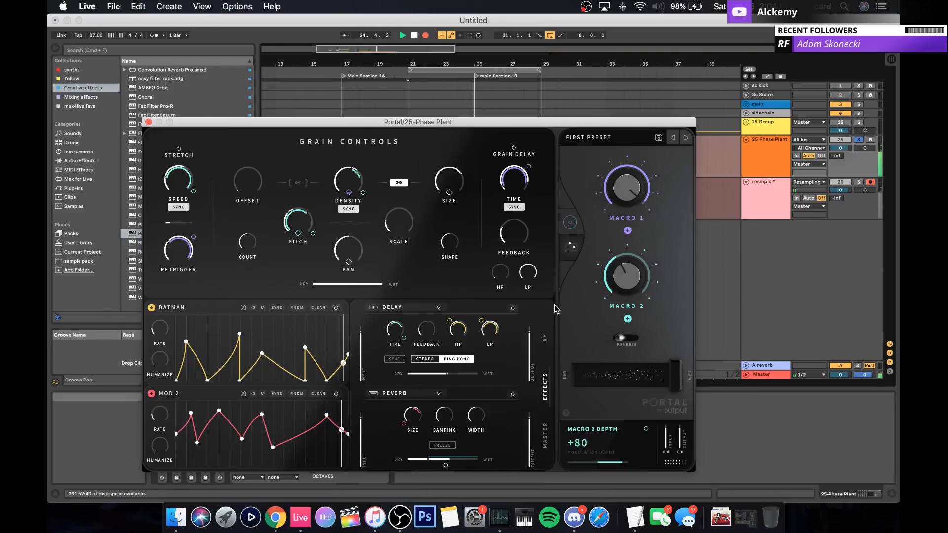
Step: Sweep the XY pad from about 97% Macro 1 and 38% Macro 2 through about 68% and 77%, and back to high Macro 1
{"action": "left_click", "coordinate": [570, 223]}
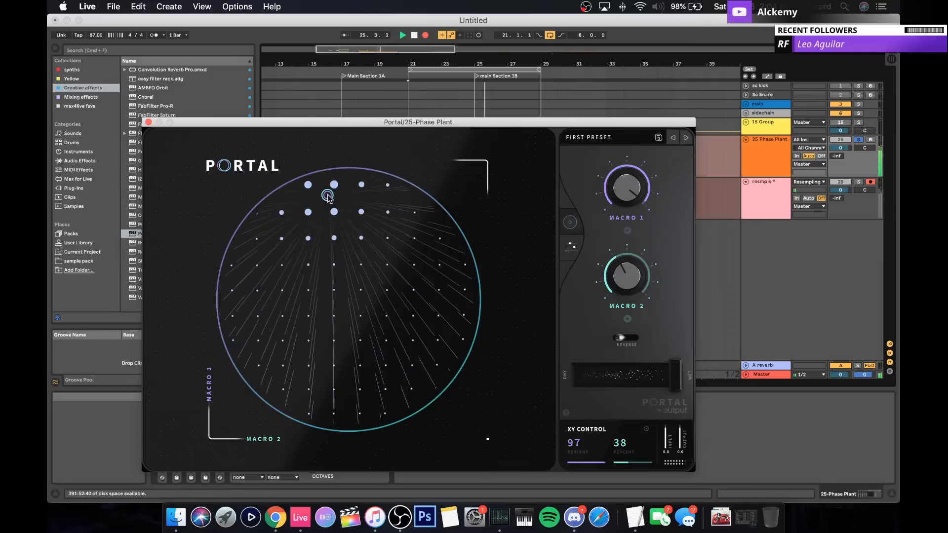
{"action": "left_click_drag", "start_coordinate": [328, 198], "coordinate": [409, 264]}
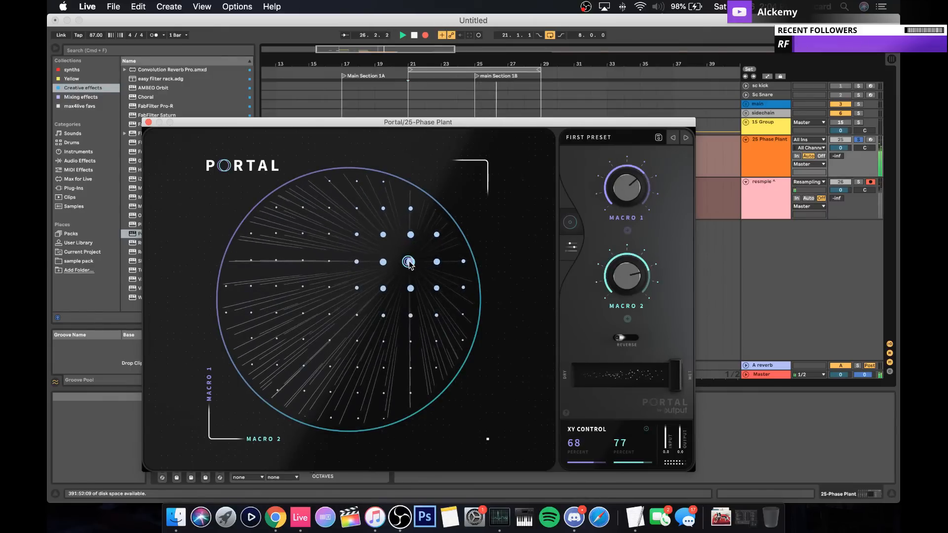
{"action": "left_click_drag", "start_coordinate": [405, 223], "coordinate": [369, 170]}
Step: Adjust the modulation of the Delay effect's time and of the grain density
{"action": "left_click", "coordinate": [573, 248]}
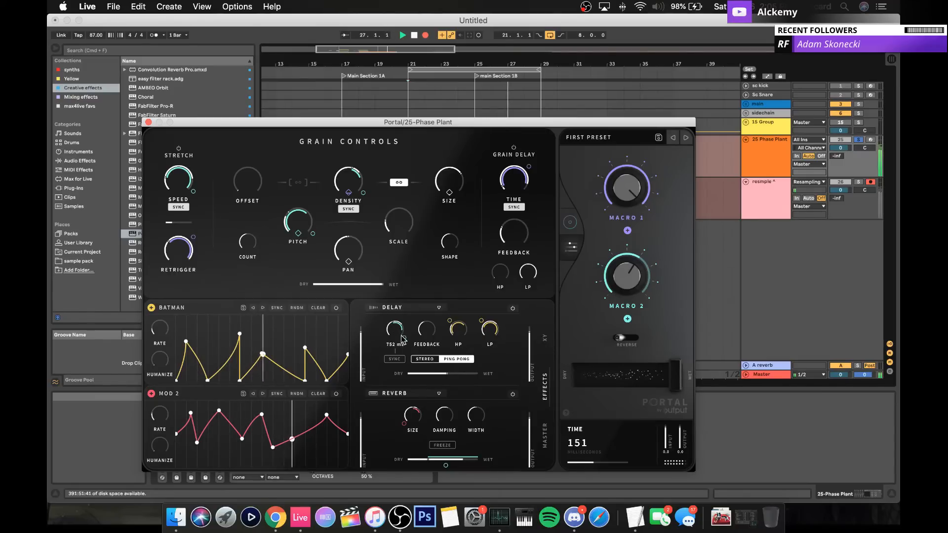
{"action": "left_click_drag", "start_coordinate": [404, 338], "coordinate": [399, 317]}
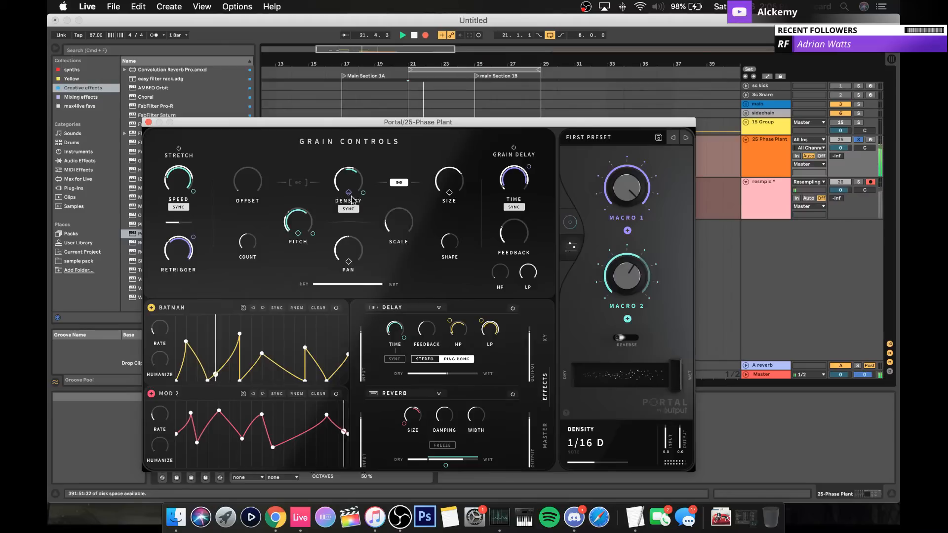
{"action": "left_click_drag", "start_coordinate": [353, 198], "coordinate": [361, 173]}
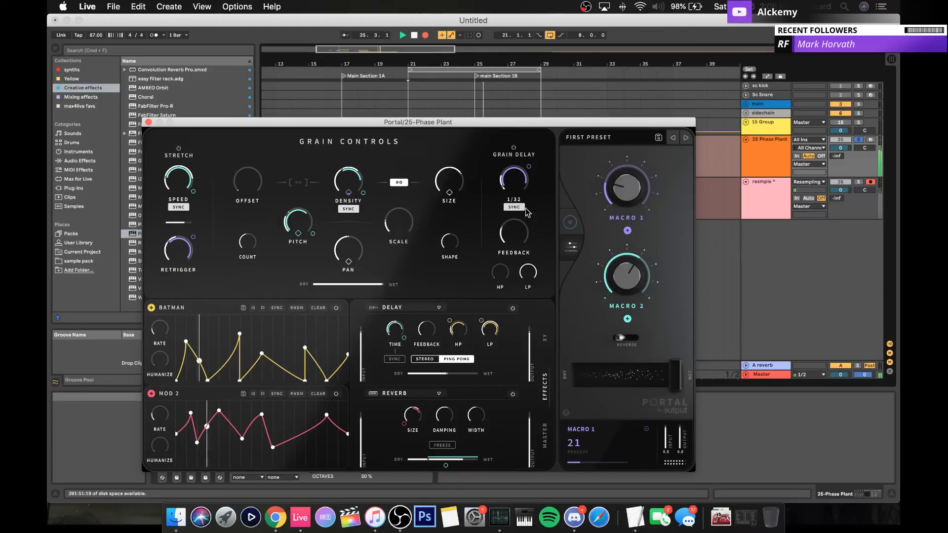
Step: Sweep the XY pad down to about 10% Macro 1 and 11% Macro 2, and up to about 83% and 100%
{"action": "left_click", "coordinate": [570, 223]}
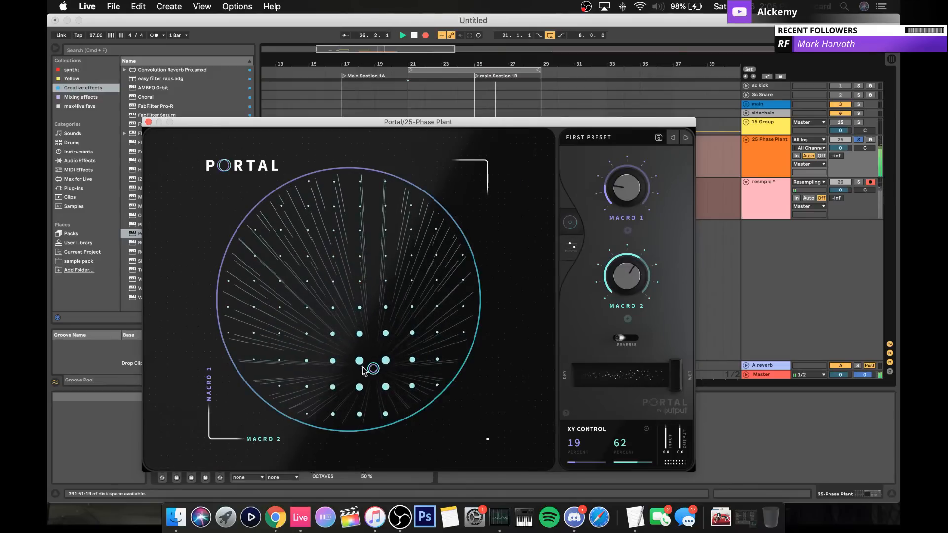
{"action": "left_click_drag", "start_coordinate": [368, 364], "coordinate": [274, 378]}
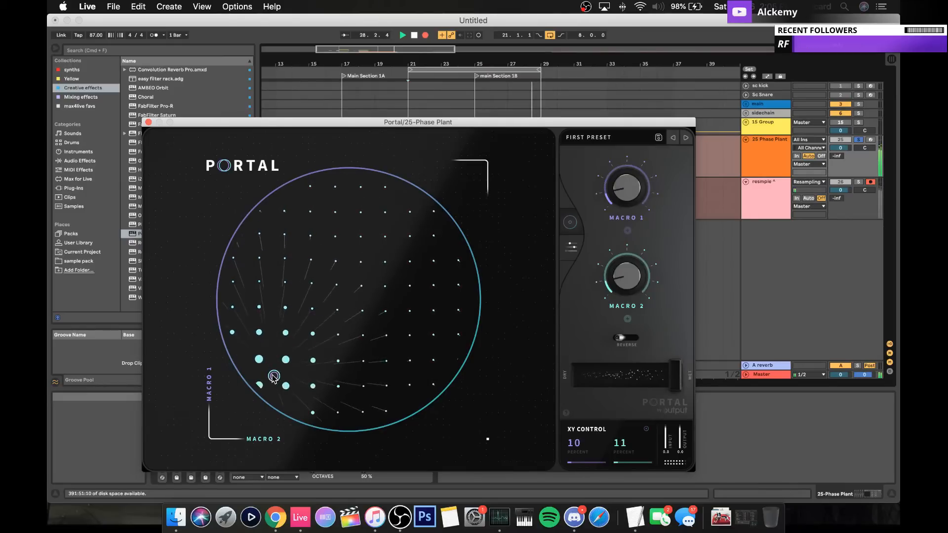
{"action": "left_click_drag", "start_coordinate": [259, 303], "coordinate": [469, 230]}
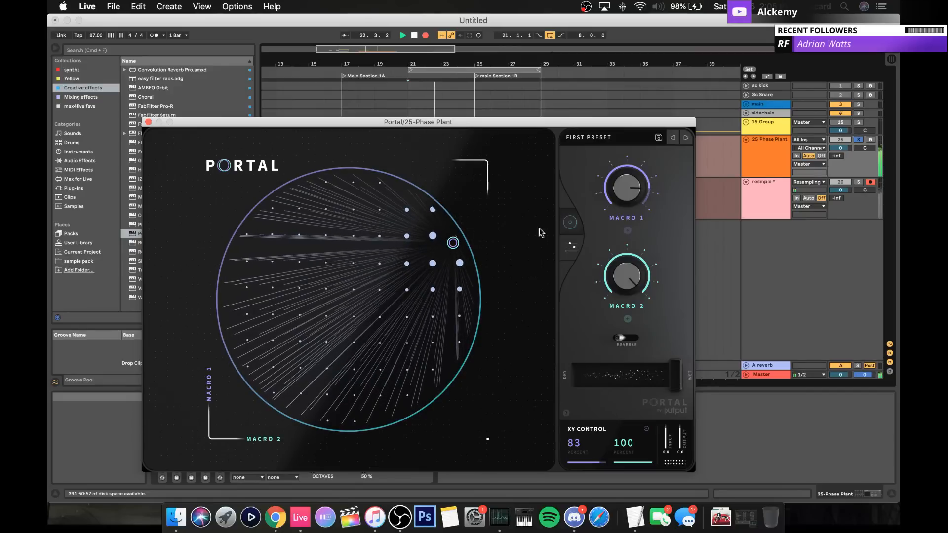
Step: Set the grain offset to 55.8 ms and the grain size to 1:1, and lower Macro 1 to about 40%
{"action": "left_click", "coordinate": [572, 247]}
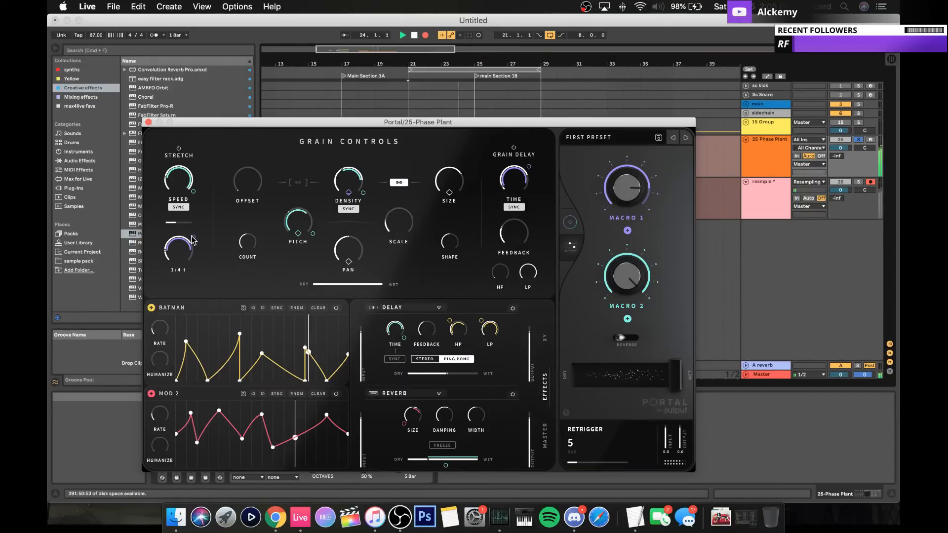
{"action": "left_click_drag", "start_coordinate": [248, 188], "coordinate": [249, 150]}
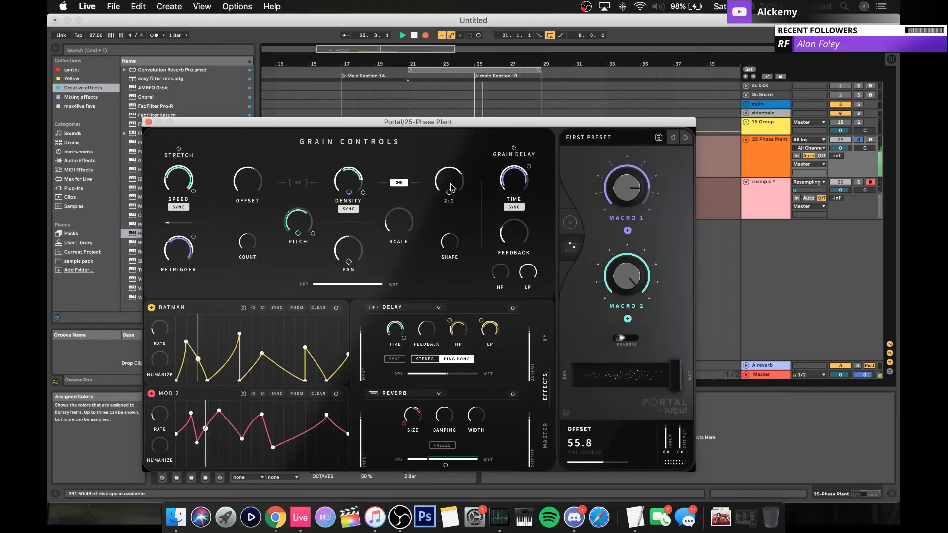
{"action": "left_click_drag", "start_coordinate": [451, 178], "coordinate": [452, 203]}
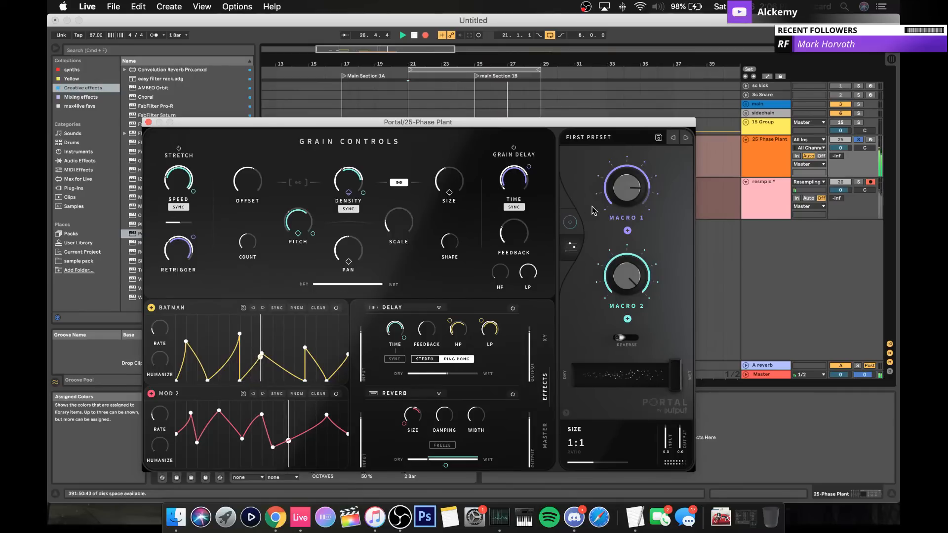
{"action": "left_click_drag", "start_coordinate": [629, 185], "coordinate": [629, 270]}
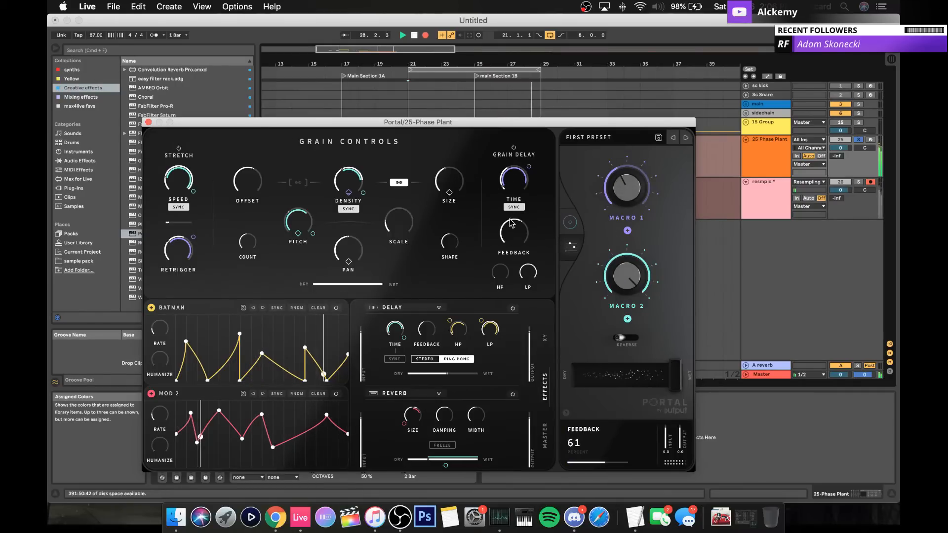
Step: Sweep the XY pad to about 80% Macro 1 and 20% Macro 2, ending at about 85% and 16%
{"action": "left_click", "coordinate": [573, 249]}
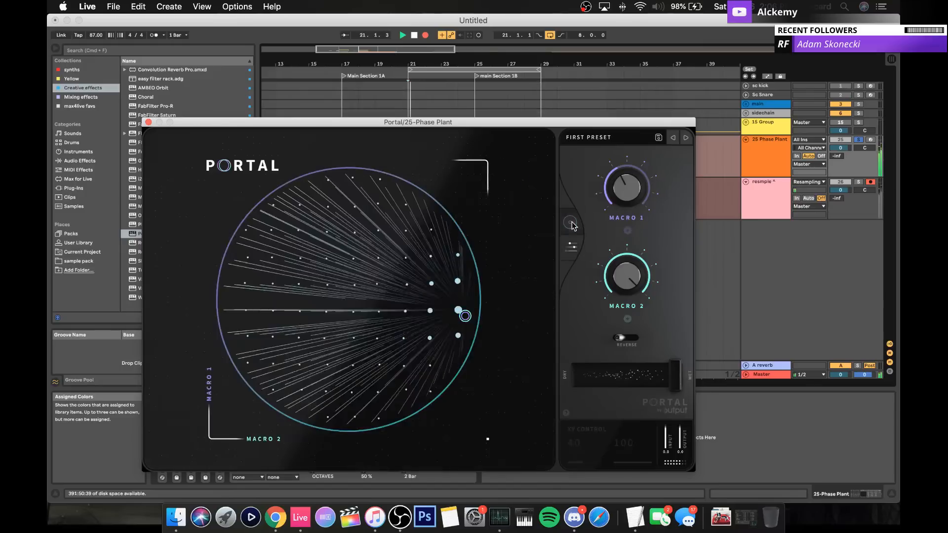
{"action": "left_click_drag", "start_coordinate": [464, 316], "coordinate": [286, 244]}
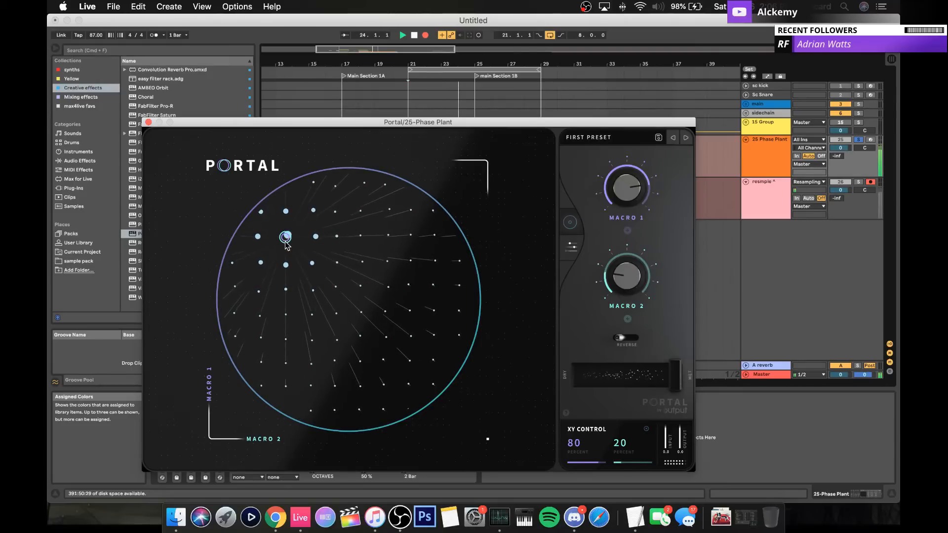
{"action": "mouse_move", "coordinate": [286, 242]}
{"action": "left_mouse_down"}
{"action": "mouse_move", "coordinate": [287, 338]}
{"action": "mouse_move", "coordinate": [310, 384]}
{"action": "mouse_move", "coordinate": [329, 356]}
{"action": "mouse_move", "coordinate": [286, 217]}
{"action": "mouse_move", "coordinate": [254, 233]}
{"action": "mouse_move", "coordinate": [308, 272]}
{"action": "mouse_move", "coordinate": [353, 261]}
{"action": "mouse_move", "coordinate": [317, 214]}
{"action": "mouse_move", "coordinate": [302, 249]}
{"action": "mouse_move", "coordinate": [296, 188]}
{"action": "mouse_move", "coordinate": [275, 248]}
{"action": "mouse_move", "coordinate": [339, 218]}
{"action": "mouse_move", "coordinate": [272, 299]}
{"action": "mouse_move", "coordinate": [371, 248]}
{"action": "mouse_move", "coordinate": [289, 191]}
{"action": "mouse_move", "coordinate": [349, 215]}
{"action": "mouse_move", "coordinate": [362, 319]}
{"action": "mouse_move", "coordinate": [404, 375]}
{"action": "mouse_move", "coordinate": [256, 333]}
{"action": "mouse_move", "coordinate": [230, 281]}
{"action": "mouse_move", "coordinate": [254, 214]}
{"action": "mouse_move", "coordinate": [333, 180]}
{"action": "mouse_move", "coordinate": [420, 174]}
{"action": "mouse_move", "coordinate": [498, 287]}
{"action": "mouse_move", "coordinate": [502, 334]}
{"action": "mouse_move", "coordinate": [470, 387]}
{"action": "mouse_move", "coordinate": [383, 409]}
{"action": "mouse_move", "coordinate": [318, 307]}
{"action": "mouse_move", "coordinate": [295, 246]}
{"action": "mouse_move", "coordinate": [283, 242]}
{"action": "mouse_move", "coordinate": [280, 260]}
{"action": "left_mouse_up"}
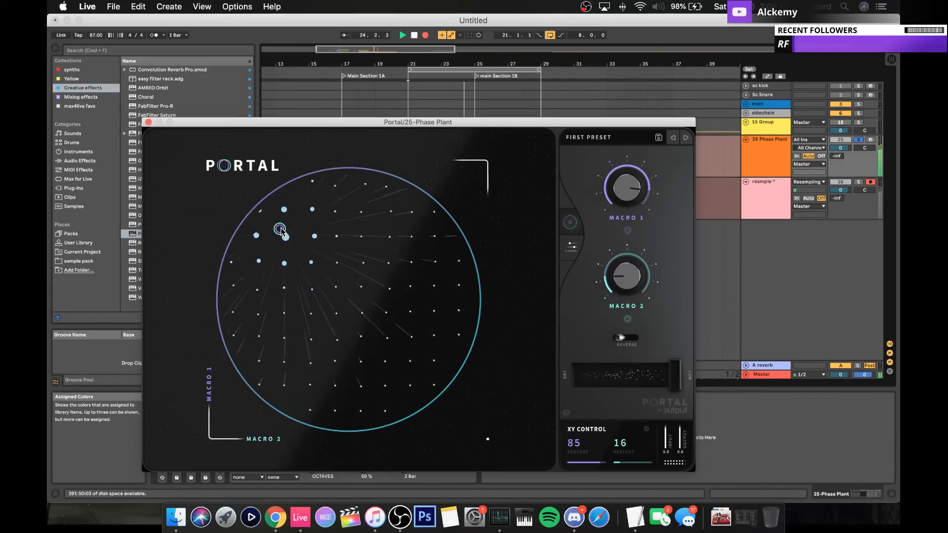
Step: Close Portal, stop recording, and extend the newly recorded resample clip to reveal the full take
{"action": "left_click", "coordinate": [148, 122]}
{"action": "left_click", "coordinate": [450, 180]}
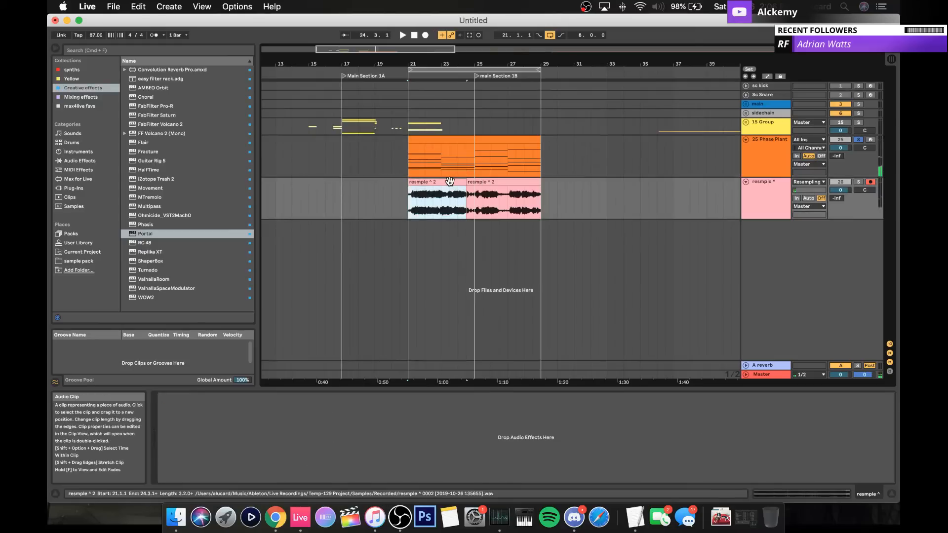
{"action": "left_click", "coordinate": [481, 182], "text": "shift"}
{"action": "left_click_drag", "start_coordinate": [470, 184], "coordinate": [254, 183]}
{"action": "left_click", "coordinate": [677, 183]}
{"action": "left_click_drag", "start_coordinate": [330, 64], "coordinate": [330, 30]}
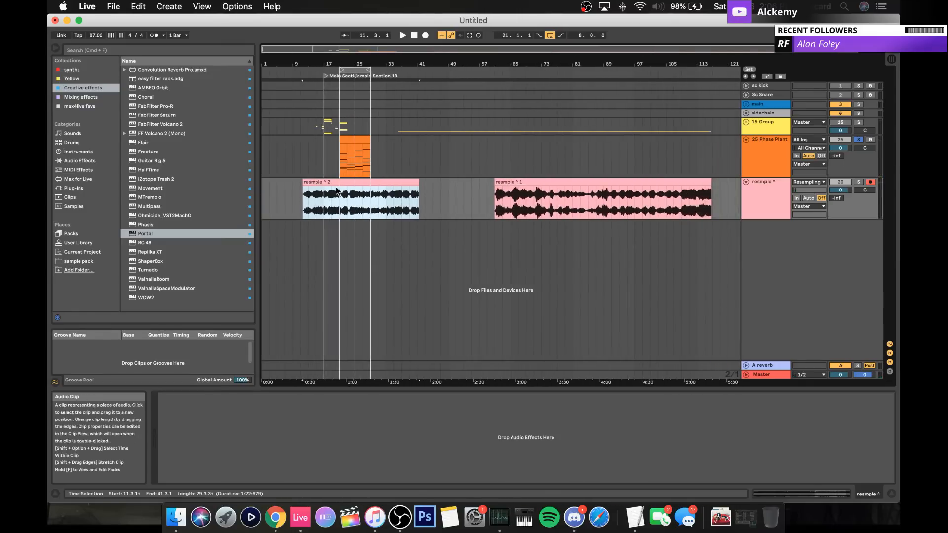
Step: Move the second resample clip beyond the first to about bar 139, and the orange Phase Plant MIDI clip to bar 9
{"action": "left_click_drag", "start_coordinate": [336, 193], "coordinate": [543, 200]}
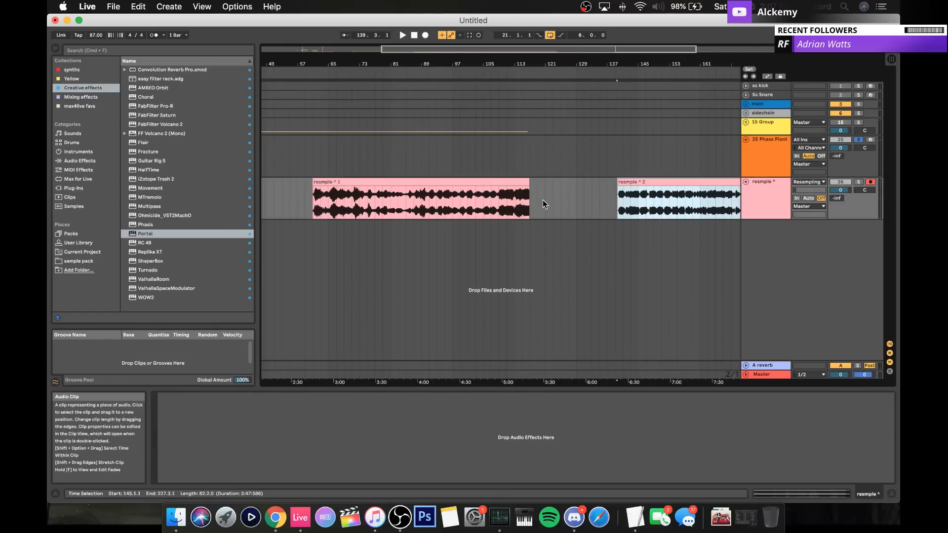
{"action": "scroll", "coordinate": [543, 200], "scroll_direction": "left", "scroll_amount": 5}
{"action": "left_click", "coordinate": [351, 149]}
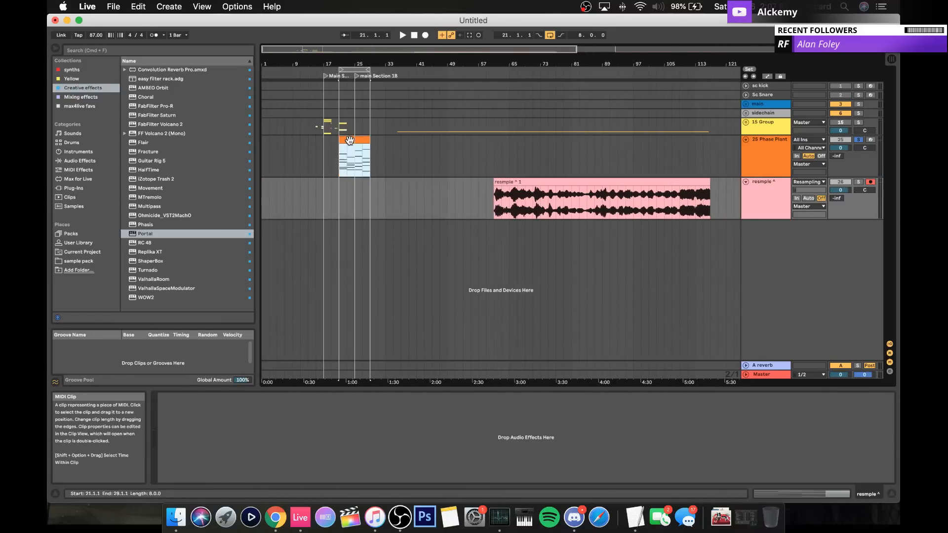
{"action": "left_click_drag", "start_coordinate": [351, 149], "coordinate": [307, 140]}
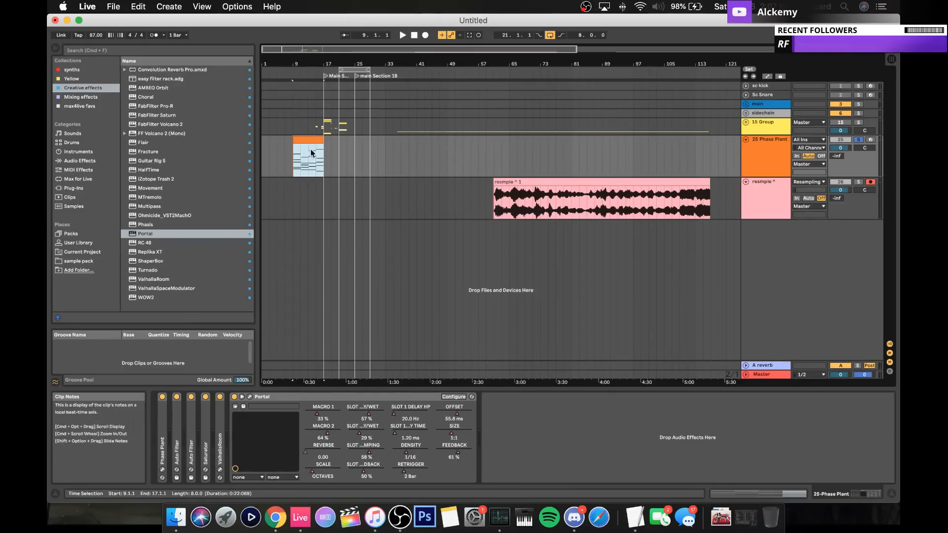
{"action": "left_click_drag", "start_coordinate": [351, 63], "coordinate": [350, 83]}
{"action": "scroll", "coordinate": [458, 169], "scroll_direction": "right", "scroll_amount": 1}
{"action": "scroll", "coordinate": [458, 169], "scroll_direction": "left", "scroll_amount": 2}
{"action": "scroll", "coordinate": [420, 168], "scroll_direction": "right", "scroll_amount": 1}
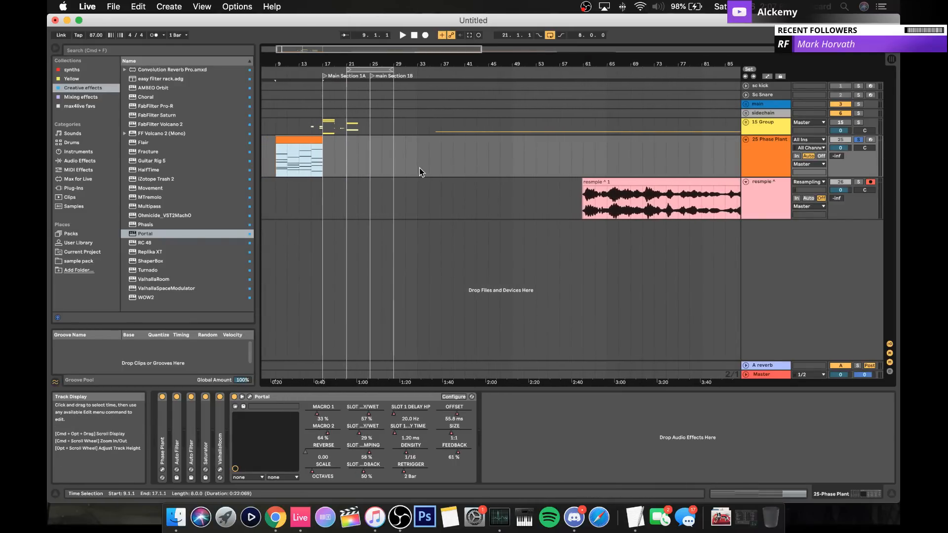
Step: Unfold the 15 Group track and collapse the Portal device in the orange Phase Plant track's chain
{"action": "left_click", "coordinate": [746, 122]}
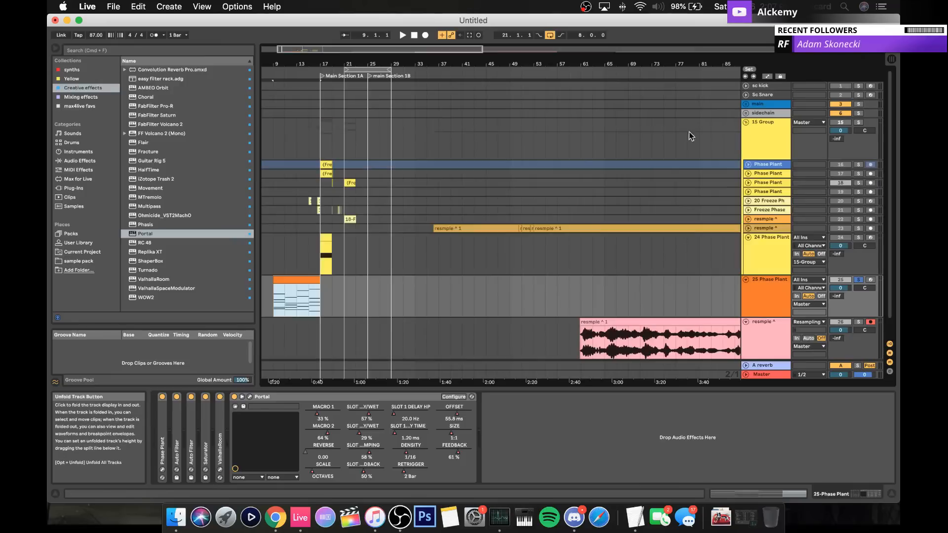
{"action": "scroll", "coordinate": [582, 151], "scroll_direction": "down", "scroll_amount": 1}
{"action": "scroll", "coordinate": [582, 152], "scroll_direction": "left", "scroll_amount": 1}
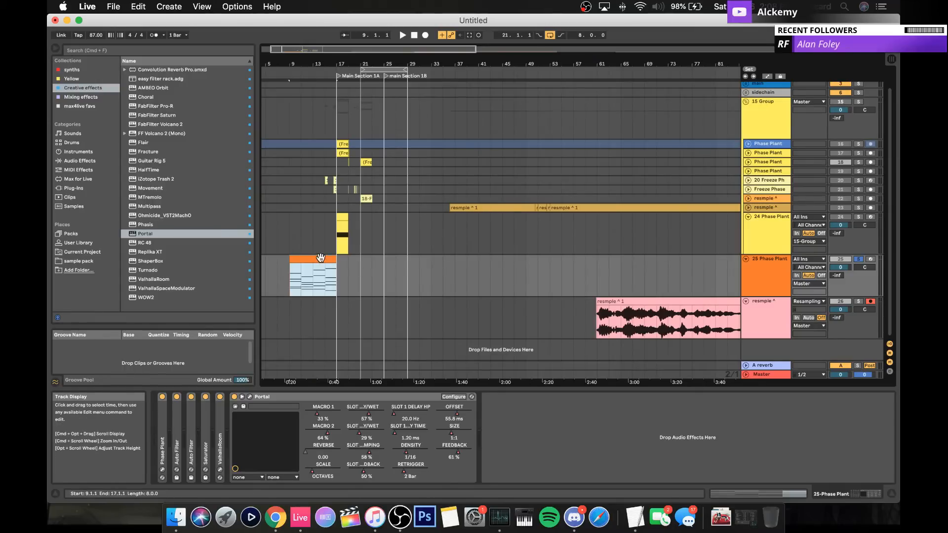
{"action": "scroll", "coordinate": [431, 240], "scroll_direction": "right", "scroll_amount": 5}
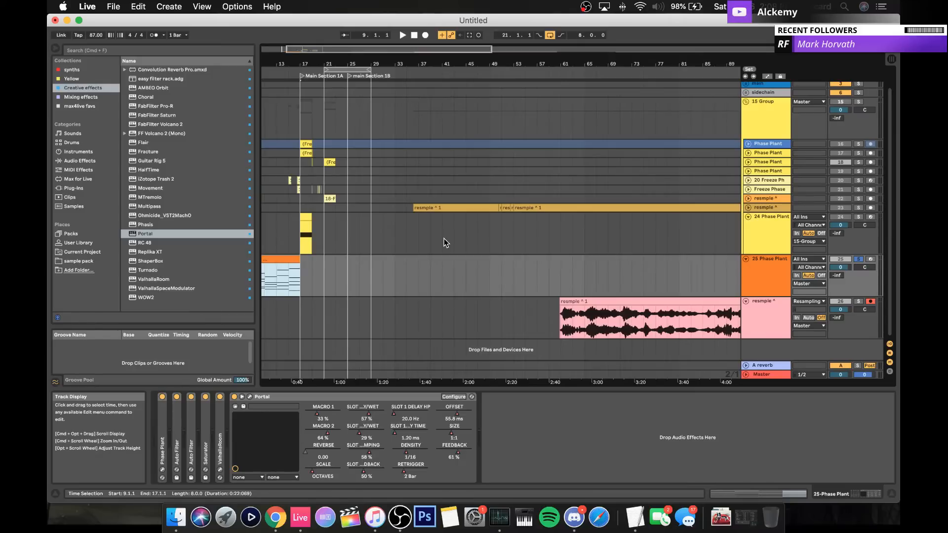
{"action": "double_click", "coordinate": [285, 398]}
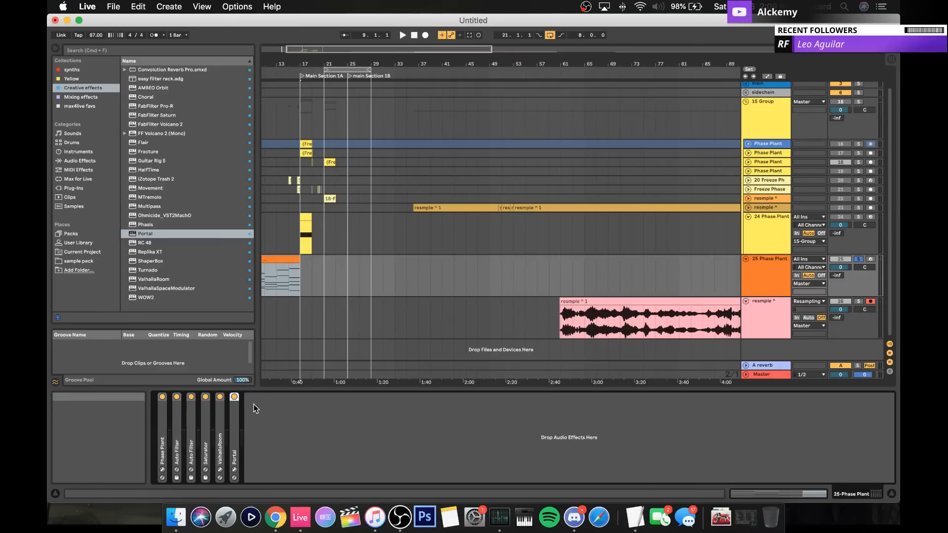
Step: Unfold the lower resample track in 15 Group and move all its clips together to start at bar 61
{"action": "left_click", "coordinate": [749, 209]}
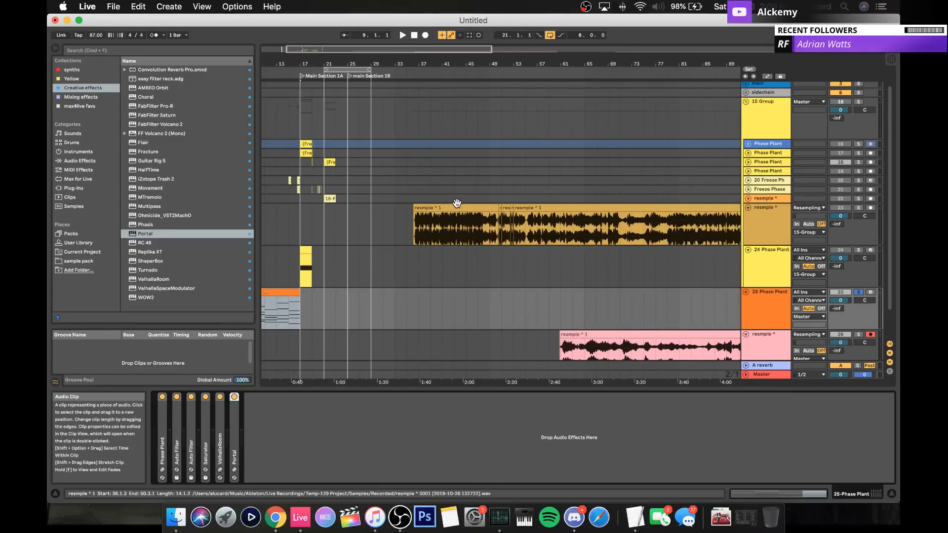
{"action": "scroll", "coordinate": [458, 208], "scroll_direction": "right", "scroll_amount": 5}
{"action": "left_click_drag", "start_coordinate": [443, 64], "coordinate": [420, 44]}
{"action": "left_click", "coordinate": [387, 213]}
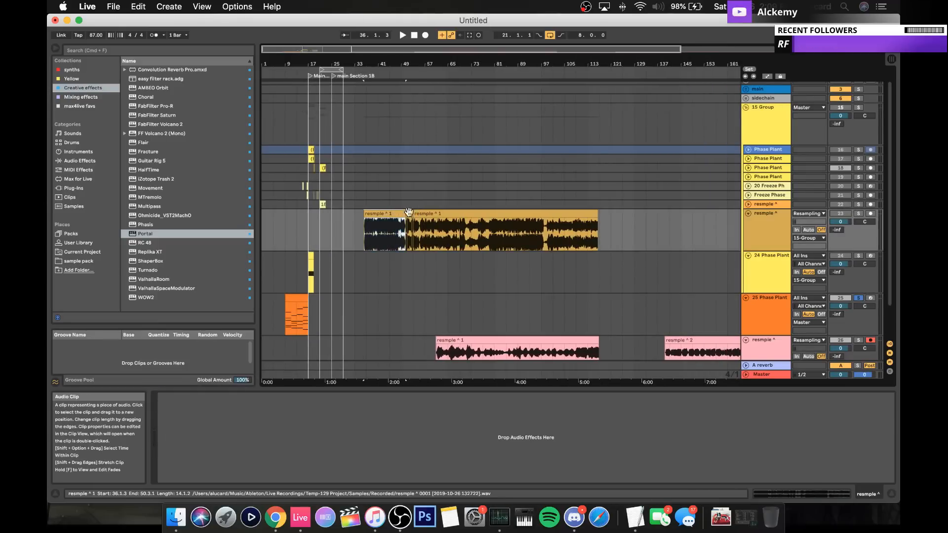
{"action": "left_click", "coordinate": [470, 215], "text": "shift"}
{"action": "left_click_drag", "start_coordinate": [430, 215], "coordinate": [504, 224]}
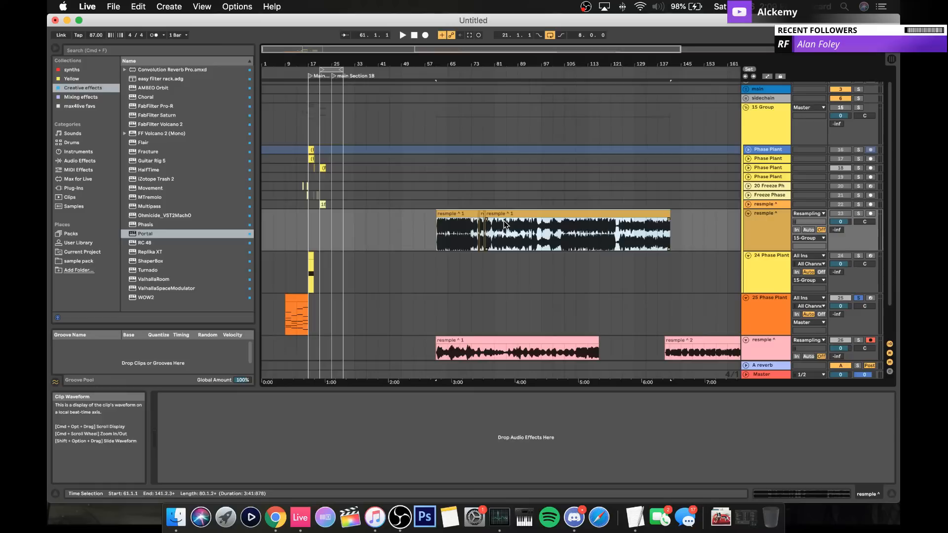
Step: Move the pink resample track into 15 Group, directly below the group's unfolded resample track
{"action": "left_click", "coordinate": [402, 220]}
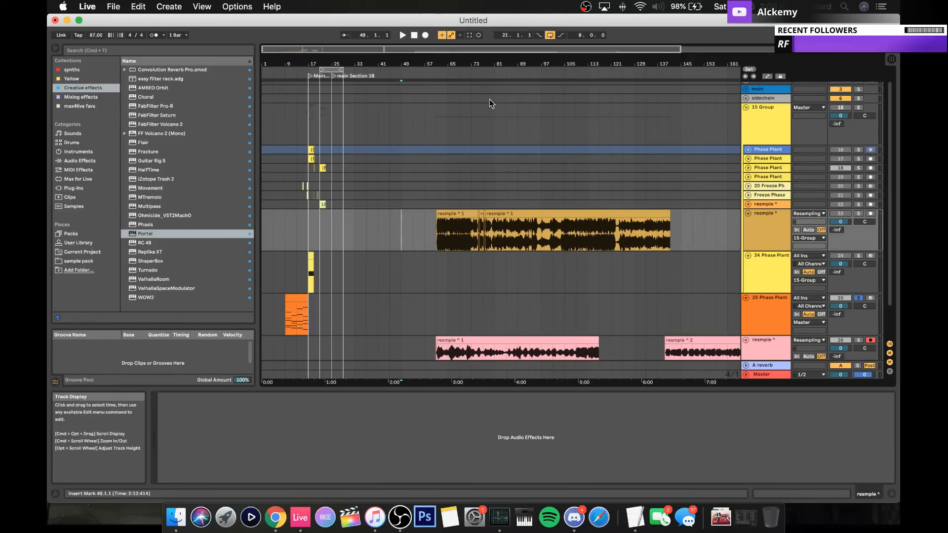
{"action": "left_click", "coordinate": [490, 218]}
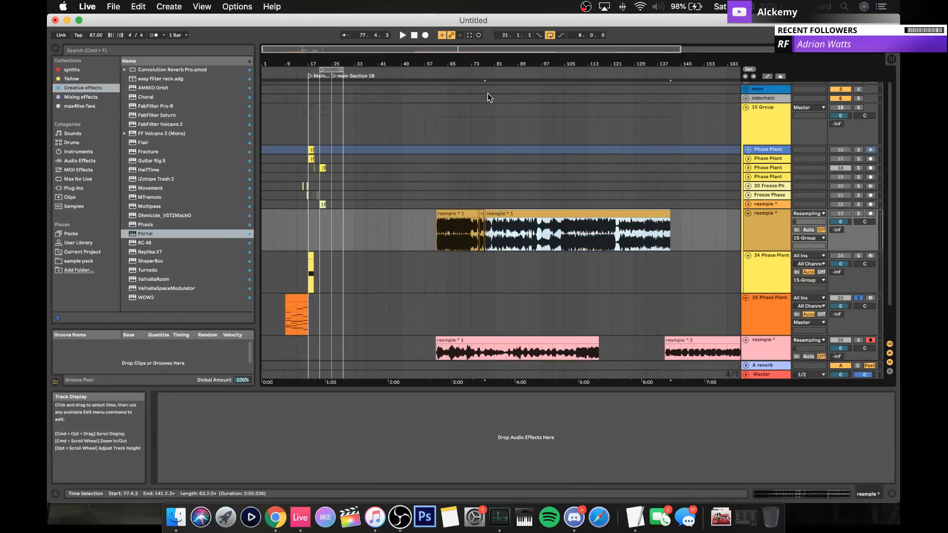
{"action": "left_click_drag", "start_coordinate": [473, 66], "coordinate": [472, 70]}
{"action": "scroll", "coordinate": [467, 122], "scroll_direction": "down", "scroll_amount": 4}
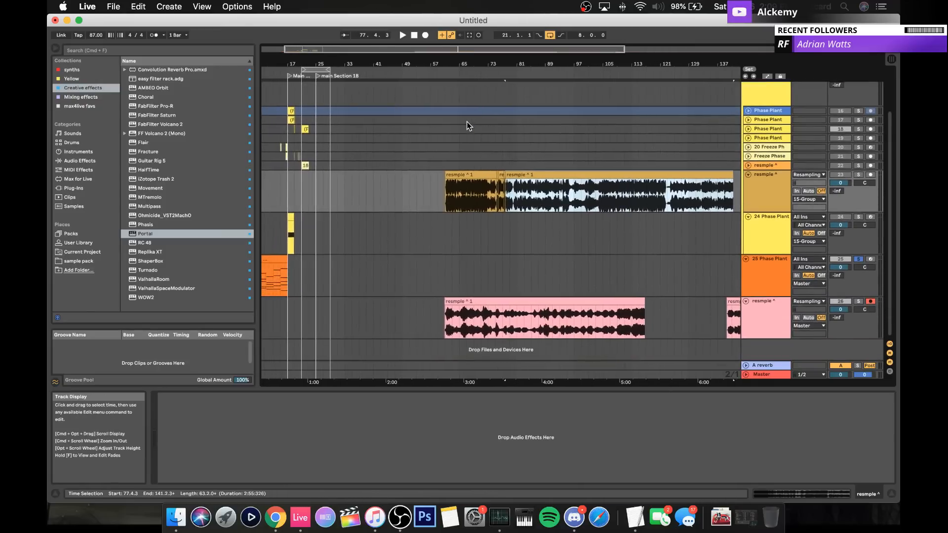
{"action": "scroll", "coordinate": [455, 127], "scroll_direction": "right", "scroll_amount": 5}
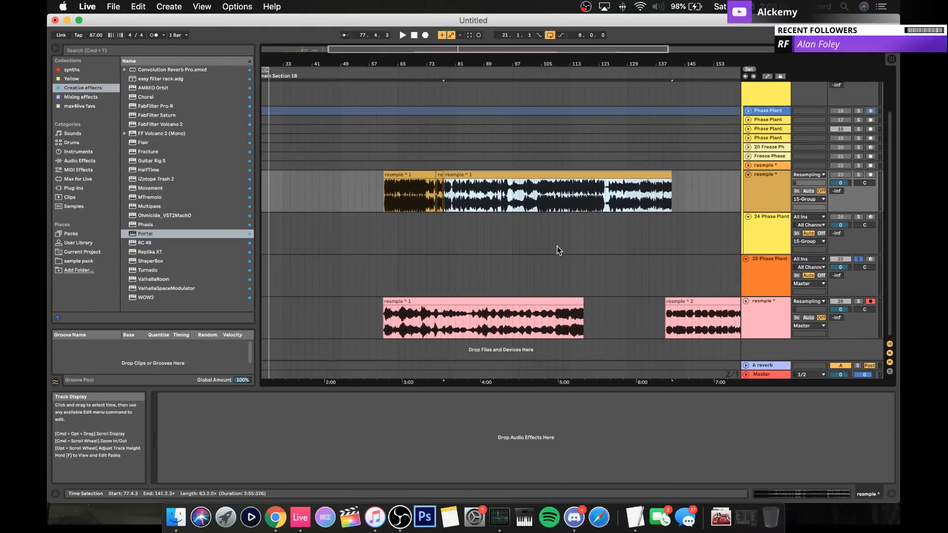
{"action": "scroll", "coordinate": [537, 277], "scroll_direction": "right", "scroll_amount": 8}
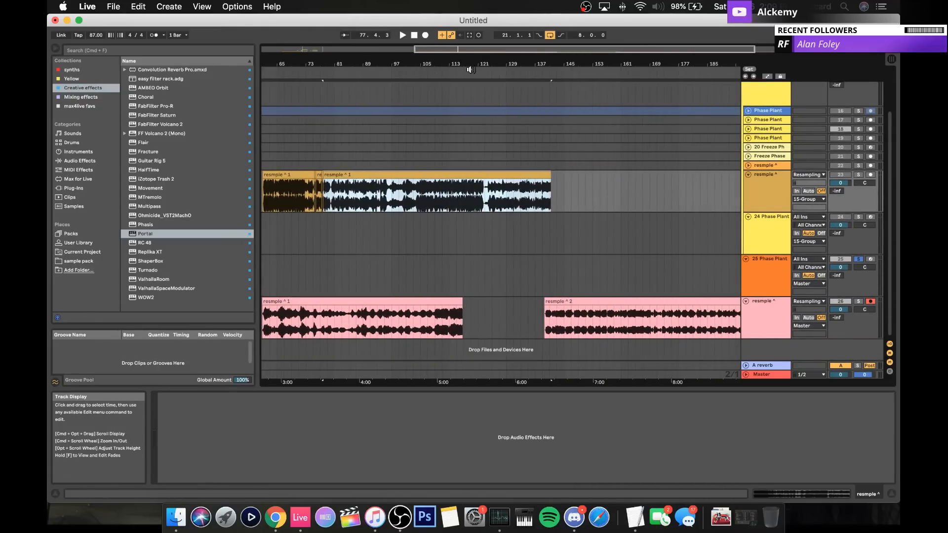
{"action": "left_click_drag", "start_coordinate": [471, 70], "coordinate": [500, 62]}
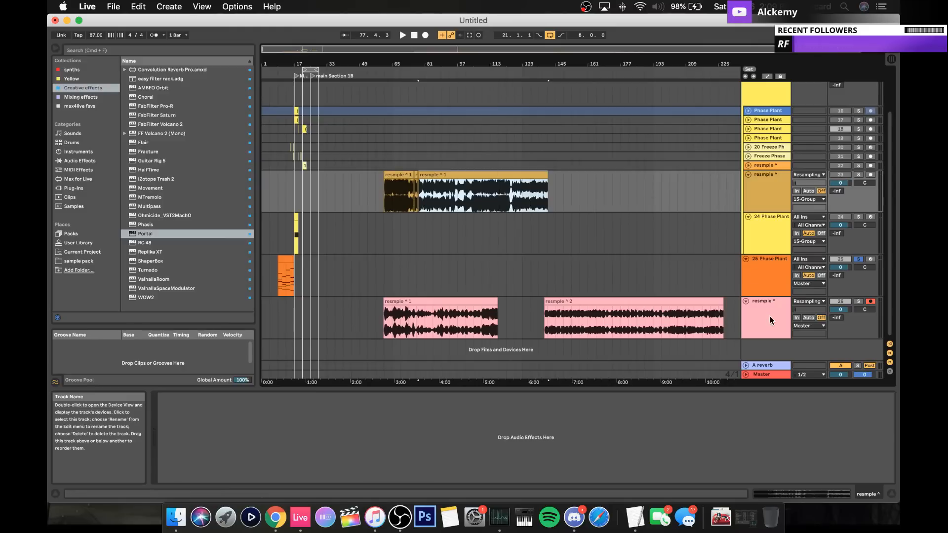
{"action": "left_click_drag", "start_coordinate": [763, 318], "coordinate": [766, 232]}
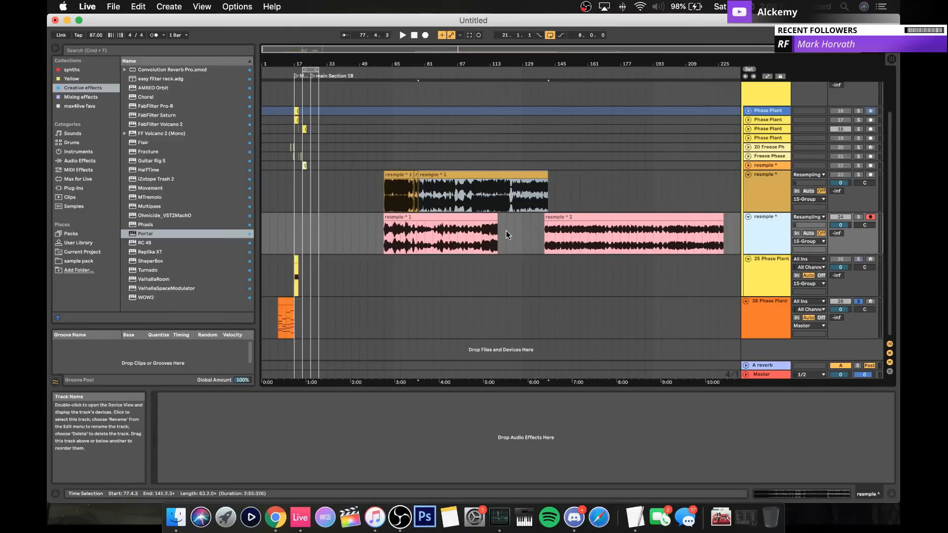
Step: Set the loop region to 8 bars from bar 33 to bar 41, with that section selected across the group
{"action": "mouse_move", "coordinate": [316, 65]}
{"action": "left_mouse_down"}
{"action": "mouse_move", "coordinate": [316, 89]}
{"action": "mouse_move", "coordinate": [457, 74]}
{"action": "left_mouse_up"}
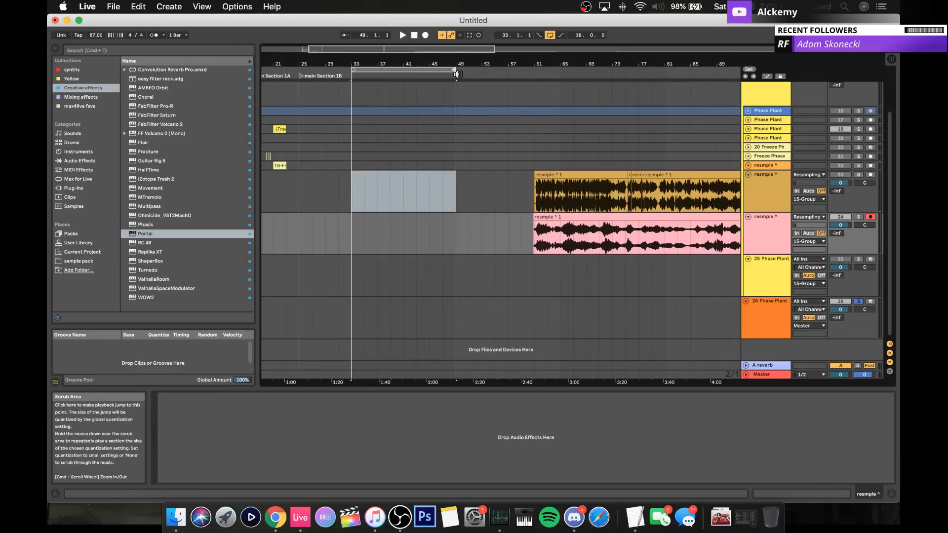
{"action": "left_click_drag", "start_coordinate": [351, 91], "coordinate": [453, 97]}
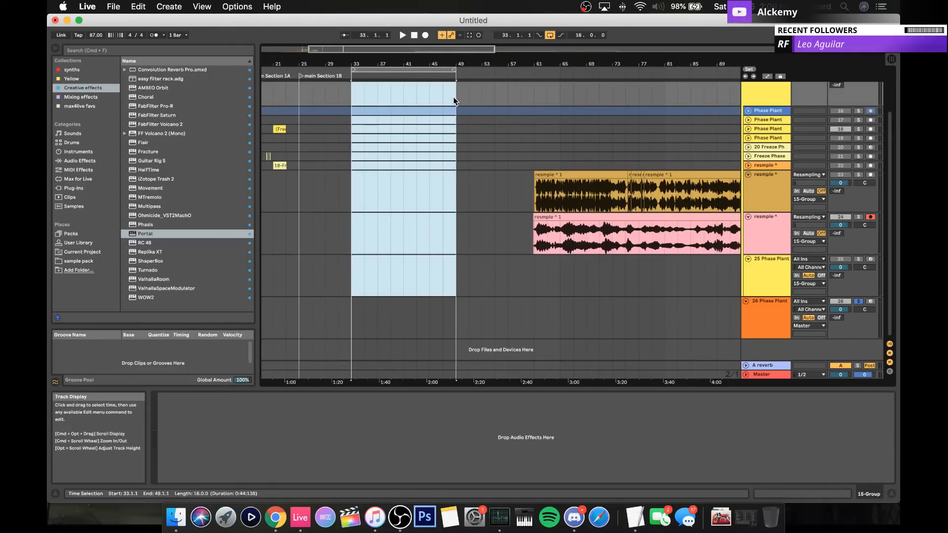
{"action": "left_click_drag", "start_coordinate": [453, 70], "coordinate": [403, 70]}
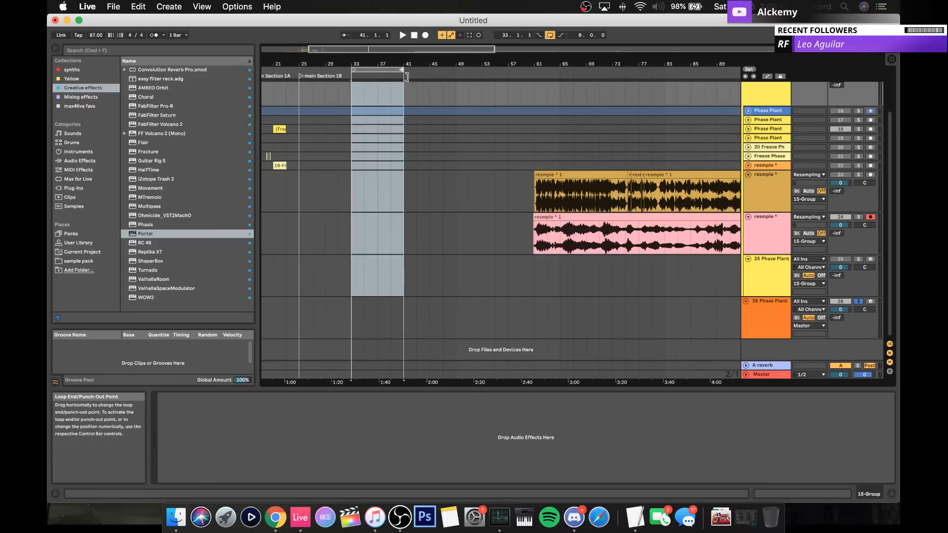
Step: Move both unfolded resample tracks below the last yellow Phase Plant track in 15 Group, and fold that Phase Plant track
{"action": "left_click", "coordinate": [752, 191]}
{"action": "left_click", "coordinate": [762, 220], "text": "shift"}
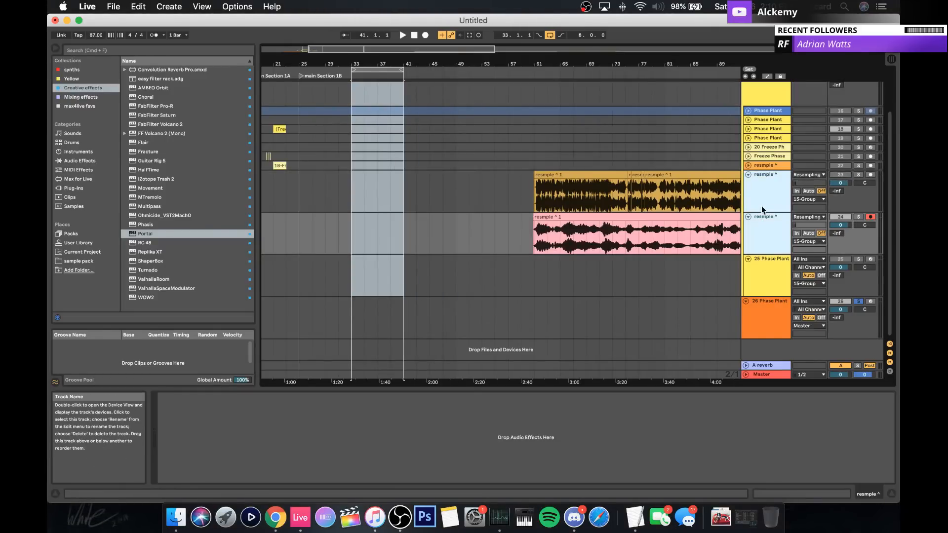
{"action": "left_click_drag", "start_coordinate": [760, 177], "coordinate": [759, 290]}
{"action": "left_click", "coordinate": [748, 174]}
{"action": "scroll", "coordinate": [736, 173], "scroll_direction": "left", "scroll_amount": 5}
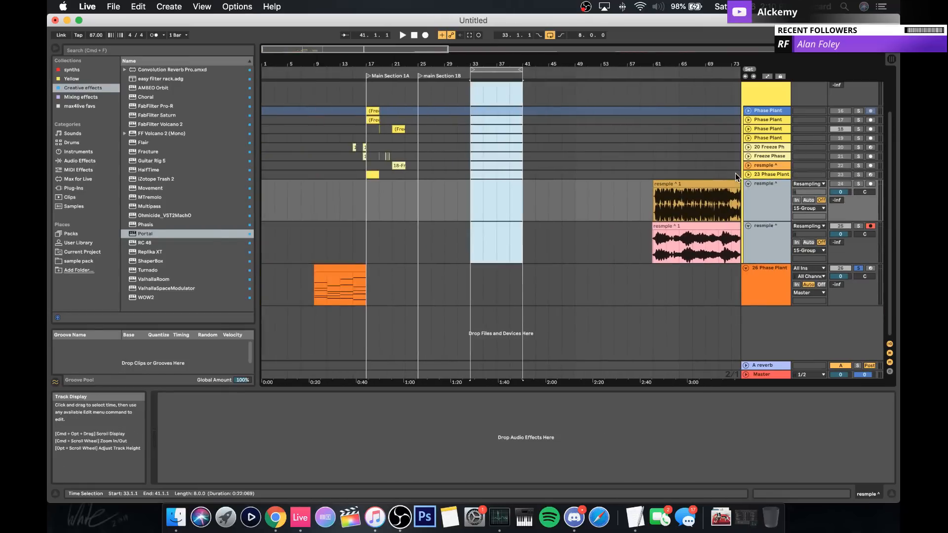
Step: Move both unfolded resample tracks out of 15 Group to the end of the track list, and keep the orange Phase Plant track directly below them
{"action": "left_click_drag", "start_coordinate": [763, 202], "coordinate": [763, 310]}
{"action": "left_click", "coordinate": [762, 207]}
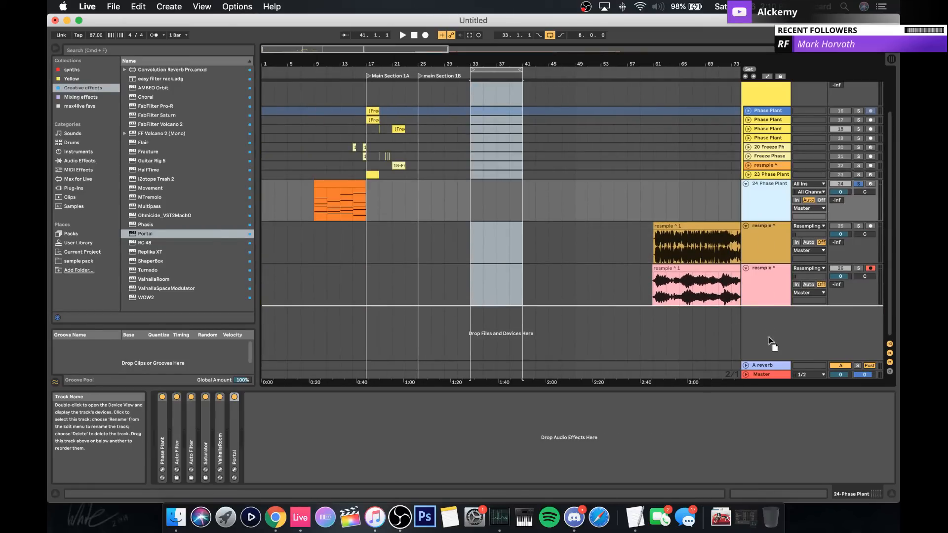
{"action": "key", "text": "super+z"}
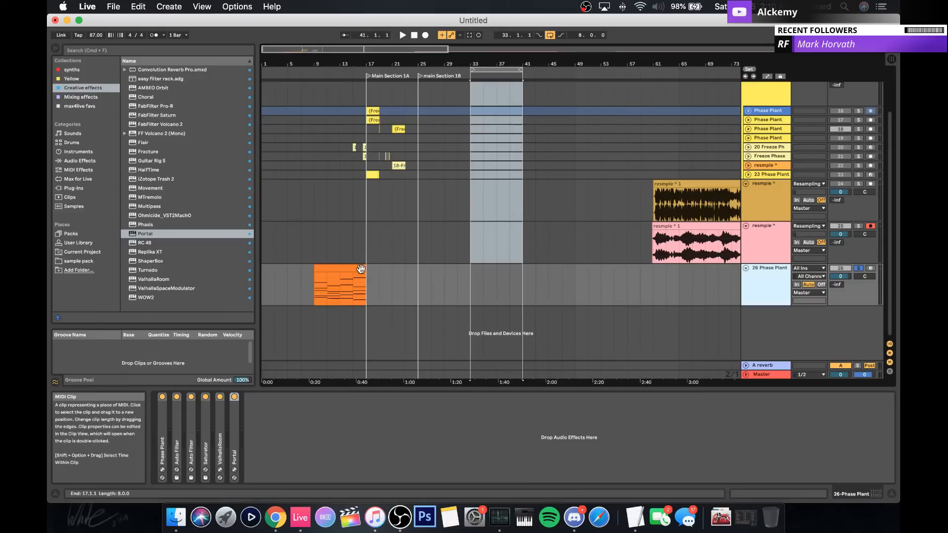
Step: Audition the orange Phase Plant clip, turn off the track's Portal device, and select the first clip on the gold resample track
{"action": "left_click", "coordinate": [358, 284]}
{"action": "key", "text": "space"}
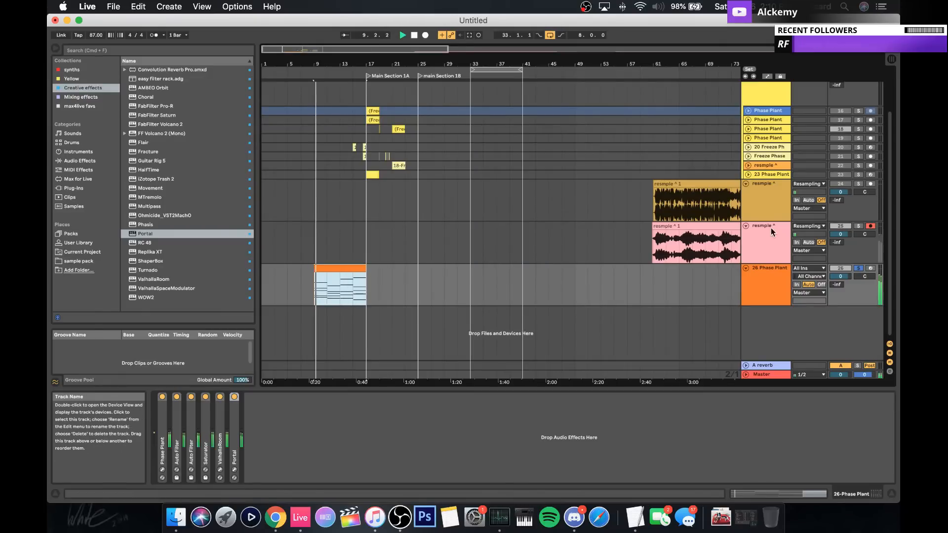
{"action": "key", "text": "space"}
{"action": "left_click", "coordinate": [235, 397]}
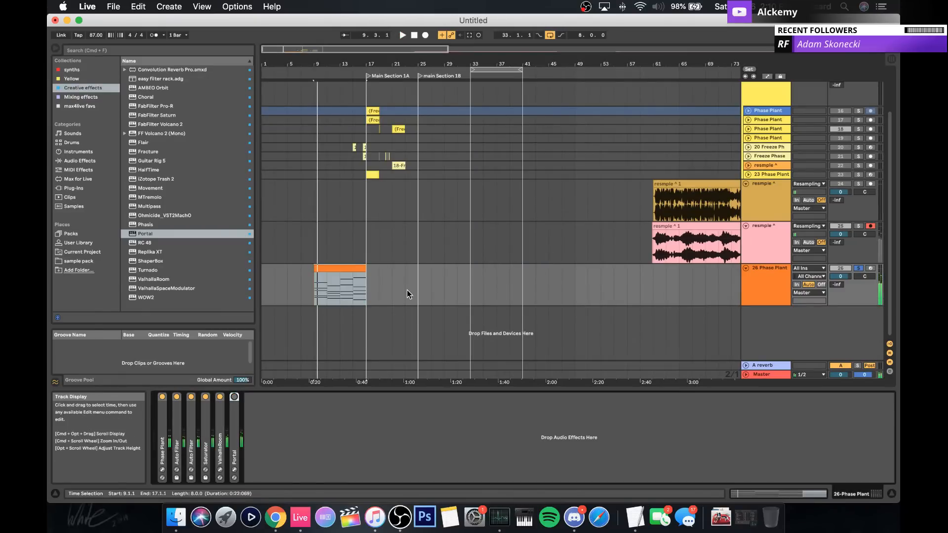
{"action": "left_click", "coordinate": [662, 193]}
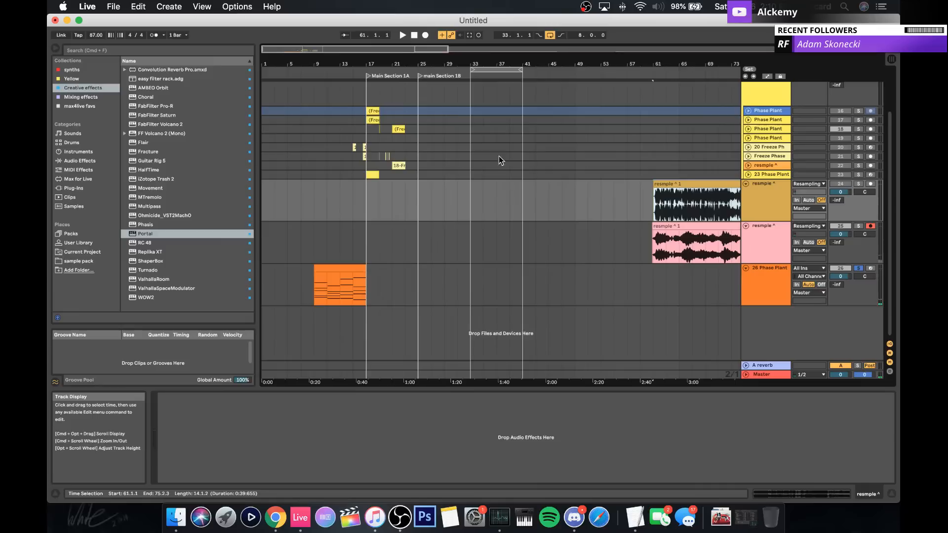
Step: Fold 15 Group, move it below the orange Phase Plant track, and recolour it grey
{"action": "scroll", "coordinate": [761, 120], "scroll_direction": "up", "scroll_amount": 3}
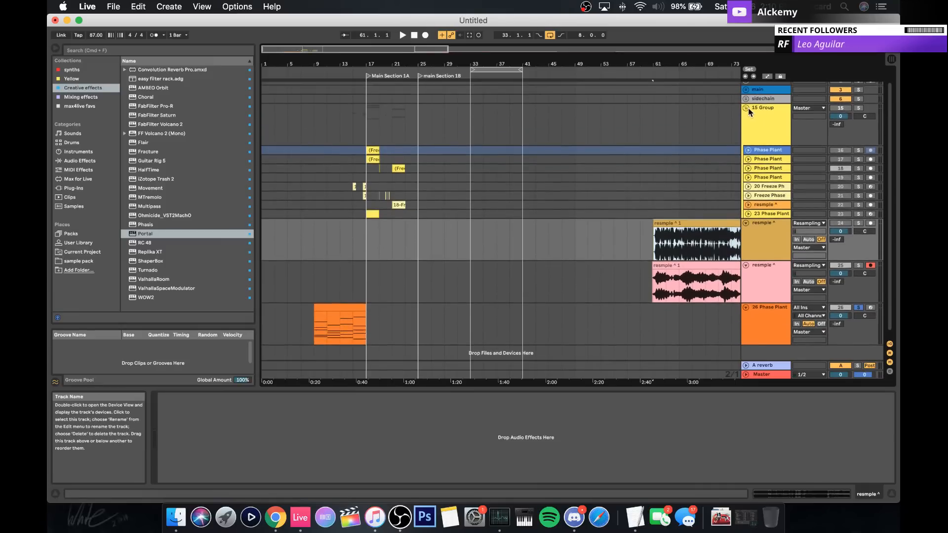
{"action": "left_click", "coordinate": [747, 108]}
{"action": "left_click_drag", "start_coordinate": [765, 130], "coordinate": [766, 272]}
{"action": "right_click", "coordinate": [764, 256]}
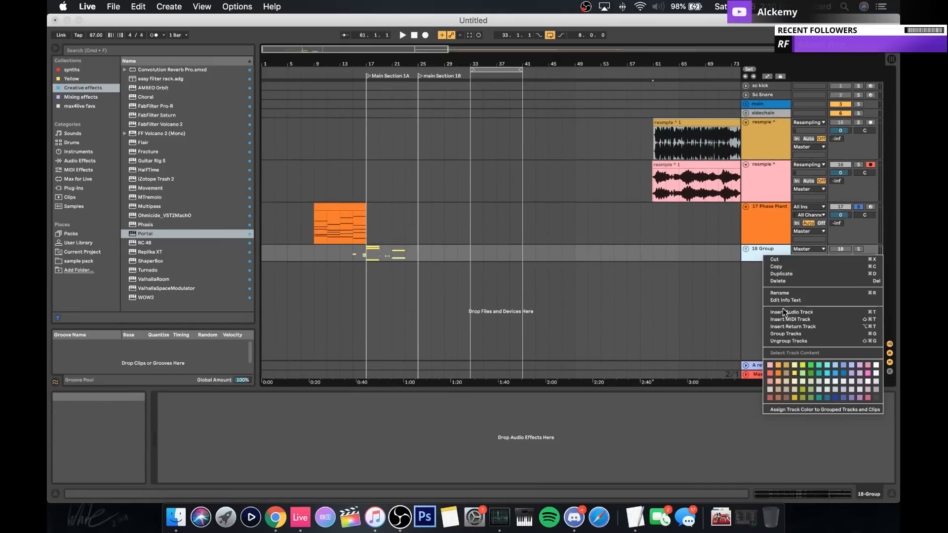
{"action": "left_click", "coordinate": [868, 395]}
{"action": "left_click", "coordinate": [767, 241]}
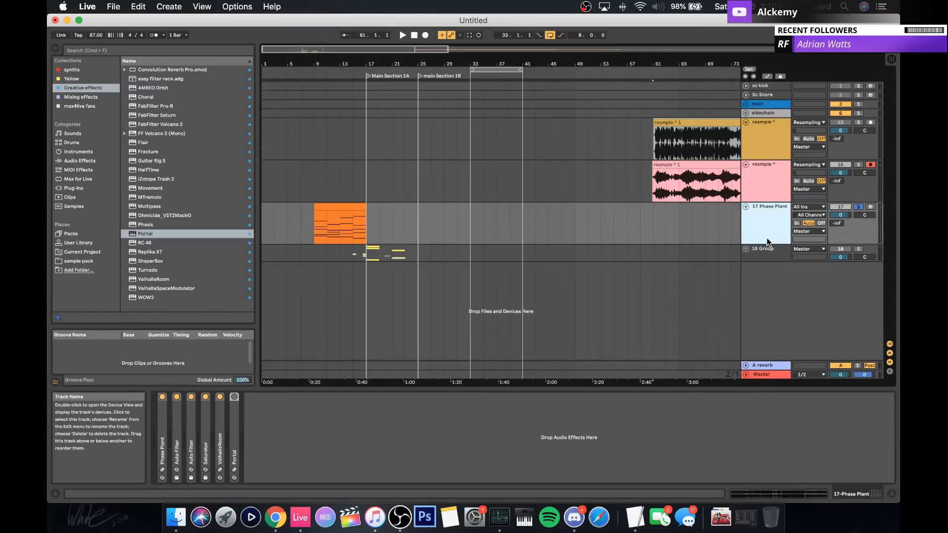
Step: Solo the gold resample track and play its long take from bar 72 and from bar 65
{"action": "scroll", "coordinate": [622, 141], "scroll_direction": "right", "scroll_amount": 2}
{"action": "left_click", "coordinate": [632, 123]}
{"action": "left_click_drag", "start_coordinate": [587, 64], "coordinate": [587, 94]}
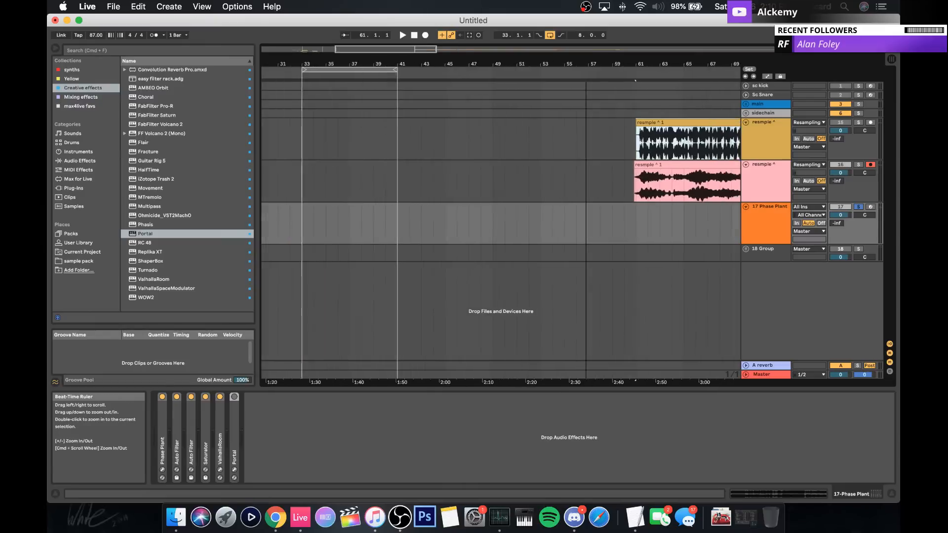
{"action": "scroll", "coordinate": [501, 64], "scroll_direction": "right", "scroll_amount": 10}
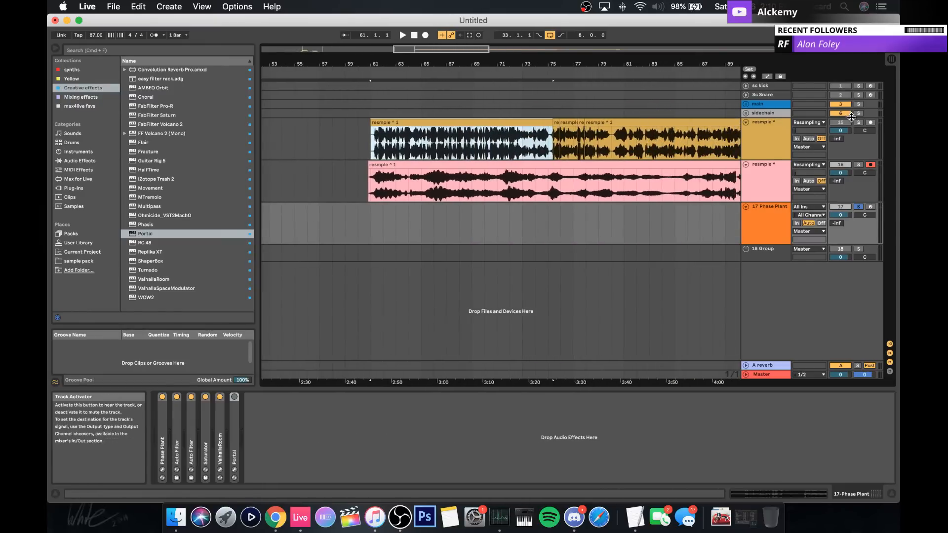
{"action": "left_click", "coordinate": [510, 146]}
{"action": "key", "text": "space"}
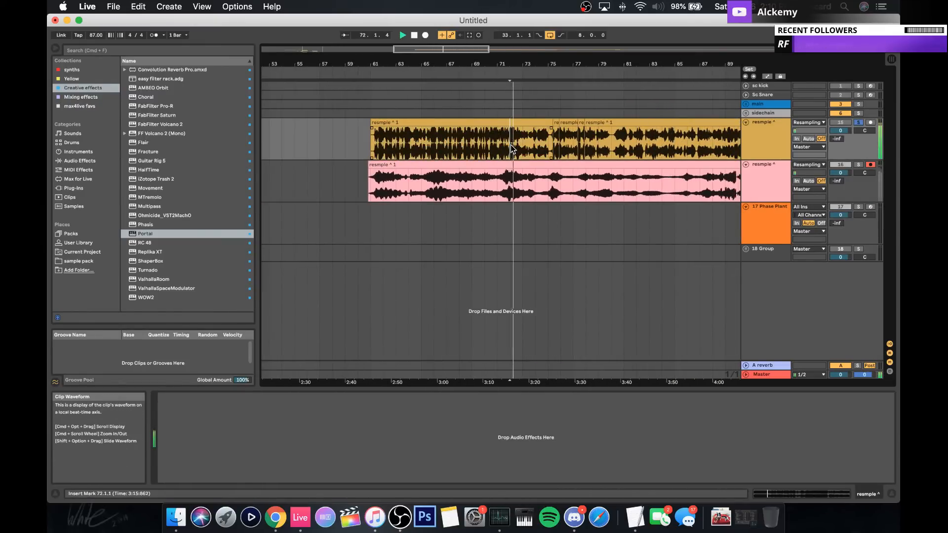
{"action": "left_click", "coordinate": [426, 141]}
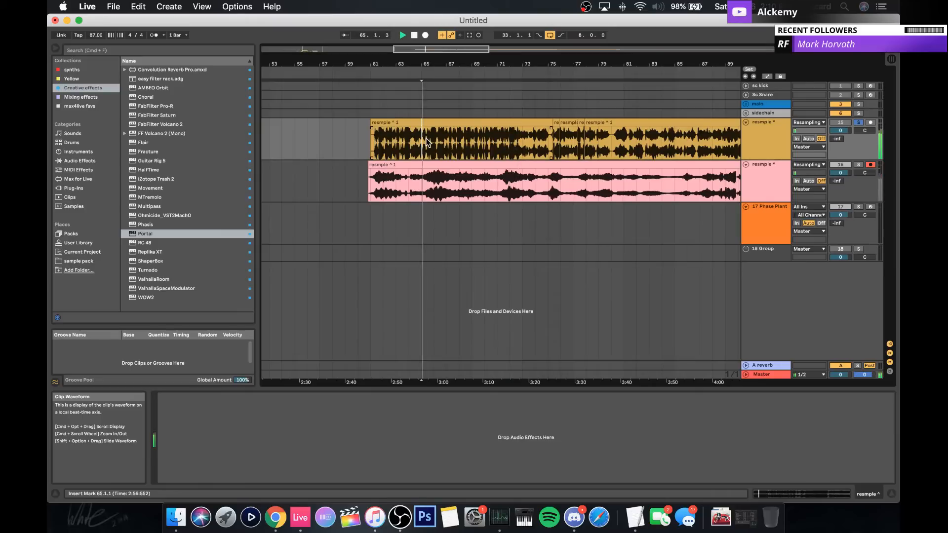
Step: Audition the gold resample take from bars 66, 68 and 72 to find usable fragments
{"action": "scroll", "coordinate": [428, 141], "scroll_direction": "up", "scroll_amount": 4}
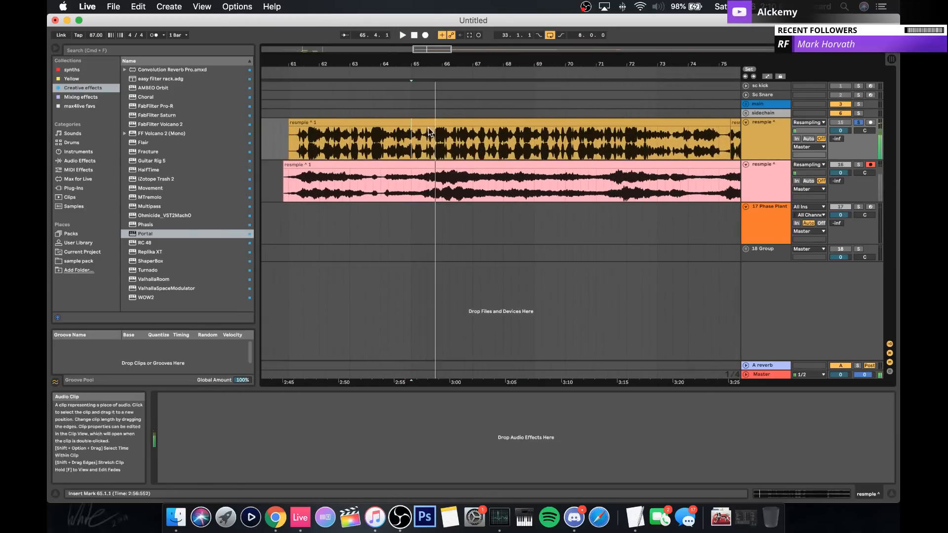
{"action": "scroll", "coordinate": [432, 138], "scroll_direction": "up", "scroll_amount": 3}
{"action": "left_click", "coordinate": [441, 144]}
{"action": "key", "text": "space"}
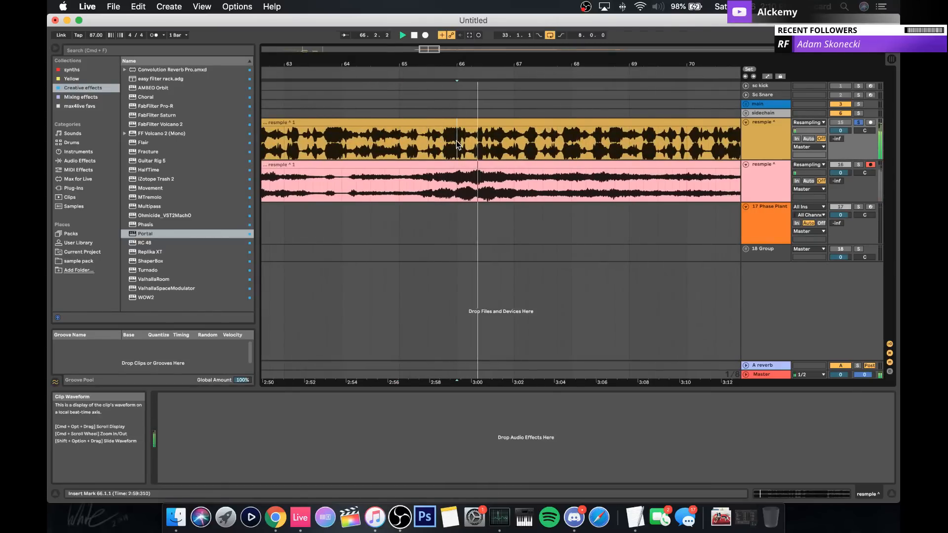
{"action": "scroll", "coordinate": [457, 144], "scroll_direction": "right", "scroll_amount": 5}
{"action": "scroll", "coordinate": [457, 146], "scroll_direction": "right", "scroll_amount": 1}
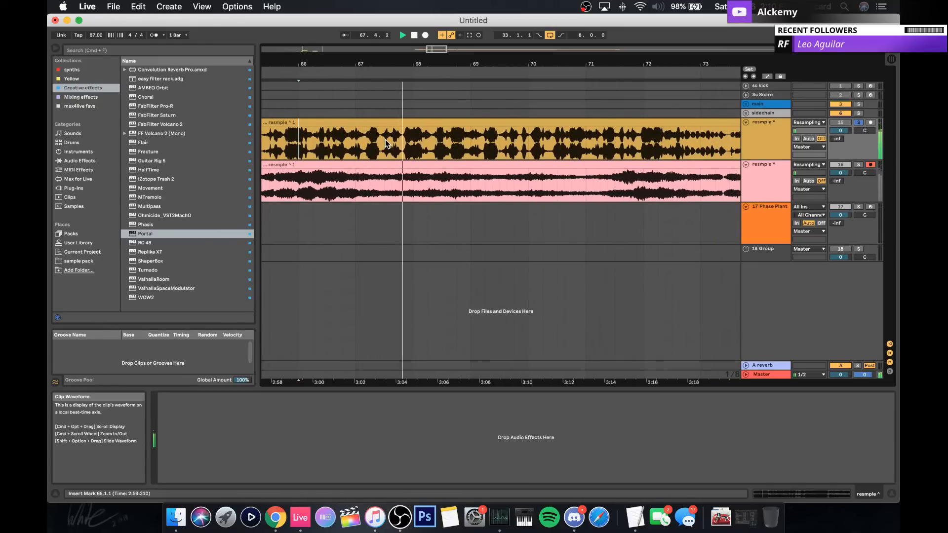
{"action": "left_click", "coordinate": [434, 142]}
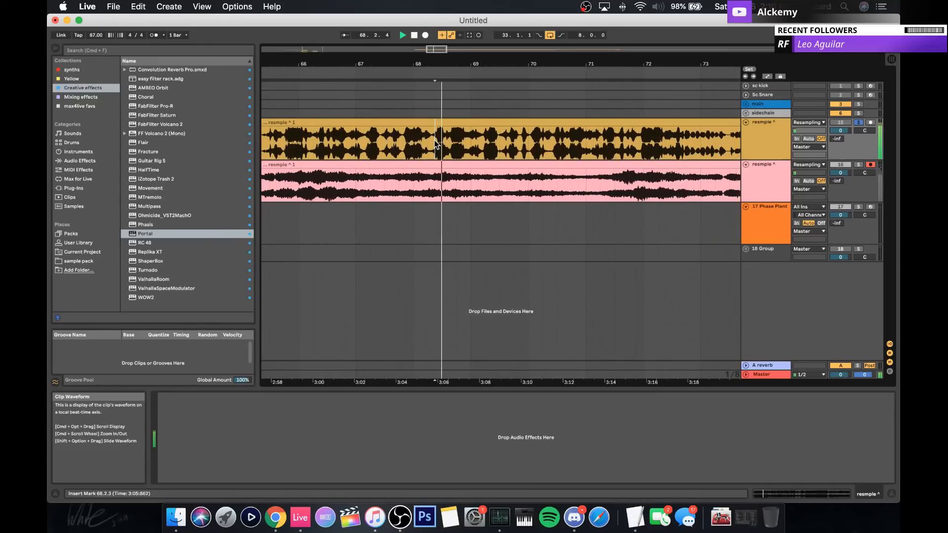
{"action": "scroll", "coordinate": [434, 140], "scroll_direction": "right", "scroll_amount": 2}
{"action": "scroll", "coordinate": [434, 140], "scroll_direction": "right", "scroll_amount": 1}
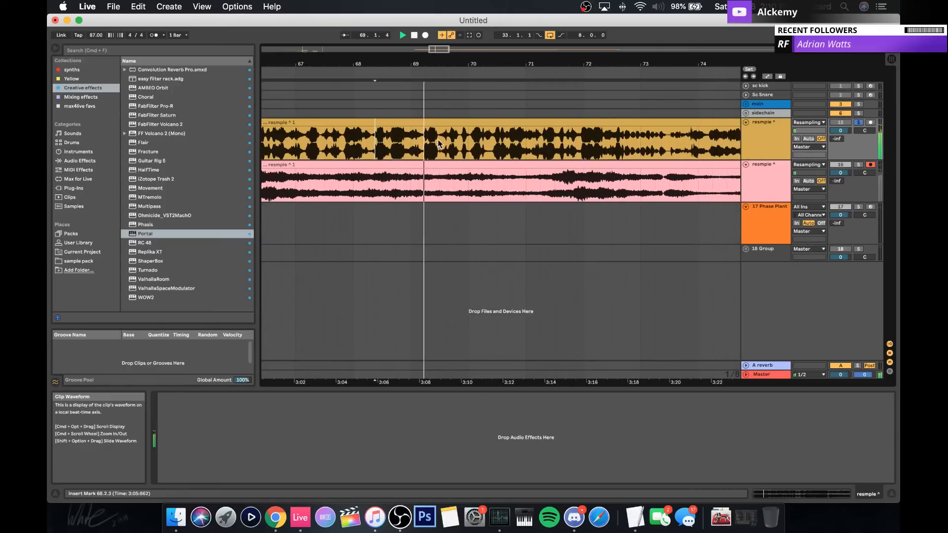
{"action": "scroll", "coordinate": [448, 140], "scroll_direction": "right", "scroll_amount": 3}
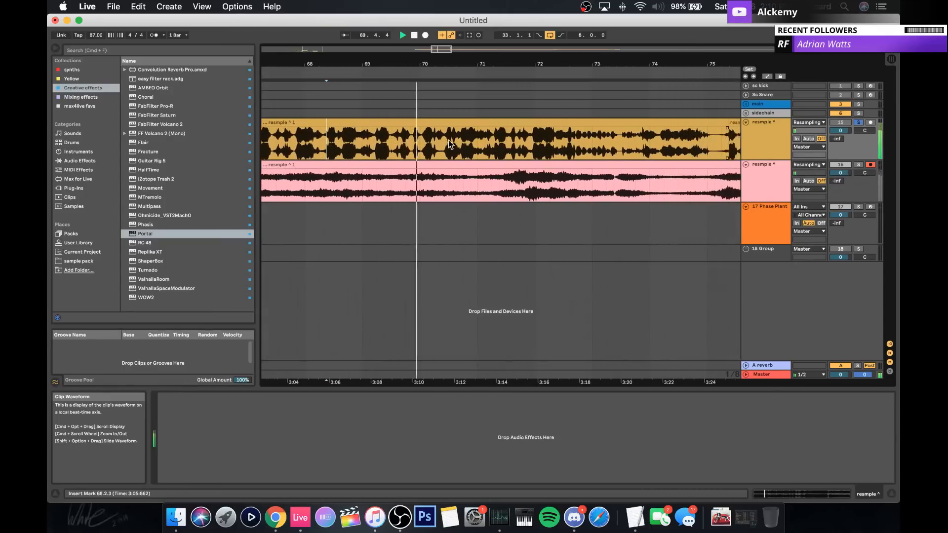
{"action": "scroll", "coordinate": [449, 142], "scroll_direction": "right", "scroll_amount": 3}
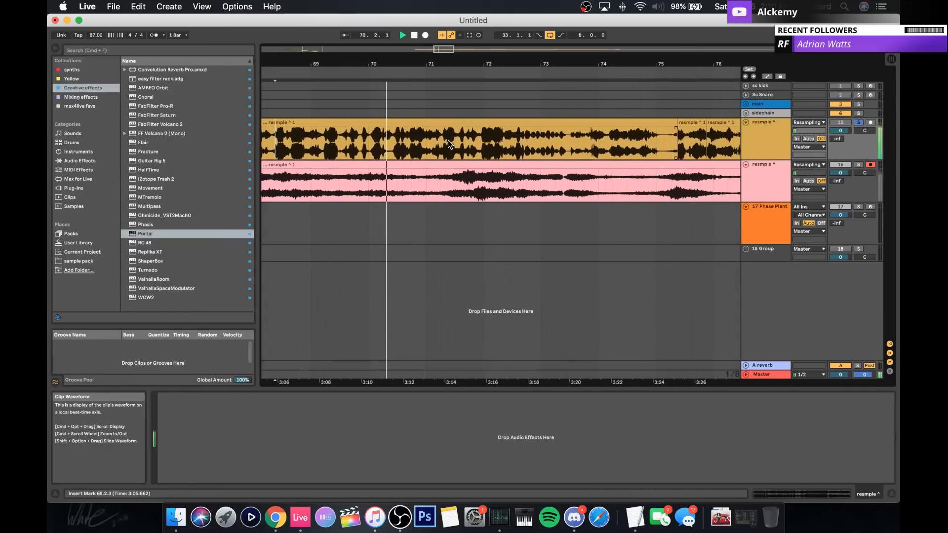
{"action": "left_click", "coordinate": [511, 141]}
{"action": "scroll", "coordinate": [510, 139], "scroll_direction": "right", "scroll_amount": 6}
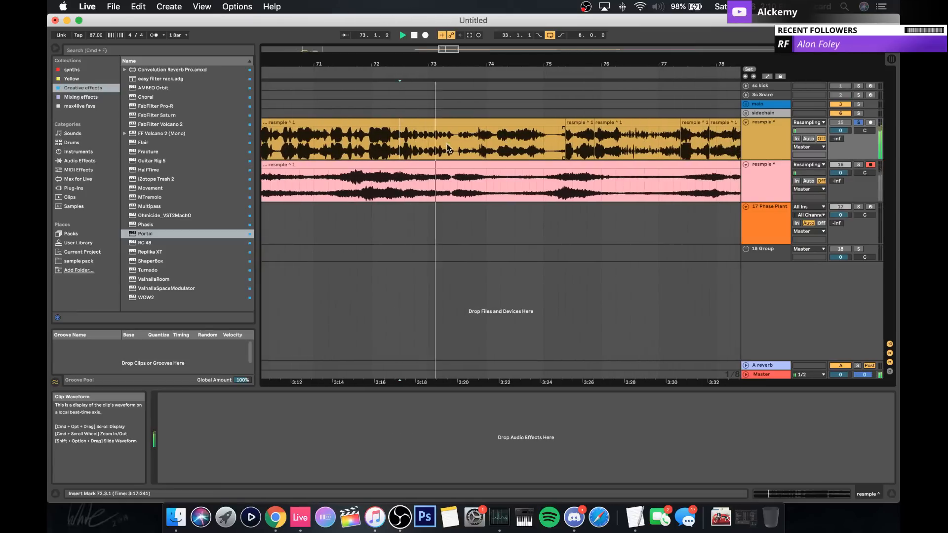
Step: Cut the half-bar from 73.1.1 to 73.3.1 out of the gold resample take and paste it at 54.4.1 on the same track
{"action": "left_click", "coordinate": [427, 140]}
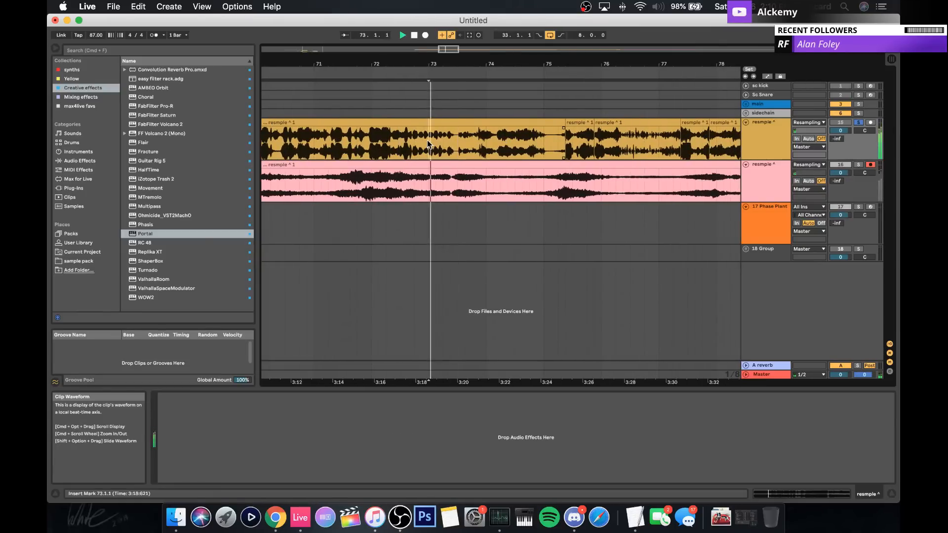
{"action": "key", "text": "space"}
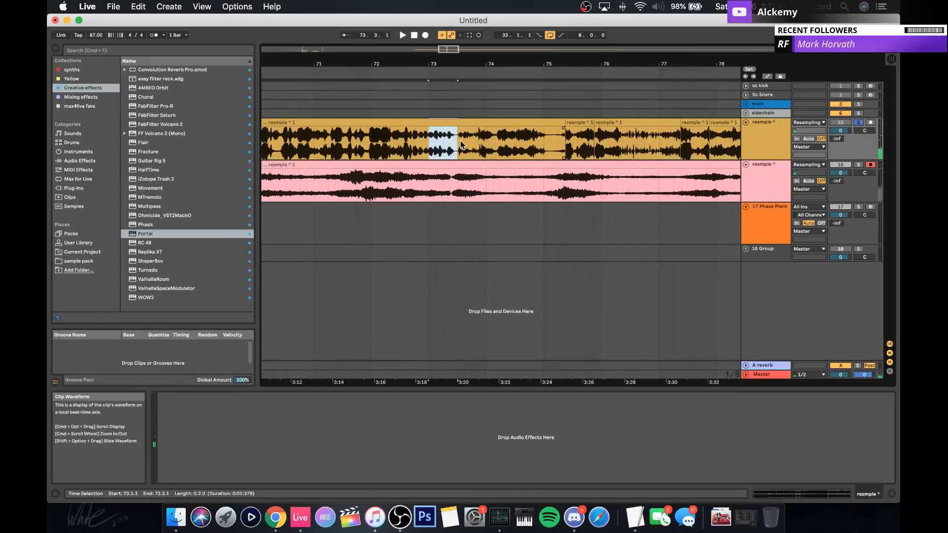
{"action": "scroll", "coordinate": [458, 140], "scroll_direction": "left", "scroll_amount": 15}
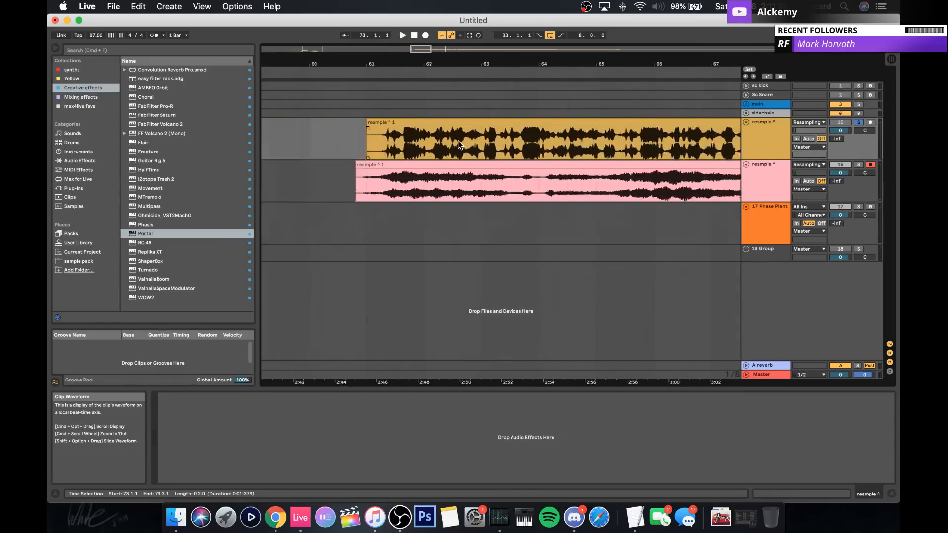
{"action": "scroll", "coordinate": [301, 134], "scroll_direction": "left", "scroll_amount": 2}
{"action": "left_click", "coordinate": [301, 134]}
{"action": "key", "text": "super+v"}
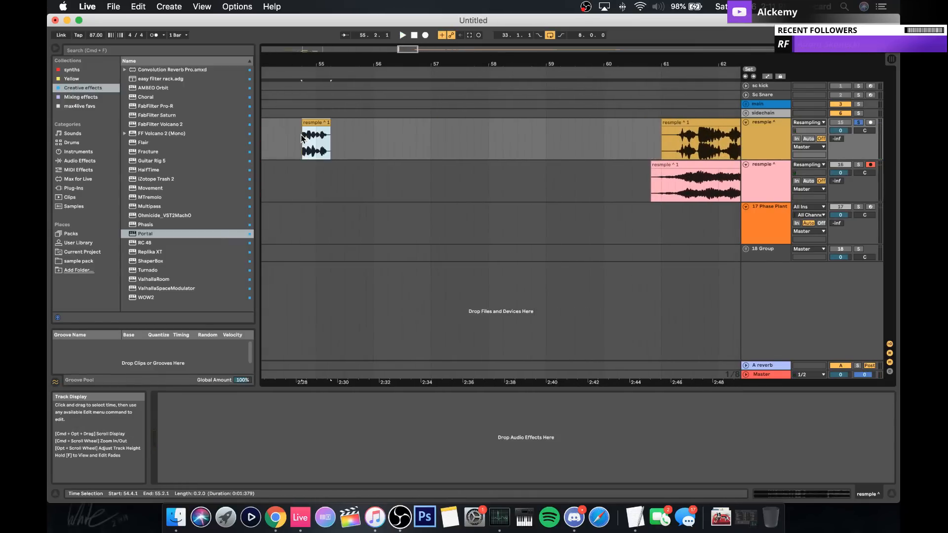
Step: Audition the gold resample audio around the gap at bar 73 and locate where the swell just after 74.1.3 starts
{"action": "scroll", "coordinate": [300, 134], "scroll_direction": "right", "scroll_amount": 6}
{"action": "scroll", "coordinate": [301, 135], "scroll_direction": "right", "scroll_amount": 8}
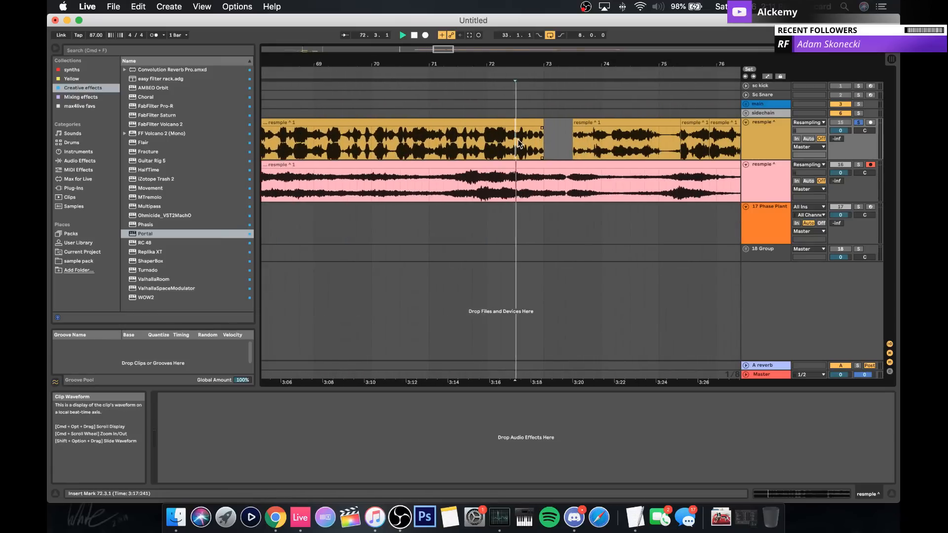
{"action": "scroll", "coordinate": [519, 143], "scroll_direction": "right", "scroll_amount": 2}
{"action": "key", "text": "space"}
{"action": "left_click", "coordinate": [501, 141]}
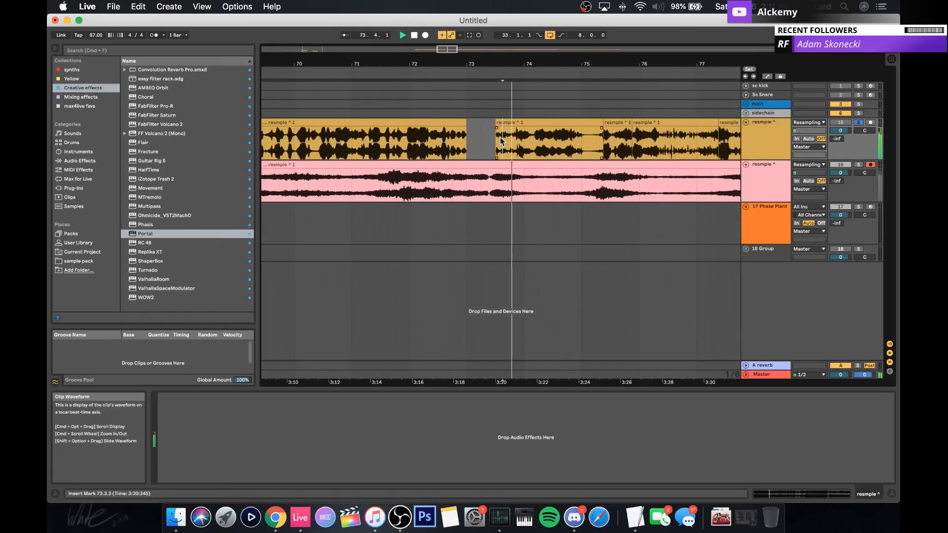
{"action": "scroll", "coordinate": [500, 141], "scroll_direction": "right", "scroll_amount": 2}
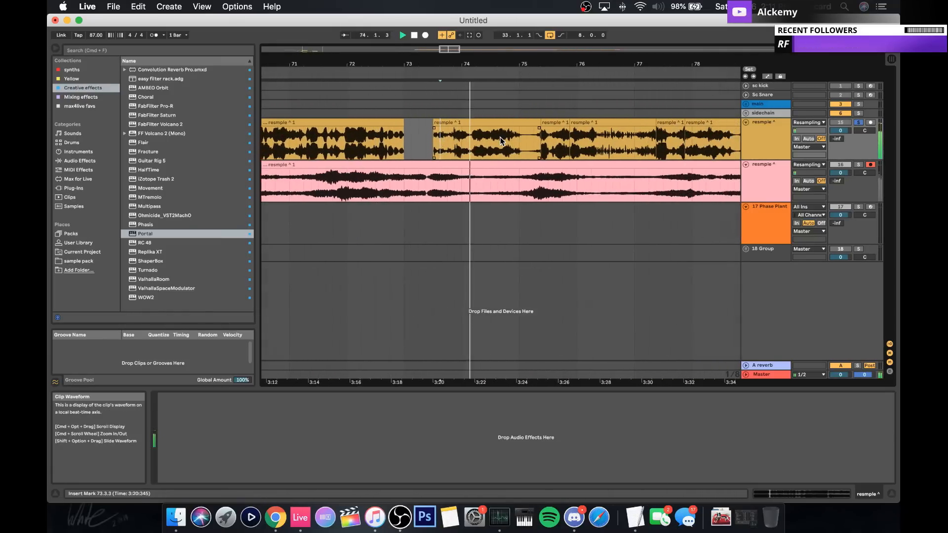
{"action": "left_click", "coordinate": [470, 142]}
{"action": "key", "text": "space"}
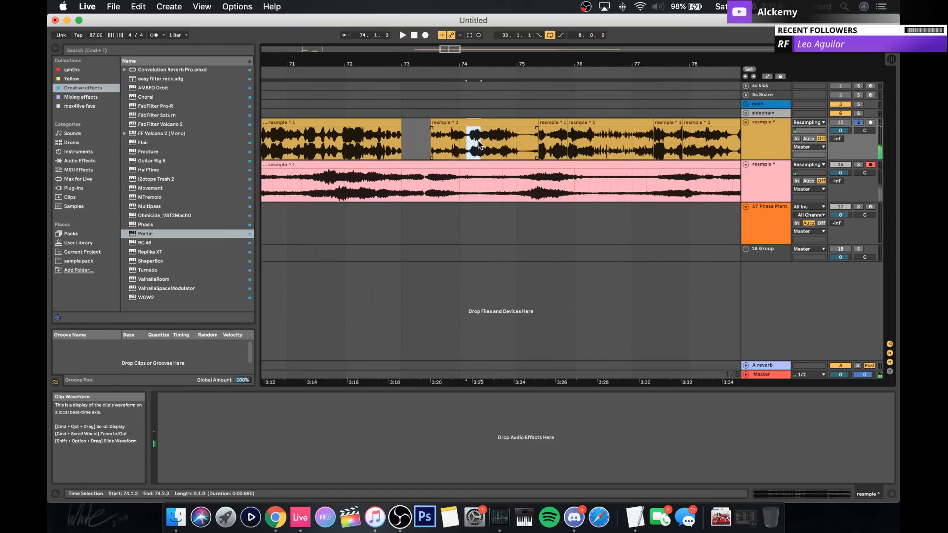
{"action": "scroll", "coordinate": [469, 144], "scroll_direction": "up", "scroll_amount": 3}
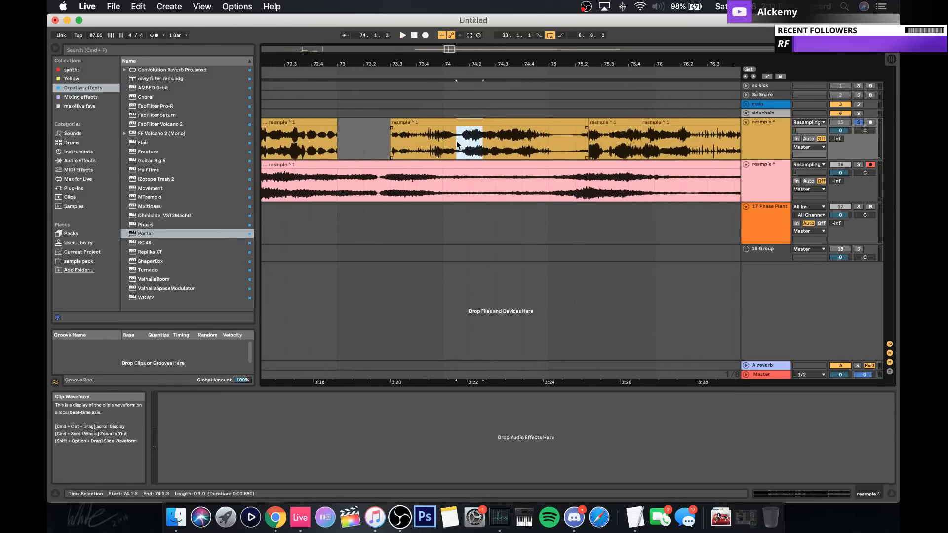
{"action": "left_click_drag", "start_coordinate": [457, 141], "coordinate": [470, 141]}
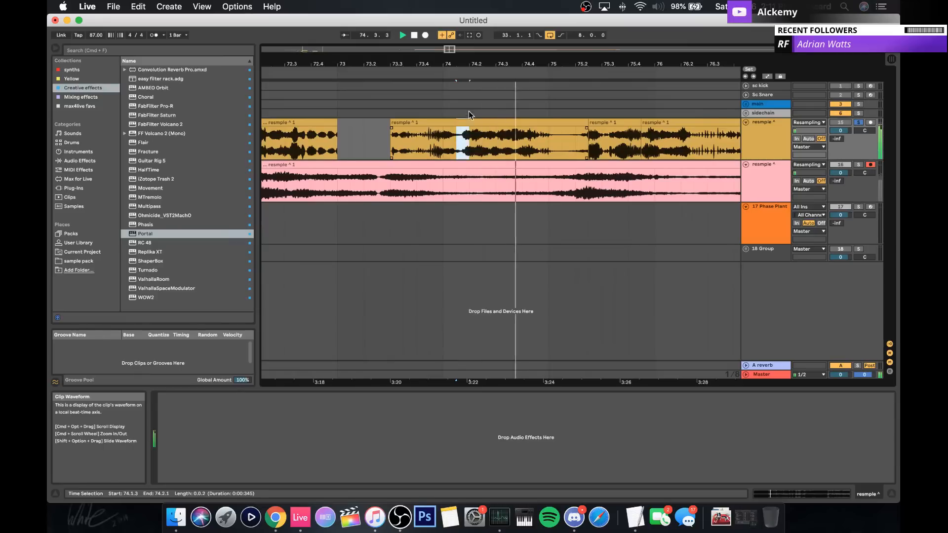
{"action": "left_click", "coordinate": [457, 143]}
{"action": "key", "text": "space"}
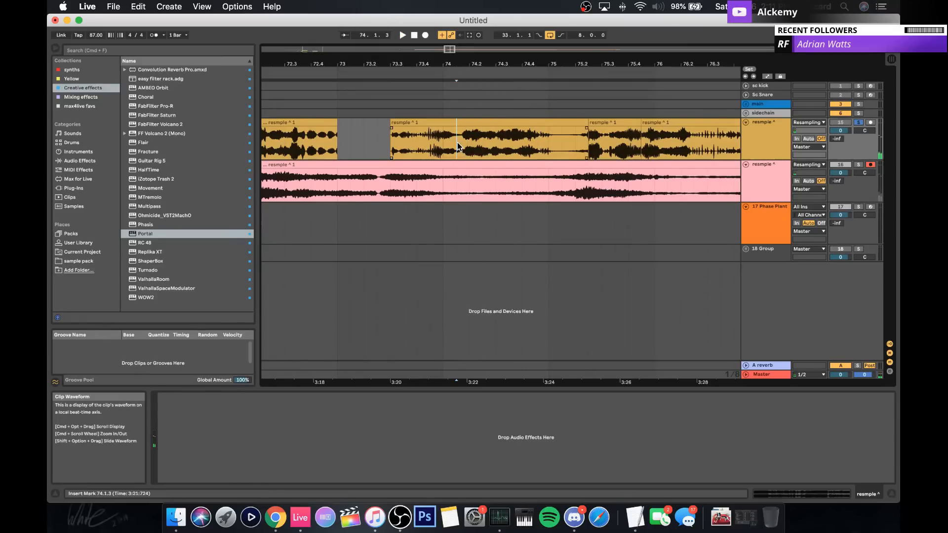
{"action": "left_click_drag", "start_coordinate": [480, 58], "coordinate": [481, 62]}
Step: Select the gold resample passage from 74.1.4 to 75.1.1 and paste it at 58.3.4 on the same track
{"action": "left_click", "coordinate": [456, 141]}
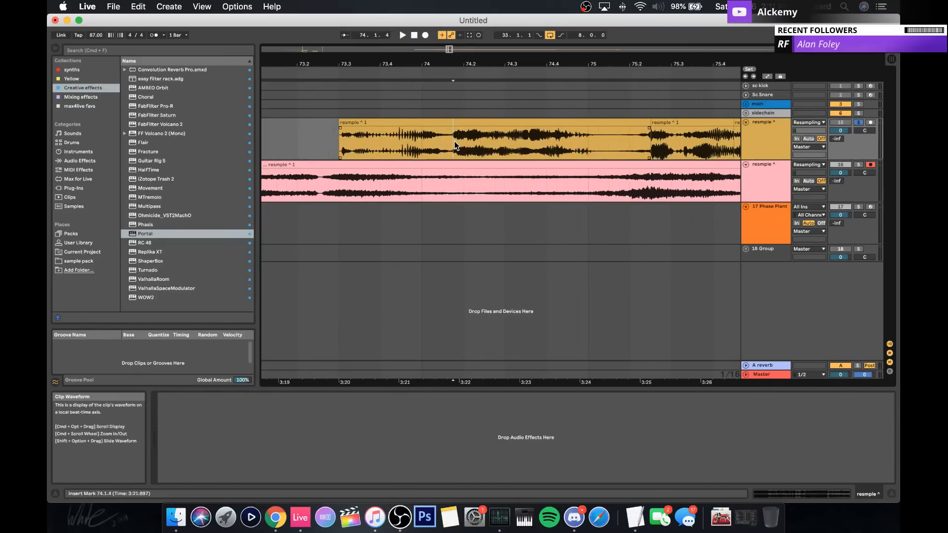
{"action": "key", "text": "space"}
{"action": "left_click_drag", "start_coordinate": [455, 141], "coordinate": [585, 144]}
{"action": "scroll", "coordinate": [585, 145], "scroll_direction": "left", "scroll_amount": 10}
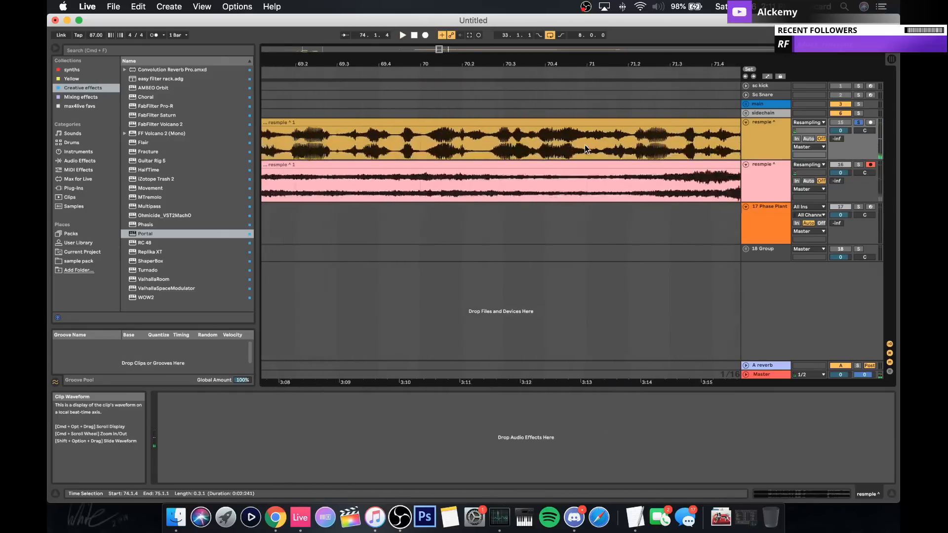
{"action": "left_click", "coordinate": [478, 144]}
{"action": "key", "text": "super+v"}
{"action": "scroll", "coordinate": [479, 143], "scroll_direction": "right", "scroll_amount": 10}
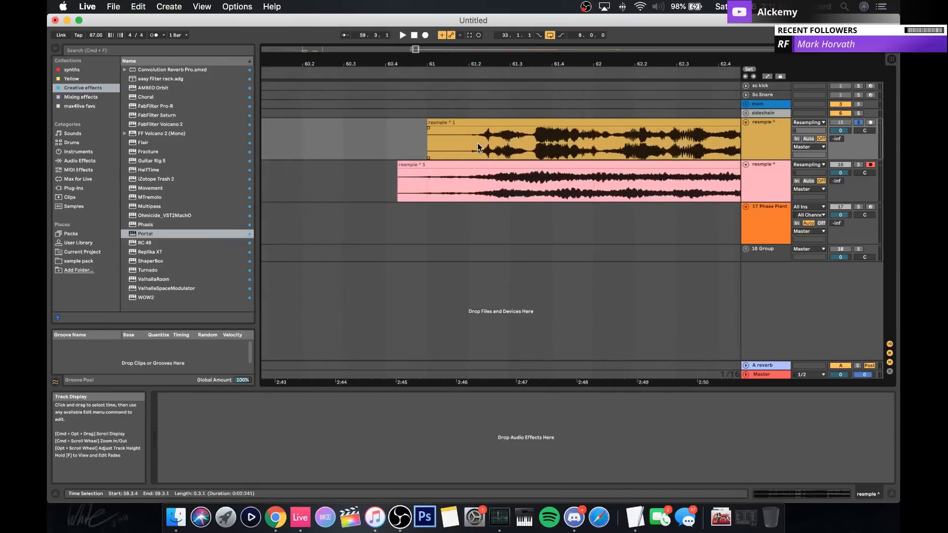
{"action": "scroll", "coordinate": [478, 144], "scroll_direction": "right", "scroll_amount": 10}
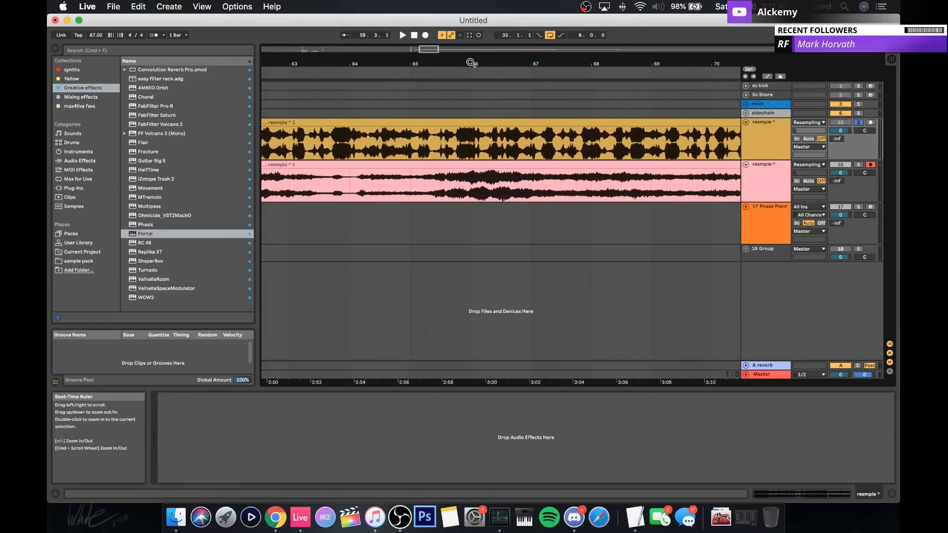
Step: Audition the gold resample take from 75.1.1, then cut the half-bar from 75.2.3 to 75.4.3 and paste it at 54.1.3
{"action": "left_click", "coordinate": [472, 151]}
{"action": "key", "text": "space"}
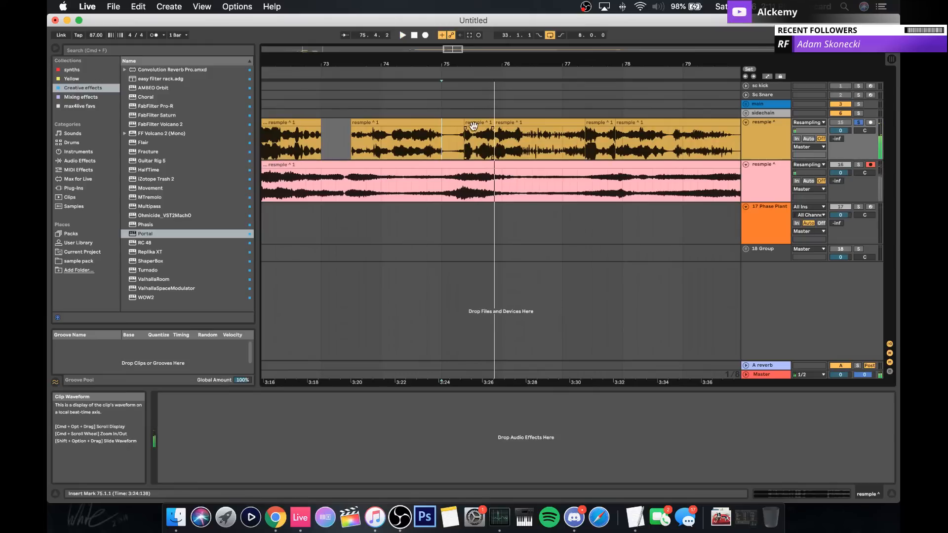
{"action": "left_click", "coordinate": [473, 125]}
{"action": "scroll", "coordinate": [476, 128], "scroll_direction": "left", "scroll_amount": 15}
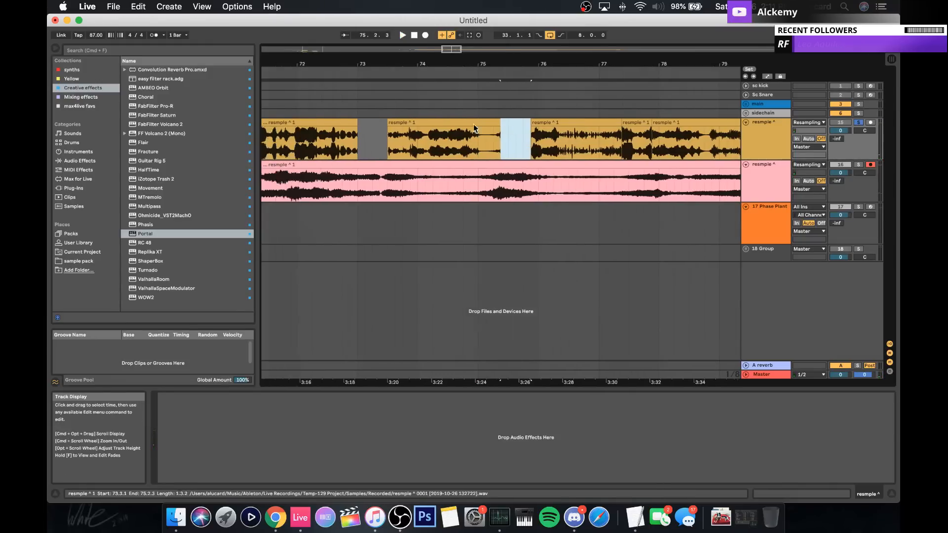
{"action": "scroll", "coordinate": [494, 131], "scroll_direction": "right", "scroll_amount": 12}
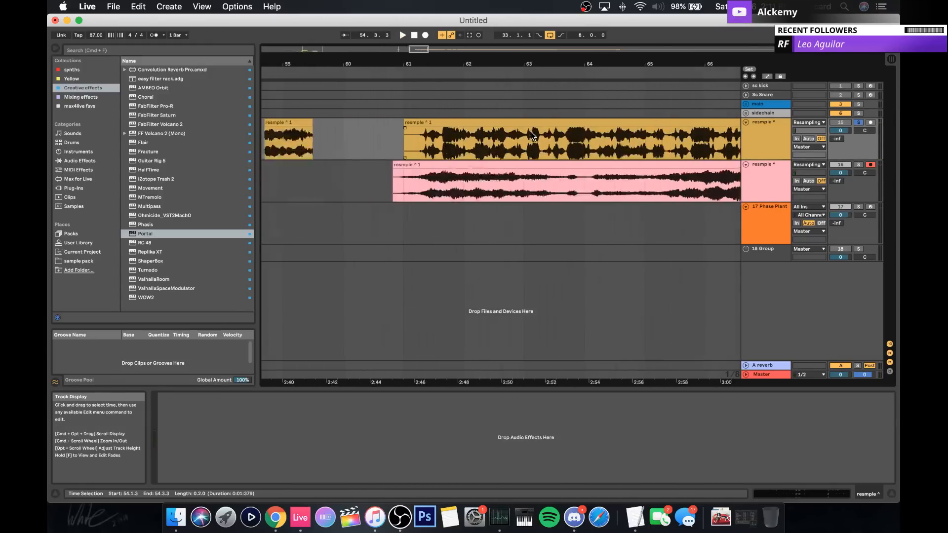
Step: Audition the remaining gold resample audio from 73.3.3 and from 75.4.3 to find another usable fragment
{"action": "scroll", "coordinate": [533, 136], "scroll_direction": "right", "scroll_amount": 2}
{"action": "left_click", "coordinate": [535, 139]}
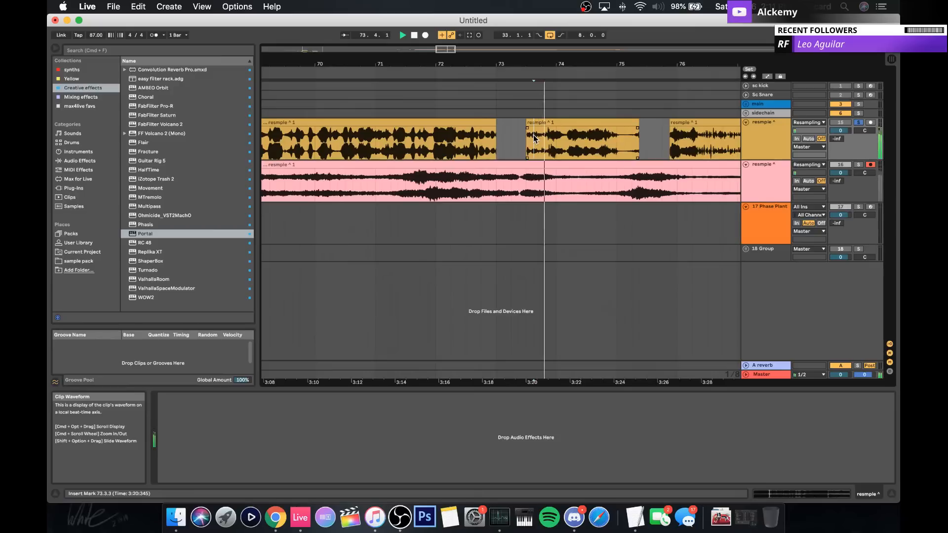
{"action": "scroll", "coordinate": [535, 137], "scroll_direction": "right", "scroll_amount": 3}
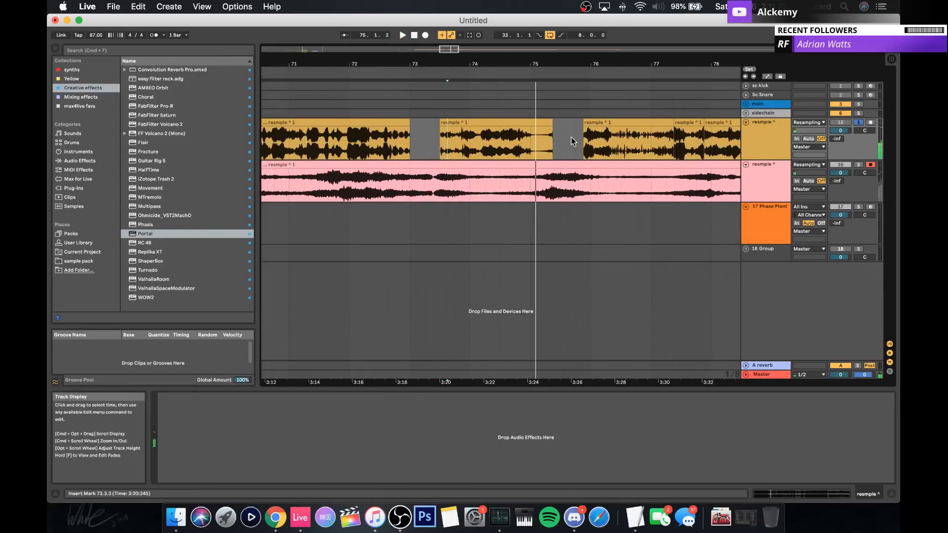
{"action": "left_click", "coordinate": [586, 141]}
{"action": "scroll", "coordinate": [585, 142], "scroll_direction": "right", "scroll_amount": 3}
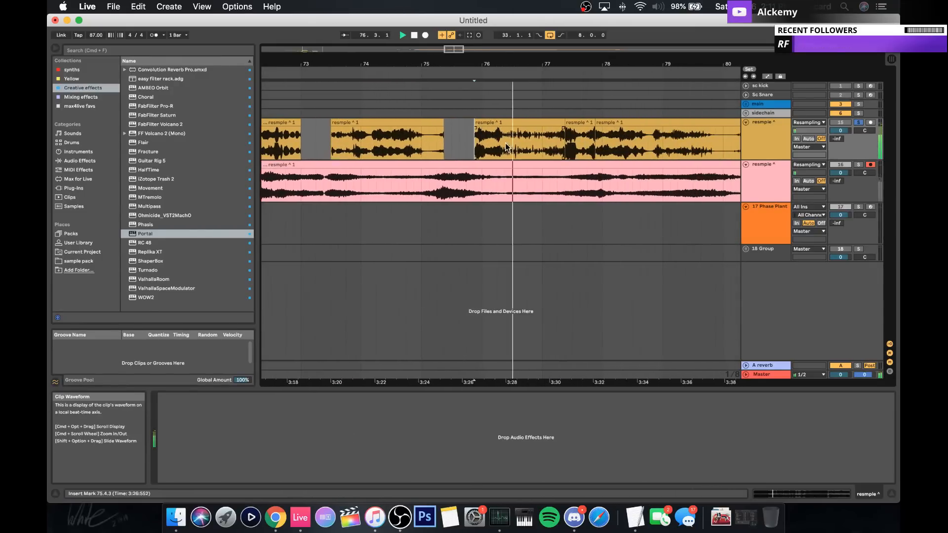
Step: Select the gold resample passage from 75.4.3 to 76.2.3 and paste it at 56.1.1 on the same track
{"action": "left_click_drag", "start_coordinate": [474, 142], "coordinate": [482, 141]}
{"action": "key", "text": "space"}
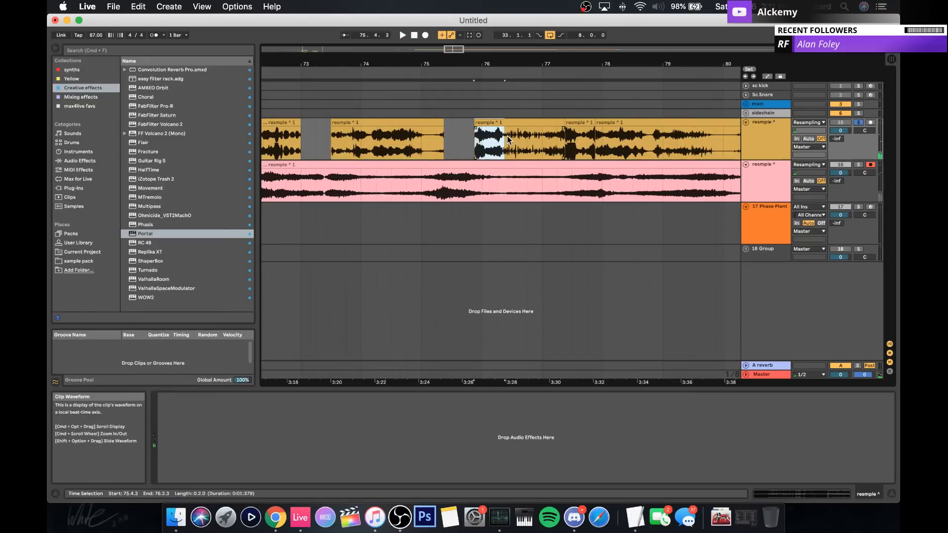
{"action": "scroll", "coordinate": [507, 136], "scroll_direction": "left", "scroll_amount": 15}
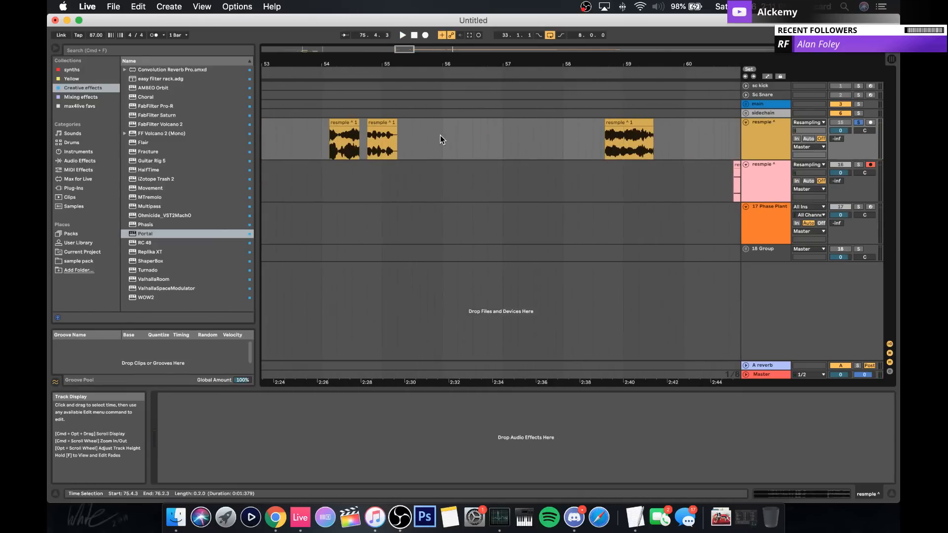
{"action": "left_click", "coordinate": [441, 137]}
{"action": "key", "text": "super+v"}
Step: Move the three half-bar fragments between bars 54 and 56 to 49.1.1, 50.1.1 and 51.1.1 on the gold track
{"action": "left_click_drag", "start_coordinate": [392, 59], "coordinate": [385, 10]}
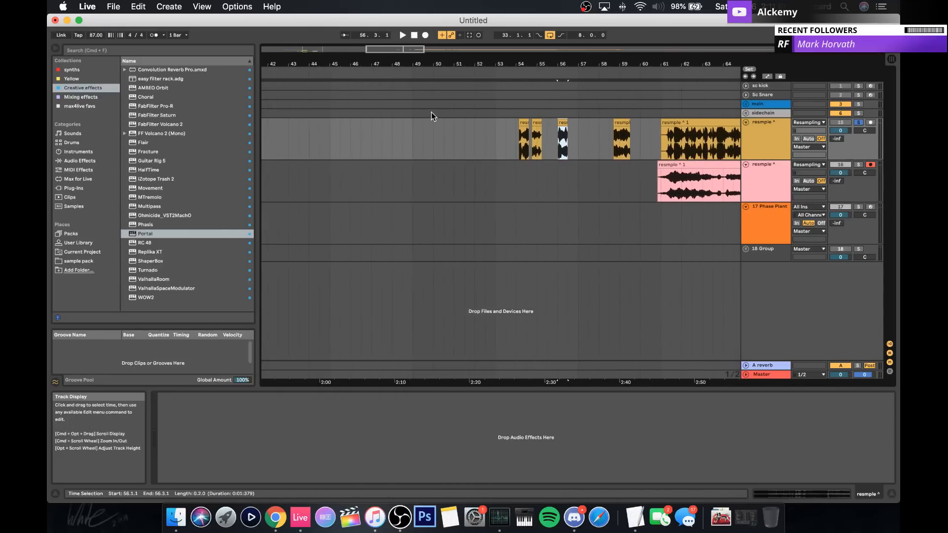
{"action": "left_click", "coordinate": [439, 131]}
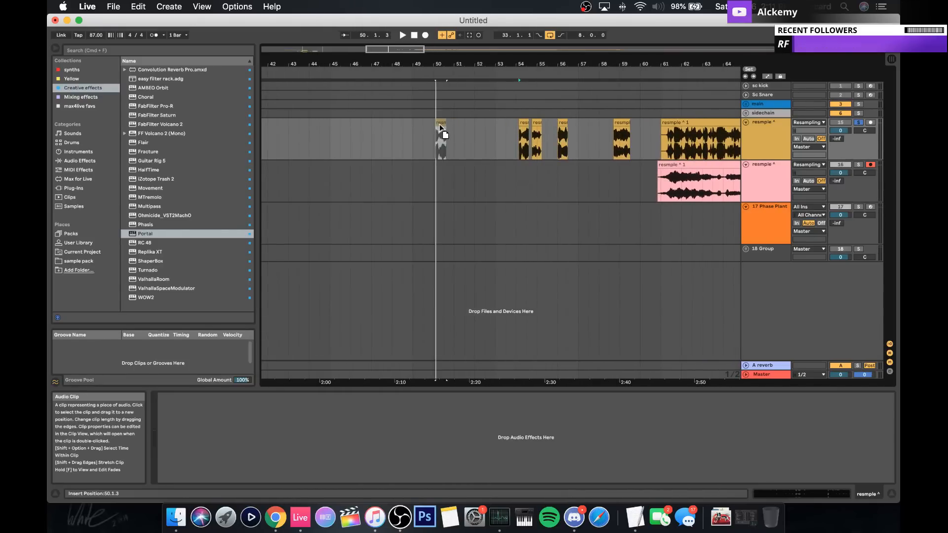
{"action": "left_click", "coordinate": [417, 136]}
{"action": "key", "text": "super+v"}
{"action": "left_click_drag", "start_coordinate": [420, 128], "coordinate": [418, 122]}
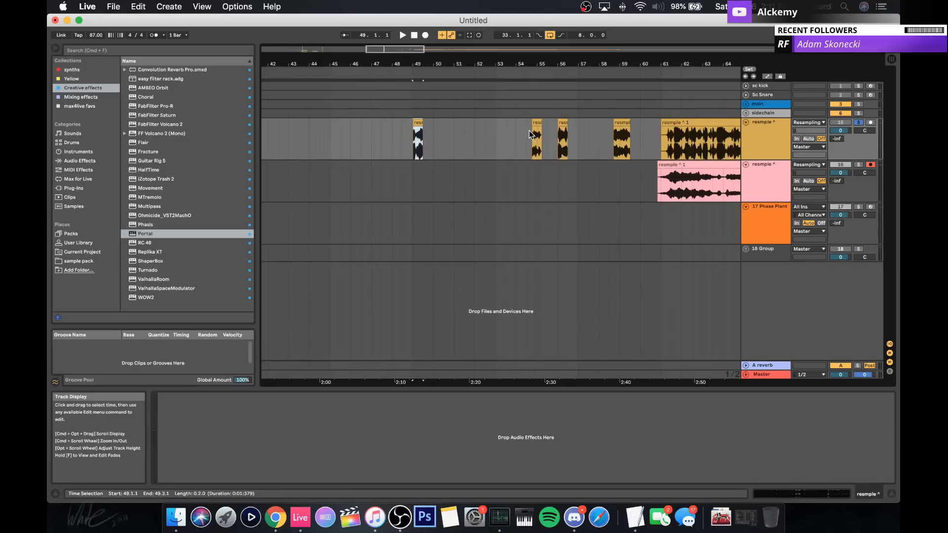
{"action": "left_click_drag", "start_coordinate": [531, 134], "coordinate": [441, 132]}
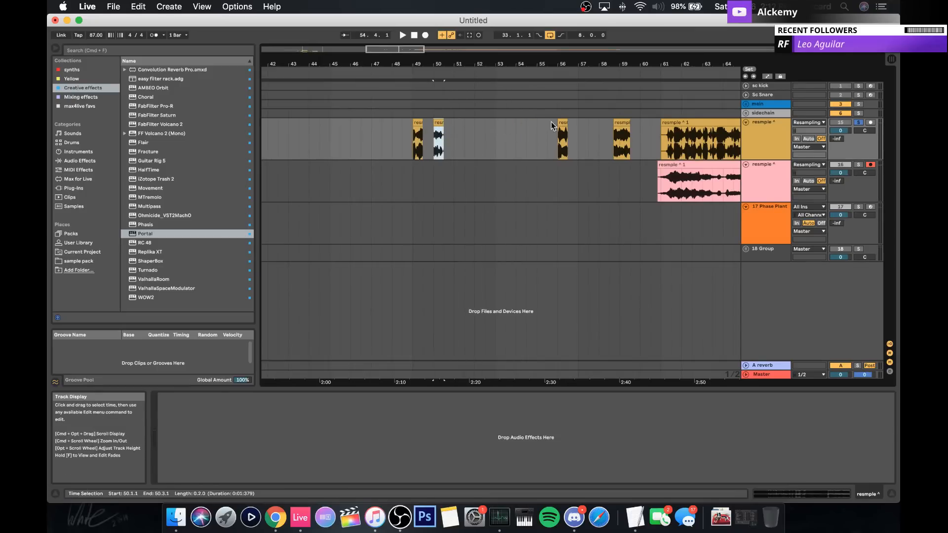
{"action": "left_click_drag", "start_coordinate": [563, 128], "coordinate": [458, 120]}
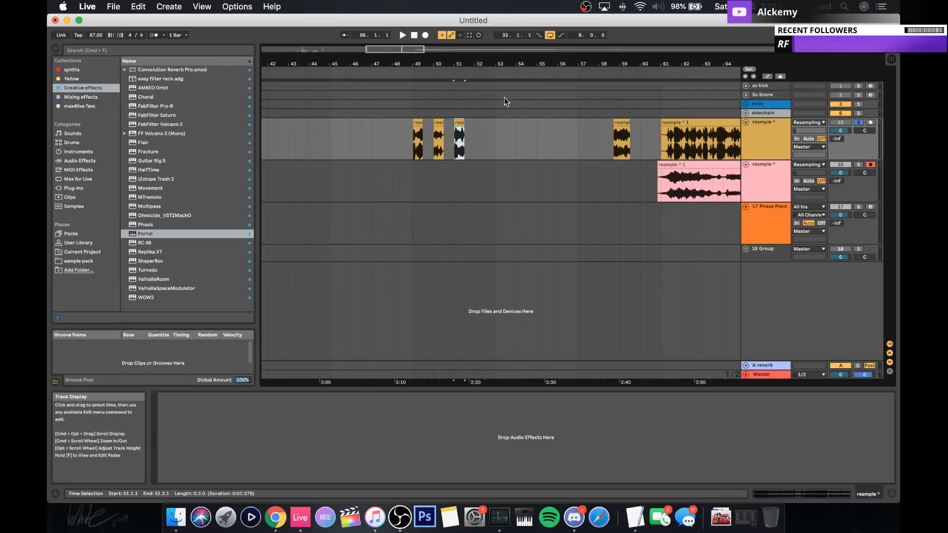
Step: Set the arrangement loop to the eight bars from 49.1.1 to 57.1.1 on the gold track
{"action": "left_click", "coordinate": [751, 145]}
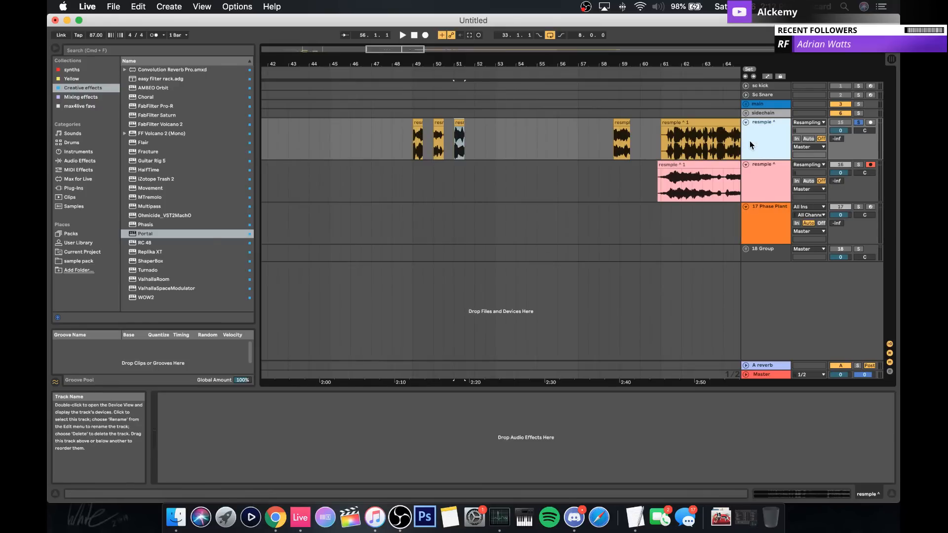
{"action": "left_click_drag", "start_coordinate": [418, 154], "coordinate": [494, 149]}
{"action": "left_click_drag", "start_coordinate": [576, 147], "coordinate": [579, 147]}
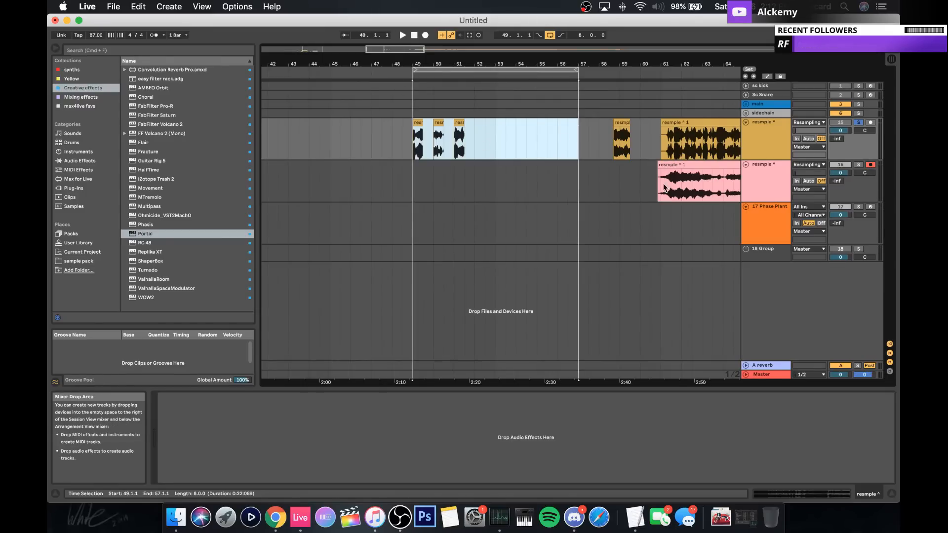
Step: Add two resample tracks below the gold one and stagger the fragments, one at 49.3.1 on the magenta track and one at 50.1.1 on the red
{"action": "left_click_drag", "start_coordinate": [427, 64], "coordinate": [427, 101]}
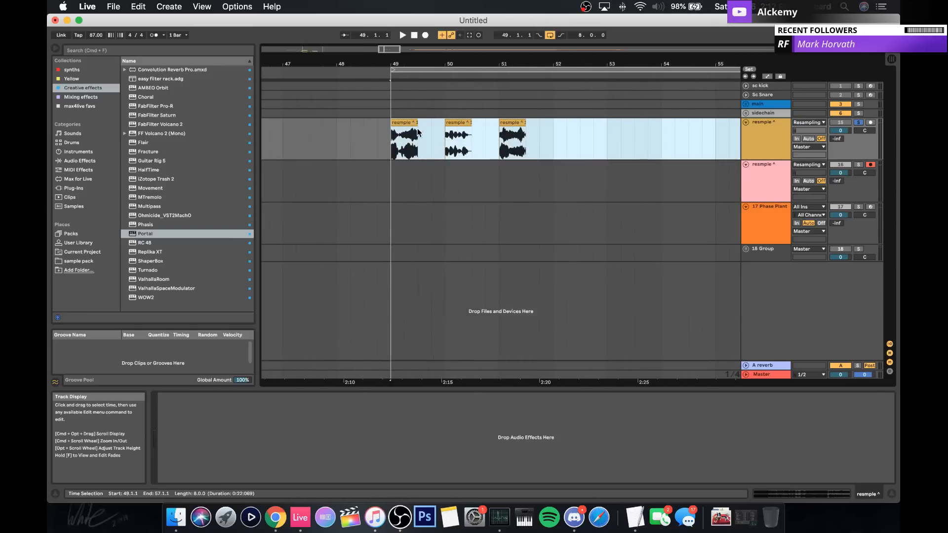
{"action": "left_click_drag", "start_coordinate": [450, 132], "coordinate": [470, 215]}
{"action": "left_click", "coordinate": [750, 142]}
{"action": "key", "text": "super+t"}
{"action": "key", "text": "super+t"}
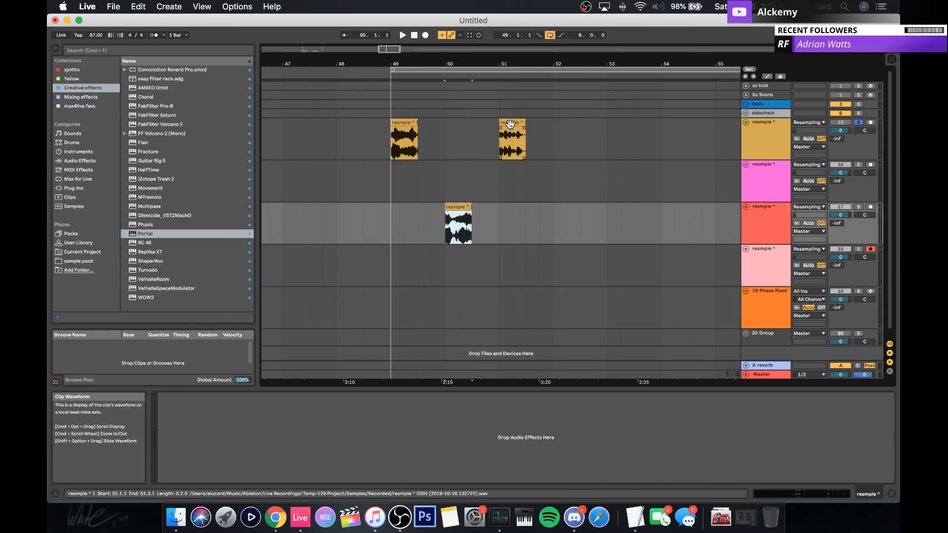
{"action": "left_click_drag", "start_coordinate": [510, 150], "coordinate": [511, 193]}
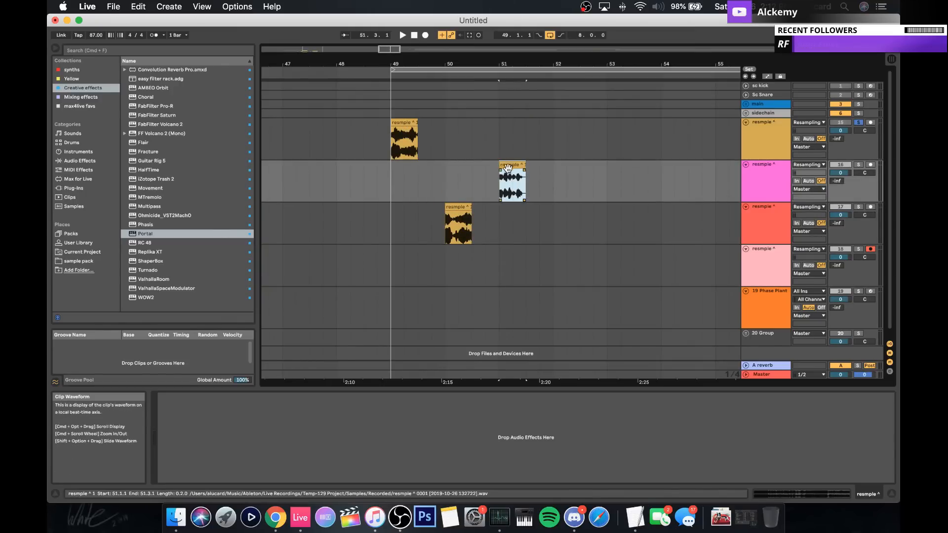
{"action": "left_click_drag", "start_coordinate": [513, 181], "coordinate": [432, 180]}
Step: Take the gold resample track out of solo and audition the three staggered fragments from 49.1.1
{"action": "left_click", "coordinate": [405, 123]}
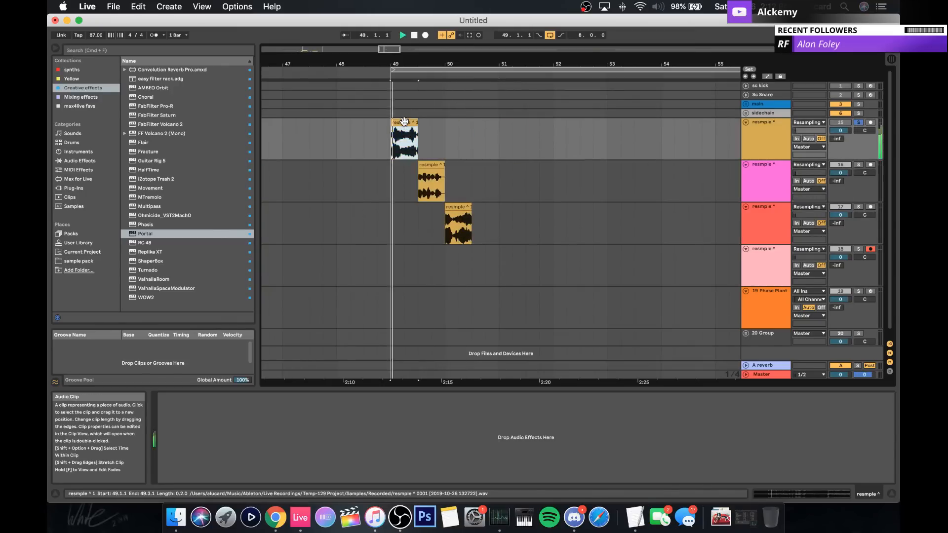
{"action": "key", "text": "space"}
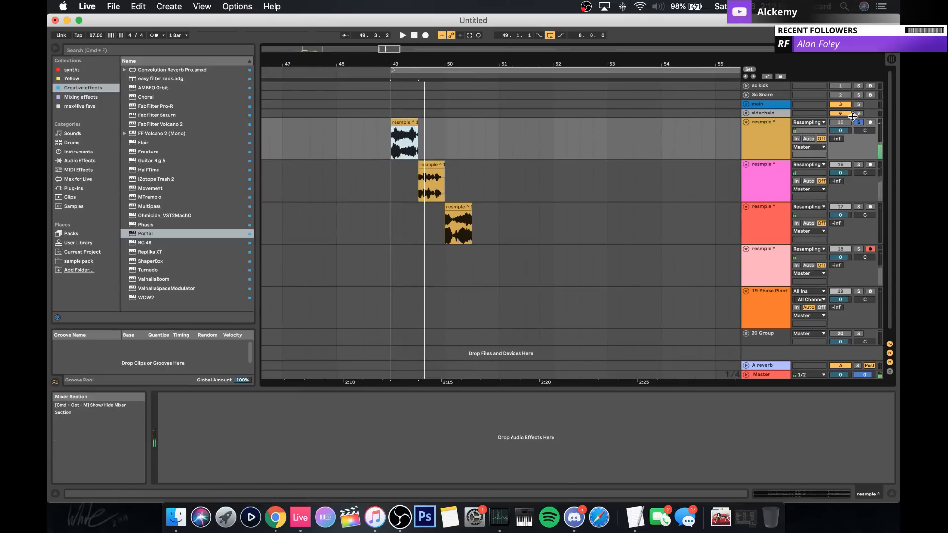
{"action": "key", "text": "space"}
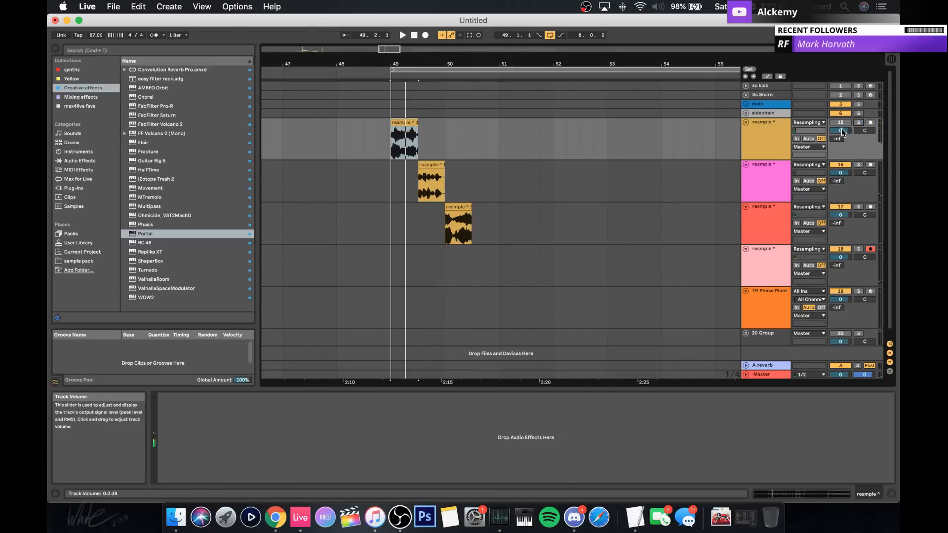
{"action": "key", "text": "space"}
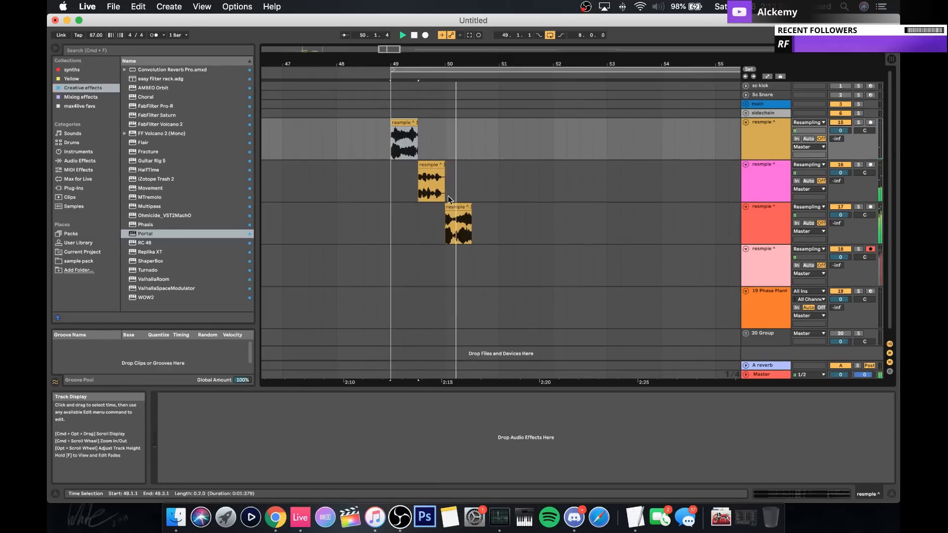
{"action": "key", "text": "space"}
Step: Move the magenta track's fragment to 50.3.1, trim its end to 50.4.1 and check it by ear
{"action": "left_click_drag", "start_coordinate": [431, 174], "coordinate": [488, 173]}
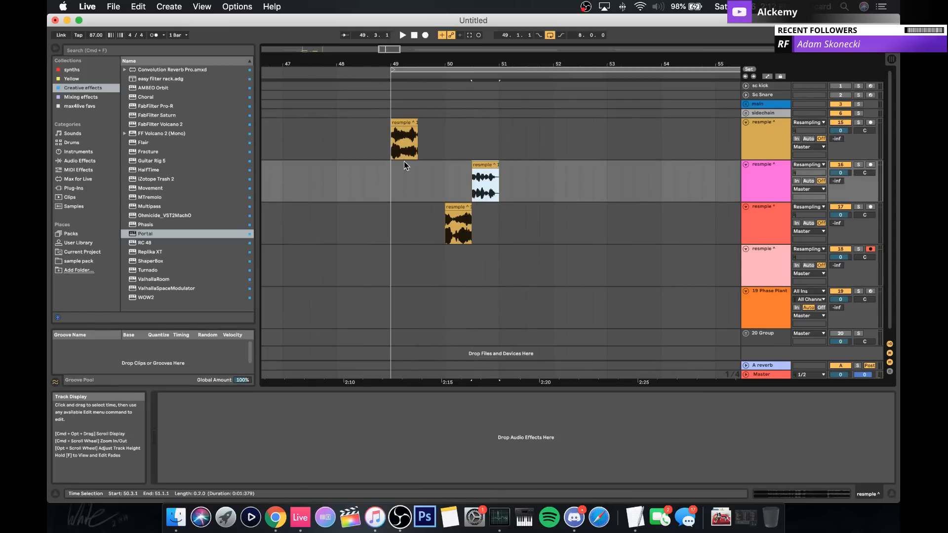
{"action": "left_click", "coordinate": [394, 171]}
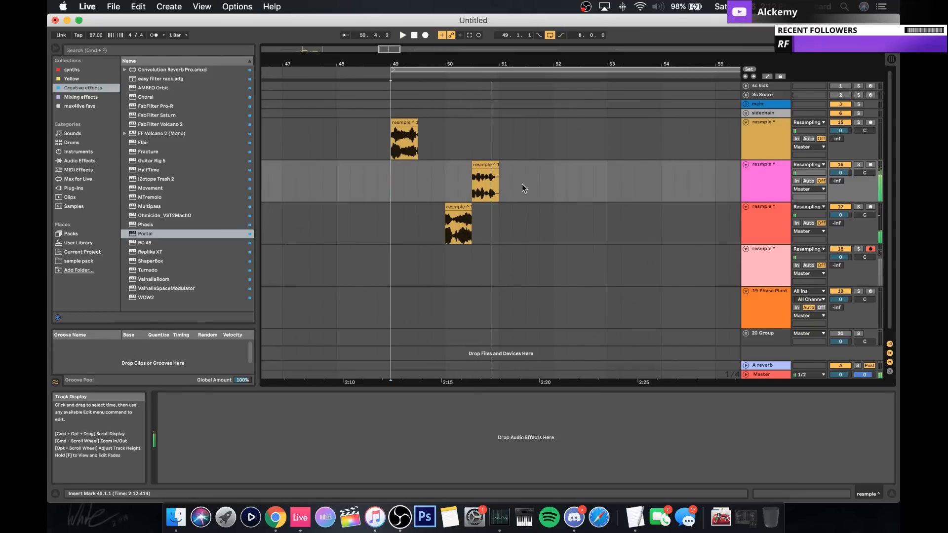
{"action": "left_click_drag", "start_coordinate": [486, 65], "coordinate": [487, 109]}
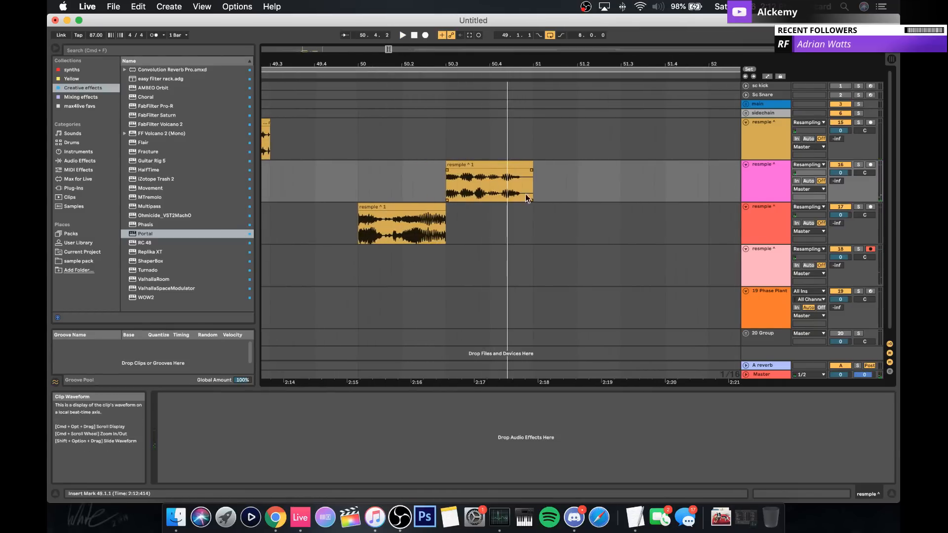
{"action": "left_click", "coordinate": [520, 162]}
{"action": "left_click_drag", "start_coordinate": [520, 162], "coordinate": [501, 162]}
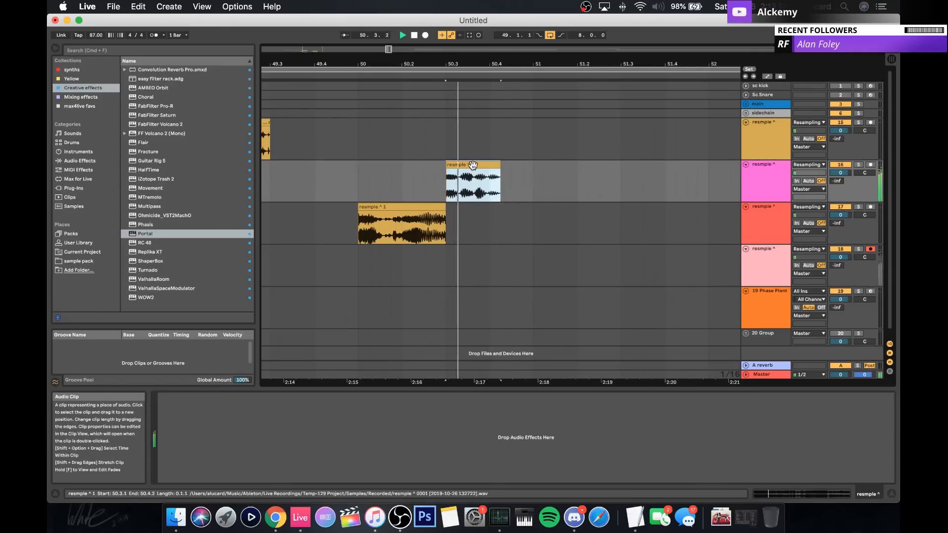
{"action": "key", "text": "space"}
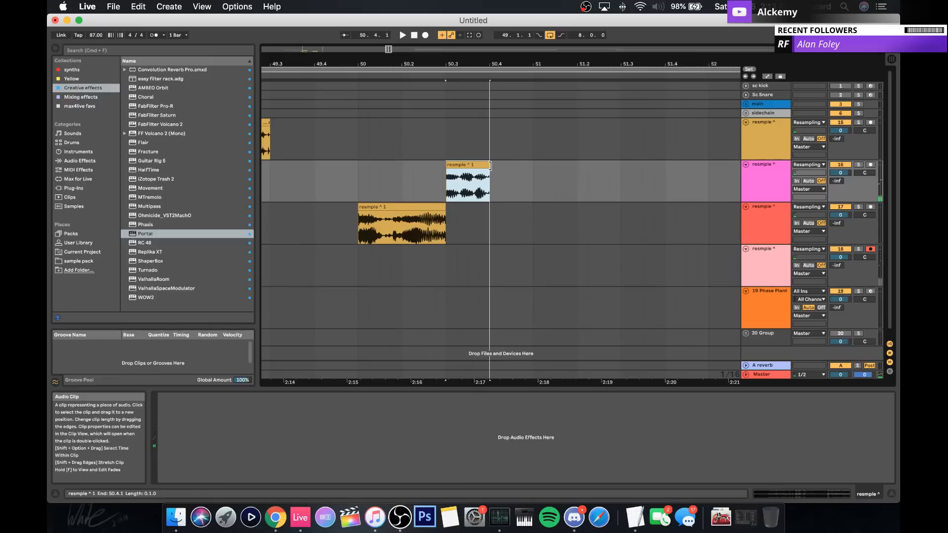
{"action": "left_click", "coordinate": [479, 167]}
{"action": "key", "text": "space"}
{"action": "key", "text": "space"}
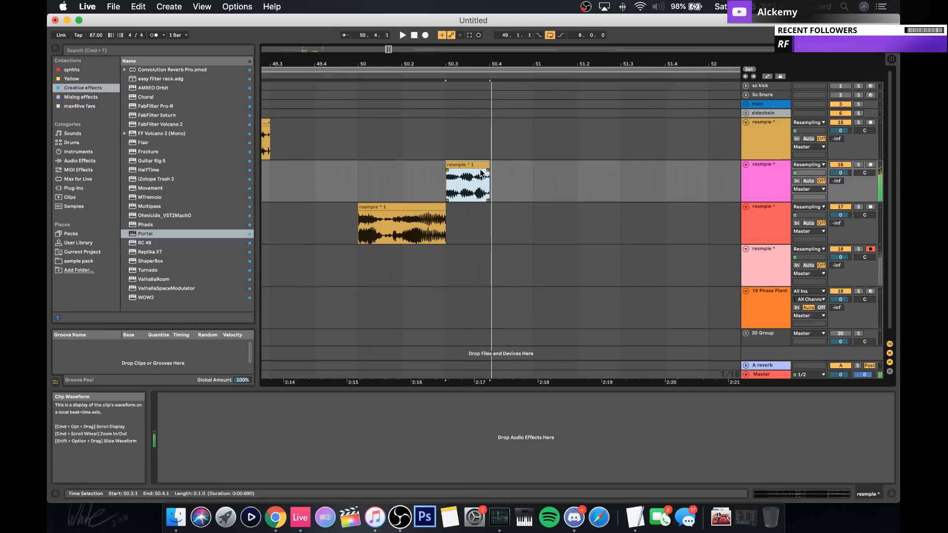
Step: Duplicate the red track's fragment to 50.4.1 and trim the copy's end to 51.1.1
{"action": "left_click", "coordinate": [399, 208]}
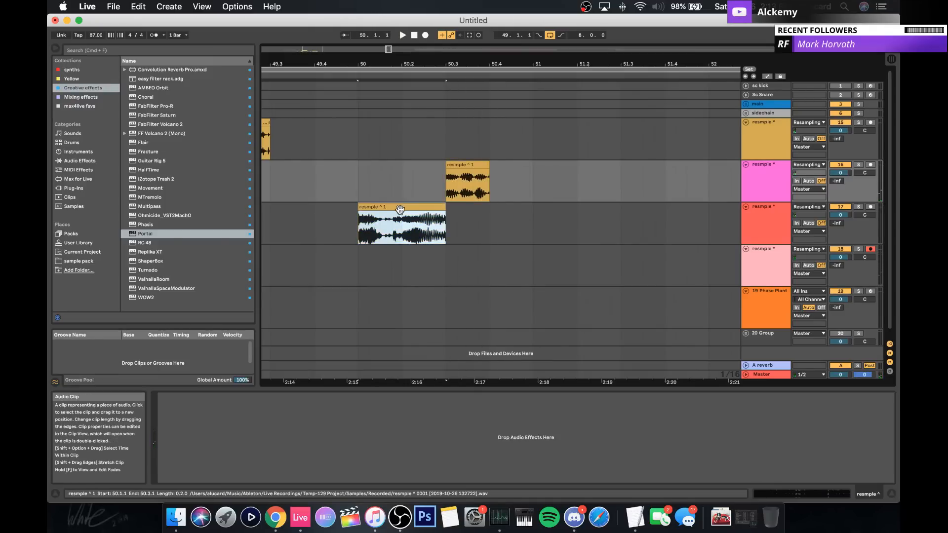
{"action": "left_click_drag", "start_coordinate": [400, 208], "coordinate": [530, 208]}
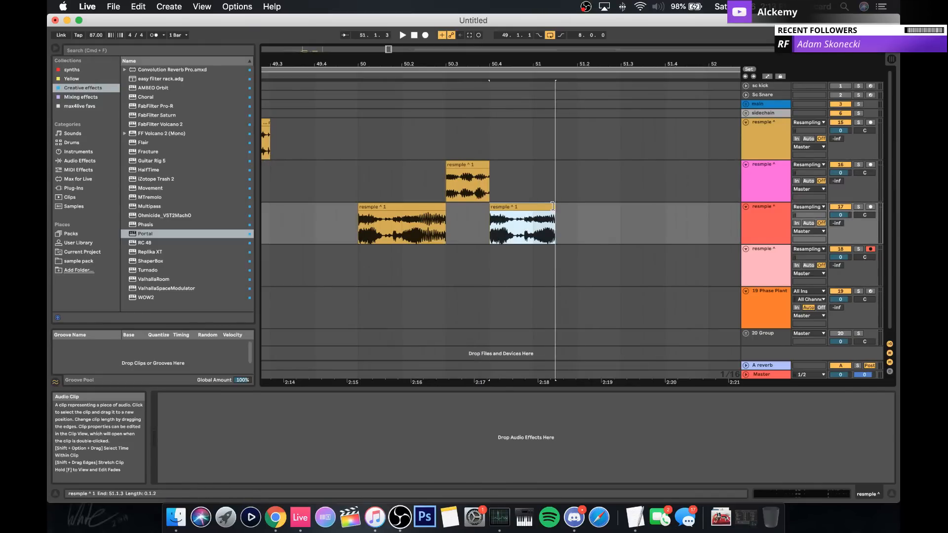
{"action": "left_click_drag", "start_coordinate": [552, 207], "coordinate": [533, 206]}
Step: Enable looping for the copied red-track clip and move its start marker to 15.3.3, auditioning alternative start points
{"action": "double_click", "coordinate": [515, 207]}
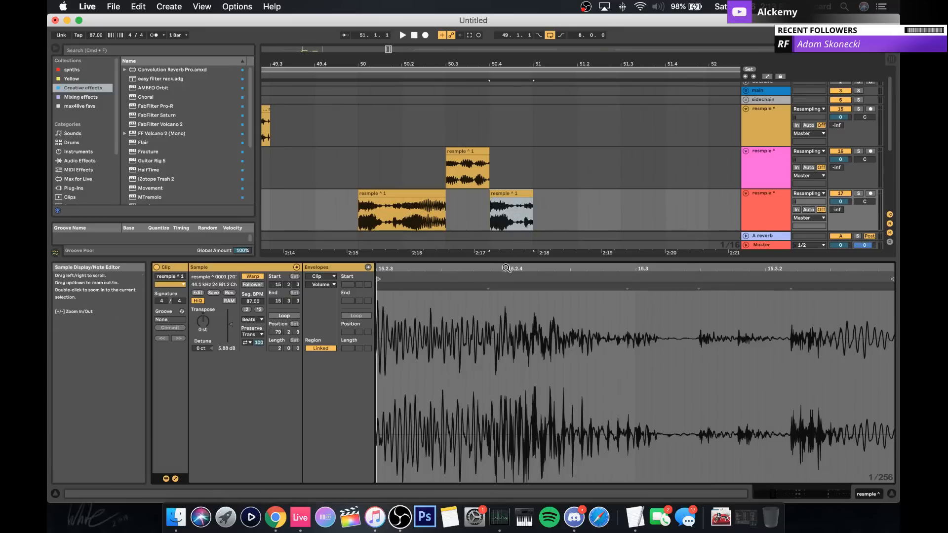
{"action": "left_click_drag", "start_coordinate": [506, 268], "coordinate": [507, 220]}
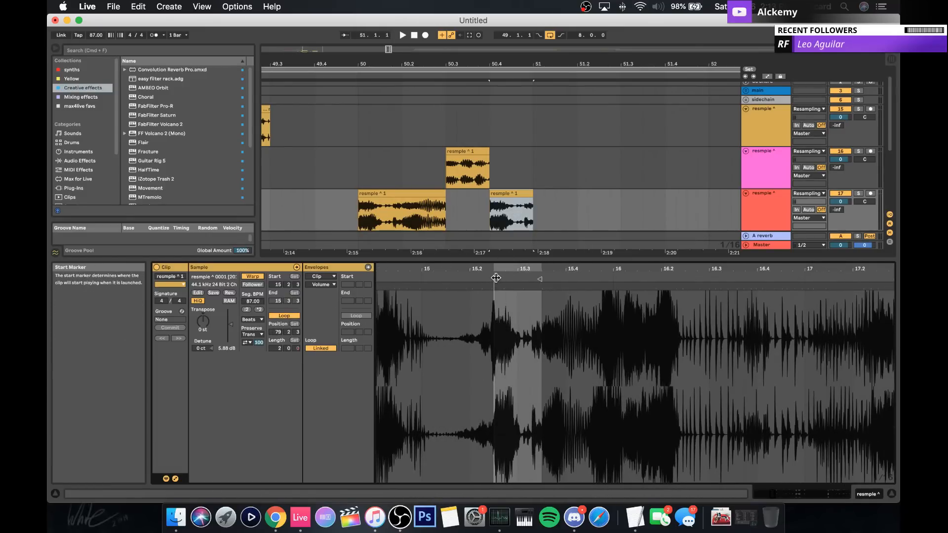
{"action": "mouse_move", "coordinate": [498, 275]}
{"action": "left_mouse_down"}
{"action": "mouse_move", "coordinate": [671, 275]}
{"action": "mouse_move", "coordinate": [656, 278]}
{"action": "left_mouse_up"}
{"action": "key", "text": "space"}
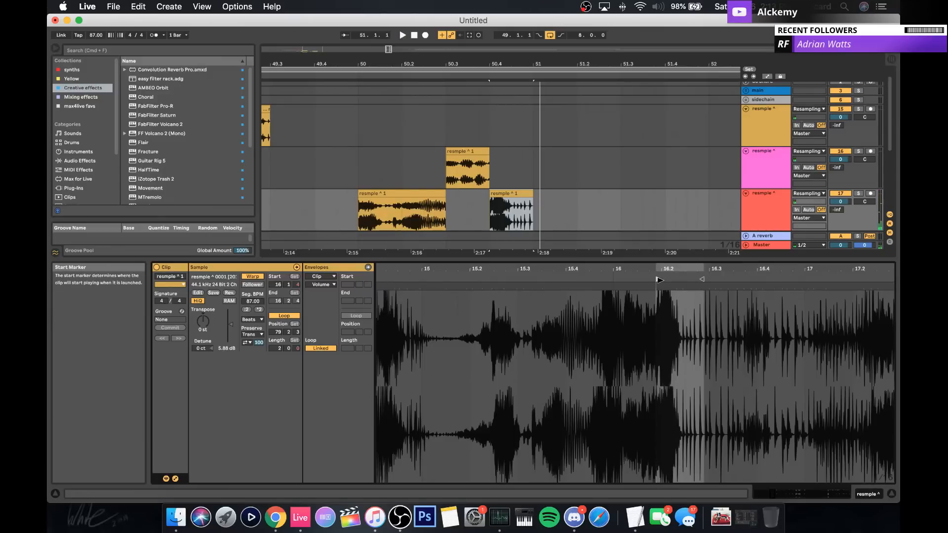
{"action": "left_click_drag", "start_coordinate": [658, 280], "coordinate": [547, 291]}
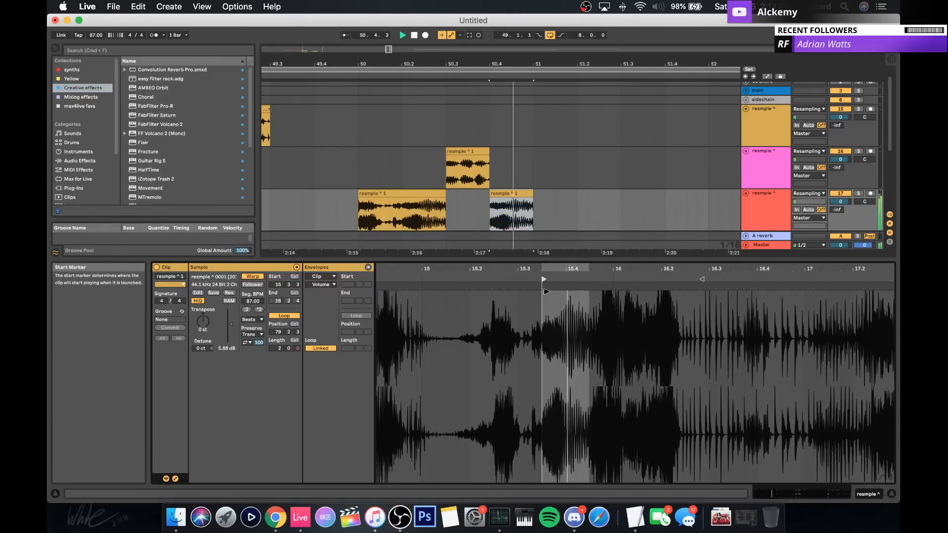
{"action": "key", "text": "space"}
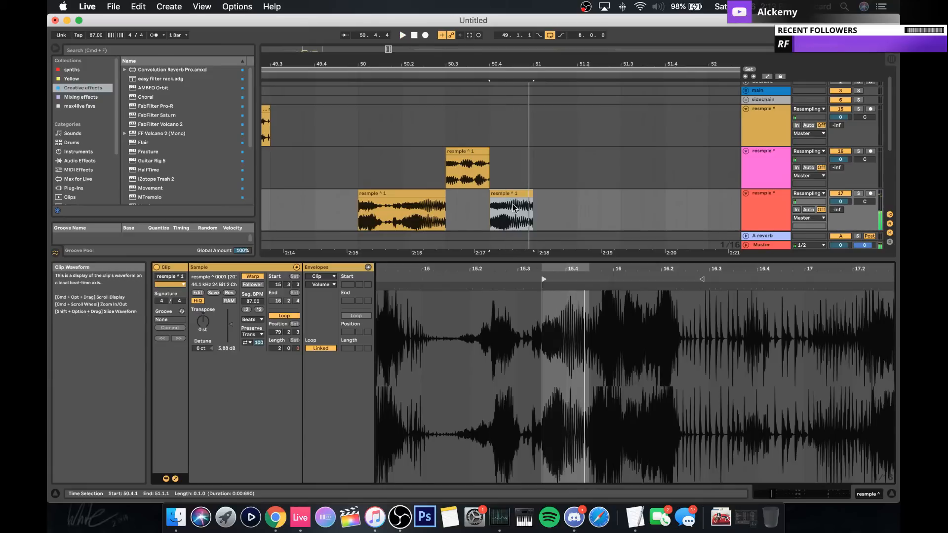
Step: Copy the looped red-track clip to the magenta track at 49.4.1, shorten it to end at 49.4.3, and return playback to 49.1.1
{"action": "key", "text": "super+c"}
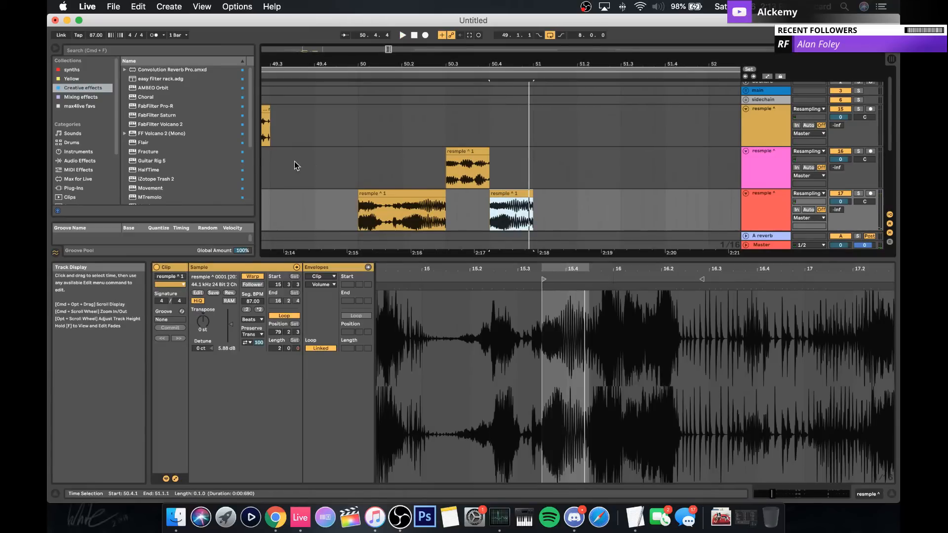
{"action": "left_click", "coordinate": [271, 161]}
{"action": "key", "text": "super+v"}
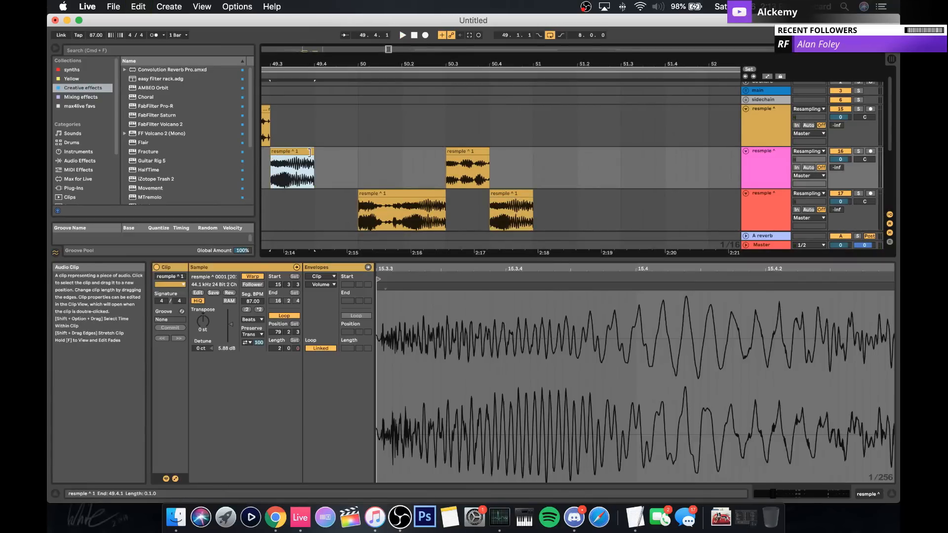
{"action": "mouse_move", "coordinate": [313, 153]}
{"action": "left_mouse_down"}
{"action": "mouse_move", "coordinate": [292, 153]}
{"action": "mouse_move", "coordinate": [322, 153]}
{"action": "left_mouse_up"}
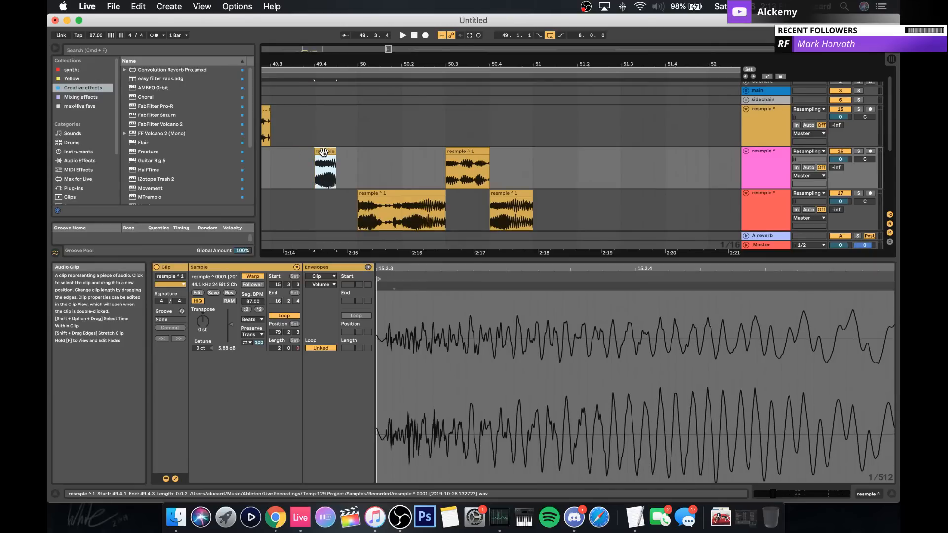
{"action": "scroll", "coordinate": [323, 153], "scroll_direction": "left", "scroll_amount": 5}
{"action": "scroll", "coordinate": [324, 152], "scroll_direction": "left", "scroll_amount": 4}
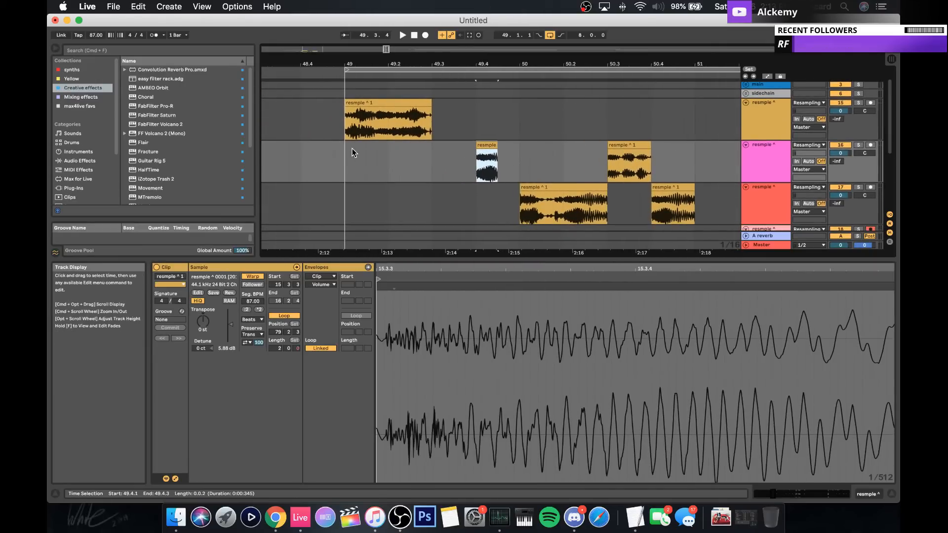
{"action": "left_click", "coordinate": [346, 153]}
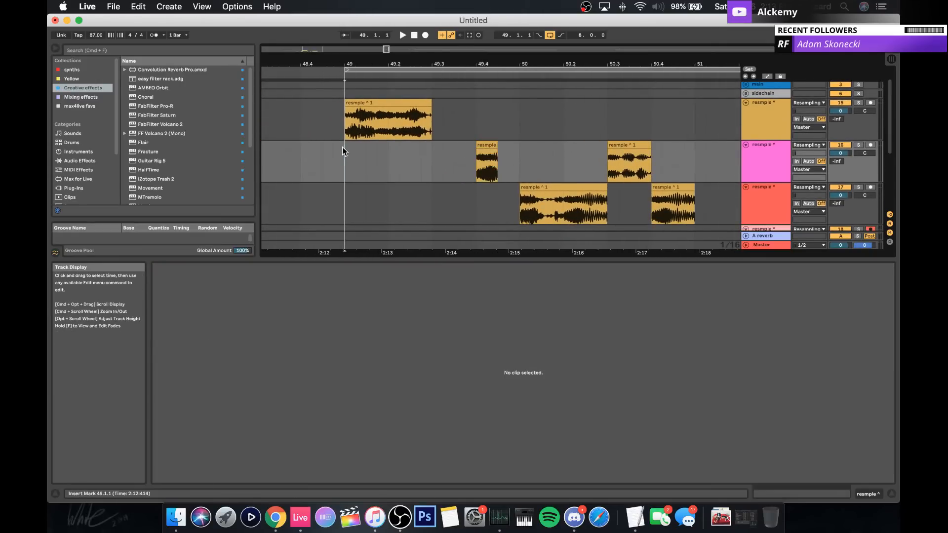
Step: Split the gold track's clip at 49.2.1, move its second half to 49.3.1 and audition the gap
{"action": "left_click", "coordinate": [406, 103]}
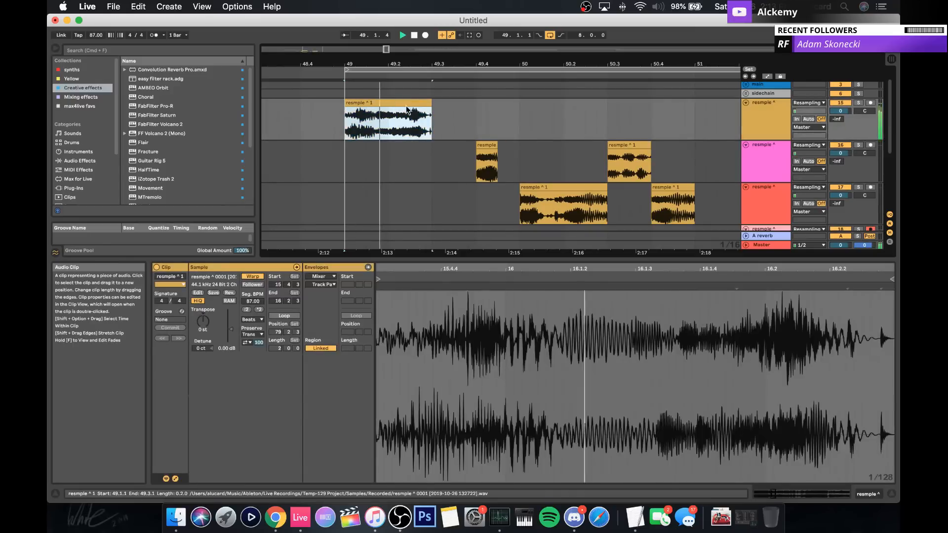
{"action": "mouse_move", "coordinate": [426, 101]}
{"action": "left_mouse_down"}
{"action": "mouse_move", "coordinate": [381, 101]}
{"action": "mouse_move", "coordinate": [429, 102]}
{"action": "left_mouse_up"}
{"action": "left_click", "coordinate": [391, 122]}
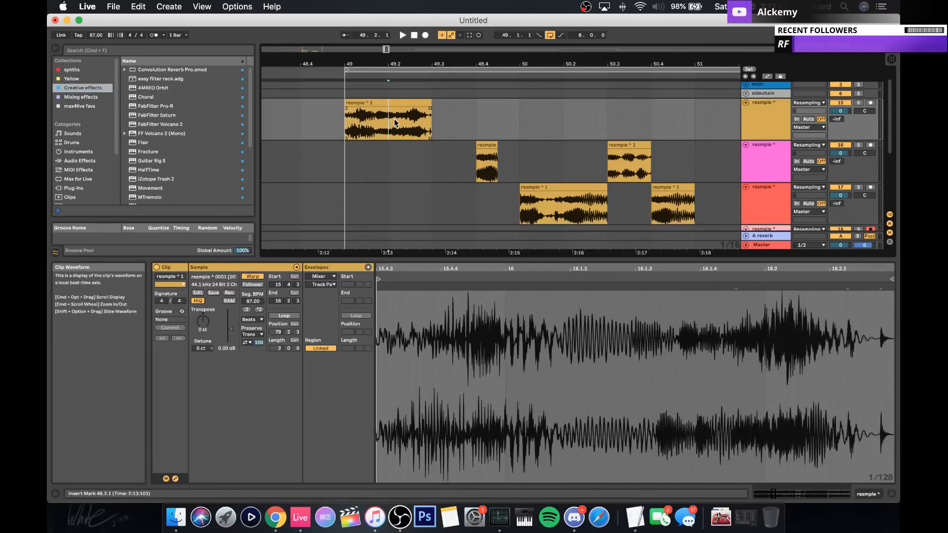
{"action": "left_click", "coordinate": [402, 102]}
{"action": "left_click", "coordinate": [389, 120]}
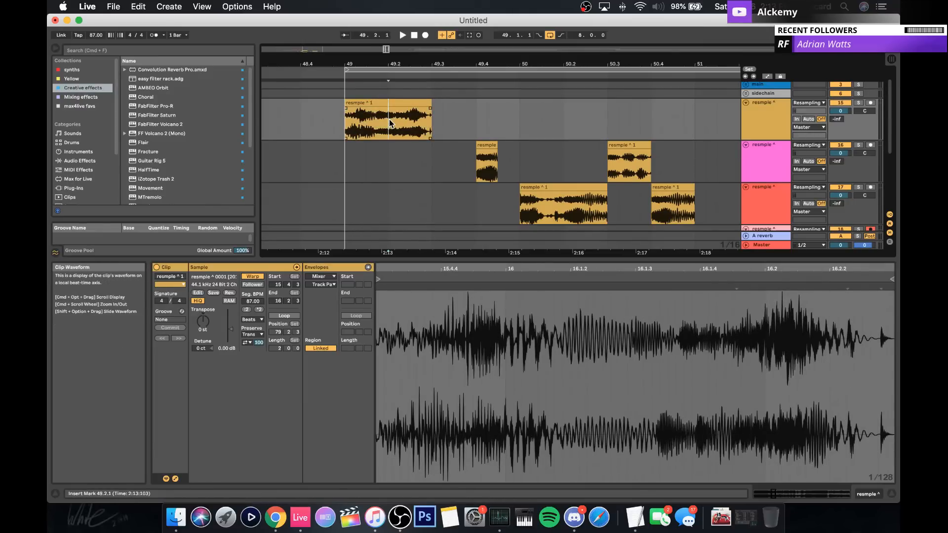
{"action": "key", "text": "super+e"}
{"action": "left_click_drag", "start_coordinate": [396, 107], "coordinate": [439, 102]}
{"action": "left_click", "coordinate": [378, 102]}
{"action": "key", "text": "space"}
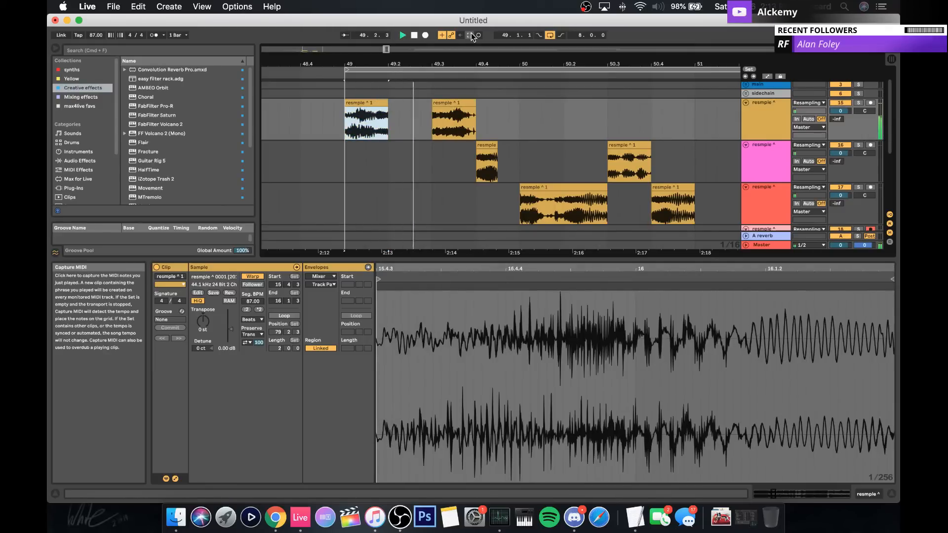
{"action": "key", "text": "space"}
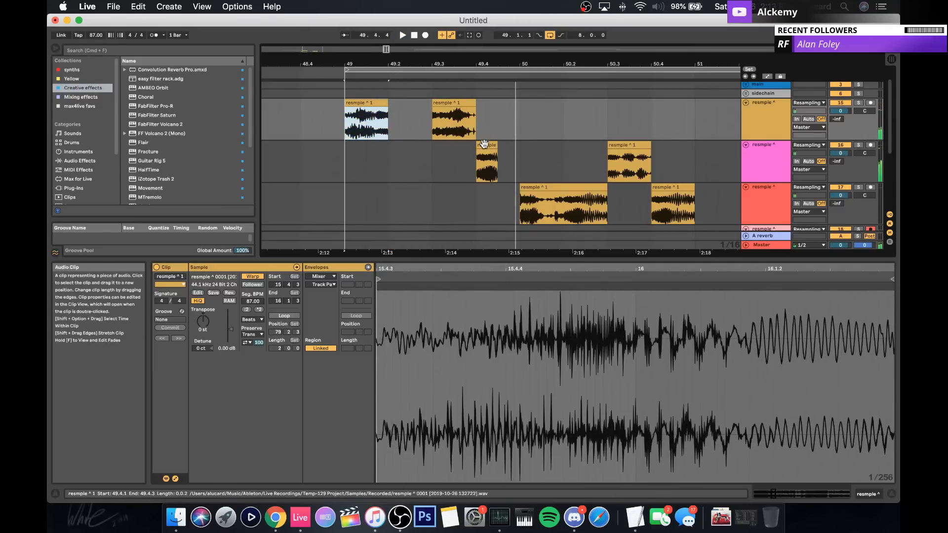
Step: Duplicate the short magenta clip at 49.4.1, trim the first one to end at 49.4.2 and place the copy directly after it
{"action": "left_click", "coordinate": [485, 144]}
{"action": "key", "text": "super+d"}
{"action": "key", "text": "space"}
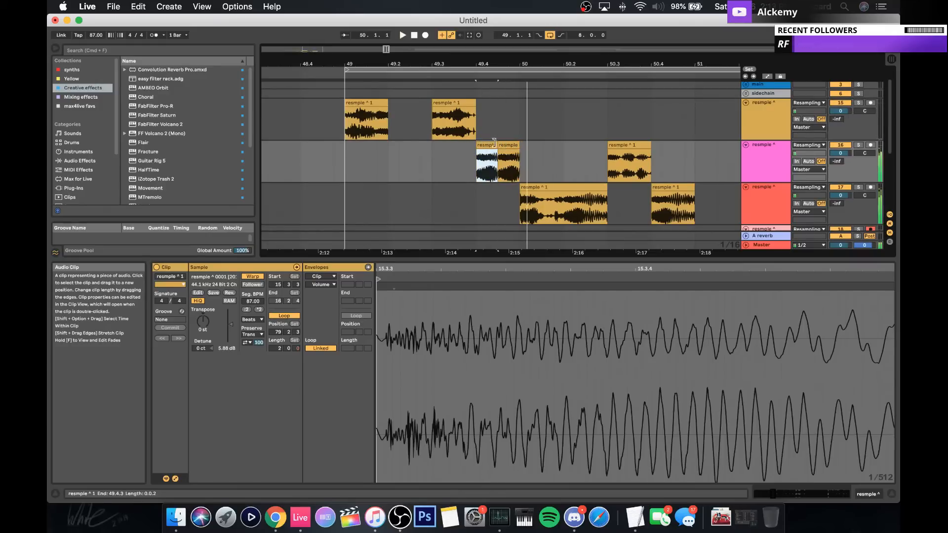
{"action": "left_click_drag", "start_coordinate": [492, 145], "coordinate": [482, 146]}
{"action": "left_click", "coordinate": [502, 144]}
{"action": "key", "text": "space"}
{"action": "key", "text": "space"}
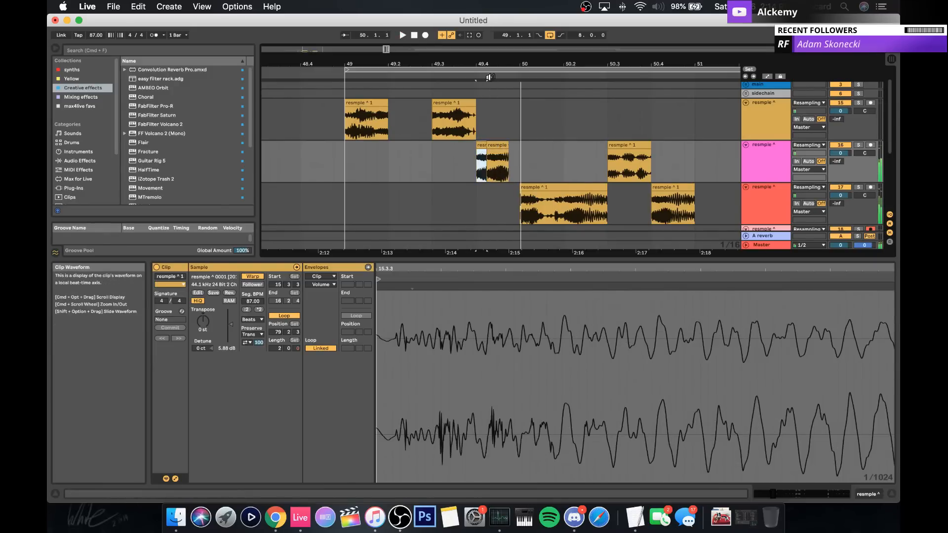
Step: Try the copied magenta clip at 49.4.3, leaving a gap after the first, and audition the rhythm
{"action": "left_click_drag", "start_coordinate": [486, 63], "coordinate": [485, 91]}
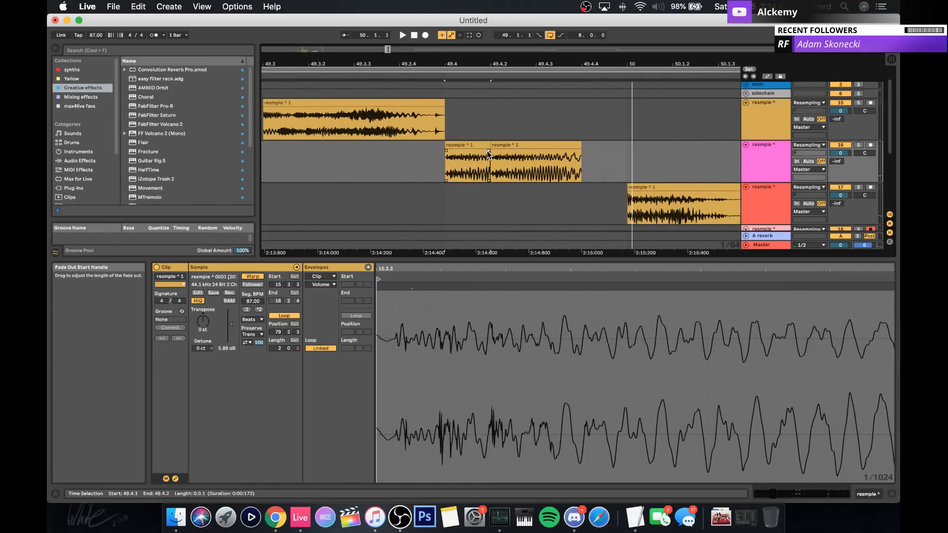
{"action": "left_click", "coordinate": [448, 154]}
{"action": "key", "text": "space"}
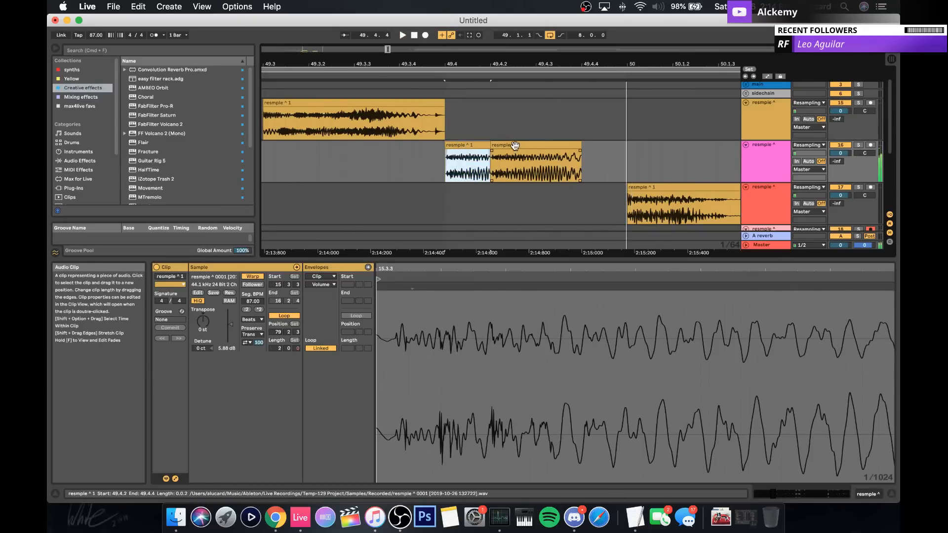
{"action": "left_click_drag", "start_coordinate": [515, 146], "coordinate": [561, 146]}
{"action": "left_click", "coordinate": [469, 146]}
{"action": "key", "text": "space"}
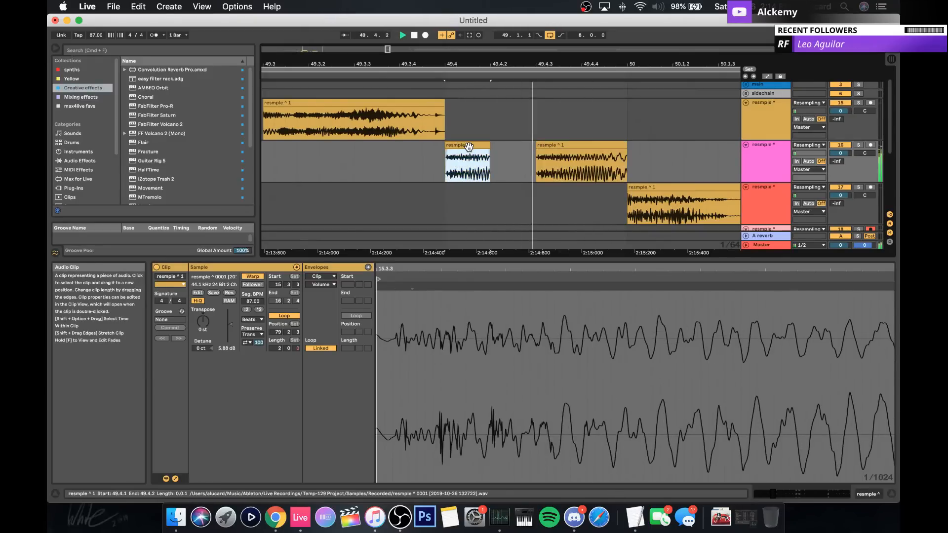
{"action": "key", "text": "space"}
Step: Extend the first magenta clip halfway past 49.4.2, butt the copy against it, trim the copy's end to 49.4.4 and audition
{"action": "mouse_move", "coordinate": [490, 146]}
{"action": "left_mouse_down"}
{"action": "mouse_move", "coordinate": [530, 147]}
{"action": "mouse_move", "coordinate": [488, 147]}
{"action": "left_mouse_up"}
{"action": "left_click", "coordinate": [550, 146]}
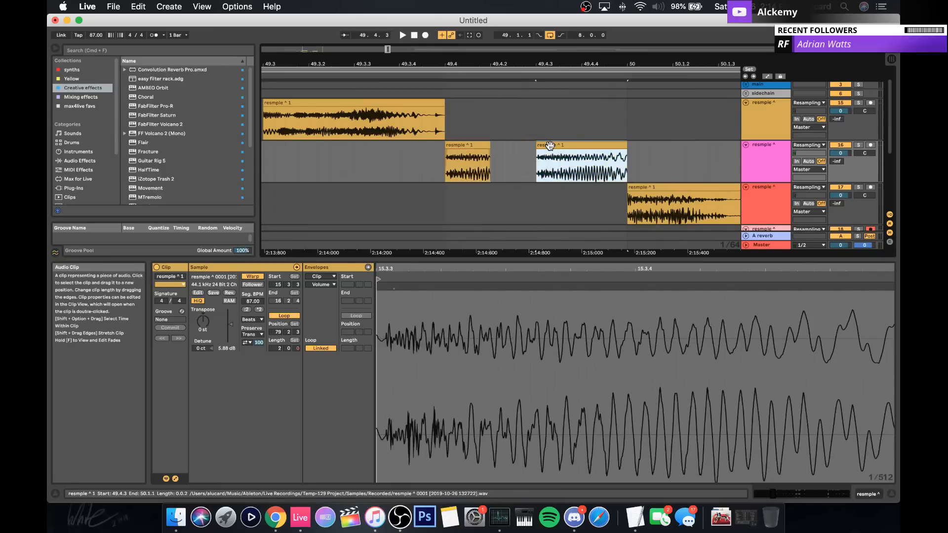
{"action": "left_click_drag", "start_coordinate": [550, 146], "coordinate": [511, 147]}
{"action": "left_click", "coordinate": [492, 147]}
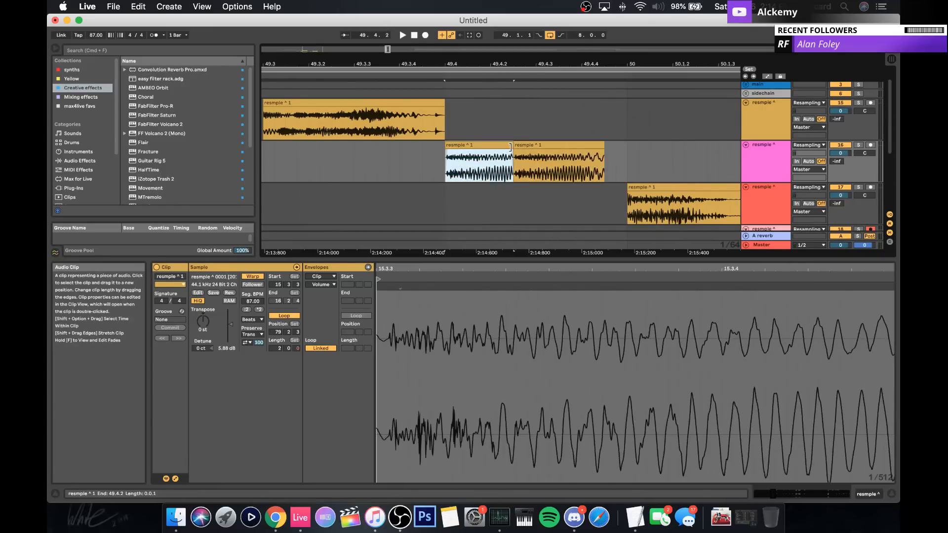
{"action": "key", "text": "space"}
{"action": "left_click_drag", "start_coordinate": [599, 147], "coordinate": [581, 146]}
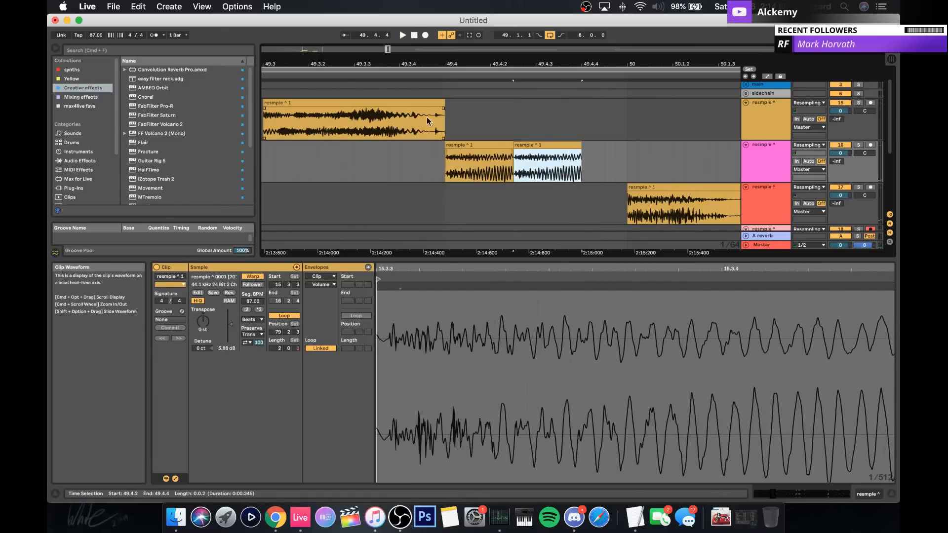
{"action": "left_click", "coordinate": [421, 103]}
{"action": "key", "text": "space"}
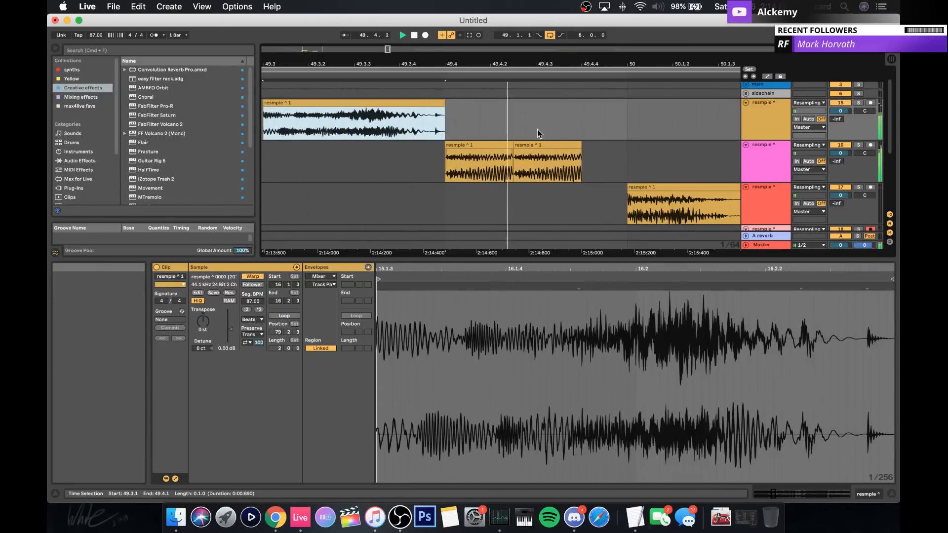
{"action": "left_click_drag", "start_coordinate": [518, 64], "coordinate": [519, 46]}
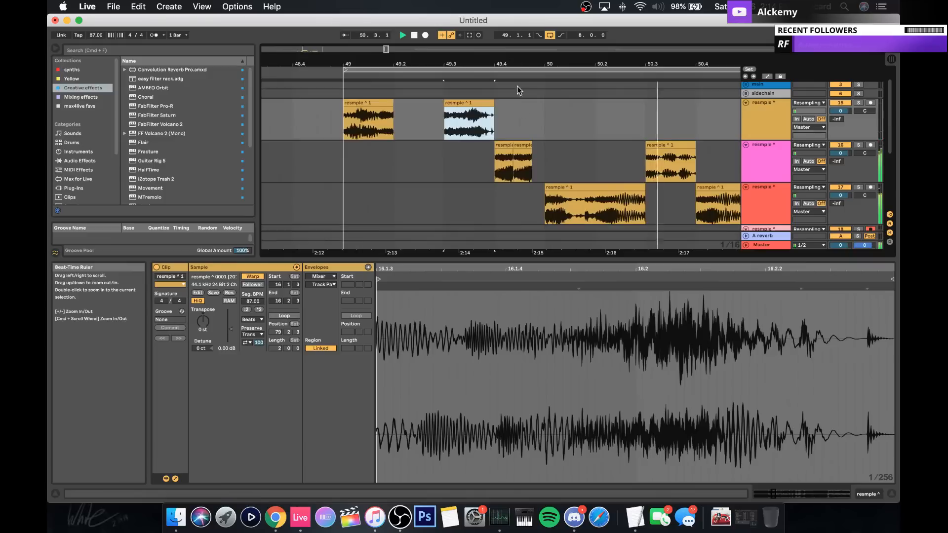
Step: Move the start marker of the red-track clip at 50.4.1 to 18.1.3 and fade in roughly its first half
{"action": "scroll", "coordinate": [527, 126], "scroll_direction": "down", "scroll_amount": 2}
{"action": "scroll", "coordinate": [527, 127], "scroll_direction": "right", "scroll_amount": 5}
{"action": "left_click", "coordinate": [610, 175]}
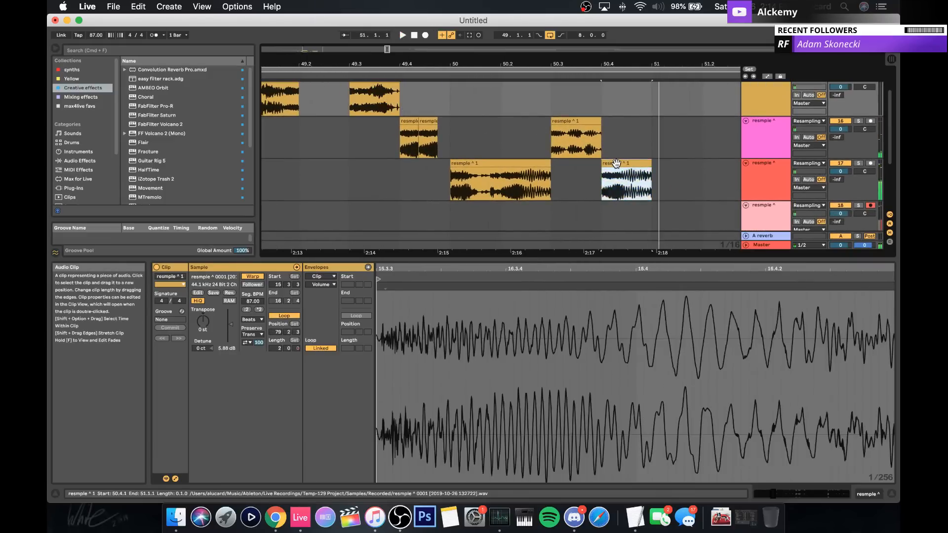
{"action": "key", "text": "space"}
{"action": "left_click_drag", "start_coordinate": [544, 268], "coordinate": [545, 247]}
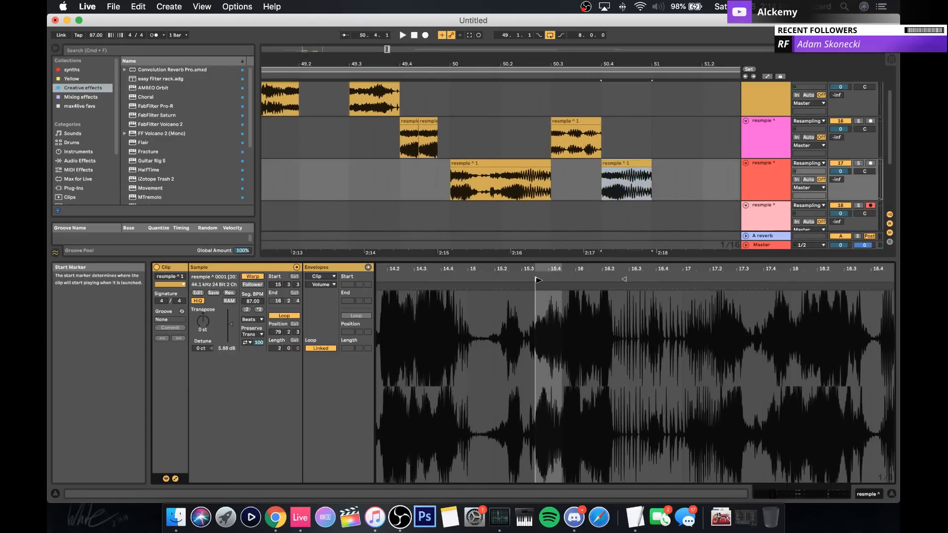
{"action": "mouse_move", "coordinate": [538, 280]}
{"action": "left_mouse_down"}
{"action": "mouse_move", "coordinate": [740, 280]}
{"action": "mouse_move", "coordinate": [738, 300]}
{"action": "mouse_move", "coordinate": [770, 308]}
{"action": "left_mouse_up"}
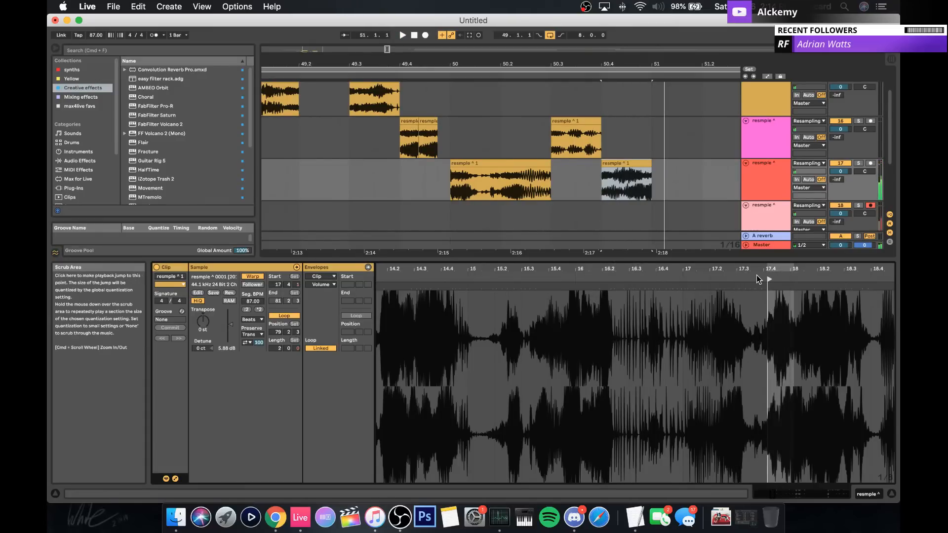
{"action": "scroll", "coordinate": [758, 278], "scroll_direction": "right", "scroll_amount": 3}
{"action": "left_click_drag", "start_coordinate": [688, 281], "coordinate": [724, 285]}
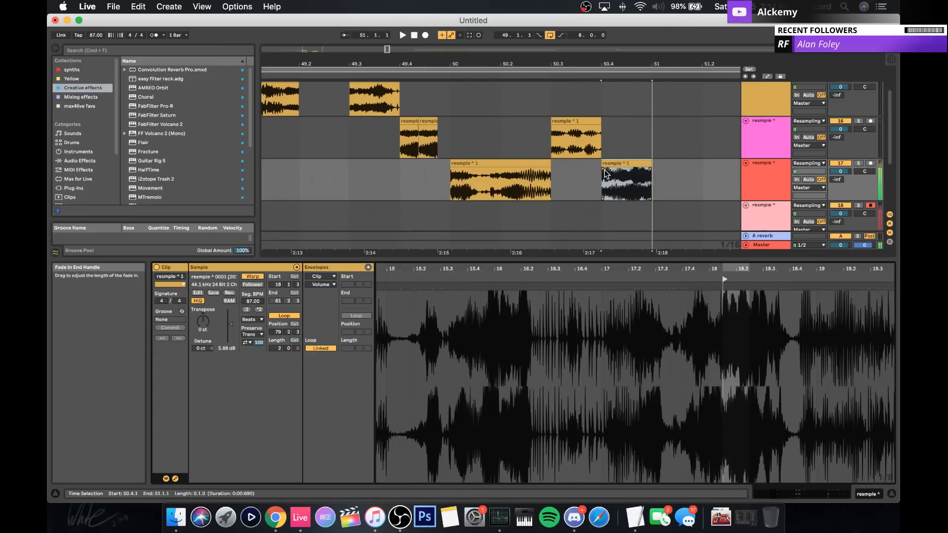
{"action": "left_click", "coordinate": [632, 171]}
Step: Review the arranged fragments from bar 49 to 51 and the unused resample recordings beyond bar 58
{"action": "left_click", "coordinate": [760, 175]}
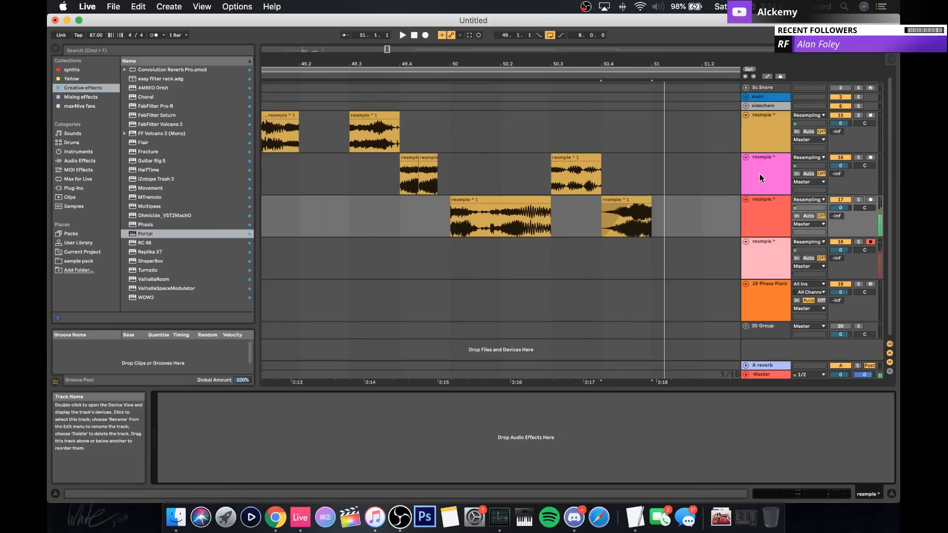
{"action": "left_click_drag", "start_coordinate": [338, 65], "coordinate": [332, 49]}
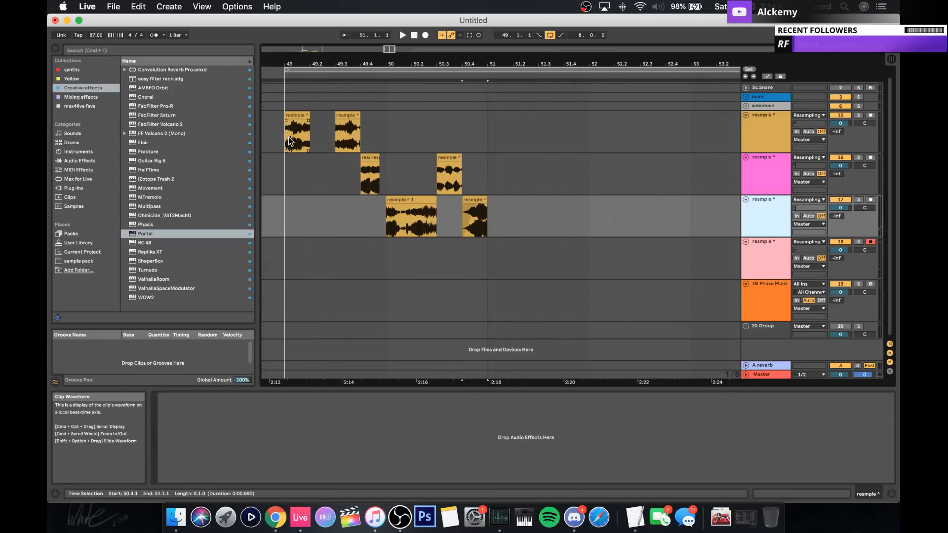
{"action": "scroll", "coordinate": [386, 153], "scroll_direction": "left", "scroll_amount": 3}
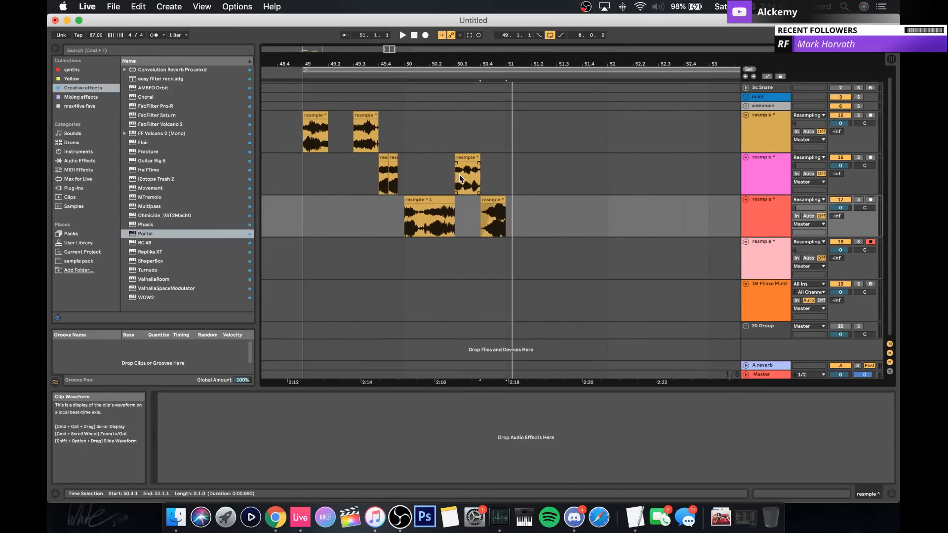
{"action": "scroll", "coordinate": [390, 153], "scroll_direction": "right", "scroll_amount": 3}
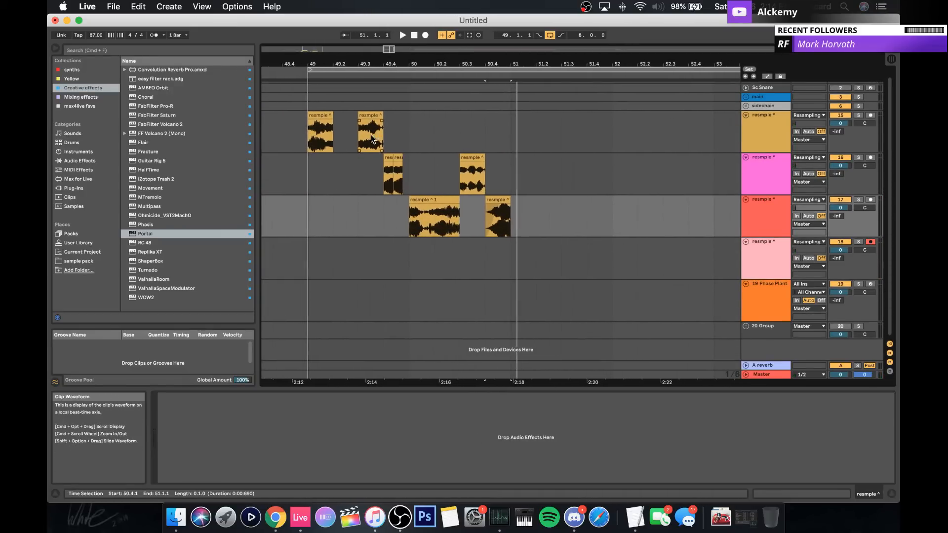
{"action": "left_click_drag", "start_coordinate": [356, 64], "coordinate": [347, 59]}
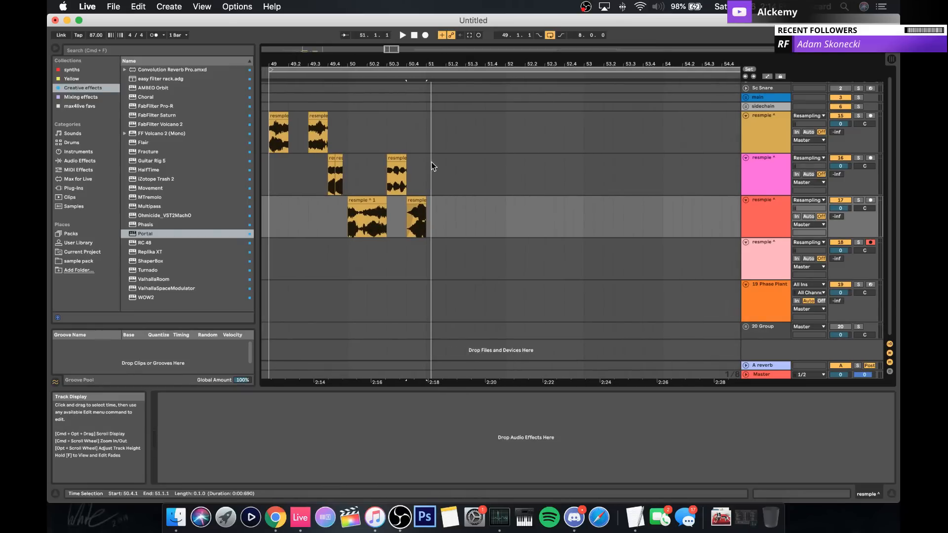
{"action": "left_click_drag", "start_coordinate": [398, 64], "coordinate": [398, 54]}
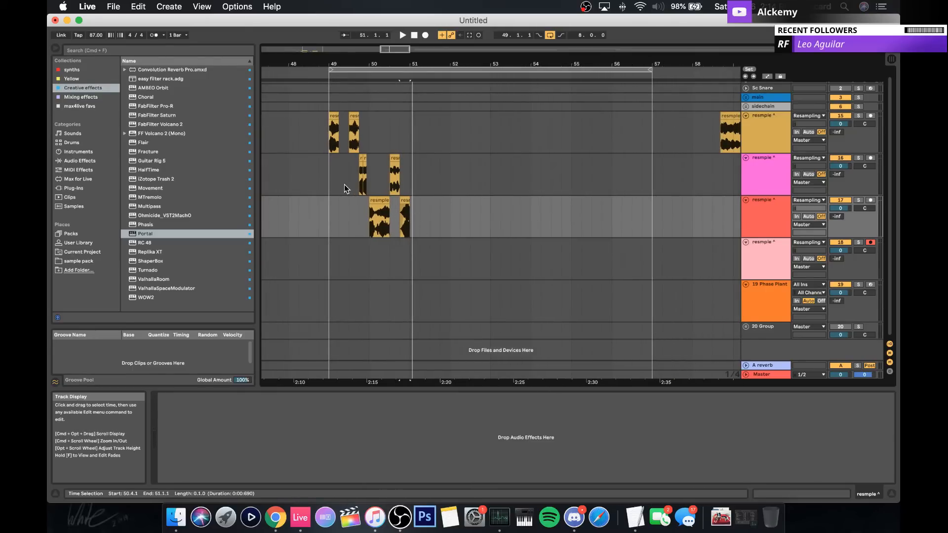
{"action": "scroll", "coordinate": [345, 189], "scroll_direction": "right", "scroll_amount": 2}
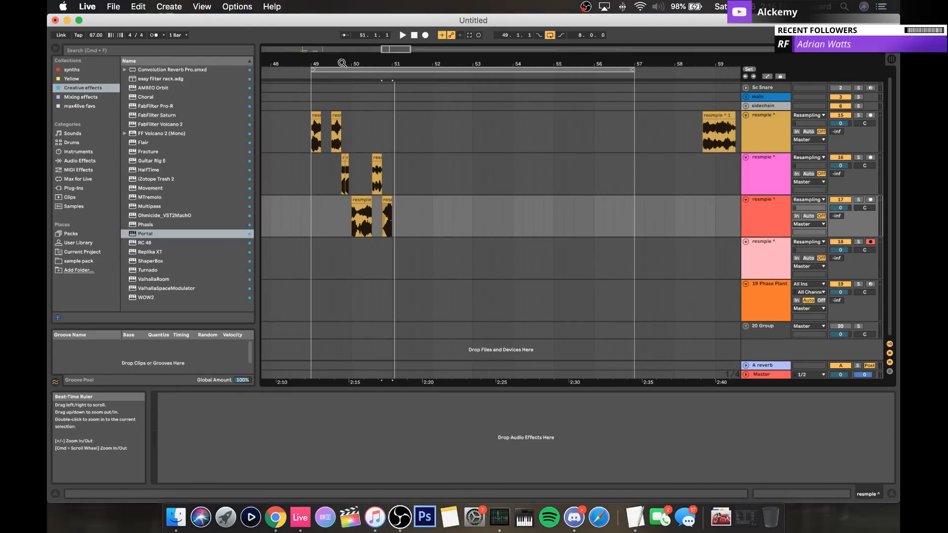
{"action": "left_click_drag", "start_coordinate": [342, 63], "coordinate": [343, 56]}
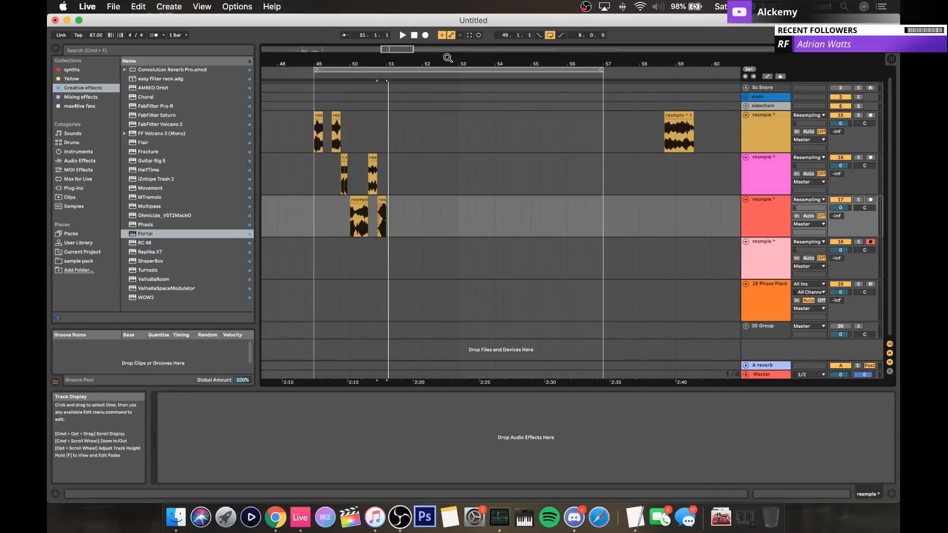
{"action": "left_click_drag", "start_coordinate": [448, 59], "coordinate": [447, 60]}
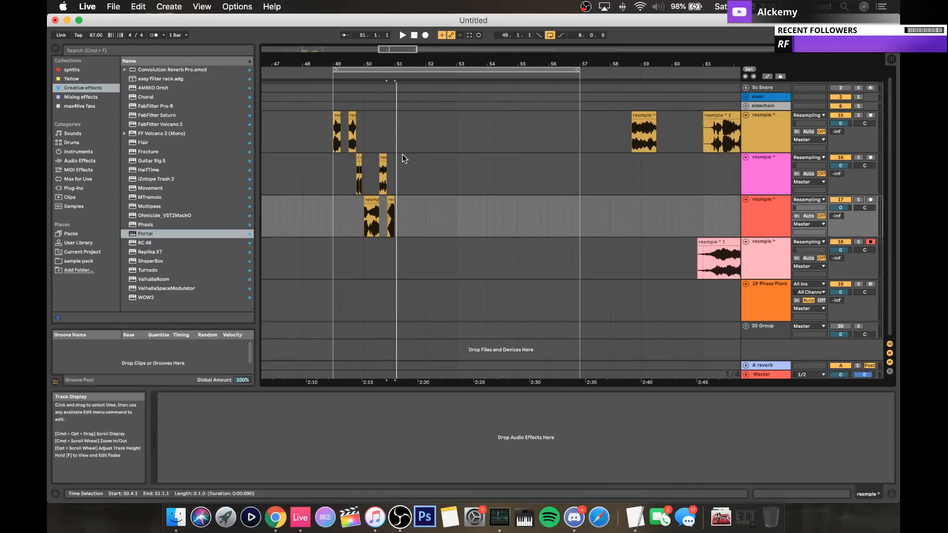
{"action": "scroll", "coordinate": [403, 158], "scroll_direction": "left", "scroll_amount": 2}
{"action": "scroll", "coordinate": [402, 156], "scroll_direction": "right", "scroll_amount": 2}
{"action": "scroll", "coordinate": [402, 156], "scroll_direction": "up", "scroll_amount": 1}
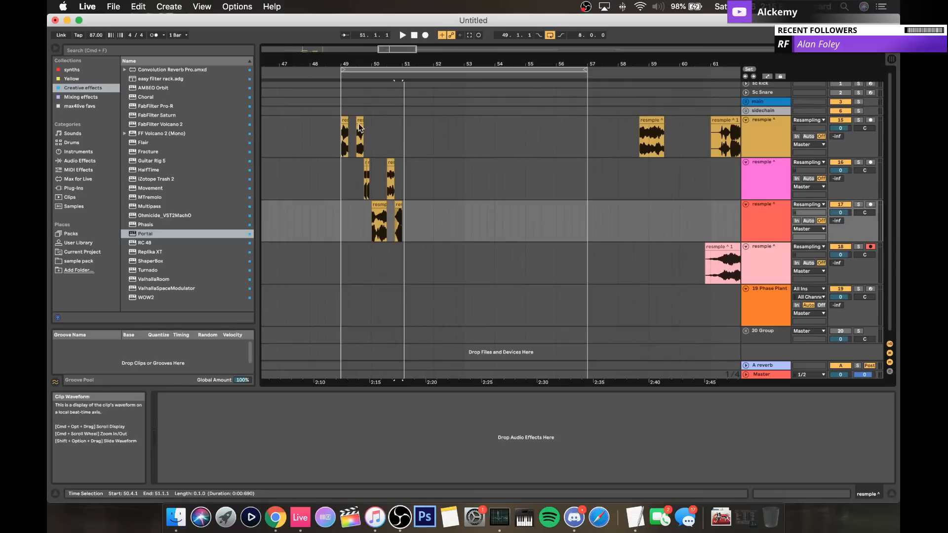
{"action": "scroll", "coordinate": [477, 211], "scroll_direction": "right", "scroll_amount": 15}
{"action": "scroll", "coordinate": [477, 211], "scroll_direction": "down", "scroll_amount": 1}
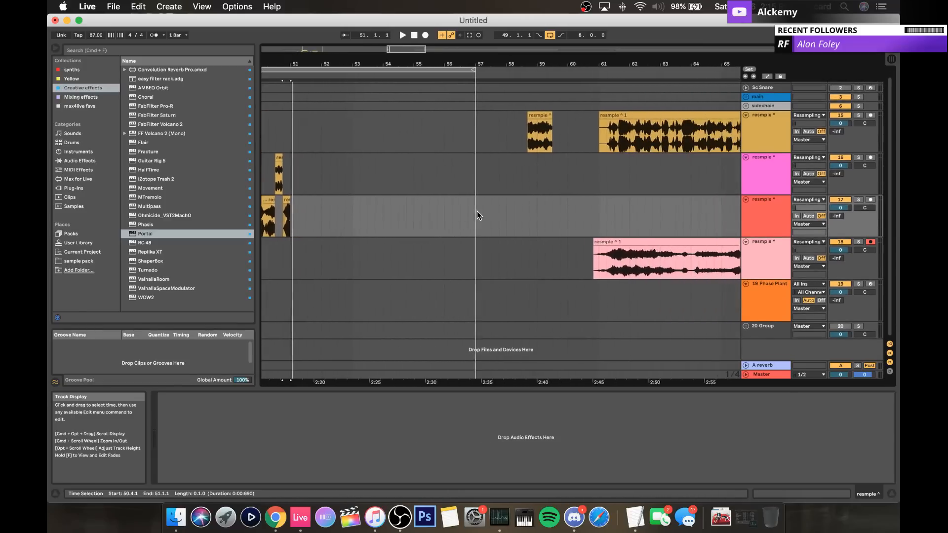
Step: Solo and audition the light-pink track's recording at bar 73, and try a copy of its 73.1.1 to 73.3.1 section at 49.1.1
{"action": "scroll", "coordinate": [477, 211], "scroll_direction": "right", "scroll_amount": 1}
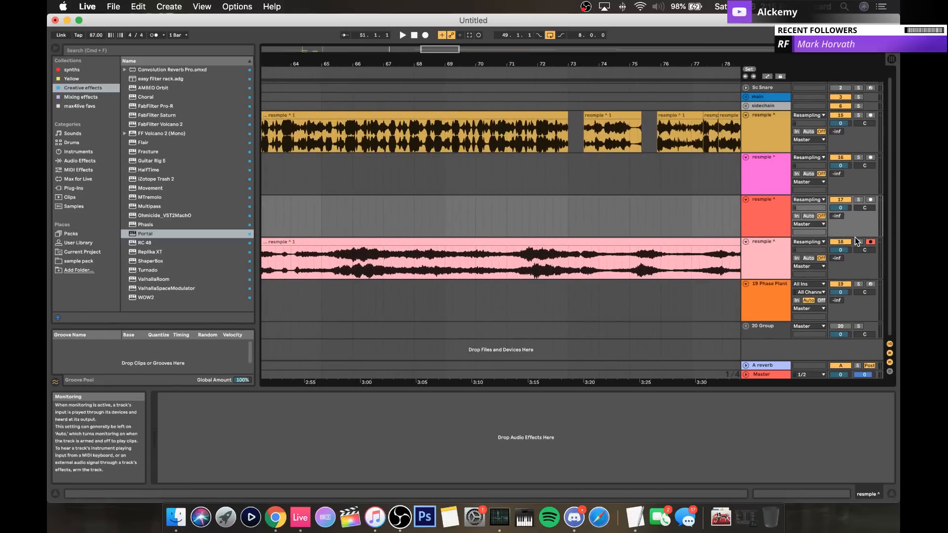
{"action": "left_click_drag", "start_coordinate": [452, 64], "coordinate": [452, 30]}
{"action": "left_click", "coordinate": [502, 260]}
{"action": "key", "text": "space"}
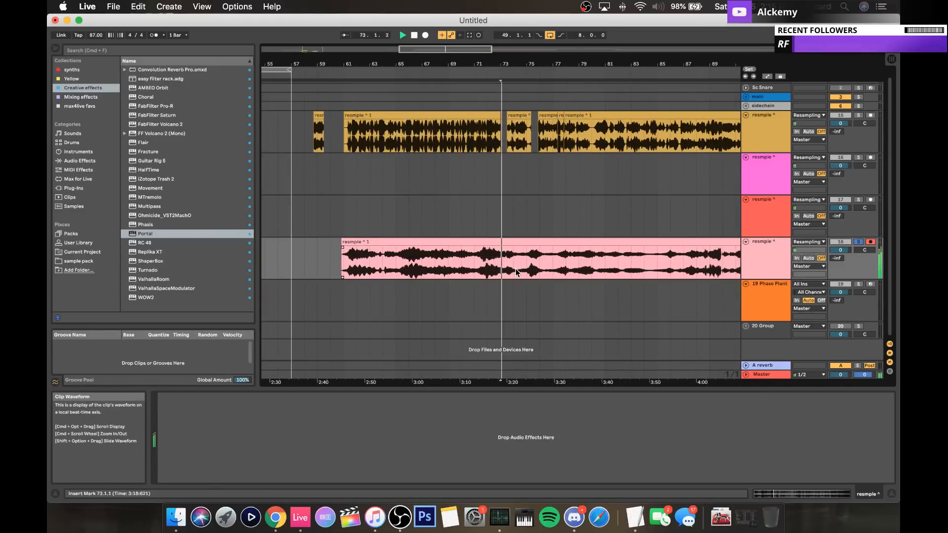
{"action": "left_click_drag", "start_coordinate": [517, 64], "coordinate": [519, 101]}
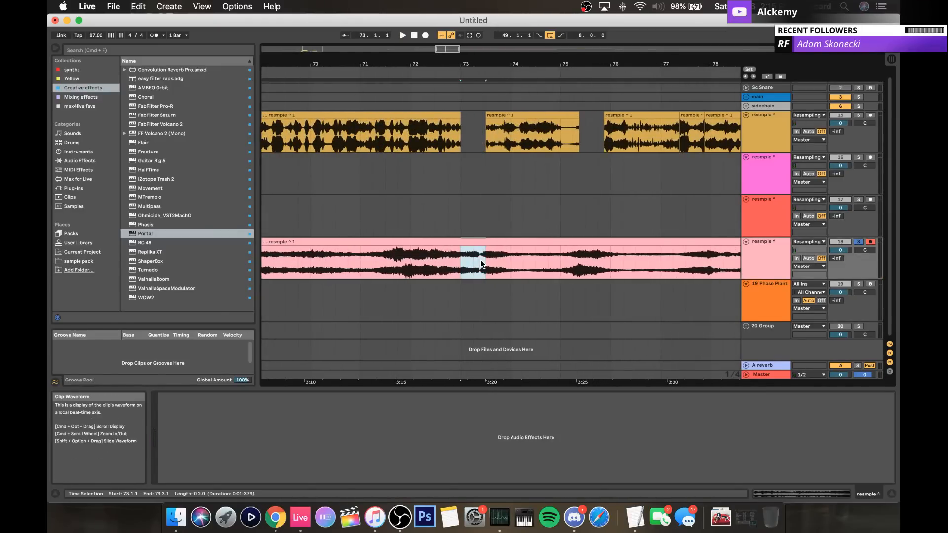
{"action": "scroll", "coordinate": [481, 259], "scroll_direction": "left", "scroll_amount": 15}
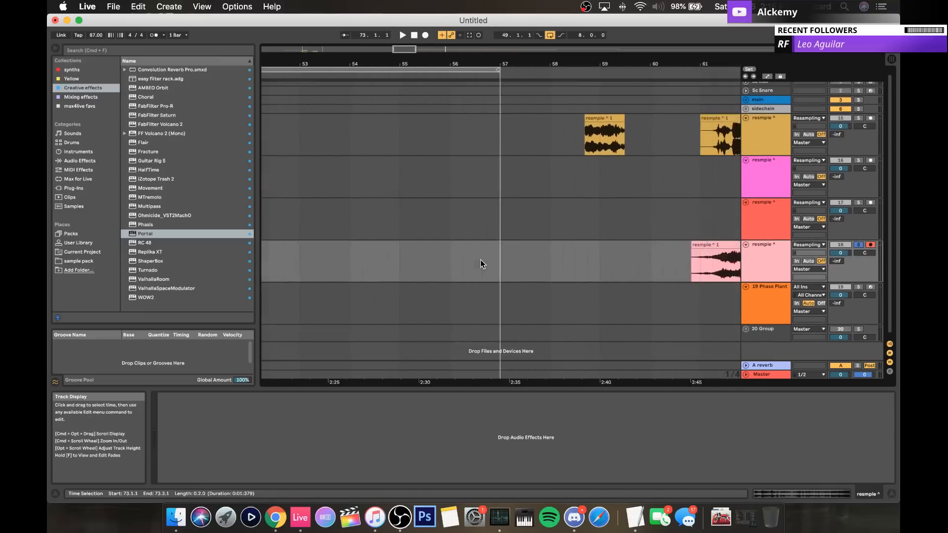
{"action": "scroll", "coordinate": [481, 260], "scroll_direction": "left", "scroll_amount": 5}
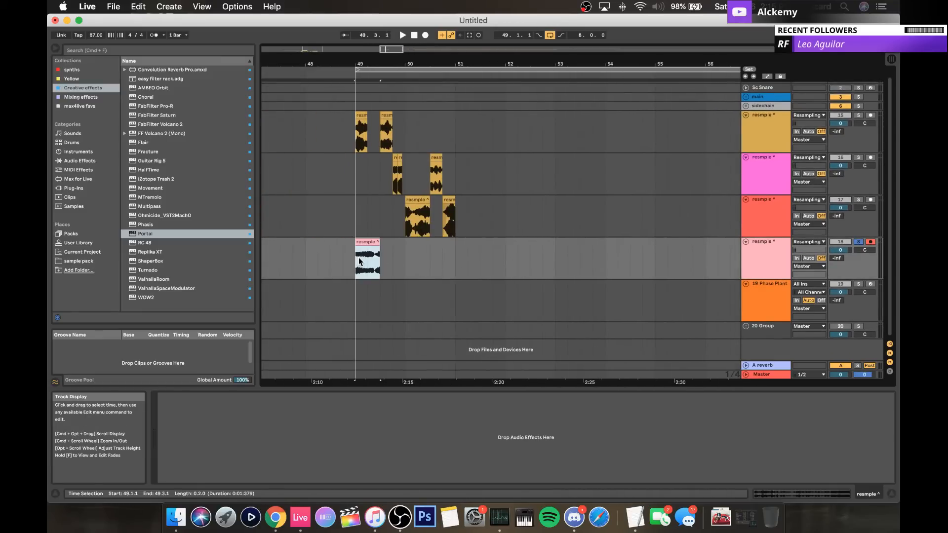
Step: Fade out the second half of the light-pink clip at 49.1.1, audition it unsoloed with the other tracks, and shorten it to one and a half beats
{"action": "left_click_drag", "start_coordinate": [378, 247], "coordinate": [369, 248]}
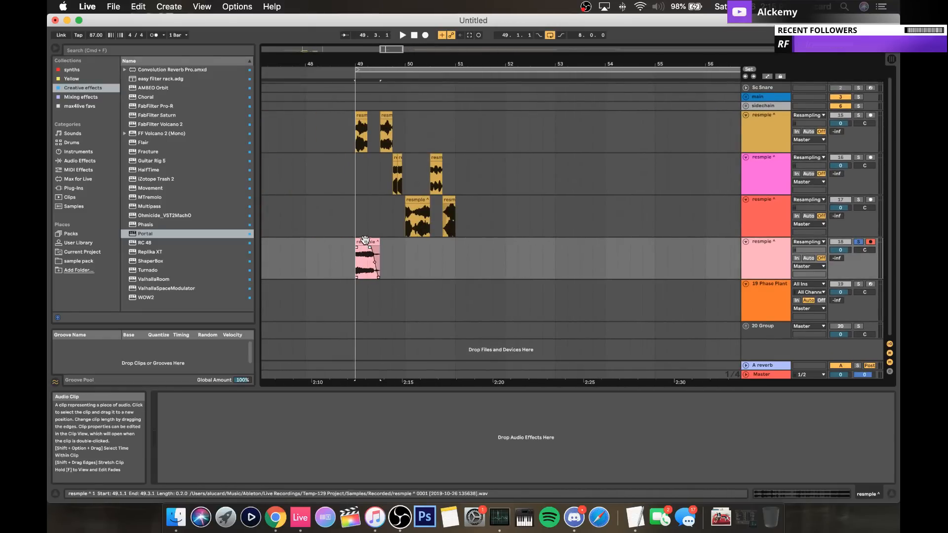
{"action": "left_click", "coordinate": [366, 240]}
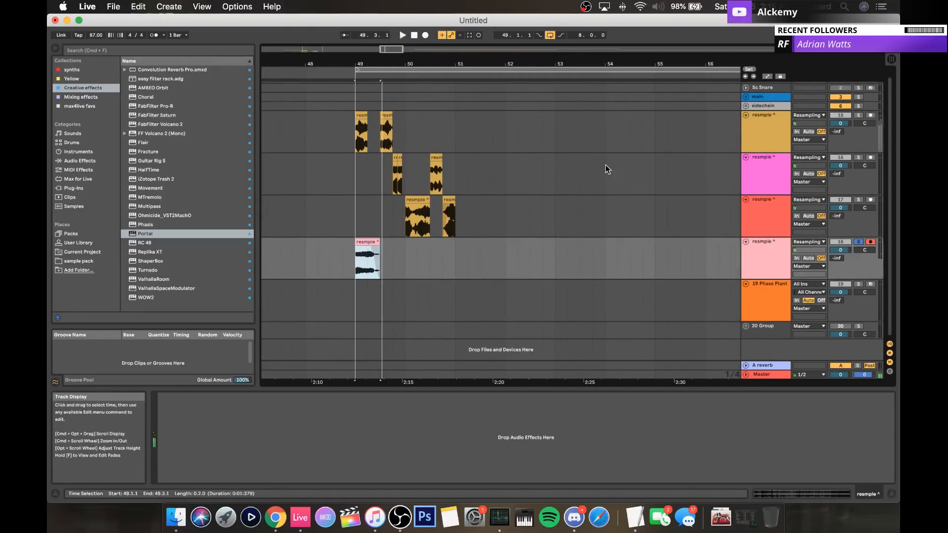
{"action": "left_click", "coordinate": [764, 254]}
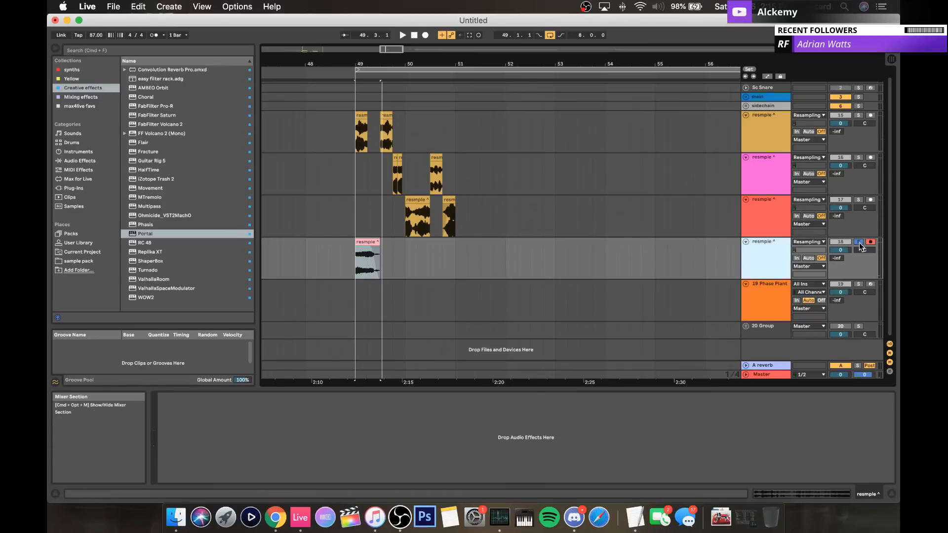
{"action": "left_click_drag", "start_coordinate": [373, 248], "coordinate": [368, 248]}
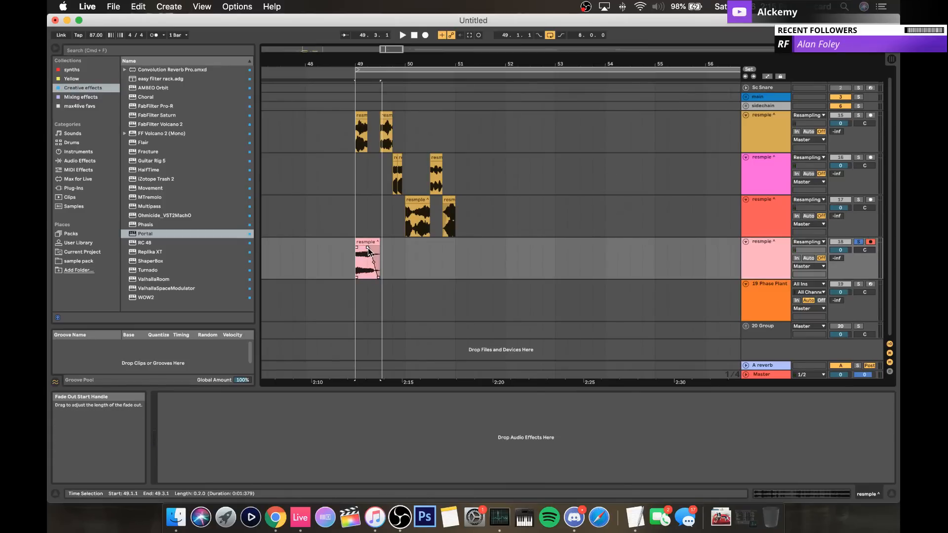
{"action": "left_click", "coordinate": [860, 242]}
{"action": "key", "text": "space"}
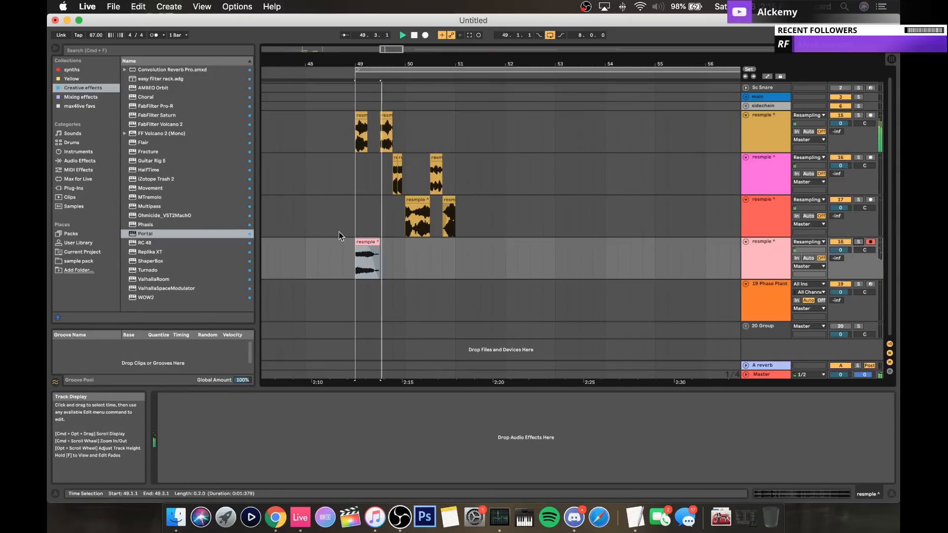
{"action": "key", "text": "space"}
{"action": "key", "text": "plus"}
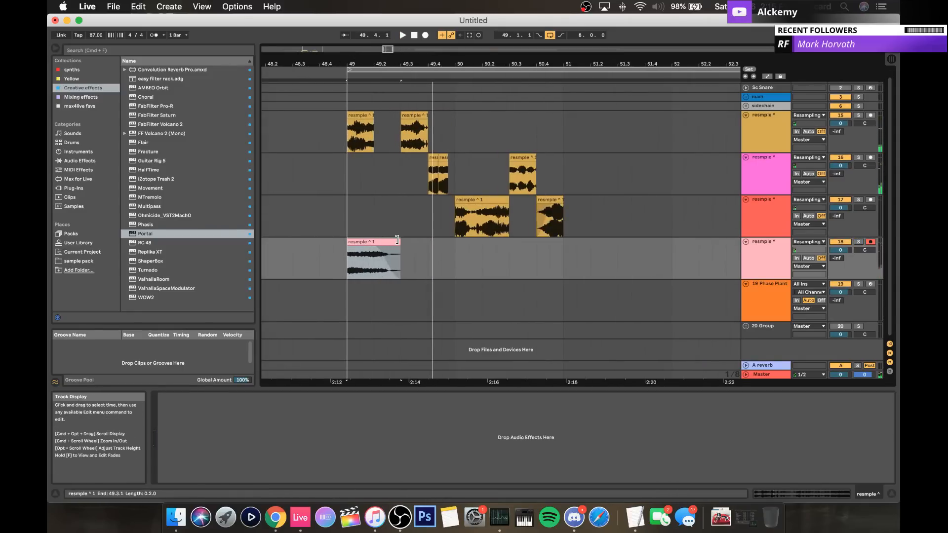
{"action": "left_click_drag", "start_coordinate": [397, 240], "coordinate": [384, 241]}
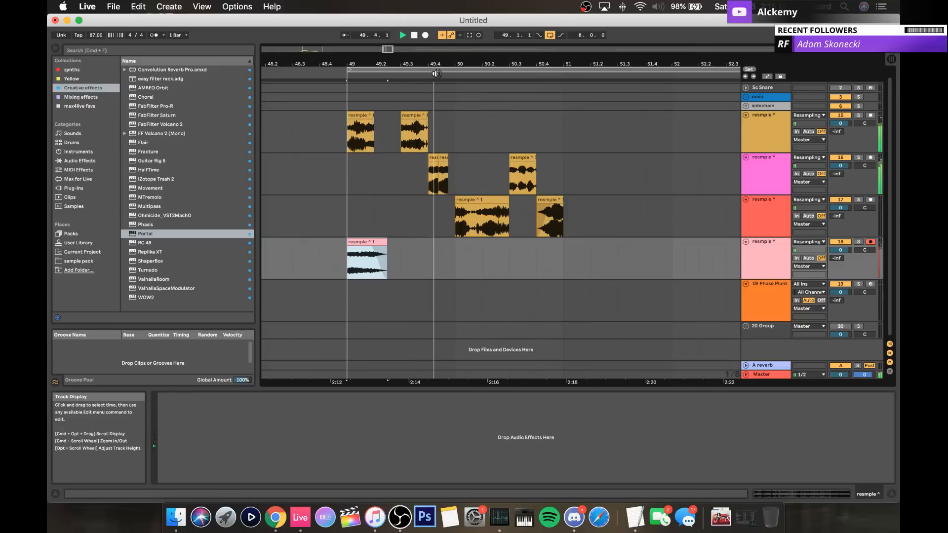
Step: Solo the light-pink track and audition its long recording at several points between bars 66 and 72
{"action": "scroll", "coordinate": [436, 73], "scroll_direction": "down", "scroll_amount": 5}
{"action": "scroll", "coordinate": [461, 203], "scroll_direction": "right", "scroll_amount": 5}
{"action": "left_click", "coordinate": [504, 257]}
{"action": "key", "text": "space"}
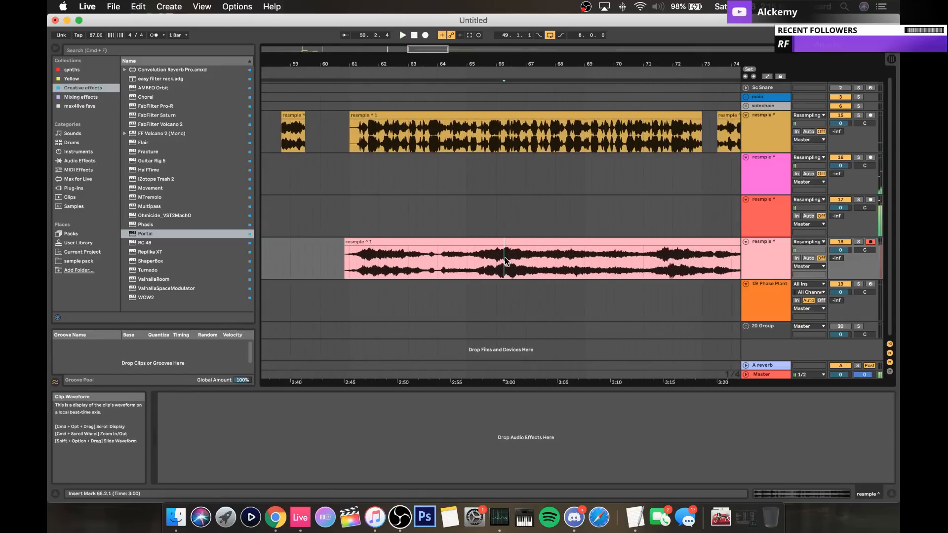
{"action": "key", "text": "space"}
{"action": "left_click", "coordinate": [859, 242]}
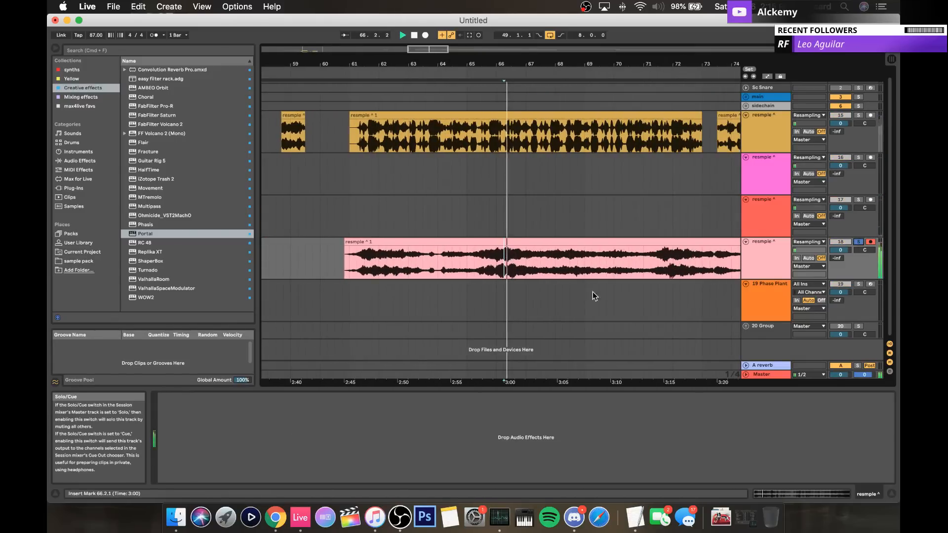
{"action": "left_click", "coordinate": [534, 267]}
{"action": "left_click", "coordinate": [571, 266]}
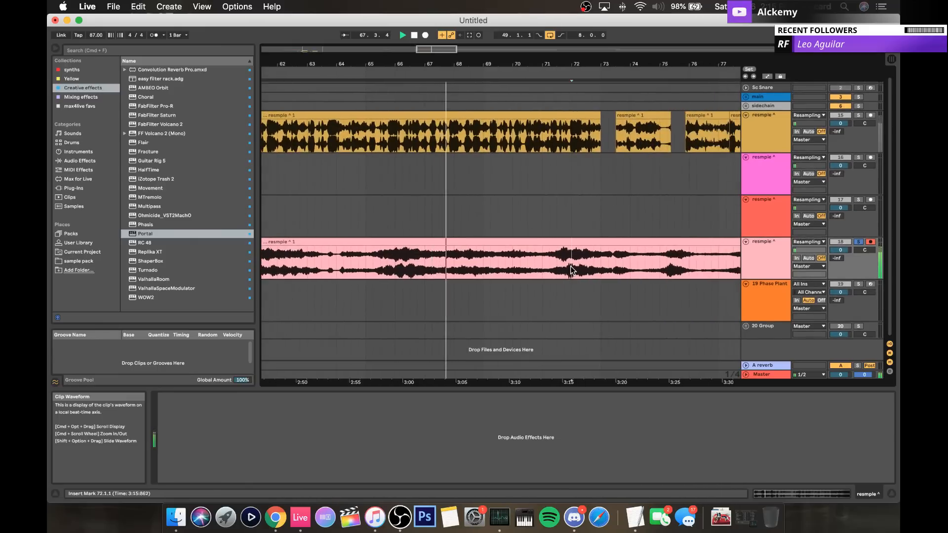
{"action": "left_click_drag", "start_coordinate": [531, 63], "coordinate": [519, 158]}
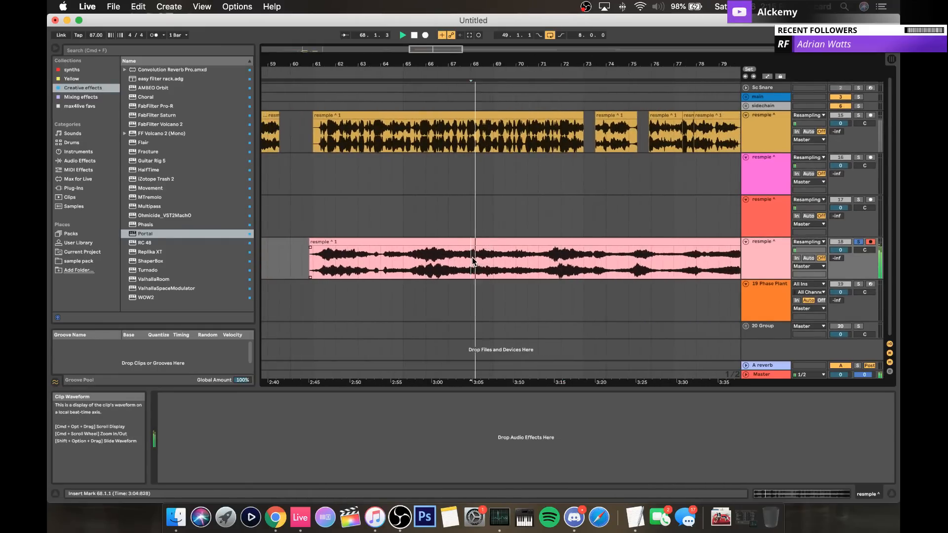
Step: Copy the one-bar section from 68.1.1 to 69.1.1 of the light-pink recording to 51.1.1 on the same track
{"action": "left_click_drag", "start_coordinate": [473, 262], "coordinate": [493, 261]}
{"action": "scroll", "coordinate": [493, 262], "scroll_direction": "left", "scroll_amount": 10}
{"action": "scroll", "coordinate": [493, 261], "scroll_direction": "left", "scroll_amount": 2}
{"action": "key", "text": "space"}
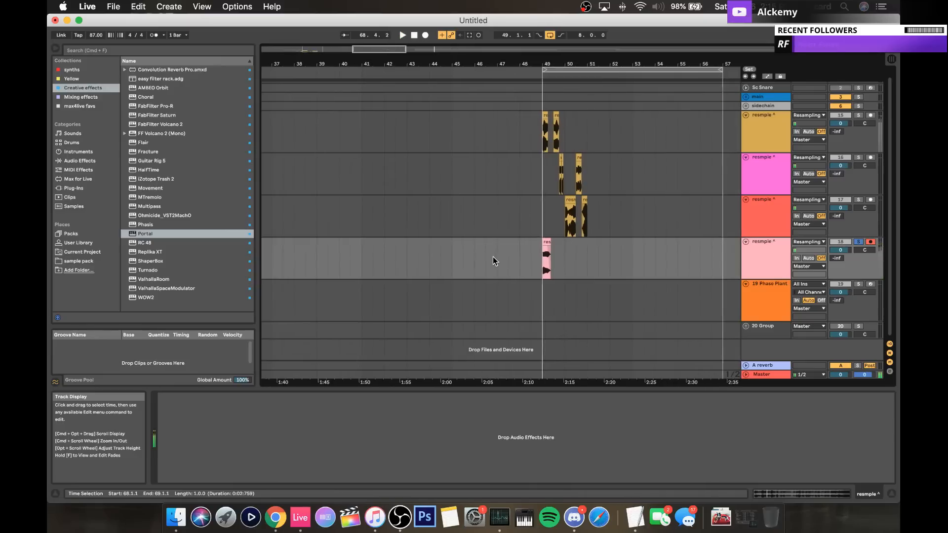
{"action": "scroll", "coordinate": [494, 262], "scroll_direction": "right", "scroll_amount": 2}
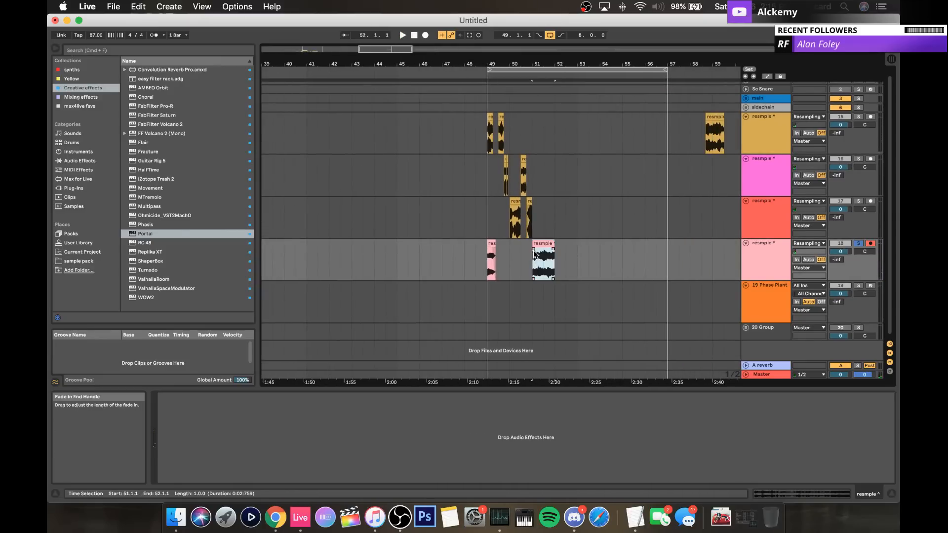
Step: Fade in roughly the first half of the light-pink clip at 51.1.1 and audition it soloed
{"action": "left_click_drag", "start_coordinate": [522, 64], "coordinate": [523, 106]}
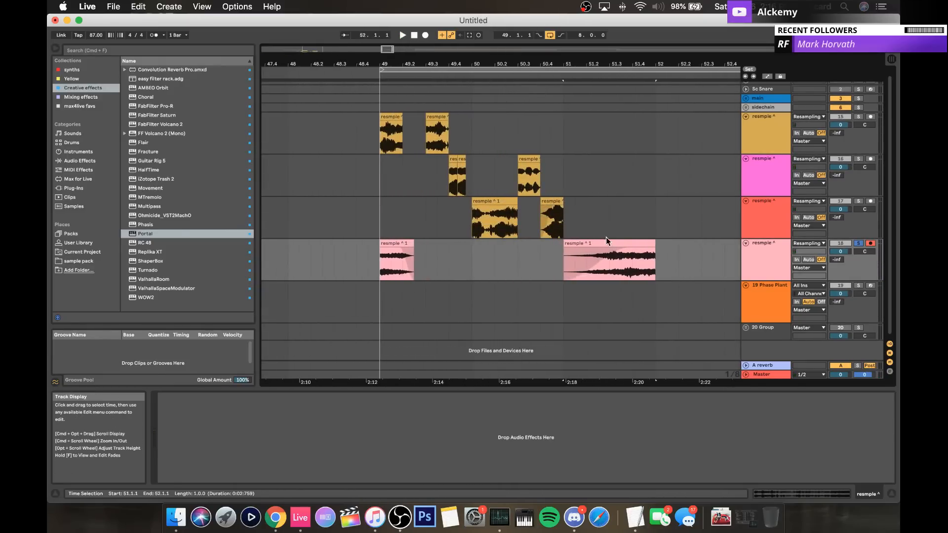
{"action": "left_click", "coordinate": [397, 244]}
{"action": "left_click", "coordinate": [580, 244]}
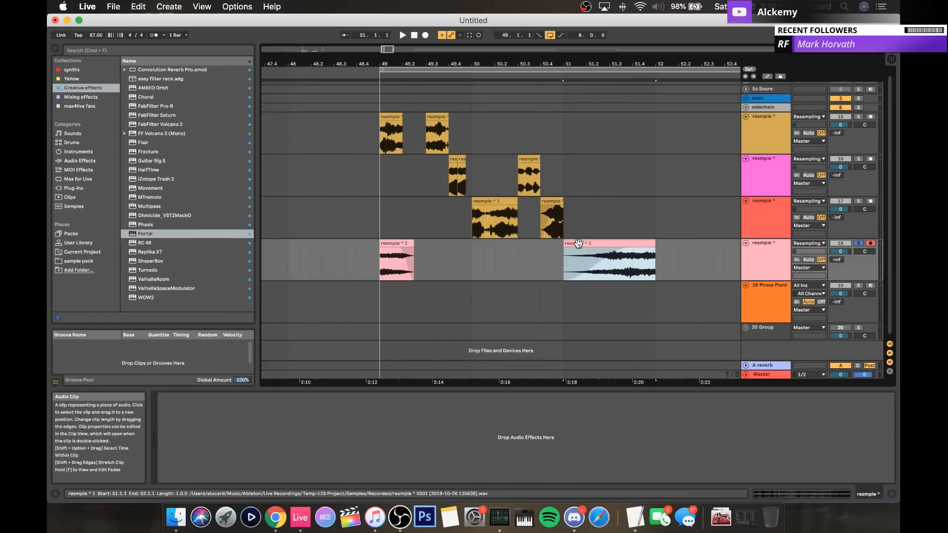
{"action": "key", "text": "space"}
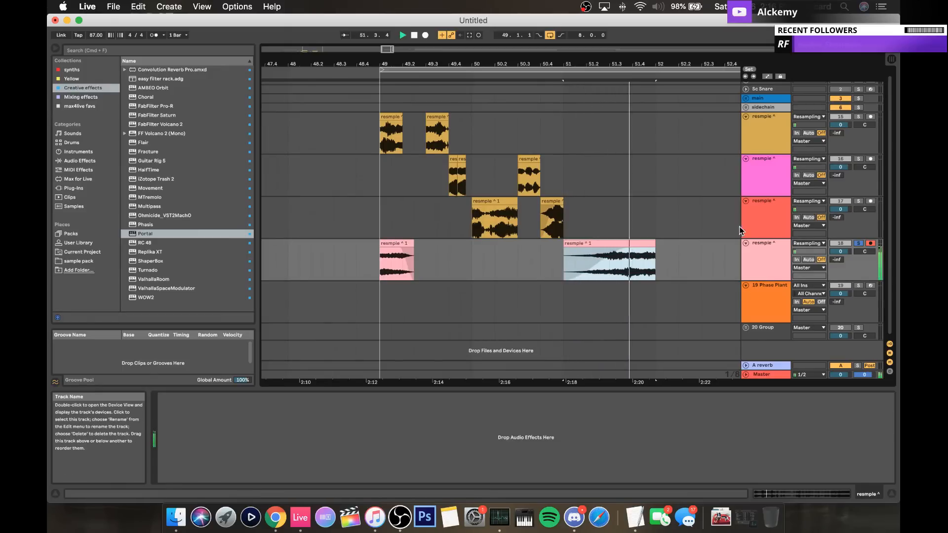
{"action": "key", "text": "space"}
Step: Cut the light-pink track's first long recording, "resmple ^ 1", down to a four-bar clip around bar 97
{"action": "left_click_drag", "start_coordinate": [558, 64], "coordinate": [558, 37]}
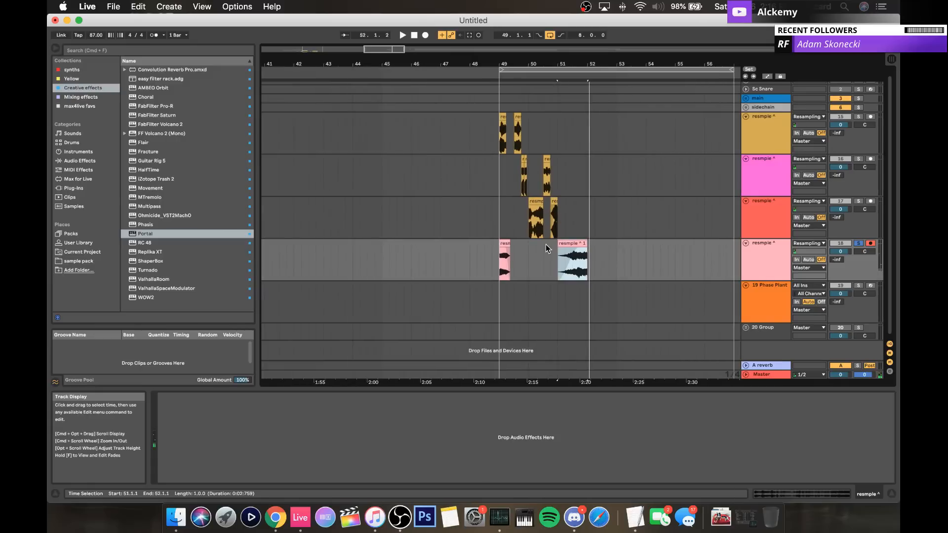
{"action": "scroll", "coordinate": [546, 244], "scroll_direction": "right", "scroll_amount": 15}
{"action": "left_click", "coordinate": [546, 245]}
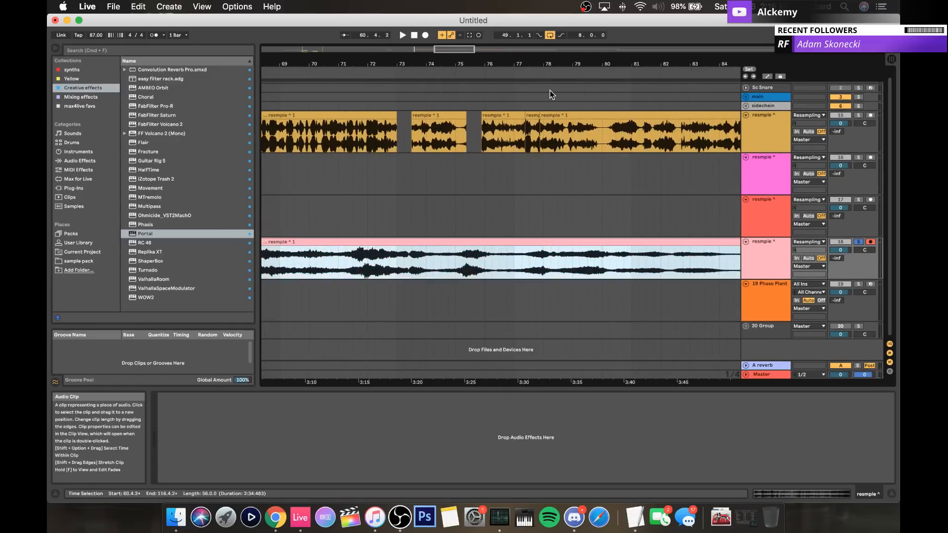
{"action": "left_click_drag", "start_coordinate": [550, 66], "coordinate": [550, 47]}
{"action": "left_click_drag", "start_coordinate": [429, 64], "coordinate": [419, 61]}
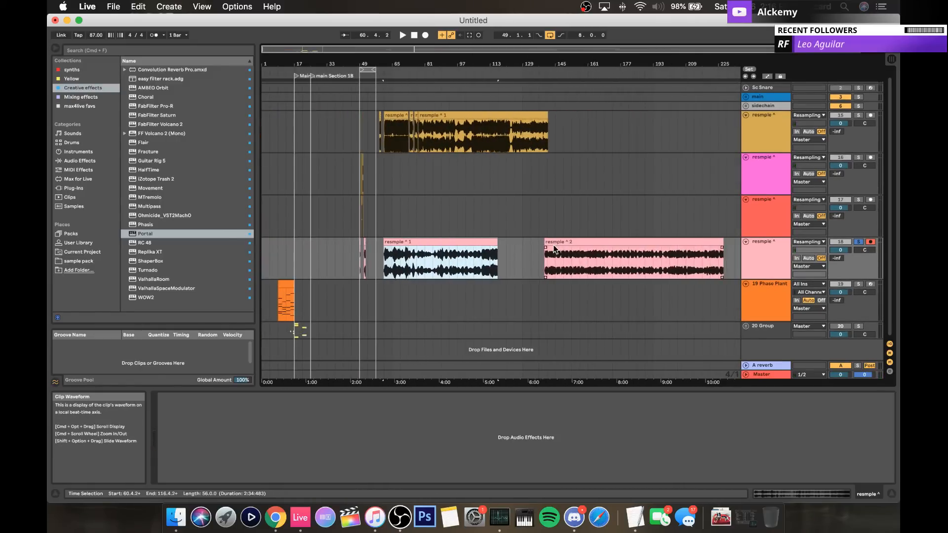
{"action": "left_click_drag", "start_coordinate": [496, 251], "coordinate": [461, 243]}
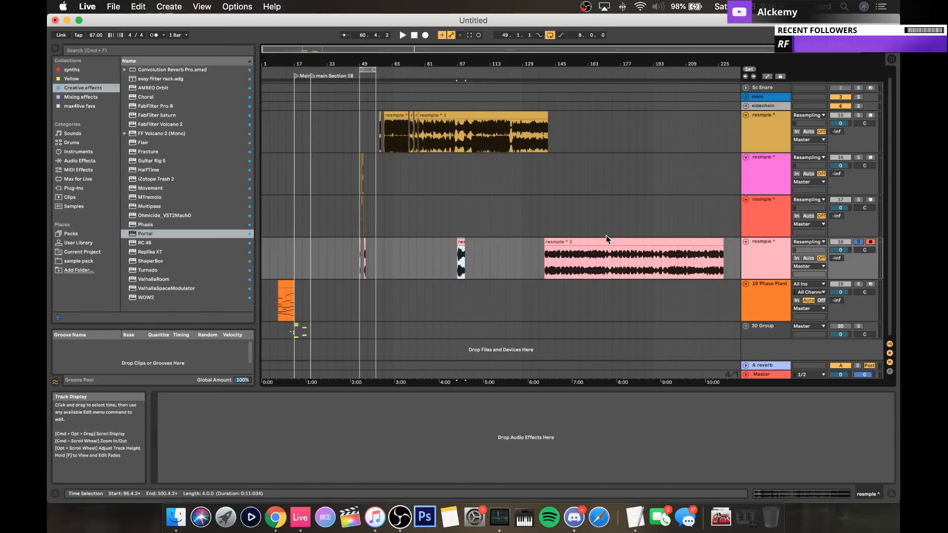
Step: Shorten the long "resmple ^ 2" recording to 3.2.0, place it at 53.1.1 on the light-pink track and audition it
{"action": "left_click", "coordinate": [717, 241]}
{"action": "left_click_drag", "start_coordinate": [723, 242], "coordinate": [398, 243]}
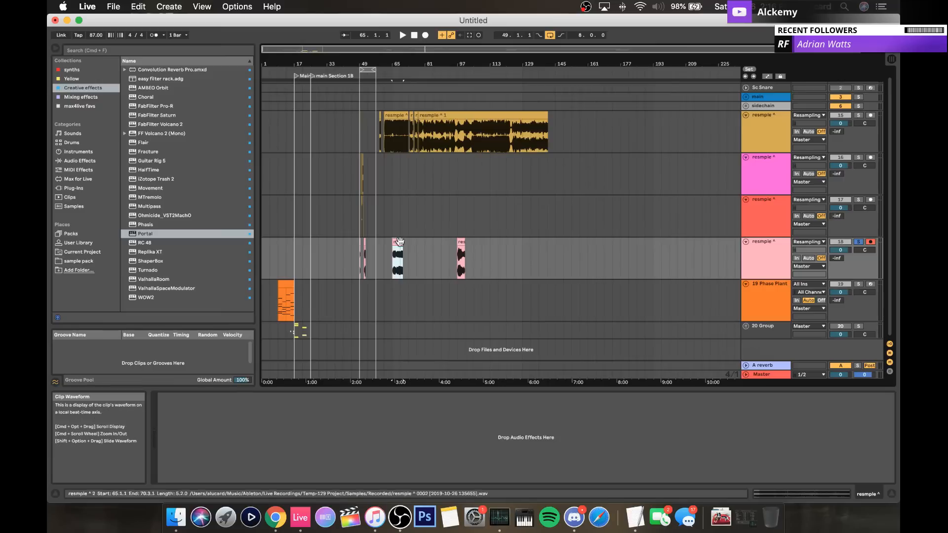
{"action": "left_click_drag", "start_coordinate": [374, 64], "coordinate": [374, 111]}
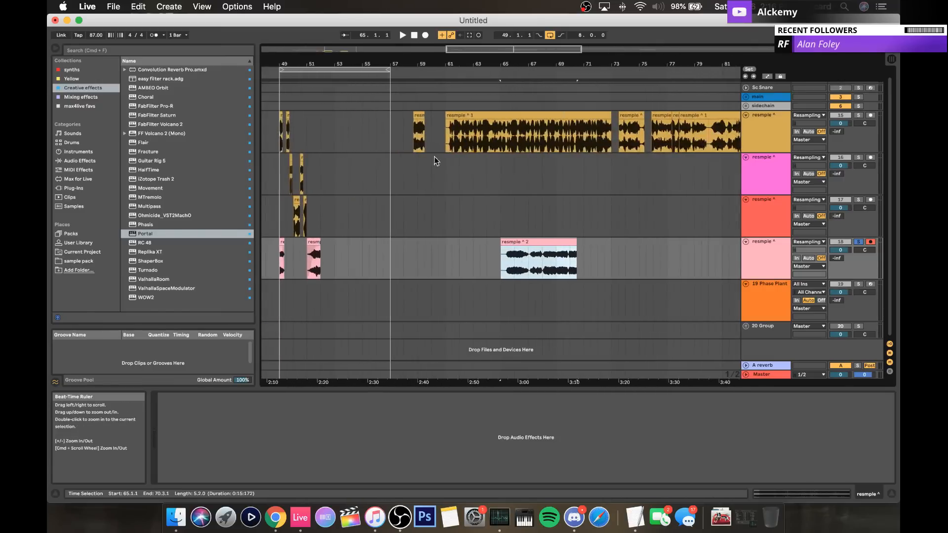
{"action": "left_click_drag", "start_coordinate": [529, 241], "coordinate": [383, 243]}
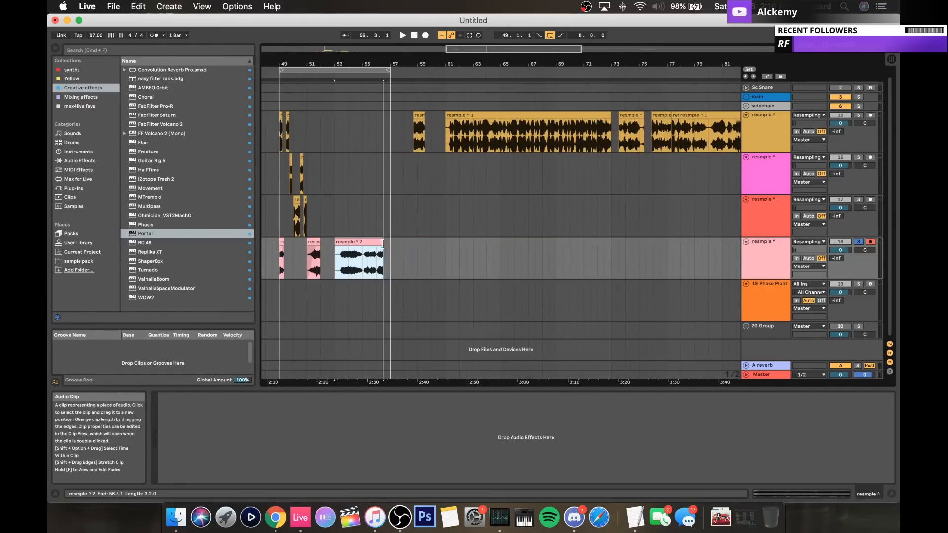
{"action": "left_click", "coordinate": [367, 243]}
{"action": "key", "text": "space"}
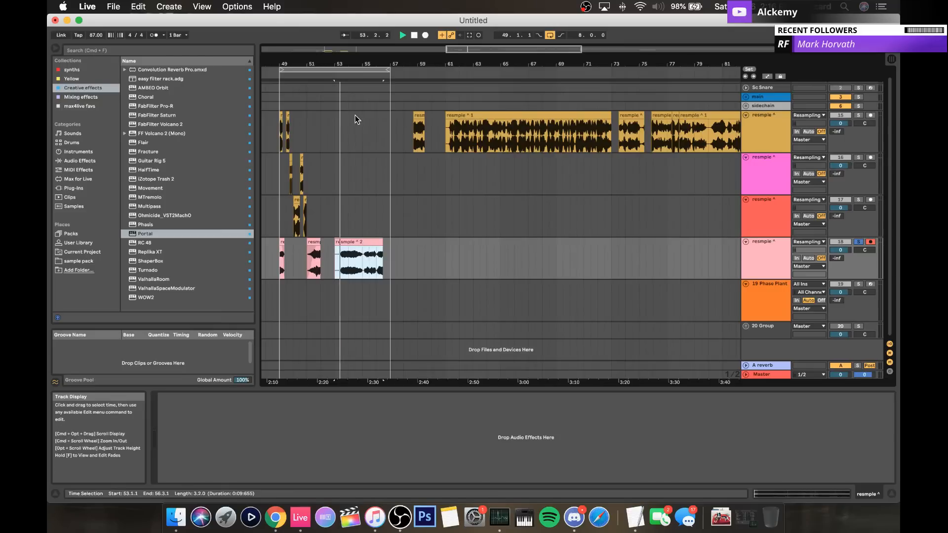
{"action": "left_click_drag", "start_coordinate": [348, 64], "coordinate": [363, 214]}
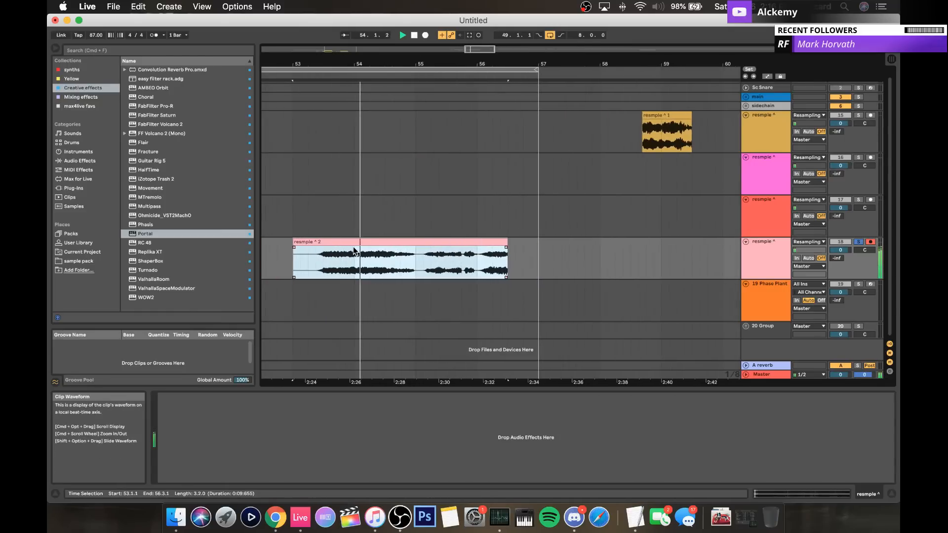
{"action": "key", "text": "space"}
Step: Trim the "resmple ^ 2" clip's start to 53.2.3 and move its section up to 54.3.1 to 49.1.1, ending it at 50.1.1
{"action": "left_click_drag", "start_coordinate": [299, 243], "coordinate": [323, 243]}
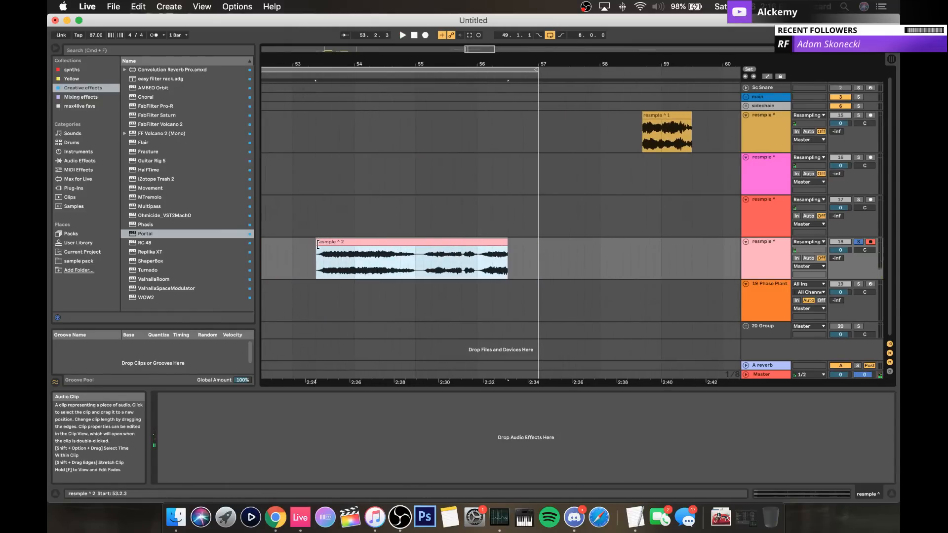
{"action": "left_click_drag", "start_coordinate": [387, 262], "coordinate": [312, 262]}
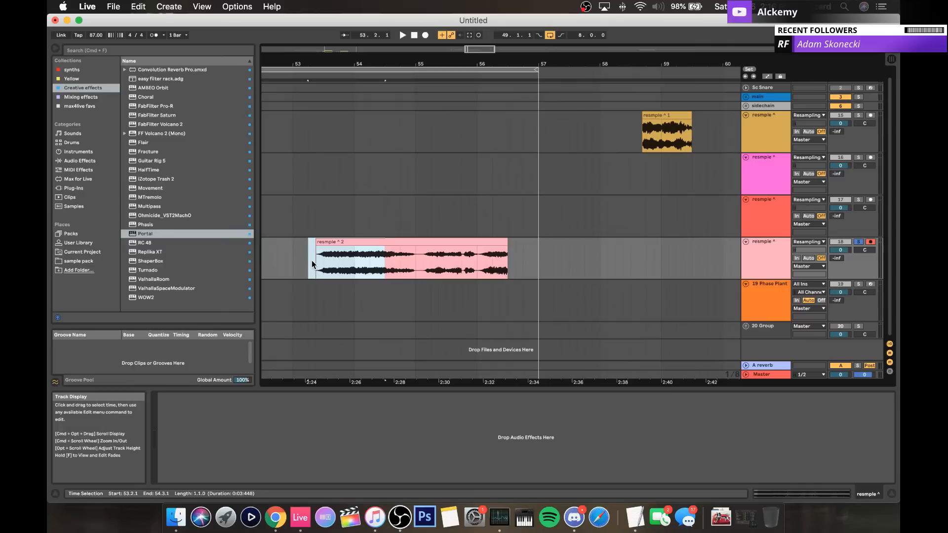
{"action": "left_click_drag", "start_coordinate": [383, 265], "coordinate": [336, 266]}
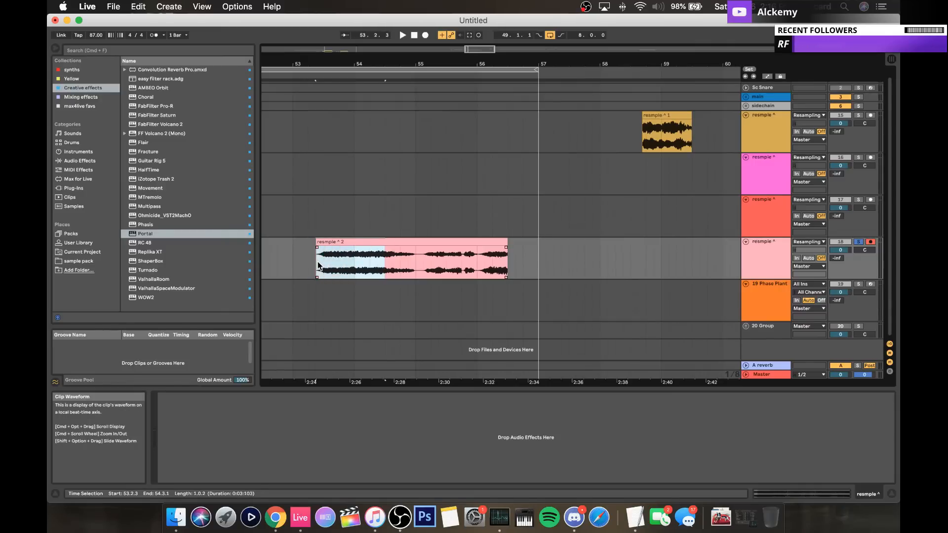
{"action": "scroll", "coordinate": [318, 261], "scroll_direction": "left", "scroll_amount": 10}
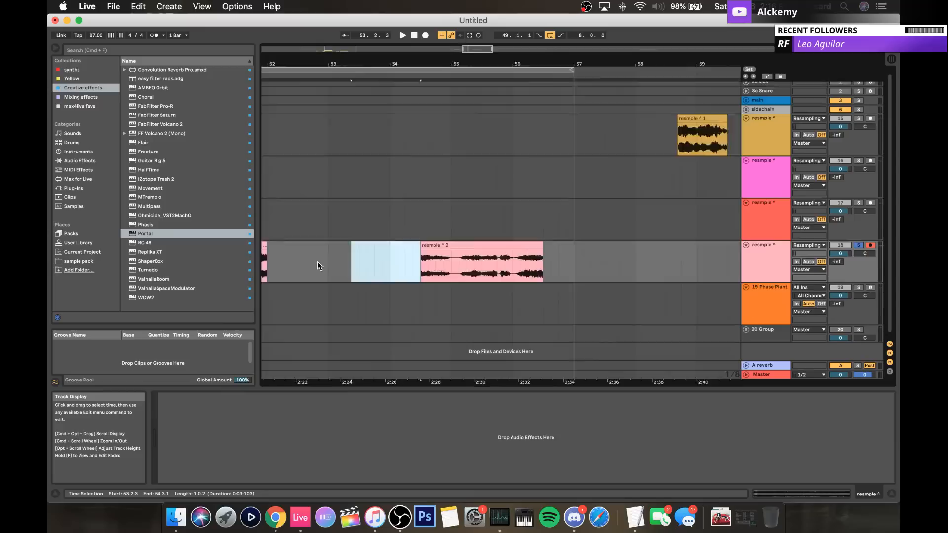
{"action": "left_click_drag", "start_coordinate": [455, 249], "coordinate": [492, 245]}
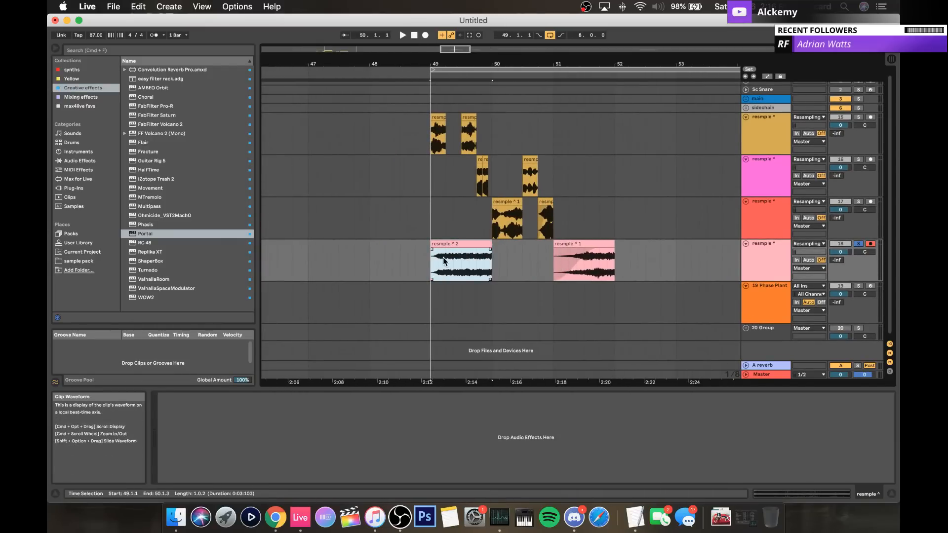
Step: Shorten the light-pink "resmple ^ 2" clip at 49.1.1 to end at 49.3.1 with a fade-in, and audition it unsoloed
{"action": "mouse_move", "coordinate": [433, 251]}
{"action": "left_mouse_down"}
{"action": "mouse_move", "coordinate": [474, 249]}
{"action": "mouse_move", "coordinate": [466, 245]}
{"action": "left_mouse_up"}
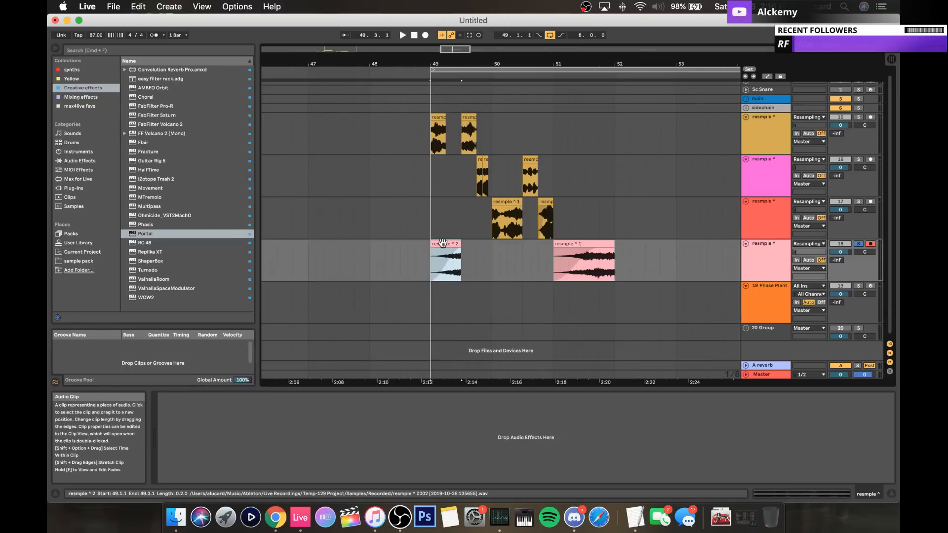
{"action": "key", "text": "space"}
{"action": "left_click", "coordinate": [860, 244]}
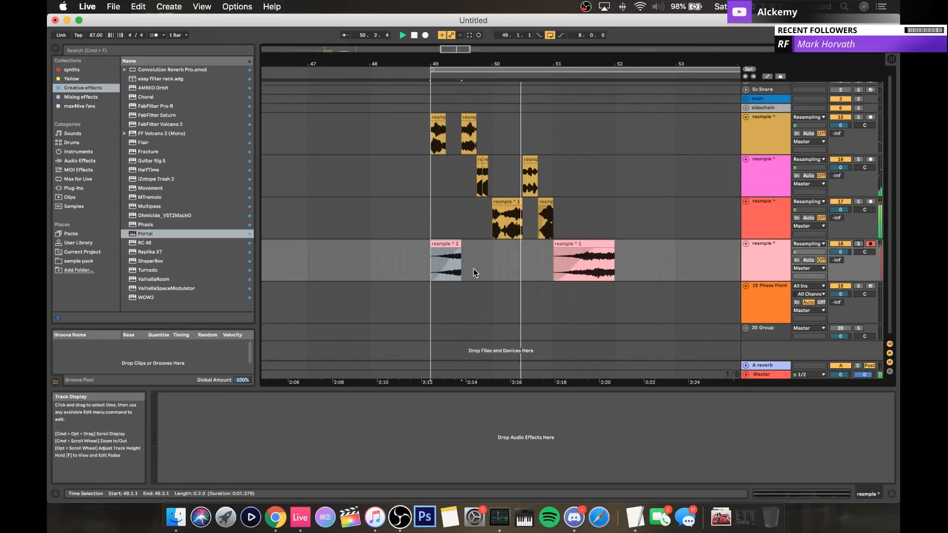
{"action": "key", "text": "space"}
Step: Copy the light-pink "resmple ^ 2" clip from 49.1.1 so the copy spans 50.3.1 to 50.4.1, and replay the section
{"action": "left_click", "coordinate": [443, 244]}
{"action": "left_click_drag", "start_coordinate": [443, 244], "coordinate": [523, 247]}
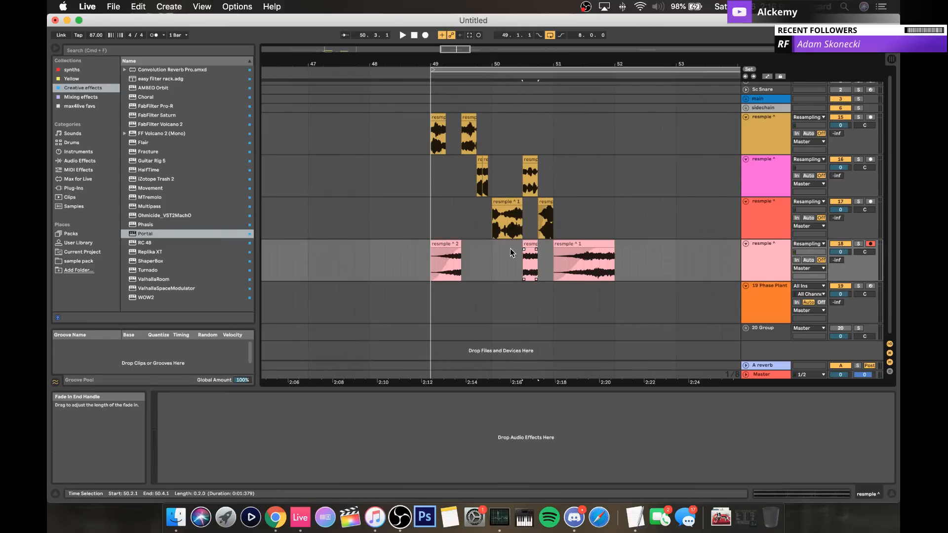
{"action": "left_click", "coordinate": [441, 244]}
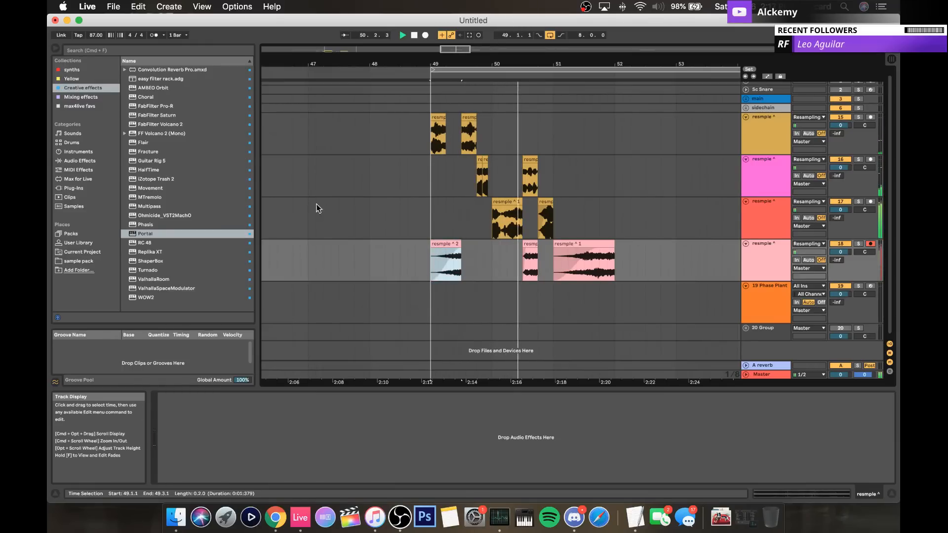
Step: Open the red track's "resmple ^ 1" clip at 50.1.1, enable its loop and play it
{"action": "double_click", "coordinate": [507, 202]}
{"action": "key", "text": "space"}
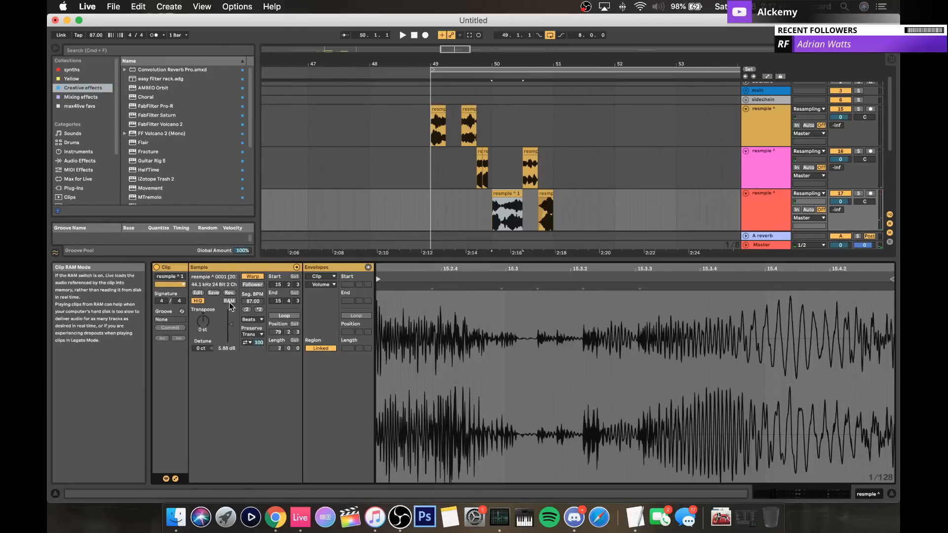
{"action": "left_click_drag", "start_coordinate": [419, 269], "coordinate": [418, 220]}
{"action": "left_click", "coordinate": [287, 316]}
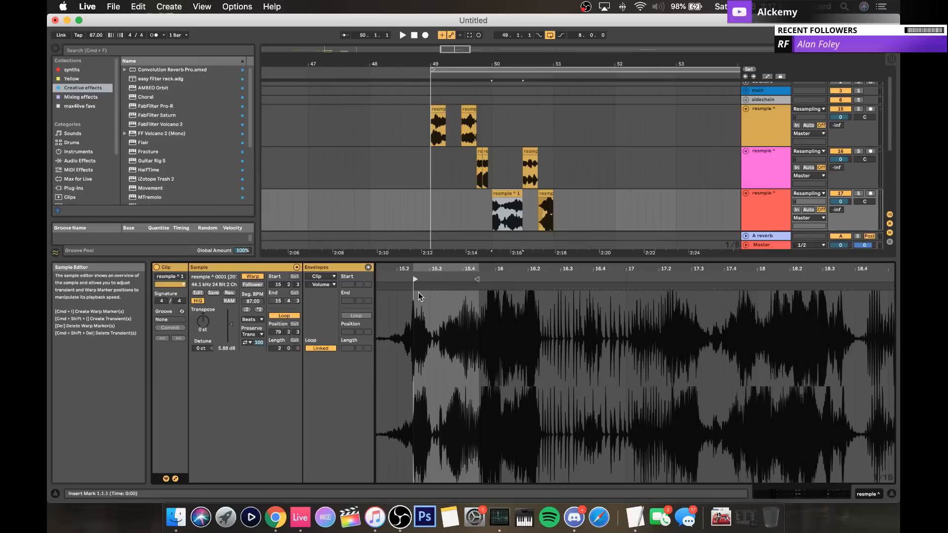
{"action": "key", "text": "space"}
Step: Move the start marker of the red clip at 50.1.1 to 17.2.4, auditioning different parts of the recording along the way
{"action": "left_click_drag", "start_coordinate": [415, 279], "coordinate": [546, 279]}
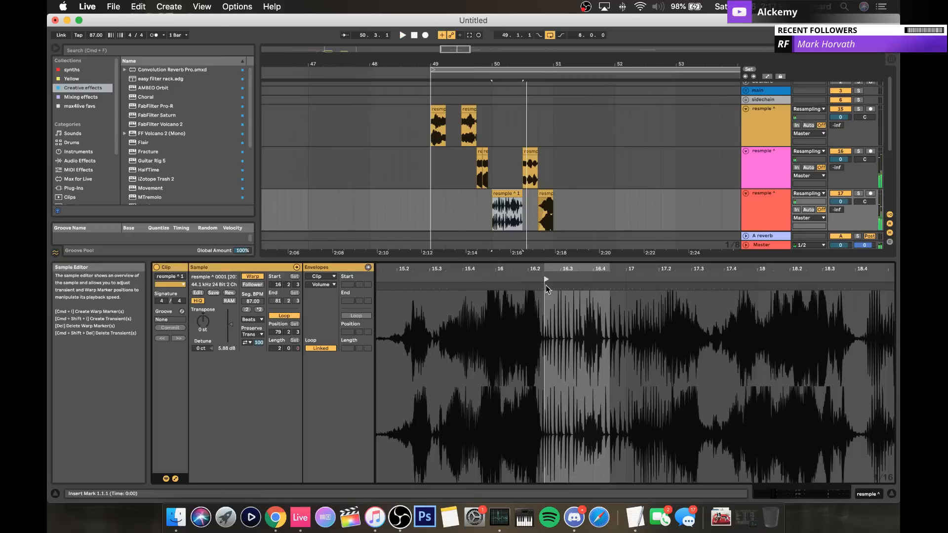
{"action": "left_click_drag", "start_coordinate": [547, 280], "coordinate": [618, 280]}
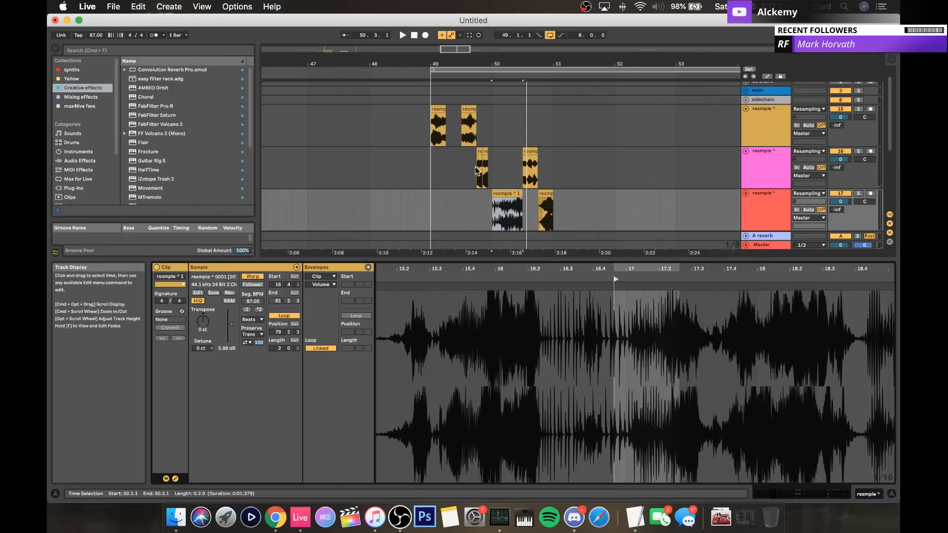
{"action": "scroll", "coordinate": [550, 207], "scroll_direction": "down", "scroll_amount": 5}
{"action": "key", "text": "space"}
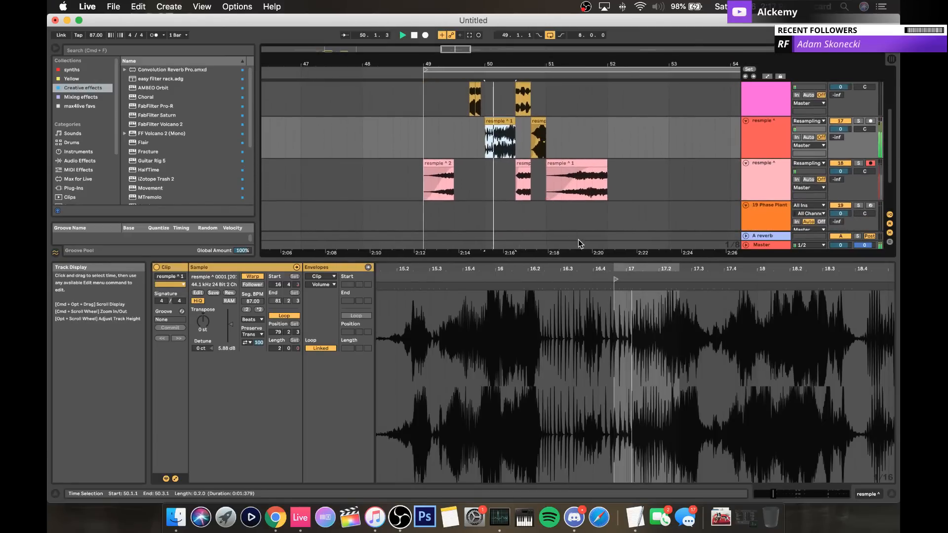
{"action": "left_click_drag", "start_coordinate": [618, 279], "coordinate": [654, 281]}
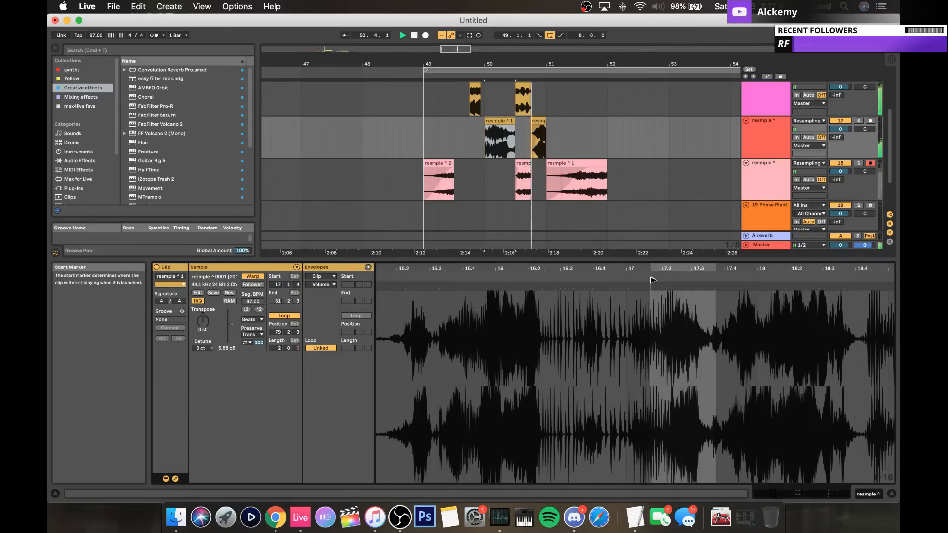
{"action": "left_click_drag", "start_coordinate": [654, 280], "coordinate": [685, 281]}
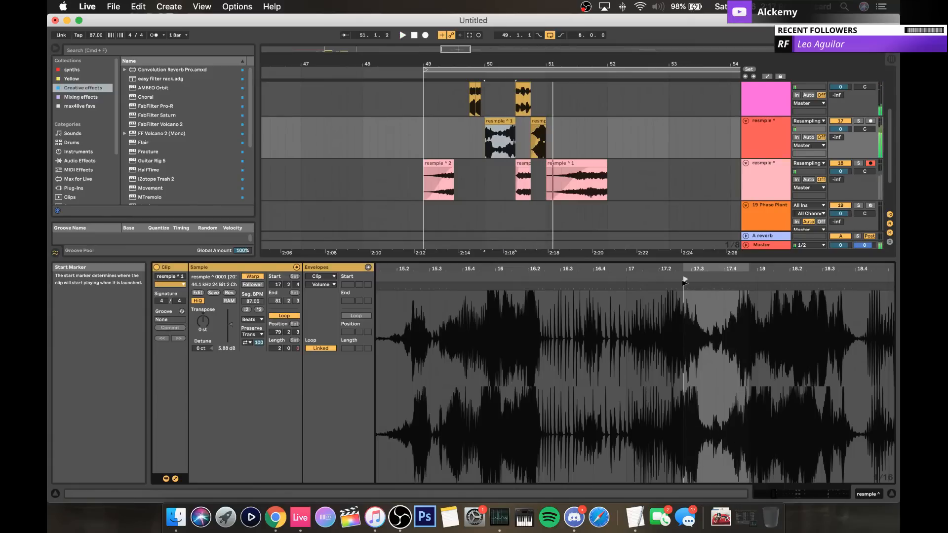
{"action": "scroll", "coordinate": [404, 118], "scroll_direction": "up", "scroll_amount": 3}
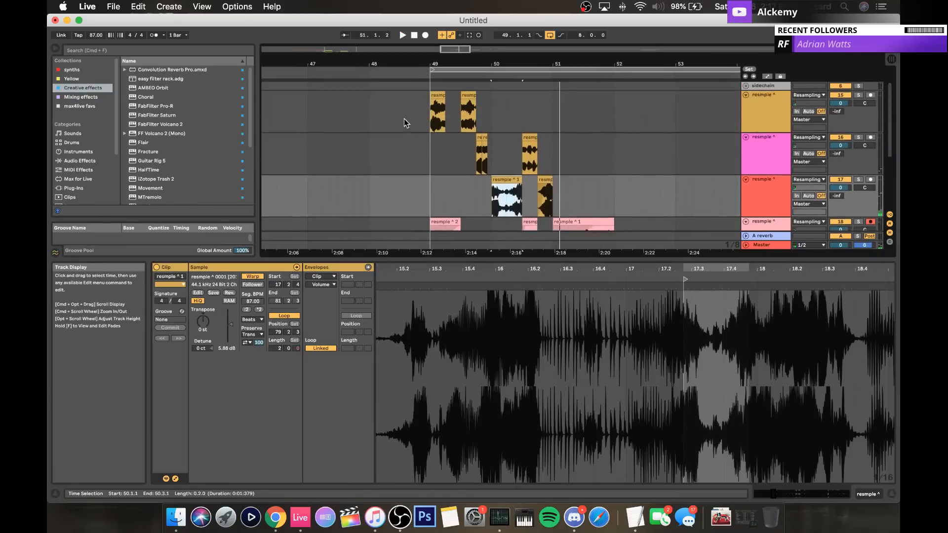
Step: Play from 49.1.1, and move the section holding the red clips and the last pink clip to 52.1.1
{"action": "left_click", "coordinate": [431, 153]}
{"action": "key", "text": "space"}
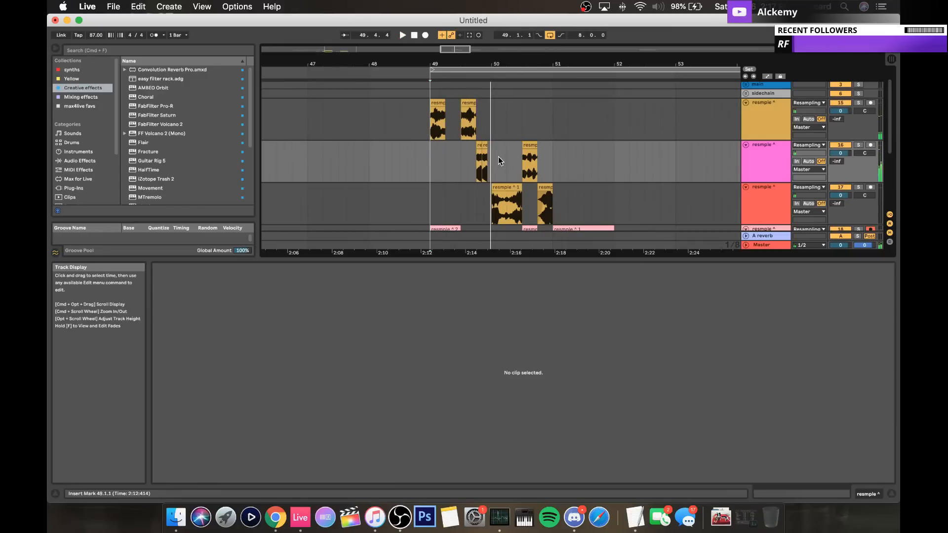
{"action": "left_click_drag", "start_coordinate": [488, 153], "coordinate": [628, 196]}
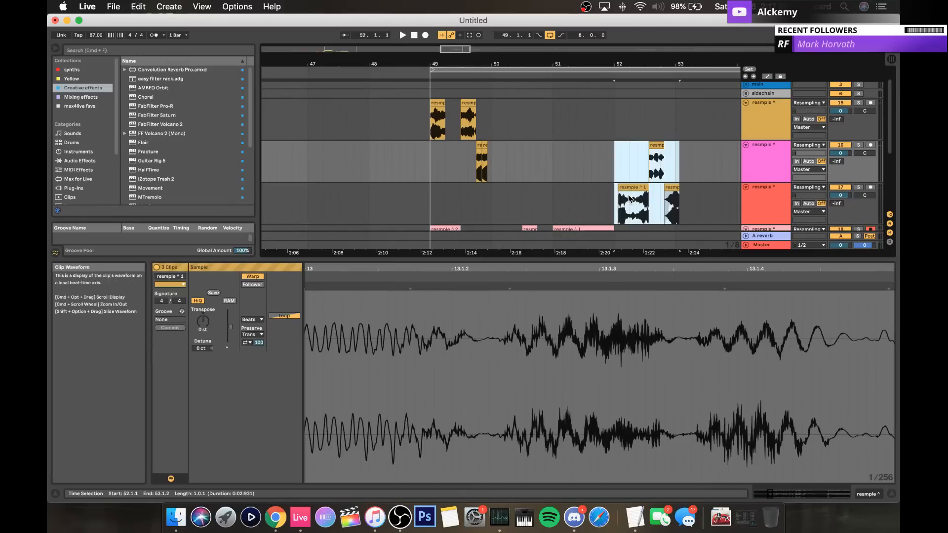
Step: Turn on the metronome and audition the remaining clips from 49.1.1
{"action": "left_click", "coordinate": [428, 145]}
{"action": "left_click", "coordinate": [154, 35]}
{"action": "key", "text": "space"}
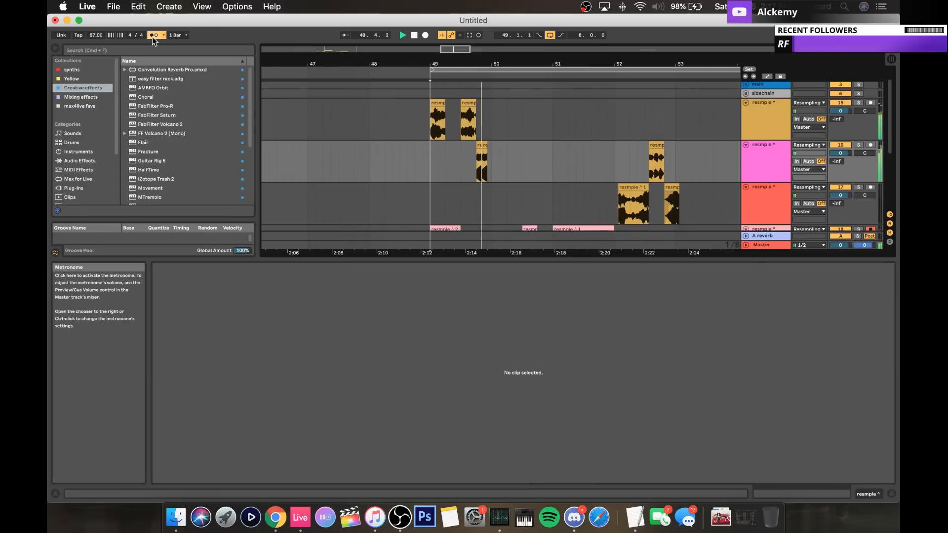
{"action": "key", "text": "space"}
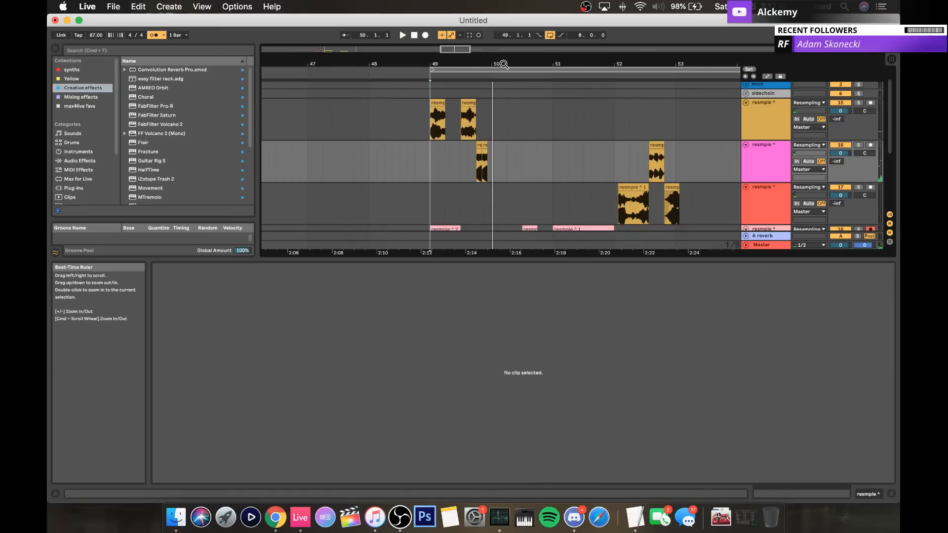
Step: Move the second short pink clip to 49.4.3 and audition the first bar's rhythm from 48.4.4
{"action": "left_click_drag", "start_coordinate": [504, 64], "coordinate": [490, 101]}
{"action": "left_click", "coordinate": [444, 147]}
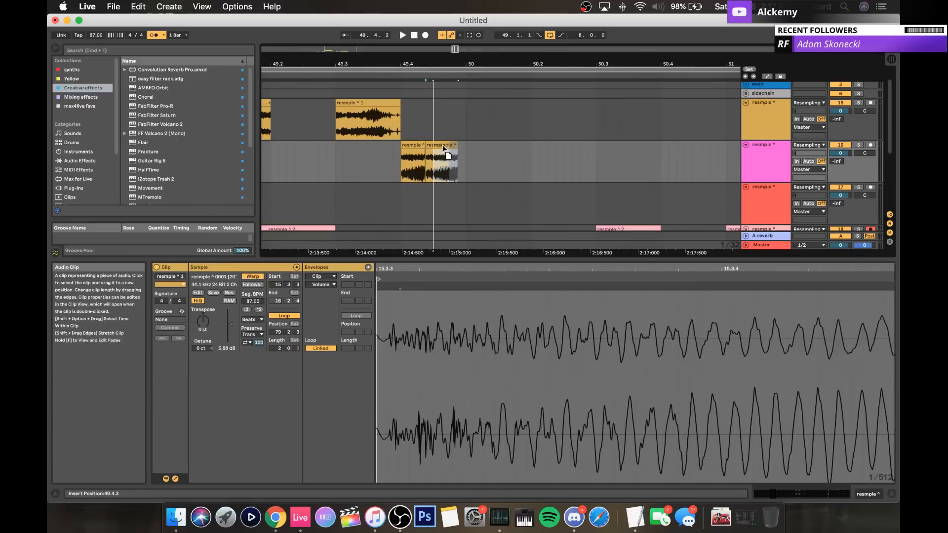
{"action": "left_click_drag", "start_coordinate": [443, 147], "coordinate": [443, 147]}
{"action": "left_click", "coordinate": [416, 146]}
{"action": "key", "text": "space"}
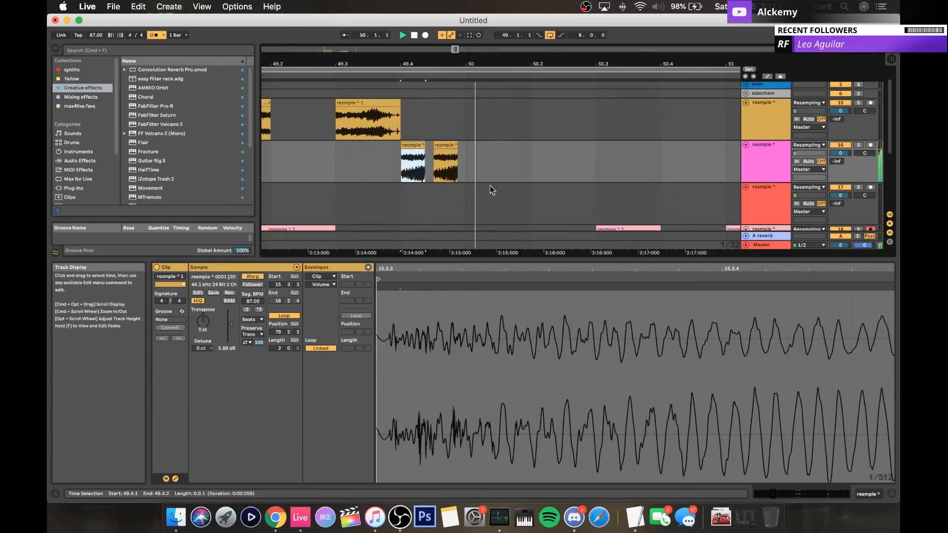
{"action": "key", "text": "space"}
{"action": "scroll", "coordinate": [322, 129], "scroll_direction": "left", "scroll_amount": 5}
{"action": "left_click", "coordinate": [306, 120]}
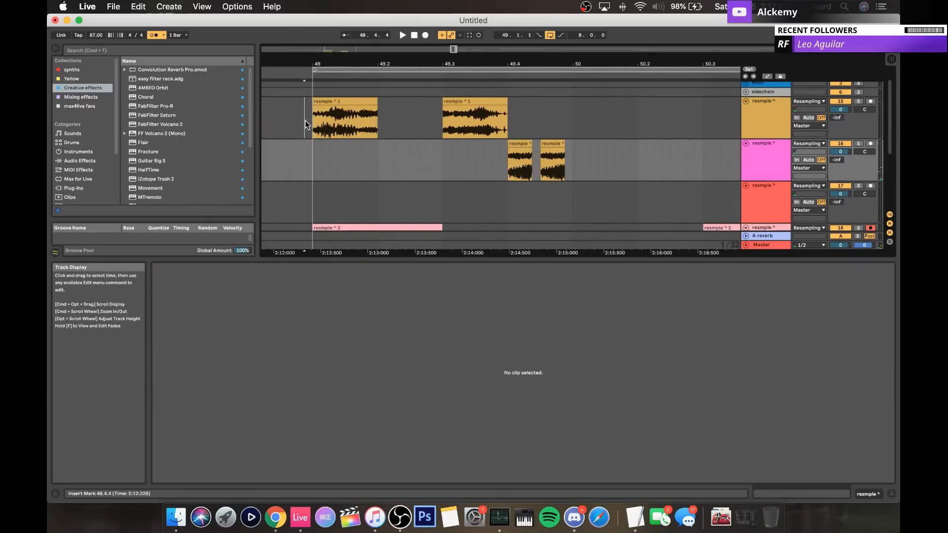
{"action": "key", "text": "space"}
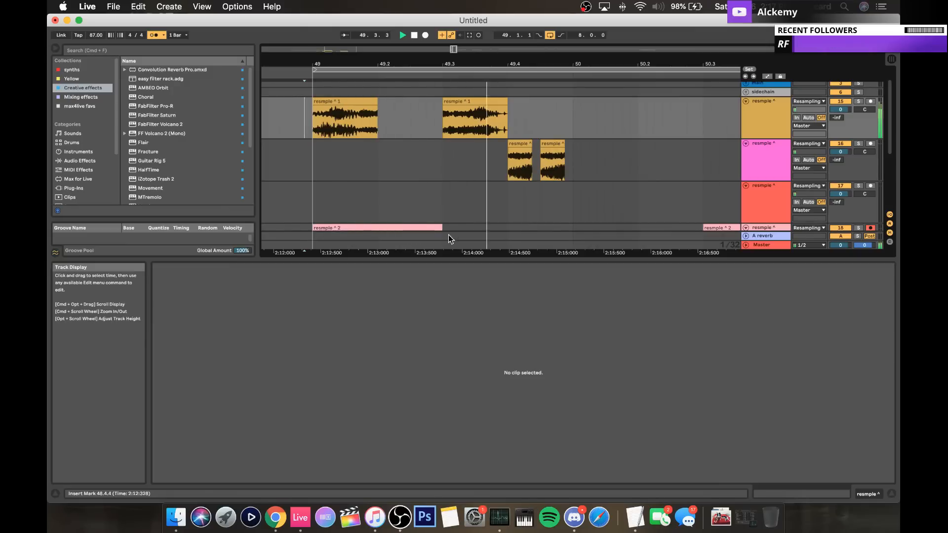
{"action": "key", "text": "space"}
Step: Move the red track's two-beat "resmple ^ 1" clip from bar 52 back to 50.1.1 and audition it
{"action": "left_click_drag", "start_coordinate": [512, 63], "coordinate": [512, 36]}
{"action": "scroll", "coordinate": [512, 147], "scroll_direction": "down", "scroll_amount": 3}
{"action": "scroll", "coordinate": [513, 147], "scroll_direction": "right", "scroll_amount": 4}
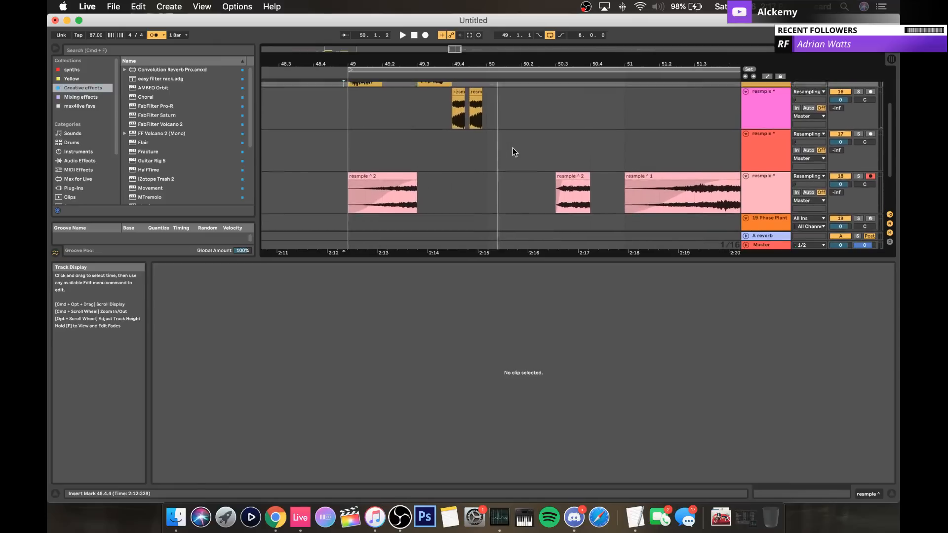
{"action": "scroll", "coordinate": [498, 118], "scroll_direction": "down", "scroll_amount": 1}
{"action": "scroll", "coordinate": [498, 118], "scroll_direction": "right", "scroll_amount": 12}
{"action": "left_click_drag", "start_coordinate": [629, 142], "coordinate": [345, 158]}
{"action": "key", "text": "space"}
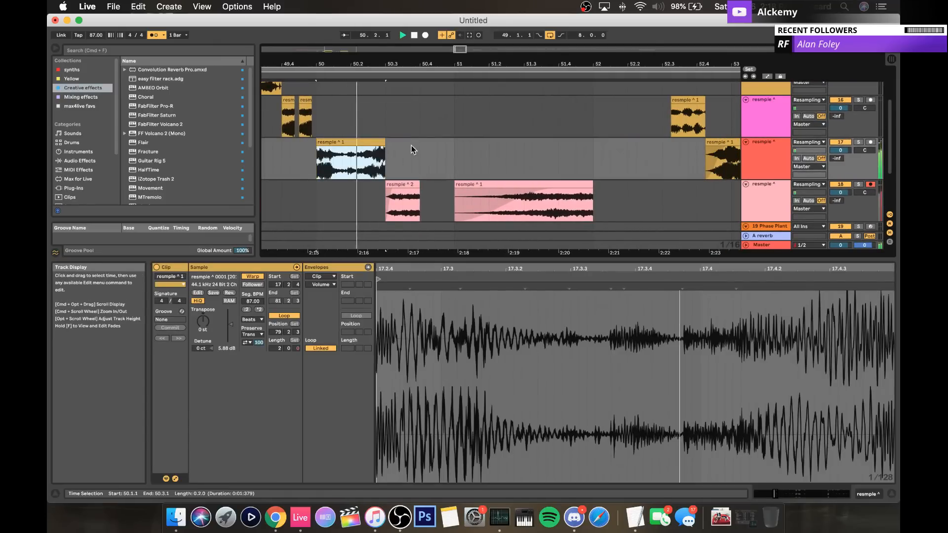
{"action": "key", "text": "space"}
Step: Play the arrangement from 49.1.1 to check how the clips flow into bar 50
{"action": "scroll", "coordinate": [390, 208], "scroll_direction": "up", "scroll_amount": 2}
{"action": "scroll", "coordinate": [389, 198], "scroll_direction": "left", "scroll_amount": 10}
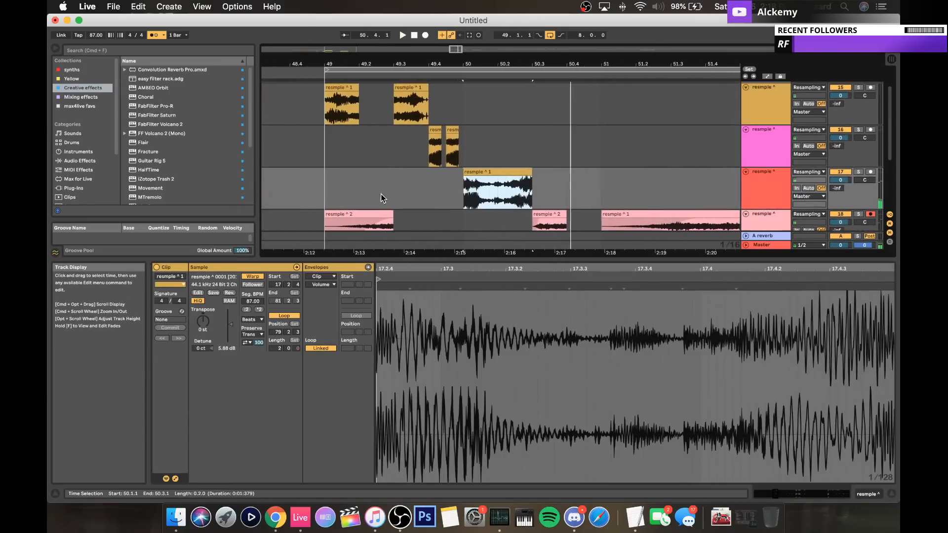
{"action": "left_click", "coordinate": [327, 188]}
{"action": "key", "text": "space"}
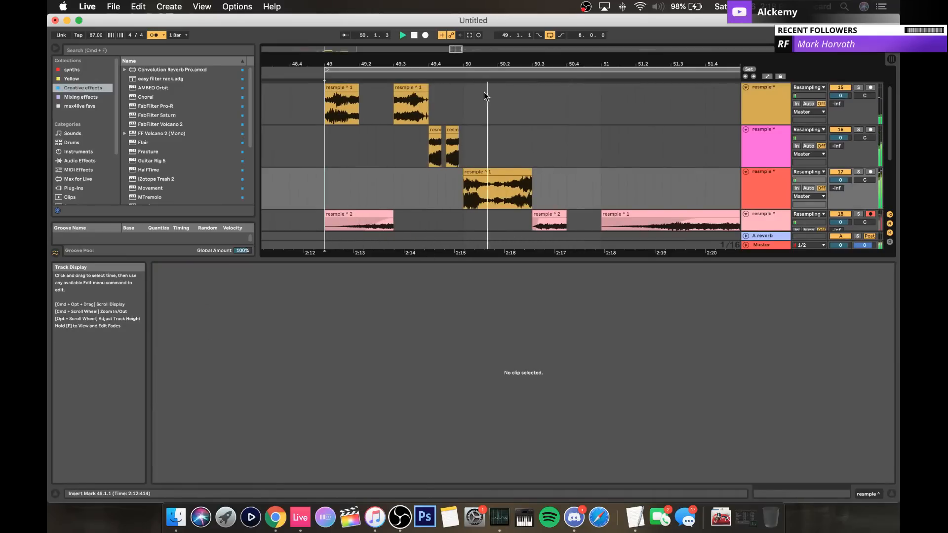
{"action": "left_click_drag", "start_coordinate": [468, 60], "coordinate": [469, 51]}
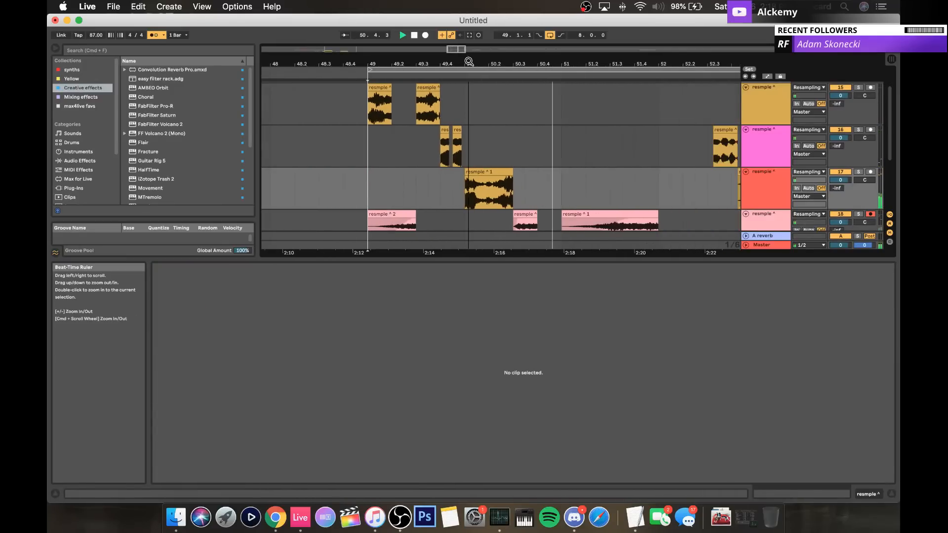
{"action": "key", "text": "space"}
Step: Extend the light-pink "resmple ^ 2" clip at 50.3.1 to 51.1.1 and replay the arrangement from 49.1.1
{"action": "scroll", "coordinate": [546, 214], "scroll_direction": "down", "scroll_amount": 3}
{"action": "left_click_drag", "start_coordinate": [538, 182], "coordinate": [566, 185]}
{"action": "key", "text": "space"}
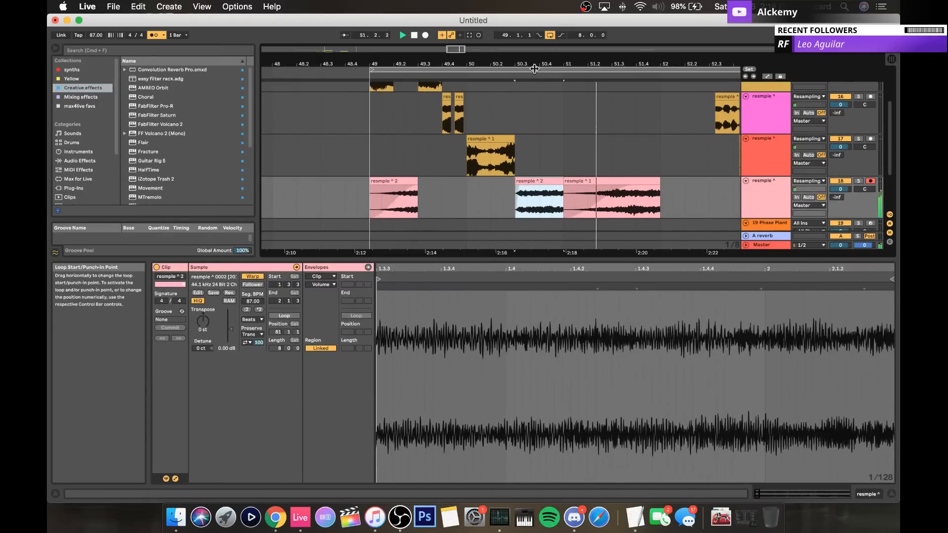
{"action": "left_click_drag", "start_coordinate": [515, 63], "coordinate": [515, 53]}
{"action": "key", "text": "space"}
{"action": "scroll", "coordinate": [560, 137], "scroll_direction": "up", "scroll_amount": 4}
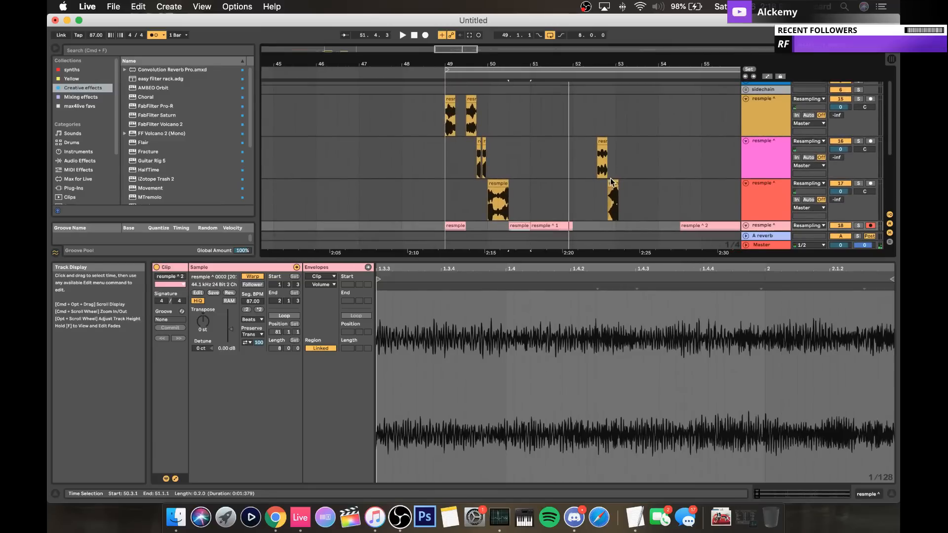
{"action": "left_click", "coordinate": [449, 108]}
{"action": "key", "text": "space"}
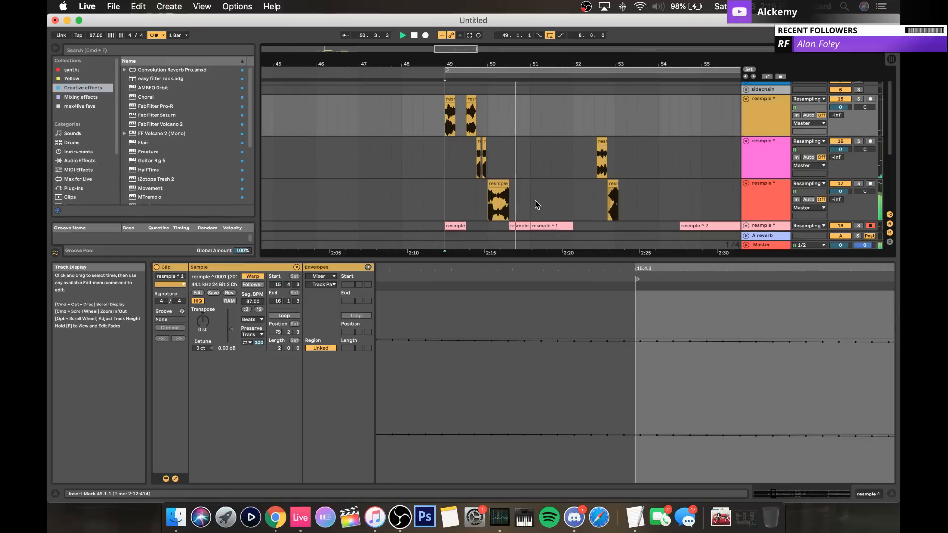
Step: Look through the gold track's long recordings past bar 57 for new fragments, auditioning from 63.3.1
{"action": "scroll", "coordinate": [526, 192], "scroll_direction": "down", "scroll_amount": 2}
{"action": "scroll", "coordinate": [526, 194], "scroll_direction": "right", "scroll_amount": 5}
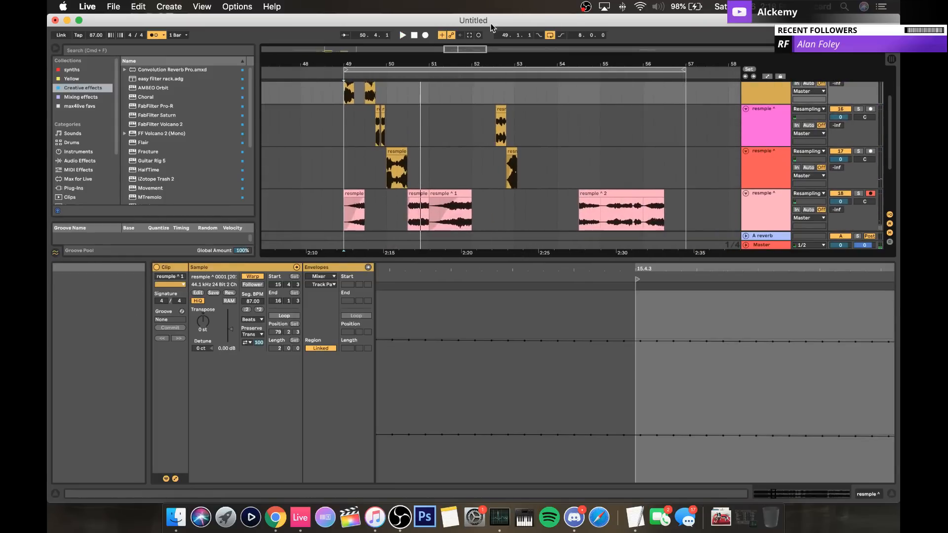
{"action": "left_click_drag", "start_coordinate": [485, 62], "coordinate": [485, 50]}
{"action": "scroll", "coordinate": [474, 161], "scroll_direction": "right", "scroll_amount": 5}
{"action": "scroll", "coordinate": [474, 161], "scroll_direction": "up", "scroll_amount": 1}
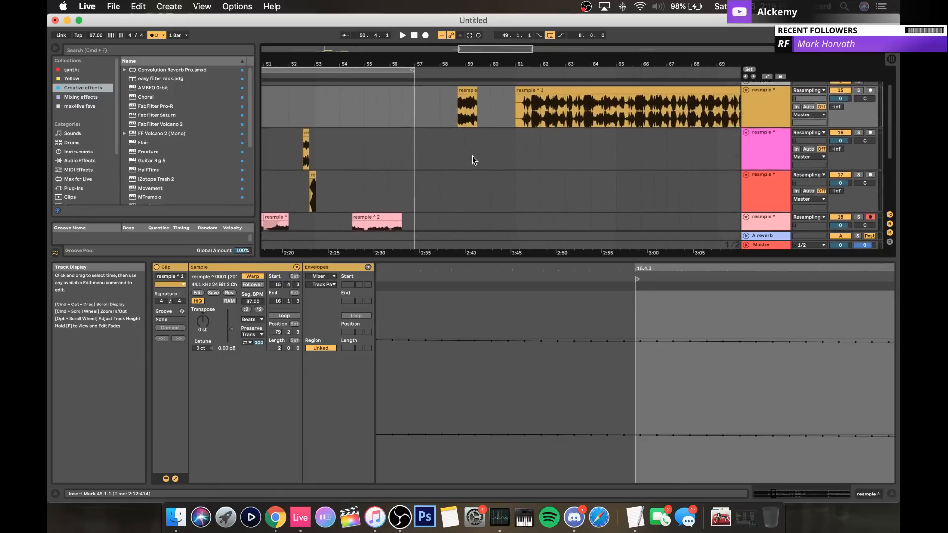
{"action": "left_click", "coordinate": [565, 107]}
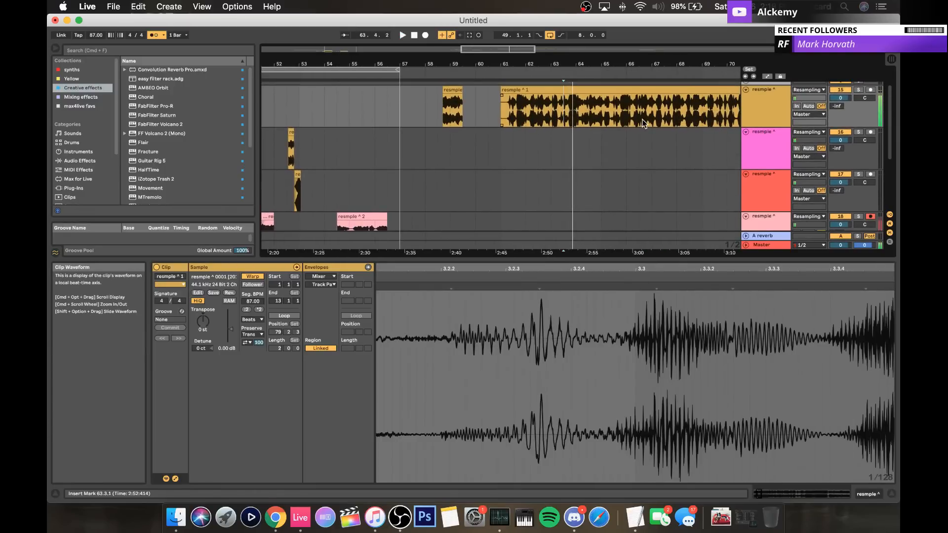
{"action": "scroll", "coordinate": [642, 119], "scroll_direction": "right", "scroll_amount": 3}
{"action": "left_click_drag", "start_coordinate": [584, 64], "coordinate": [583, 57]}
{"action": "scroll", "coordinate": [582, 94], "scroll_direction": "right", "scroll_amount": 3}
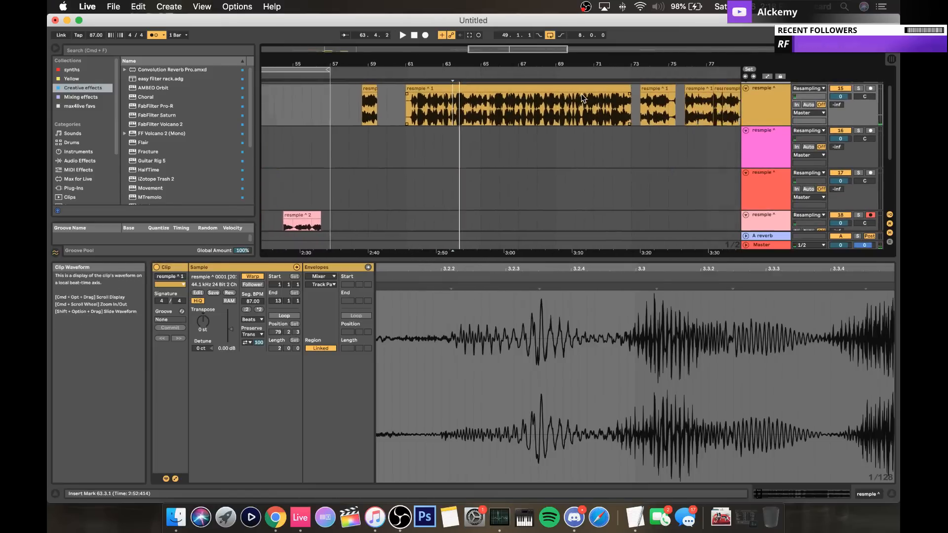
Step: Audition the gold track's long recording from 85.1.1 and 86.3.1 for another usable fragment
{"action": "scroll", "coordinate": [582, 94], "scroll_direction": "right", "scroll_amount": 5}
{"action": "left_click", "coordinate": [594, 111]}
{"action": "key", "text": "space"}
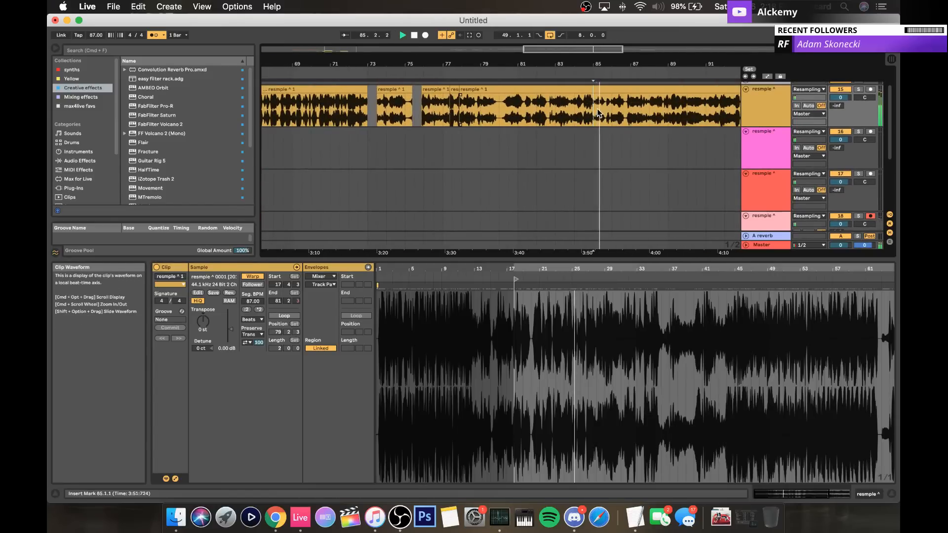
{"action": "left_click", "coordinate": [620, 114]}
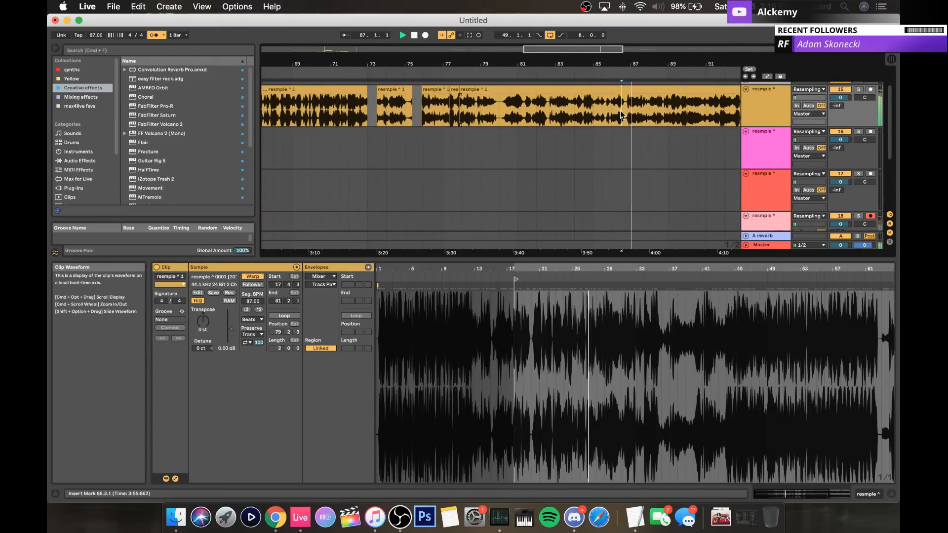
{"action": "key", "text": "space"}
Step: Select the gold recording from 86.4.1 to 87.2.1 and copy this two-beat fragment
{"action": "left_click_drag", "start_coordinate": [618, 65], "coordinate": [655, 117]}
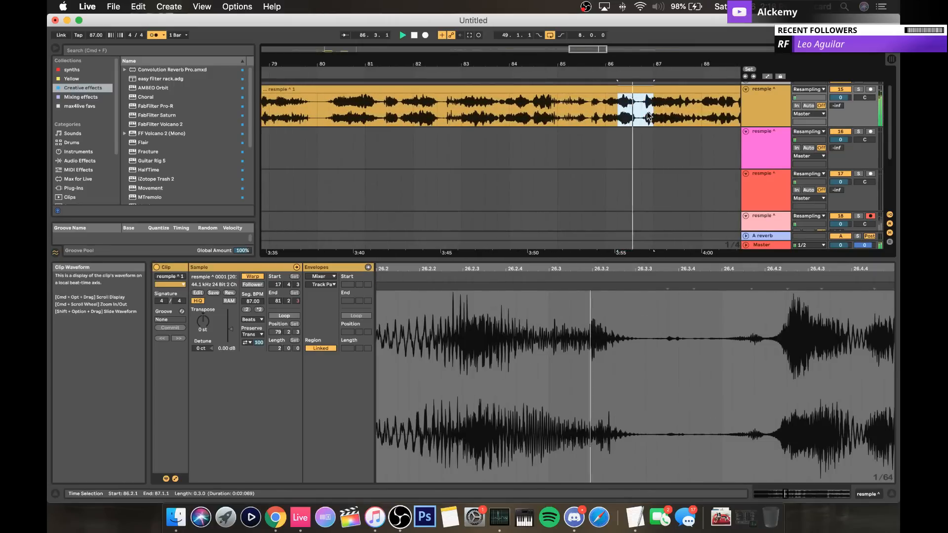
{"action": "left_click", "coordinate": [650, 112]}
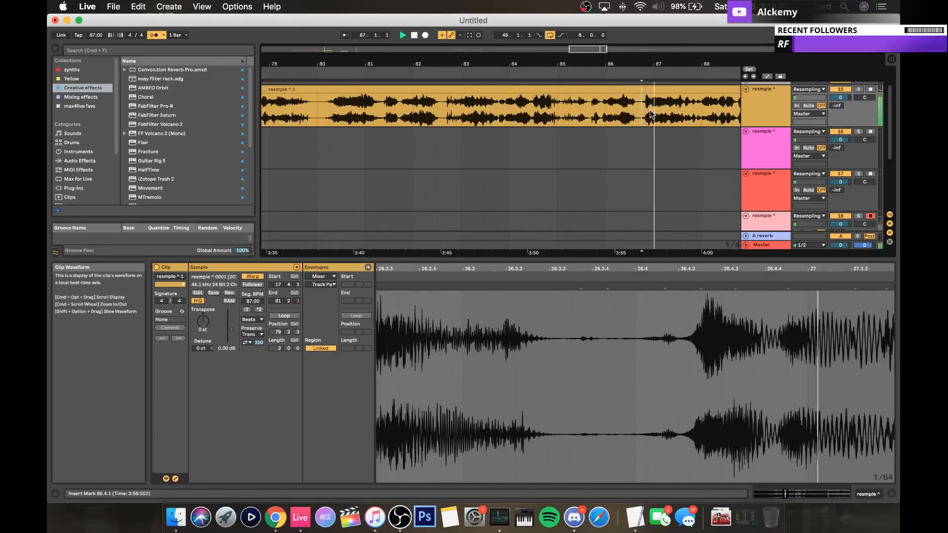
{"action": "left_click_drag", "start_coordinate": [650, 110], "coordinate": [662, 109]}
{"action": "scroll", "coordinate": [663, 110], "scroll_direction": "left", "scroll_amount": 10}
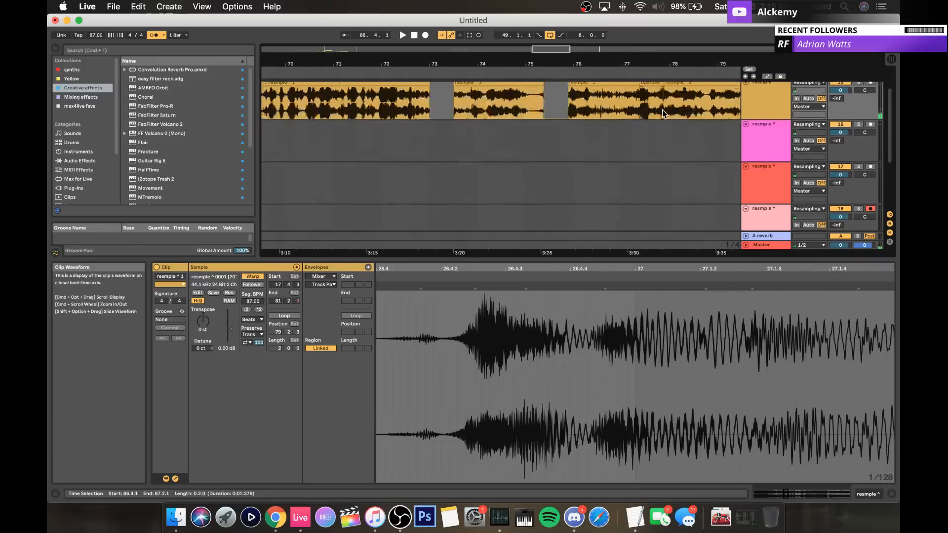
{"action": "scroll", "coordinate": [663, 110], "scroll_direction": "left", "scroll_amount": 15}
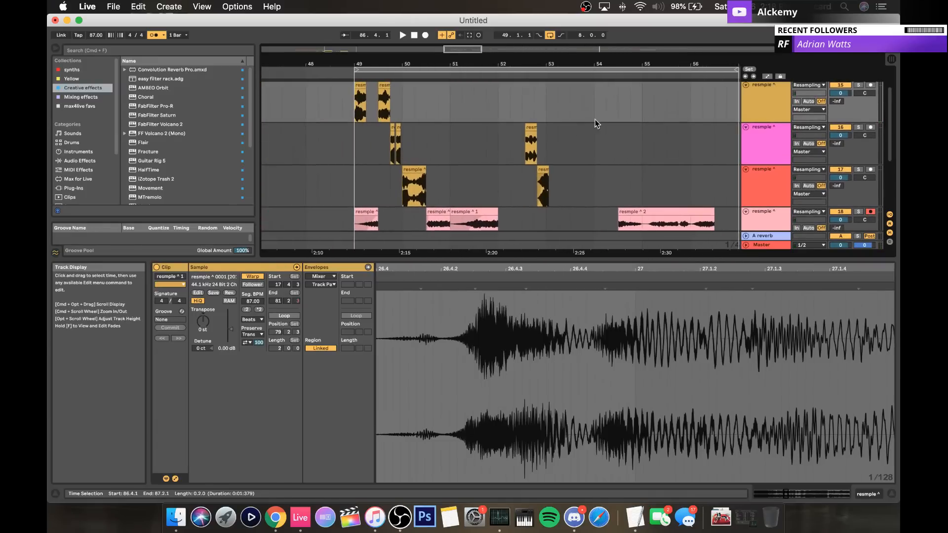
Step: Paste the copied fragment onto the pink track and move it to 50.3.1 while the arrangement plays from 49.1.1
{"action": "left_click", "coordinate": [383, 136]}
{"action": "key", "text": "space"}
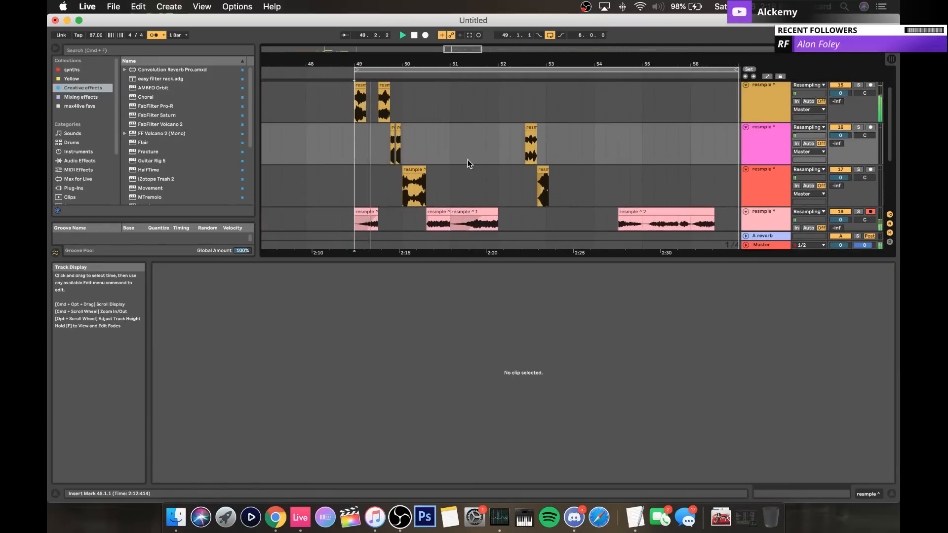
{"action": "left_click", "coordinate": [443, 144]}
{"action": "key", "text": "super+v"}
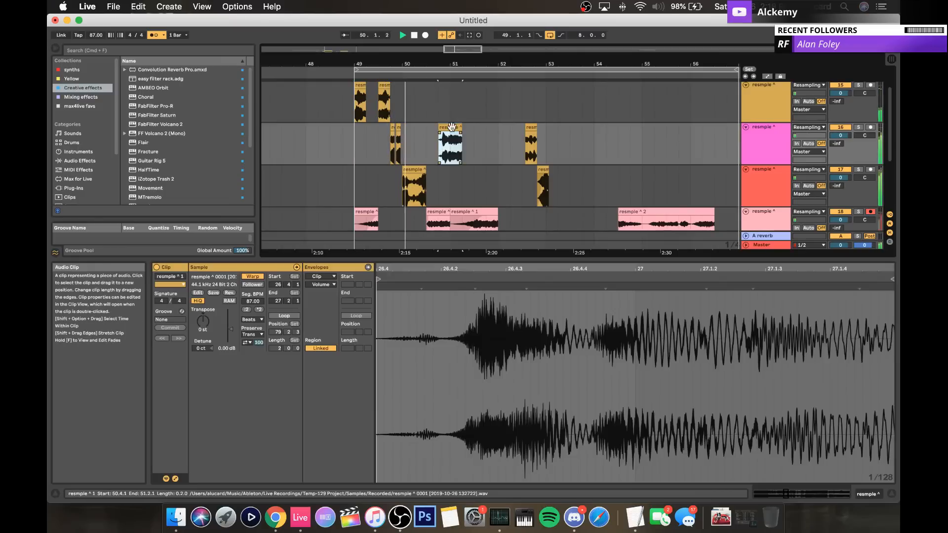
{"action": "left_click_drag", "start_coordinate": [452, 127], "coordinate": [439, 128]}
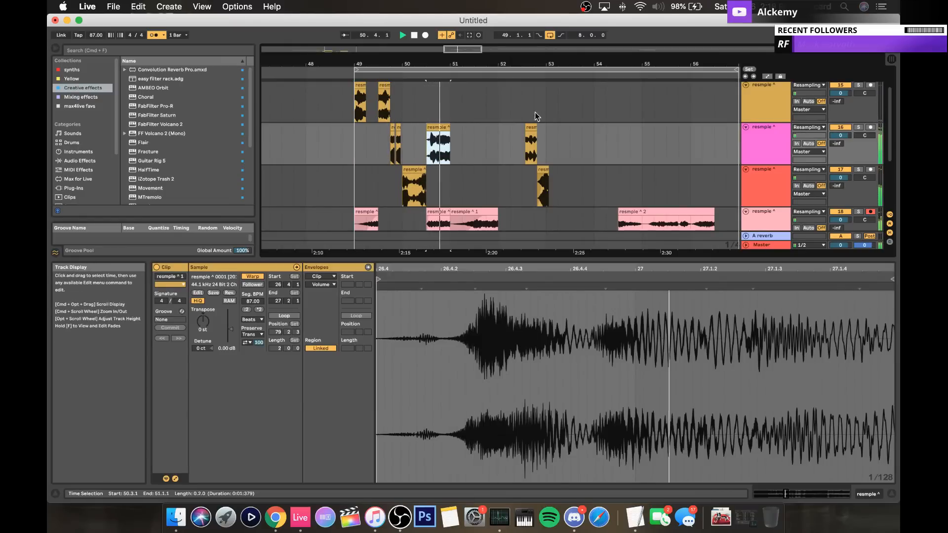
Step: Audition the light-pink track's clips from 50.3.1 and from 51.1.1
{"action": "left_click", "coordinate": [432, 221]}
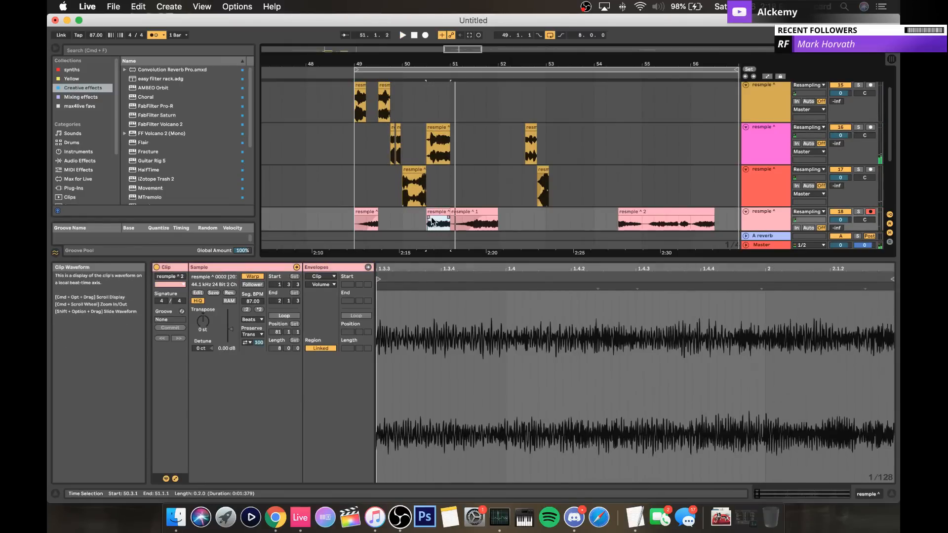
{"action": "key", "text": "space"}
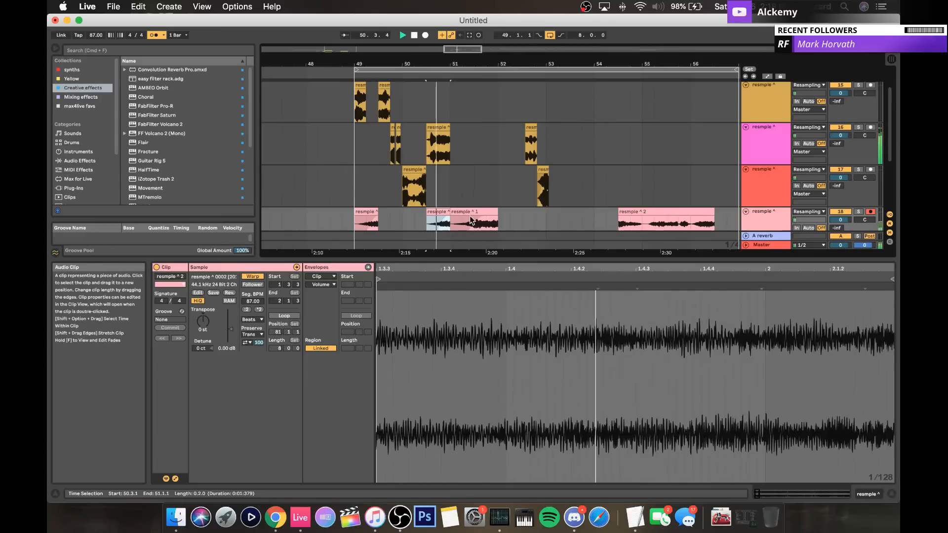
{"action": "left_click_drag", "start_coordinate": [452, 58], "coordinate": [440, 63]}
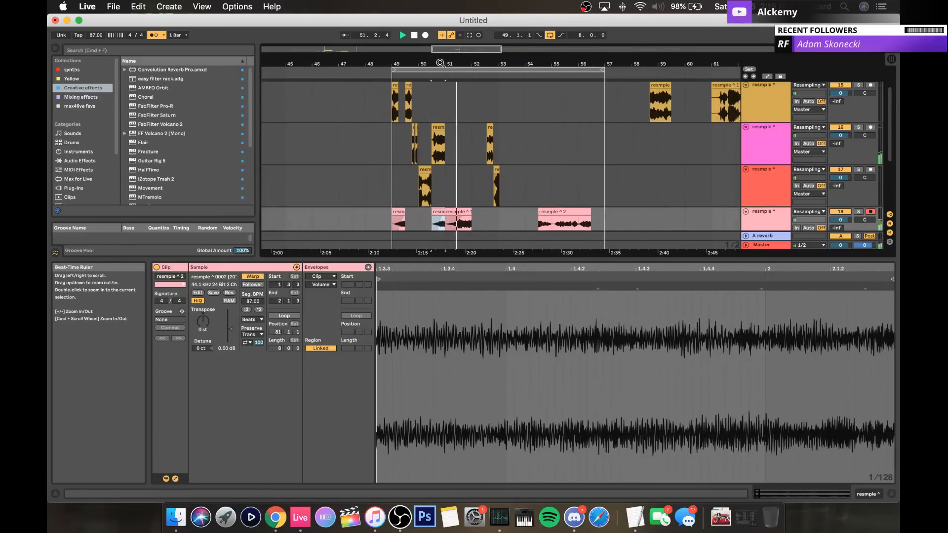
{"action": "key", "text": "space"}
{"action": "scroll", "coordinate": [460, 122], "scroll_direction": "down", "scroll_amount": 4}
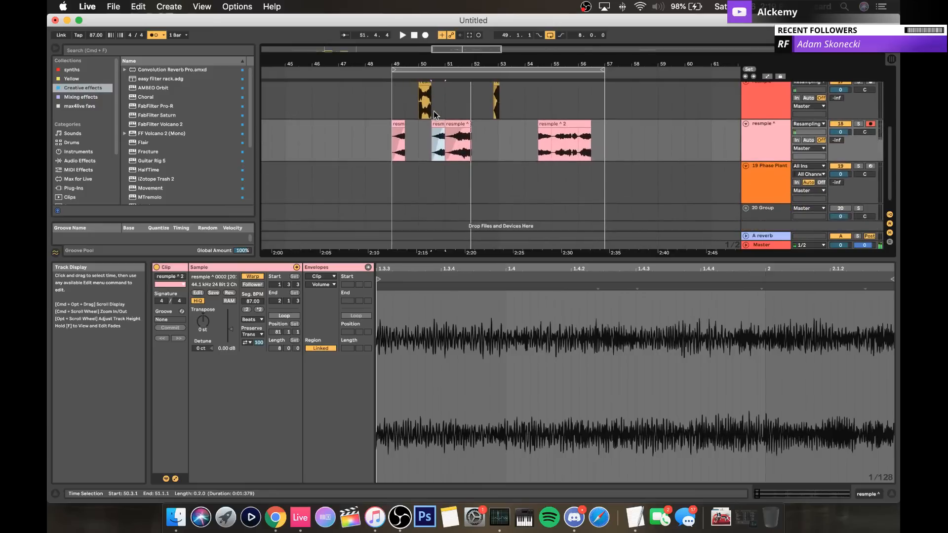
{"action": "key", "text": "space"}
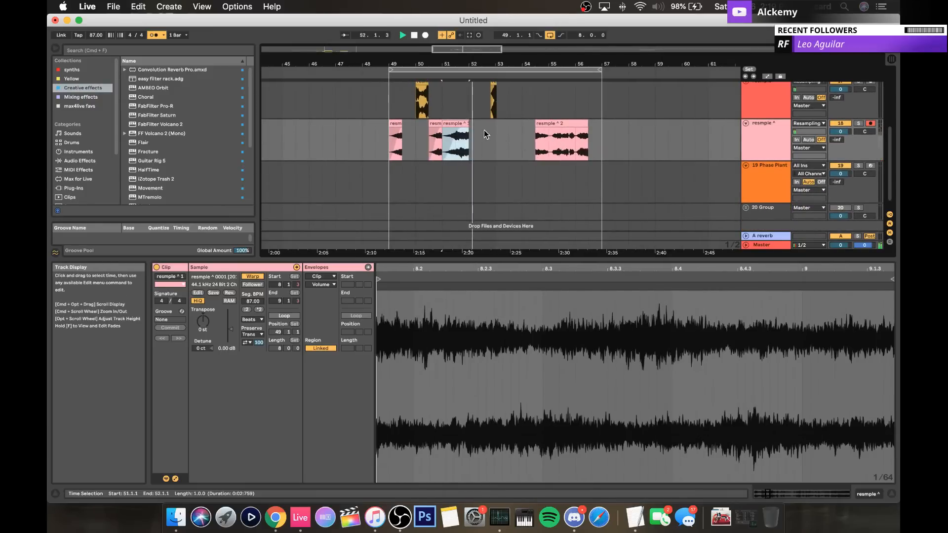
{"action": "key", "text": "space"}
Step: Show the light-pink track's device chain and replay the arrangement from 49.1.1
{"action": "left_click", "coordinate": [764, 131]}
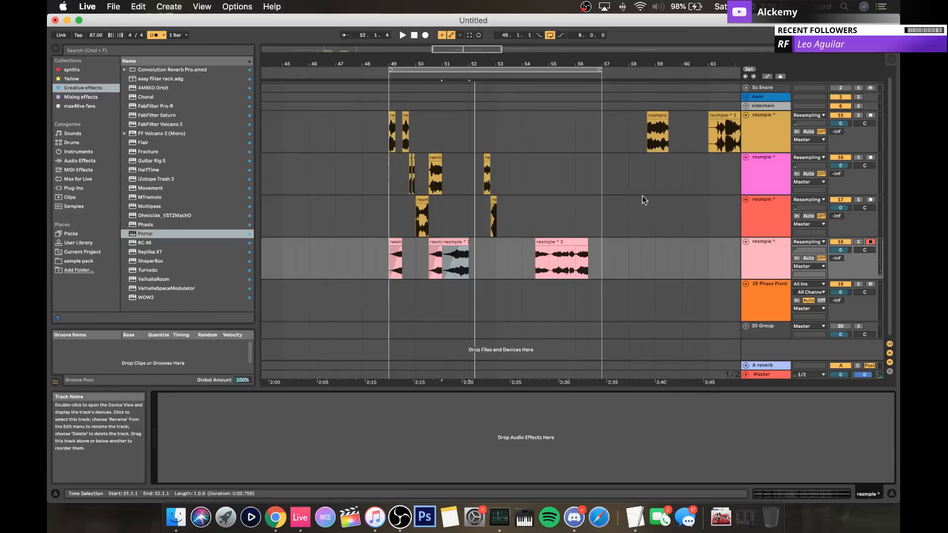
{"action": "left_click", "coordinate": [387, 156]}
{"action": "key", "text": "space"}
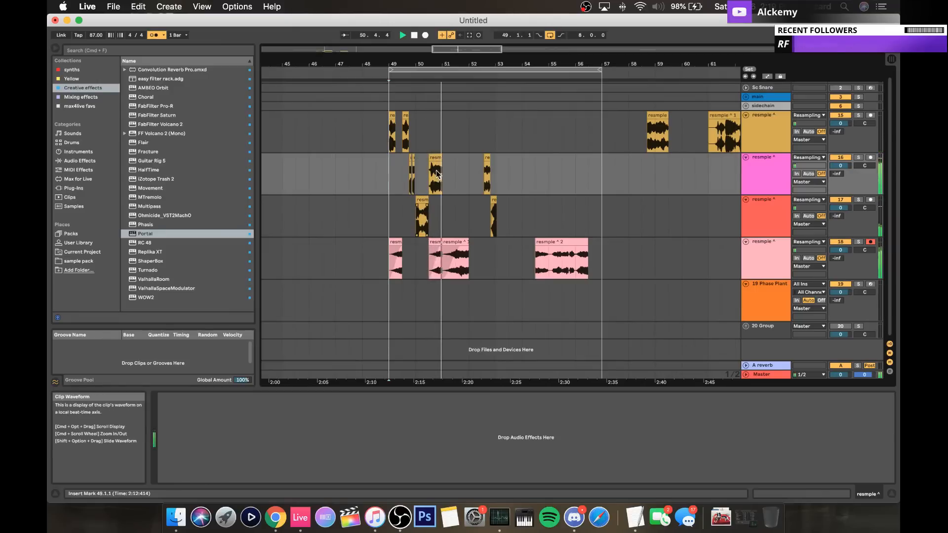
Step: Try transposing the pink track's clip at 50.3.1 by -12 st and undo it
{"action": "left_click", "coordinate": [435, 156]}
{"action": "key", "text": "space"}
{"action": "double_click", "coordinate": [435, 156]}
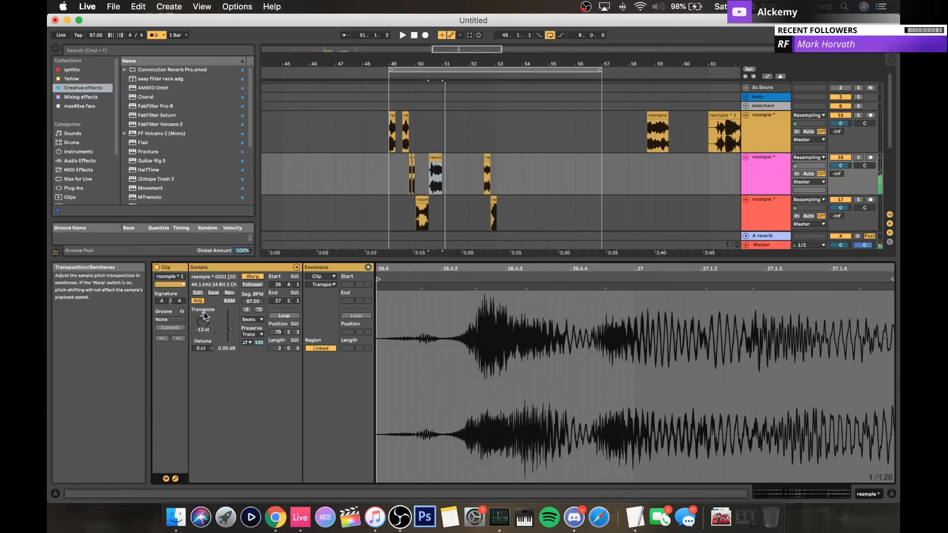
{"action": "key", "text": "super+z"}
Step: Duplicate the pink track's clip at 50.3.1 to 56.3.1, and view the sample surrounding the original clip's region
{"action": "left_click", "coordinate": [433, 158]}
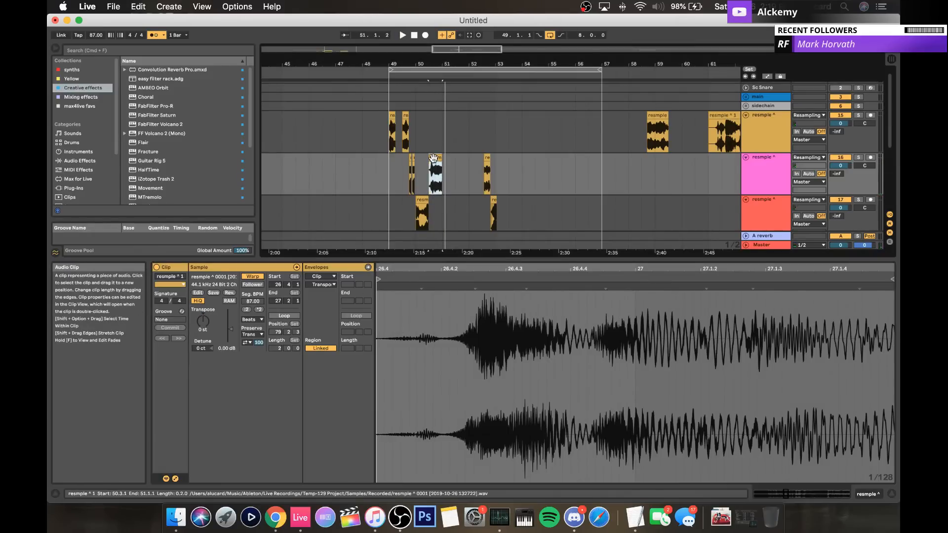
{"action": "left_click_drag", "start_coordinate": [433, 158], "coordinate": [601, 165]}
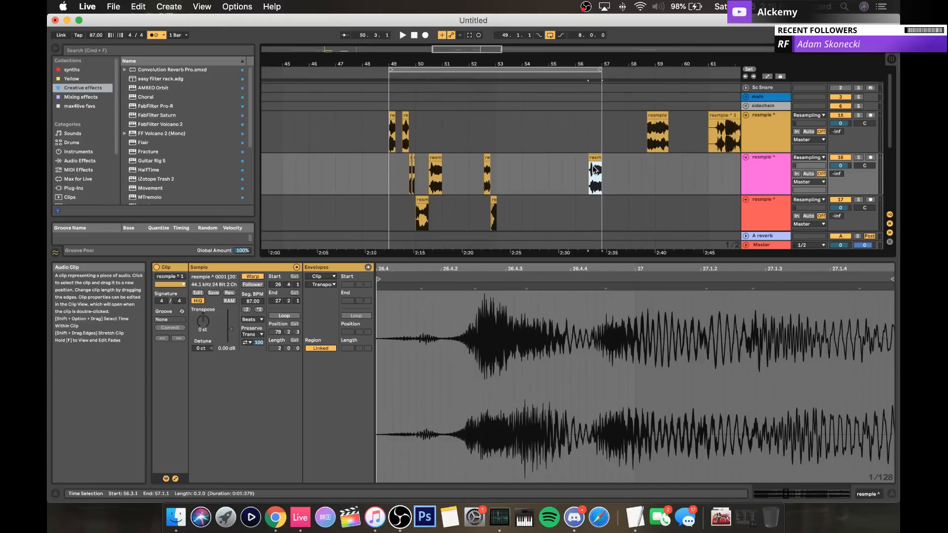
{"action": "left_click", "coordinate": [434, 159]}
{"action": "left_click_drag", "start_coordinate": [464, 269], "coordinate": [463, 229]}
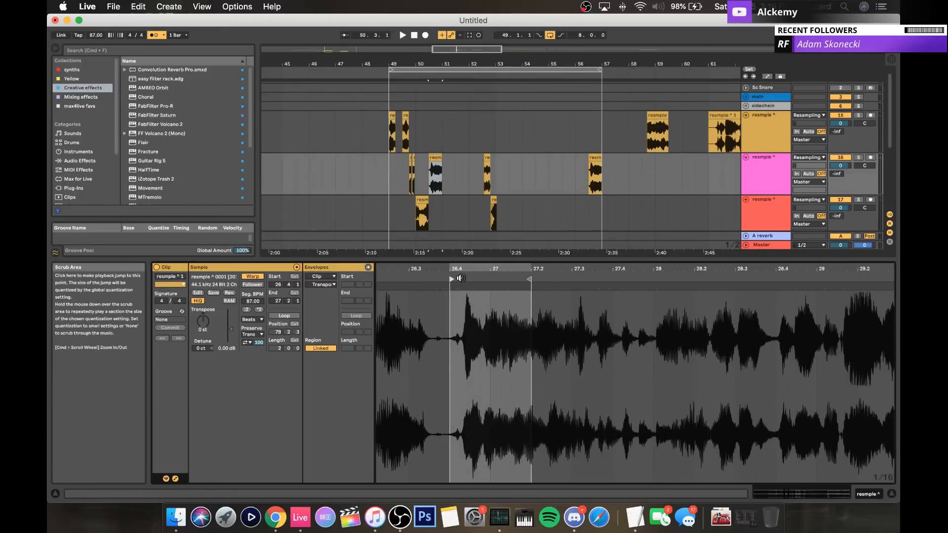
{"action": "left_click", "coordinate": [452, 285]}
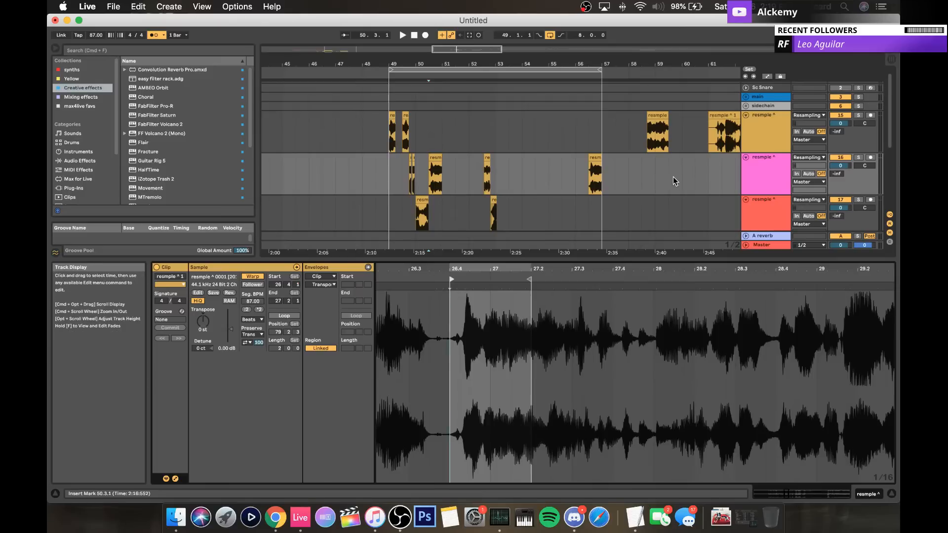
Step: Unfold the 20 Group near bar 17 and inspect the MIDI clip on its 28 Phase Plant track
{"action": "scroll", "coordinate": [676, 180], "scroll_direction": "right", "scroll_amount": 5}
{"action": "left_click_drag", "start_coordinate": [555, 65], "coordinate": [549, 17]}
{"action": "scroll", "coordinate": [448, 111], "scroll_direction": "down", "scroll_amount": 6}
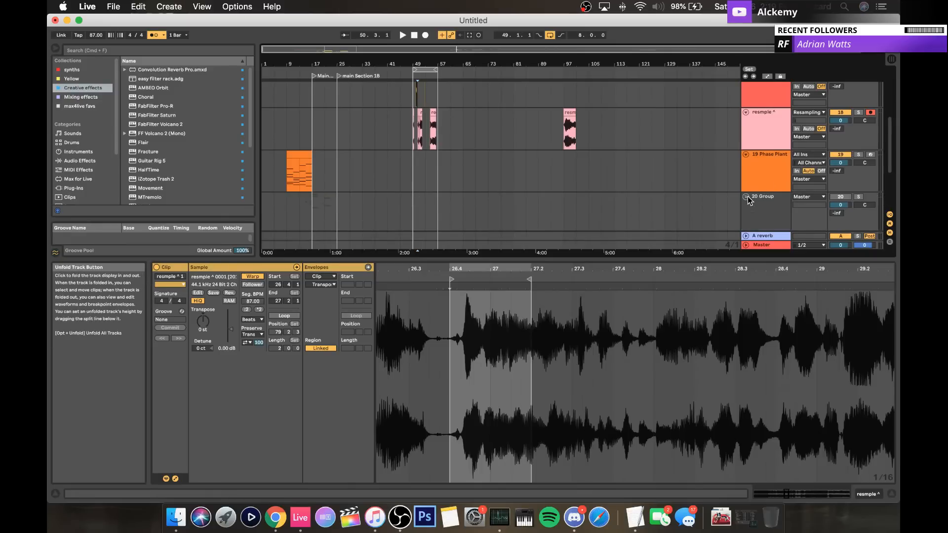
{"action": "left_click", "coordinate": [746, 197]}
{"action": "left_click_drag", "start_coordinate": [323, 64], "coordinate": [389, 201]}
{"action": "scroll", "coordinate": [316, 138], "scroll_direction": "left", "scroll_amount": 2}
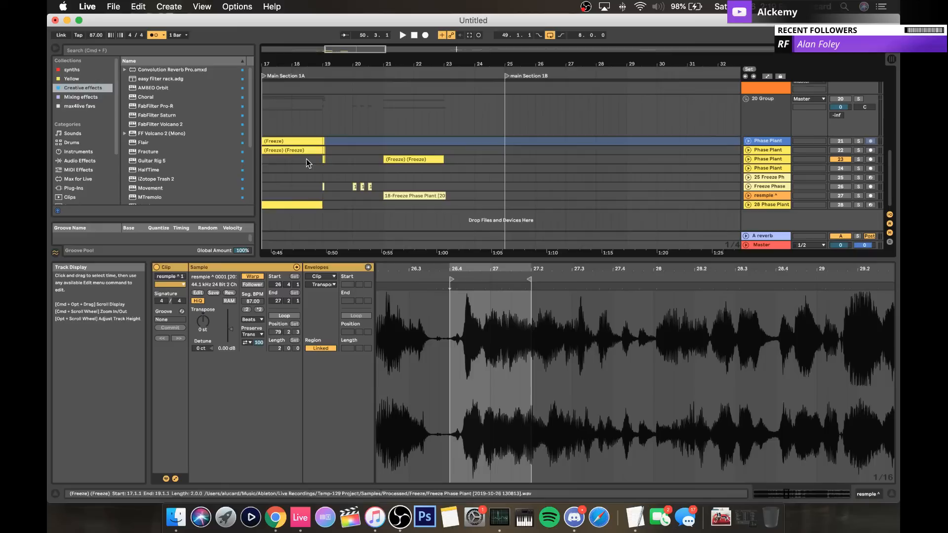
{"action": "left_click", "coordinate": [315, 204]}
{"action": "left_click", "coordinate": [748, 205]}
{"action": "scroll", "coordinate": [436, 201], "scroll_direction": "down", "scroll_amount": 2}
{"action": "scroll", "coordinate": [360, 186], "scroll_direction": "left", "scroll_amount": 3}
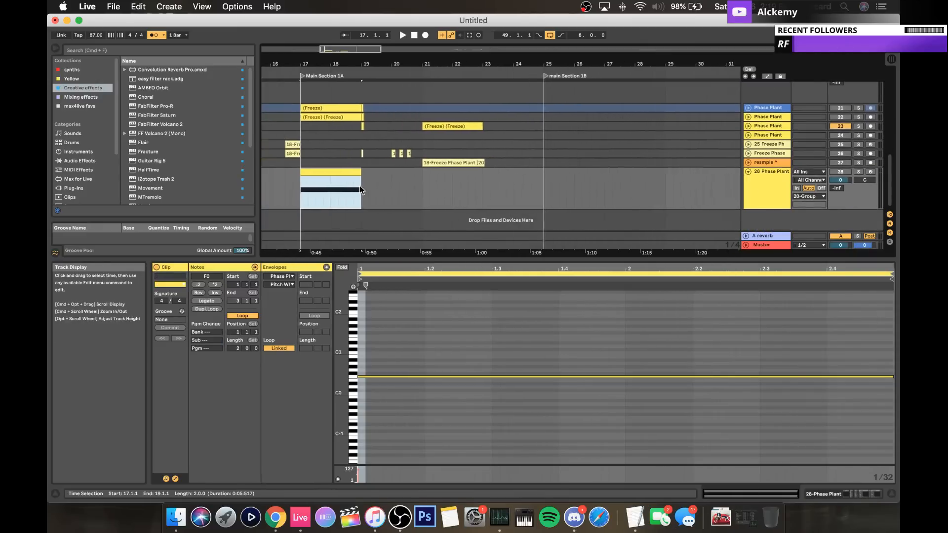
Step: Unfold the group's orange resmple track, show its Portal device, and focus on its clip at bar 21
{"action": "left_click", "coordinate": [474, 163]}
{"action": "left_click", "coordinate": [748, 163]}
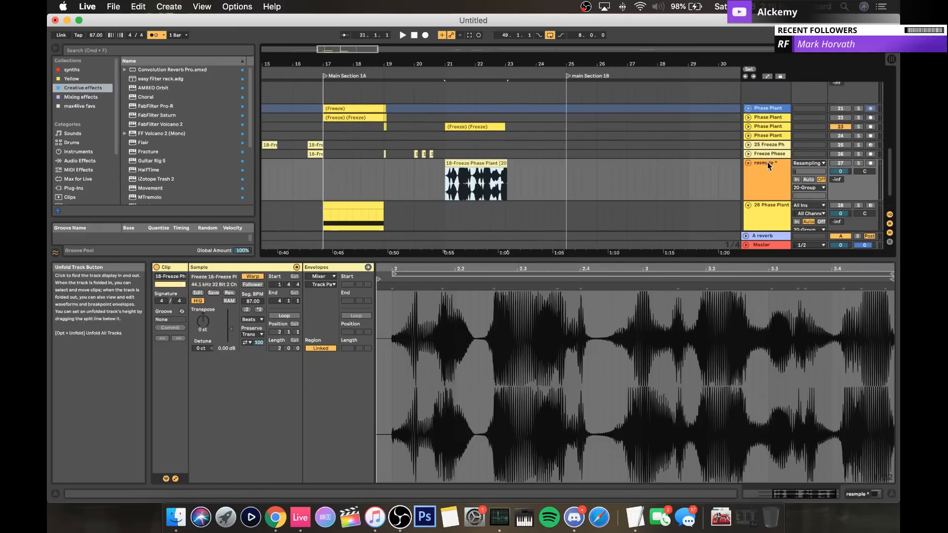
{"action": "left_click", "coordinate": [768, 163]}
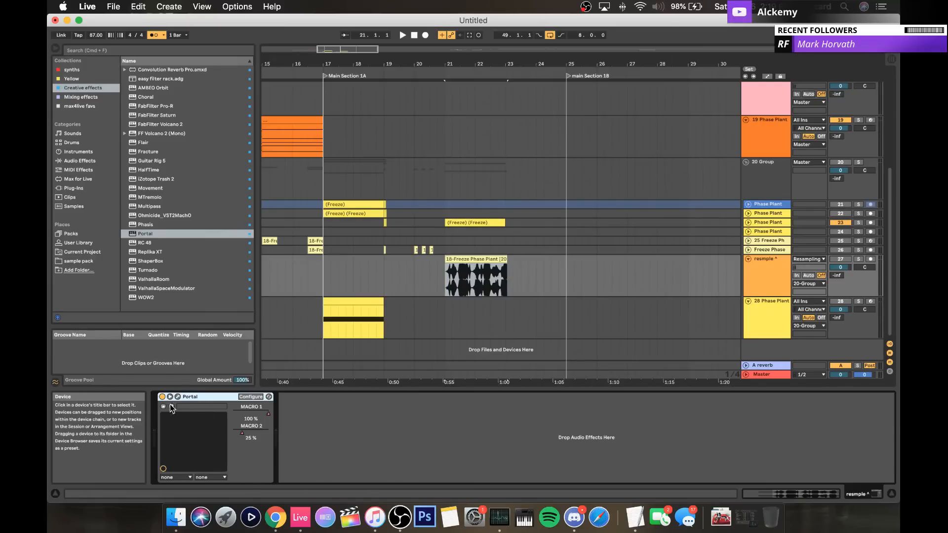
{"action": "left_click_drag", "start_coordinate": [472, 59], "coordinate": [418, 252]}
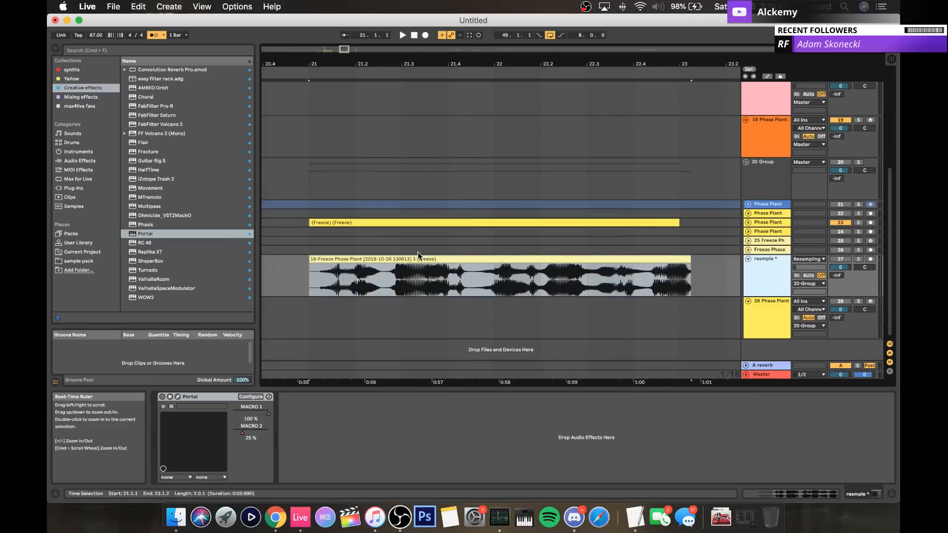
Step: Audition the group's resmple clip from 21.2.1 with its track soloed, and select its section from 21.3.1 to 21.4.1
{"action": "left_click", "coordinate": [353, 286]}
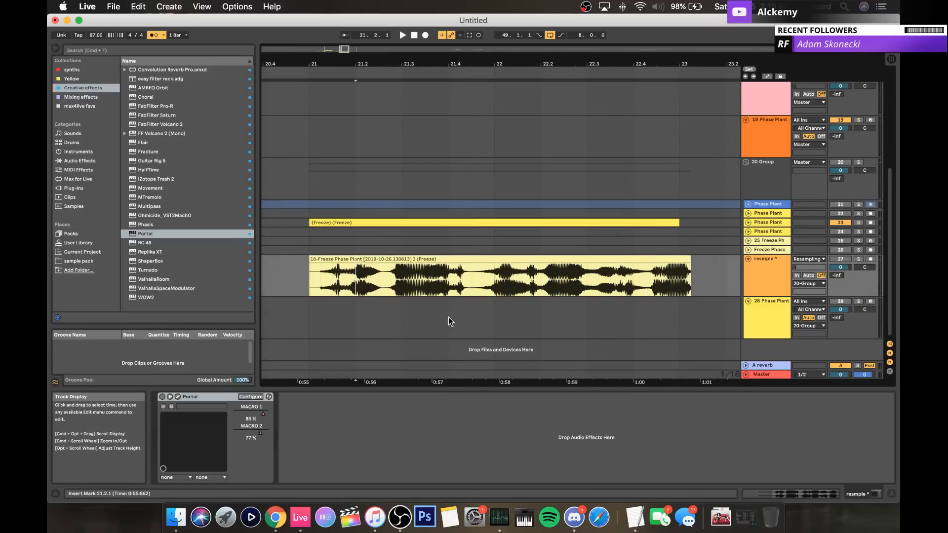
{"action": "key", "text": "space"}
{"action": "left_click", "coordinate": [859, 259]}
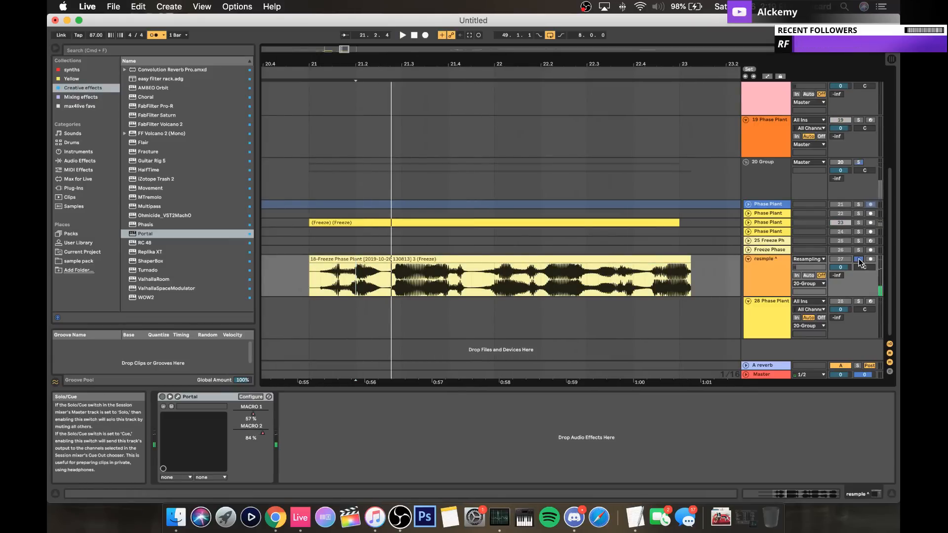
{"action": "left_click", "coordinate": [401, 280]}
{"action": "left_click_drag", "start_coordinate": [400, 284], "coordinate": [443, 283]}
Step: Insert a new audio track below the red track, set the insert position to 49.1.1, and fold the new track
{"action": "scroll", "coordinate": [443, 280], "scroll_direction": "up", "scroll_amount": 6}
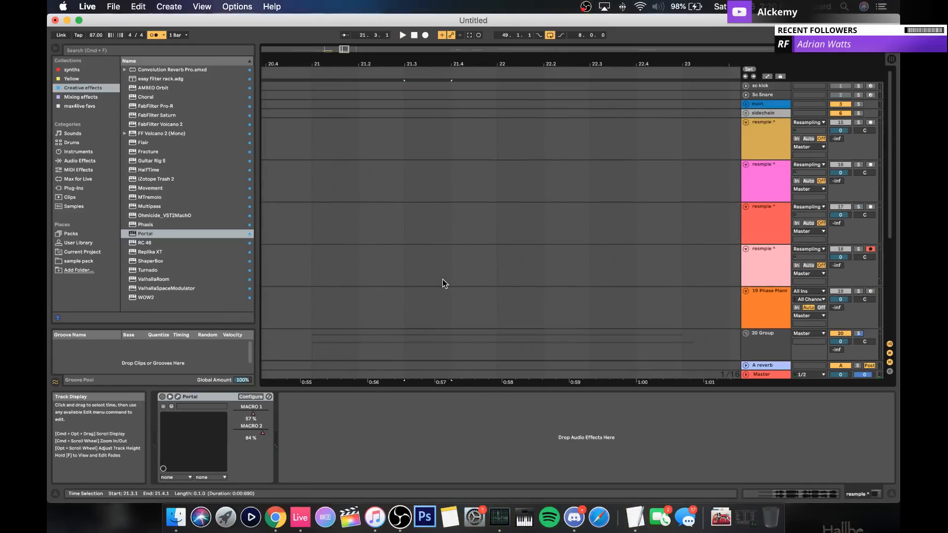
{"action": "scroll", "coordinate": [443, 280], "scroll_direction": "right", "scroll_amount": 12}
{"action": "scroll", "coordinate": [443, 280], "scroll_direction": "down", "scroll_amount": 3}
{"action": "scroll", "coordinate": [442, 279], "scroll_direction": "right", "scroll_amount": 10}
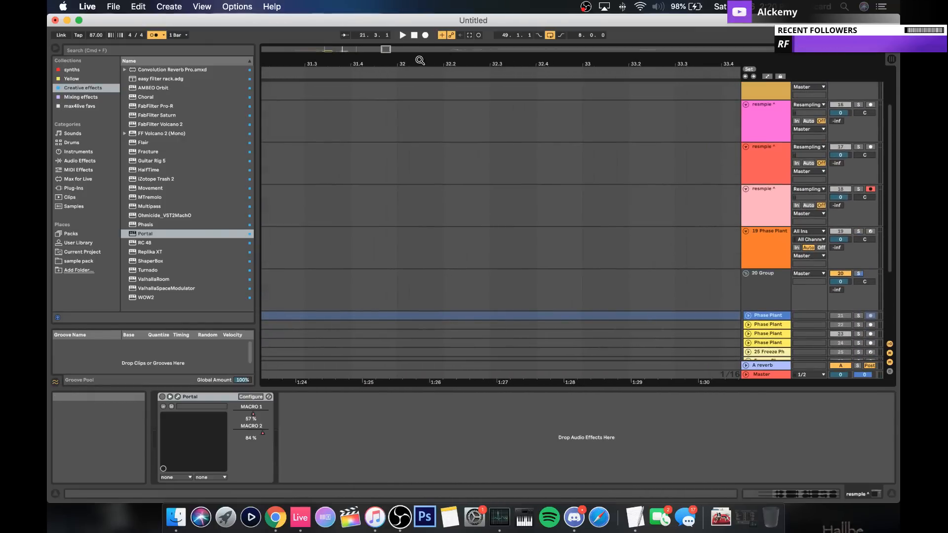
{"action": "left_click_drag", "start_coordinate": [420, 61], "coordinate": [368, 61]}
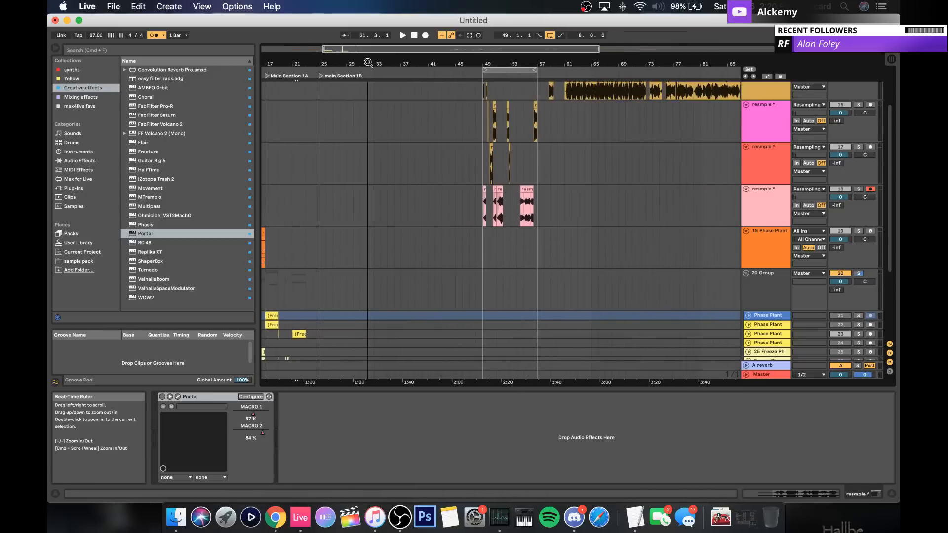
{"action": "left_click", "coordinate": [763, 167]}
{"action": "key", "text": "super+t"}
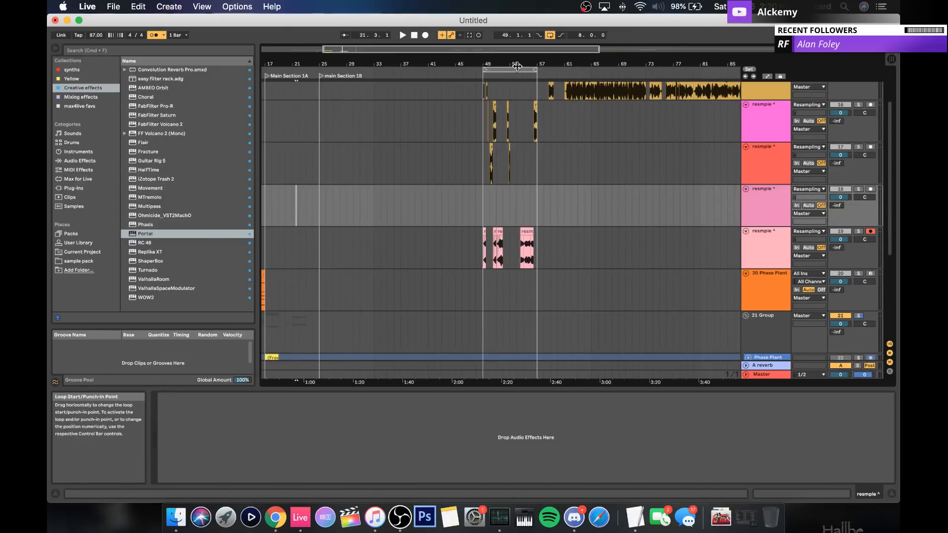
{"action": "left_click_drag", "start_coordinate": [515, 63], "coordinate": [514, 128]}
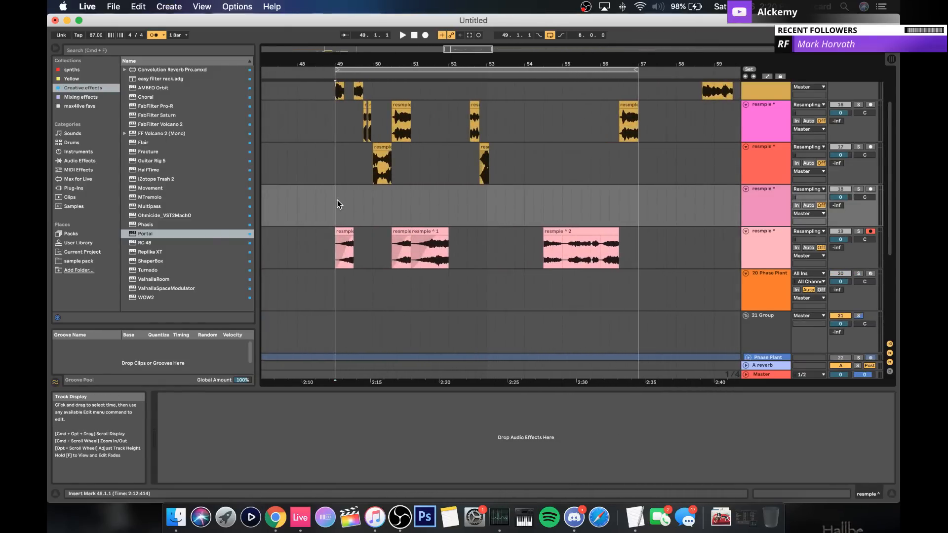
{"action": "left_click", "coordinate": [746, 189]}
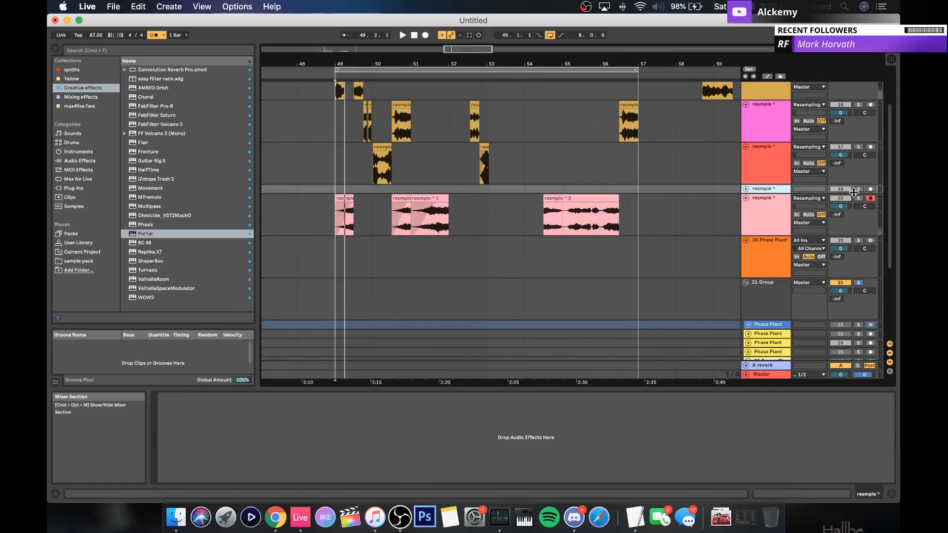
Step: Audition the arrangement from bar 49 and try pasting the copied Freeze Phase Plant fragment at 51.1.1 on the new folded track
{"action": "key", "text": "space"}
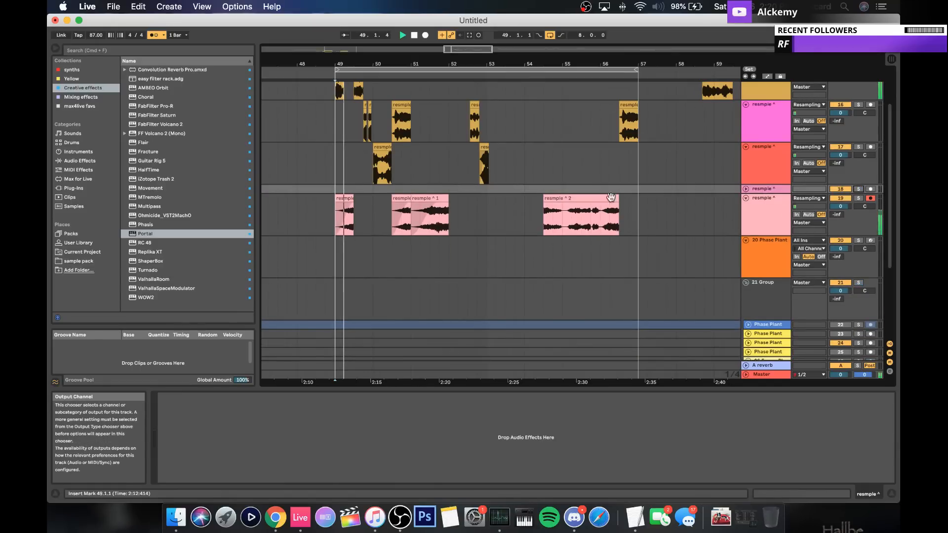
{"action": "scroll", "coordinate": [395, 170], "scroll_direction": "down", "scroll_amount": 1}
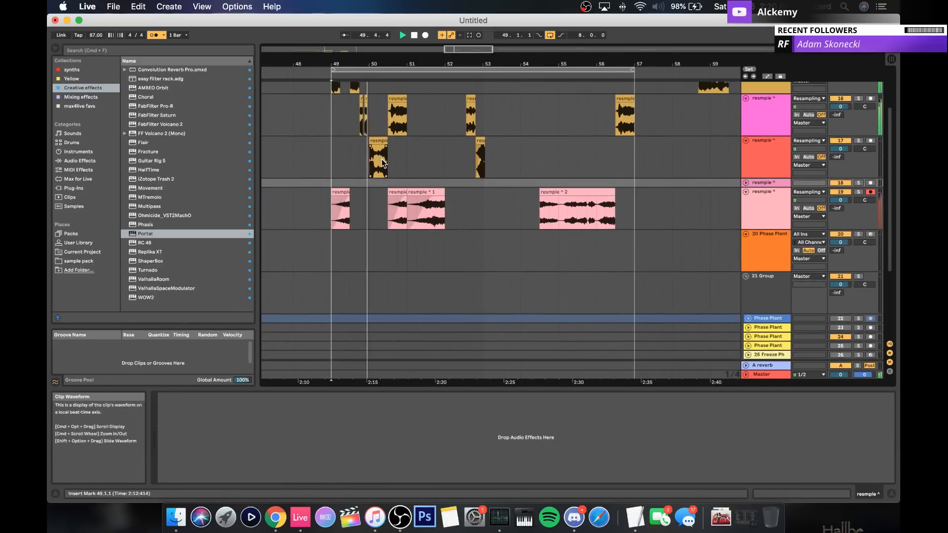
{"action": "left_click", "coordinate": [408, 180]}
{"action": "key", "text": "super+v"}
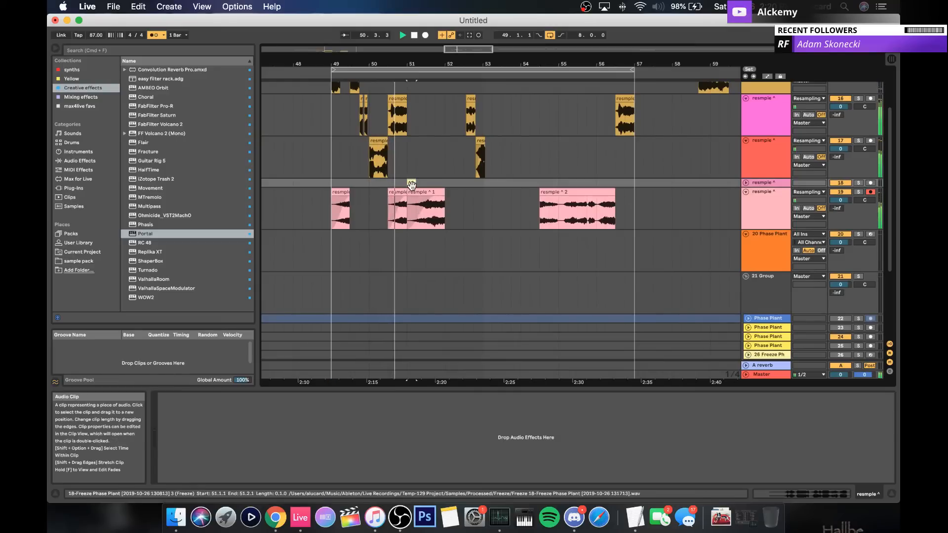
{"action": "key", "text": "space"}
Step: Place the copied Freeze Phase Plant fragment at 51.4.1 on the new track and unfold the track to show its waveform
{"action": "left_click", "coordinate": [425, 184]}
{"action": "key", "text": "super+v"}
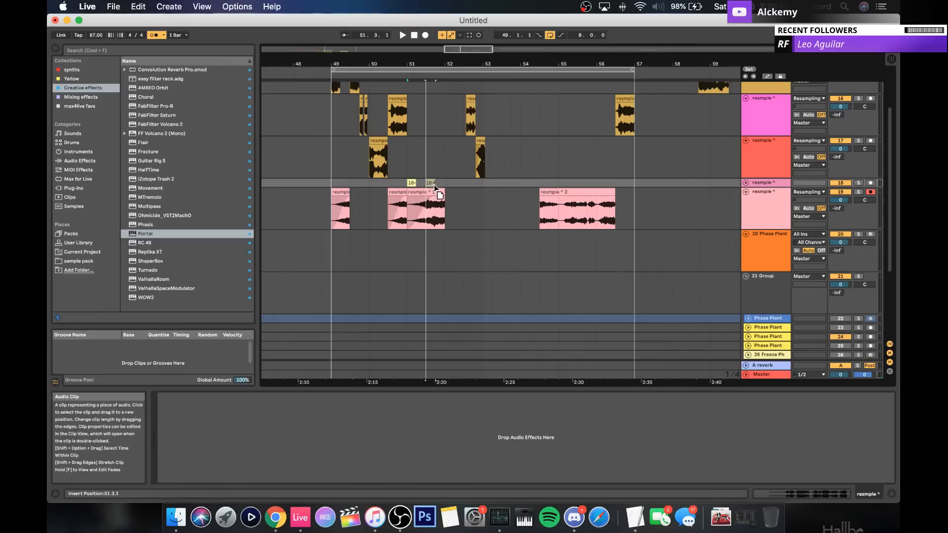
{"action": "left_click_drag", "start_coordinate": [435, 185], "coordinate": [435, 184]}
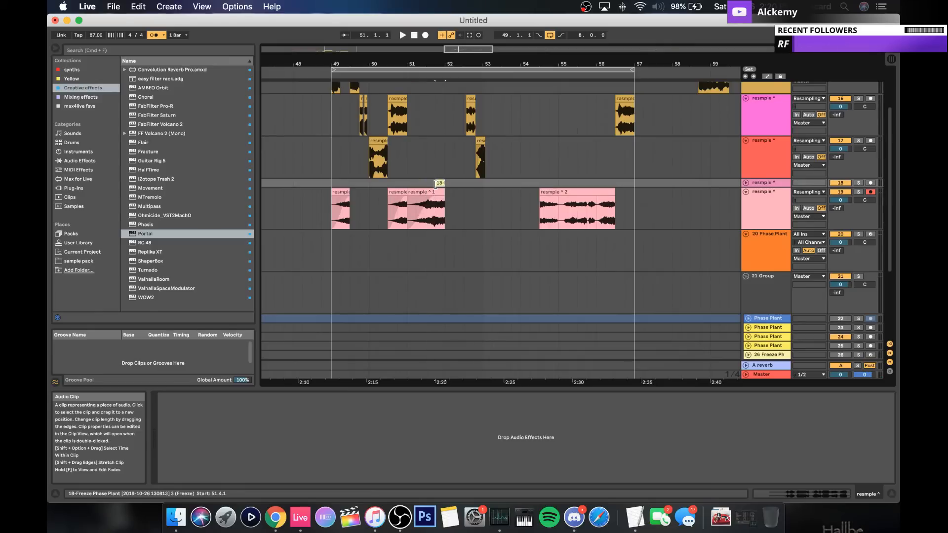
{"action": "left_click", "coordinate": [746, 183]}
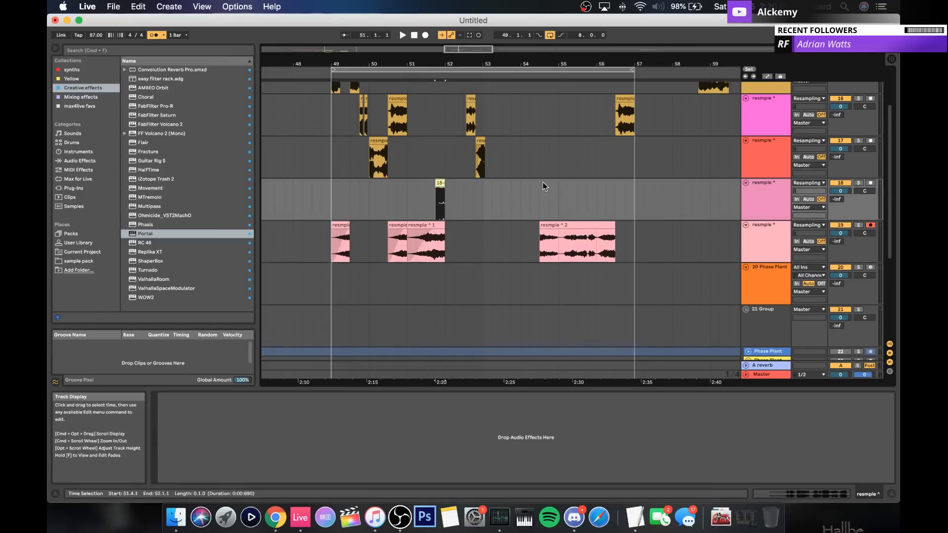
{"action": "scroll", "coordinate": [521, 170], "scroll_direction": "up", "scroll_amount": 3}
{"action": "scroll", "coordinate": [447, 259], "scroll_direction": "up", "scroll_amount": 3}
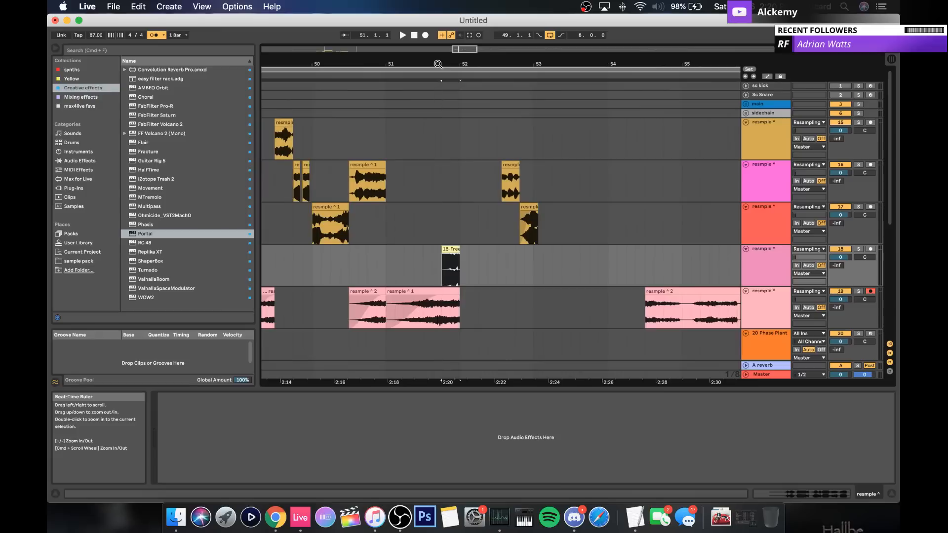
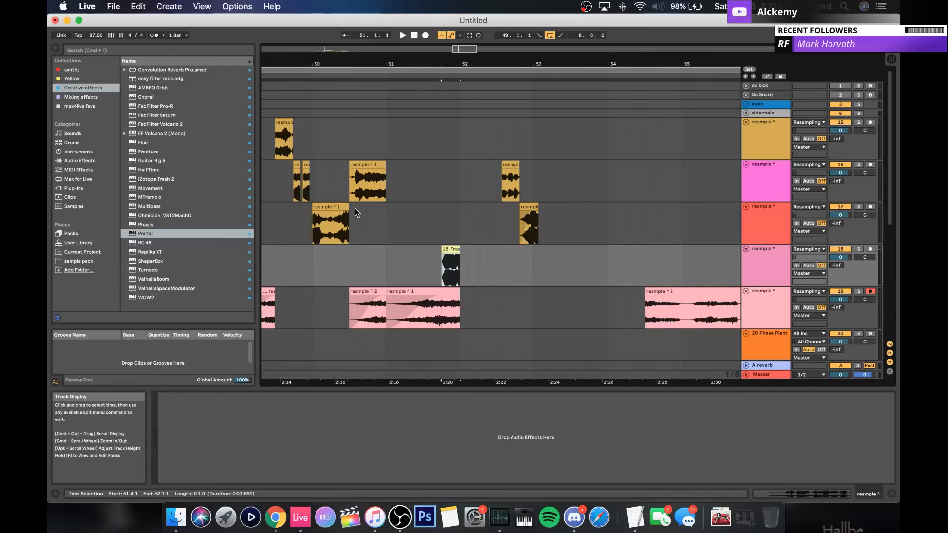
Step: Move the resample clips near bar 52.3 on tracks 16 and 17 slightly earlier, to start at 52.3.1 and 52.4.1
{"action": "scroll", "coordinate": [357, 212], "scroll_direction": "left", "scroll_amount": 5}
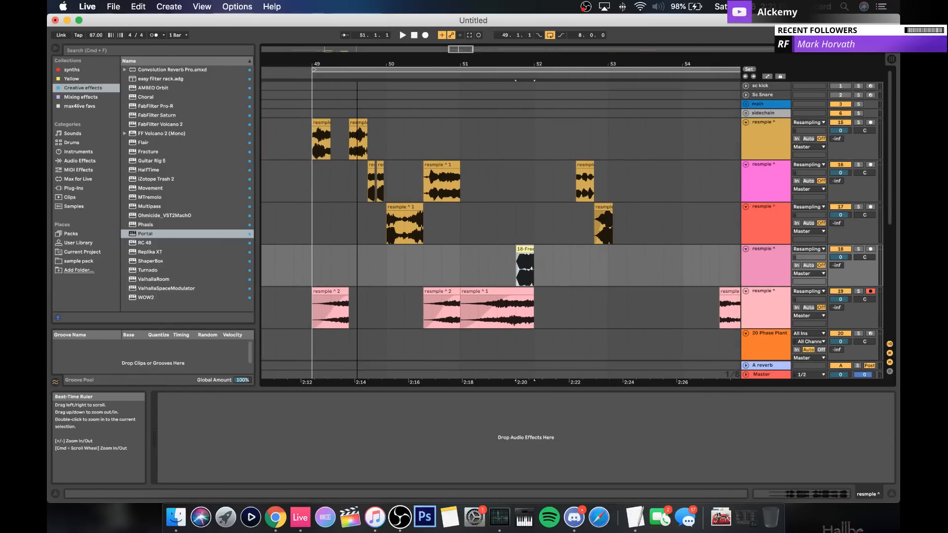
{"action": "left_click_drag", "start_coordinate": [357, 64], "coordinate": [357, 46]}
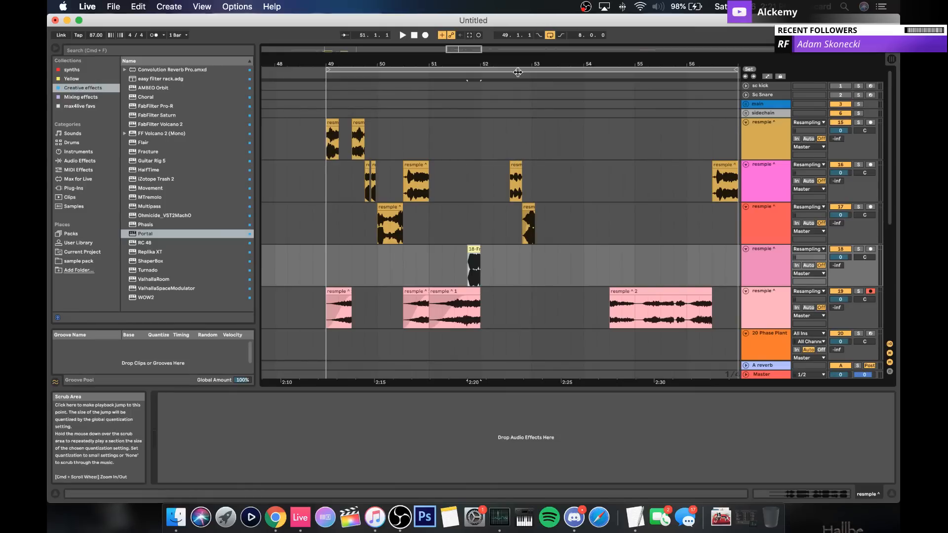
{"action": "left_click_drag", "start_coordinate": [517, 64], "coordinate": [517, 86]}
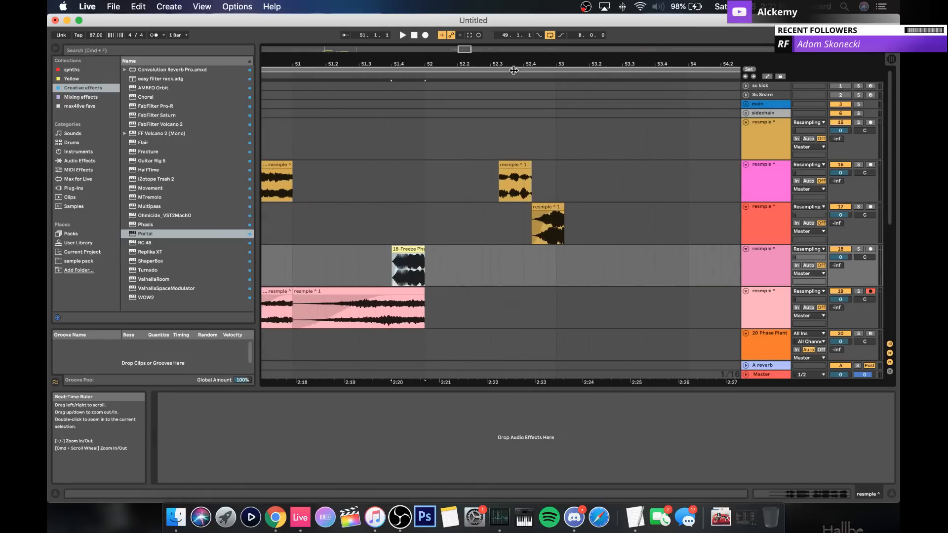
{"action": "left_click", "coordinate": [508, 163]}
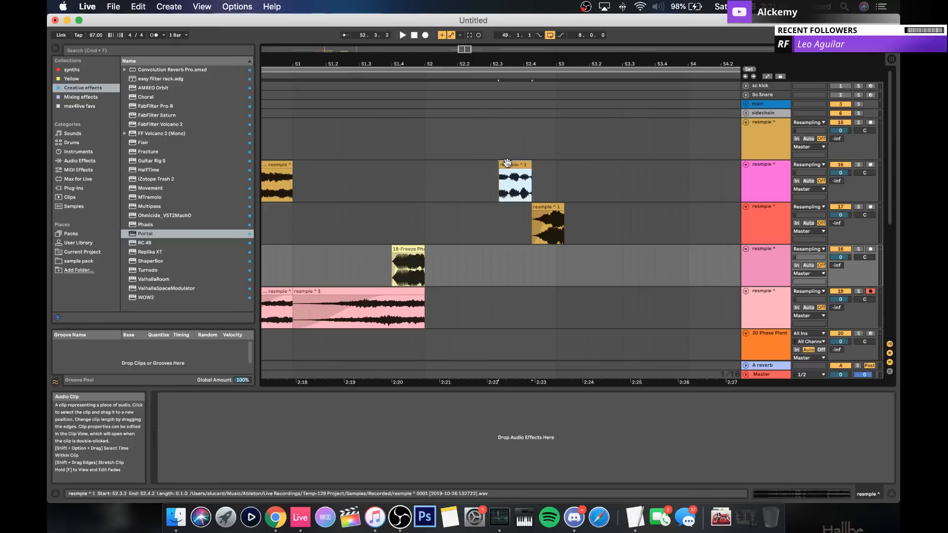
{"action": "left_click_drag", "start_coordinate": [508, 163], "coordinate": [499, 163]}
{"action": "left_click_drag", "start_coordinate": [540, 208], "coordinate": [532, 206]}
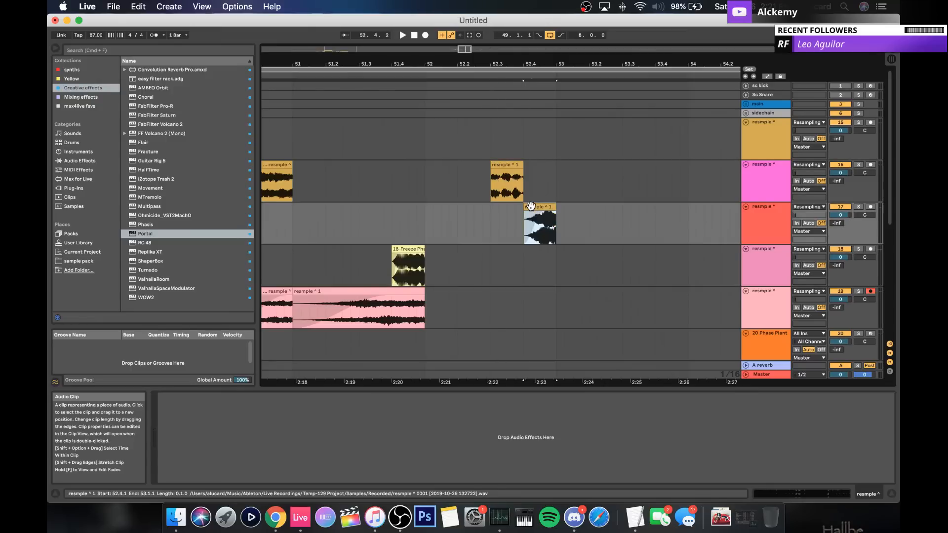
Step: Play the arrangement from bar 49 through the freeze clip to hear how the resample clips flow together
{"action": "scroll", "coordinate": [445, 213], "scroll_direction": "left", "scroll_amount": 5}
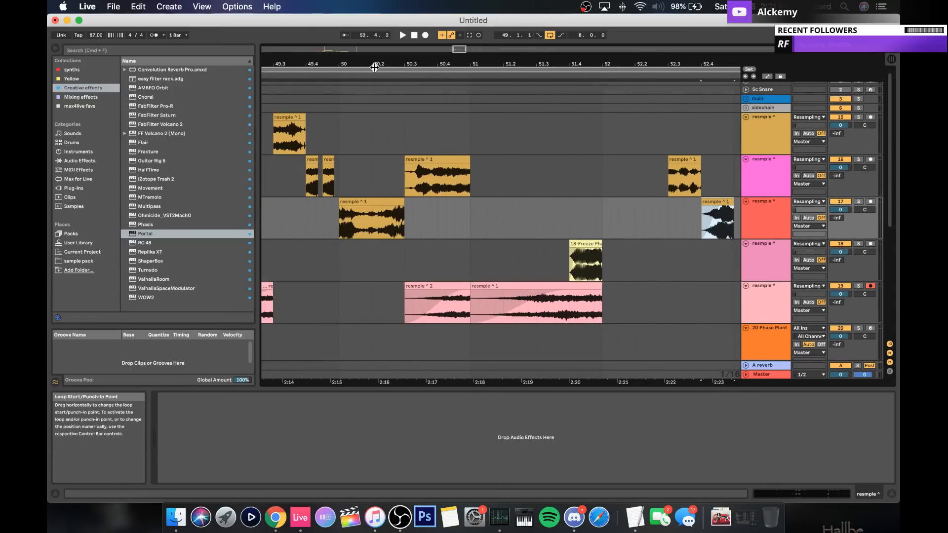
{"action": "left_click_drag", "start_coordinate": [375, 65], "coordinate": [376, 37]}
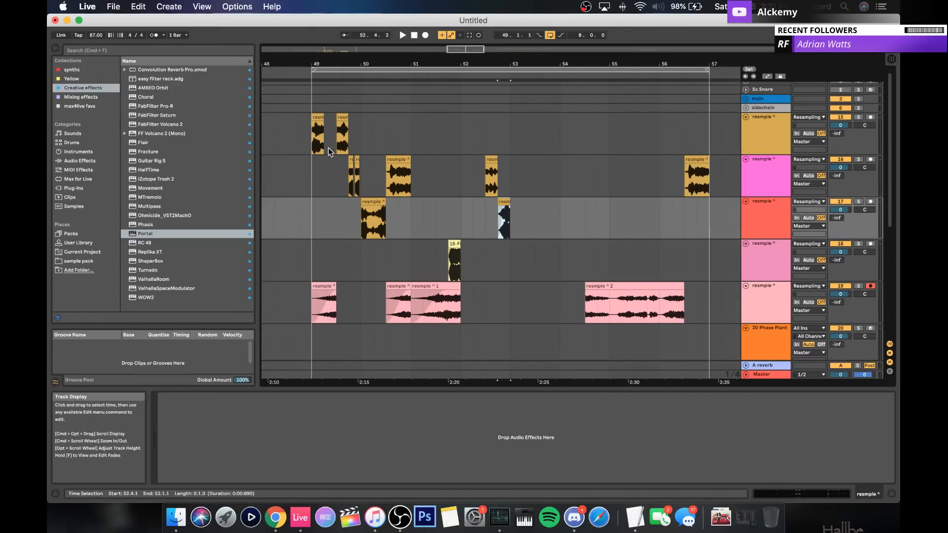
{"action": "left_click", "coordinate": [310, 165]}
{"action": "key", "text": "space"}
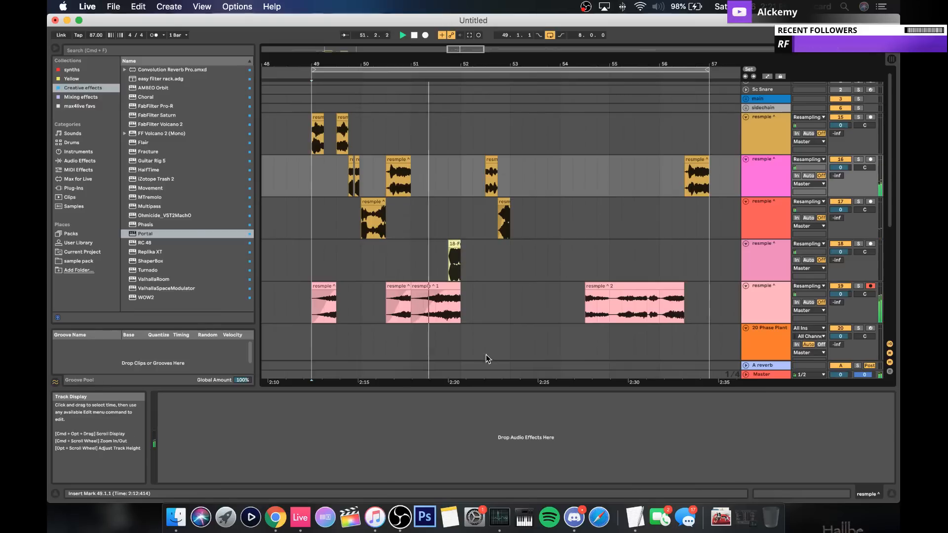
{"action": "left_click", "coordinate": [454, 244]}
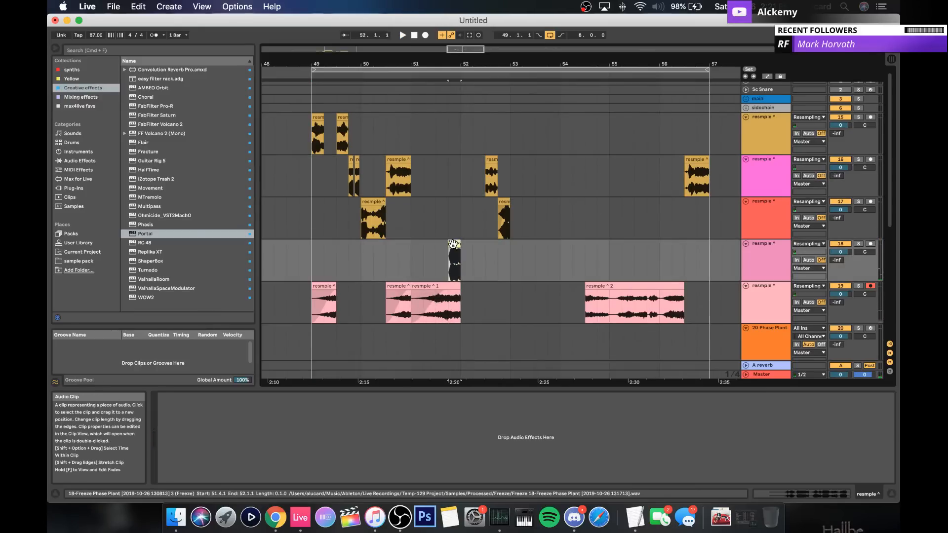
{"action": "left_click", "coordinate": [310, 178]}
{"action": "key", "text": "space"}
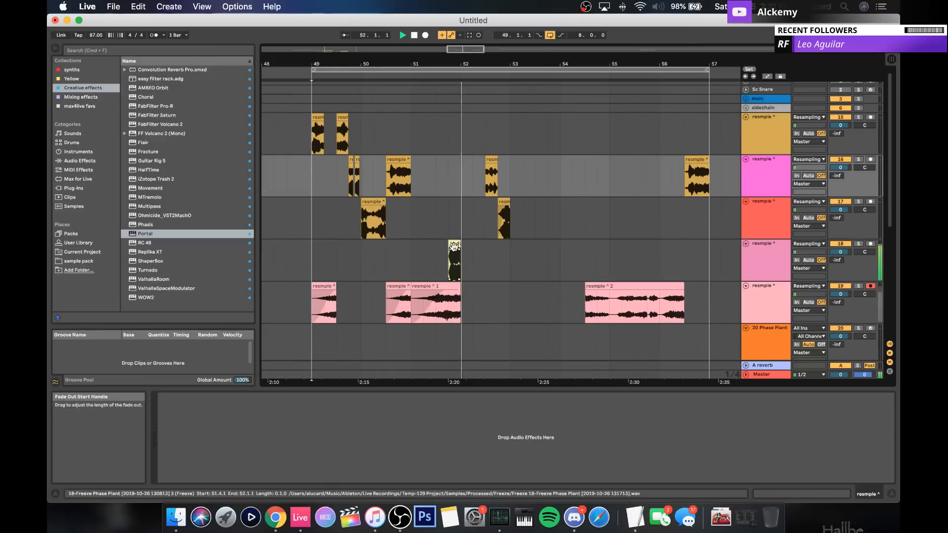
{"action": "key", "text": "space"}
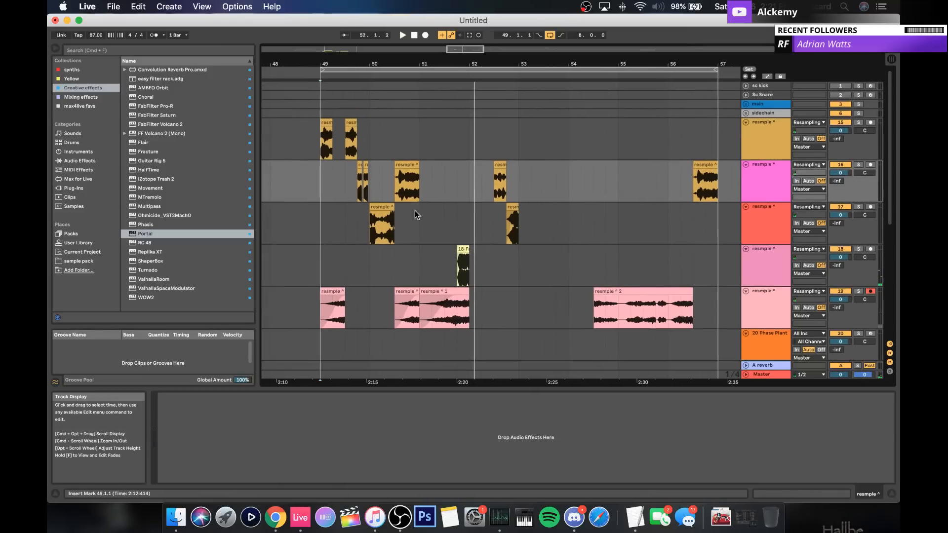
Step: Audition the track 16 resample clip at 50.3.1, and move it to start at 54.3.1
{"action": "scroll", "coordinate": [415, 210], "scroll_direction": "up", "scroll_amount": 1}
{"action": "scroll", "coordinate": [415, 211], "scroll_direction": "left", "scroll_amount": 1}
{"action": "left_click", "coordinate": [410, 168]}
{"action": "key", "text": "space"}
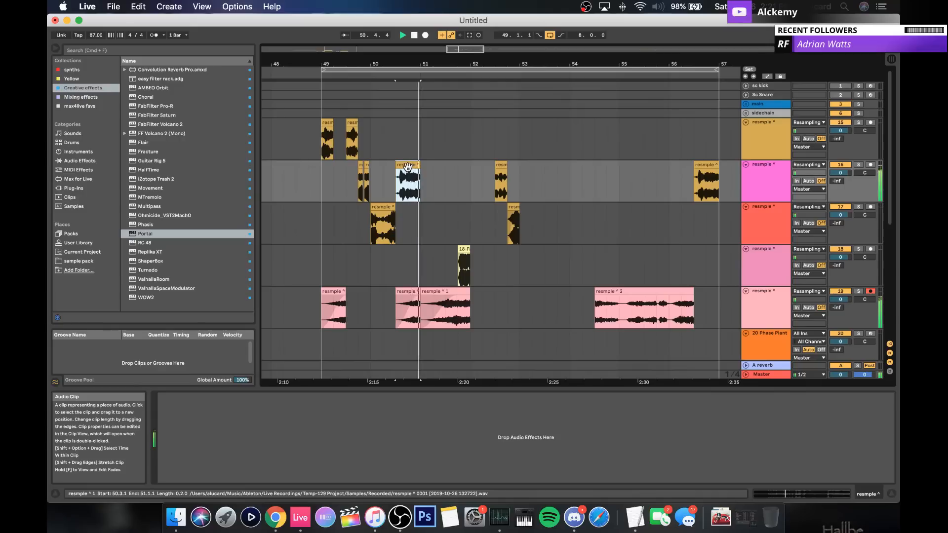
{"action": "key", "text": "space"}
{"action": "left_click_drag", "start_coordinate": [410, 168], "coordinate": [606, 171]}
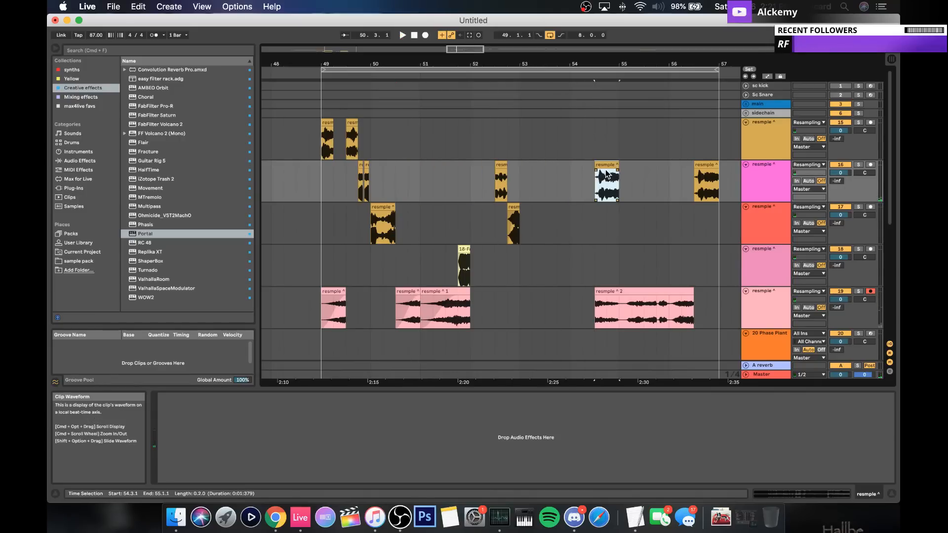
Step: Move the freeze clip on track 18 to start at 50.4.1 and play it back in its new position
{"action": "left_click_drag", "start_coordinate": [465, 262], "coordinate": [415, 261]}
{"action": "key", "text": "space"}
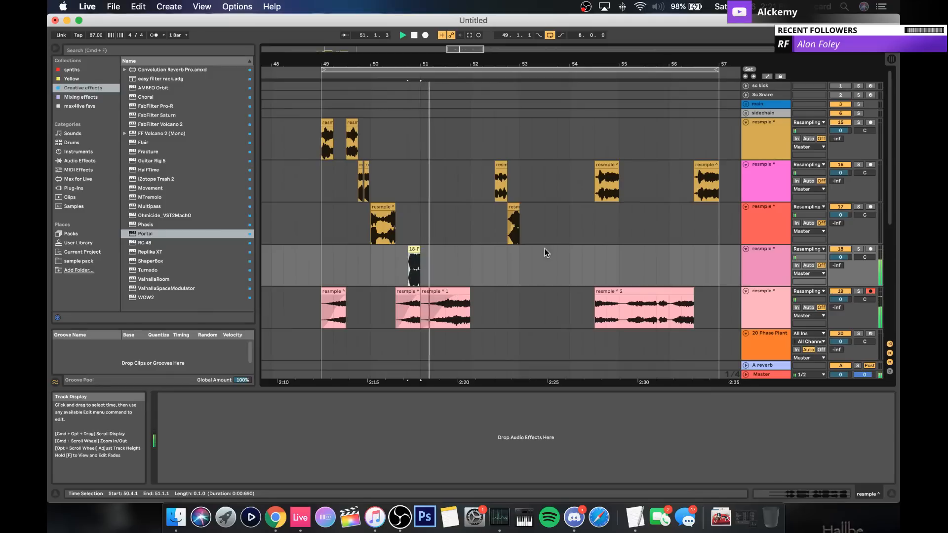
{"action": "key", "text": "space"}
Step: Set the freeze clip's warp mode to Complex Pro and play the clip
{"action": "left_click", "coordinate": [415, 249]}
{"action": "double_click", "coordinate": [414, 250]}
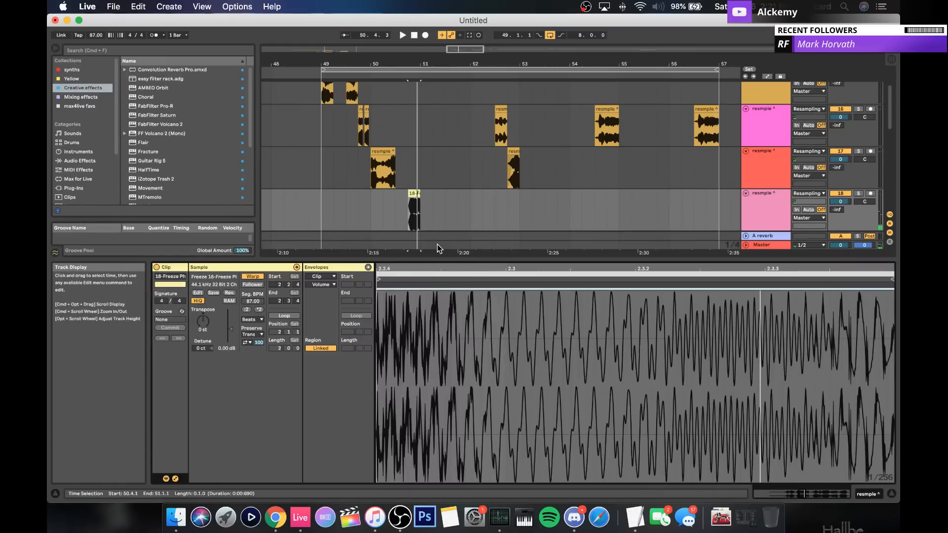
{"action": "left_click_drag", "start_coordinate": [599, 269], "coordinate": [600, 203]}
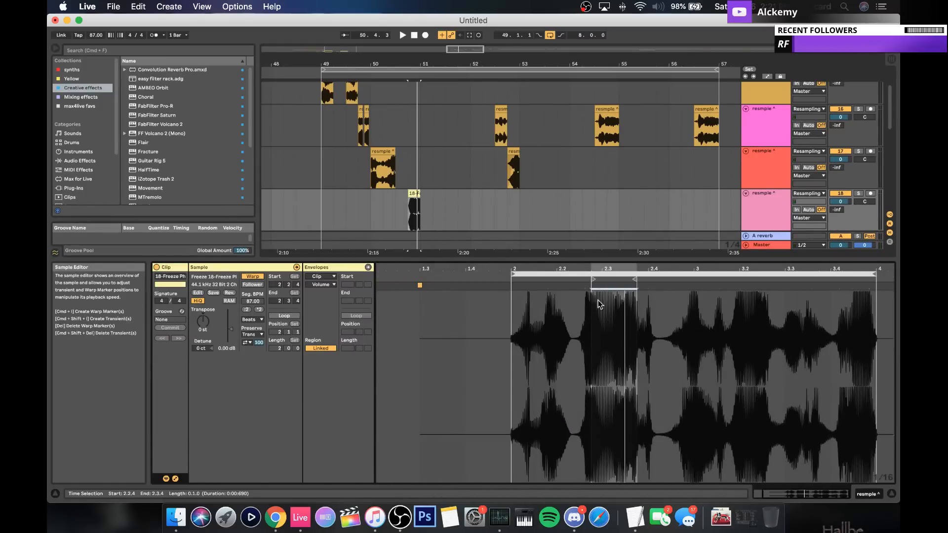
{"action": "left_click", "coordinate": [253, 320]}
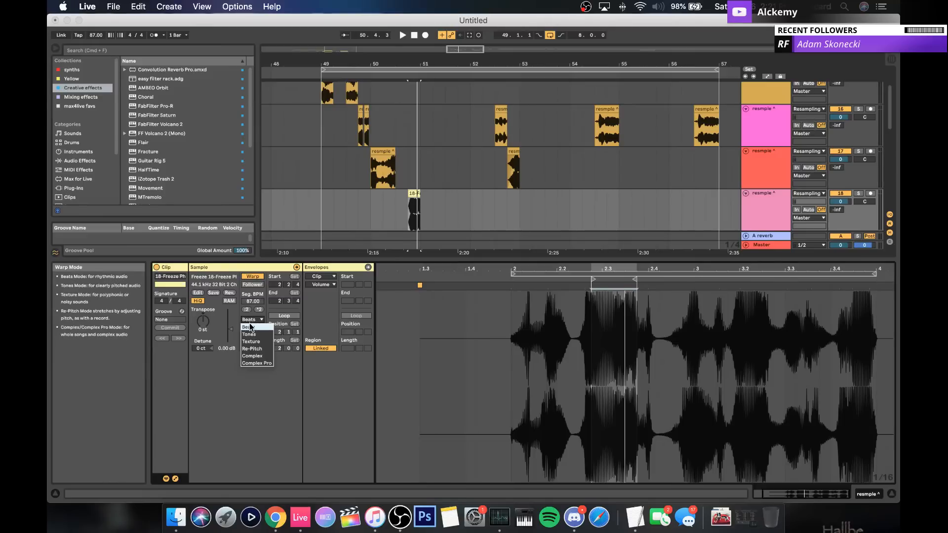
{"action": "left_click", "coordinate": [252, 365]}
{"action": "key", "text": "space"}
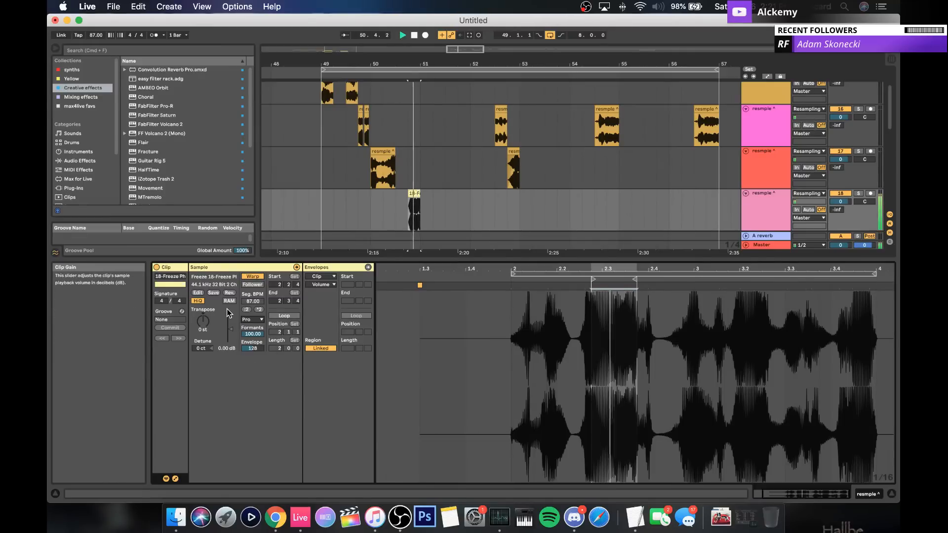
{"action": "key", "text": "space"}
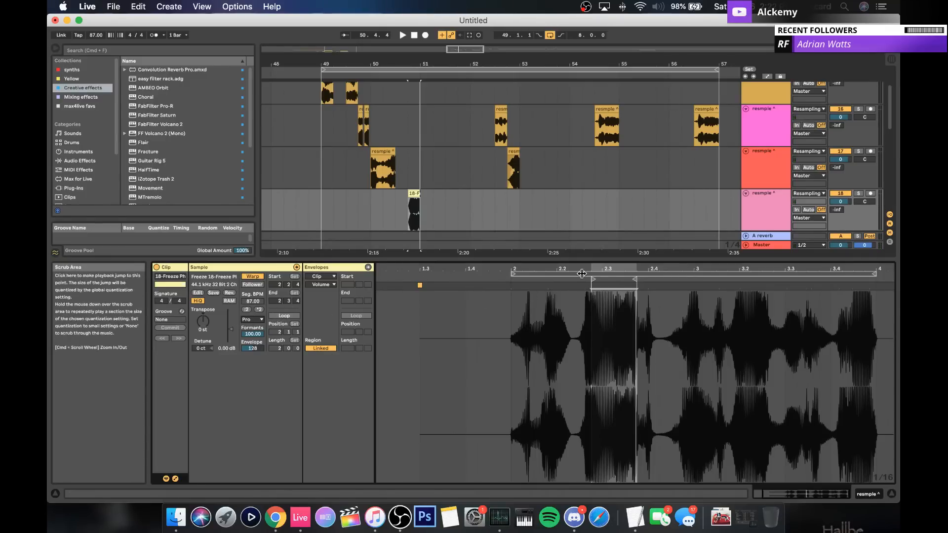
Step: Examine the freeze clip's waveform up close and check the device chain of track 18
{"action": "left_click_drag", "start_coordinate": [595, 273], "coordinate": [595, 333]}
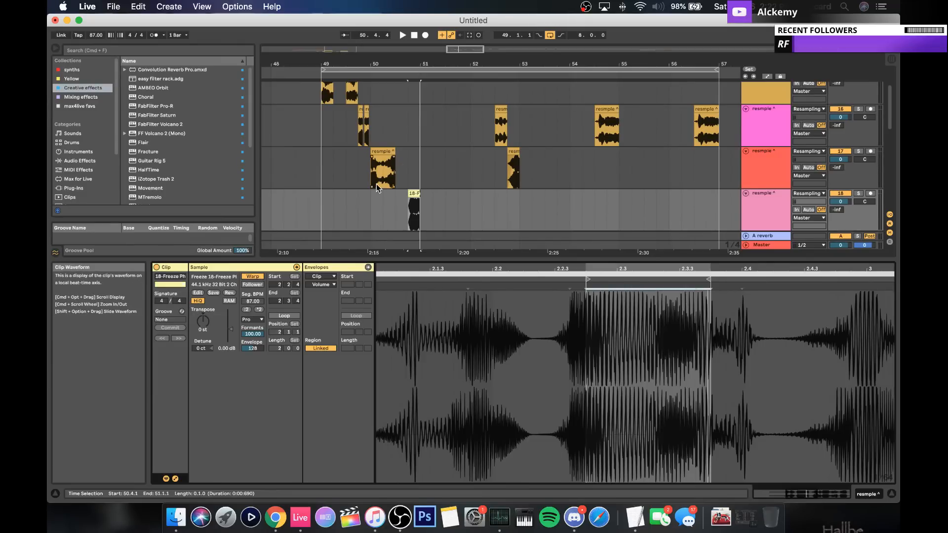
{"action": "scroll", "coordinate": [376, 184], "scroll_direction": "down", "scroll_amount": 2}
{"action": "scroll", "coordinate": [376, 184], "scroll_direction": "down", "scroll_amount": 1}
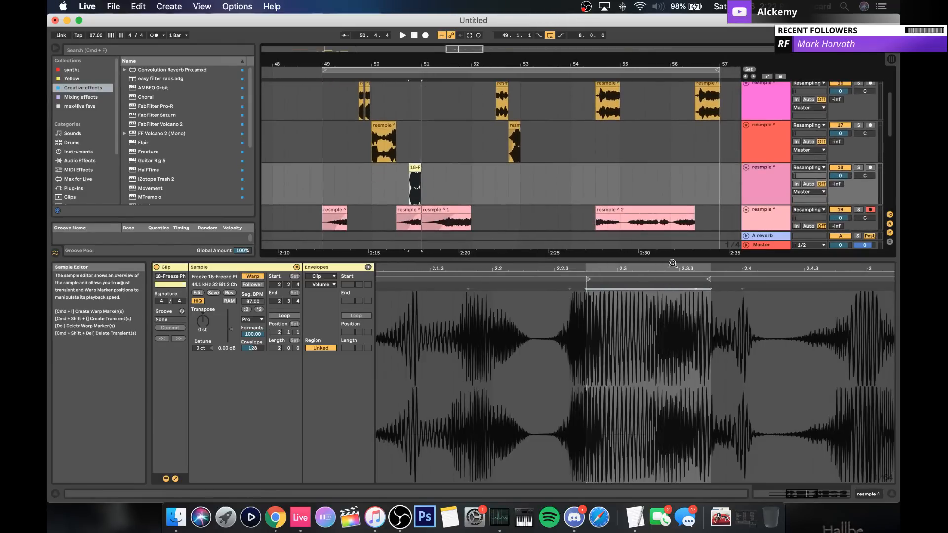
{"action": "double_click", "coordinate": [771, 167]}
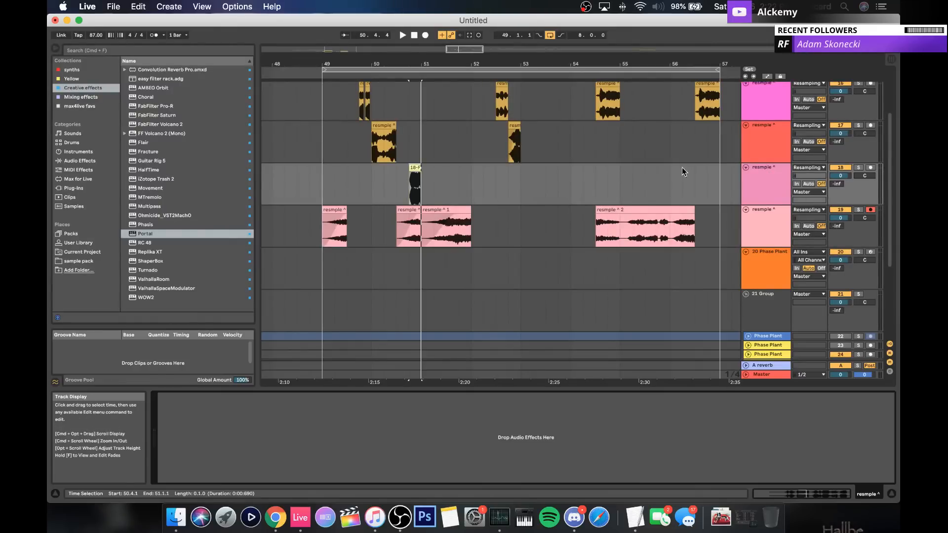
{"action": "left_click", "coordinate": [766, 192]}
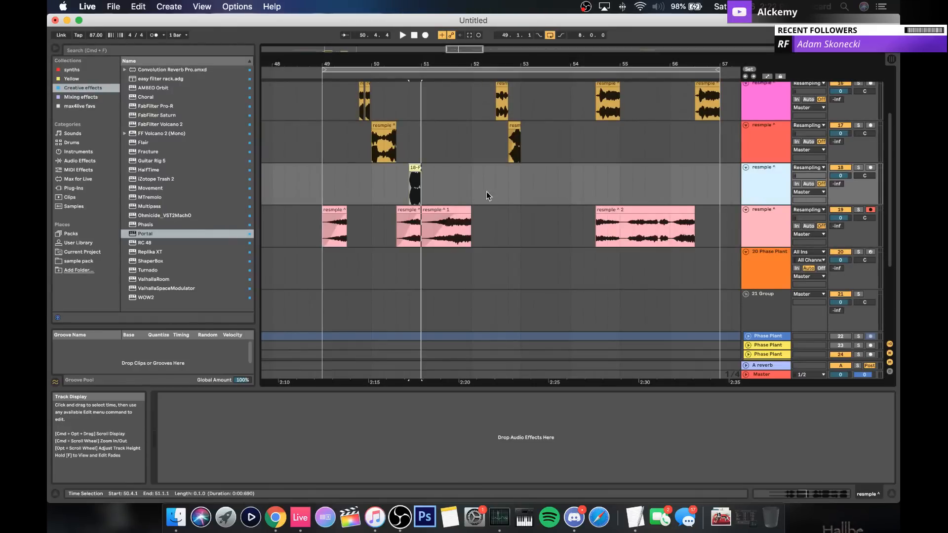
{"action": "left_click", "coordinate": [419, 170]}
{"action": "scroll", "coordinate": [423, 171], "scroll_direction": "up", "scroll_amount": 2}
{"action": "scroll", "coordinate": [423, 171], "scroll_direction": "down", "scroll_amount": 2}
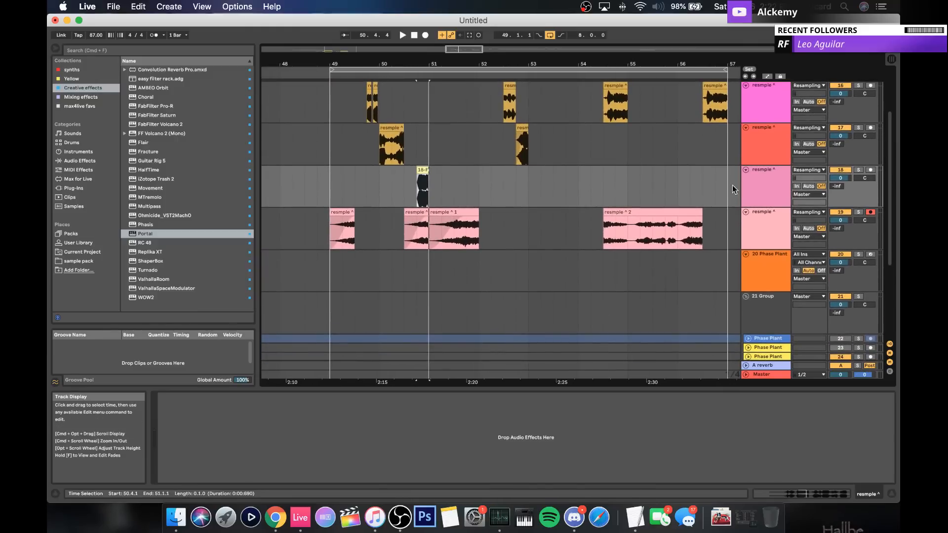
{"action": "left_click", "coordinate": [756, 190]}
{"action": "left_click", "coordinate": [421, 171]}
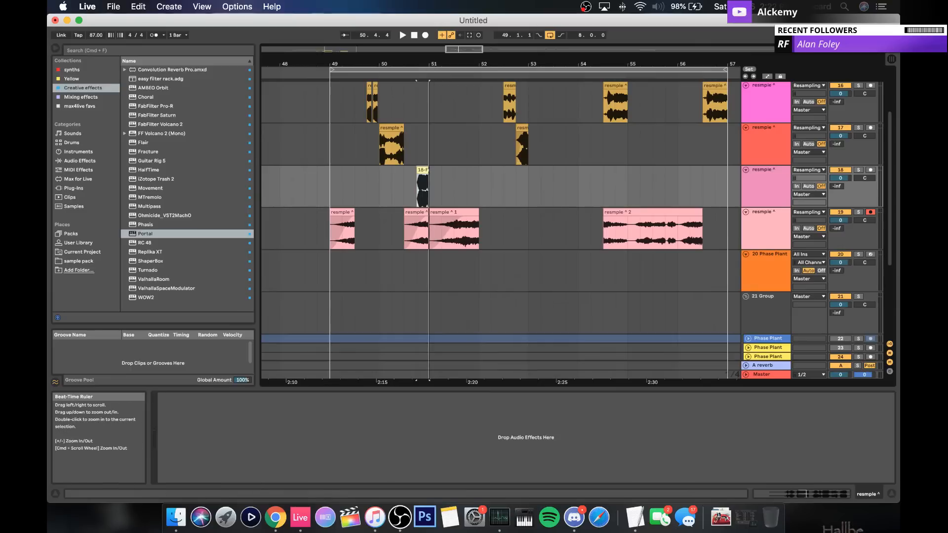
{"action": "left_click_drag", "start_coordinate": [429, 63], "coordinate": [429, 74]}
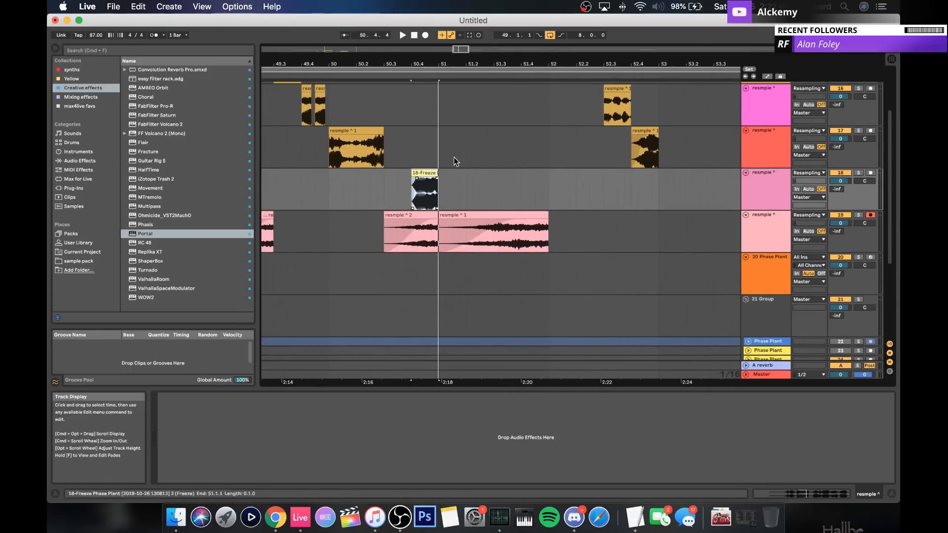
{"action": "left_click_drag", "start_coordinate": [417, 63], "coordinate": [418, 37]}
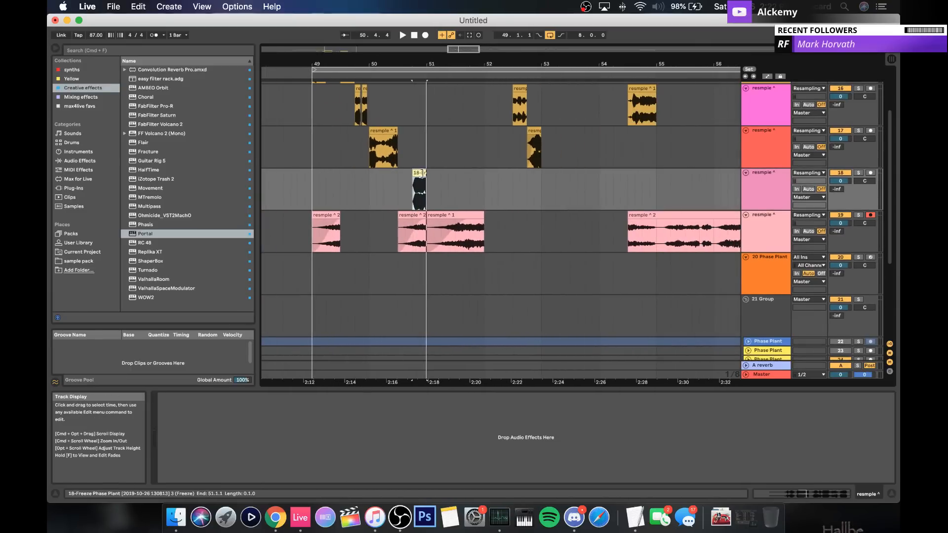
Step: Open the freeze clip's sample view, solo track 18 and play the clip on its own
{"action": "double_click", "coordinate": [418, 191]}
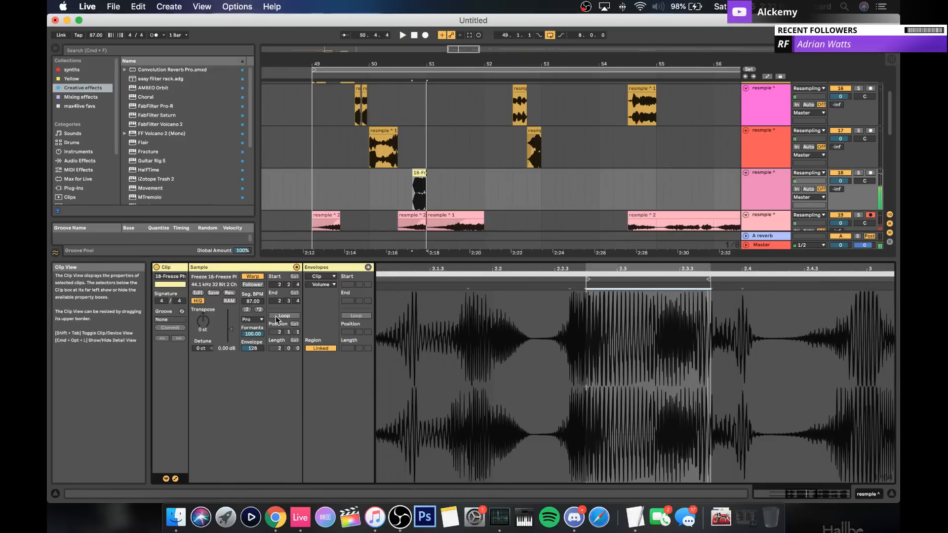
{"action": "left_click", "coordinate": [858, 173]}
{"action": "key", "text": "space"}
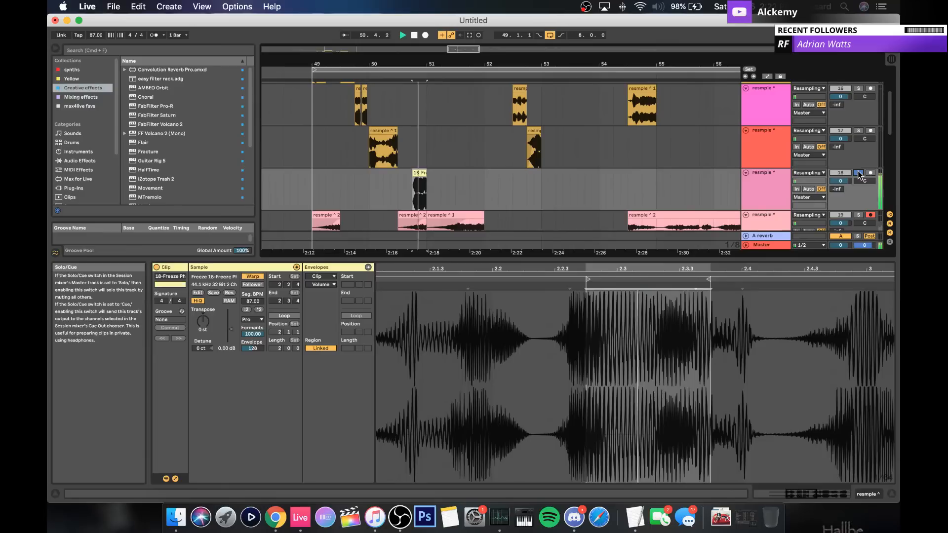
{"action": "key", "text": "space"}
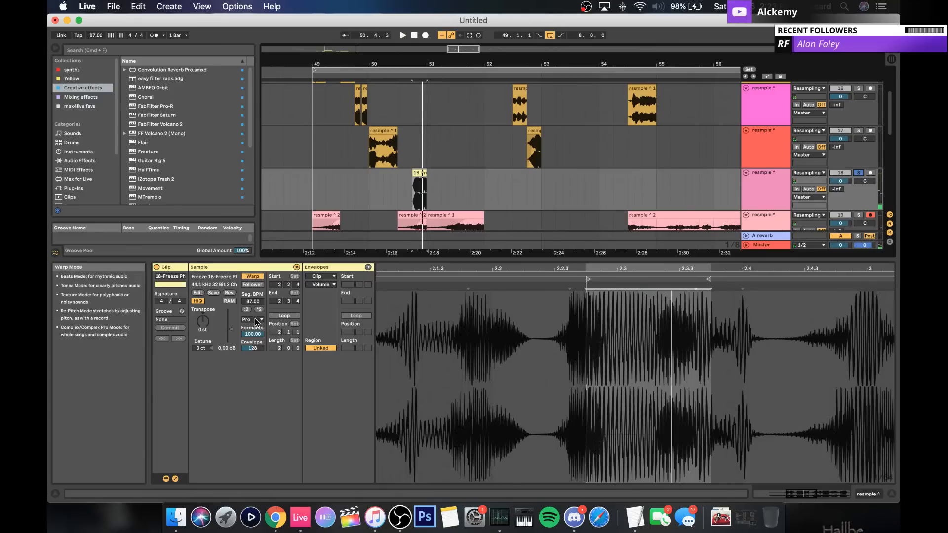
Step: Delete the resample clips between 49.1.1 and 51.1.1 on track 19, and select track 18
{"action": "scroll", "coordinate": [316, 227], "scroll_direction": "down", "scroll_amount": 2}
{"action": "left_click_drag", "start_coordinate": [318, 218], "coordinate": [372, 217]}
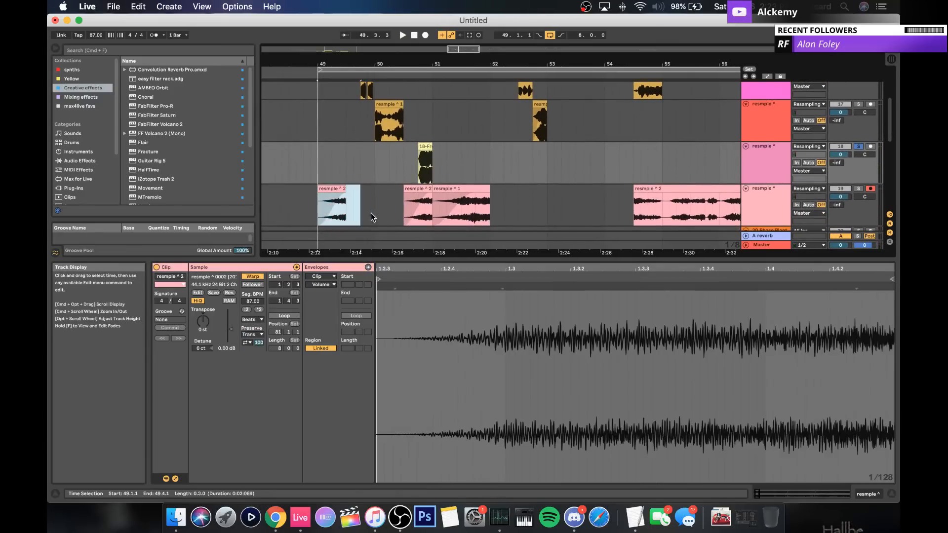
{"action": "left_click_drag", "start_coordinate": [429, 213], "coordinate": [429, 211]}
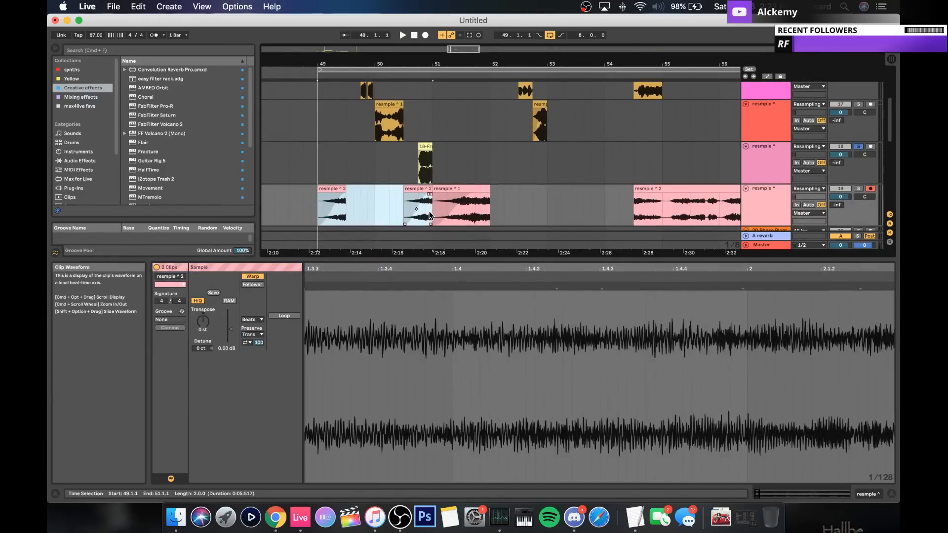
{"action": "key", "text": "Delete"}
{"action": "left_click", "coordinate": [418, 206]}
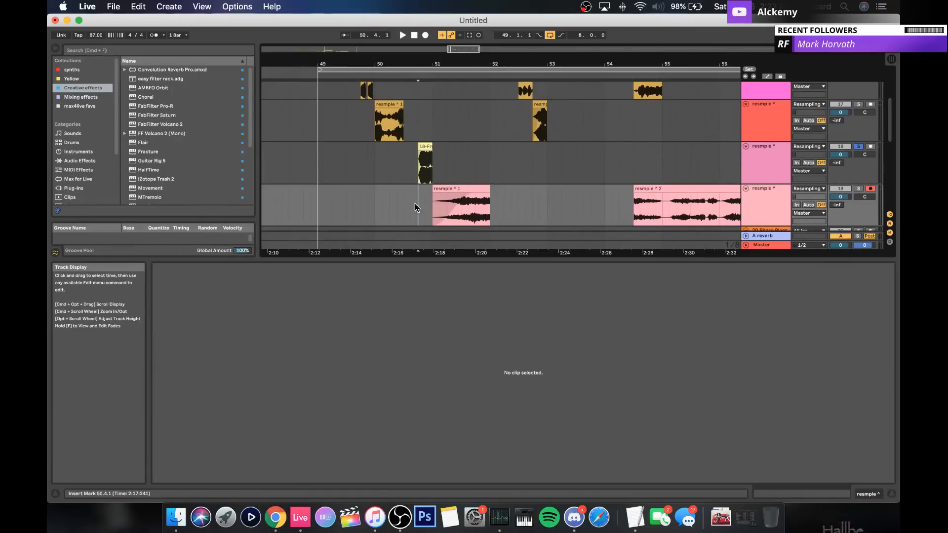
{"action": "left_click", "coordinate": [771, 177]}
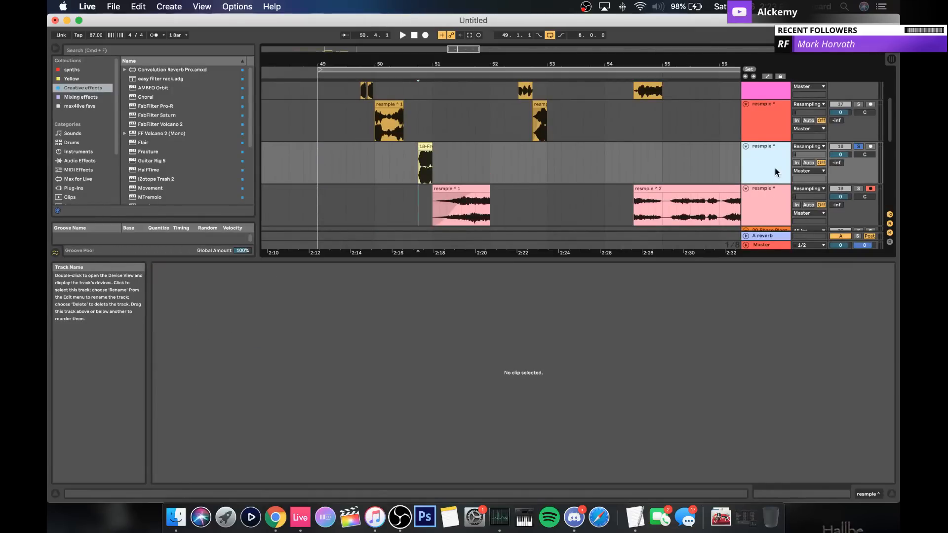
Step: Solo track 19 and play its resample clip at 51.1.1 on its own
{"action": "left_click", "coordinate": [475, 188]}
{"action": "key", "text": "space"}
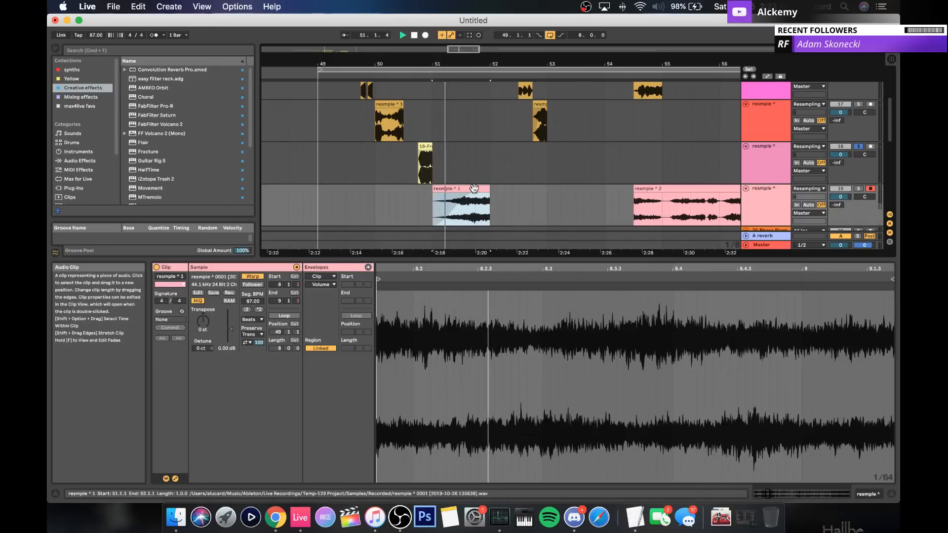
{"action": "left_click", "coordinate": [859, 188]}
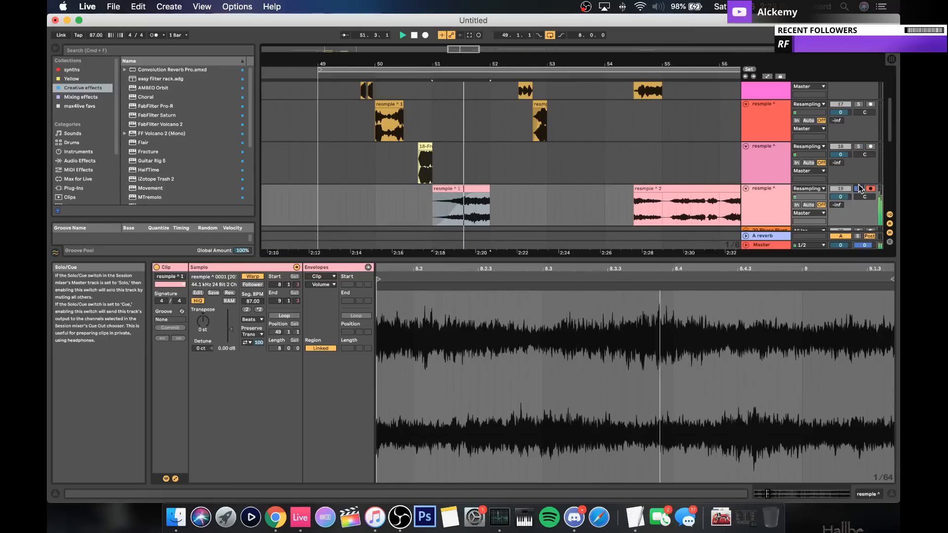
{"action": "key", "text": "space"}
Step: Show the Transposition clip envelope of the freeze clip on track 18
{"action": "left_click", "coordinate": [752, 155]}
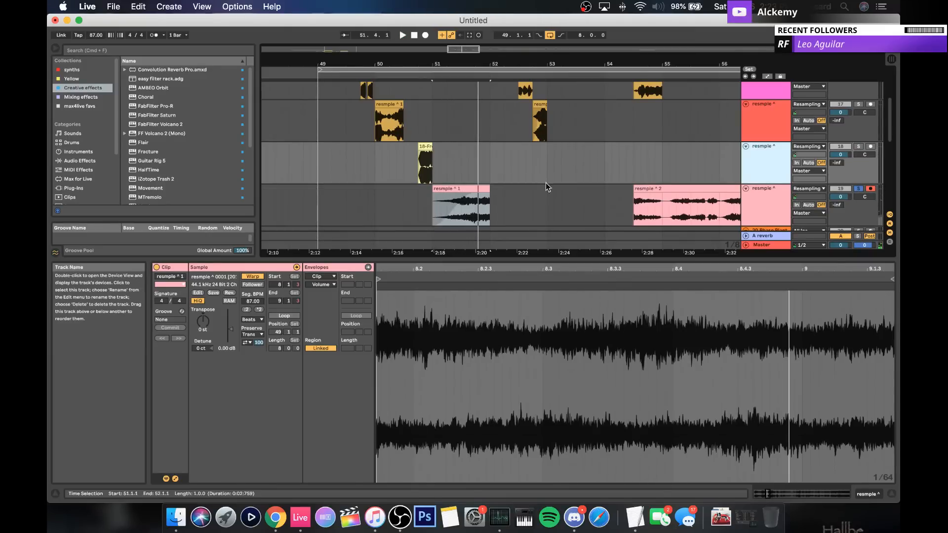
{"action": "left_click", "coordinate": [423, 155]}
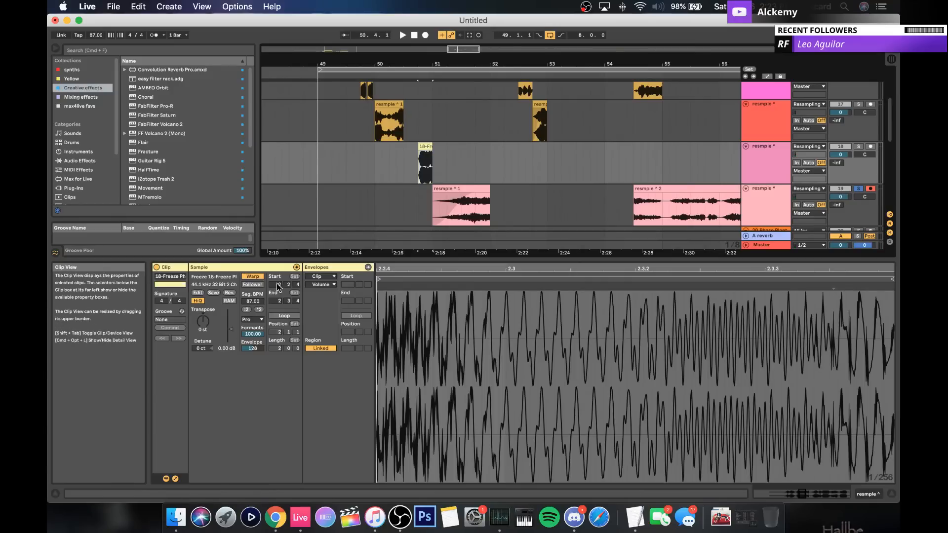
{"action": "left_click", "coordinate": [318, 277]}
{"action": "left_click", "coordinate": [318, 282]}
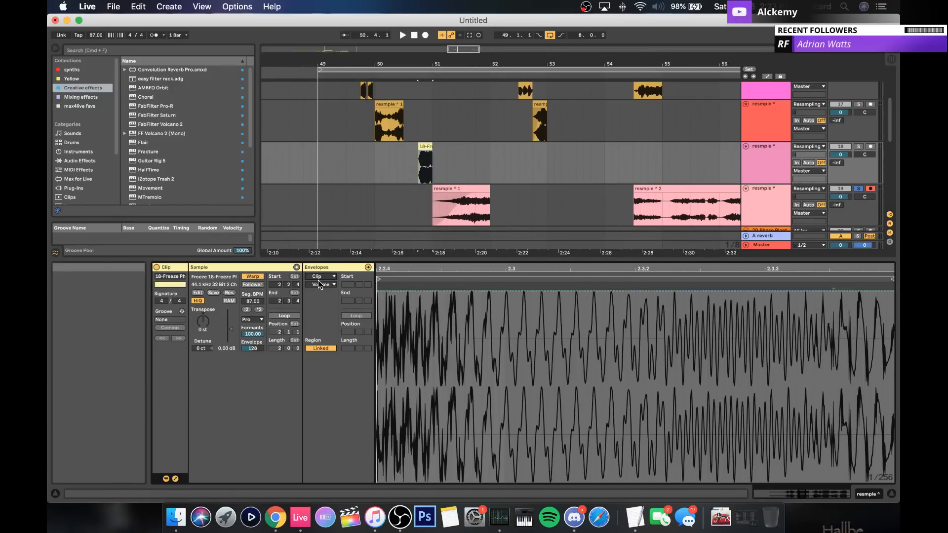
{"action": "left_click", "coordinate": [319, 284]}
{"action": "left_click", "coordinate": [321, 299]}
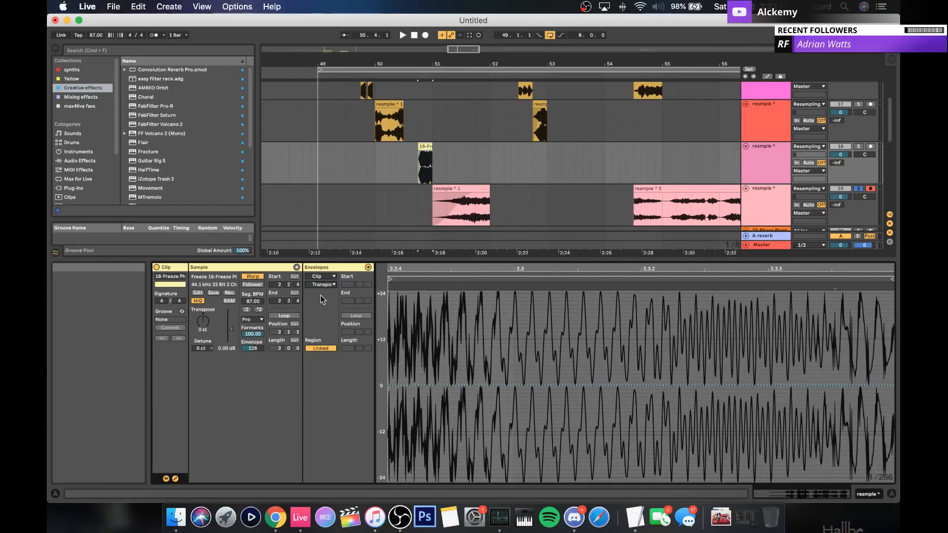
Step: Shape the freeze clip's transposition envelope to rise to about +19 st, fall to about -12 st and return to 0 st near the end
{"action": "left_click", "coordinate": [491, 385]}
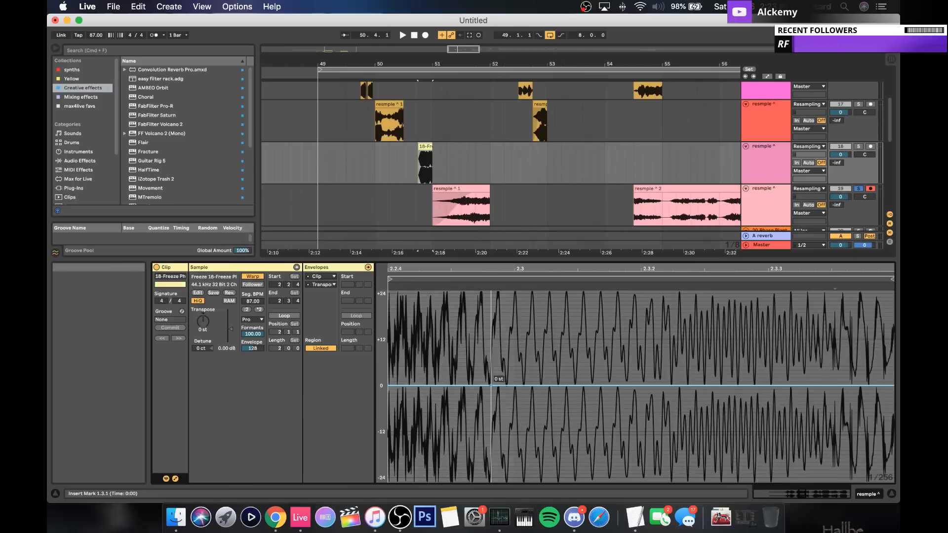
{"action": "mouse_move", "coordinate": [490, 385]}
{"action": "left_mouse_down"}
{"action": "mouse_move", "coordinate": [492, 324]}
{"action": "mouse_move", "coordinate": [493, 385]}
{"action": "left_mouse_up"}
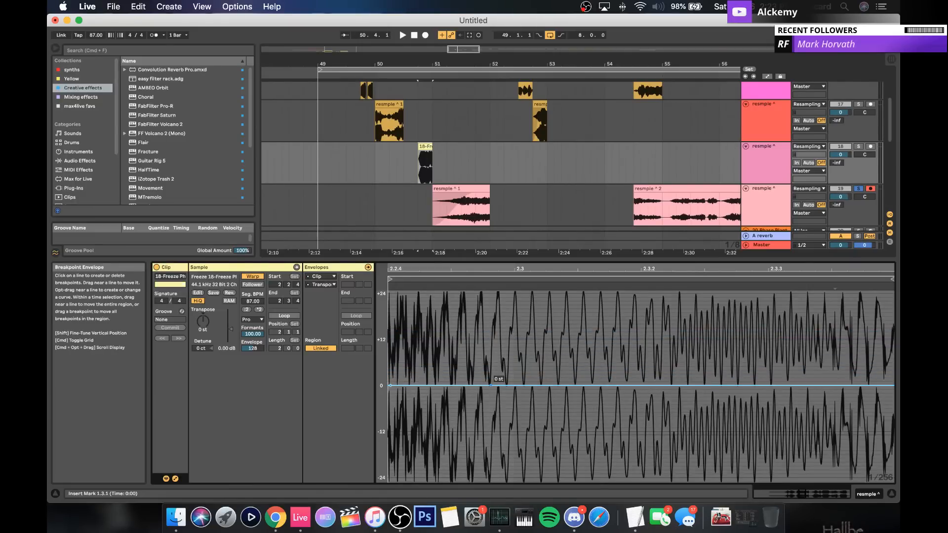
{"action": "left_click_drag", "start_coordinate": [492, 385], "coordinate": [492, 316]}
{"action": "left_click_drag", "start_coordinate": [689, 313], "coordinate": [689, 432]}
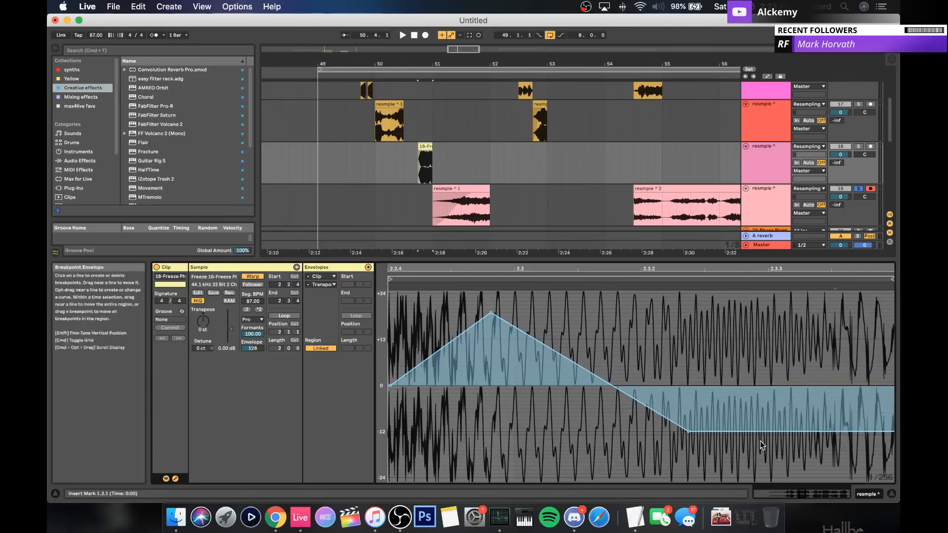
{"action": "left_click_drag", "start_coordinate": [805, 432], "coordinate": [879, 386]}
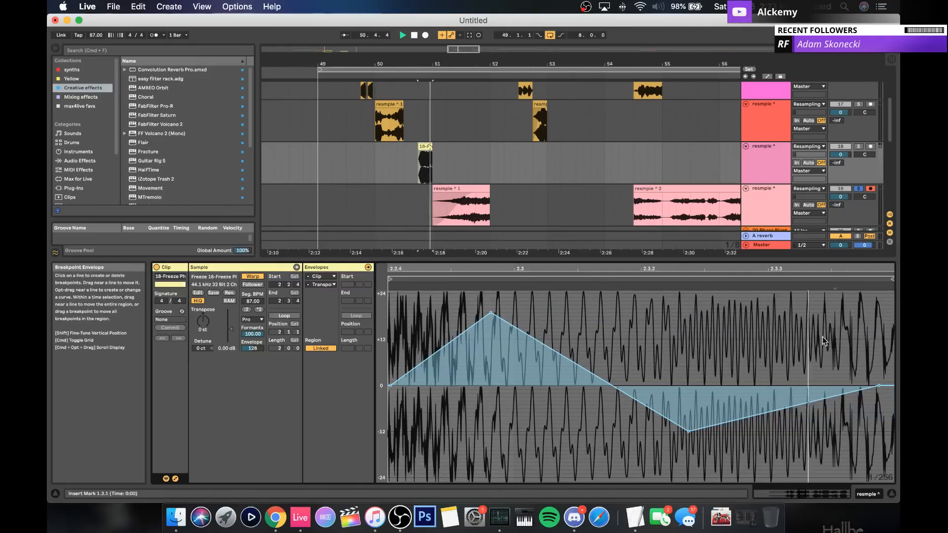
Step: Play the freeze clip with track 18 soloed, and again from 50.3.1 with the solo removed
{"action": "left_click", "coordinate": [860, 146]}
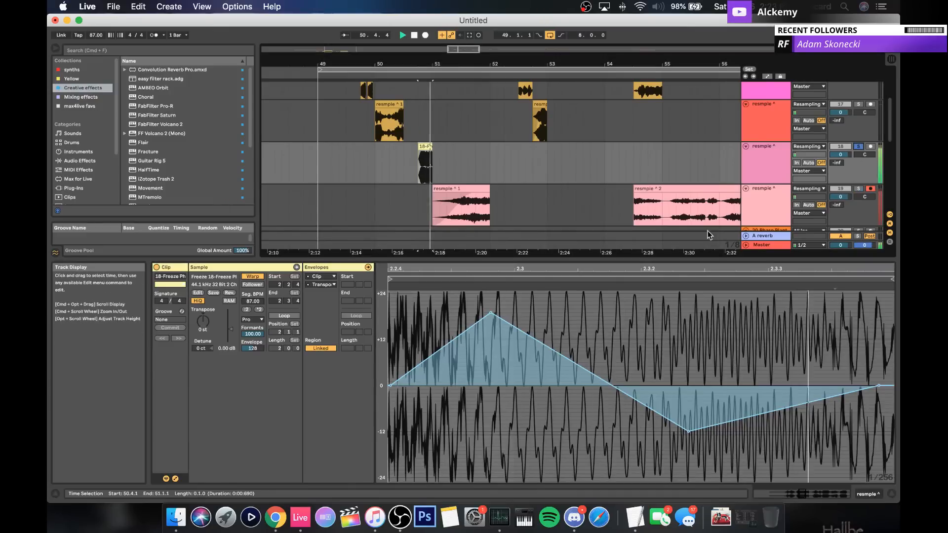
{"action": "left_click", "coordinate": [404, 164]}
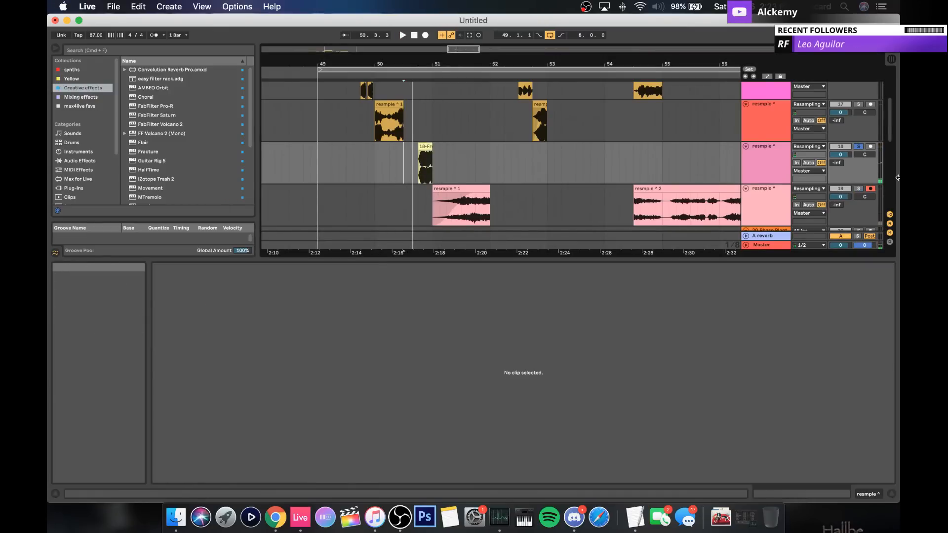
{"action": "left_click", "coordinate": [859, 146]}
{"action": "key", "text": "space"}
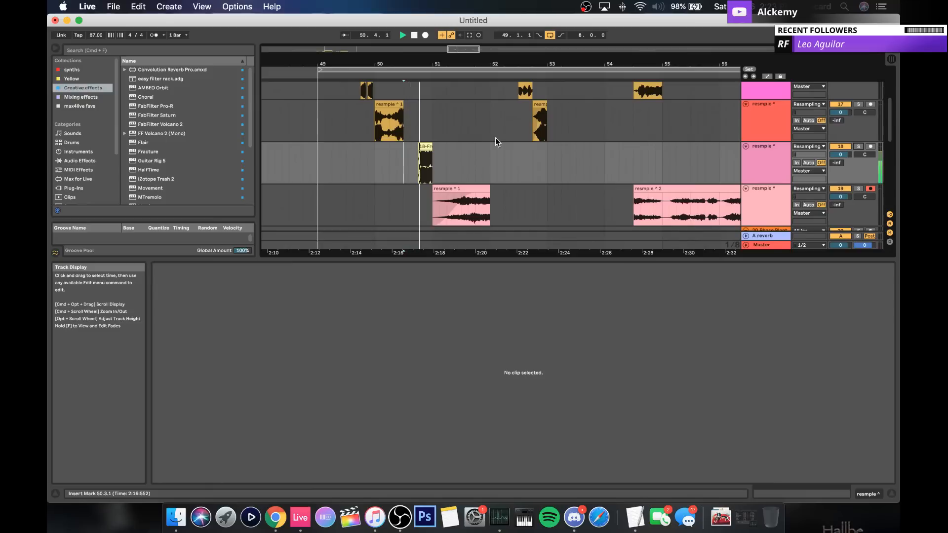
Step: Play the arrangement from 49.1.1 with all tracks audible
{"action": "scroll", "coordinate": [342, 158], "scroll_direction": "up", "scroll_amount": 3}
{"action": "left_click", "coordinate": [339, 161]}
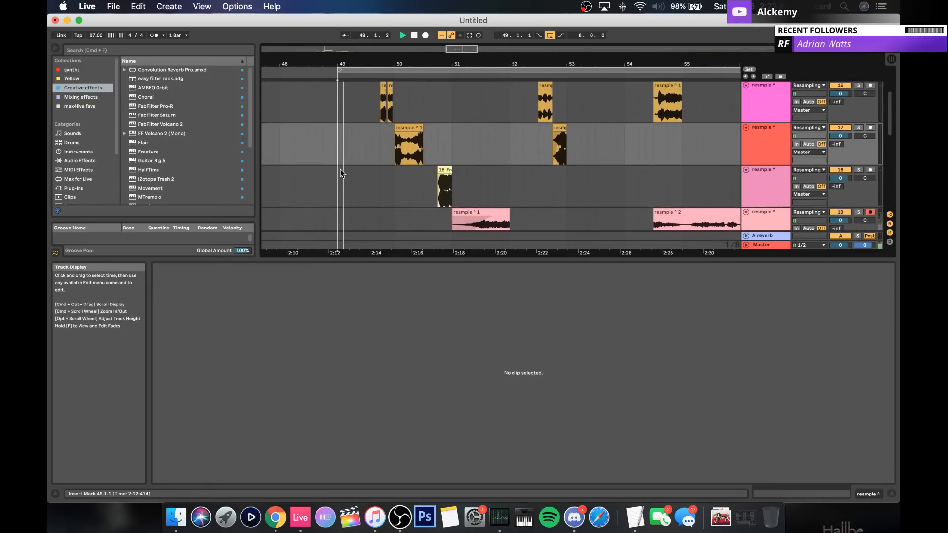
{"action": "scroll", "coordinate": [340, 169], "scroll_direction": "up", "scroll_amount": 3}
{"action": "scroll", "coordinate": [346, 170], "scroll_direction": "down", "scroll_amount": 5}
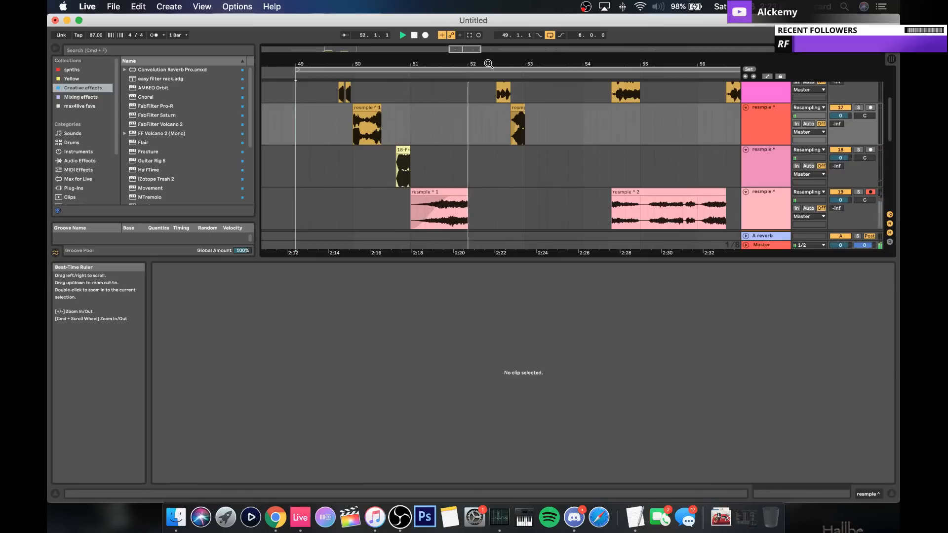
{"action": "key", "text": "space"}
Step: Duplicate the track 19 clip at 51.1.1 to 52.1.1, and delete the clips on tracks 16 and 17 between 52.1.1 and 53.1.1
{"action": "left_click_drag", "start_coordinate": [487, 63], "coordinate": [487, 56]}
{"action": "left_click", "coordinate": [461, 191]}
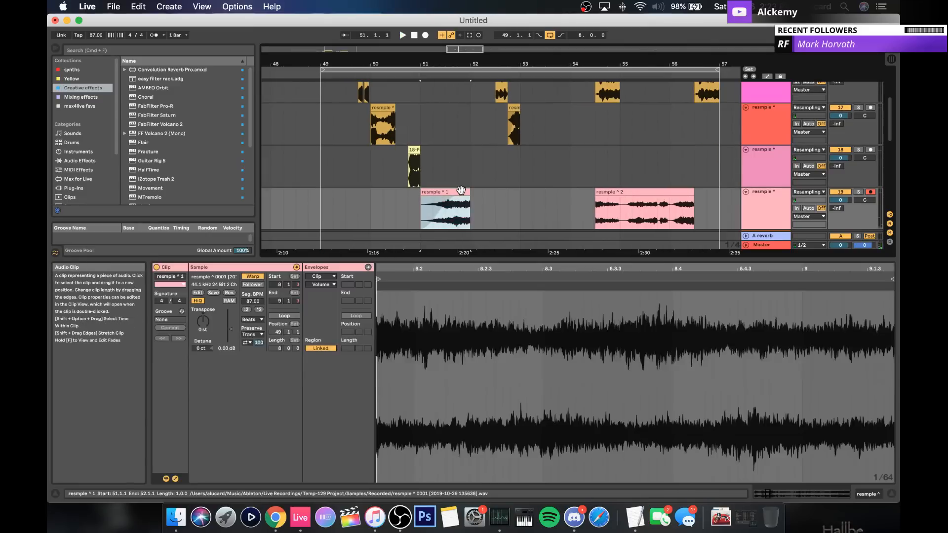
{"action": "scroll", "coordinate": [461, 191], "scroll_direction": "up", "scroll_amount": 2}
{"action": "left_click_drag", "start_coordinate": [464, 127], "coordinate": [517, 160]}
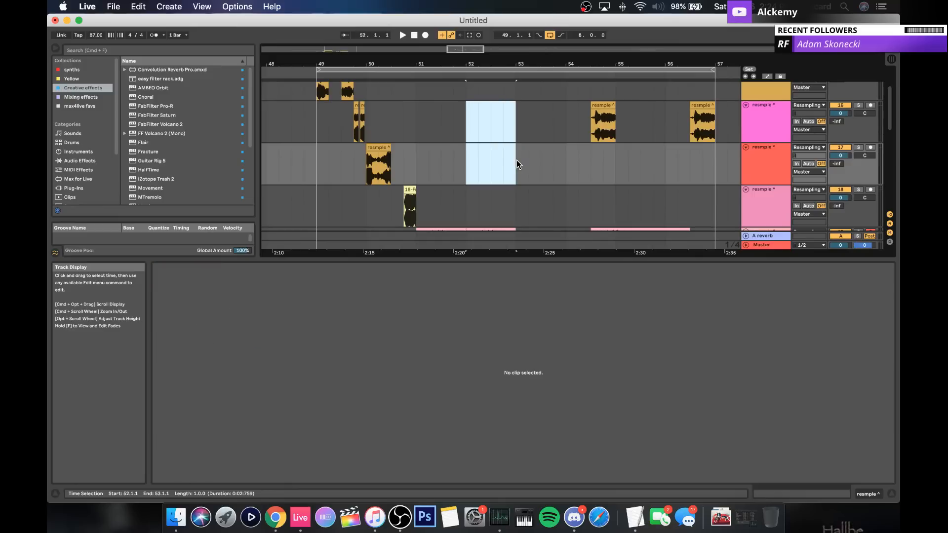
Step: Transpose the resample clip at 52.1.1 on track 19 to -7 st
{"action": "scroll", "coordinate": [517, 160], "scroll_direction": "down", "scroll_amount": 3}
{"action": "scroll", "coordinate": [516, 160], "scroll_direction": "left", "scroll_amount": 1}
{"action": "scroll", "coordinate": [445, 106], "scroll_direction": "up", "scroll_amount": 3}
{"action": "scroll", "coordinate": [445, 106], "scroll_direction": "left", "scroll_amount": 1}
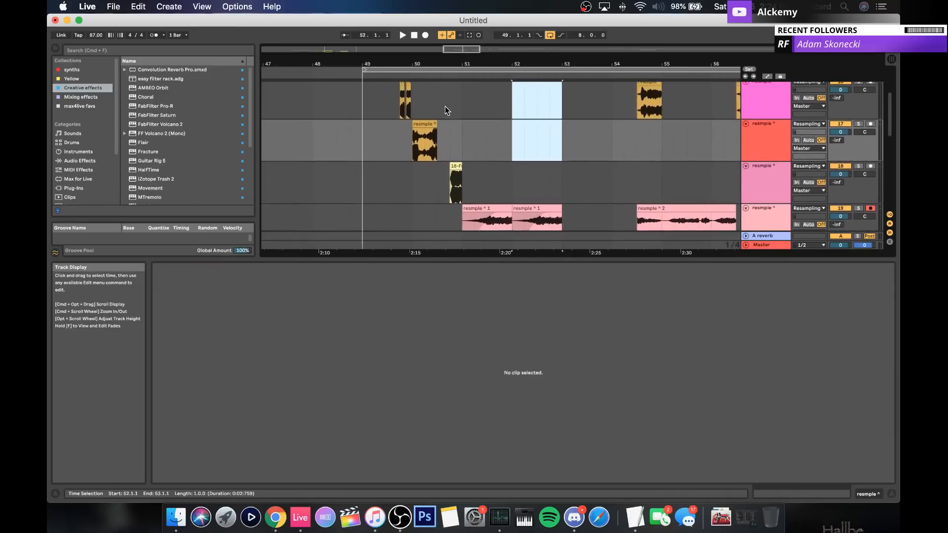
{"action": "scroll", "coordinate": [430, 162], "scroll_direction": "down", "scroll_amount": 3}
{"action": "scroll", "coordinate": [430, 161], "scroll_direction": "right", "scroll_amount": 1}
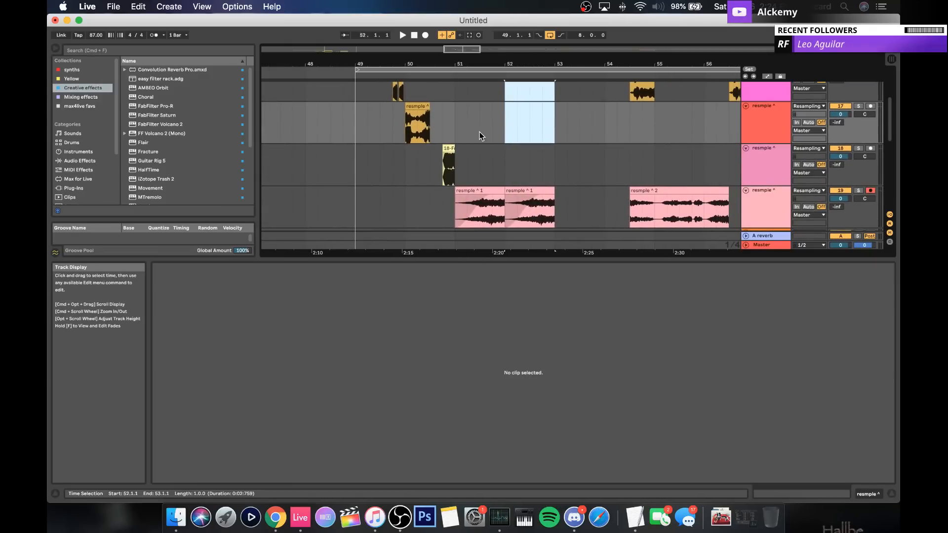
{"action": "left_click", "coordinate": [530, 198]}
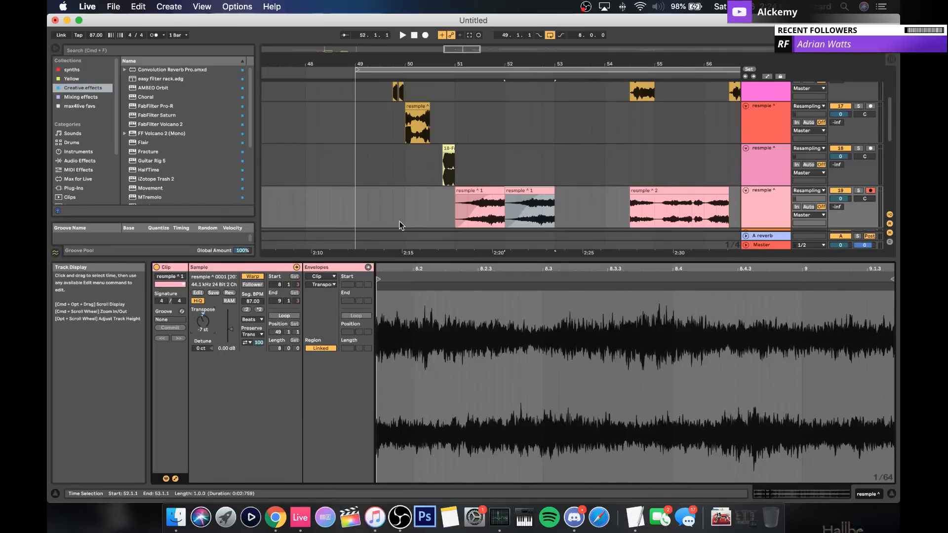
Step: Play track 19 from 51.1.1 and adjust the fade-in of the clip at 52.1.1
{"action": "scroll", "coordinate": [367, 203], "scroll_direction": "down", "scroll_amount": 1}
{"action": "left_click_drag", "start_coordinate": [362, 190], "coordinate": [460, 190]}
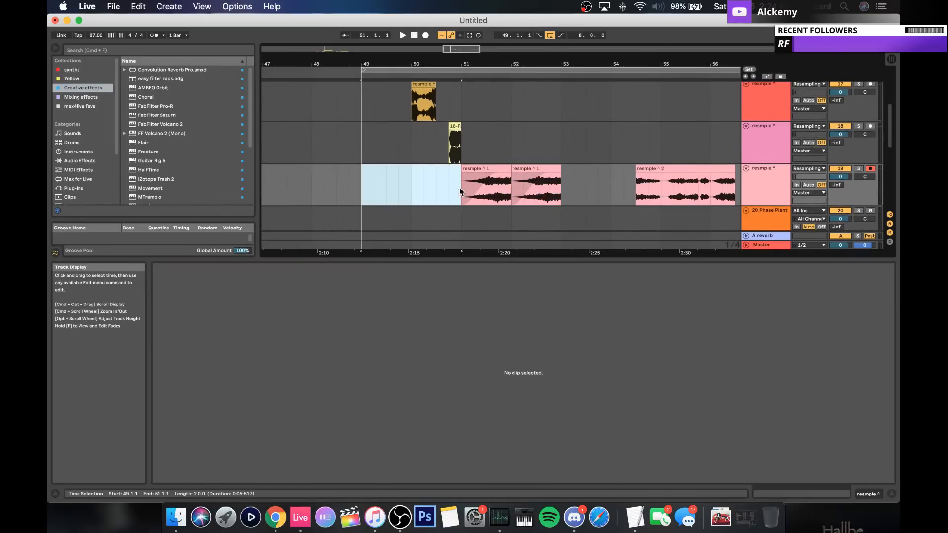
{"action": "left_click", "coordinate": [461, 186]}
{"action": "key", "text": "space"}
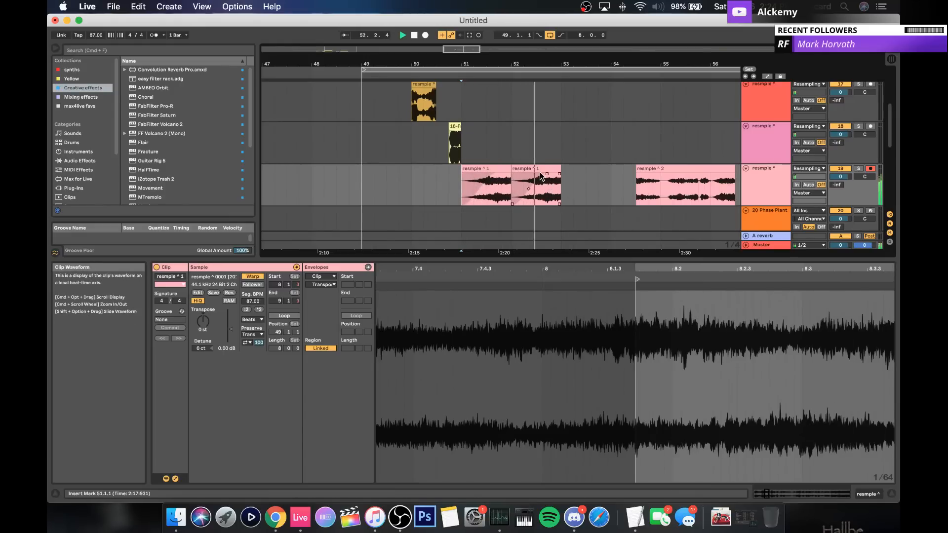
{"action": "left_click_drag", "start_coordinate": [537, 174], "coordinate": [540, 174]}
{"action": "key", "text": "space"}
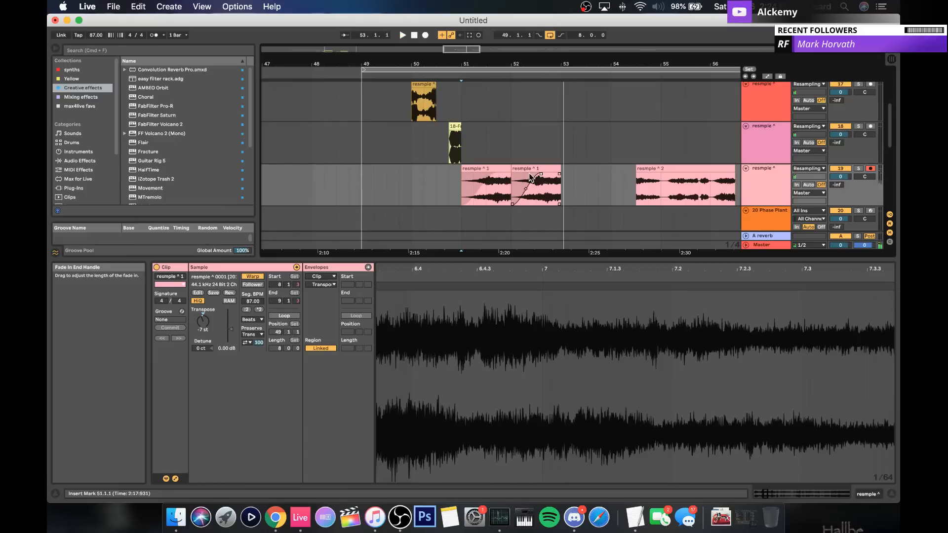
Step: Copy the resample clip at 51.1.1 on track 19 to 49.1.1 and transpose the copy to -12 st
{"action": "left_click", "coordinate": [494, 170]}
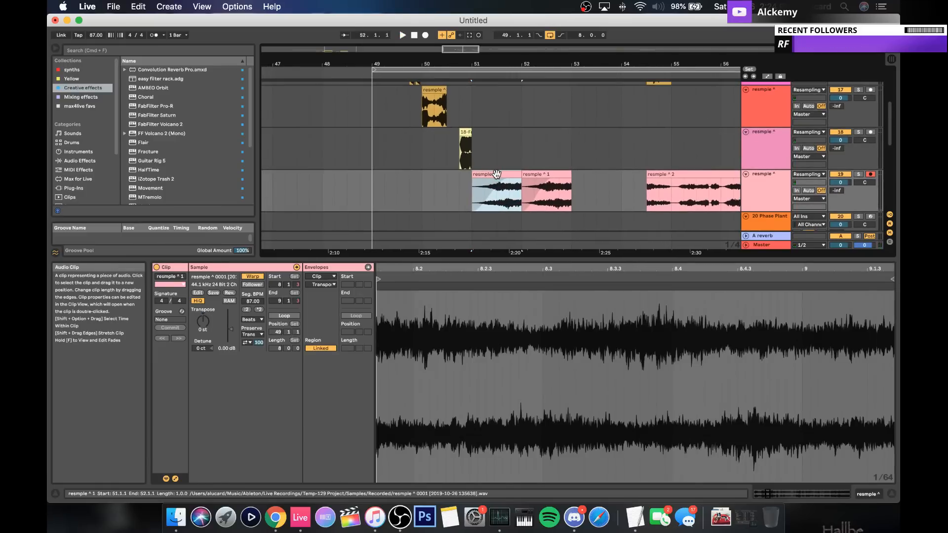
{"action": "left_click_drag", "start_coordinate": [496, 174], "coordinate": [390, 174]}
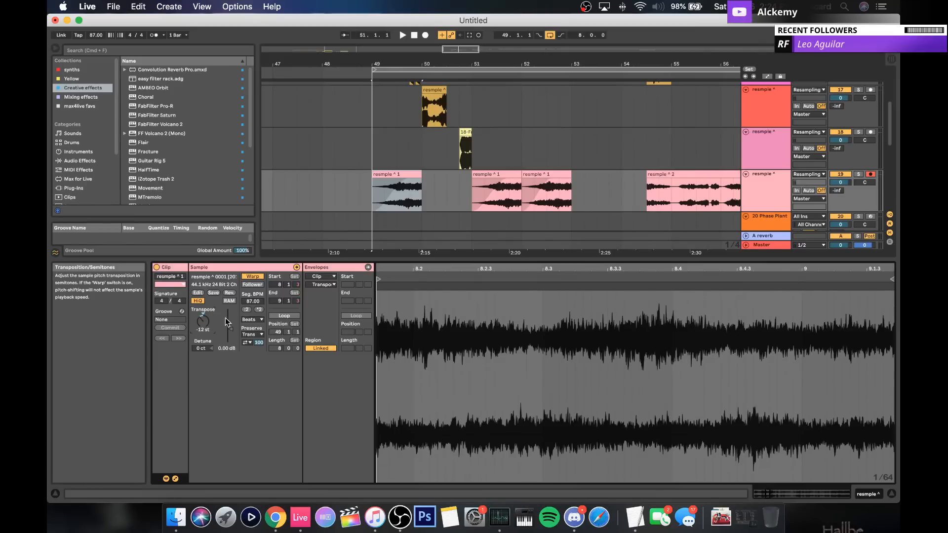
Step: Set the warp mode of the clip at 49.1.1 to Complex Pro and lower its formants to about 64 during playback
{"action": "left_click", "coordinate": [253, 320]}
{"action": "left_click", "coordinate": [252, 363]}
{"action": "key", "text": "space"}
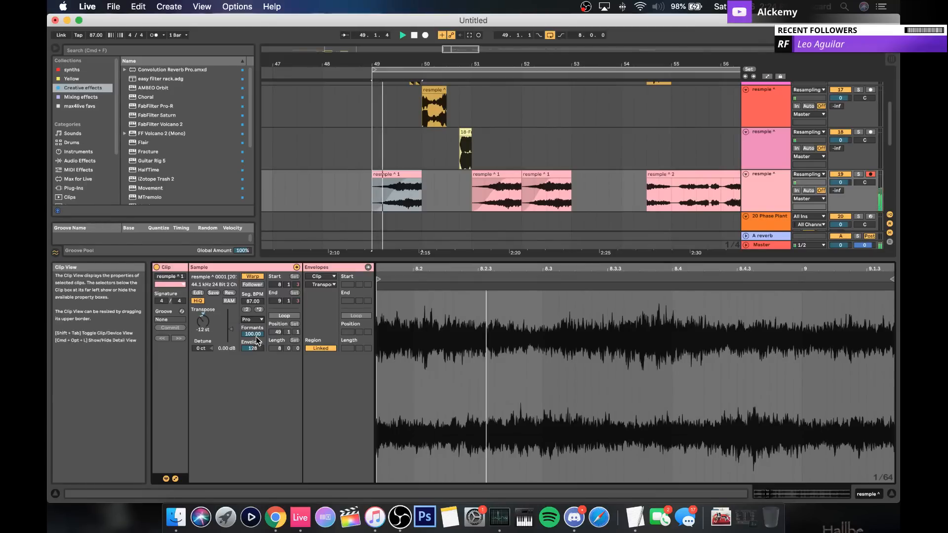
{"action": "left_click_drag", "start_coordinate": [255, 334], "coordinate": [255, 345]}
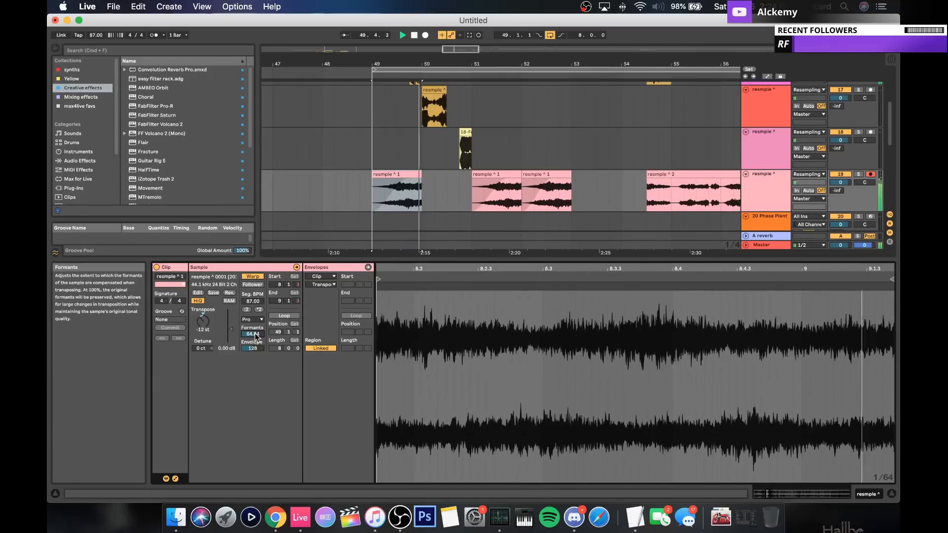
Step: Move the resample clip at 54.3.1 on track 16 to 52.3.1 and stop playback
{"action": "left_click", "coordinate": [771, 183]}
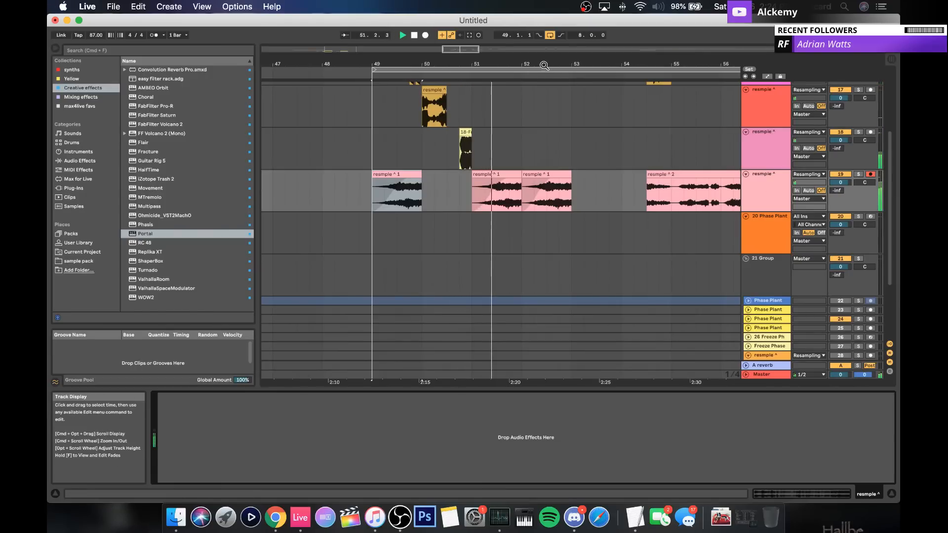
{"action": "left_click_drag", "start_coordinate": [544, 65], "coordinate": [540, 61]}
{"action": "scroll", "coordinate": [513, 132], "scroll_direction": "right", "scroll_amount": 5}
{"action": "scroll", "coordinate": [514, 133], "scroll_direction": "up", "scroll_amount": 3}
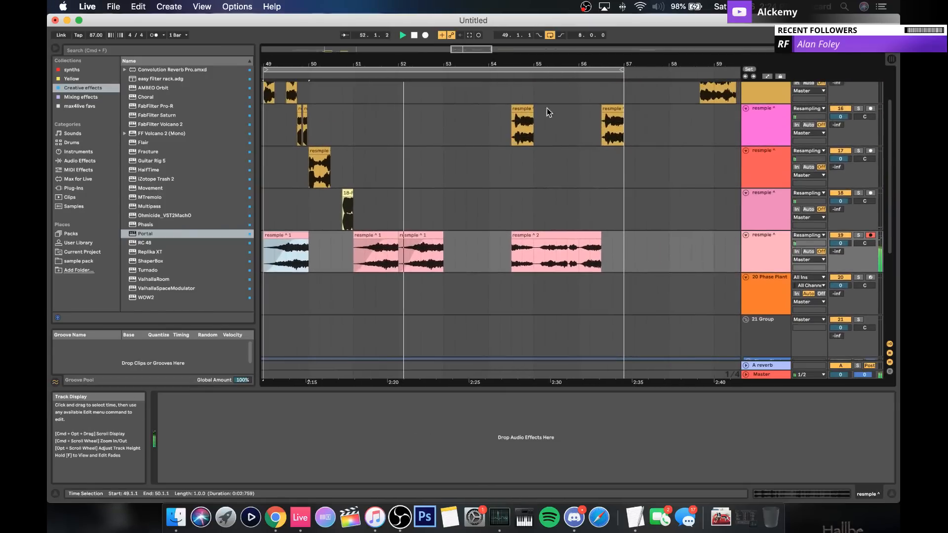
{"action": "left_click_drag", "start_coordinate": [531, 115], "coordinate": [445, 112]}
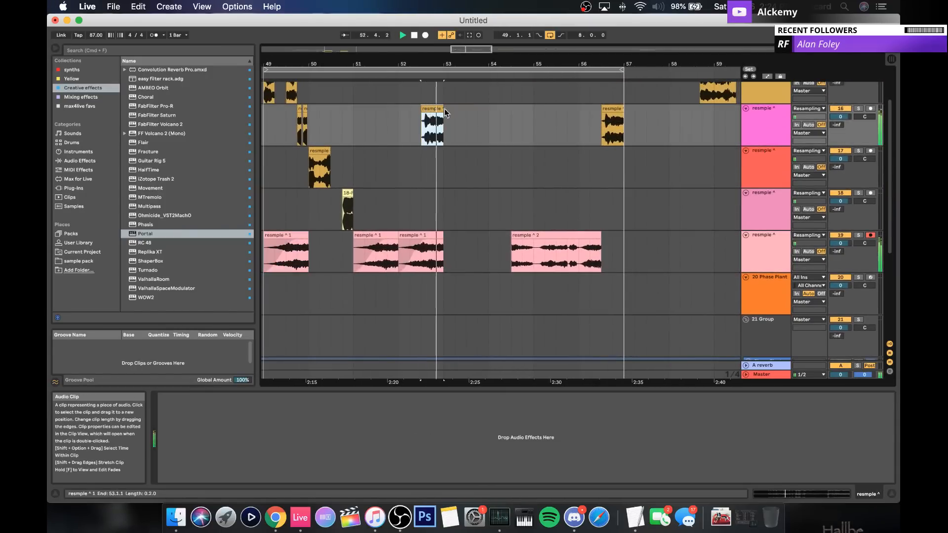
{"action": "key", "text": "space"}
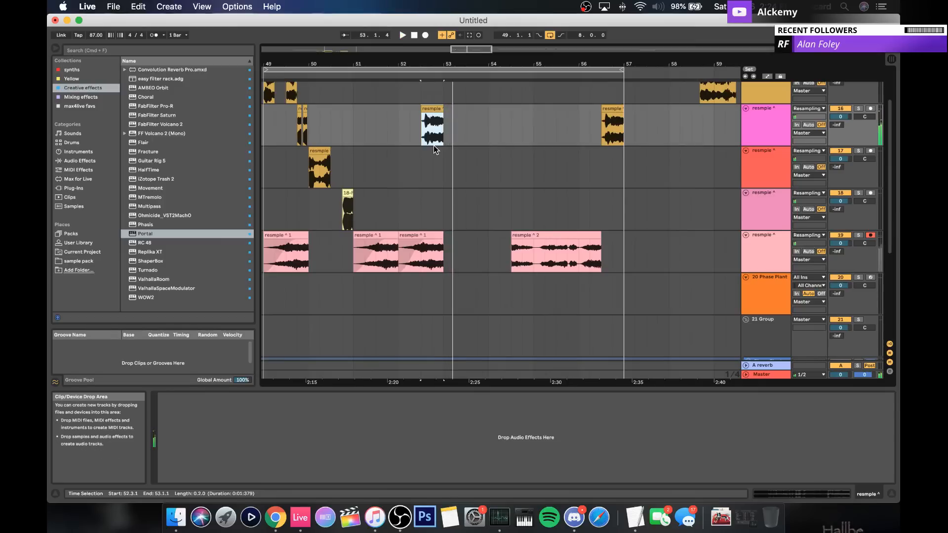
Step: Move the long resample clip on track 19 and the clip at 56.3.1 on track 16 to 57.1.1
{"action": "left_click", "coordinate": [539, 236]}
{"action": "left_click_drag", "start_coordinate": [538, 236], "coordinate": [651, 236]}
{"action": "left_click_drag", "start_coordinate": [621, 117], "coordinate": [643, 118]}
{"action": "scroll", "coordinate": [480, 177], "scroll_direction": "left", "scroll_amount": 3}
{"action": "scroll", "coordinate": [480, 177], "scroll_direction": "up", "scroll_amount": 2}
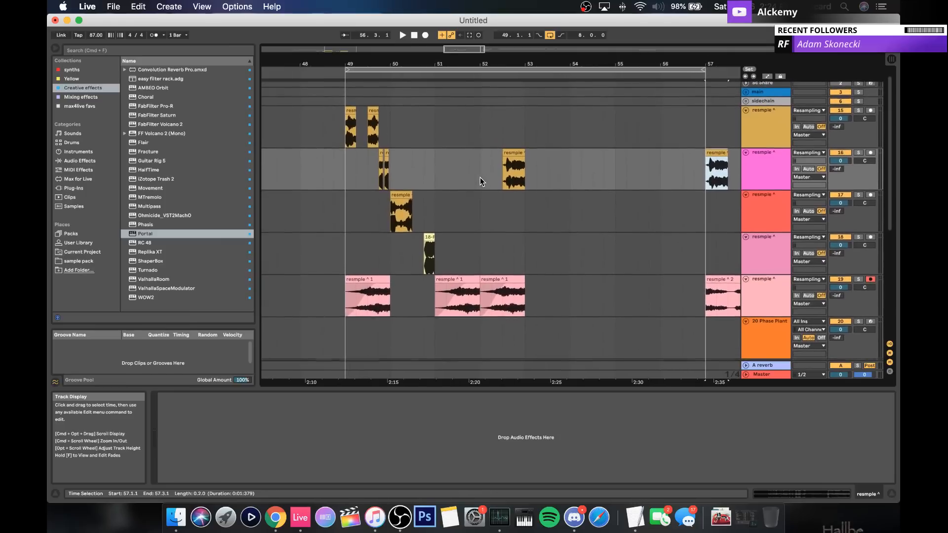
Step: Duplicate the clips from 49.1.1 to 53.1.1 on tracks 15 to 19 into the following four bars, and fold track 15
{"action": "left_click_drag", "start_coordinate": [524, 288], "coordinate": [346, 126]}
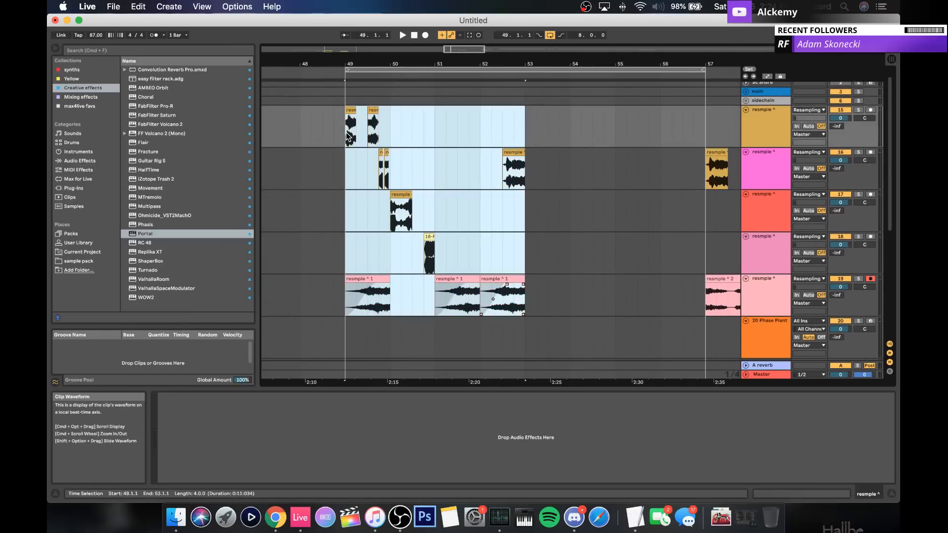
{"action": "key", "text": "super+d"}
{"action": "left_click", "coordinate": [745, 112]}
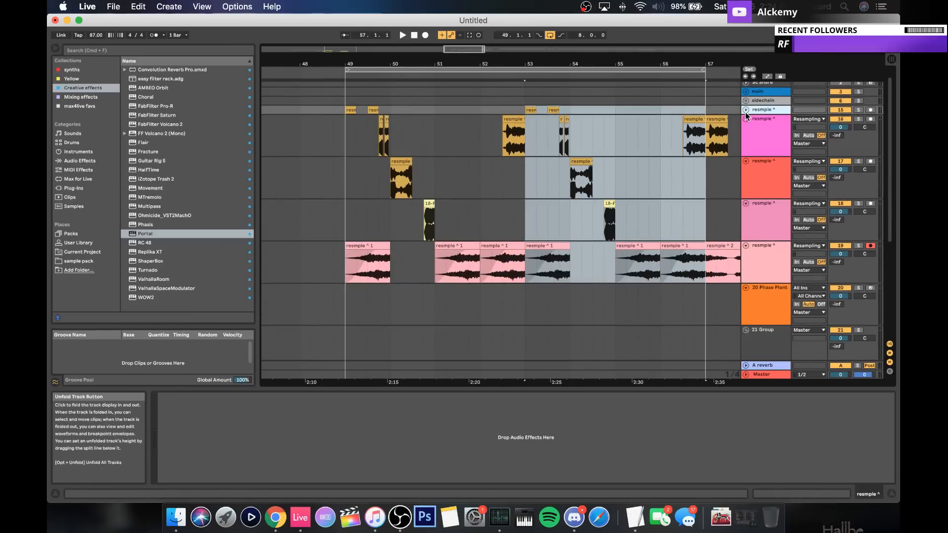
{"action": "left_click", "coordinate": [747, 110]}
{"action": "left_click", "coordinate": [746, 110]}
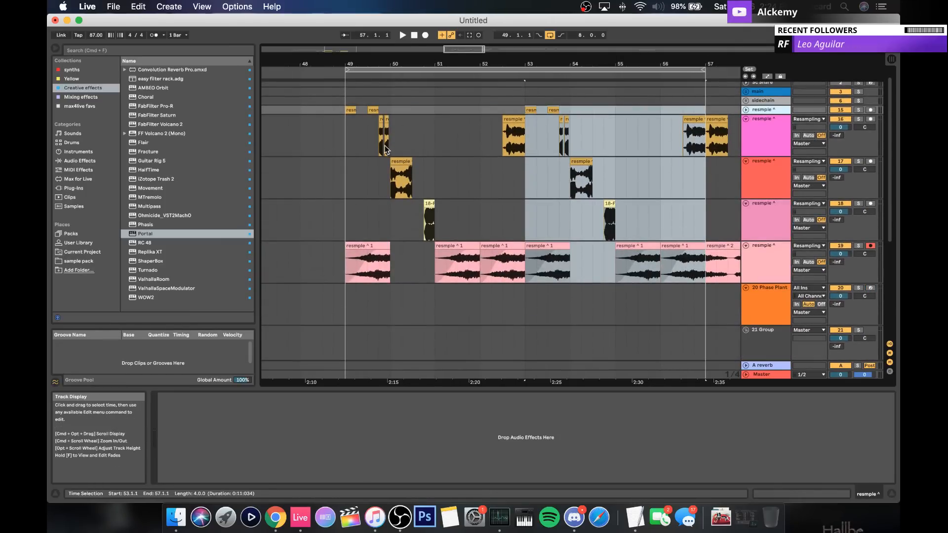
Step: Fold tracks 16 to 20, including the Phase Plant track, so only their collapsed clips show
{"action": "left_click", "coordinate": [344, 124]}
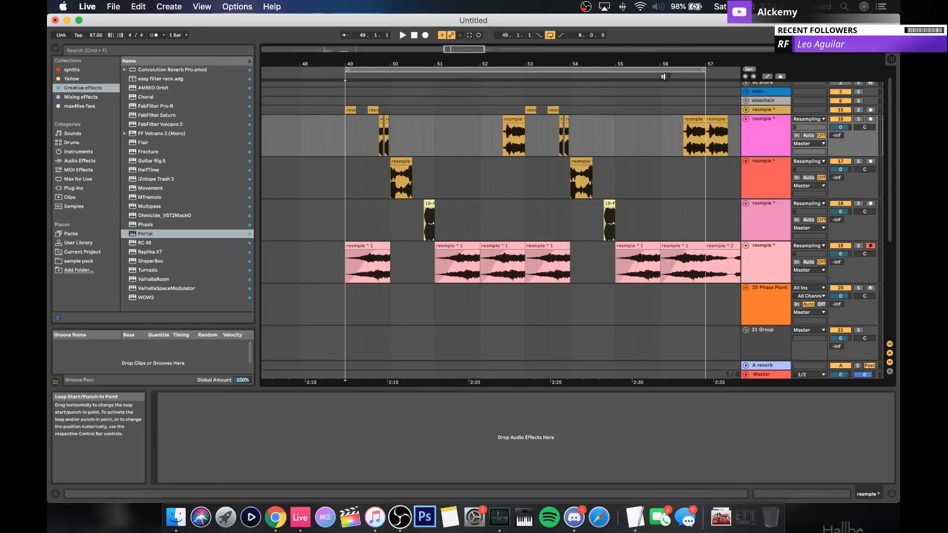
{"action": "scroll", "coordinate": [702, 100], "scroll_direction": "up", "scroll_amount": 2}
{"action": "scroll", "coordinate": [702, 99], "scroll_direction": "right", "scroll_amount": 2}
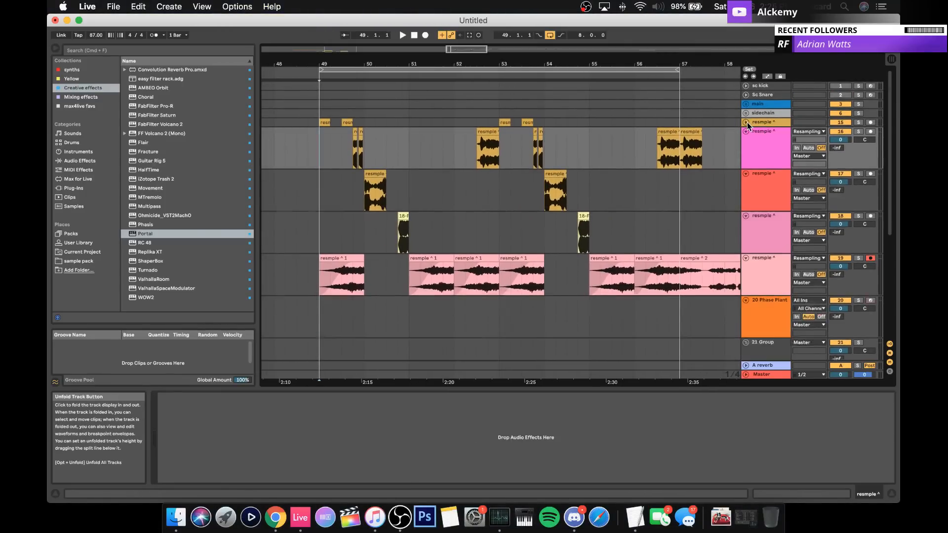
{"action": "left_click", "coordinate": [747, 133]}
{"action": "left_click", "coordinate": [747, 141]}
{"action": "left_click", "coordinate": [747, 150]}
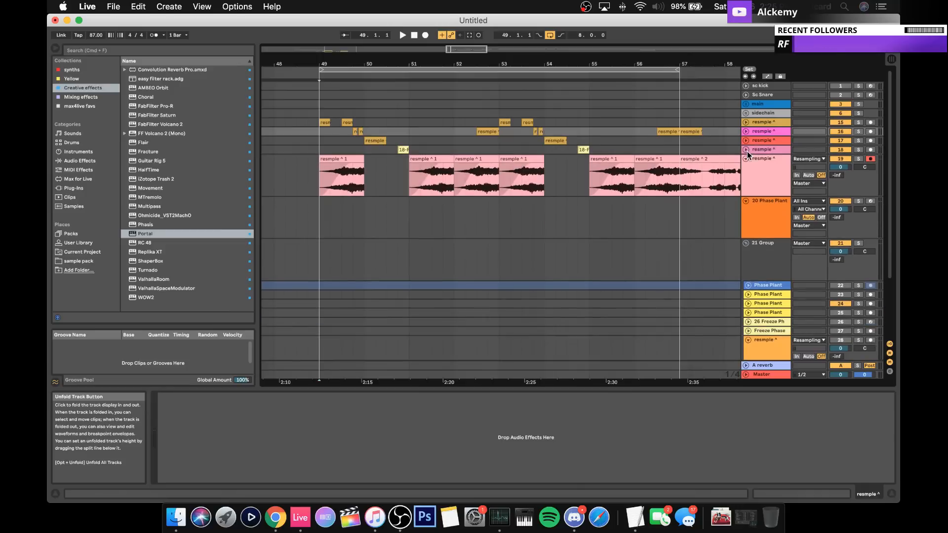
{"action": "left_click", "coordinate": [747, 158]}
{"action": "left_click", "coordinate": [747, 168]}
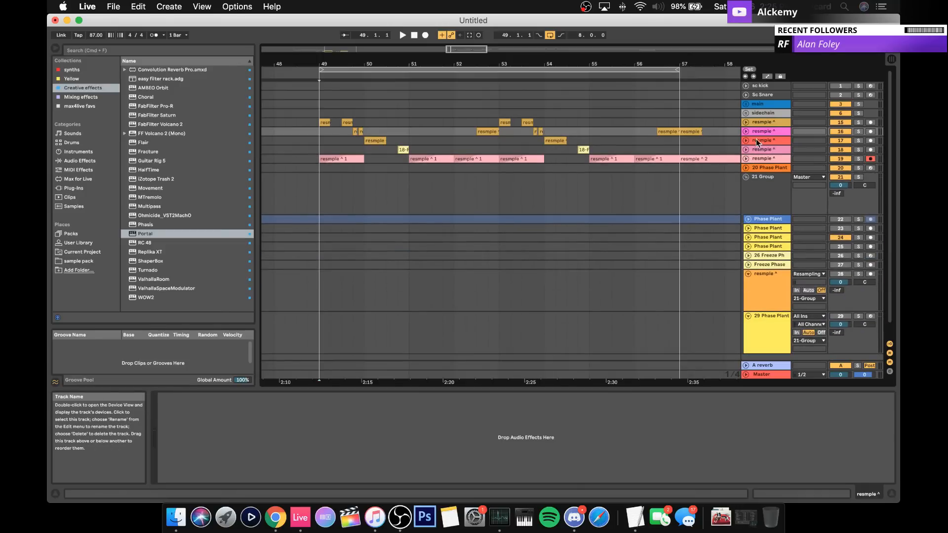
Step: Insert a new MIDI track and place it directly below the sidechain track as track 15
{"action": "left_click", "coordinate": [757, 114]}
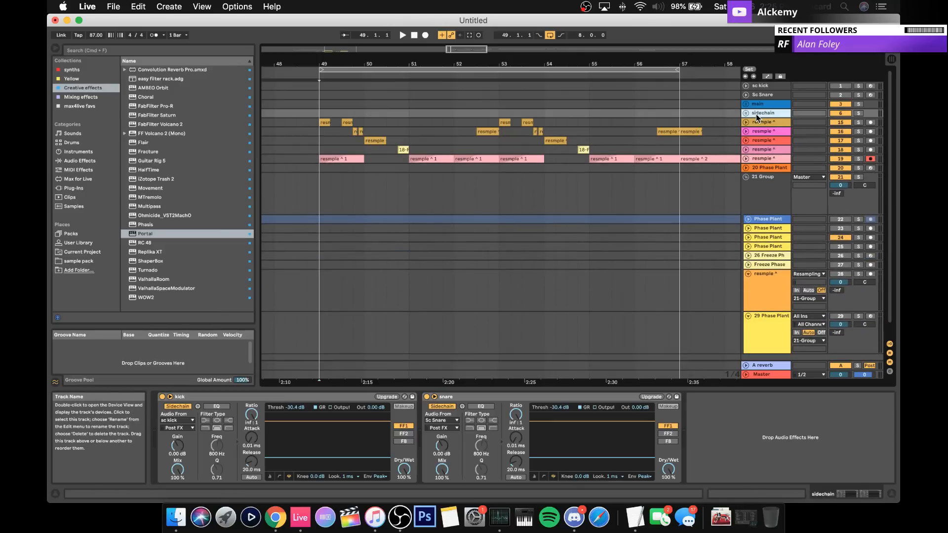
{"action": "key", "text": "super+t"}
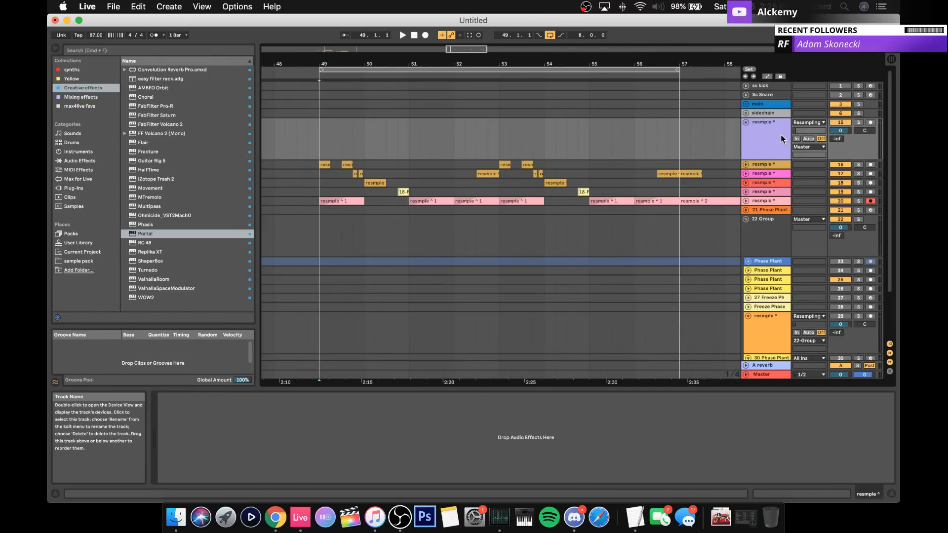
{"action": "key", "text": "Delete"}
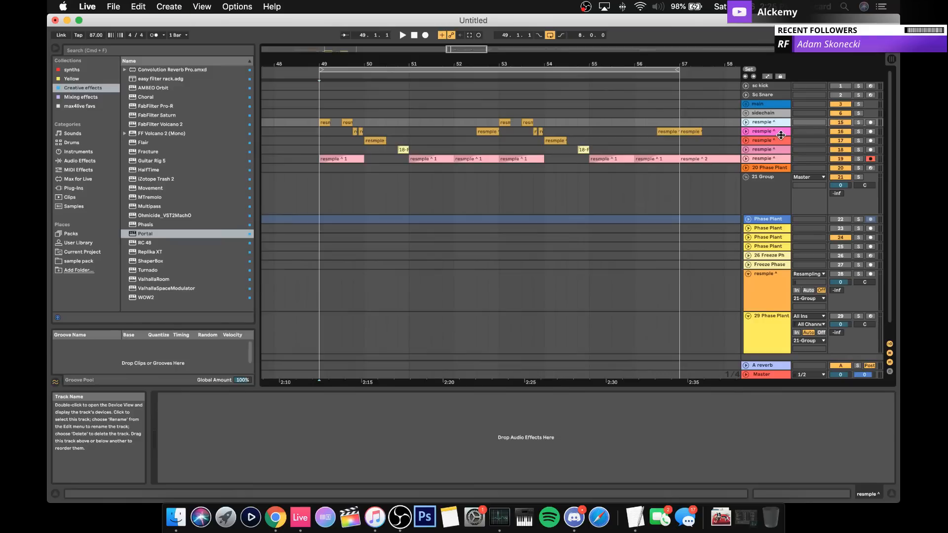
{"action": "key", "text": "super+shift+t"}
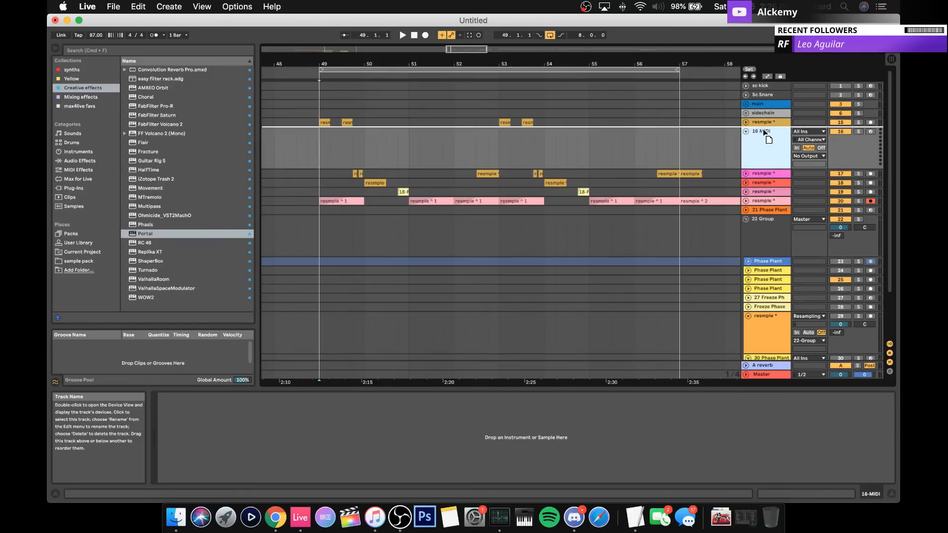
{"action": "left_click_drag", "start_coordinate": [763, 129], "coordinate": [761, 120]}
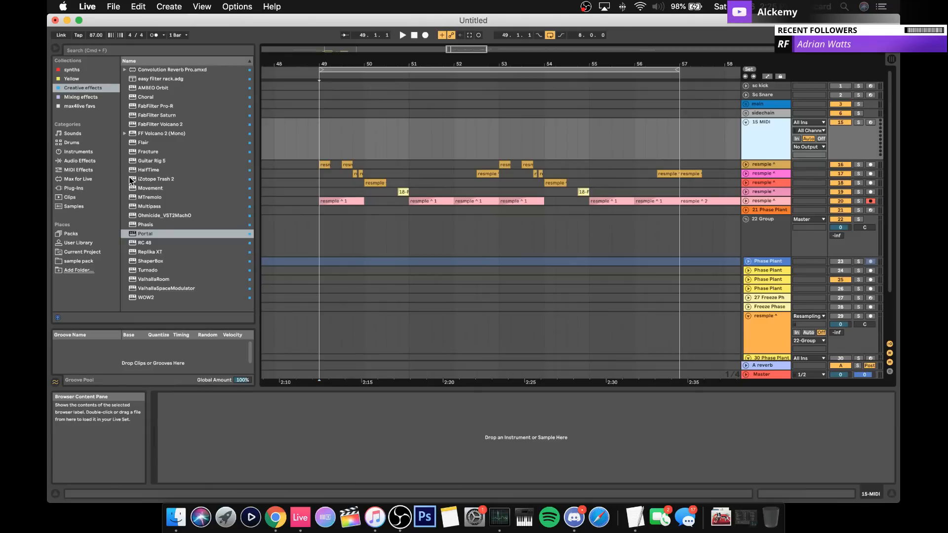
Step: Load Superior Drummer 3 on the new MIDI track, close its window and undo the loading
{"action": "left_click", "coordinate": [73, 71]}
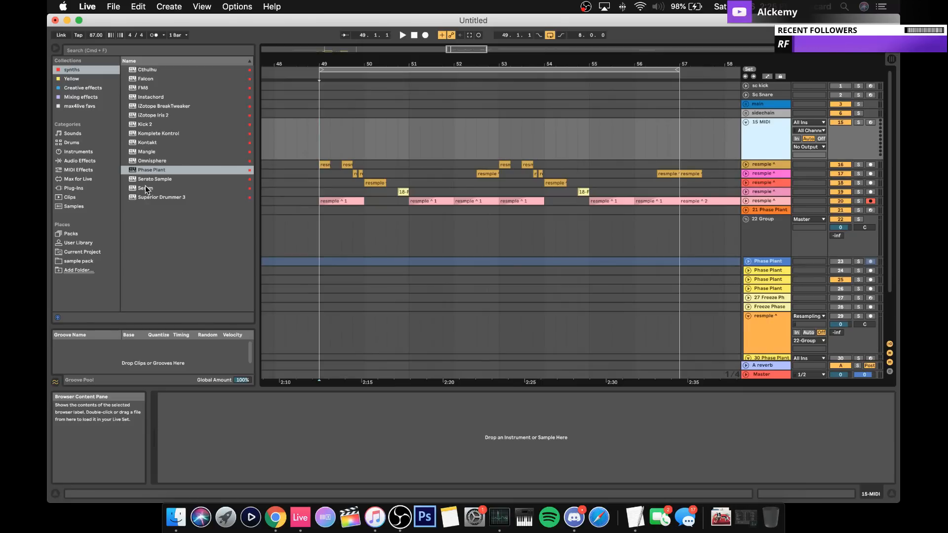
{"action": "left_click_drag", "start_coordinate": [146, 197], "coordinate": [421, 130]}
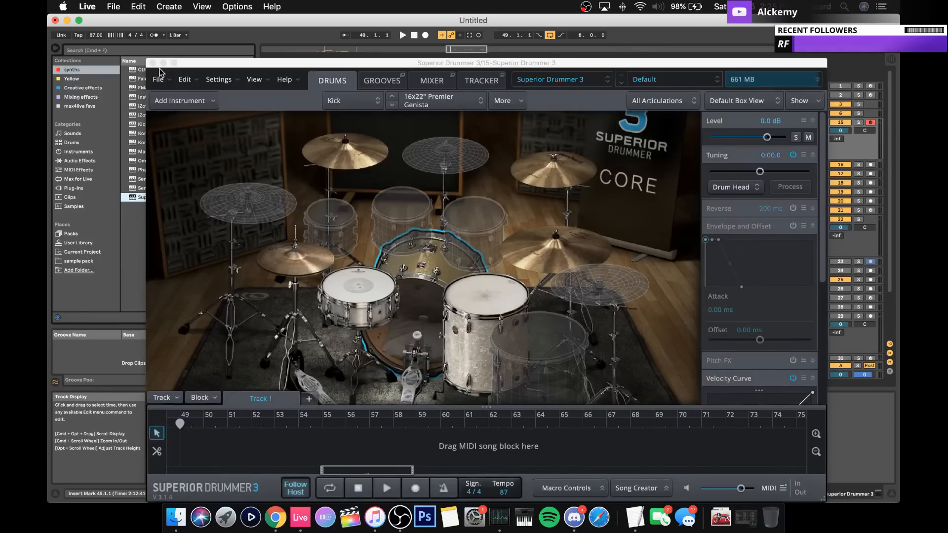
{"action": "left_click", "coordinate": [153, 62]}
{"action": "left_click", "coordinate": [197, 398]}
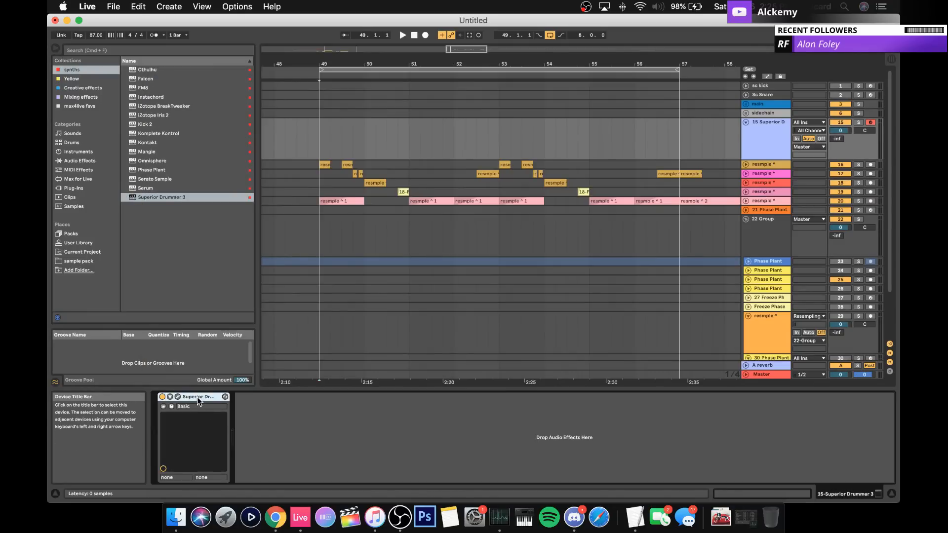
{"action": "key", "text": "super+z"}
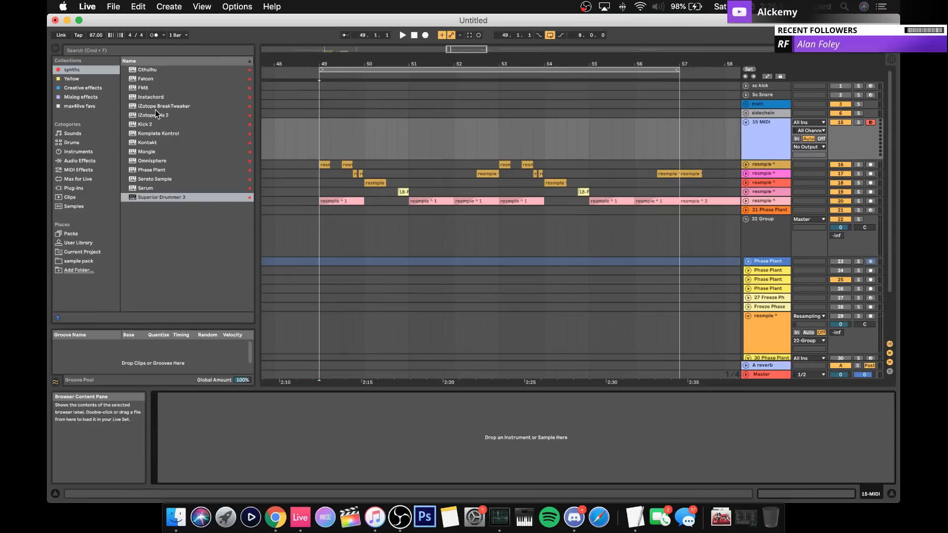
Step: Load iZotope BreakTweaker from the synths collection onto MIDI track 15
{"action": "left_click", "coordinate": [83, 88]}
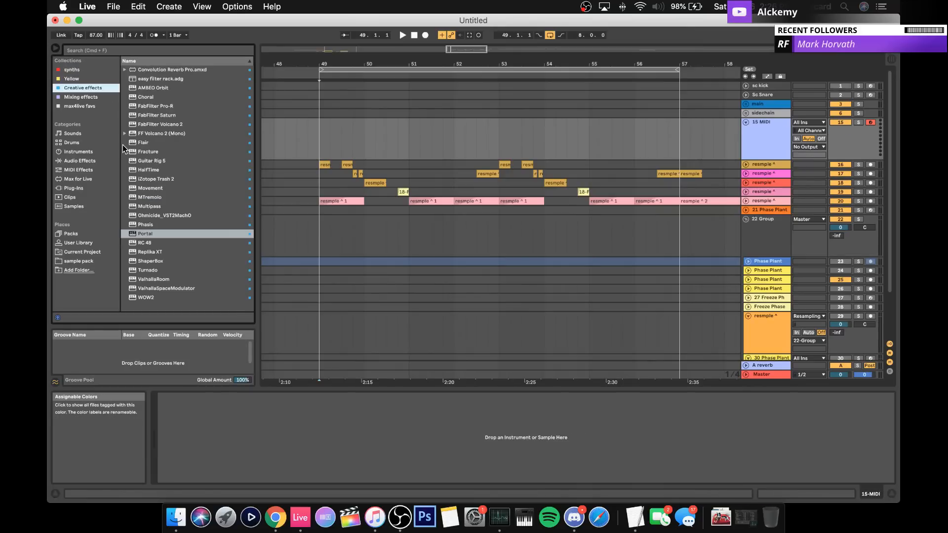
{"action": "left_click", "coordinate": [71, 70]}
{"action": "left_click", "coordinate": [143, 106]}
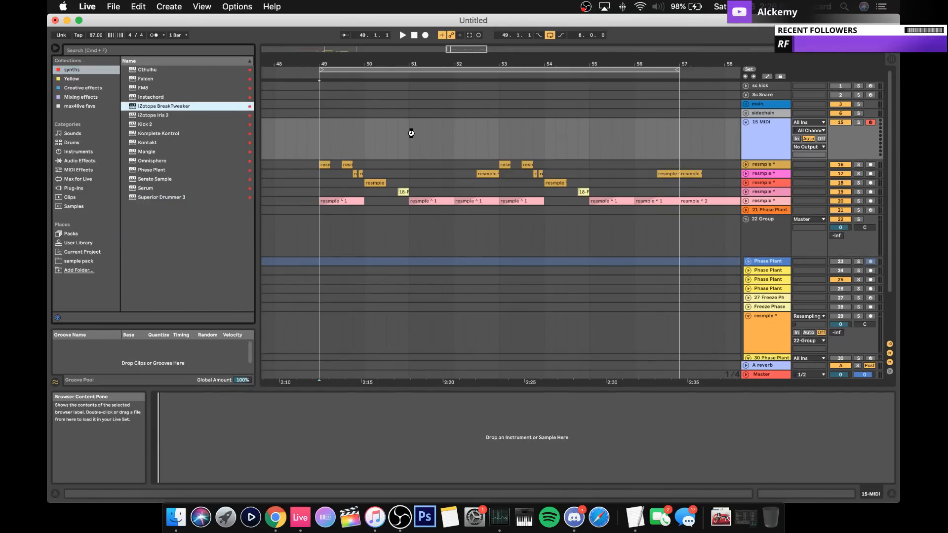
{"action": "left_click_drag", "start_coordinate": [424, 145], "coordinate": [425, 145]}
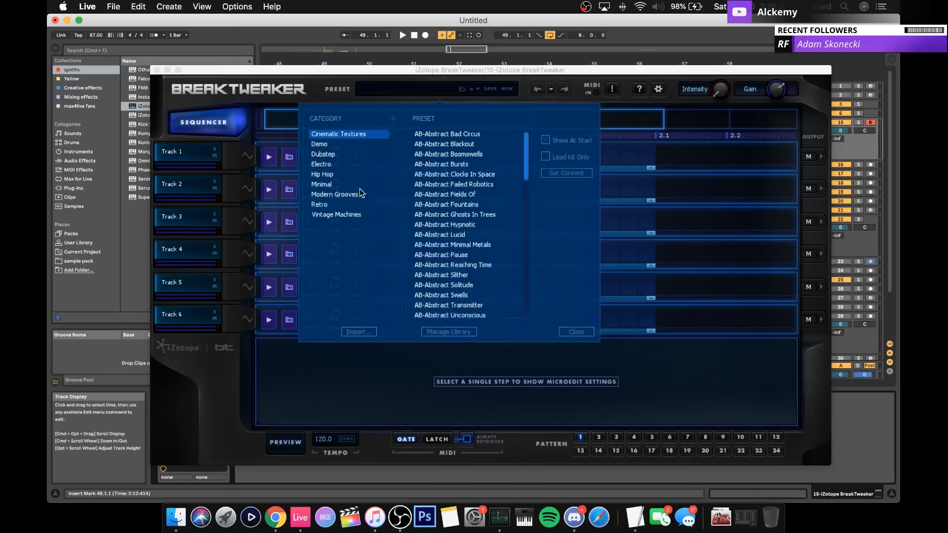
Step: Audition Cinematic Textures presets in BreakTweaker, load AB-Abstract Ghosts In Trees and close the preset browser
{"action": "left_click", "coordinate": [446, 145]}
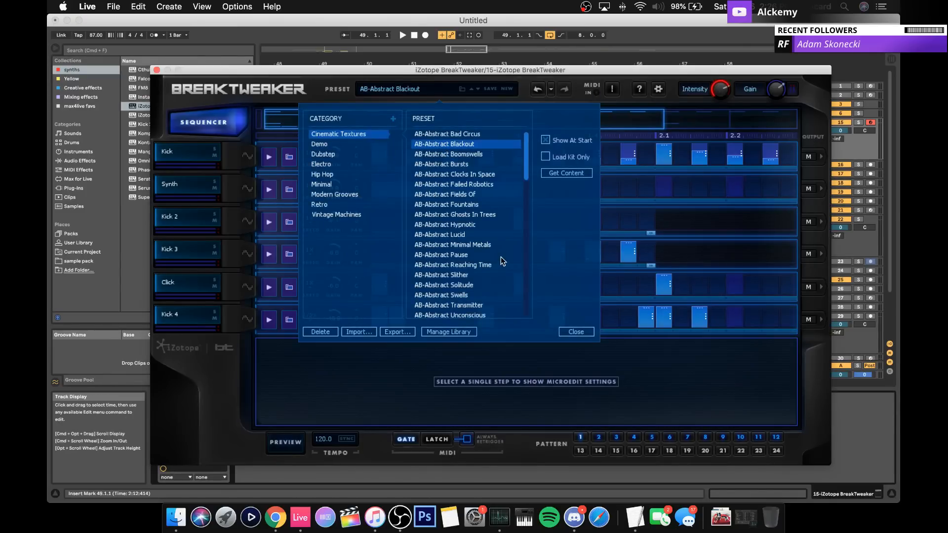
{"action": "left_click", "coordinate": [436, 198]}
{"action": "left_click", "coordinate": [436, 223]}
{"action": "left_click", "coordinate": [436, 215]}
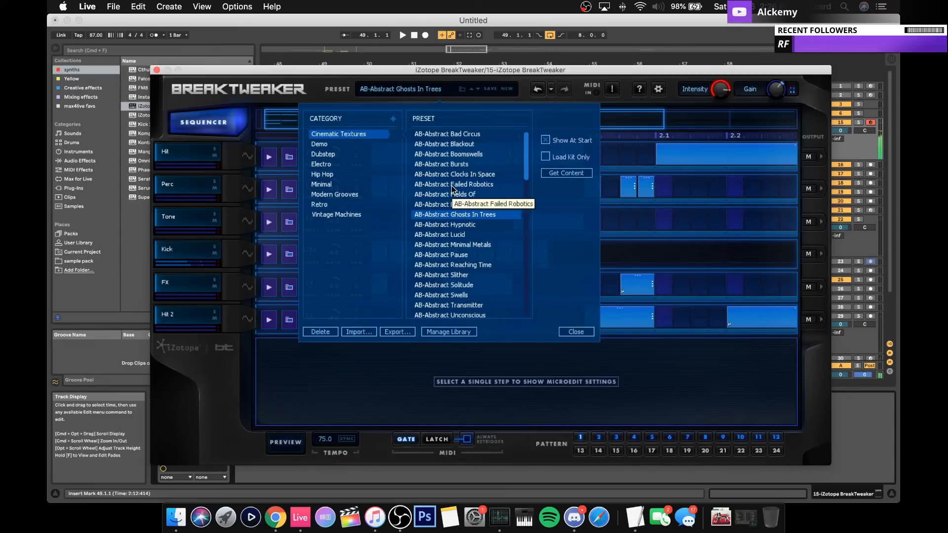
{"action": "left_click", "coordinate": [571, 330]}
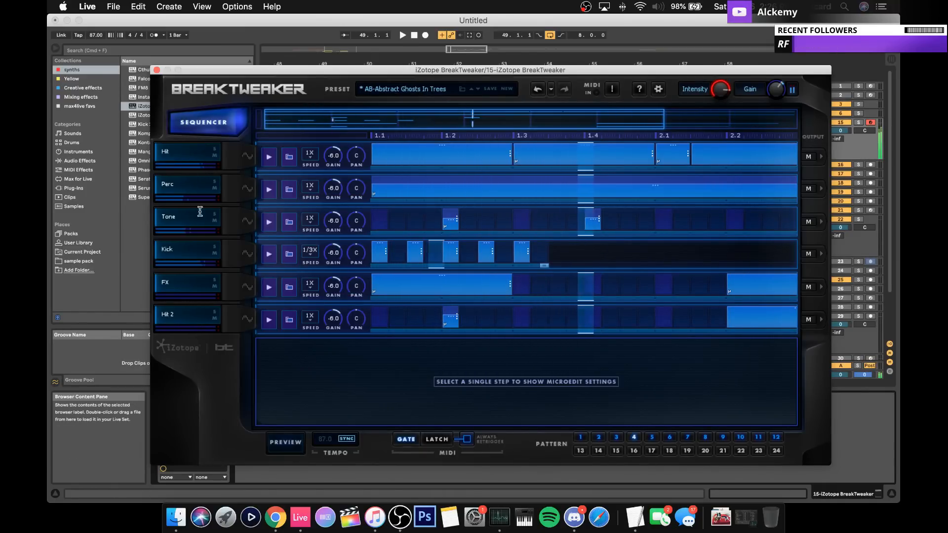
Step: Replace the Kick track's generator sample with AB-Hat 7 from the Minimal folder of 4-HiHat
{"action": "left_click", "coordinate": [238, 254]}
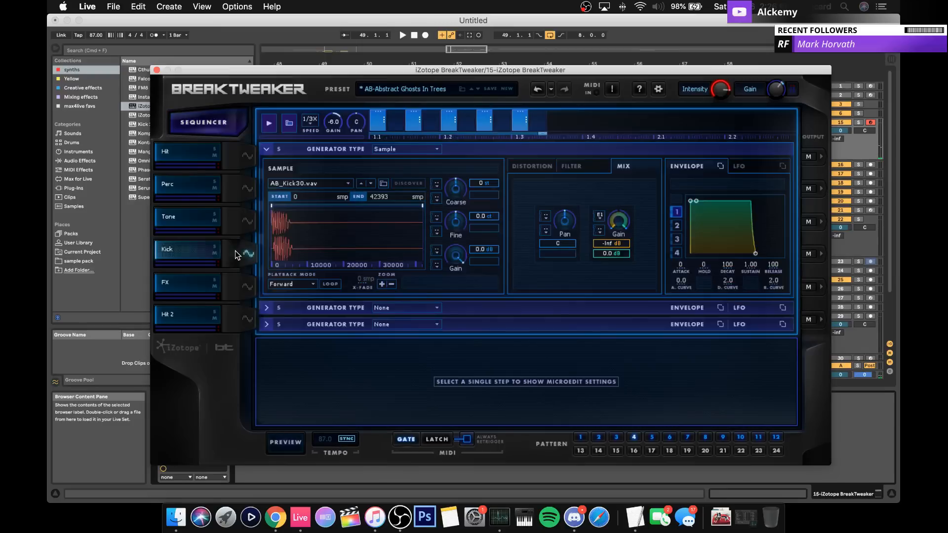
{"action": "left_click", "coordinate": [237, 254]}
{"action": "left_click", "coordinate": [267, 256]}
{"action": "left_click", "coordinate": [247, 254]}
{"action": "left_click", "coordinate": [291, 185]}
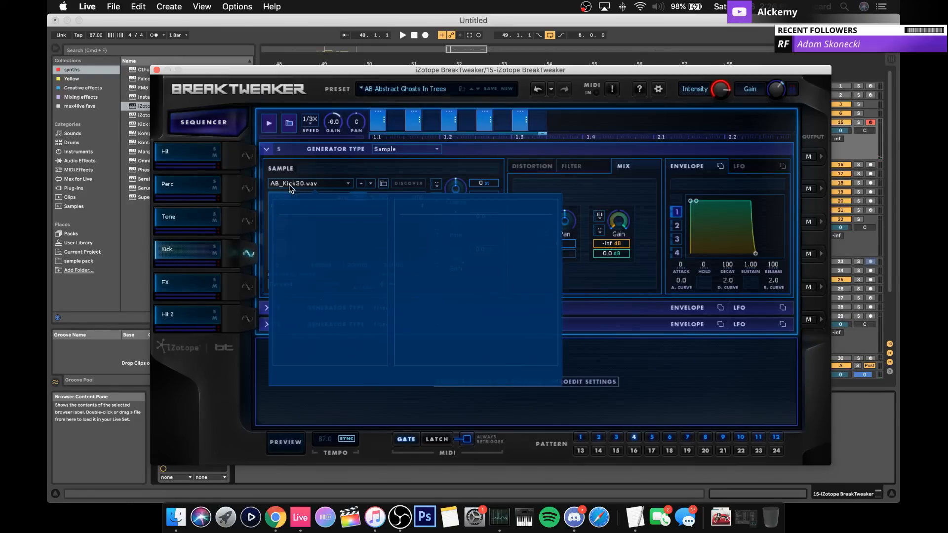
{"action": "left_click", "coordinate": [311, 259]}
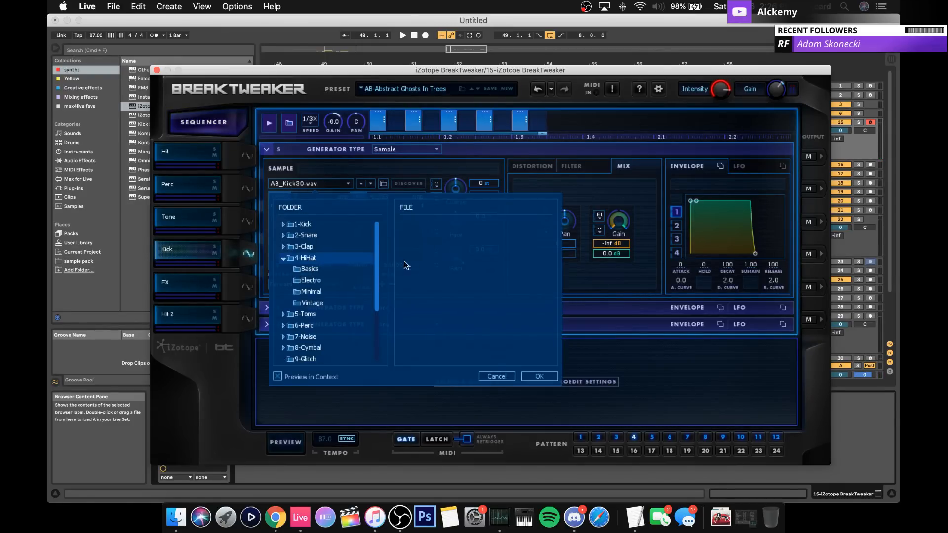
{"action": "left_click", "coordinate": [336, 270]}
{"action": "left_click", "coordinate": [324, 291]}
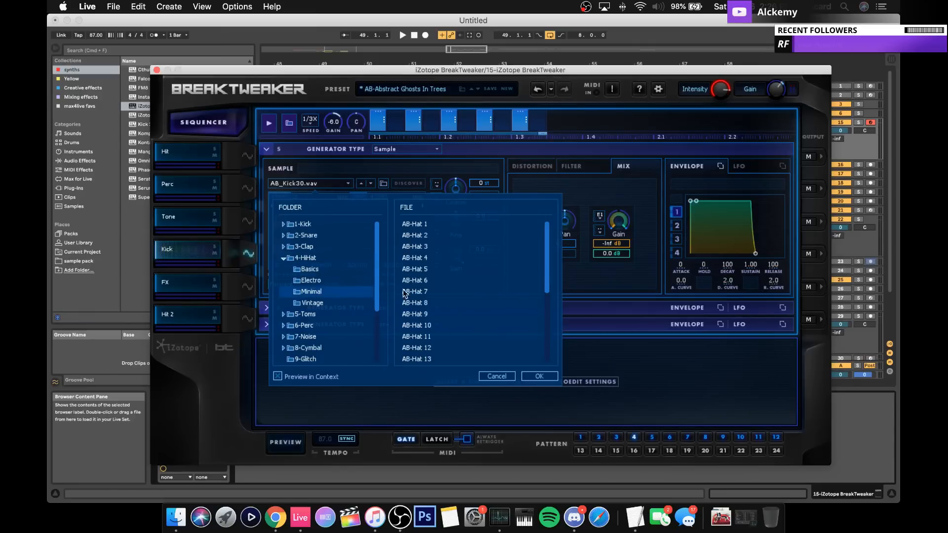
{"action": "left_click", "coordinate": [422, 291]}
{"action": "left_click", "coordinate": [533, 376]}
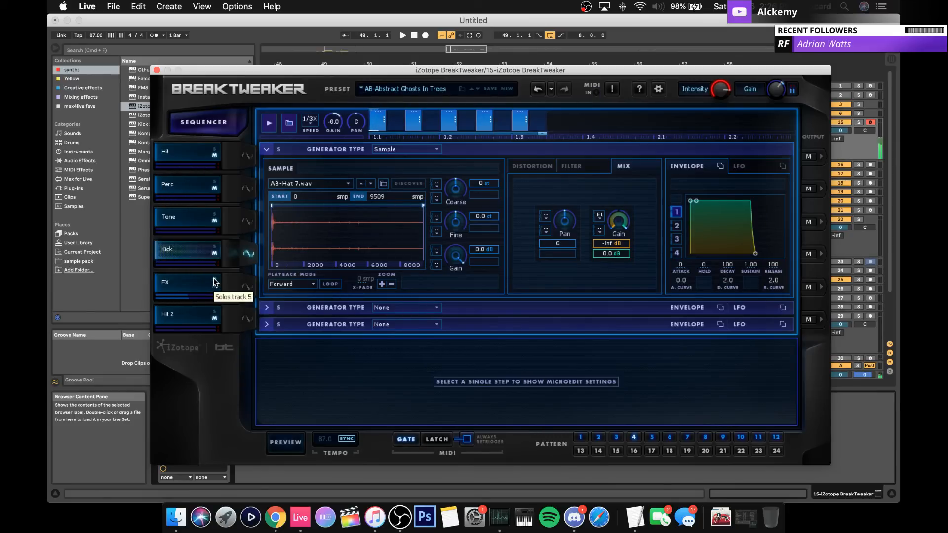
Step: Solo the Hit and Perc tracks and open the Hit track's generator
{"action": "left_click", "coordinate": [215, 246]}
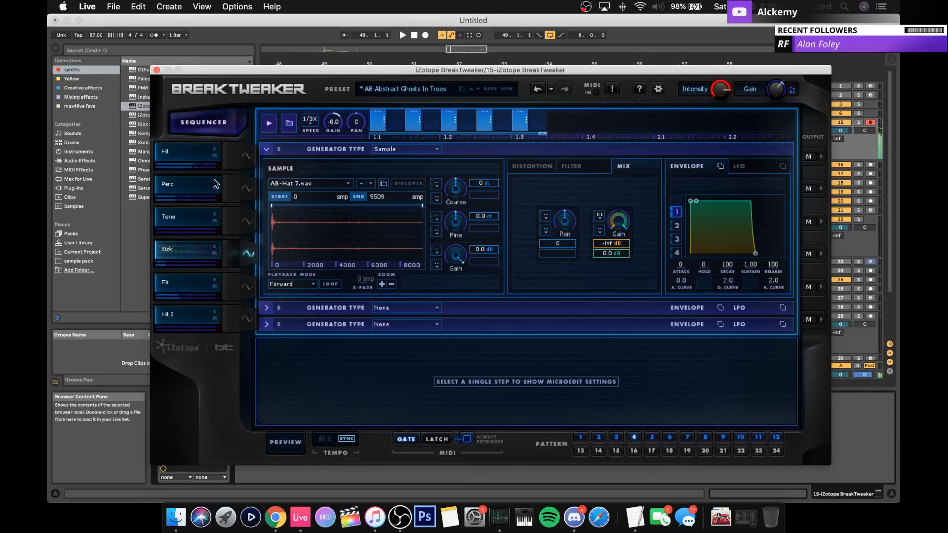
{"action": "left_click", "coordinate": [214, 149]}
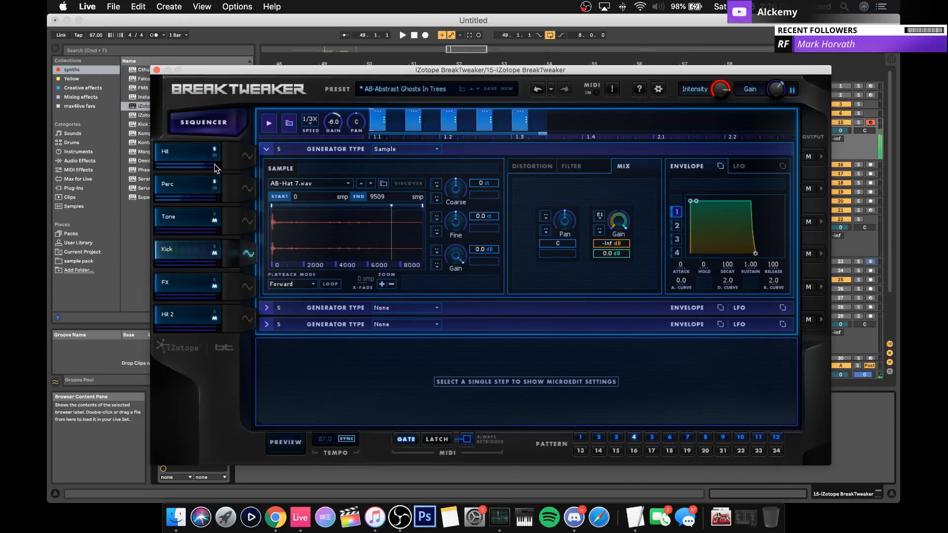
{"action": "left_click", "coordinate": [245, 157]}
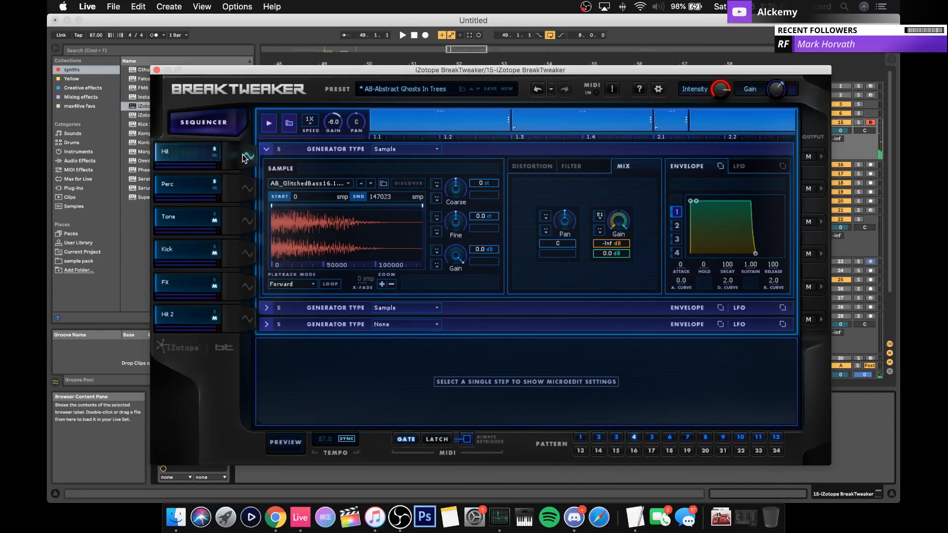
Step: Try AB_GlitchedBass17, AB_GlitchedBass50 and AB_GlitchedBass56 as the Hit track's sample
{"action": "left_click", "coordinate": [305, 185]}
{"action": "scroll", "coordinate": [419, 297], "scroll_direction": "down", "scroll_amount": 1}
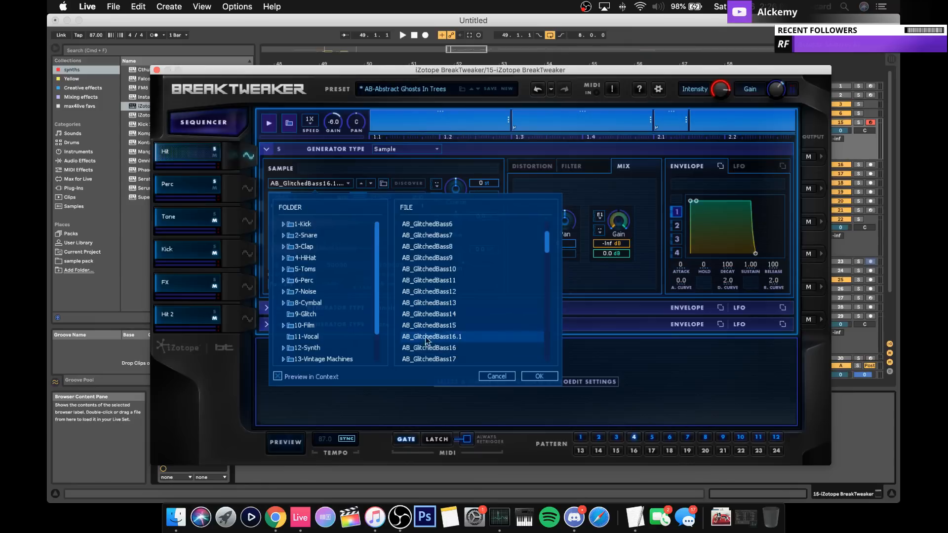
{"action": "left_click", "coordinate": [427, 349]}
{"action": "left_click", "coordinate": [447, 356]}
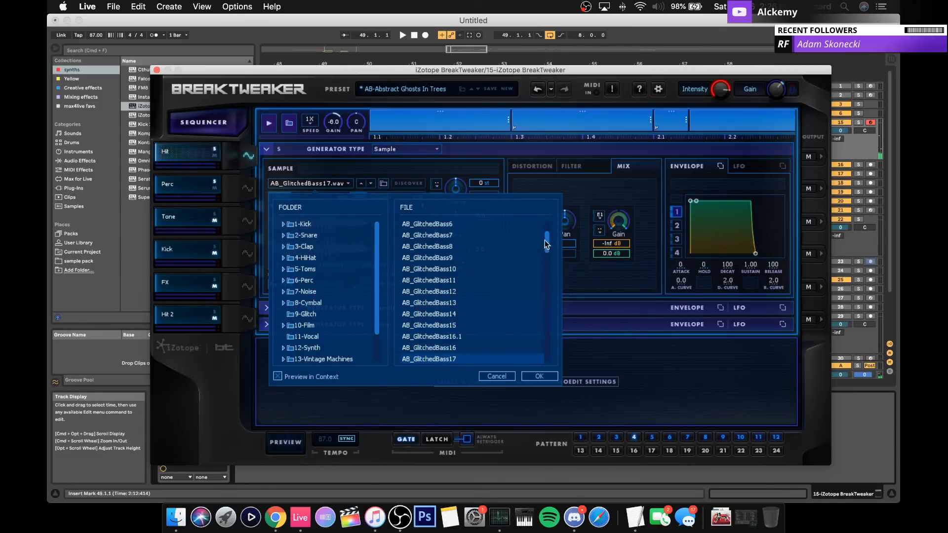
{"action": "left_click_drag", "start_coordinate": [547, 239], "coordinate": [547, 310]}
{"action": "left_click", "coordinate": [463, 315]}
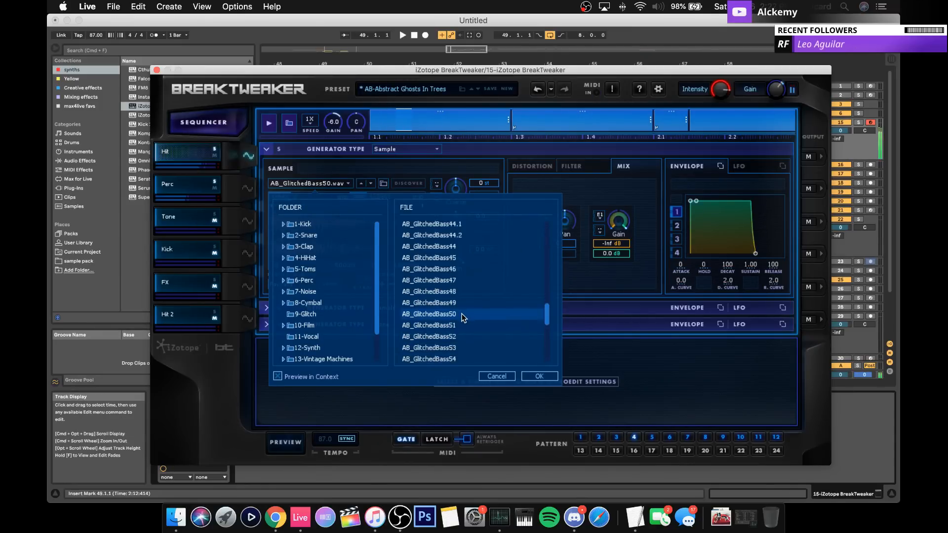
{"action": "left_click", "coordinate": [445, 333]}
{"action": "scroll", "coordinate": [445, 332], "scroll_direction": "down", "scroll_amount": 4}
{"action": "left_click", "coordinate": [446, 332]}
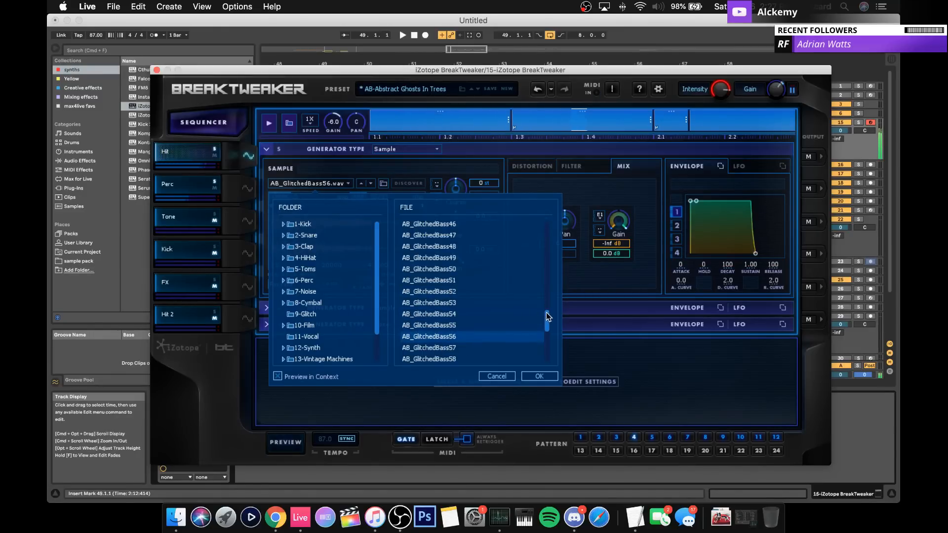
Step: Try AB_GlitchedBass74 as the Hit track's sample and return to the start of the sample list
{"action": "left_click_drag", "start_coordinate": [547, 312], "coordinate": [546, 346]}
{"action": "left_click", "coordinate": [465, 345]}
{"action": "scroll", "coordinate": [465, 345], "scroll_direction": "up", "scroll_amount": 2}
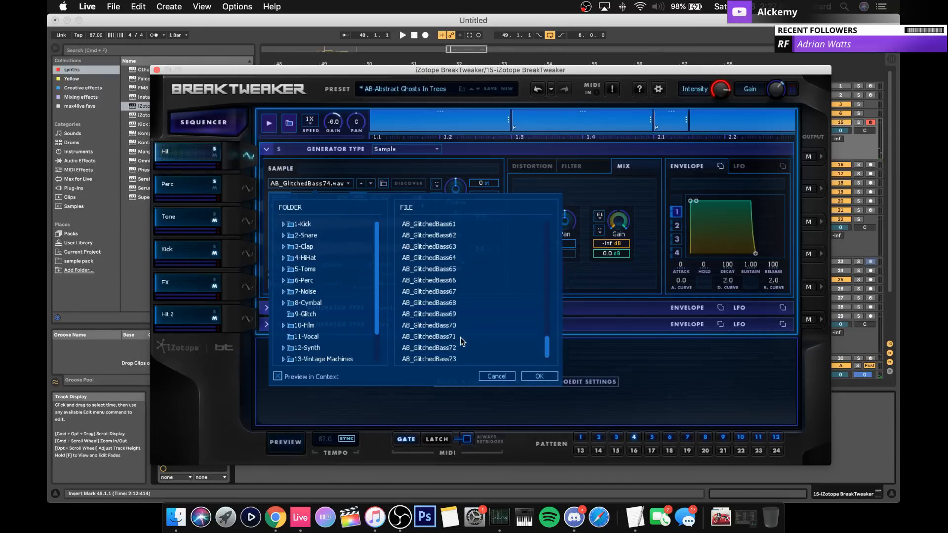
{"action": "scroll", "coordinate": [463, 342], "scroll_direction": "up", "scroll_amount": 7}
{"action": "left_click_drag", "start_coordinate": [546, 306], "coordinate": [547, 230]}
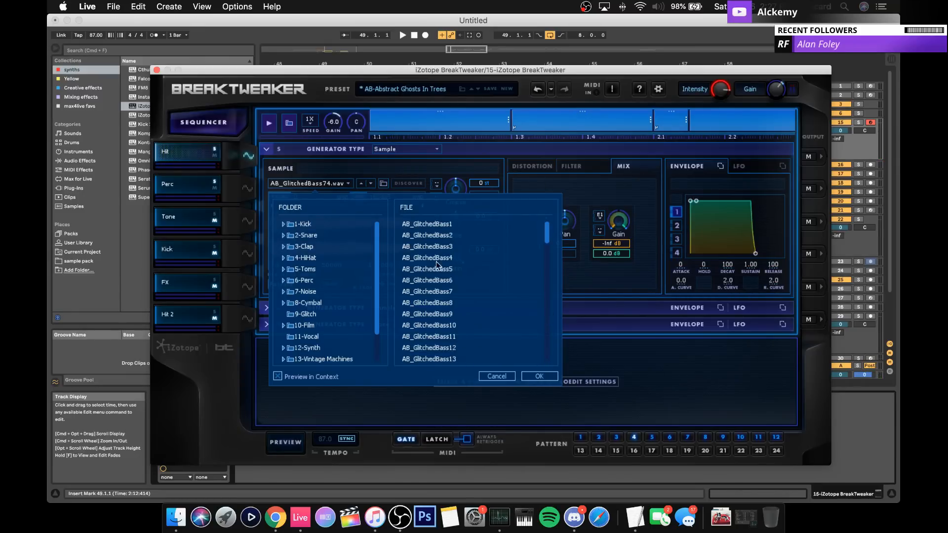
Step: Load BT-Glitch Flitch2 from the 9-Glitch folder as the Hit track's generator sample and close the BreakTweaker window
{"action": "left_click", "coordinate": [305, 314]}
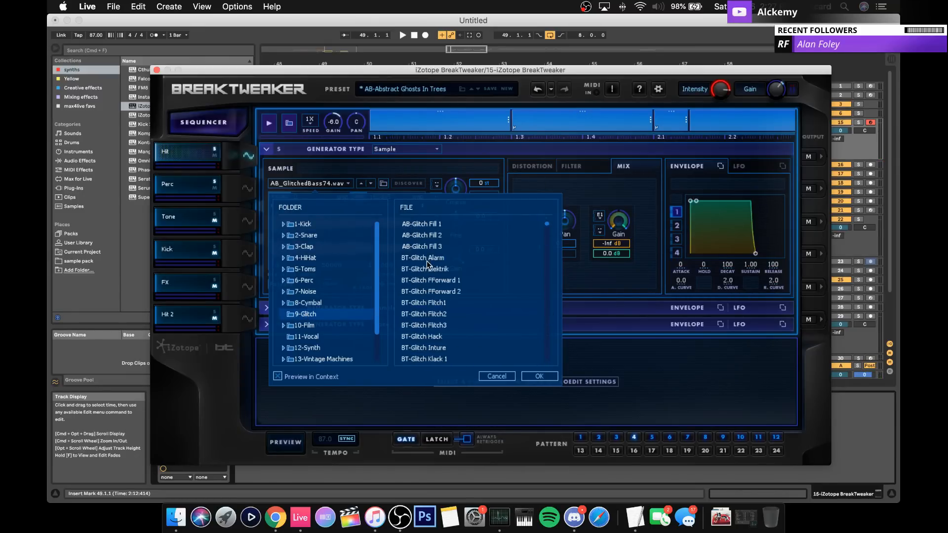
{"action": "left_click", "coordinate": [424, 314]}
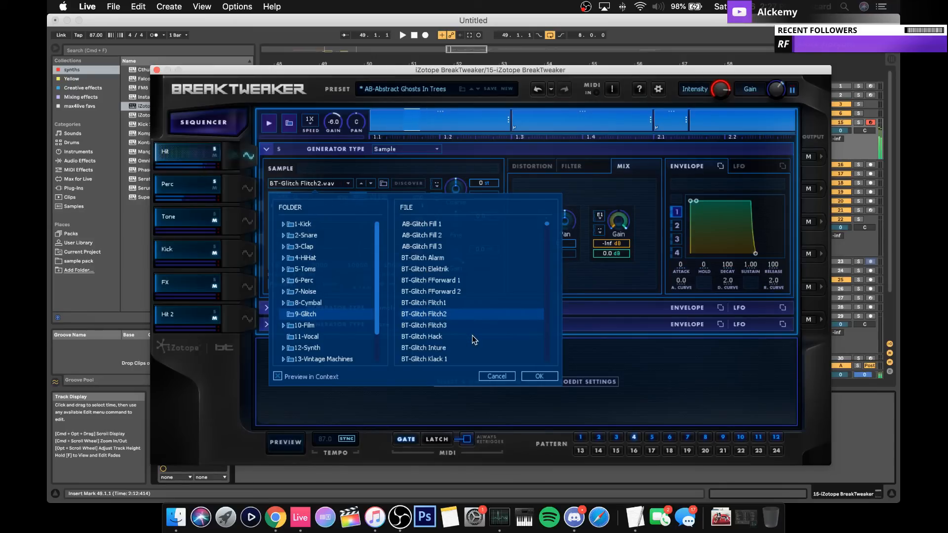
{"action": "left_click", "coordinate": [538, 378]}
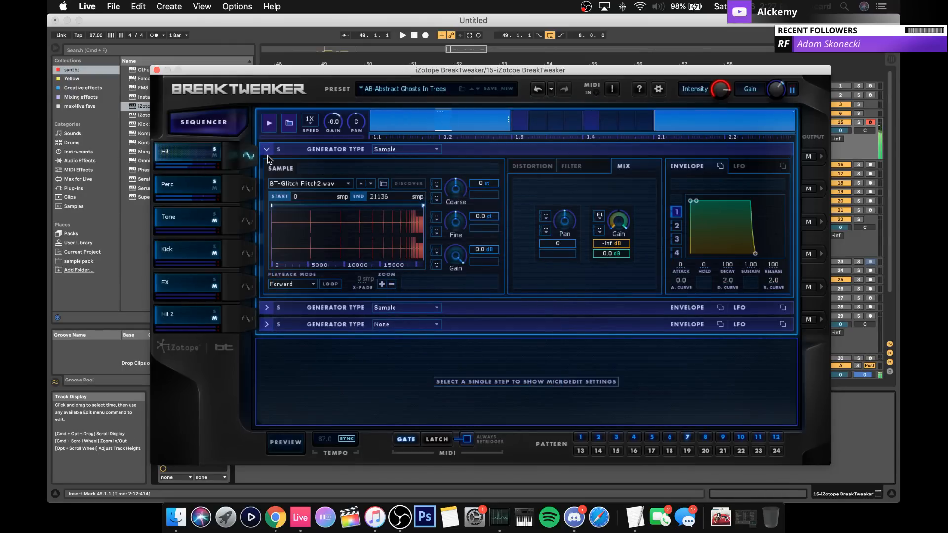
{"action": "left_click", "coordinate": [157, 70]}
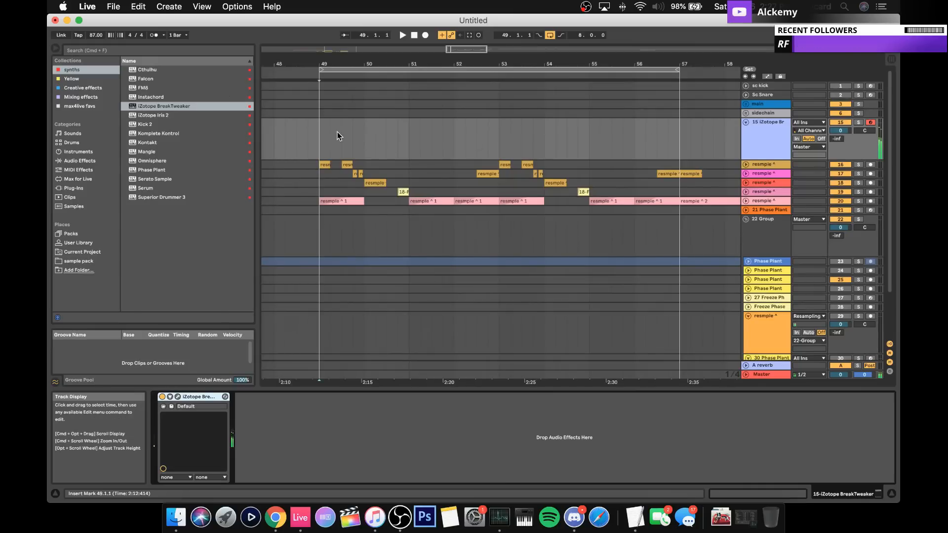
Step: Create a two-bar MIDI clip from bar 49 on the BreakTweaker track, holding one D#2 note extended over the clip's full length
{"action": "left_click_drag", "start_coordinate": [321, 131], "coordinate": [455, 134]}
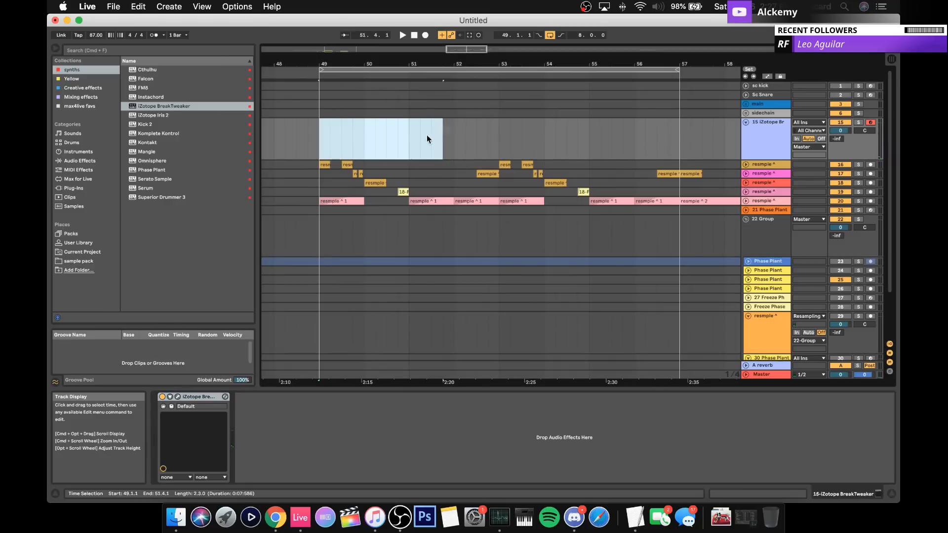
{"action": "key", "text": "super+shift+m"}
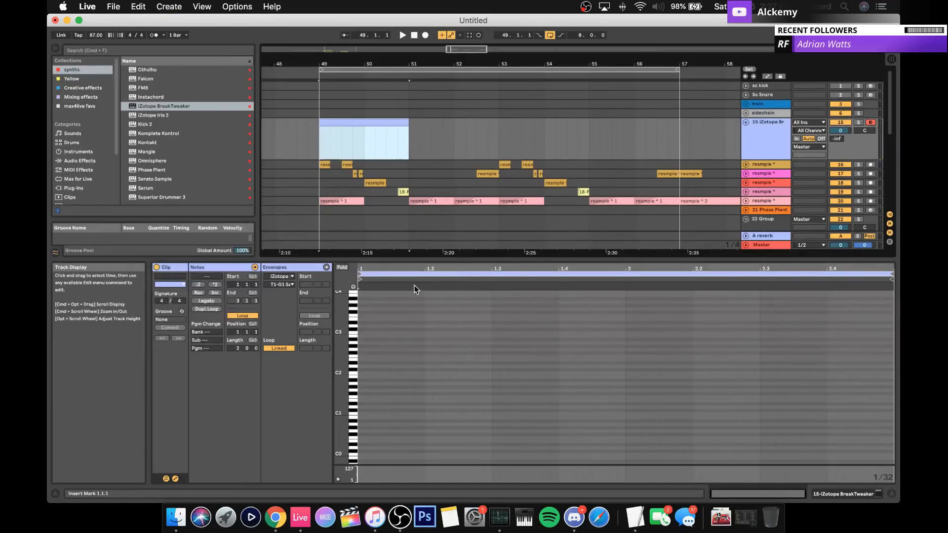
{"action": "double_click", "coordinate": [363, 362]}
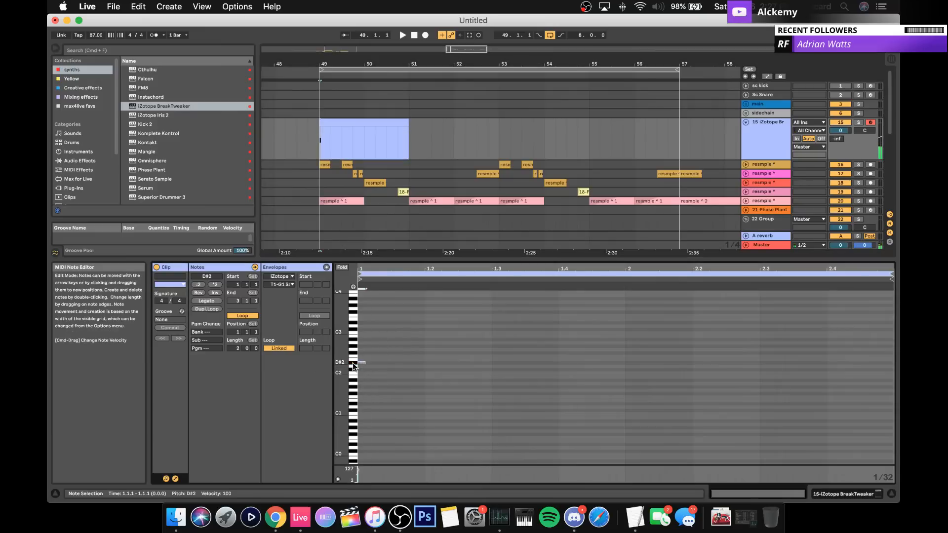
{"action": "left_click", "coordinate": [214, 302]}
{"action": "left_click", "coordinate": [757, 145]}
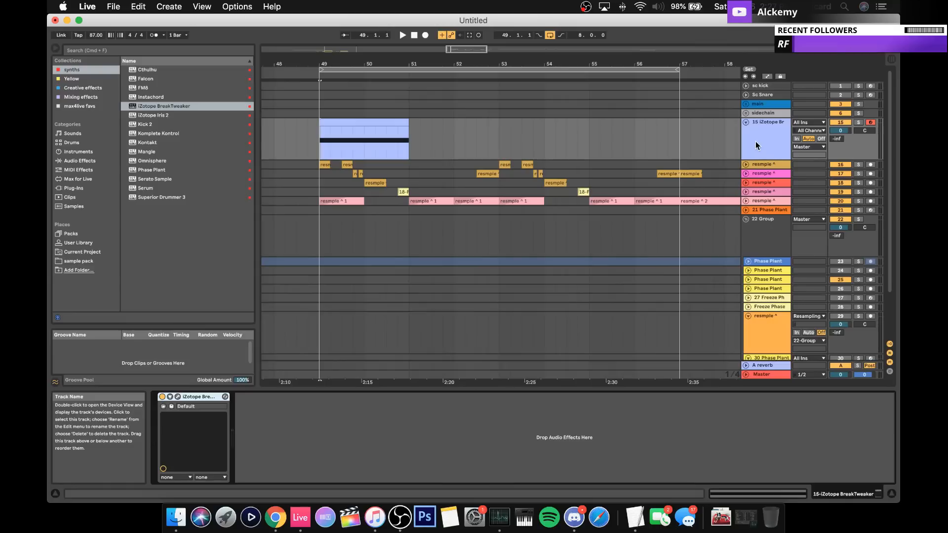
Step: Fold the BreakTweaker track and duplicate its two-bar MIDI clip three times to fill up to bar 57
{"action": "left_click", "coordinate": [746, 122]}
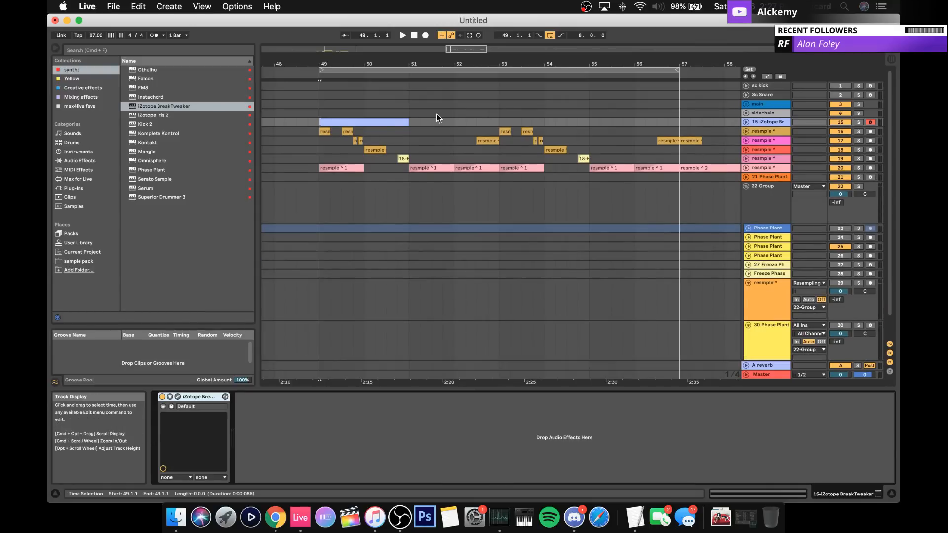
{"action": "left_click", "coordinate": [380, 124]}
{"action": "key", "text": "super+d"}
{"action": "key", "text": "super+d"}
{"action": "key", "text": "super+d"}
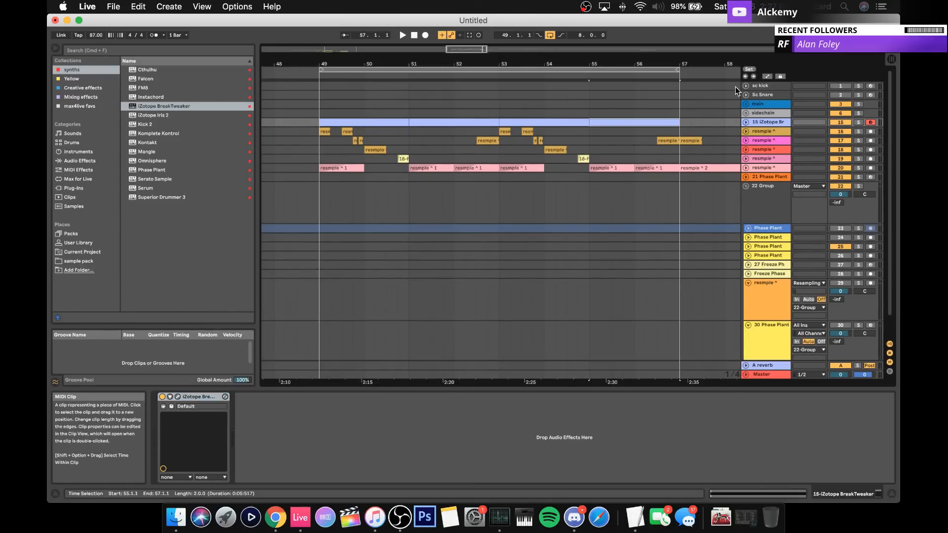
Step: Freeze the BreakTweaker track and flatten it to audio
{"action": "right_click", "coordinate": [768, 123]}
{"action": "left_click", "coordinate": [779, 180]}
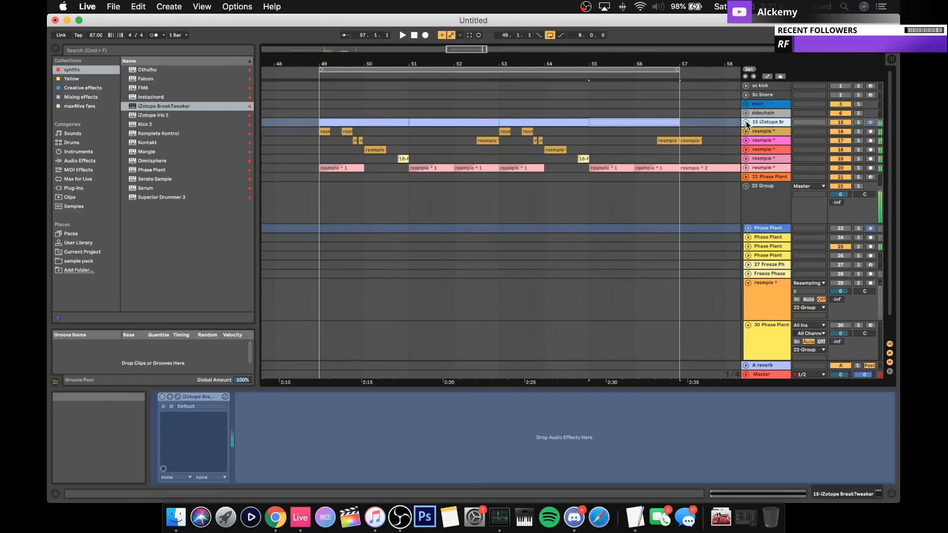
{"action": "left_click", "coordinate": [746, 121]}
{"action": "right_click", "coordinate": [755, 127]}
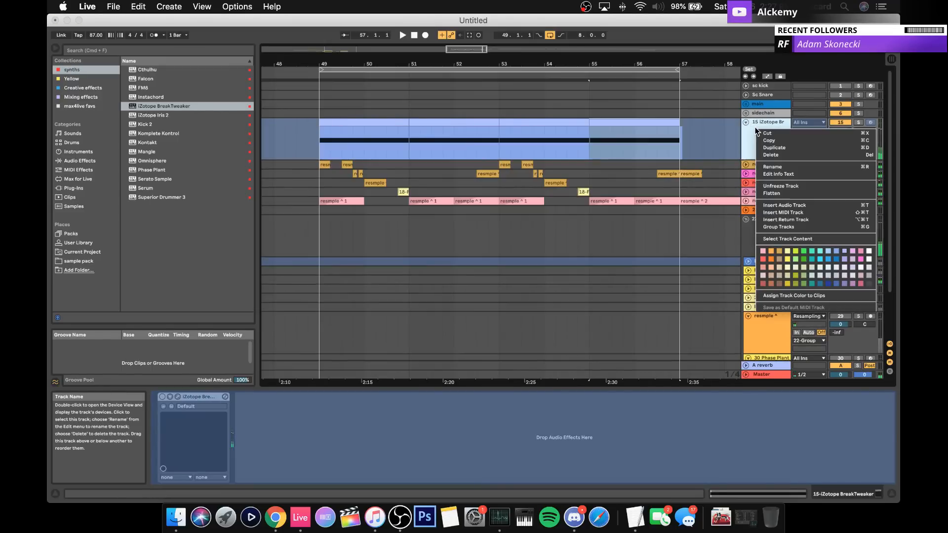
{"action": "left_click", "coordinate": [763, 193]}
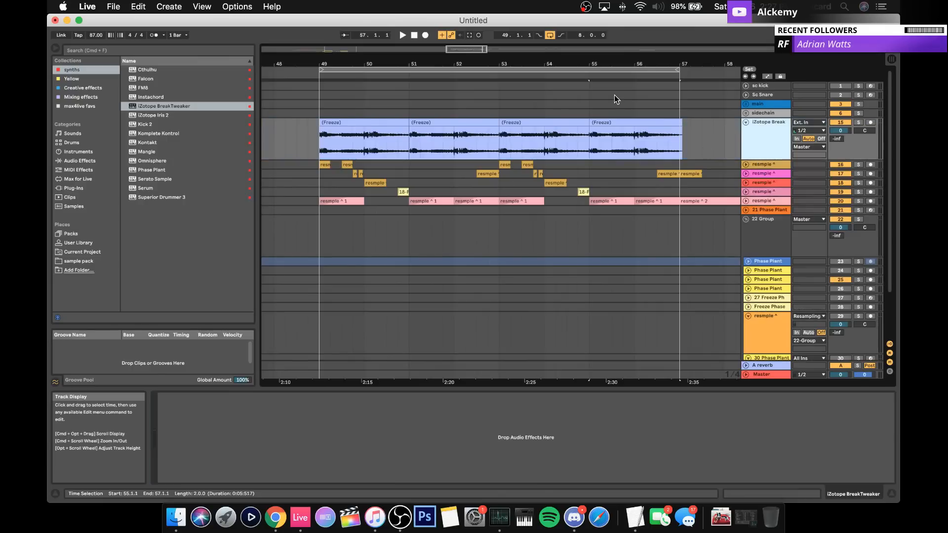
Step: Consolidate the four flattened BreakTweaker clips into one eight-bar audio clip from bar 49 to 57
{"action": "left_click", "coordinate": [401, 122]}
{"action": "left_click", "coordinate": [412, 124]}
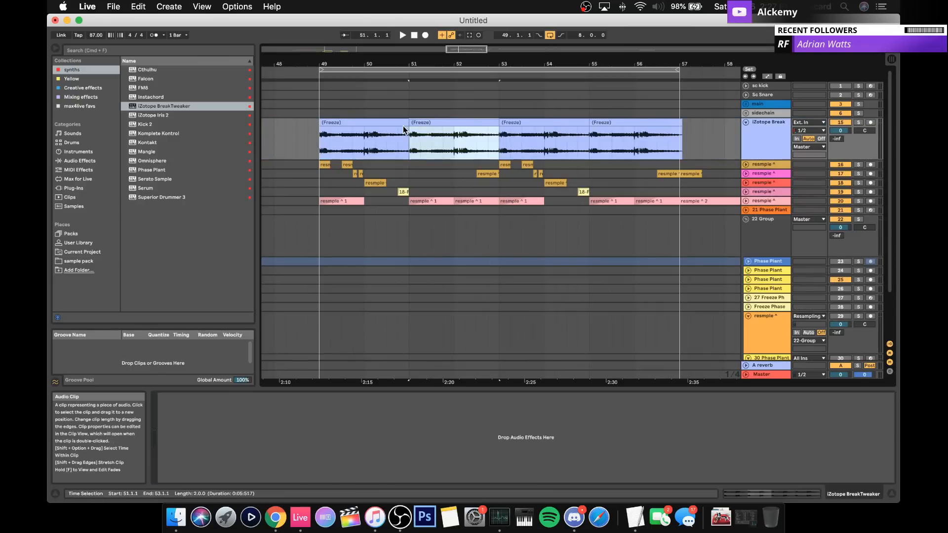
{"action": "left_click_drag", "start_coordinate": [406, 123], "coordinate": [680, 137]}
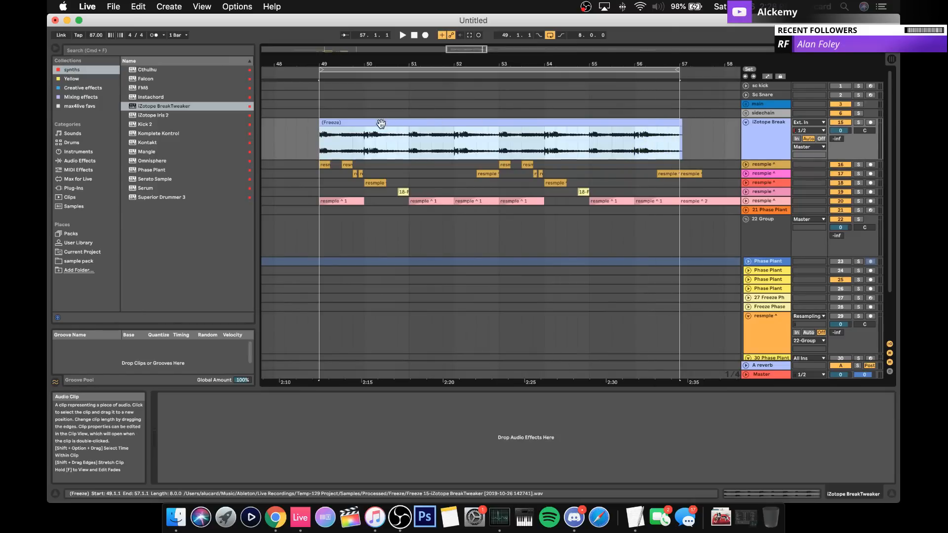
{"action": "left_click", "coordinate": [774, 148]}
{"action": "left_click", "coordinate": [574, 124]}
{"action": "left_click", "coordinate": [413, 140]}
{"action": "left_click", "coordinate": [386, 120]}
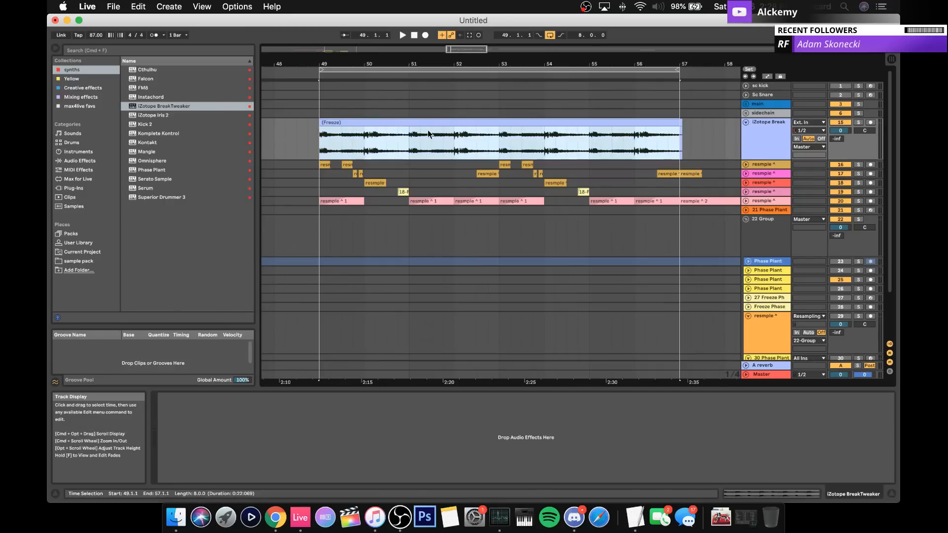
Step: Play back the section and shorten the arrangement loop to four bars, from bar 49 to 53
{"action": "left_click", "coordinate": [782, 131]}
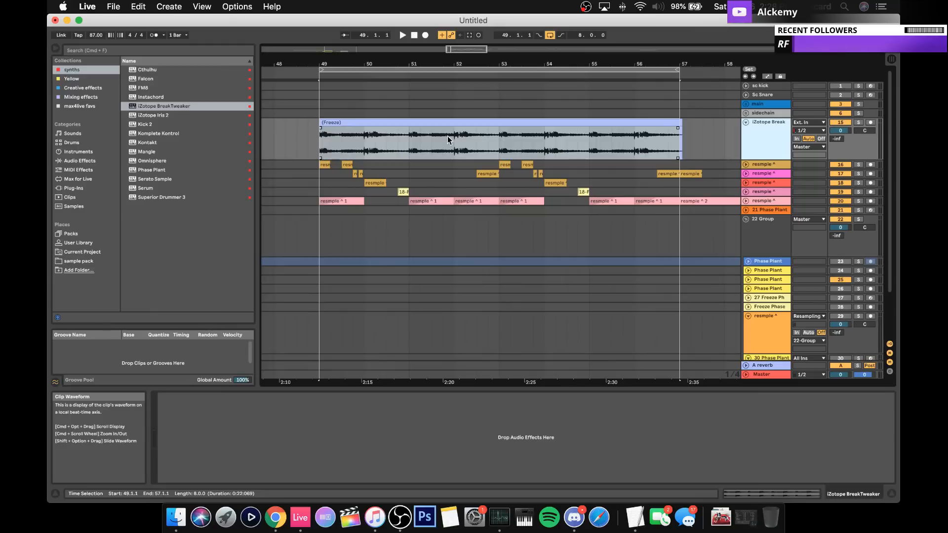
{"action": "key", "text": "space"}
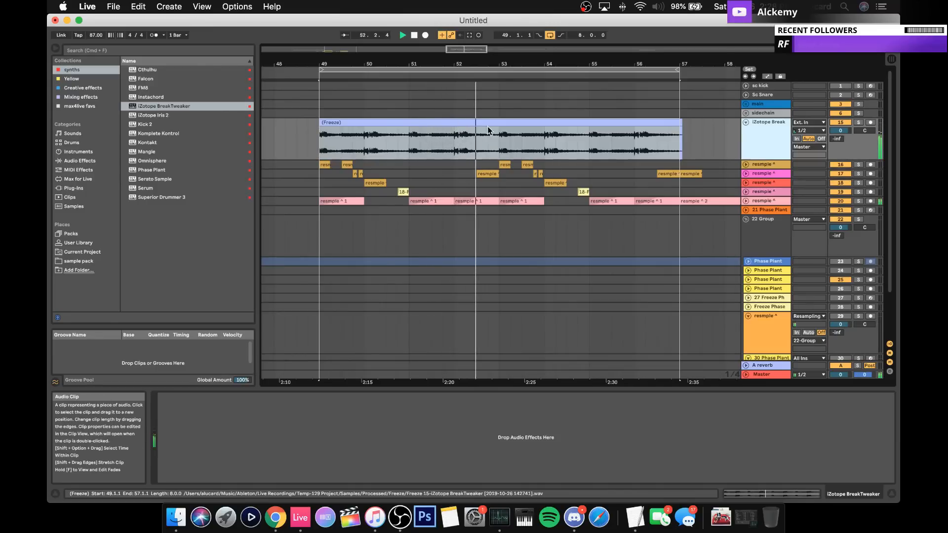
{"action": "key", "text": "space"}
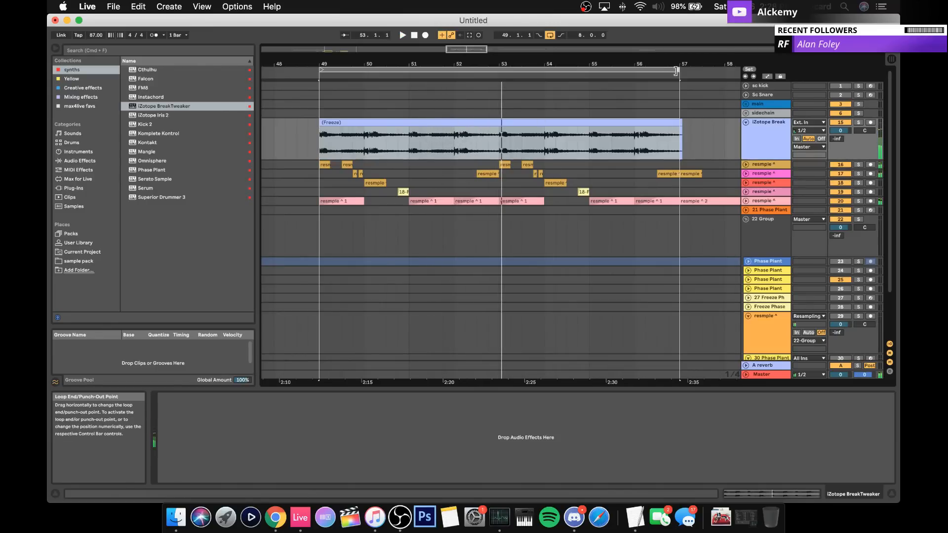
{"action": "left_click_drag", "start_coordinate": [678, 70], "coordinate": [498, 71]}
{"action": "key", "text": "space"}
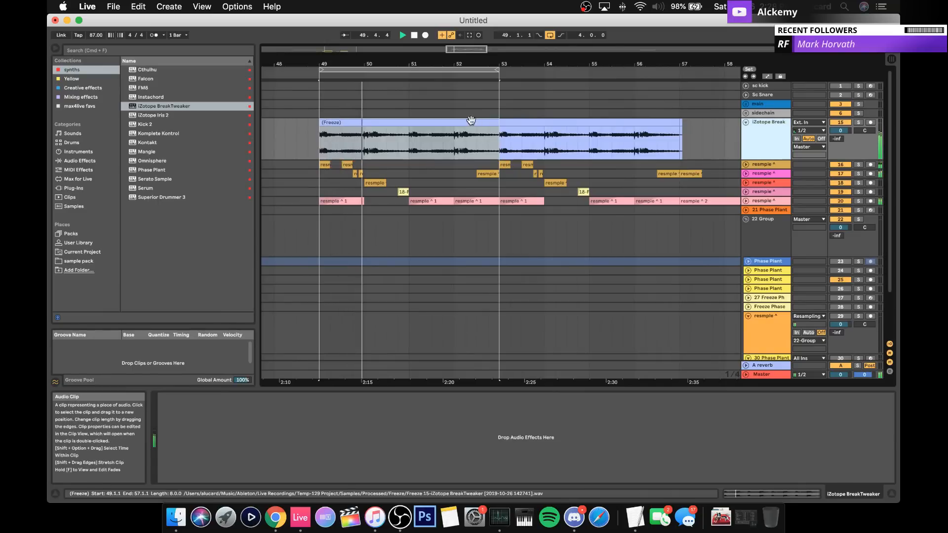
Step: Solo the flattened BreakTweaker track and insert a new MIDI track directly below it
{"action": "left_click", "coordinate": [858, 122]}
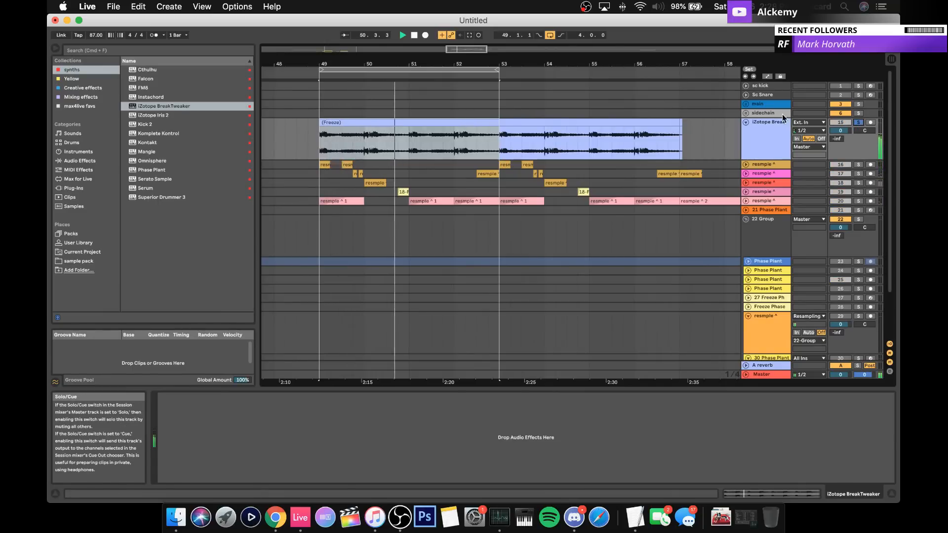
{"action": "double_click", "coordinate": [374, 132]}
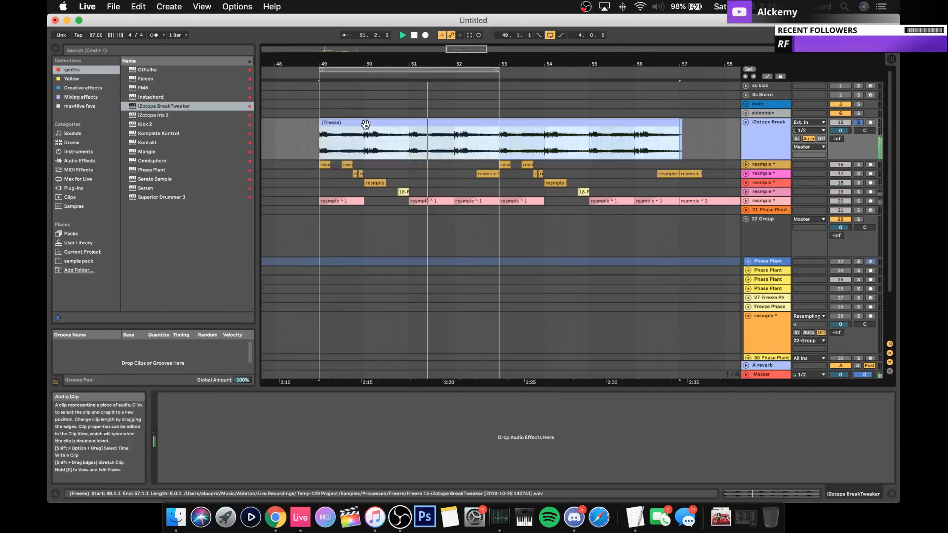
{"action": "key", "text": "super+shift+t"}
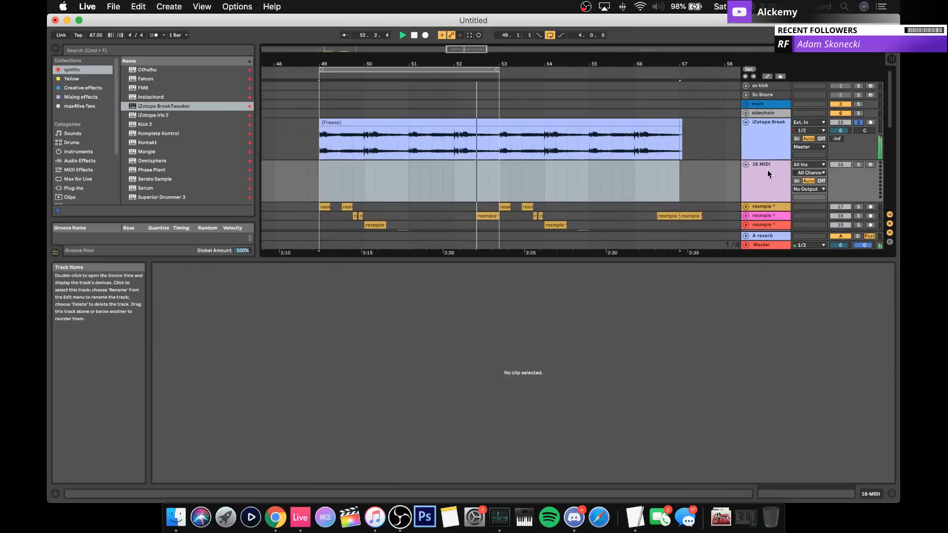
Step: Set the consolidated BreakTweaker clip's Beats warp mode to preserve 1/16 divisions
{"action": "left_click", "coordinate": [455, 123]}
{"action": "left_click", "coordinate": [248, 343]}
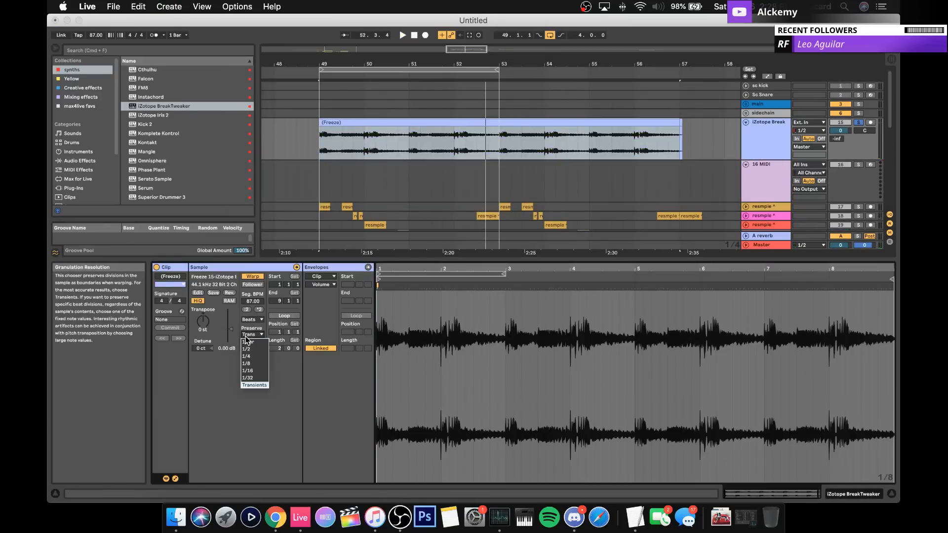
{"action": "left_click", "coordinate": [257, 371]}
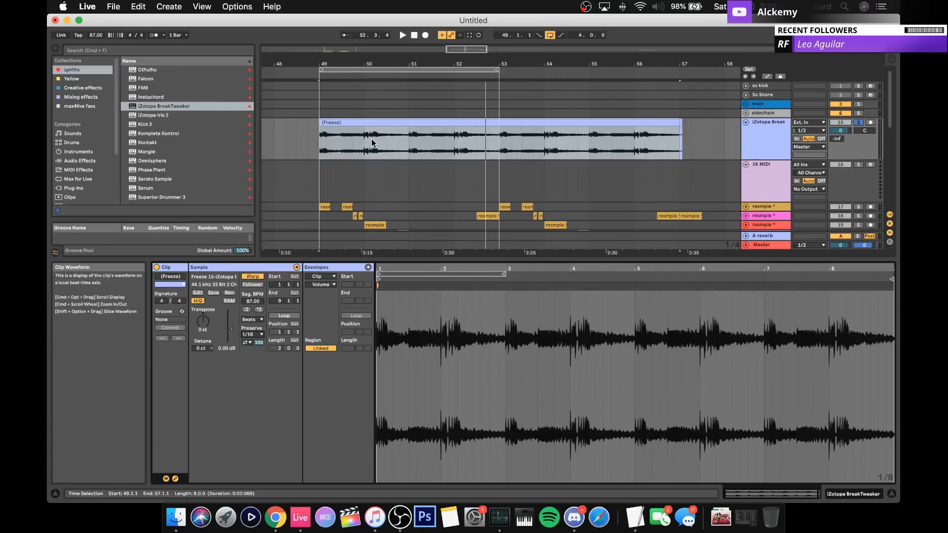
Step: Split bar 50 of the BreakTweaker audio into its own clip, change its transient loop mode and set its transient envelope to 58
{"action": "left_click_drag", "start_coordinate": [365, 141], "coordinate": [404, 140]}
{"action": "key", "text": "super+e"}
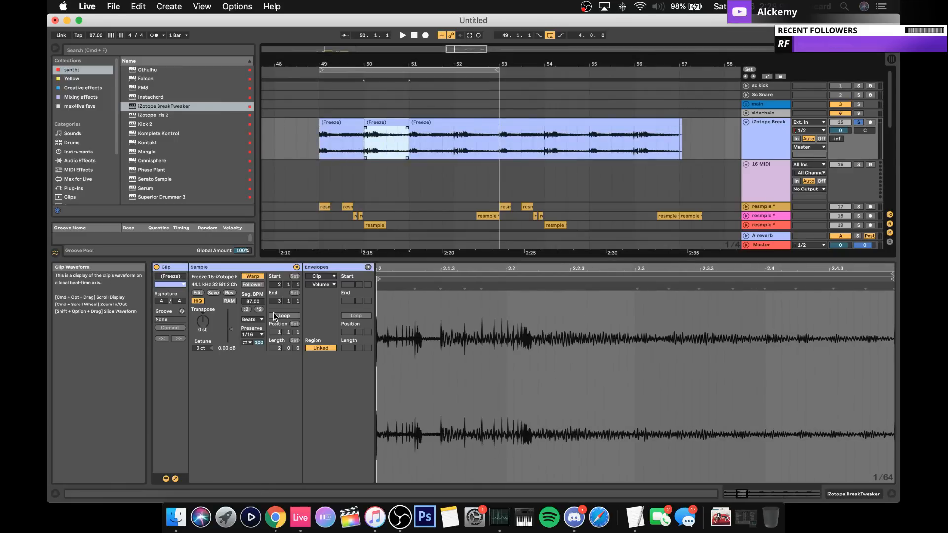
{"action": "left_click", "coordinate": [247, 343]}
{"action": "left_click", "coordinate": [246, 356]}
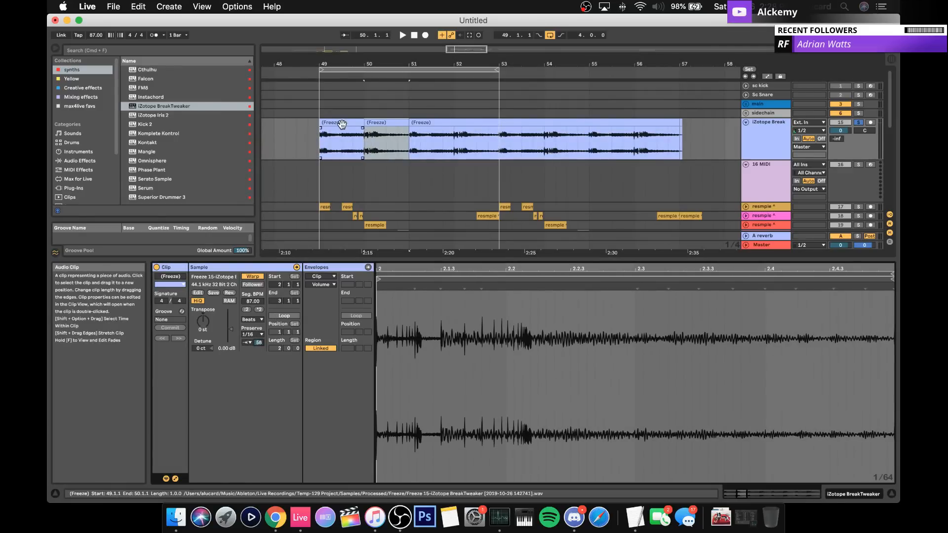
Step: Raise the bar 50 clip's gain to 6.58 dB and the bar 49 clip's gain to 6.13 dB while playing them back
{"action": "key", "text": "space"}
{"action": "left_click", "coordinate": [378, 136]}
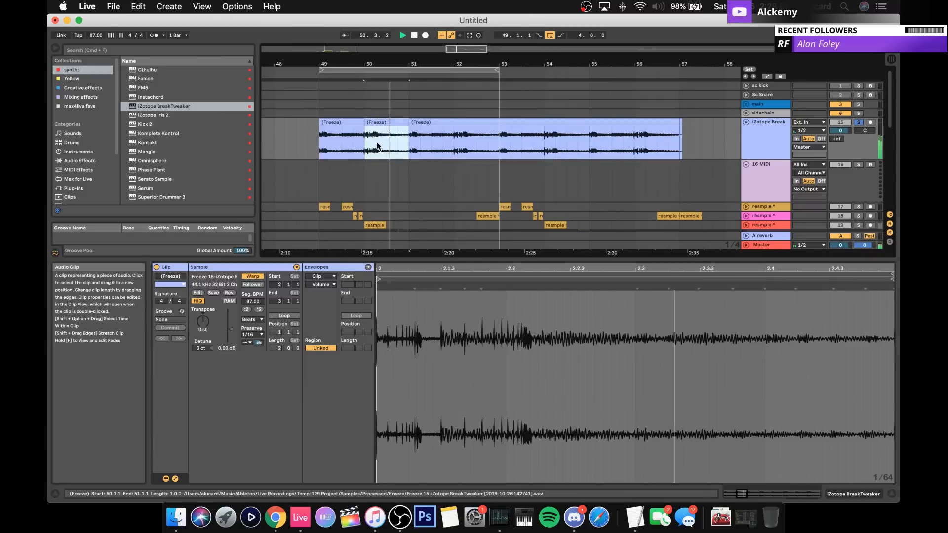
{"action": "left_click", "coordinate": [335, 125]}
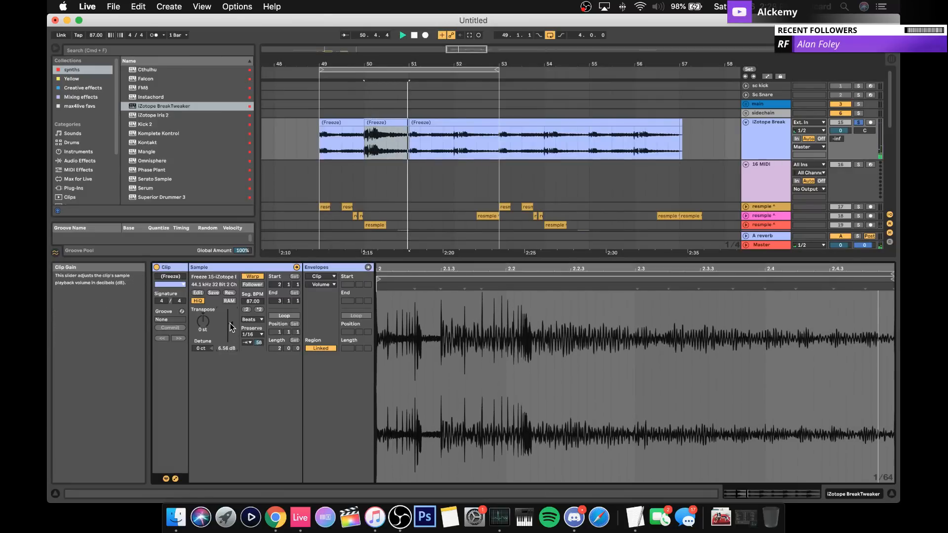
{"action": "left_click_drag", "start_coordinate": [230, 329], "coordinate": [230, 319]}
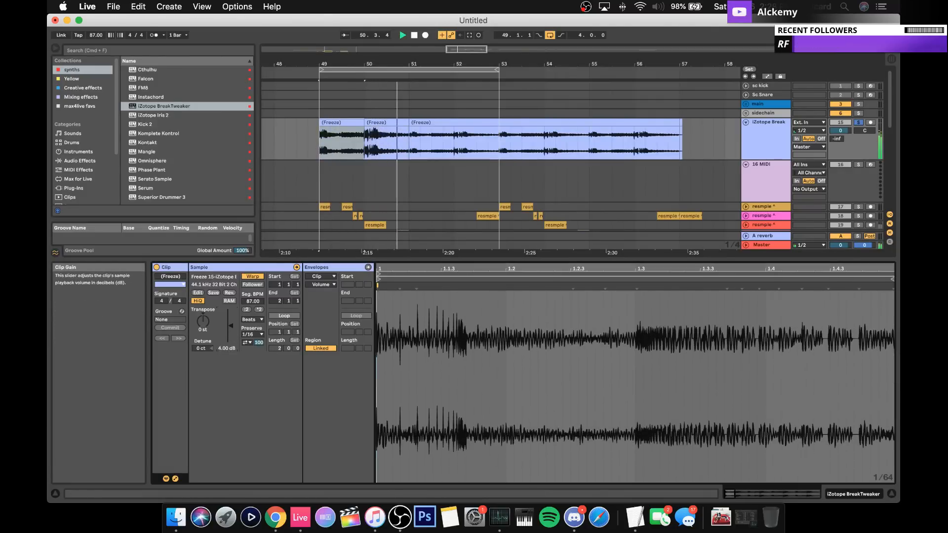
{"action": "left_click", "coordinate": [350, 123]}
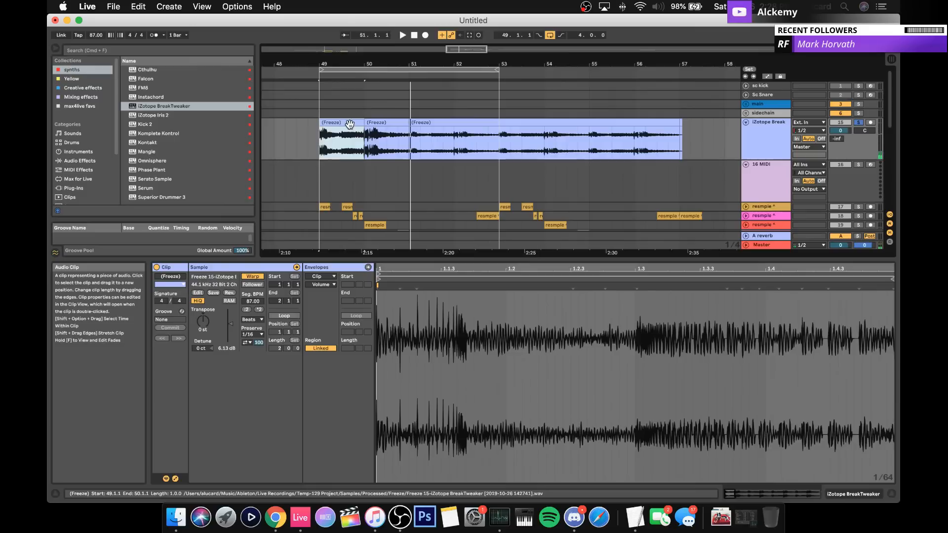
{"action": "key", "text": "space"}
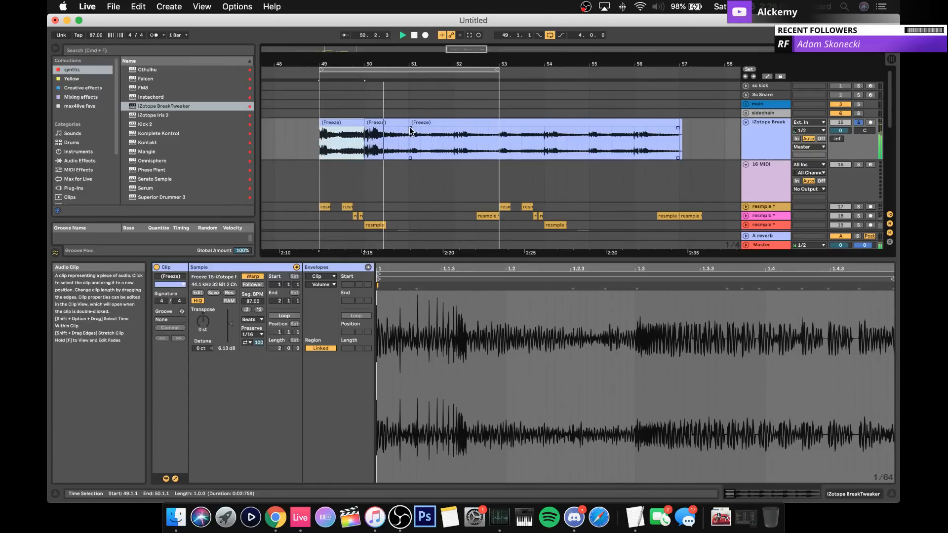
Step: Split the last beat of bar 50 in the BreakTweaker audio into a separate clip
{"action": "left_click", "coordinate": [398, 138]}
{"action": "key", "text": "space"}
{"action": "left_click_drag", "start_coordinate": [398, 138], "coordinate": [408, 143]}
{"action": "key", "text": "cmd+e"}
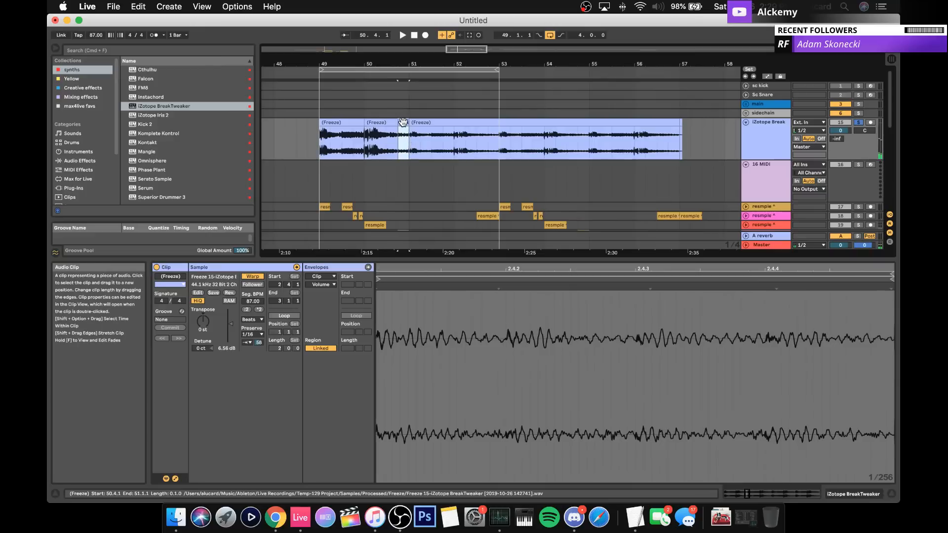
Step: Set the one-beat clip to preserve 1/32 divisions with 11.9 dB gain and a transient envelope of 14, and play it back
{"action": "left_click", "coordinate": [249, 338]}
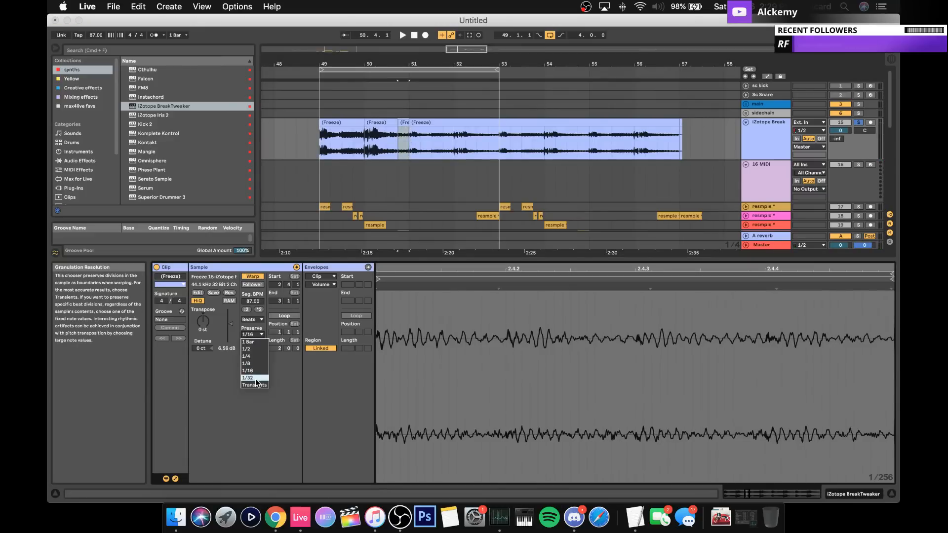
{"action": "left_click", "coordinate": [255, 380]}
{"action": "left_click_drag", "start_coordinate": [229, 324], "coordinate": [259, 366]}
{"action": "key", "text": "space"}
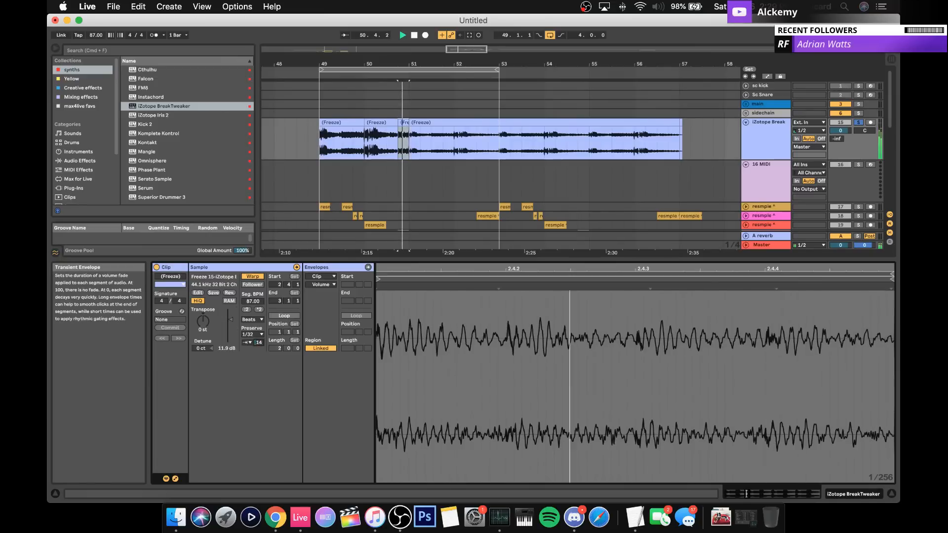
Step: Raise the one-beat BreakTweaker clip's gain to 20.1 dB and set its transient envelope to 4 while auditioning it
{"action": "key", "text": "space"}
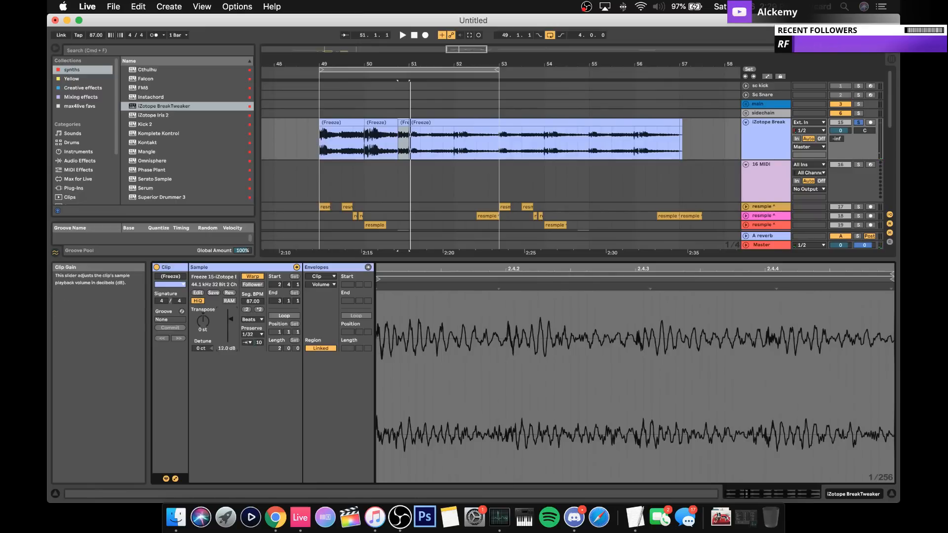
{"action": "left_click_drag", "start_coordinate": [231, 320], "coordinate": [231, 312]}
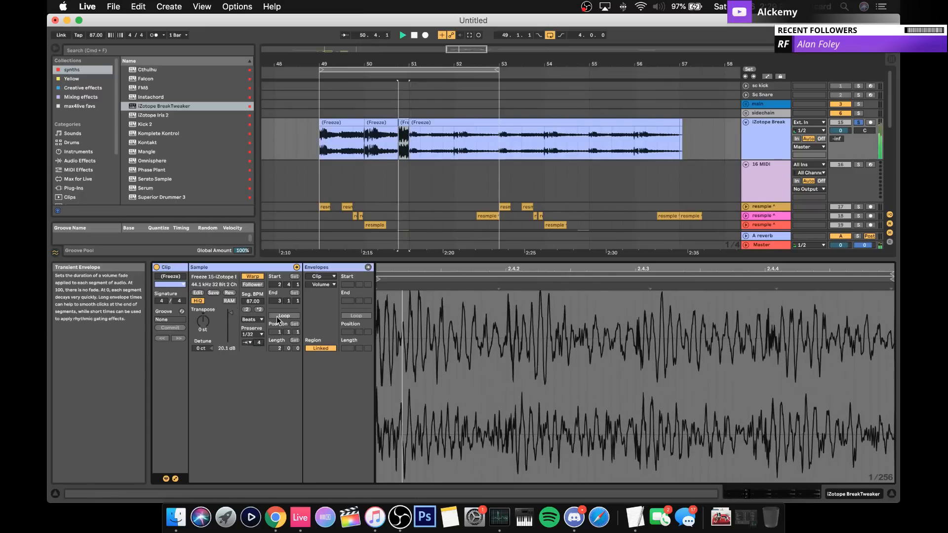
Step: Duplicate the three BreakTweaker clips of bars 49 and 50 into bars 51 and 52, and unsolo the track for full playback
{"action": "left_click", "coordinate": [357, 124]}
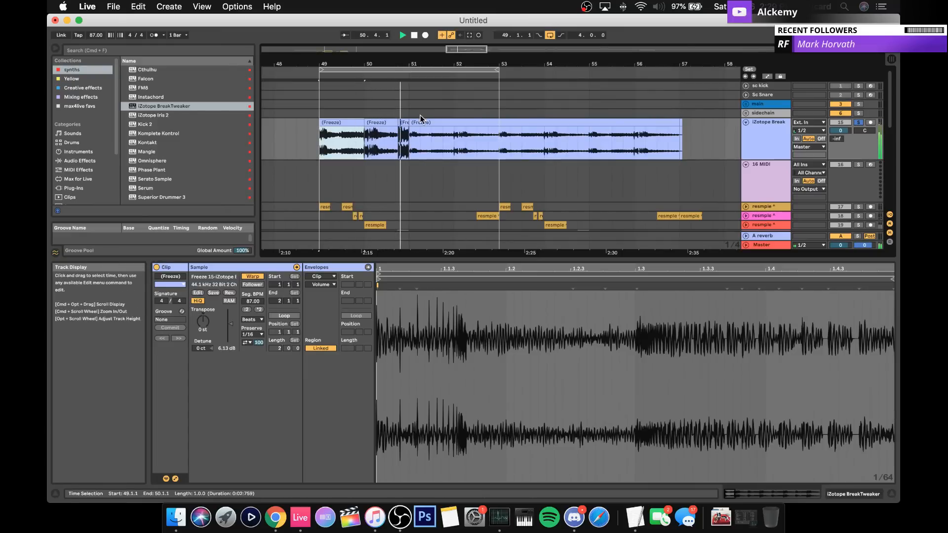
{"action": "left_click", "coordinate": [404, 123], "text": "shift"}
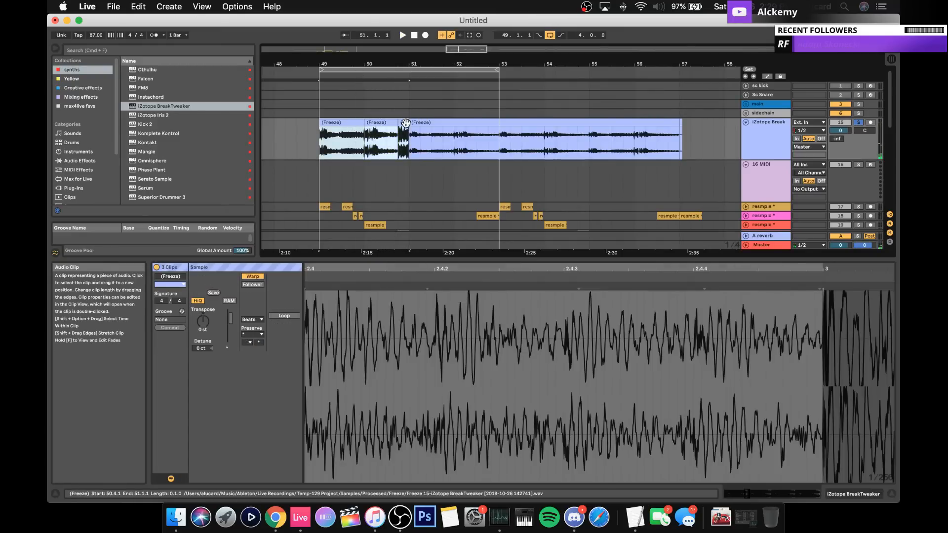
{"action": "key", "text": "super+d"}
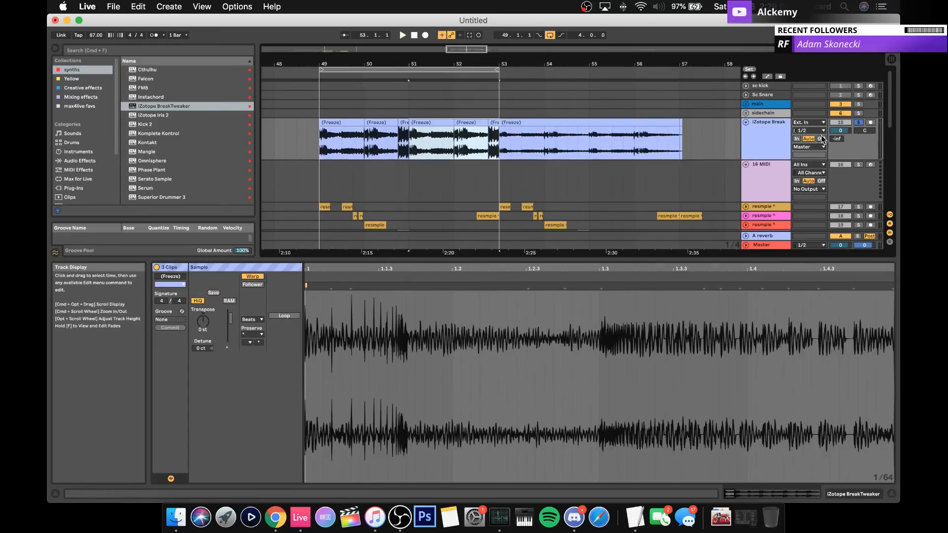
{"action": "left_click", "coordinate": [859, 122]}
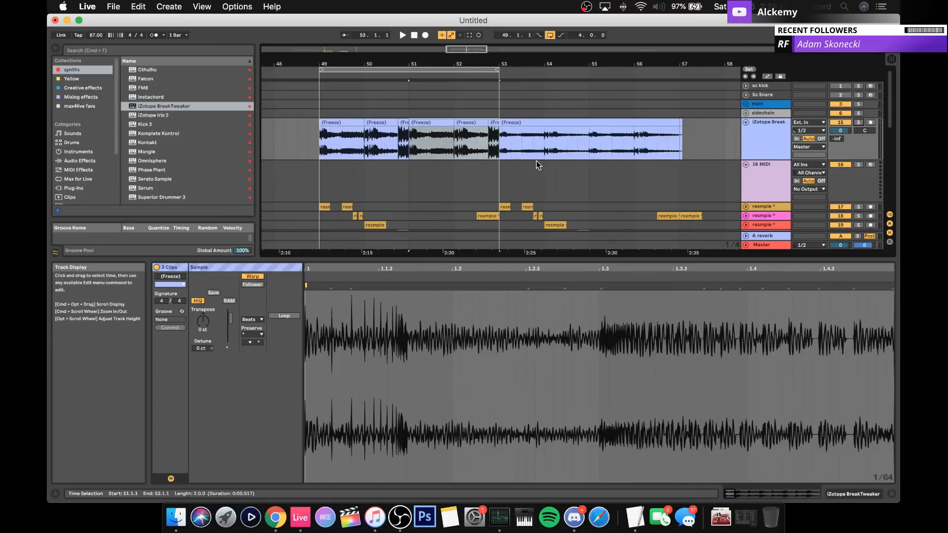
{"action": "key", "text": "space"}
Step: Shorten the bar 49 BreakTweaker clip by one beat so that it ends at 49.4
{"action": "left_click", "coordinate": [356, 123]}
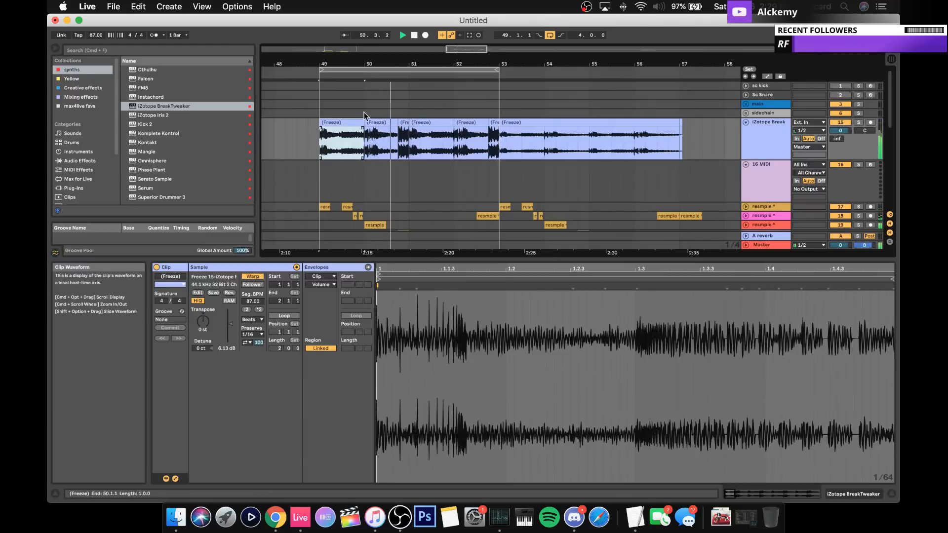
{"action": "left_click_drag", "start_coordinate": [359, 64], "coordinate": [359, 85]}
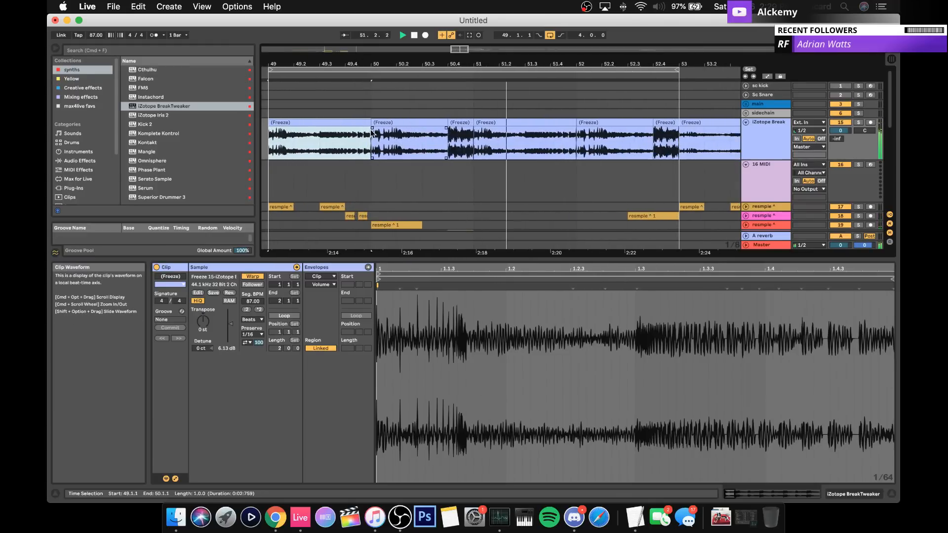
{"action": "left_click_drag", "start_coordinate": [372, 133], "coordinate": [345, 127]}
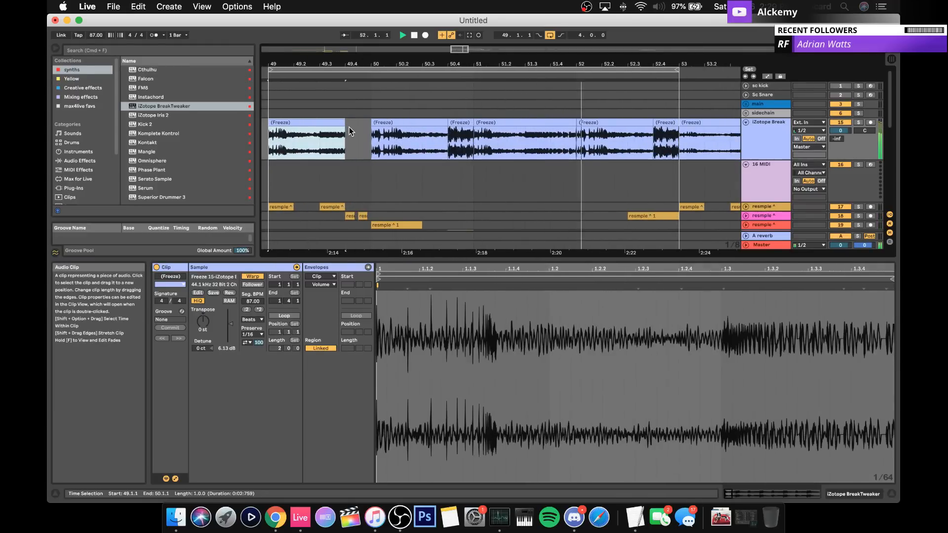
Step: Examine the resampled clip at 52.3 on track 18 and the tracks inside the sidechain and main groups
{"action": "scroll", "coordinate": [689, 205], "scroll_direction": "down", "scroll_amount": 3}
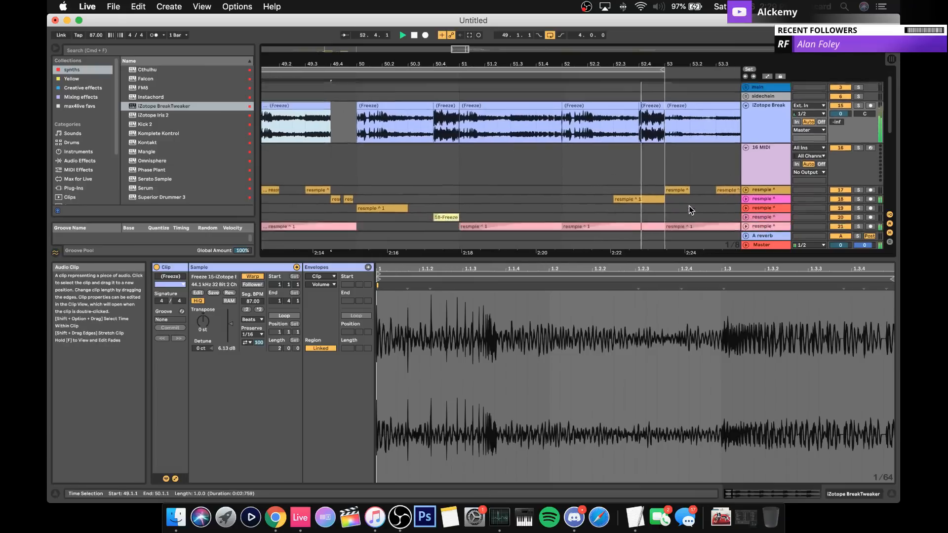
{"action": "left_click", "coordinate": [622, 170]}
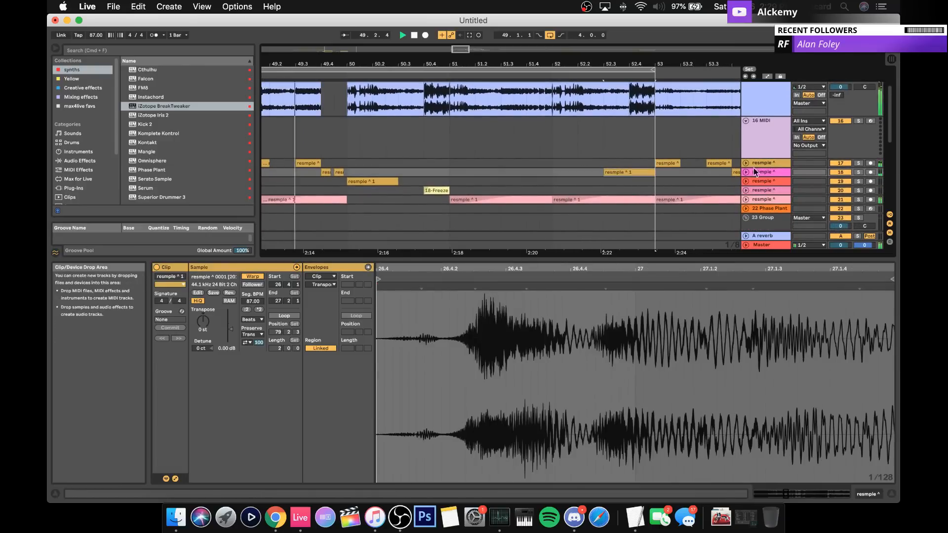
{"action": "scroll", "coordinate": [764, 165], "scroll_direction": "up", "scroll_amount": 3}
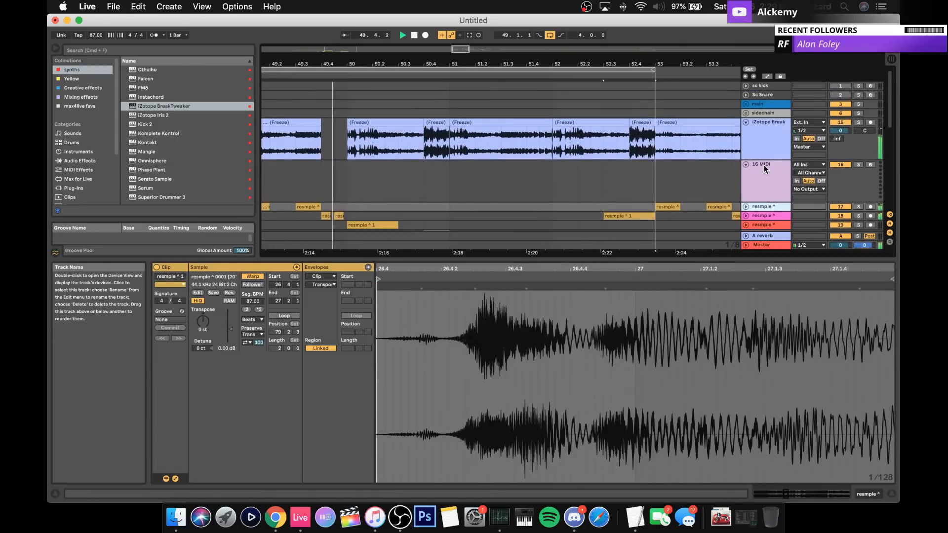
{"action": "left_click", "coordinate": [746, 113]}
{"action": "left_click", "coordinate": [747, 115]}
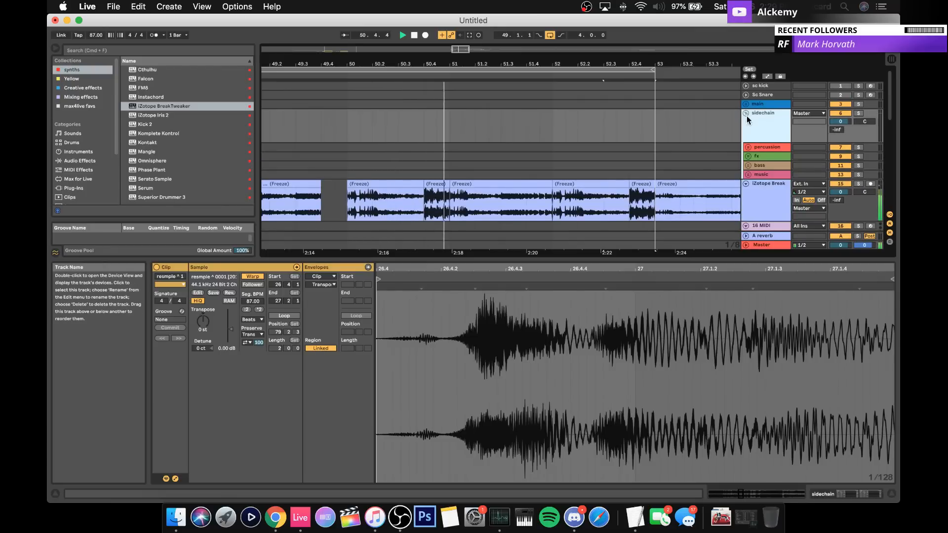
{"action": "left_click", "coordinate": [746, 113]}
{"action": "left_click", "coordinate": [746, 105]}
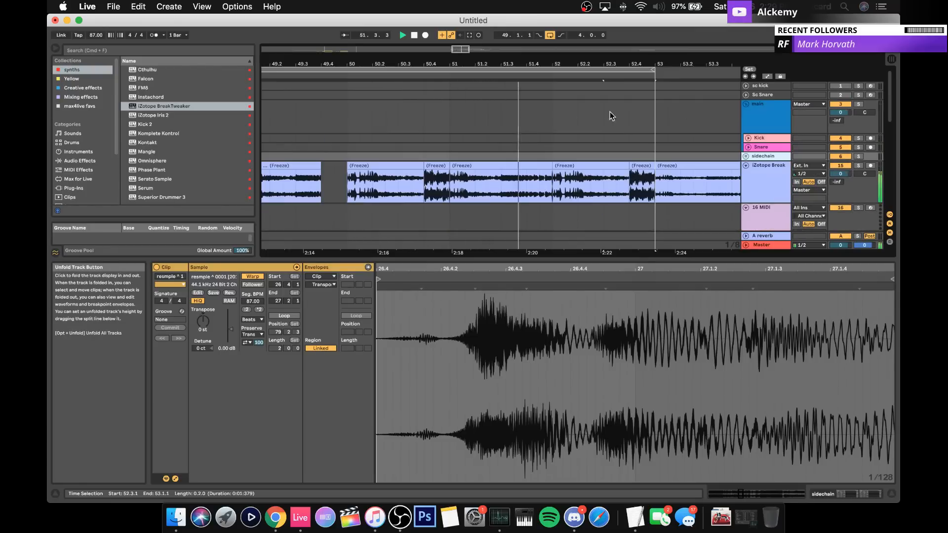
{"action": "scroll", "coordinate": [547, 112], "scroll_direction": "down", "scroll_amount": 3}
{"action": "scroll", "coordinate": [547, 112], "scroll_direction": "down", "scroll_amount": 3}
{"action": "scroll", "coordinate": [538, 99], "scroll_direction": "down", "scroll_amount": 3}
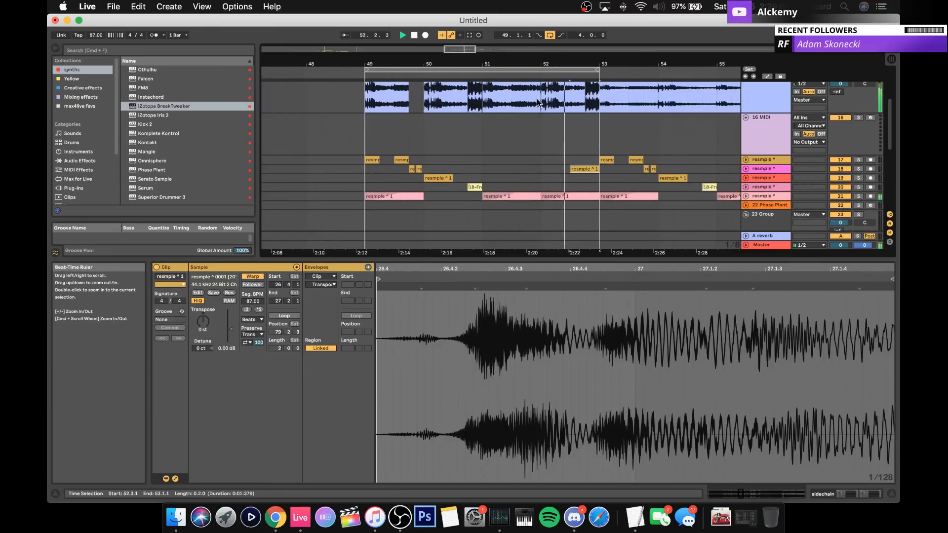
{"action": "scroll", "coordinate": [538, 99], "scroll_direction": "down", "scroll_amount": 6}
{"action": "scroll", "coordinate": [537, 99], "scroll_direction": "down", "scroll_amount": 4}
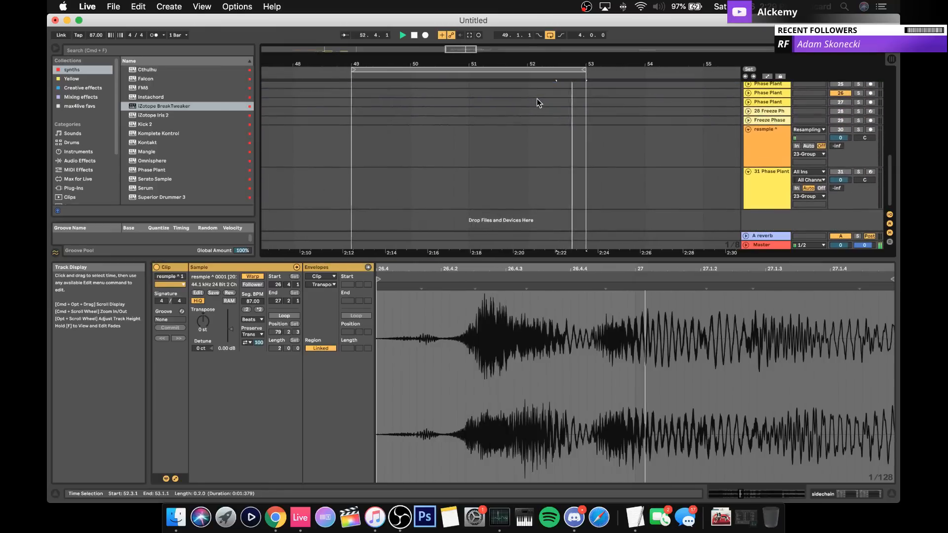
Step: Show the device chain of the 31 Phase Plant track and stop playback
{"action": "double_click", "coordinate": [754, 179]}
{"action": "scroll", "coordinate": [505, 186], "scroll_direction": "left", "scroll_amount": 3}
{"action": "scroll", "coordinate": [504, 186], "scroll_direction": "up", "scroll_amount": 4}
{"action": "scroll", "coordinate": [505, 185], "scroll_direction": "down", "scroll_amount": 2}
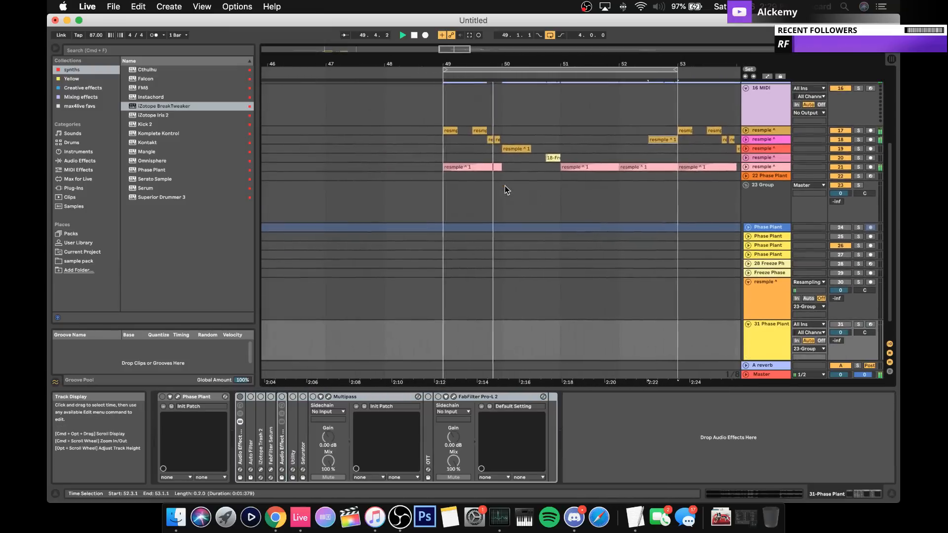
{"action": "key", "text": "space"}
Step: Unfold the 22 Phase Plant track and copy its eight-bar MIDI clip from bar 9 to bar 41
{"action": "left_click", "coordinate": [746, 174]}
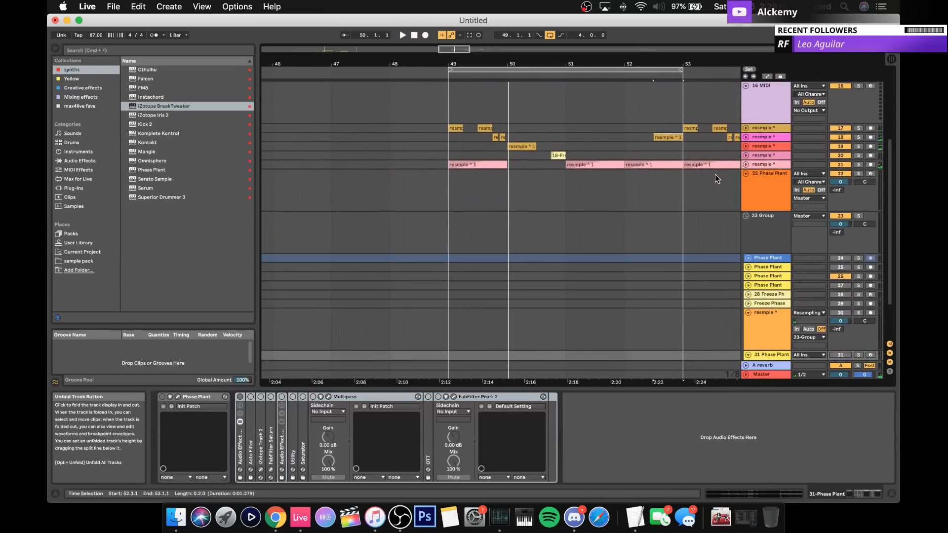
{"action": "scroll", "coordinate": [675, 183], "scroll_direction": "down", "scroll_amount": 5}
{"action": "scroll", "coordinate": [674, 183], "scroll_direction": "left", "scroll_amount": 2}
{"action": "scroll", "coordinate": [675, 183], "scroll_direction": "left", "scroll_amount": 3}
{"action": "scroll", "coordinate": [675, 183], "scroll_direction": "up", "scroll_amount": 10}
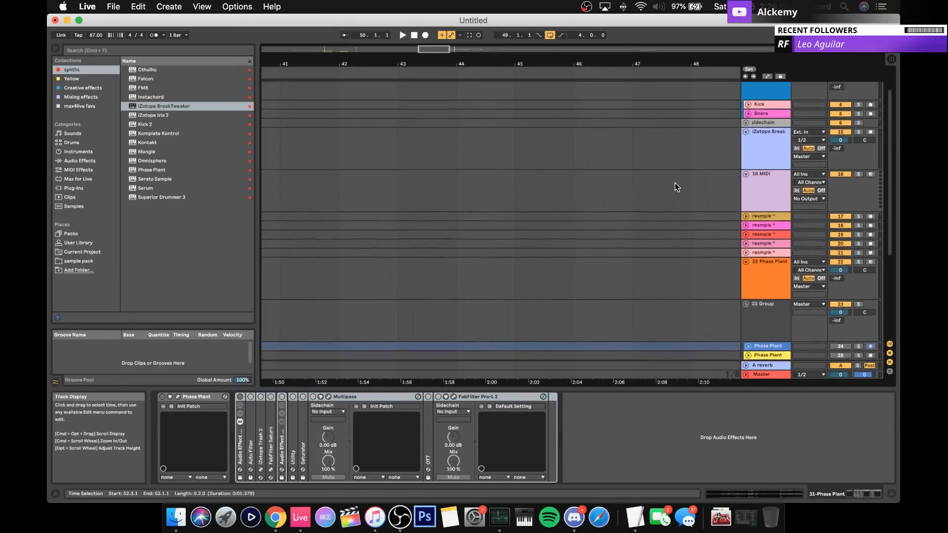
{"action": "scroll", "coordinate": [674, 183], "scroll_direction": "down", "scroll_amount": 8}
{"action": "scroll", "coordinate": [675, 183], "scroll_direction": "left", "scroll_amount": 8}
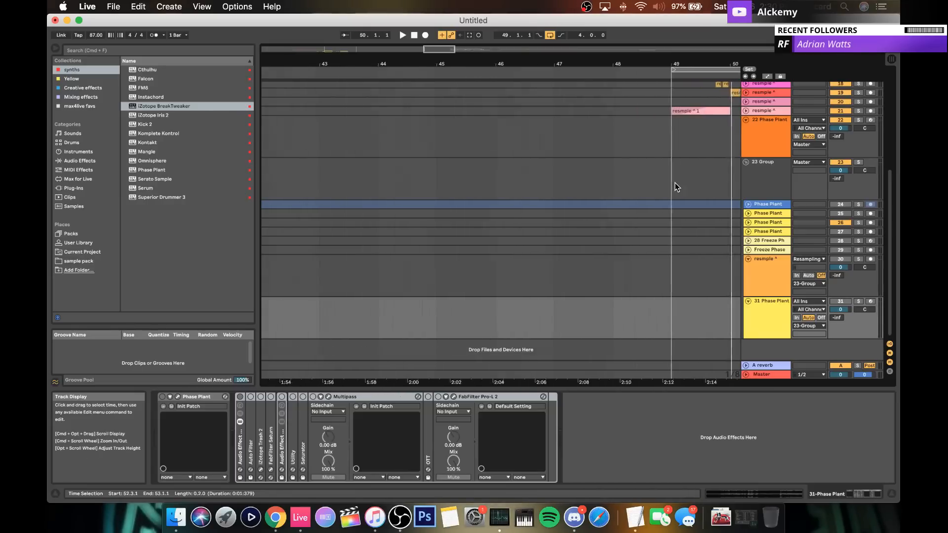
{"action": "scroll", "coordinate": [675, 184], "scroll_direction": "left", "scroll_amount": 15}
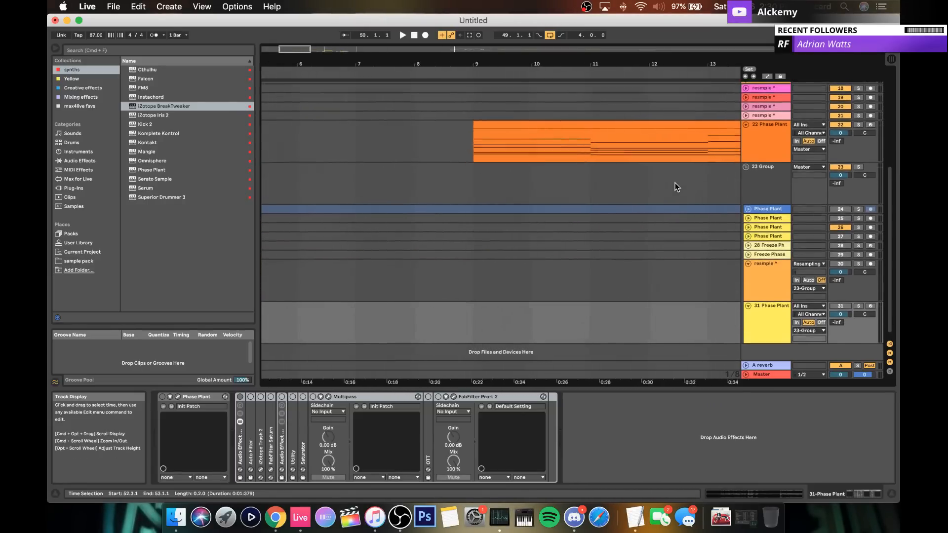
{"action": "left_click", "coordinate": [611, 123]}
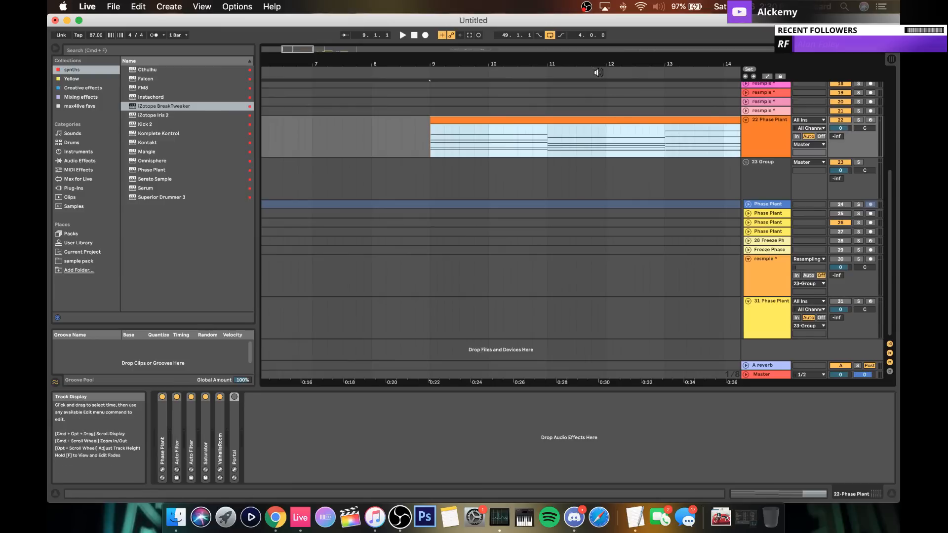
{"action": "left_click_drag", "start_coordinate": [592, 65], "coordinate": [591, 10]}
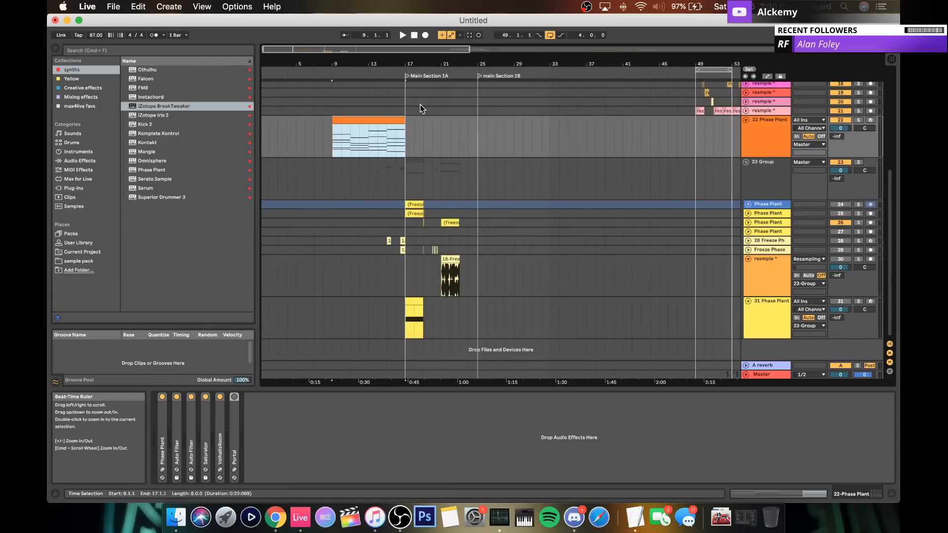
{"action": "scroll", "coordinate": [434, 115], "scroll_direction": "right", "scroll_amount": 5}
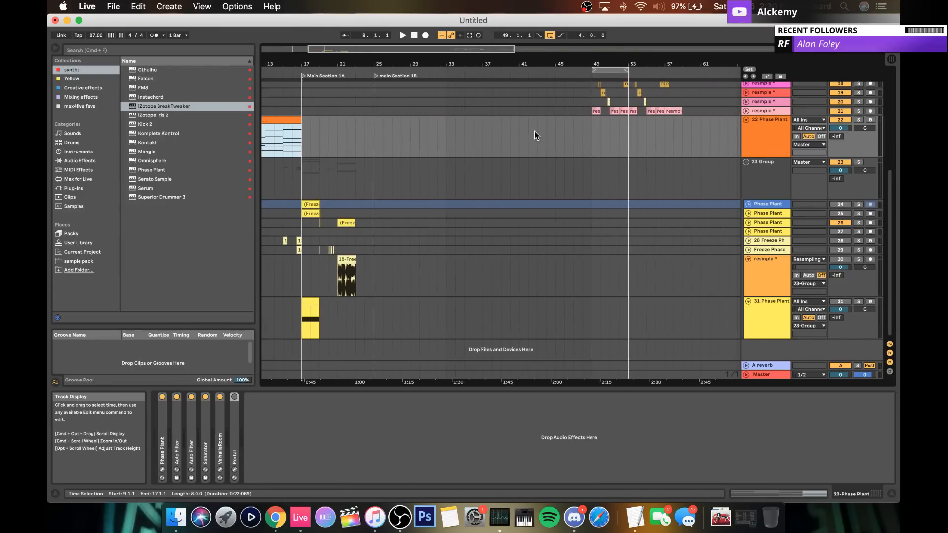
{"action": "left_click", "coordinate": [547, 130]}
{"action": "key", "text": "super+v"}
Step: Move the pasted Phase Plant clip to bar 35, and play a copy of its first two bars placed at bar 47
{"action": "left_click_drag", "start_coordinate": [614, 121], "coordinate": [529, 124]}
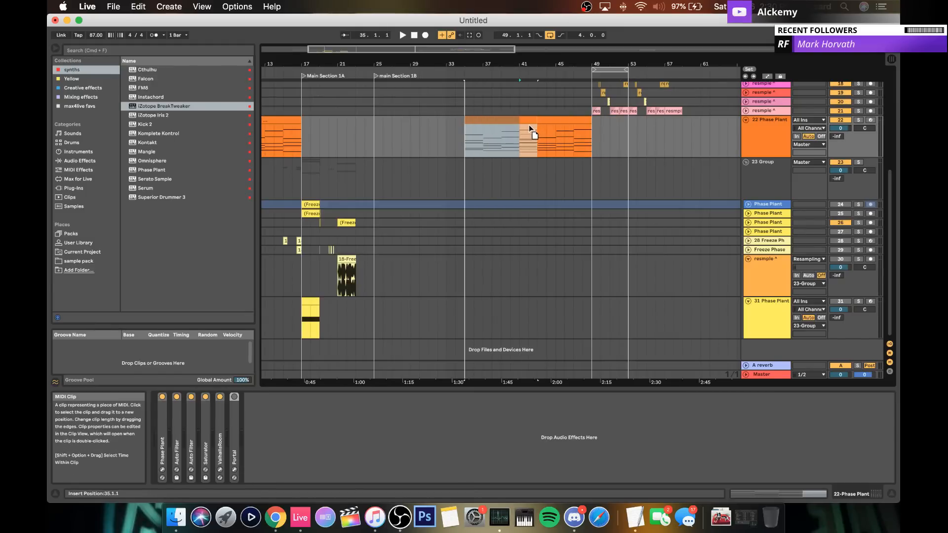
{"action": "left_click_drag", "start_coordinate": [467, 137], "coordinate": [477, 139]}
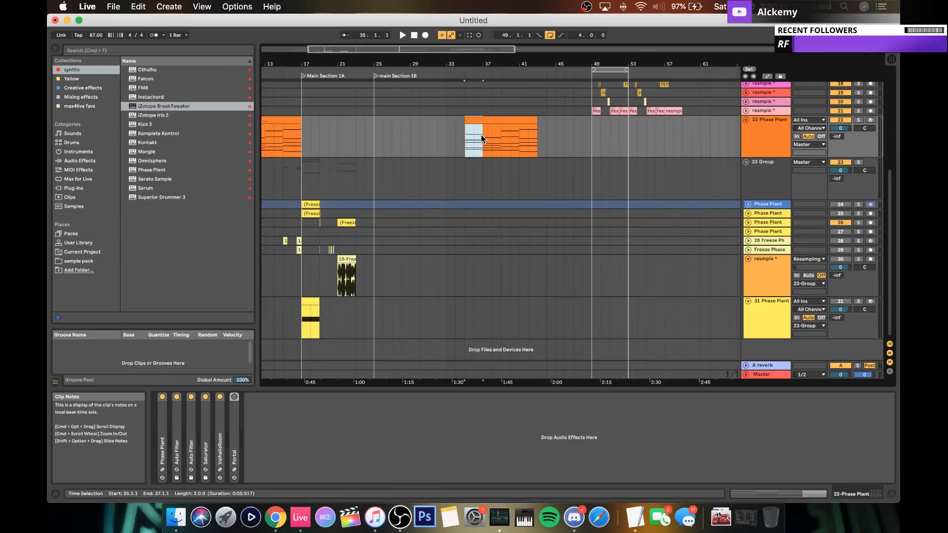
{"action": "left_click_drag", "start_coordinate": [573, 137], "coordinate": [592, 138]}
{"action": "key", "text": "space"}
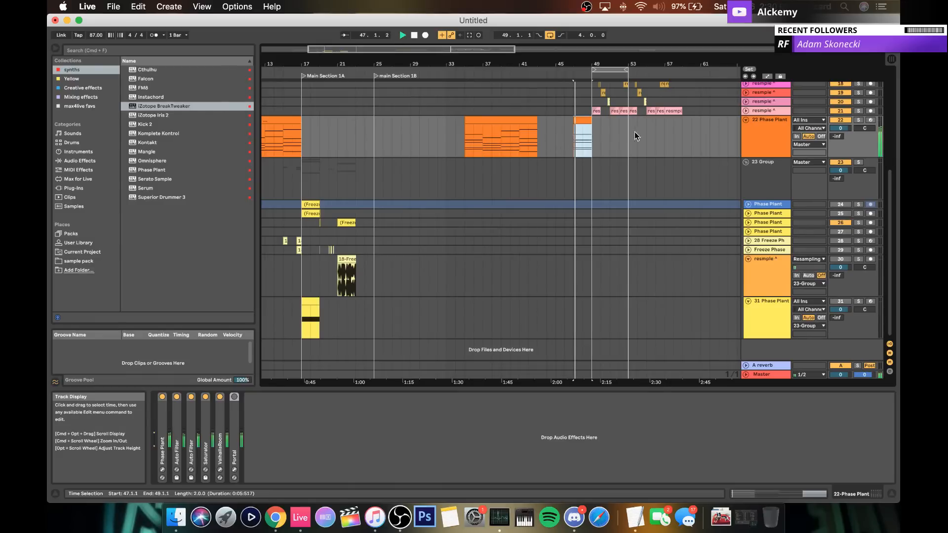
Step: Fold the iZotope BreakTweaker and 16 MIDI tracks while the looped section plays
{"action": "left_click_drag", "start_coordinate": [614, 66], "coordinate": [627, 139]}
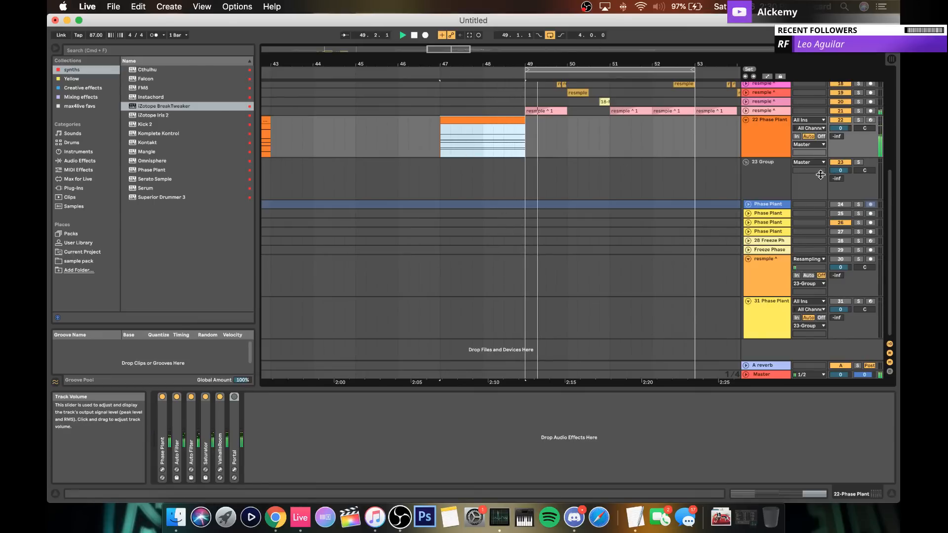
{"action": "left_click", "coordinate": [753, 127]}
{"action": "scroll", "coordinate": [594, 144], "scroll_direction": "right", "scroll_amount": 5}
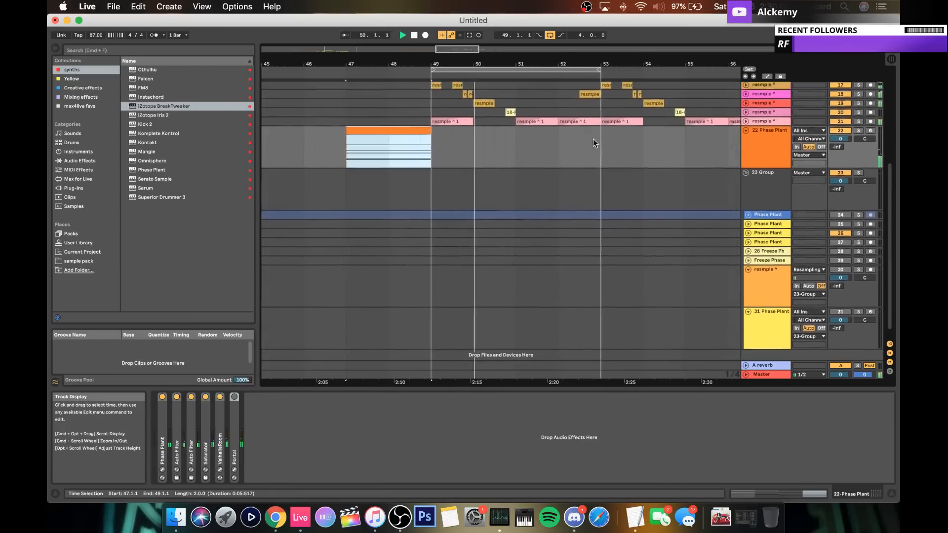
{"action": "scroll", "coordinate": [476, 108], "scroll_direction": "up", "scroll_amount": 5}
{"action": "left_click_drag", "start_coordinate": [447, 63], "coordinate": [447, 103]}
{"action": "scroll", "coordinate": [623, 197], "scroll_direction": "right", "scroll_amount": 4}
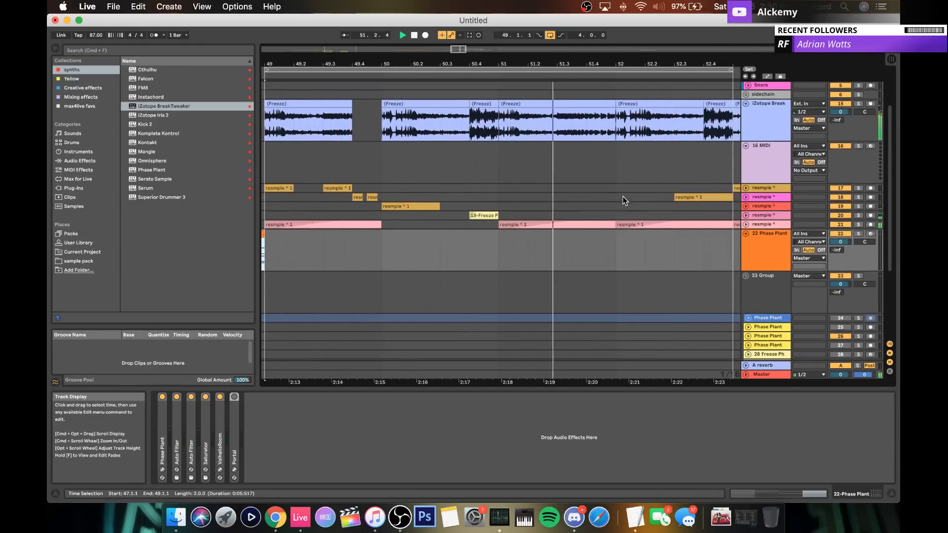
{"action": "left_click", "coordinate": [746, 98]}
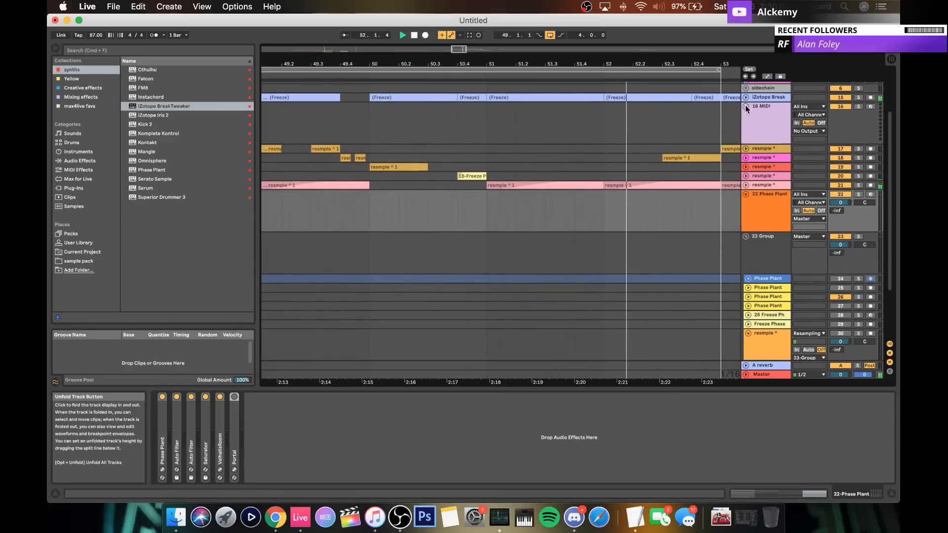
{"action": "left_click", "coordinate": [746, 106]}
{"action": "left_click_drag", "start_coordinate": [503, 65], "coordinate": [502, 49]}
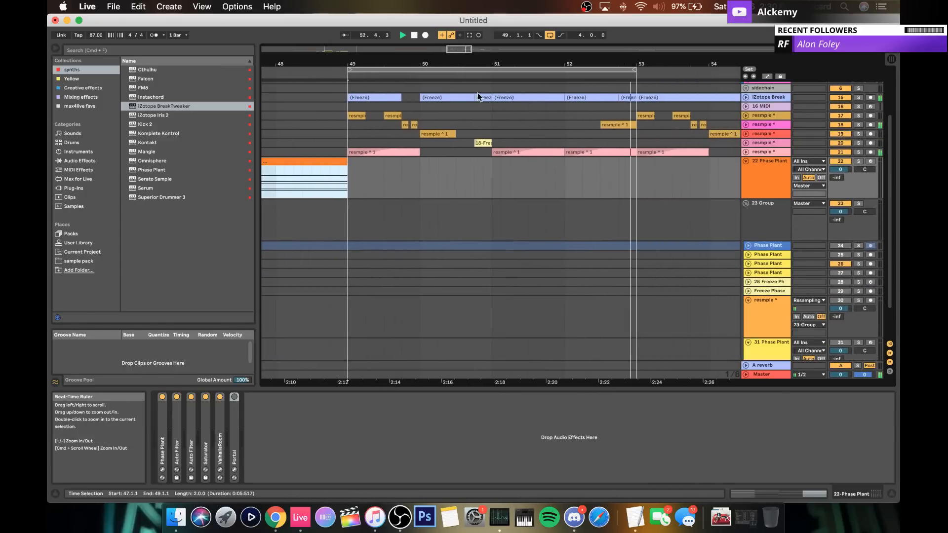
Step: Open the resampled clip at 52.3 on track 18 and select the 22 Phase Plant track
{"action": "double_click", "coordinate": [624, 125]}
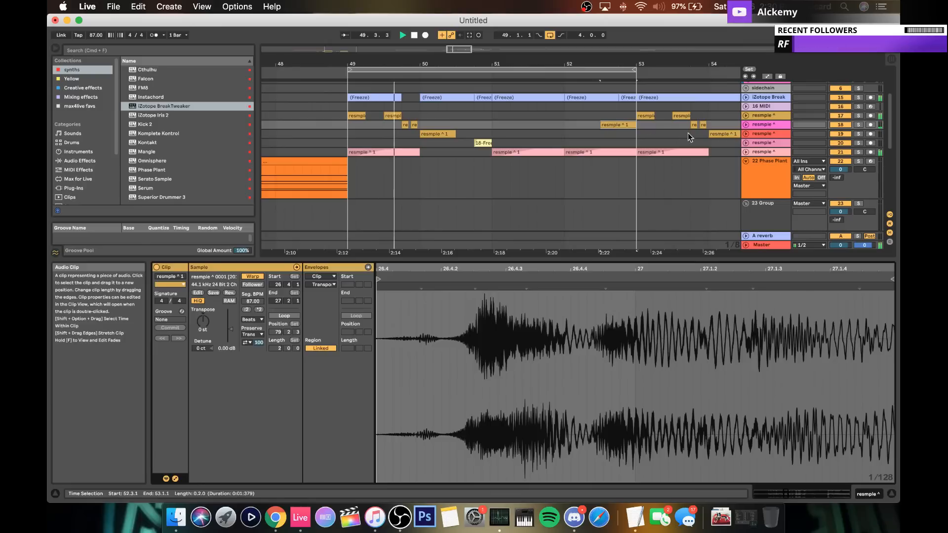
{"action": "left_click", "coordinate": [754, 164]}
{"action": "scroll", "coordinate": [607, 173], "scroll_direction": "up", "scroll_amount": 1}
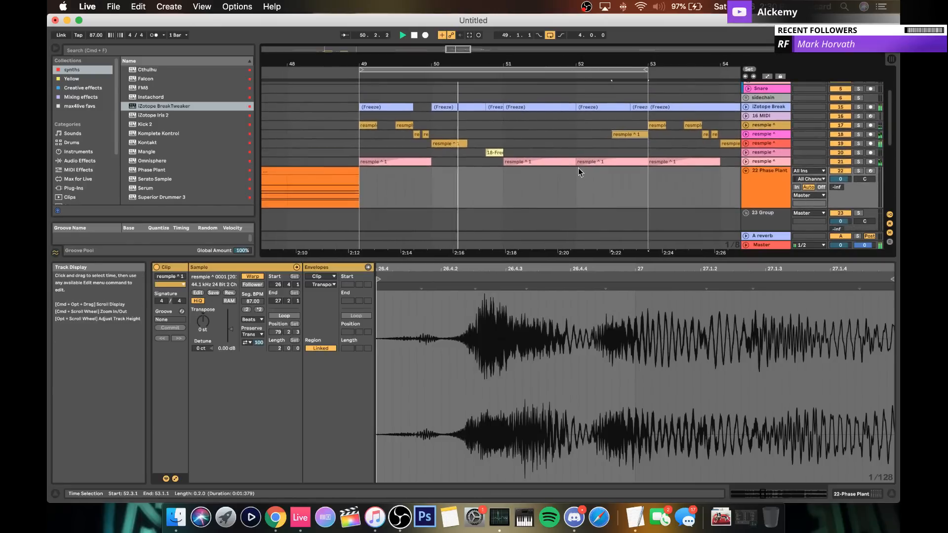
Step: Move the second short resampled slice on track 18 to start at 49.4.2, directly after the first slice
{"action": "key", "text": "space"}
{"action": "left_click_drag", "start_coordinate": [423, 61], "coordinate": [401, 58]}
{"action": "left_click", "coordinate": [402, 135]}
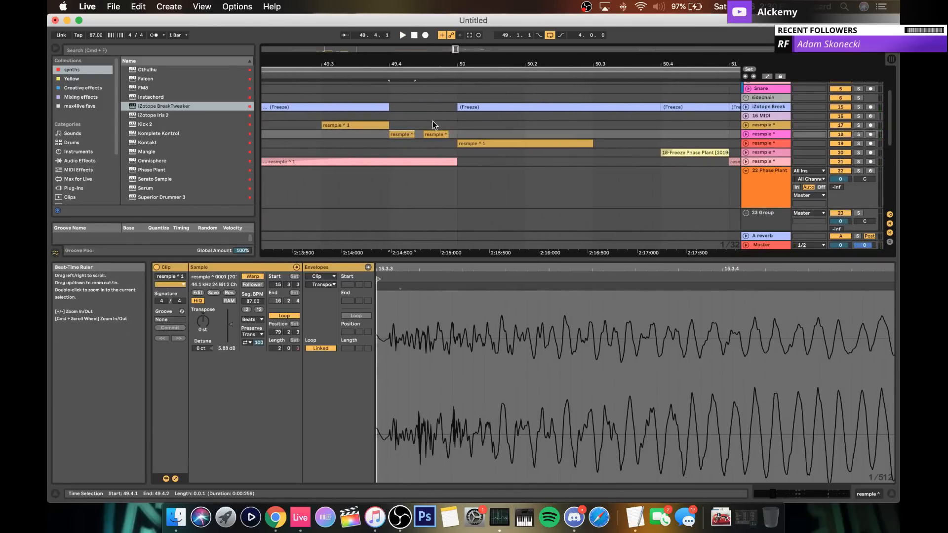
{"action": "left_click_drag", "start_coordinate": [435, 135], "coordinate": [426, 135]}
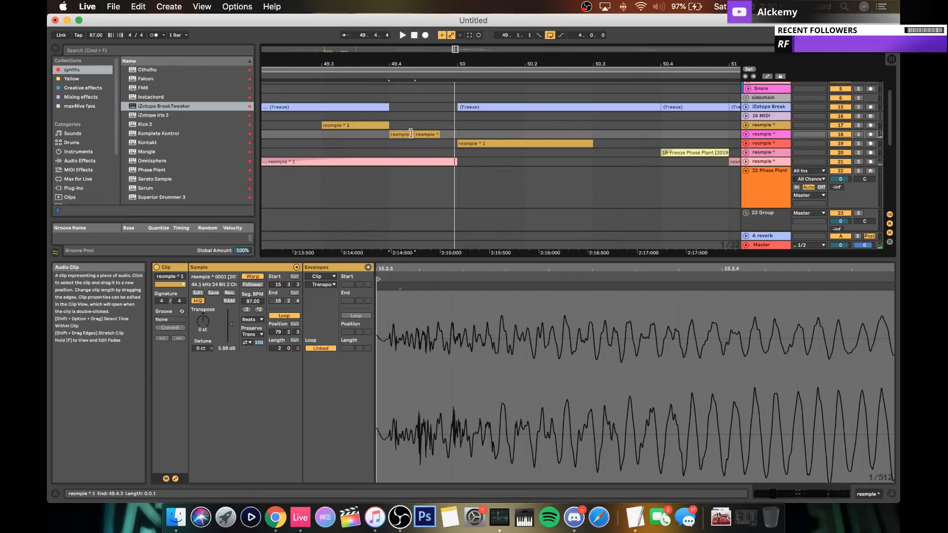
{"action": "left_click_drag", "start_coordinate": [409, 134], "coordinate": [426, 133]}
{"action": "key", "text": "space"}
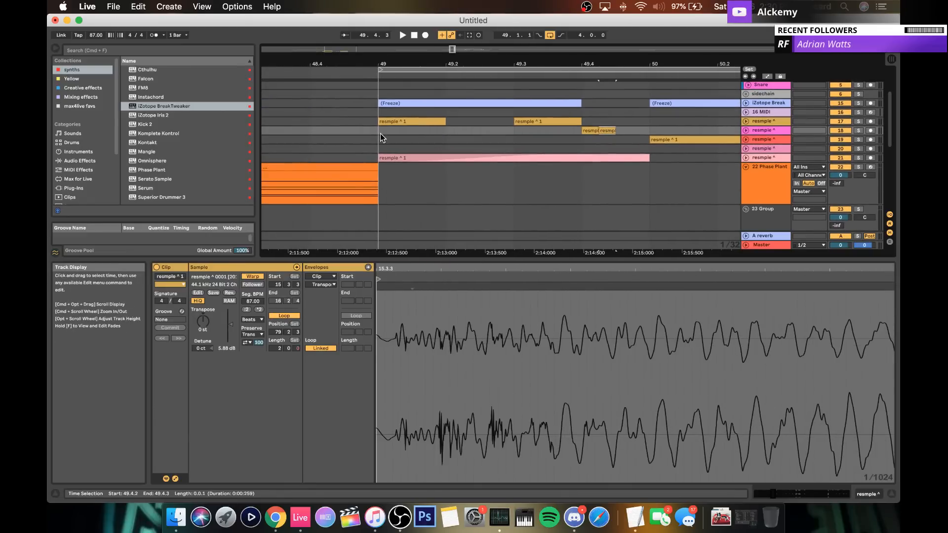
Step: Play the passage from bar 49 and from the slices at 49.4, and unfold resample track 18
{"action": "left_click", "coordinate": [379, 133]}
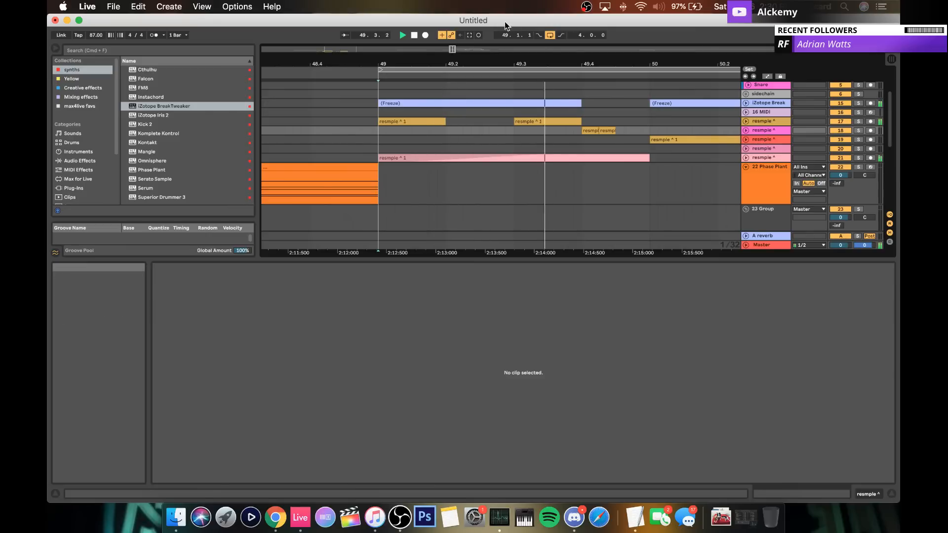
{"action": "key", "text": "space"}
{"action": "left_click", "coordinate": [596, 131]}
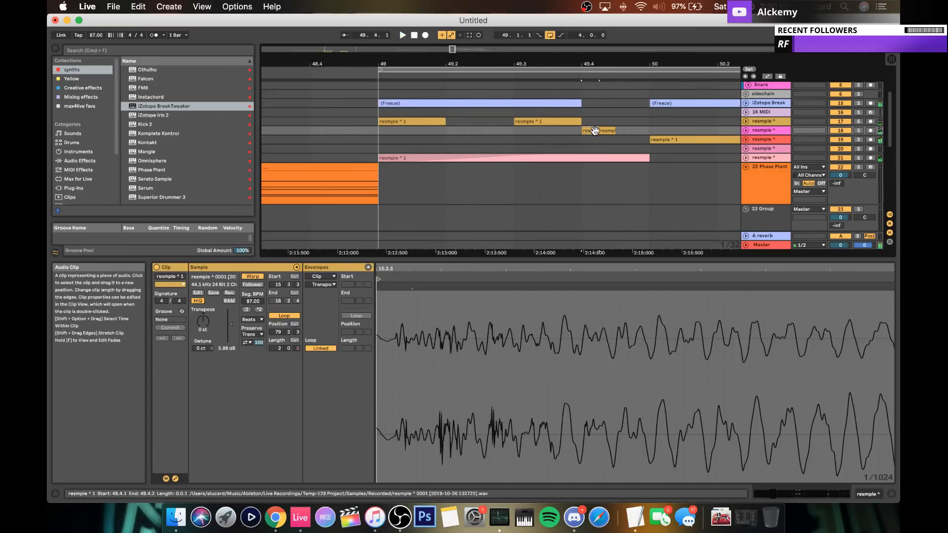
{"action": "key", "text": "space"}
{"action": "left_click", "coordinate": [746, 131]}
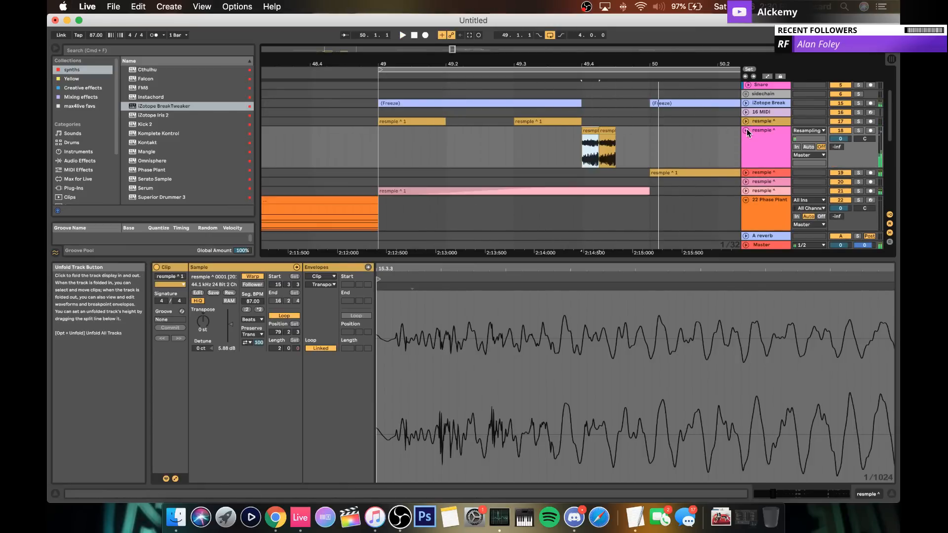
{"action": "left_click", "coordinate": [757, 138]}
{"action": "scroll", "coordinate": [638, 141], "scroll_direction": "up", "scroll_amount": 3}
{"action": "scroll", "coordinate": [638, 141], "scroll_direction": "right", "scroll_amount": 1}
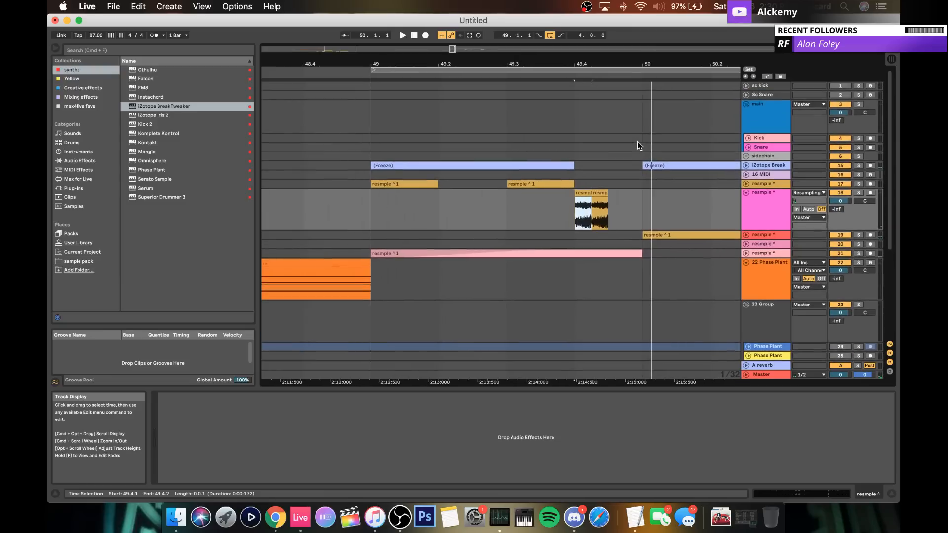
{"action": "scroll", "coordinate": [638, 141], "scroll_direction": "down", "scroll_amount": 4}
{"action": "scroll", "coordinate": [638, 141], "scroll_direction": "up", "scroll_amount": 2}
{"action": "scroll", "coordinate": [638, 141], "scroll_direction": "up", "scroll_amount": 2}
{"action": "key", "text": "space"}
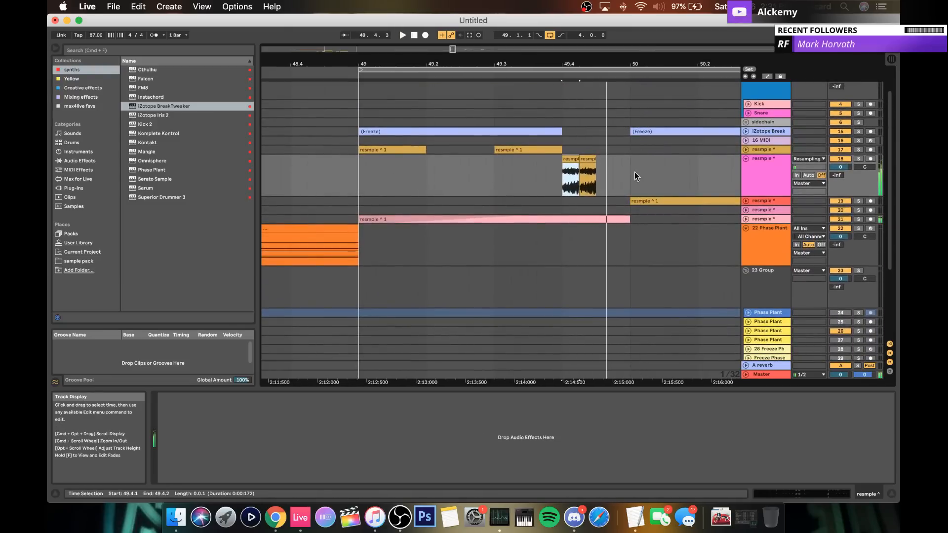
Step: Shorten the bar 49 resampled clip on track 21 to end at 49.4.3, and play from the slice at 49.4
{"action": "left_click", "coordinate": [625, 218]}
{"action": "key", "text": "space"}
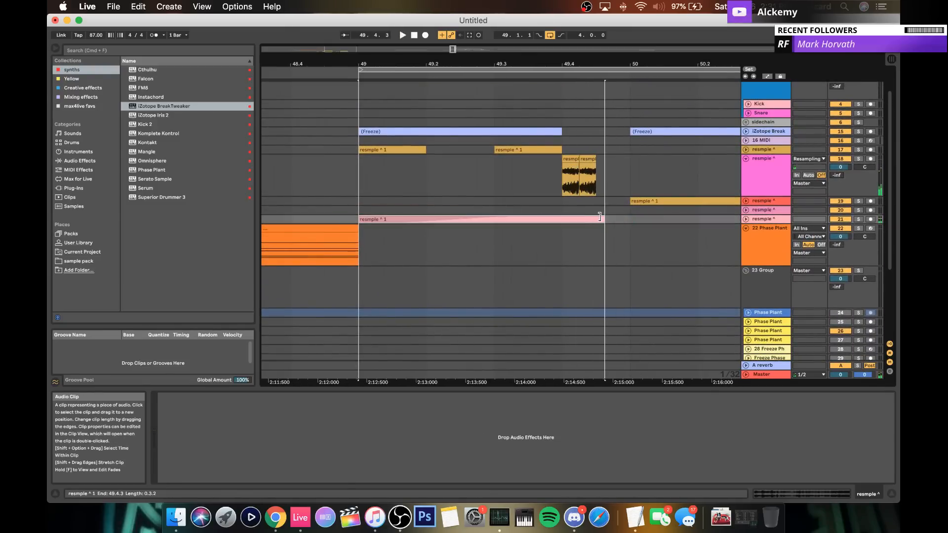
{"action": "scroll", "coordinate": [585, 118], "scroll_direction": "right", "scroll_amount": 3}
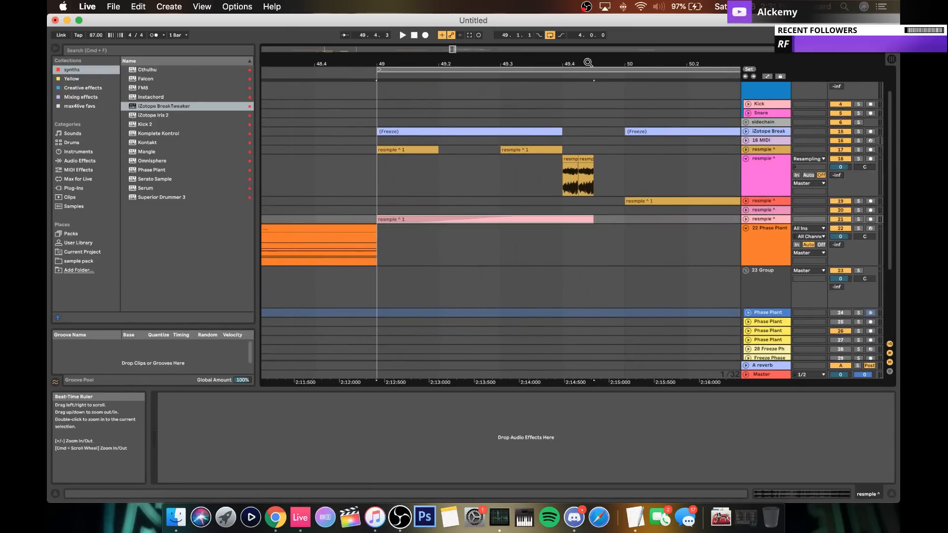
{"action": "scroll", "coordinate": [586, 120], "scroll_direction": "right", "scroll_amount": 1}
{"action": "left_click", "coordinate": [411, 154]}
{"action": "key", "text": "space"}
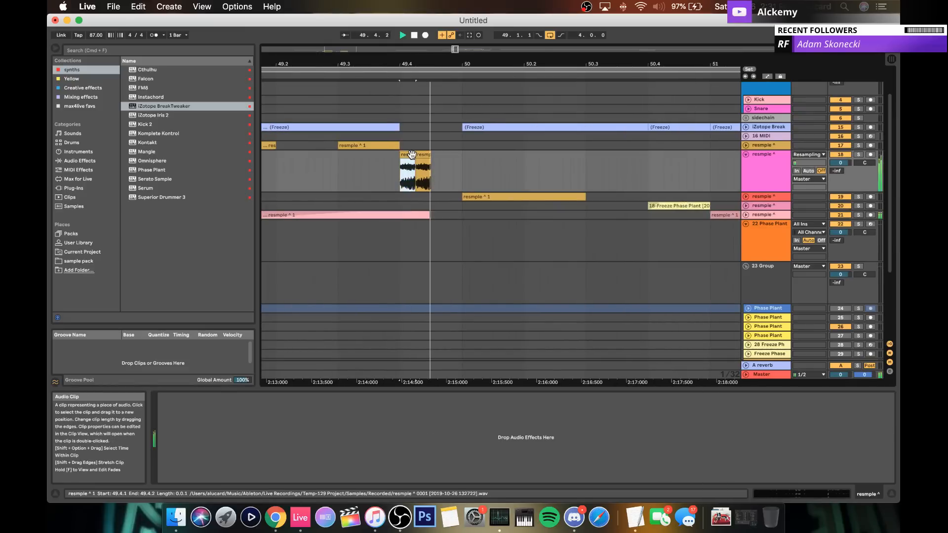
{"action": "key", "text": "space"}
Step: Place the resampled clip from 56.3 on track 18 at 49.4.3, trim it to end at bar 50, and open it
{"action": "left_click_drag", "start_coordinate": [462, 57], "coordinate": [460, 49]}
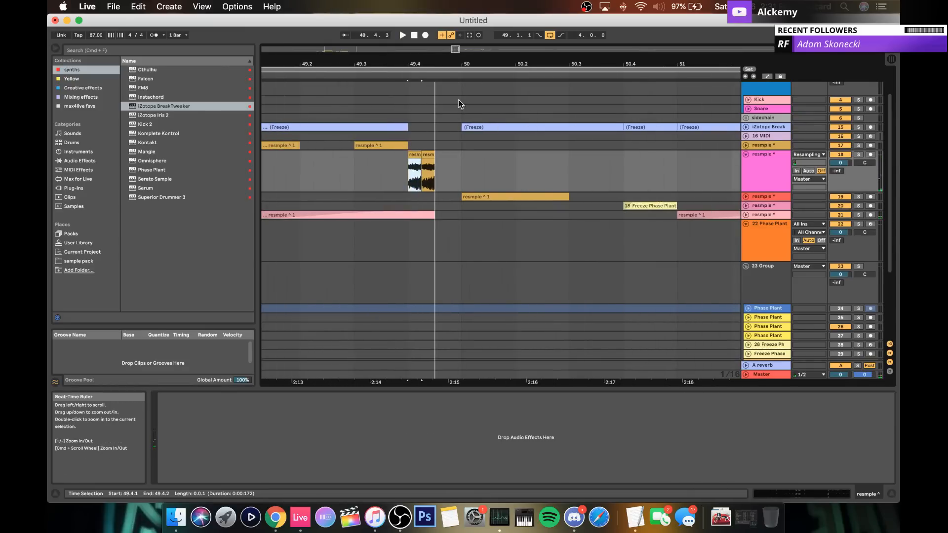
{"action": "scroll", "coordinate": [457, 118], "scroll_direction": "right", "scroll_amount": 1}
{"action": "scroll", "coordinate": [457, 117], "scroll_direction": "down", "scroll_amount": 1}
{"action": "scroll", "coordinate": [459, 147], "scroll_direction": "right", "scroll_amount": 7}
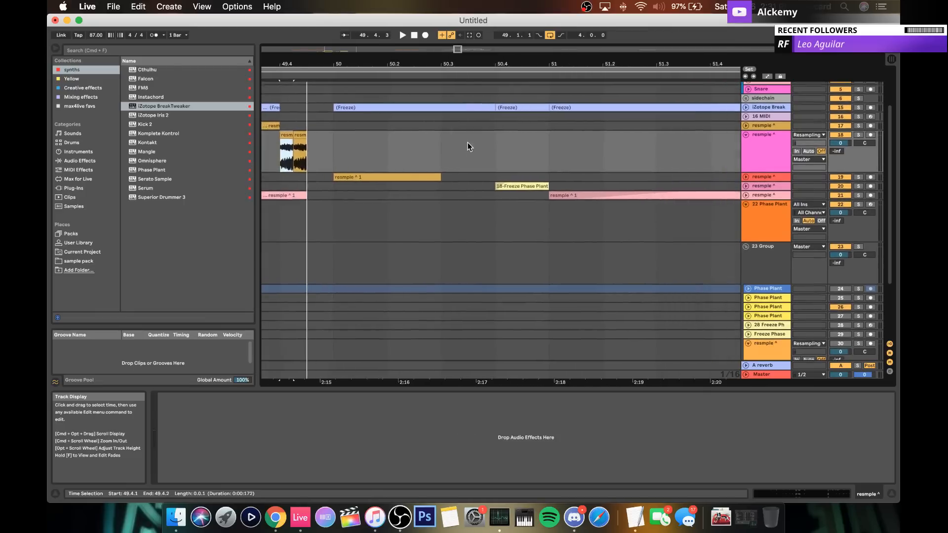
{"action": "left_click_drag", "start_coordinate": [492, 64], "coordinate": [492, 54]}
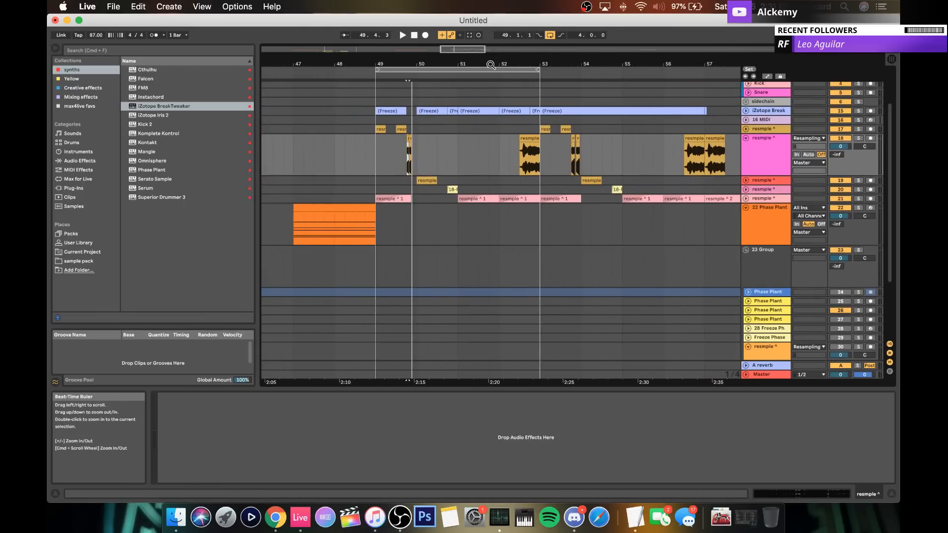
{"action": "left_click", "coordinate": [691, 167]}
{"action": "left_click", "coordinate": [696, 139]}
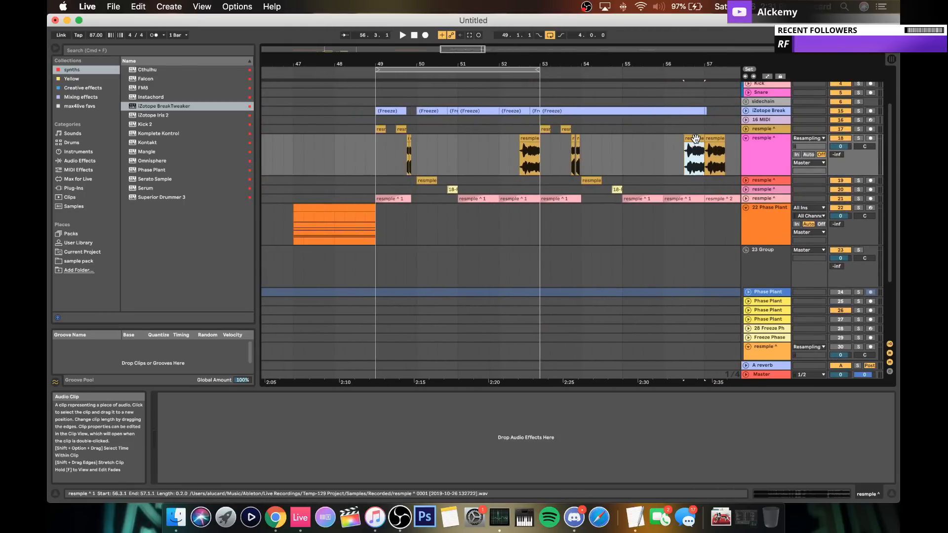
{"action": "left_click_drag", "start_coordinate": [696, 138], "coordinate": [429, 142]}
{"action": "left_click_drag", "start_coordinate": [425, 66], "coordinate": [360, 138]}
{"action": "double_click", "coordinate": [359, 140]}
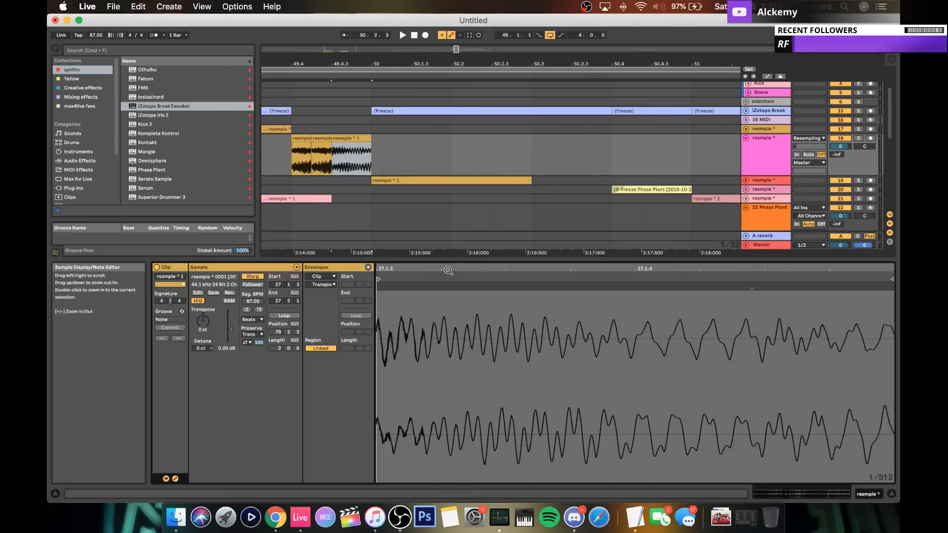
Step: Turn on looping for the opened clip and try sample start positions around bars 30 and 32
{"action": "left_click_drag", "start_coordinate": [449, 270], "coordinate": [445, 206]}
{"action": "left_click", "coordinate": [284, 316]}
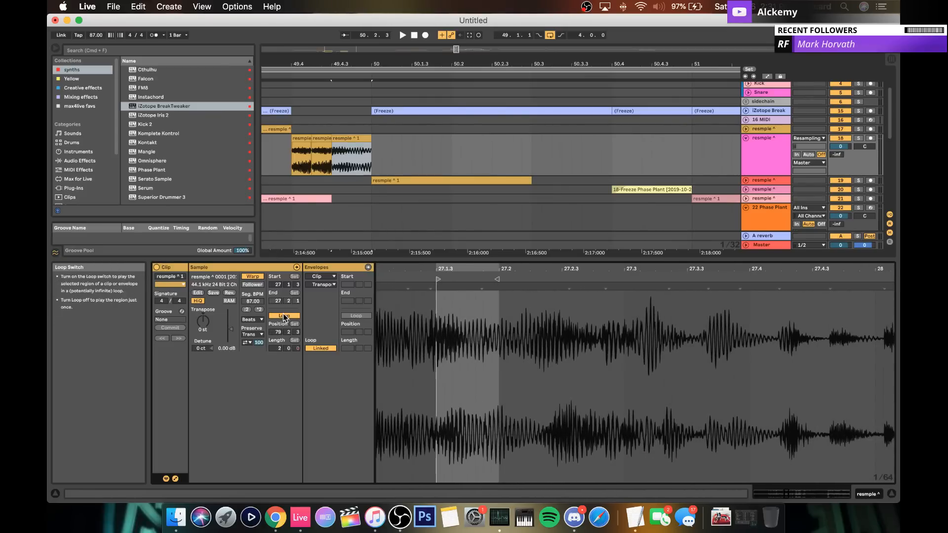
{"action": "mouse_move", "coordinate": [438, 280]}
{"action": "left_mouse_down"}
{"action": "mouse_move", "coordinate": [710, 277]}
{"action": "mouse_move", "coordinate": [707, 294]}
{"action": "mouse_move", "coordinate": [651, 276]}
{"action": "mouse_move", "coordinate": [646, 259]}
{"action": "mouse_move", "coordinate": [686, 278]}
{"action": "mouse_move", "coordinate": [751, 280]}
{"action": "mouse_move", "coordinate": [810, 298]}
{"action": "left_mouse_up"}
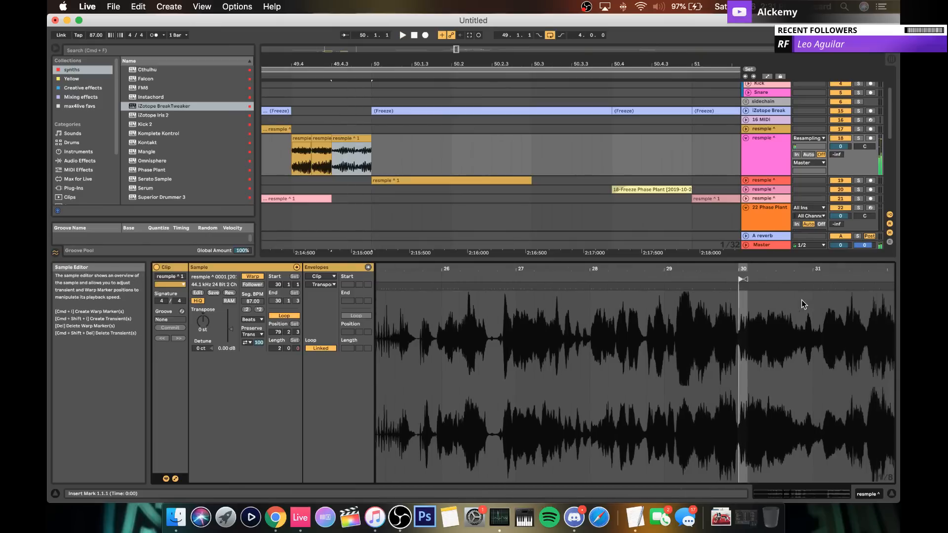
{"action": "left_click_drag", "start_coordinate": [624, 280], "coordinate": [783, 293]}
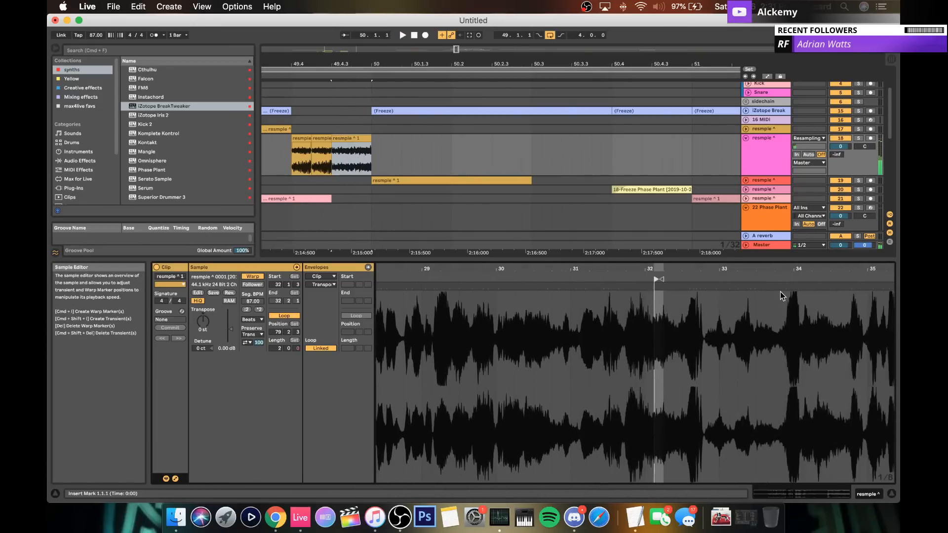
{"action": "scroll", "coordinate": [780, 292], "scroll_direction": "right", "scroll_amount": 2}
{"action": "left_click_drag", "start_coordinate": [729, 270], "coordinate": [721, 267]}
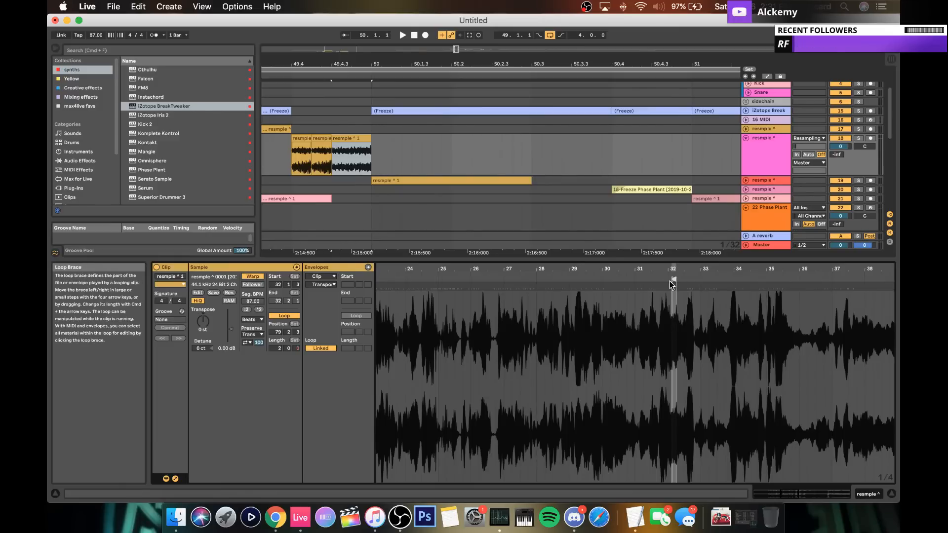
Step: Advance the clip's start marker through sample bars 34 and 35 to 37.4.2 while auditioning the passage
{"action": "left_click_drag", "start_coordinate": [673, 269], "coordinate": [816, 293]}
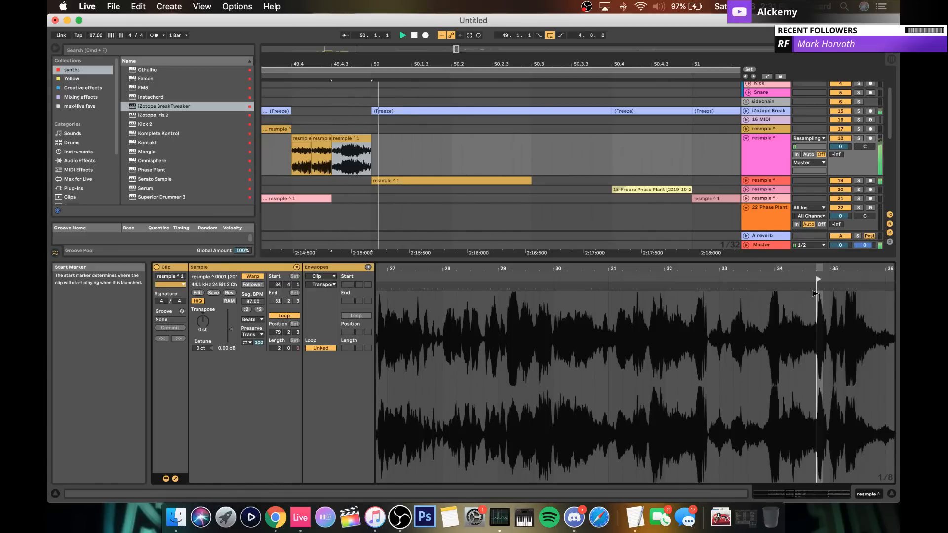
{"action": "mouse_move", "coordinate": [815, 293]}
{"action": "left_mouse_down"}
{"action": "mouse_move", "coordinate": [801, 295]}
{"action": "mouse_move", "coordinate": [852, 297]}
{"action": "left_mouse_up"}
{"action": "scroll", "coordinate": [769, 320], "scroll_direction": "right", "scroll_amount": 5}
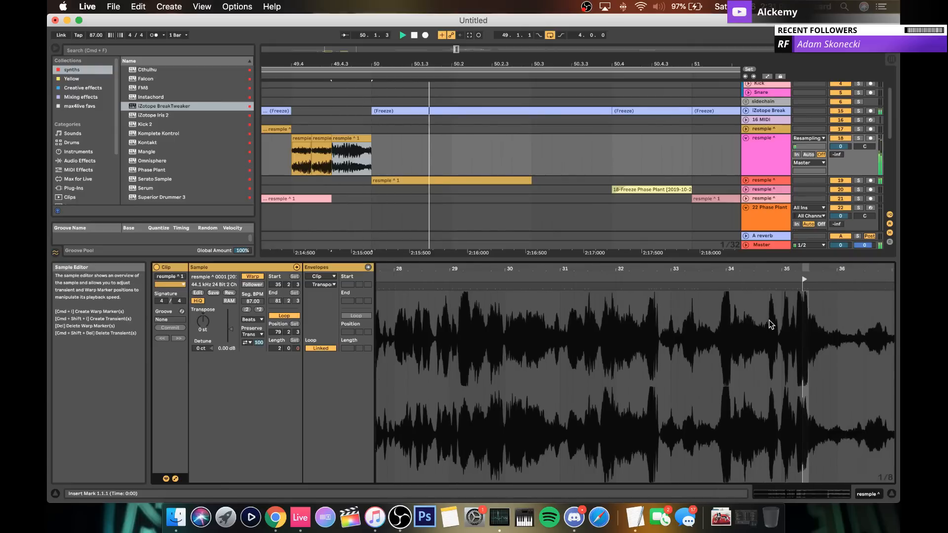
{"action": "left_click_drag", "start_coordinate": [711, 281], "coordinate": [827, 293]}
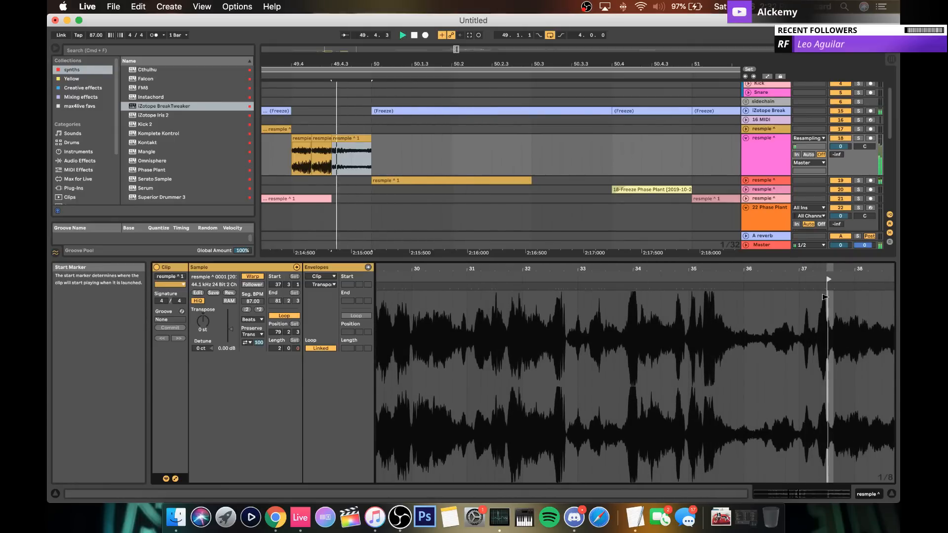
{"action": "scroll", "coordinate": [816, 294], "scroll_direction": "right", "scroll_amount": 2}
{"action": "left_click_drag", "start_coordinate": [768, 280], "coordinate": [788, 284]}
{"action": "key", "text": "space"}
{"action": "key", "text": "space"}
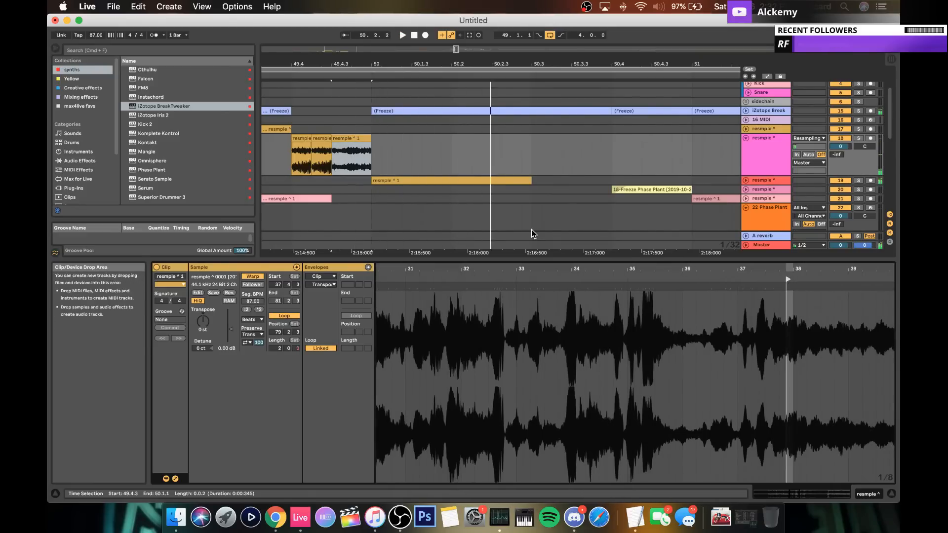
Step: Play the arrangement from 49.3 and show the device chain of the 22 Phase Plant track
{"action": "scroll", "coordinate": [531, 229], "scroll_direction": "left", "scroll_amount": 4}
{"action": "left_click", "coordinate": [424, 154]}
{"action": "key", "text": "space"}
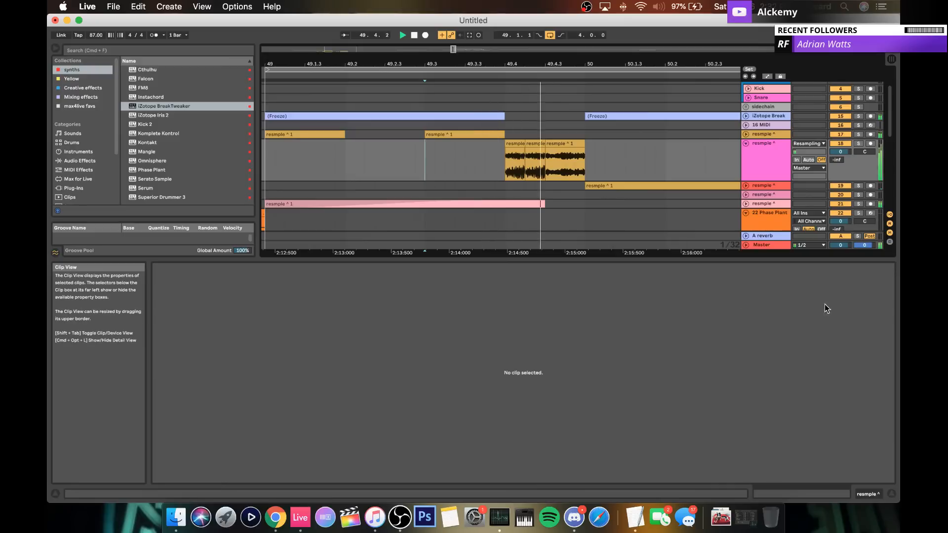
{"action": "left_click_drag", "start_coordinate": [519, 64], "coordinate": [519, 33]}
{"action": "scroll", "coordinate": [547, 149], "scroll_direction": "down", "scroll_amount": 3}
{"action": "scroll", "coordinate": [546, 149], "scroll_direction": "down", "scroll_amount": 3}
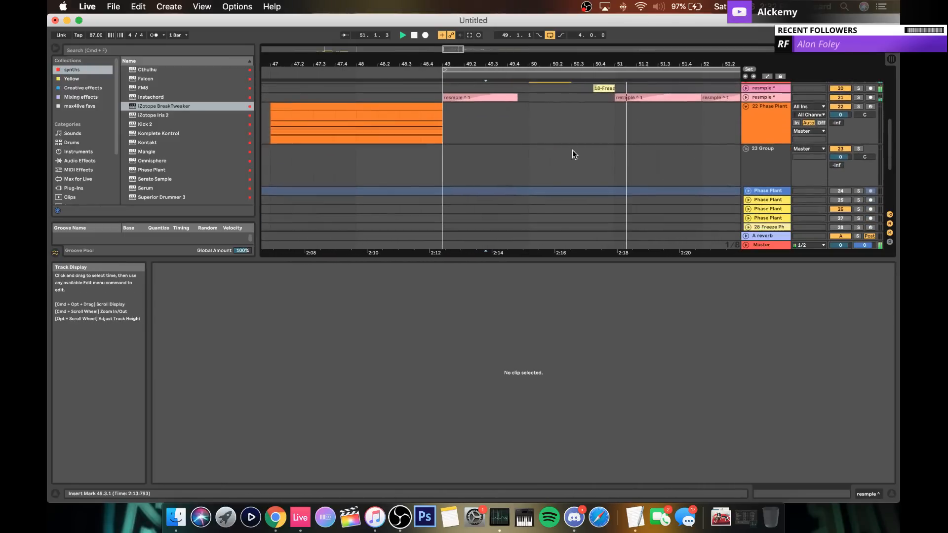
{"action": "left_click", "coordinate": [756, 127]}
{"action": "scroll", "coordinate": [610, 127], "scroll_direction": "up", "scroll_amount": 3}
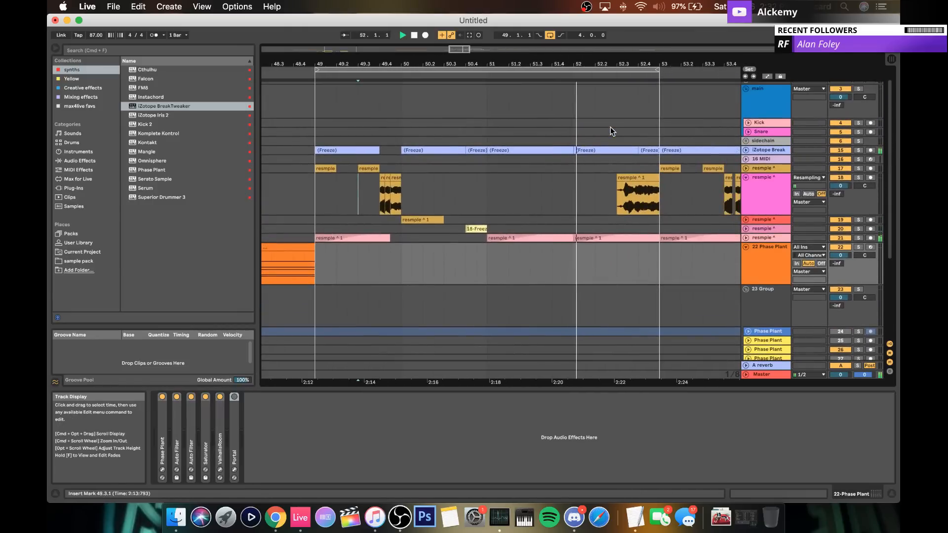
Step: Delete the frozen BreakTweaker slice at 52.4 and shorten the preceding slice to end at 52.3
{"action": "left_click", "coordinate": [642, 144]}
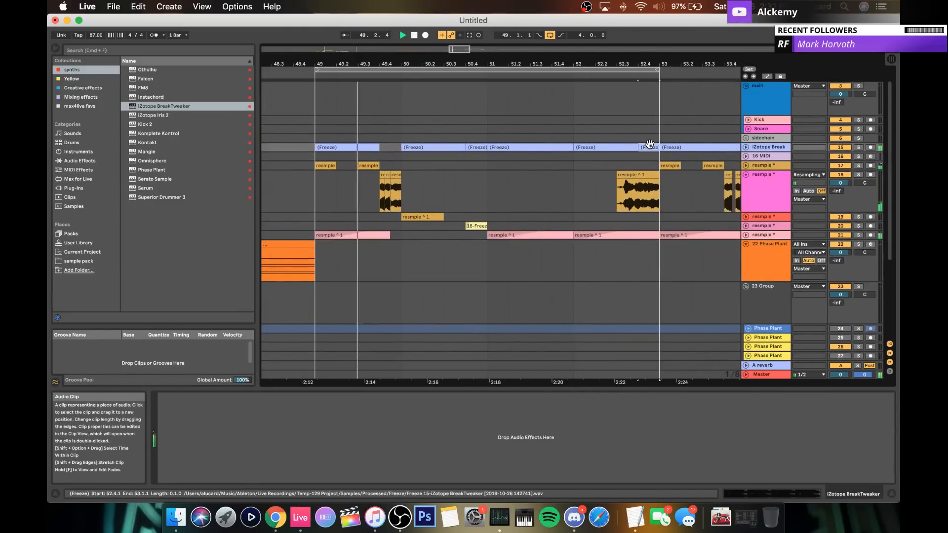
{"action": "key", "text": "Delete"}
{"action": "left_click_drag", "start_coordinate": [637, 148], "coordinate": [617, 147]}
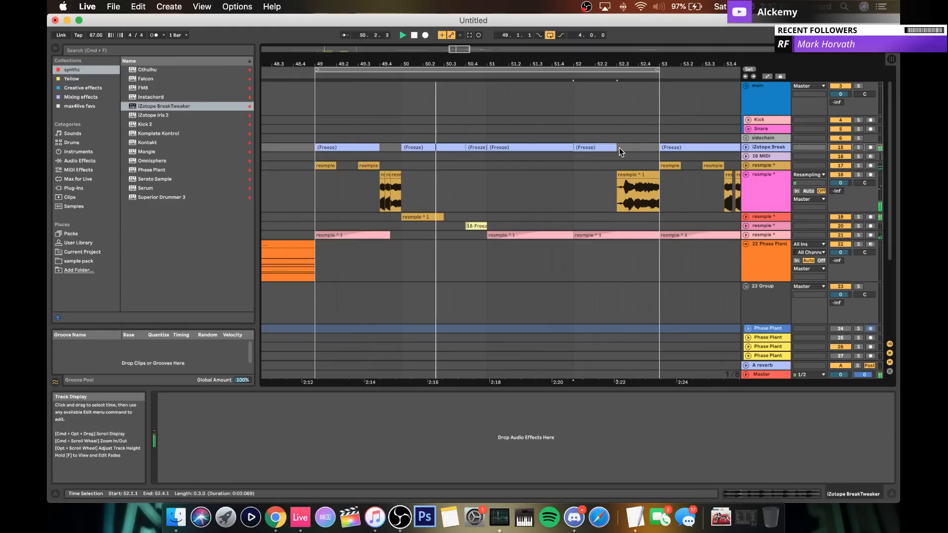
Step: Unfold the 16 MIDI track, stop playback and select the iZotope BreakTweaker track
{"action": "left_click", "coordinate": [757, 155]}
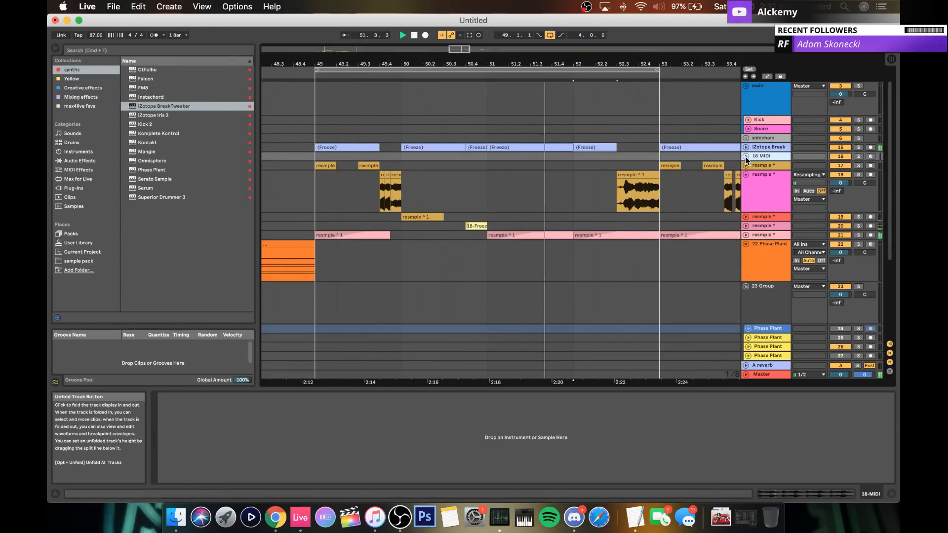
{"action": "left_click", "coordinate": [746, 156]}
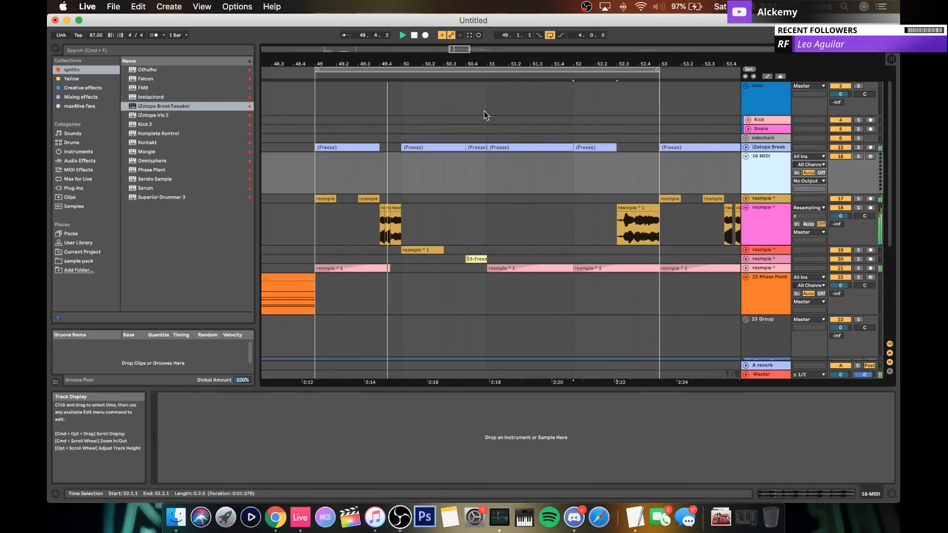
{"action": "key", "text": "space"}
{"action": "left_click", "coordinate": [760, 147]}
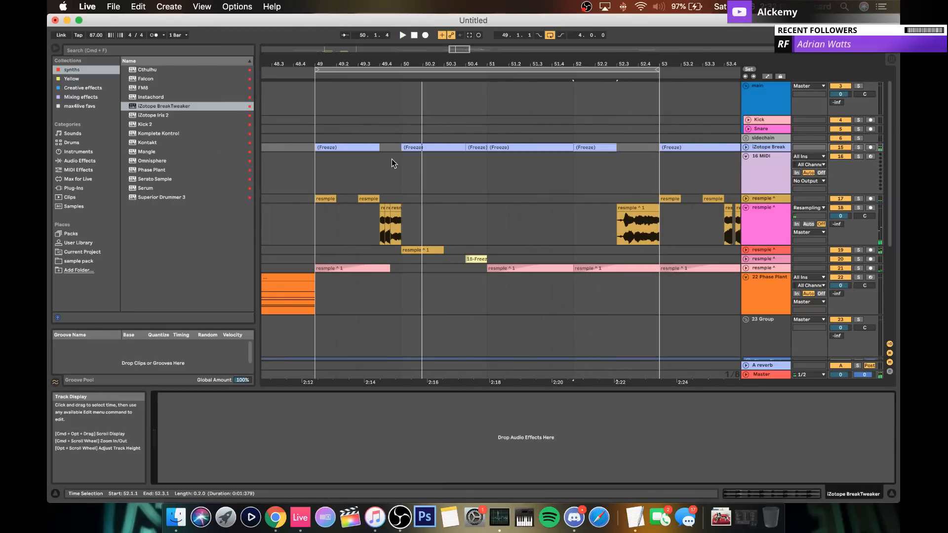
Step: Shorten the third slice on track 18 to end at 49.4.4, duplicate it up to bar 50, and play from 49.4
{"action": "left_click_drag", "start_coordinate": [391, 64], "coordinate": [402, 173]}
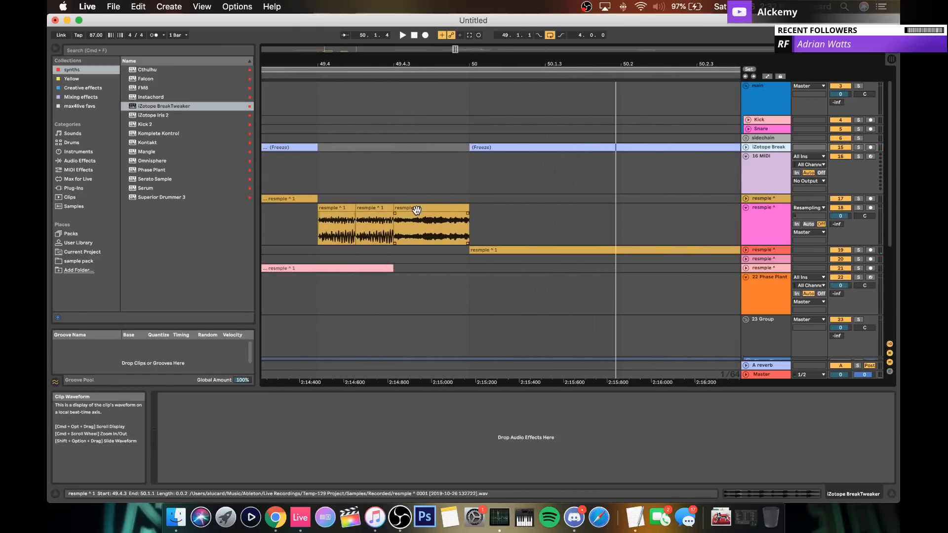
{"action": "left_click", "coordinate": [417, 208]}
{"action": "left_click", "coordinate": [463, 210]}
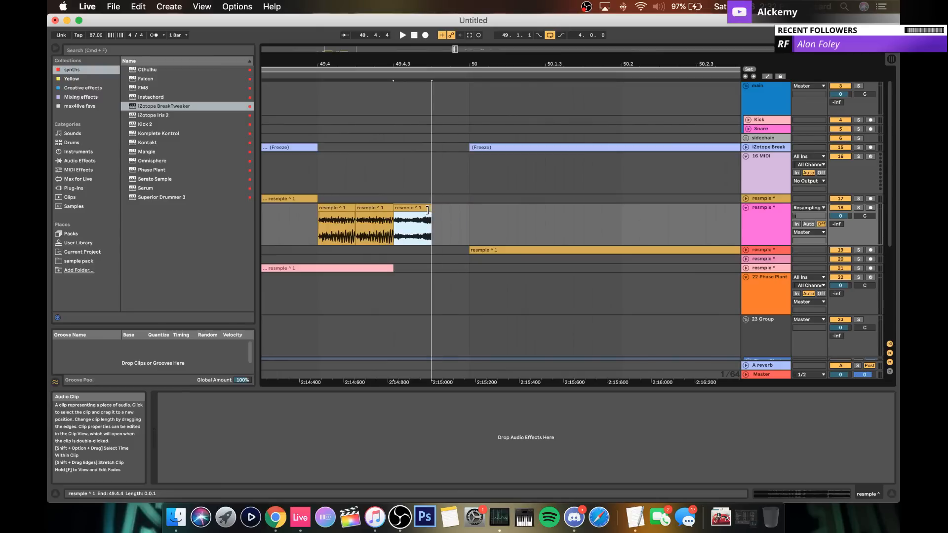
{"action": "key", "text": "super+d"}
{"action": "left_click", "coordinate": [339, 212]}
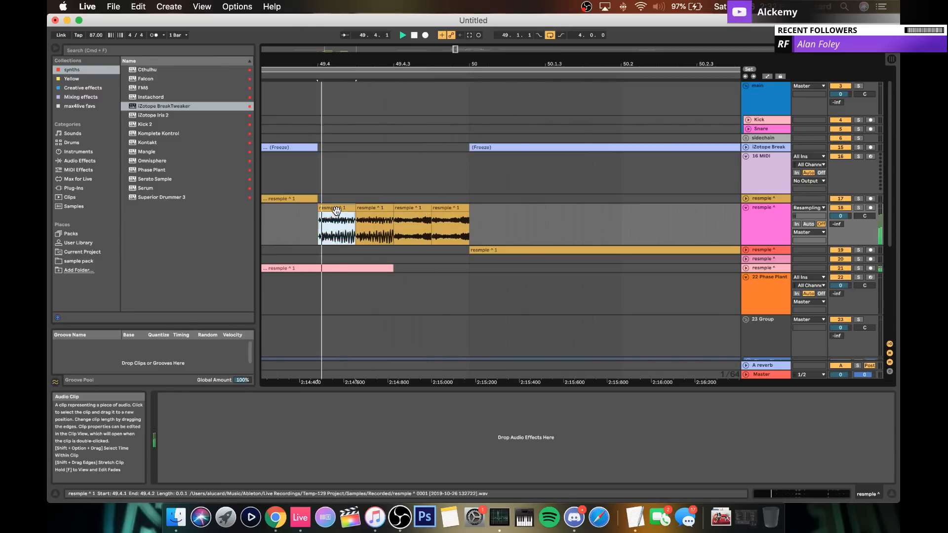
Step: Trim the ends of the last two slices before bar 50 on track 18 to leave short gaps, and play from 49.4.3
{"action": "key", "text": "space"}
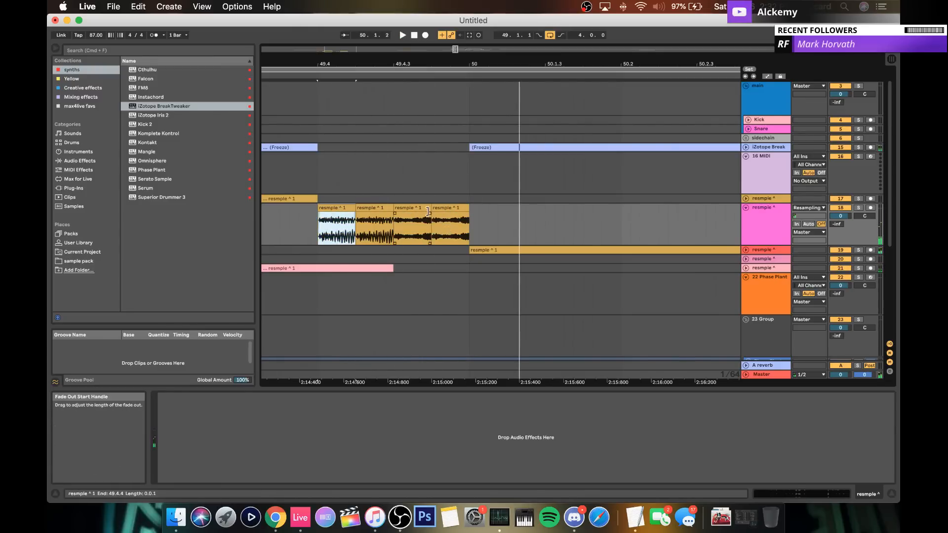
{"action": "left_click_drag", "start_coordinate": [411, 57], "coordinate": [411, 61]}
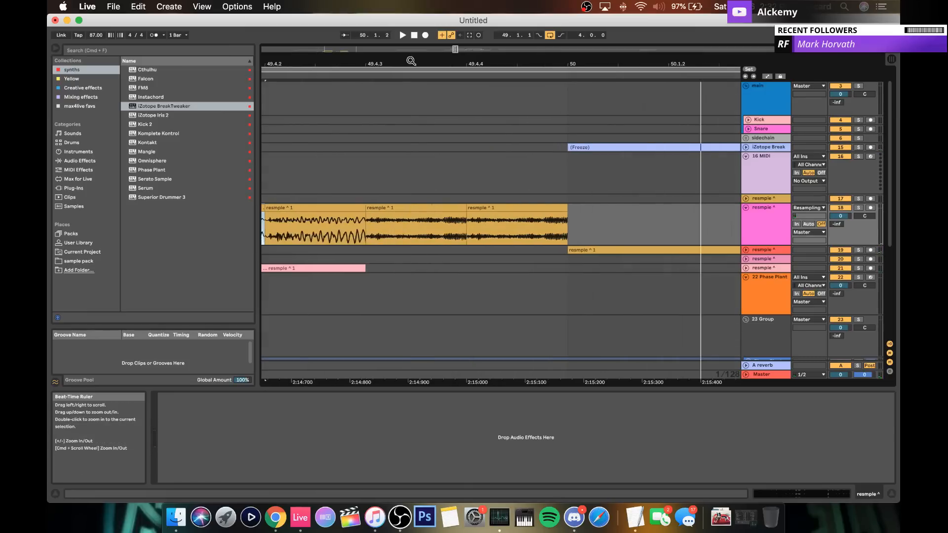
{"action": "left_click", "coordinate": [461, 209]}
{"action": "left_click_drag", "start_coordinate": [465, 209], "coordinate": [454, 209]}
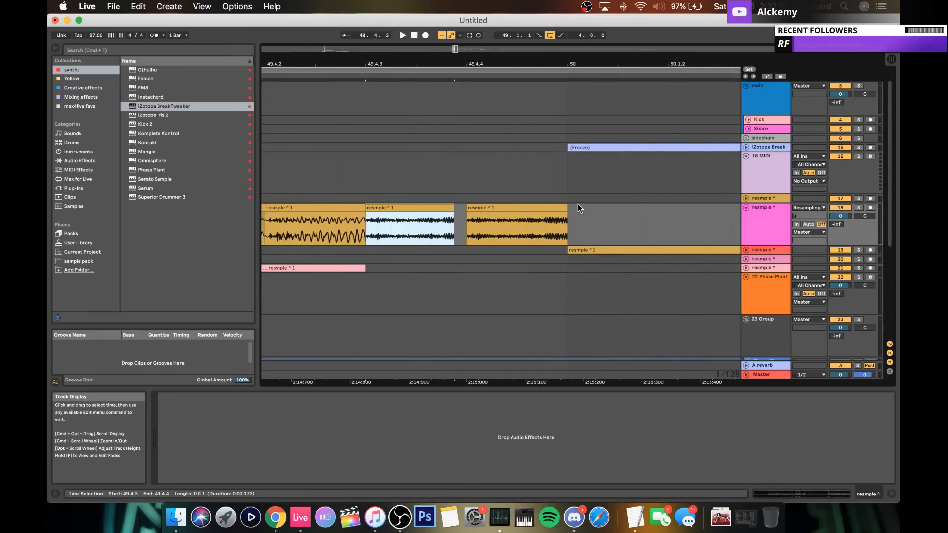
{"action": "left_click_drag", "start_coordinate": [565, 208], "coordinate": [558, 208]}
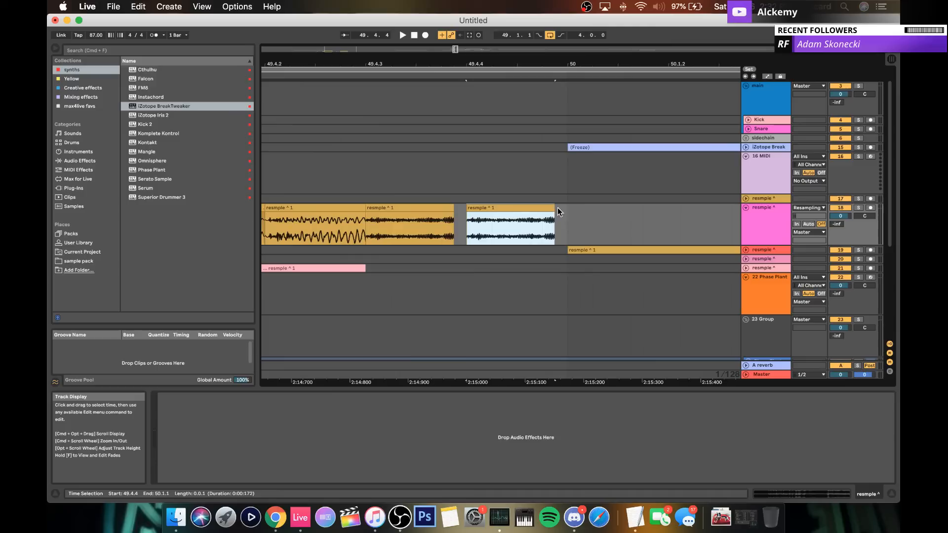
{"action": "left_click", "coordinate": [450, 212]}
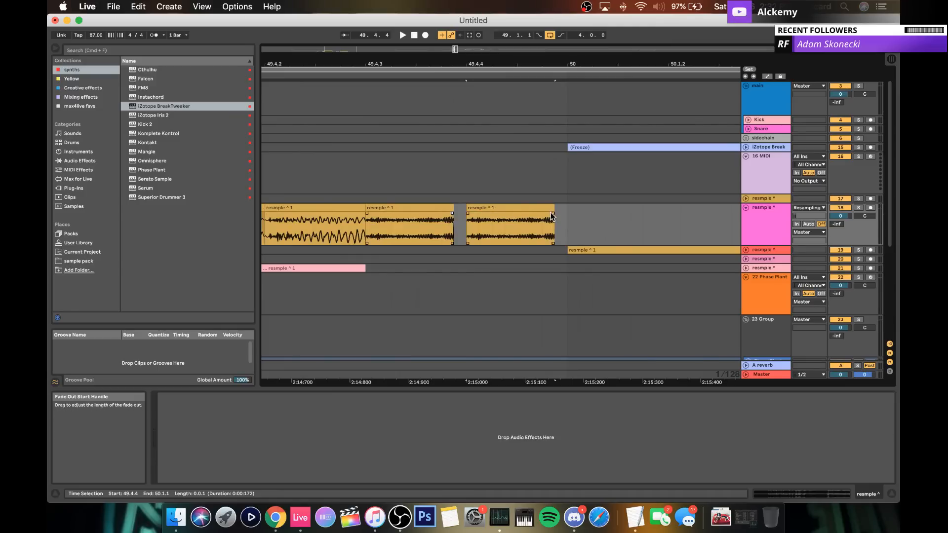
{"action": "left_click", "coordinate": [422, 217]}
{"action": "key", "text": "space"}
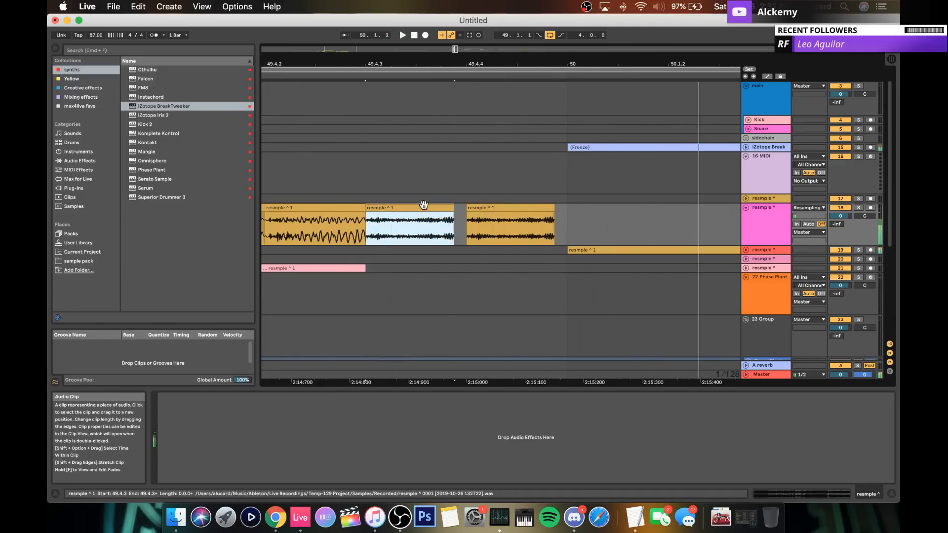
Step: Play the arrangement from bar 52
{"action": "left_click", "coordinate": [392, 51]}
{"action": "left_click", "coordinate": [396, 89]}
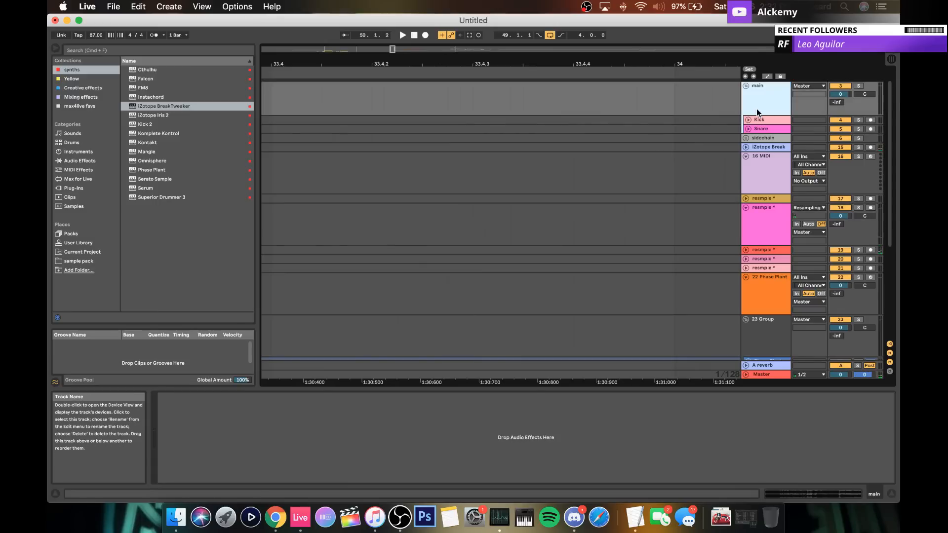
{"action": "left_click", "coordinate": [467, 50]}
{"action": "left_click_drag", "start_coordinate": [435, 64], "coordinate": [436, 15]}
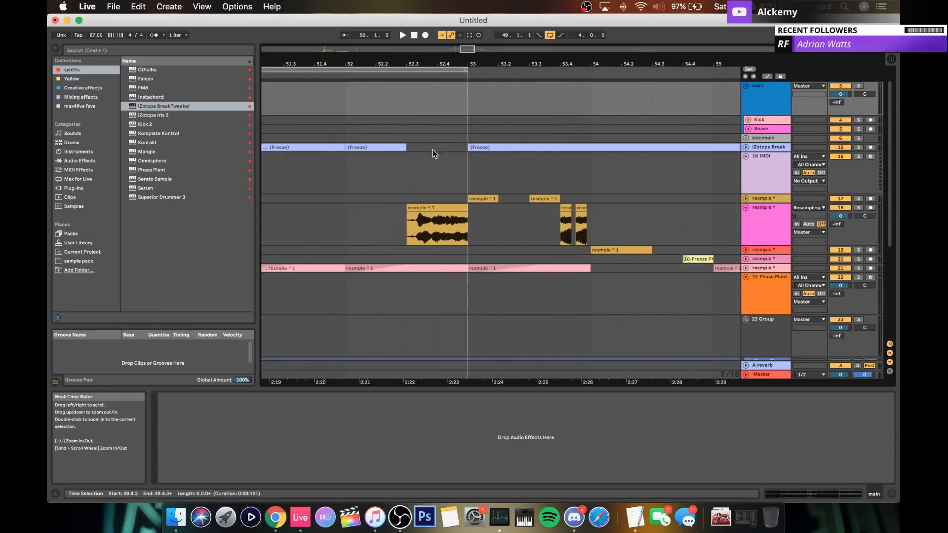
{"action": "scroll", "coordinate": [411, 164], "scroll_direction": "left", "scroll_amount": 1}
{"action": "left_click", "coordinate": [374, 208]}
{"action": "key", "text": "space"}
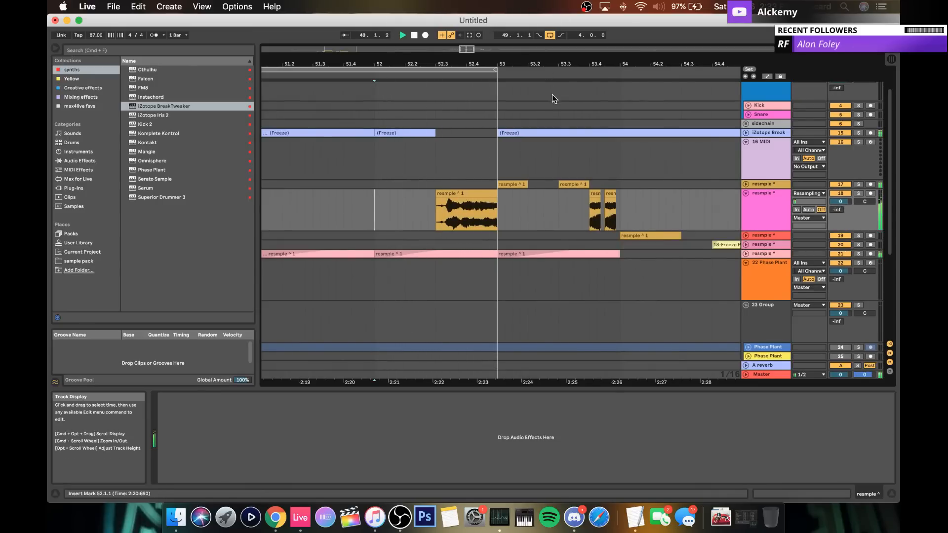
Step: Examine the tracks and clips between bars 49 and 54 during playback, including the 22 Phase Plant track
{"action": "scroll", "coordinate": [340, 239], "scroll_direction": "left", "scroll_amount": 2}
{"action": "scroll", "coordinate": [339, 239], "scroll_direction": "left", "scroll_amount": 10}
{"action": "scroll", "coordinate": [569, 222], "scroll_direction": "right", "scroll_amount": 3}
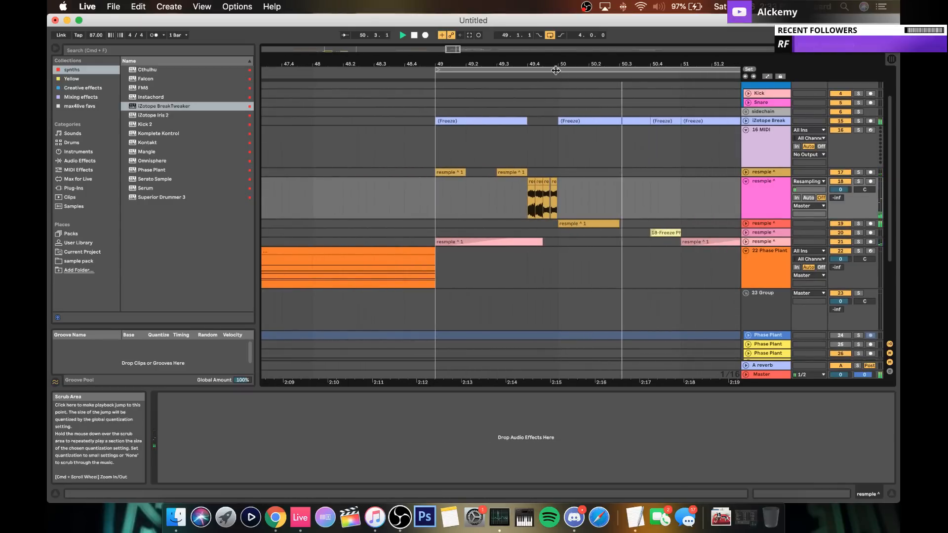
{"action": "left_click_drag", "start_coordinate": [557, 64], "coordinate": [545, 53]}
{"action": "scroll", "coordinate": [543, 116], "scroll_direction": "right", "scroll_amount": 4}
{"action": "scroll", "coordinate": [544, 115], "scroll_direction": "down", "scroll_amount": 2}
{"action": "scroll", "coordinate": [544, 119], "scroll_direction": "down", "scroll_amount": 3}
{"action": "scroll", "coordinate": [544, 119], "scroll_direction": "right", "scroll_amount": 2}
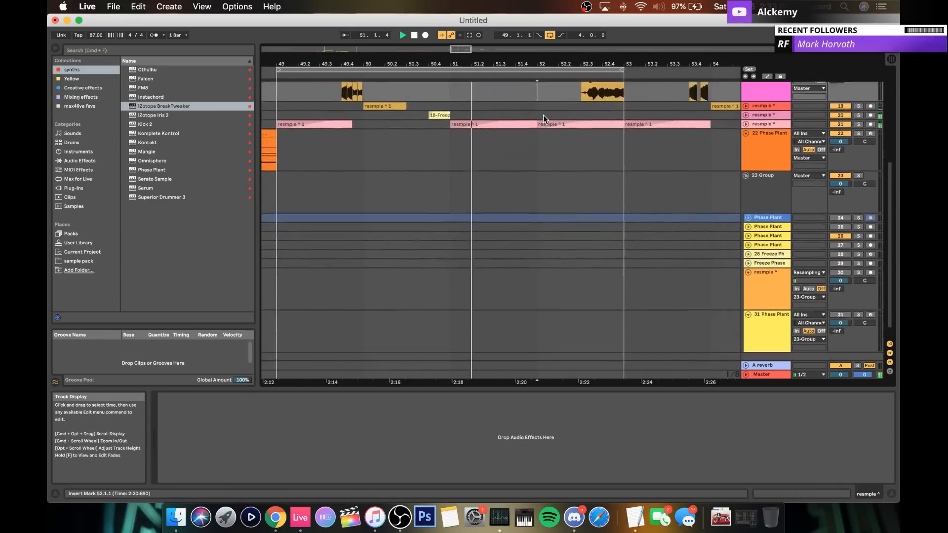
{"action": "left_click", "coordinate": [603, 156]}
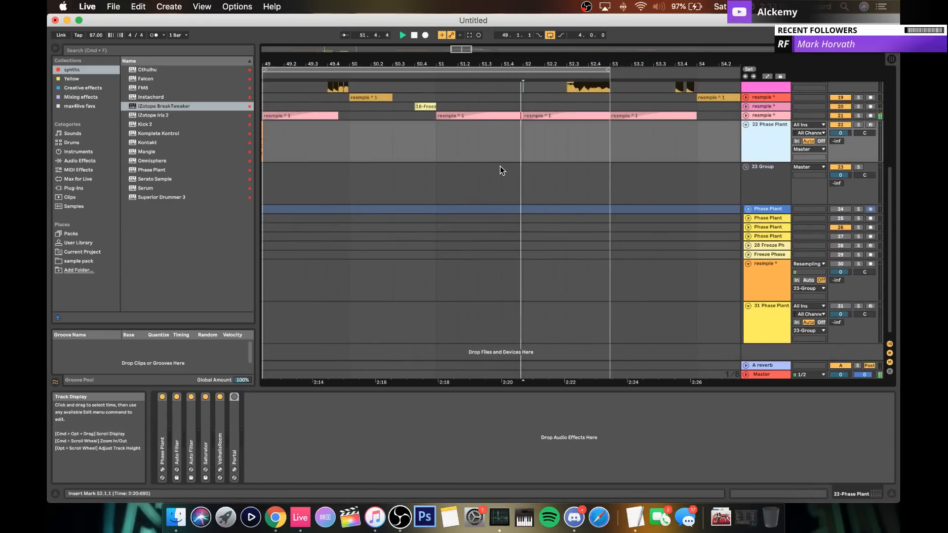
{"action": "scroll", "coordinate": [500, 166], "scroll_direction": "up", "scroll_amount": 3}
{"action": "scroll", "coordinate": [500, 166], "scroll_direction": "left", "scroll_amount": 3}
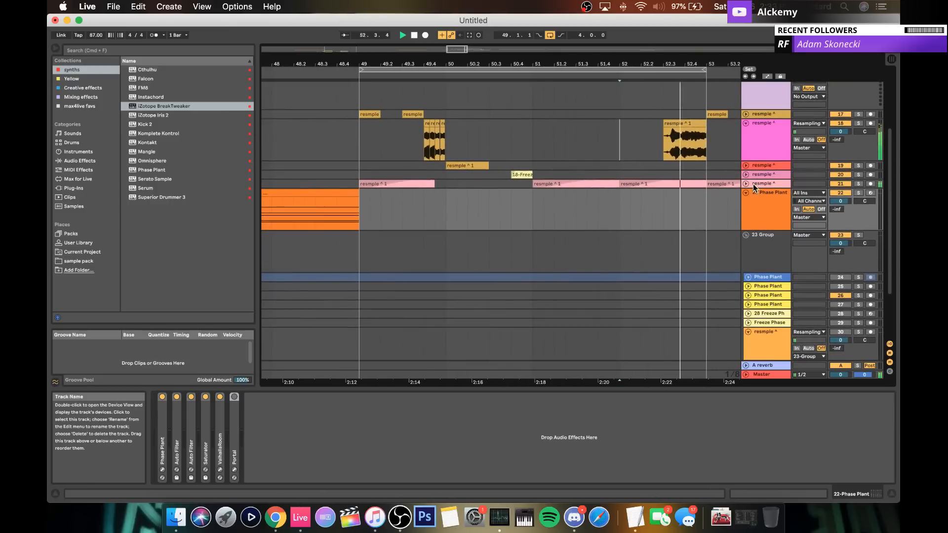
{"action": "scroll", "coordinate": [655, 196], "scroll_direction": "up", "scroll_amount": 2}
{"action": "scroll", "coordinate": [655, 194], "scroll_direction": "up", "scroll_amount": 2}
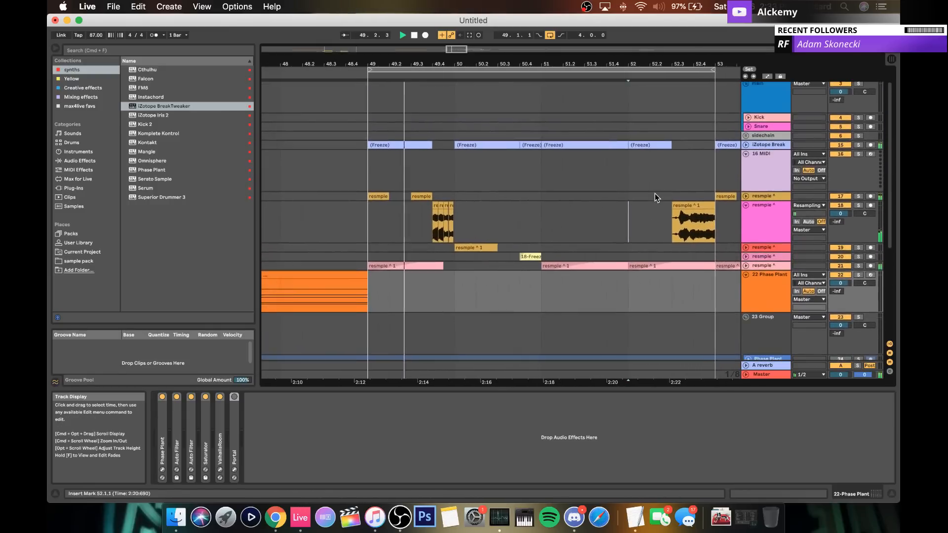
Step: Search the samples for "ride" and audition the first results, ending with the splash ride sample
{"action": "left_click", "coordinate": [763, 159]}
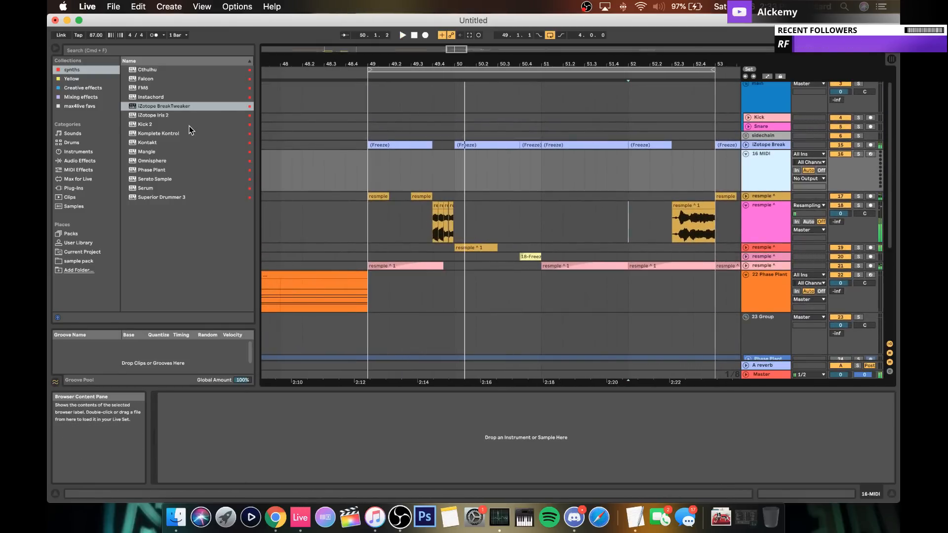
{"action": "left_click", "coordinate": [74, 207]}
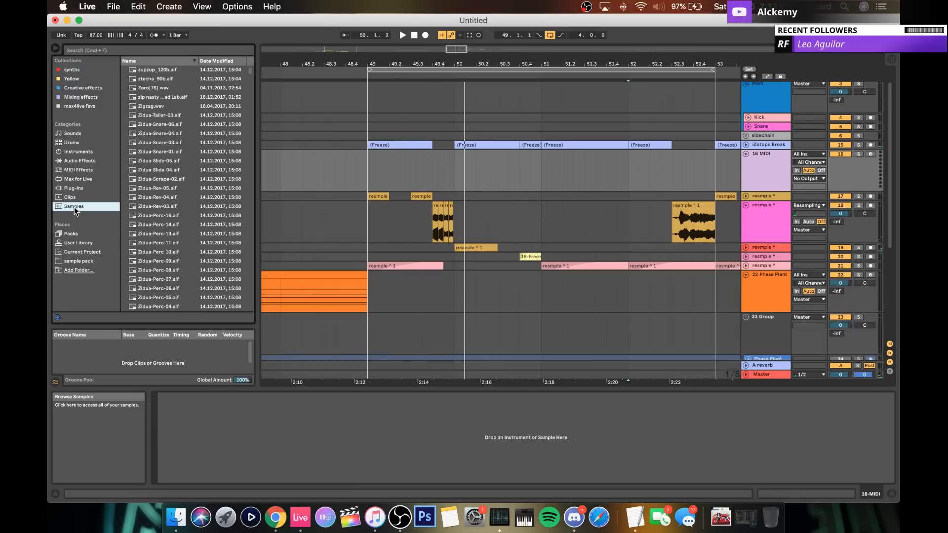
{"action": "left_click", "coordinate": [152, 79]}
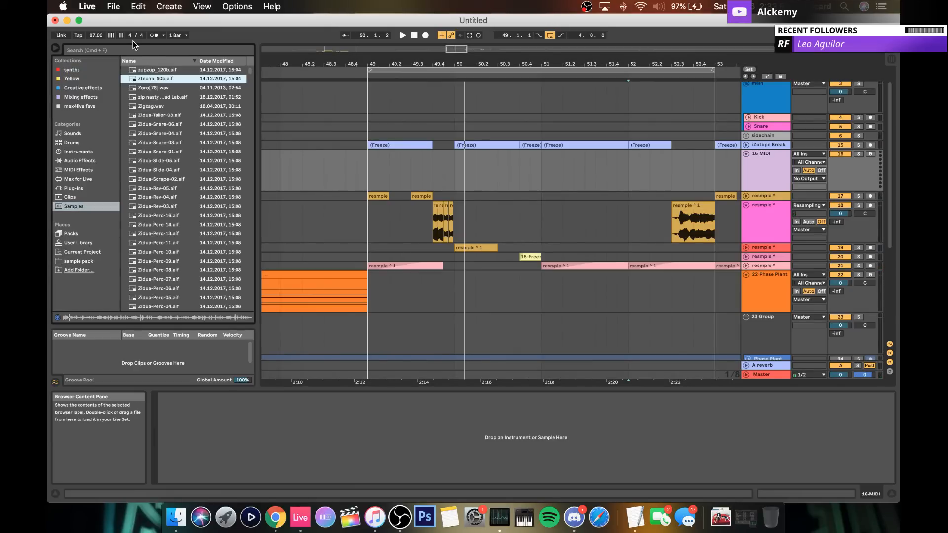
{"action": "left_click", "coordinate": [127, 52]}
{"action": "type", "text": "ride"}
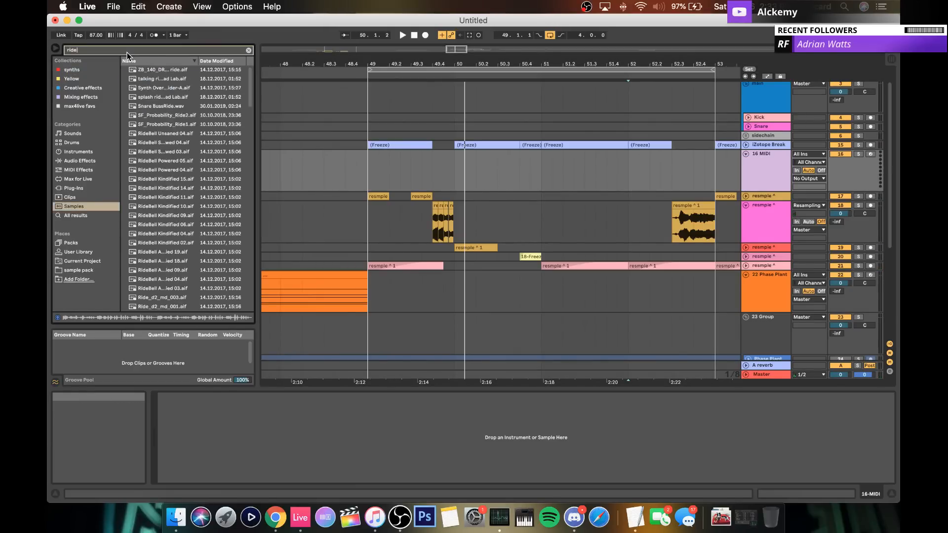
{"action": "left_click", "coordinate": [144, 69]}
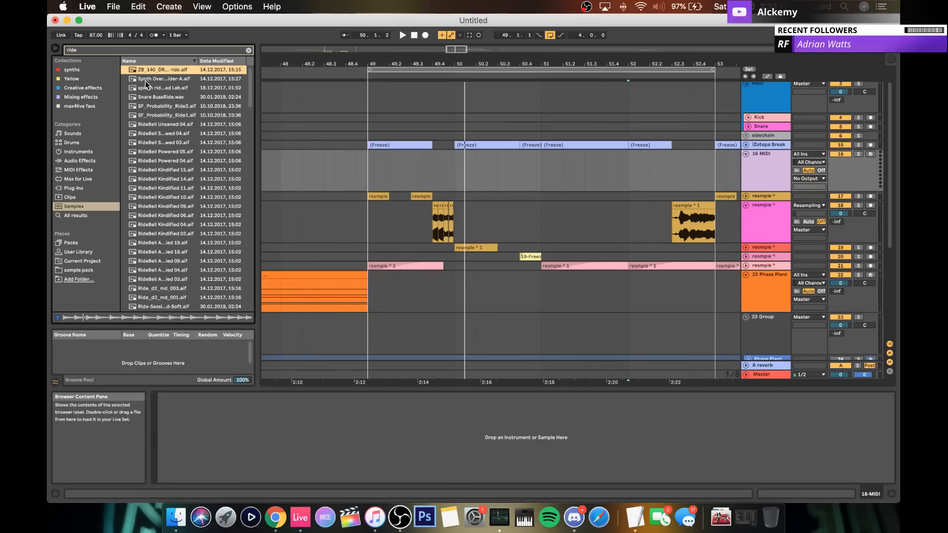
{"action": "left_click", "coordinate": [146, 81]}
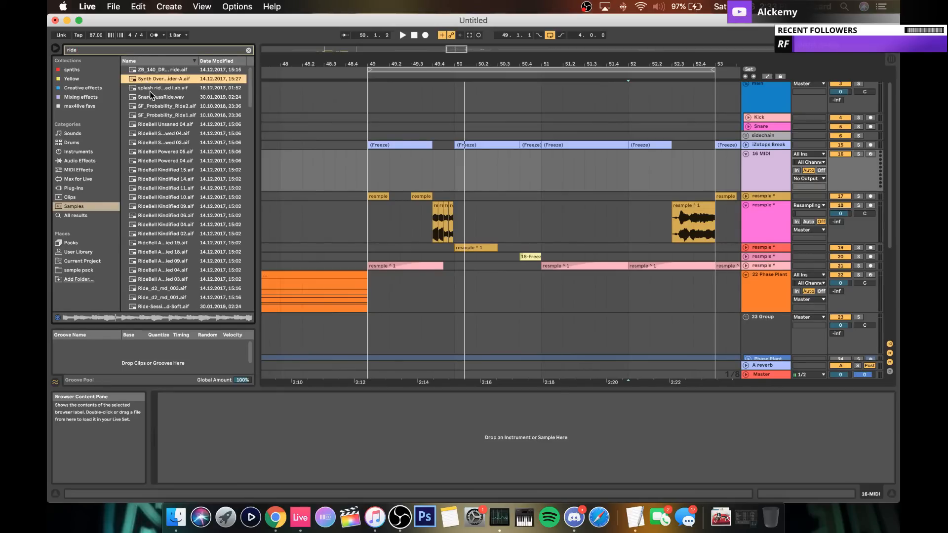
{"action": "left_click", "coordinate": [150, 87]}
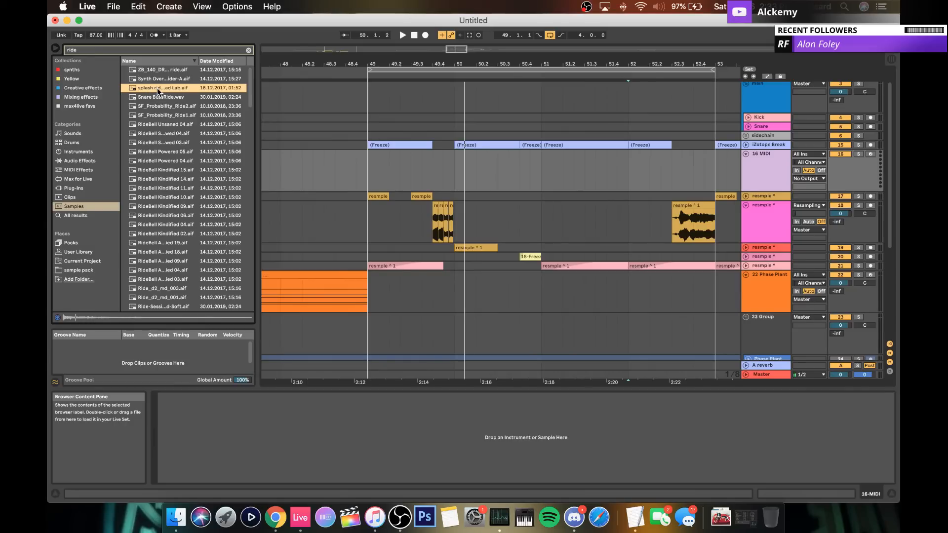
Step: Insert an audio track above the 16 MIDI track and place the splash ride sample on it at bar 49
{"action": "left_click", "coordinate": [761, 164]}
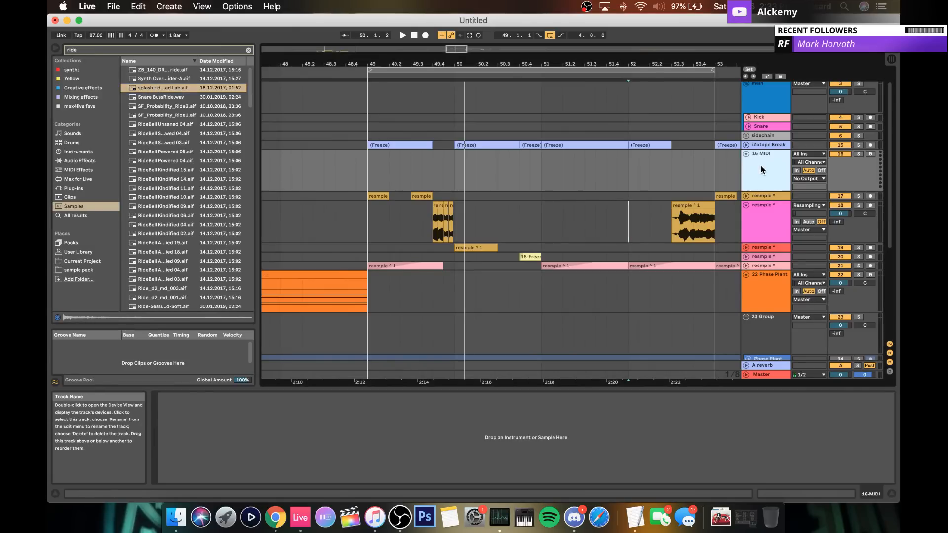
{"action": "key", "text": "super+t"}
{"action": "left_click_drag", "start_coordinate": [764, 180], "coordinate": [766, 160]}
{"action": "left_click_drag", "start_coordinate": [148, 88], "coordinate": [370, 158]}
Step: Shorten the splash ride clip to end at 49.3 and give it a short fade-in
{"action": "left_click_drag", "start_coordinate": [546, 156], "coordinate": [452, 156]}
{"action": "left_click_drag", "start_coordinate": [387, 63], "coordinate": [386, 102]}
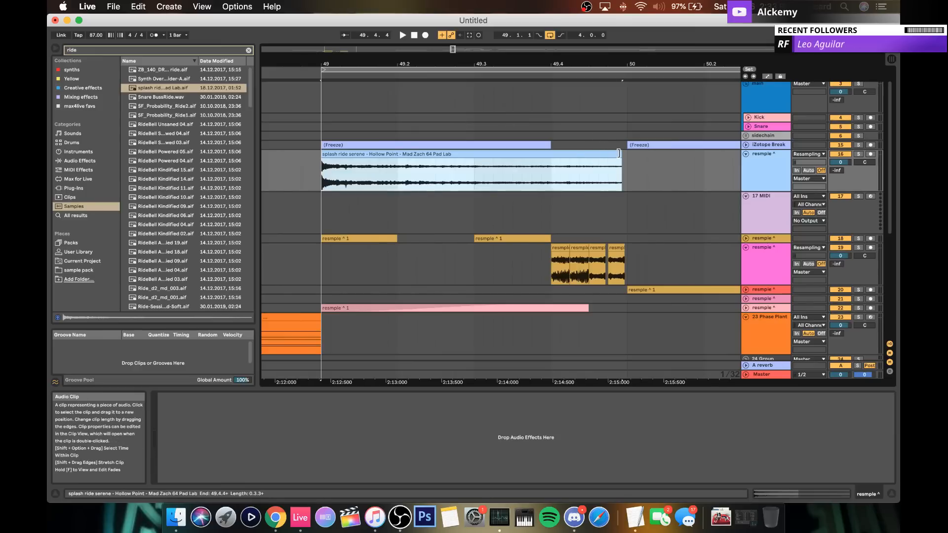
{"action": "left_click_drag", "start_coordinate": [619, 153], "coordinate": [474, 154]}
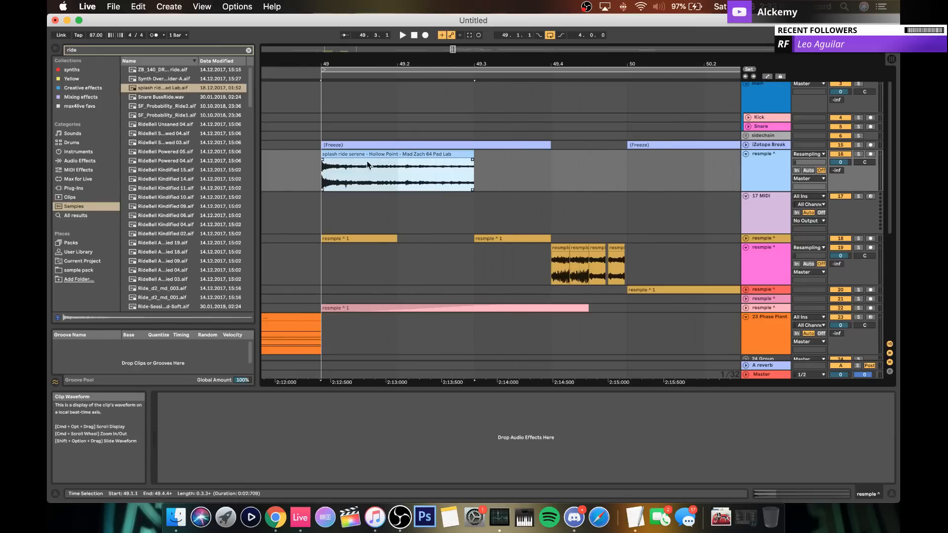
{"action": "left_click_drag", "start_coordinate": [323, 160], "coordinate": [323, 160]}
Step: Set the splash ride clip's gain to -8.09 dB and play it from bar 49
{"action": "double_click", "coordinate": [329, 155]}
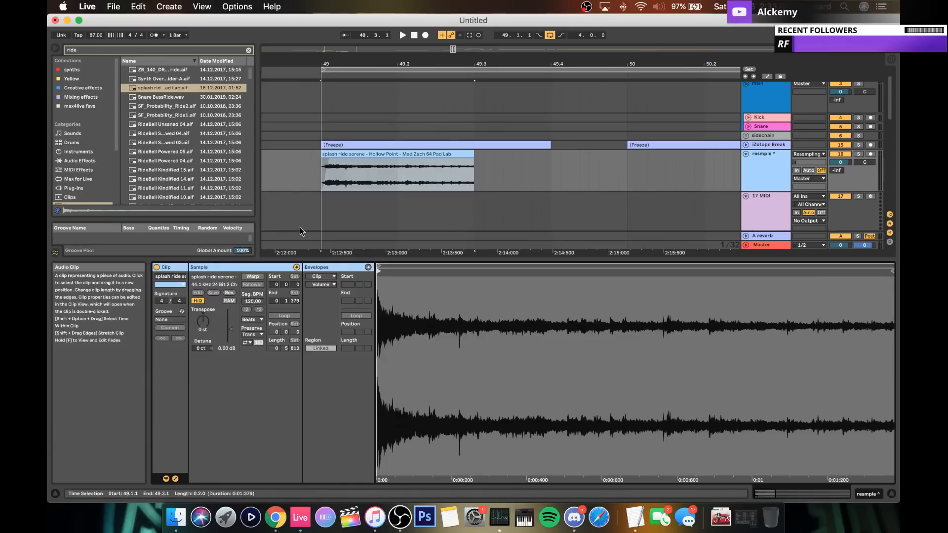
{"action": "left_click_drag", "start_coordinate": [232, 325], "coordinate": [232, 330]}
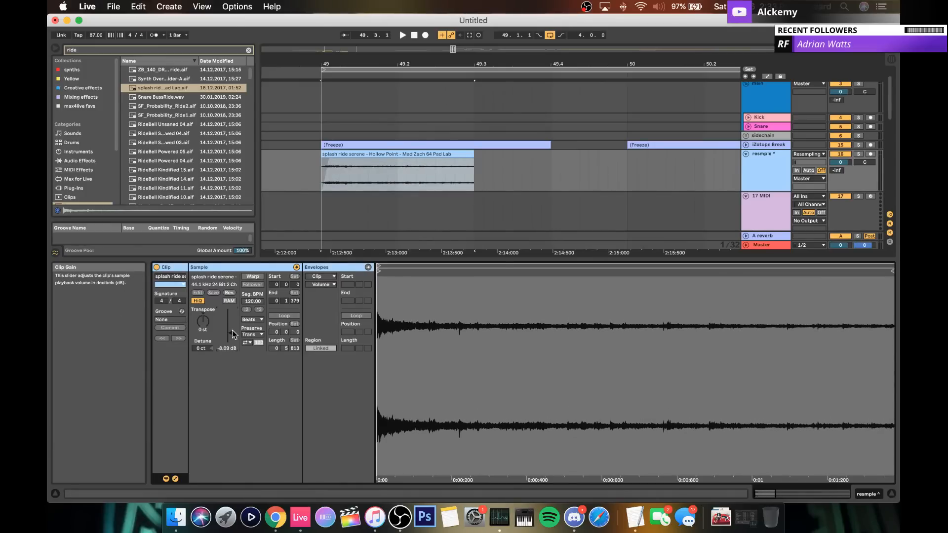
{"action": "key", "text": "space"}
{"action": "left_click", "coordinate": [458, 158]}
{"action": "key", "text": "space"}
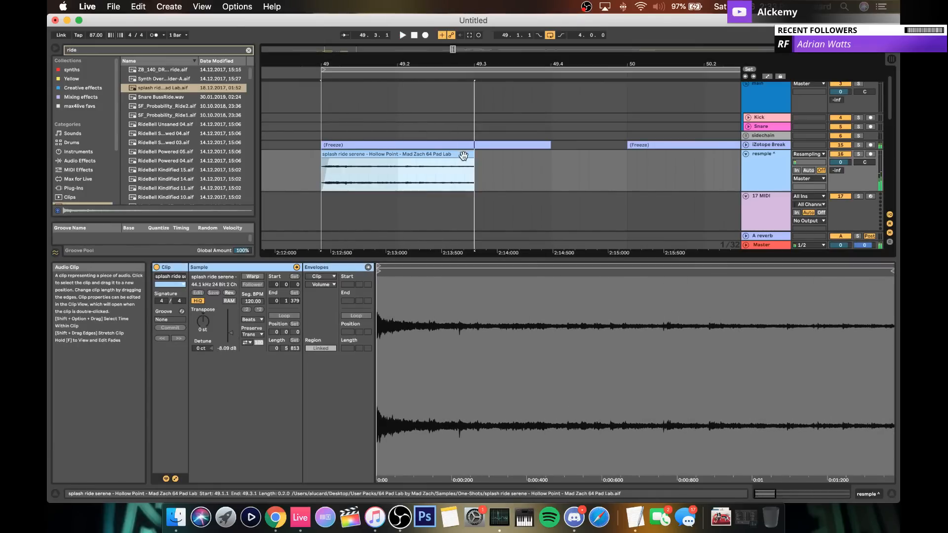
Step: Shorten the splash ride clip to end at 49.2 with a copy at 49.3, and play from bar 49
{"action": "mouse_move", "coordinate": [473, 155]}
{"action": "left_mouse_down"}
{"action": "mouse_move", "coordinate": [395, 155]}
{"action": "mouse_move", "coordinate": [488, 156]}
{"action": "left_mouse_up"}
{"action": "left_click", "coordinate": [360, 152]}
{"action": "key", "text": "space"}
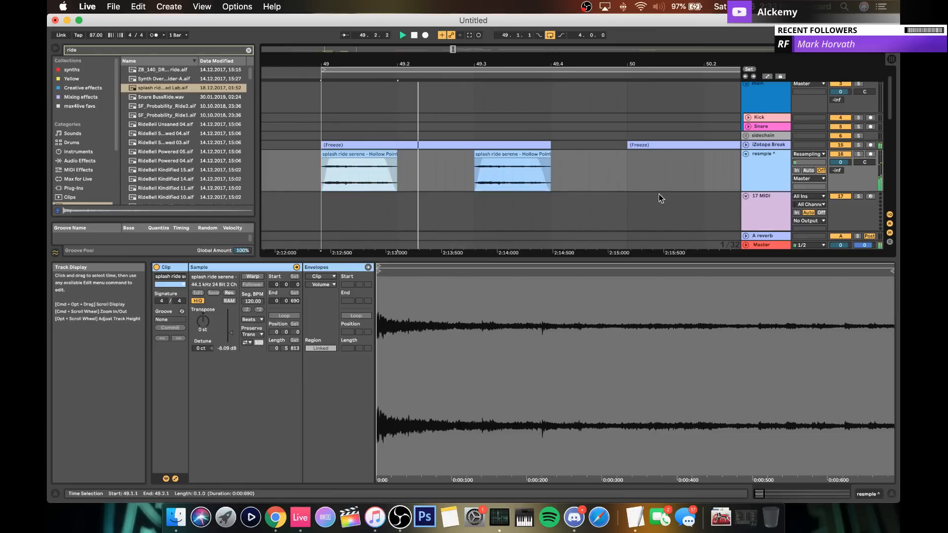
{"action": "key", "text": "space"}
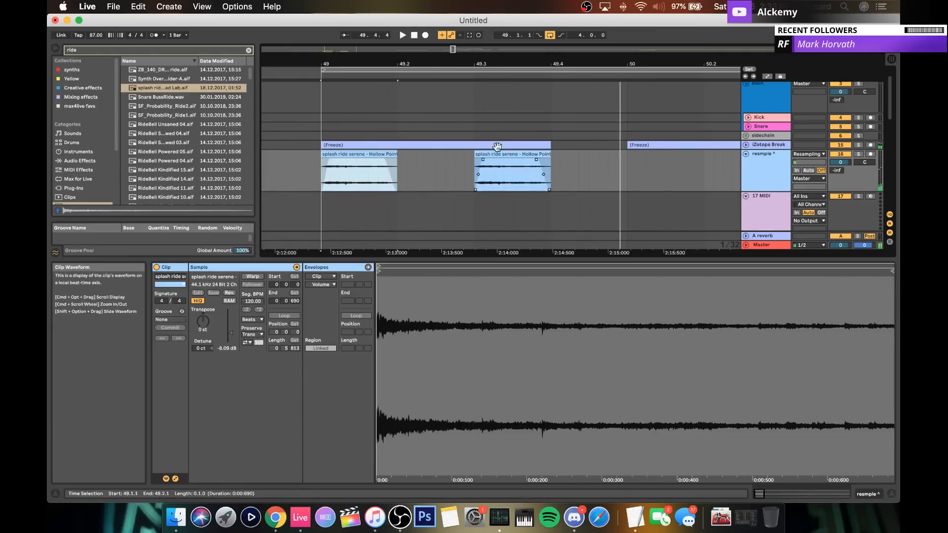
Step: Extend the first splash ride clip to 49.3 with a long fade-out and duplicate it up to bar 50, playing from bar 49
{"action": "left_click_drag", "start_coordinate": [415, 69], "coordinate": [414, 55]}
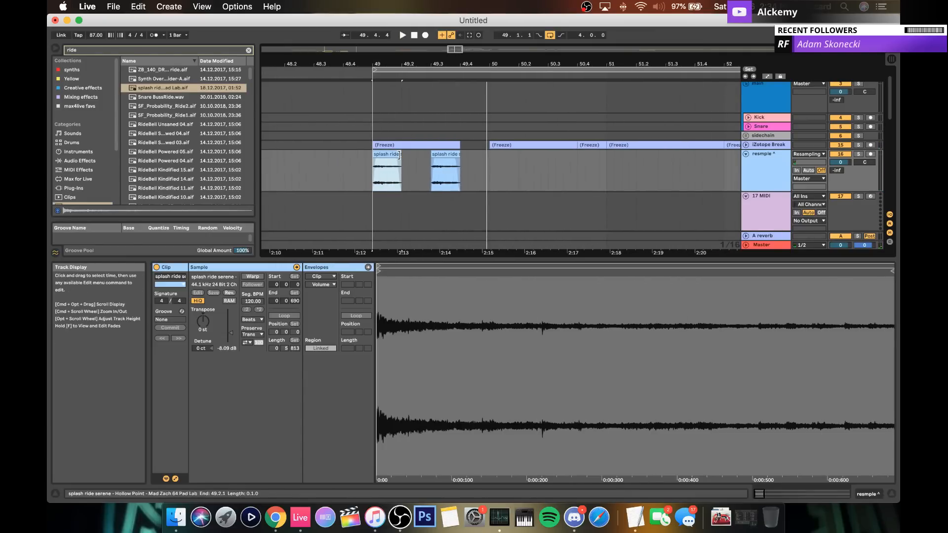
{"action": "mouse_move", "coordinate": [406, 154]}
{"action": "left_mouse_down"}
{"action": "mouse_move", "coordinate": [425, 156]}
{"action": "mouse_move", "coordinate": [415, 164]}
{"action": "left_mouse_up"}
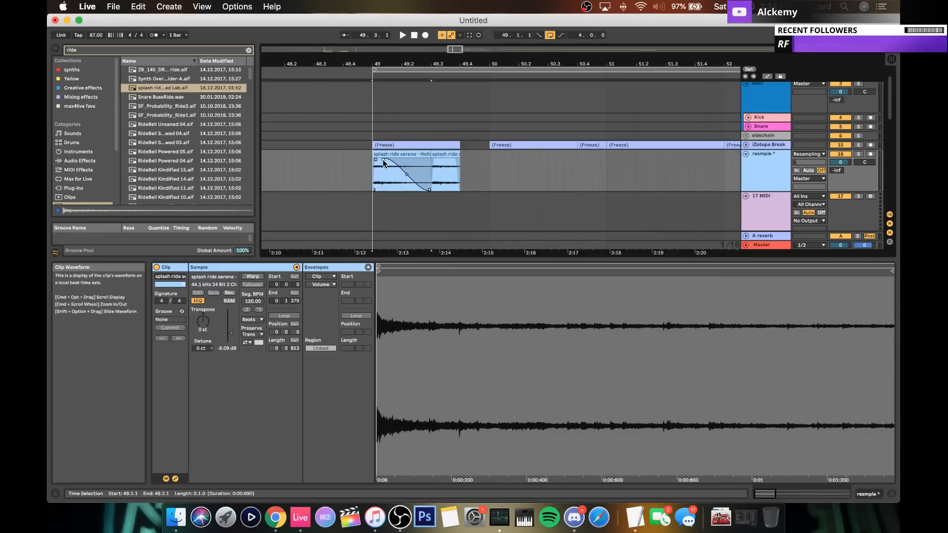
{"action": "key", "text": "super+d"}
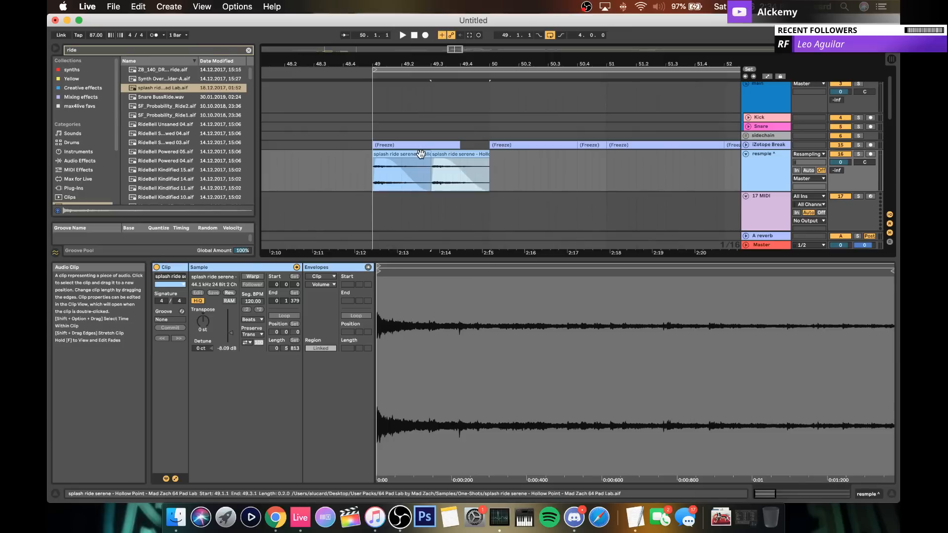
{"action": "key", "text": "space"}
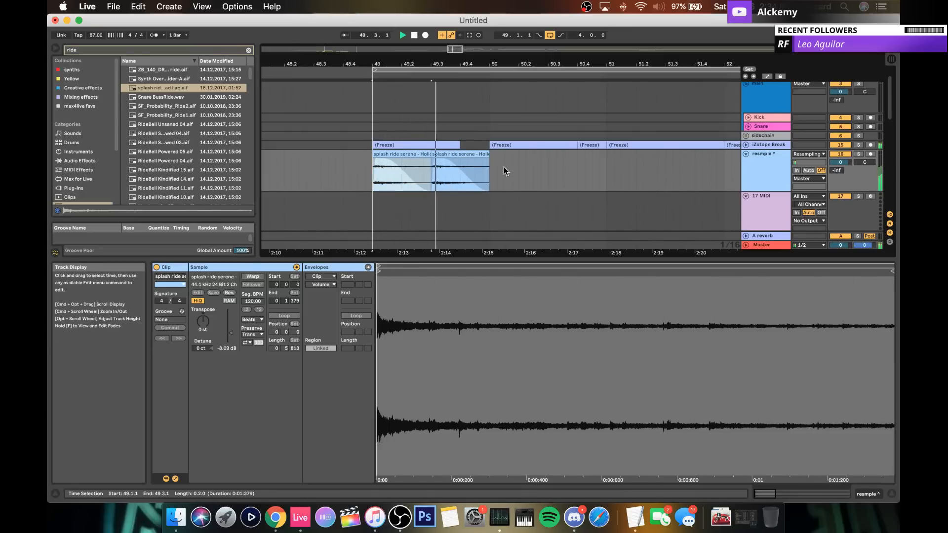
{"action": "left_click", "coordinate": [446, 156]}
{"action": "key", "text": "space"}
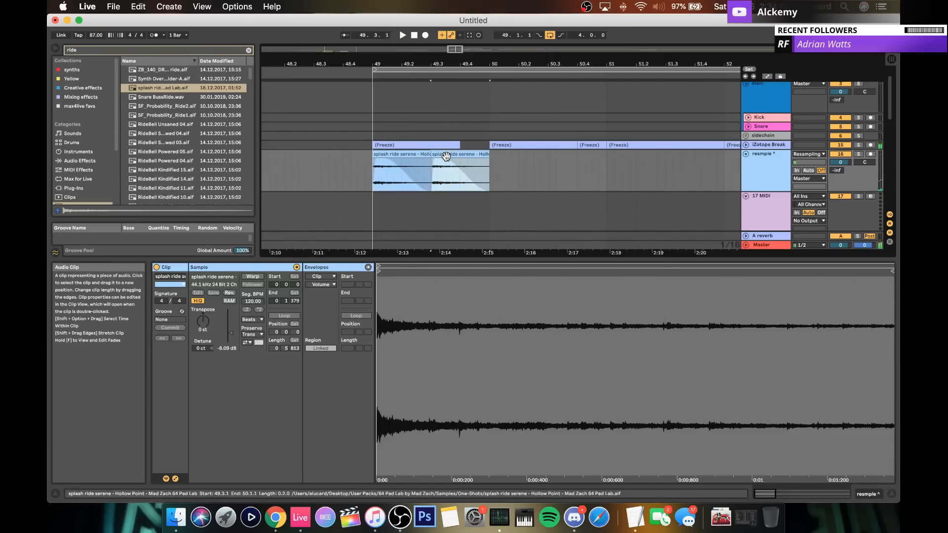
Step: Duplicate both splash ride clips across bar 50 and show the ride track's device chain
{"action": "left_click", "coordinate": [419, 156], "text": "shift"}
{"action": "key", "text": "super+d"}
{"action": "double_click", "coordinate": [756, 168]}
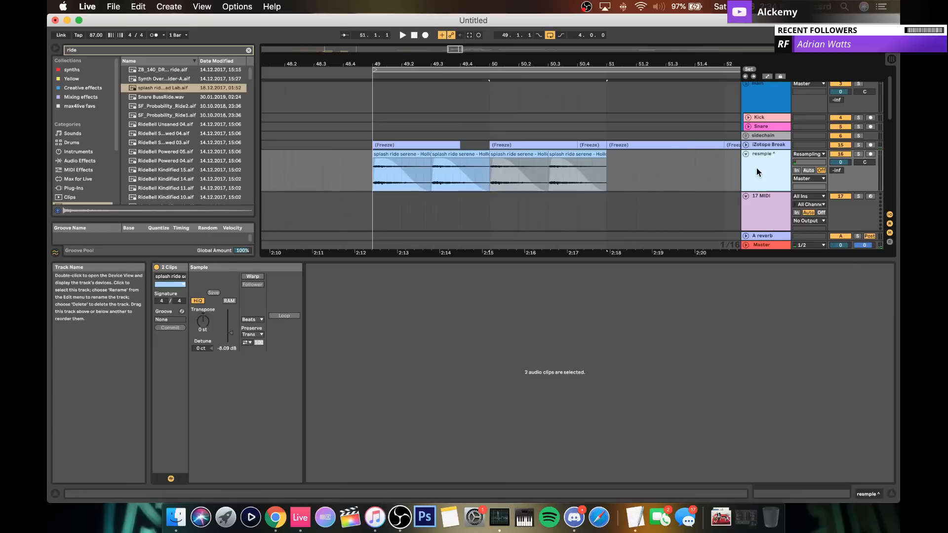
Step: Solo the splash ride track, play from bar 49 and load FabFilter Pro-Q 3 onto the track
{"action": "left_click", "coordinate": [858, 154]}
{"action": "key", "text": "space"}
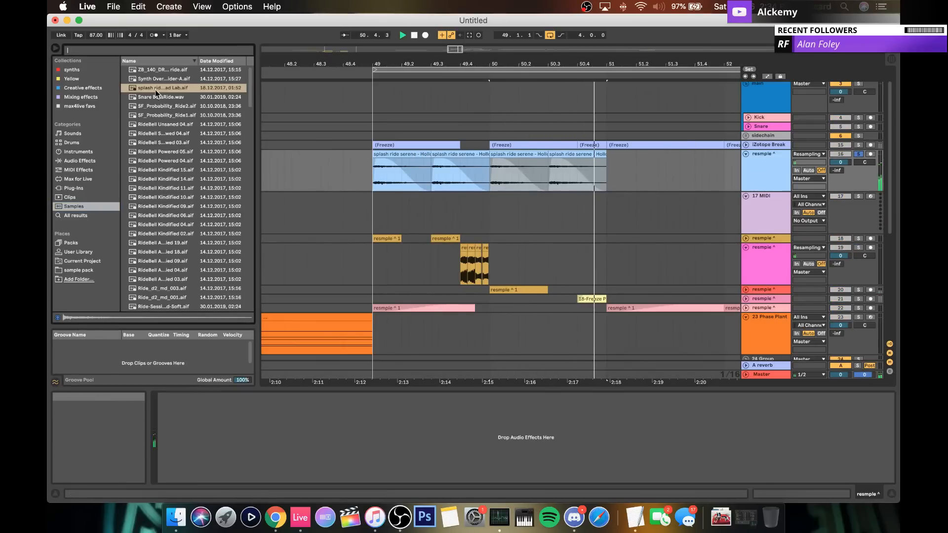
{"action": "left_click", "coordinate": [87, 81]}
{"action": "left_click", "coordinate": [84, 87]}
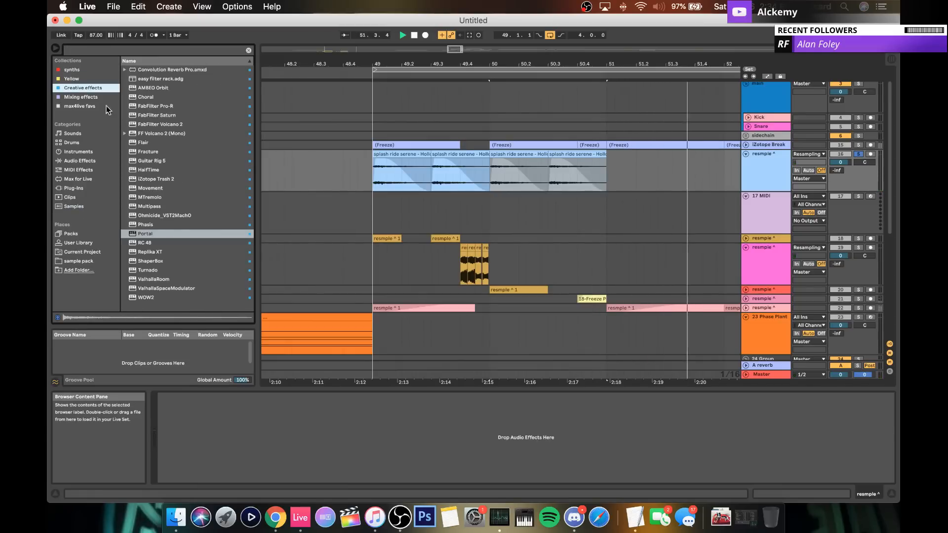
{"action": "left_click", "coordinate": [83, 97]}
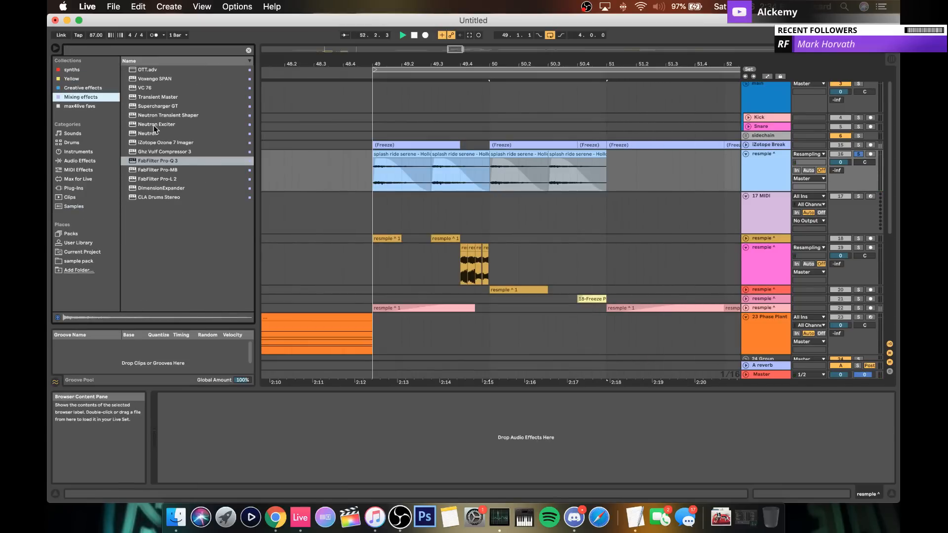
{"action": "left_click", "coordinate": [149, 161]}
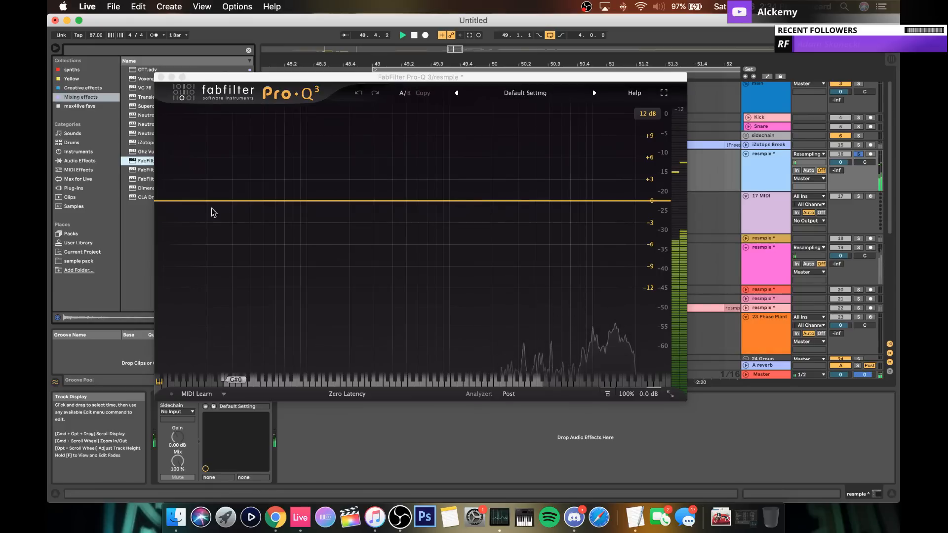
Step: Set a 12 dB/oct low cut at about 5945 Hz on the ride track's Pro-Q 3 and pan the track to 8L
{"action": "left_click_drag", "start_coordinate": [196, 202], "coordinate": [561, 198]}
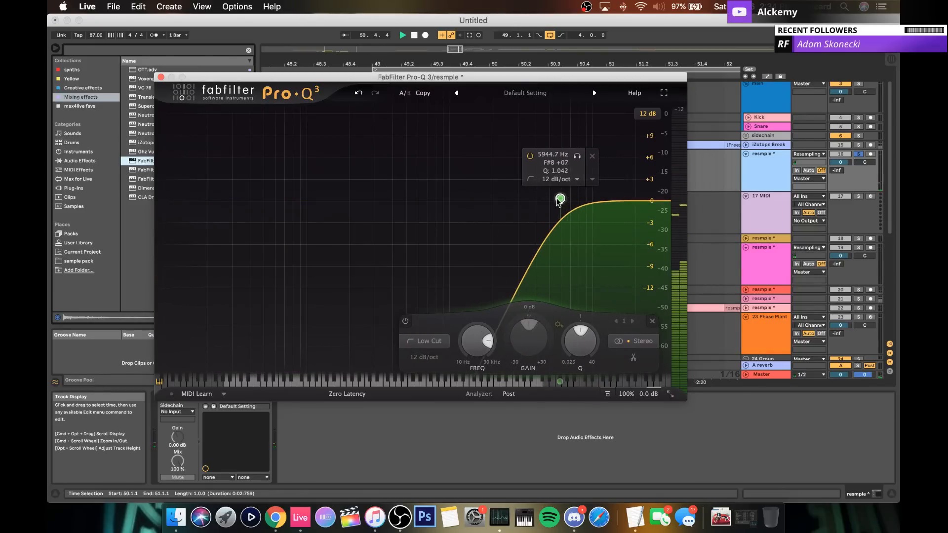
{"action": "left_click", "coordinate": [161, 77]}
{"action": "key", "text": "space"}
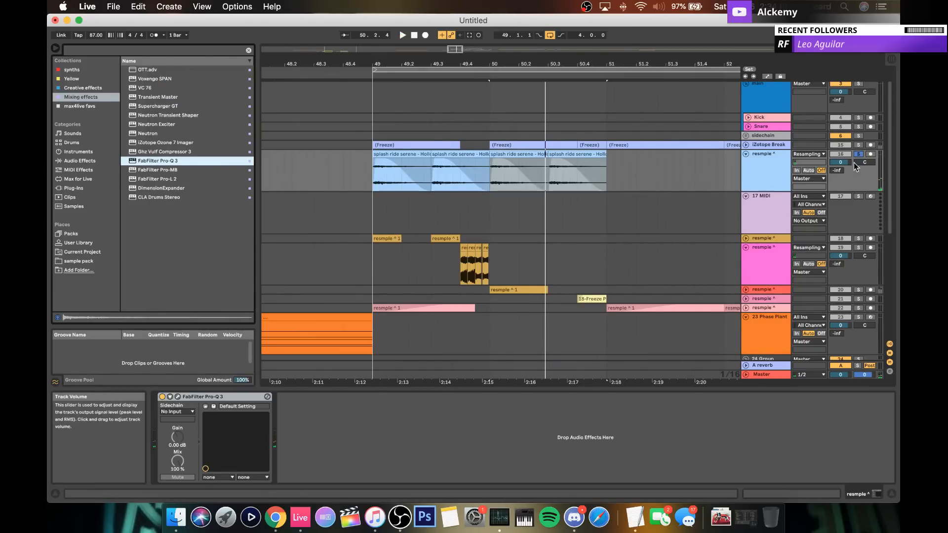
{"action": "left_click_drag", "start_coordinate": [862, 162], "coordinate": [862, 165]}
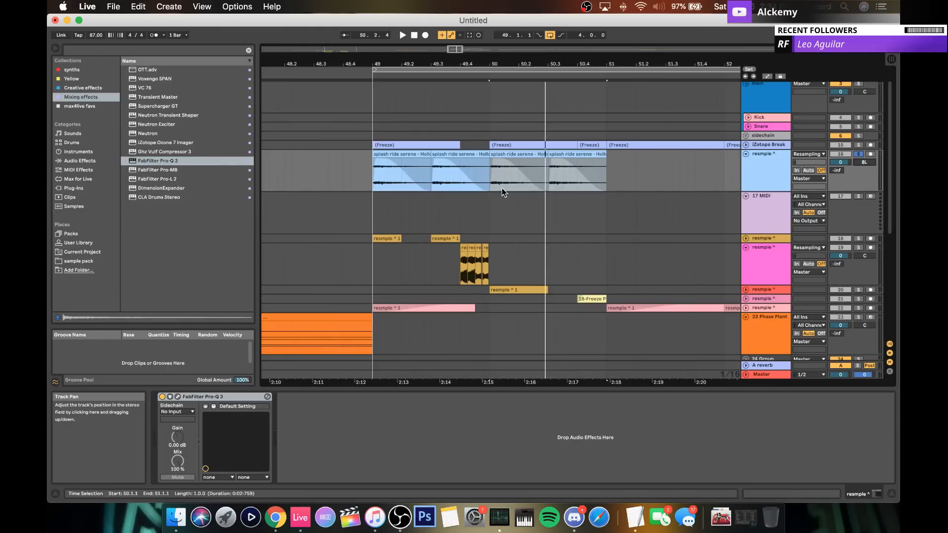
Step: Duplicate the four splash ride clips to fill up to bar 53 and play from bar 49
{"action": "left_click", "coordinate": [419, 154]}
{"action": "left_click", "coordinate": [583, 154], "text": "shift"}
{"action": "key", "text": "super+d"}
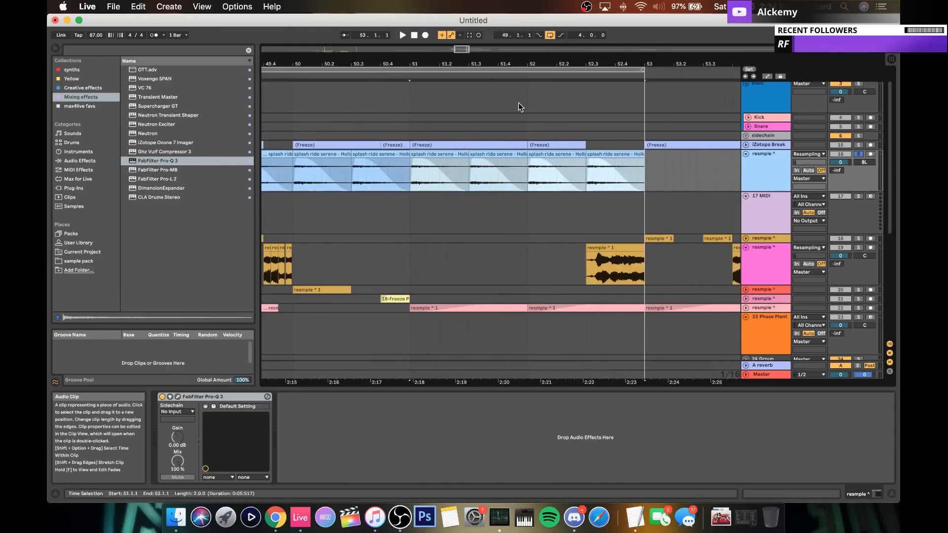
{"action": "left_click_drag", "start_coordinate": [466, 61], "coordinate": [466, 35]}
{"action": "left_click", "coordinate": [394, 154]}
{"action": "key", "text": "space"}
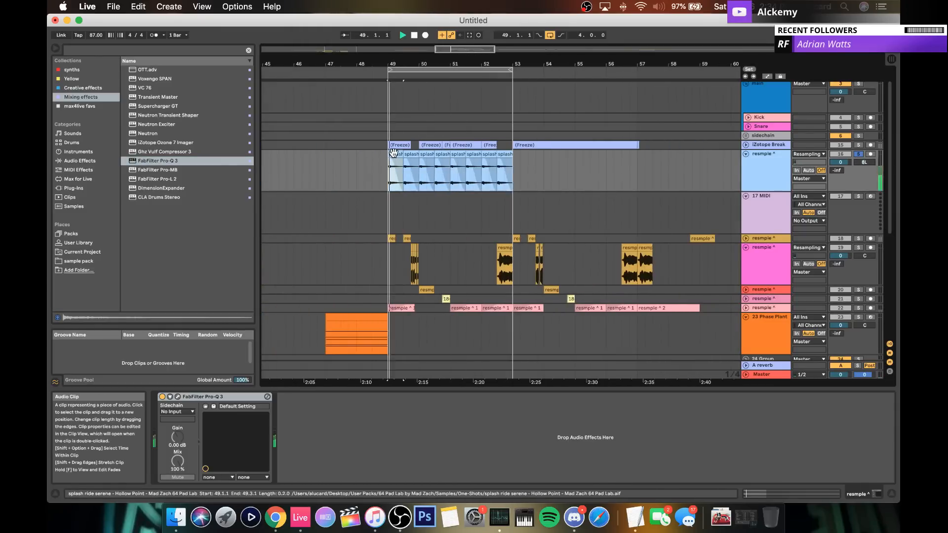
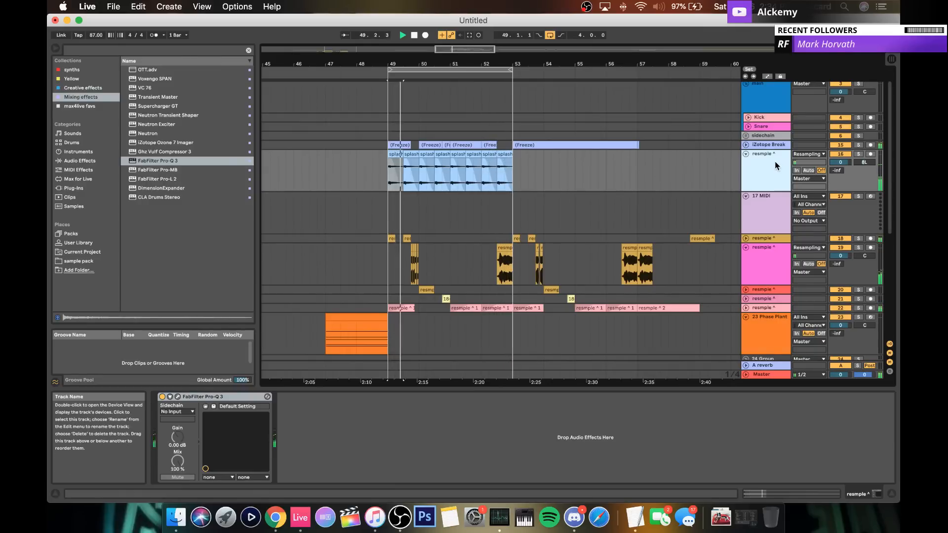
Step: Steepen the low cut slope in the ride track's Pro-Q 3 to 30 dB/oct
{"action": "left_click", "coordinate": [176, 398]}
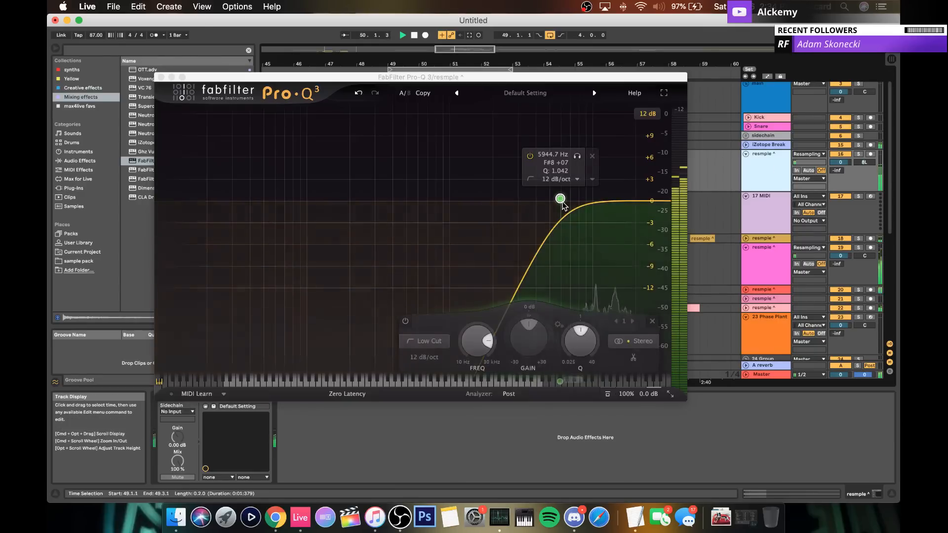
{"action": "scroll", "coordinate": [563, 205], "scroll_direction": "up", "scroll_amount": 3}
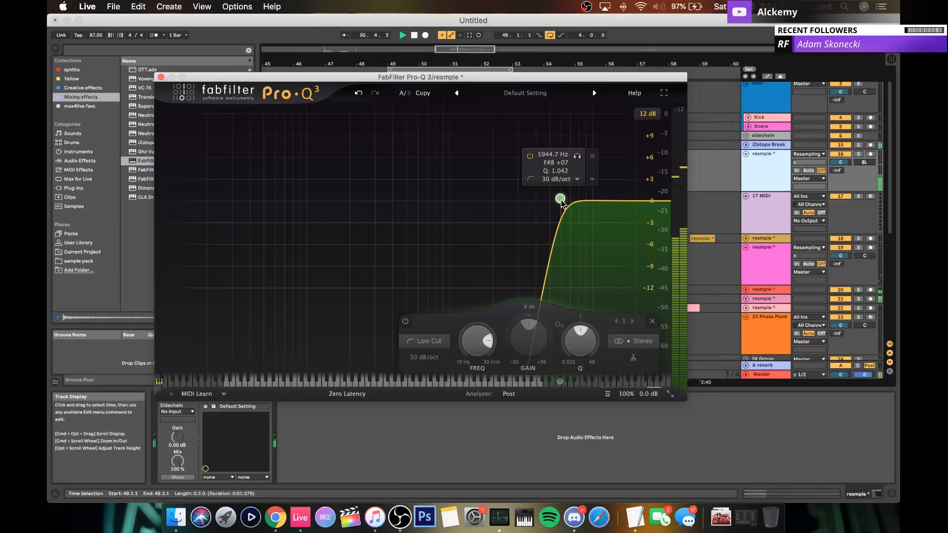
{"action": "left_click", "coordinate": [161, 77]}
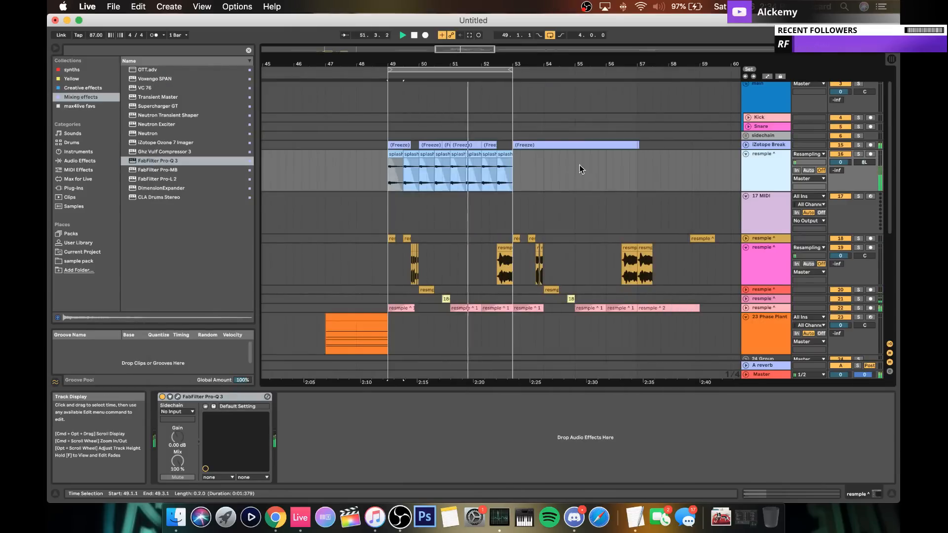
Step: Add a resampling audio track below the 23 Phase Plant track and load Replika XT onto the Phase Plant track
{"action": "scroll", "coordinate": [365, 332], "scroll_direction": "down", "scroll_amount": 3}
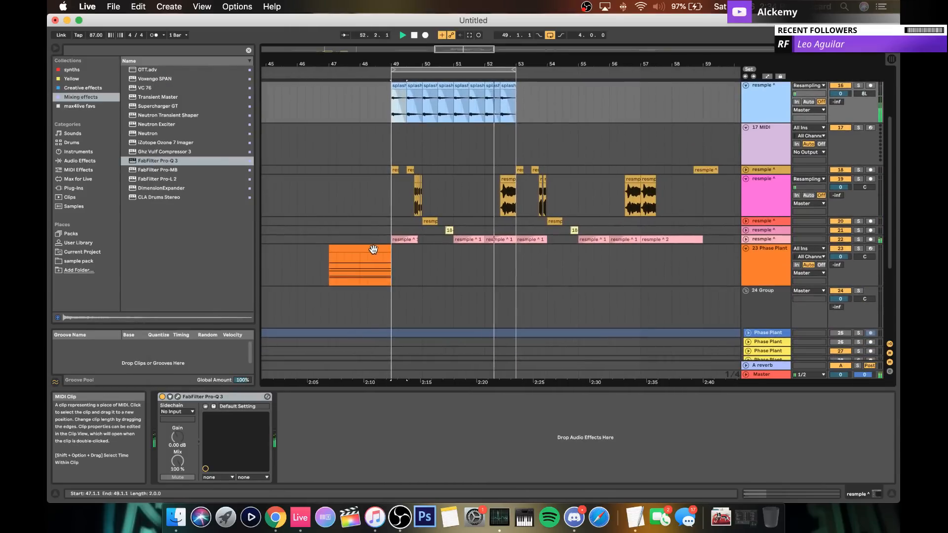
{"action": "left_click", "coordinate": [765, 270]}
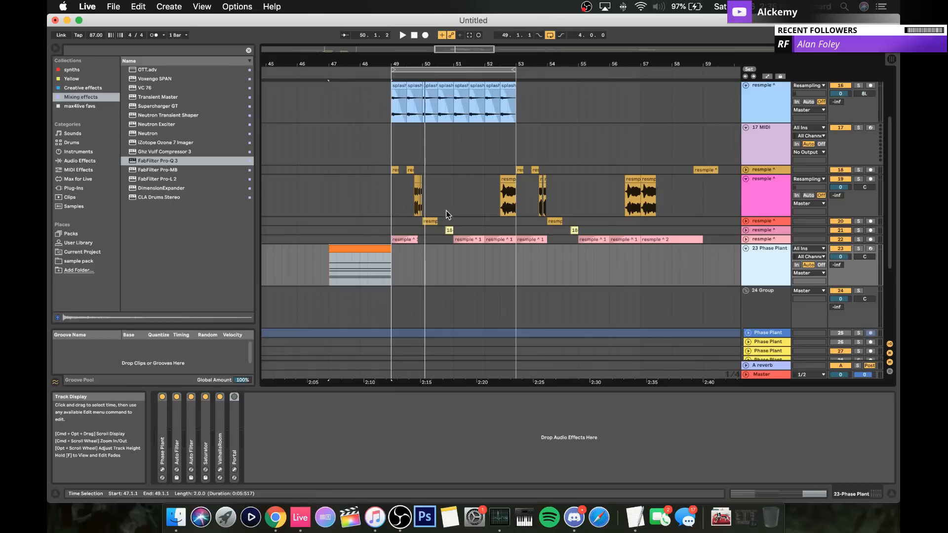
{"action": "scroll", "coordinate": [437, 225], "scroll_direction": "down", "scroll_amount": 3}
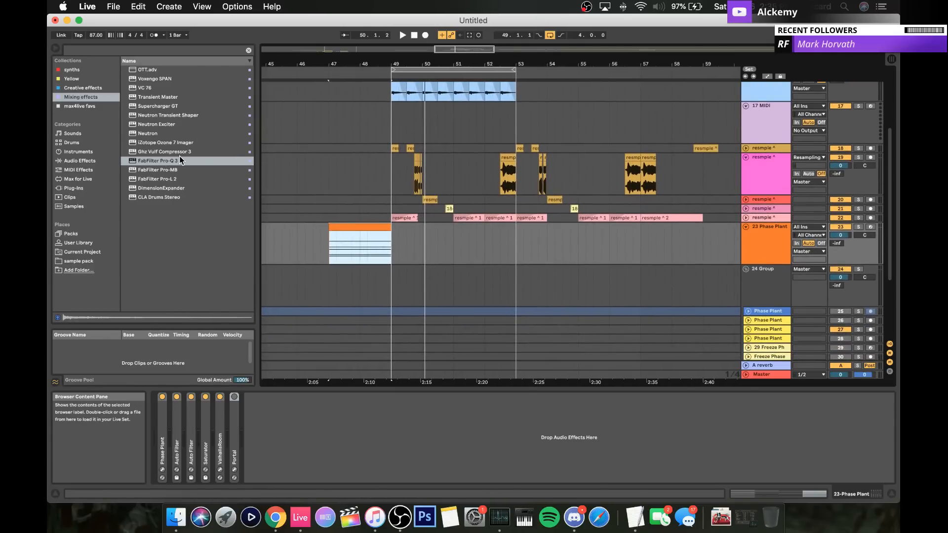
{"action": "left_click", "coordinate": [74, 87]}
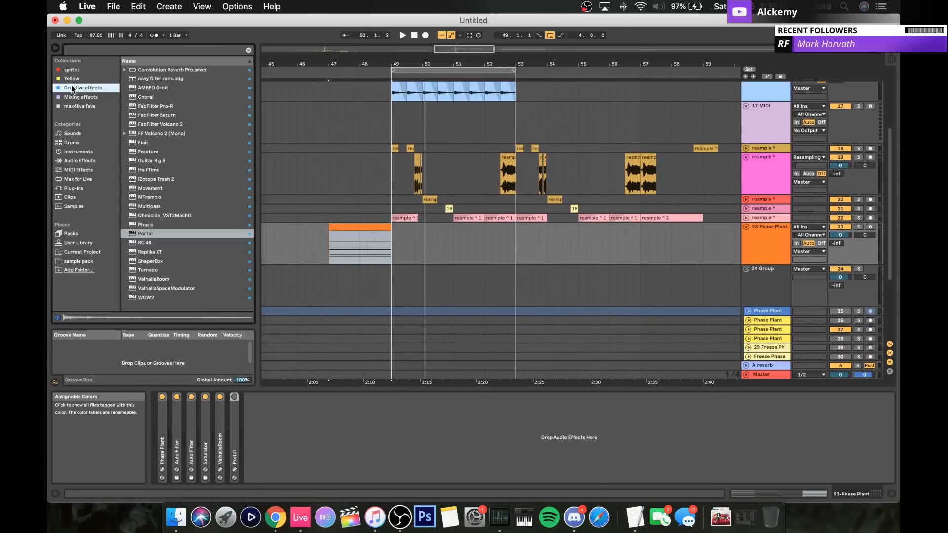
{"action": "left_click", "coordinate": [139, 253]}
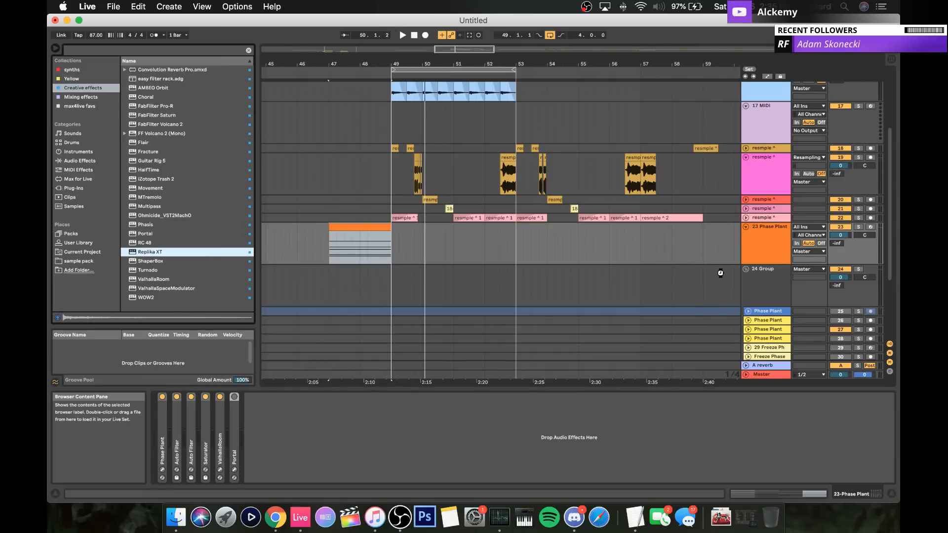
{"action": "left_click", "coordinate": [763, 250]}
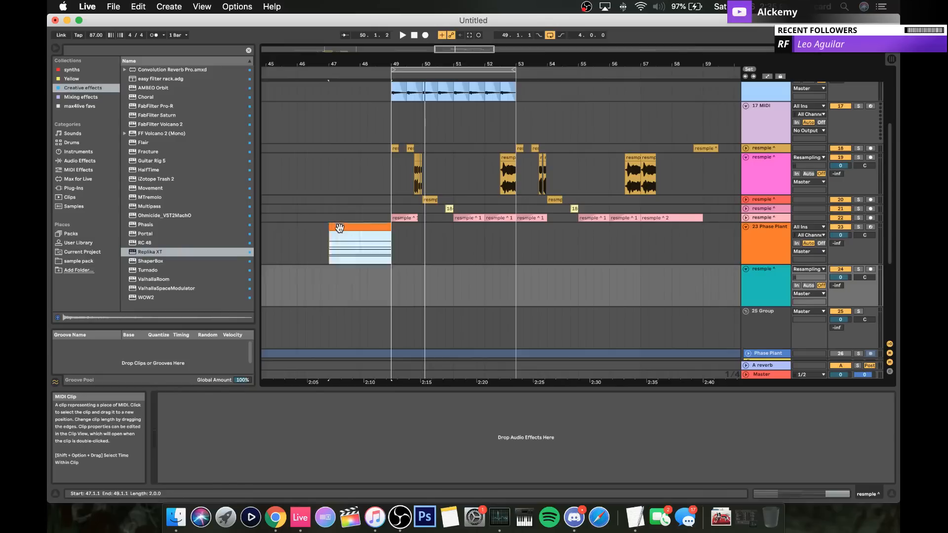
{"action": "left_click", "coordinate": [339, 228]}
{"action": "left_click", "coordinate": [200, 147]}
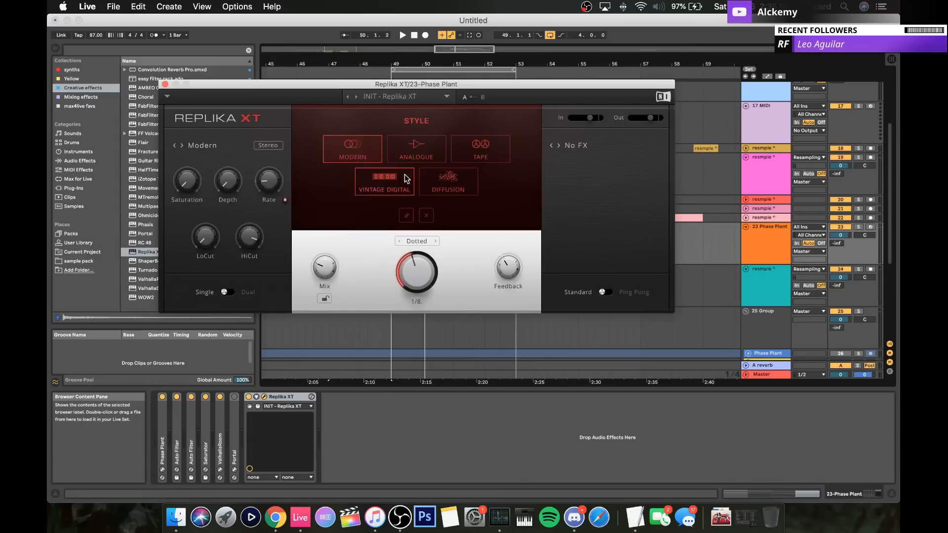
Step: Set Replika XT to the Diffusion style and raise its LoCut, with the 23 Phase Plant track soloed
{"action": "left_click", "coordinate": [459, 184]}
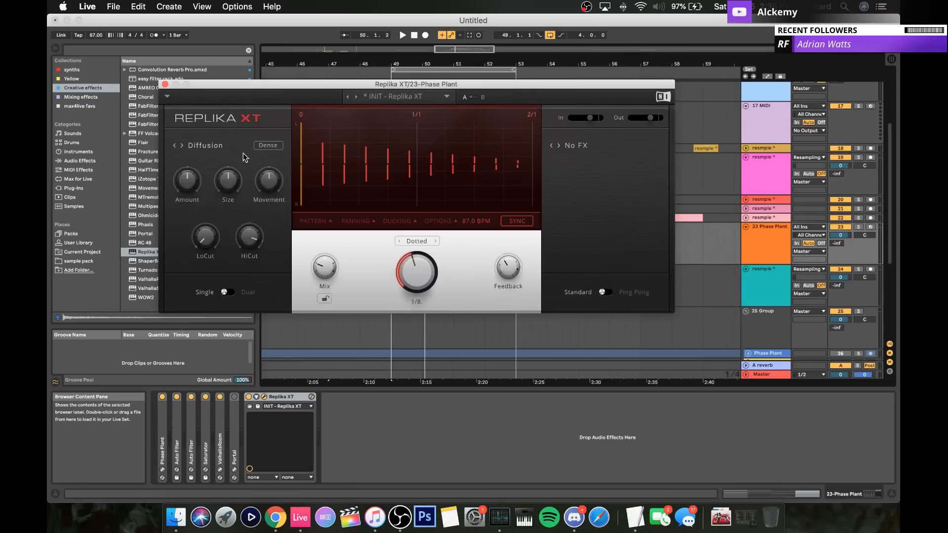
{"action": "left_click", "coordinate": [230, 144]}
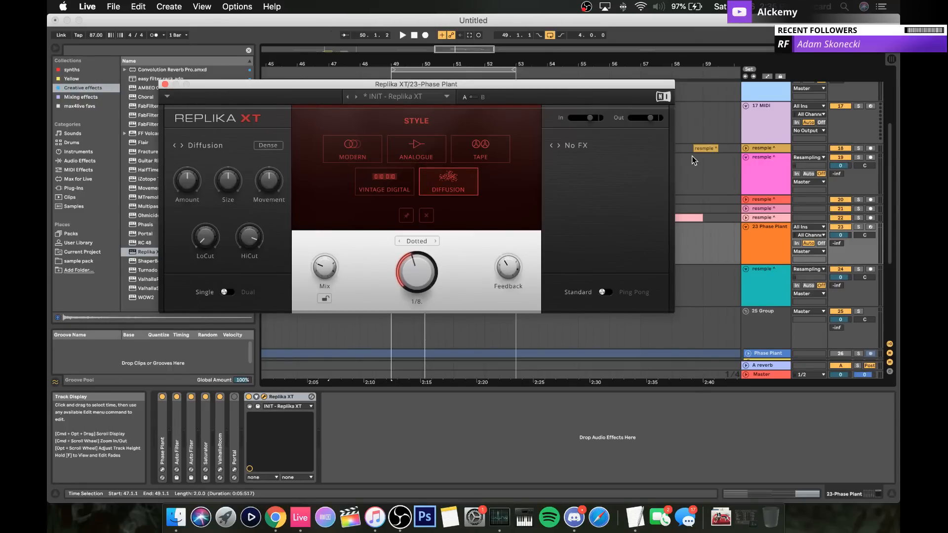
{"action": "left_click", "coordinate": [860, 227]}
{"action": "left_click", "coordinate": [861, 230]}
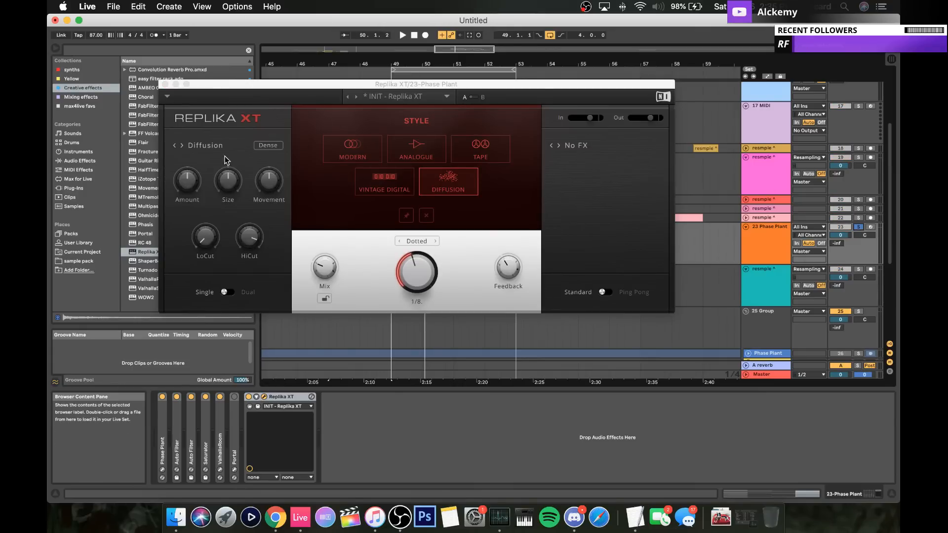
{"action": "left_click", "coordinate": [205, 237]}
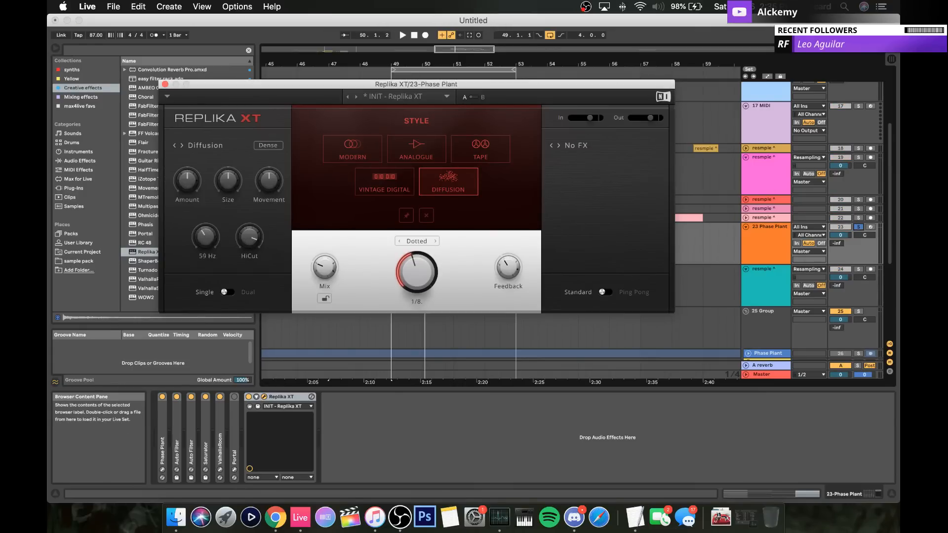
{"action": "left_click", "coordinate": [164, 85]}
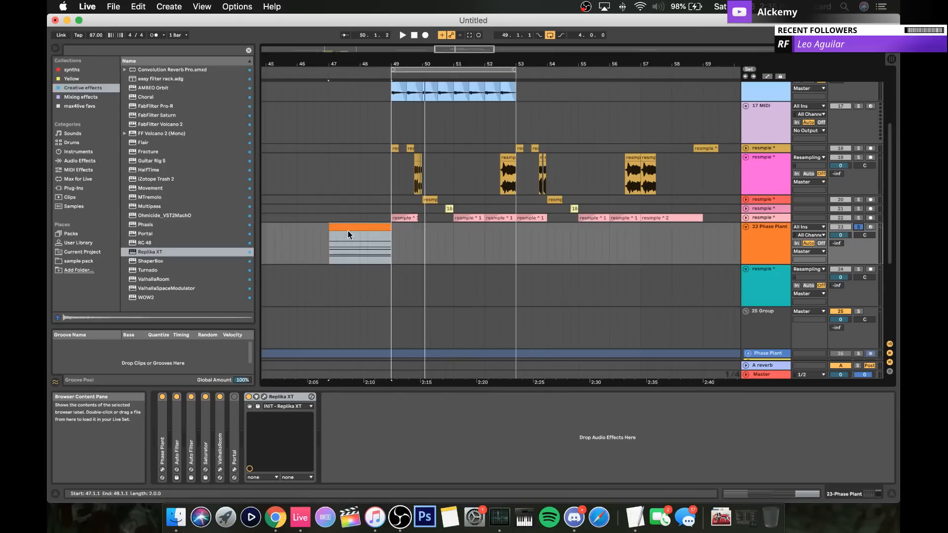
Step: Set Replika XT's delay time to dotted 1/32 and raise its mix, playing the Phase Plant clip from bar 47
{"action": "left_click", "coordinate": [348, 230]}
{"action": "key", "text": "space"}
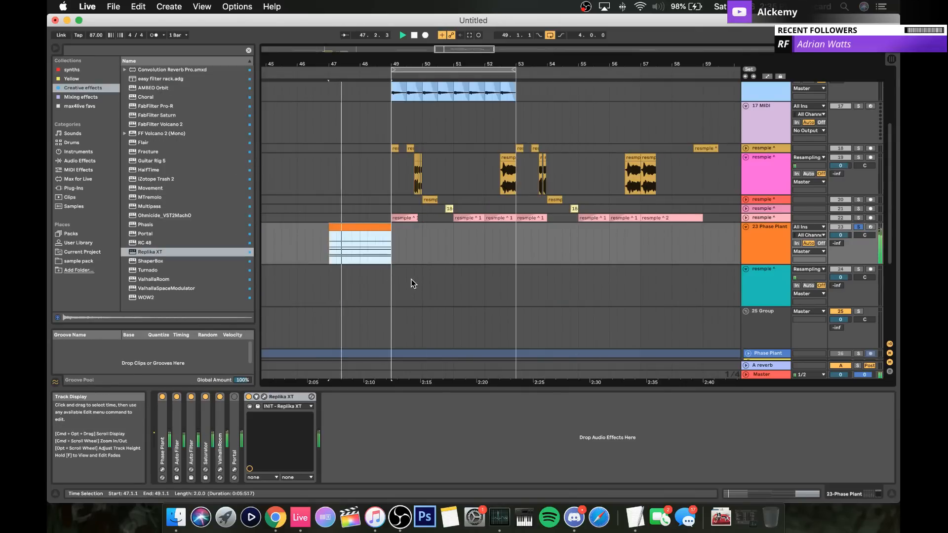
{"action": "left_click", "coordinate": [265, 397]}
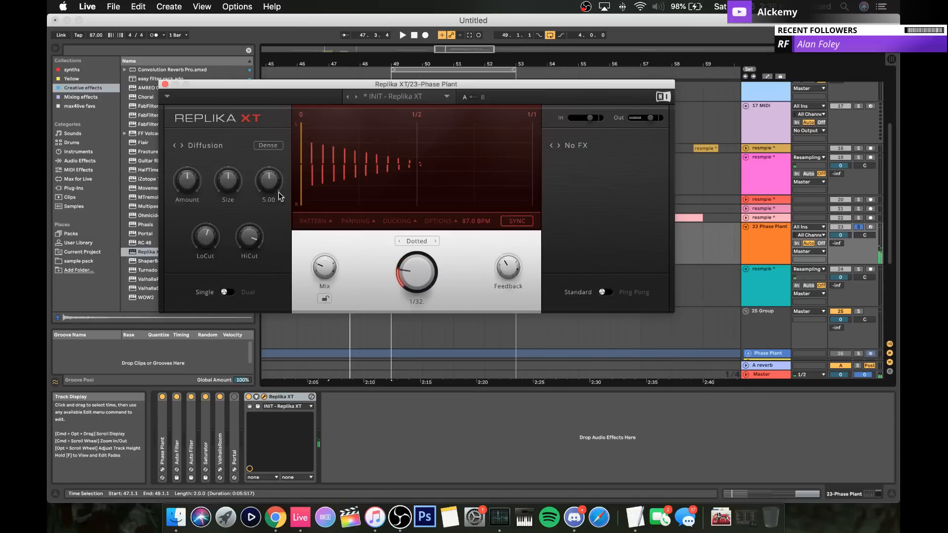
{"action": "key", "text": "space"}
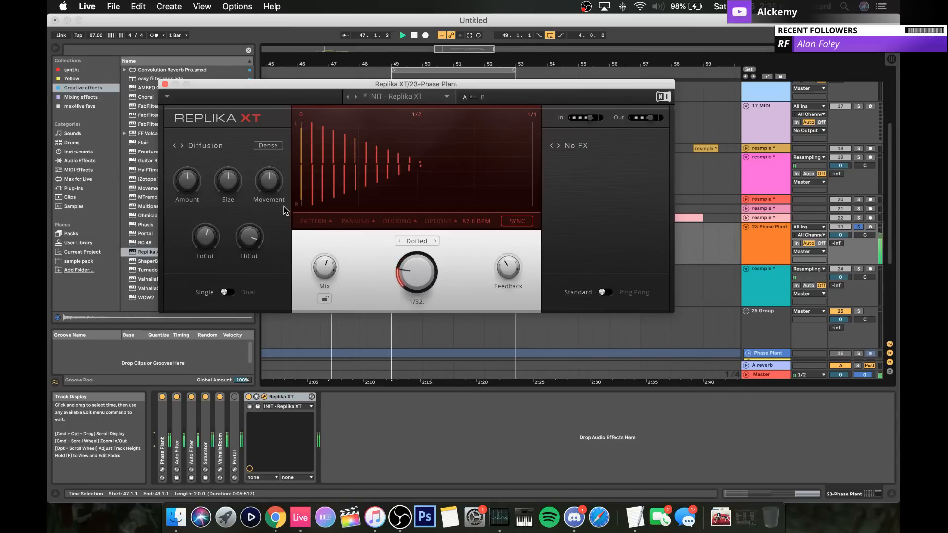
{"action": "left_click", "coordinate": [165, 85]}
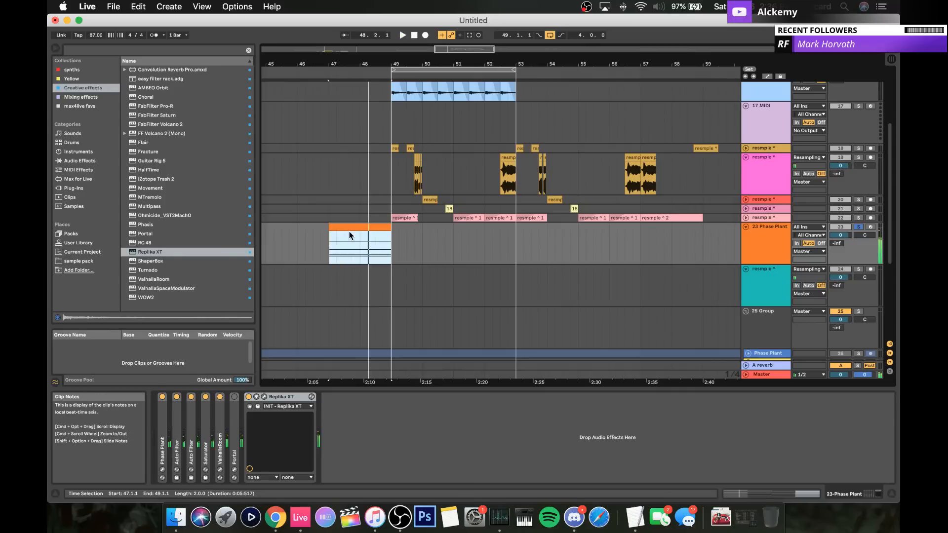
Step: Deactivate ValhallaRoom on the Phase Plant track and set Replika XT's mix to 38% / 62%
{"action": "left_click", "coordinate": [264, 397]}
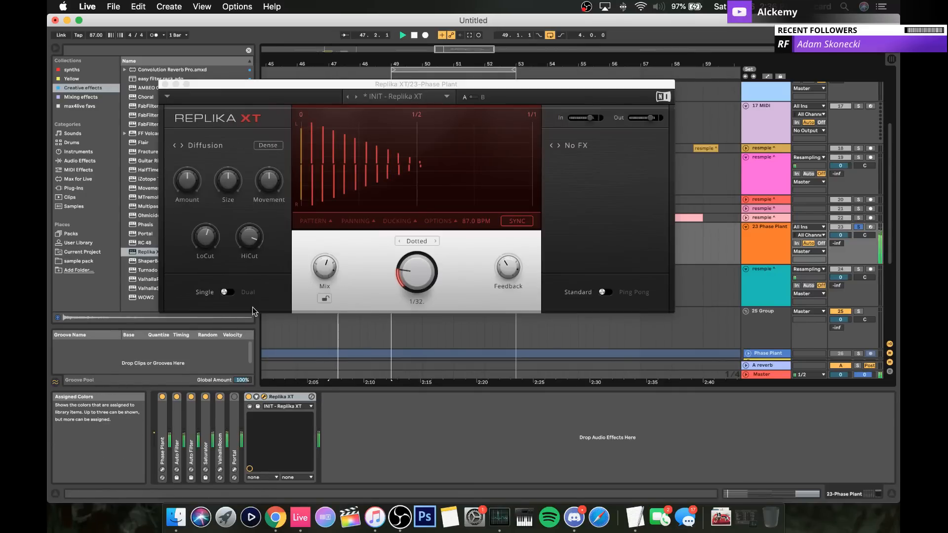
{"action": "left_click", "coordinate": [221, 397]}
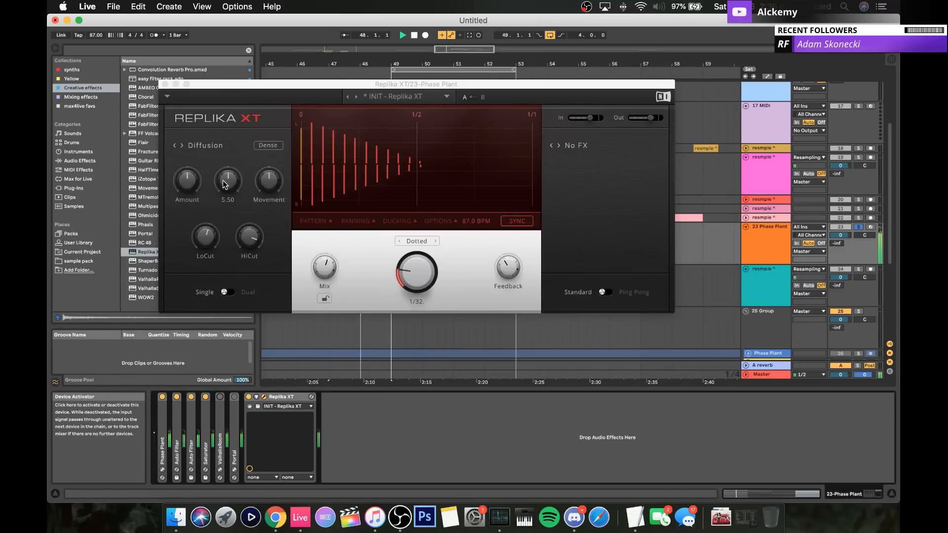
{"action": "key", "text": "space"}
{"action": "left_click", "coordinate": [325, 267]}
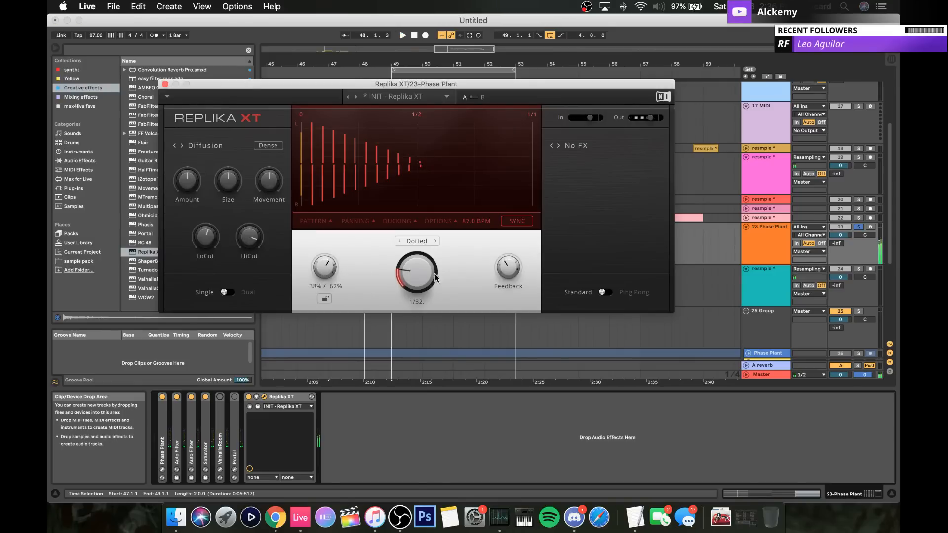
Step: Switch Replika XT's diffusion to Sparse with a larger size and play the Phase Plant clip
{"action": "key", "text": "space"}
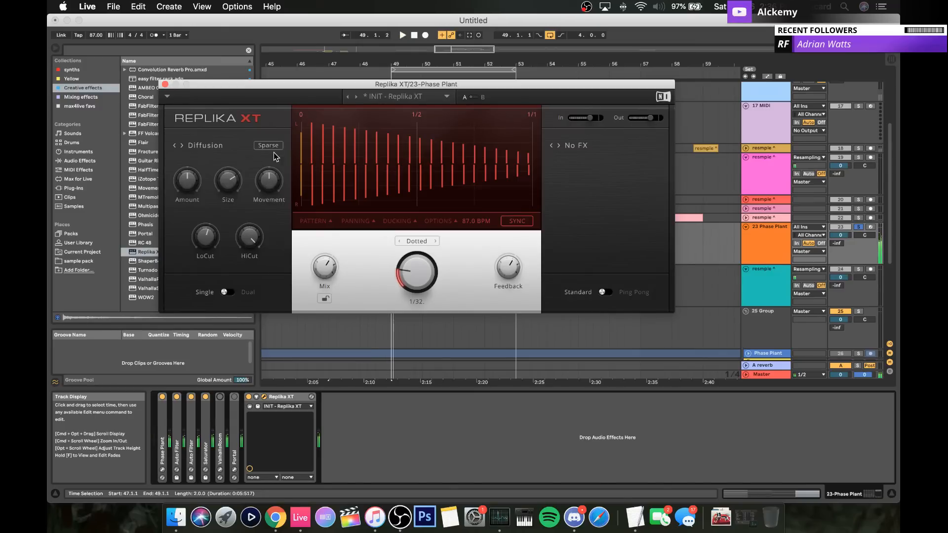
{"action": "left_click", "coordinate": [165, 88]}
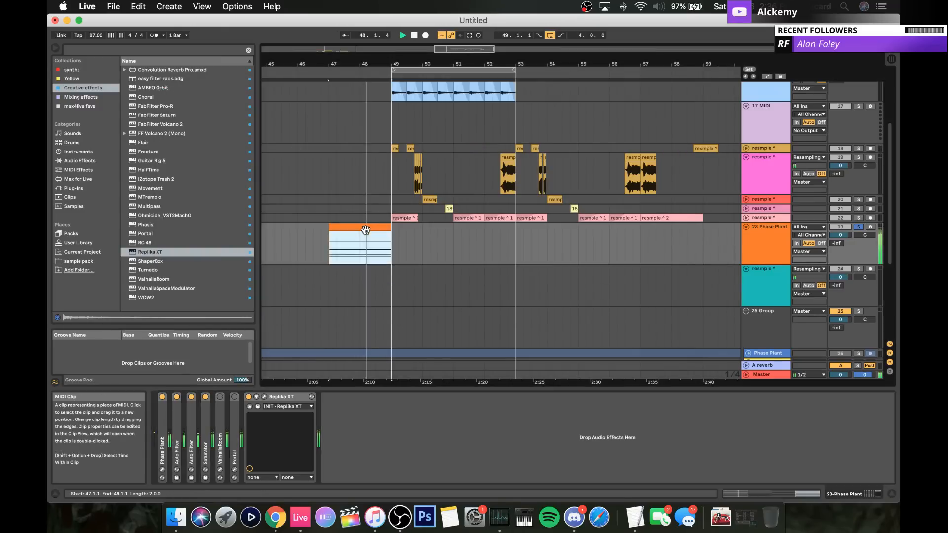
{"action": "key", "text": "space"}
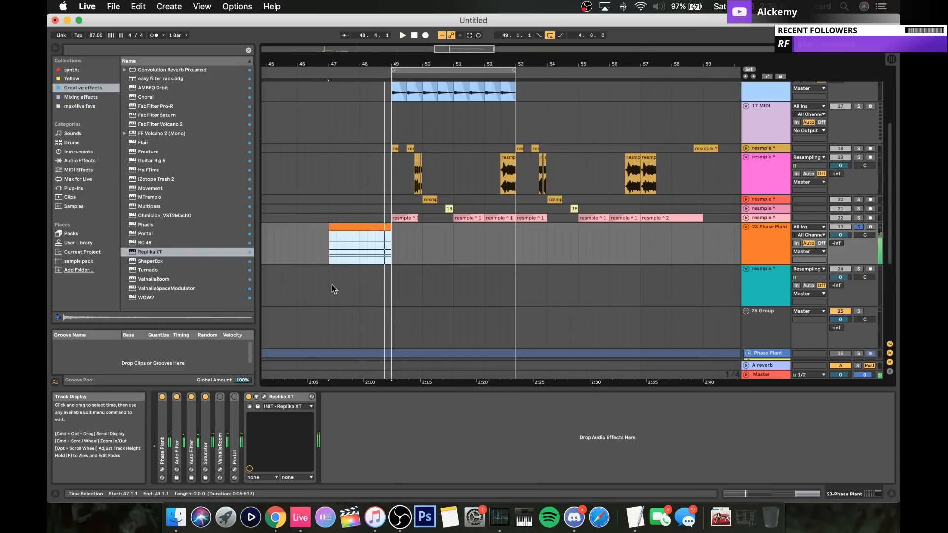
Step: Arm resample track 24 and record the Phase Plant clip from bar 47 until its tail has rung out
{"action": "left_click", "coordinate": [330, 283]}
{"action": "left_click", "coordinate": [870, 271]}
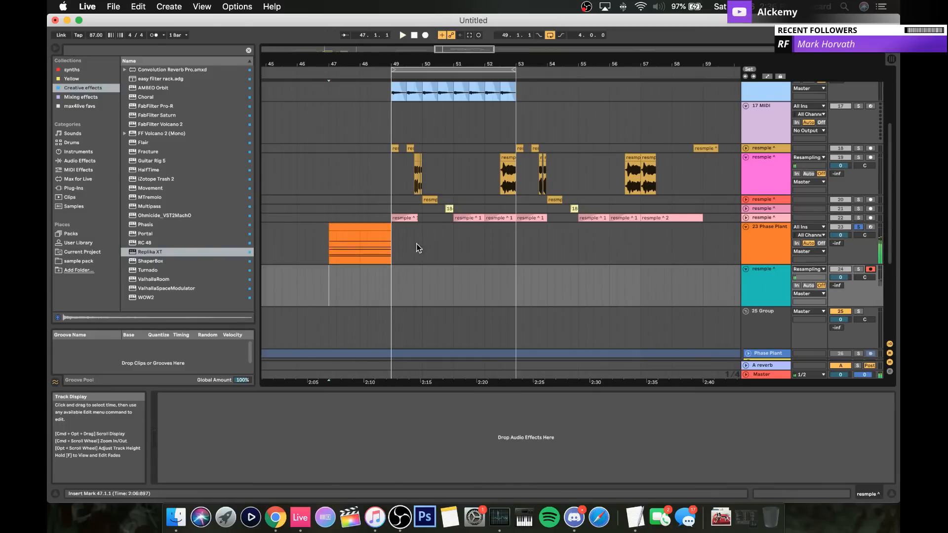
{"action": "key", "text": "space"}
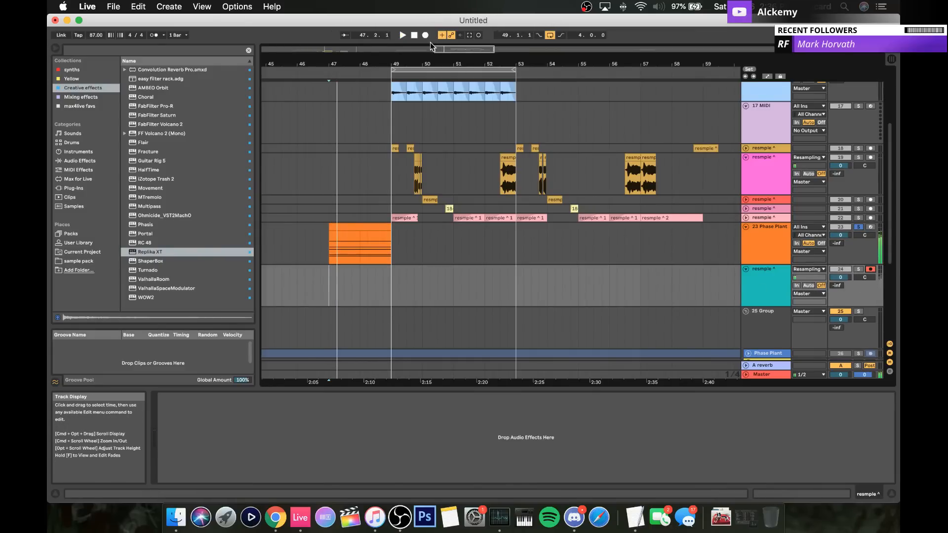
{"action": "left_click", "coordinate": [425, 36]}
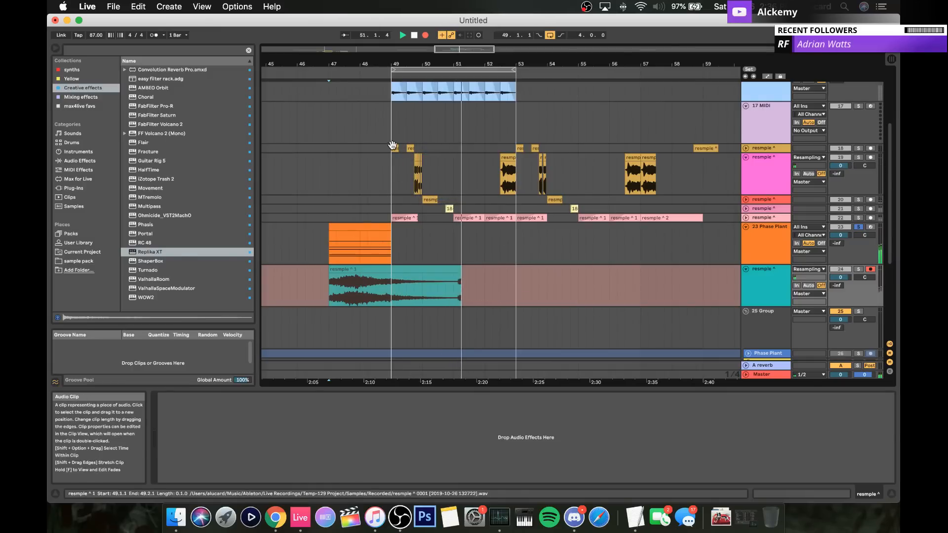
{"action": "left_click", "coordinate": [415, 35]}
{"action": "left_click", "coordinate": [352, 268]}
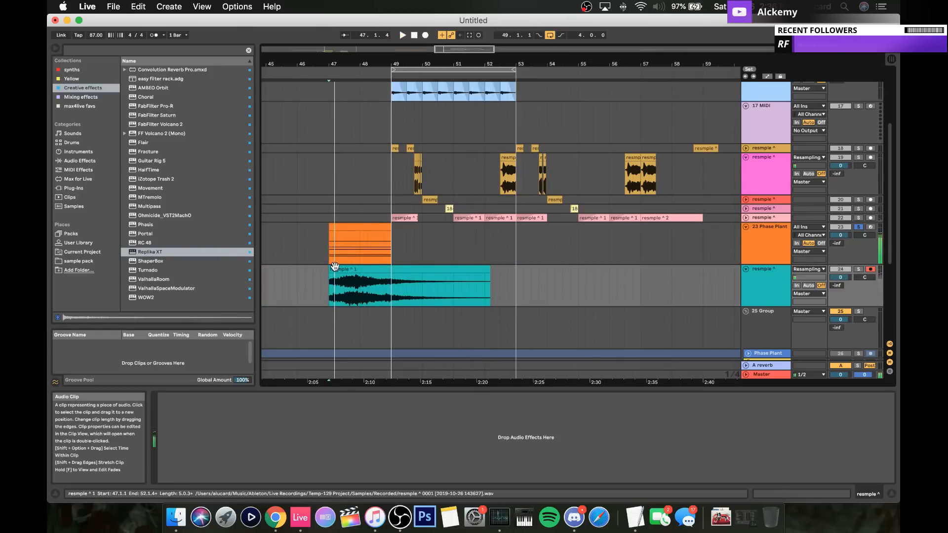
Step: Trim the recorded resample on track 24 to bars 49–51 and duplicate it to fill up to bar 53
{"action": "left_click_drag", "start_coordinate": [330, 269], "coordinate": [391, 270]}
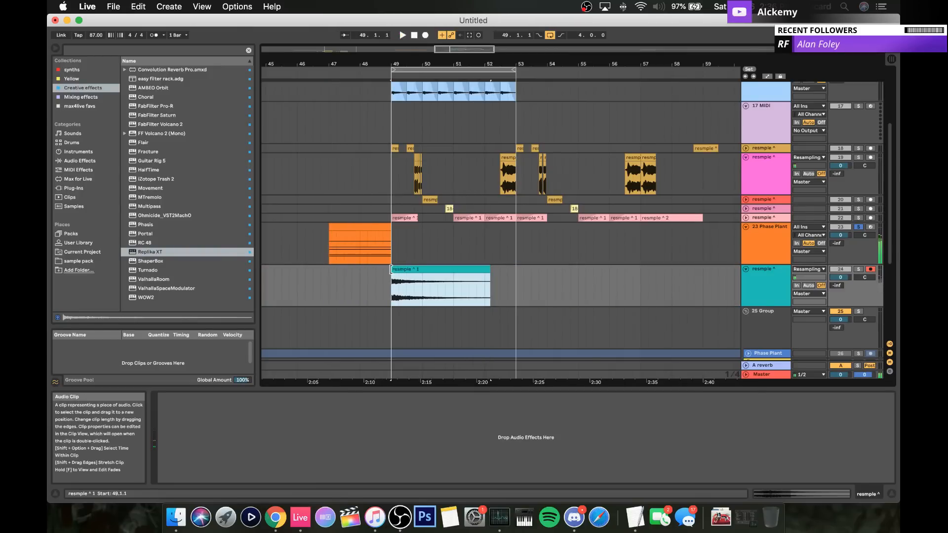
{"action": "double_click", "coordinate": [452, 270]}
{"action": "left_click", "coordinate": [785, 210]}
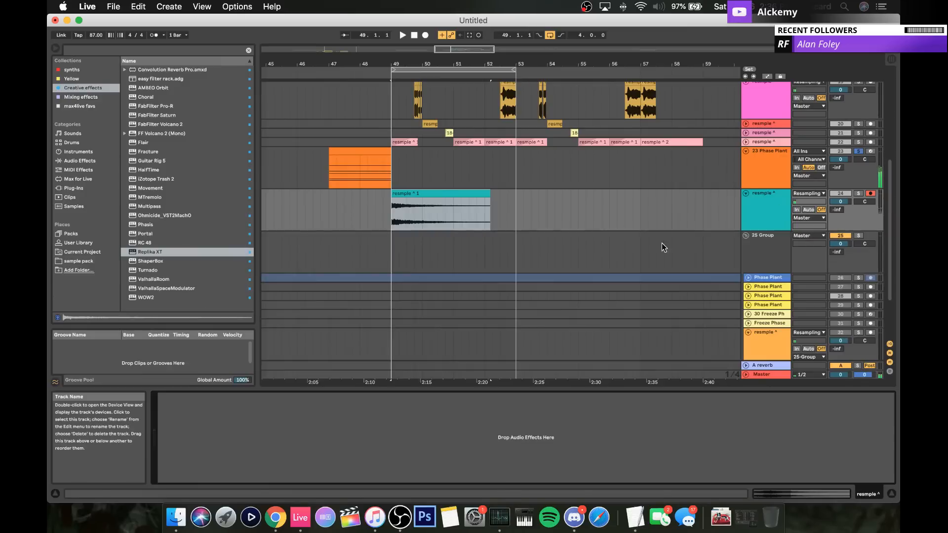
{"action": "left_click_drag", "start_coordinate": [491, 193], "coordinate": [455, 194]}
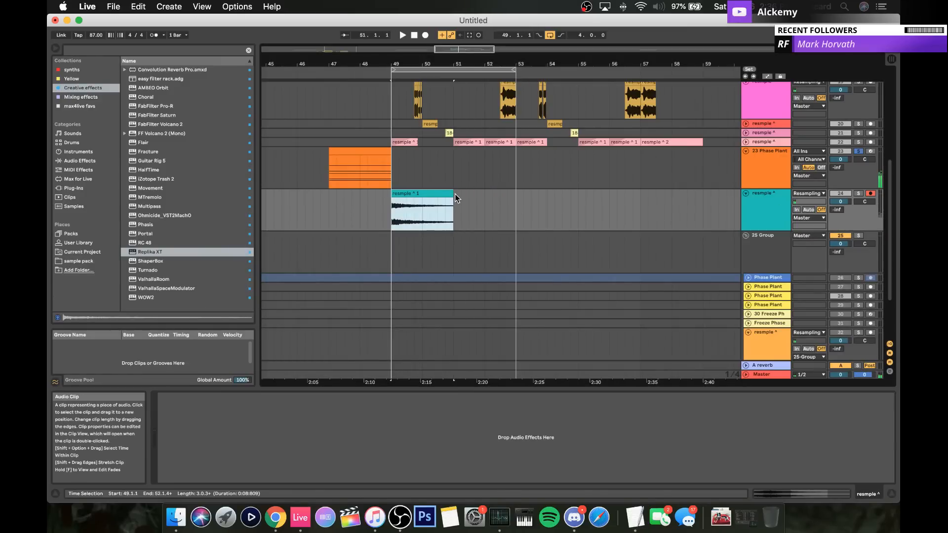
{"action": "key", "text": "super+d"}
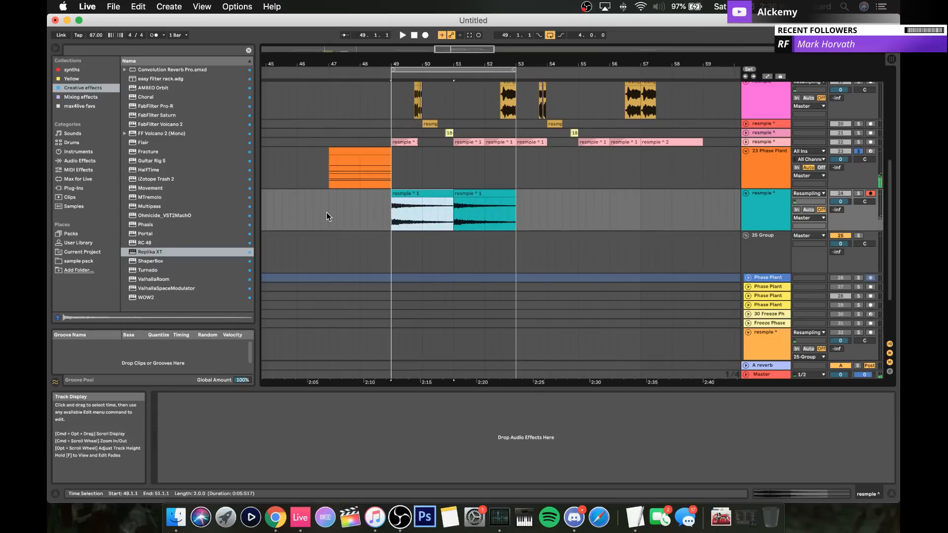
Step: Solo resample track 24, play it from bar 49, and give the resampled clips a long fade-in
{"action": "left_click", "coordinate": [859, 193]}
{"action": "key", "text": "space"}
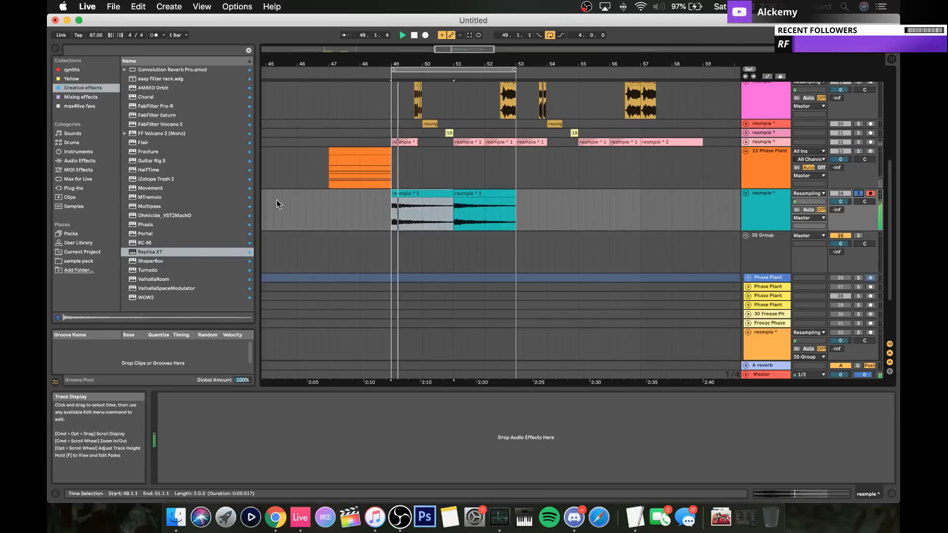
{"action": "left_click_drag", "start_coordinate": [392, 199], "coordinate": [415, 199]}
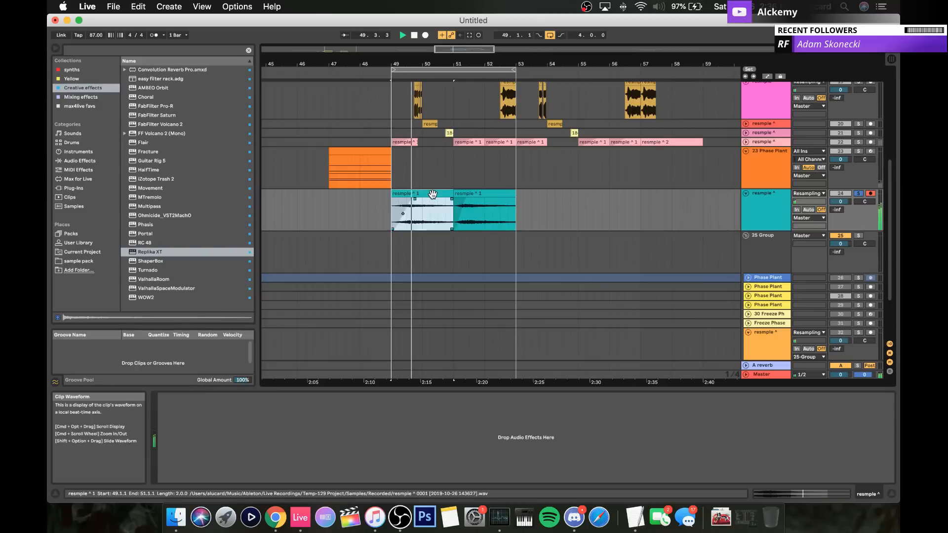
Step: Add FabFilter Pro-Q 3 to resample track 24 with a 6 dB/oct low cut at about 447 Hz, and play it unsoloed in the mix
{"action": "left_click", "coordinate": [98, 97]}
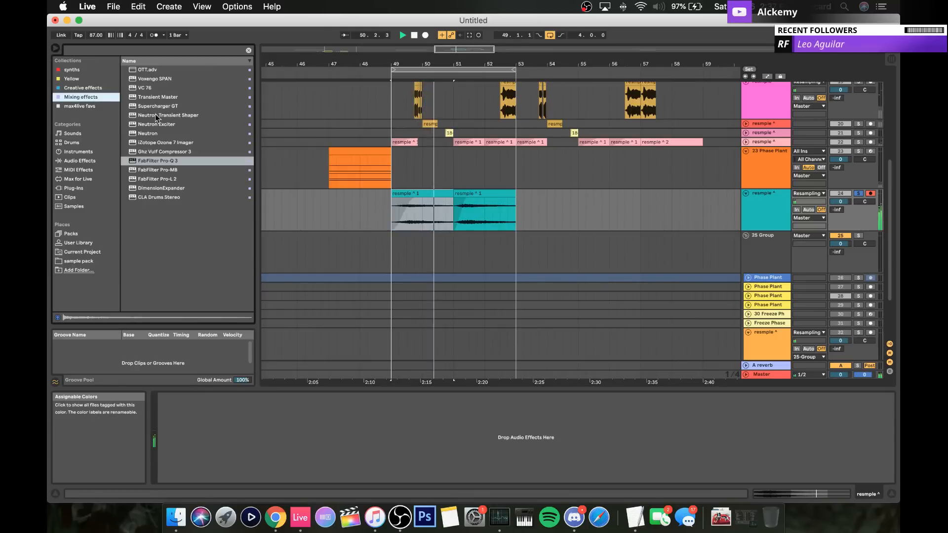
{"action": "left_click_drag", "start_coordinate": [163, 160], "coordinate": [425, 216]}
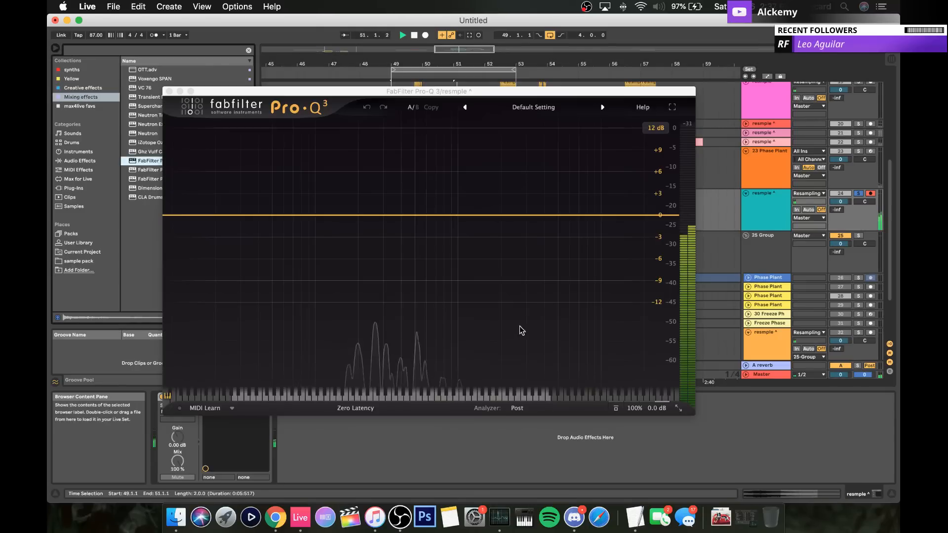
{"action": "left_click_drag", "start_coordinate": [173, 218], "coordinate": [412, 219]}
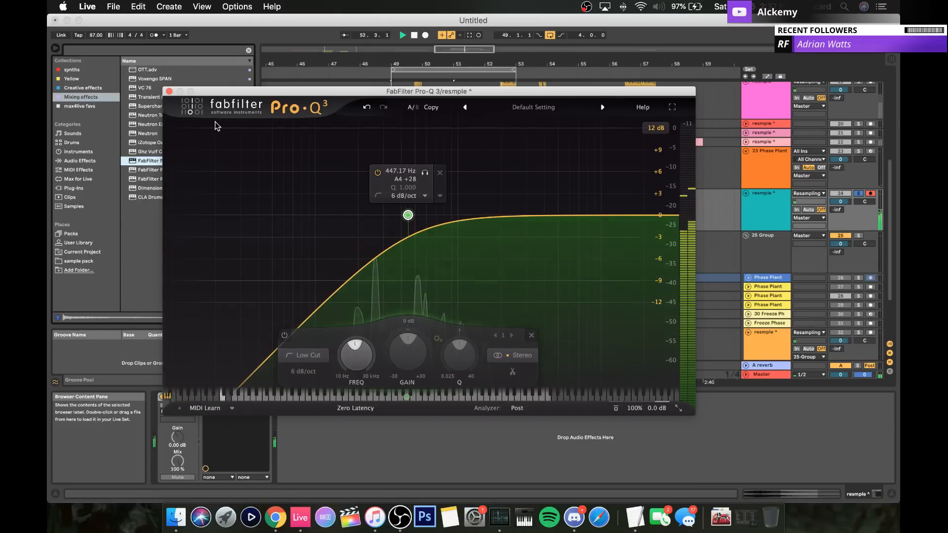
{"action": "left_click", "coordinate": [170, 91]}
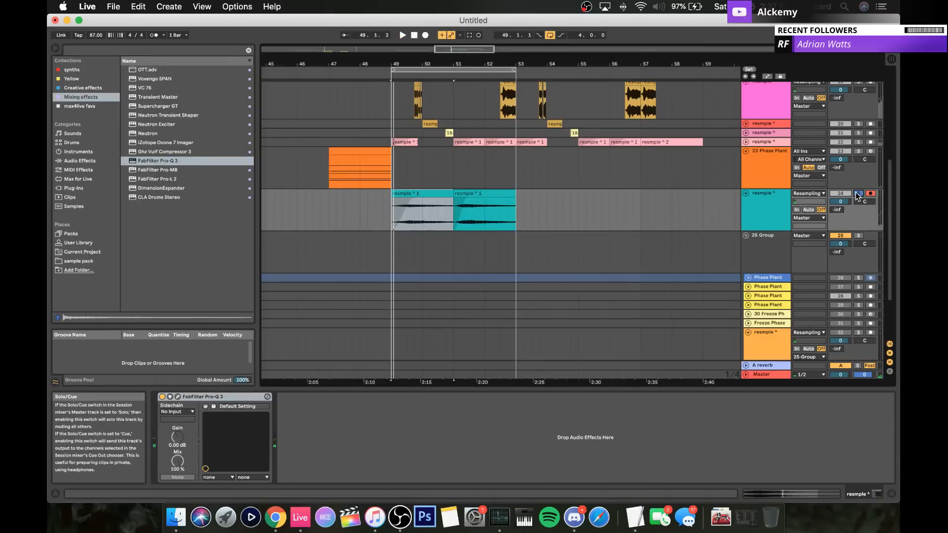
{"action": "key", "text": "space"}
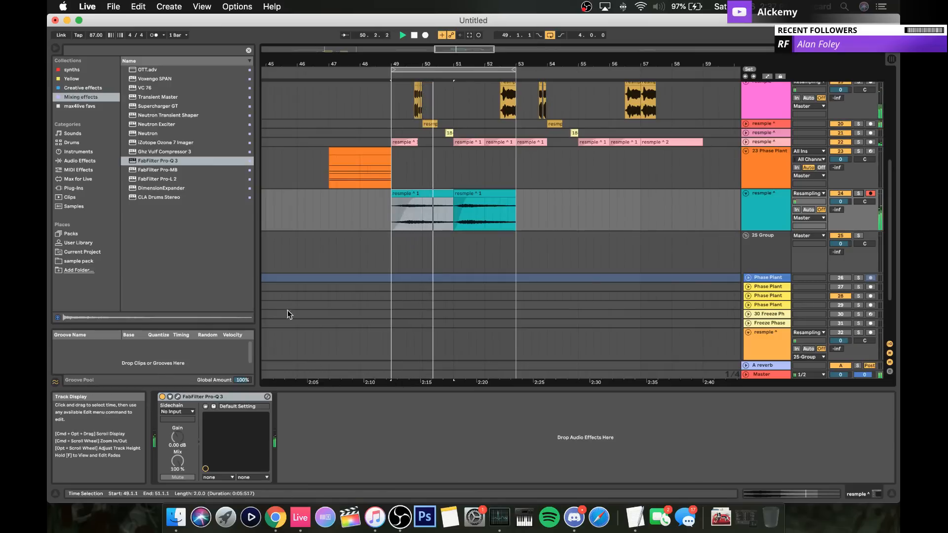
Step: Transpose the second resampled clip on track 24 to 12 st and shorten the first clip's fade-in
{"action": "left_click", "coordinate": [476, 198]}
{"action": "left_click_drag", "start_coordinate": [203, 323], "coordinate": [203, 299]}
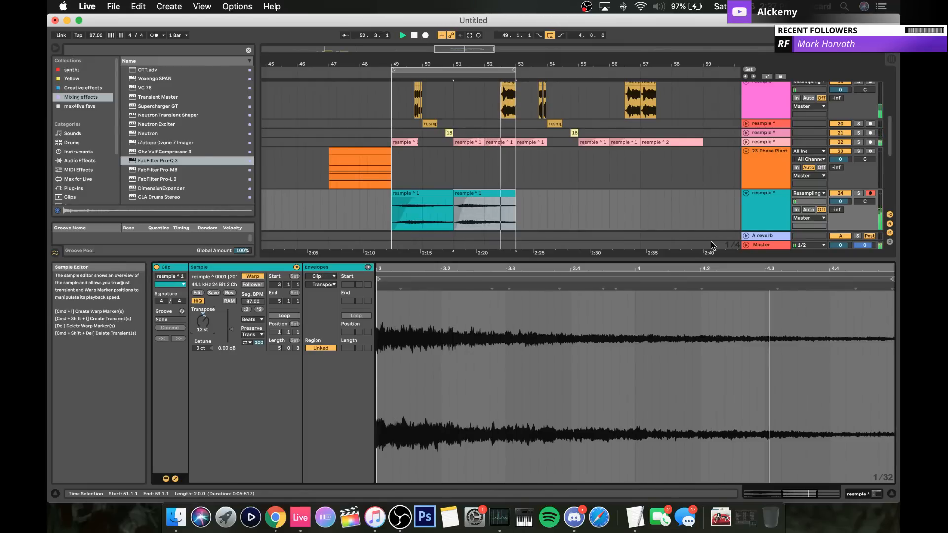
{"action": "left_click", "coordinate": [754, 221]}
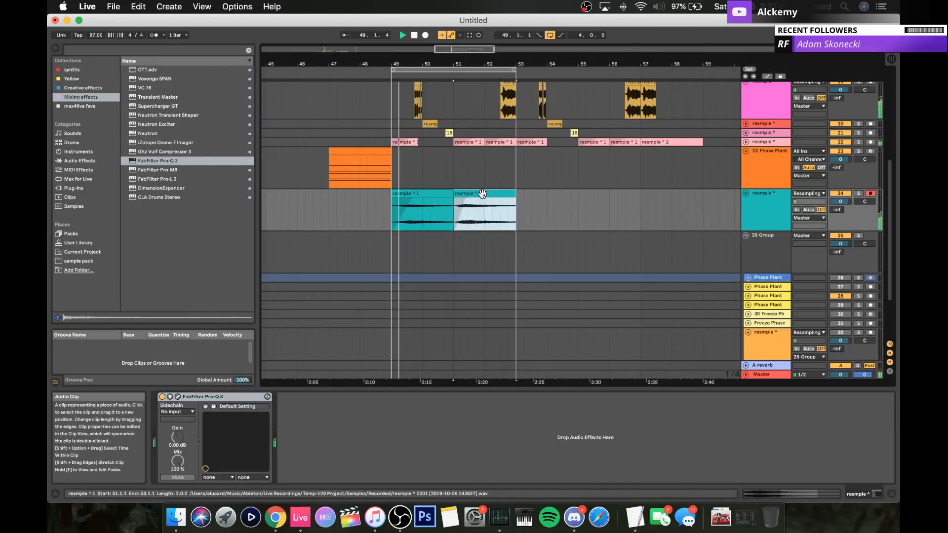
{"action": "left_click", "coordinate": [413, 208]}
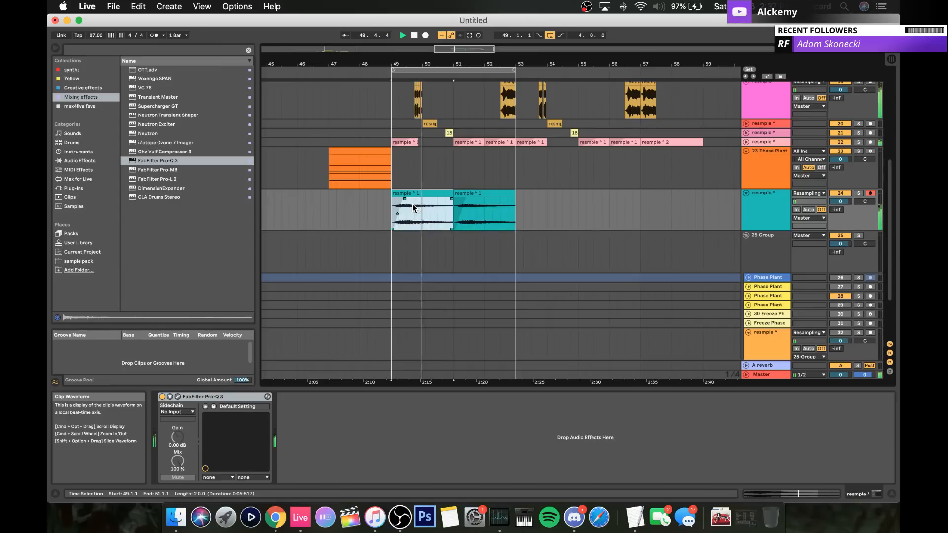
{"action": "left_click", "coordinate": [788, 212]}
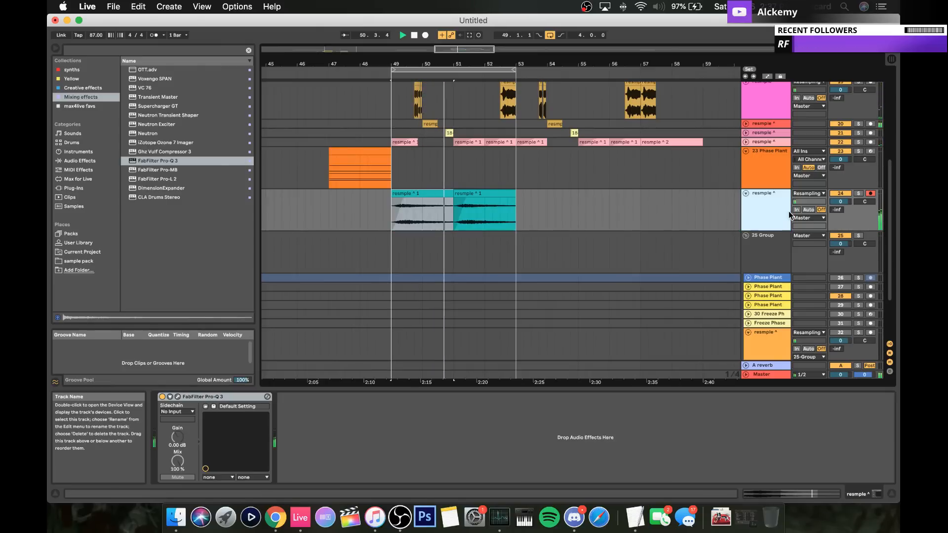
Step: Insert a new MIDI track directly below the Kick track in the main group, leaving the Kick track folded
{"action": "scroll", "coordinate": [428, 150], "scroll_direction": "up", "scroll_amount": 5}
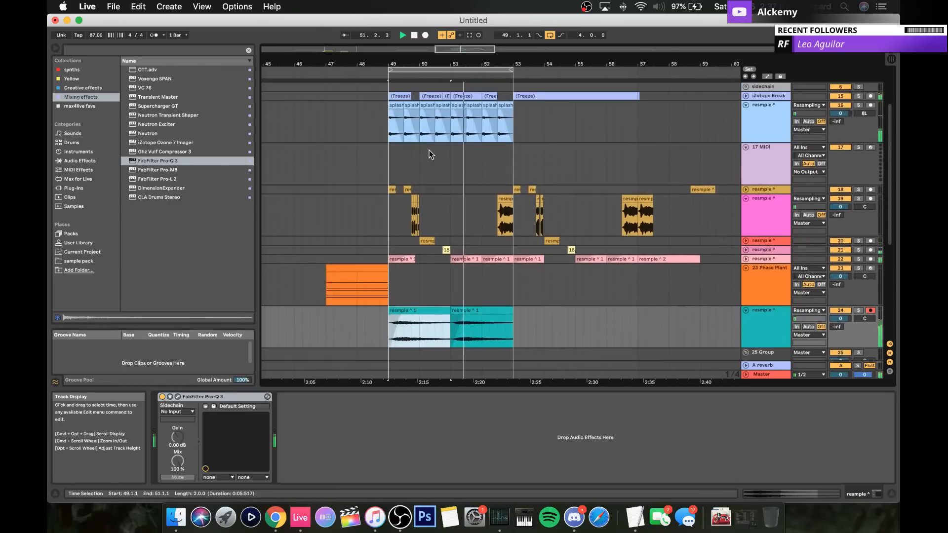
{"action": "scroll", "coordinate": [429, 150], "scroll_direction": "up", "scroll_amount": 3}
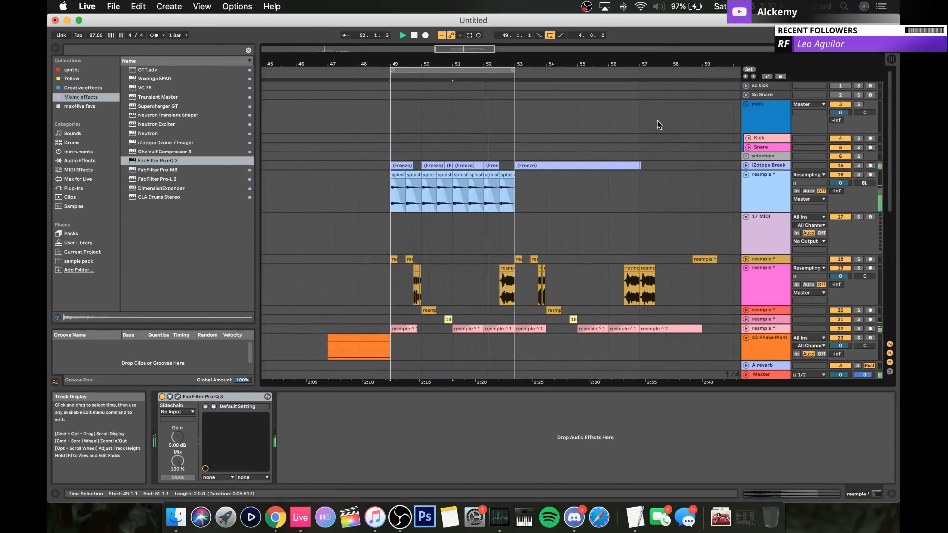
{"action": "left_click", "coordinate": [761, 139]}
{"action": "left_click", "coordinate": [748, 138]}
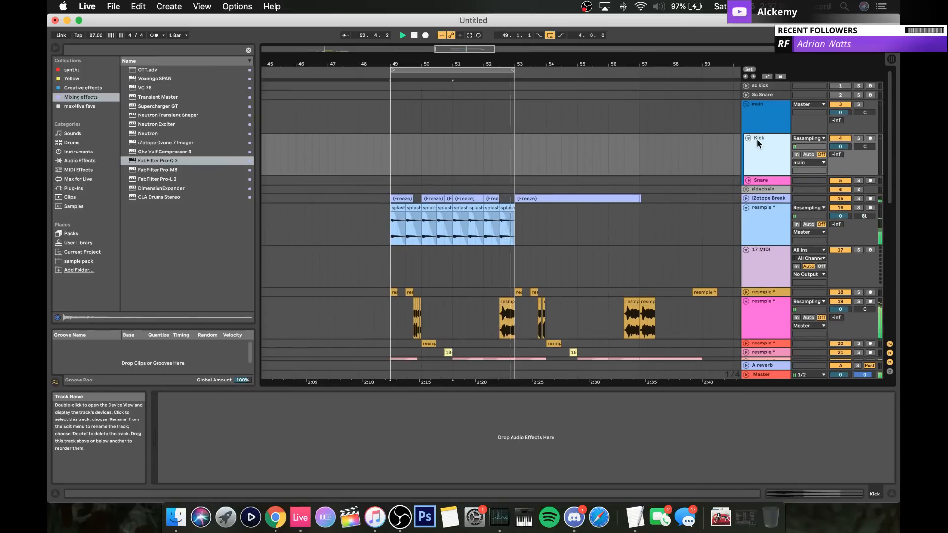
{"action": "left_click", "coordinate": [747, 138]}
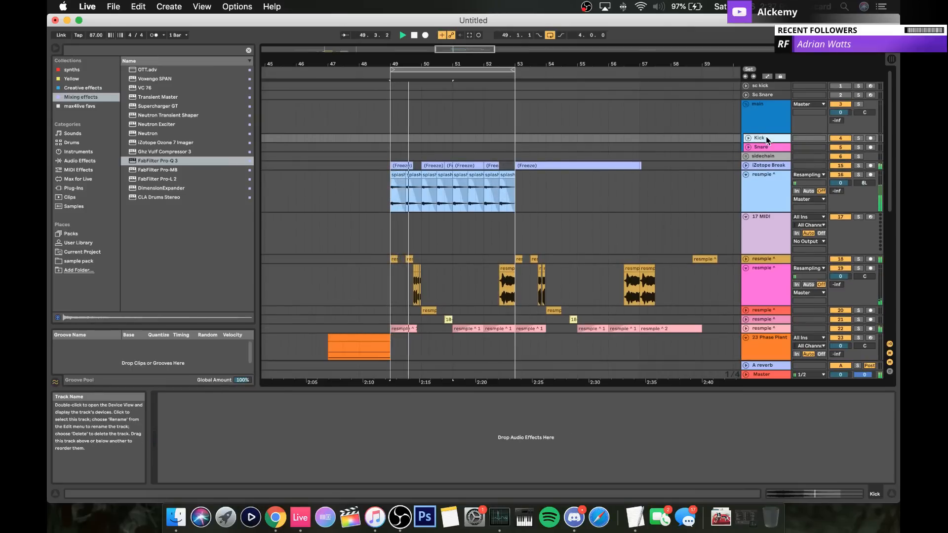
{"action": "left_click", "coordinate": [749, 138]}
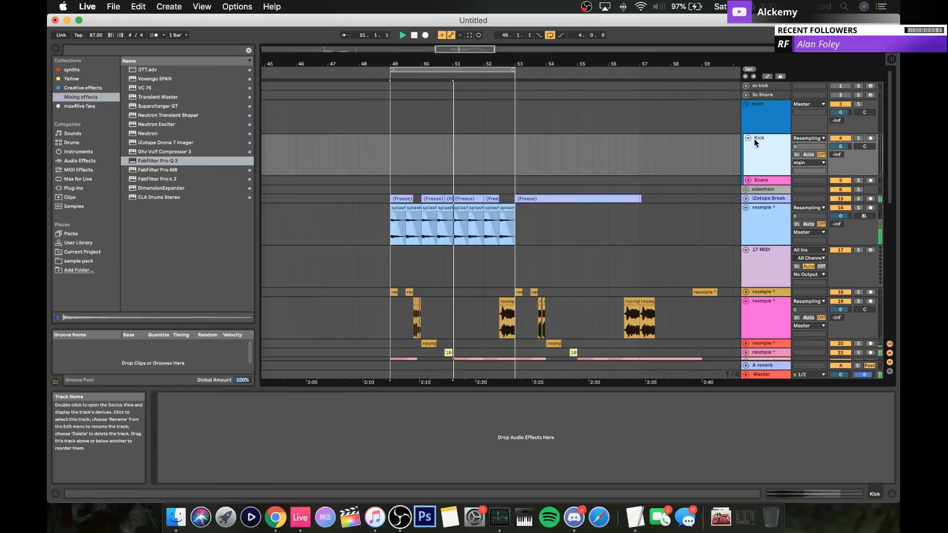
{"action": "key", "text": "super+shift+t"}
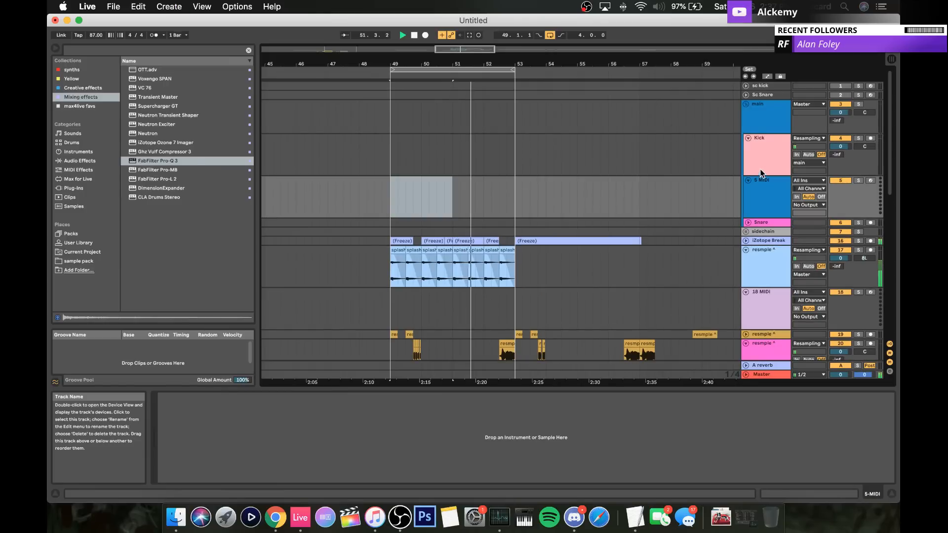
{"action": "left_click", "coordinate": [748, 138]}
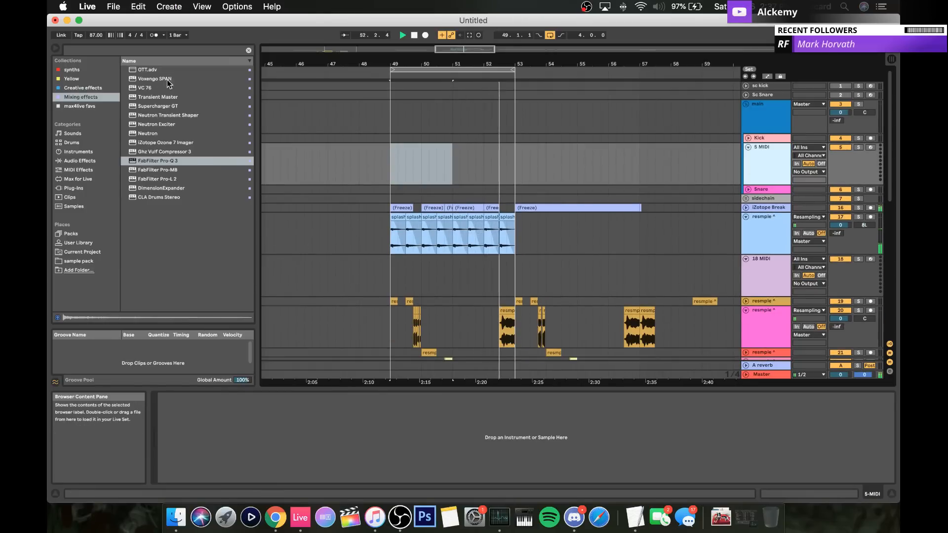
Step: Unfold the sc kick track and load the Kick 2 synth onto the new MIDI track in the main group
{"action": "left_click", "coordinate": [746, 86]}
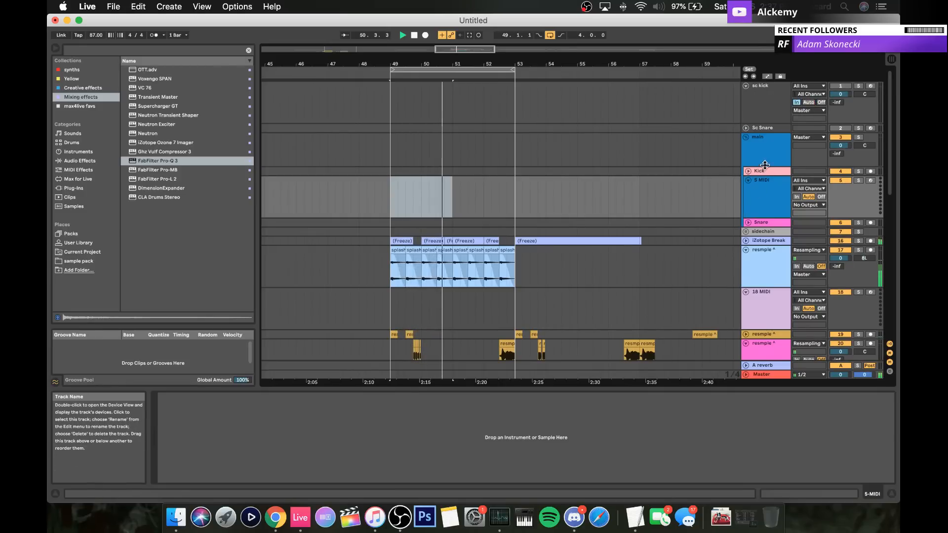
{"action": "left_click", "coordinate": [762, 158]}
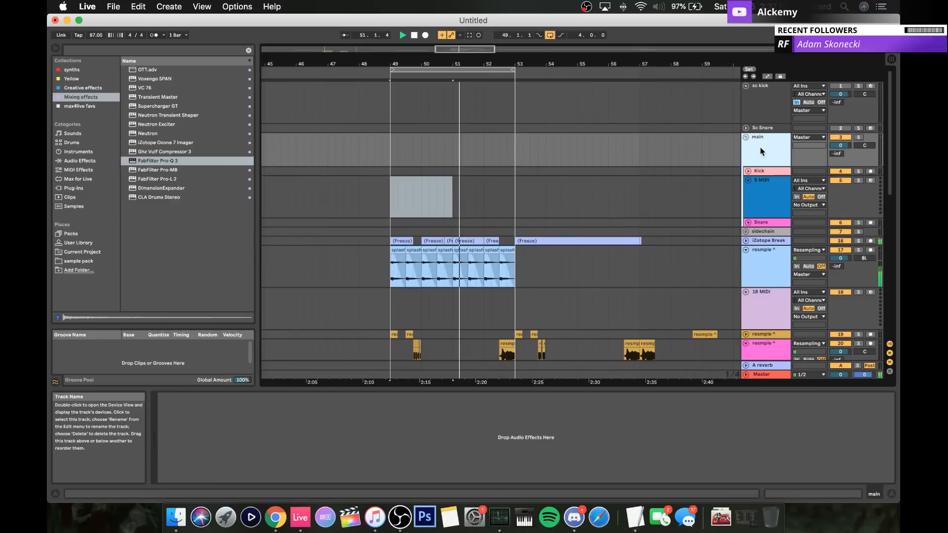
{"action": "left_click", "coordinate": [761, 189]}
{"action": "left_click", "coordinate": [73, 69]}
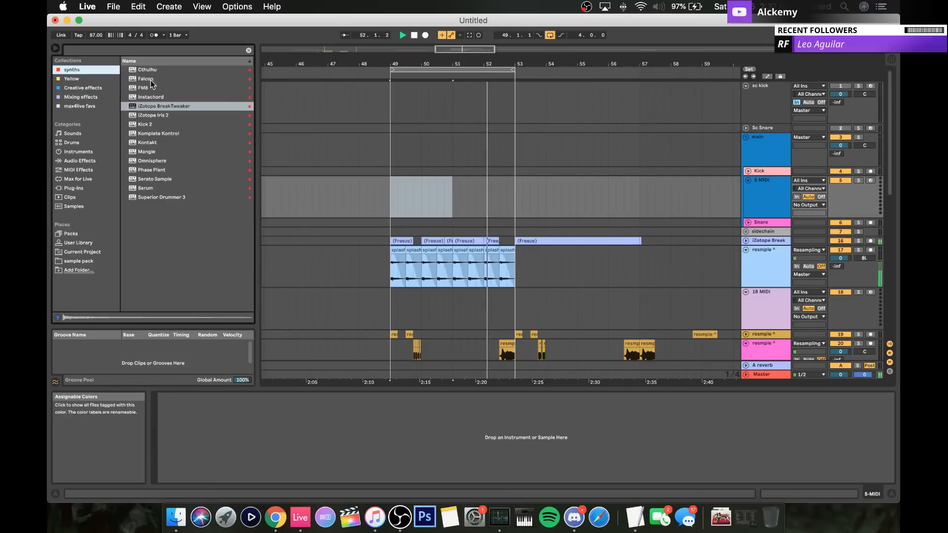
{"action": "left_click_drag", "start_coordinate": [145, 124], "coordinate": [401, 188]}
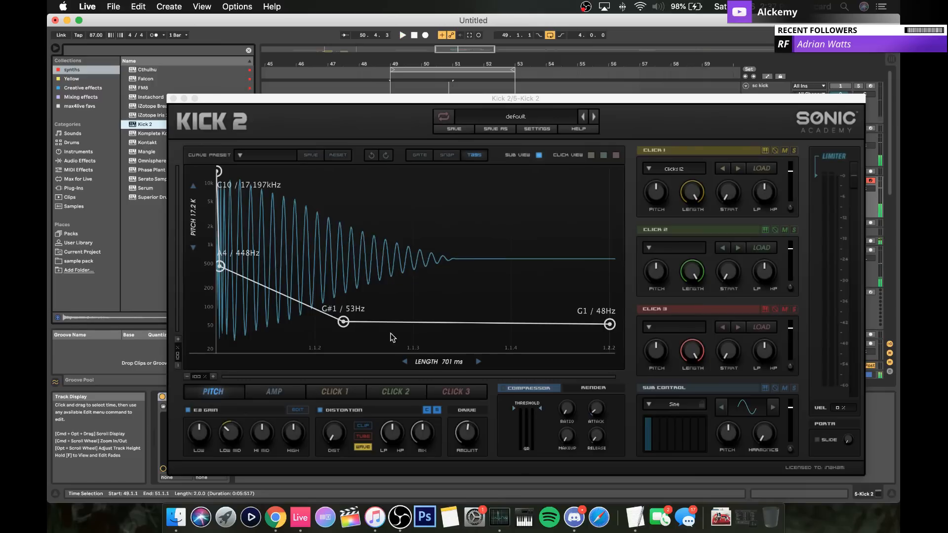
Step: Shorten the Kick 2 sound's length to 373 ms and mute its Click 1 layer
{"action": "left_click", "coordinate": [428, 367]}
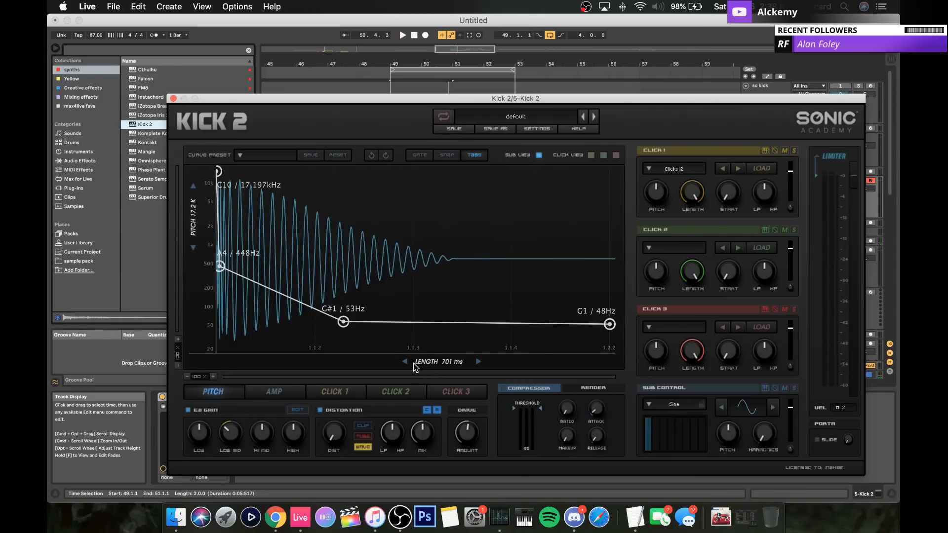
{"action": "left_click_drag", "start_coordinate": [437, 366], "coordinate": [403, 363]}
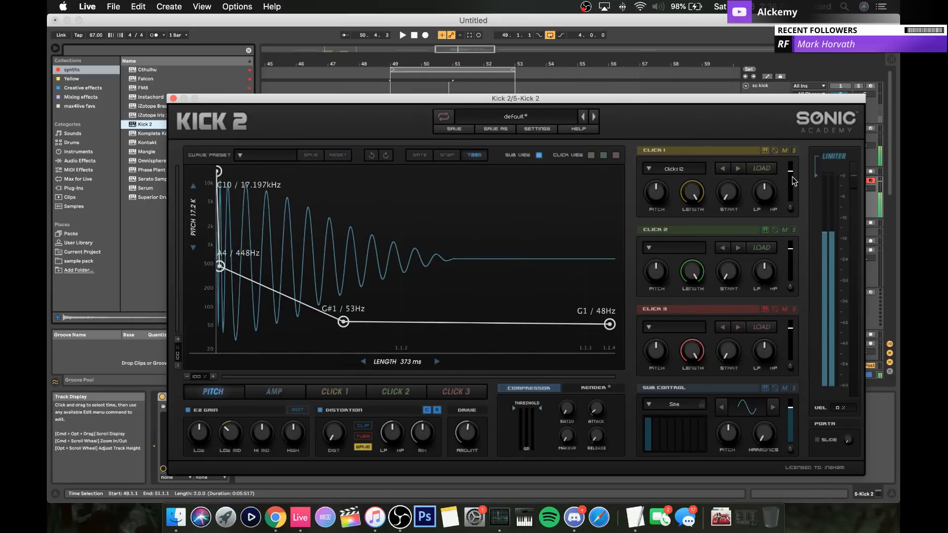
{"action": "left_click", "coordinate": [785, 152]}
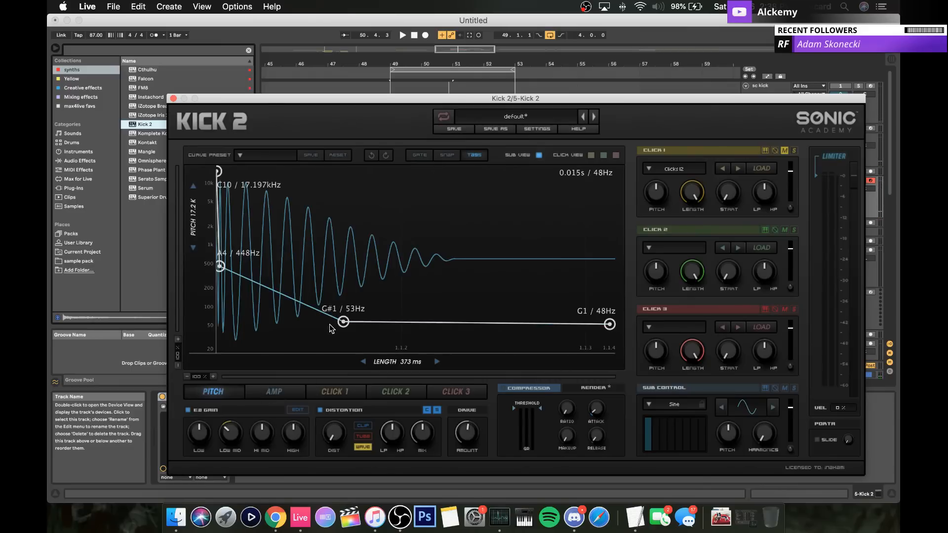
Step: Lower the third pitch envelope point in Kick 2 to F1 / 44 Hz and reduce the length to 310 ms
{"action": "left_click_drag", "start_coordinate": [339, 321], "coordinate": [339, 326]}
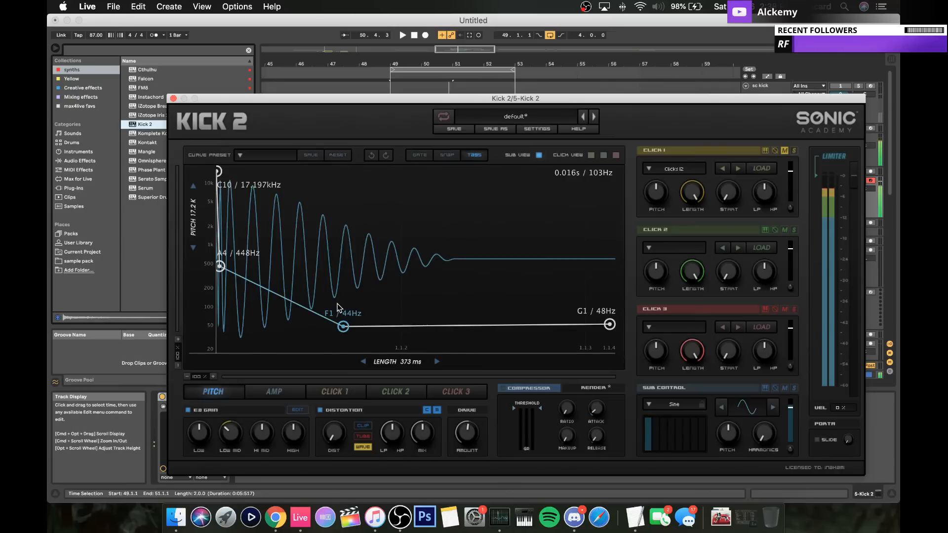
{"action": "left_click_drag", "start_coordinate": [426, 365], "coordinate": [390, 365]}
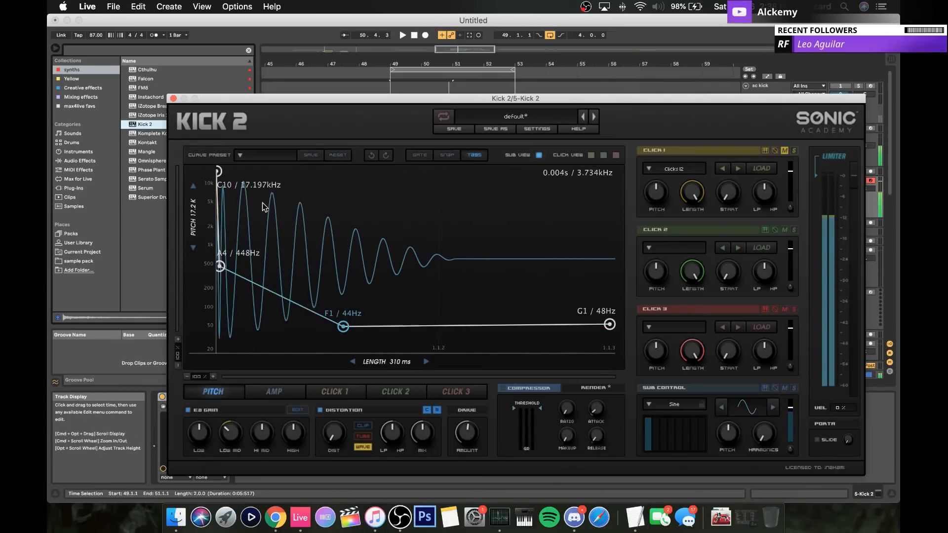
Step: Create a MIDI clip from 49.1.1 to 49.1.3 on the Kick 2 track and add an F2 note at its start
{"action": "left_click", "coordinate": [173, 98]}
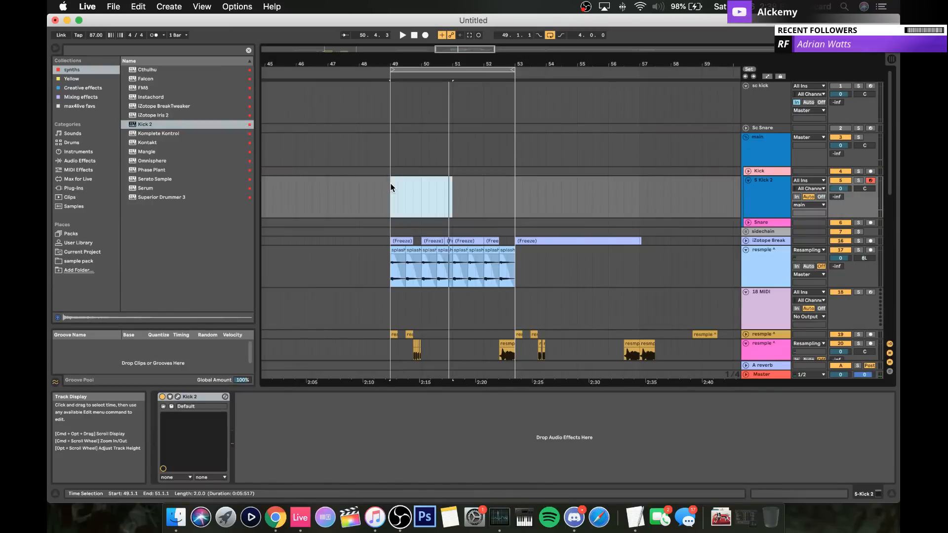
{"action": "left_click_drag", "start_coordinate": [390, 187], "coordinate": [421, 189]}
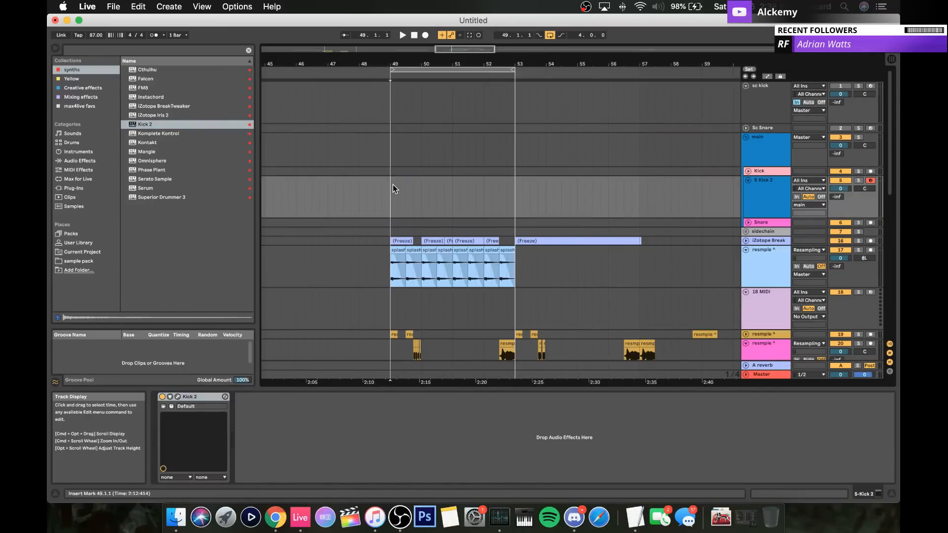
{"action": "left_click_drag", "start_coordinate": [516, 68], "coordinate": [401, 114]}
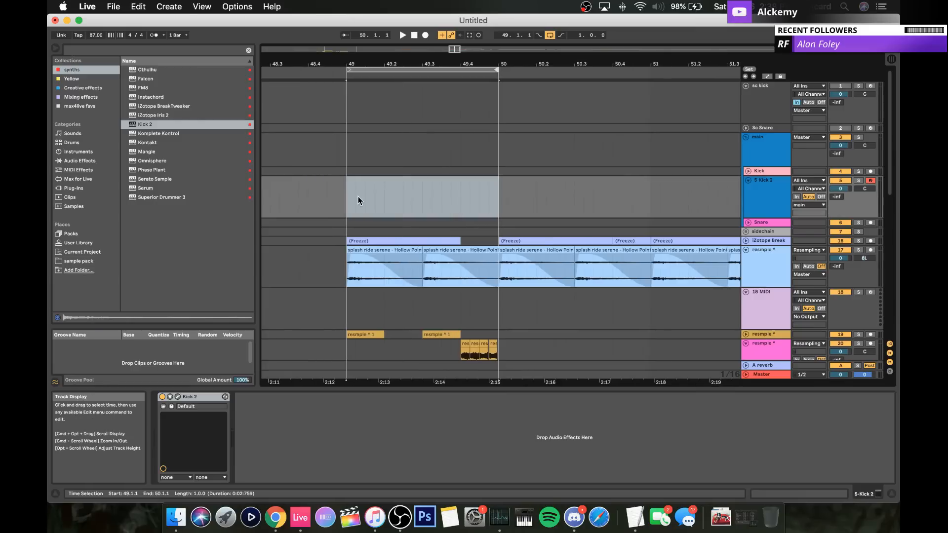
{"action": "left_click", "coordinate": [340, 193]}
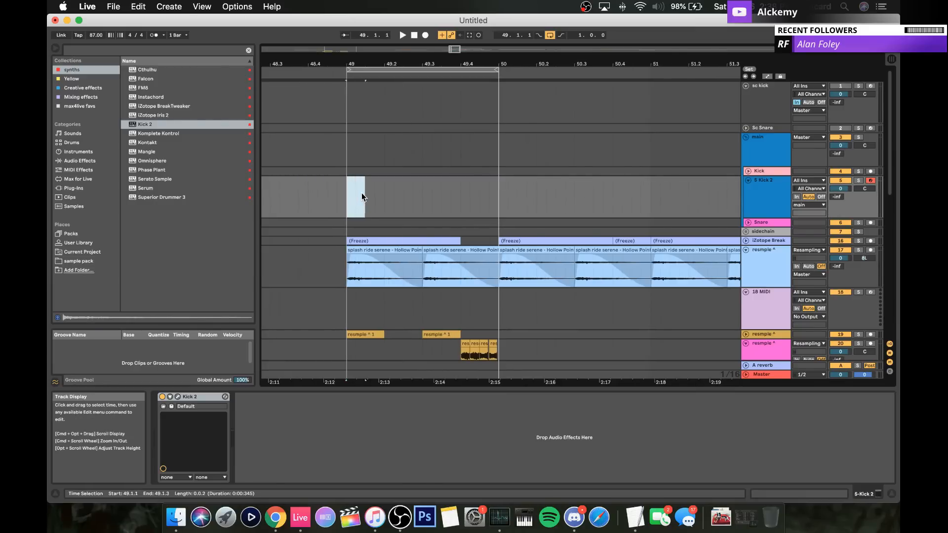
{"action": "double_click", "coordinate": [362, 193]}
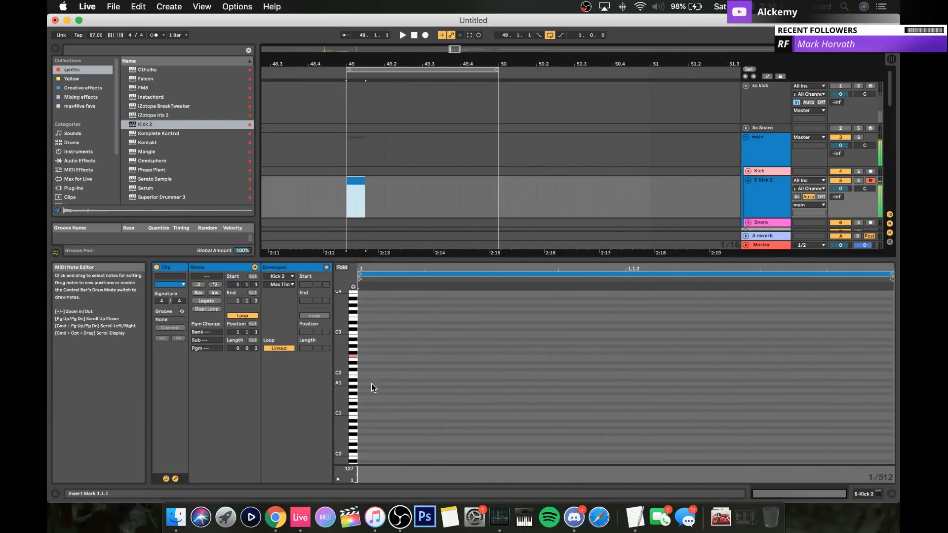
{"action": "double_click", "coordinate": [360, 356]}
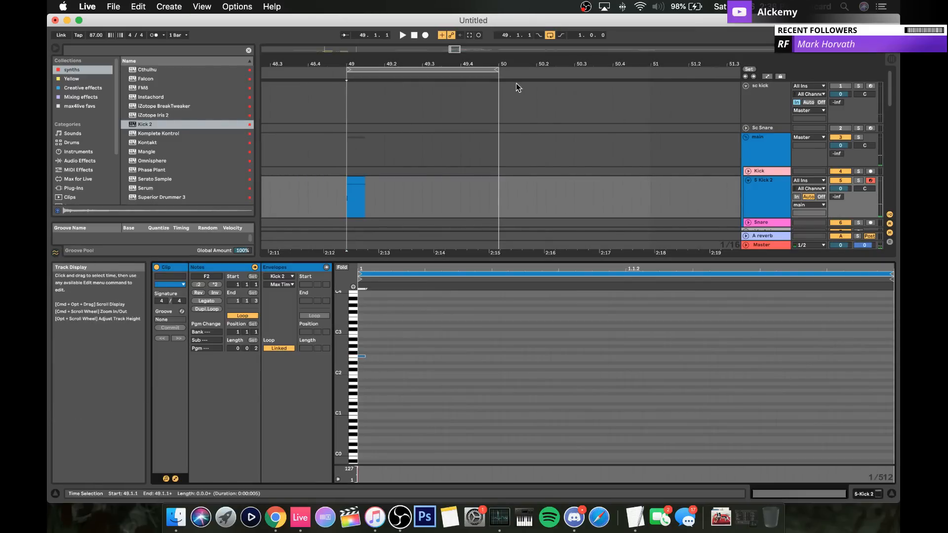
Step: Loop bars 49 to 51, extend the F2 note across the Kick 2 clip with Legato, and audition it
{"action": "left_click", "coordinate": [499, 69]}
{"action": "left_click_drag", "start_coordinate": [498, 68], "coordinate": [582, 69]}
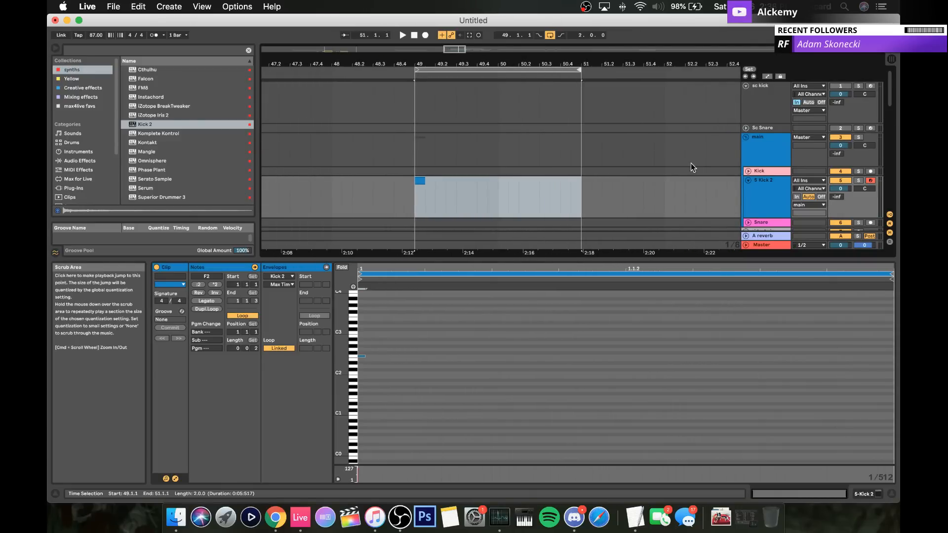
{"action": "left_click", "coordinate": [768, 142]}
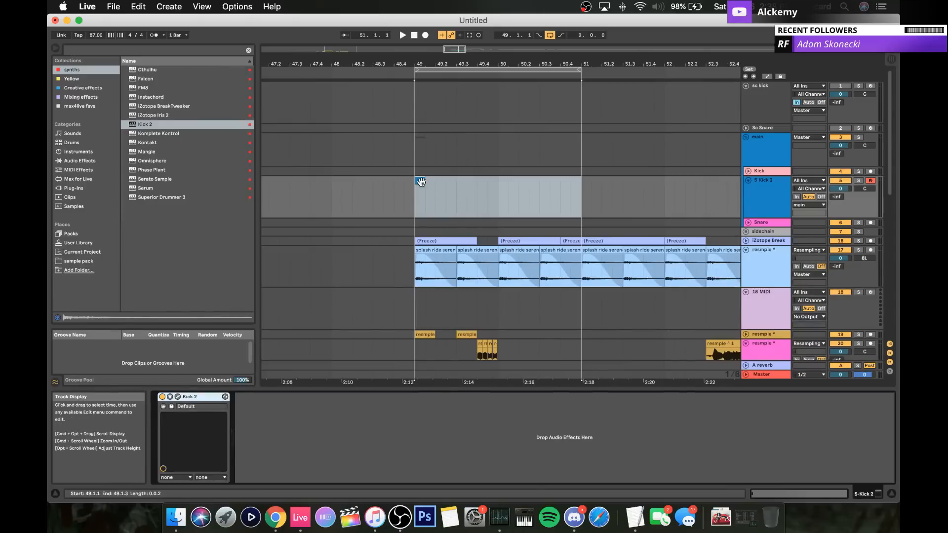
{"action": "left_click", "coordinate": [419, 181]}
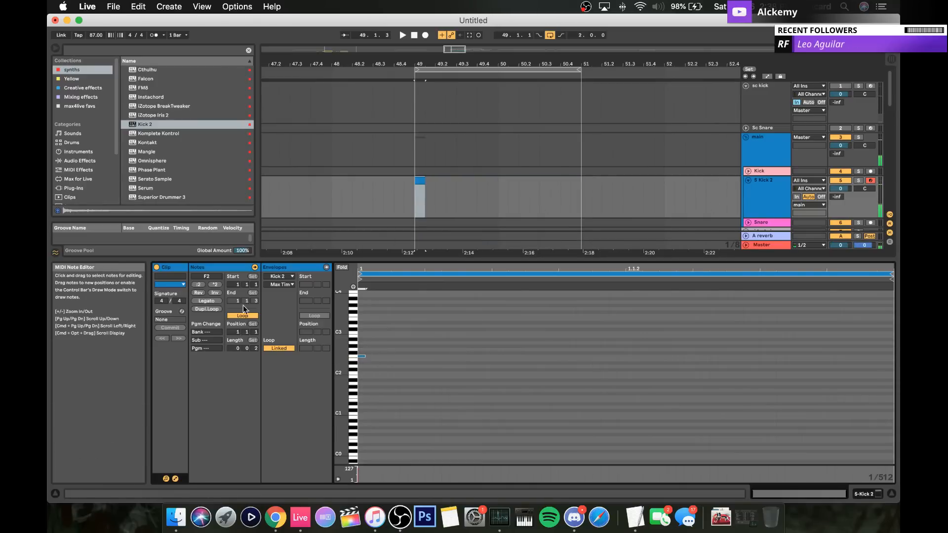
{"action": "left_click", "coordinate": [211, 300]}
{"action": "key", "text": "space"}
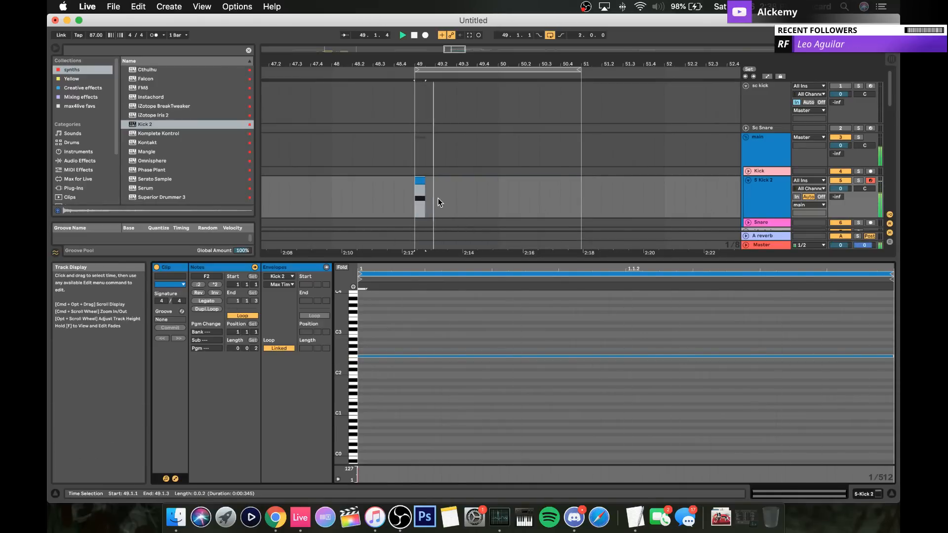
{"action": "key", "text": "space"}
Step: Fold the 18 MIDI track, resampled track 20, the 24 Phase Plant track and resampled track 25
{"action": "left_click", "coordinate": [763, 176]}
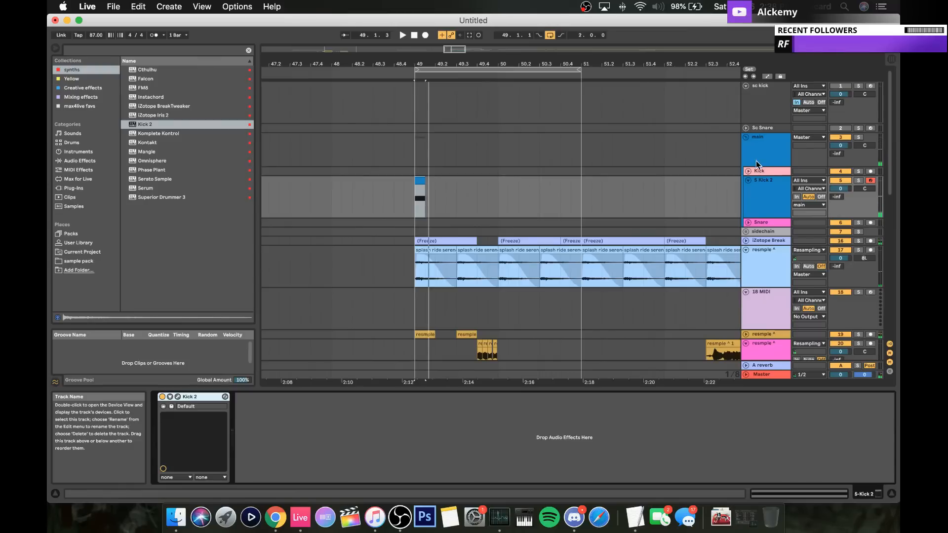
{"action": "scroll", "coordinate": [760, 252], "scroll_direction": "down", "scroll_amount": 5}
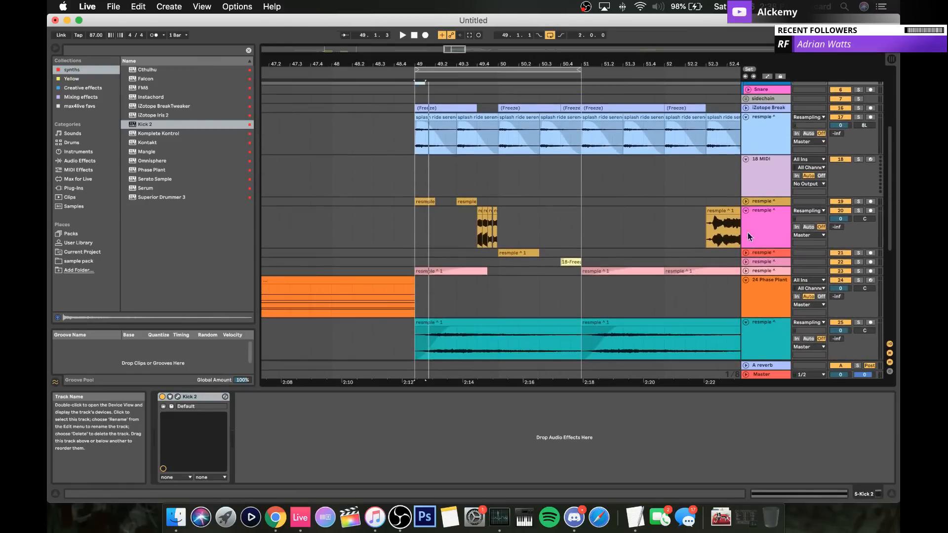
{"action": "left_click", "coordinate": [747, 159]}
{"action": "left_click", "coordinate": [747, 177]}
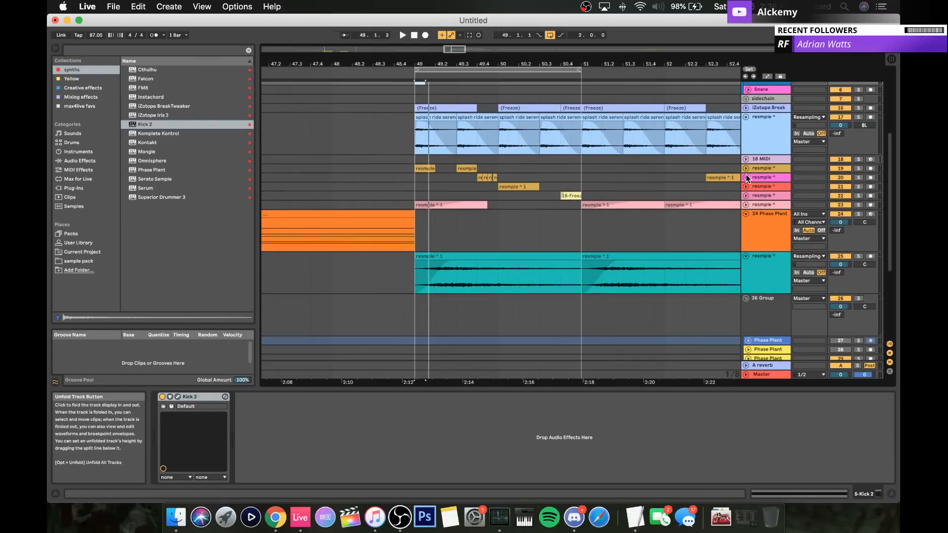
{"action": "left_click", "coordinate": [747, 216]}
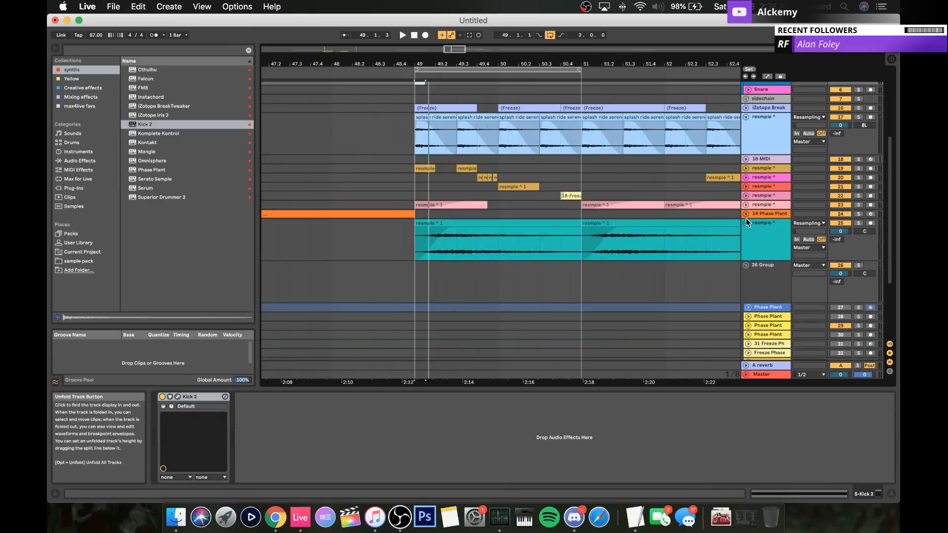
{"action": "left_click", "coordinate": [746, 222]}
Step: Move all tracks from the iZotope BreakTweaker track 16 through resampled track 25 into the sidechain group
{"action": "left_click", "coordinate": [765, 127], "text": "shift"}
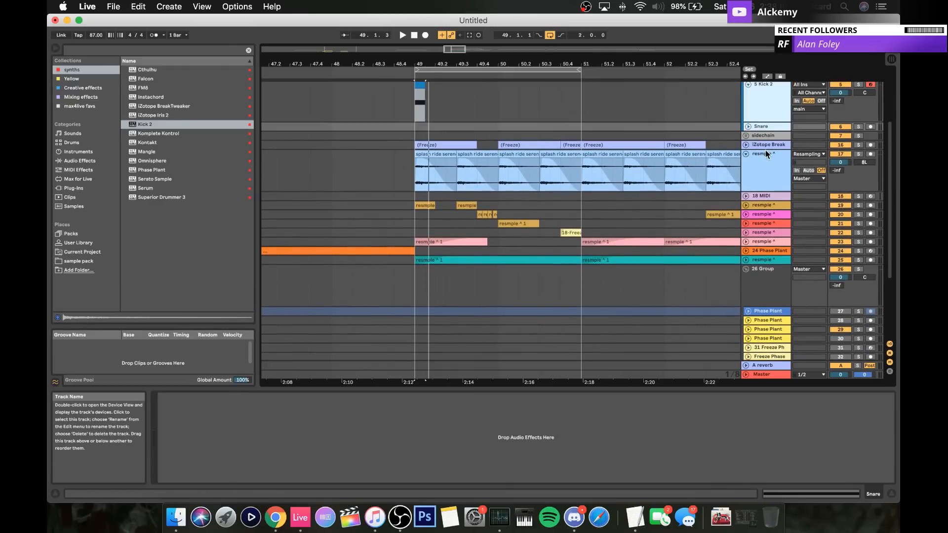
{"action": "left_click", "coordinate": [764, 146]}
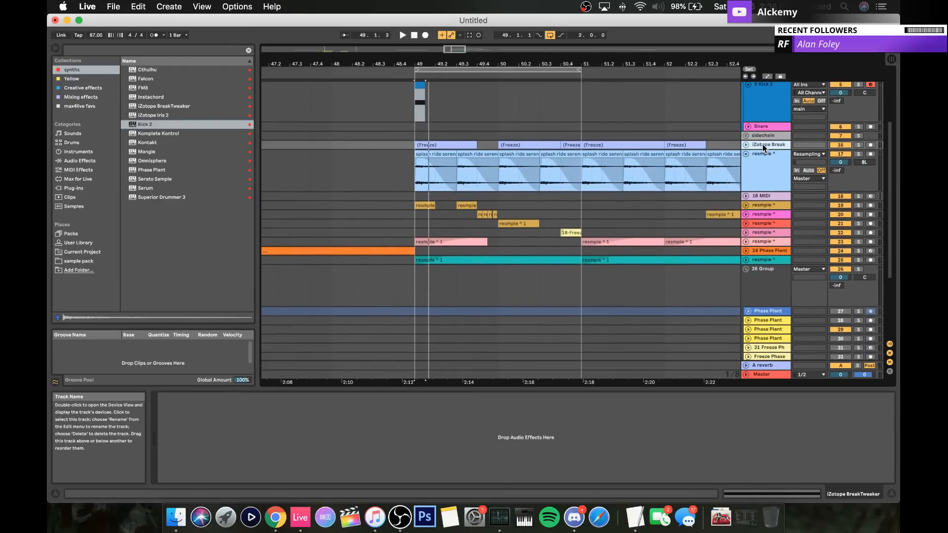
{"action": "left_click", "coordinate": [765, 260], "text": "shift"}
{"action": "left_click_drag", "start_coordinate": [759, 147], "coordinate": [758, 138]}
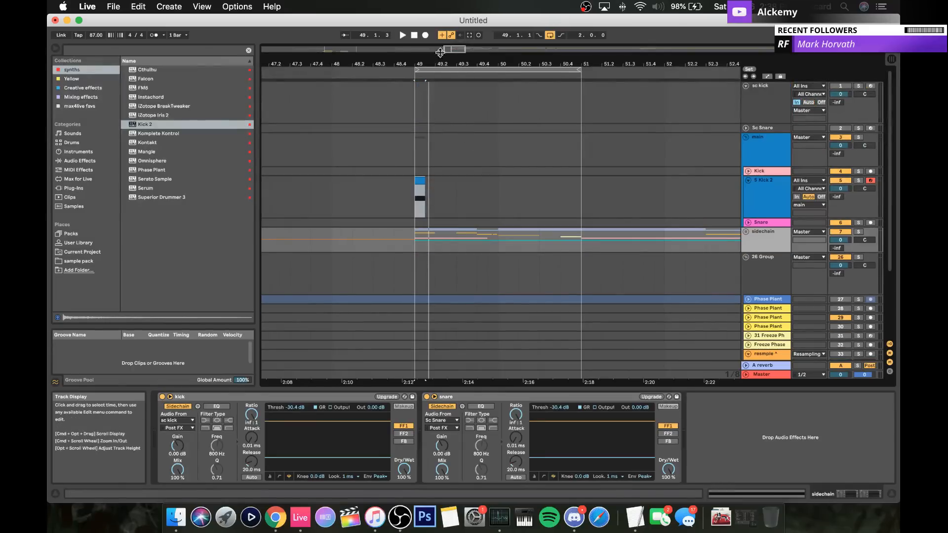
Step: Set the sidechain group's kick compressor to take its input from 5-Kick 2, with a release of 17.5 ms
{"action": "left_click_drag", "start_coordinate": [440, 53], "coordinate": [407, 133]}
{"action": "left_click", "coordinate": [401, 185]}
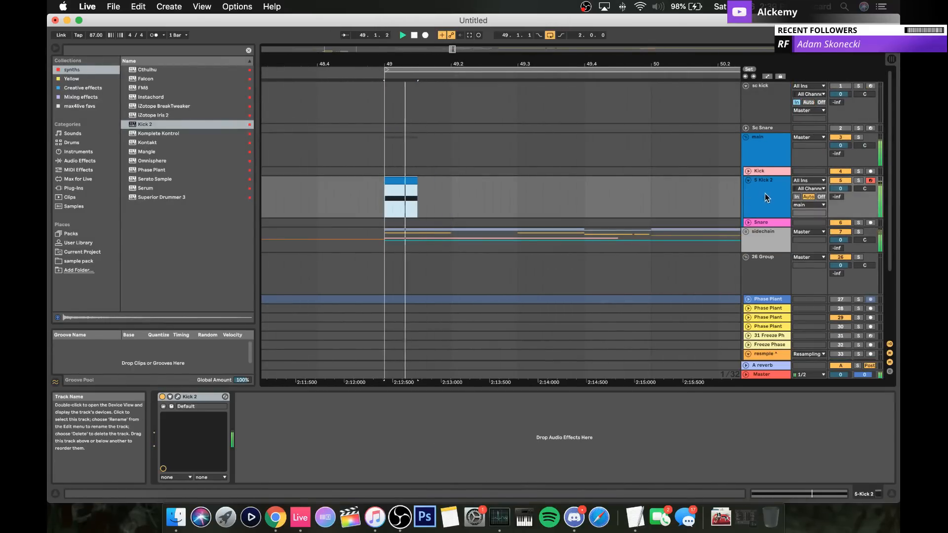
{"action": "left_click", "coordinate": [771, 149]}
{"action": "left_click", "coordinate": [765, 129]}
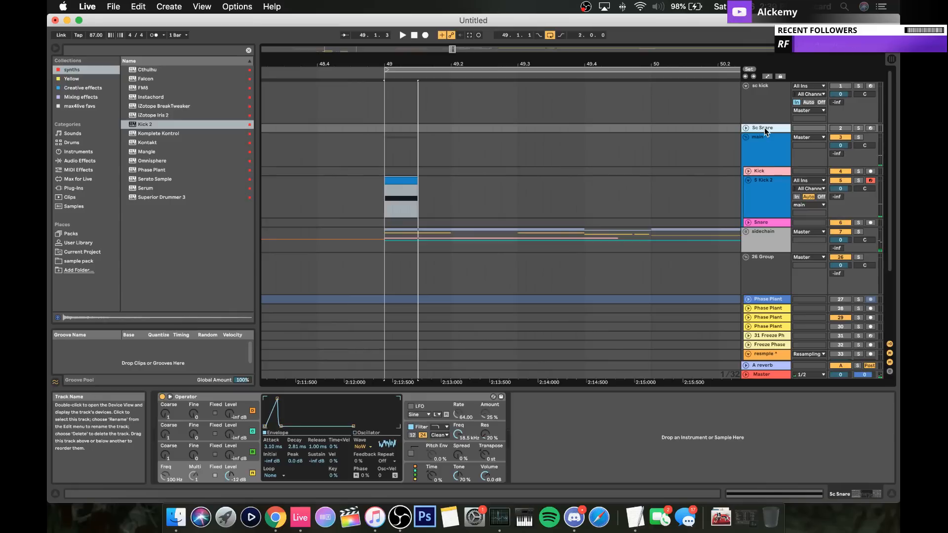
{"action": "left_click", "coordinate": [760, 235]}
{"action": "key", "text": "space"}
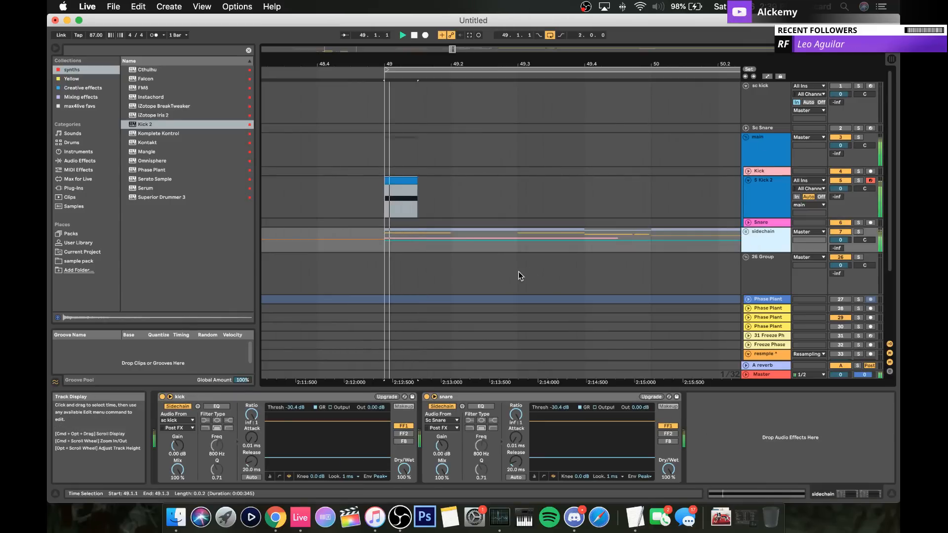
{"action": "left_click", "coordinate": [176, 420]}
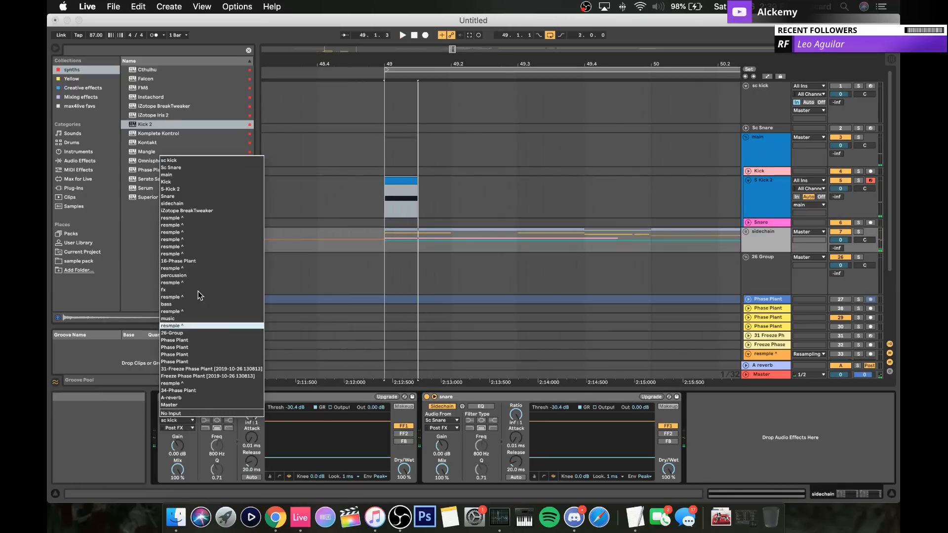
{"action": "left_click", "coordinate": [192, 195]}
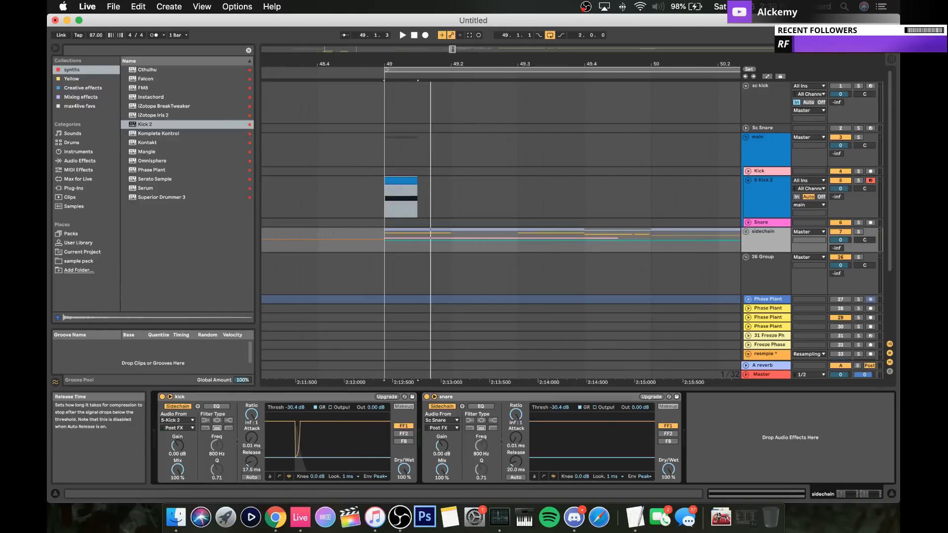
Step: Shorten the Kick 2 clip at bar 49 so it ends within 49.1.2
{"action": "left_click", "coordinate": [406, 179]}
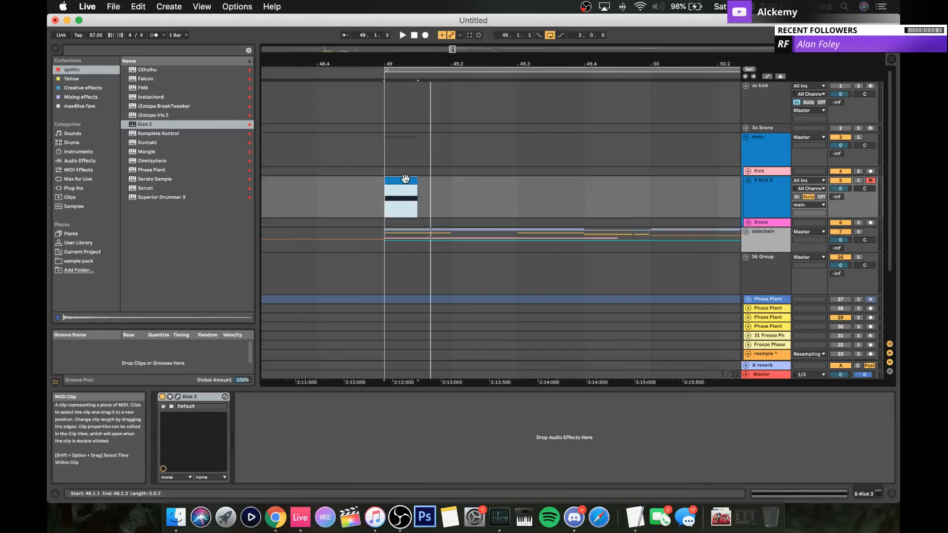
{"action": "left_click", "coordinate": [415, 178]}
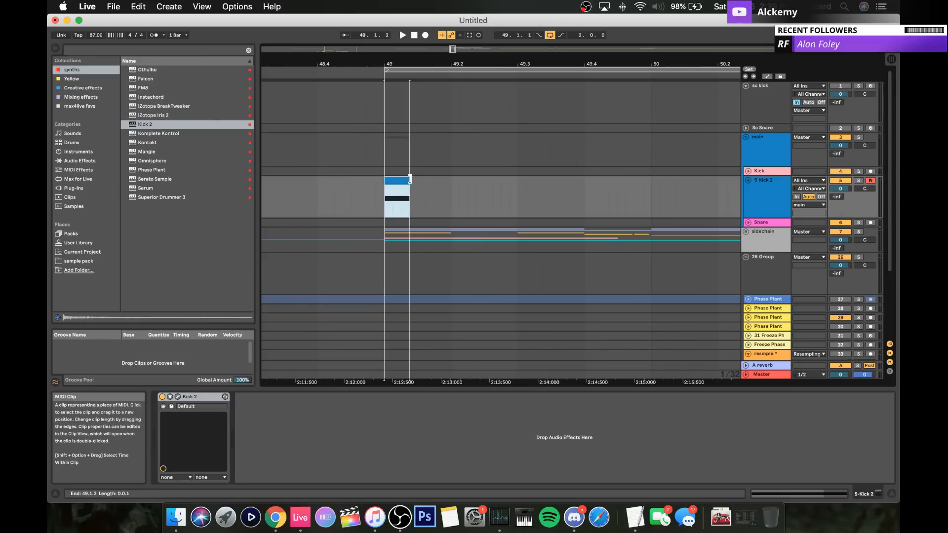
{"action": "left_click", "coordinate": [449, 189]}
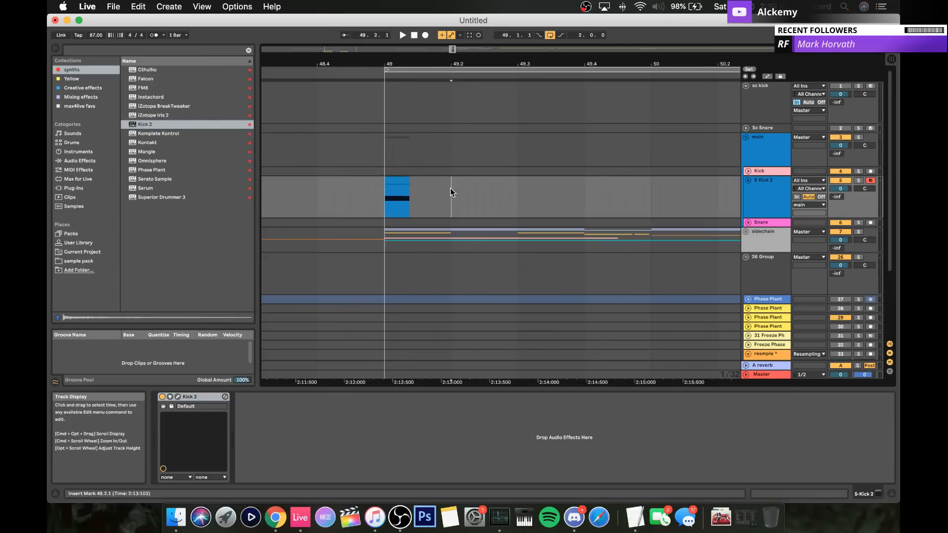
Step: Copy the Kick 2 clip to 49.3.1 and 49.3.4, trim the last copy to a sixteenth, and audition the pattern
{"action": "left_click", "coordinate": [396, 182]}
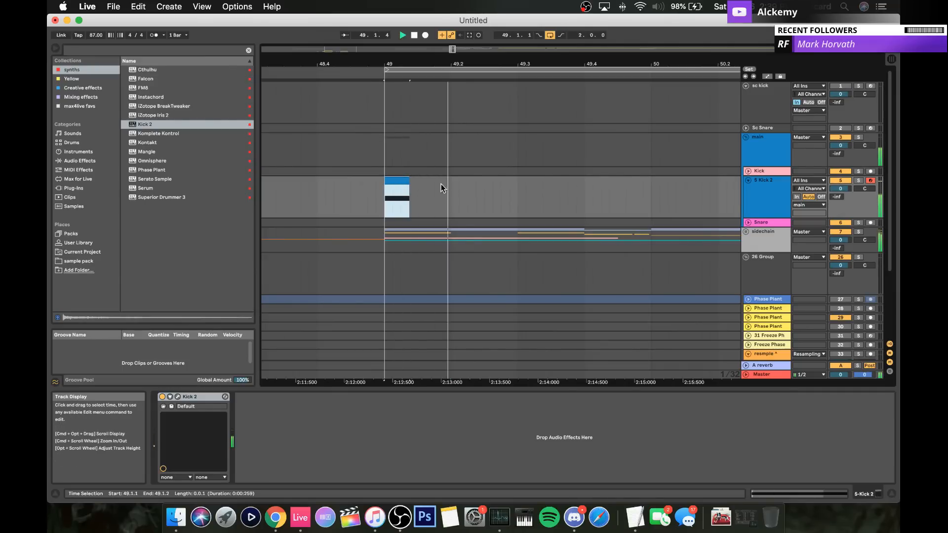
{"action": "left_click", "coordinate": [519, 187]}
{"action": "key", "text": "cmd+v"}
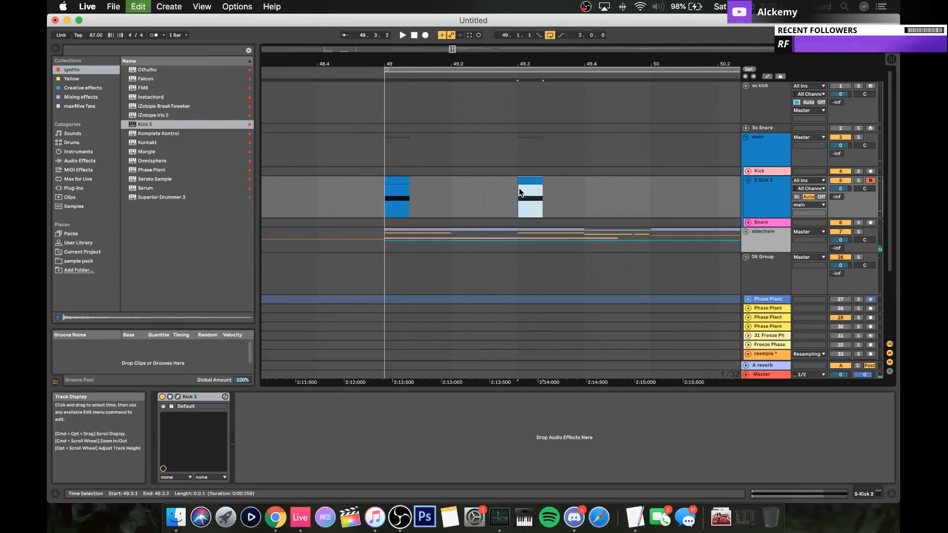
{"action": "key", "text": "cmd+v"}
{"action": "left_click_drag", "start_coordinate": [559, 184], "coordinate": [580, 180]}
{"action": "left_click", "coordinate": [399, 179]}
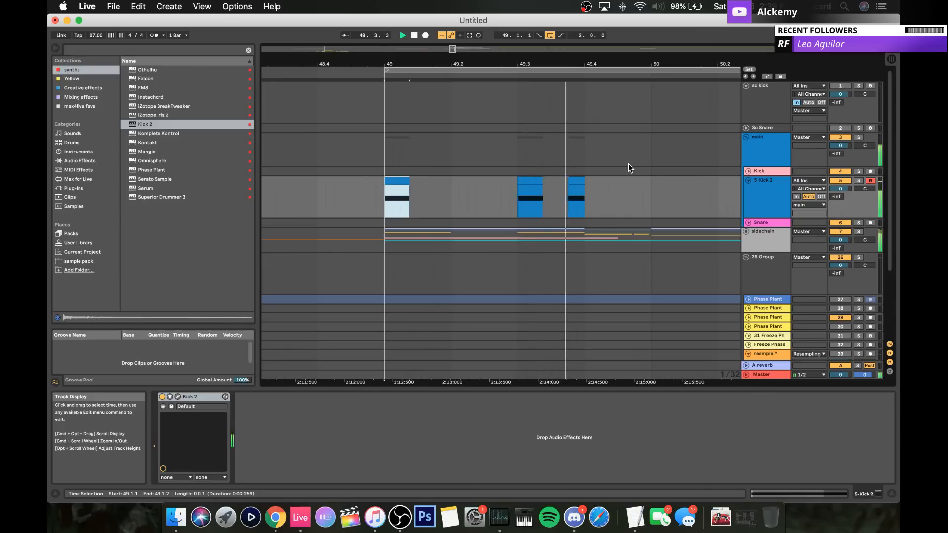
{"action": "key", "text": "space"}
Step: Move the second Kick 2 clip to 49.2.4, trimmed to a sixteenth, and the third clip to 49.3.3
{"action": "left_click_drag", "start_coordinate": [527, 182], "coordinate": [511, 182]}
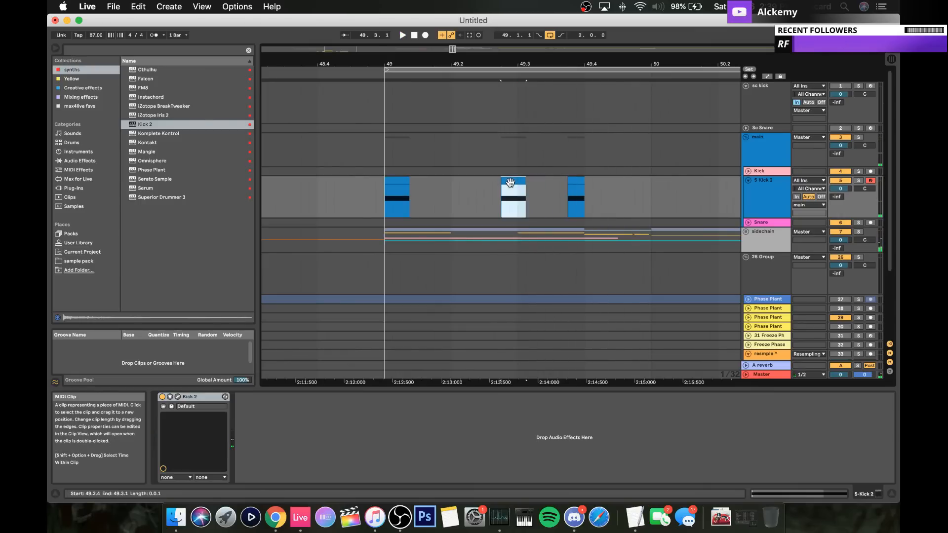
{"action": "left_click", "coordinate": [401, 187]}
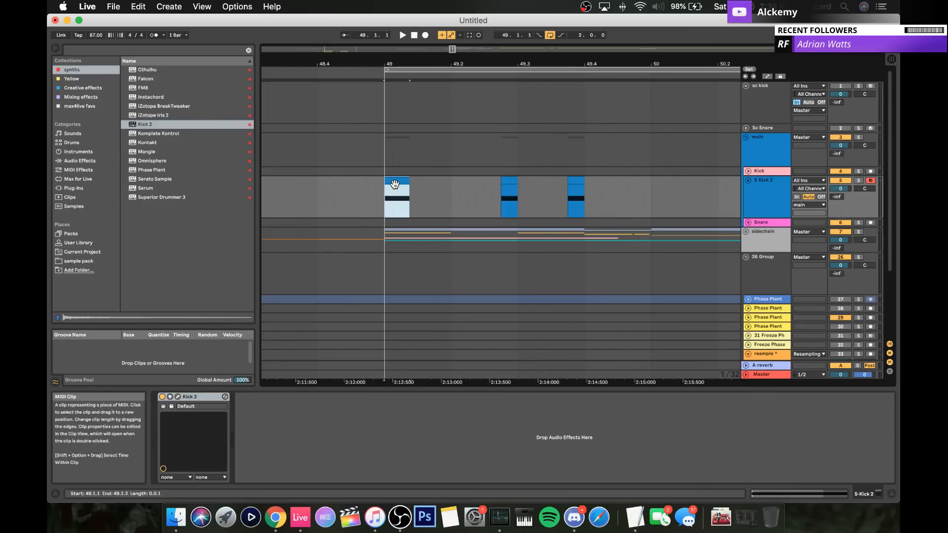
{"action": "key", "text": "space"}
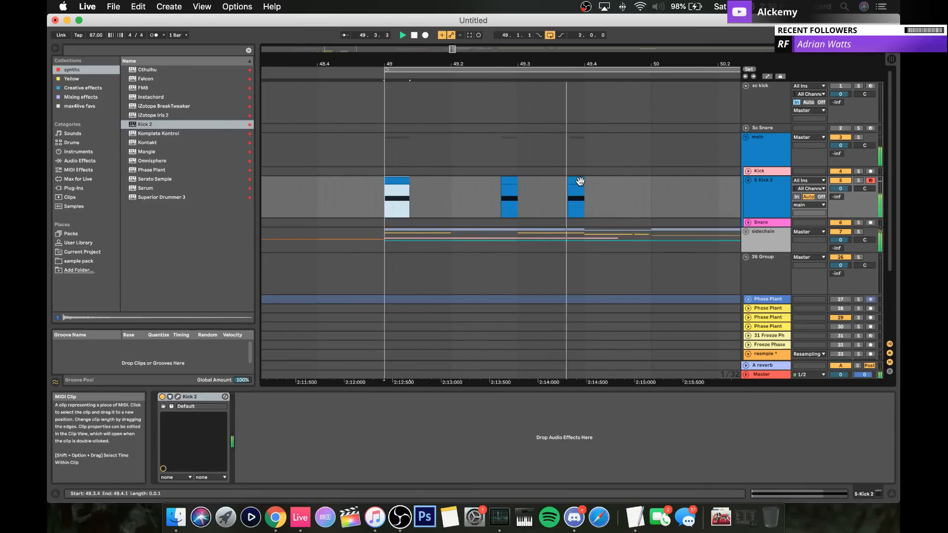
{"action": "key", "text": "space"}
{"action": "left_click_drag", "start_coordinate": [577, 182], "coordinate": [560, 181]}
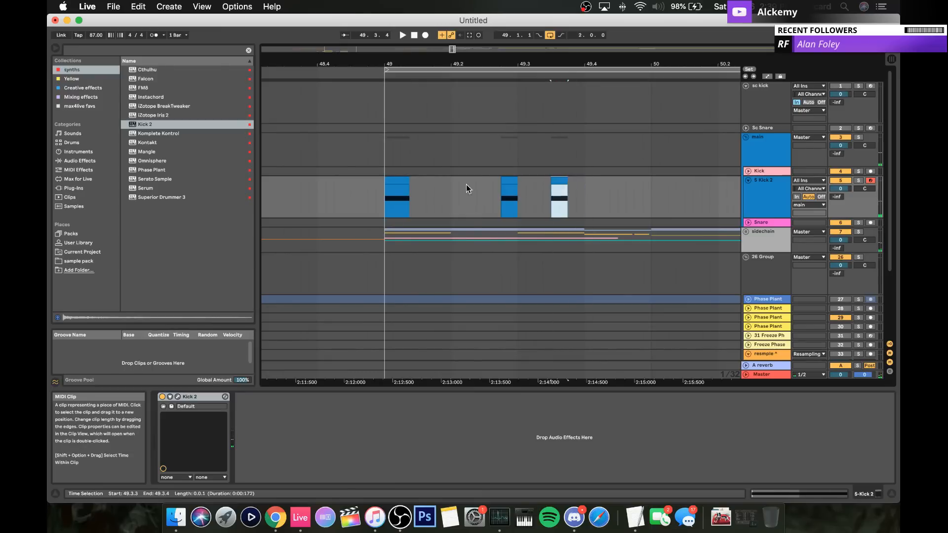
Step: Shorten the first Kick 2 clip to a sixteenth and play the pattern from bar 49
{"action": "left_click_drag", "start_coordinate": [403, 182], "coordinate": [399, 182]}
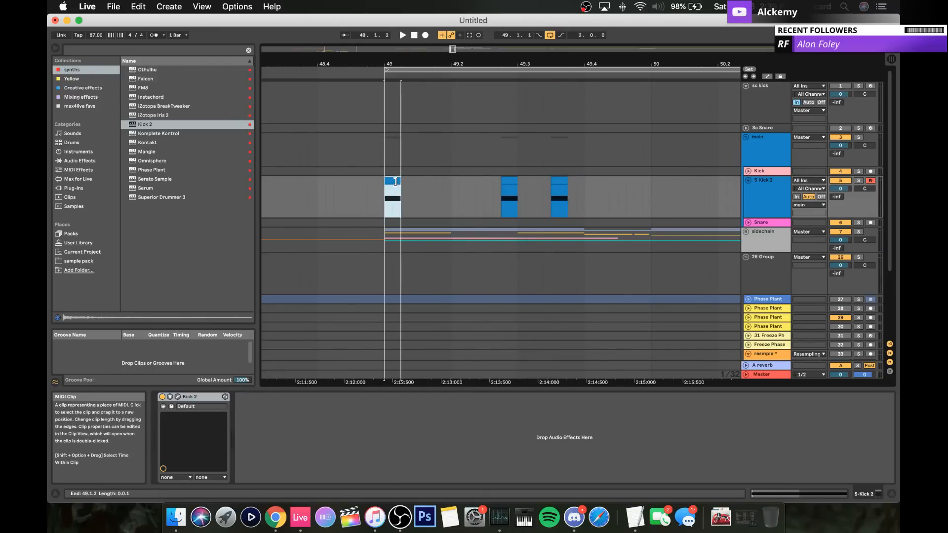
{"action": "scroll", "coordinate": [508, 224], "scroll_direction": "down", "scroll_amount": 5}
{"action": "scroll", "coordinate": [507, 224], "scroll_direction": "up", "scroll_amount": 3}
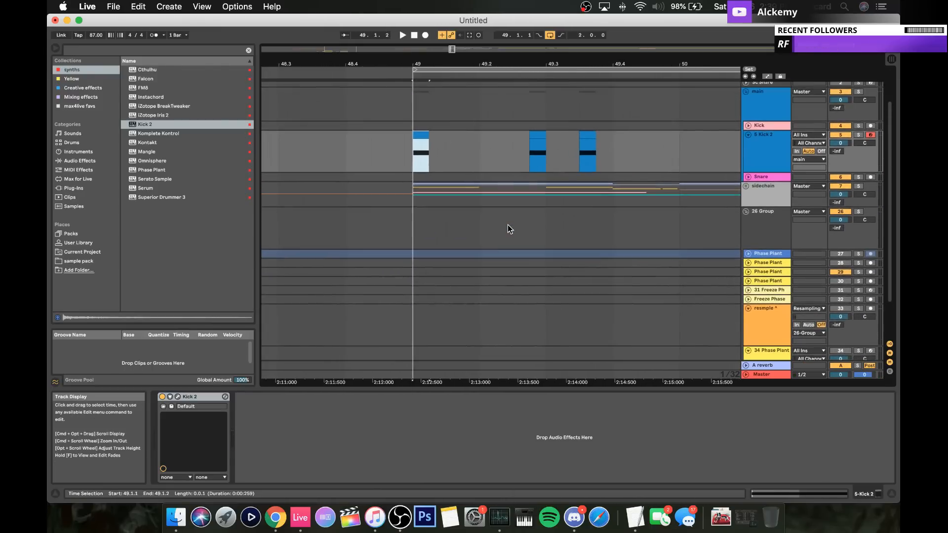
{"action": "scroll", "coordinate": [508, 229], "scroll_direction": "up", "scroll_amount": 3}
{"action": "key", "text": "space"}
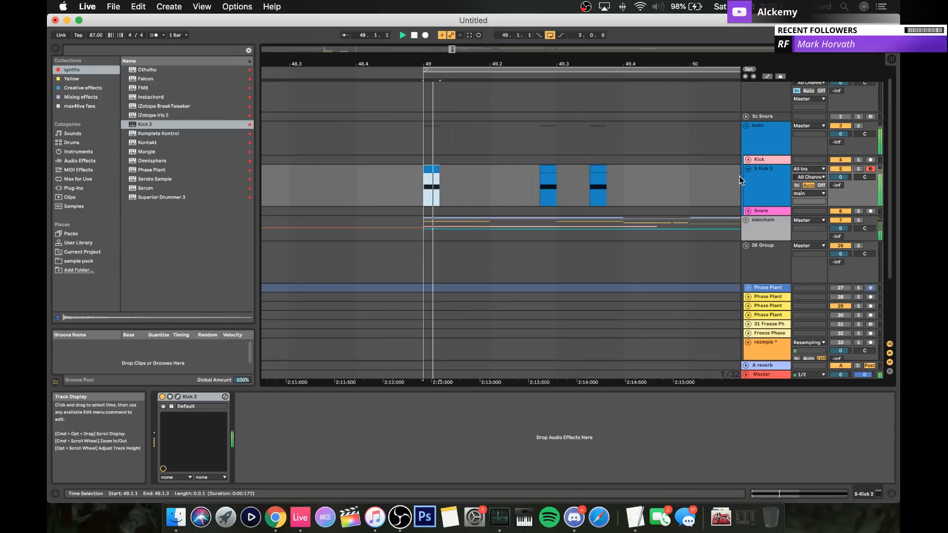
Step: Audition the Kick 2 pattern at bar 49 while briefly soloing the main group
{"action": "key", "text": "space"}
{"action": "left_click", "coordinate": [859, 127]}
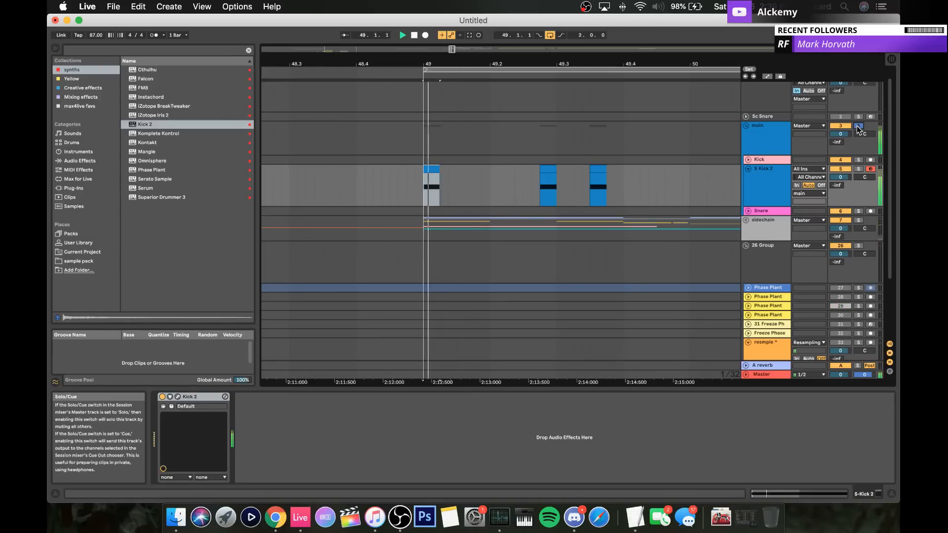
{"action": "left_click", "coordinate": [858, 126]}
{"action": "key", "text": "space"}
Step: Unfold the sidechain group and its BreakTweaker track, add a short fade-in to the frozen clip at bar 49, and audition it
{"action": "left_click", "coordinate": [759, 226]}
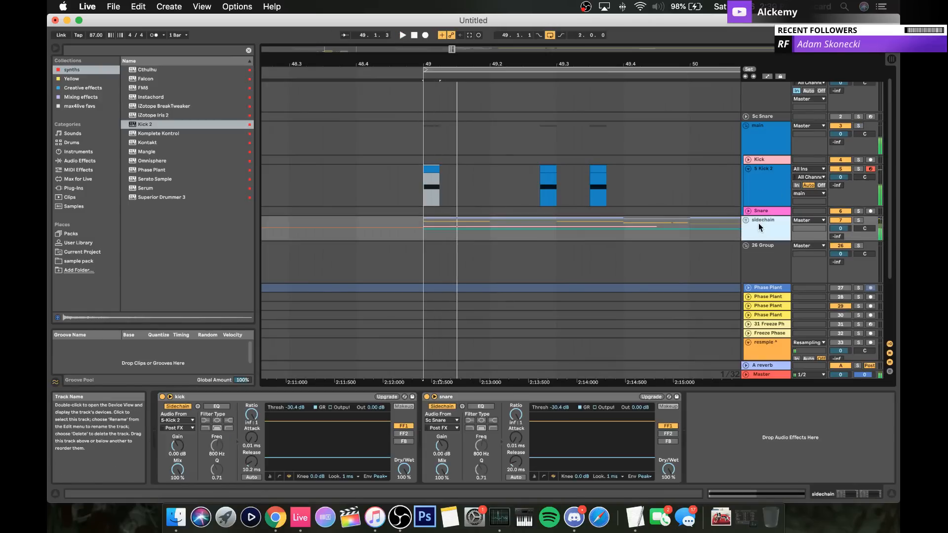
{"action": "left_click", "coordinate": [746, 220]}
{"action": "scroll", "coordinate": [593, 228], "scroll_direction": "down", "scroll_amount": 2}
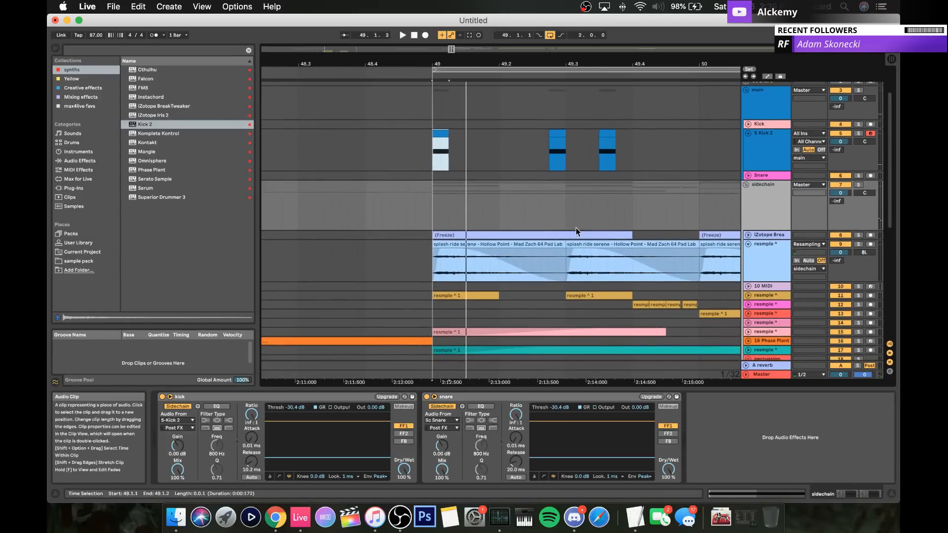
{"action": "left_click", "coordinate": [752, 237]}
{"action": "left_click", "coordinate": [749, 235]}
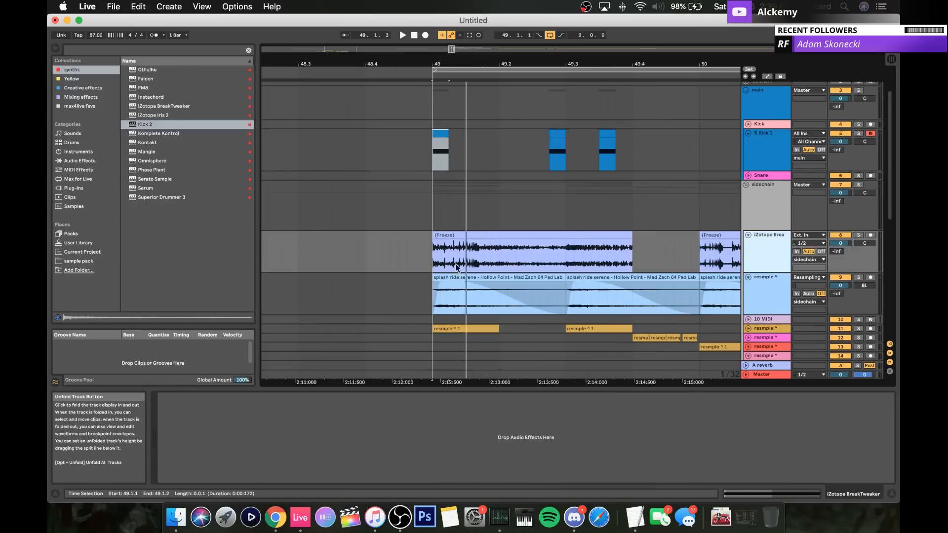
{"action": "left_click", "coordinate": [434, 241]}
{"action": "key", "text": "space"}
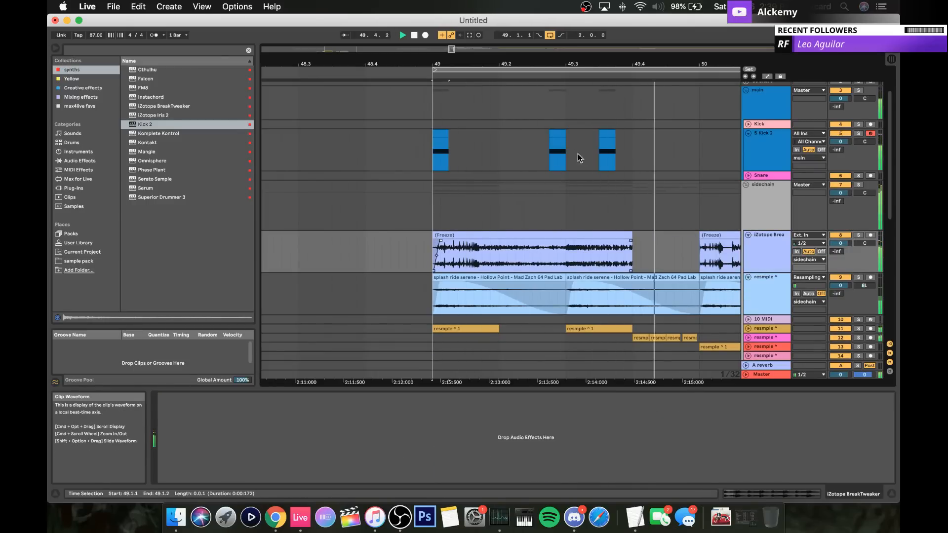
{"action": "key", "text": "space"}
Step: Duplicate the one-bar Kick 2 pattern from 49.1.1–50.1.1 so it repeats in bar 50
{"action": "left_click_drag", "start_coordinate": [498, 64], "coordinate": [494, 45]}
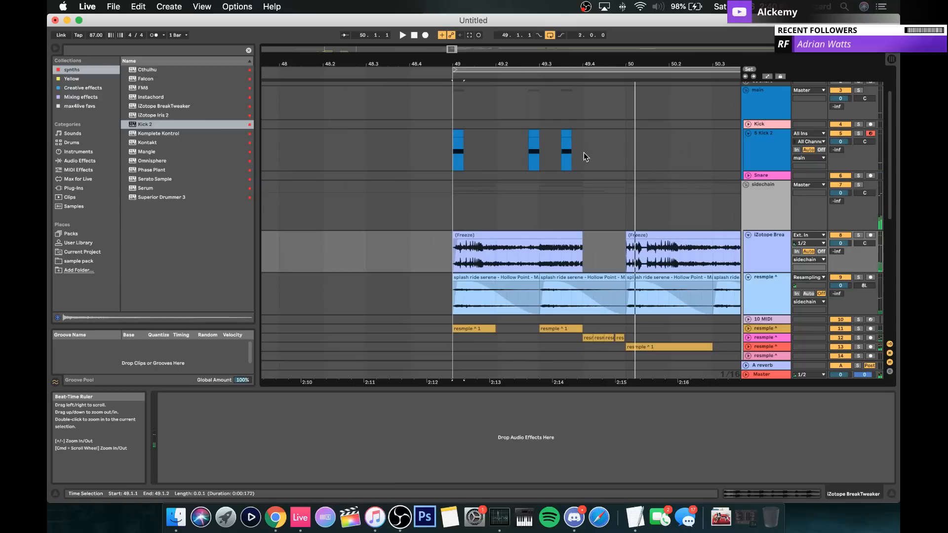
{"action": "left_click_drag", "start_coordinate": [606, 147], "coordinate": [464, 153]}
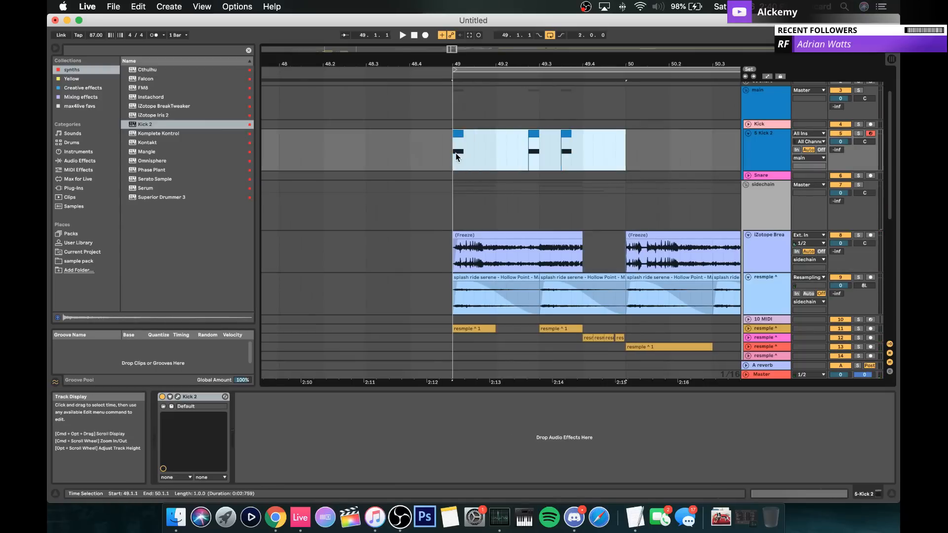
{"action": "key", "text": "super+d"}
{"action": "left_click_drag", "start_coordinate": [472, 67], "coordinate": [472, 63]}
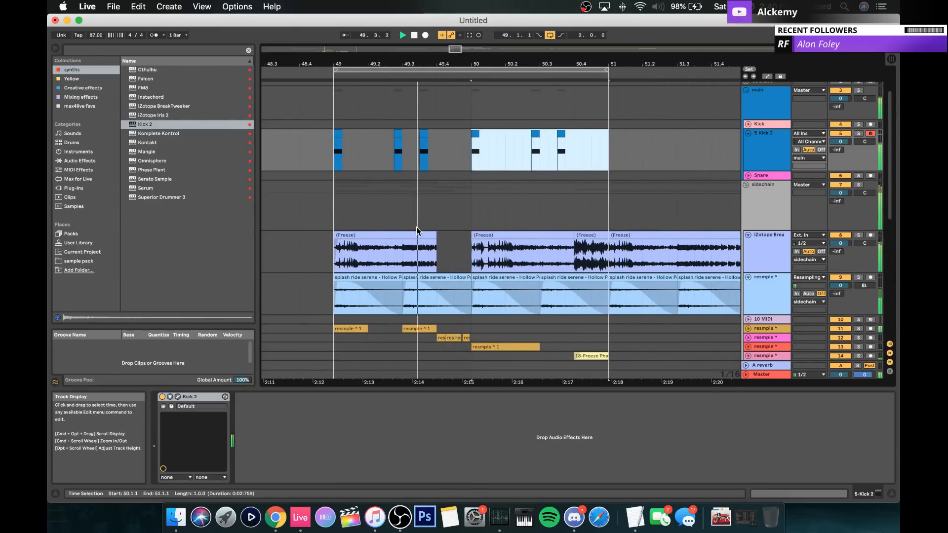
Step: Unfold resample track 11 and examine the resample clips and kick pattern across bars 49 and 50 during playback
{"action": "scroll", "coordinate": [368, 262], "scroll_direction": "down", "scroll_amount": 5}
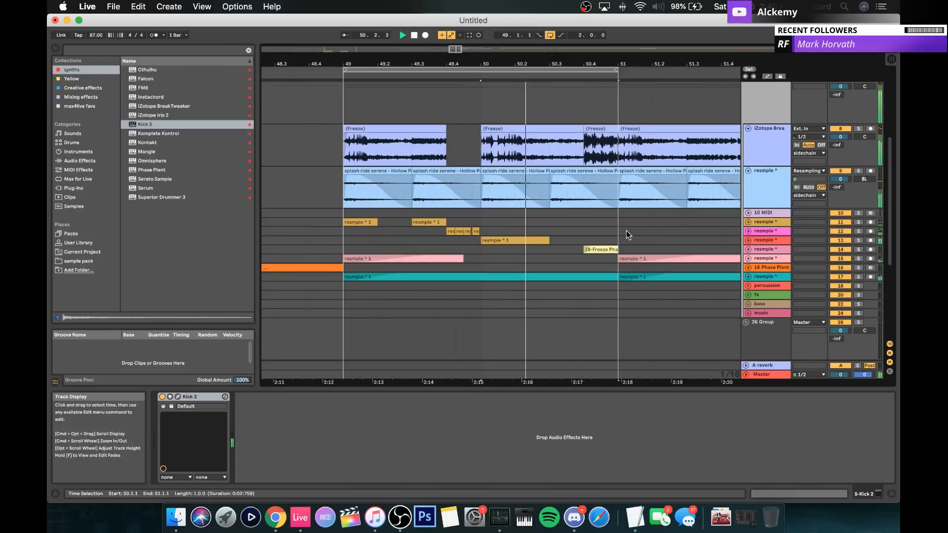
{"action": "left_click", "coordinate": [748, 222]}
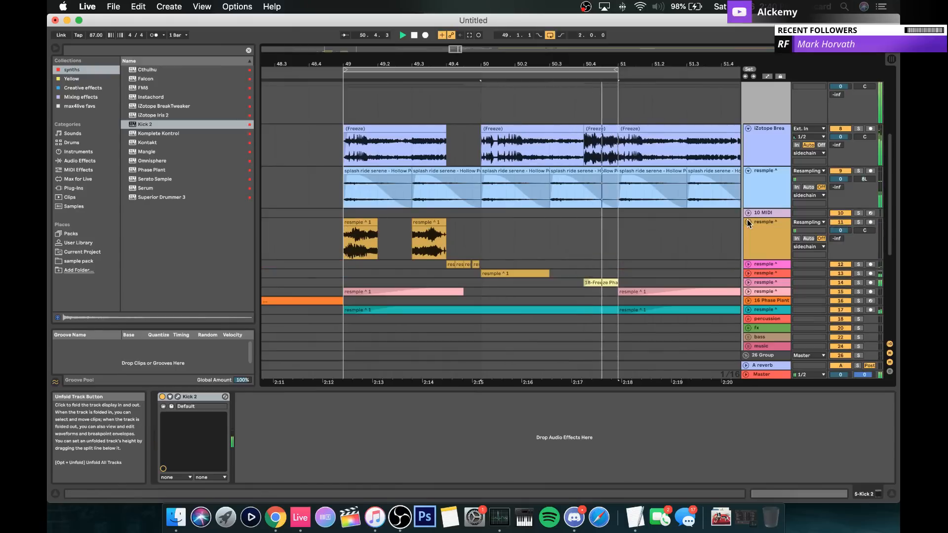
{"action": "left_click", "coordinate": [361, 237]}
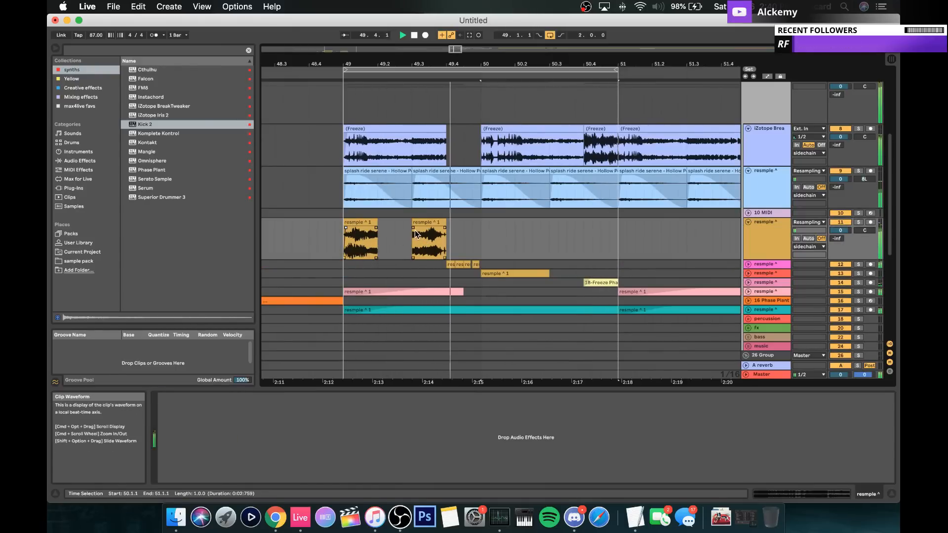
{"action": "scroll", "coordinate": [532, 235], "scroll_direction": "down", "scroll_amount": 3}
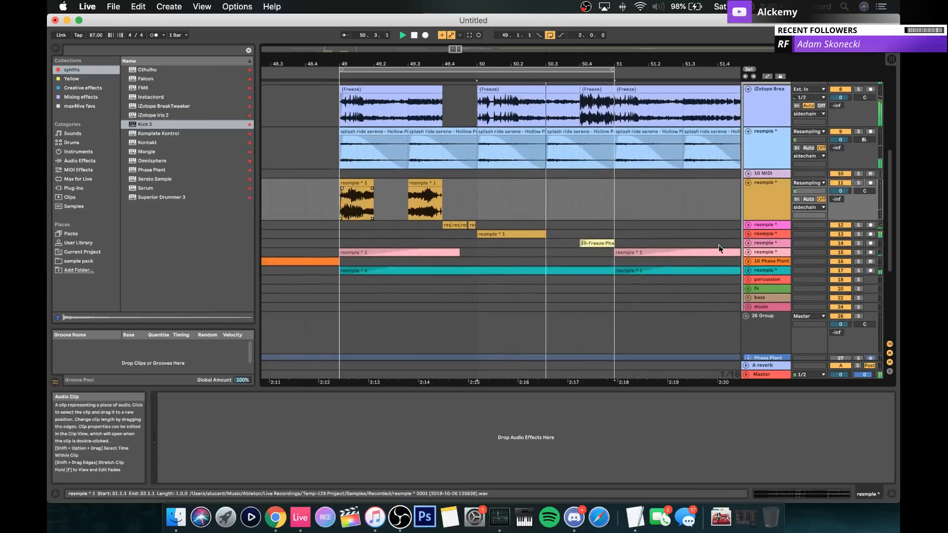
{"action": "left_click", "coordinate": [491, 235]}
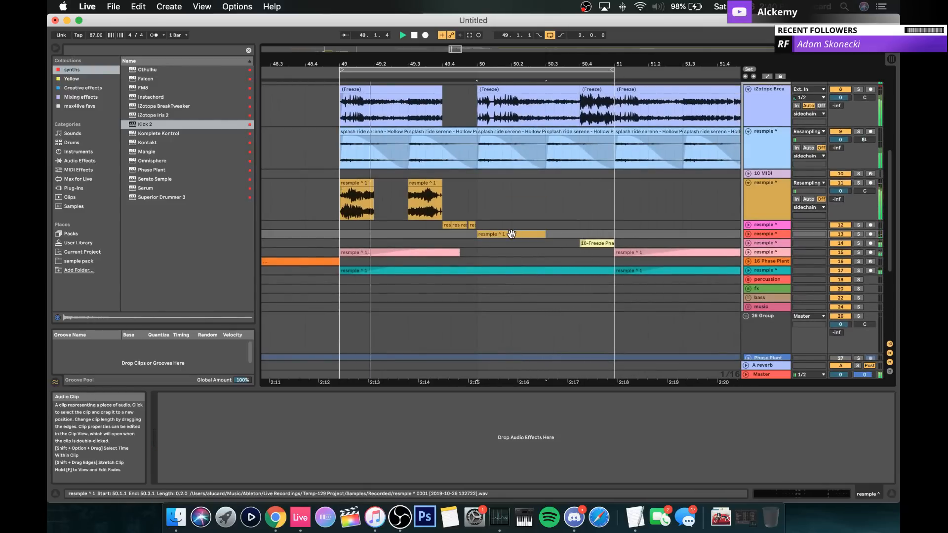
{"action": "scroll", "coordinate": [406, 203], "scroll_direction": "up", "scroll_amount": 8}
{"action": "scroll", "coordinate": [399, 206], "scroll_direction": "left", "scroll_amount": 2}
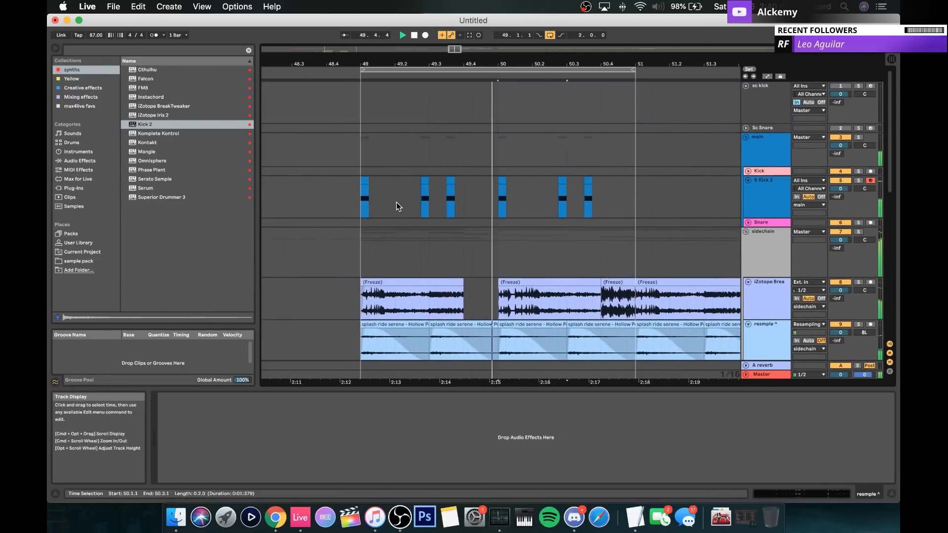
{"action": "scroll", "coordinate": [399, 207], "scroll_direction": "down", "scroll_amount": 10}
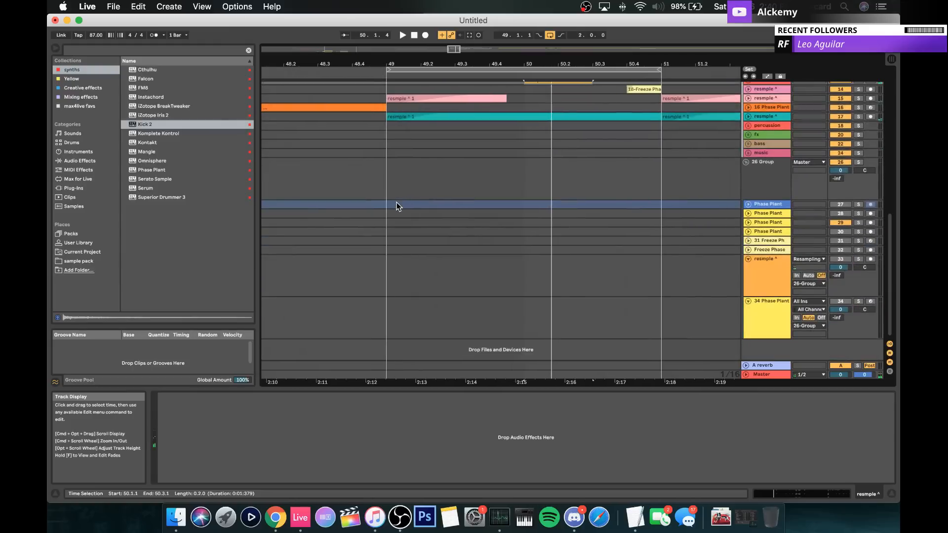
{"action": "scroll", "coordinate": [399, 207], "scroll_direction": "up", "scroll_amount": 10}
{"action": "scroll", "coordinate": [393, 204], "scroll_direction": "right", "scroll_amount": 1}
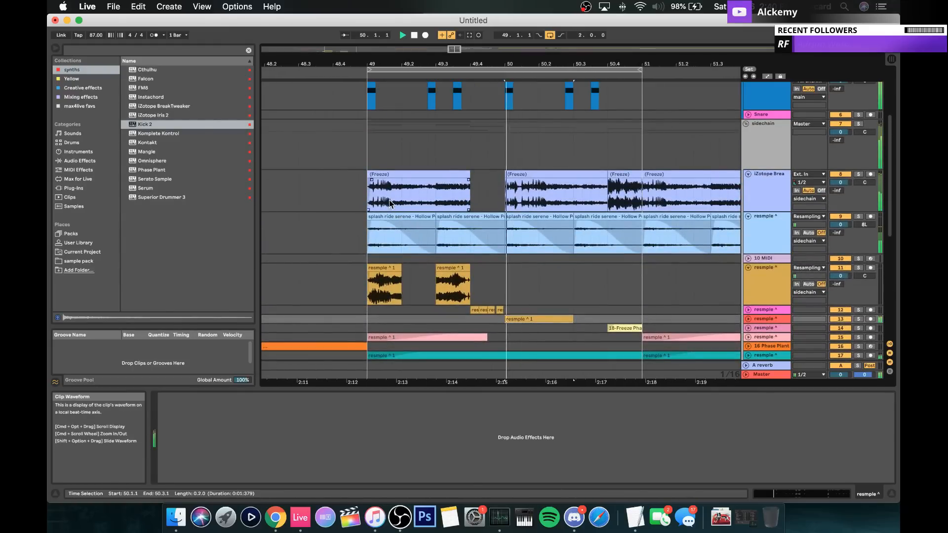
Step: Add a short fade-in to the frozen BreakTweaker clip at bar 50 and play the section from 49.1.1
{"action": "scroll", "coordinate": [392, 185], "scroll_direction": "up", "scroll_amount": 1}
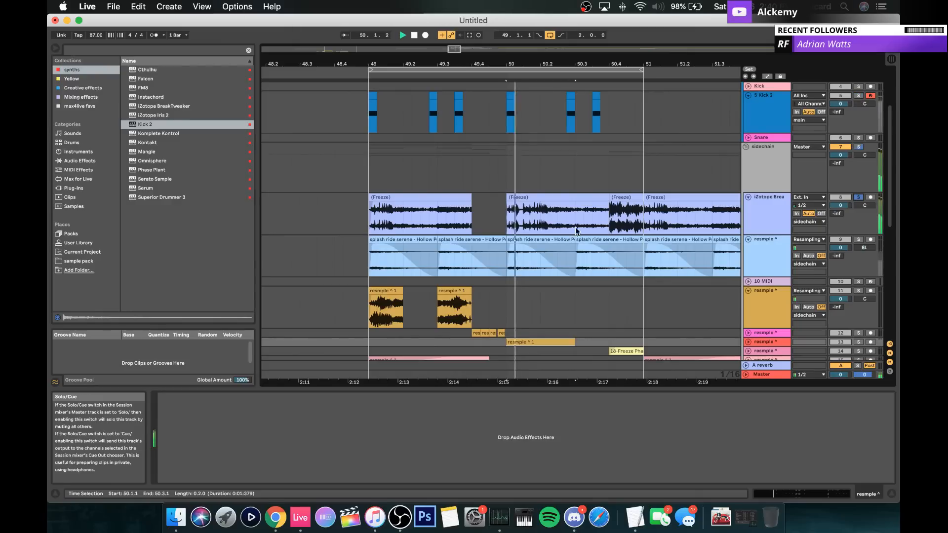
{"action": "left_click", "coordinate": [510, 206]}
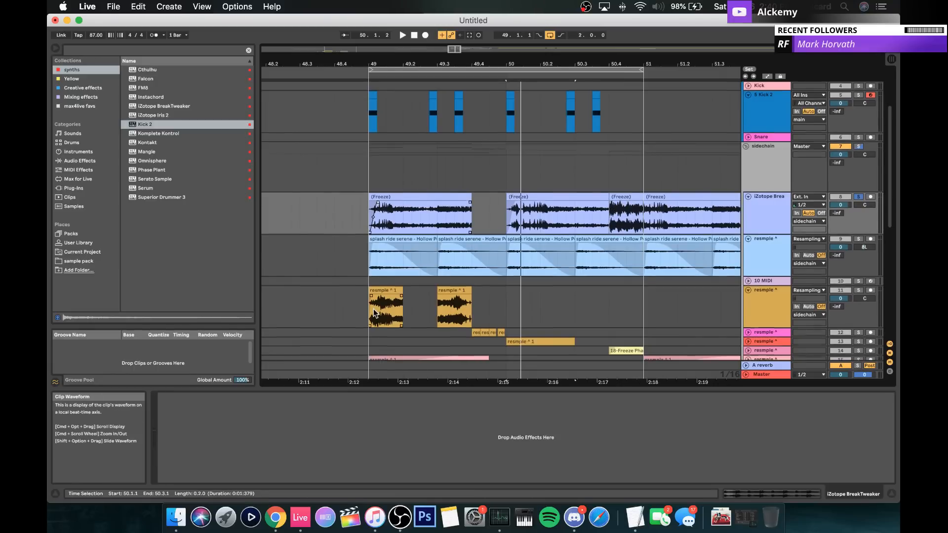
{"action": "scroll", "coordinate": [642, 276], "scroll_direction": "down", "scroll_amount": 3}
{"action": "scroll", "coordinate": [467, 289], "scroll_direction": "down", "scroll_amount": 3}
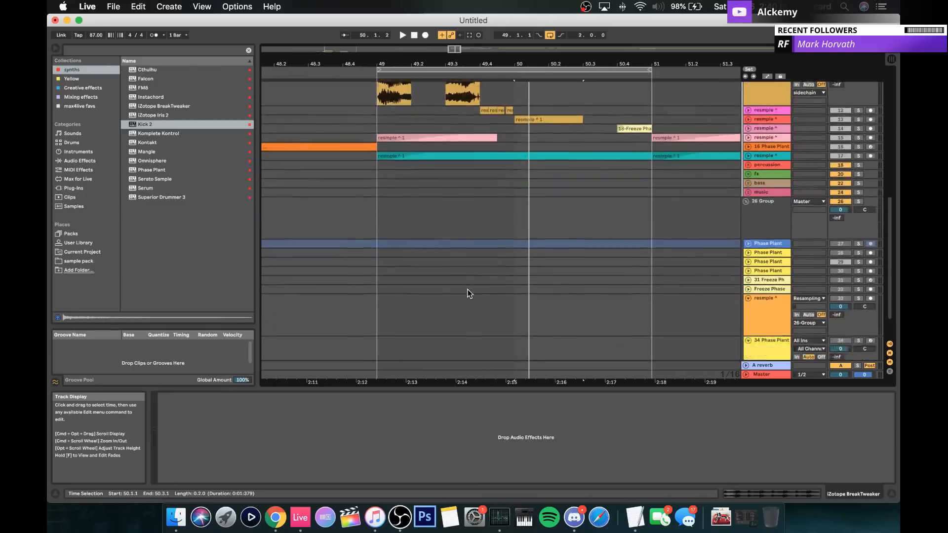
{"action": "scroll", "coordinate": [467, 289], "scroll_direction": "up", "scroll_amount": 6}
{"action": "scroll", "coordinate": [445, 262], "scroll_direction": "left", "scroll_amount": 2}
{"action": "left_click", "coordinate": [411, 209]}
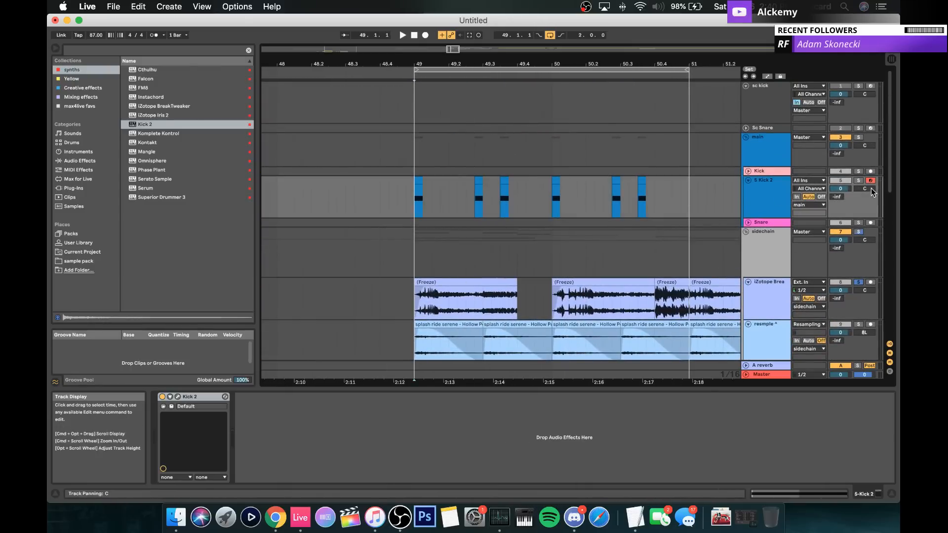
{"action": "key", "text": "space"}
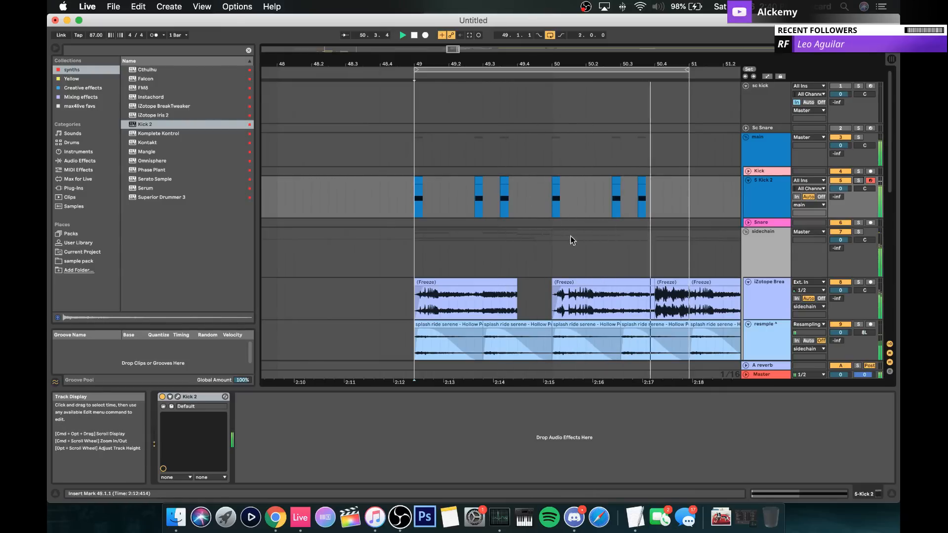
Step: Duplicate the two-bar Kick 2 pattern from bars 49–50 so it fills 51.1.1 to 53.1.1
{"action": "scroll", "coordinate": [522, 207], "scroll_direction": "down", "scroll_amount": 5}
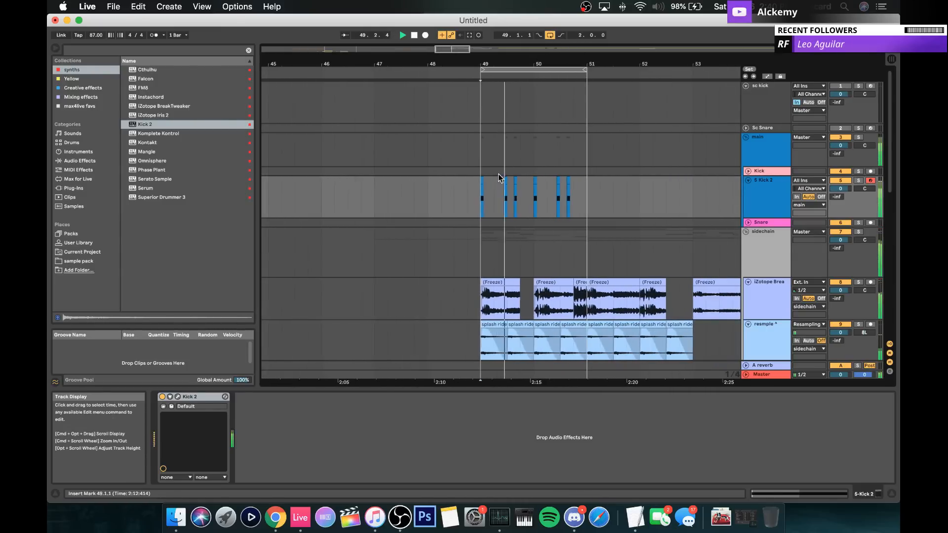
{"action": "left_click_drag", "start_coordinate": [482, 198], "coordinate": [584, 195]}
{"action": "key", "text": "super+d"}
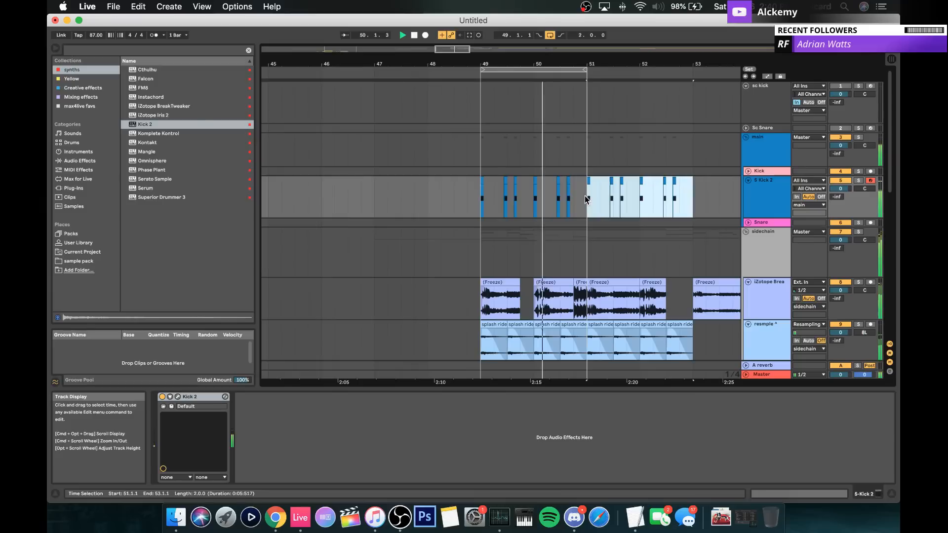
Step: Select the BreakTweaker track's clips from 51.1.1 to 54.1.1
{"action": "scroll", "coordinate": [582, 301], "scroll_direction": "right", "scroll_amount": 5}
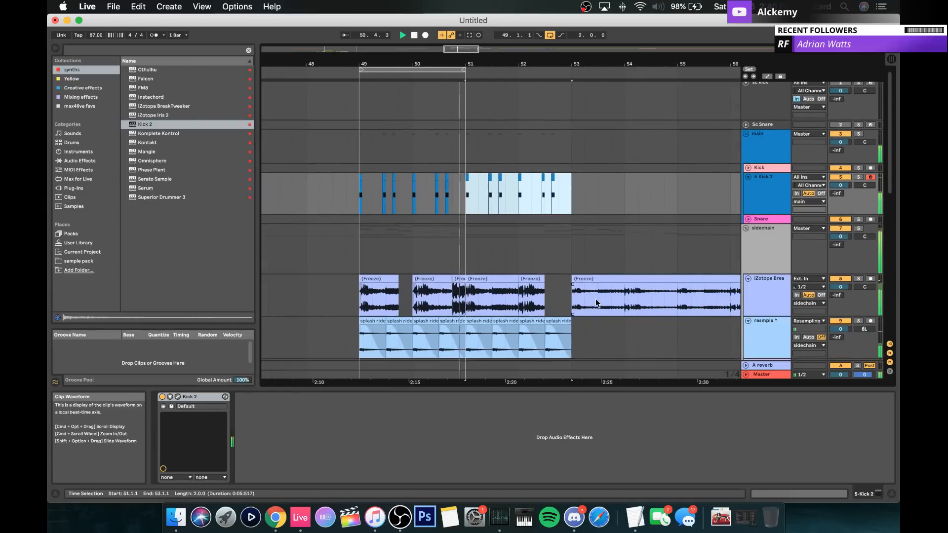
{"action": "left_click", "coordinate": [468, 299]}
{"action": "left_click_drag", "start_coordinate": [468, 299], "coordinate": [624, 301]}
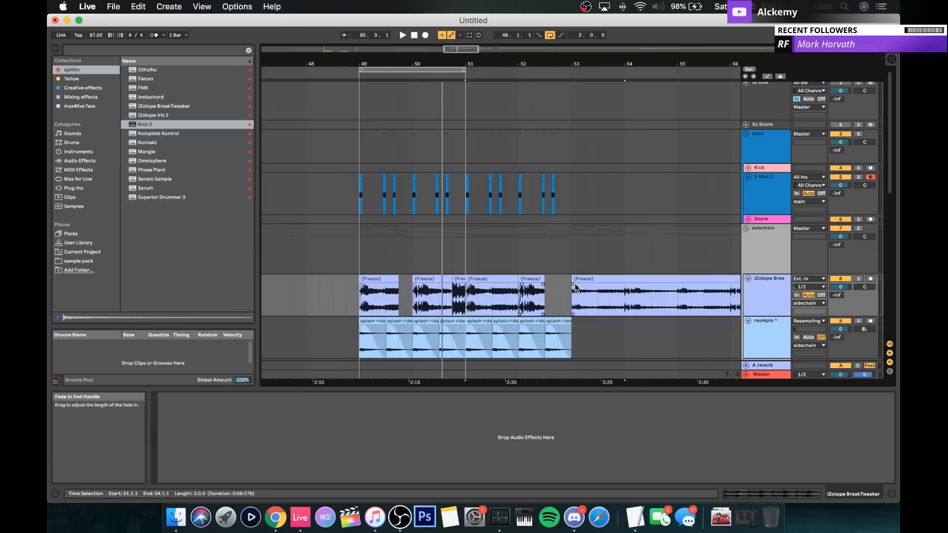
Step: Duplicate the four-bar Kick 2 pattern from bar 49 to 53.1.1–57.1.1 and extend the loop to end at bar 53
{"action": "left_click_drag", "start_coordinate": [571, 204], "coordinate": [360, 195]}
{"action": "key", "text": "super+d"}
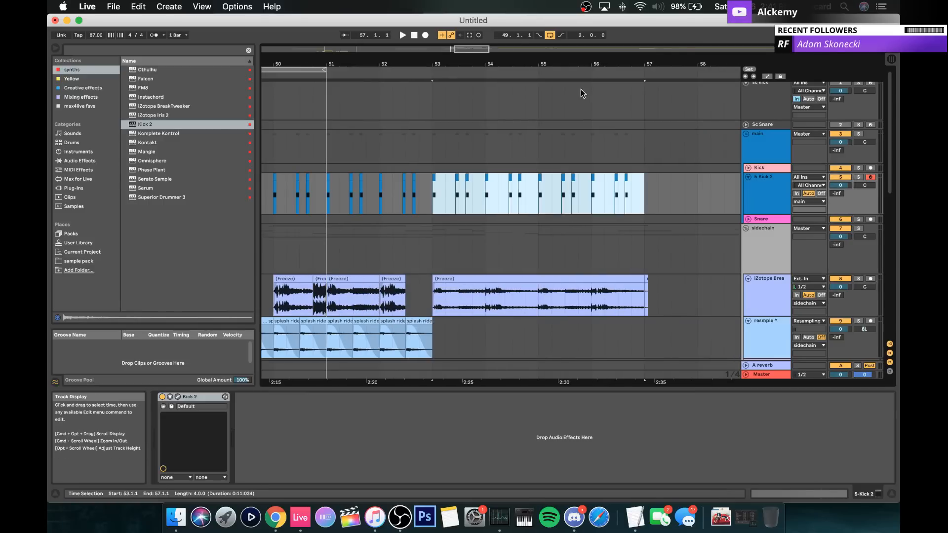
{"action": "left_click", "coordinate": [324, 69]}
{"action": "left_click_drag", "start_coordinate": [324, 70], "coordinate": [434, 70]}
Step: Play the four-bar loop from bar 49 and review how the kicks line up with the BreakTweaker and resample clips
{"action": "key", "text": "space"}
{"action": "scroll", "coordinate": [404, 160], "scroll_direction": "left", "scroll_amount": 2}
{"action": "scroll", "coordinate": [404, 160], "scroll_direction": "down", "scroll_amount": 6}
{"action": "scroll", "coordinate": [404, 160], "scroll_direction": "left", "scroll_amount": 2}
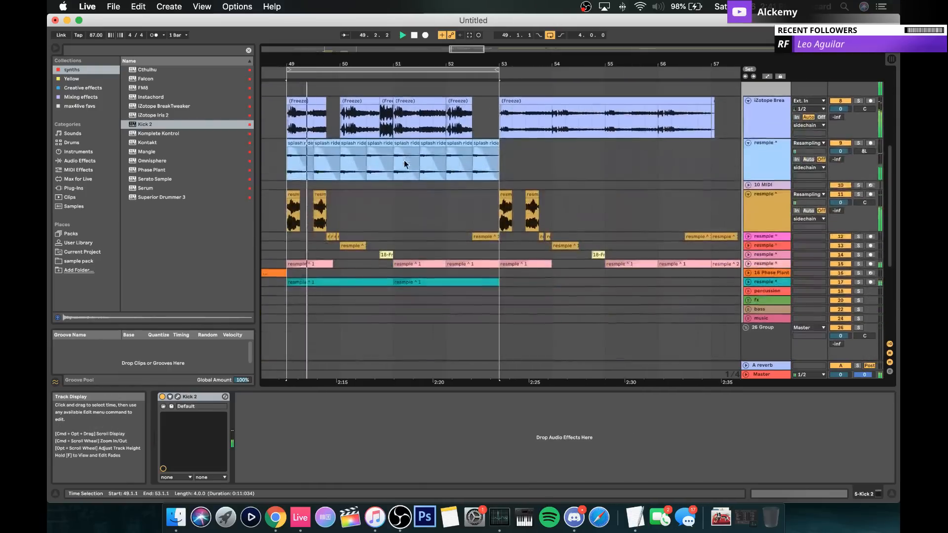
{"action": "scroll", "coordinate": [404, 160], "scroll_direction": "up", "scroll_amount": 3}
{"action": "scroll", "coordinate": [404, 160], "scroll_direction": "left", "scroll_amount": 2}
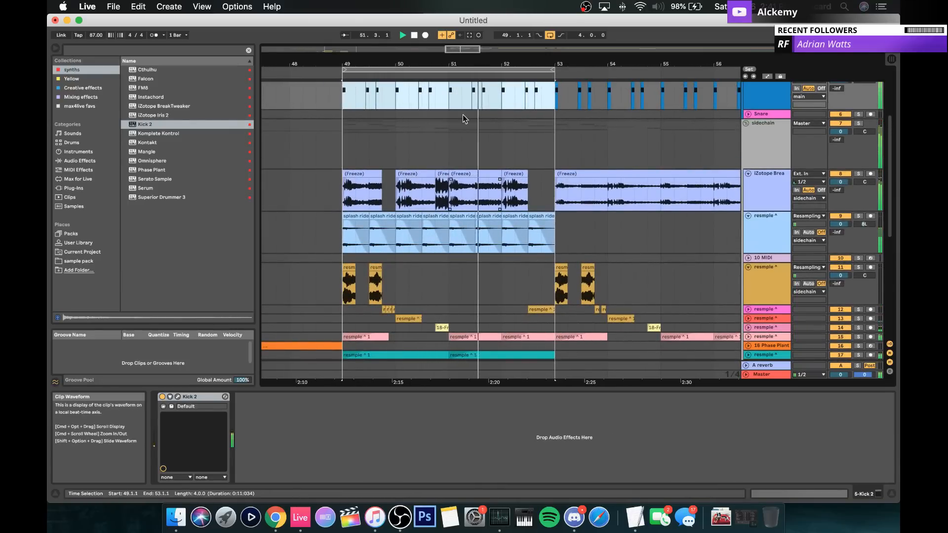
{"action": "left_click_drag", "start_coordinate": [448, 63], "coordinate": [447, 73]}
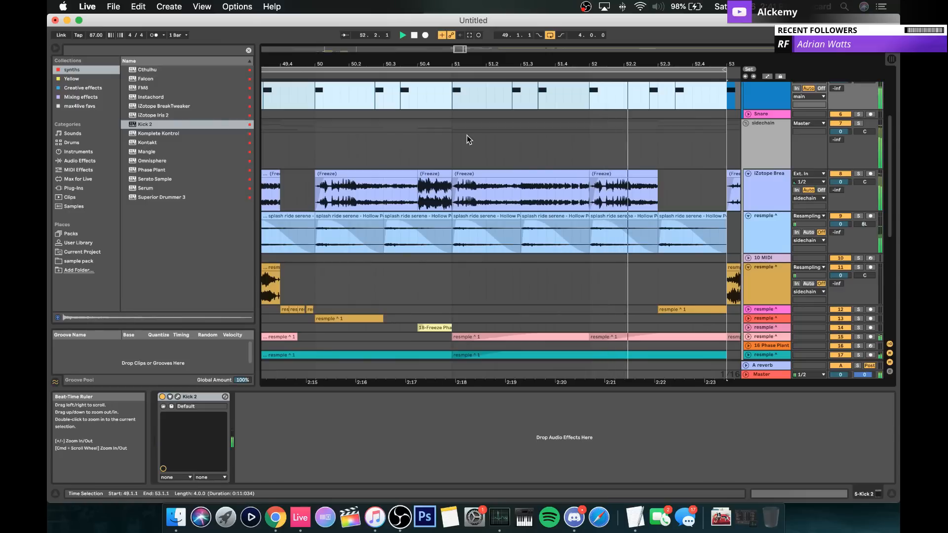
{"action": "scroll", "coordinate": [461, 264], "scroll_direction": "down", "scroll_amount": 5}
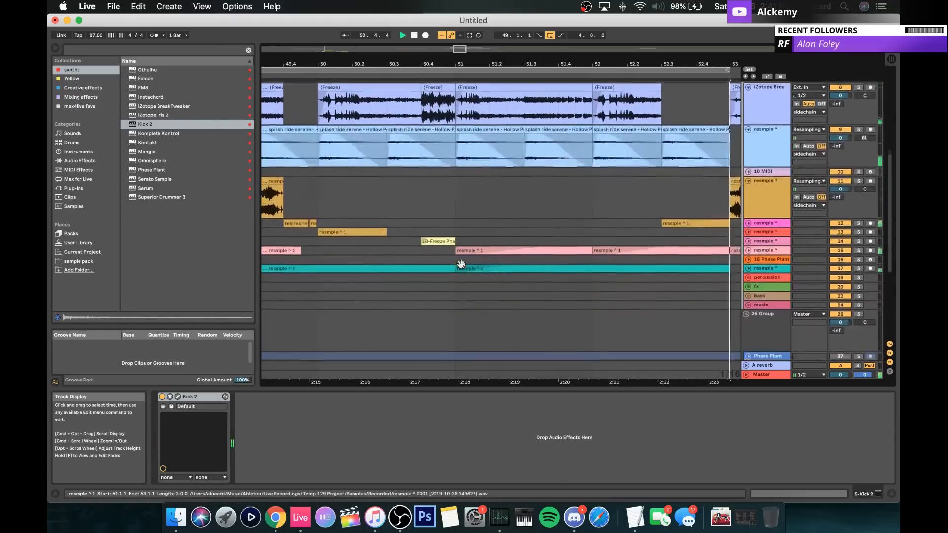
{"action": "scroll", "coordinate": [461, 264], "scroll_direction": "down", "scroll_amount": 2}
{"action": "scroll", "coordinate": [461, 264], "scroll_direction": "up", "scroll_amount": 1}
{"action": "left_click_drag", "start_coordinate": [411, 64], "coordinate": [411, 55]}
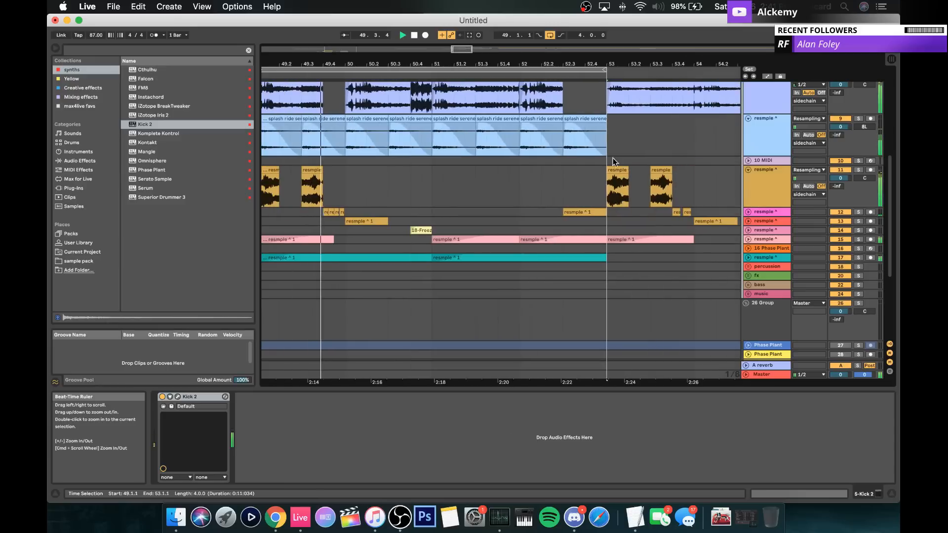
Step: Set the sidechain group's kick compressor to a 3.60 ms release and a 21.0:1 ratio
{"action": "scroll", "coordinate": [613, 161], "scroll_direction": "up", "scroll_amount": 7}
{"action": "left_click", "coordinate": [756, 153]}
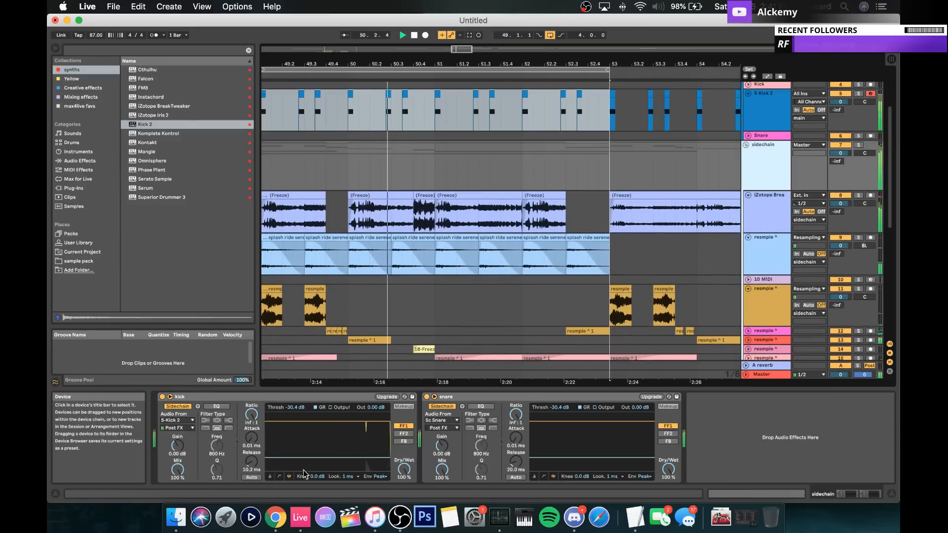
{"action": "left_click_drag", "start_coordinate": [251, 462], "coordinate": [252, 467]}
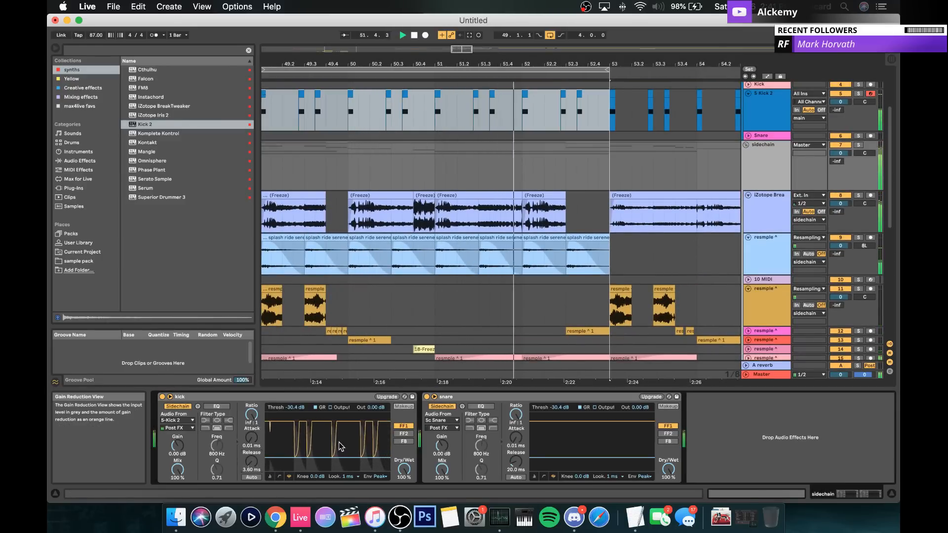
{"action": "left_click_drag", "start_coordinate": [251, 415], "coordinate": [251, 421]}
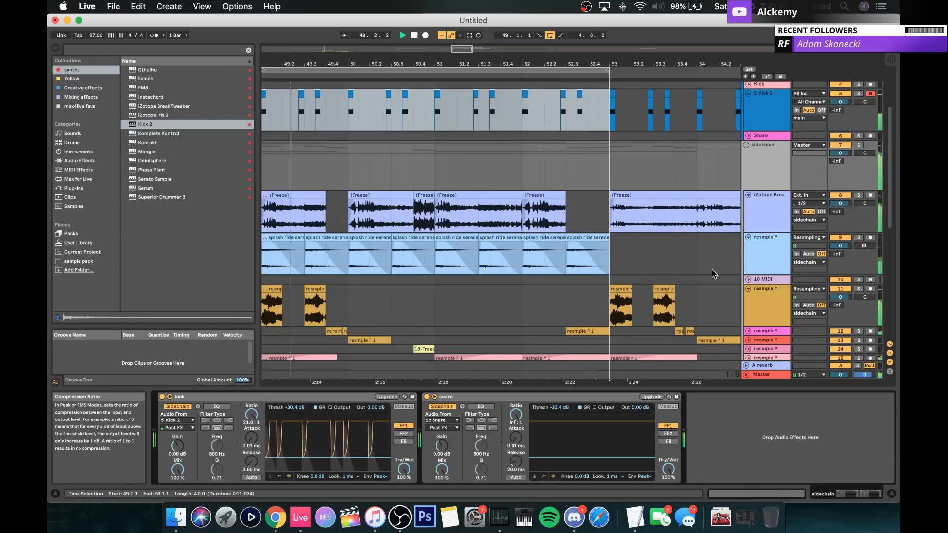
Step: Select the Kick 2 track to show its device
{"action": "left_click", "coordinate": [775, 108]}
{"action": "scroll", "coordinate": [774, 113], "scroll_direction": "up", "scroll_amount": 4}
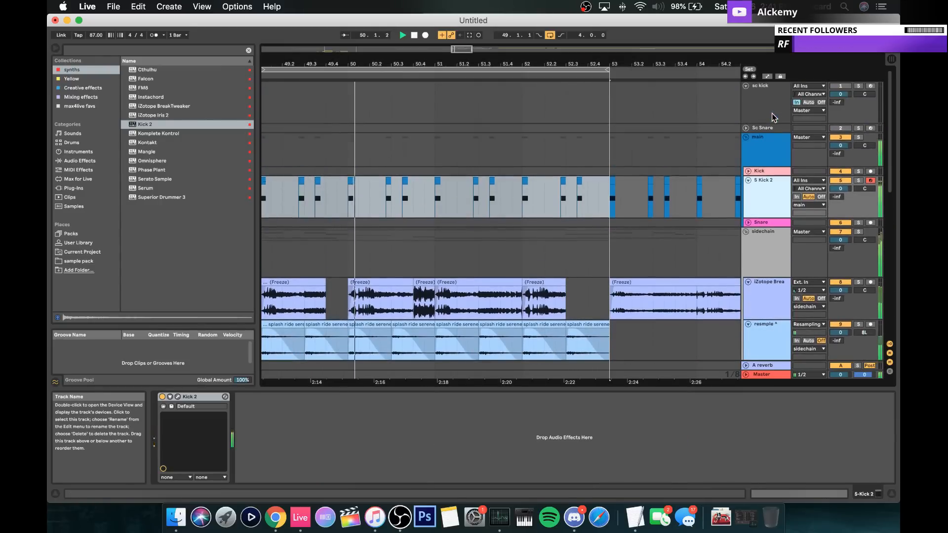
Step: On the sidechain track, raise the kick compressor's threshold to -21.3 dB using the transfer curve, and collapse the device
{"action": "left_click", "coordinate": [763, 150]}
{"action": "left_click", "coordinate": [759, 102]}
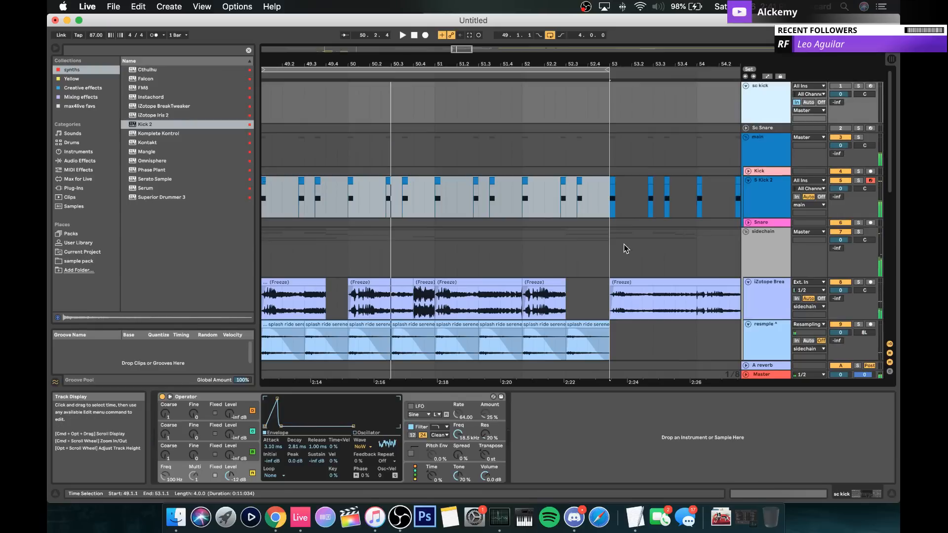
{"action": "left_click", "coordinate": [776, 144]}
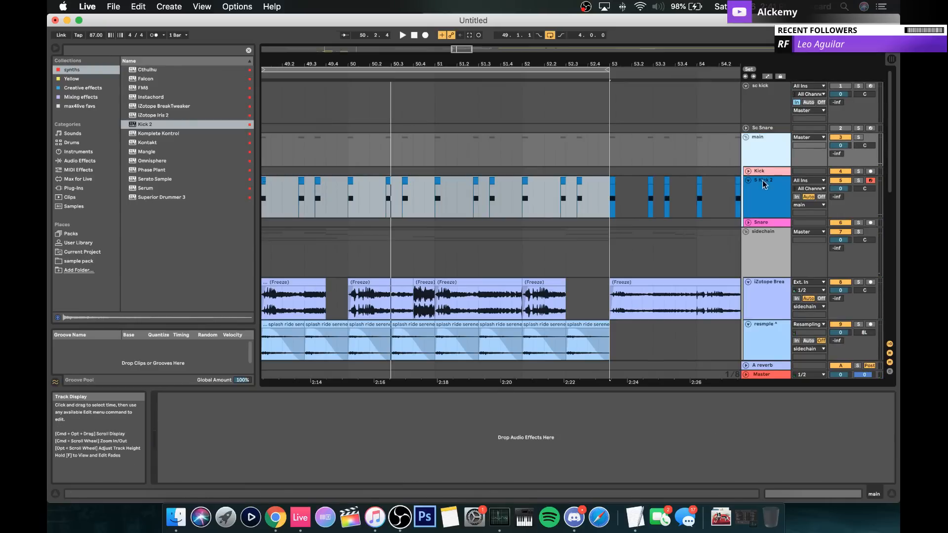
{"action": "left_click", "coordinate": [761, 242]}
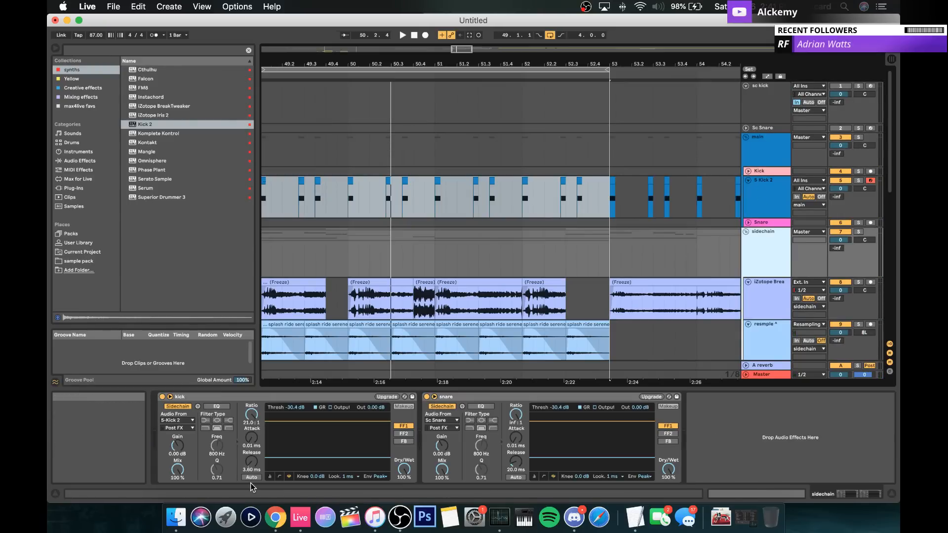
{"action": "left_click", "coordinate": [280, 477]}
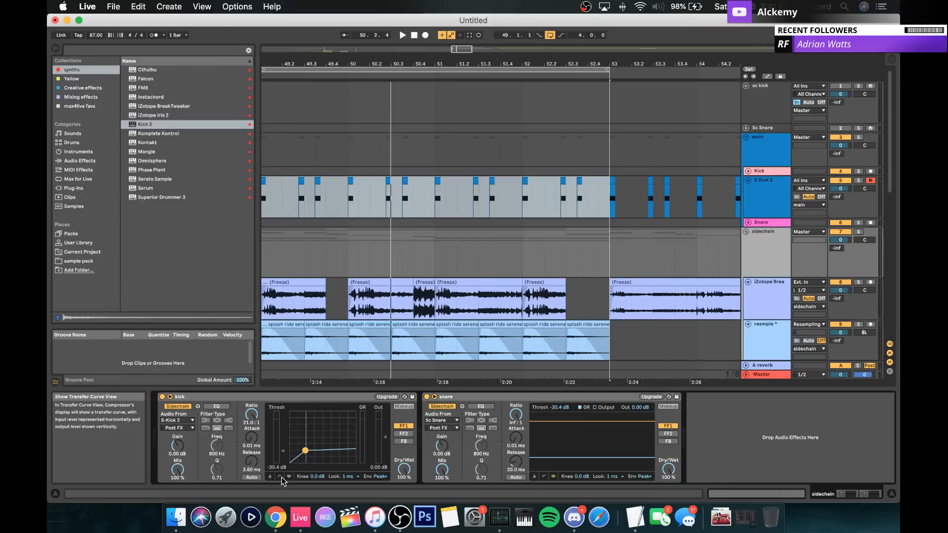
{"action": "key", "text": "space"}
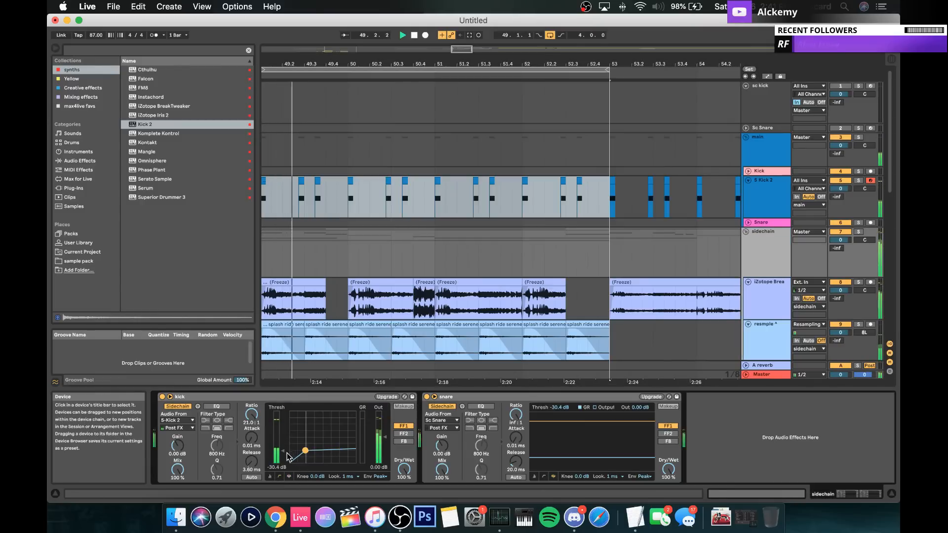
{"action": "left_click_drag", "start_coordinate": [304, 451], "coordinate": [318, 440]}
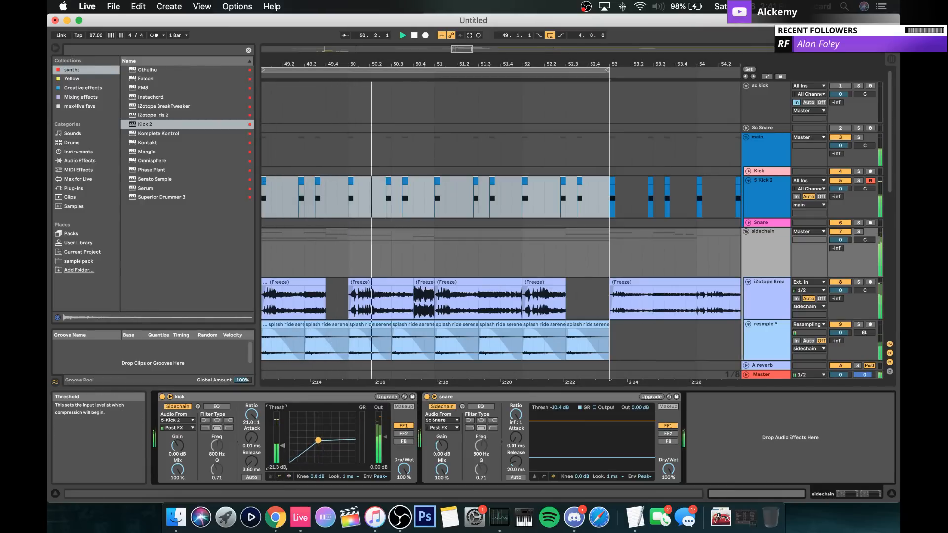
{"action": "double_click", "coordinate": [241, 395]}
{"action": "left_click", "coordinate": [770, 247]}
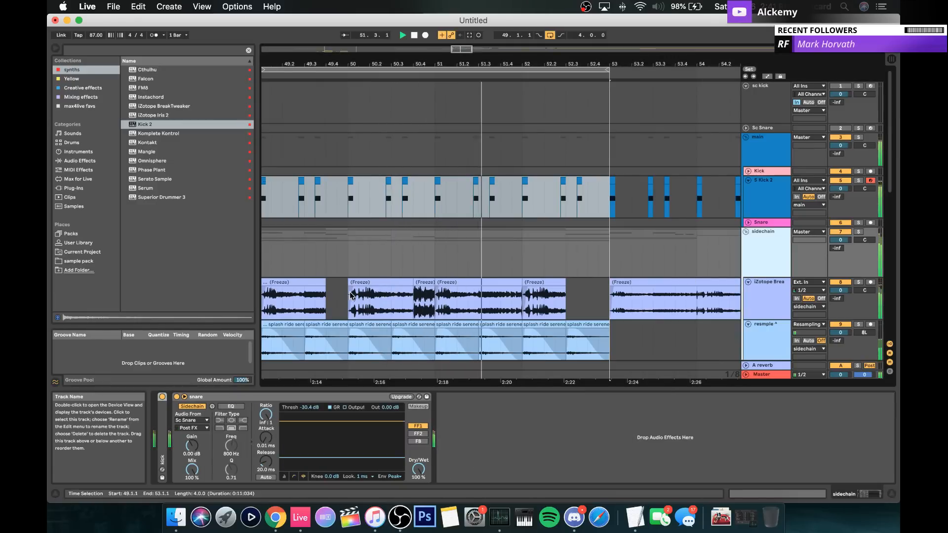
Step: Review the loop's clips from bar 49 during playback and unfold the teal resample track
{"action": "scroll", "coordinate": [340, 251], "scroll_direction": "down", "scroll_amount": 3}
{"action": "scroll", "coordinate": [340, 251], "scroll_direction": "left", "scroll_amount": 3}
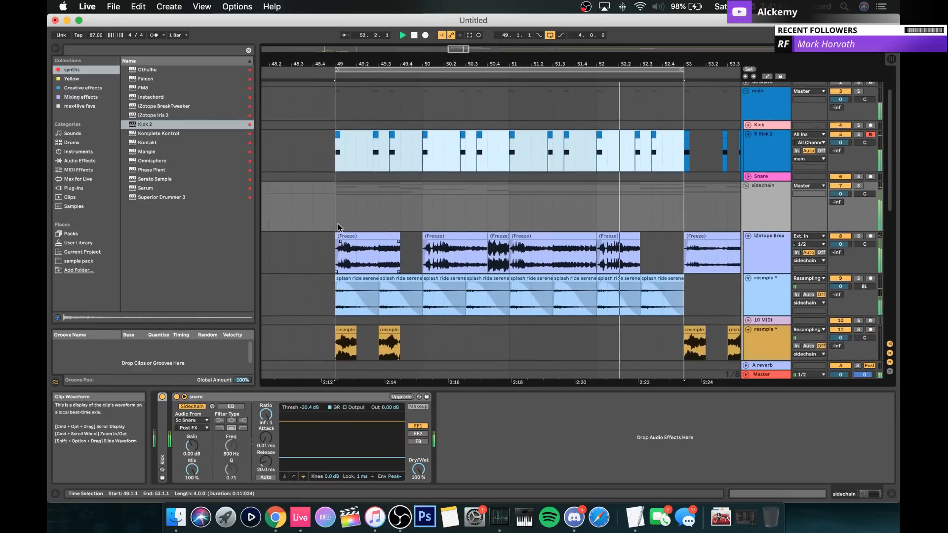
{"action": "scroll", "coordinate": [336, 216], "scroll_direction": "down", "scroll_amount": 5}
{"action": "scroll", "coordinate": [336, 216], "scroll_direction": "down", "scroll_amount": 8}
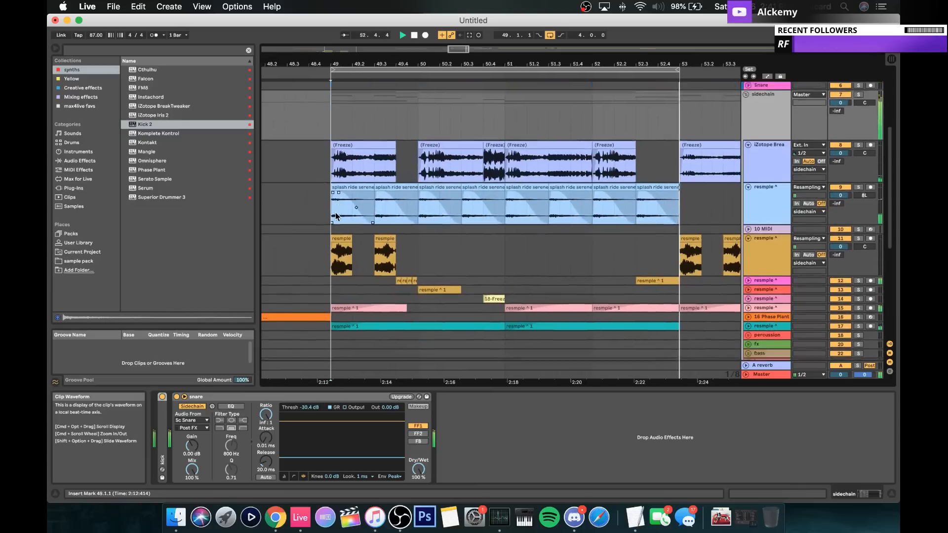
{"action": "scroll", "coordinate": [509, 168], "scroll_direction": "up", "scroll_amount": 4}
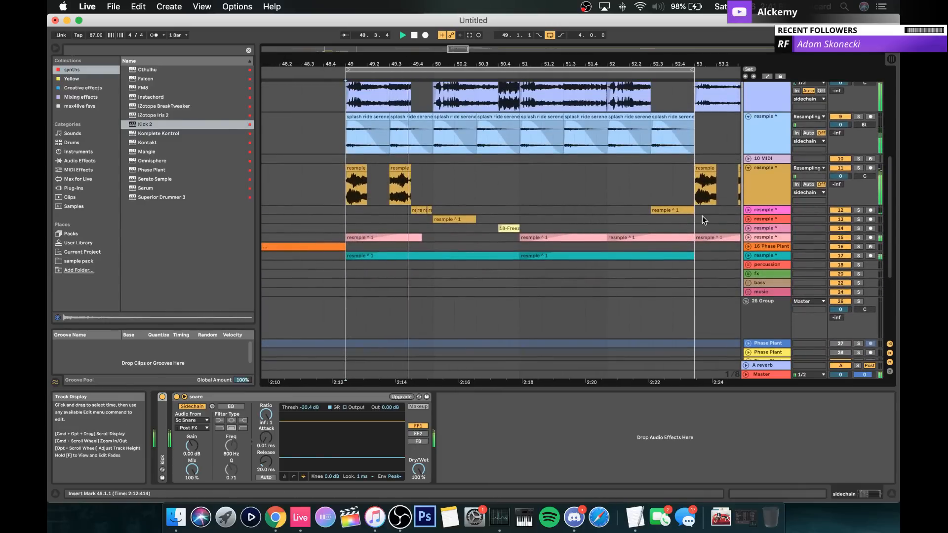
{"action": "left_click", "coordinate": [748, 256]}
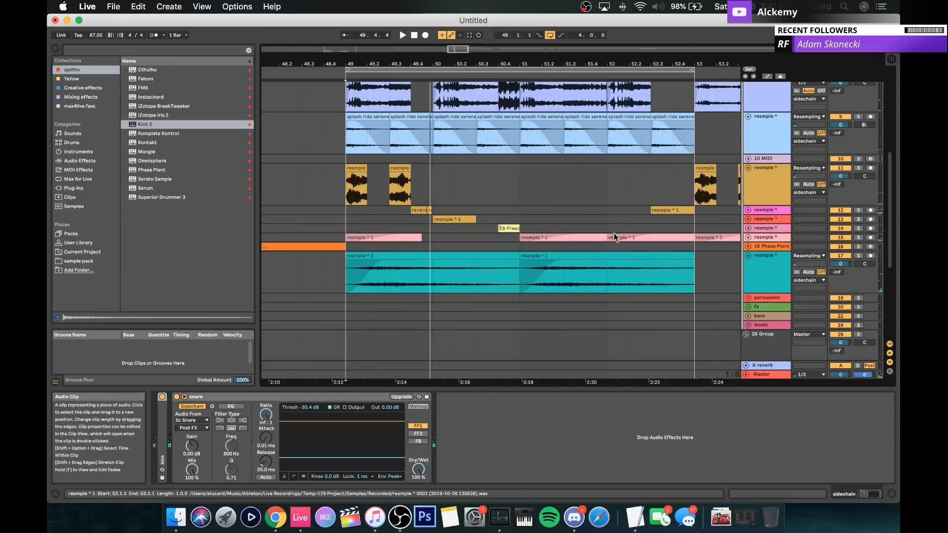
Step: Insert a new MIDI track below the gold resample track 11 in the sidechain group
{"action": "scroll", "coordinate": [615, 233], "scroll_direction": "up", "scroll_amount": 4}
{"action": "scroll", "coordinate": [614, 233], "scroll_direction": "left", "scroll_amount": 3}
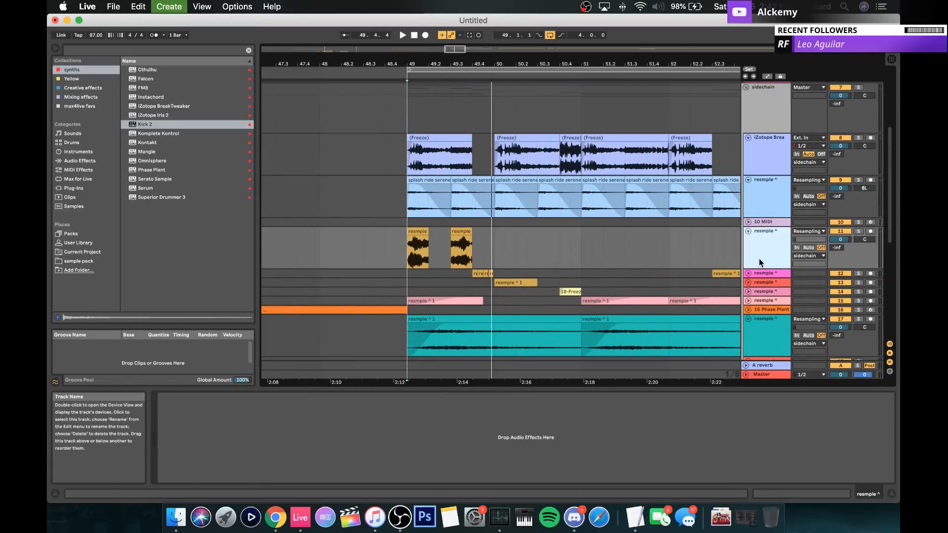
{"action": "key", "text": "super+shift+t"}
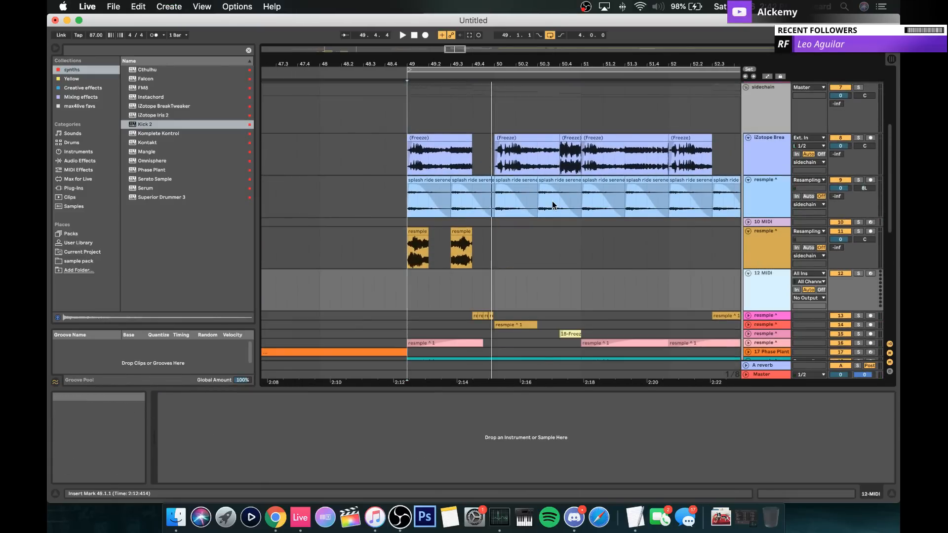
{"action": "scroll", "coordinate": [552, 201], "scroll_direction": "down", "scroll_amount": 3}
{"action": "scroll", "coordinate": [552, 201], "scroll_direction": "left", "scroll_amount": 5}
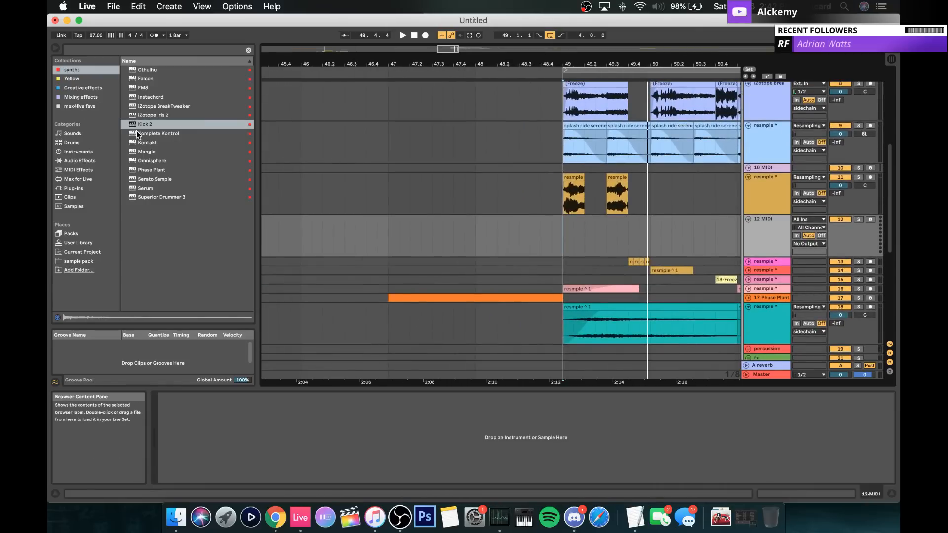
Step: Load the "sorrow sub 2 ekcle" rack from the User Library's Bass Templates onto the new MIDI track
{"action": "left_click", "coordinate": [82, 98]}
{"action": "left_click", "coordinate": [79, 88]}
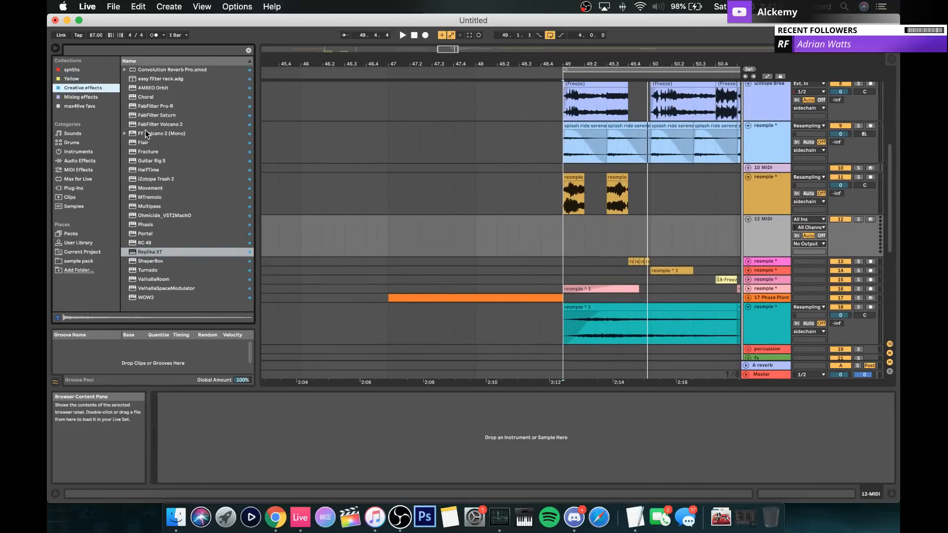
{"action": "left_click", "coordinate": [77, 71]}
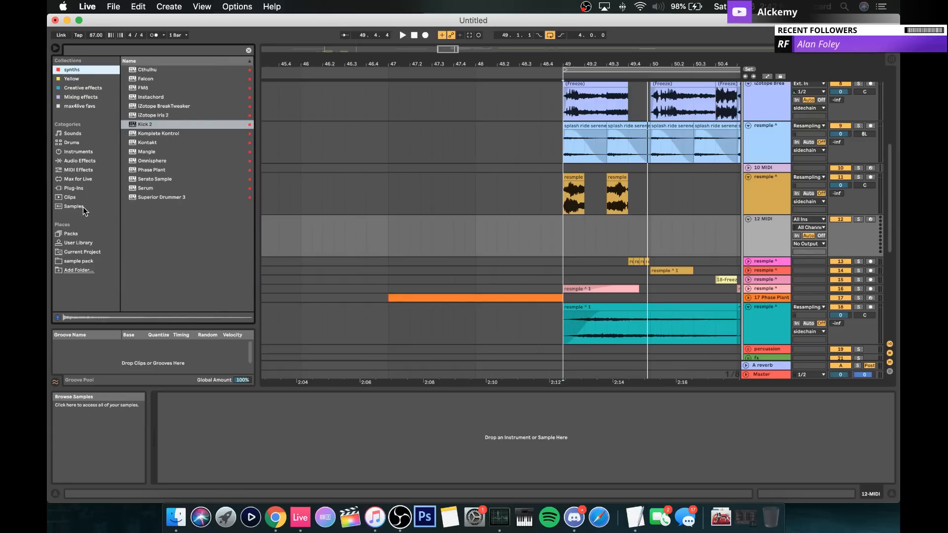
{"action": "left_click", "coordinate": [79, 243]}
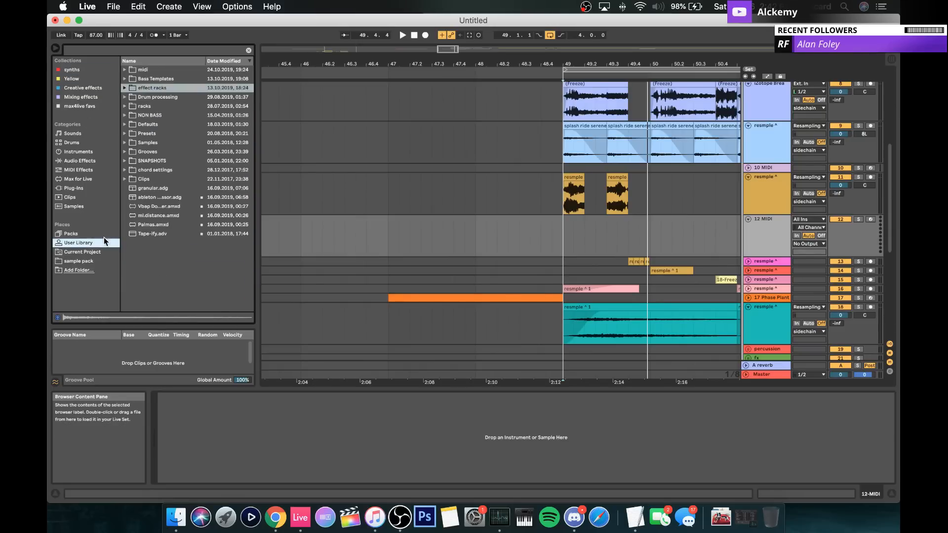
{"action": "left_click", "coordinate": [125, 79]}
{"action": "scroll", "coordinate": [164, 105], "scroll_direction": "down", "scroll_amount": 10}
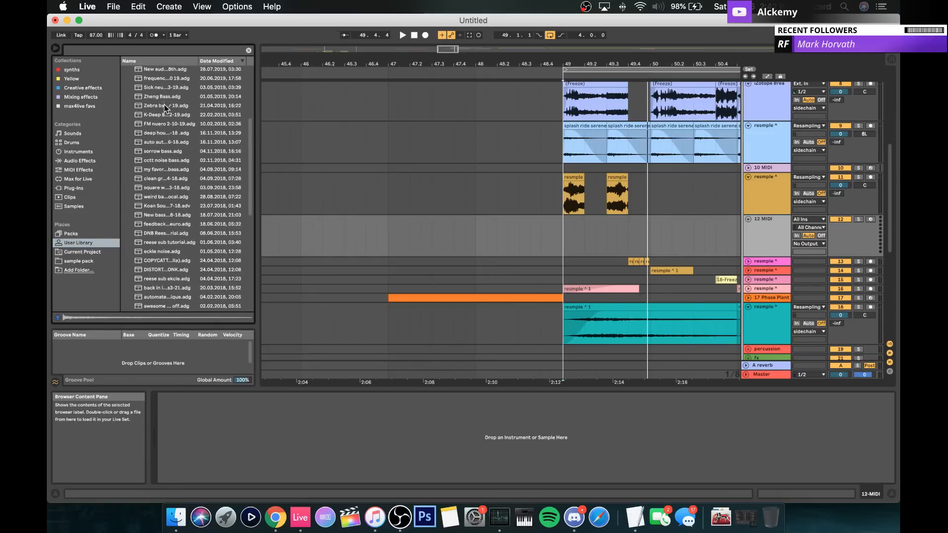
{"action": "scroll", "coordinate": [164, 104], "scroll_direction": "up", "scroll_amount": 5}
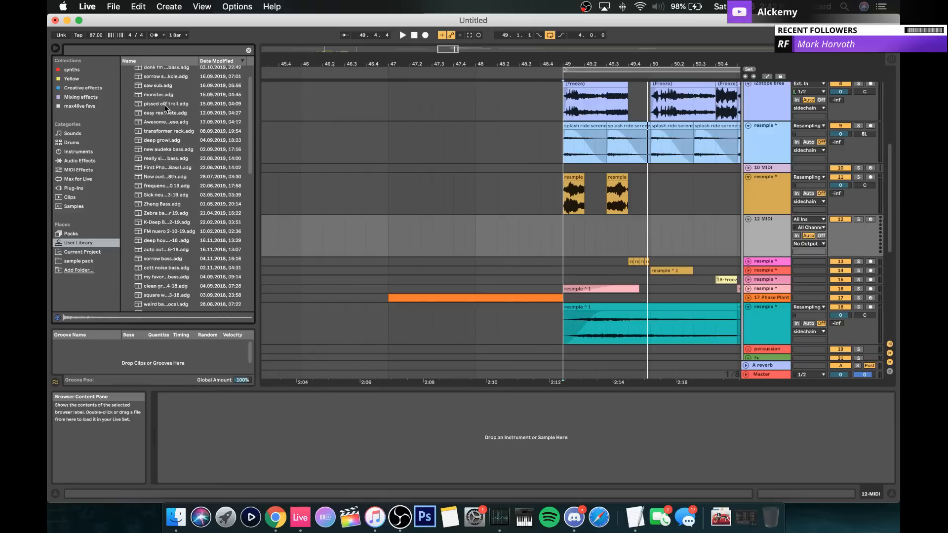
{"action": "scroll", "coordinate": [164, 105], "scroll_direction": "up", "scroll_amount": 2}
{"action": "left_click", "coordinate": [158, 96]}
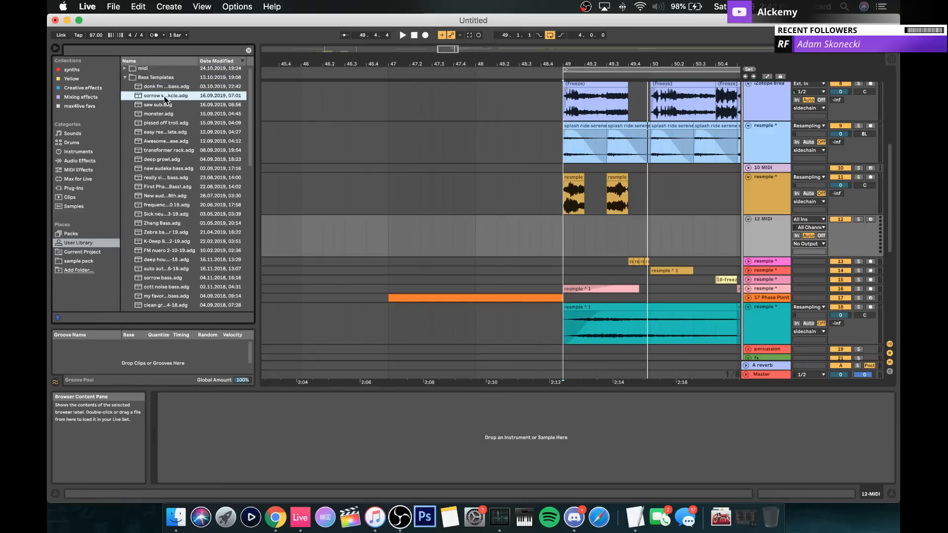
{"action": "left_click_drag", "start_coordinate": [164, 98], "coordinate": [486, 219]}
Step: Close the Serum window and lower the sub rack's Saturator drive to 6.86 dB
{"action": "left_click_drag", "start_coordinate": [624, 245], "coordinate": [617, 253]}
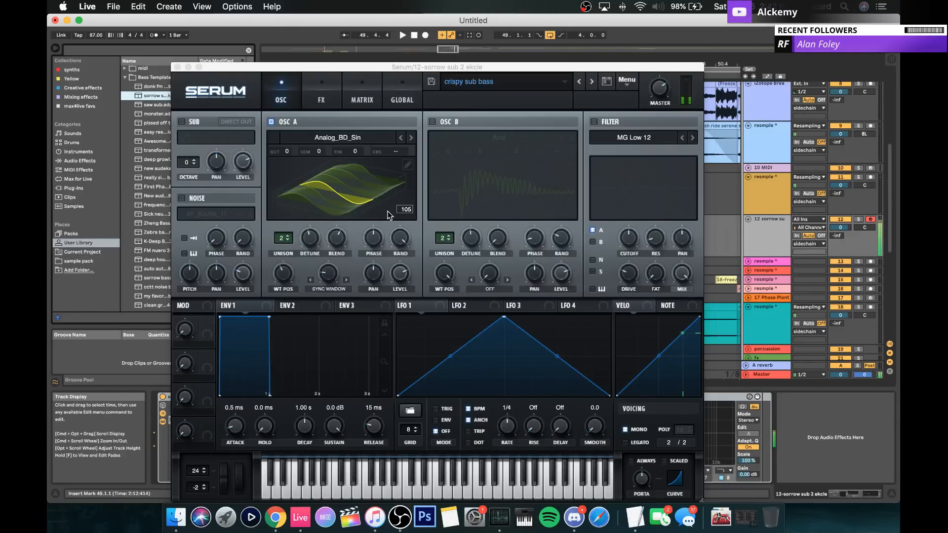
{"action": "left_click", "coordinate": [178, 68]}
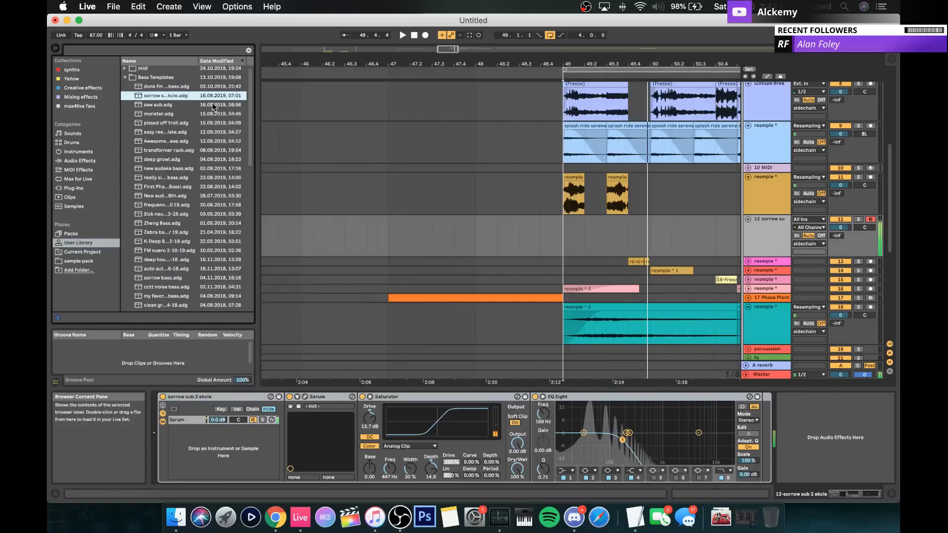
{"action": "left_click_drag", "start_coordinate": [369, 419], "coordinate": [369, 428]}
{"action": "key", "text": "space"}
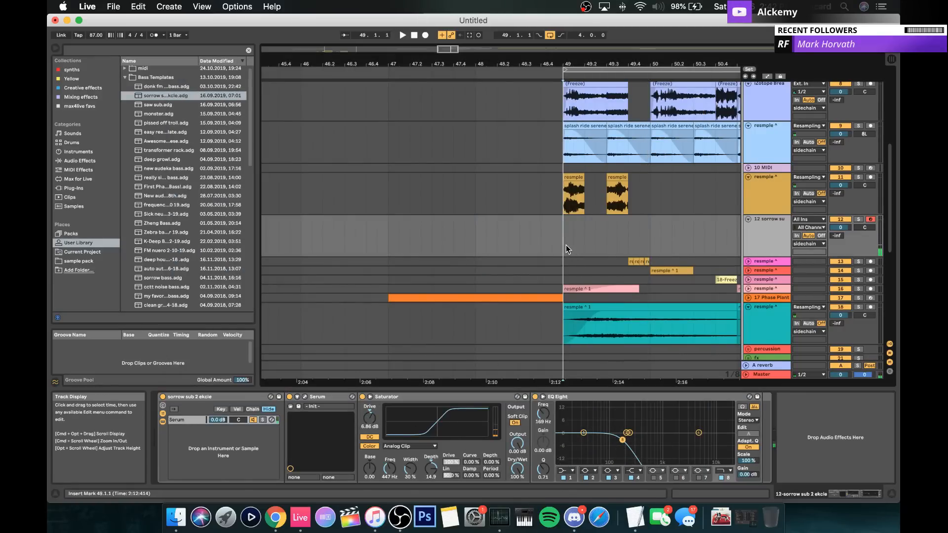
Step: Move the gold resample track below the sorrow sub track and group it with the three resample tracks beneath it
{"action": "left_click", "coordinate": [755, 191]}
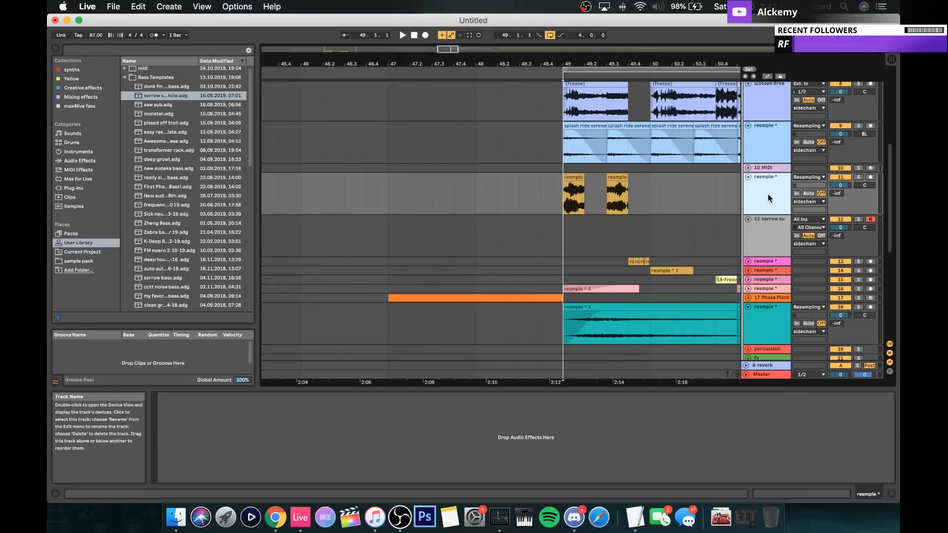
{"action": "scroll", "coordinate": [766, 193], "scroll_direction": "down", "scroll_amount": 1}
{"action": "left_click_drag", "start_coordinate": [757, 170], "coordinate": [757, 230]}
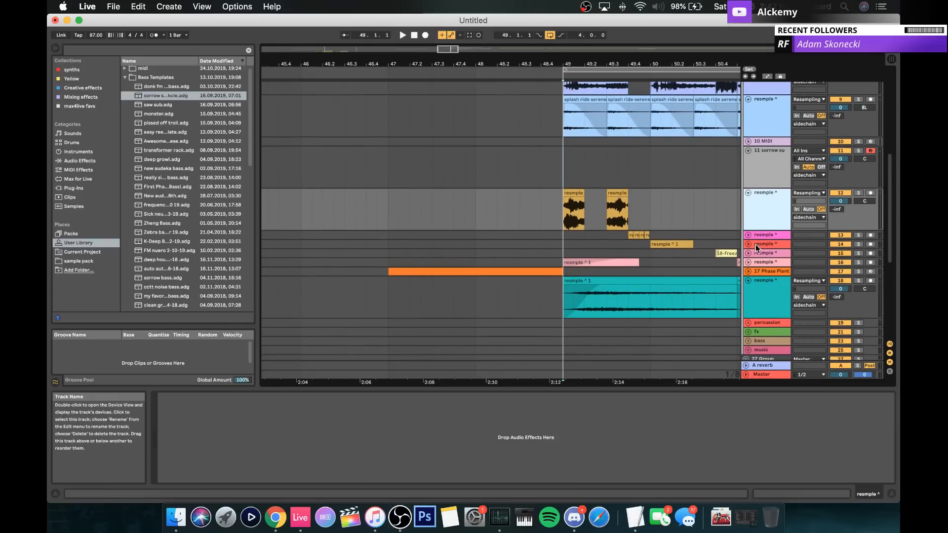
{"action": "left_click", "coordinate": [758, 252]}
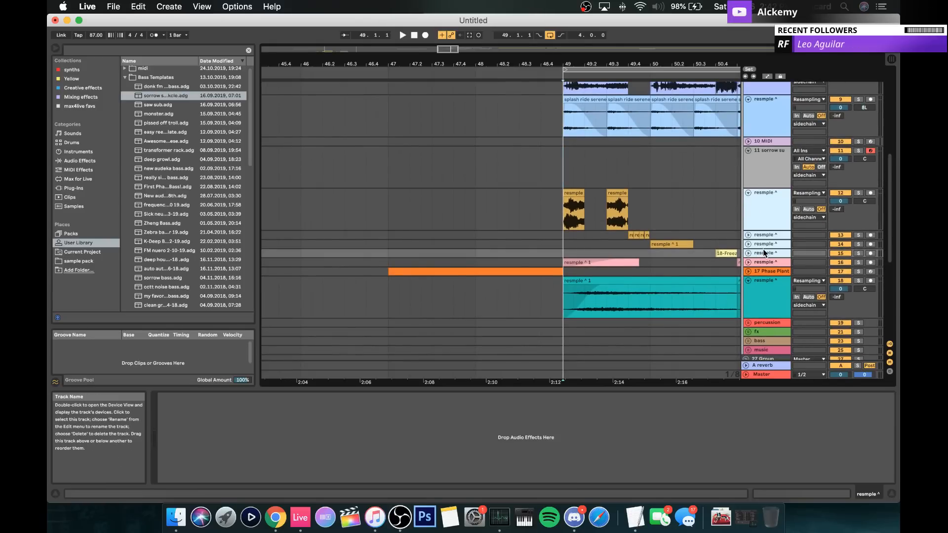
{"action": "key", "text": "super+g"}
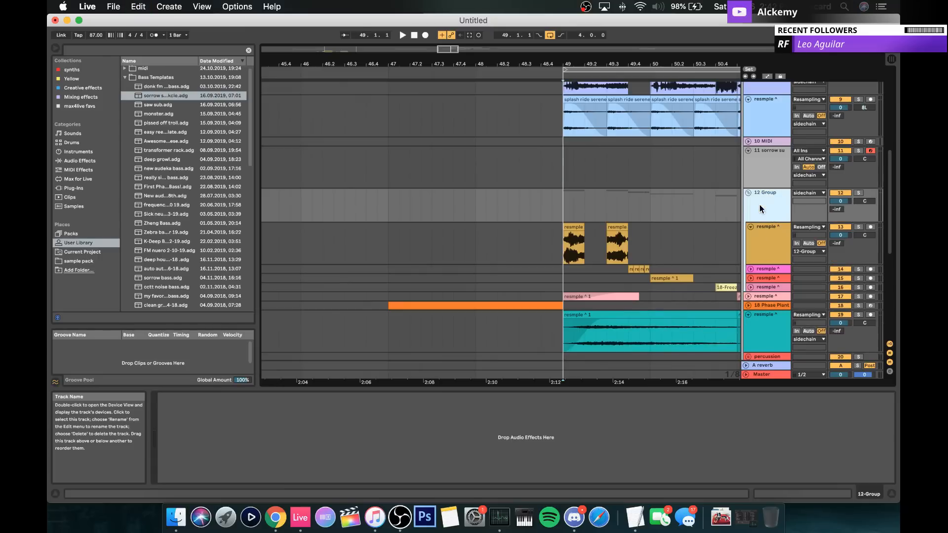
Step: Play the arrangement from 49.1.1, and unfold the pink resample track and the Phase Plant track
{"action": "left_click", "coordinate": [562, 201]}
{"action": "key", "text": "space"}
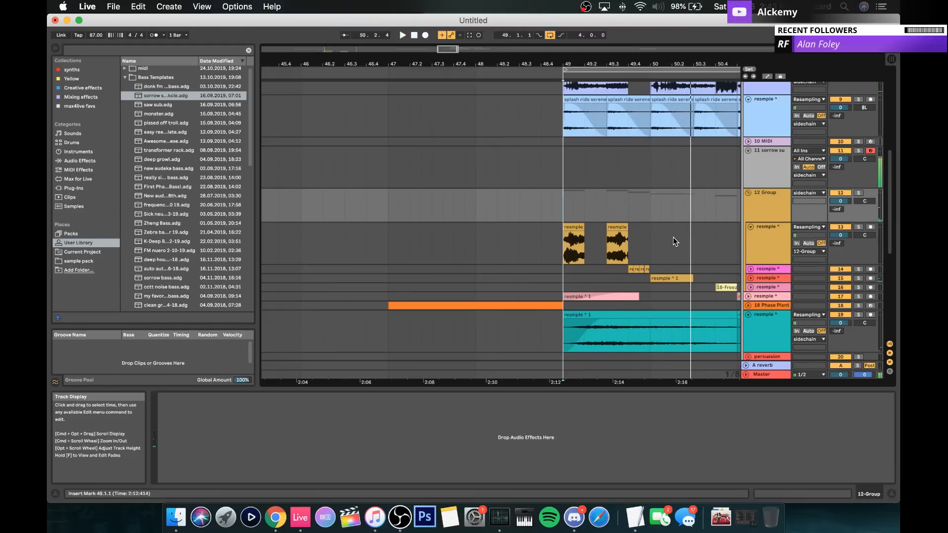
{"action": "scroll", "coordinate": [608, 243], "scroll_direction": "down", "scroll_amount": 3}
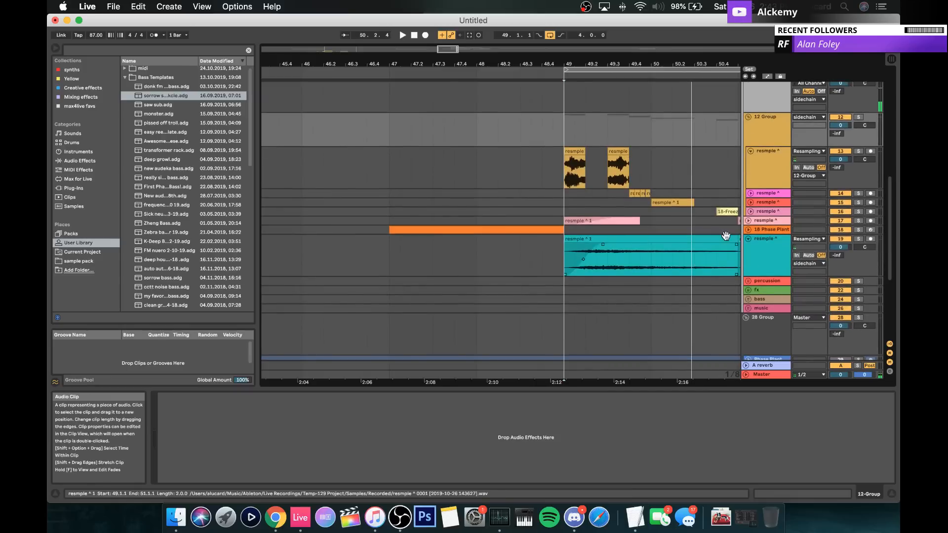
{"action": "left_click", "coordinate": [748, 221]}
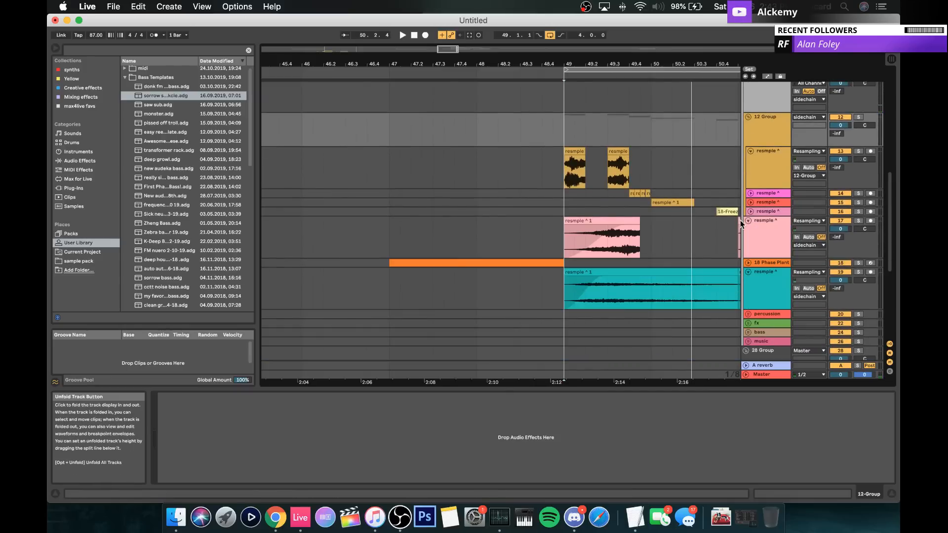
{"action": "left_click", "coordinate": [749, 263]}
Step: Open the Phase Plant MIDI clip, examine its chord notes including the low F1, and play the arrangement from bar 49
{"action": "double_click", "coordinate": [465, 264]}
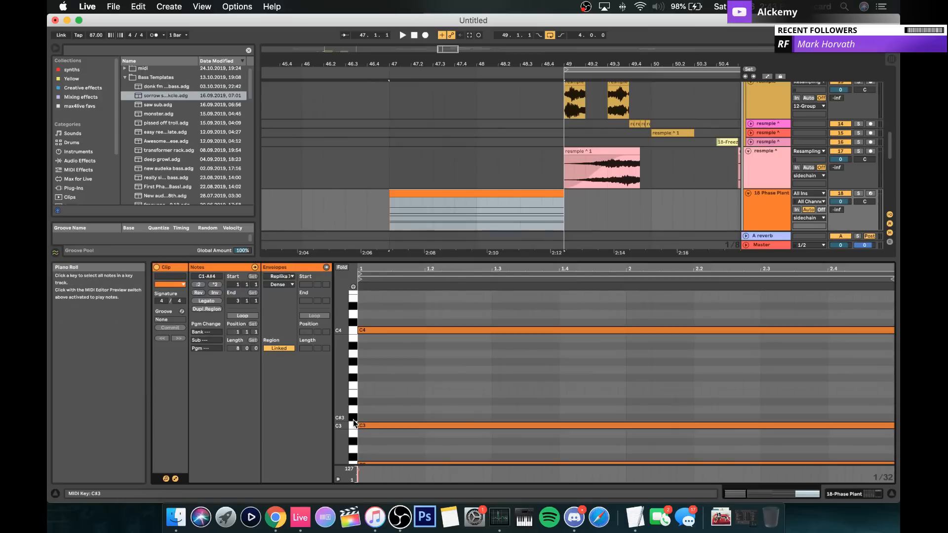
{"action": "scroll", "coordinate": [353, 420], "scroll_direction": "down", "scroll_amount": 5}
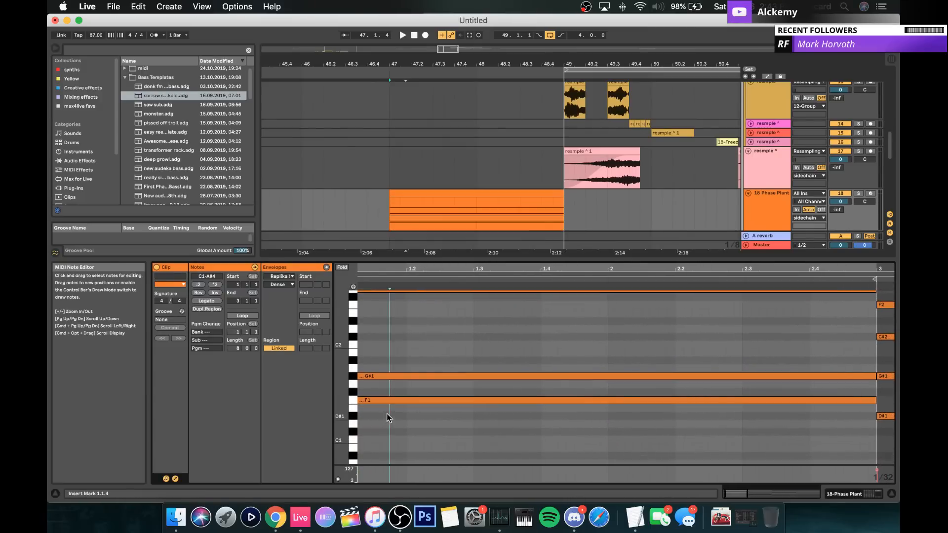
{"action": "left_click", "coordinate": [387, 400]}
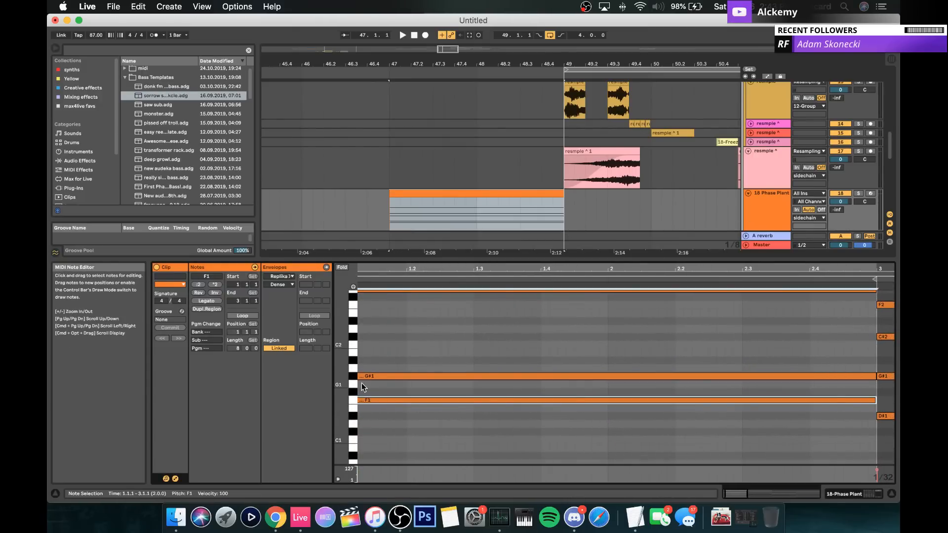
{"action": "scroll", "coordinate": [378, 381], "scroll_direction": "up", "scroll_amount": 5}
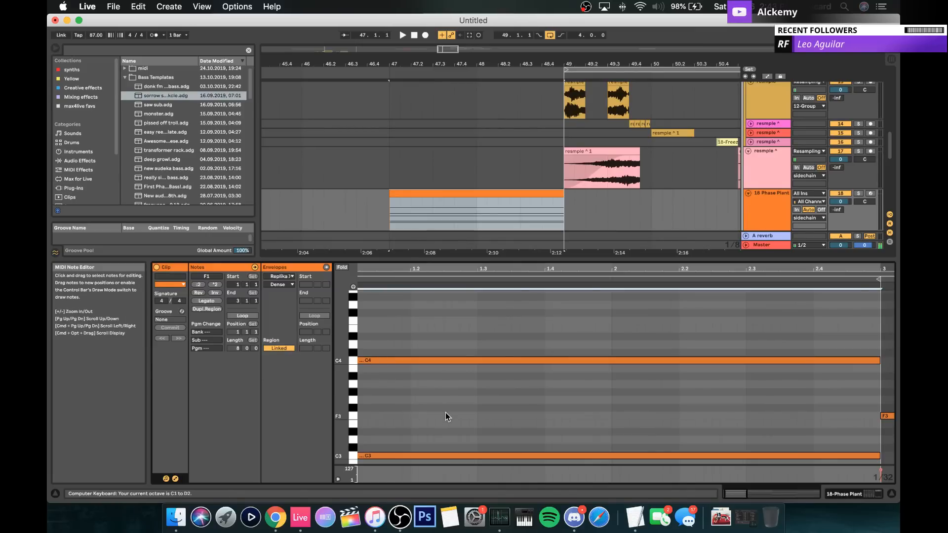
{"action": "left_click", "coordinate": [565, 213]}
{"action": "key", "text": "space"}
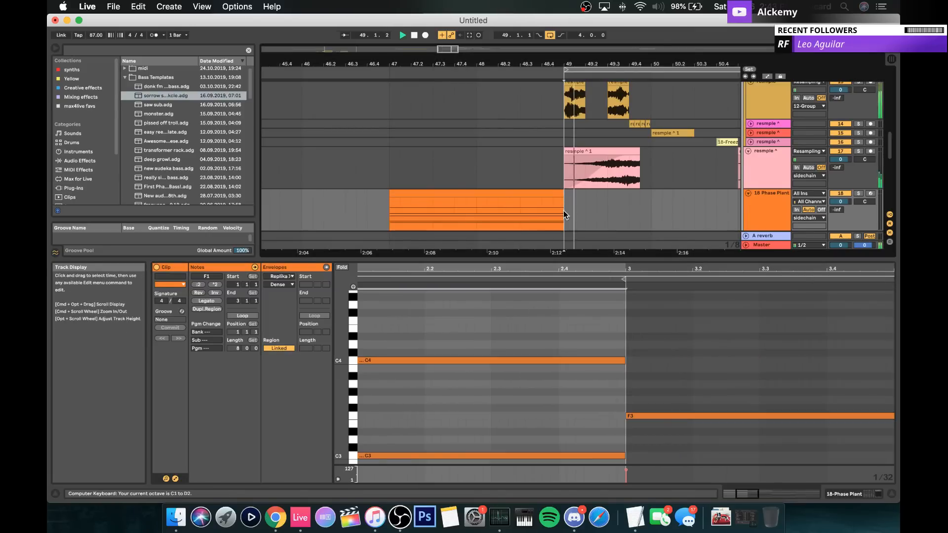
Step: Replay the drop from 49.1.1 and listen to how the resampled basses sit around bars 49 to 51
{"action": "scroll", "coordinate": [620, 117], "scroll_direction": "right", "scroll_amount": 3}
{"action": "scroll", "coordinate": [619, 117], "scroll_direction": "down", "scroll_amount": 1}
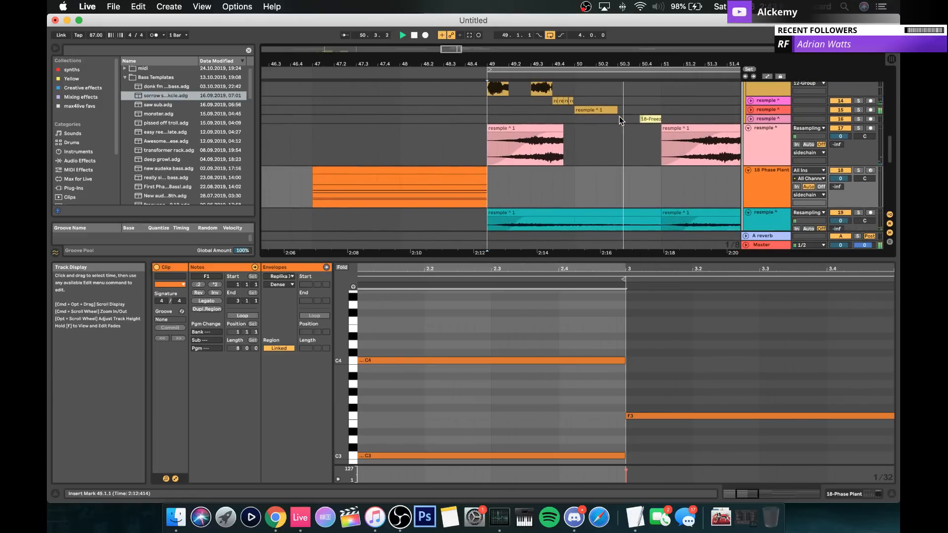
{"action": "key", "text": "space"}
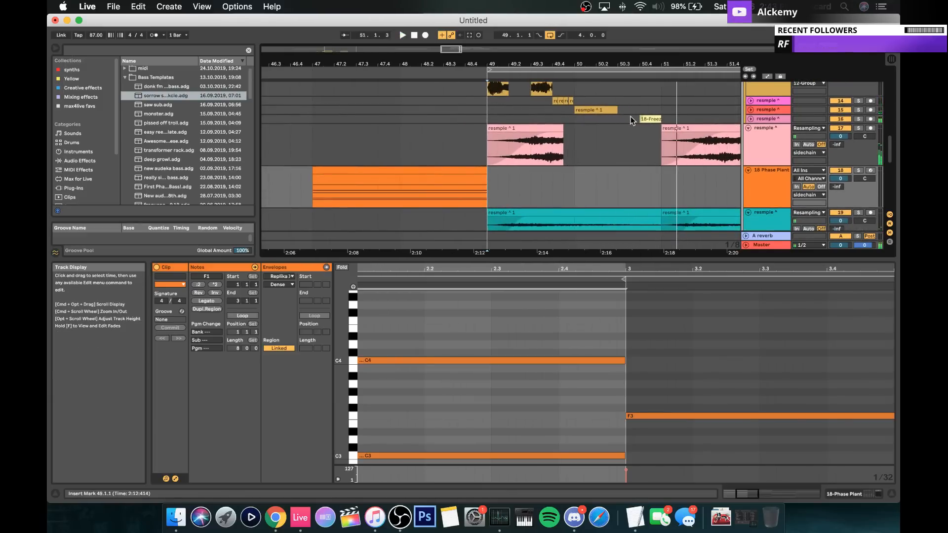
{"action": "scroll", "coordinate": [630, 140], "scroll_direction": "down", "scroll_amount": 2}
{"action": "scroll", "coordinate": [630, 141], "scroll_direction": "left", "scroll_amount": 1}
{"action": "left_click_drag", "start_coordinate": [642, 159], "coordinate": [478, 159]}
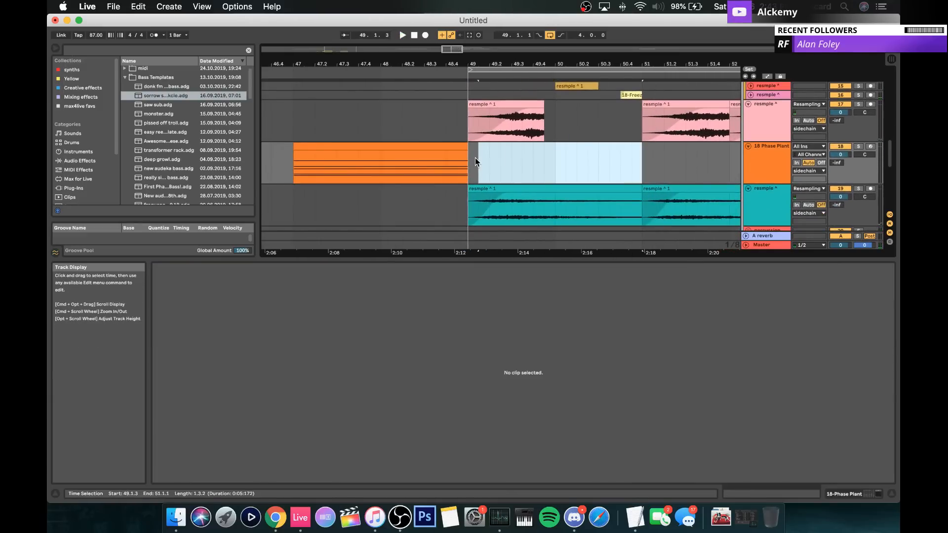
{"action": "left_click", "coordinate": [469, 149]}
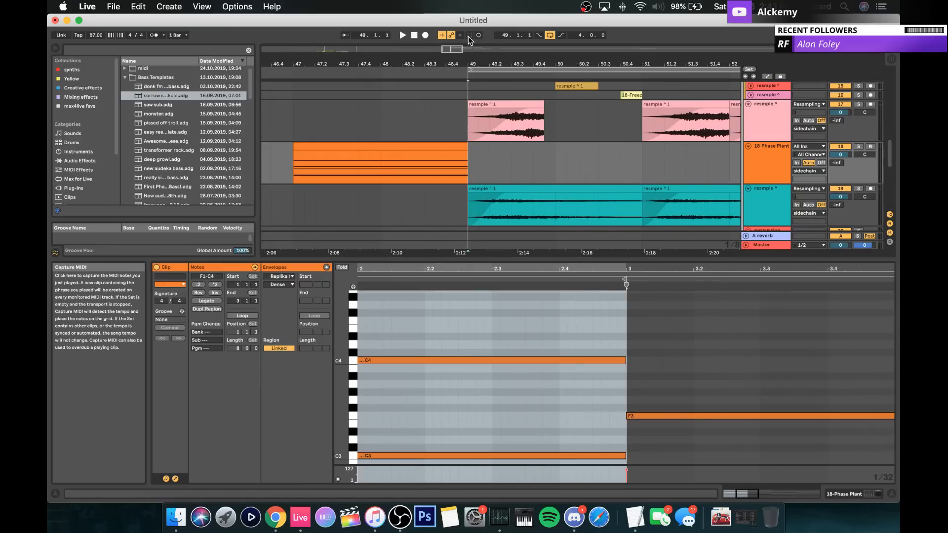
{"action": "key", "text": "space"}
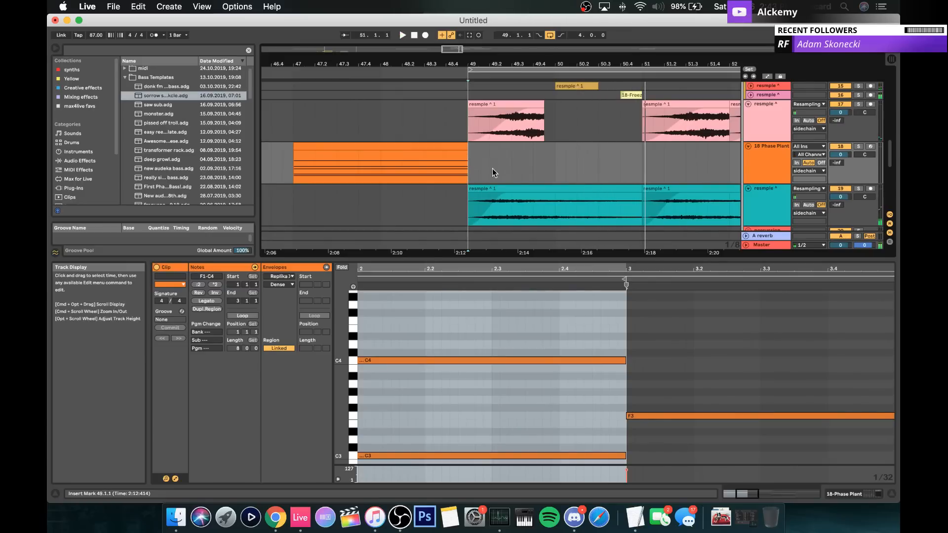
{"action": "left_click", "coordinate": [469, 36]}
{"action": "scroll", "coordinate": [558, 136], "scroll_direction": "right", "scroll_amount": 3}
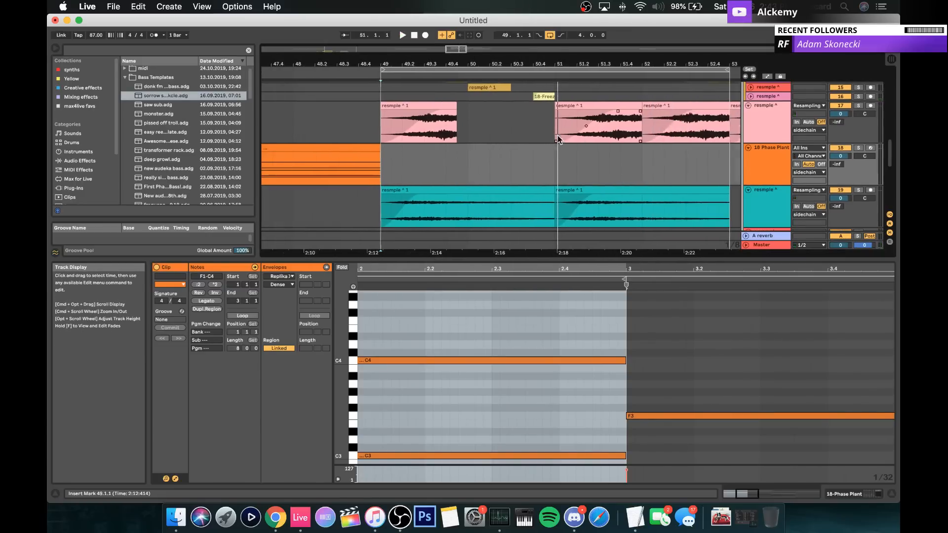
Step: In the sorrow sub clip, move the second C1 note to start at 2.1.1 and shorten the first to end at 1.4
{"action": "scroll", "coordinate": [558, 135], "scroll_direction": "left", "scroll_amount": 3}
{"action": "scroll", "coordinate": [558, 135], "scroll_direction": "up", "scroll_amount": 5}
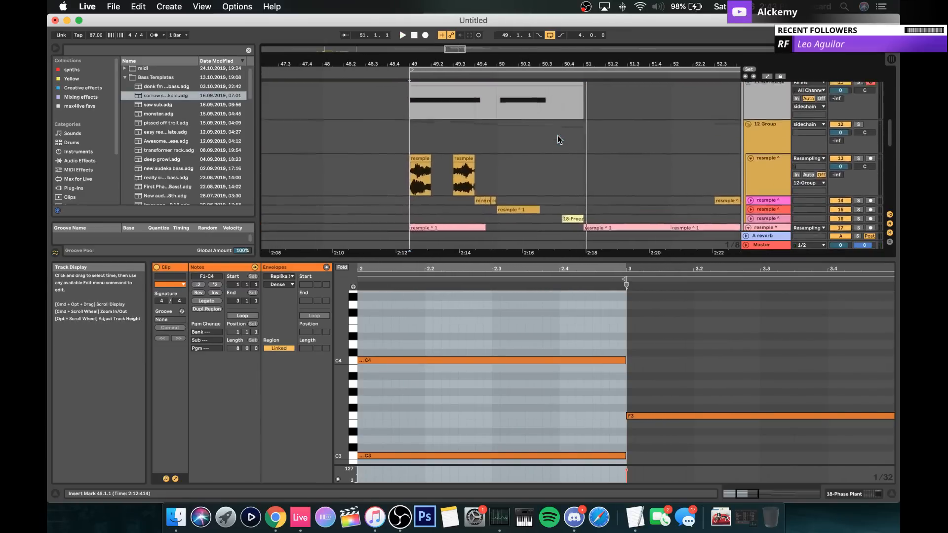
{"action": "scroll", "coordinate": [558, 136], "scroll_direction": "up", "scroll_amount": 3}
{"action": "left_click", "coordinate": [558, 135]}
{"action": "left_click", "coordinate": [659, 295]}
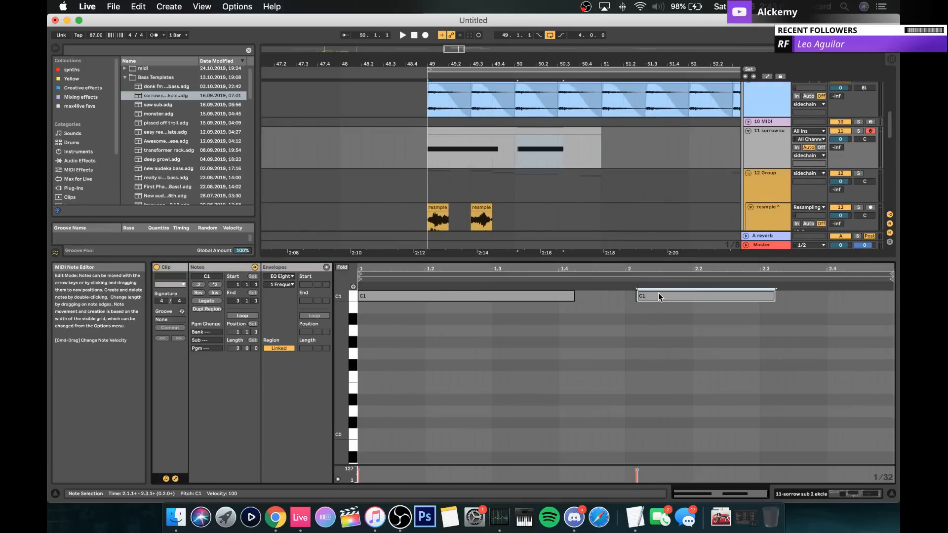
{"action": "key", "text": "Left"}
{"action": "key", "text": "Left"}
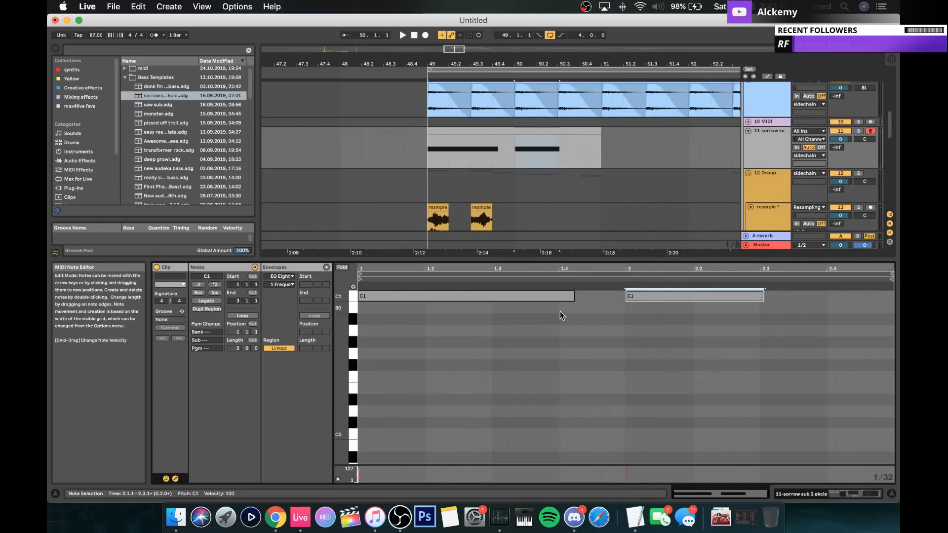
{"action": "left_click_drag", "start_coordinate": [575, 295], "coordinate": [558, 295]}
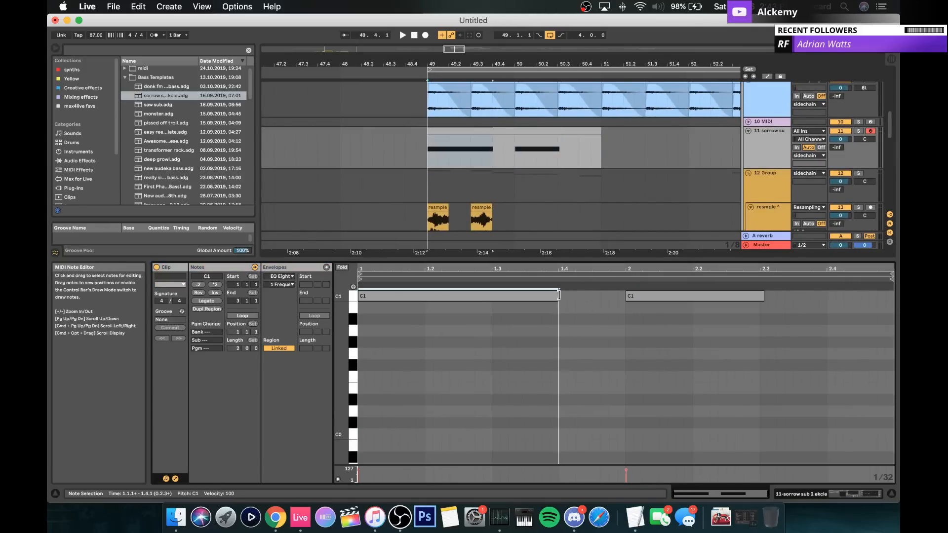
Step: Duplicate the sorrow sub clip to bar 51, transpose the copy's notes down to F0, and play back the result
{"action": "left_click", "coordinate": [574, 128]}
{"action": "key", "text": "super+d"}
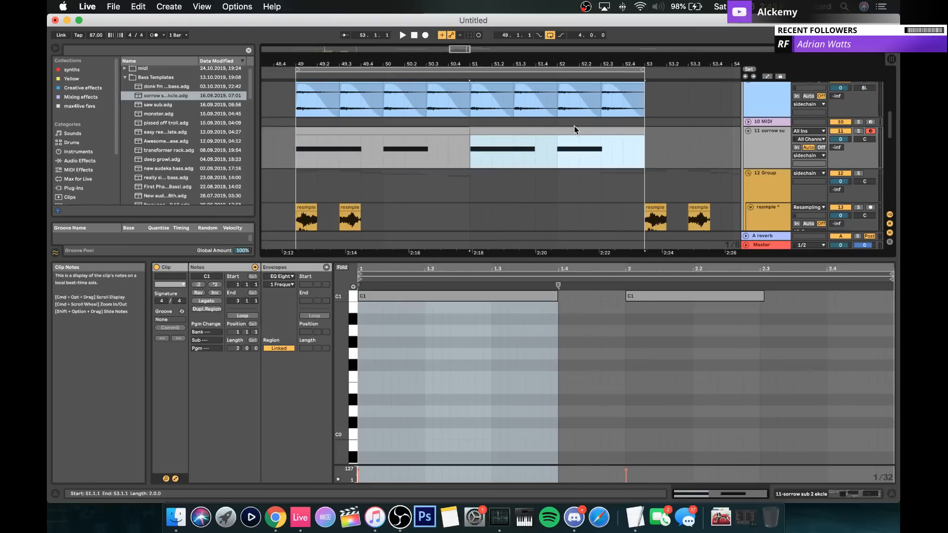
{"action": "left_click", "coordinate": [677, 308]}
{"action": "key", "text": "super+a"}
{"action": "key", "text": "Down"}
{"action": "key", "text": "Down"}
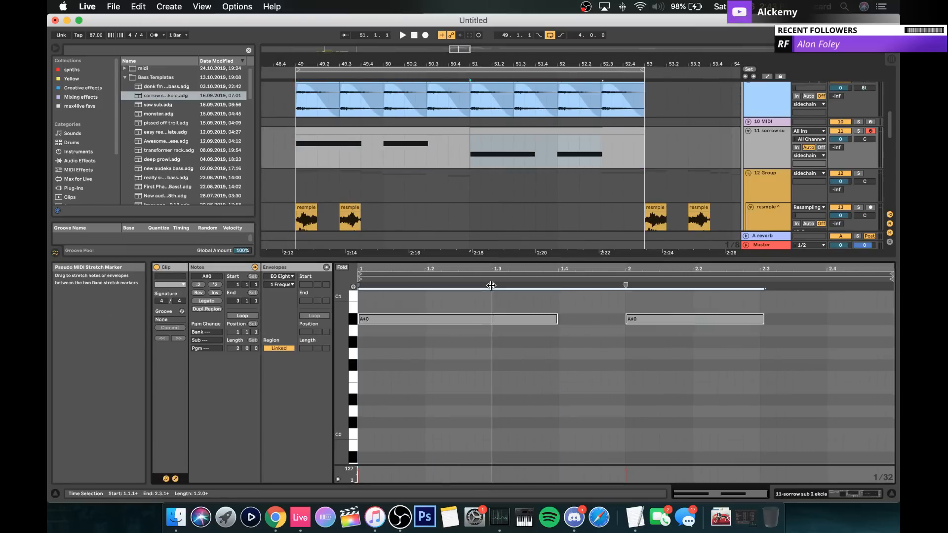
{"action": "key", "text": "Down"}
{"action": "key", "text": "Down"}
{"action": "key", "text": "Down"}
{"action": "key", "text": "Down"}
{"action": "key", "text": "Down"}
{"action": "key", "text": "space"}
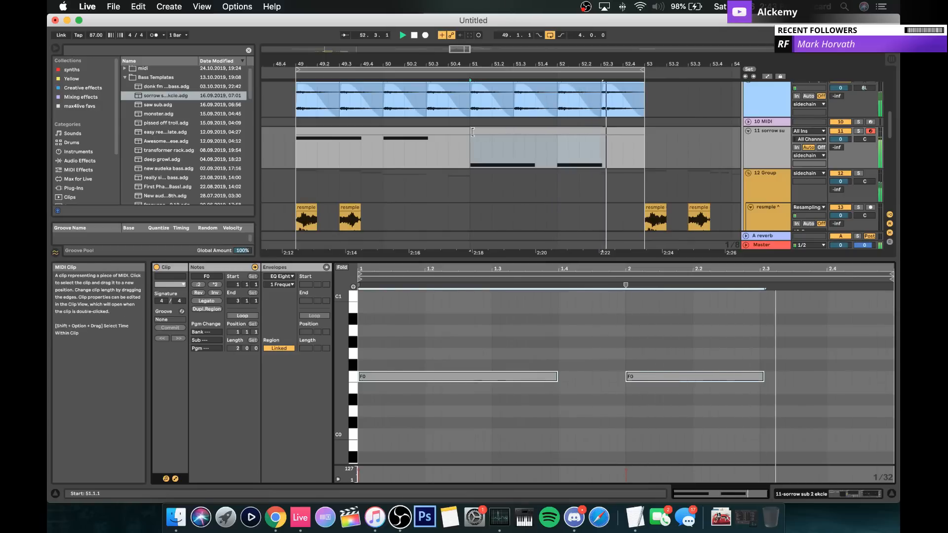
{"action": "key", "text": "space"}
Step: Trim the F0 sub clip to start at bar 52 and place a copy of the second C1 note at bar 51
{"action": "left_click_drag", "start_coordinate": [472, 132], "coordinate": [557, 132]}
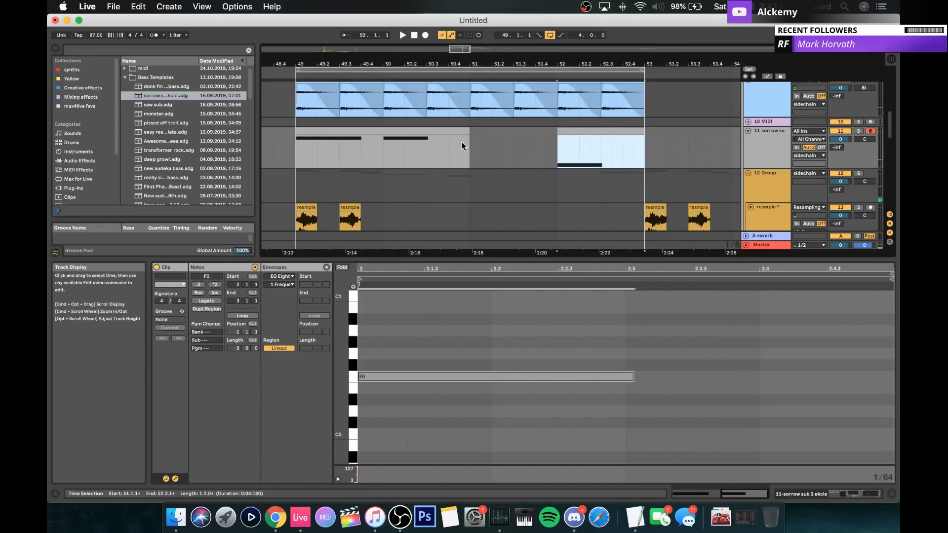
{"action": "mouse_move", "coordinate": [384, 141]}
{"action": "left_mouse_down"}
{"action": "mouse_move", "coordinate": [437, 151]}
{"action": "mouse_move", "coordinate": [495, 138]}
{"action": "mouse_move", "coordinate": [494, 130]}
{"action": "left_mouse_up"}
{"action": "key", "text": "super+d"}
{"action": "double_click", "coordinate": [494, 129]}
Step: Raise the copied sub note at bar 51 an octave to C2 and play it back with the sub track's devices shown
{"action": "left_click", "coordinate": [426, 327]}
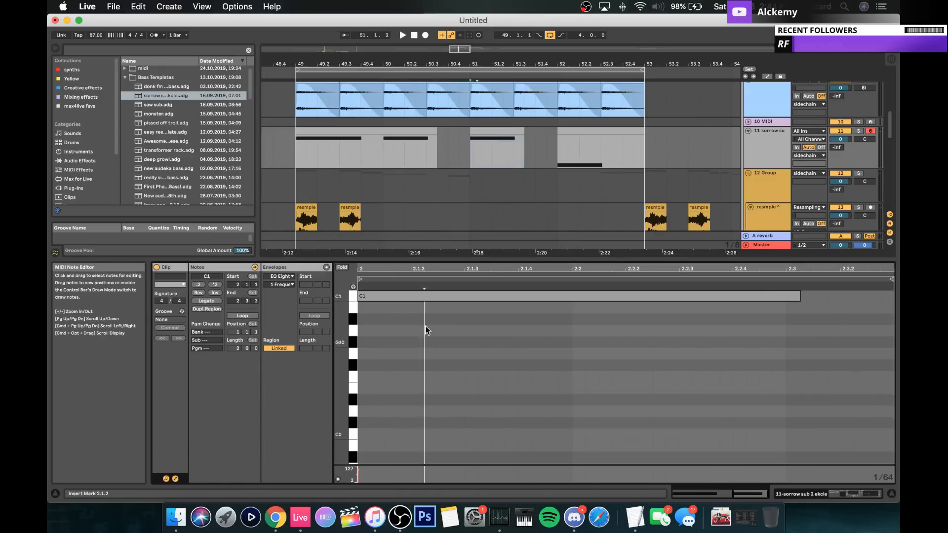
{"action": "key", "text": "super+a"}
{"action": "key", "text": "shift+Up"}
{"action": "left_click", "coordinate": [425, 277]}
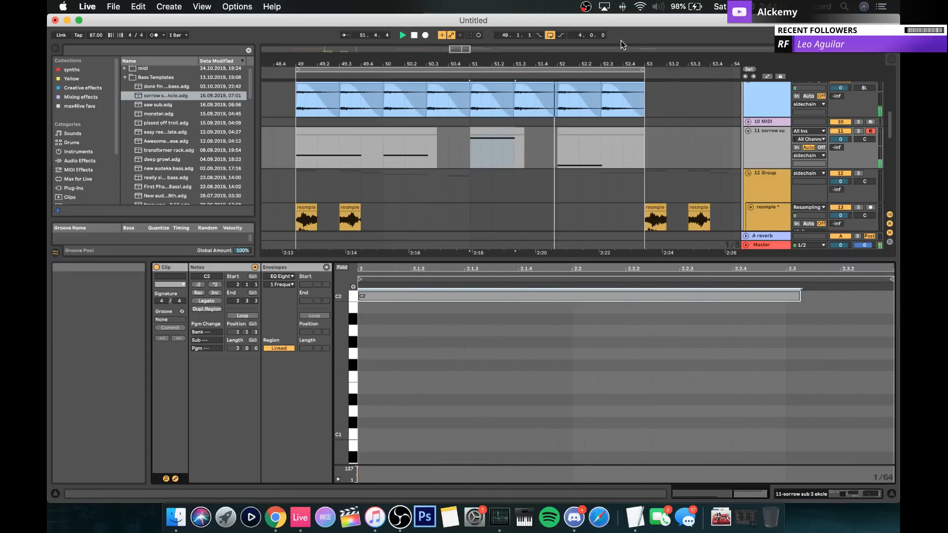
{"action": "double_click", "coordinate": [761, 146]}
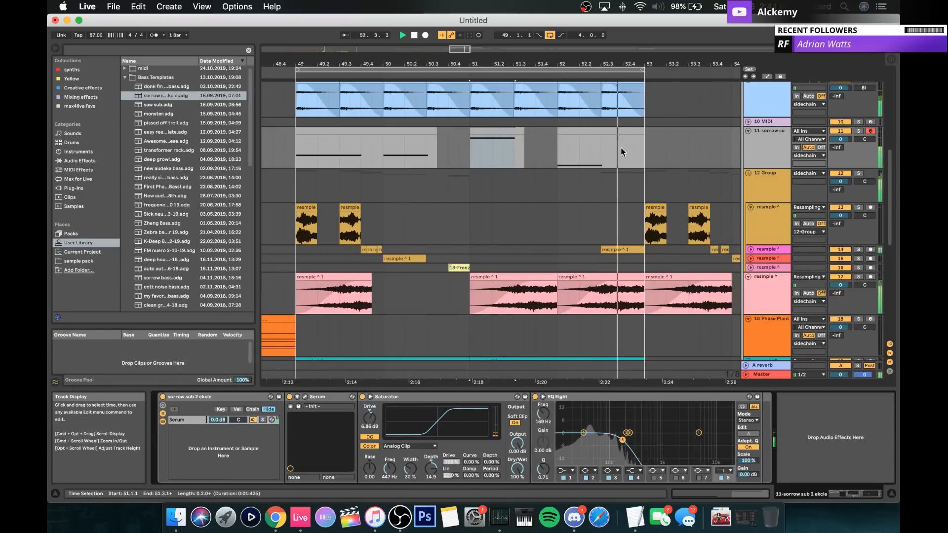
{"action": "key", "text": "space"}
Step: Lengthen the F0 note in the bar 52 sub clip to the clip's end using Legato
{"action": "double_click", "coordinate": [601, 133]}
{"action": "left_click", "coordinate": [632, 344]}
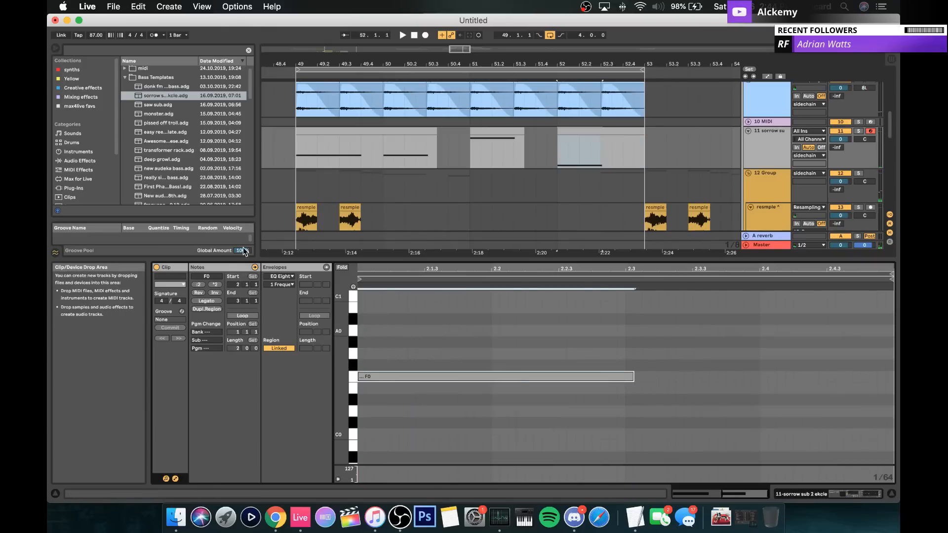
{"action": "left_click", "coordinate": [207, 301]}
Step: Play the arrangement from 49.1.1 and raise the sub rack's Saturator drive to 11.4 dB
{"action": "left_click", "coordinate": [313, 144]}
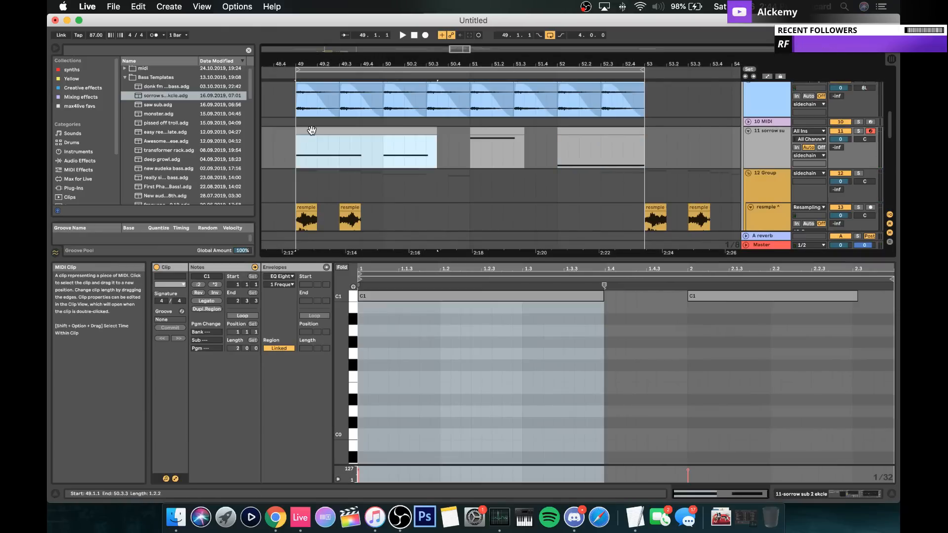
{"action": "key", "text": "space"}
{"action": "left_click", "coordinate": [759, 152]}
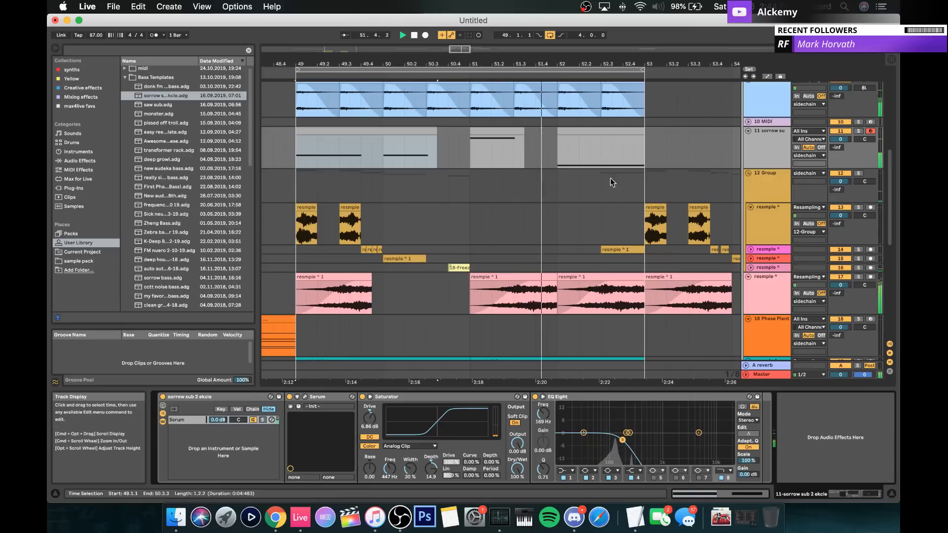
{"action": "left_click", "coordinate": [777, 148]}
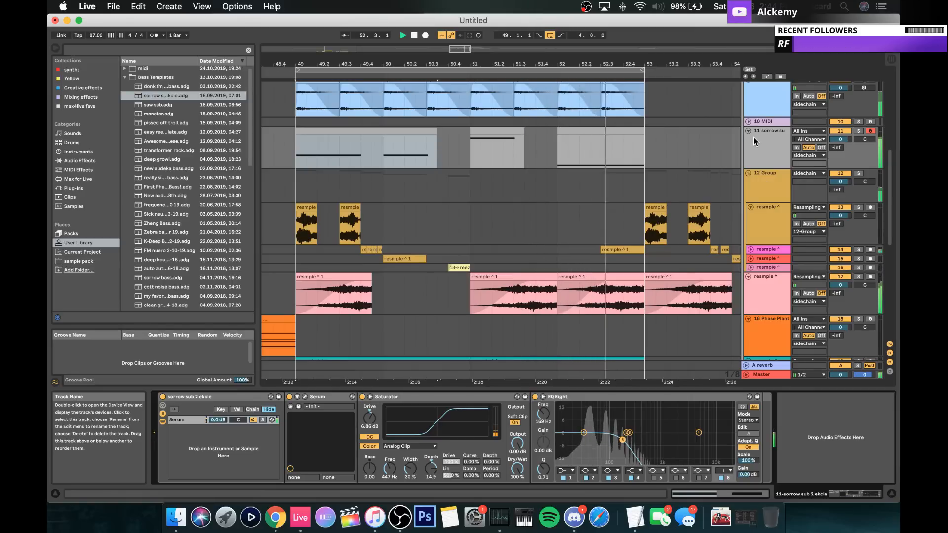
{"action": "left_click_drag", "start_coordinate": [372, 429], "coordinate": [372, 414]}
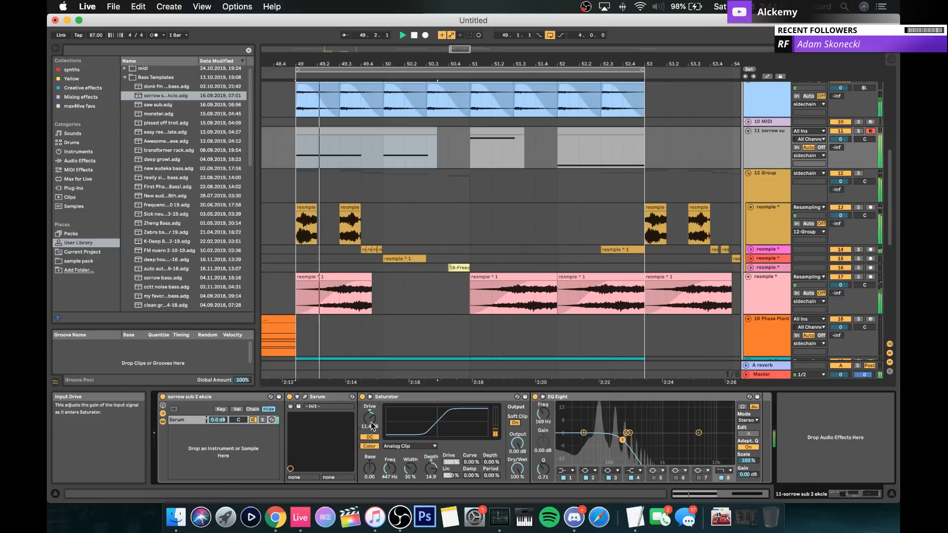
Step: Fold the sorrow sub track, trim its first clip to end at 50.1.1, and play from bar 49
{"action": "left_click", "coordinate": [764, 153]}
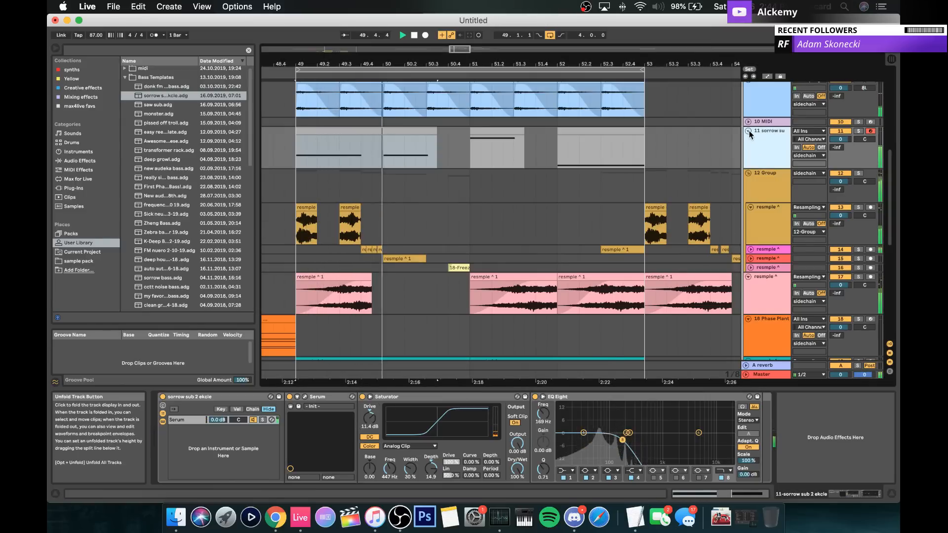
{"action": "left_click", "coordinate": [748, 131]}
{"action": "key", "text": "space"}
{"action": "left_click_drag", "start_coordinate": [437, 130], "coordinate": [384, 131]}
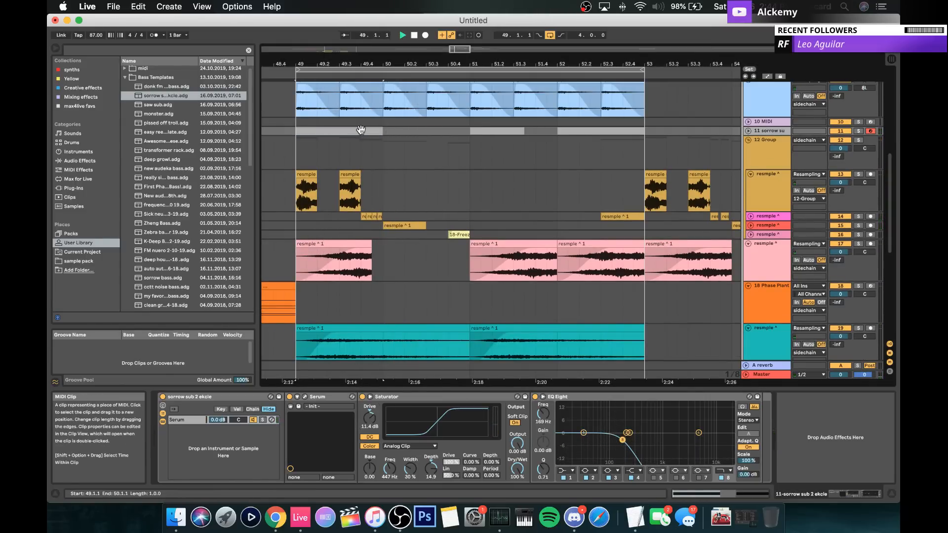
{"action": "key", "text": "space"}
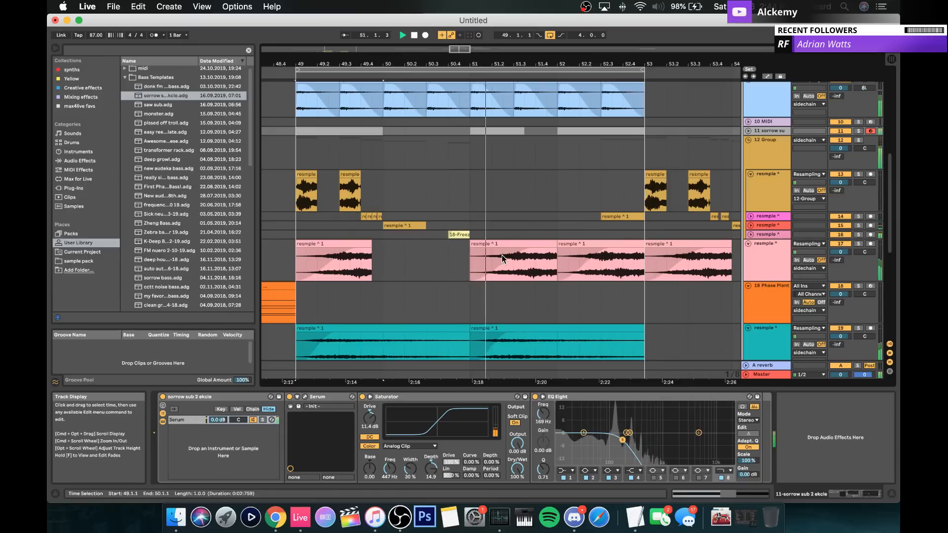
Step: Check the teal resample track's devices, and extend the sub clip at bar 51 to end at 52.1.1
{"action": "scroll", "coordinate": [502, 255], "scroll_direction": "down", "scroll_amount": 5}
{"action": "left_click", "coordinate": [470, 245]}
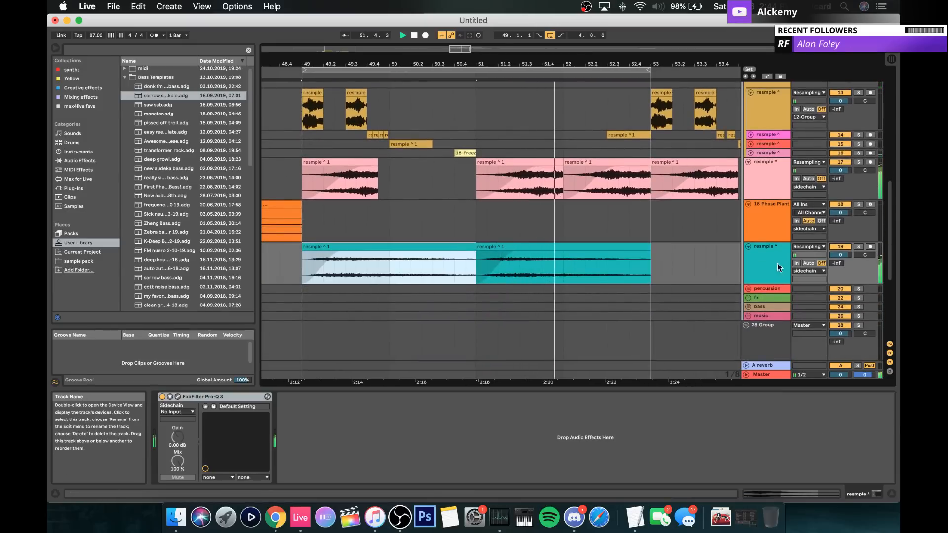
{"action": "scroll", "coordinate": [561, 117], "scroll_direction": "up", "scroll_amount": 8}
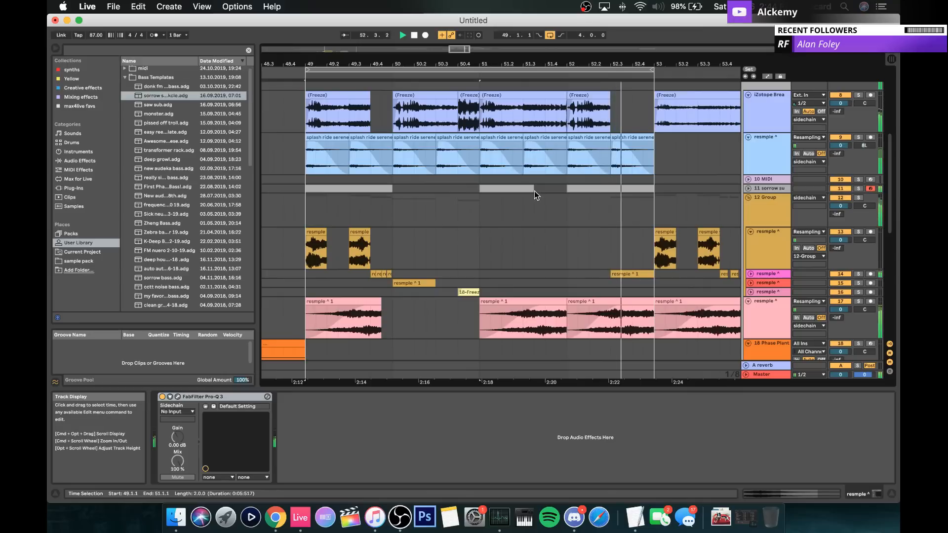
{"action": "left_click_drag", "start_coordinate": [535, 191], "coordinate": [560, 191]}
Step: Solo the iZotope BreakTweaker track and play its frozen clips from 49.1.1
{"action": "scroll", "coordinate": [550, 185], "scroll_direction": "up", "scroll_amount": 8}
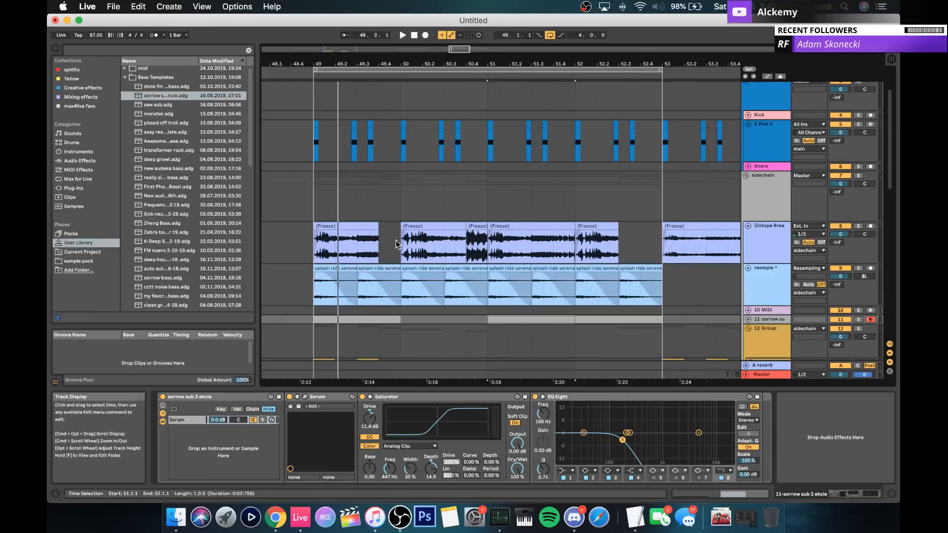
{"action": "left_click", "coordinate": [770, 144]}
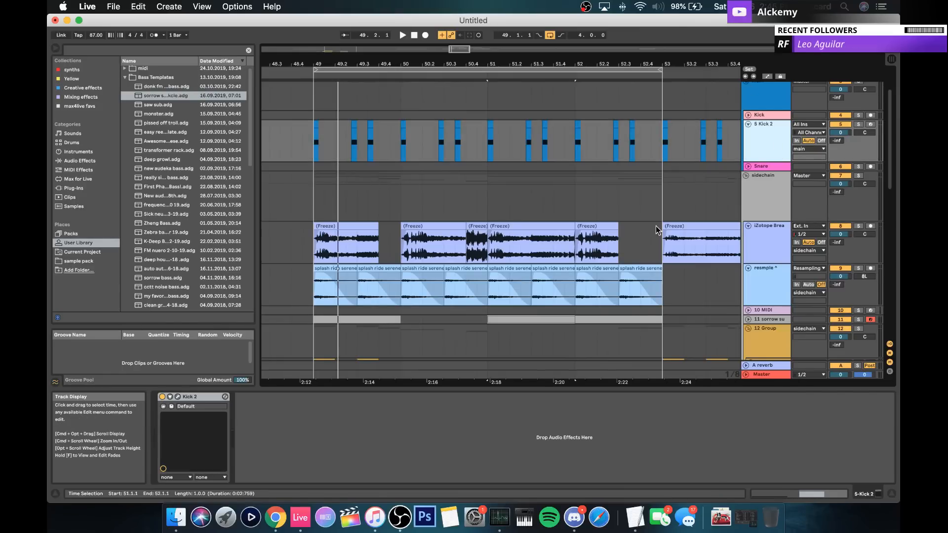
{"action": "left_click", "coordinate": [765, 244]}
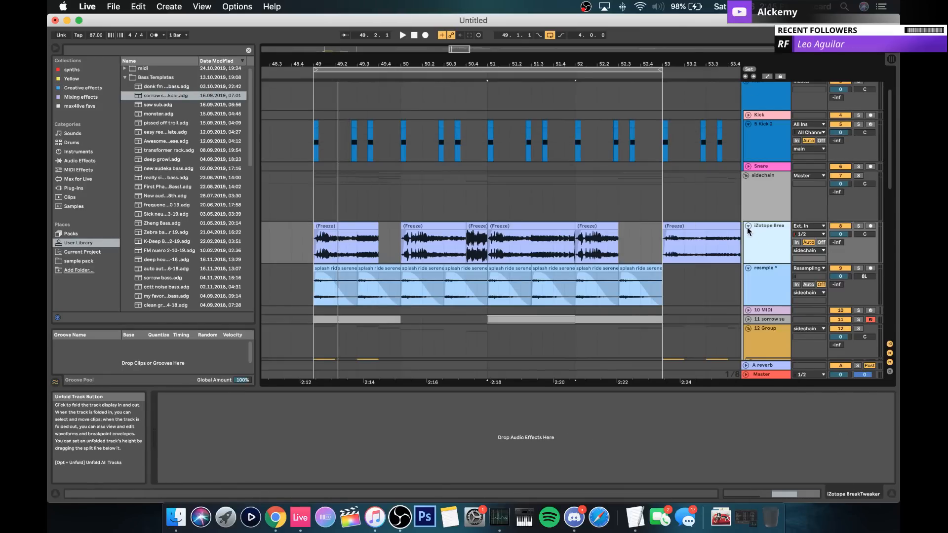
{"action": "left_click", "coordinate": [748, 226]}
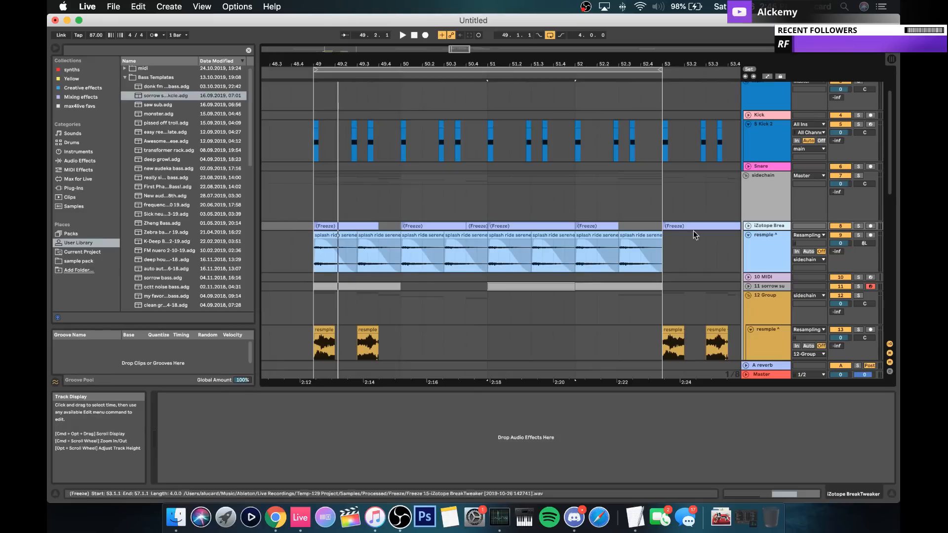
{"action": "left_click", "coordinate": [748, 226]}
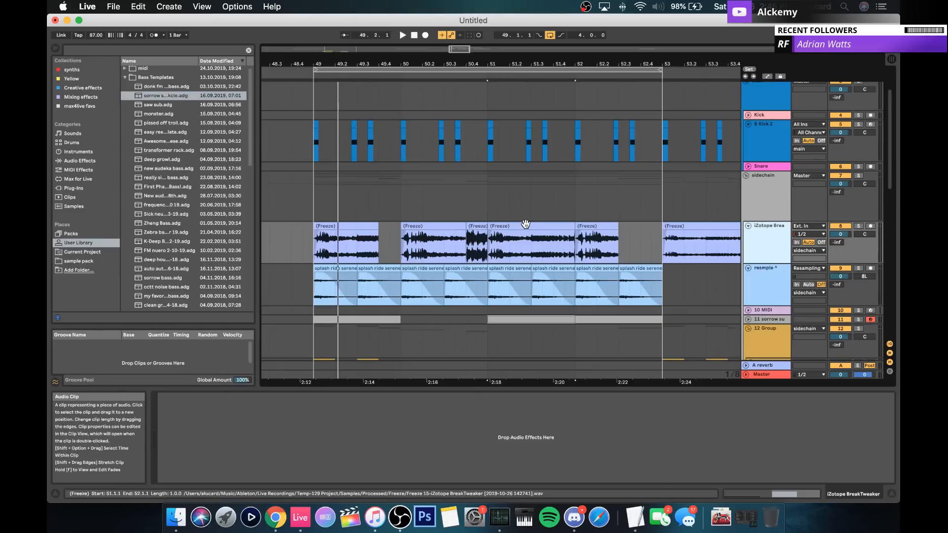
{"action": "left_click", "coordinate": [363, 226]}
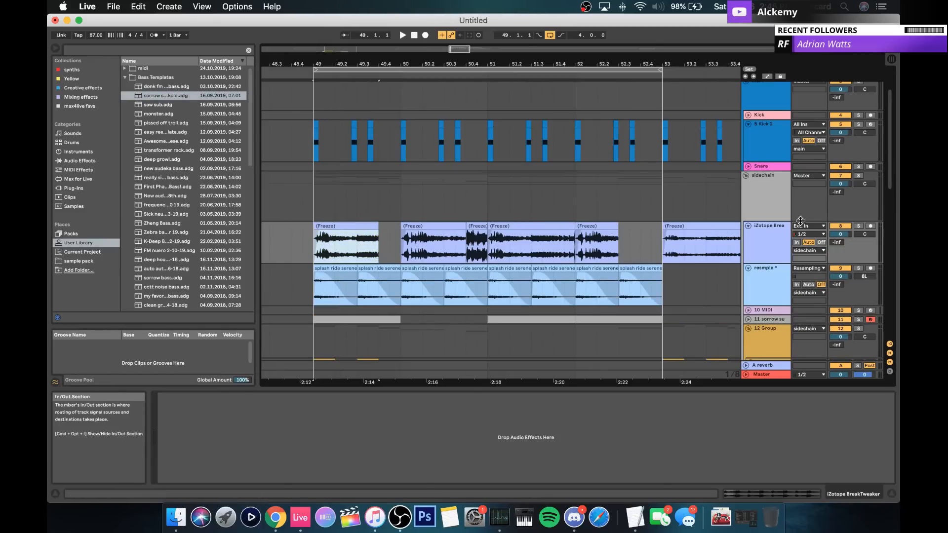
{"action": "left_click", "coordinate": [765, 251]}
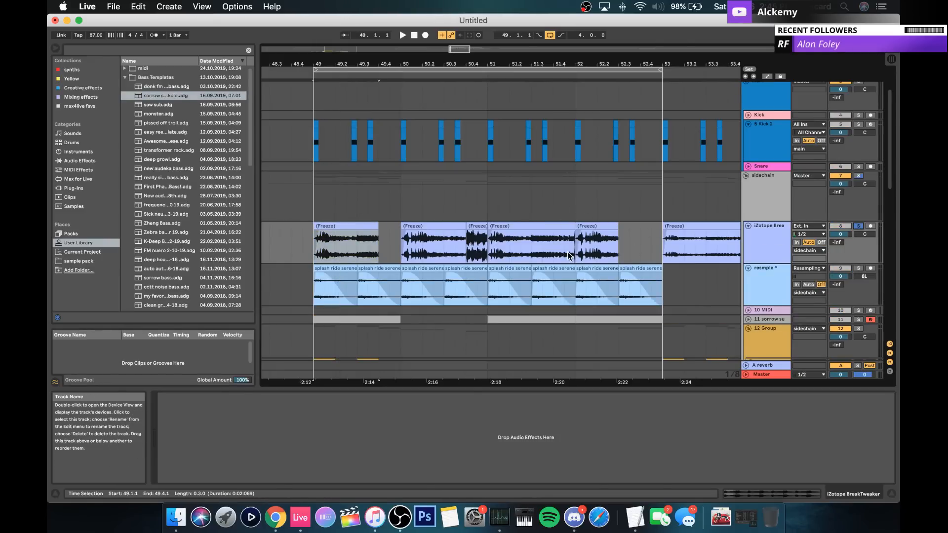
{"action": "key", "text": "space"}
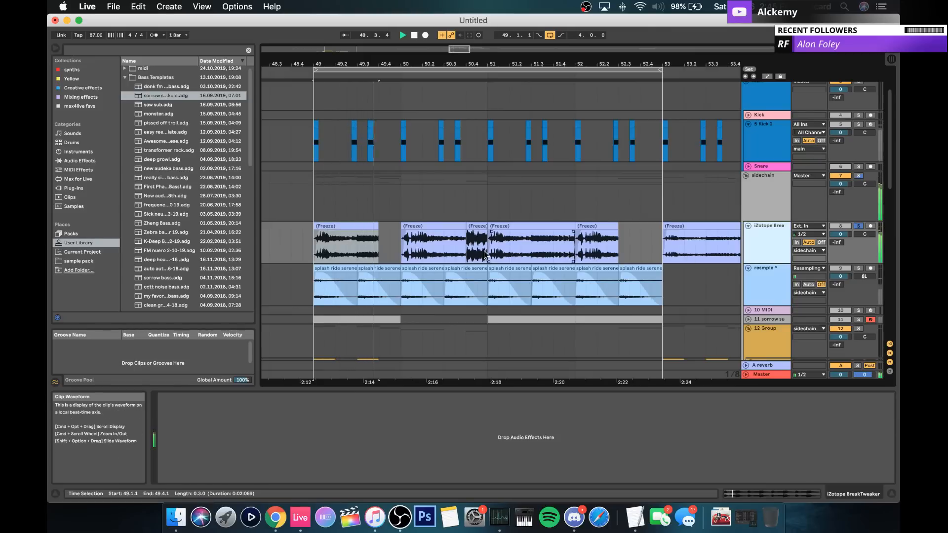
Step: Add FabFilter Pro-Q 3 to the iZotope BreakTweaker track and apply a 12 dB/oct low cut at about 195 Hz
{"action": "left_click", "coordinate": [424, 249]}
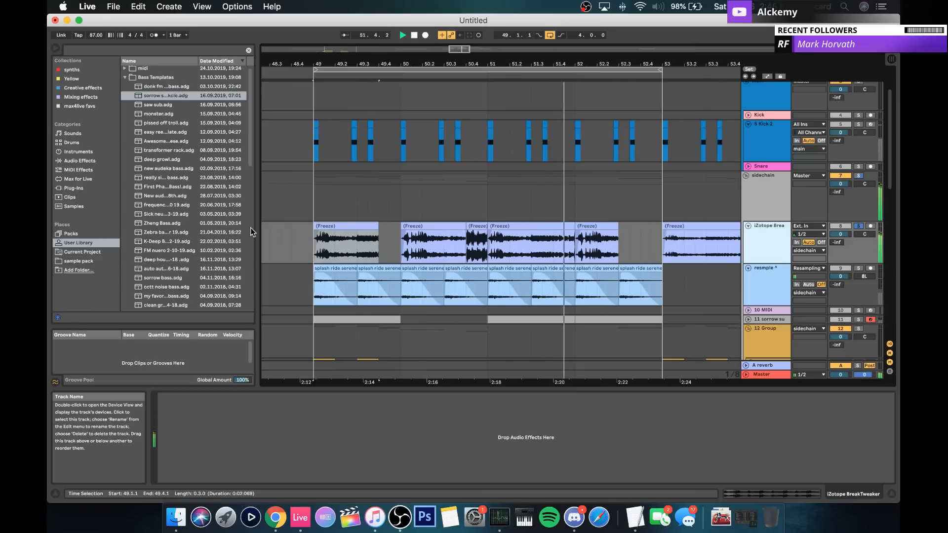
{"action": "left_click", "coordinate": [84, 88]}
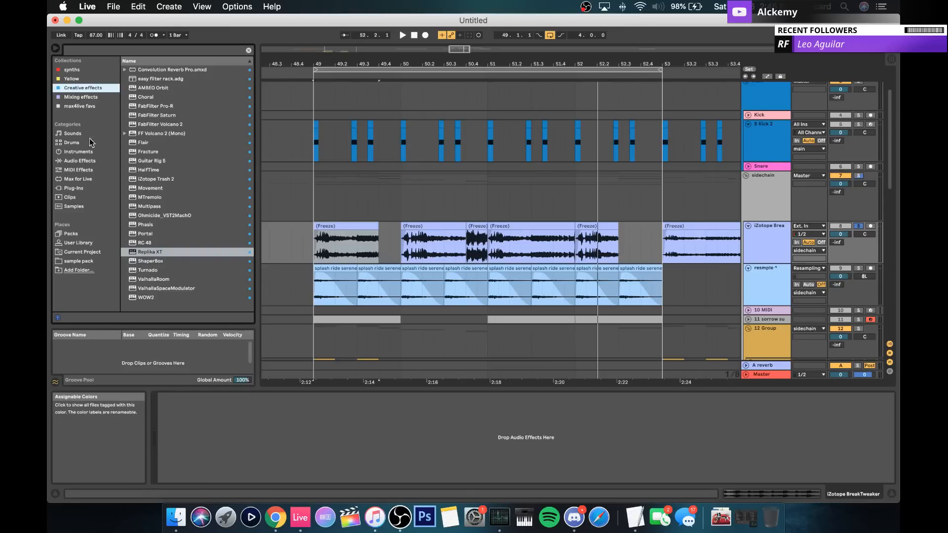
{"action": "left_click", "coordinate": [83, 160]}
{"action": "left_click", "coordinate": [78, 97]}
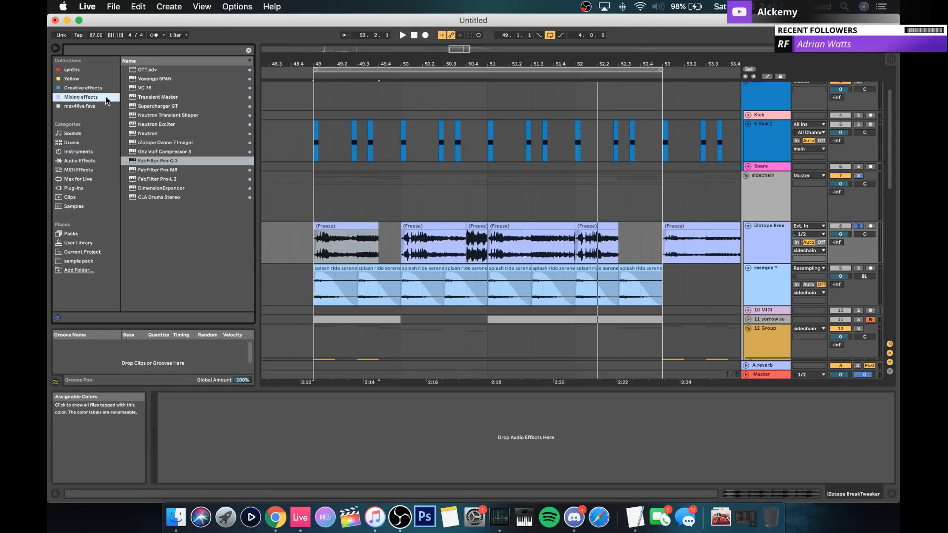
{"action": "left_click", "coordinate": [158, 159]}
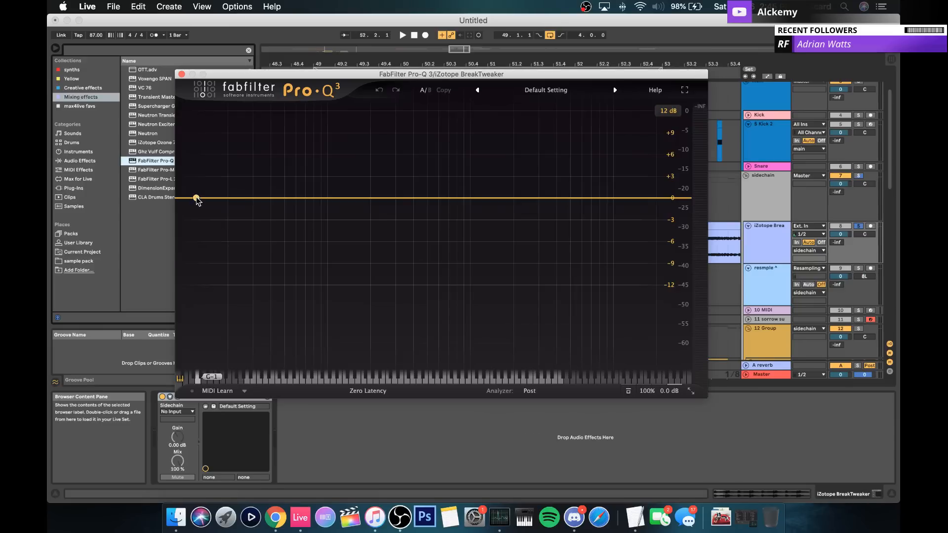
{"action": "left_click", "coordinate": [198, 199]}
{"action": "left_click_drag", "start_coordinate": [201, 201], "coordinate": [368, 203]}
{"action": "key", "text": "space"}
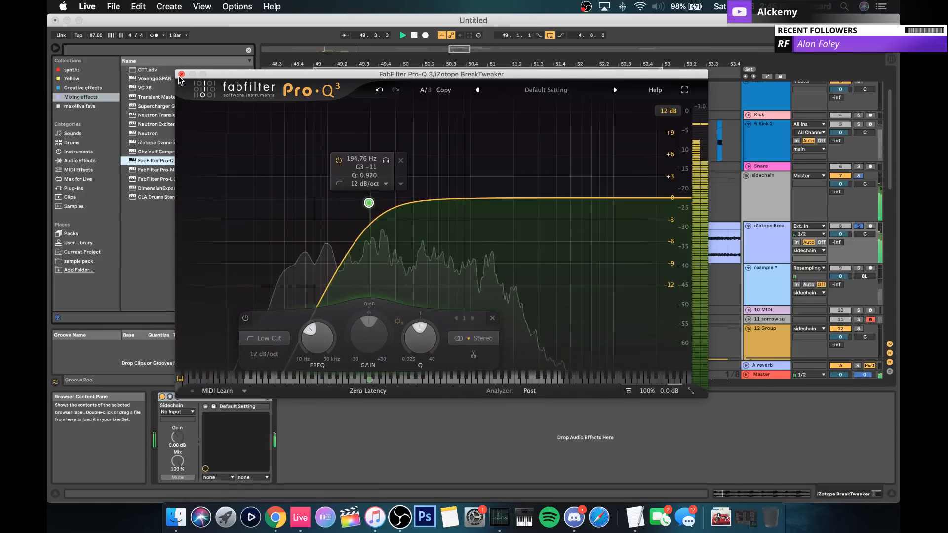
{"action": "left_click", "coordinate": [181, 74]}
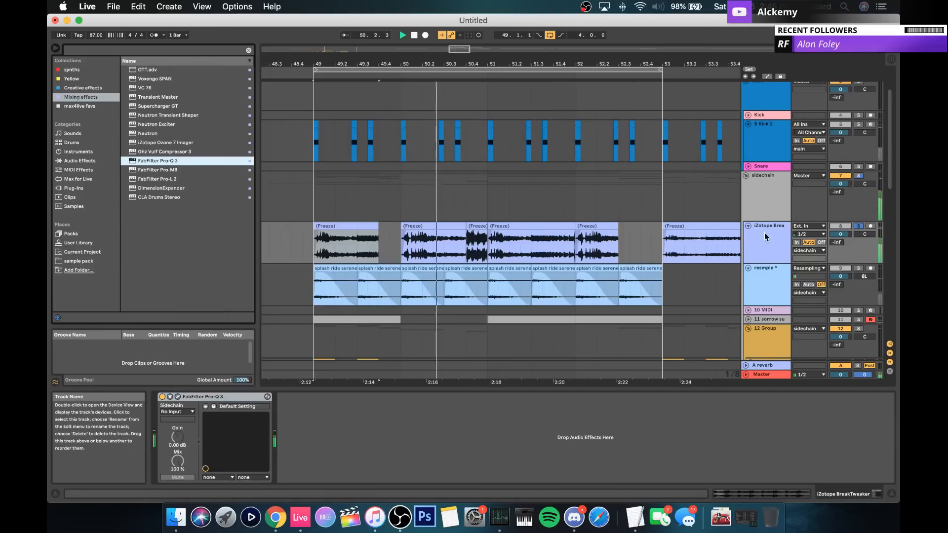
Step: Insert a MIDI track above the iZotope BreakTweaker track and load Superior Drummer 3 on it
{"action": "key", "text": "space"}
{"action": "key", "text": "super+shift+t"}
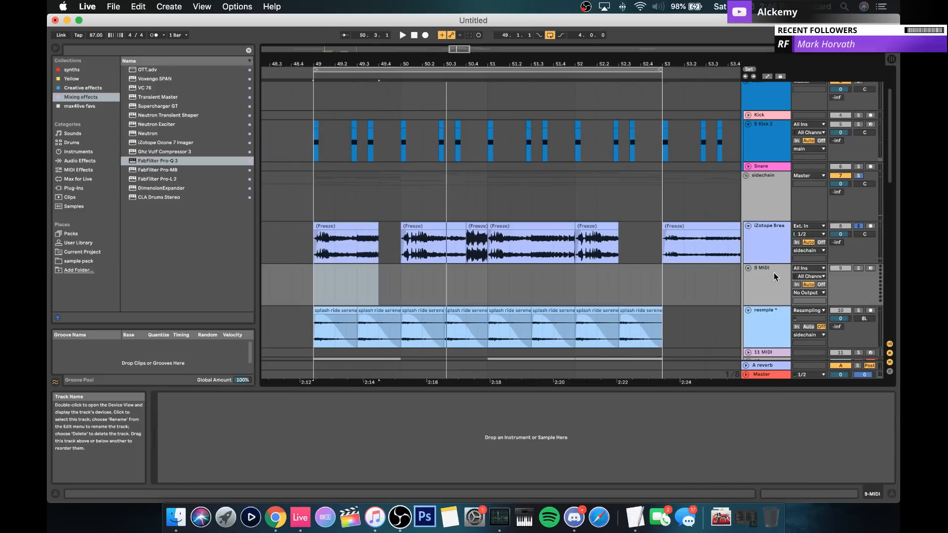
{"action": "left_click_drag", "start_coordinate": [774, 273], "coordinate": [766, 227]}
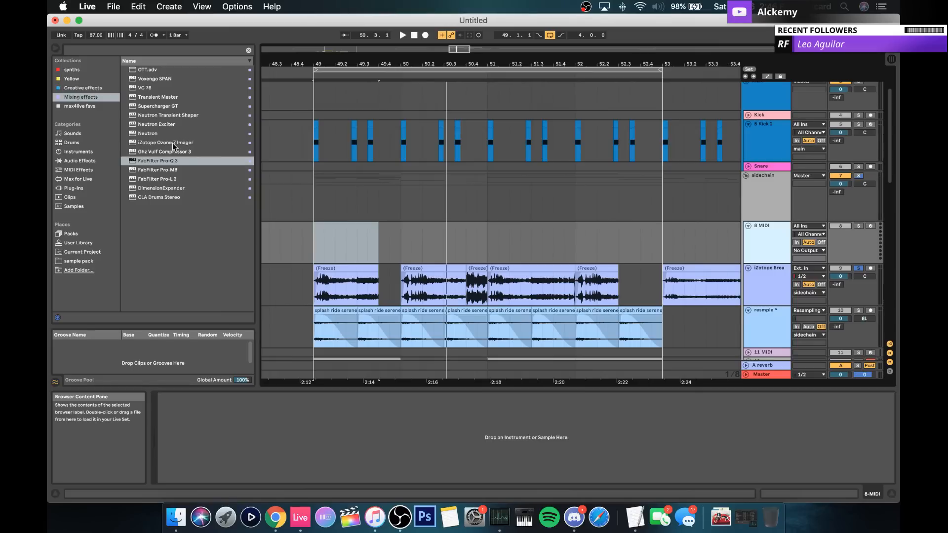
{"action": "left_click", "coordinate": [313, 247]}
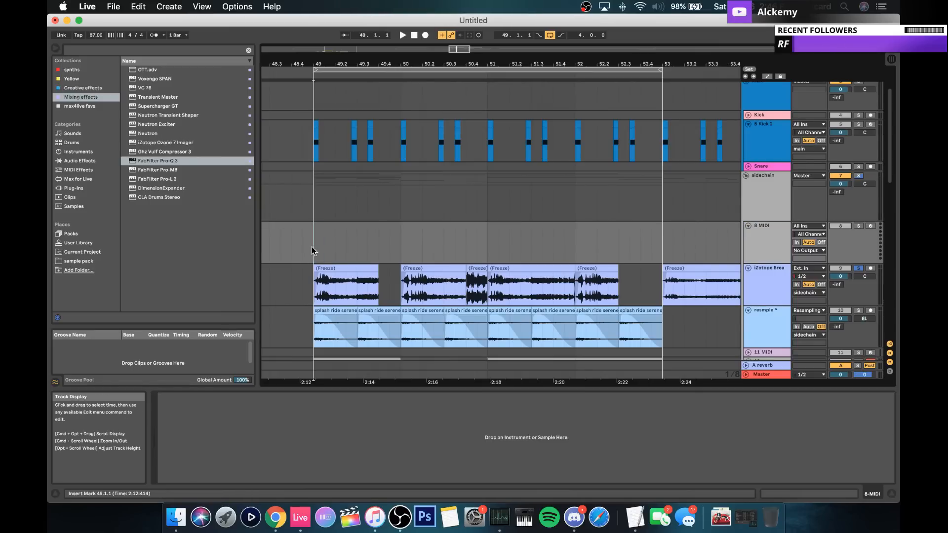
{"action": "left_click", "coordinate": [94, 70]}
{"action": "left_click_drag", "start_coordinate": [158, 197], "coordinate": [328, 235]}
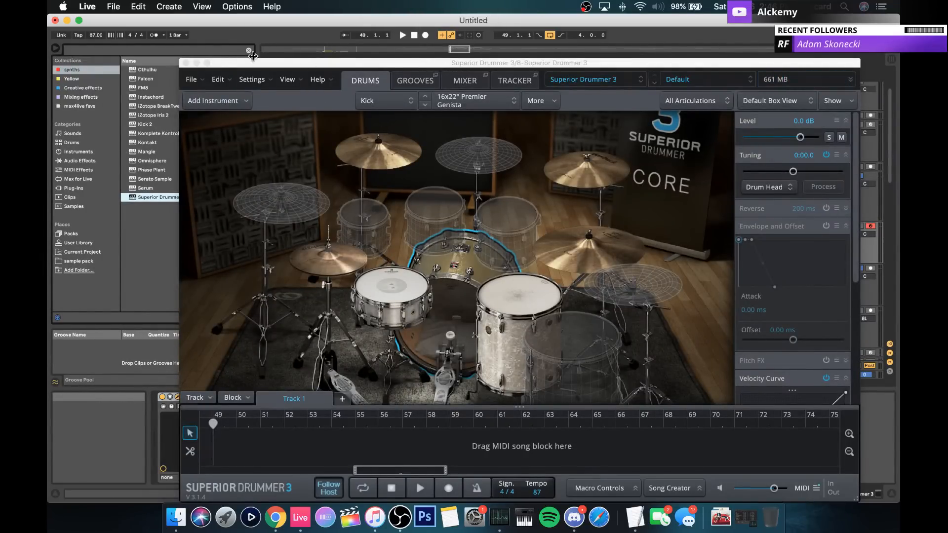
{"action": "left_click", "coordinate": [187, 63]}
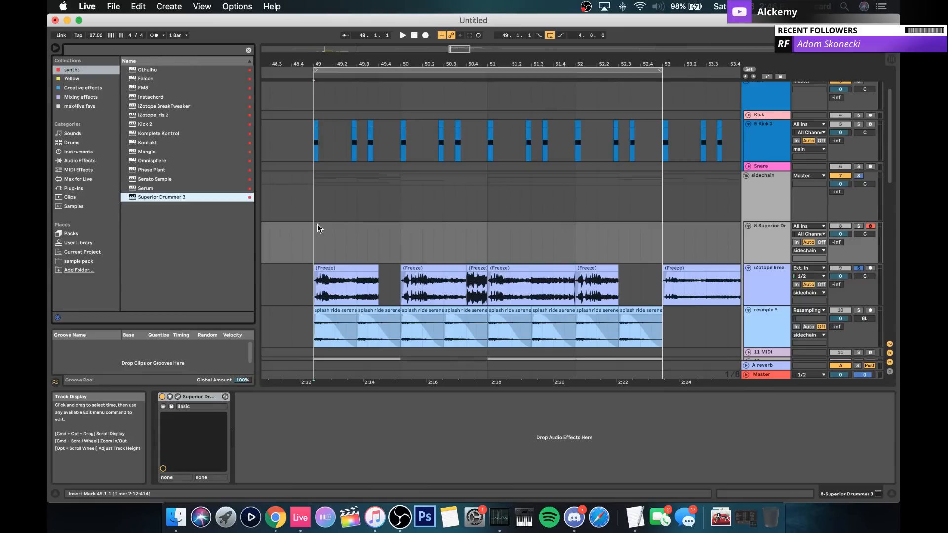
Step: Create a MIDI clip from 49.1.1 to 51.1.1 on the soloed Superior Drummer track, with a short G#2 note at 1.1.1
{"action": "left_click_drag", "start_coordinate": [315, 225], "coordinate": [488, 243]}
{"action": "key", "text": "super+shift+m"}
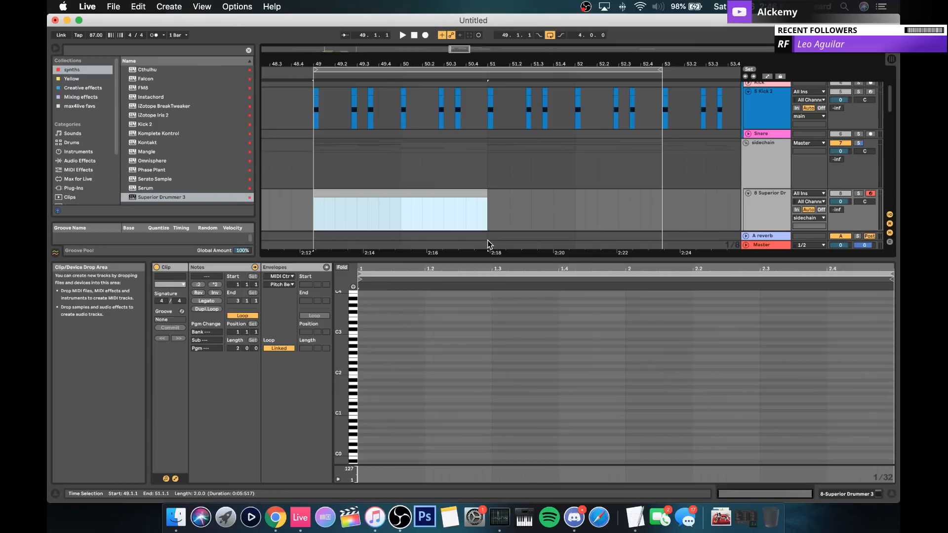
{"action": "double_click", "coordinate": [363, 356]}
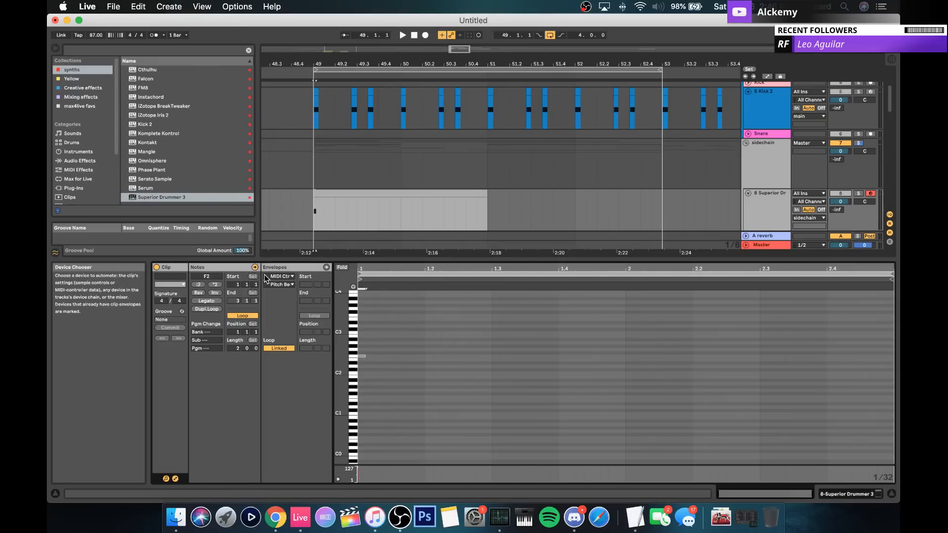
{"action": "left_click", "coordinate": [858, 194]}
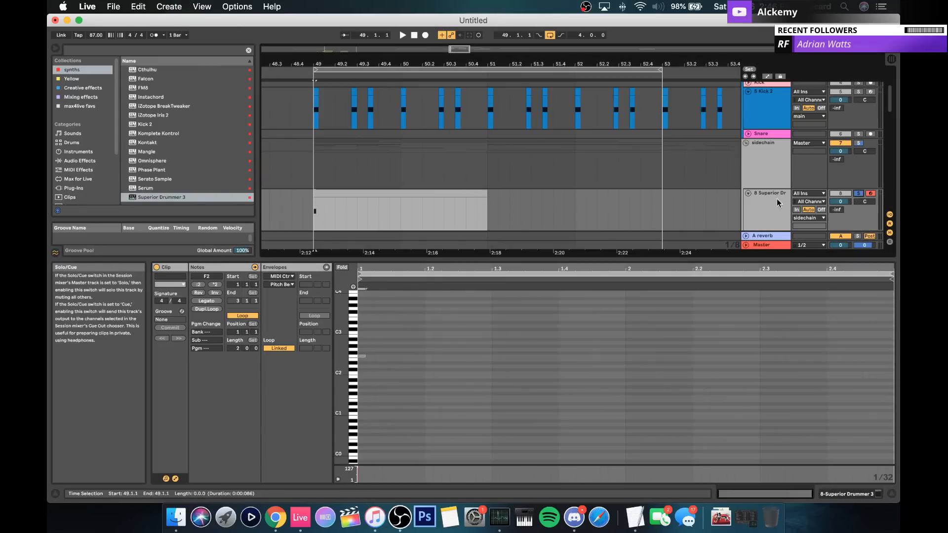
{"action": "left_click", "coordinate": [362, 357]}
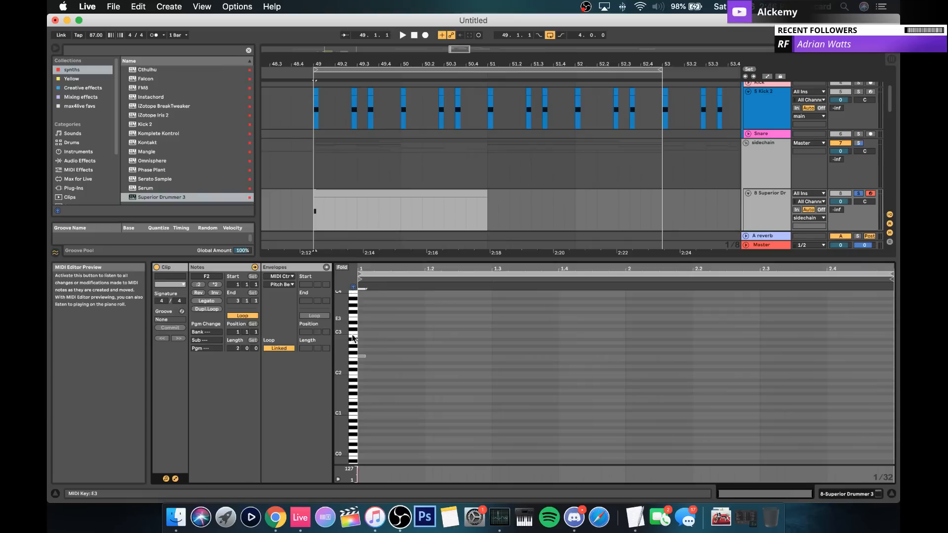
{"action": "left_click_drag", "start_coordinate": [362, 356], "coordinate": [363, 347]}
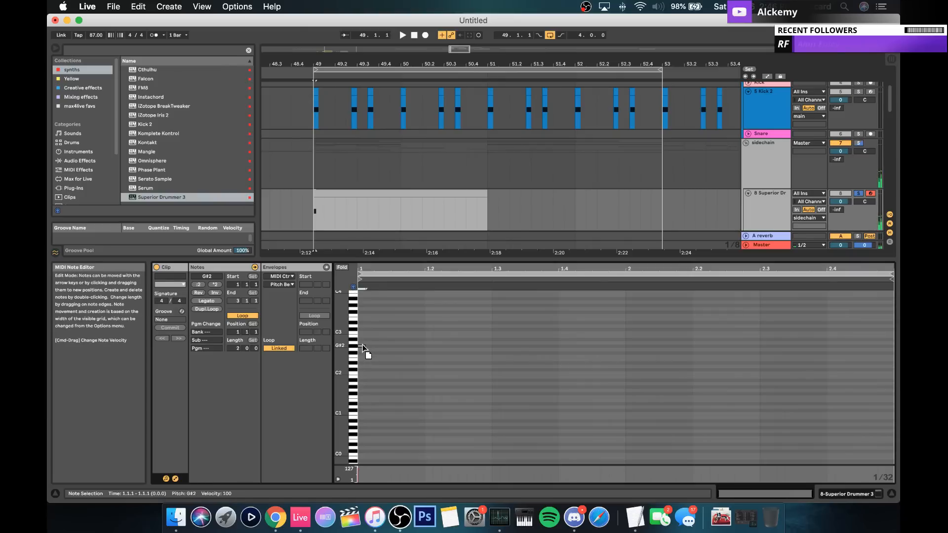
Step: Examine the channels, buses and output levels in Superior Drummer 3's mixer
{"action": "left_click", "coordinate": [751, 207]}
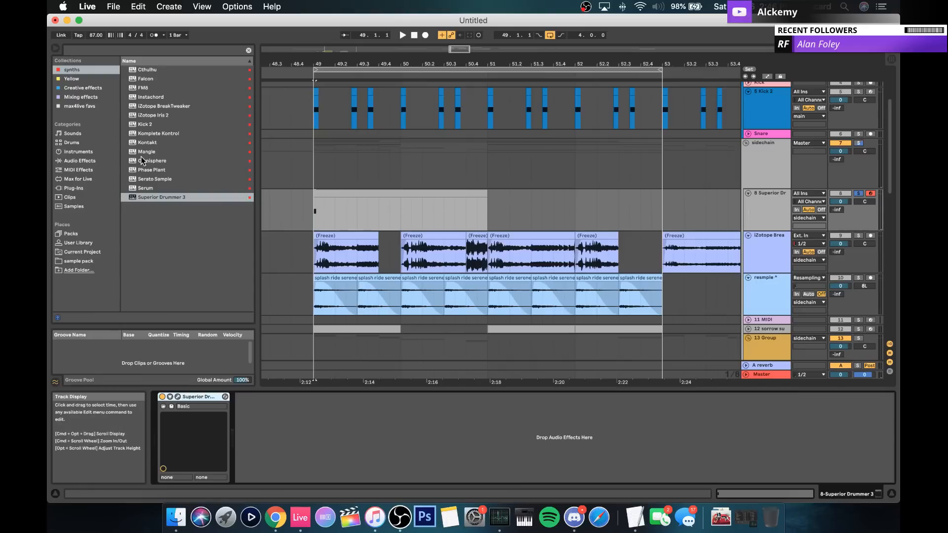
{"action": "left_click", "coordinate": [79, 180]}
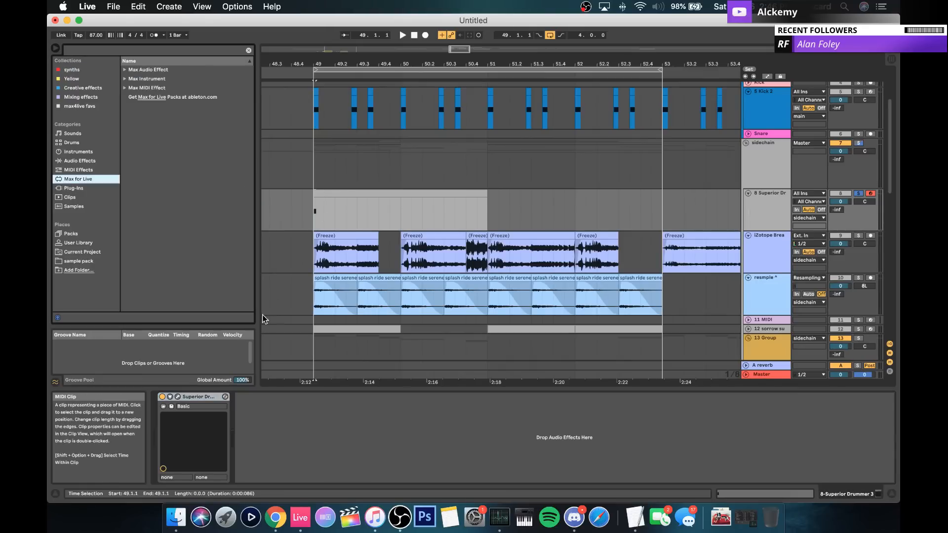
{"action": "left_click", "coordinate": [177, 397]}
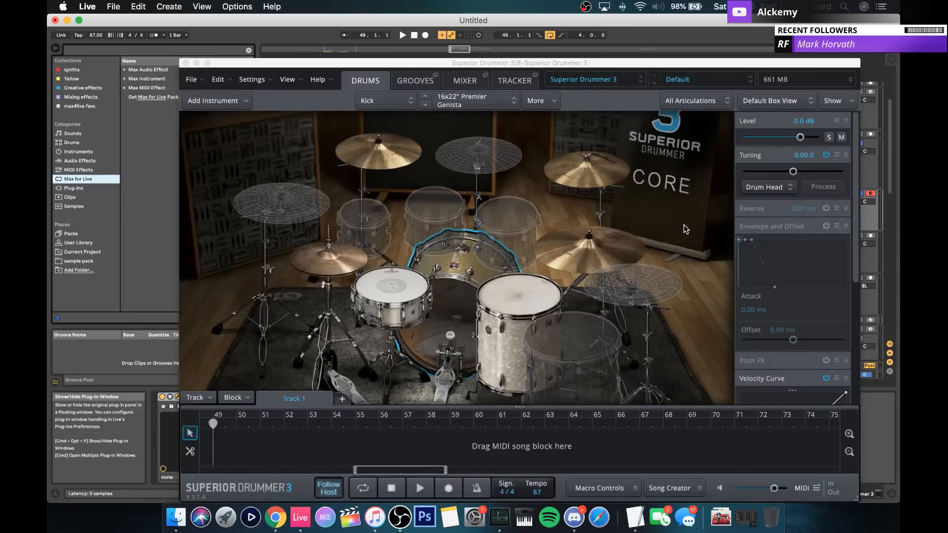
{"action": "left_click", "coordinate": [465, 81]}
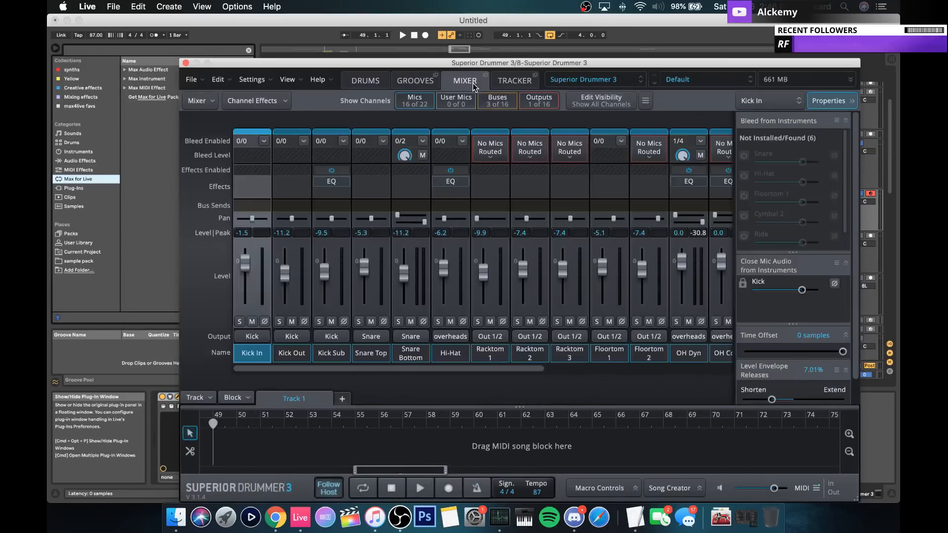
{"action": "scroll", "coordinate": [579, 244], "scroll_direction": "right", "scroll_amount": 3}
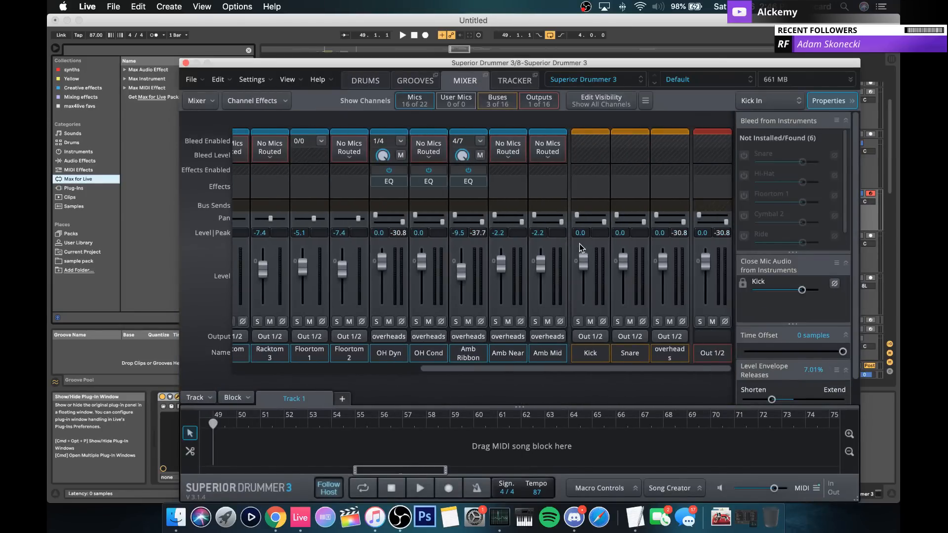
{"action": "scroll", "coordinate": [708, 262], "scroll_direction": "left", "scroll_amount": 6}
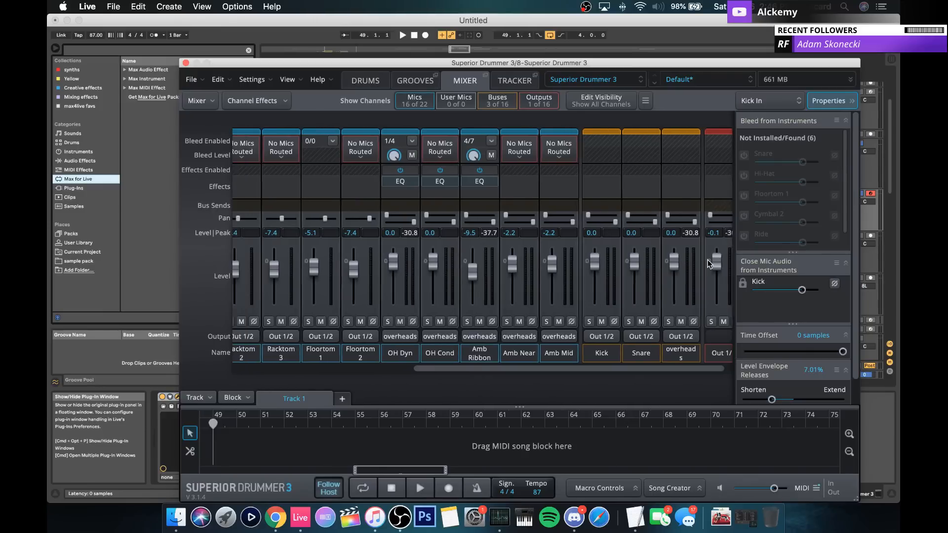
{"action": "scroll", "coordinate": [709, 263], "scroll_direction": "left", "scroll_amount": 1}
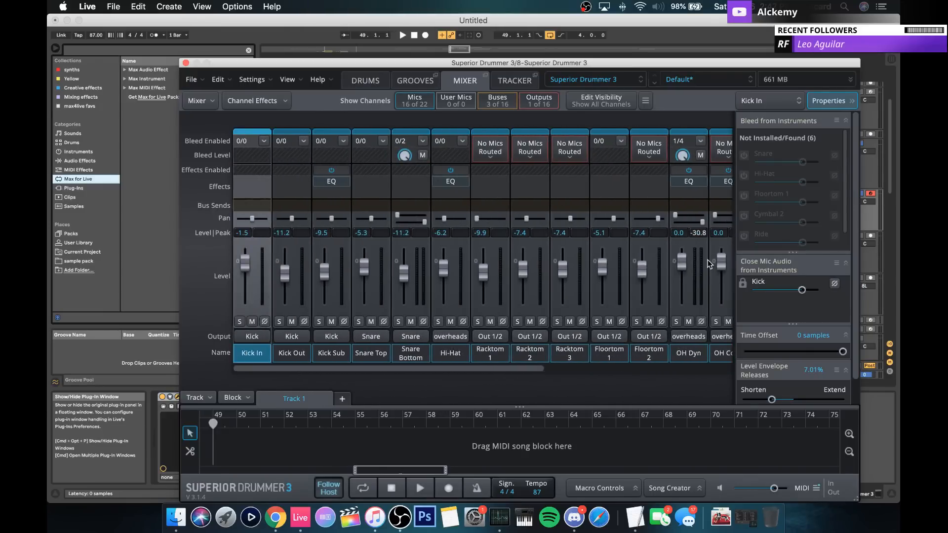
{"action": "left_click", "coordinate": [186, 62]}
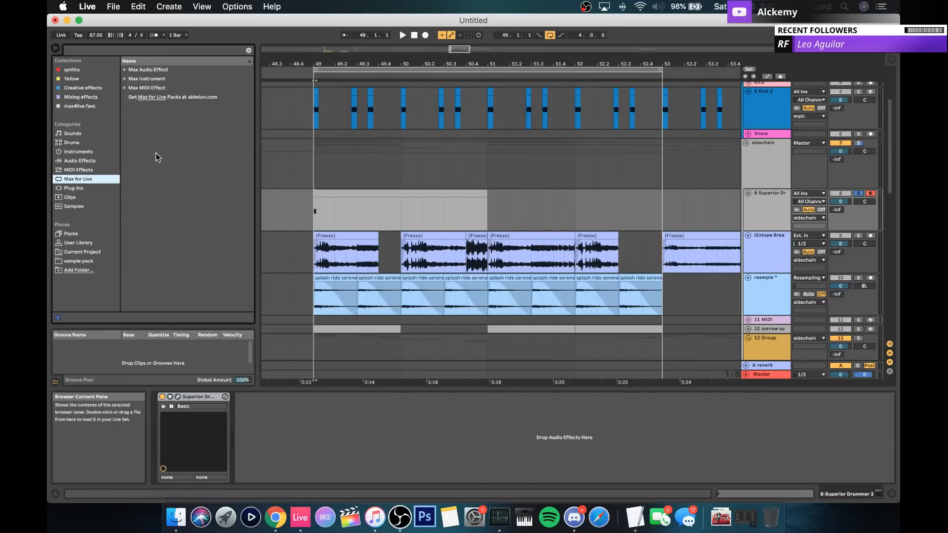
Step: Load the overhea...cle.adg rack from the user library's Drum processing folder onto the Superior Drummer track and dismiss its Neutron windows
{"action": "left_click", "coordinate": [76, 169]}
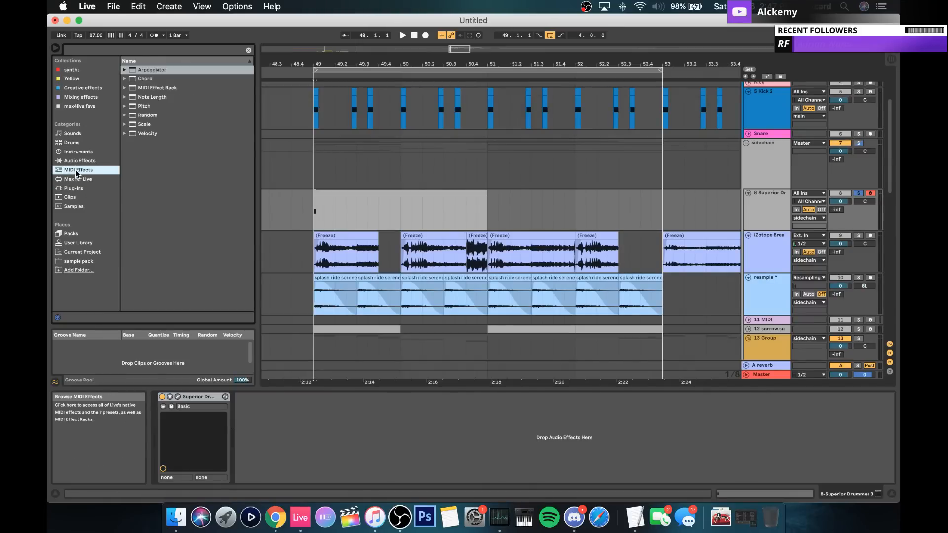
{"action": "left_click", "coordinate": [79, 242]}
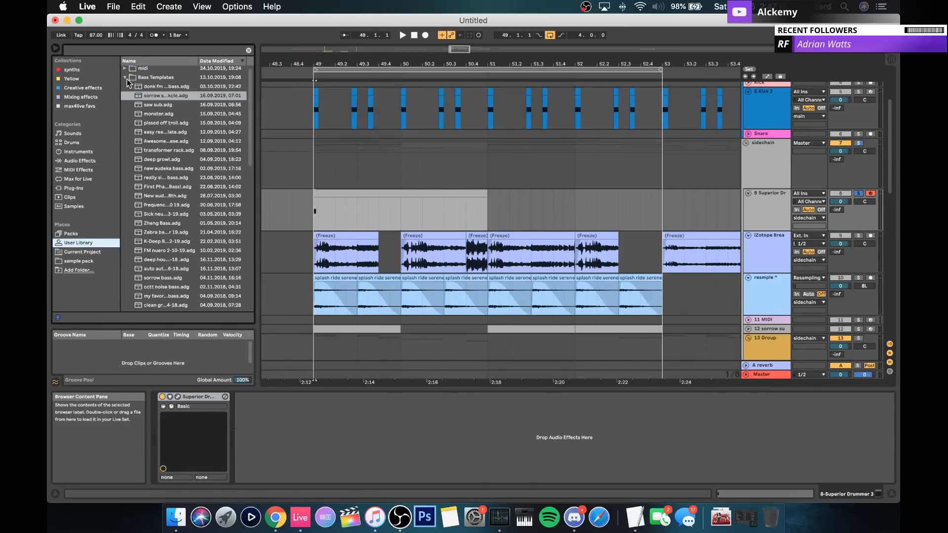
{"action": "left_click", "coordinate": [125, 79]}
{"action": "left_click", "coordinate": [126, 98]}
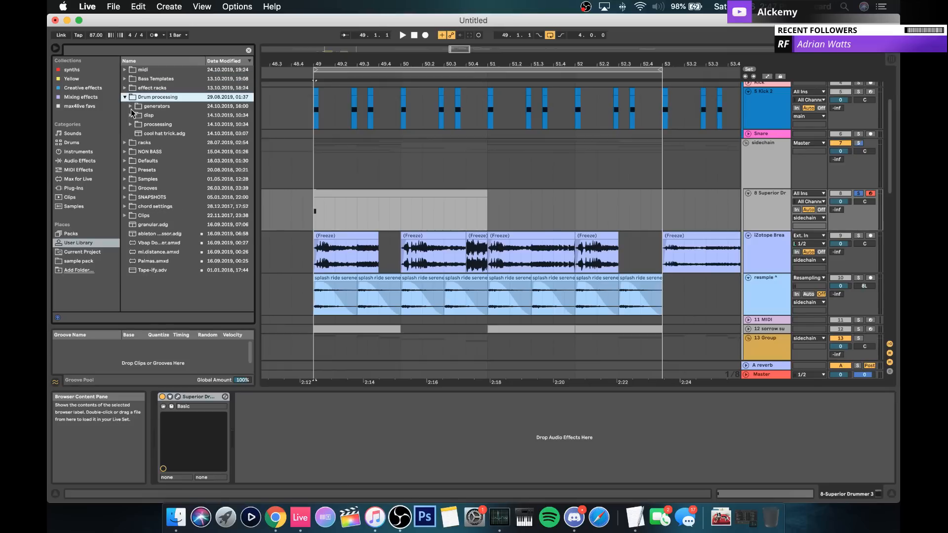
{"action": "left_click", "coordinate": [131, 124]}
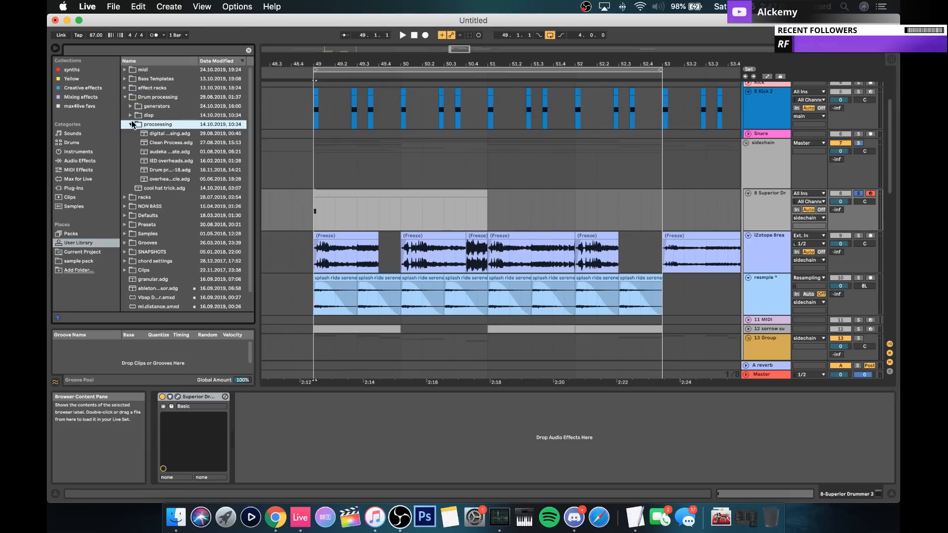
{"action": "left_click", "coordinate": [160, 168]}
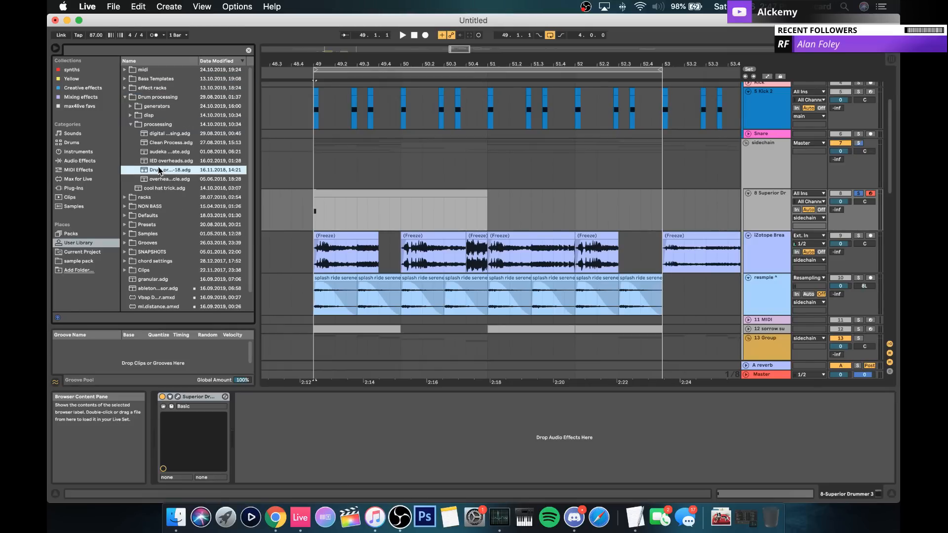
{"action": "left_click_drag", "start_coordinate": [158, 167], "coordinate": [302, 455]}
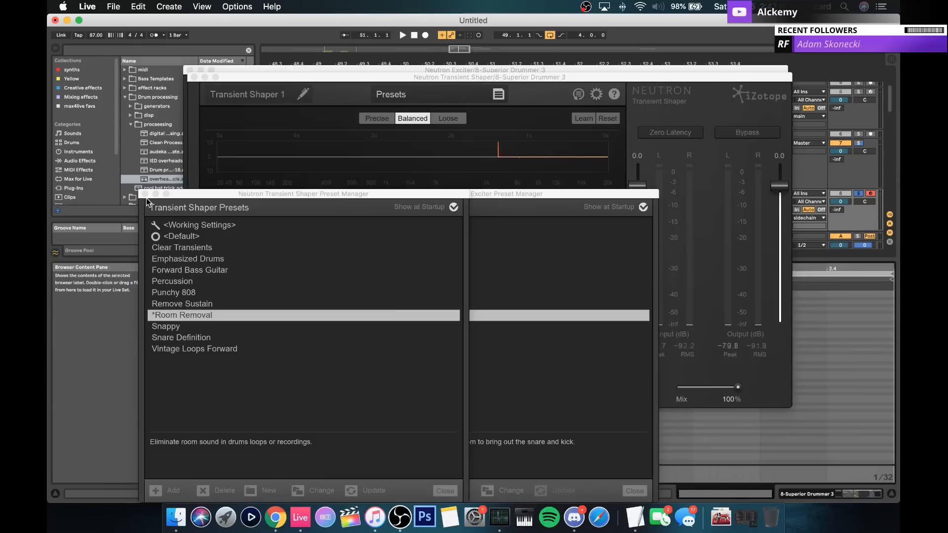
{"action": "left_click", "coordinate": [145, 195]}
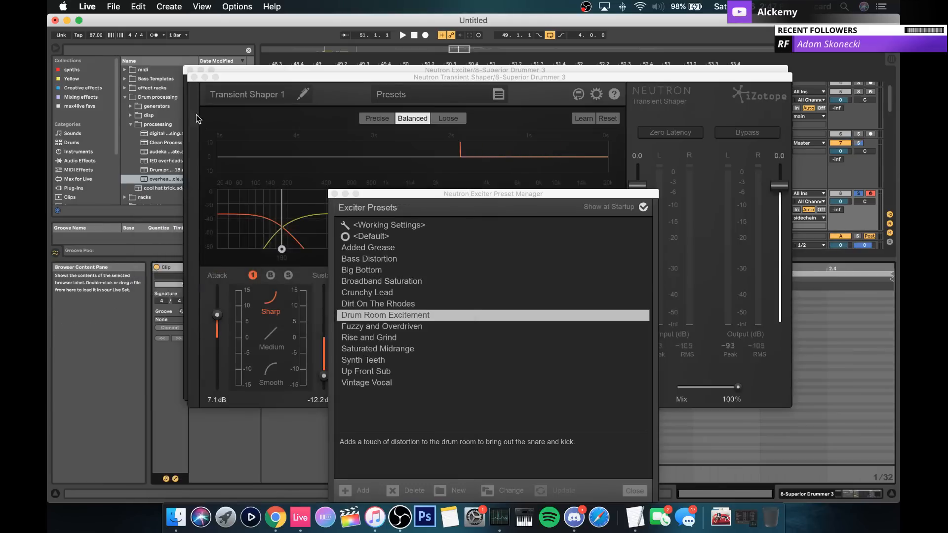
{"action": "left_click", "coordinate": [194, 78]}
{"action": "left_click", "coordinate": [191, 71]}
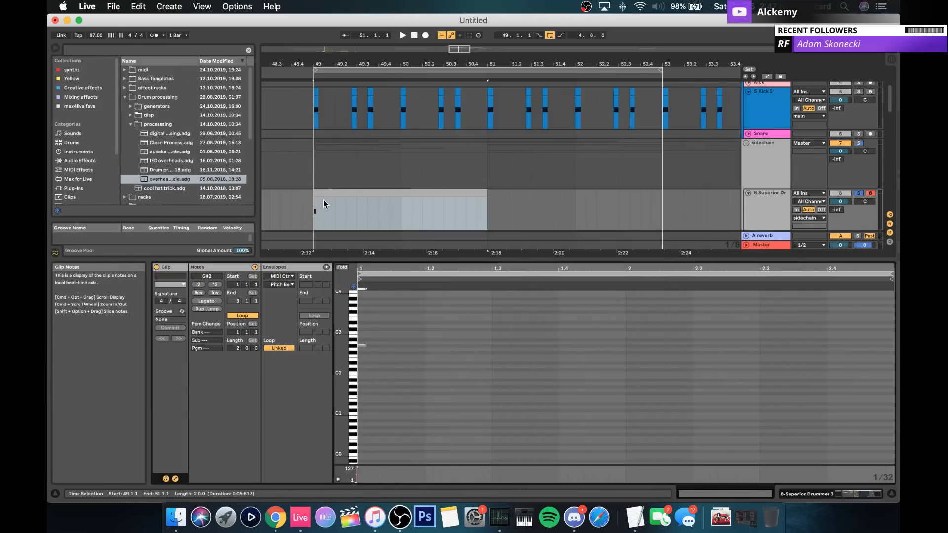
Step: Move the drum clip's first note to C3, lengthen it to 1.1.2, and add a short A#1 note at 1.1.1
{"action": "mouse_move", "coordinate": [365, 346]}
{"action": "left_mouse_down"}
{"action": "mouse_move", "coordinate": [374, 346]}
{"action": "mouse_move", "coordinate": [366, 335]}
{"action": "left_mouse_up"}
{"action": "left_click", "coordinate": [366, 346]}
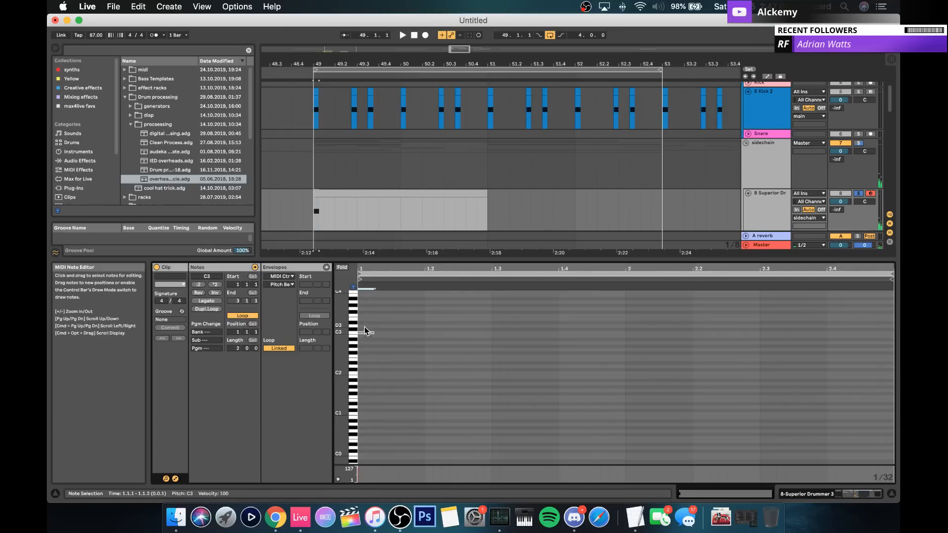
{"action": "double_click", "coordinate": [369, 359]}
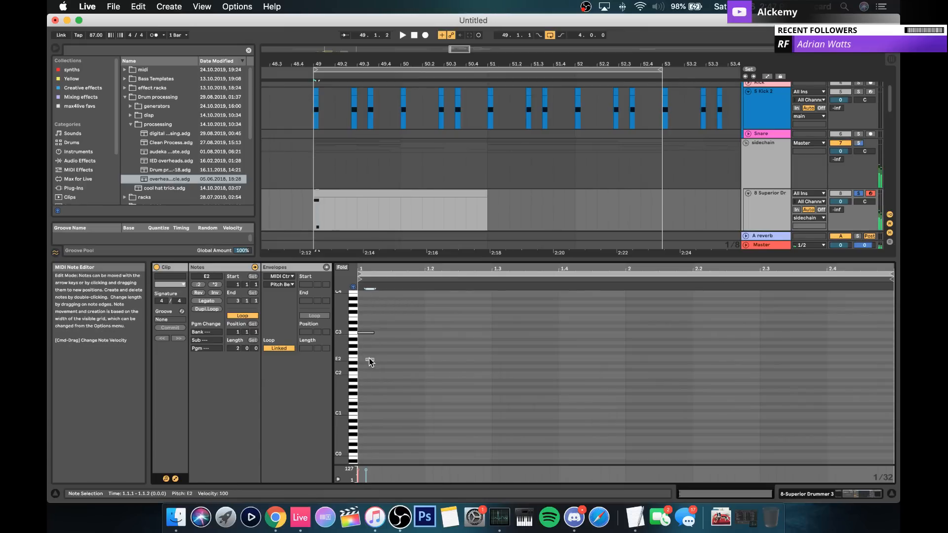
{"action": "left_click_drag", "start_coordinate": [370, 361], "coordinate": [360, 381]}
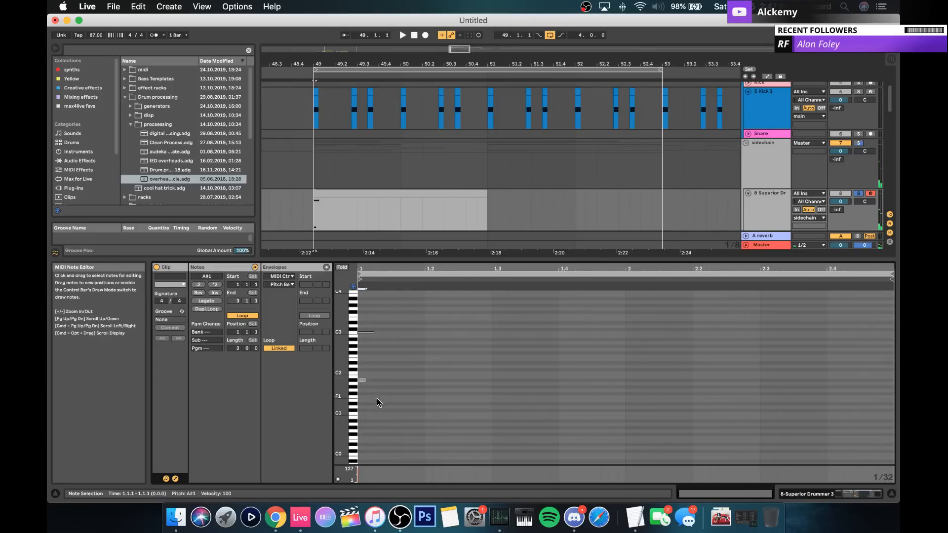
Step: Add a short note at 1.1.2 in the drum clip and tune it to F#1
{"action": "double_click", "coordinate": [384, 409]}
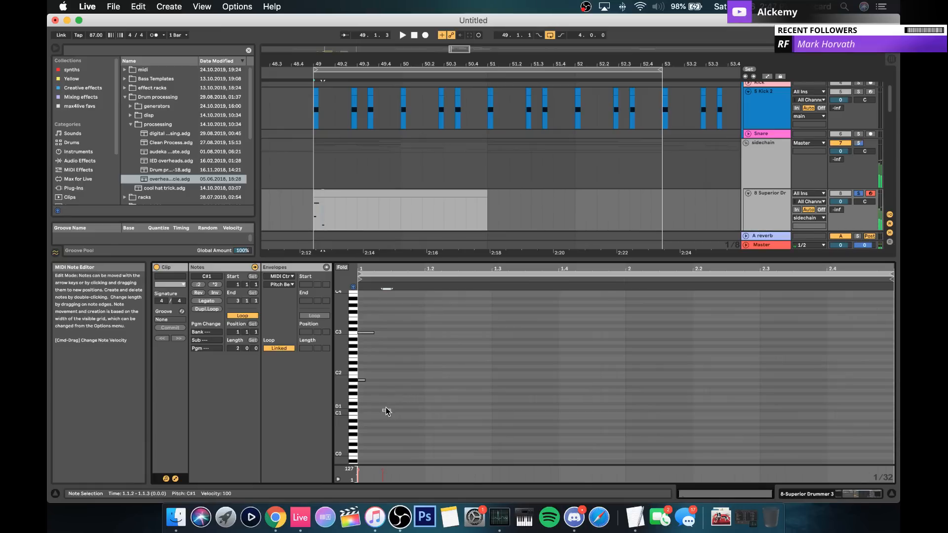
{"action": "key", "text": "Up"}
{"action": "key", "text": "Down"}
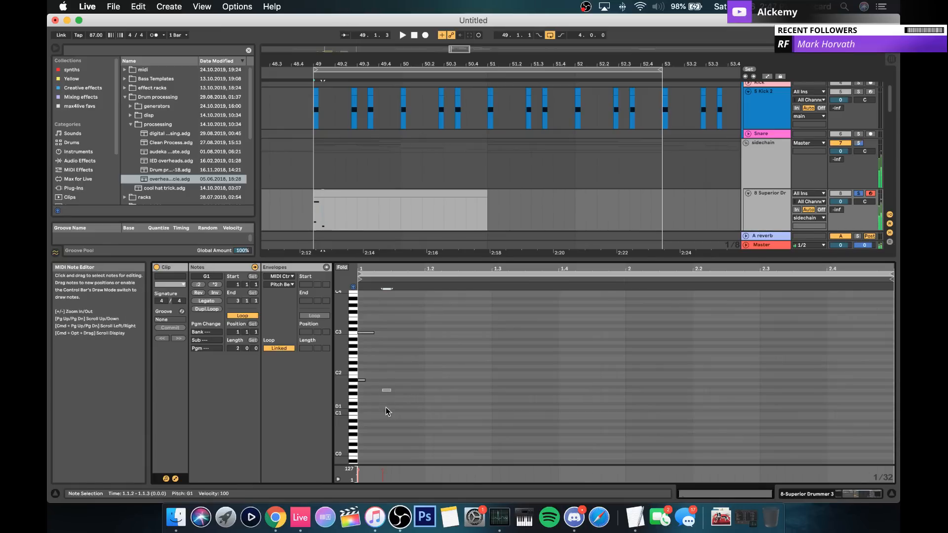
Step: Add FabFilter Pro-L 2 from the Mixing effects collection at the end of the Superior Drummer chain and raise its gain
{"action": "left_click", "coordinate": [735, 211]}
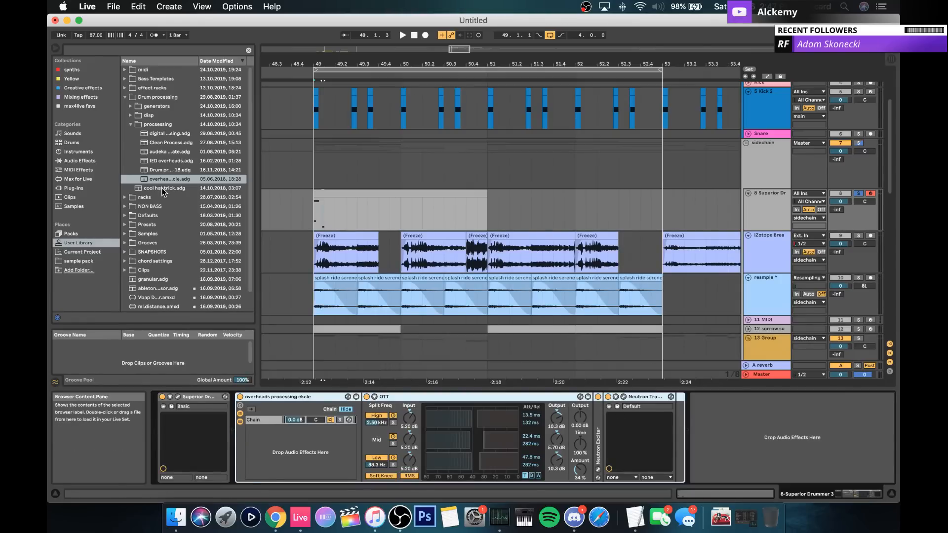
{"action": "left_click", "coordinate": [125, 97]}
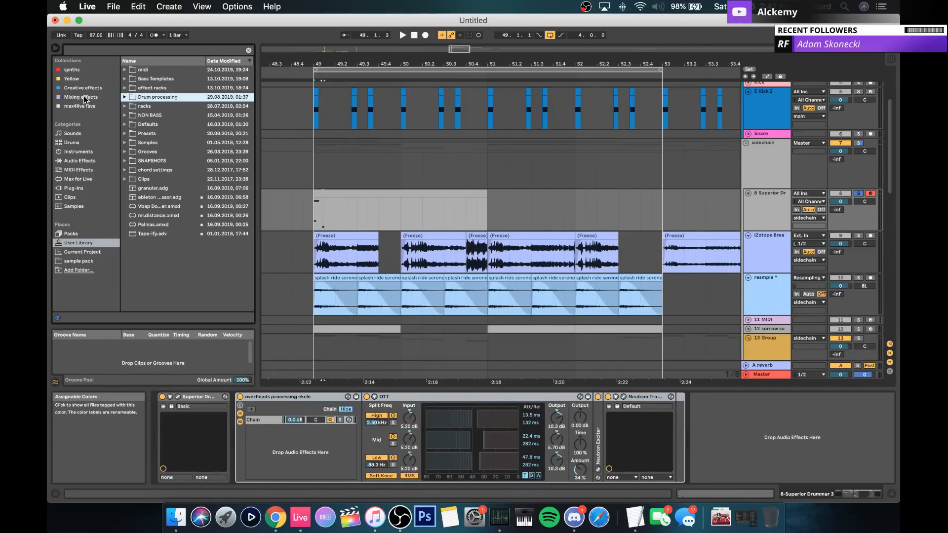
{"action": "left_click", "coordinate": [78, 71]}
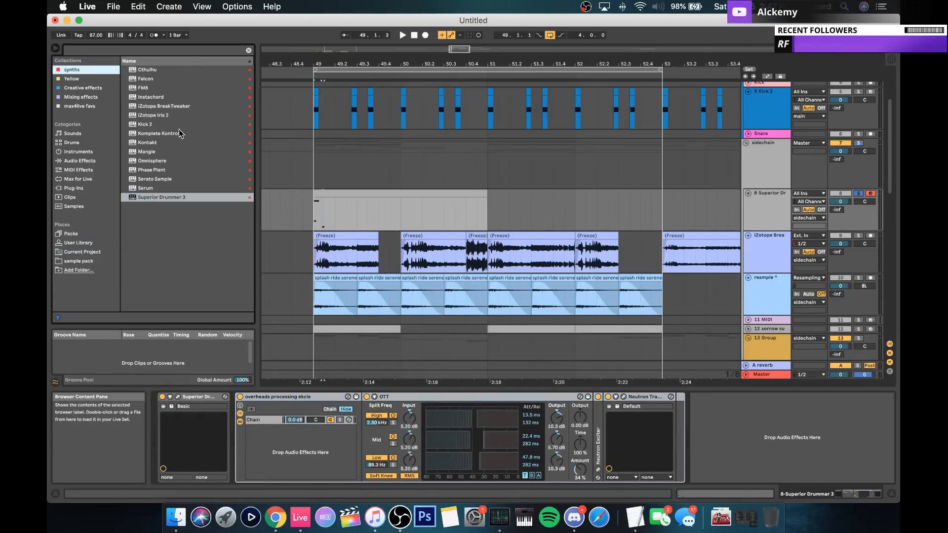
{"action": "left_click", "coordinate": [81, 97]}
{"action": "mouse_move", "coordinate": [158, 179]}
{"action": "left_mouse_down"}
{"action": "mouse_move", "coordinate": [635, 374]}
{"action": "mouse_move", "coordinate": [683, 407]}
{"action": "left_mouse_up"}
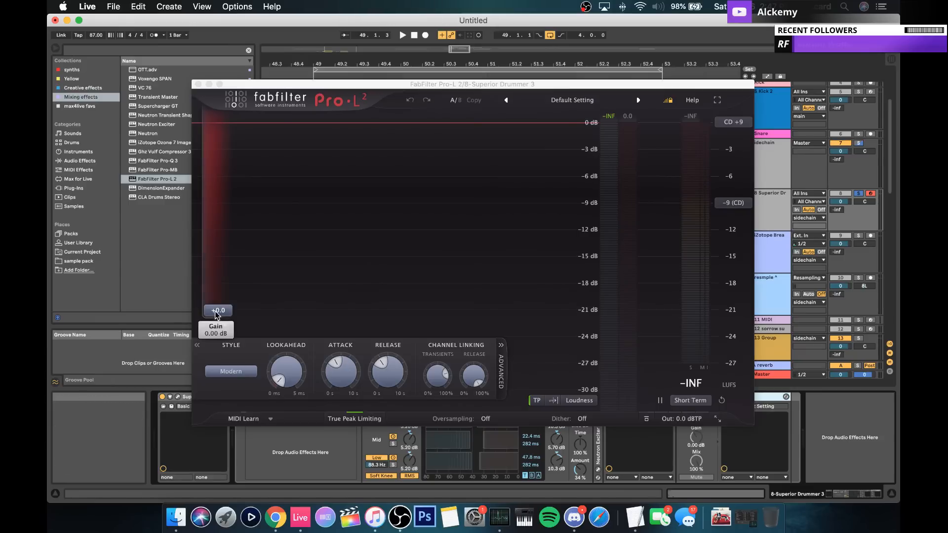
{"action": "left_click_drag", "start_coordinate": [215, 313], "coordinate": [217, 231]}
{"action": "left_click", "coordinate": [198, 84]}
Step: Move the drum clip's F#1 note to 1.1.3 and place a short G#1 note at 1.1.4
{"action": "double_click", "coordinate": [407, 221]}
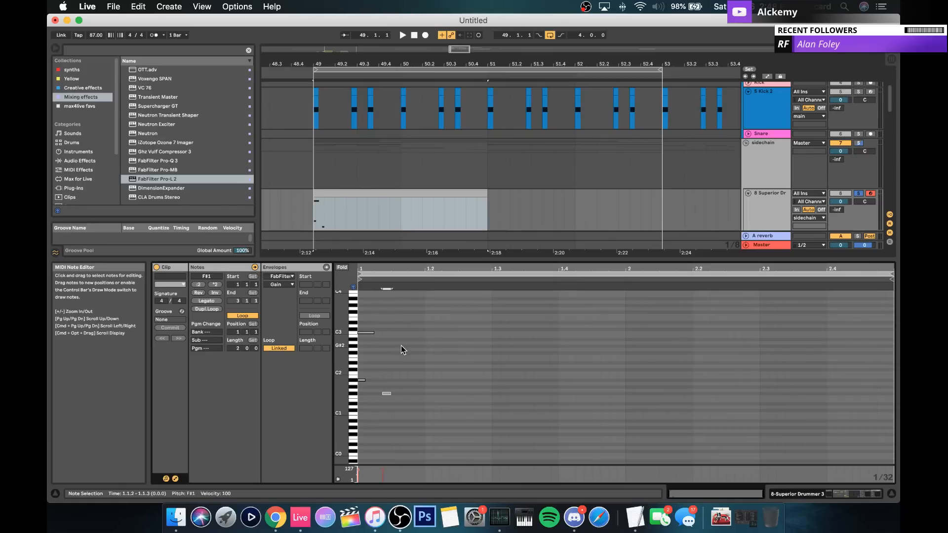
{"action": "left_click_drag", "start_coordinate": [371, 321], "coordinate": [365, 391]}
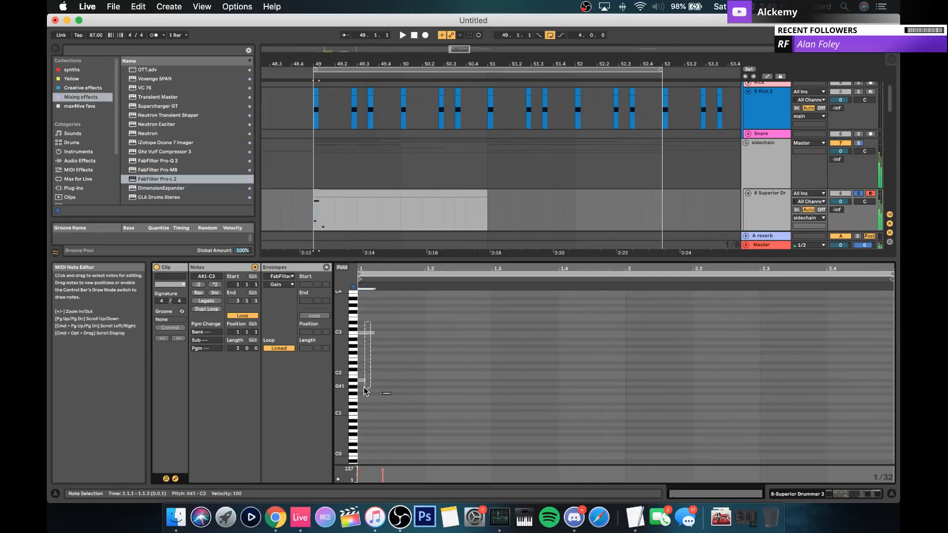
{"action": "left_click", "coordinate": [387, 393]}
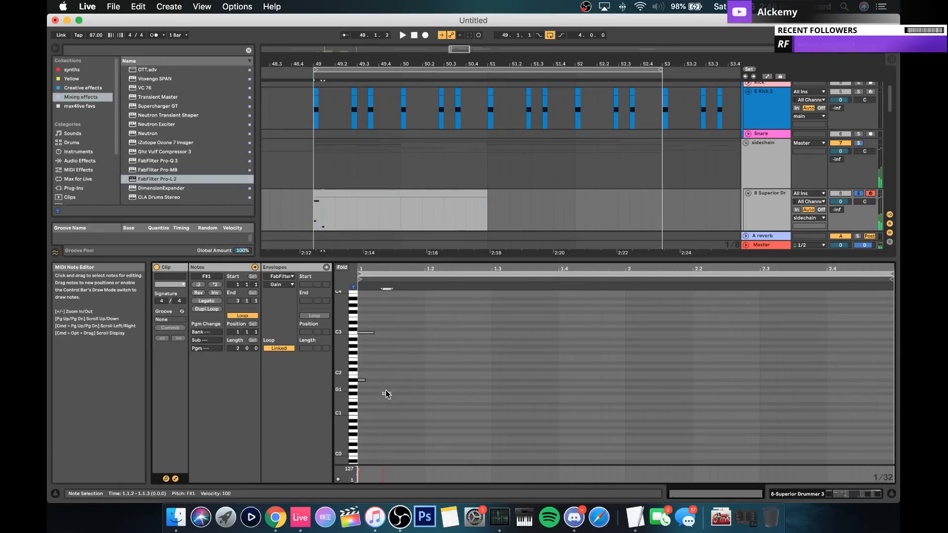
{"action": "left_click_drag", "start_coordinate": [385, 393], "coordinate": [369, 352]}
{"action": "key", "text": "space"}
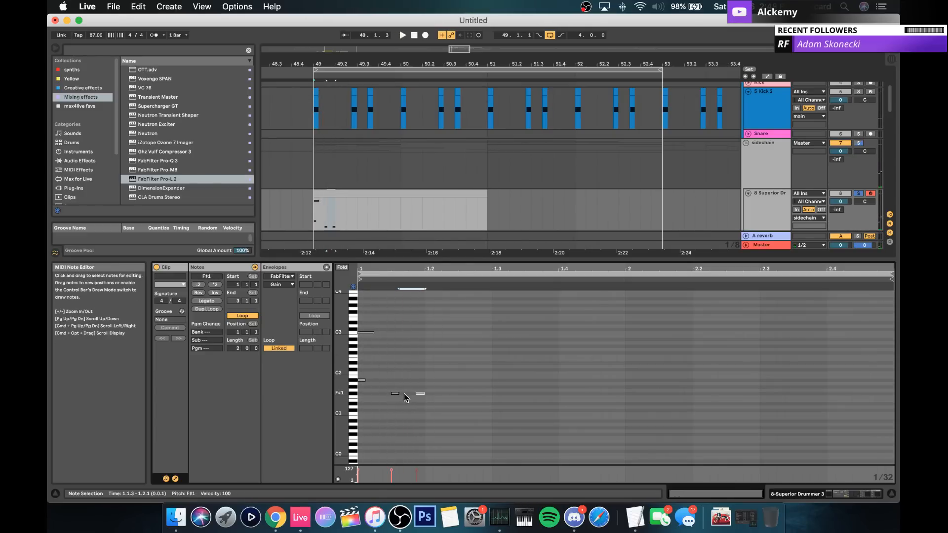
{"action": "double_click", "coordinate": [419, 394]}
{"action": "left_click_drag", "start_coordinate": [419, 394], "coordinate": [413, 387]}
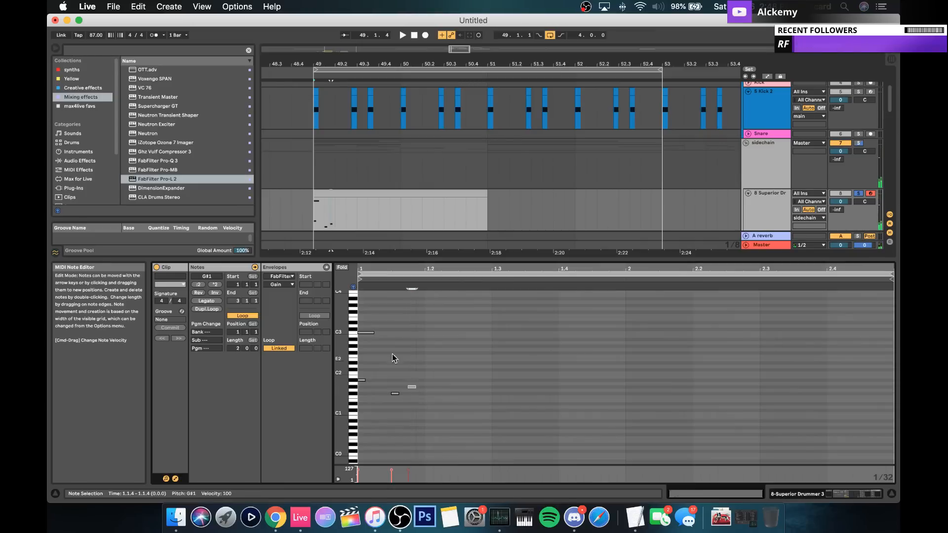
Step: Duplicate the opening notes, keeping only the F#1 and G#1 copies, and shift them to 1.2.1 and 1.2.2
{"action": "left_click_drag", "start_coordinate": [370, 322], "coordinate": [408, 411]}
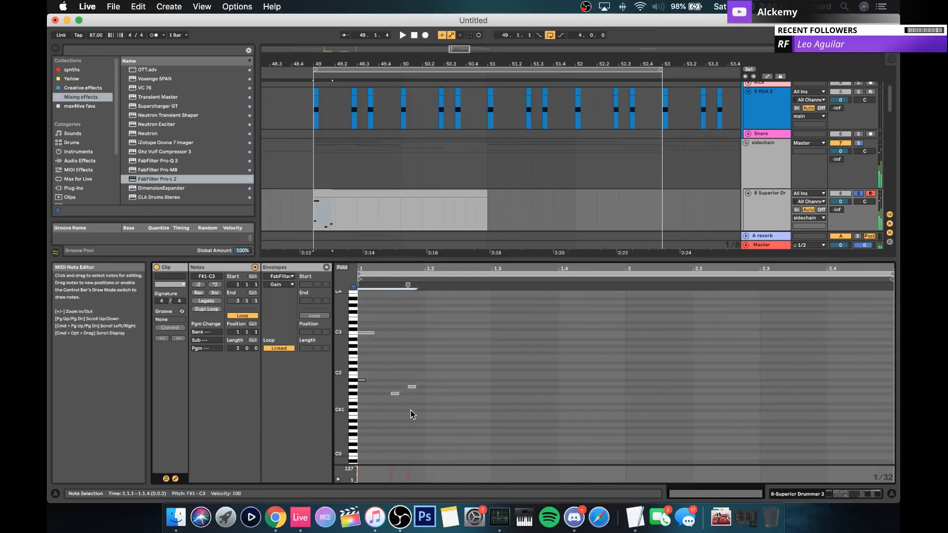
{"action": "key", "text": "space"}
{"action": "key", "text": "space"}
{"action": "key", "text": "super+d"}
{"action": "left_click", "coordinate": [418, 387]}
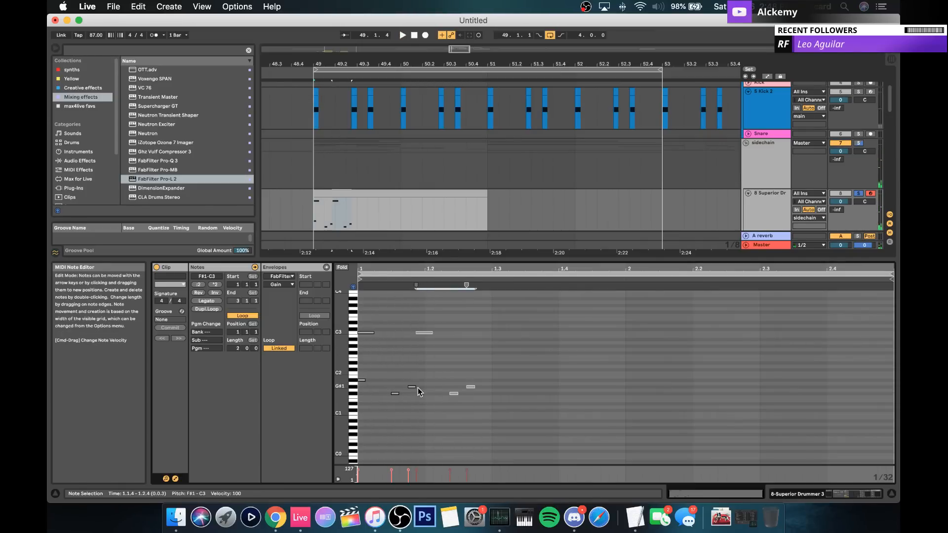
{"action": "left_click_drag", "start_coordinate": [483, 380], "coordinate": [449, 411]}
{"action": "key", "text": "Left"}
{"action": "key", "text": "Left"}
{"action": "key", "text": "Left"}
{"action": "key", "text": "Left"}
{"action": "key", "text": "Right"}
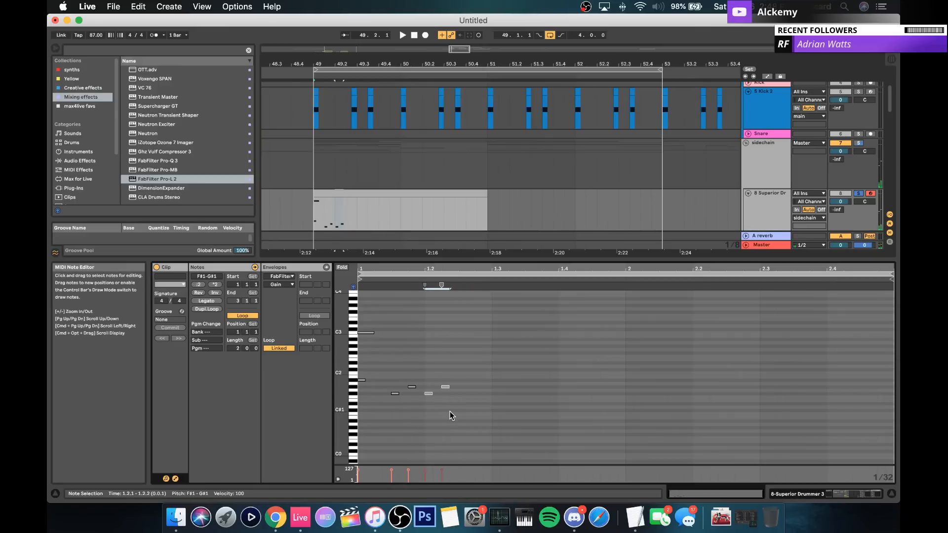
Step: Copy the G#1 note from 1.2.2 to 1.2.3 and raise the copy to C#3
{"action": "left_click", "coordinate": [448, 386]}
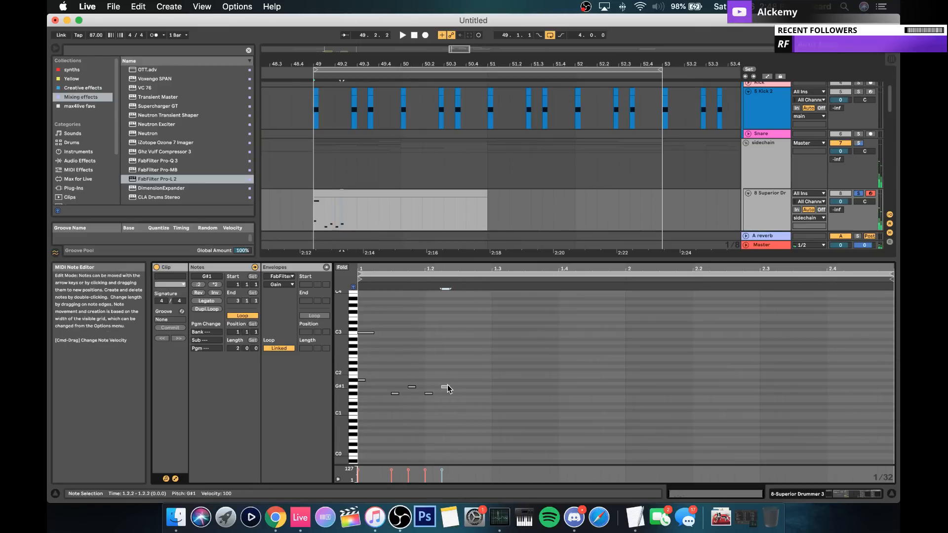
{"action": "left_click_drag", "start_coordinate": [447, 386], "coordinate": [462, 386]}
{"action": "key", "text": "Up"}
{"action": "key", "text": "Up"}
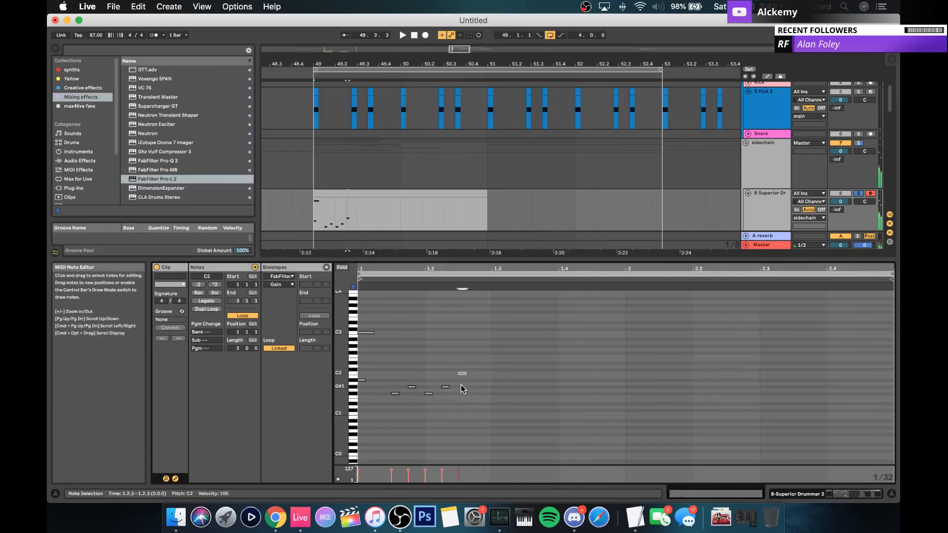
{"action": "key", "text": "Up"}
{"action": "key", "text": "Up"}
{"action": "key", "text": "Up"}
{"action": "key", "text": "Up"}
{"action": "key", "text": "Up"}
{"action": "key", "text": "Up"}
{"action": "key", "text": "Up"}
{"action": "key", "text": "Up"}
{"action": "key", "text": "Up"}
{"action": "key", "text": "Up"}
{"action": "key", "text": "Up"}
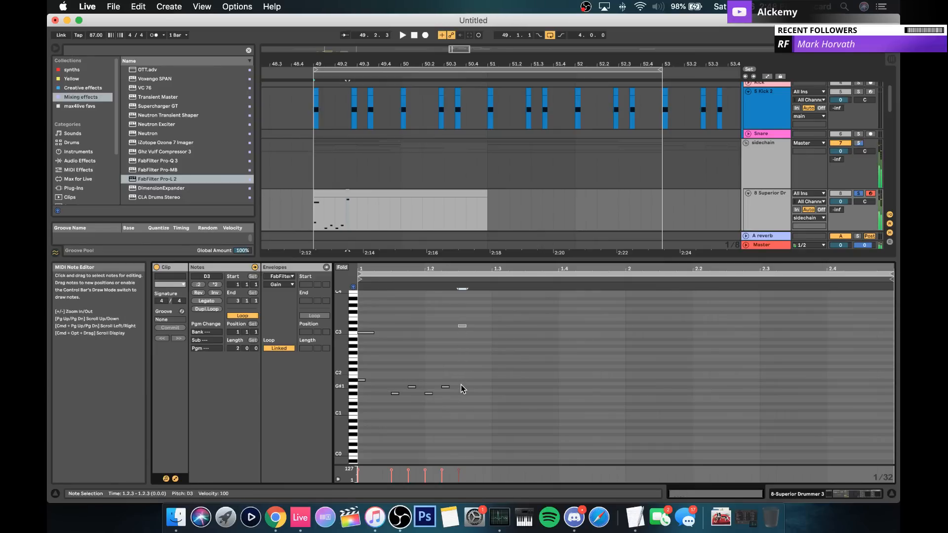
Step: Add a short note after the C#3 hit, move it to 1.2.4 and lower it to F#1
{"action": "double_click", "coordinate": [470, 329]}
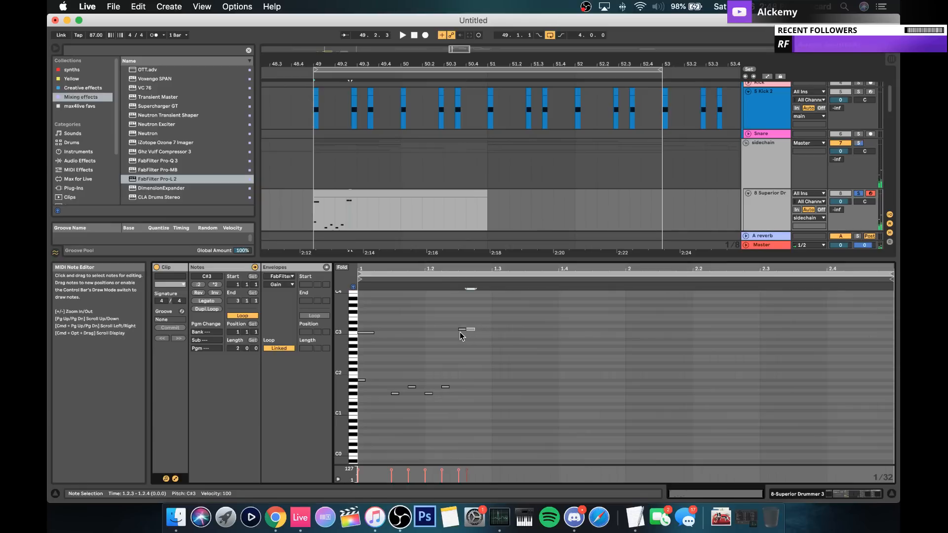
{"action": "left_click_drag", "start_coordinate": [469, 329], "coordinate": [478, 334]}
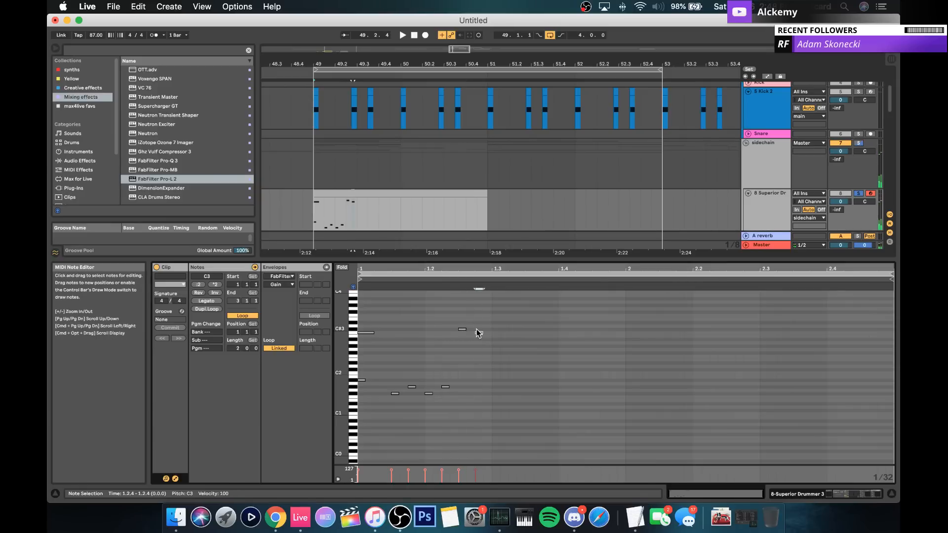
{"action": "key", "text": "Down"}
{"action": "key", "text": "Down"}
{"action": "key", "text": "Down"}
{"action": "key", "text": "Down"}
{"action": "key", "text": "Down"}
{"action": "key", "text": "Down"}
{"action": "key", "text": "Down"}
{"action": "key", "text": "Down"}
{"action": "key", "text": "Down"}
{"action": "key", "text": "Down"}
{"action": "key", "text": "Down"}
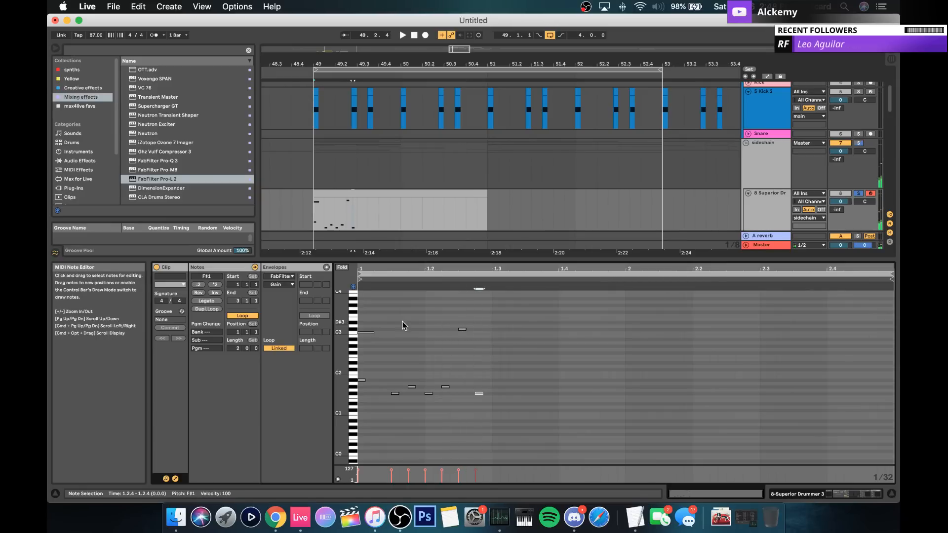
Step: Raise the note at 1.2.4 to A#1, then copy it to B1 at 1.3.3
{"action": "key", "text": "space"}
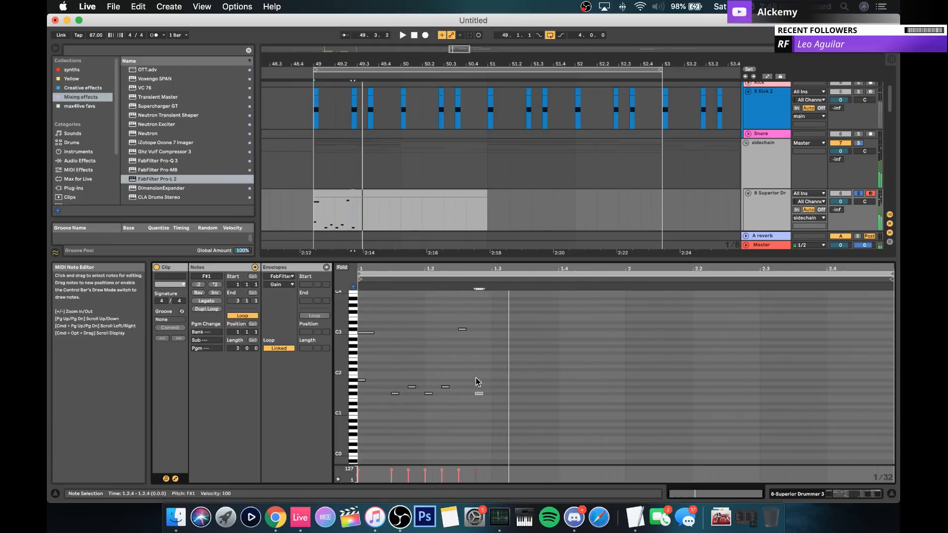
{"action": "key", "text": "Up"}
{"action": "key", "text": "Up"}
{"action": "key", "text": "Up"}
{"action": "key", "text": "Up"}
{"action": "key", "text": "Up"}
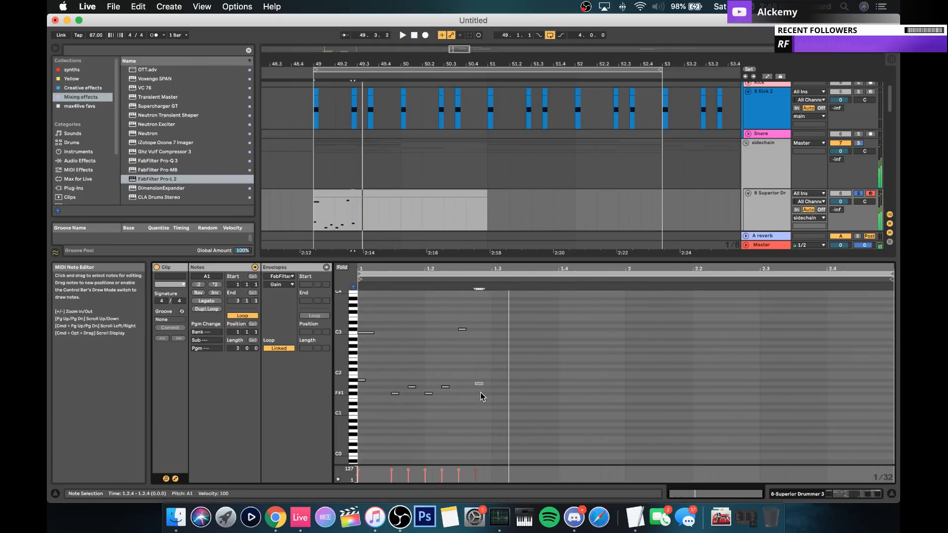
{"action": "key", "text": "space"}
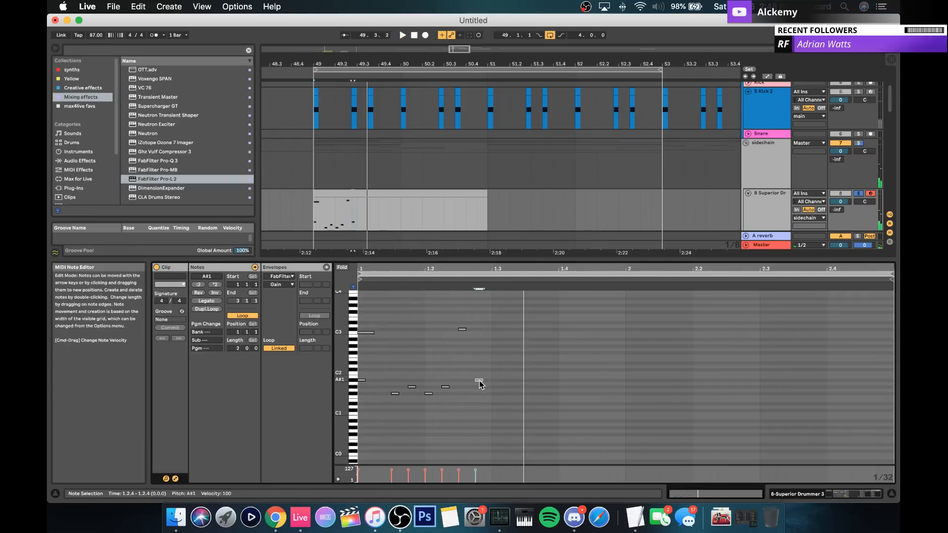
{"action": "key", "text": "space"}
{"action": "left_click_drag", "start_coordinate": [479, 380], "coordinate": [532, 378]}
Step: Unsolo the Superior Drummer track and play the loop from bar 49 with the full mix
{"action": "double_click", "coordinate": [759, 199]}
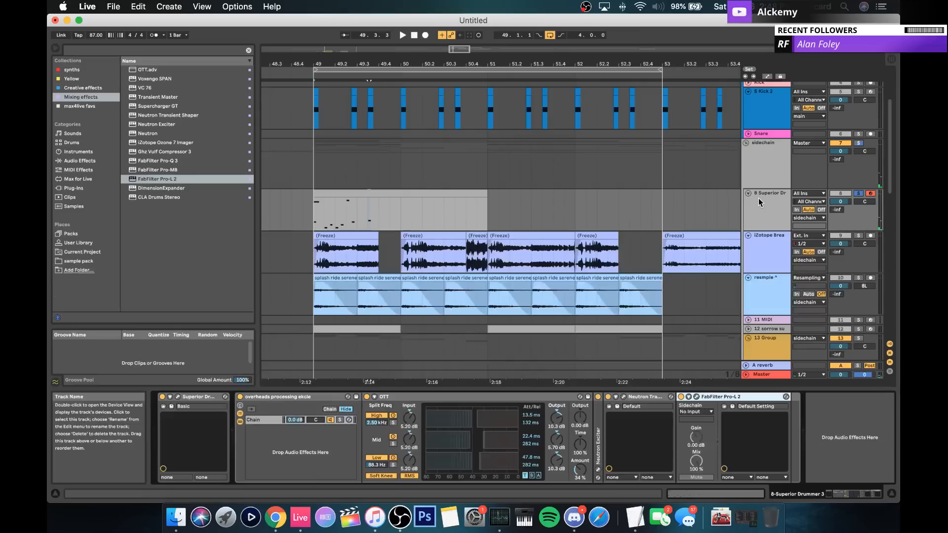
{"action": "left_click", "coordinate": [858, 194]}
{"action": "key", "text": "space"}
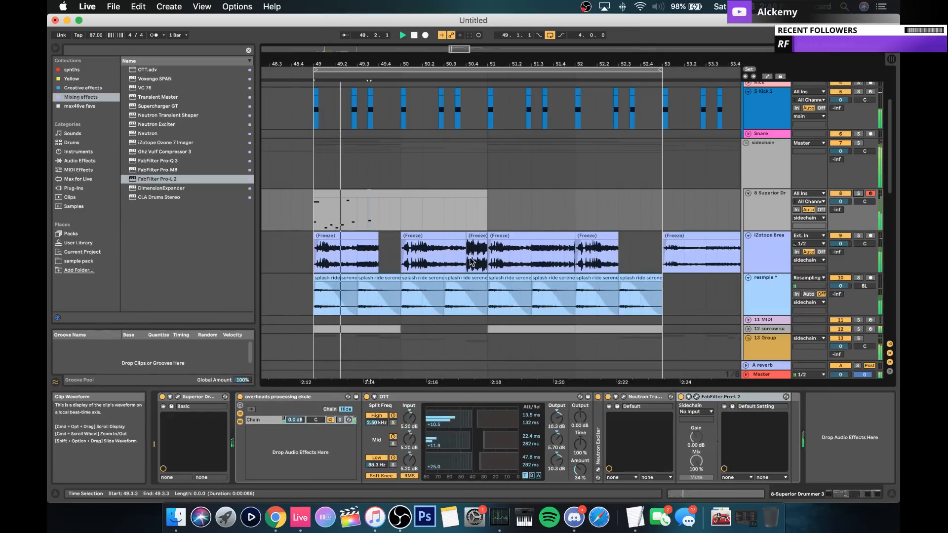
{"action": "left_click", "coordinate": [337, 191]}
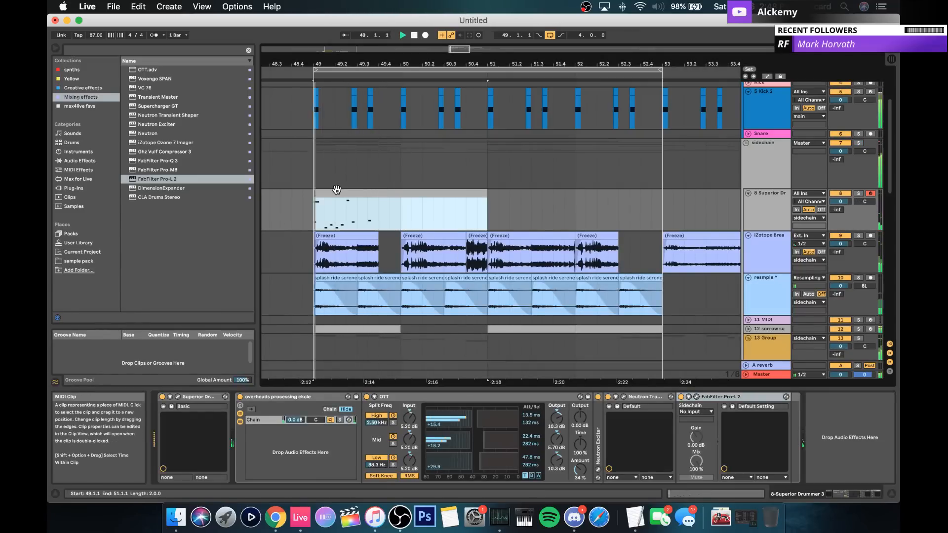
{"action": "key", "text": "space"}
Step: Lower the drum clip's note at 1.2.4 to G#1 and audition the change
{"action": "double_click", "coordinate": [337, 191]}
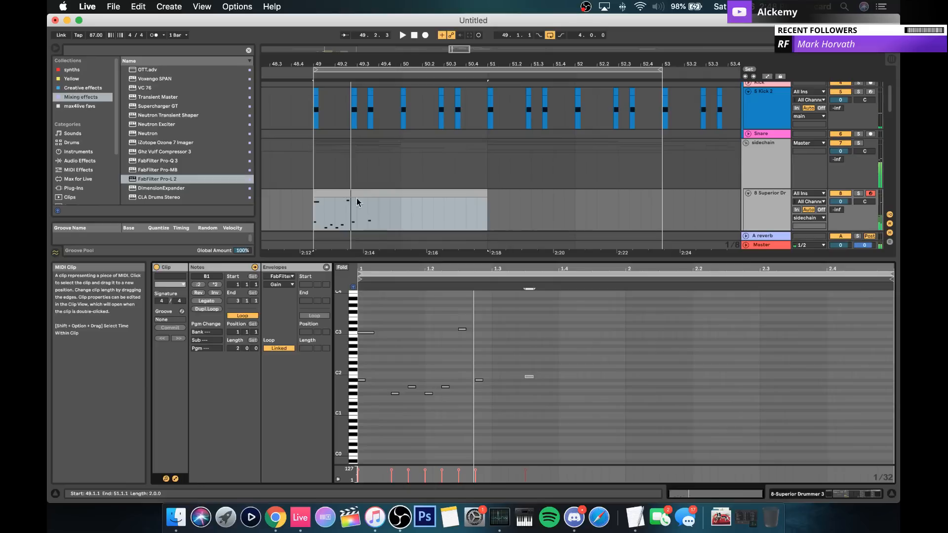
{"action": "left_click_drag", "start_coordinate": [479, 385], "coordinate": [479, 391]}
{"action": "key", "text": "space"}
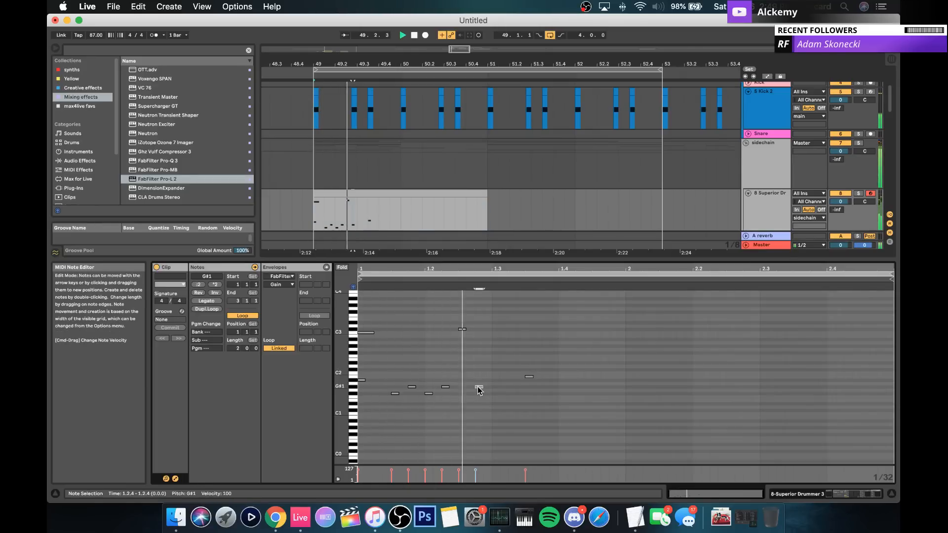
{"action": "key", "text": "space"}
{"action": "left_click", "coordinate": [487, 388]}
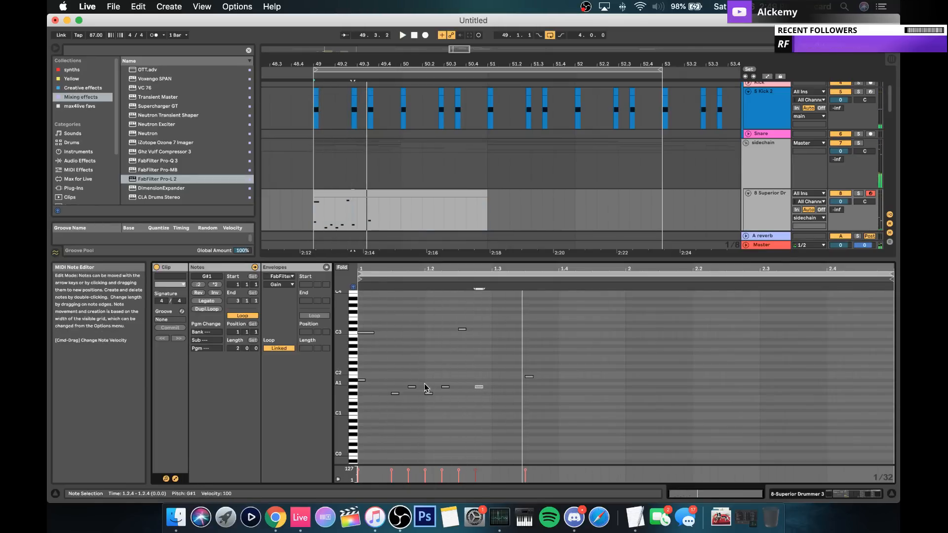
Step: Duplicate the F#1 and G#1 notes between 1.1.3 and 1.2.4 so the copies start at 1.3.1, and move the B1 note to 1.4.3
{"action": "left_click_drag", "start_coordinate": [391, 378], "coordinate": [482, 399]}
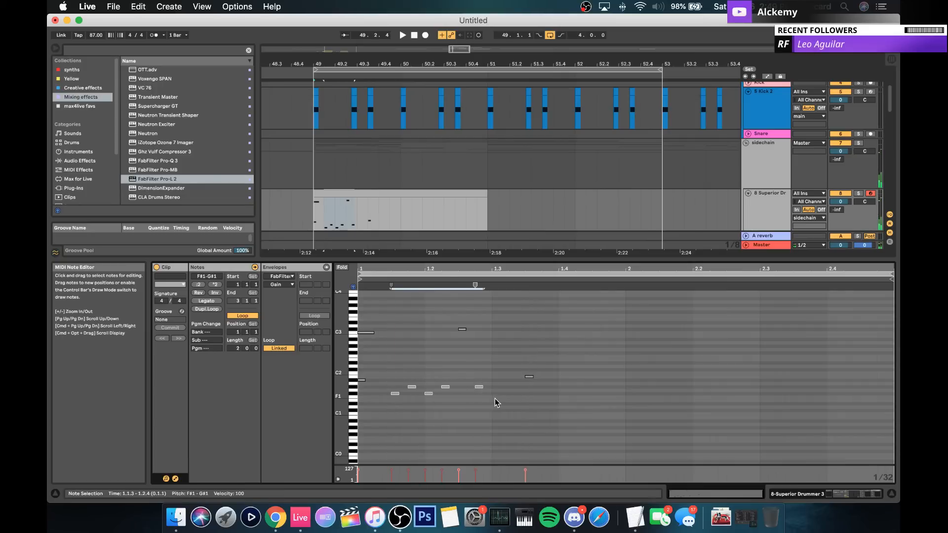
{"action": "key", "text": "super+d"}
{"action": "left_click", "coordinate": [529, 377]}
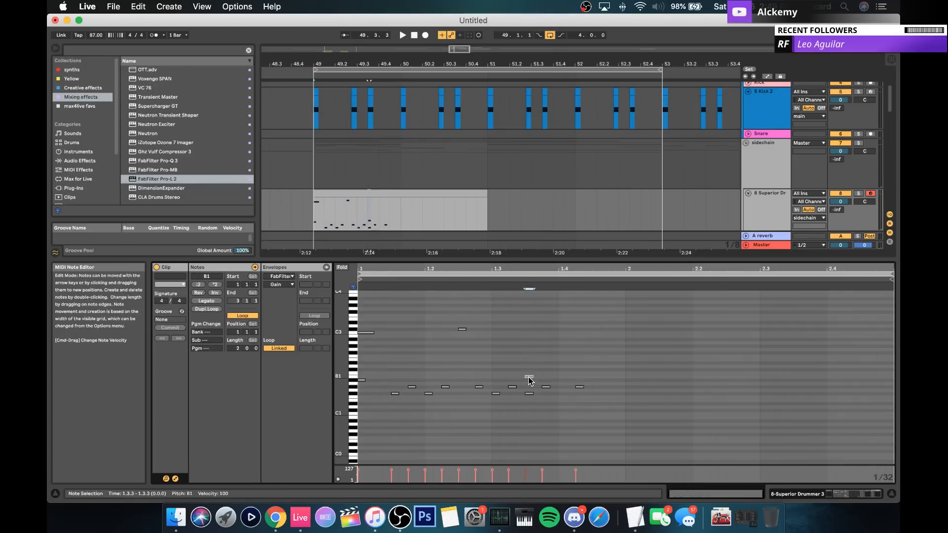
{"action": "left_click_drag", "start_coordinate": [529, 377], "coordinate": [587, 378]}
{"action": "key", "text": "space"}
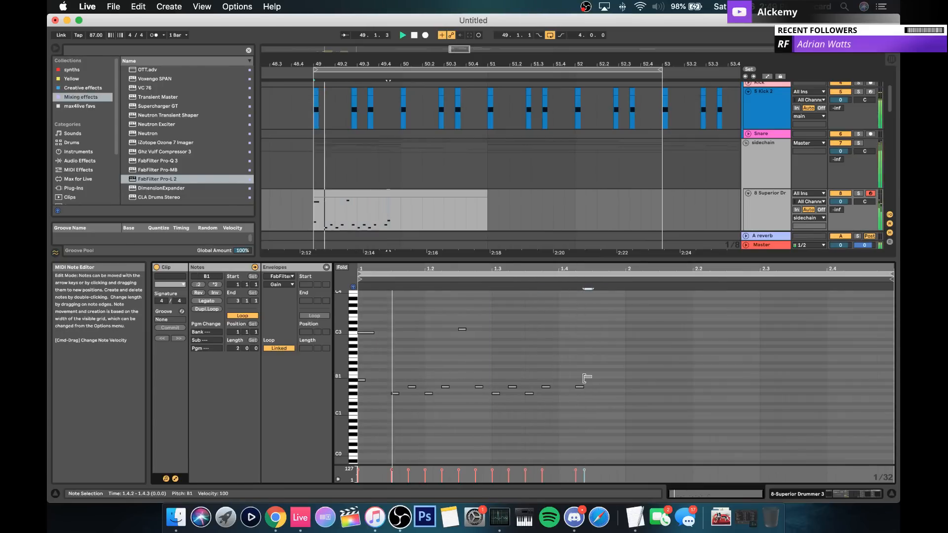
{"action": "key", "text": "Right"}
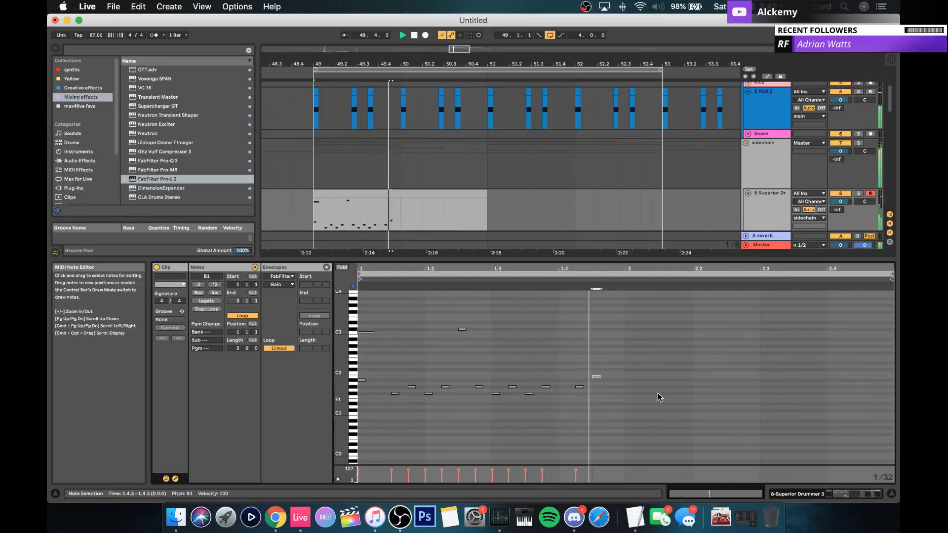
{"action": "key", "text": "space"}
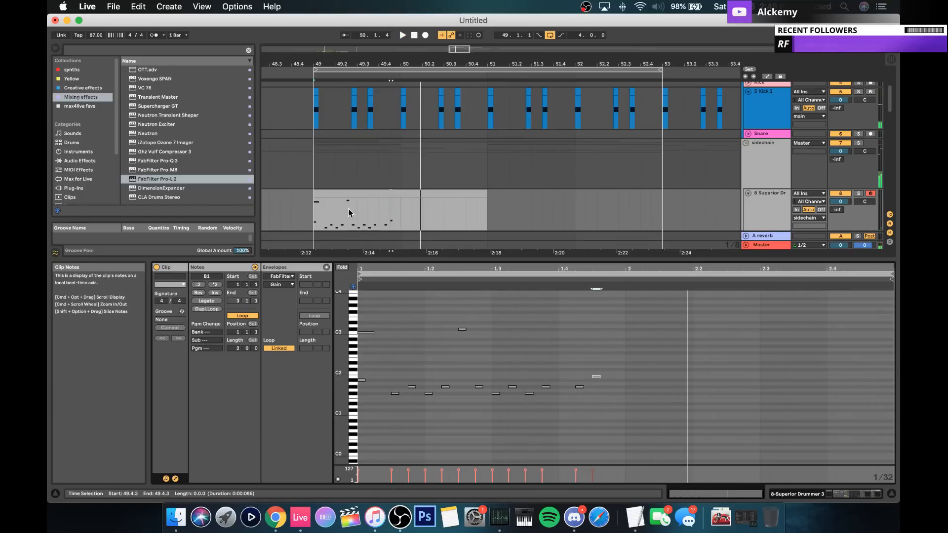
Step: Copy the Superior Drummer section from 49.1.3 to 50.1.1, paste it at bar 50, and play the loop
{"action": "left_click_drag", "start_coordinate": [324, 203], "coordinate": [398, 210]}
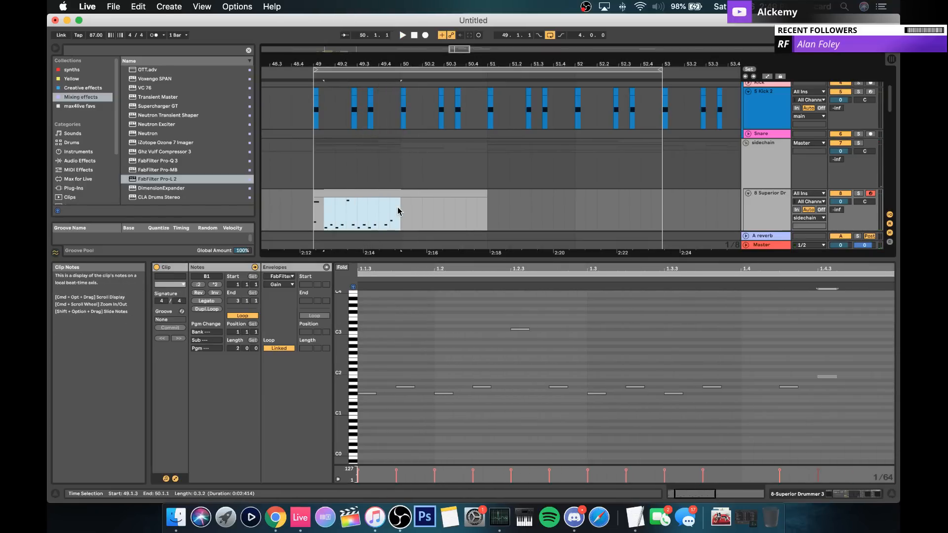
{"action": "left_click", "coordinate": [403, 208]}
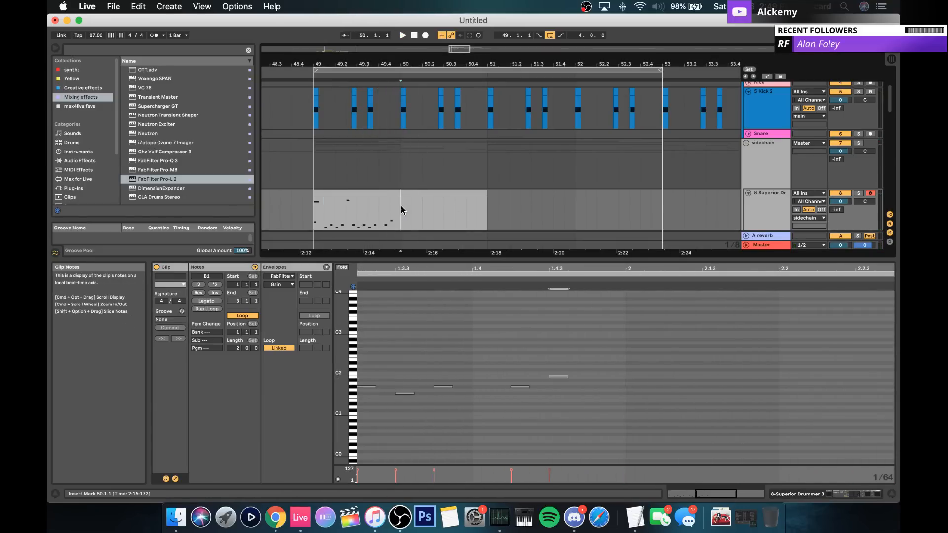
{"action": "key", "text": "super+v"}
{"action": "left_click", "coordinate": [367, 194]}
{"action": "key", "text": "space"}
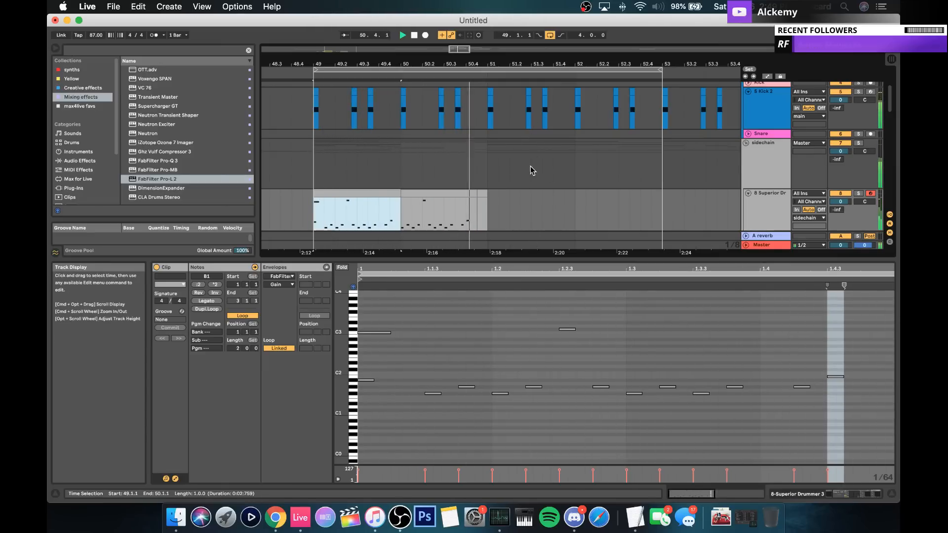
Step: End the pasted drum clip with A#1 notes at 1.4.3 and 1.4.4, and extend the clip to 51.1.1
{"action": "key", "text": "space"}
{"action": "double_click", "coordinate": [469, 194]}
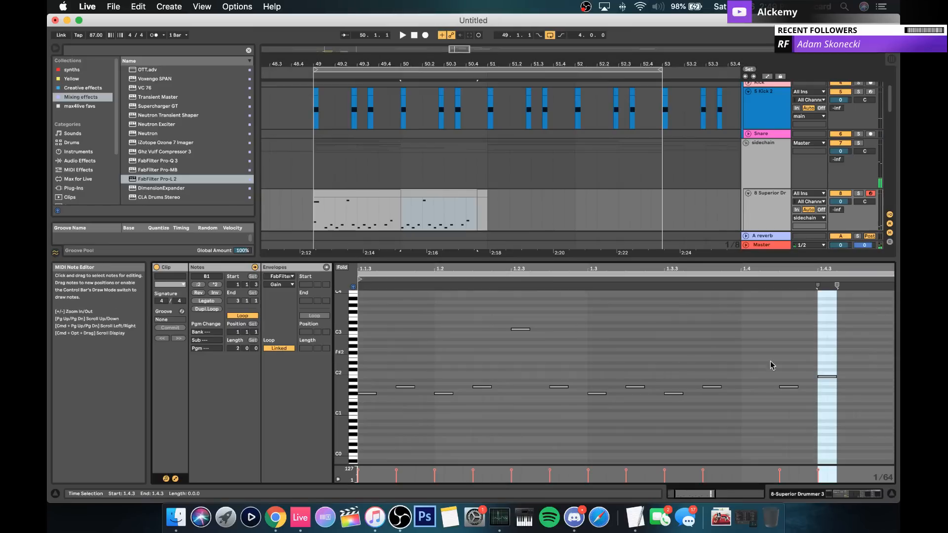
{"action": "left_click", "coordinate": [822, 386]}
{"action": "left_click", "coordinate": [818, 376]}
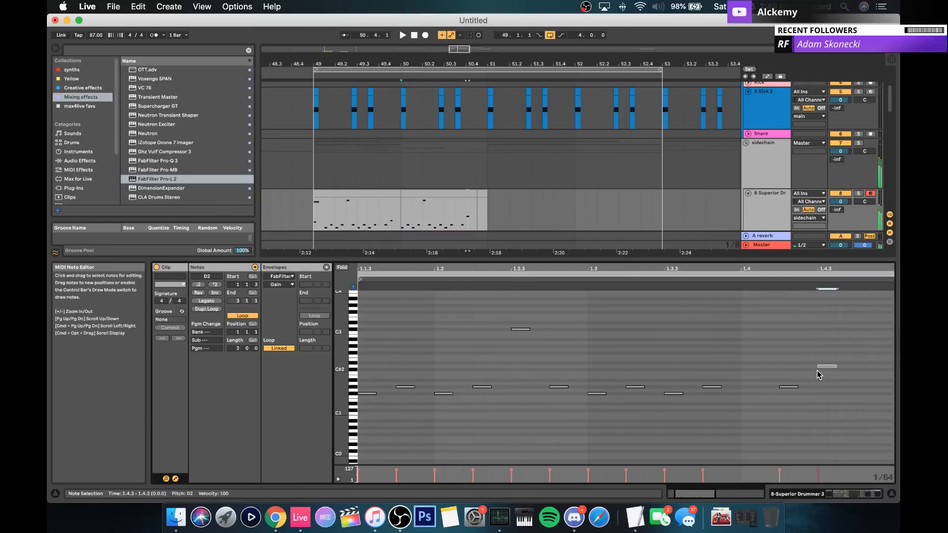
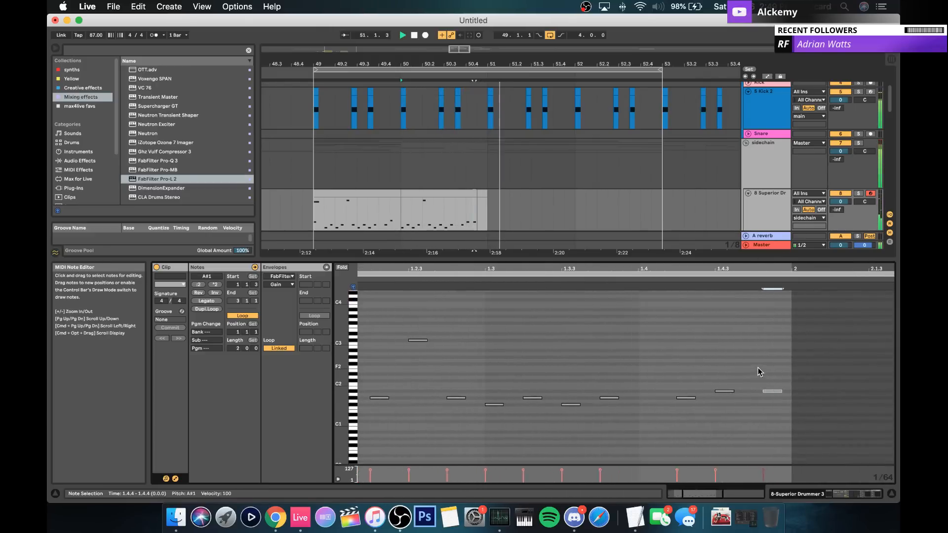
{"action": "left_click", "coordinate": [478, 194]}
{"action": "left_click", "coordinate": [475, 194]}
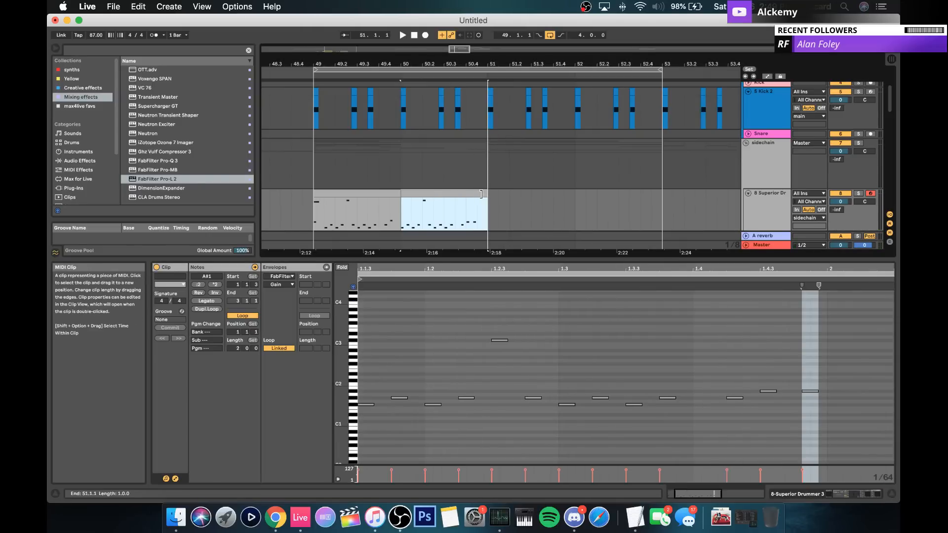
Step: Try the last A#1 note at 2.1.1 and the A#1 note at 1.4.3 slightly later, playing the result
{"action": "left_click", "coordinate": [809, 391]}
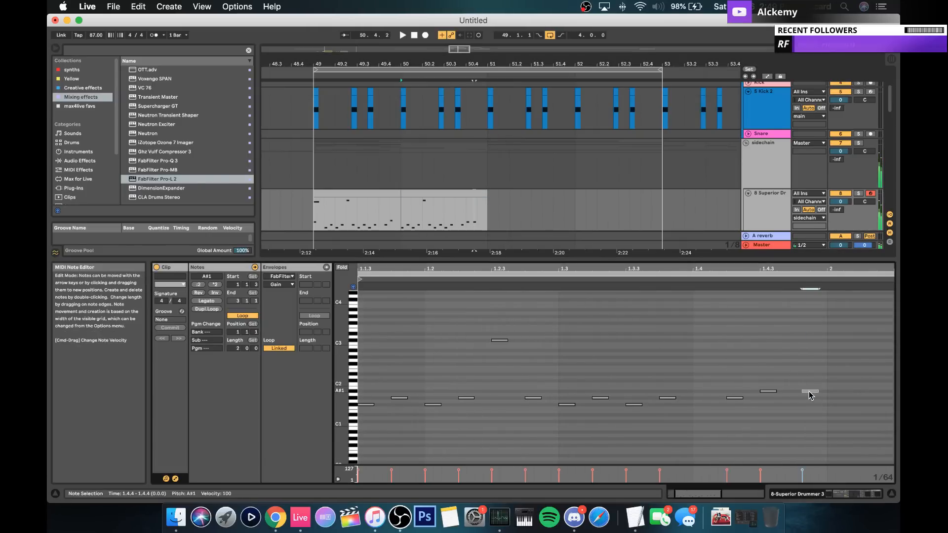
{"action": "key", "text": "Right"}
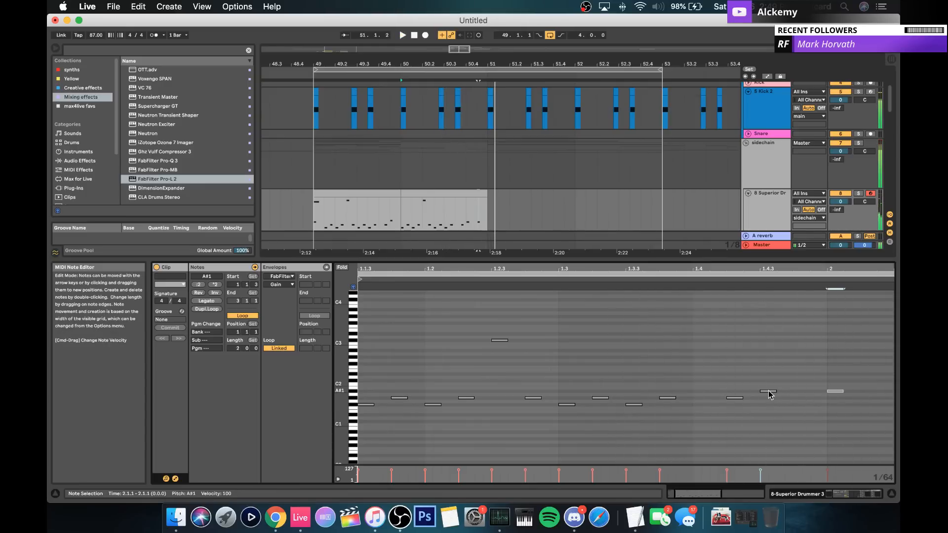
{"action": "key", "text": "space"}
{"action": "left_click", "coordinate": [768, 392]}
{"action": "key", "text": "space"}
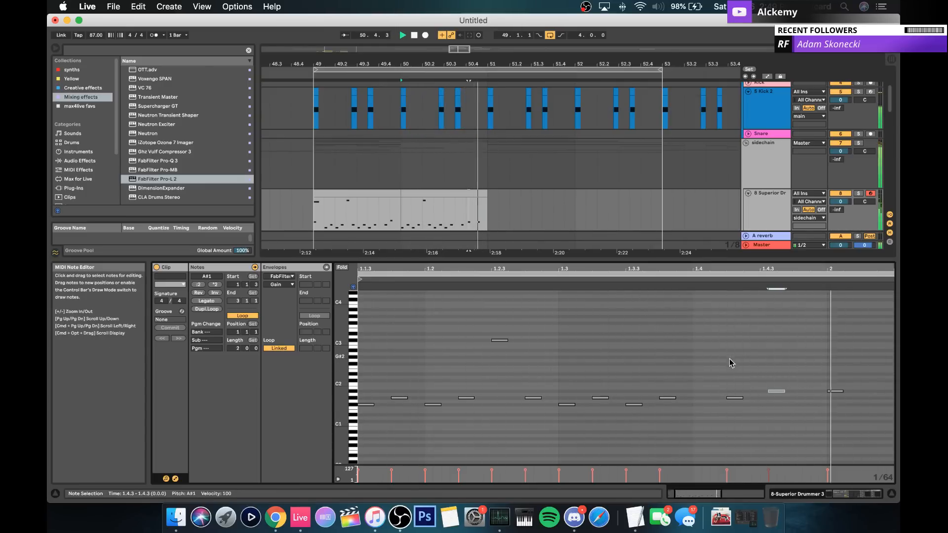
Step: Shift the last G#1 note earlier to 1.4.1 and the following A#1 note earlier to 1.4.2, and audition
{"action": "left_click", "coordinate": [735, 398]}
{"action": "key", "text": "space"}
{"action": "key", "text": "Left"}
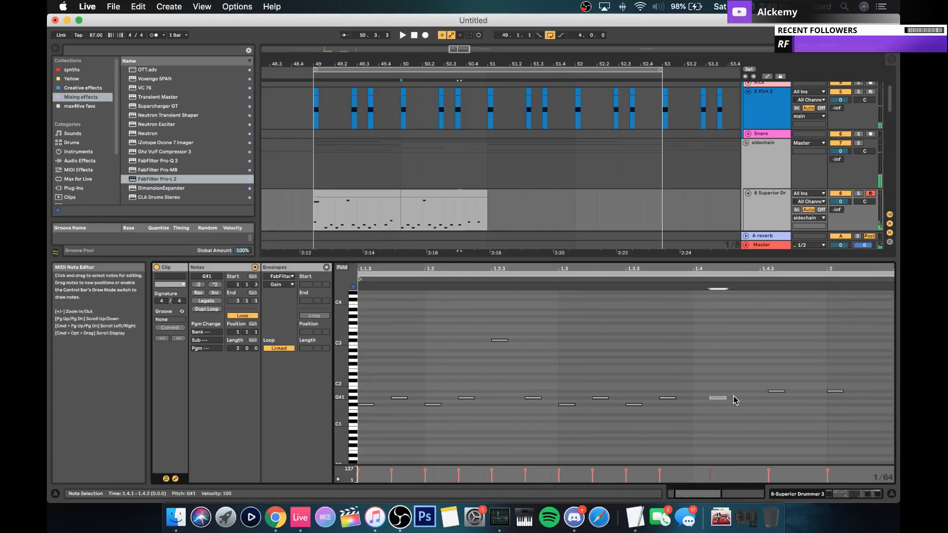
{"action": "left_click", "coordinate": [776, 391]}
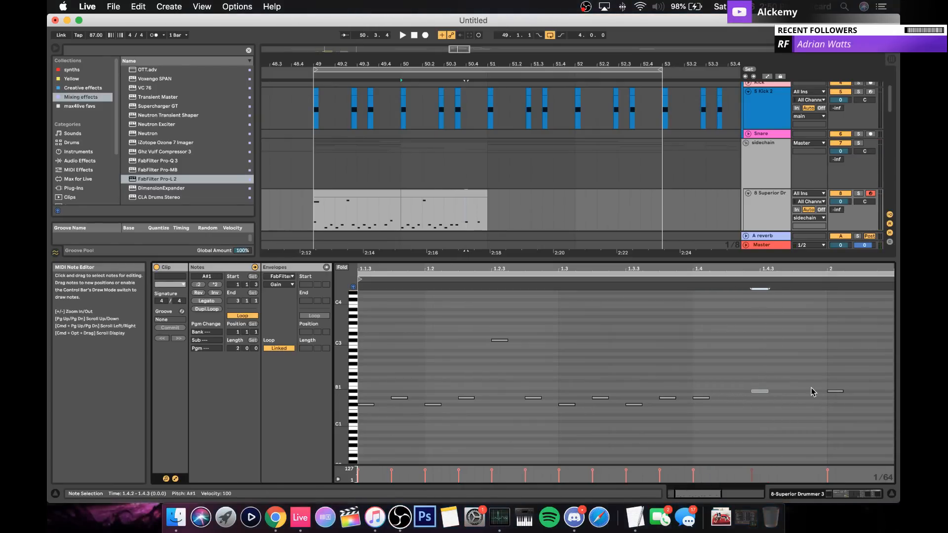
{"action": "key", "text": "space"}
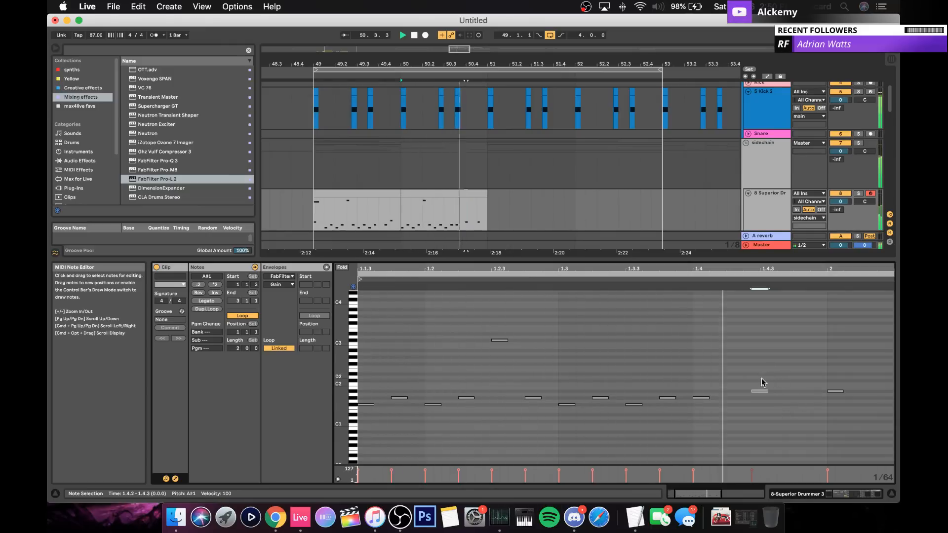
Step: Nudge the first of the two A#1 notes later to 1.4.3 and audition the fill
{"action": "key", "text": "space"}
{"action": "key", "text": "Right"}
{"action": "key", "text": "Right"}
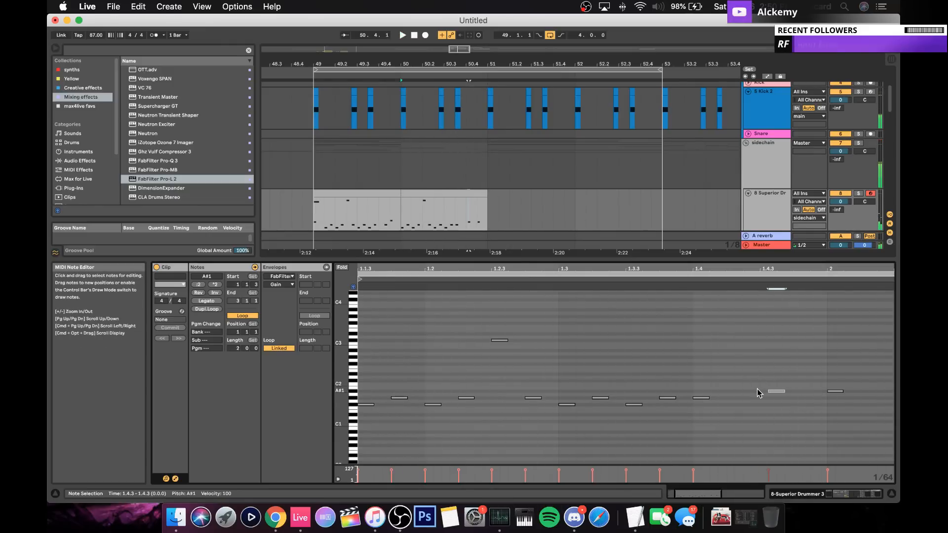
{"action": "key", "text": "space"}
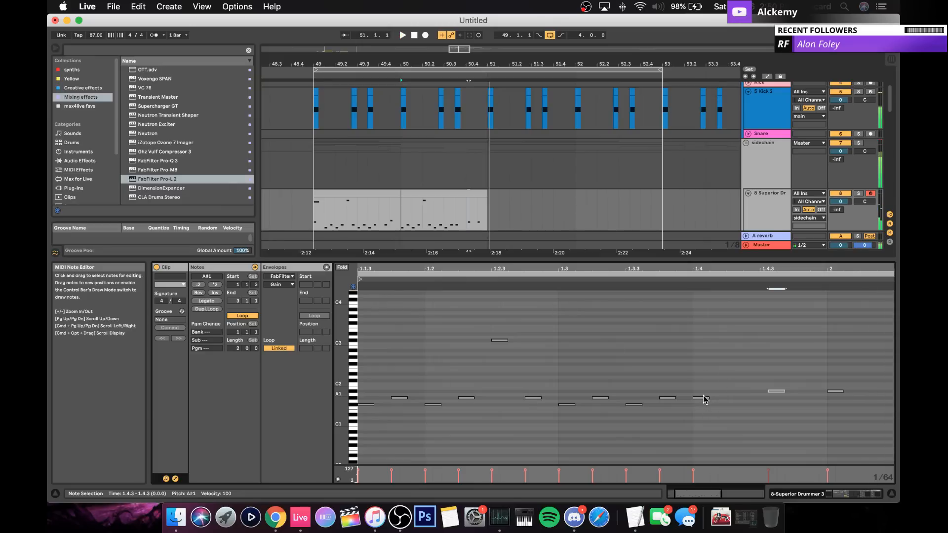
{"action": "key", "text": "space"}
Step: Add an F#1 note at 1.4.2, nudge it slightly earlier, and audition the ending of the fill
{"action": "double_click", "coordinate": [719, 398]}
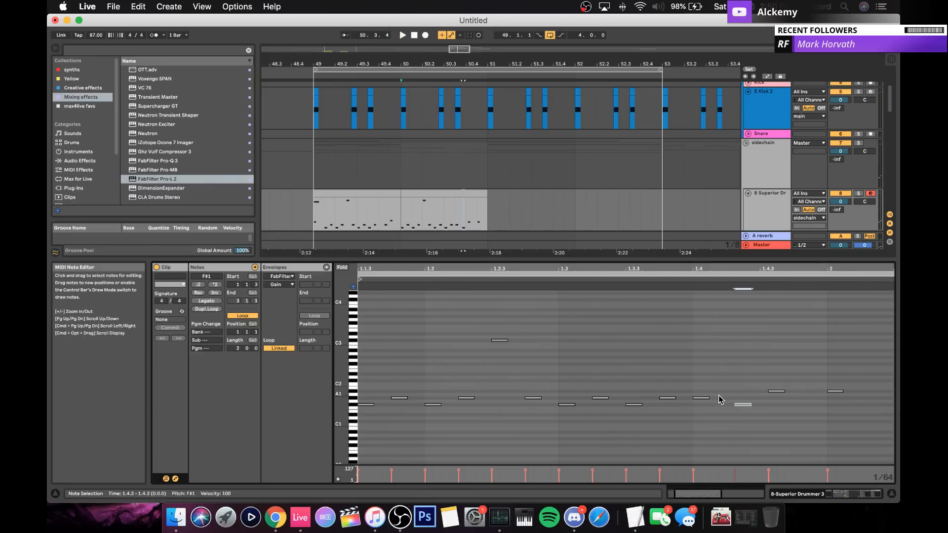
{"action": "key", "text": "space"}
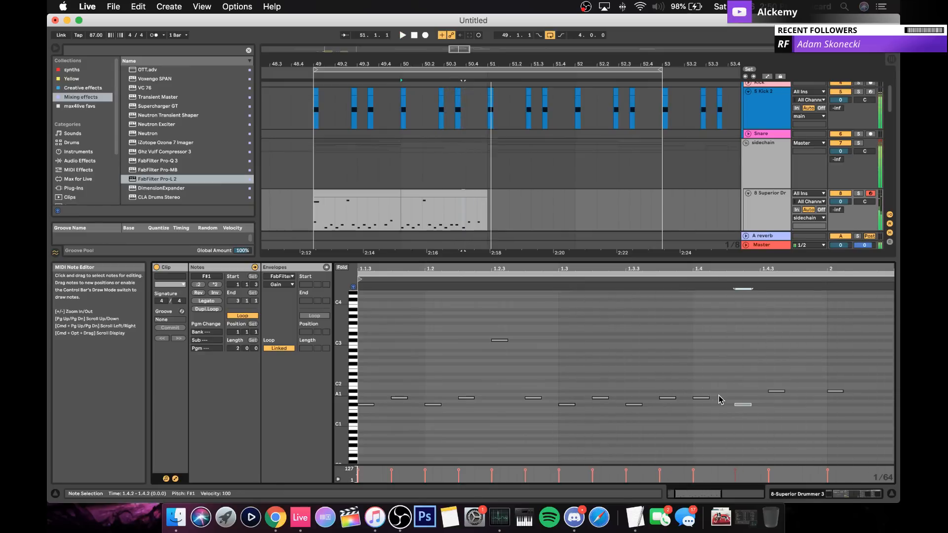
{"action": "key", "text": "Left"}
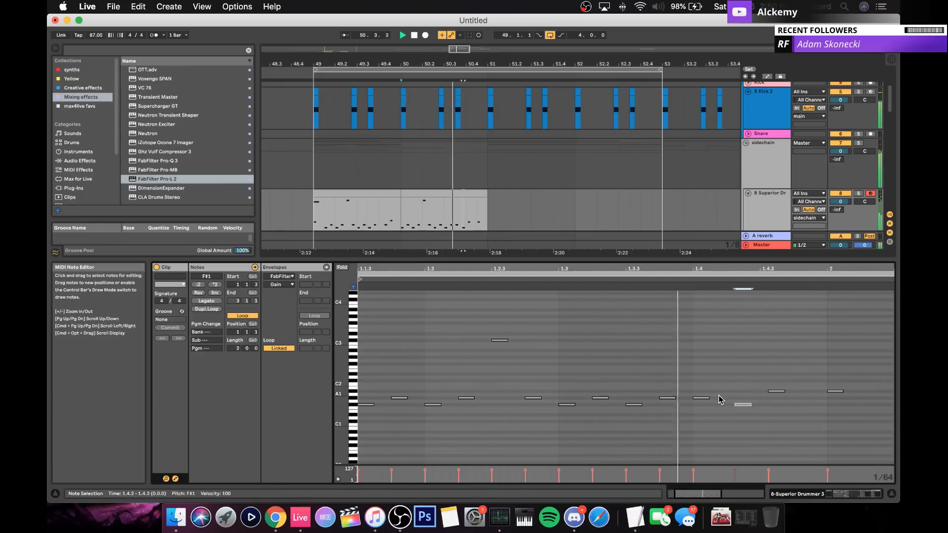
{"action": "key", "text": "space"}
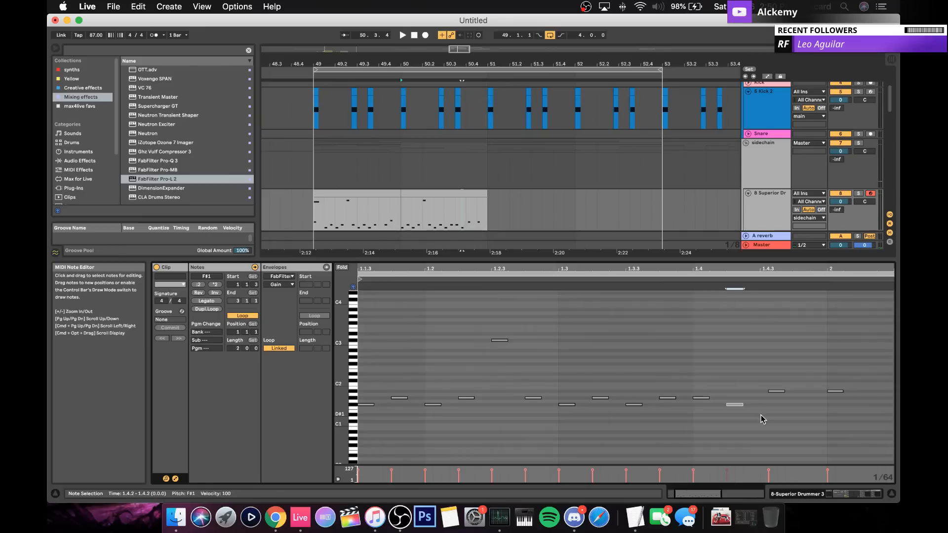
{"action": "key", "text": "space"}
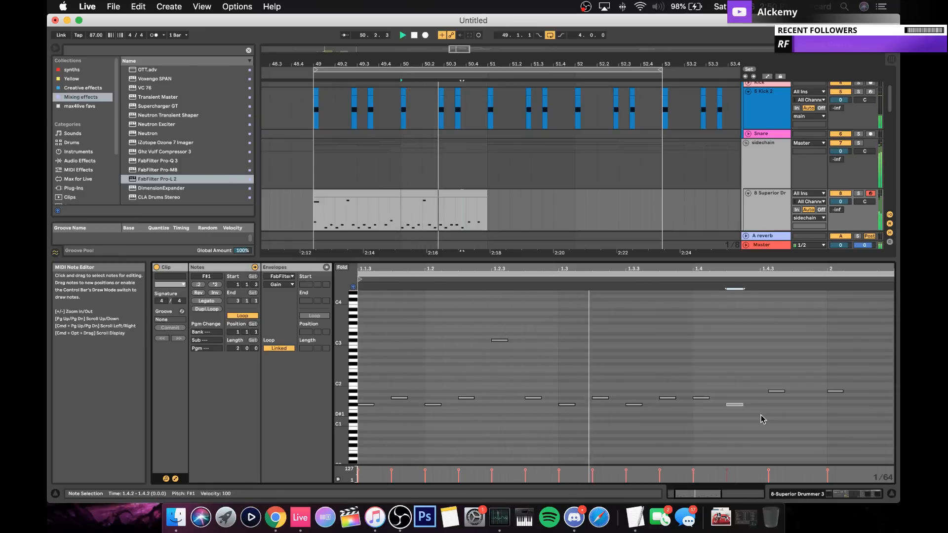
{"action": "key", "text": "space"}
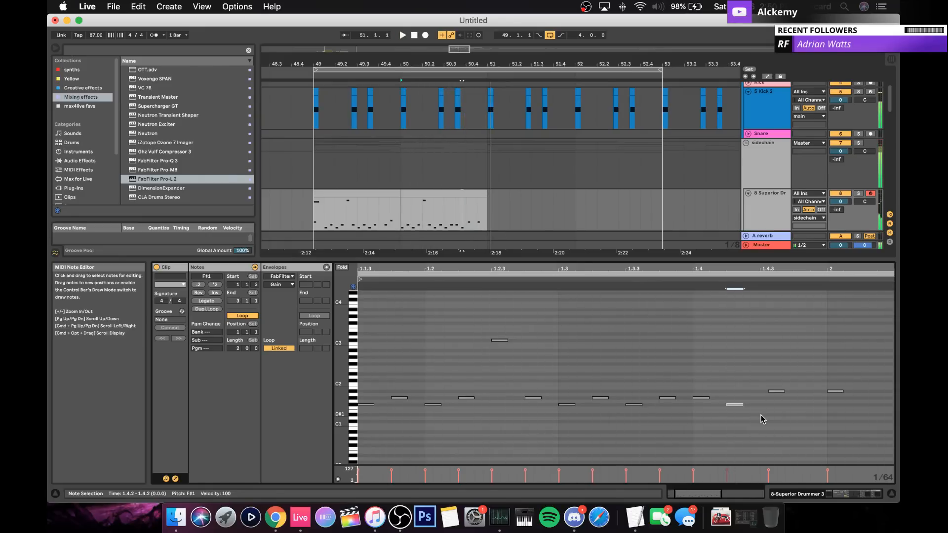
Step: Move the two A#1 notes slightly earlier, to 1.4.3 and 1.4.4, and audition the timing
{"action": "left_click", "coordinate": [773, 391]}
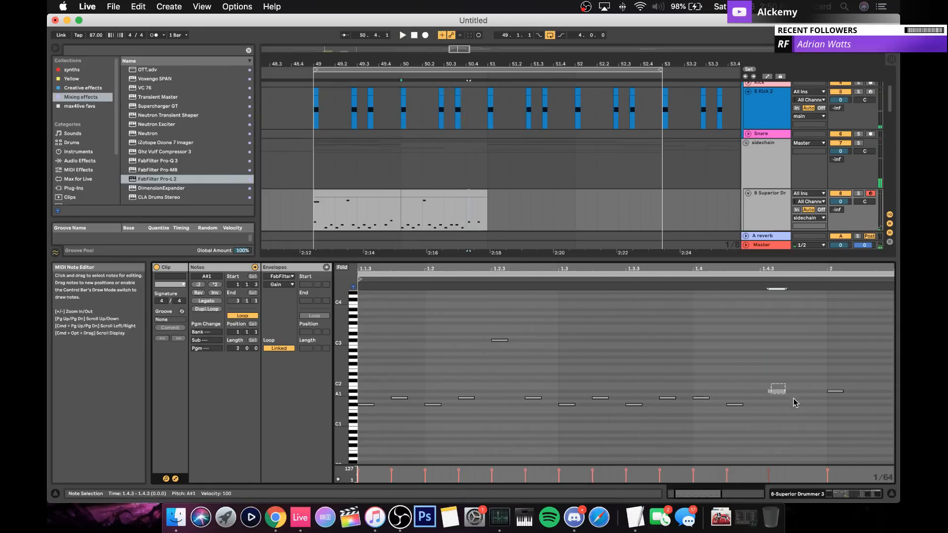
{"action": "left_click", "coordinate": [833, 392]}
{"action": "key", "text": "space"}
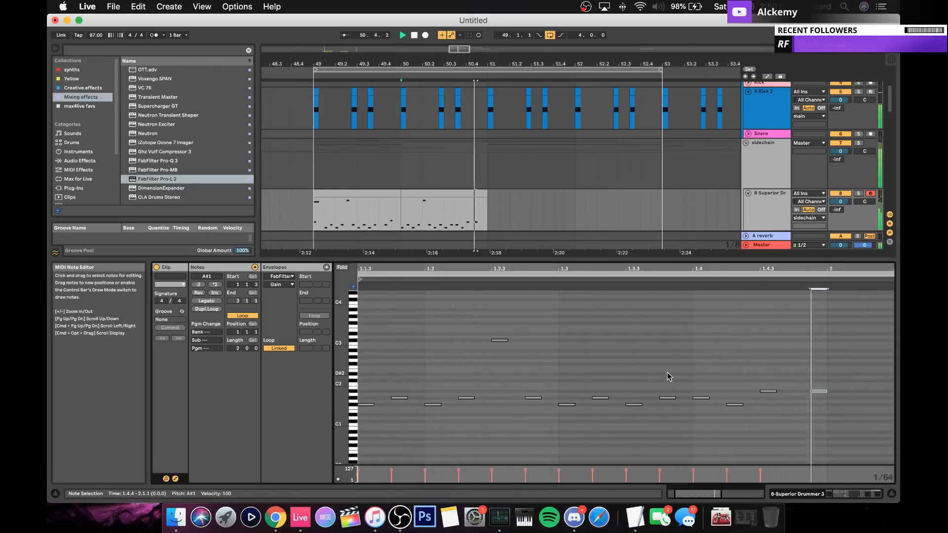
{"action": "key", "text": "space"}
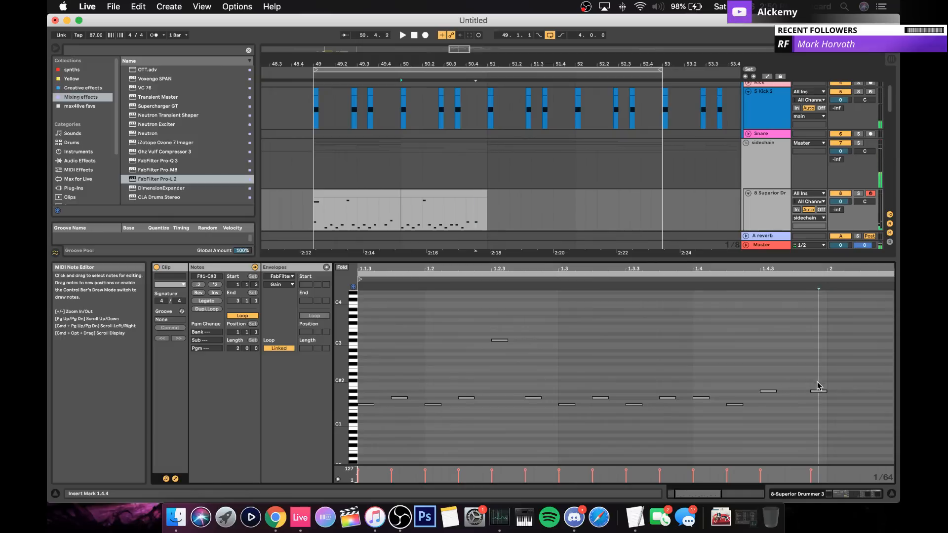
Step: Shift both A#1 notes earlier so the first lines up with the F#1 at 1.4.2, and fine-tune the second just after 1.4.3
{"action": "left_click_drag", "start_coordinate": [764, 376], "coordinate": [837, 425]}
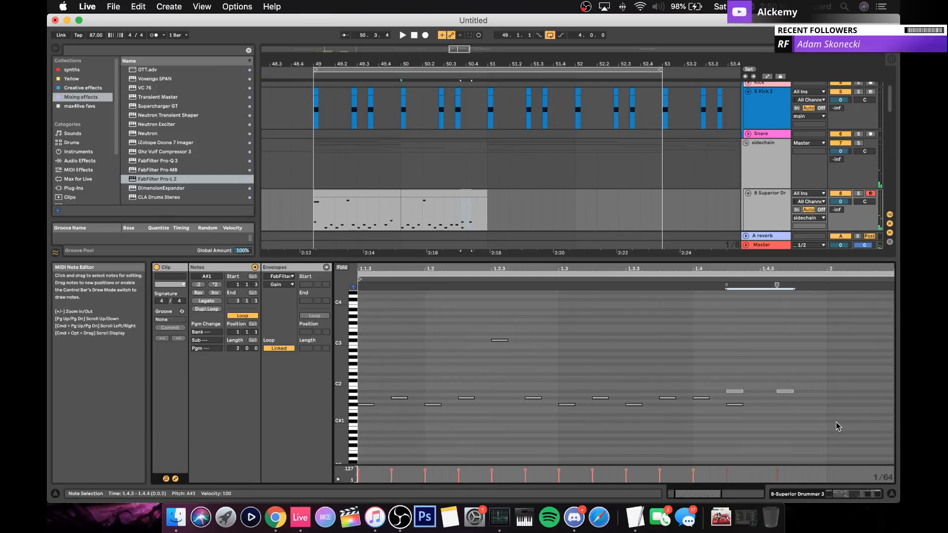
{"action": "left_click", "coordinate": [792, 379]}
{"action": "left_click", "coordinate": [784, 392]}
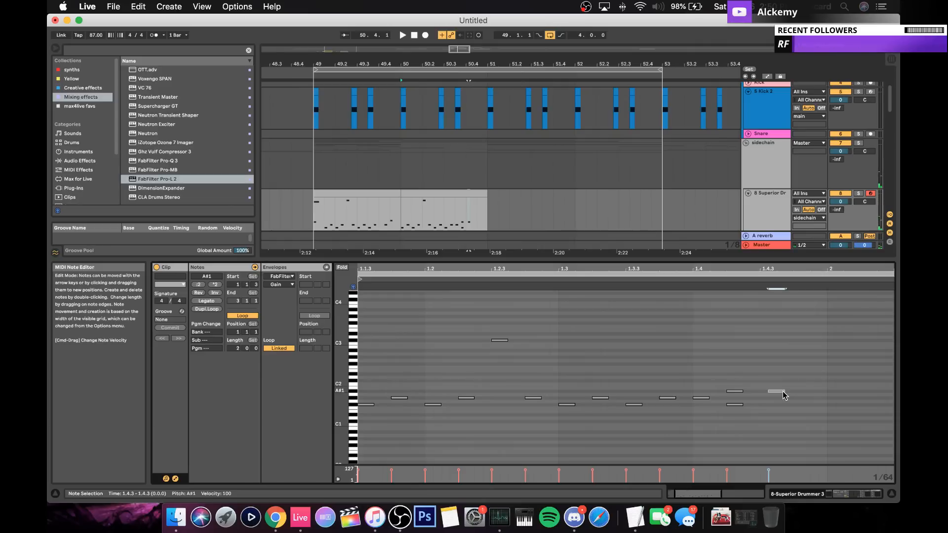
{"action": "key", "text": "Left"}
{"action": "key", "text": "Right"}
{"action": "key", "text": "Right"}
{"action": "key", "text": "space"}
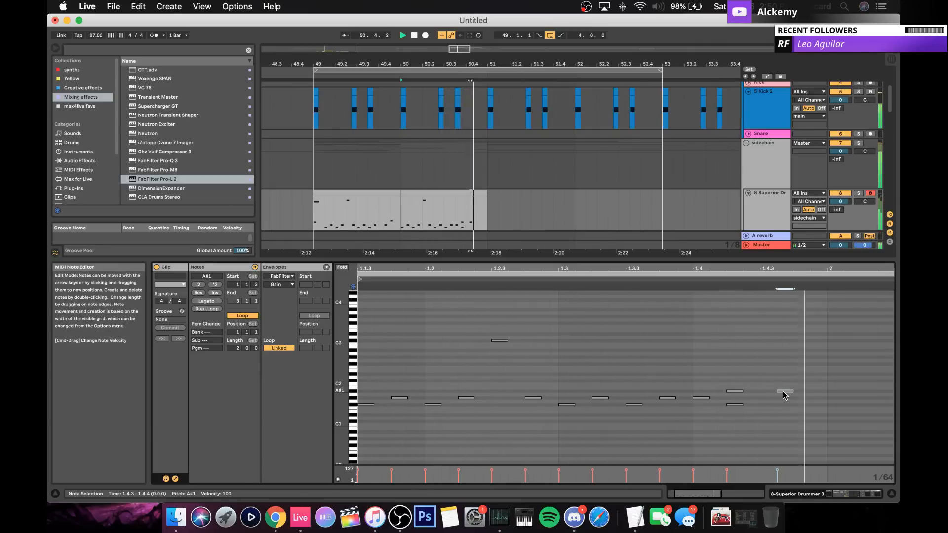
Step: Try the last A#1 note at 1.4.4 and then slightly earlier, auditioning each placement
{"action": "key", "text": "space"}
{"action": "key", "text": "Right"}
{"action": "key", "text": "Right"}
{"action": "key", "text": "space"}
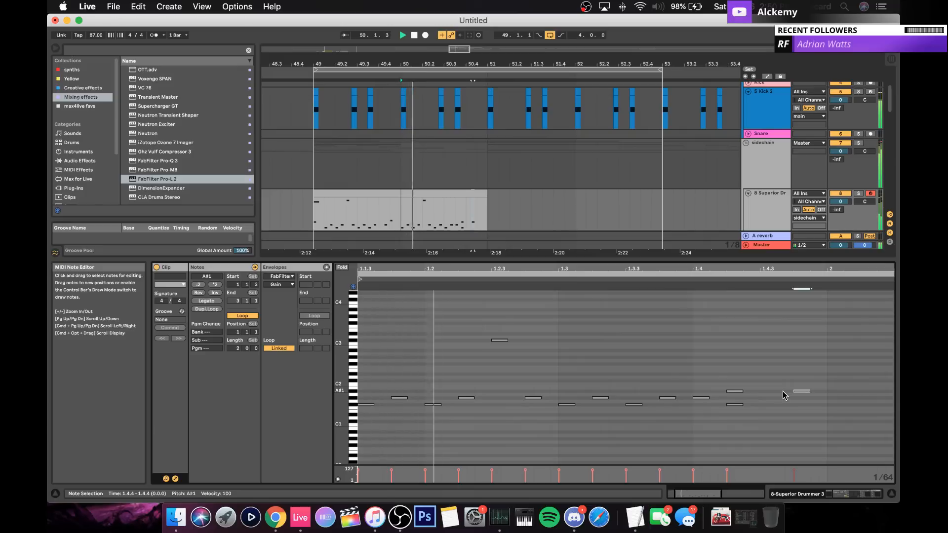
{"action": "left_click", "coordinate": [734, 404]}
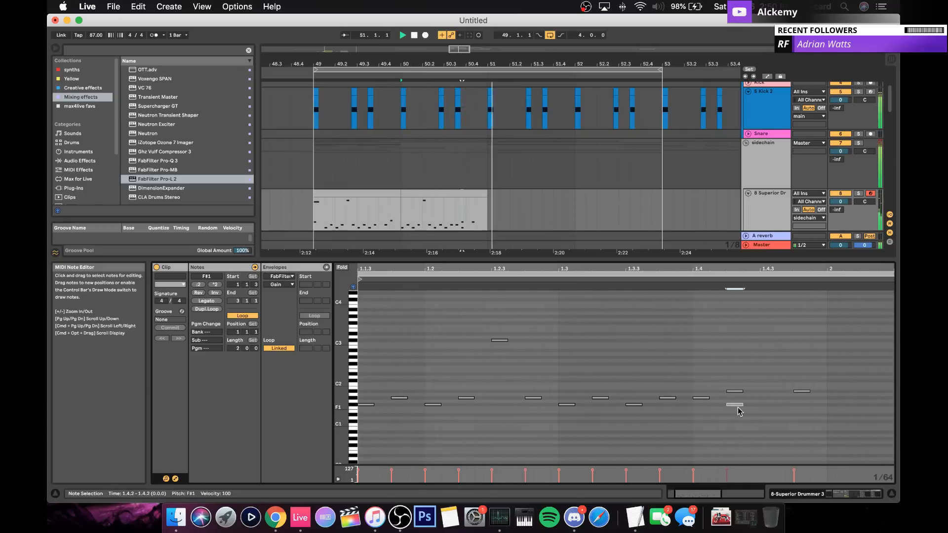
{"action": "left_click", "coordinate": [799, 392]}
{"action": "key", "text": "space"}
{"action": "left_click_drag", "start_coordinate": [800, 392], "coordinate": [794, 392]}
{"action": "key", "text": "space"}
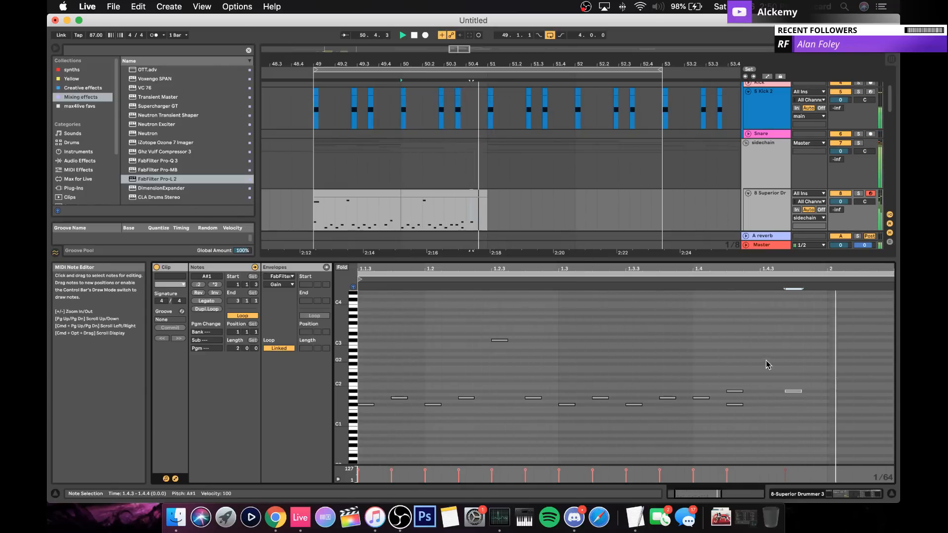
Step: Consolidate the Superior Drummer clip at bar 50, move its two A#1 notes to 1.4.1 and 1.4.3, and play the loop
{"action": "key", "text": "space"}
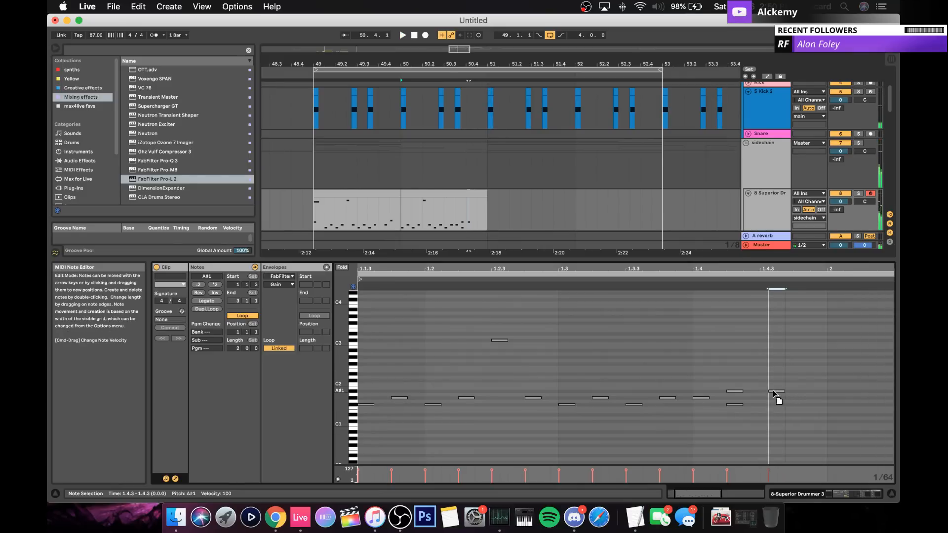
{"action": "left_click_drag", "start_coordinate": [774, 396], "coordinate": [766, 395]}
{"action": "left_click", "coordinate": [447, 193]}
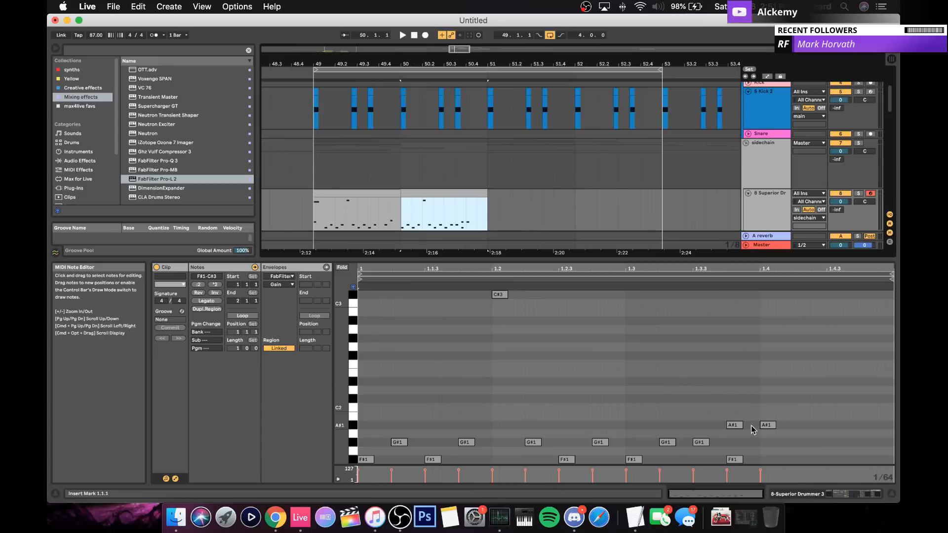
{"action": "left_click_drag", "start_coordinate": [767, 421], "coordinate": [835, 430]}
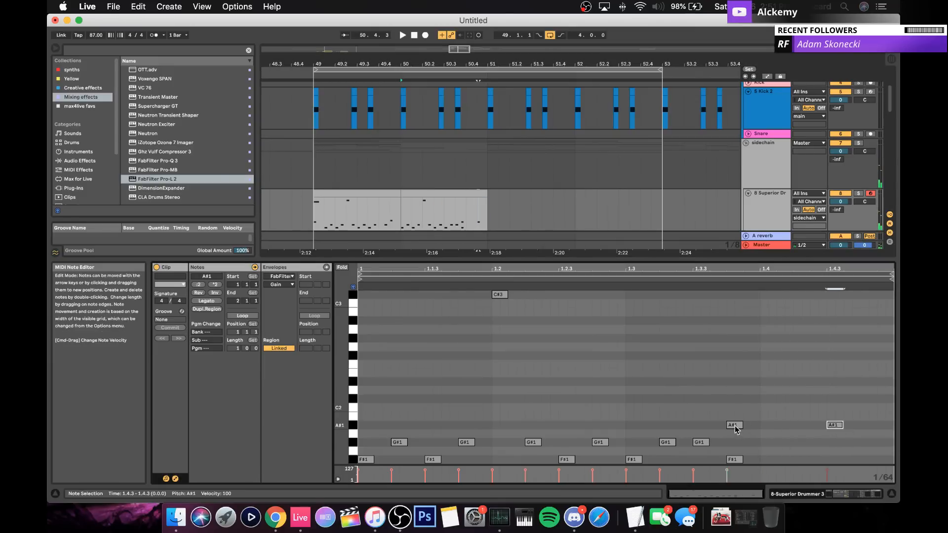
{"action": "left_click_drag", "start_coordinate": [736, 429], "coordinate": [772, 430]}
{"action": "key", "text": "space"}
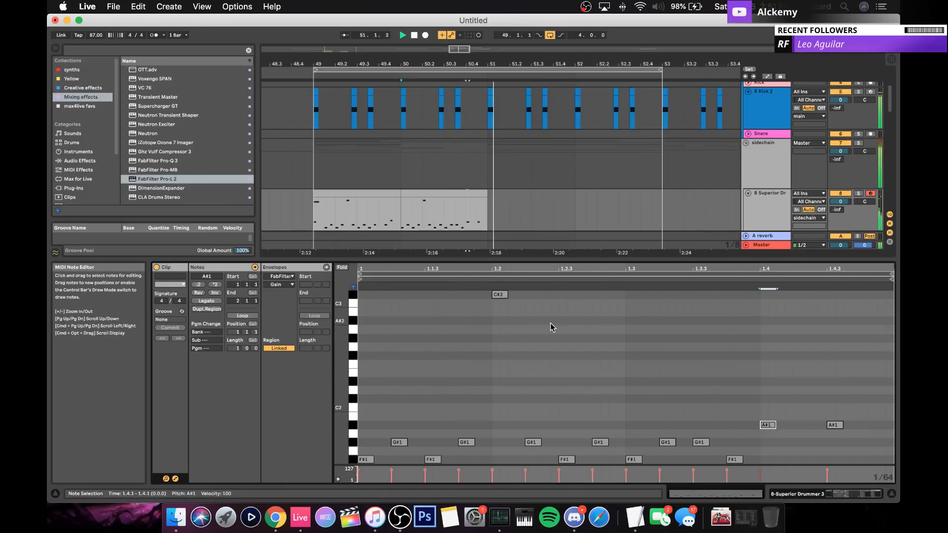
Step: Duplicate the two Superior Drummer clips at bars 49 and 50 so the pattern continues through bars 51 and 52
{"action": "left_click", "coordinate": [376, 188]}
{"action": "left_click", "coordinate": [383, 194]}
{"action": "left_click", "coordinate": [426, 196], "text": "shift"}
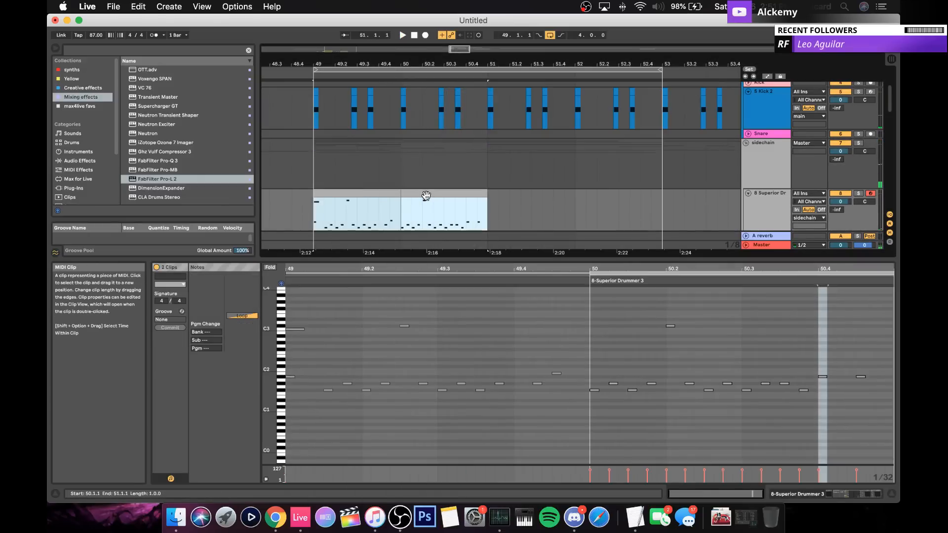
{"action": "key", "text": "super+d"}
Step: Raise the FabFilter Pro-L 2 gain on the Superior Drummer track to about +15 dB while the four-bar loop plays
{"action": "left_click", "coordinate": [758, 204]}
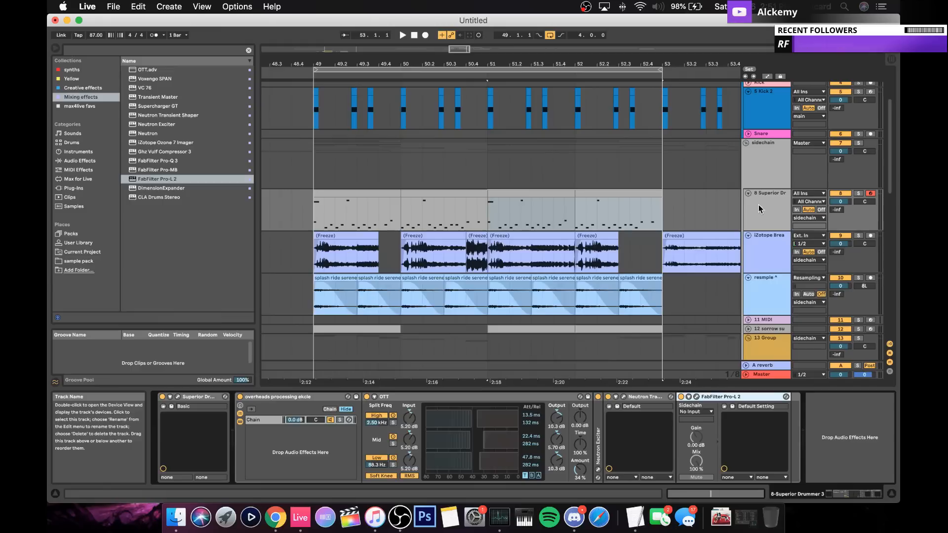
{"action": "left_click", "coordinate": [538, 195]}
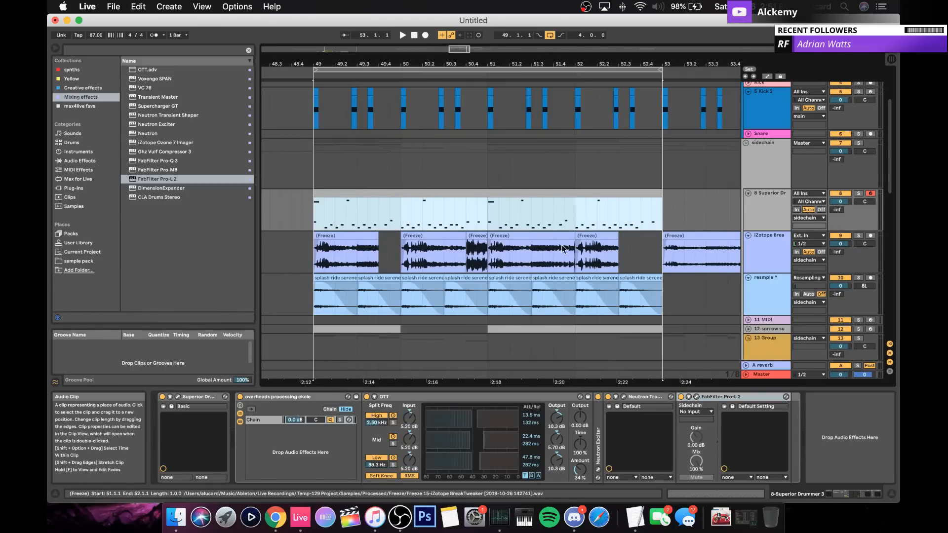
{"action": "left_click", "coordinate": [697, 397]}
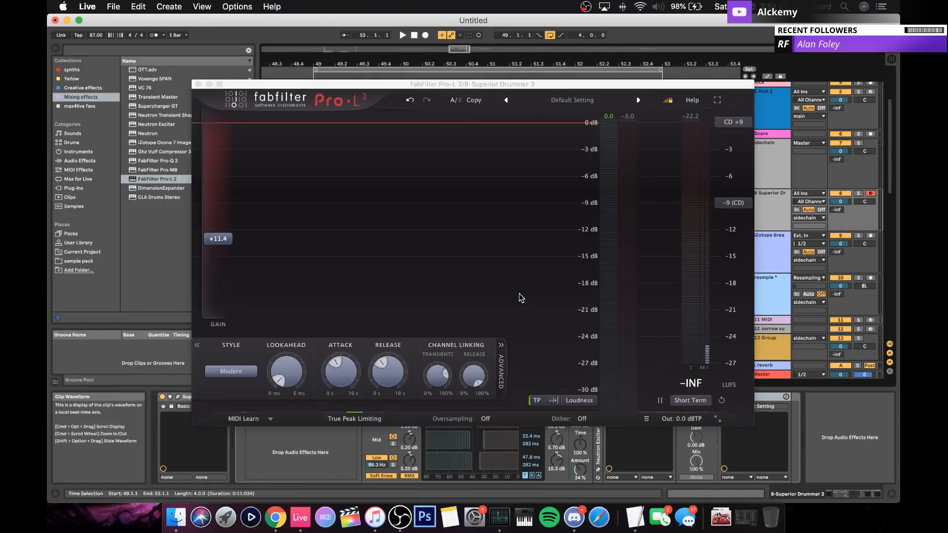
{"action": "key", "text": "space"}
{"action": "left_click_drag", "start_coordinate": [217, 239], "coordinate": [219, 218]}
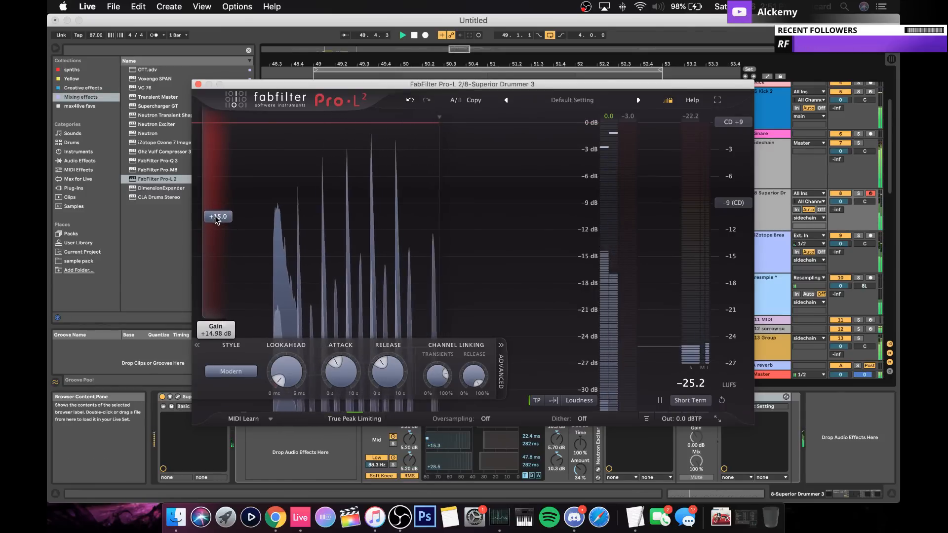
{"action": "left_click", "coordinate": [198, 85]}
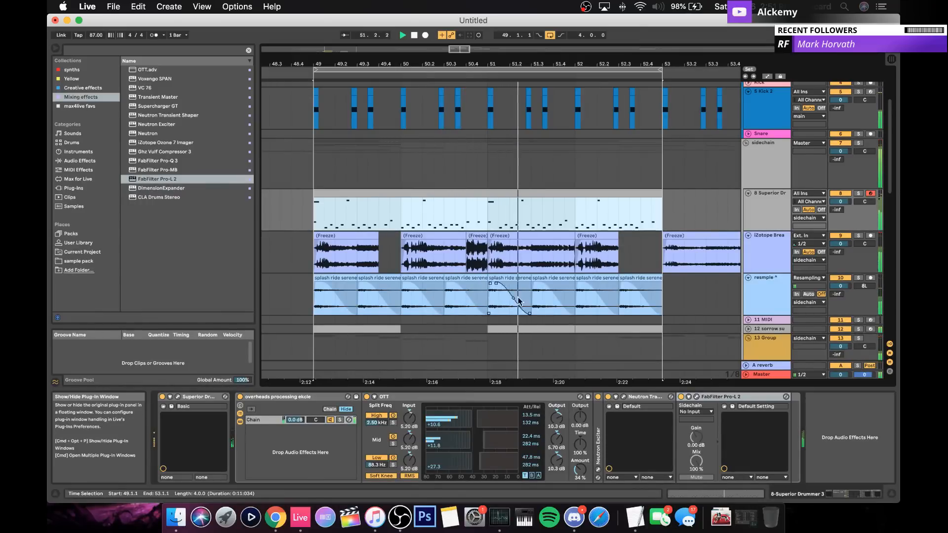
Step: In the track's Neutron Transient Shaper, lower the high band's sustain to about -3.0 dB and reduce the mid band's sustain further
{"action": "left_click", "coordinate": [623, 398]}
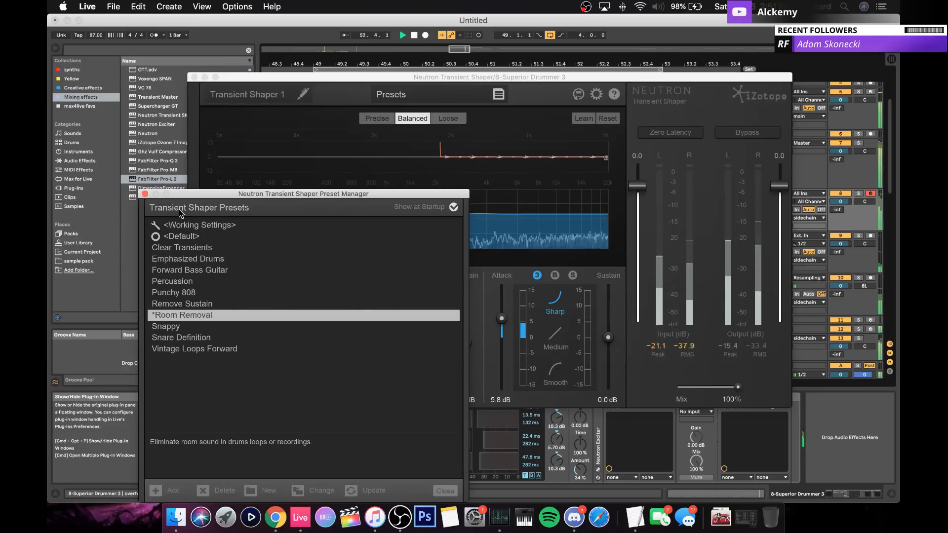
{"action": "left_click", "coordinate": [144, 194]}
{"action": "left_click_drag", "start_coordinate": [609, 338], "coordinate": [612, 352]}
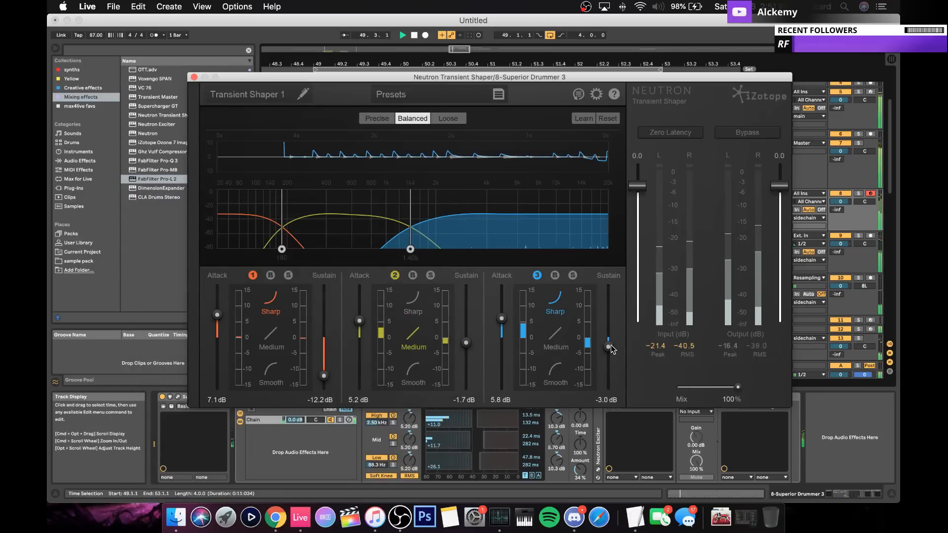
{"action": "left_click_drag", "start_coordinate": [467, 343], "coordinate": [467, 359]}
{"action": "left_click", "coordinate": [194, 77]}
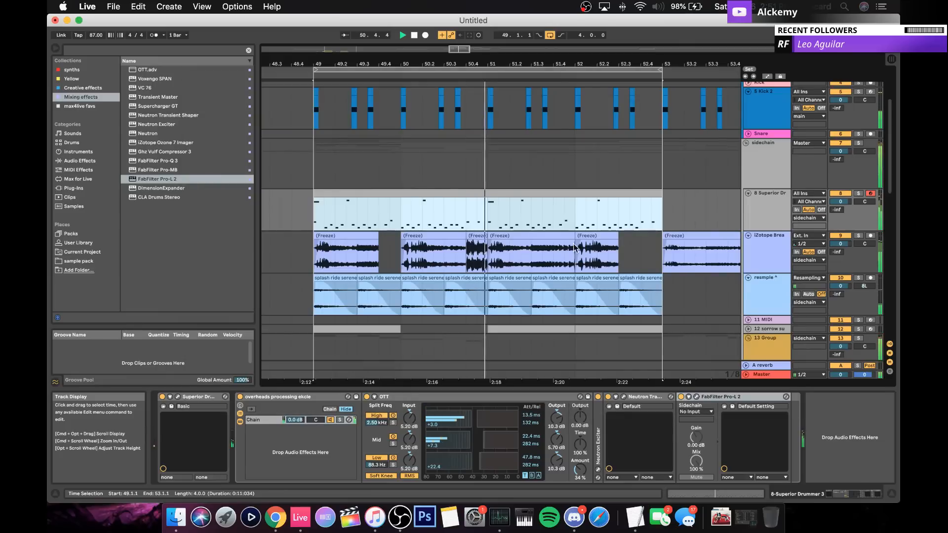
Step: Check the device chains of the BreakTweaker and Superior Drummer tracks while the loop plays, and stop playback
{"action": "left_click", "coordinate": [772, 245]}
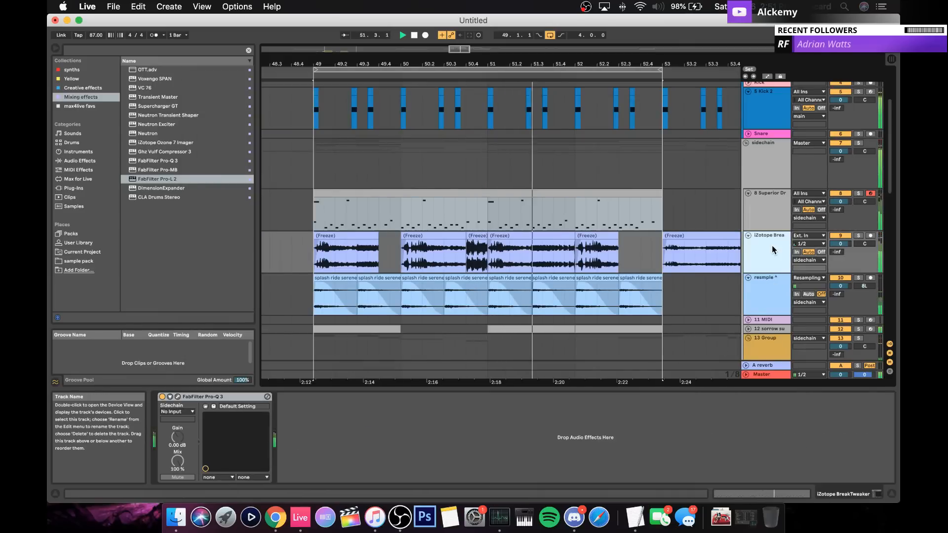
{"action": "left_click", "coordinate": [763, 208]}
{"action": "scroll", "coordinate": [521, 223], "scroll_direction": "up", "scroll_amount": 3}
{"action": "scroll", "coordinate": [520, 223], "scroll_direction": "left", "scroll_amount": 2}
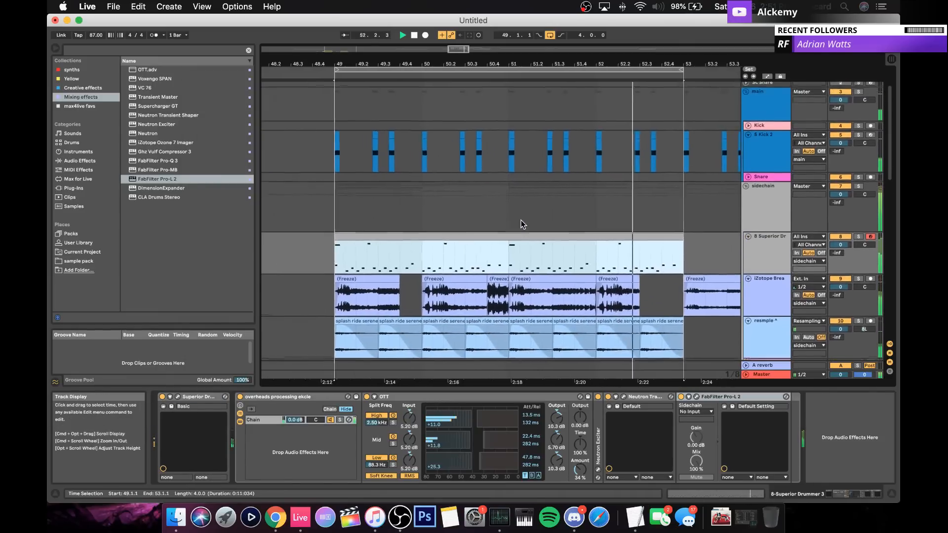
{"action": "scroll", "coordinate": [521, 225], "scroll_direction": "down", "scroll_amount": 1}
{"action": "key", "text": "space"}
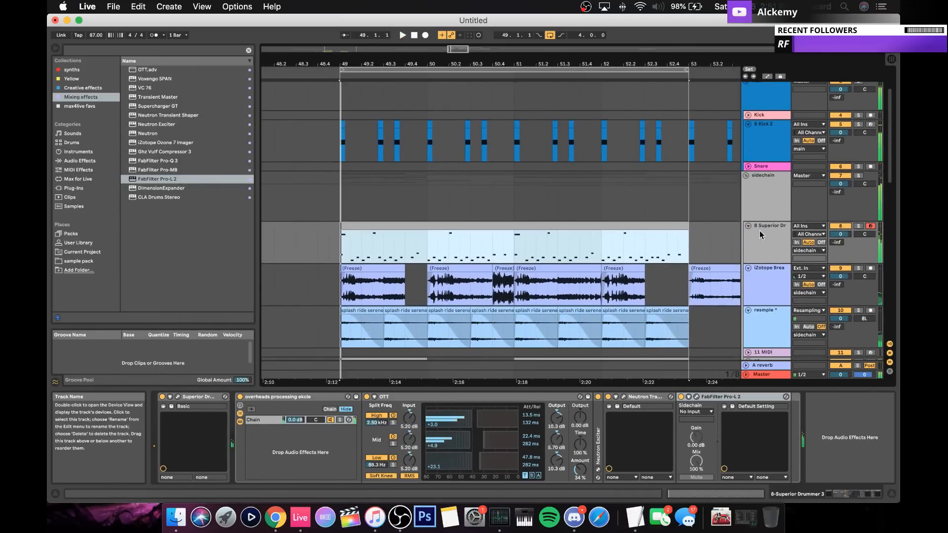
{"action": "left_click", "coordinate": [766, 145]}
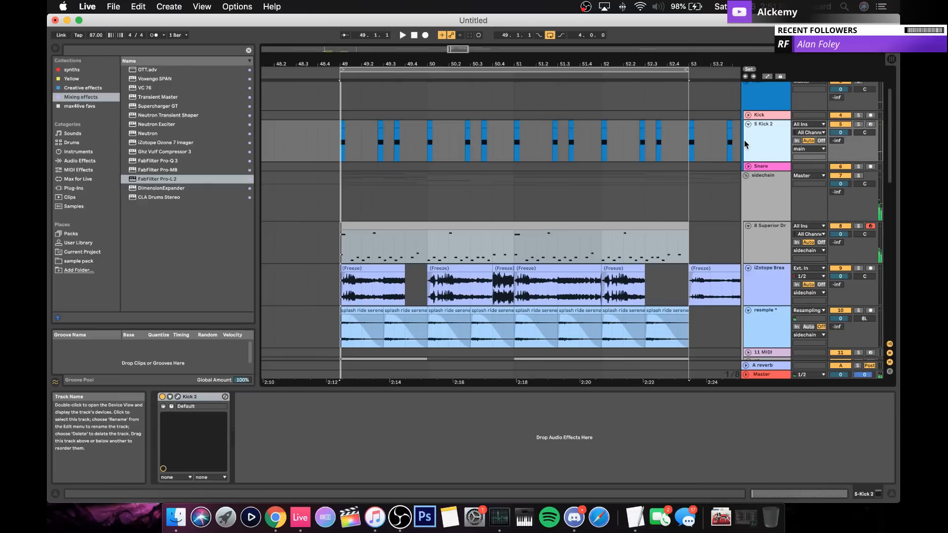
{"action": "key", "text": "super+t"}
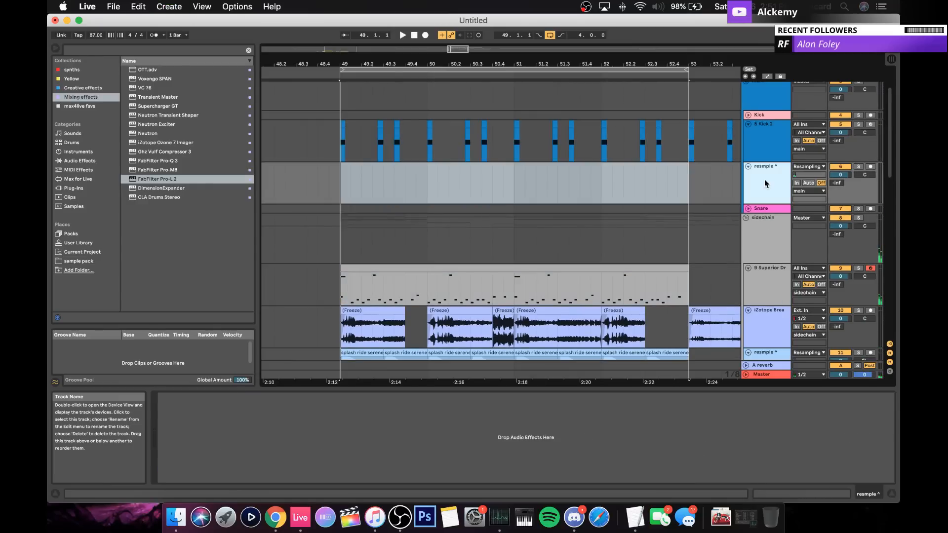
{"action": "key", "text": "BackSpace"}
Step: Add a MIDI track below Kick 2 and search the sample library for "clap"
{"action": "left_click", "coordinate": [759, 149]}
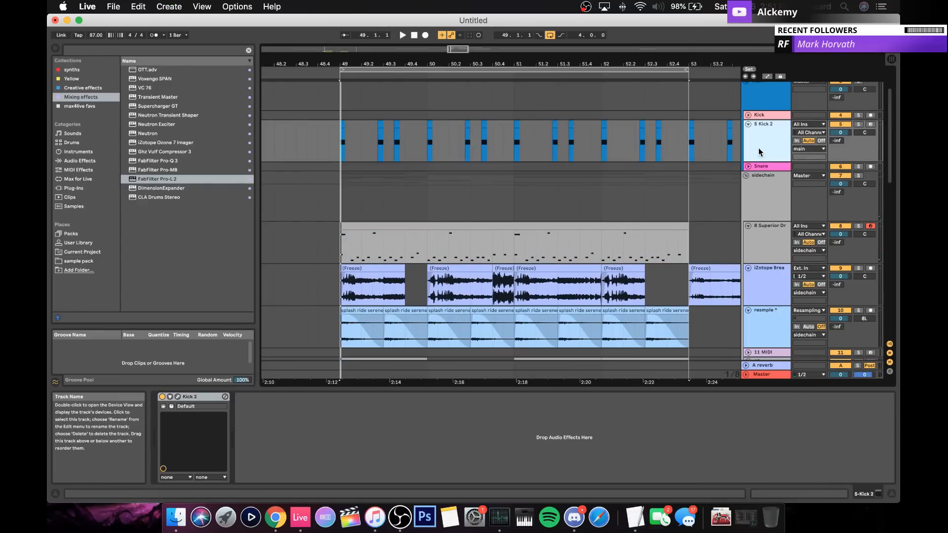
{"action": "key", "text": "super+shift+t"}
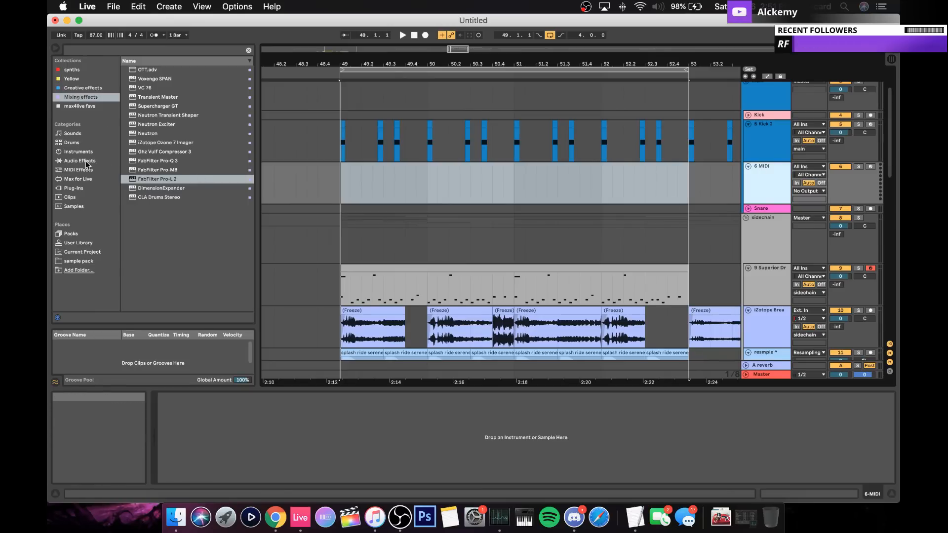
{"action": "left_click", "coordinate": [75, 203]}
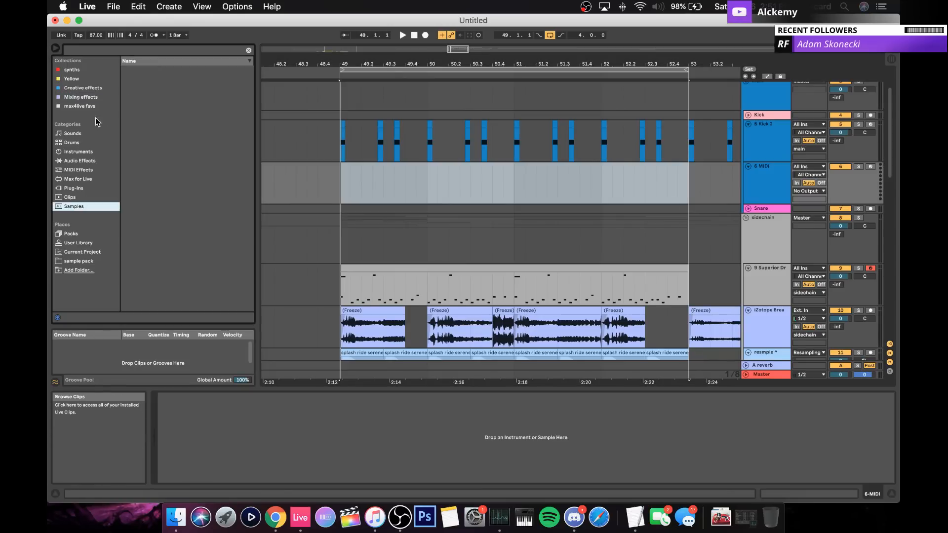
{"action": "left_click", "coordinate": [105, 49]}
{"action": "type", "text": "clap"}
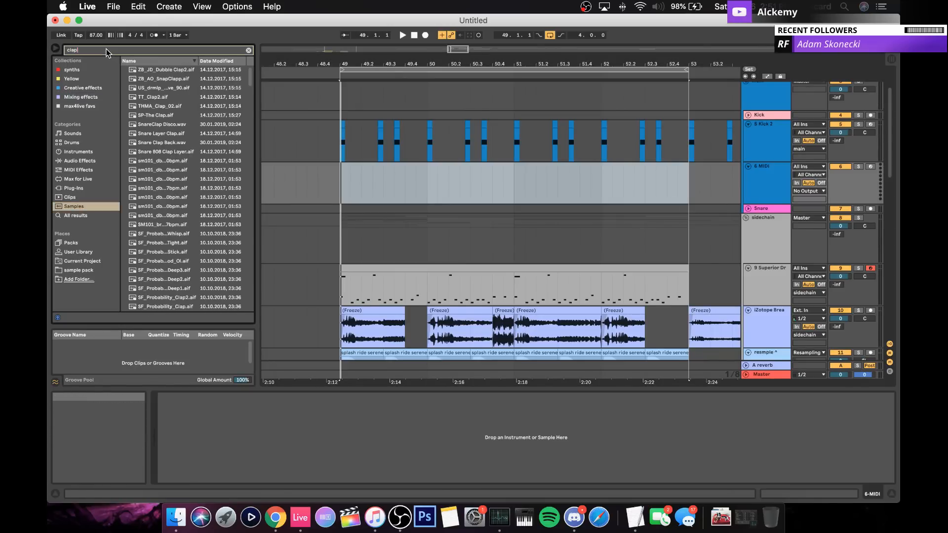
Step: Audition the clap samples one after another, down to the SF_Probability clap variants, and select SF_Probability_Clap.aif
{"action": "left_click", "coordinate": [151, 70]}
{"action": "left_click", "coordinate": [152, 78]}
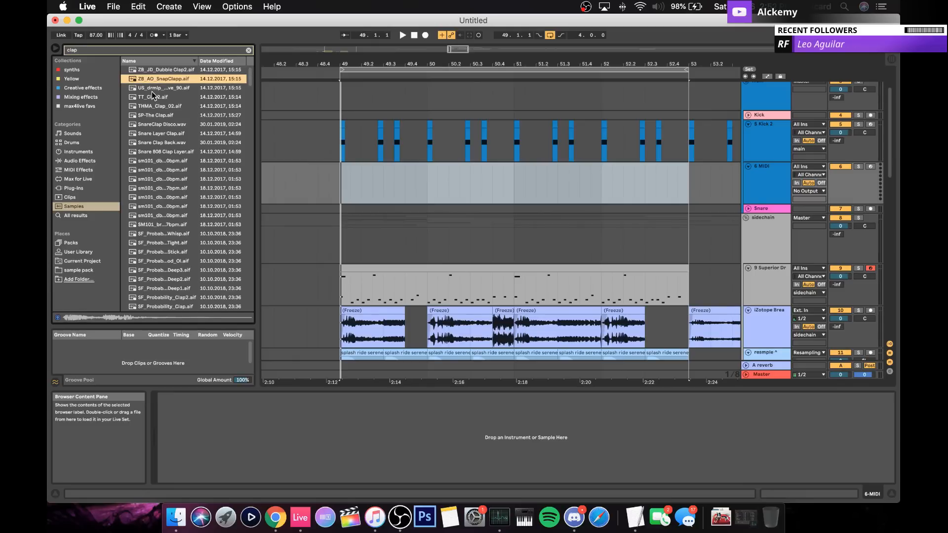
{"action": "left_click", "coordinate": [150, 90]}
{"action": "left_click", "coordinate": [149, 98]}
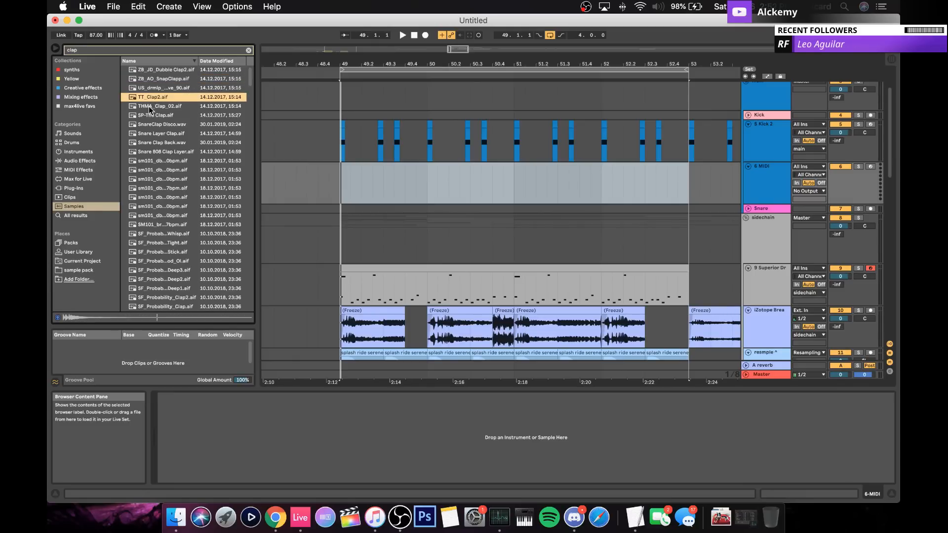
{"action": "left_click", "coordinate": [149, 106]}
{"action": "left_click", "coordinate": [148, 115]}
{"action": "left_click", "coordinate": [149, 124]}
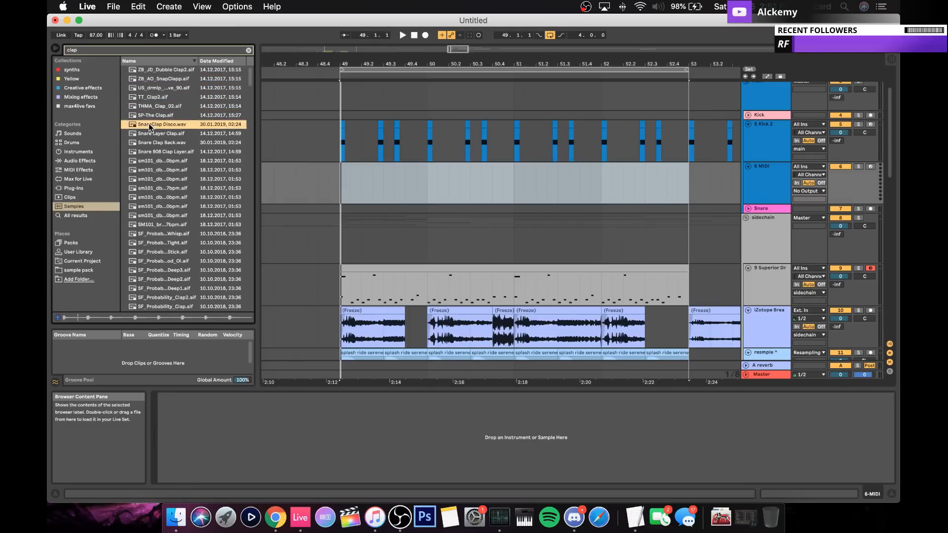
{"action": "left_click", "coordinate": [149, 141]}
{"action": "left_click", "coordinate": [151, 171]}
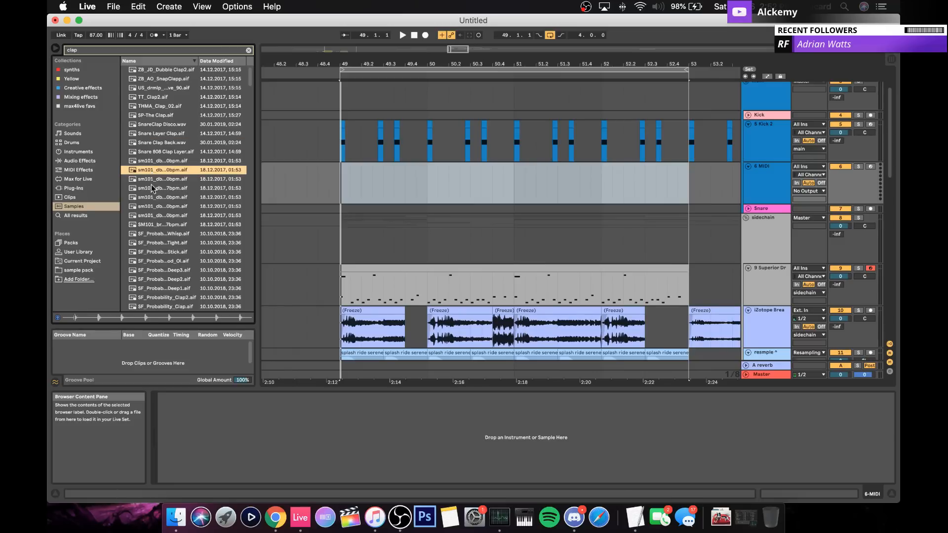
{"action": "left_click", "coordinate": [154, 217]}
{"action": "scroll", "coordinate": [154, 218], "scroll_direction": "down", "scroll_amount": 5}
{"action": "left_click", "coordinate": [154, 219]}
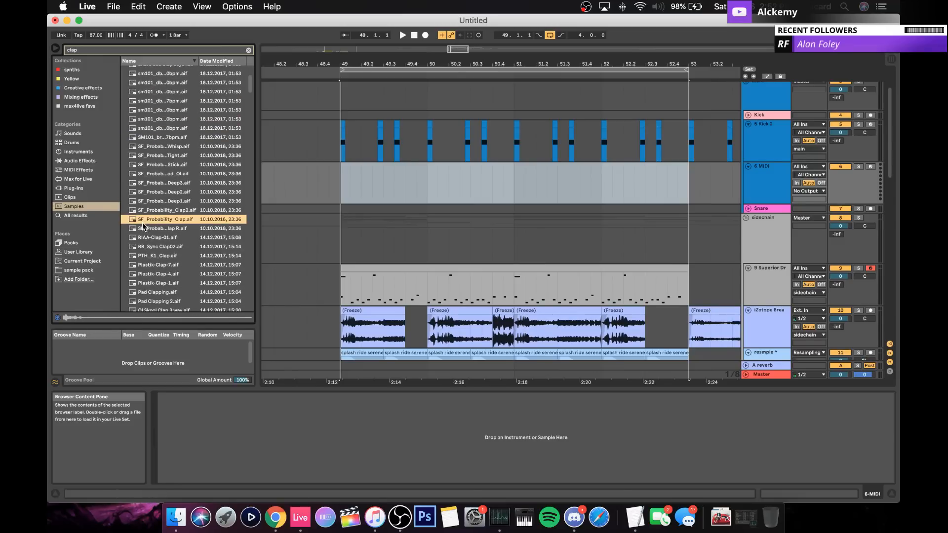
{"action": "left_click", "coordinate": [143, 228]}
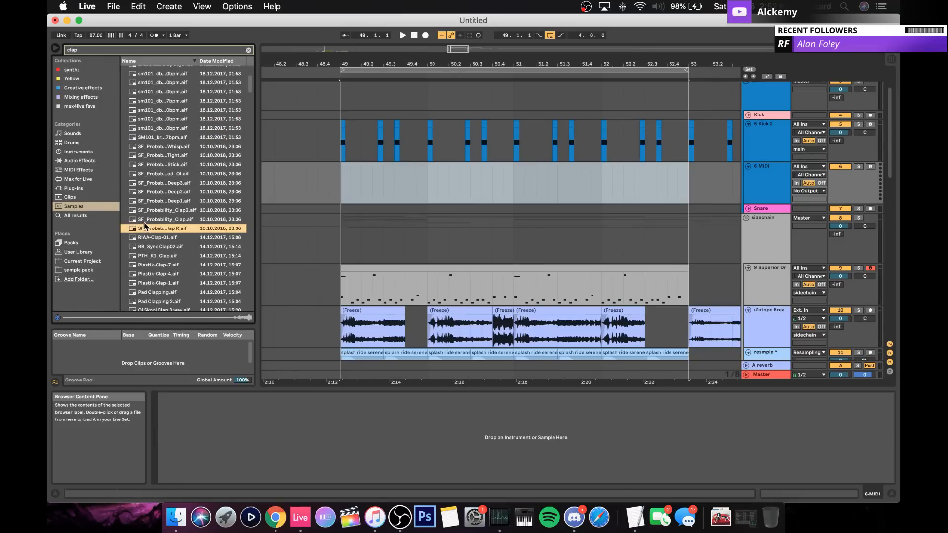
{"action": "left_click", "coordinate": [143, 220]}
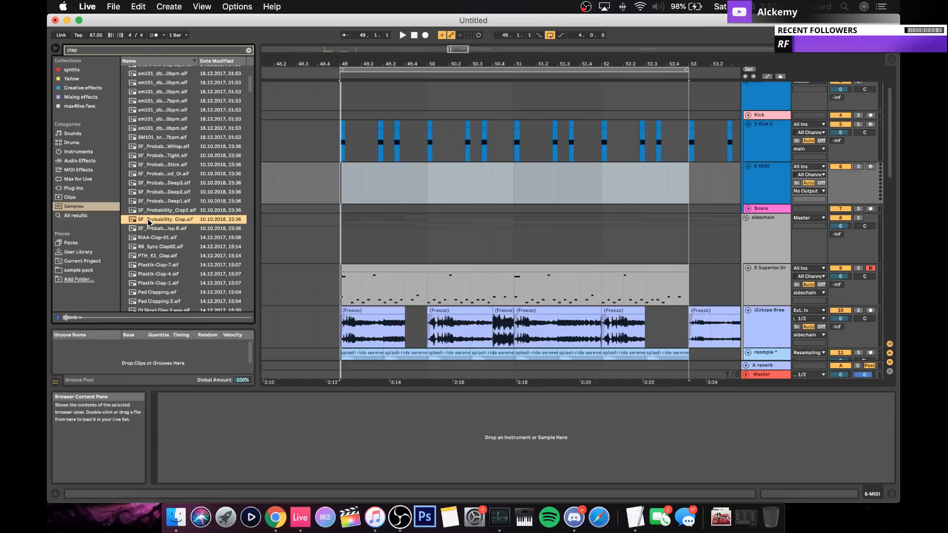
Step: Load SF_Probability_Clap.aif as a Simpler instrument on the new MIDI track, with its filter off and volume at about -5 dB
{"action": "left_click_drag", "start_coordinate": [292, 224], "coordinate": [385, 191]}
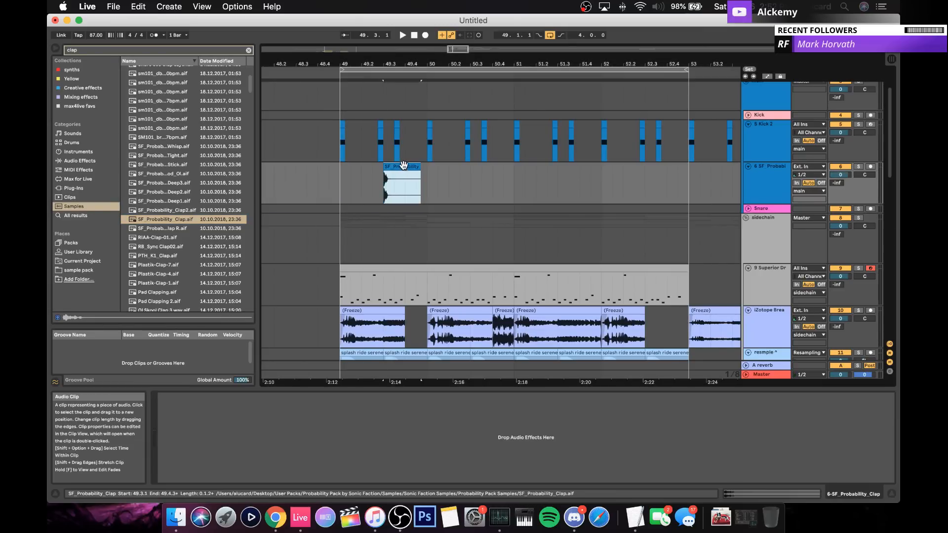
{"action": "key", "text": "super+z"}
{"action": "left_click_drag", "start_coordinate": [187, 218], "coordinate": [399, 409]}
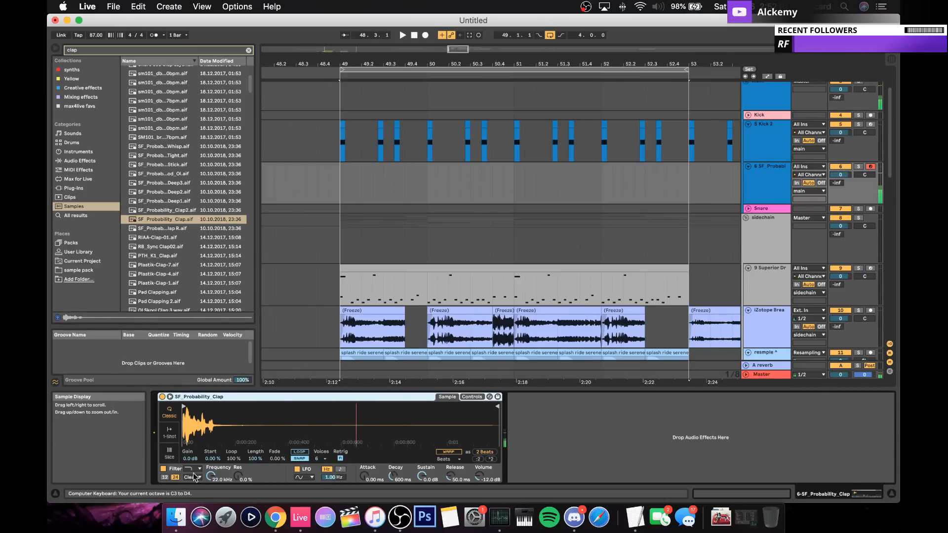
{"action": "left_click", "coordinate": [163, 468]}
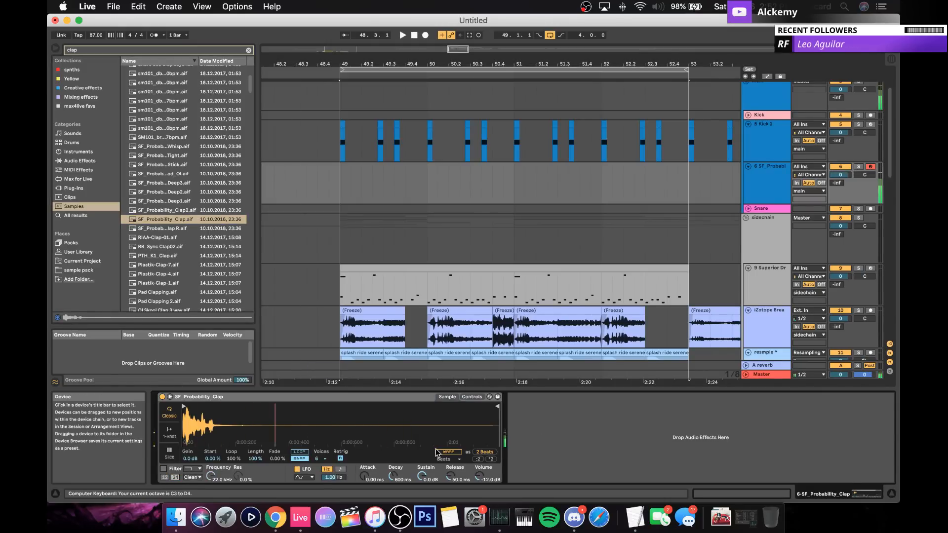
{"action": "left_click_drag", "start_coordinate": [479, 476], "coordinate": [479, 457]}
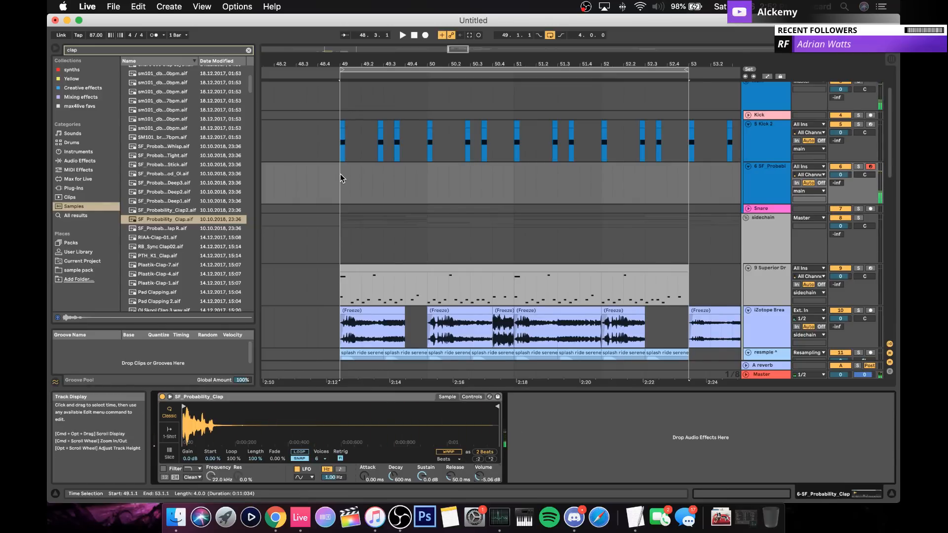
Step: Set the sidechain source of the snare compressor on the sidechain group to 6-SF Probability Clap
{"action": "scroll", "coordinate": [797, 138], "scroll_direction": "up", "scroll_amount": 2}
{"action": "left_click", "coordinate": [768, 259]}
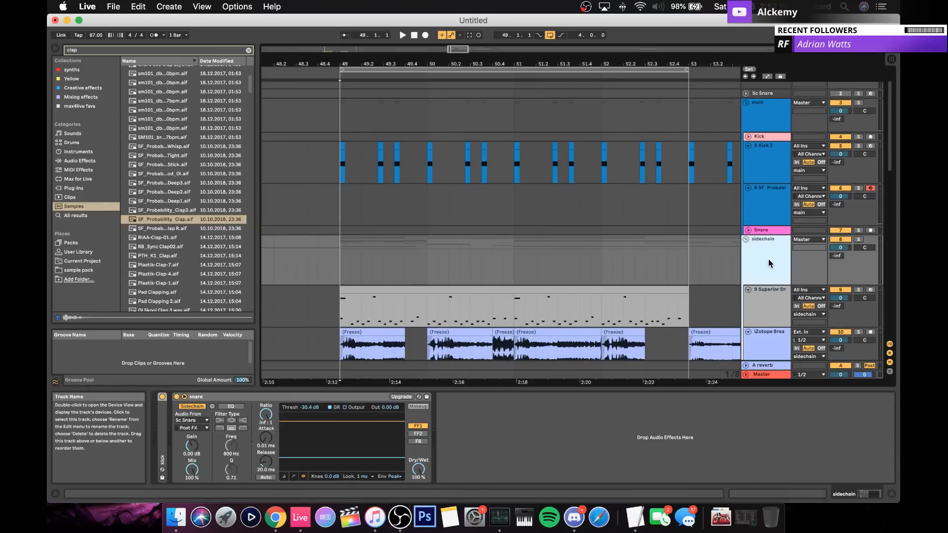
{"action": "left_click", "coordinate": [195, 421]}
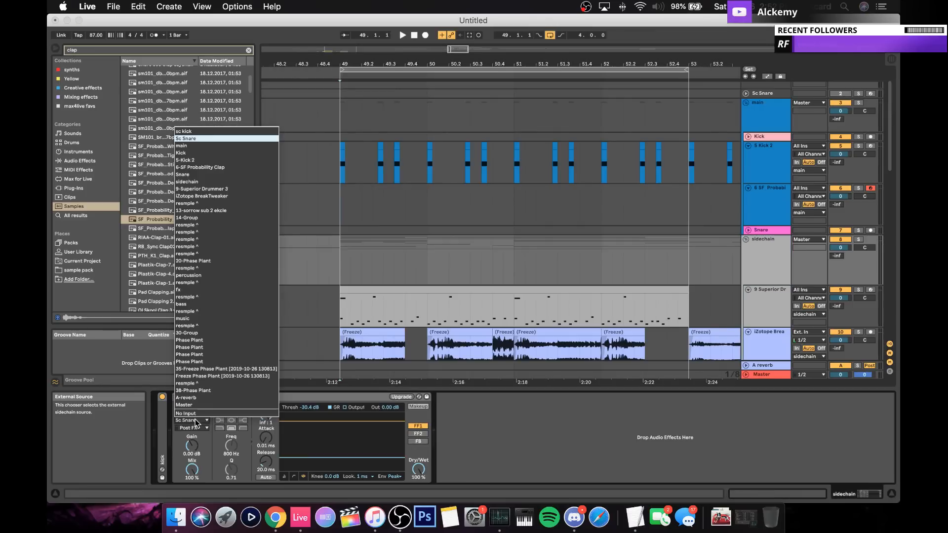
{"action": "left_click", "coordinate": [312, 398]}
{"action": "double_click", "coordinate": [165, 426]}
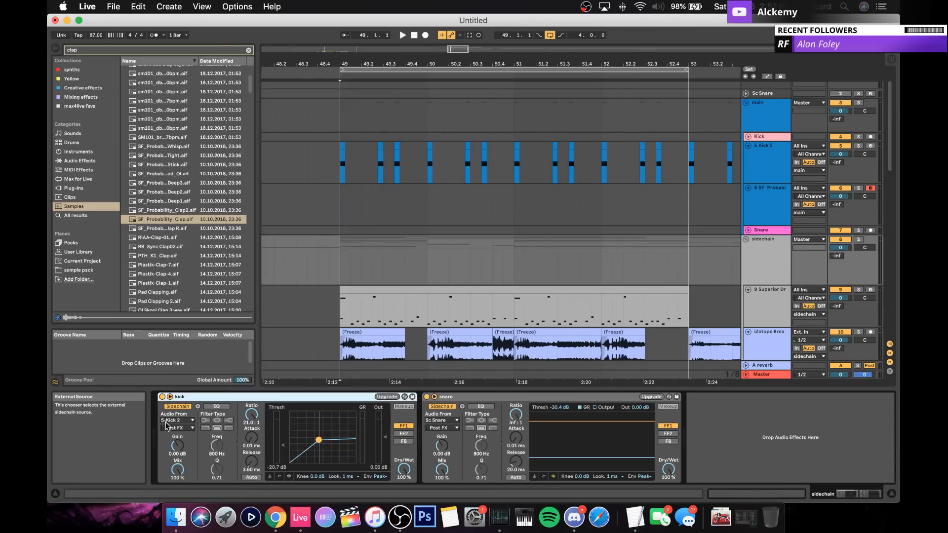
{"action": "left_click", "coordinate": [440, 422]}
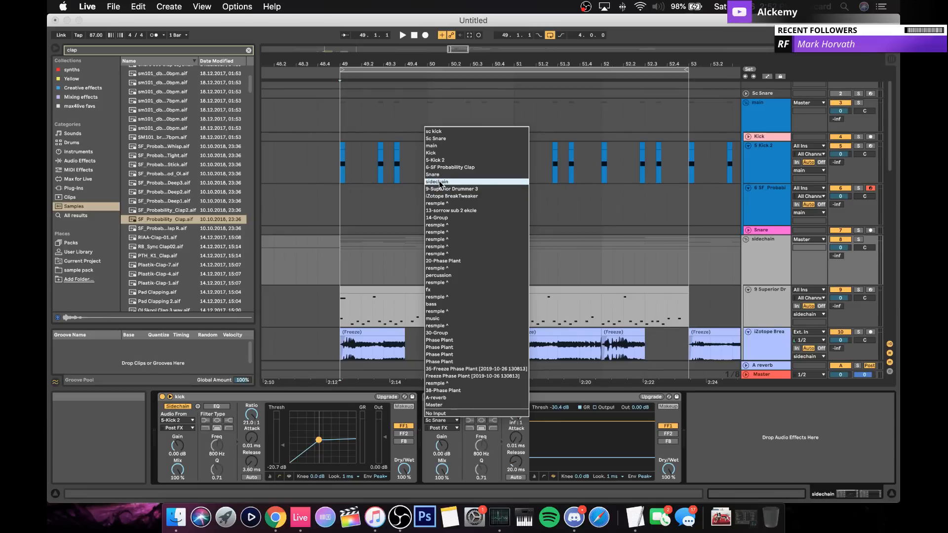
{"action": "left_click", "coordinate": [441, 168]}
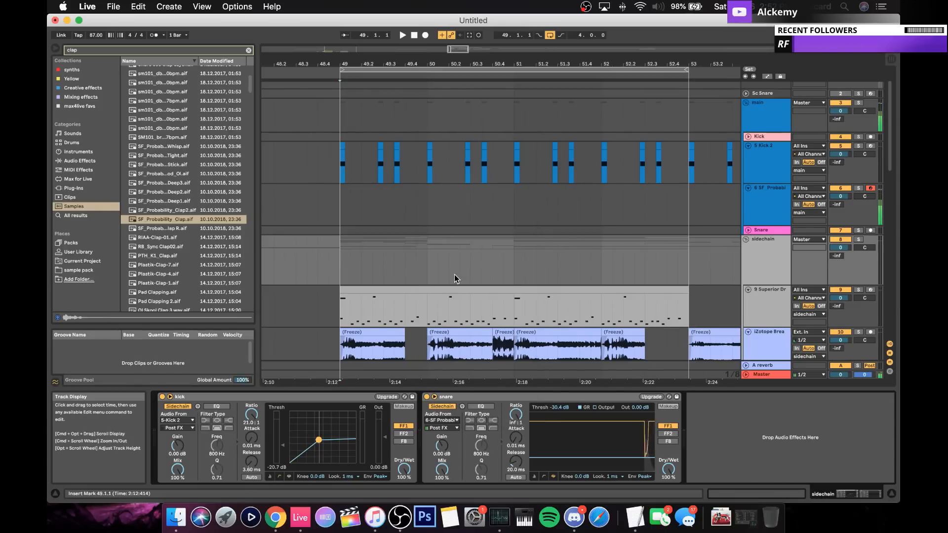
Step: Switch the sidechain tapping point of both the snare and kick compressors to Pre FX
{"action": "left_click", "coordinate": [451, 428]}
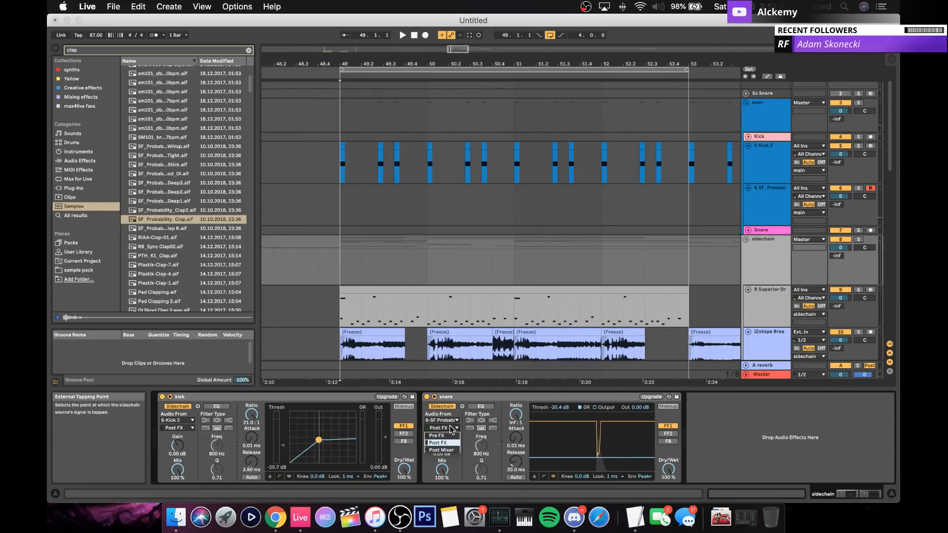
{"action": "left_click", "coordinate": [441, 435]}
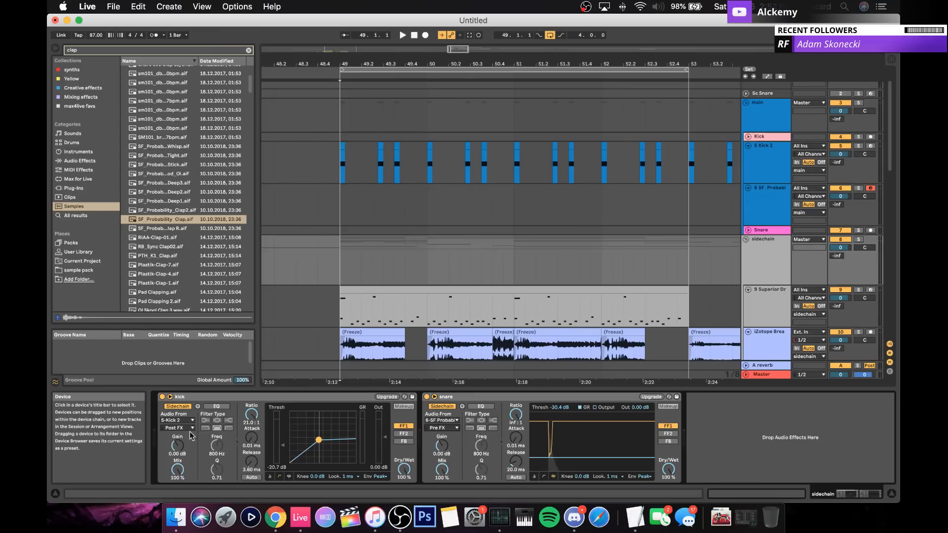
{"action": "left_click", "coordinate": [176, 428]}
{"action": "left_click", "coordinate": [174, 437]}
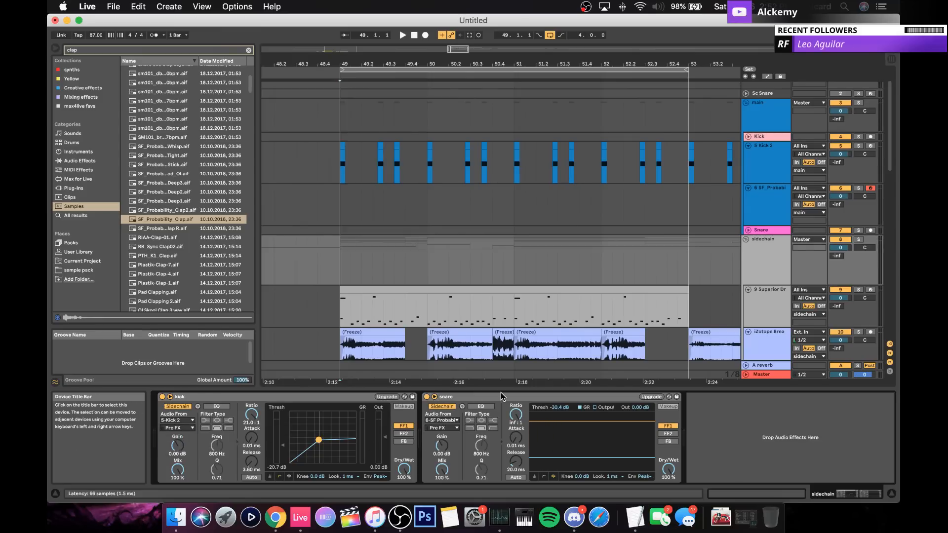
Step: Create an eighth-note MIDI clip at 49.2.1 on the SF_Probability_Clap track and give it a short C3 note
{"action": "left_click", "coordinate": [779, 159]}
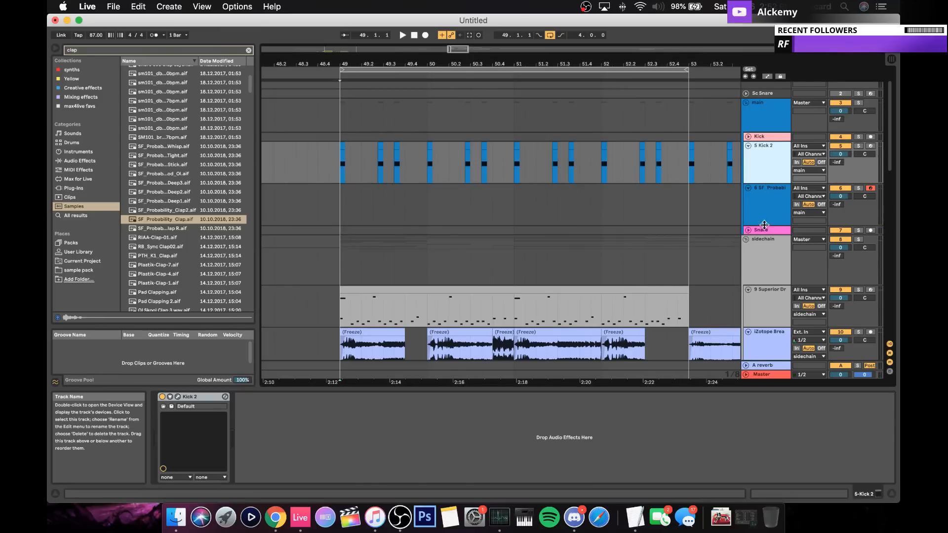
{"action": "left_click", "coordinate": [755, 205]}
{"action": "left_click", "coordinate": [337, 215]}
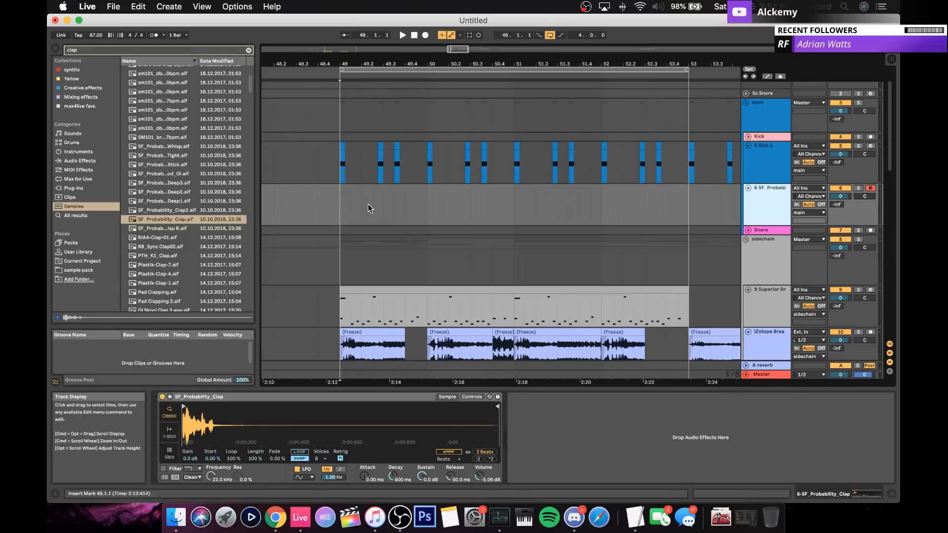
{"action": "left_click_drag", "start_coordinate": [368, 203], "coordinate": [357, 202]}
{"action": "key", "text": "super+shift+m"}
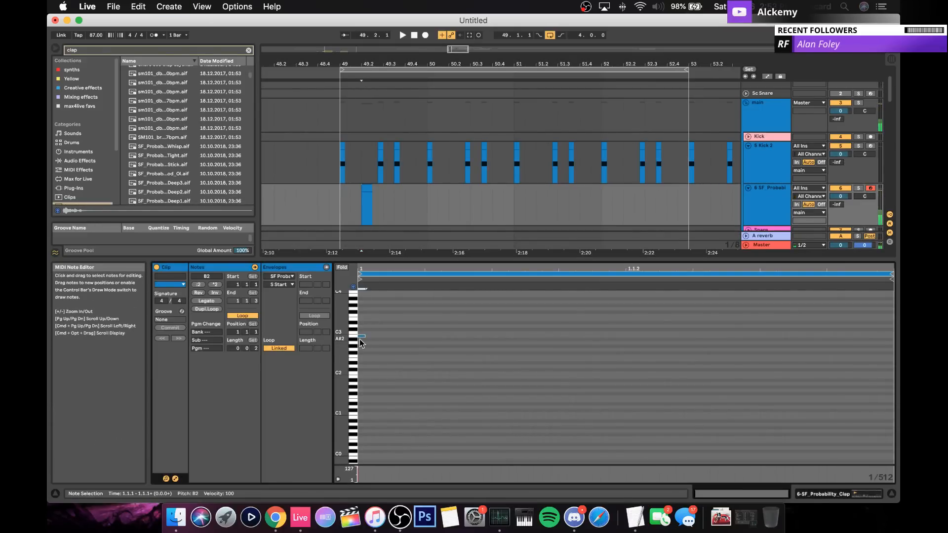
{"action": "left_click_drag", "start_coordinate": [362, 332], "coordinate": [585, 333]}
Step: Duplicate the clap clip and place the copy at 49.4.1
{"action": "left_click_drag", "start_coordinate": [345, 212], "coordinate": [366, 207]}
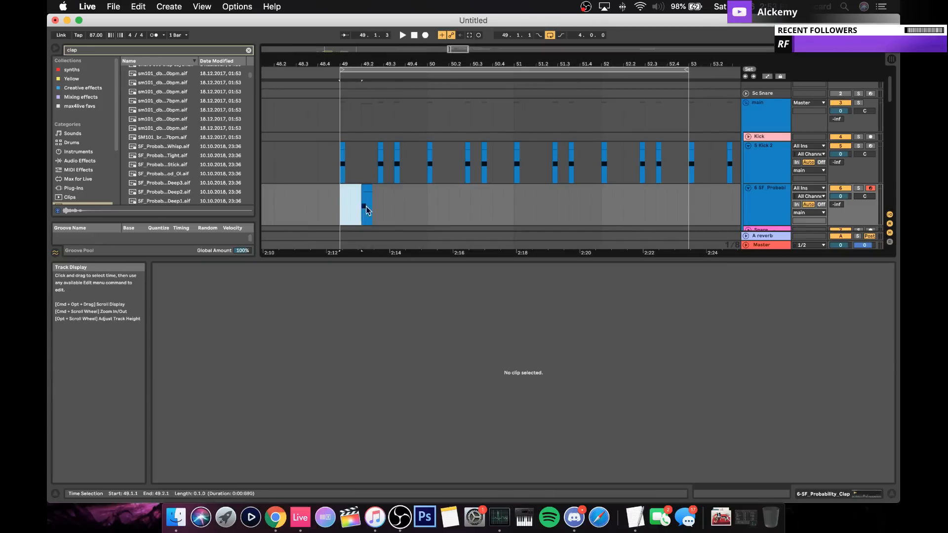
{"action": "key", "text": "super+d"}
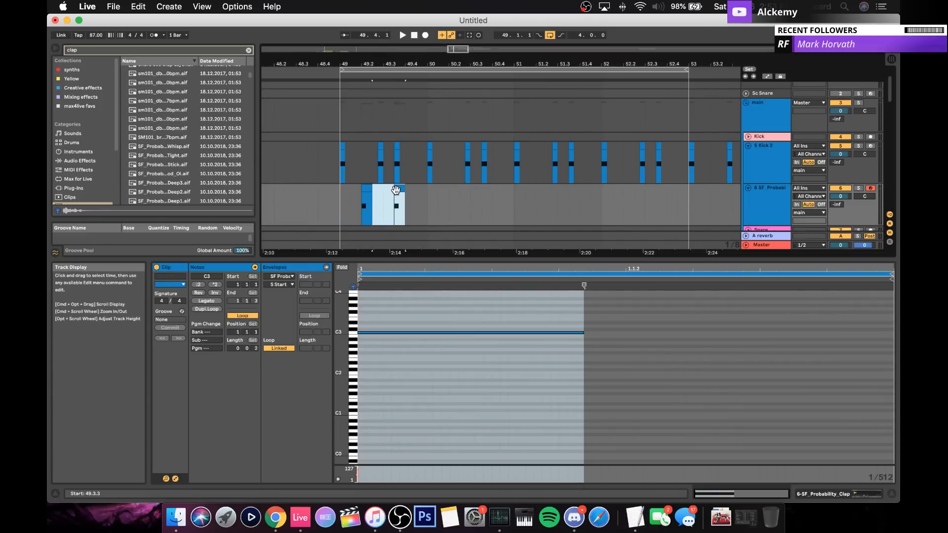
{"action": "left_click_drag", "start_coordinate": [402, 188], "coordinate": [413, 189]}
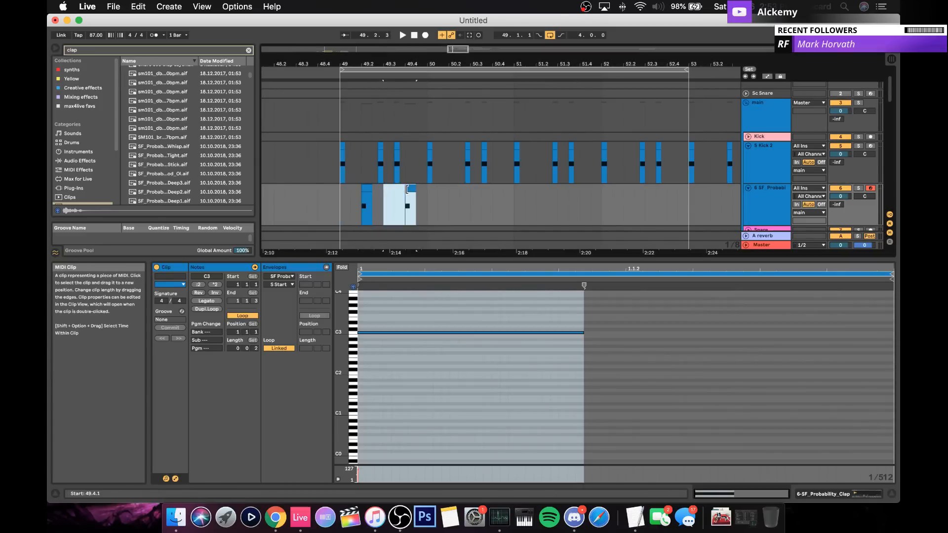
{"action": "left_click", "coordinate": [425, 196]}
Step: Play the loop from bar 49 and set the snare compressor's threshold to about -12 dB on its transfer curve
{"action": "double_click", "coordinate": [766, 212]}
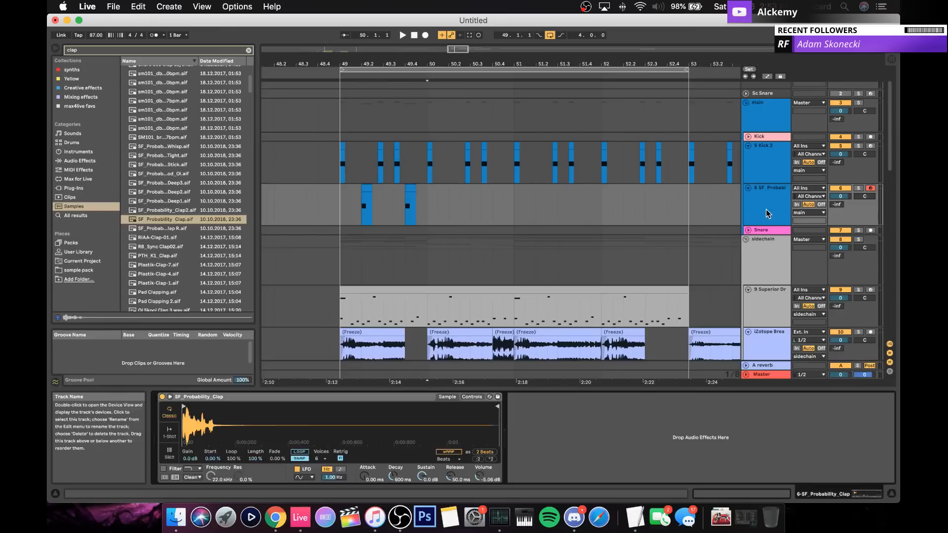
{"action": "left_click", "coordinate": [339, 195]}
{"action": "key", "text": "space"}
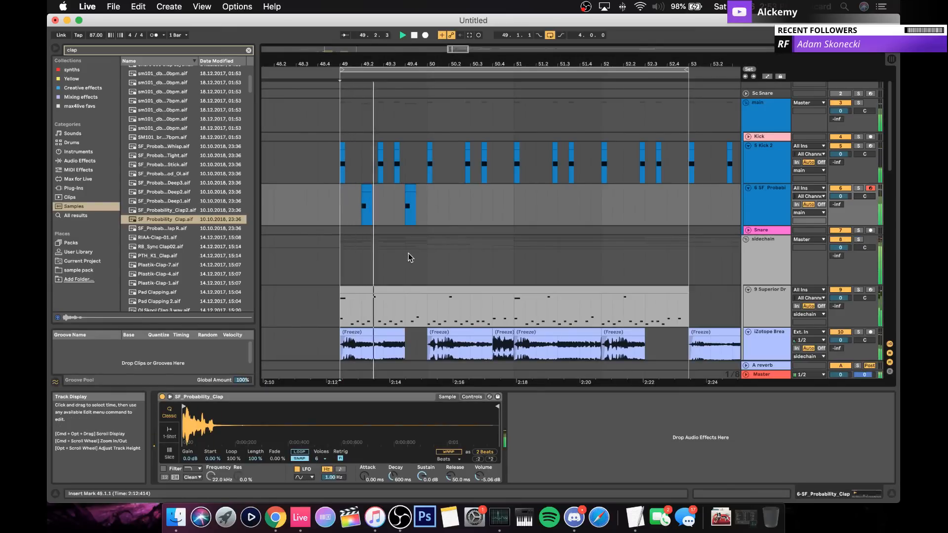
{"action": "key", "text": "space"}
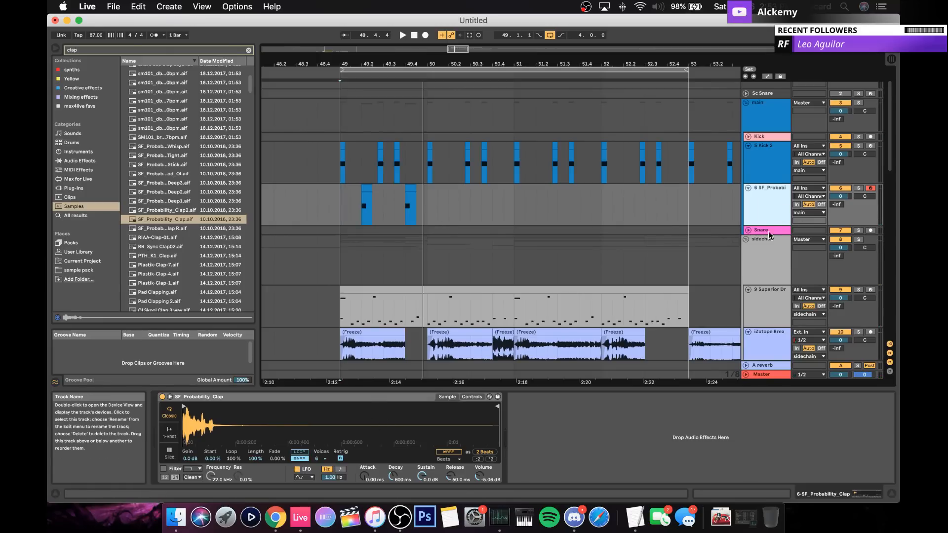
{"action": "left_click", "coordinate": [762, 271]}
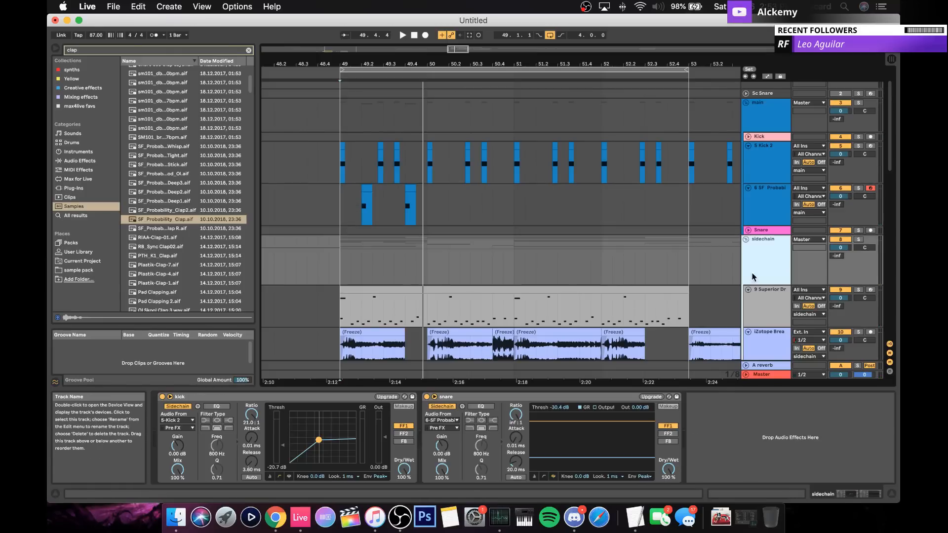
{"action": "left_click", "coordinate": [543, 477]}
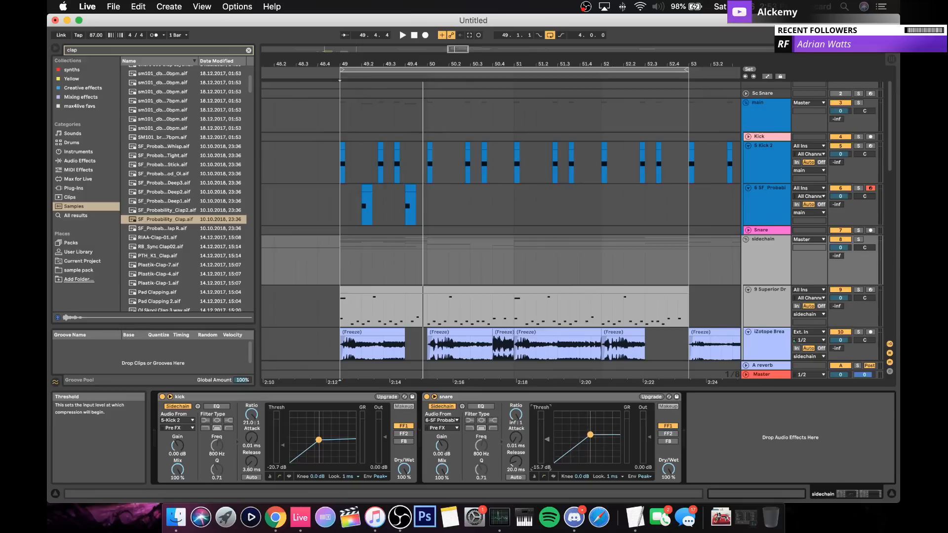
{"action": "key", "text": "space"}
{"action": "left_click_drag", "start_coordinate": [548, 443], "coordinate": [547, 436]}
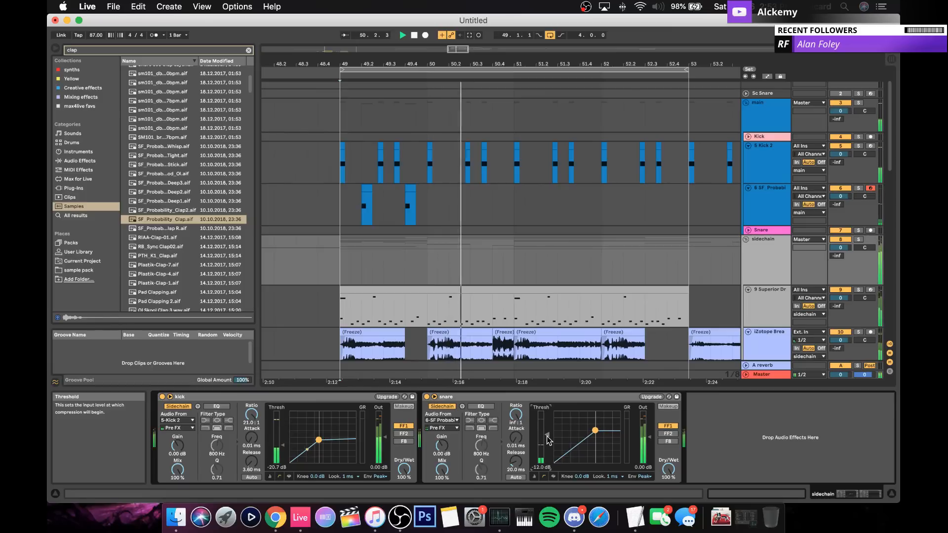
Step: Duplicate the one-bar clap pattern from bar 49 three times so it fills bars 49 to 52
{"action": "left_click_drag", "start_coordinate": [342, 213], "coordinate": [427, 213]}
{"action": "key", "text": "super+d"}
{"action": "key", "text": "super+d"}
{"action": "key", "text": "super+d"}
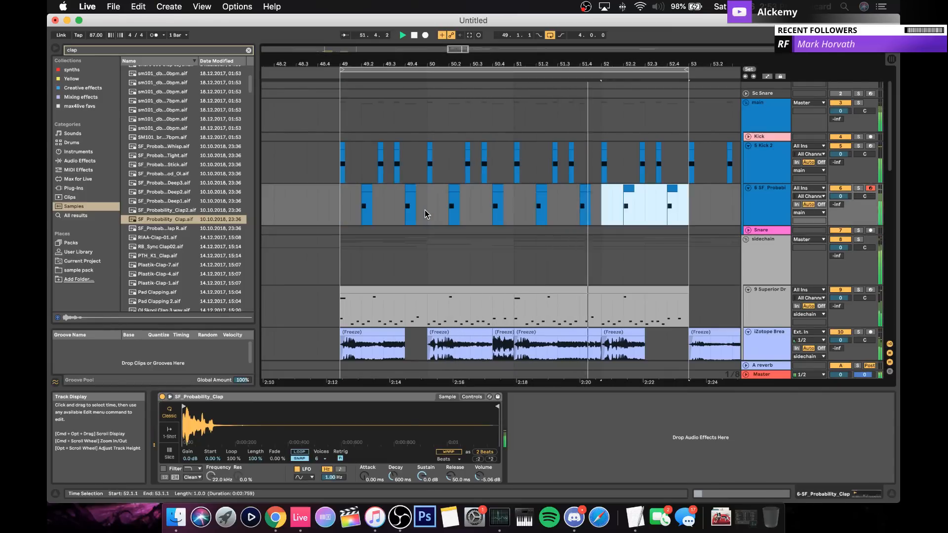
Step: Fold the SF_Probability_Clap track and clear the sample library search
{"action": "left_click", "coordinate": [776, 201]}
{"action": "double_click", "coordinate": [775, 200]}
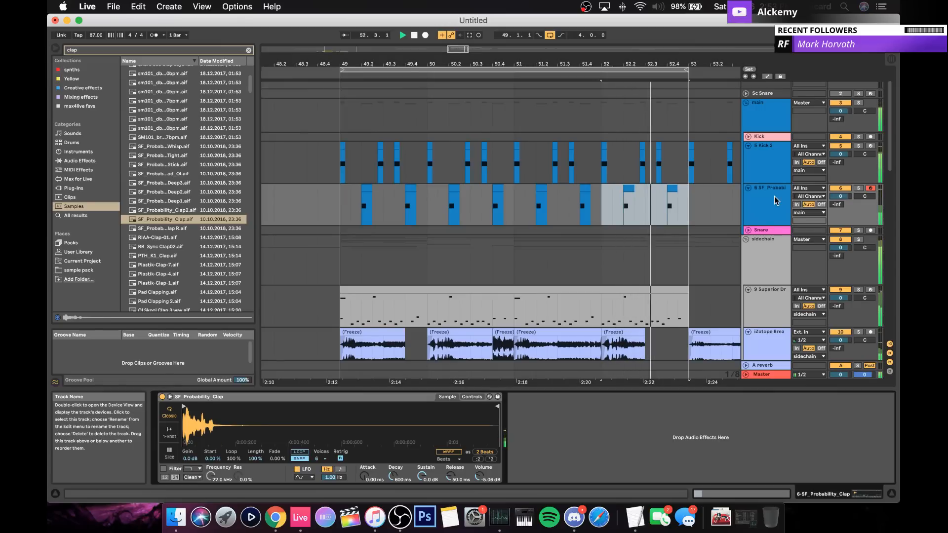
{"action": "left_click", "coordinate": [749, 189]}
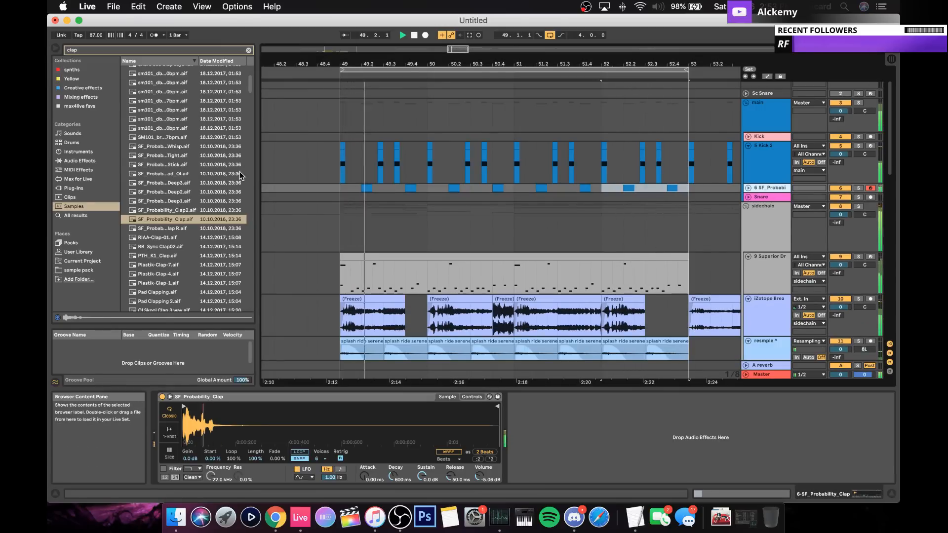
{"action": "left_click", "coordinate": [248, 51]}
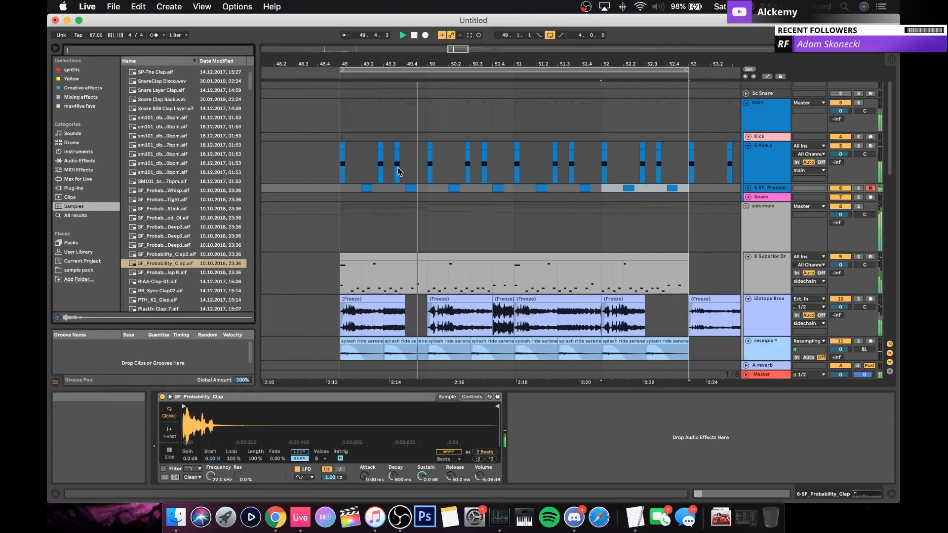
Step: Review the resampled clips in the 14 Group and the tracks around it while listening to the loop from bar 49
{"action": "scroll", "coordinate": [399, 172], "scroll_direction": "down", "scroll_amount": 4}
{"action": "scroll", "coordinate": [458, 163], "scroll_direction": "down", "scroll_amount": 10}
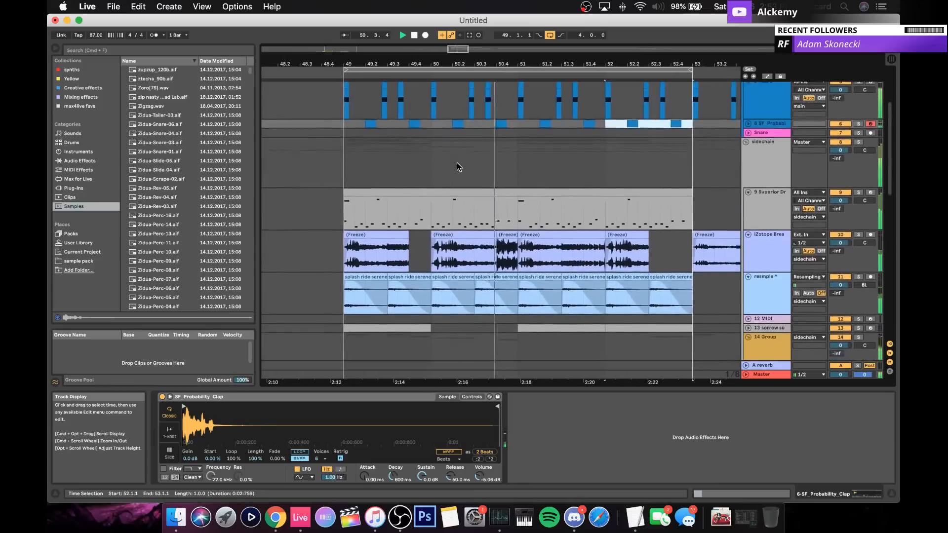
{"action": "scroll", "coordinate": [458, 162], "scroll_direction": "up", "scroll_amount": 2}
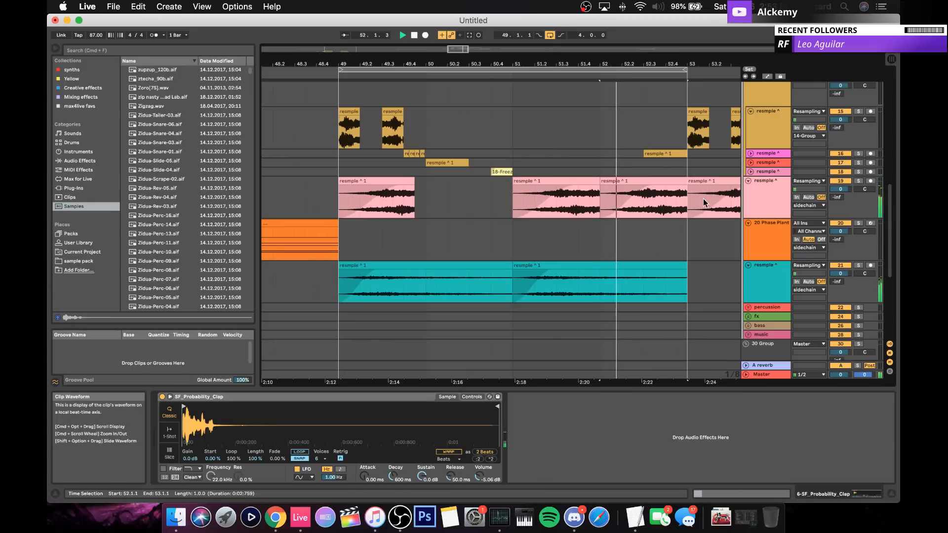
{"action": "left_click", "coordinate": [343, 139]}
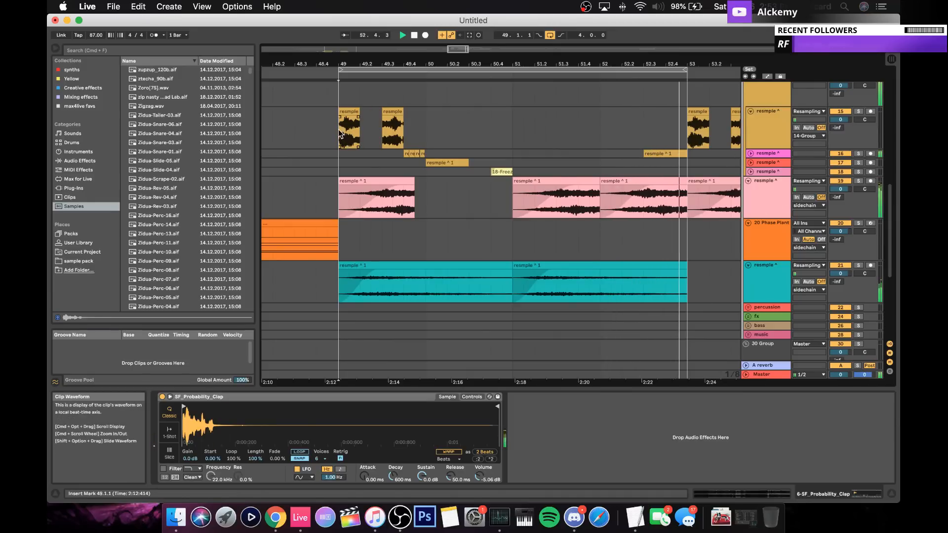
{"action": "key", "text": "space"}
{"action": "scroll", "coordinate": [587, 143], "scroll_direction": "up", "scroll_amount": 3}
{"action": "scroll", "coordinate": [594, 146], "scroll_direction": "up", "scroll_amount": 1}
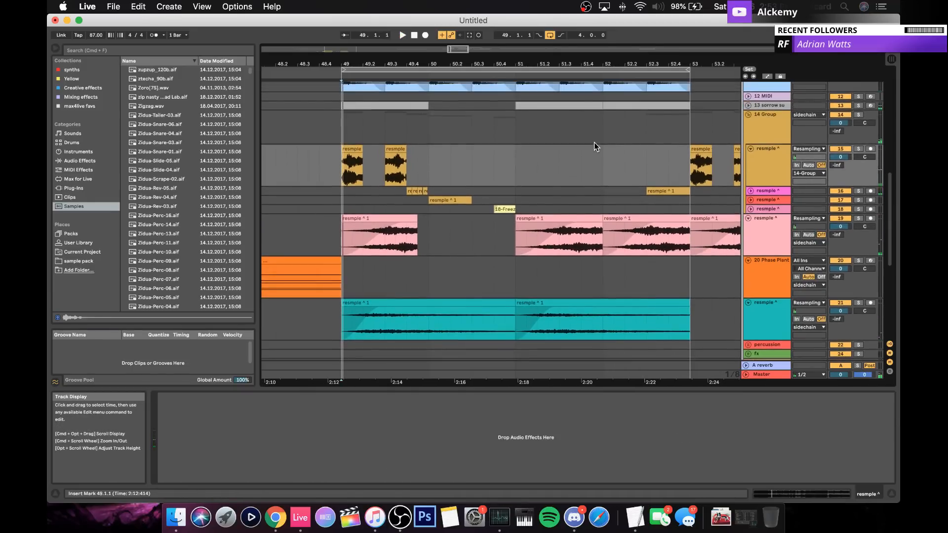
{"action": "left_click", "coordinate": [765, 130]}
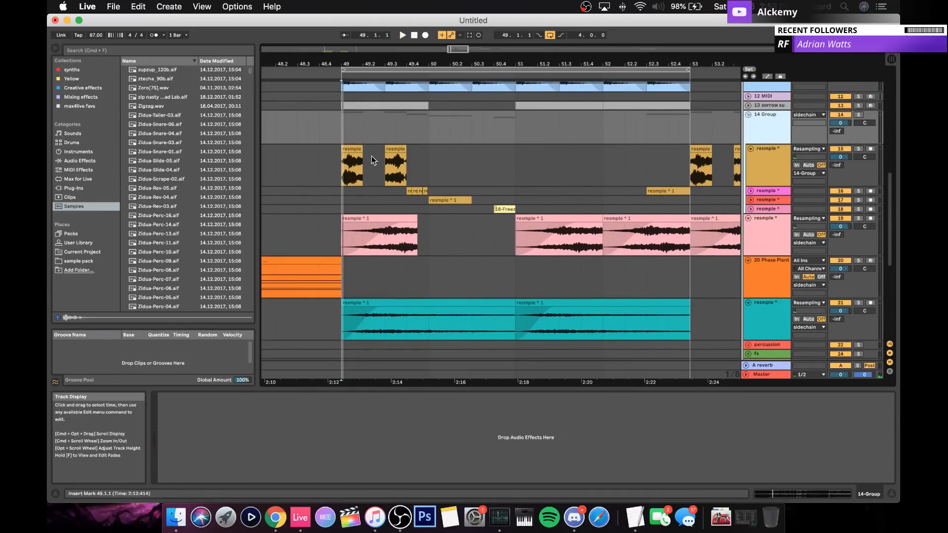
{"action": "key", "text": "space"}
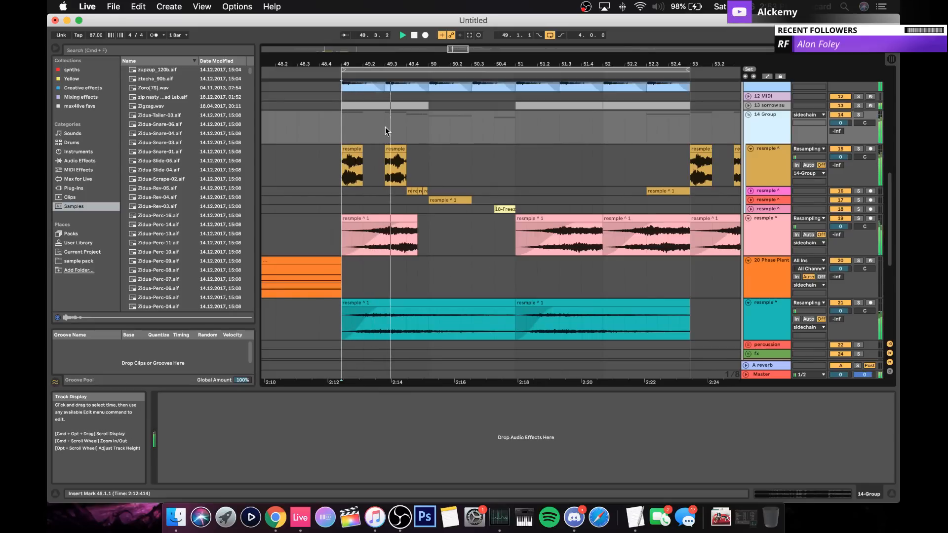
{"action": "key", "text": "space"}
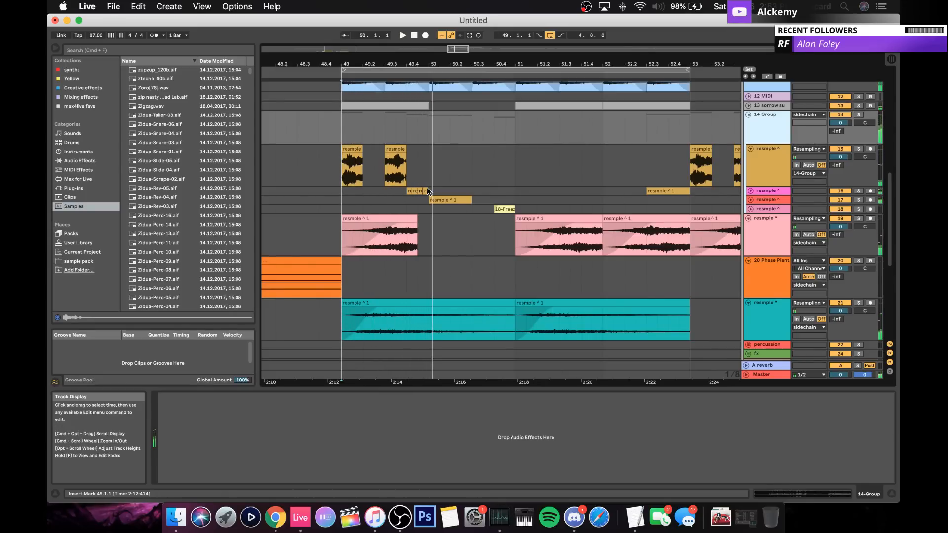
Step: Unfold resample tracks 16 and 17, deactivate the track 17 clip at bar 50 and play the loop from bar 49
{"action": "left_click_drag", "start_coordinate": [690, 195], "coordinate": [681, 229]}
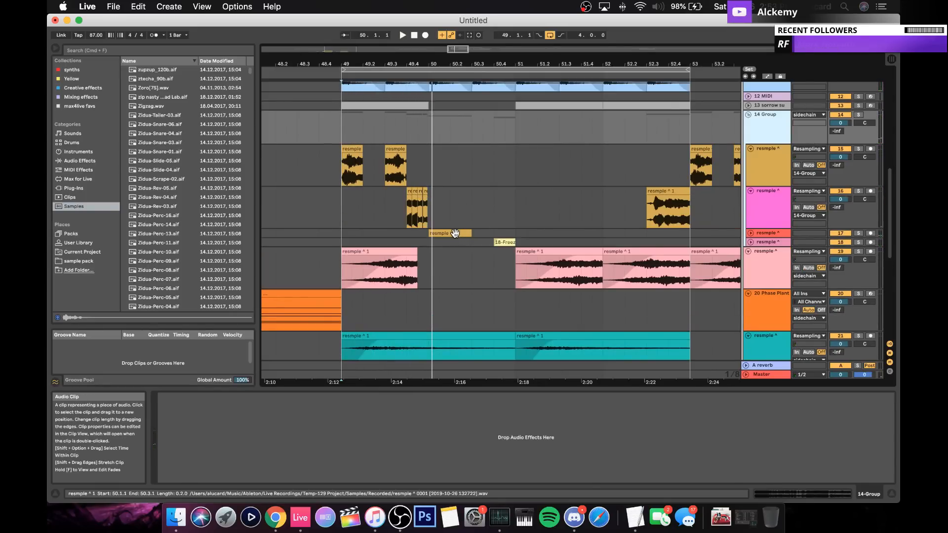
{"action": "left_click", "coordinate": [751, 233]}
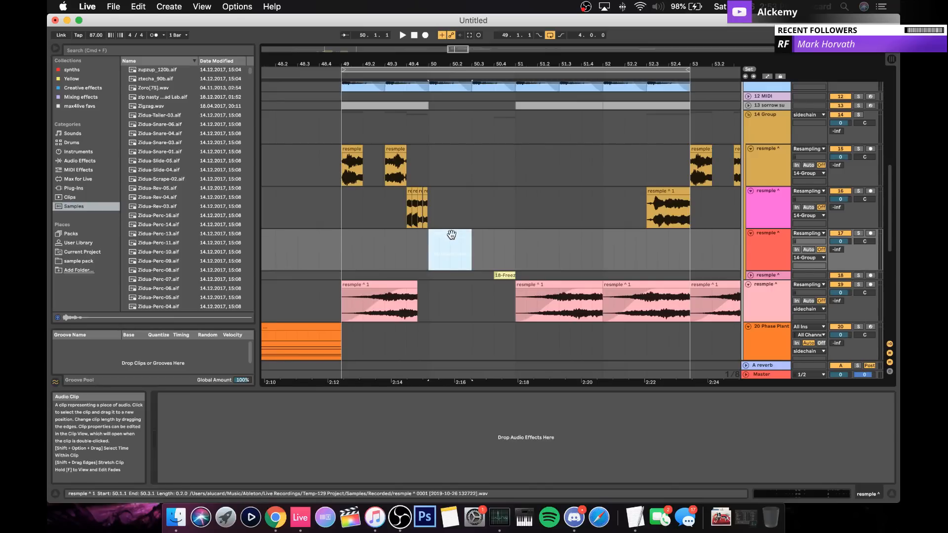
{"action": "left_click", "coordinate": [342, 243]}
{"action": "key", "text": "space"}
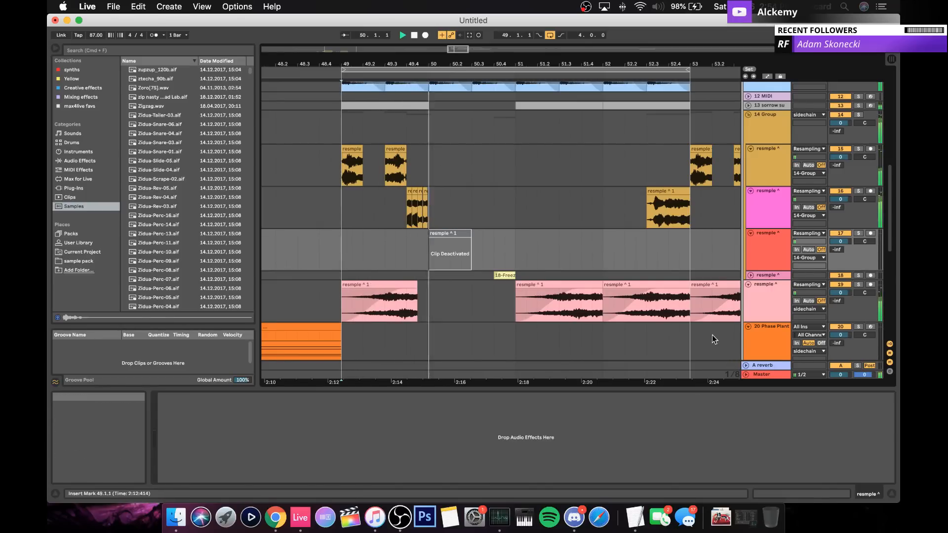
Step: Move the deactivated track 17 clip to start at 50.2.3, reactivate it and shorten it to end at 50.4.1
{"action": "left_click_drag", "start_coordinate": [461, 237], "coordinate": [490, 235]}
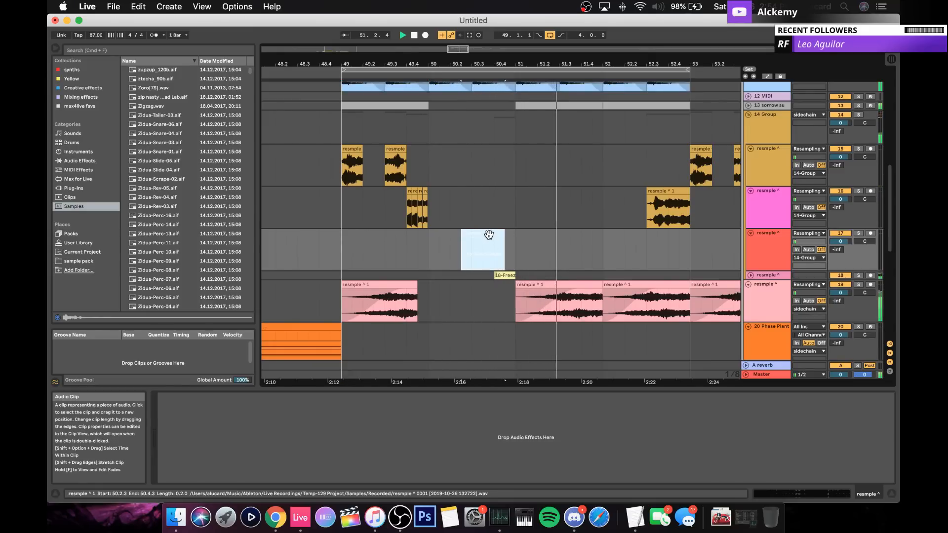
{"action": "key", "text": "0"}
{"action": "key", "text": "space"}
{"action": "key", "text": "space"}
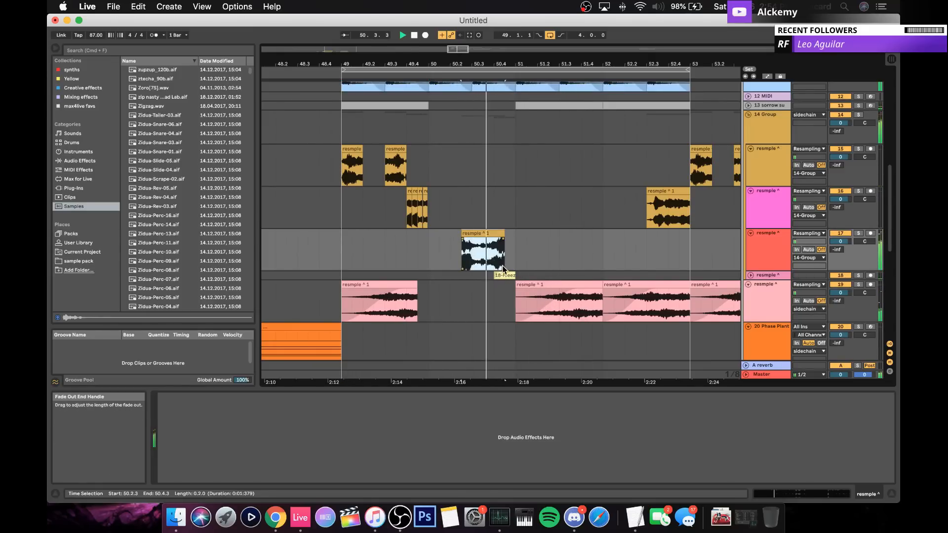
{"action": "left_click_drag", "start_coordinate": [501, 251], "coordinate": [496, 234]}
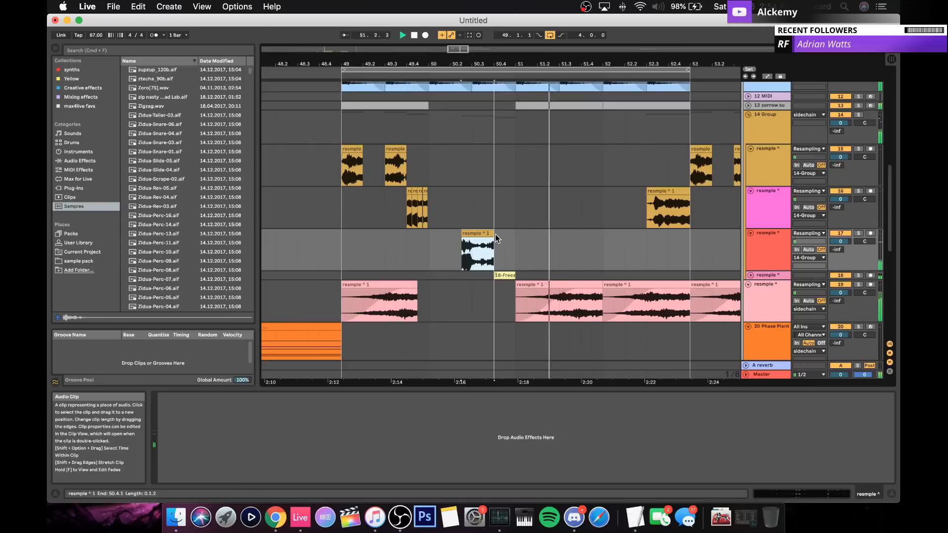
Step: Check the device chains of resample tracks 17, 16 and 21, including the FabFilter Pro-Q 3 curve on track 21
{"action": "left_click", "coordinate": [766, 265]}
{"action": "scroll", "coordinate": [621, 206], "scroll_direction": "up", "scroll_amount": 3}
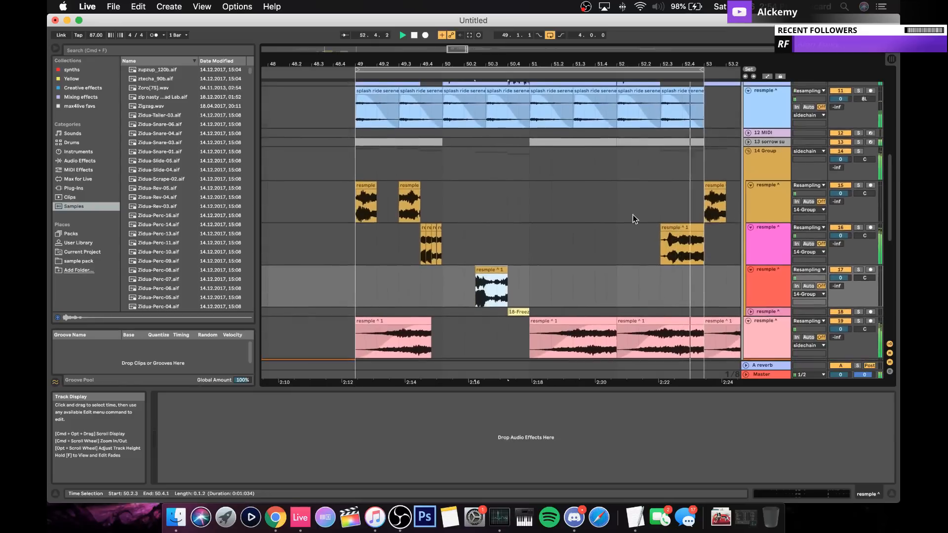
{"action": "left_click", "coordinate": [758, 232]}
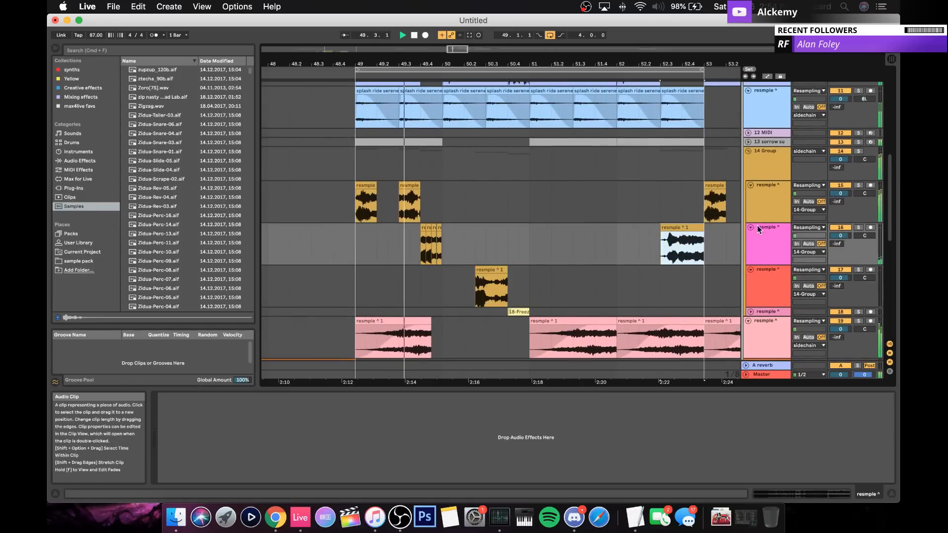
{"action": "scroll", "coordinate": [663, 234], "scroll_direction": "down", "scroll_amount": 10}
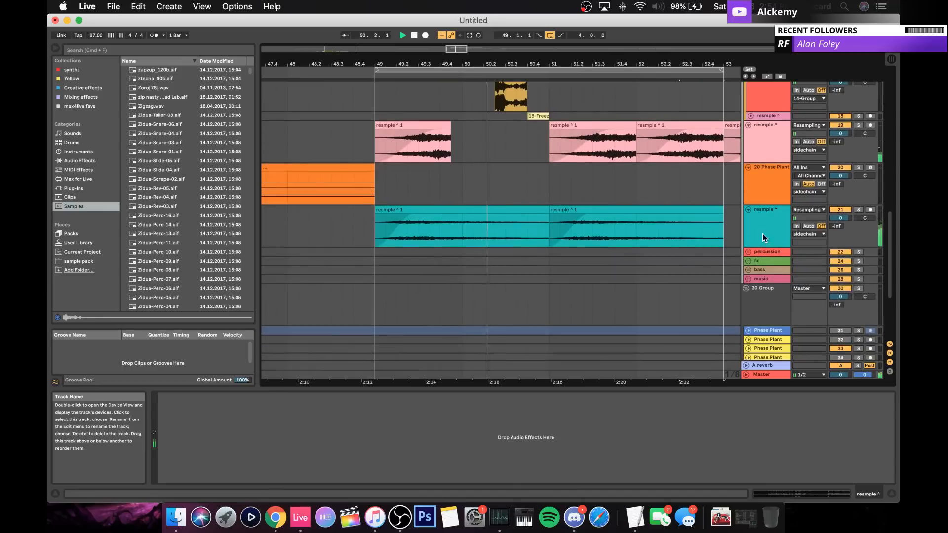
{"action": "left_click", "coordinate": [763, 233]}
{"action": "left_click", "coordinate": [268, 397]}
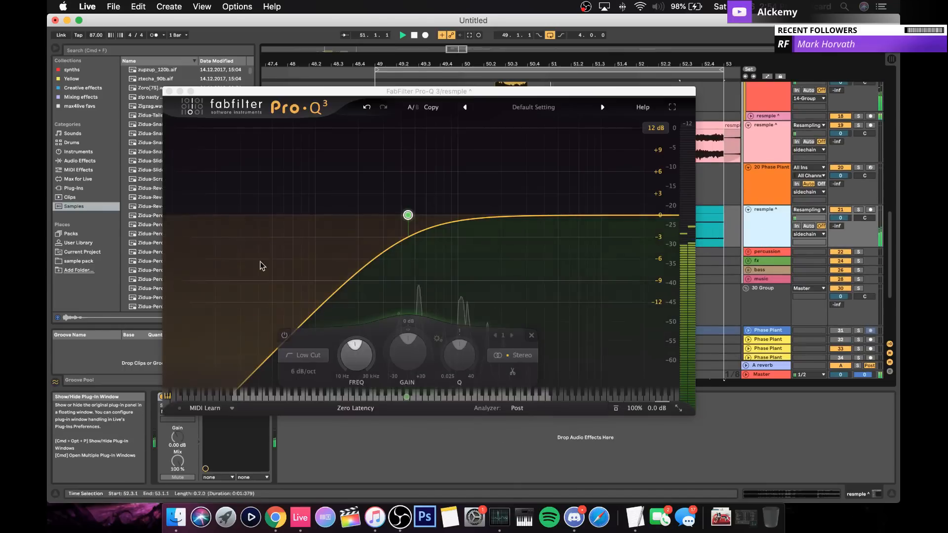
{"action": "left_click", "coordinate": [169, 92]}
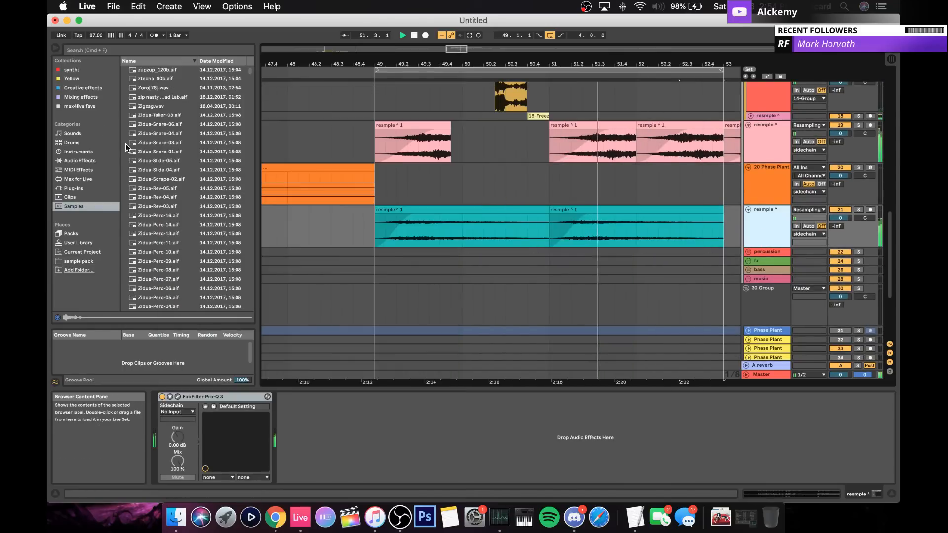
Step: Add a Utility after the Pro-Q 3 on resample track 21 and set its gain to -7.78 dB
{"action": "left_click", "coordinate": [74, 79]}
{"action": "left_click", "coordinate": [79, 88]}
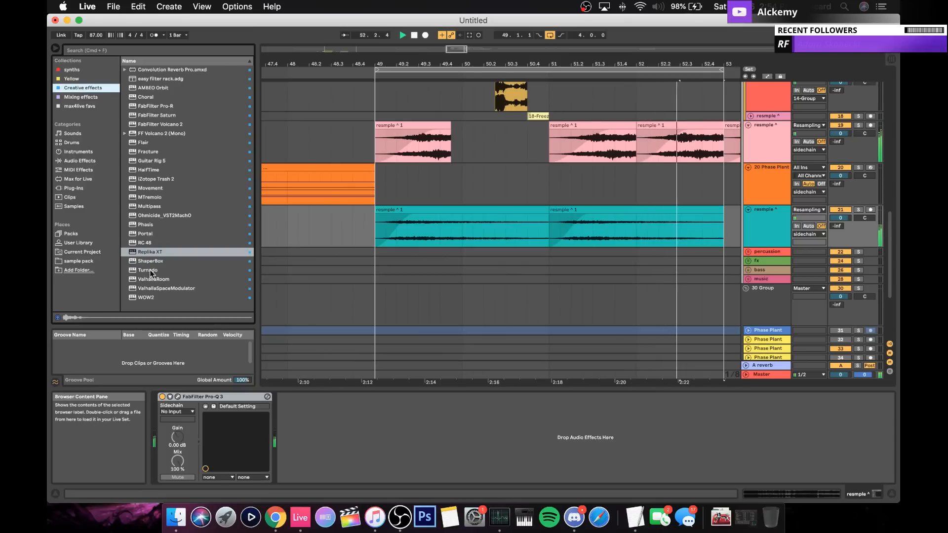
{"action": "left_click", "coordinate": [82, 161]}
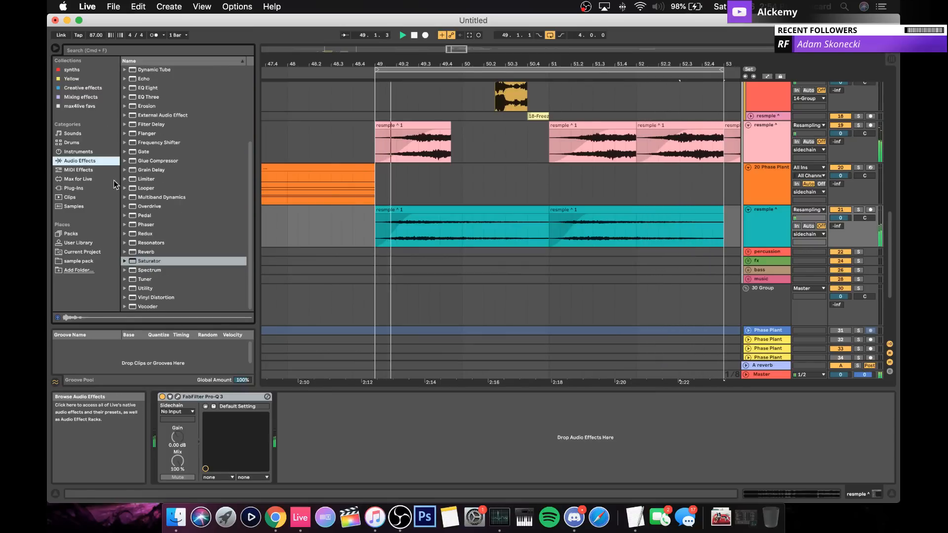
{"action": "left_click_drag", "start_coordinate": [146, 289], "coordinate": [331, 429]}
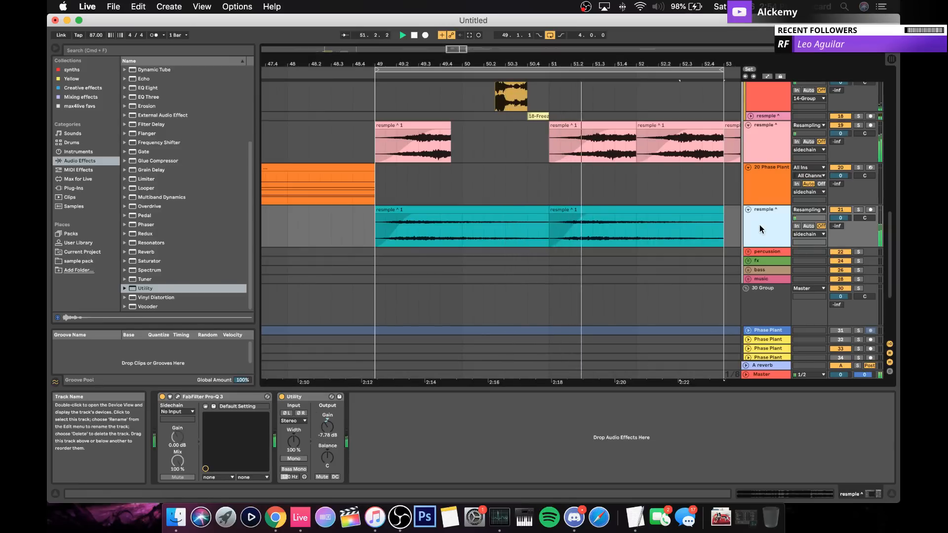
Step: Examine the sample settings of the track 16 clip at 52.3 and its device chain while the loop plays
{"action": "scroll", "coordinate": [500, 223], "scroll_direction": "up", "scroll_amount": 4}
{"action": "scroll", "coordinate": [501, 223], "scroll_direction": "up", "scroll_amount": 2}
{"action": "scroll", "coordinate": [500, 223], "scroll_direction": "right", "scroll_amount": 2}
{"action": "double_click", "coordinate": [580, 174]}
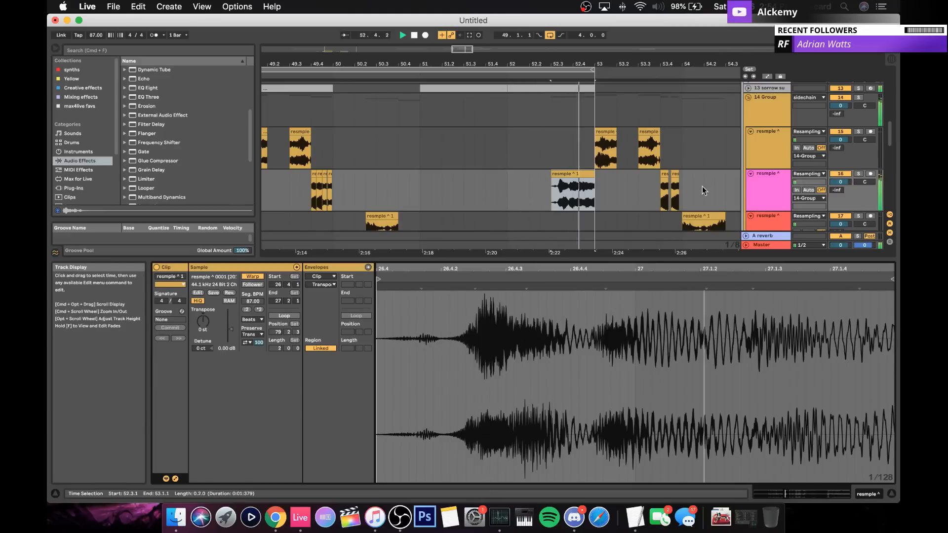
{"action": "left_click", "coordinate": [762, 190]}
{"action": "scroll", "coordinate": [608, 171], "scroll_direction": "down", "scroll_amount": 4}
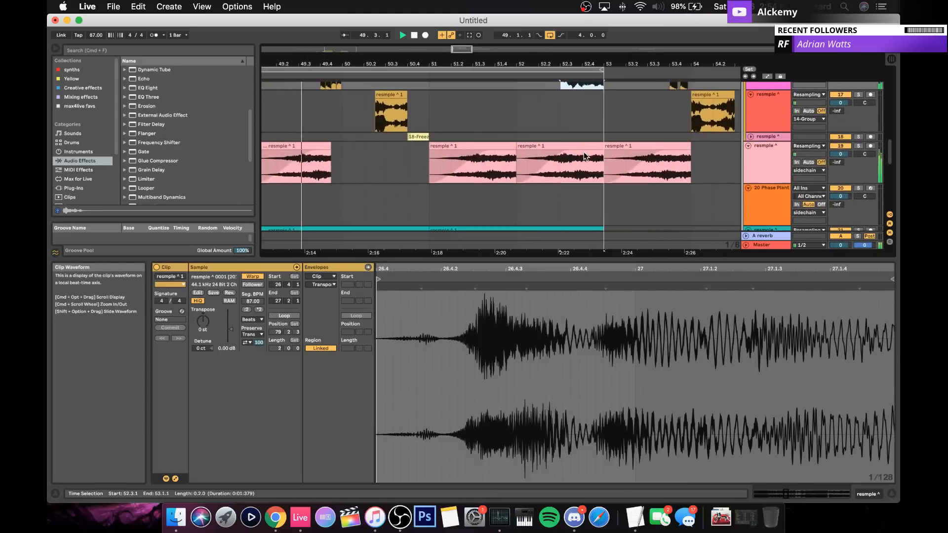
Step: Add a Utility to resample track 19 and set its gain to -5.56 dB
{"action": "left_click", "coordinate": [568, 160]}
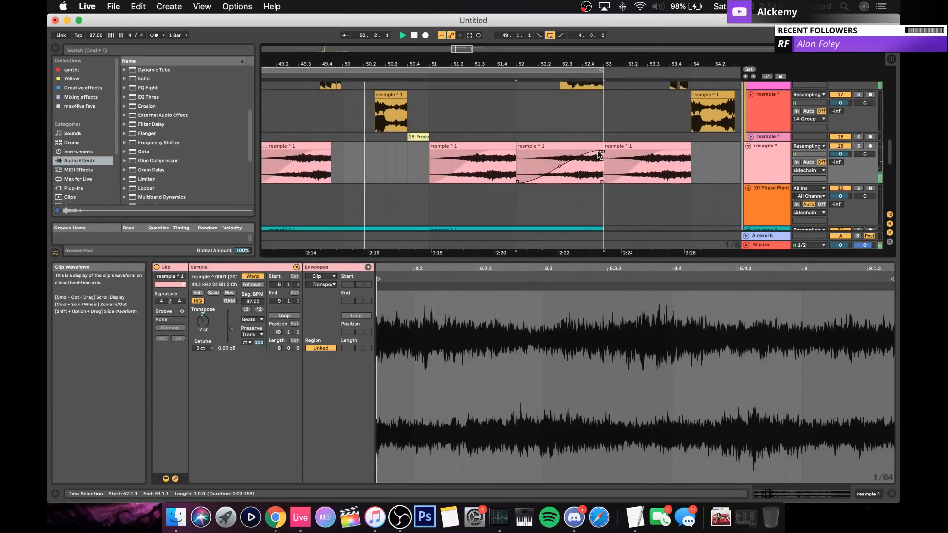
{"action": "scroll", "coordinate": [578, 158], "scroll_direction": "up", "scroll_amount": 4}
{"action": "scroll", "coordinate": [581, 159], "scroll_direction": "down", "scroll_amount": 4}
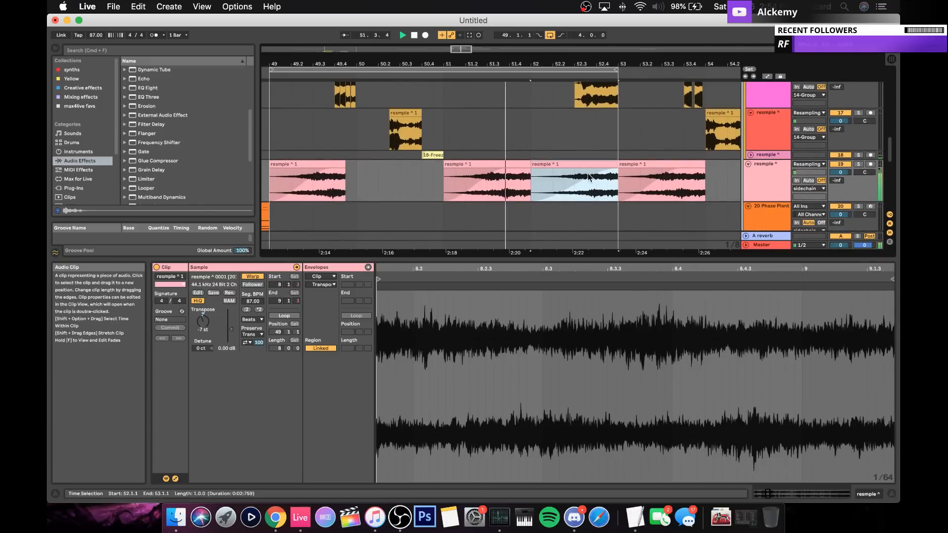
{"action": "double_click", "coordinate": [764, 180]}
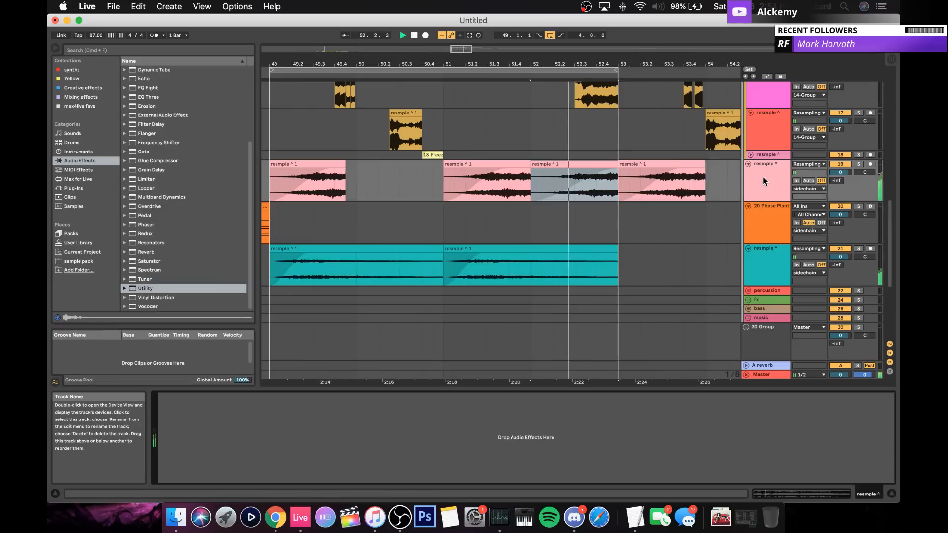
{"action": "left_click_drag", "start_coordinate": [149, 291], "coordinate": [213, 426]}
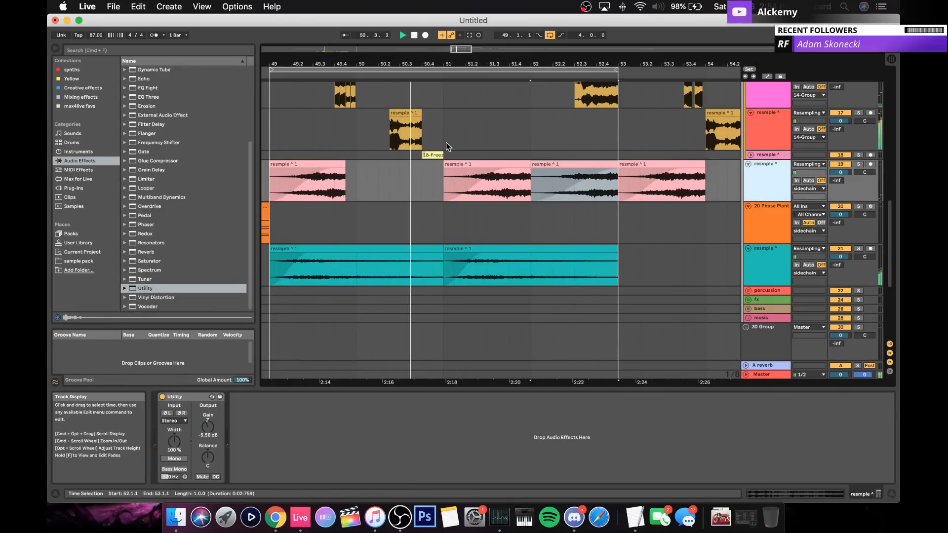
Step: Solo the main drum group and show the Simpler on the SF_Probability_Clap track
{"action": "scroll", "coordinate": [444, 143], "scroll_direction": "up", "scroll_amount": 5}
{"action": "scroll", "coordinate": [444, 143], "scroll_direction": "up", "scroll_amount": 2}
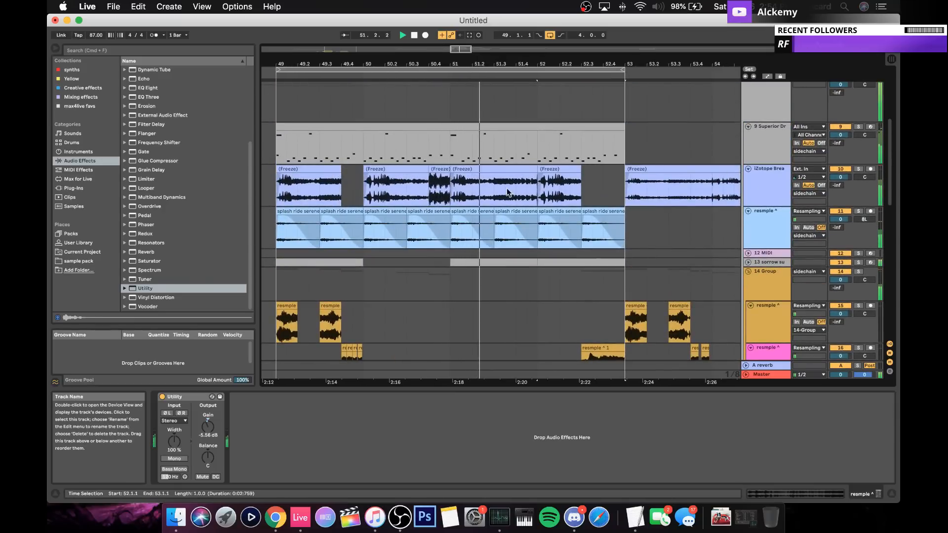
{"action": "scroll", "coordinate": [440, 183], "scroll_direction": "up", "scroll_amount": 2}
{"action": "scroll", "coordinate": [628, 247], "scroll_direction": "up", "scroll_amount": 3}
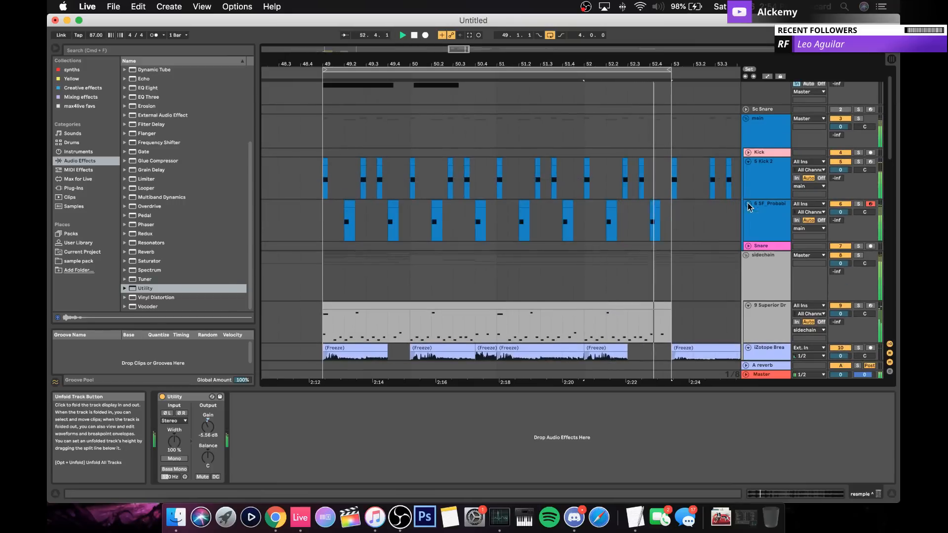
{"action": "left_click", "coordinate": [748, 204]}
{"action": "left_click", "coordinate": [837, 223]}
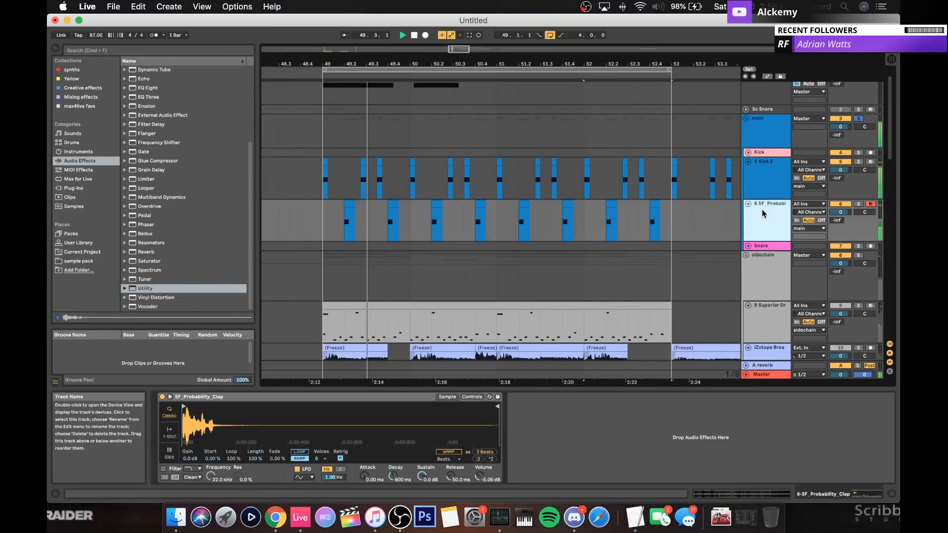
Step: Enable the clap Simpler's filter as a high-pass and set its cutoff to 271 Hz
{"action": "left_click", "coordinate": [163, 468]}
{"action": "left_click", "coordinate": [190, 469]}
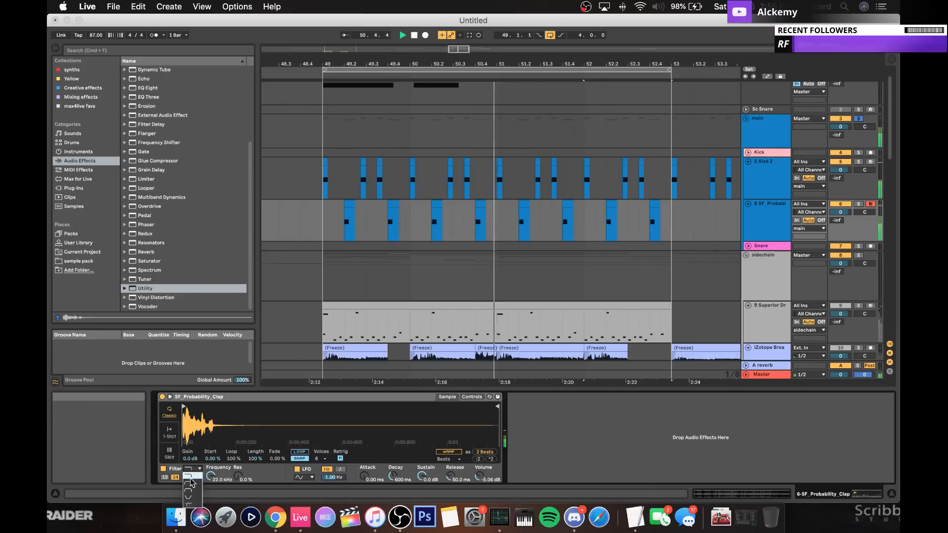
{"action": "left_click", "coordinate": [190, 475]}
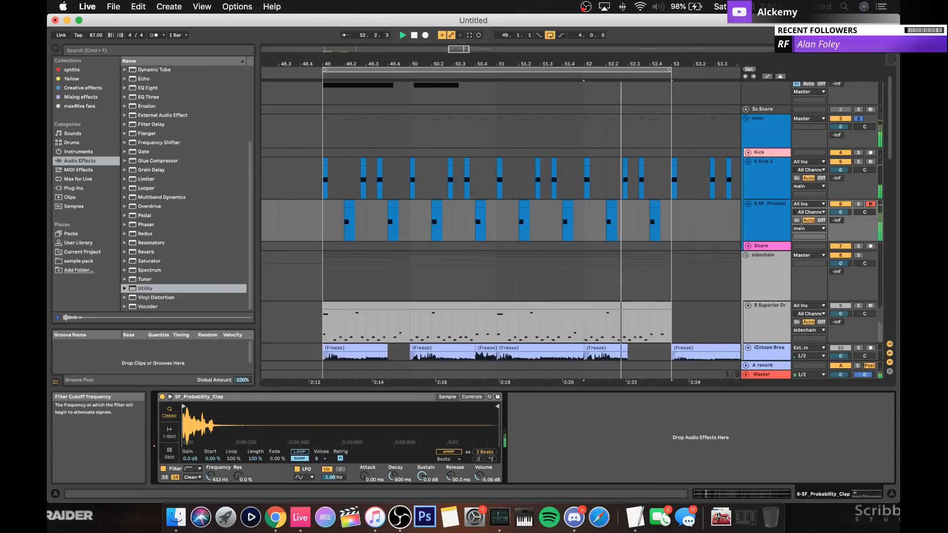
{"action": "left_click_drag", "start_coordinate": [210, 477], "coordinate": [210, 478]}
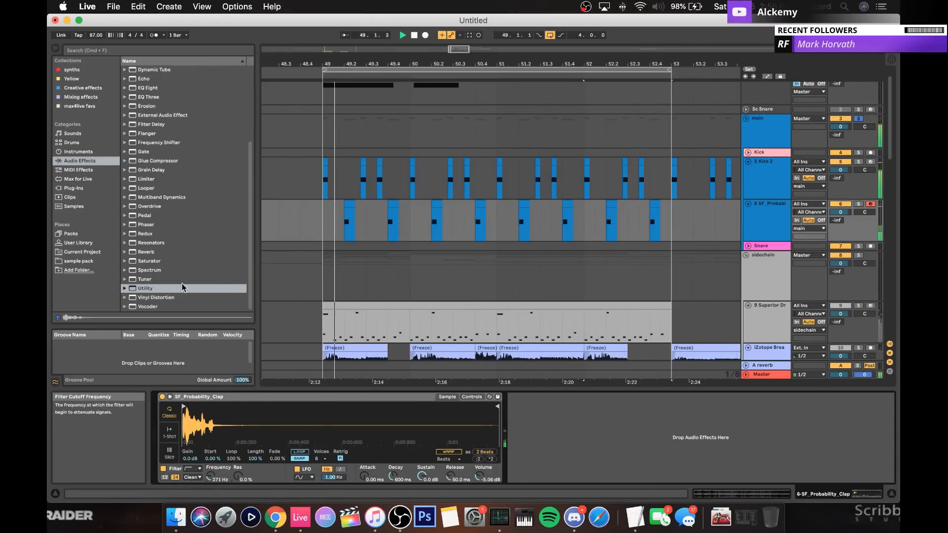
Step: Add ValhallaRoom to the clap track, group it into an Audio Effect Rack and create a second, empty chain
{"action": "left_click", "coordinate": [83, 88]}
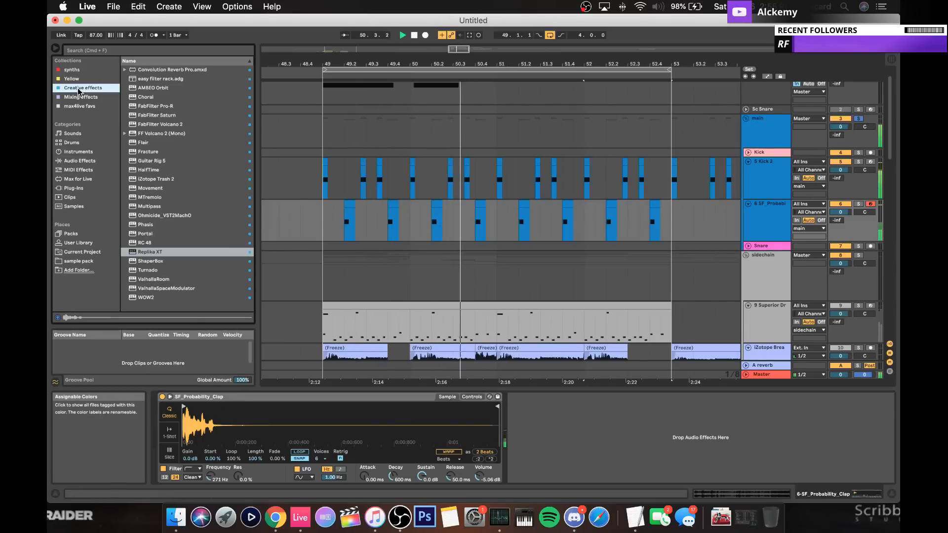
{"action": "left_click_drag", "start_coordinate": [142, 281], "coordinate": [547, 411]}
{"action": "key", "text": "super+g"}
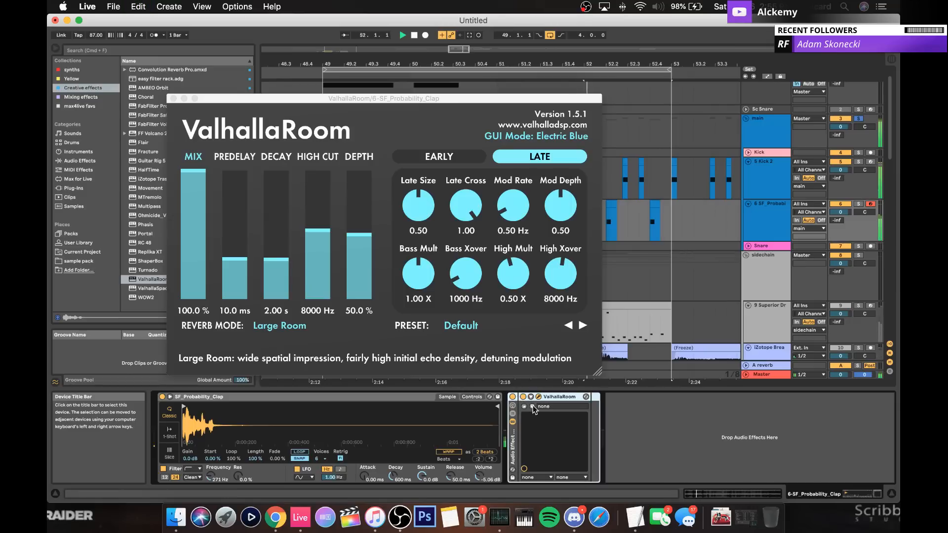
{"action": "right_click", "coordinate": [532, 430]}
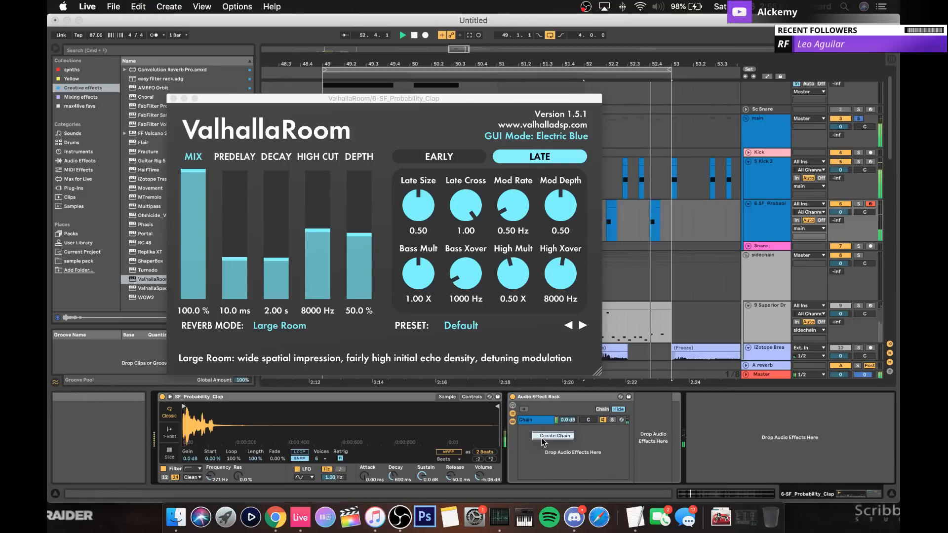
{"action": "left_click", "coordinate": [544, 436]}
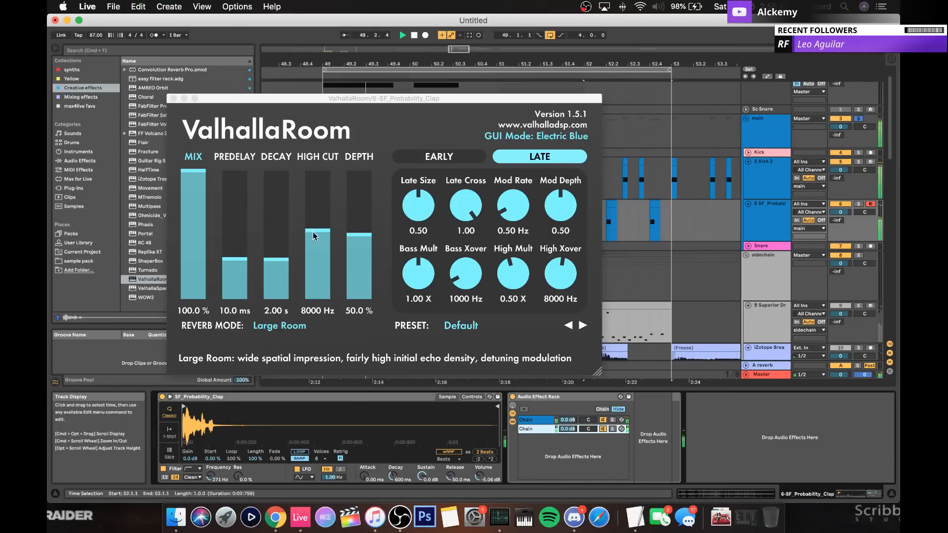
Step: In ValhallaRoom, set the high cut to 15000 Hz, shorten the decay to 0.13 s and show the early reflection settings
{"action": "left_click_drag", "start_coordinate": [314, 236], "coordinate": [316, 171]}
{"action": "left_click", "coordinate": [197, 201]}
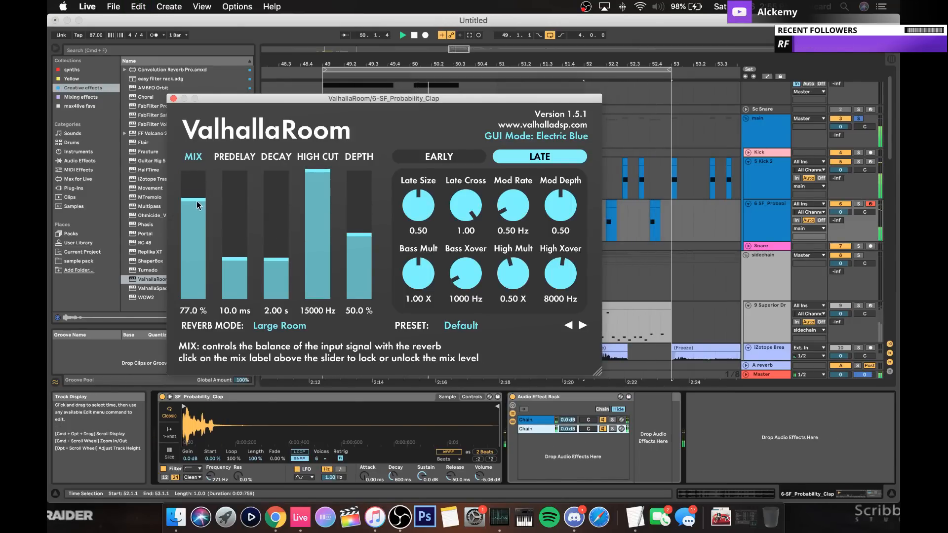
{"action": "left_click_drag", "start_coordinate": [272, 268], "coordinate": [275, 279]}
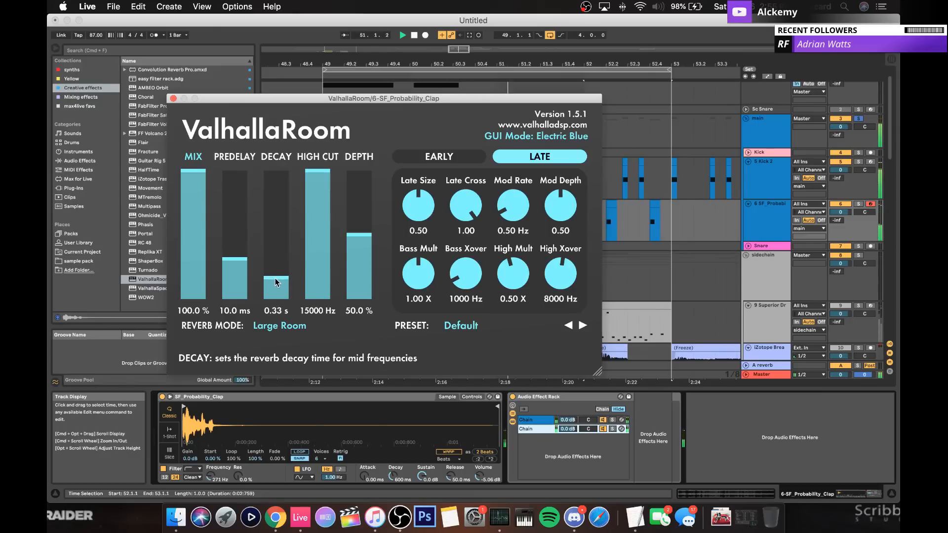
{"action": "left_click", "coordinate": [434, 158]}
{"action": "left_click_drag", "start_coordinate": [277, 281], "coordinate": [279, 288]}
Step: Lower the reverb's depth to 6.9 %, keep mix at 100 % and high cut at 15000 Hz, fine-tune the decay and close ValhallaRoom
{"action": "left_click_drag", "start_coordinate": [360, 236], "coordinate": [368, 298]}
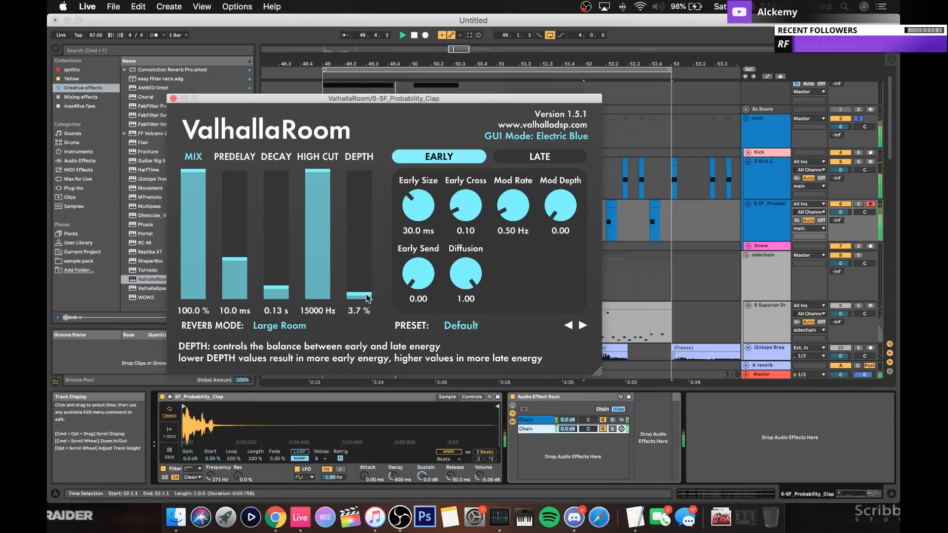
{"action": "mouse_move", "coordinate": [190, 175]}
{"action": "left_mouse_down"}
{"action": "mouse_move", "coordinate": [186, 245]}
{"action": "mouse_move", "coordinate": [190, 170]}
{"action": "left_mouse_up"}
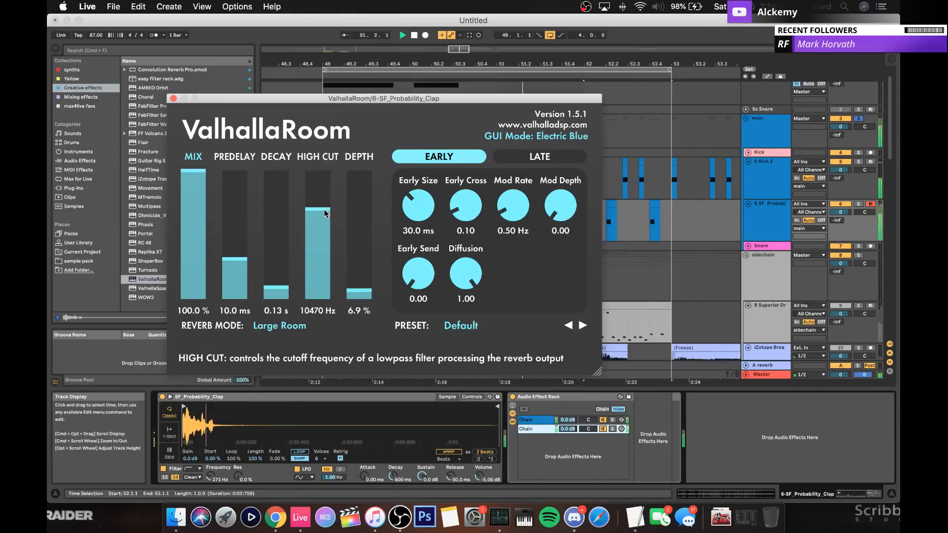
{"action": "left_click_drag", "start_coordinate": [317, 175], "coordinate": [317, 163]}
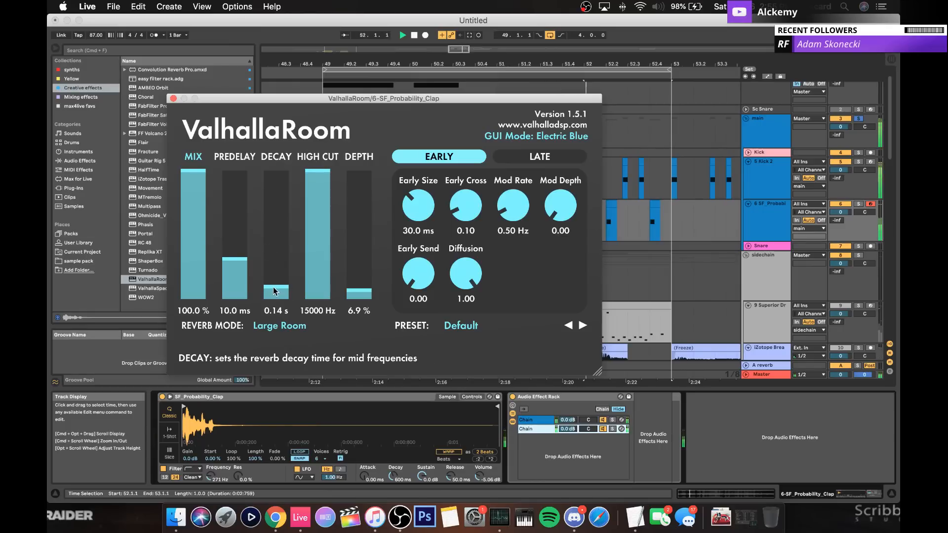
{"action": "left_click_drag", "start_coordinate": [274, 269], "coordinate": [274, 273]}
{"action": "left_click", "coordinate": [173, 98]}
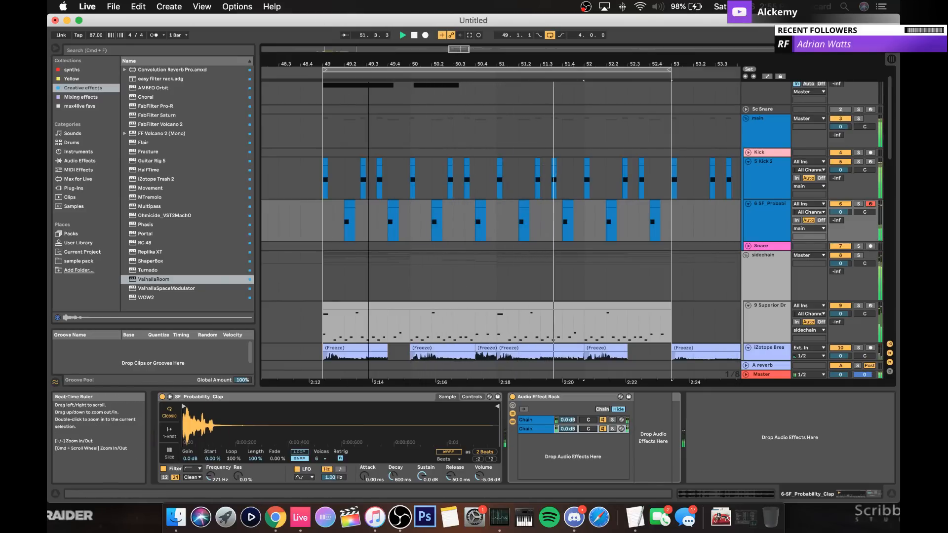
Step: Unsolo the main group, adjust the clap Simpler's output volume against the full mix and select the main group
{"action": "left_click_drag", "start_coordinate": [491, 479], "coordinate": [492, 486]}
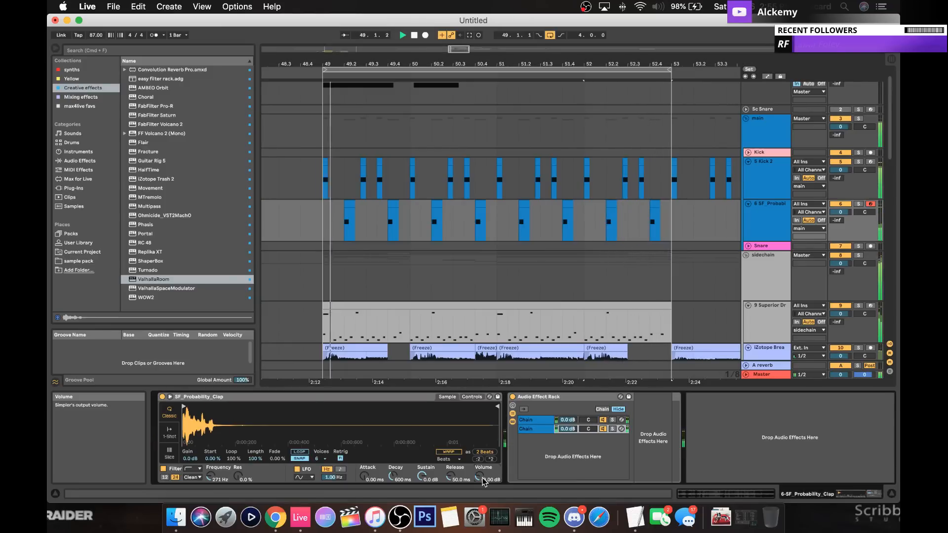
{"action": "left_click", "coordinate": [790, 143]}
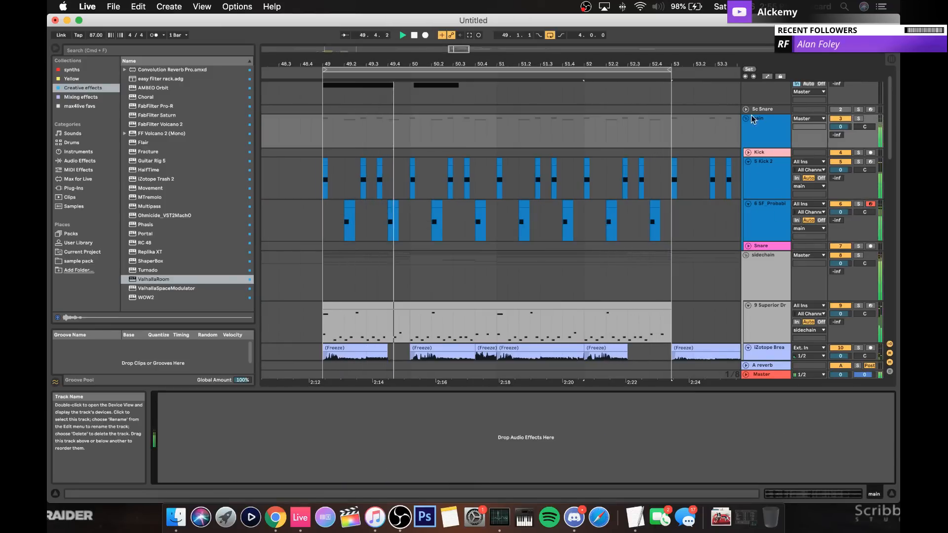
Step: On the SF_Probability_Clap track, lower the ValhallaRoom chain to -8.4 dB and set the Simpler volume to -6.29 dB
{"action": "left_click", "coordinate": [747, 119]}
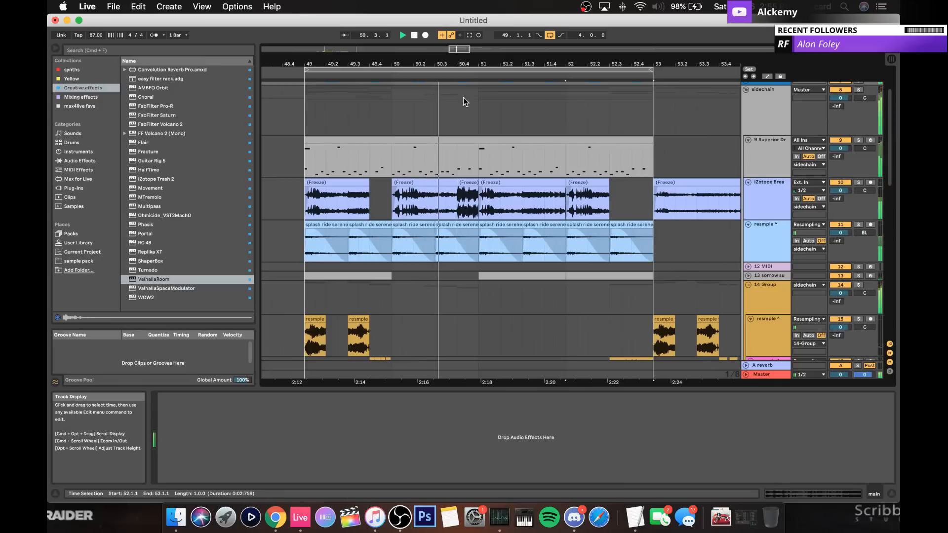
{"action": "scroll", "coordinate": [564, 123], "scroll_direction": "up", "scroll_amount": 3}
{"action": "left_click", "coordinate": [774, 138]}
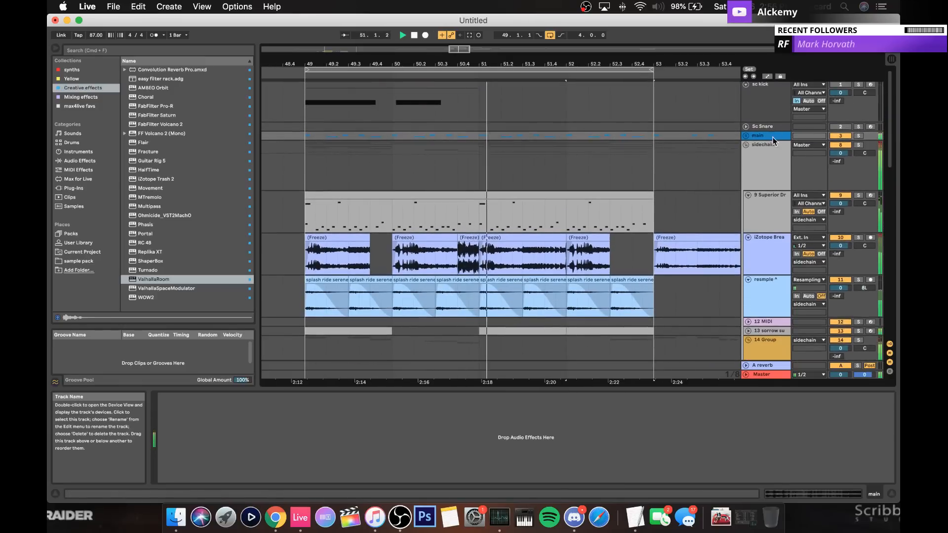
{"action": "left_click", "coordinate": [746, 135]}
{"action": "left_click", "coordinate": [757, 197]}
{"action": "left_click", "coordinate": [757, 229]}
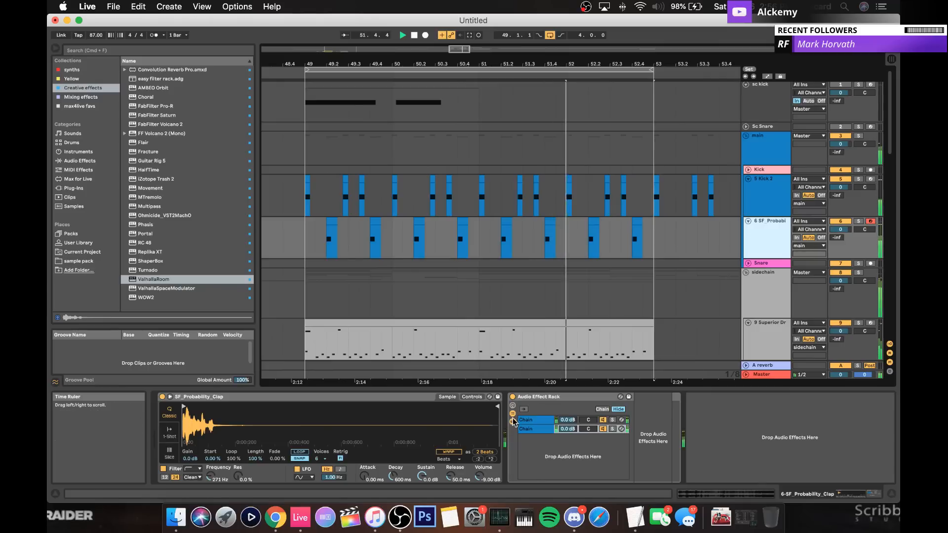
{"action": "left_click_drag", "start_coordinate": [568, 420], "coordinate": [568, 429]}
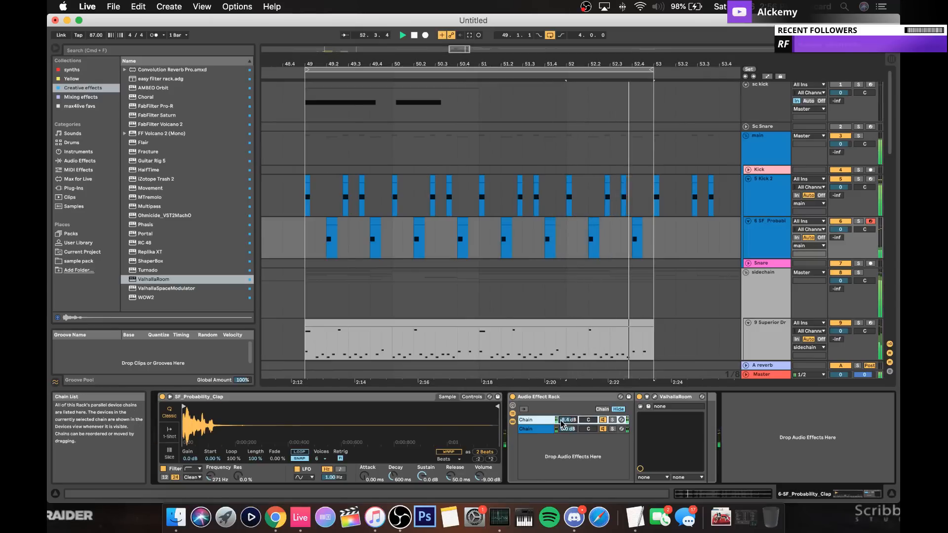
{"action": "left_click", "coordinate": [547, 428], "text": "shift"}
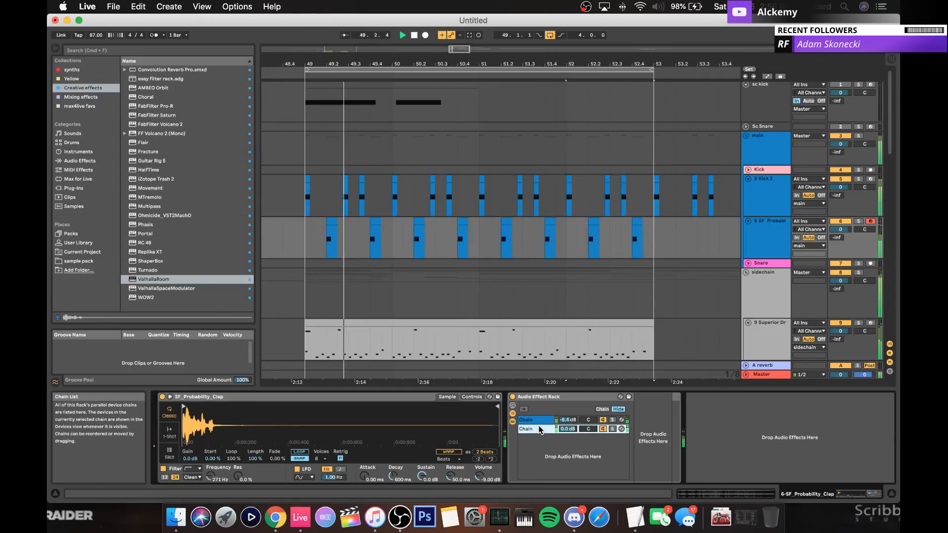
{"action": "left_click_drag", "start_coordinate": [482, 479], "coordinate": [482, 492]}
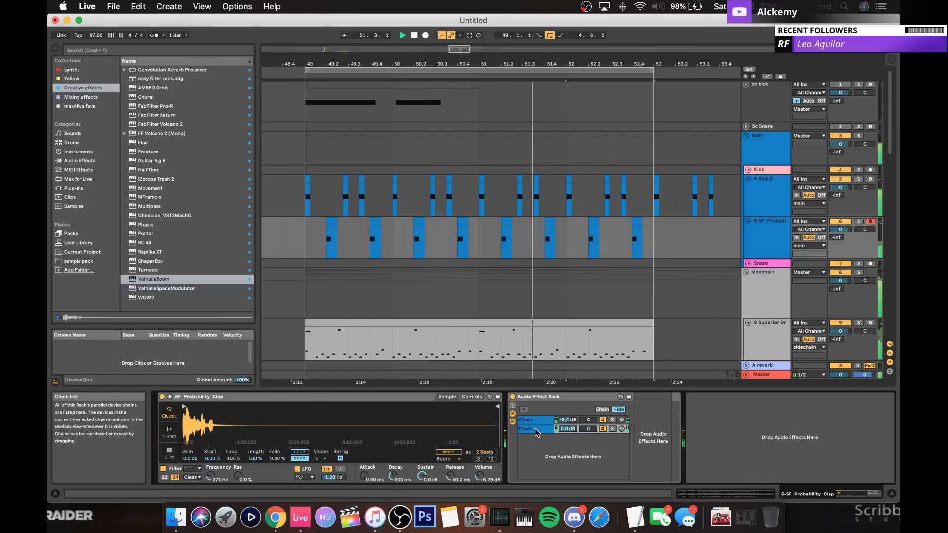
Step: Reopen ValhallaRoom on the clap track, set its decay to 2.63 s and close the plug-in window
{"action": "left_click", "coordinate": [763, 221]}
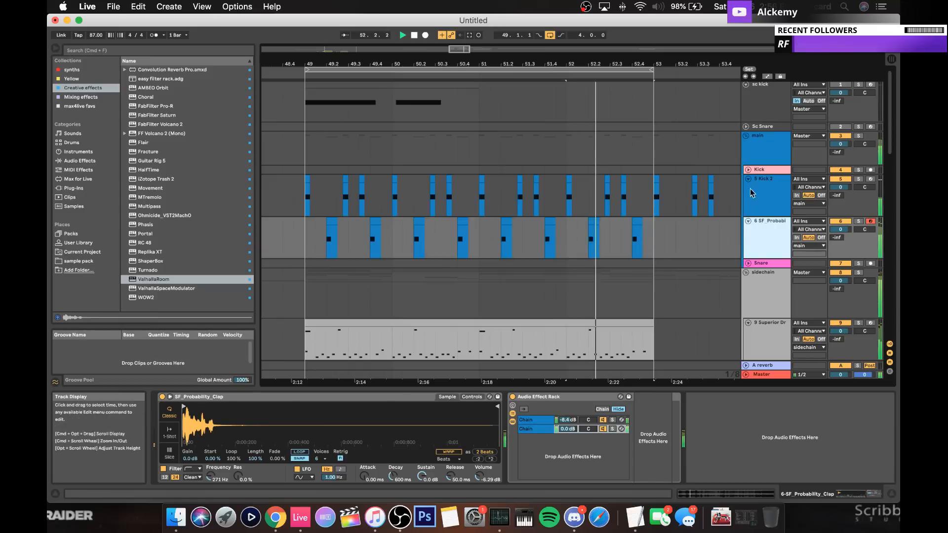
{"action": "left_click", "coordinate": [540, 420]}
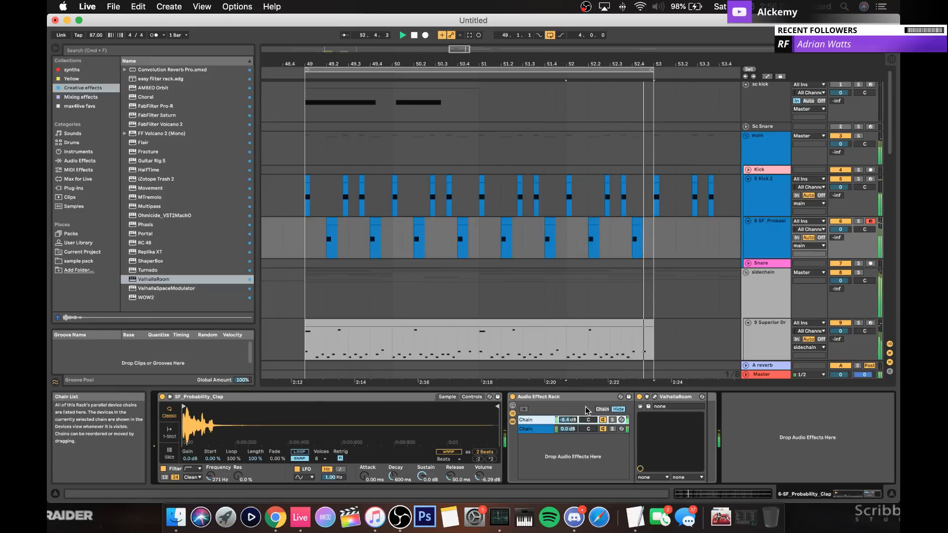
{"action": "left_click", "coordinate": [655, 397]}
{"action": "left_click_drag", "start_coordinate": [279, 286], "coordinate": [275, 281]}
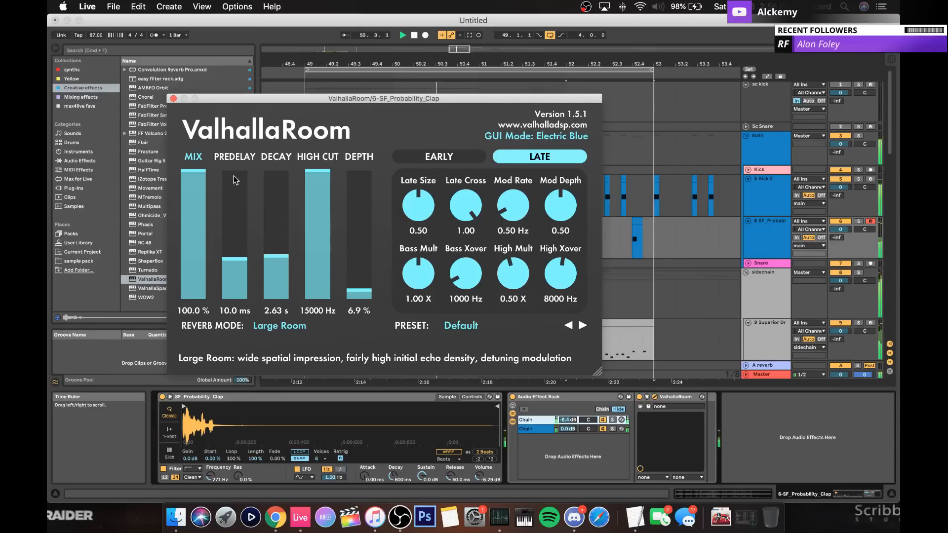
{"action": "left_click", "coordinate": [172, 98]}
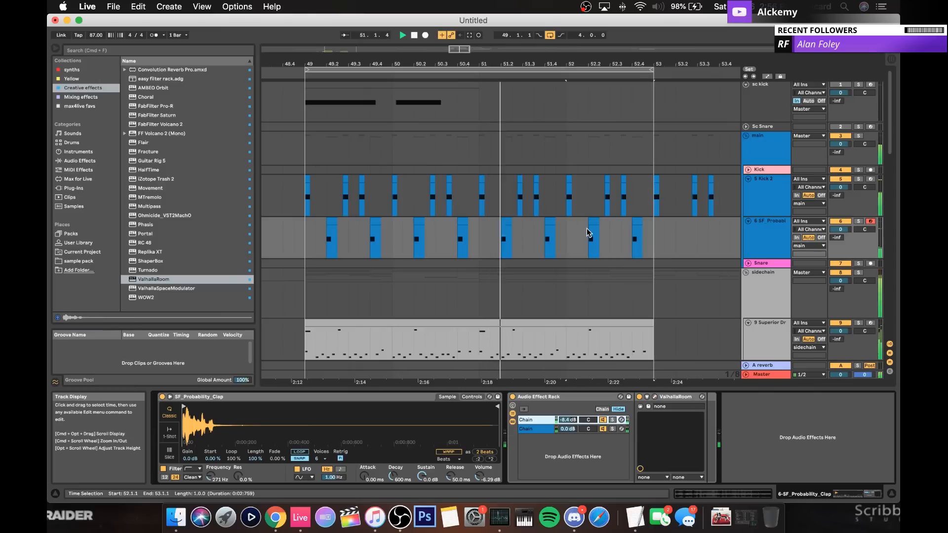
Step: Add Utility to the Superior Drummer track, set its width to 49 % and place it before FabFilter Pro-L 2
{"action": "scroll", "coordinate": [755, 220], "scroll_direction": "down", "scroll_amount": 5}
{"action": "left_click", "coordinate": [754, 221]}
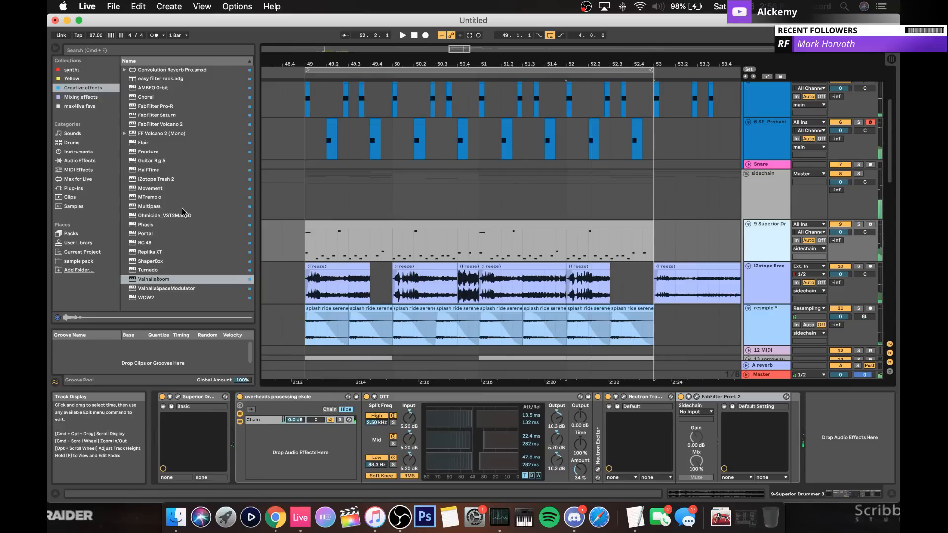
{"action": "left_click", "coordinate": [74, 161]}
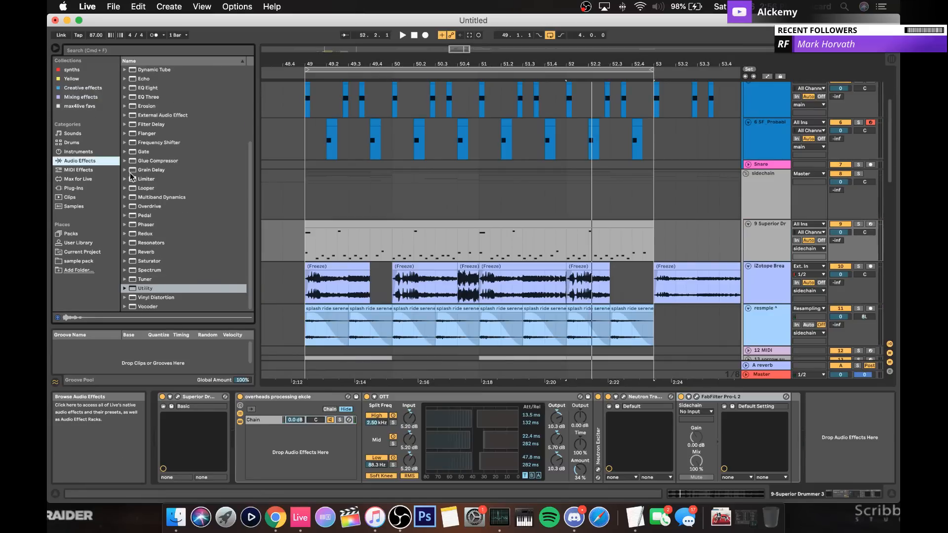
{"action": "left_click_drag", "start_coordinate": [143, 288], "coordinate": [621, 415]}
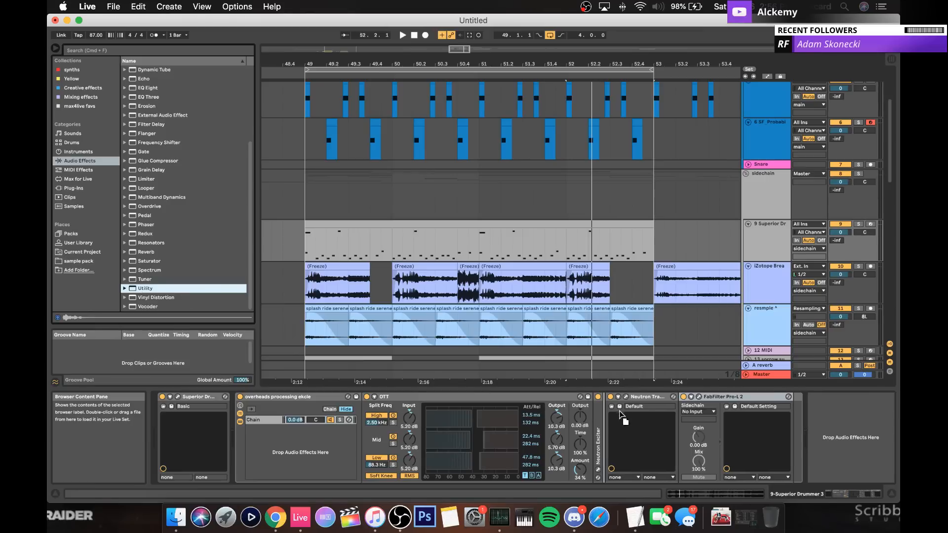
{"action": "left_click_drag", "start_coordinate": [725, 441], "coordinate": [741, 433]}
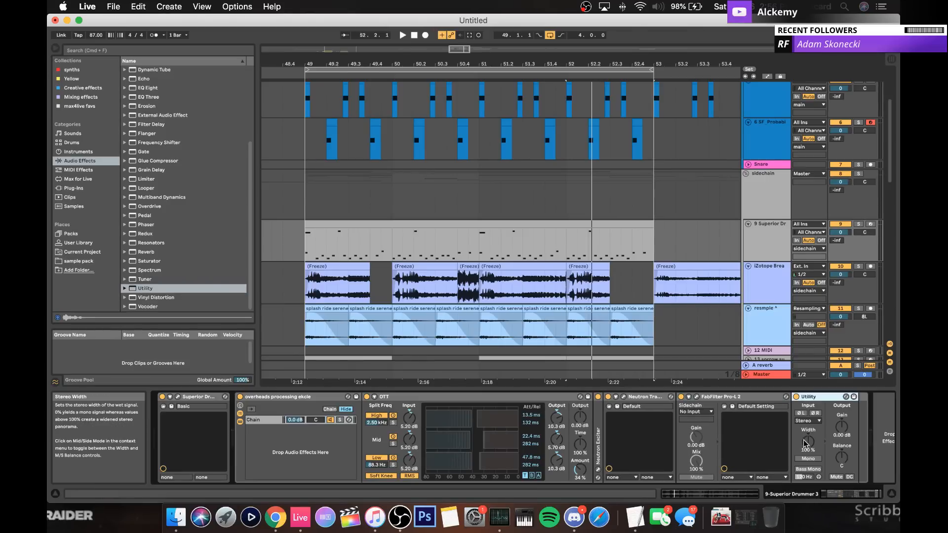
{"action": "left_click_drag", "start_coordinate": [807, 441], "coordinate": [806, 443]}
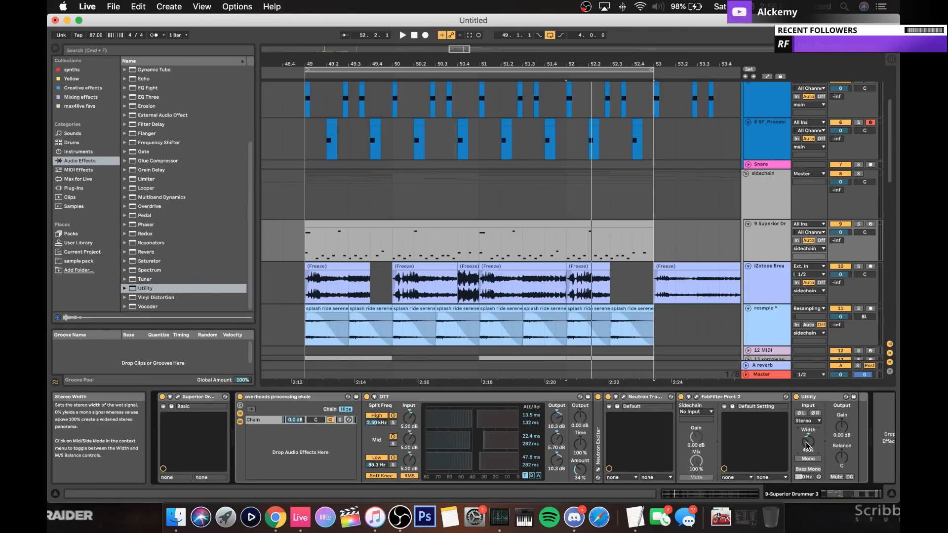
{"action": "left_click_drag", "start_coordinate": [809, 397], "coordinate": [698, 393]}
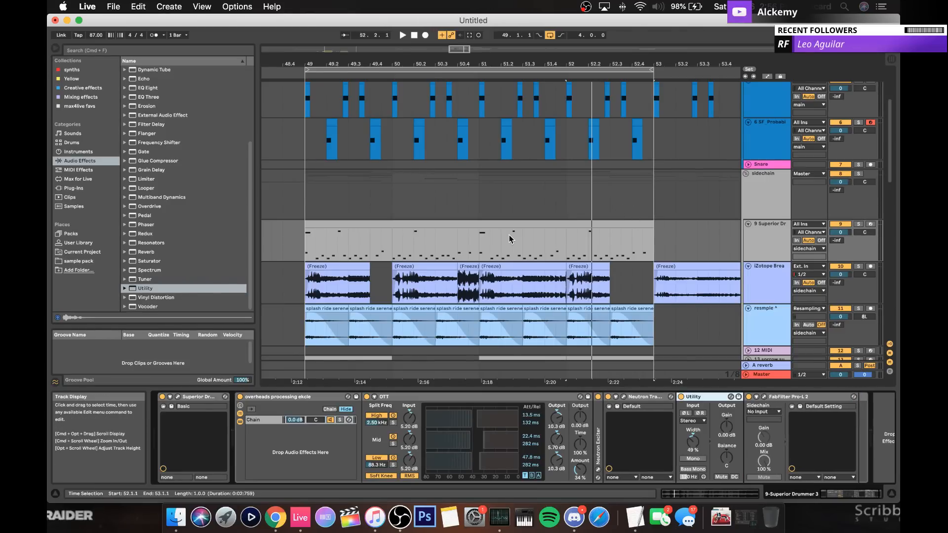
Step: Solo the sidechain group and select the resampled clip at 52.3.1 on track 16
{"action": "scroll", "coordinate": [706, 297], "scroll_direction": "down", "scroll_amount": 1}
{"action": "left_click", "coordinate": [763, 174]}
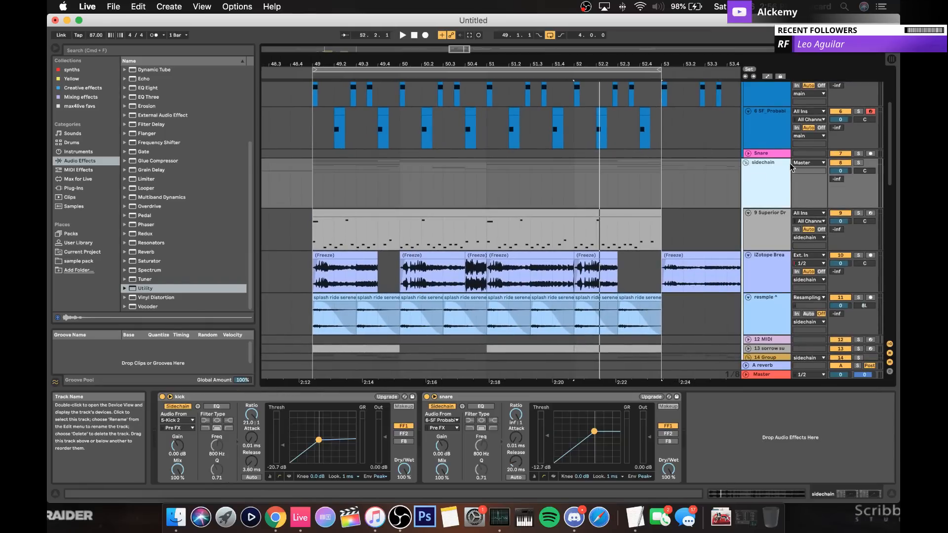
{"action": "left_click", "coordinate": [859, 163]}
{"action": "scroll", "coordinate": [546, 245], "scroll_direction": "down", "scroll_amount": 2}
{"action": "scroll", "coordinate": [546, 244], "scroll_direction": "down", "scroll_amount": 5}
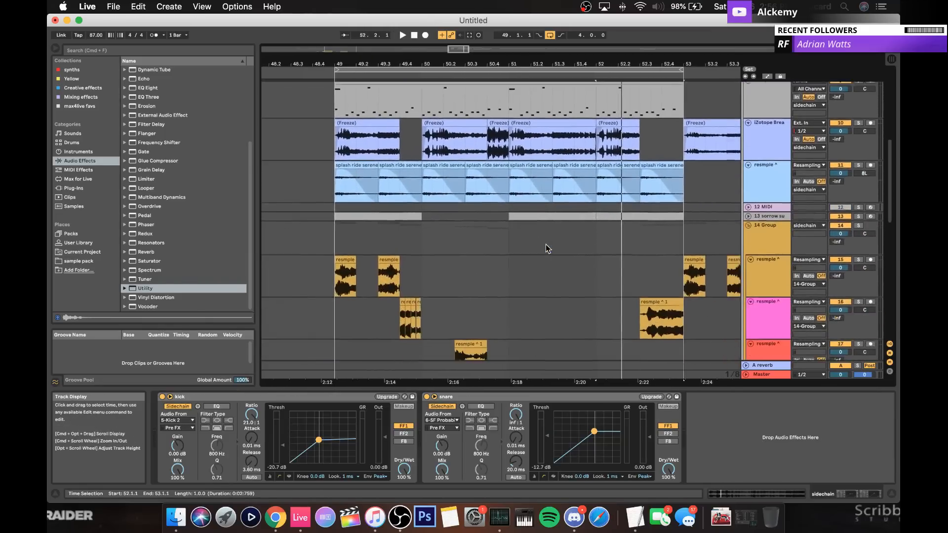
{"action": "left_click", "coordinate": [643, 251]}
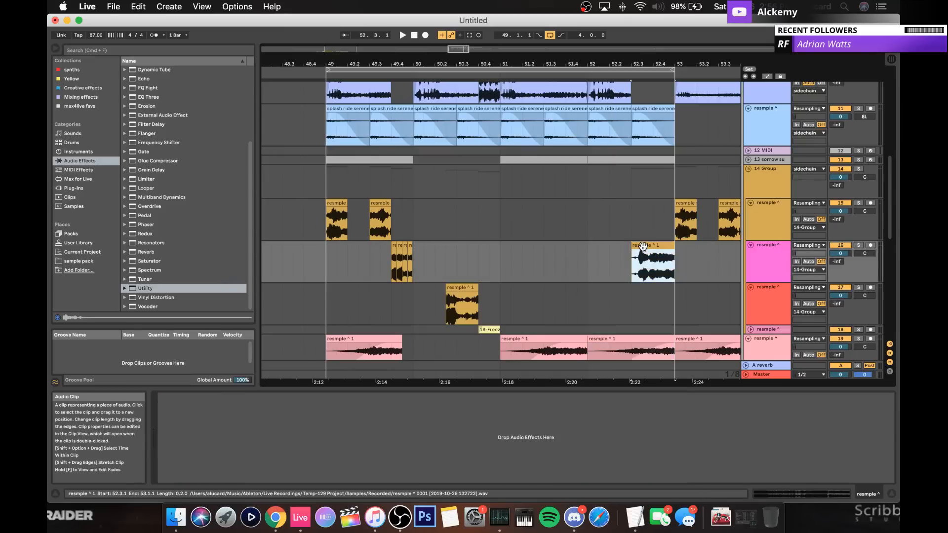
{"action": "scroll", "coordinate": [760, 210], "scroll_direction": "down", "scroll_amount": 2}
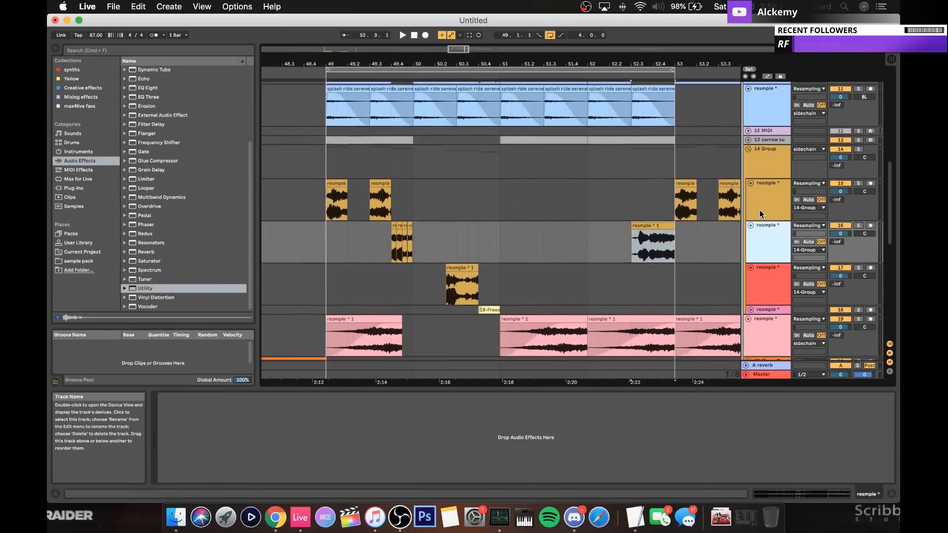
Step: Solo the 14 Group and audition the resampled clip at 52.3.1 on track 16
{"action": "left_click", "coordinate": [751, 150]}
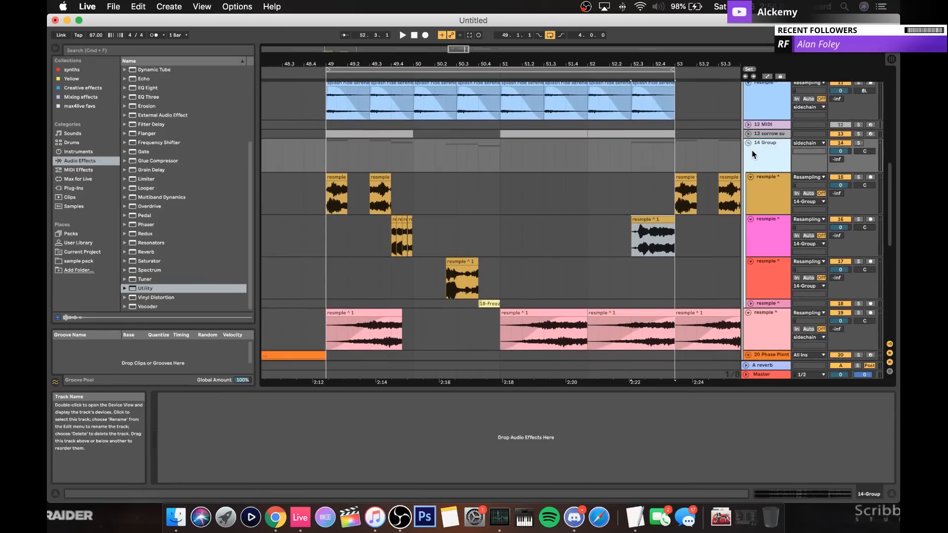
{"action": "left_click", "coordinate": [857, 143]}
{"action": "key", "text": "space"}
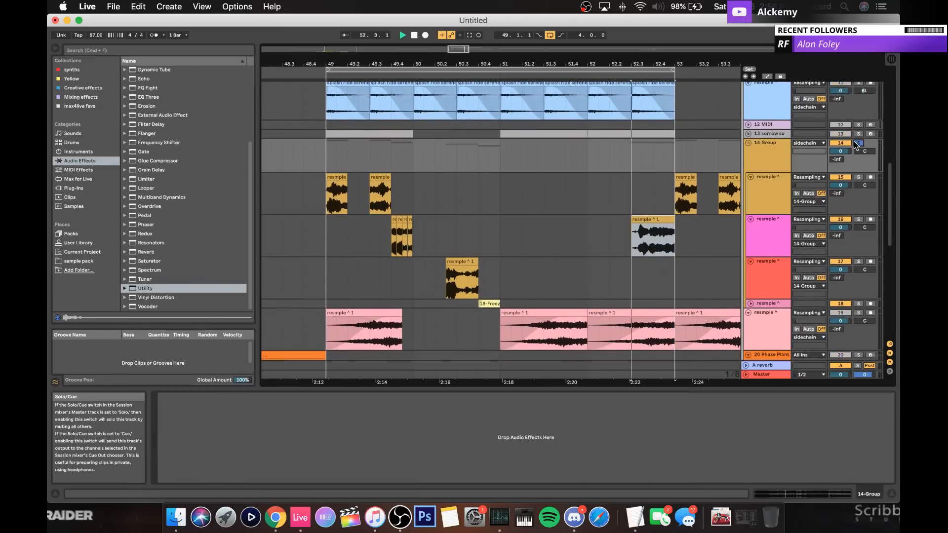
{"action": "left_click", "coordinate": [662, 219]}
{"action": "key", "text": "space"}
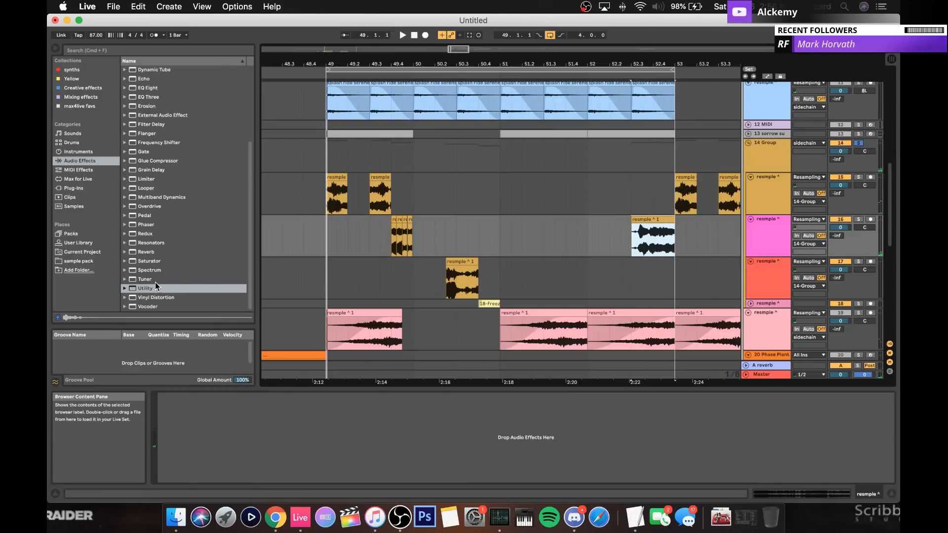
Step: Add Utility to resample track 16 and enable Bass Mono with its frequency at 248 Hz
{"action": "left_click_drag", "start_coordinate": [140, 291], "coordinate": [615, 287]}
{"action": "left_click_drag", "start_coordinate": [652, 232], "coordinate": [380, 470]}
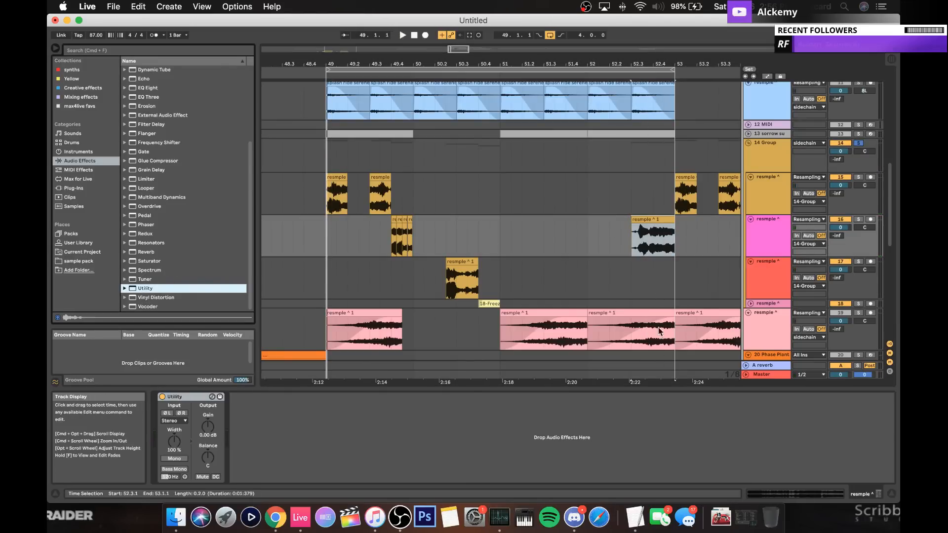
{"action": "left_click", "coordinate": [177, 470]}
{"action": "key", "text": "space"}
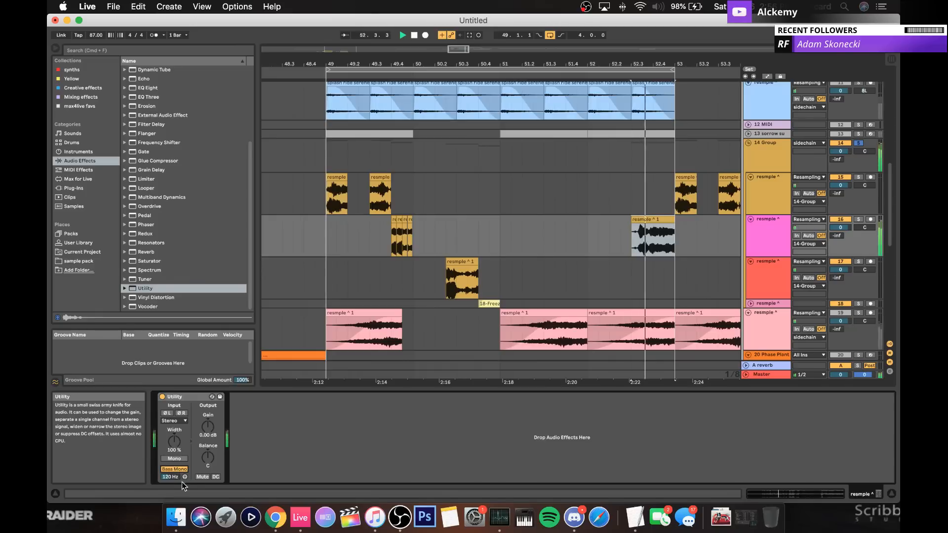
{"action": "left_click_drag", "start_coordinate": [171, 477], "coordinate": [171, 456]}
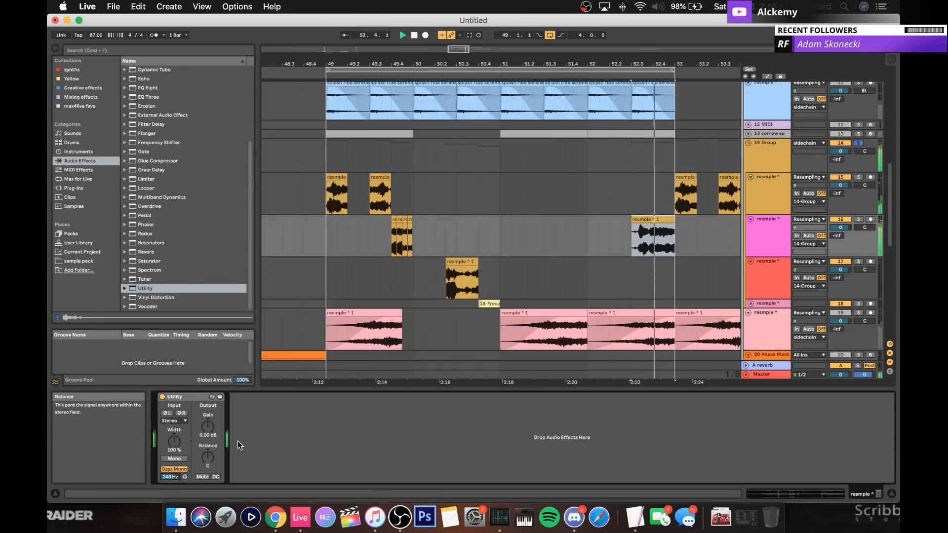
{"action": "key", "text": "space"}
Step: Add the OTT preset from the mixing effects to the 14 Group and set its amount to 42 %
{"action": "left_click", "coordinate": [499, 171]}
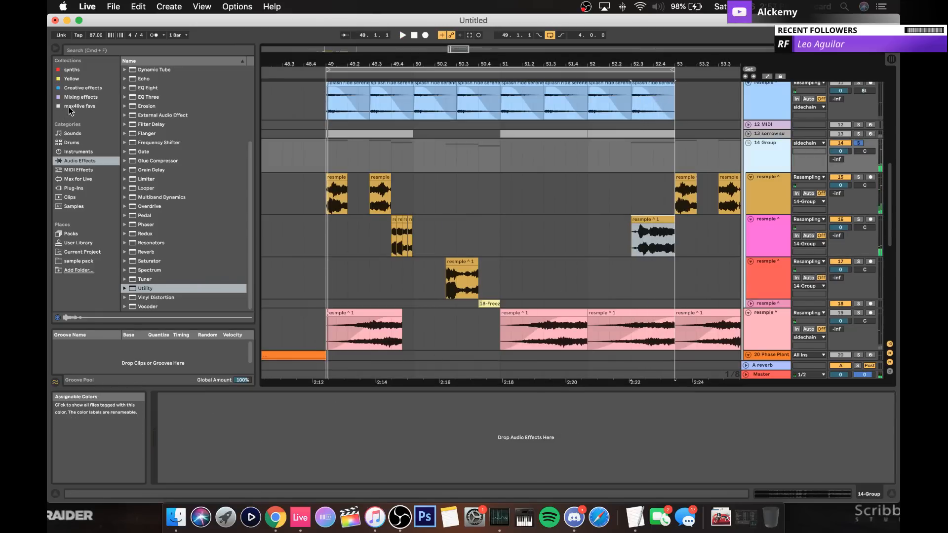
{"action": "left_click", "coordinate": [78, 97]}
{"action": "left_click_drag", "start_coordinate": [132, 75], "coordinate": [829, 225]}
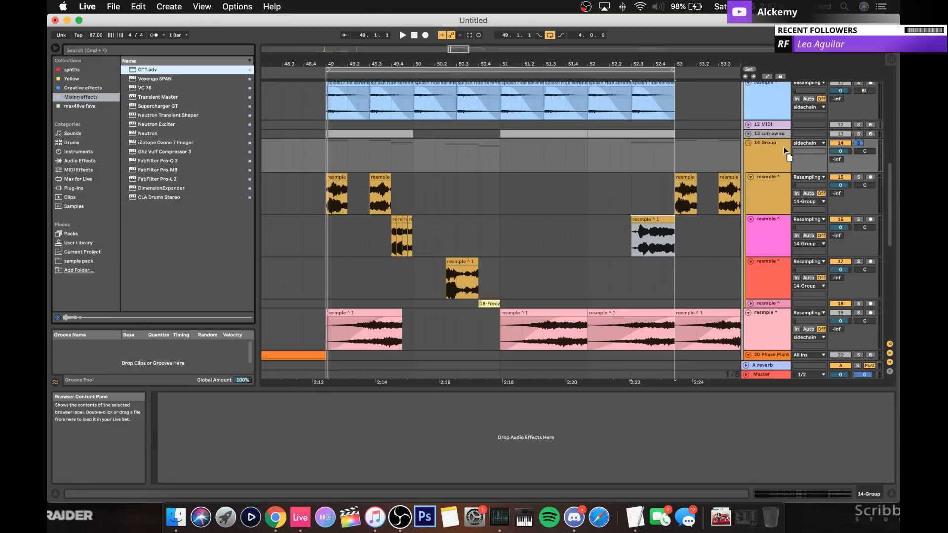
{"action": "key", "text": "space"}
{"action": "left_click_drag", "start_coordinate": [376, 469], "coordinate": [376, 479]}
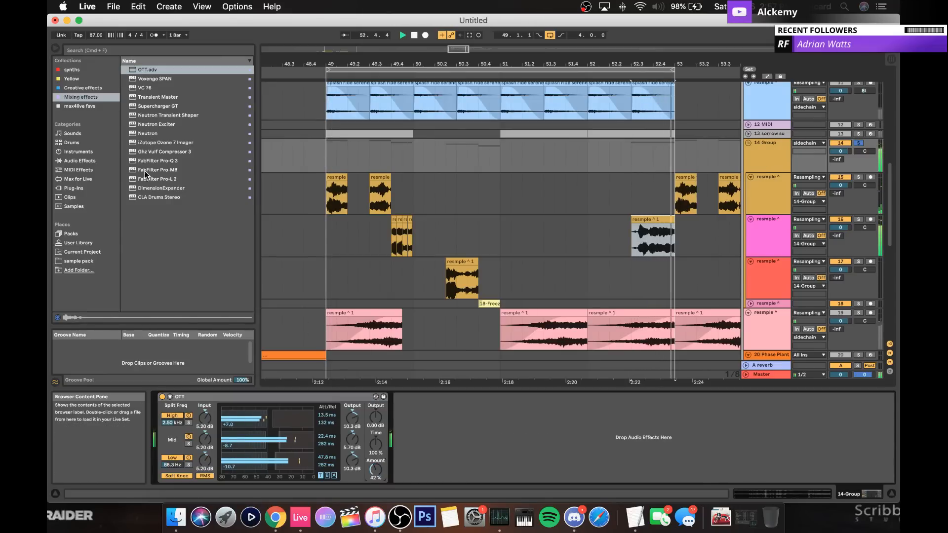
{"action": "key", "text": "space"}
Step: Add FabFilter Pro-L 2 after OTT on the 14 Group, raise its gain to about +6.8 dB and close its window
{"action": "left_click", "coordinate": [163, 180]}
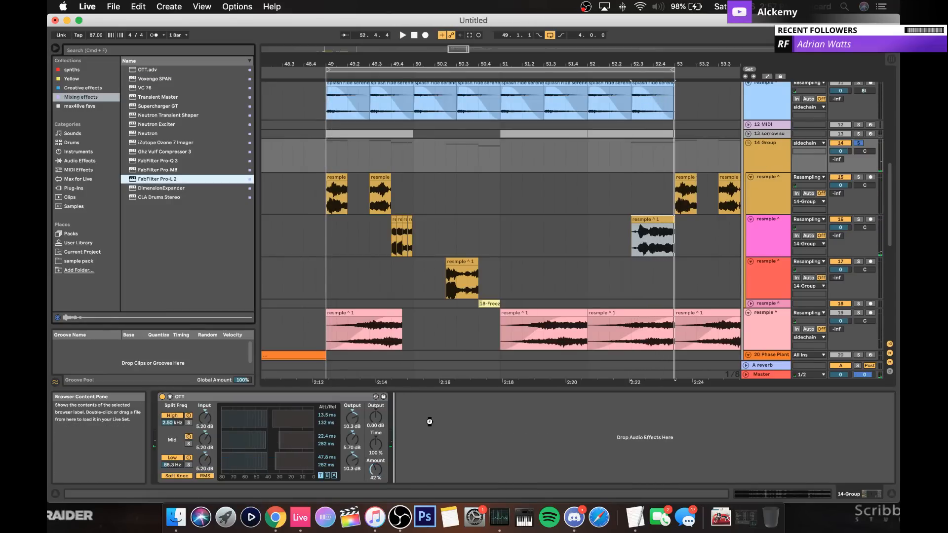
{"action": "key", "text": "space"}
{"action": "left_click_drag", "start_coordinate": [202, 325], "coordinate": [203, 292]}
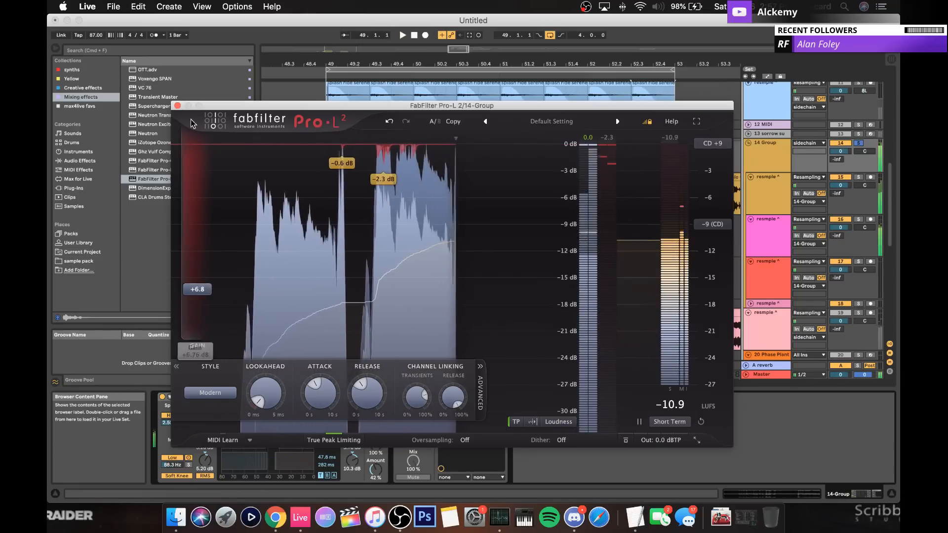
{"action": "left_click", "coordinate": [177, 106]}
Step: Audition the soloed group's resampled clips from 49.1.1 with the new OTT and limiter processing
{"action": "key", "text": "space"}
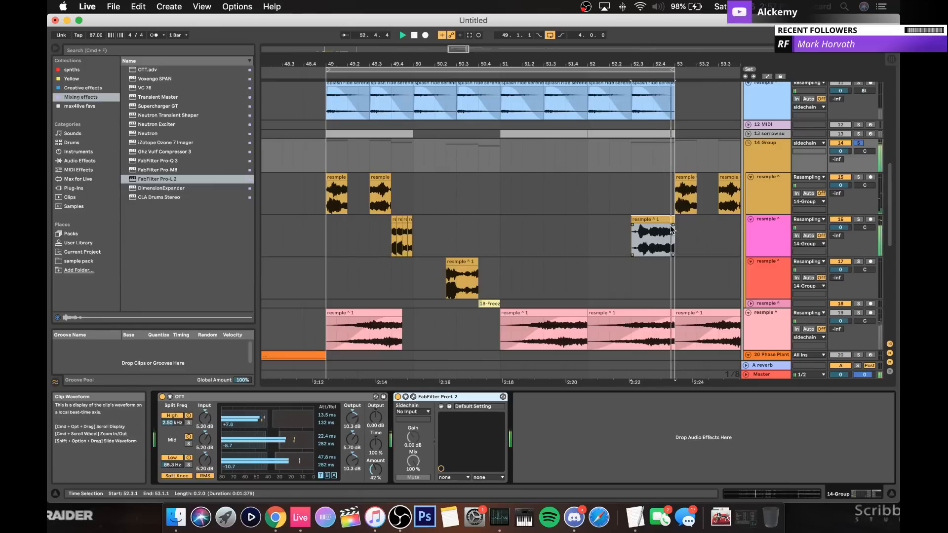
{"action": "left_click", "coordinate": [470, 216]}
{"action": "left_click", "coordinate": [337, 177]}
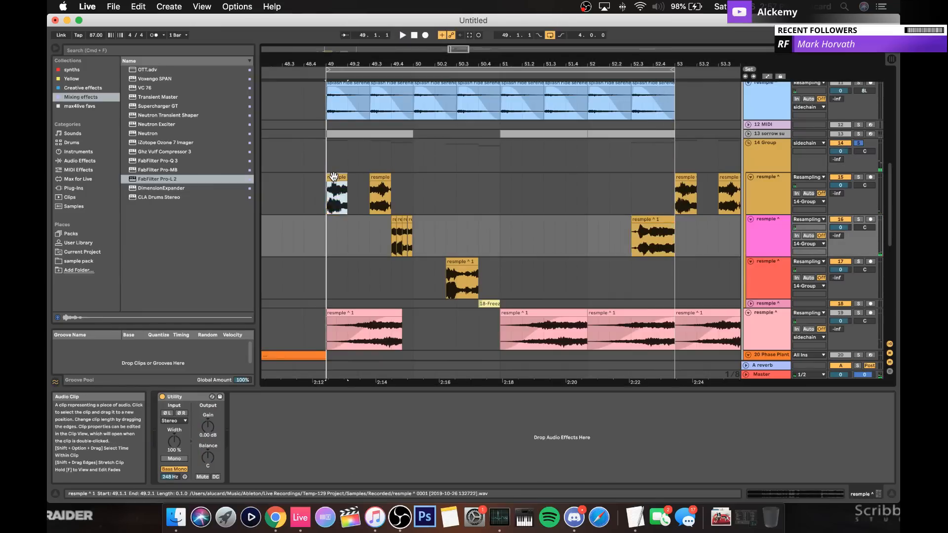
{"action": "key", "text": "space"}
{"action": "left_click", "coordinate": [378, 177]}
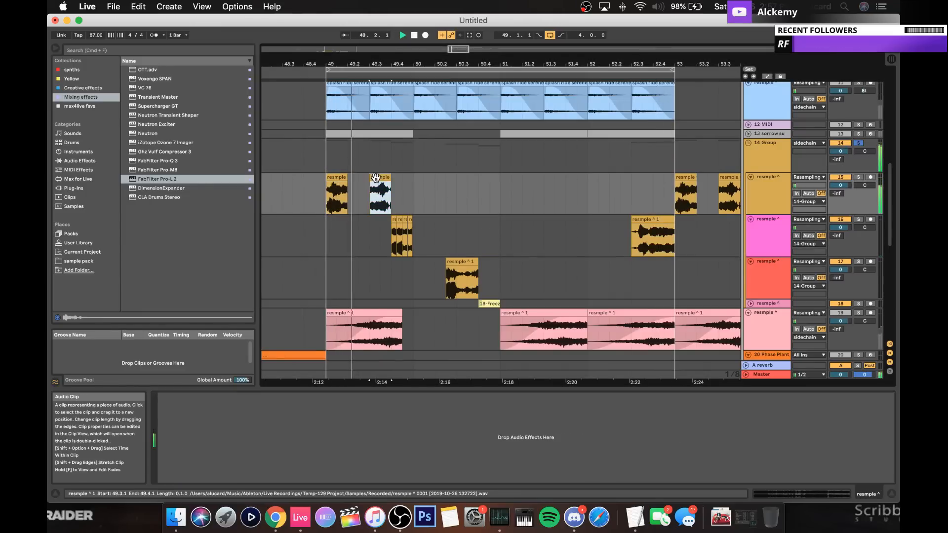
{"action": "left_click", "coordinate": [399, 235]}
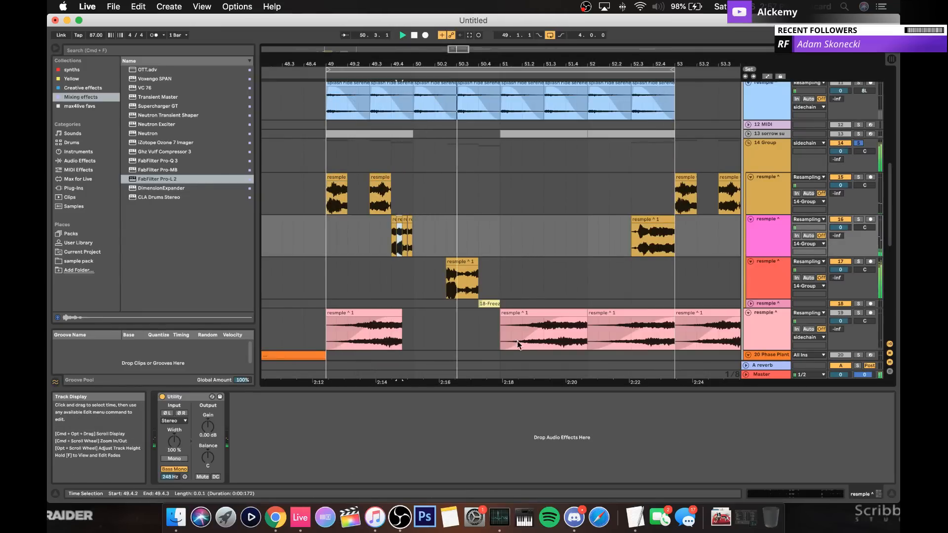
Step: Stop the playback and rename the 14 Group as mid bass
{"action": "left_click", "coordinate": [447, 266]}
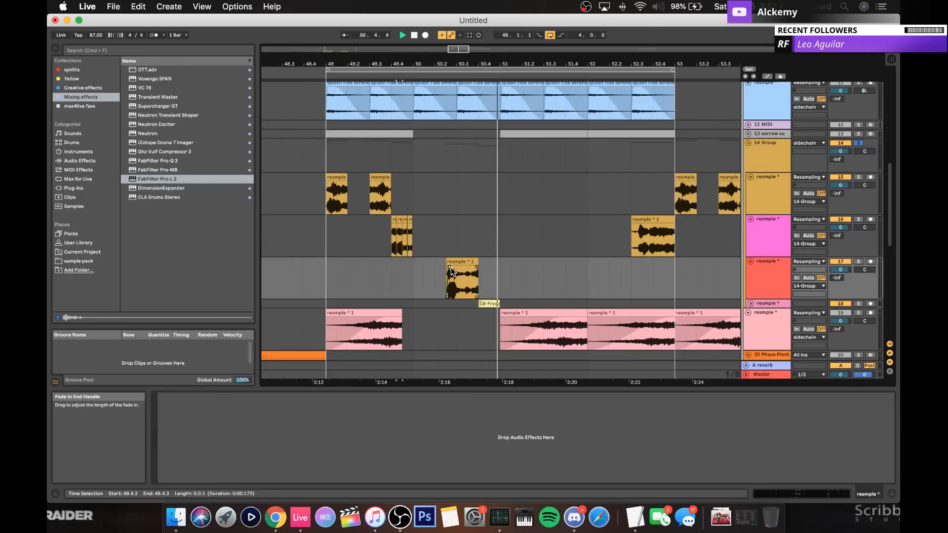
{"action": "key", "text": "space"}
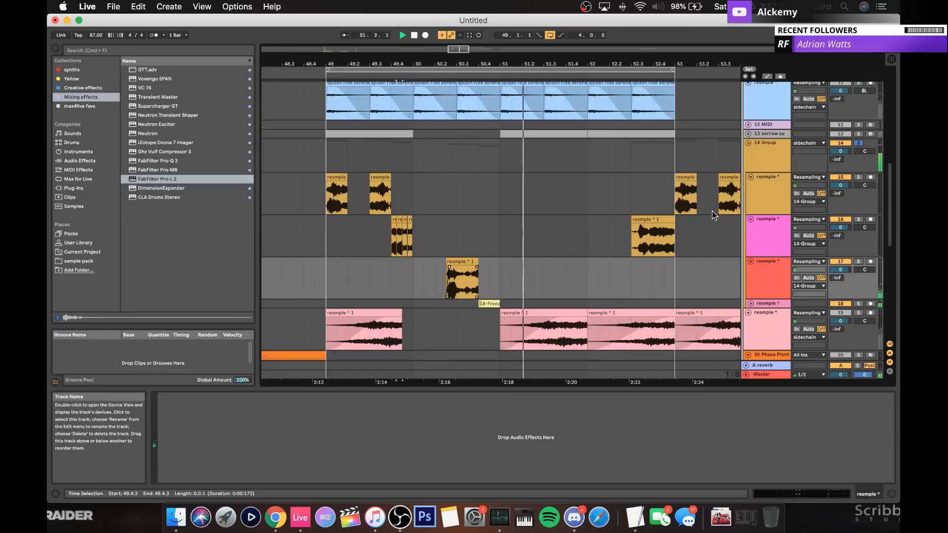
{"action": "scroll", "coordinate": [766, 190], "scroll_direction": "down", "scroll_amount": 1}
{"action": "key", "text": "space"}
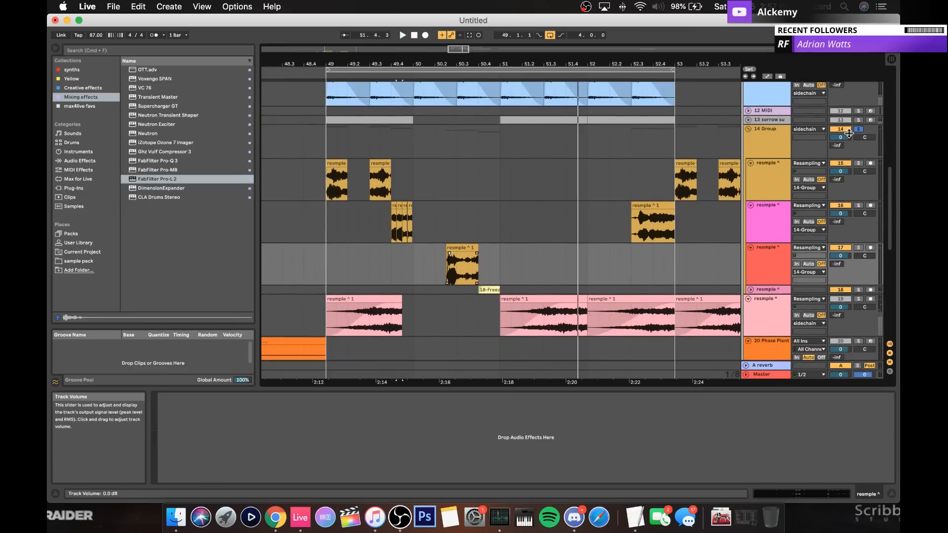
{"action": "left_click", "coordinate": [751, 131]}
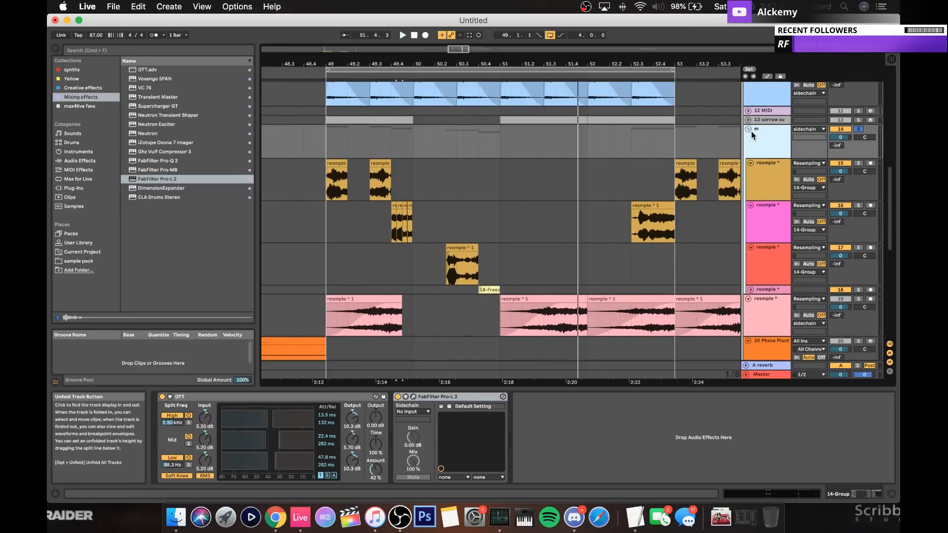
{"action": "type", "text": "mid bass"}
{"action": "key", "text": "Return"}
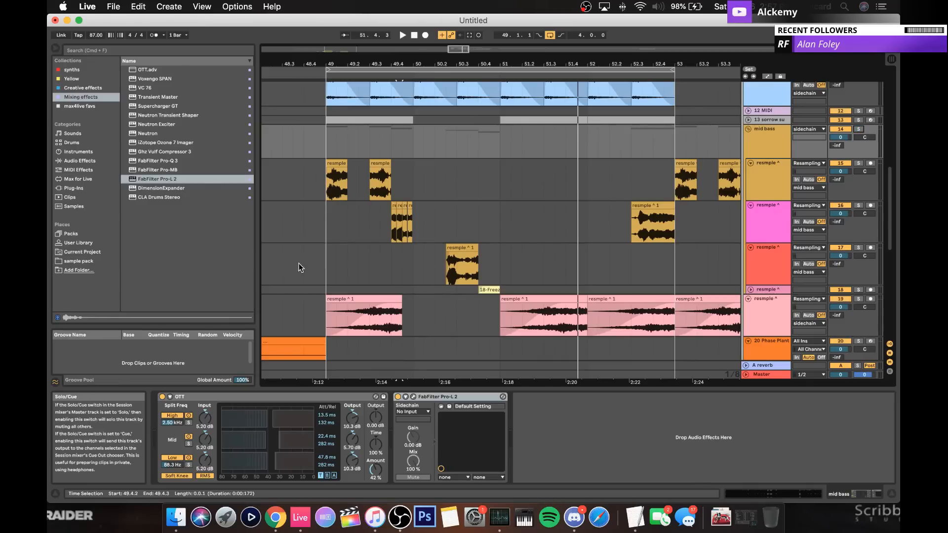
Step: Play the looped drop with all tracks and review how the mid bass group sits with the other layers
{"action": "left_click", "coordinate": [292, 178]}
{"action": "key", "text": "space"}
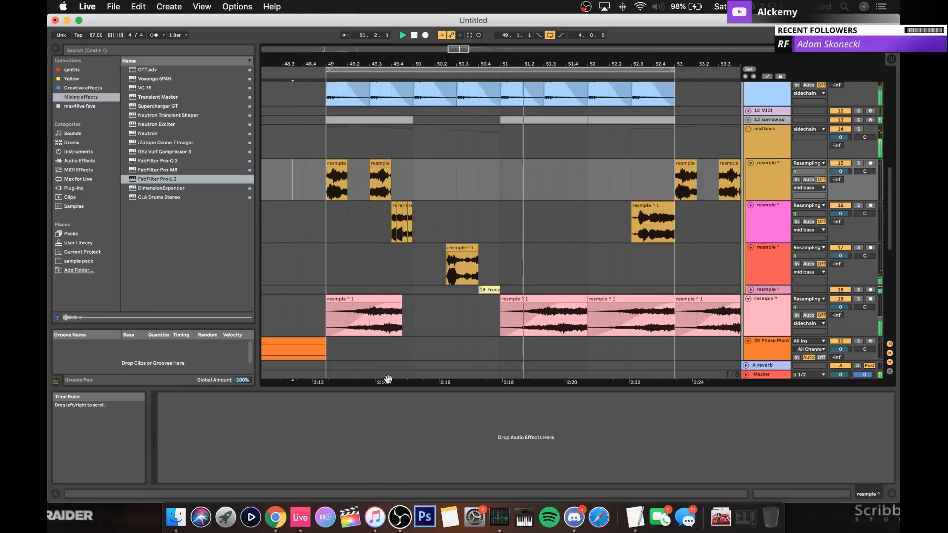
{"action": "scroll", "coordinate": [549, 209], "scroll_direction": "down", "scroll_amount": 2}
{"action": "scroll", "coordinate": [550, 213], "scroll_direction": "down", "scroll_amount": 2}
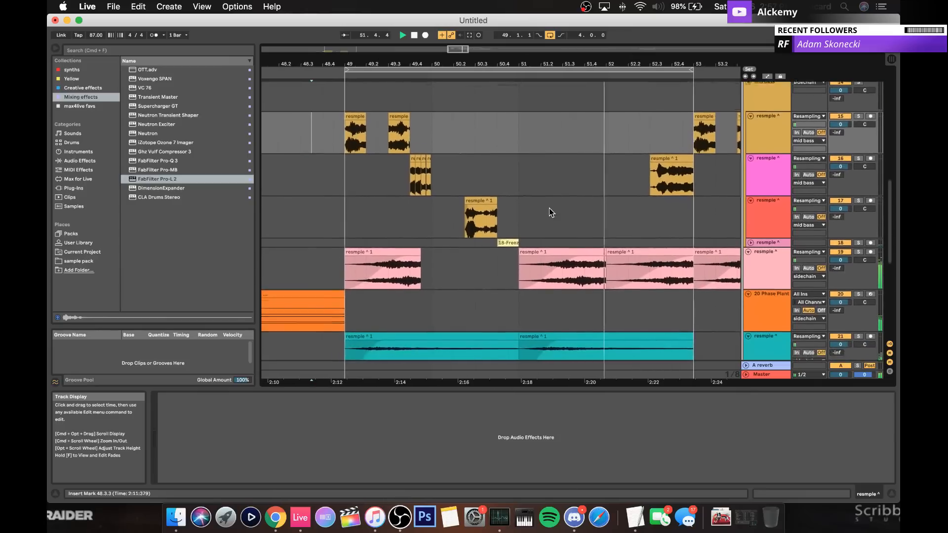
{"action": "scroll", "coordinate": [680, 186], "scroll_direction": "up", "scroll_amount": 5}
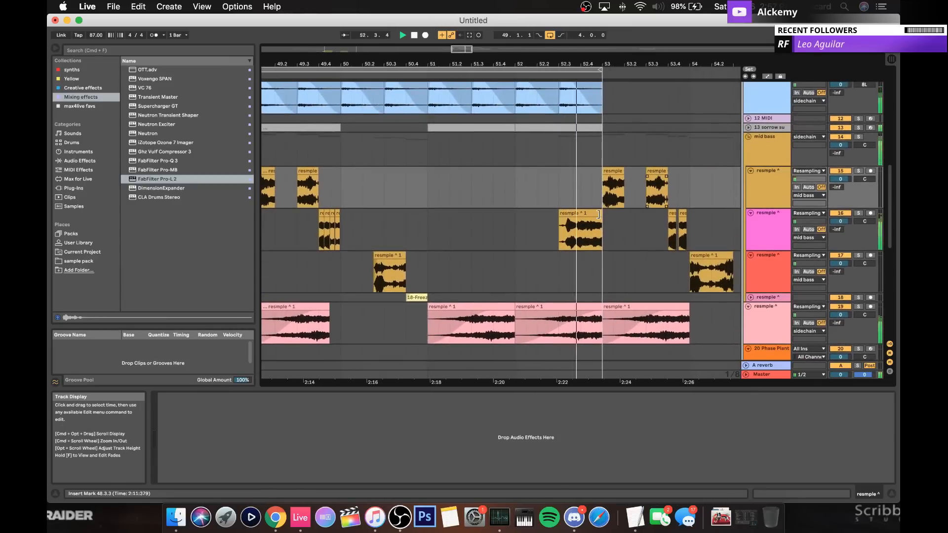
{"action": "scroll", "coordinate": [535, 214], "scroll_direction": "left", "scroll_amount": 5}
{"action": "scroll", "coordinate": [535, 214], "scroll_direction": "down", "scroll_amount": 2}
{"action": "scroll", "coordinate": [535, 213], "scroll_direction": "down", "scroll_amount": 9}
{"action": "scroll", "coordinate": [535, 213], "scroll_direction": "left", "scroll_amount": 2}
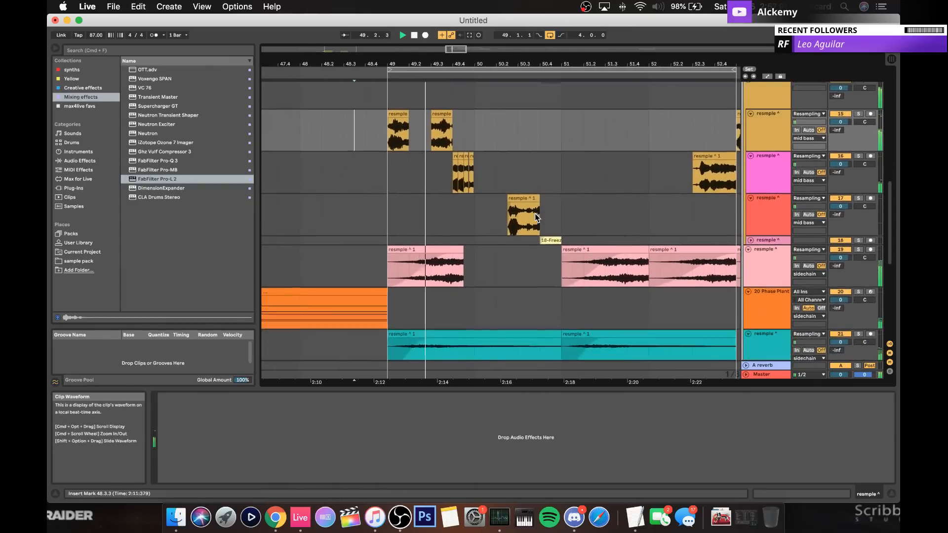
Step: Add FabFilter Pro-Q 3 from the mixing effects after Utility on resample track 19
{"action": "left_click", "coordinate": [783, 299]}
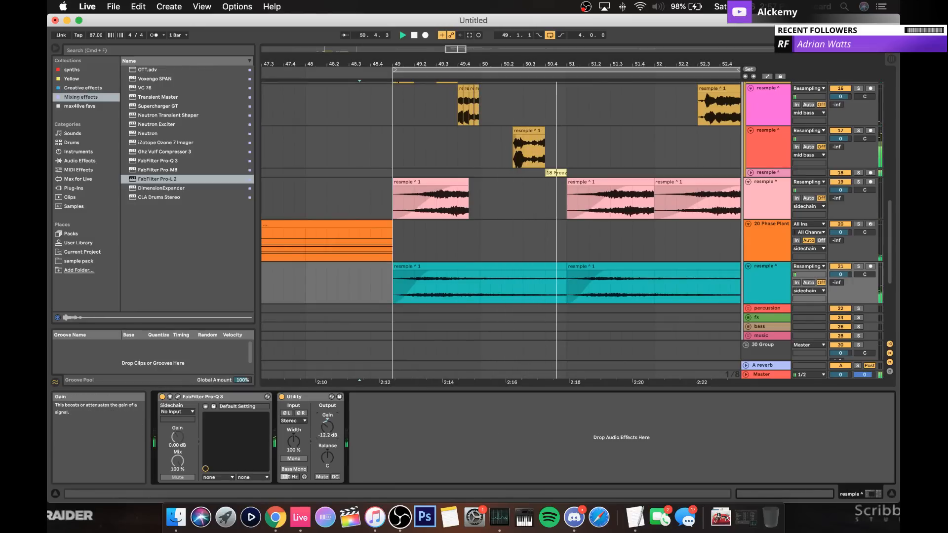
{"action": "left_click", "coordinate": [610, 234]}
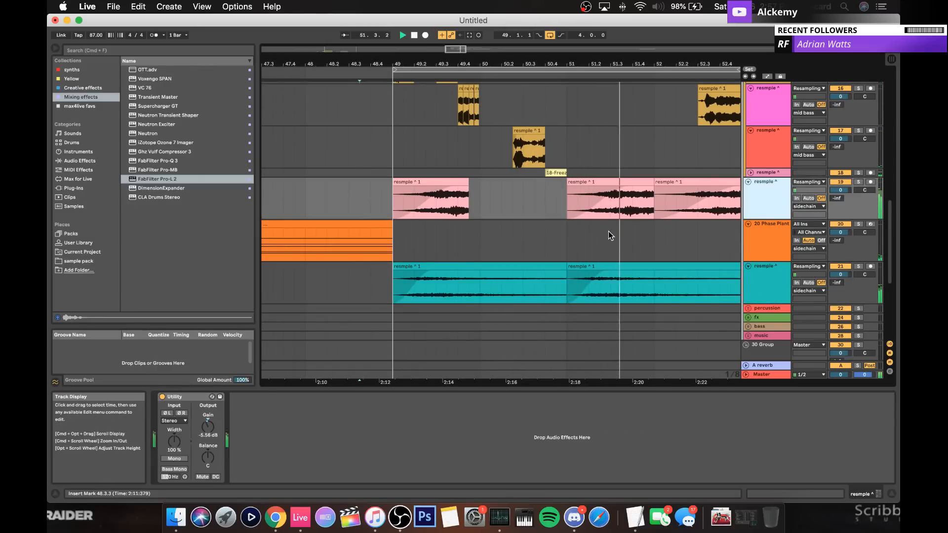
{"action": "scroll", "coordinate": [611, 236], "scroll_direction": "right", "scroll_amount": 8}
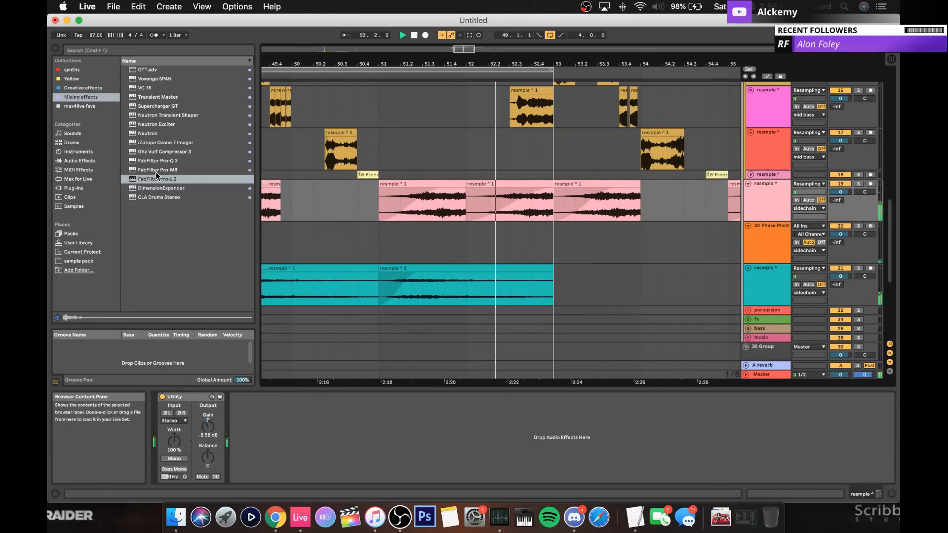
{"action": "left_click", "coordinate": [157, 160]}
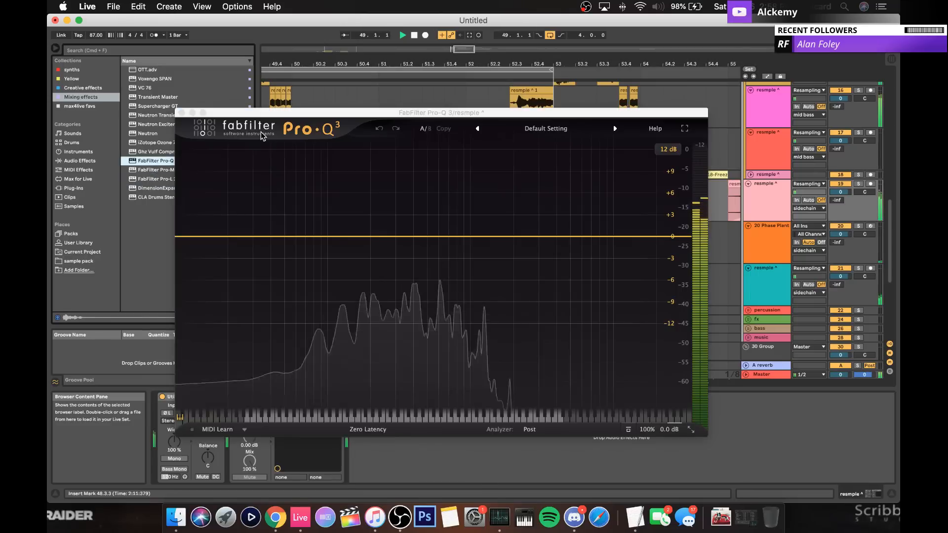
Step: Create a 12 dB/oct low-cut band in Pro-Q 3, restrict it to the Mid channel and raise its frequency above 150 Hz
{"action": "left_click", "coordinate": [200, 236]}
{"action": "left_click_drag", "start_coordinate": [201, 236], "coordinate": [352, 255]}
{"action": "left_click", "coordinate": [463, 377]}
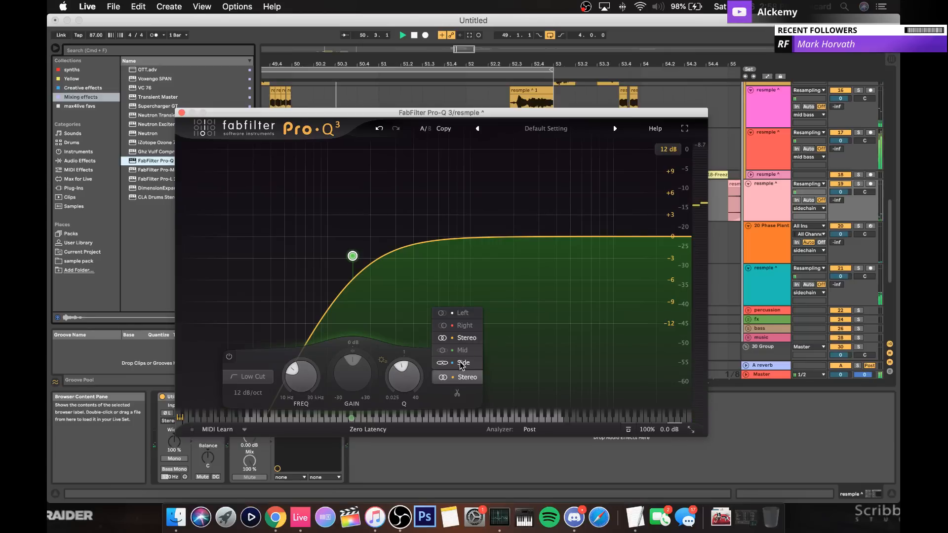
{"action": "left_click", "coordinate": [462, 350]}
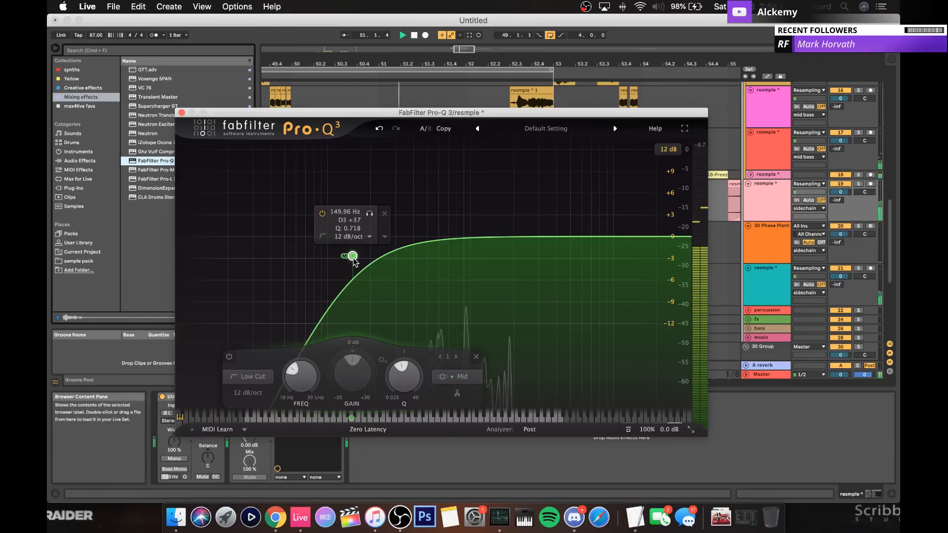
{"action": "left_click_drag", "start_coordinate": [352, 256], "coordinate": [401, 255]}
Step: Add a second low-cut band for the Side channel, raise it to about the mid cut's frequency and close the Pro-Q 3 window
{"action": "left_click", "coordinate": [236, 235]}
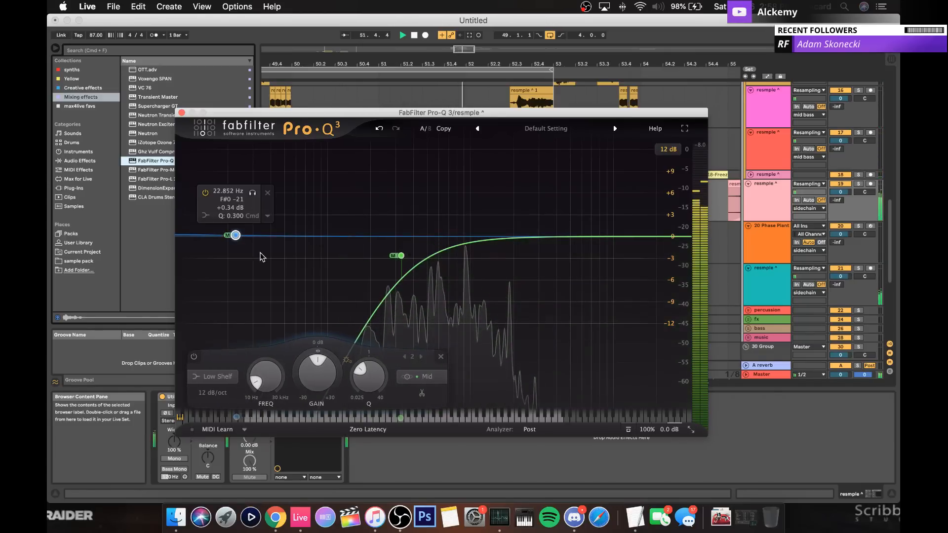
{"action": "left_click", "coordinate": [408, 376]}
{"action": "left_click", "coordinate": [417, 363]}
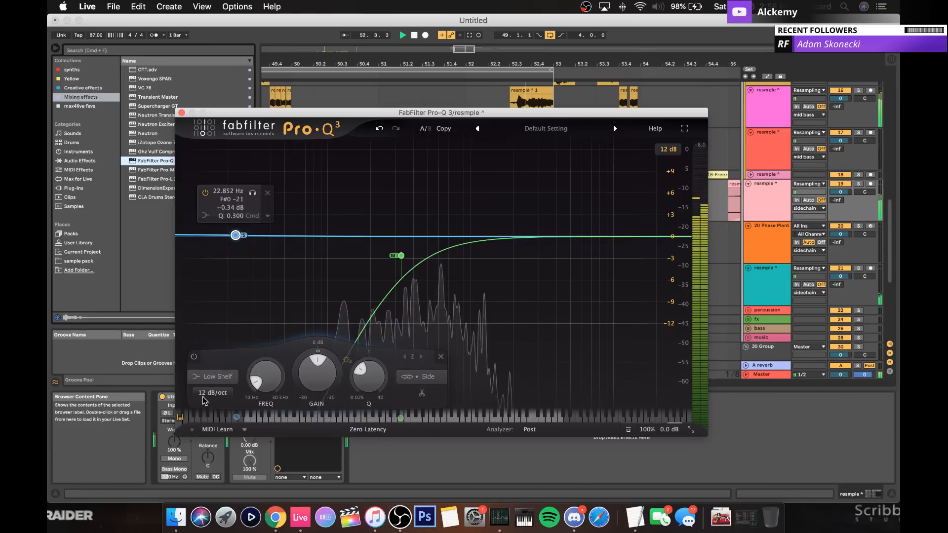
{"action": "left_click", "coordinate": [204, 379]}
{"action": "left_click", "coordinate": [209, 288]}
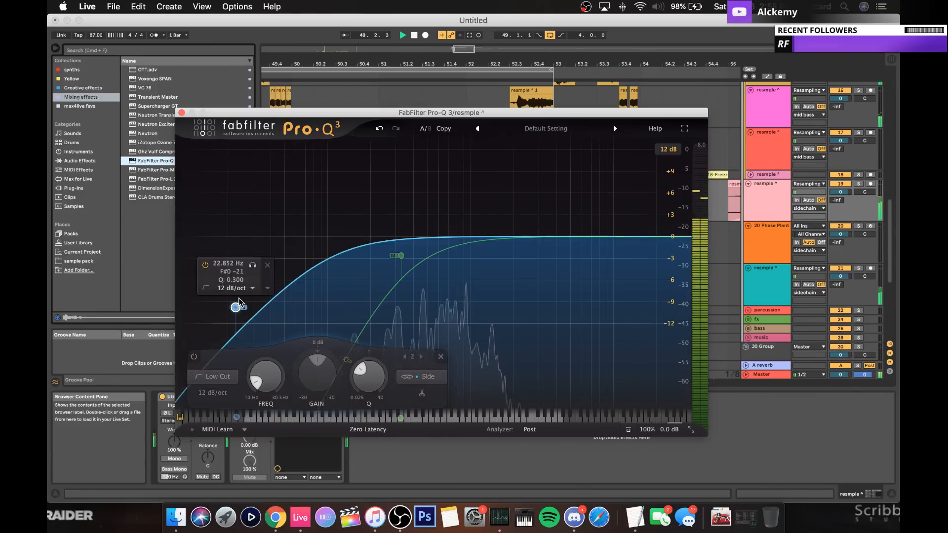
{"action": "left_click_drag", "start_coordinate": [236, 307], "coordinate": [404, 310]}
{"action": "left_click", "coordinate": [181, 113]}
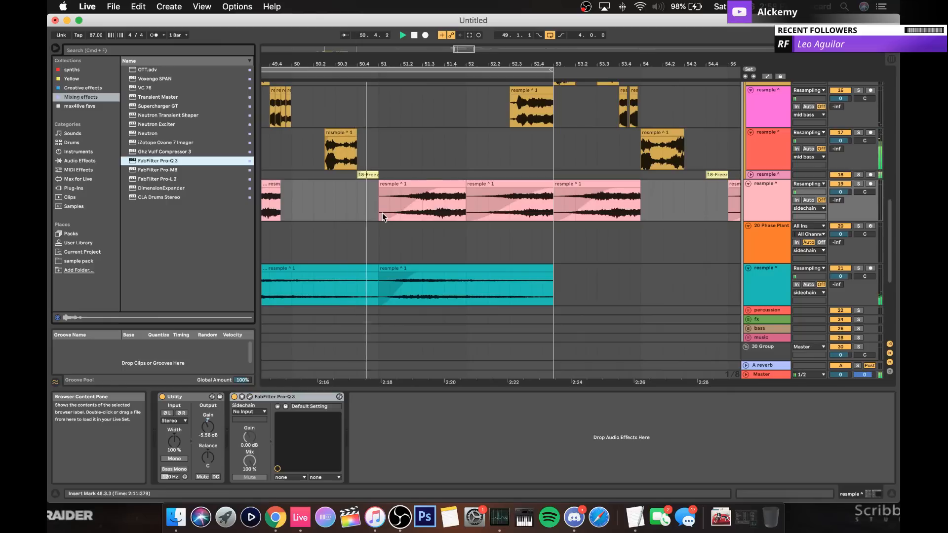
Step: Audition the loop from bar 49 to 53 with the filtered track 19, checking it against the mid bass clips
{"action": "left_click", "coordinate": [758, 193]}
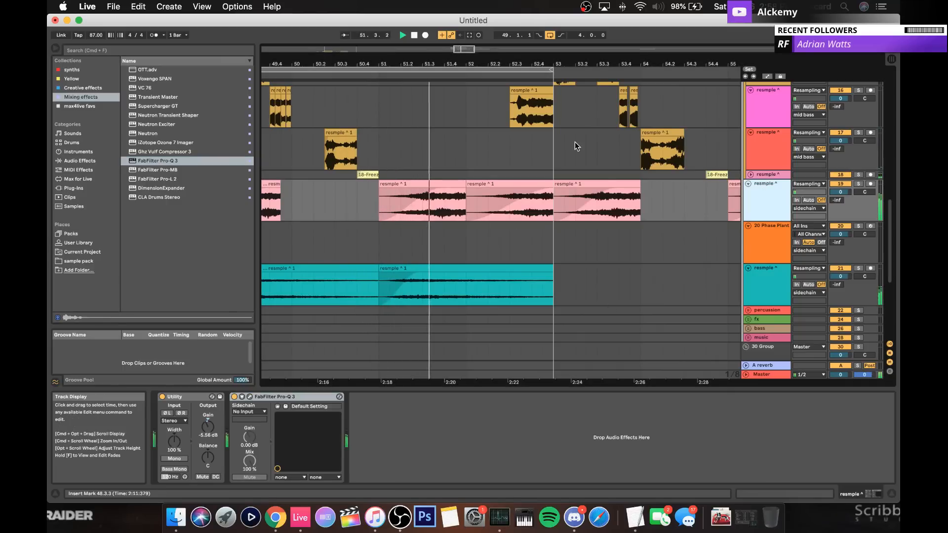
{"action": "left_click_drag", "start_coordinate": [471, 64], "coordinate": [470, 48]}
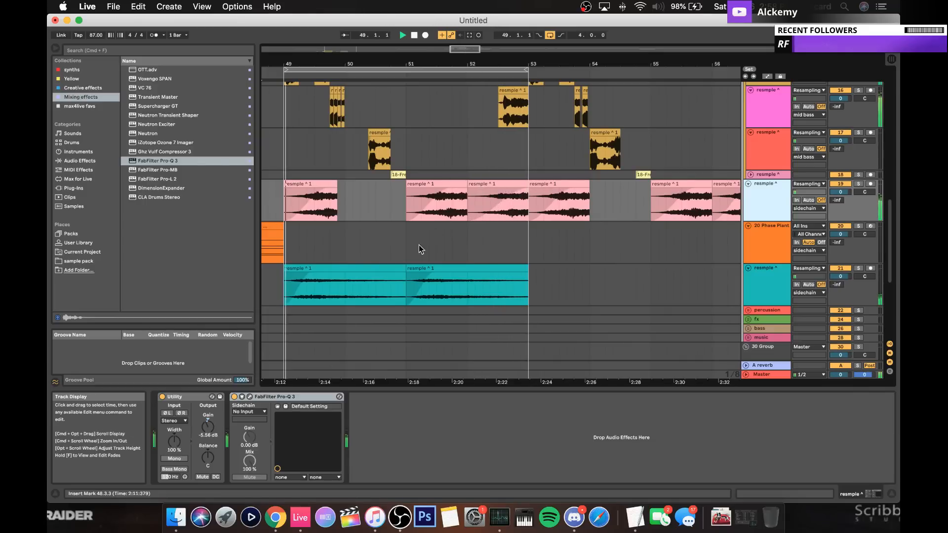
{"action": "scroll", "coordinate": [344, 179], "scroll_direction": "up", "scroll_amount": 4}
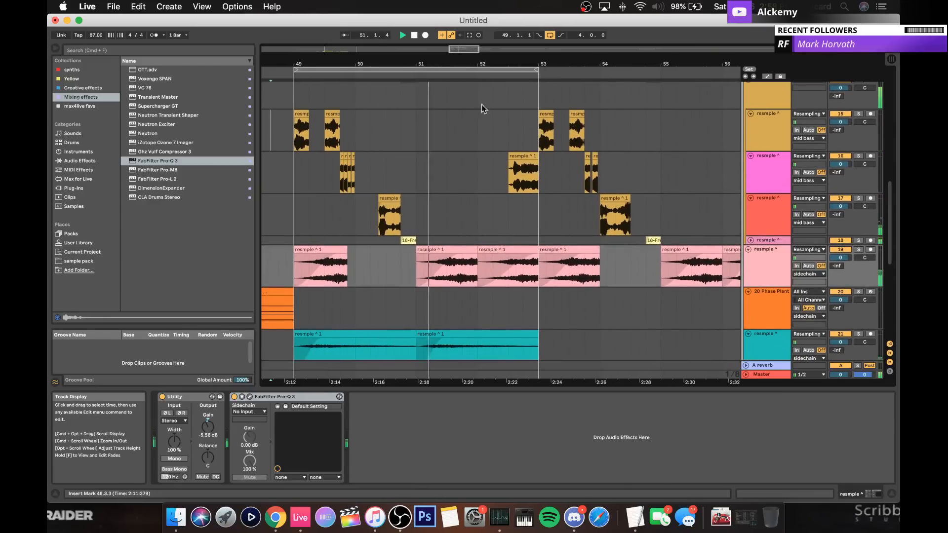
{"action": "scroll", "coordinate": [433, 138], "scroll_direction": "up", "scroll_amount": 3}
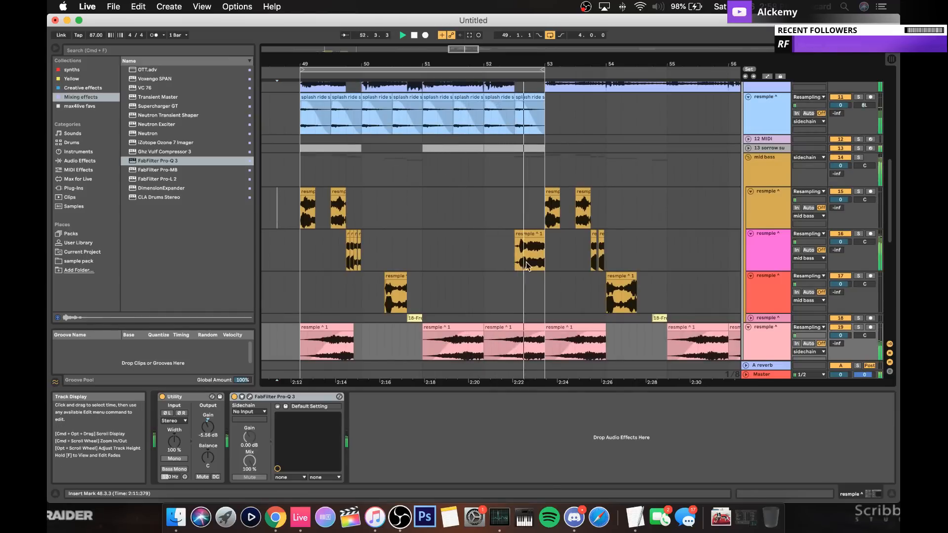
{"action": "key", "text": "space"}
Step: Try shifting the audio earlier inside the track 16 clip at 52.3, audition it and undo the change
{"action": "scroll", "coordinate": [494, 242], "scroll_direction": "up", "scroll_amount": 5}
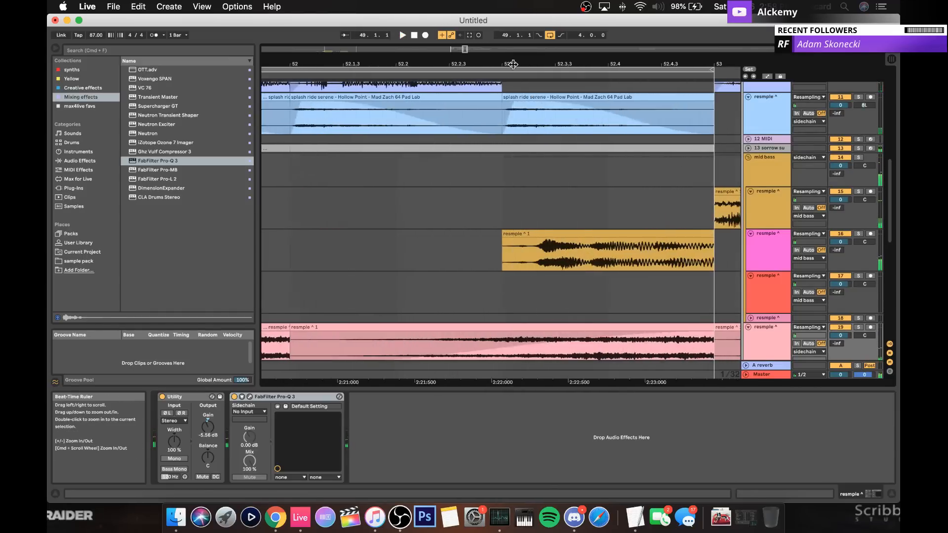
{"action": "mouse_move", "coordinate": [503, 234]}
{"action": "left_mouse_down"}
{"action": "mouse_move", "coordinate": [532, 236]}
{"action": "mouse_move", "coordinate": [520, 235]}
{"action": "left_mouse_up"}
{"action": "key", "text": "space"}
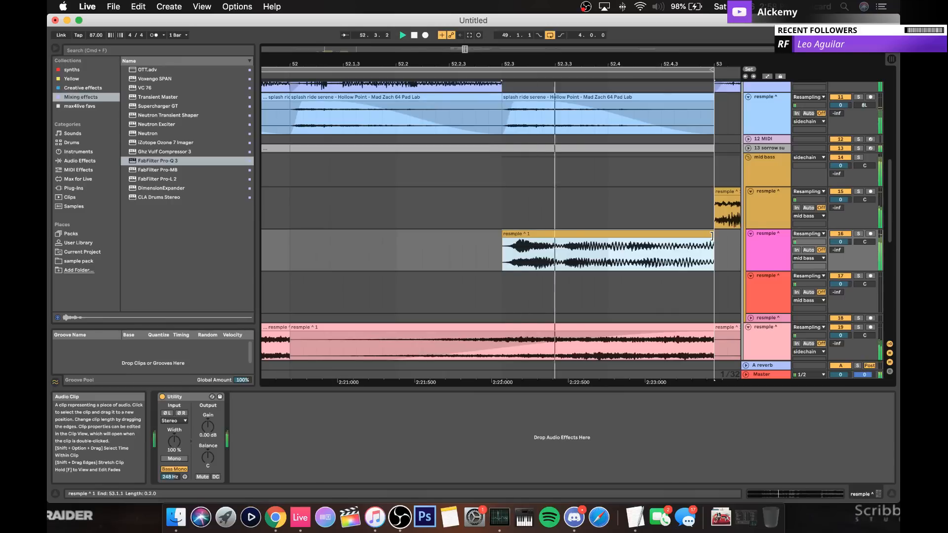
{"action": "key", "text": "space"}
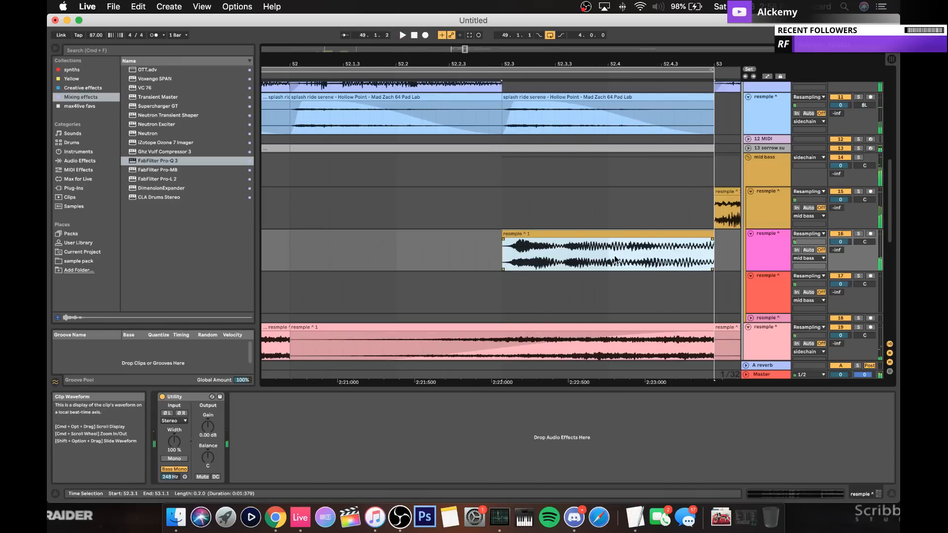
{"action": "key", "text": "super+z"}
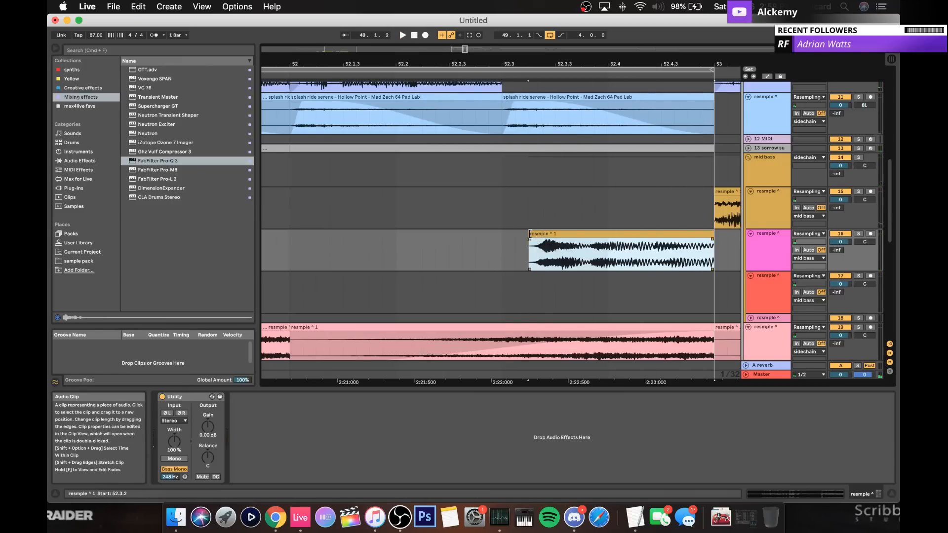
Step: Trim the start of the track 16 clip, fill the gap from 52.3 with a short piece and open that piece's sample view
{"action": "mouse_move", "coordinate": [530, 235]}
{"action": "left_mouse_down"}
{"action": "mouse_move", "coordinate": [581, 255]}
{"action": "mouse_move", "coordinate": [521, 235]}
{"action": "left_mouse_up"}
{"action": "left_click", "coordinate": [543, 241]}
{"action": "double_click", "coordinate": [521, 234]}
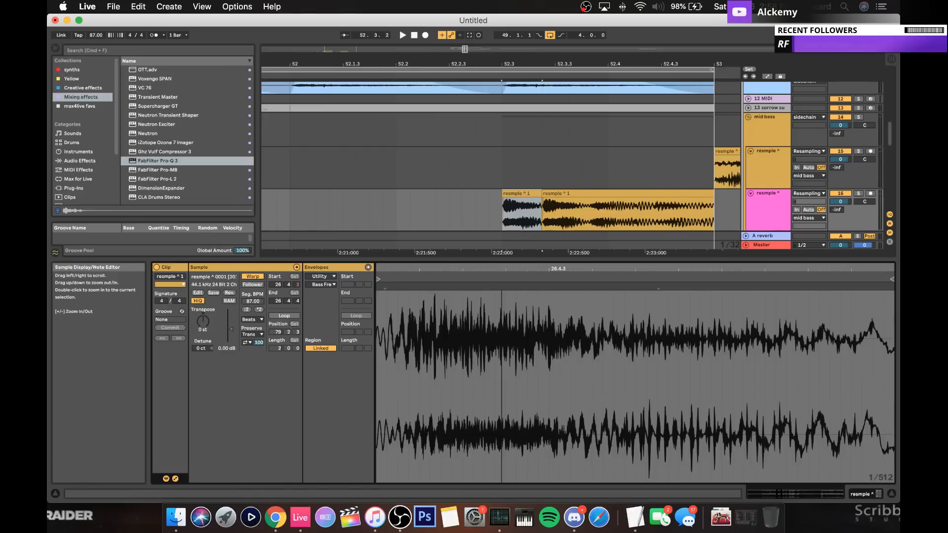
Step: Enable looping on the short clip at 52.3 and audition its sample start at 26.1, 25.2.4 and 24.4
{"action": "left_click_drag", "start_coordinate": [503, 272], "coordinate": [499, 285]}
{"action": "scroll", "coordinate": [499, 278], "scroll_direction": "left", "scroll_amount": 6}
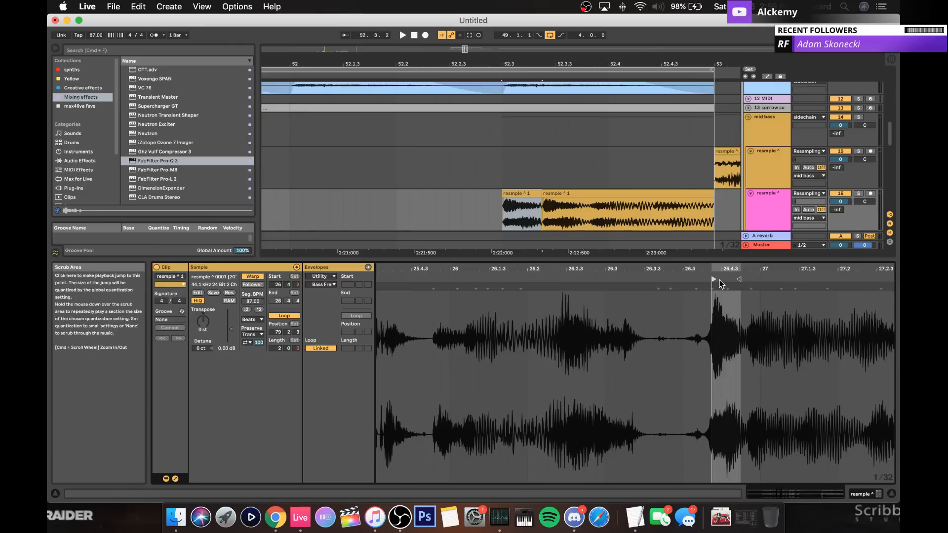
{"action": "left_click_drag", "start_coordinate": [713, 279], "coordinate": [455, 281]}
{"action": "key", "text": "space"}
{"action": "scroll", "coordinate": [454, 284], "scroll_direction": "left", "scroll_amount": 3}
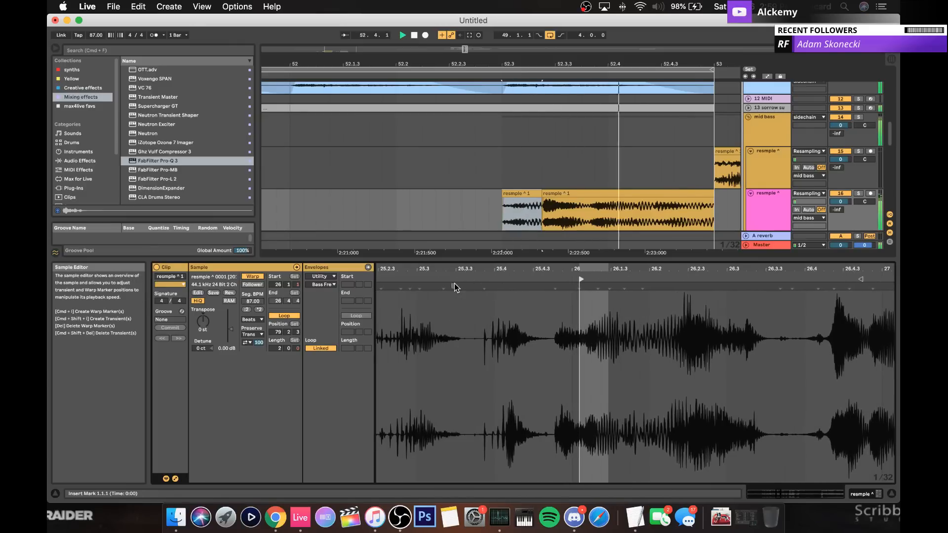
{"action": "left_click_drag", "start_coordinate": [579, 279], "coordinate": [393, 287]}
{"action": "scroll", "coordinate": [392, 287], "scroll_direction": "left", "scroll_amount": 6}
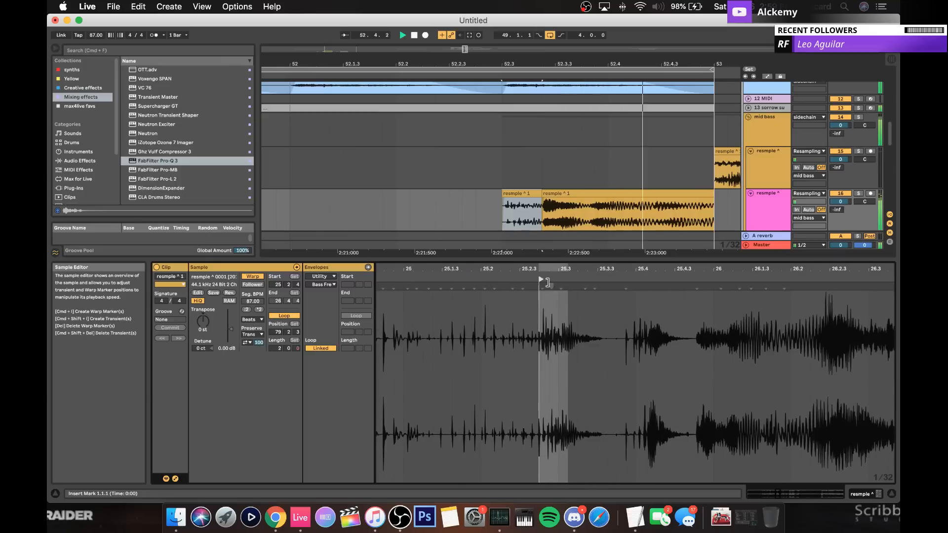
{"action": "mouse_move", "coordinate": [671, 279]}
{"action": "left_mouse_down"}
{"action": "mouse_move", "coordinate": [468, 280]}
{"action": "mouse_move", "coordinate": [439, 237]}
{"action": "mouse_move", "coordinate": [558, 237]}
{"action": "left_mouse_up"}
{"action": "key", "text": "space"}
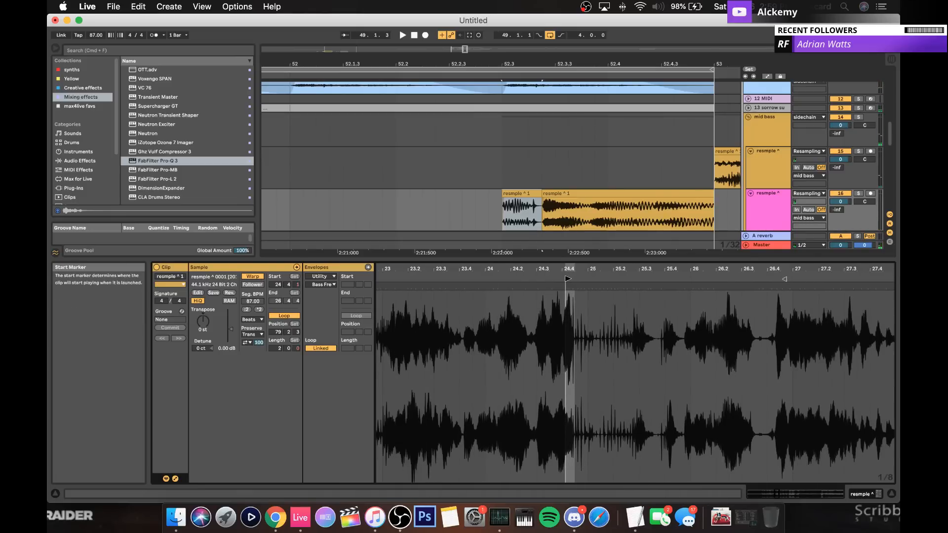
Step: Move the short clip's sample start back to 23.2 and on to 22.2.1, auditioning the sound
{"action": "left_click_drag", "start_coordinate": [568, 279], "coordinate": [413, 280]}
{"action": "key", "text": "space"}
{"action": "scroll", "coordinate": [402, 307], "scroll_direction": "left", "scroll_amount": 5}
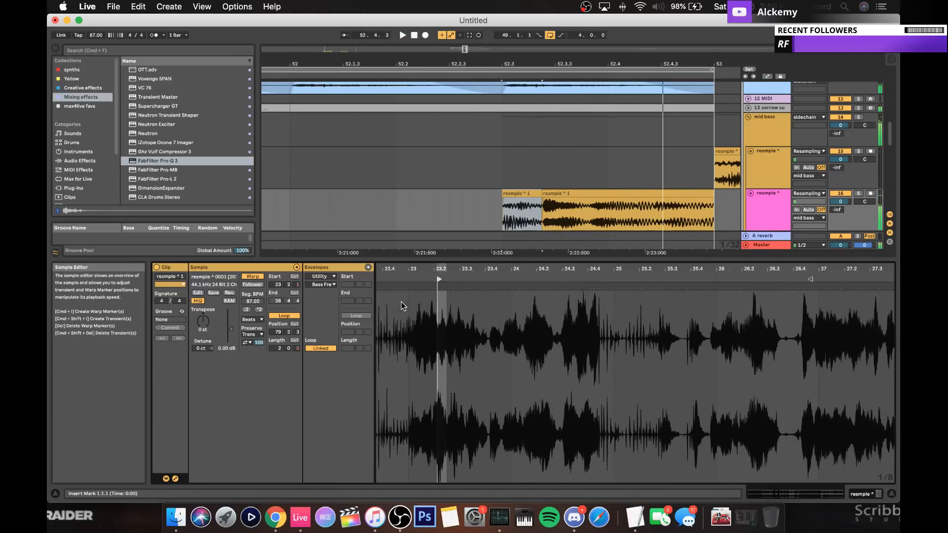
{"action": "left_click_drag", "start_coordinate": [532, 280], "coordinate": [426, 284]}
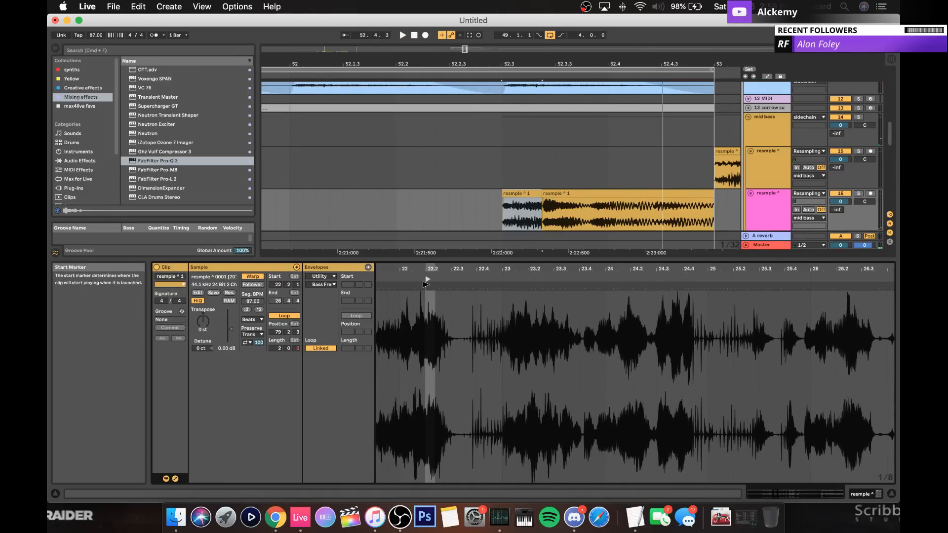
{"action": "scroll", "coordinate": [425, 285], "scroll_direction": "left", "scroll_amount": 2}
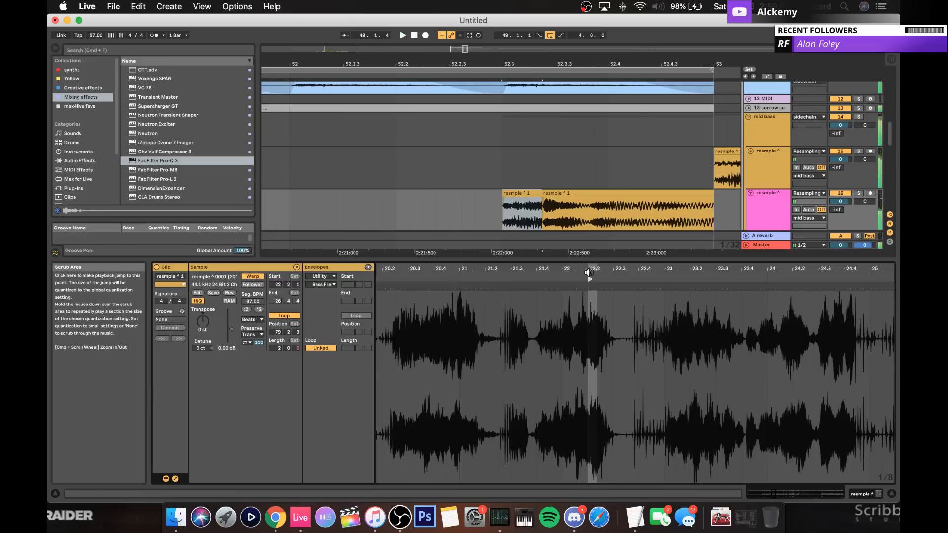
Step: Try the short track 16 clip's sample start at 20.2 and 10.3.1, auditioning the sound
{"action": "mouse_move", "coordinate": [589, 280]}
{"action": "left_mouse_down"}
{"action": "mouse_move", "coordinate": [512, 279]}
{"action": "mouse_move", "coordinate": [393, 307]}
{"action": "left_mouse_up"}
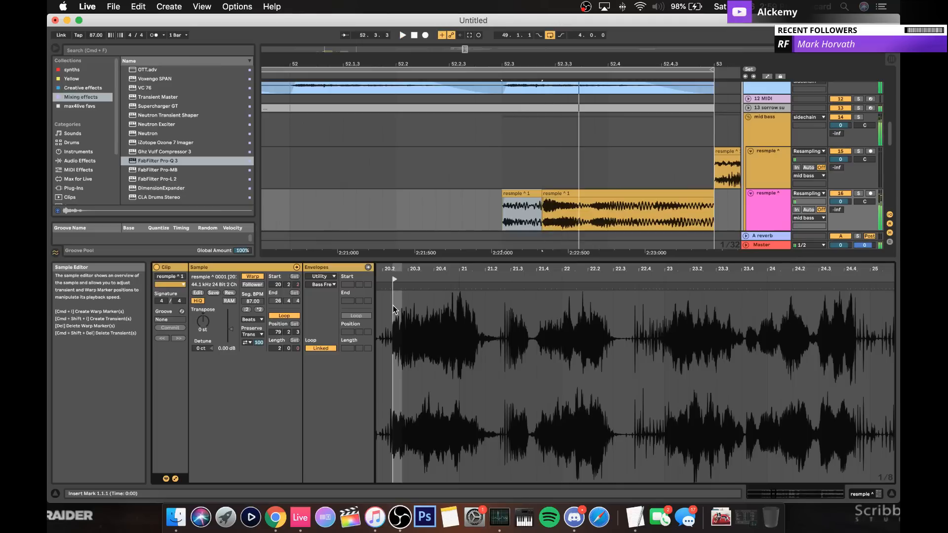
{"action": "scroll", "coordinate": [393, 310], "scroll_direction": "left", "scroll_amount": 10}
{"action": "mouse_move", "coordinate": [683, 336]}
{"action": "left_mouse_down"}
{"action": "mouse_move", "coordinate": [649, 291]}
{"action": "mouse_move", "coordinate": [406, 280]}
{"action": "left_mouse_up"}
{"action": "key", "text": "space"}
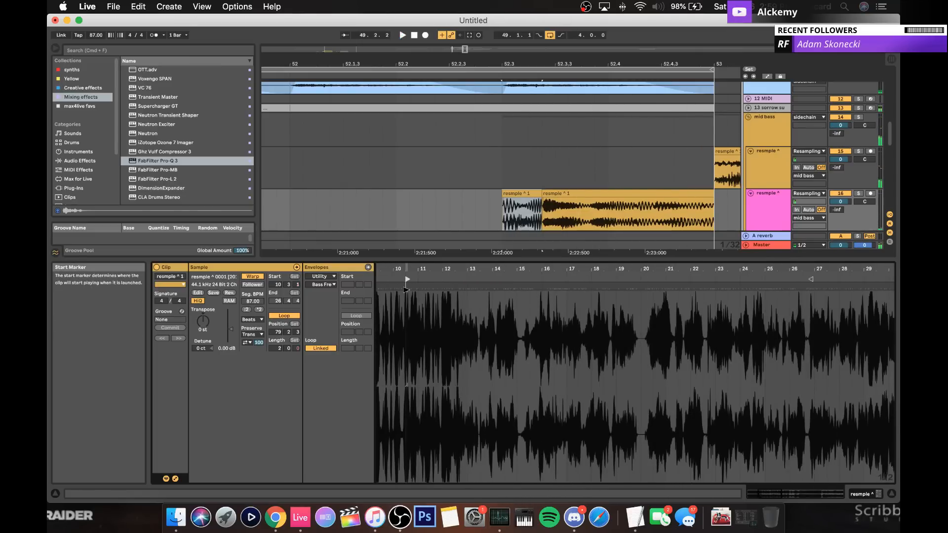
{"action": "key", "text": "space"}
{"action": "scroll", "coordinate": [405, 290], "scroll_direction": "left", "scroll_amount": 10}
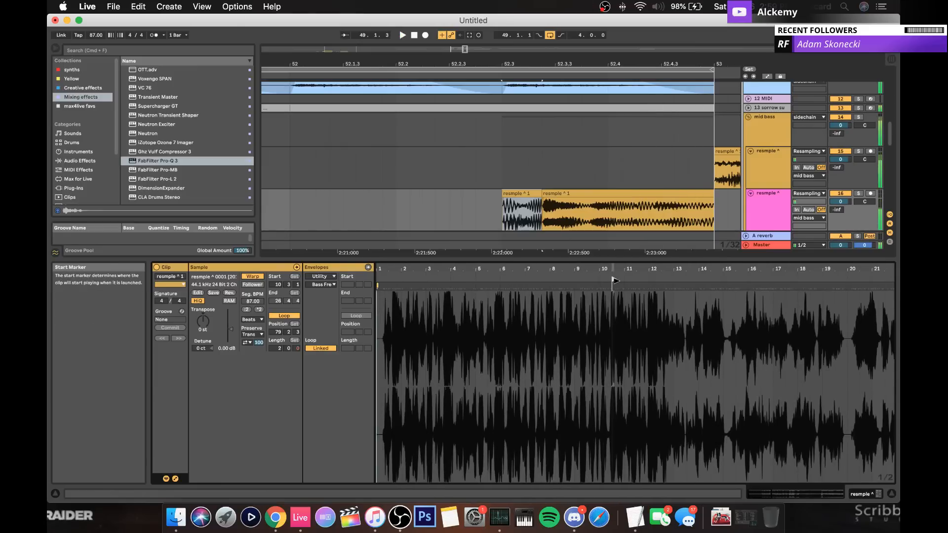
{"action": "key", "text": "space"}
Step: Solo track 16 and move the short clip's sample start to 4.1.1 and on to 1.4, auditioning the sound
{"action": "left_click", "coordinate": [860, 194]}
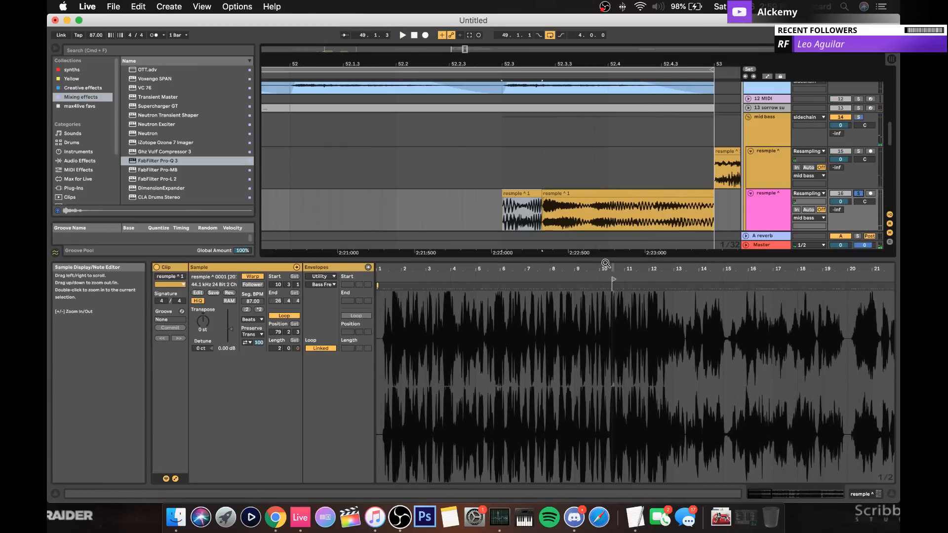
{"action": "left_click_drag", "start_coordinate": [613, 279], "coordinate": [452, 277]}
{"action": "key", "text": "space"}
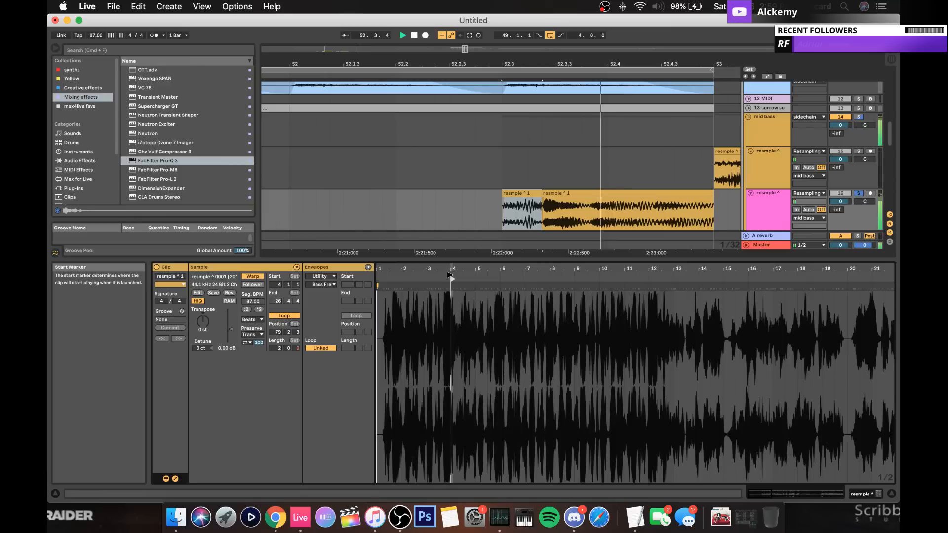
{"action": "left_click_drag", "start_coordinate": [450, 277], "coordinate": [398, 278]}
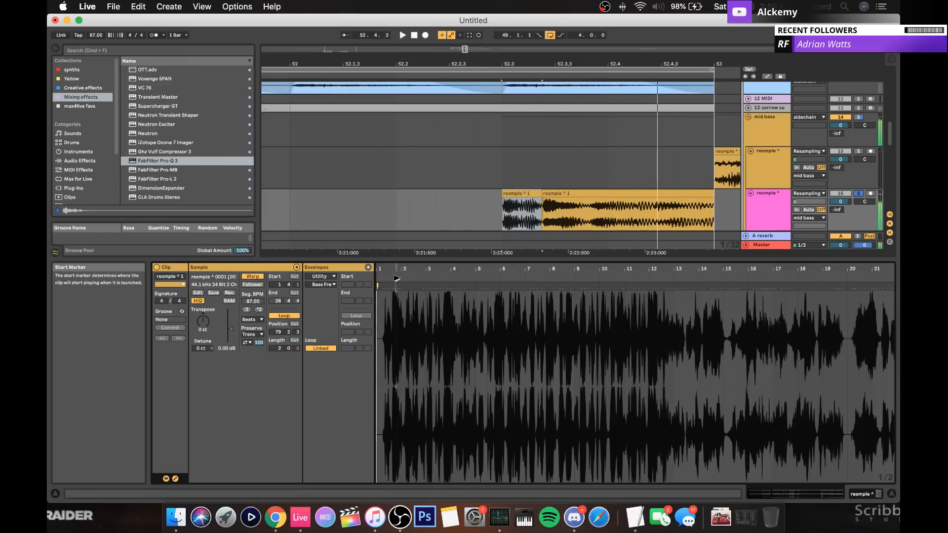
Step: Shorten the short clip at 52.3 to end at 52.3.2 and move the longer clip after it to start at 52.3.3
{"action": "double_click", "coordinate": [510, 195]}
{"action": "left_click", "coordinate": [523, 218]}
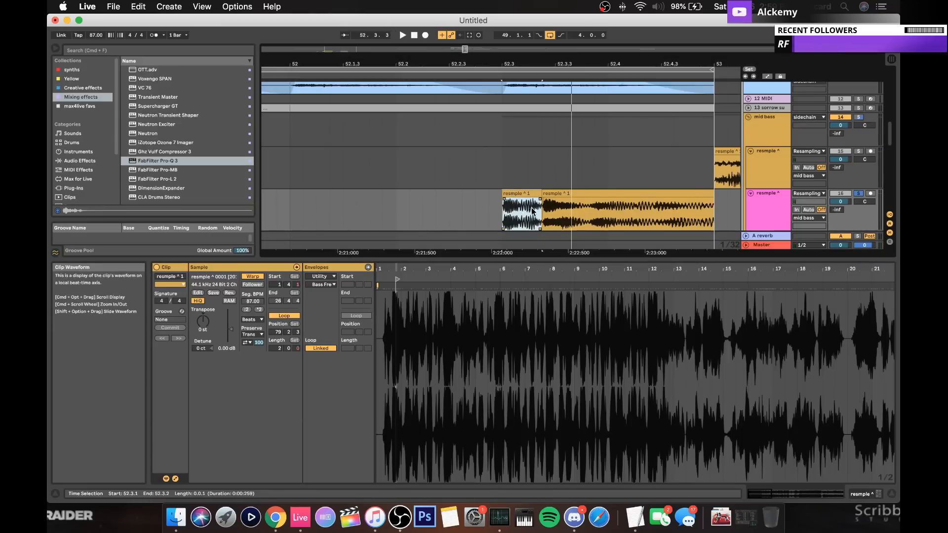
{"action": "mouse_move", "coordinate": [541, 193]}
{"action": "left_mouse_down"}
{"action": "mouse_move", "coordinate": [517, 193]}
{"action": "mouse_move", "coordinate": [528, 193]}
{"action": "left_mouse_up"}
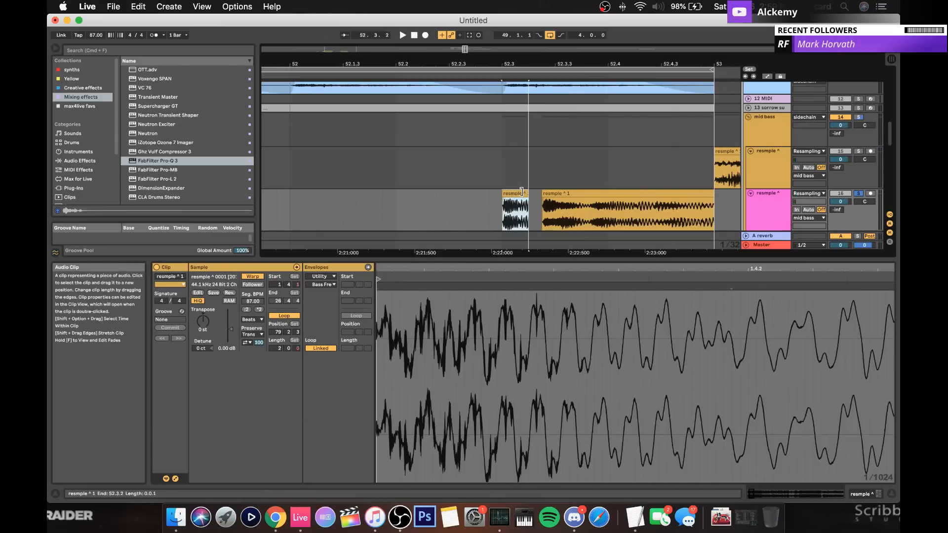
{"action": "left_click_drag", "start_coordinate": [524, 56], "coordinate": [524, 60]}
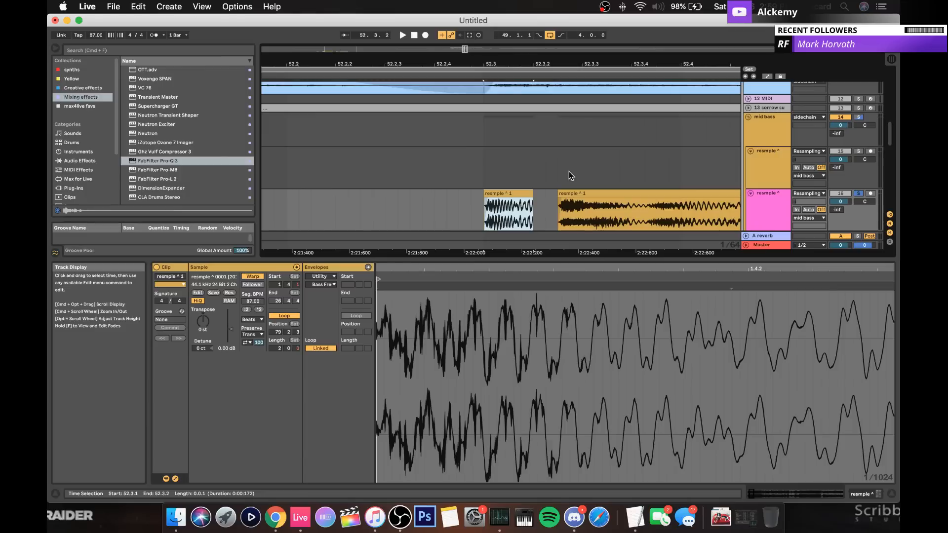
{"action": "left_click", "coordinate": [583, 193]}
{"action": "left_click_drag", "start_coordinate": [583, 192], "coordinate": [582, 191]}
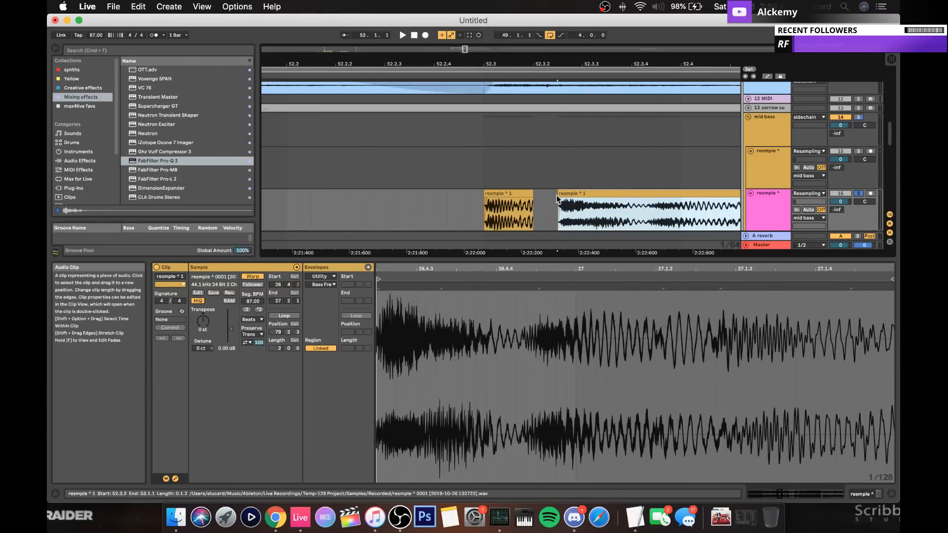
{"action": "left_click_drag", "start_coordinate": [480, 202], "coordinate": [592, 203]}
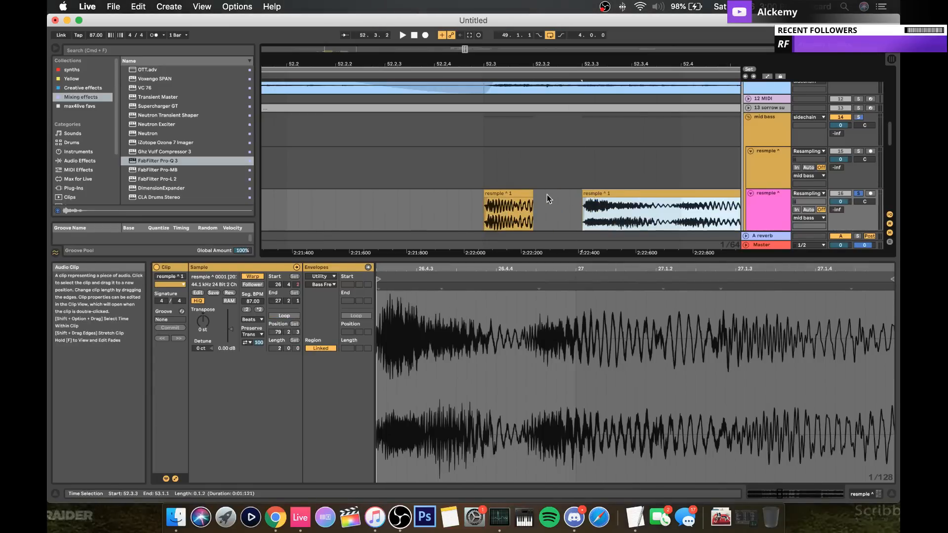
Step: Duplicate the short track 16 clip into the gap at 52.3.2 and lengthen the fade-outs of both copies
{"action": "left_click", "coordinate": [519, 193]}
{"action": "key", "text": "super+s"}
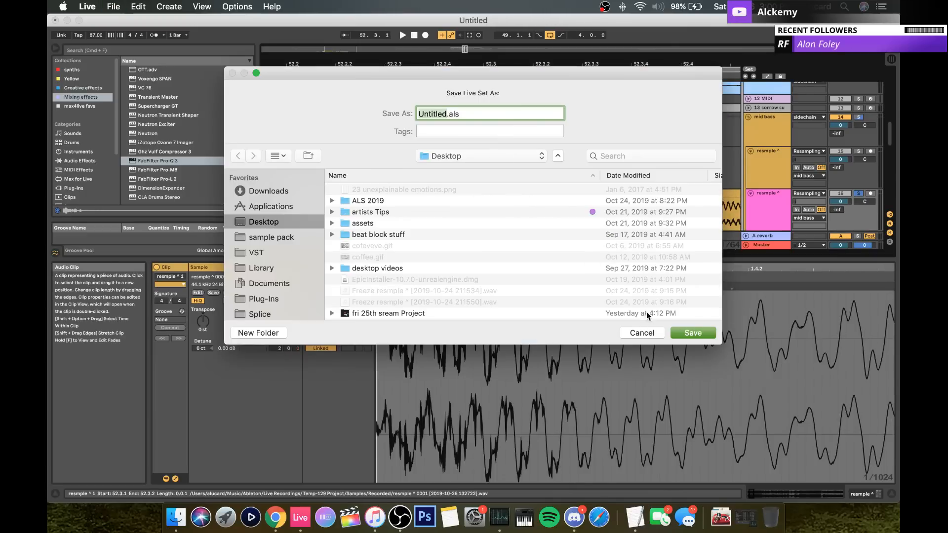
{"action": "left_click", "coordinate": [651, 334]}
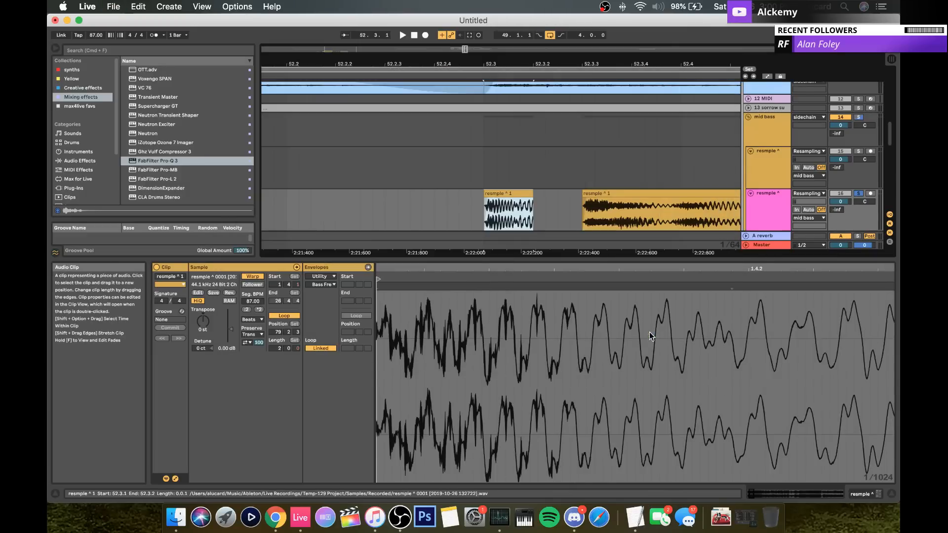
{"action": "left_click", "coordinate": [538, 216]}
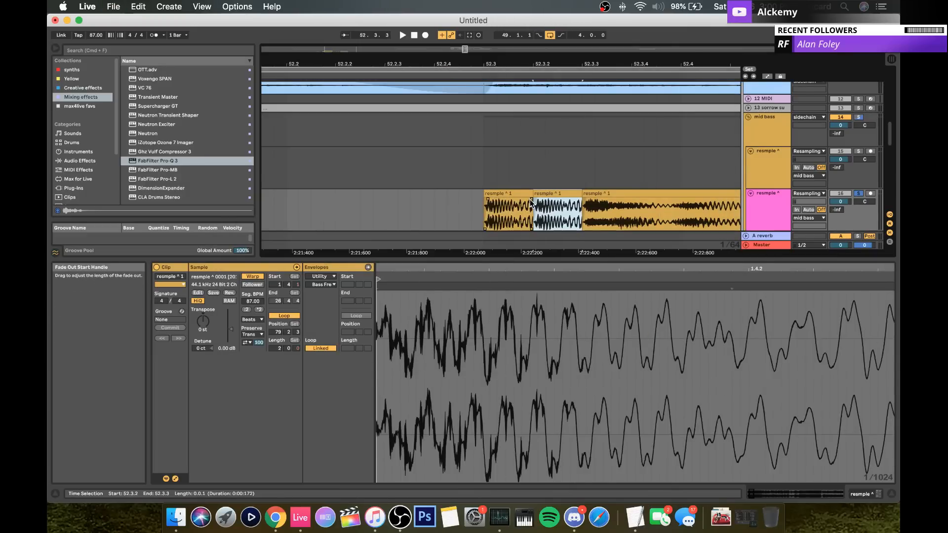
{"action": "left_click_drag", "start_coordinate": [531, 200], "coordinate": [521, 199]}
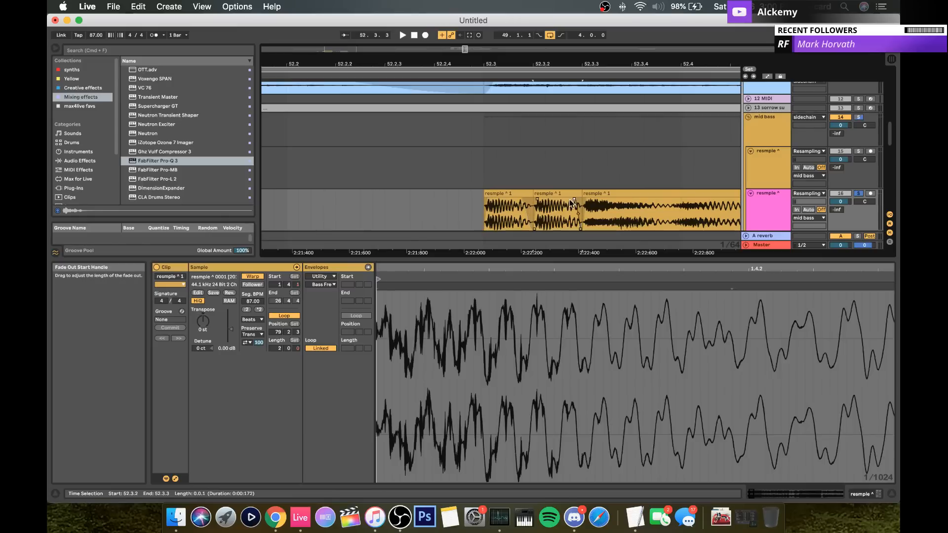
Step: Audition the two faded short clips on track 16 from 52.3 and from 52.3.2
{"action": "left_click", "coordinate": [529, 227]}
{"action": "key", "text": "space"}
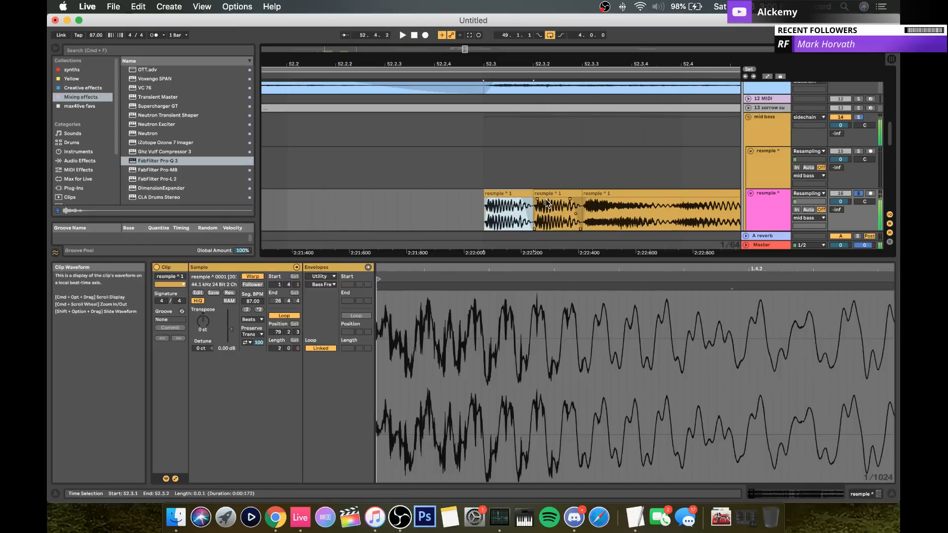
{"action": "key", "text": "space"}
{"action": "double_click", "coordinate": [544, 194]}
{"action": "key", "text": "space"}
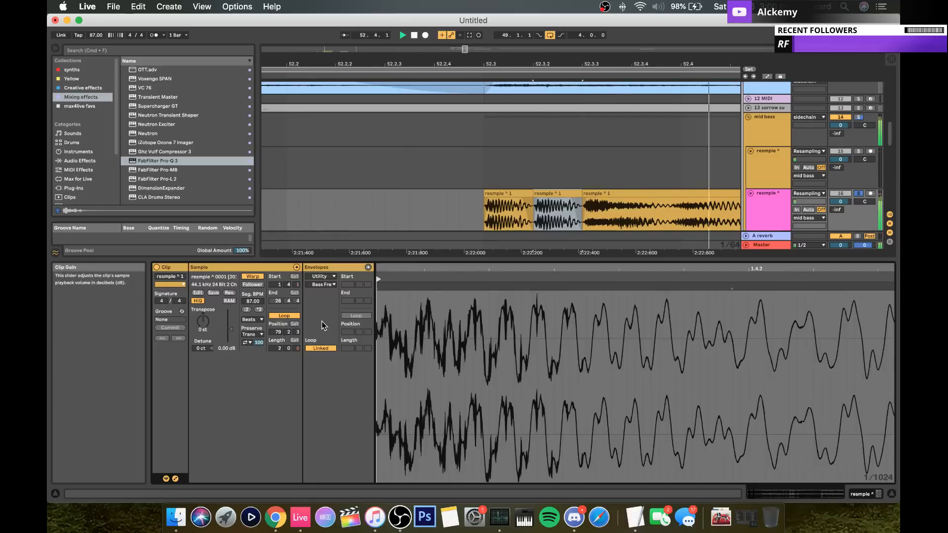
Step: Unsolo track 16 and audition the short clips from 52.3 in the full mix
{"action": "left_click", "coordinate": [509, 194]}
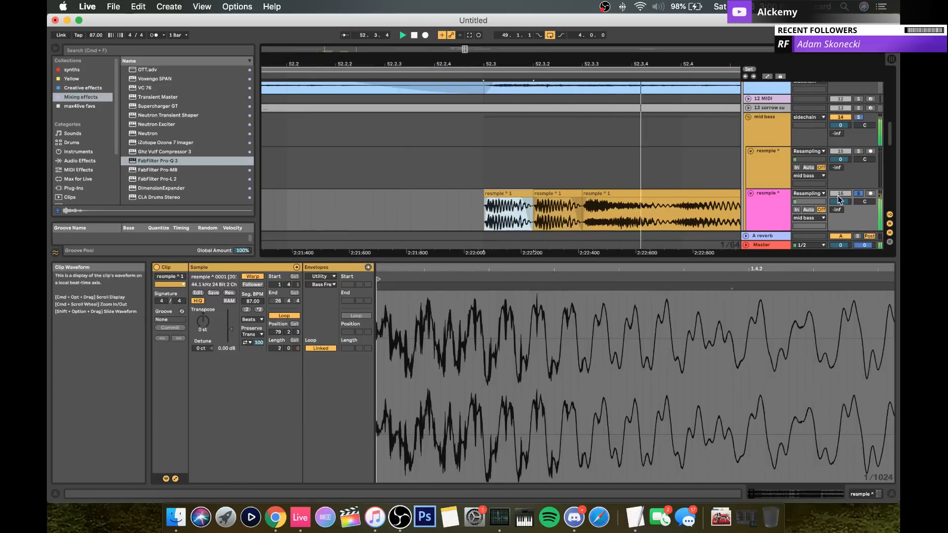
{"action": "left_click", "coordinate": [867, 195]}
{"action": "left_click", "coordinate": [858, 194]}
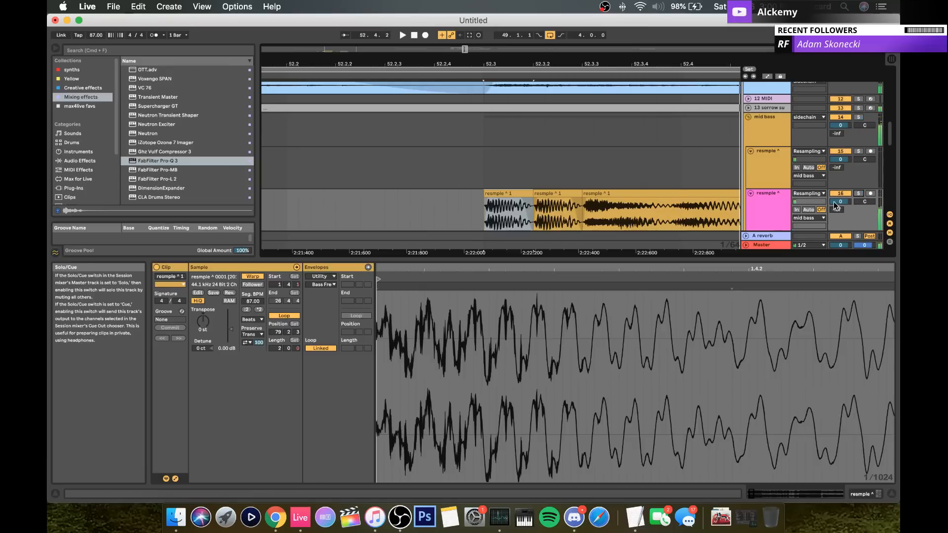
{"action": "left_click", "coordinate": [509, 193]}
{"action": "key", "text": "space"}
{"action": "key", "text": "space"}
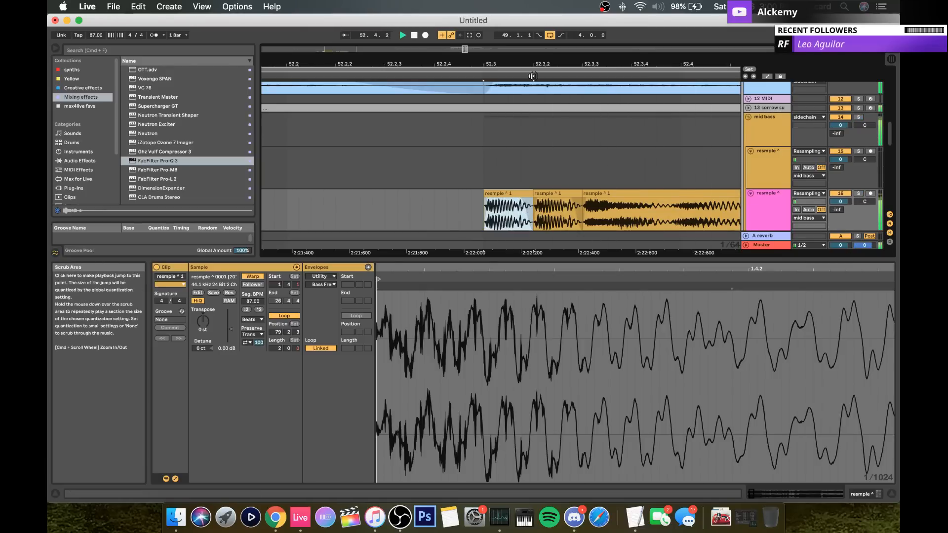
Step: Trim the end of the longer track 16 clip back to bar 53
{"action": "left_click_drag", "start_coordinate": [524, 64], "coordinate": [501, 65]}
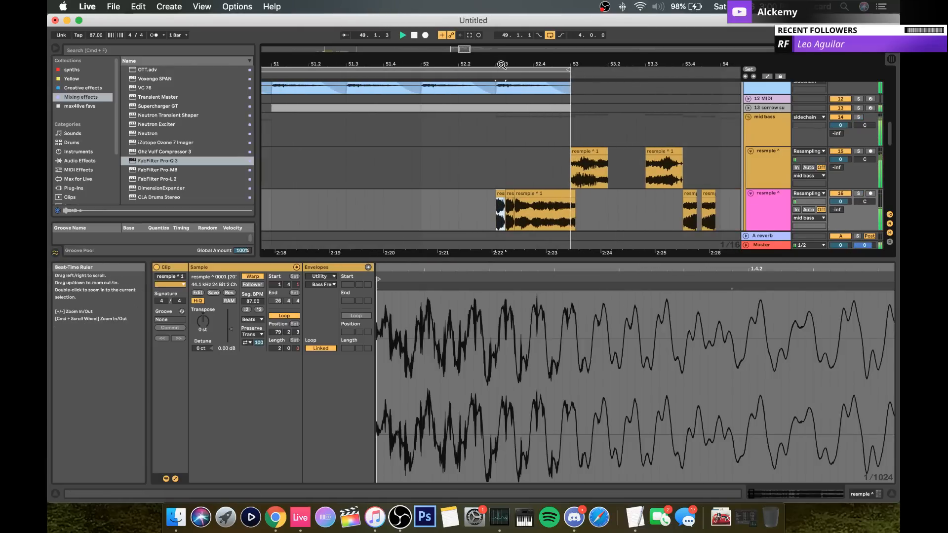
{"action": "left_click", "coordinate": [575, 194]}
{"action": "left_click", "coordinate": [573, 194]}
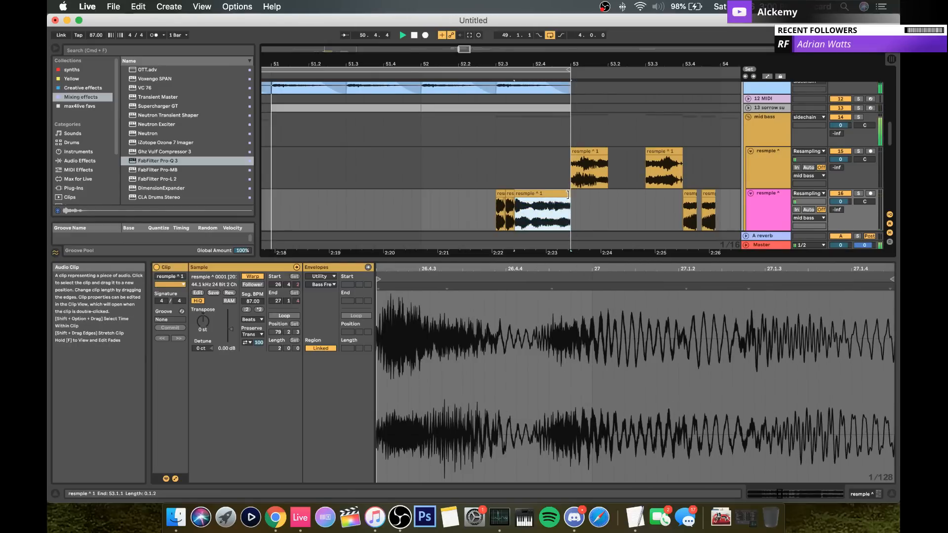
Step: Play the drop loop while looking over the clips on the surrounding sidechain, bass and pad resample tracks
{"action": "scroll", "coordinate": [360, 198], "scroll_direction": "down", "scroll_amount": 10}
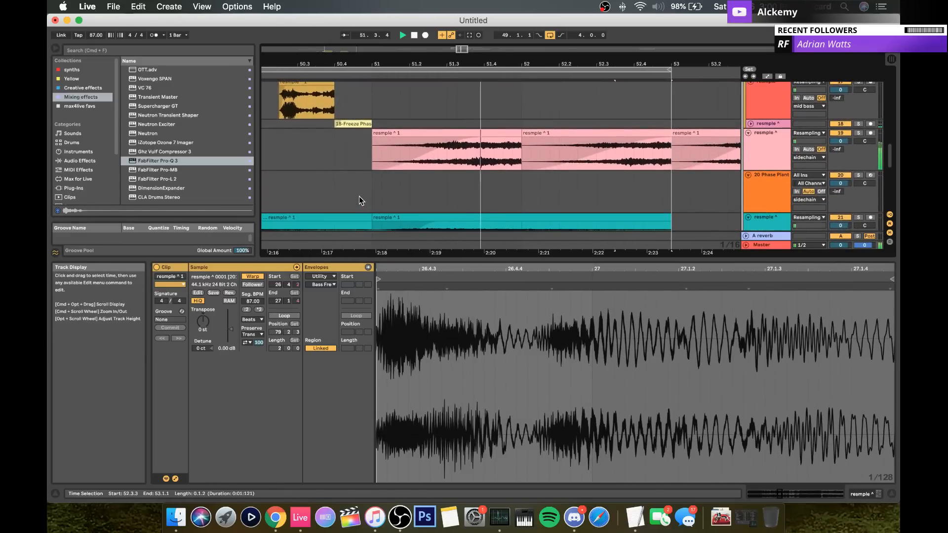
{"action": "scroll", "coordinate": [550, 144], "scroll_direction": "up", "scroll_amount": 1}
{"action": "scroll", "coordinate": [551, 144], "scroll_direction": "up", "scroll_amount": 8}
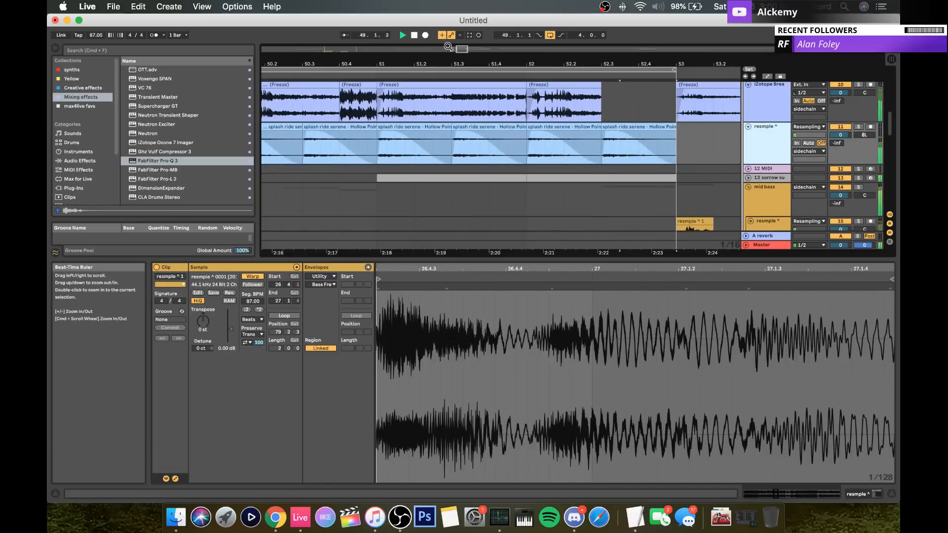
{"action": "scroll", "coordinate": [425, 213], "scroll_direction": "down", "scroll_amount": 5}
{"action": "scroll", "coordinate": [425, 212], "scroll_direction": "down", "scroll_amount": 5}
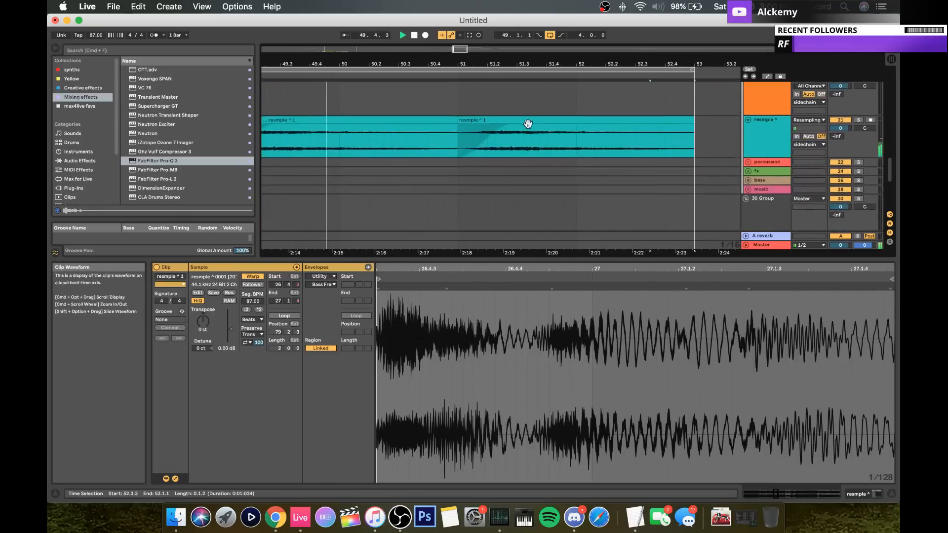
{"action": "scroll", "coordinate": [528, 123], "scroll_direction": "up", "scroll_amount": 4}
{"action": "scroll", "coordinate": [529, 124], "scroll_direction": "left", "scroll_amount": 3}
{"action": "scroll", "coordinate": [366, 105], "scroll_direction": "up", "scroll_amount": 2}
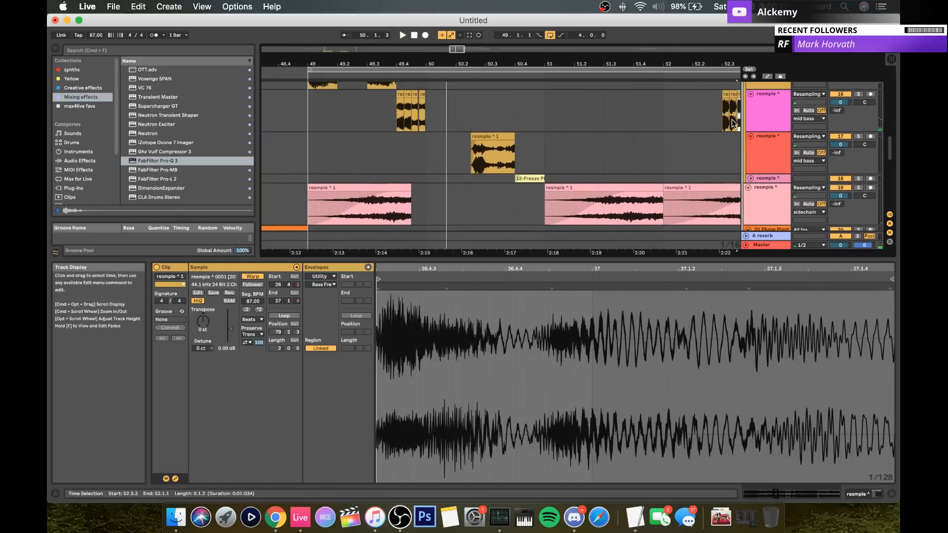
Step: Examine the wider arrangement around the drop, from the bass and pad resamples up to the drum tracks
{"action": "left_click", "coordinate": [748, 118]}
{"action": "left_click_drag", "start_coordinate": [471, 64], "coordinate": [471, 49]}
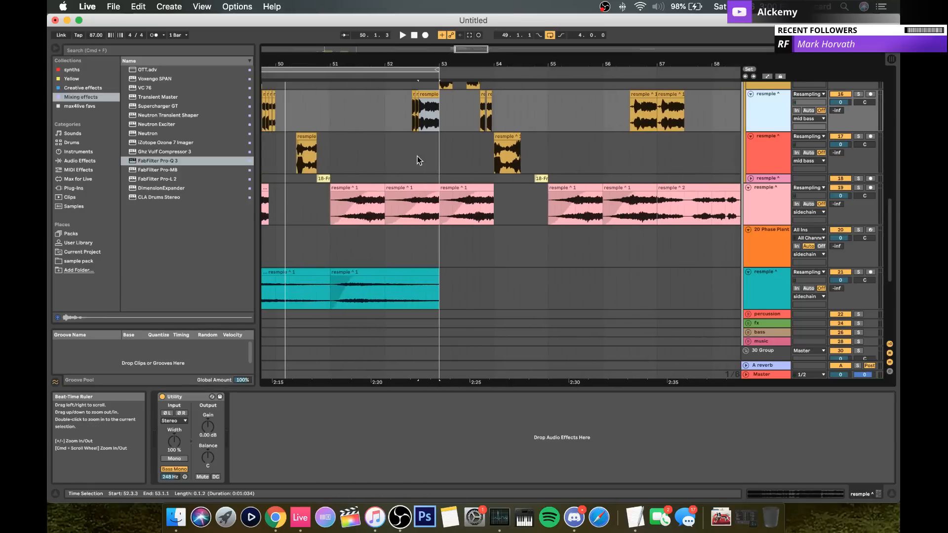
{"action": "scroll", "coordinate": [417, 156], "scroll_direction": "left", "scroll_amount": 5}
{"action": "scroll", "coordinate": [413, 162], "scroll_direction": "up", "scroll_amount": 5}
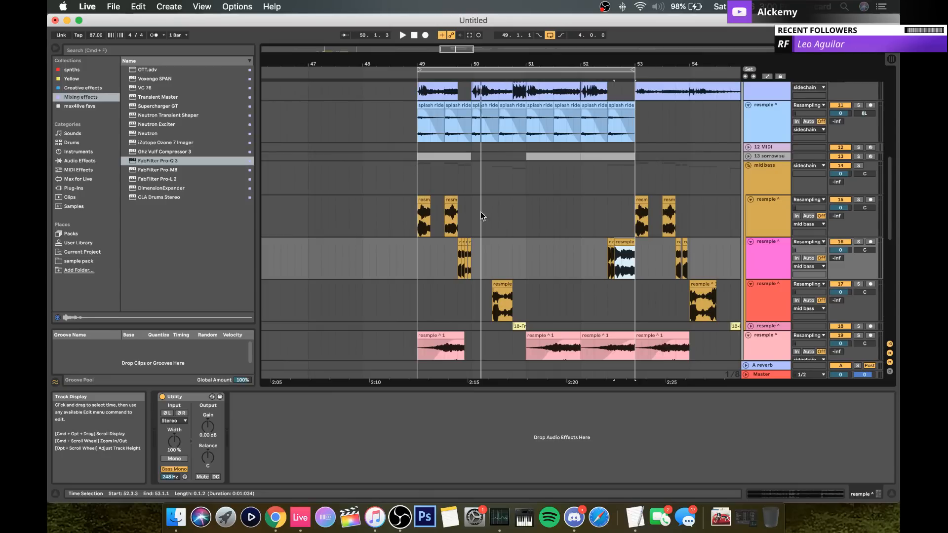
{"action": "scroll", "coordinate": [508, 215], "scroll_direction": "down", "scroll_amount": 10}
{"action": "scroll", "coordinate": [508, 215], "scroll_direction": "right", "scroll_amount": 5}
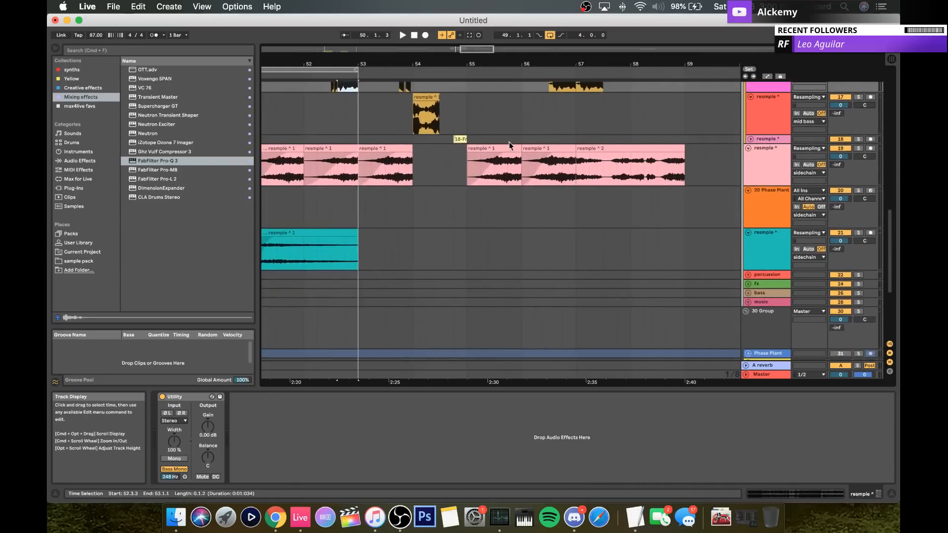
{"action": "left_click_drag", "start_coordinate": [447, 59], "coordinate": [446, 15]}
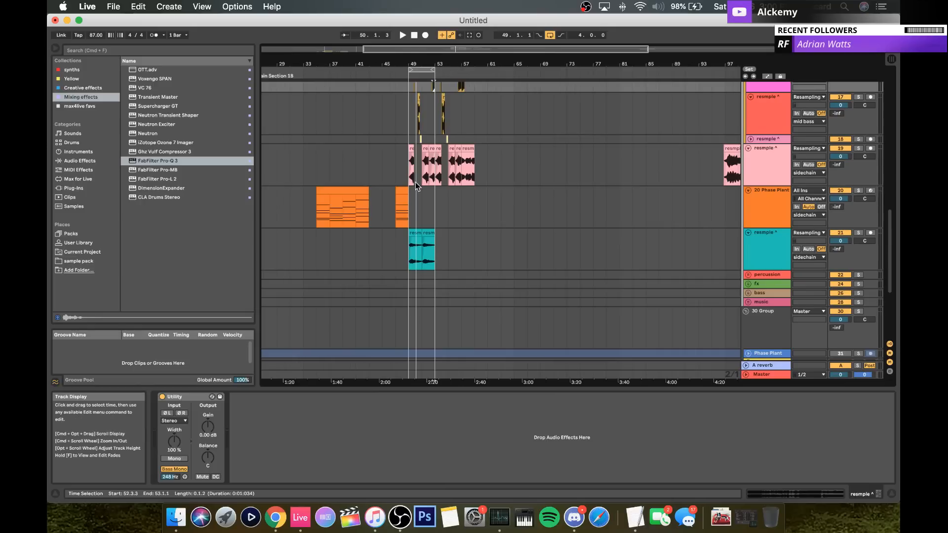
{"action": "scroll", "coordinate": [416, 183], "scroll_direction": "right", "scroll_amount": 7}
{"action": "scroll", "coordinate": [361, 167], "scroll_direction": "left", "scroll_amount": 6}
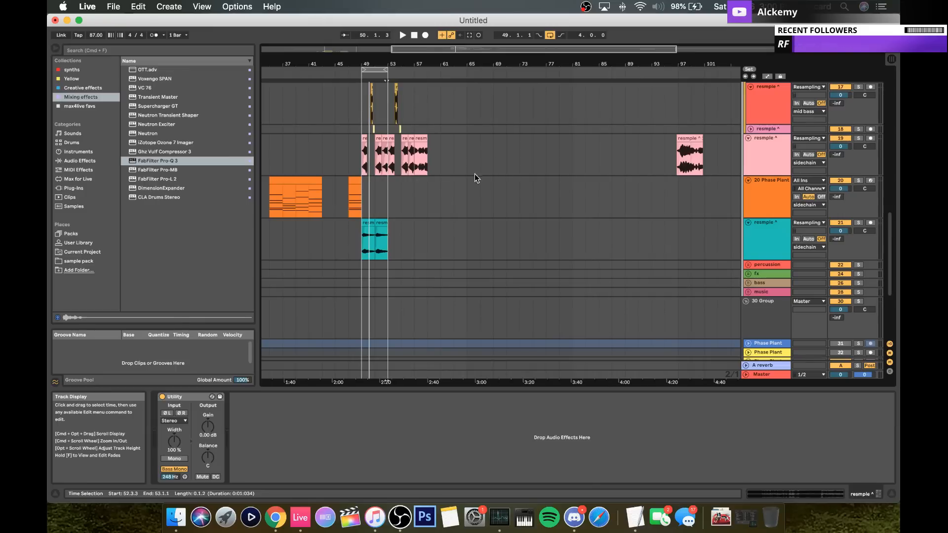
{"action": "left_click_drag", "start_coordinate": [380, 64], "coordinate": [376, 102]}
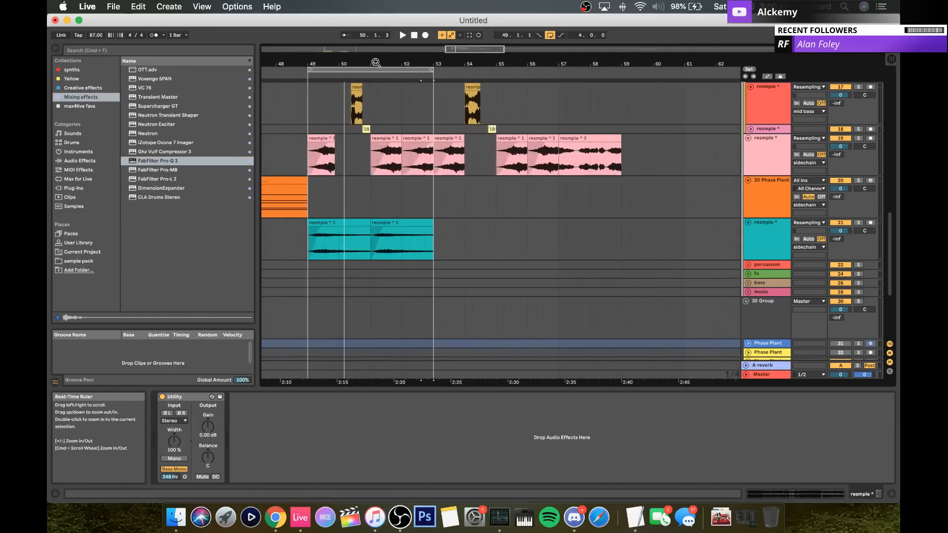
{"action": "scroll", "coordinate": [361, 96], "scroll_direction": "left", "scroll_amount": 2}
{"action": "scroll", "coordinate": [361, 96], "scroll_direction": "up", "scroll_amount": 4}
{"action": "scroll", "coordinate": [360, 96], "scroll_direction": "up", "scroll_amount": 15}
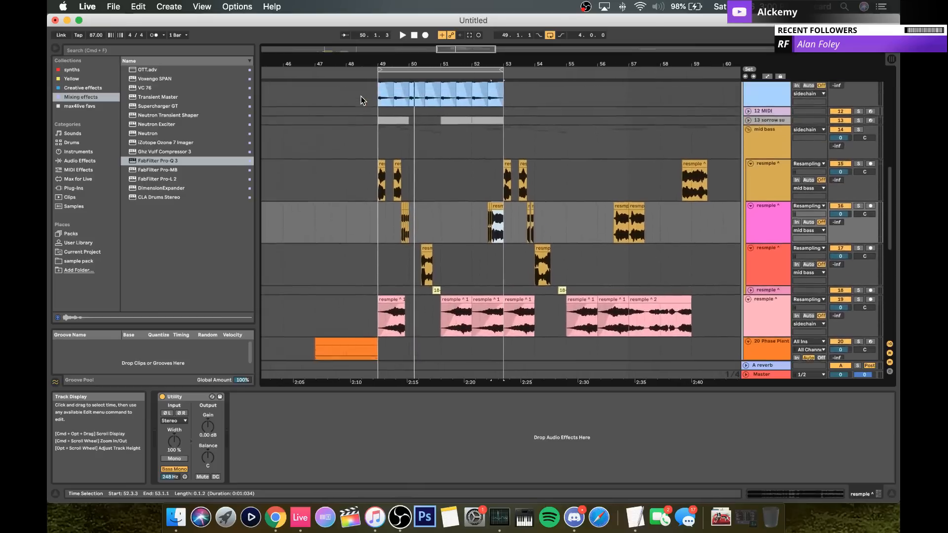
{"action": "scroll", "coordinate": [361, 96], "scroll_direction": "left", "scroll_amount": 1}
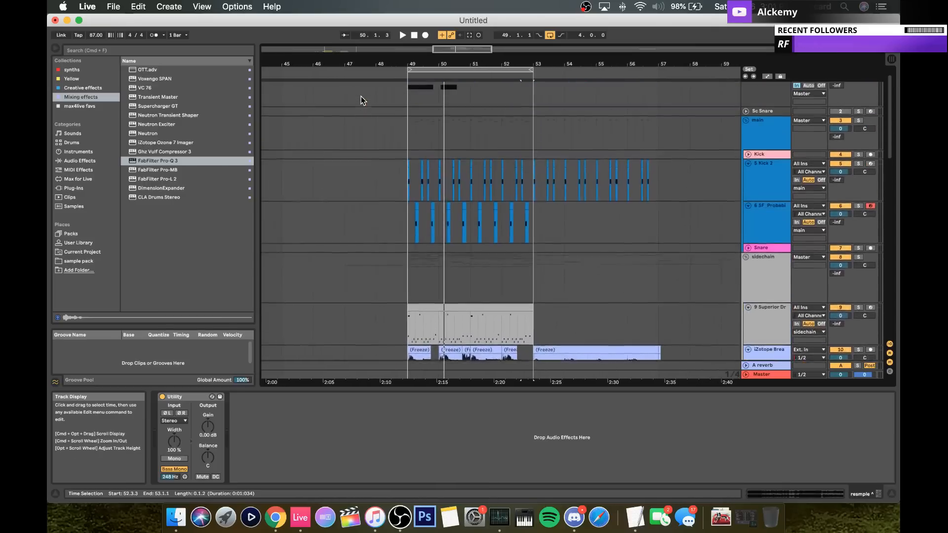
Step: Place the insert marker at bar 49 and select the sc kick clip from bar 49 to 51
{"action": "left_click", "coordinate": [419, 70]}
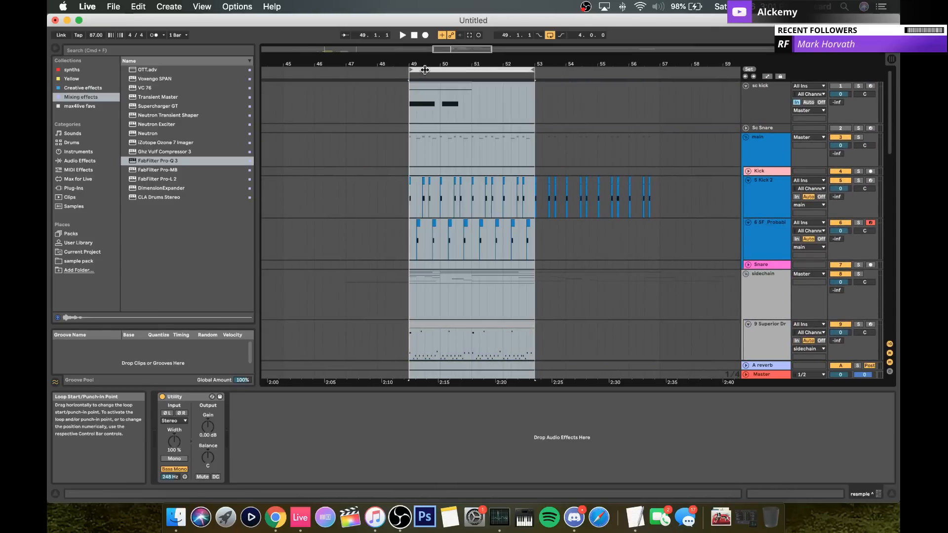
{"action": "left_click", "coordinate": [408, 159]}
{"action": "scroll", "coordinate": [517, 149], "scroll_direction": "right", "scroll_amount": 1}
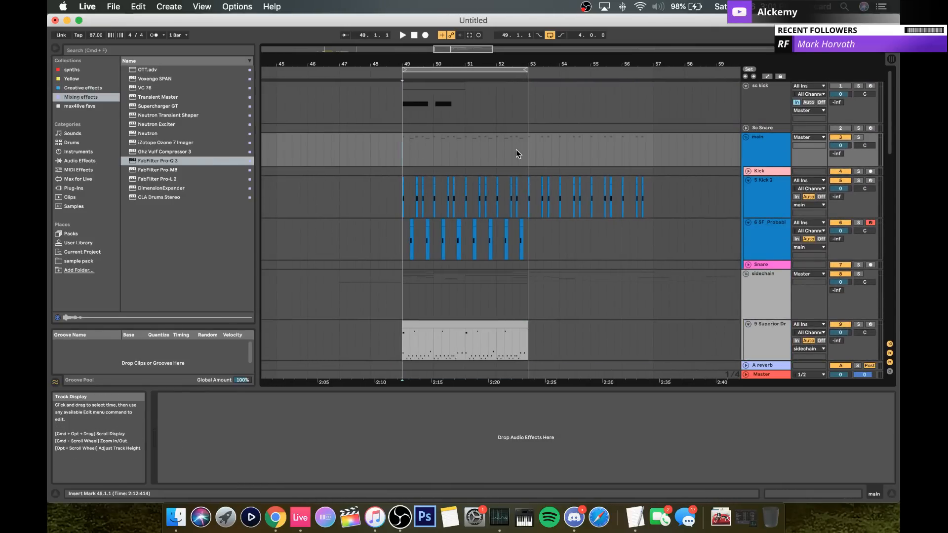
{"action": "left_click", "coordinate": [749, 103]}
{"action": "left_click", "coordinate": [405, 109]}
{"action": "left_click_drag", "start_coordinate": [405, 109], "coordinate": [467, 109]}
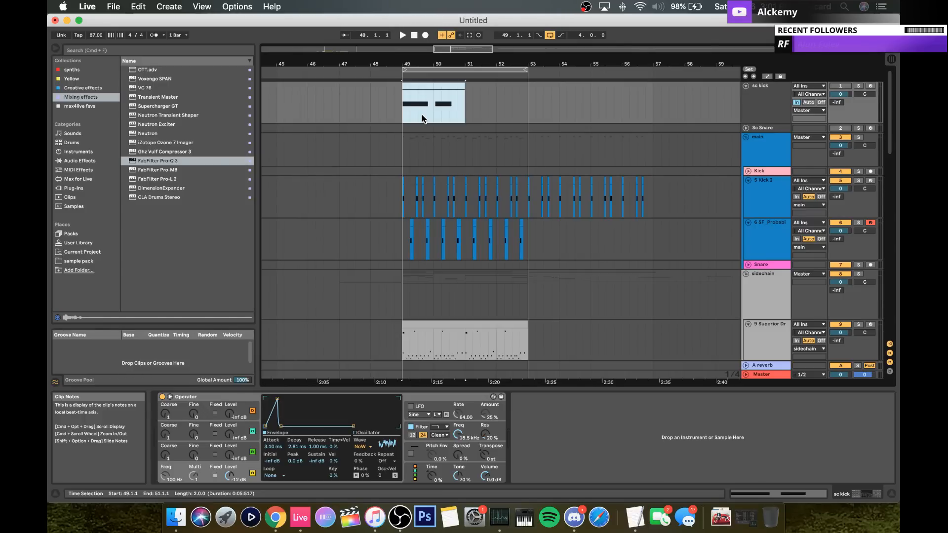
Step: Switch to Notes and move its window aside so the stream information note sits beside the arrangement
{"action": "left_click", "coordinate": [449, 518]}
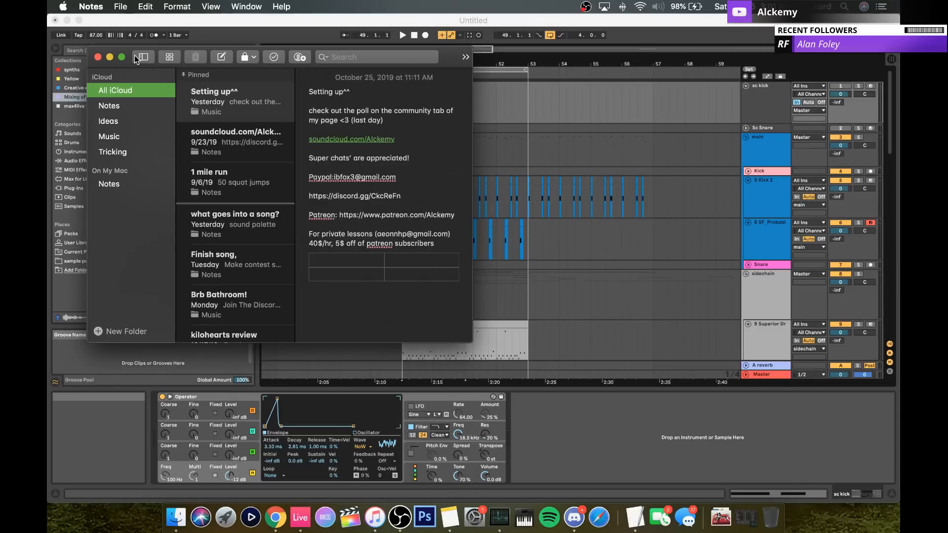
{"action": "left_click_drag", "start_coordinate": [129, 49], "coordinate": [95, 61]}
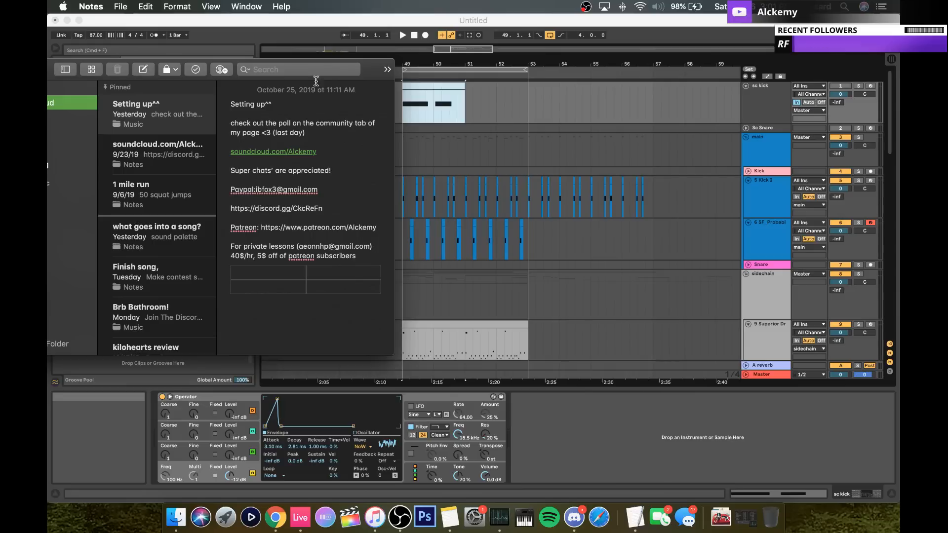
{"action": "left_click_drag", "start_coordinate": [374, 72], "coordinate": [198, 68]}
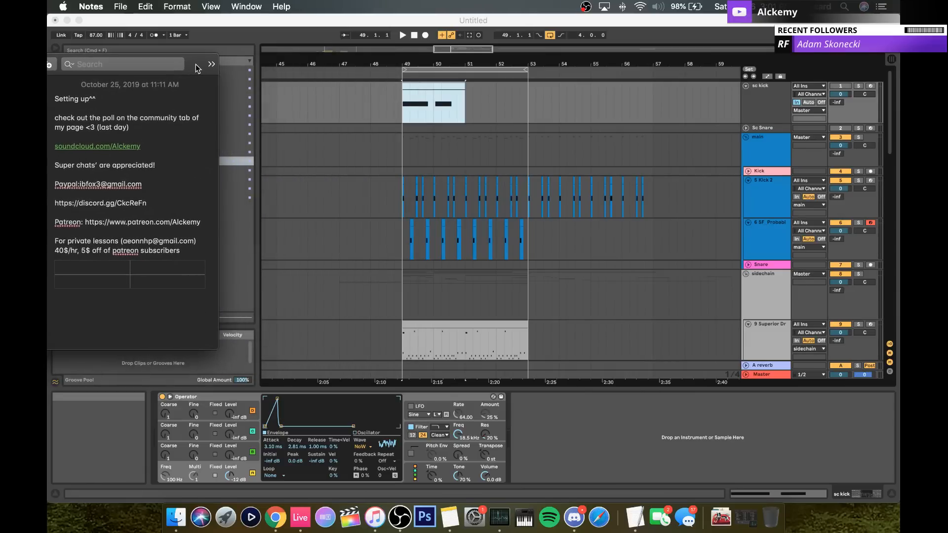